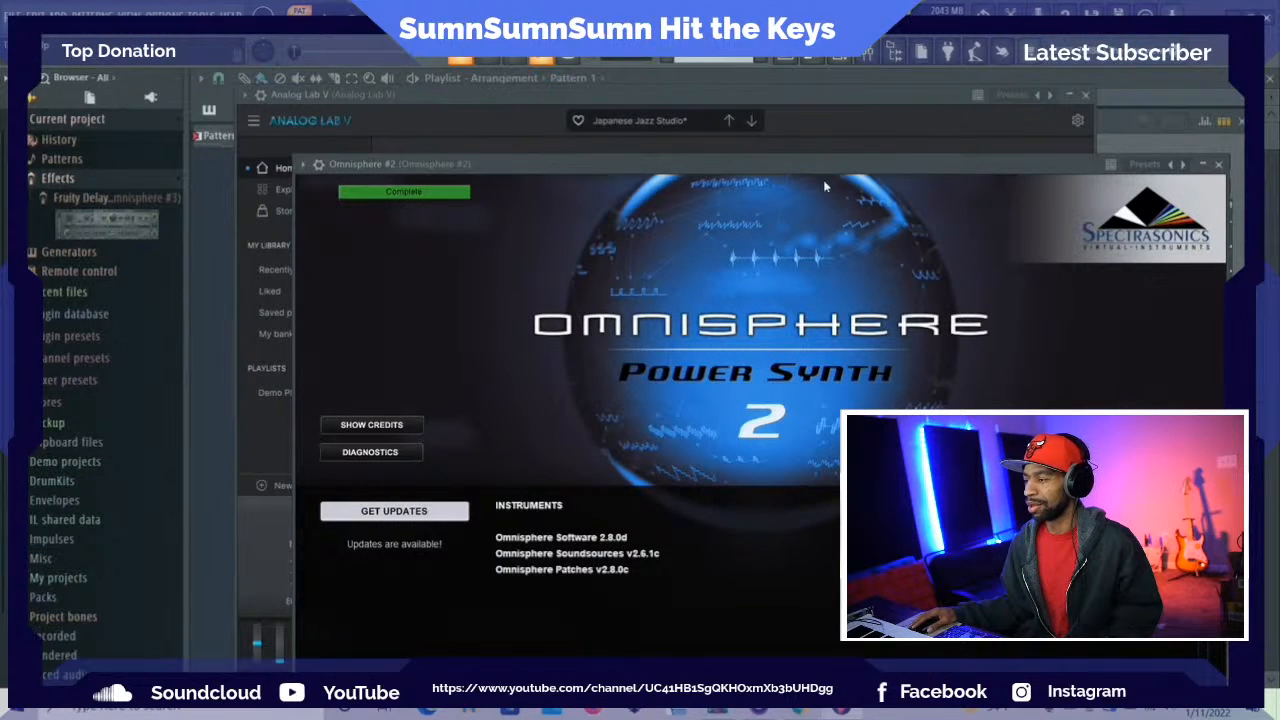
Close the Omnisphere #2 and Analog Lab V plugin windows and lower the system volume to 78
{"action": "left_click", "coordinate": [1220, 168]}
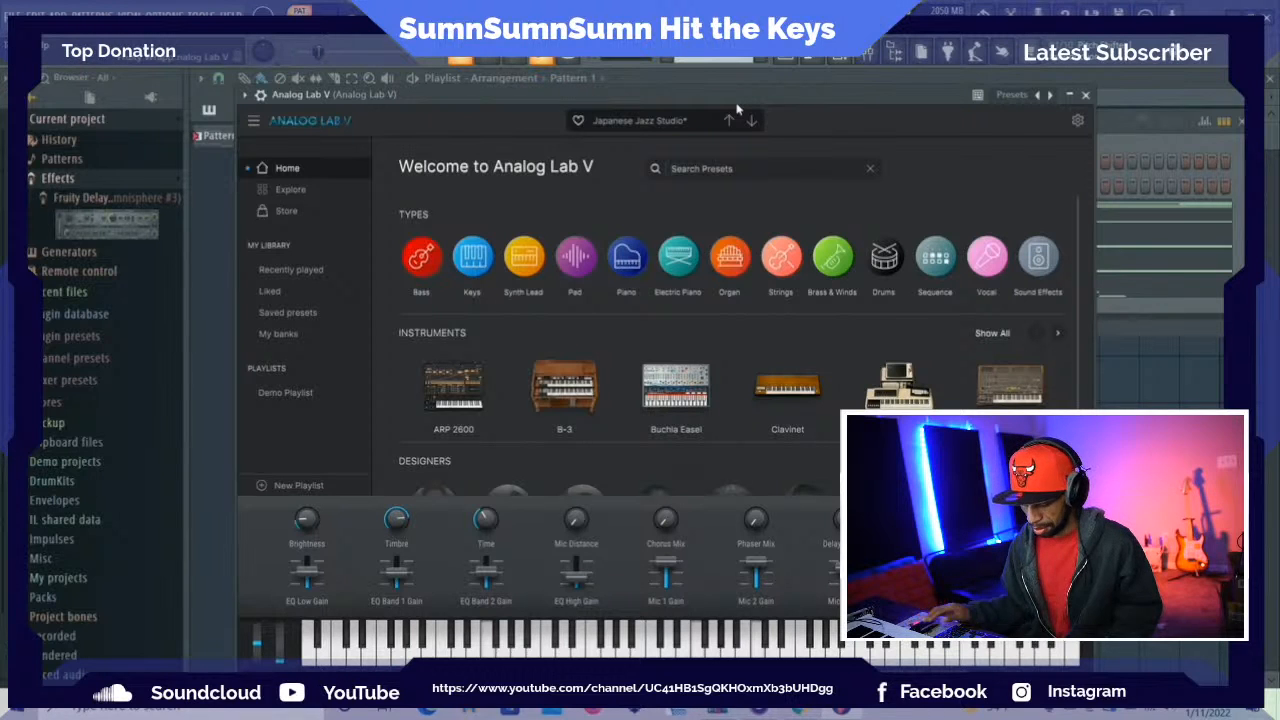
{"action": "key", "text": "XF86AudioLowerVolume"}
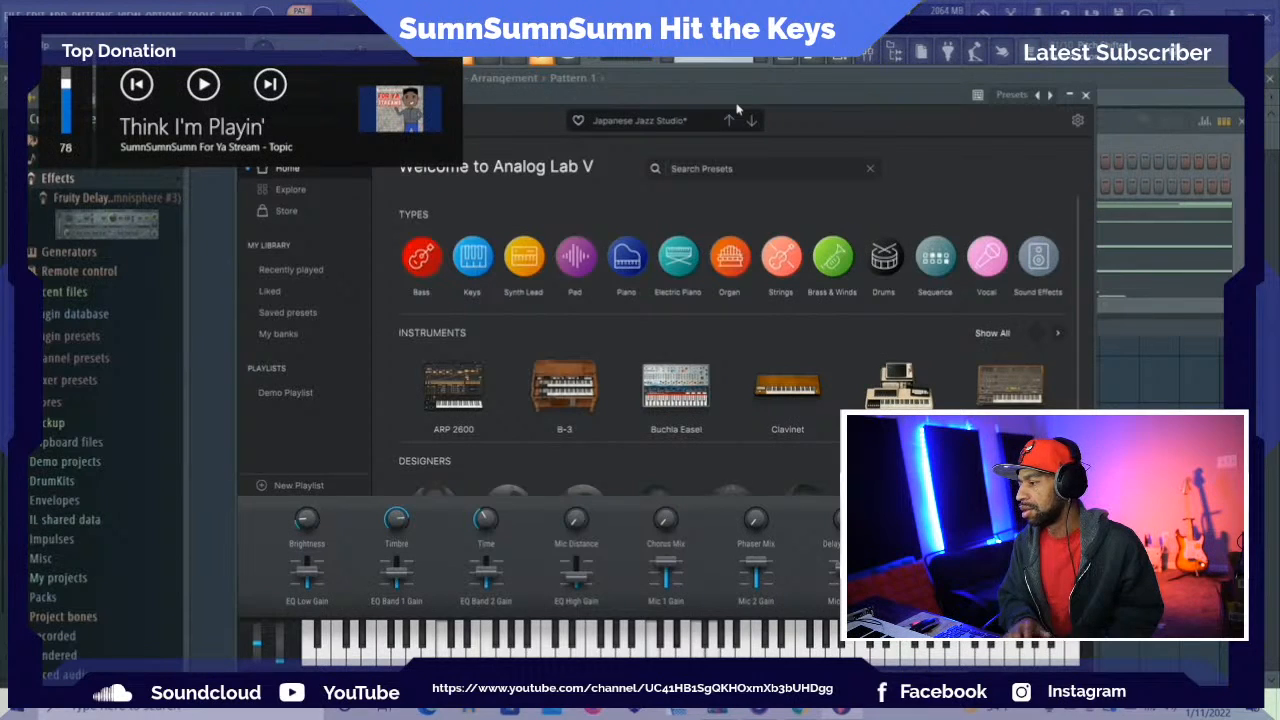
{"action": "left_click", "coordinate": [1086, 96]}
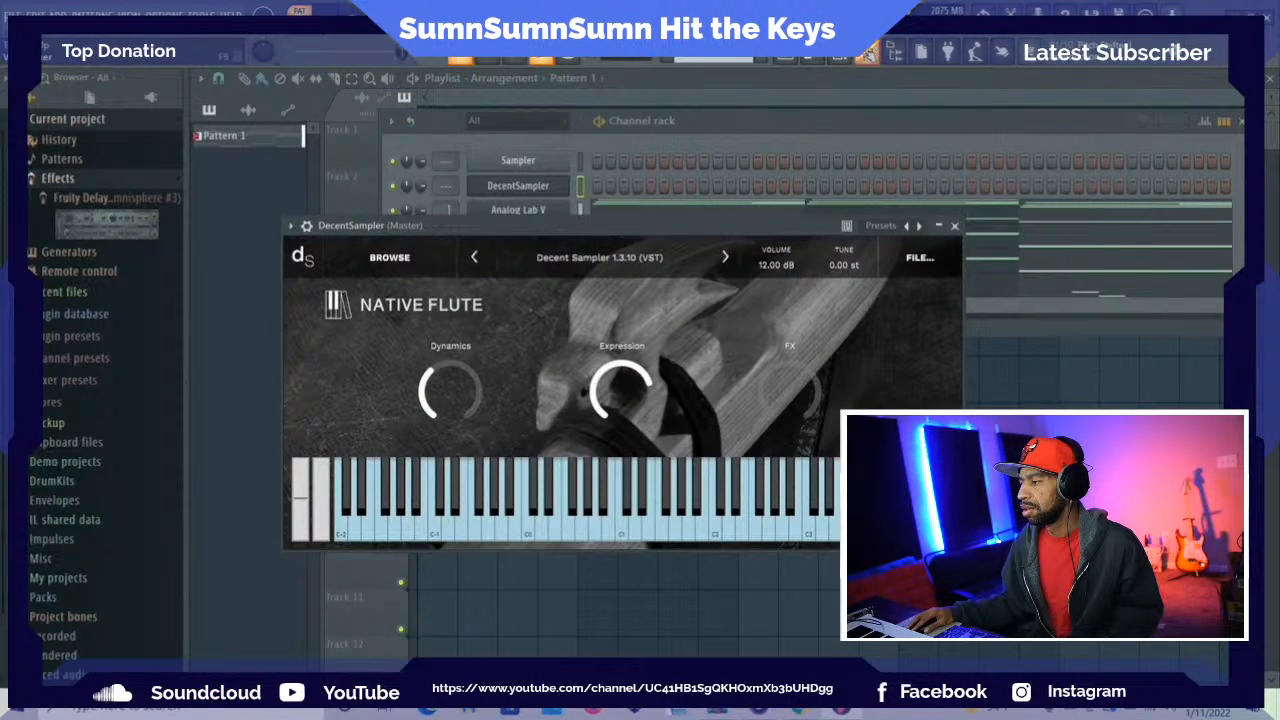
Lower the Omnisphere track's level in the mixer and reduce the Omnisphere #2 track's level slightly
{"action": "key", "text": "F9"}
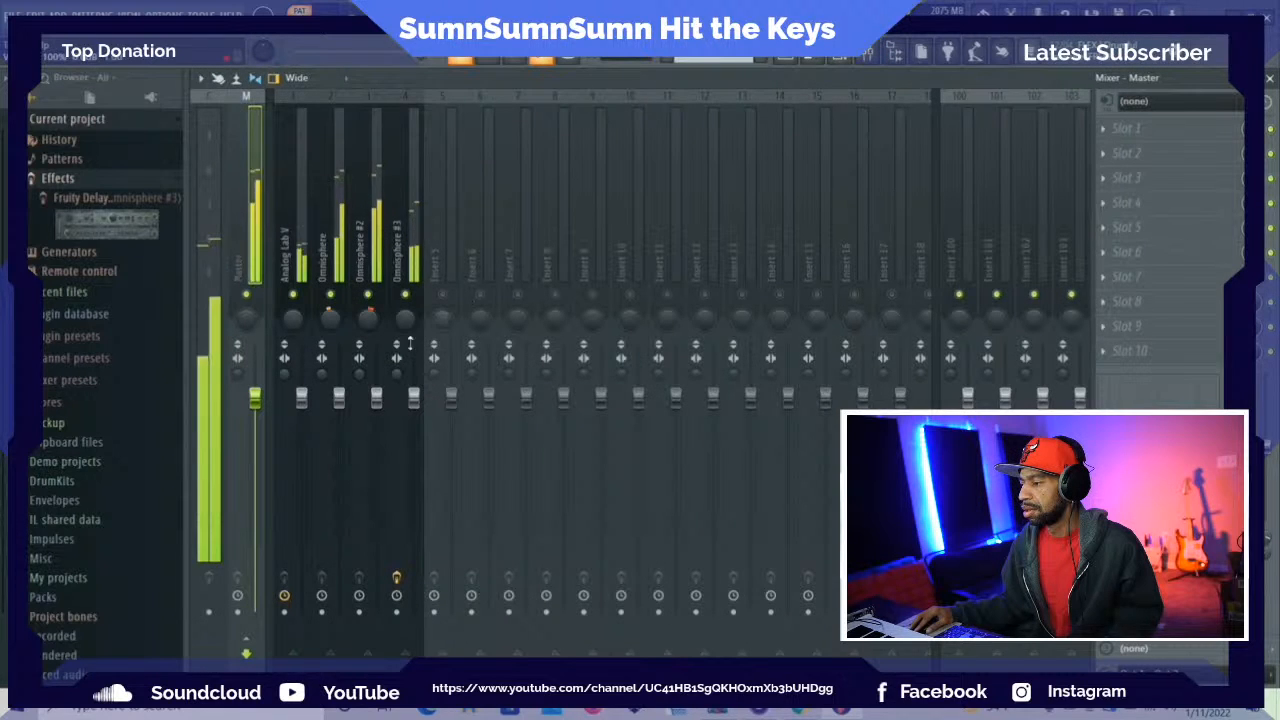
{"action": "left_click", "coordinate": [338, 394]}
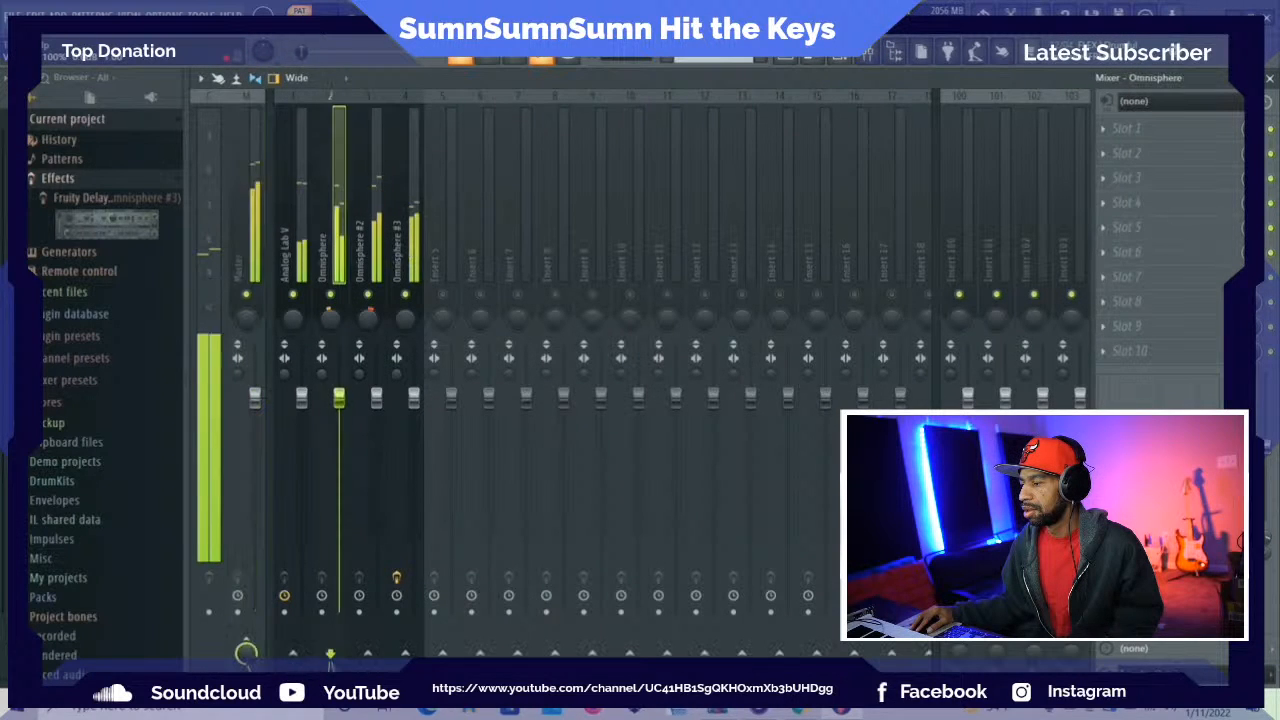
{"action": "left_click_drag", "start_coordinate": [338, 402], "coordinate": [340, 422]}
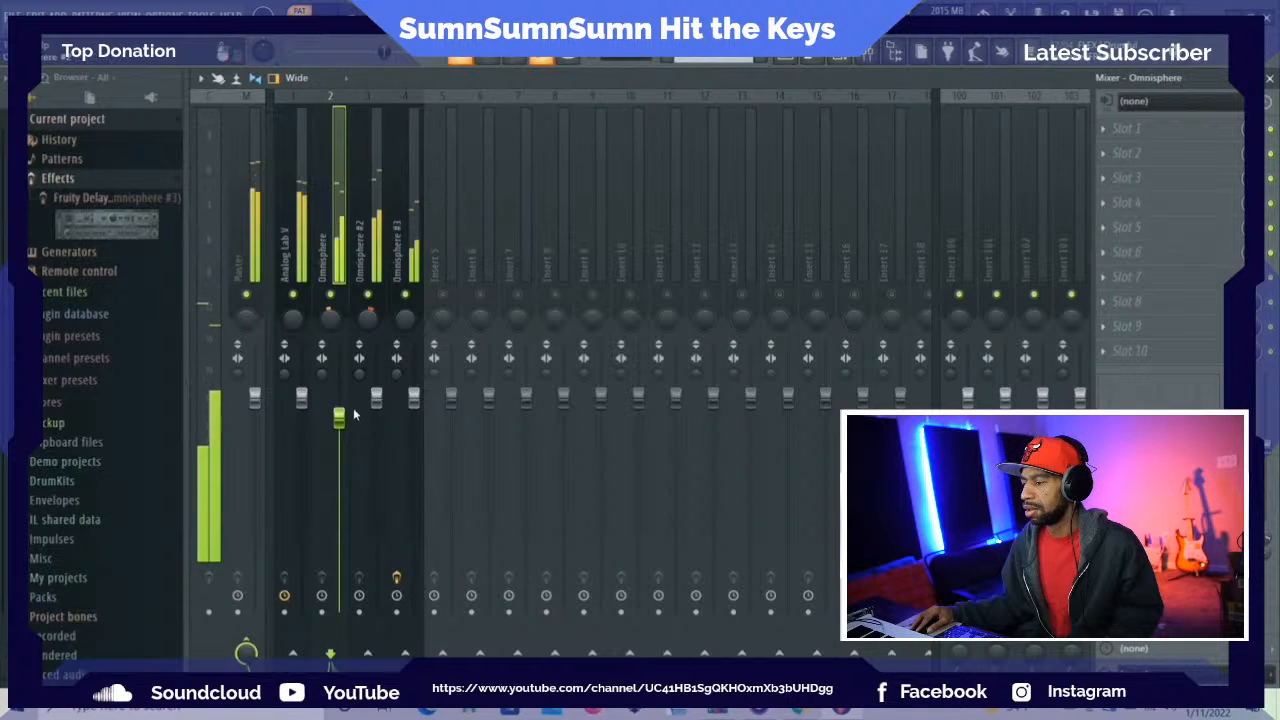
{"action": "left_click_drag", "start_coordinate": [340, 425], "coordinate": [340, 441]}
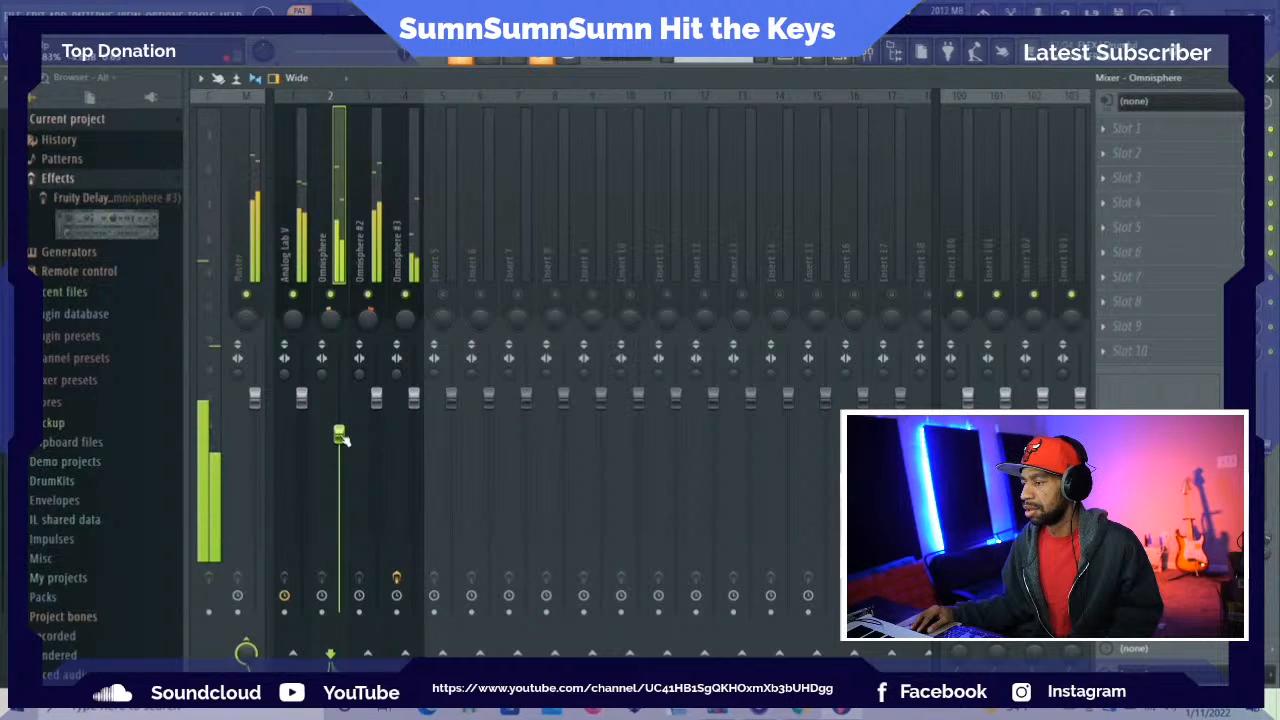
{"action": "left_click_drag", "start_coordinate": [376, 397], "coordinate": [376, 405]}
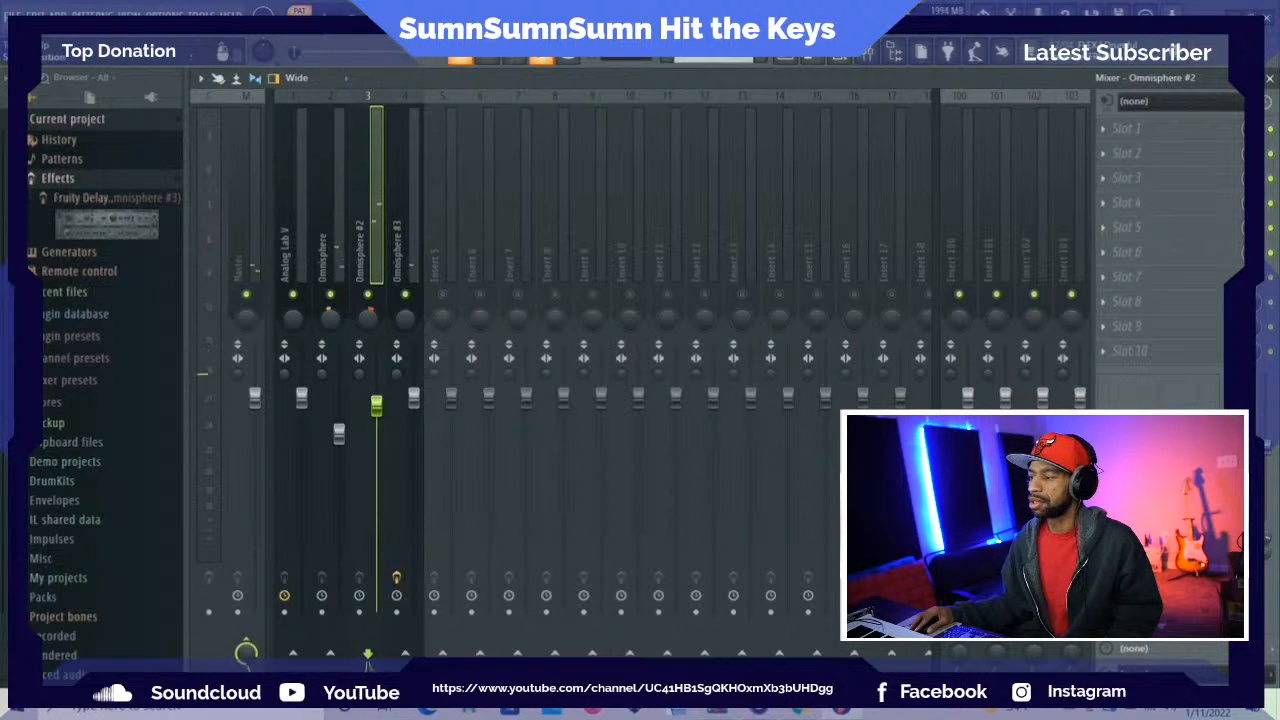
Bring up the channel rack and open the DecentSampler instrument to show its Native Flute sound
{"action": "left_click", "coordinate": [787, 59]}
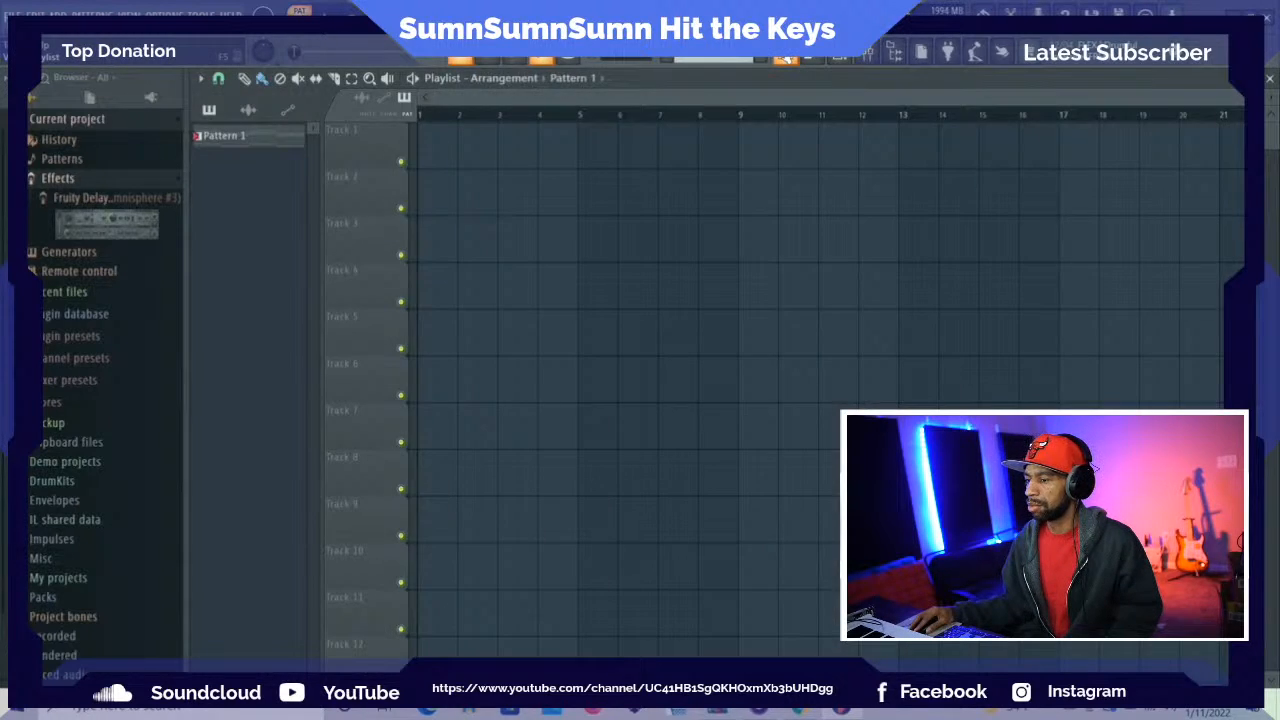
{"action": "left_click", "coordinate": [787, 59]}
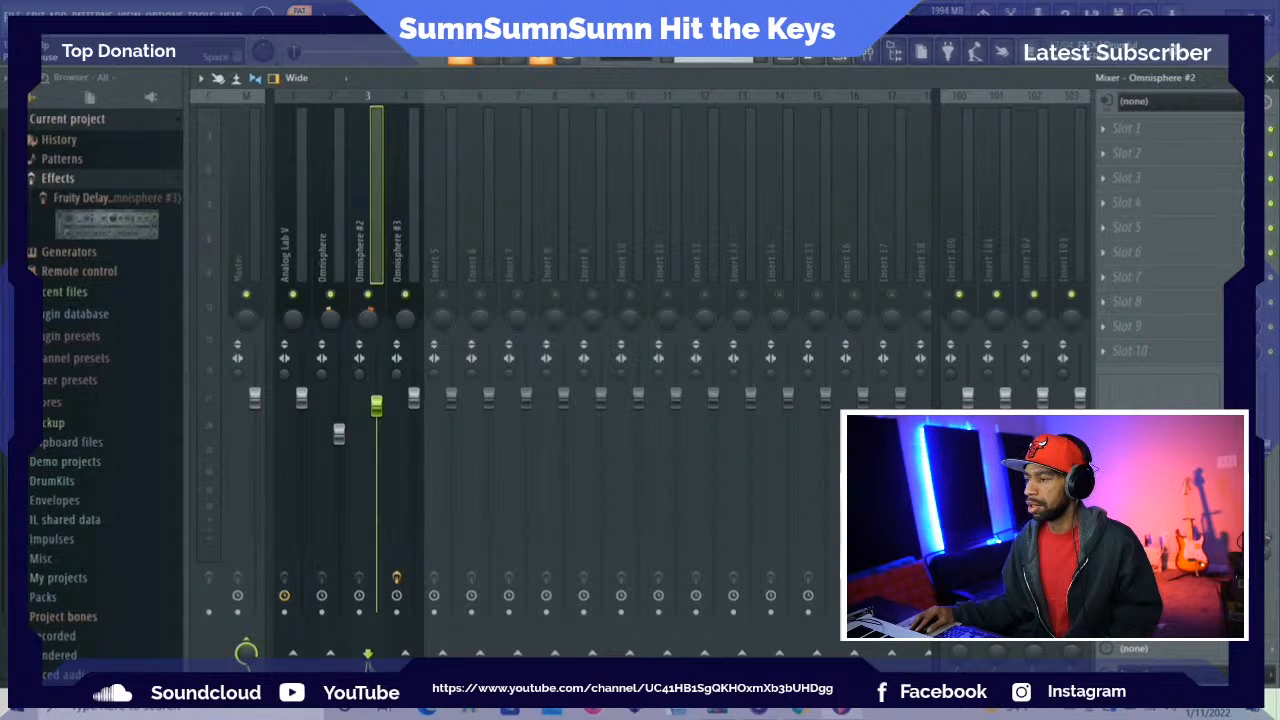
{"action": "left_click", "coordinate": [841, 58]}
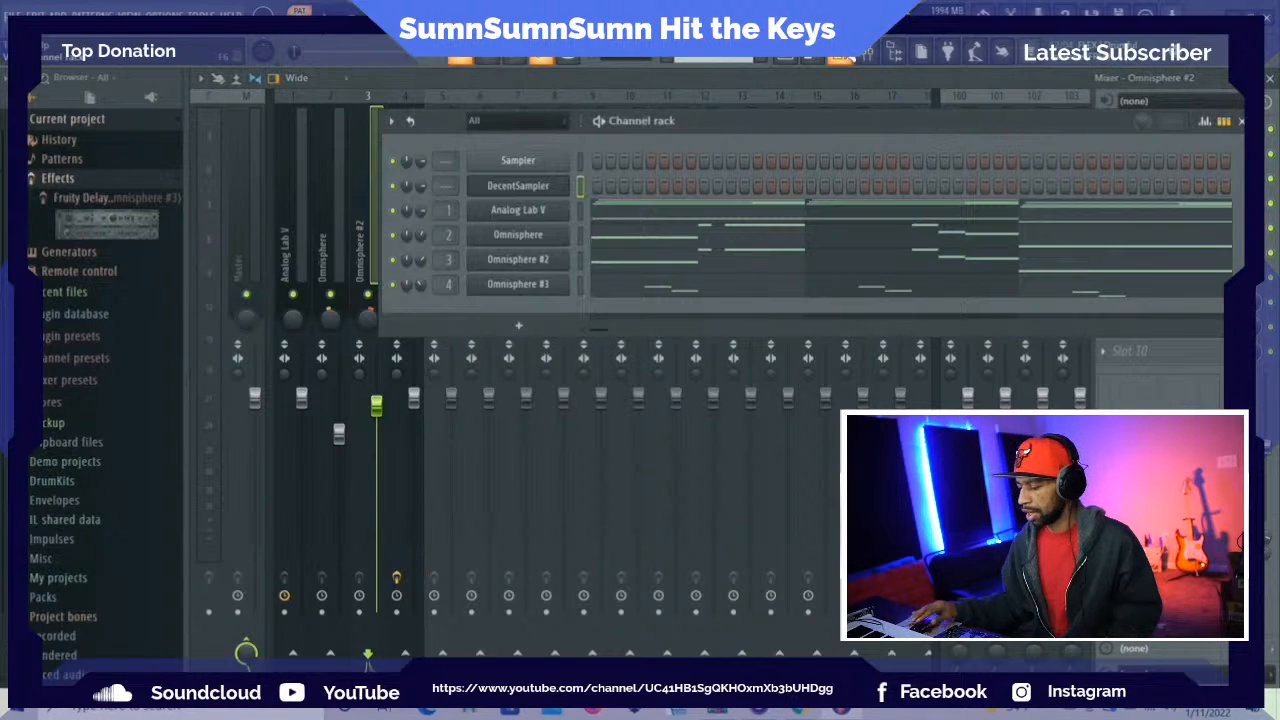
{"action": "left_click", "coordinate": [531, 189]}
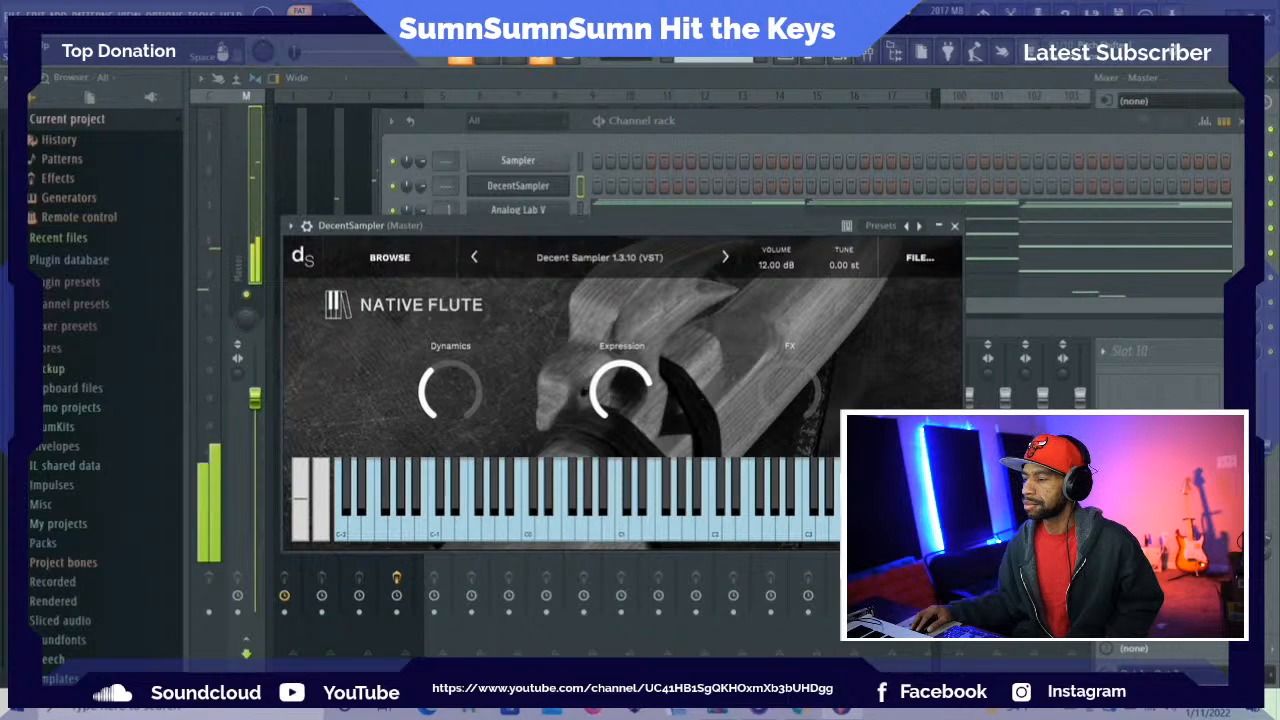
Open the recent project whose name ends in "What.flp", saving the changes to Tonight.flp
{"action": "left_click", "coordinate": [12, 15]}
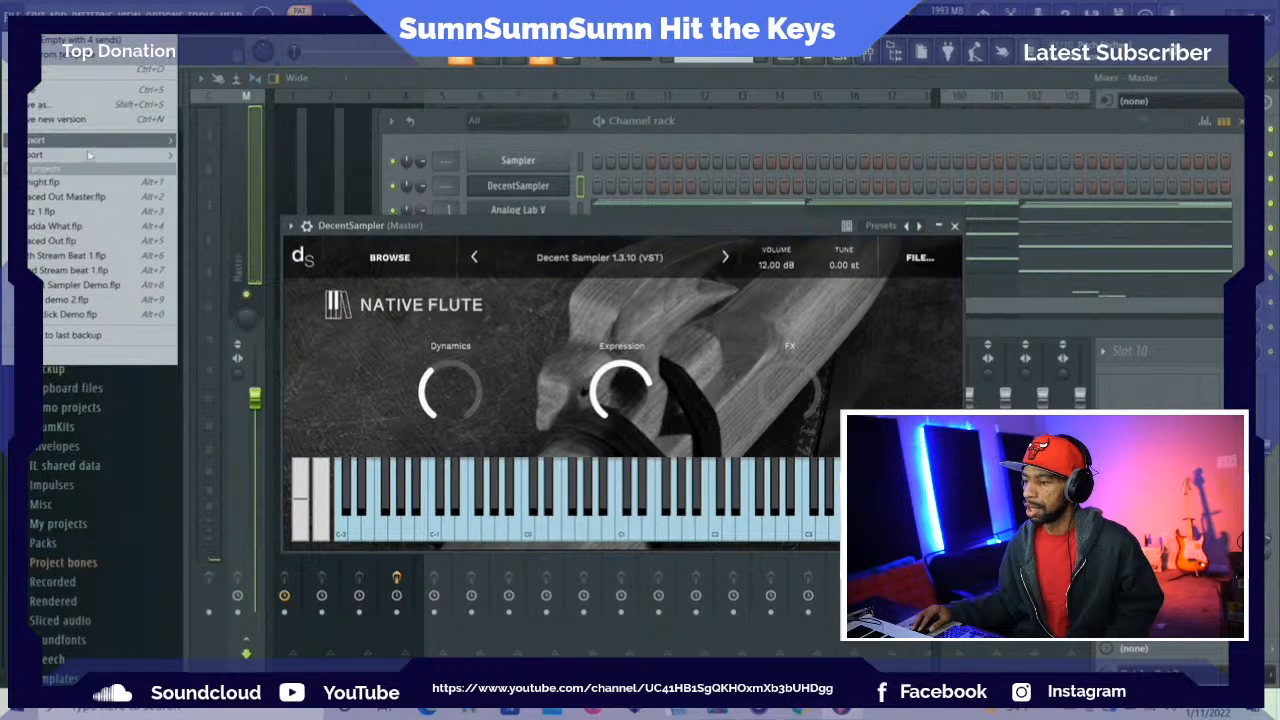
{"action": "mouse_move", "coordinate": [97, 158]}
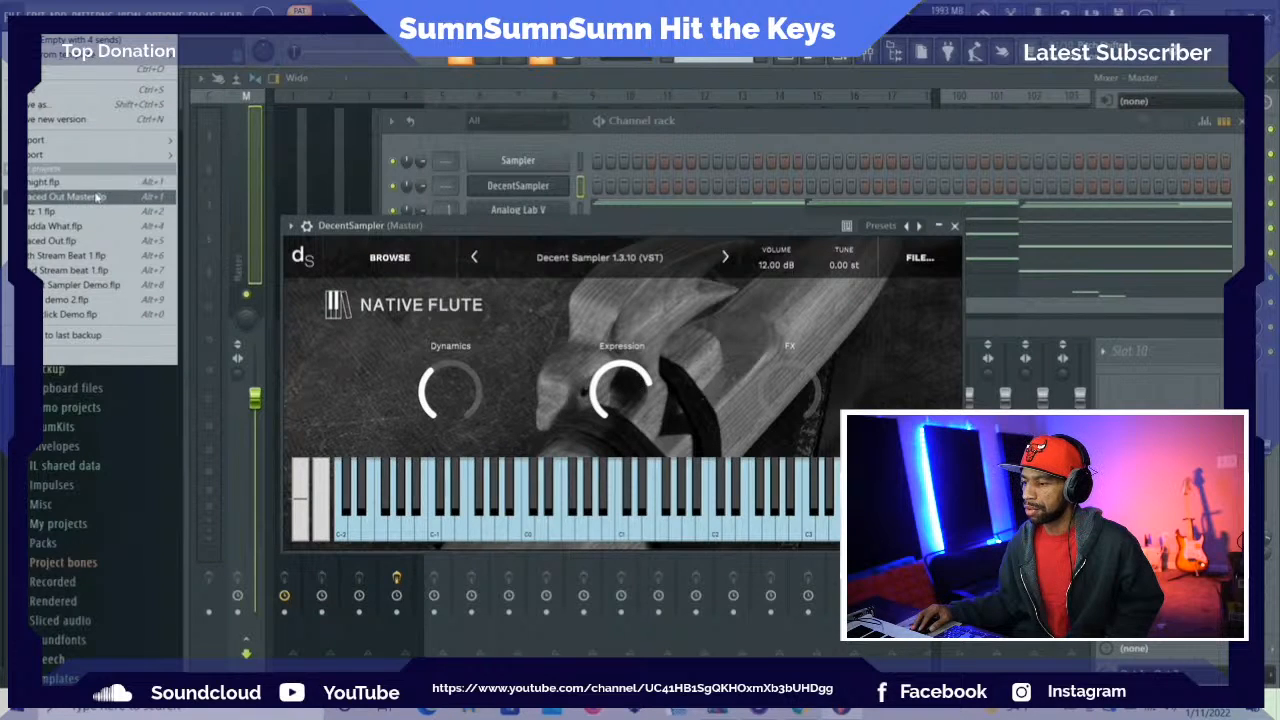
{"action": "left_click", "coordinate": [95, 226]}
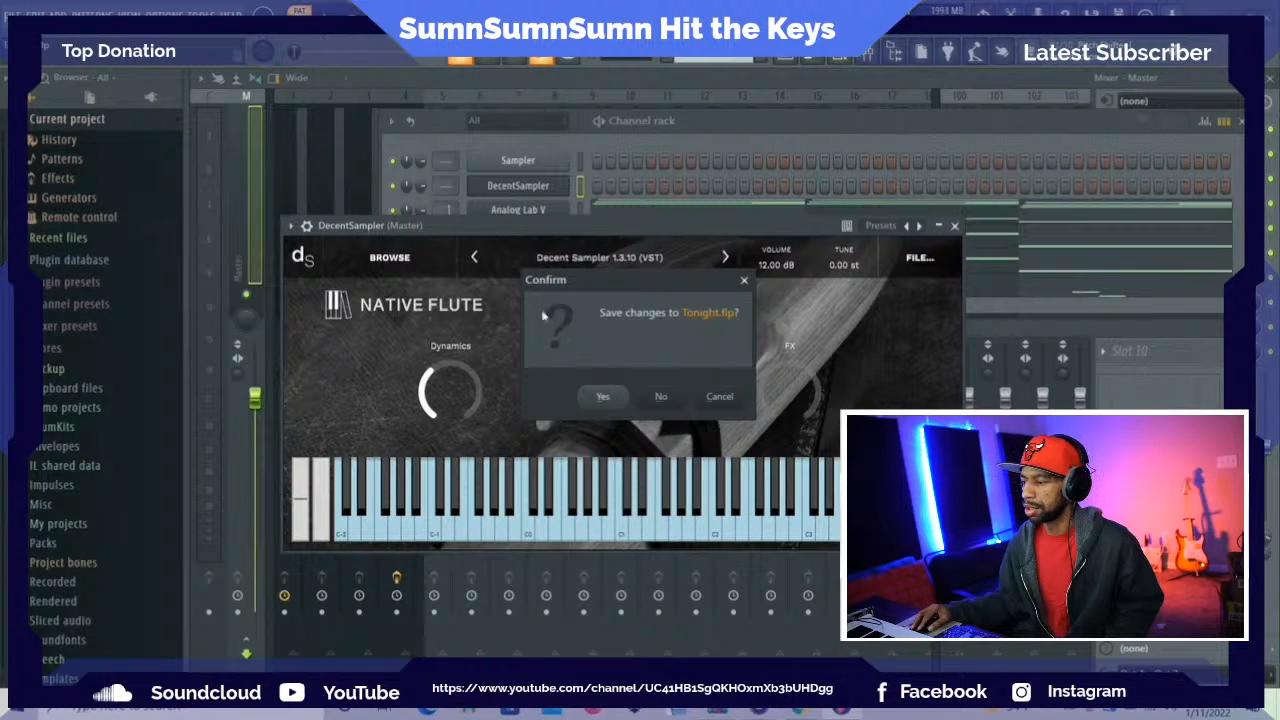
{"action": "left_click", "coordinate": [605, 398]}
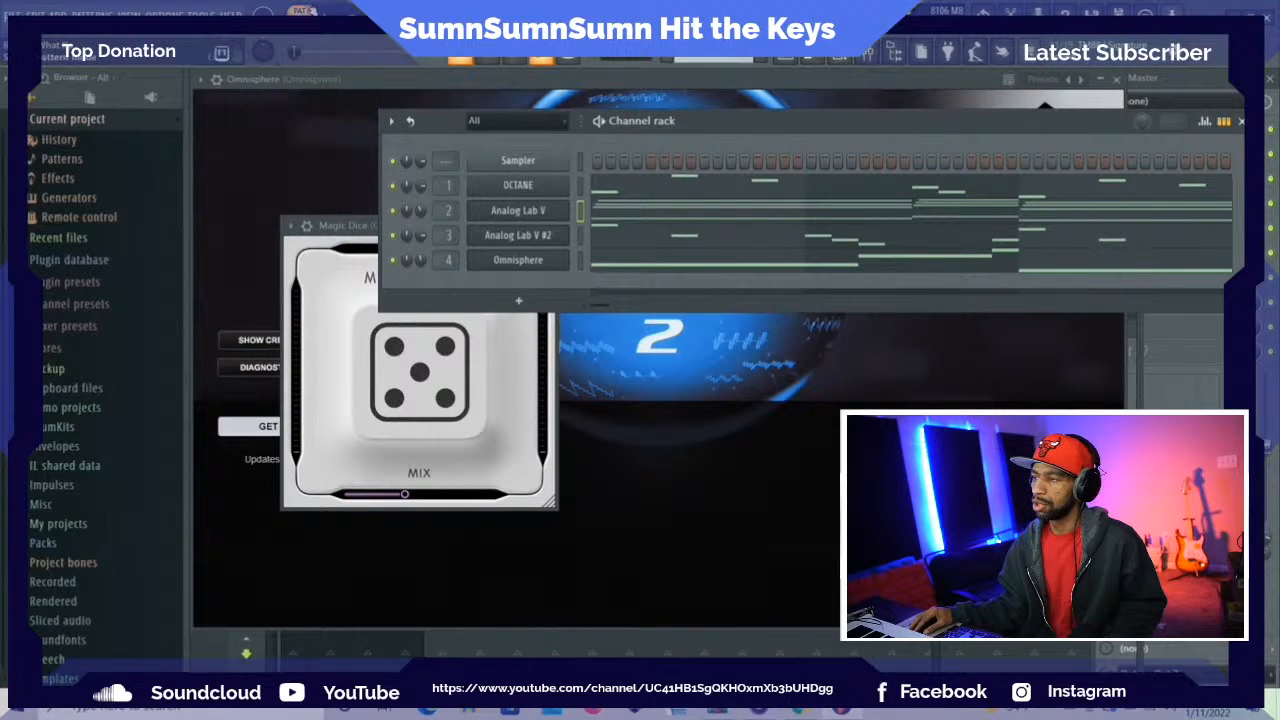
Play the pattern and lower the low-cut point of RC-20 Retro Color on the Analog Lab V mixer track to its minimum
{"action": "key", "text": "space"}
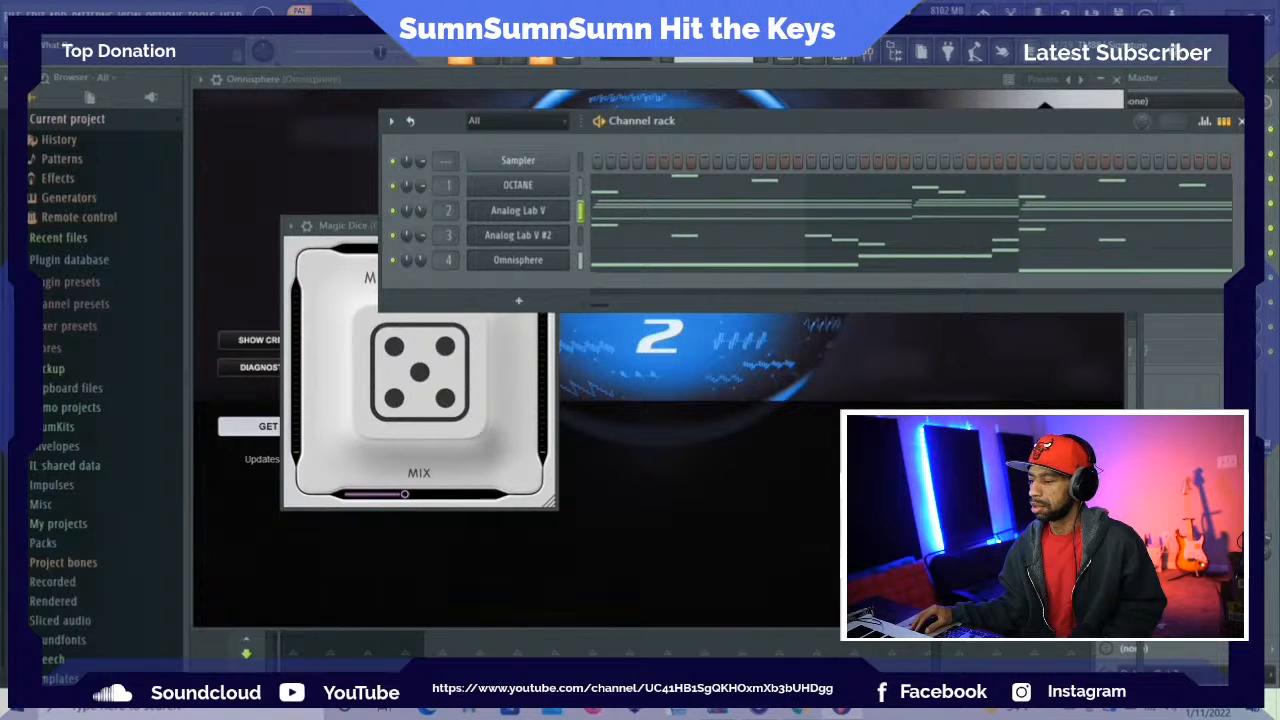
{"action": "left_click", "coordinate": [1180, 362]}
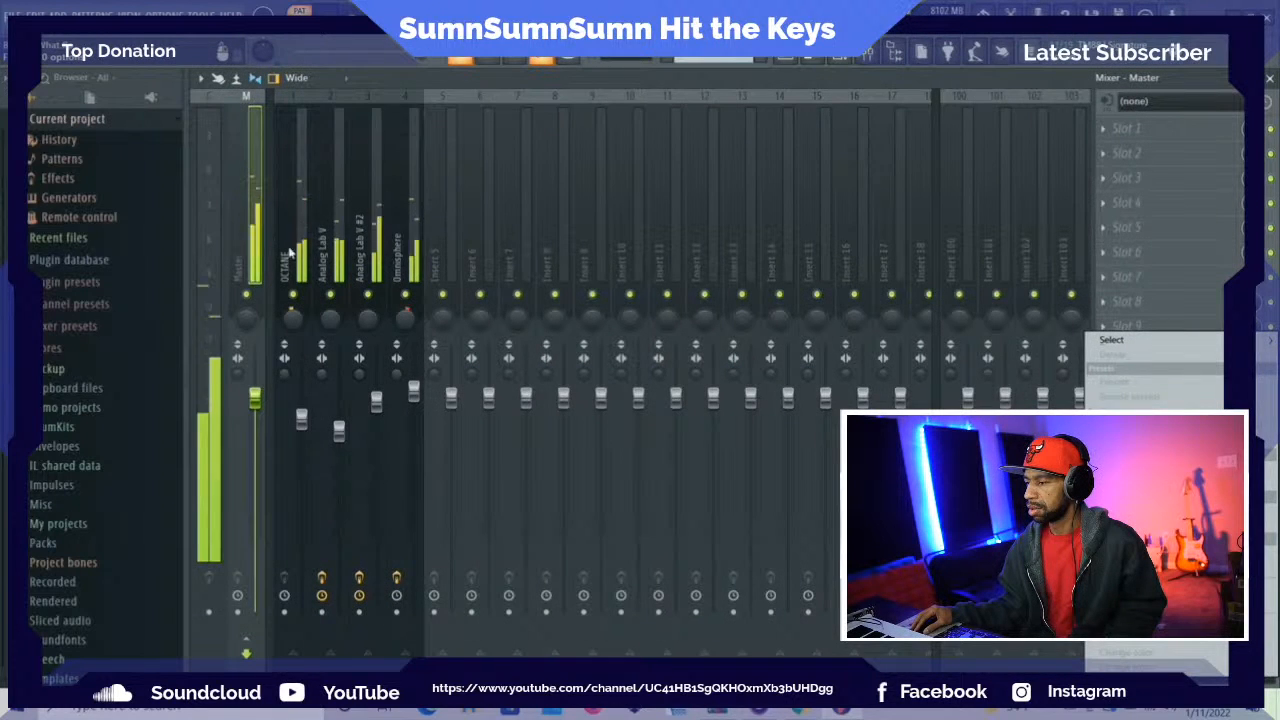
{"action": "left_click", "coordinate": [293, 242]}
{"action": "left_click", "coordinate": [335, 210]}
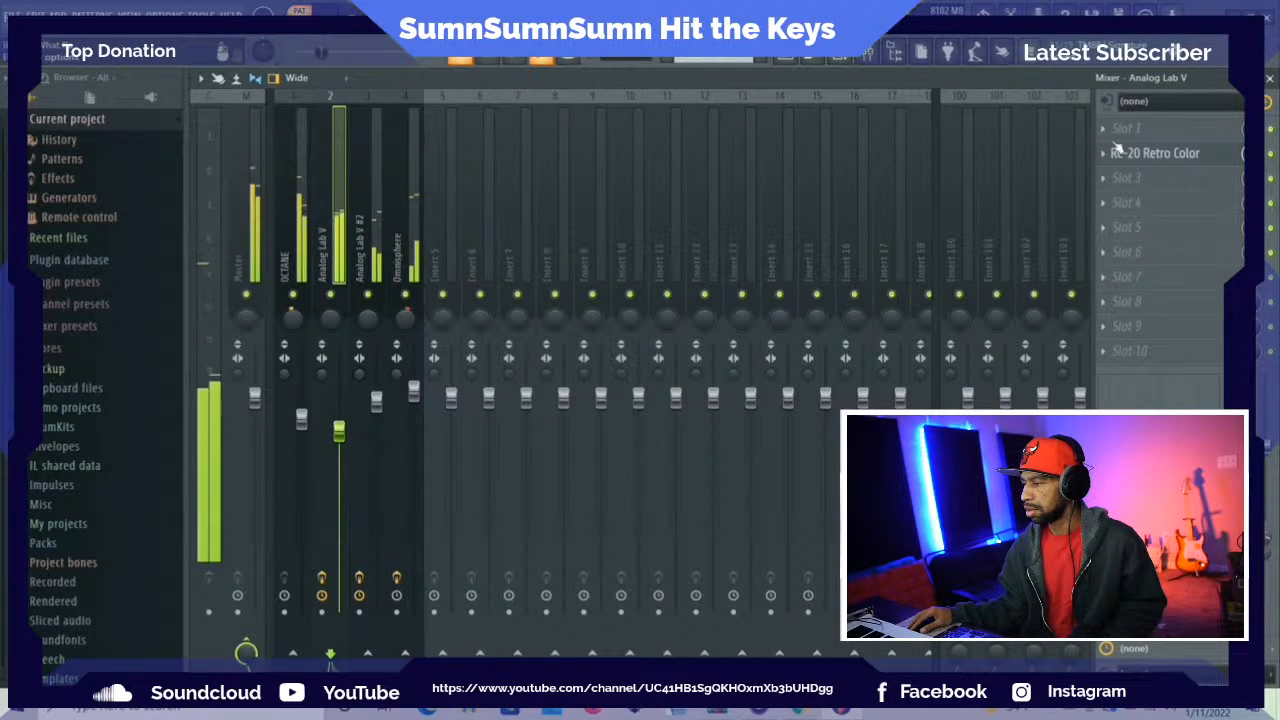
{"action": "left_click", "coordinate": [1160, 154]}
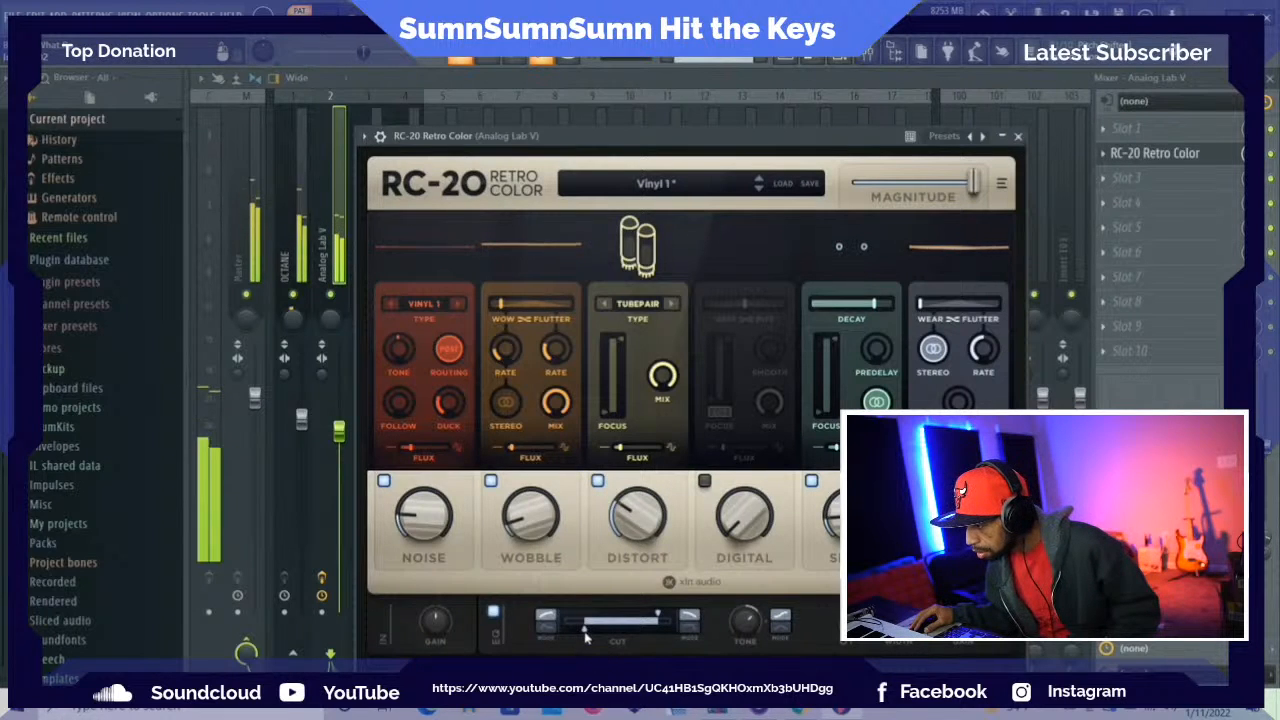
{"action": "left_click_drag", "start_coordinate": [585, 630], "coordinate": [562, 631]}
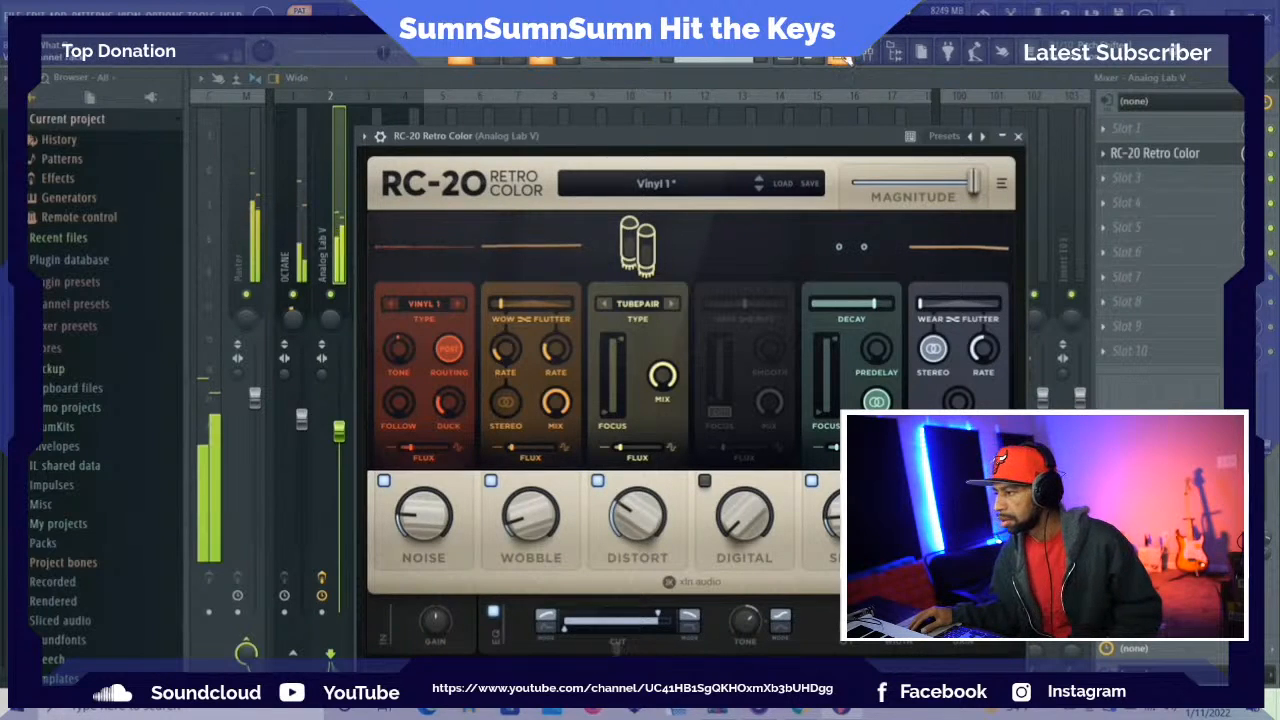
Try transposing the lowest notes of the Analog Lab V chords down one octave in the piano roll and listen to them
{"action": "key", "text": "F6"}
{"action": "left_click", "coordinate": [668, 214]}
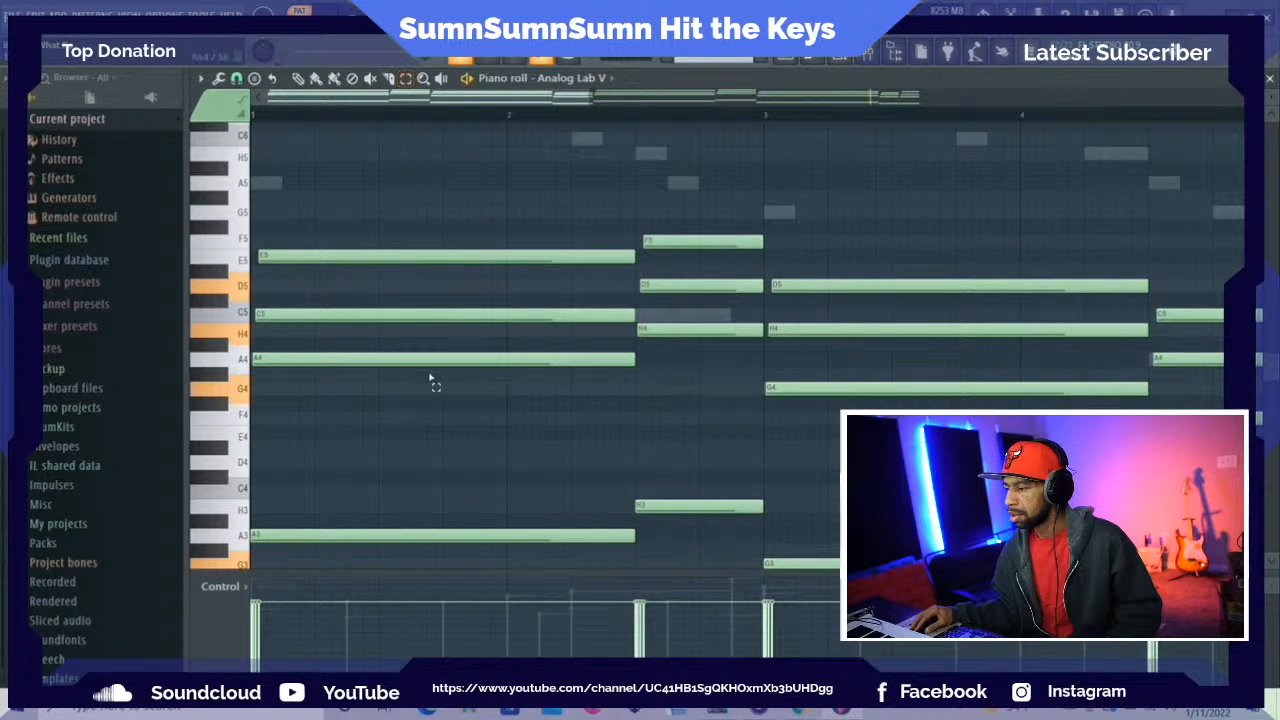
{"action": "left_click_drag", "start_coordinate": [388, 500], "coordinate": [860, 572]}
{"action": "left_click_drag", "start_coordinate": [960, 572], "coordinate": [1271, 541]}
{"action": "key", "text": "ctrl+Down"}
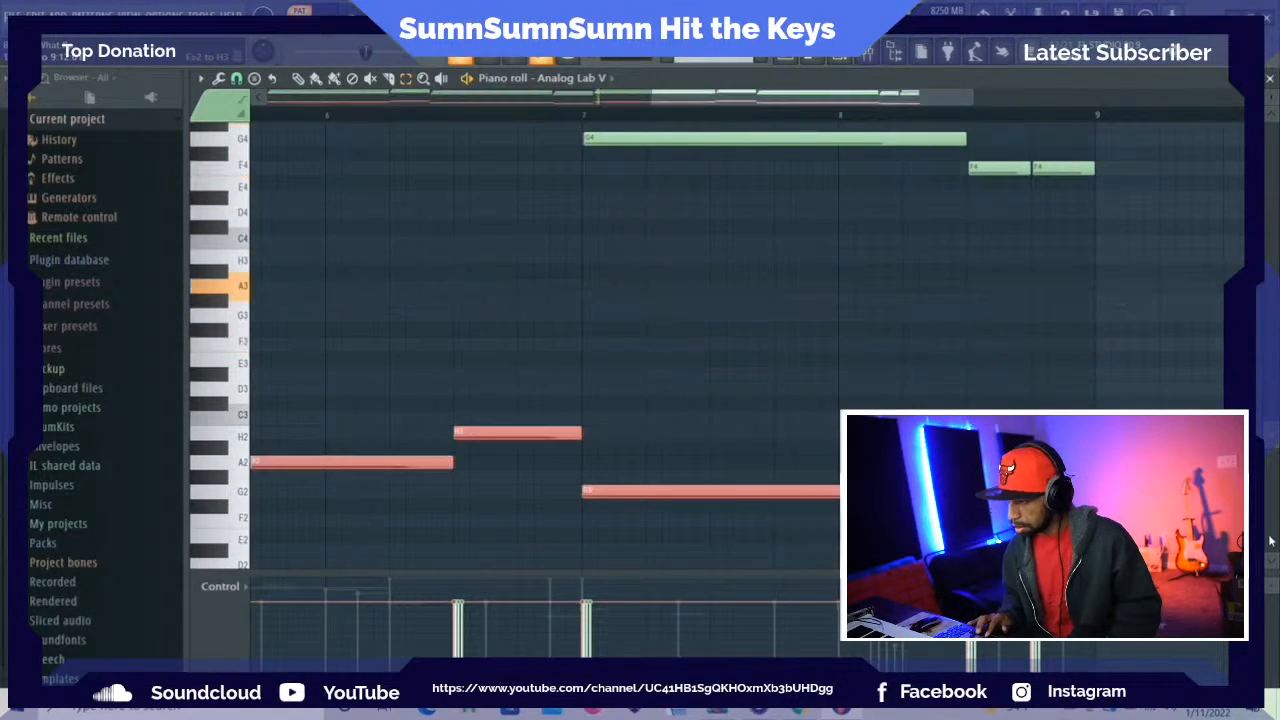
{"action": "key", "text": "space"}
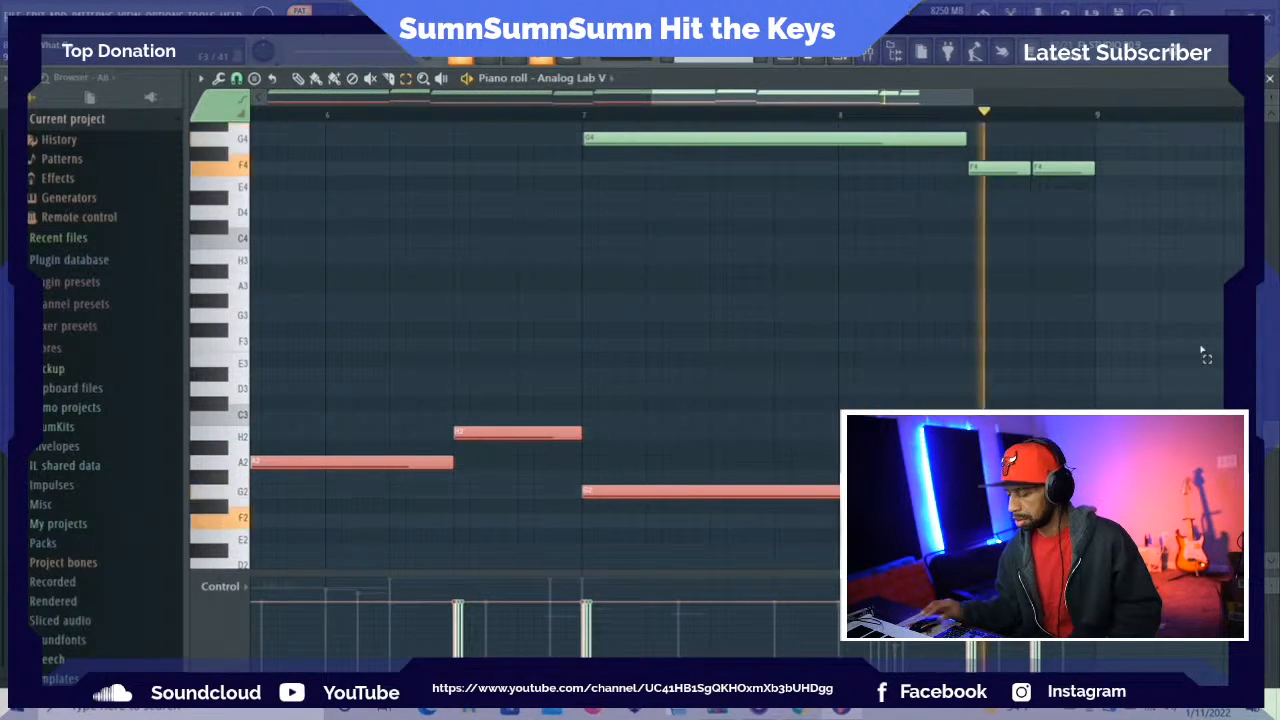
Transpose the selected bass notes back up one octave and play the pattern again
{"action": "key", "text": "space"}
{"action": "key", "text": "ctrl+Up"}
{"action": "key", "text": "space"}
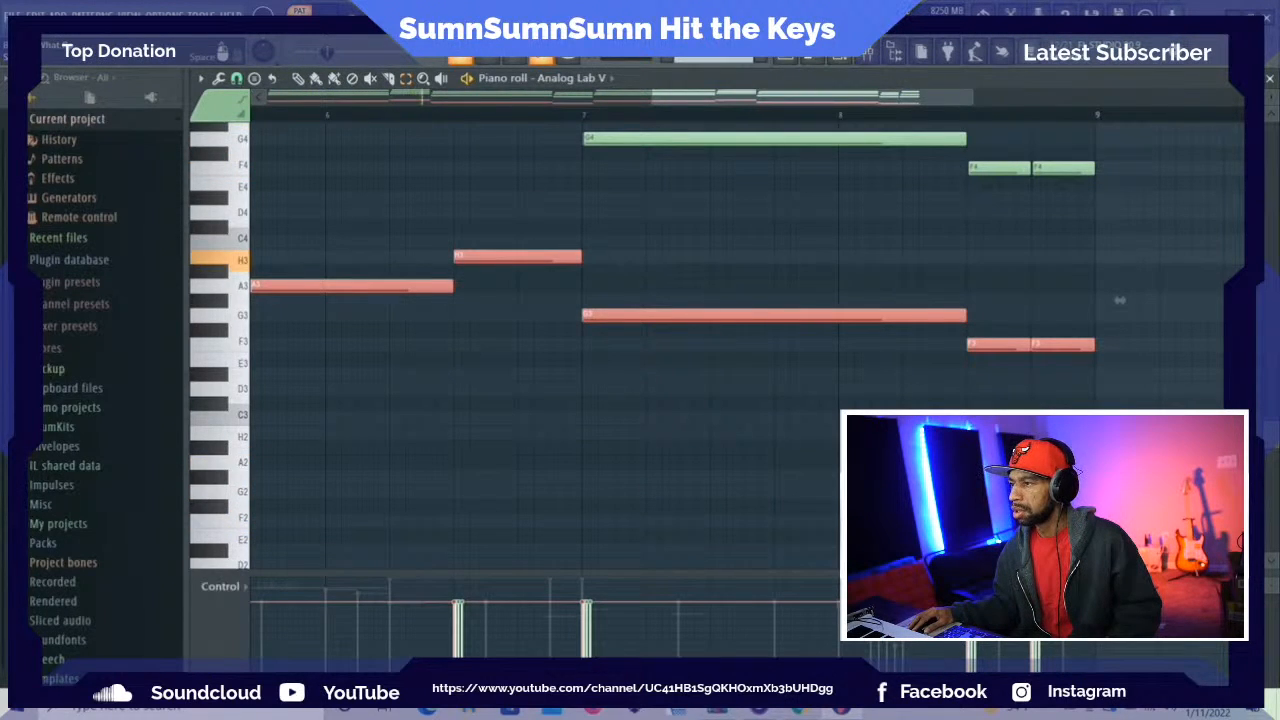
{"action": "key", "text": "space"}
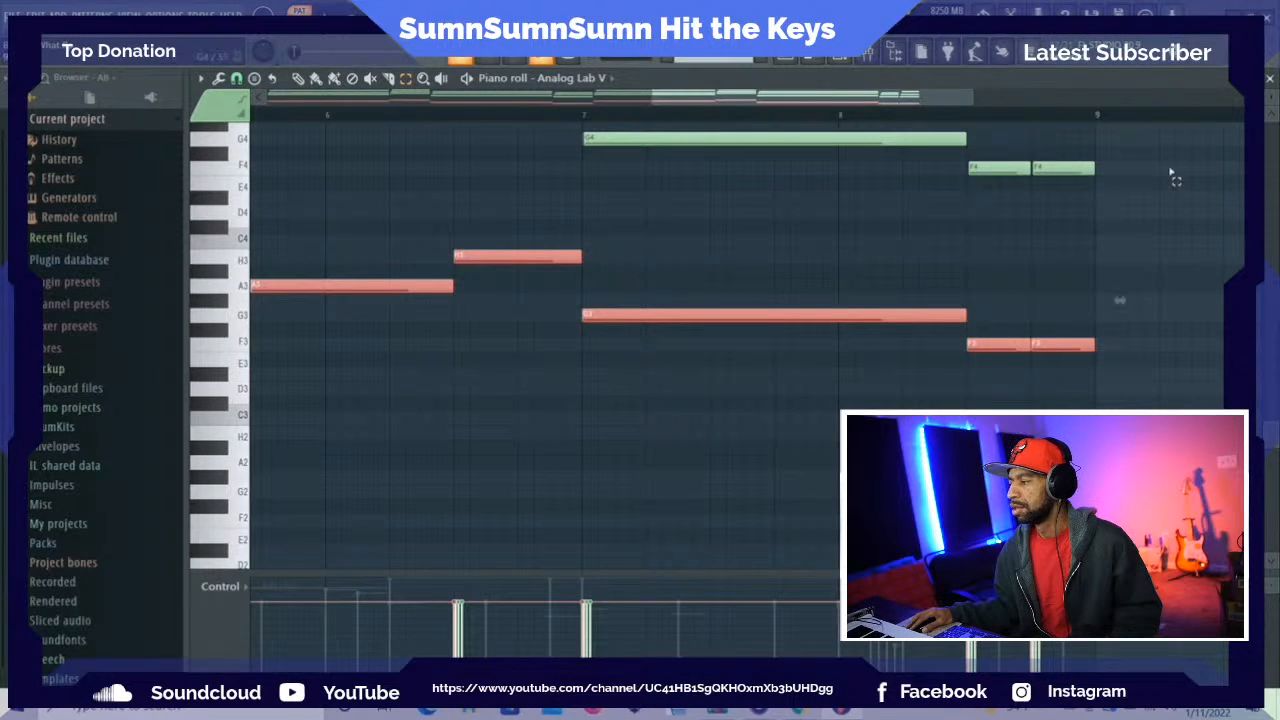
Switch the piano roll to the Draw tool and look over the Analog Lab V notes across the low and high octaves
{"action": "scroll", "coordinate": [503, 366], "scroll_direction": "right", "scroll_amount": 2}
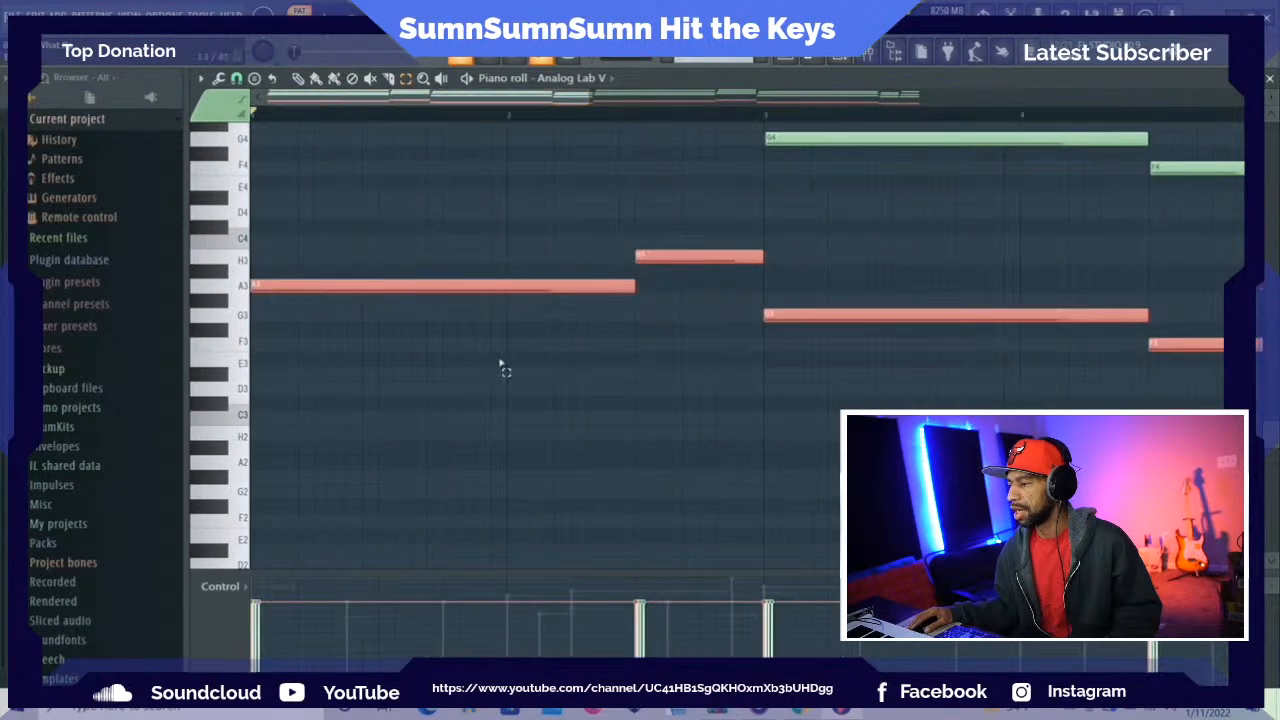
{"action": "scroll", "coordinate": [511, 360], "scroll_direction": "up", "scroll_amount": 4}
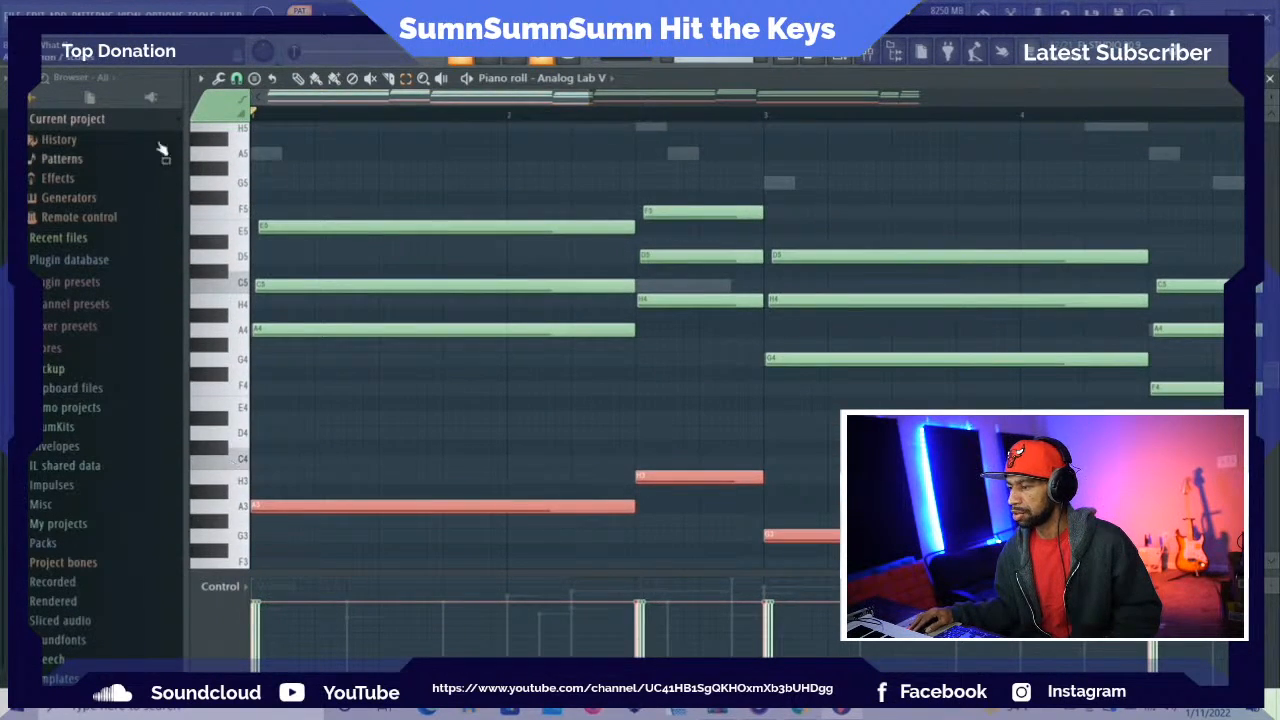
{"action": "left_click", "coordinate": [299, 80]}
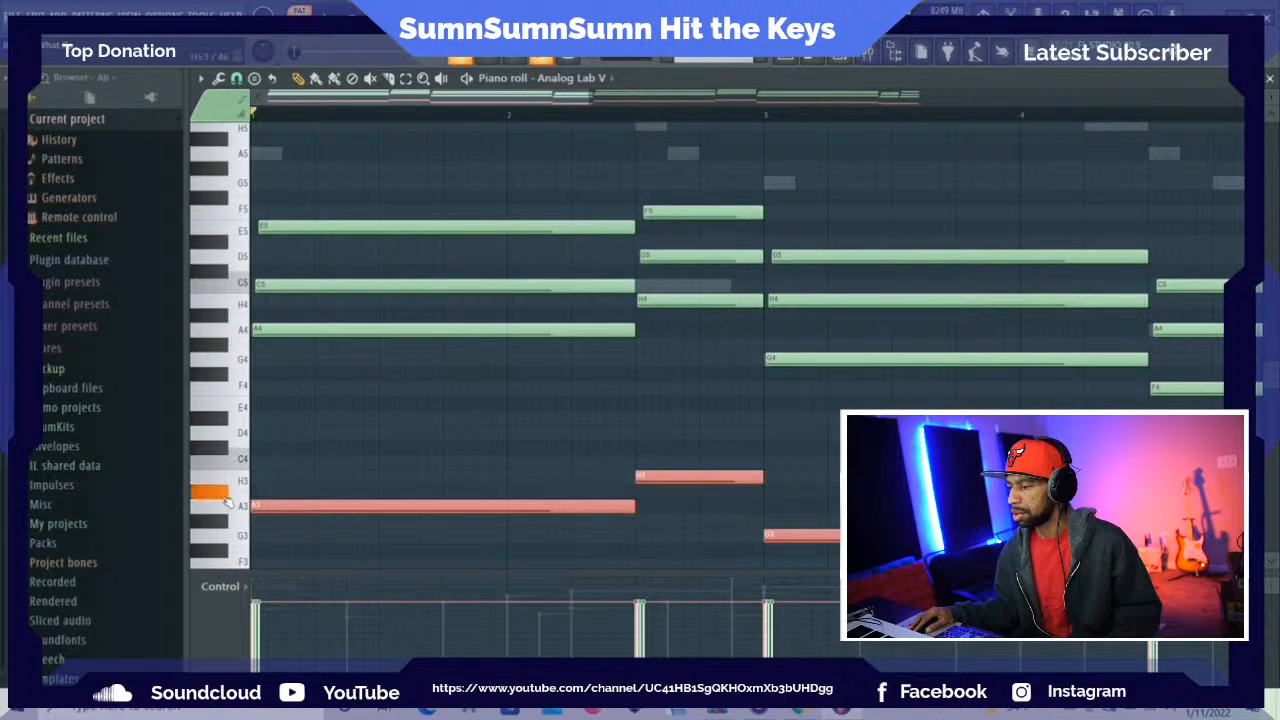
{"action": "scroll", "coordinate": [230, 540], "scroll_direction": "down", "scroll_amount": 4}
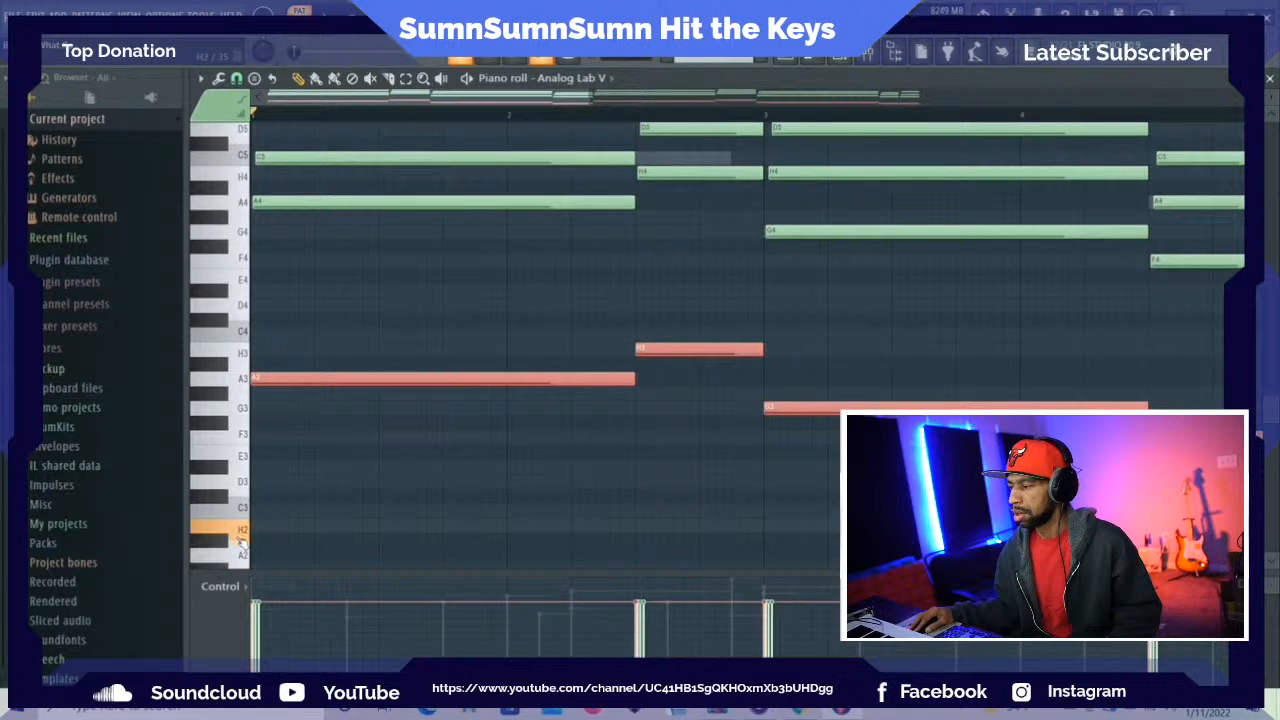
{"action": "scroll", "coordinate": [240, 540], "scroll_direction": "up", "scroll_amount": 12}
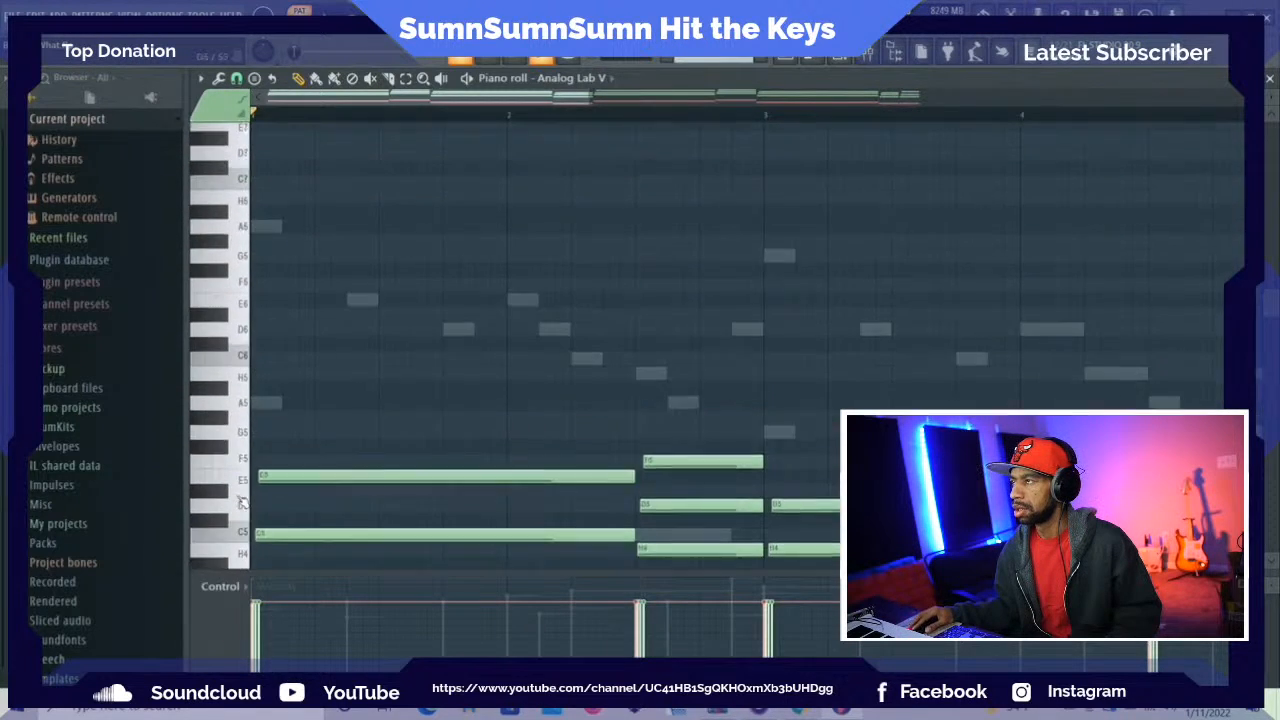
{"action": "scroll", "coordinate": [241, 502], "scroll_direction": "up", "scroll_amount": 5}
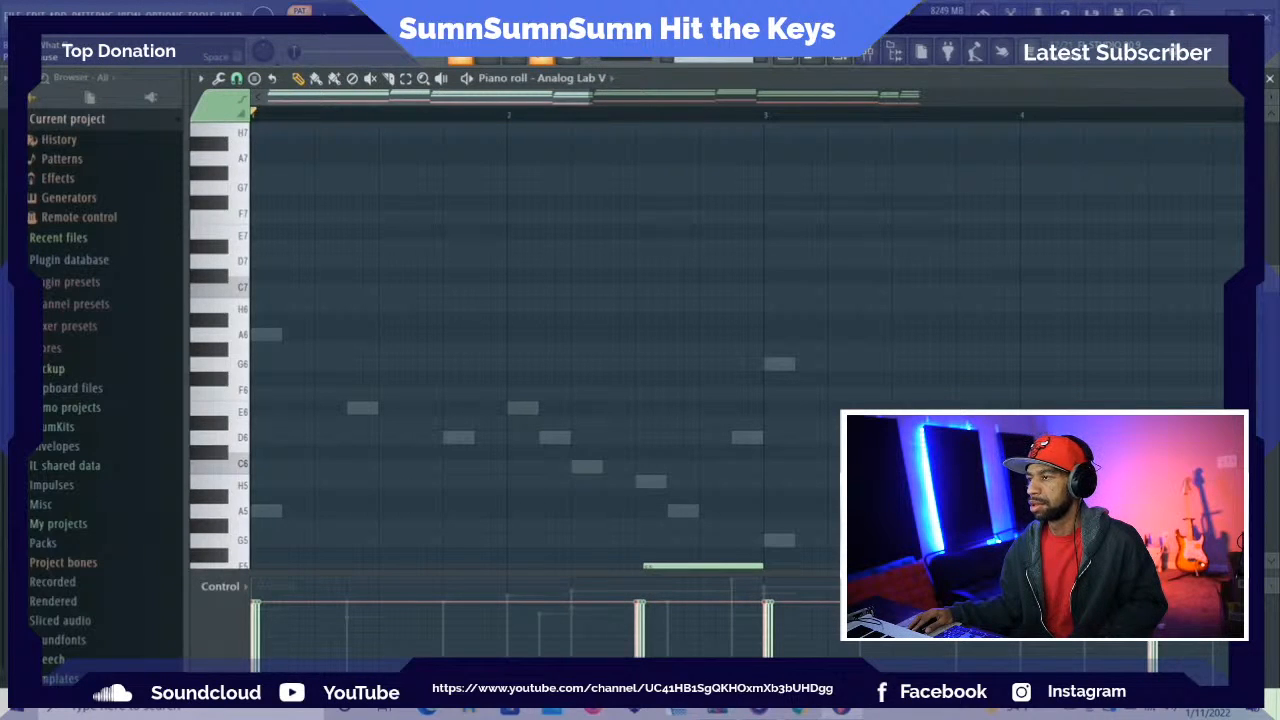
Play the pattern briefly, stop it, and bring up the channel rack
{"action": "key", "text": "space"}
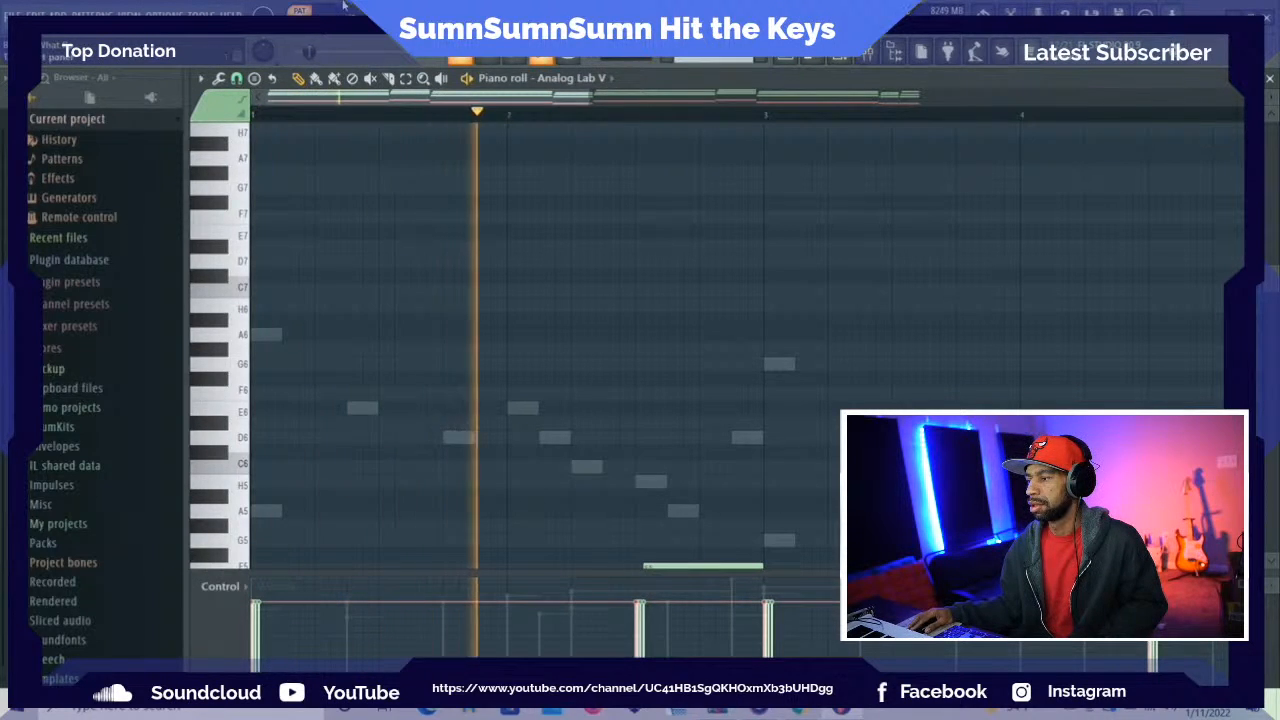
{"action": "key", "text": "space"}
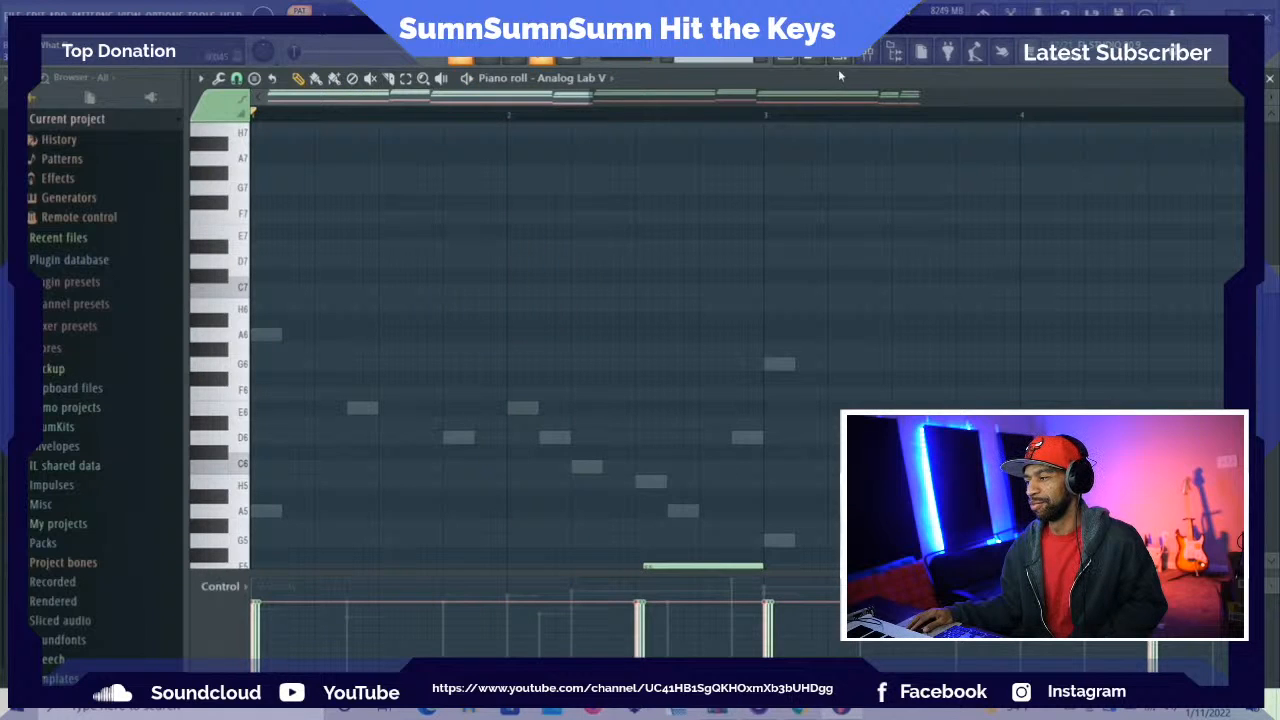
{"action": "key", "text": "F6"}
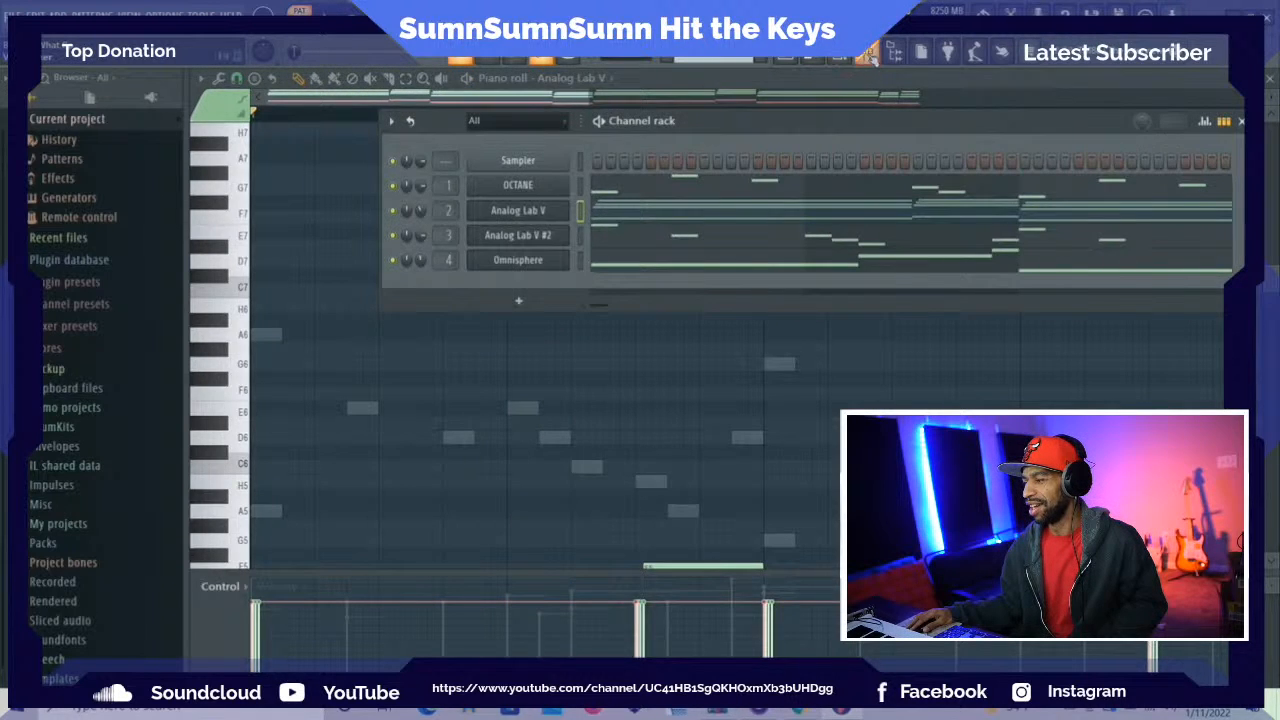
Solo the Omnisphere track in the mixer and listen to it alone, with Analog Lab V, and with all the instrument layers
{"action": "left_click", "coordinate": [872, 58]}
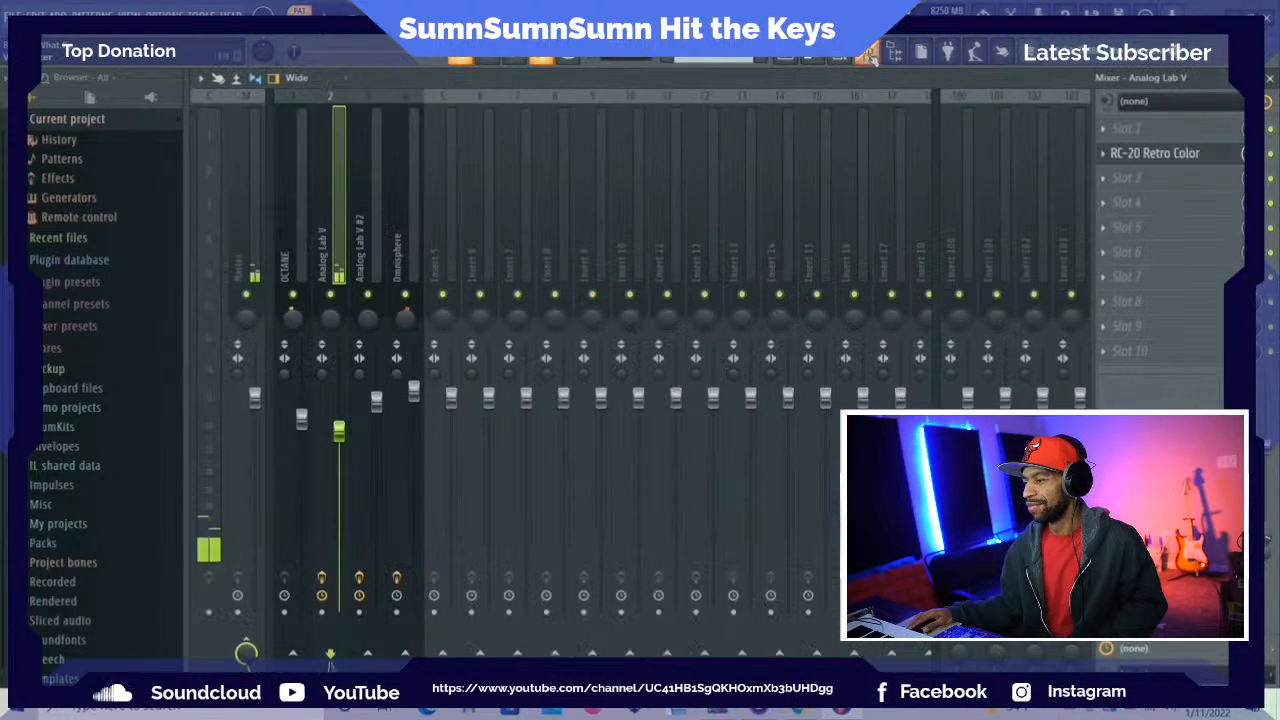
{"action": "right_click", "coordinate": [405, 294]}
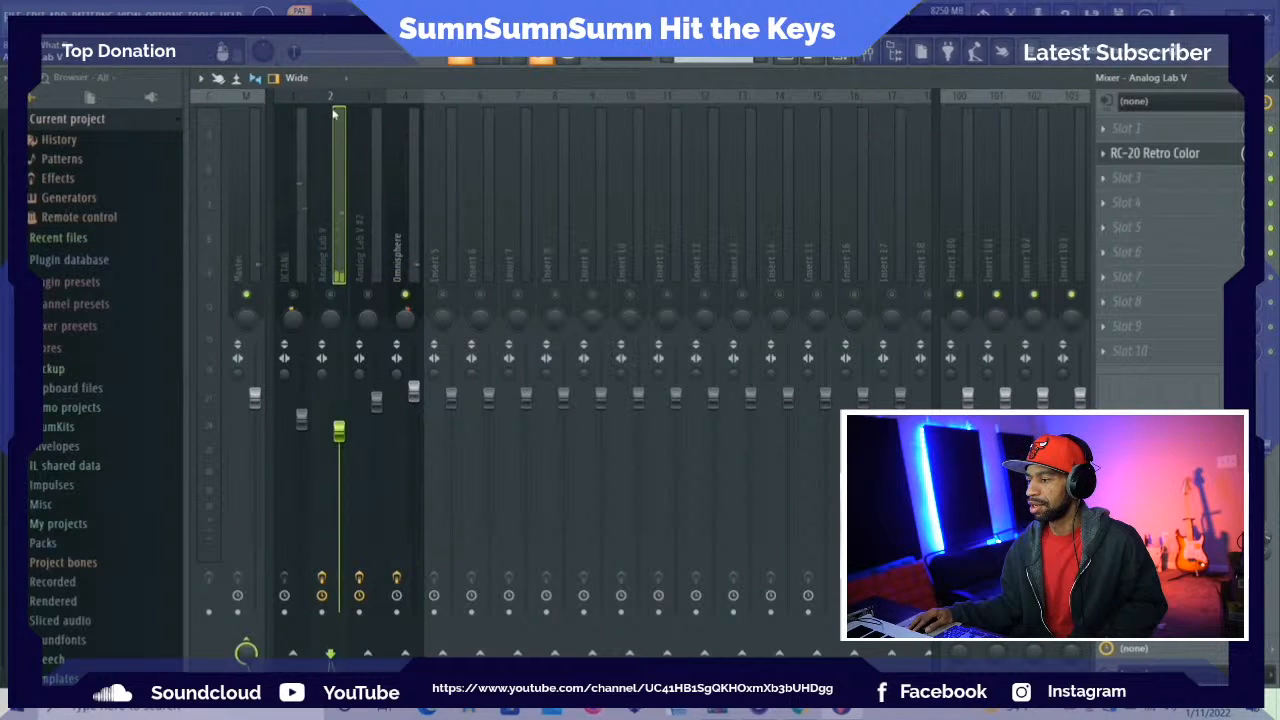
{"action": "left_click", "coordinate": [405, 180]}
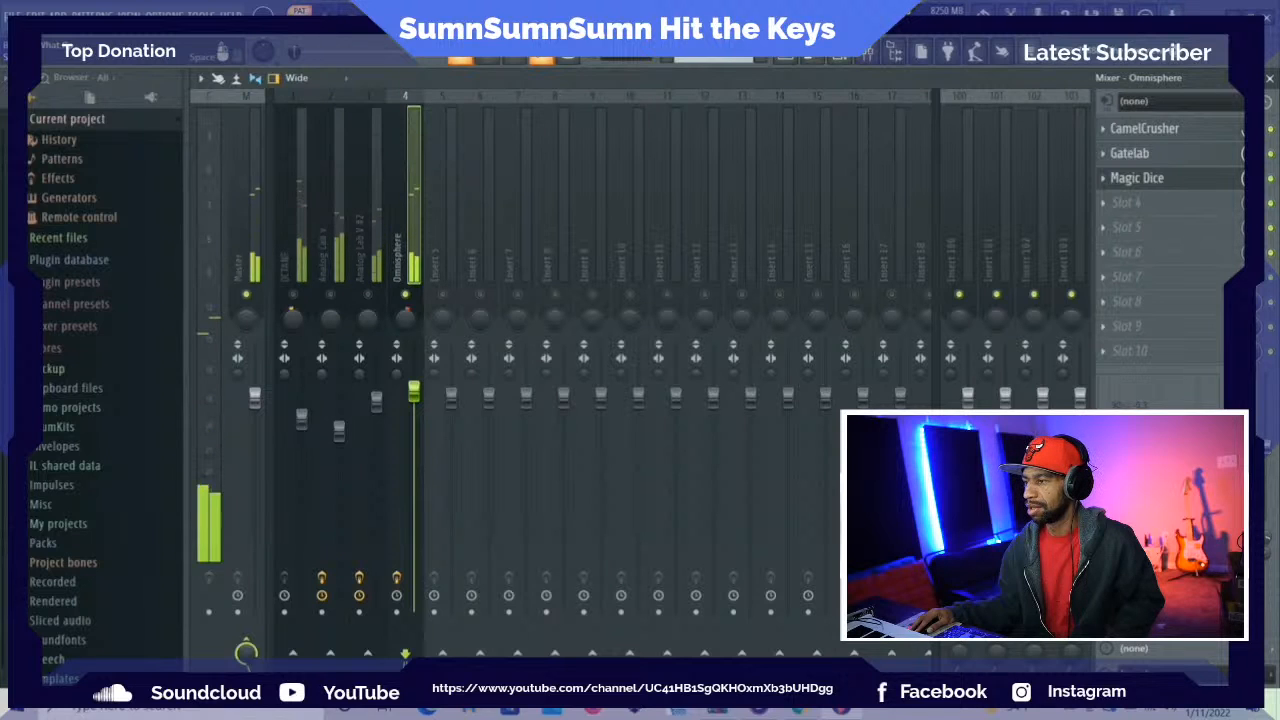
{"action": "left_click", "coordinate": [330, 258]}
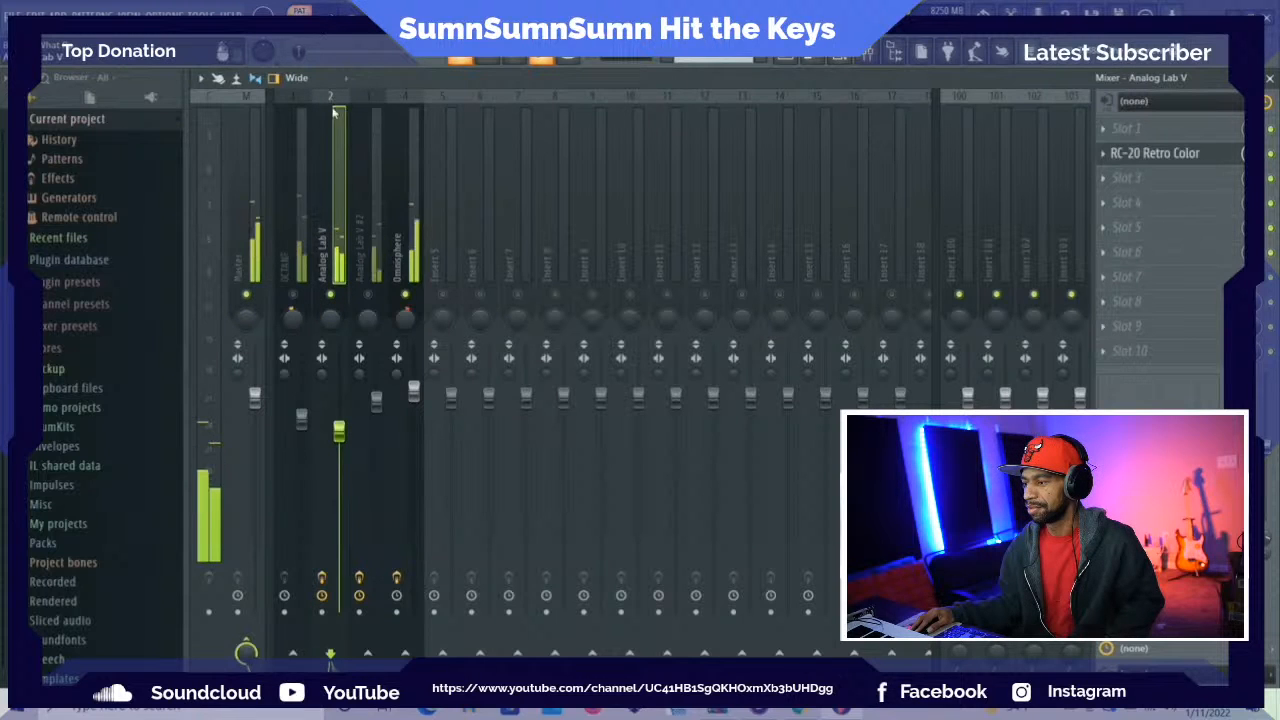
{"action": "left_click", "coordinate": [309, 248]}
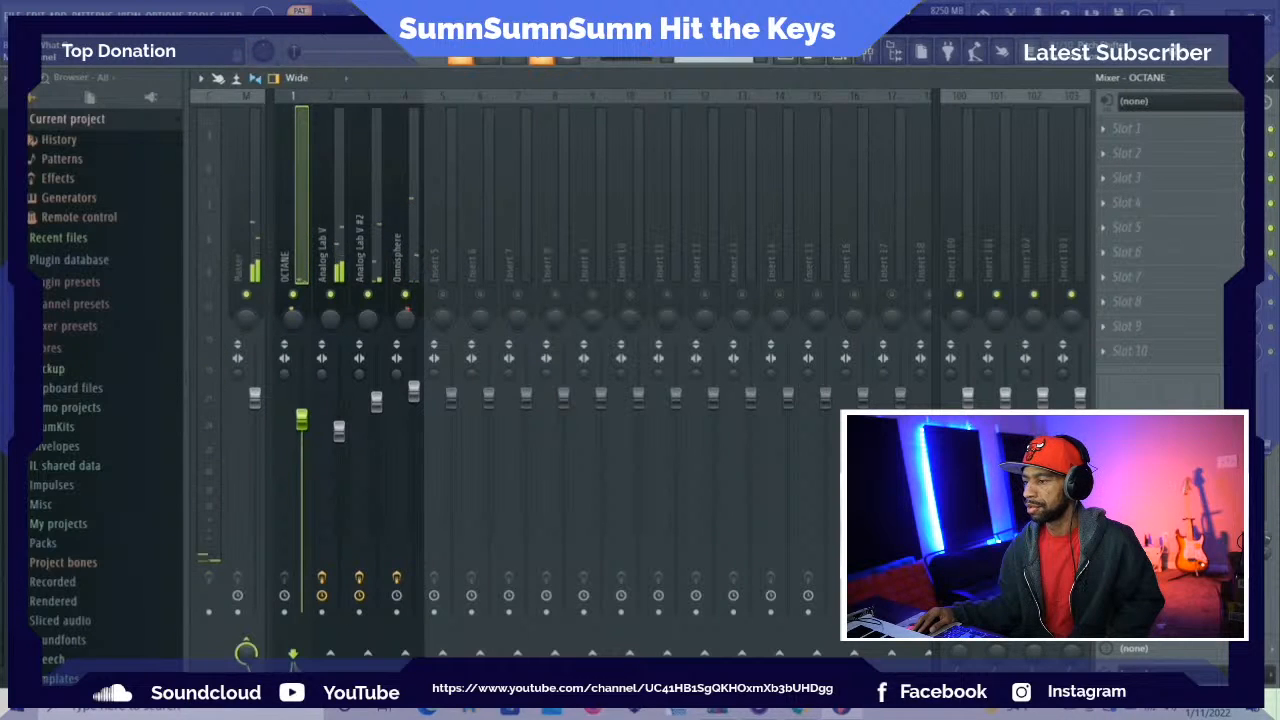
Try adding a third Analog Lab V instrument and reopening it from the channel rack
{"action": "left_click", "coordinate": [58, 14]}
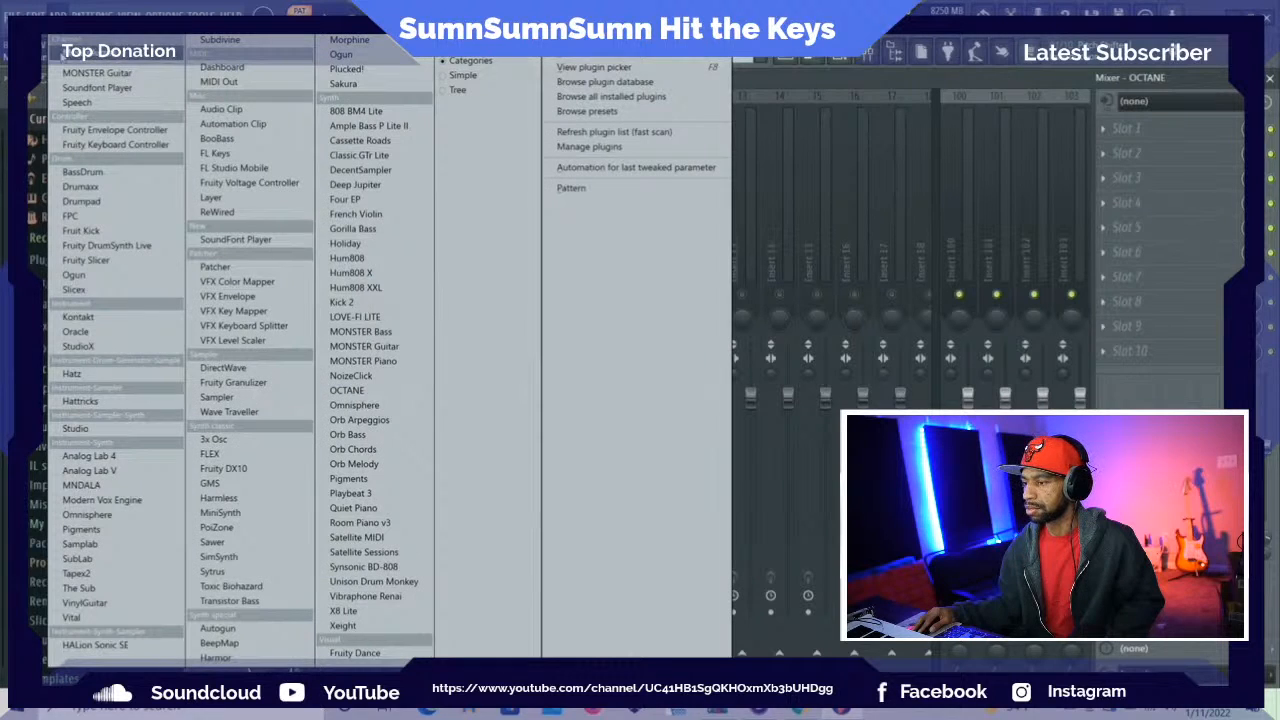
{"action": "left_click", "coordinate": [121, 472]}
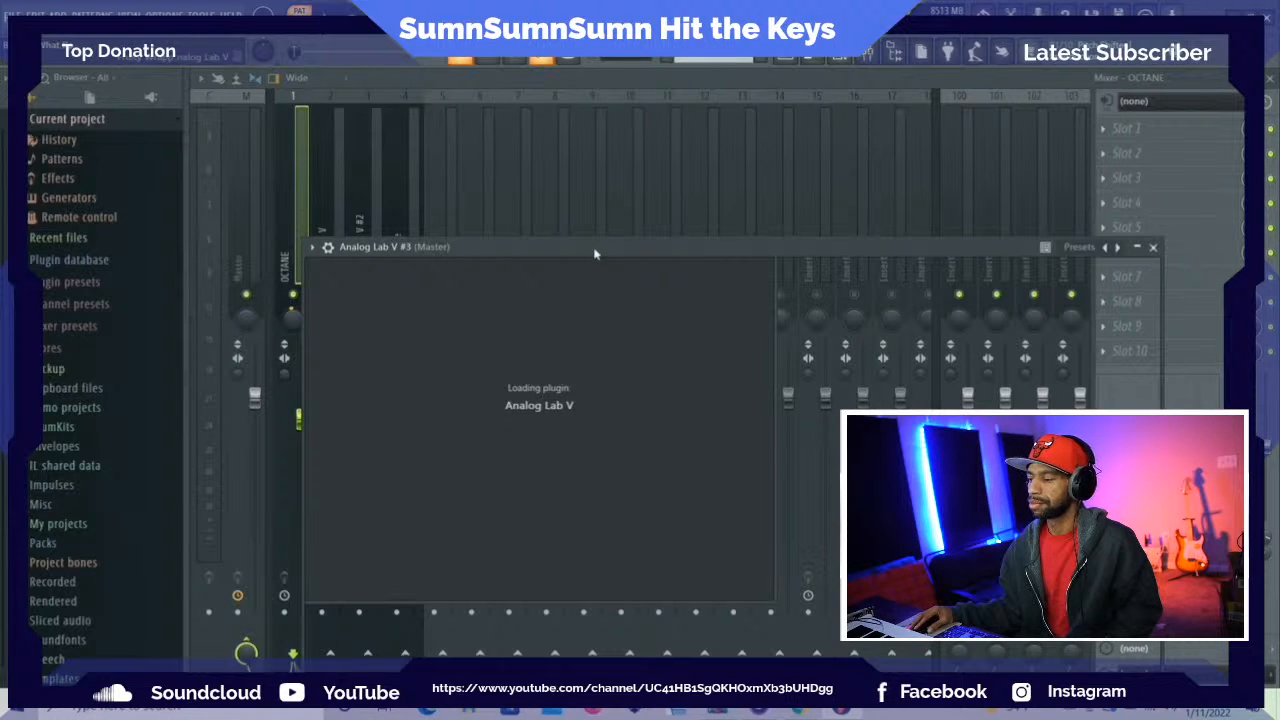
{"action": "left_click_drag", "start_coordinate": [595, 247], "coordinate": [511, 120]}
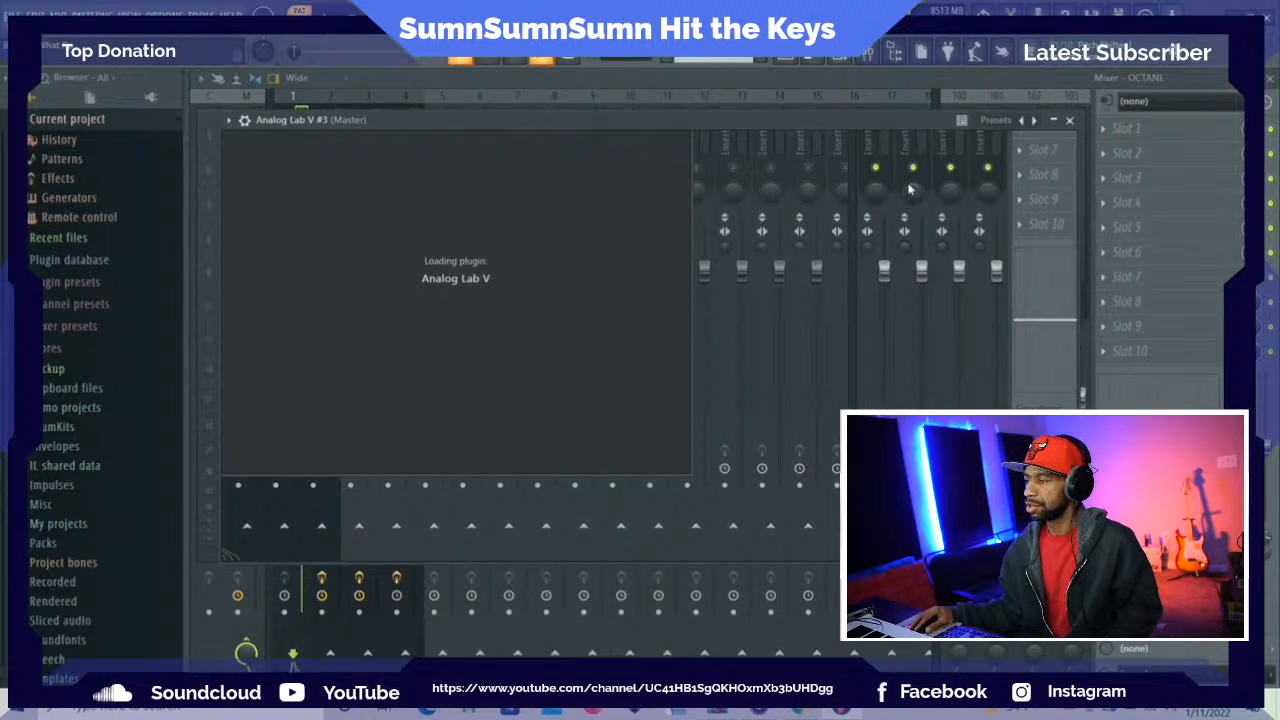
{"action": "left_click", "coordinate": [840, 57]}
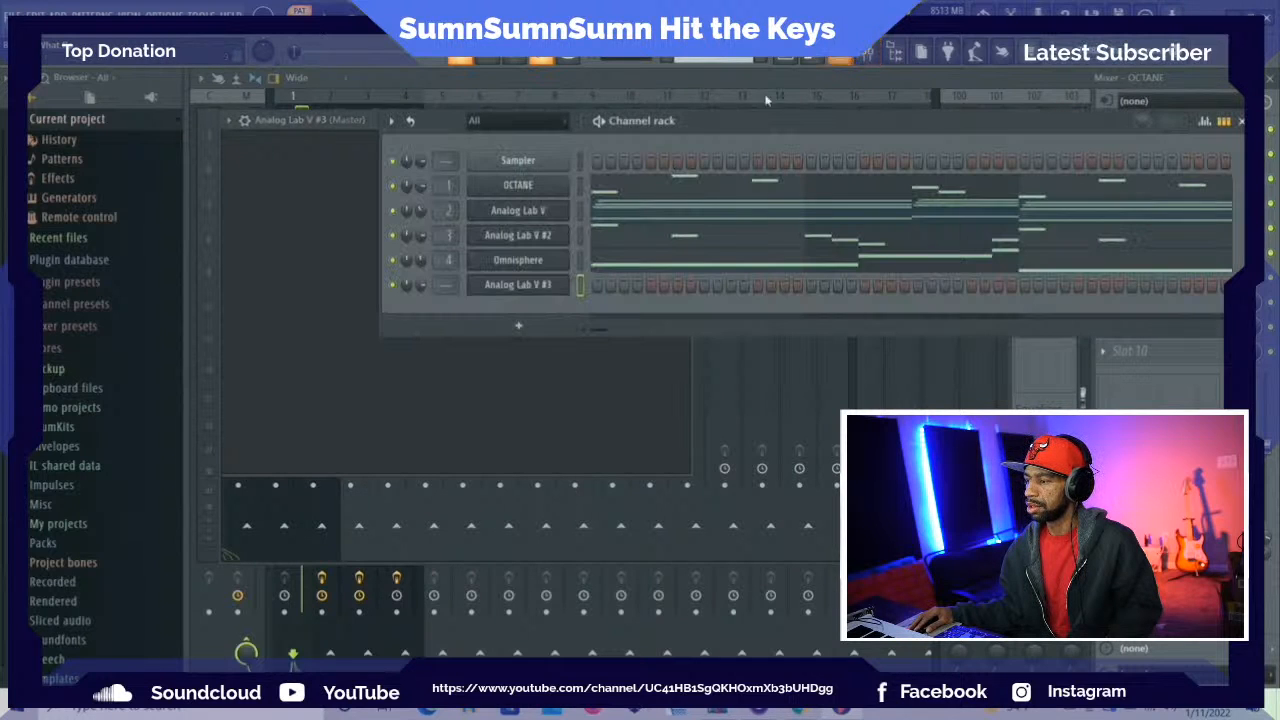
{"action": "left_click", "coordinate": [527, 285]}
{"action": "left_click", "coordinate": [527, 285]}
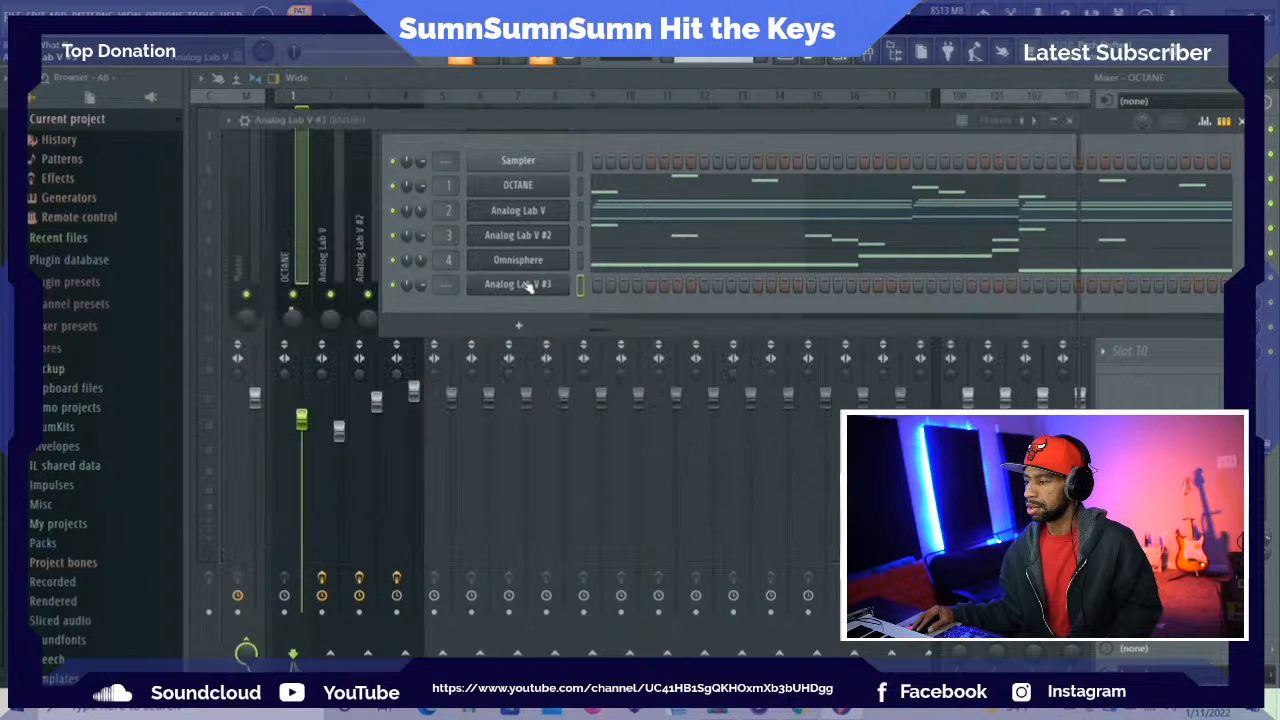
Close the Analog Lab V #3 plugin window and delete its channel
{"action": "left_click", "coordinate": [1068, 119]}
{"action": "right_click", "coordinate": [555, 285]}
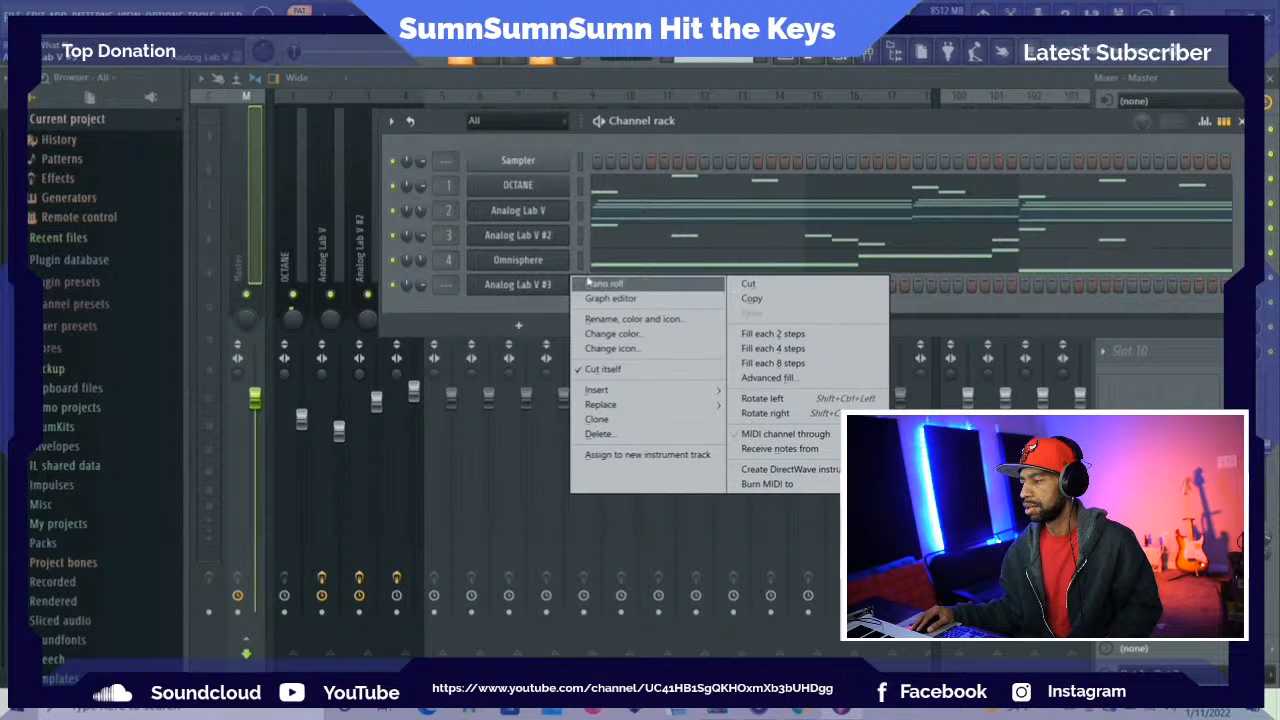
{"action": "left_click", "coordinate": [648, 433]}
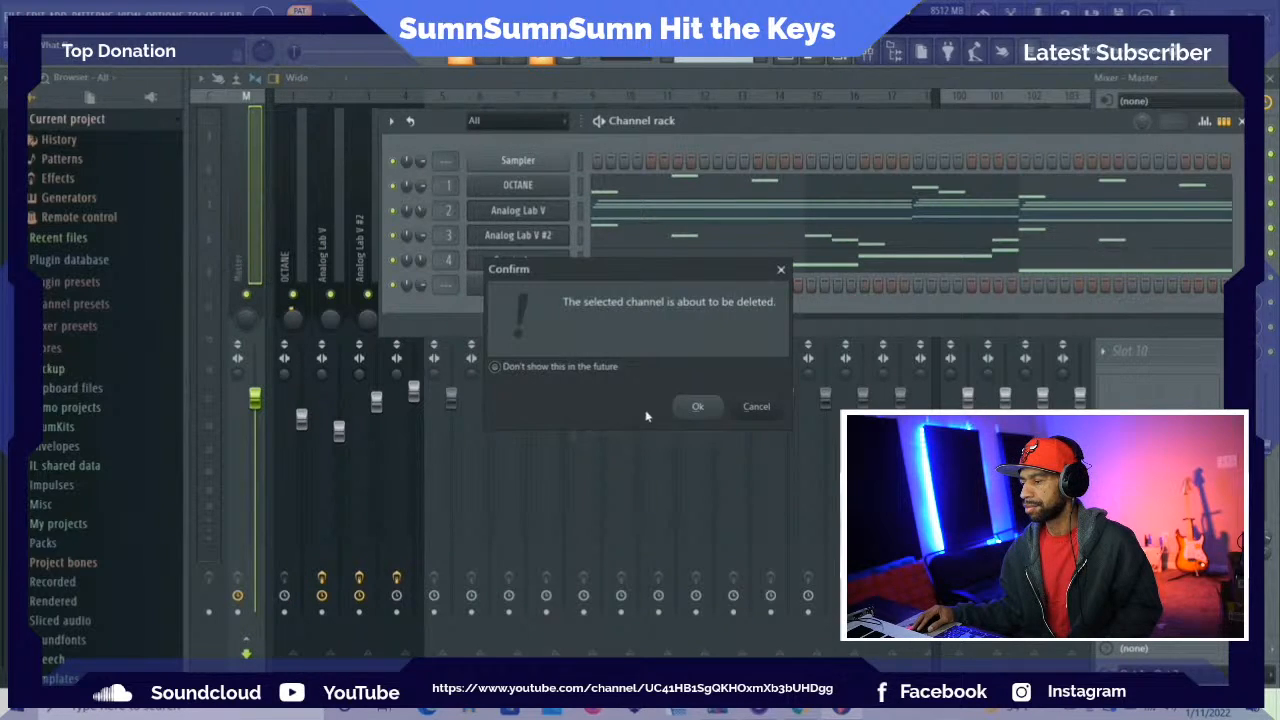
{"action": "left_click", "coordinate": [698, 407]}
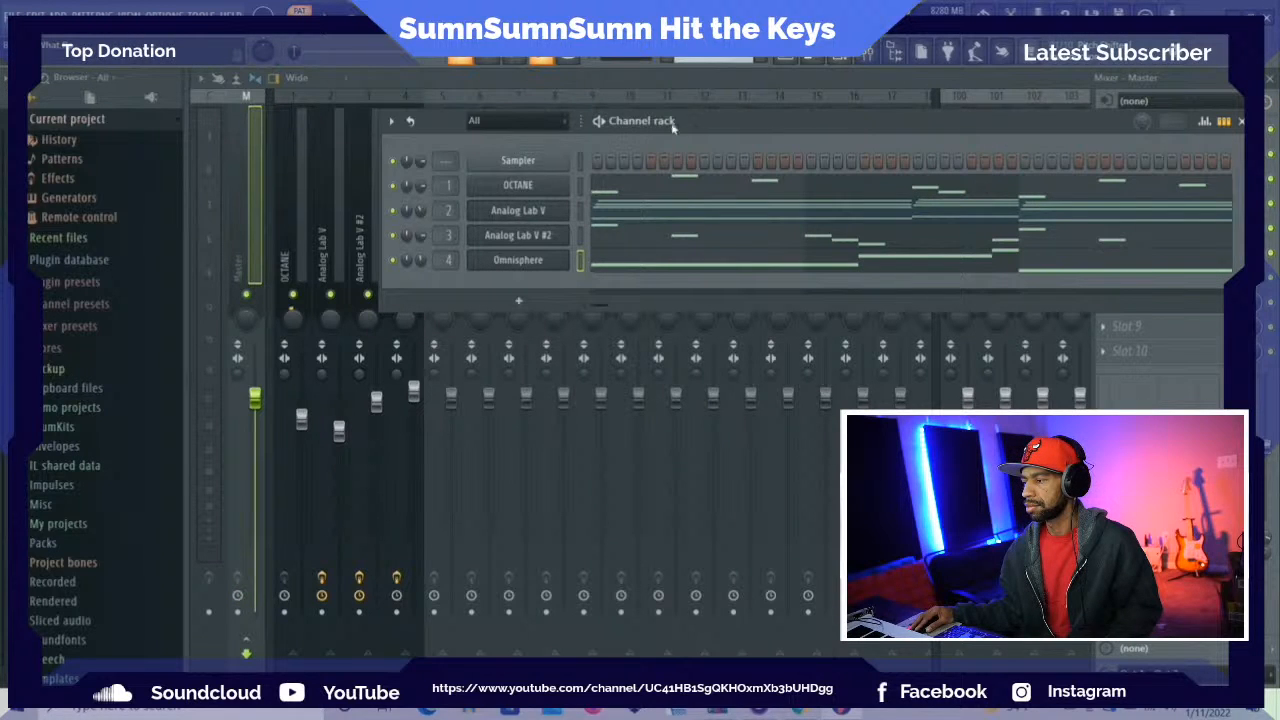
Solo the OCTANE track in the mixer and return to the playlist
{"action": "left_click_drag", "start_coordinate": [720, 130], "coordinate": [709, 161]}
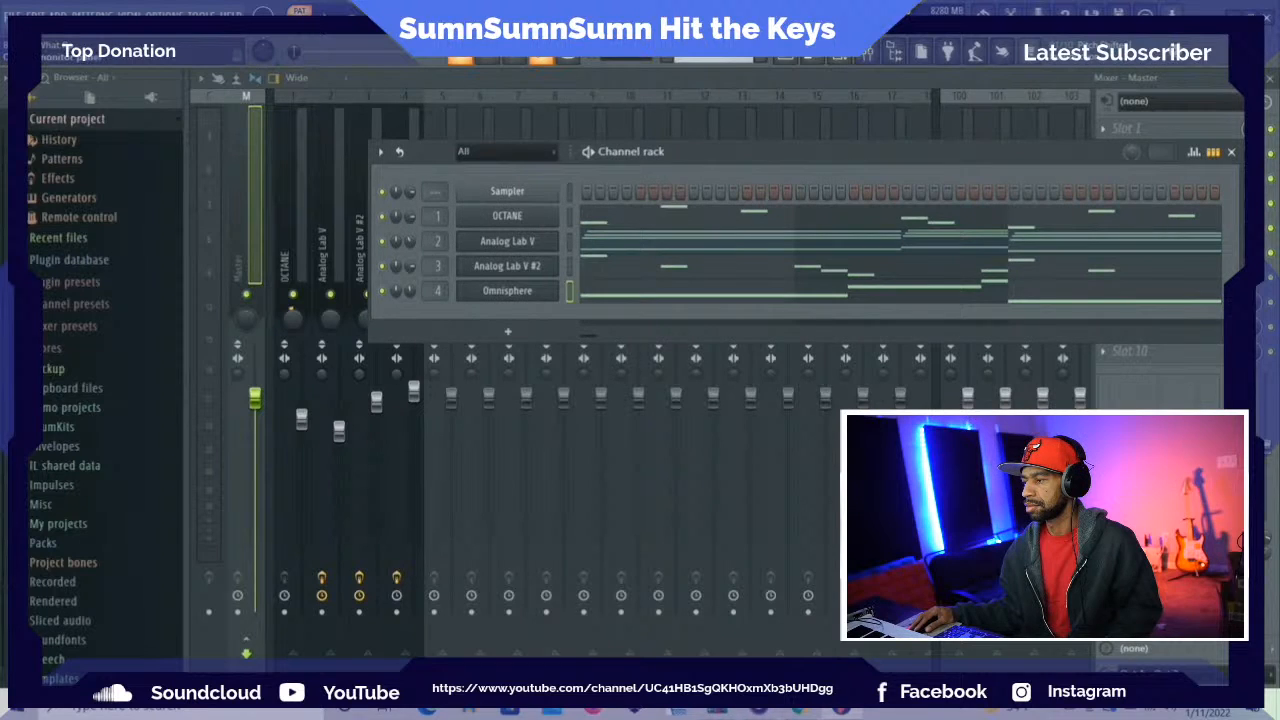
{"action": "key", "text": "F5"}
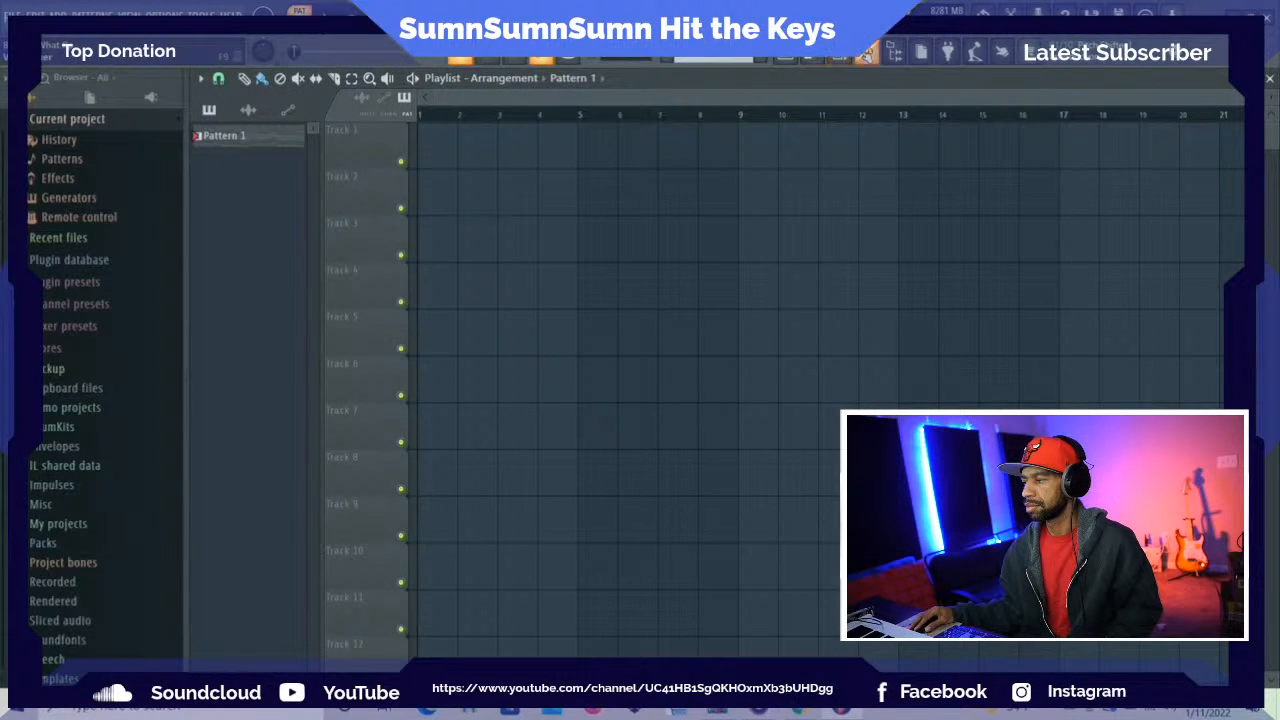
{"action": "left_click", "coordinate": [866, 52]}
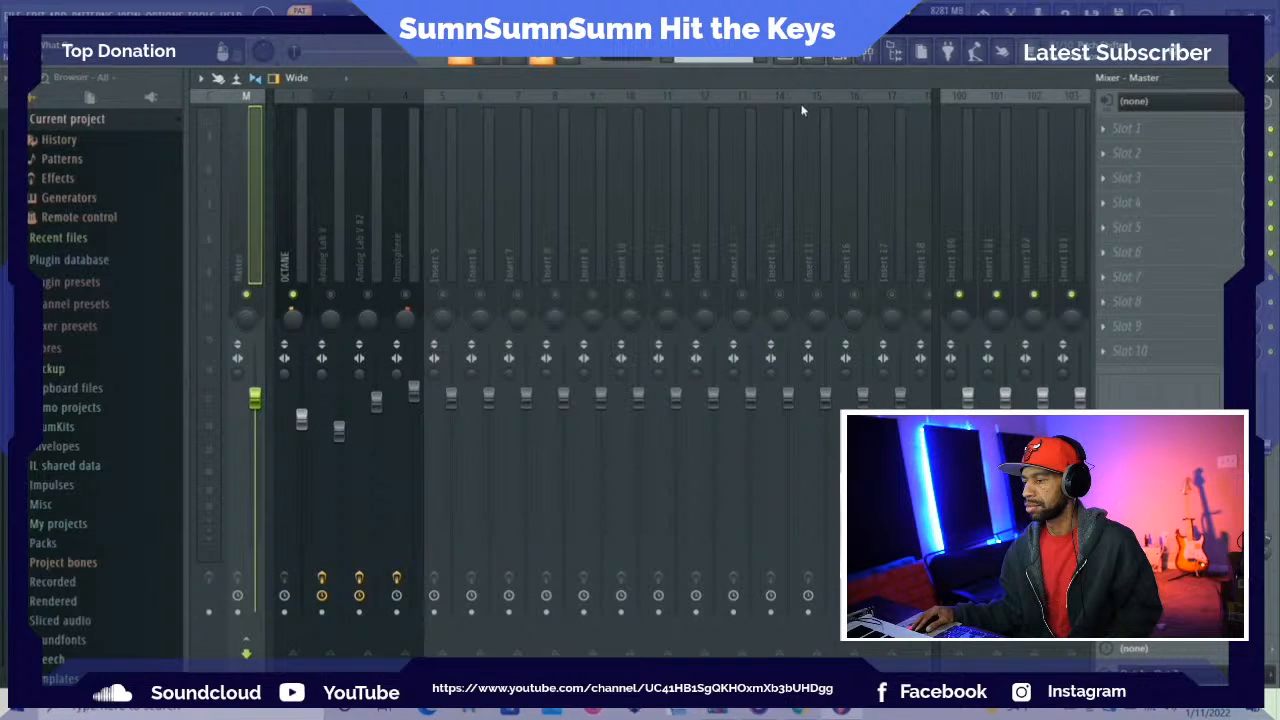
{"action": "key", "text": "F5"}
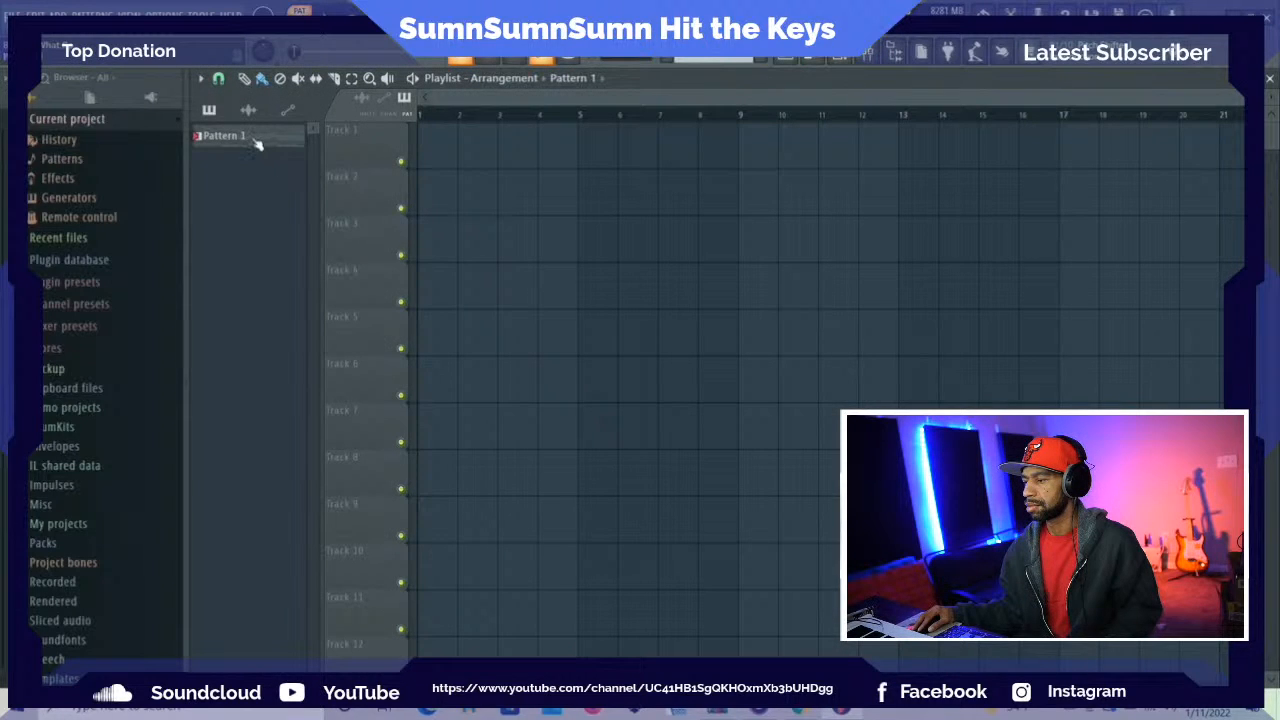
Quick render Pattern 1 as an audio clip and place the clip on playlist Track 1 at bar 1
{"action": "right_click", "coordinate": [257, 144]}
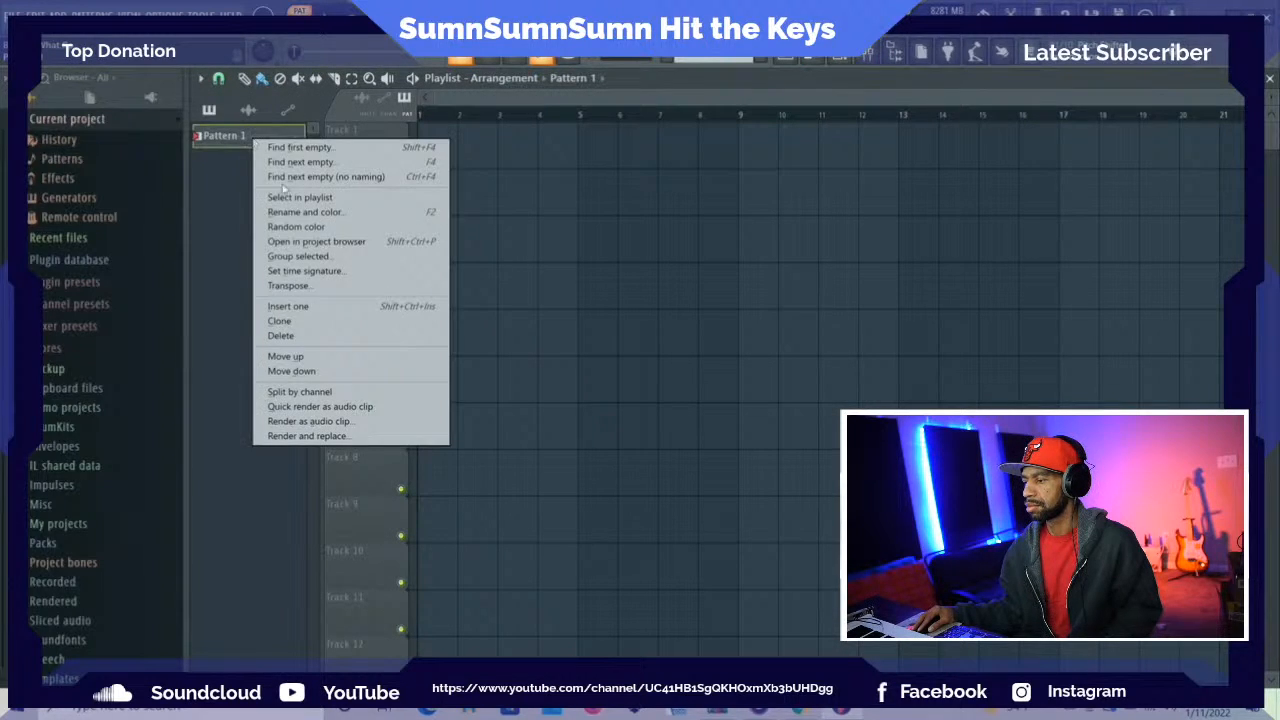
{"action": "left_click", "coordinate": [357, 412]}
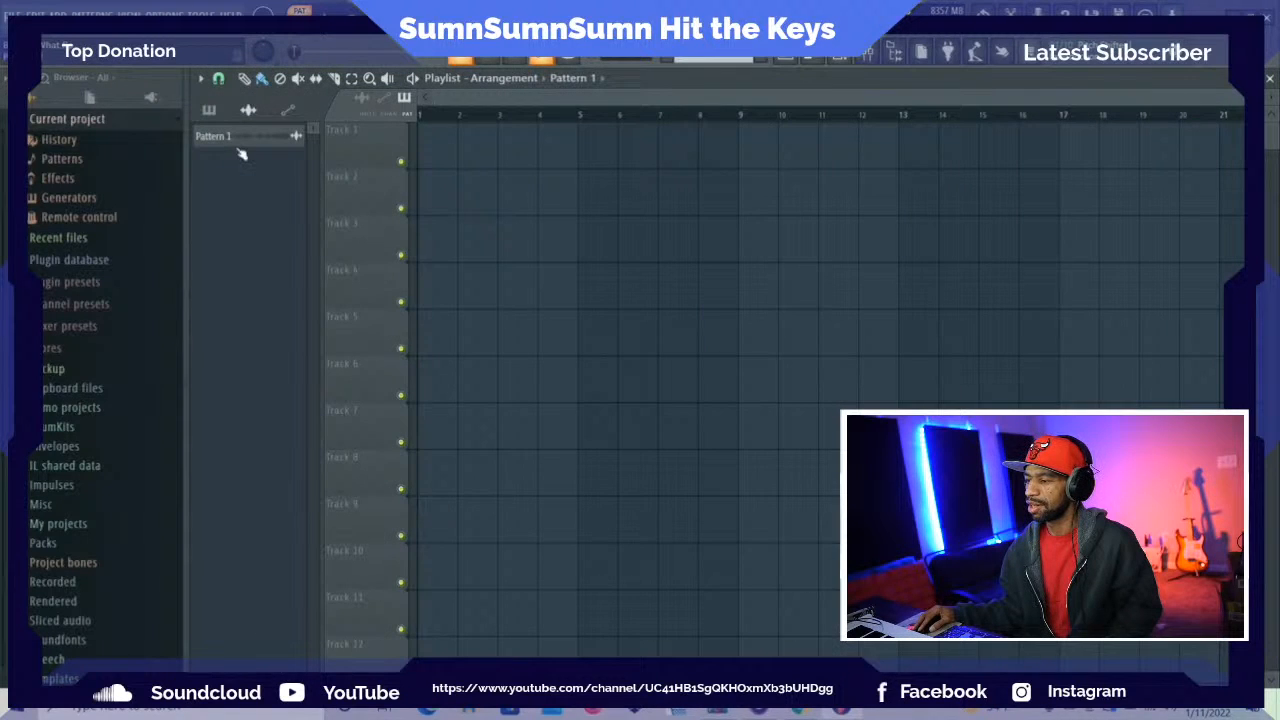
{"action": "left_click_drag", "start_coordinate": [242, 140], "coordinate": [425, 140]}
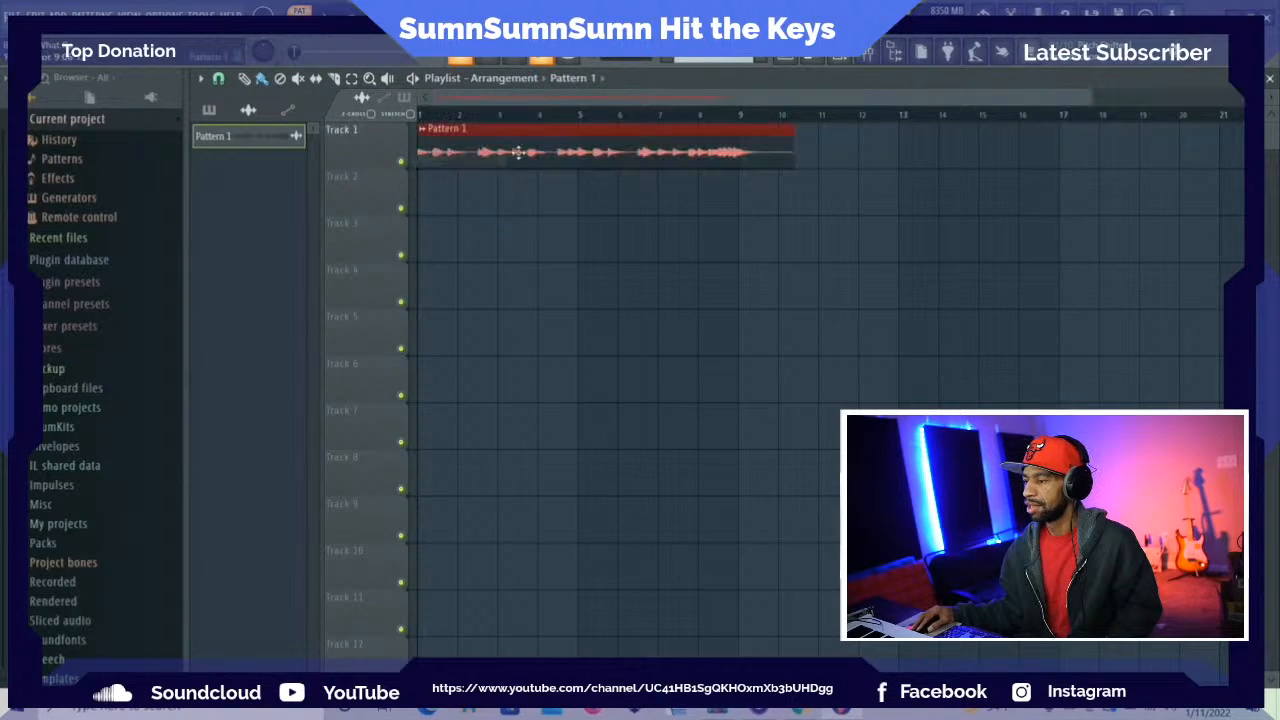
Return to Pattern 1 in the channel rack and copy the OCTANE channel's notes into the Sampler channel
{"action": "key", "text": "F6"}
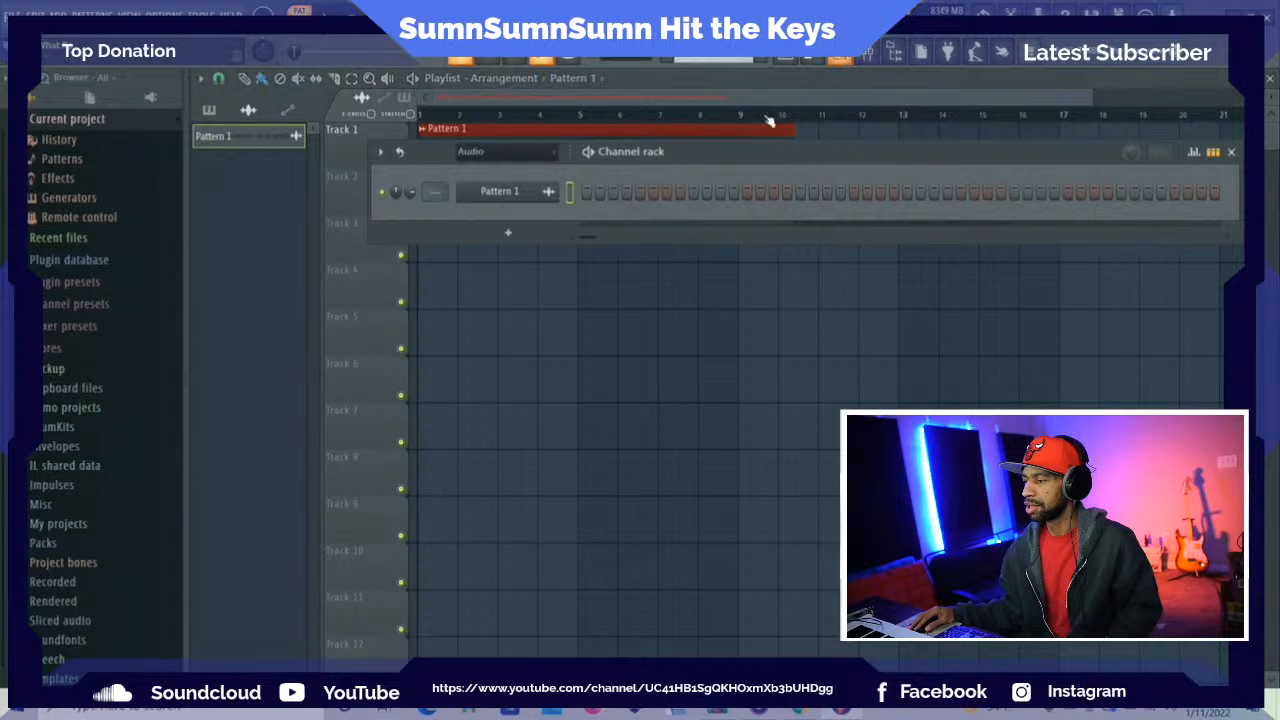
{"action": "left_click", "coordinate": [209, 110]}
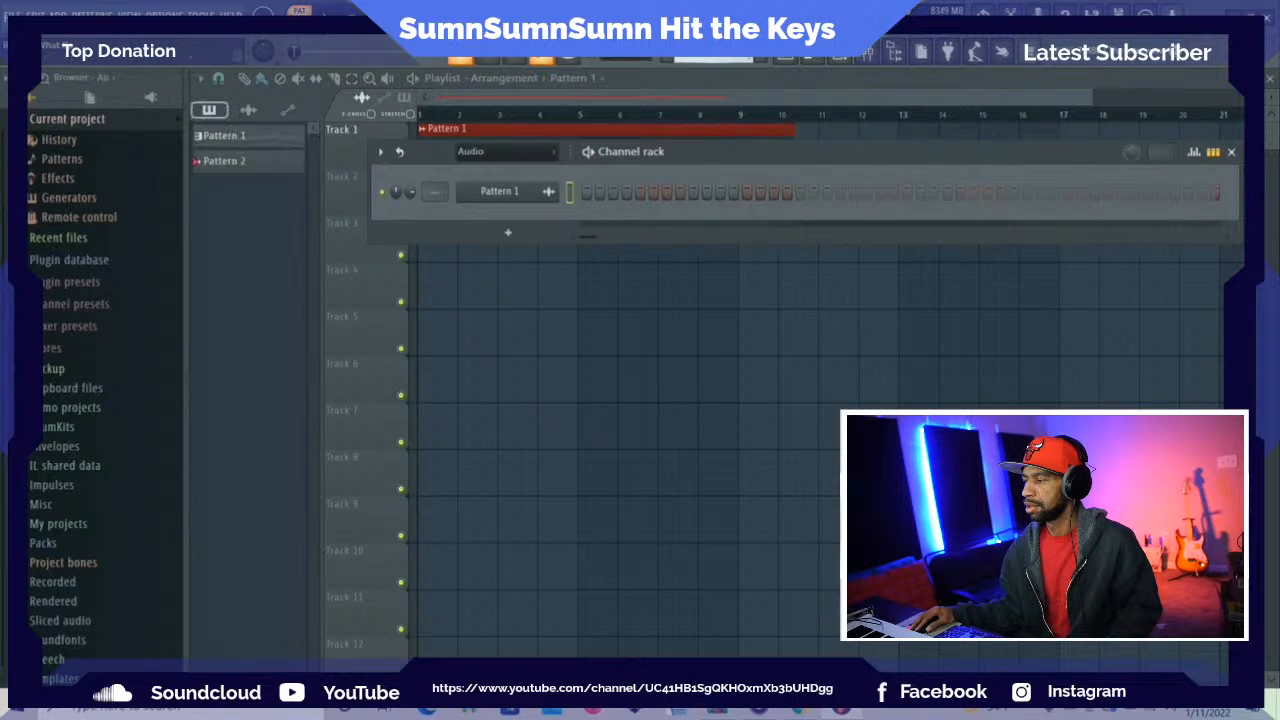
{"action": "left_click", "coordinate": [232, 160]}
{"action": "right_click", "coordinate": [518, 224]}
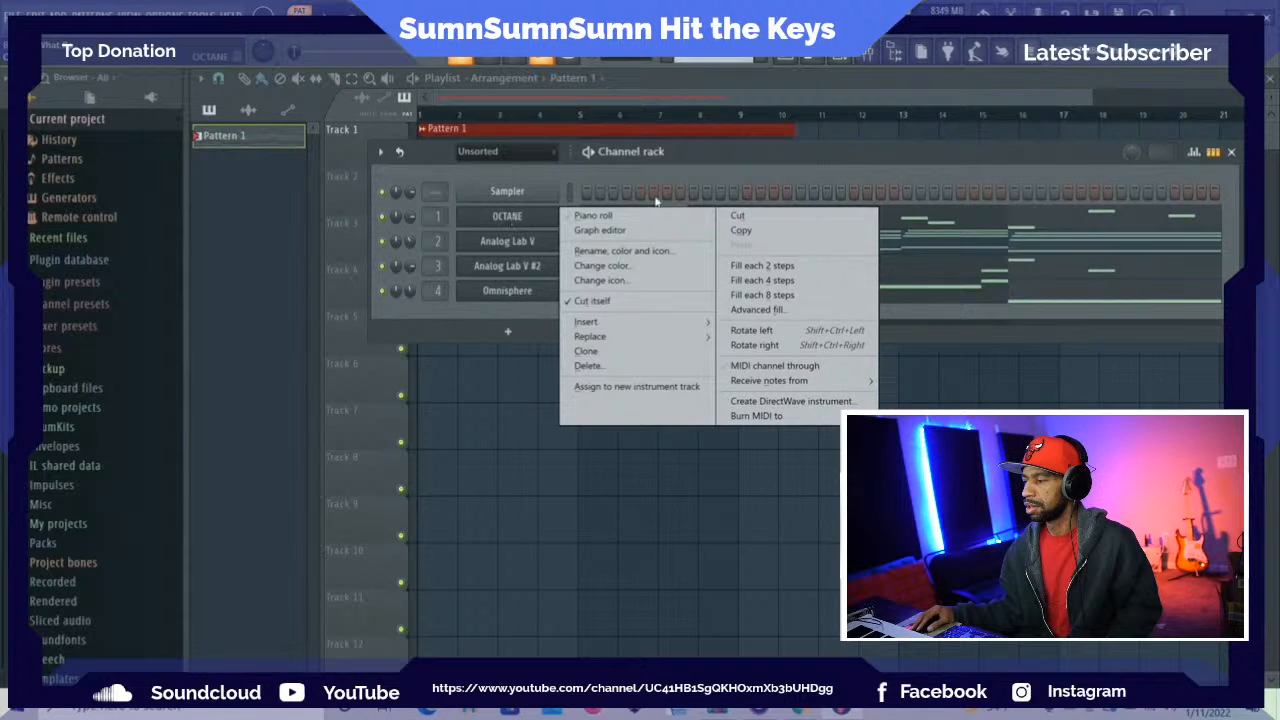
{"action": "left_click", "coordinate": [745, 229]}
{"action": "right_click", "coordinate": [568, 188]}
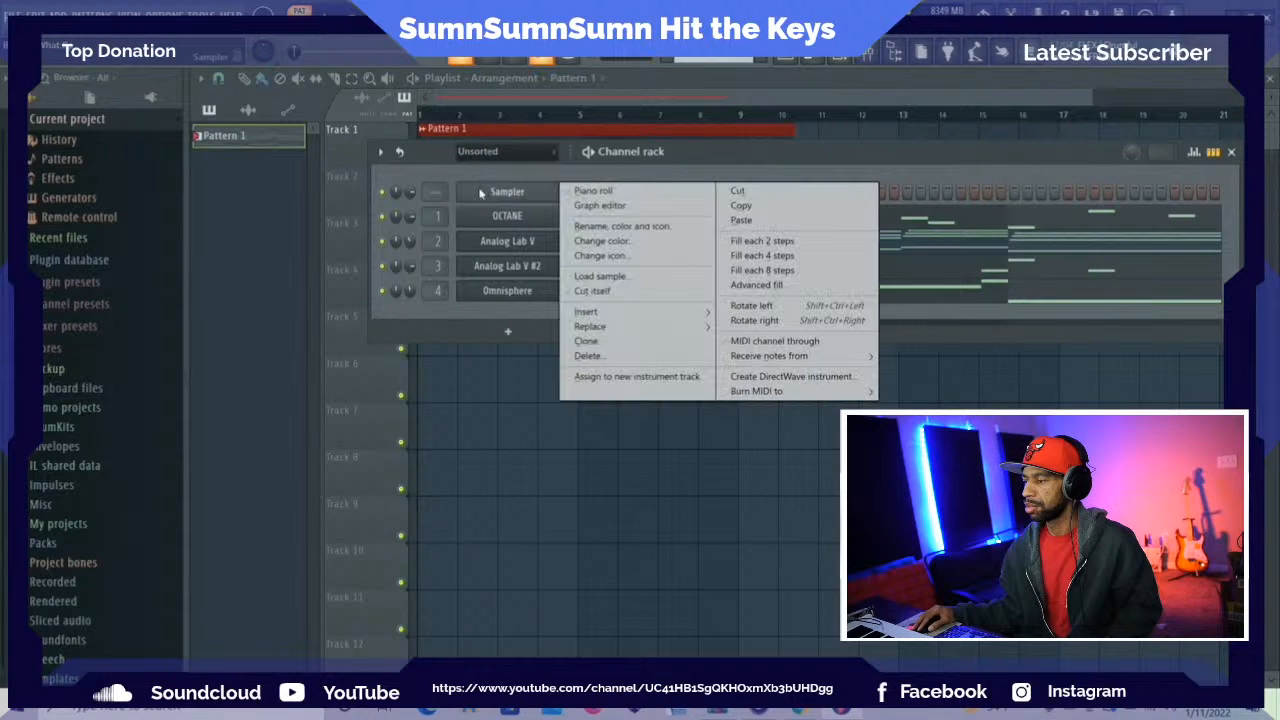
{"action": "left_click", "coordinate": [746, 224]}
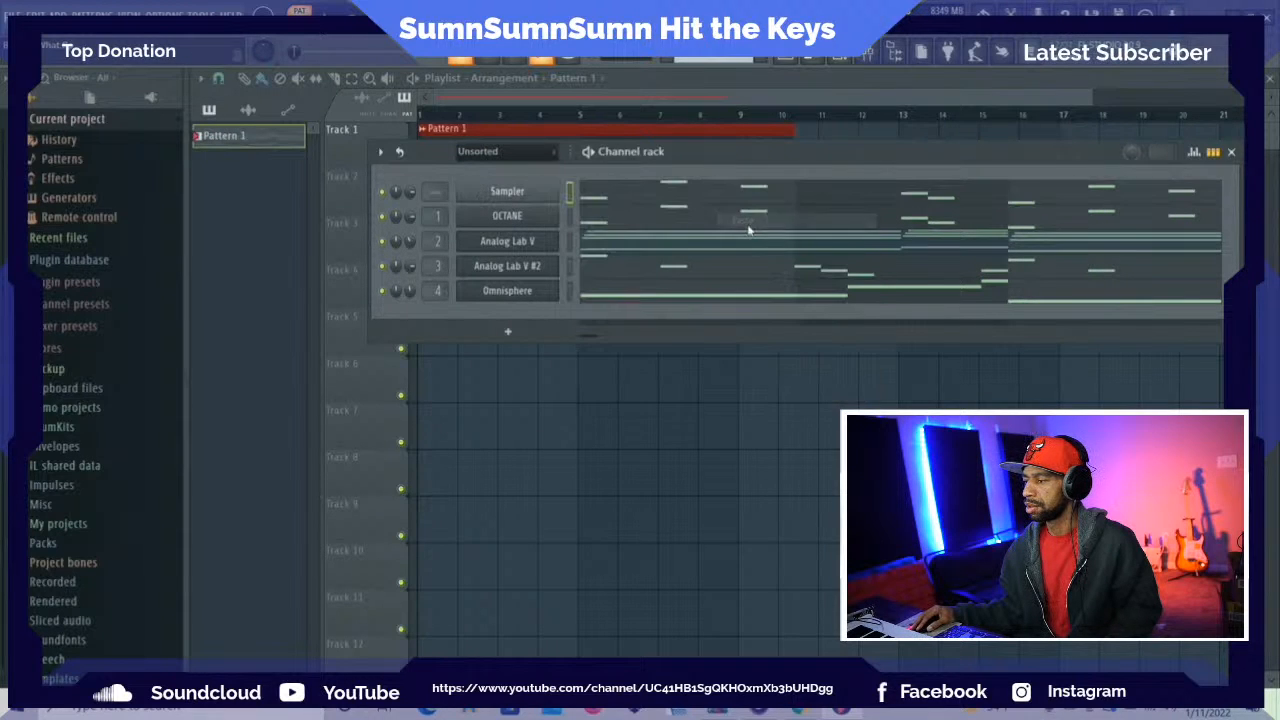
Delete the OCTANE channel from the channel rack
{"action": "right_click", "coordinate": [526, 218]}
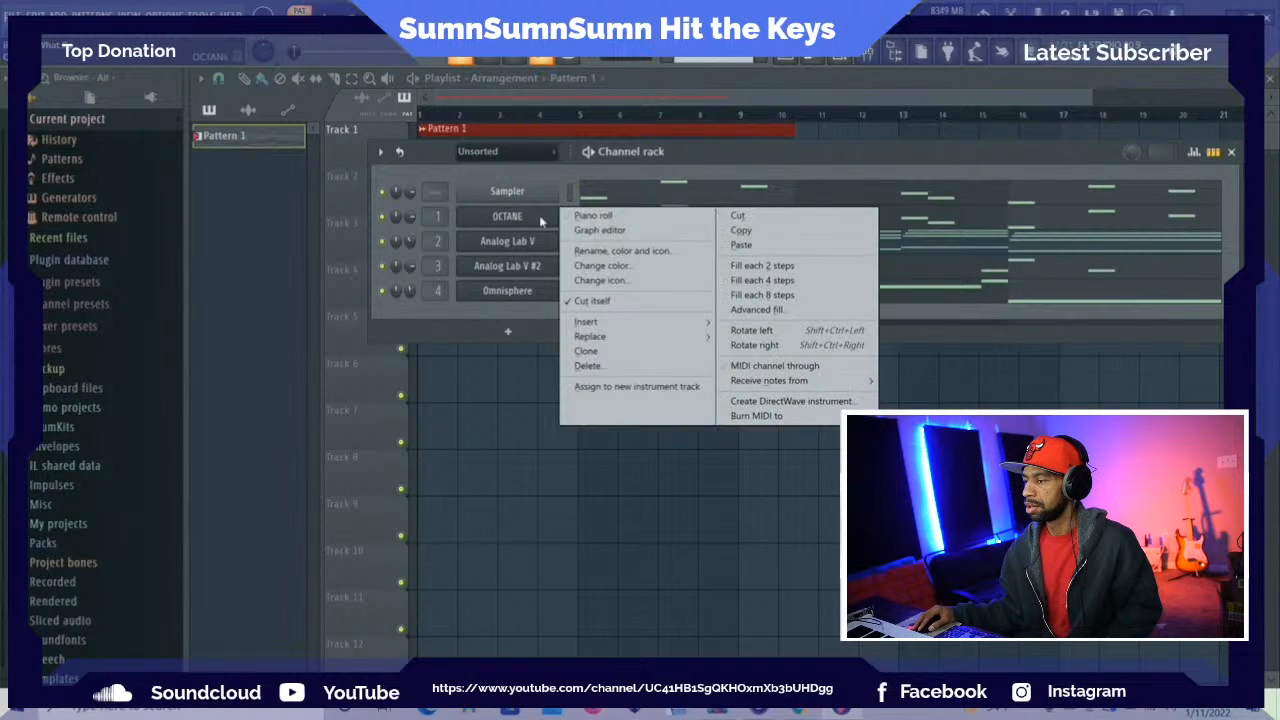
{"action": "left_click", "coordinate": [652, 366]}
{"action": "left_click", "coordinate": [696, 410]}
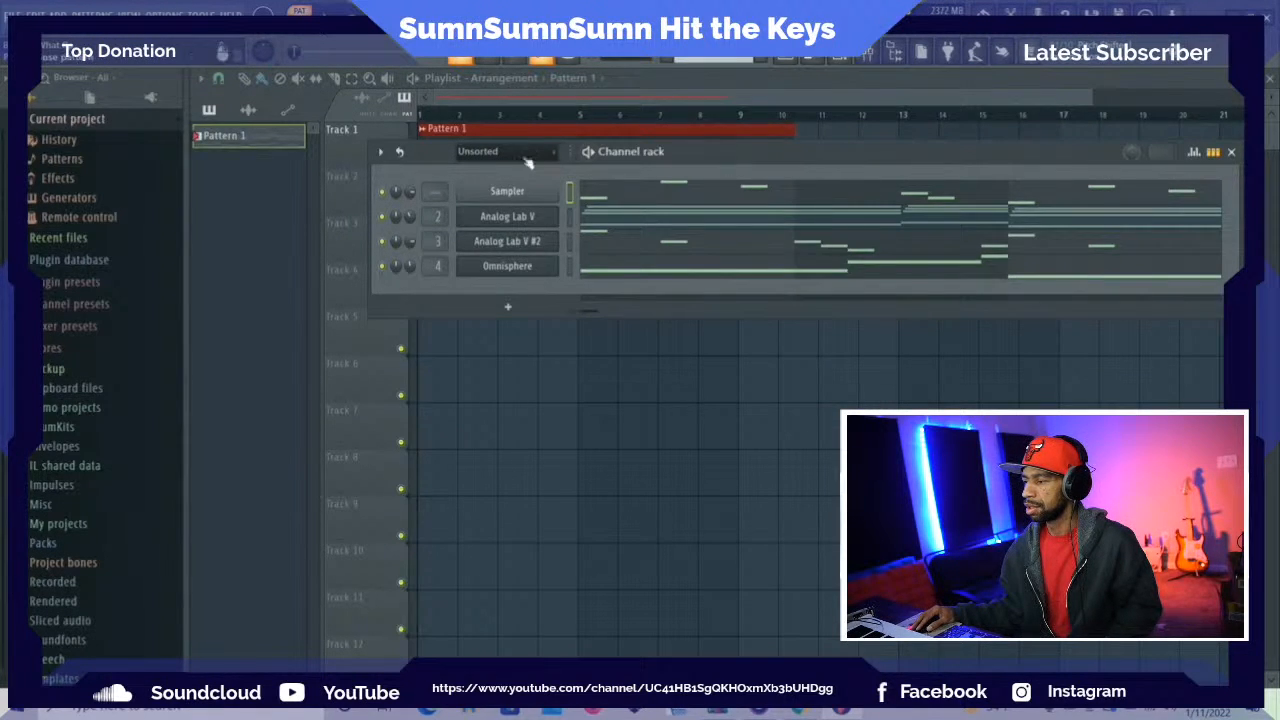
Add a new Analog Lab V instrument channel and close its plugin window
{"action": "left_click", "coordinate": [58, 14]}
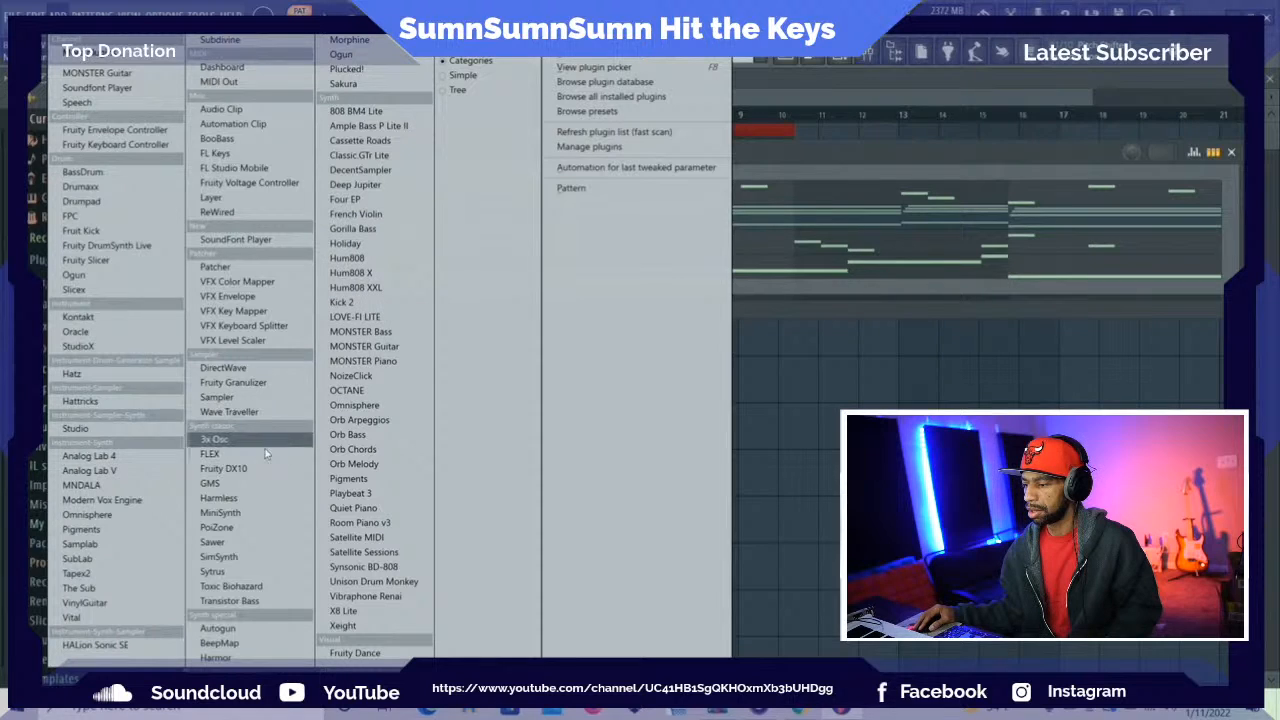
{"action": "left_click", "coordinate": [176, 471]}
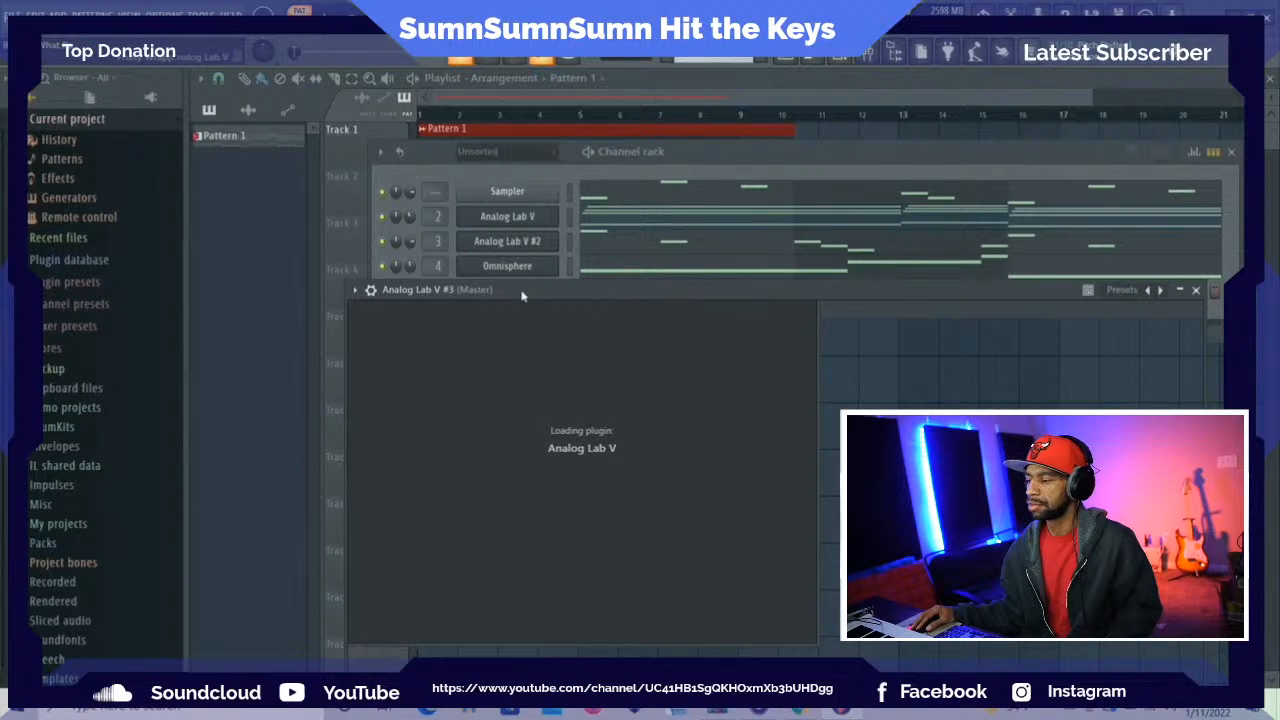
{"action": "left_click_drag", "start_coordinate": [521, 295], "coordinate": [389, 212]}
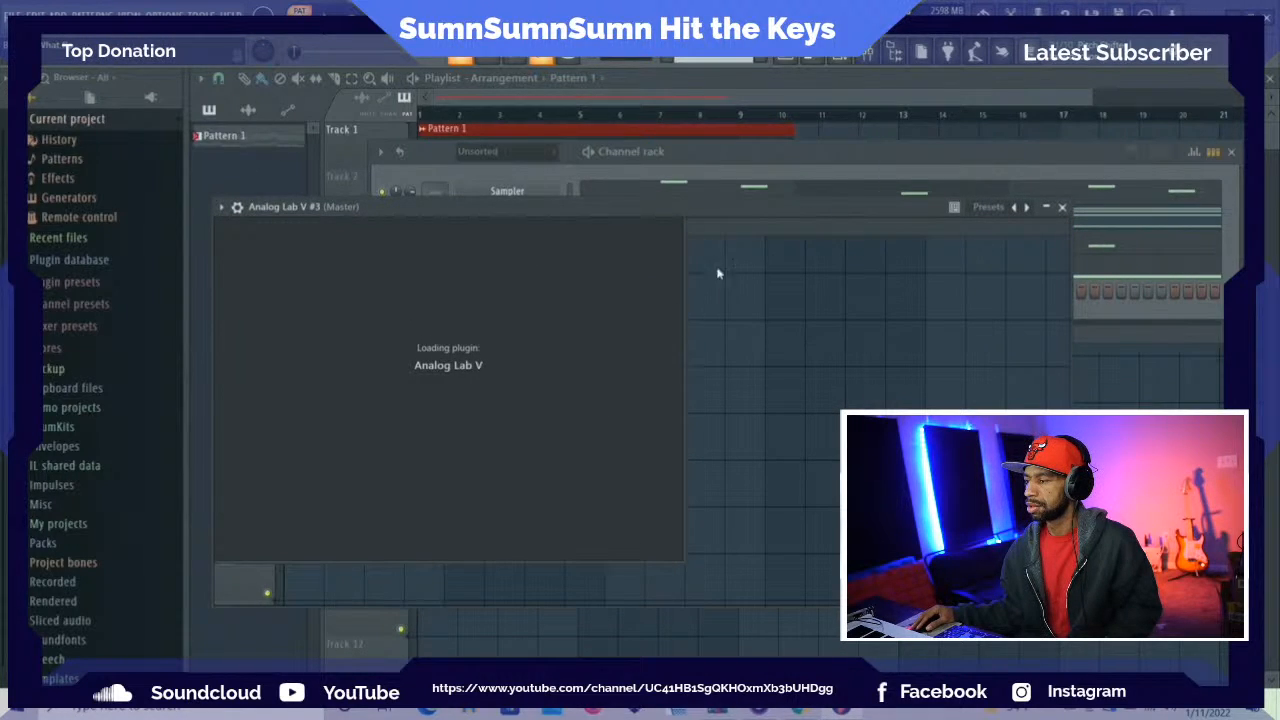
{"action": "left_click_drag", "start_coordinate": [751, 208], "coordinate": [762, 140]}
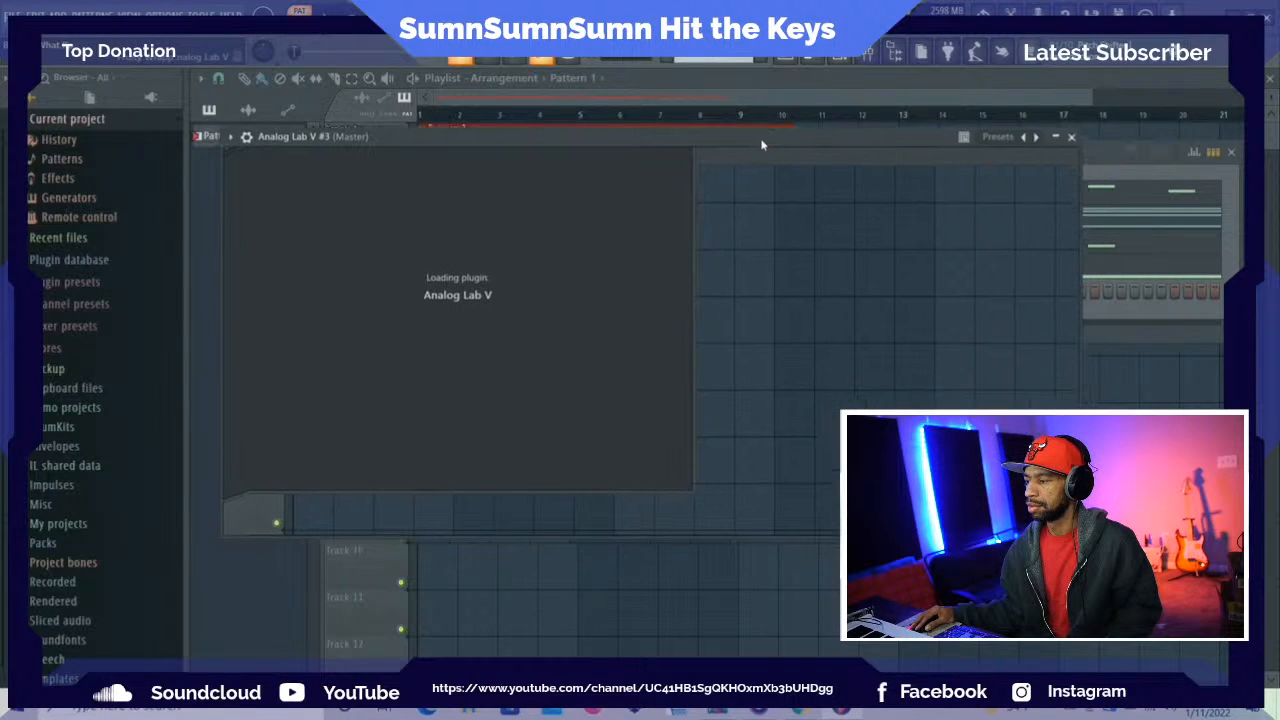
{"action": "left_click", "coordinate": [1070, 136]}
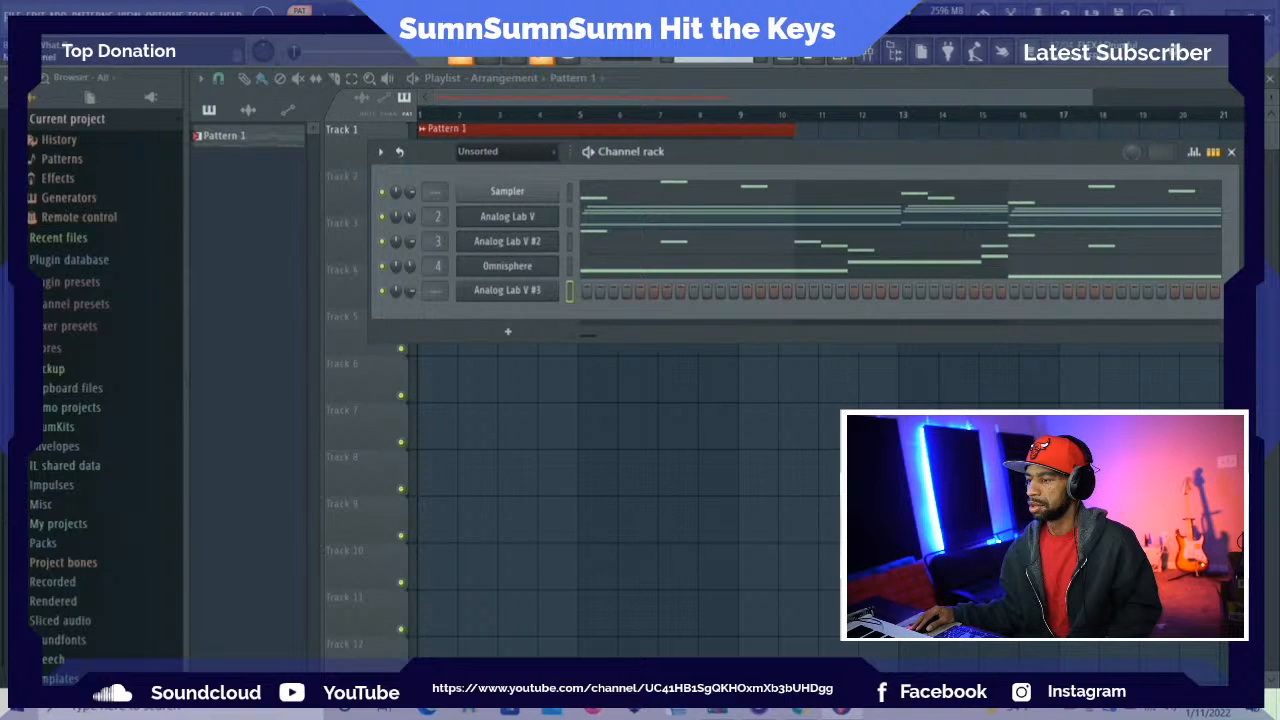
Save the project and bring up the mixer
{"action": "left_click", "coordinate": [14, 14]}
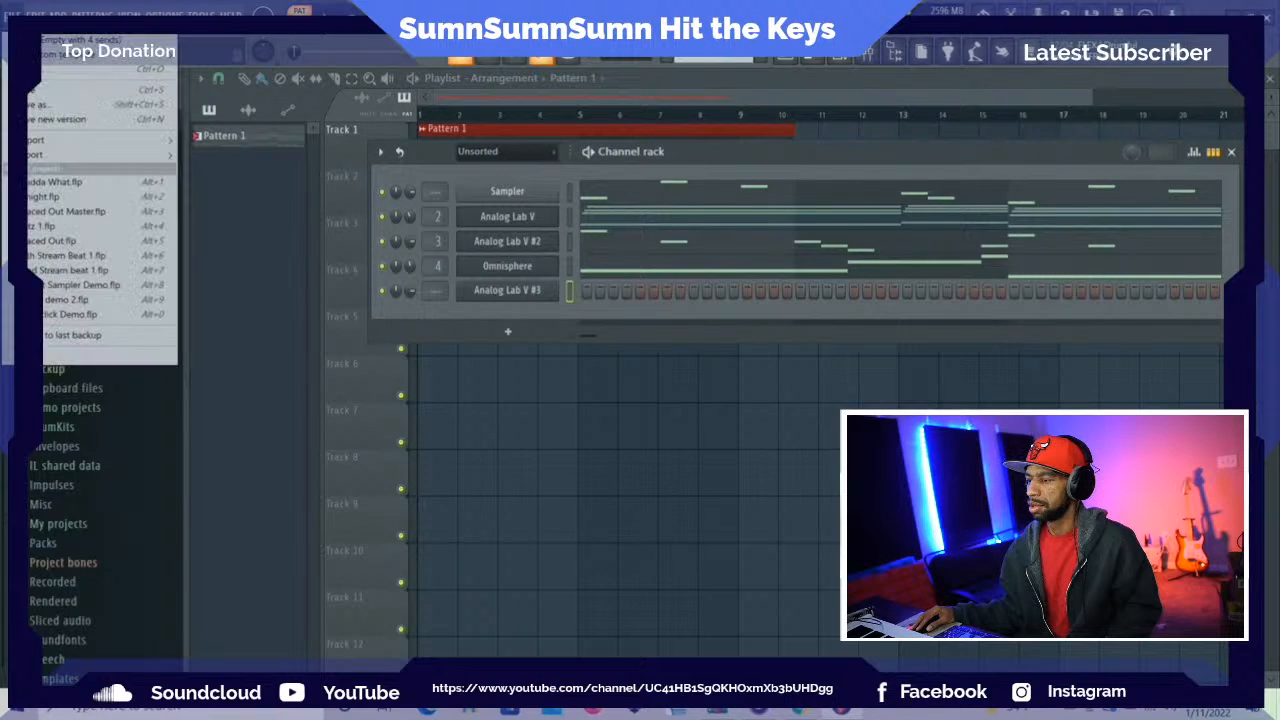
{"action": "left_click", "coordinate": [38, 92]}
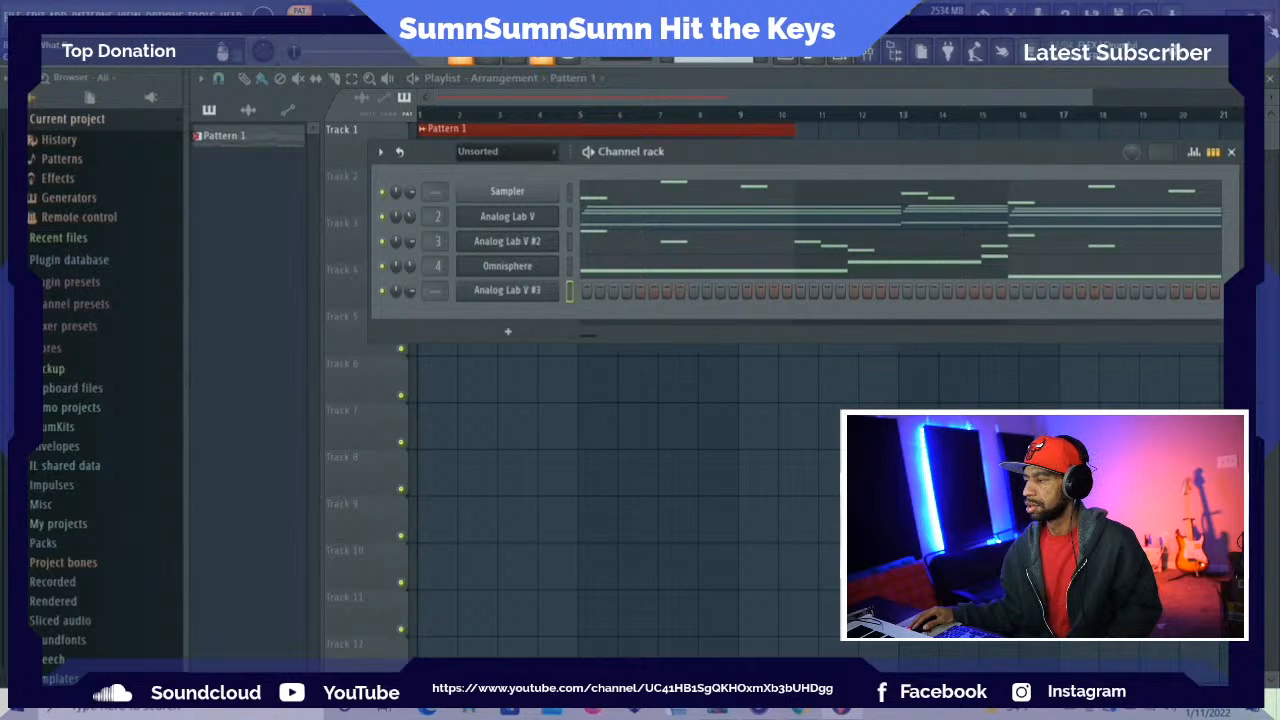
{"action": "key", "text": "F9"}
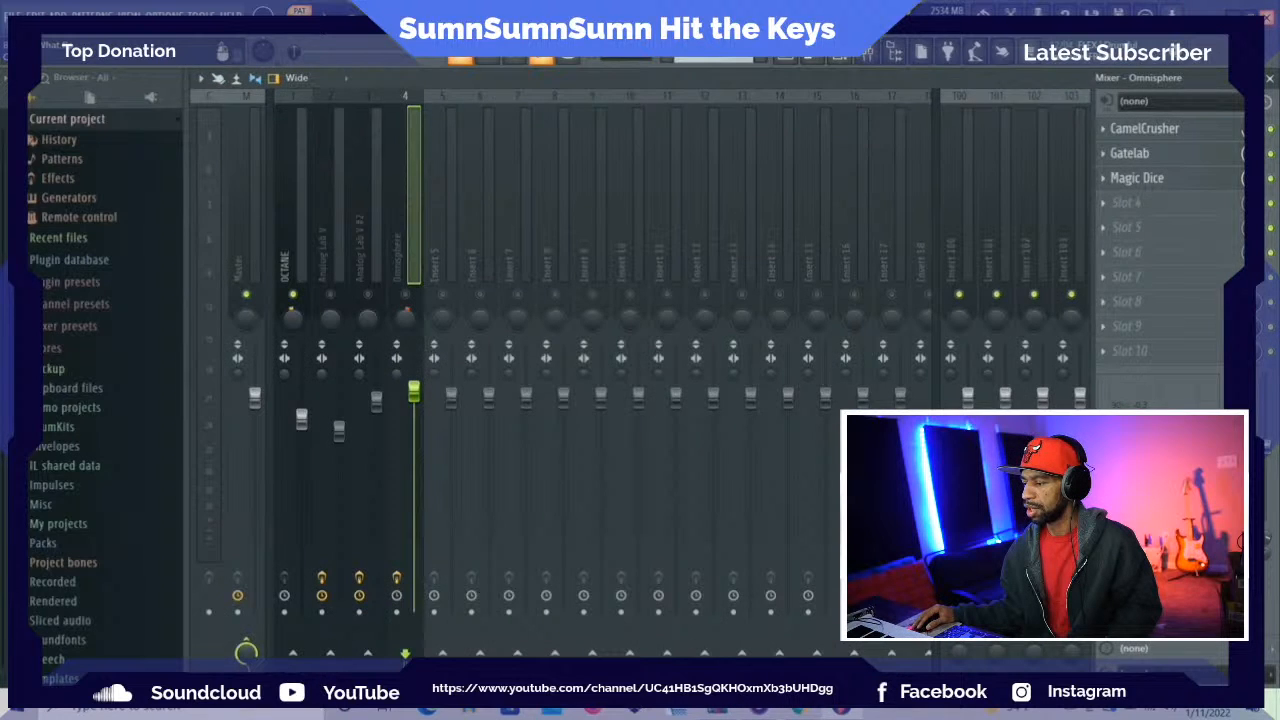
Leave FL Studio for the desktop and close the Misty Flute ZIP archive window
{"action": "left_click", "coordinate": [845, 709]}
{"action": "mouse_move", "coordinate": [718, 709]}
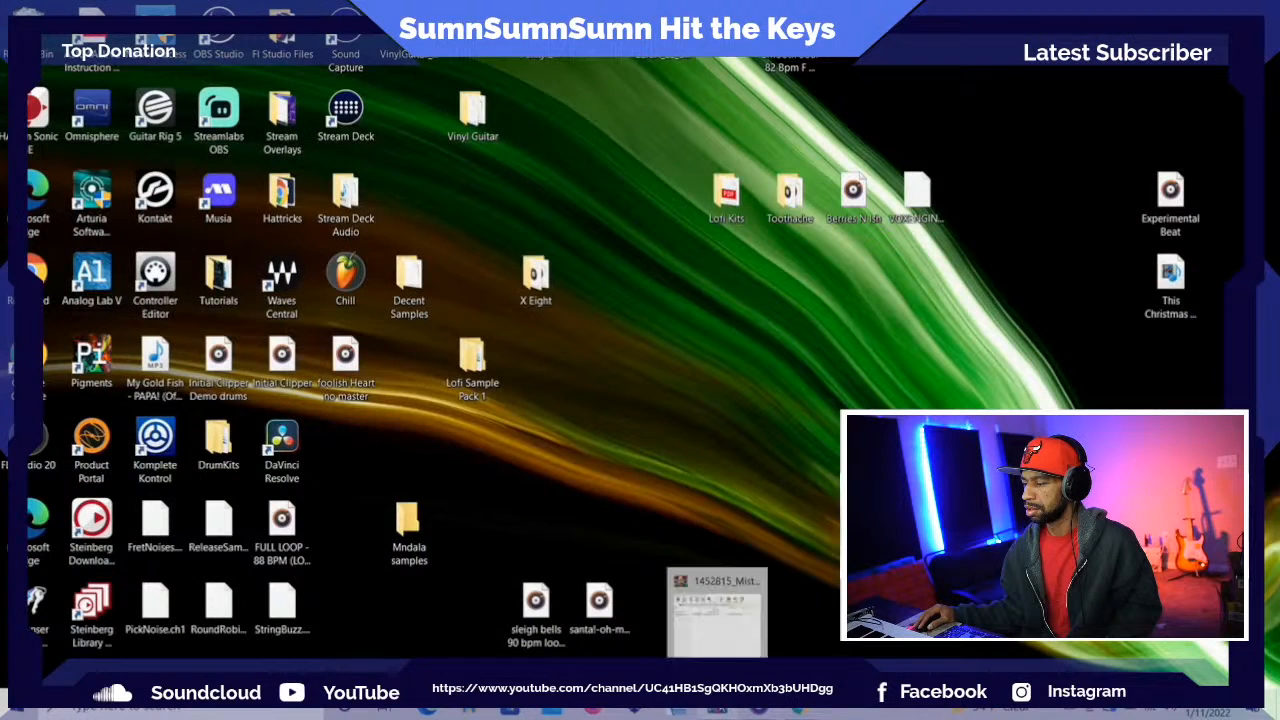
{"action": "left_click", "coordinate": [757, 577]}
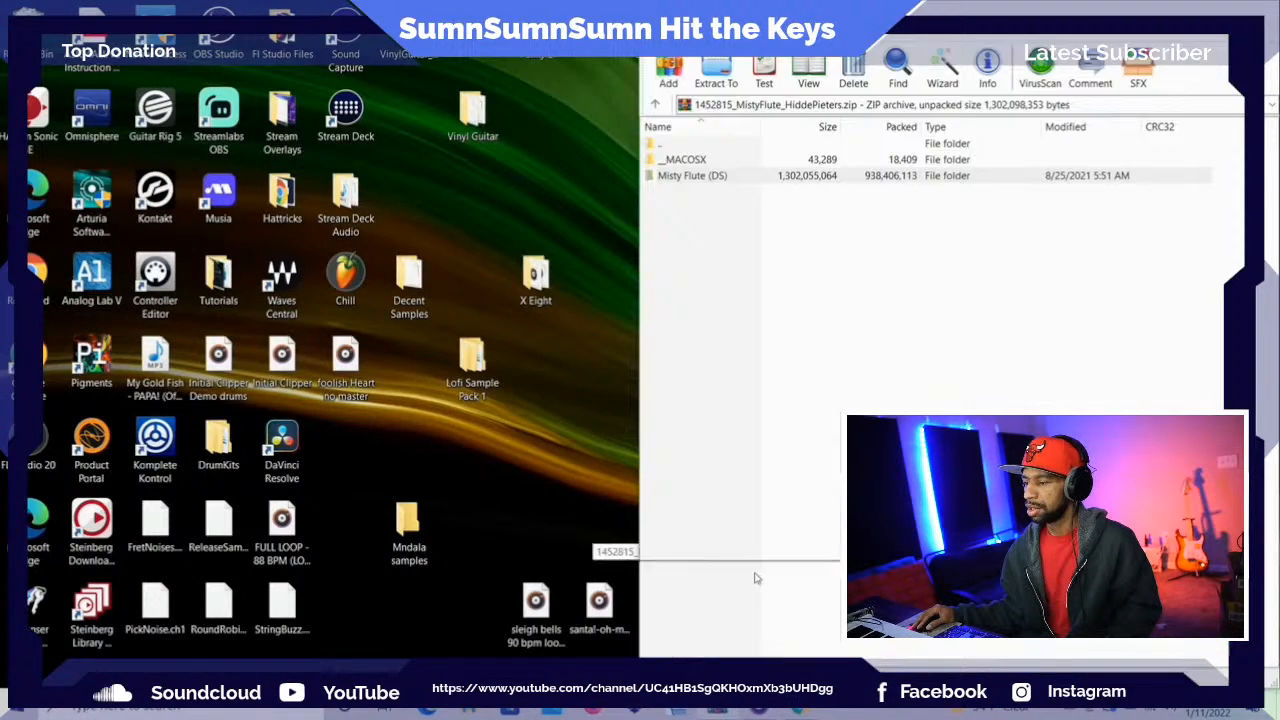
Launch FL Studio 20 again and reopen the most recent project
{"action": "double_click", "coordinate": [30, 444]}
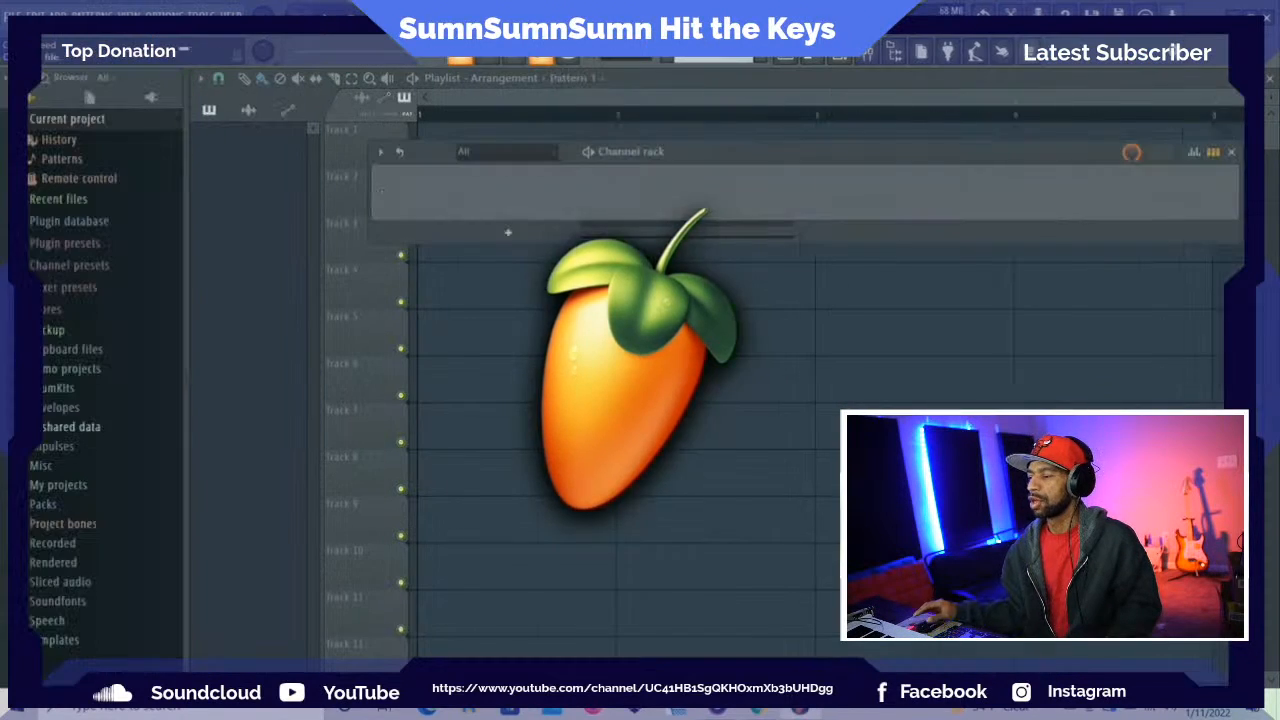
{"action": "left_click", "coordinate": [14, 15]}
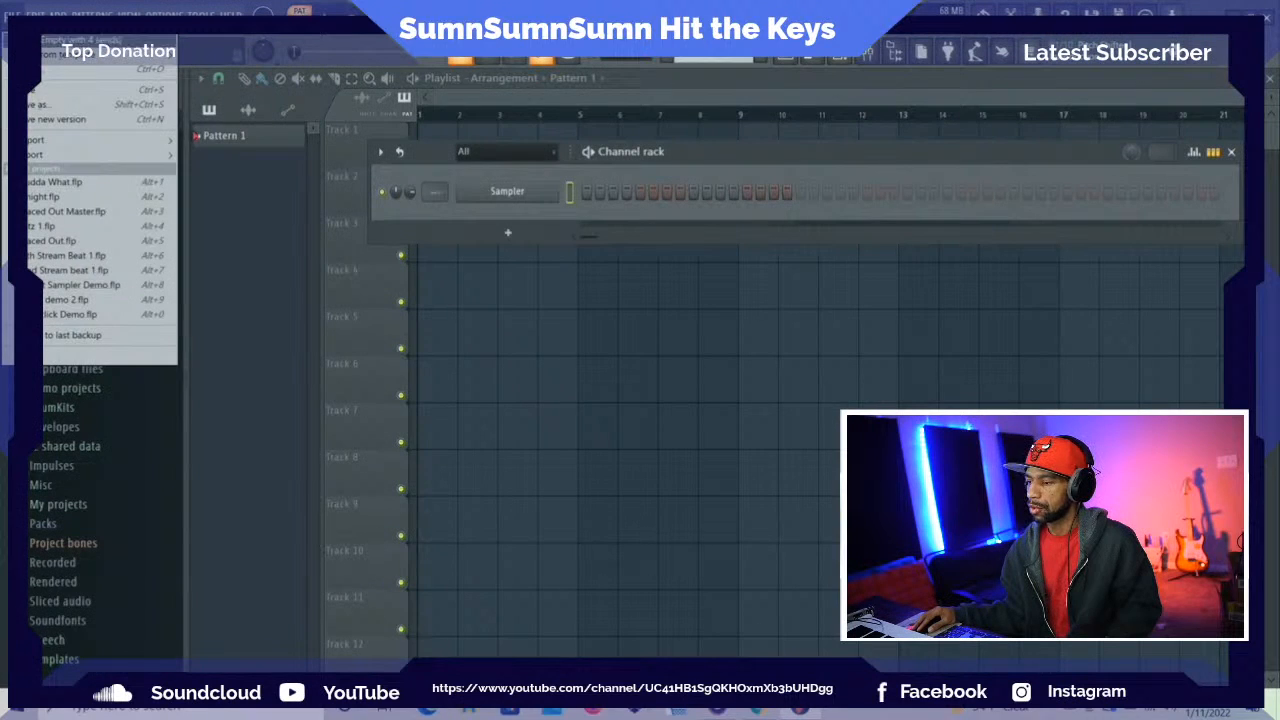
{"action": "left_click", "coordinate": [106, 178]}
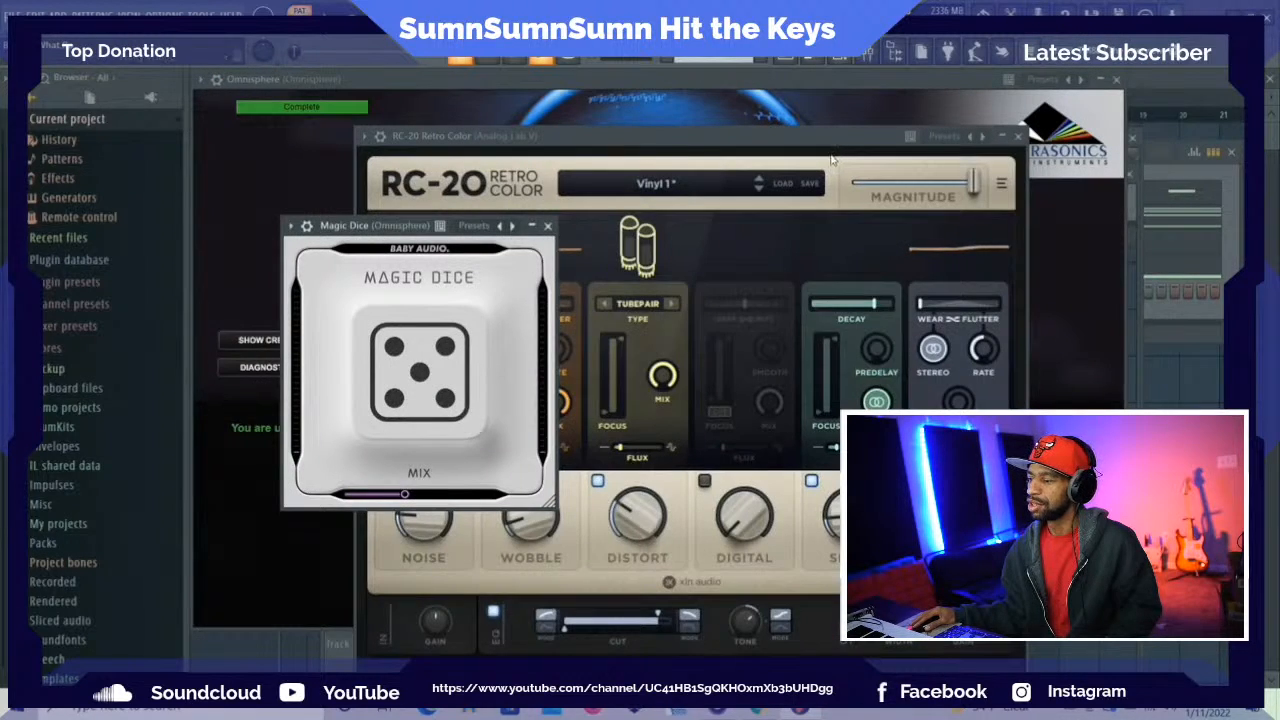
Try to open the Analog Lab V #3 plugin and move its window below the channel rack, ending at the mixer
{"action": "left_click", "coordinate": [1162, 172]}
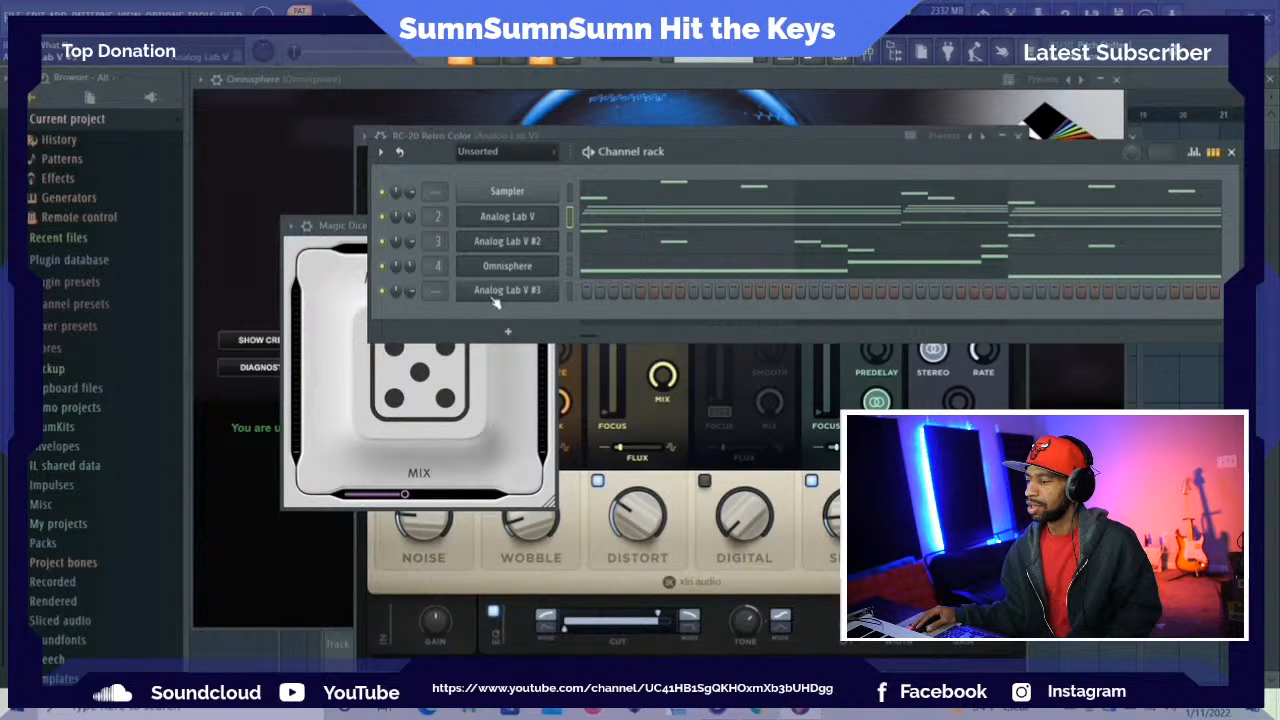
{"action": "left_click", "coordinate": [494, 292]}
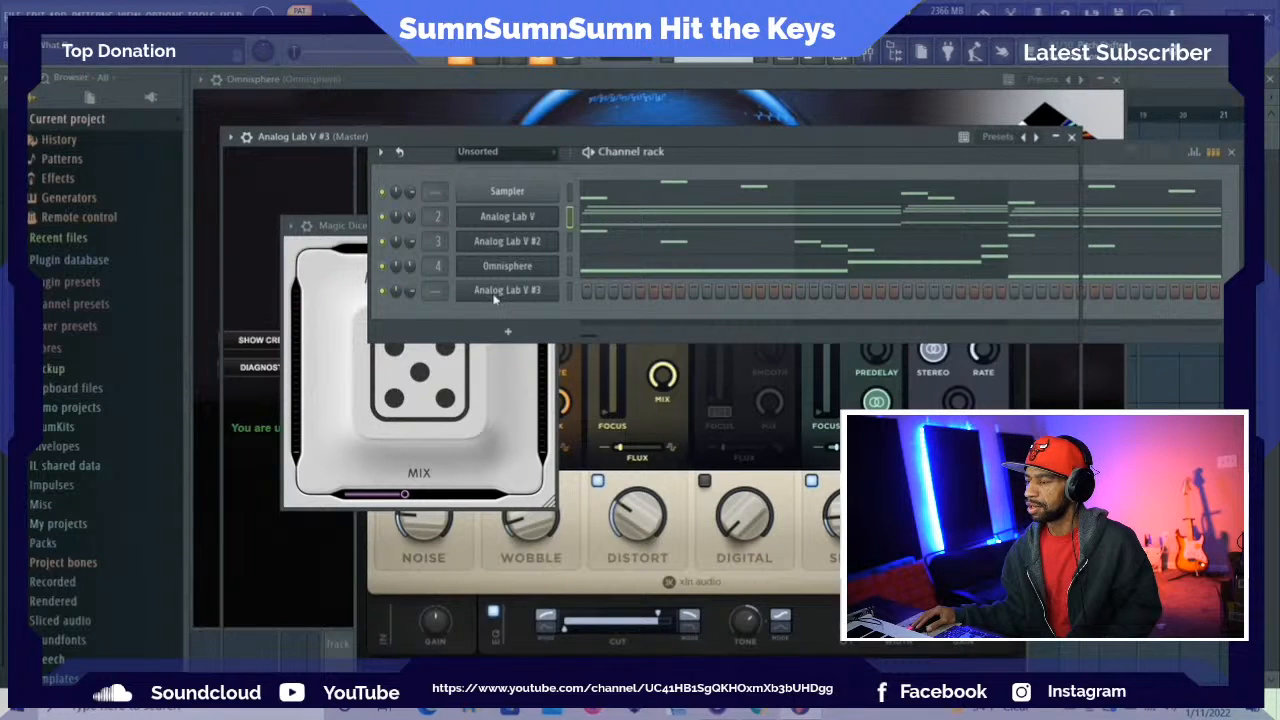
{"action": "left_click_drag", "start_coordinate": [339, 137], "coordinate": [451, 173]}
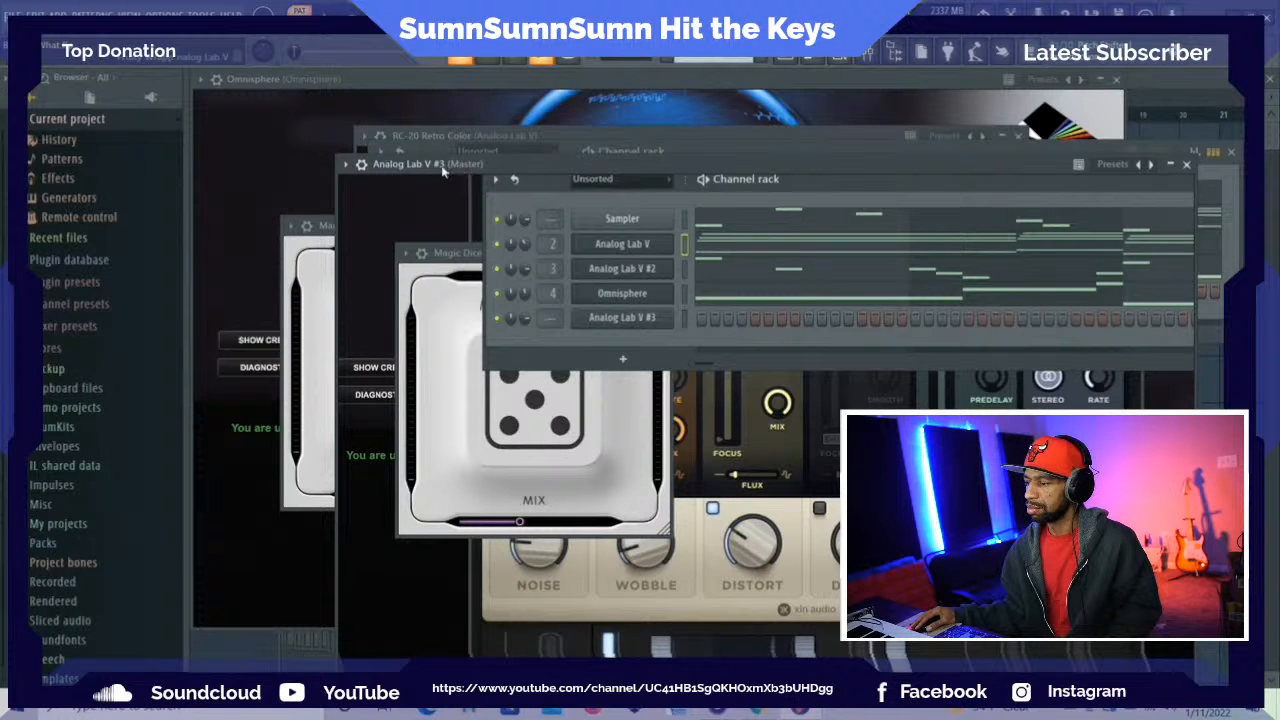
{"action": "left_click_drag", "start_coordinate": [444, 172], "coordinate": [620, 425]}
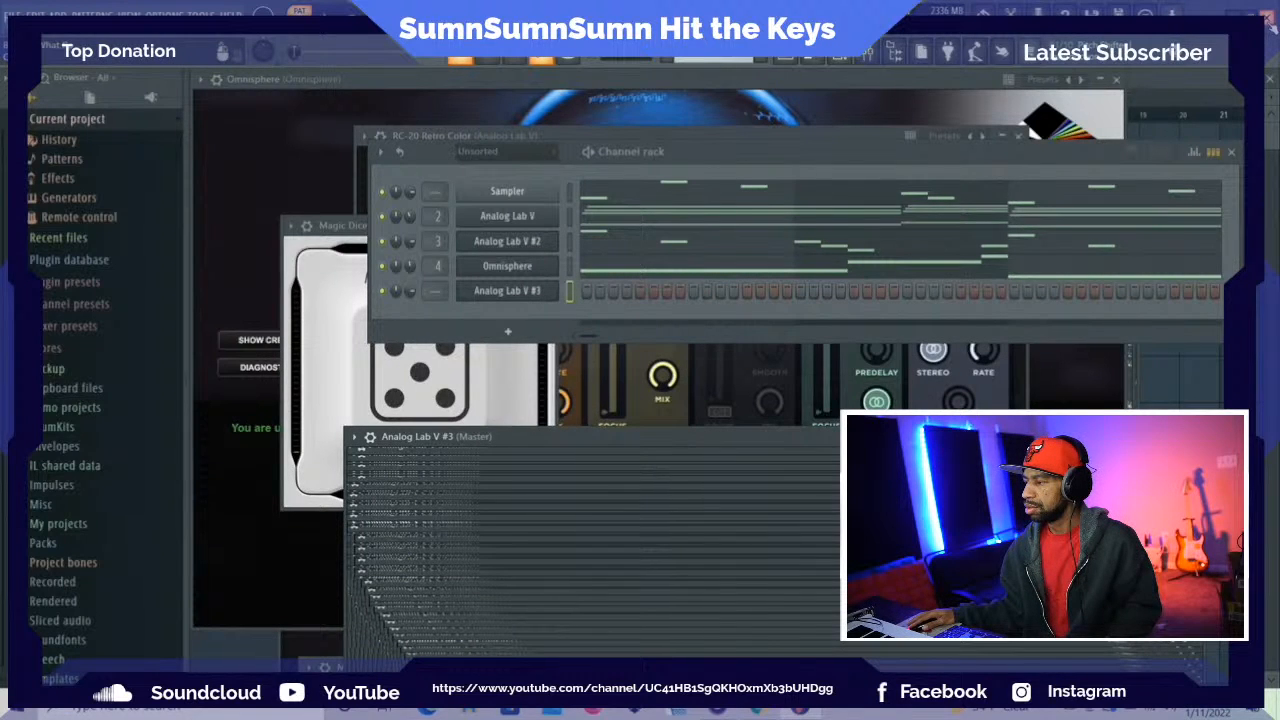
{"action": "key", "text": "F9"}
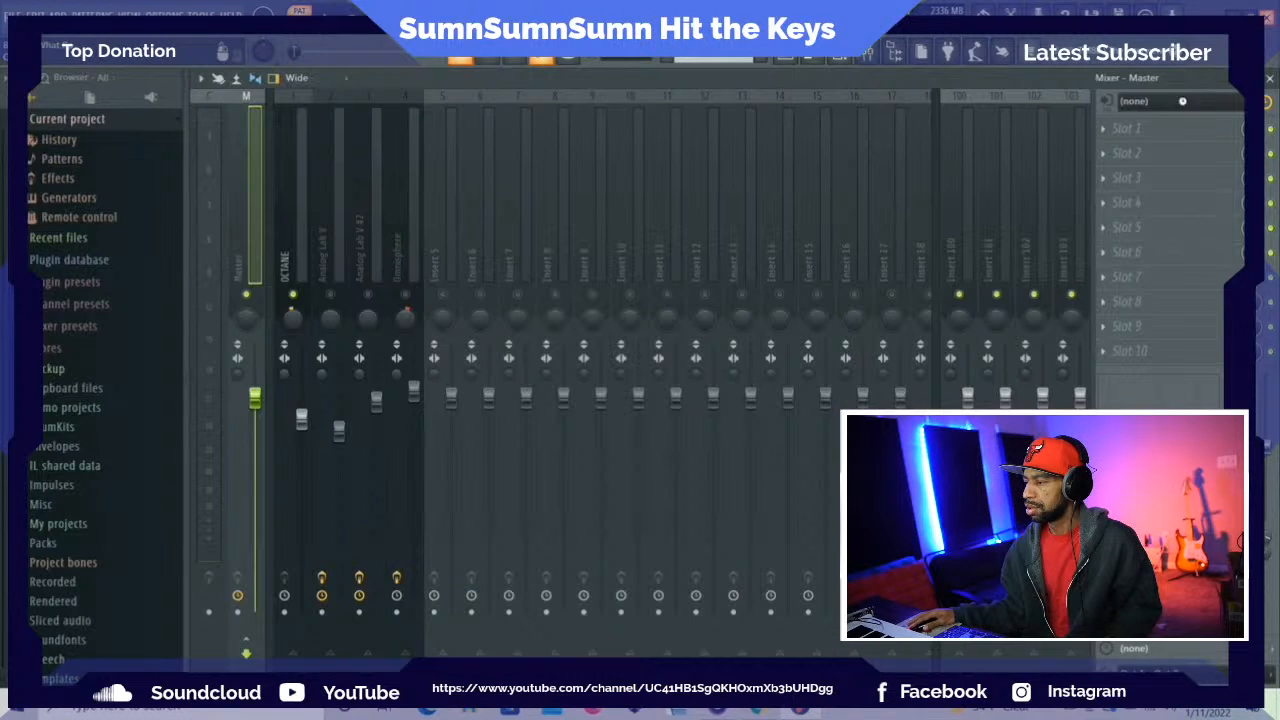
Return to the desktop and close the program window that is still running
{"action": "key", "text": "super+d"}
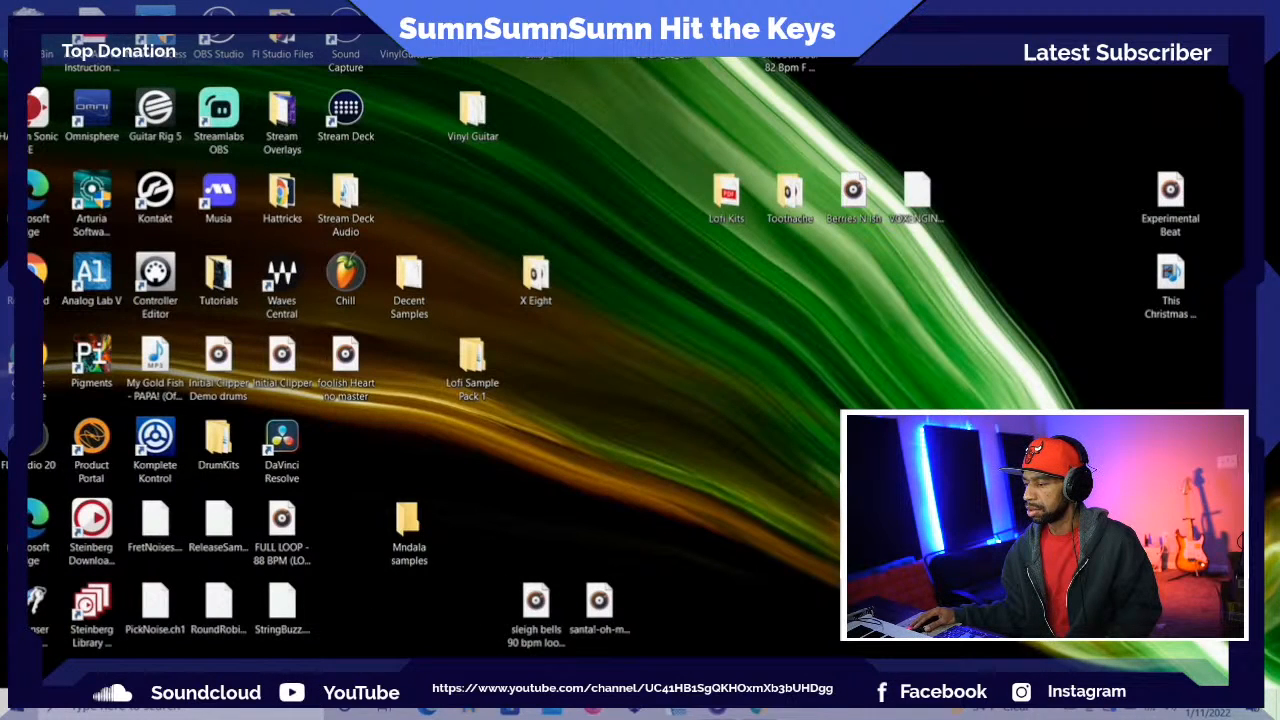
{"action": "mouse_move", "coordinate": [759, 712]}
{"action": "mouse_move", "coordinate": [717, 714]}
{"action": "left_click", "coordinate": [793, 549]}
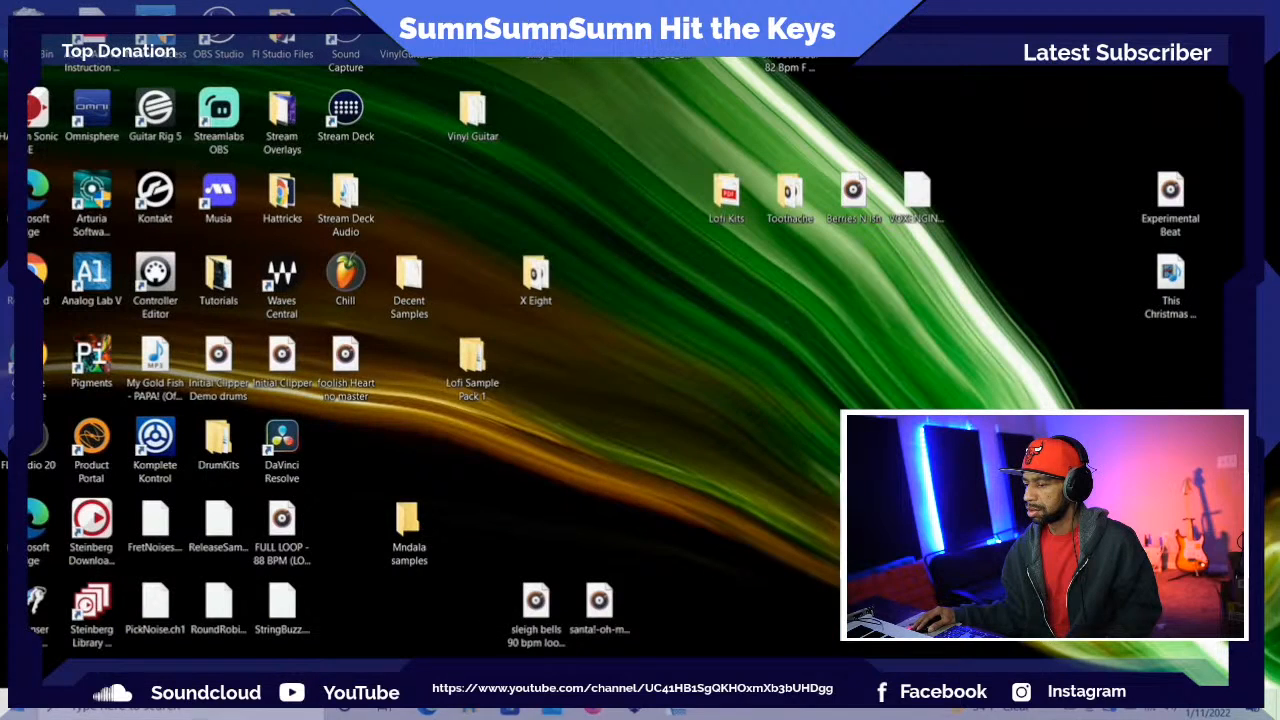
Restart the computer from the Windows power options
{"action": "left_click", "coordinate": [16, 711]}
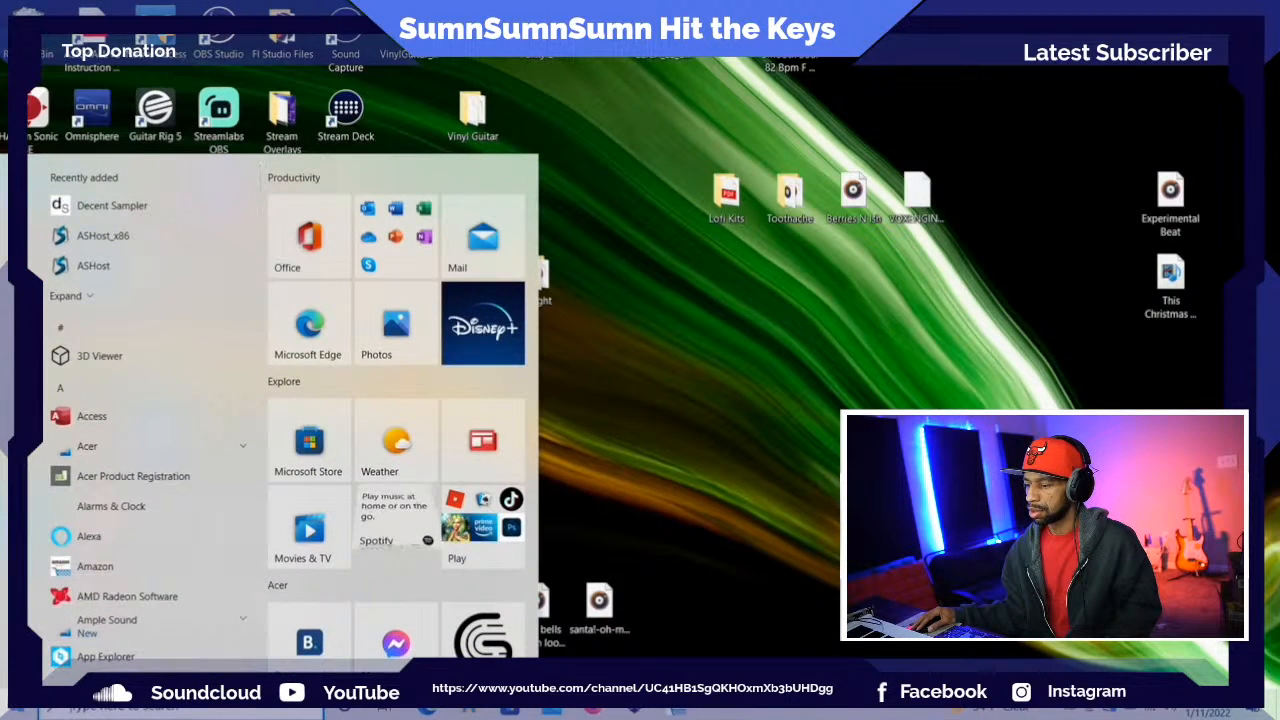
{"action": "mouse_move", "coordinate": [16, 669]}
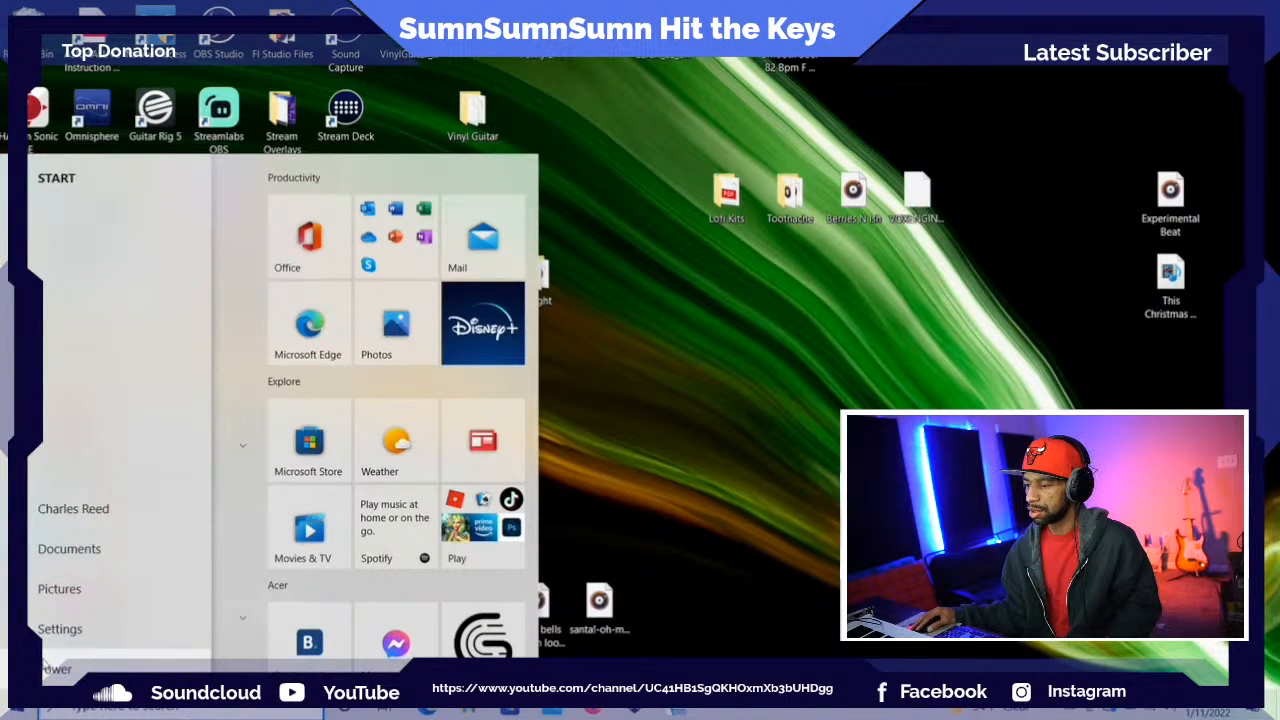
{"action": "left_click", "coordinate": [56, 668]}
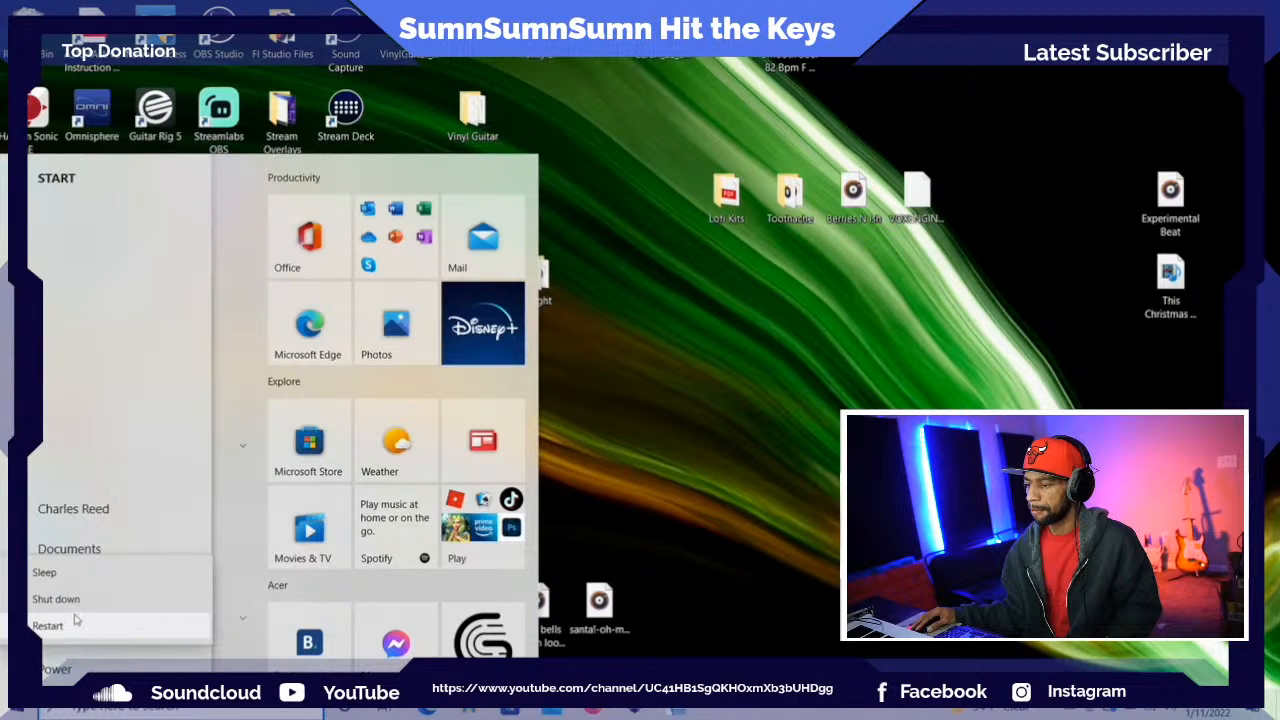
{"action": "left_click", "coordinate": [75, 623]}
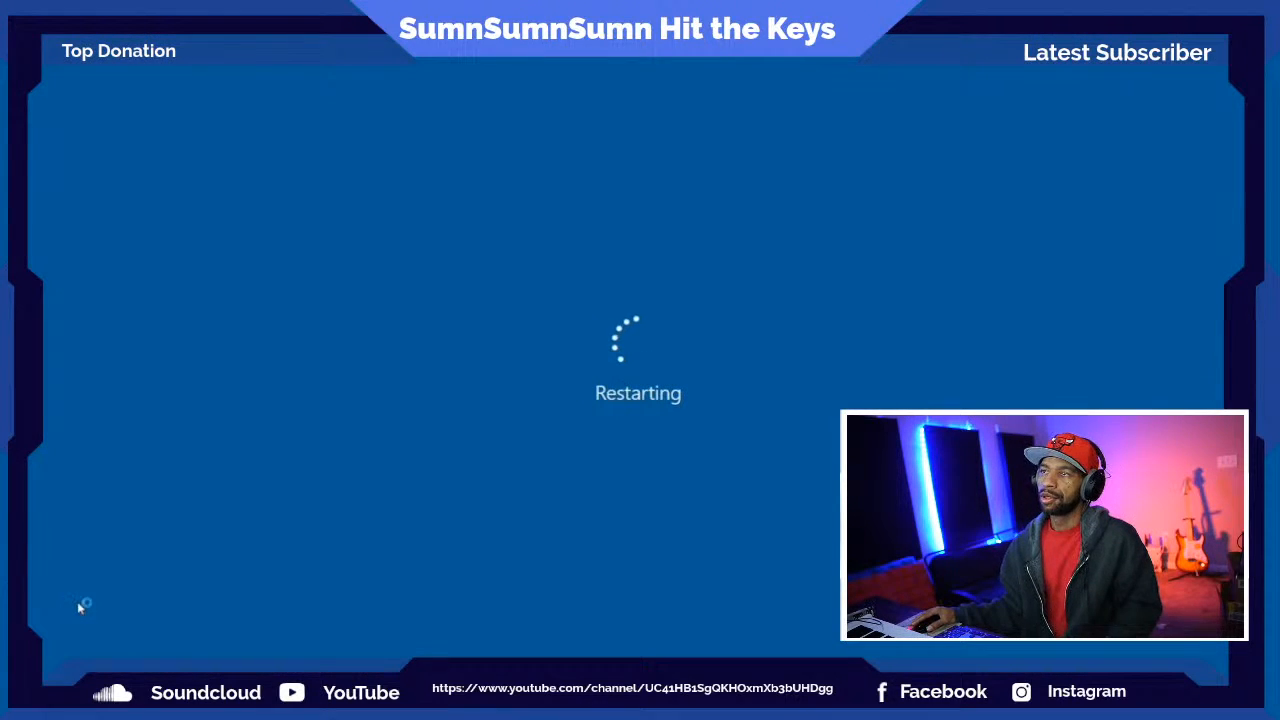
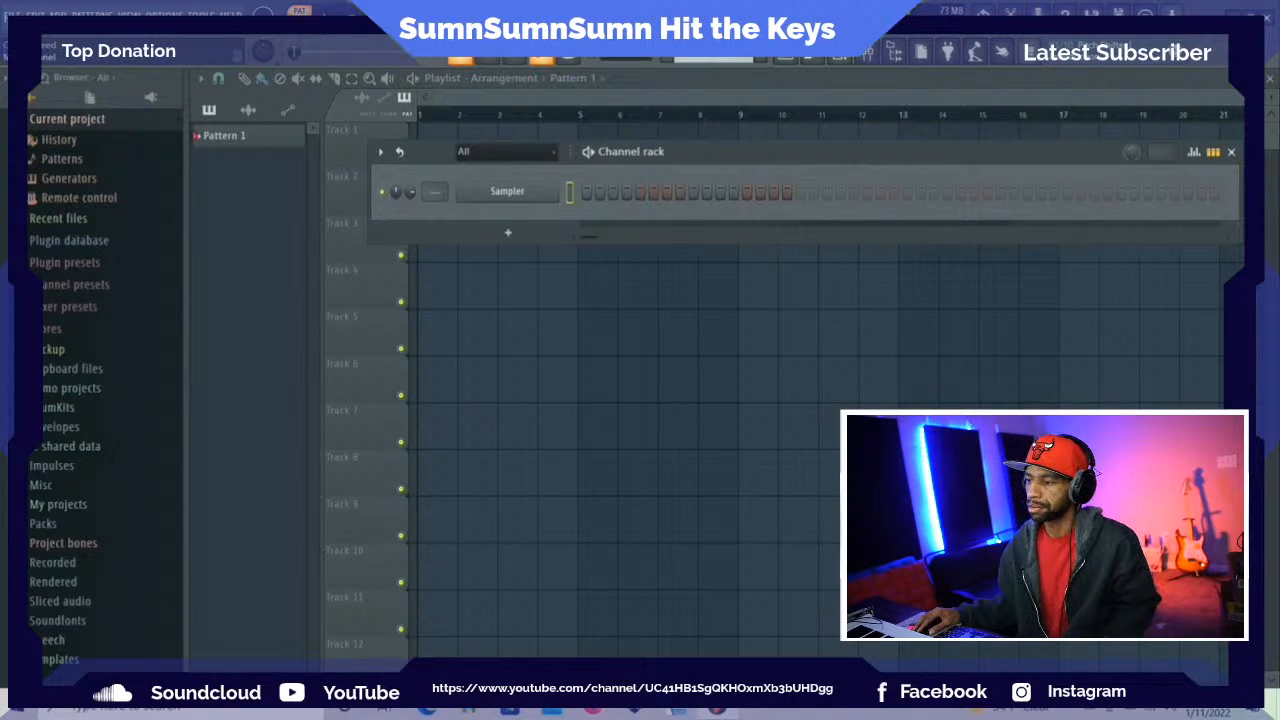
Reopen the most recent project from the list of recent project files
{"action": "left_click", "coordinate": [12, 15]}
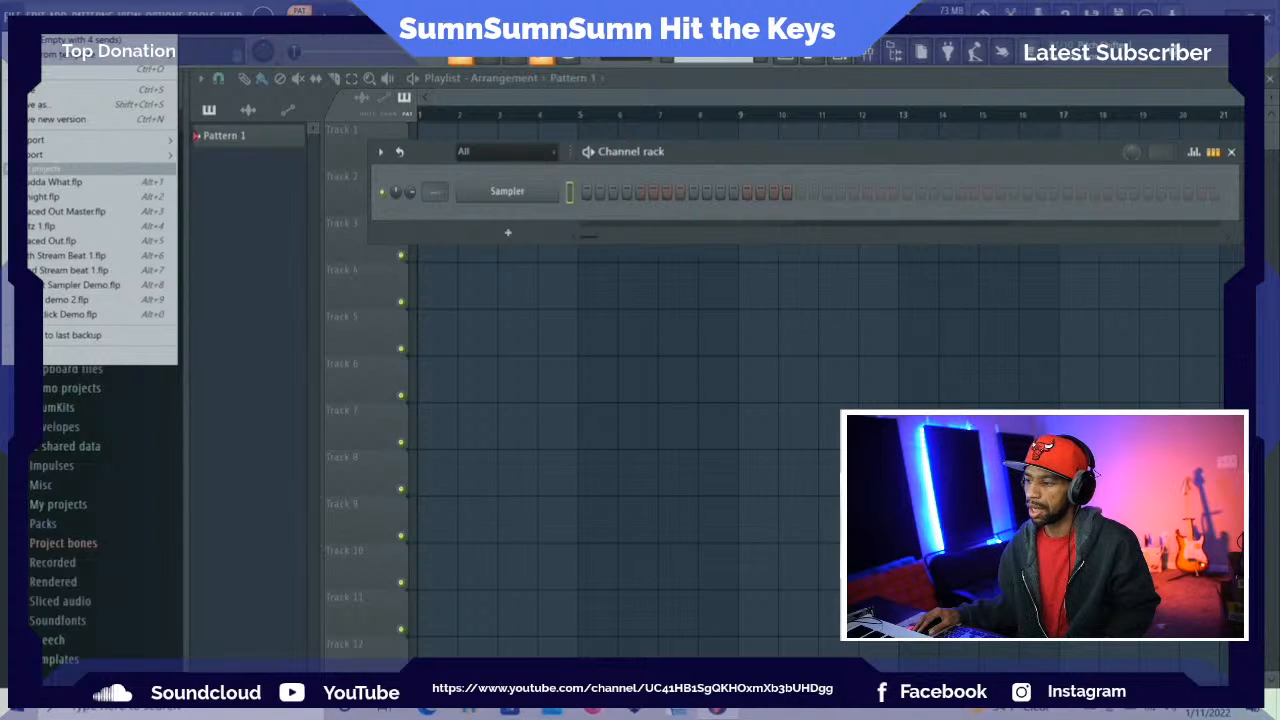
{"action": "mouse_move", "coordinate": [60, 158]}
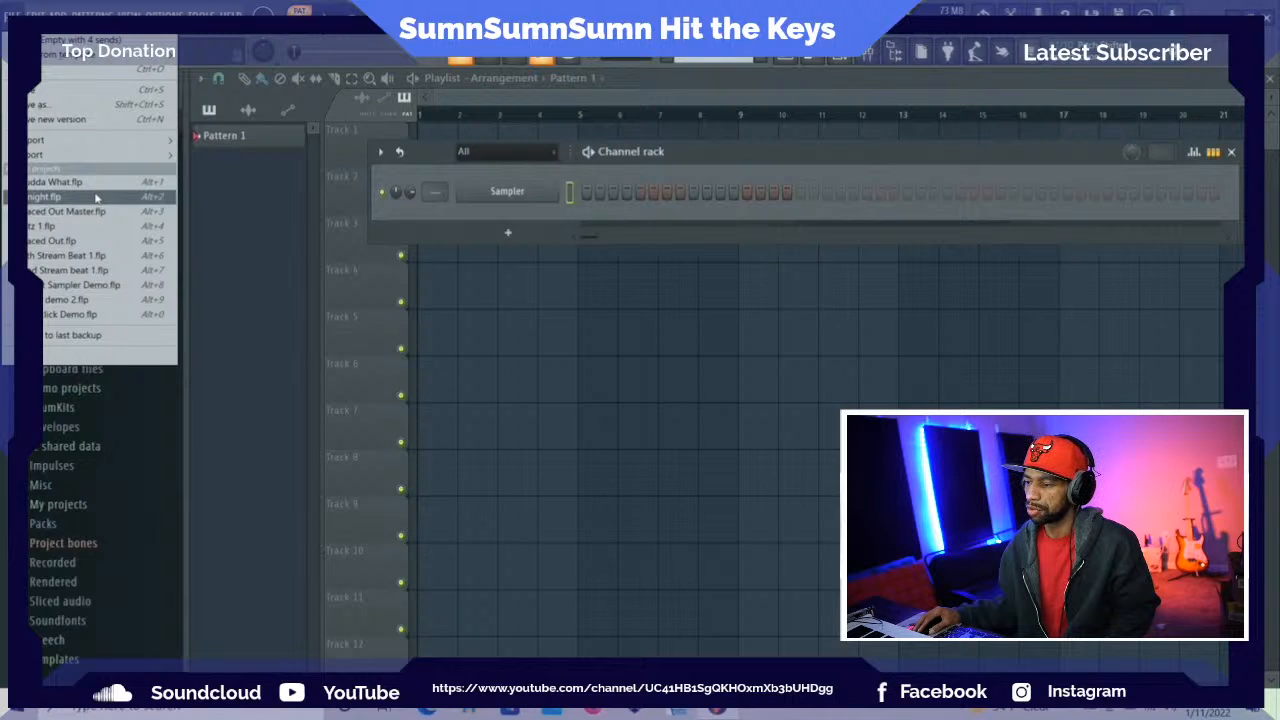
{"action": "left_click", "coordinate": [101, 184]}
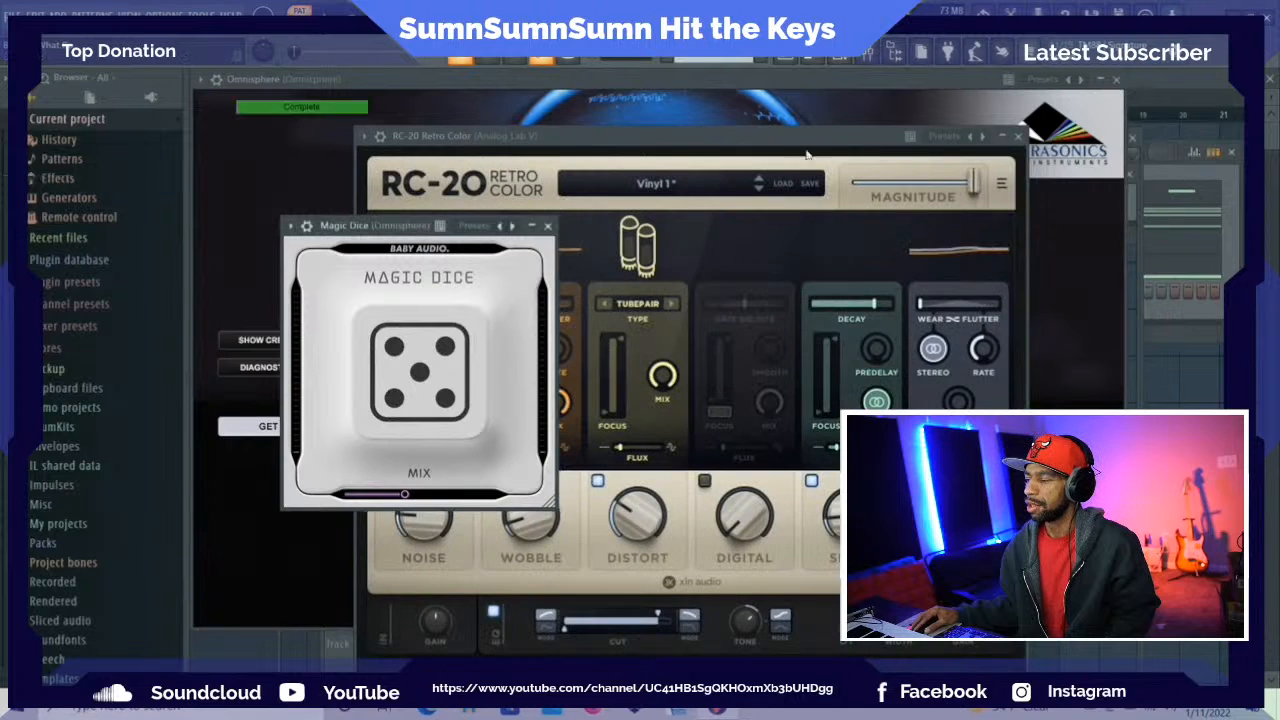
Show the channel rack and check the Analog Lab V #3 plugin window, closing it again
{"action": "key", "text": "F6"}
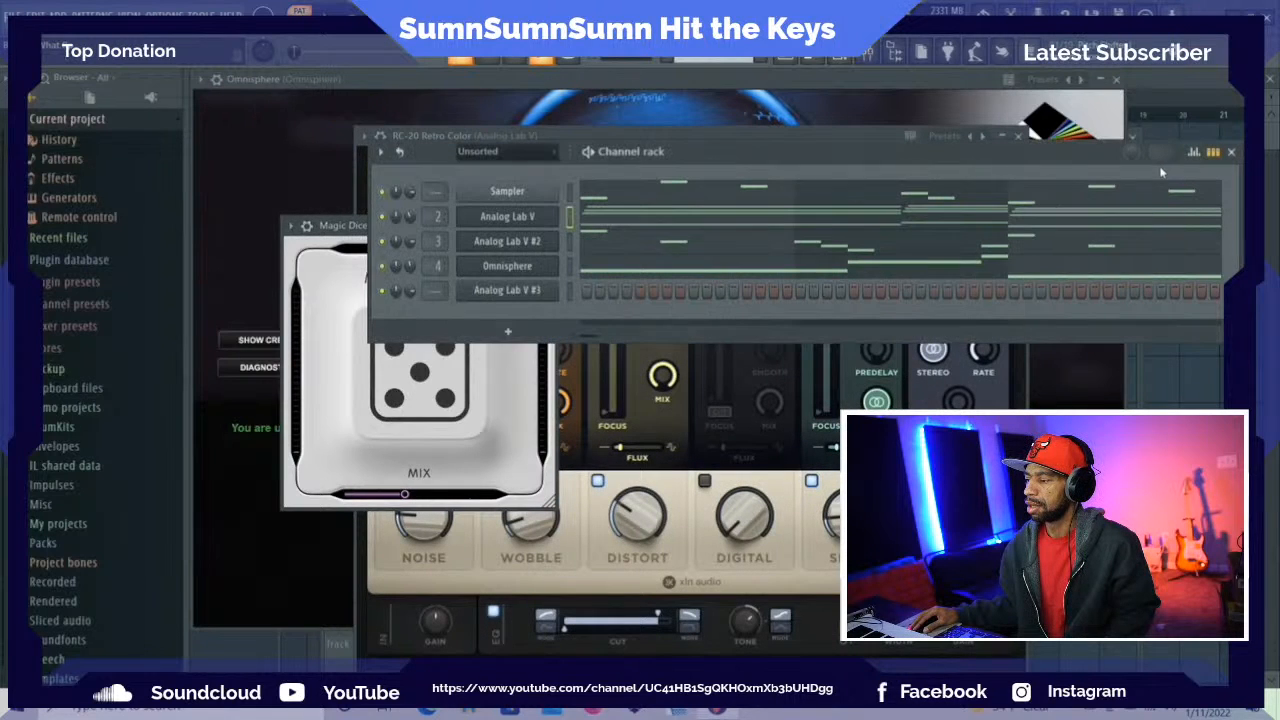
{"action": "left_click", "coordinate": [511, 290]}
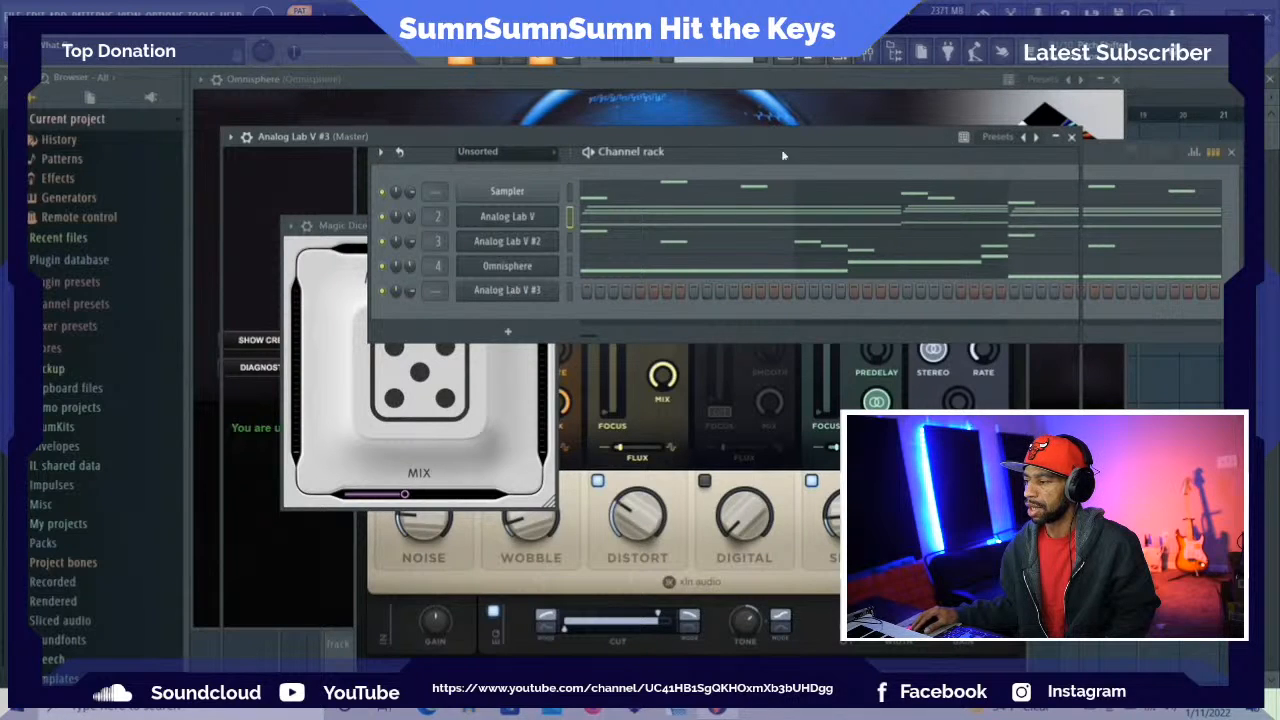
{"action": "left_click", "coordinate": [1072, 137]}
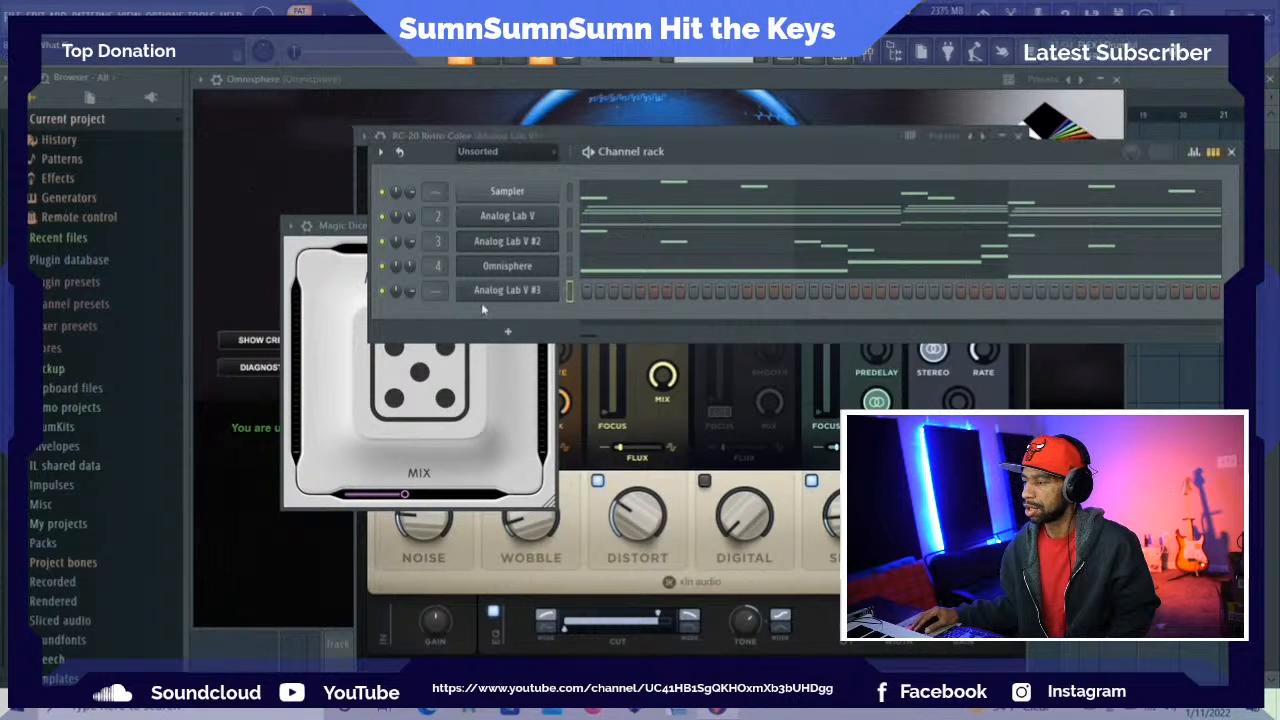
Close the leftover Omnisphere, RC-20 and other plugin windows and bring the channel rack up over the playlist
{"action": "left_click", "coordinate": [1112, 79]}
{"action": "left_click", "coordinate": [1112, 79]}
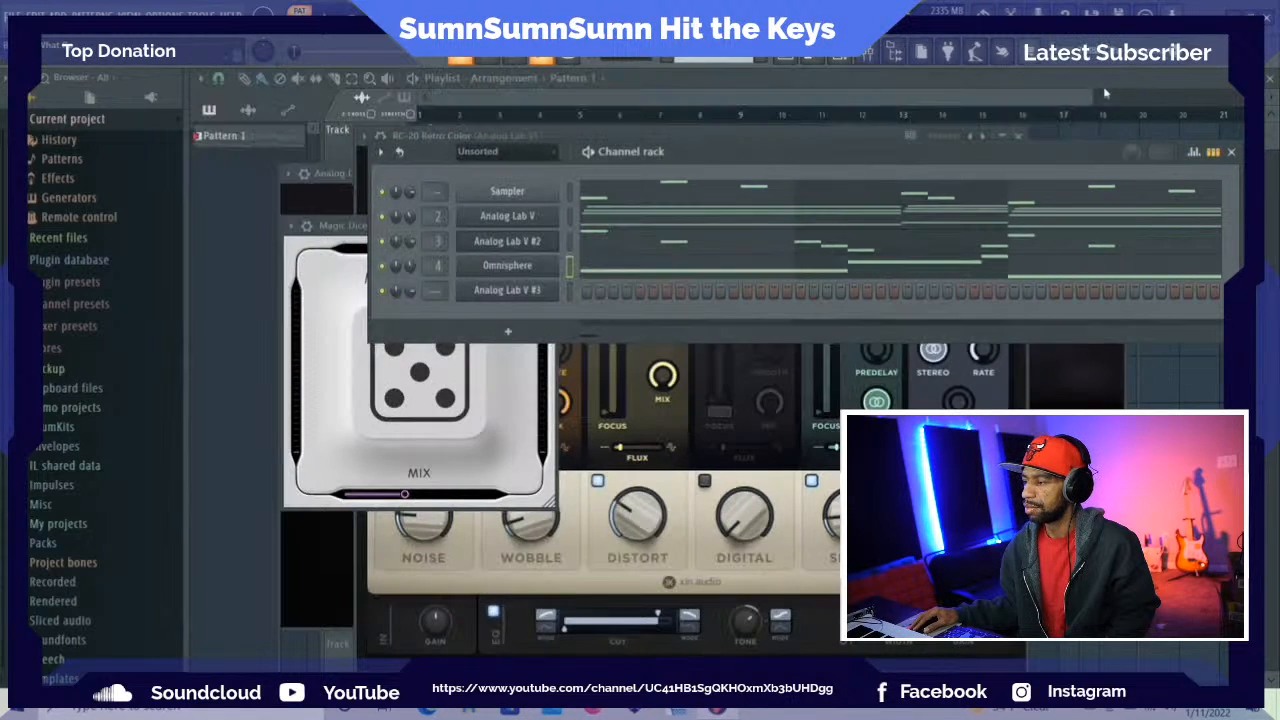
{"action": "left_click", "coordinate": [1019, 137]}
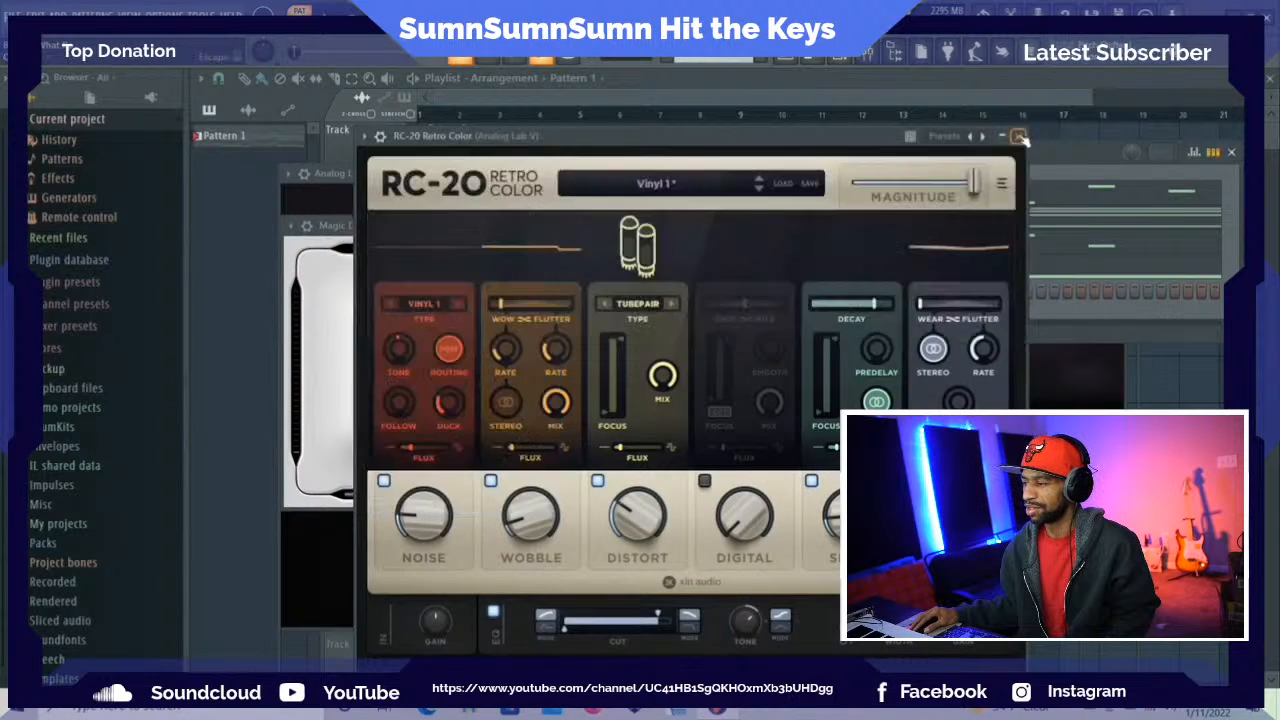
{"action": "left_click", "coordinate": [789, 58]}
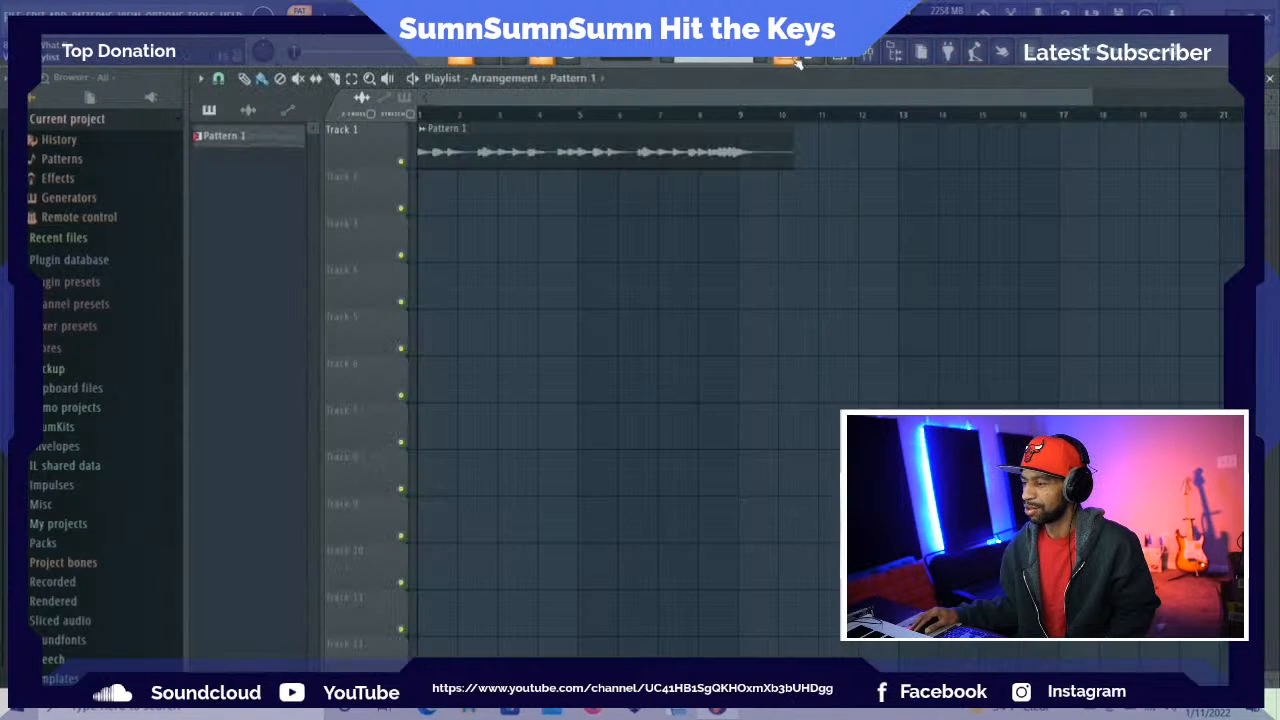
{"action": "left_click", "coordinate": [840, 56]}
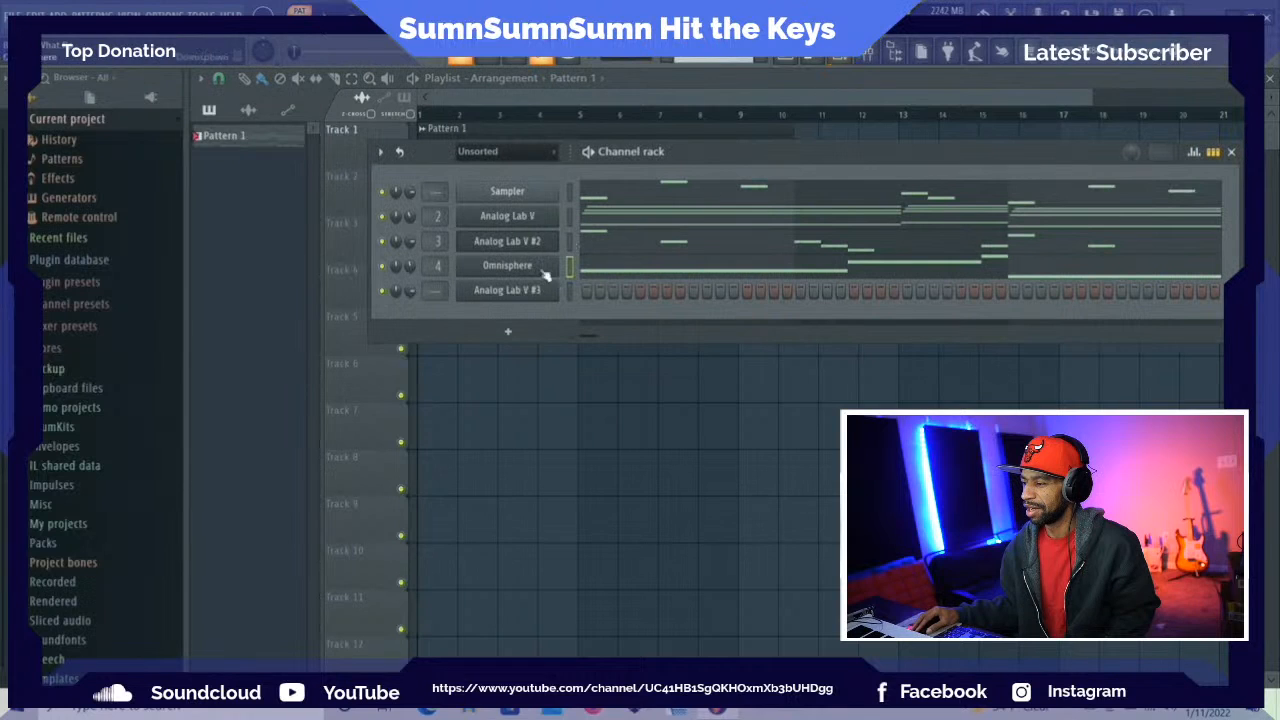
Try to refresh the Analog Lab V #3 plugin window by reopening and moving it, and close it
{"action": "left_click", "coordinate": [515, 290]}
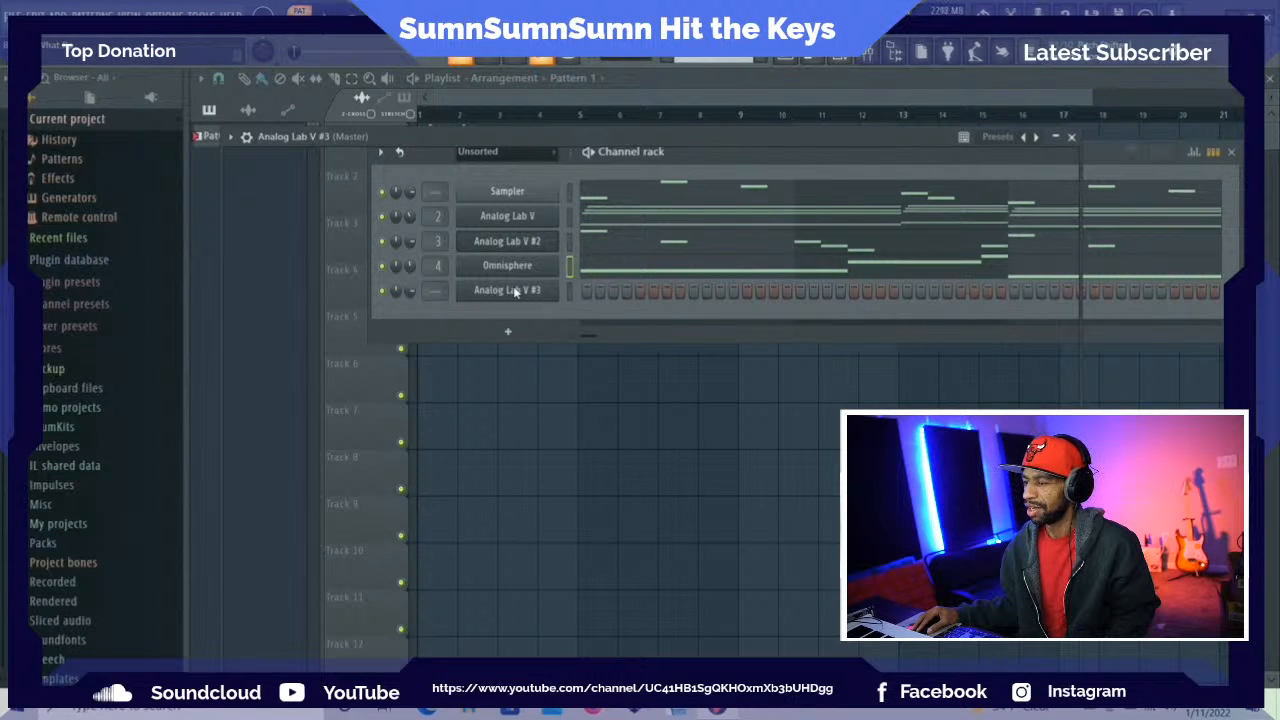
{"action": "left_click_drag", "start_coordinate": [843, 141], "coordinate": [867, 263]}
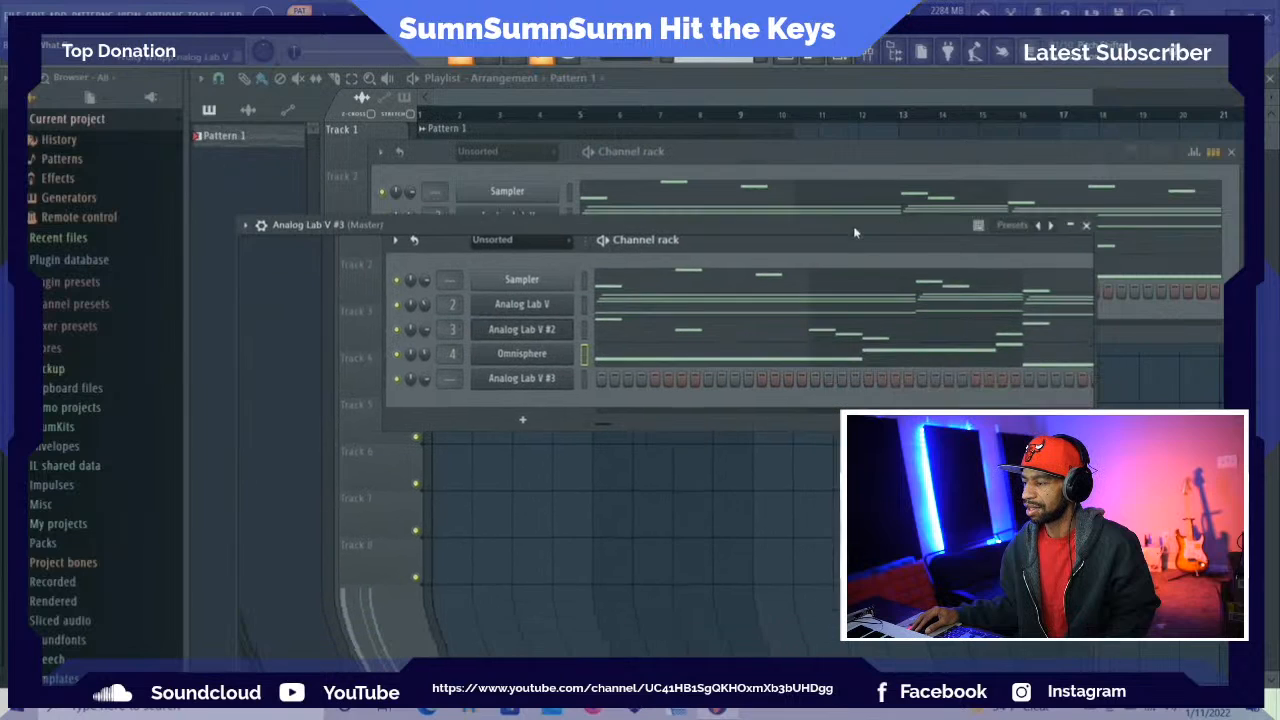
{"action": "left_click", "coordinate": [1087, 226]}
Delete the Analog Lab V #3 channel from the channel rack
{"action": "right_click", "coordinate": [504, 291]}
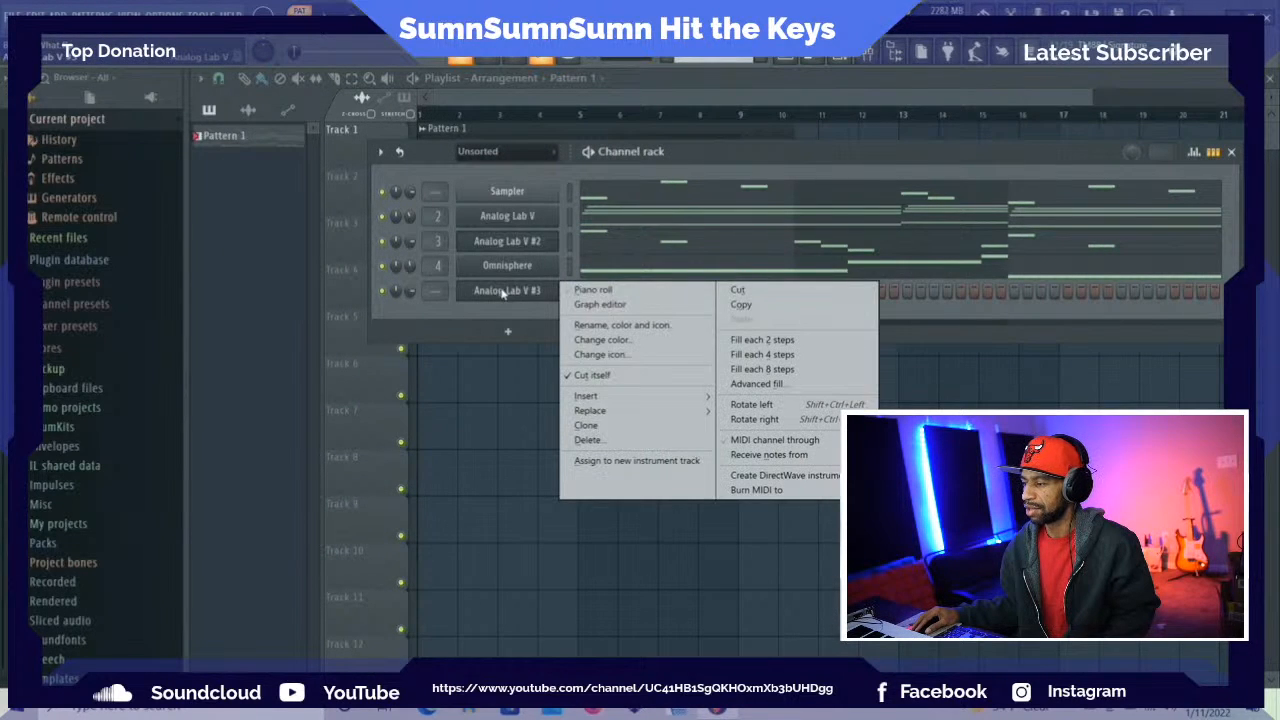
{"action": "left_click", "coordinate": [588, 440]}
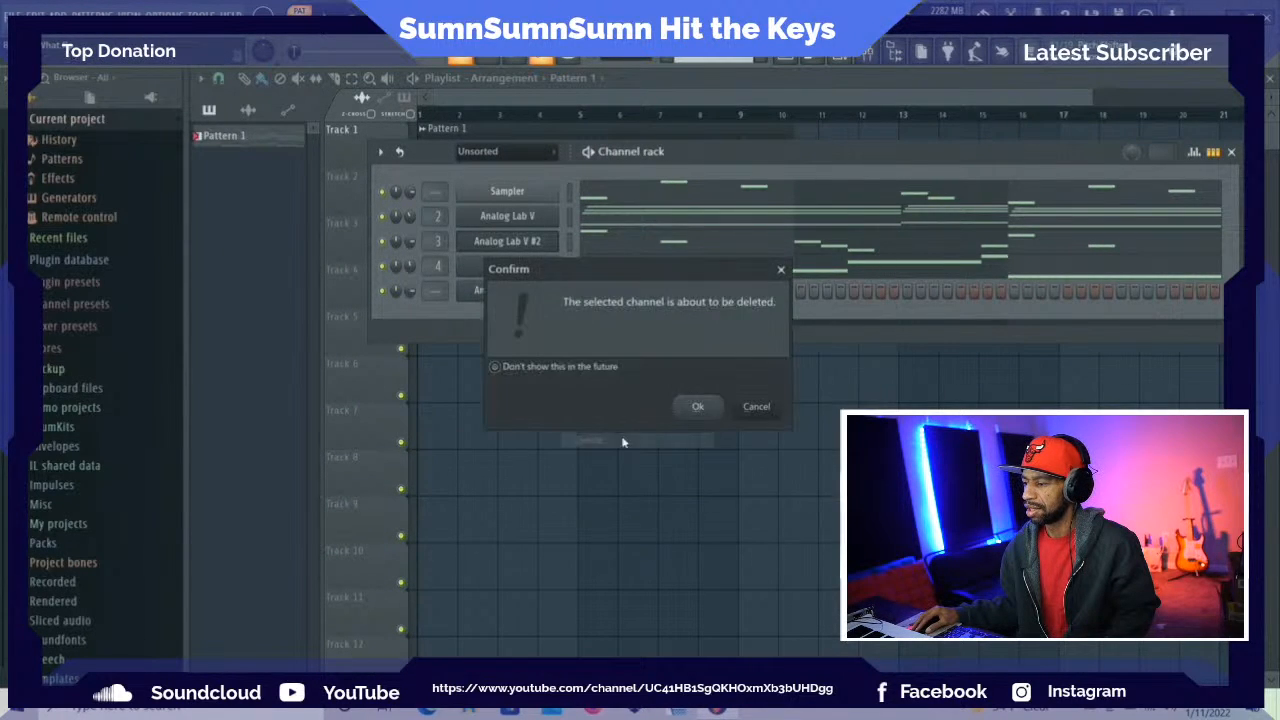
{"action": "left_click", "coordinate": [701, 406]}
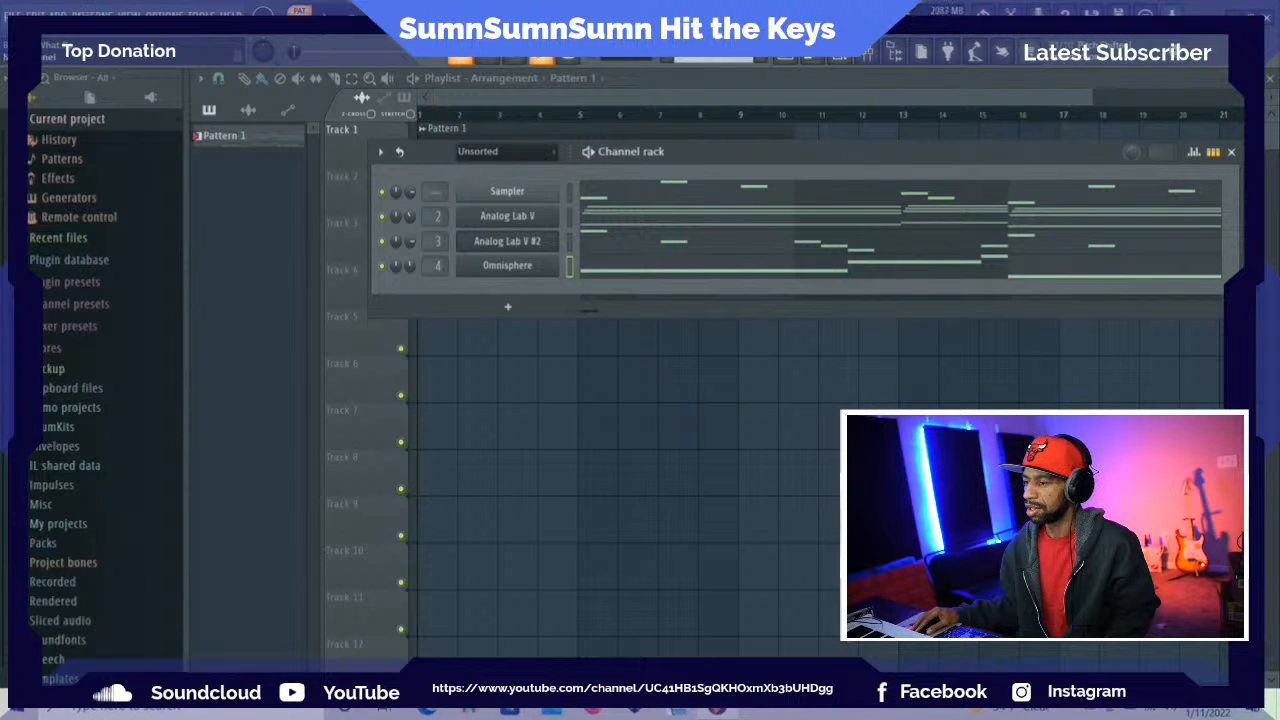
Try adding a fresh Analog Lab V instrument channel below Omnisphere and close its plugin window
{"action": "left_click", "coordinate": [507, 307]}
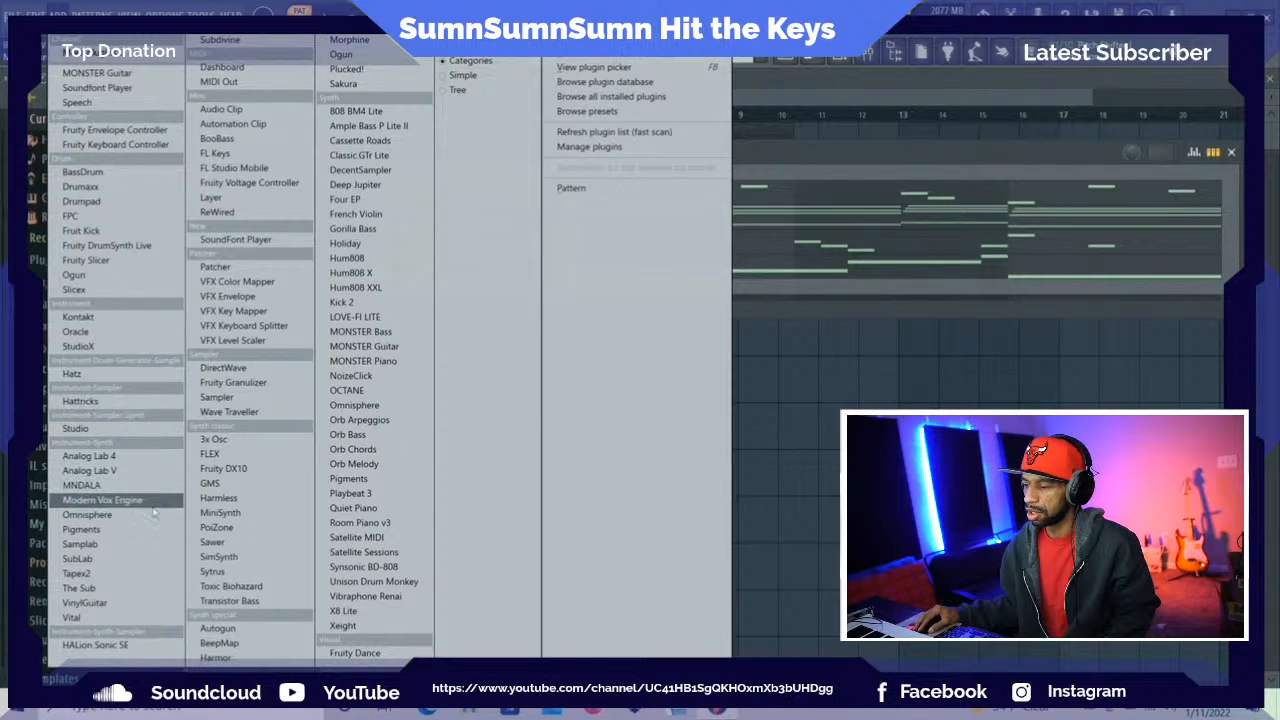
{"action": "left_click", "coordinate": [147, 470]}
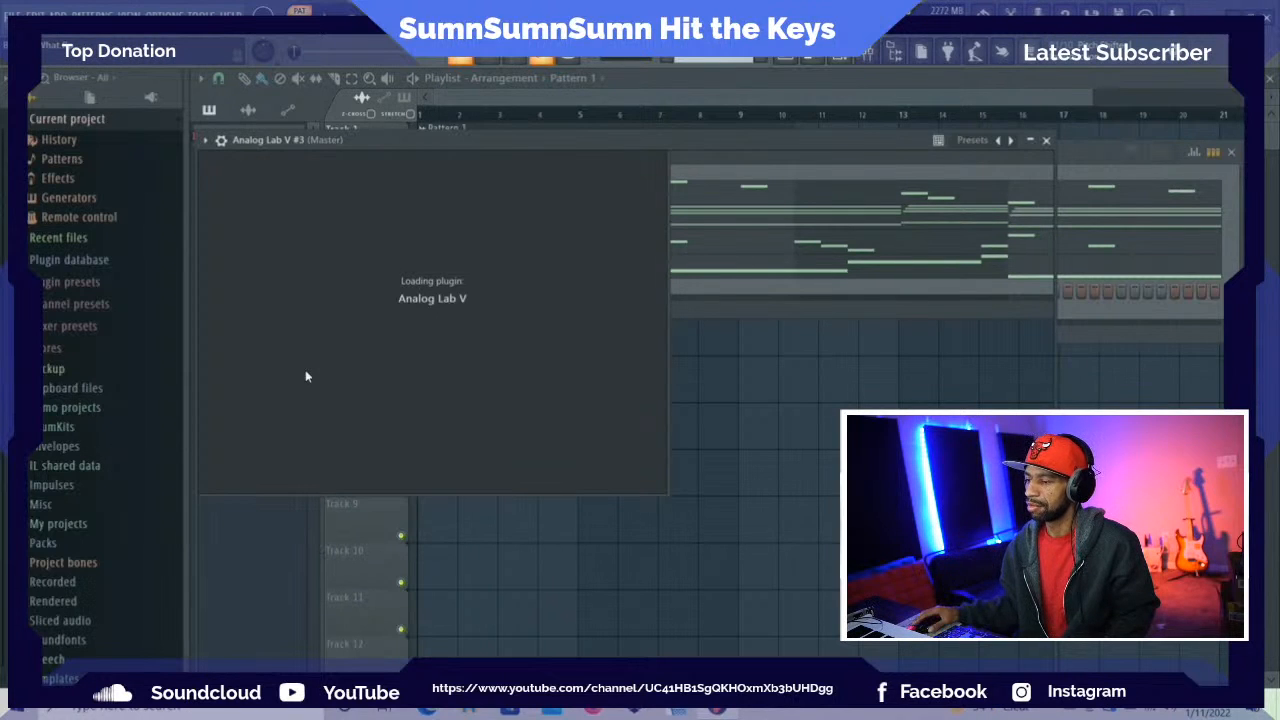
{"action": "left_click", "coordinate": [1046, 141]}
Delete the newly added Analog Lab V channel from the channel rack
{"action": "right_click", "coordinate": [486, 292]}
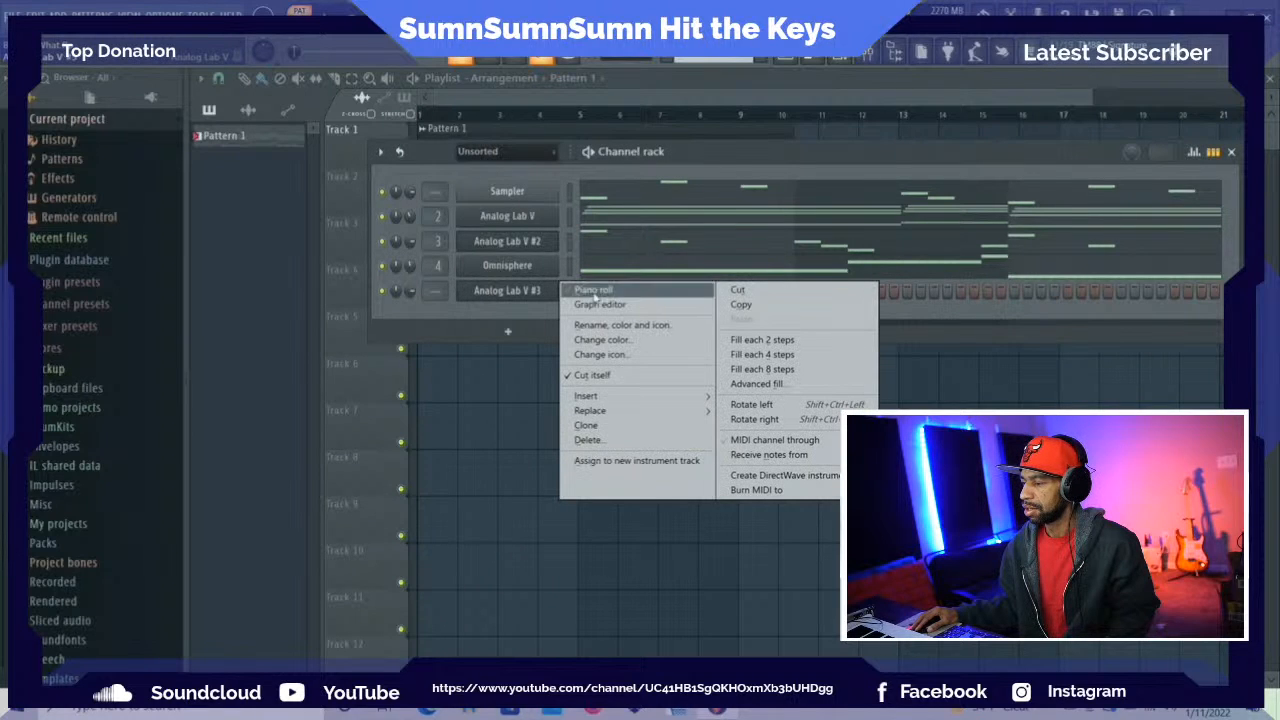
{"action": "left_click", "coordinate": [622, 441]}
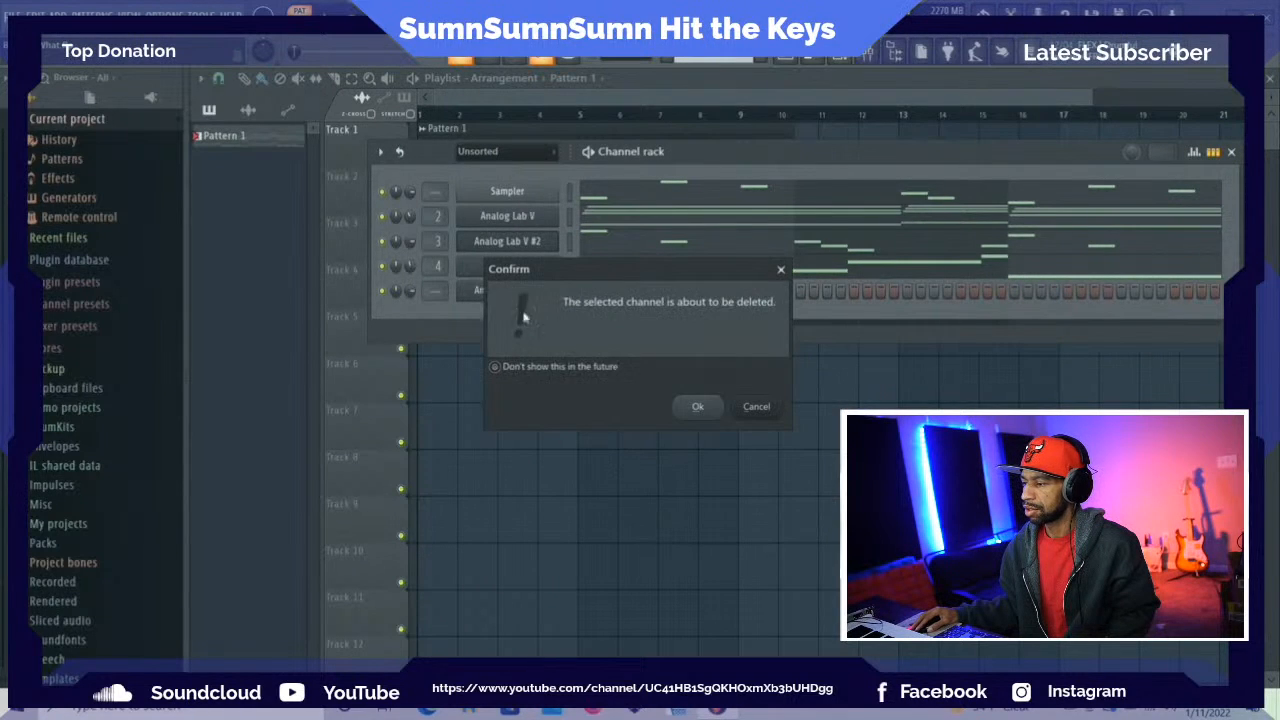
{"action": "left_click", "coordinate": [698, 407]}
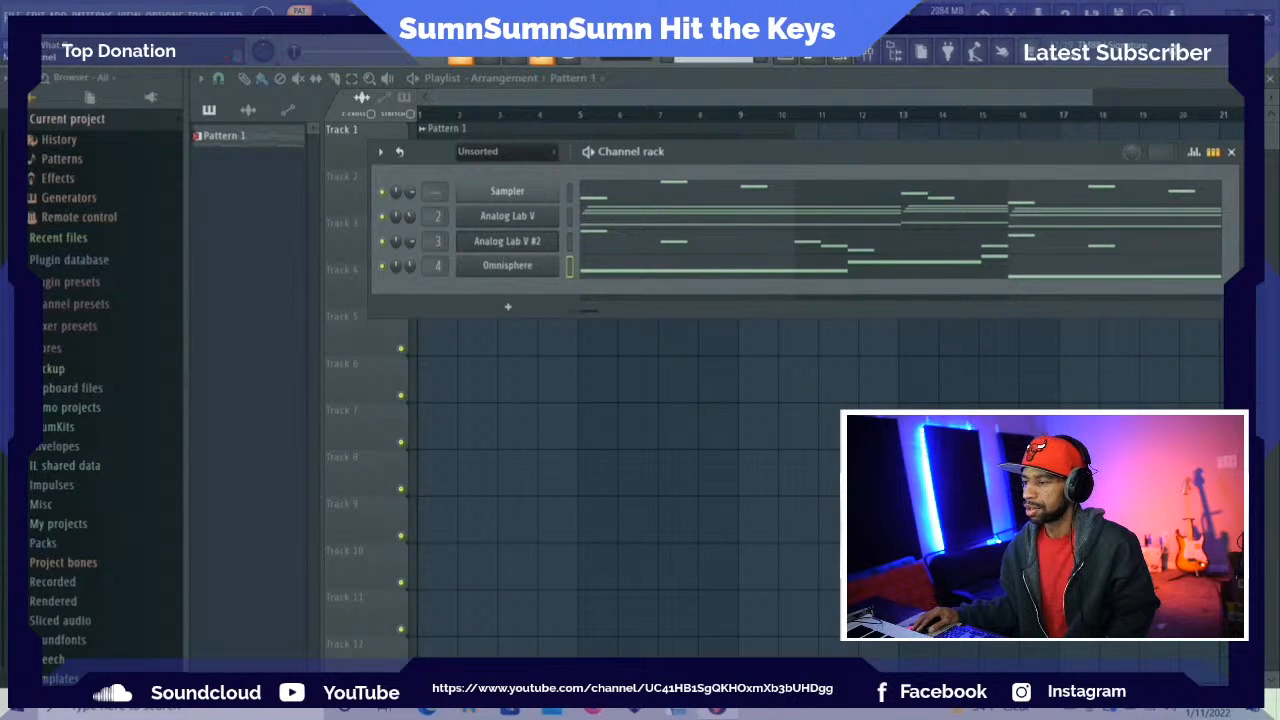
Add a Hatz instrument channel below Omnisphere and move its plugin window up to the playlist's title bar
{"action": "left_click", "coordinate": [508, 300]}
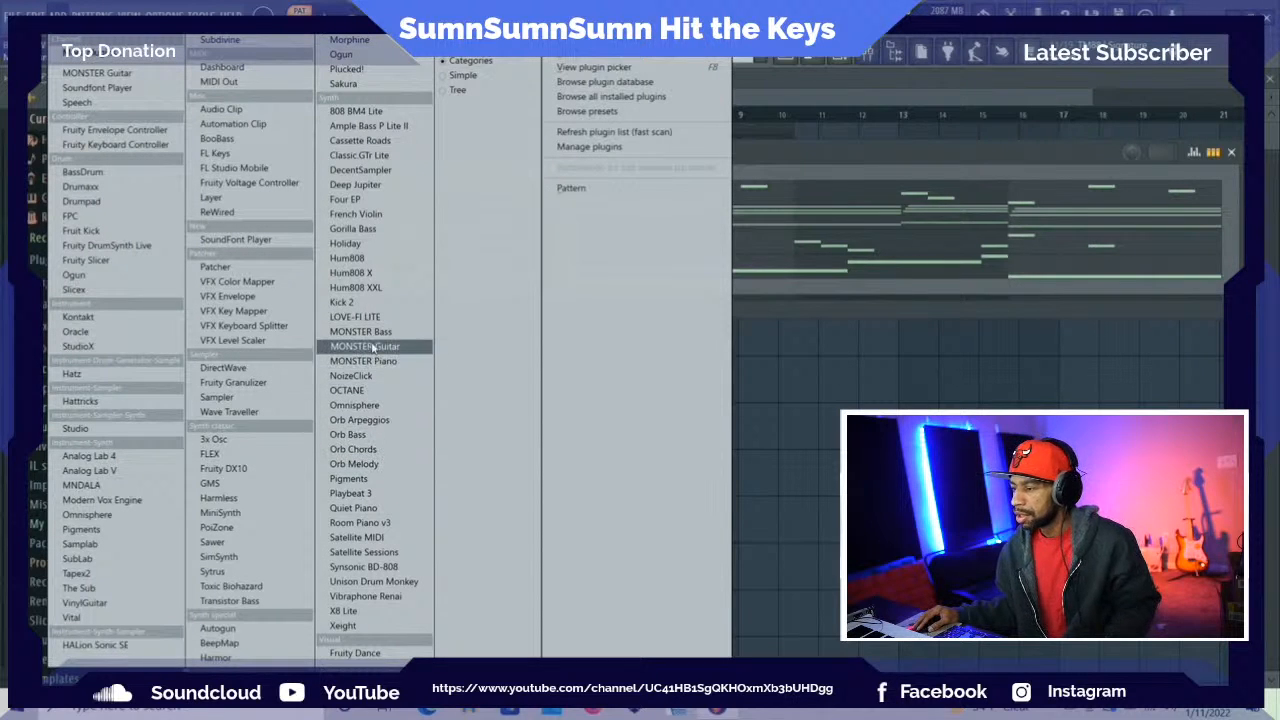
{"action": "left_click", "coordinate": [146, 370]}
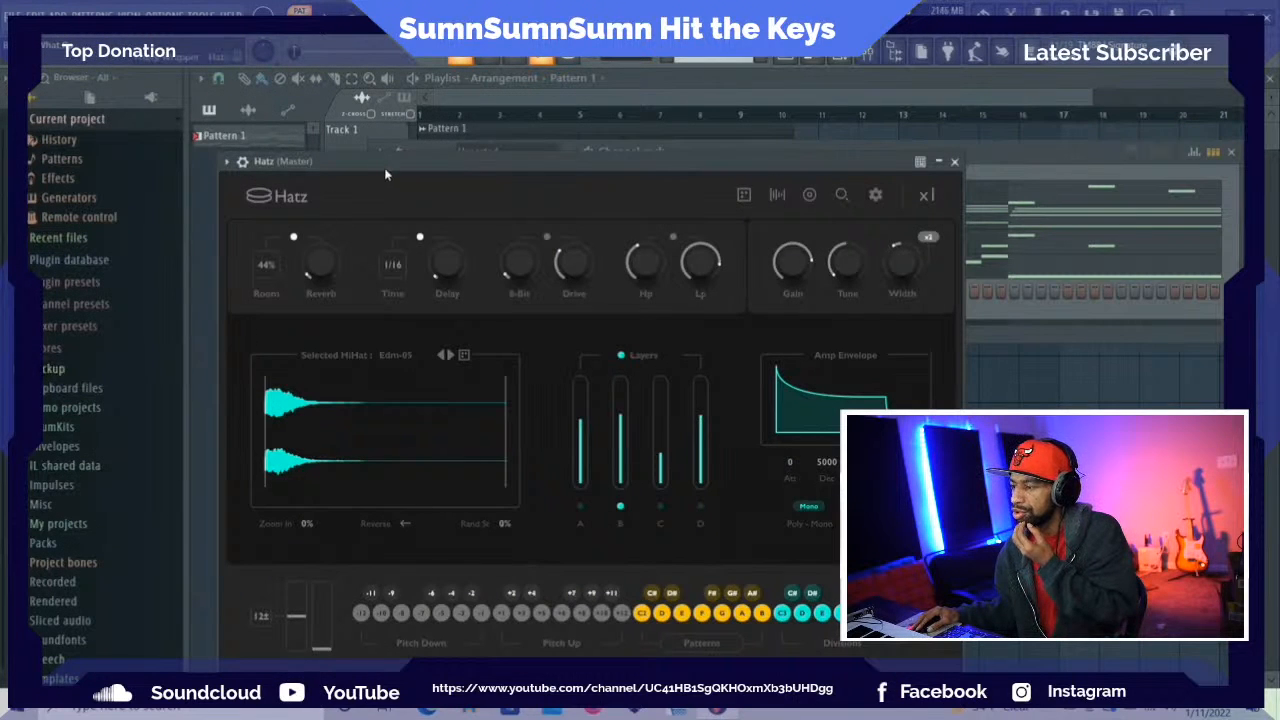
{"action": "left_click_drag", "start_coordinate": [395, 160], "coordinate": [369, 79]}
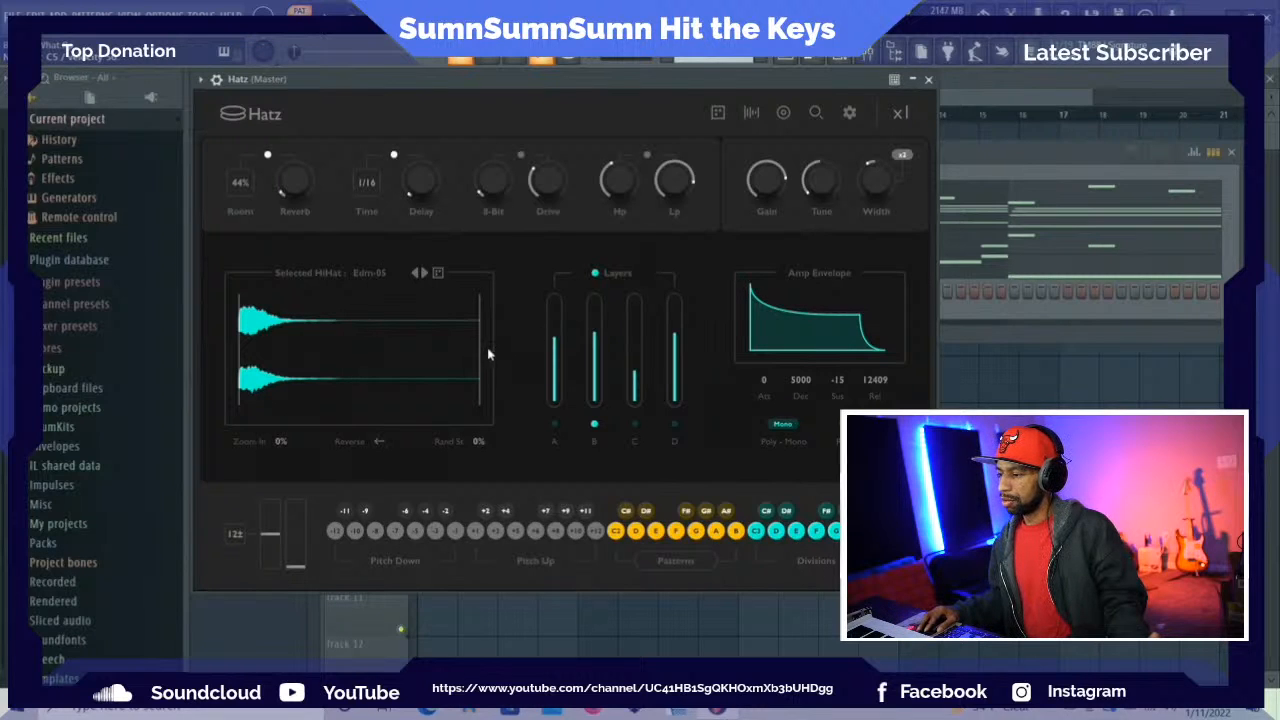
Trim the selected Hatz sample's end to its opening hit and randomize both the hi-hat sample and the whole patch
{"action": "left_click_drag", "start_coordinate": [479, 347], "coordinate": [267, 342]}
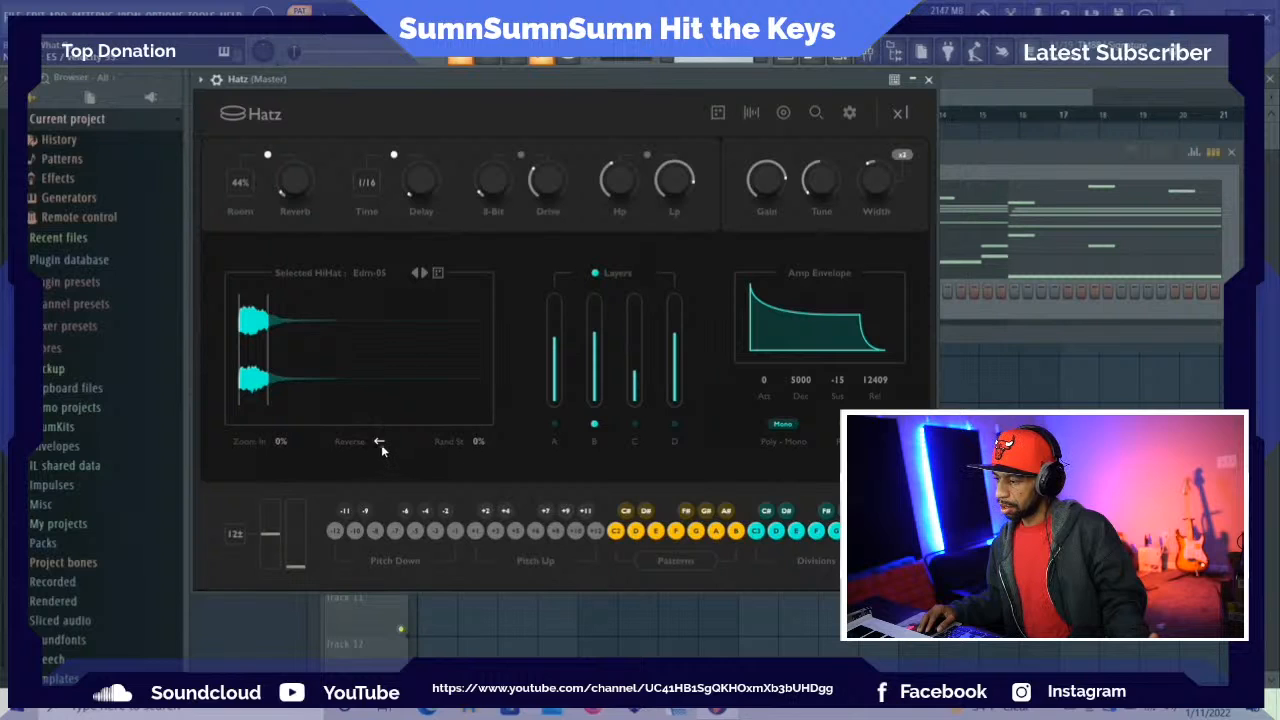
{"action": "left_click", "coordinate": [437, 273]}
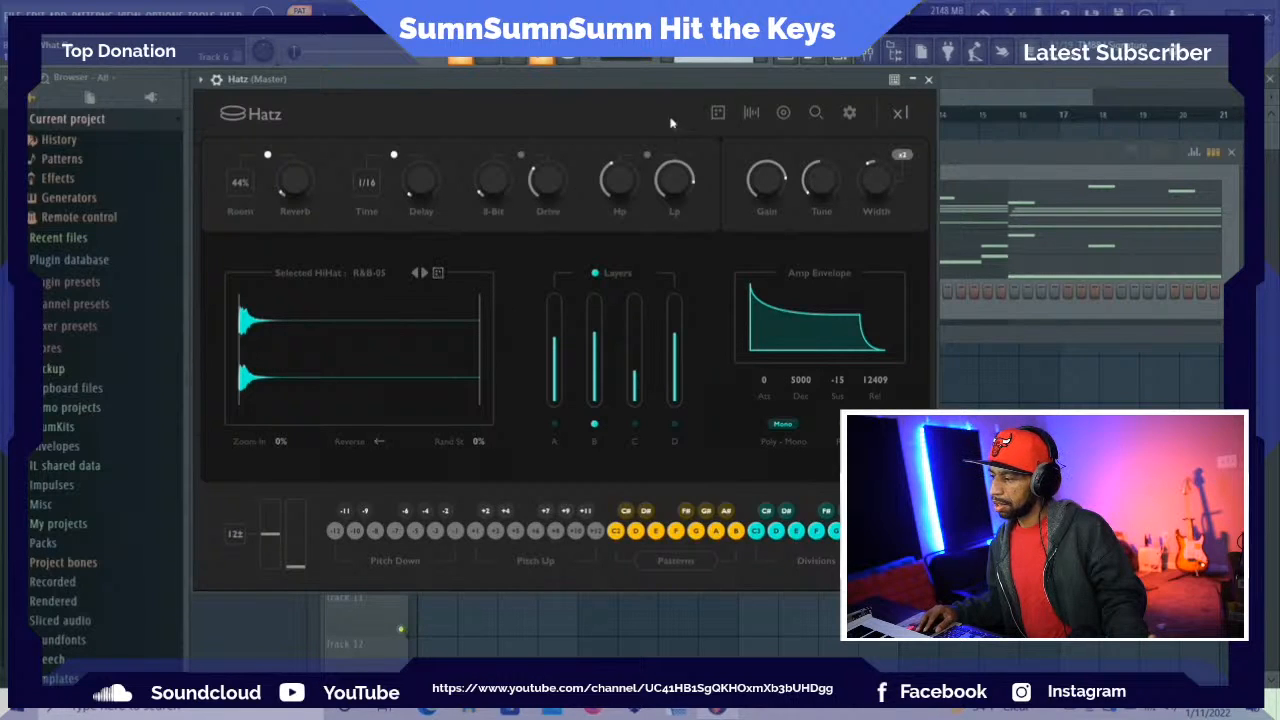
{"action": "left_click", "coordinate": [723, 116]}
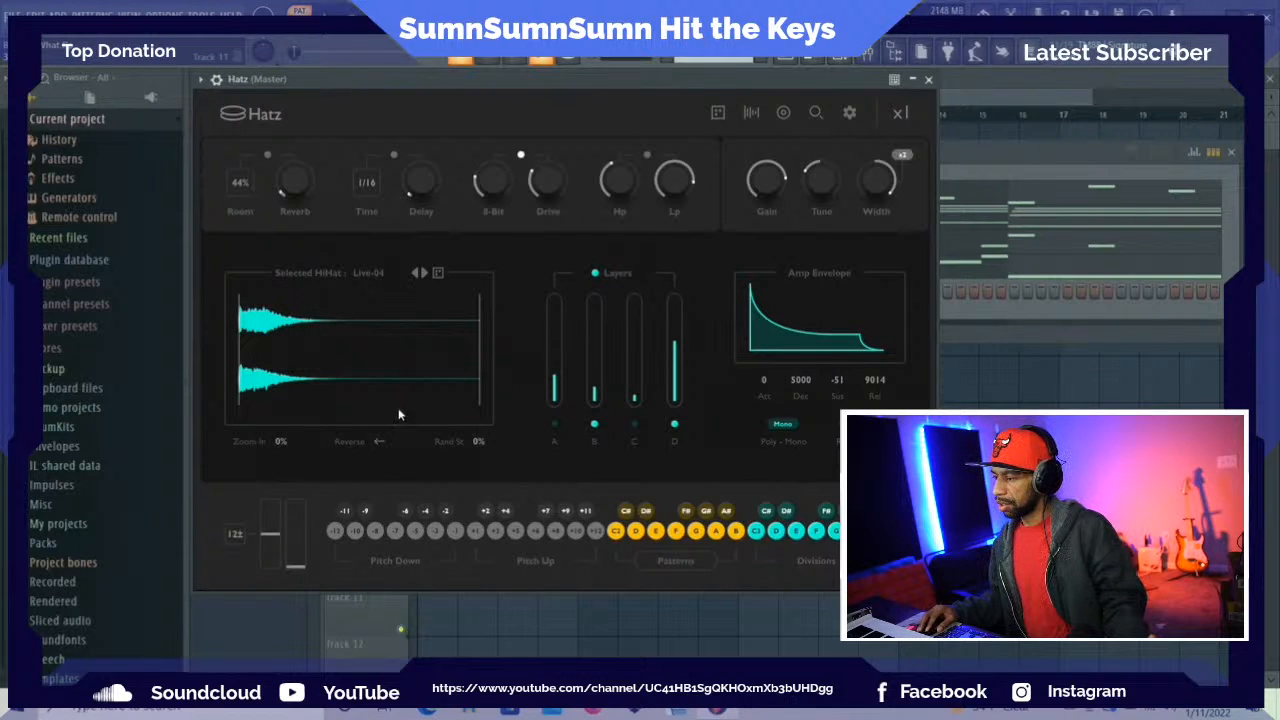
In the Hatz designers, reshape the Pitch Designer curve to start at full height and fall to near zero at its end
{"action": "left_click", "coordinate": [786, 113]}
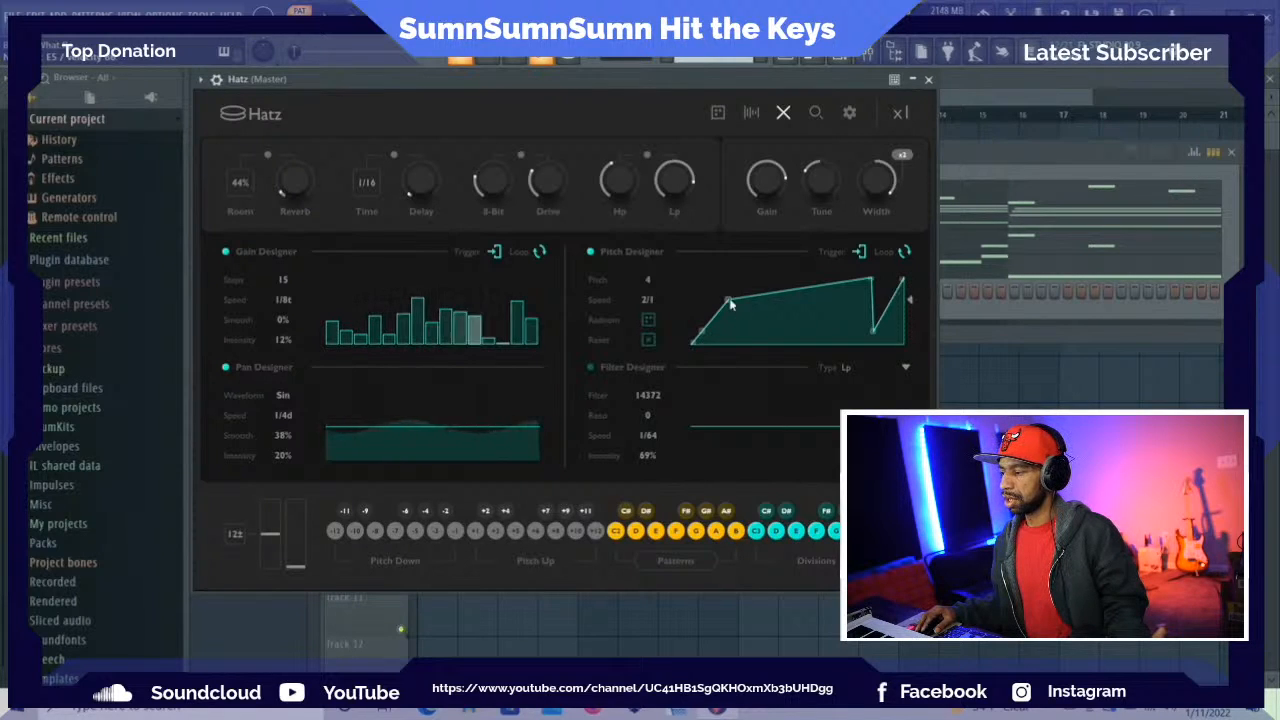
{"action": "left_click_drag", "start_coordinate": [692, 342], "coordinate": [693, 267]}
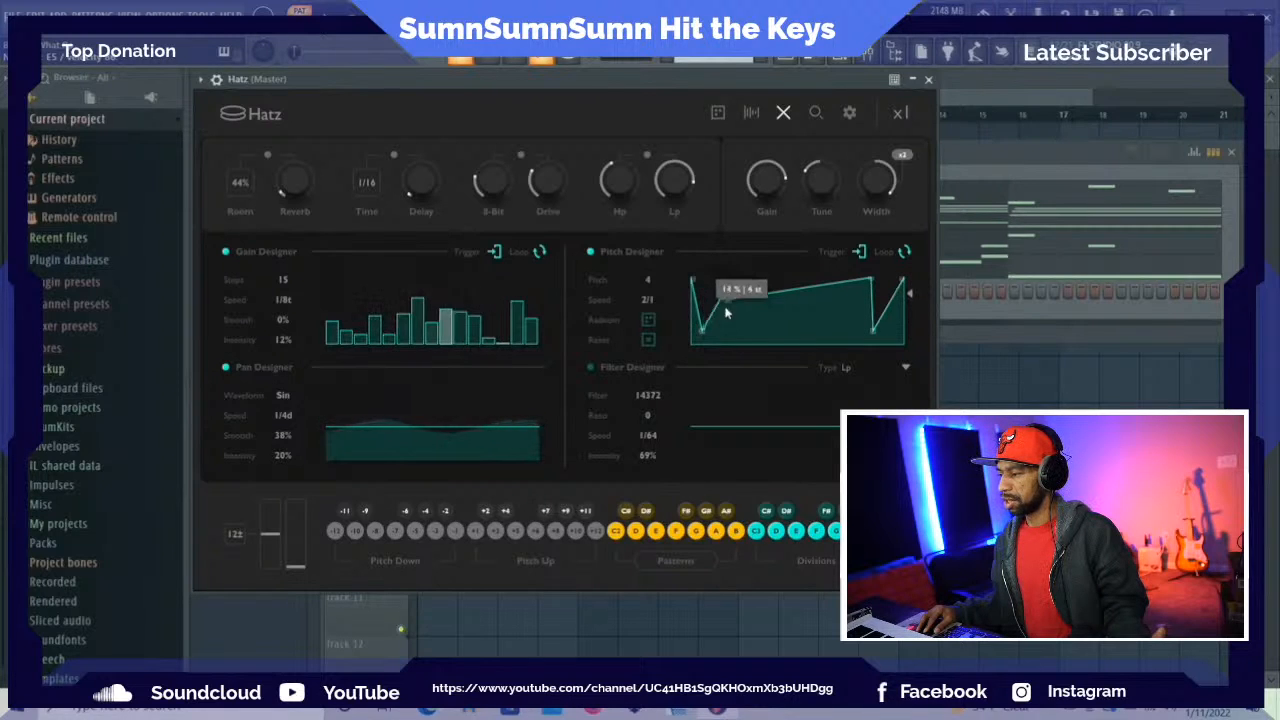
{"action": "left_click_drag", "start_coordinate": [784, 312], "coordinate": [868, 350]}
{"action": "left_click_drag", "start_coordinate": [903, 281], "coordinate": [878, 352]}
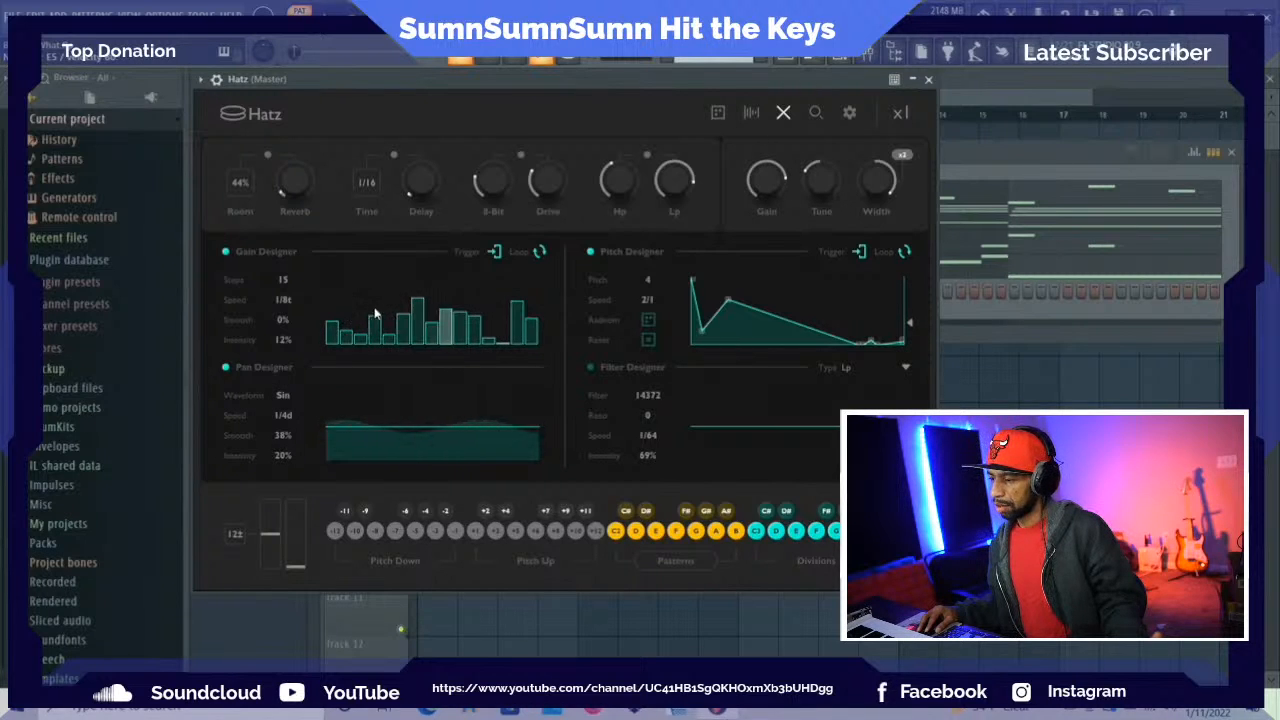
Redraw the Gain Designer's steps with a dip across the middle and set its Intensity to 80%
{"action": "mouse_move", "coordinate": [341, 330]}
{"action": "left_mouse_down"}
{"action": "mouse_move", "coordinate": [340, 283]}
{"action": "mouse_move", "coordinate": [474, 337]}
{"action": "mouse_move", "coordinate": [529, 280]}
{"action": "left_mouse_up"}
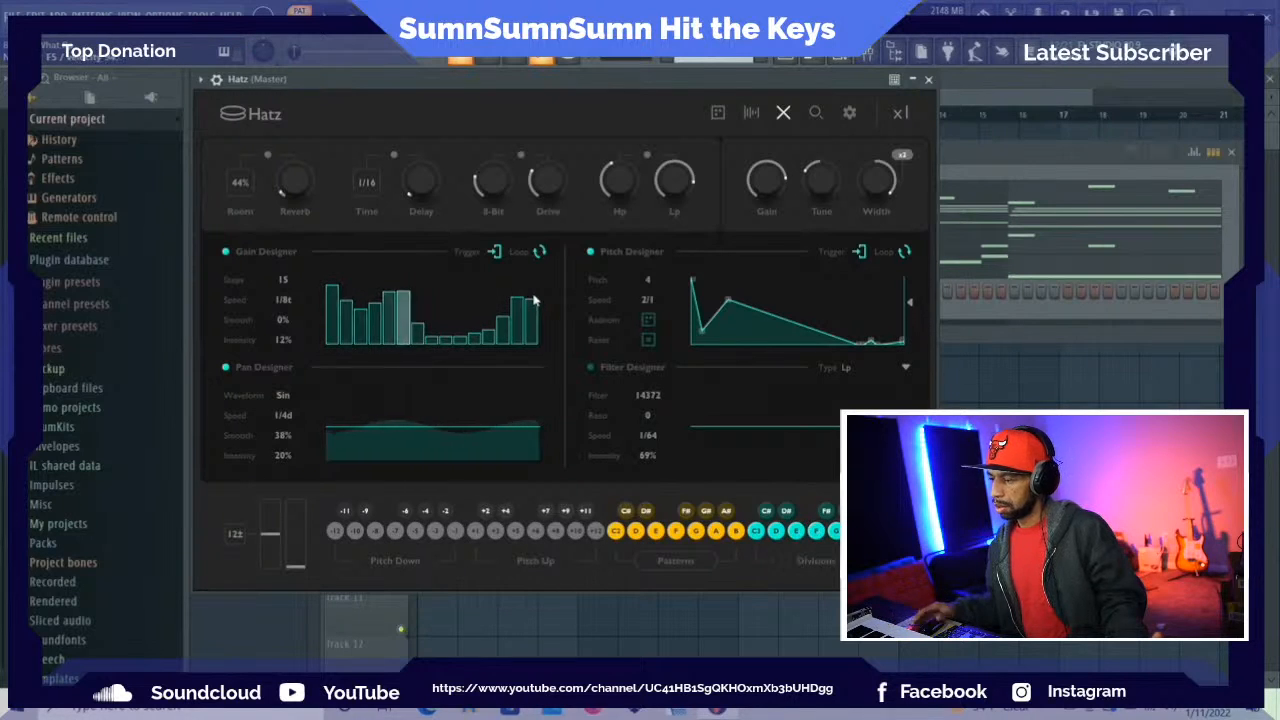
{"action": "left_click_drag", "start_coordinate": [279, 338], "coordinate": [288, 252]}
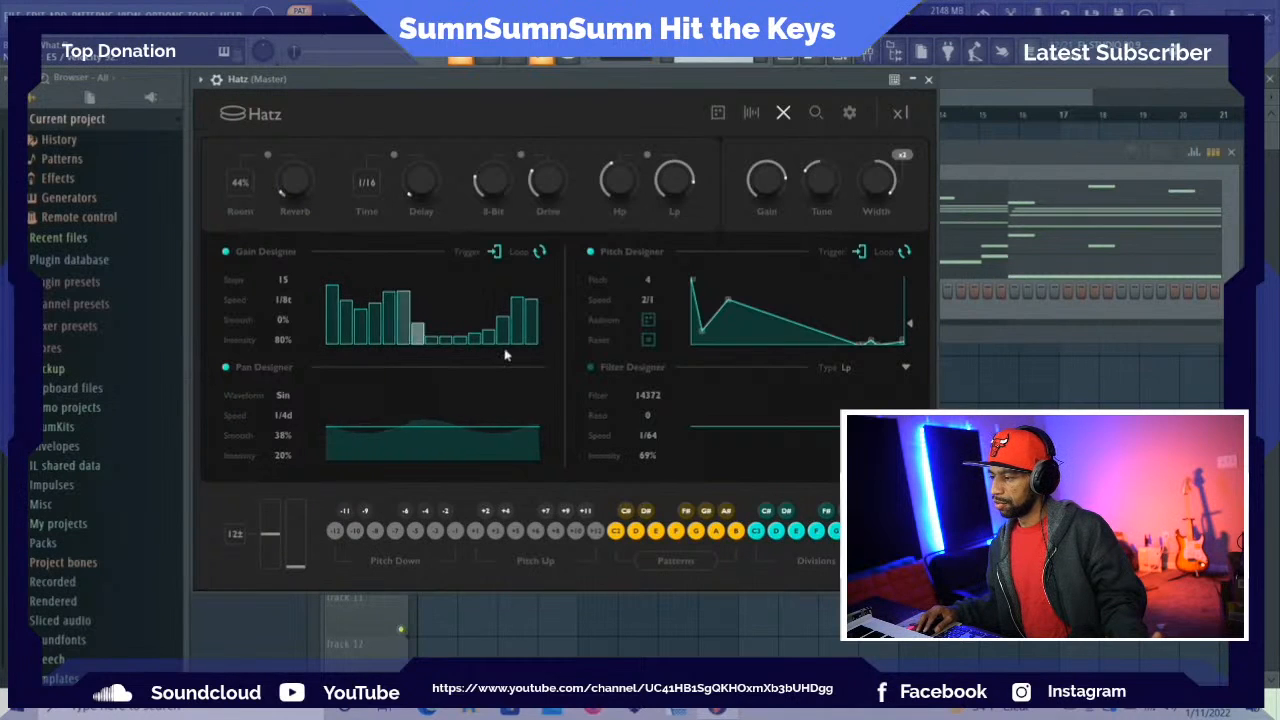
Randomize the whole Hatz patch, close its plugin window and stop playback
{"action": "left_click", "coordinate": [721, 116]}
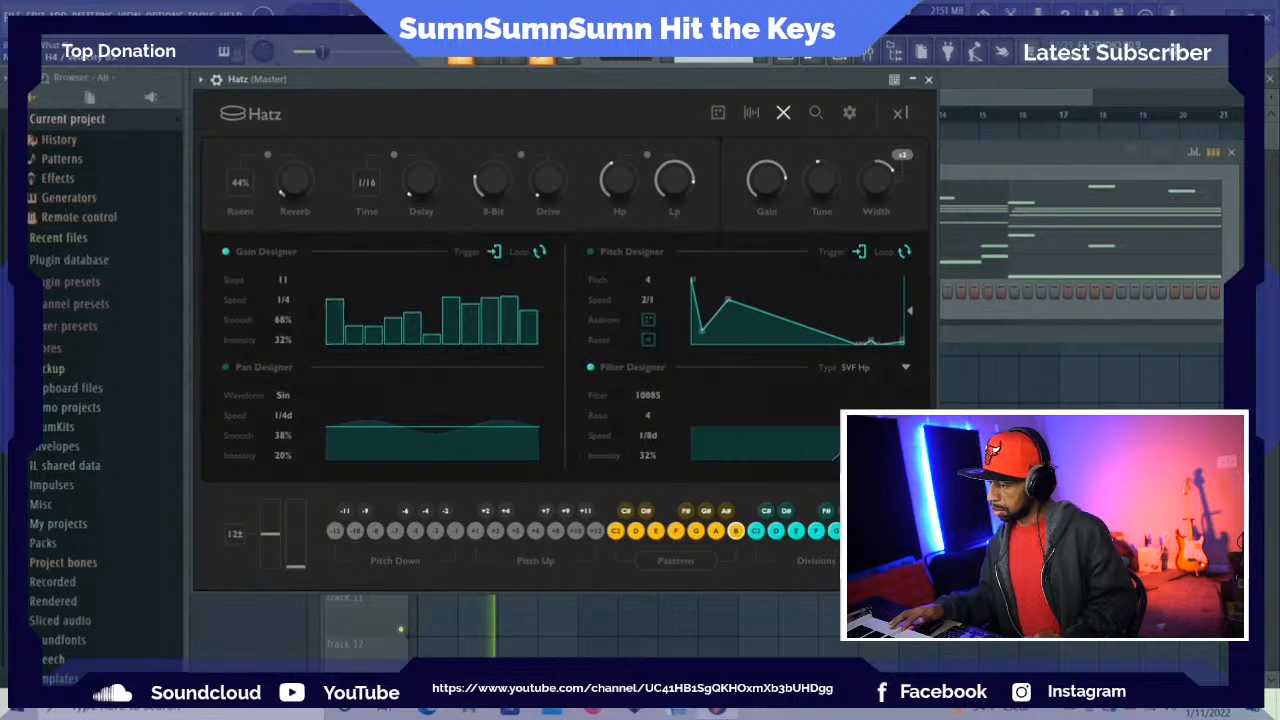
{"action": "left_click", "coordinate": [928, 79]}
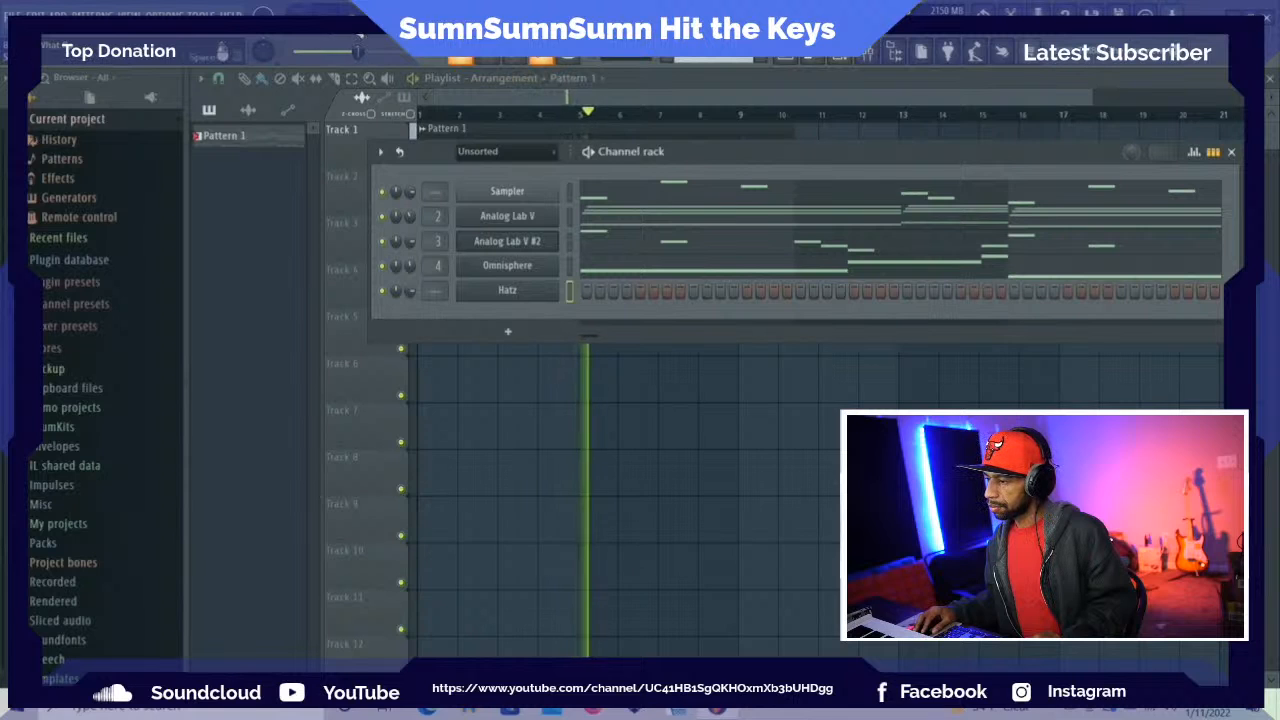
{"action": "key", "text": "space"}
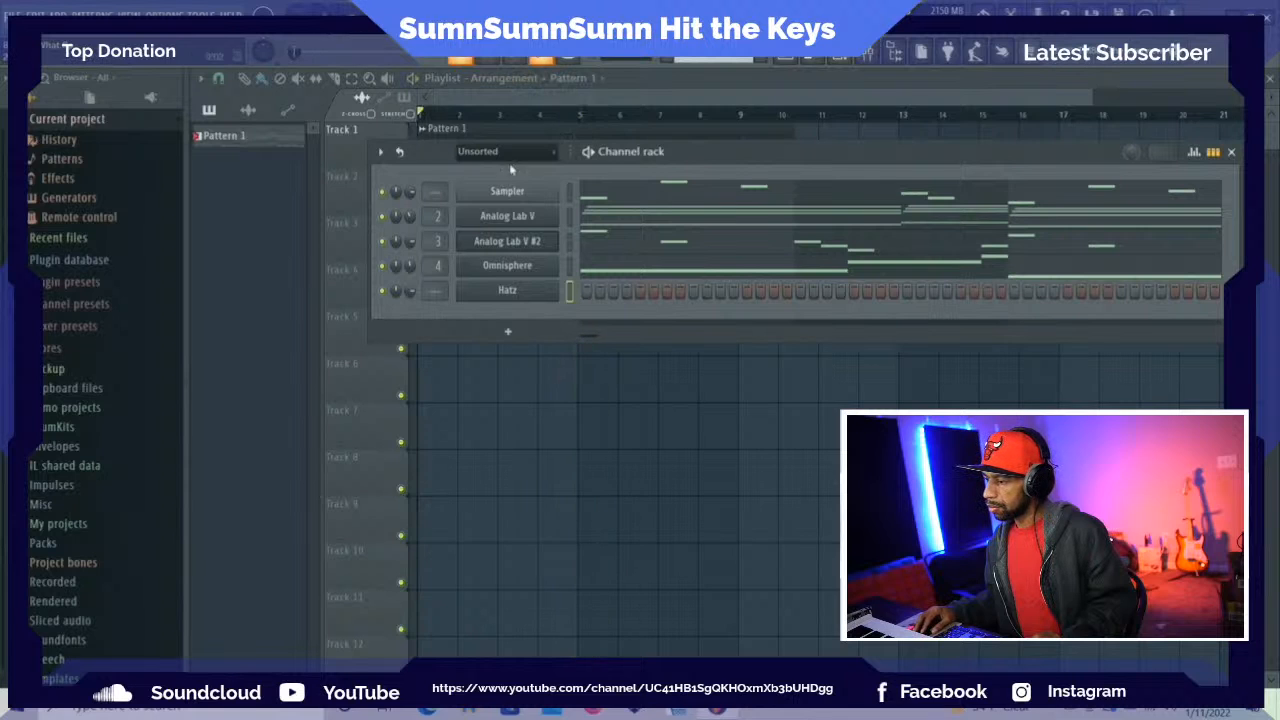
Play the pattern with the Hatz hi-hats and check the channel levels in the mixer
{"action": "right_click", "coordinate": [504, 293]}
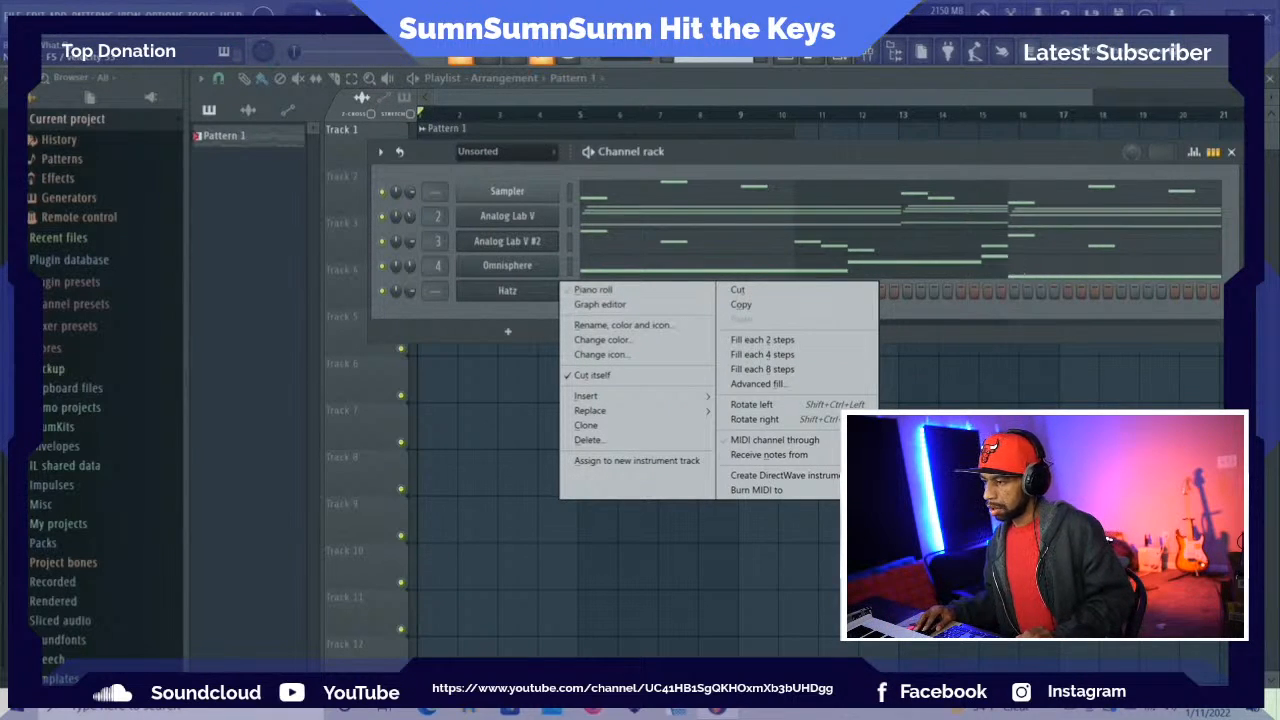
{"action": "key", "text": "space"}
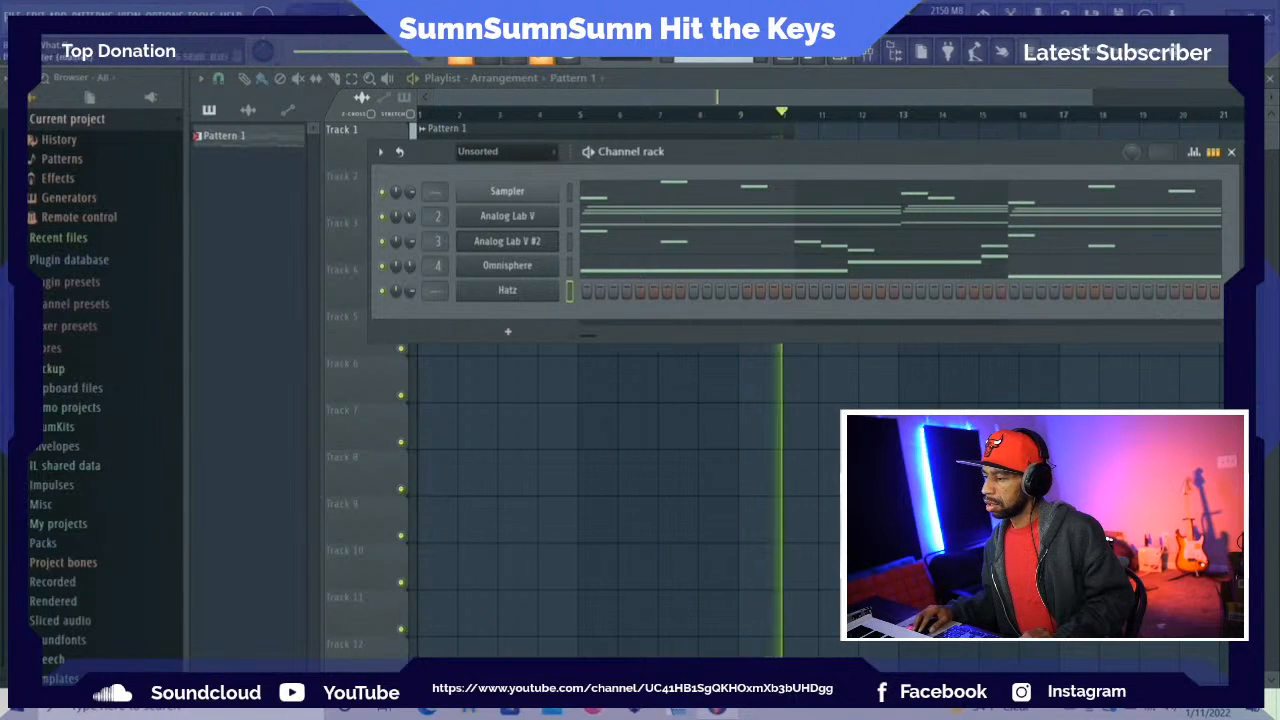
{"action": "key", "text": "space"}
{"action": "left_click", "coordinate": [868, 52]}
{"action": "right_click", "coordinate": [368, 296]}
{"action": "right_click", "coordinate": [368, 296]}
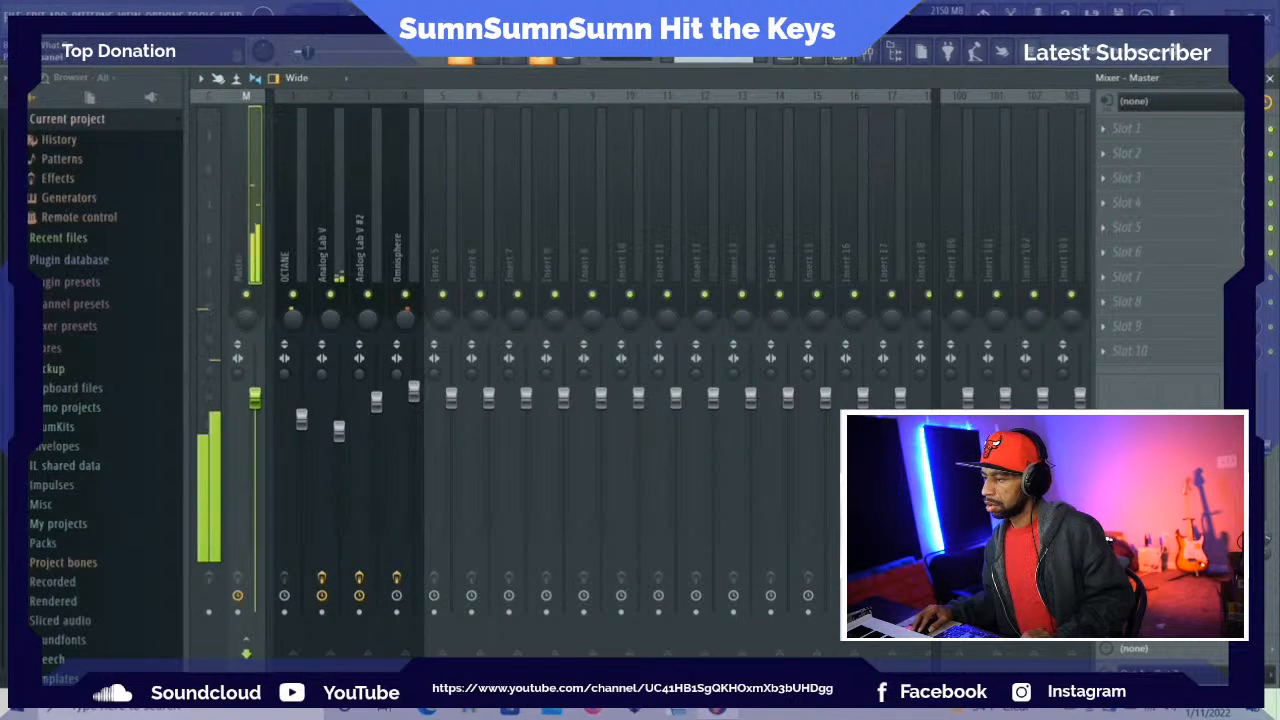
Place Pattern 1 at the start of Track 2 in the playlist and select the first eight bars of the timeline
{"action": "left_click", "coordinate": [787, 55]}
{"action": "key", "text": "space"}
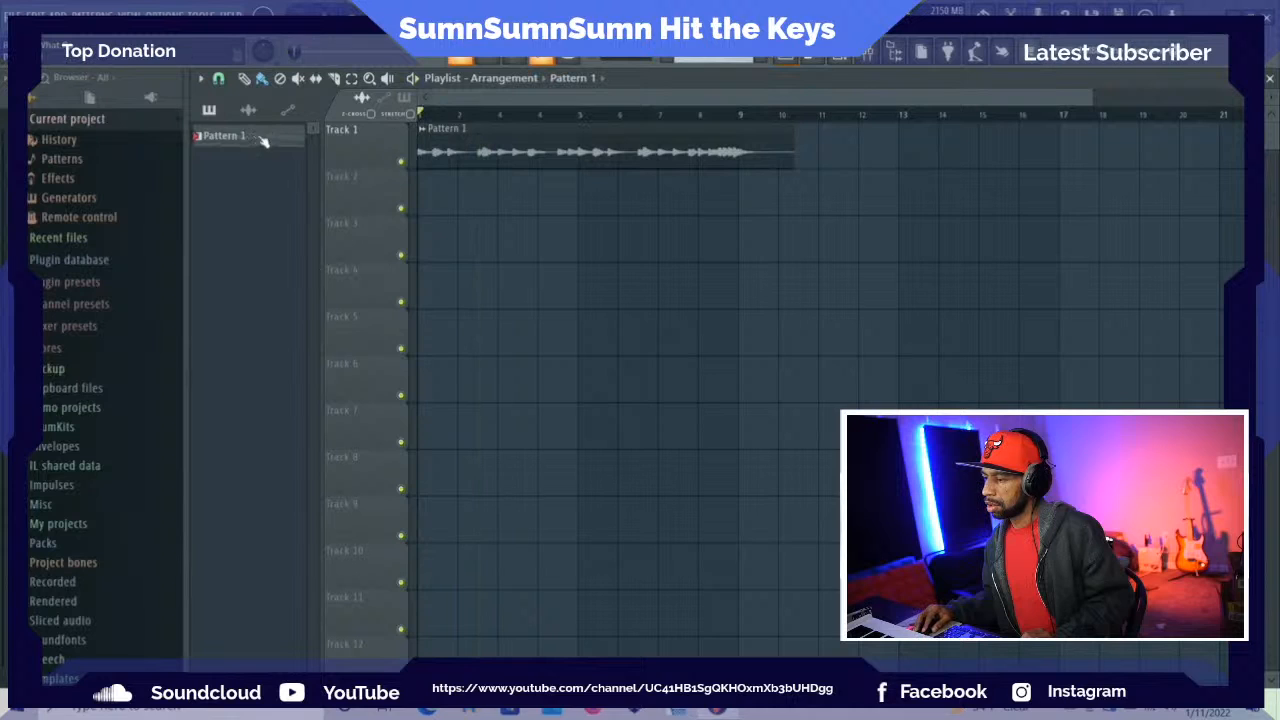
{"action": "left_click_drag", "start_coordinate": [262, 141], "coordinate": [429, 206]}
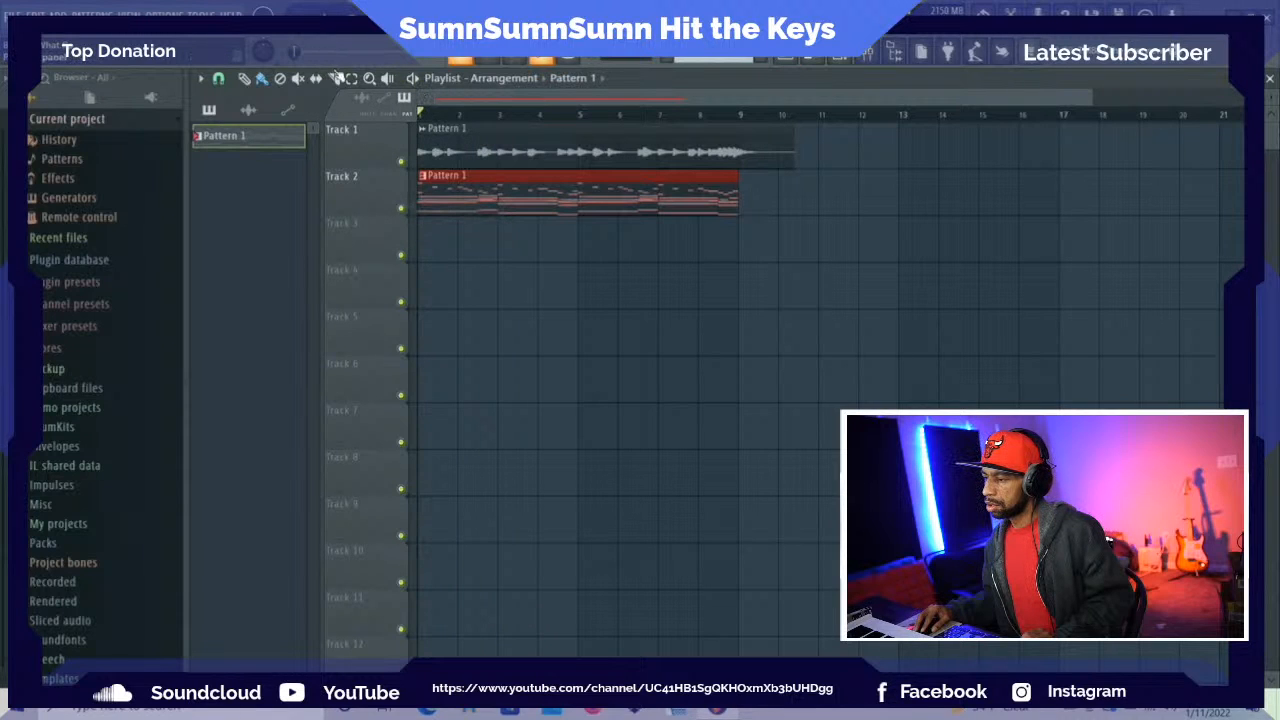
{"action": "left_click_drag", "start_coordinate": [431, 119], "coordinate": [740, 122]}
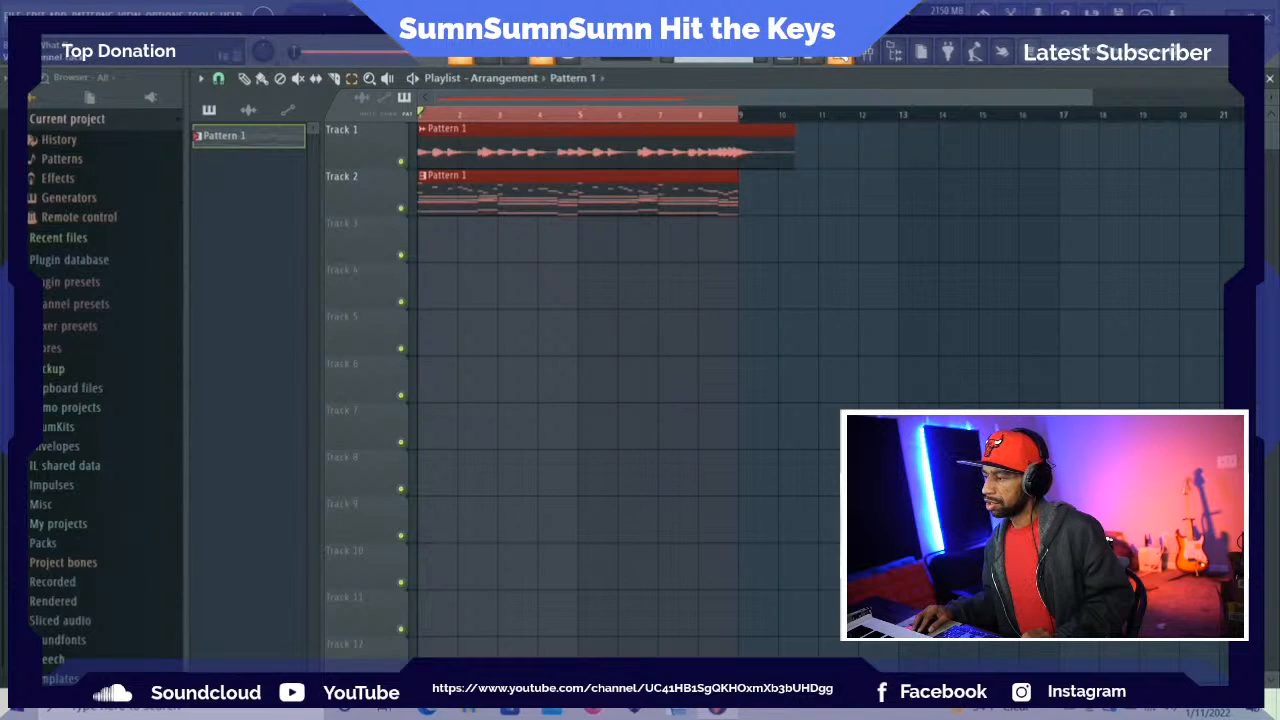
Review the pattern in the channel rack, the mixer and the Hatz piano roll
{"action": "double_click", "coordinate": [657, 183]}
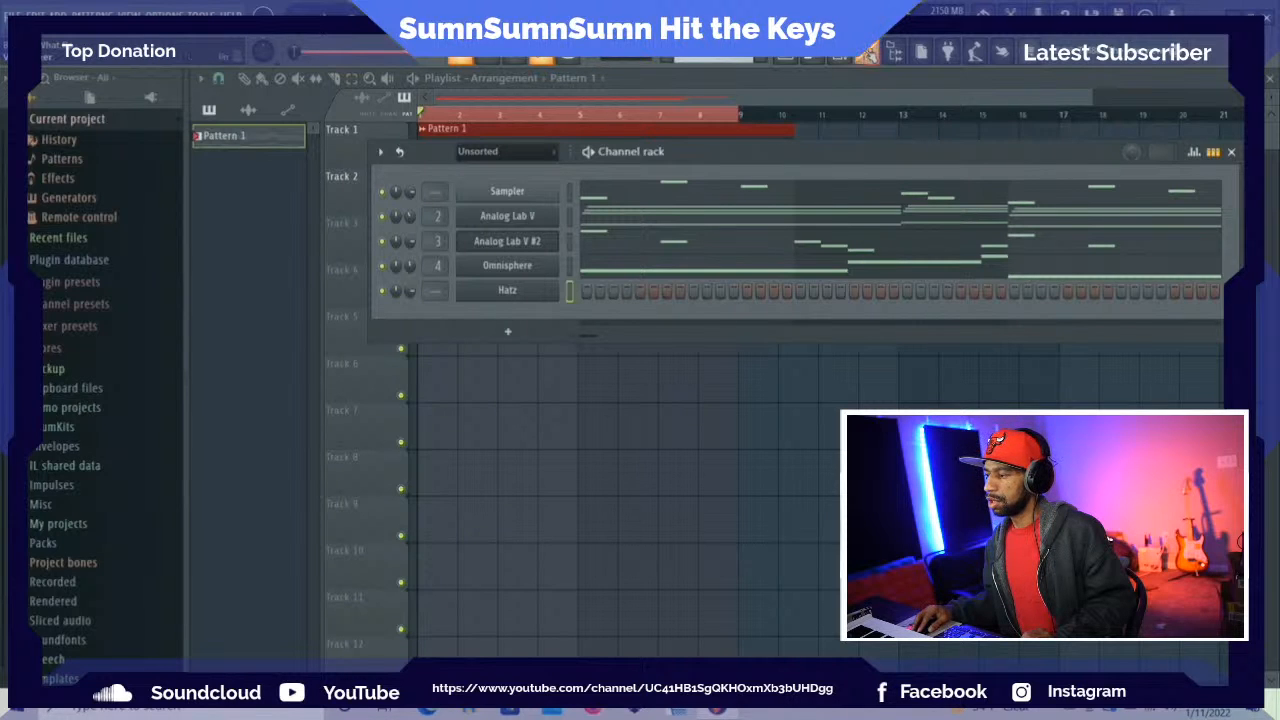
{"action": "key", "text": "F9"}
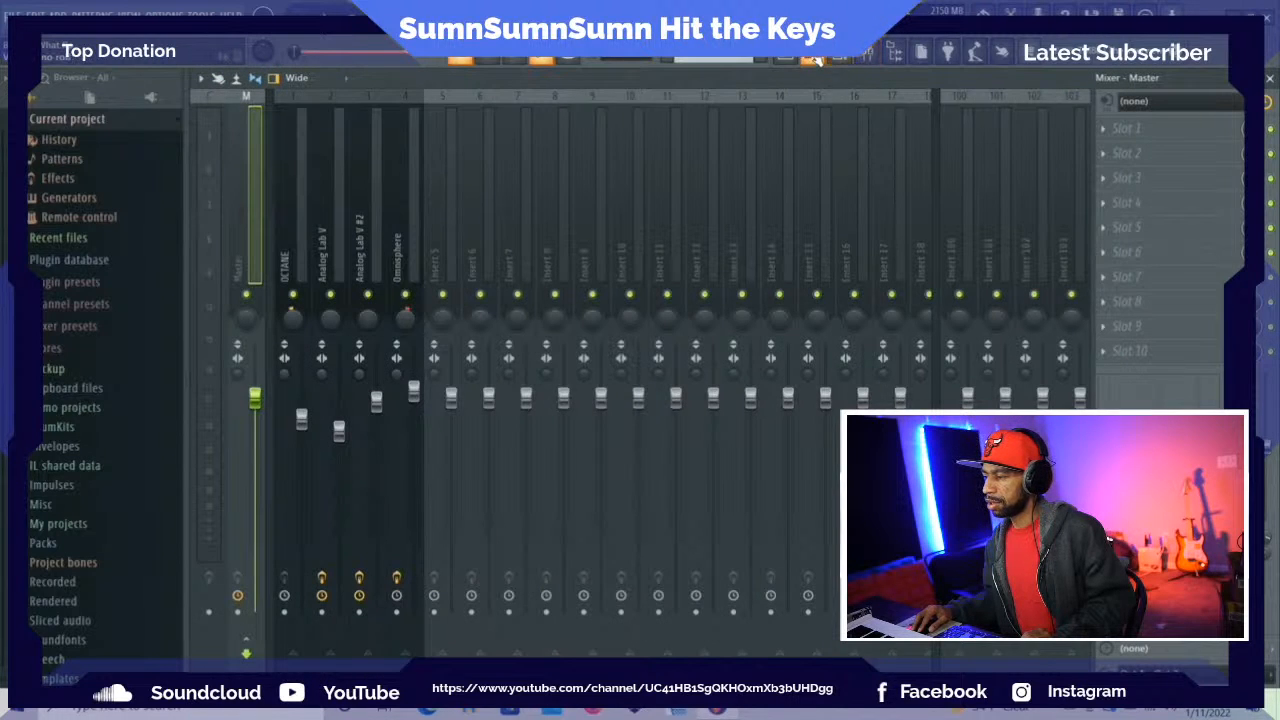
{"action": "key", "text": "F7"}
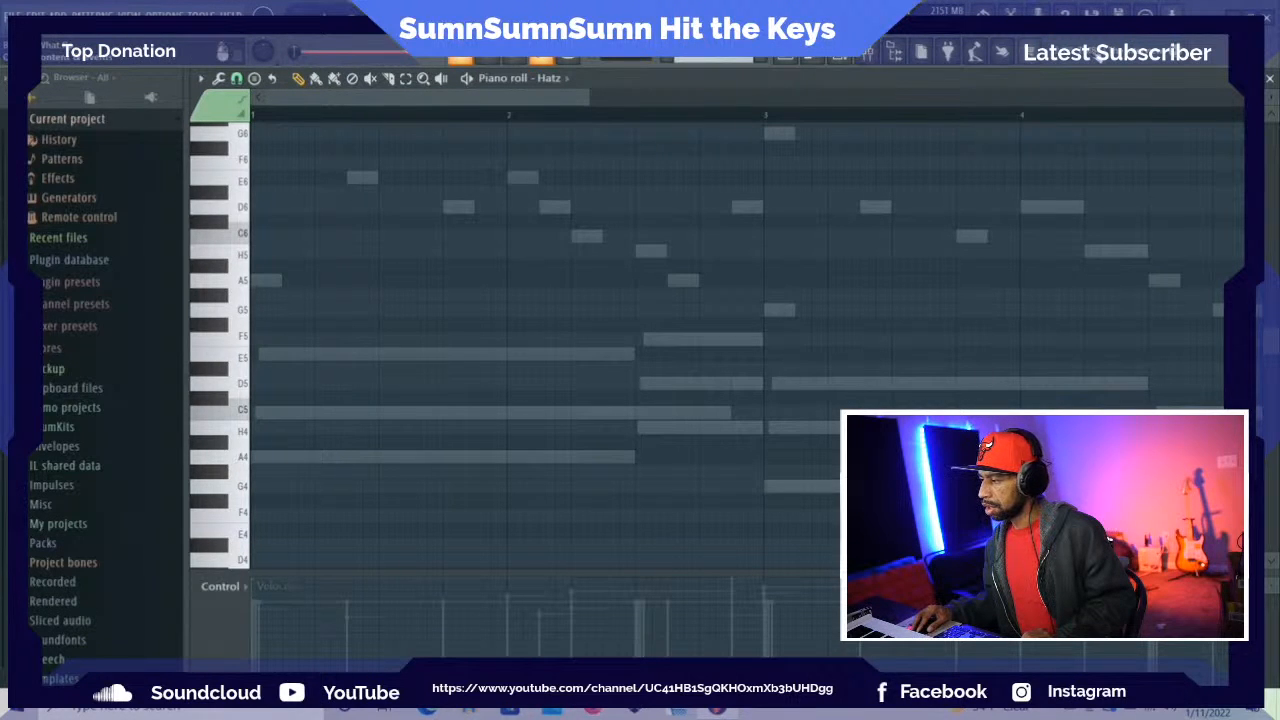
Switch to Google Chrome and open the Gmail inbox
{"action": "left_click", "coordinate": [1232, 15]}
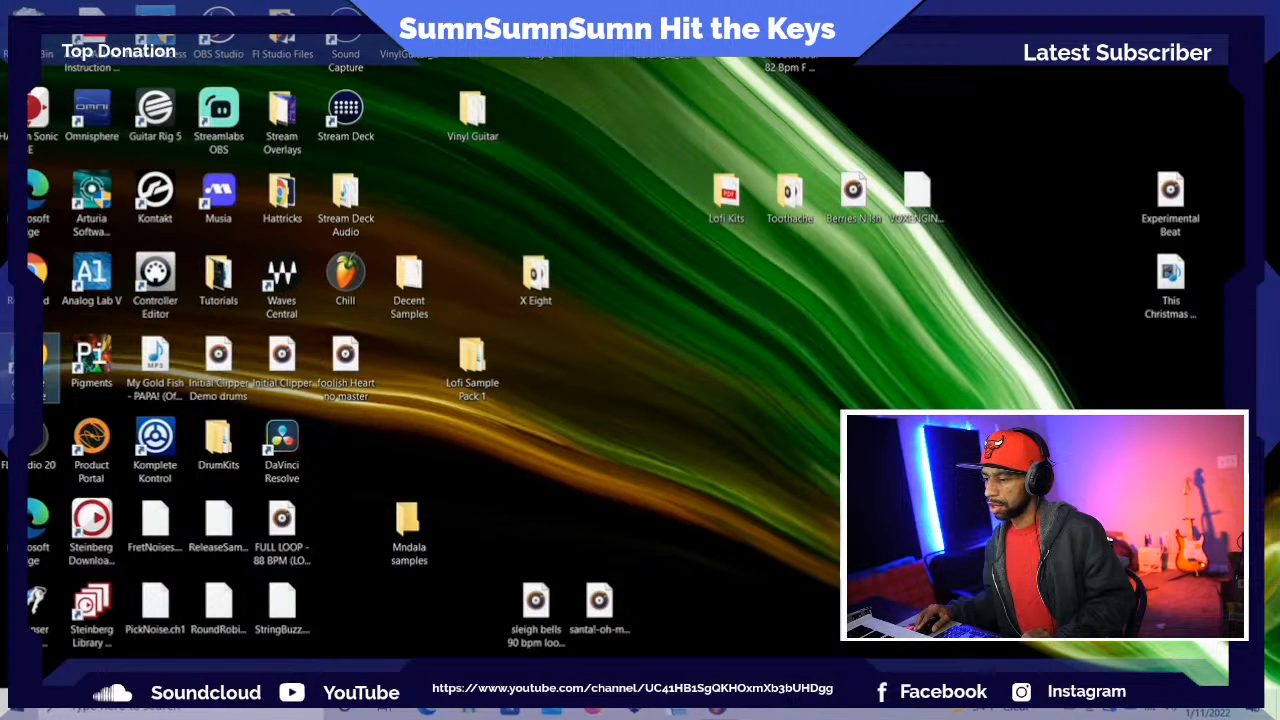
{"action": "double_click", "coordinate": [34, 366]}
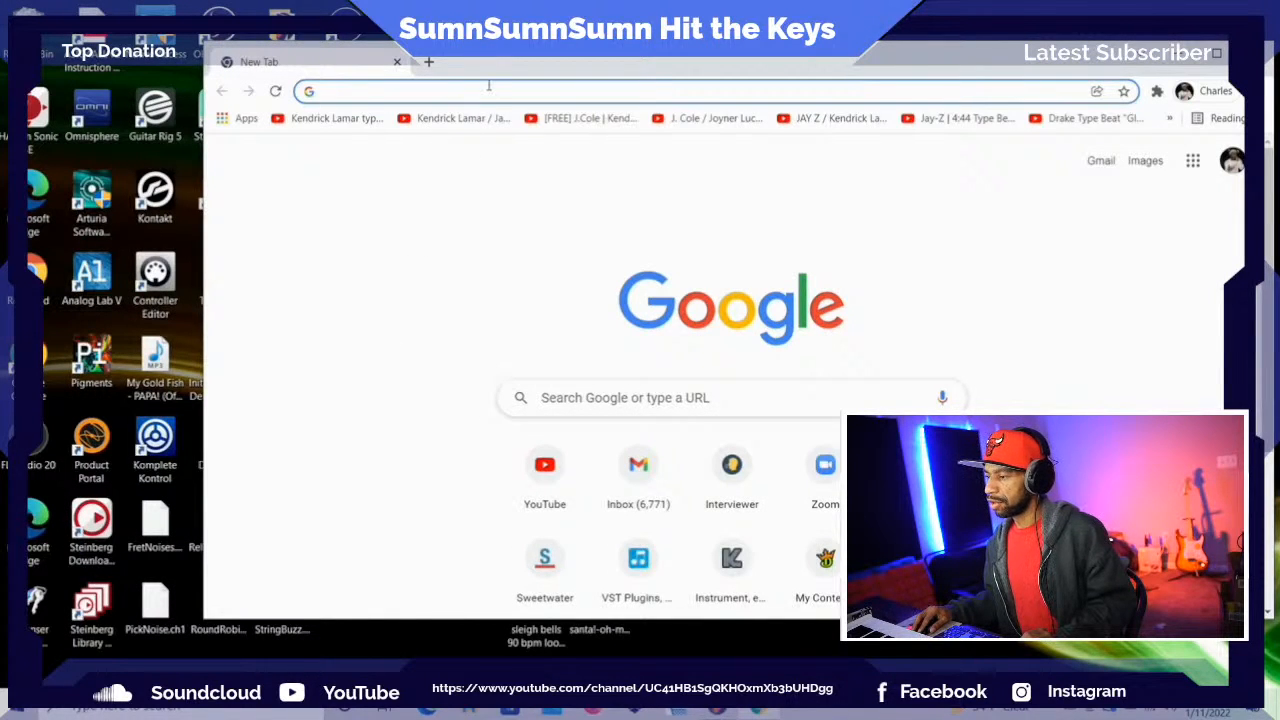
{"action": "left_click", "coordinate": [489, 88]}
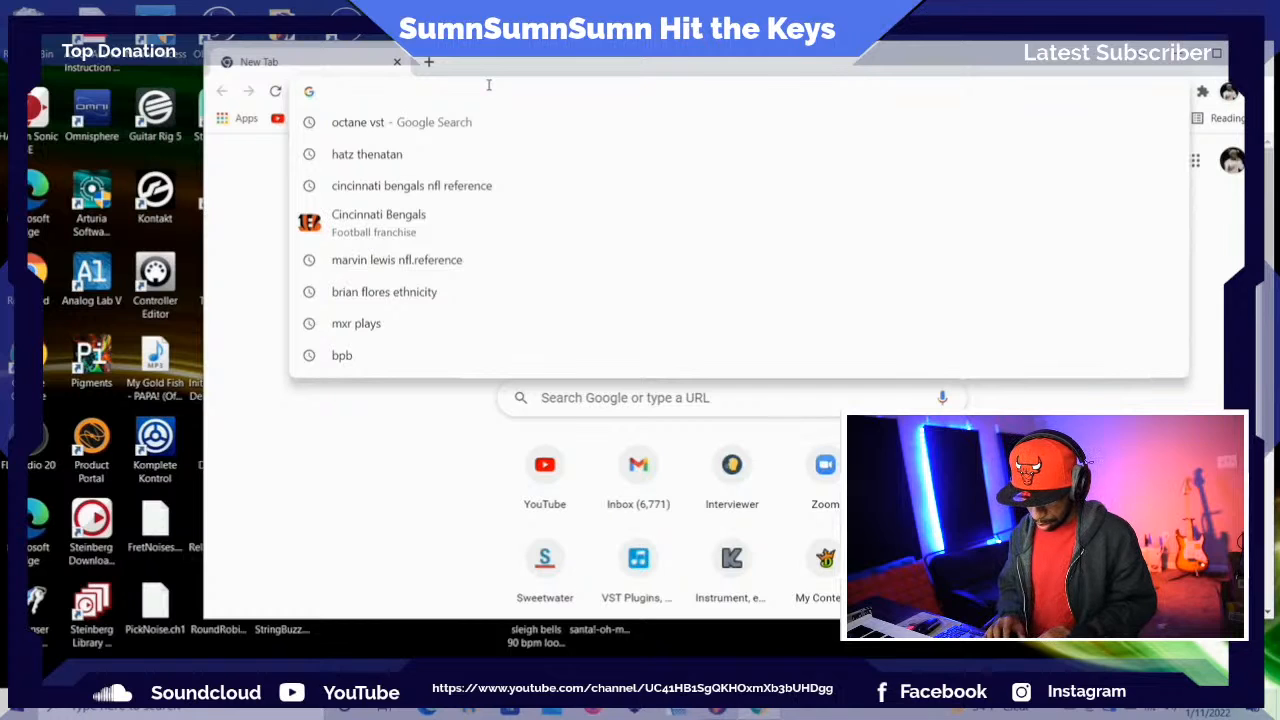
{"action": "type", "text": "gmail.com"}
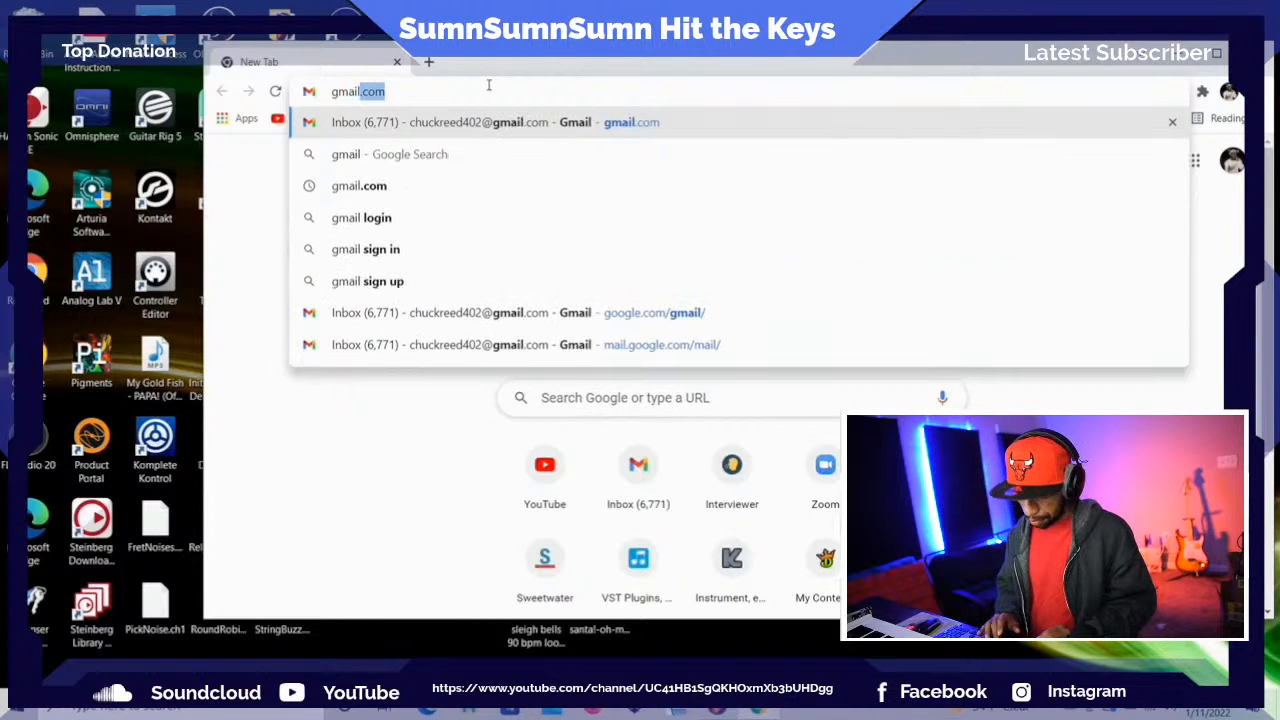
{"action": "left_click", "coordinate": [506, 125]}
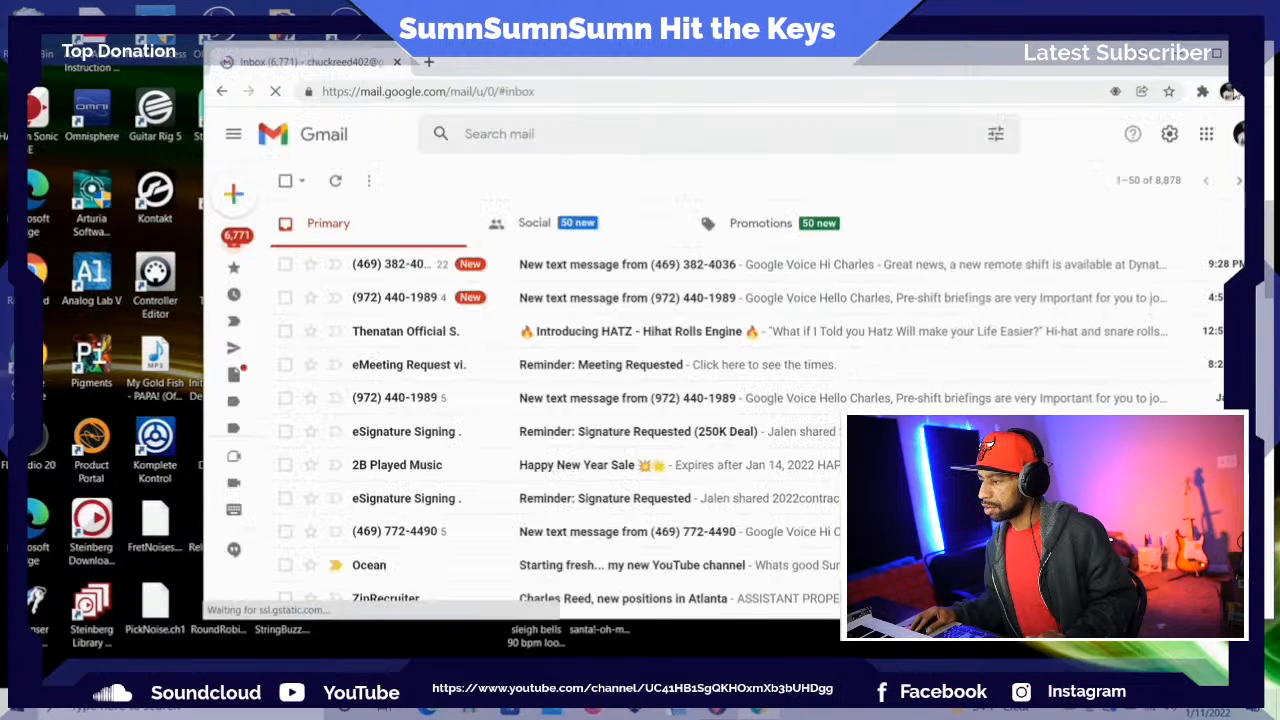
Switch Gmail to the other signed-in Google account, the one for the music channel
{"action": "left_click", "coordinate": [1230, 92]}
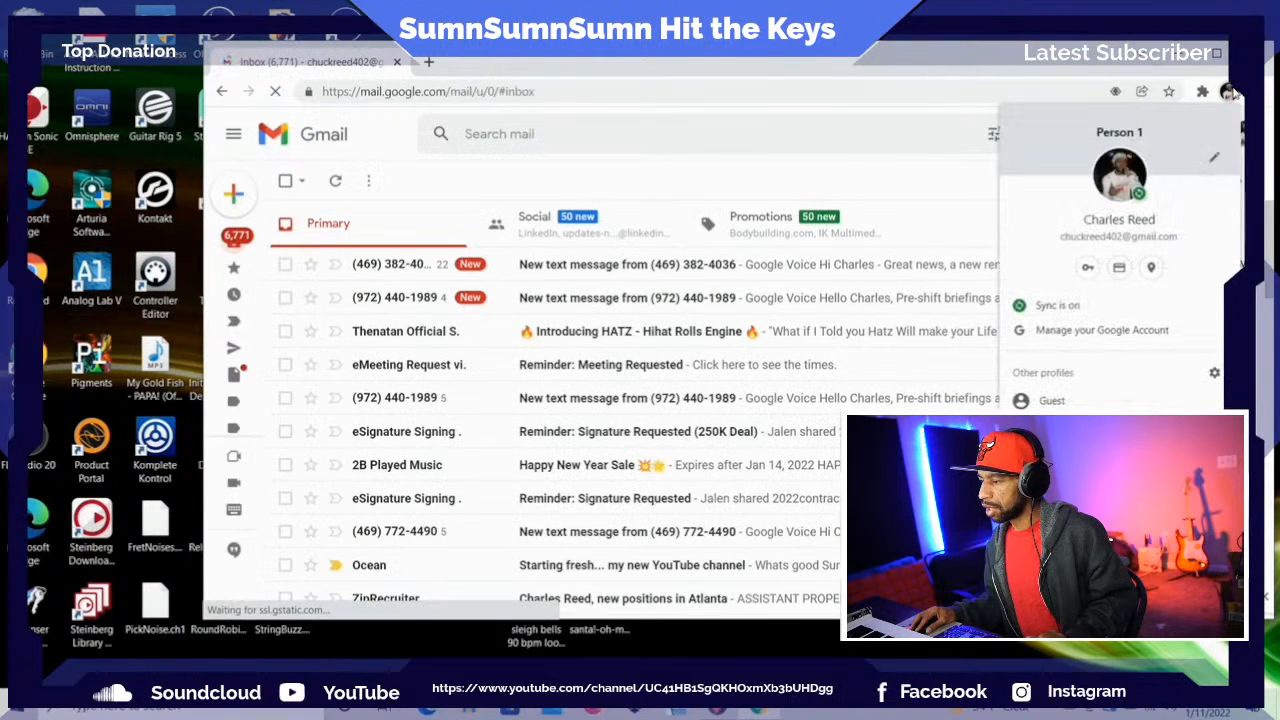
{"action": "left_click", "coordinate": [905, 72]}
{"action": "left_click", "coordinate": [1238, 137]}
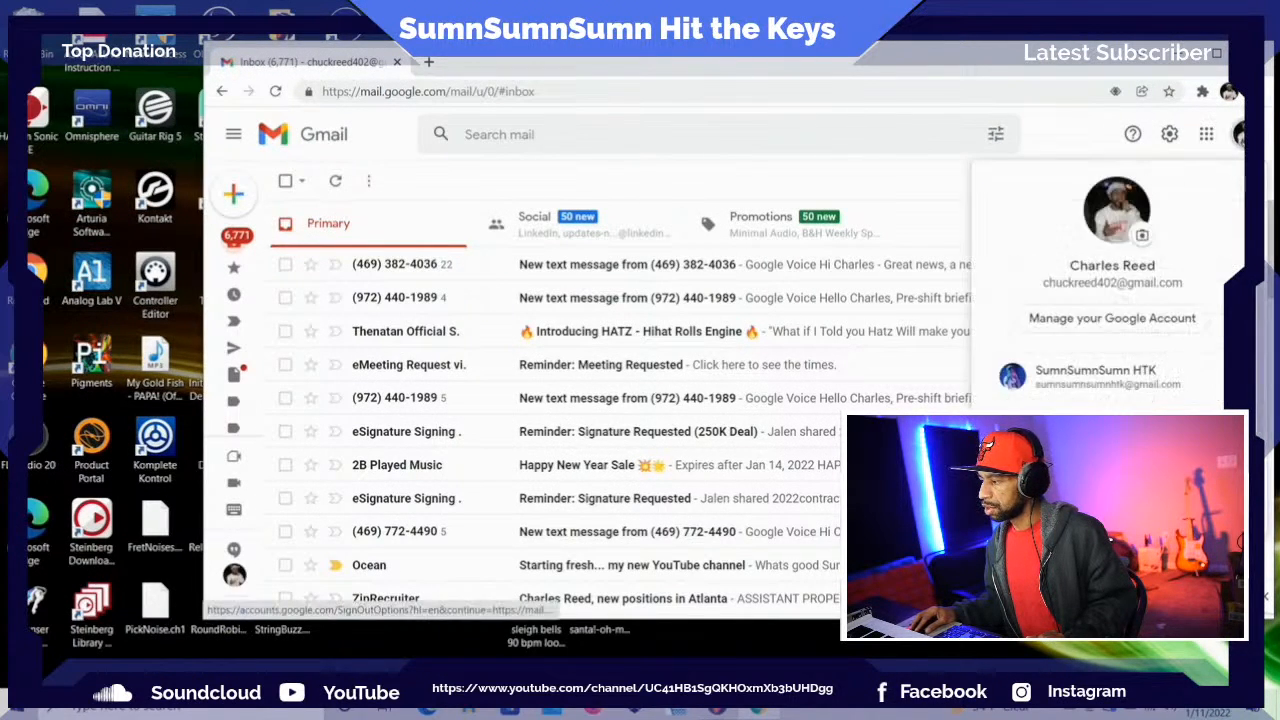
{"action": "left_click", "coordinate": [1100, 373]}
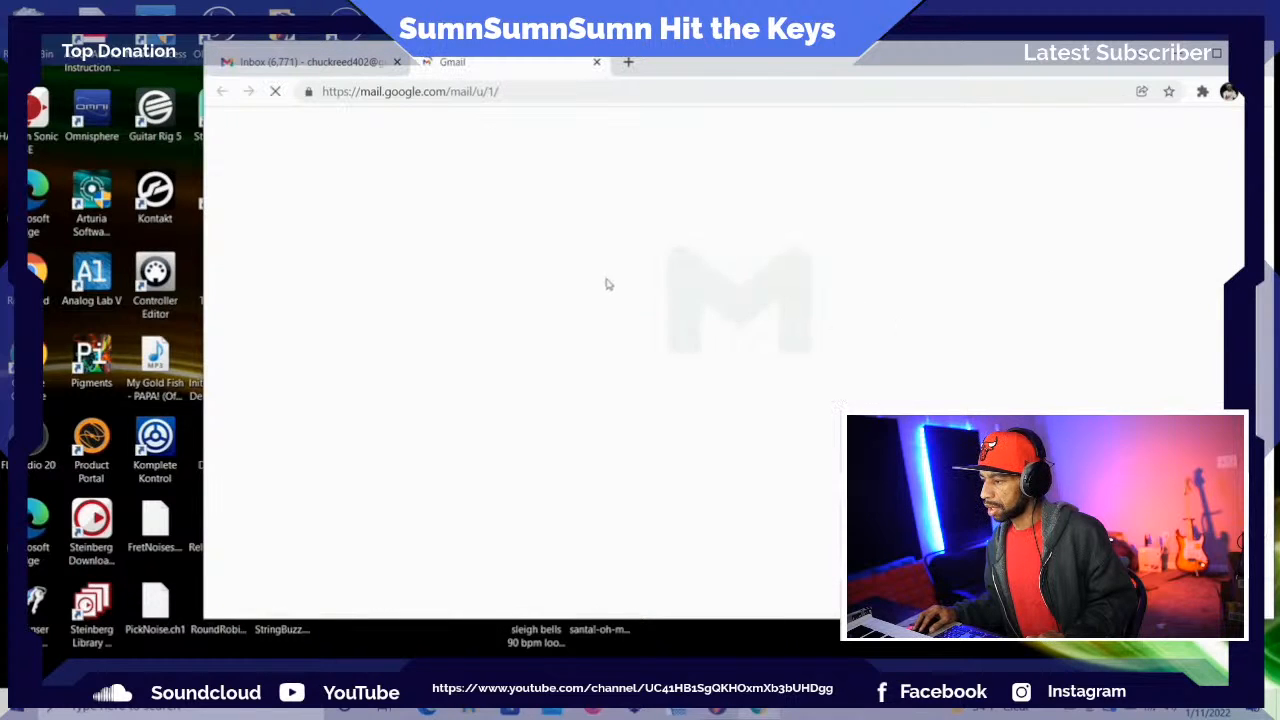
Open the "Free Presets" email and follow its link to the free Hatz hi-hat presets store page
{"action": "left_click", "coordinate": [546, 270]}
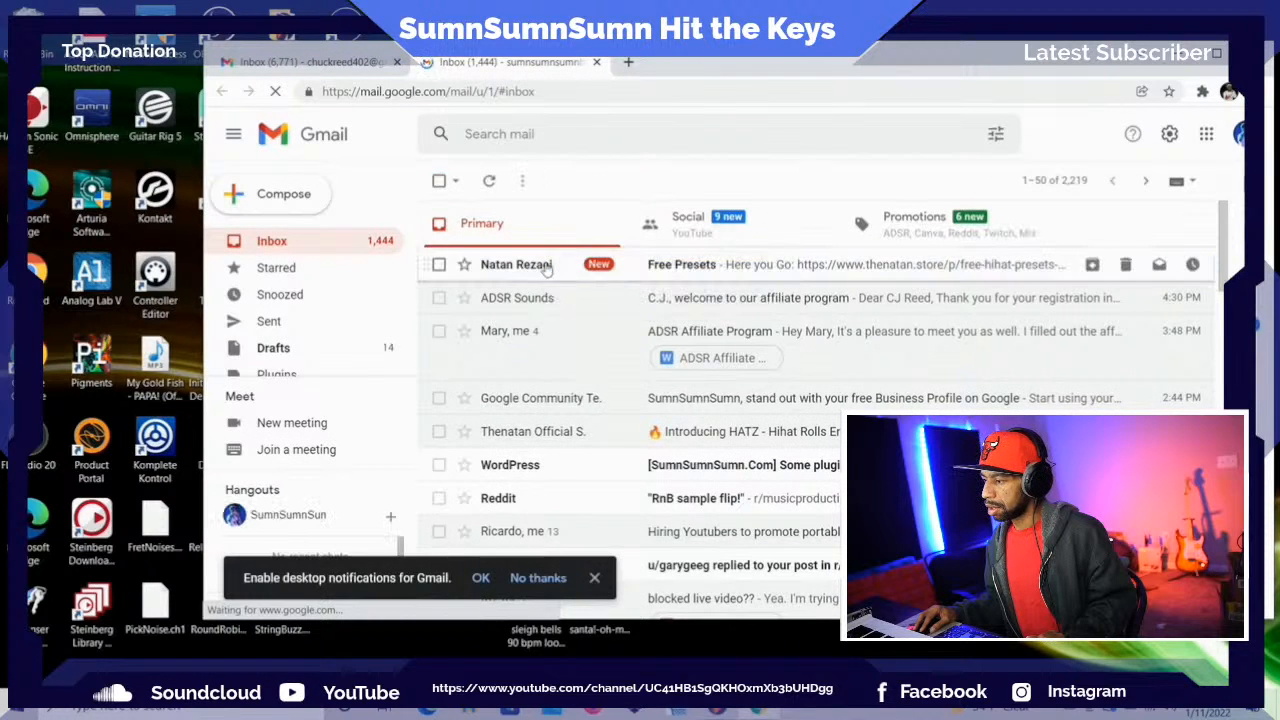
{"action": "triple_click", "coordinate": [546, 270]}
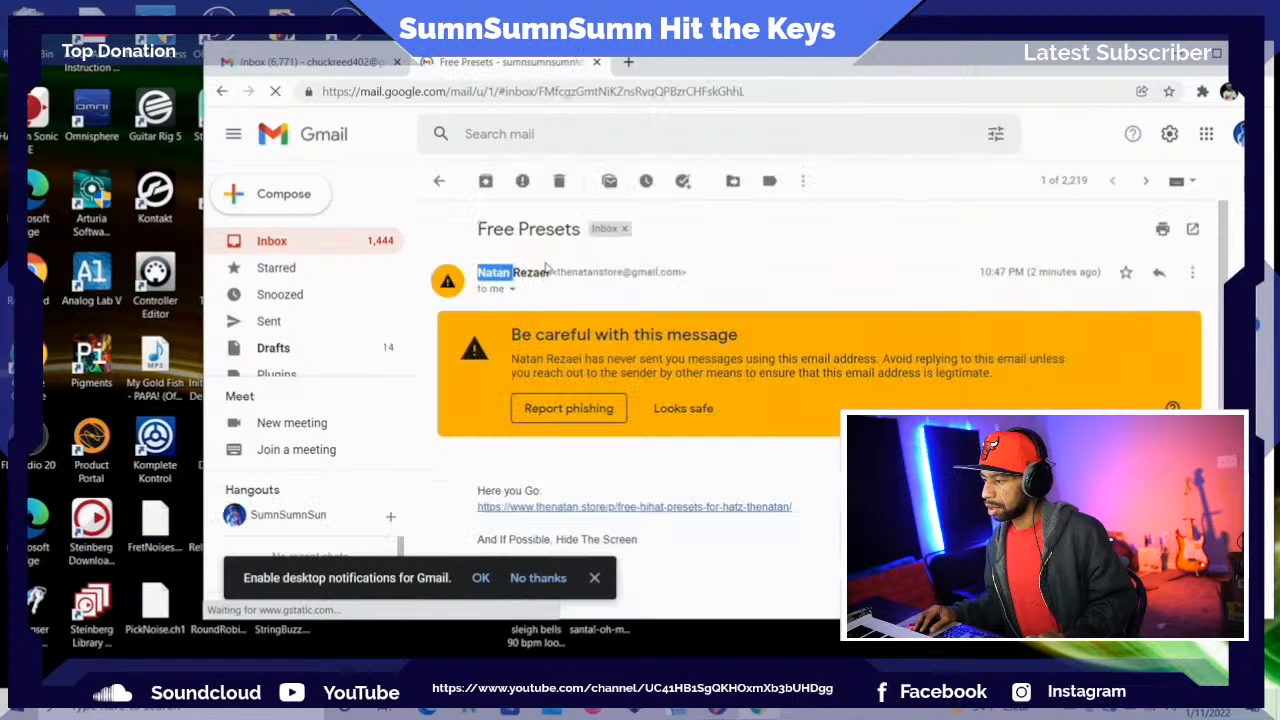
{"action": "left_click", "coordinate": [746, 291]}
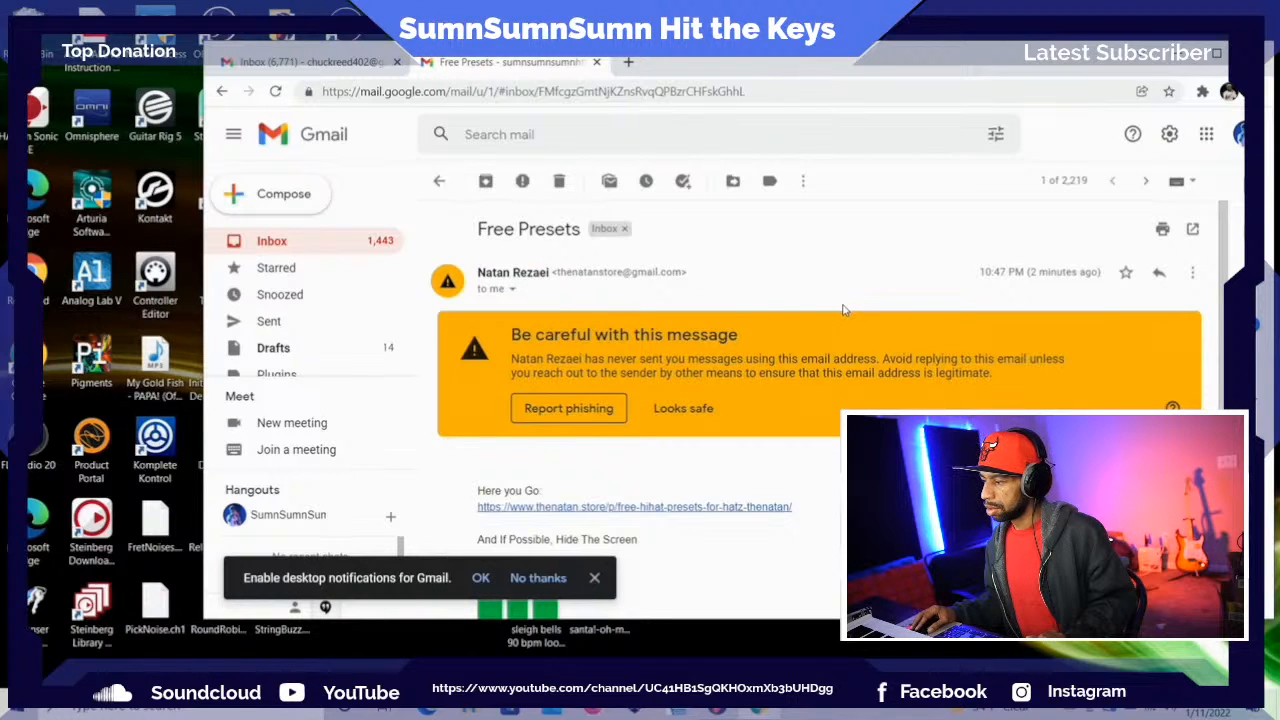
{"action": "scroll", "coordinate": [843, 314], "scroll_direction": "down", "scroll_amount": 1}
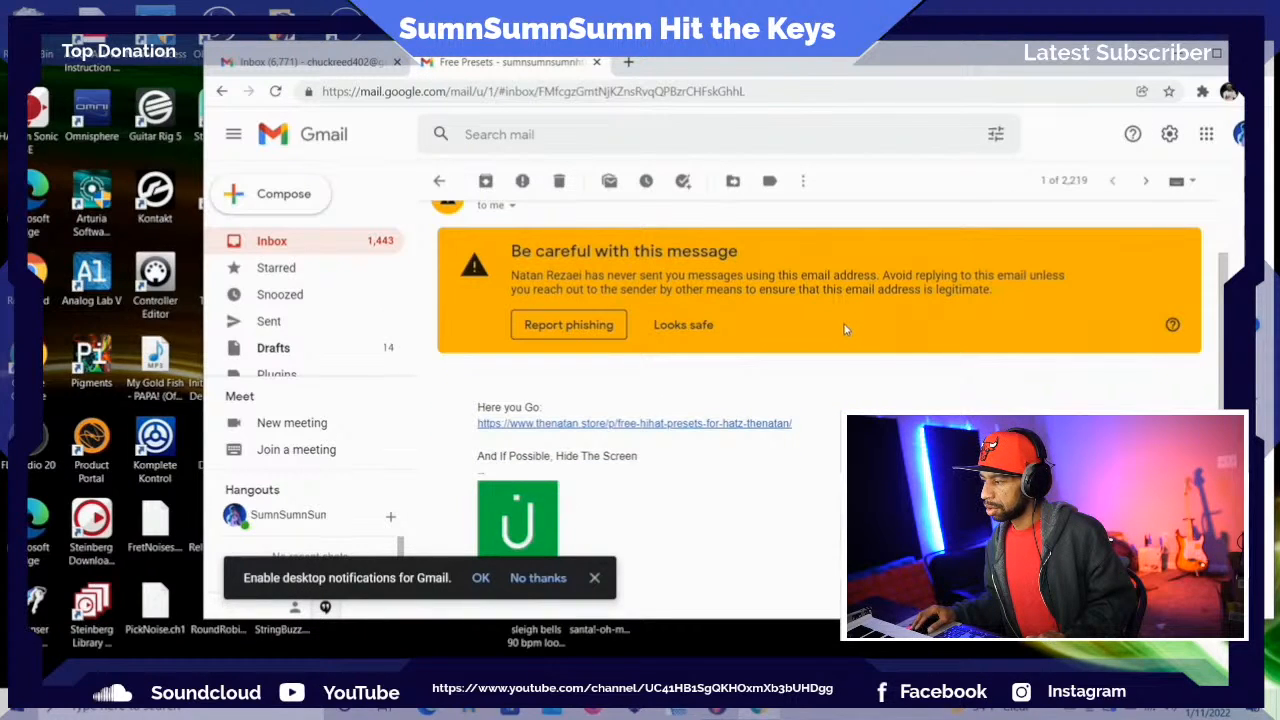
{"action": "scroll", "coordinate": [843, 330], "scroll_direction": "down", "scroll_amount": 2}
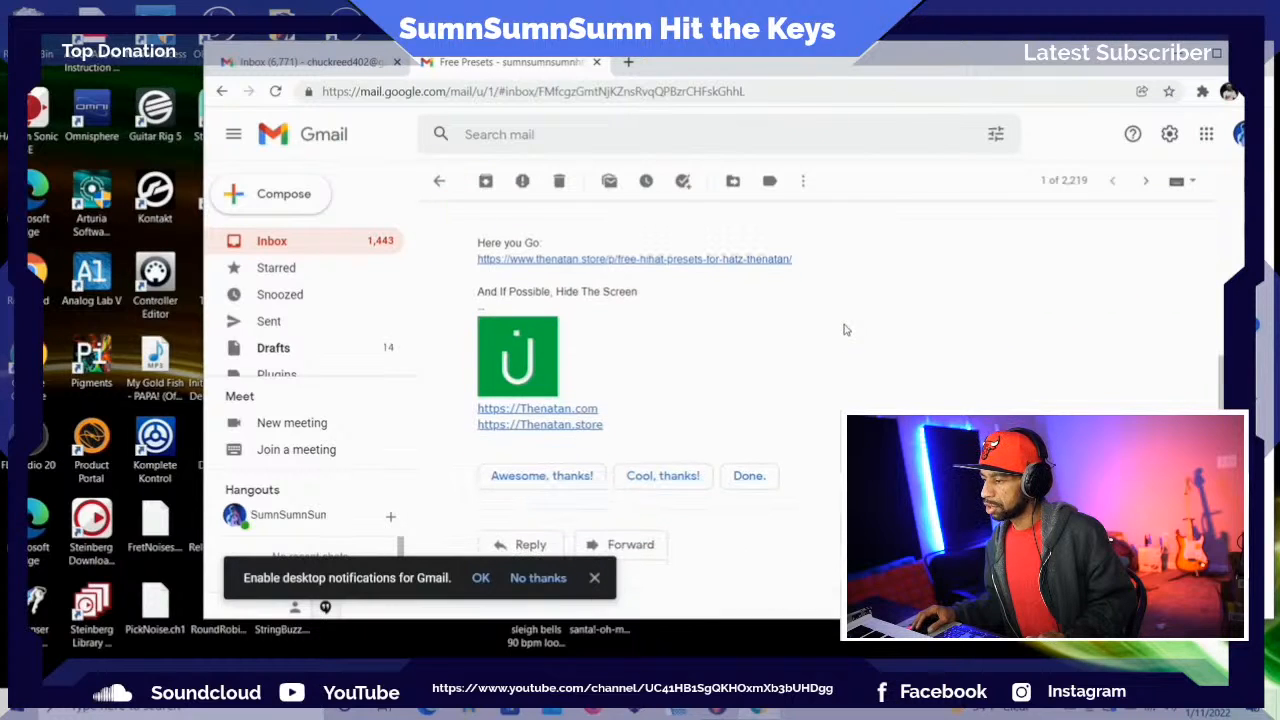
{"action": "left_click", "coordinate": [715, 262]}
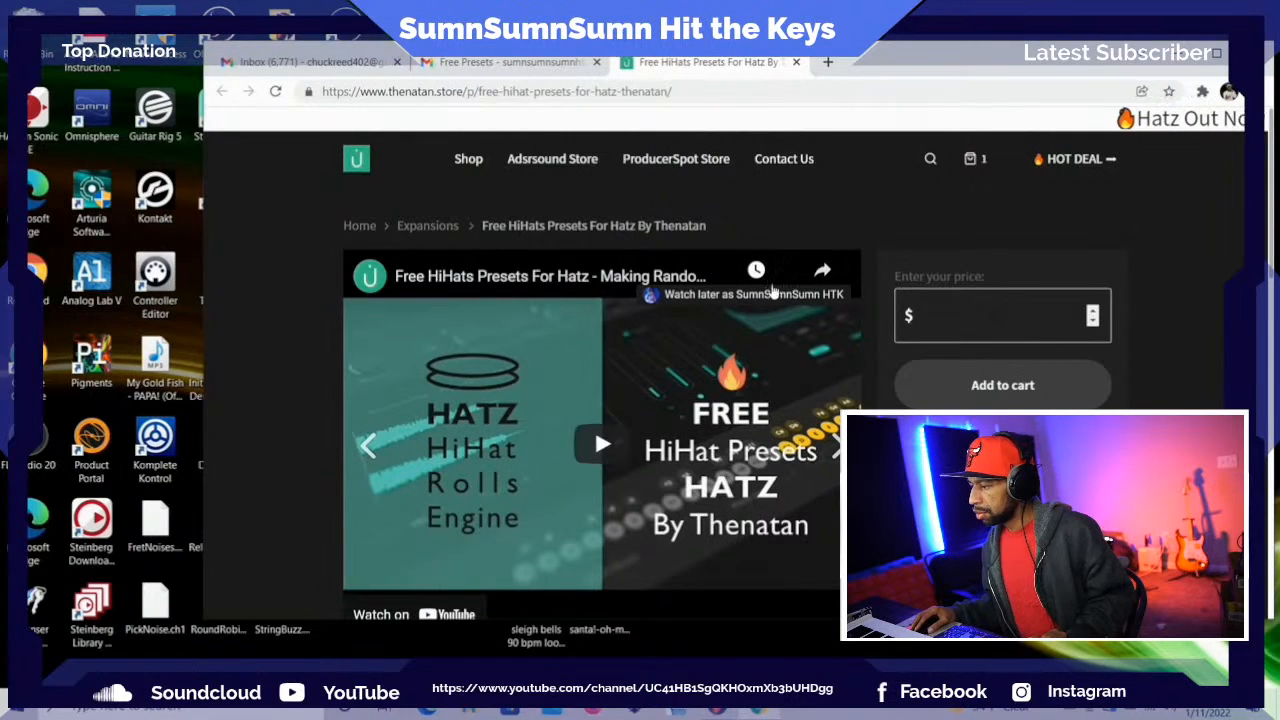
Add Free HiHats Presets For Hatz By Thenatan to the cart at a price of $0
{"action": "left_click", "coordinate": [988, 390]}
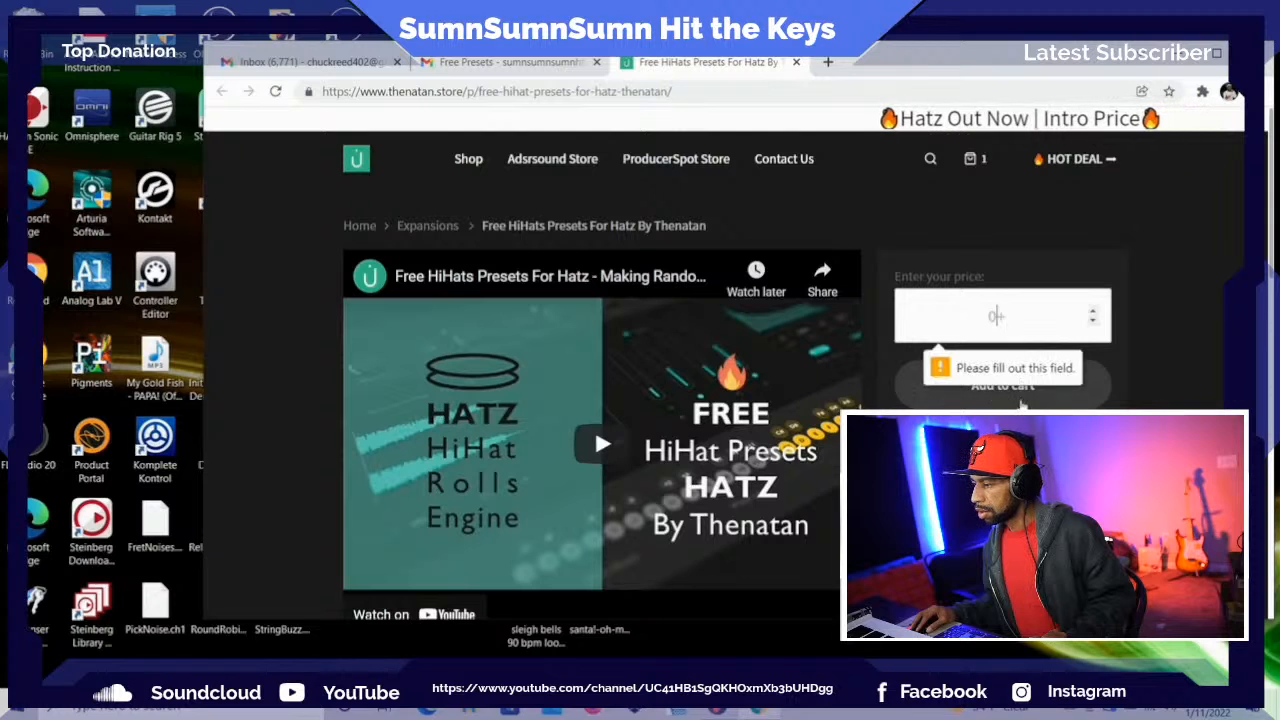
{"action": "type", "text": "0"}
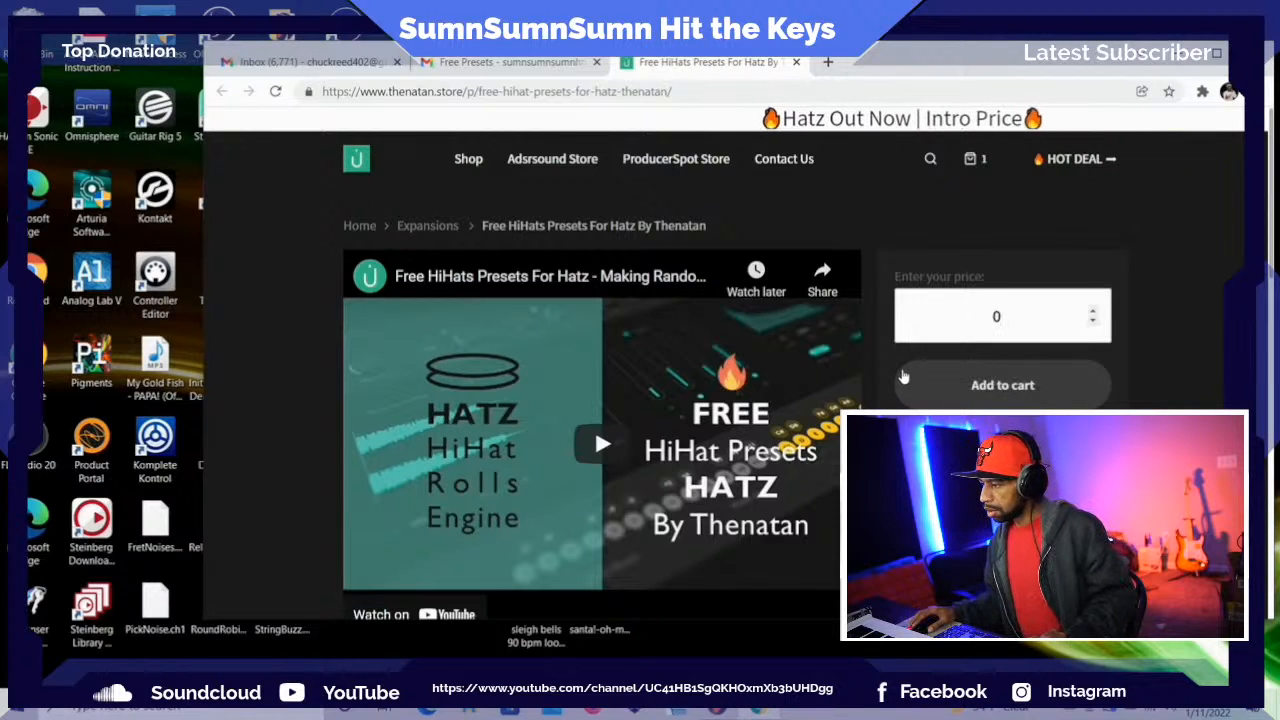
{"action": "left_click", "coordinate": [999, 385]}
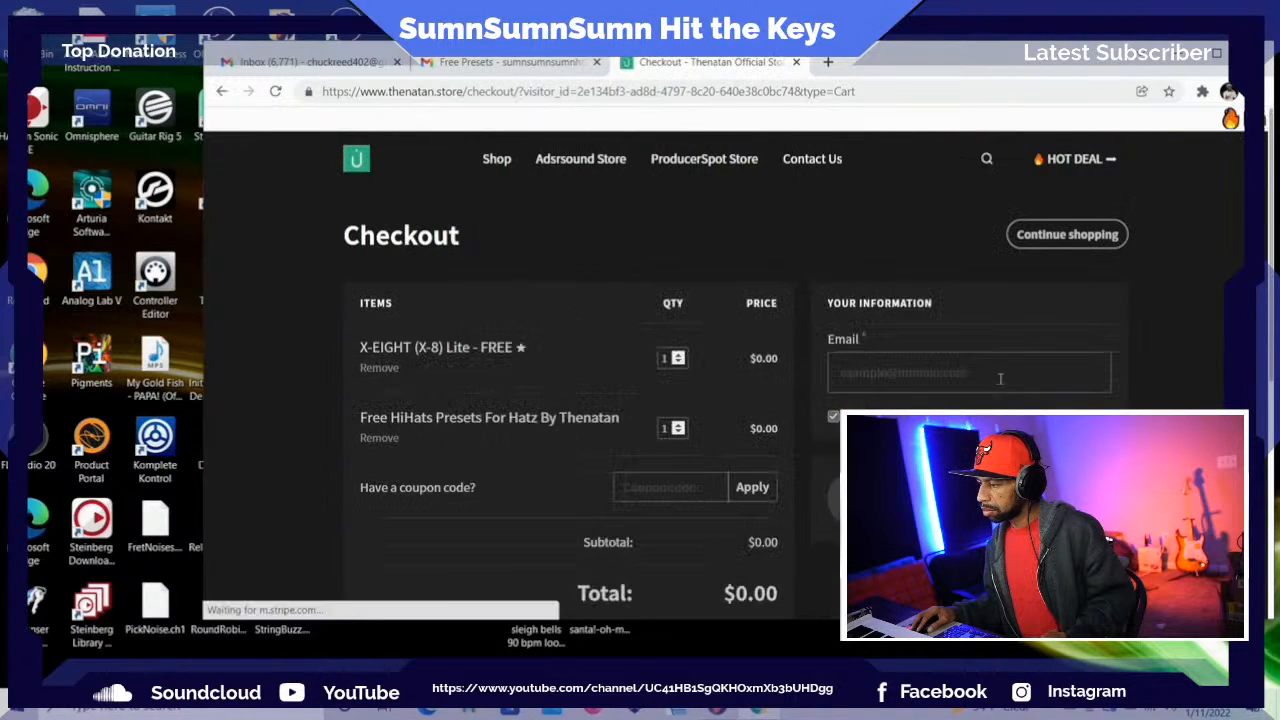
At checkout, set the X-EIGHT (X-8) Lite quantity to 0, fill in the customer's email and complete the order
{"action": "scroll", "coordinate": [862, 328], "scroll_direction": "down", "scroll_amount": 1}
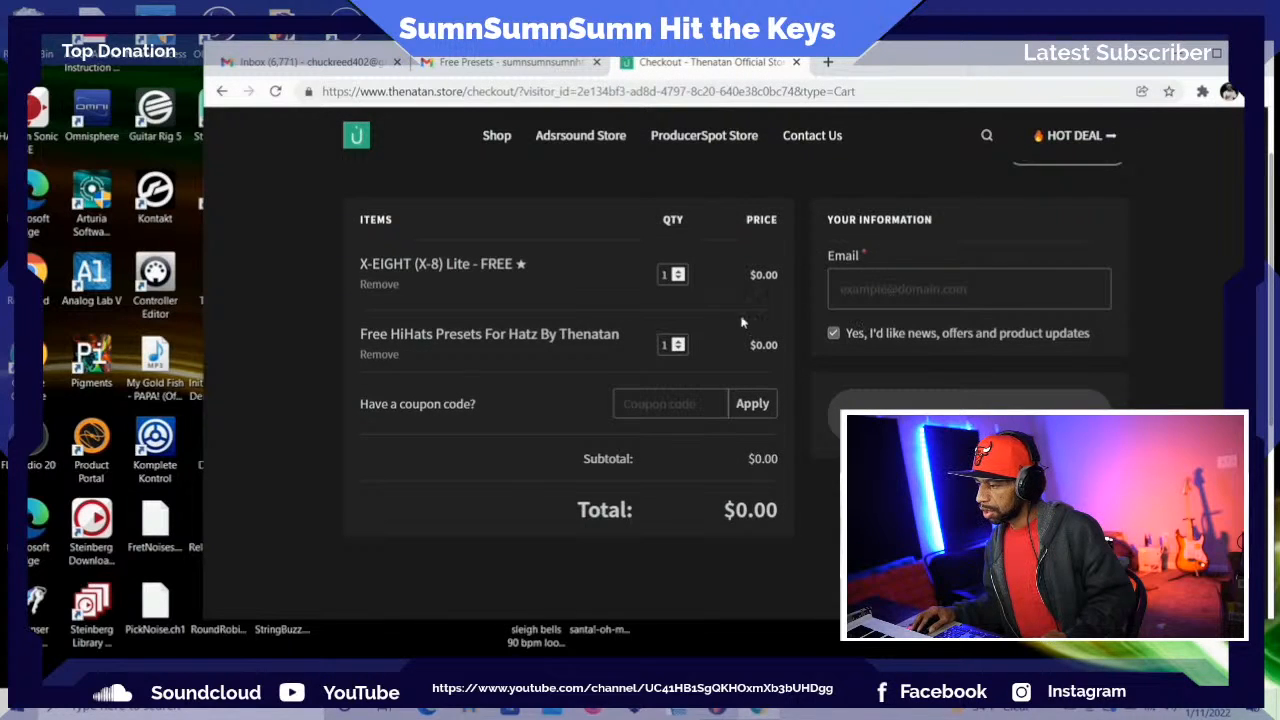
{"action": "left_click", "coordinate": [678, 272]}
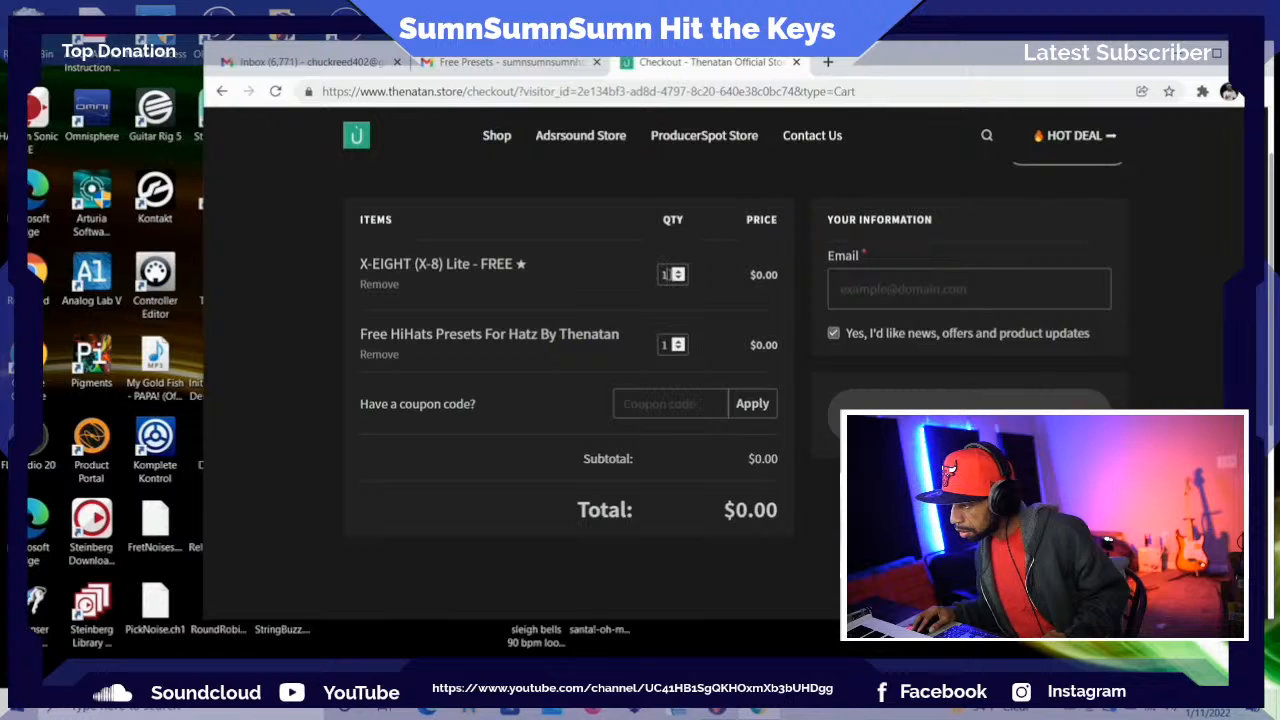
{"action": "left_click_drag", "start_coordinate": [668, 274], "coordinate": [660, 273]}
{"action": "type", "text": "0"}
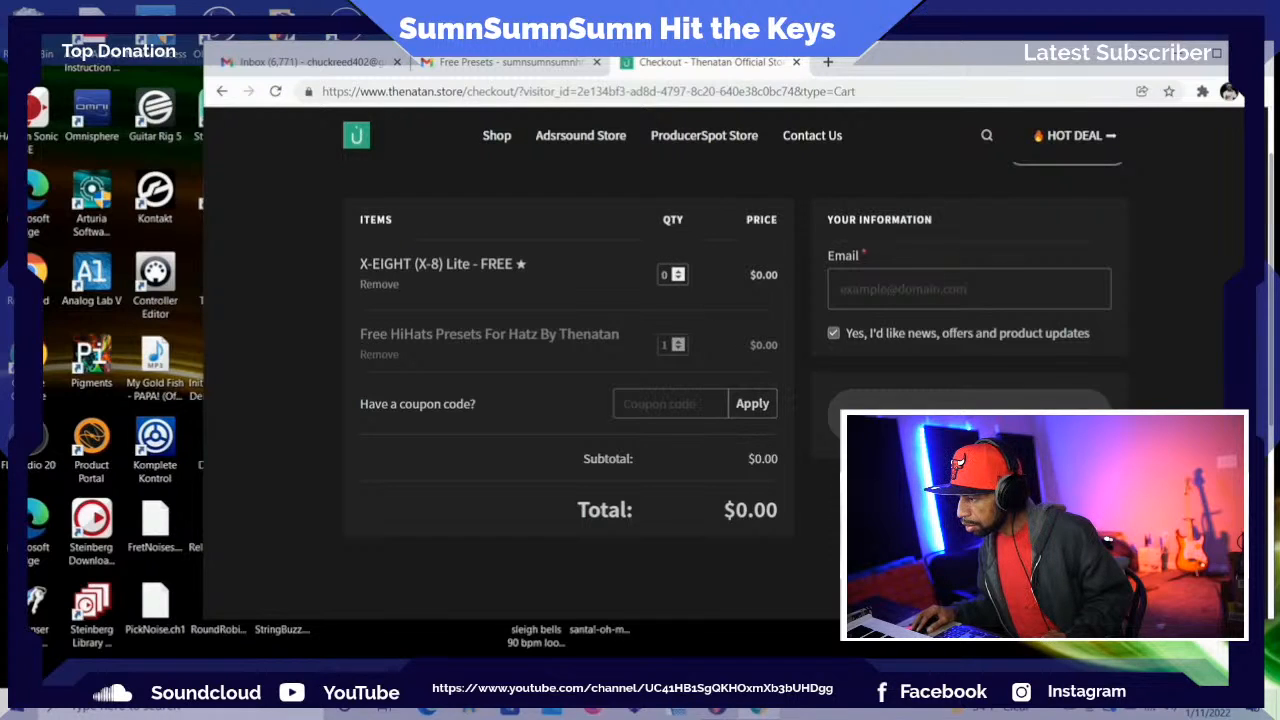
{"action": "key", "text": "Return"}
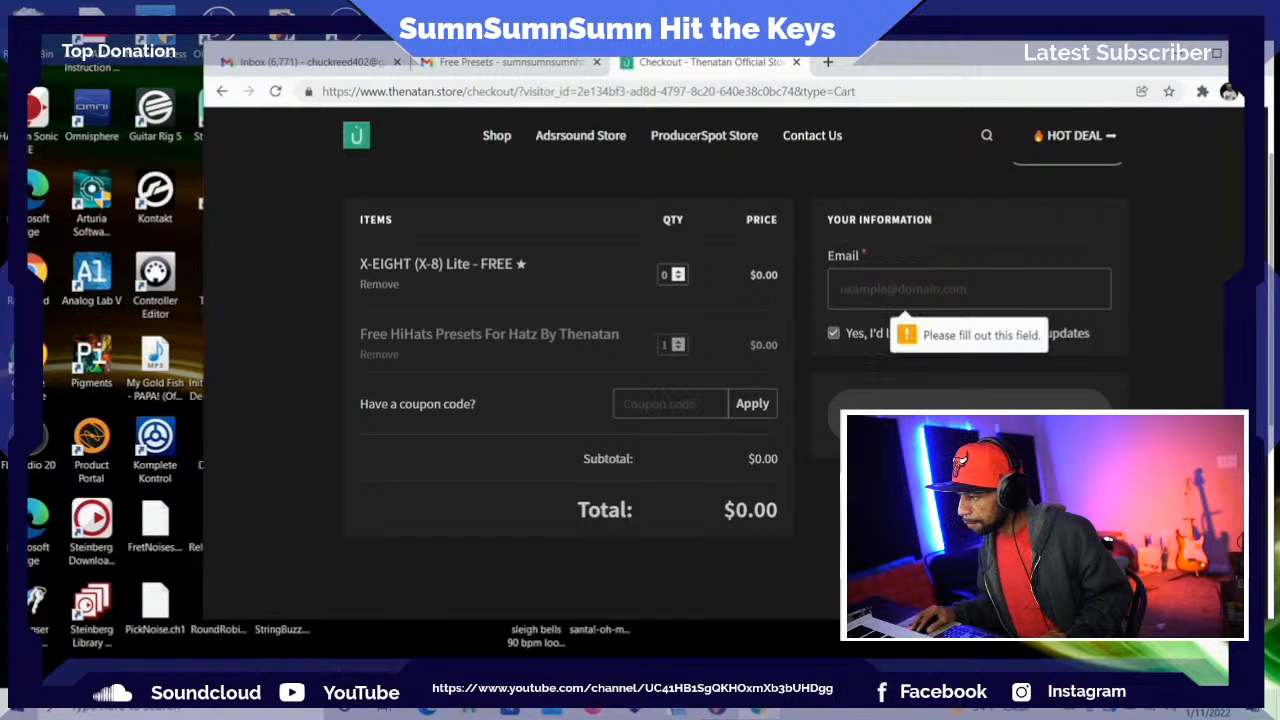
{"action": "left_click", "coordinate": [871, 282]}
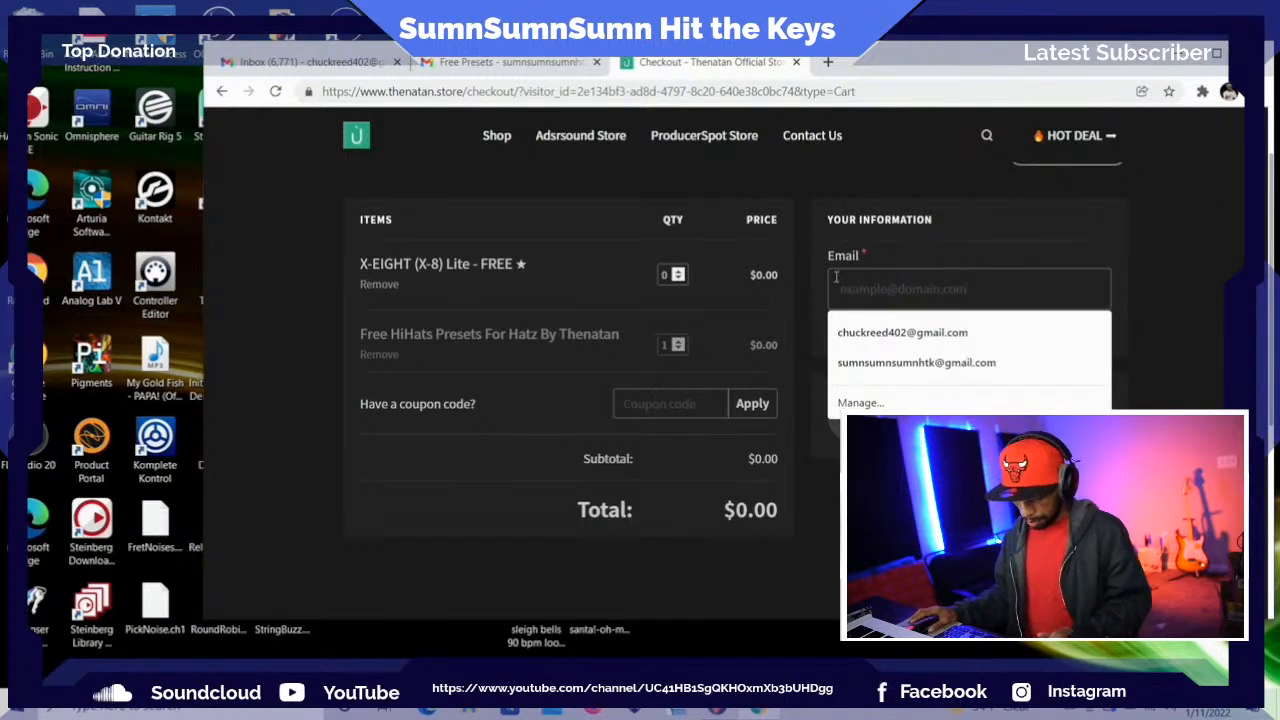
{"action": "left_click", "coordinate": [861, 364]}
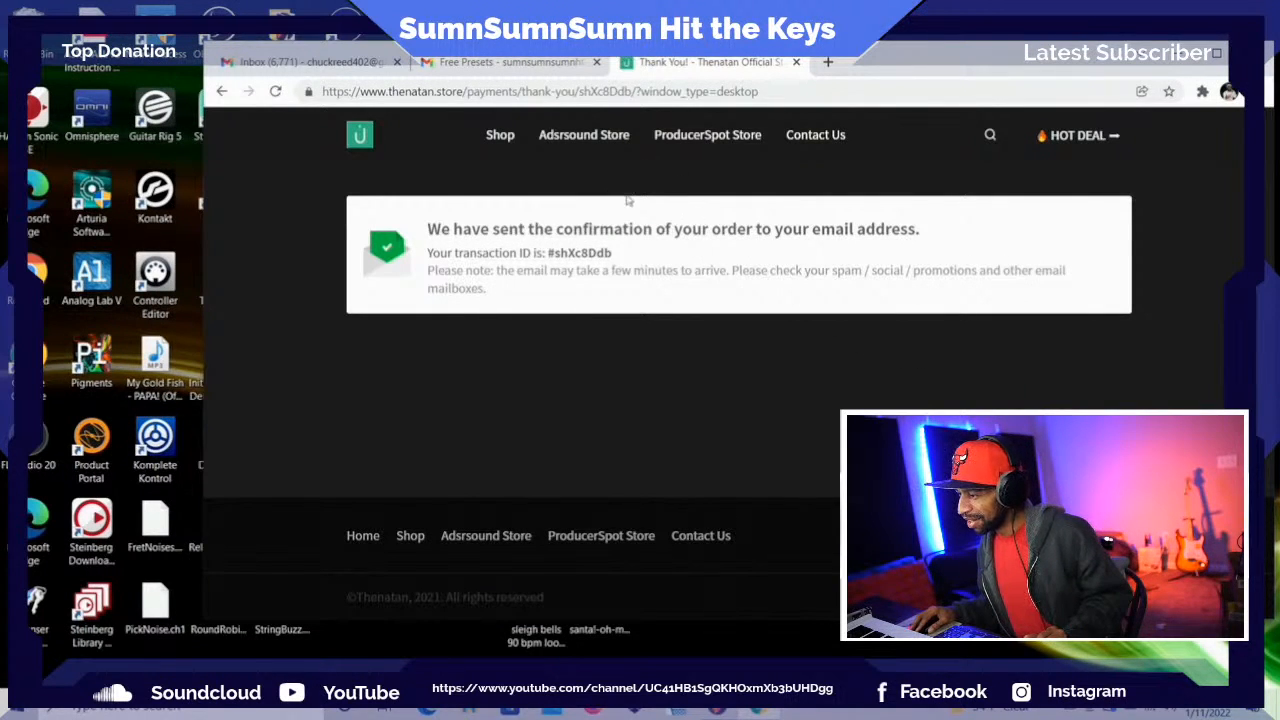
Open the Thenatan Official Store order confirmation email in Gmail and follow its link to view the order
{"action": "left_click", "coordinate": [503, 66]}
{"action": "left_click", "coordinate": [276, 242]}
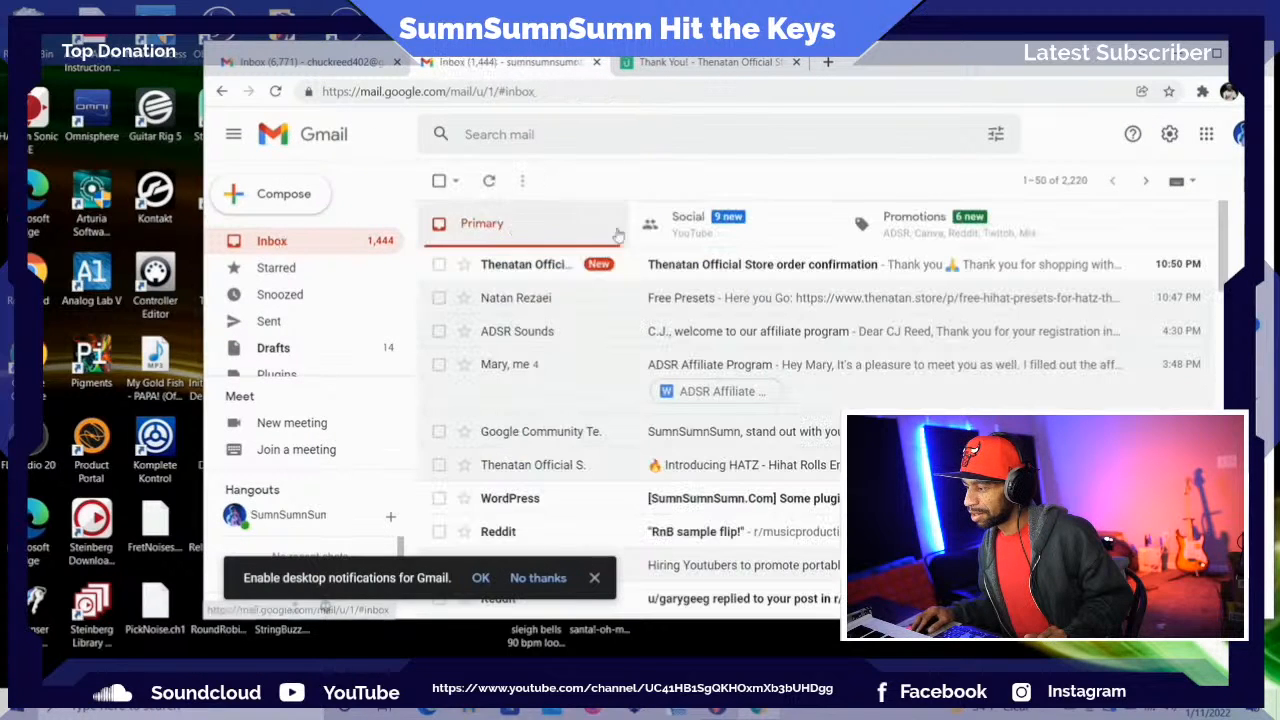
{"action": "left_click", "coordinate": [724, 264]}
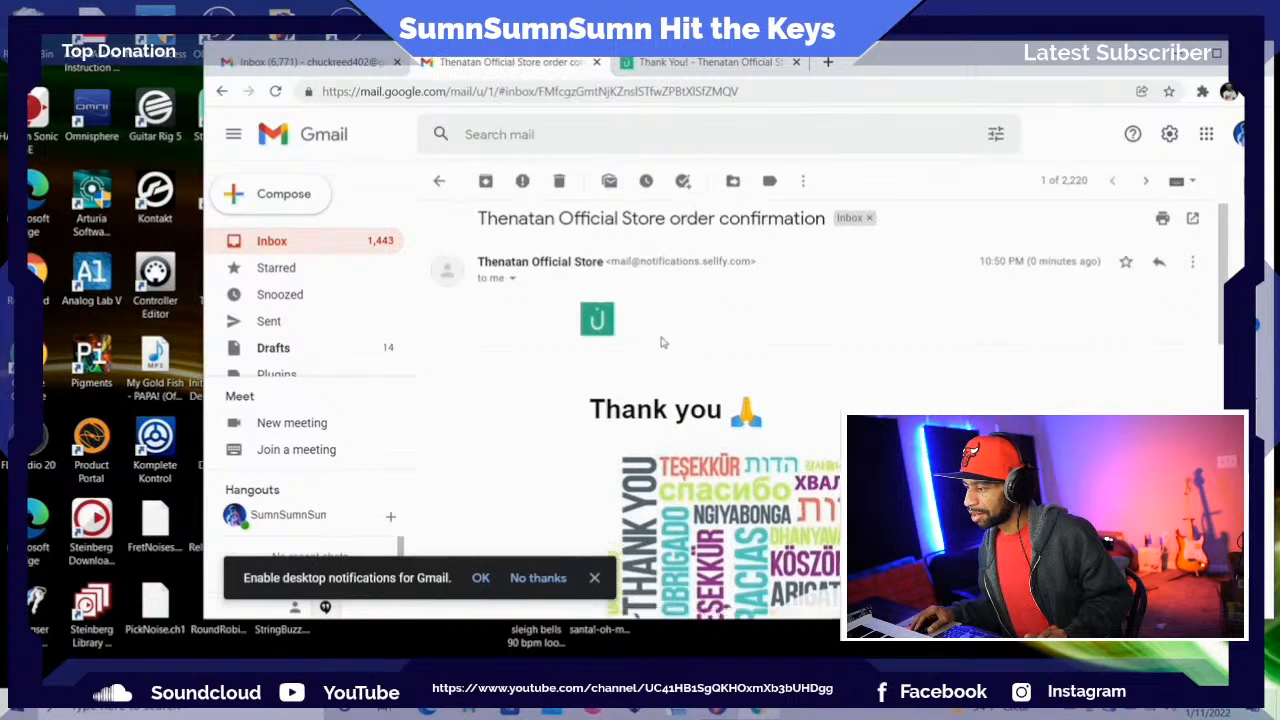
{"action": "scroll", "coordinate": [660, 342], "scroll_direction": "down", "scroll_amount": 10}
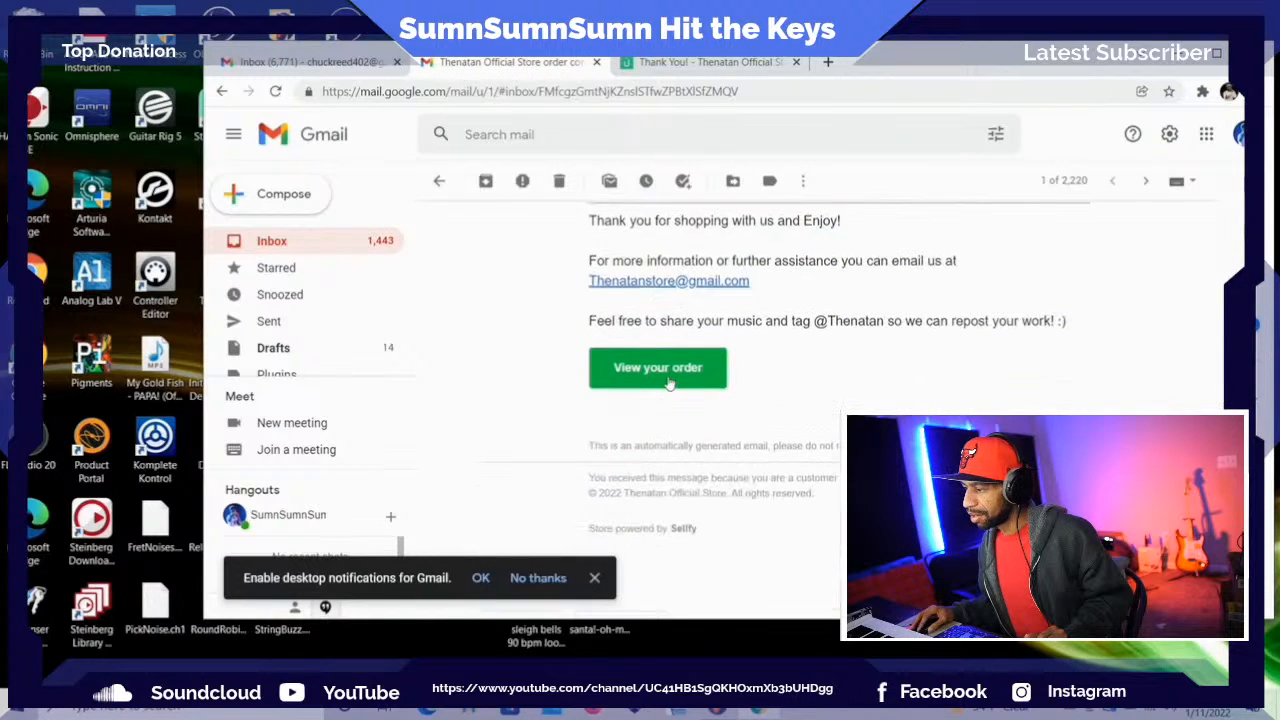
{"action": "left_click", "coordinate": [660, 370]}
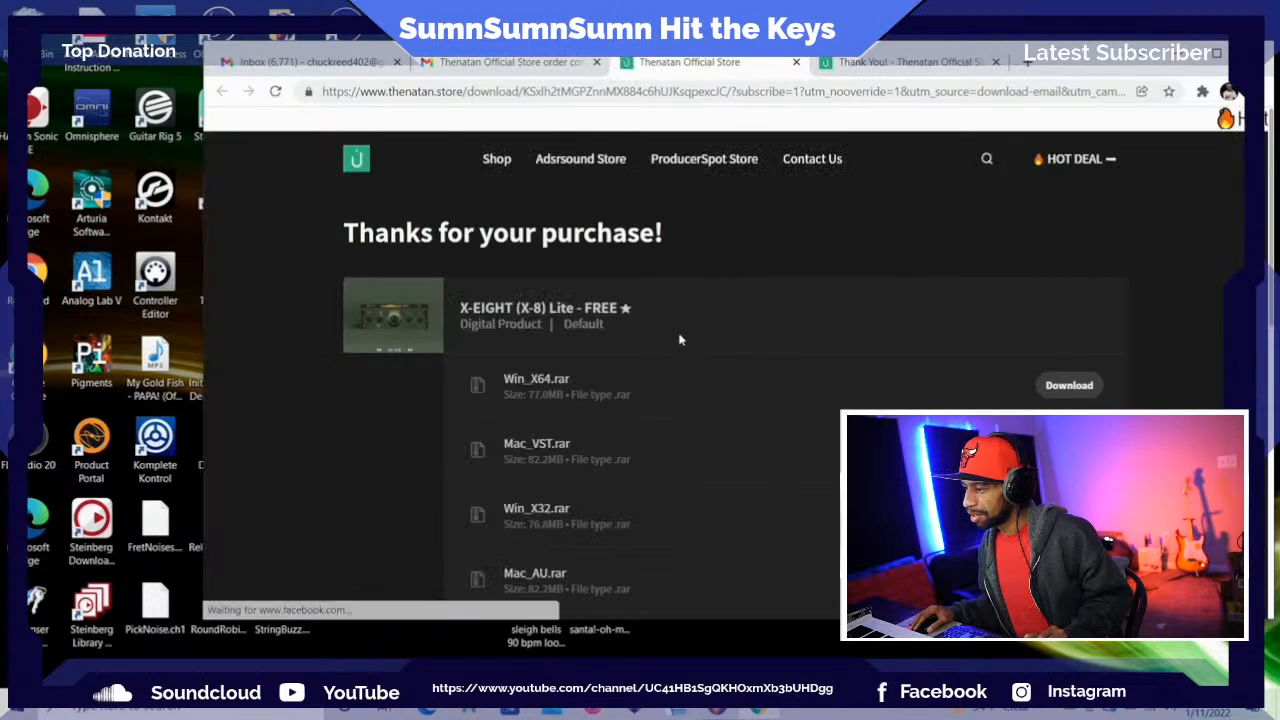
Download Hatz_-_Free_Random_Presets.zip from the order page and open the archive, dismissing the WinRAR pop-up
{"action": "scroll", "coordinate": [670, 338], "scroll_direction": "down", "scroll_amount": 5}
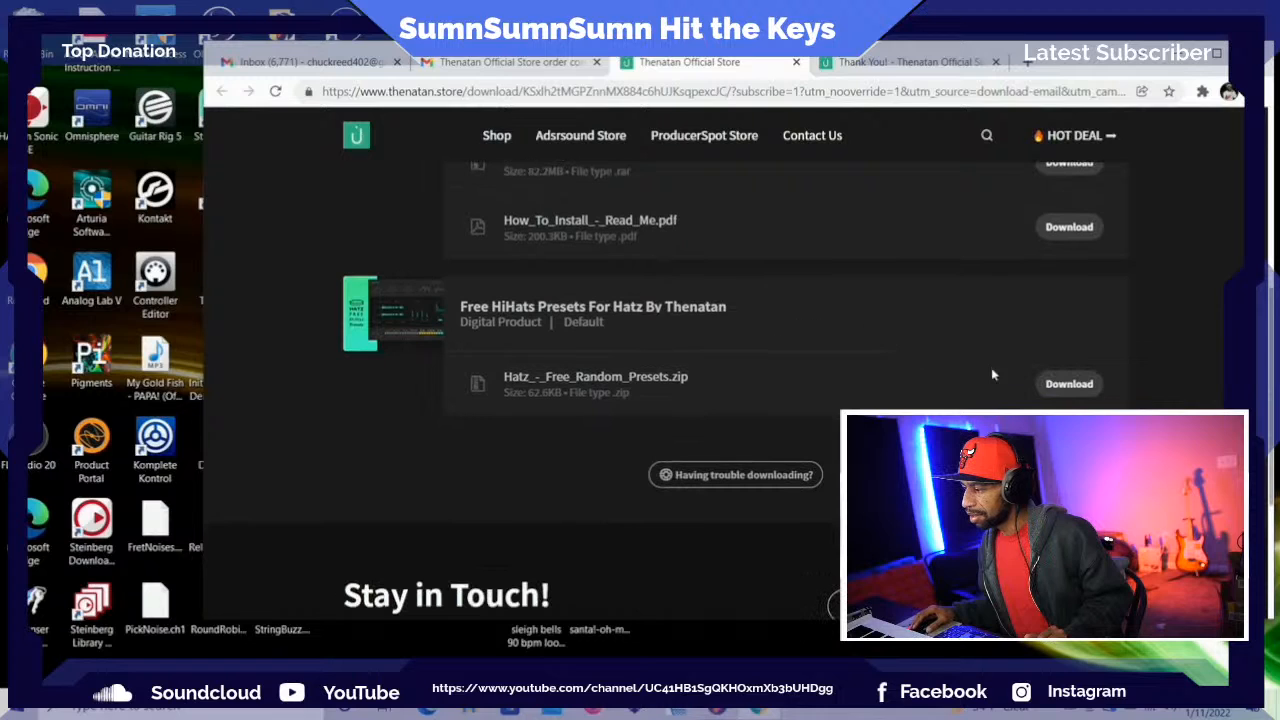
{"action": "left_click", "coordinate": [1069, 384]}
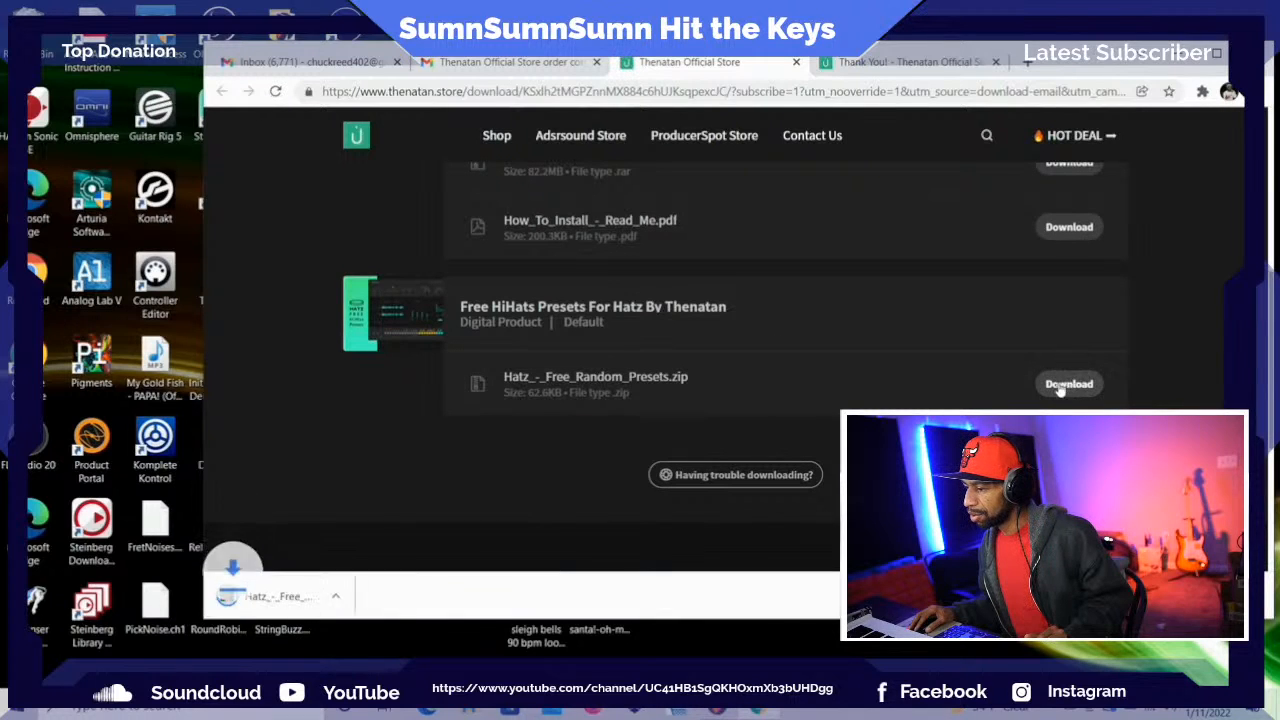
{"action": "left_click", "coordinate": [300, 598]}
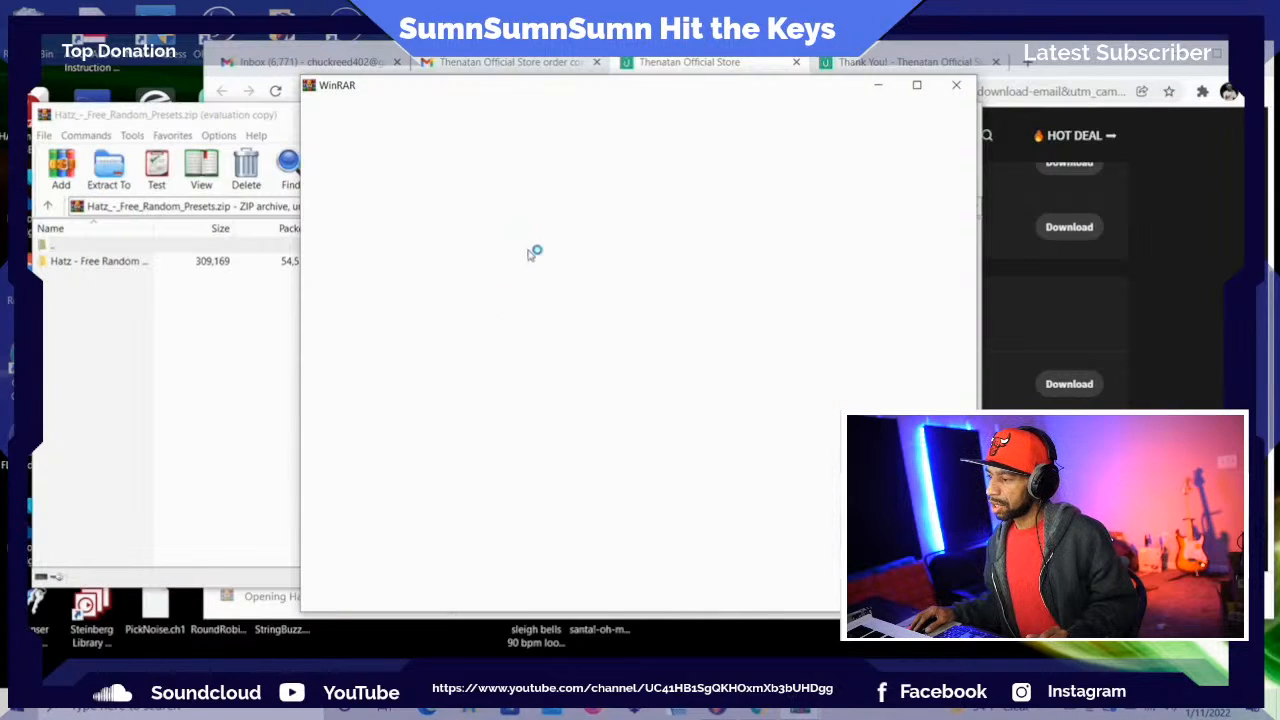
{"action": "left_click", "coordinate": [958, 86]}
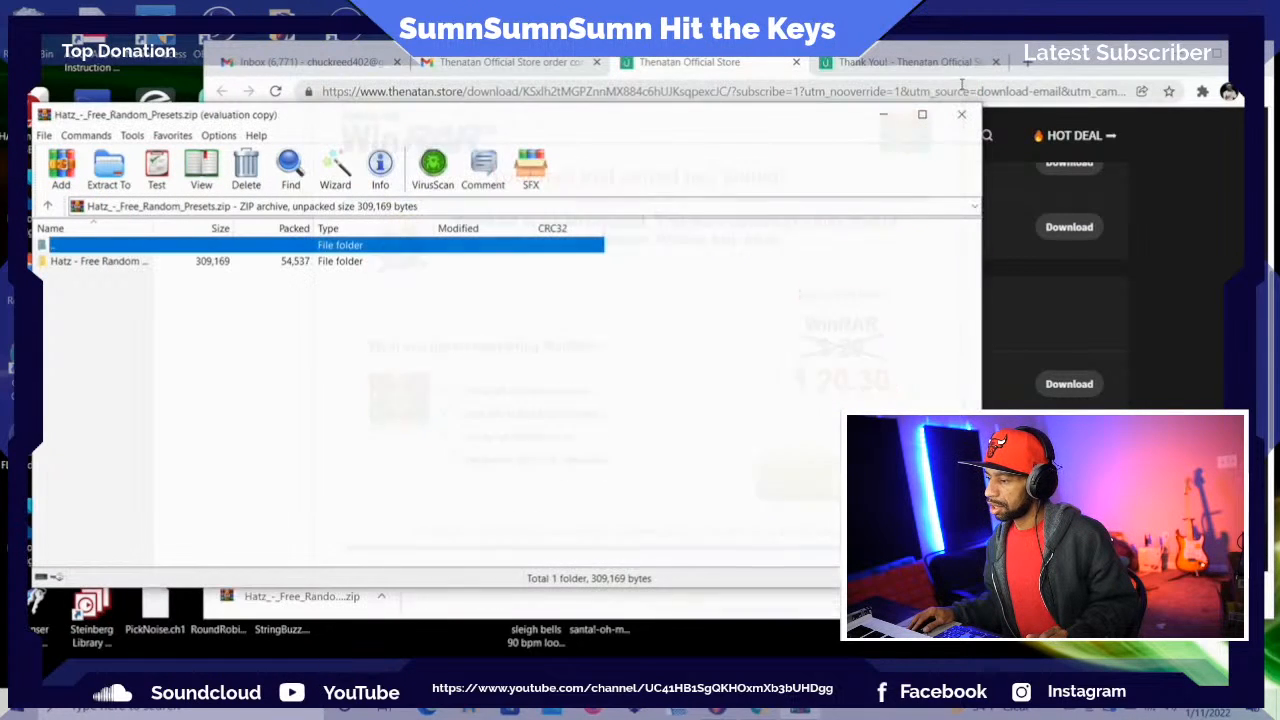
Open the Hatz - Free Random Presets folder in the archive and read its How To Install - Read Me file
{"action": "double_click", "coordinate": [243, 264]}
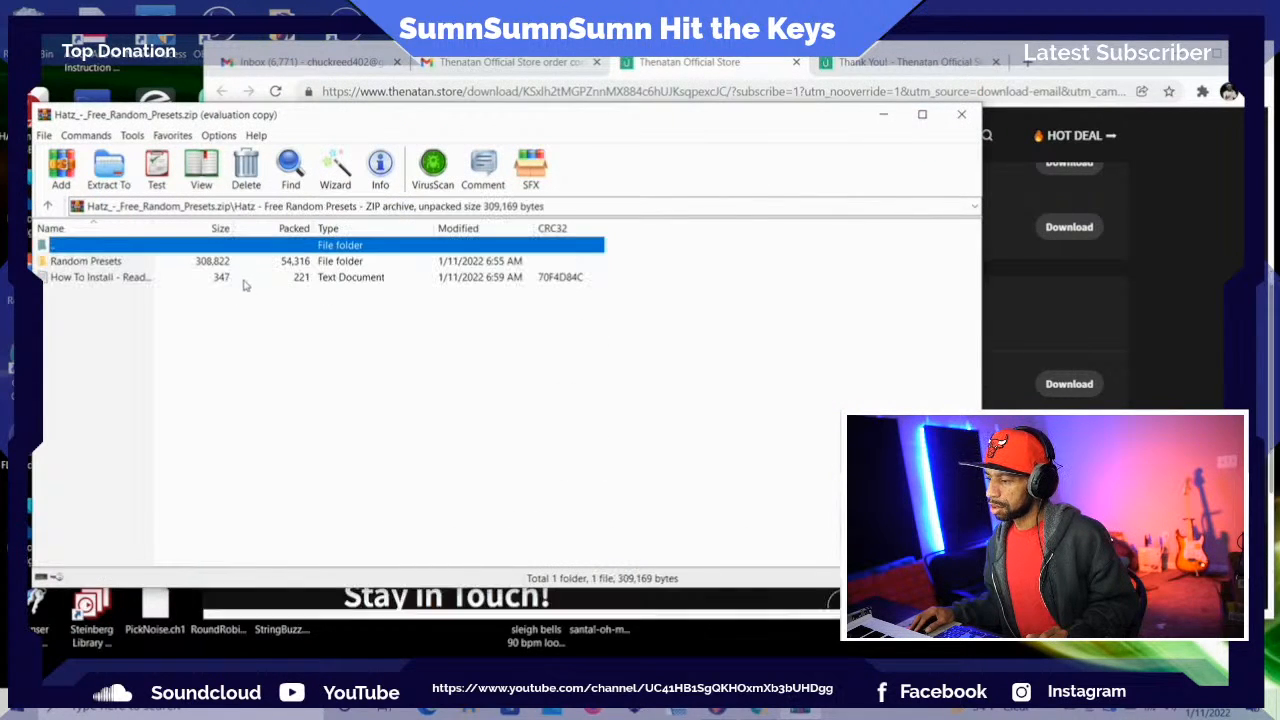
{"action": "left_click", "coordinate": [102, 264]}
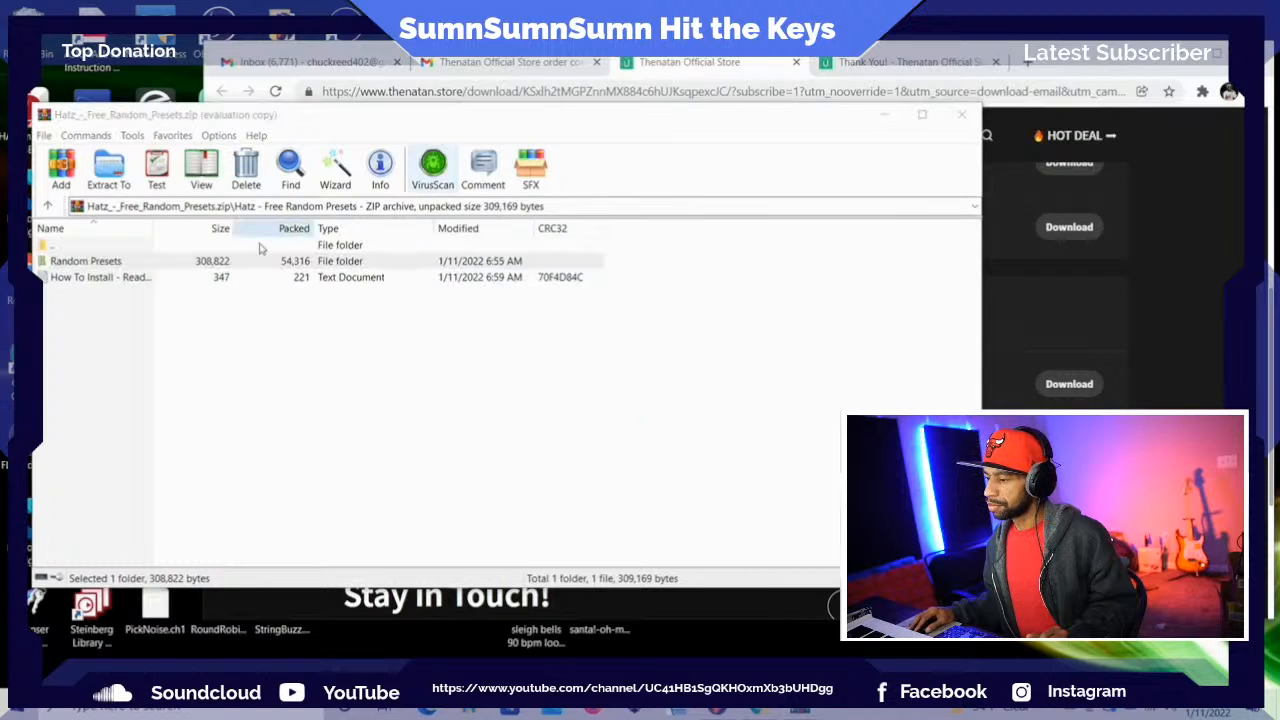
{"action": "double_click", "coordinate": [175, 280]}
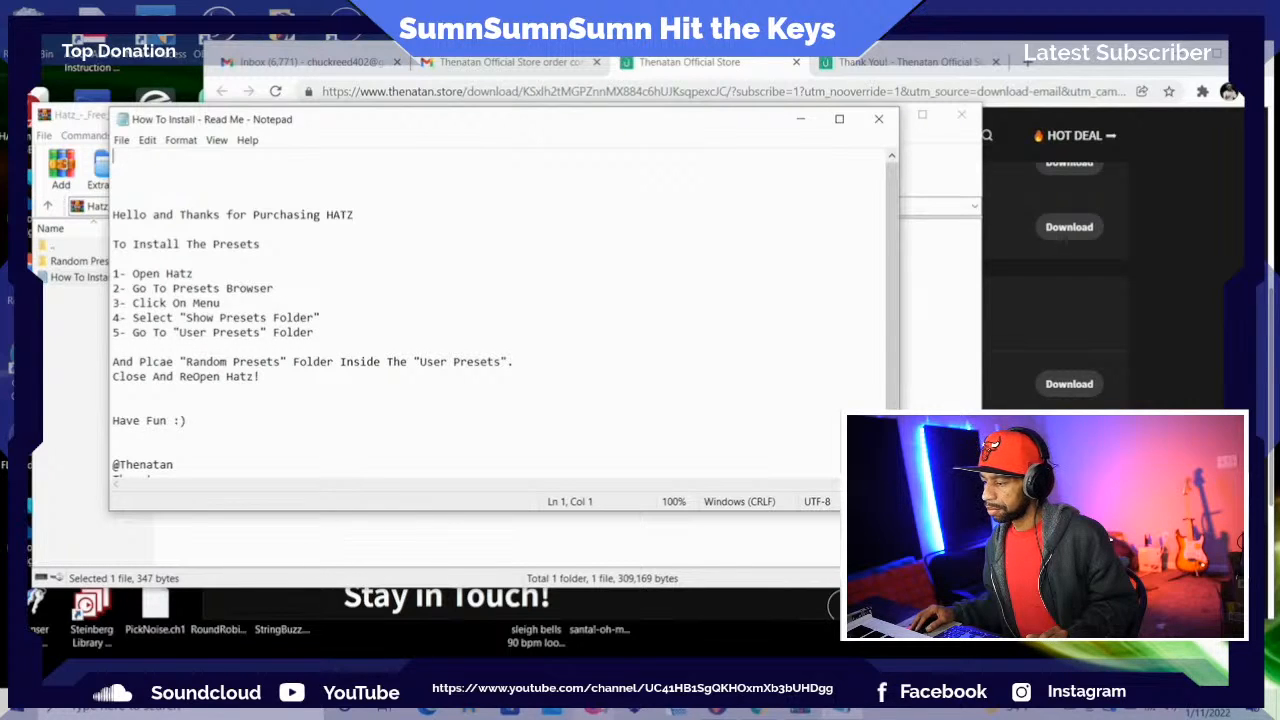
{"action": "left_click", "coordinate": [236, 669]}
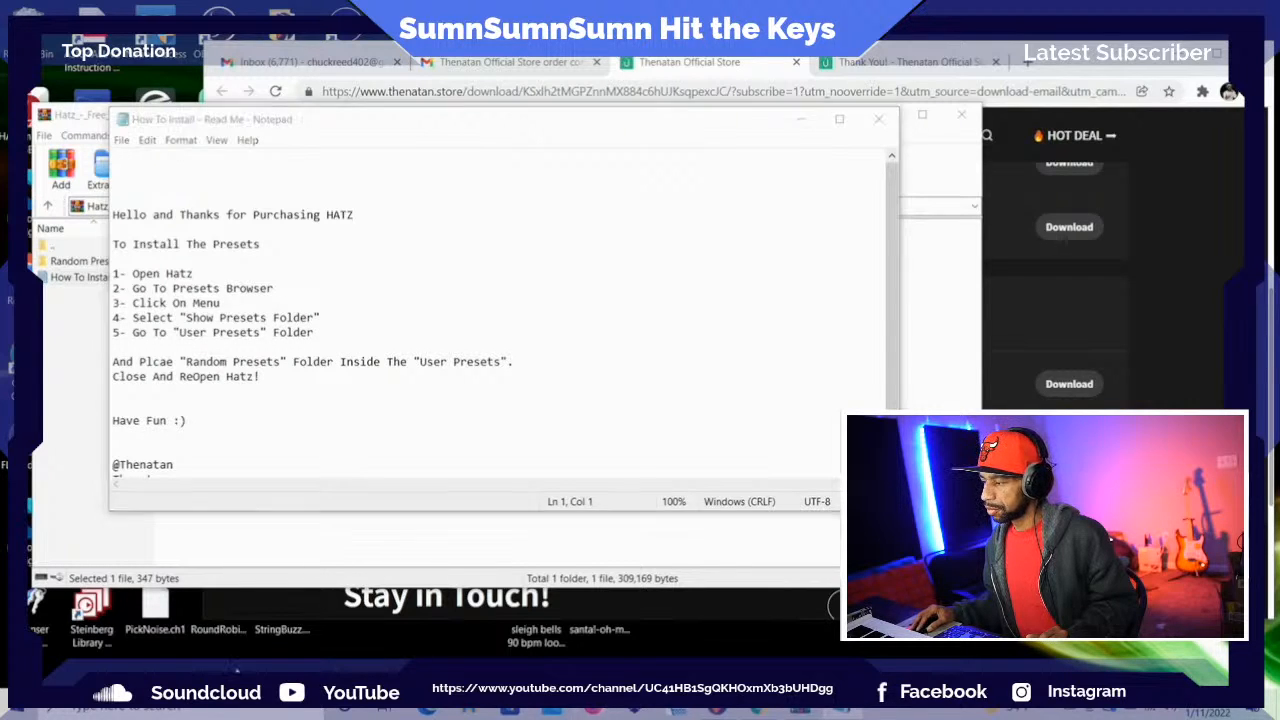
Close the read-me and the archive, minimize the browser and switch back to the Hatz piano roll in FL Studio
{"action": "left_click", "coordinate": [878, 119]}
{"action": "left_click", "coordinate": [961, 114]}
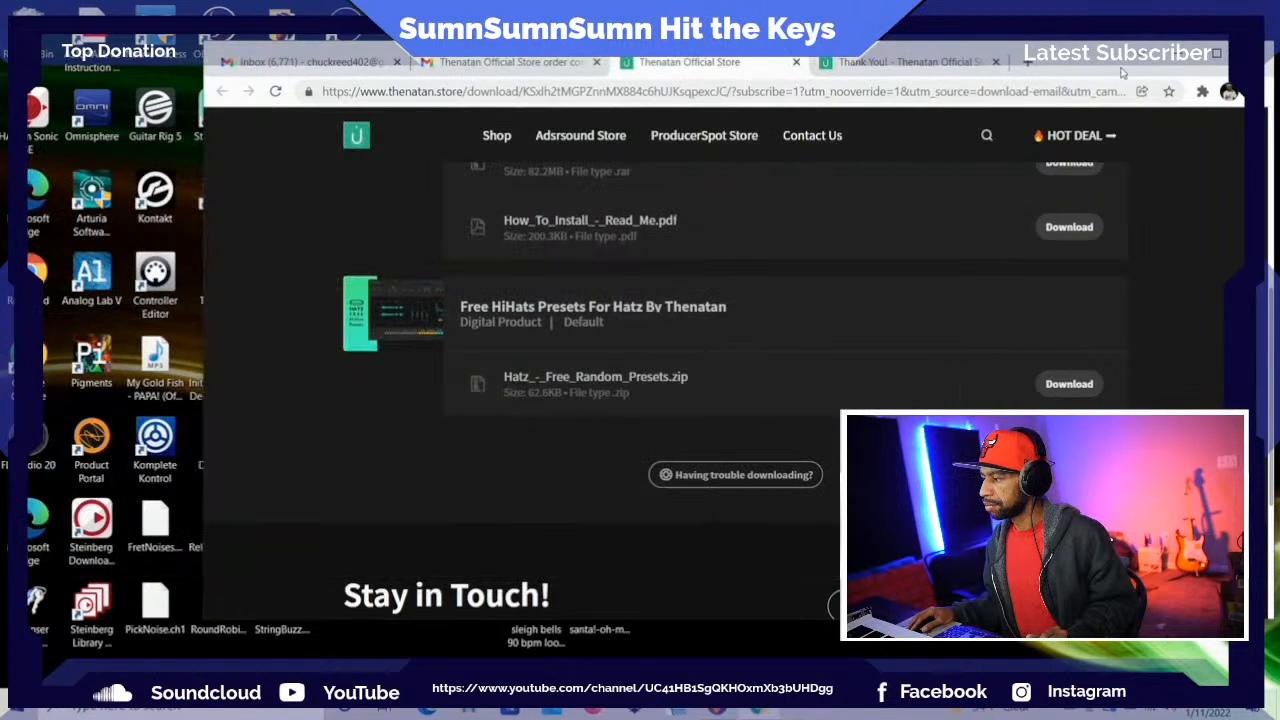
{"action": "left_click", "coordinate": [1176, 54]}
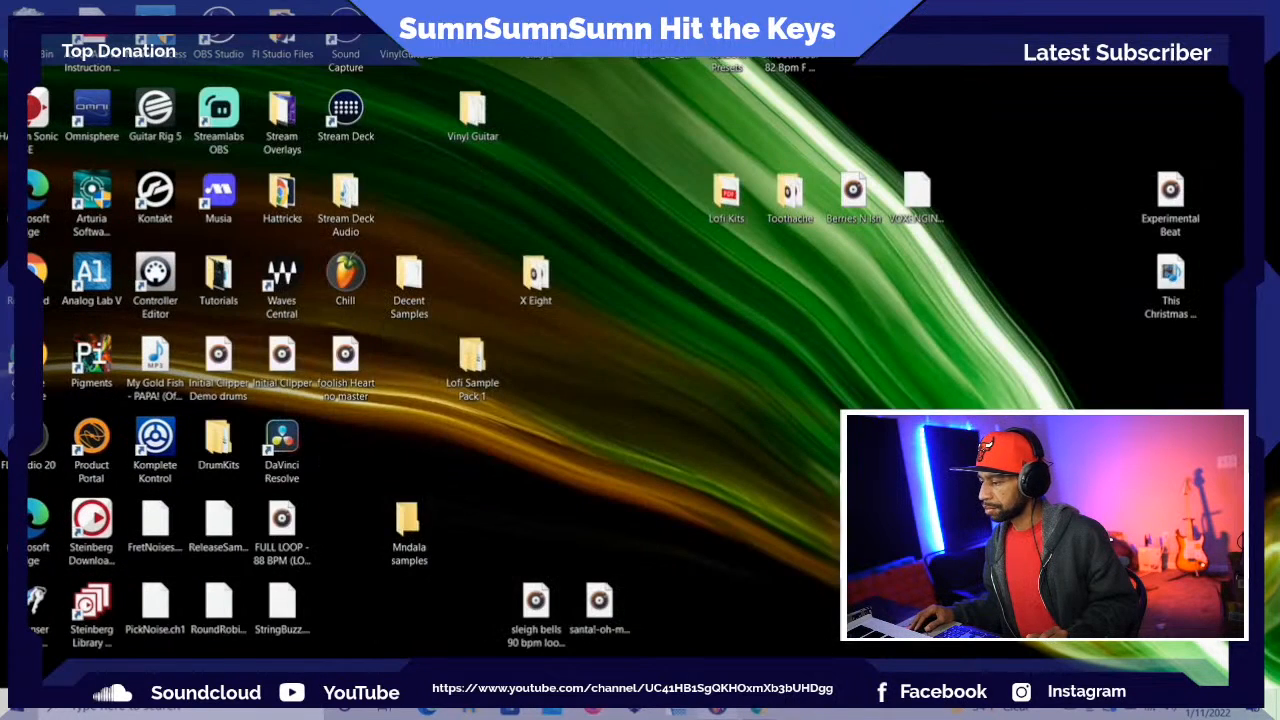
{"action": "key", "text": "alt+Tab"}
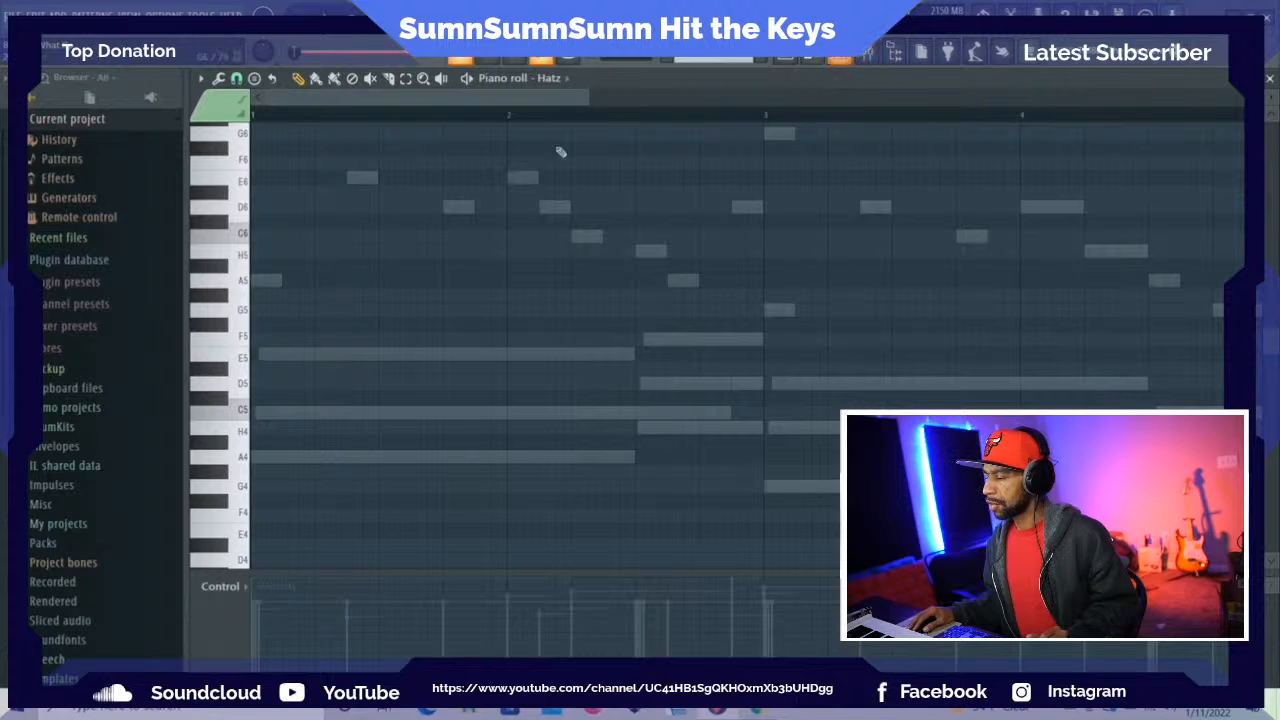
Preview the pattern briefly and draw an F5 note half a bar long at the start of bar 1 for Hatz
{"action": "scroll", "coordinate": [228, 322], "scroll_direction": "up", "scroll_amount": 2}
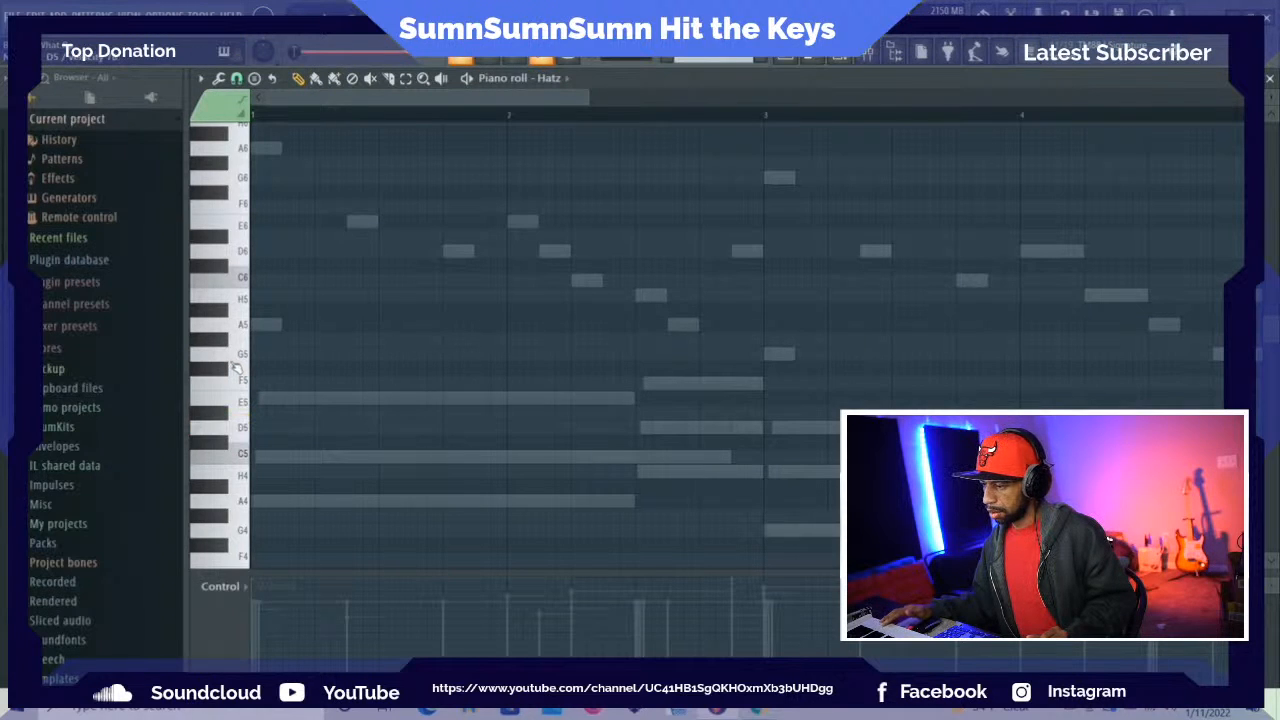
{"action": "key", "text": "space"}
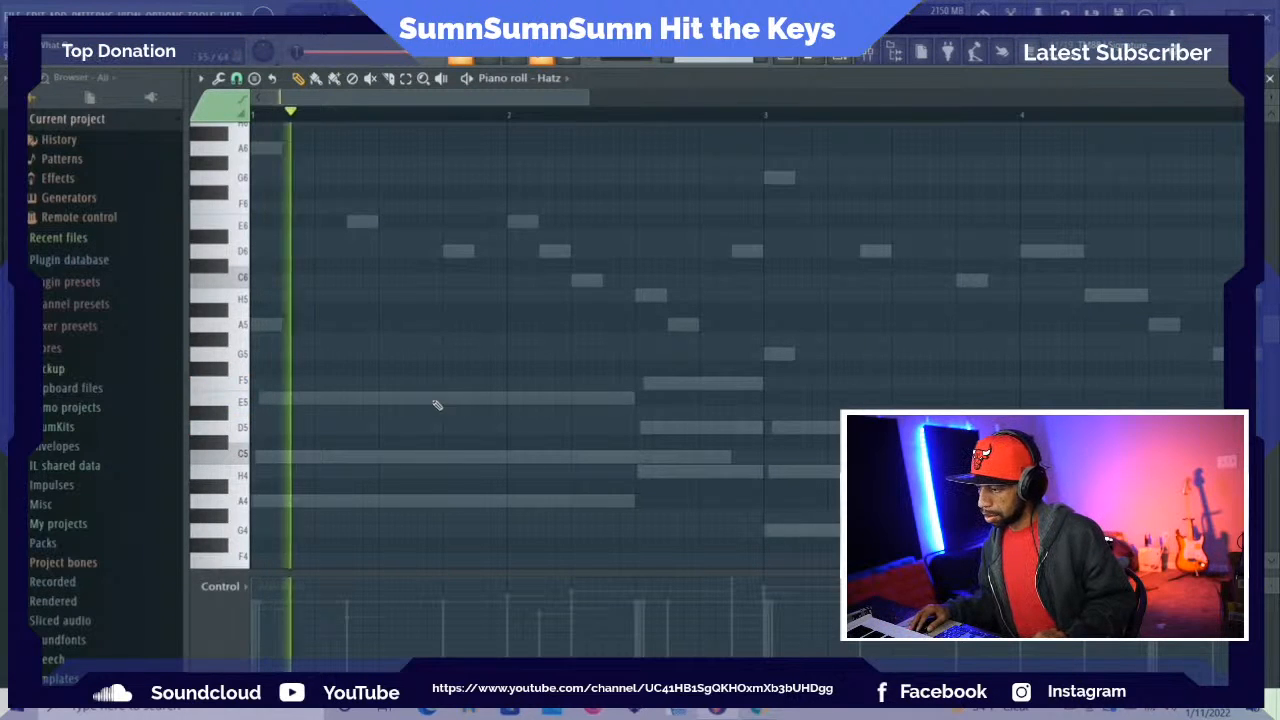
{"action": "key", "text": "space"}
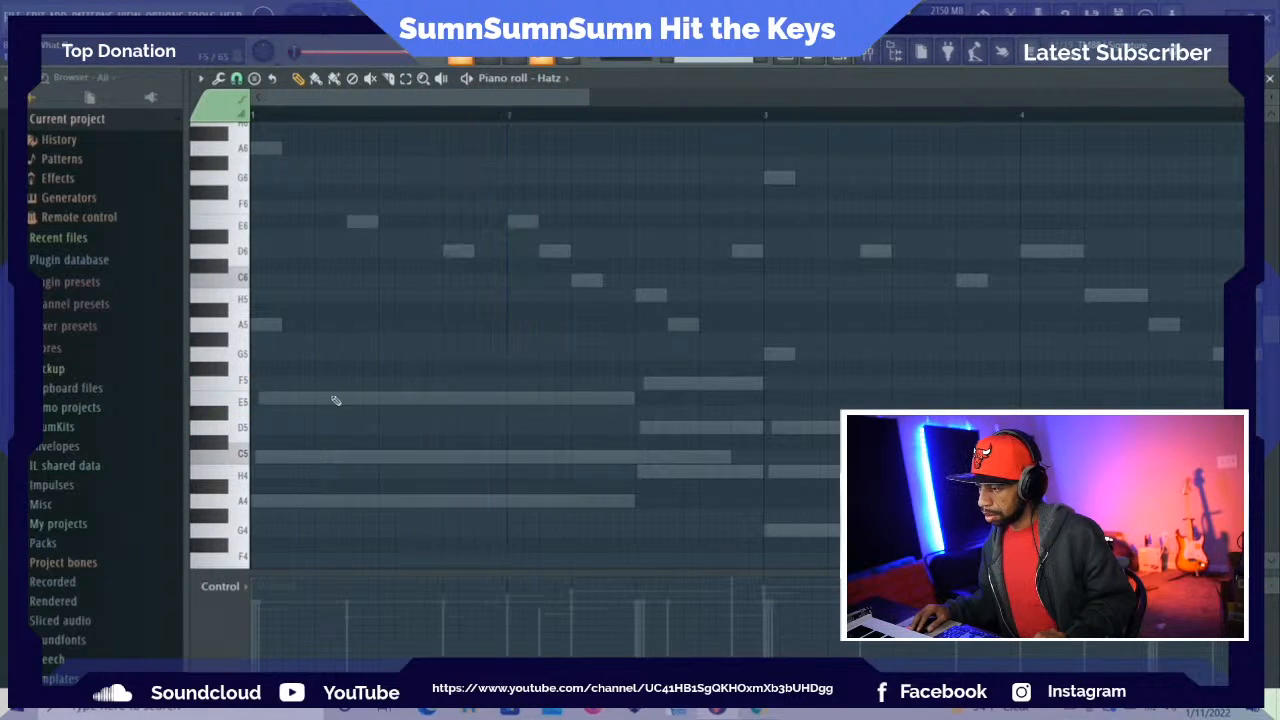
{"action": "left_click", "coordinate": [266, 382]}
{"action": "left_click_drag", "start_coordinate": [285, 382], "coordinate": [378, 382]}
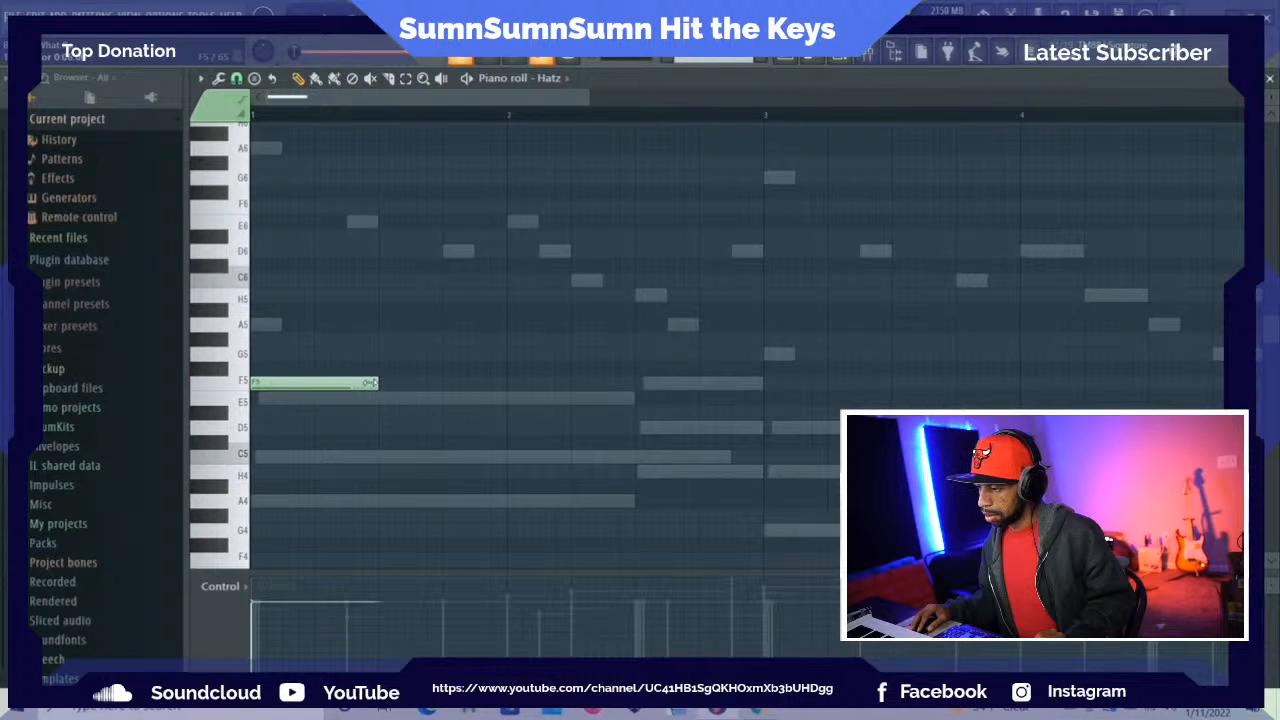
Add half-bar F5 notes at the start of bars 2, 3 and 4 while the pattern plays
{"action": "key", "text": "space"}
{"action": "left_click", "coordinate": [515, 384]}
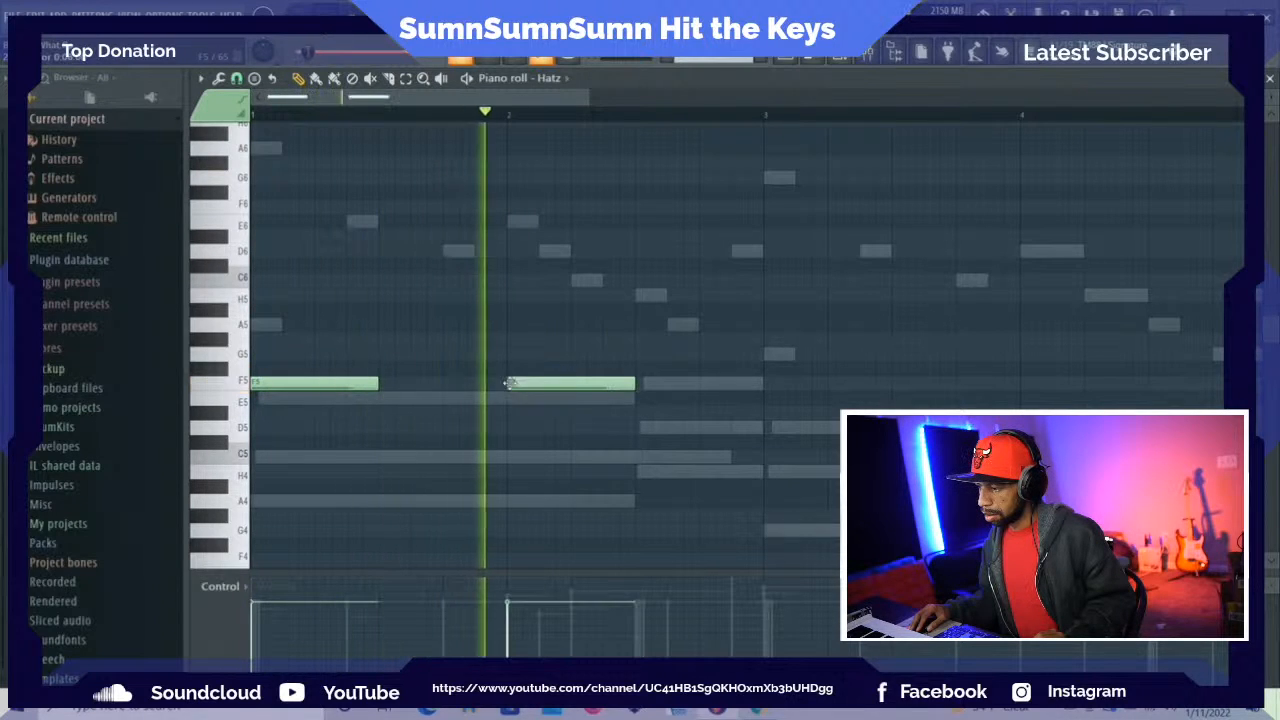
{"action": "left_click", "coordinate": [766, 384]}
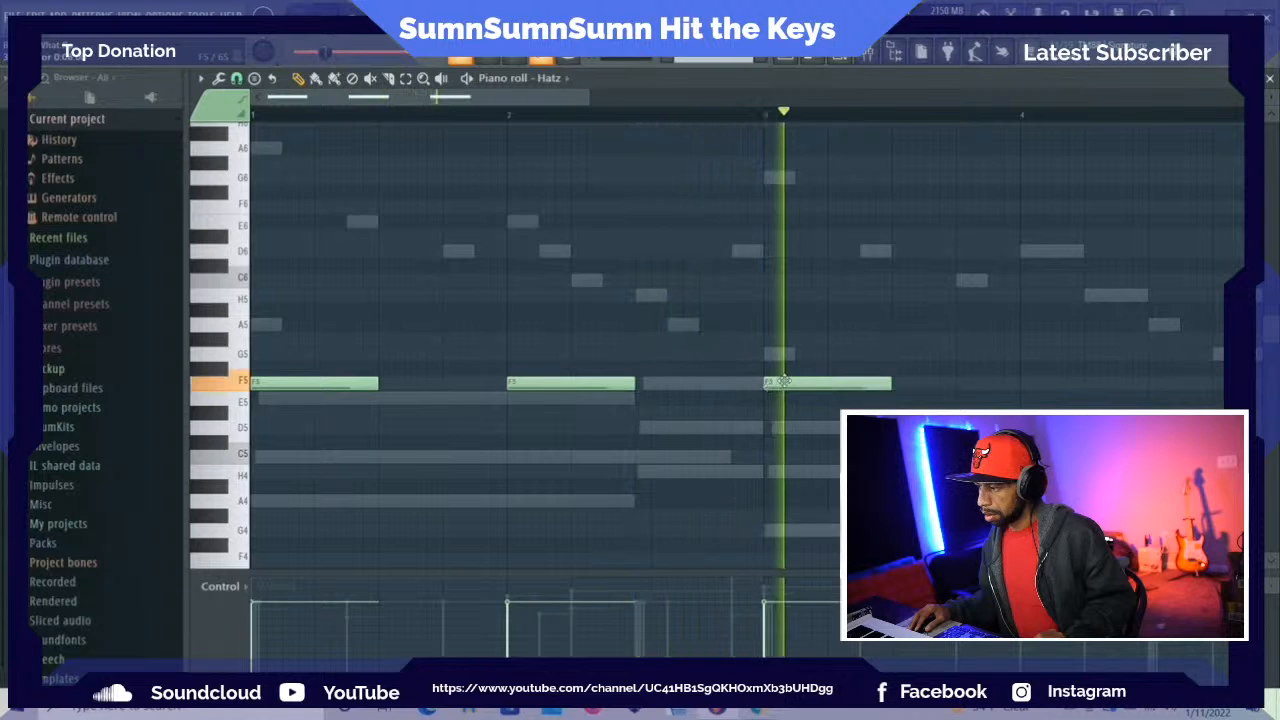
{"action": "left_click", "coordinate": [1022, 384]}
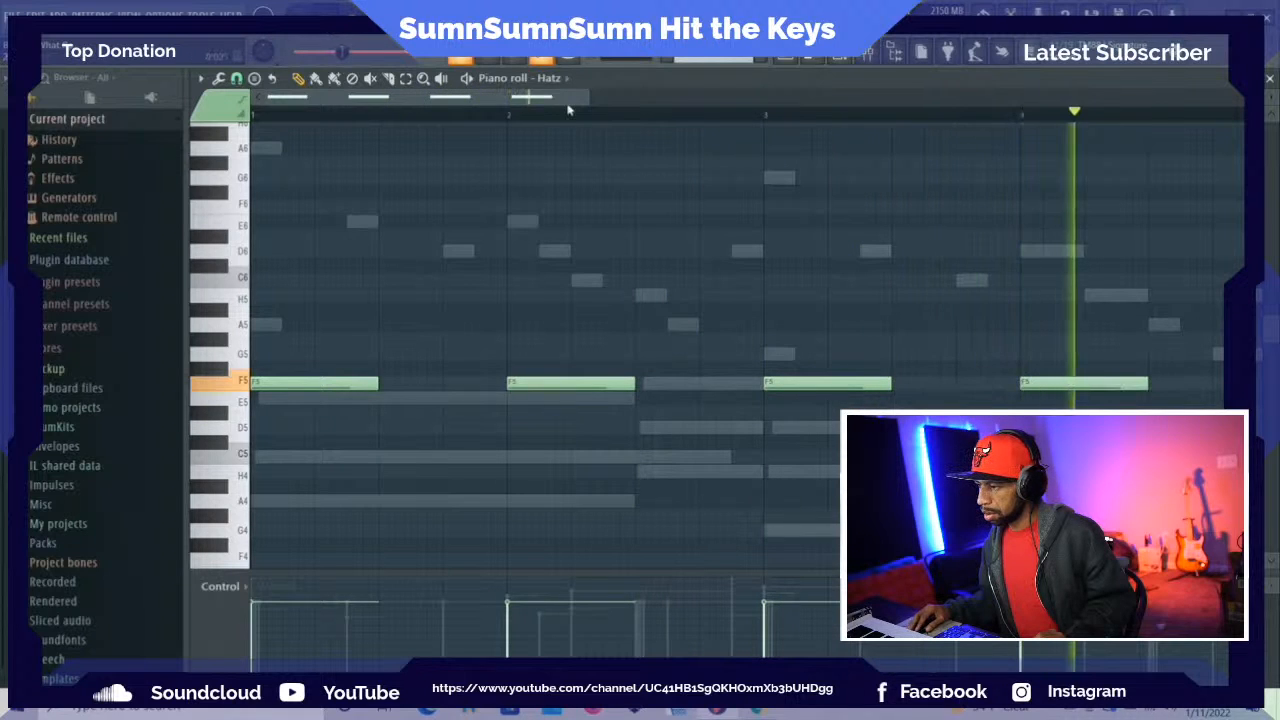
{"action": "key", "text": "space"}
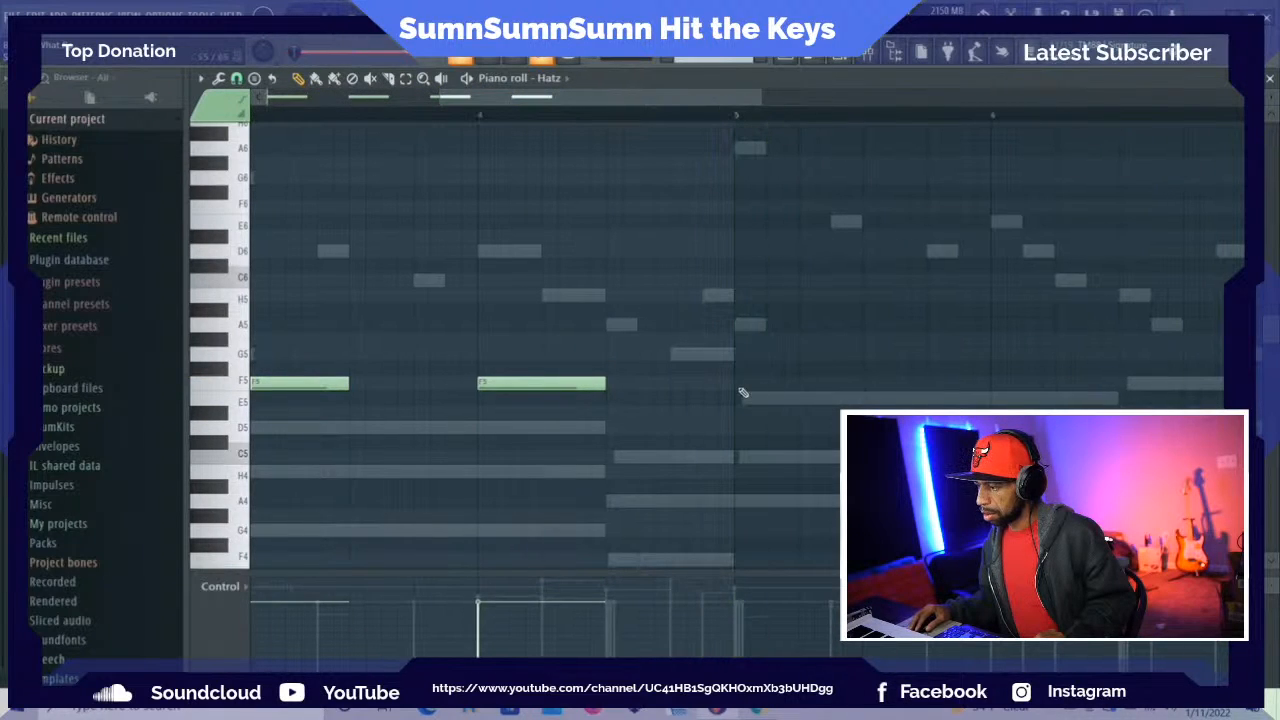
Continue the Hatz part with half-bar F5 notes at the start of bars 5, 6, 7 and 8
{"action": "left_click", "coordinate": [737, 384]}
{"action": "left_click", "coordinate": [1000, 385]}
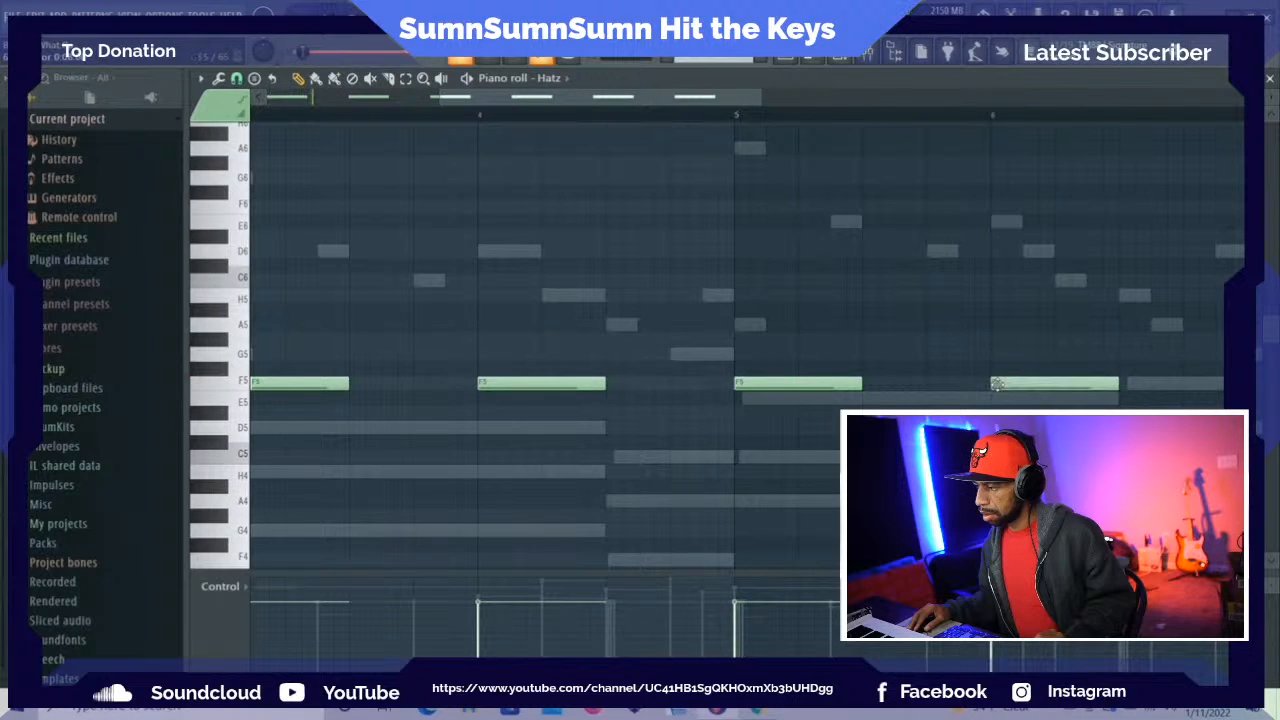
{"action": "left_click_drag", "start_coordinate": [636, 102], "coordinate": [812, 110]}
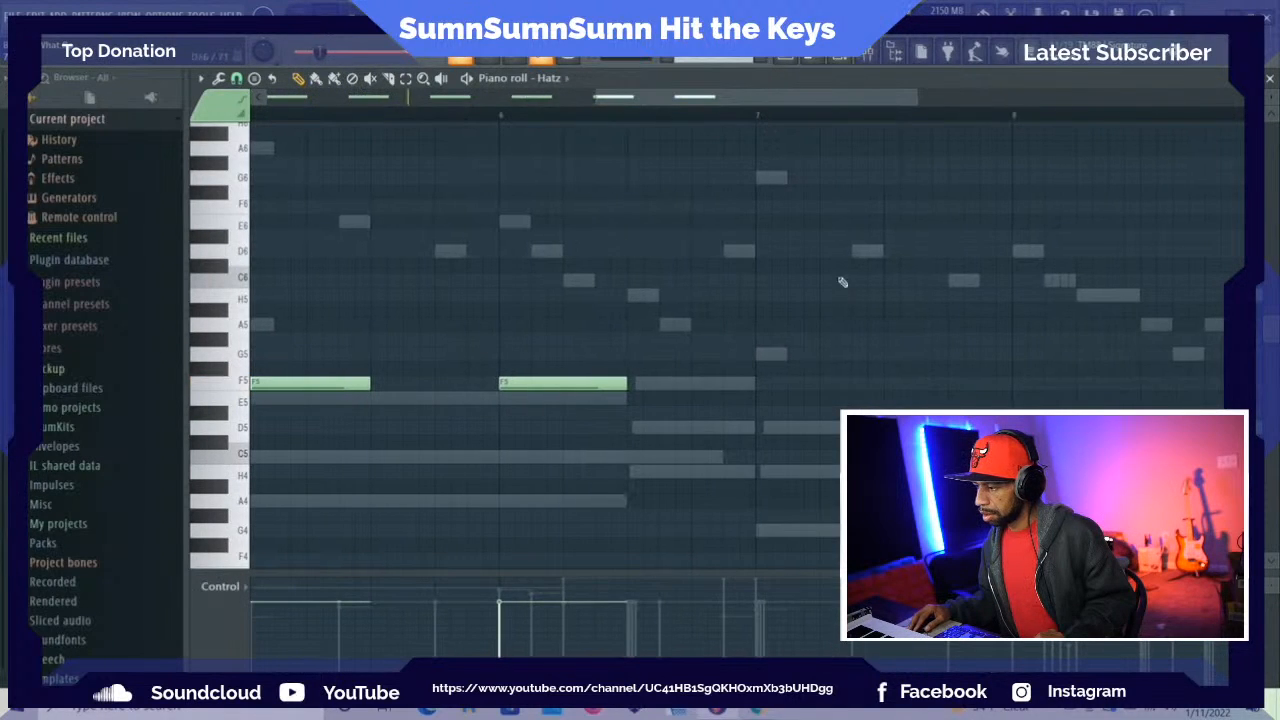
{"action": "left_click", "coordinate": [757, 384]}
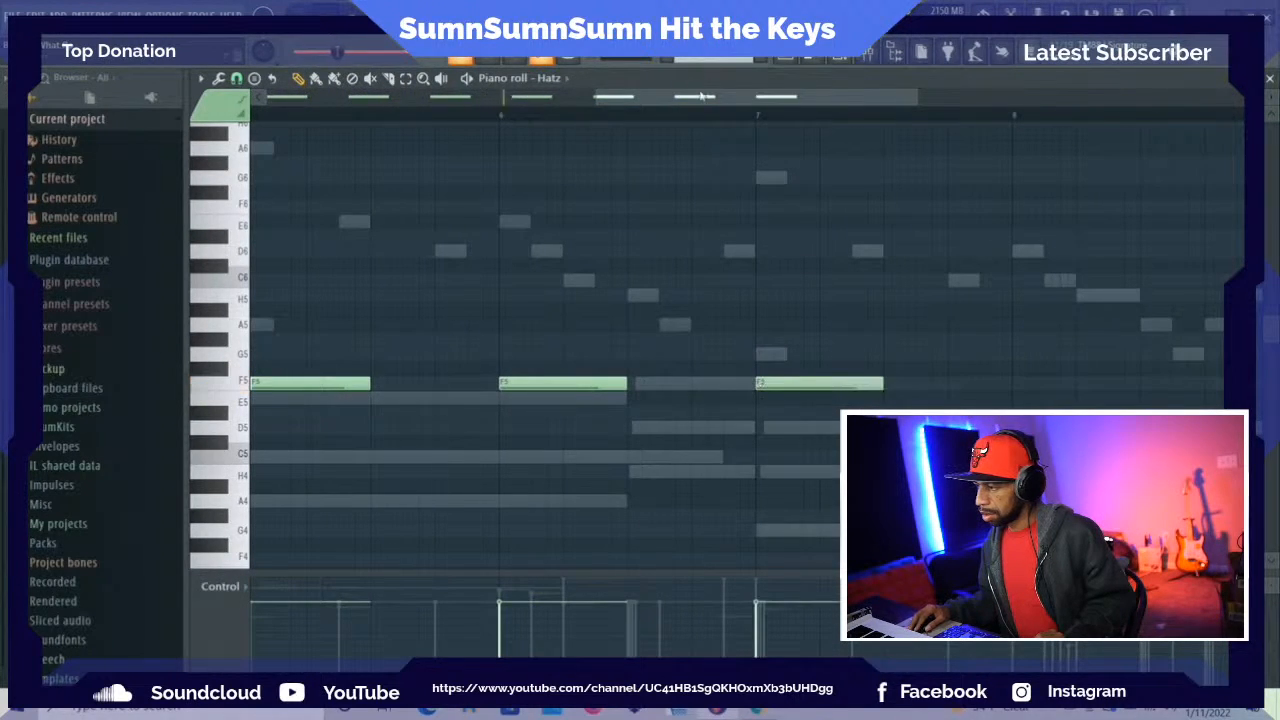
{"action": "left_click_drag", "start_coordinate": [692, 101], "coordinate": [817, 104]}
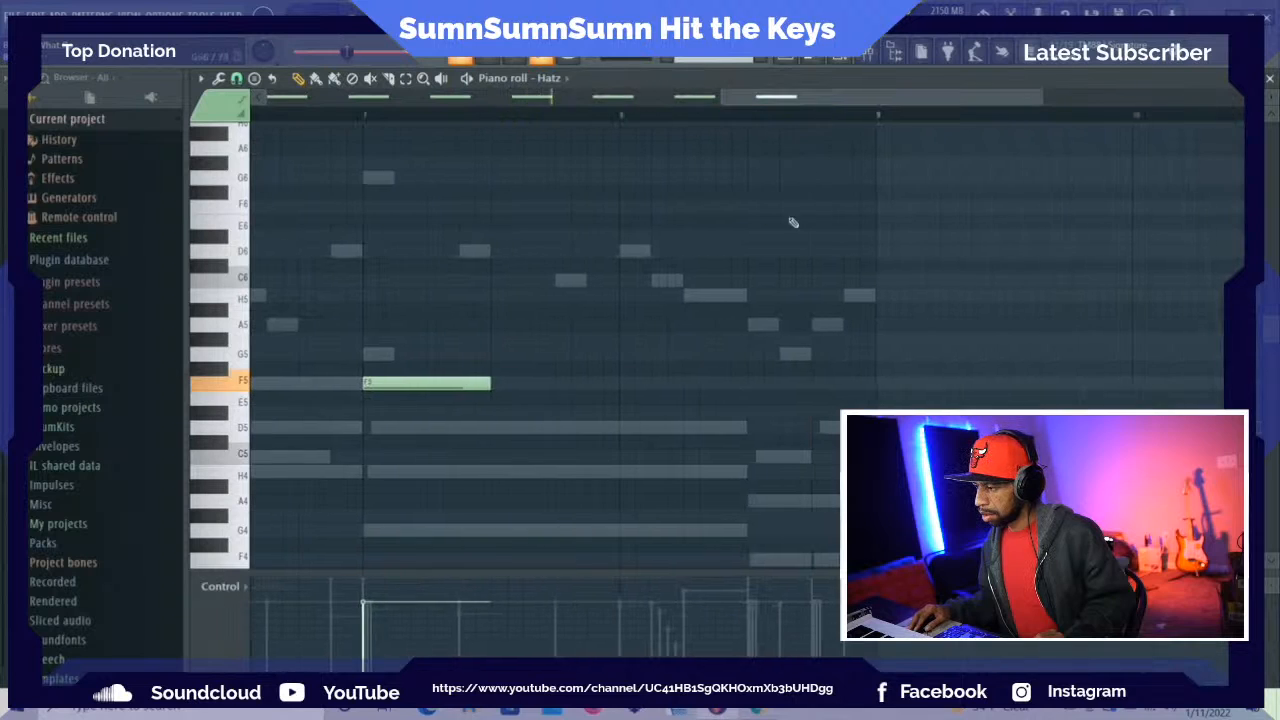
{"action": "left_click", "coordinate": [627, 384]}
Audition the Hatz sounds on individual piano roll keys between G4 and Ab5
{"action": "left_click_drag", "start_coordinate": [751, 104], "coordinate": [281, 104]}
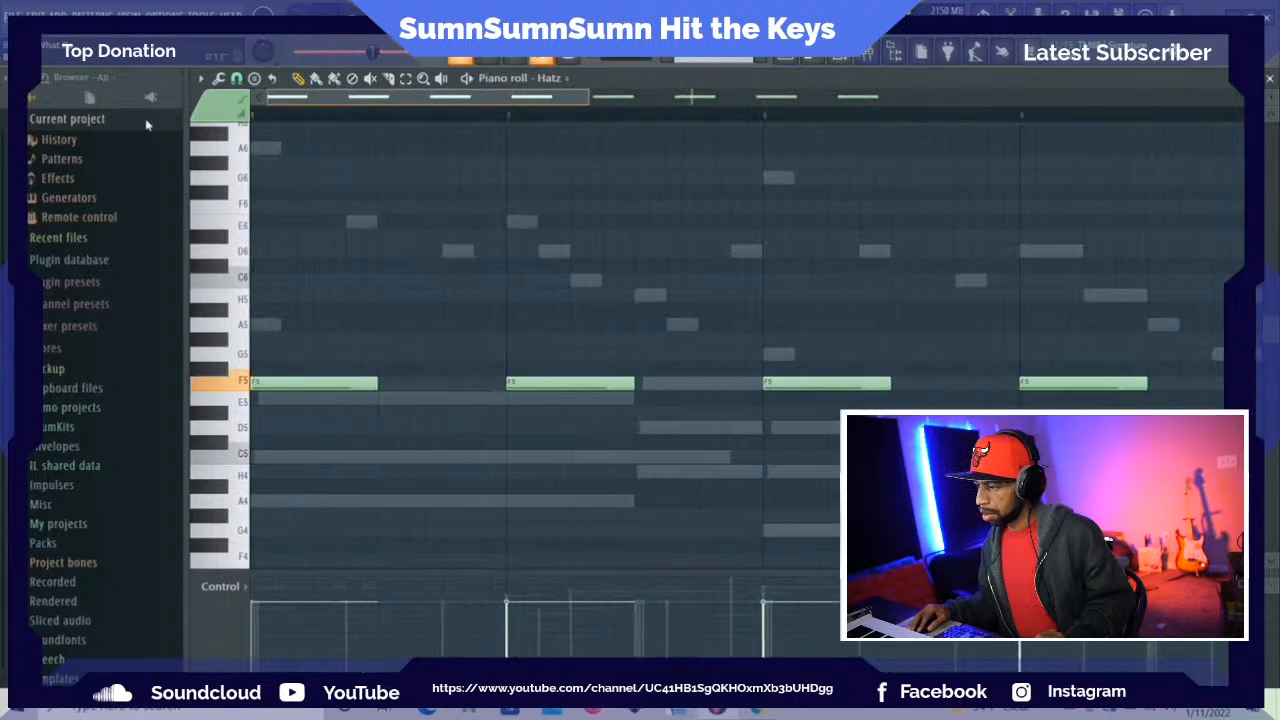
{"action": "left_click", "coordinate": [222, 343]}
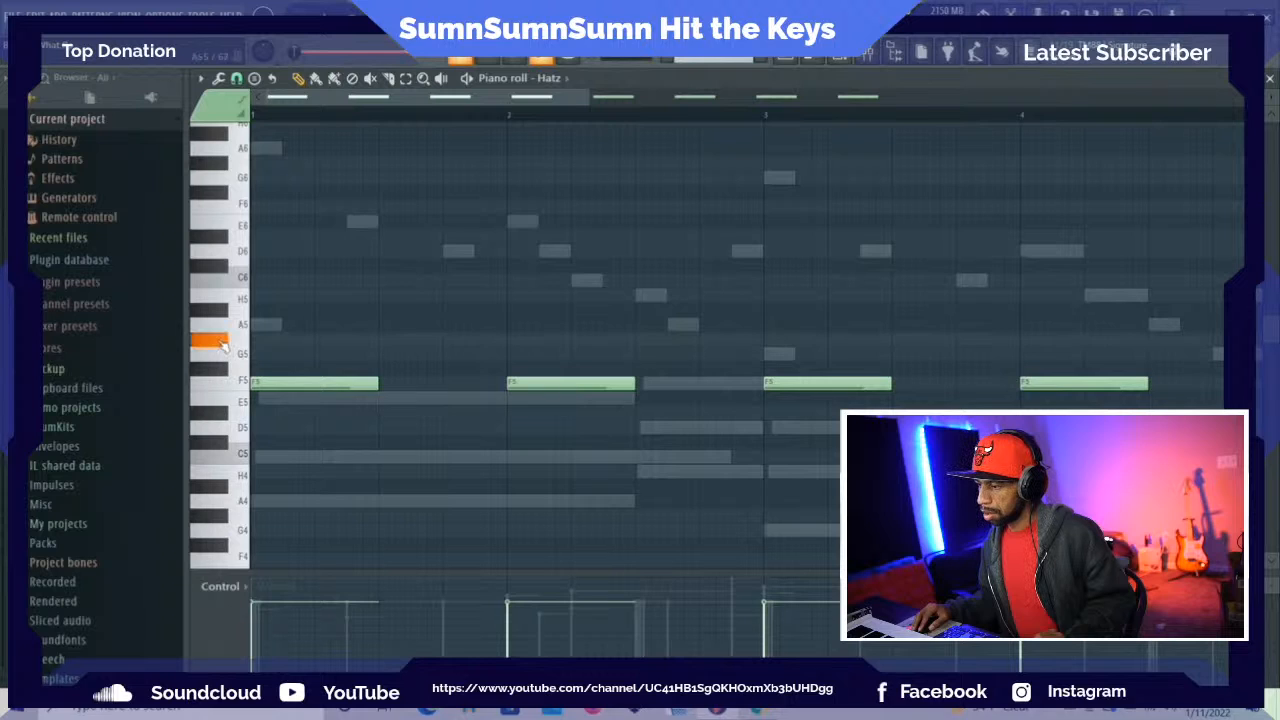
{"action": "left_click", "coordinate": [230, 357]}
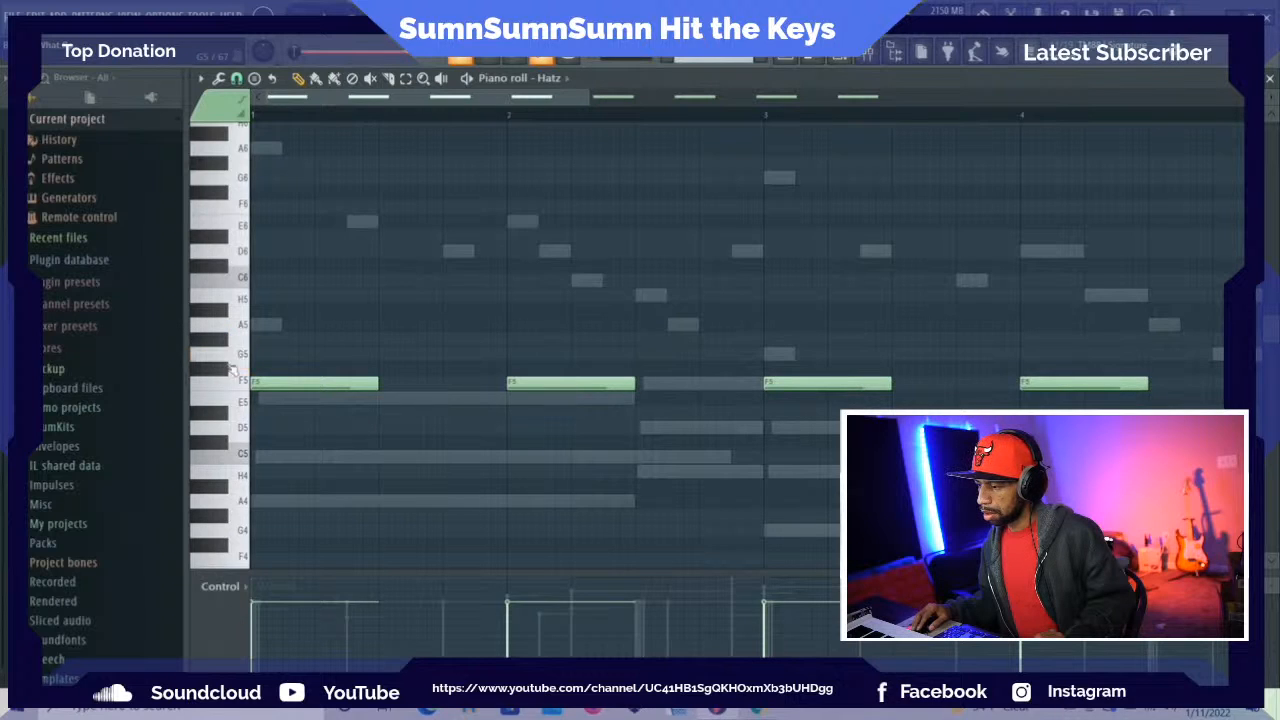
{"action": "left_click", "coordinate": [229, 478]}
{"action": "left_click", "coordinate": [225, 450]}
{"action": "left_click", "coordinate": [232, 476]}
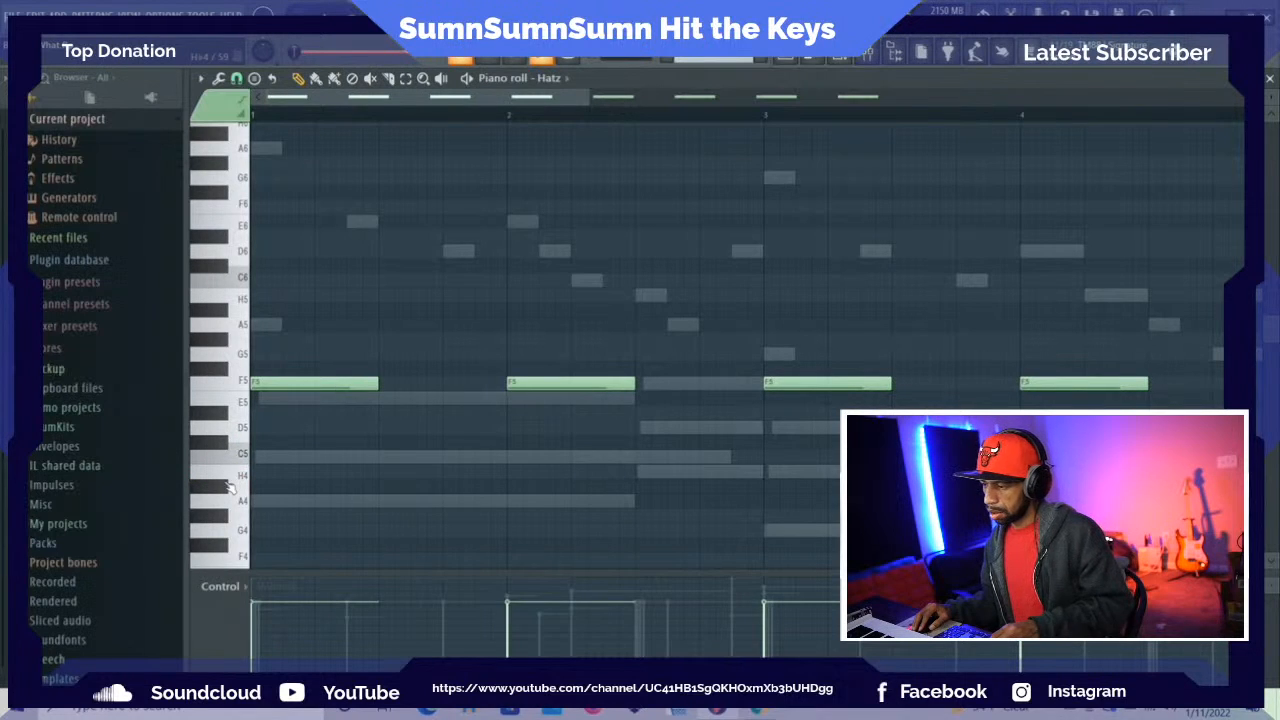
{"action": "left_click", "coordinate": [231, 480]}
{"action": "left_click", "coordinate": [231, 480]}
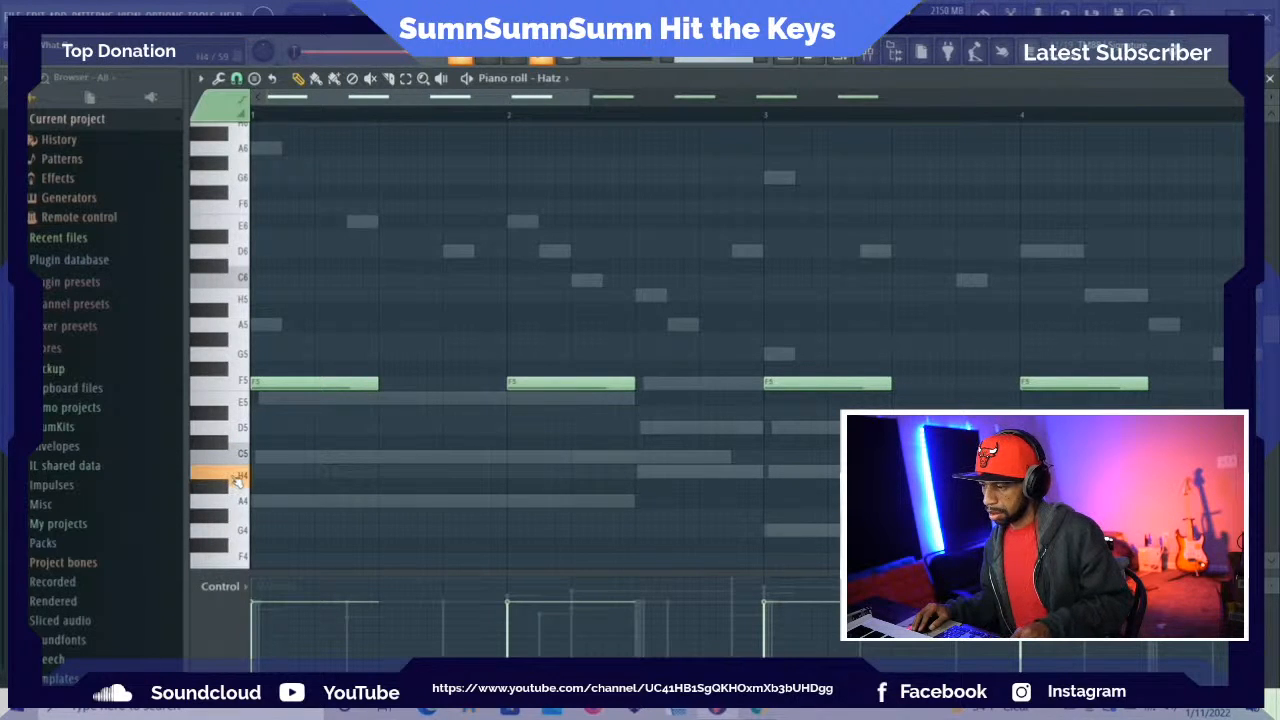
{"action": "left_click", "coordinate": [240, 457]}
{"action": "left_click", "coordinate": [240, 426]}
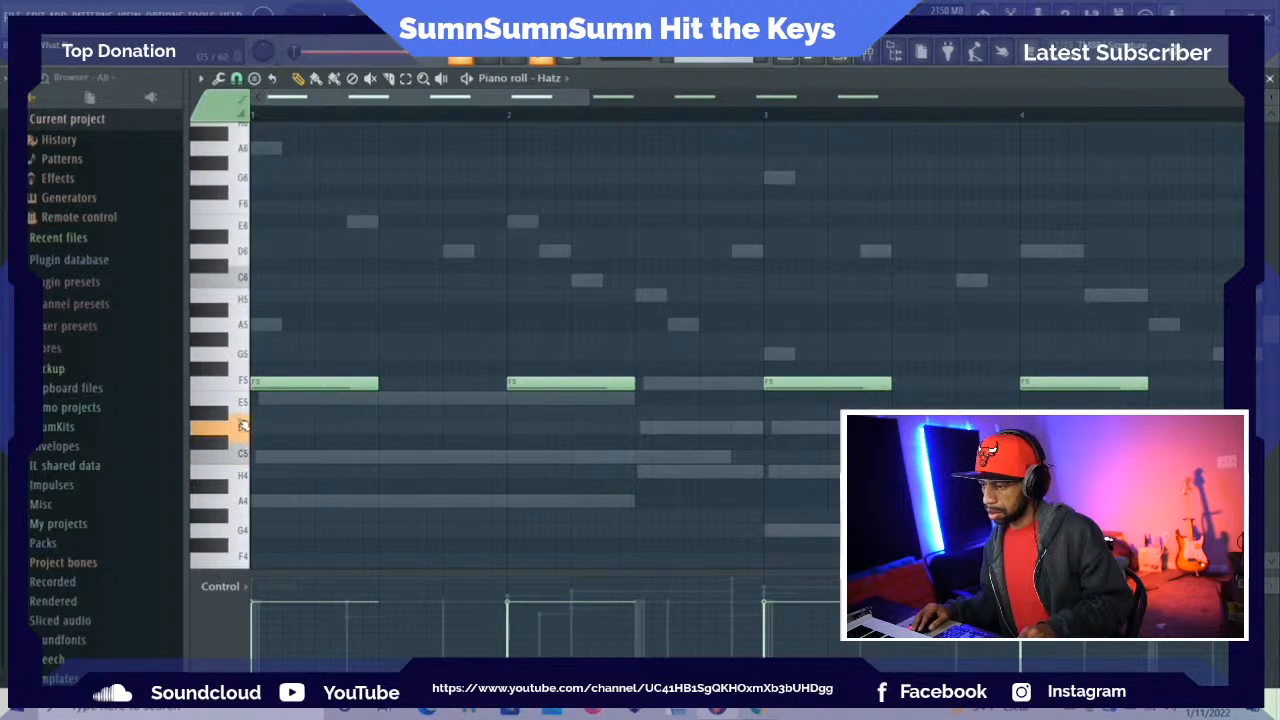
{"action": "left_click", "coordinate": [237, 510]}
{"action": "left_click", "coordinate": [236, 530]}
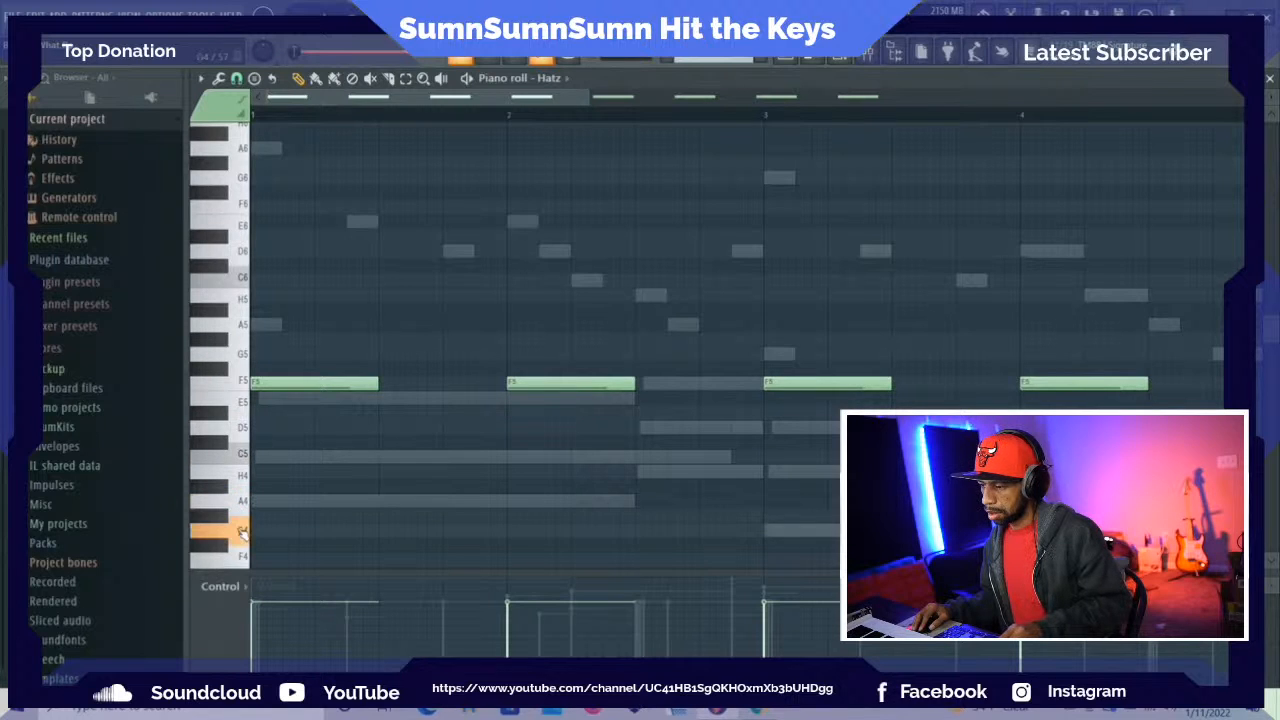
{"action": "left_click", "coordinate": [222, 500]}
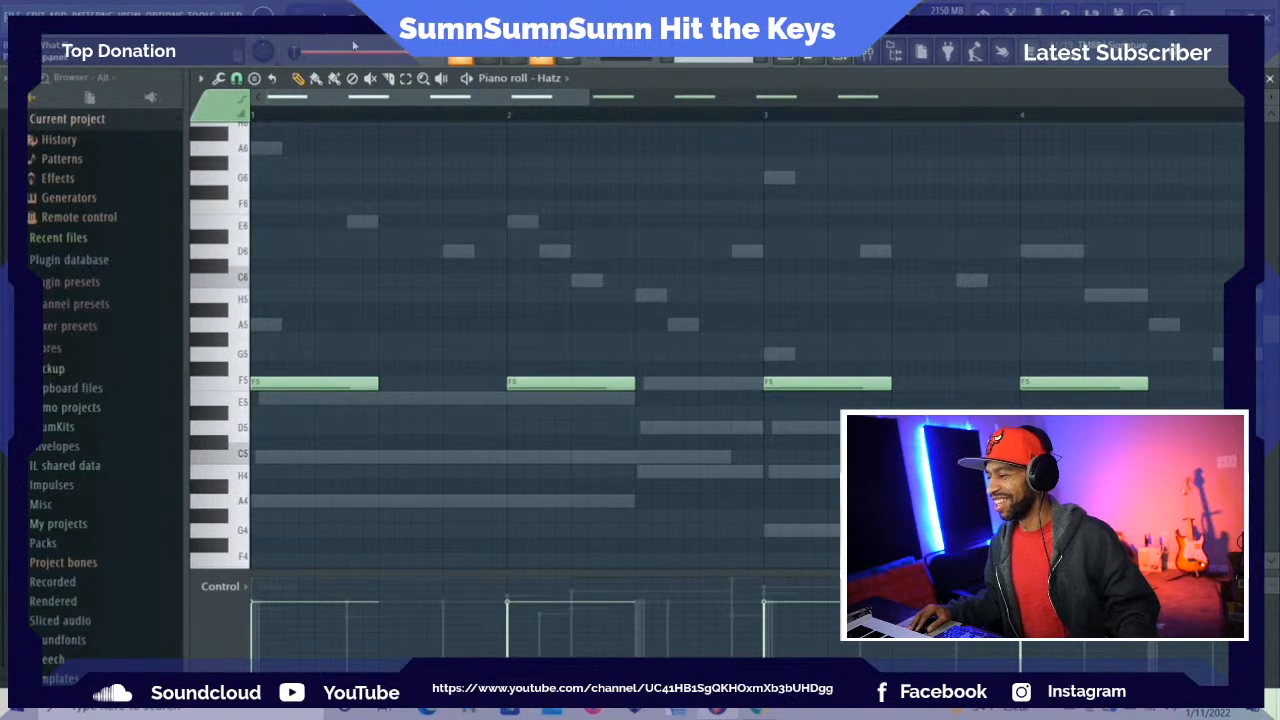
Play back the pattern with the Hatz part, show the channel rack and save the project
{"action": "key", "text": "space"}
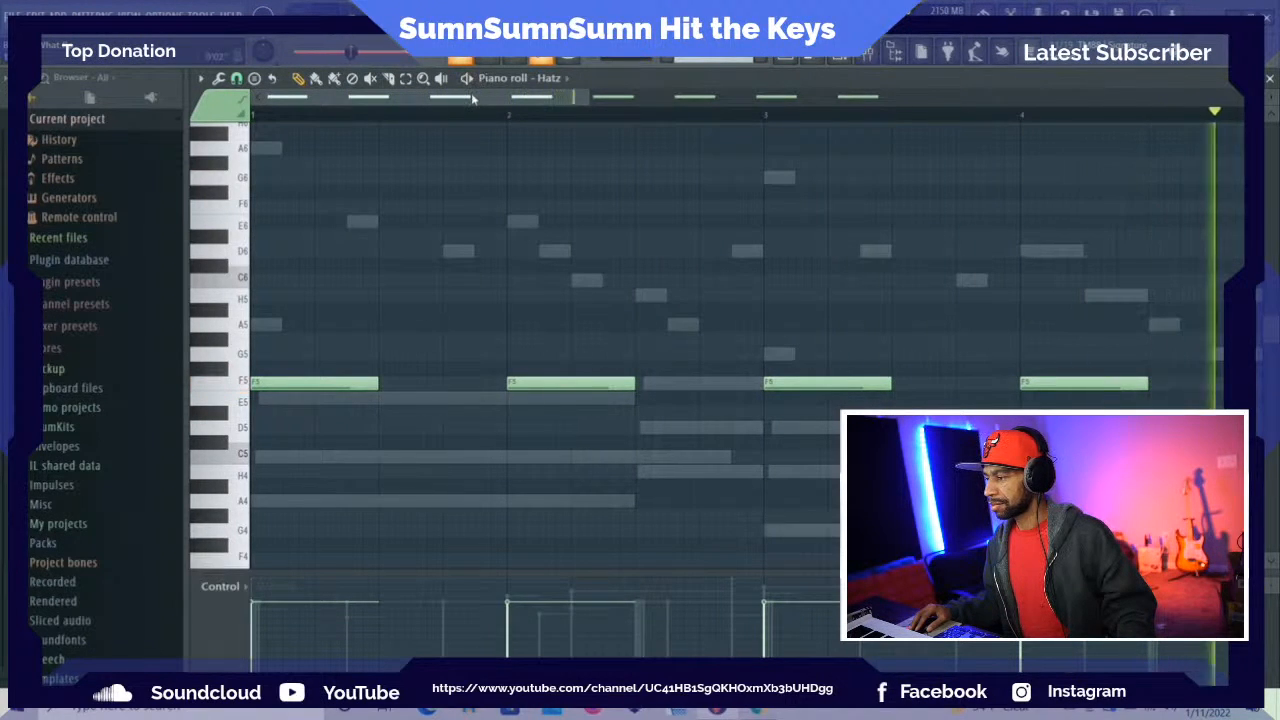
{"action": "key", "text": "F6"}
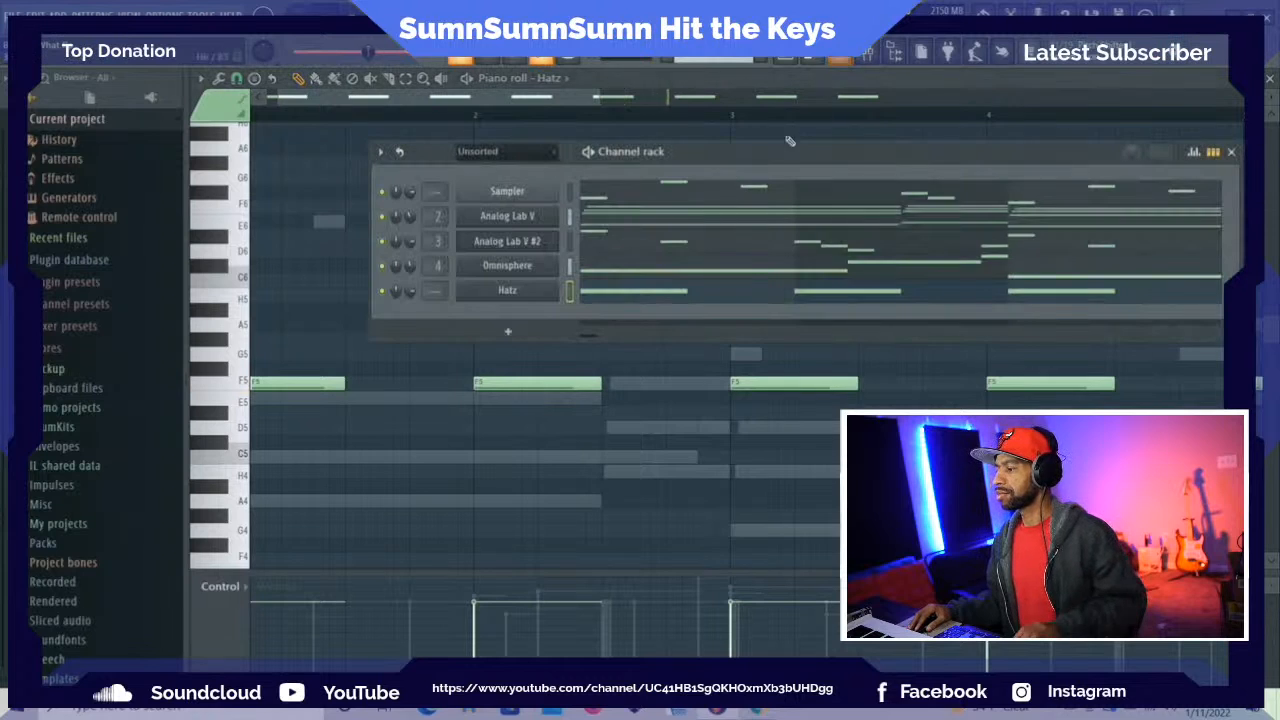
{"action": "left_click", "coordinate": [13, 15]}
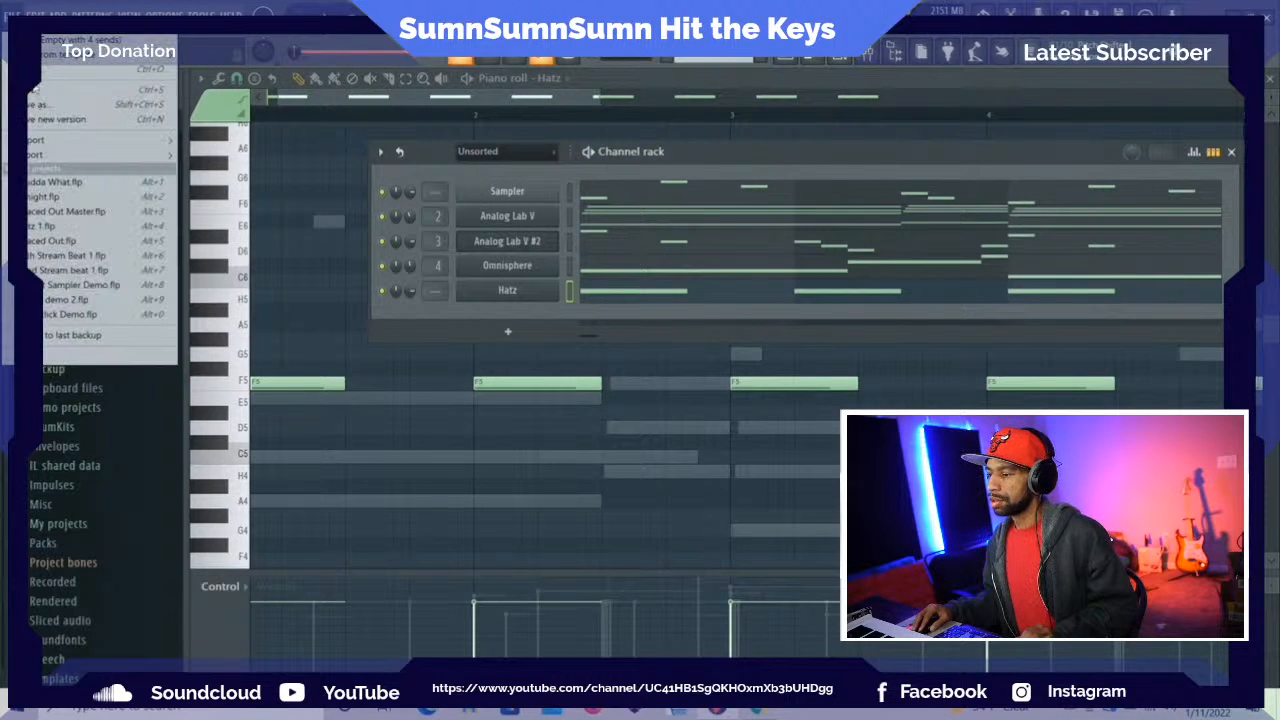
{"action": "left_click", "coordinate": [62, 90]}
Add a second Hatz instrument channel to the project and move its plugin window clear of the lower screen
{"action": "left_click", "coordinate": [58, 14]}
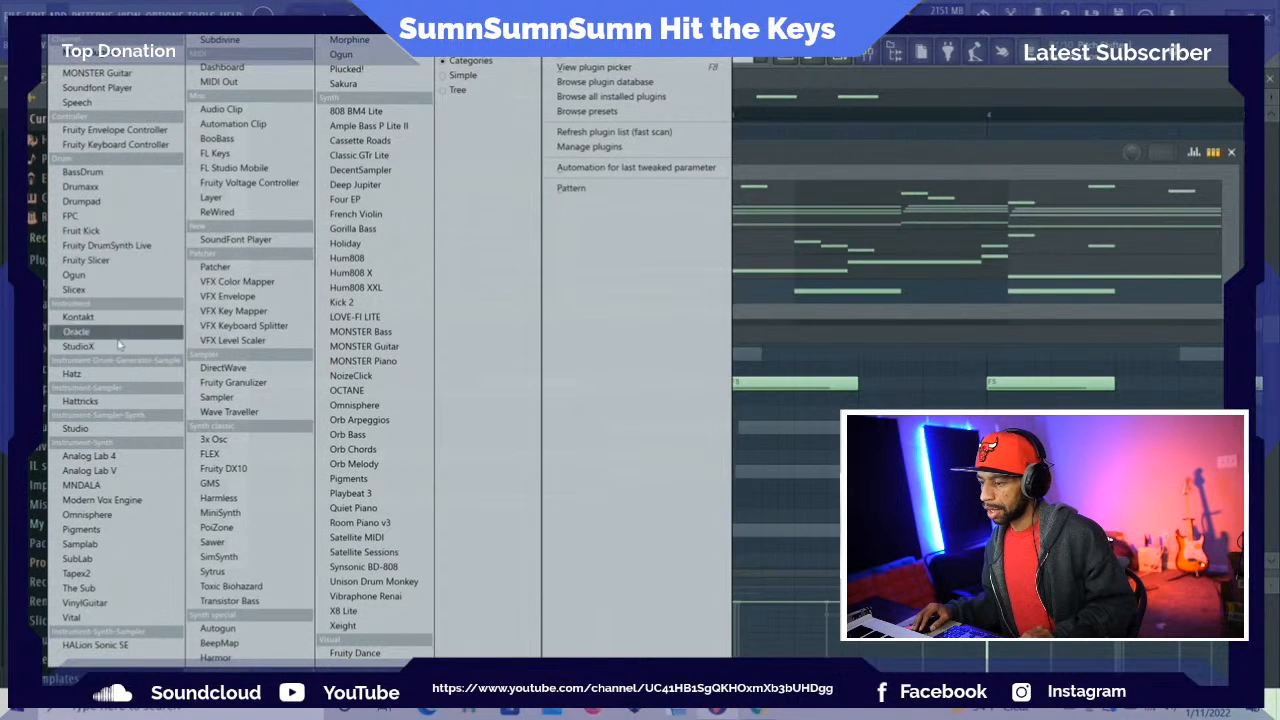
{"action": "left_click", "coordinate": [73, 373]}
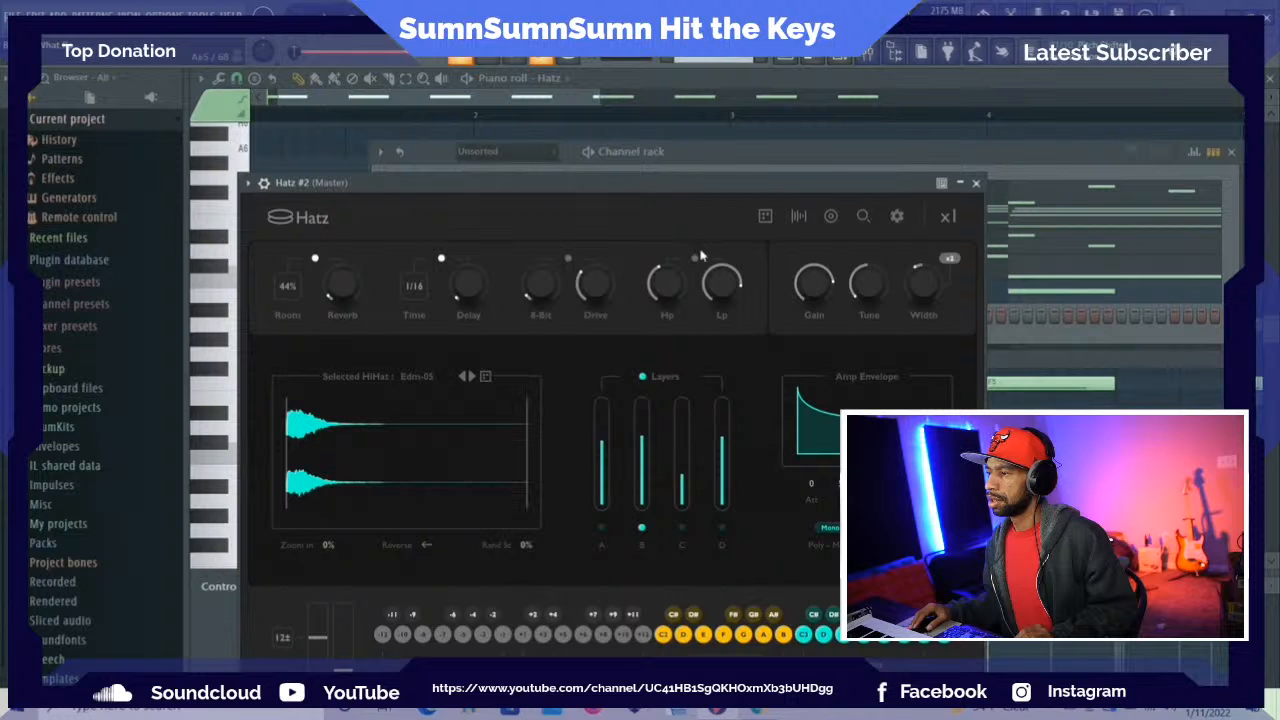
{"action": "left_click_drag", "start_coordinate": [607, 188], "coordinate": [557, 93]}
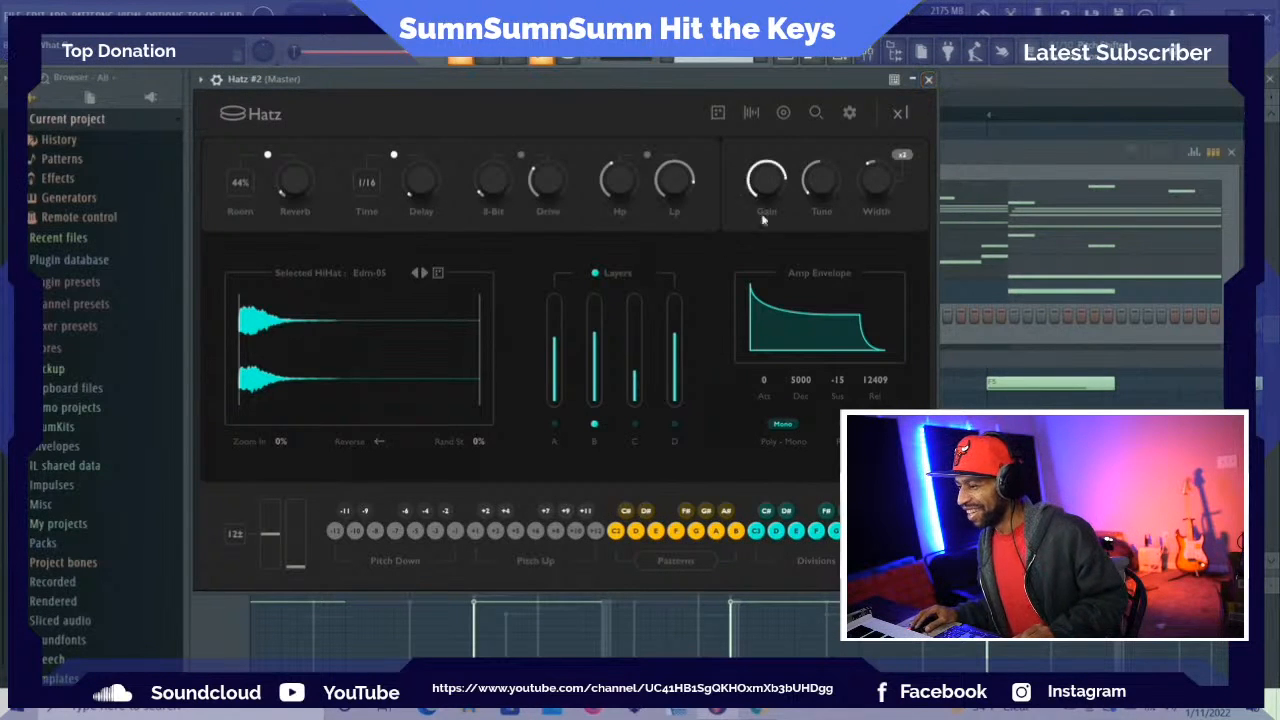
Start adding a new bank in the Hatz preset browser and show the plugin's preset folder
{"action": "left_click", "coordinate": [815, 114]}
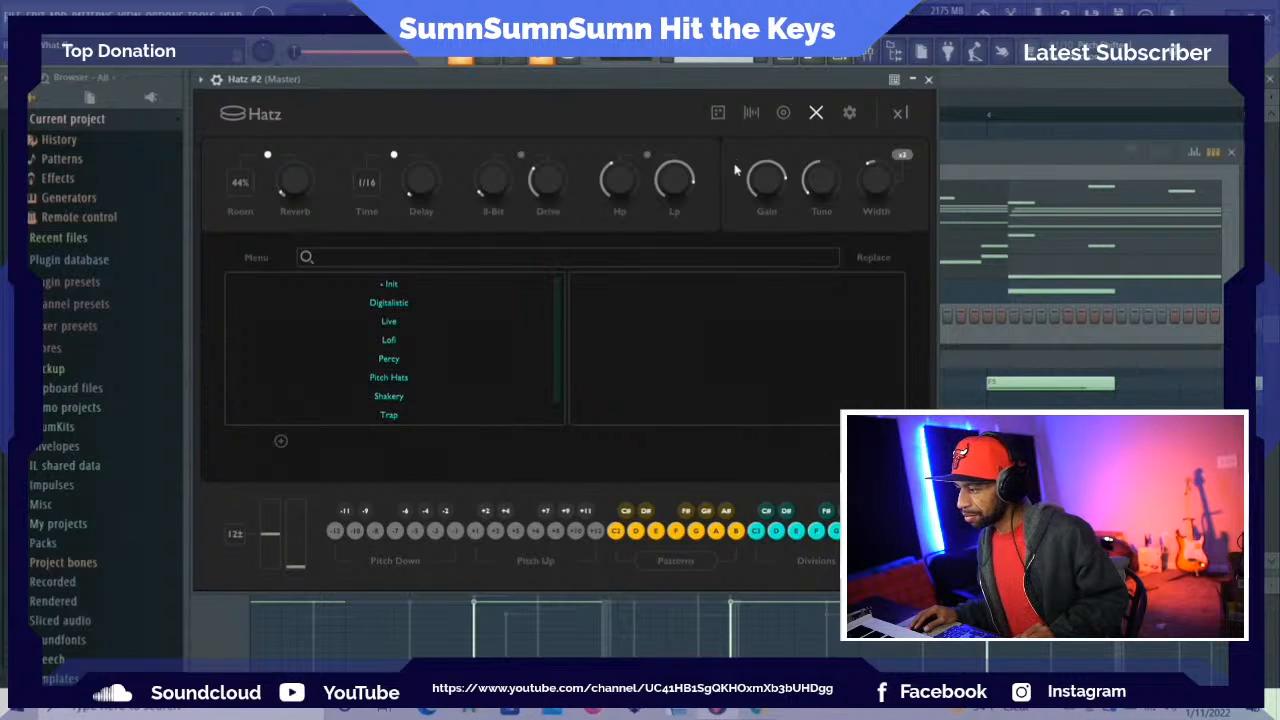
{"action": "left_click", "coordinate": [282, 442]}
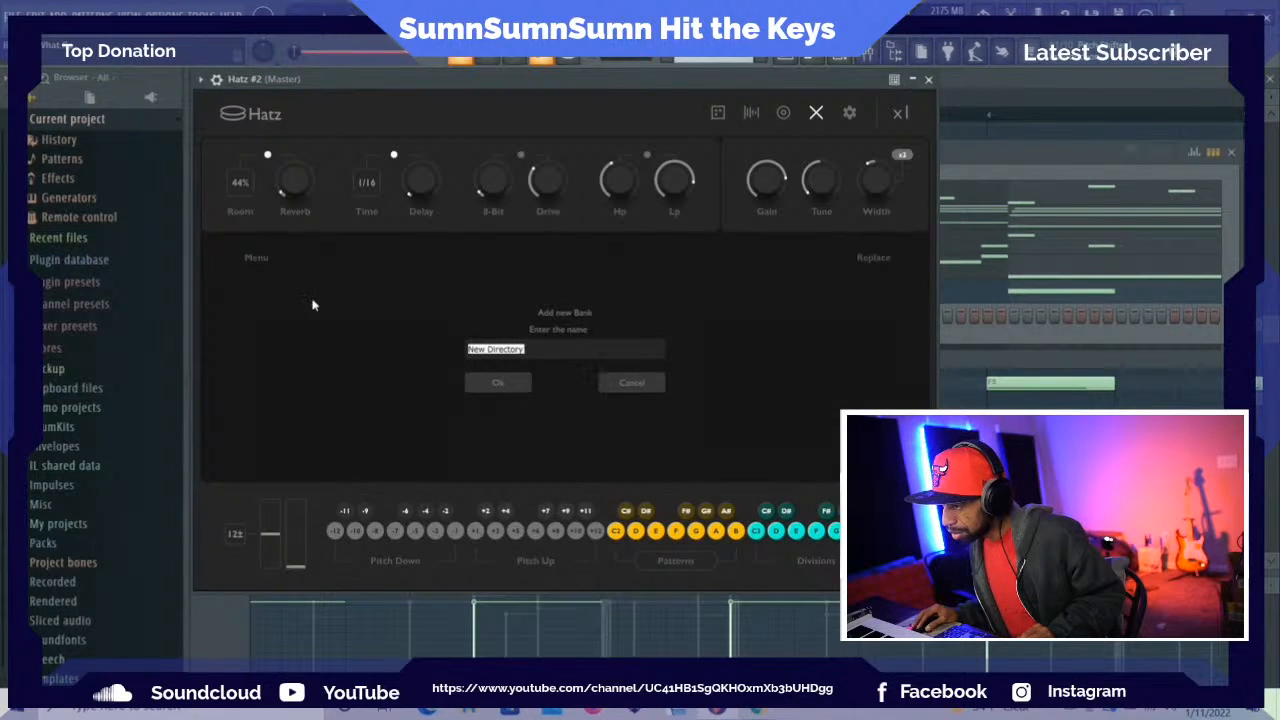
{"action": "left_click", "coordinate": [259, 260]}
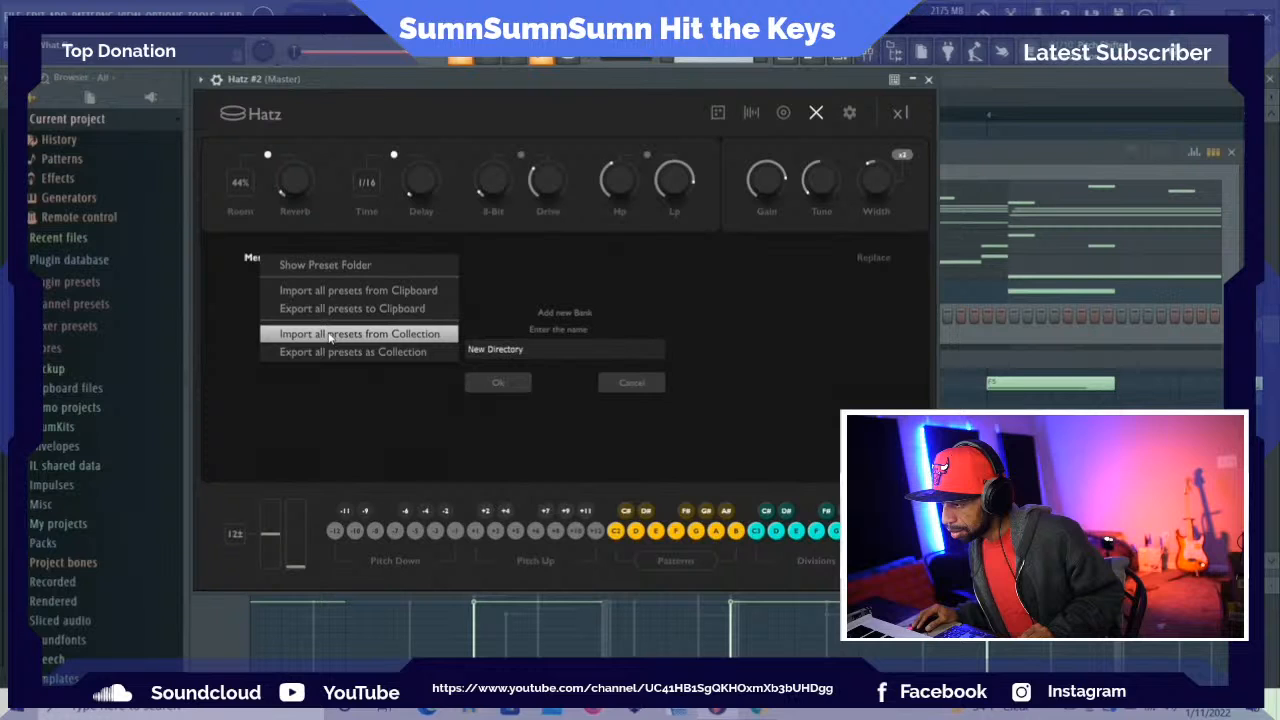
{"action": "left_click", "coordinate": [333, 266]}
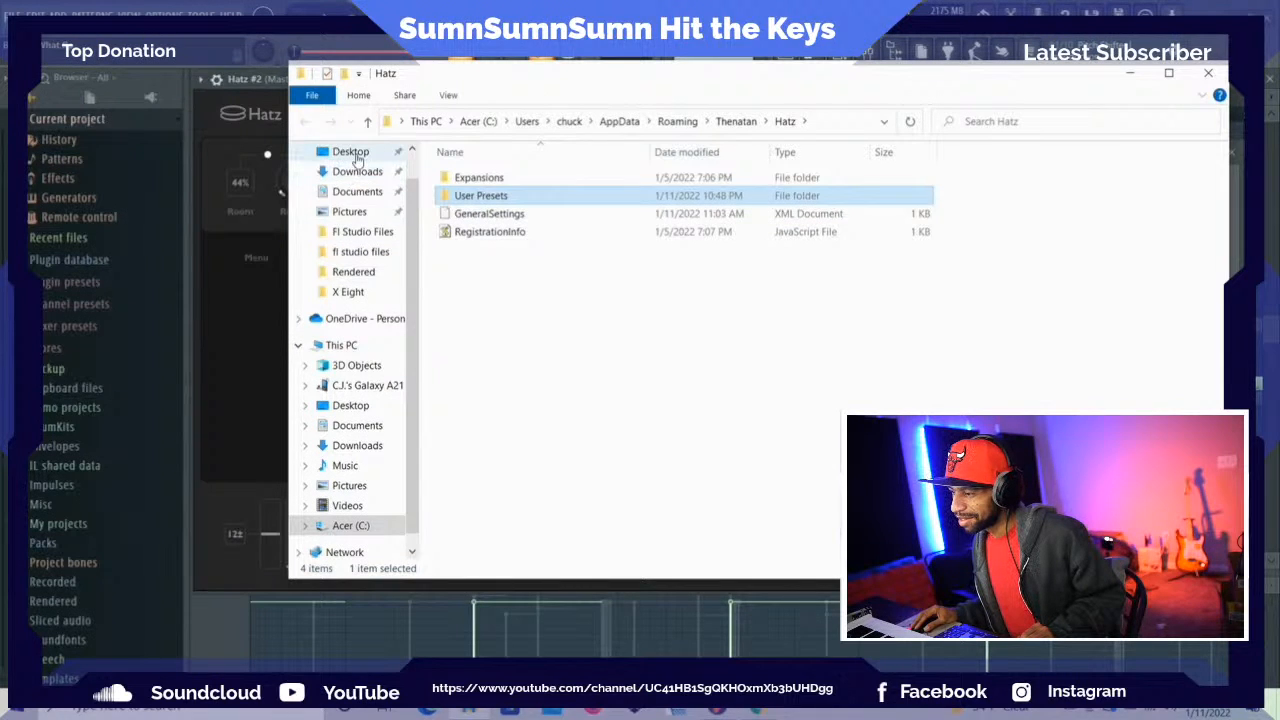
Browse the Random Presets folder on the Desktop and try to open #01.preset
{"action": "left_click", "coordinate": [345, 152]}
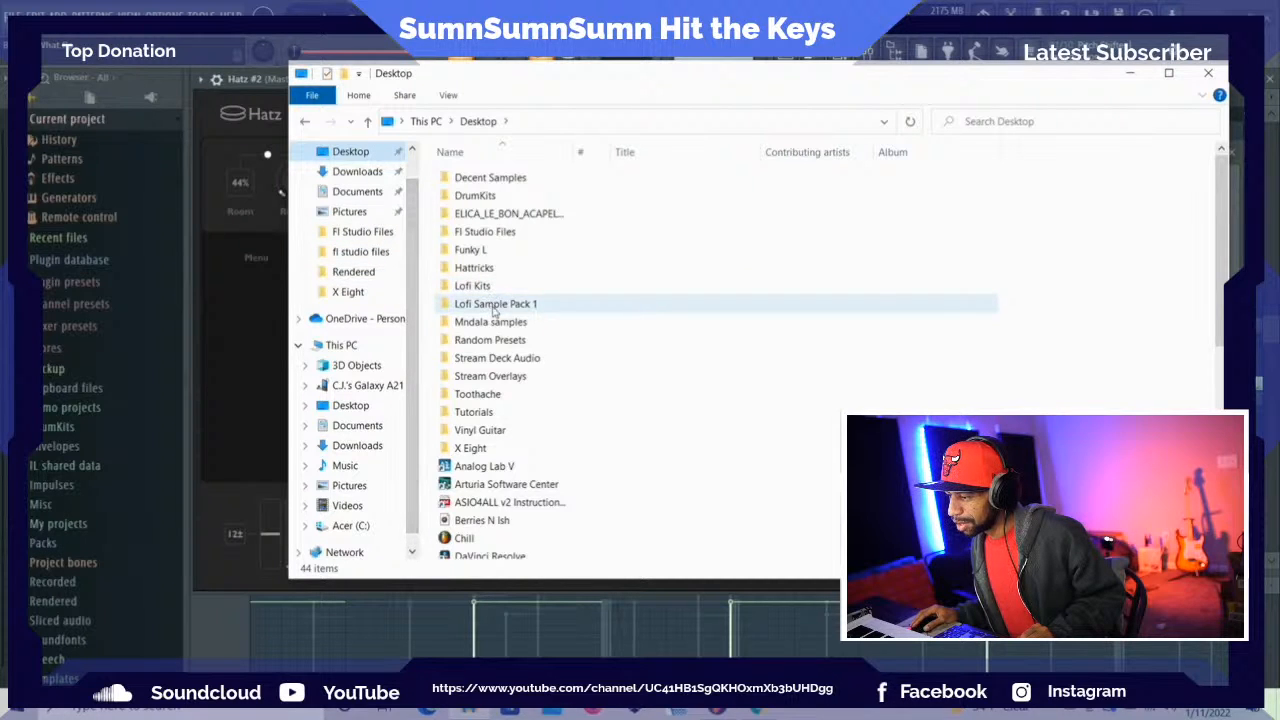
{"action": "left_click", "coordinate": [514, 343]}
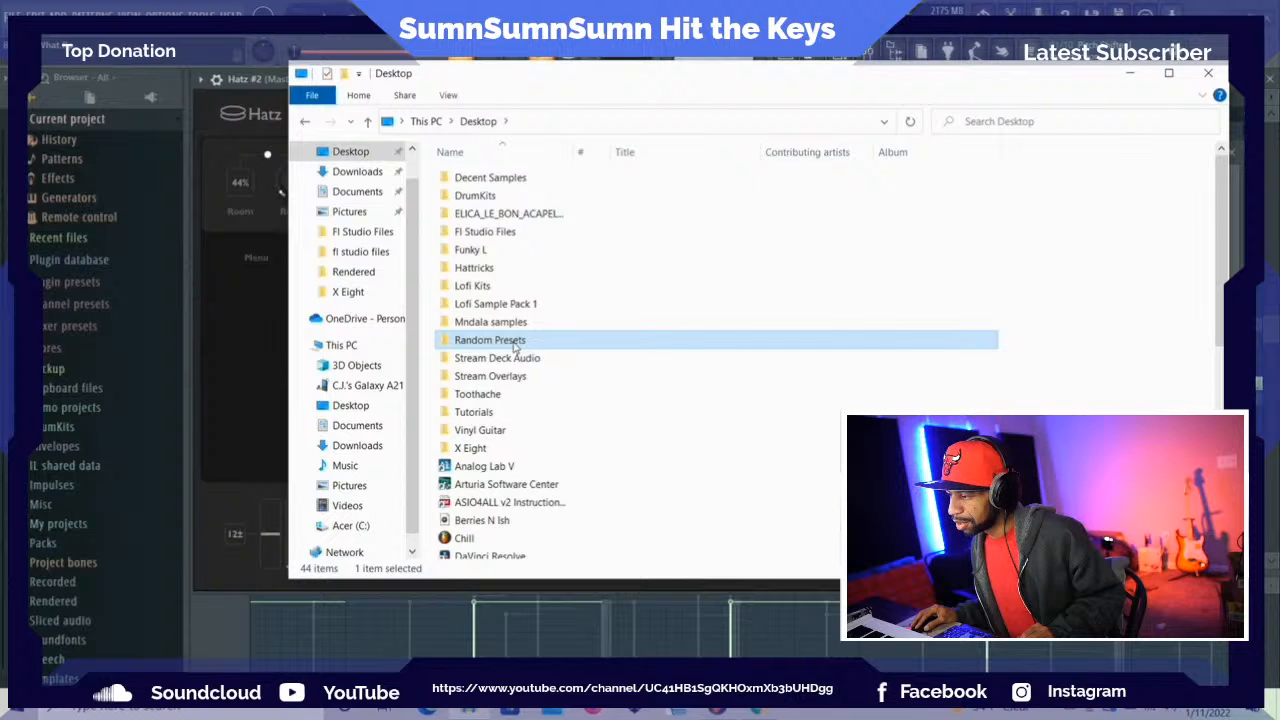
{"action": "double_click", "coordinate": [514, 343]}
{"action": "scroll", "coordinate": [521, 263], "scroll_direction": "down", "scroll_amount": 1}
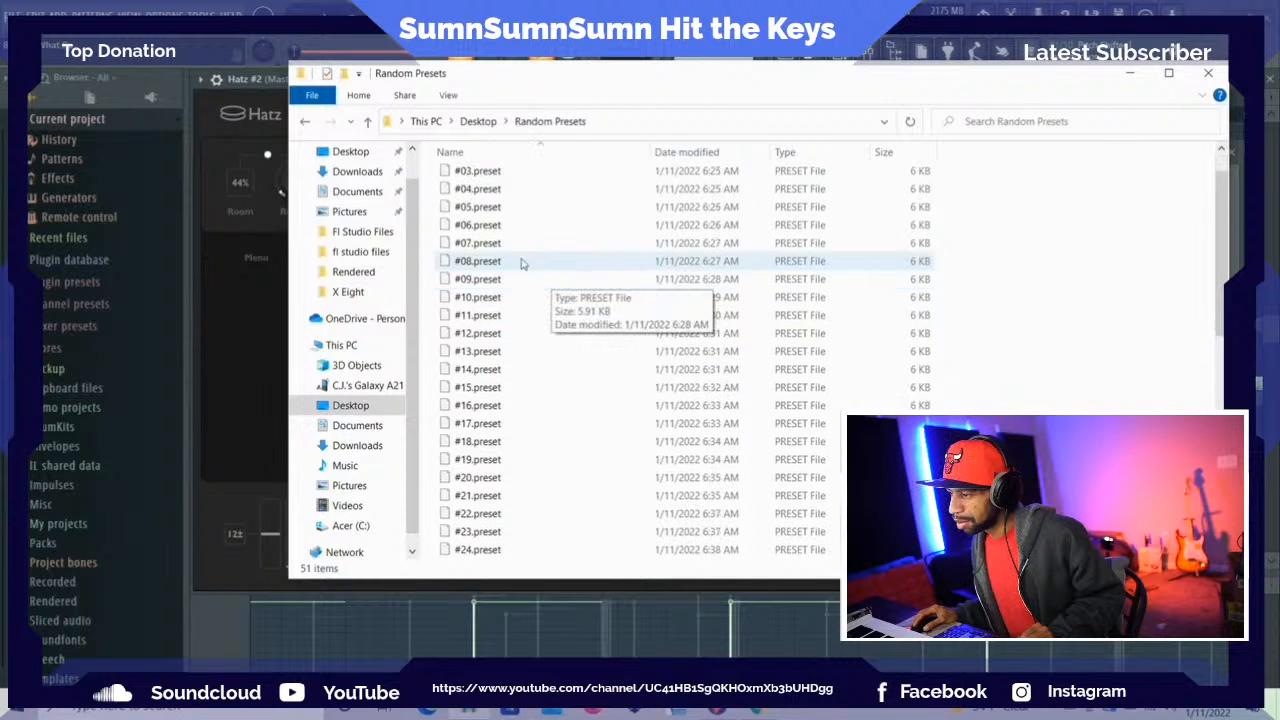
{"action": "scroll", "coordinate": [510, 255], "scroll_direction": "up", "scroll_amount": 1}
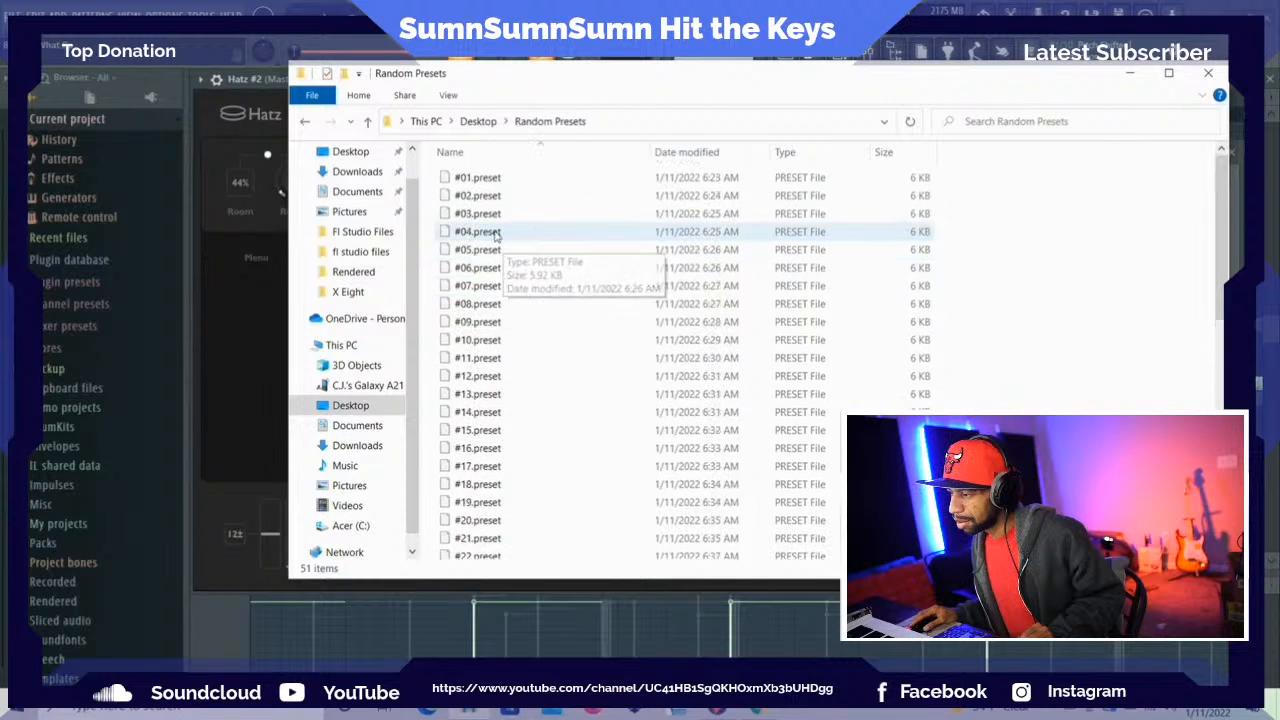
{"action": "double_click", "coordinate": [508, 178]}
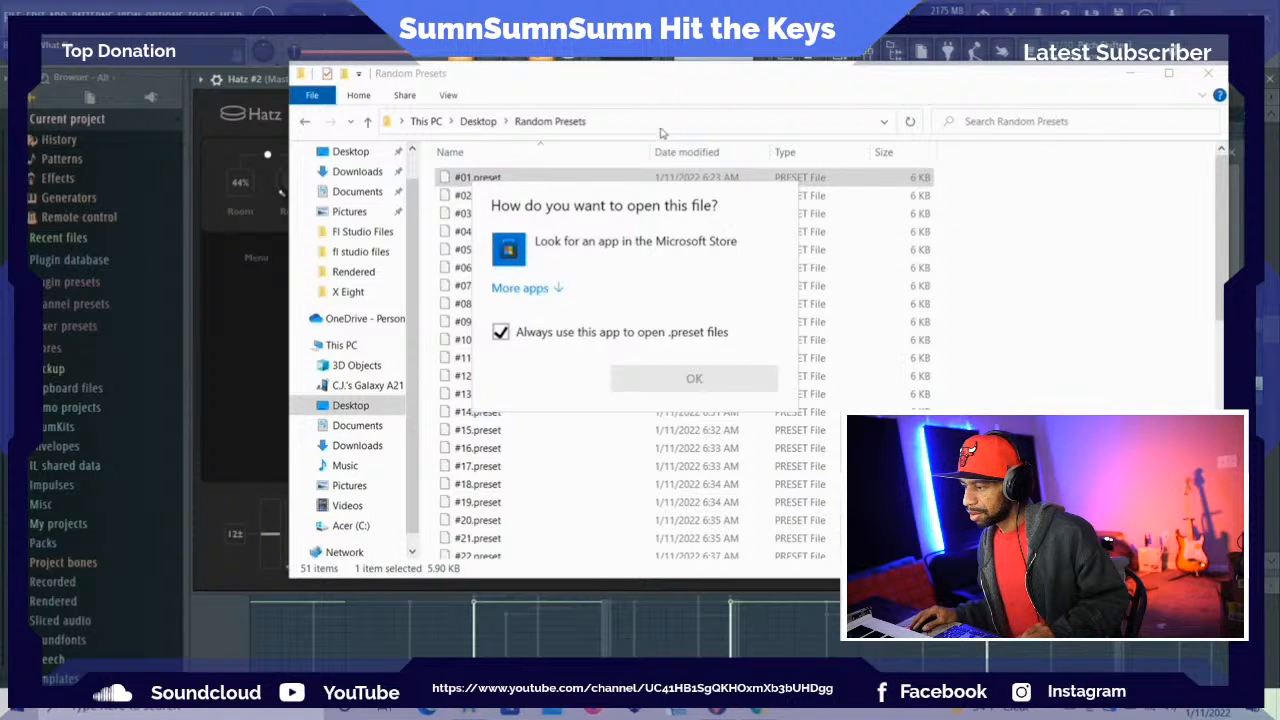
{"action": "key", "text": "Escape"}
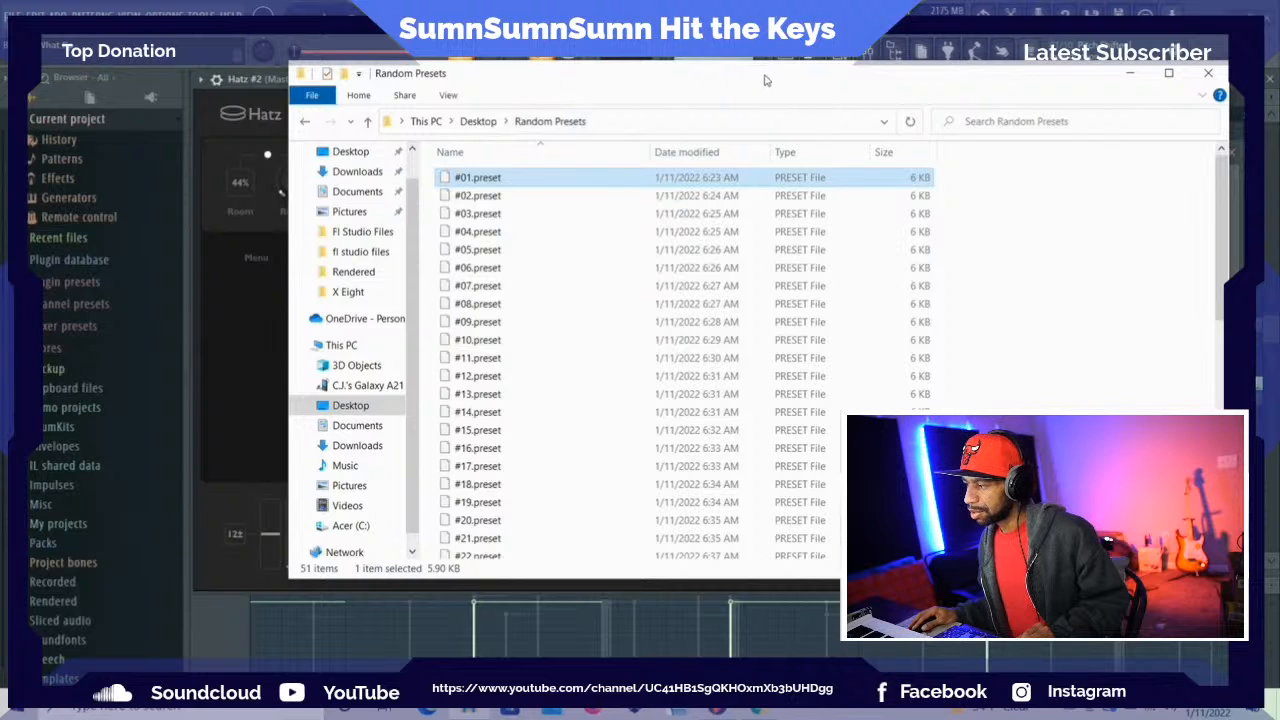
Move the file window aside and create a Hatz preset bank named New Directory, checking it in the bank list
{"action": "left_click_drag", "start_coordinate": [765, 80], "coordinate": [1189, 155]}
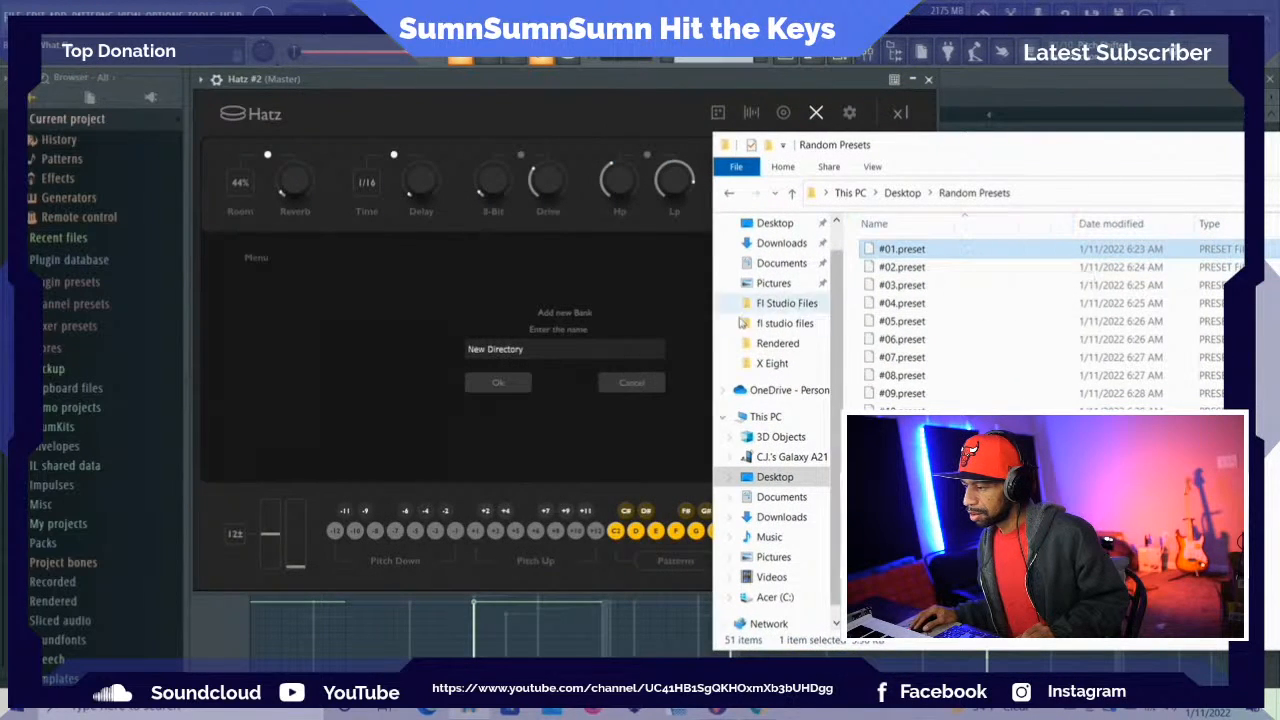
{"action": "left_click", "coordinate": [498, 383]}
{"action": "scroll", "coordinate": [490, 382], "scroll_direction": "down", "scroll_amount": 1}
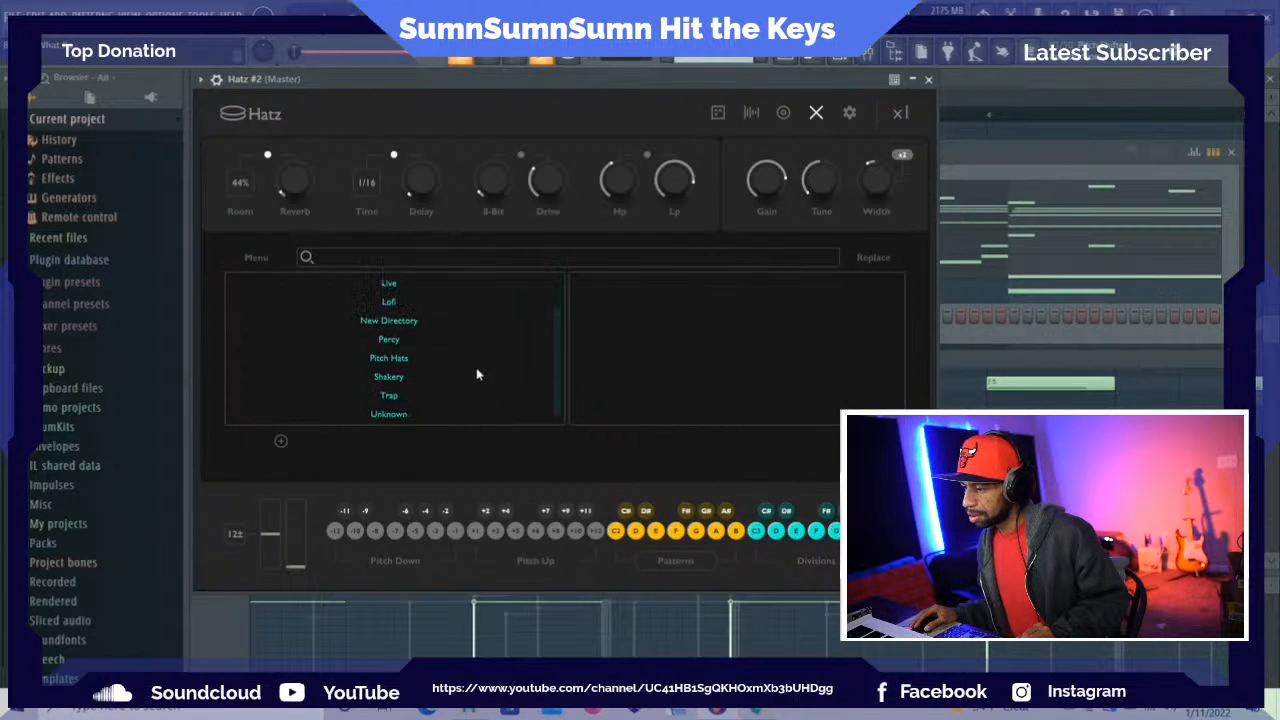
{"action": "scroll", "coordinate": [465, 370], "scroll_direction": "up", "scroll_amount": 1}
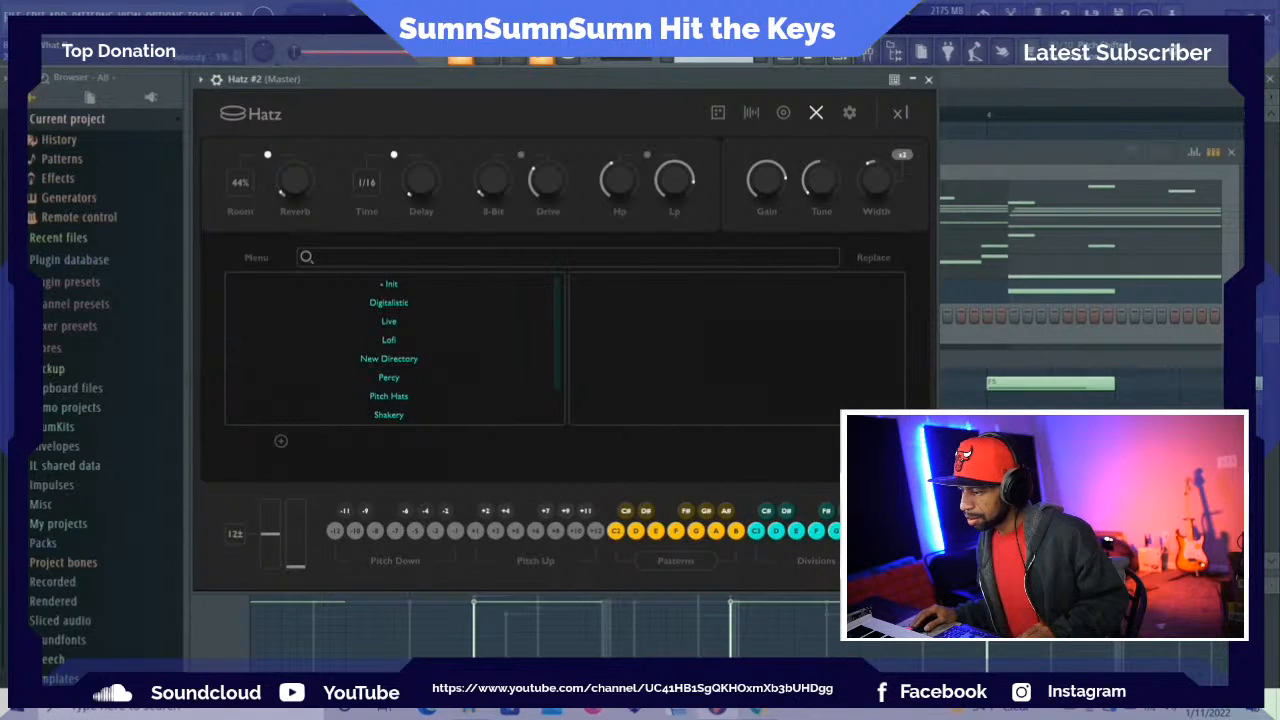
Check the Thenatan store download page in the browser and open the Downloads folder in File Explorer
{"action": "left_click", "coordinate": [760, 710]}
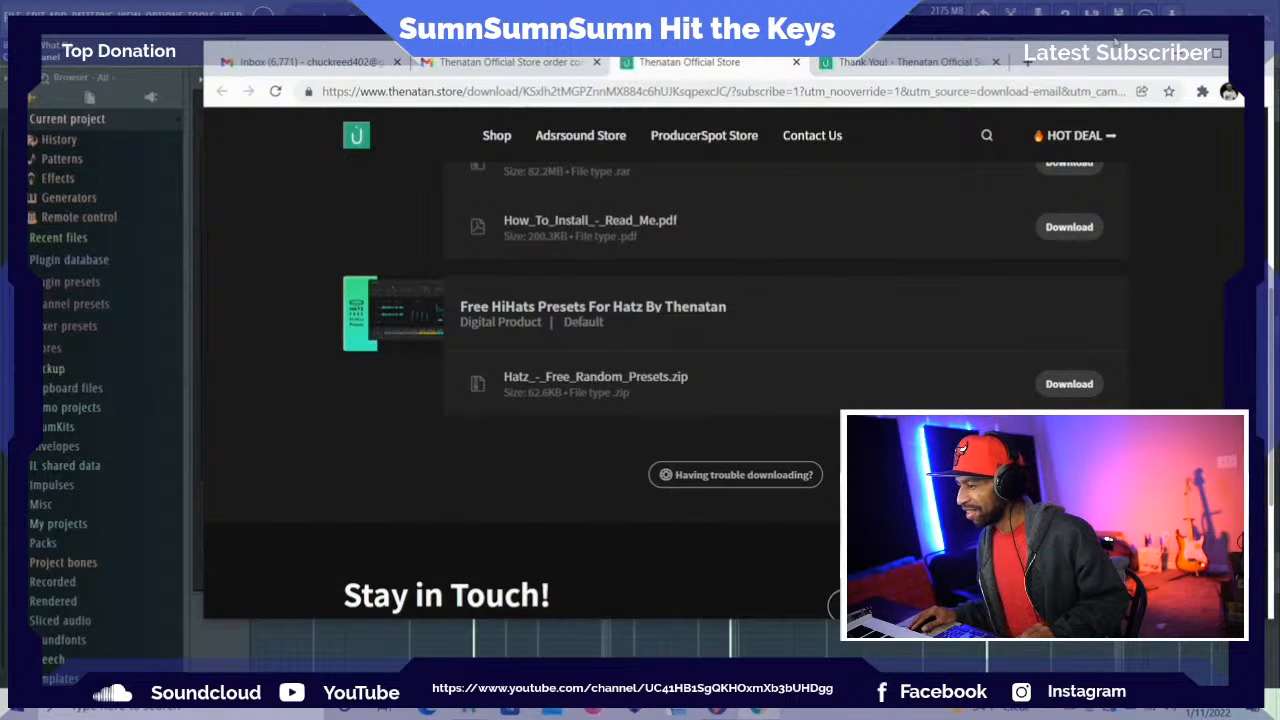
{"action": "left_click", "coordinate": [1168, 52]}
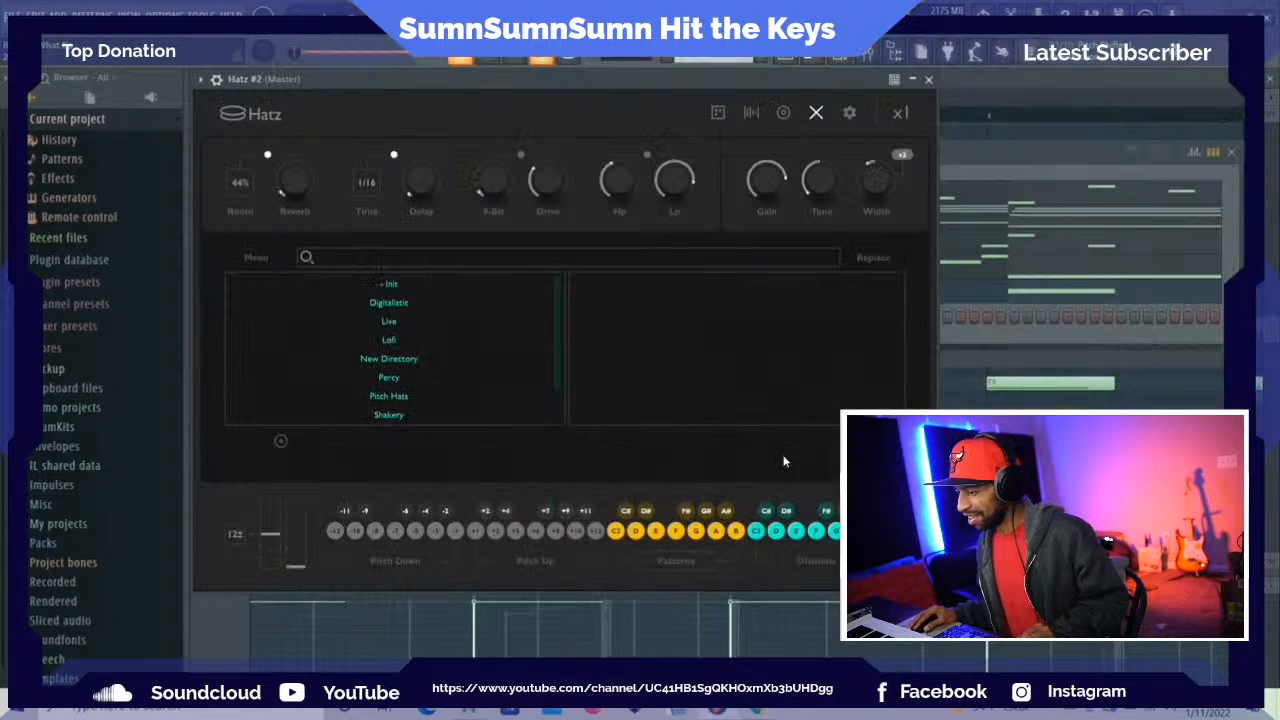
{"action": "left_click", "coordinate": [465, 712]}
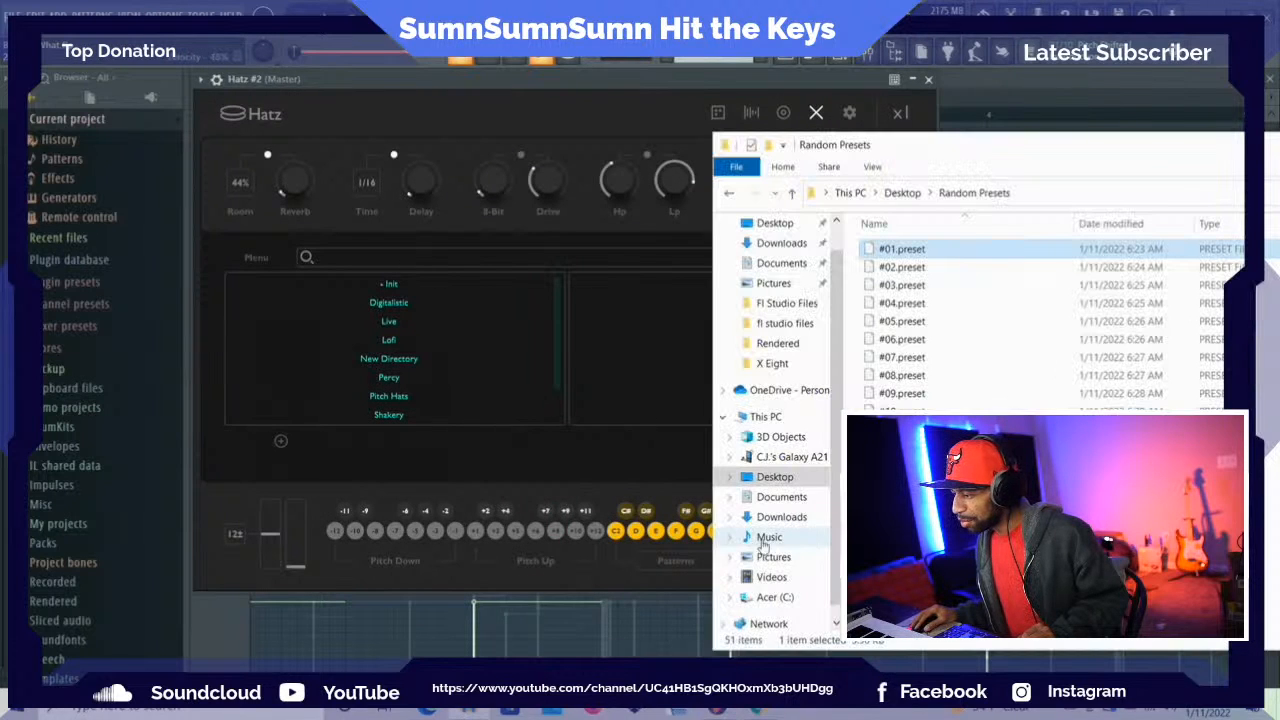
{"action": "right_click", "coordinate": [480, 712]}
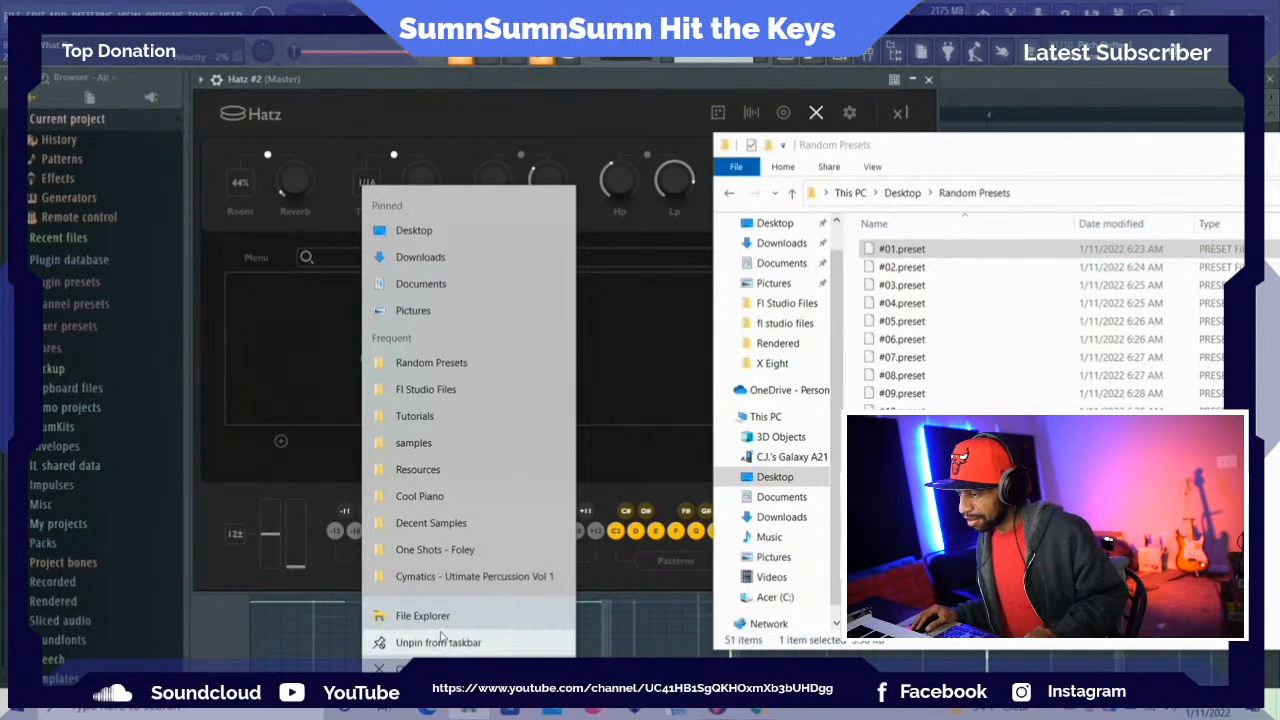
{"action": "left_click", "coordinate": [463, 264]}
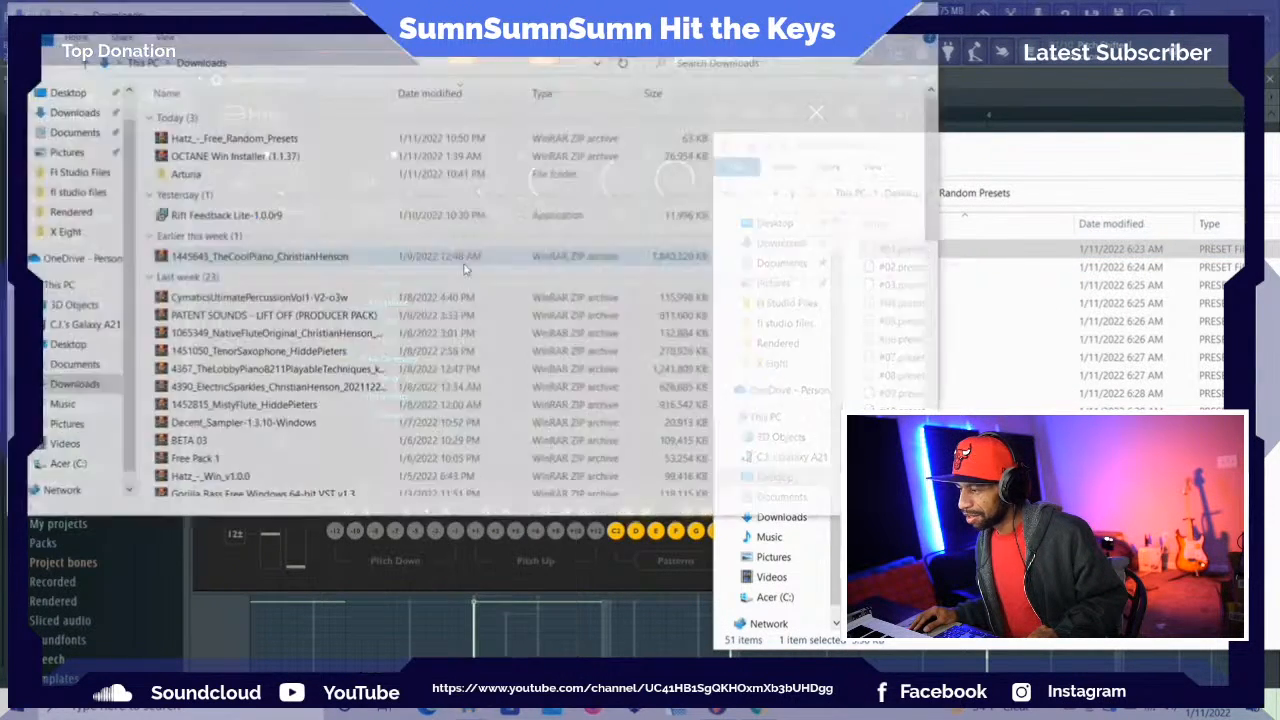
Open the Hatz_-_Free_Random_Presets archive and read the install instructions in its How To Install - Read Me file
{"action": "double_click", "coordinate": [351, 140]}
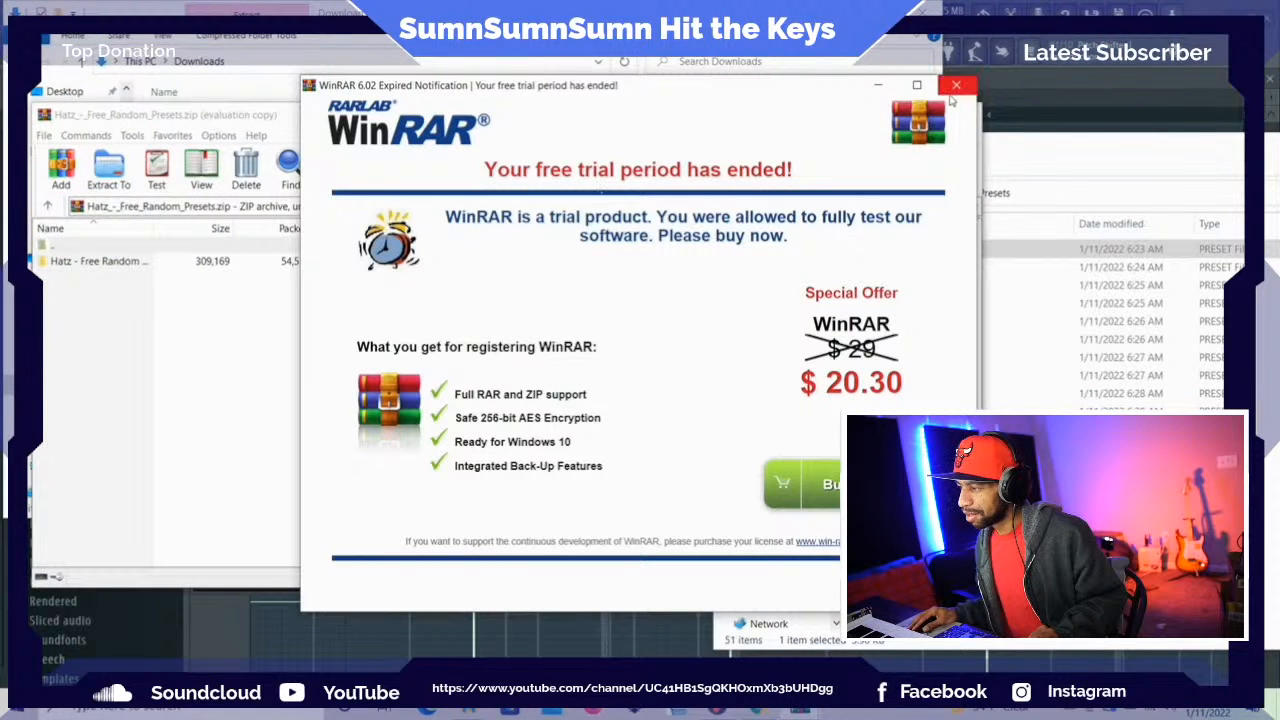
{"action": "left_click", "coordinate": [957, 95]}
{"action": "double_click", "coordinate": [305, 264]}
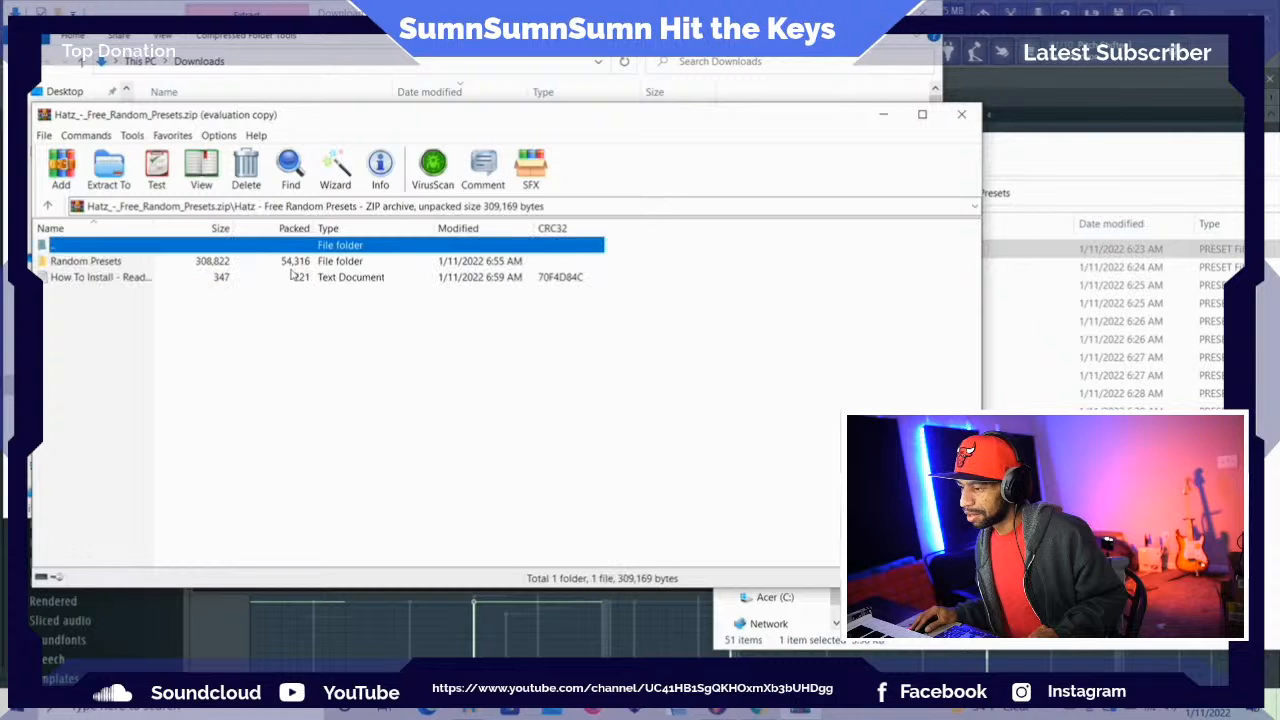
{"action": "left_click", "coordinate": [277, 281]}
{"action": "double_click", "coordinate": [277, 284]}
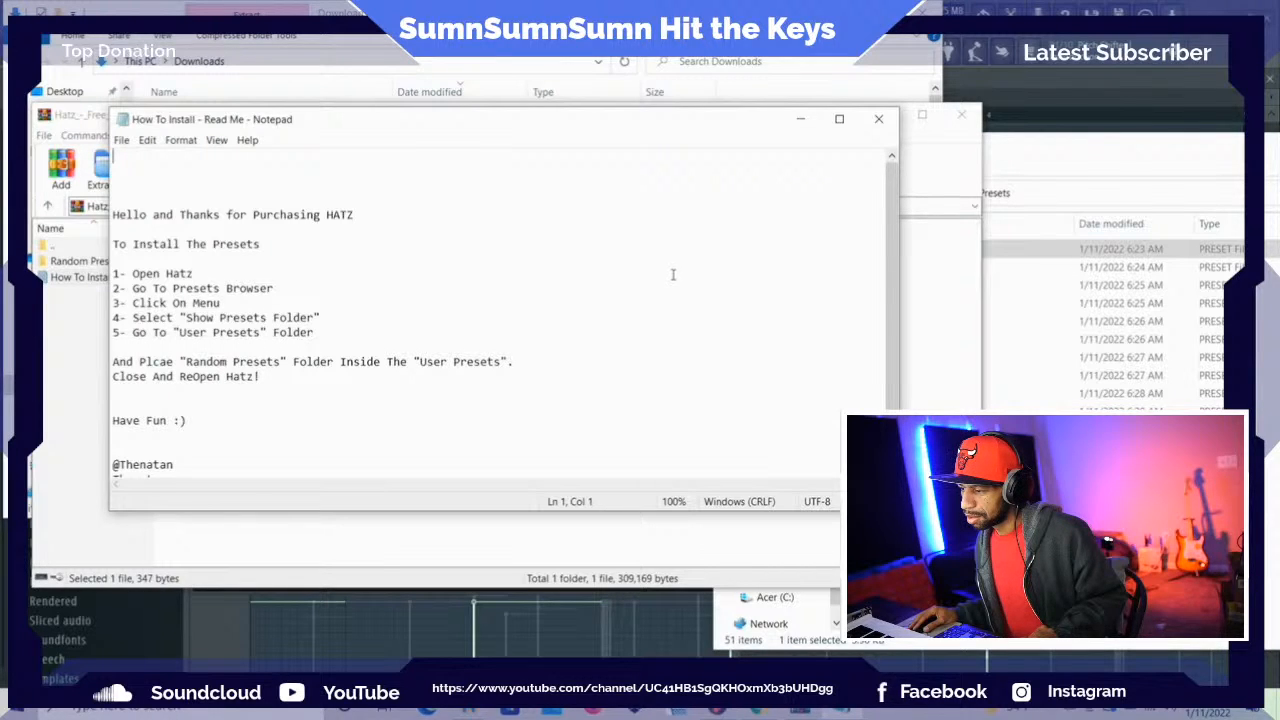
Close the archive and Downloads windows and dock the install notes to one side before returning to FL Studio
{"action": "left_click", "coordinate": [965, 117]}
{"action": "left_click", "coordinate": [924, 12]}
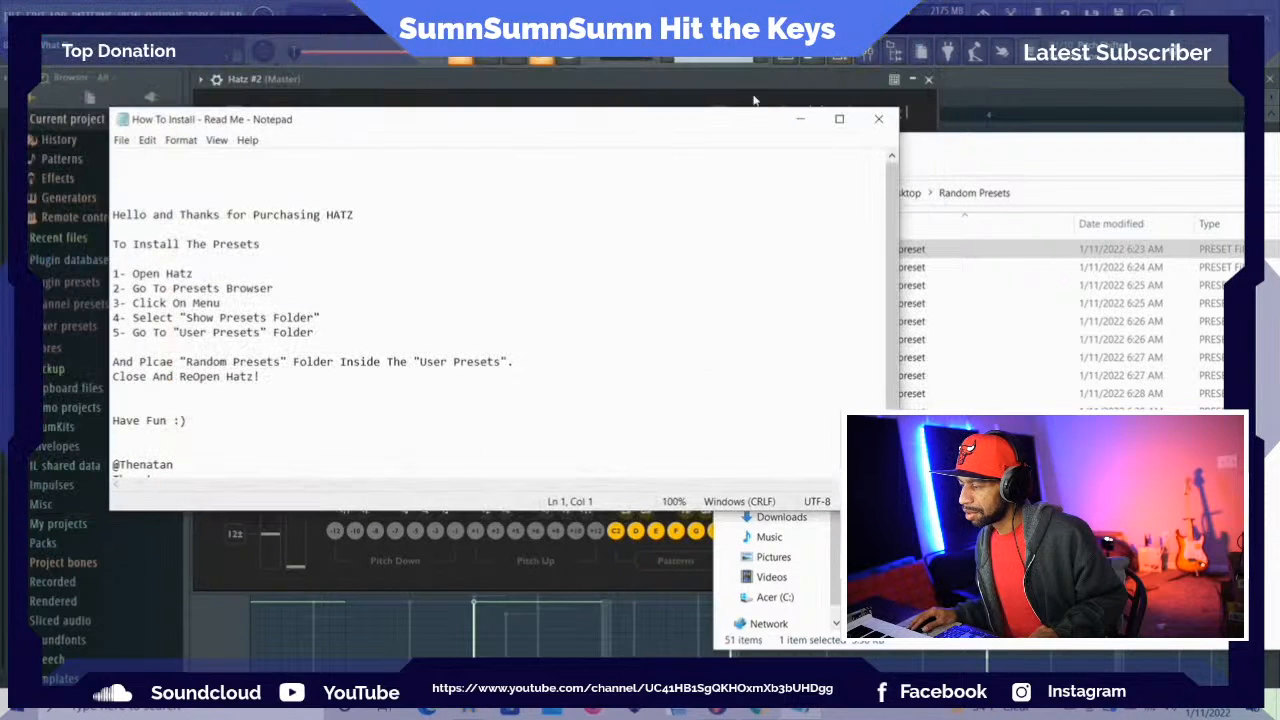
{"action": "left_click_drag", "start_coordinate": [694, 135], "coordinate": [1276, 131]}
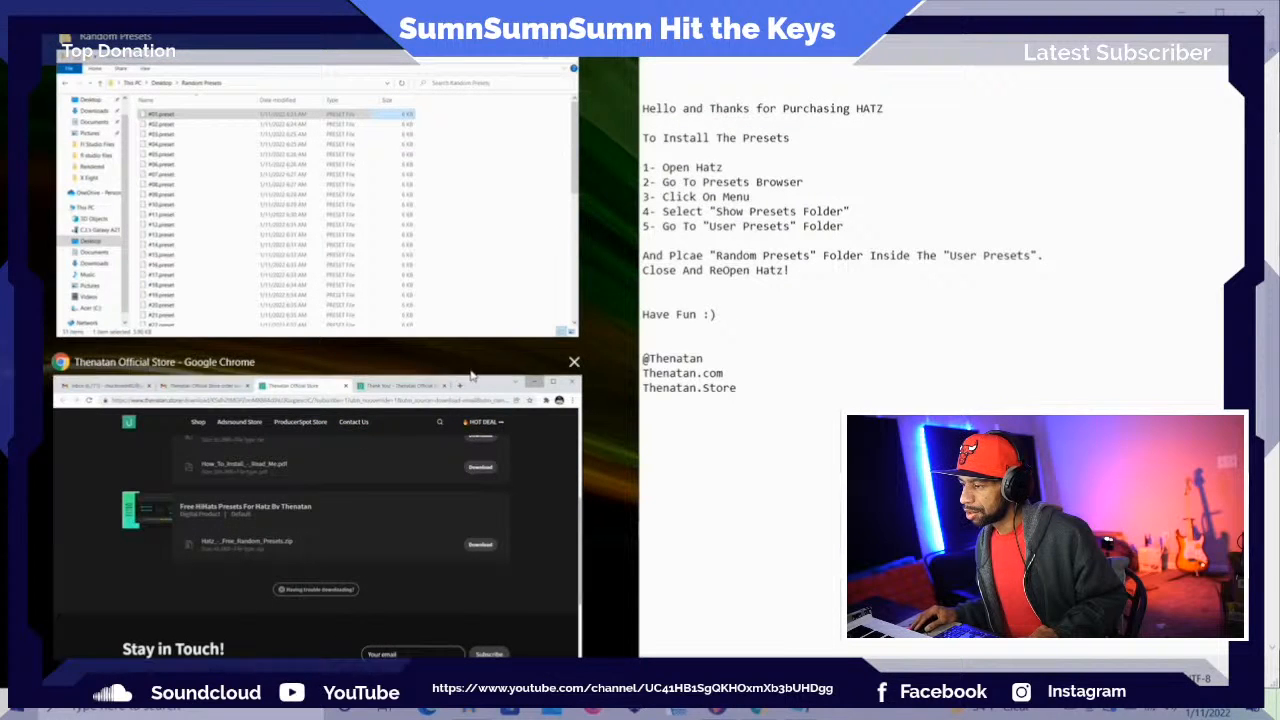
{"action": "left_click", "coordinate": [717, 712]}
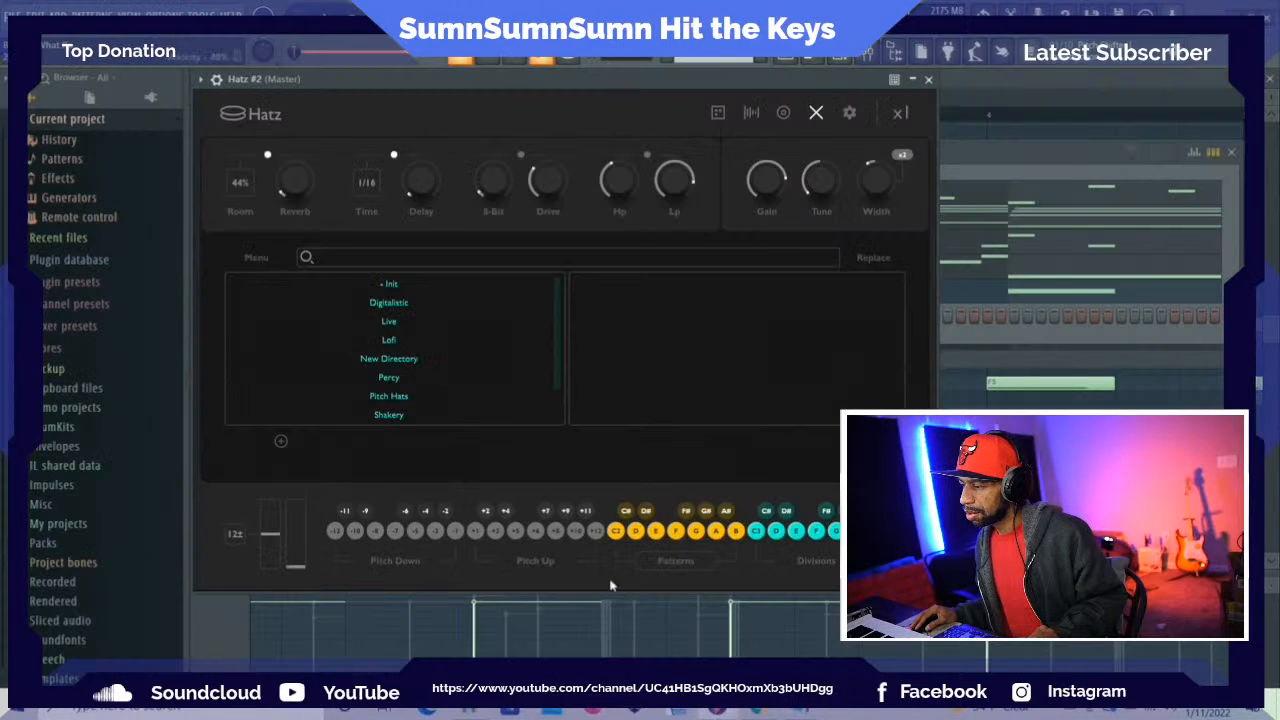
Show the Hatz preset folder again and look through its parent folders up to Roaming
{"action": "left_click", "coordinate": [260, 262]}
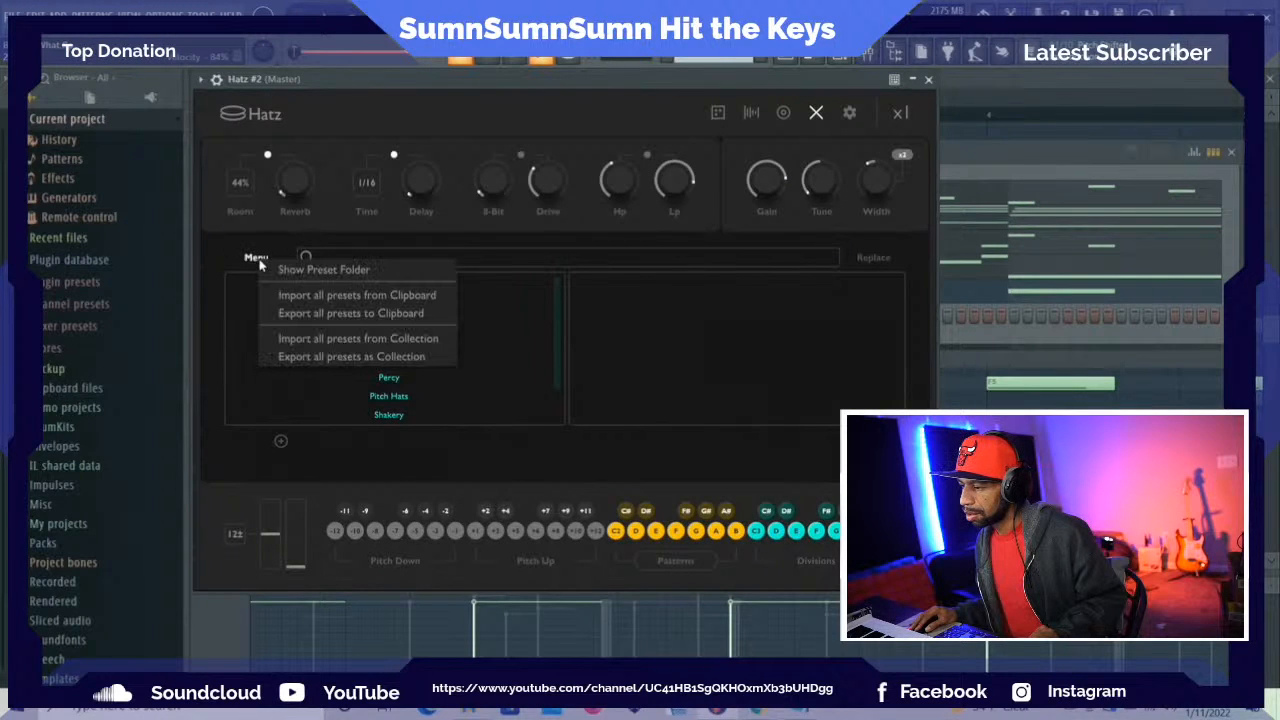
{"action": "left_click", "coordinate": [300, 270]}
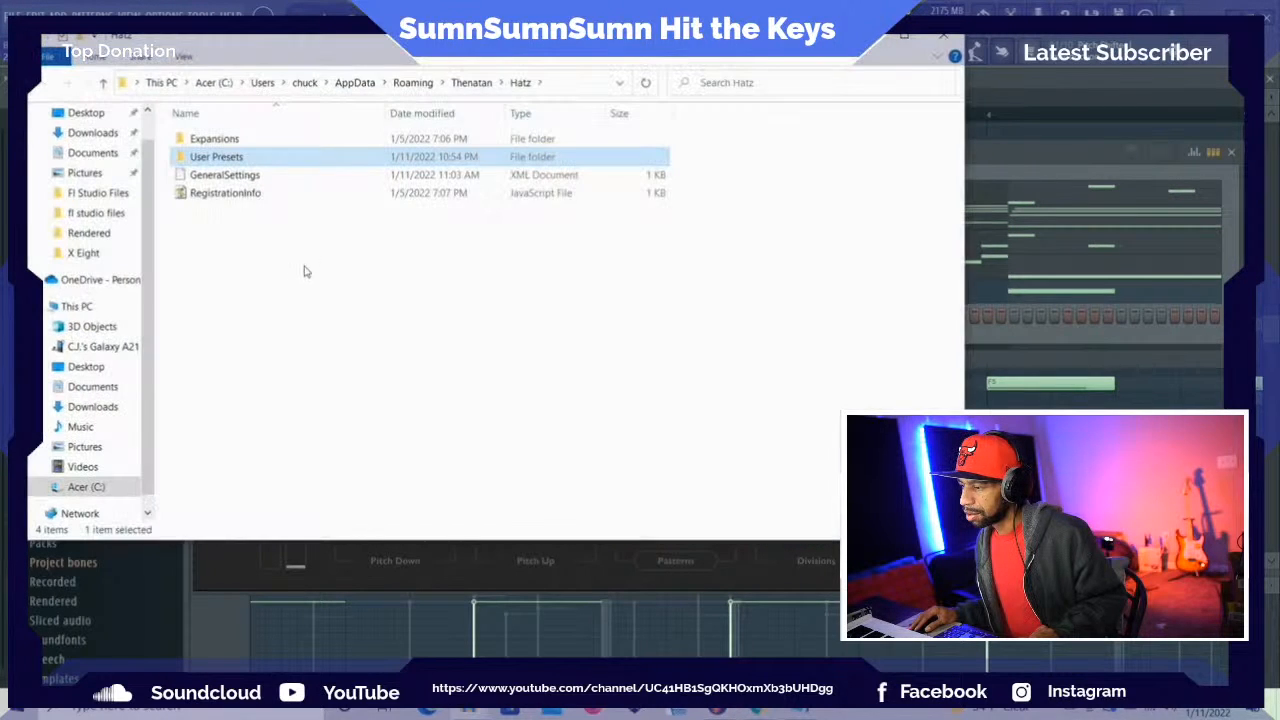
{"action": "left_click", "coordinate": [103, 82]}
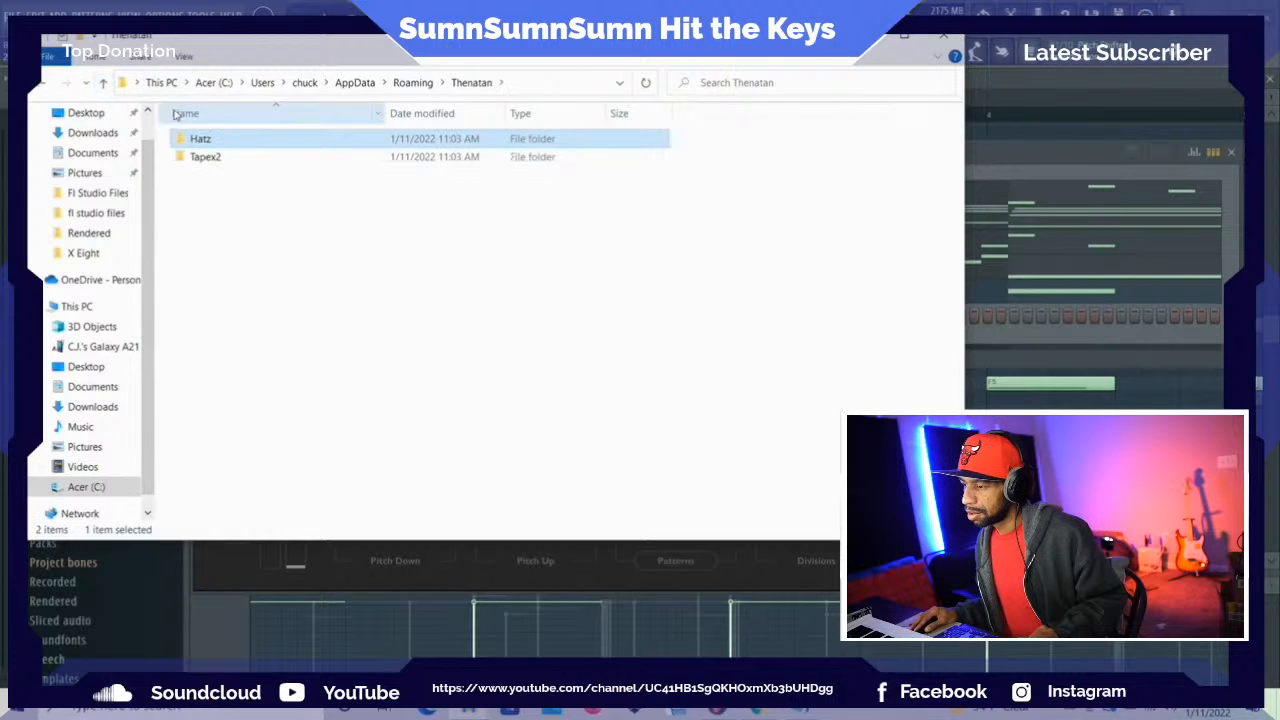
{"action": "left_click", "coordinate": [103, 84]}
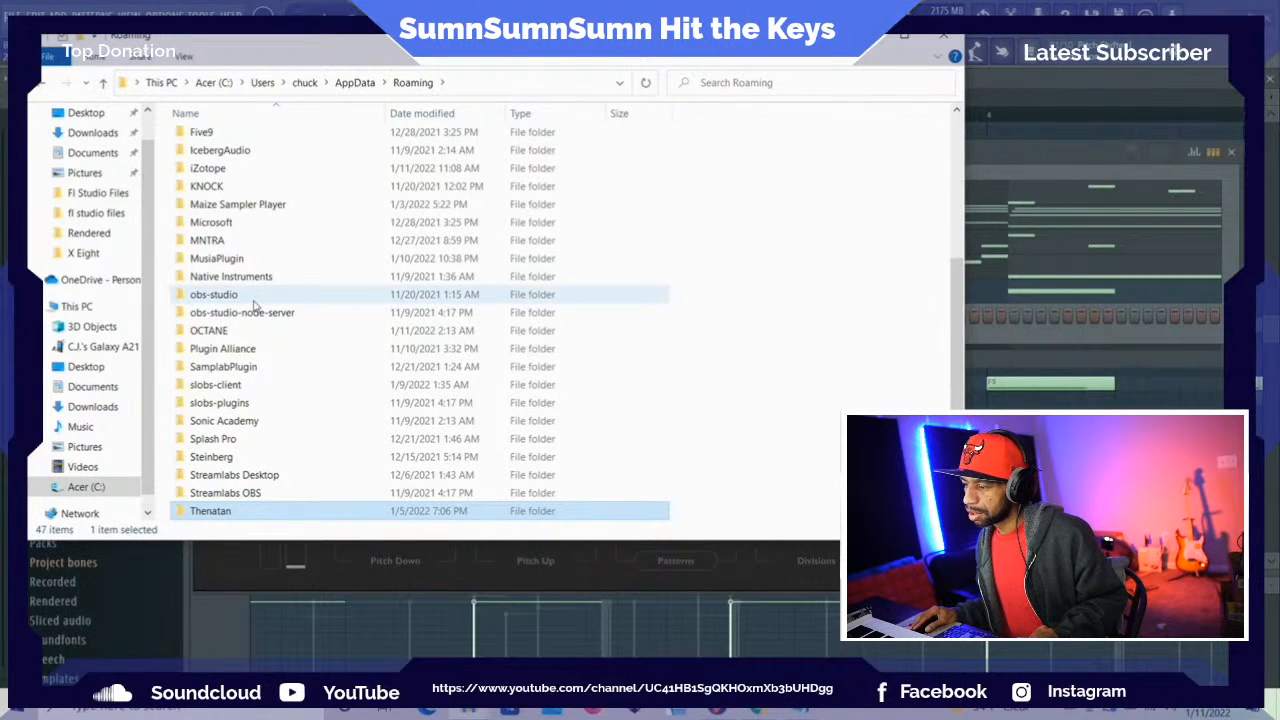
{"action": "scroll", "coordinate": [252, 305], "scroll_direction": "down", "scroll_amount": 2}
{"action": "scroll", "coordinate": [252, 305], "scroll_direction": "up", "scroll_amount": 1}
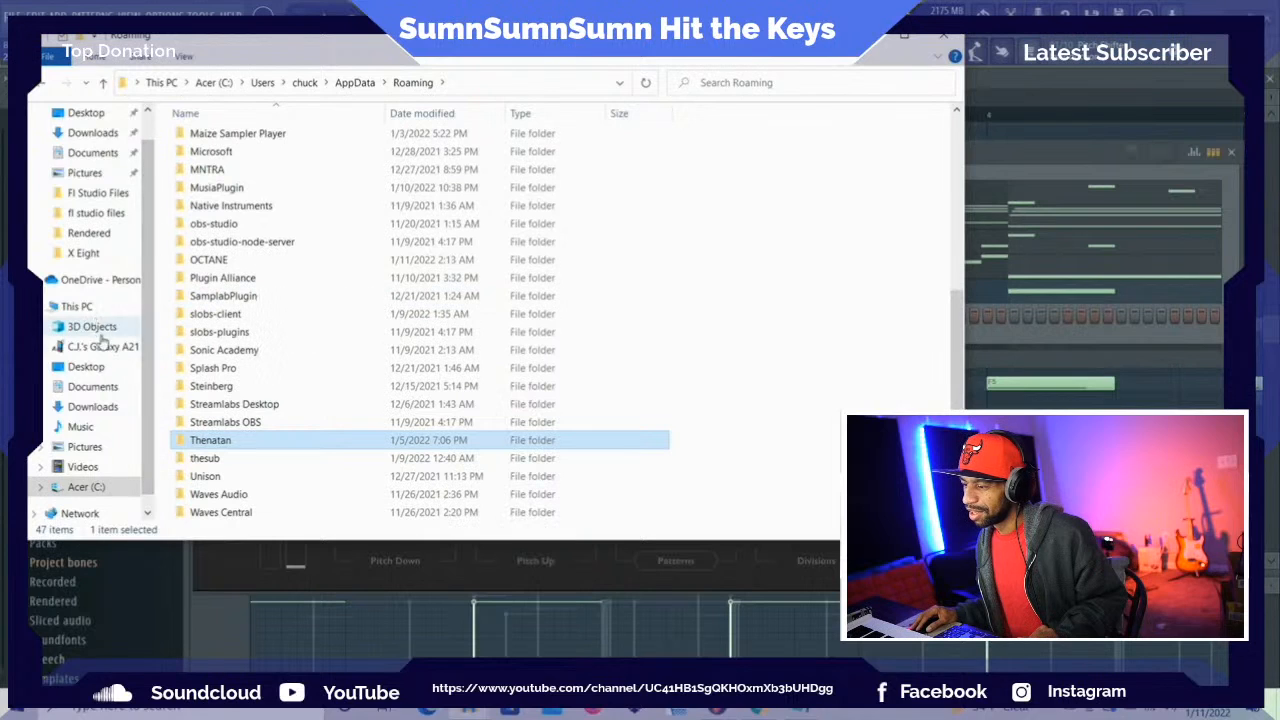
Open the Random Presets folder on the desktop and move its Explorer window beside the Hatz bank list
{"action": "left_click", "coordinate": [103, 84]}
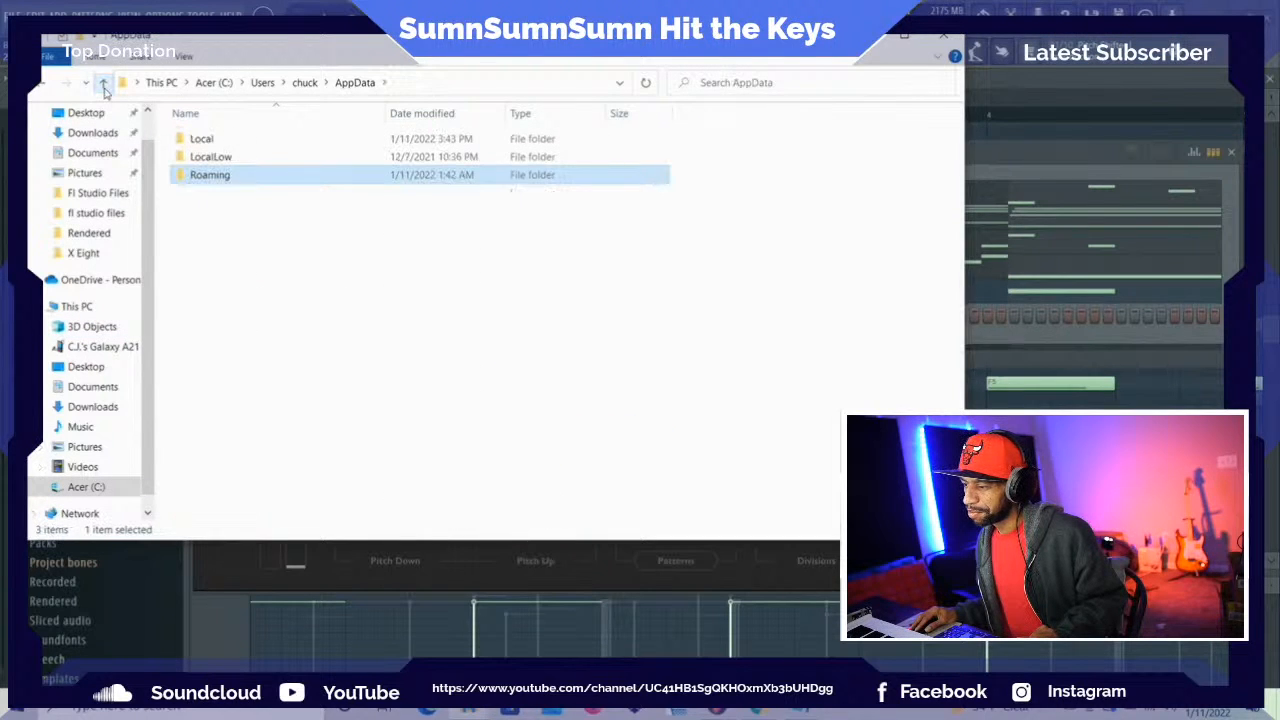
{"action": "left_click", "coordinate": [103, 86]}
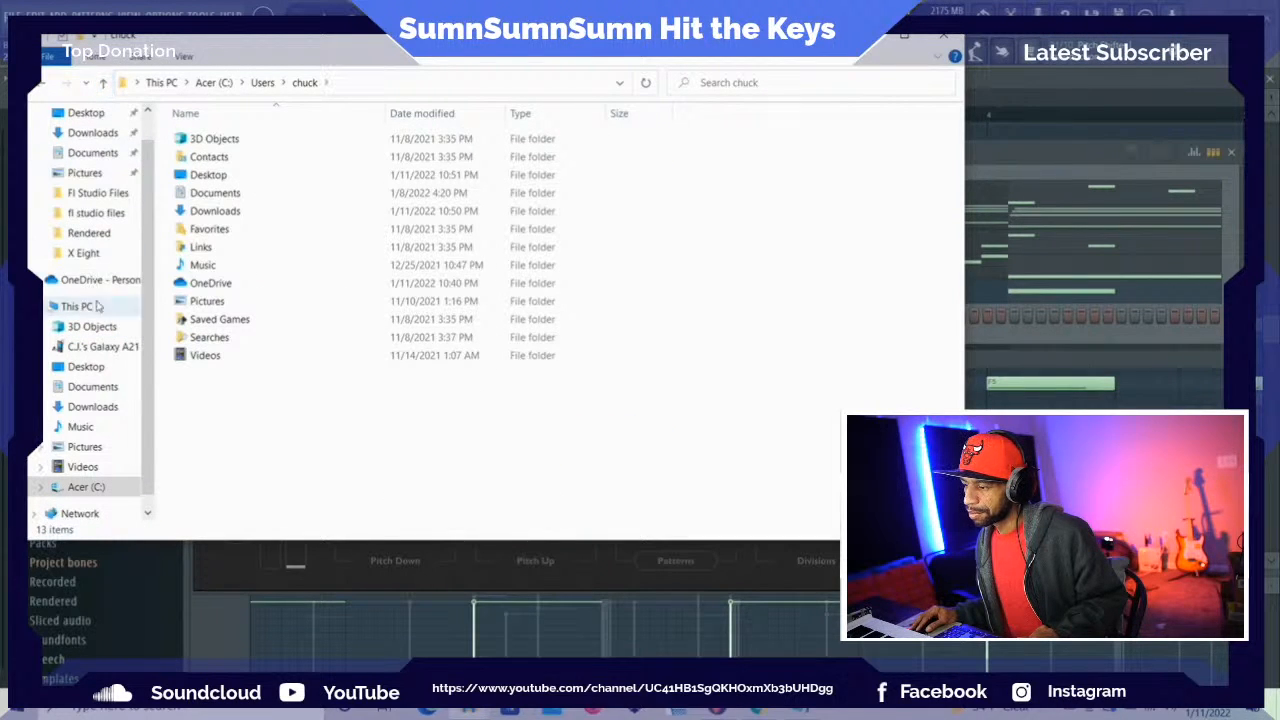
{"action": "left_click", "coordinate": [105, 372]}
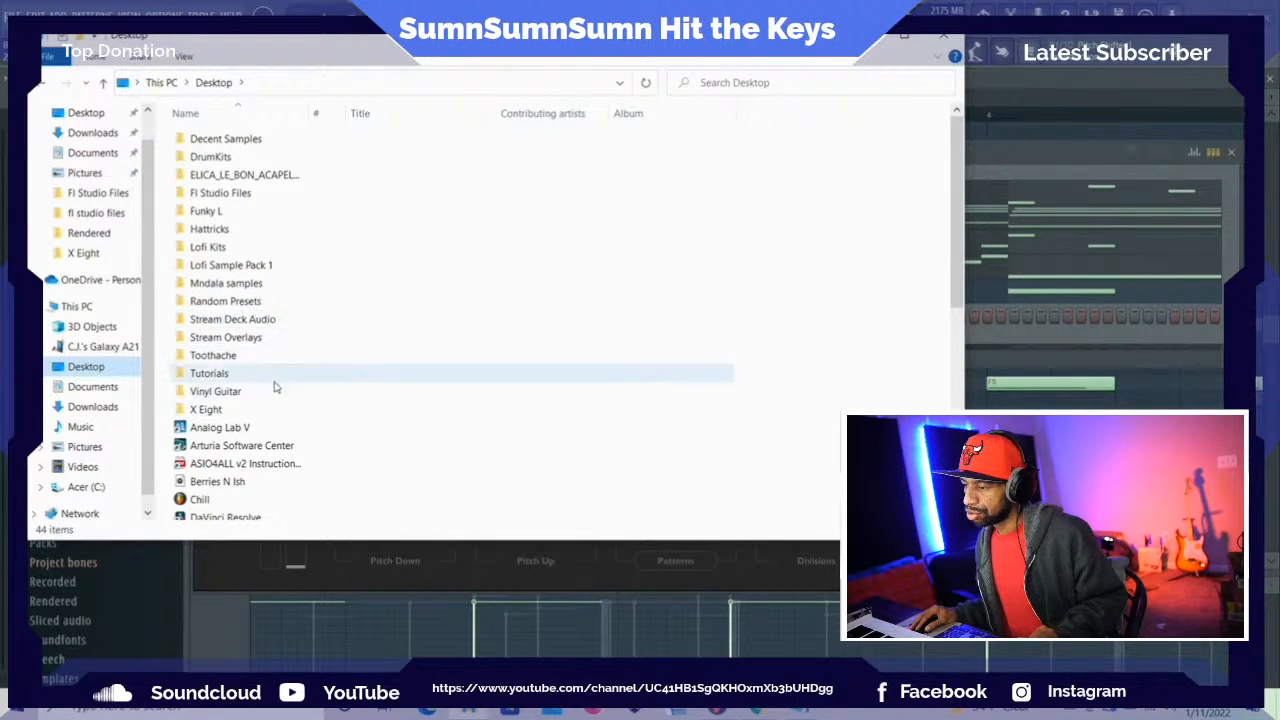
{"action": "left_click", "coordinate": [276, 300]}
{"action": "left_click_drag", "start_coordinate": [296, 48], "coordinate": [711, 85]}
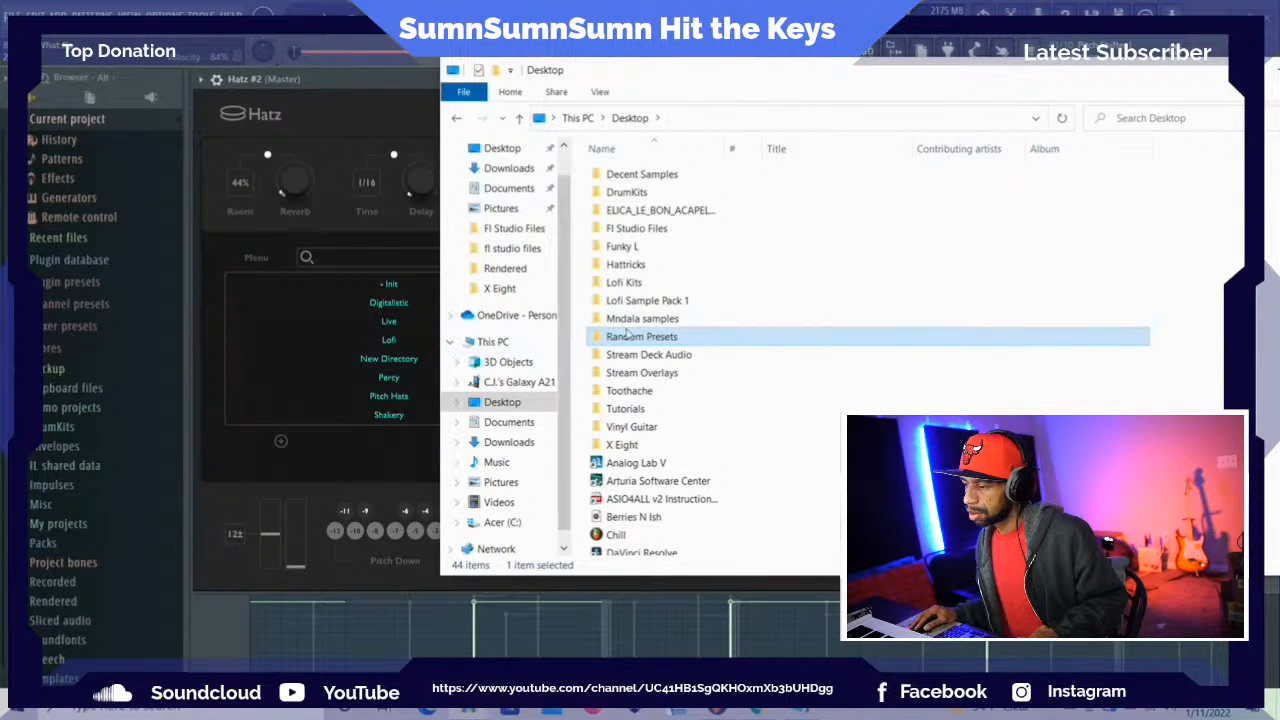
{"action": "left_click", "coordinate": [628, 340]}
{"action": "left_click", "coordinate": [766, 336]}
{"action": "double_click", "coordinate": [766, 336]}
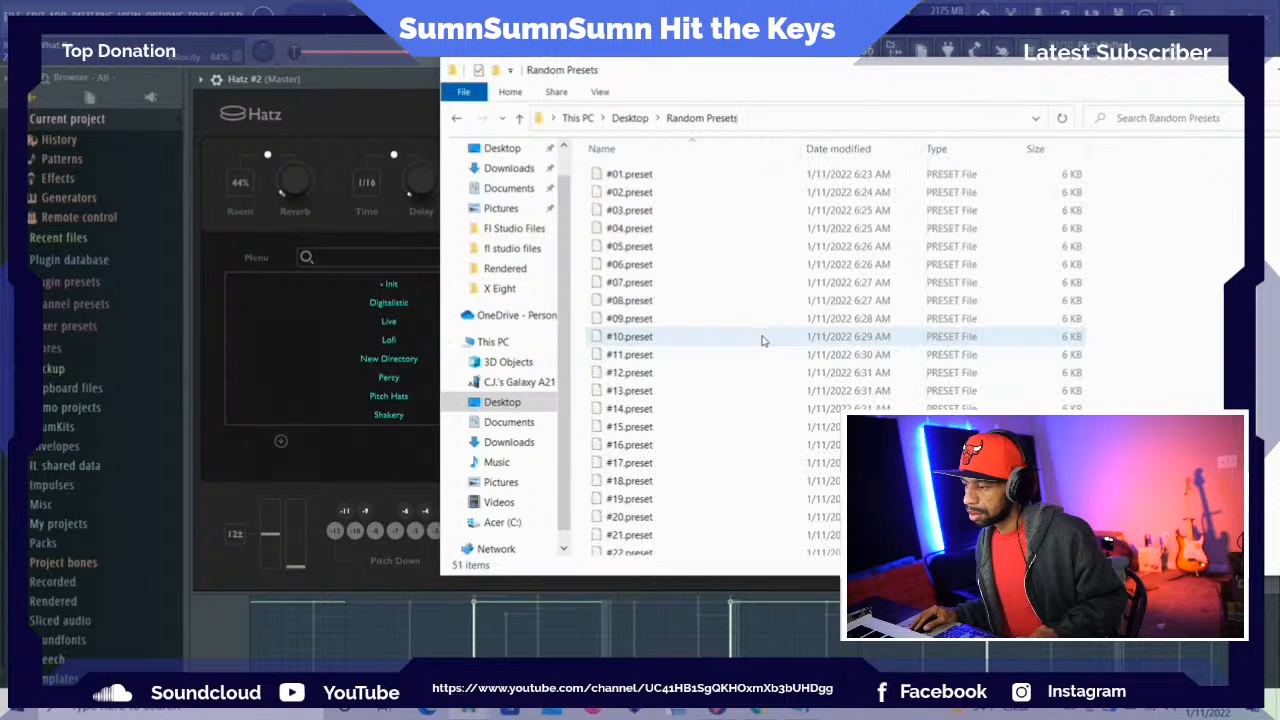
Try to load #01.preset from the Random Presets folder into the Hatz bank list and check the banks for it
{"action": "left_click_drag", "start_coordinate": [615, 175], "coordinate": [338, 346]}
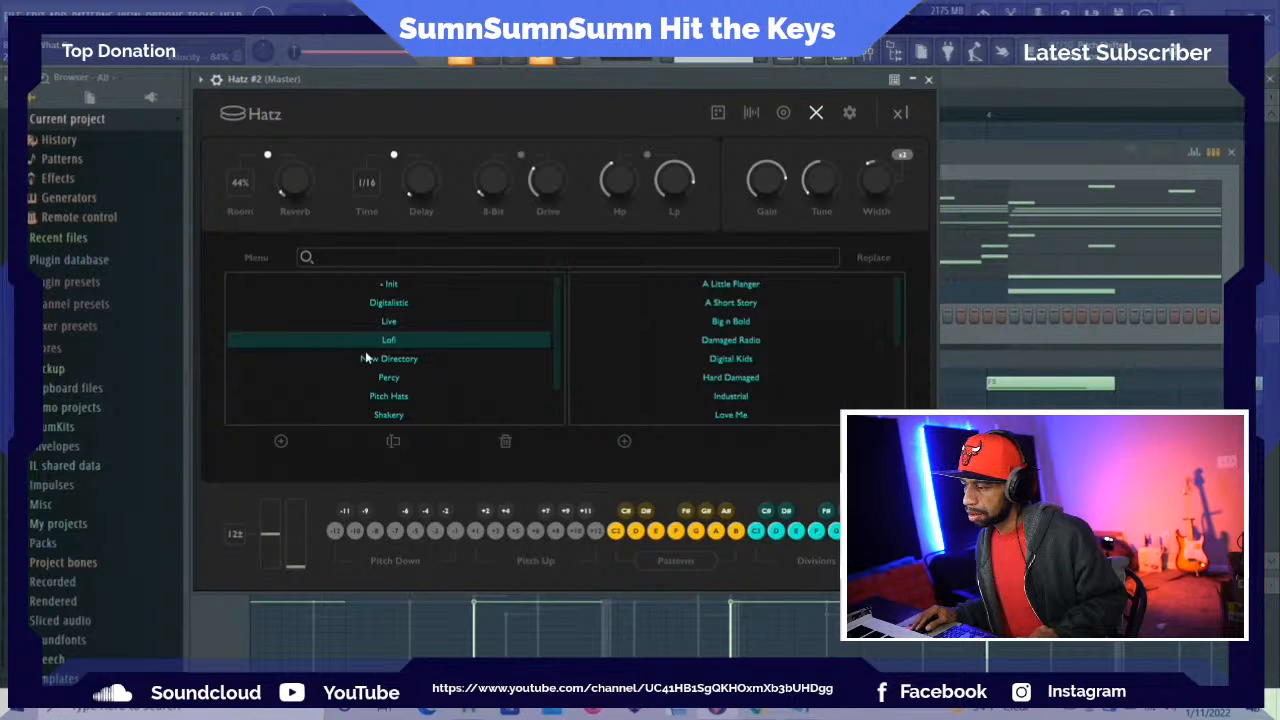
{"action": "scroll", "coordinate": [381, 360], "scroll_direction": "down", "scroll_amount": 2}
{"action": "scroll", "coordinate": [380, 335], "scroll_direction": "up", "scroll_amount": 2}
Check the Hatz preset menu options and reread the preset install notes
{"action": "left_click", "coordinate": [263, 260]}
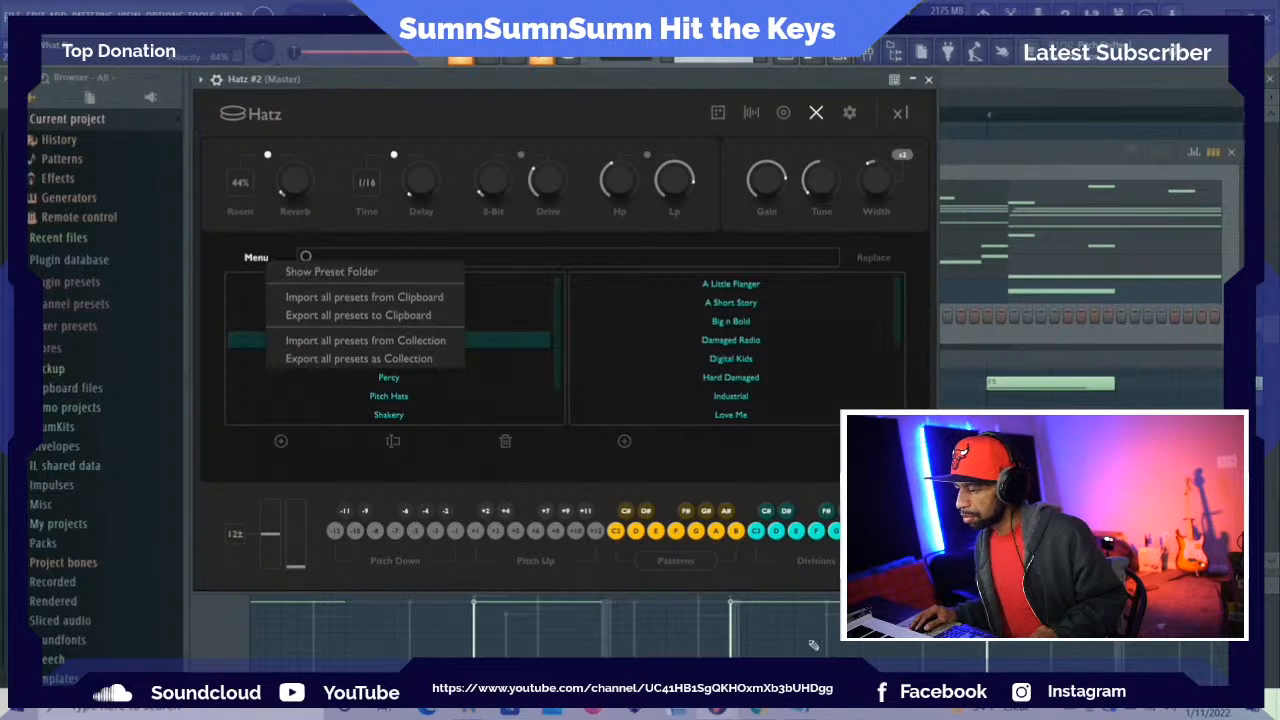
{"action": "mouse_move", "coordinate": [801, 713]}
{"action": "left_click", "coordinate": [797, 615]}
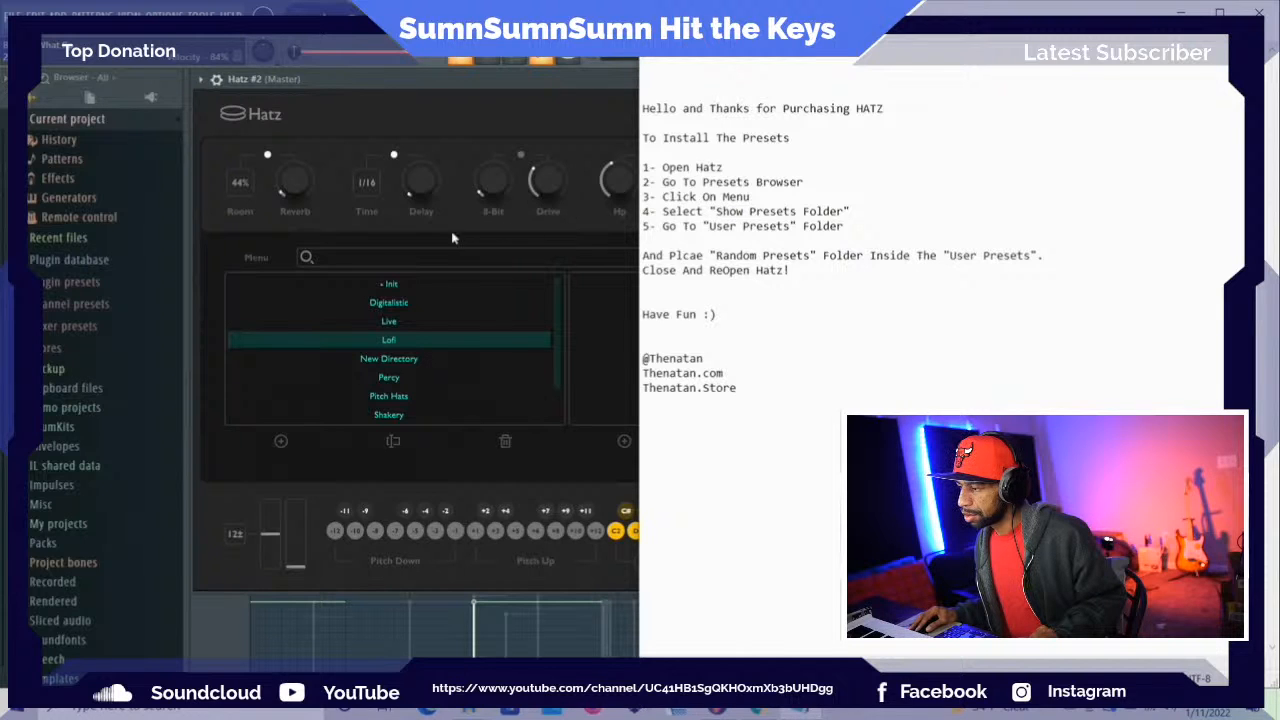
{"action": "left_click", "coordinate": [280, 440]}
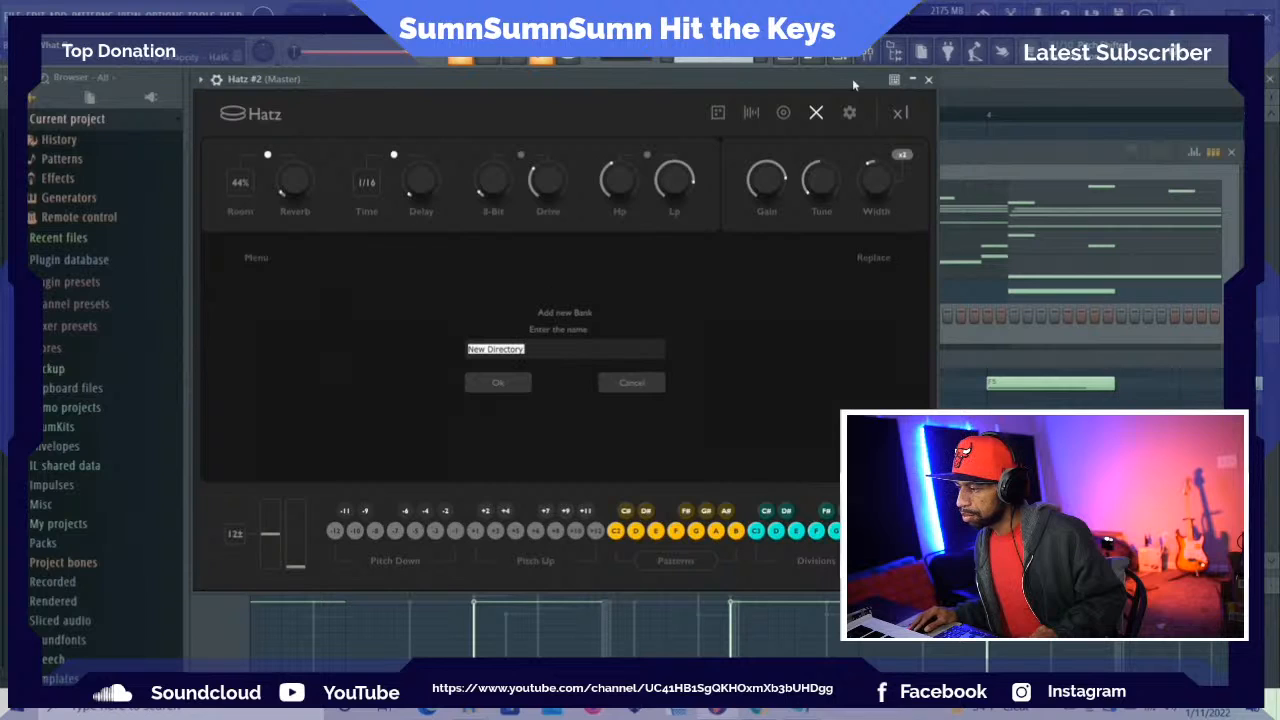
{"action": "left_click", "coordinate": [266, 262]}
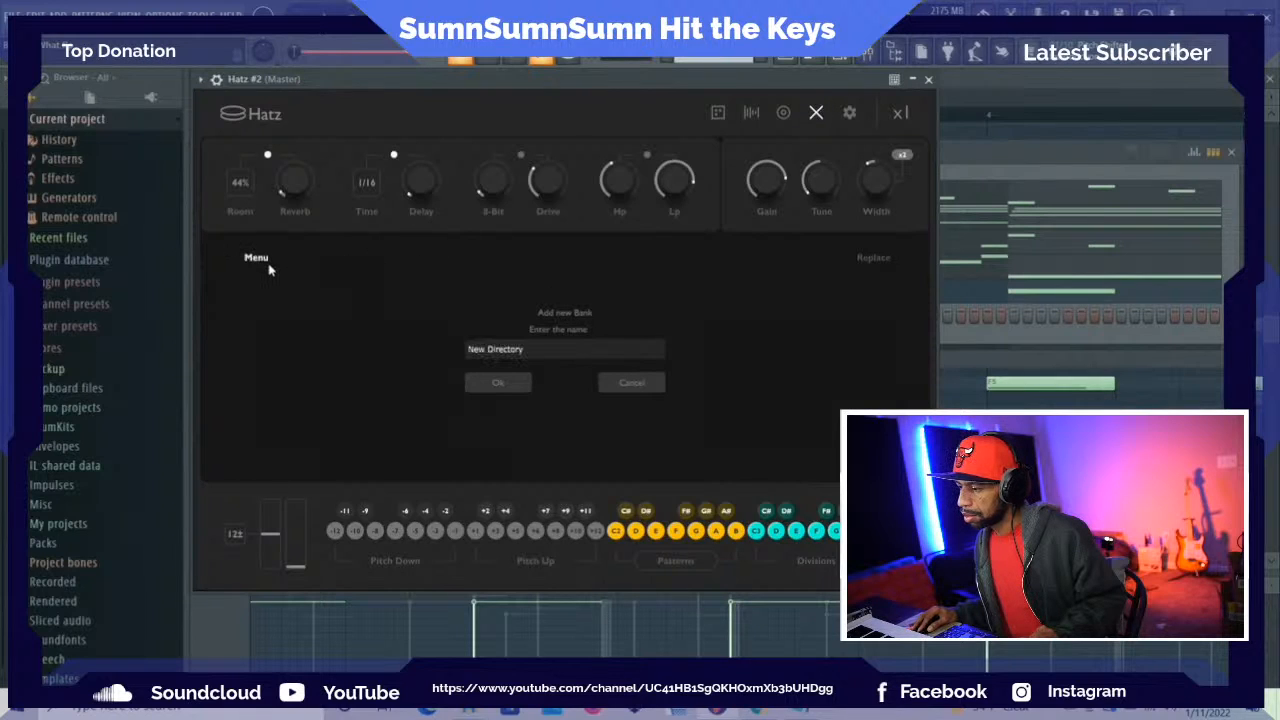
{"action": "left_click", "coordinate": [252, 261]}
{"action": "left_click", "coordinate": [252, 260]}
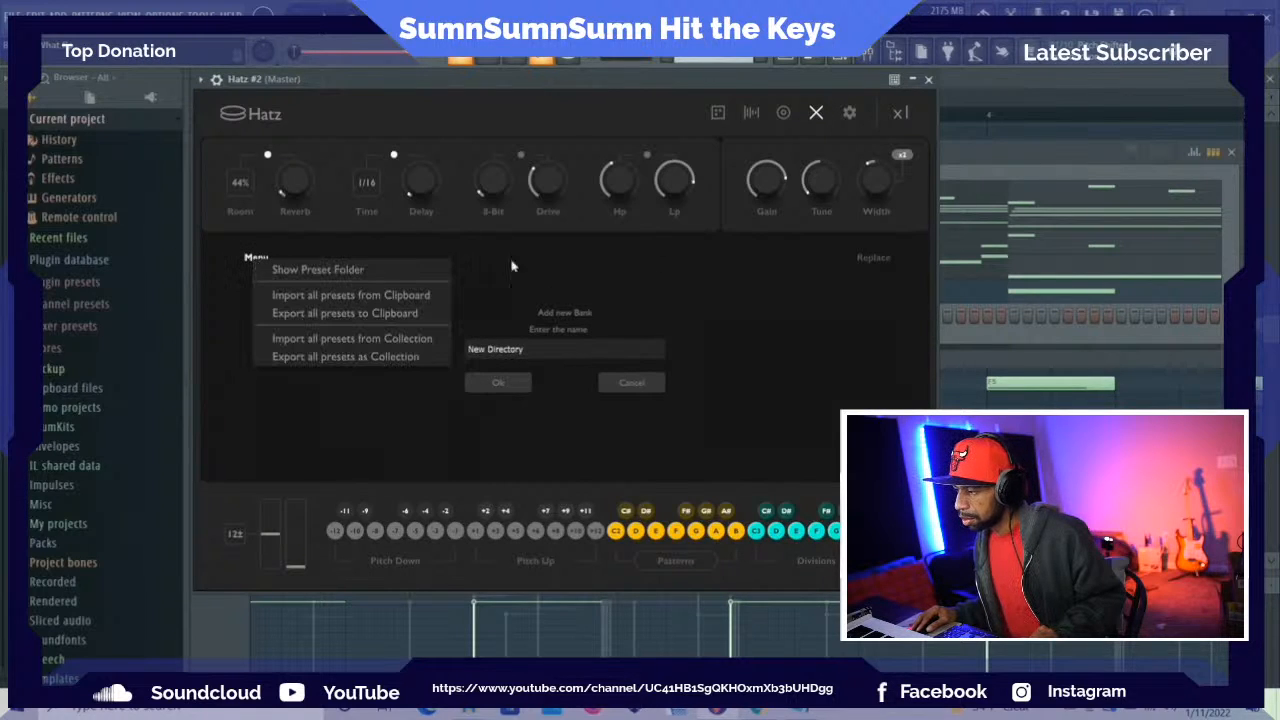
{"action": "left_click", "coordinate": [783, 282]}
{"action": "left_click", "coordinate": [816, 114]}
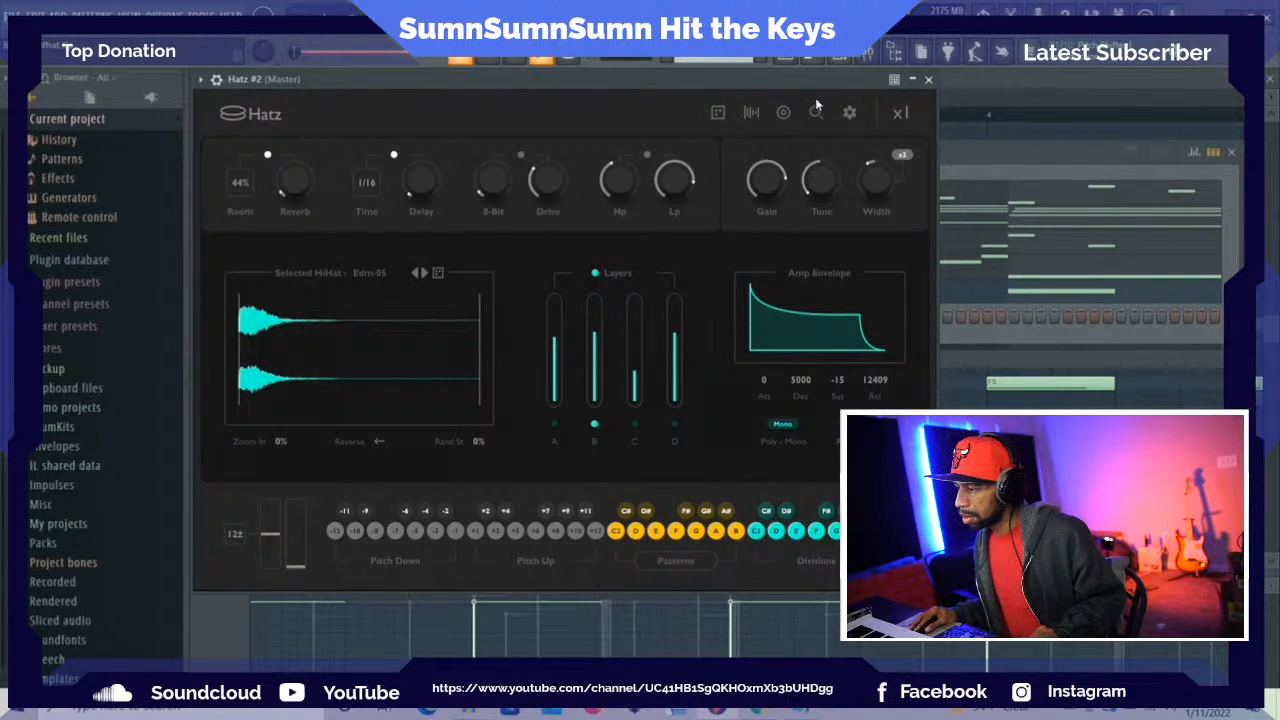
{"action": "left_click", "coordinate": [814, 115]}
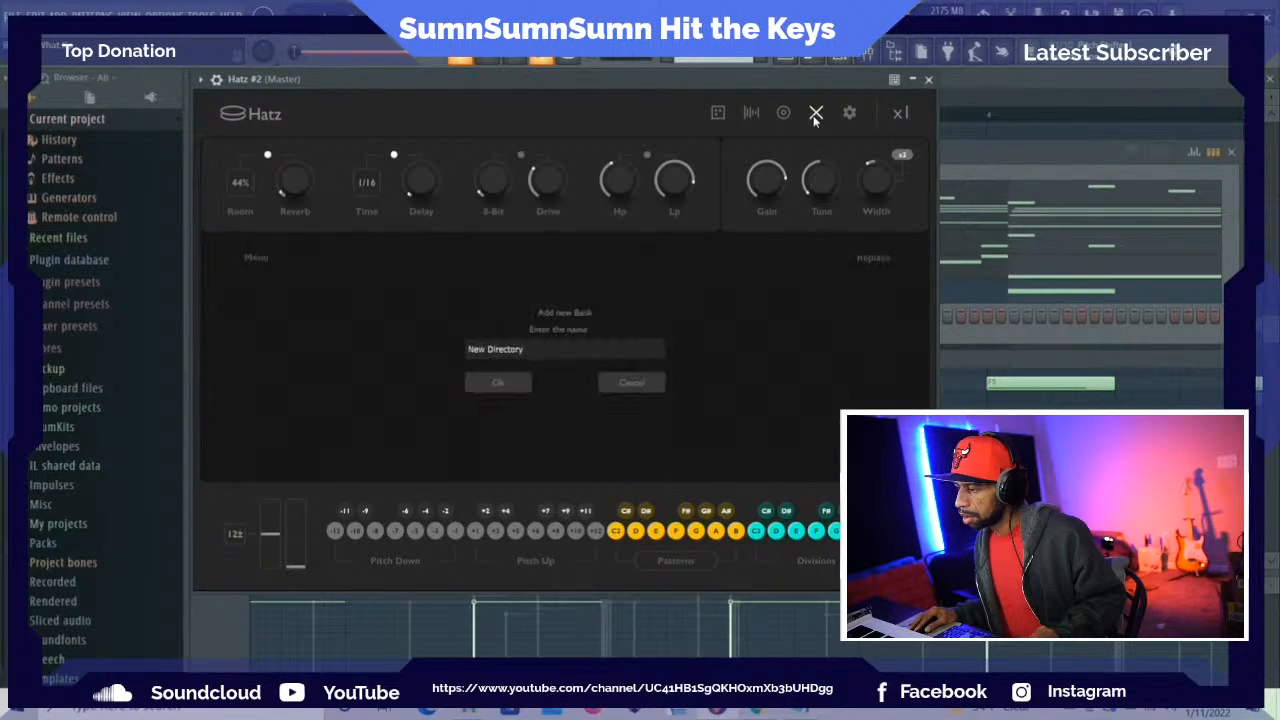
{"action": "left_click", "coordinate": [636, 384]}
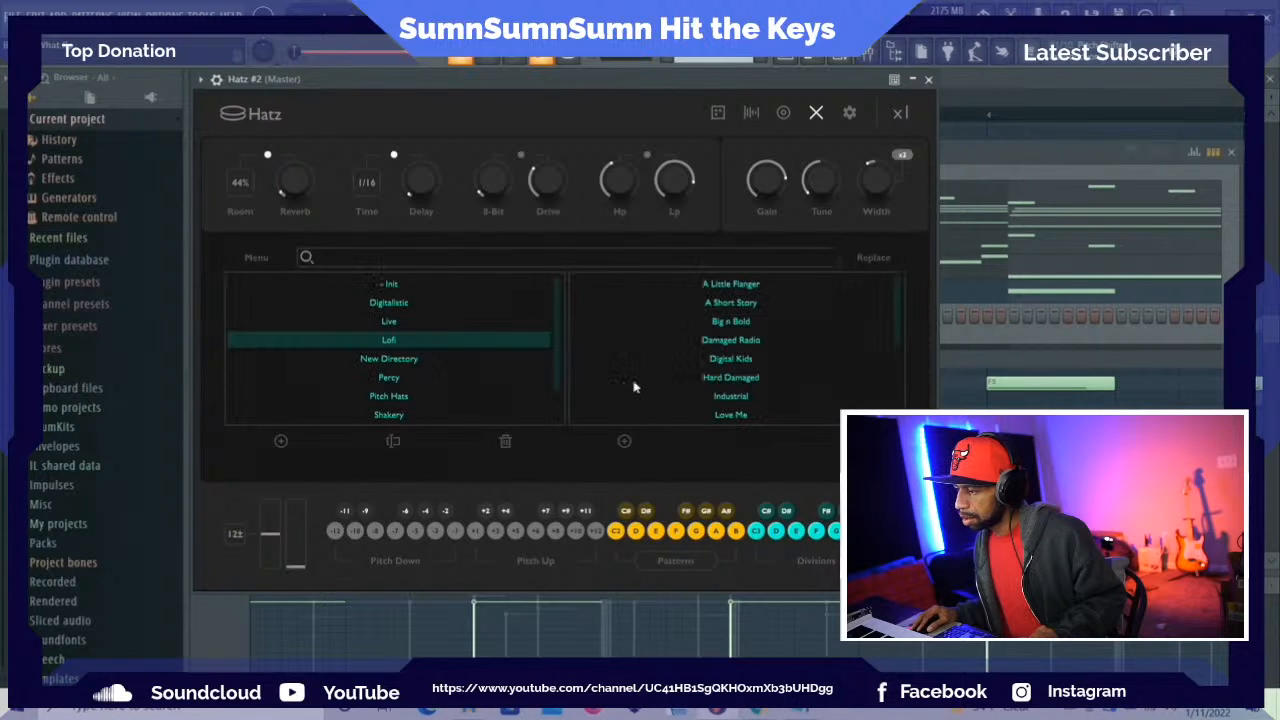
{"action": "left_click", "coordinate": [624, 442]}
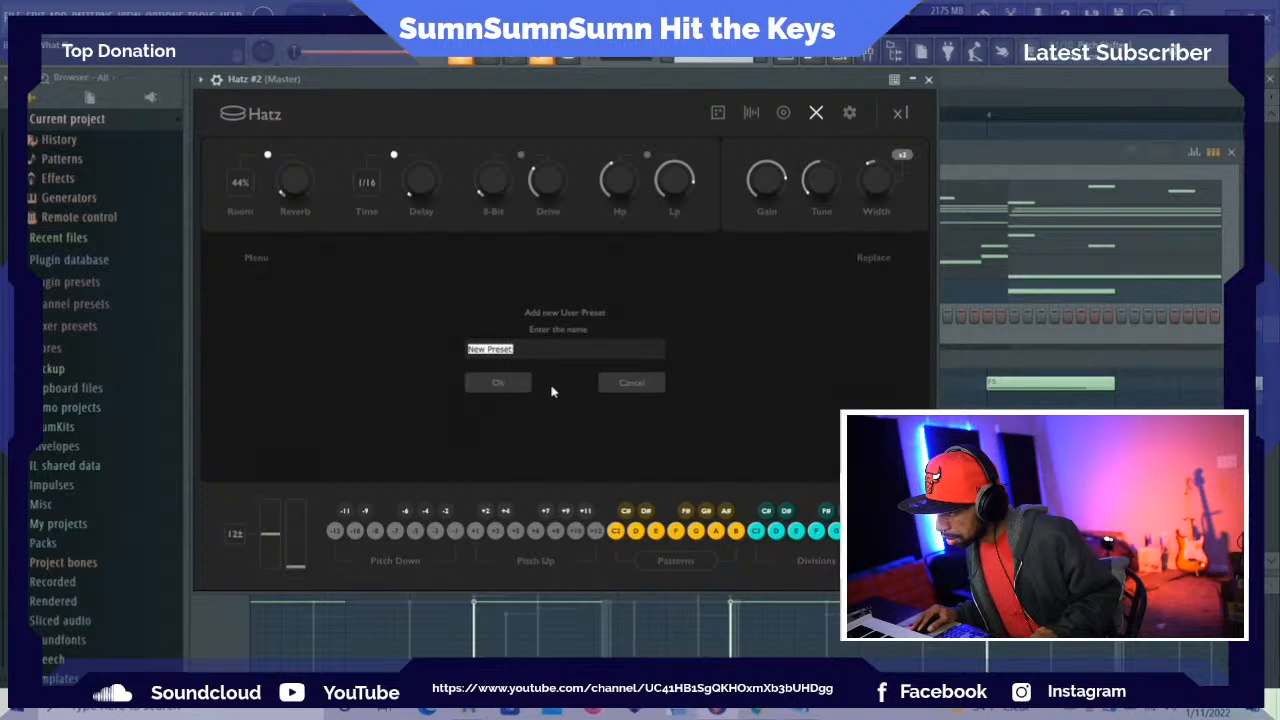
{"action": "left_click", "coordinate": [632, 383]}
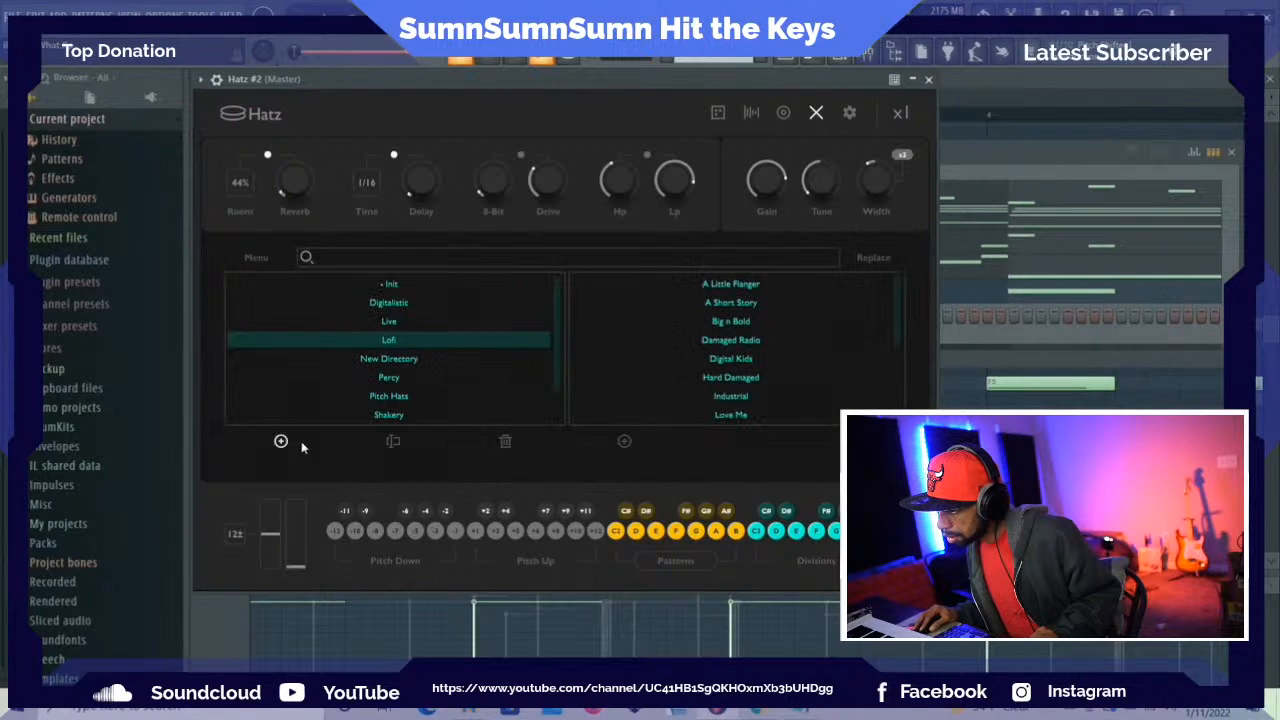
Add a new preset bank named User Presets in Hatz and check for it in the bank list
{"action": "scroll", "coordinate": [370, 389], "scroll_direction": "down", "scroll_amount": 1}
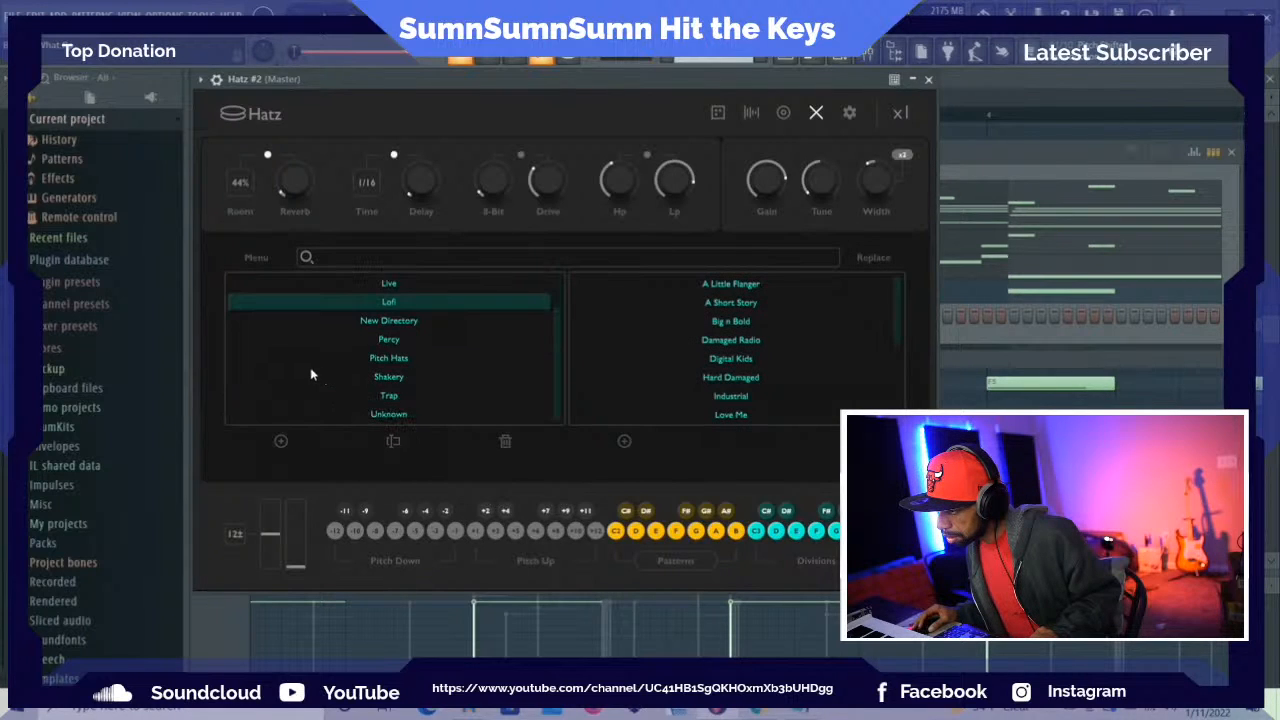
{"action": "left_click", "coordinate": [281, 442]}
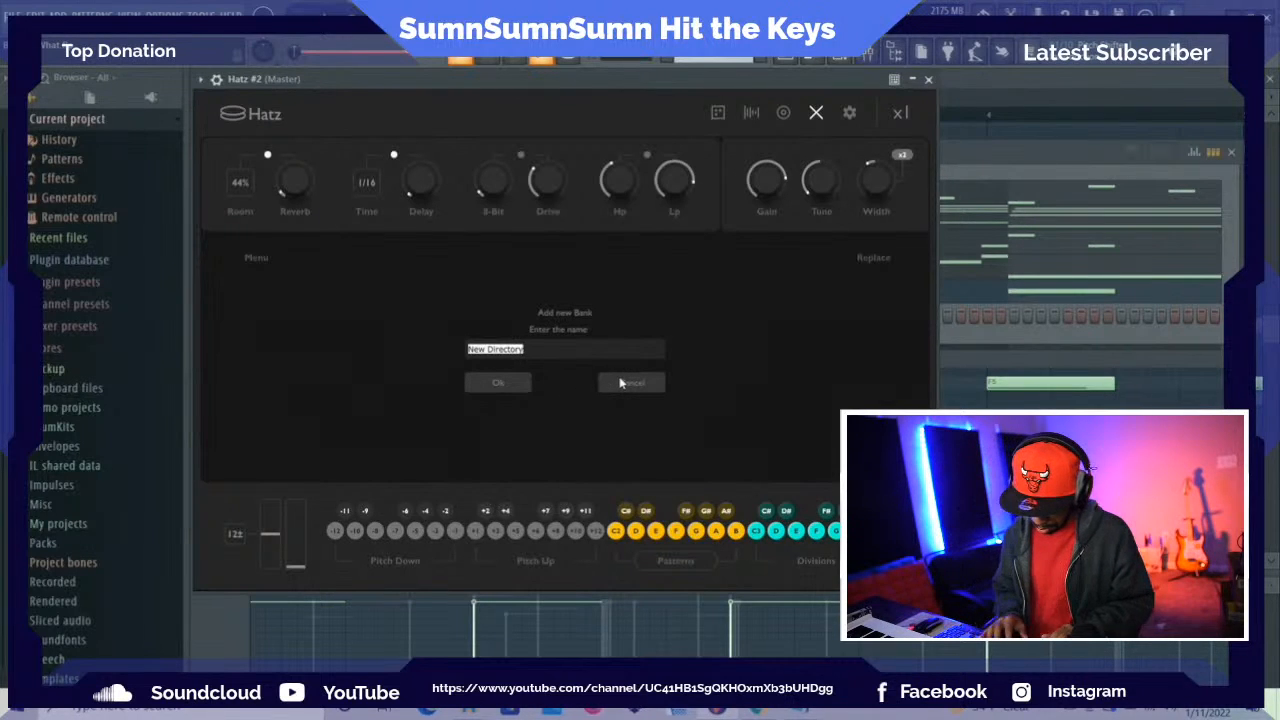
{"action": "type", "text": "User P"}
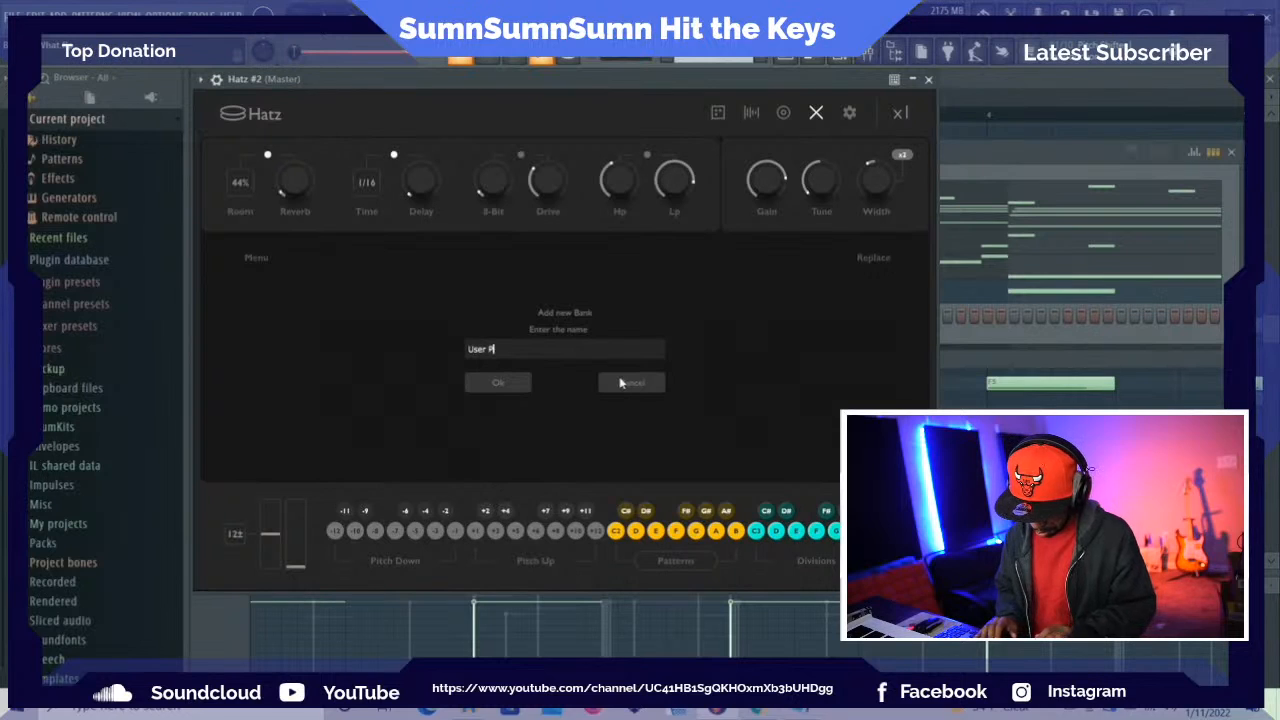
{"action": "type", "text": "resets"}
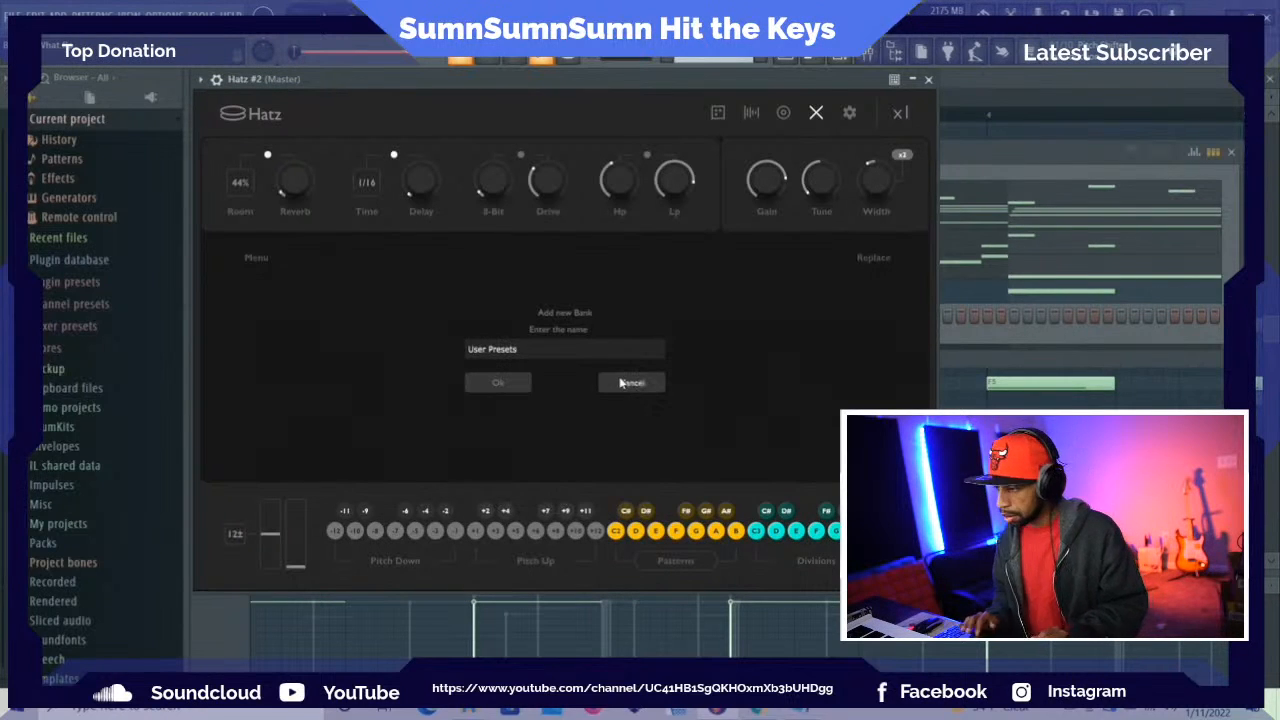
{"action": "left_click", "coordinate": [495, 383]}
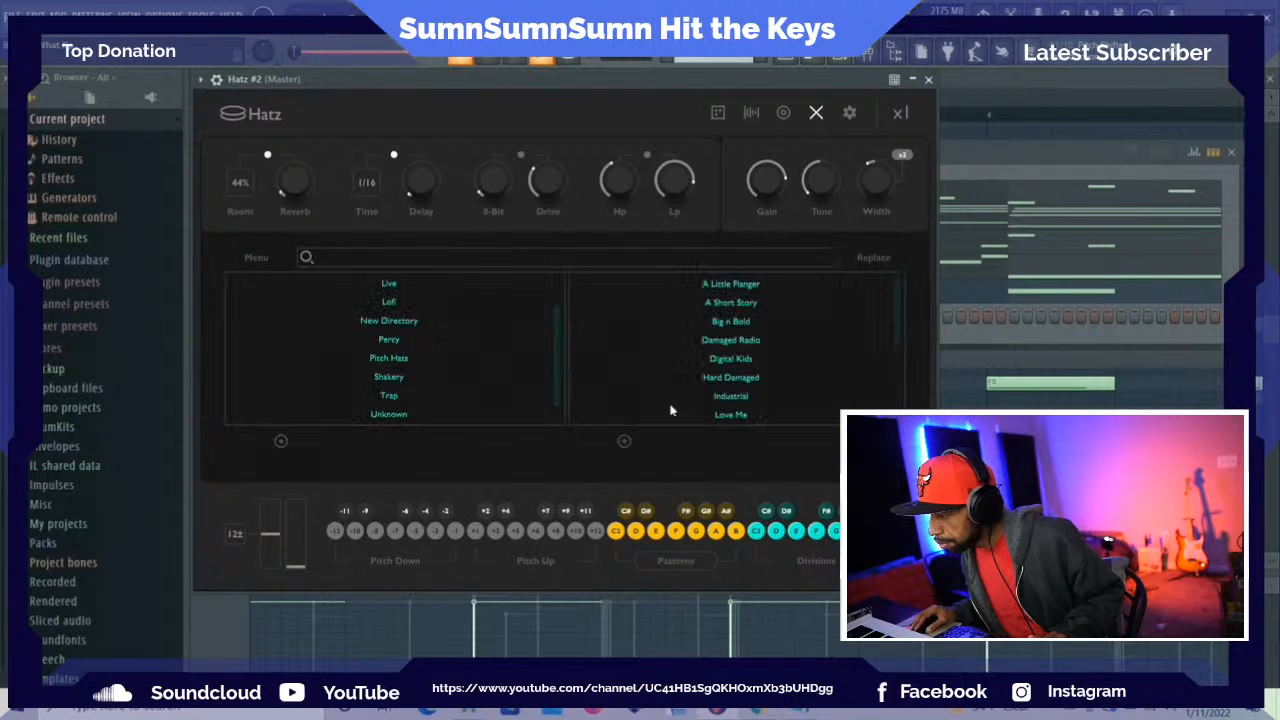
{"action": "scroll", "coordinate": [466, 356], "scroll_direction": "down", "scroll_amount": 1}
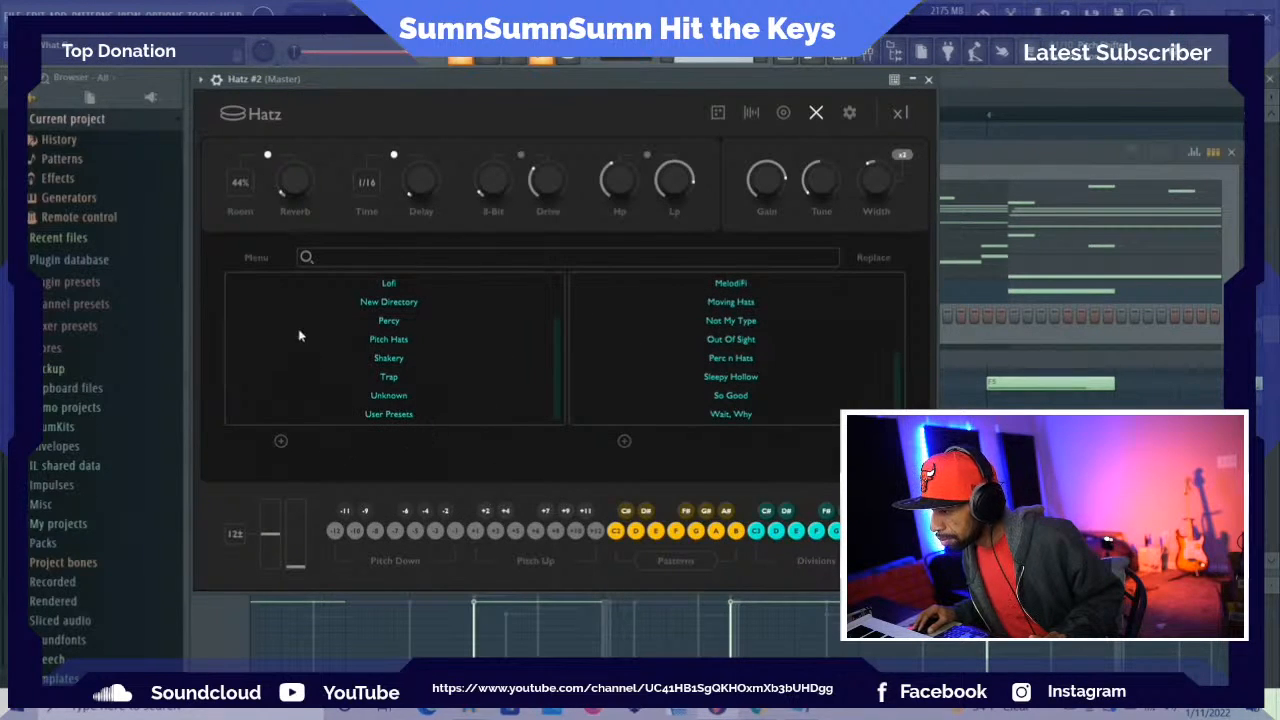
Try to import all presets from a collection, using the Random Presets folder on the desktop as the source
{"action": "left_click", "coordinate": [256, 257]}
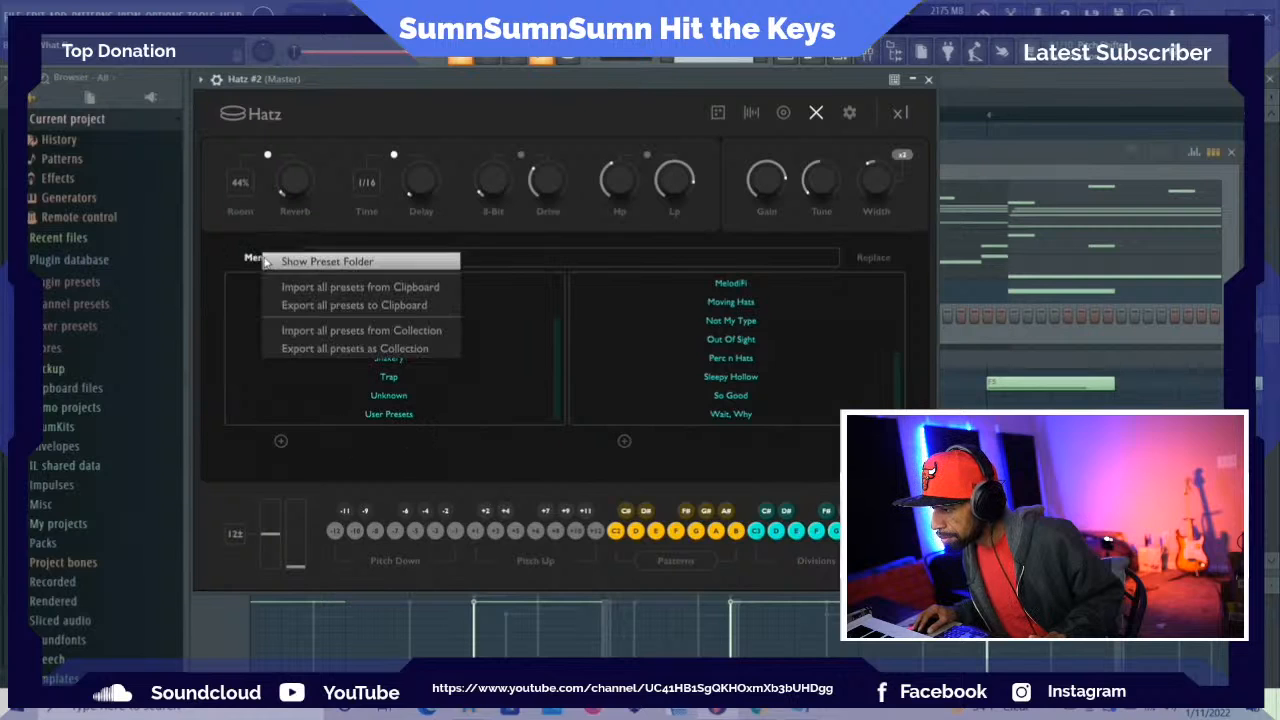
{"action": "left_click", "coordinate": [318, 336]}
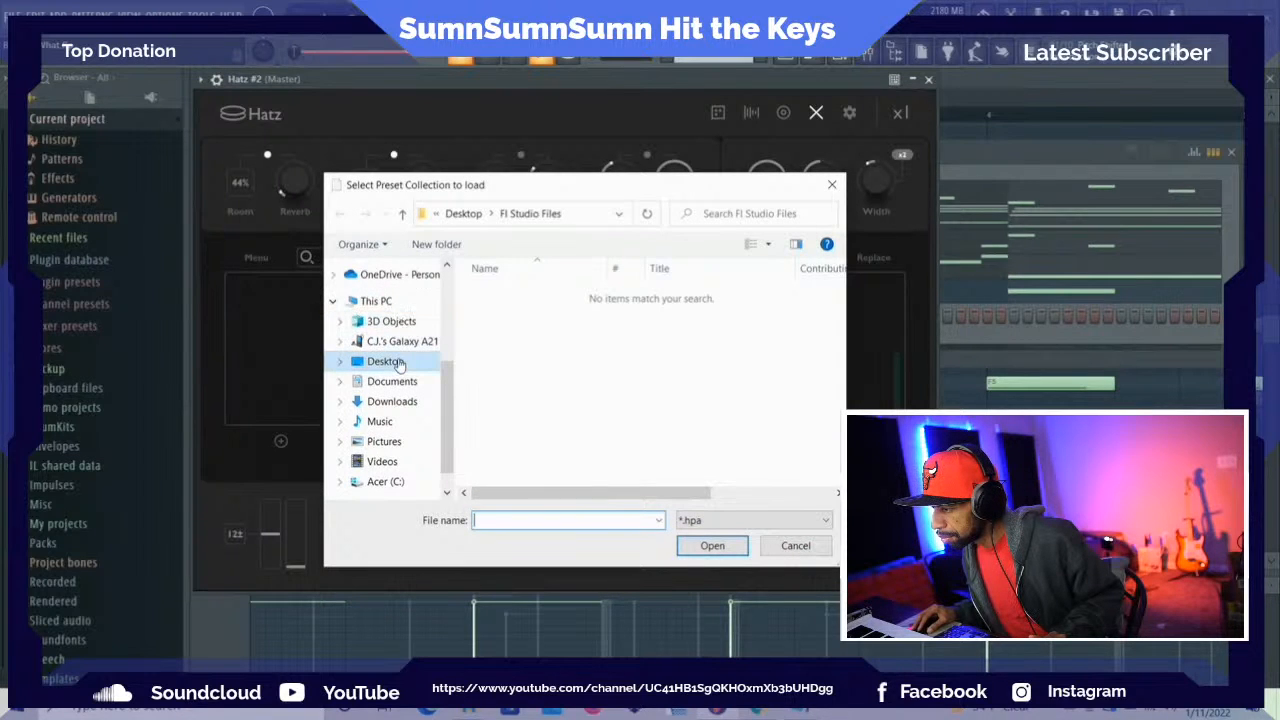
{"action": "left_click", "coordinate": [397, 364]}
{"action": "scroll", "coordinate": [521, 370], "scroll_direction": "down", "scroll_amount": 3}
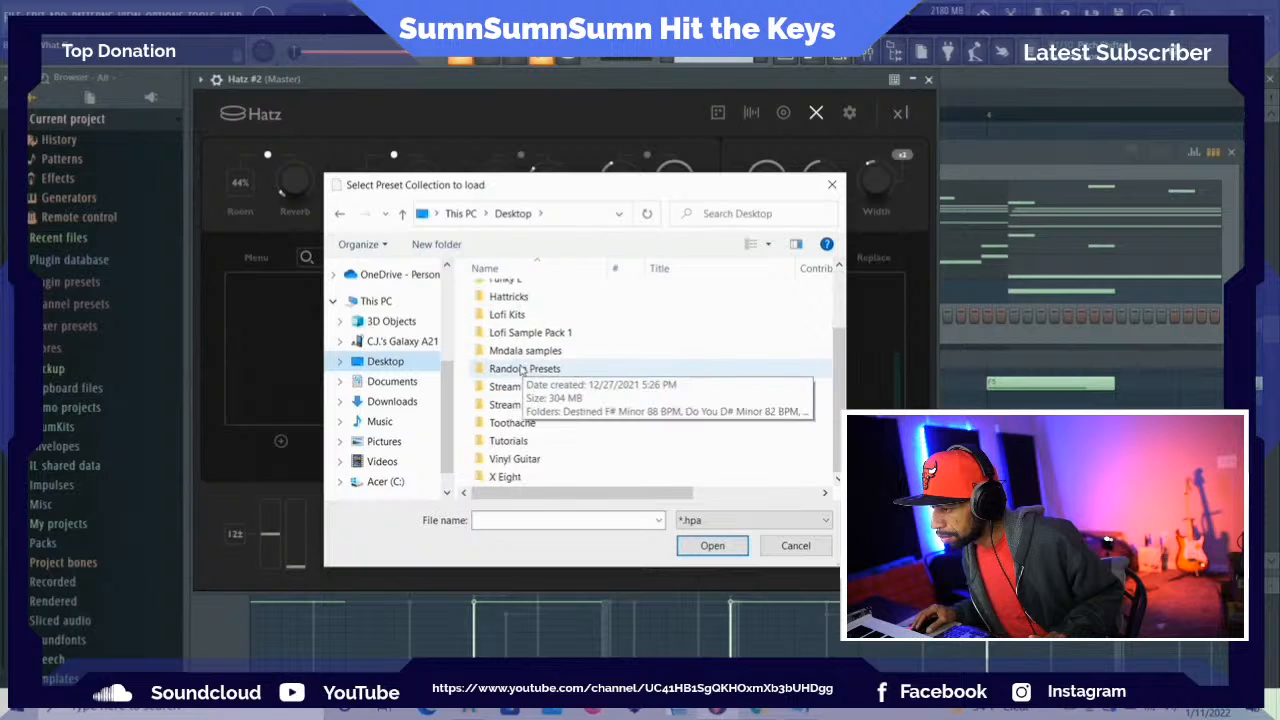
{"action": "scroll", "coordinate": [512, 368], "scroll_direction": "up", "scroll_amount": 2}
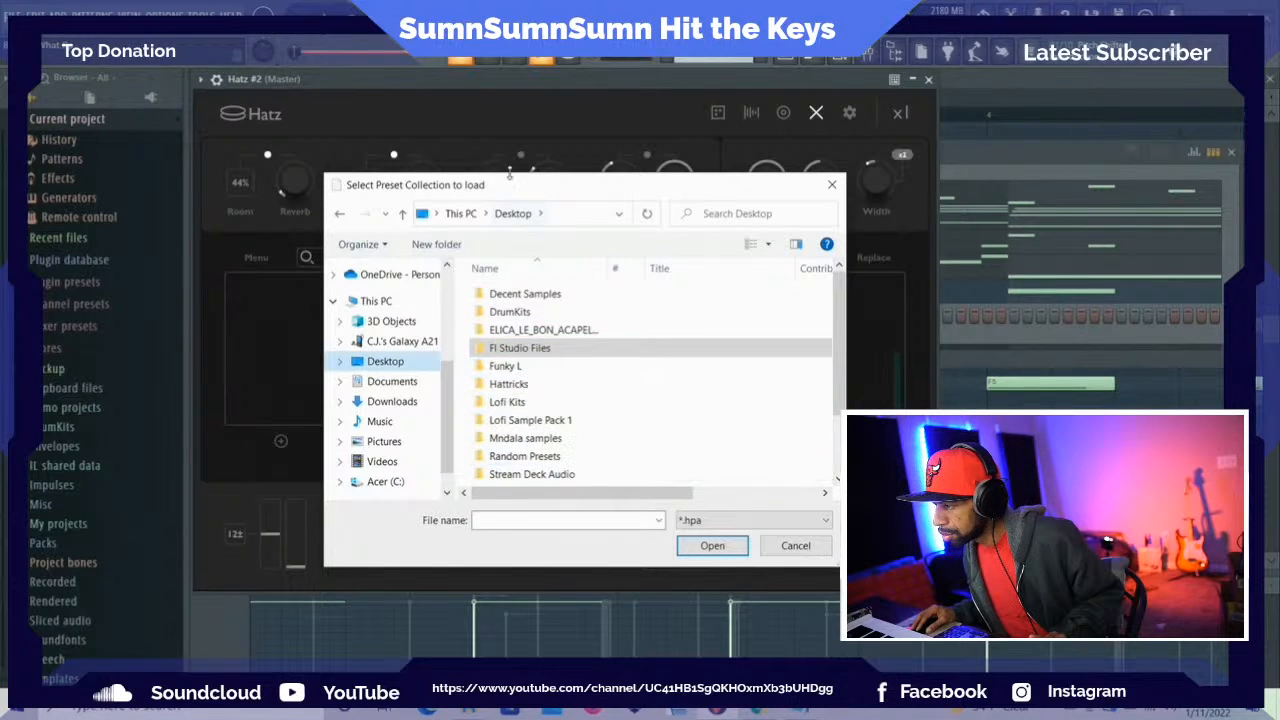
{"action": "left_click_drag", "start_coordinate": [510, 197], "coordinate": [694, 180]}
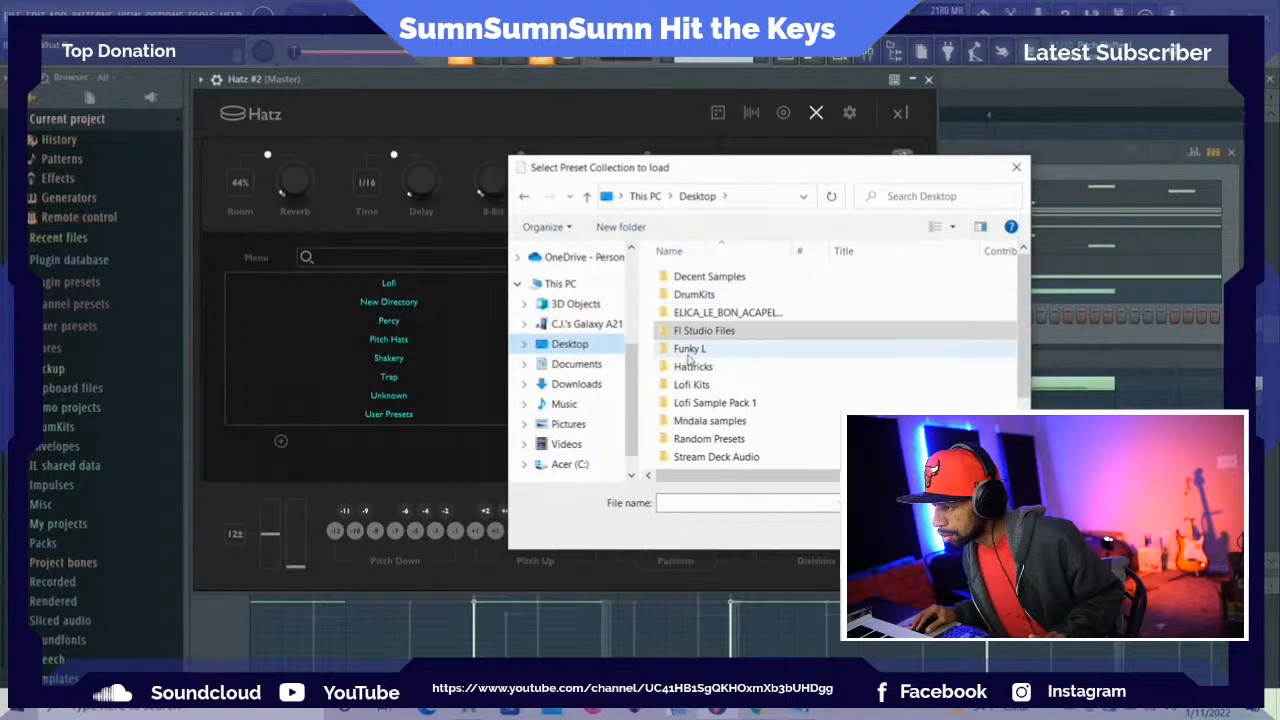
{"action": "left_click", "coordinate": [697, 442]}
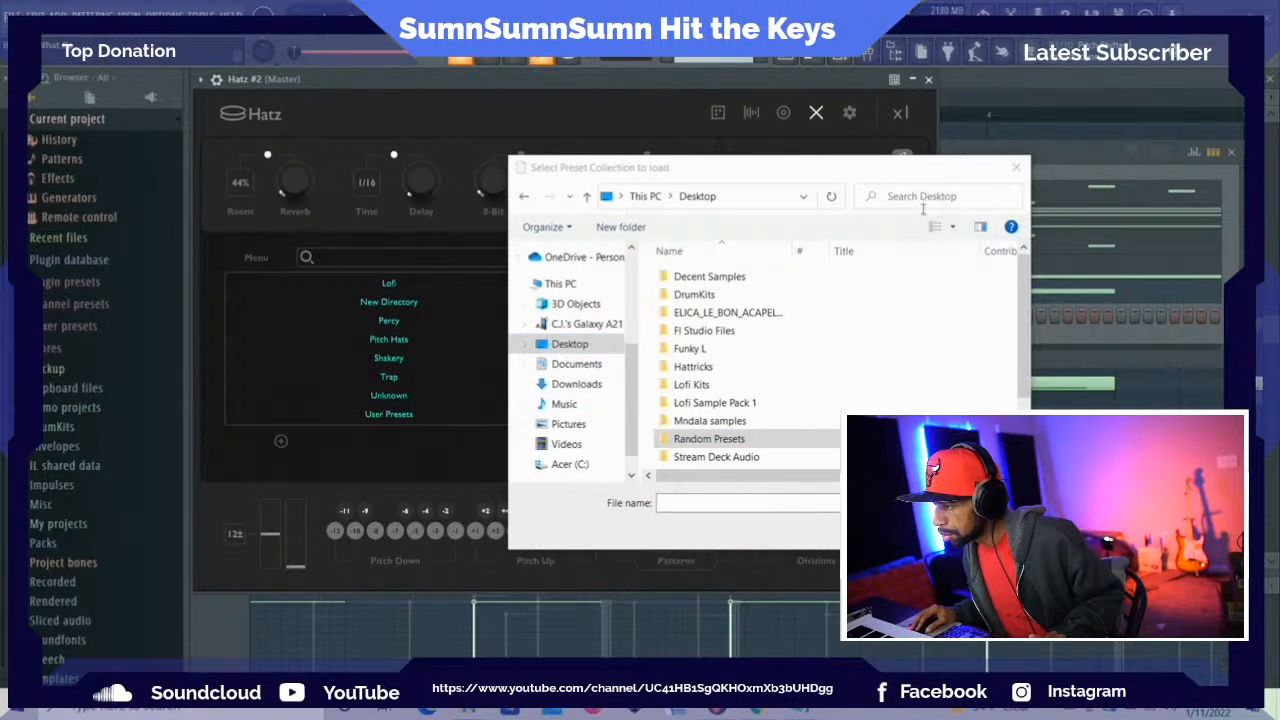
{"action": "double_click", "coordinate": [731, 441]}
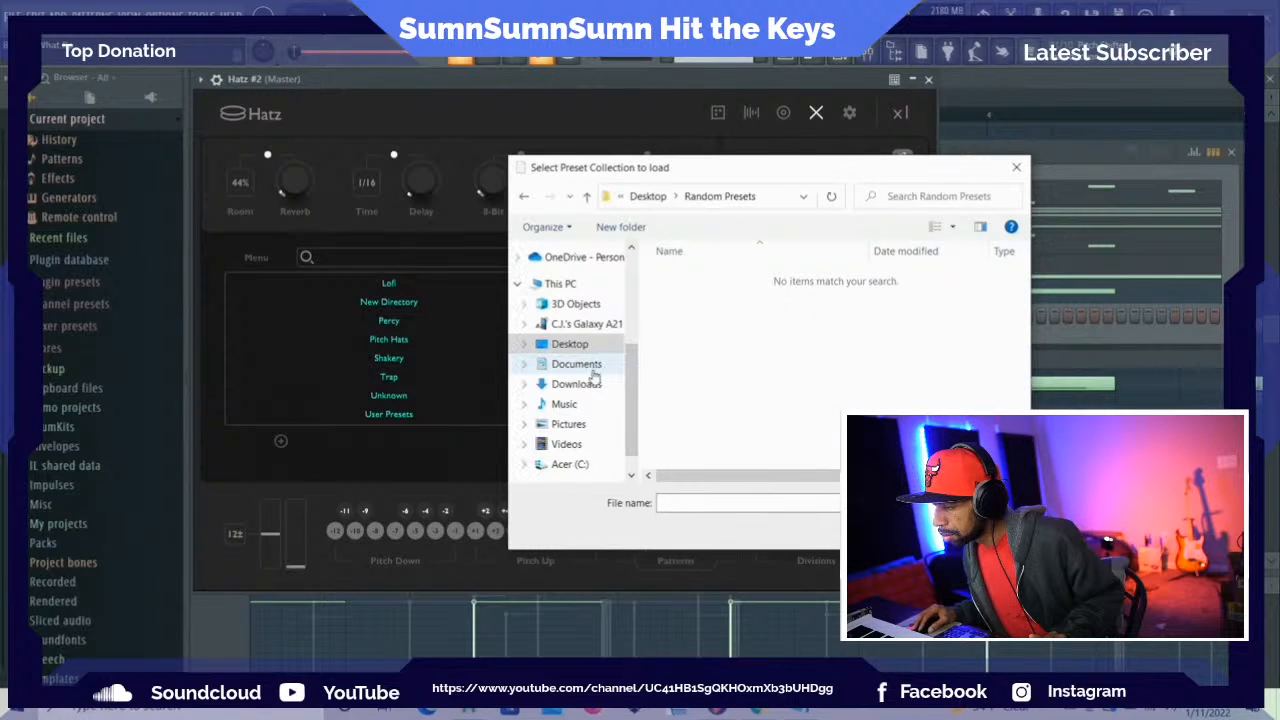
{"action": "left_click", "coordinate": [586, 198]}
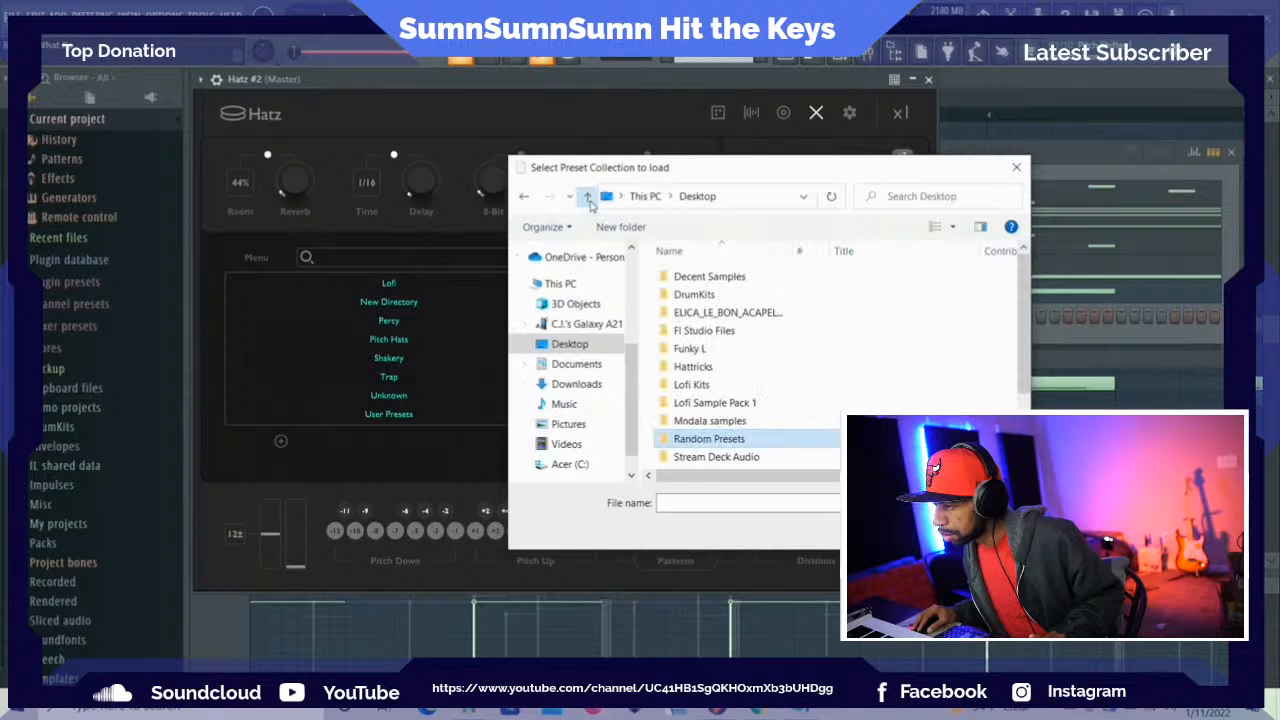
{"action": "double_click", "coordinate": [690, 439]}
{"action": "left_click", "coordinate": [1016, 167]}
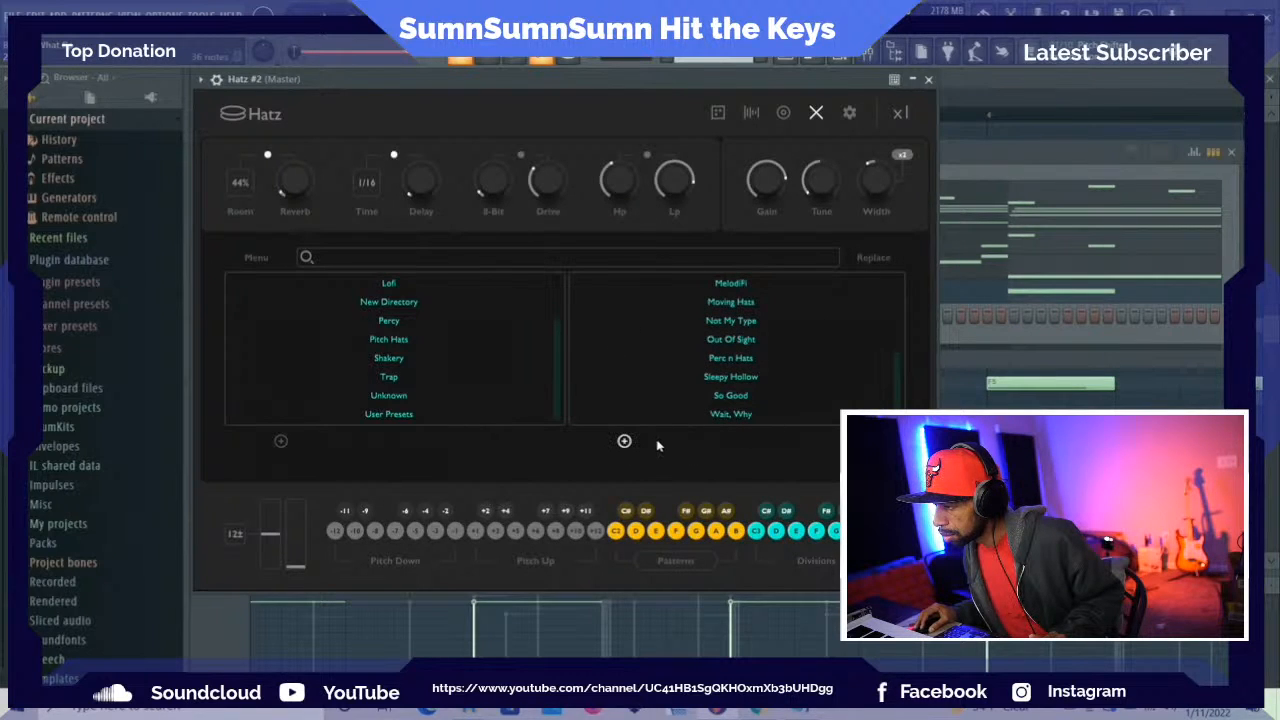
Start adding a new user preset in Hatz and bring the Random Presets folder window to the front
{"action": "left_click", "coordinate": [624, 442]}
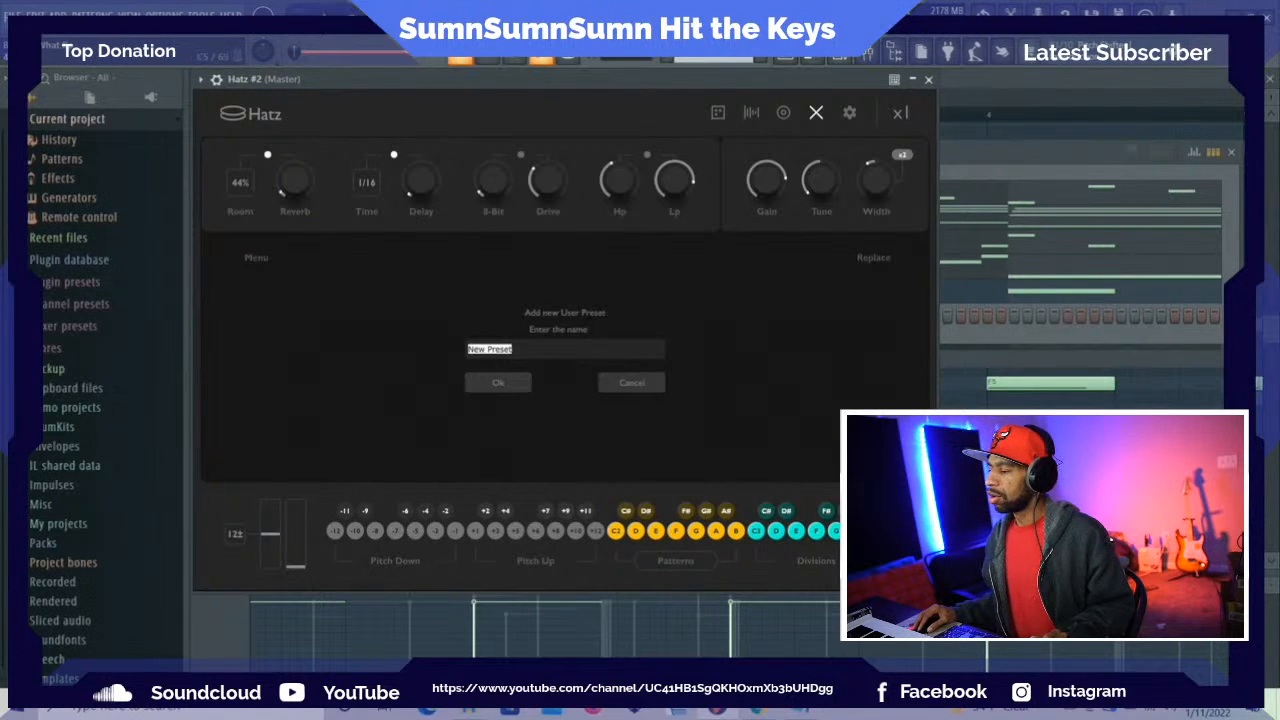
{"action": "mouse_move", "coordinate": [468, 708]}
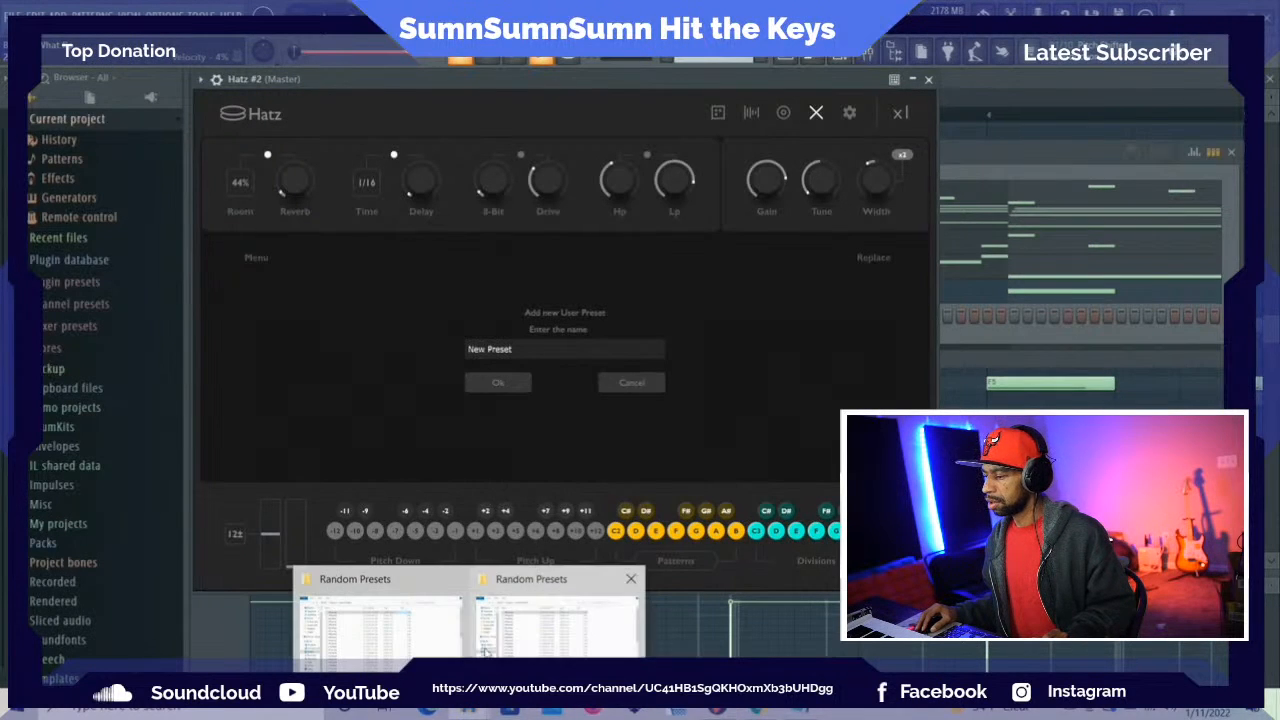
{"action": "mouse_move", "coordinate": [513, 623]}
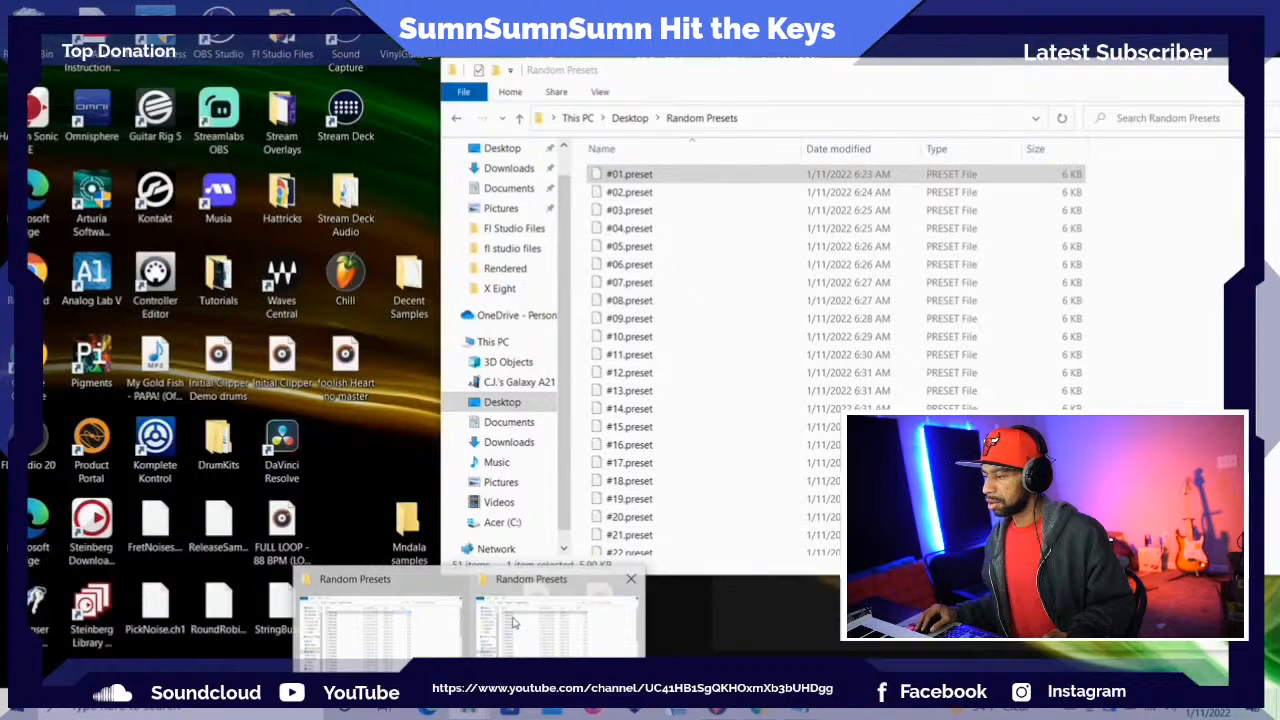
{"action": "left_click", "coordinate": [513, 623]}
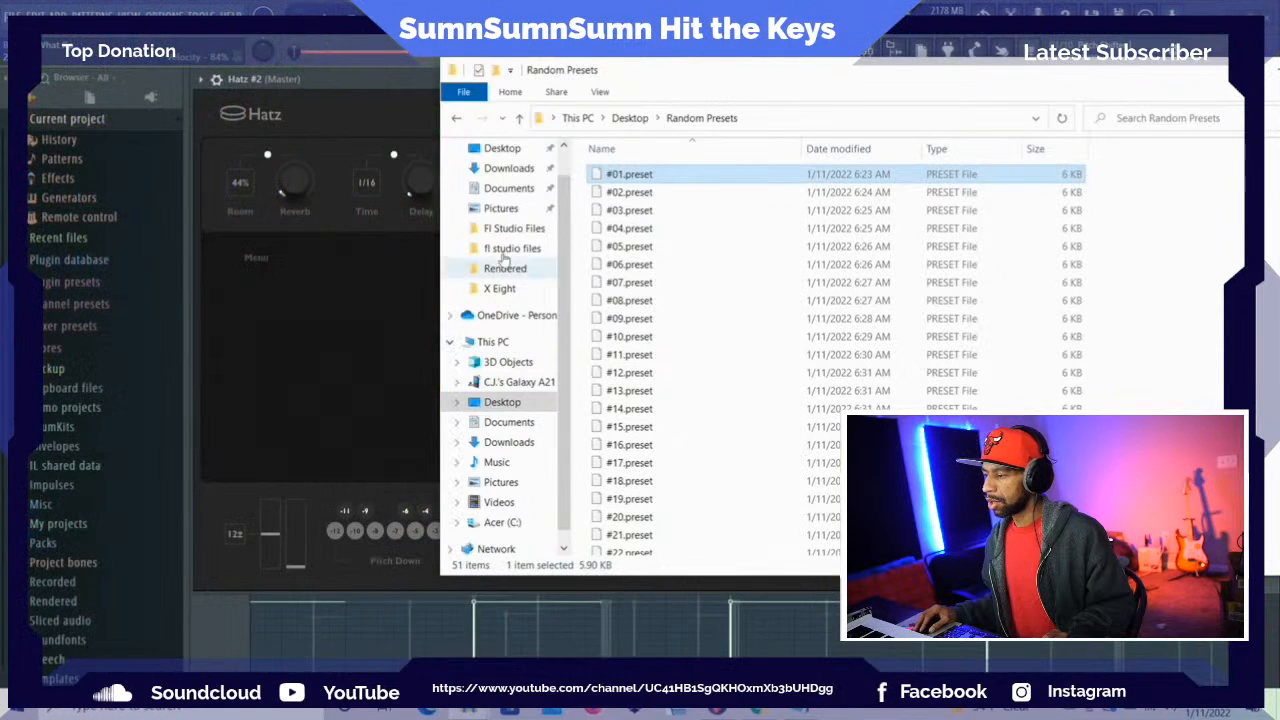
Open a separate File Explorer window and browse to the Acer (C:) drive
{"action": "left_click", "coordinate": [214, 14]}
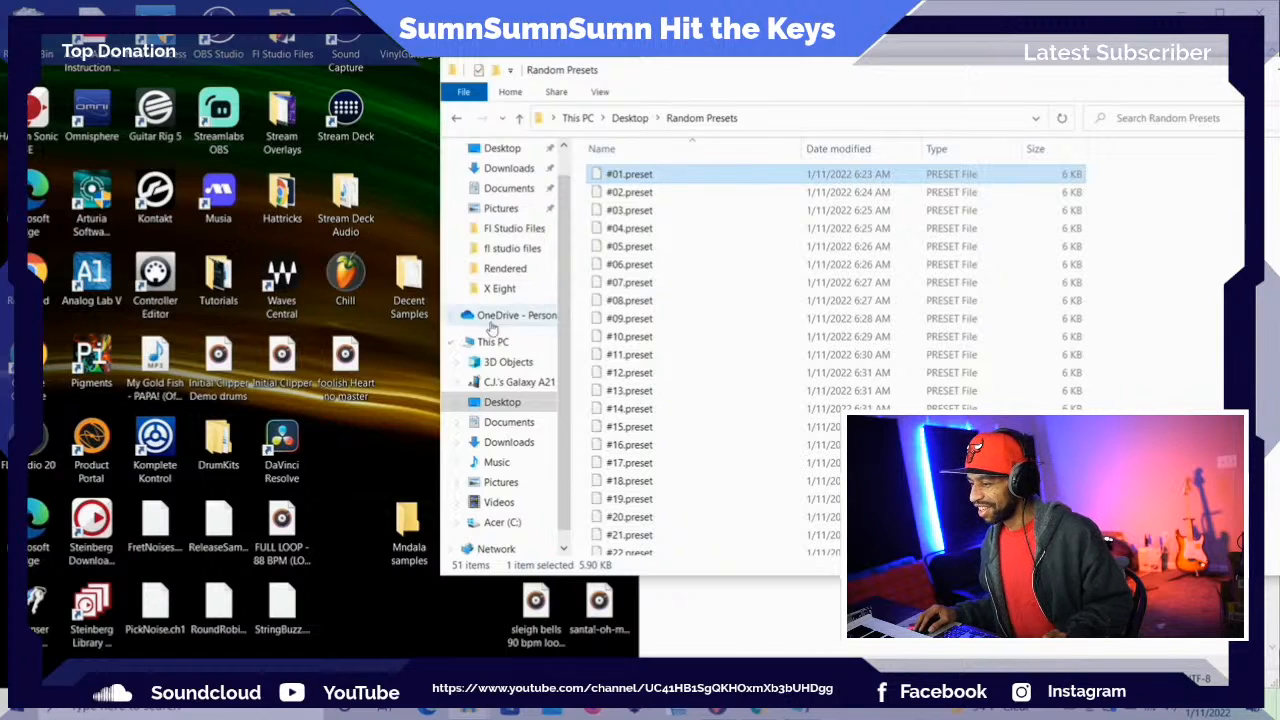
{"action": "right_click", "coordinate": [459, 712]}
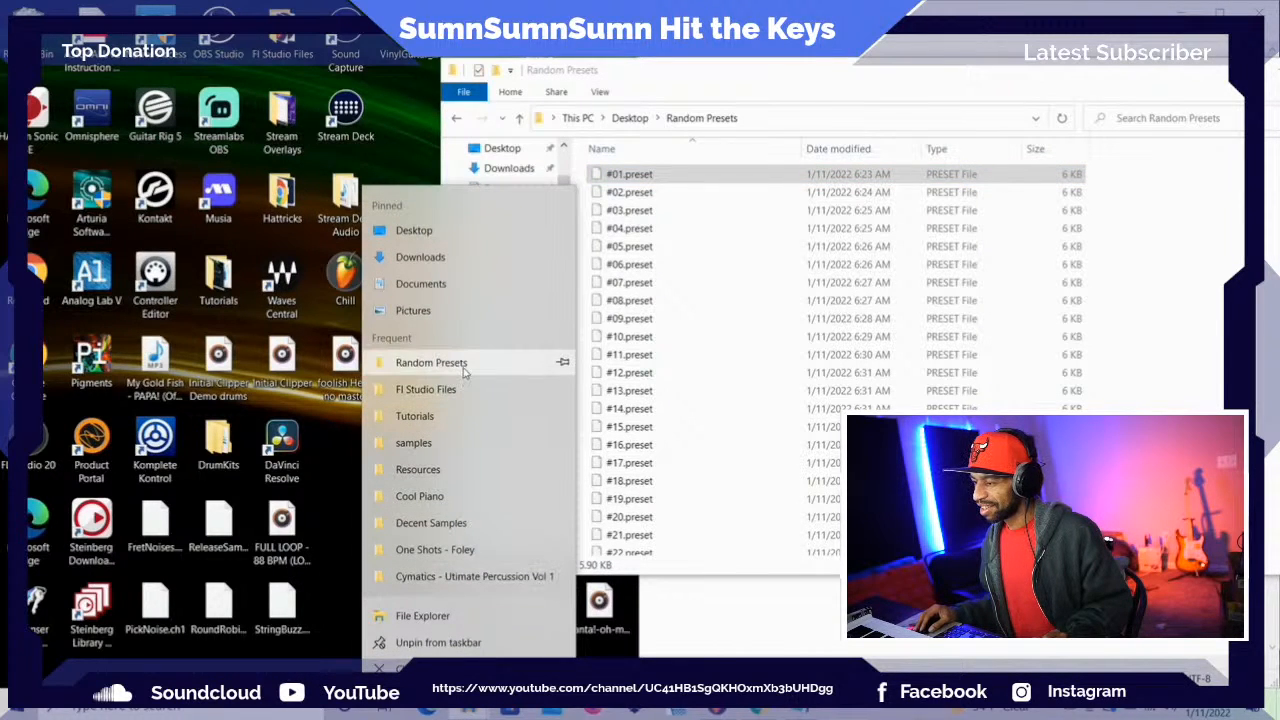
{"action": "left_click", "coordinate": [392, 626]}
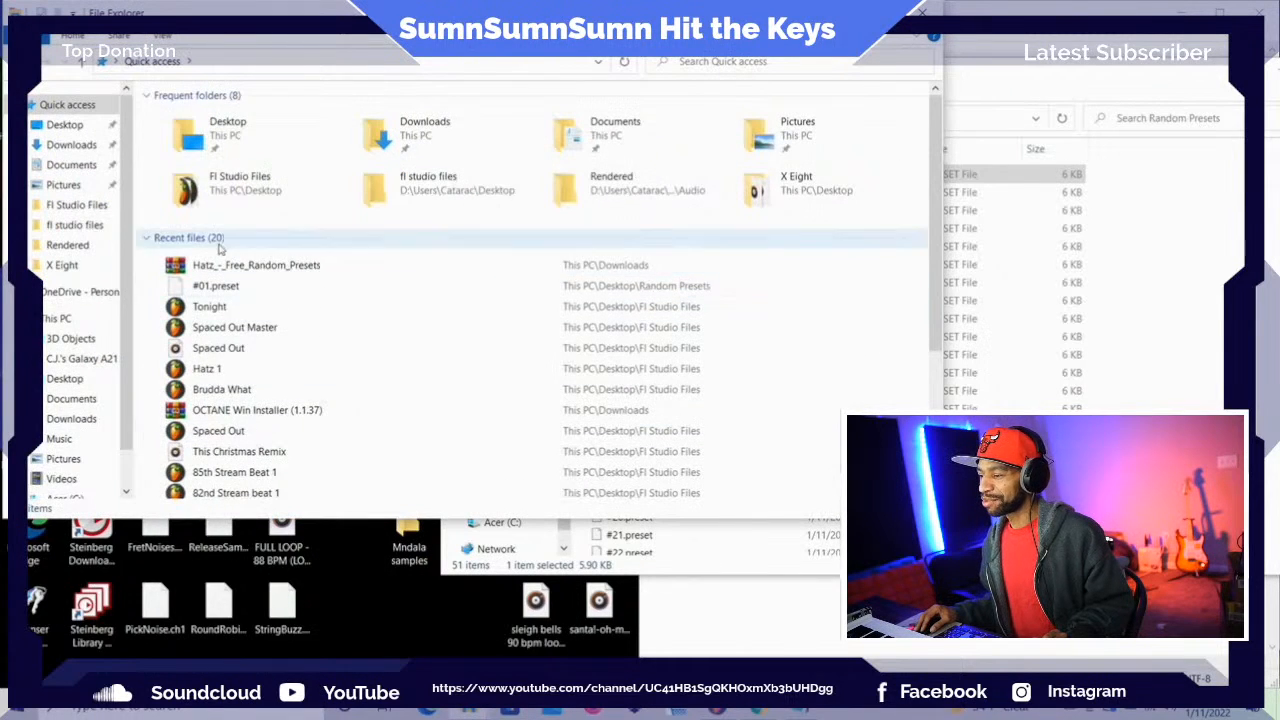
{"action": "scroll", "coordinate": [70, 455], "scroll_direction": "down", "scroll_amount": 1}
{"action": "scroll", "coordinate": [45, 430], "scroll_direction": "down", "scroll_amount": 1}
{"action": "left_click", "coordinate": [62, 446]}
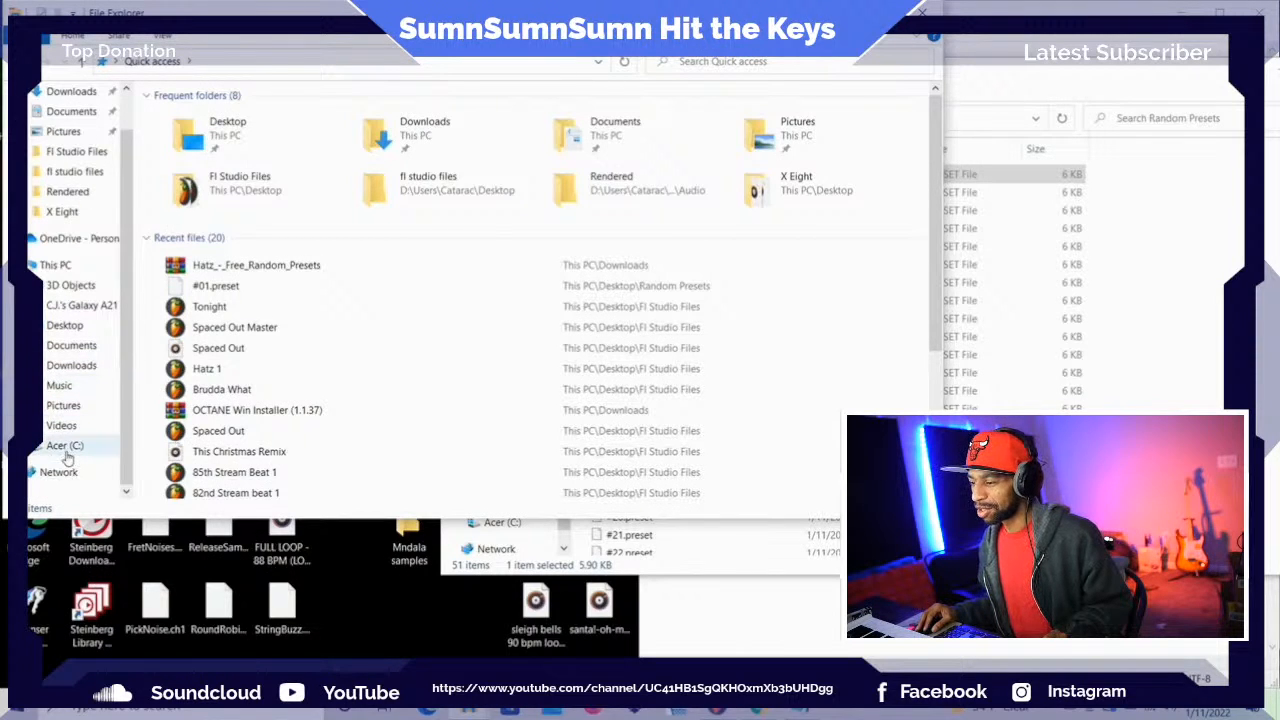
Look inside the Hatz folder under Program Files > Thenatan for a place to put the presets
{"action": "double_click", "coordinate": [250, 118]}
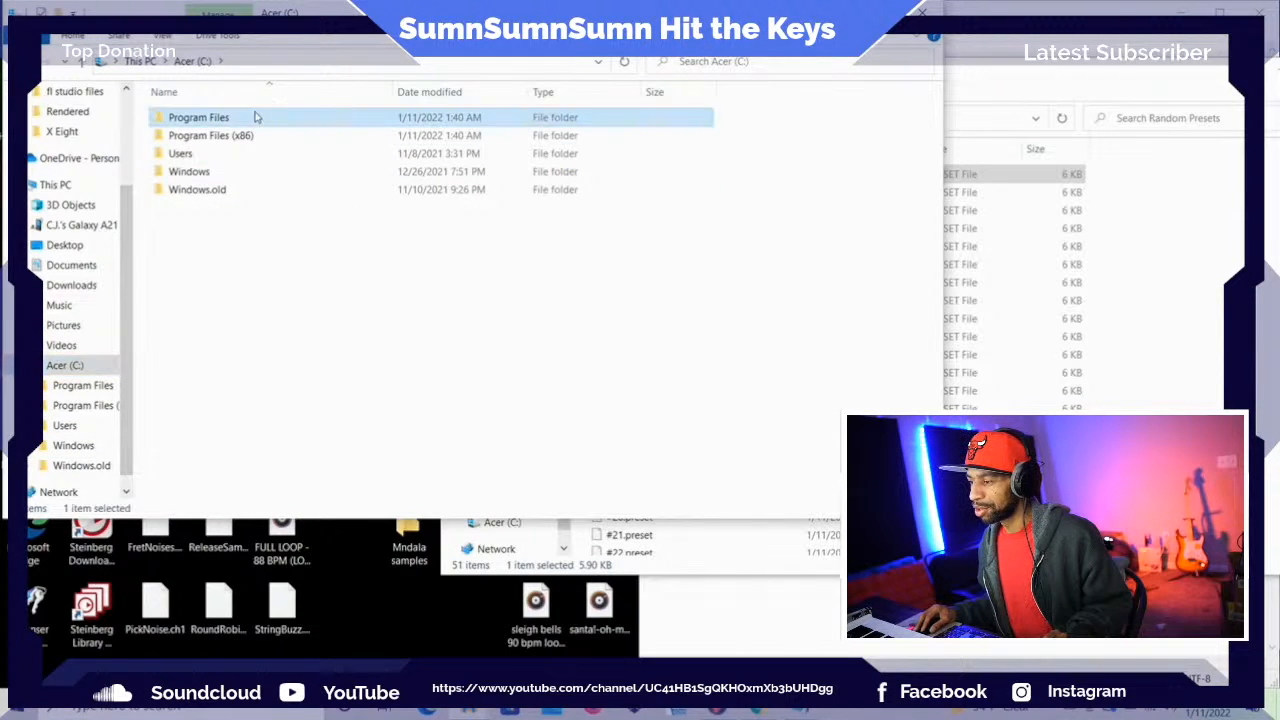
{"action": "scroll", "coordinate": [314, 331], "scroll_direction": "down", "scroll_amount": 3}
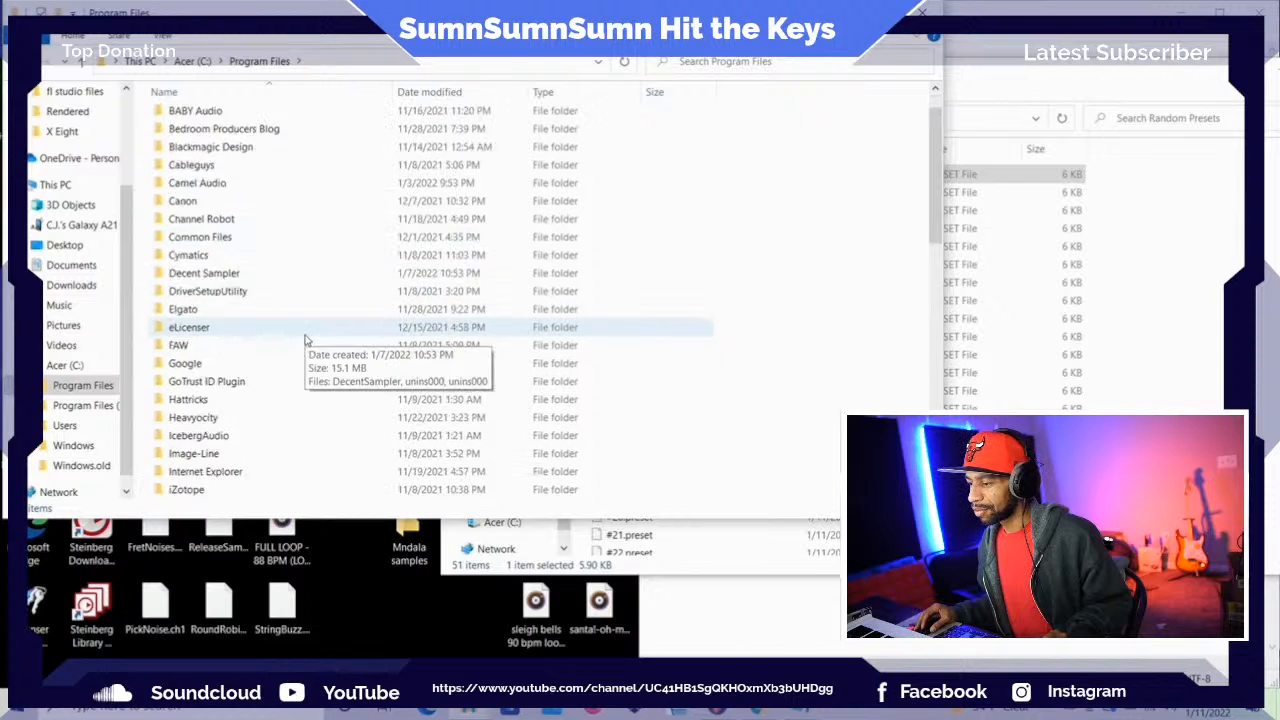
{"action": "scroll", "coordinate": [297, 330], "scroll_direction": "down", "scroll_amount": 7}
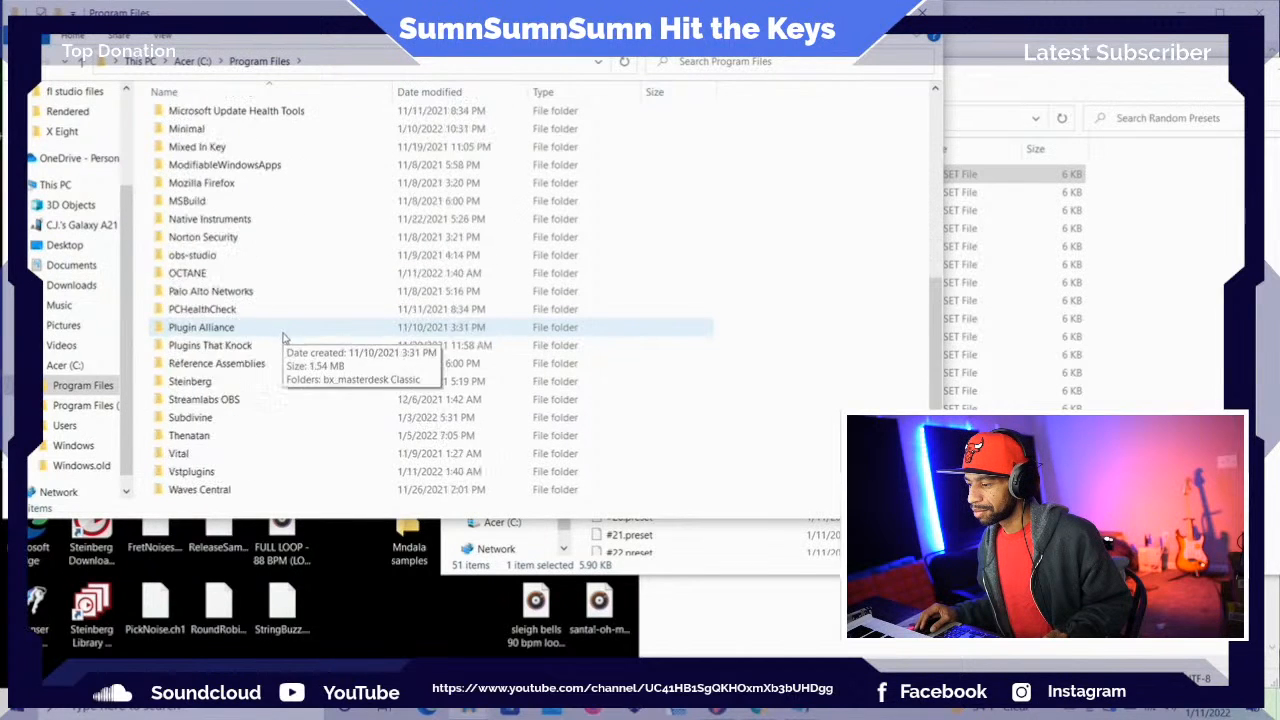
{"action": "double_click", "coordinate": [281, 437]}
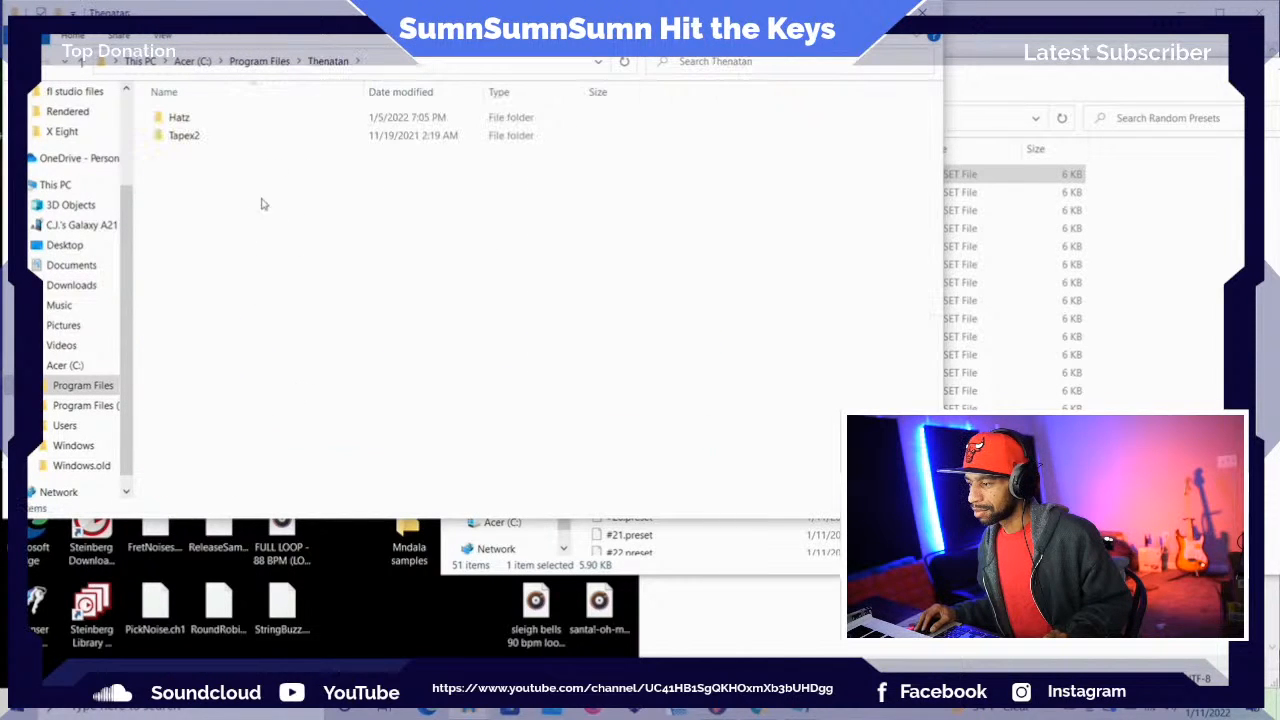
{"action": "double_click", "coordinate": [257, 123]}
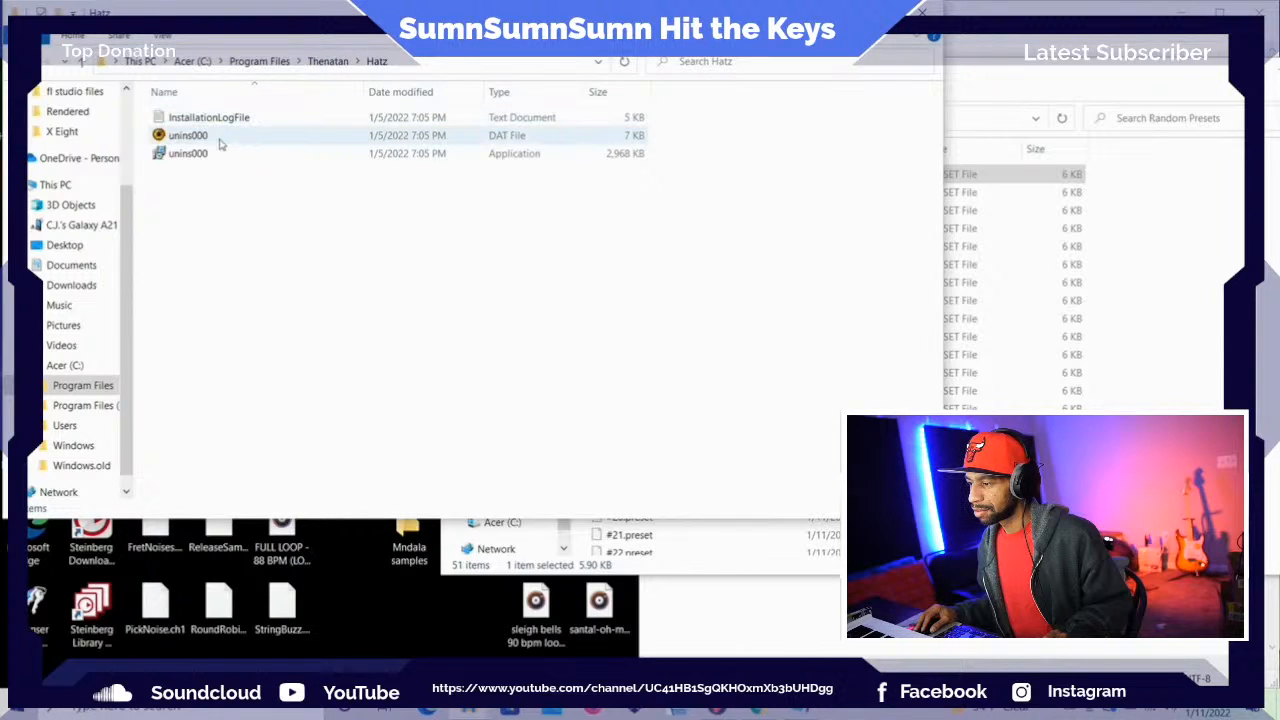
{"action": "left_click", "coordinate": [85, 63]}
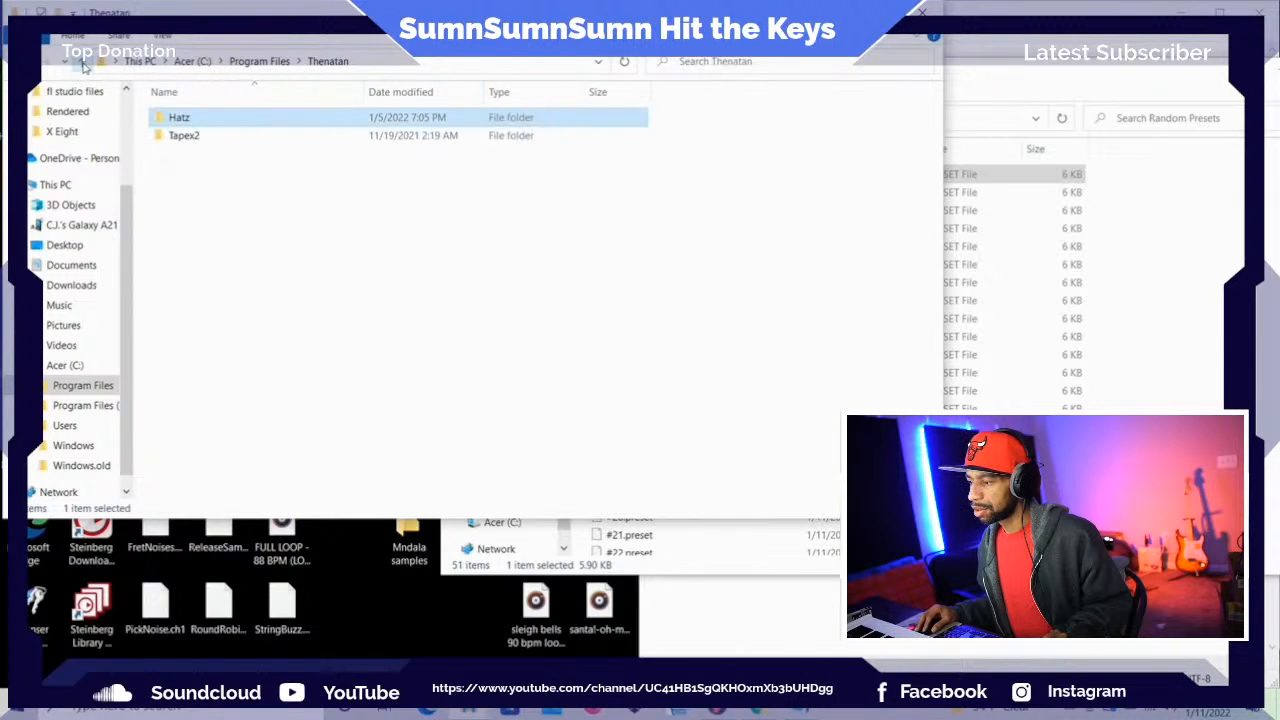
{"action": "double_click", "coordinate": [281, 118]}
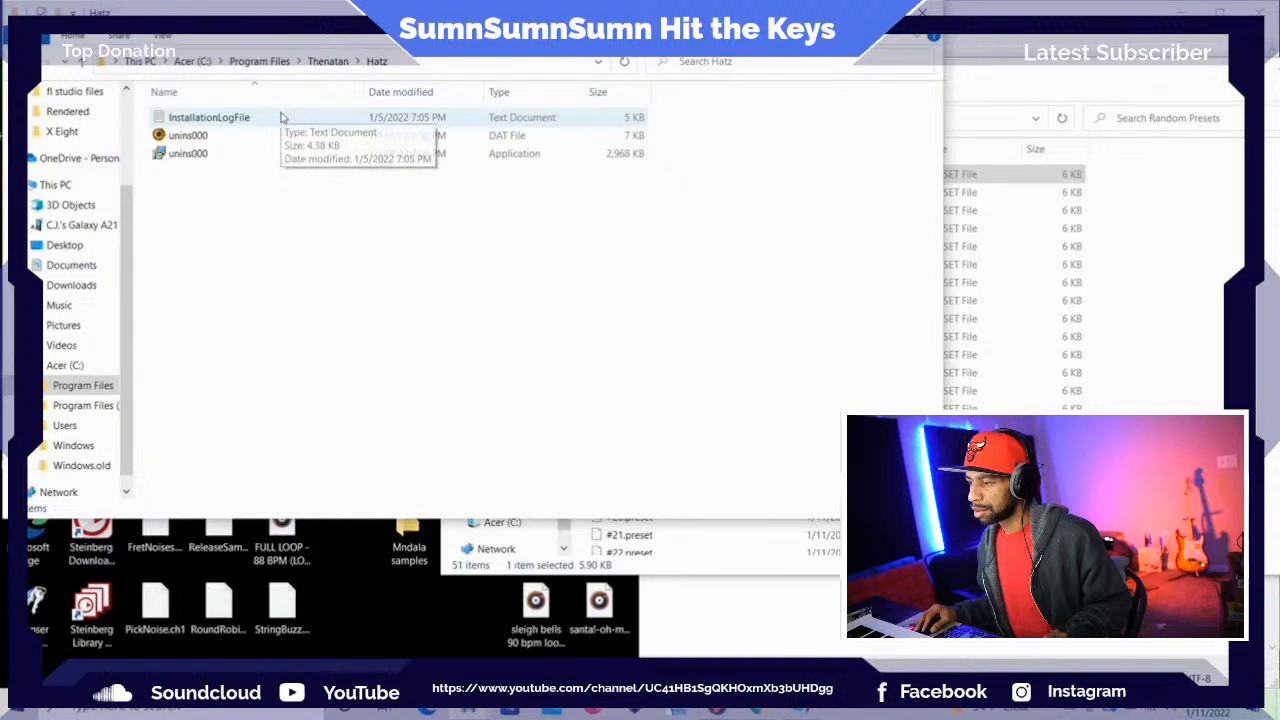
Go up to the Desktop from the Random Presets folder and copy the whole Random Presets folder
{"action": "left_click", "coordinate": [980, 98]}
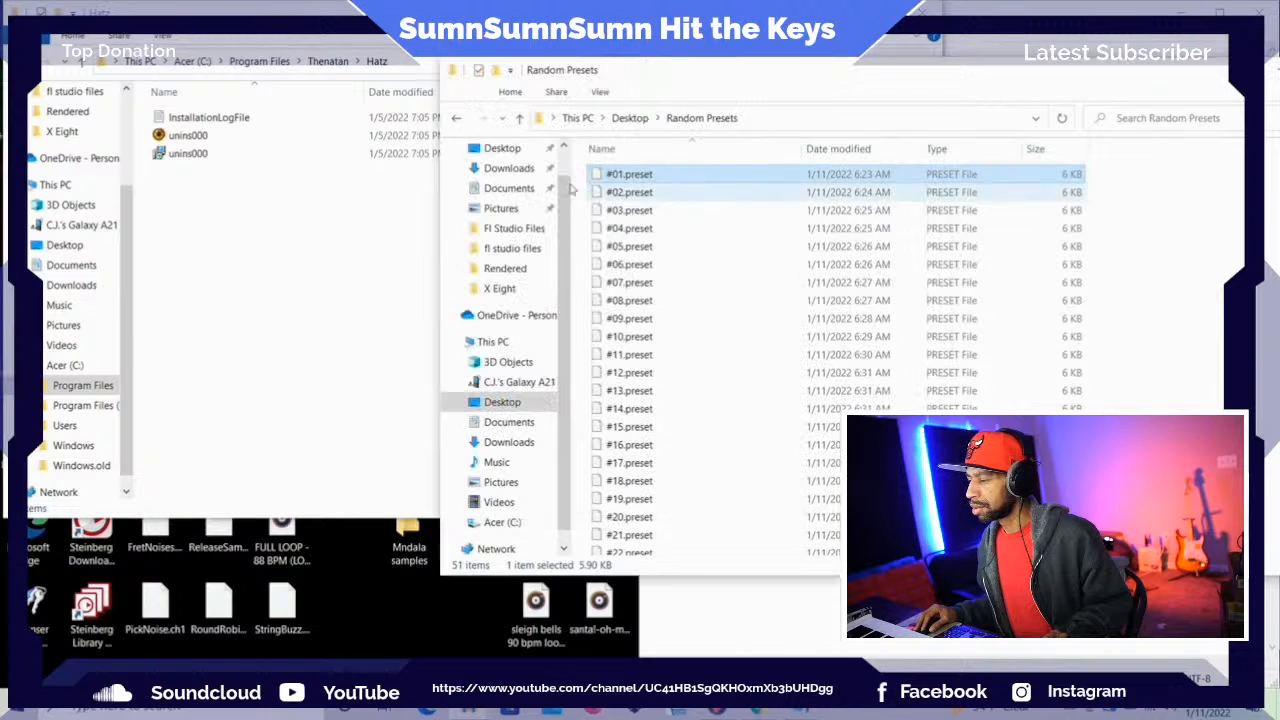
{"action": "left_click", "coordinate": [519, 118]}
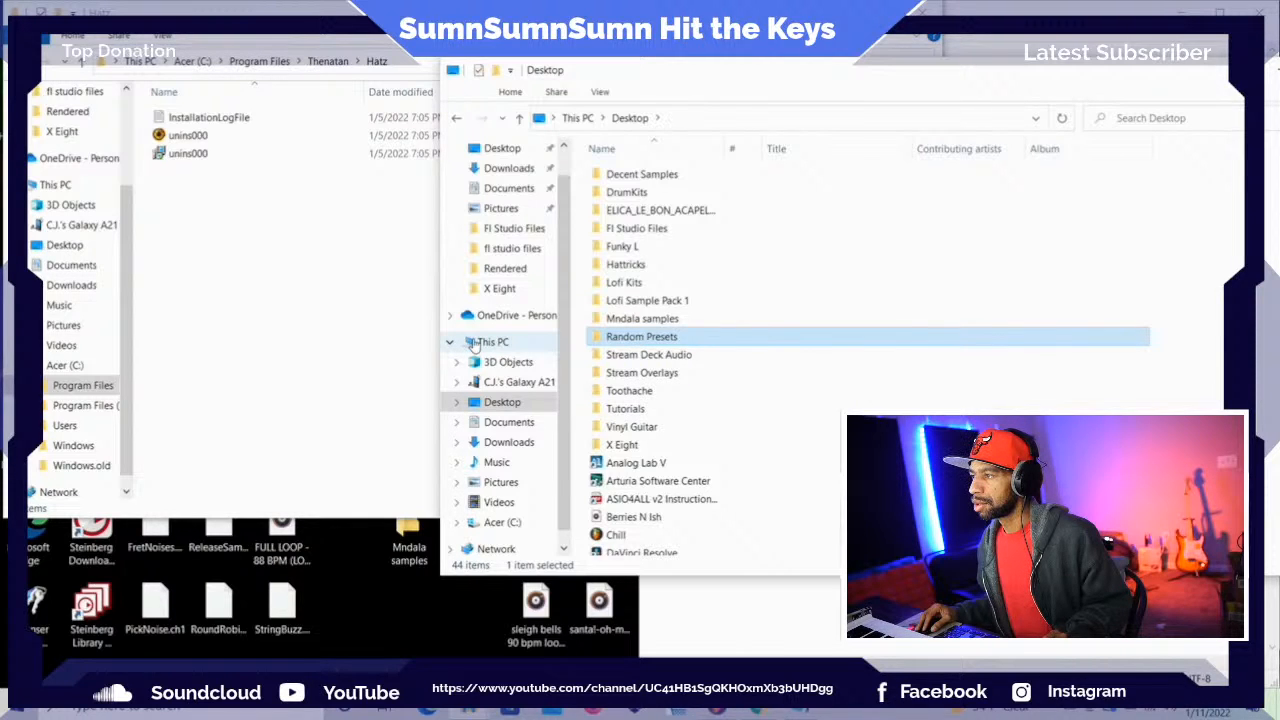
{"action": "right_click", "coordinate": [614, 343]}
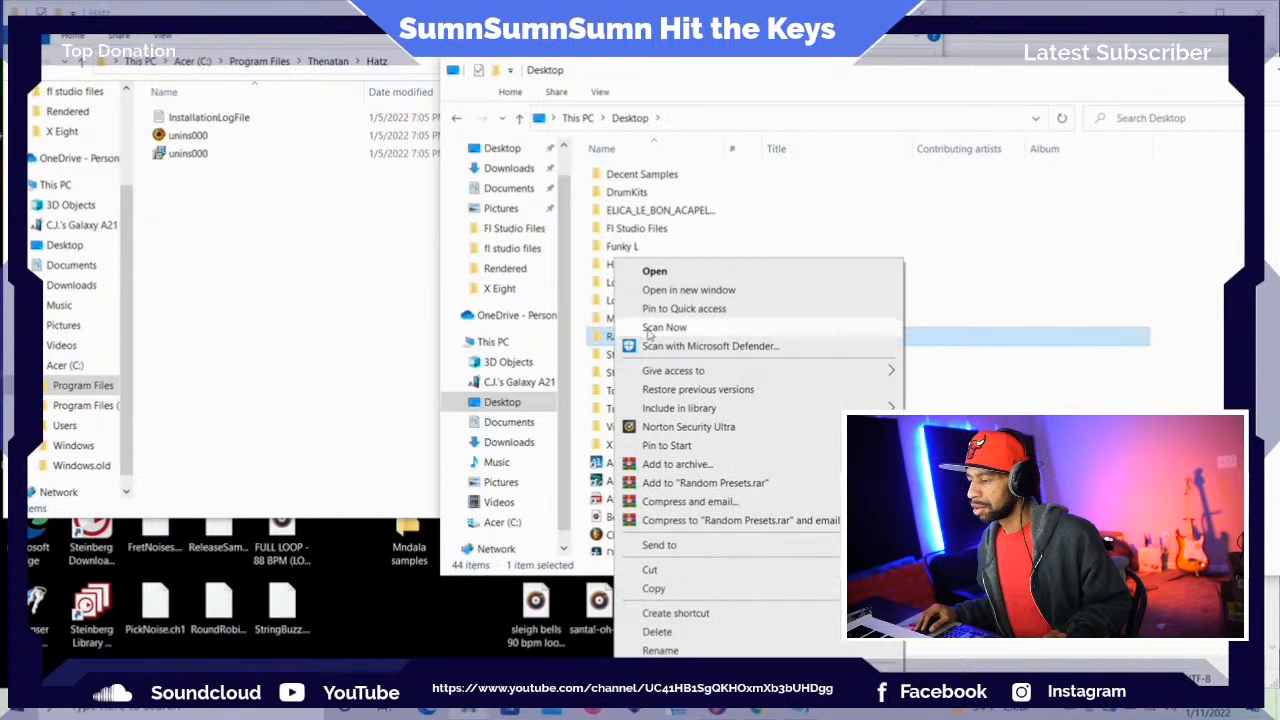
{"action": "left_click", "coordinate": [670, 590]}
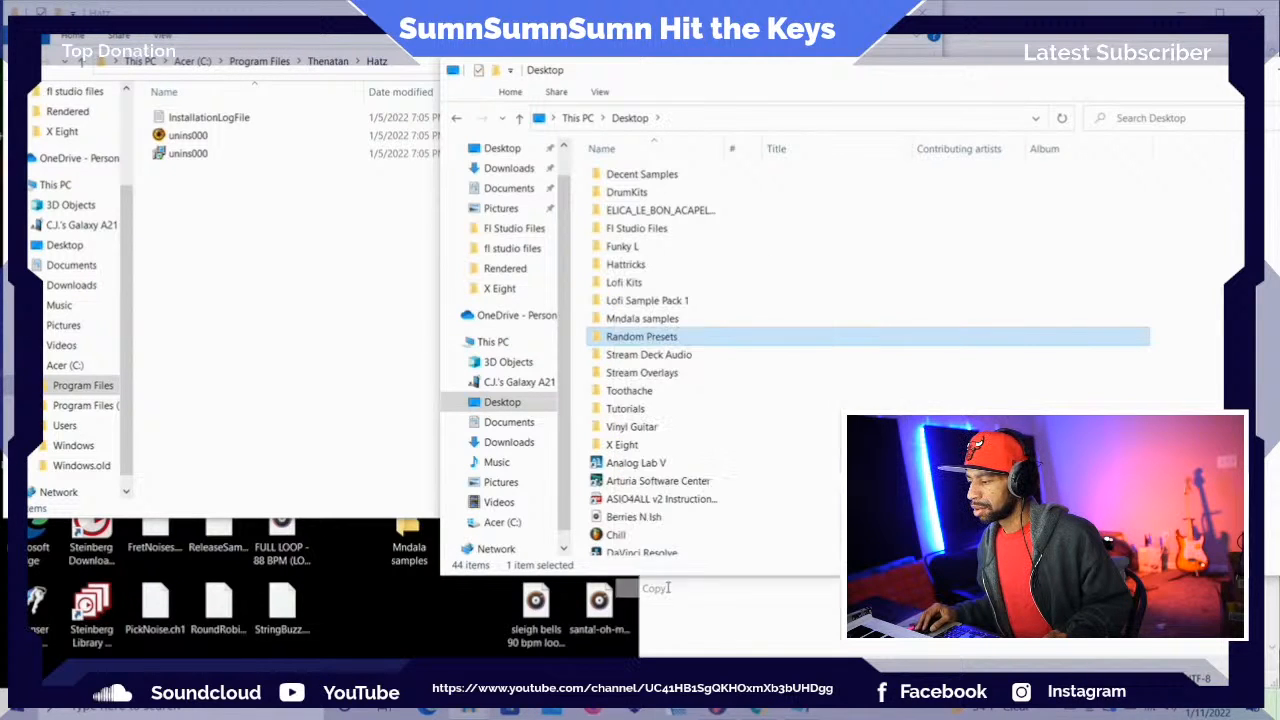
Switch back to FL Studio and add the Hatz user preset under the name New Preset
{"action": "left_click", "coordinate": [718, 711]}
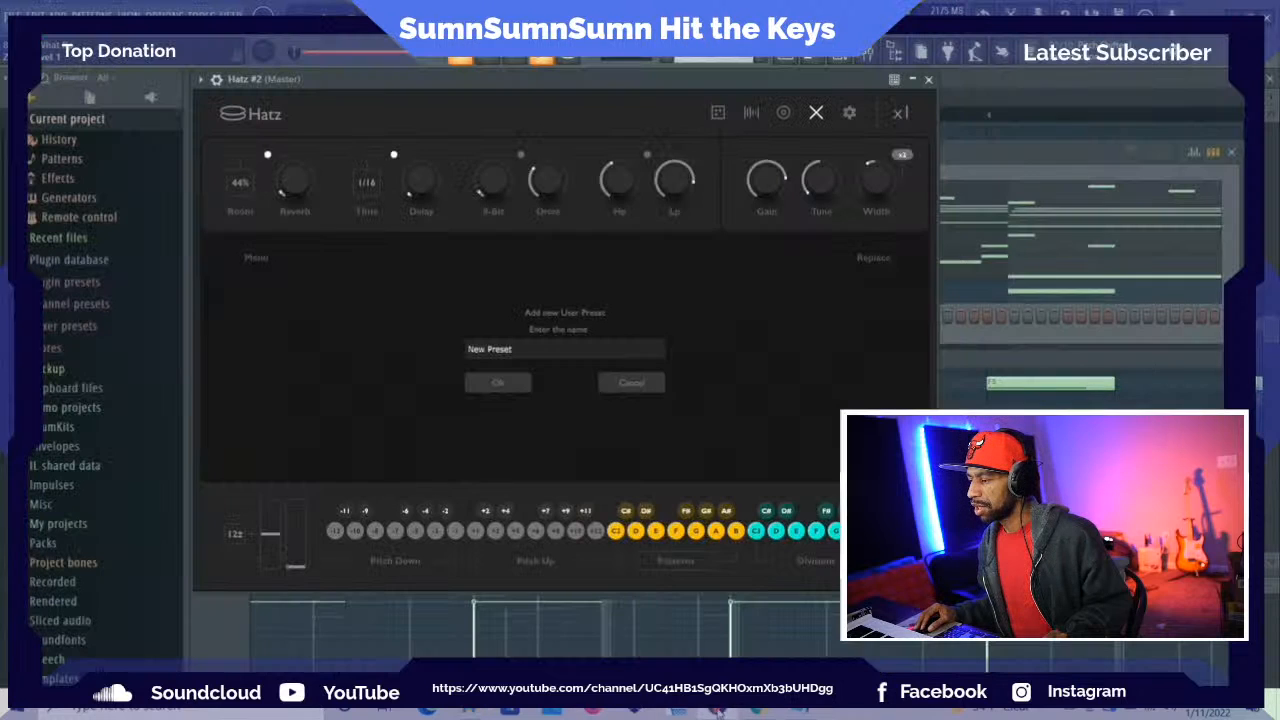
{"action": "left_click", "coordinate": [496, 382]}
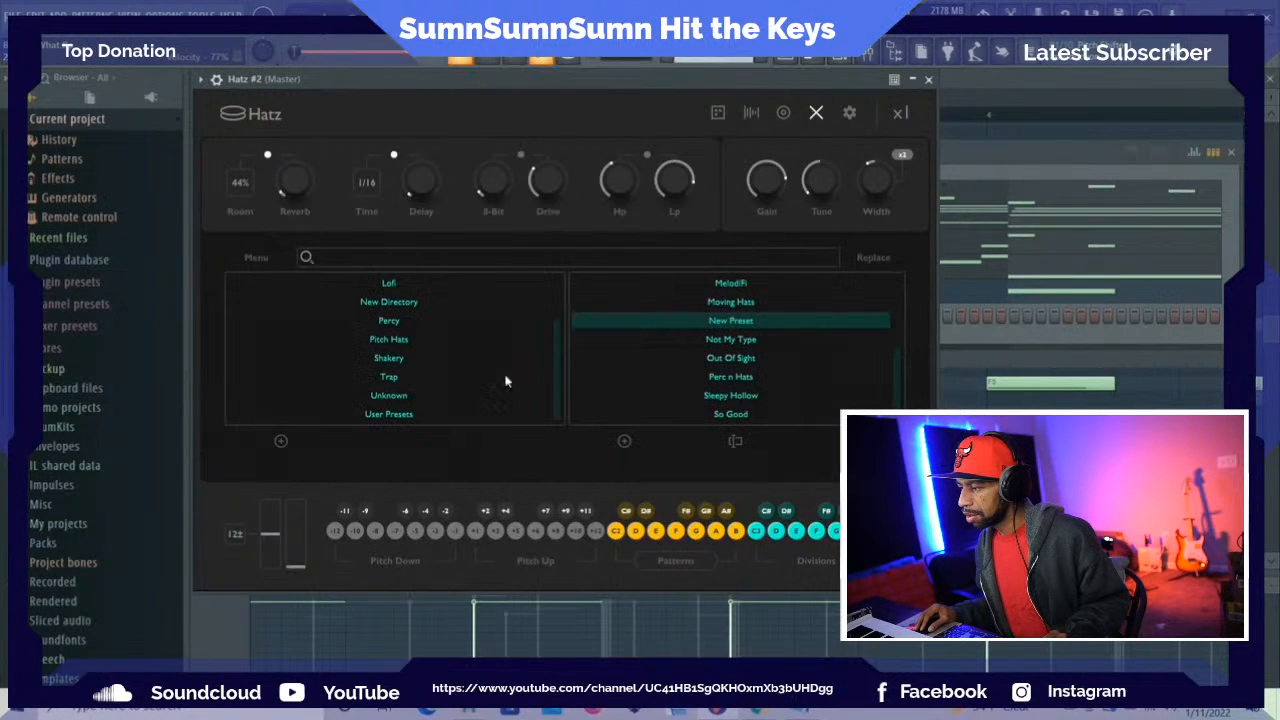
Load the Out Of Sight preset and check the rename and new-preset prompts, cancelling both
{"action": "left_click", "coordinate": [604, 358]}
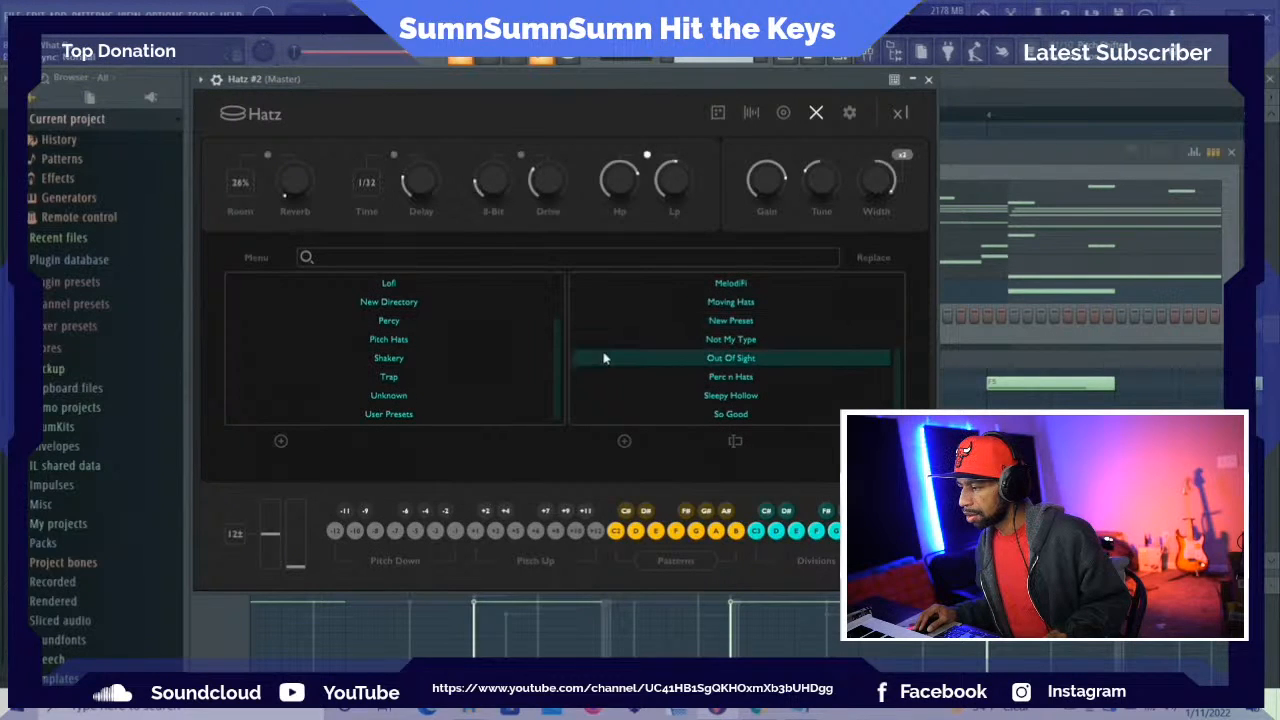
{"action": "left_click", "coordinate": [735, 442]}
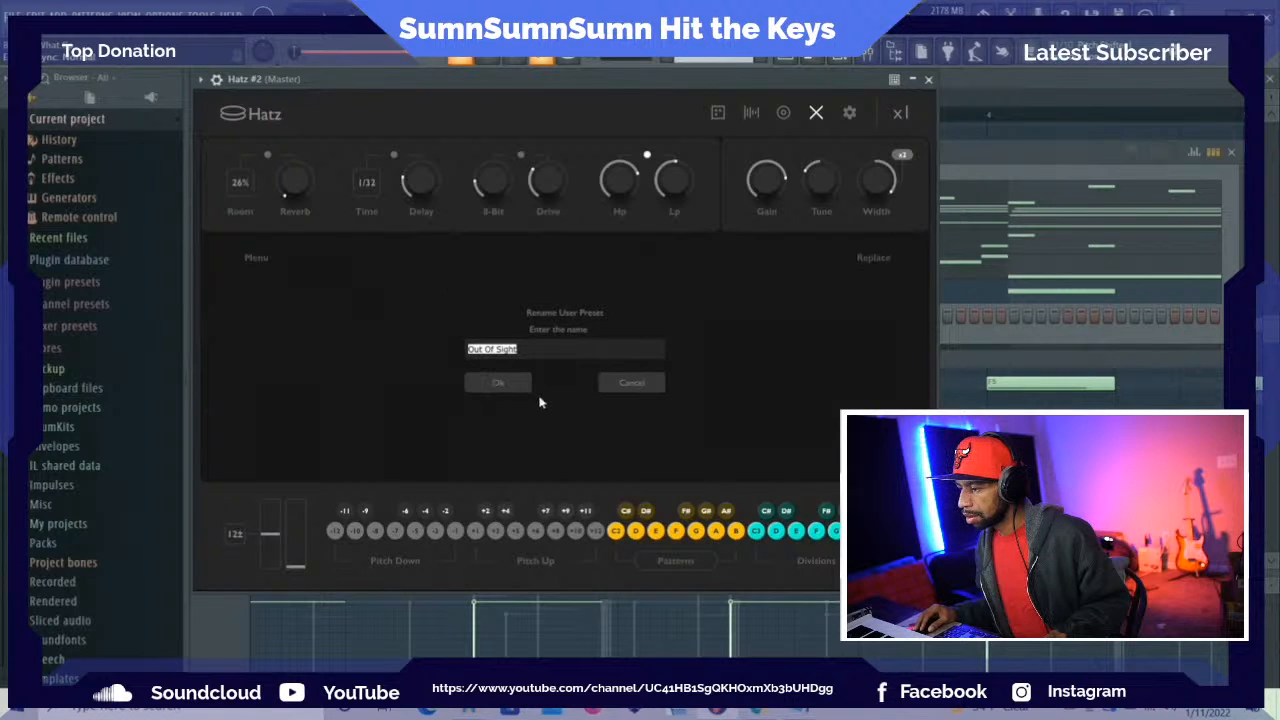
{"action": "left_click", "coordinate": [614, 380]}
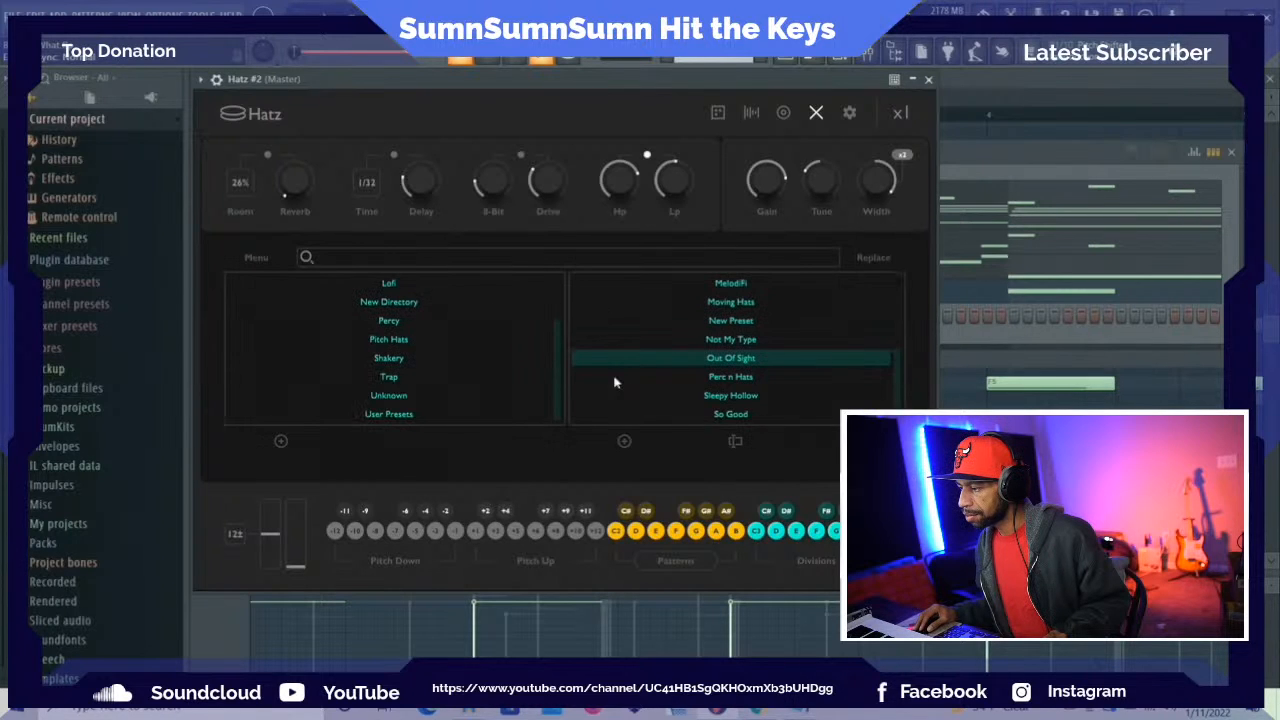
{"action": "left_click", "coordinate": [624, 441]}
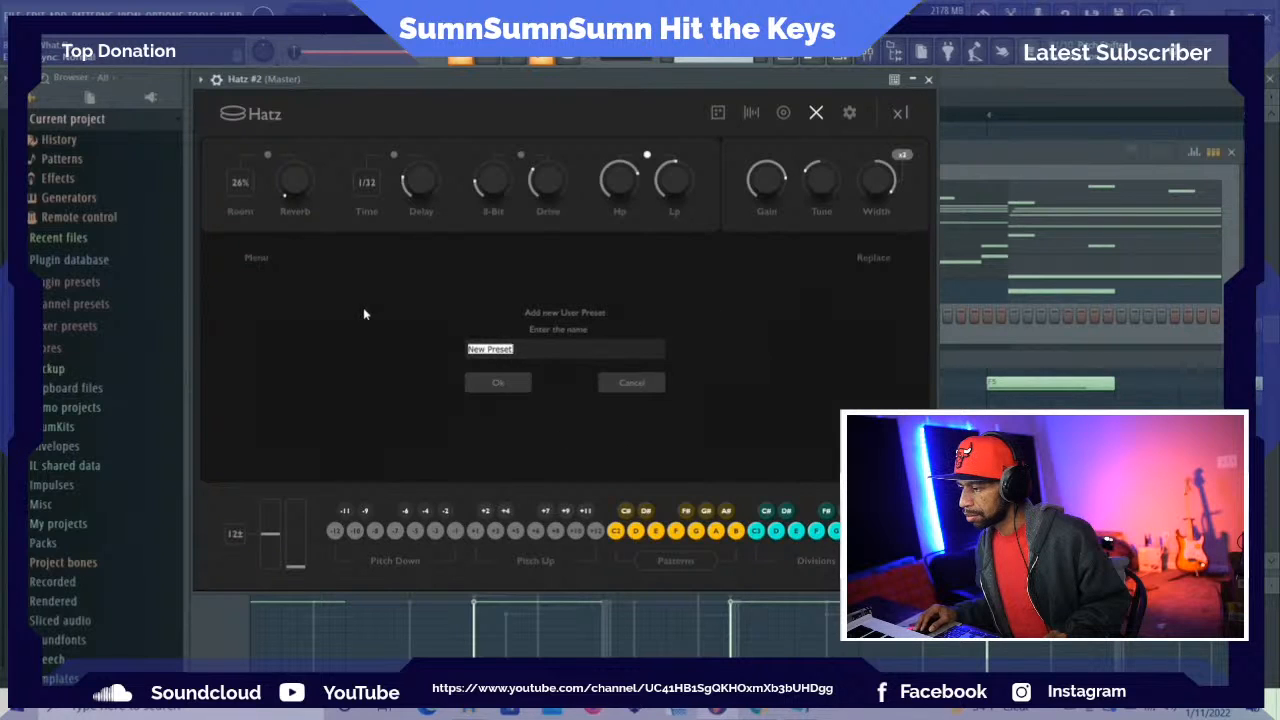
{"action": "left_click", "coordinate": [638, 384]}
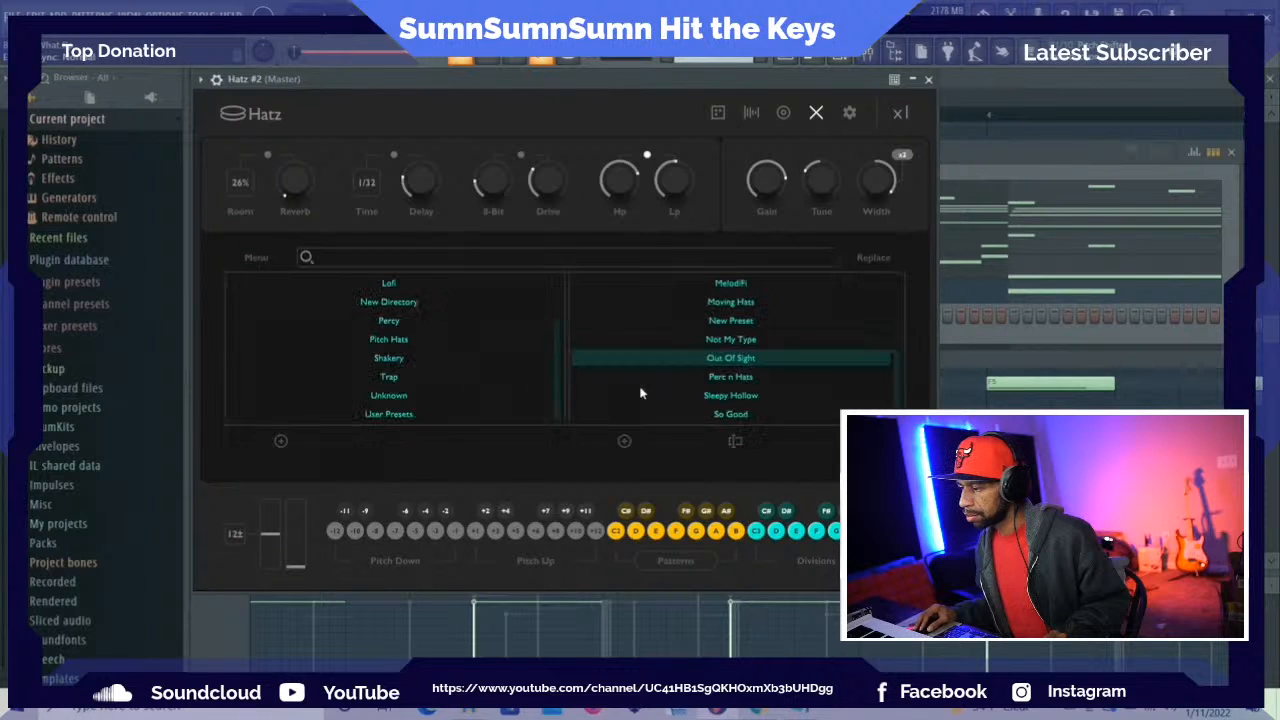
Try to import all presets from a collection, browsing to the Random Presets folder on the desktop
{"action": "left_click", "coordinate": [254, 258]}
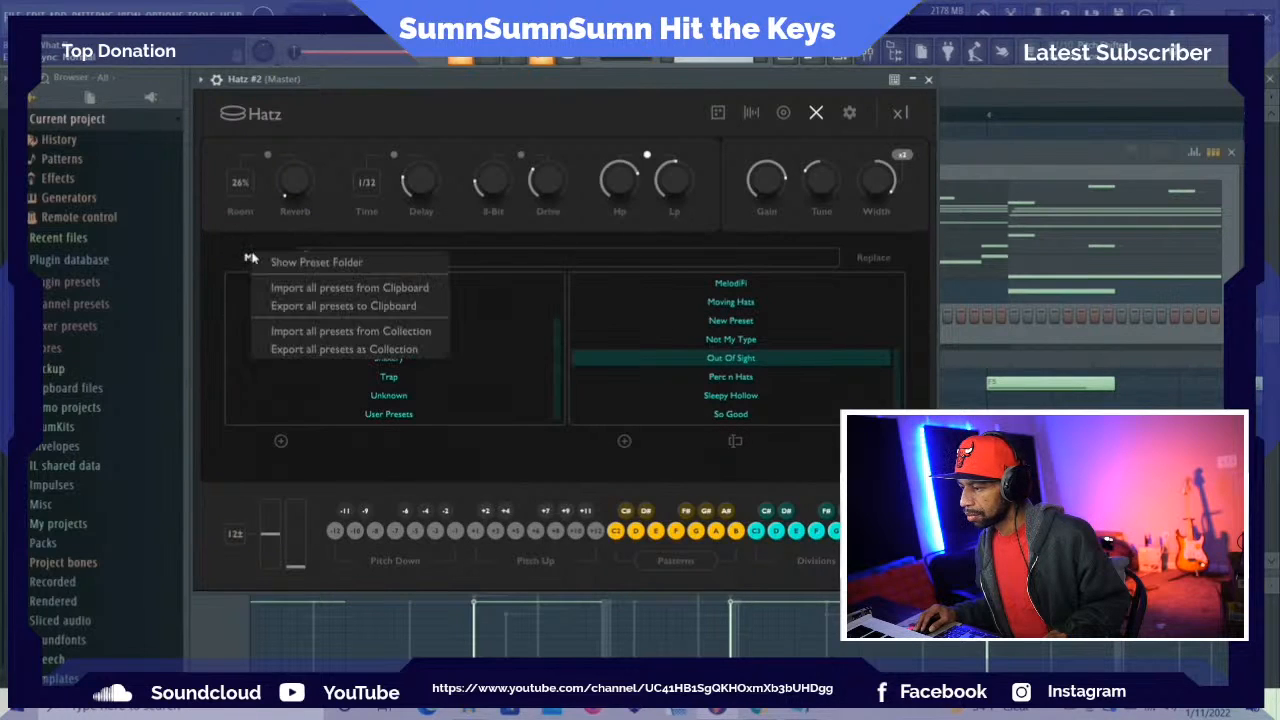
{"action": "left_click", "coordinate": [293, 336]}
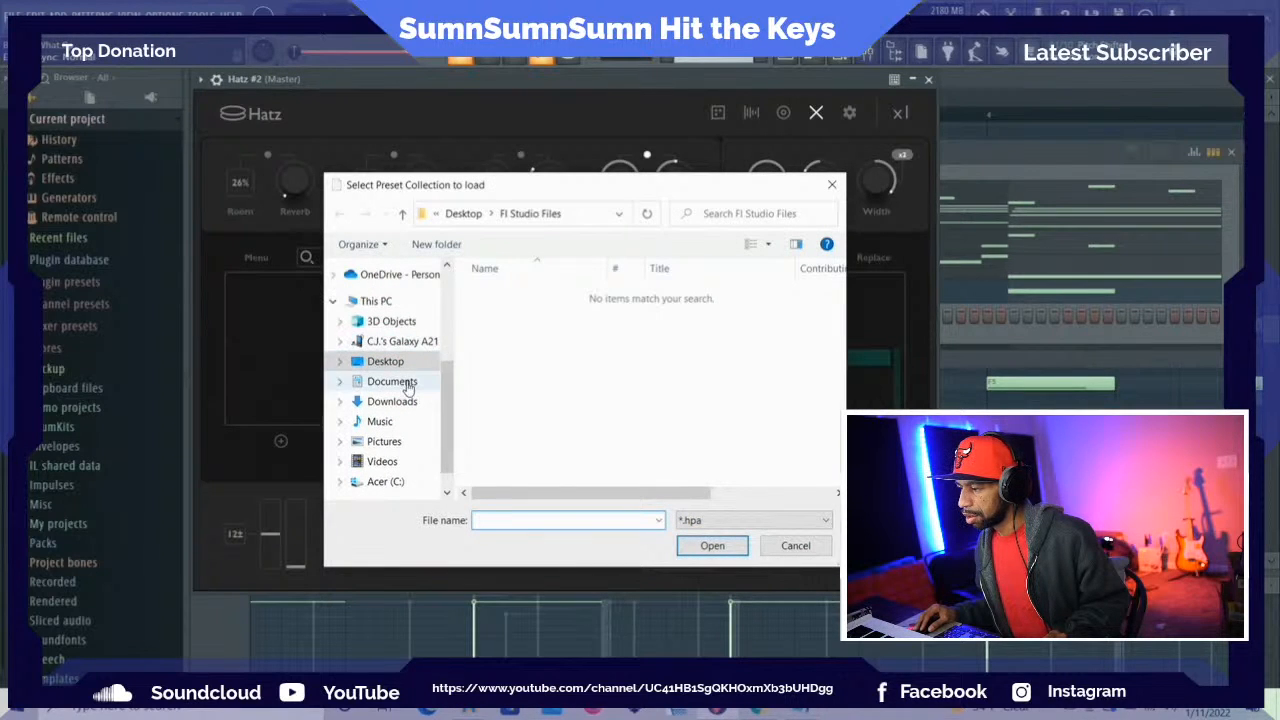
{"action": "left_click", "coordinate": [398, 364]}
{"action": "scroll", "coordinate": [510, 418], "scroll_direction": "down", "scroll_amount": 2}
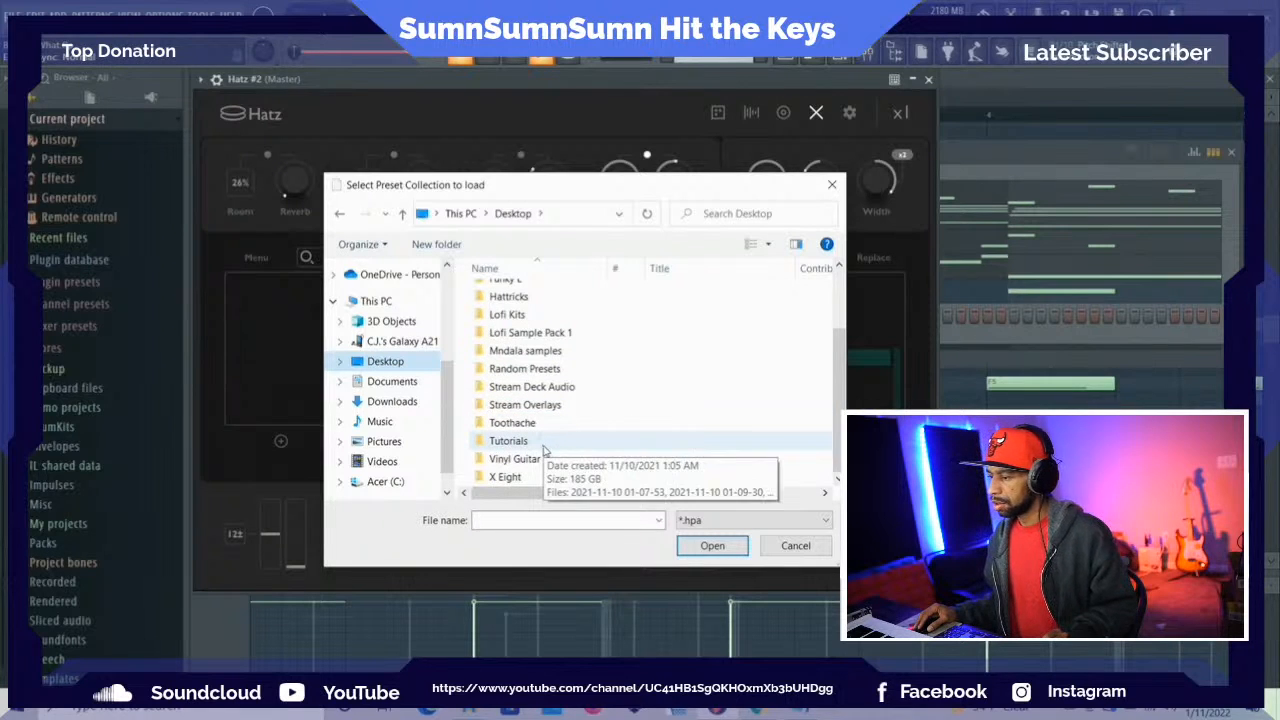
{"action": "scroll", "coordinate": [545, 450], "scroll_direction": "up", "scroll_amount": 1}
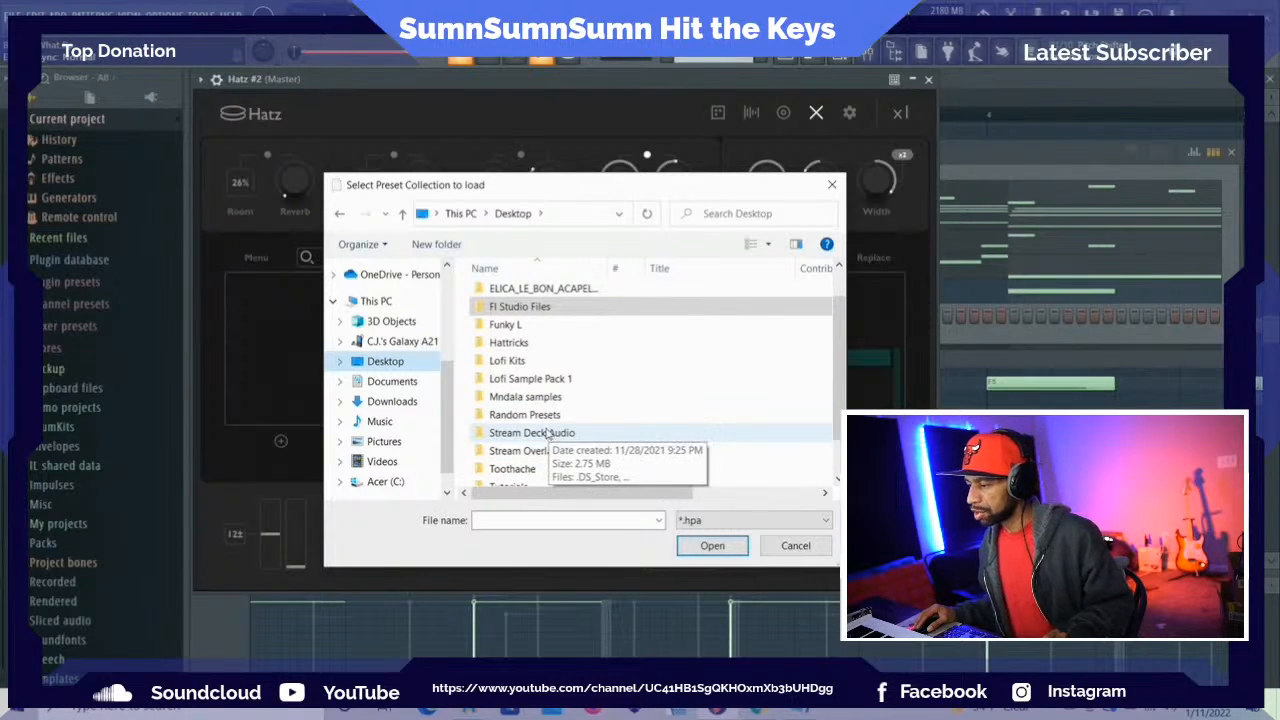
{"action": "scroll", "coordinate": [547, 432], "scroll_direction": "up", "scroll_amount": 1}
{"action": "scroll", "coordinate": [547, 360], "scroll_direction": "down", "scroll_amount": 1}
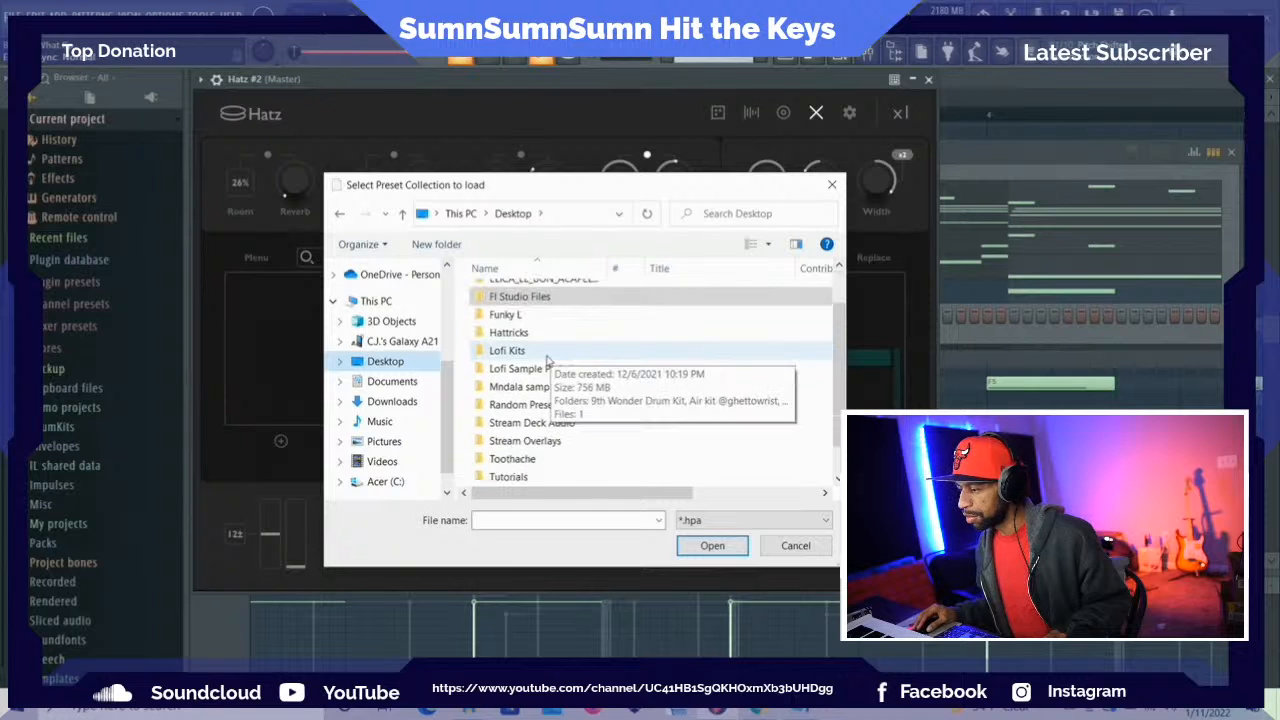
{"action": "double_click", "coordinate": [580, 406]}
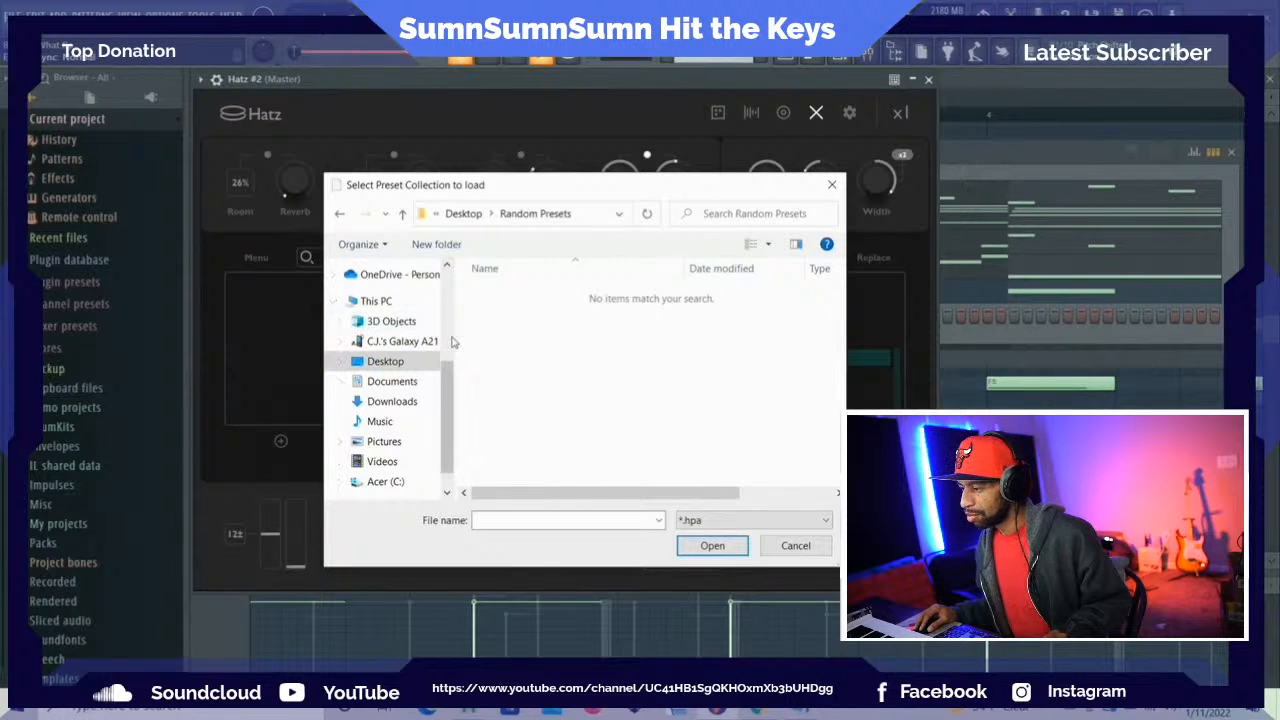
{"action": "left_click", "coordinate": [403, 217]}
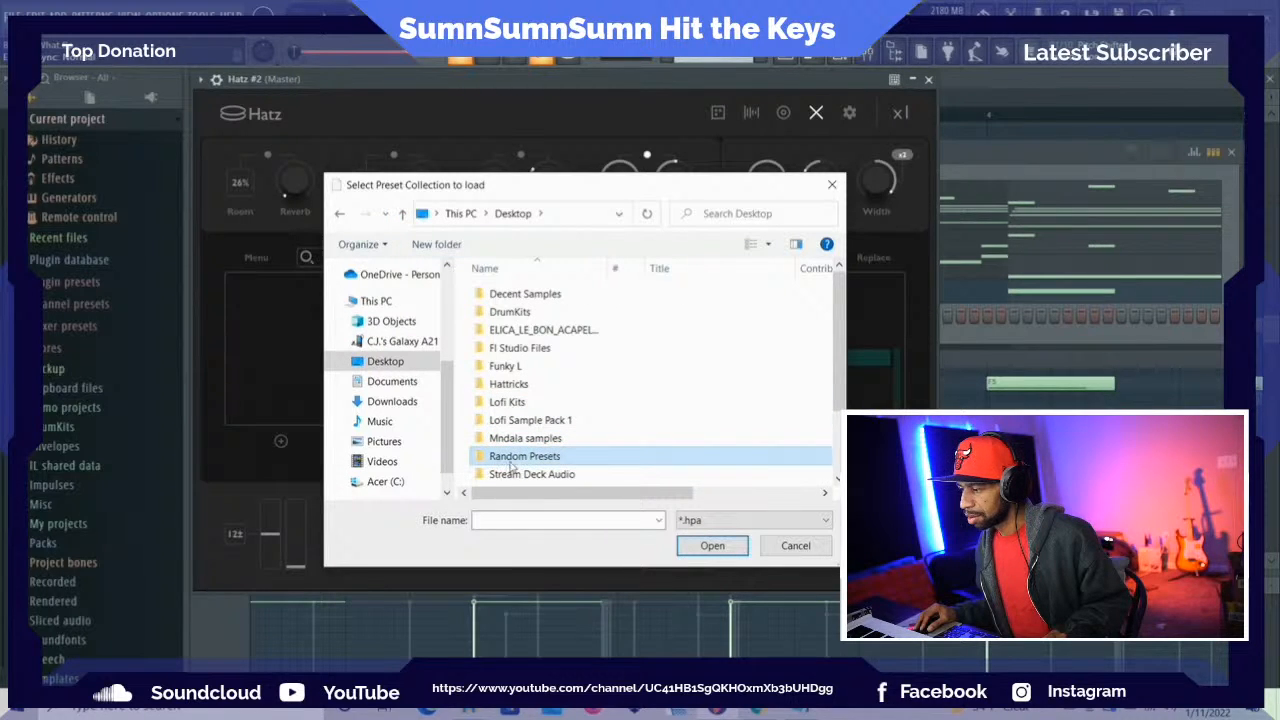
{"action": "left_click", "coordinate": [511, 462]}
{"action": "left_click", "coordinate": [631, 452]}
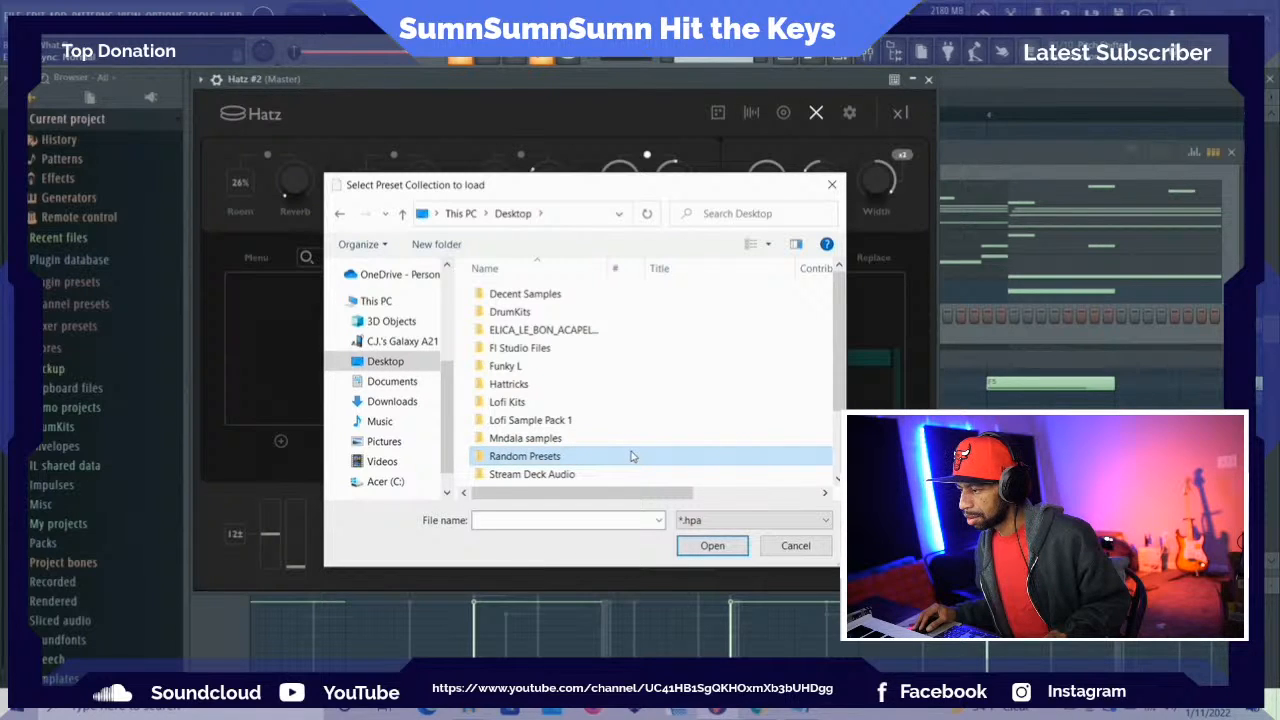
{"action": "double_click", "coordinate": [631, 456]}
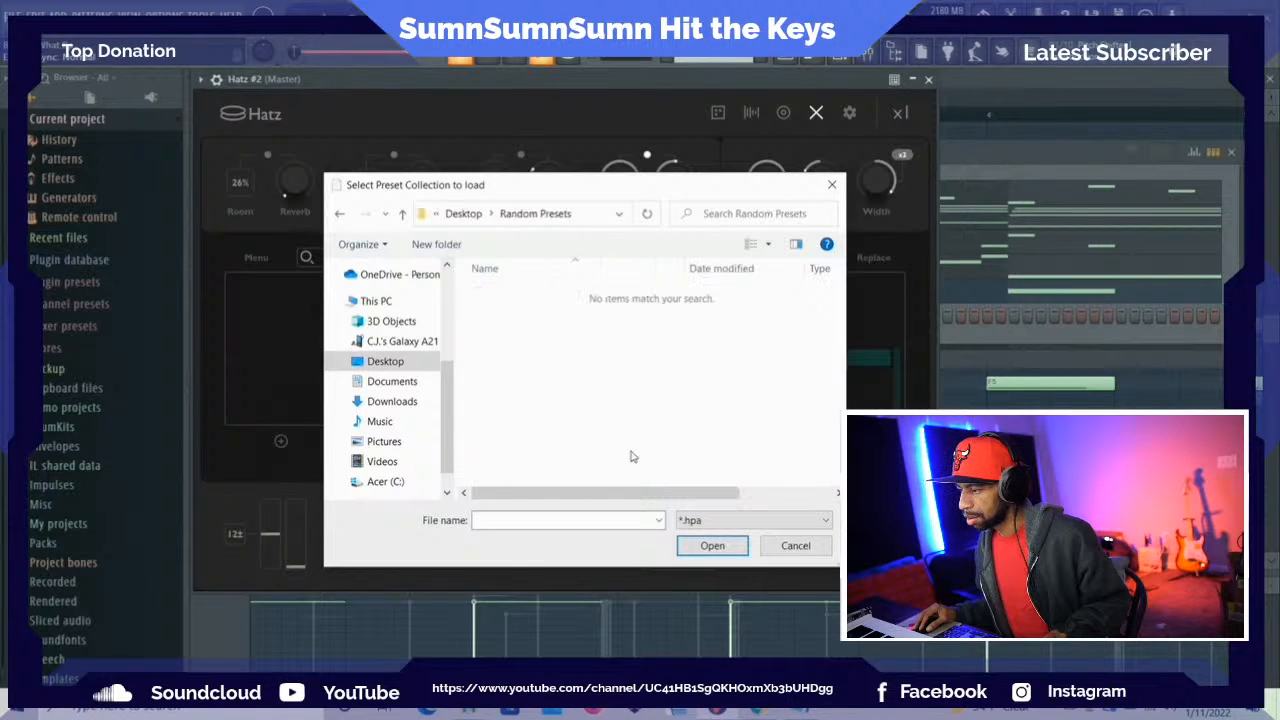
{"action": "left_click", "coordinate": [831, 184]}
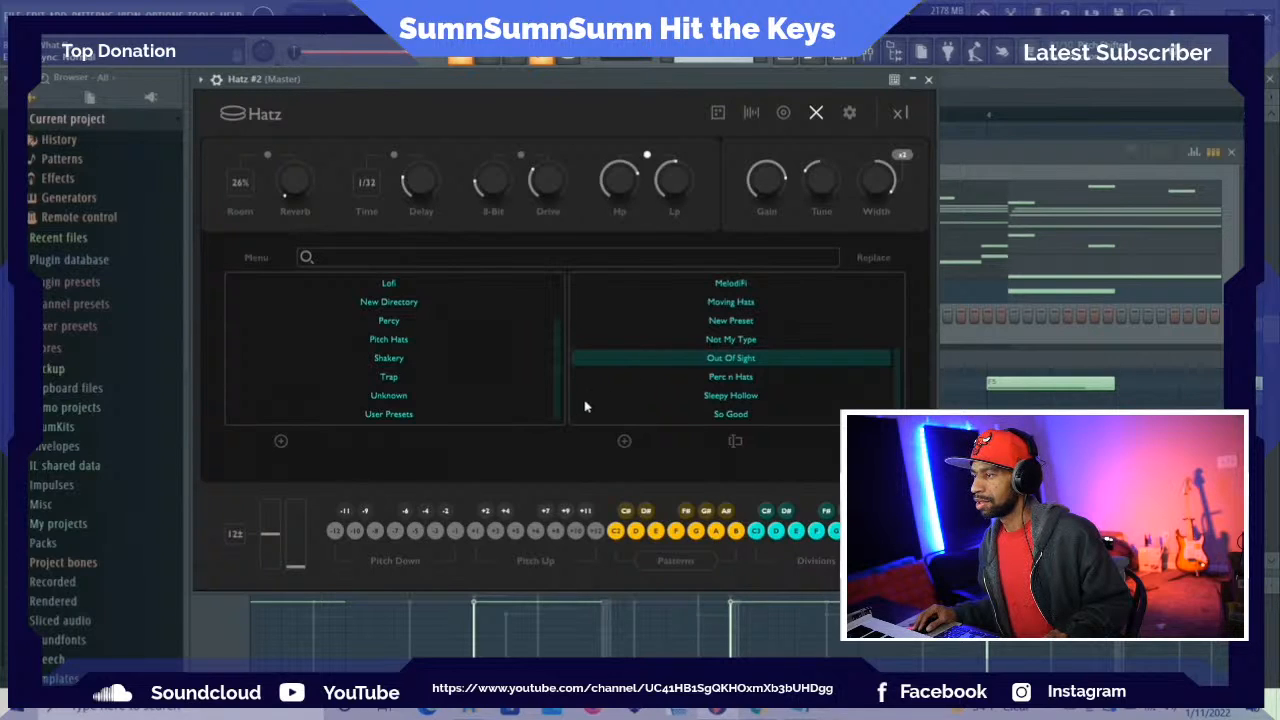
Open the Hatz preset folder and move the Random Presets folder from the Desktop into it, closing both Explorer windows
{"action": "left_click", "coordinate": [257, 259]}
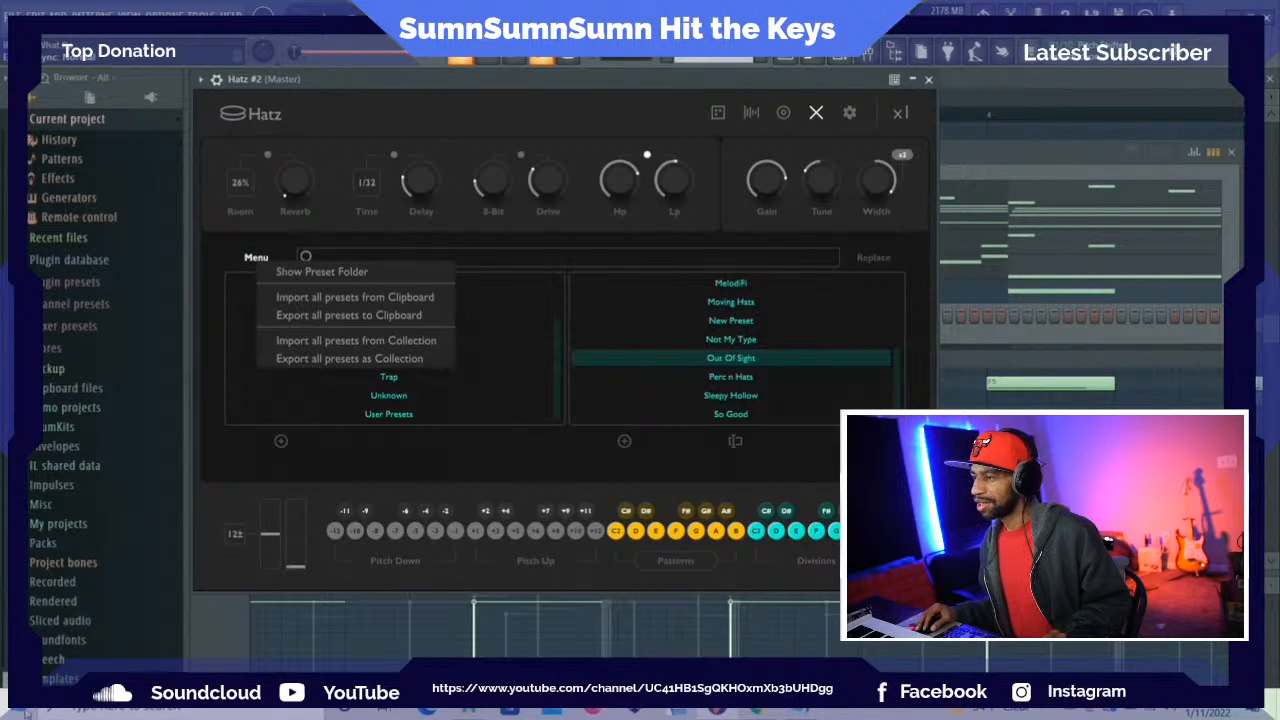
{"action": "left_click", "coordinate": [293, 281]}
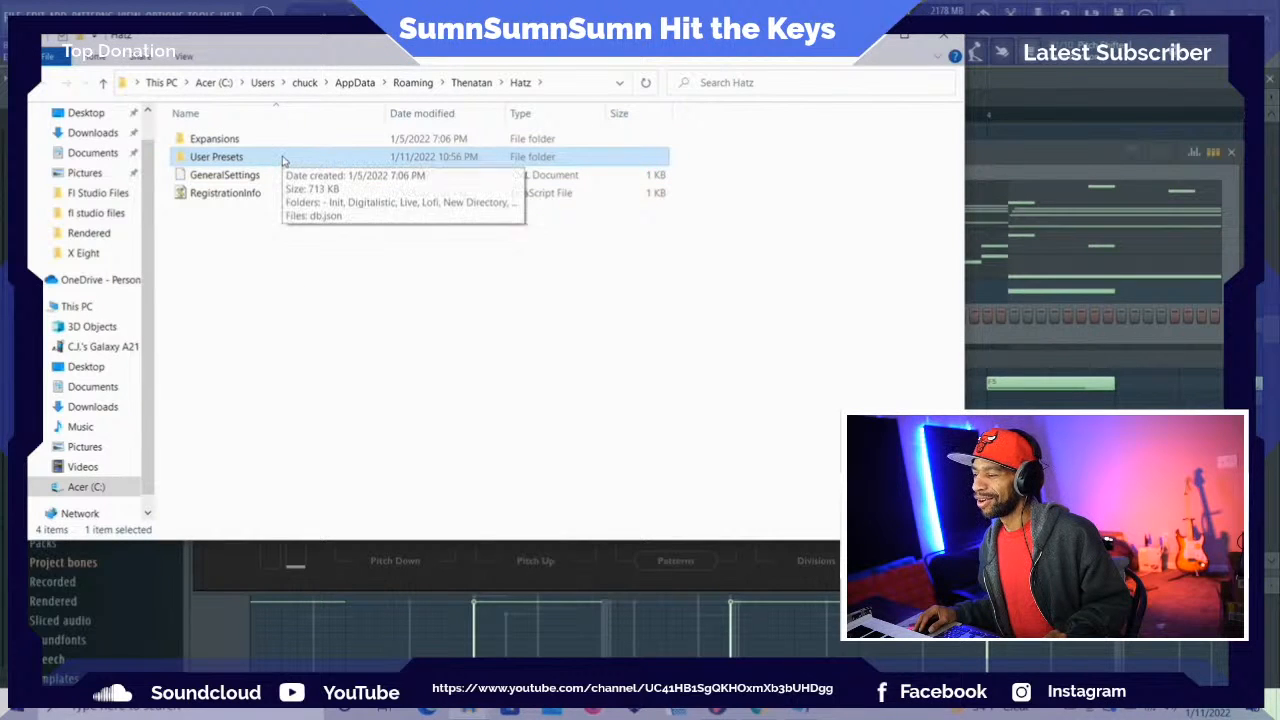
{"action": "left_click", "coordinate": [468, 710]}
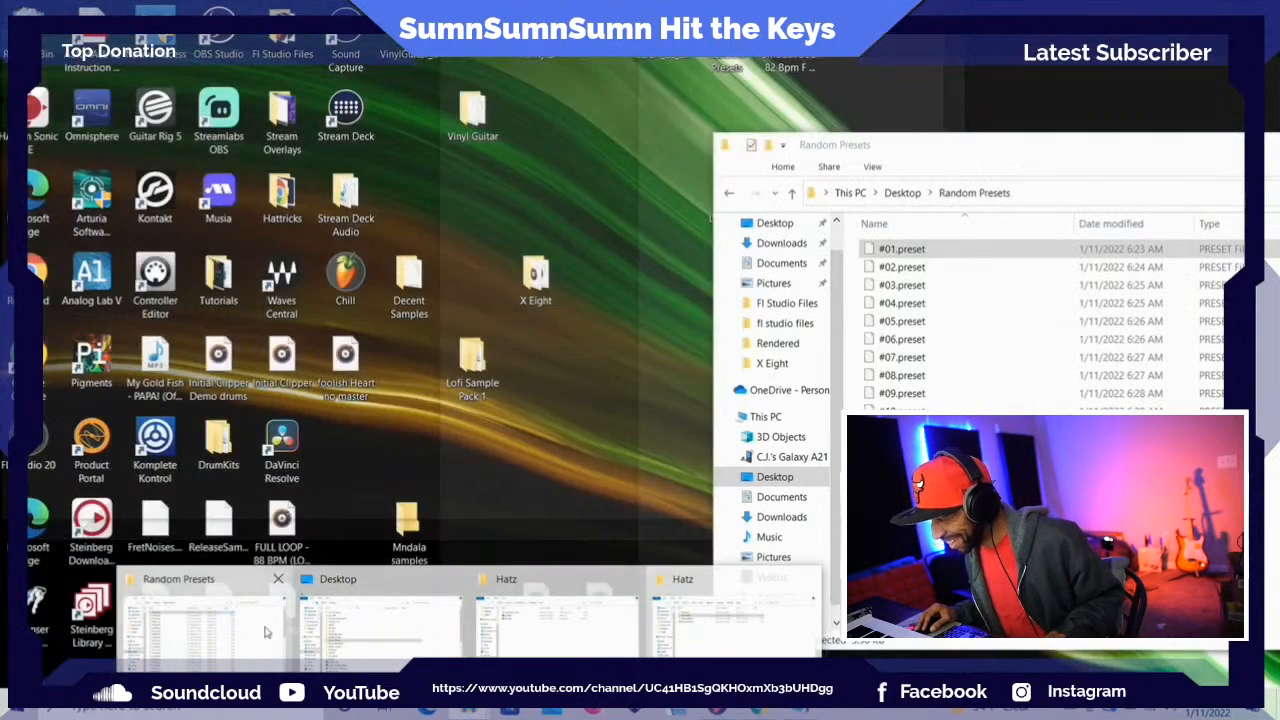
{"action": "left_click", "coordinate": [266, 632]}
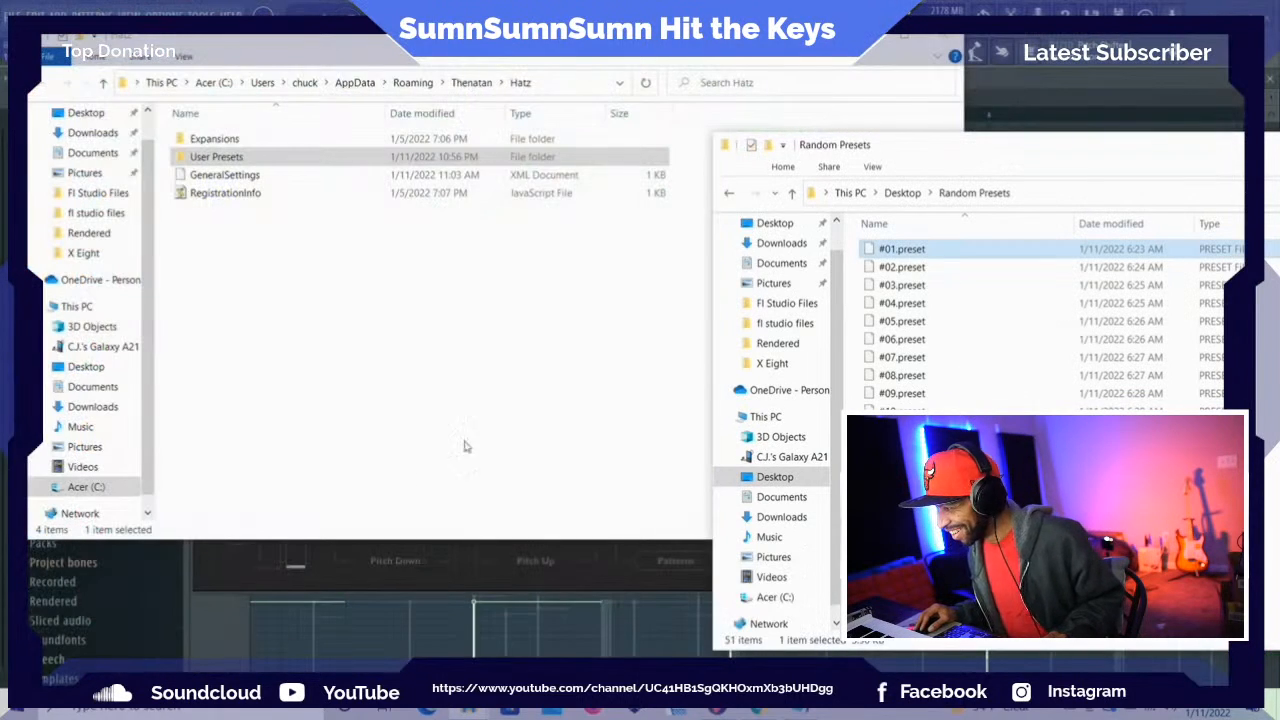
{"action": "left_click", "coordinate": [790, 195]}
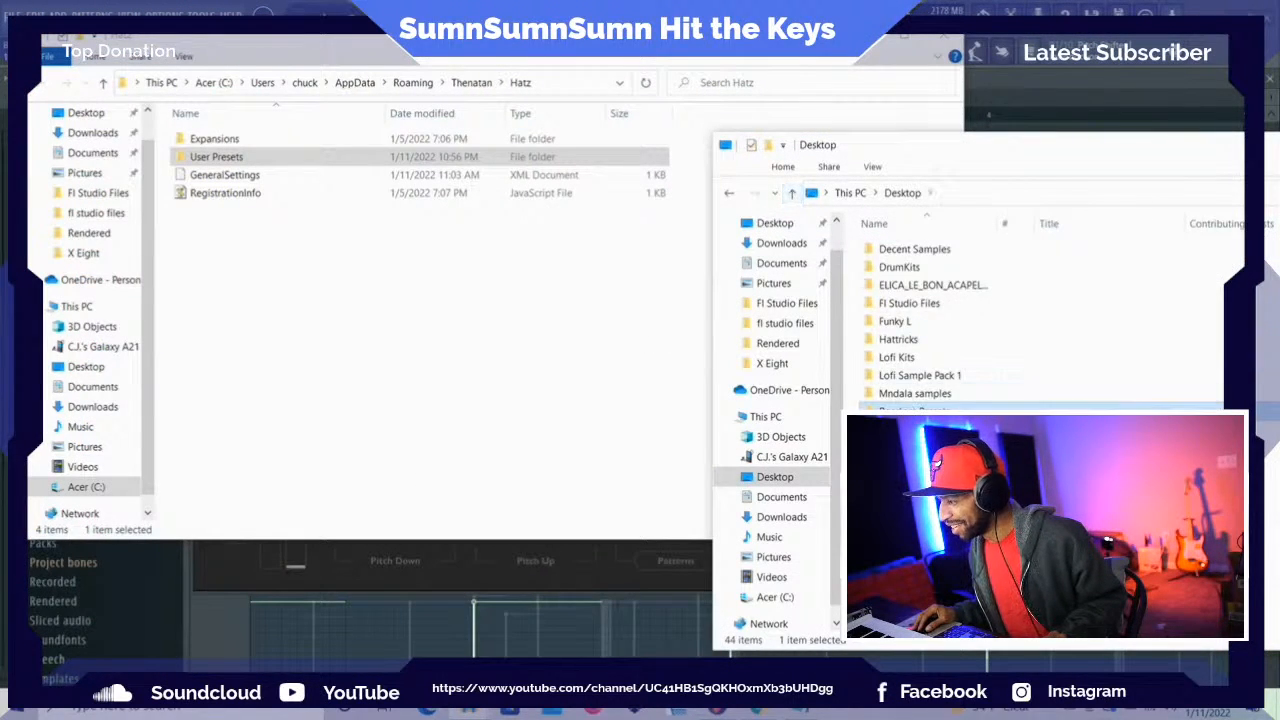
{"action": "left_click_drag", "start_coordinate": [900, 407], "coordinate": [309, 271]}
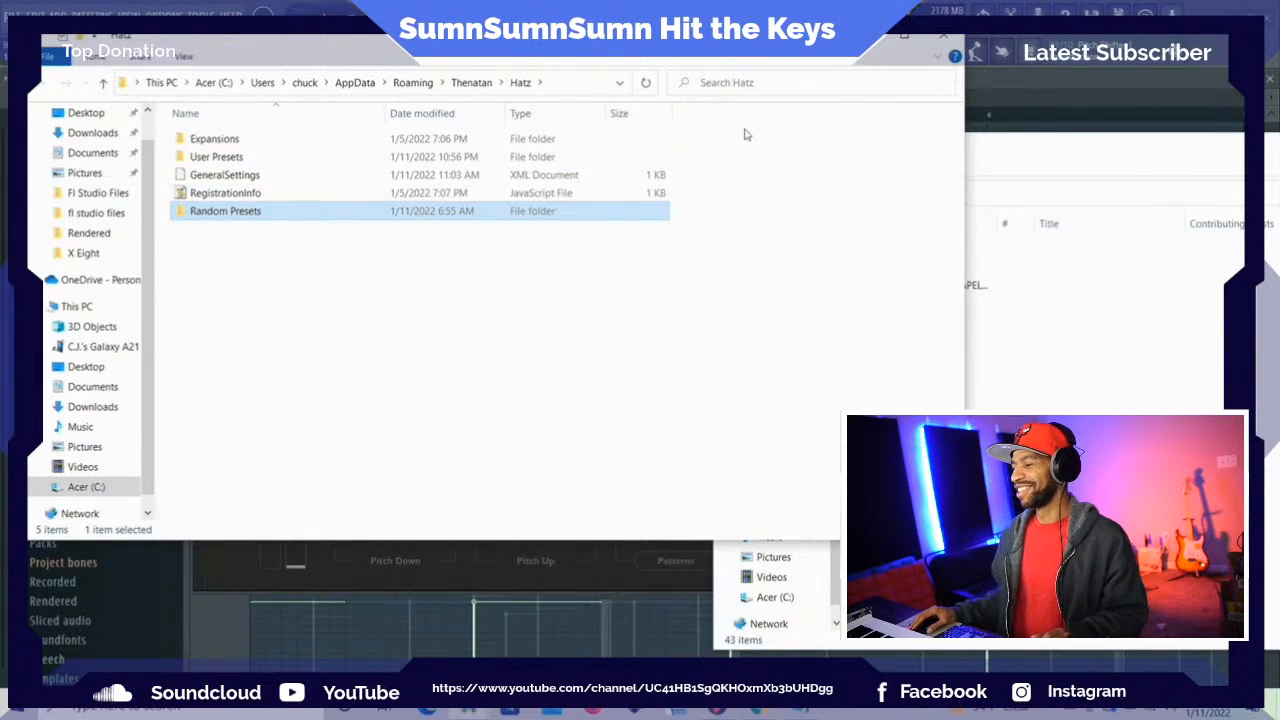
{"action": "left_click", "coordinate": [944, 40]}
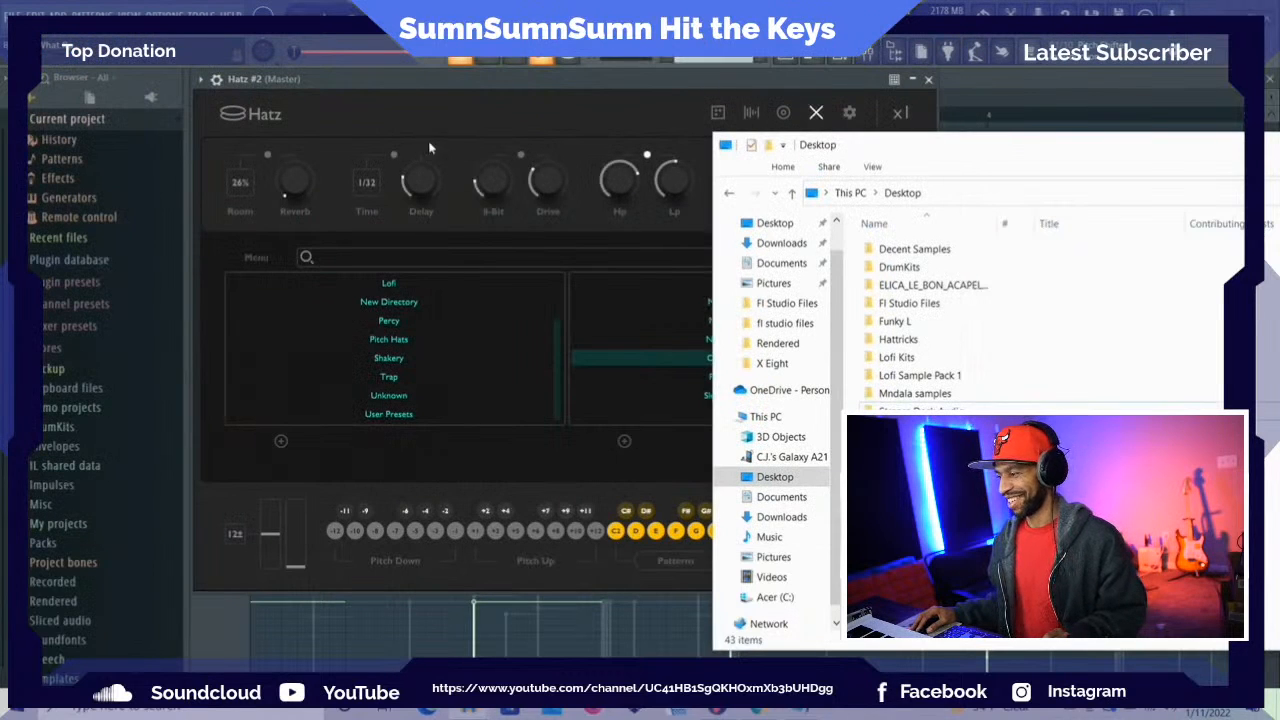
{"action": "left_click_drag", "start_coordinate": [1140, 153], "coordinate": [715, 177]}
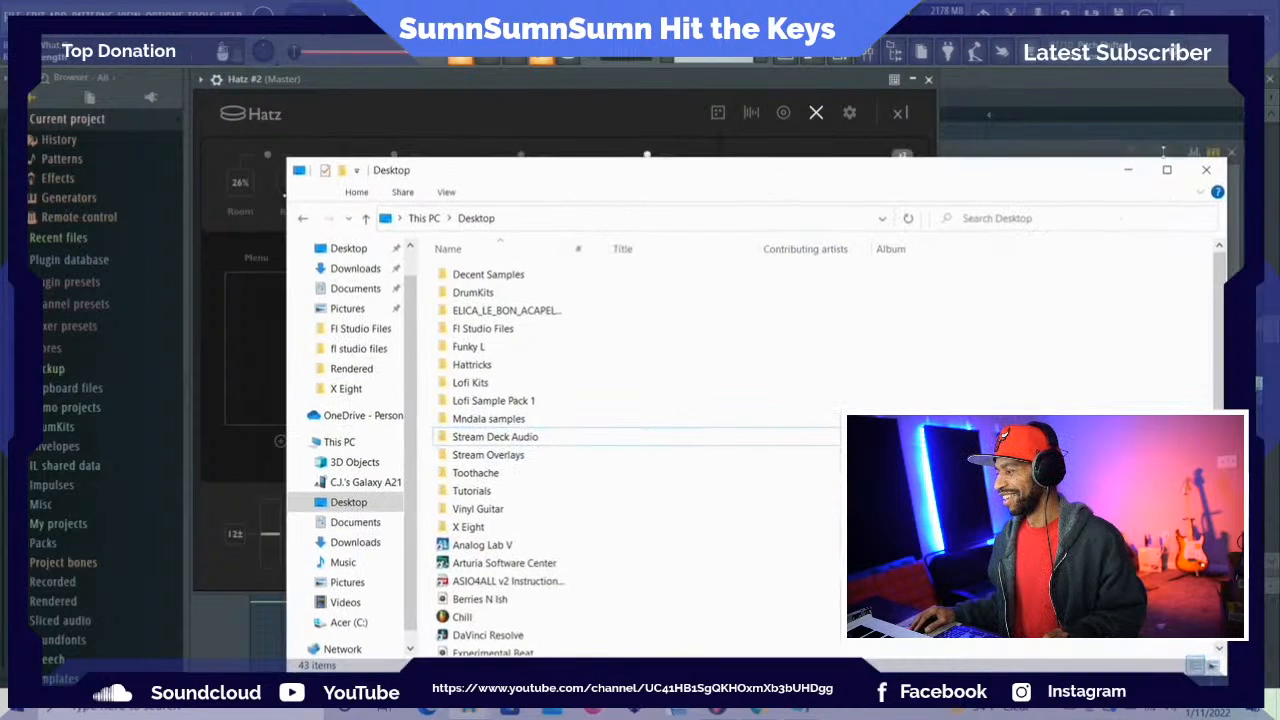
{"action": "left_click", "coordinate": [1206, 174]}
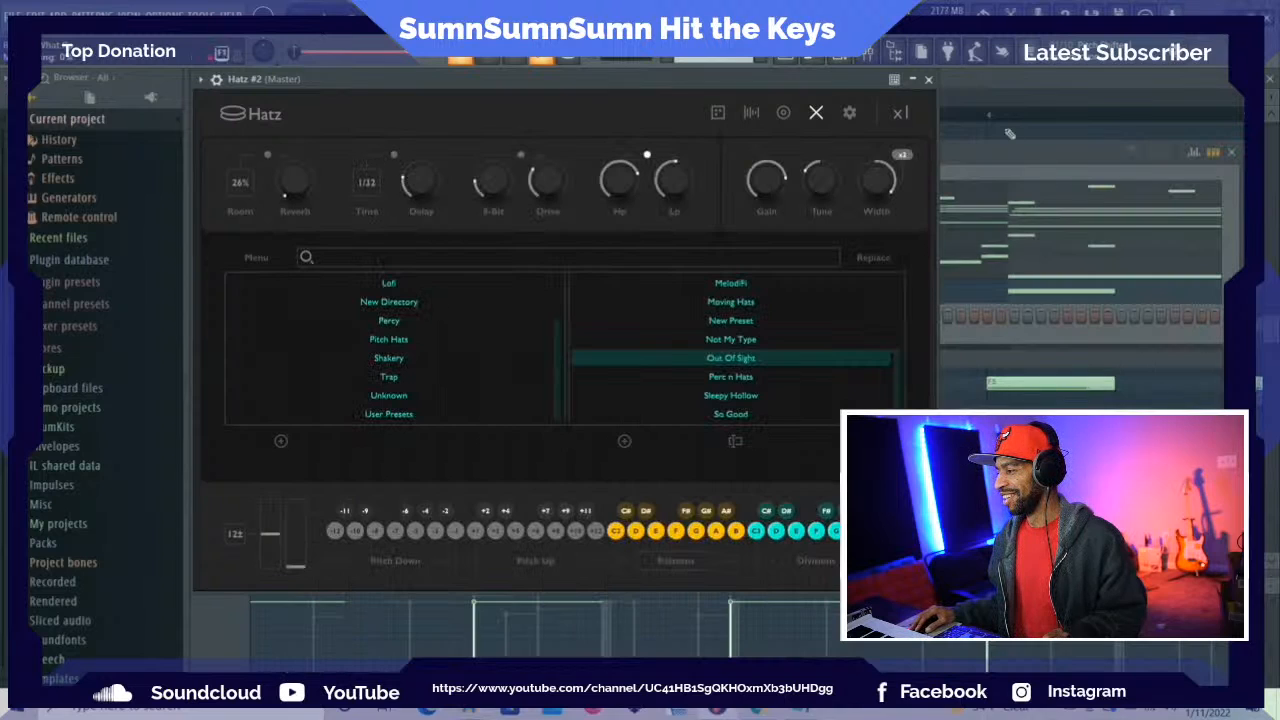
Close the Hatz #2 plugin window and delete its channel from the channel rack
{"action": "left_click", "coordinate": [928, 79]}
{"action": "right_click", "coordinate": [512, 318]}
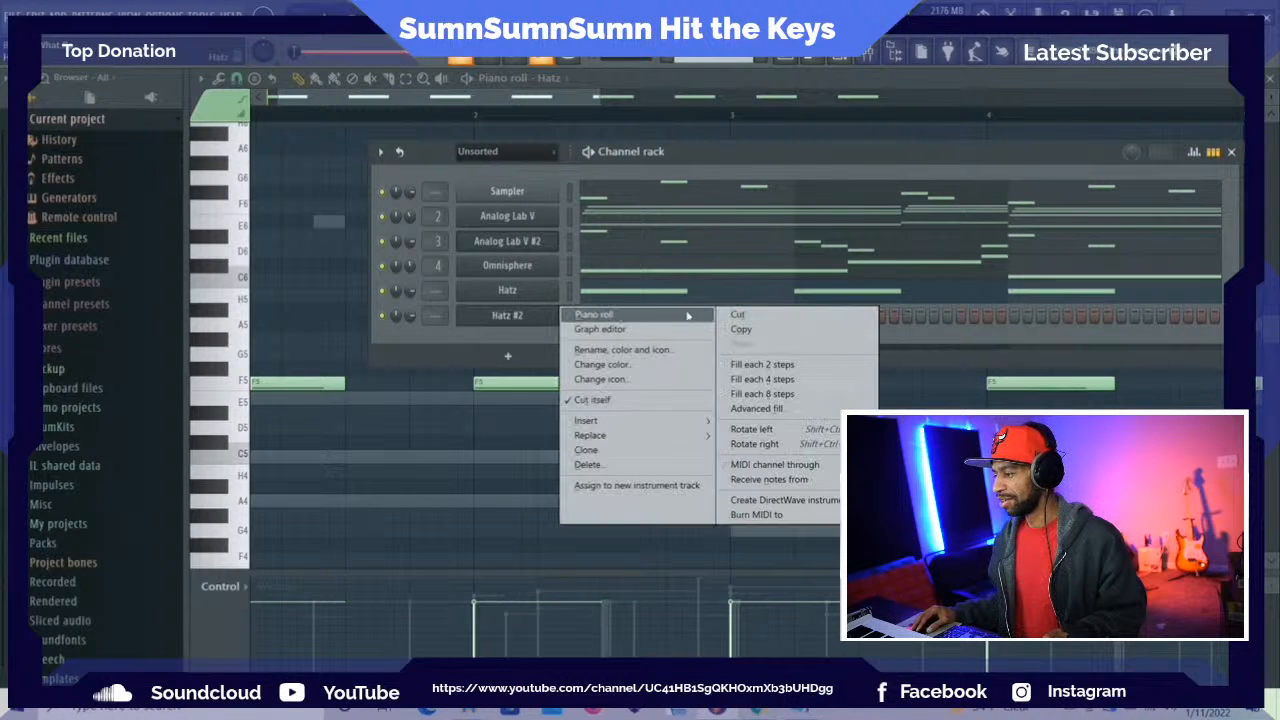
{"action": "left_click", "coordinate": [620, 465]}
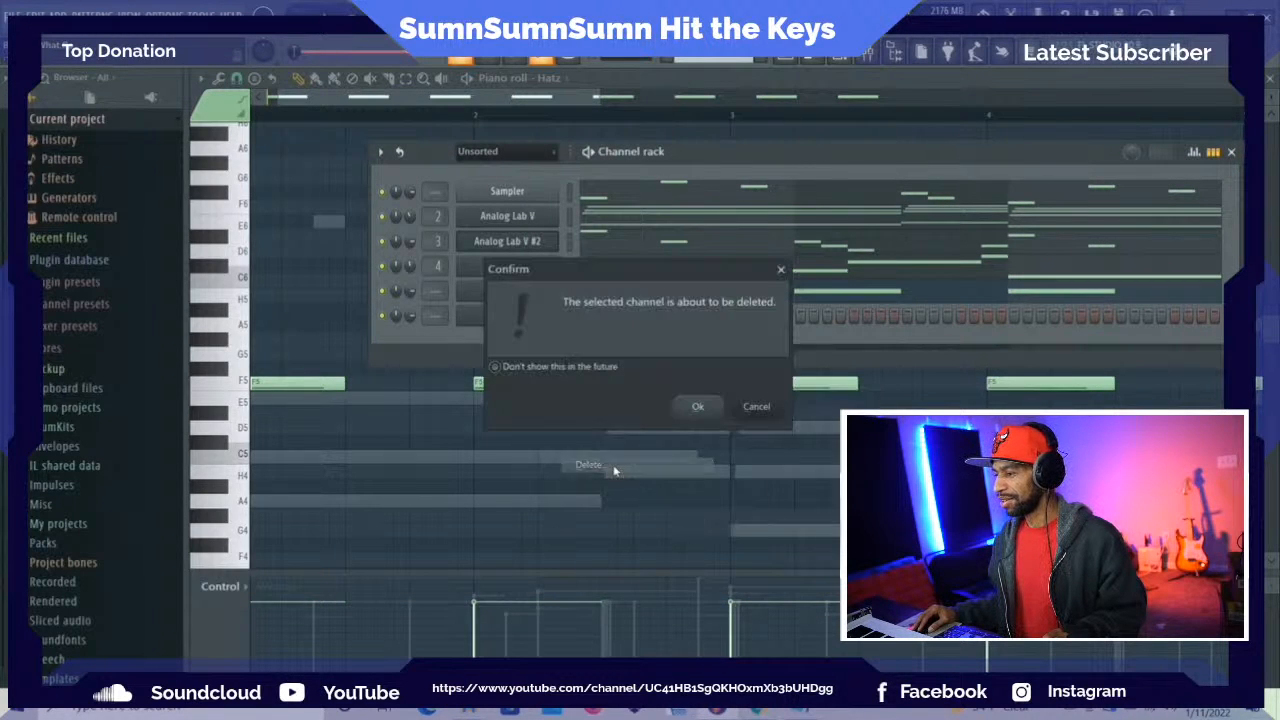
{"action": "left_click", "coordinate": [695, 408]}
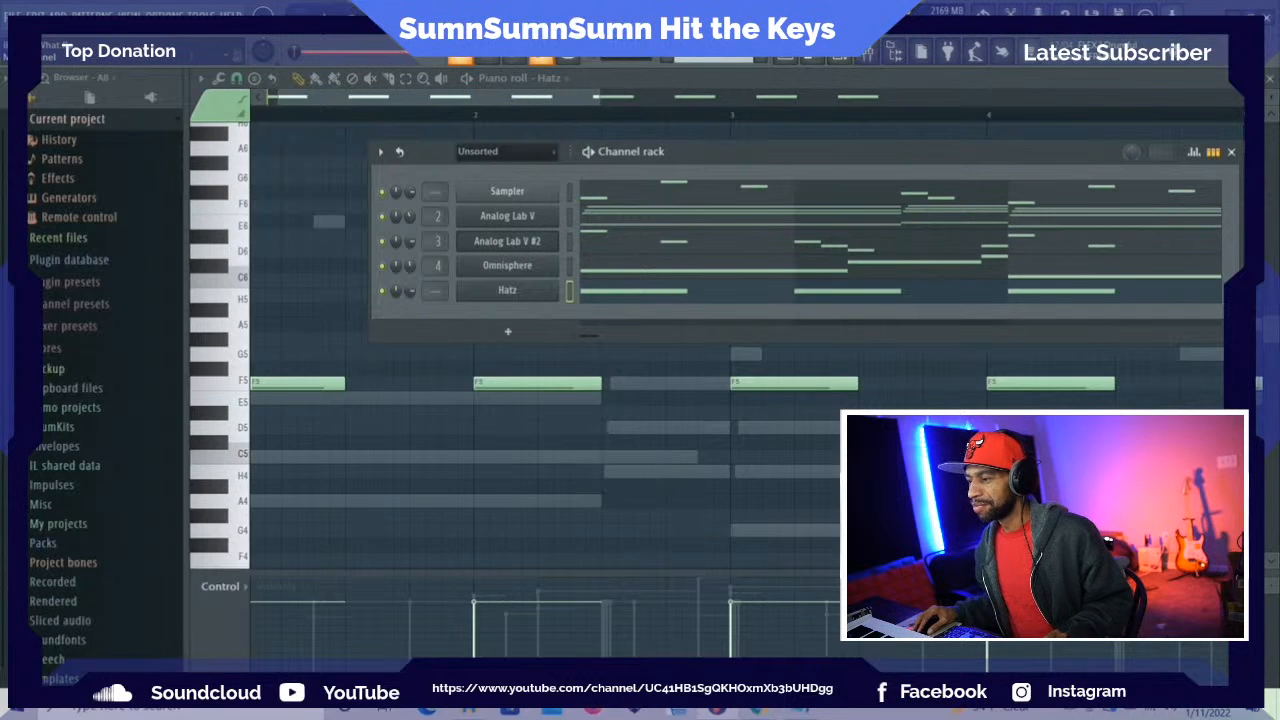
Add a new Hatz instrument channel and open its preset browser to check the list of preset folders
{"action": "left_click", "coordinate": [58, 14]}
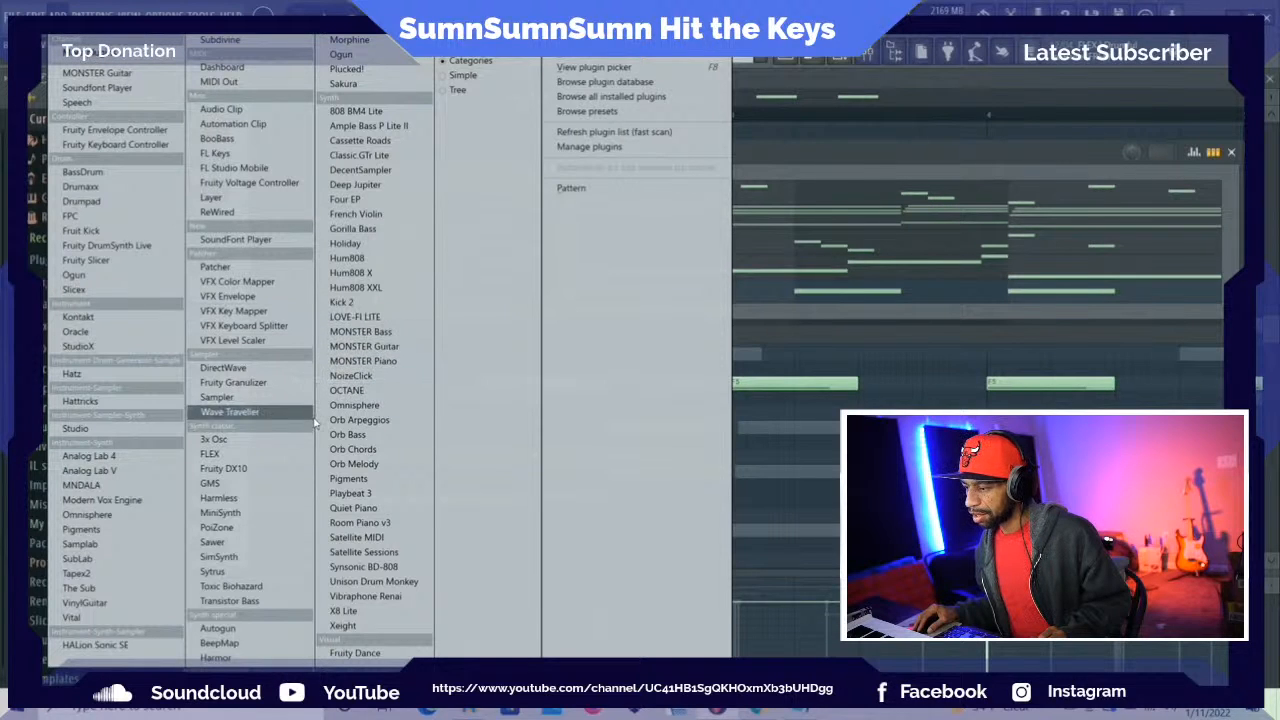
{"action": "left_click", "coordinate": [172, 379]}
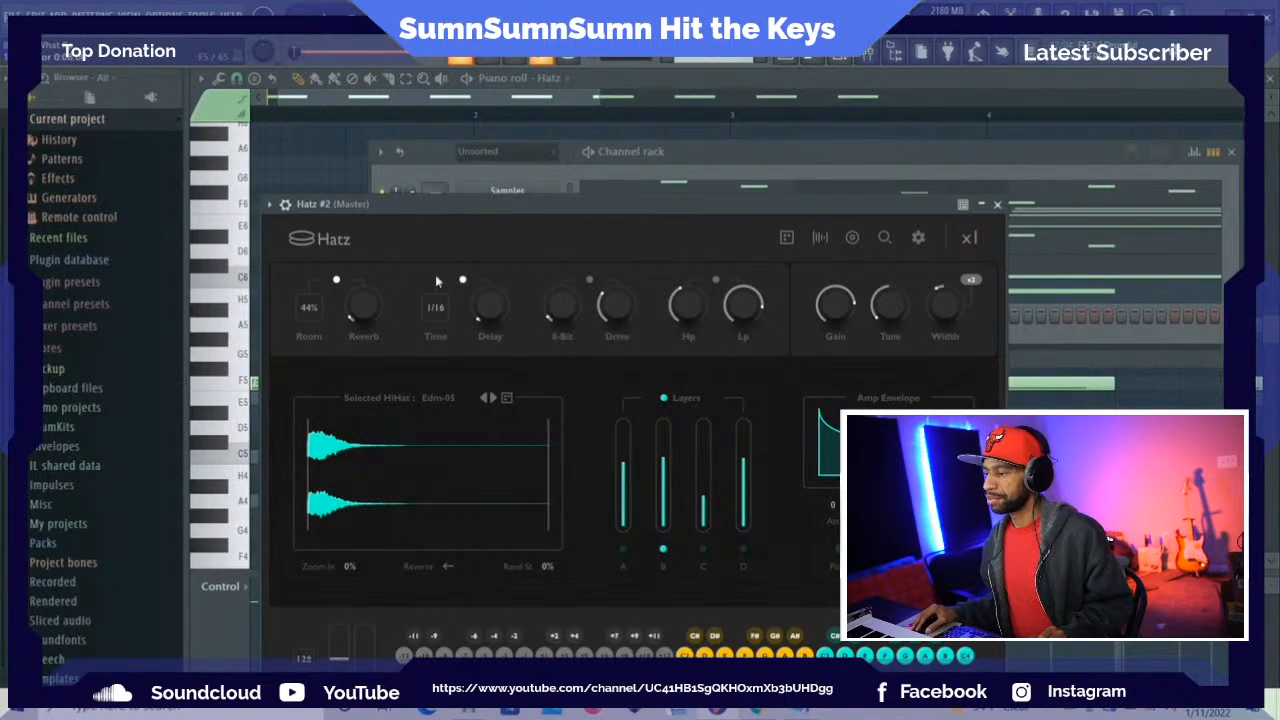
{"action": "left_click_drag", "start_coordinate": [513, 206], "coordinate": [486, 81]}
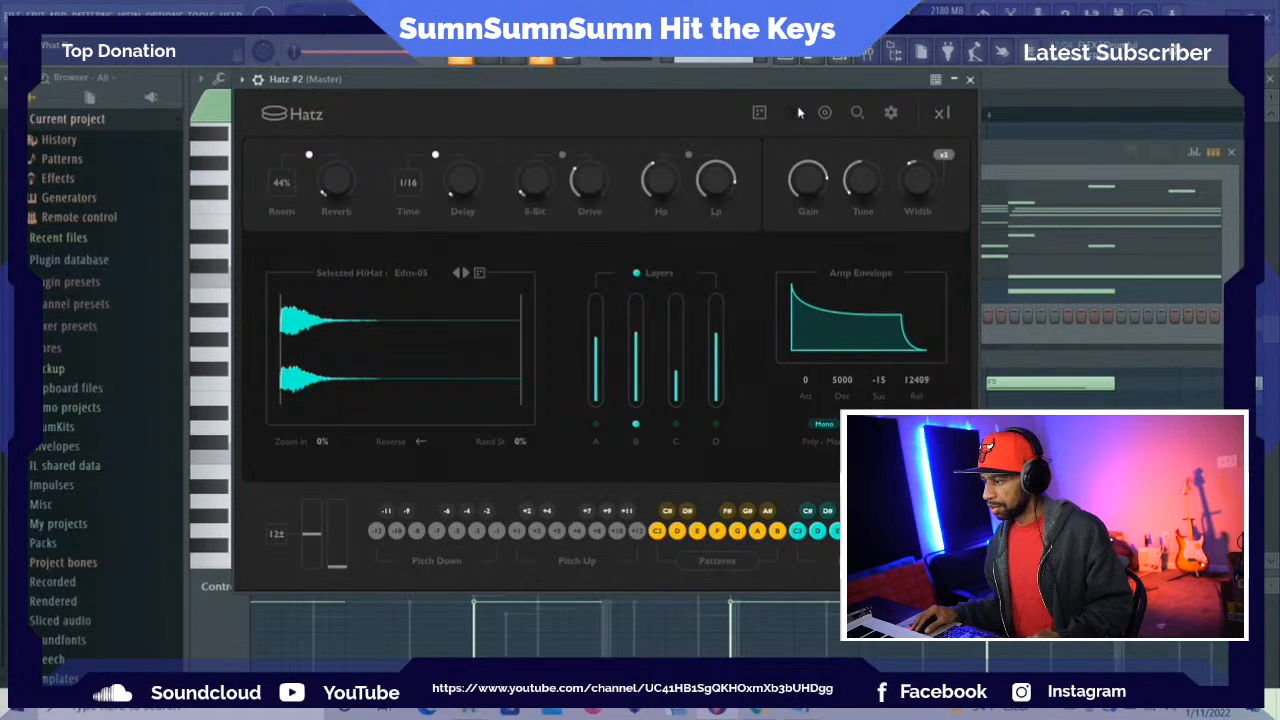
{"action": "left_click", "coordinate": [855, 113]}
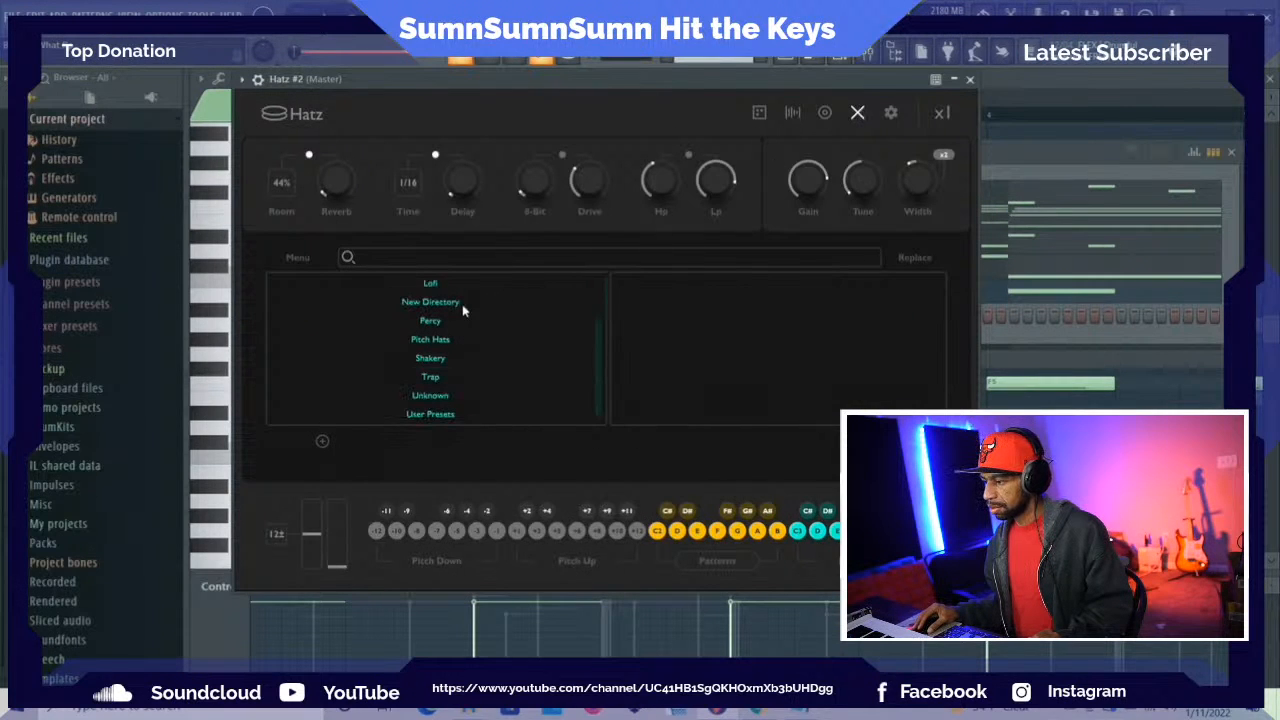
{"action": "scroll", "coordinate": [447, 311], "scroll_direction": "up", "scroll_amount": 1}
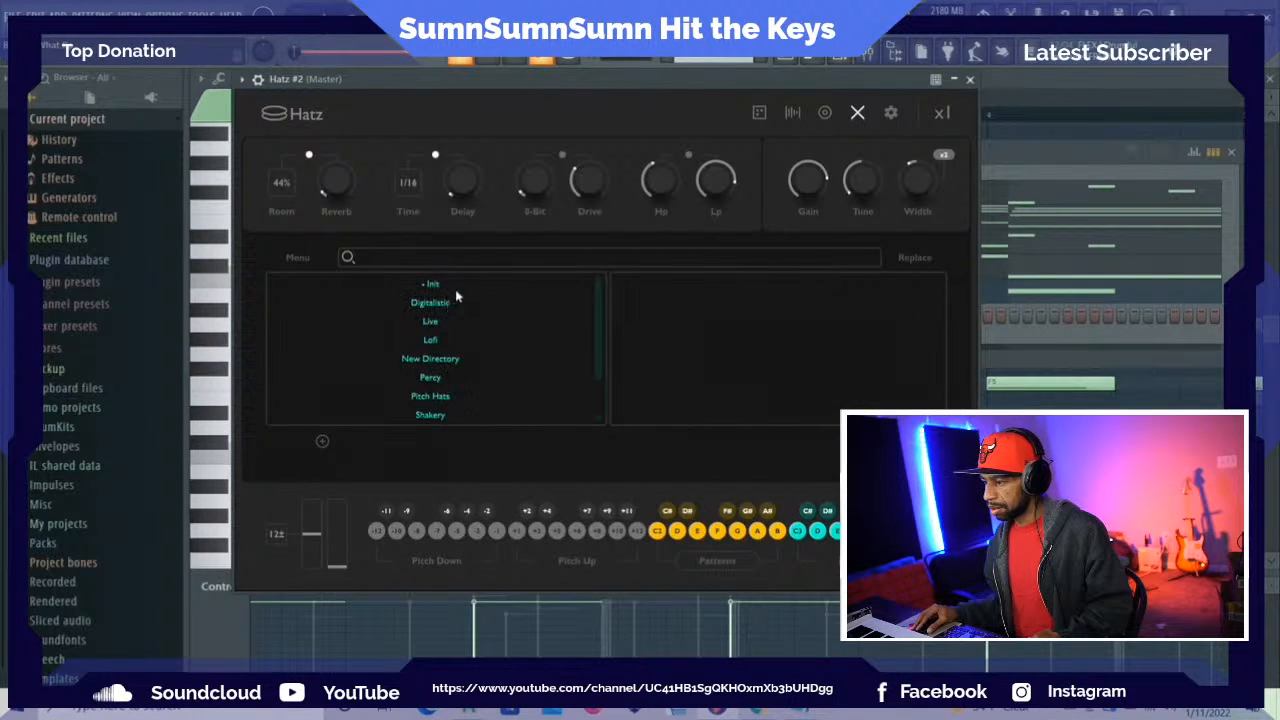
Clear the leftover Explorer windows to reread the Hatz preset installation instructions, and return to FL Studio
{"action": "left_click", "coordinate": [1234, 12]}
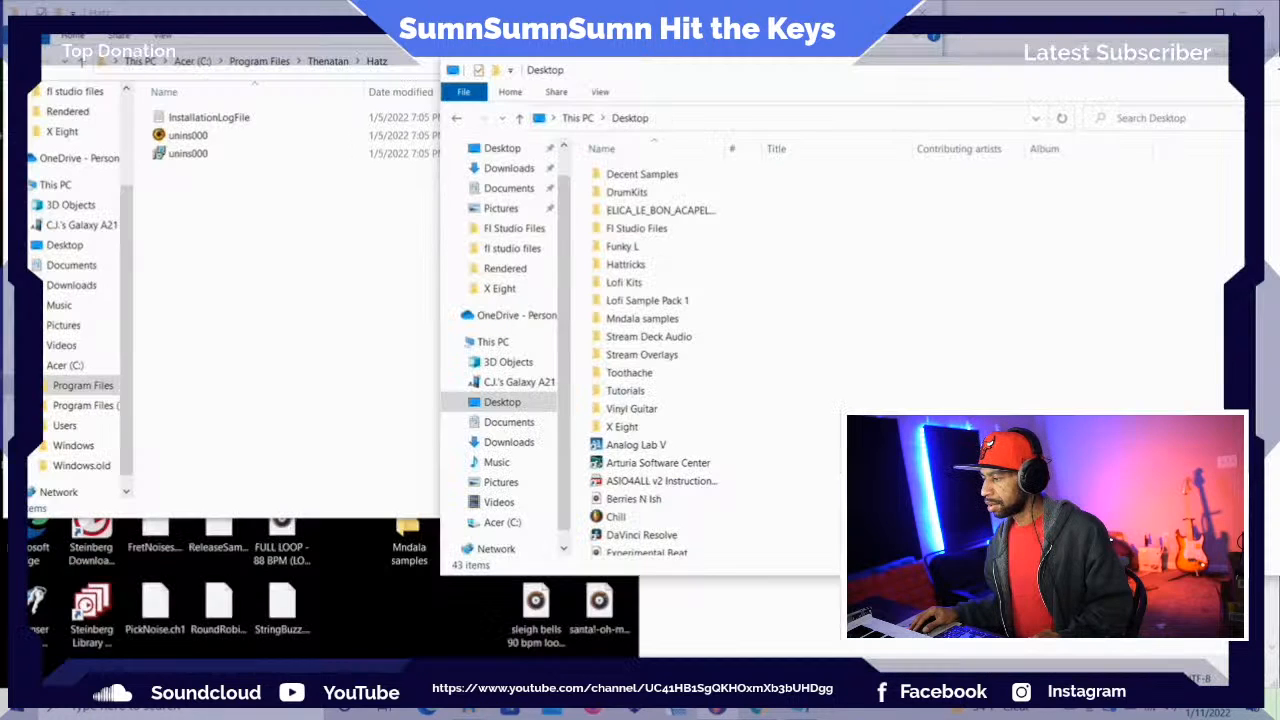
{"action": "left_click", "coordinate": [251, 274]}
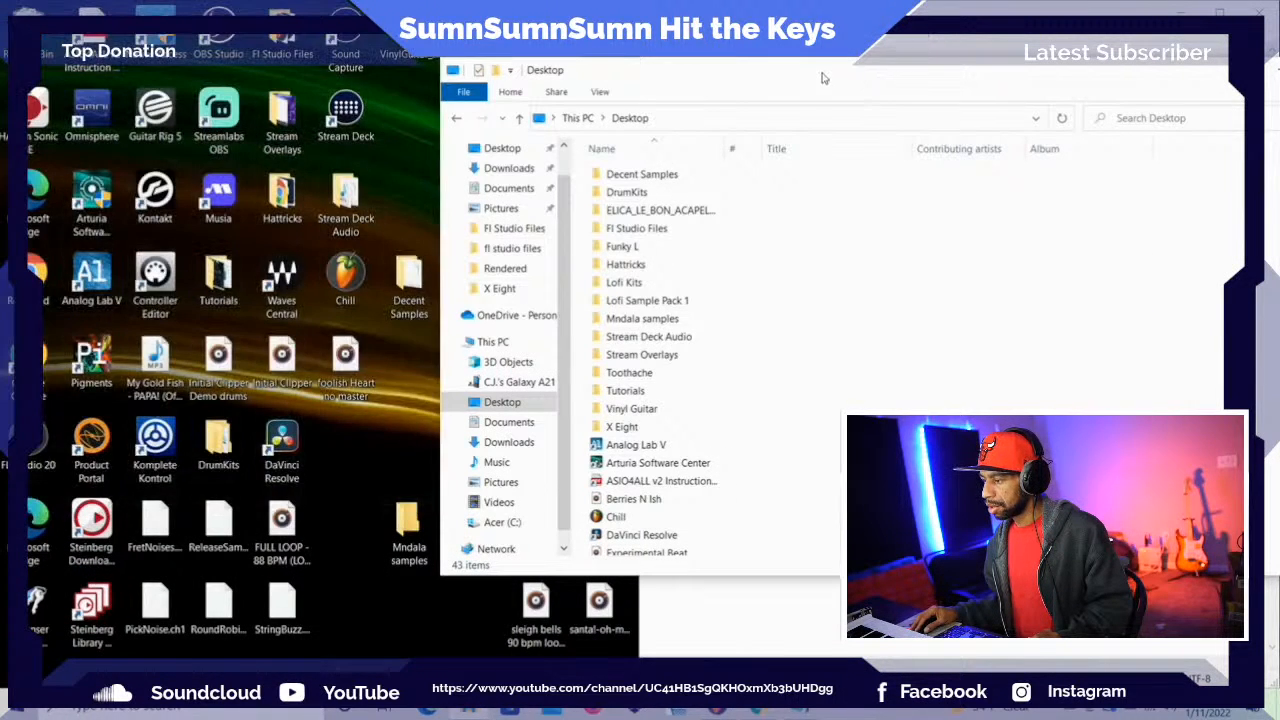
{"action": "left_click_drag", "start_coordinate": [823, 78], "coordinate": [567, 103]}
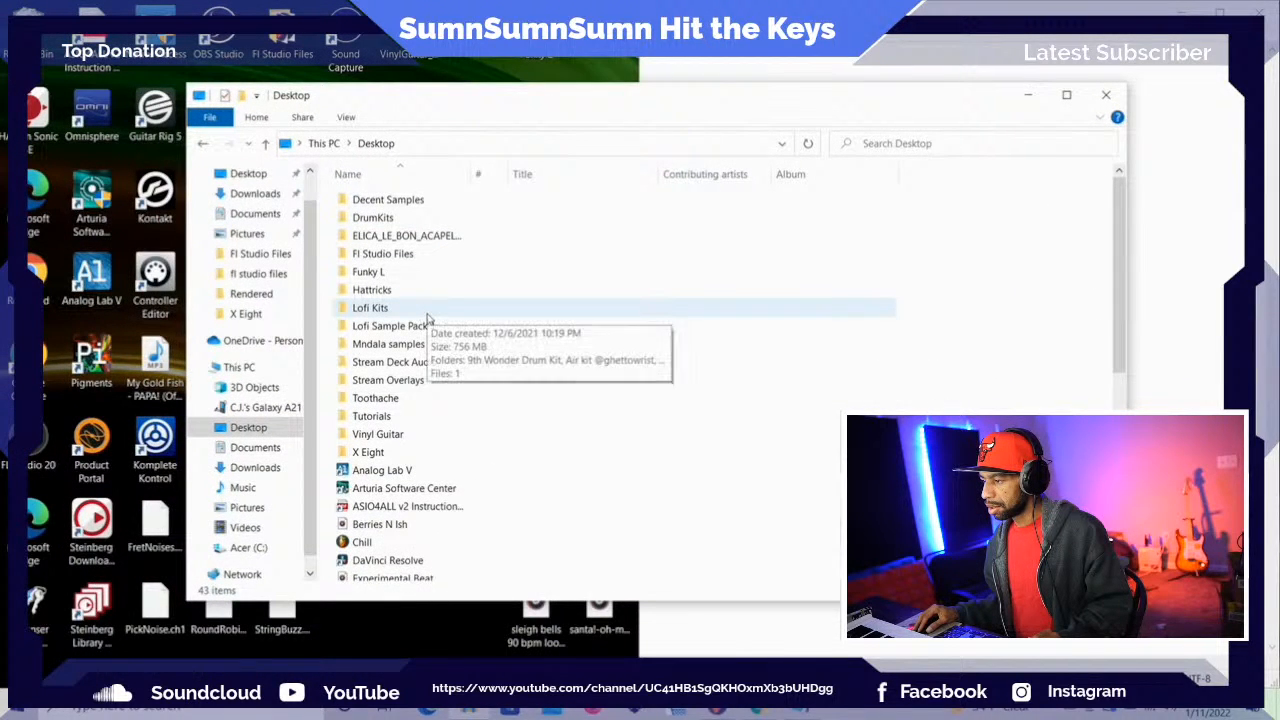
{"action": "left_click", "coordinate": [1105, 96]}
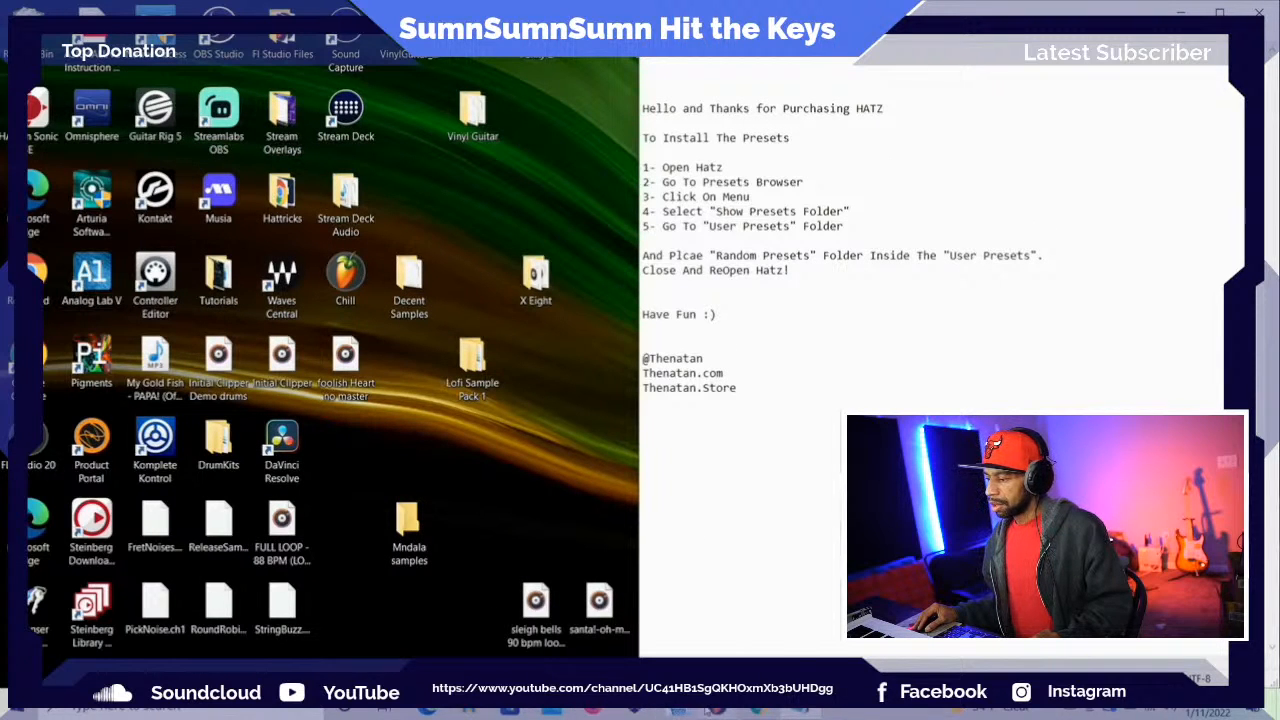
{"action": "mouse_move", "coordinate": [710, 705]}
{"action": "left_click", "coordinate": [725, 615]}
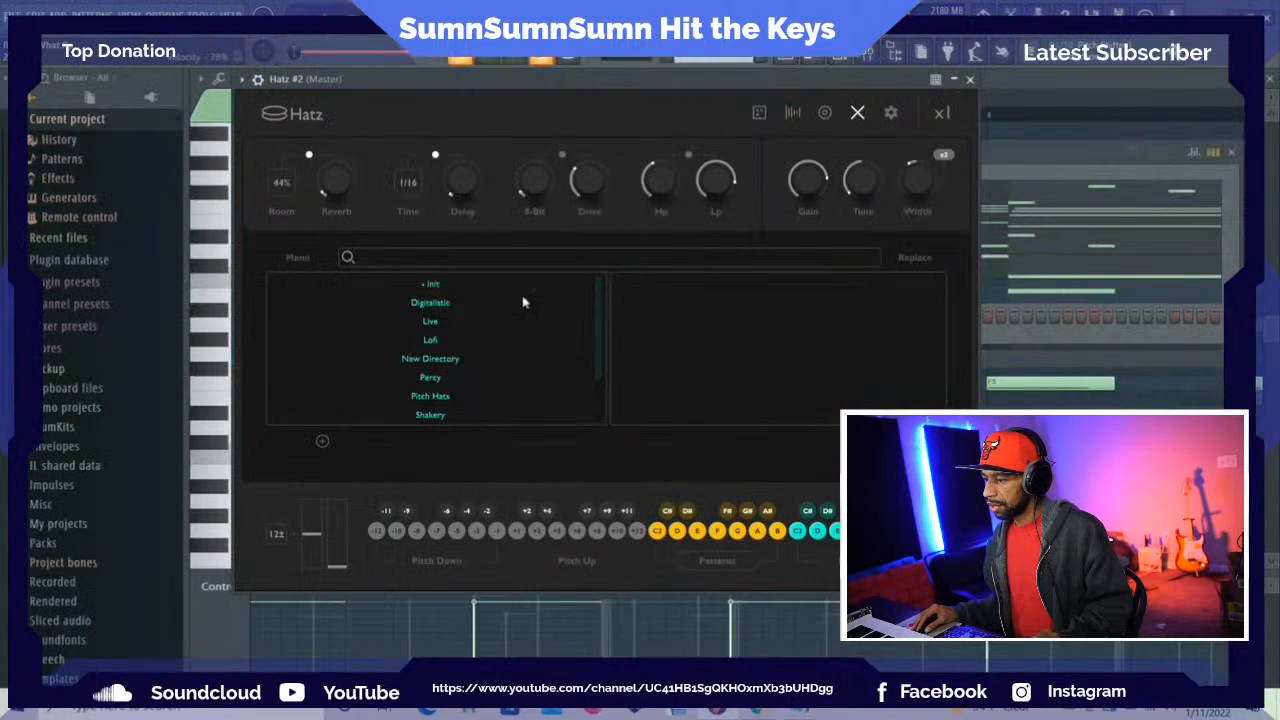
Open the Hatz preset folder again and move the Random Presets folder into User Presets
{"action": "left_click", "coordinate": [298, 257]}
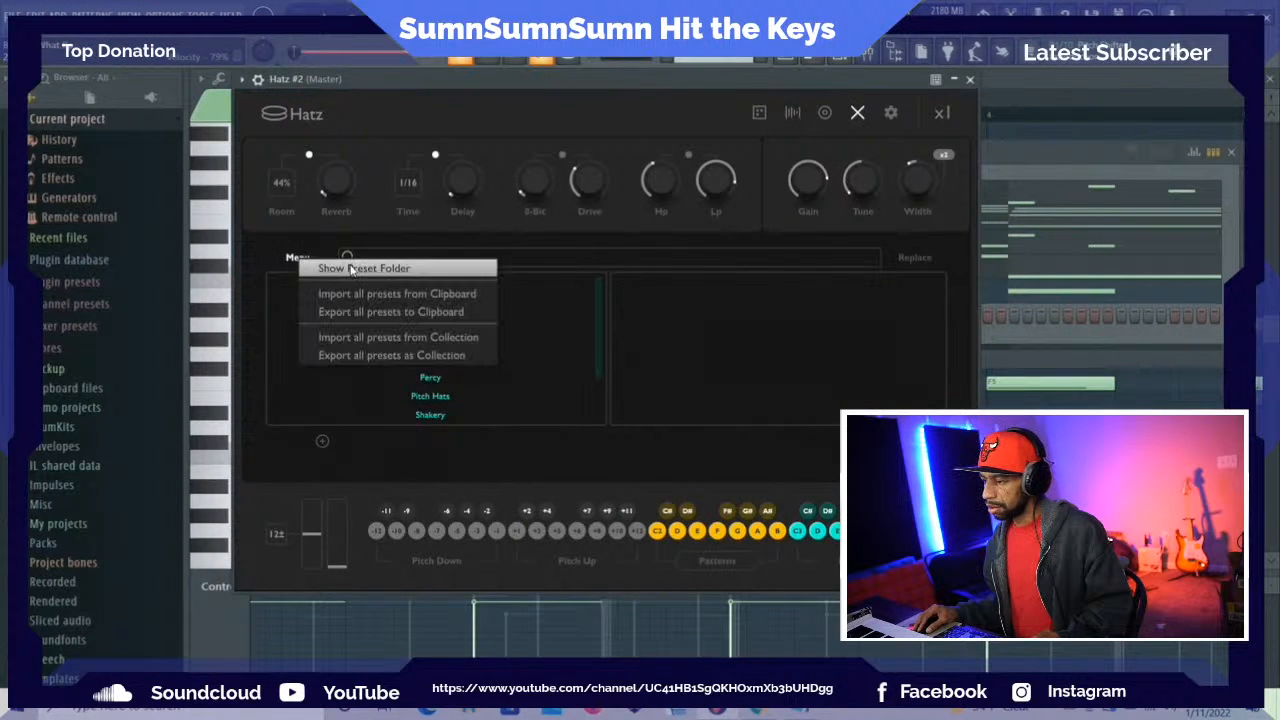
{"action": "left_click", "coordinate": [350, 264]}
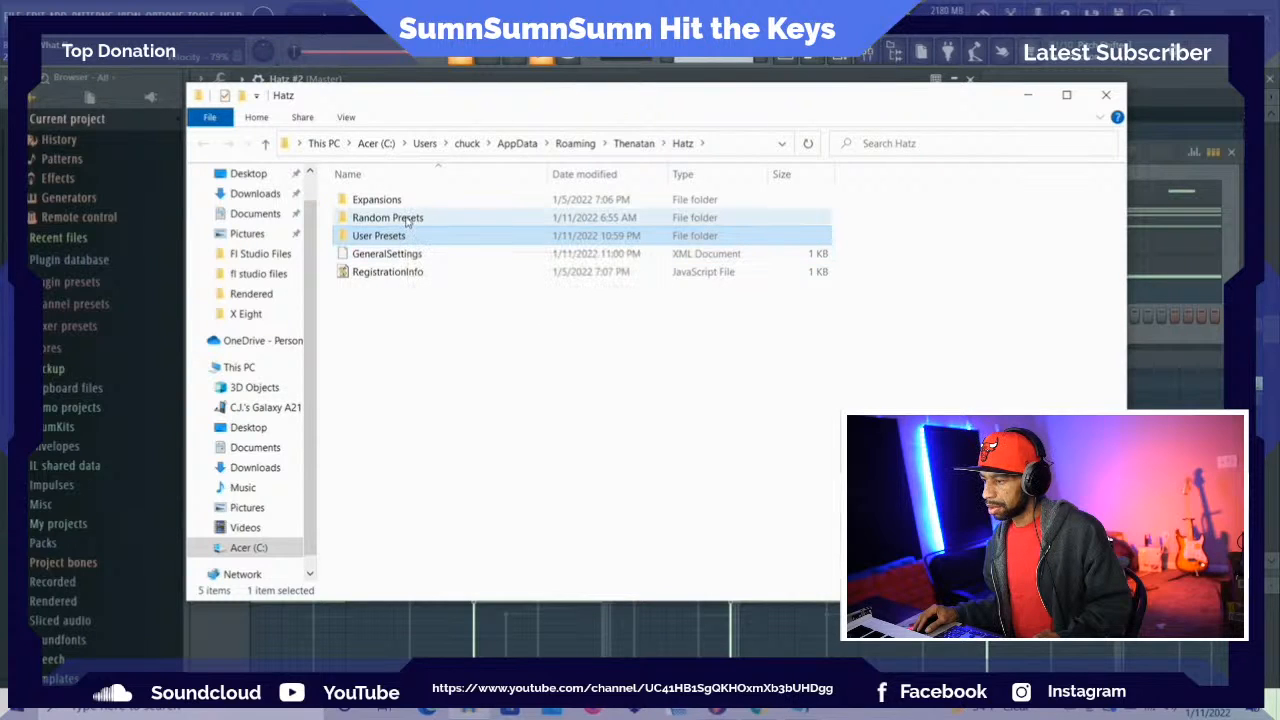
{"action": "left_click", "coordinate": [408, 218]}
{"action": "left_click_drag", "start_coordinate": [408, 220], "coordinate": [405, 236]}
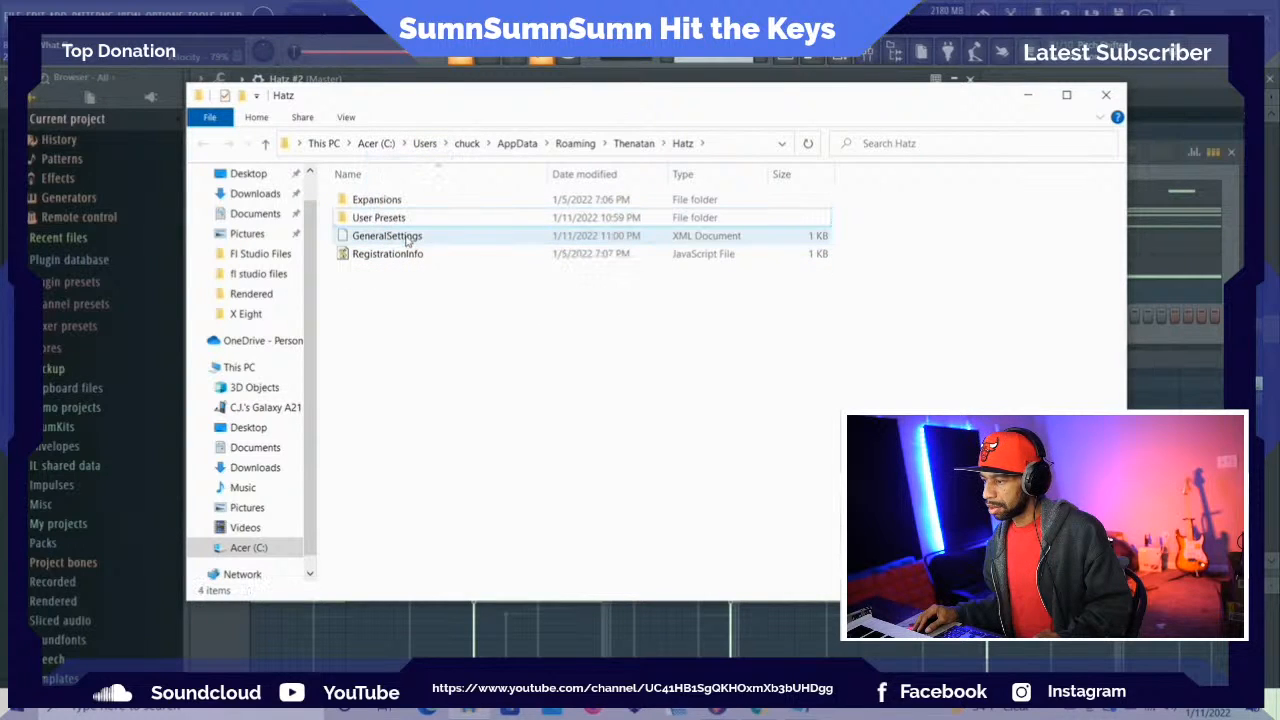
{"action": "left_click", "coordinate": [1105, 94]}
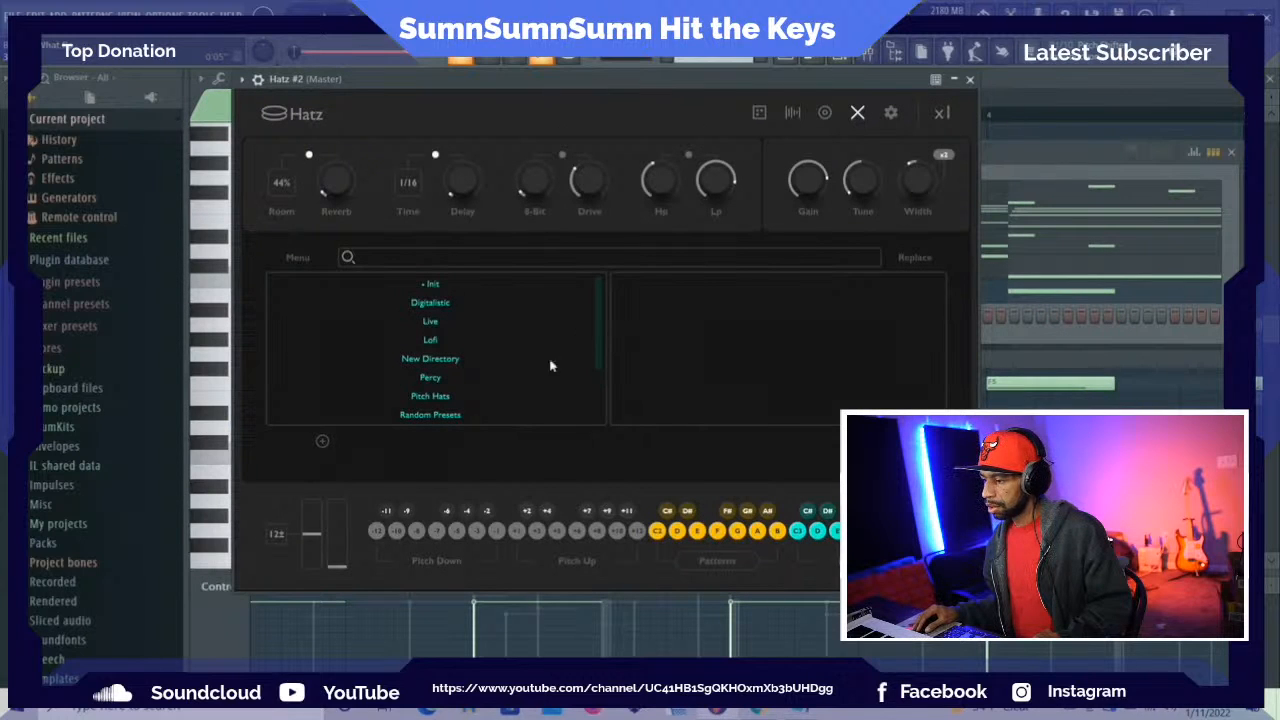
Load preset #01 from the Random Presets folder in Hatz
{"action": "left_click", "coordinate": [413, 416]}
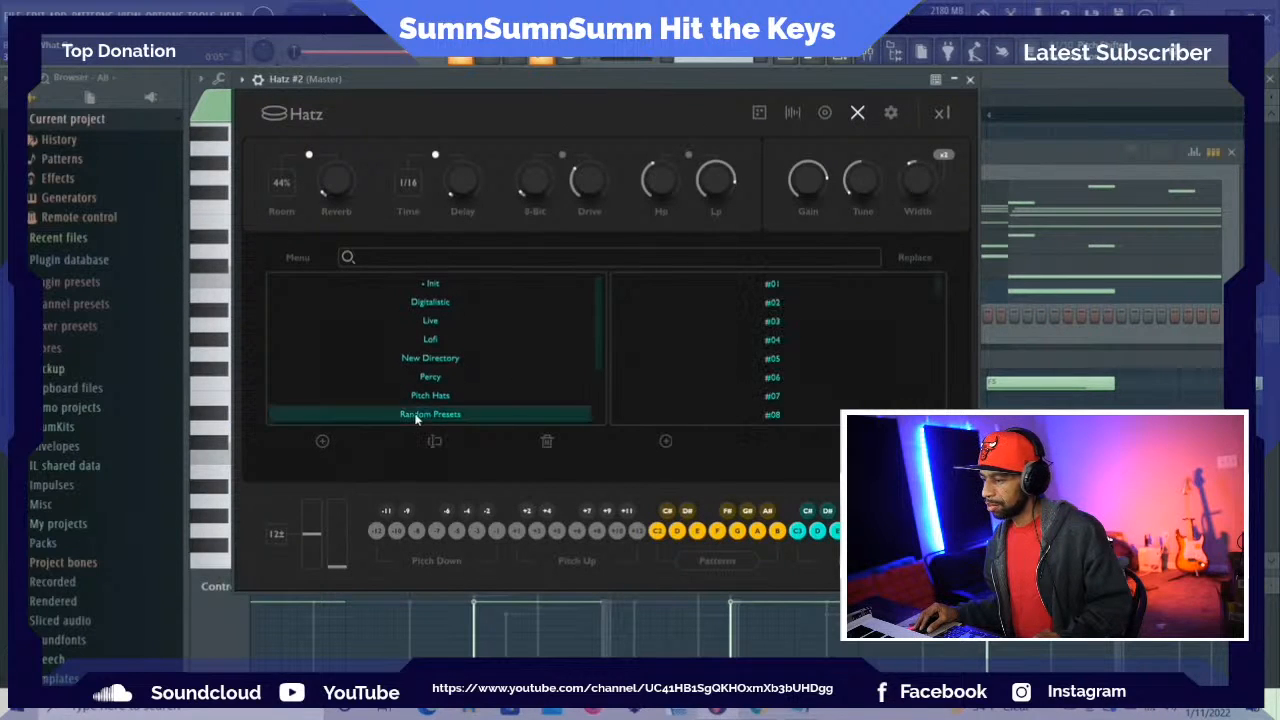
{"action": "left_click", "coordinate": [774, 288]}
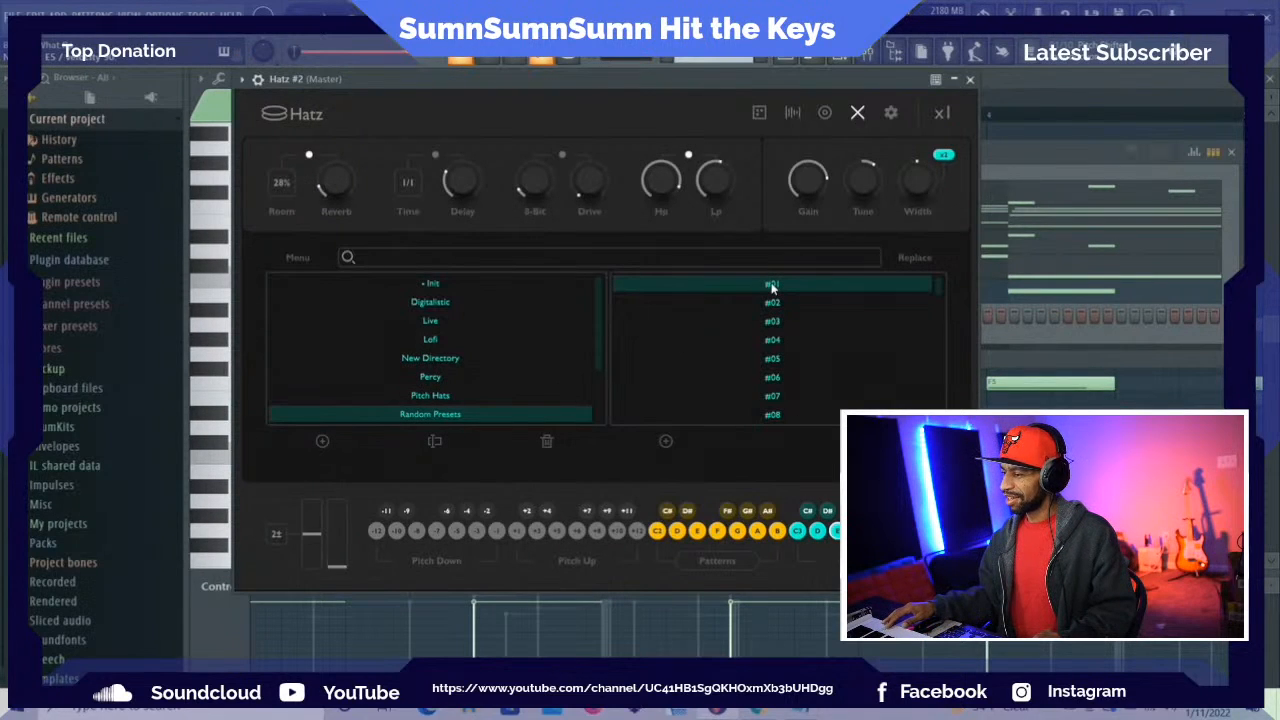
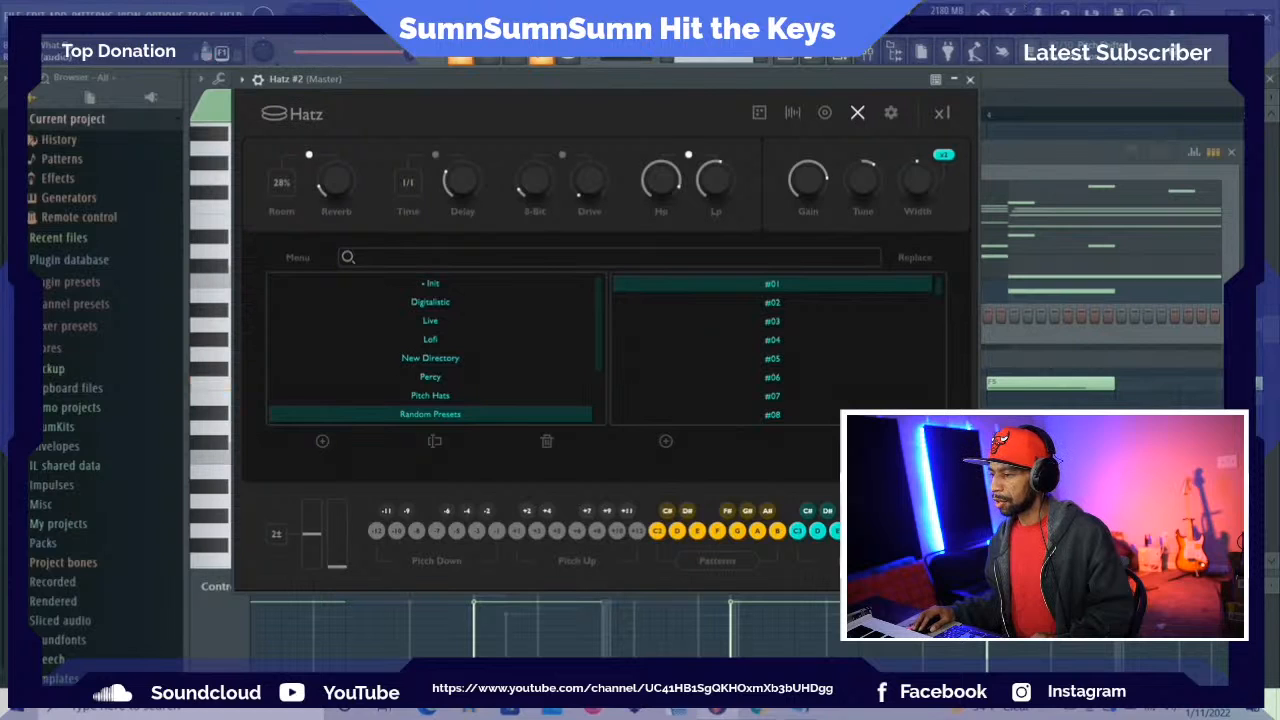
Audition presets #02 to #06 of the Random Presets folder, choose preset #03, and close the Hatz window
{"action": "left_click", "coordinate": [772, 309]}
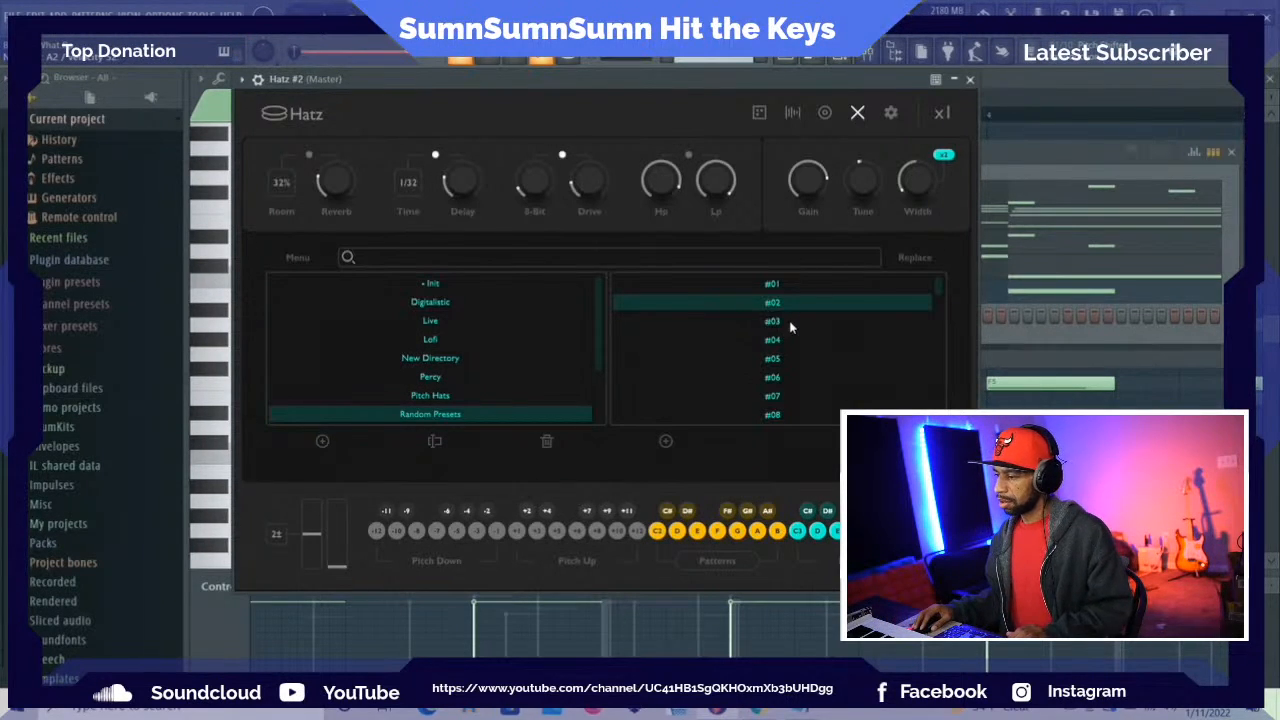
{"action": "left_click", "coordinate": [786, 324]}
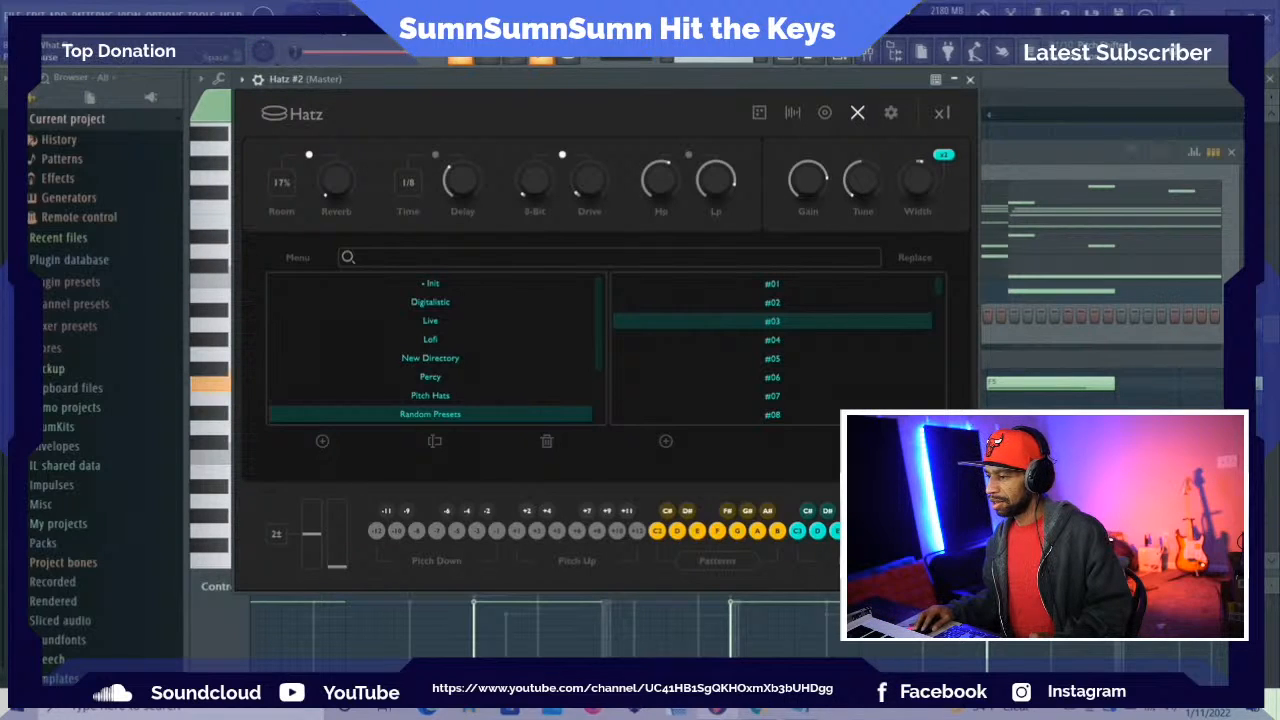
{"action": "left_click", "coordinate": [776, 344]}
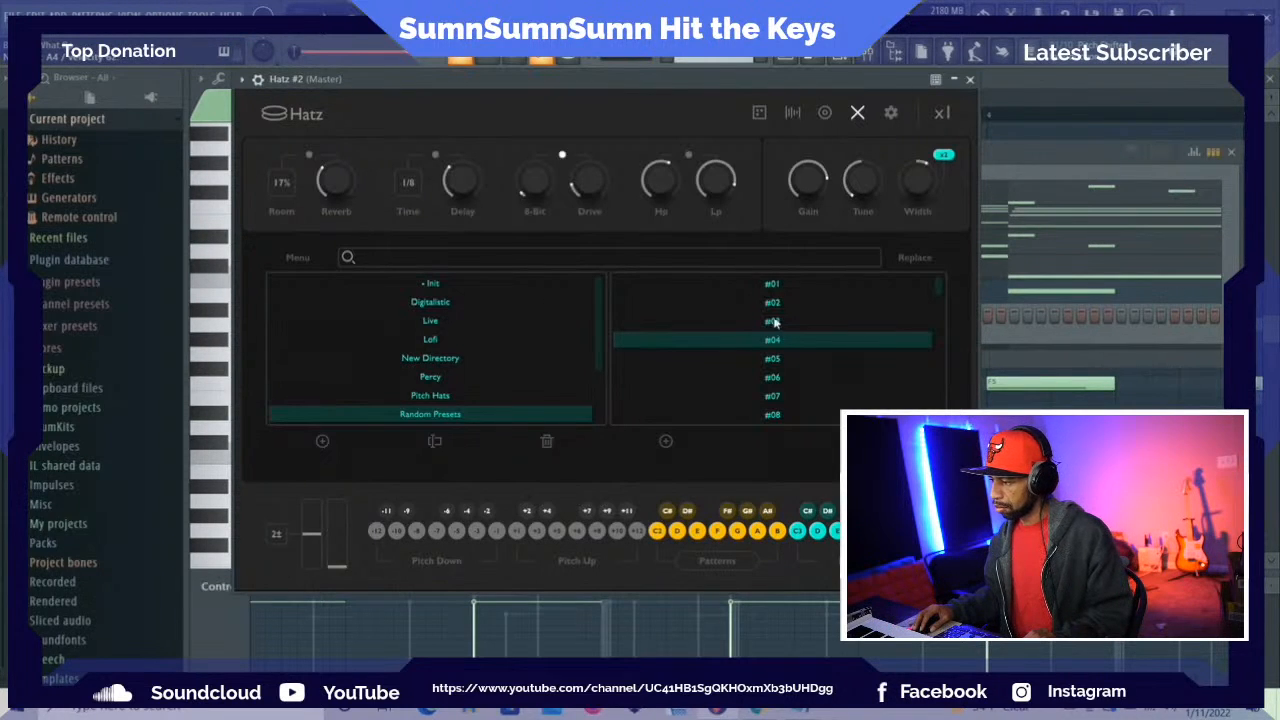
{"action": "left_click", "coordinate": [773, 364]}
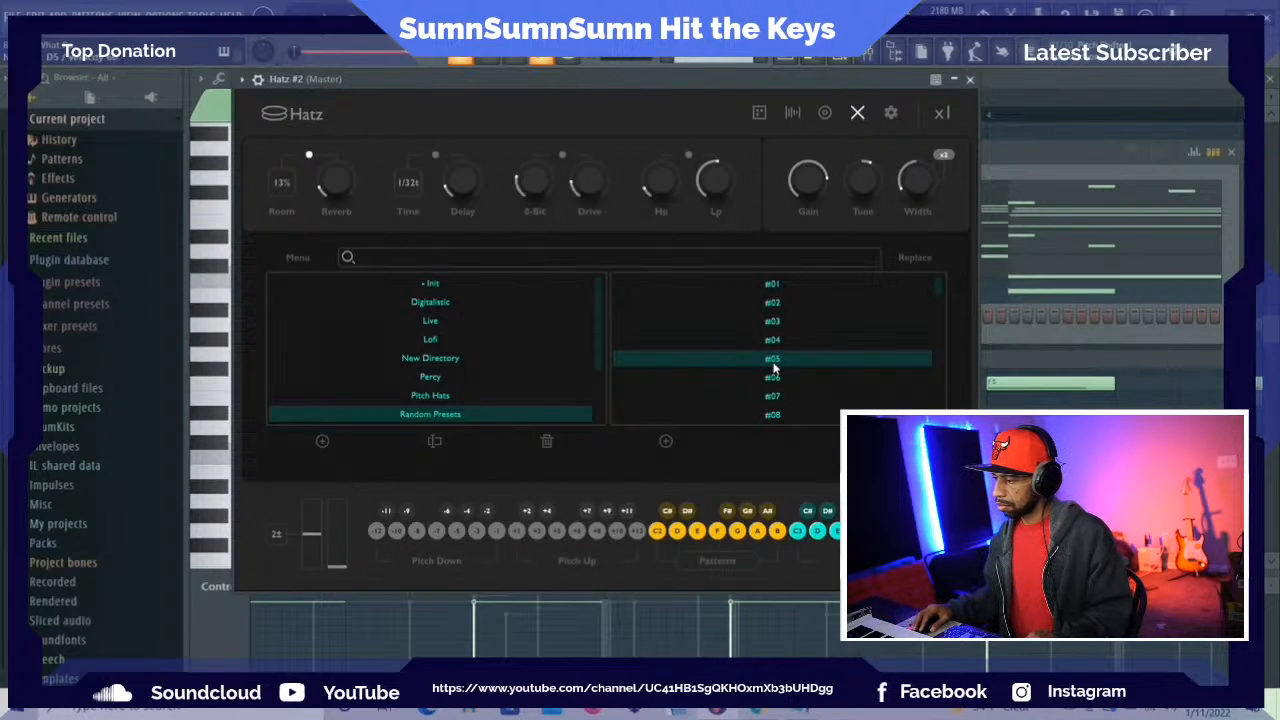
{"action": "left_click", "coordinate": [773, 380]}
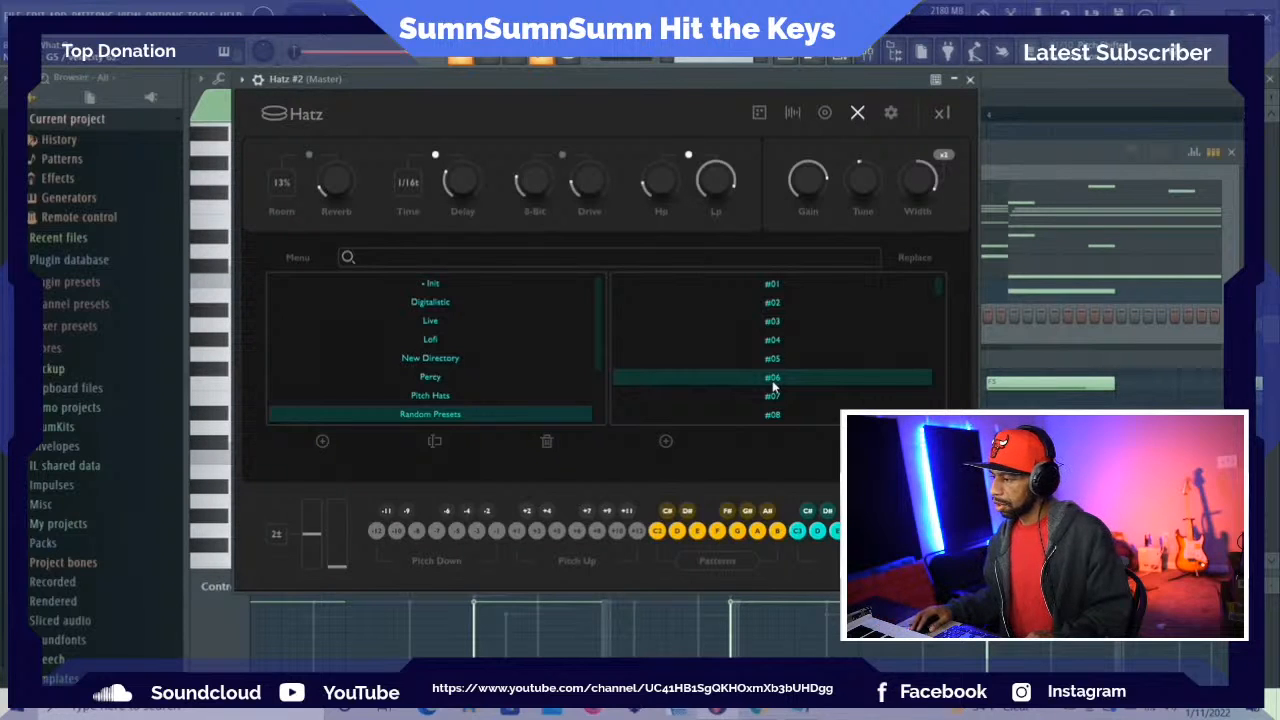
{"action": "left_click", "coordinate": [760, 320]}
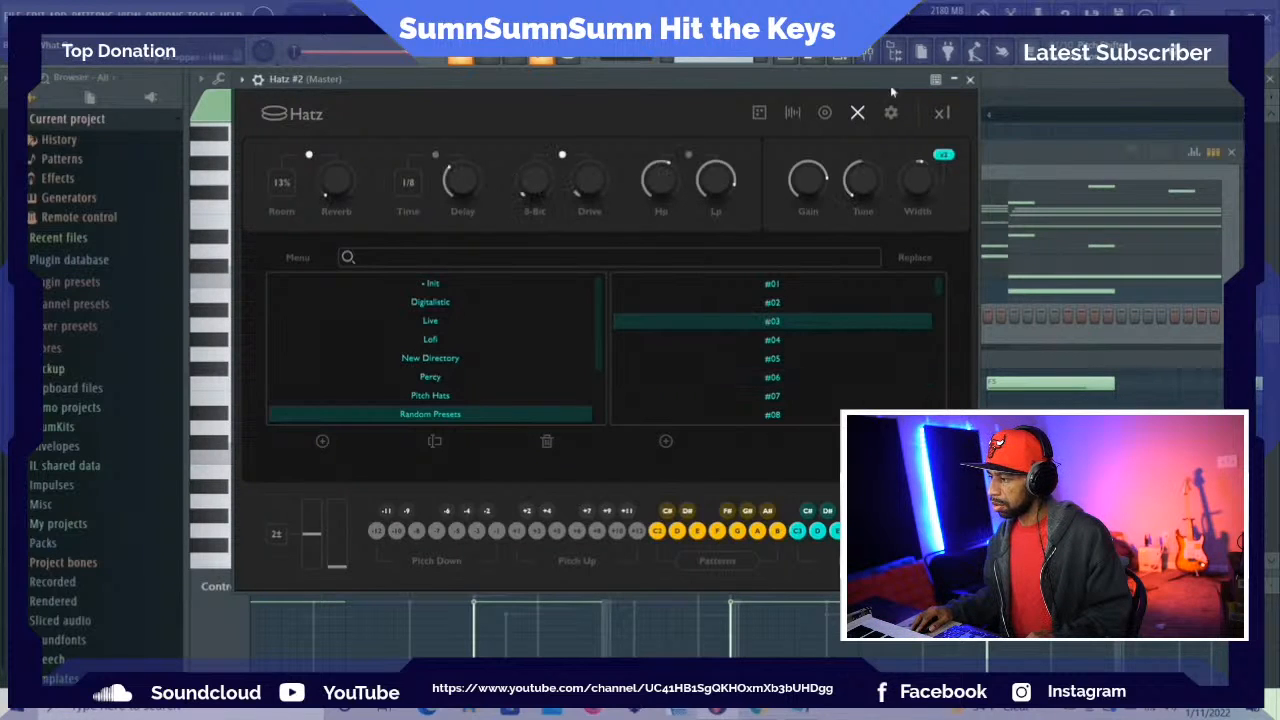
{"action": "left_click", "coordinate": [857, 112]}
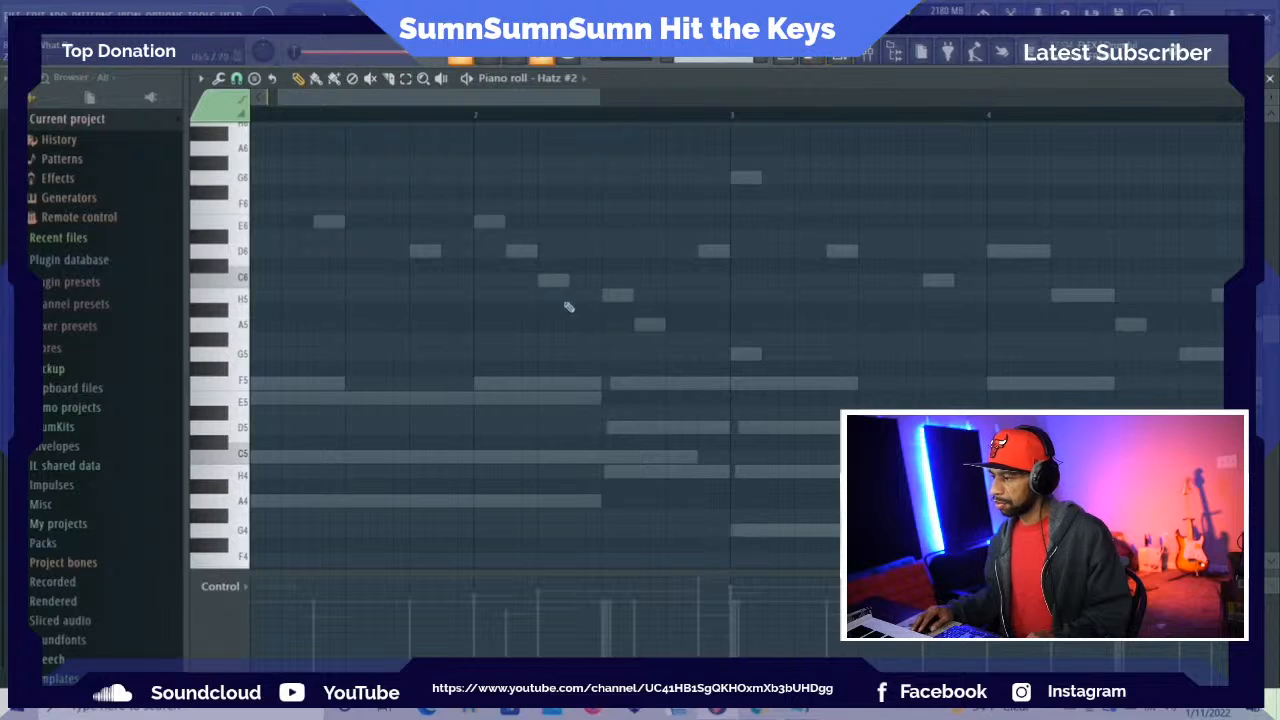
Place half-bar G5 notes in the second half of bars 1 to 4 in the Hatz #2 piano roll
{"action": "scroll", "coordinate": [830, 230], "scroll_direction": "down", "scroll_amount": 2}
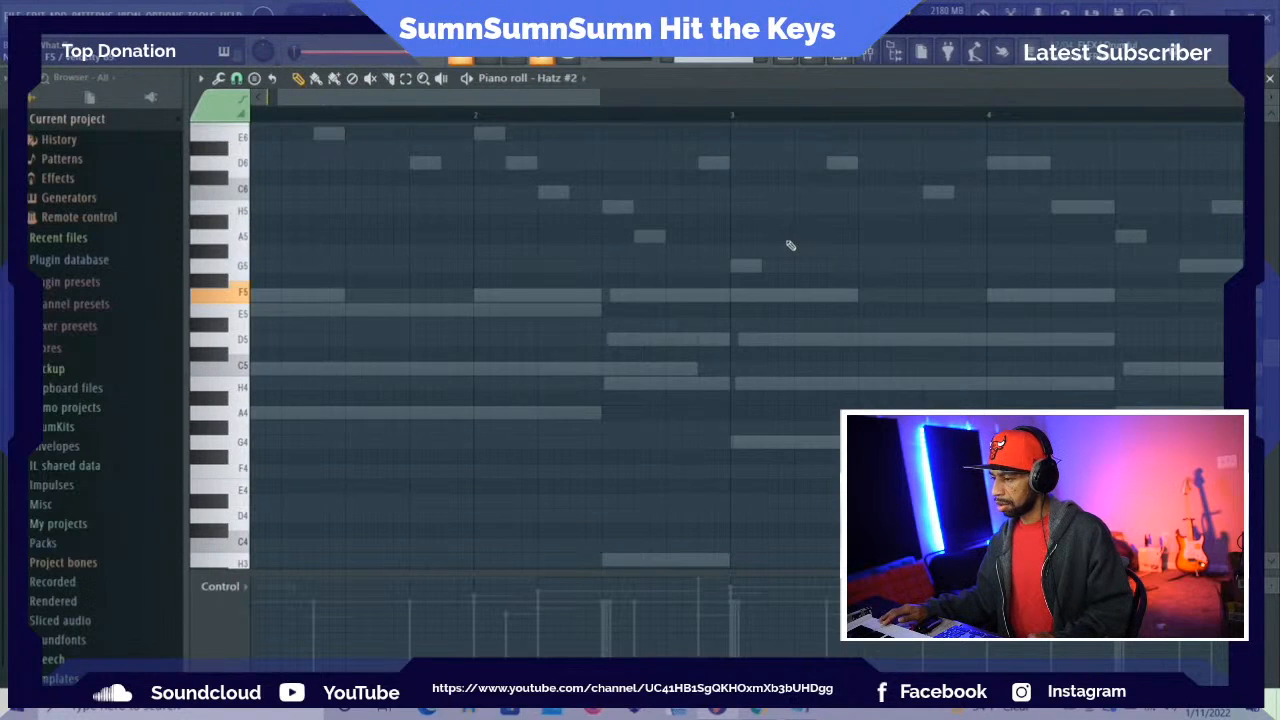
{"action": "key", "text": "space"}
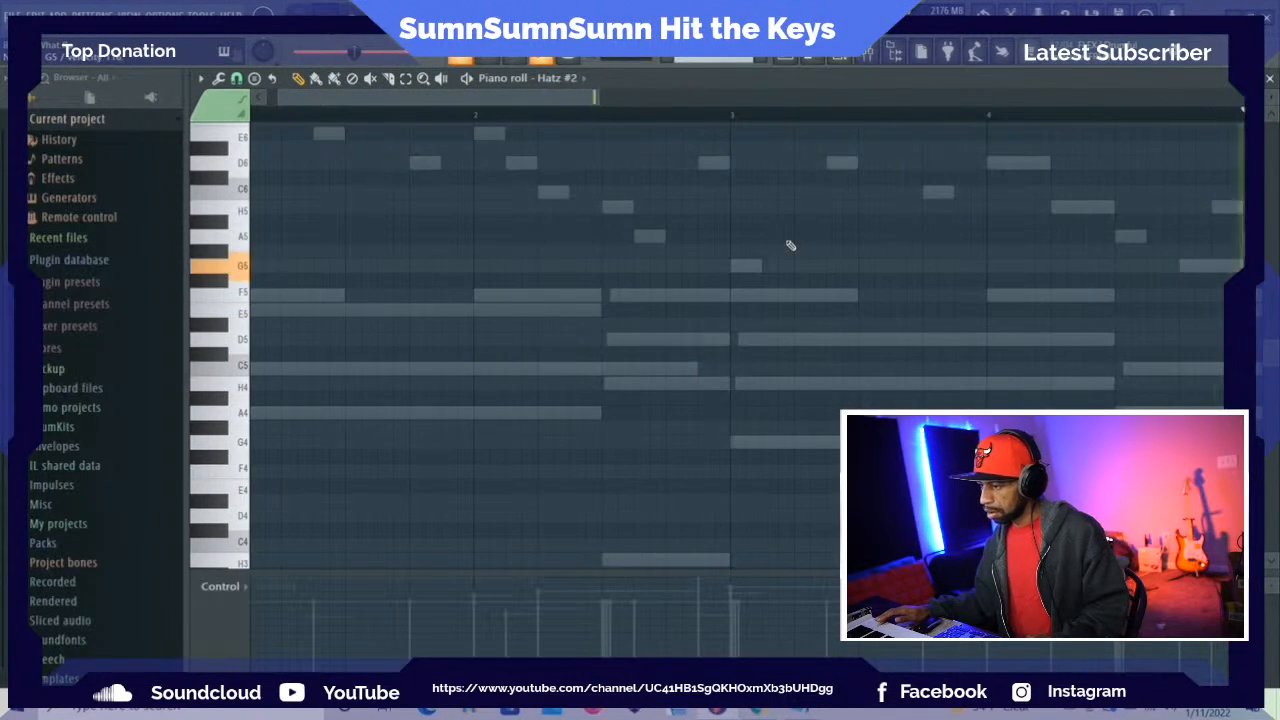
{"action": "key", "text": "space"}
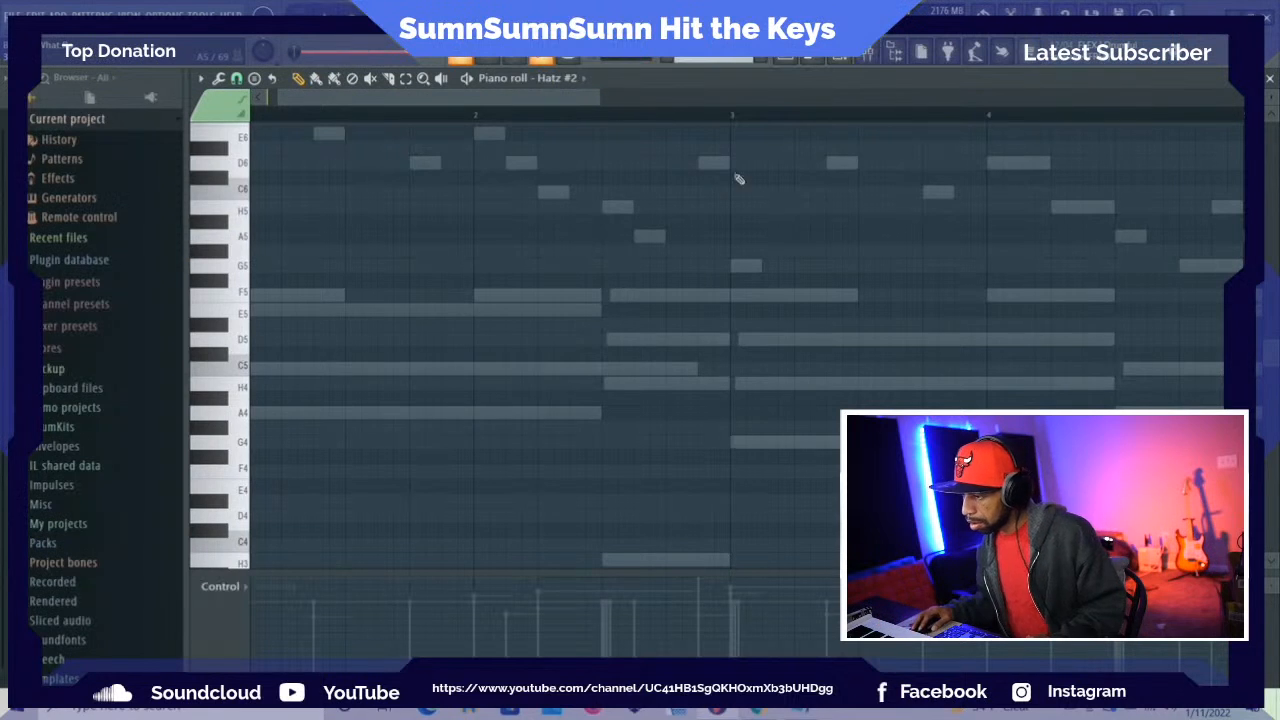
{"action": "left_click", "coordinate": [358, 267]}
{"action": "key", "text": "space"}
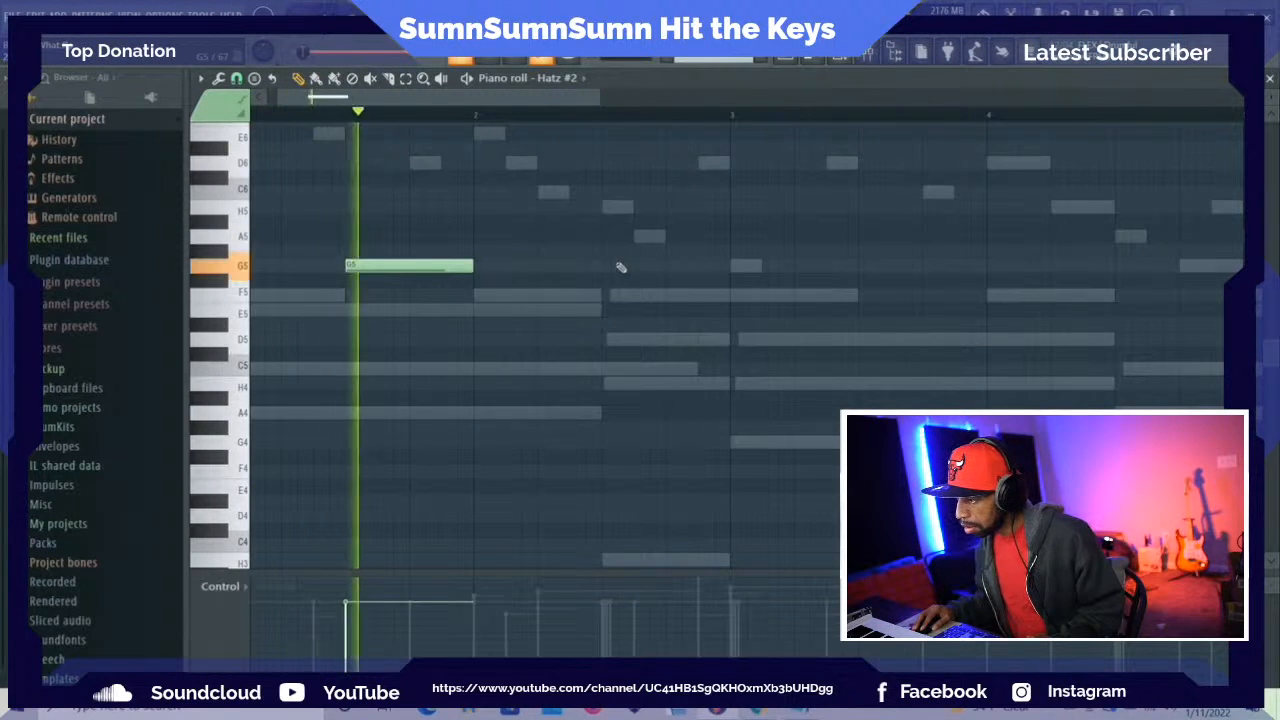
{"action": "left_click", "coordinate": [609, 266]}
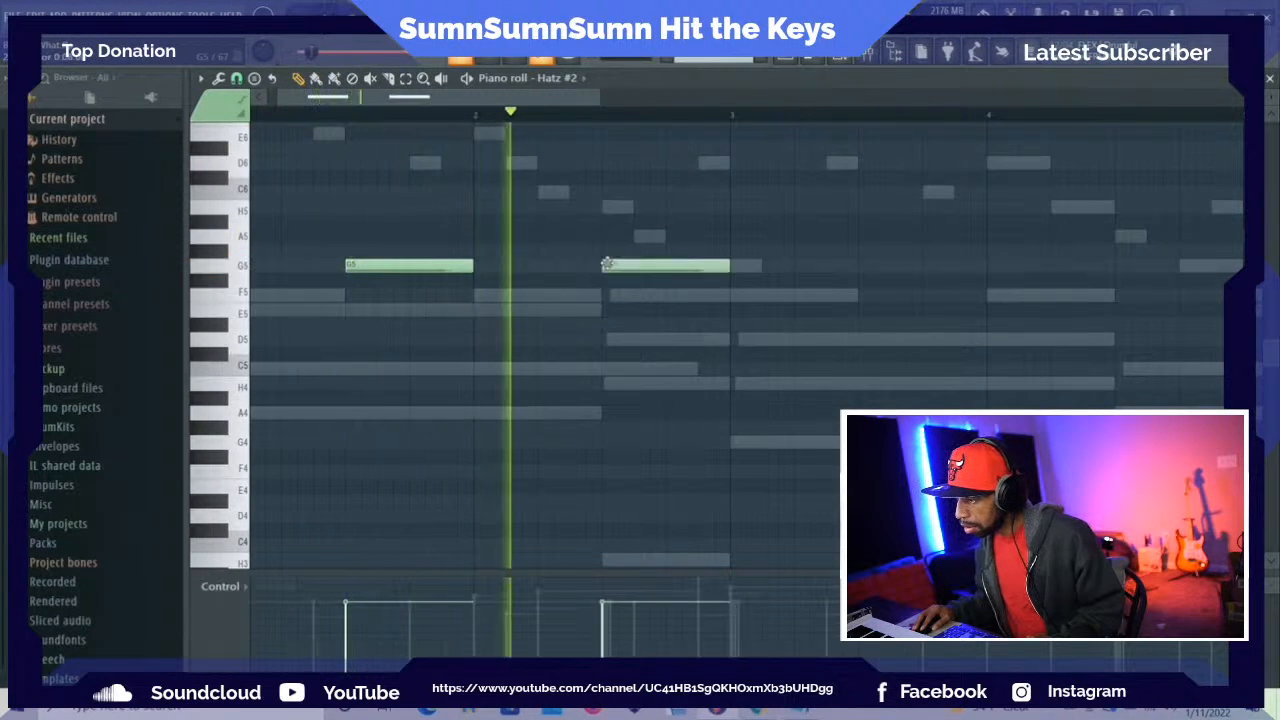
{"action": "left_click", "coordinate": [870, 266]}
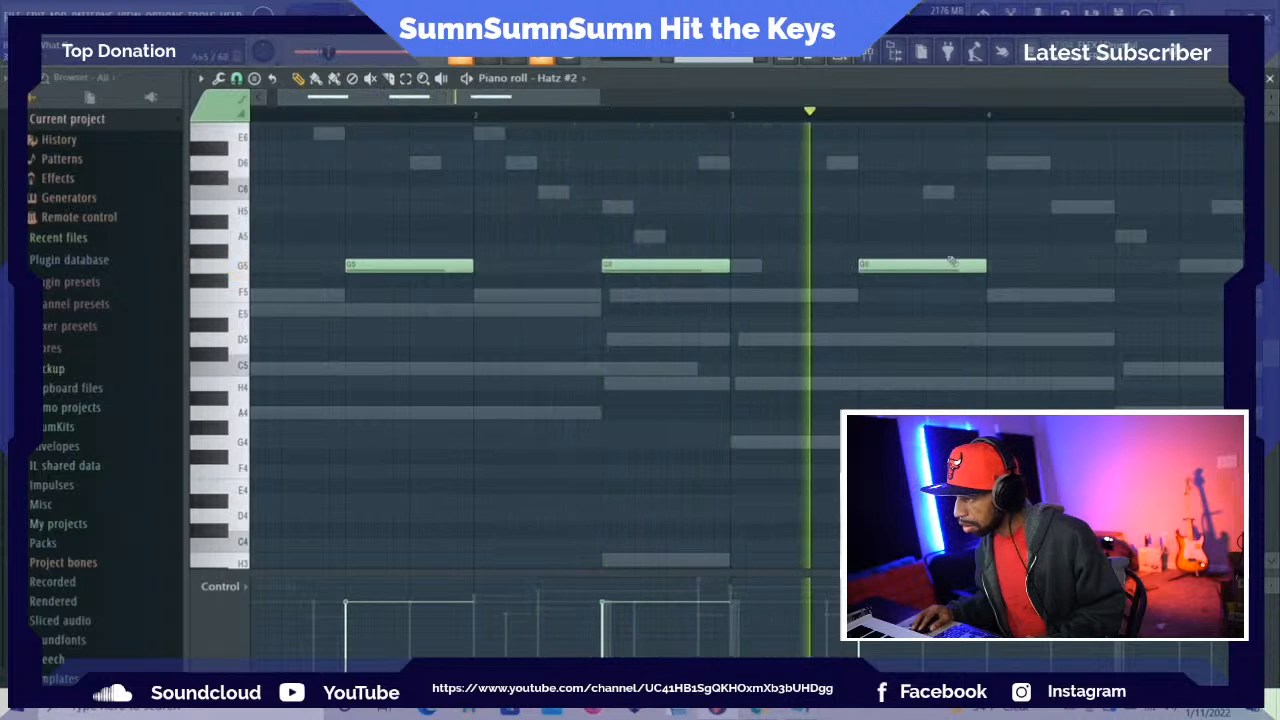
{"action": "left_click", "coordinate": [1125, 267]}
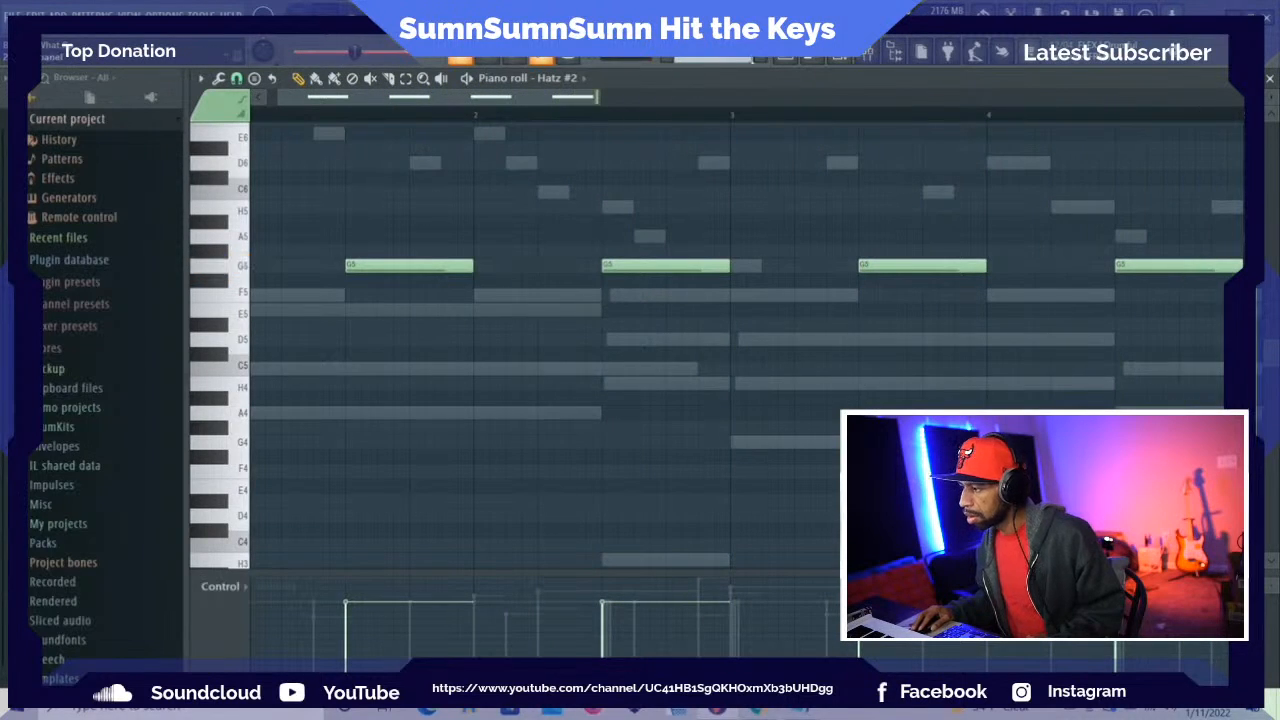
Play the arrangement, and open the first Hatz channel's notes to check their placement through bar 8
{"action": "left_click", "coordinate": [786, 64]}
{"action": "key", "text": "space"}
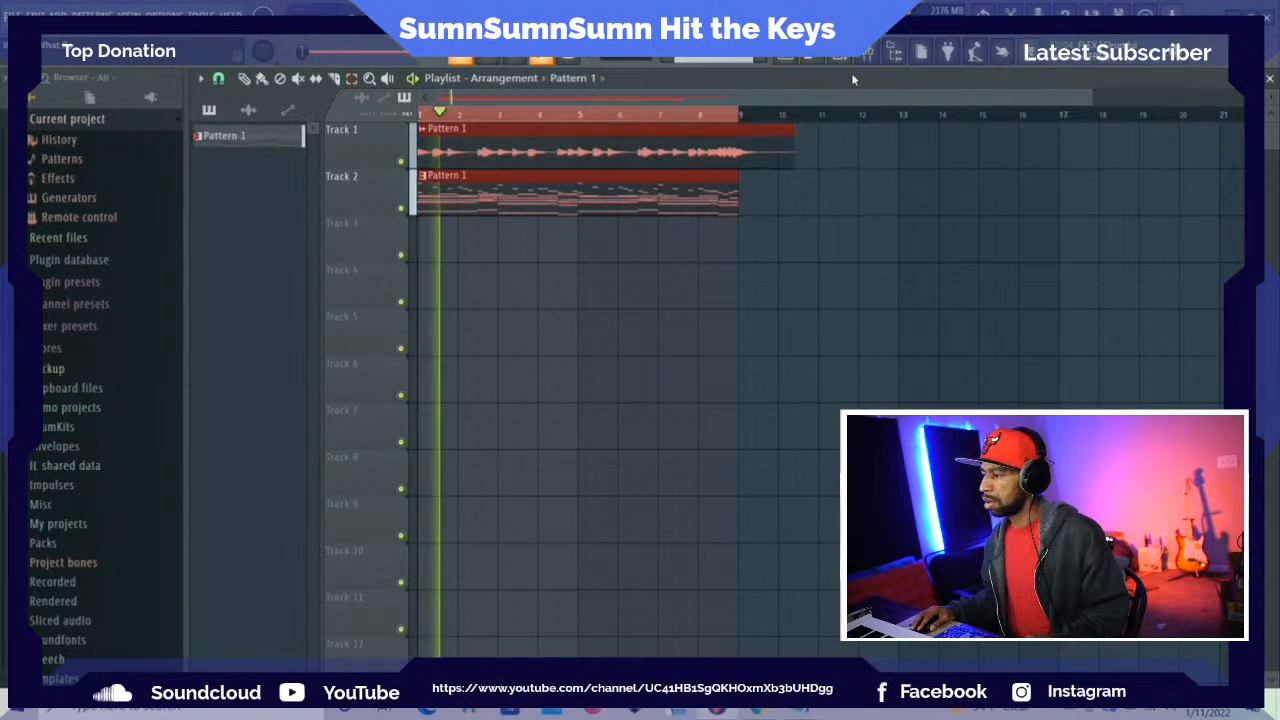
{"action": "scroll", "coordinate": [113, 423], "scroll_direction": "up", "scroll_amount": 1}
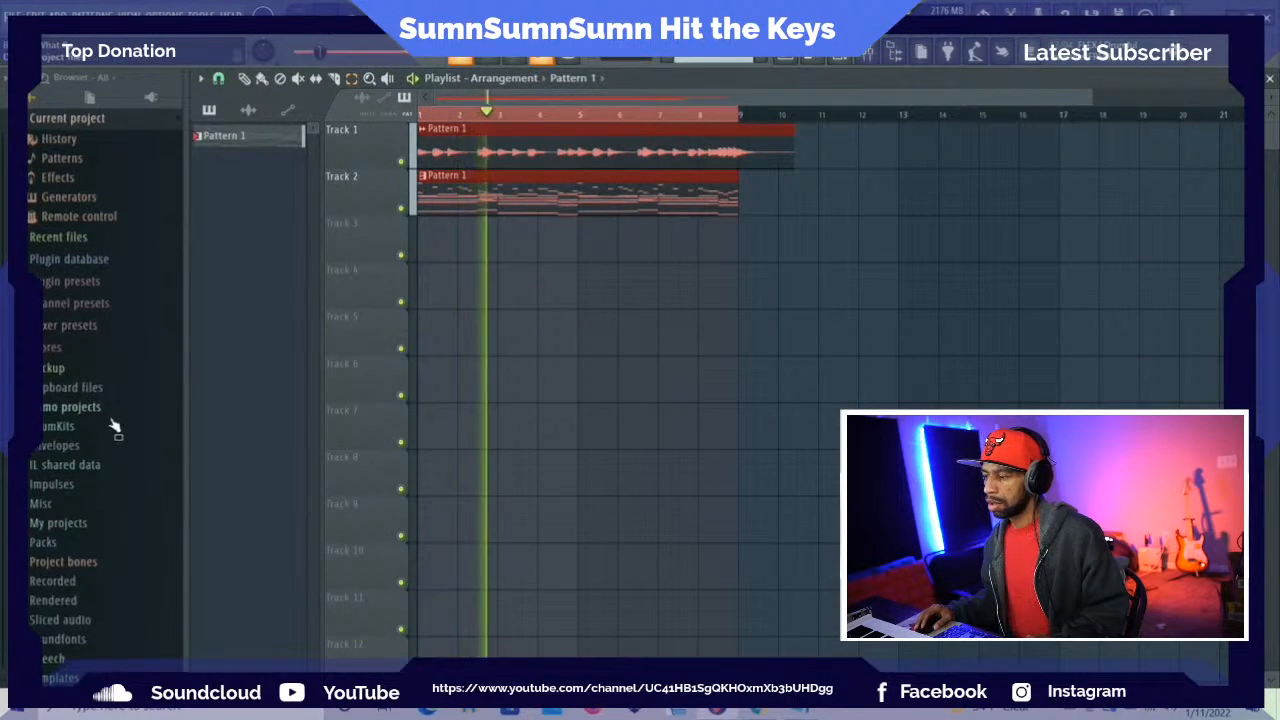
{"action": "scroll", "coordinate": [140, 397], "scroll_direction": "up", "scroll_amount": 1}
{"action": "scroll", "coordinate": [140, 397], "scroll_direction": "down", "scroll_amount": 1}
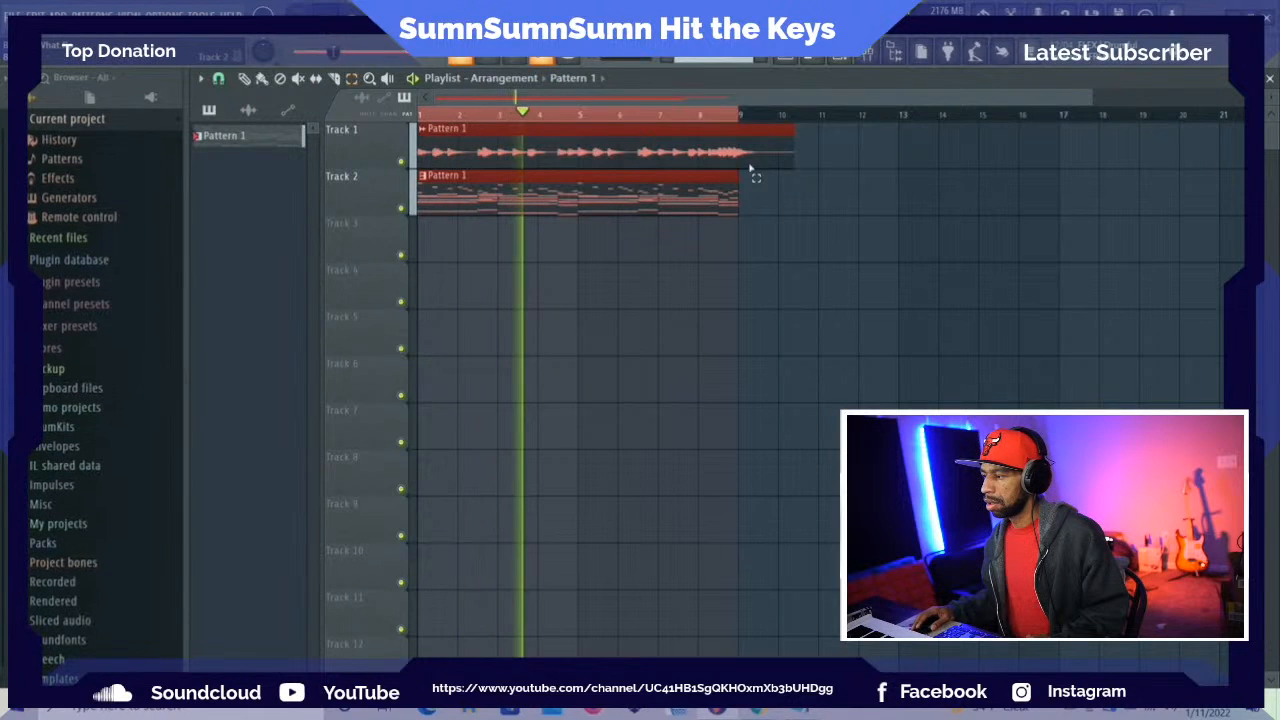
{"action": "left_click", "coordinate": [866, 54]}
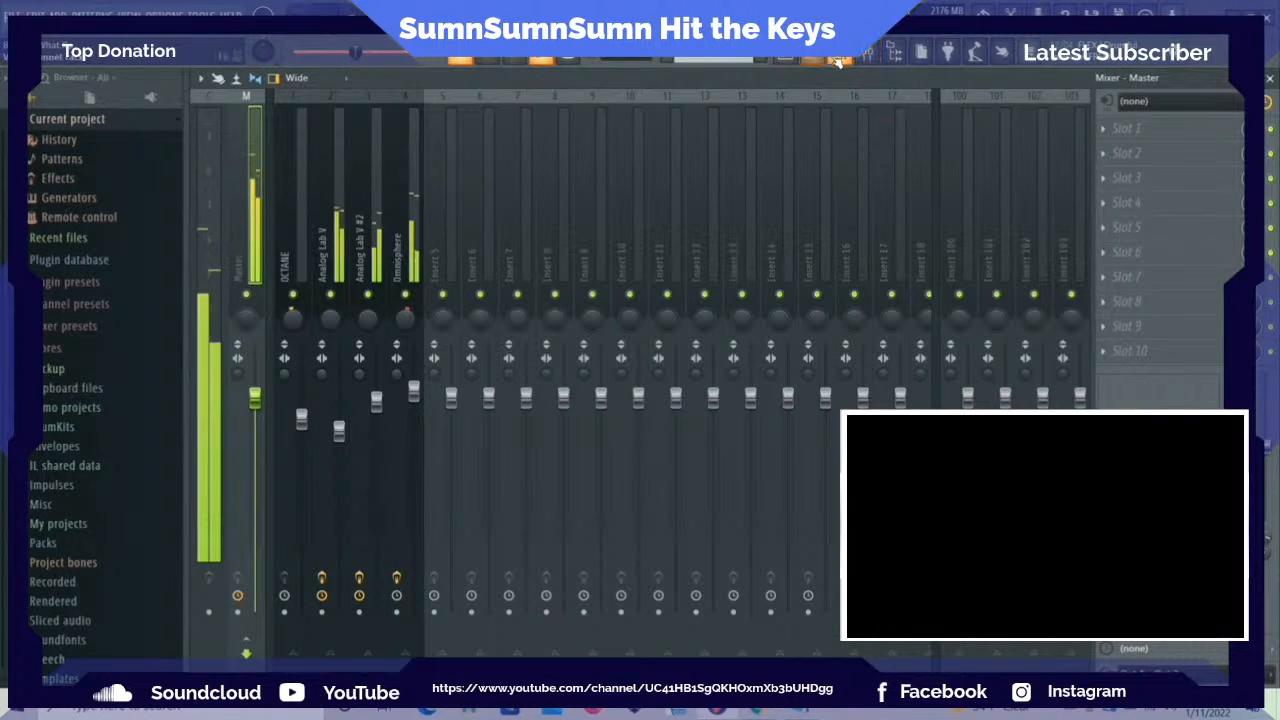
{"action": "left_click", "coordinate": [840, 58]}
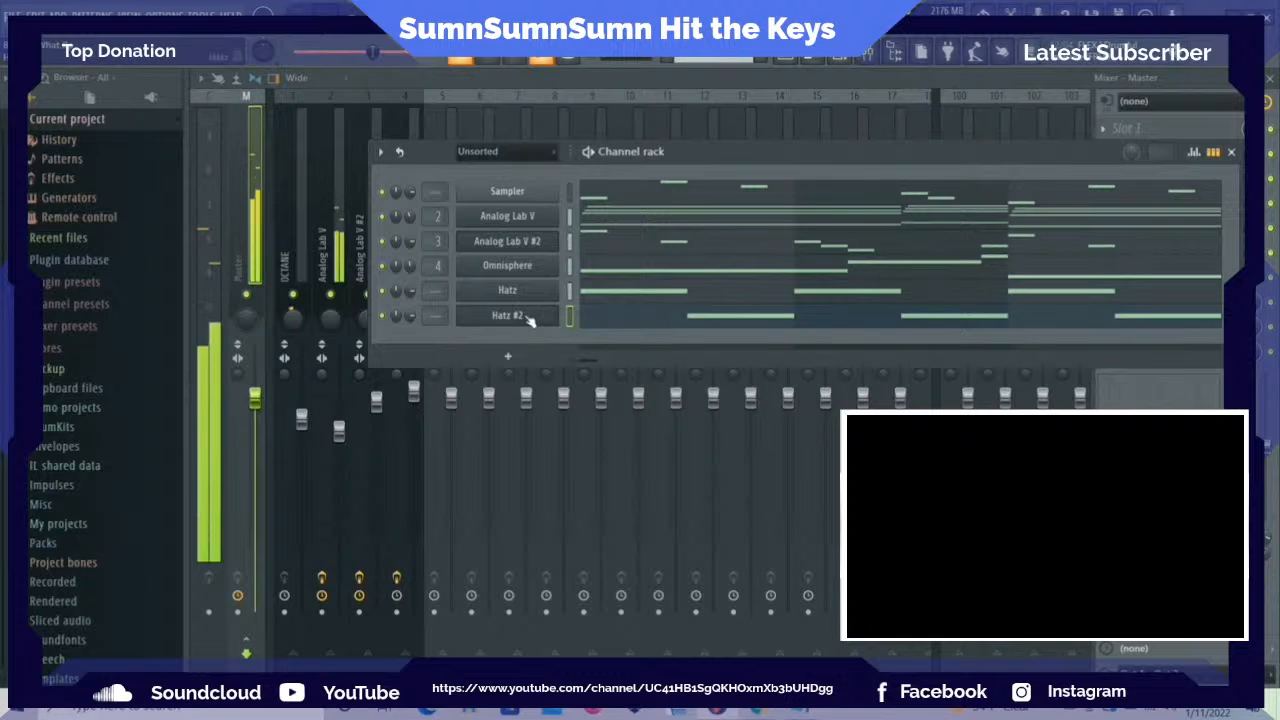
{"action": "left_click", "coordinate": [664, 293]}
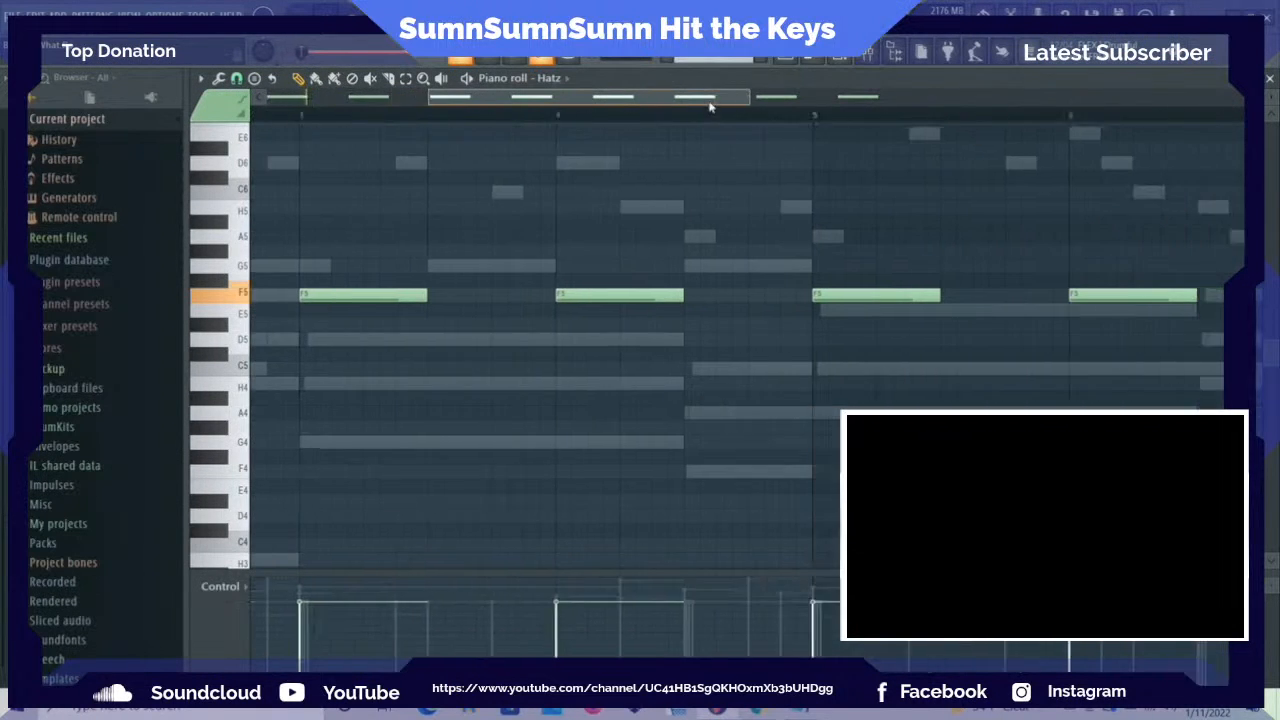
{"action": "mouse_move", "coordinate": [898, 90]}
{"action": "left_mouse_down"}
{"action": "mouse_move", "coordinate": [930, 90]}
{"action": "mouse_move", "coordinate": [912, 79]}
{"action": "left_mouse_up"}
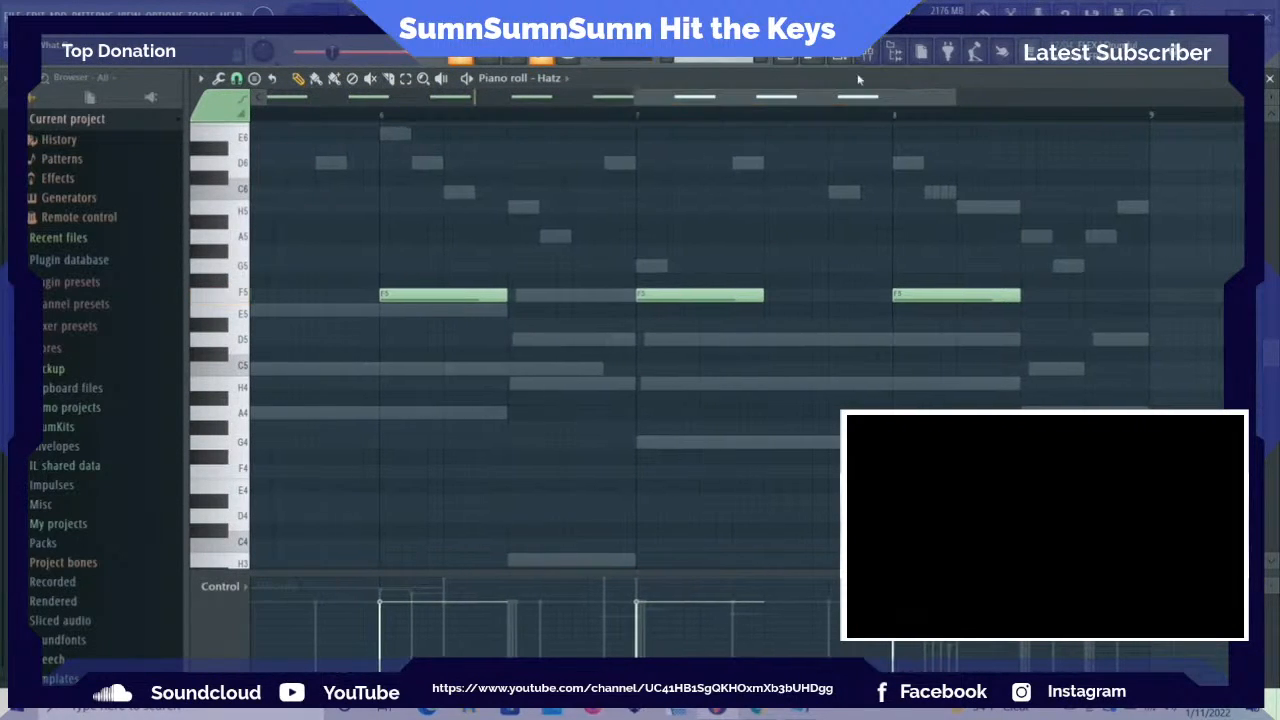
Switch the piano roll to Hatz #2 and add half-bar F5 notes in the second half of bars 6, 7 and 8
{"action": "left_click", "coordinate": [566, 78]}
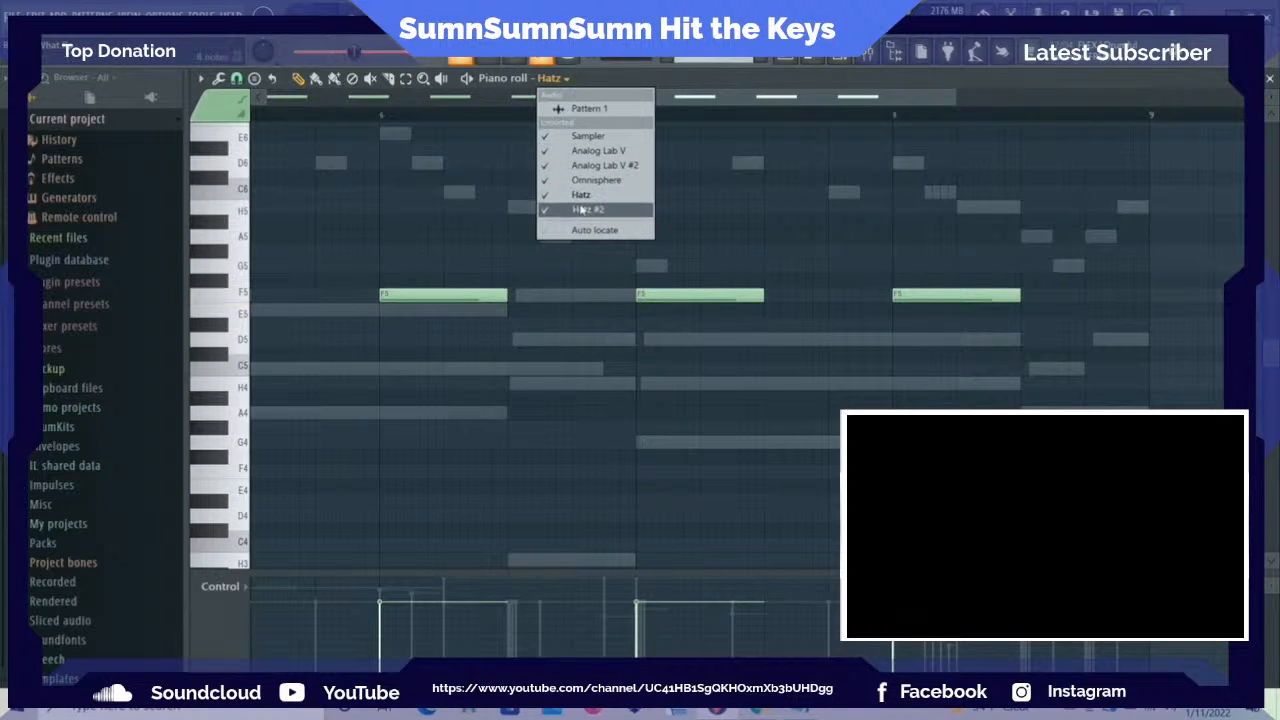
{"action": "left_click", "coordinate": [581, 210]}
{"action": "key", "text": "space"}
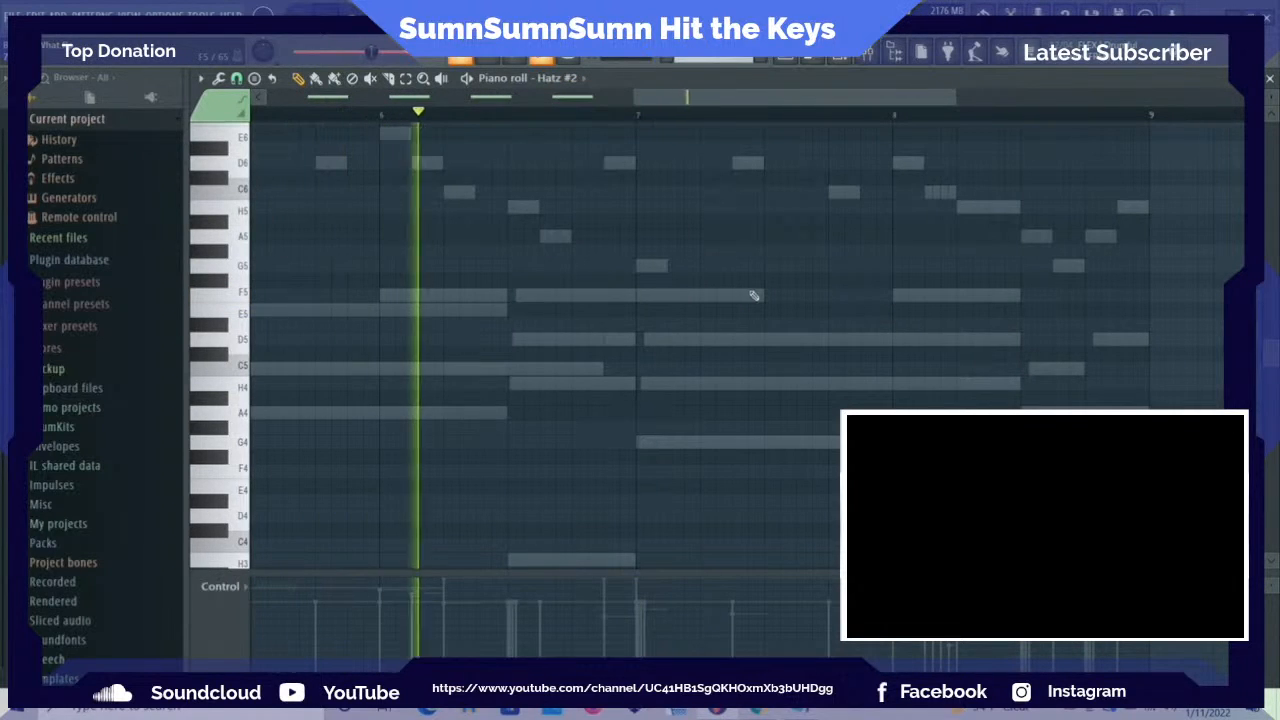
{"action": "key", "text": "space"}
{"action": "left_click", "coordinate": [519, 299]}
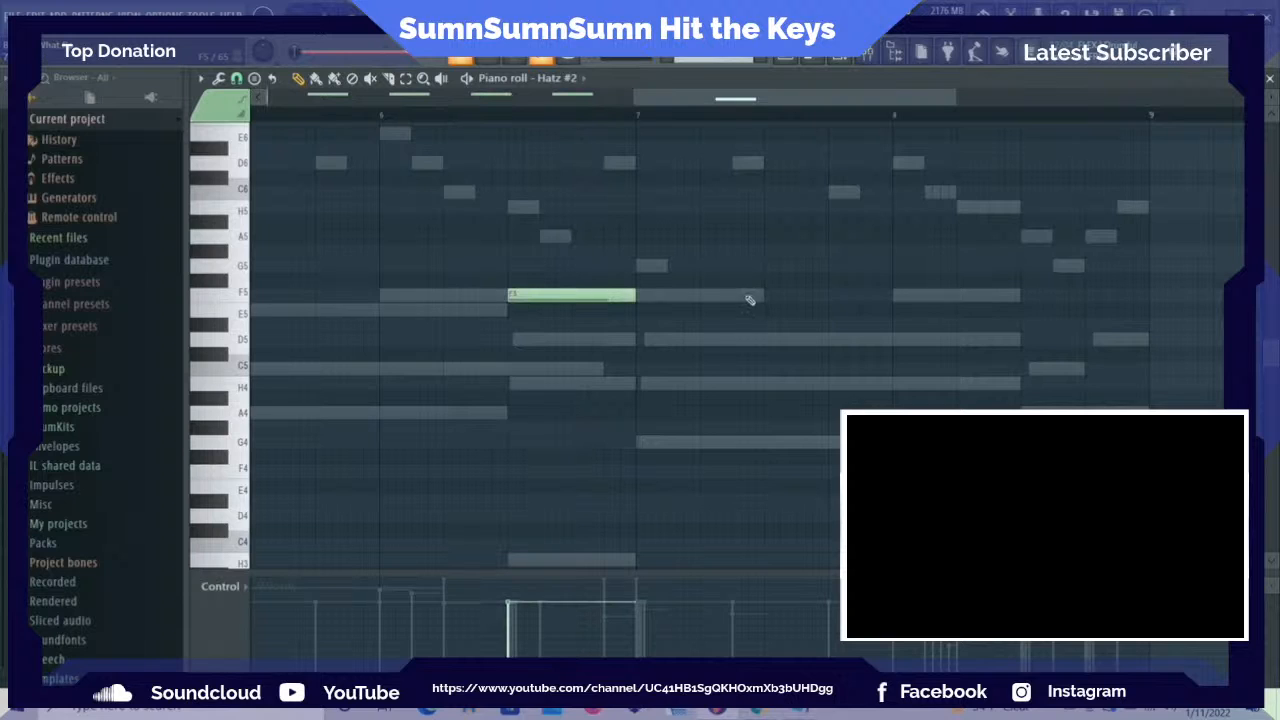
{"action": "left_click", "coordinate": [777, 297]}
{"action": "left_click", "coordinate": [1021, 296]}
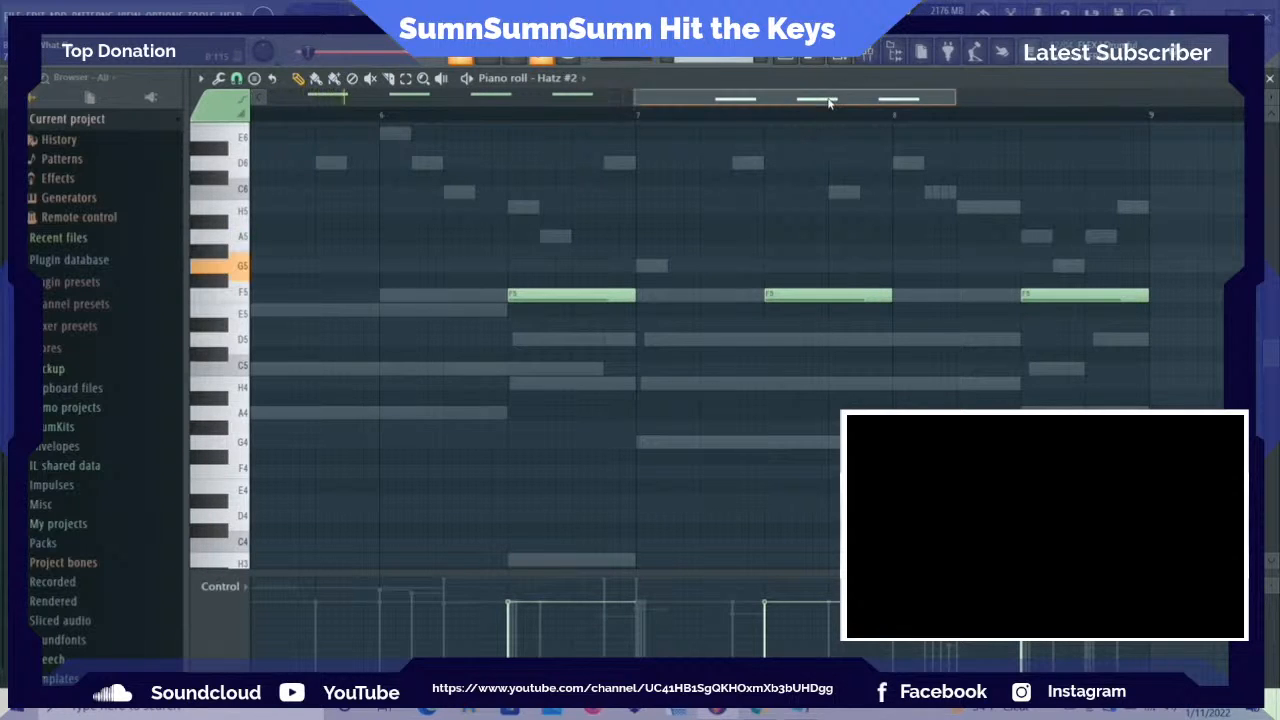
Audition the Hatz #2 sounds on the piano-roll keys from A4 down to around D4
{"action": "left_click_drag", "start_coordinate": [826, 104], "coordinate": [807, 108]}
{"action": "key", "text": "space"}
{"action": "left_click", "coordinate": [248, 424]}
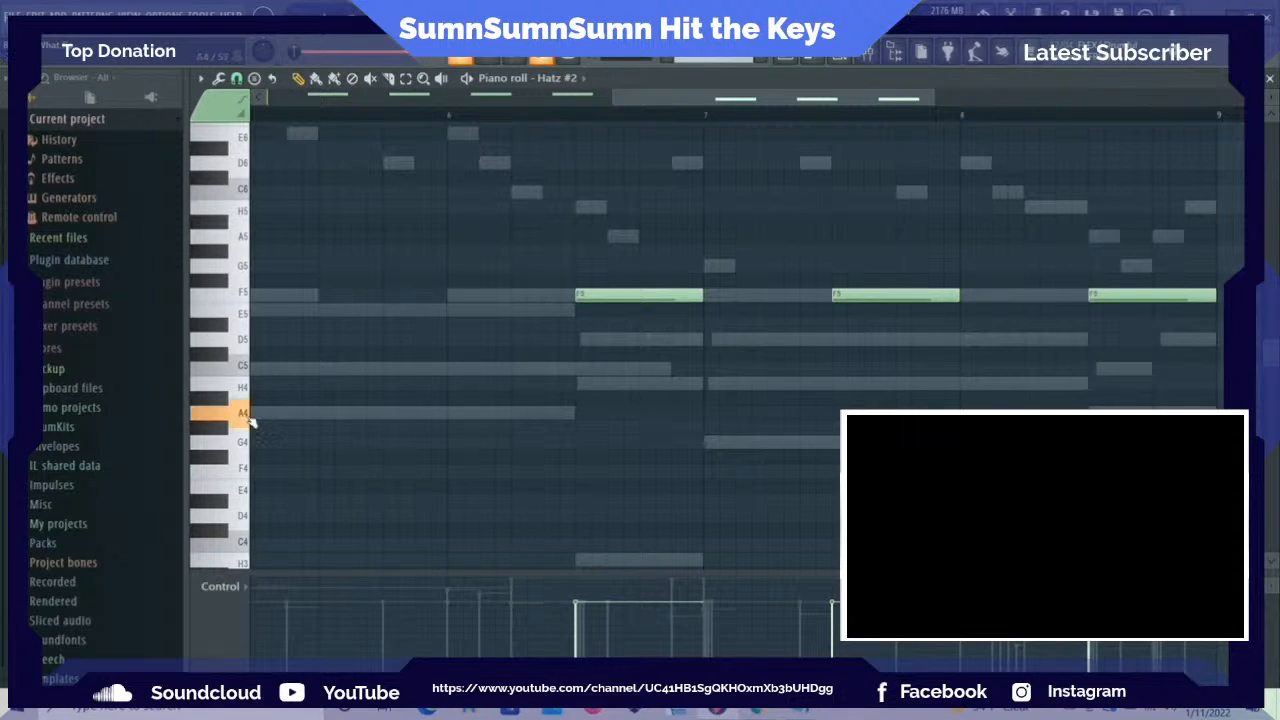
{"action": "left_click", "coordinate": [250, 444]}
{"action": "left_click", "coordinate": [251, 472]}
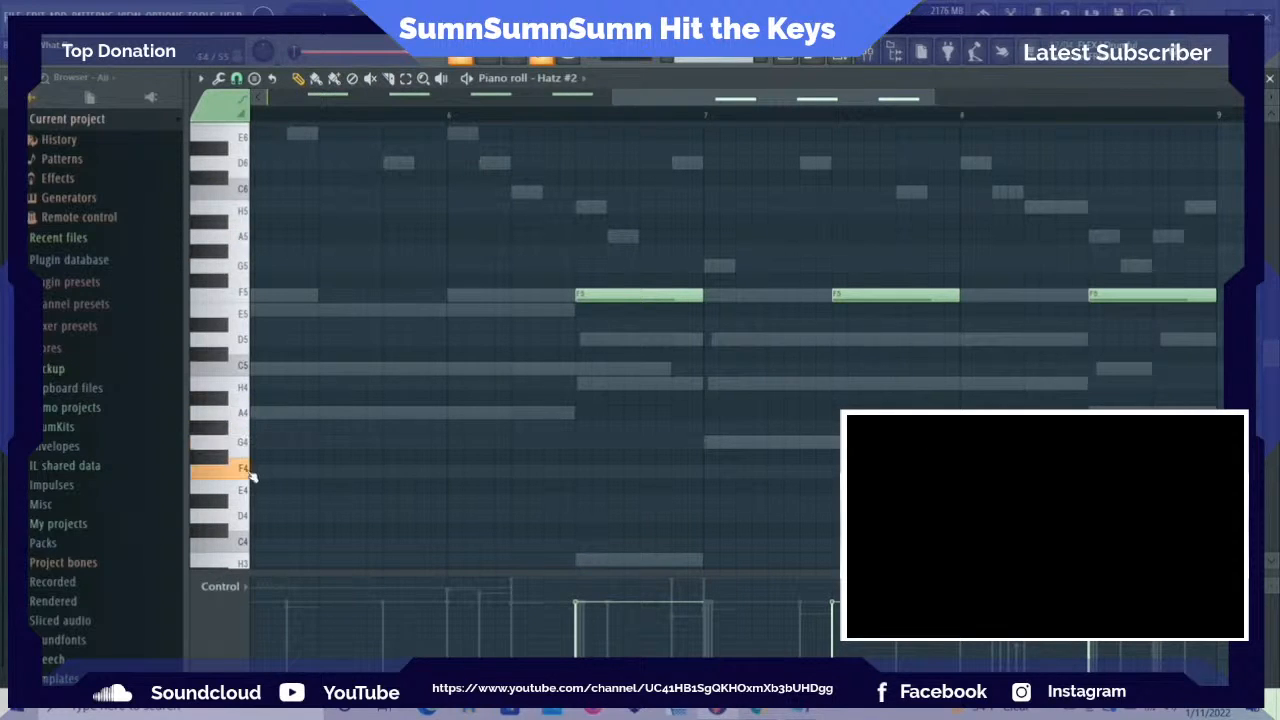
{"action": "left_click", "coordinate": [245, 490]}
{"action": "left_click", "coordinate": [242, 492]}
{"action": "left_click", "coordinate": [248, 515]}
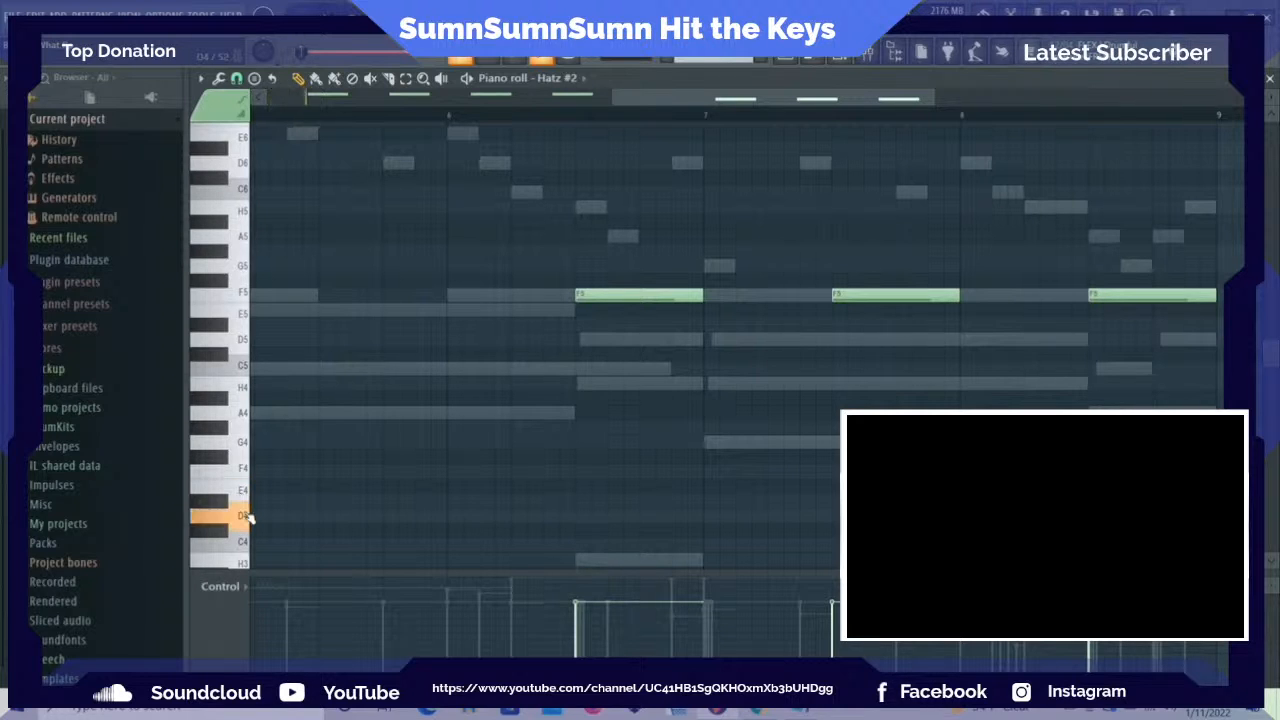
{"action": "left_click", "coordinate": [250, 517]}
{"action": "left_click", "coordinate": [226, 502]}
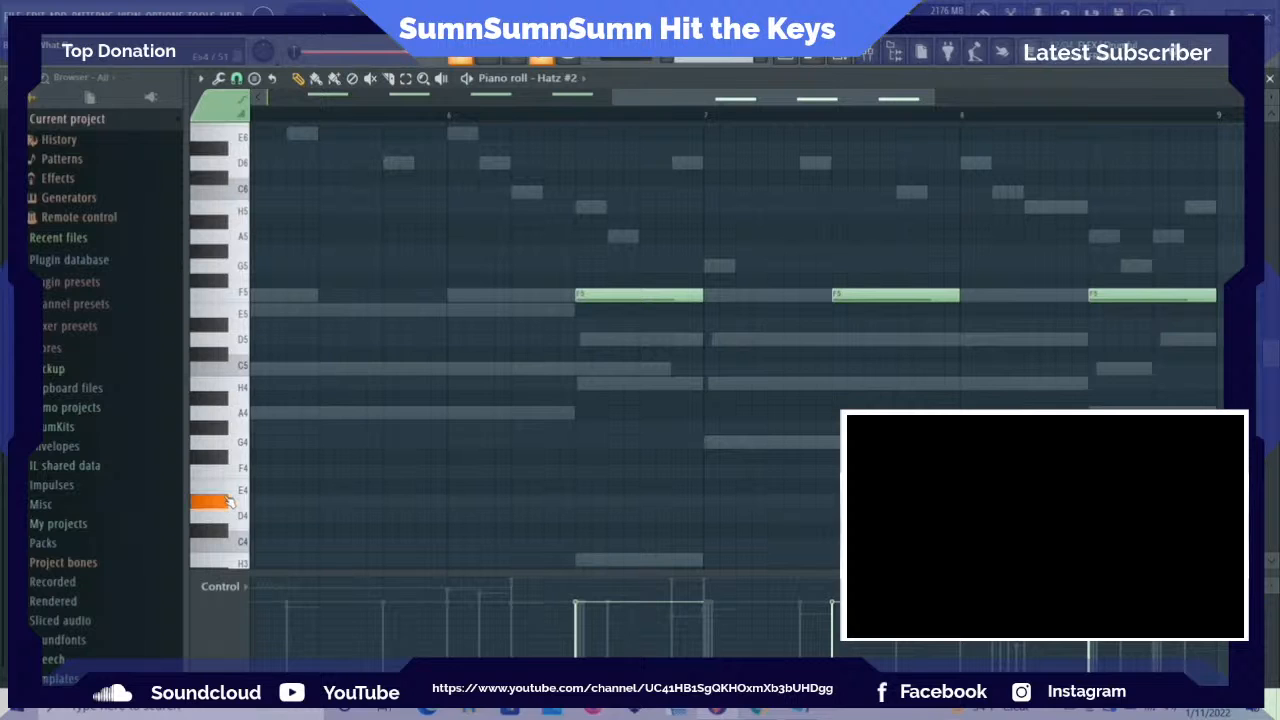
{"action": "left_click", "coordinate": [231, 520]}
Delete the F5 note in bar 8 and raise the F5 notes in bars 6 and 7 to G5
{"action": "right_click", "coordinate": [1151, 293]}
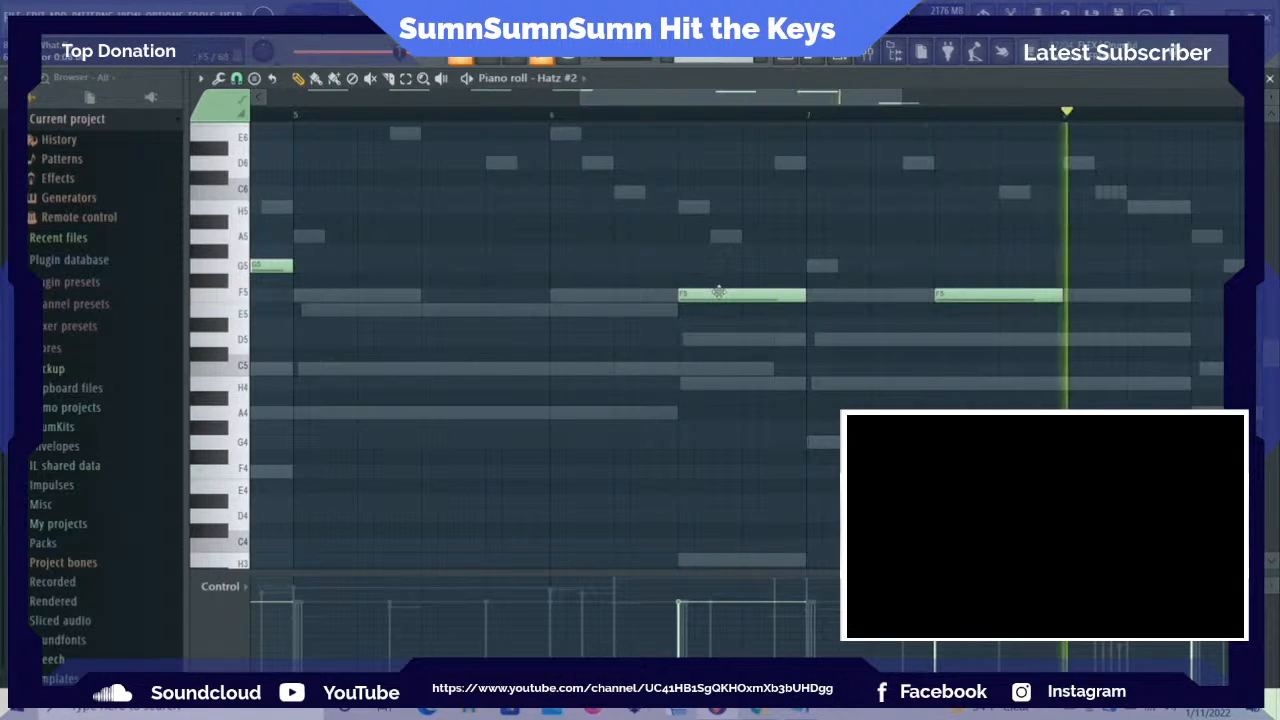
{"action": "left_click_drag", "start_coordinate": [717, 289], "coordinate": [718, 256]}
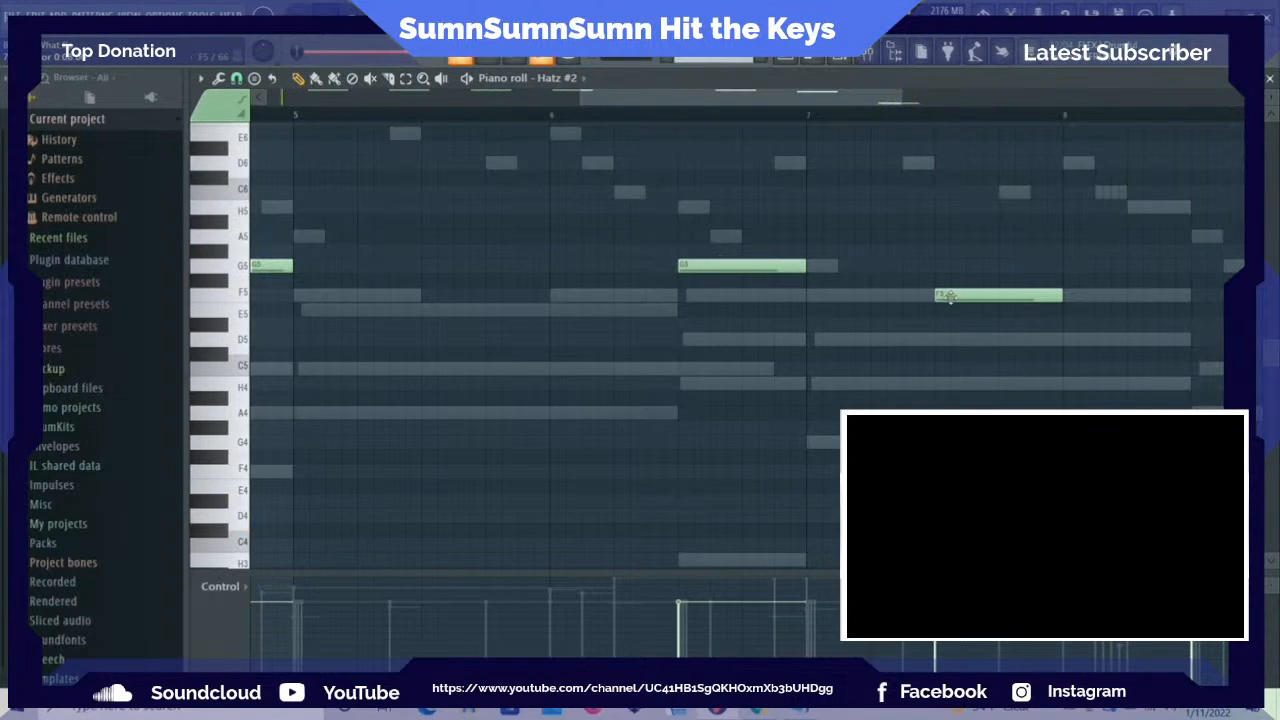
{"action": "left_click_drag", "start_coordinate": [951, 284], "coordinate": [951, 264]}
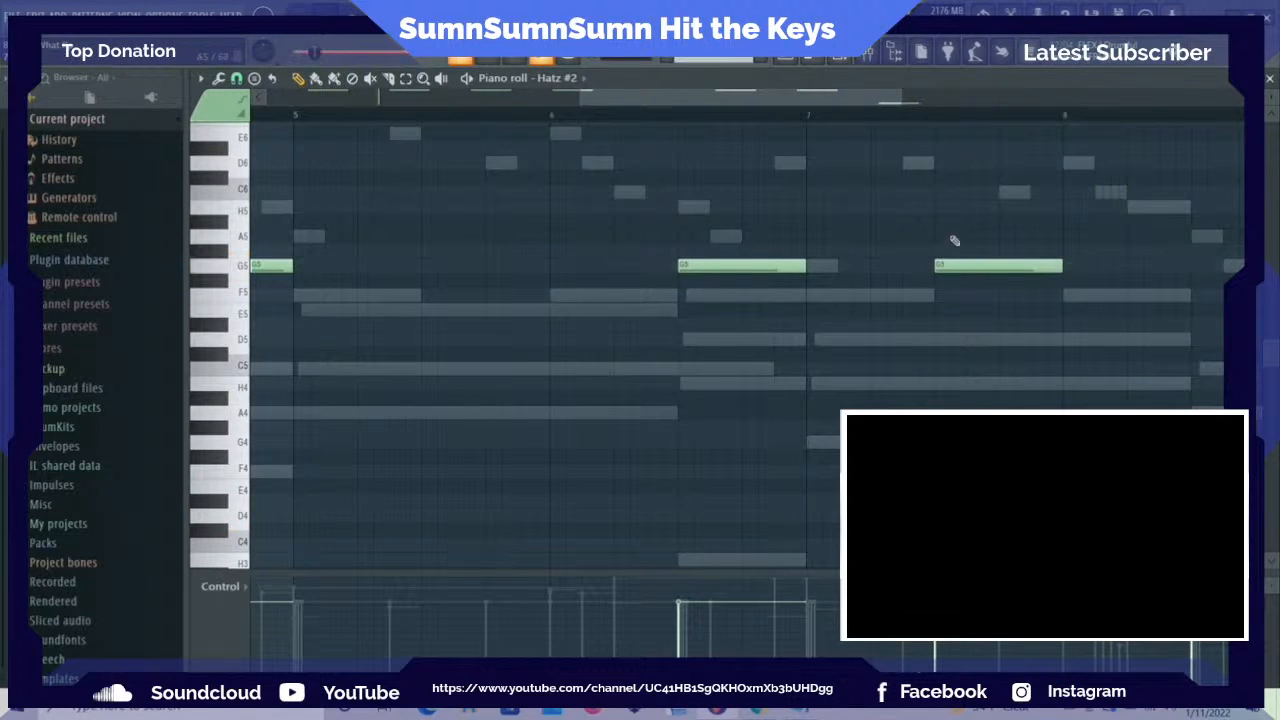
Turn on the delay in Hatz #2 and lower its amount, then close the instrument
{"action": "scroll", "coordinate": [863, 152], "scroll_direction": "down", "scroll_amount": 4}
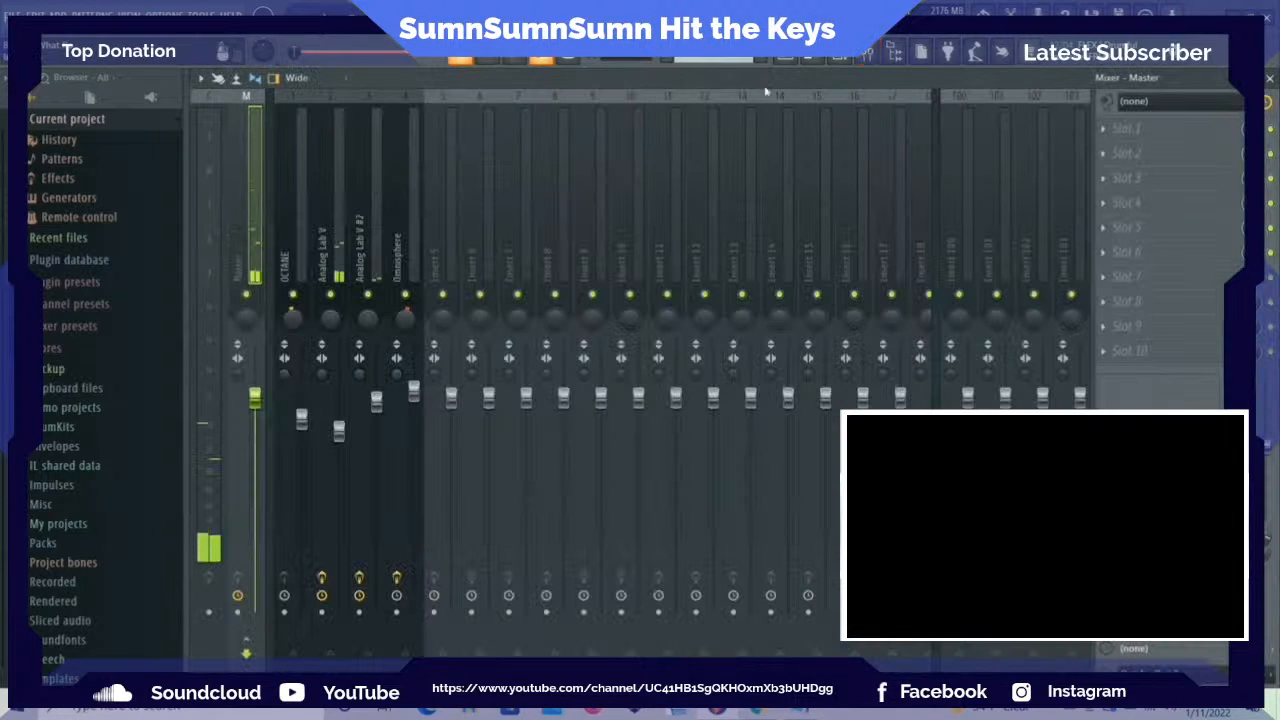
{"action": "left_click", "coordinate": [841, 59]}
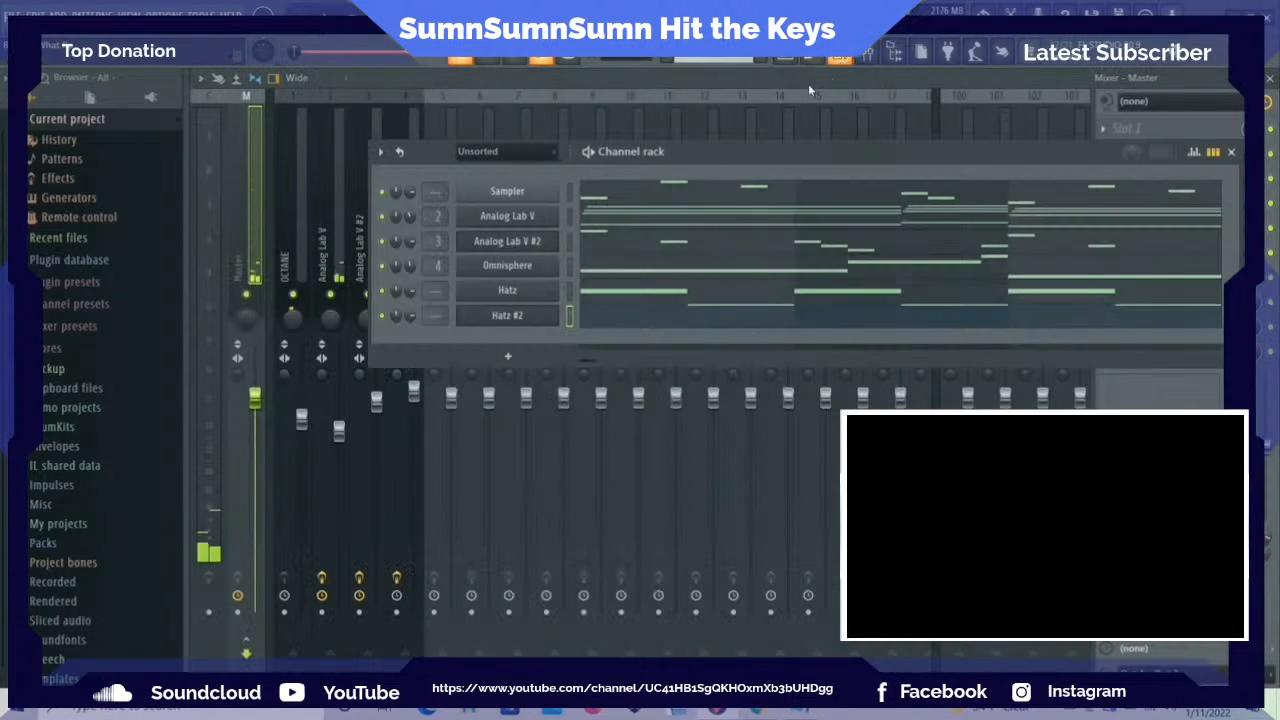
{"action": "left_click", "coordinate": [508, 315]}
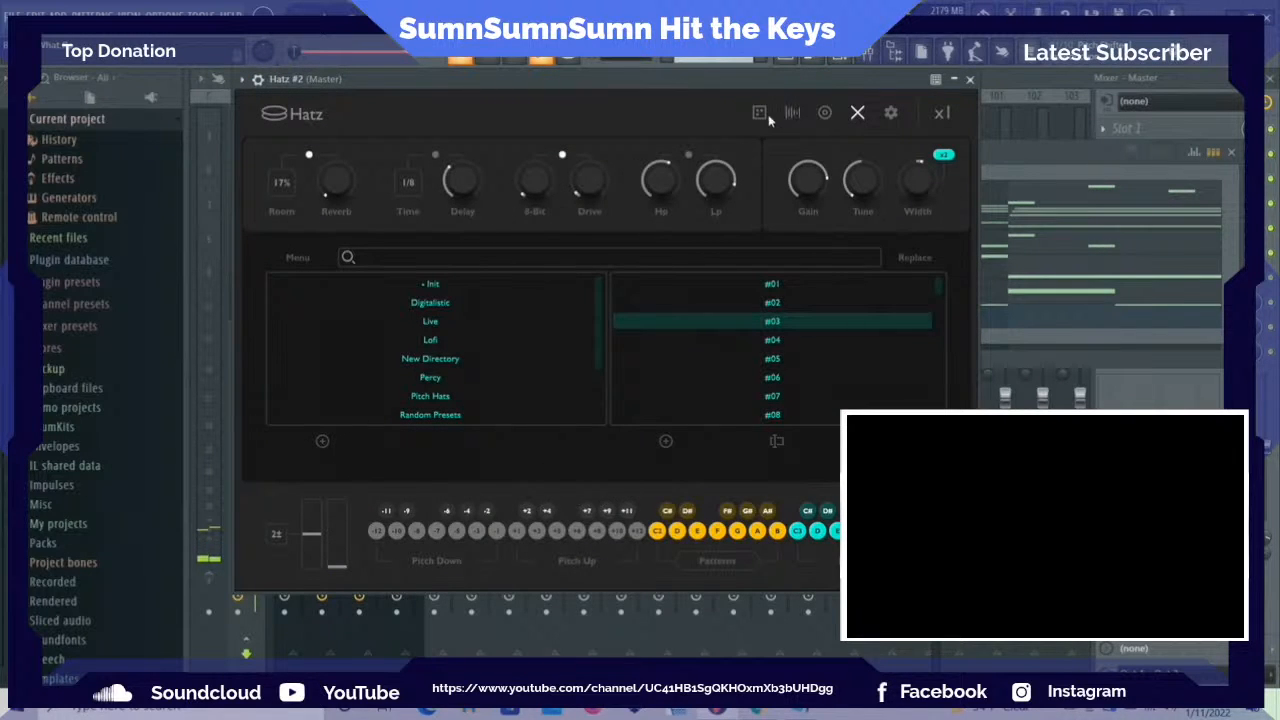
{"action": "left_click", "coordinate": [855, 115]}
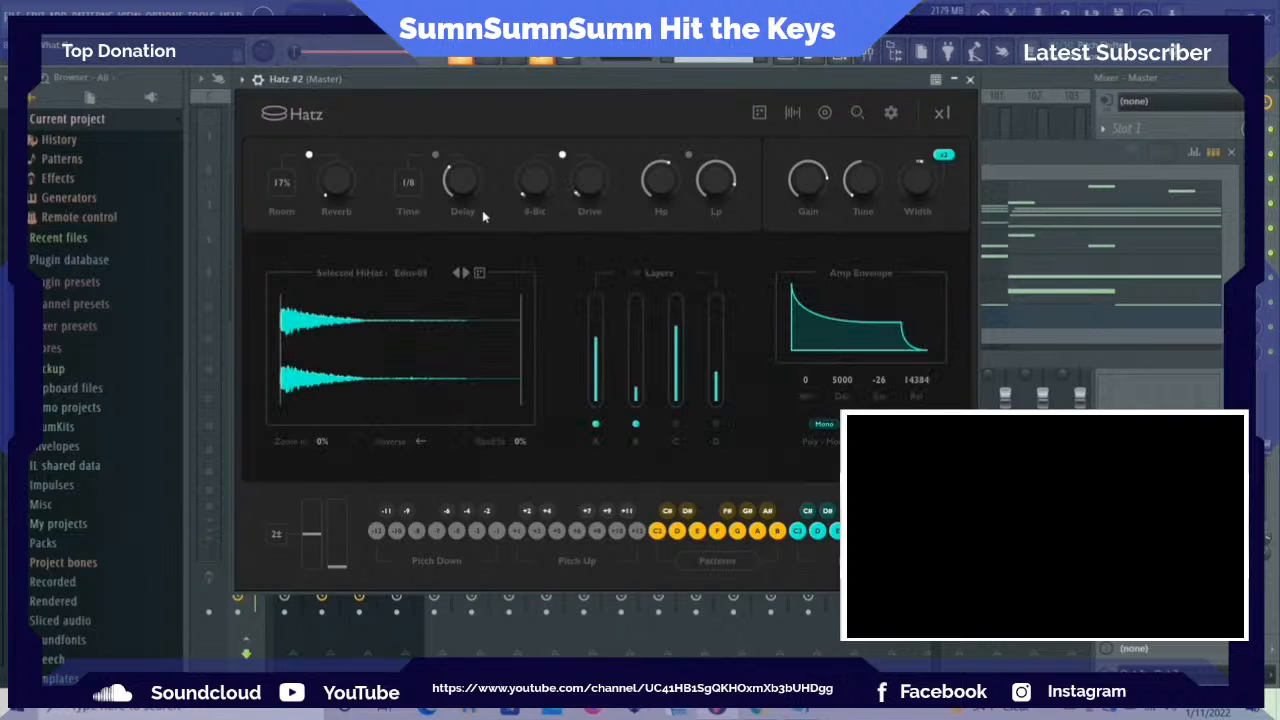
{"action": "left_click", "coordinate": [373, 20]}
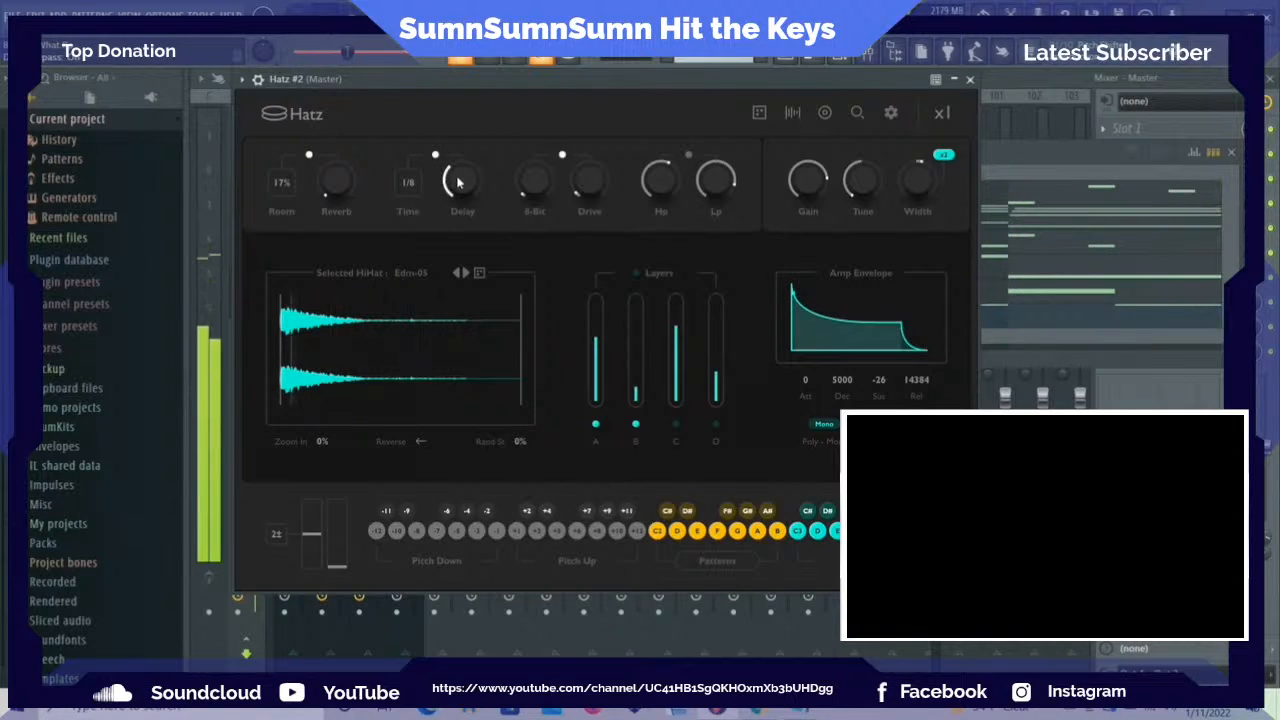
{"action": "left_click_drag", "start_coordinate": [457, 190], "coordinate": [455, 205]}
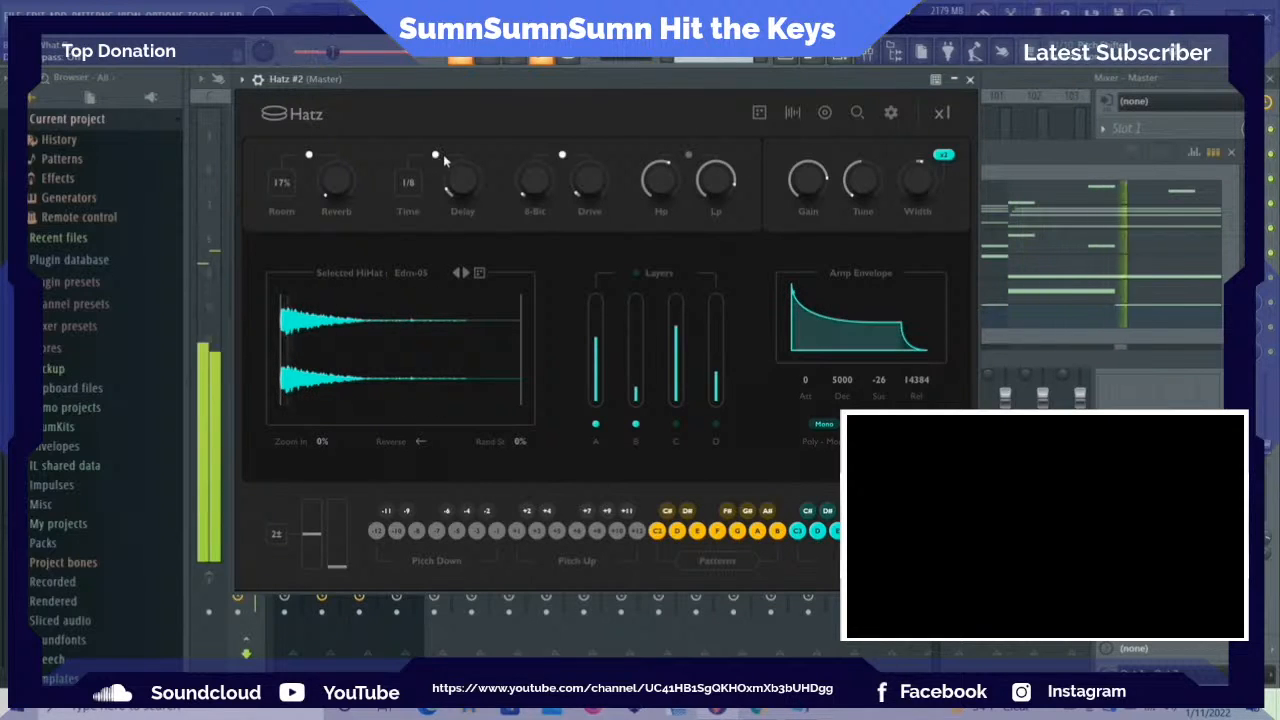
{"action": "left_click_drag", "start_coordinate": [457, 185], "coordinate": [458, 178]}
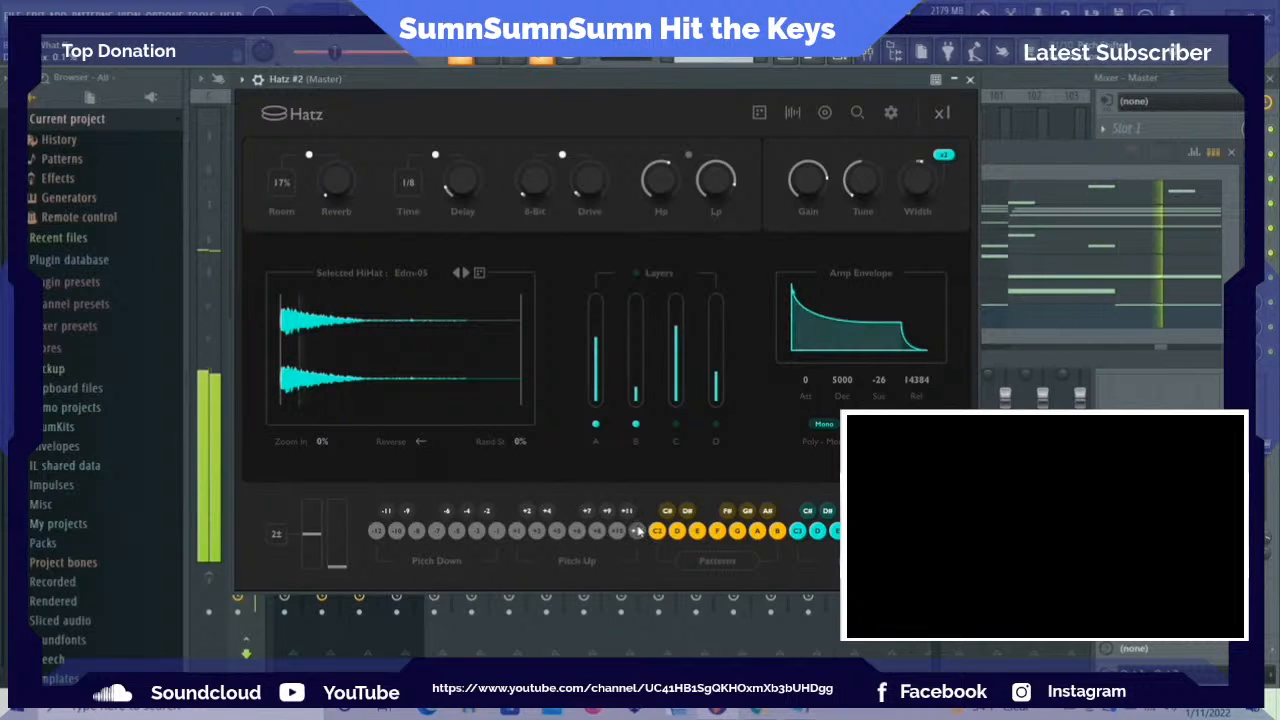
{"action": "left_click", "coordinate": [417, 531]}
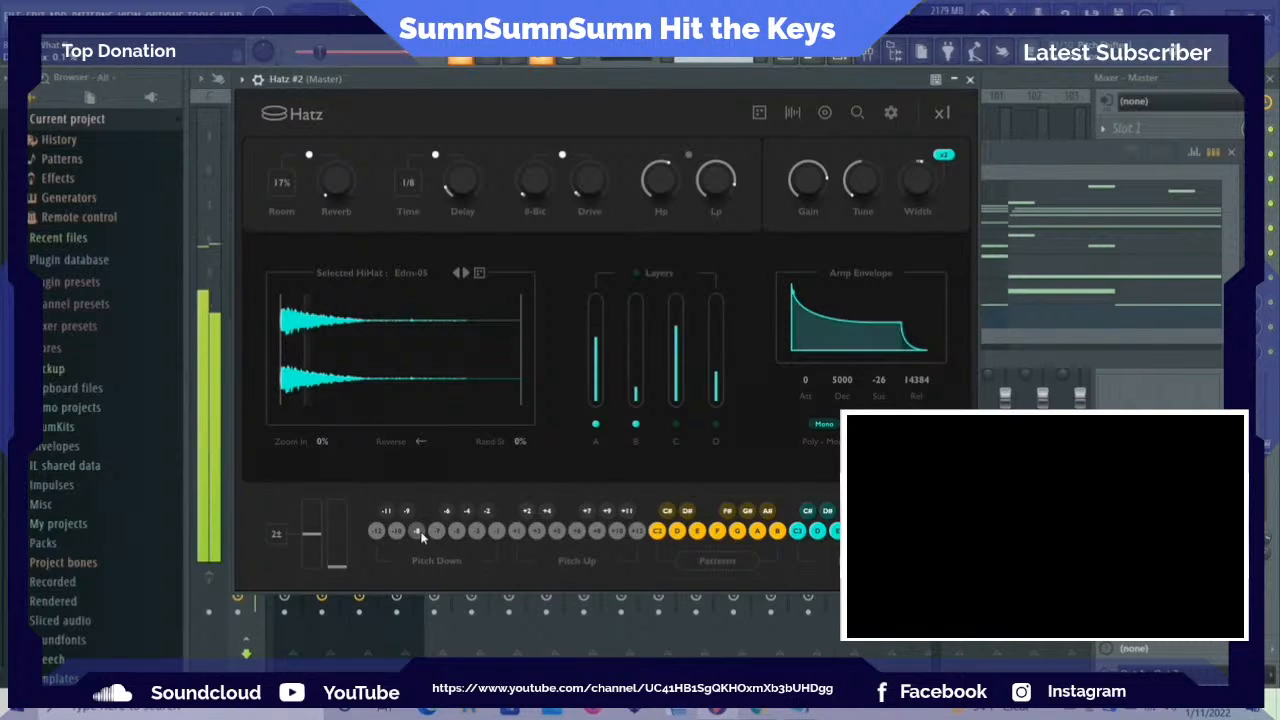
{"action": "left_click", "coordinate": [970, 80]}
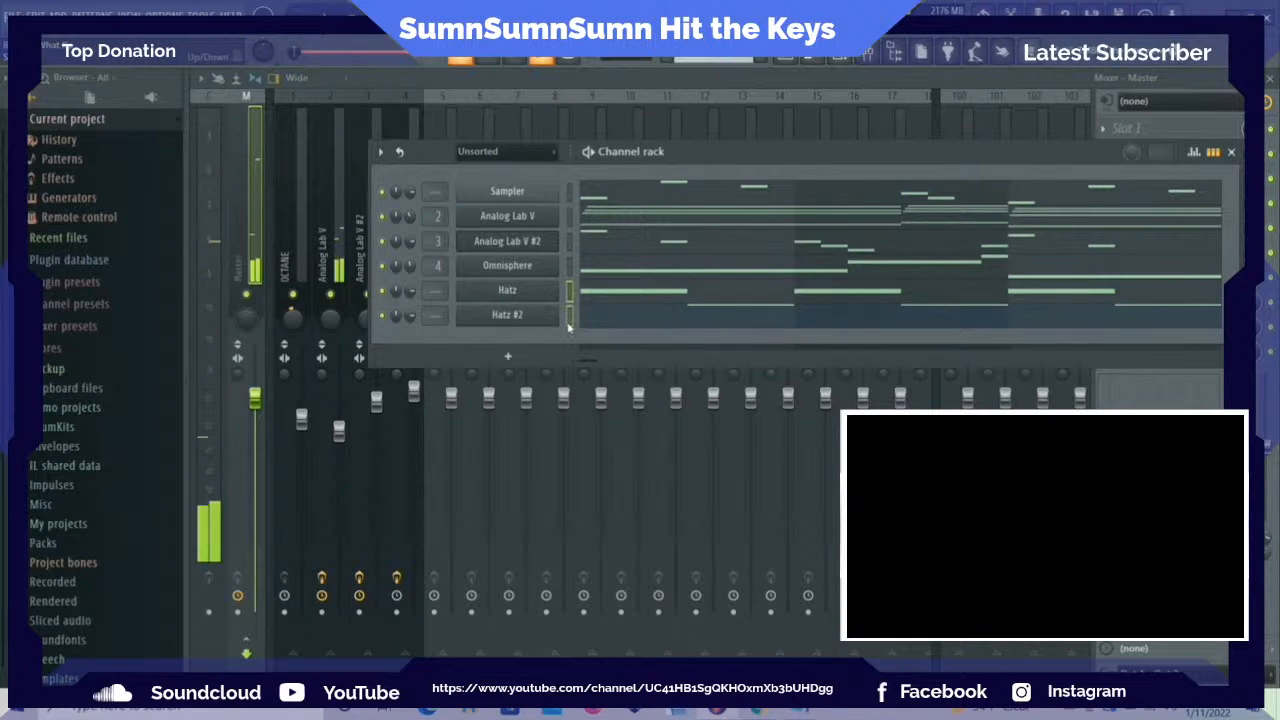
Route Hatz and Hatz #2 to mixer tracks 5 and 6, and lower the Hatz fader
{"action": "key", "text": "ctrl+l"}
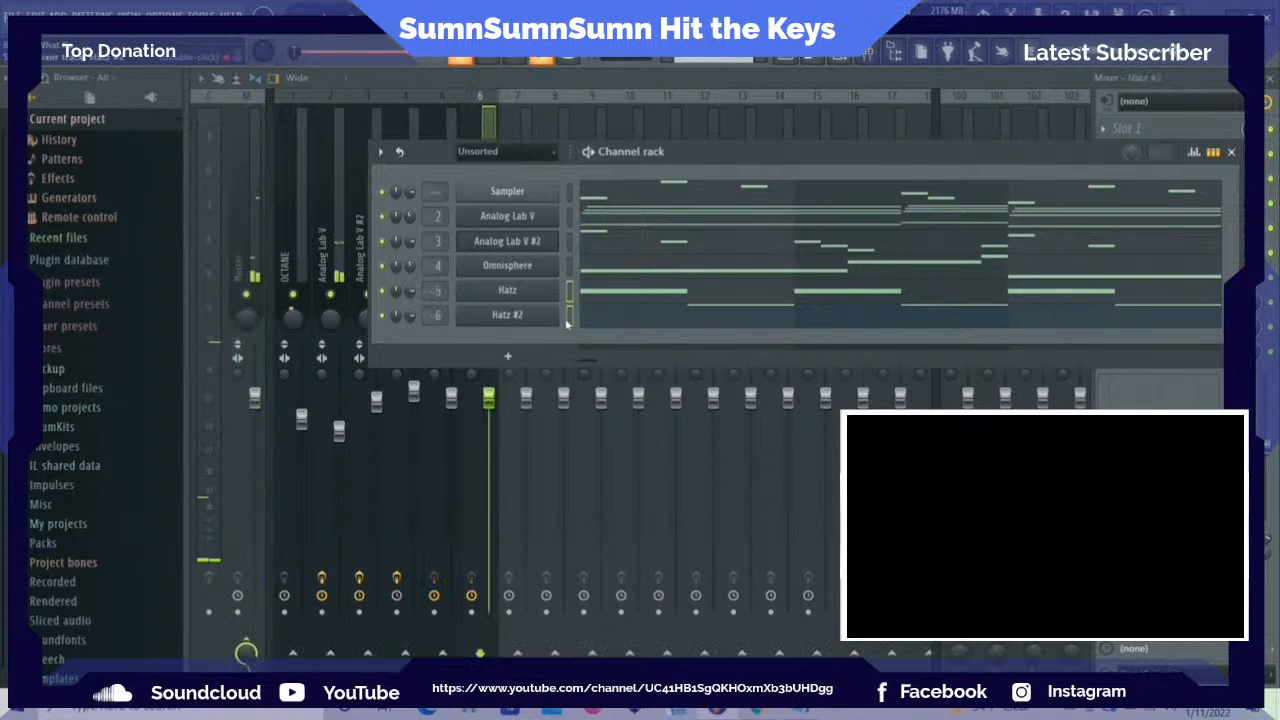
{"action": "left_click", "coordinate": [528, 114]}
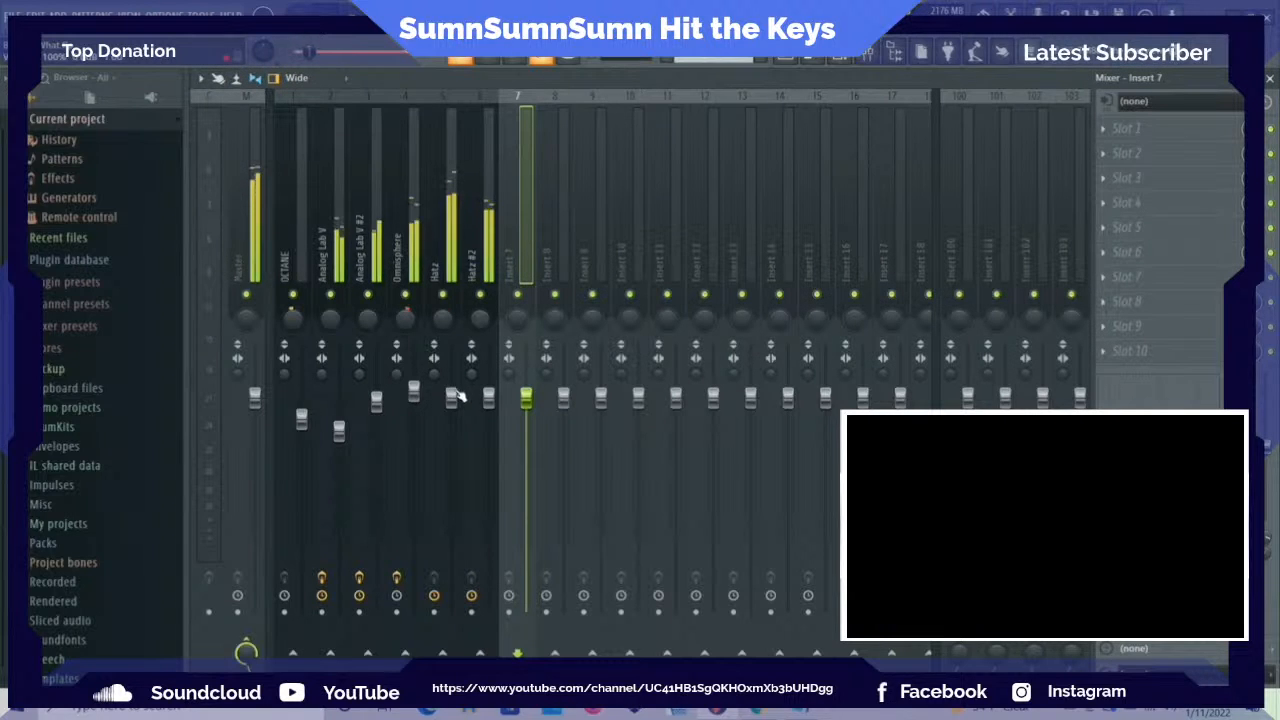
{"action": "left_click_drag", "start_coordinate": [453, 397], "coordinate": [451, 427]}
Enable the filters in Hatz #2, adjust the high-pass and slightly lower the low-pass cutoff
{"action": "key", "text": "F6"}
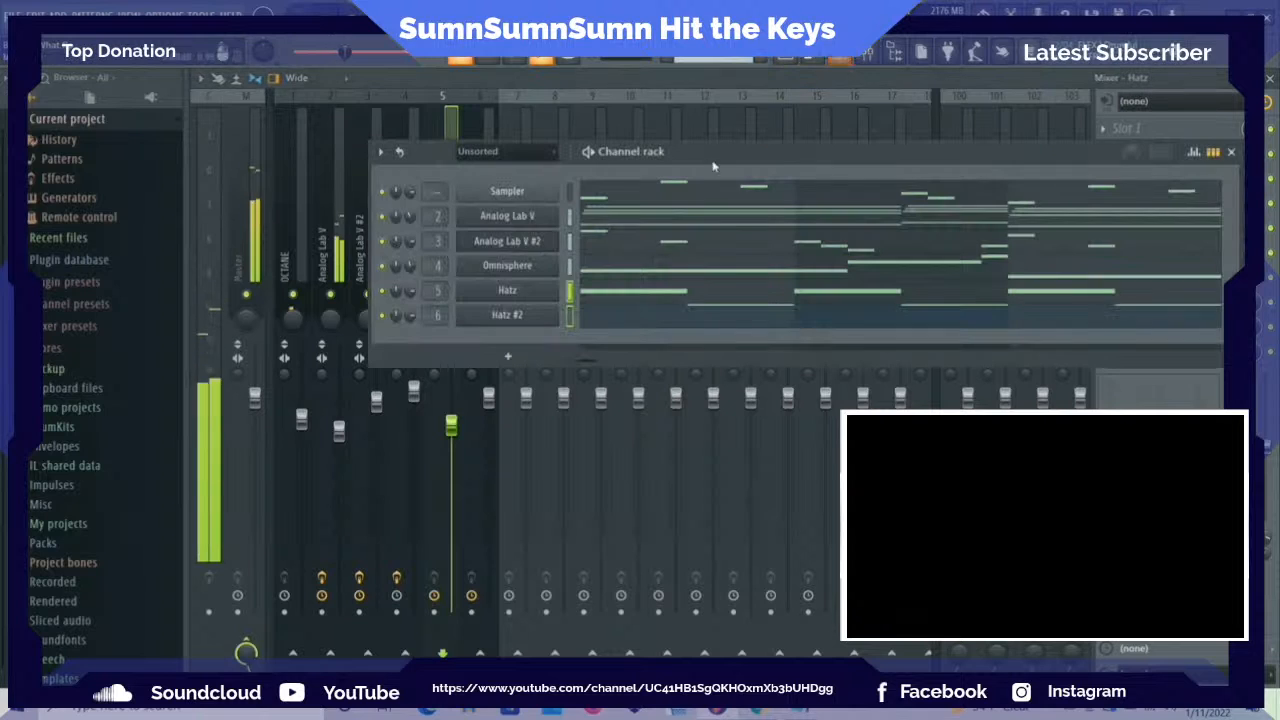
{"action": "left_click", "coordinate": [505, 315]}
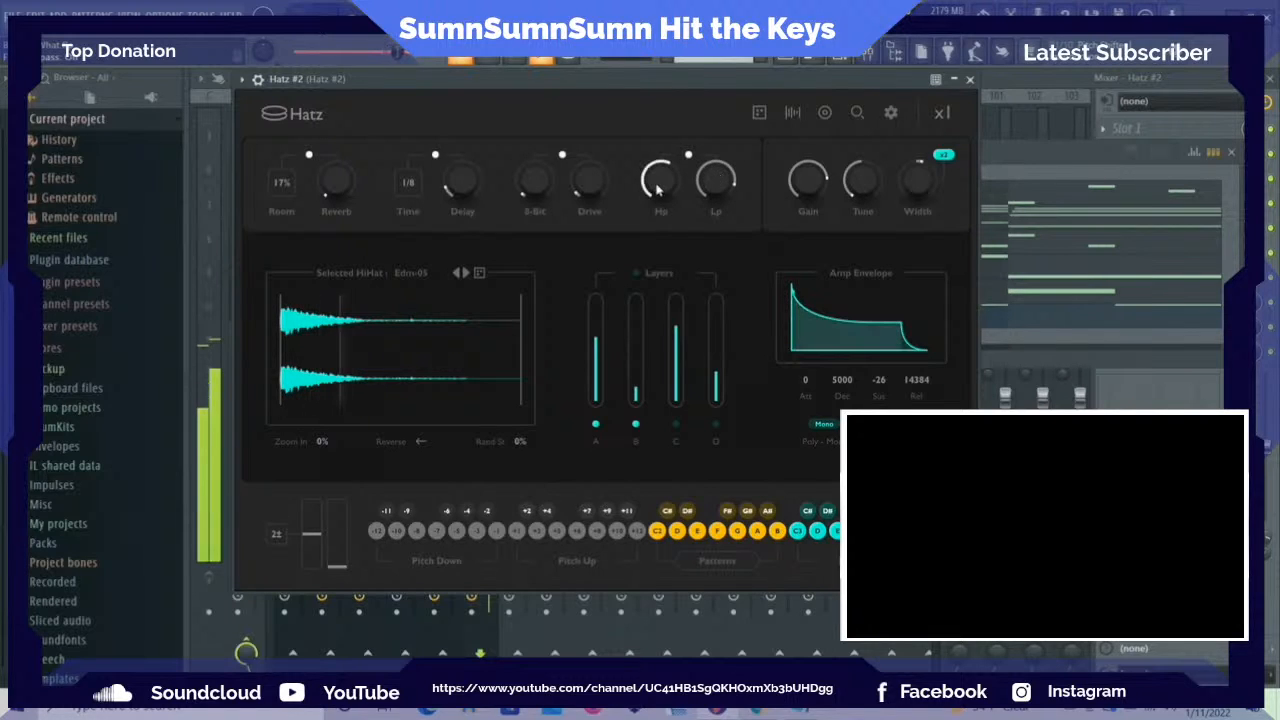
{"action": "left_click_drag", "start_coordinate": [657, 185], "coordinate": [667, 231]}
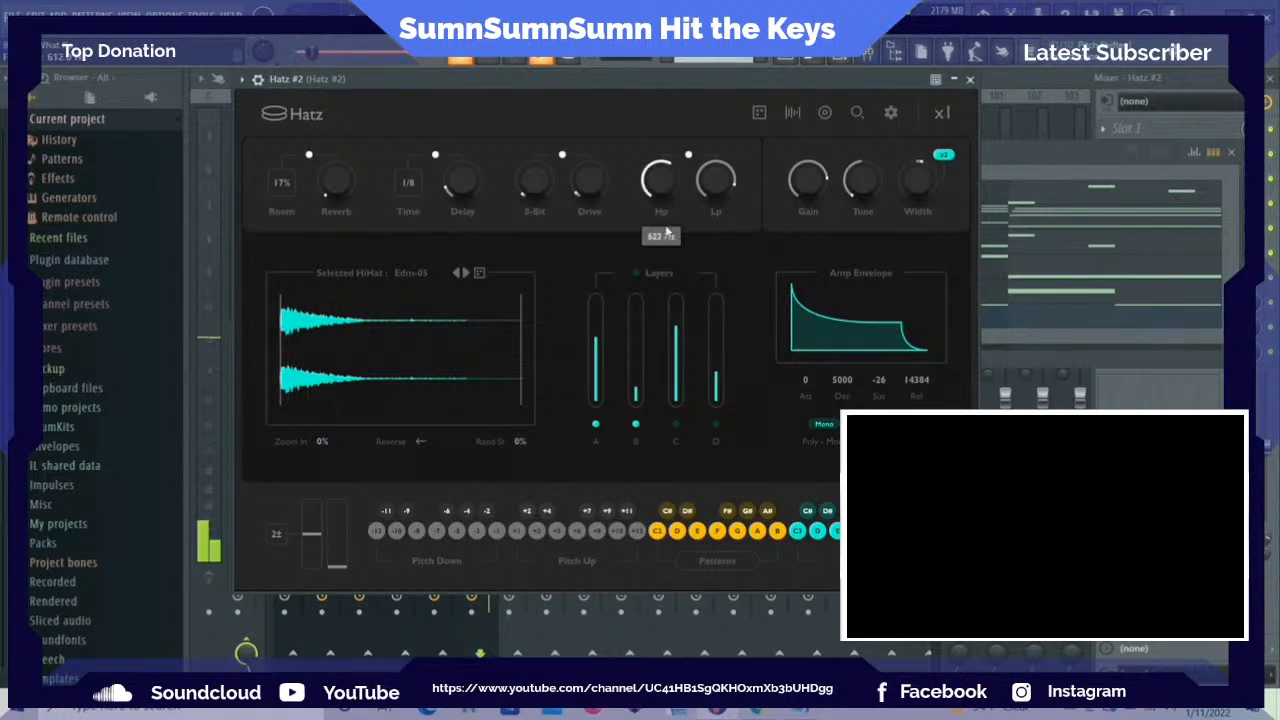
{"action": "left_click_drag", "start_coordinate": [655, 287], "coordinate": [698, 218]}
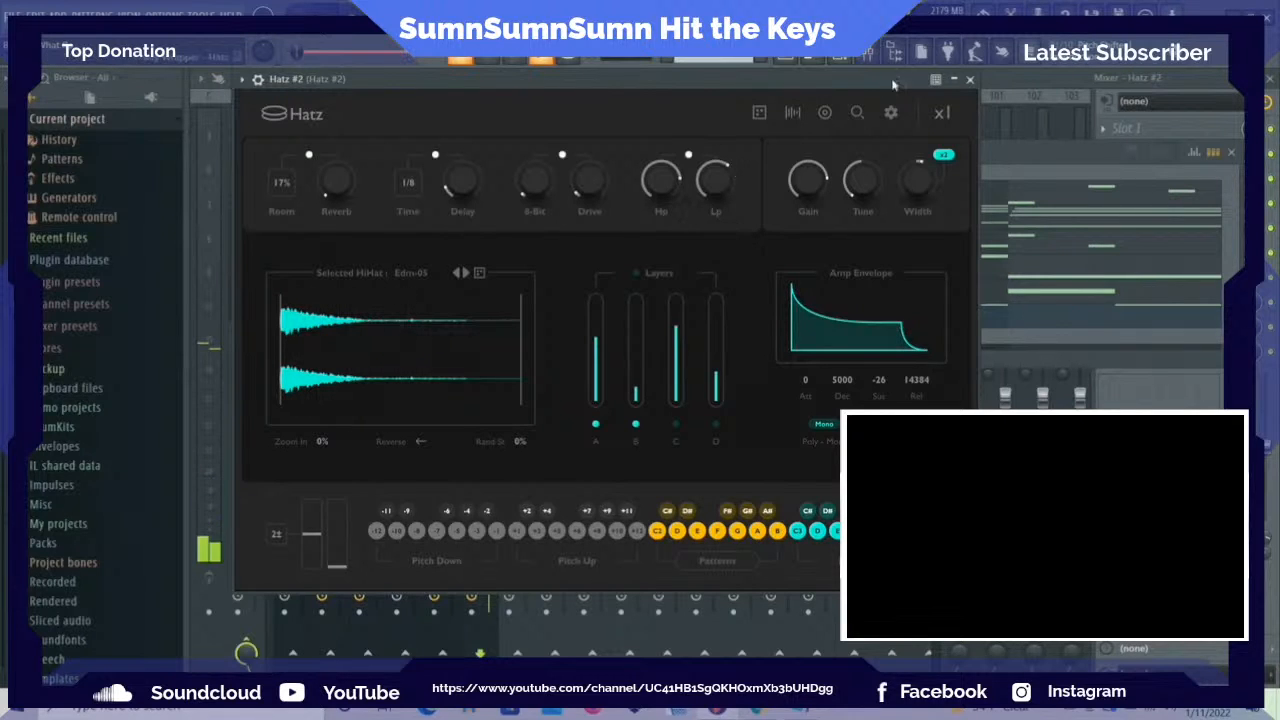
{"action": "left_click", "coordinate": [970, 78]}
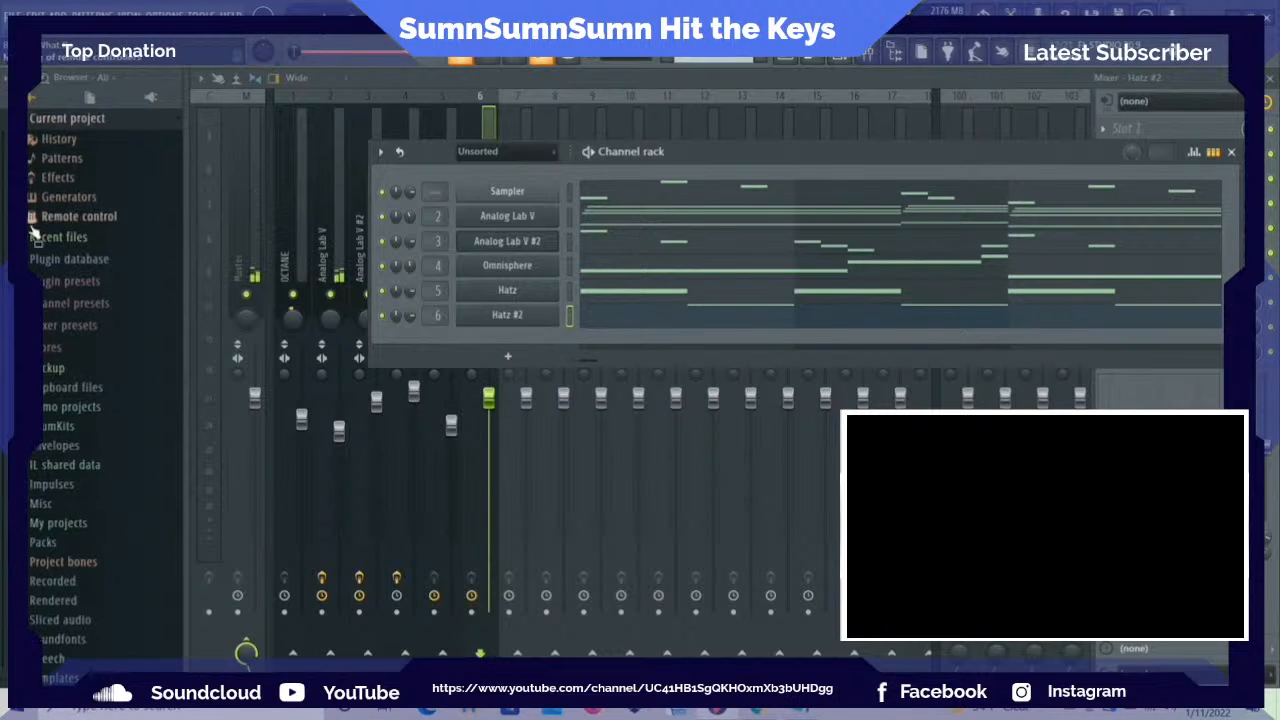
Find the Snares folder of the Capital DK 2 kit among the drum kits
{"action": "scroll", "coordinate": [75, 312], "scroll_direction": "up", "scroll_amount": 1}
{"action": "scroll", "coordinate": [75, 312], "scroll_direction": "down", "scroll_amount": 1}
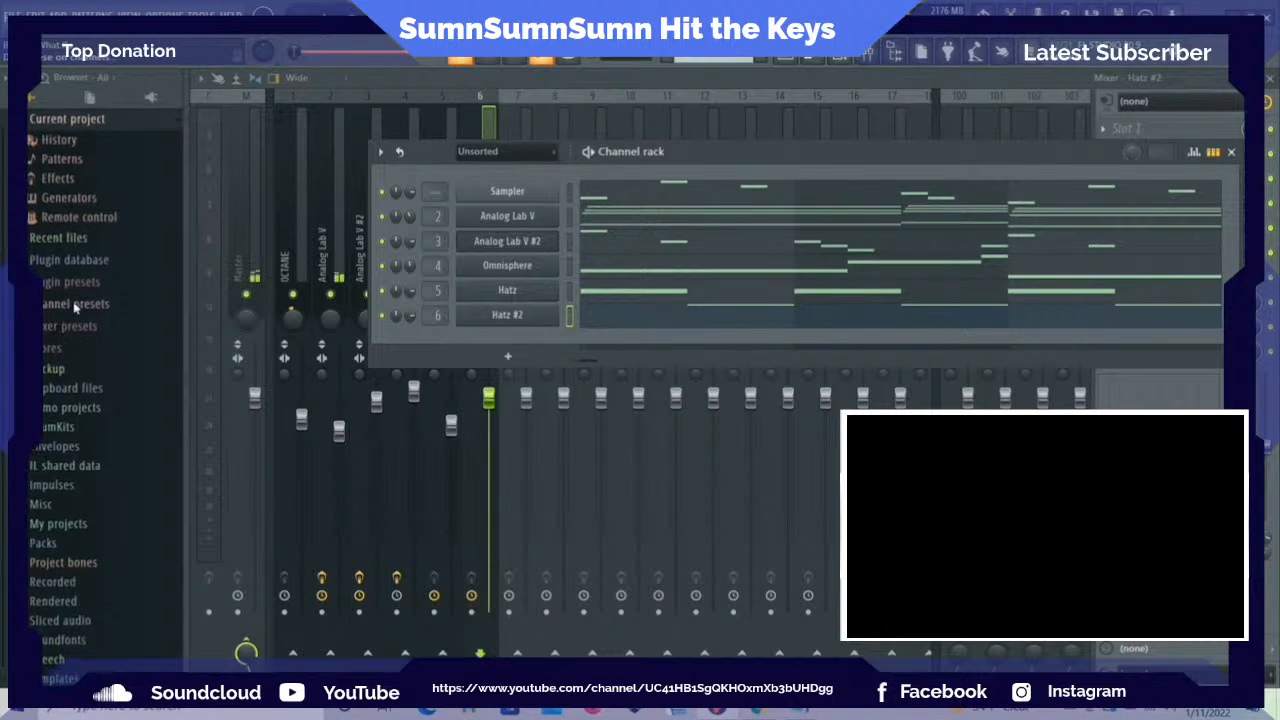
{"action": "left_click", "coordinate": [62, 427]}
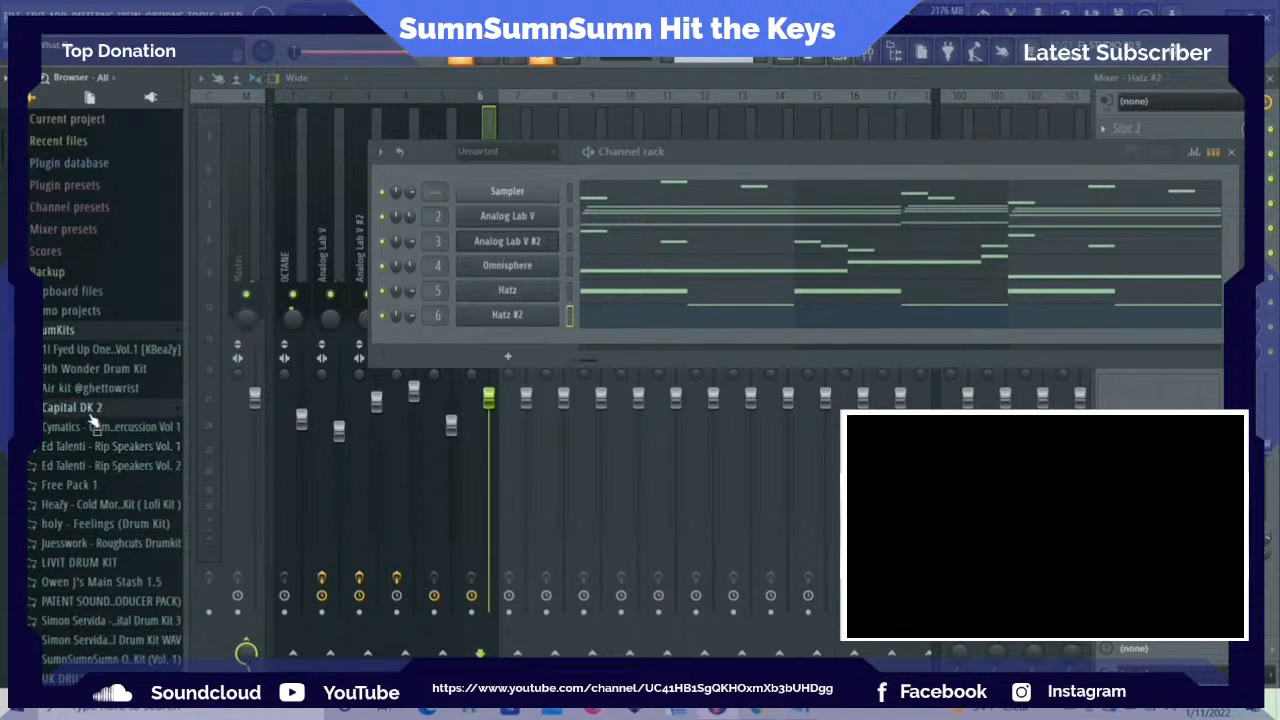
{"action": "left_click", "coordinate": [90, 409]}
{"action": "scroll", "coordinate": [80, 455], "scroll_direction": "down", "scroll_amount": 3}
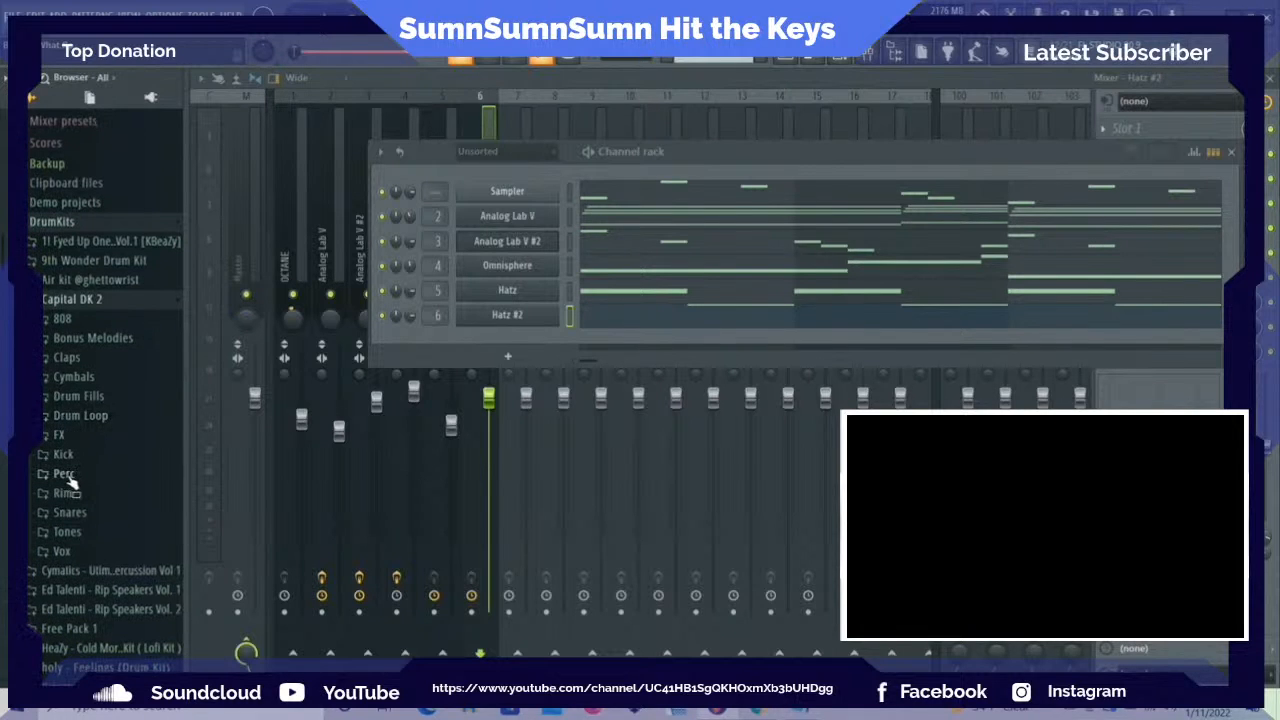
{"action": "scroll", "coordinate": [72, 455], "scroll_direction": "down", "scroll_amount": 3}
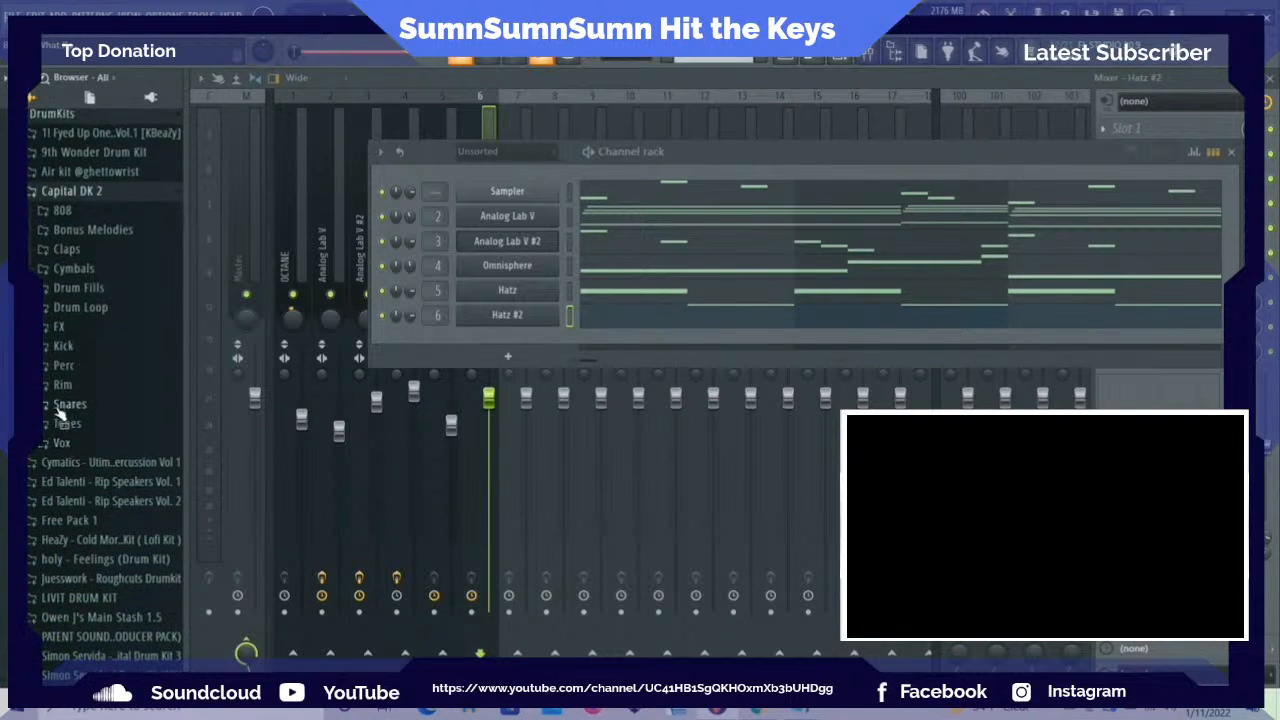
{"action": "left_click", "coordinate": [59, 408]}
{"action": "left_click", "coordinate": [62, 408]}
{"action": "left_click", "coordinate": [69, 337]}
Audition the Capital DK 2 snares from Berry 2 through Puff against the playing beat, comparing Mosaic and Over again
{"action": "left_click", "coordinate": [88, 210]}
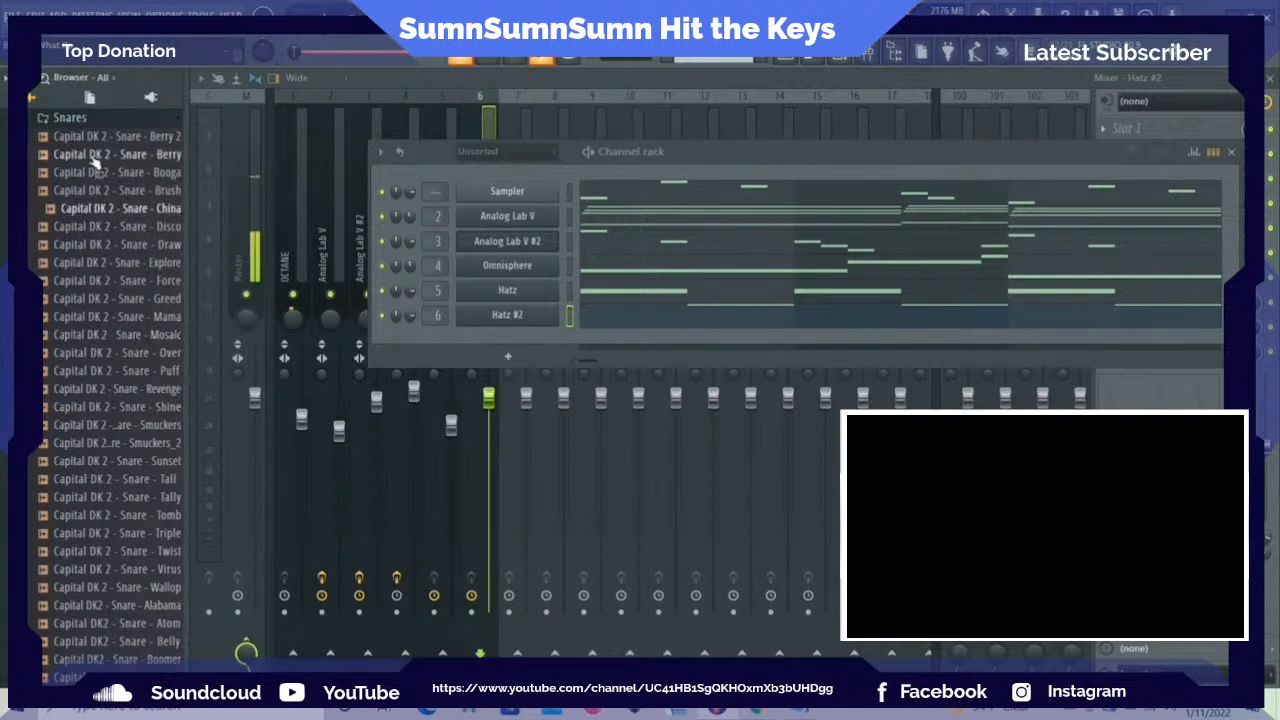
{"action": "left_click", "coordinate": [92, 136]}
{"action": "left_click", "coordinate": [95, 154]}
{"action": "left_click", "coordinate": [100, 172]}
{"action": "left_click", "coordinate": [104, 190]}
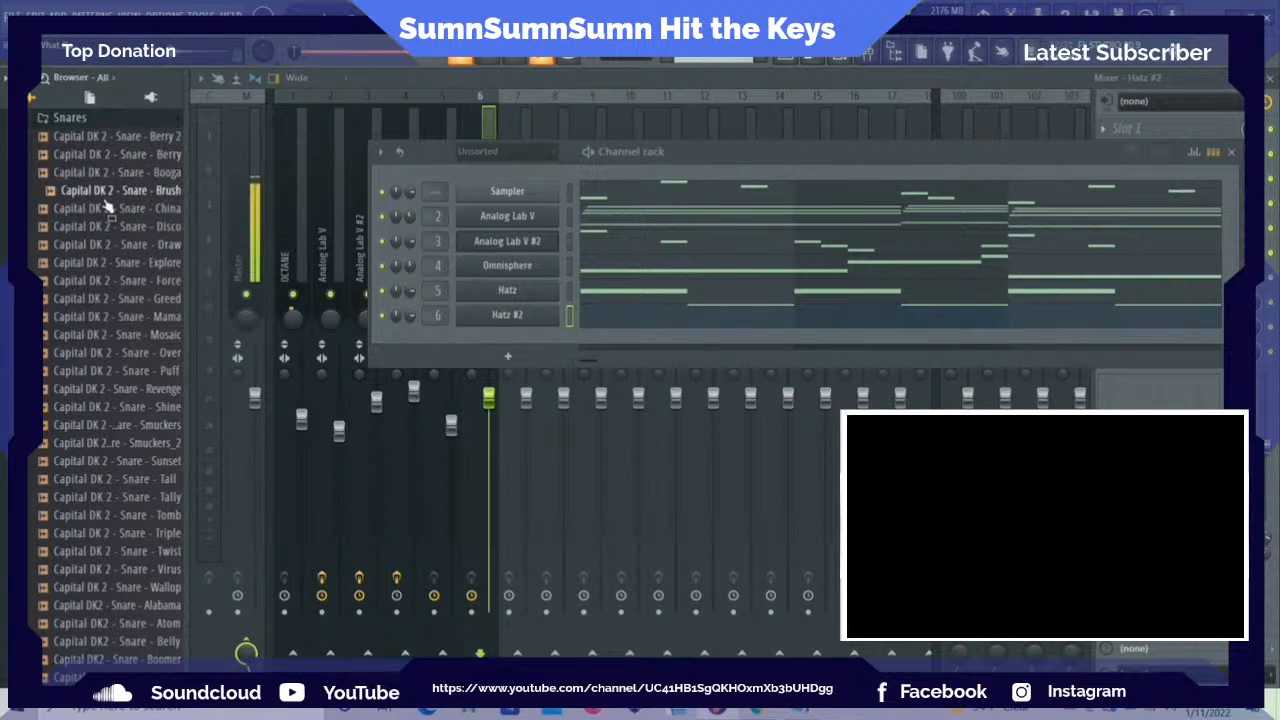
{"action": "left_click", "coordinate": [113, 205]}
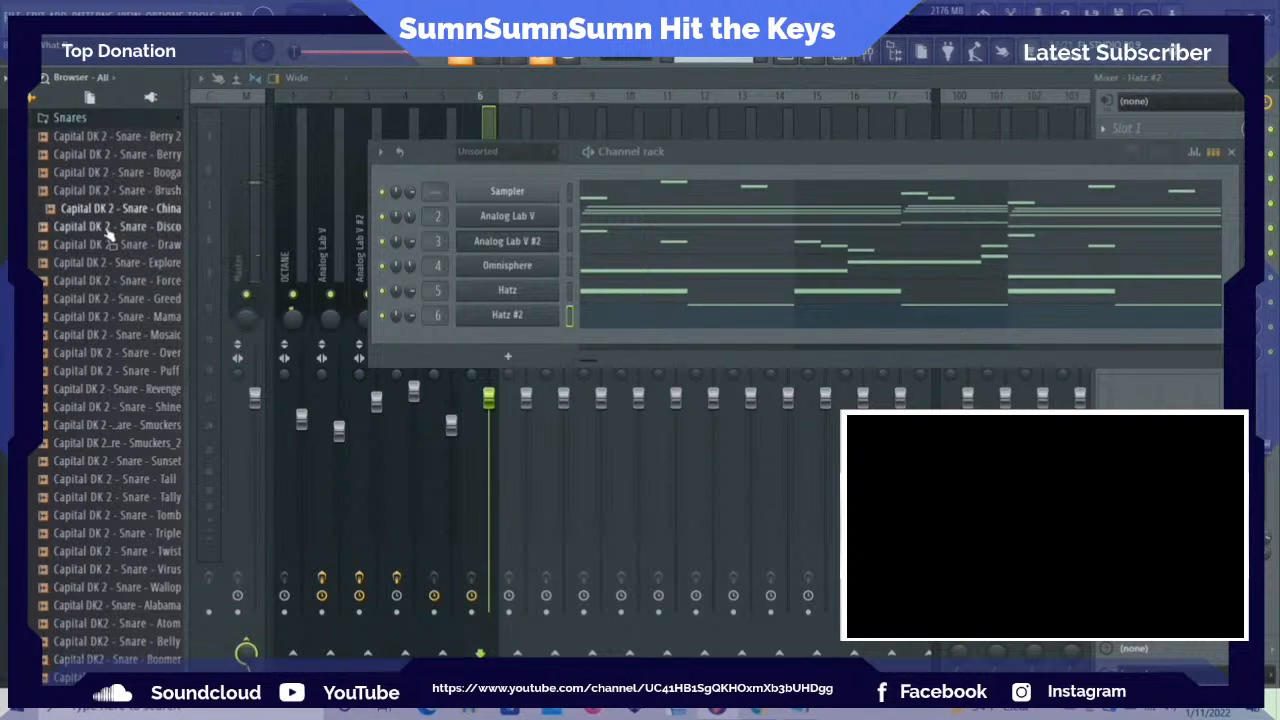
{"action": "left_click", "coordinate": [107, 228]}
{"action": "left_click", "coordinate": [107, 246]}
{"action": "left_click", "coordinate": [107, 264]}
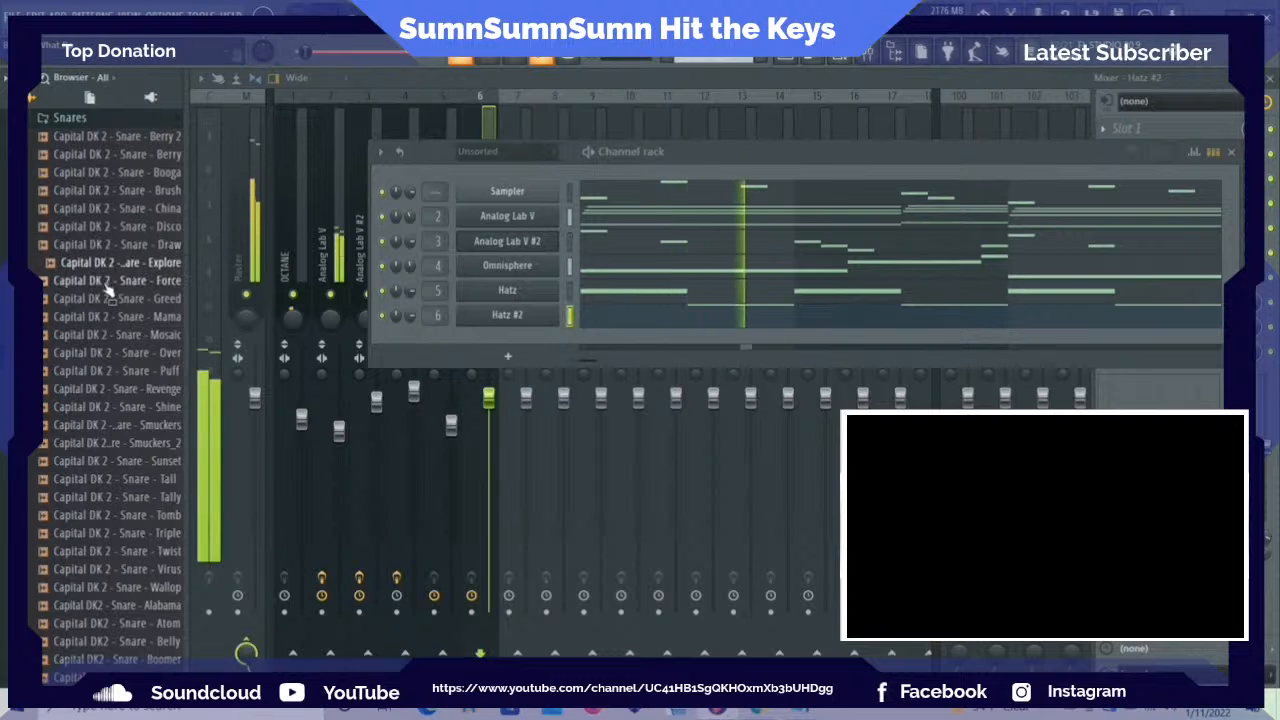
{"action": "left_click", "coordinate": [108, 283]}
{"action": "left_click", "coordinate": [109, 298]}
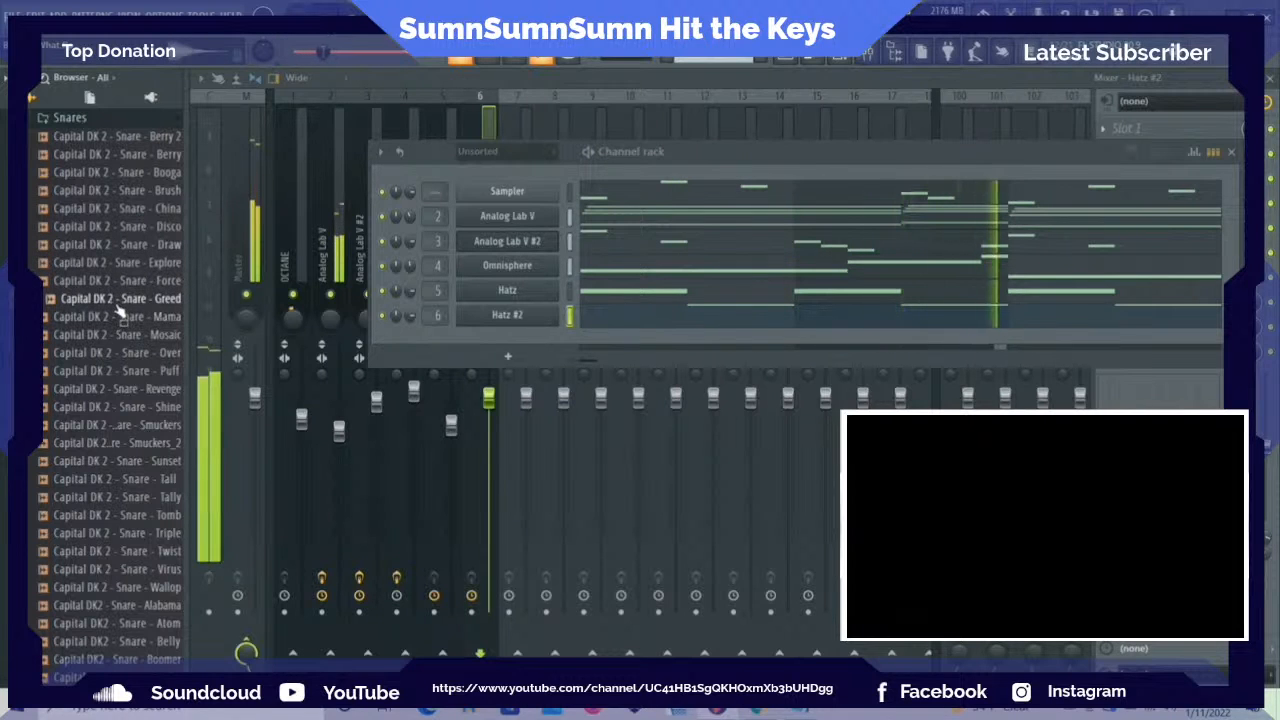
{"action": "left_click", "coordinate": [118, 316]}
{"action": "left_click", "coordinate": [121, 335]}
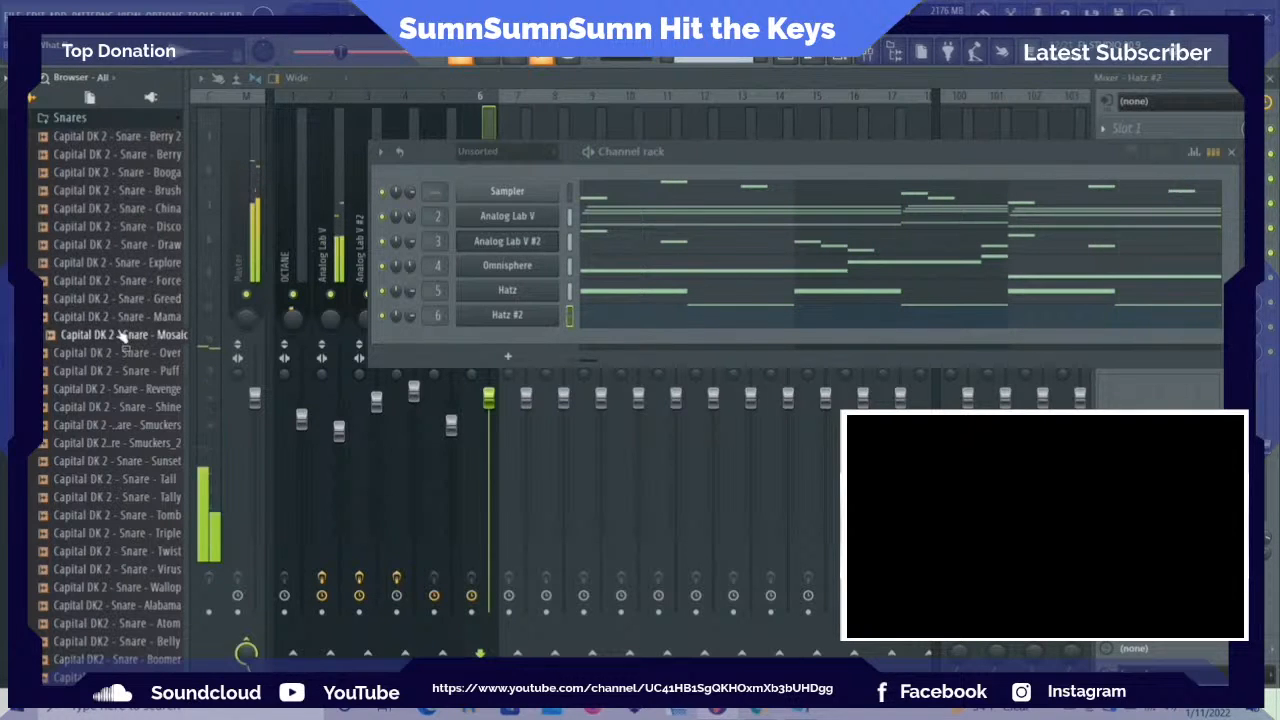
{"action": "left_click", "coordinate": [125, 317]}
{"action": "left_click", "coordinate": [126, 355]}
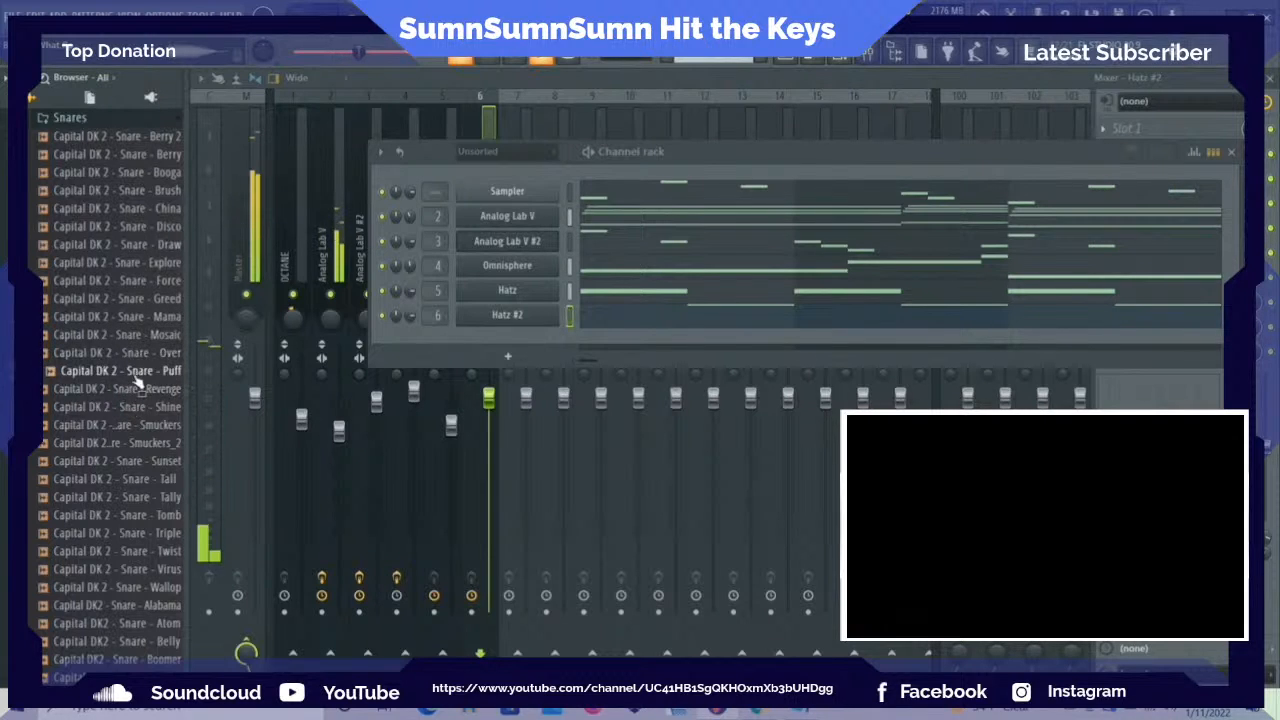
{"action": "left_click", "coordinate": [140, 355]}
{"action": "left_click", "coordinate": [138, 336]}
{"action": "left_click", "coordinate": [143, 356]}
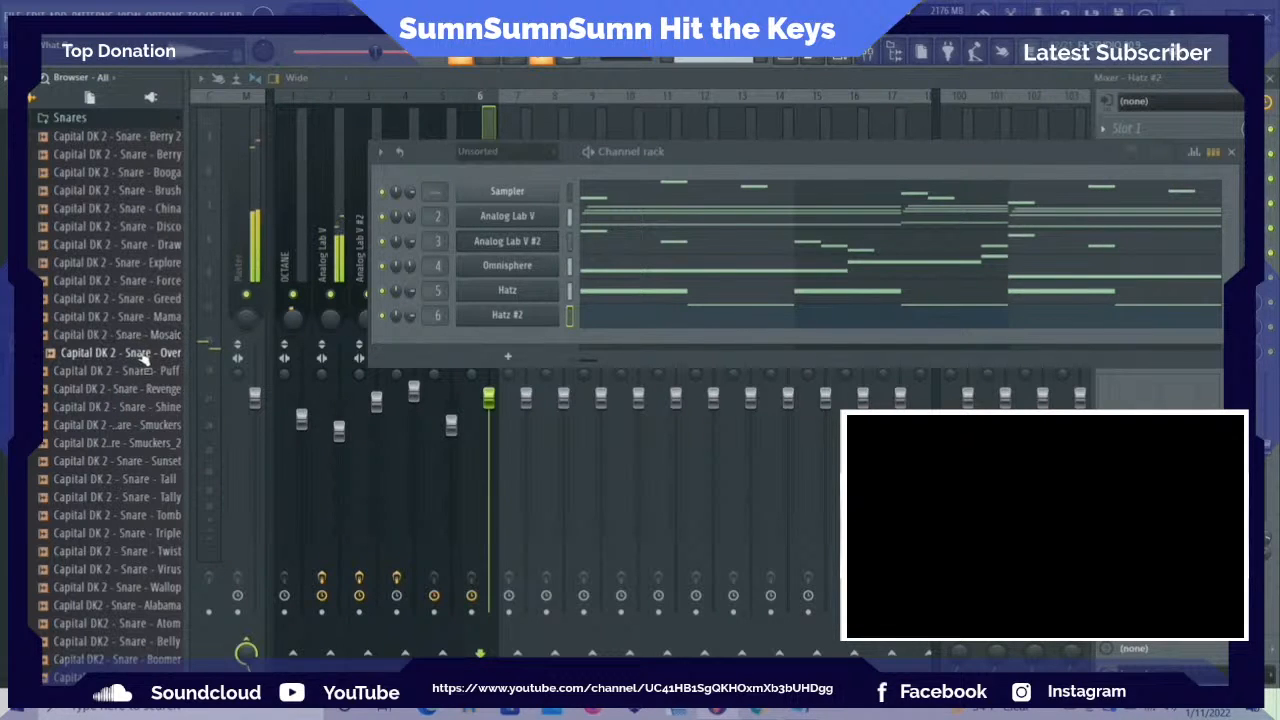
Audition the snares in the SumnSumnSumn Kit (Vol. 1) over the beat and add Reggie as a new channel
{"action": "left_click", "coordinate": [78, 119]}
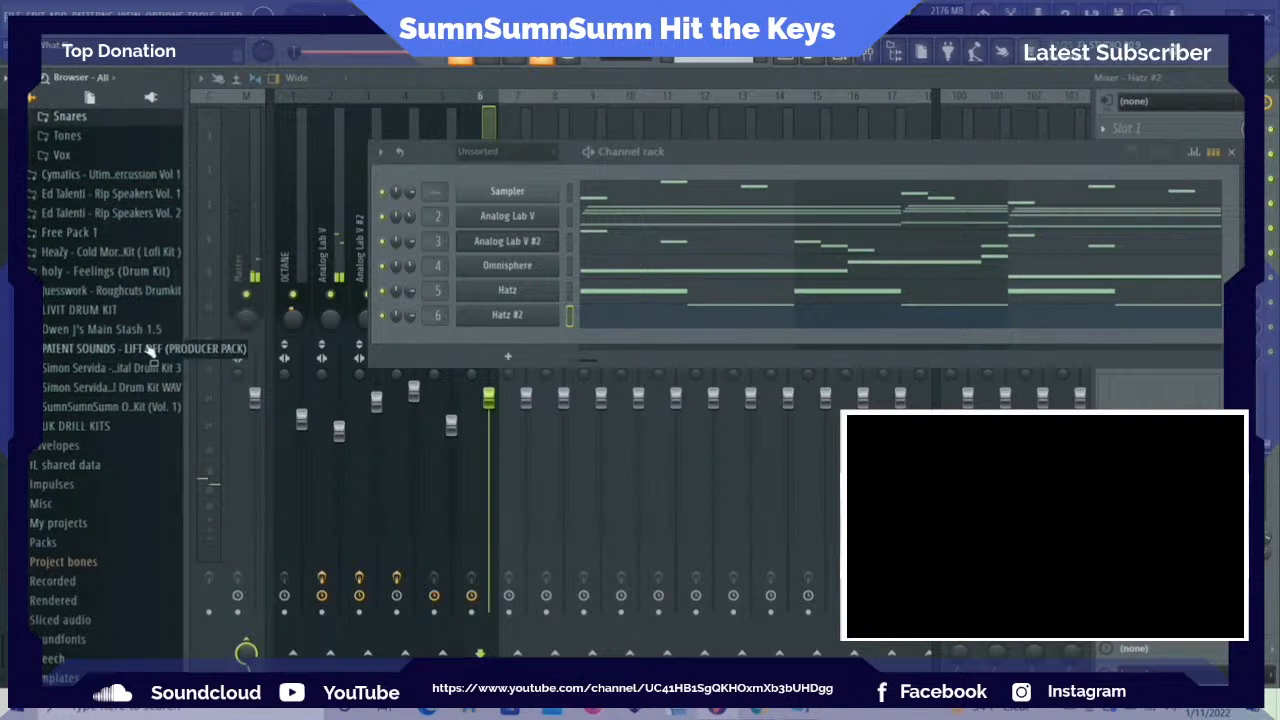
{"action": "left_click", "coordinate": [125, 407]}
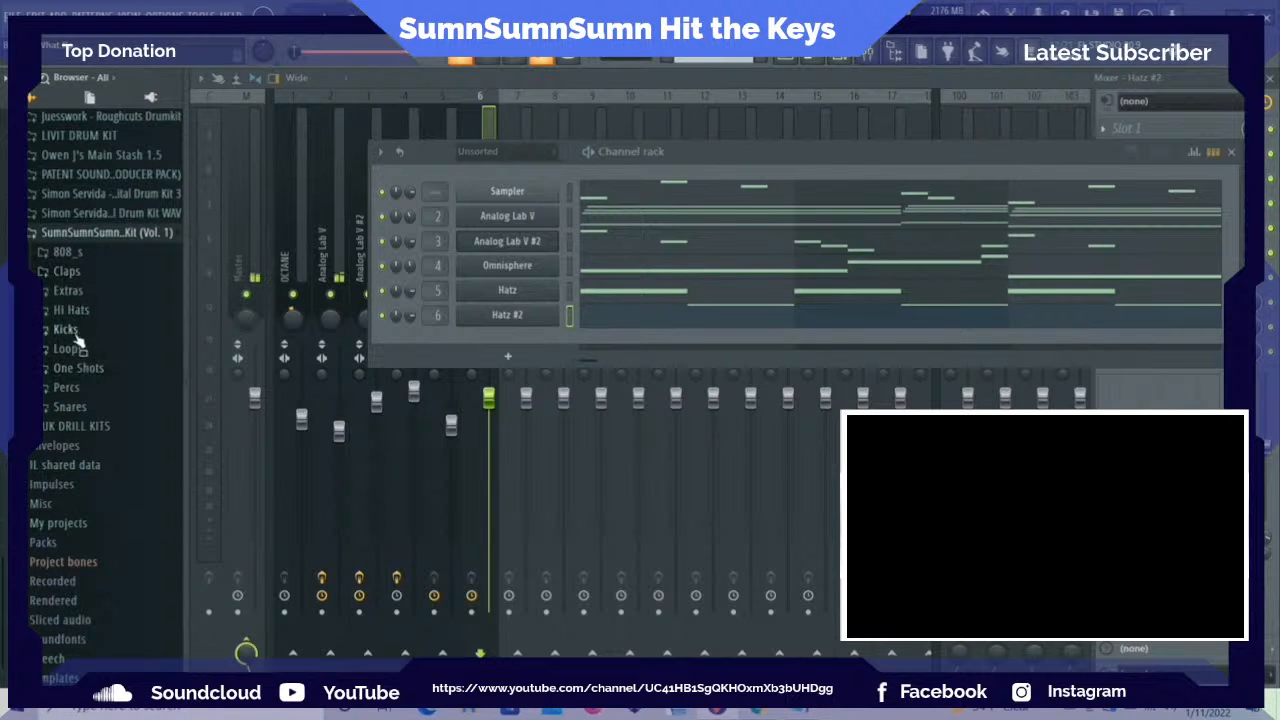
{"action": "left_click", "coordinate": [70, 407]}
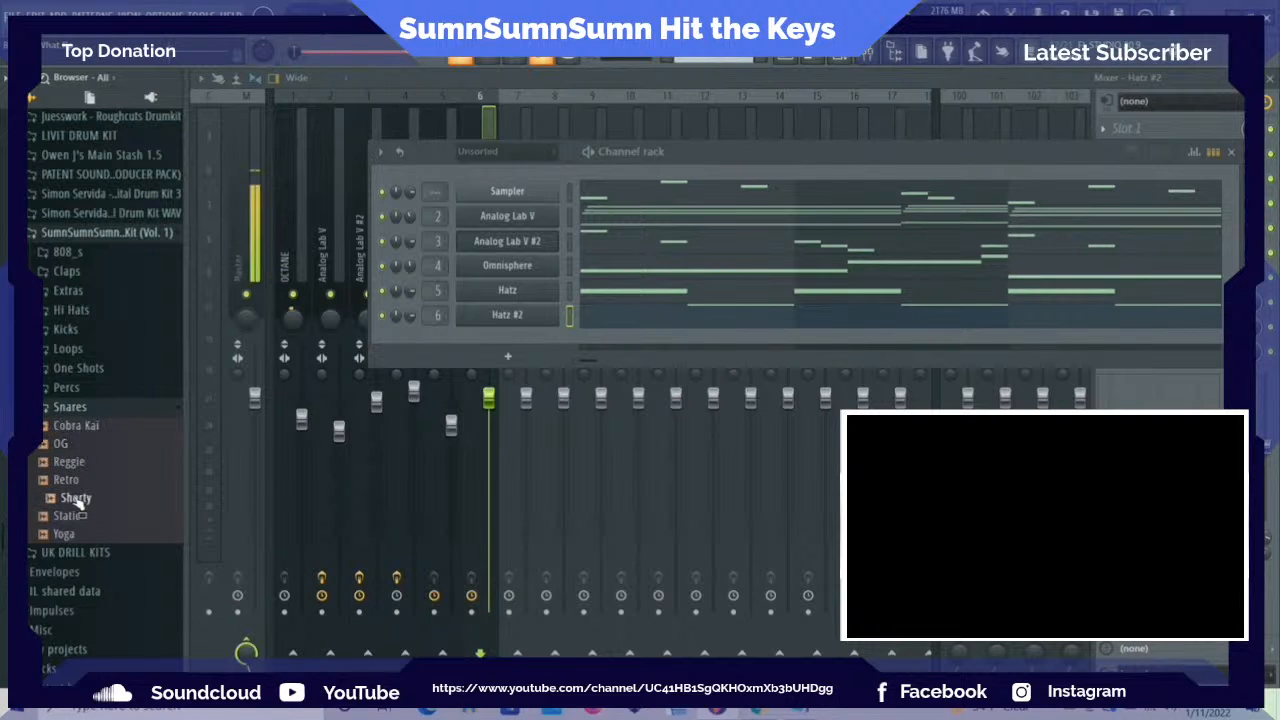
{"action": "key", "text": "space"}
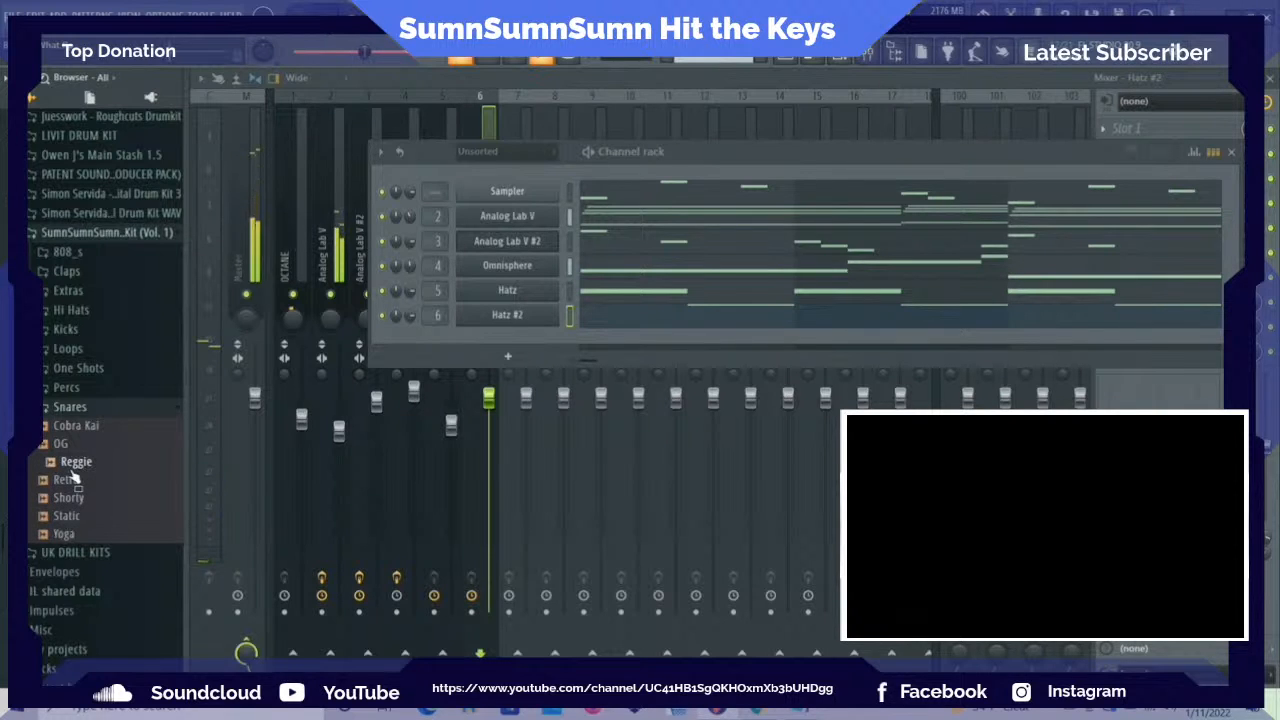
{"action": "left_click_drag", "start_coordinate": [72, 474], "coordinate": [485, 343]}
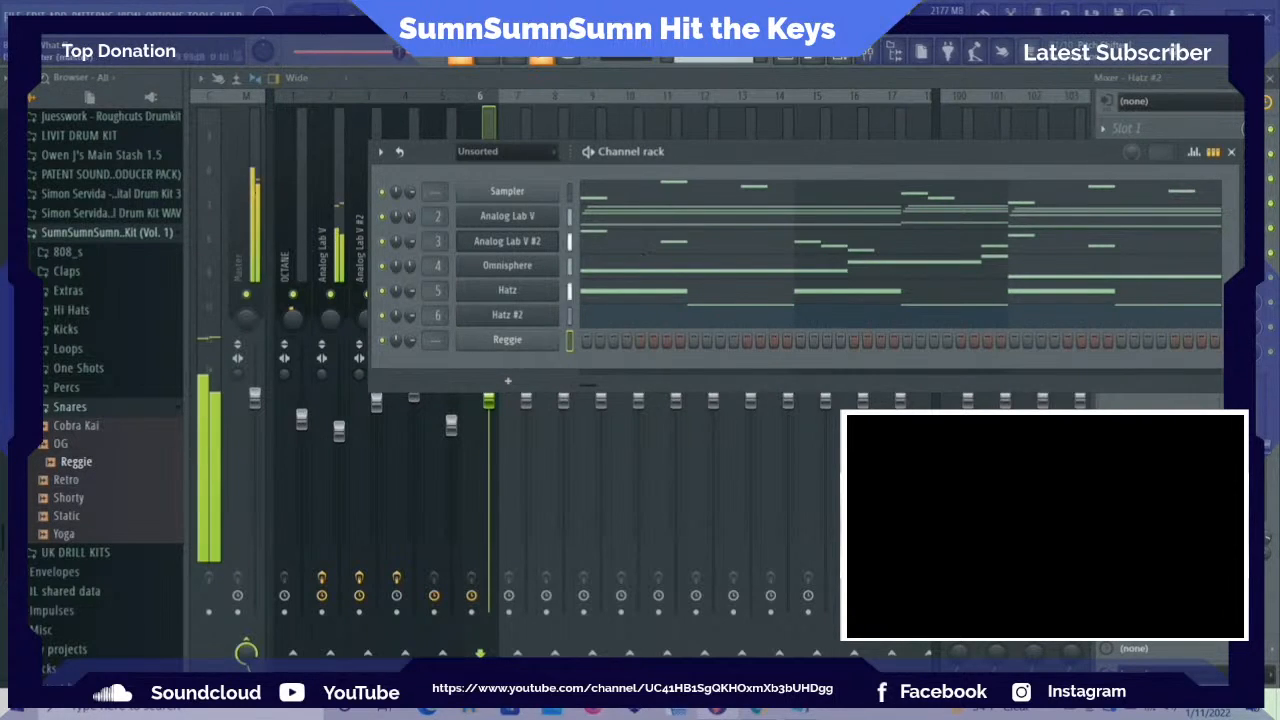
Bring up the playlist arrangement and deselect the Pattern 1 clips on Tracks 1 and 2
{"action": "left_click", "coordinate": [786, 62]}
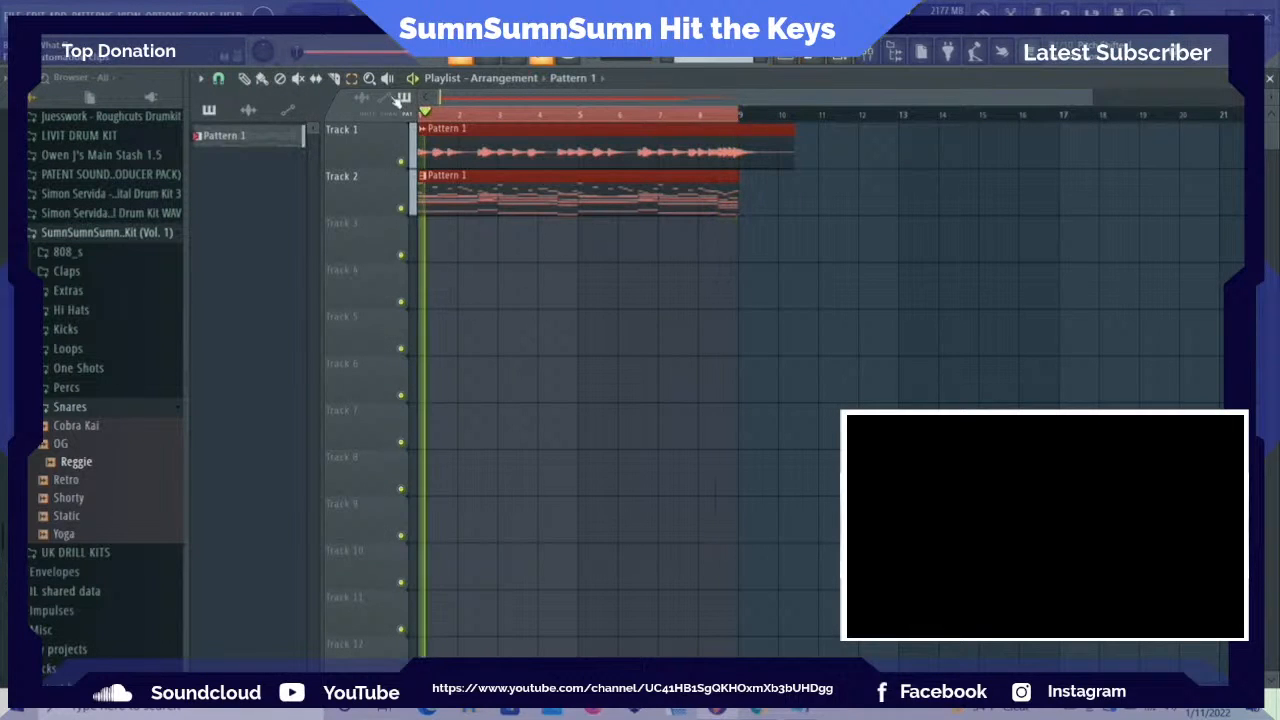
{"action": "left_click", "coordinate": [449, 244]}
{"action": "right_click", "coordinate": [522, 231]}
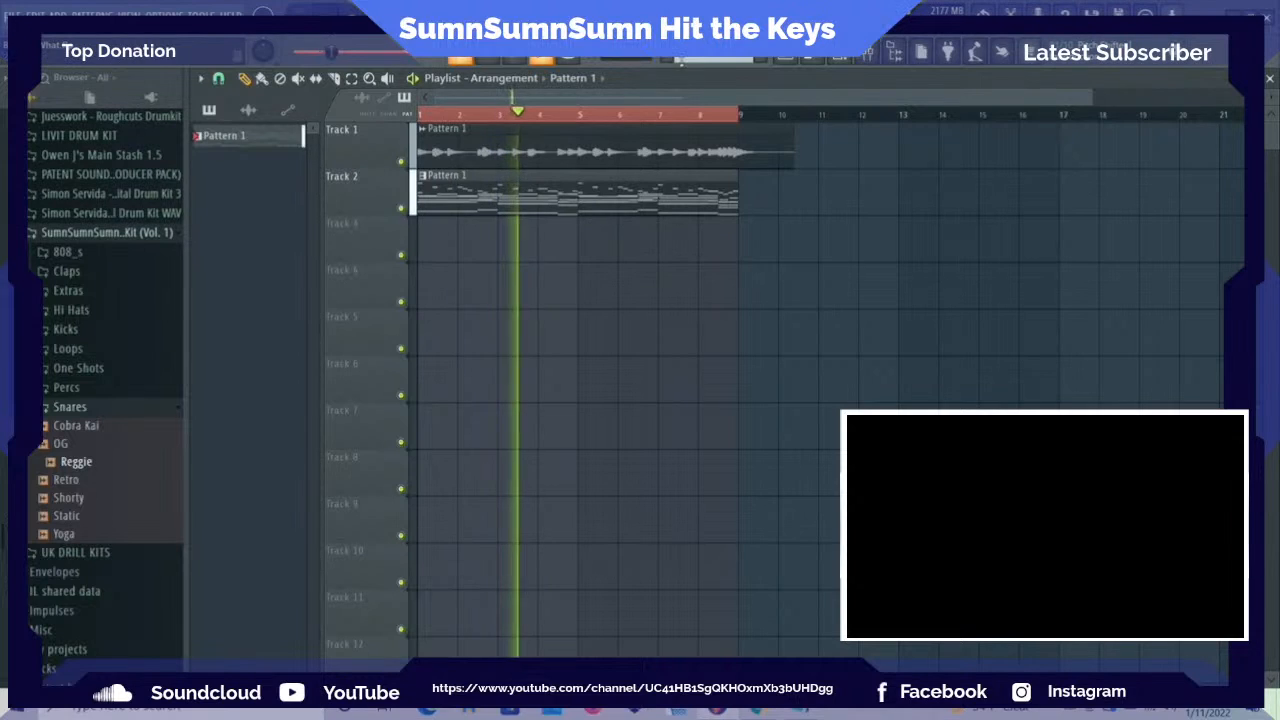
Create Pattern 2 and place two clips of it on Track 3, at bars 1 and 5
{"action": "key", "text": "F4"}
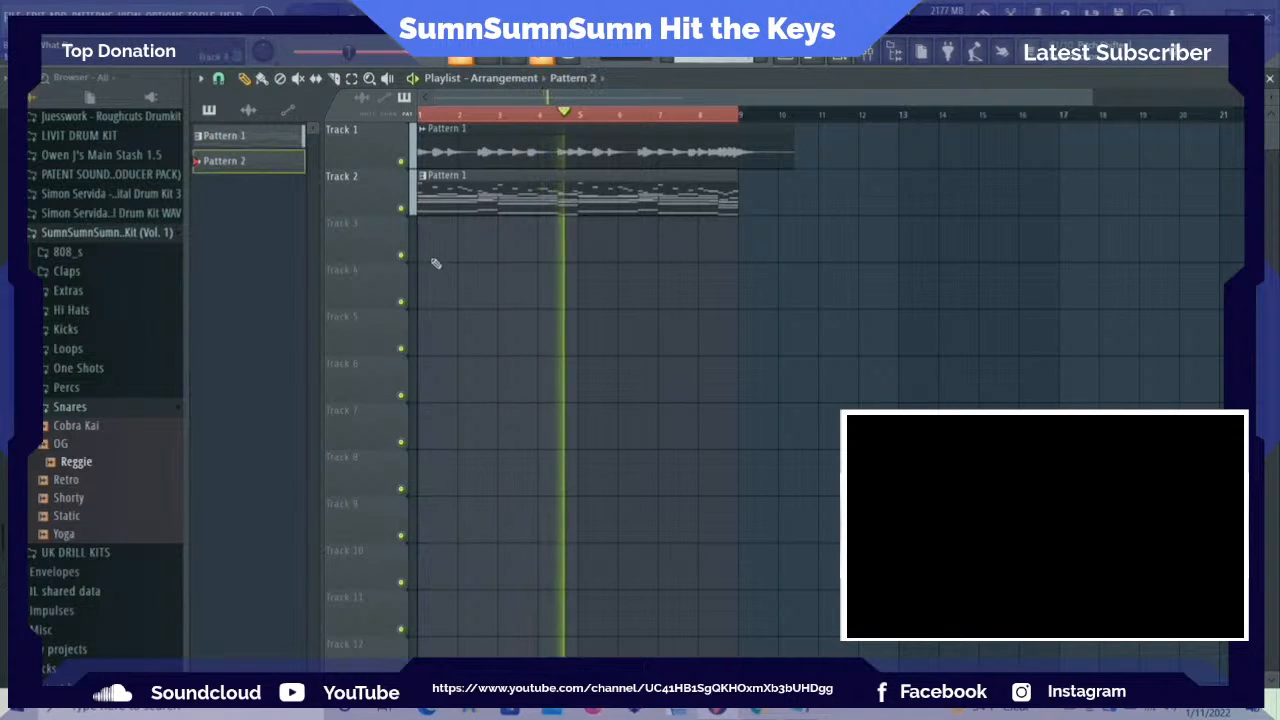
{"action": "left_click", "coordinate": [434, 255]}
{"action": "left_click", "coordinate": [583, 246]}
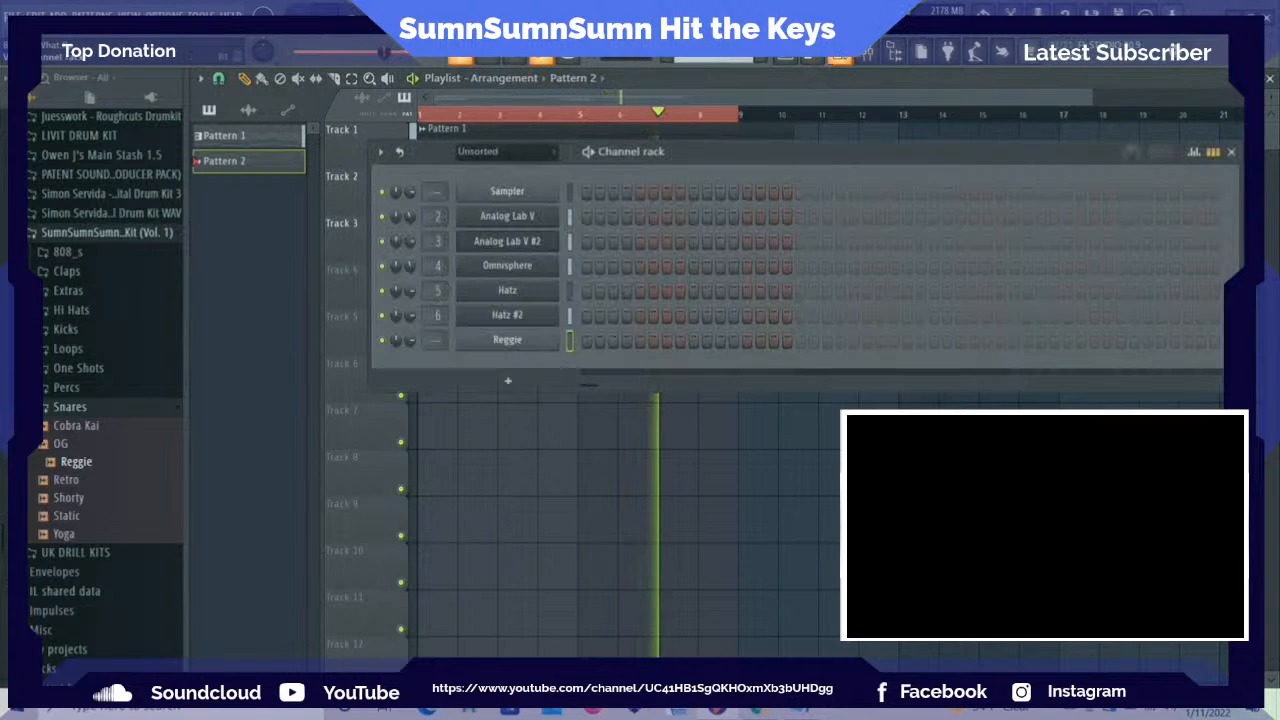
Program the Reggie snare in Pattern 2 on steps 9, 25, 41 and 57, one hit per bar
{"action": "key", "text": "F6"}
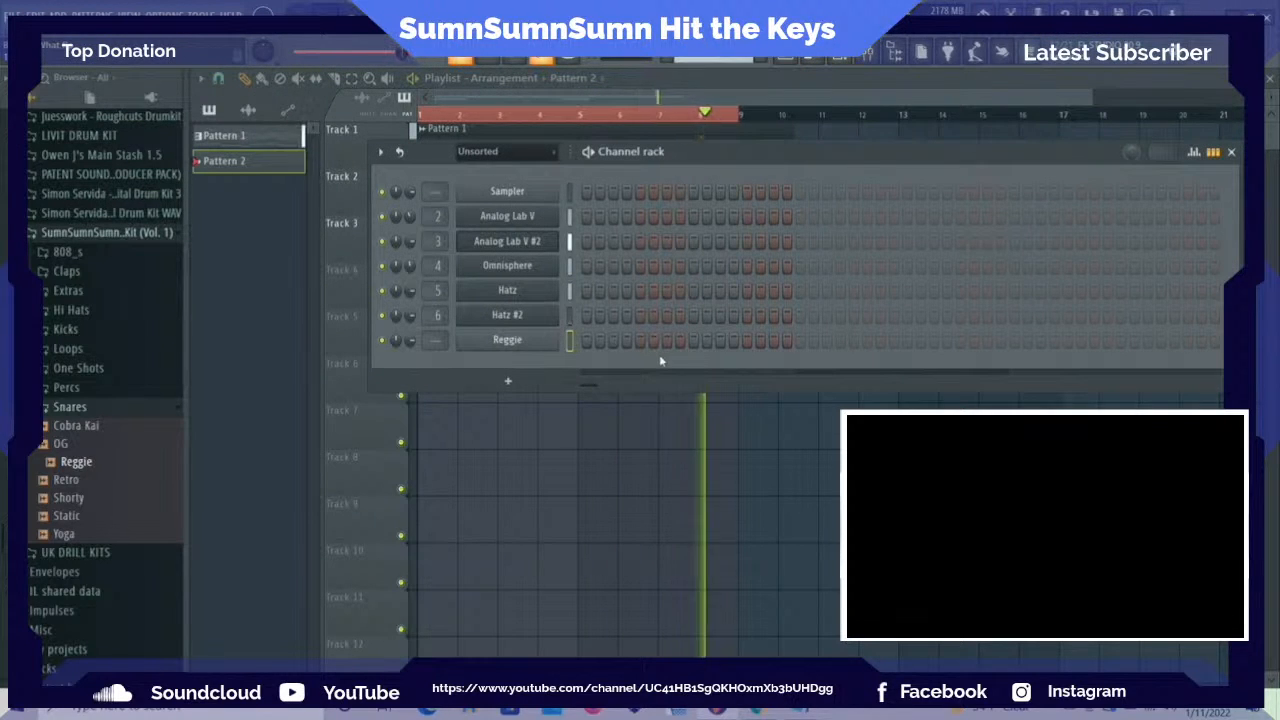
{"action": "left_click", "coordinate": [693, 339]}
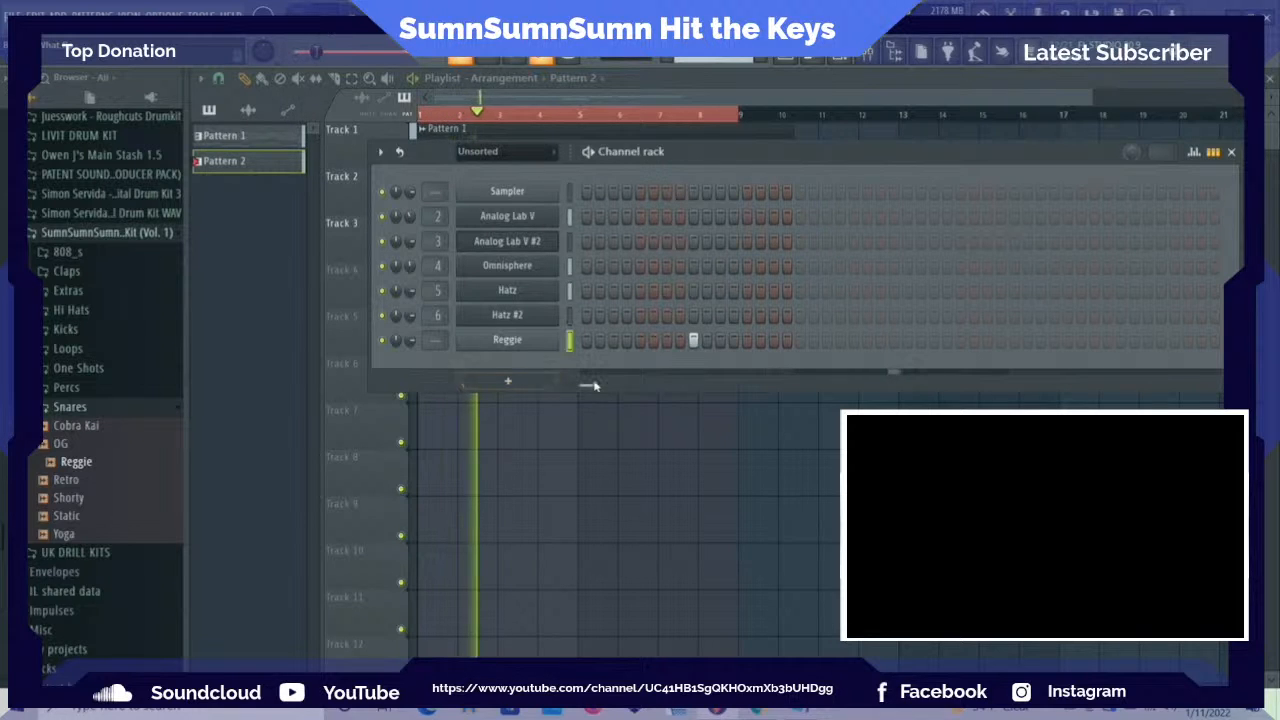
{"action": "mouse_move", "coordinate": [591, 386]}
{"action": "left_mouse_down"}
{"action": "mouse_move", "coordinate": [609, 386]}
{"action": "mouse_move", "coordinate": [594, 386]}
{"action": "left_mouse_up"}
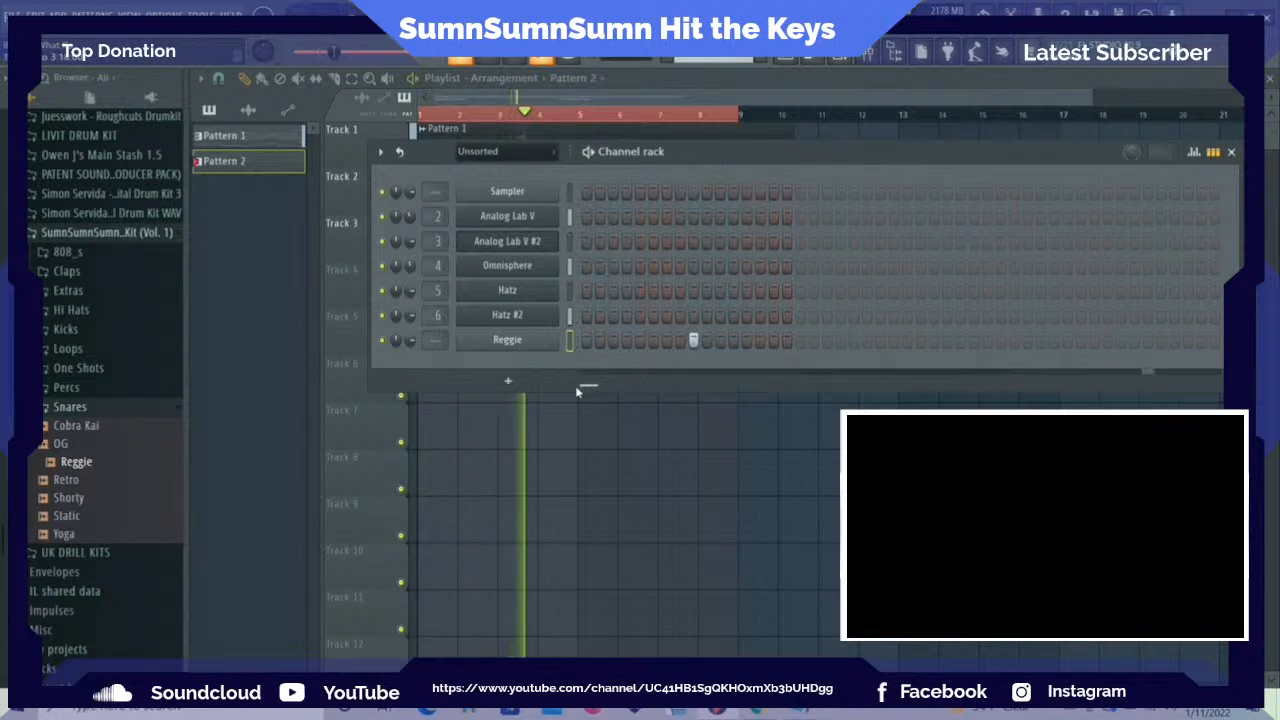
{"action": "key", "text": "space"}
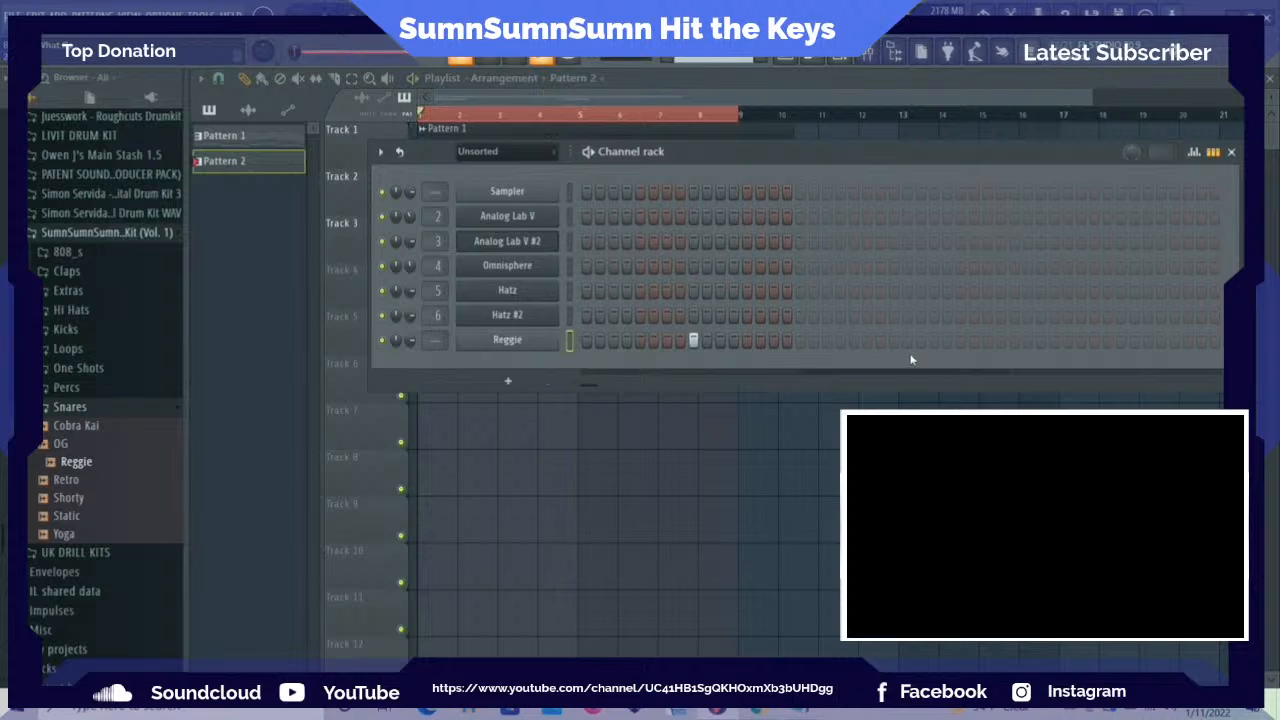
{"action": "left_click", "coordinate": [908, 342]}
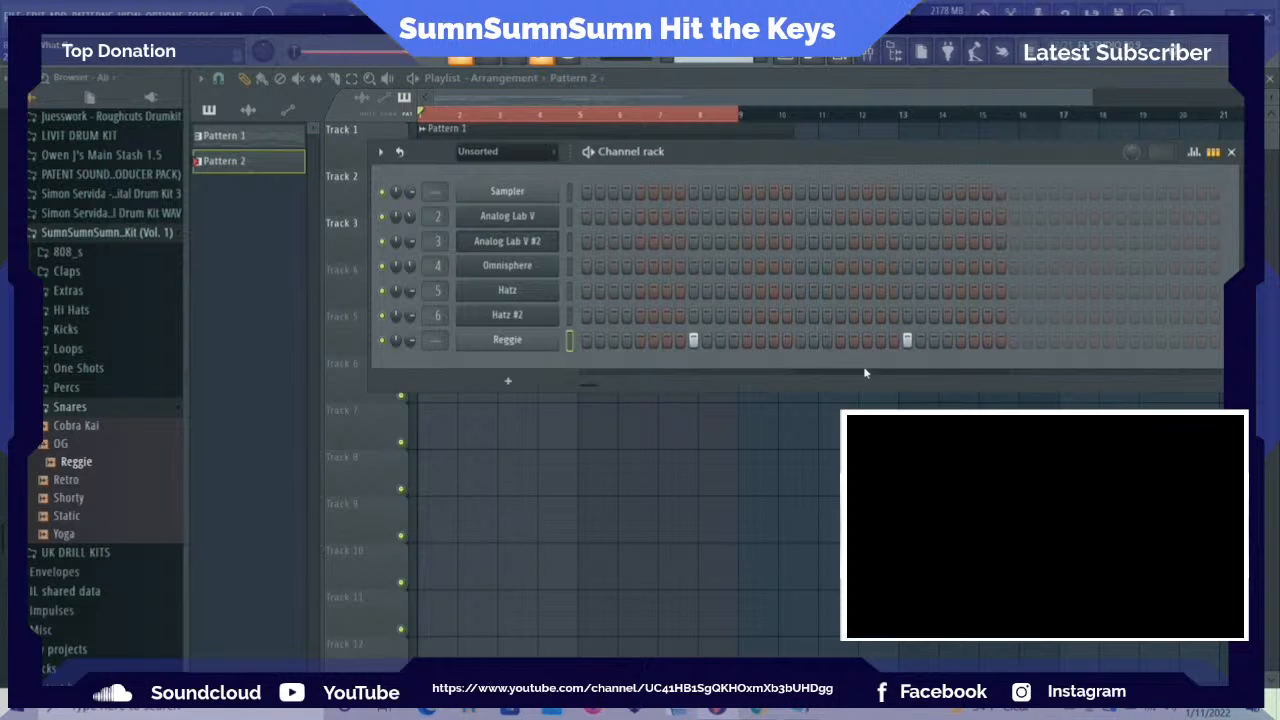
{"action": "key", "text": "space"}
{"action": "left_click_drag", "start_coordinate": [589, 388], "coordinate": [602, 386]}
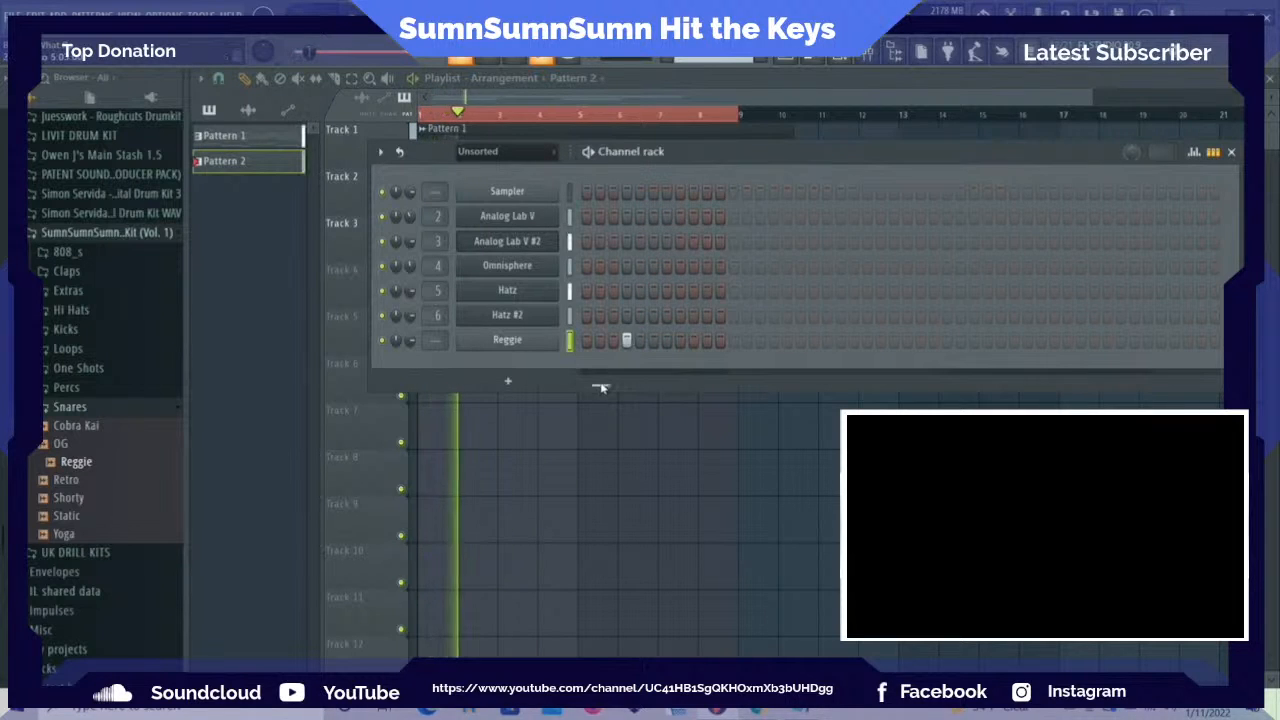
{"action": "left_click", "coordinate": [840, 340]}
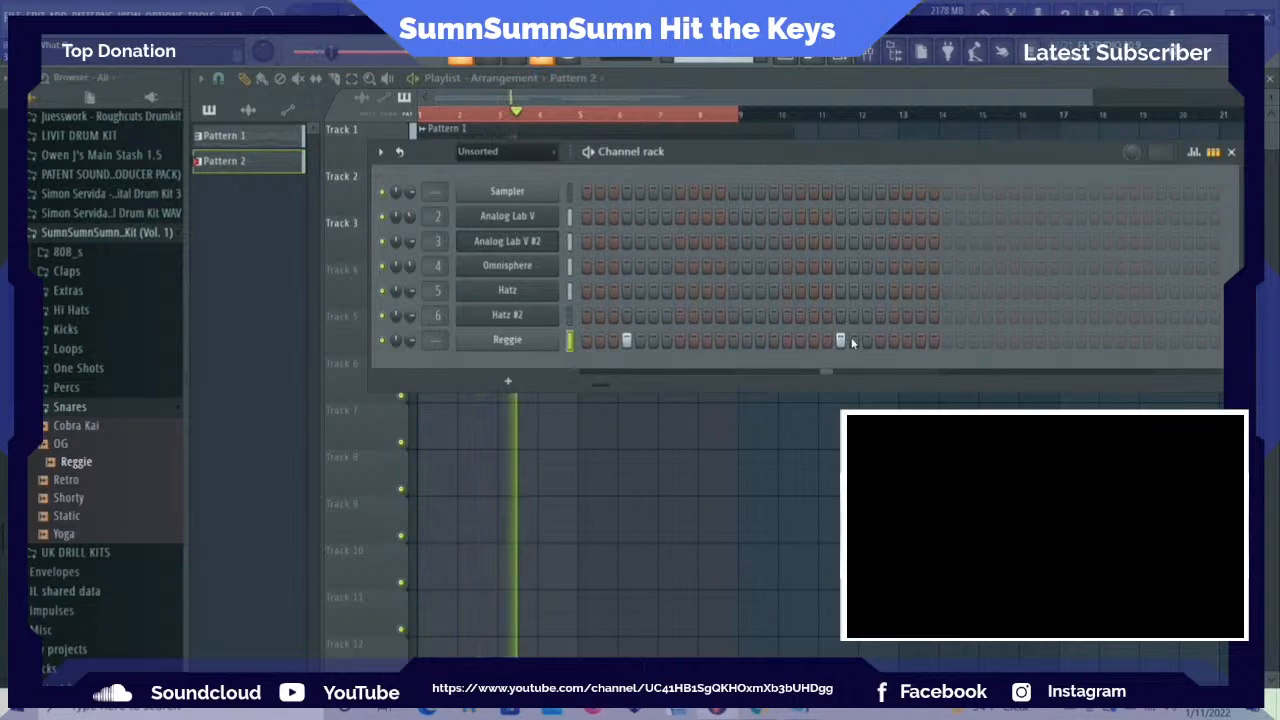
{"action": "left_click", "coordinate": [1054, 341]}
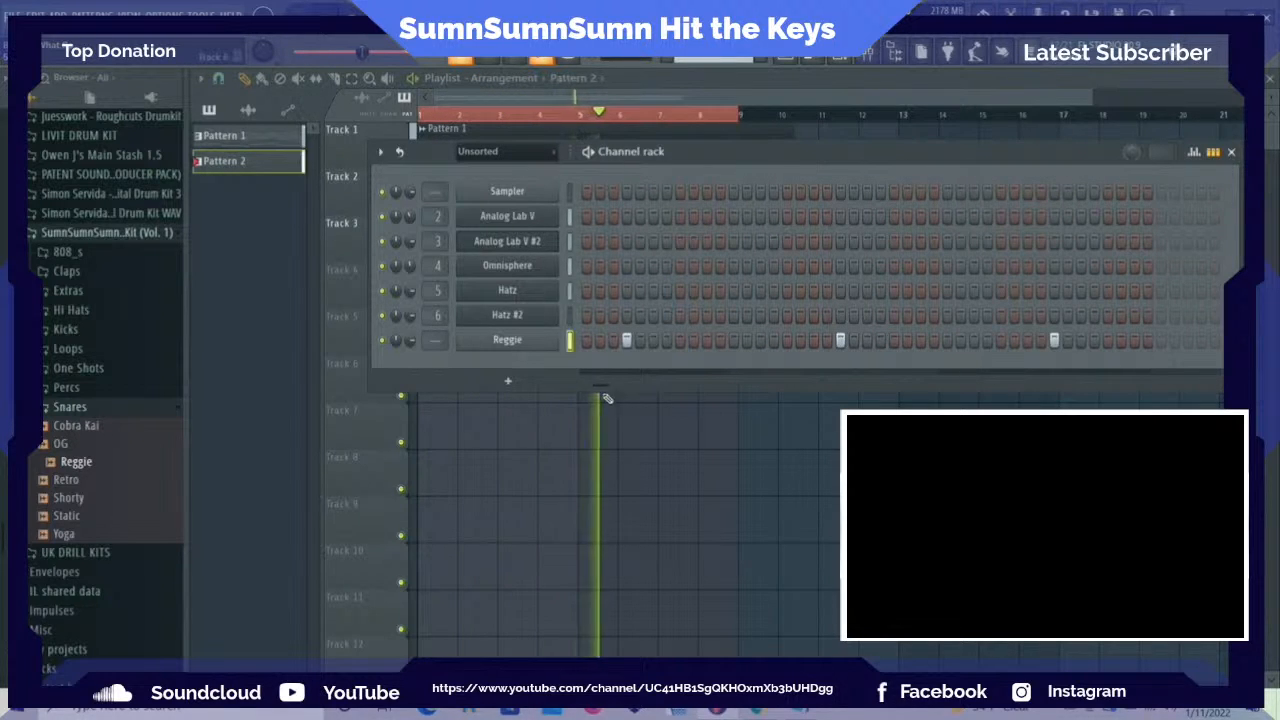
{"action": "left_click_drag", "start_coordinate": [601, 386], "coordinate": [564, 386]}
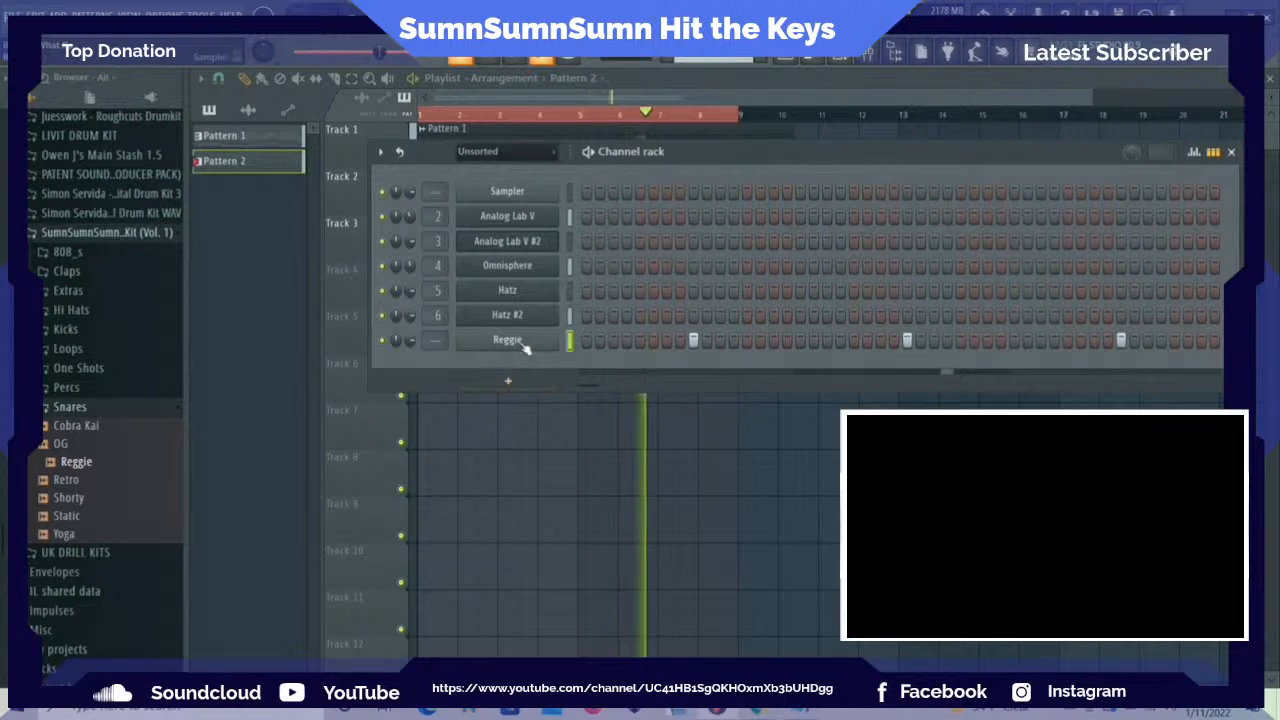
Route Reggie to mixer track 7 and add Fruity parametric EQ 2 with the 20Hz + 18kHz cut preset, raising the low cut to the low mids
{"action": "key", "text": "F9"}
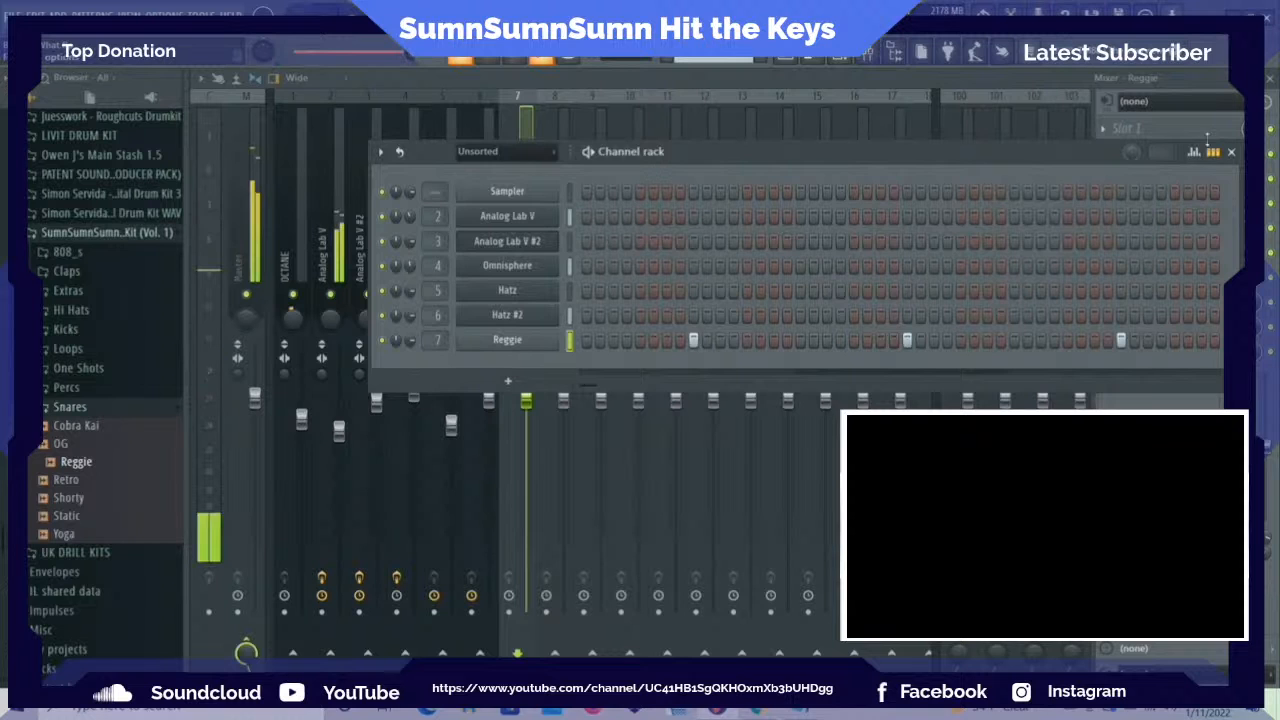
{"action": "left_click", "coordinate": [1231, 151]}
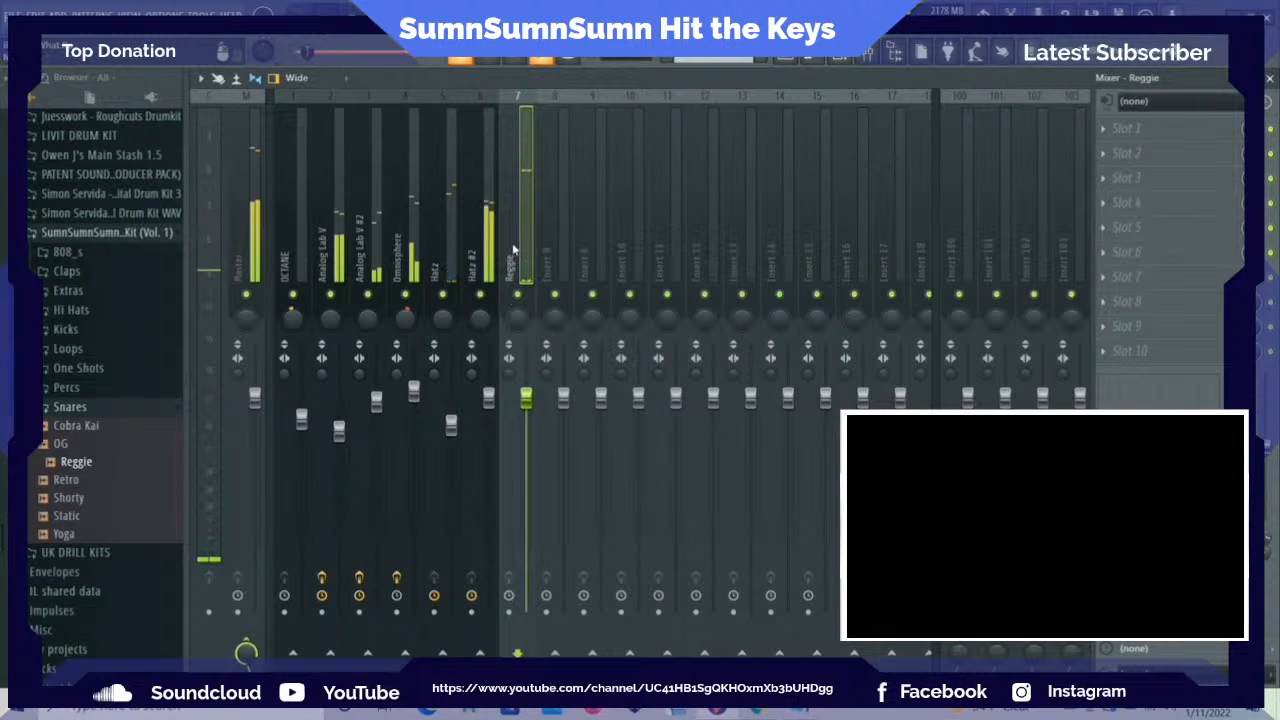
{"action": "left_click", "coordinate": [1125, 128]}
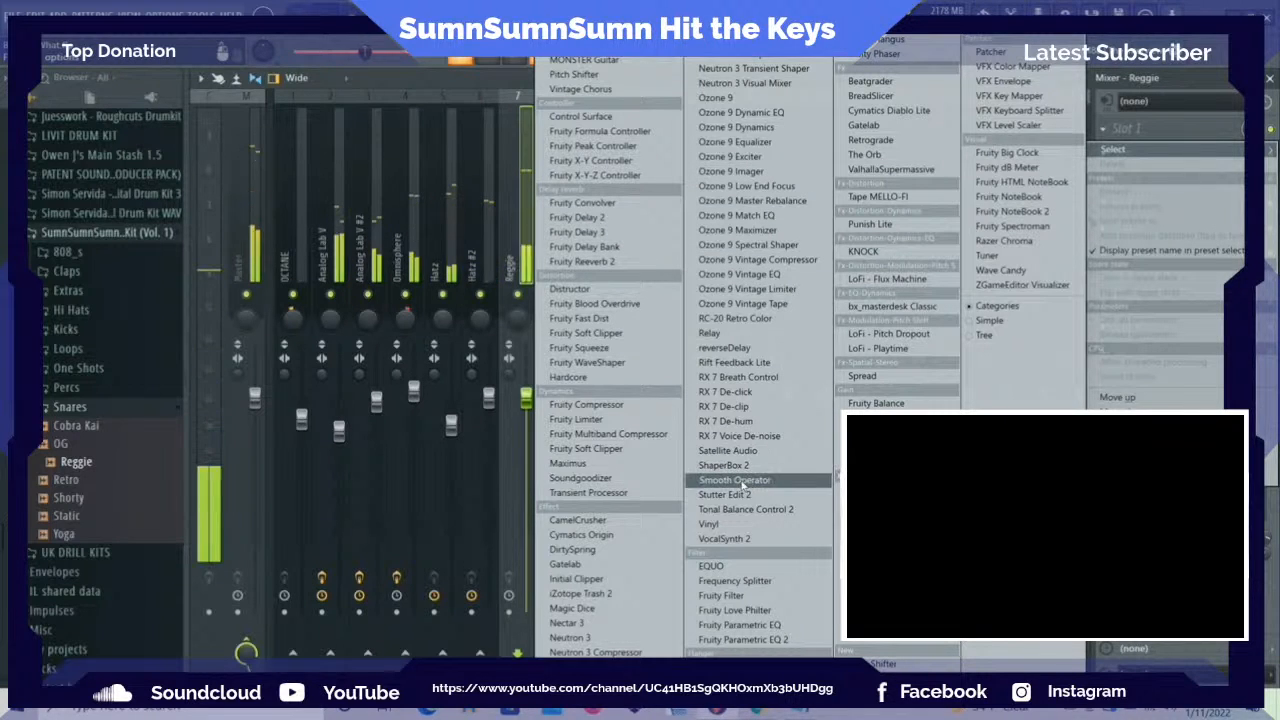
{"action": "left_click", "coordinate": [729, 640]}
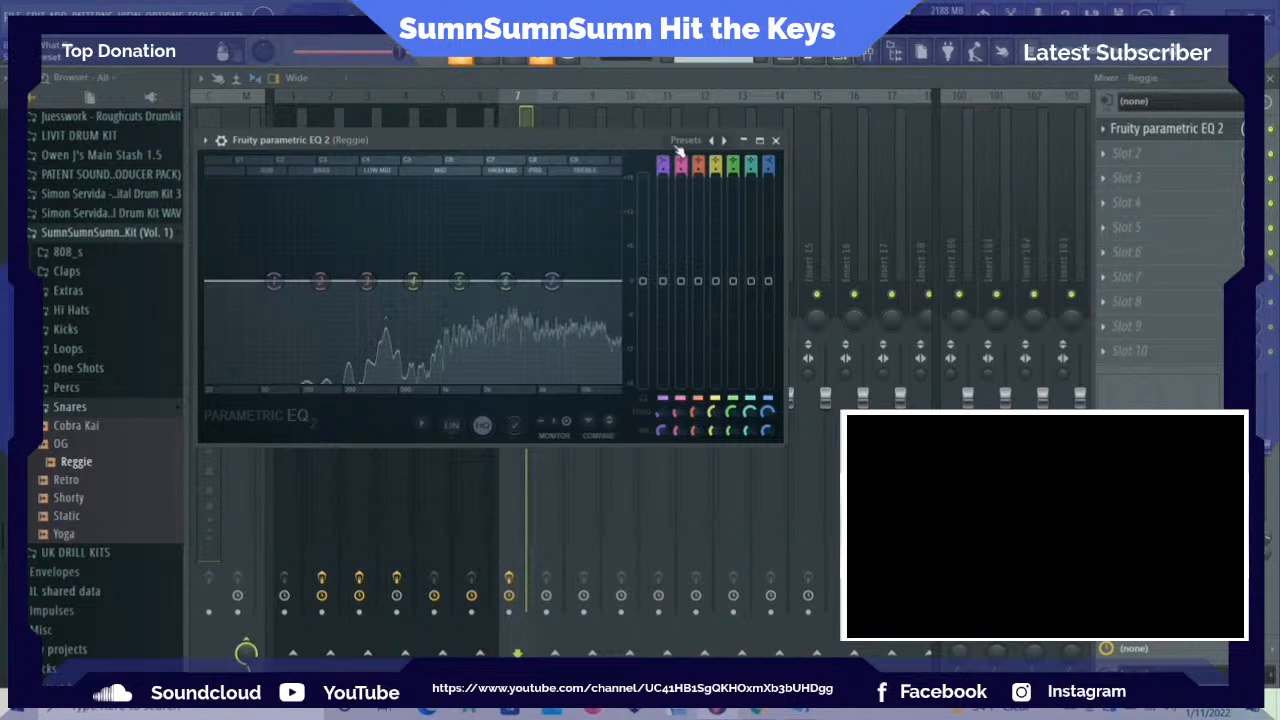
{"action": "left_click", "coordinate": [684, 141]}
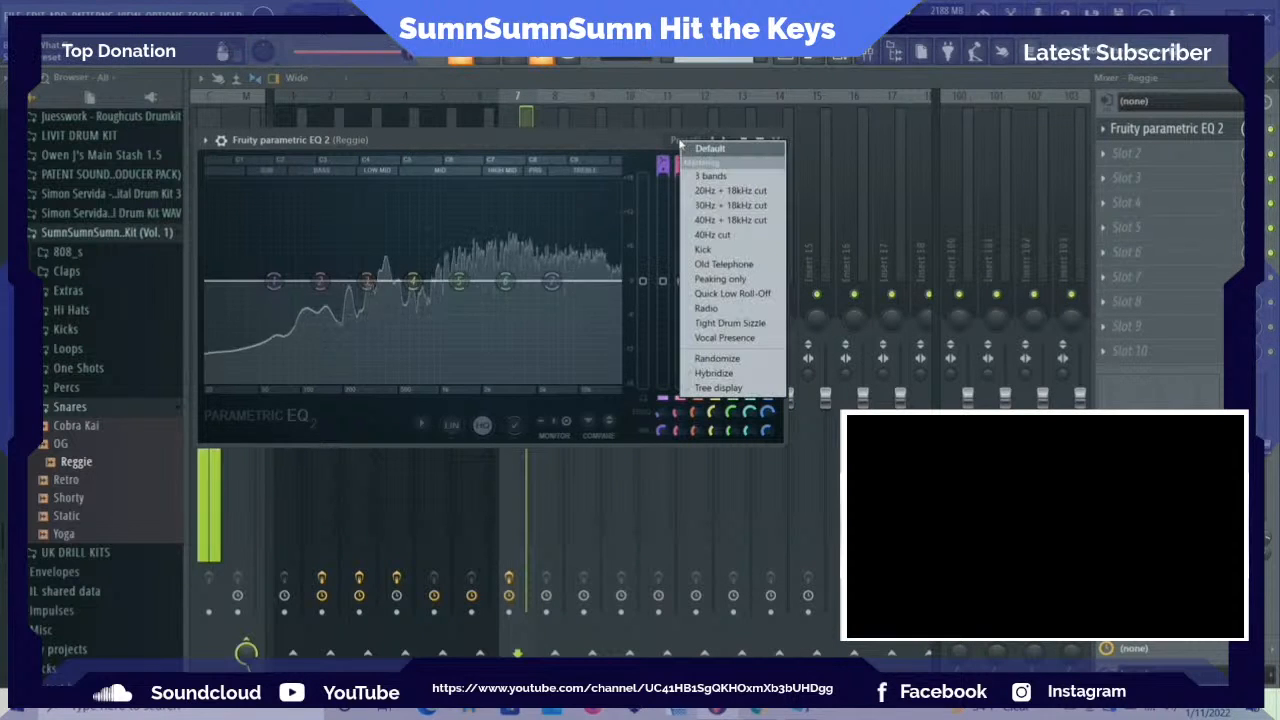
{"action": "left_click", "coordinate": [730, 190]}
{"action": "left_click_drag", "start_coordinate": [616, 287], "coordinate": [613, 286]}
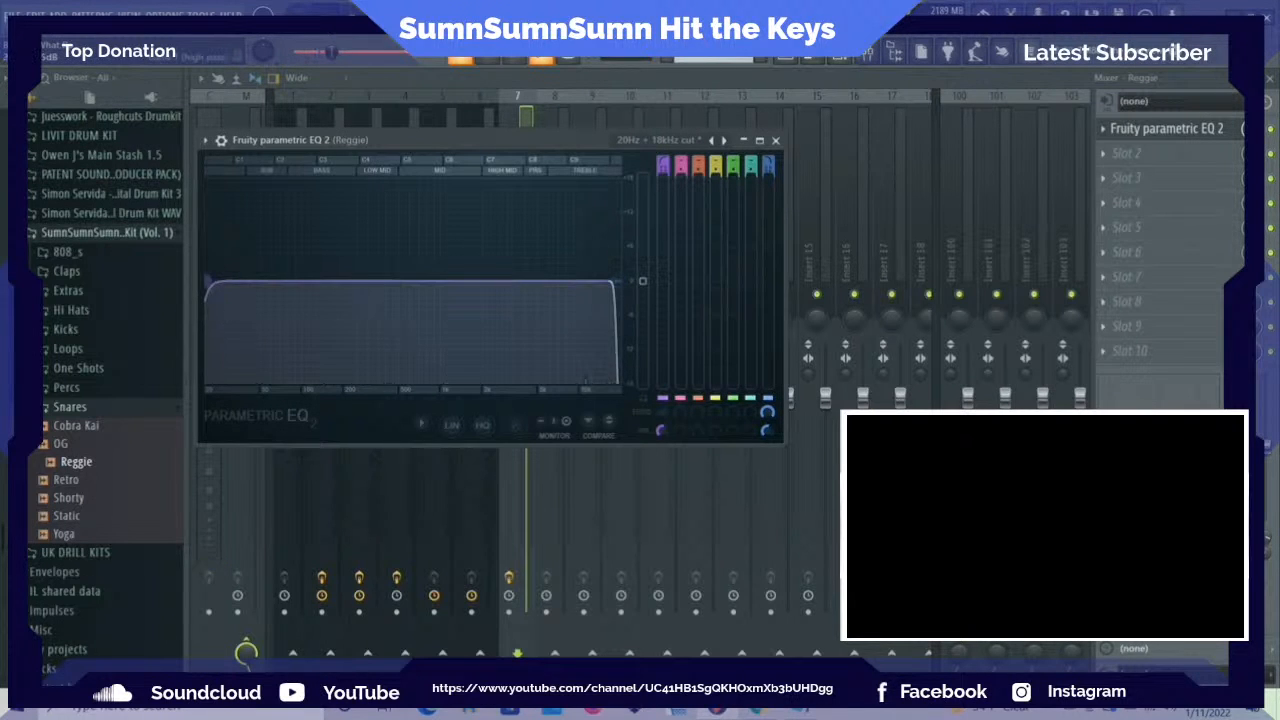
{"action": "left_click_drag", "start_coordinate": [217, 301], "coordinate": [381, 298]}
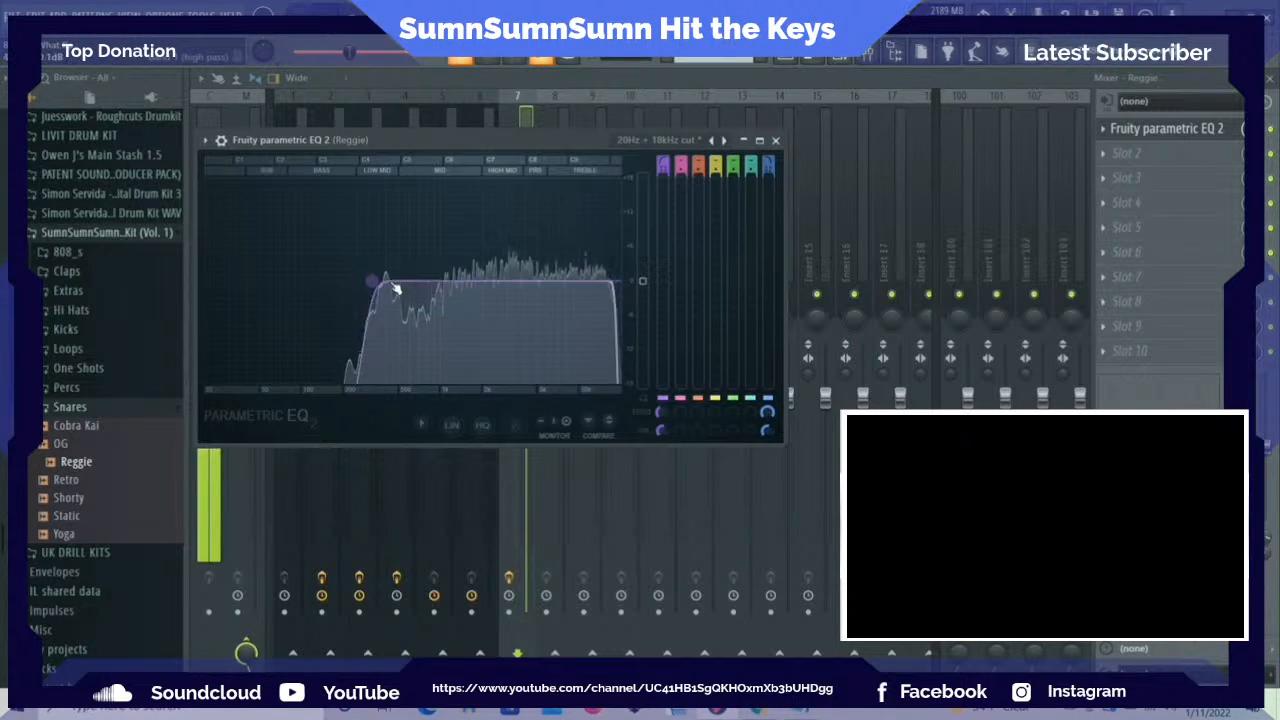
{"action": "left_click", "coordinate": [775, 140]}
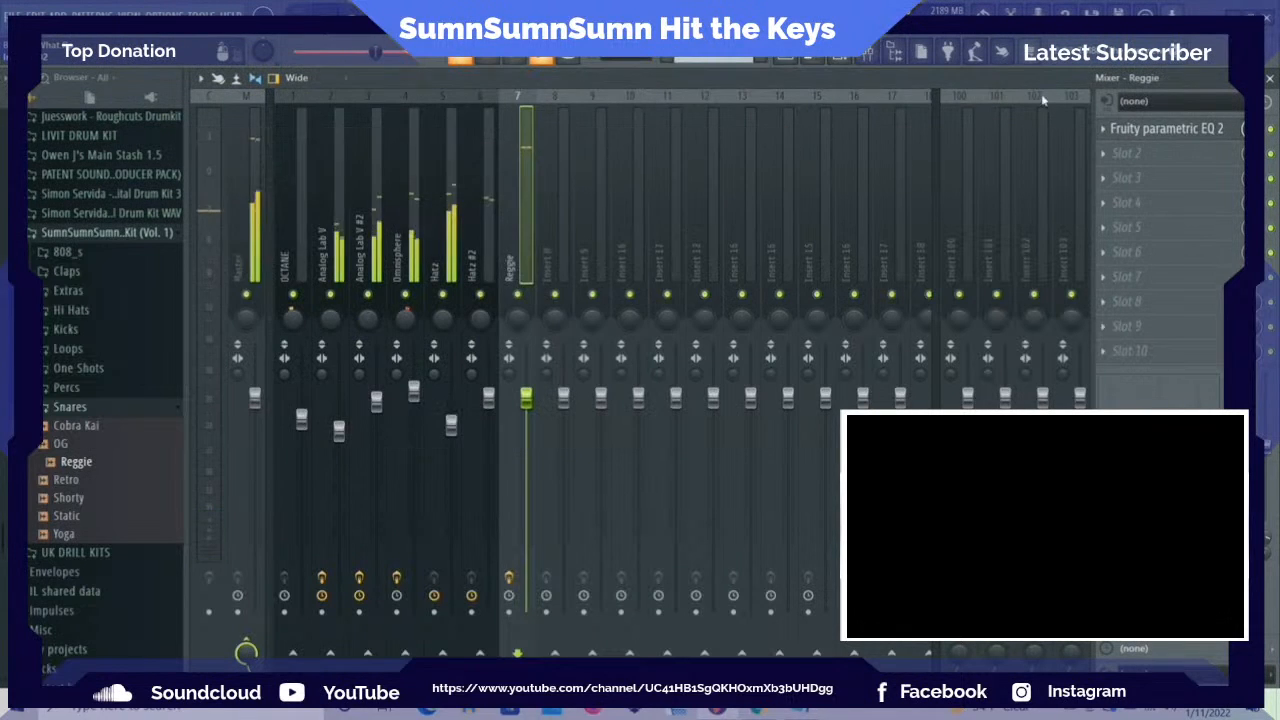
Add Fruity Reeverb 2 in Slot 2 of the Reggie mixer track and lower its wet level slightly
{"action": "left_click", "coordinate": [1105, 152]}
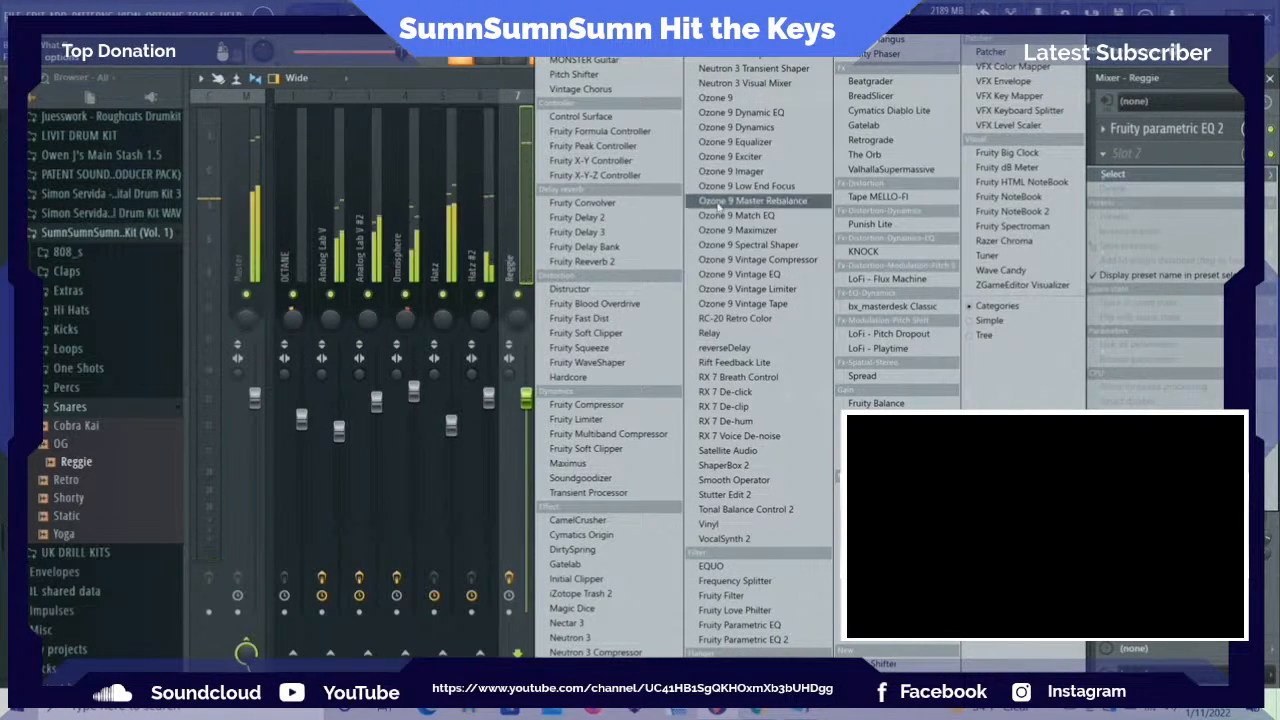
{"action": "left_click", "coordinate": [643, 262]}
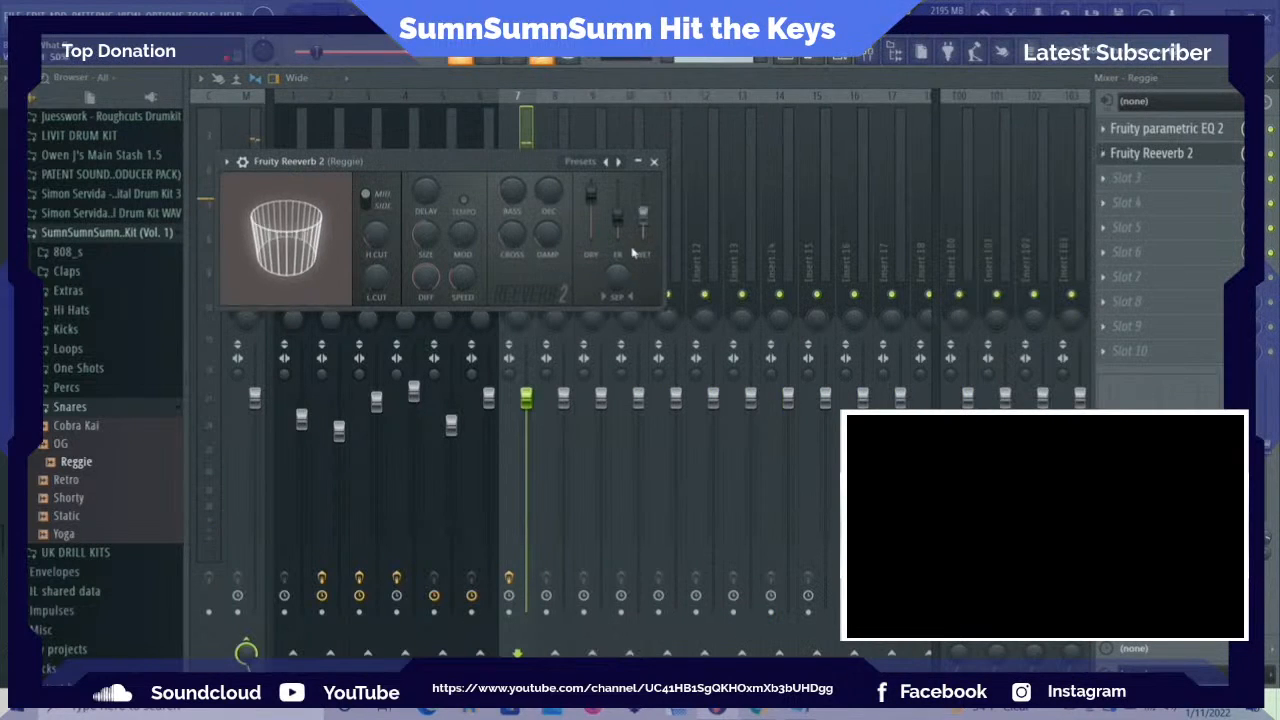
{"action": "left_click_drag", "start_coordinate": [648, 220], "coordinate": [648, 212]}
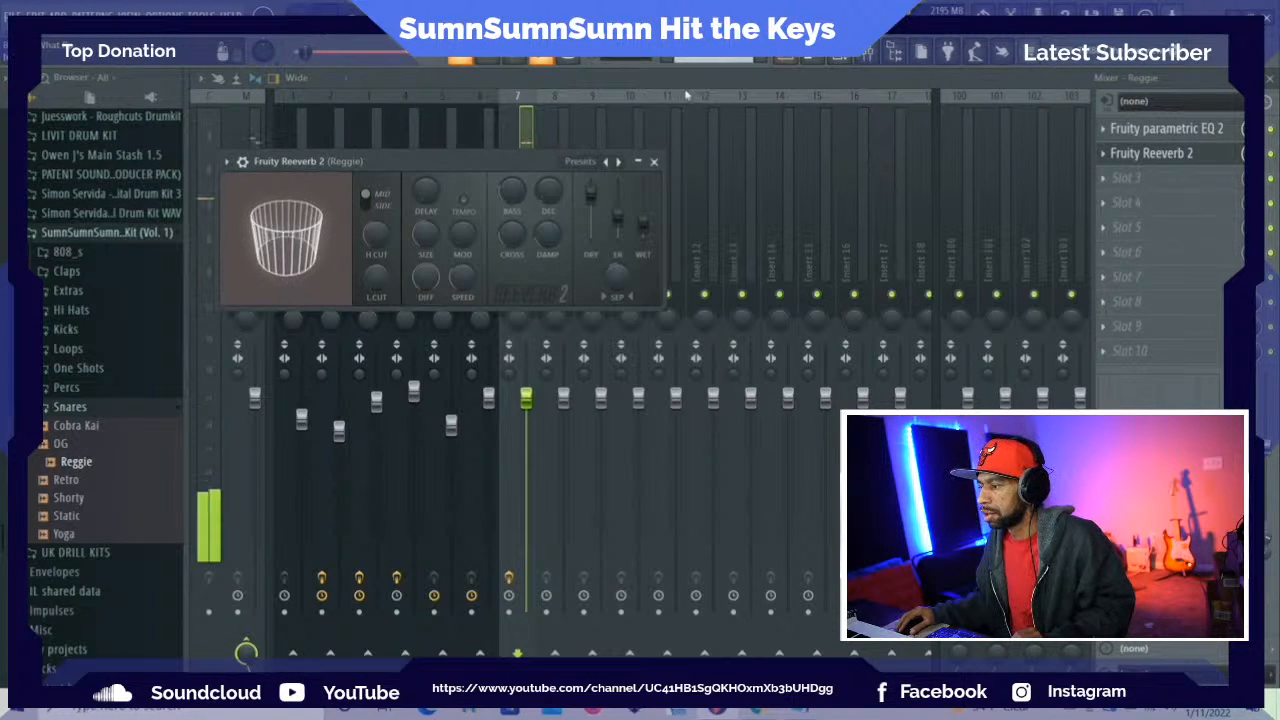
{"action": "left_click", "coordinate": [655, 163]}
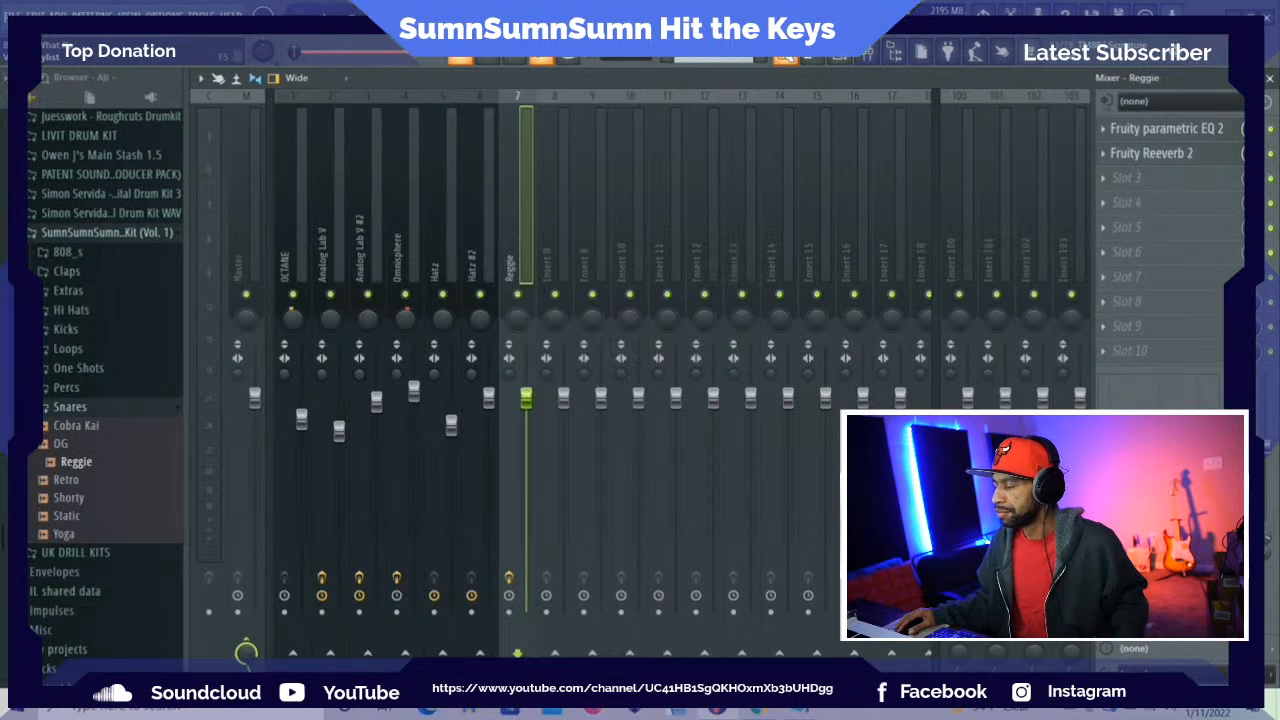
Shift the second and fourth Reggie hits in Pattern 2 to steps 29 and 61, checking against the playing beat
{"action": "left_click", "coordinate": [786, 56]}
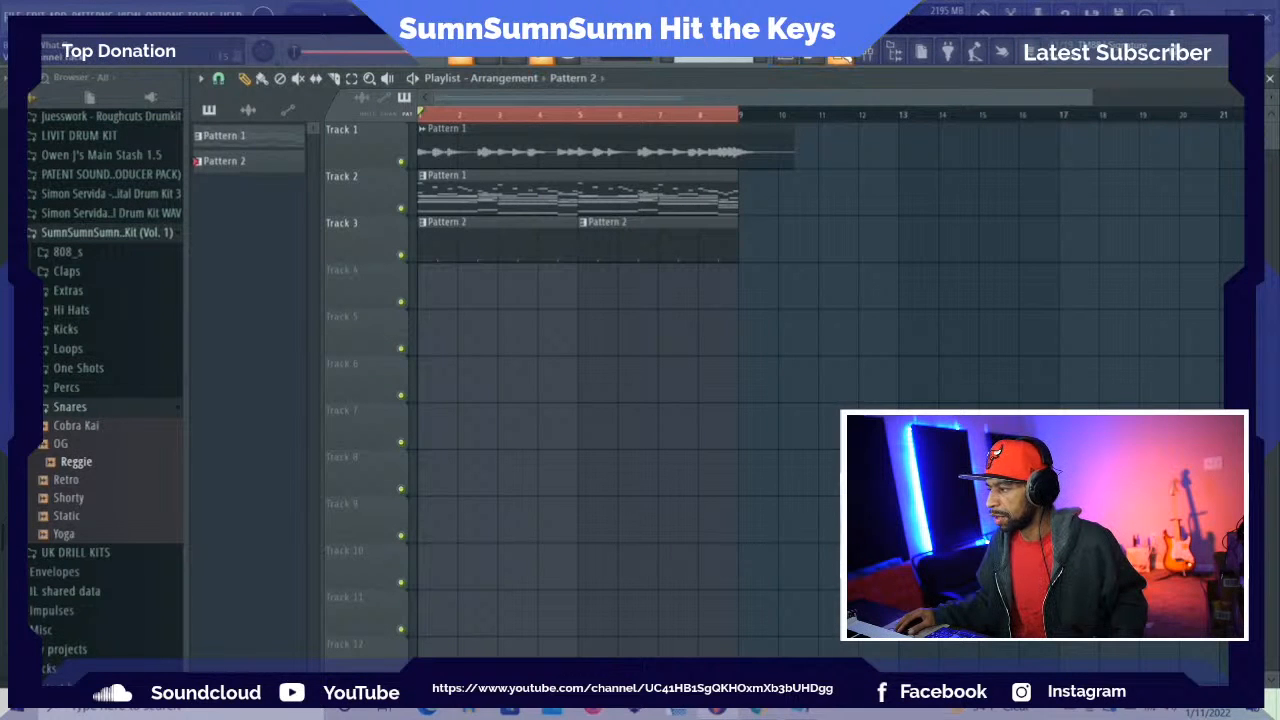
{"action": "key", "text": "F6"}
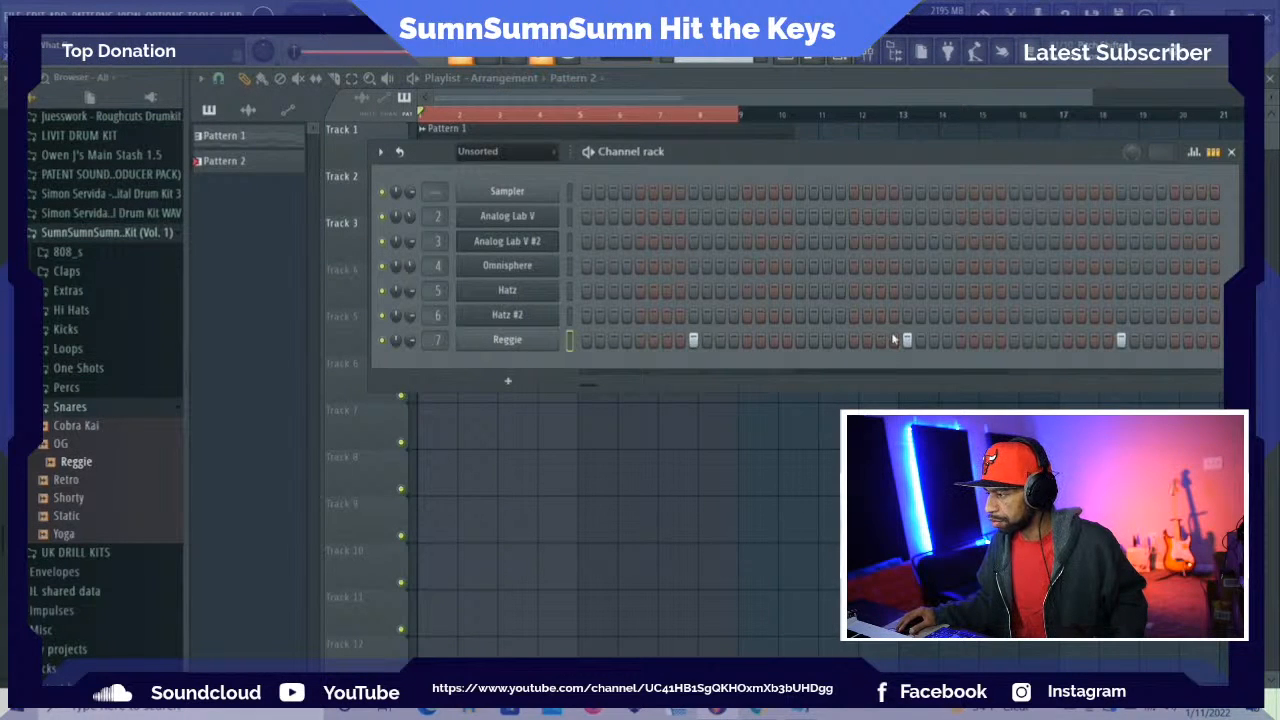
{"action": "left_click", "coordinate": [1013, 340]}
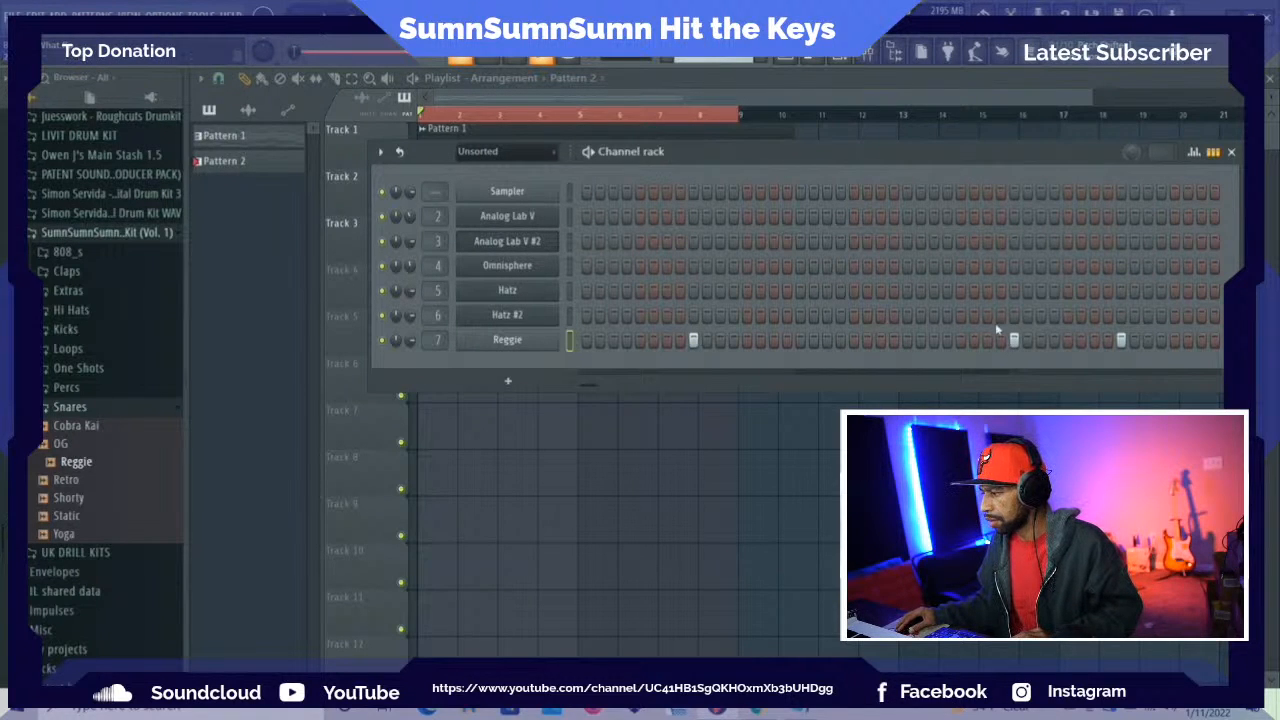
{"action": "key", "text": "space"}
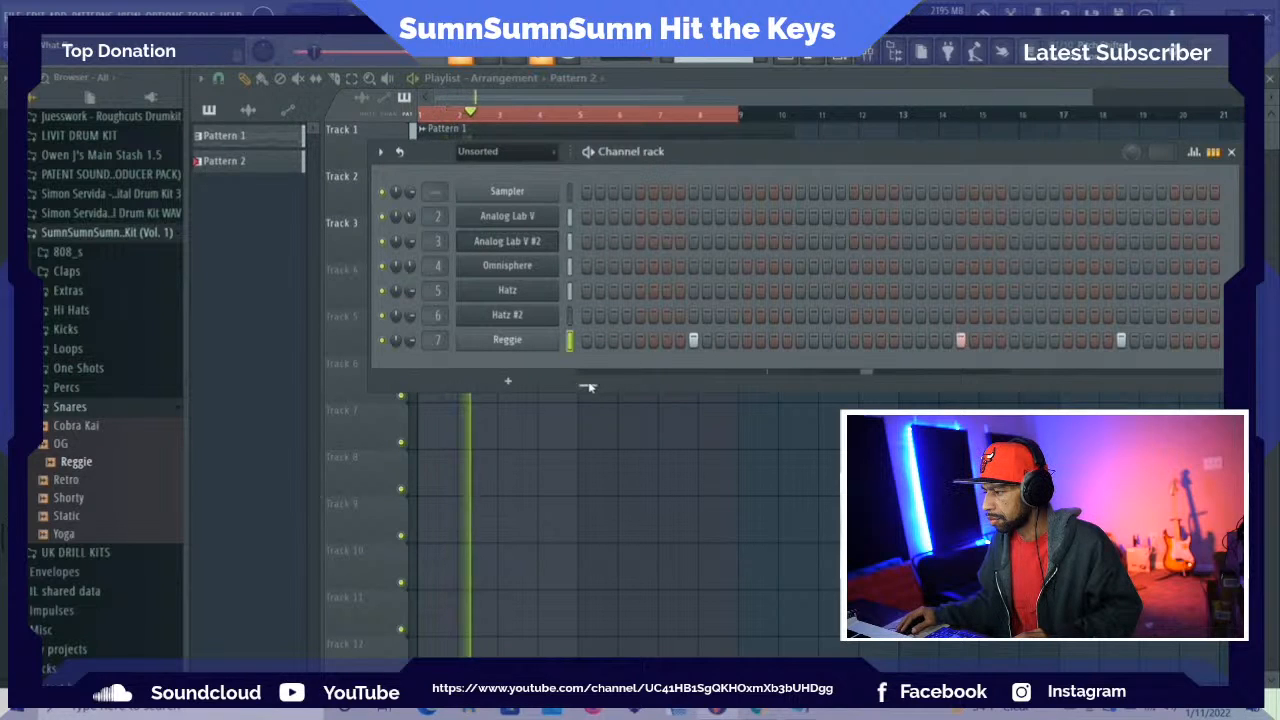
{"action": "left_click_drag", "start_coordinate": [590, 385], "coordinate": [609, 385]}
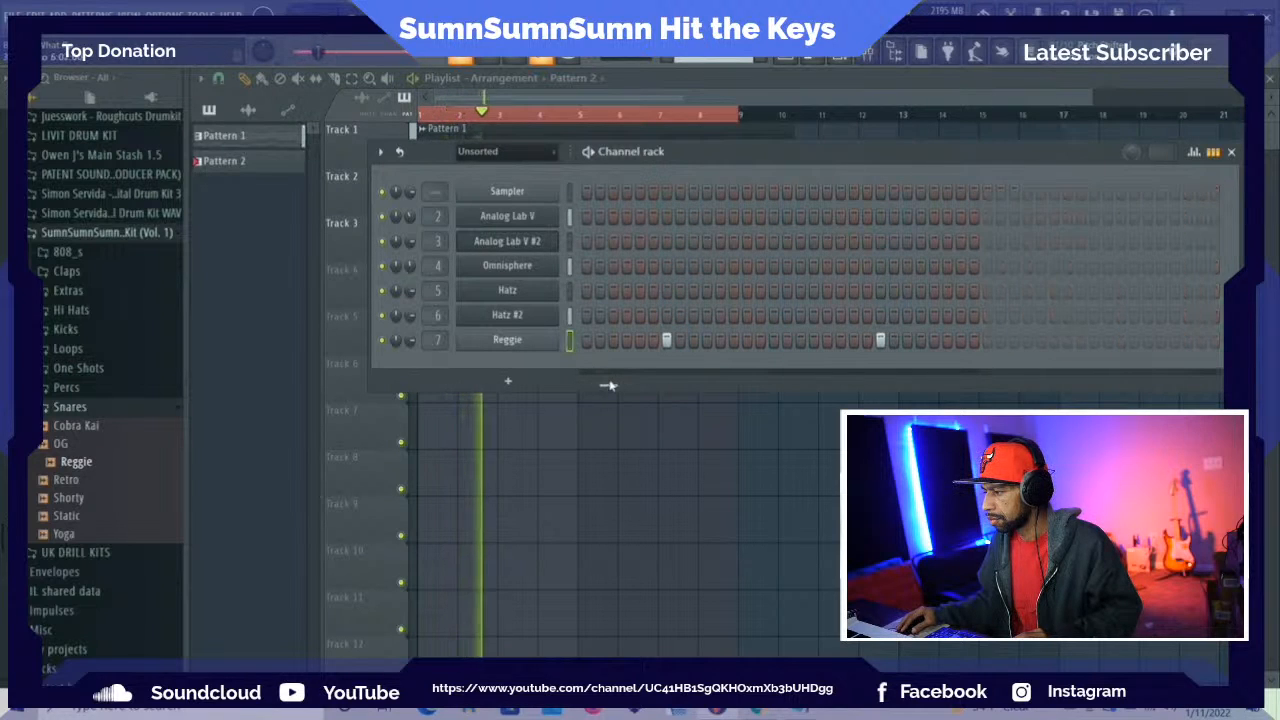
{"action": "right_click", "coordinate": [878, 339]}
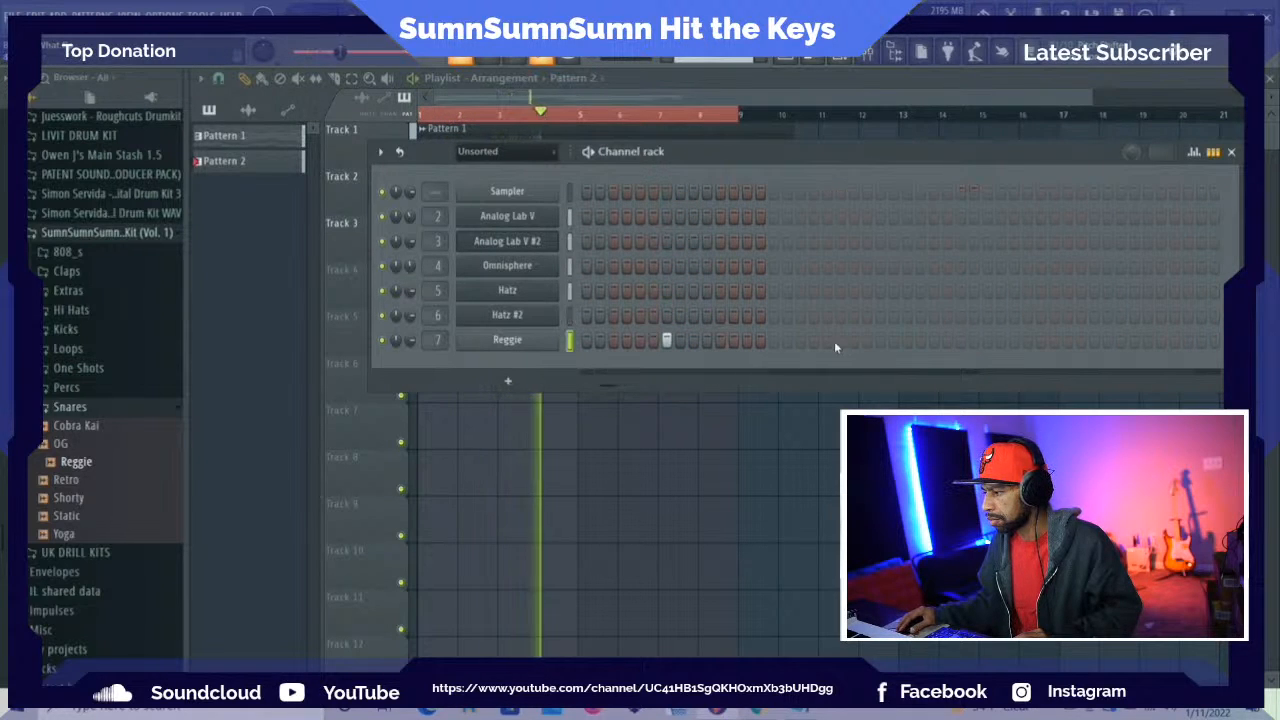
{"action": "left_click", "coordinate": [935, 341]}
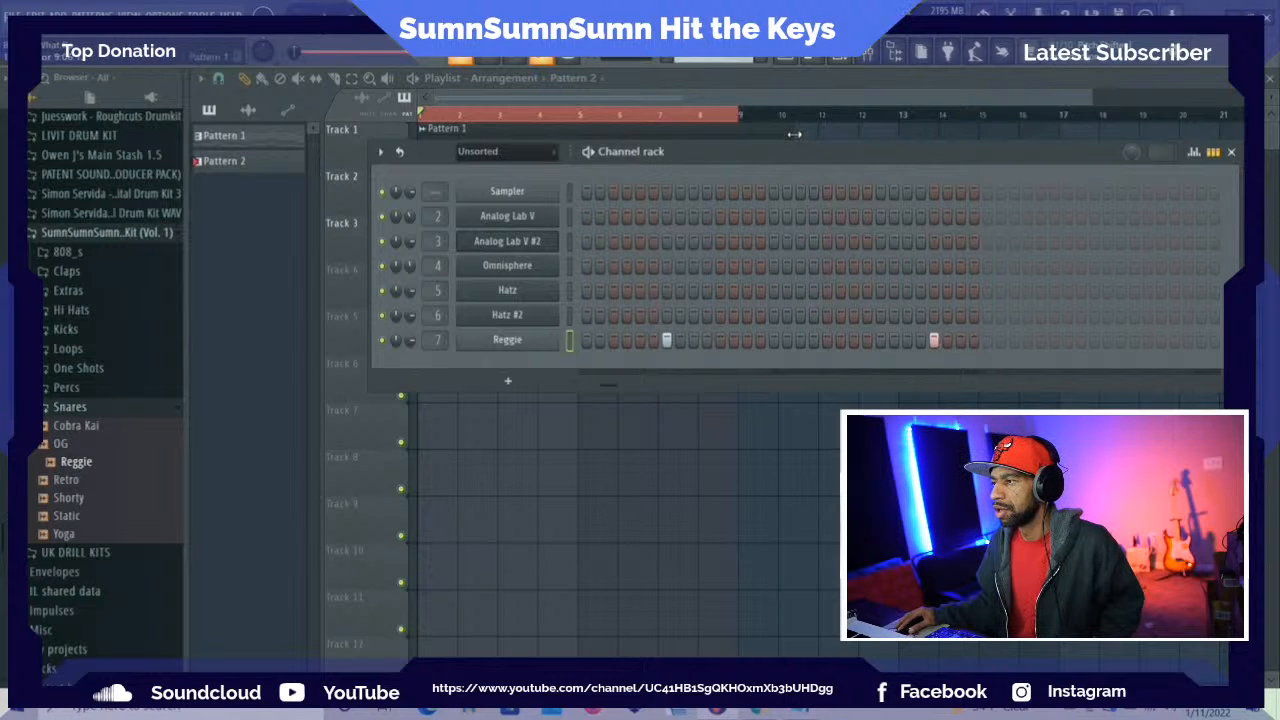
Reposition the channel rack over the playlist and look over the settings of the first Hatz channel
{"action": "left_click_drag", "start_coordinate": [779, 156], "coordinate": [606, 90]}
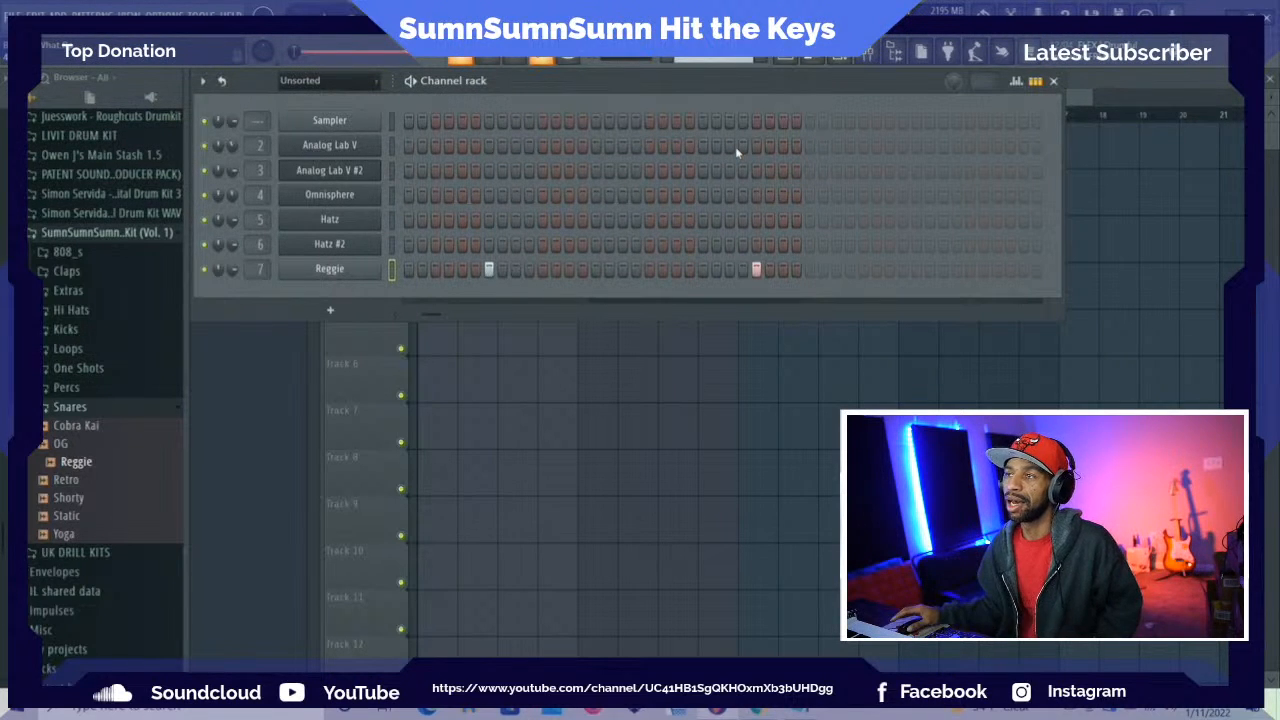
{"action": "mouse_move", "coordinate": [774, 86]}
{"action": "left_mouse_down"}
{"action": "mouse_move", "coordinate": [774, 108]}
{"action": "mouse_move", "coordinate": [774, 86]}
{"action": "left_mouse_up"}
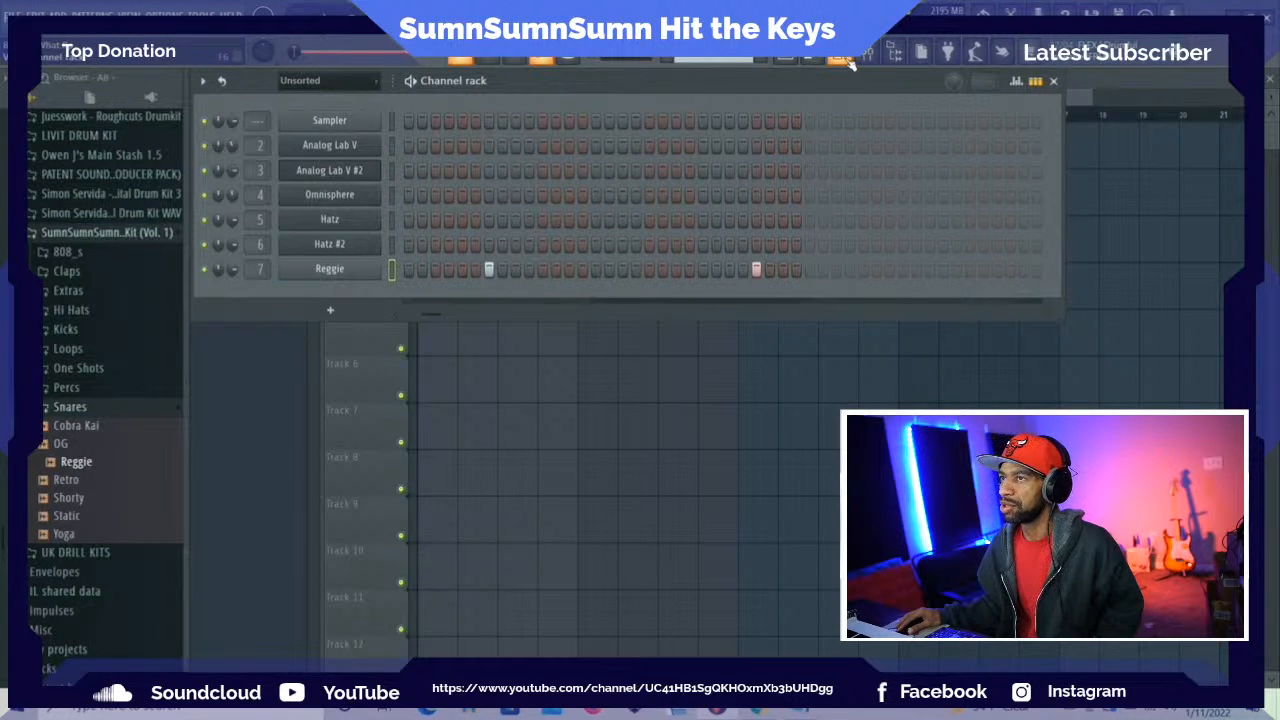
{"action": "left_click", "coordinate": [325, 222]}
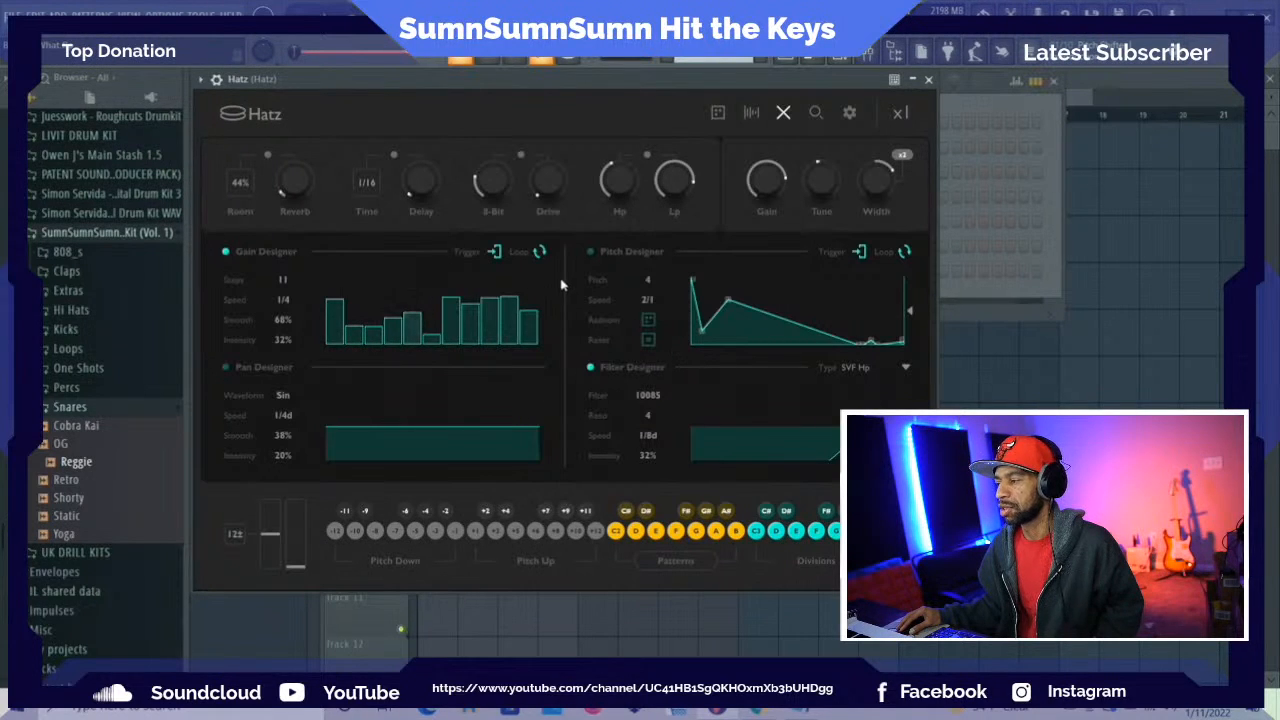
{"action": "left_click", "coordinate": [928, 82]}
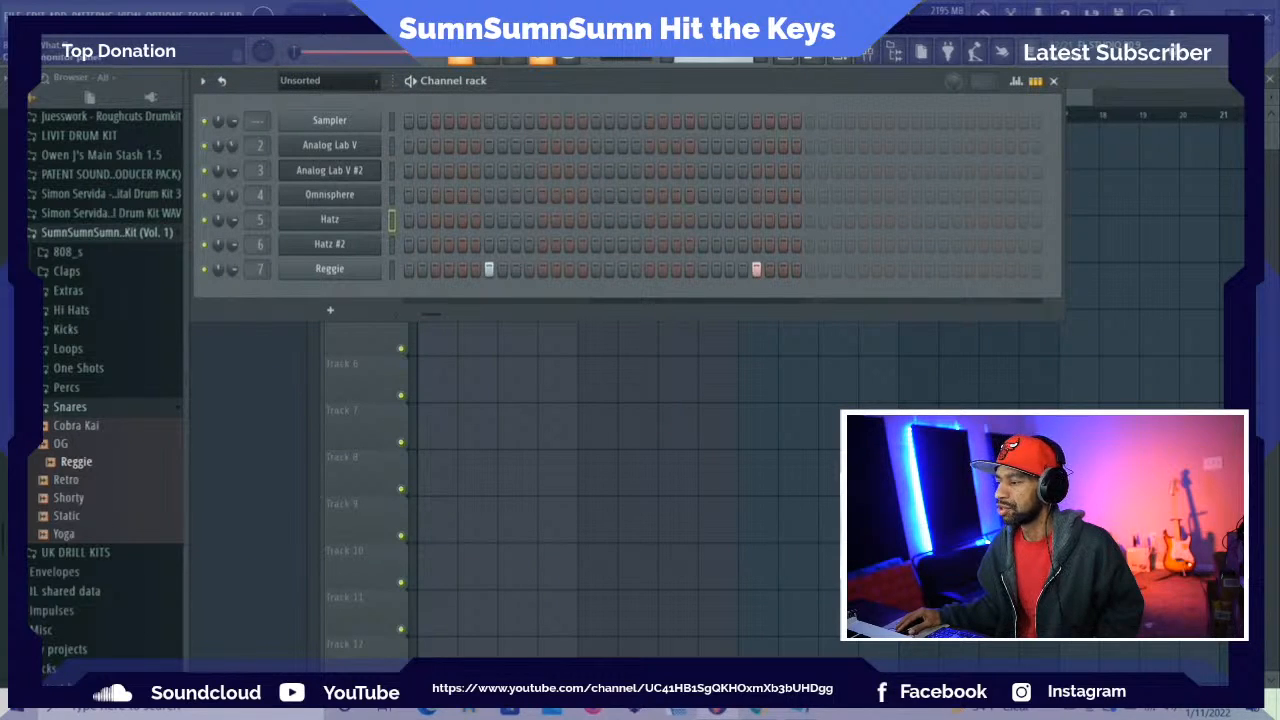
{"action": "left_click_drag", "start_coordinate": [729, 88], "coordinate": [730, 121]}
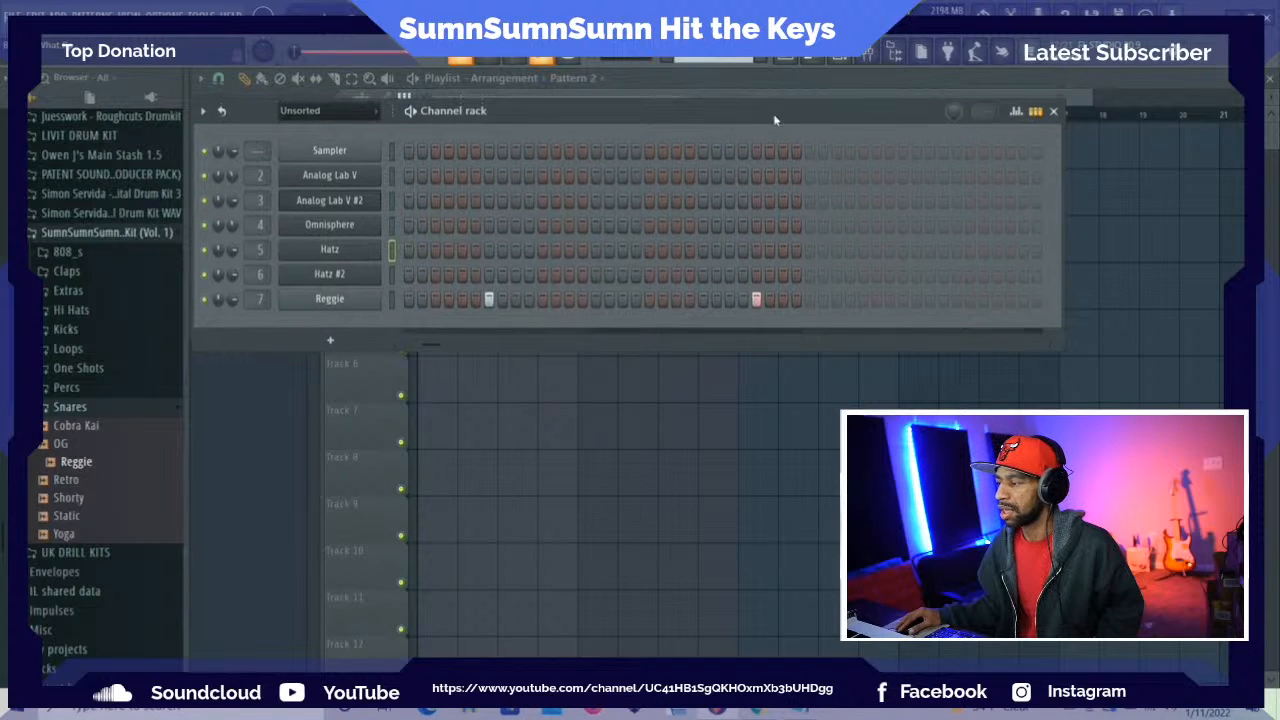
Move the channel rack higher over the playlist and add the Simp sample from the 808_s folder as a channel below Reggie
{"action": "left_click", "coordinate": [1055, 113]}
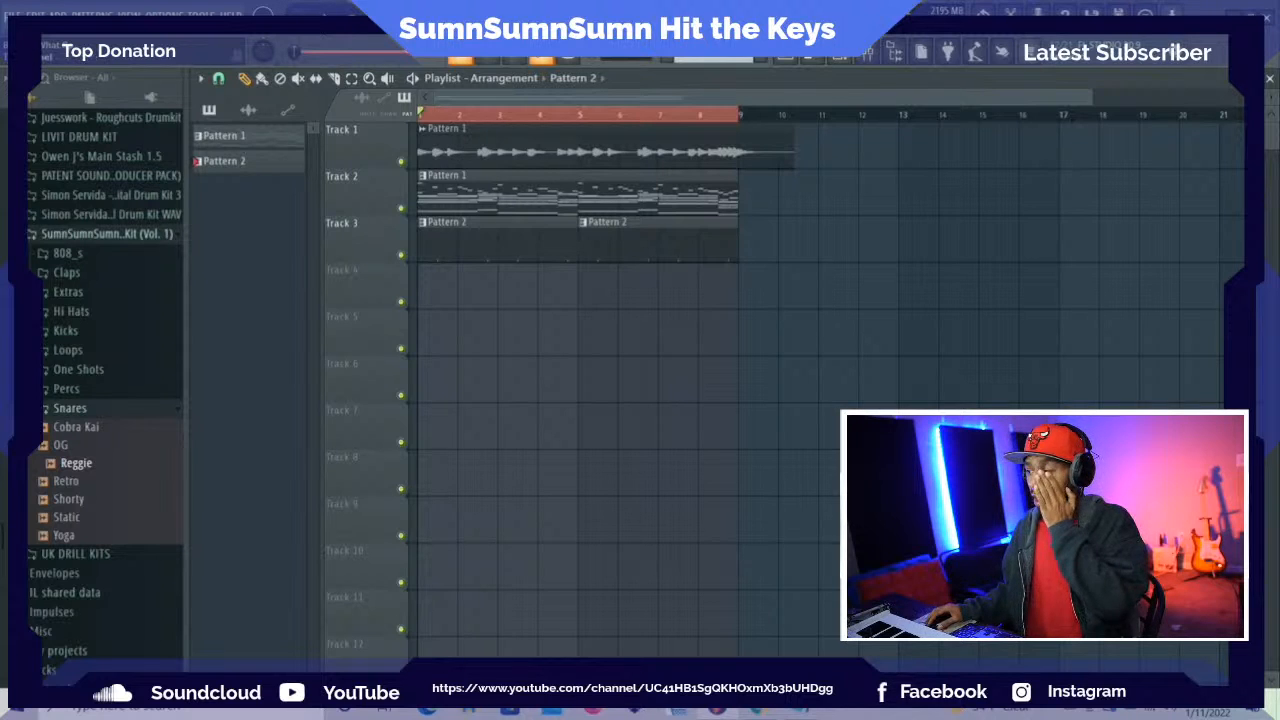
{"action": "left_click", "coordinate": [840, 60]}
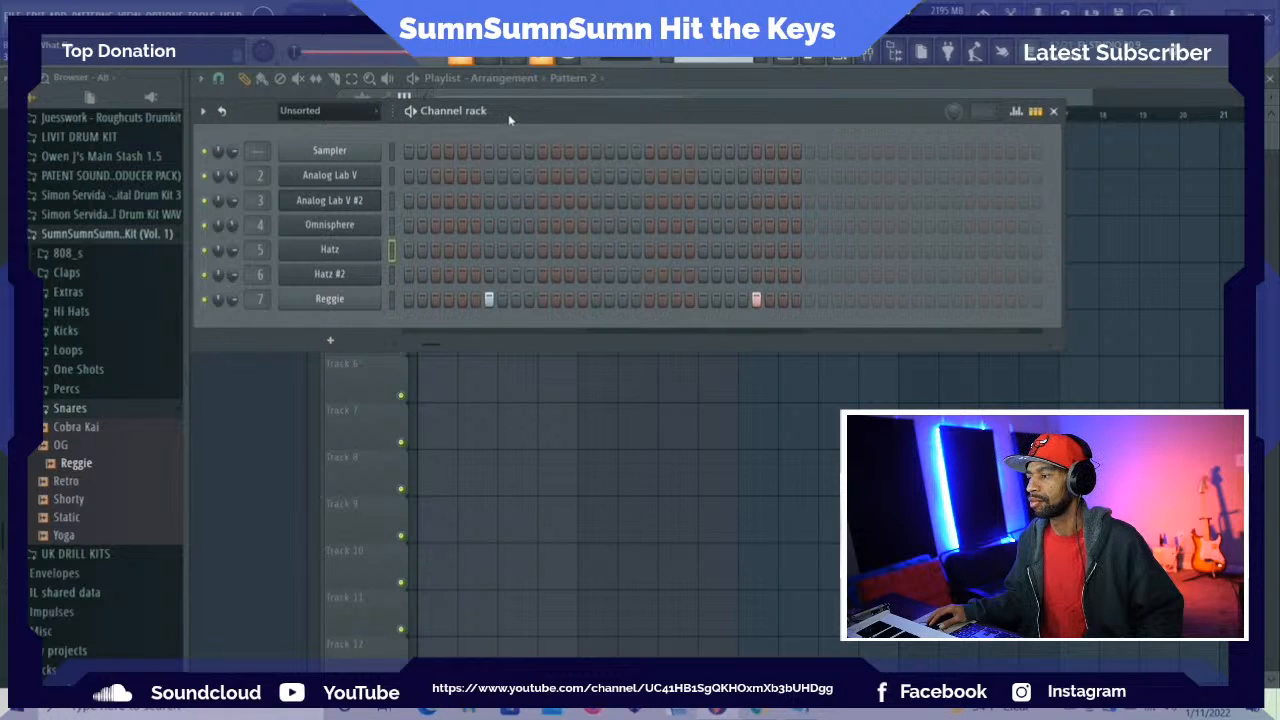
{"action": "left_click_drag", "start_coordinate": [504, 116], "coordinate": [506, 88]}
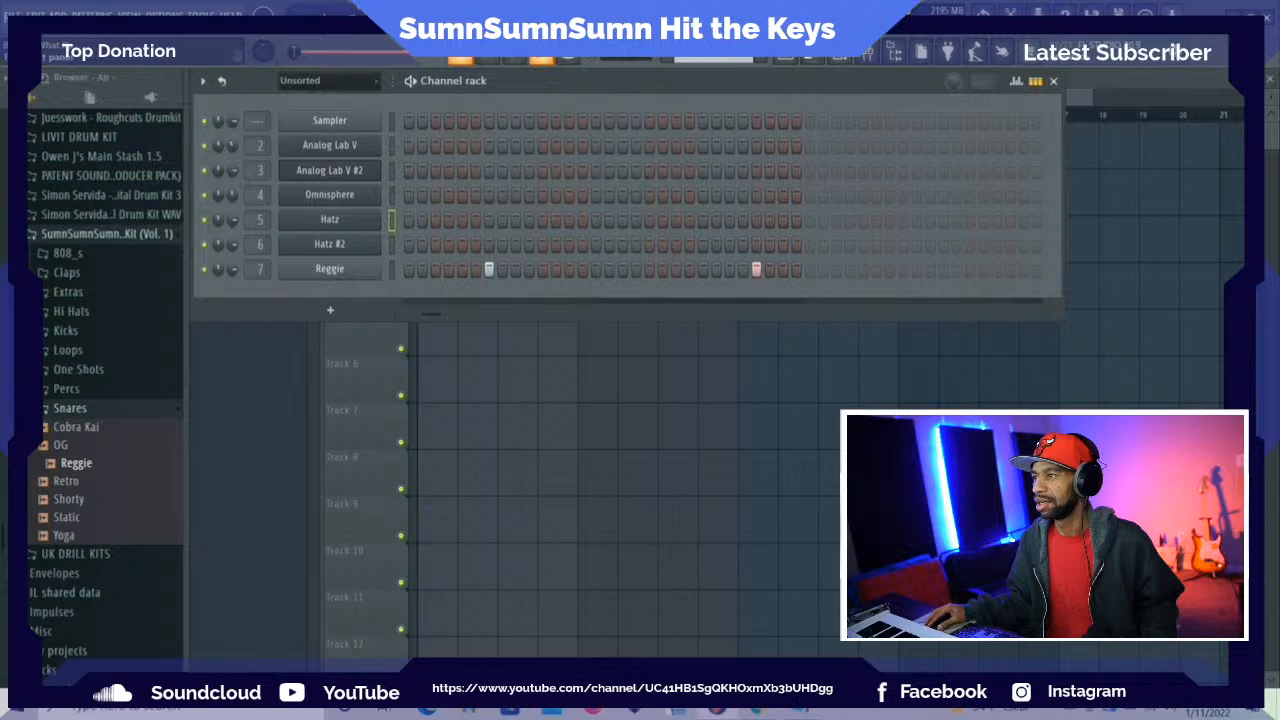
{"action": "key", "text": "space"}
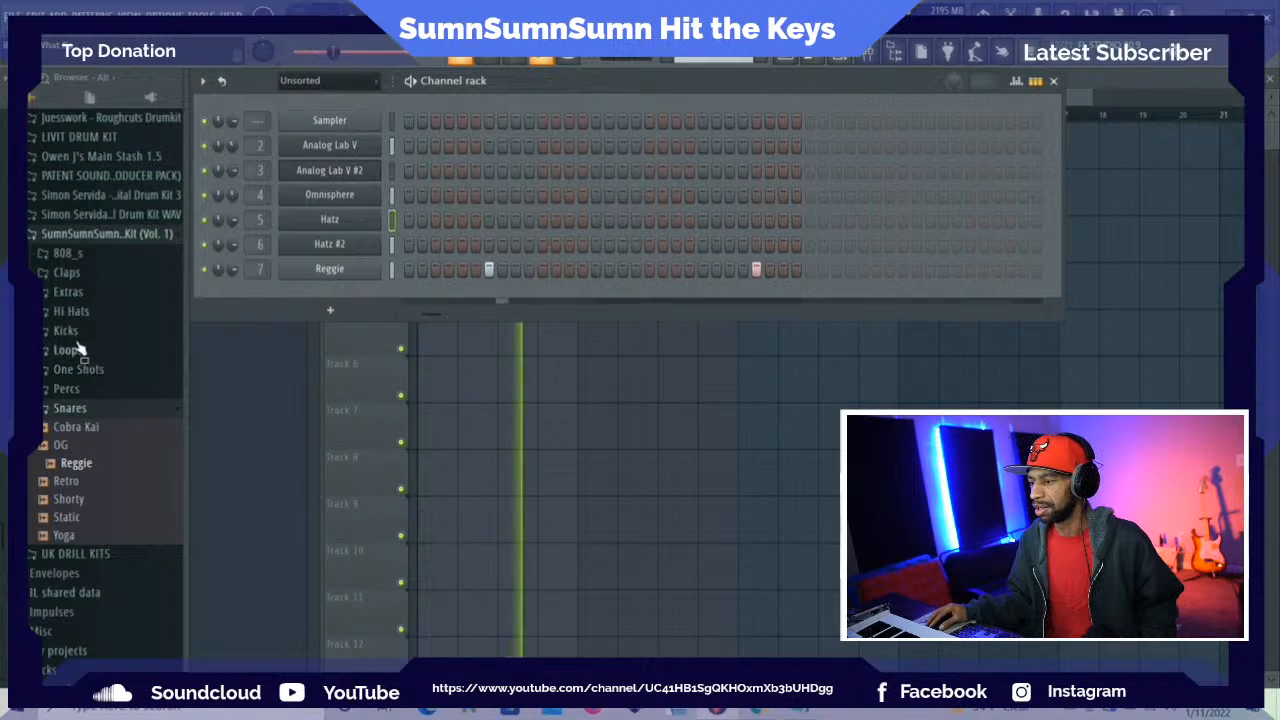
{"action": "left_click", "coordinate": [64, 255]}
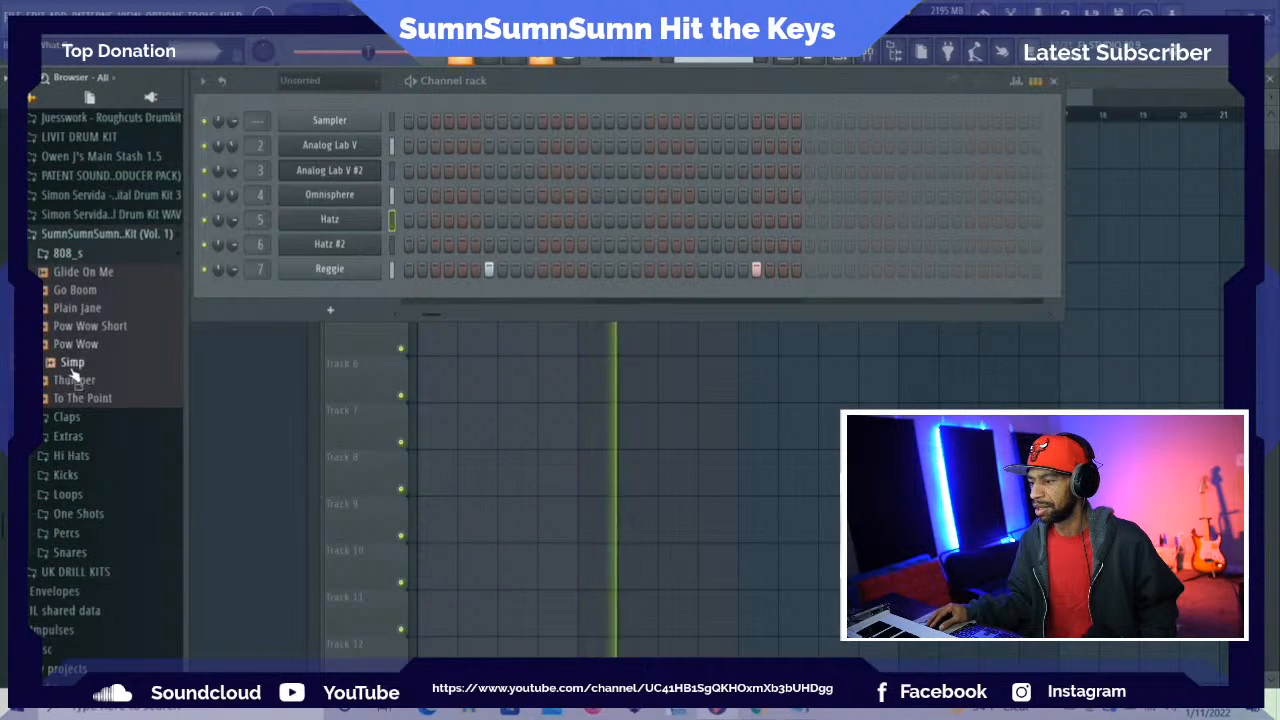
{"action": "left_click_drag", "start_coordinate": [73, 364], "coordinate": [314, 306]}
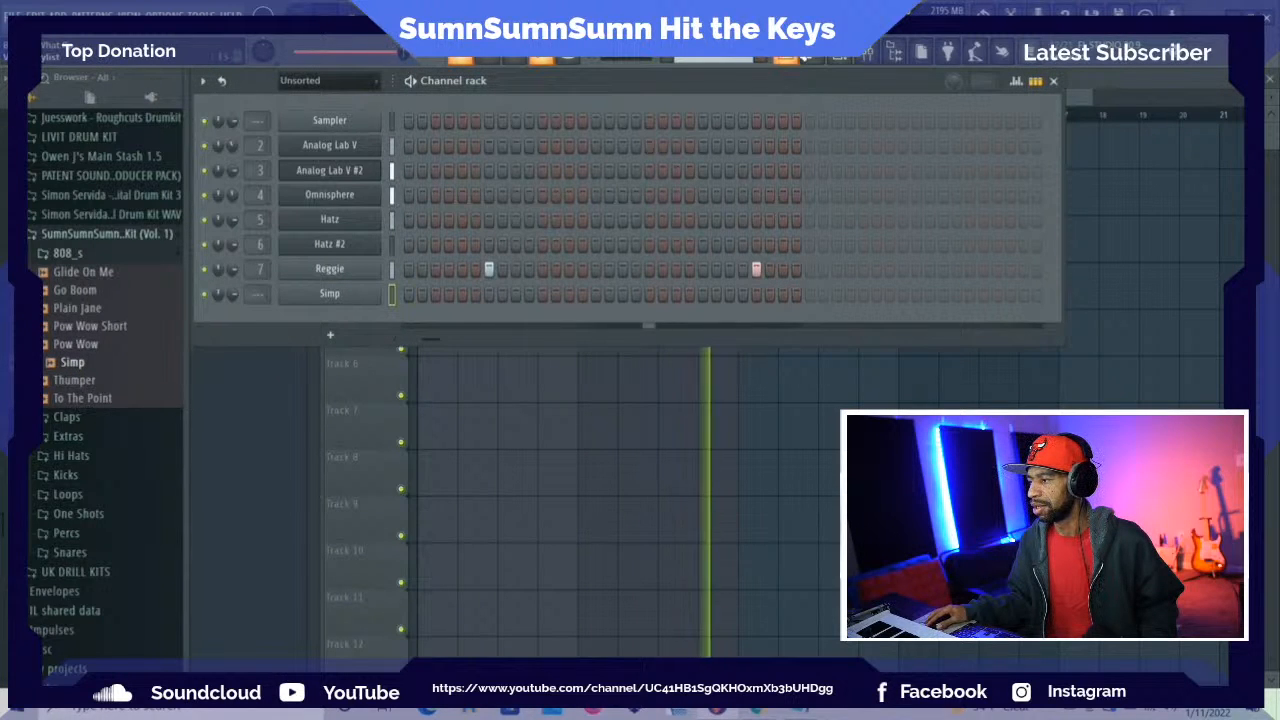
Switch the active pattern to Pattern 1 and open the piano roll of the Simp channel
{"action": "left_click", "coordinate": [793, 62]}
{"action": "left_click", "coordinate": [845, 58]}
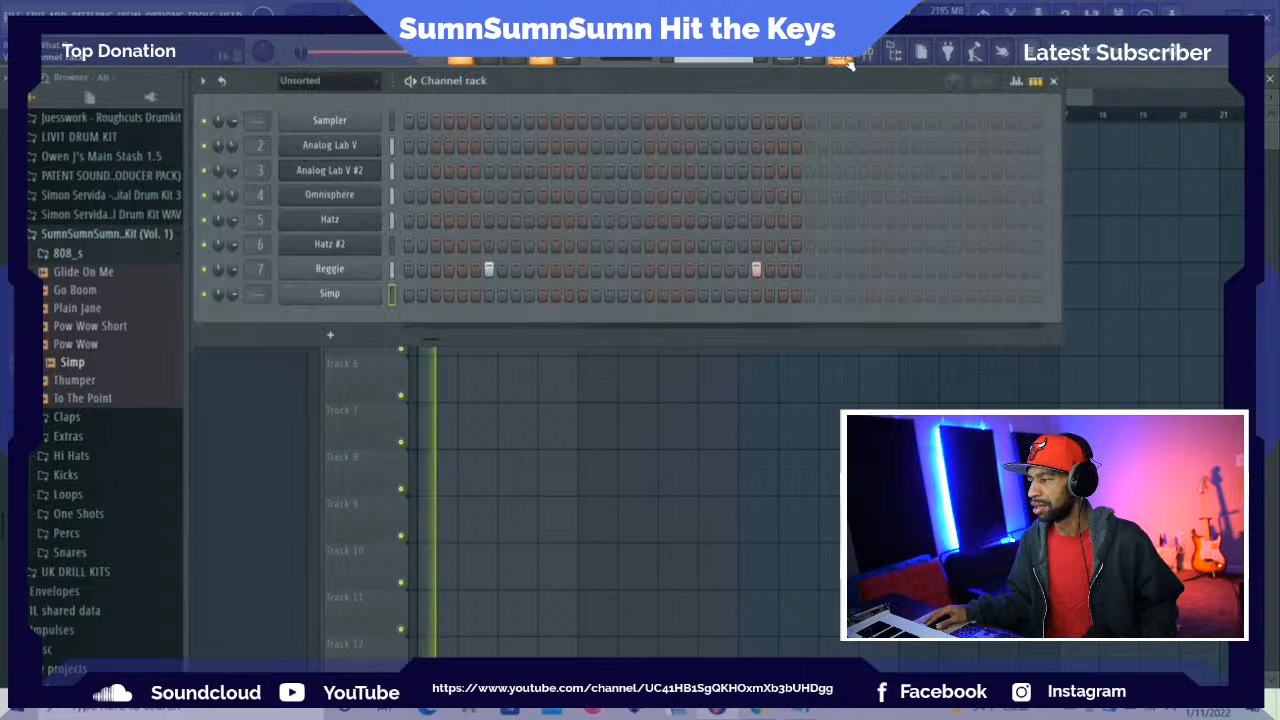
{"action": "left_click", "coordinate": [795, 60]}
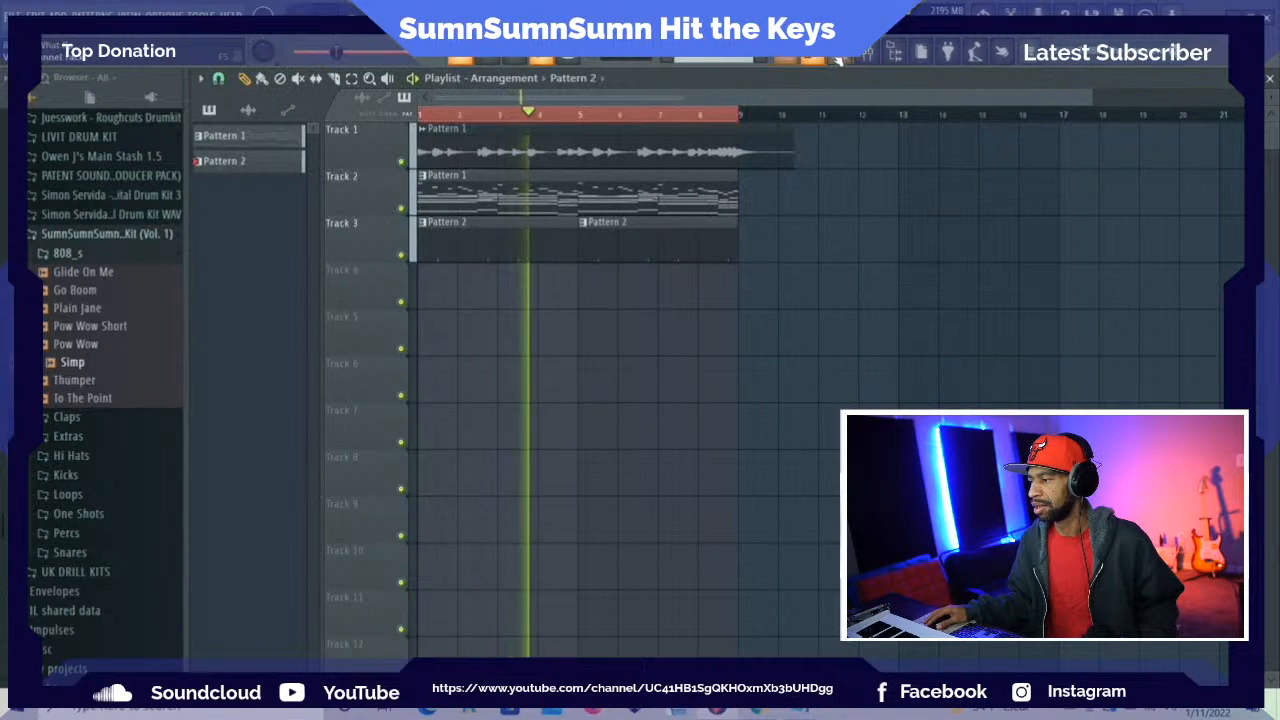
{"action": "left_click", "coordinate": [843, 58]}
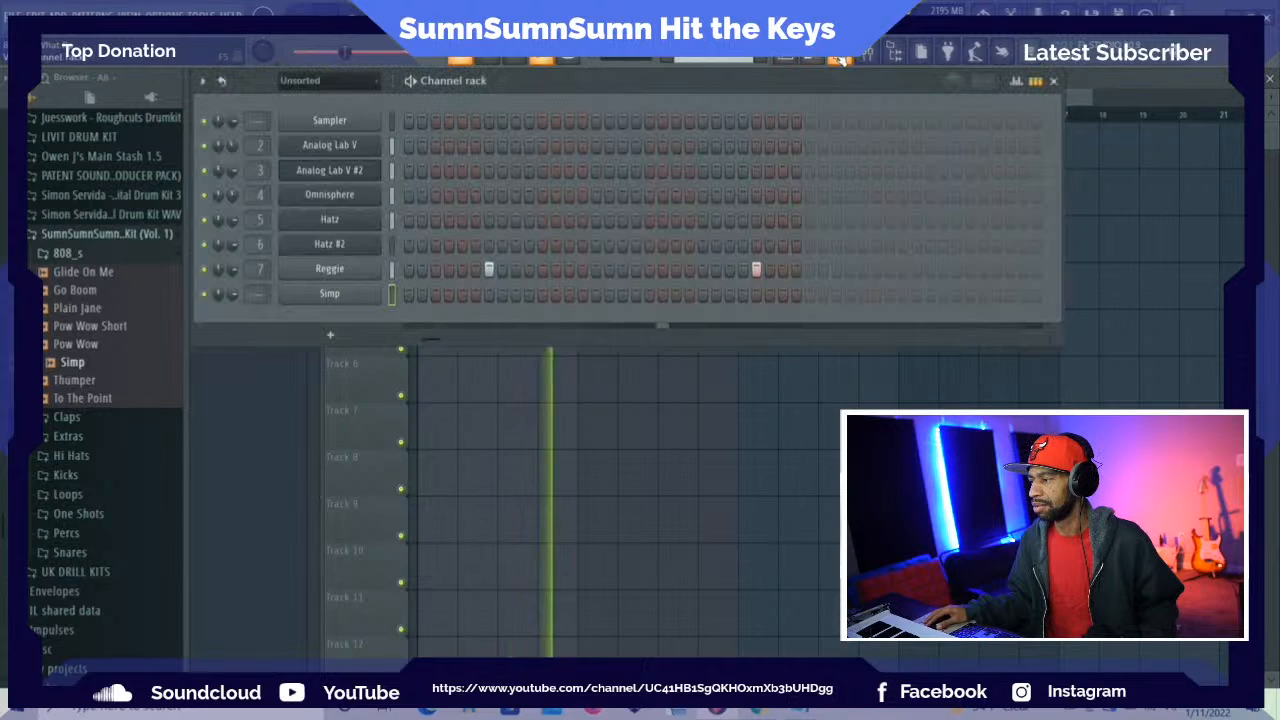
{"action": "left_click", "coordinate": [843, 58]}
{"action": "left_click", "coordinate": [843, 58]}
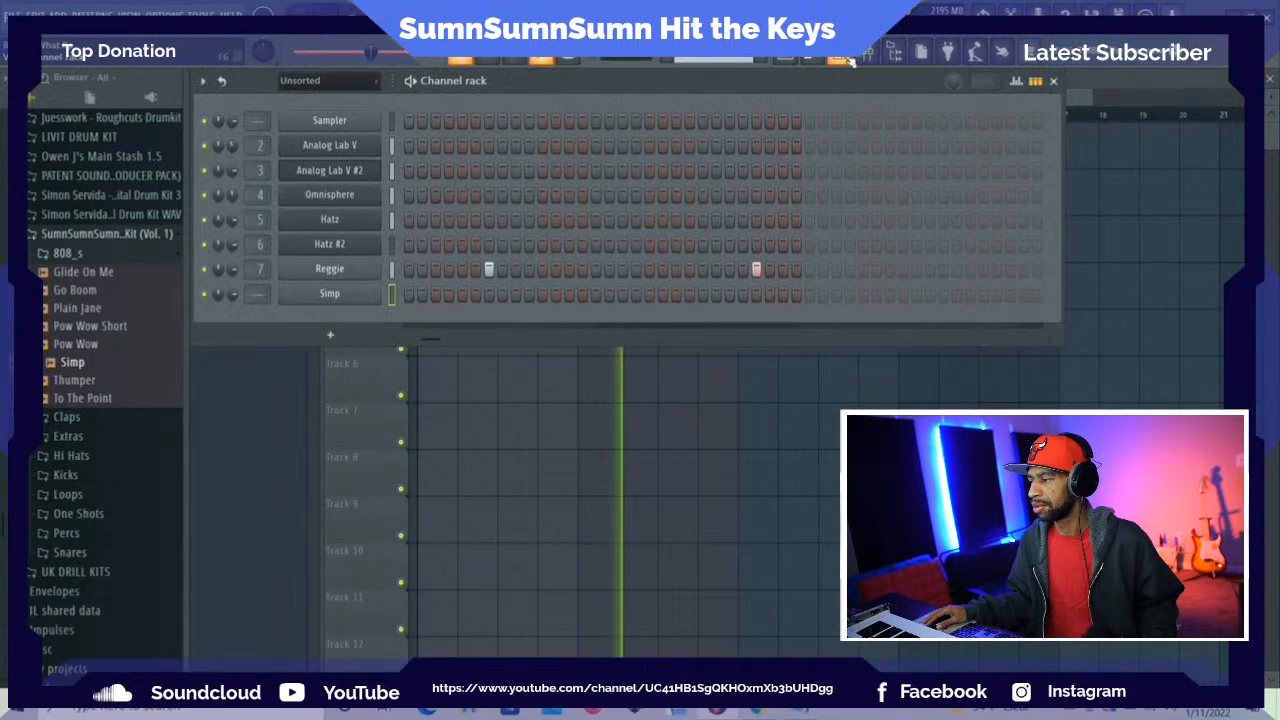
{"action": "scroll", "coordinate": [737, 60], "scroll_direction": "up", "scroll_amount": 1}
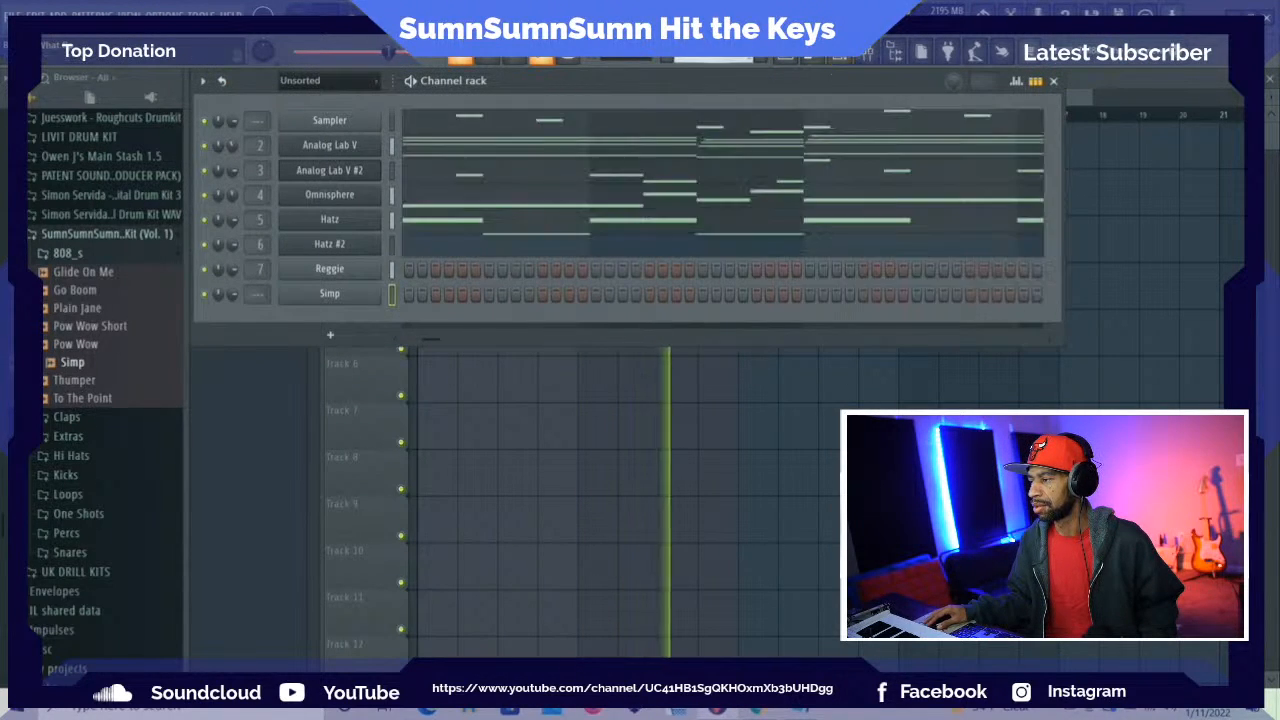
{"action": "left_click", "coordinate": [787, 58]}
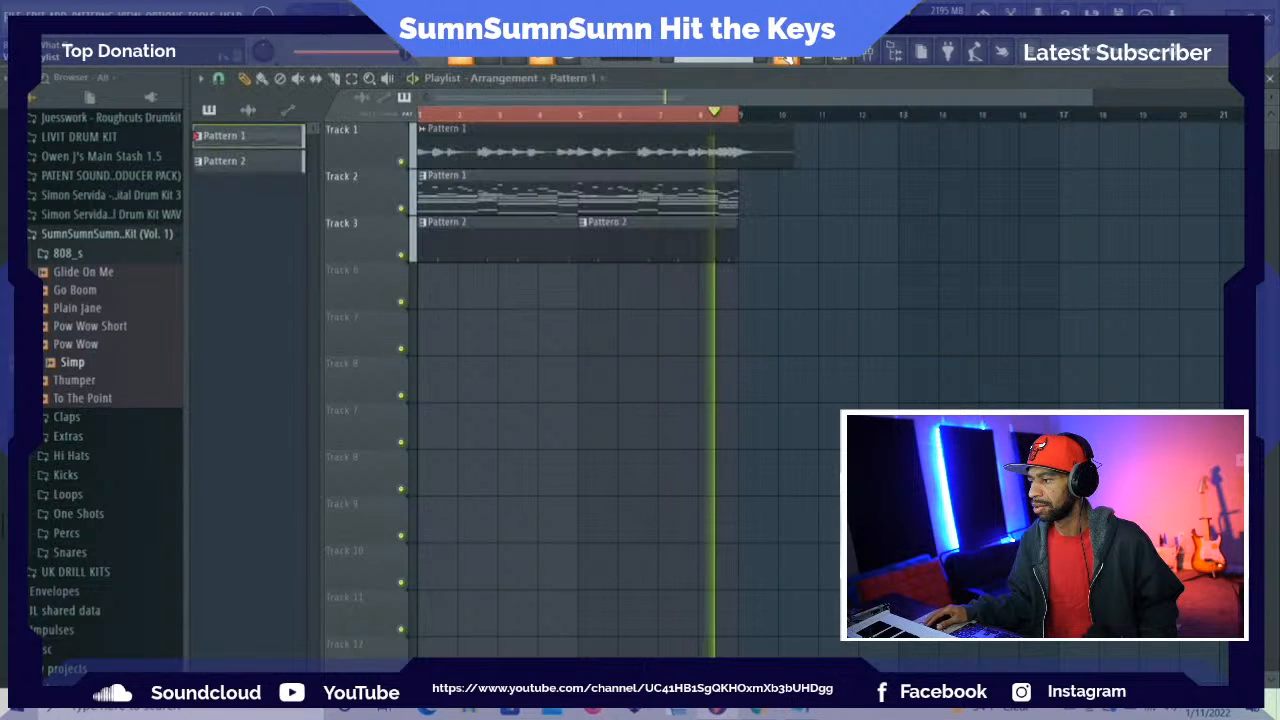
{"action": "left_click", "coordinate": [812, 58]}
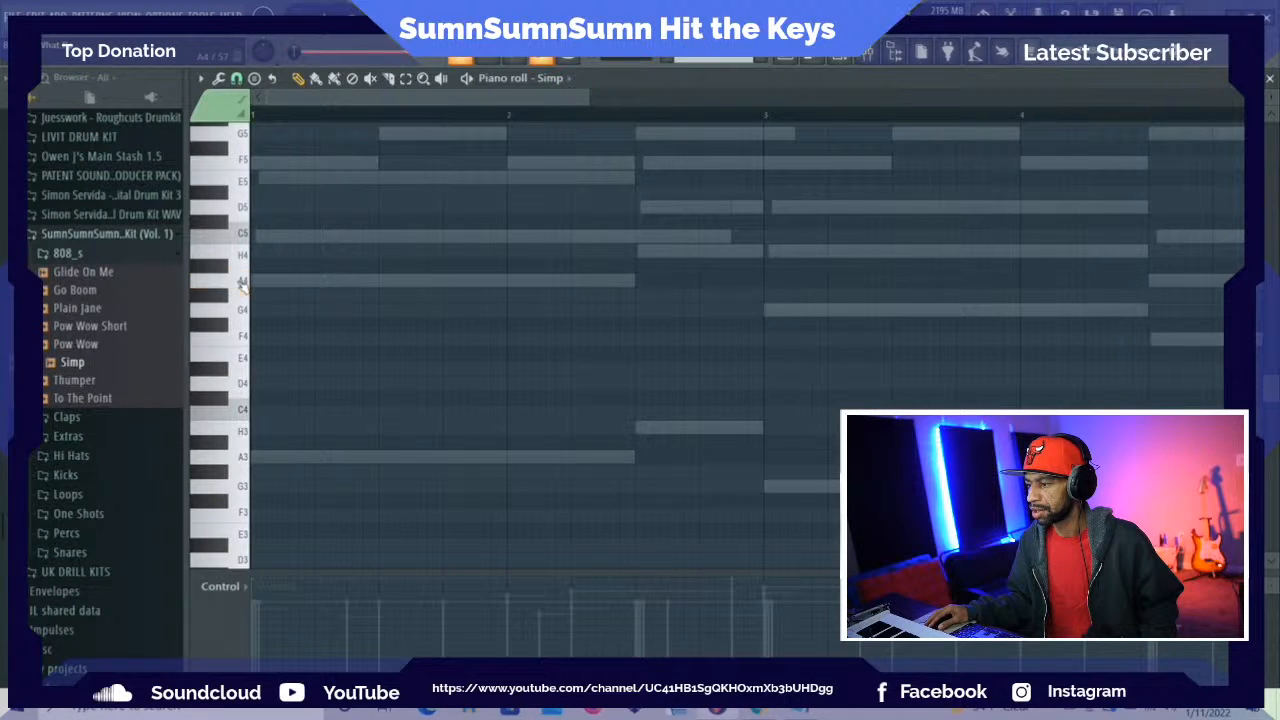
Place a two-beat A5 note at the start of bar 1 for Simp and audition it against the melody
{"action": "scroll", "coordinate": [271, 240], "scroll_direction": "up", "scroll_amount": 1}
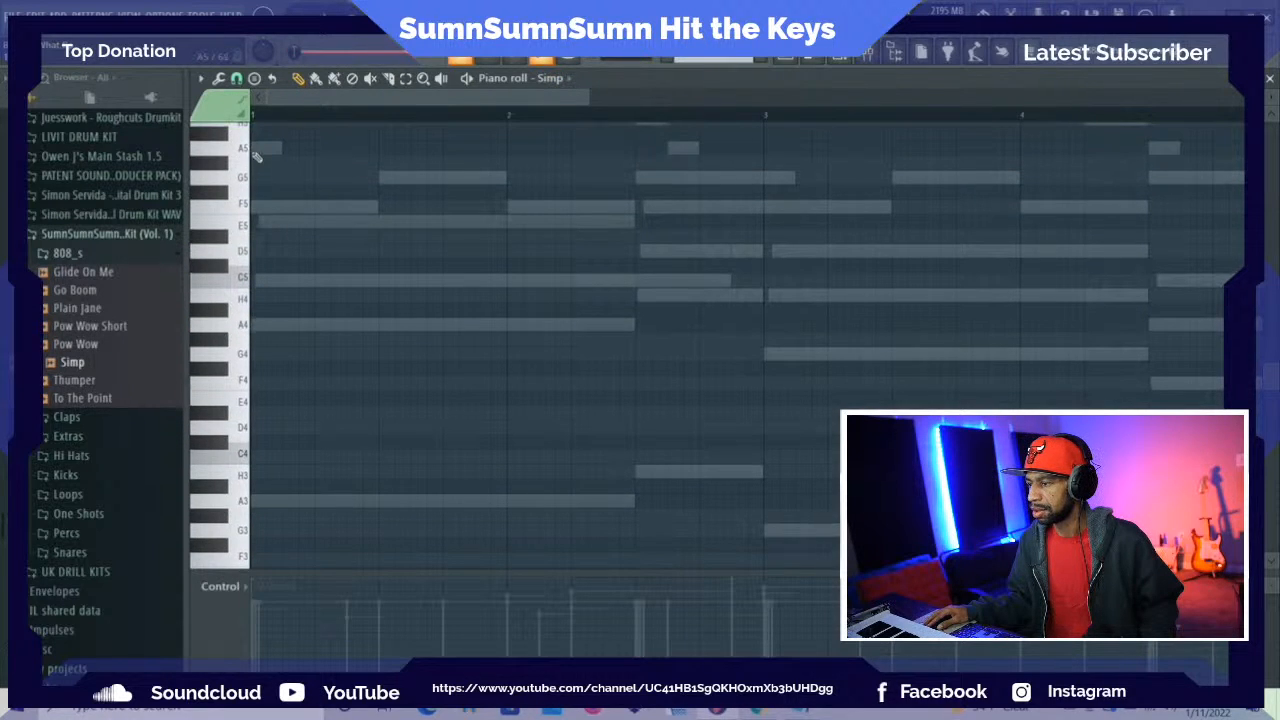
{"action": "left_click", "coordinate": [253, 148]}
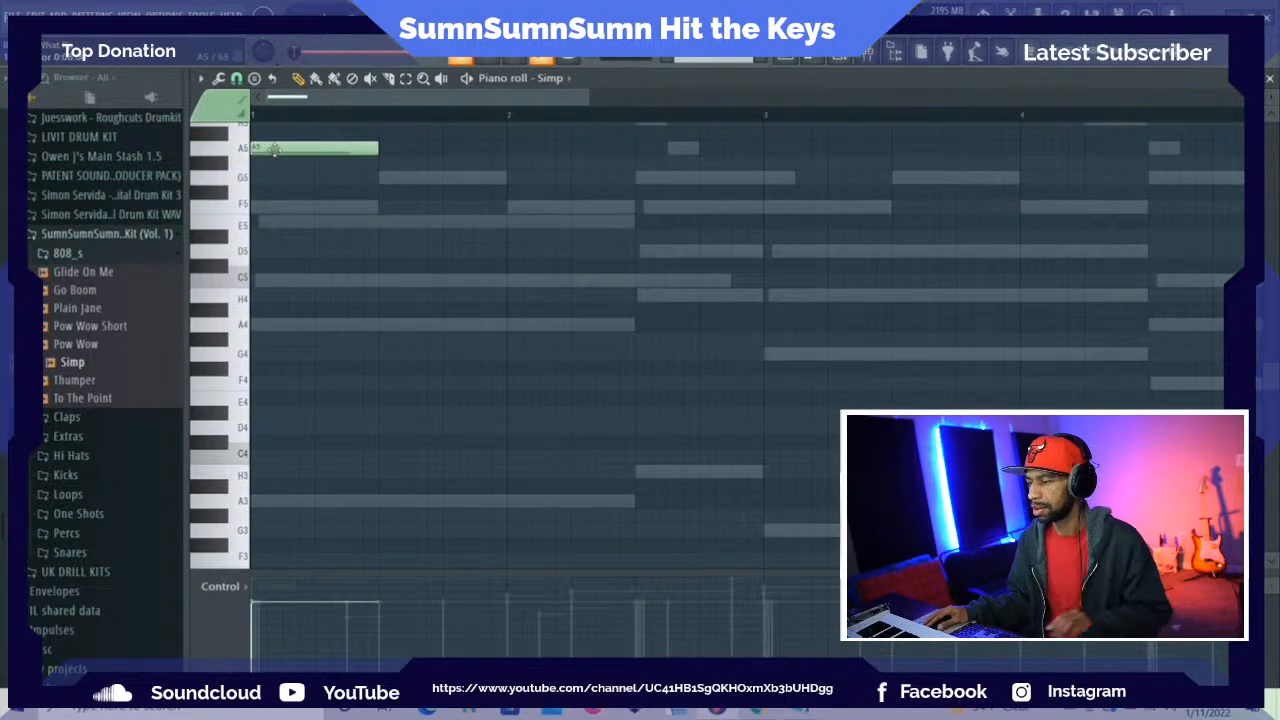
{"action": "key", "text": "space"}
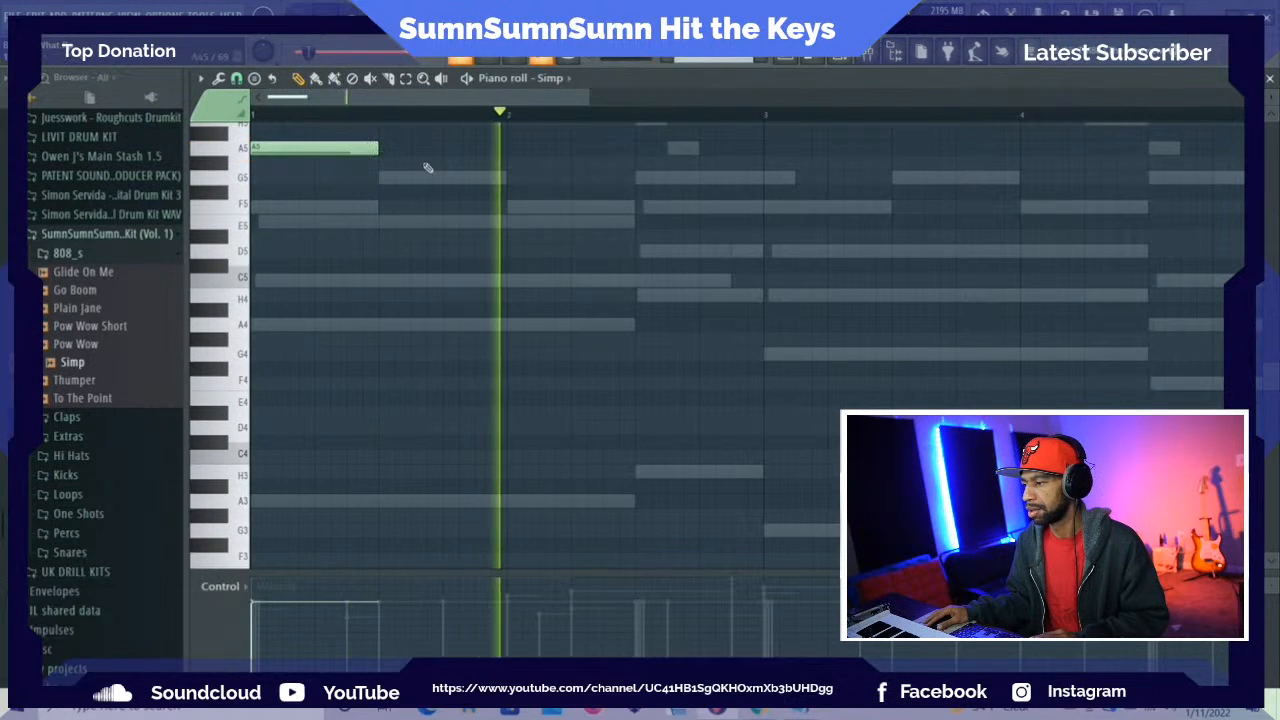
{"action": "key", "text": "space"}
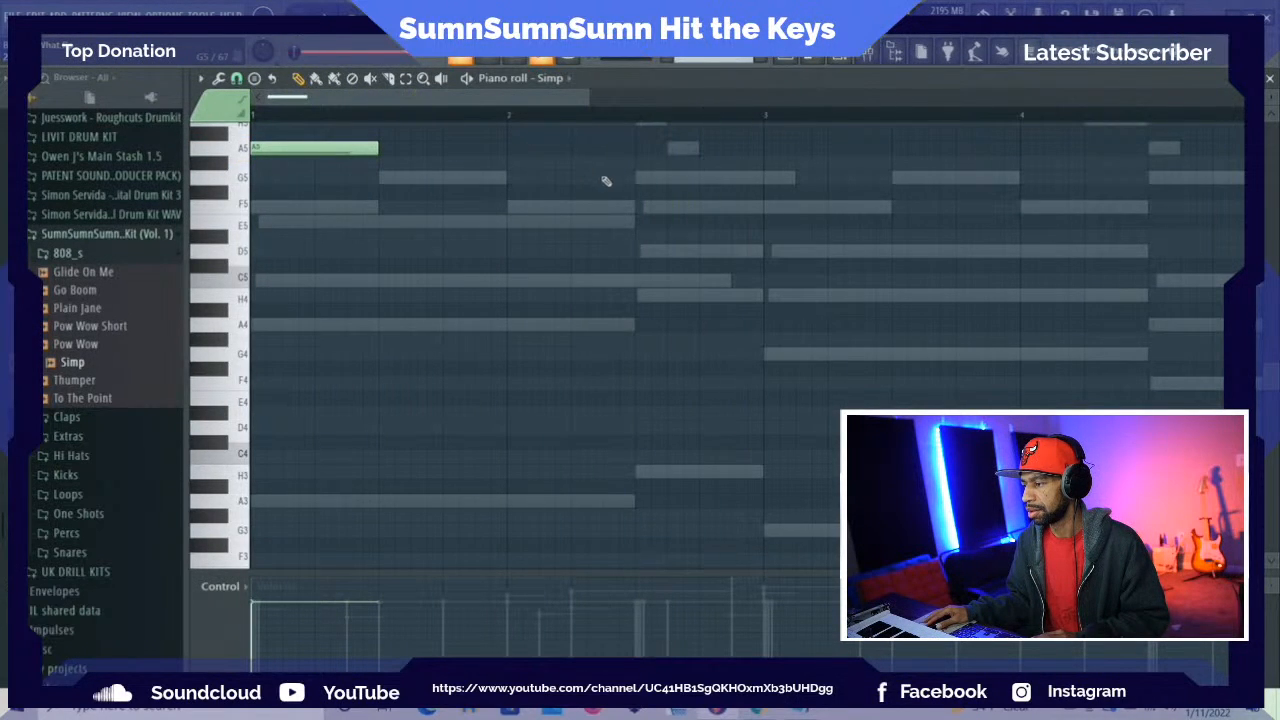
{"action": "key", "text": "space"}
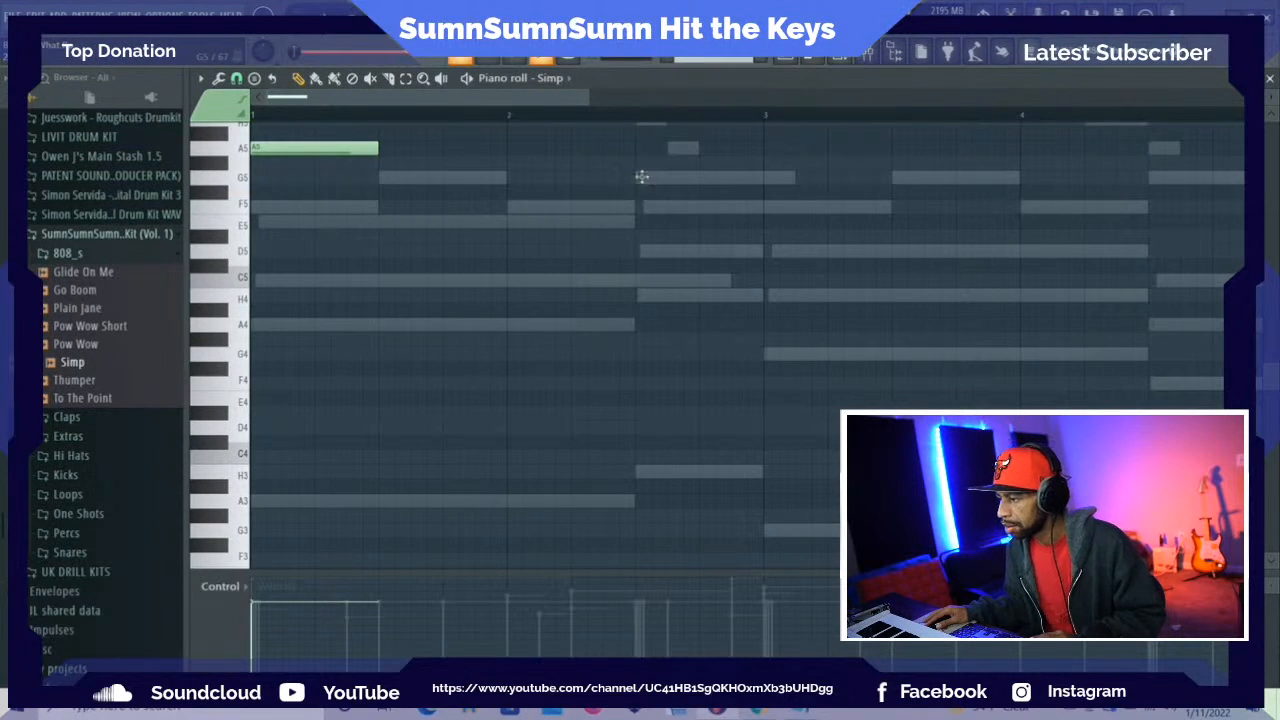
Place a two-beat H5 note on beat 3 of bar 2 instead of a trial G5 note, checking it by playback
{"action": "left_click", "coordinate": [641, 177]}
{"action": "key", "text": "space"}
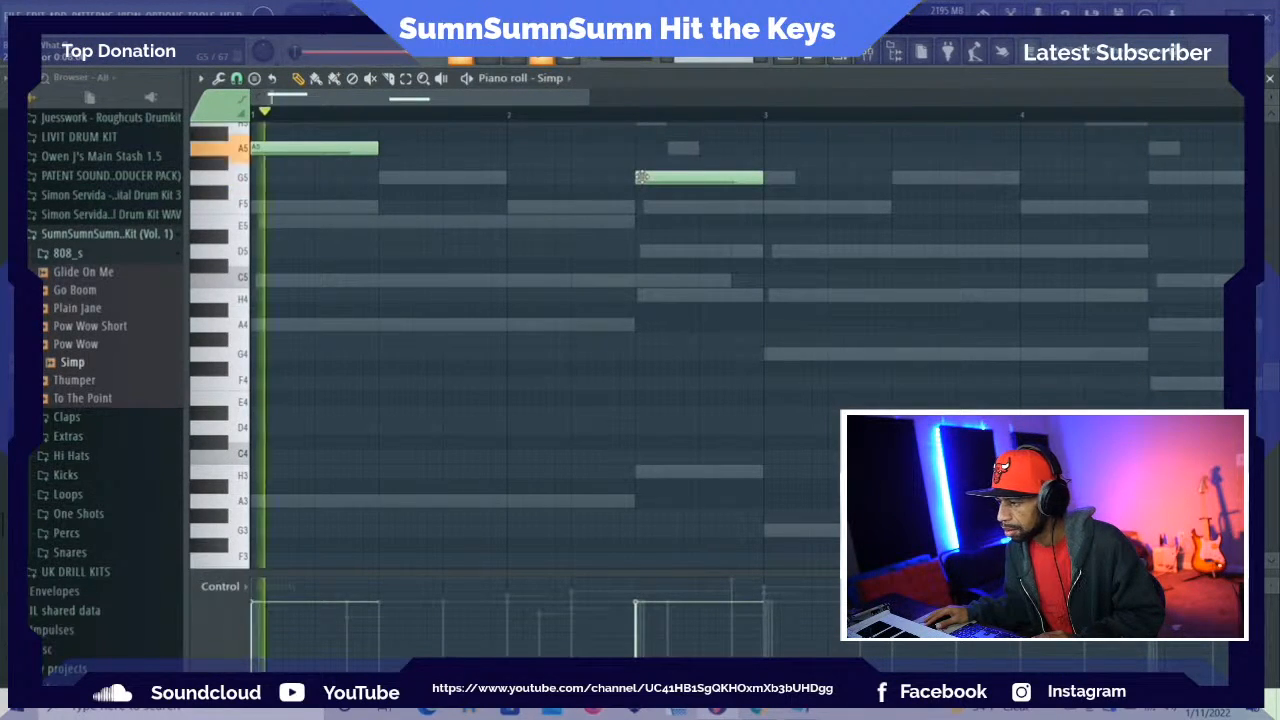
{"action": "key", "text": "space"}
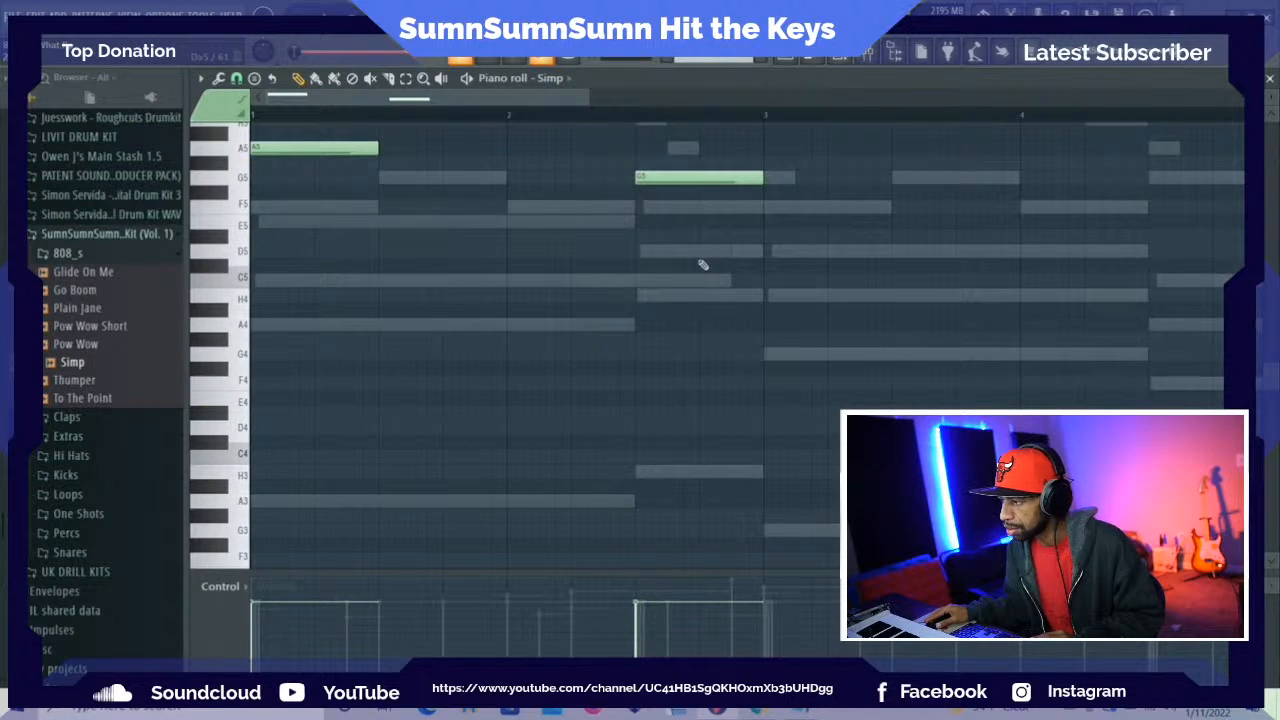
{"action": "scroll", "coordinate": [700, 260], "scroll_direction": "up", "scroll_amount": 2}
{"action": "left_click_drag", "start_coordinate": [670, 218], "coordinate": [646, 163]}
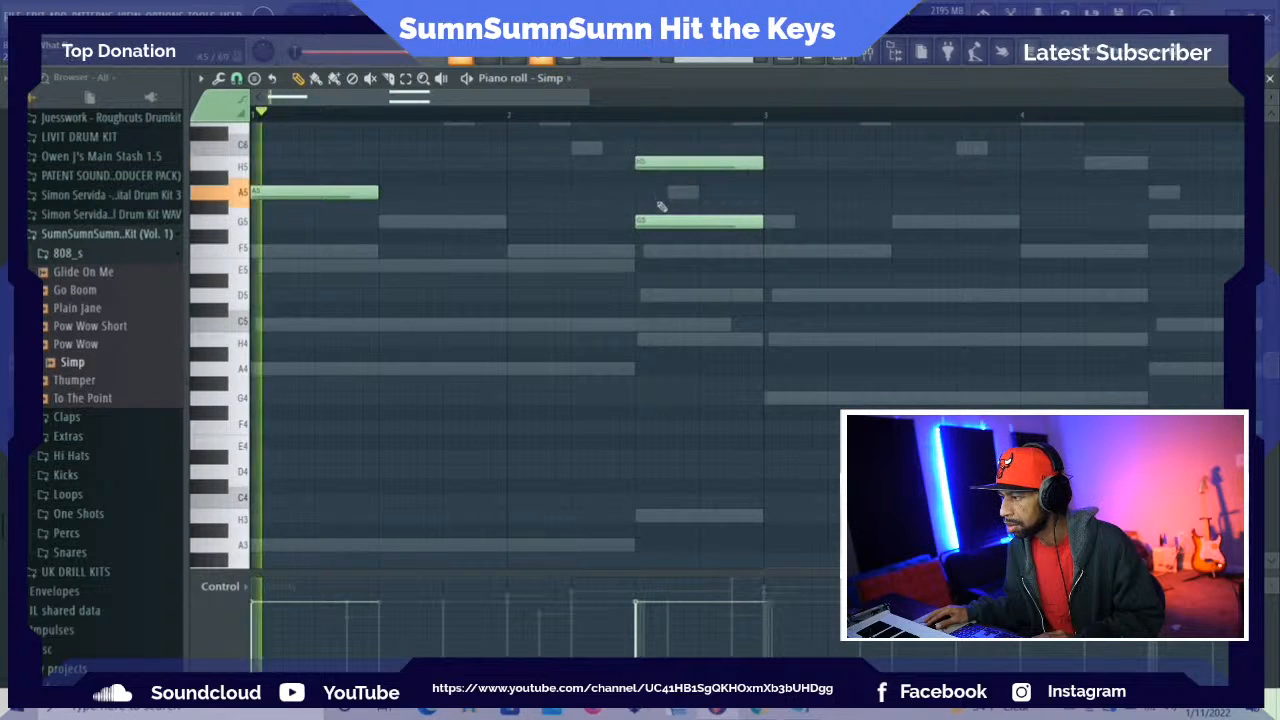
{"action": "key", "text": "space"}
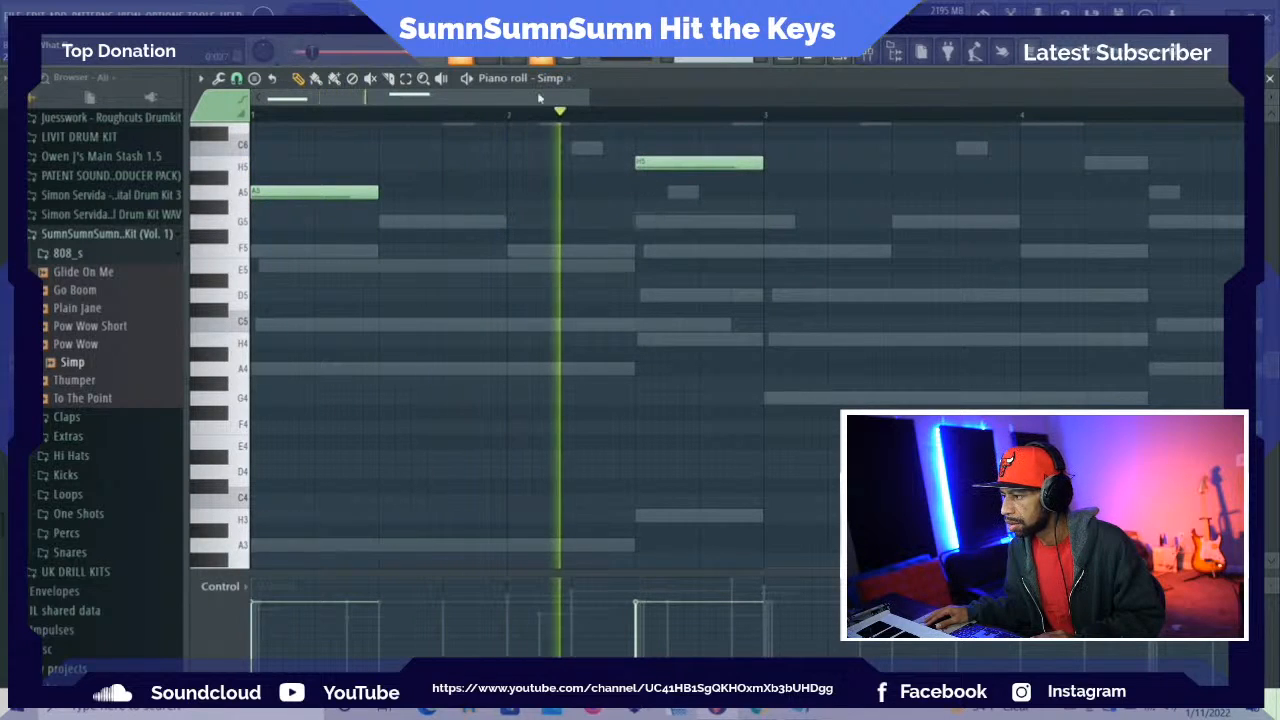
{"action": "left_click_drag", "start_coordinate": [537, 98], "coordinate": [588, 101]}
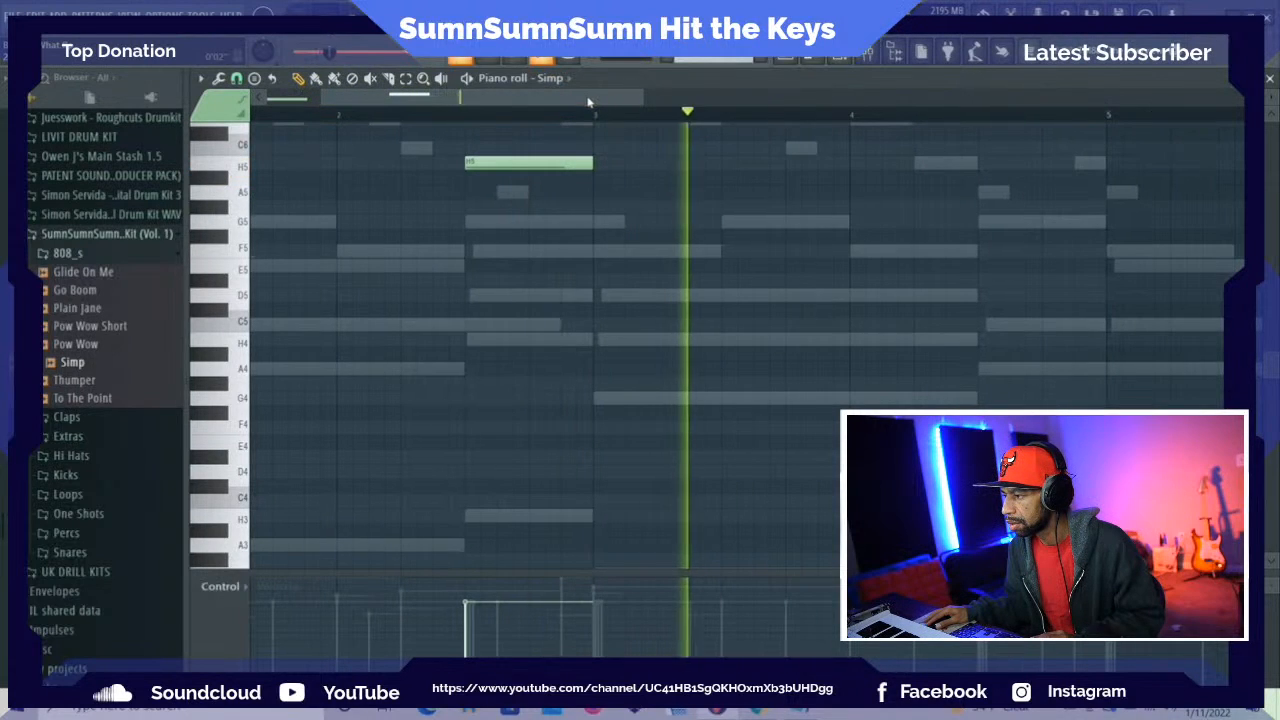
{"action": "key", "text": "space"}
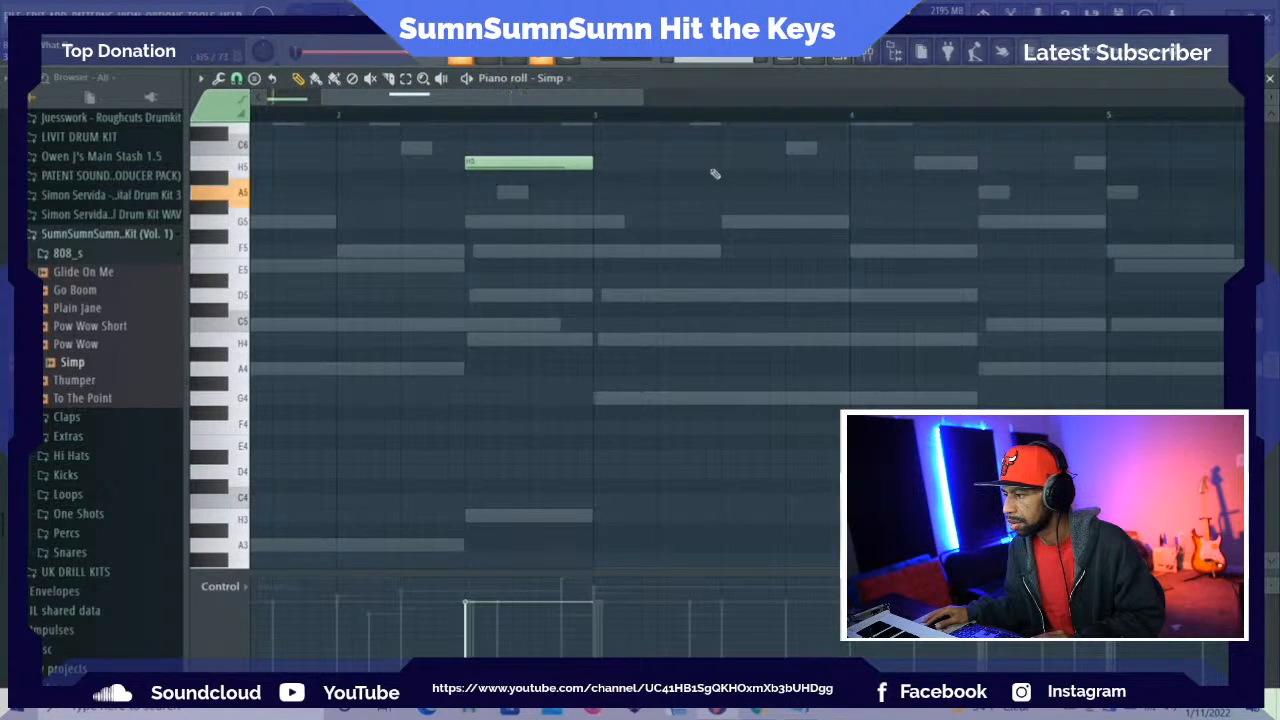
Place a two-beat G5 note at the start of bar 3 for Simp and play through to bar 4
{"action": "key", "text": "space"}
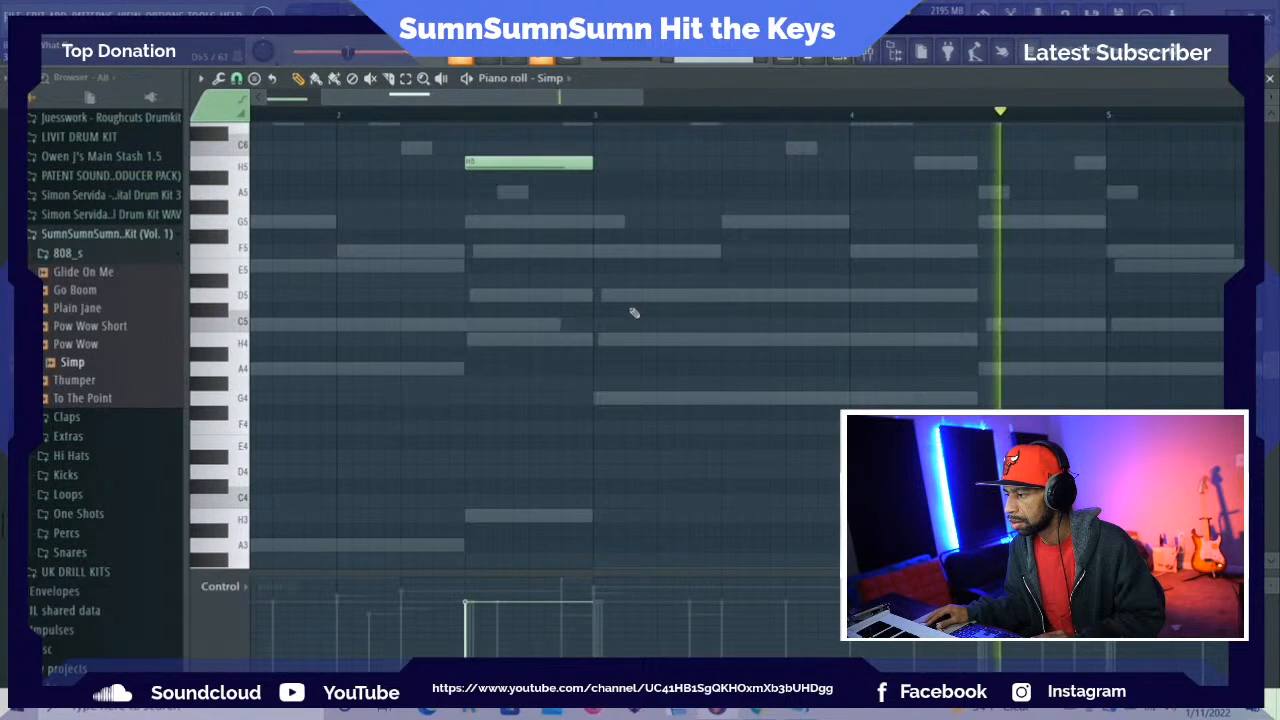
{"action": "key", "text": "space"}
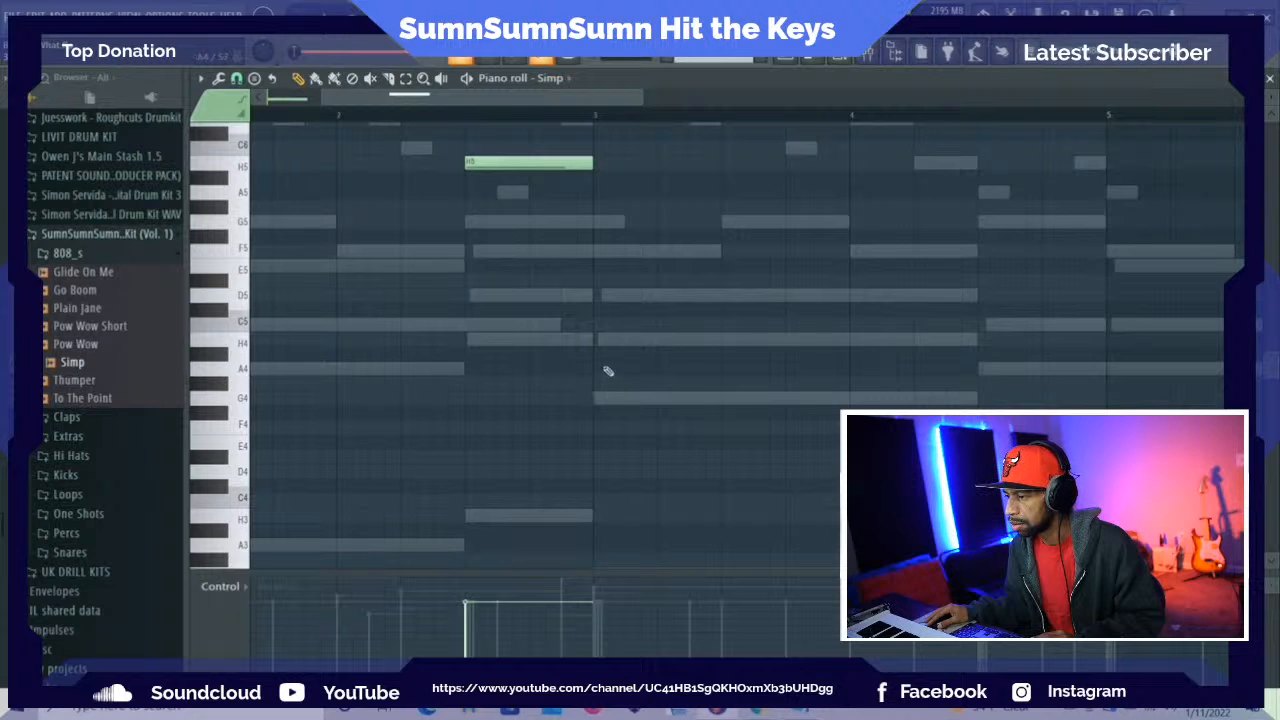
{"action": "left_click", "coordinate": [595, 223]}
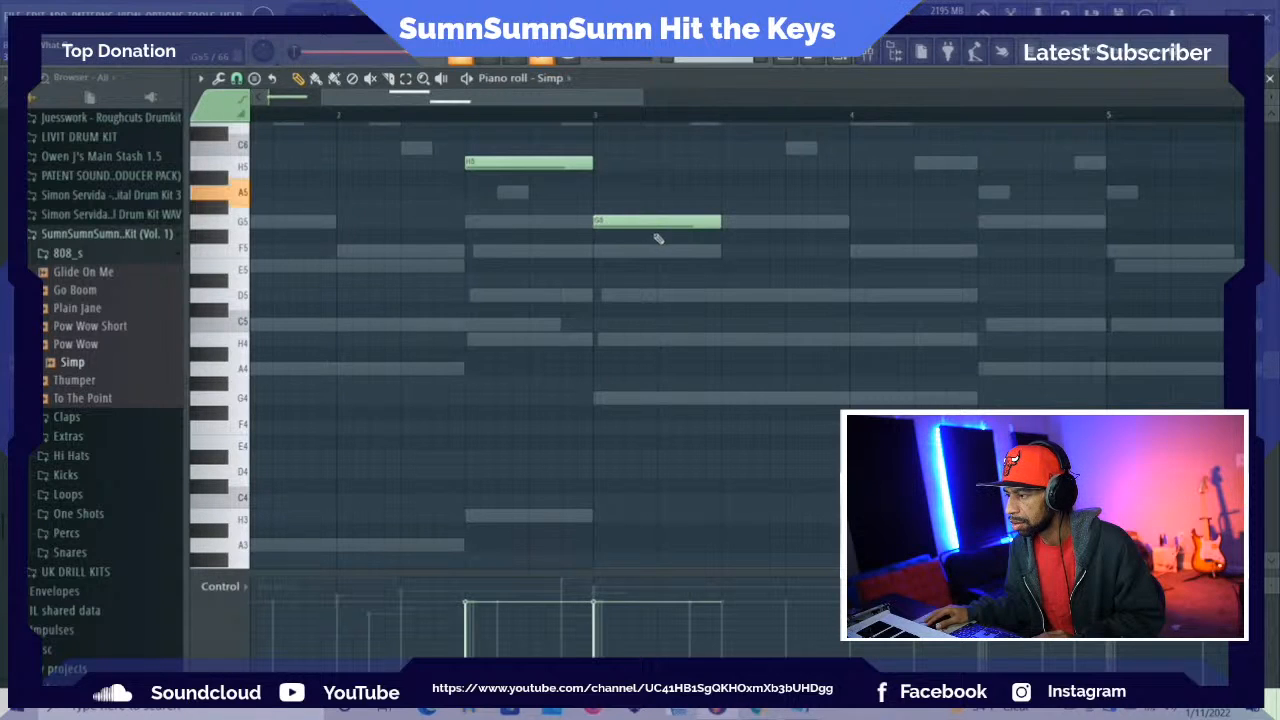
{"action": "left_click_drag", "start_coordinate": [546, 98], "coordinate": [686, 109]}
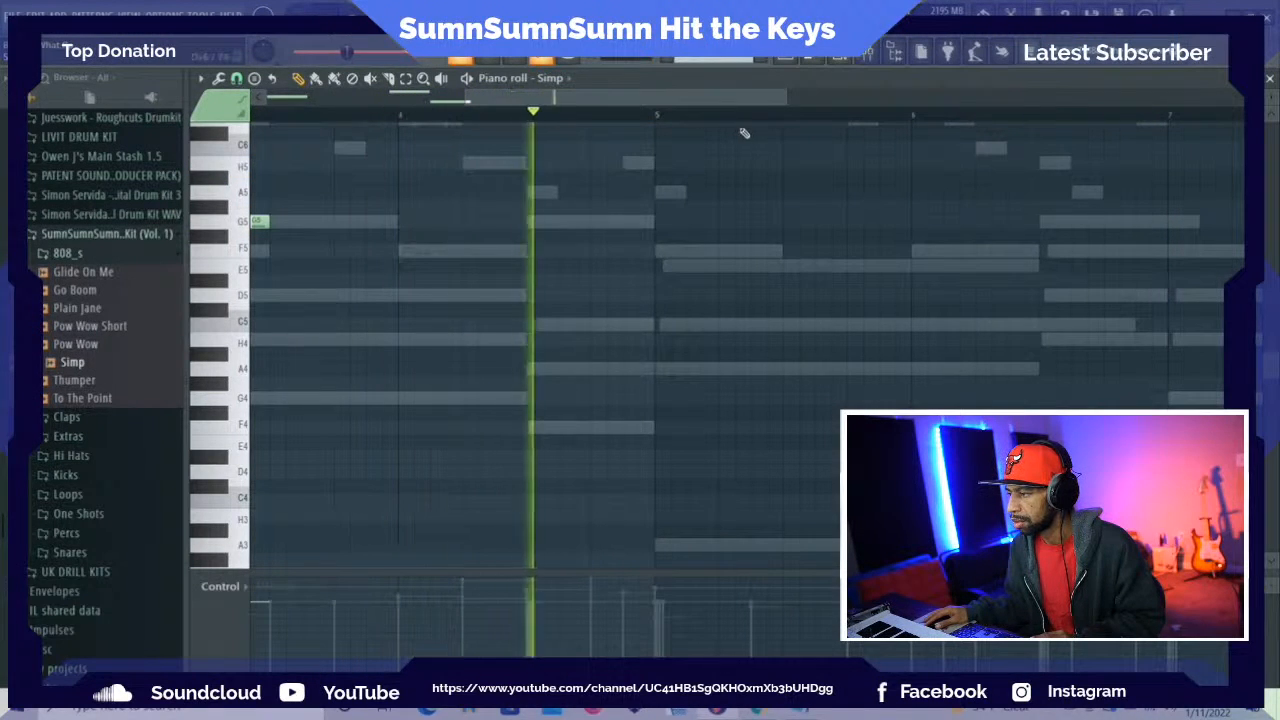
{"action": "key", "text": "space"}
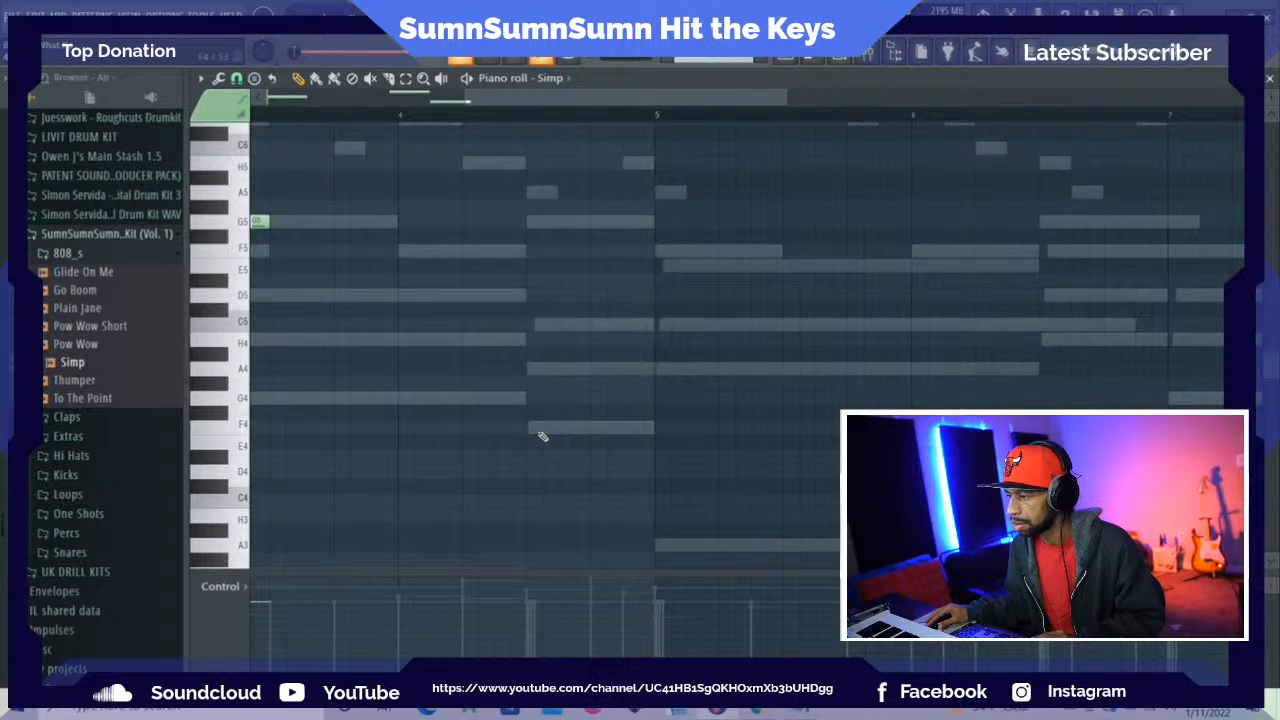
Place one-beat E5 notes on beats 3 and 4 of bar 4 and a one-beat F5 note at the start of bar 5
{"action": "mouse_move", "coordinate": [541, 436]}
{"action": "left_mouse_down"}
{"action": "mouse_move", "coordinate": [535, 279]}
{"action": "mouse_move", "coordinate": [521, 266]}
{"action": "left_mouse_up"}
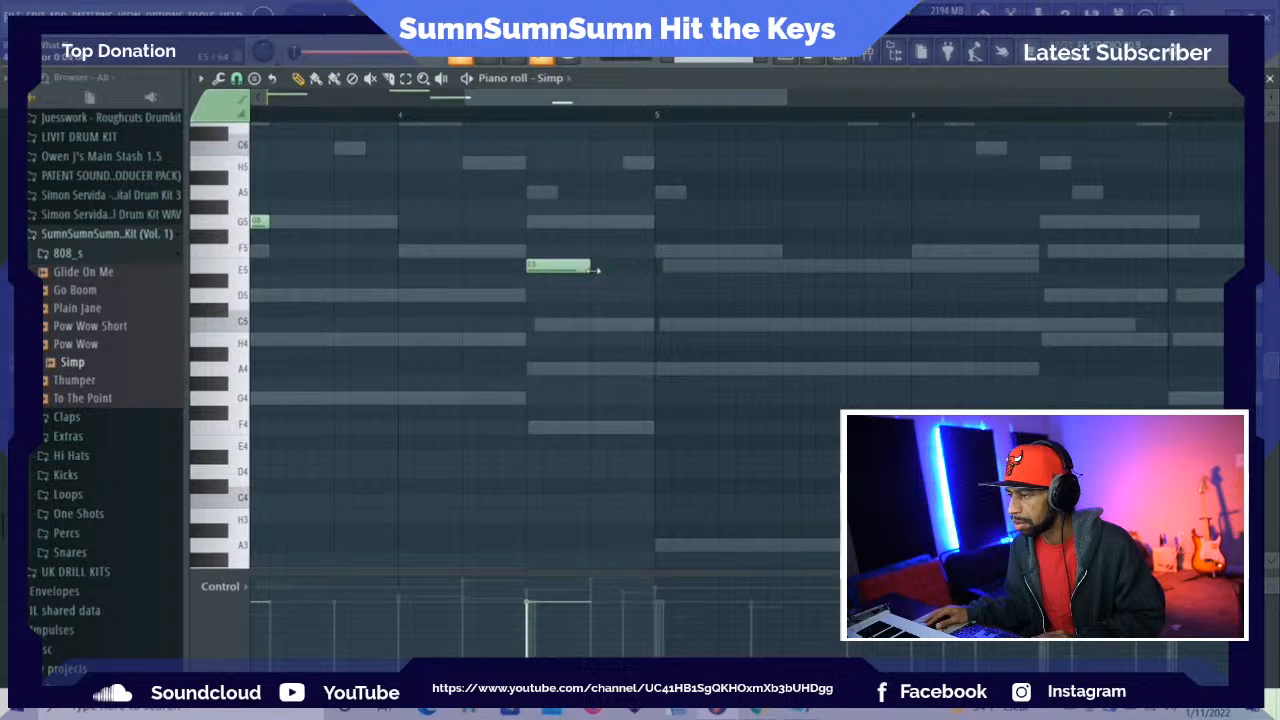
{"action": "left_click_drag", "start_coordinate": [601, 269], "coordinate": [633, 258]}
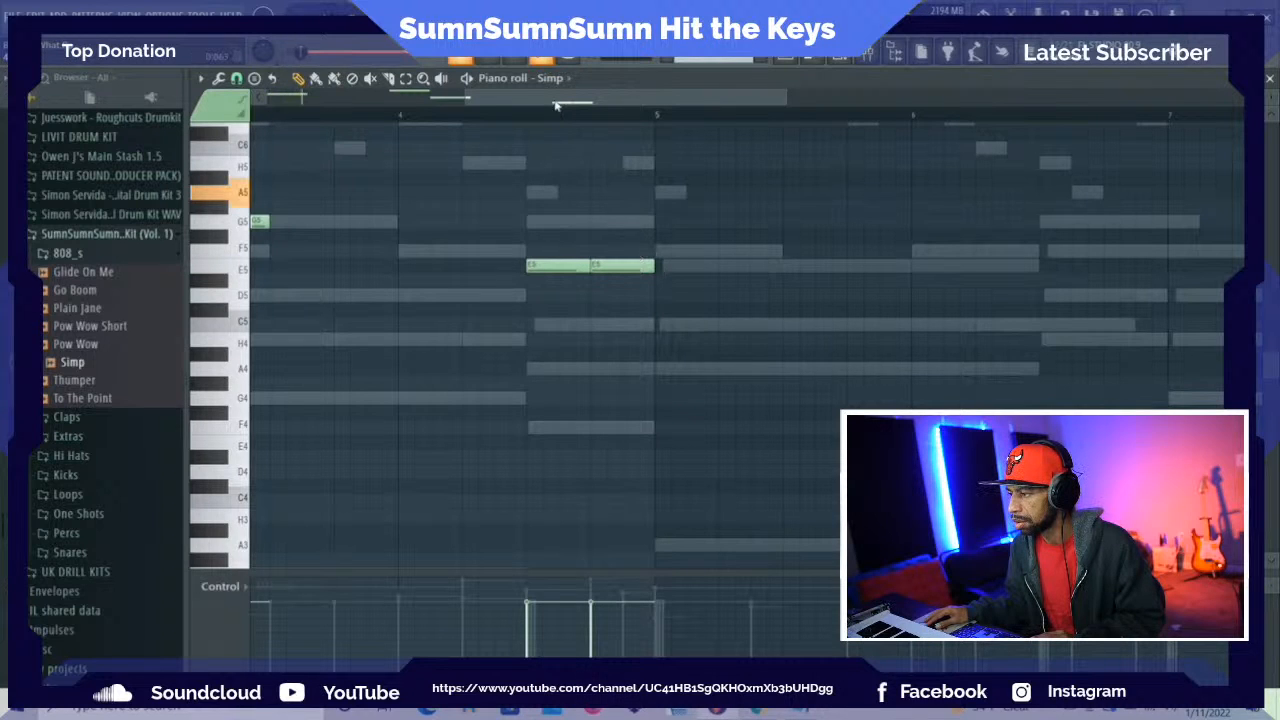
{"action": "left_click_drag", "start_coordinate": [548, 100], "coordinate": [618, 103]}
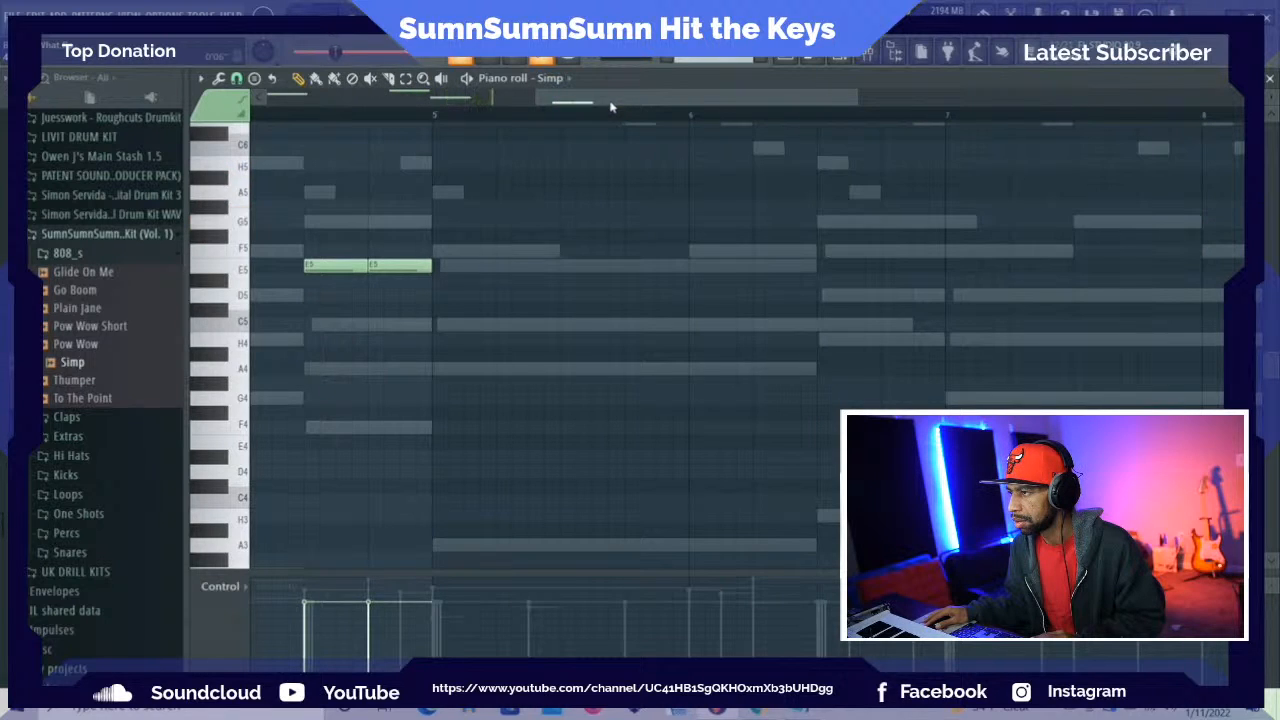
{"action": "key", "text": "space"}
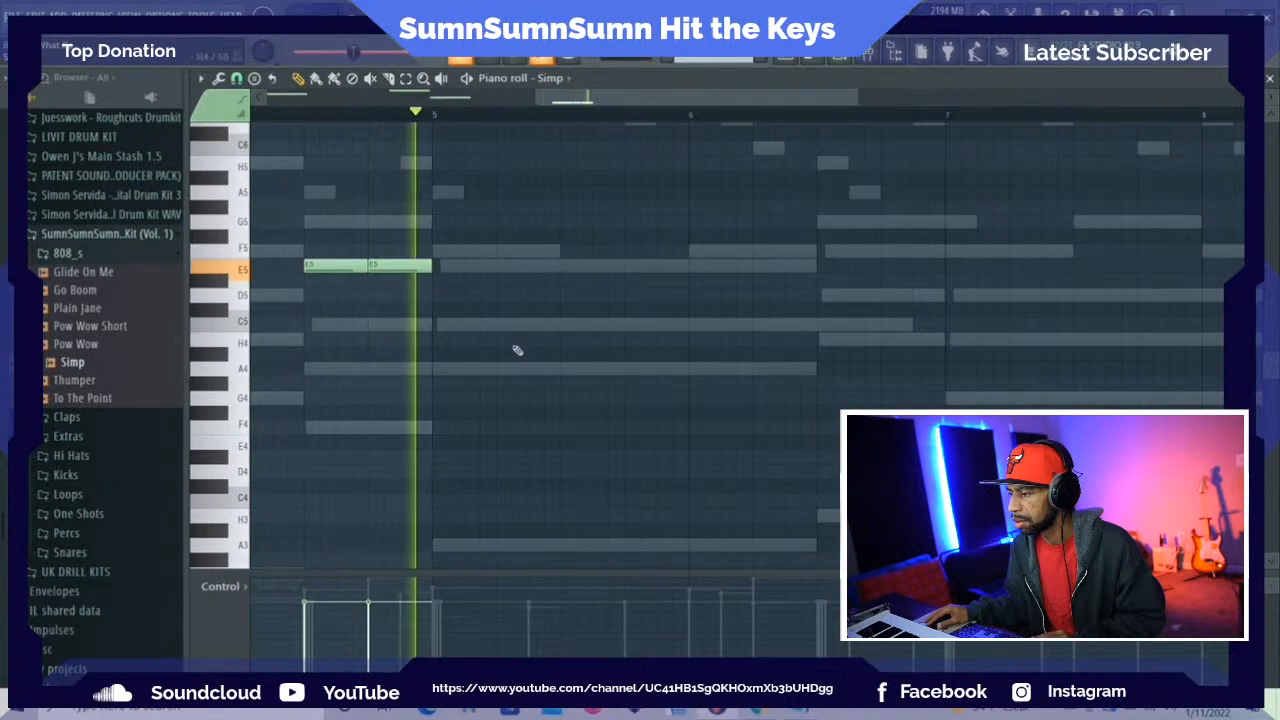
{"action": "key", "text": "space"}
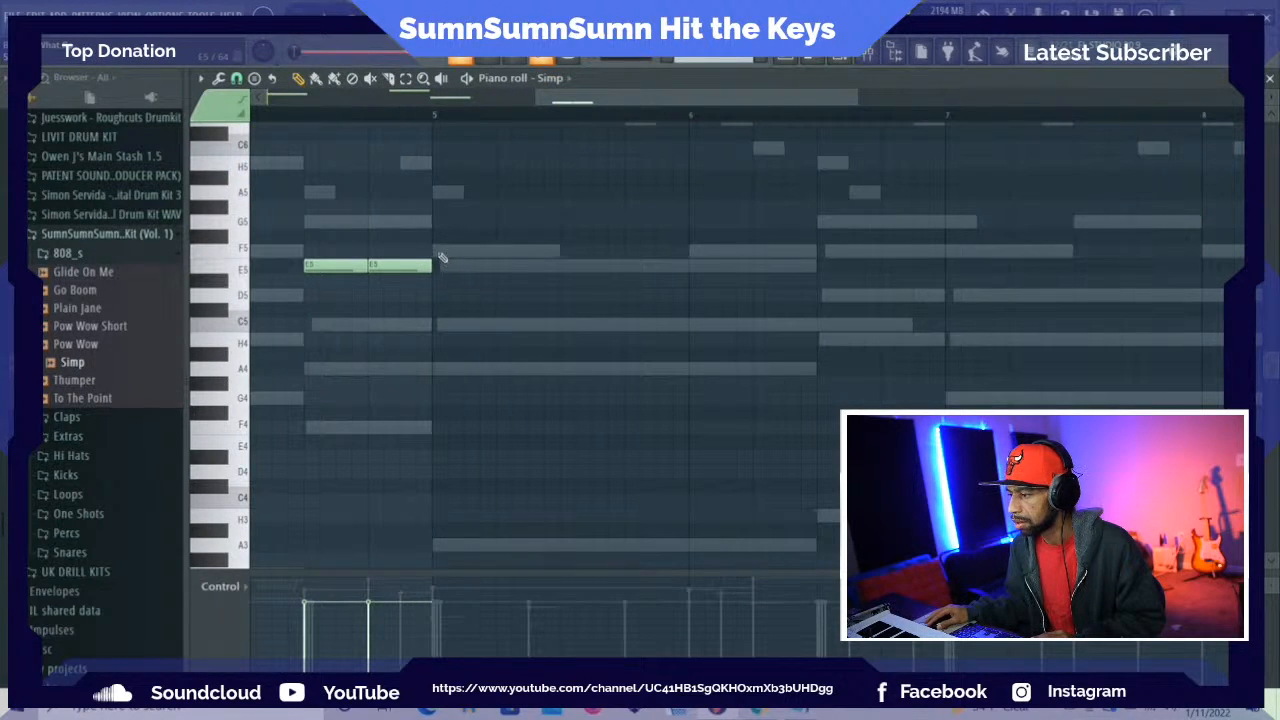
{"action": "left_click", "coordinate": [437, 251]}
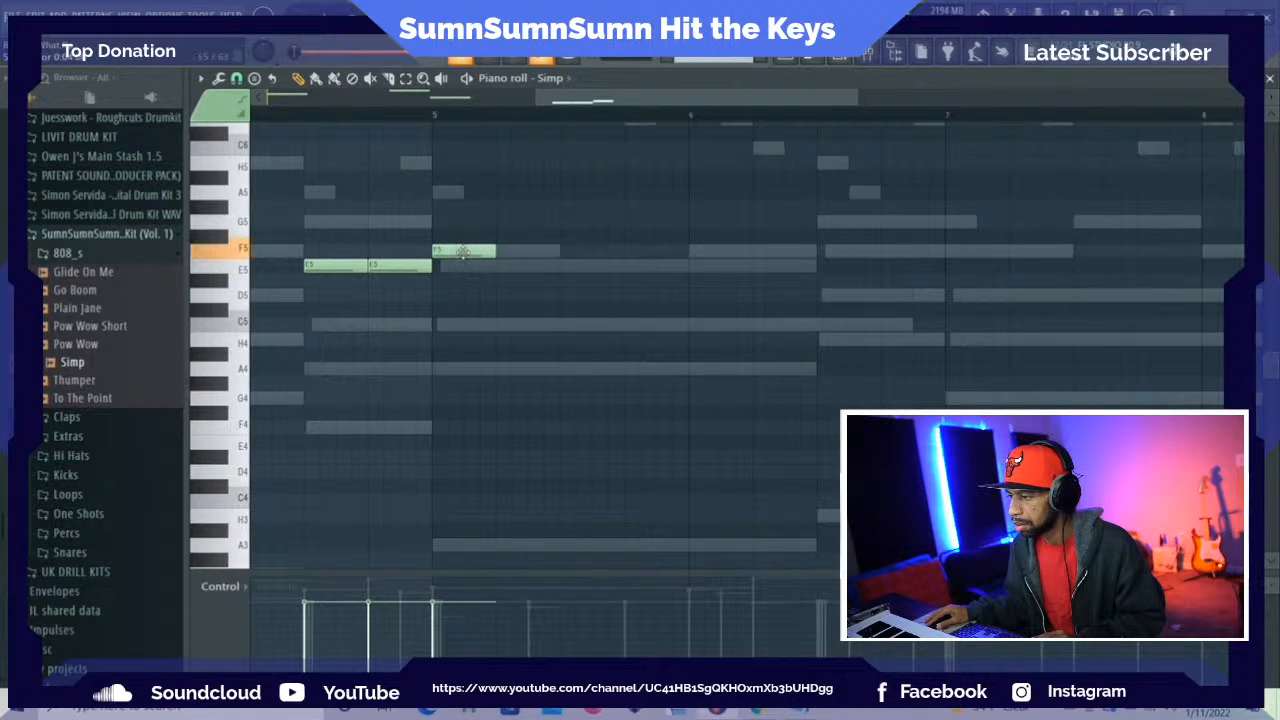
Raise the one-beat F5 note at the start of bar 5 to A5 and check it by playback
{"action": "left_click_drag", "start_coordinate": [462, 241], "coordinate": [453, 186]}
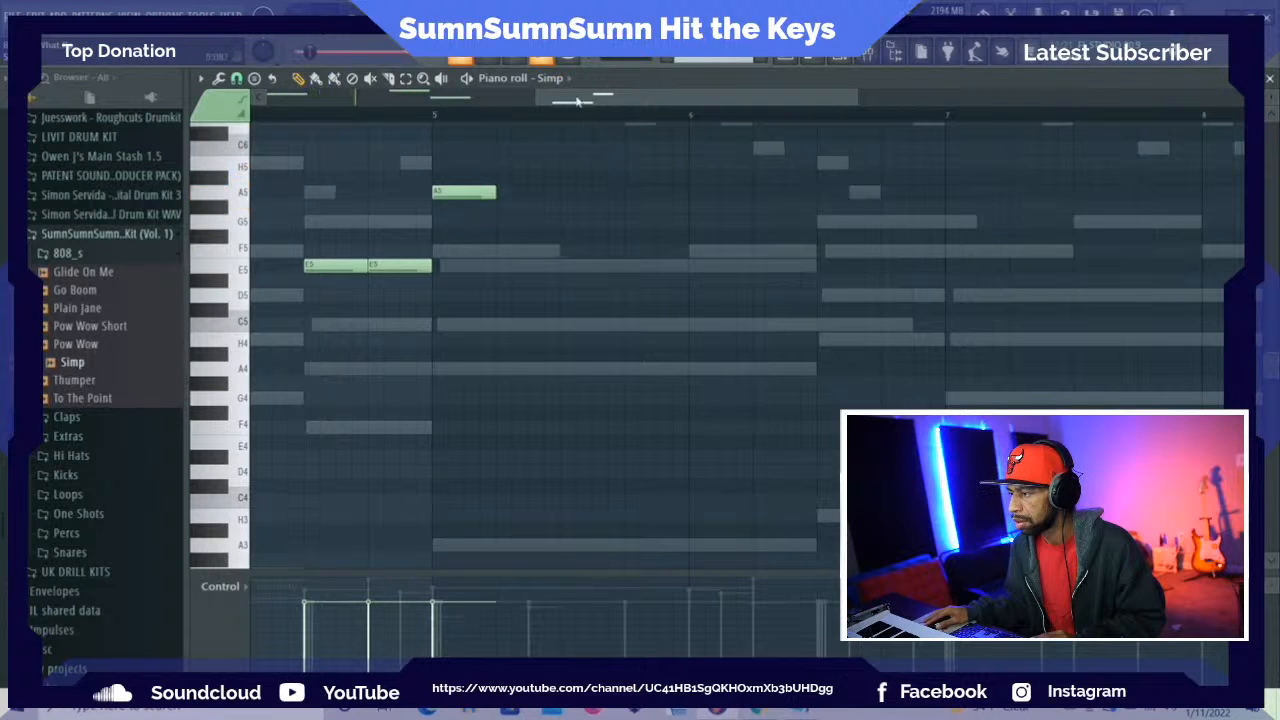
{"action": "left_click_drag", "start_coordinate": [577, 101], "coordinate": [646, 100]}
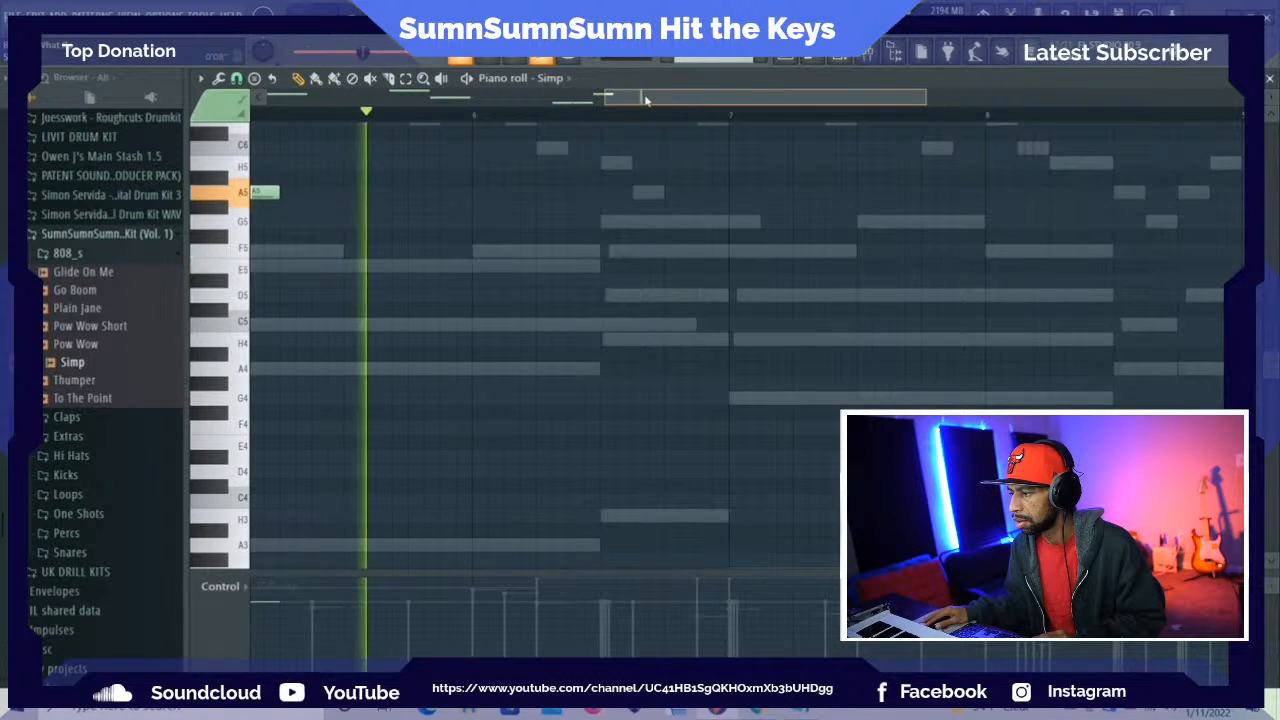
{"action": "key", "text": "space"}
Turn on Cut itself for the Simp channel
{"action": "left_click", "coordinate": [838, 58]}
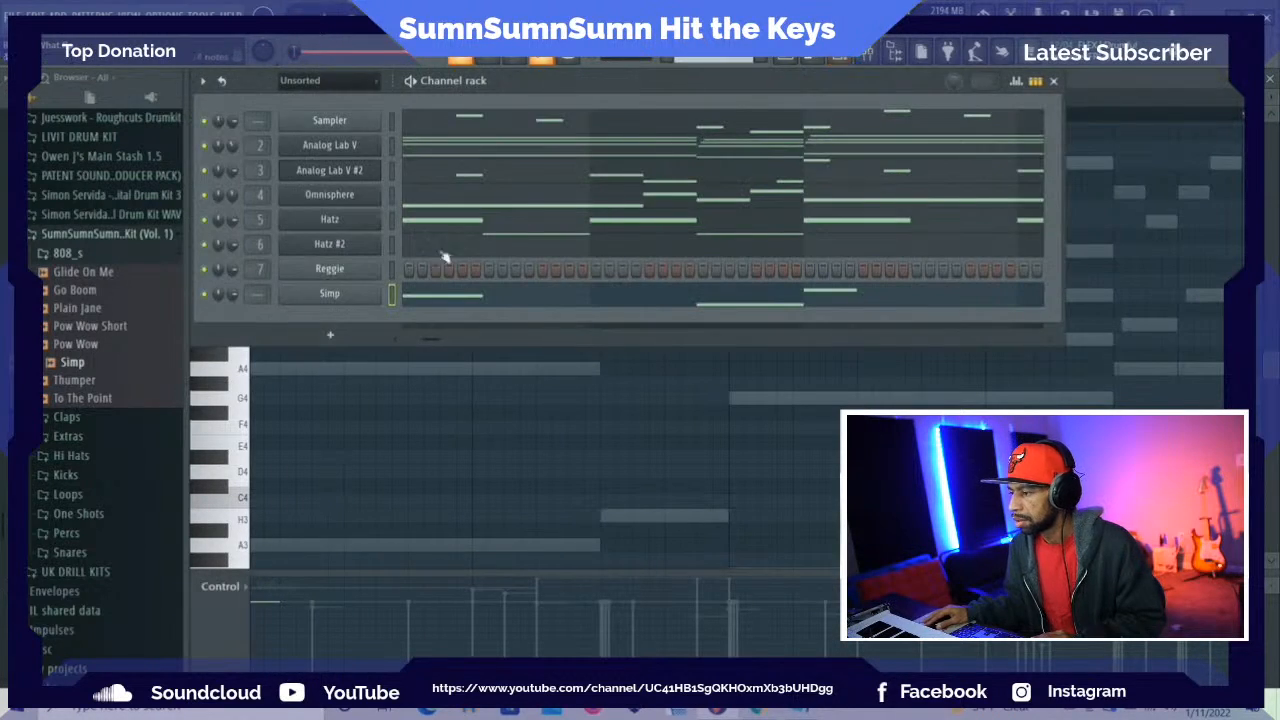
{"action": "right_click", "coordinate": [378, 290]}
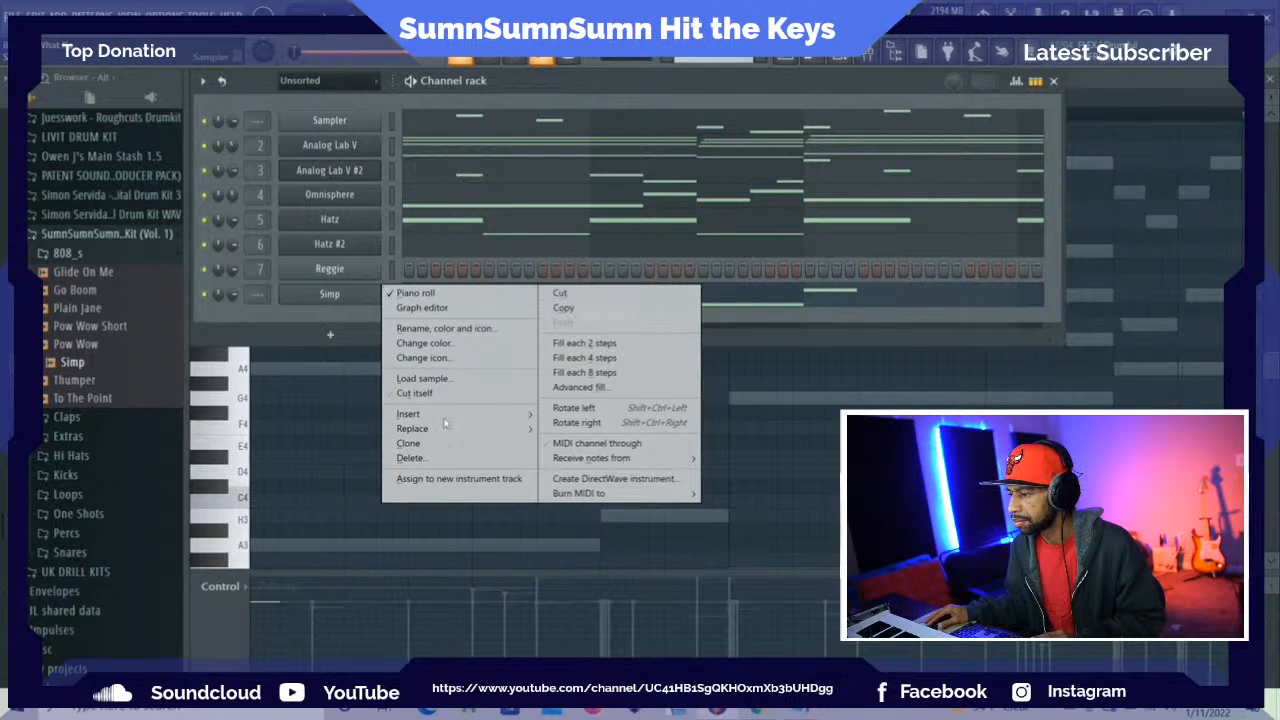
{"action": "left_click", "coordinate": [440, 395]}
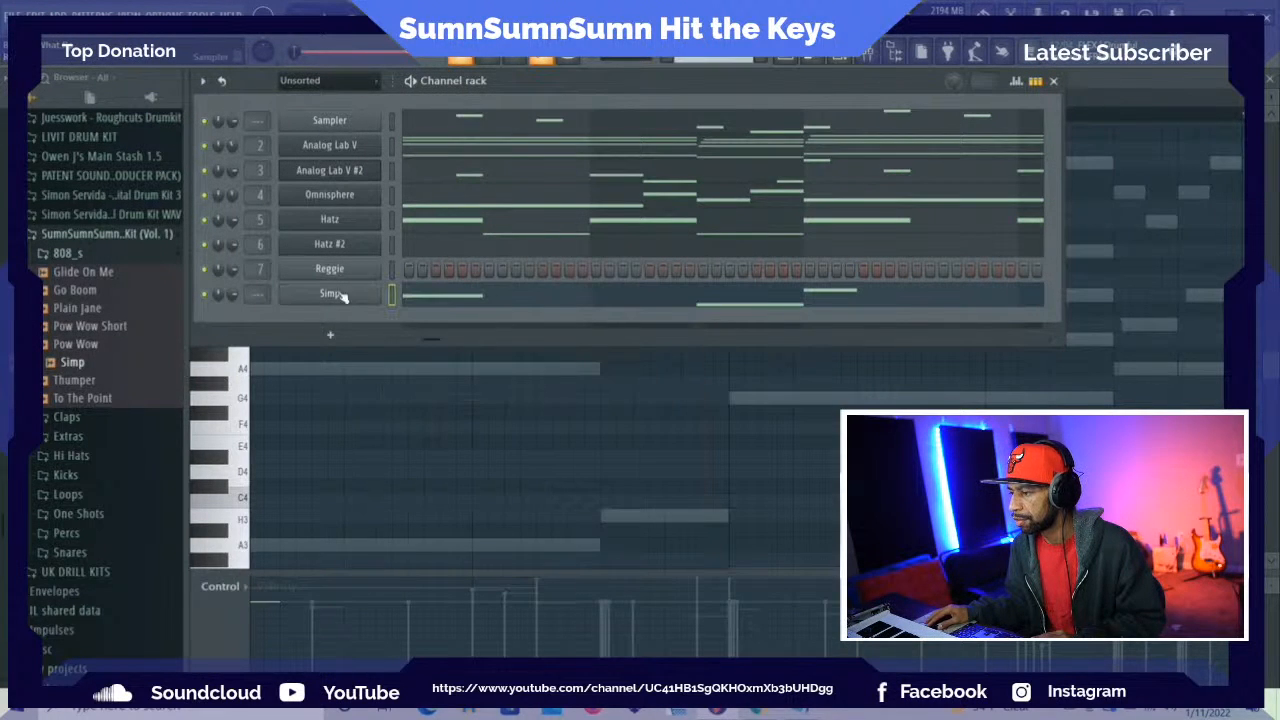
Enable Simp's volume envelope with only the hold stage raised, and return to its piano roll
{"action": "right_click", "coordinate": [341, 296]}
{"action": "left_click", "coordinate": [330, 294]}
{"action": "left_click", "coordinate": [328, 294]}
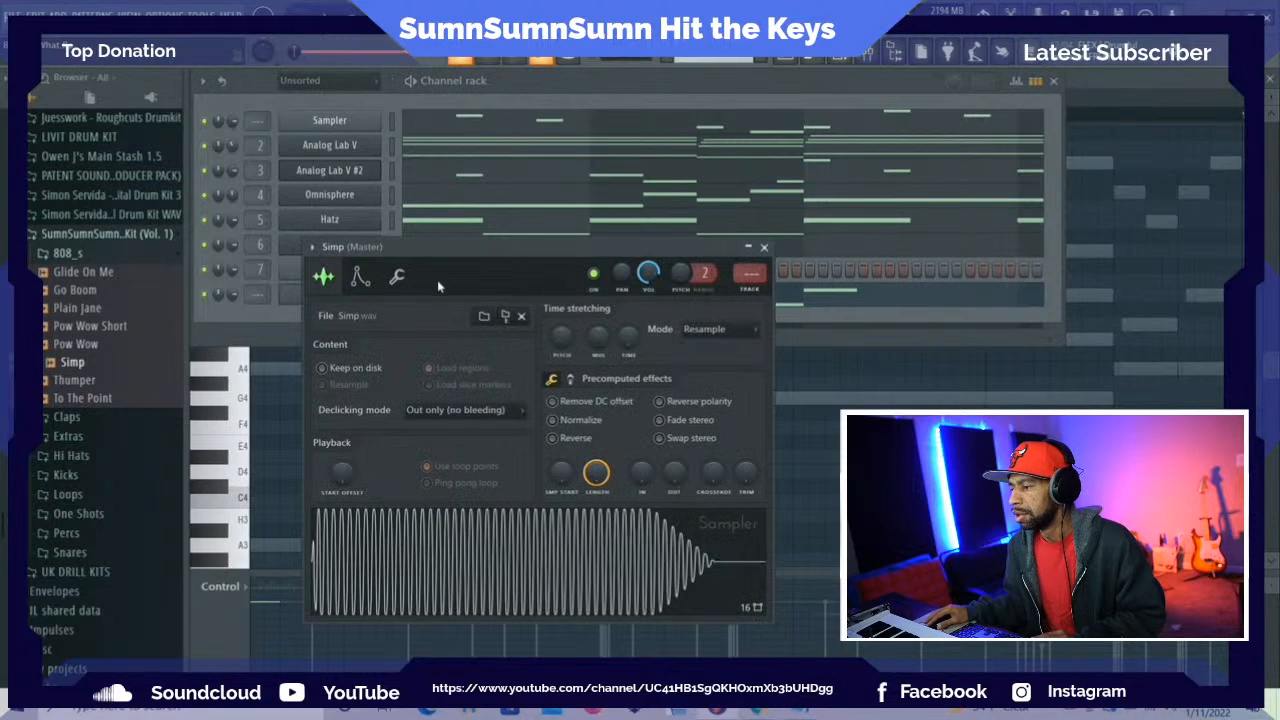
{"action": "left_click", "coordinate": [361, 280]}
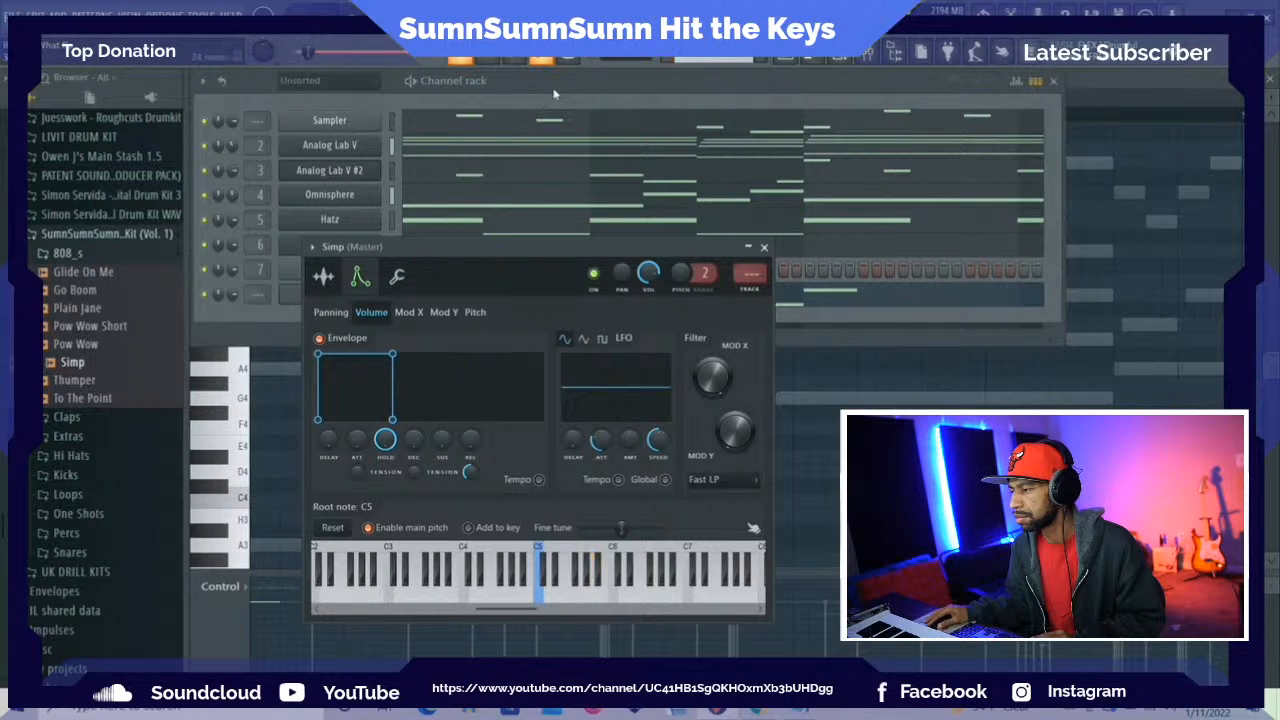
{"action": "left_click", "coordinate": [817, 296]}
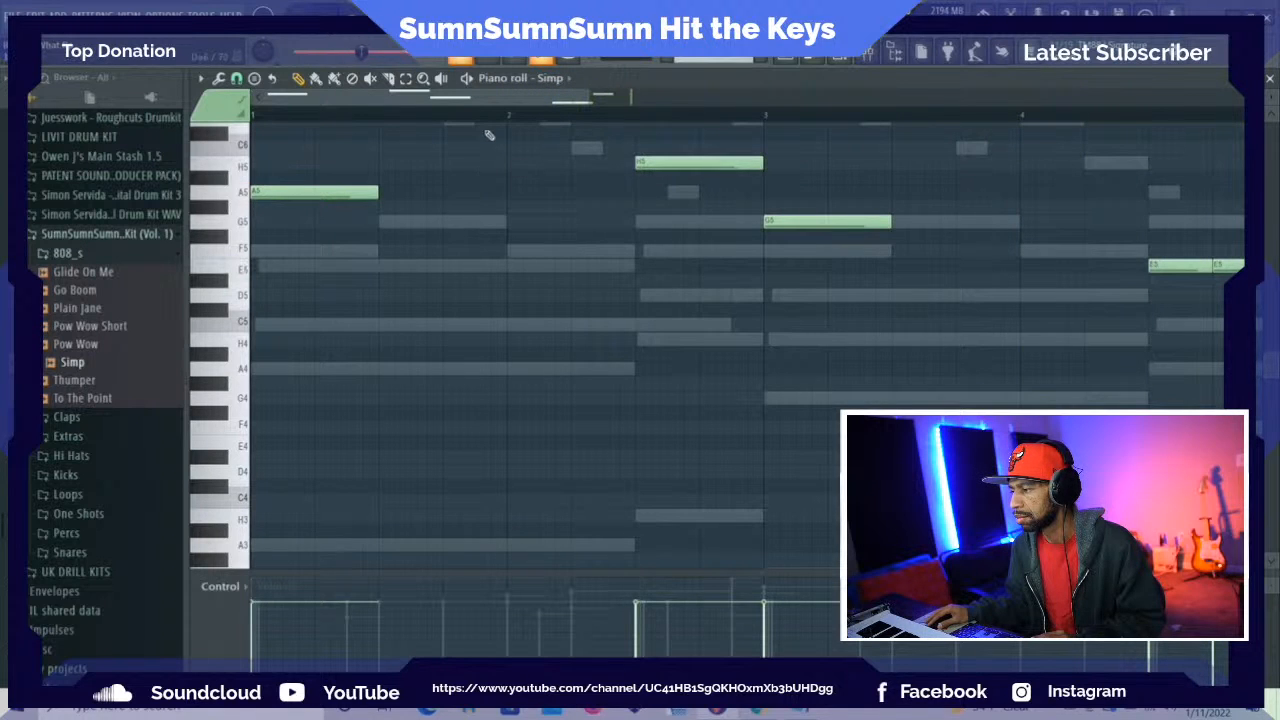
Lengthen the A5 note in bar 5 to about 1.75 beats and place an equally long H5 note on beat 3 of bar 6
{"action": "left_click_drag", "start_coordinate": [472, 103], "coordinate": [696, 100]}
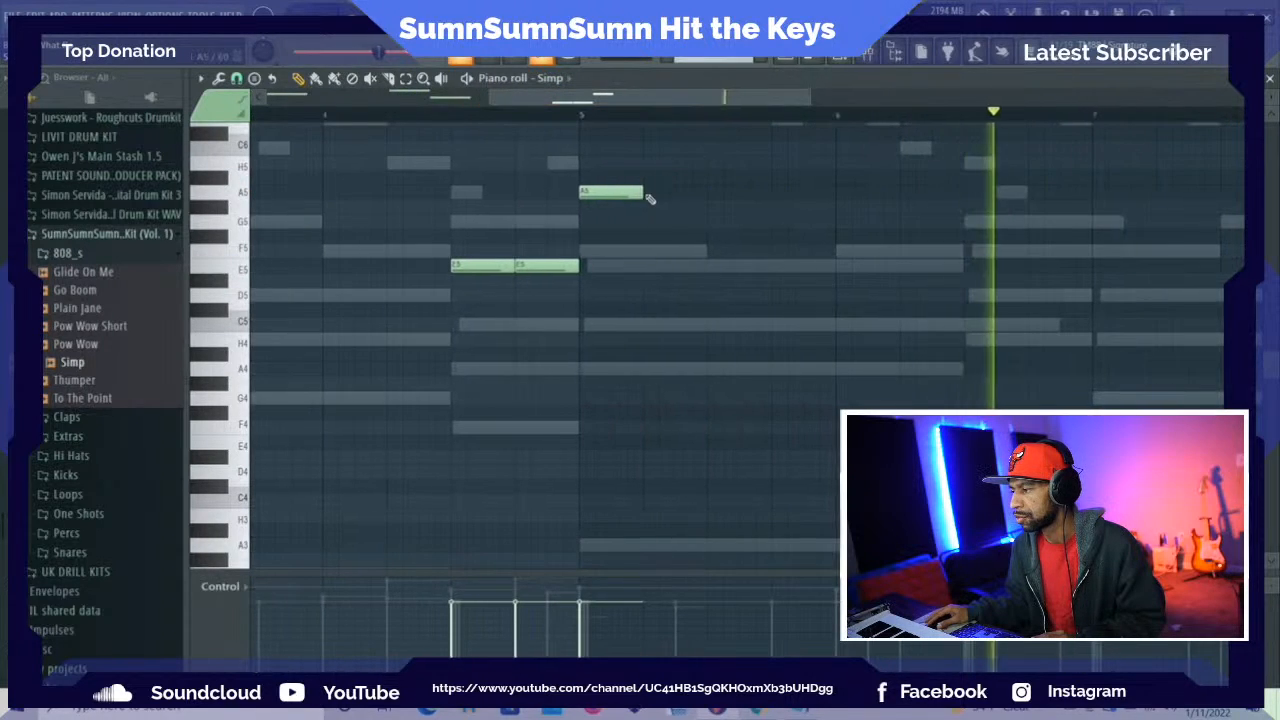
{"action": "left_click_drag", "start_coordinate": [641, 192], "coordinate": [690, 192]}
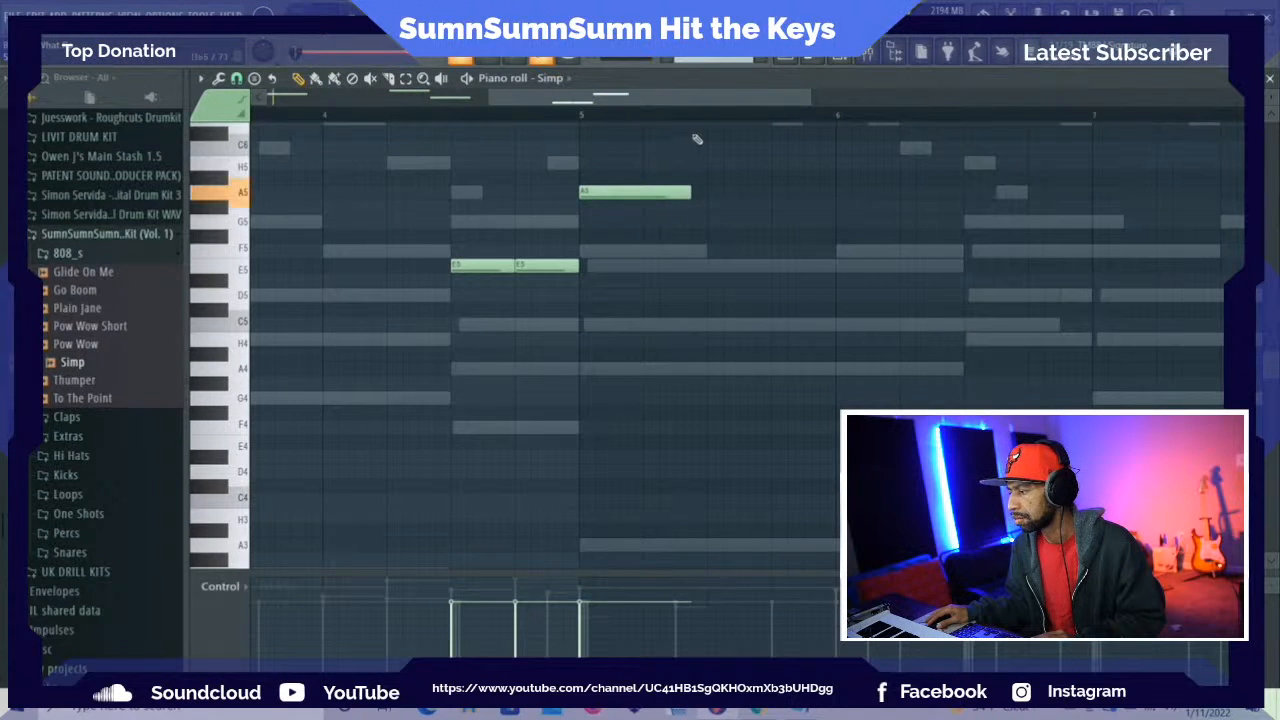
{"action": "left_click_drag", "start_coordinate": [648, 118], "coordinate": [714, 116]}
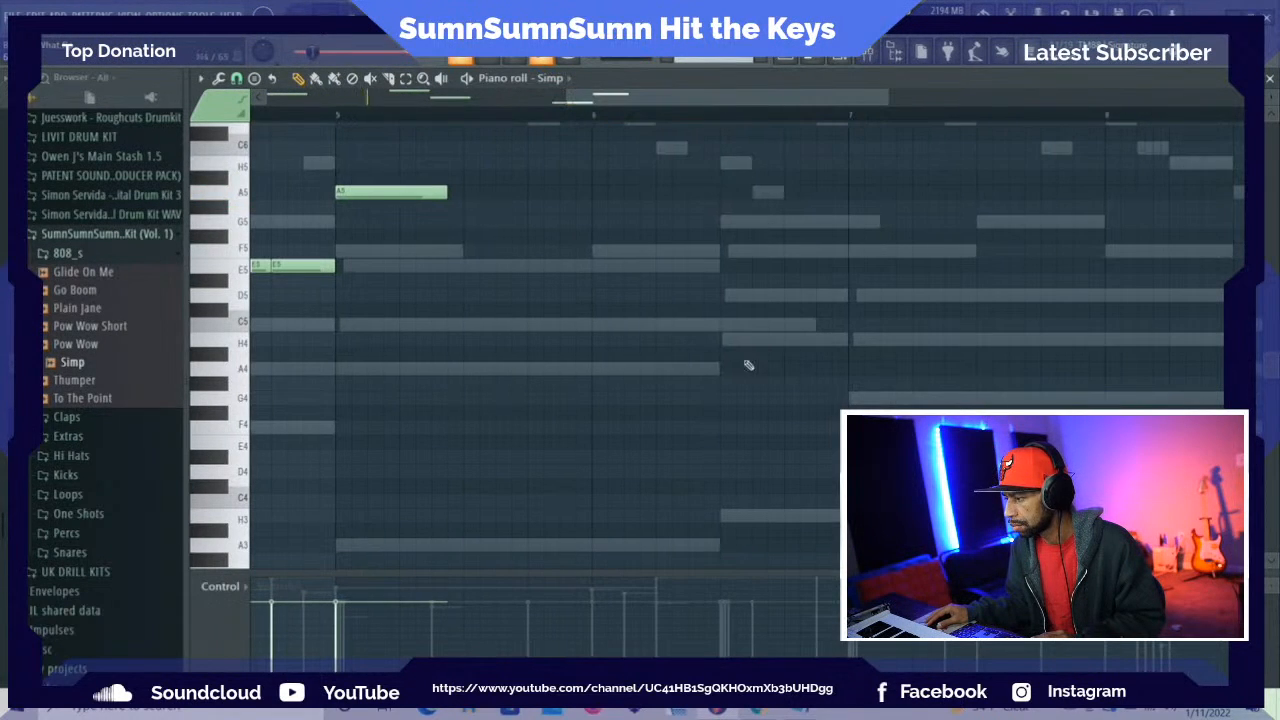
{"action": "left_click", "coordinate": [732, 516]}
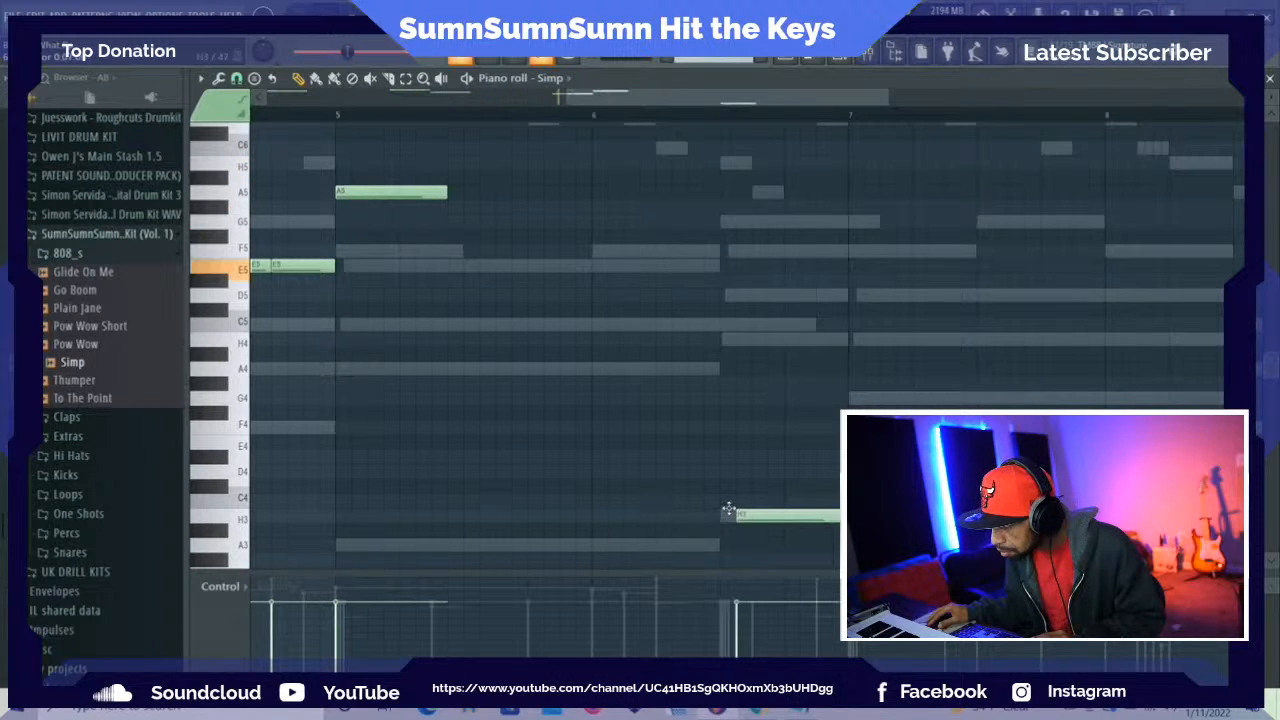
{"action": "left_click_drag", "start_coordinate": [728, 512], "coordinate": [718, 216]}
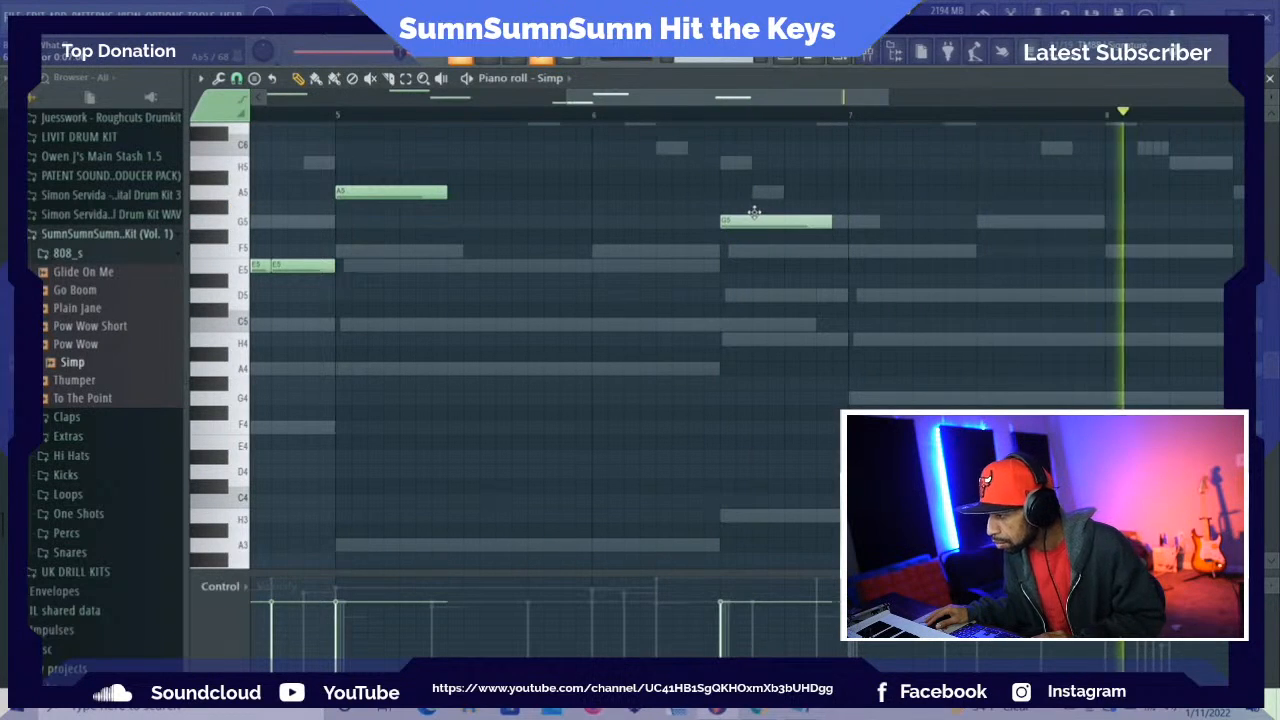
{"action": "left_click_drag", "start_coordinate": [754, 212], "coordinate": [750, 157]}
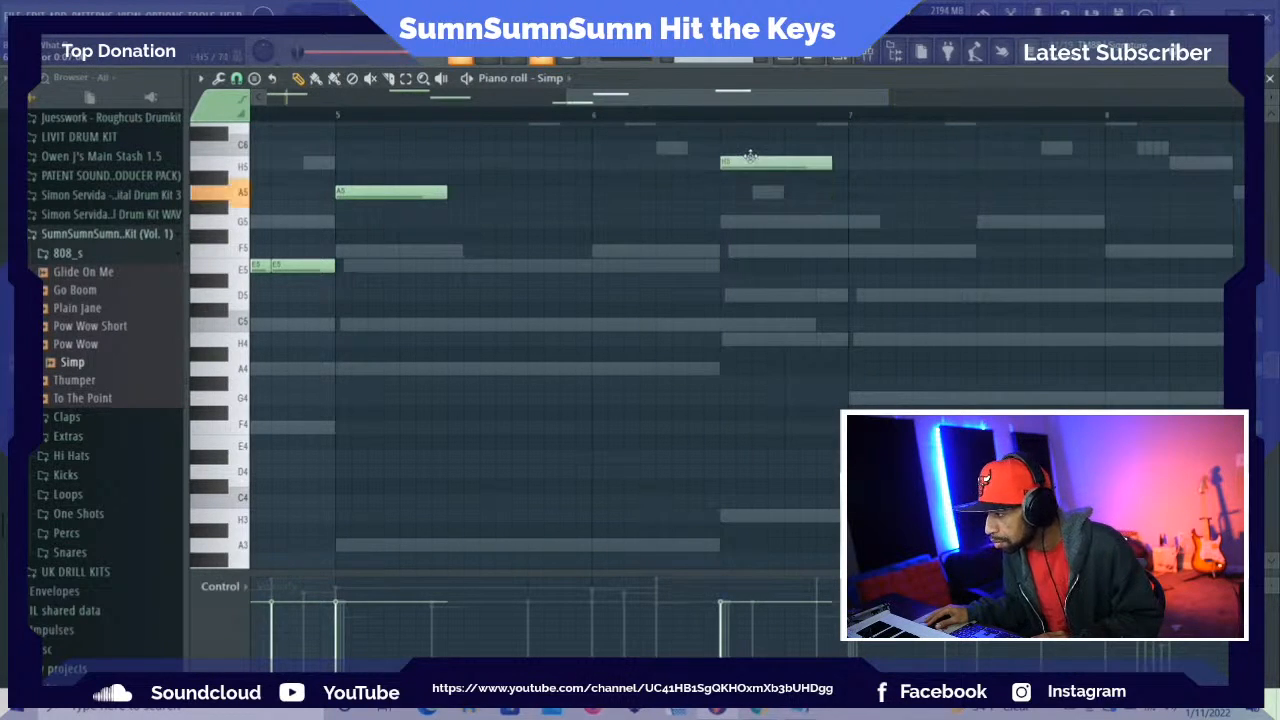
Add a half-beat H5 note directly before the long H5 note in bar 6
{"action": "scroll", "coordinate": [717, 212], "scroll_direction": "up", "scroll_amount": 2}
{"action": "scroll", "coordinate": [714, 220], "scroll_direction": "up", "scroll_amount": 2}
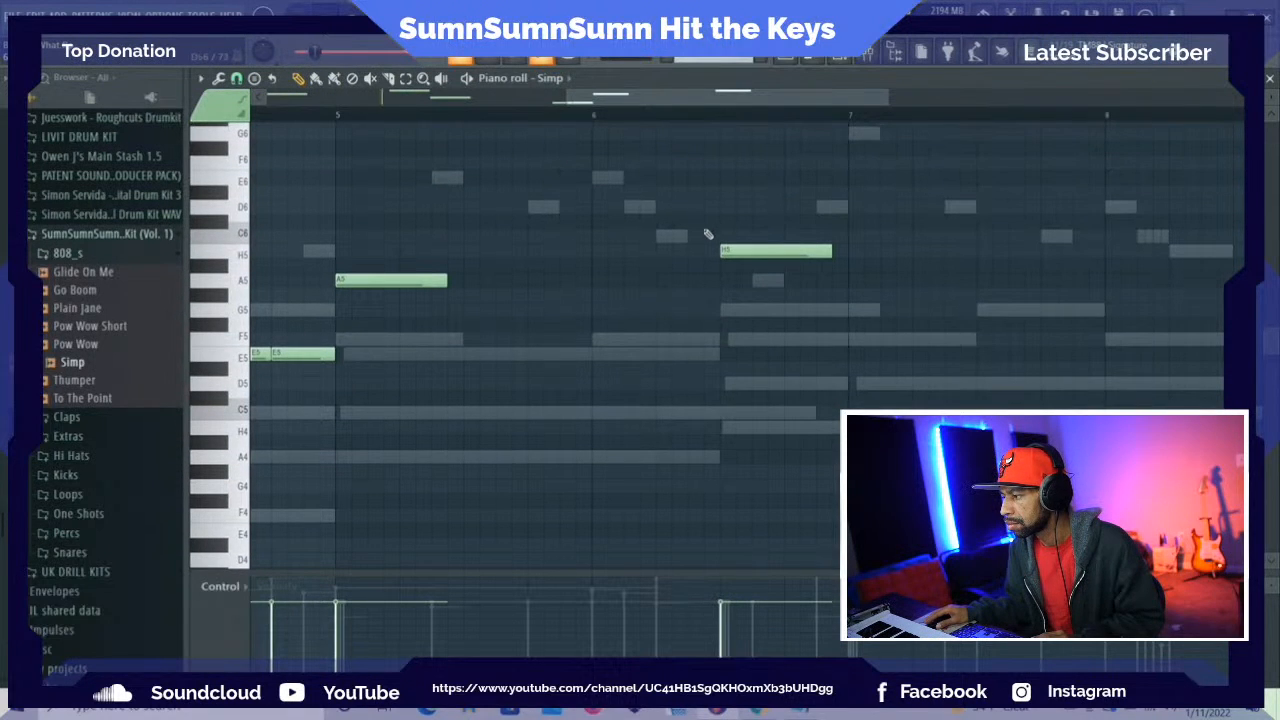
{"action": "left_click", "coordinate": [688, 283]}
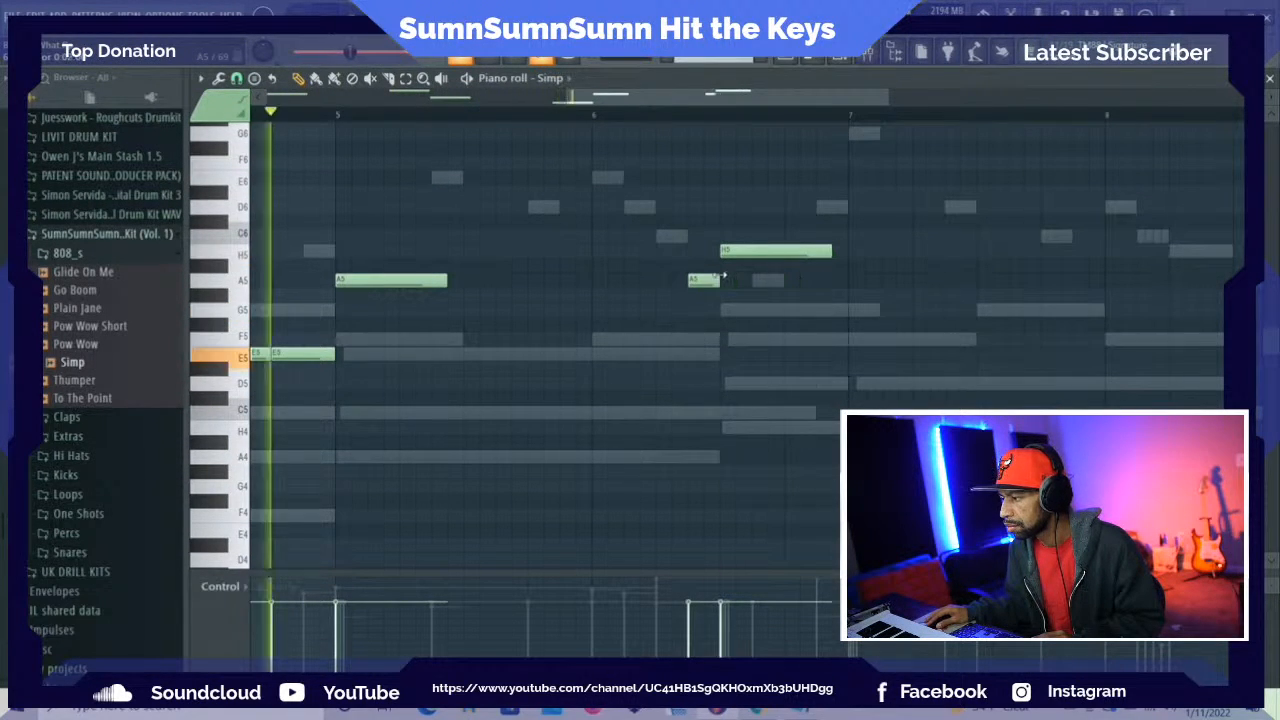
{"action": "left_click_drag", "start_coordinate": [728, 275], "coordinate": [706, 247]}
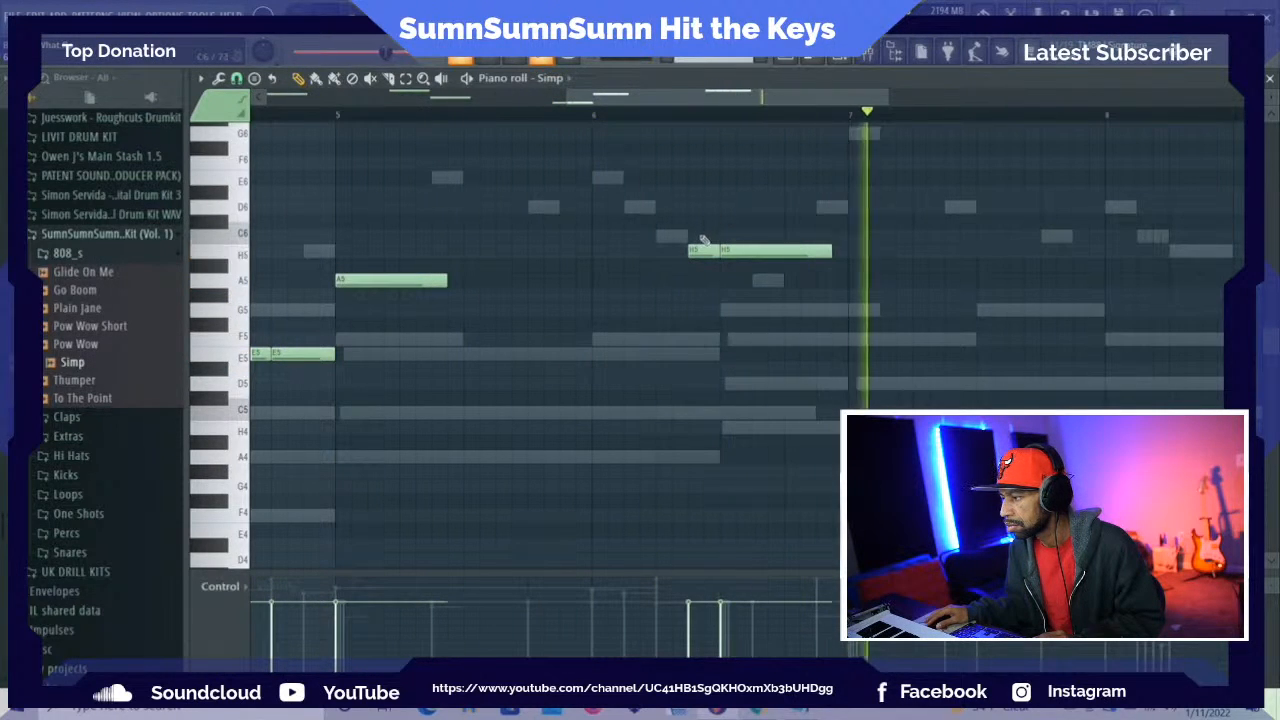
Place a very short Ab6 note at step 7 of bar 6, make it a slide note, and audition it
{"action": "scroll", "coordinate": [705, 214], "scroll_direction": "up", "scroll_amount": 2}
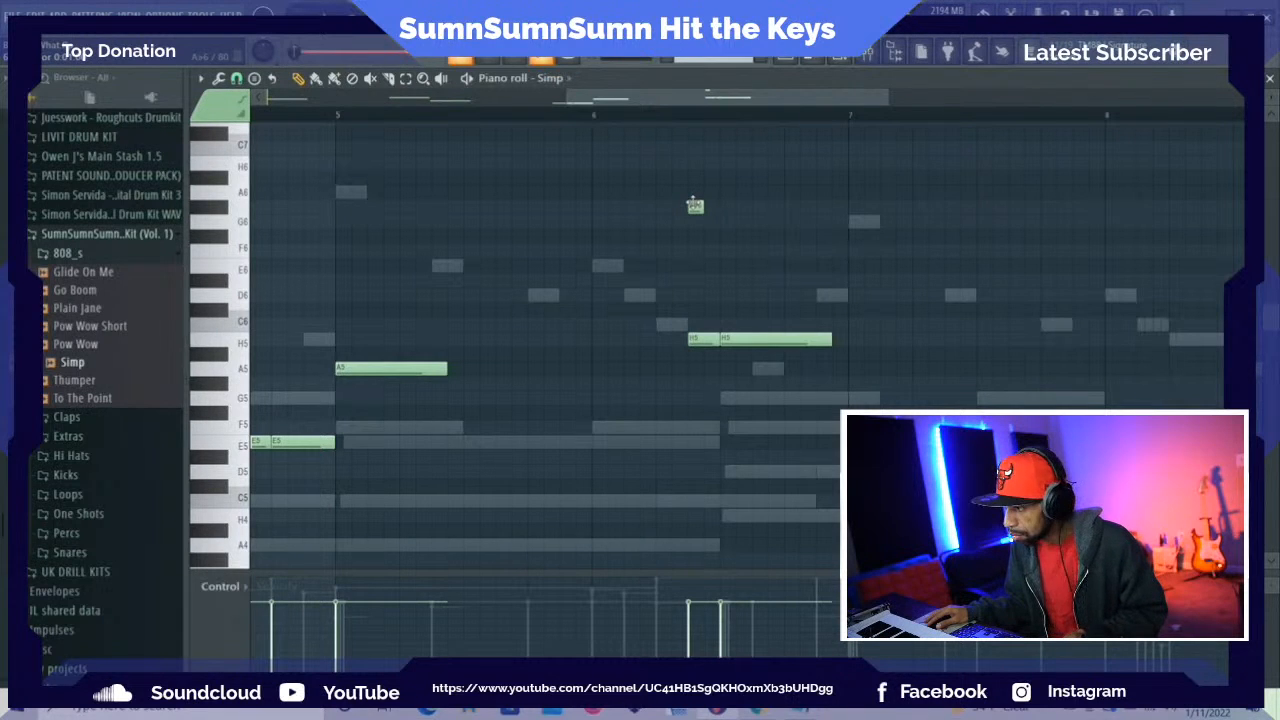
{"action": "double_click", "coordinate": [693, 207]}
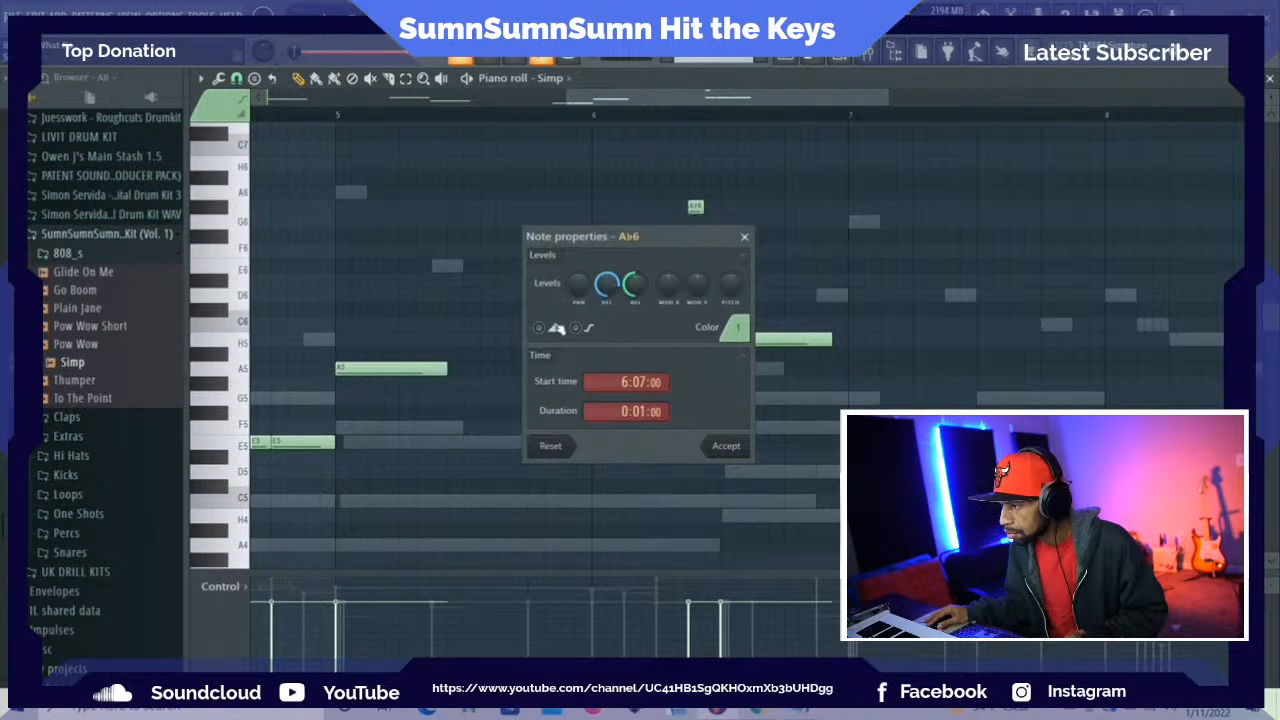
{"action": "left_click", "coordinate": [720, 447]}
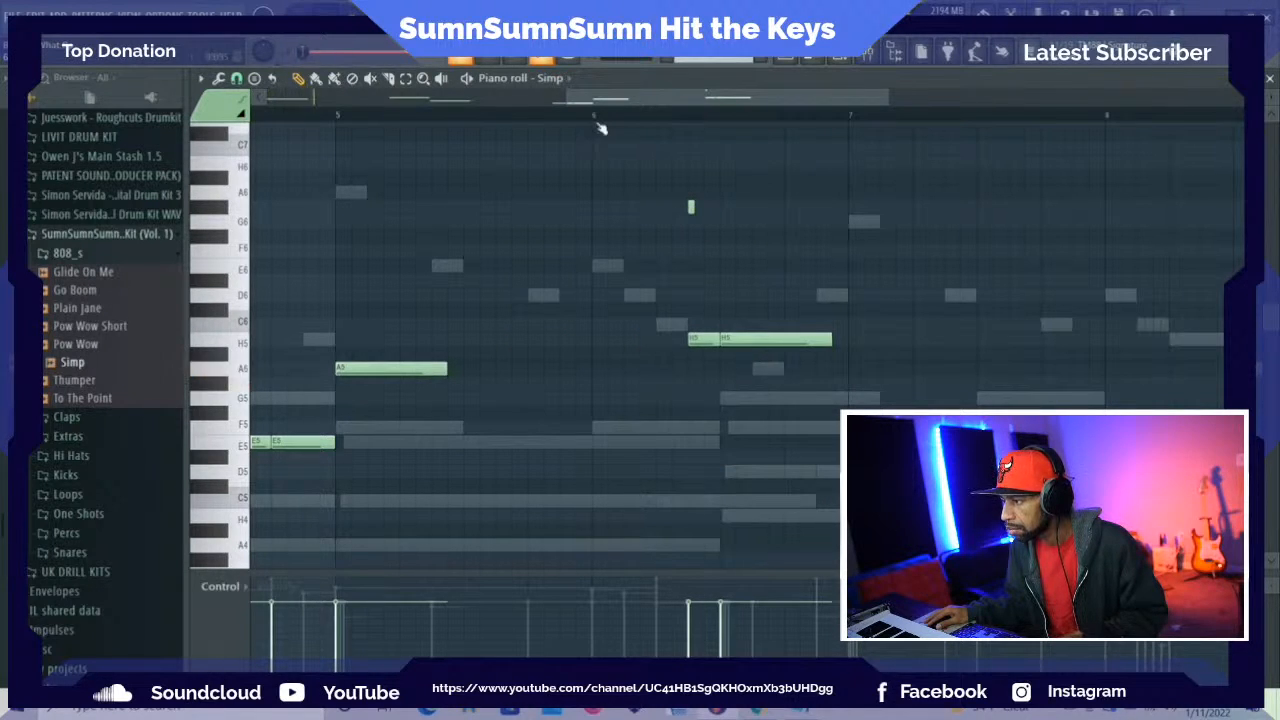
{"action": "key", "text": "space"}
{"action": "key", "text": "space"}
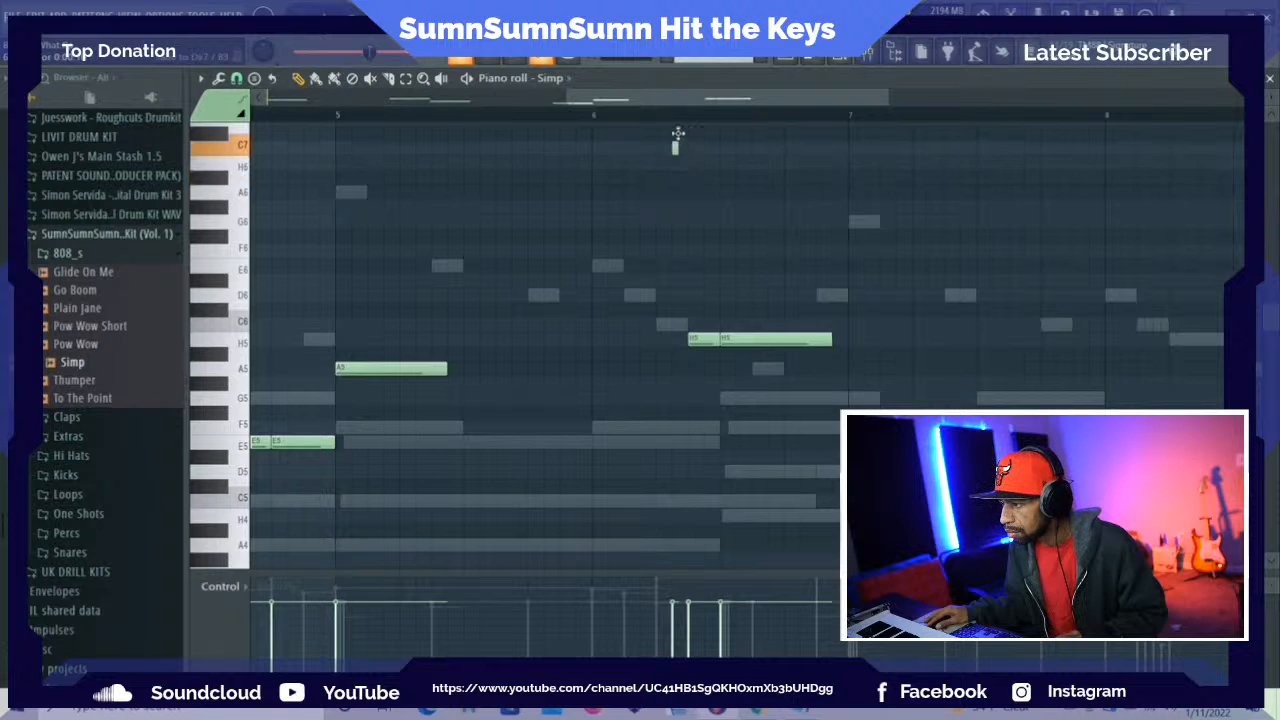
Move the short slide note up to H7 at step 7 of bar 6, checking it by playback
{"action": "scroll", "coordinate": [680, 146], "scroll_direction": "up", "scroll_amount": 4}
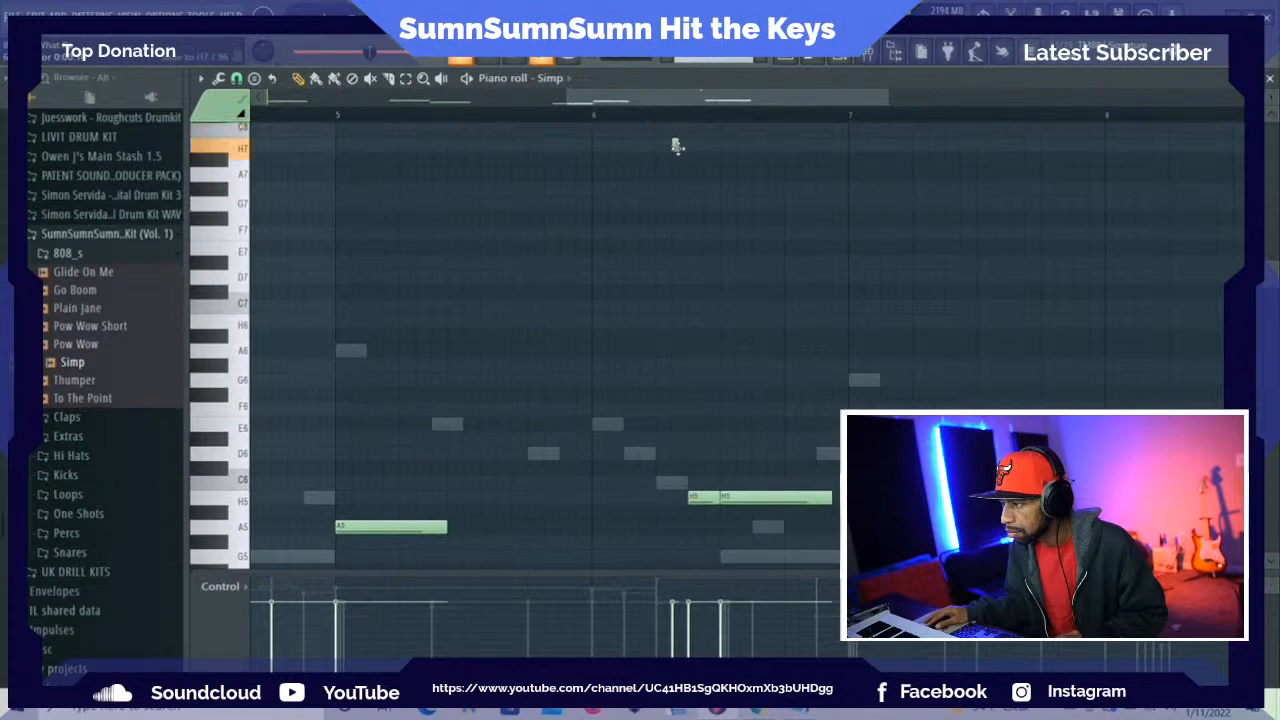
{"action": "left_click", "coordinate": [676, 146]}
{"action": "key", "text": "space"}
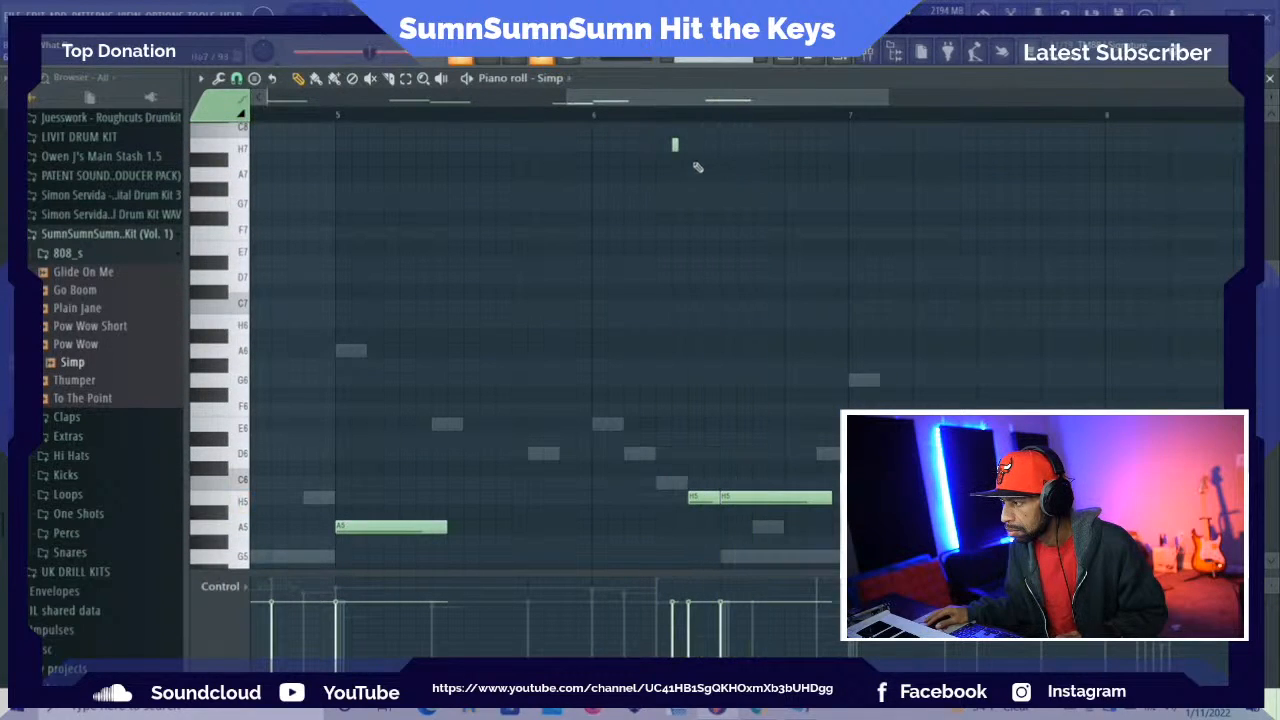
{"action": "key", "text": "space"}
{"action": "key", "text": "space"}
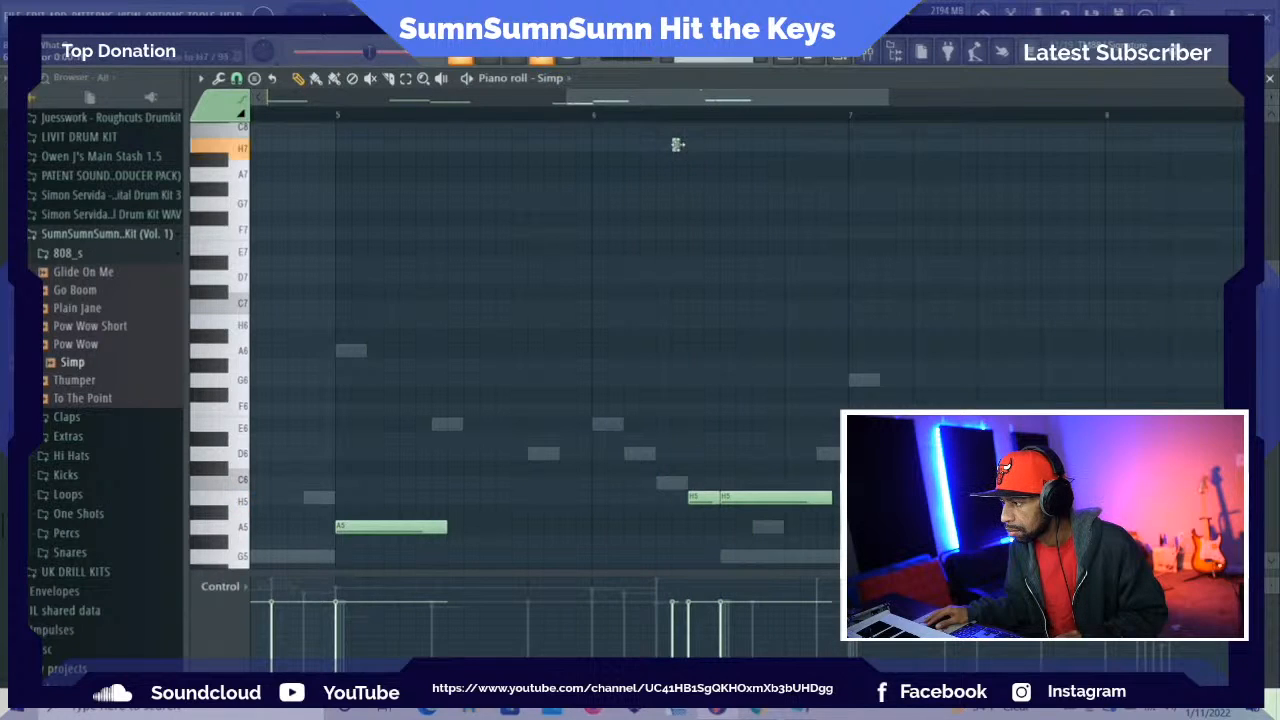
{"action": "key", "text": "space"}
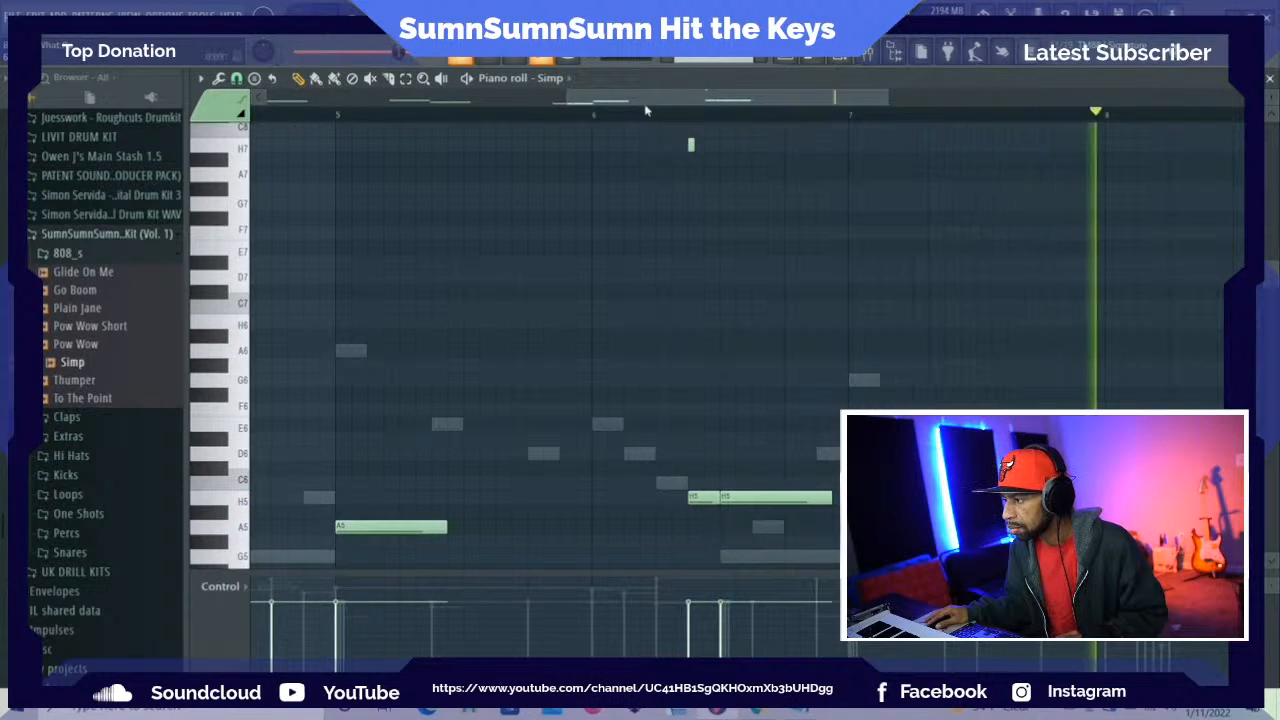
Shorten the H5 note on beat 3 of bar 6 to half a beat and follow it with a 1.5-beat H5 note reaching bar 7
{"action": "scroll", "coordinate": [726, 279], "scroll_direction": "down", "scroll_amount": 3}
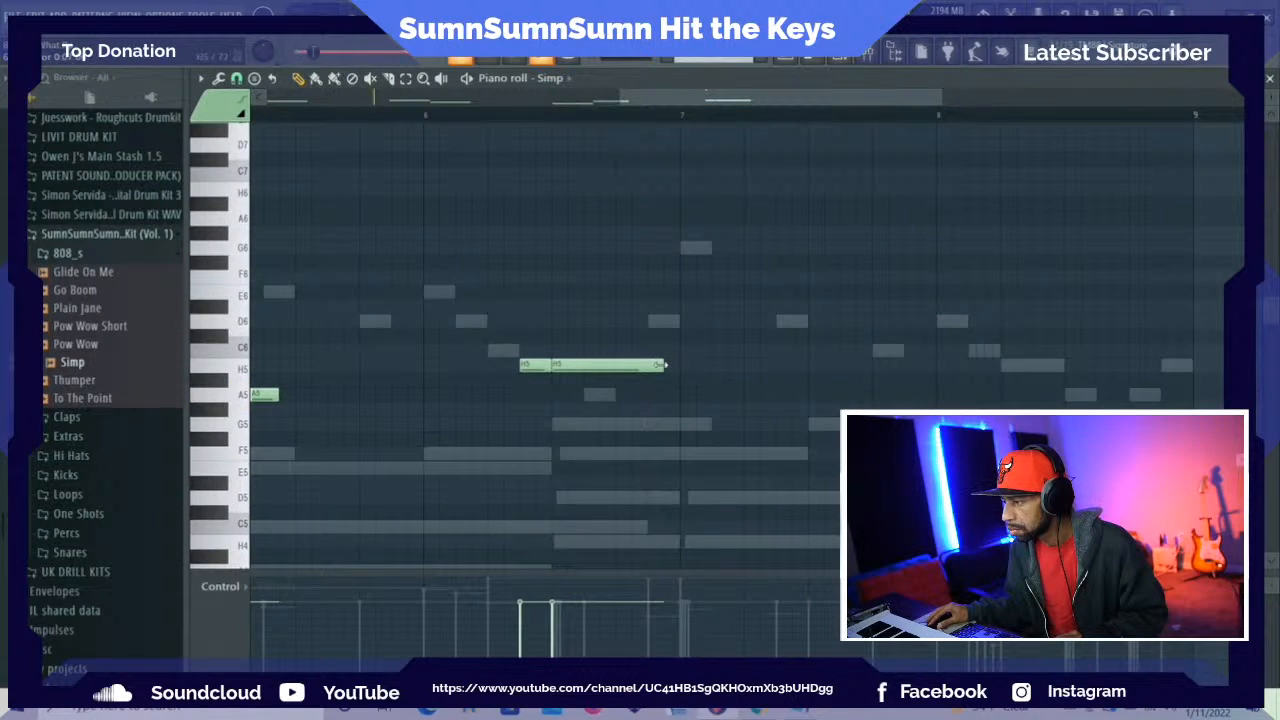
{"action": "left_click_drag", "start_coordinate": [665, 364], "coordinate": [584, 378]}
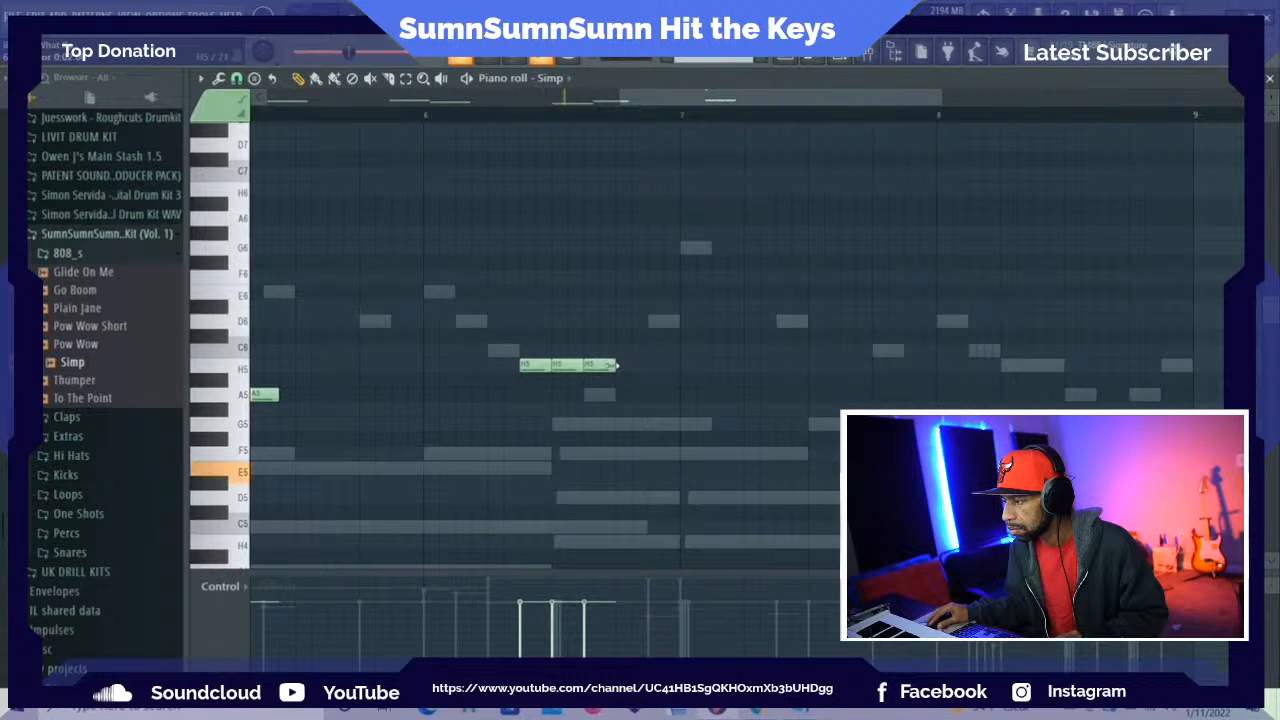
{"action": "left_click_drag", "start_coordinate": [612, 366], "coordinate": [670, 363]}
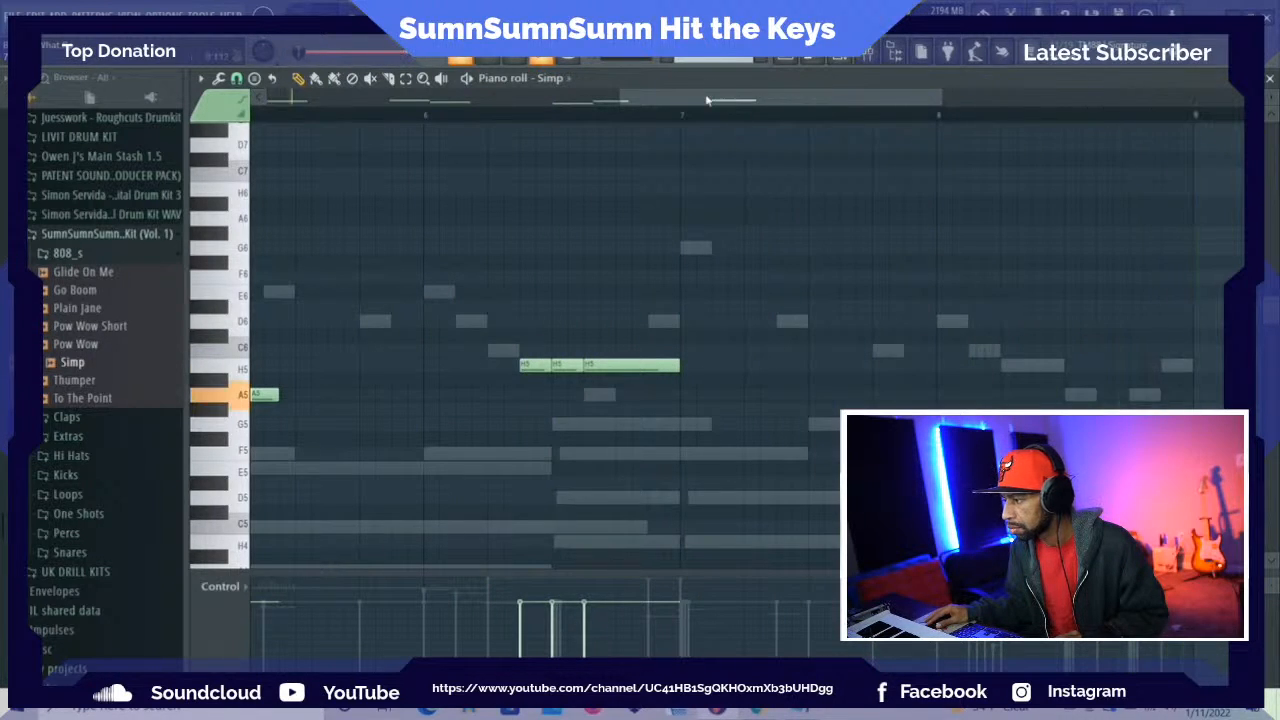
Place a 1.5-beat G5 note at the start of bar 7 and audition it
{"action": "left_click_drag", "start_coordinate": [706, 100], "coordinate": [755, 100]}
{"action": "scroll", "coordinate": [766, 149], "scroll_direction": "down", "scroll_amount": 4}
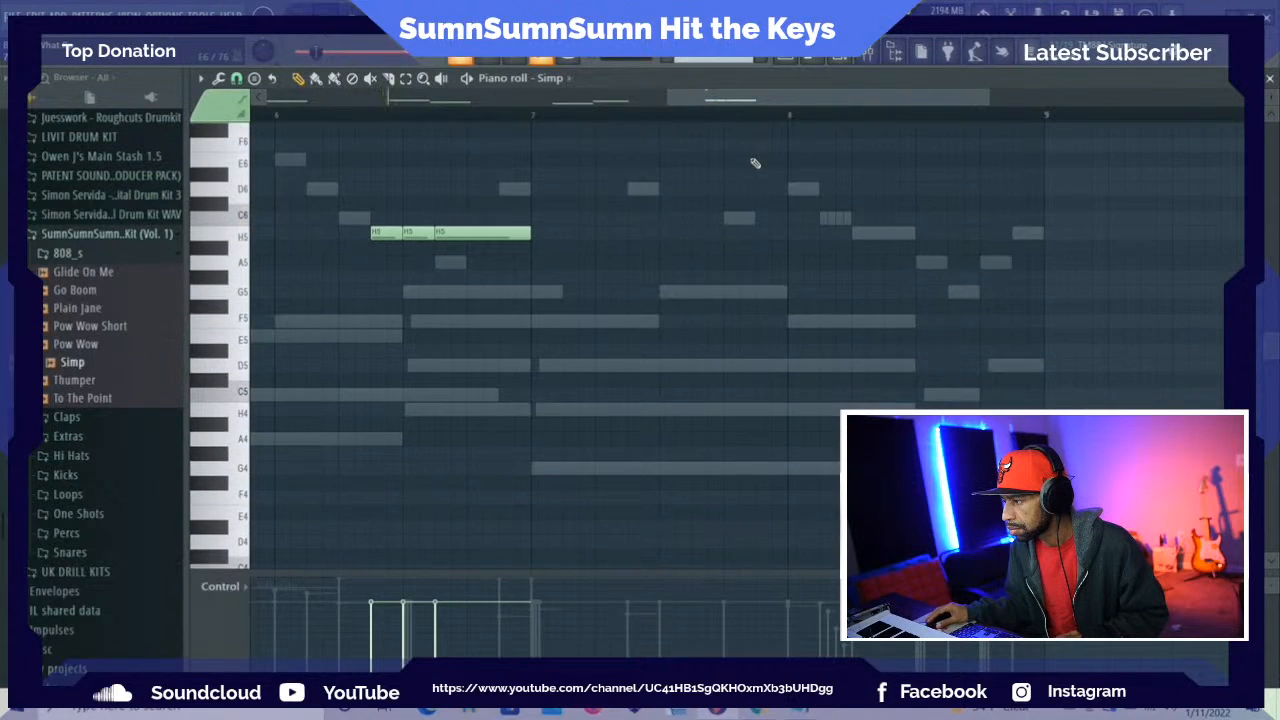
{"action": "scroll", "coordinate": [755, 163], "scroll_direction": "up", "scroll_amount": 2}
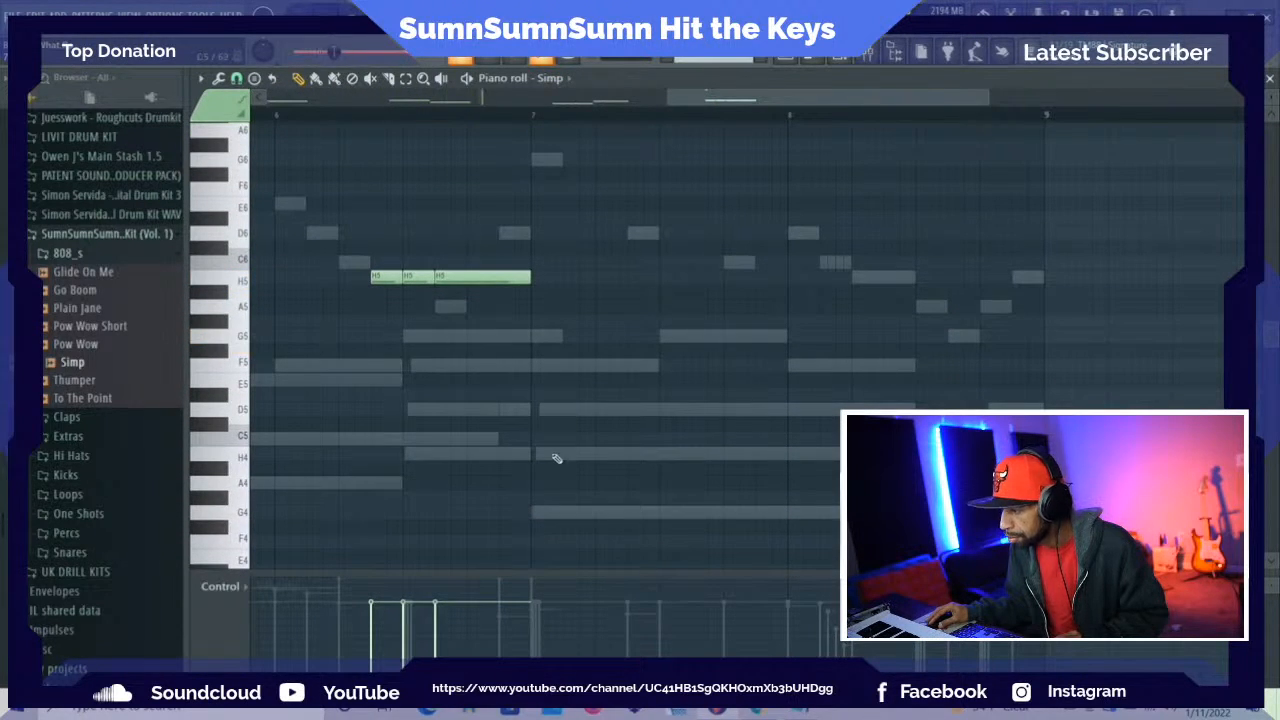
{"action": "left_click", "coordinate": [541, 521]}
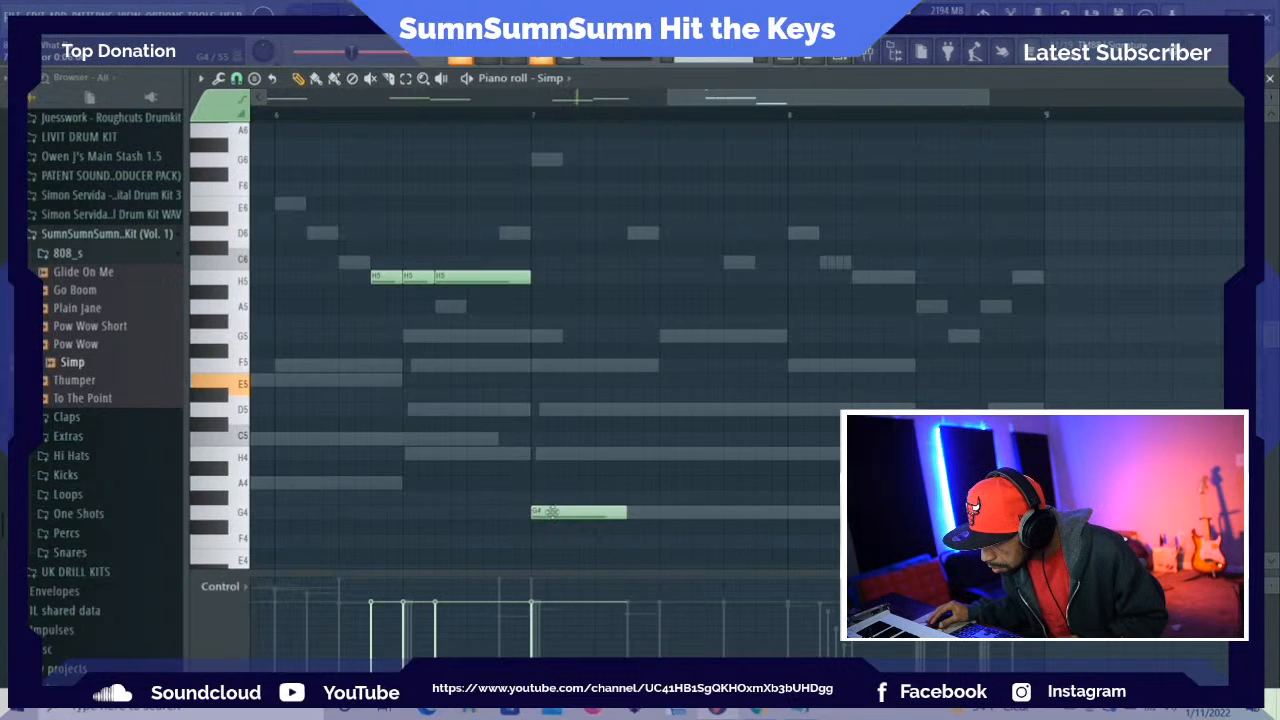
{"action": "left_click_drag", "start_coordinate": [560, 515], "coordinate": [563, 345]}
{"action": "key", "text": "space"}
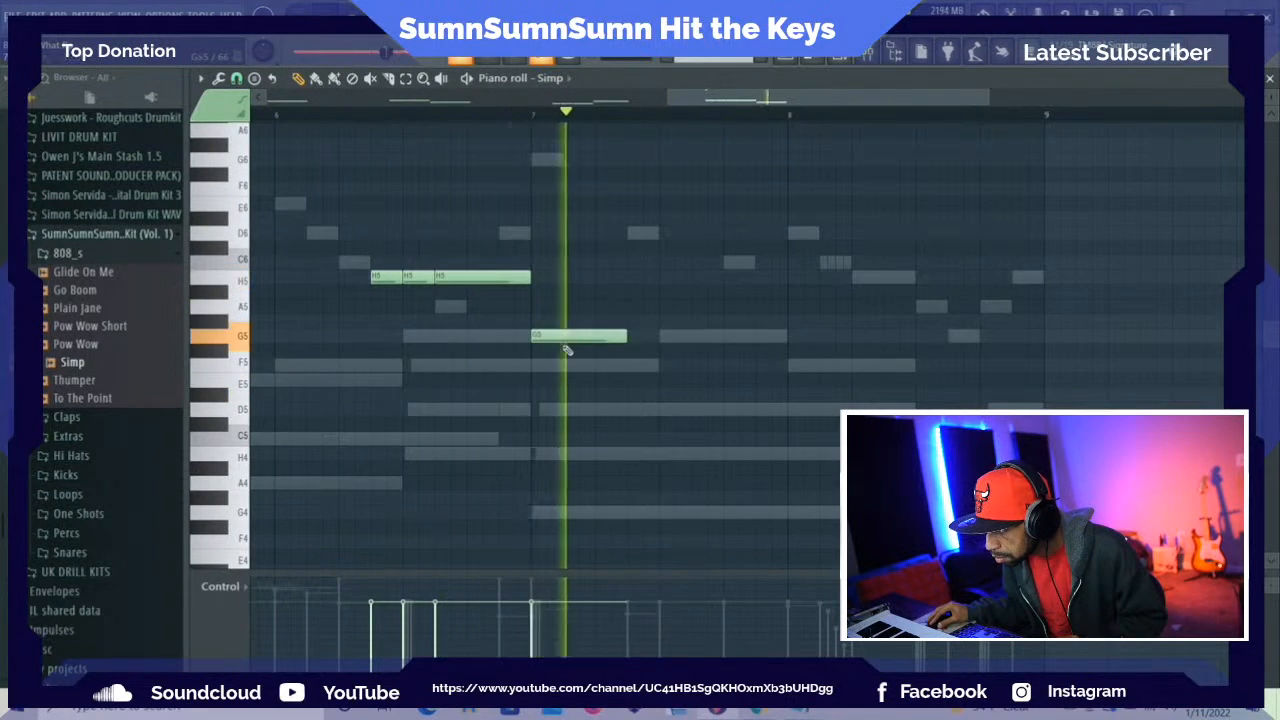
{"action": "key", "text": "space"}
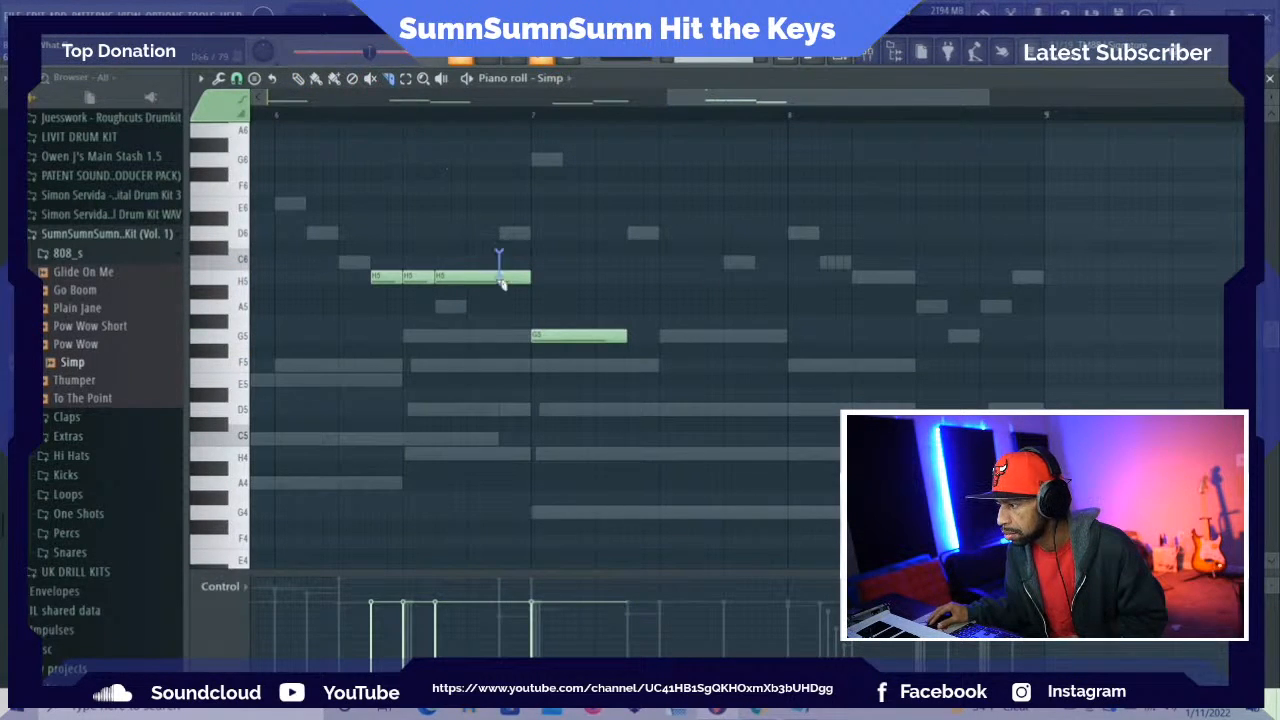
Slice the last H5 note half a beat before bar 7, add a short H7 slide note there, and play it back
{"action": "scroll", "coordinate": [404, 208], "scroll_direction": "up", "scroll_amount": 8}
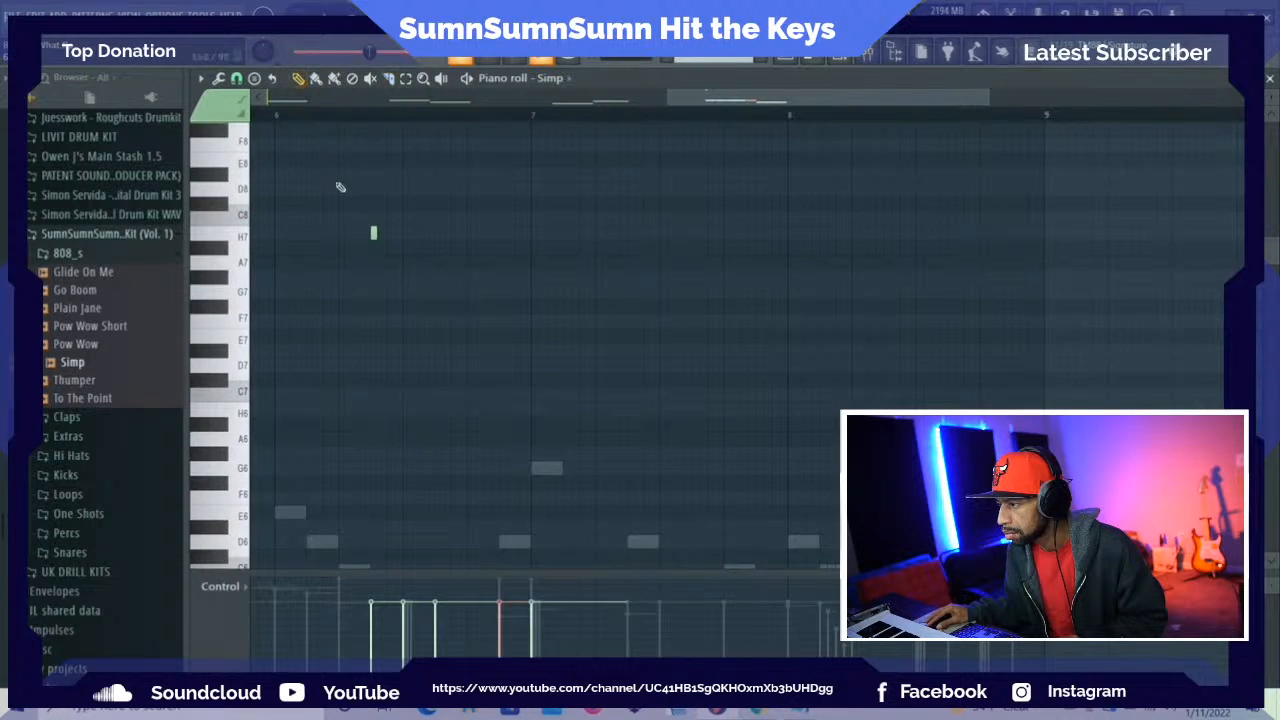
{"action": "left_click", "coordinate": [502, 236]}
{"action": "key", "text": "space"}
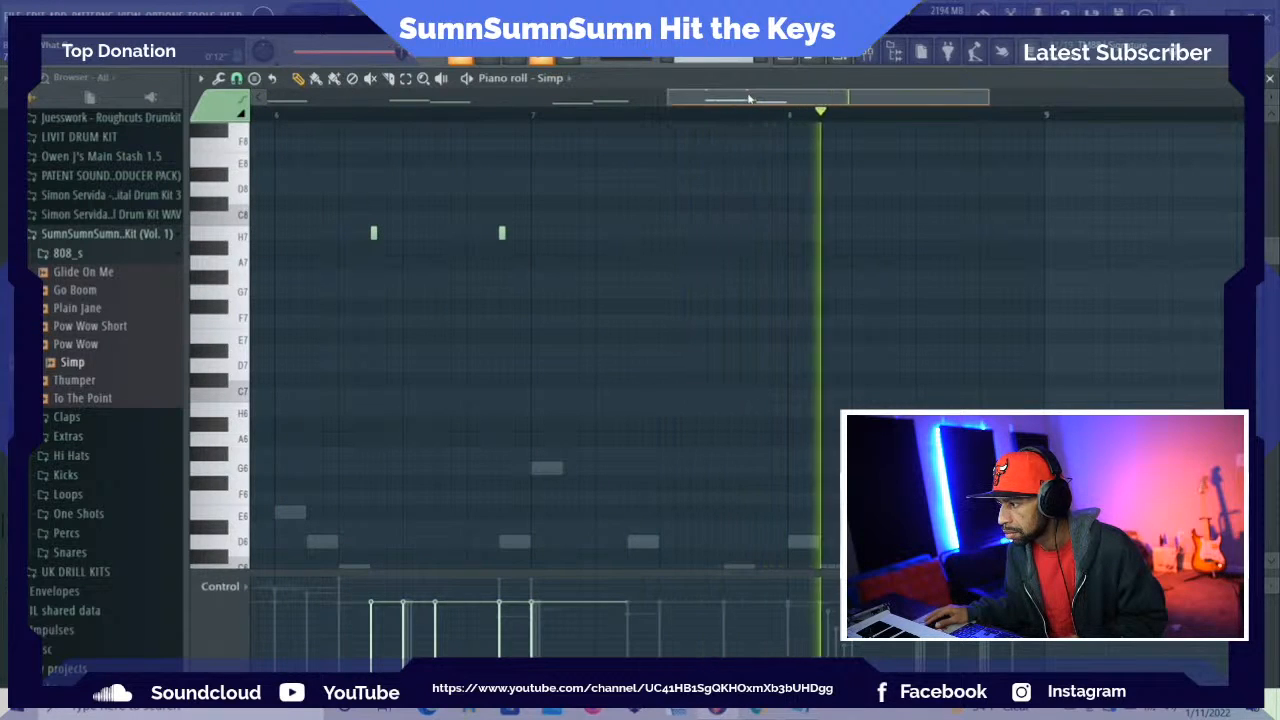
Move the short slide note half a beat before bar 7 down an octave to H6 and play it back
{"action": "key", "text": "space"}
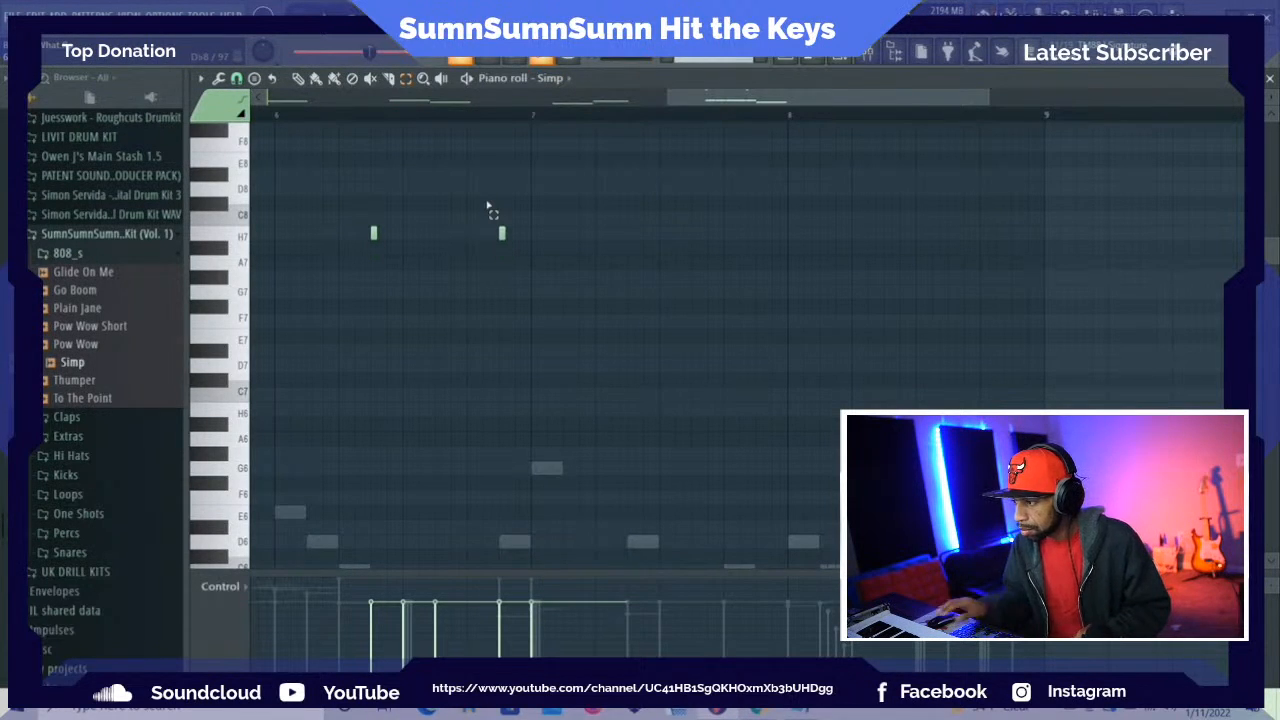
{"action": "key", "text": "ctrl+z"}
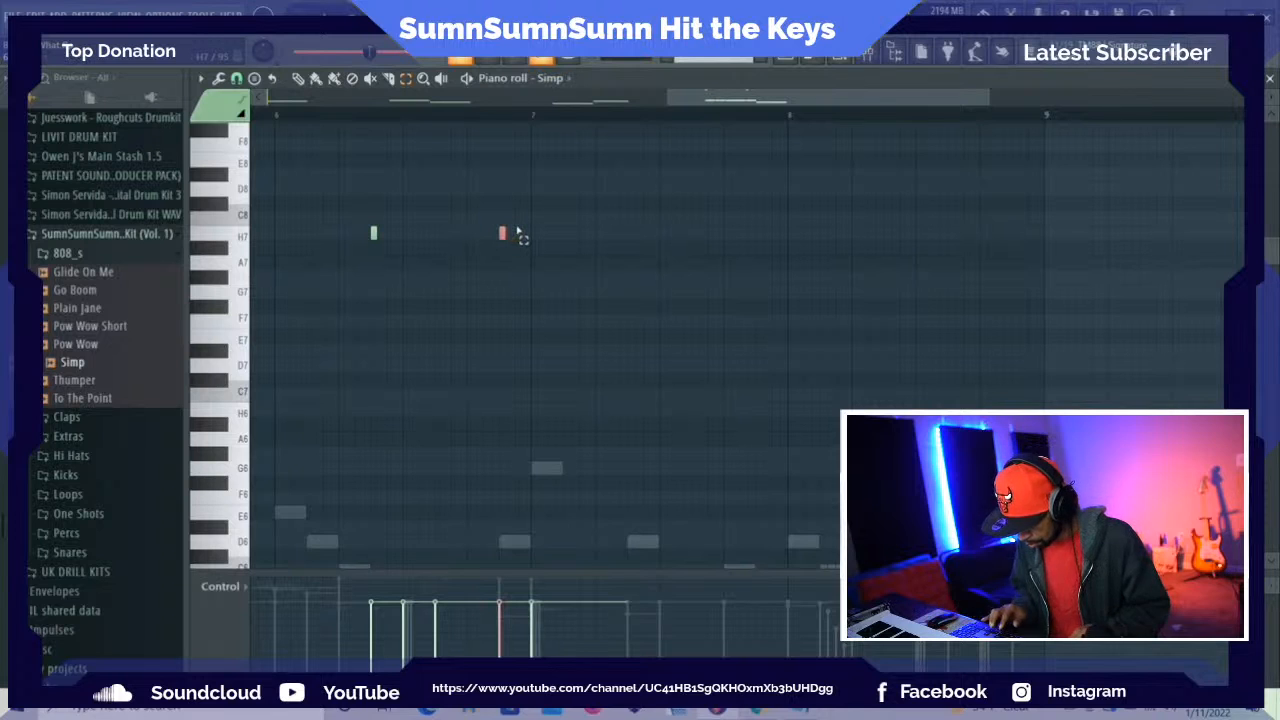
{"action": "key", "text": "space"}
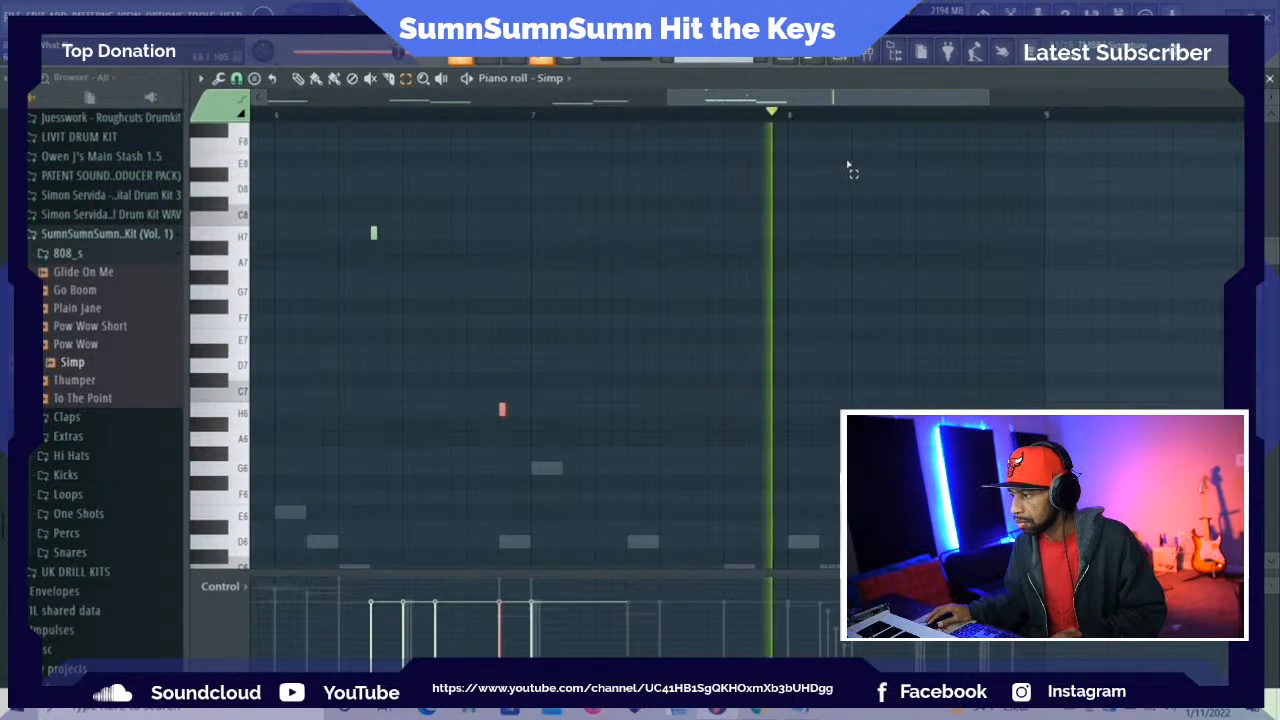
Place two half-beat G5 notes on beat 4 of bar 7 and add a short H7 slide note above the first
{"action": "left_click_drag", "start_coordinate": [1270, 252], "coordinate": [1270, 302]}
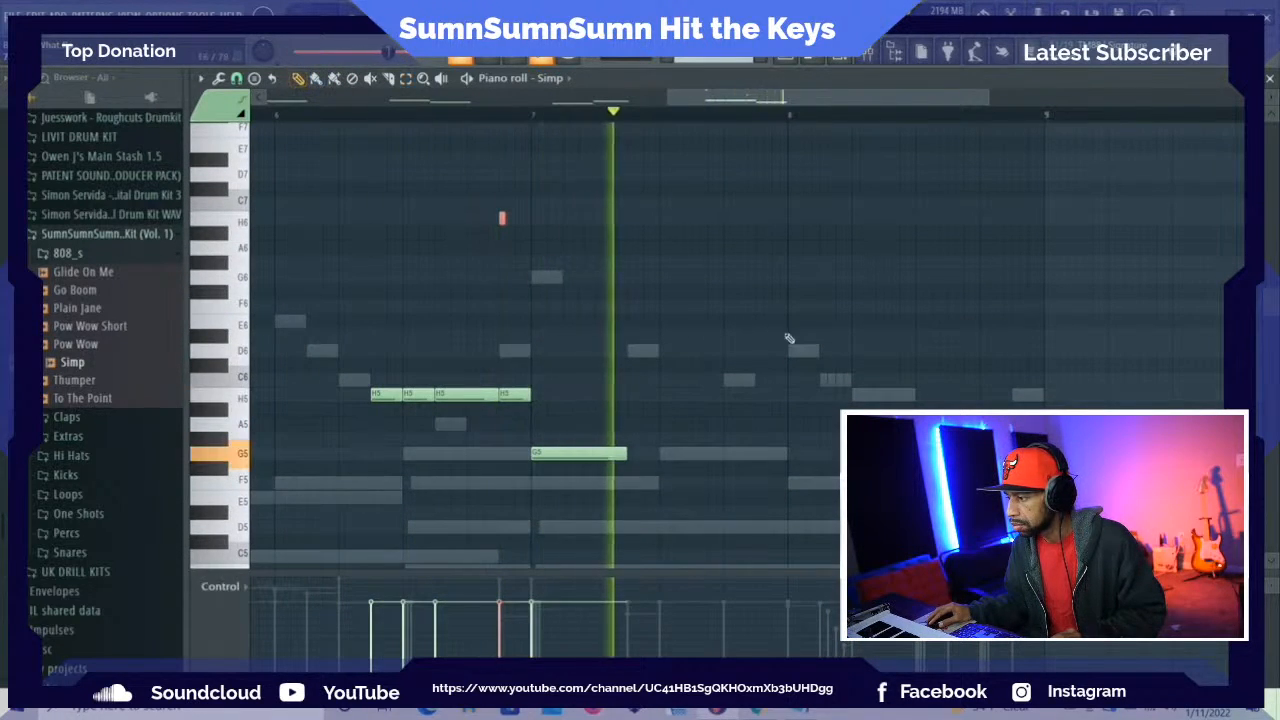
{"action": "left_click", "coordinate": [725, 455]}
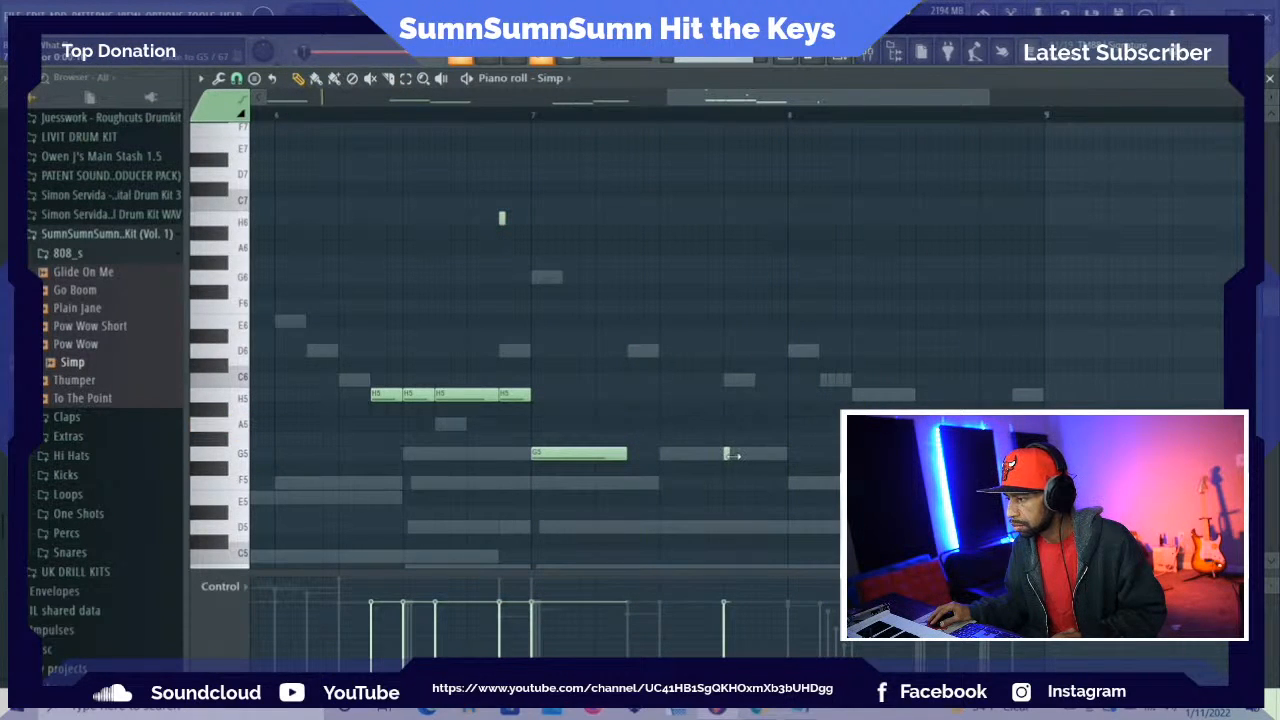
{"action": "right_click", "coordinate": [763, 455]}
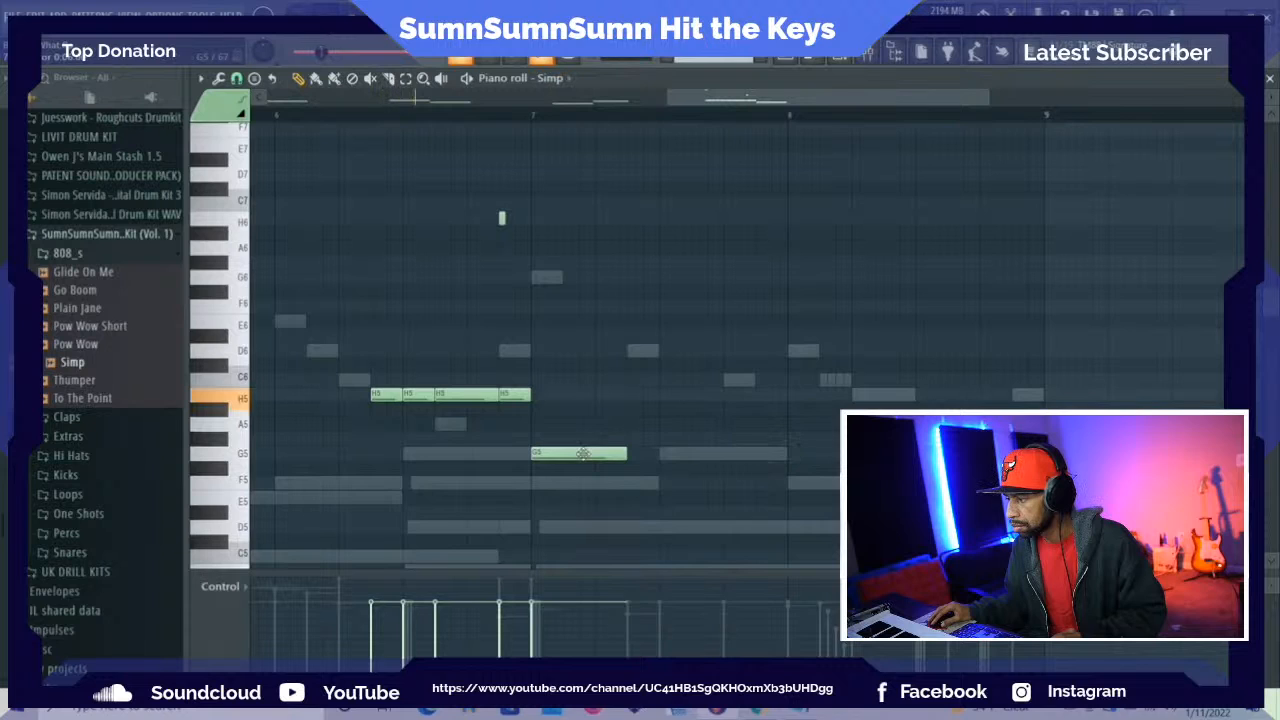
{"action": "left_click", "coordinate": [728, 453]}
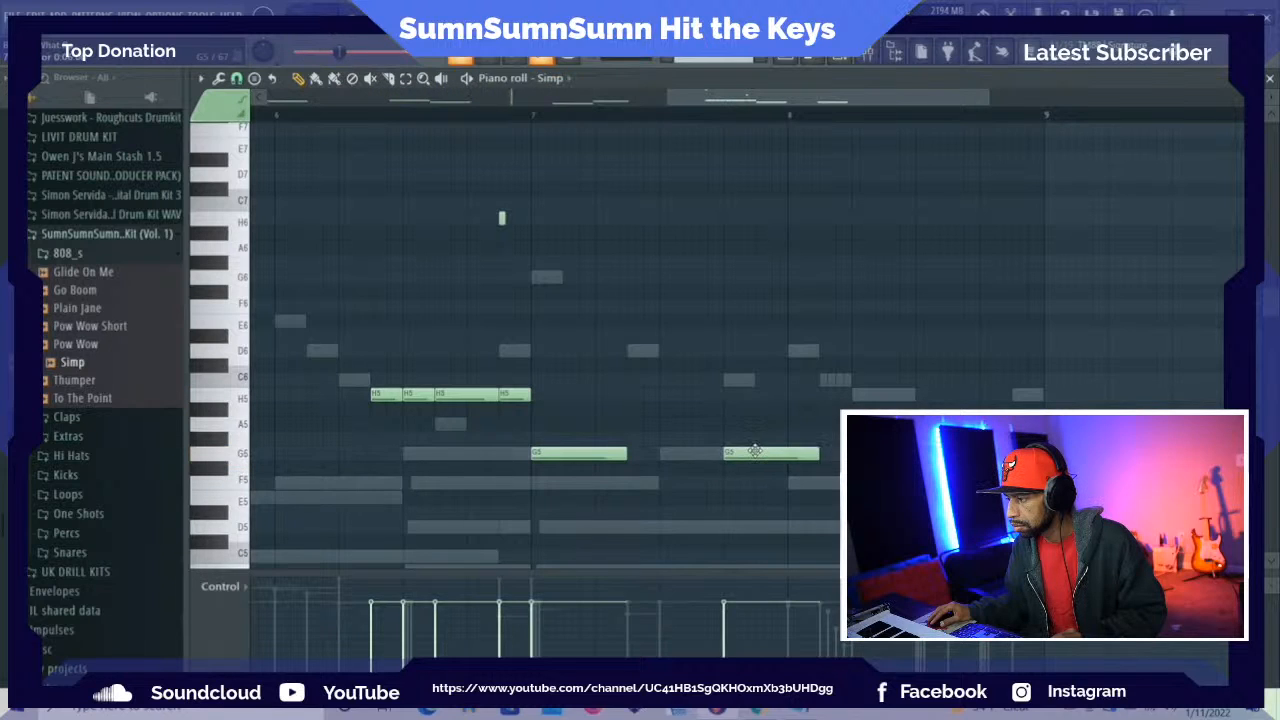
{"action": "left_click_drag", "start_coordinate": [755, 452], "coordinate": [795, 455]}
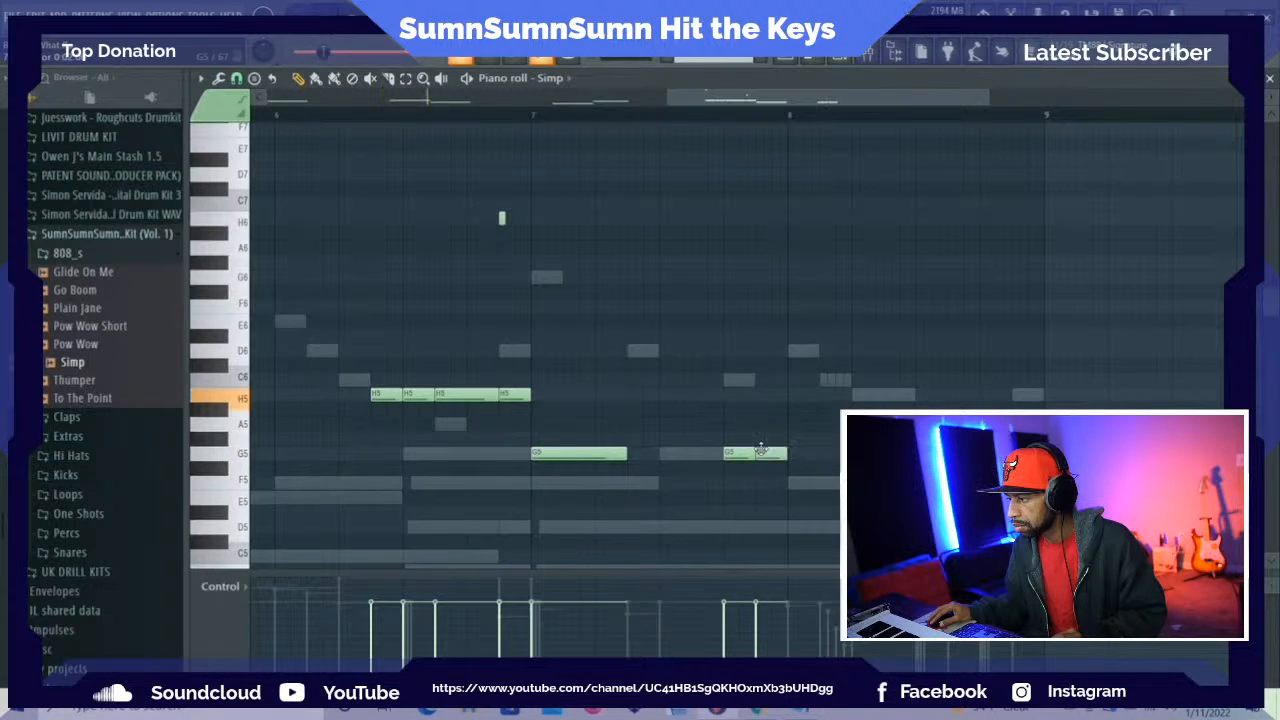
{"action": "scroll", "coordinate": [755, 420], "scroll_direction": "up", "scroll_amount": 6}
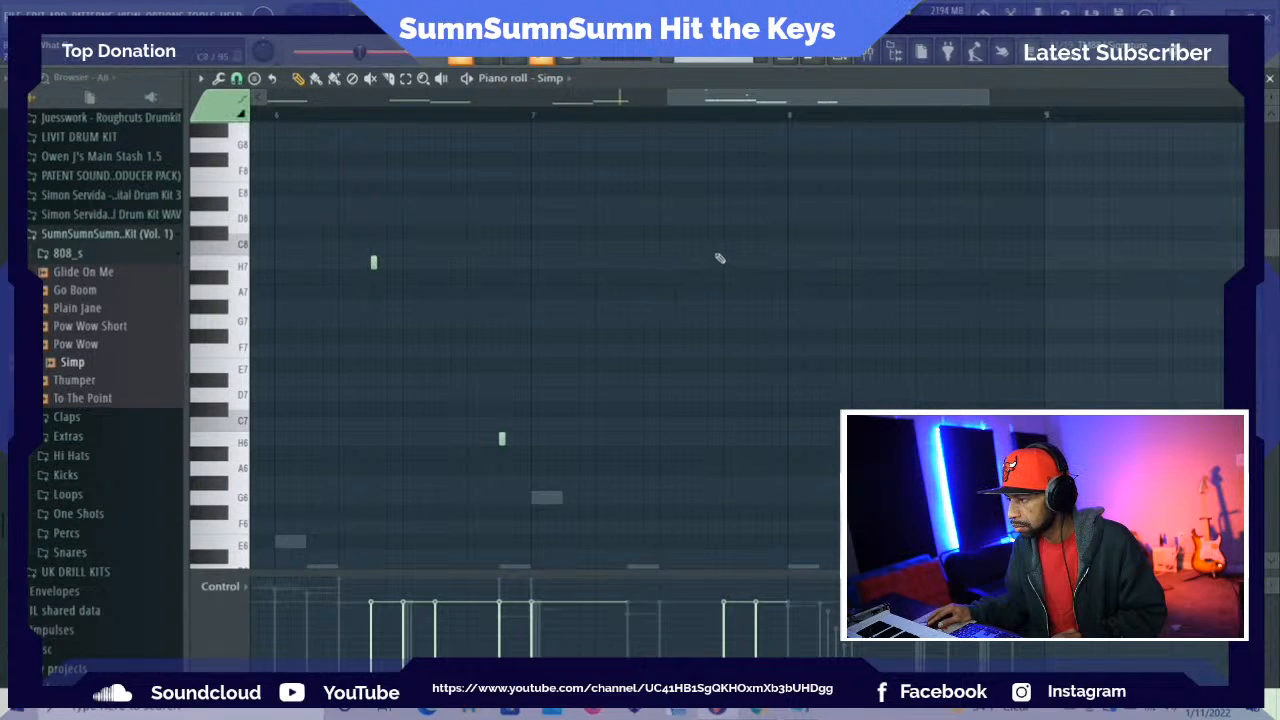
{"action": "scroll", "coordinate": [775, 285], "scroll_direction": "down", "scroll_amount": 5}
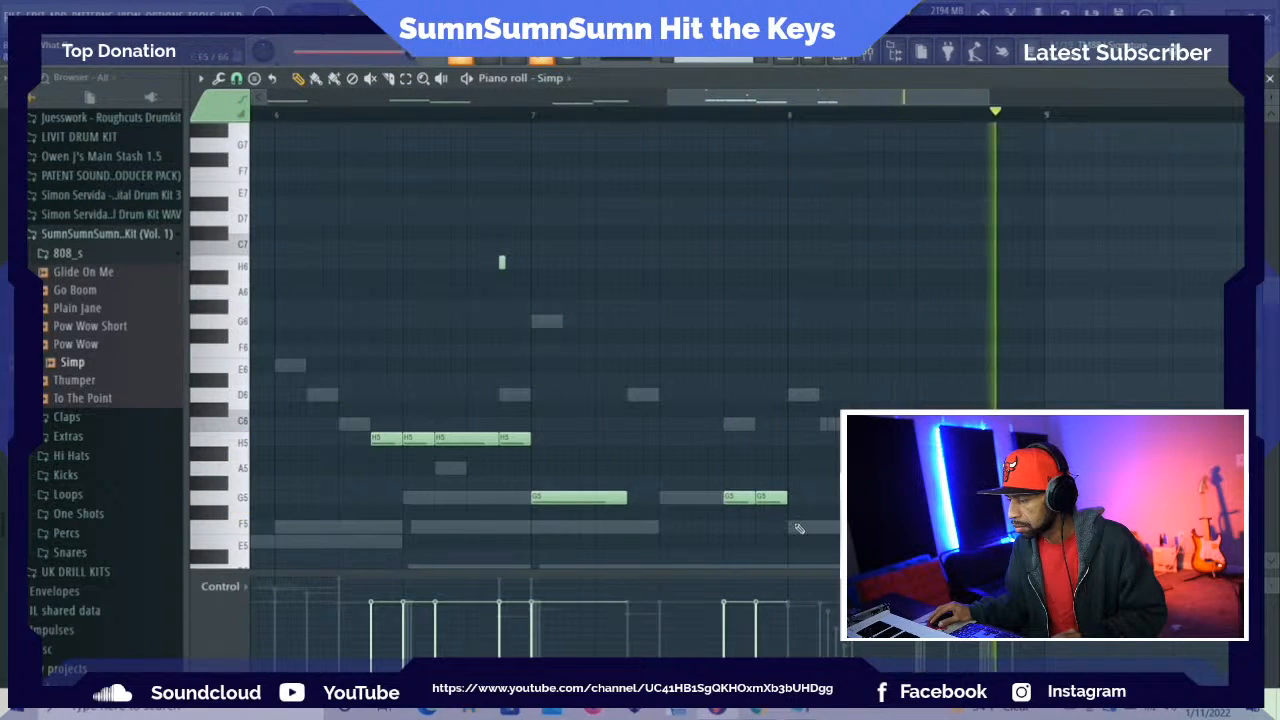
Check the chord root and place one-beat G5 notes on beats 1 and 2 of bar 8
{"action": "scroll", "coordinate": [729, 521], "scroll_direction": "down", "scroll_amount": 6}
{"action": "scroll", "coordinate": [764, 453], "scroll_direction": "down", "scroll_amount": 1}
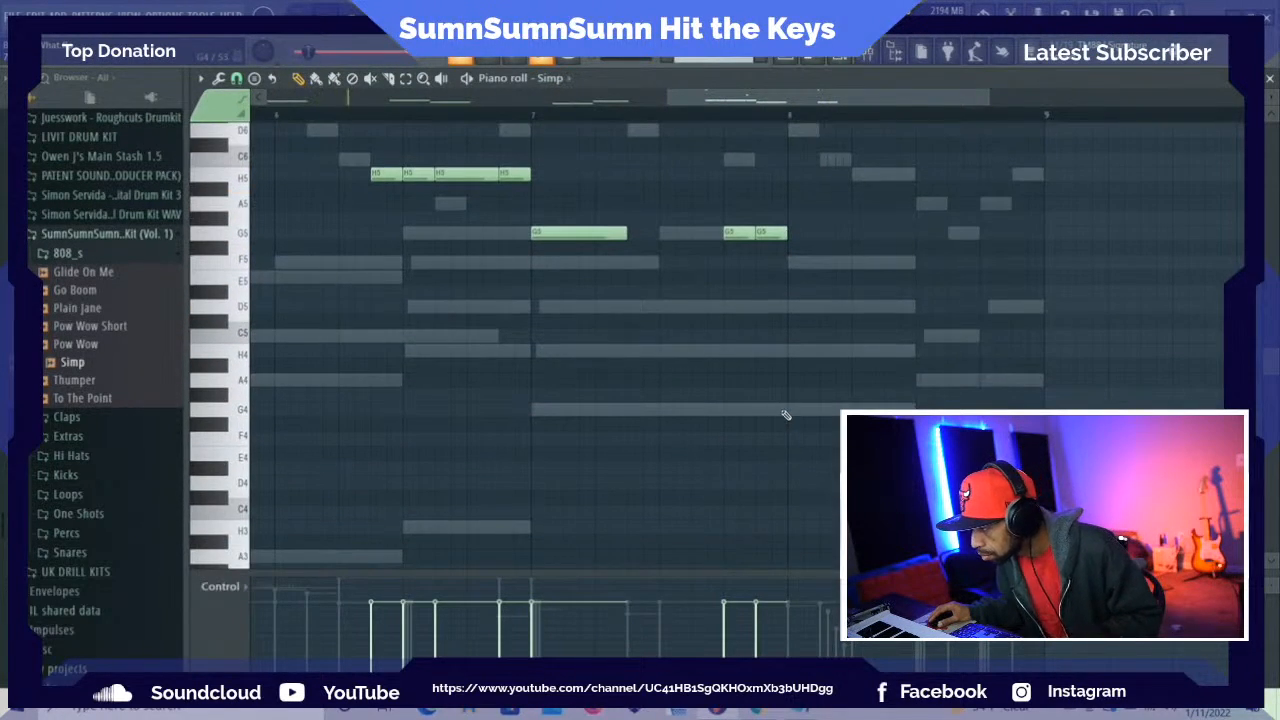
{"action": "scroll", "coordinate": [795, 395], "scroll_direction": "down", "scroll_amount": 2}
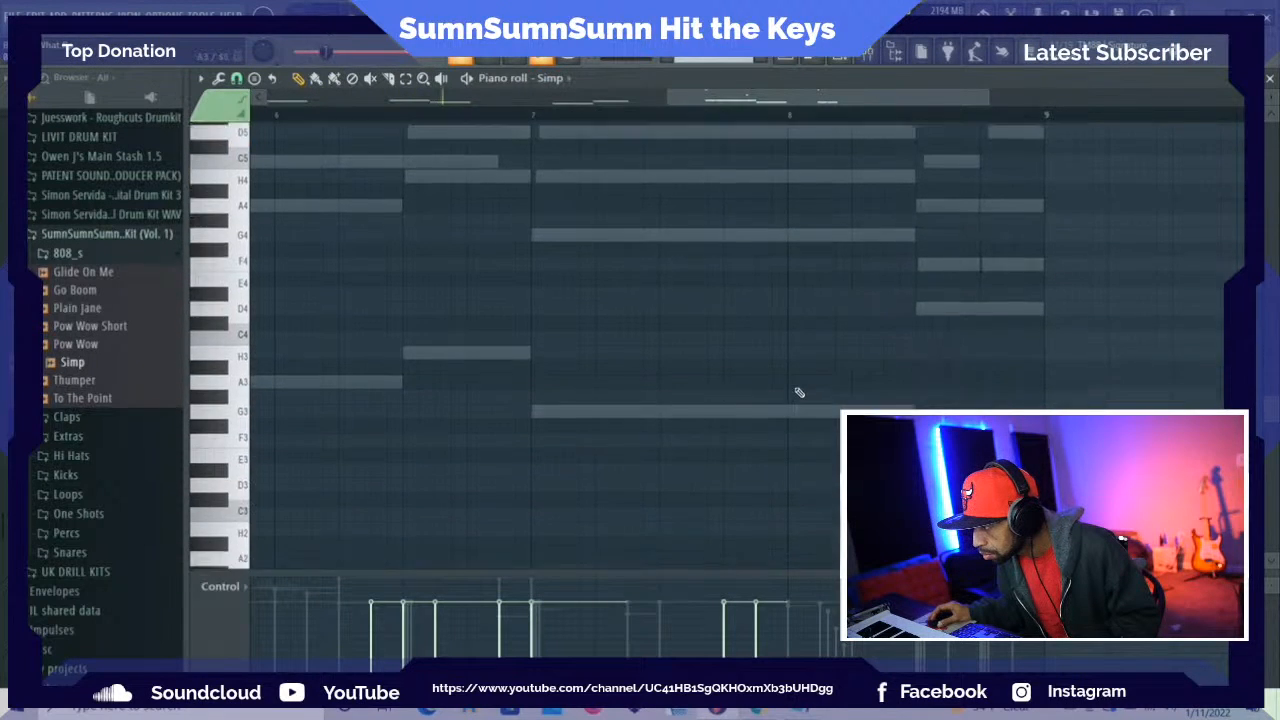
{"action": "scroll", "coordinate": [792, 370], "scroll_direction": "up", "scroll_amount": 4}
{"action": "scroll", "coordinate": [792, 354], "scroll_direction": "up", "scroll_amount": 1}
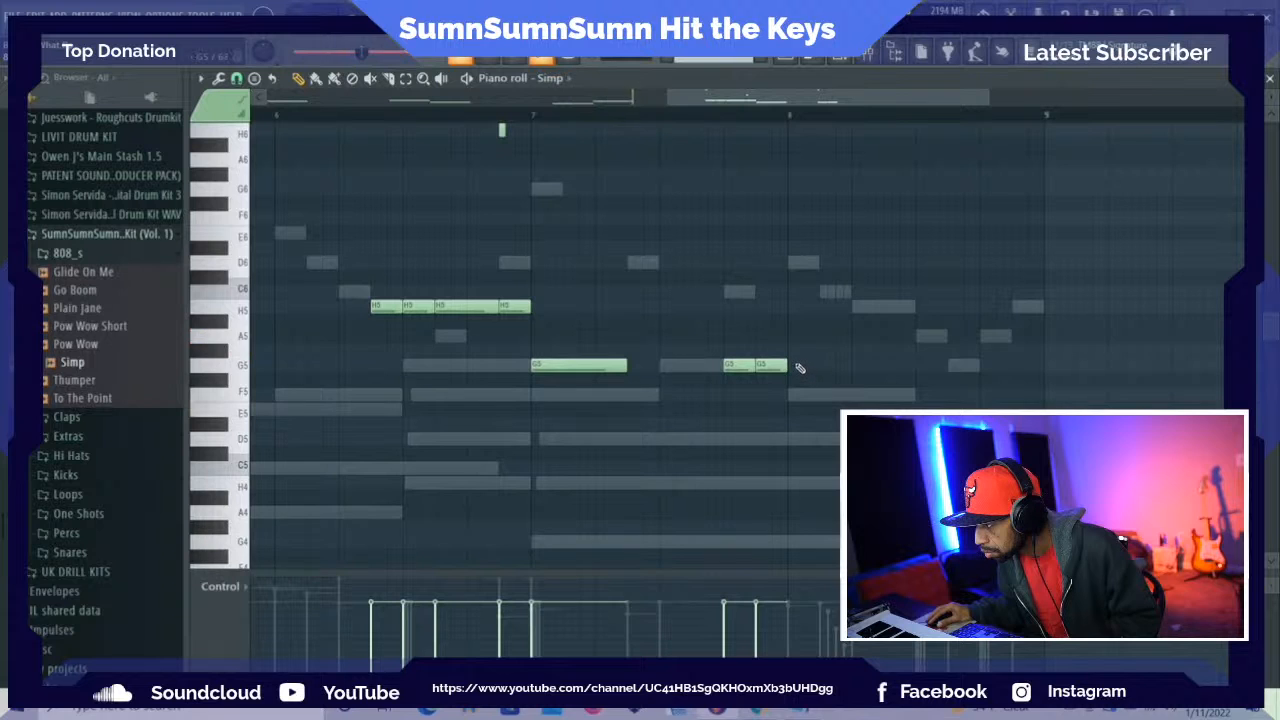
{"action": "scroll", "coordinate": [828, 349], "scroll_direction": "up", "scroll_amount": 4}
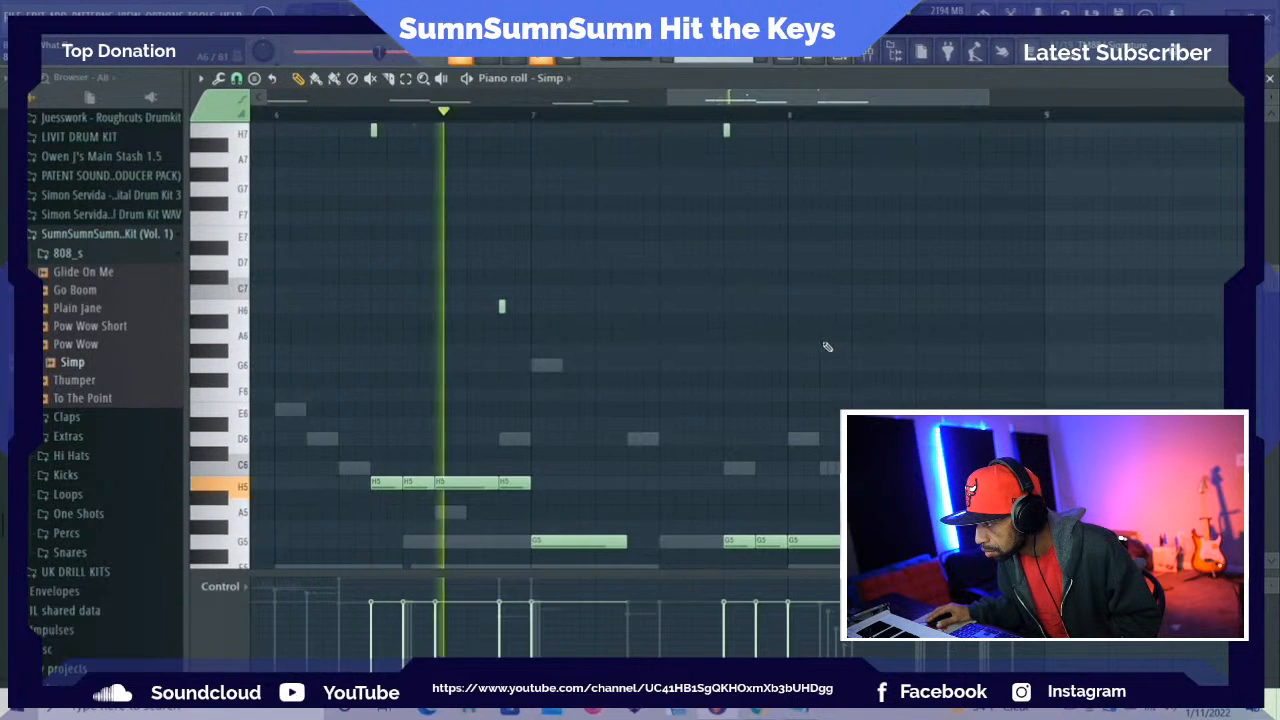
{"action": "scroll", "coordinate": [828, 350], "scroll_direction": "down", "scroll_amount": 3}
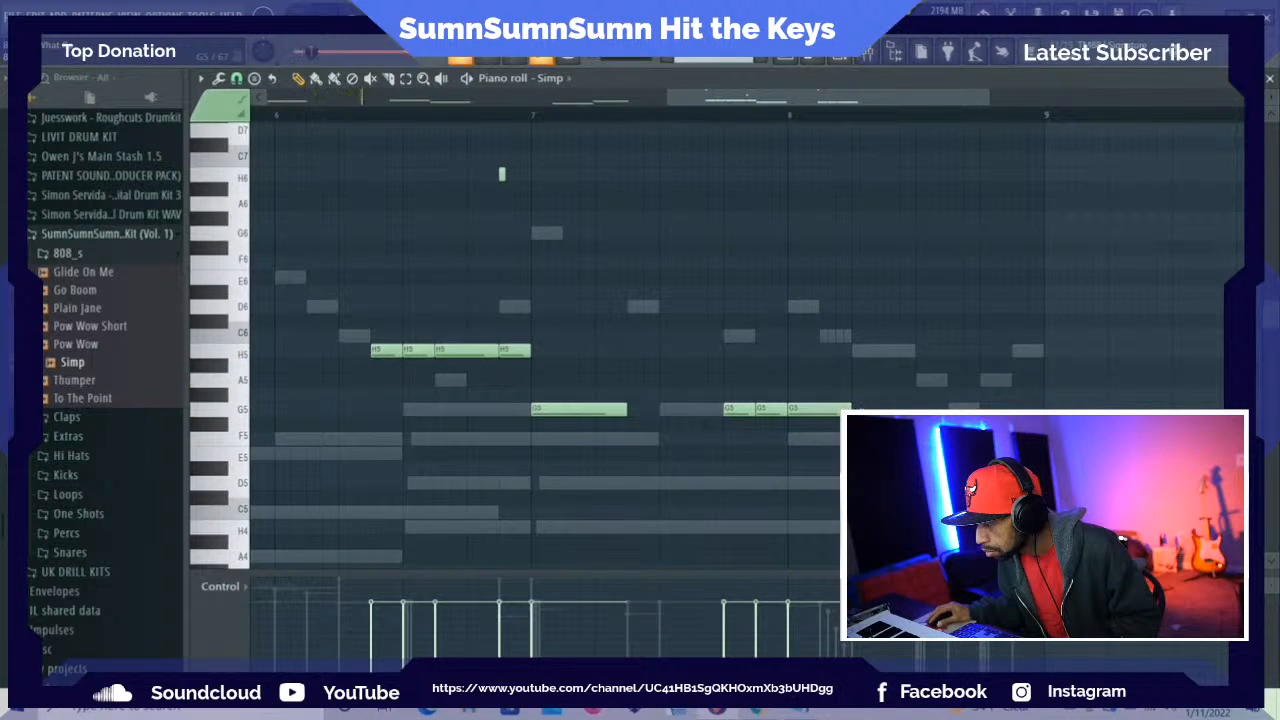
{"action": "scroll", "coordinate": [857, 367], "scroll_direction": "down", "scroll_amount": 7}
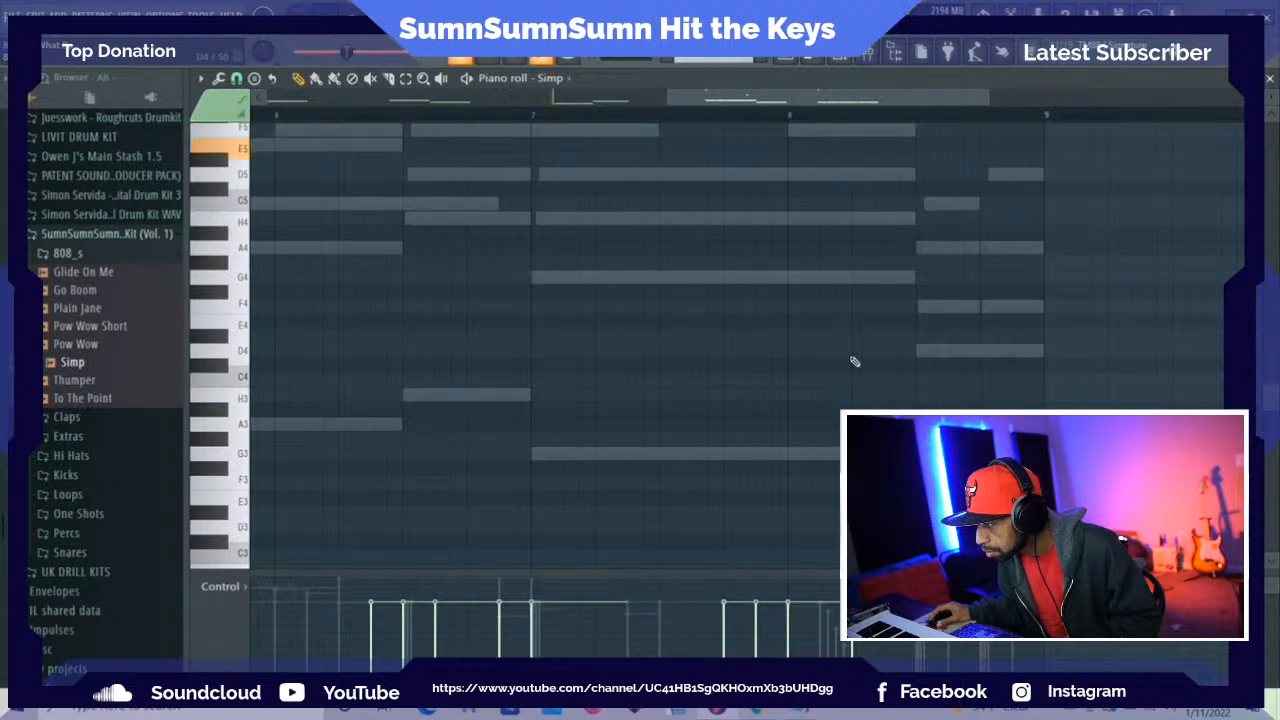
{"action": "scroll", "coordinate": [855, 362], "scroll_direction": "up", "scroll_amount": 3}
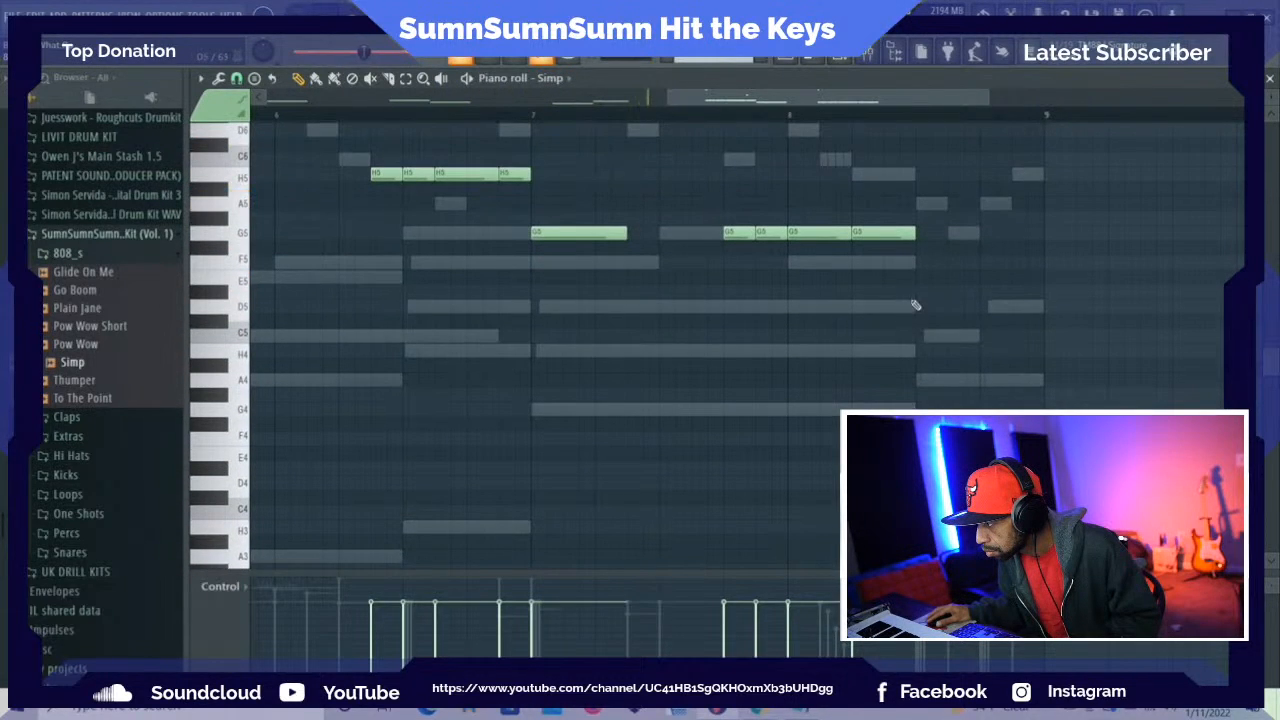
Place one-beat F5 notes on beats 3 and 4 of bar 8 and slice the beat 3 note in half
{"action": "key", "text": "space"}
{"action": "left_click", "coordinate": [922, 264]}
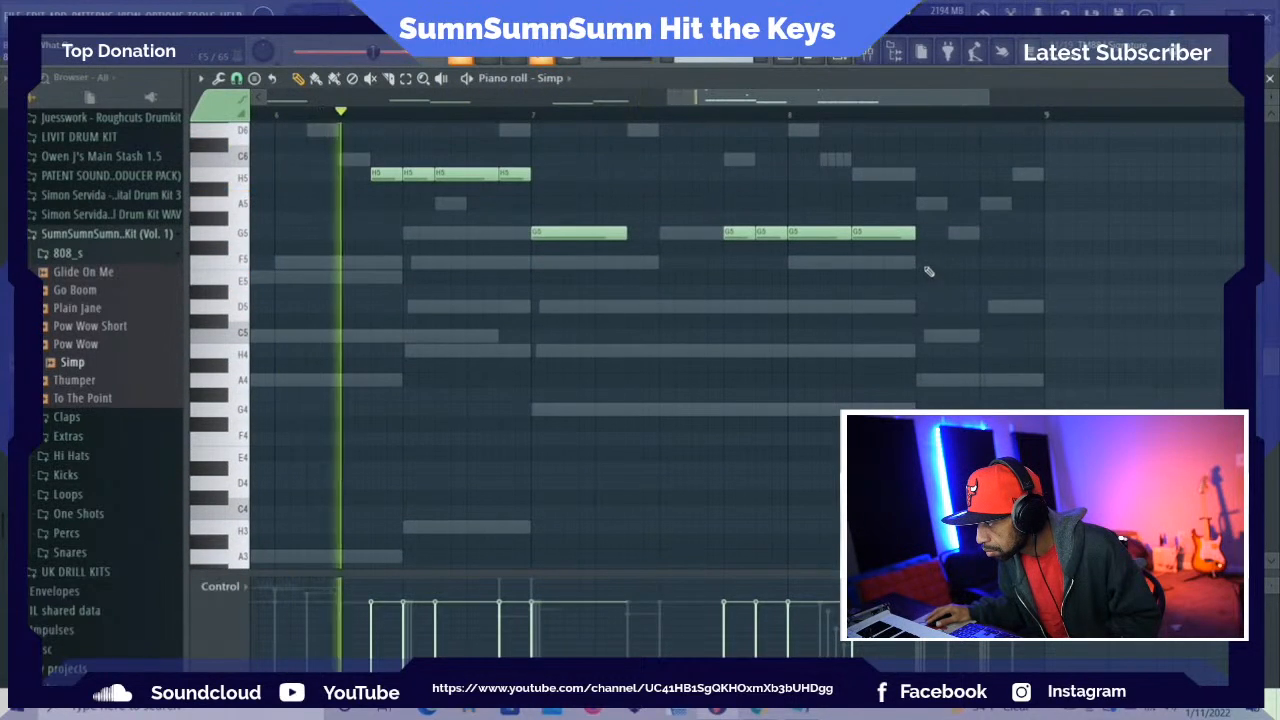
{"action": "left_click", "coordinate": [990, 263]}
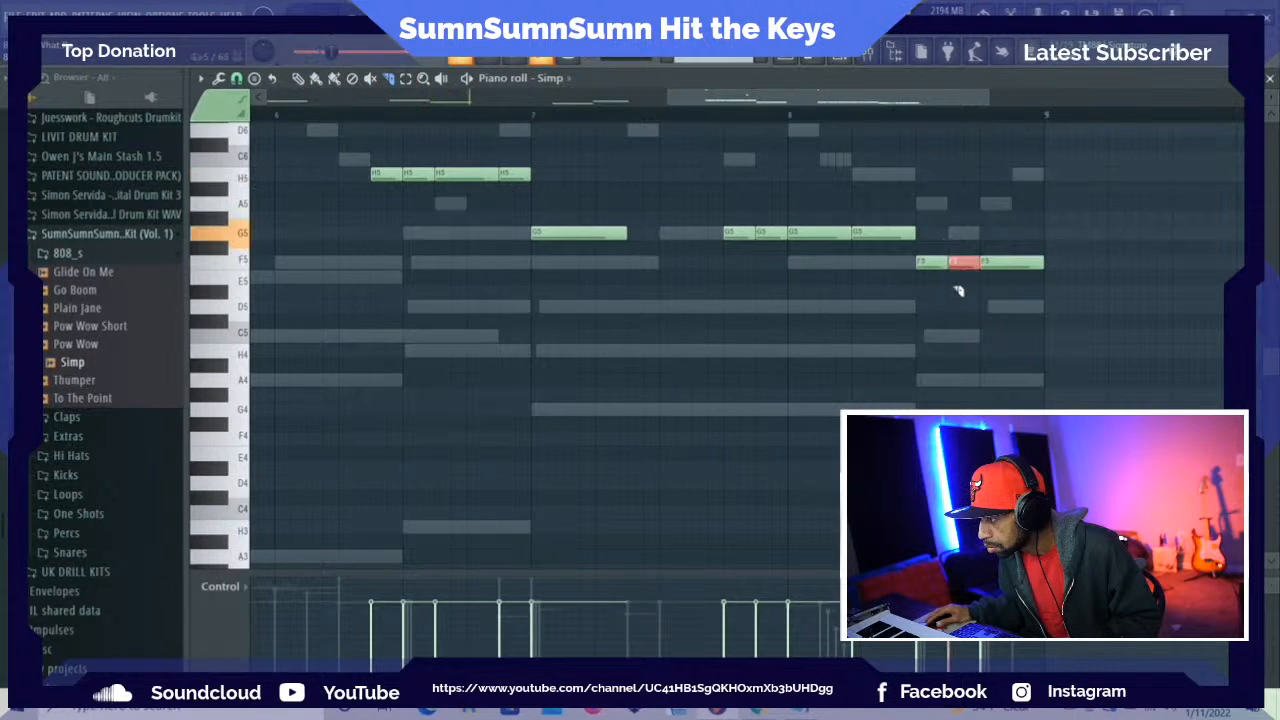
Add a short F7 slide note above the second half of beat 3 in bar 8
{"action": "scroll", "coordinate": [958, 291], "scroll_direction": "up", "scroll_amount": 8}
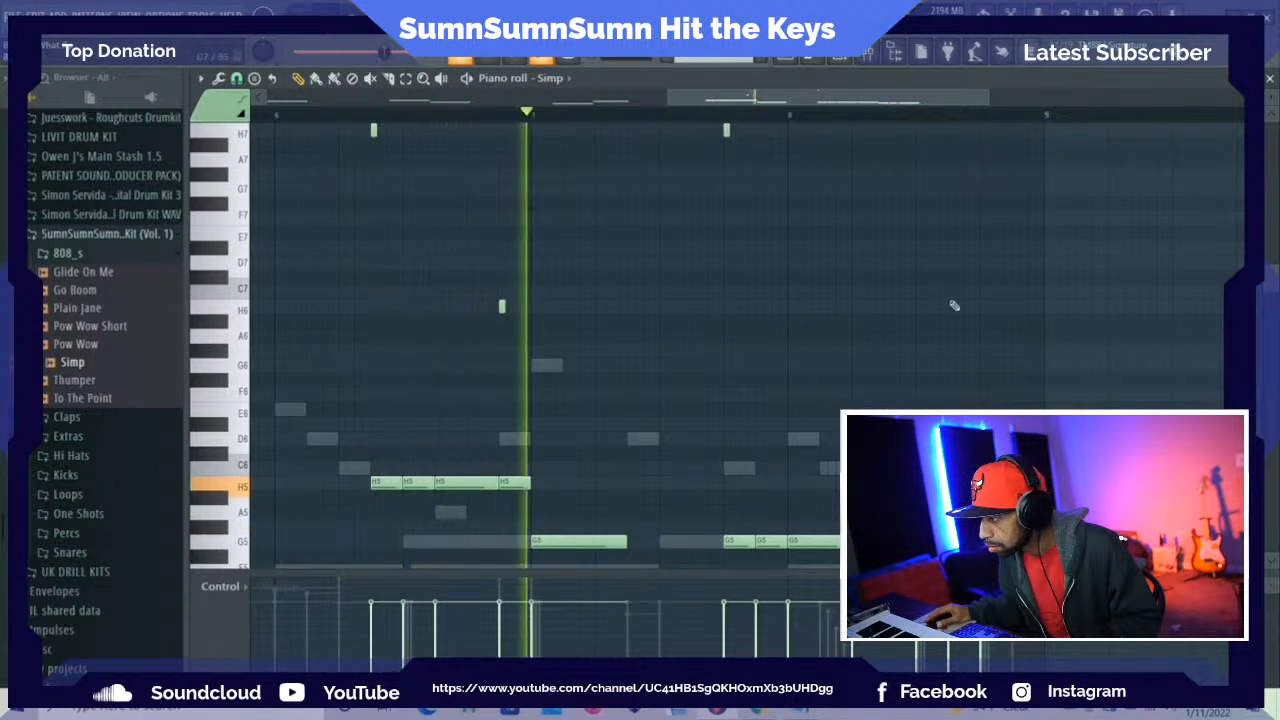
{"action": "scroll", "coordinate": [954, 306], "scroll_direction": "up", "scroll_amount": 1}
{"action": "scroll", "coordinate": [938, 306], "scroll_direction": "down", "scroll_amount": 4}
{"action": "scroll", "coordinate": [952, 314], "scroll_direction": "up", "scroll_amount": 3}
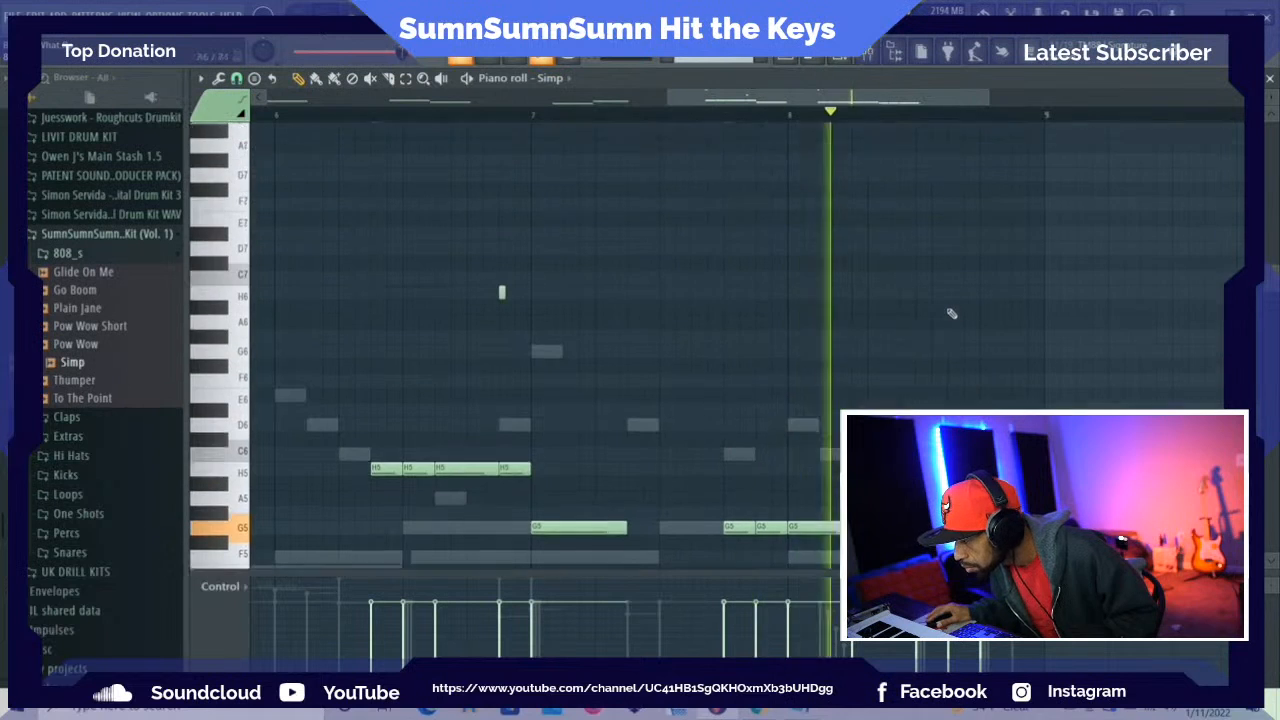
{"action": "scroll", "coordinate": [952, 314], "scroll_direction": "up", "scroll_amount": 3}
{"action": "scroll", "coordinate": [930, 300], "scroll_direction": "down", "scroll_amount": 1}
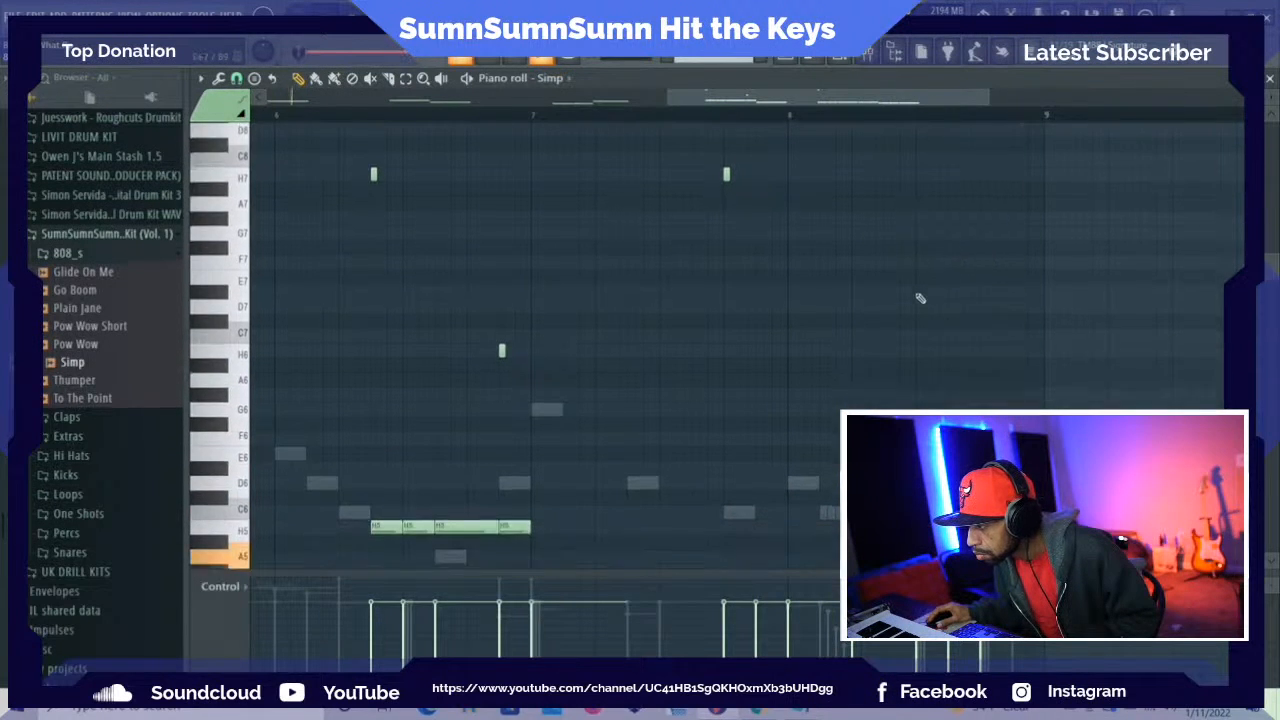
{"action": "scroll", "coordinate": [920, 298], "scroll_direction": "down", "scroll_amount": 5}
{"action": "scroll", "coordinate": [908, 280], "scroll_direction": "up", "scroll_amount": 5}
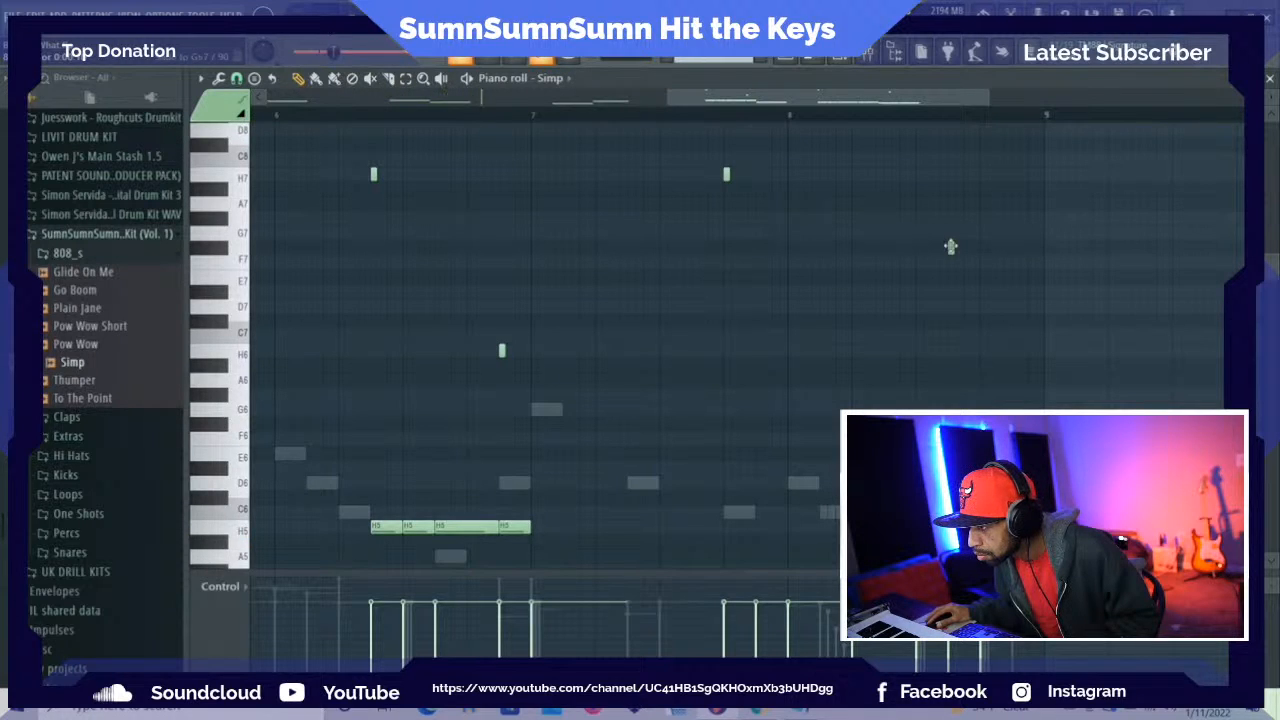
{"action": "scroll", "coordinate": [973, 279], "scroll_direction": "down", "scroll_amount": 3}
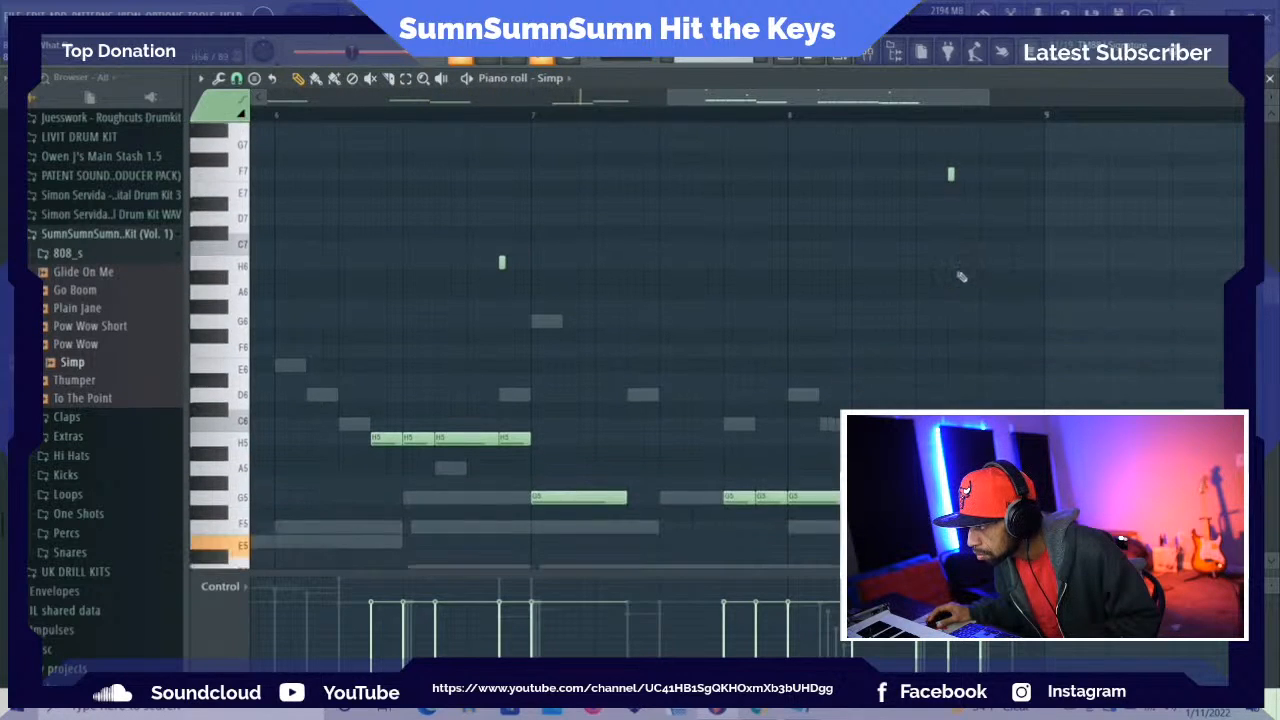
Try a short F7 slide note at the start of beat 4 in bar 8 and audition it
{"action": "left_click", "coordinate": [1022, 175]}
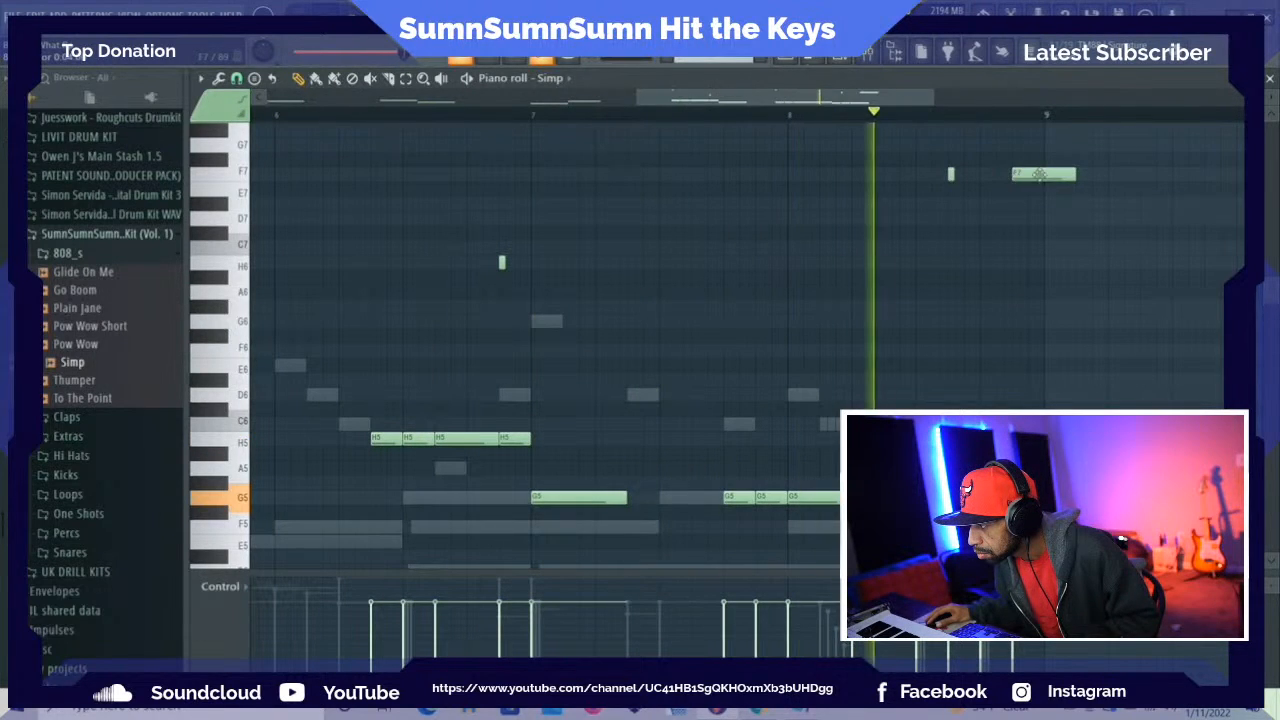
{"action": "right_click", "coordinate": [1041, 175]}
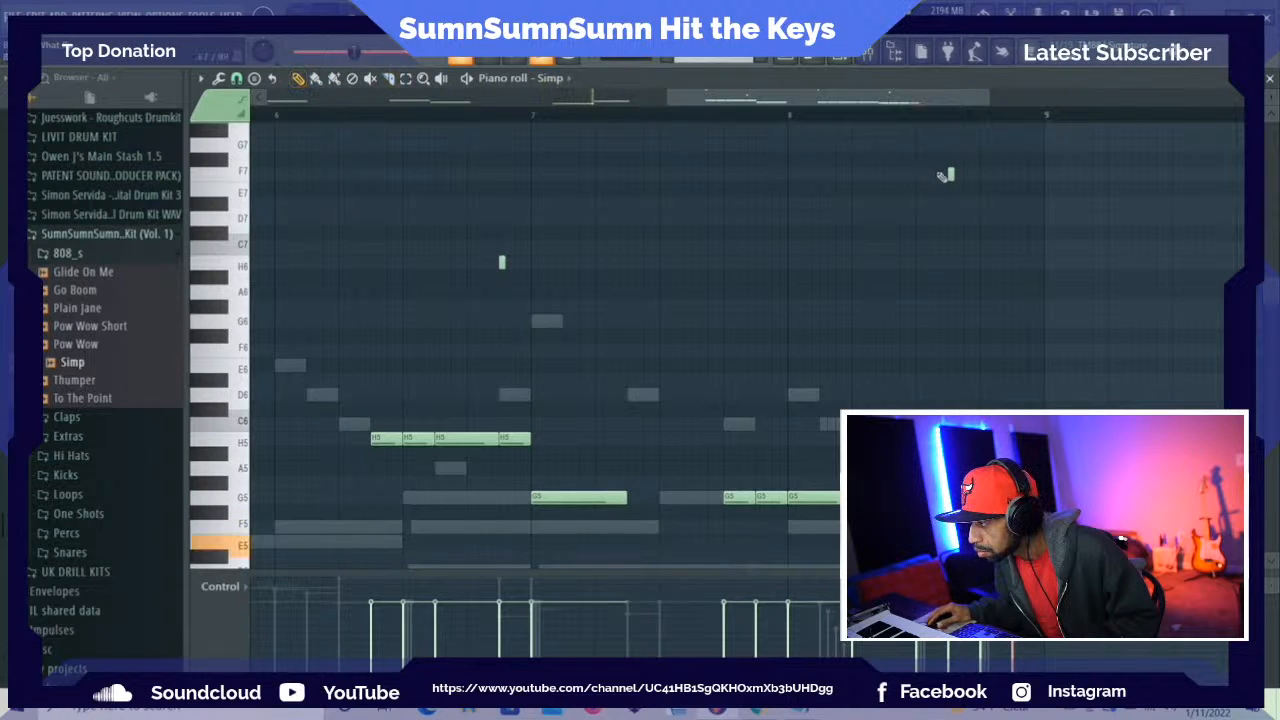
{"action": "left_click", "coordinate": [989, 173]}
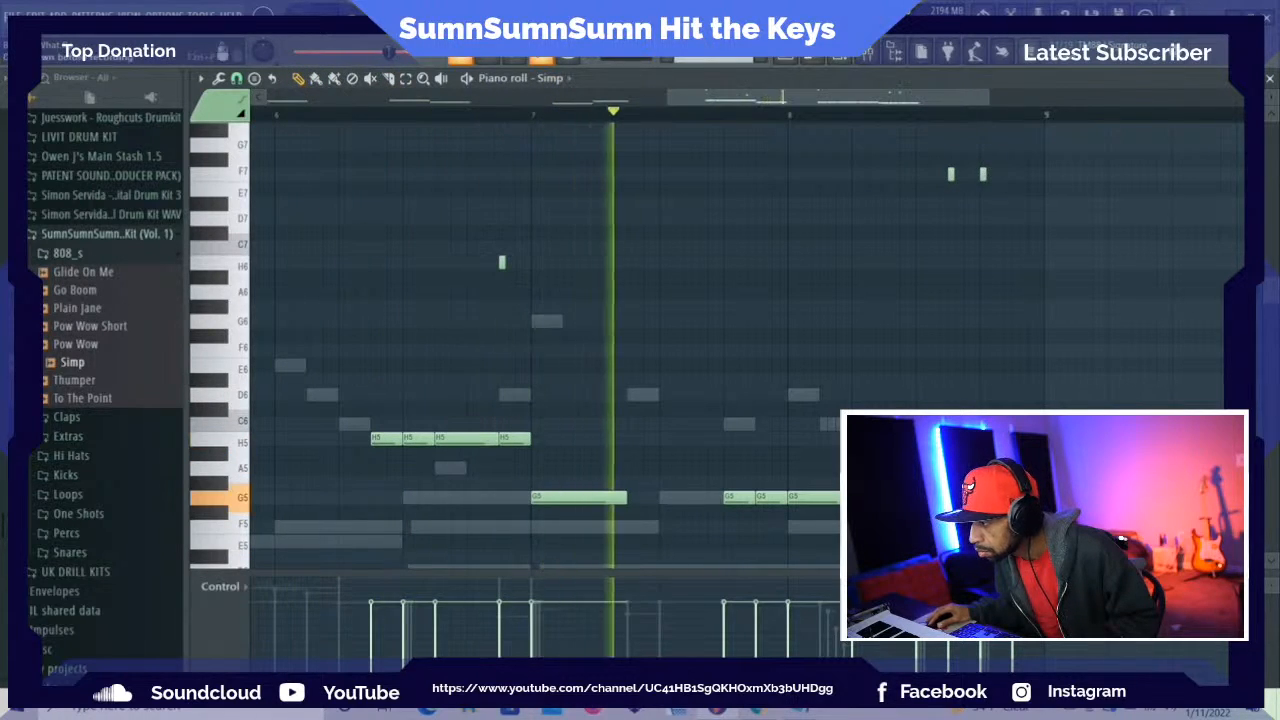
{"action": "left_click", "coordinate": [407, 79]}
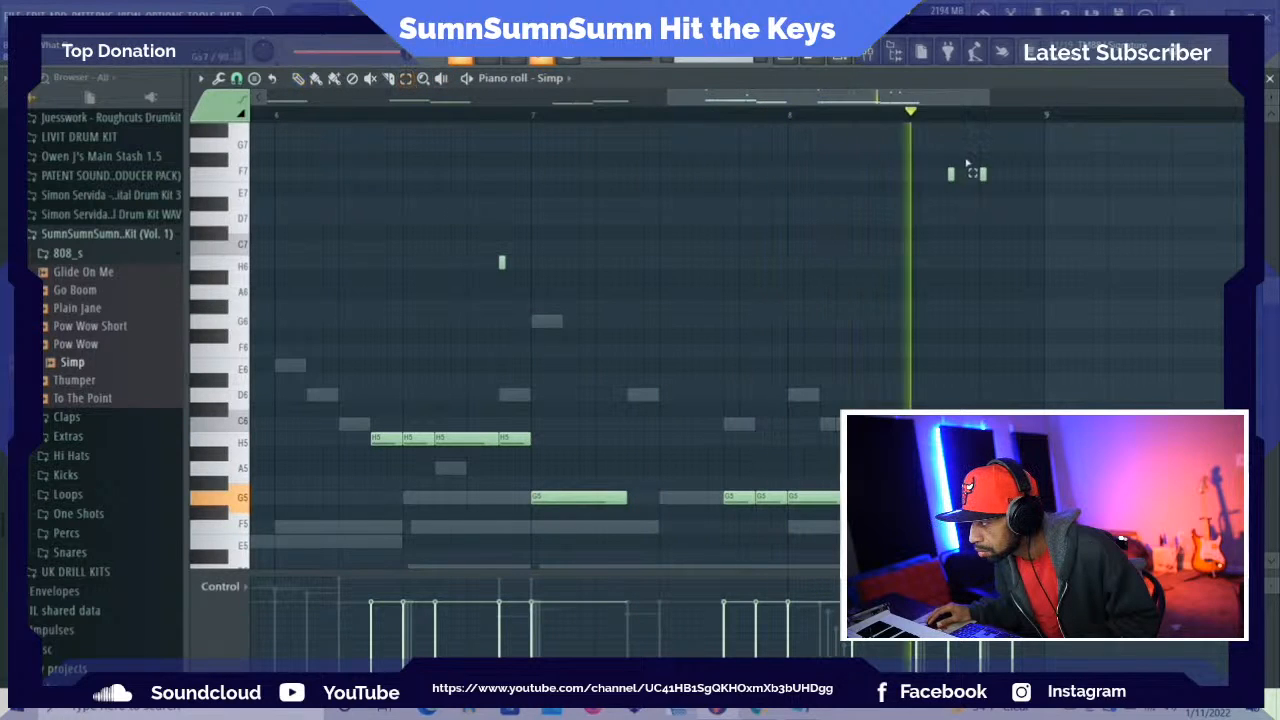
{"action": "right_click", "coordinate": [990, 195]}
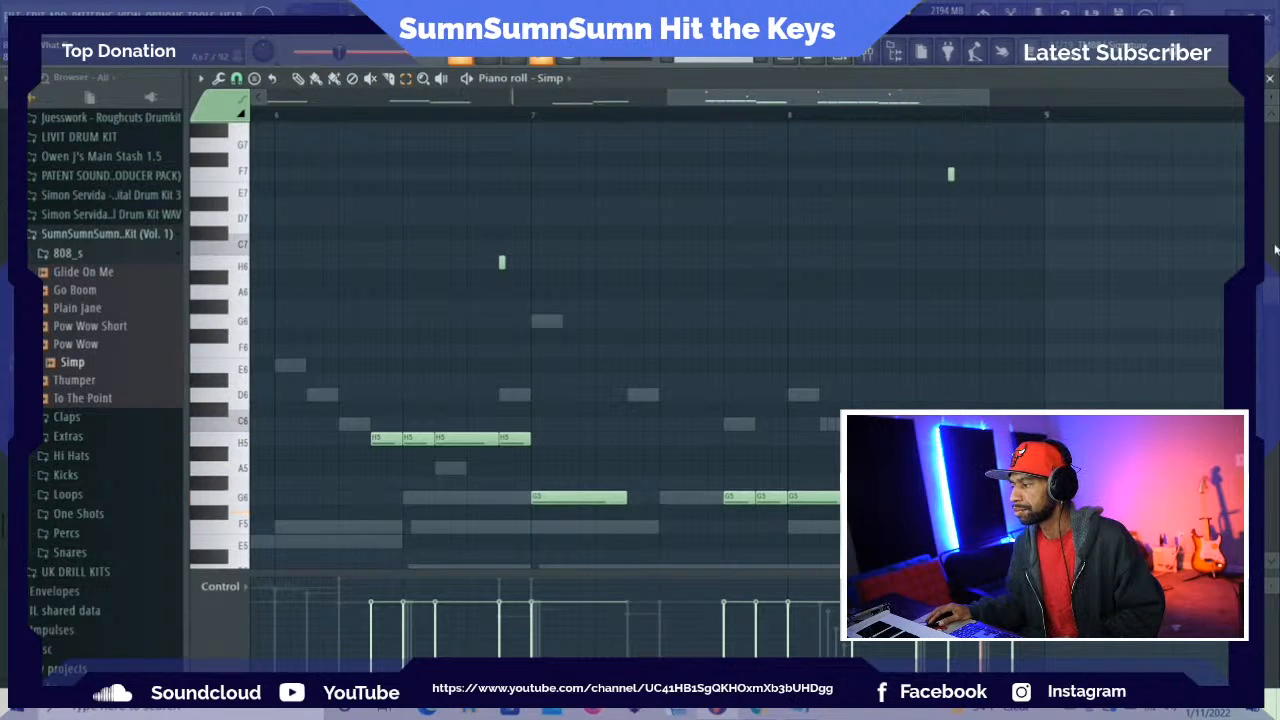
{"action": "left_click_drag", "start_coordinate": [1274, 285], "coordinate": [1273, 237]}
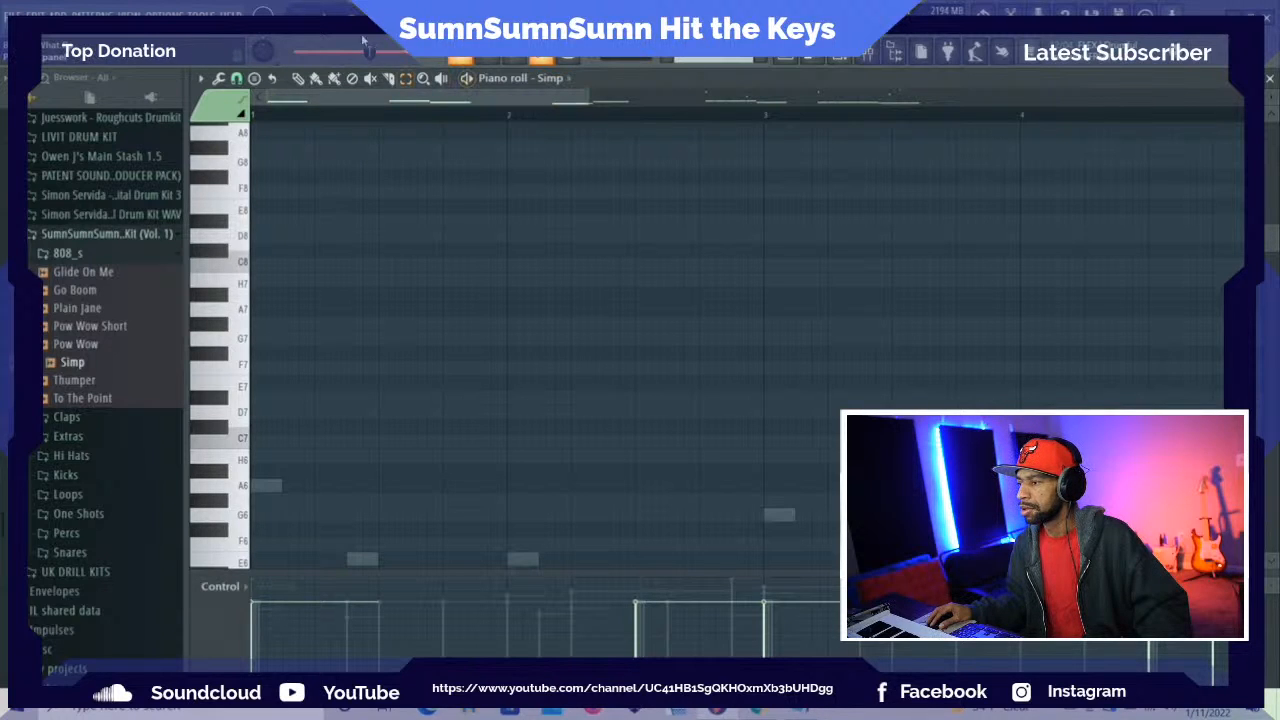
Load the Money kick from the kit's Kicks folder into a new channel and show the channel rack
{"action": "left_click", "coordinate": [62, 254]}
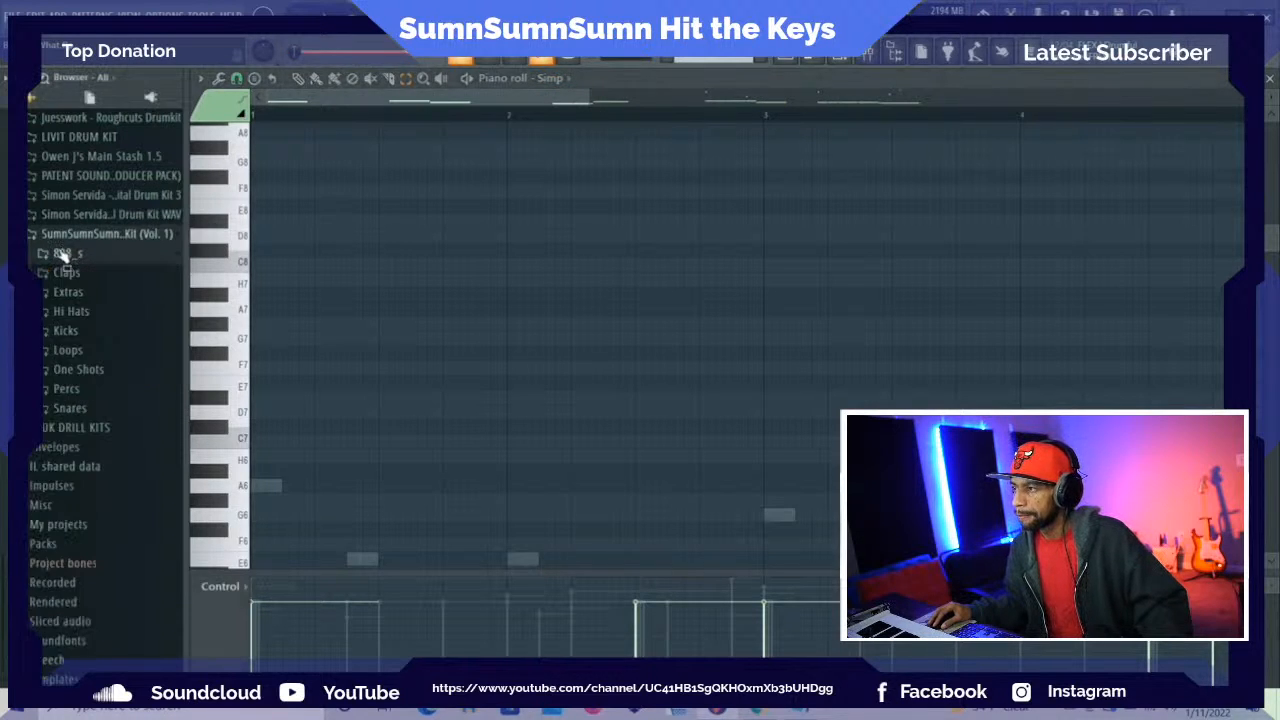
{"action": "left_click", "coordinate": [65, 331]}
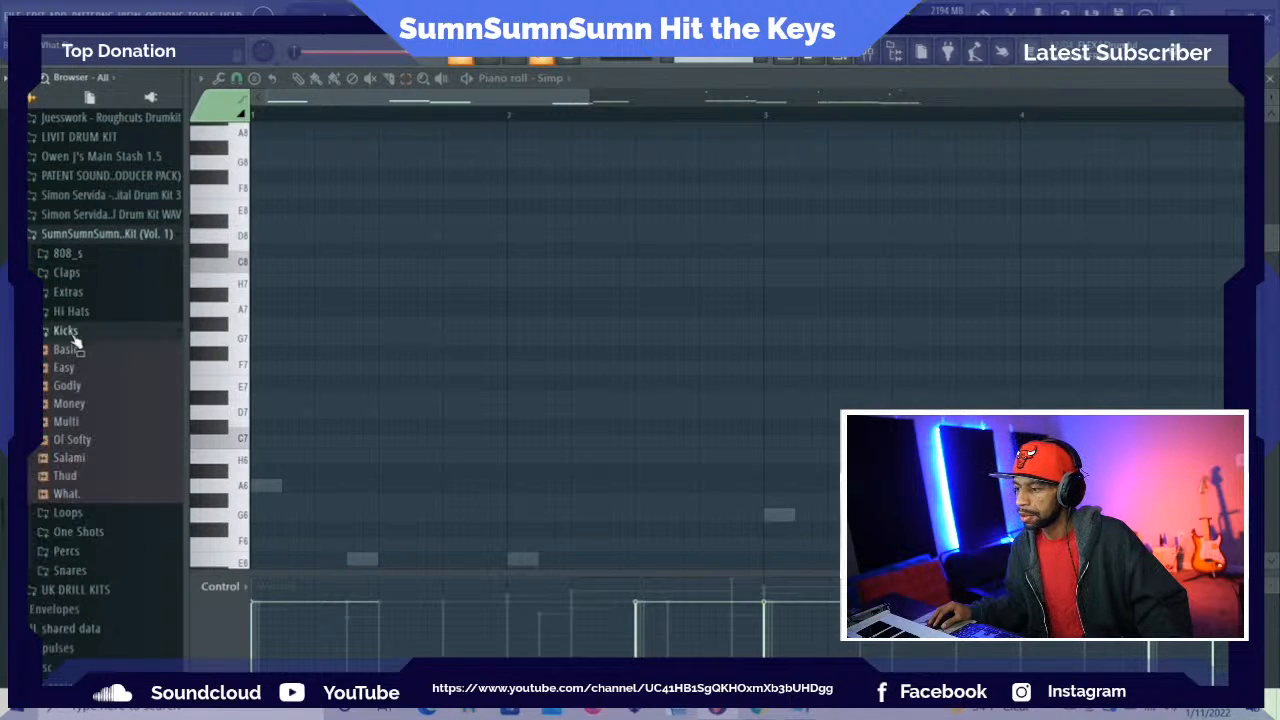
{"action": "right_click", "coordinate": [66, 407]}
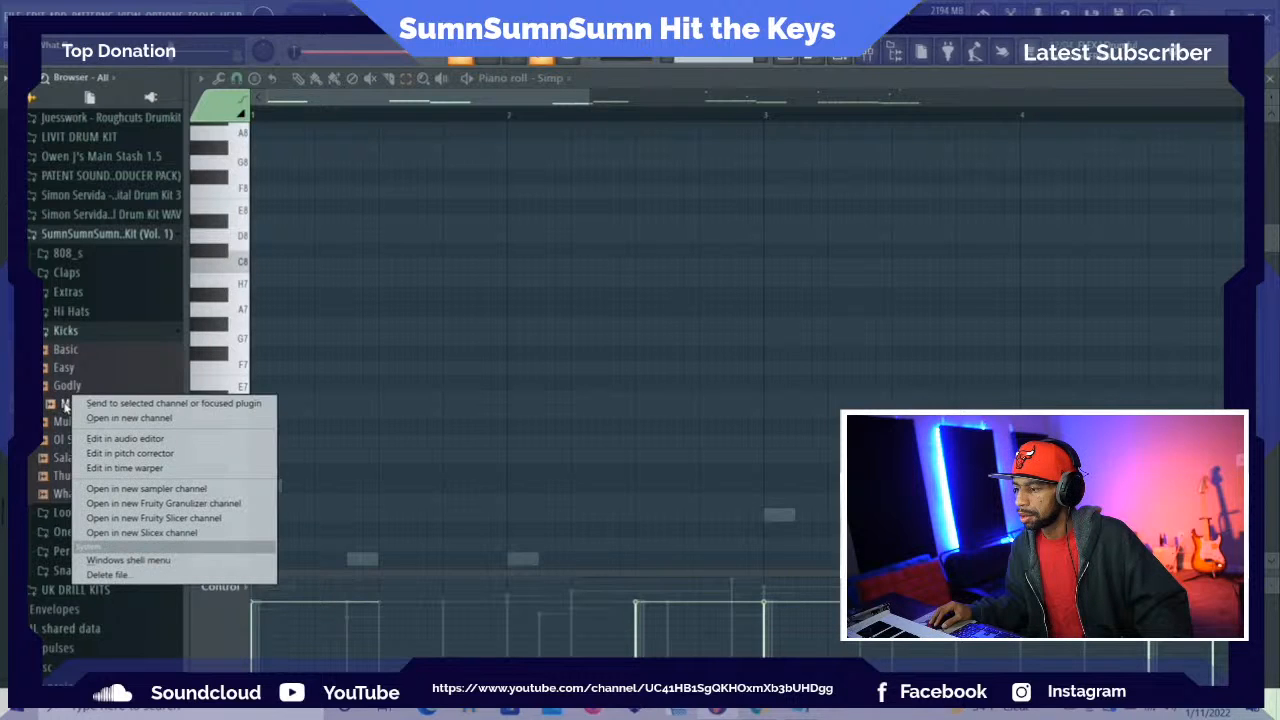
{"action": "left_click", "coordinate": [100, 417]}
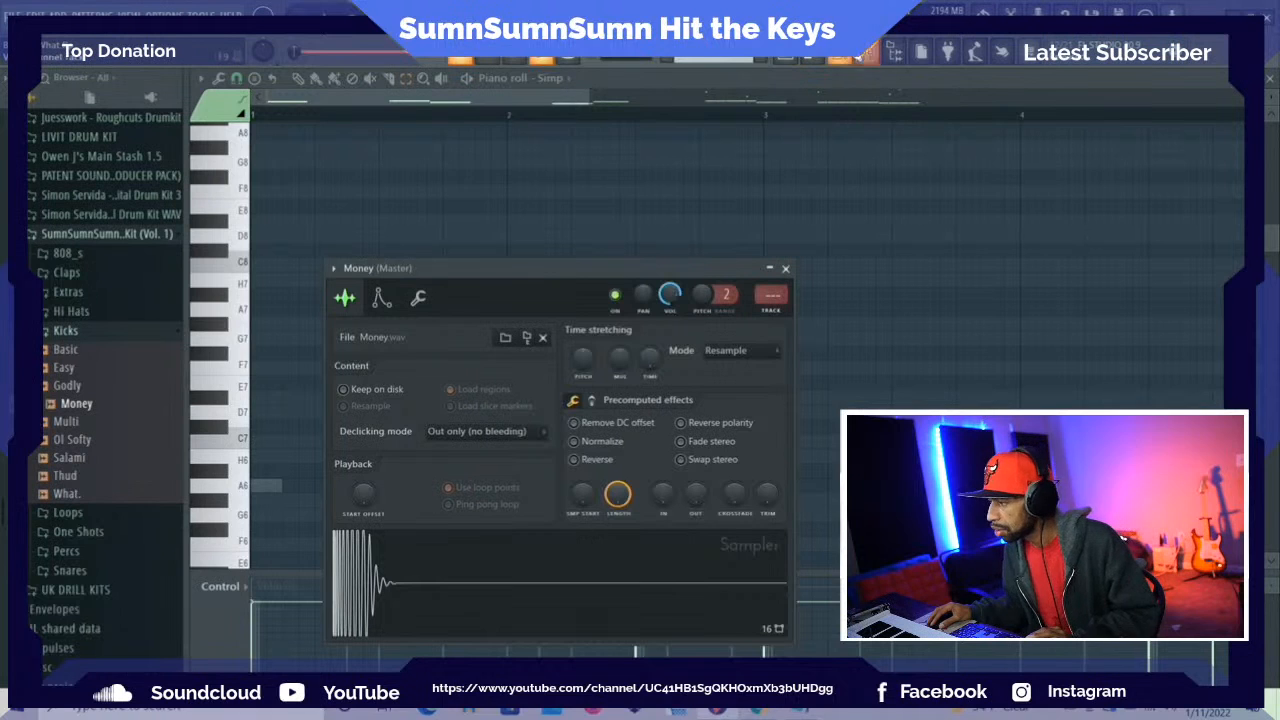
{"action": "left_click", "coordinate": [842, 56]}
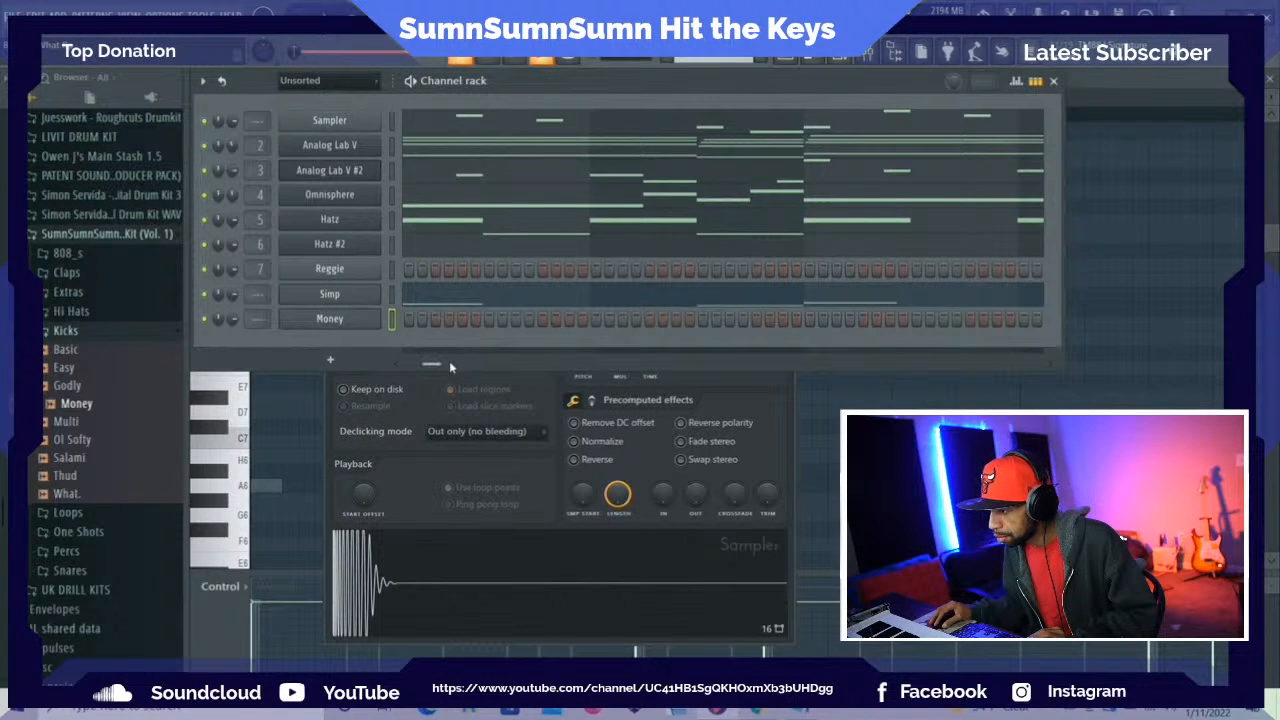
Program Money kicks on beat 1 of bar 1, beat 3 of bar 2, beat 1 of bar 3 and beat 3 of bar 4
{"action": "left_click_drag", "start_coordinate": [445, 367], "coordinate": [385, 368]}
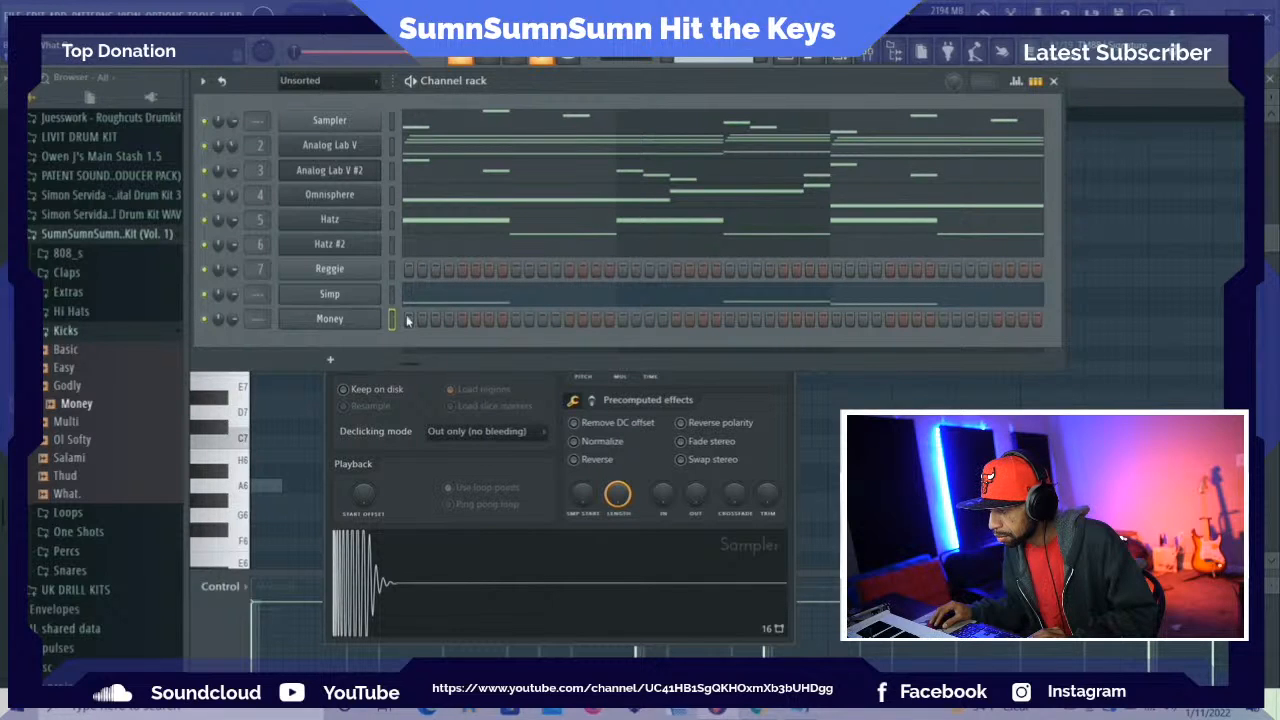
{"action": "key", "text": "space"}
{"action": "left_click", "coordinate": [729, 319]}
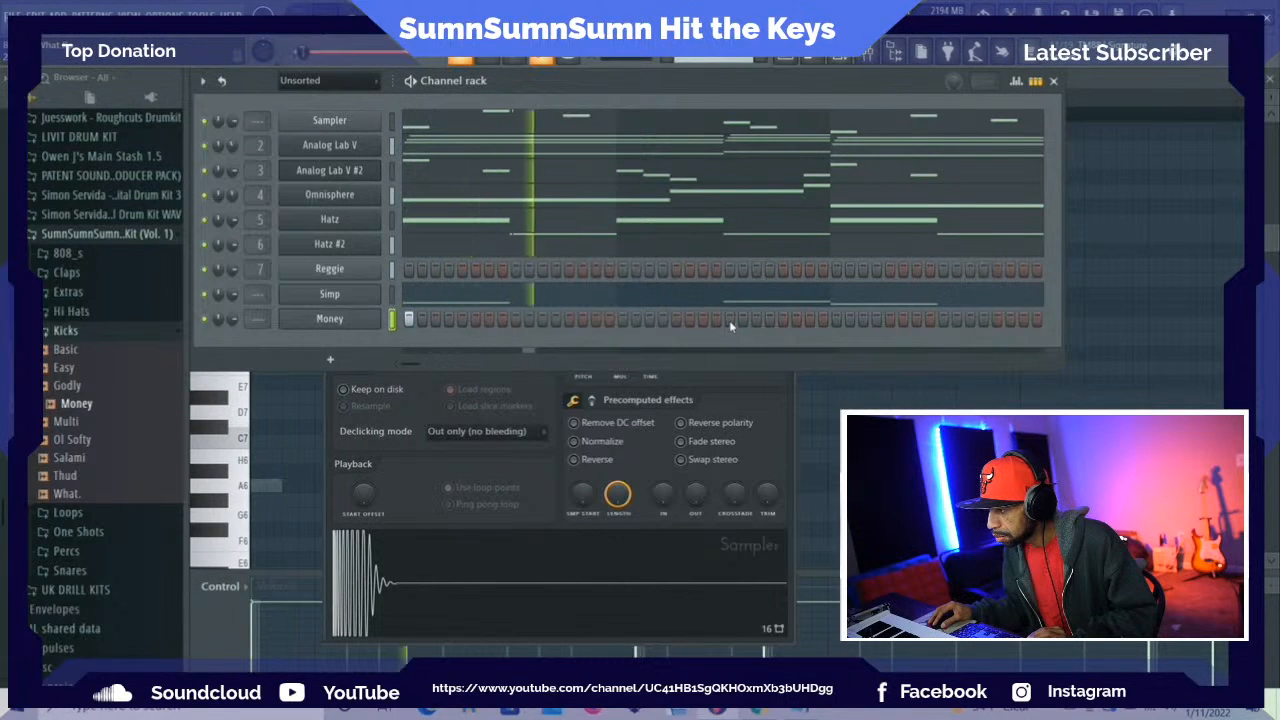
{"action": "left_click", "coordinate": [836, 319]}
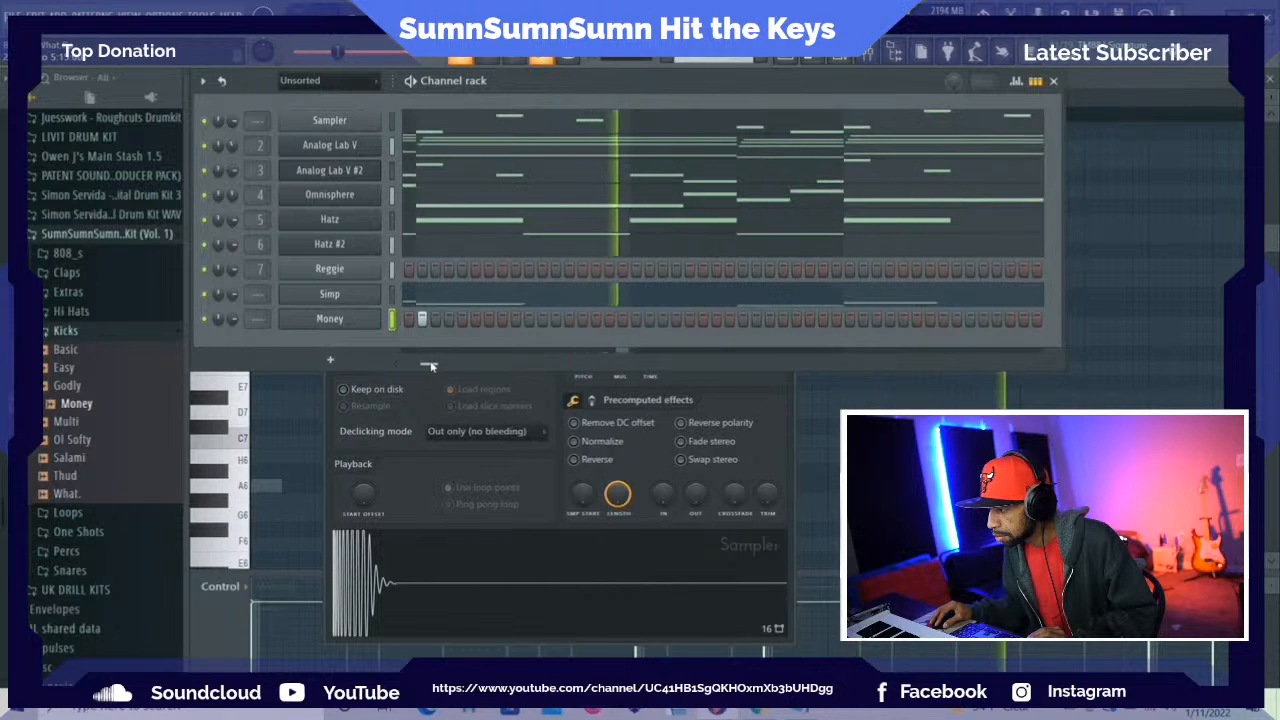
{"action": "left_click", "coordinate": [742, 319]}
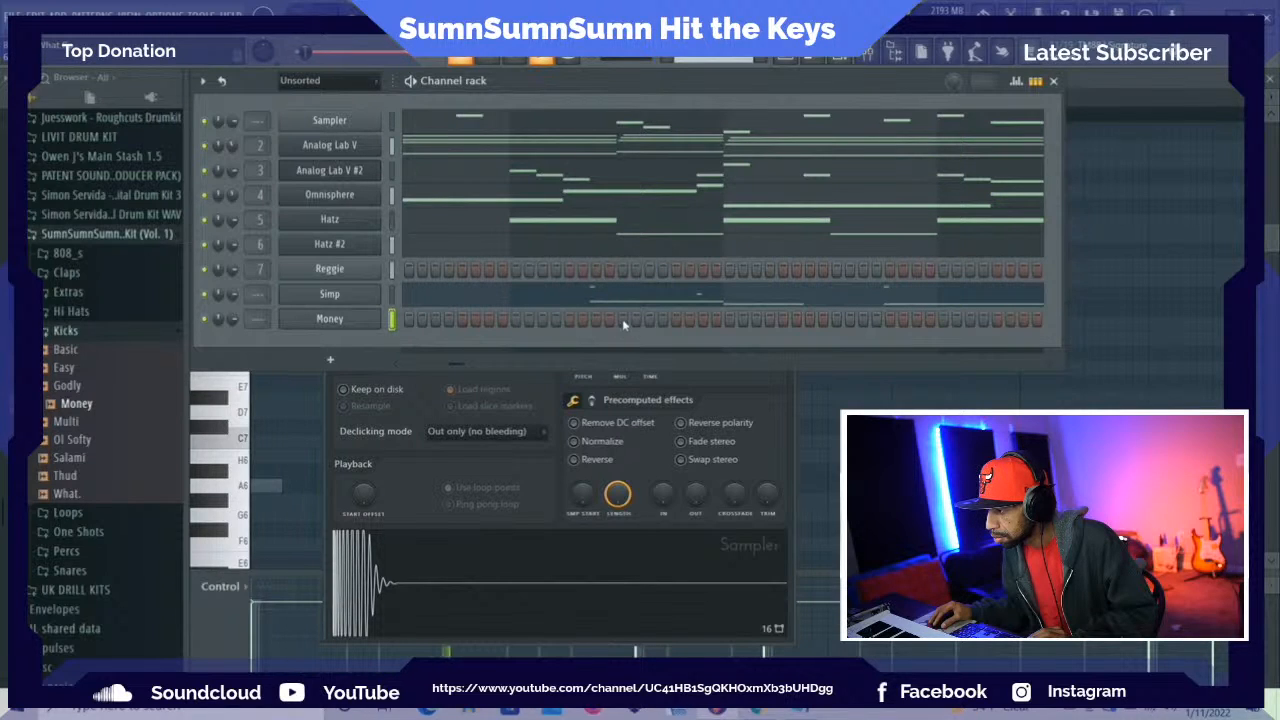
Add Money kicks on beat 3 of bar 6, beat 1 and the second half of beat 4 in bar 7, and every beat of bar 8
{"action": "left_click", "coordinate": [729, 319]}
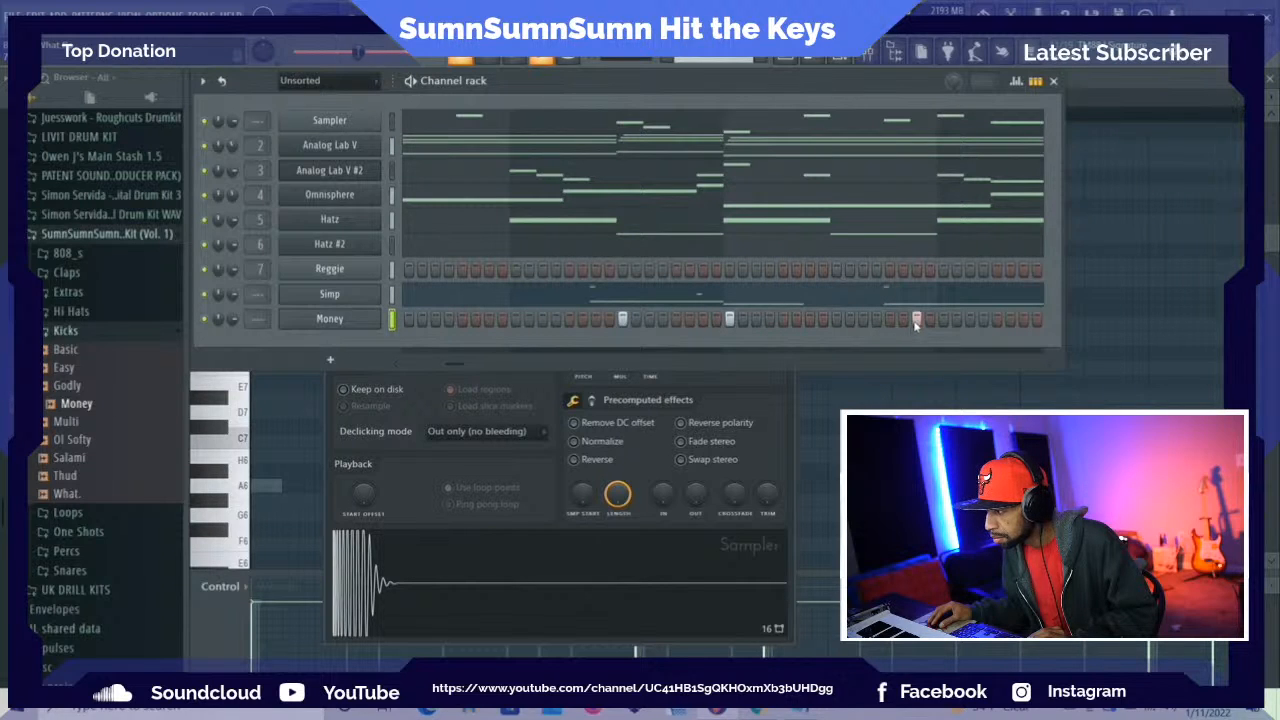
{"action": "left_click_drag", "start_coordinate": [461, 366], "coordinate": [478, 367]}
{"action": "left_click", "coordinate": [529, 319]}
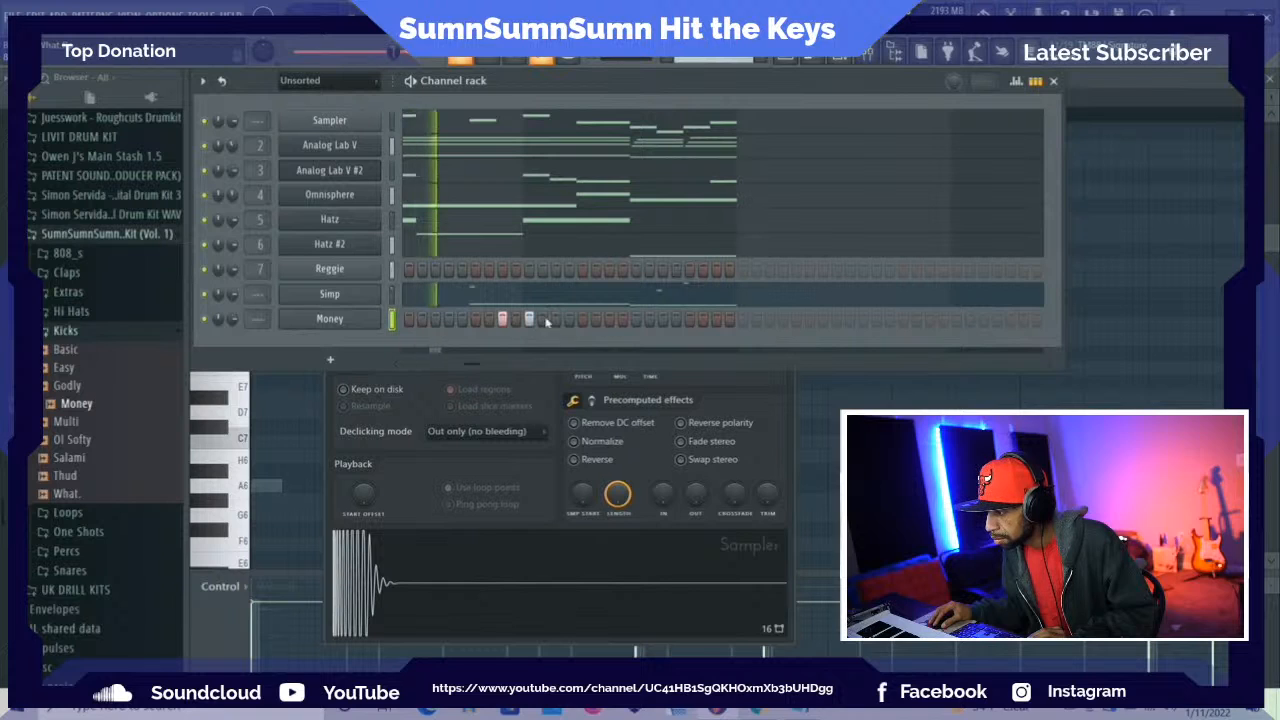
{"action": "left_click", "coordinate": [582, 319]}
{"action": "left_click", "coordinate": [635, 319]}
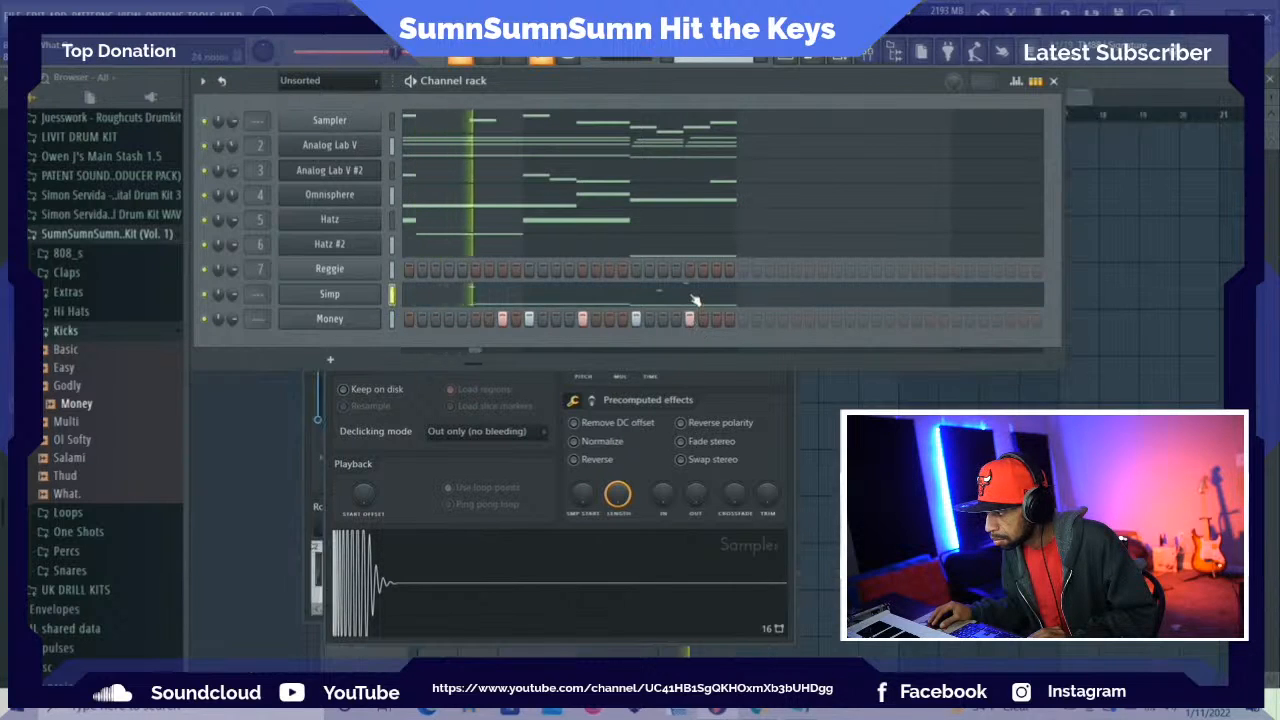
Add a short high slide note on the second half of beat 4 in bar 8 of the Simp part and audition it
{"action": "double_click", "coordinate": [690, 295]}
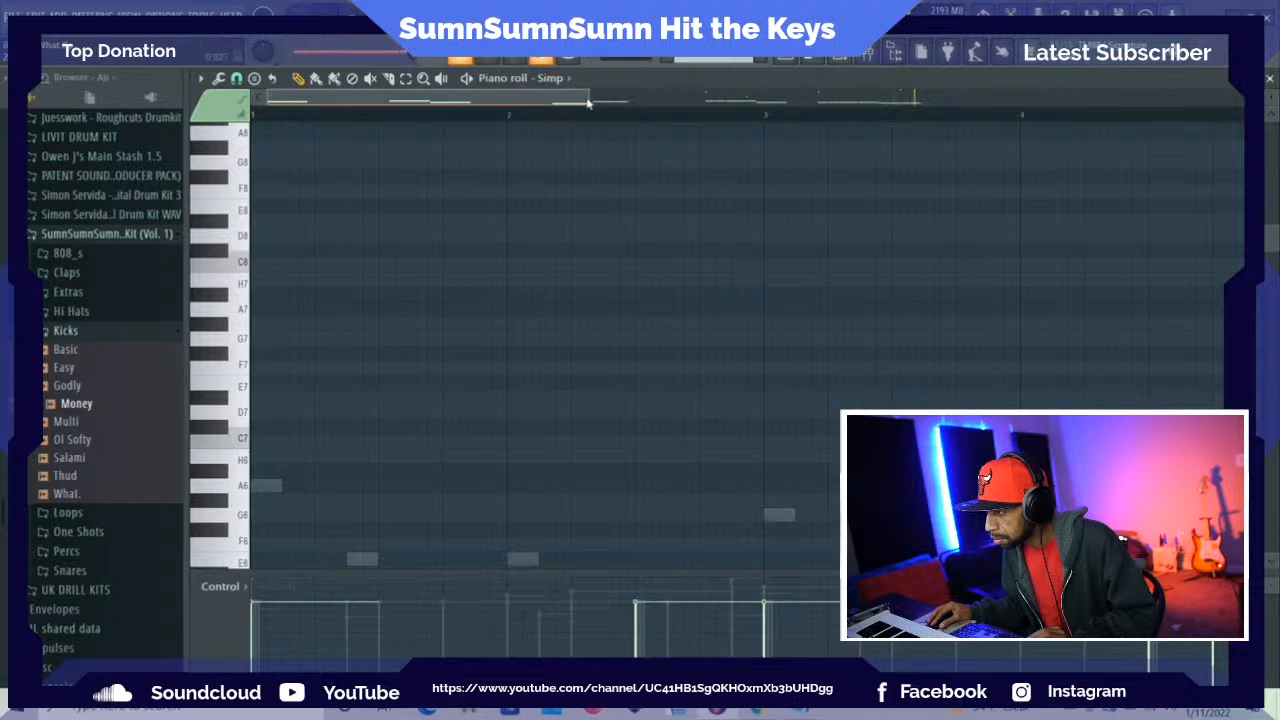
{"action": "left_click_drag", "start_coordinate": [588, 103], "coordinate": [968, 135]}
{"action": "scroll", "coordinate": [770, 190], "scroll_direction": "down", "scroll_amount": 3}
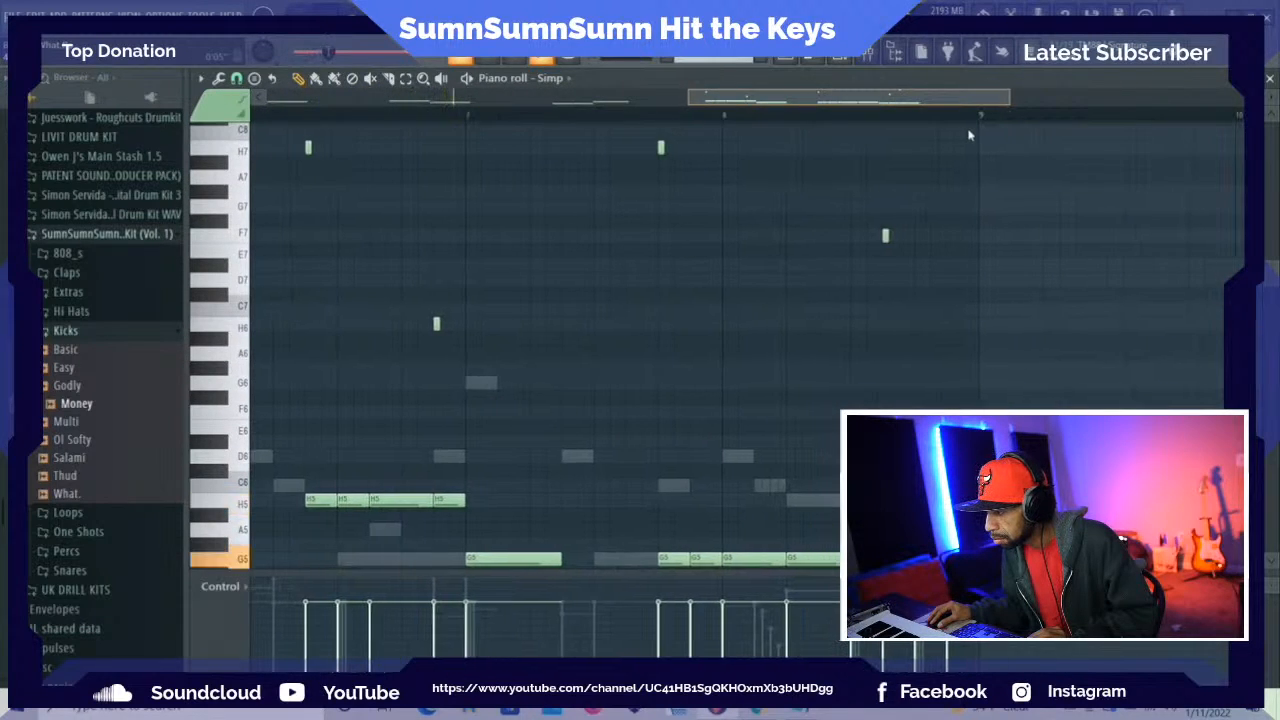
{"action": "scroll", "coordinate": [930, 220], "scroll_direction": "up", "scroll_amount": 6}
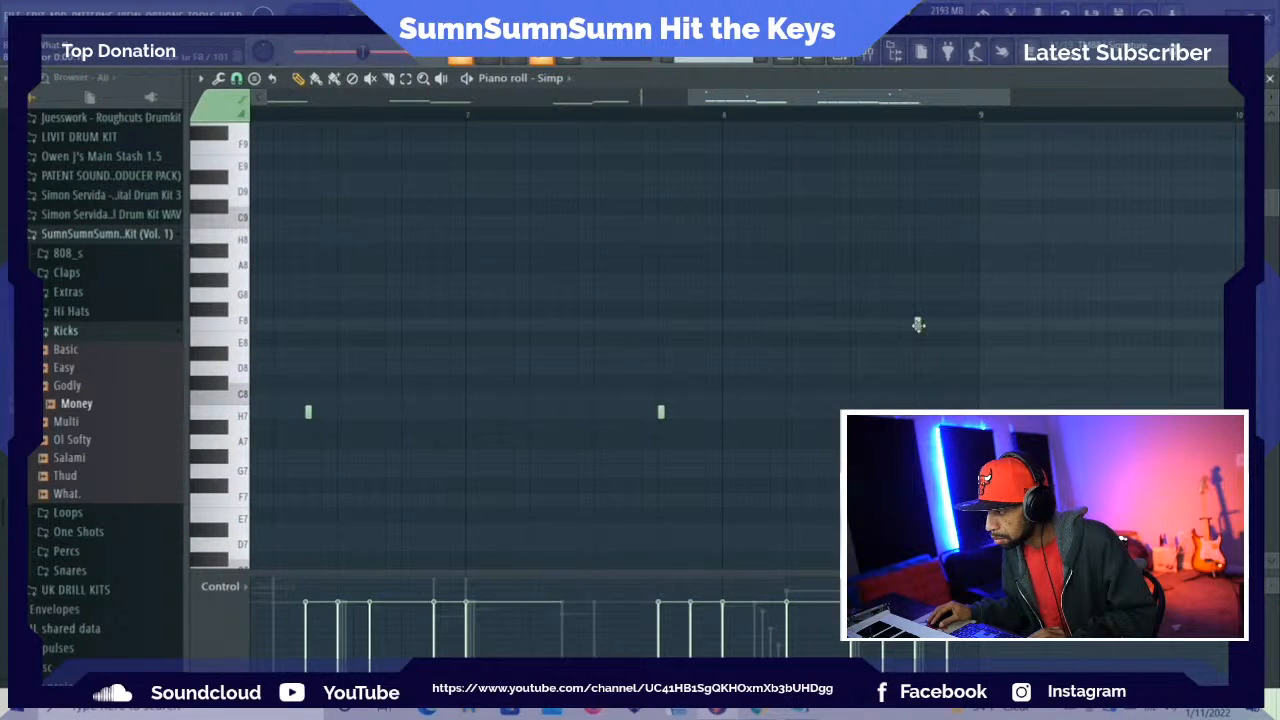
{"action": "left_click", "coordinate": [946, 322]}
{"action": "key", "text": "space"}
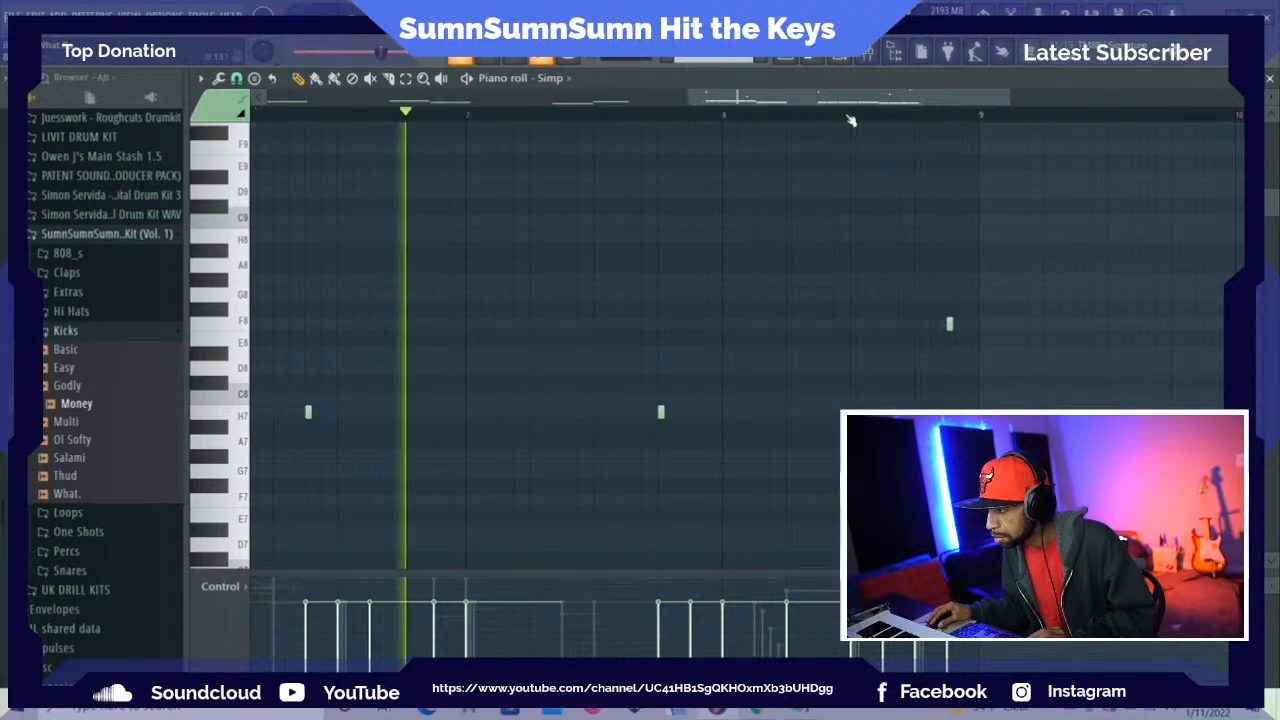
{"action": "left_click_drag", "start_coordinate": [835, 100], "coordinate": [787, 100]}
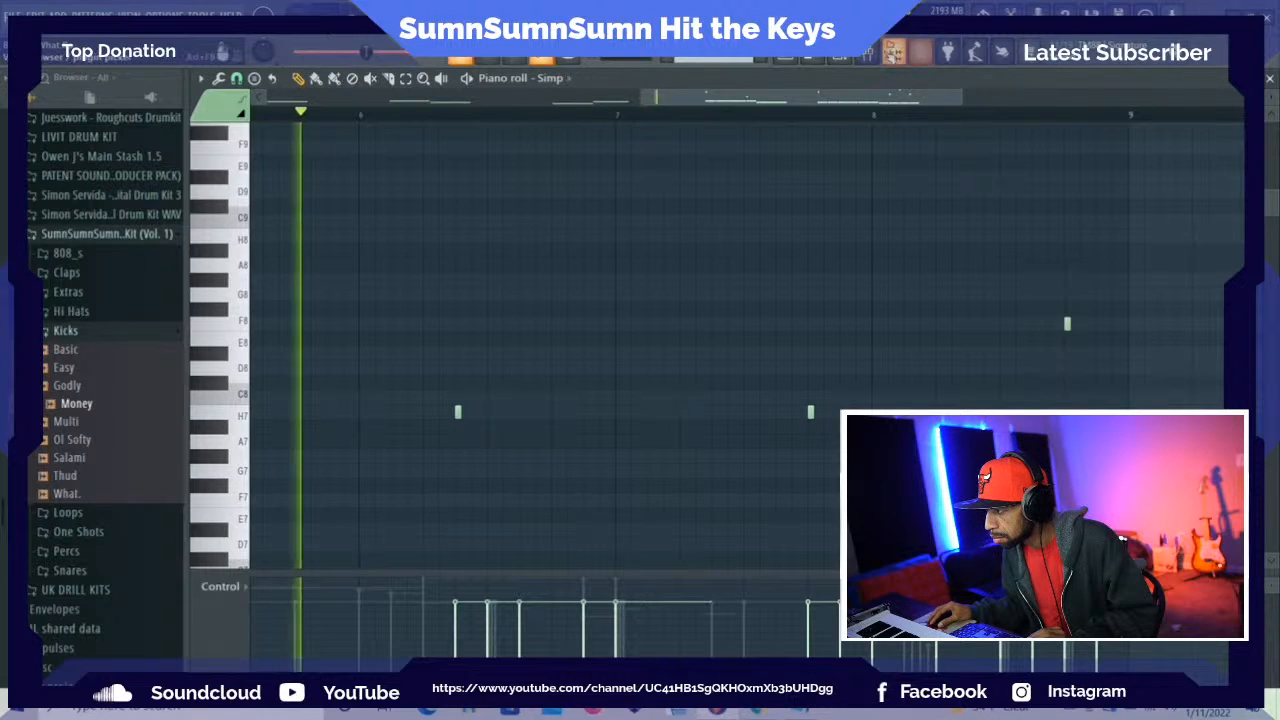
Remove the Money kick on beat 4 of bar 8 and play the pattern back
{"action": "key", "text": "F6"}
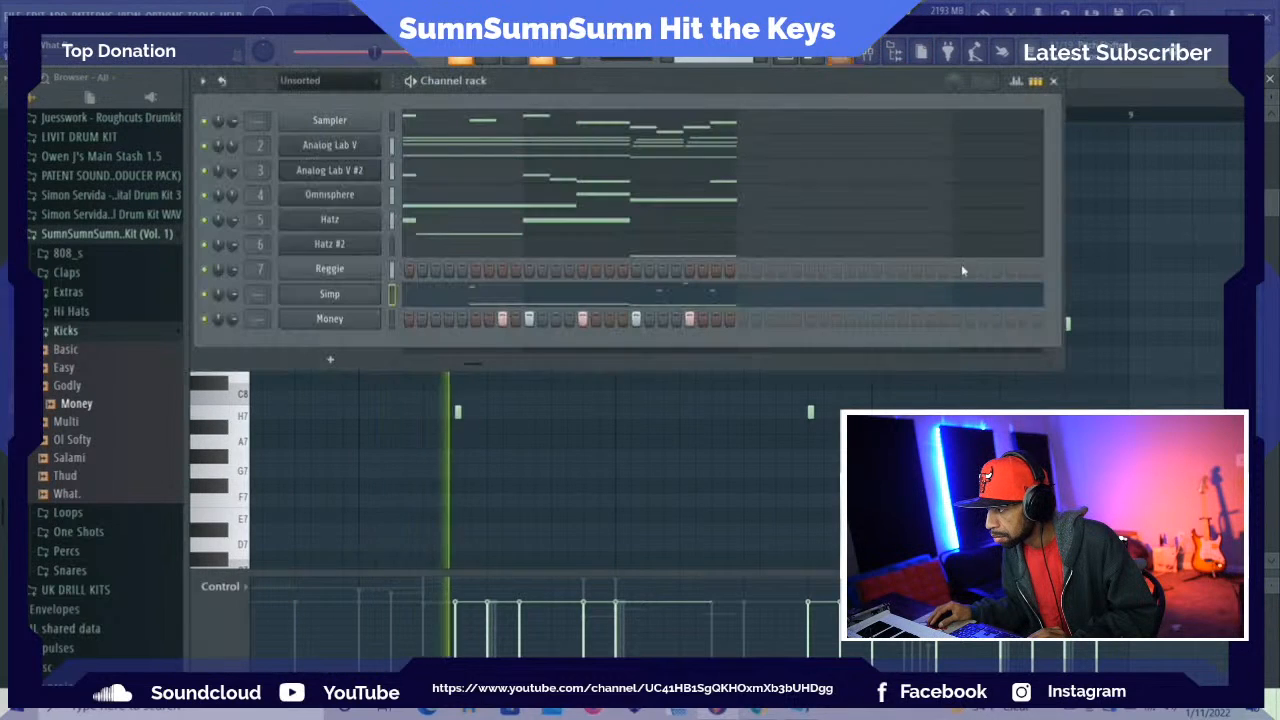
{"action": "right_click", "coordinate": [690, 321]}
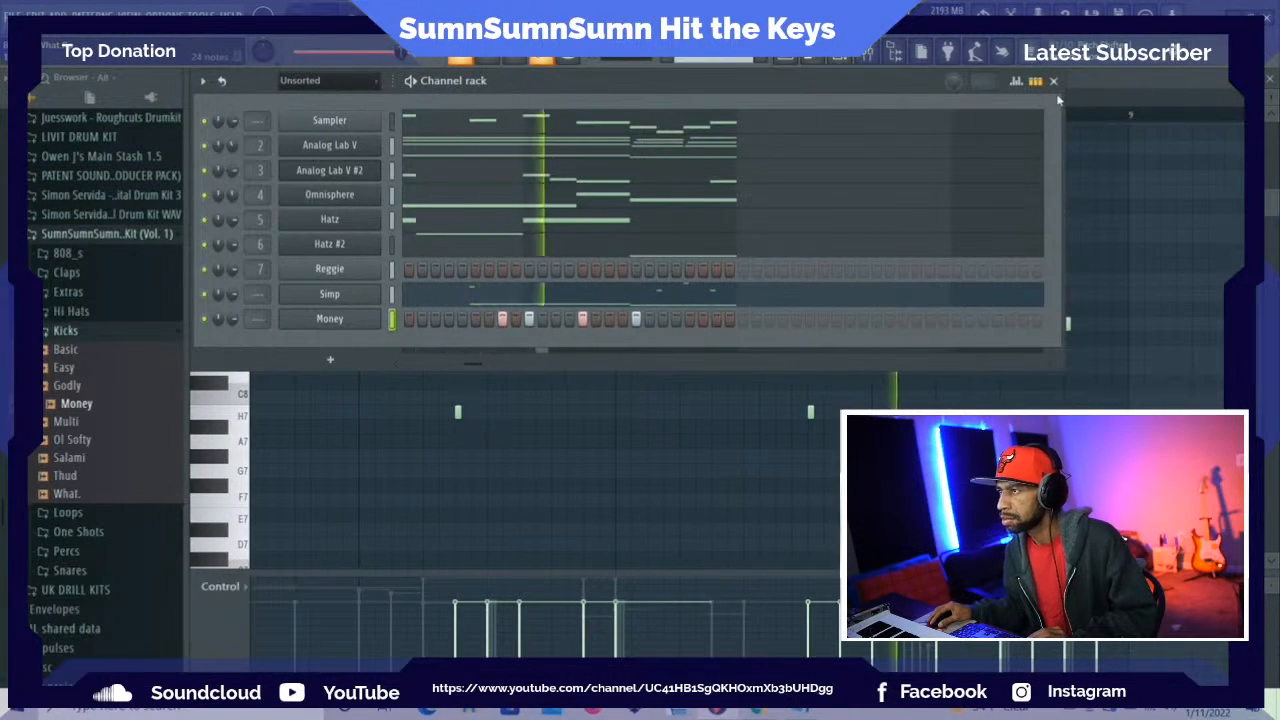
{"action": "key", "text": "space"}
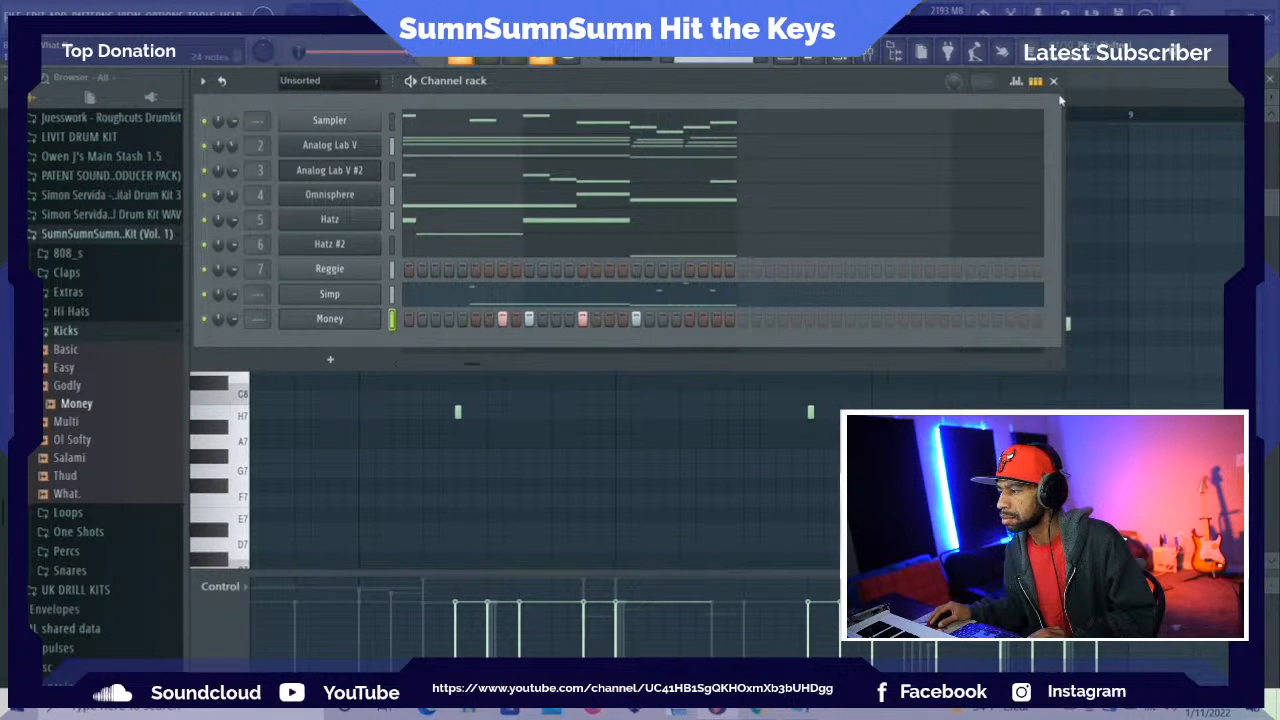
{"action": "left_click", "coordinate": [1055, 82]}
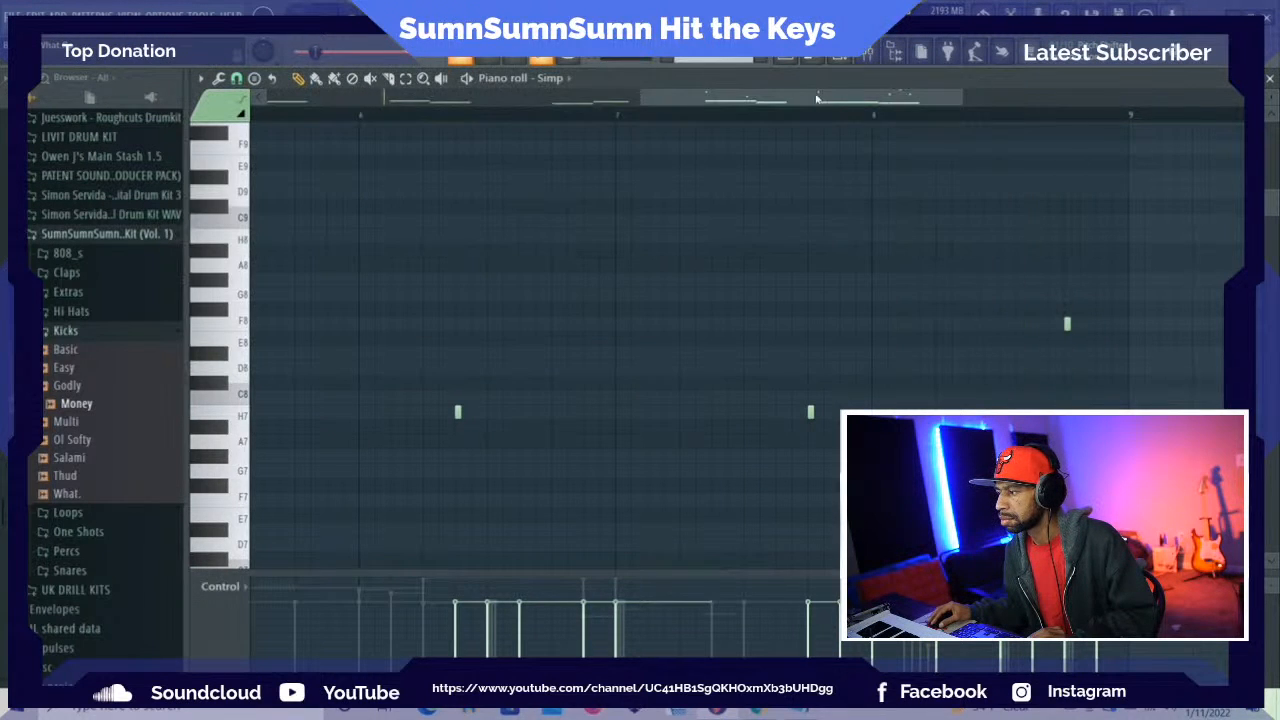
{"action": "key", "text": "space"}
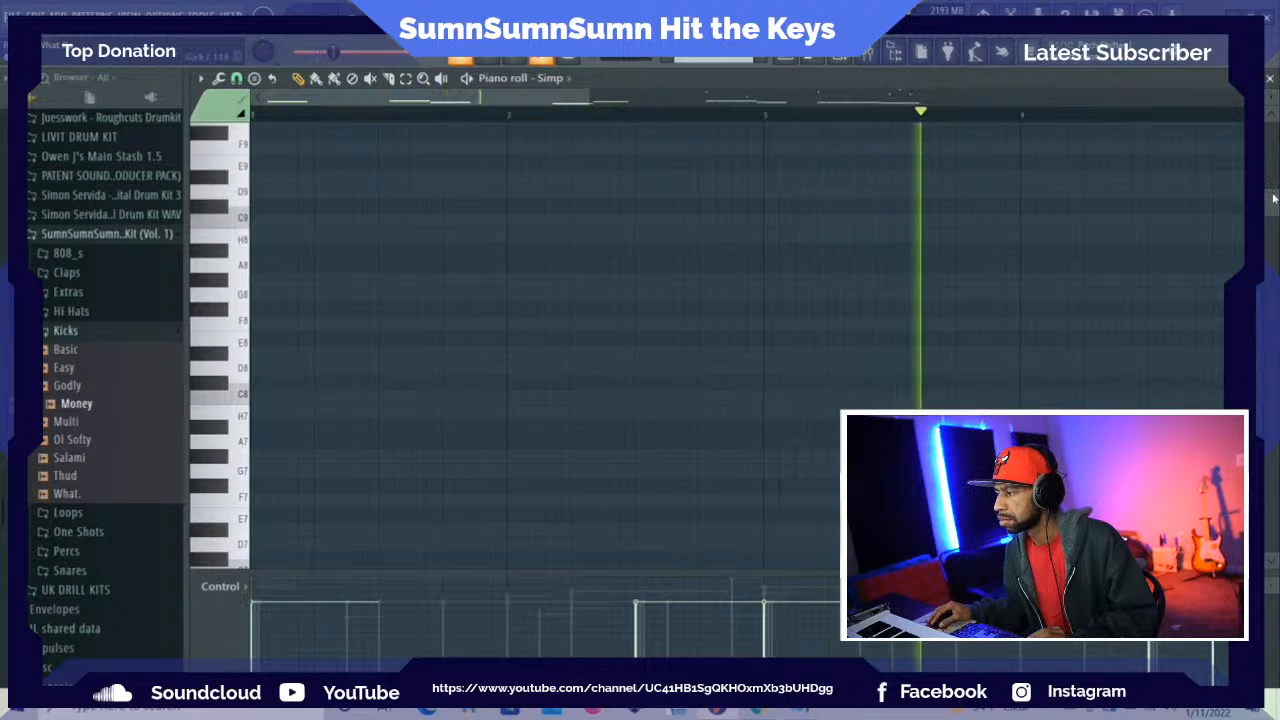
{"action": "left_click_drag", "start_coordinate": [1273, 198], "coordinate": [1270, 137]}
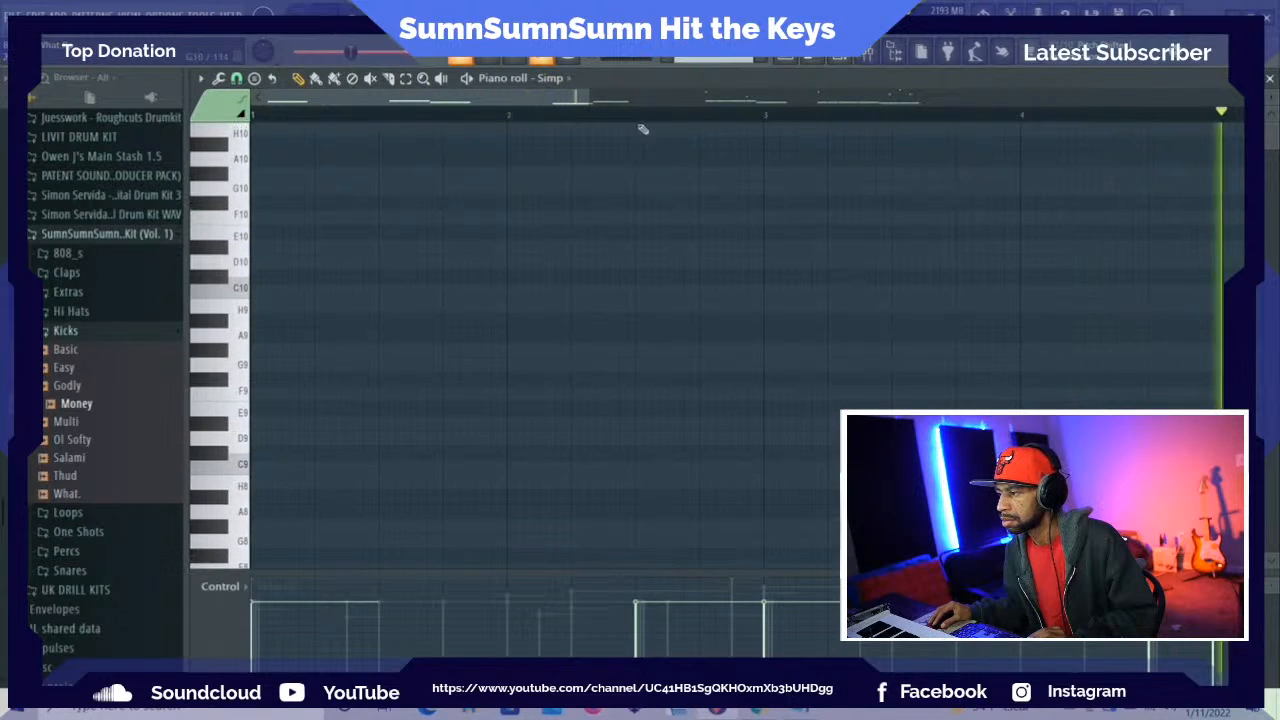
Open the designer page of the Hatz #2 channel's plugin and enable its Pan Designer
{"action": "left_click", "coordinate": [844, 60]}
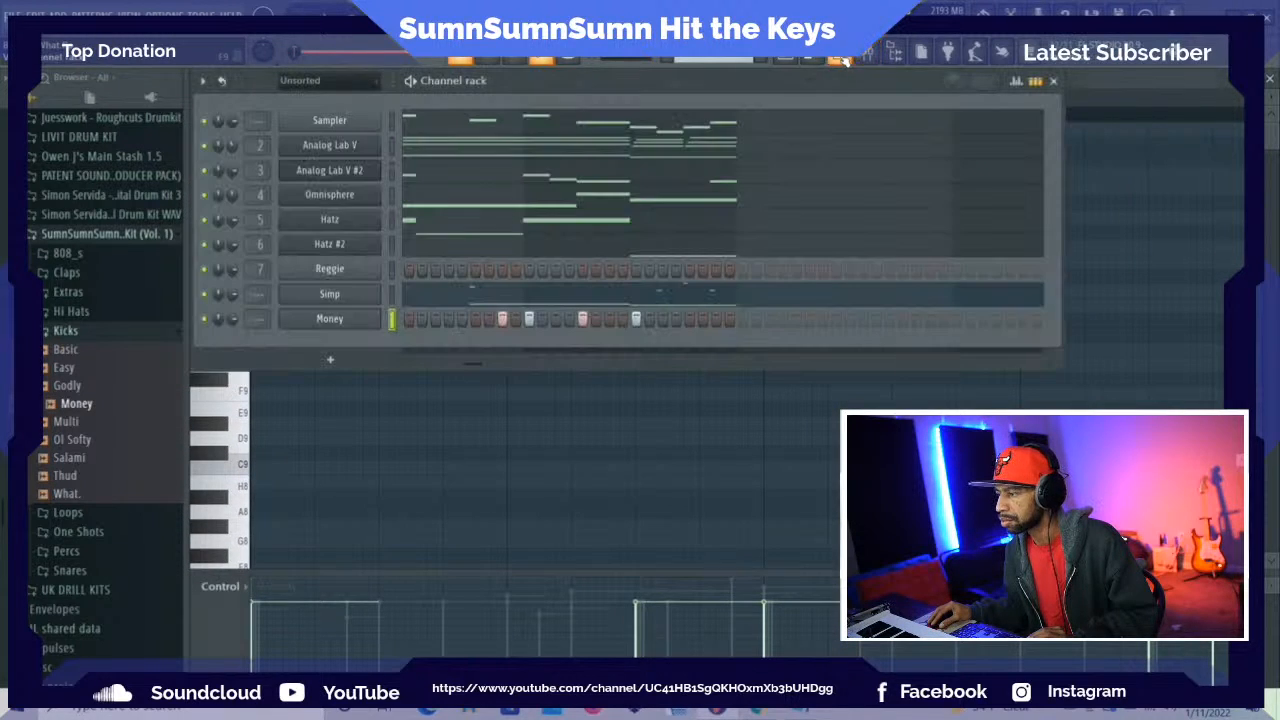
{"action": "left_click", "coordinate": [341, 246]}
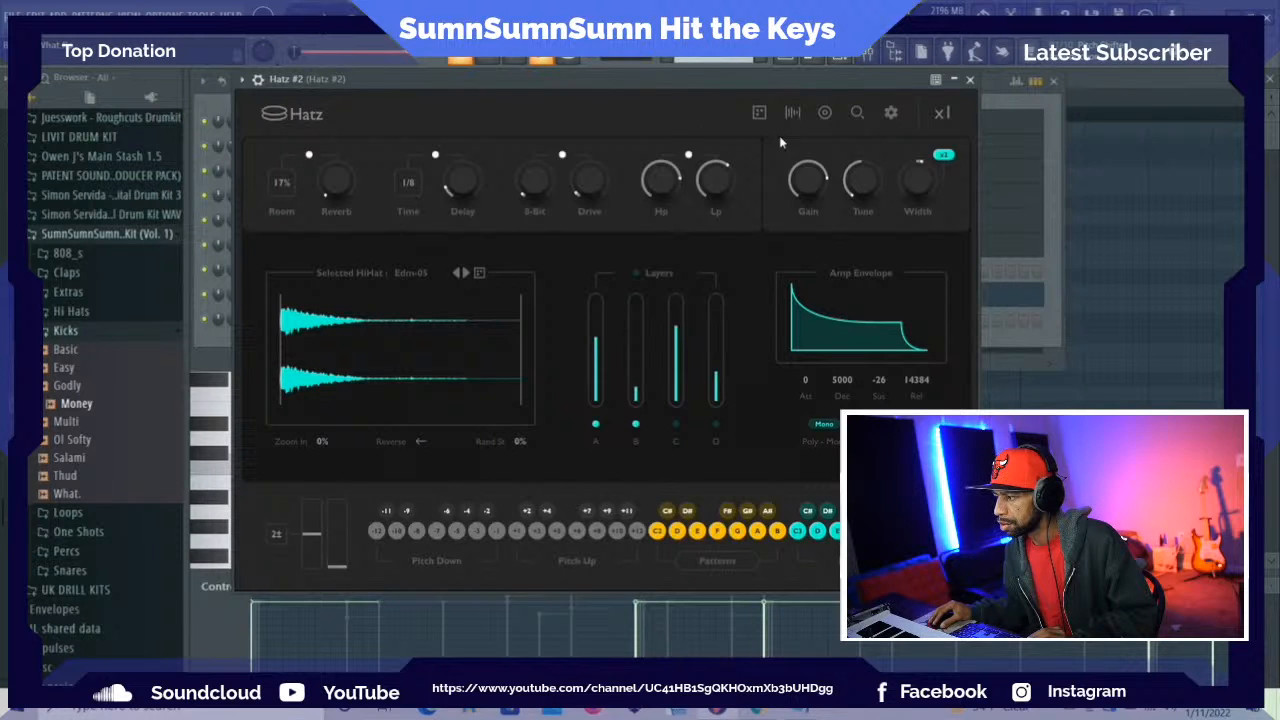
{"action": "left_click", "coordinate": [826, 111]}
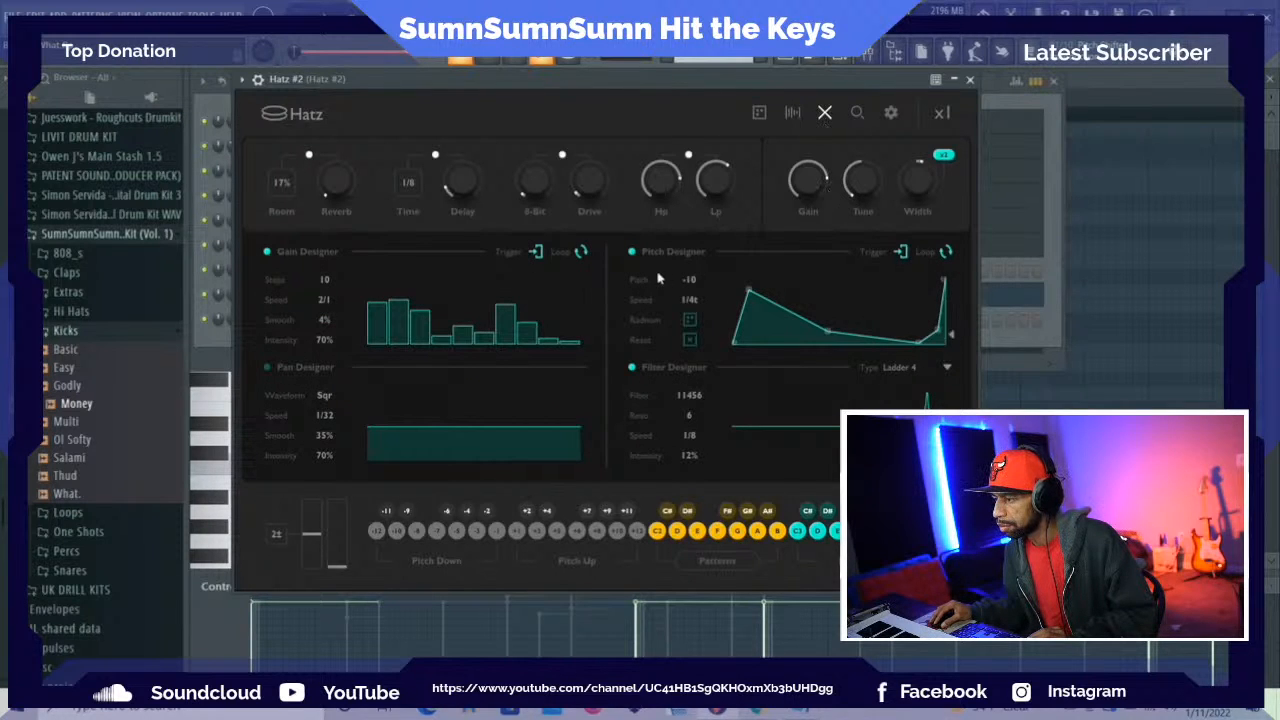
{"action": "left_click", "coordinate": [268, 368]}
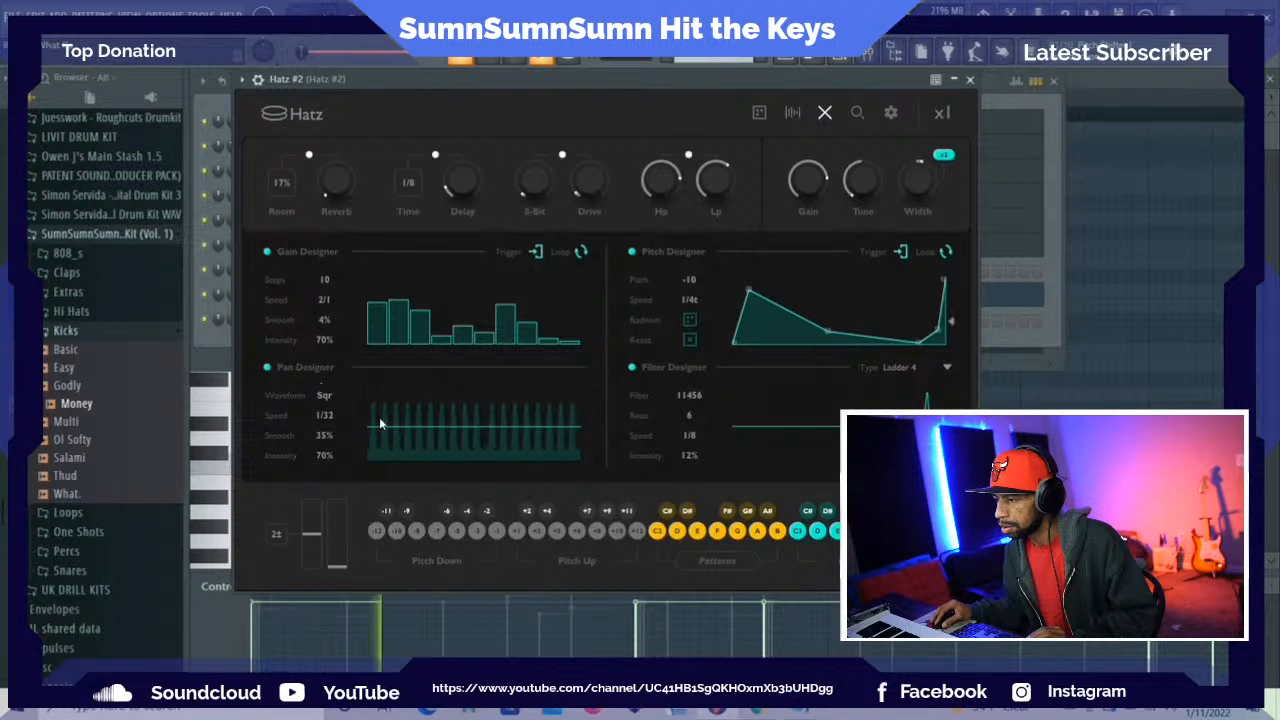
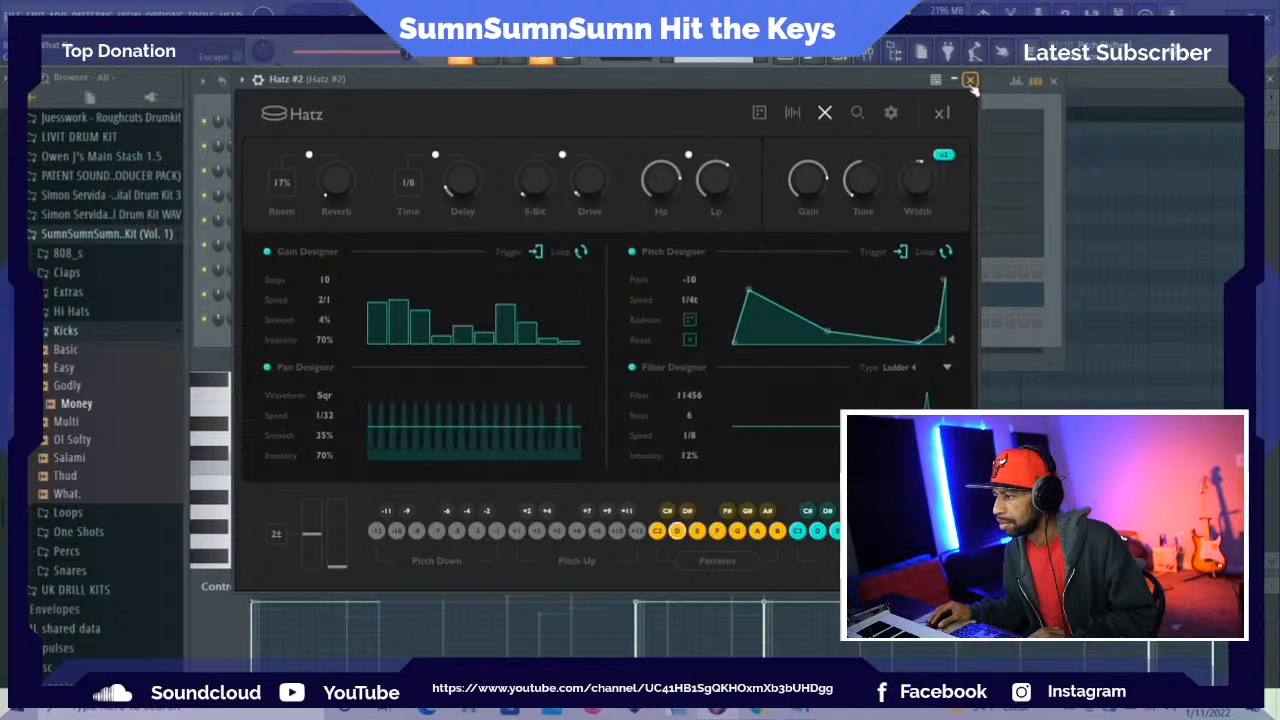
Bypass and re-enable the Pan Designer of the Hatz #2 channel to compare its effect during playback
{"action": "left_click", "coordinate": [969, 79]}
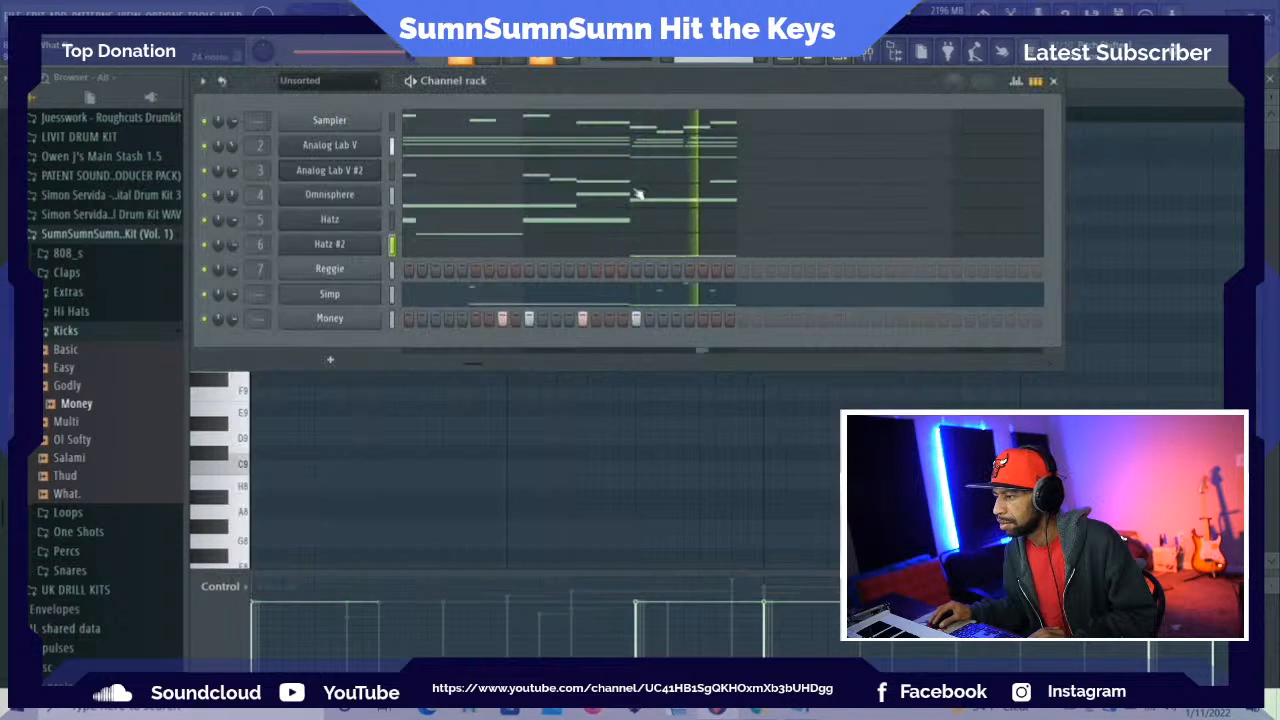
{"action": "left_click", "coordinate": [346, 246]}
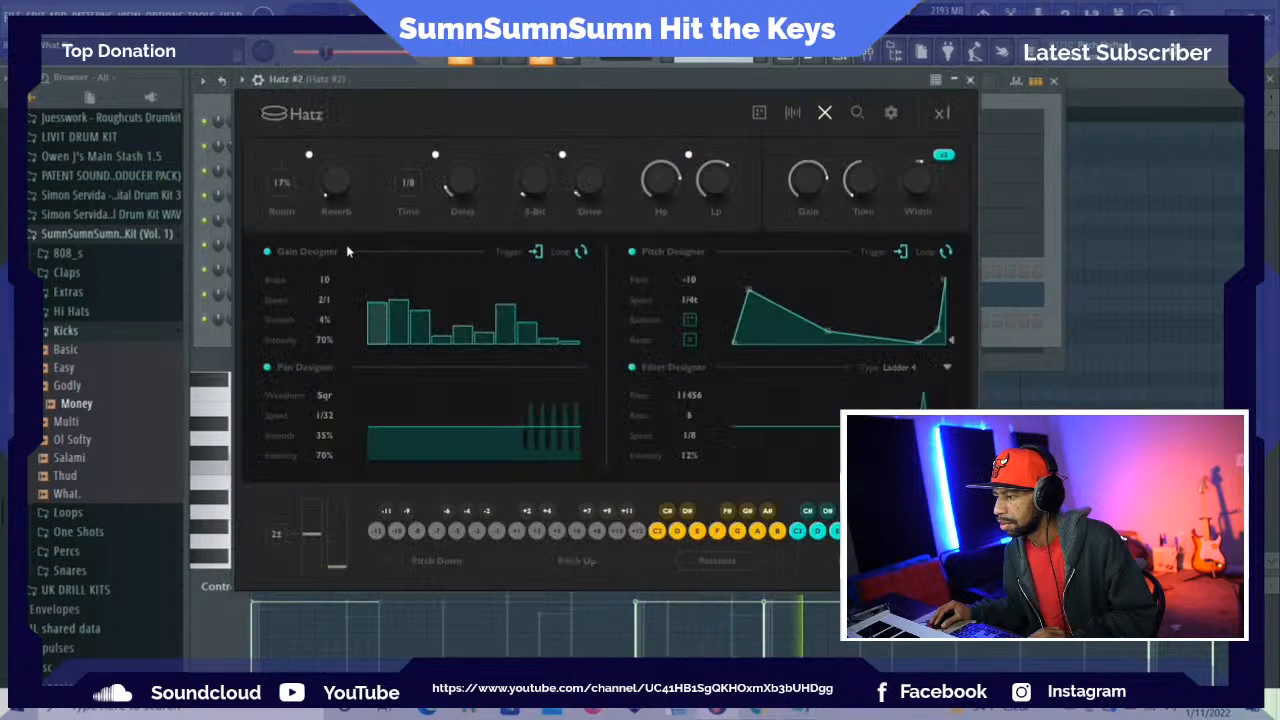
{"action": "left_click", "coordinate": [268, 369]}
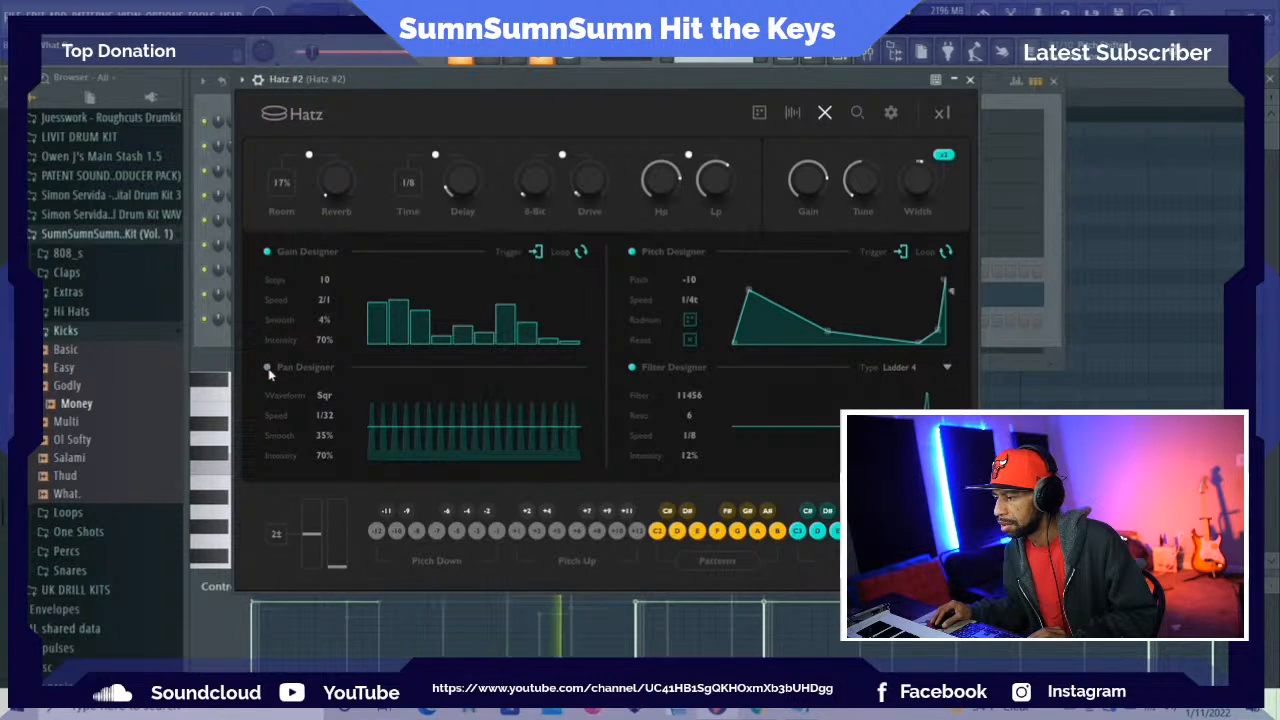
{"action": "left_click", "coordinate": [268, 369]}
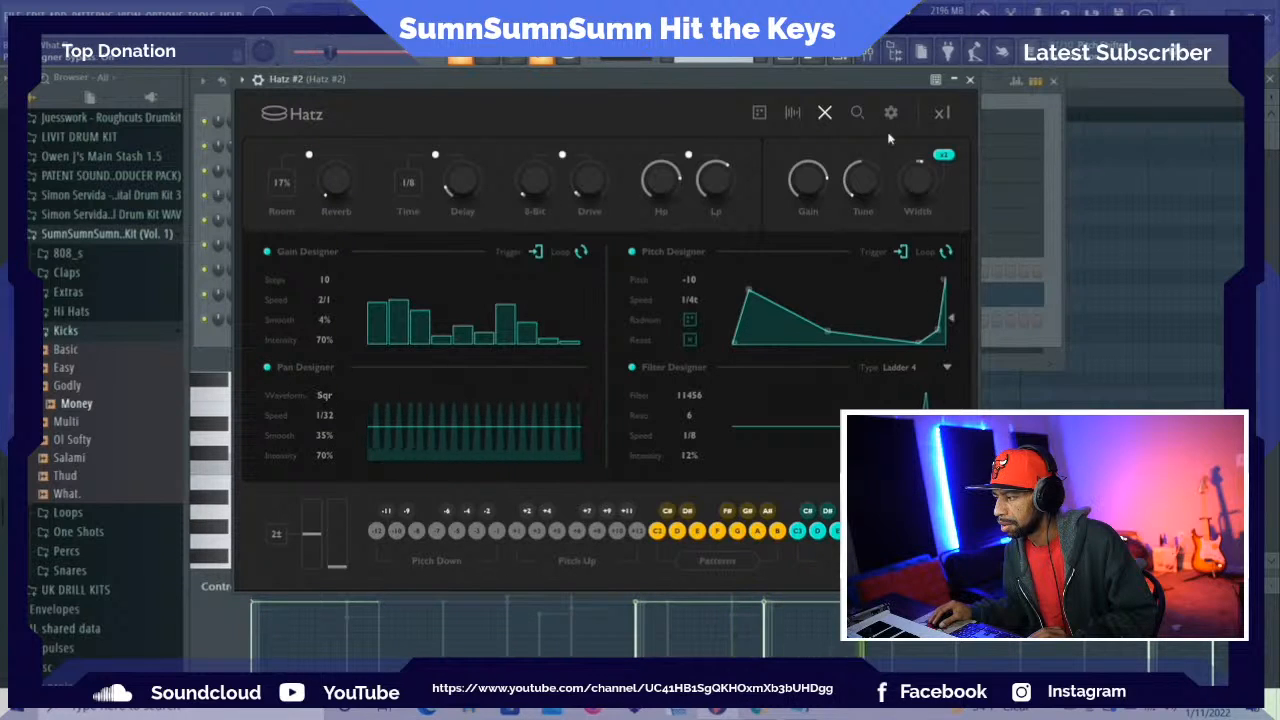
Set the Pan Designer waveform of Hatz #2 to Saw and close the plugin
{"action": "key", "text": "F6"}
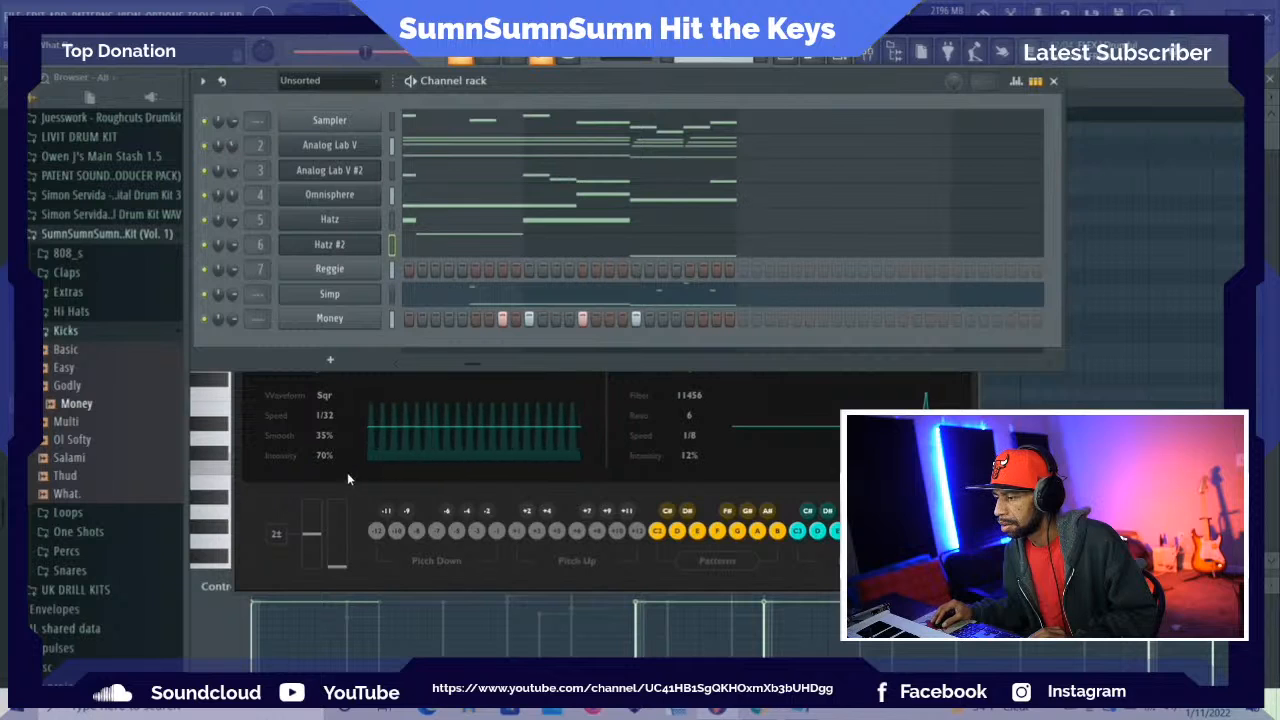
{"action": "key", "text": "F6"}
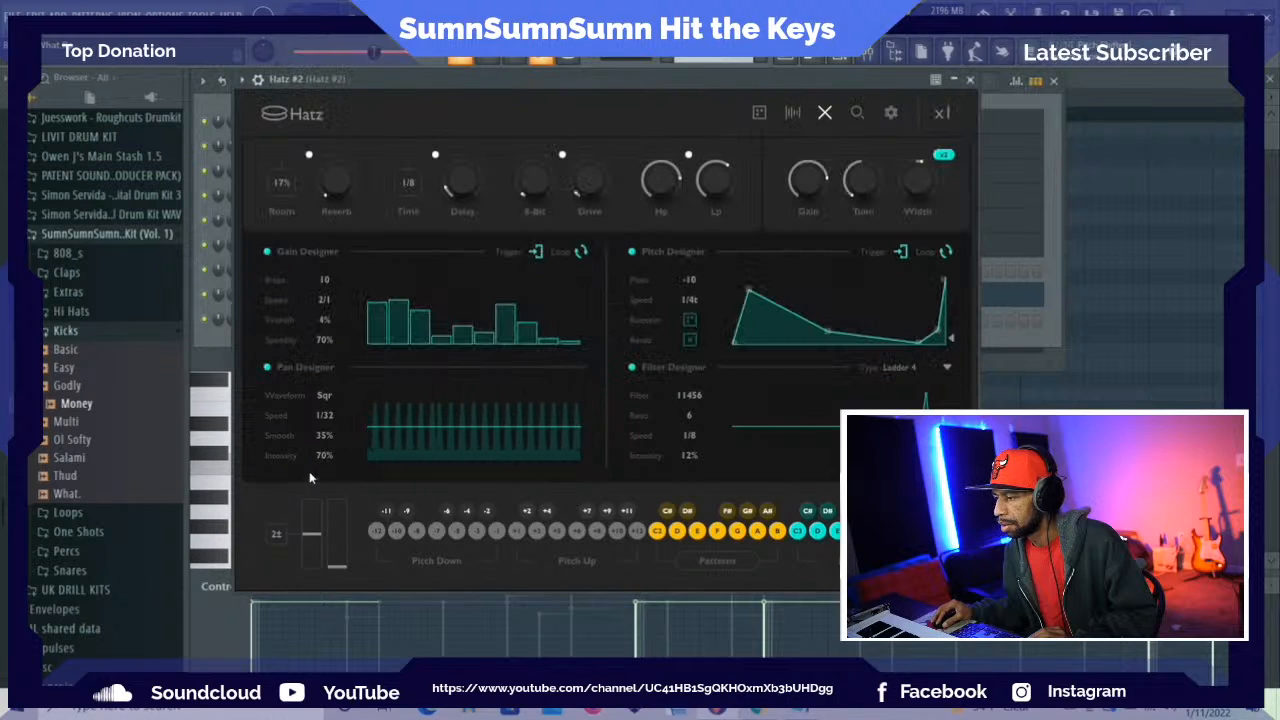
{"action": "left_click", "coordinate": [325, 397]}
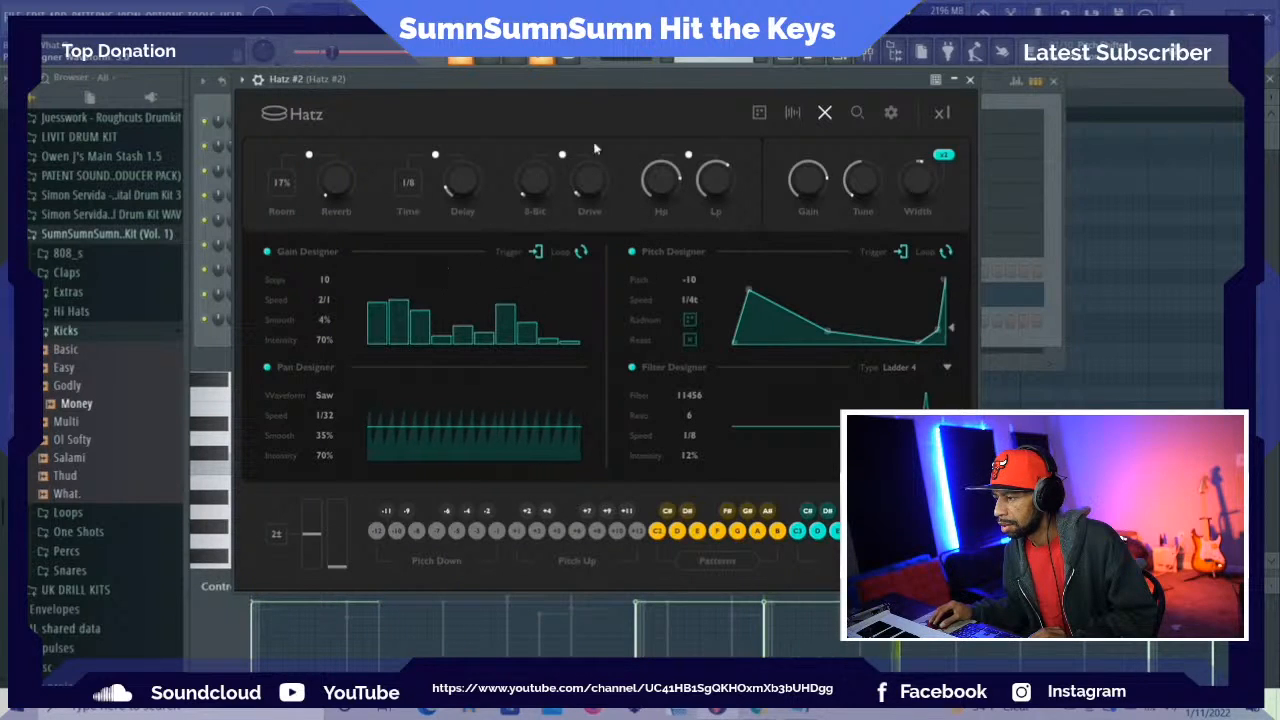
{"action": "left_click", "coordinate": [969, 79]}
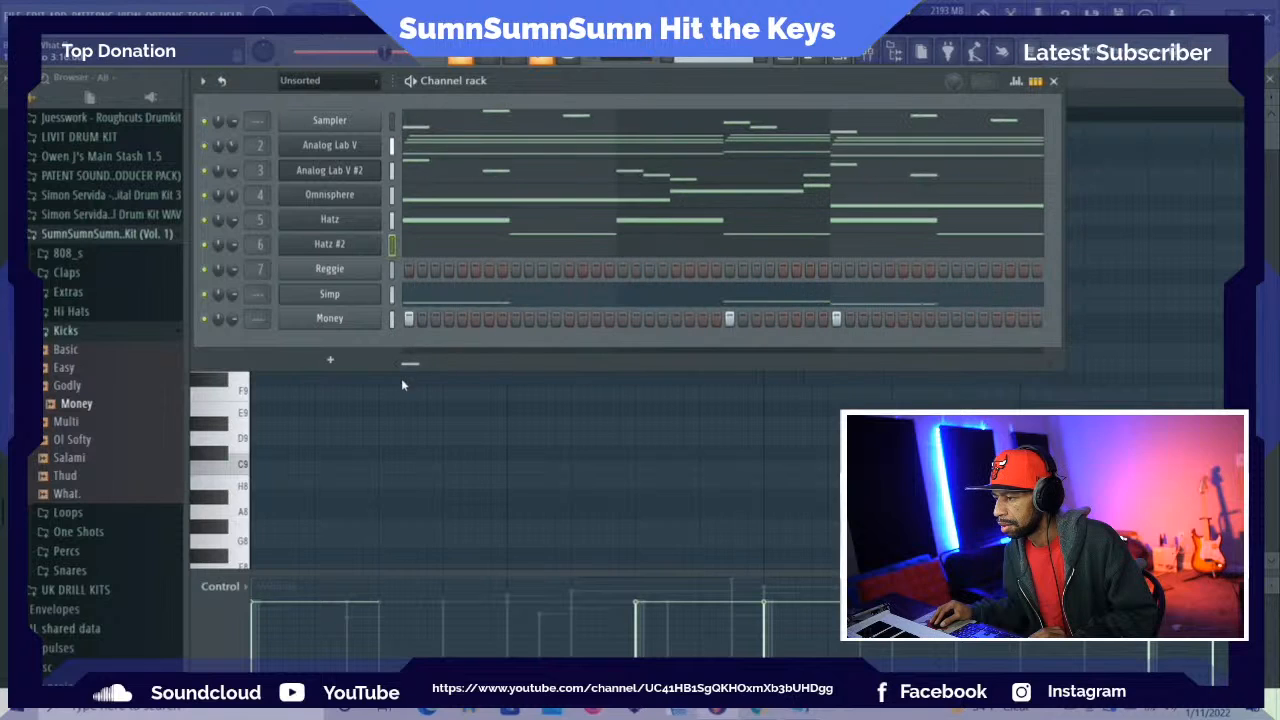
Enable the Pan Designer in the first Hatz channel's plugin and set its intensity to 37%
{"action": "left_click", "coordinate": [338, 220]}
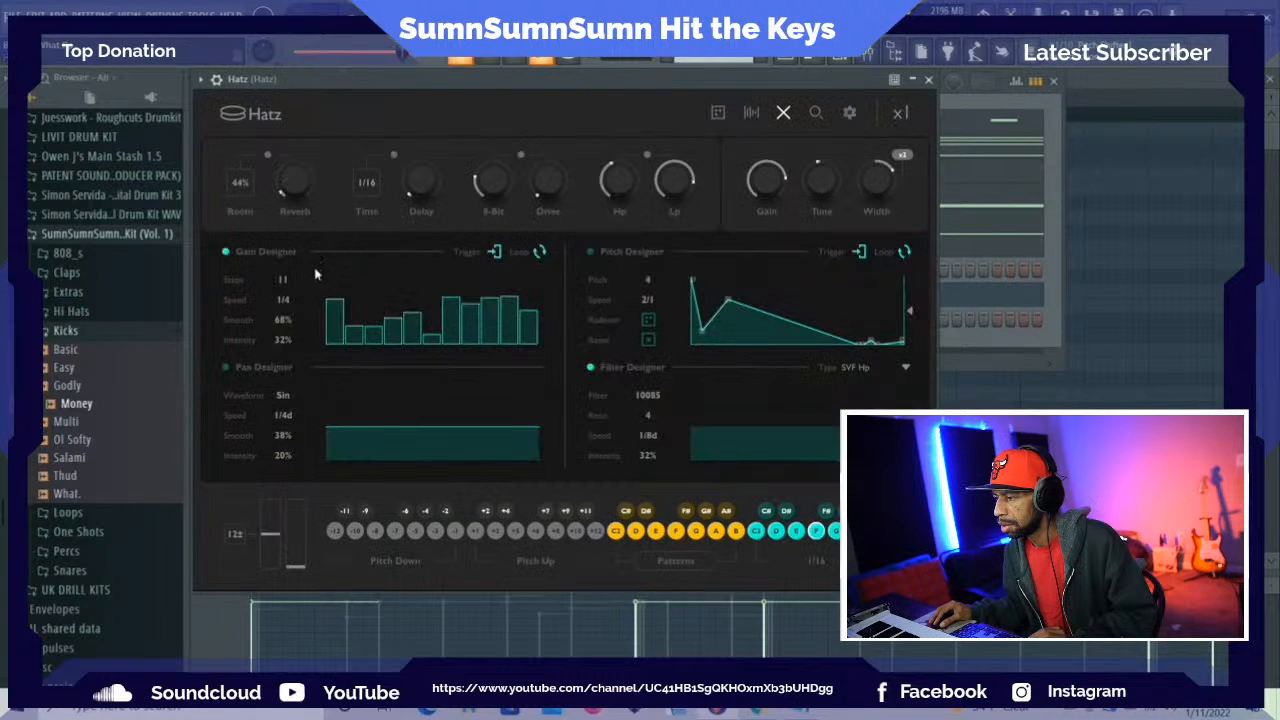
{"action": "left_click", "coordinate": [238, 370]}
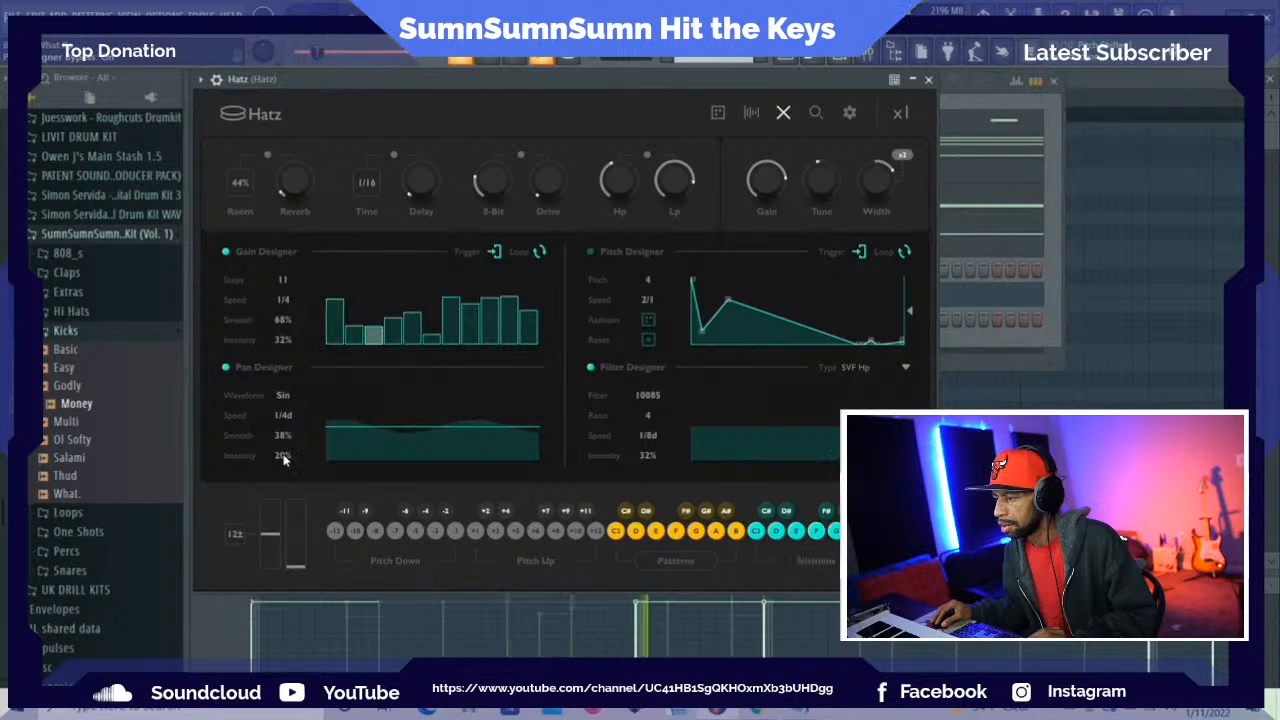
{"action": "left_click_drag", "start_coordinate": [283, 456], "coordinate": [296, 435]}
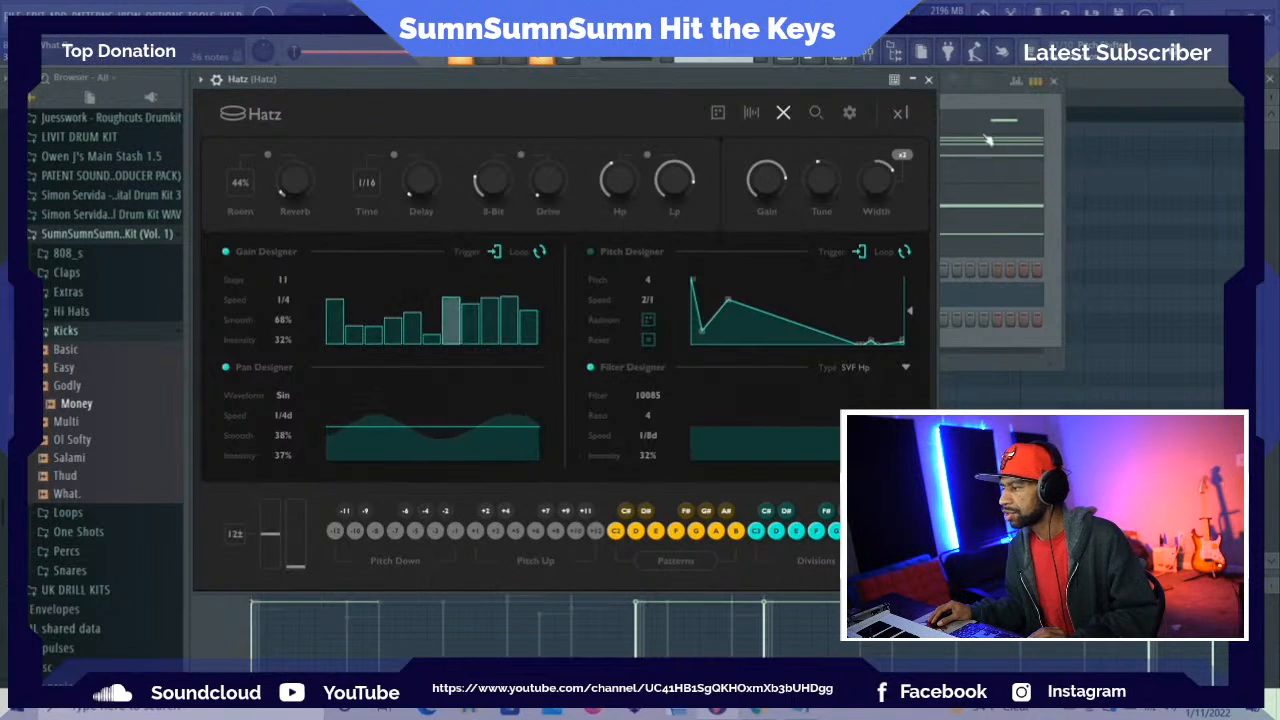
Save the project as Brudda What, replacing the existing file
{"action": "left_click", "coordinate": [961, 102]}
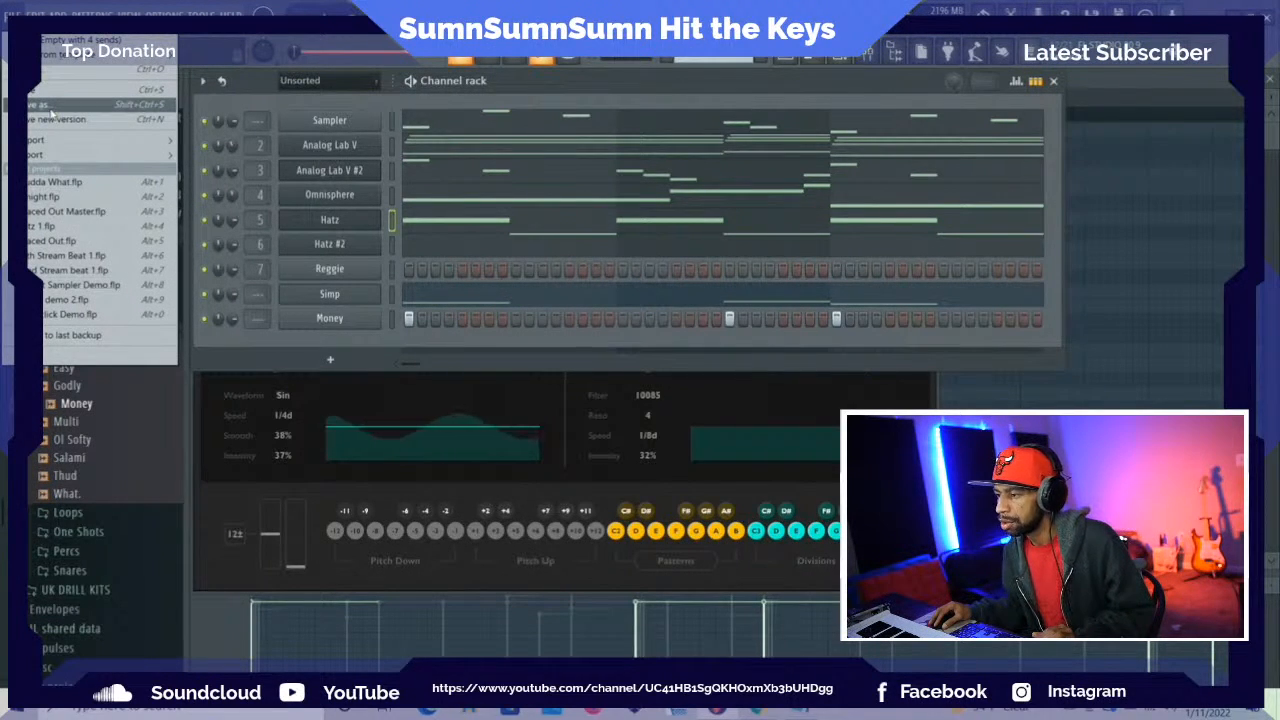
{"action": "left_click", "coordinate": [51, 112]}
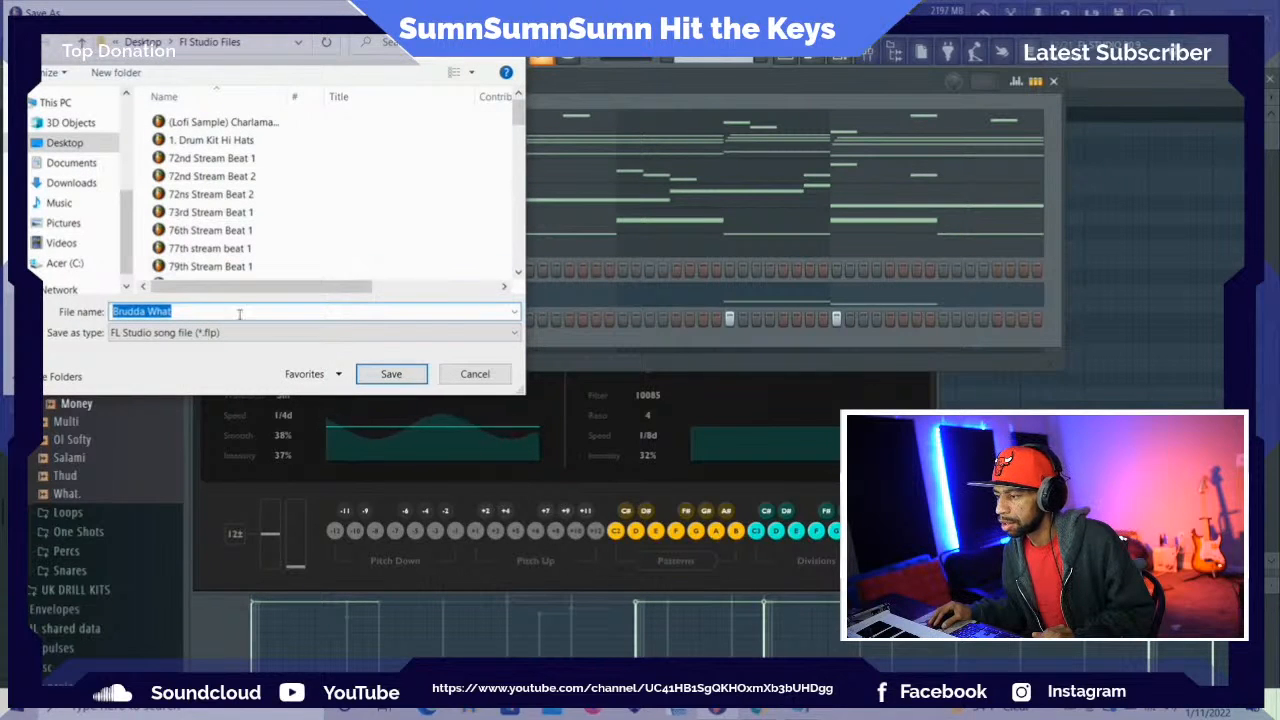
{"action": "left_click", "coordinate": [388, 373]}
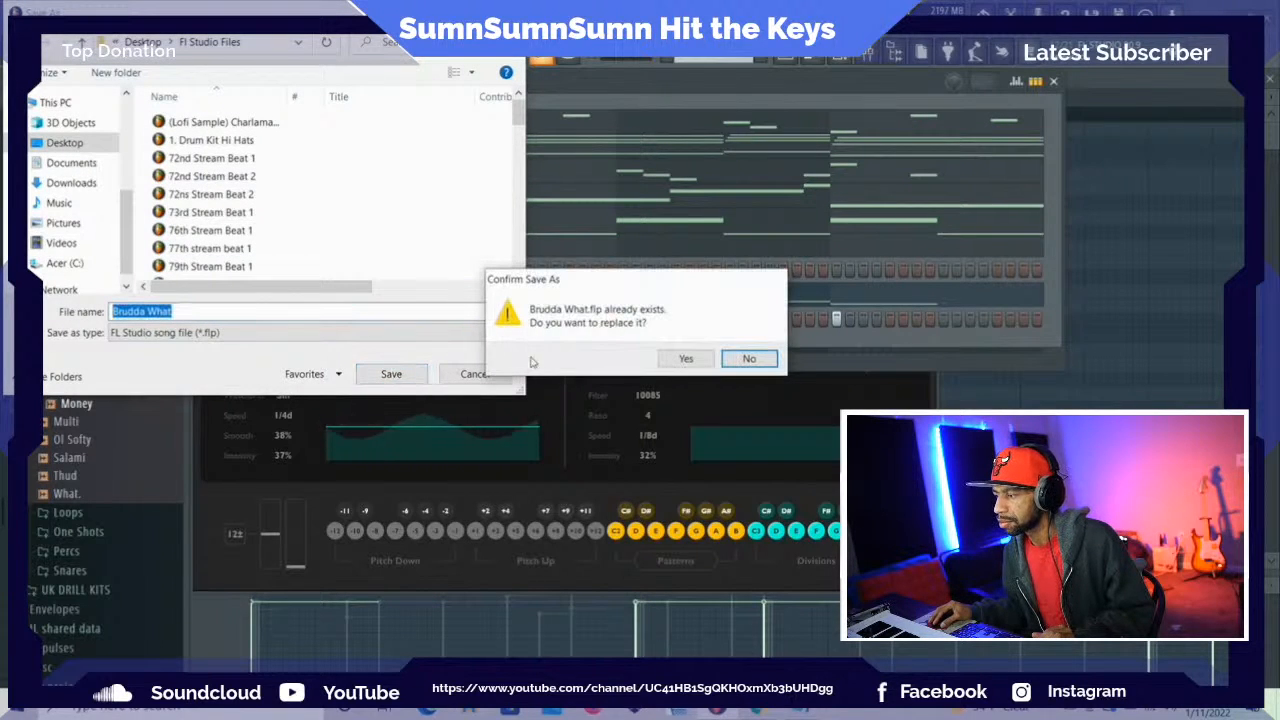
{"action": "left_click", "coordinate": [691, 359]}
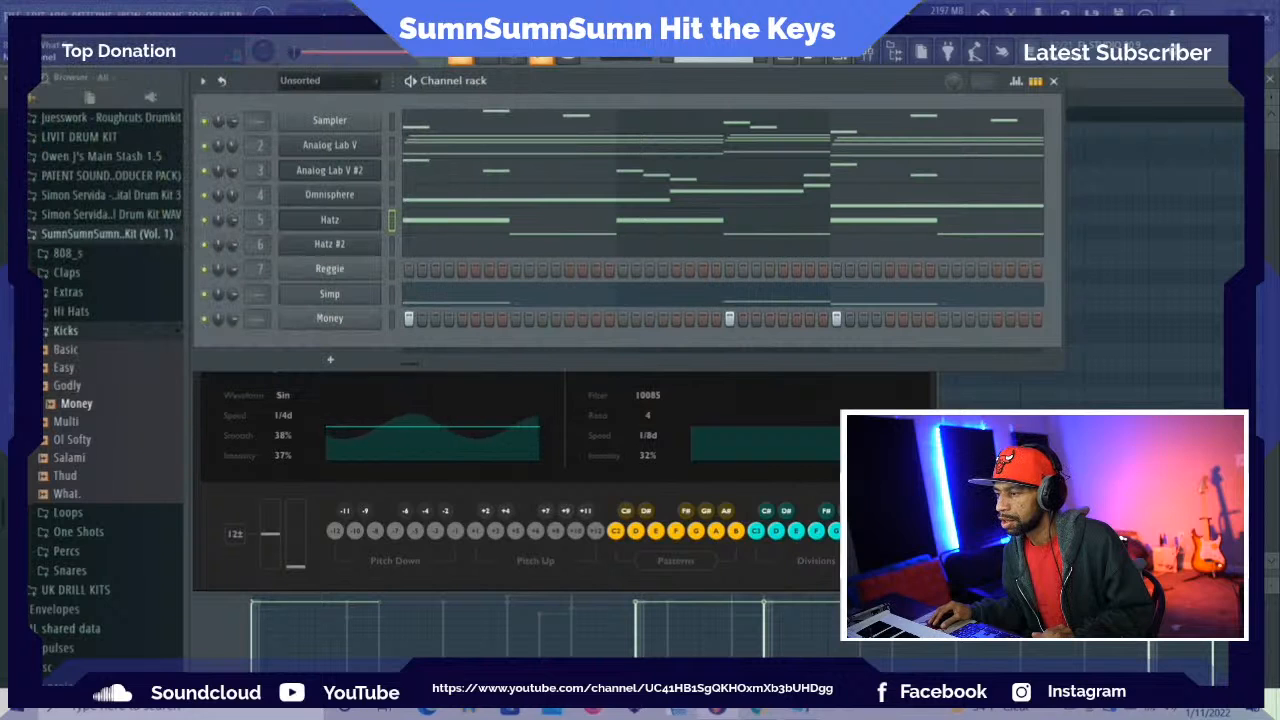
Start a new project from the Empty template with 4 sends
{"action": "key", "text": "alt+f"}
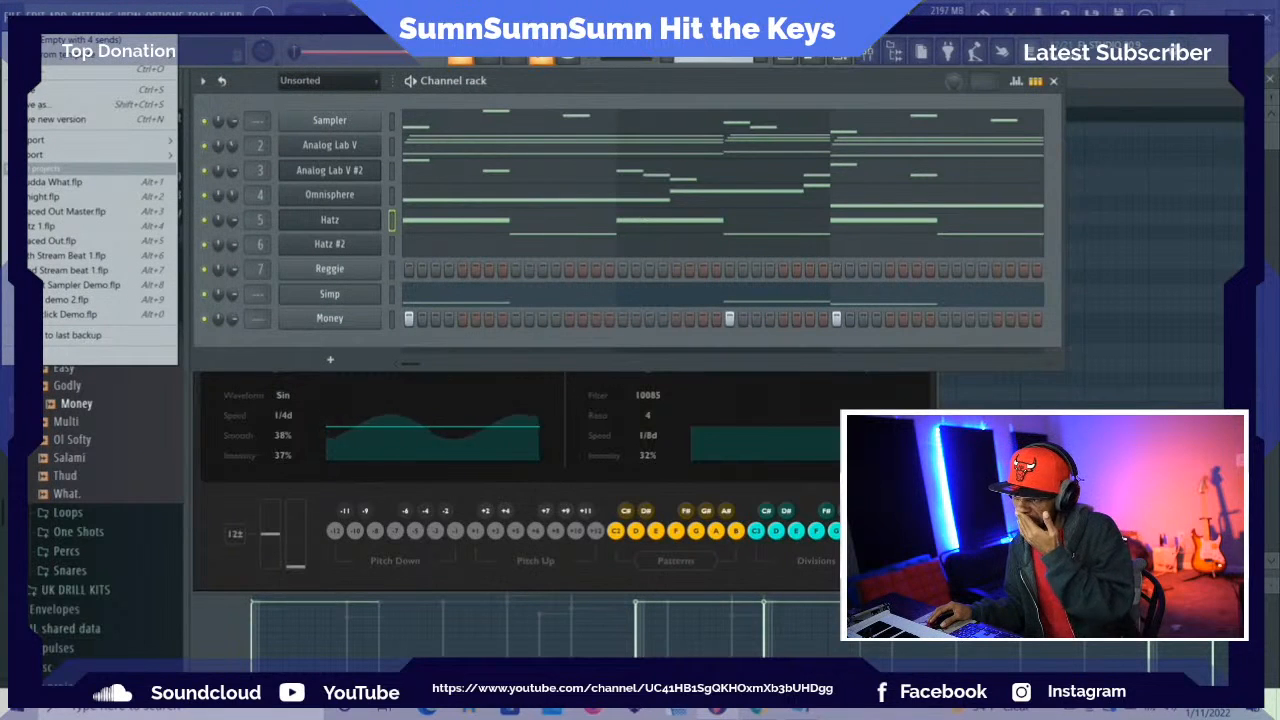
{"action": "mouse_move", "coordinate": [36, 15]}
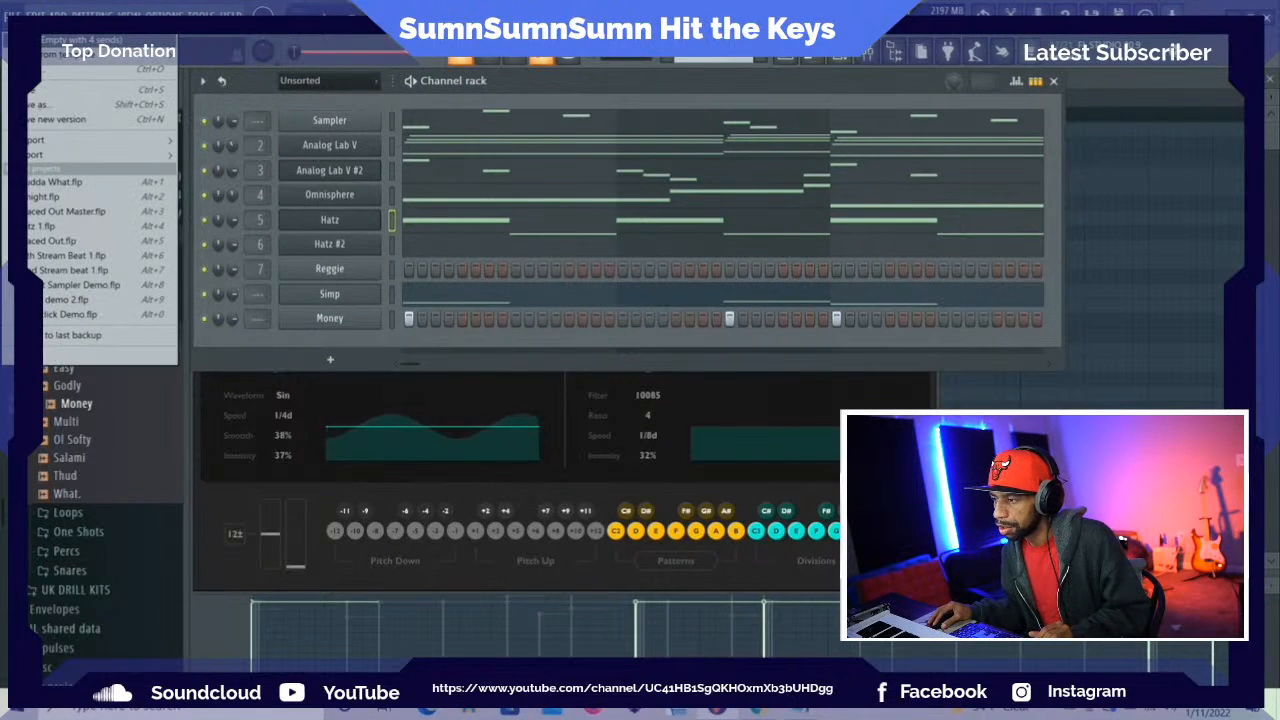
{"action": "left_click", "coordinate": [38, 41]}
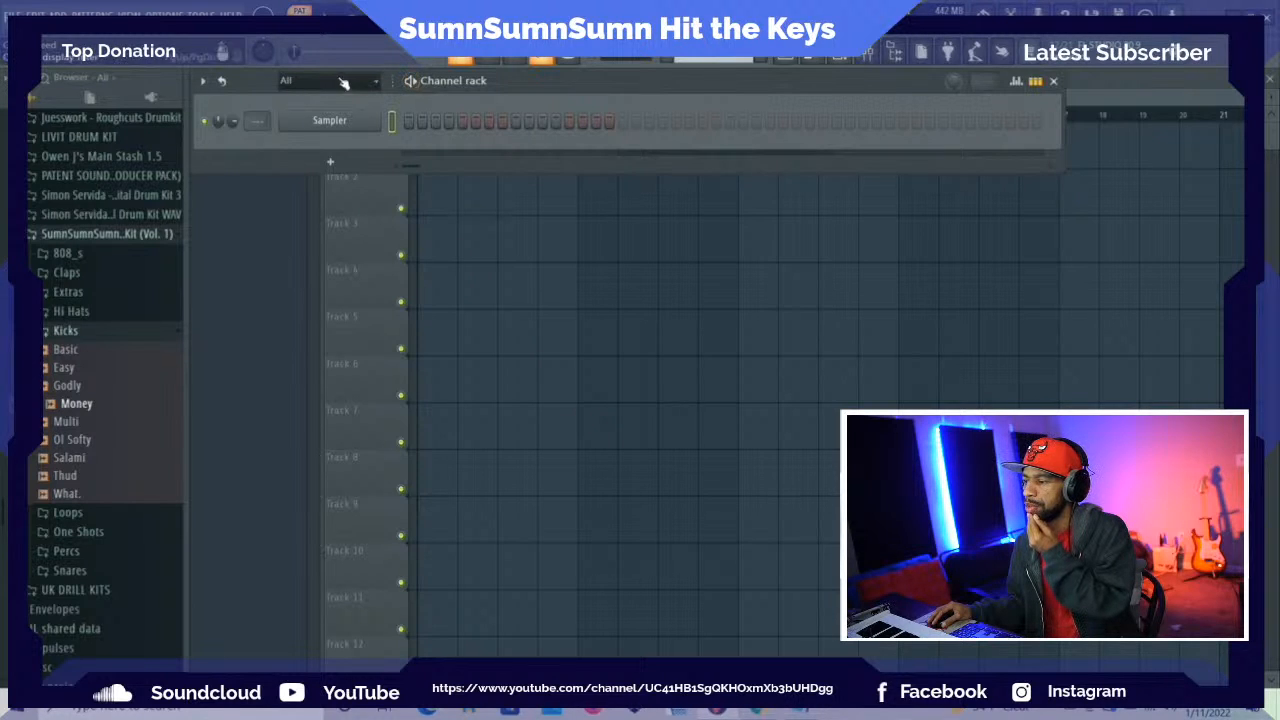
Add a Hatz channel to the new project and move its plugin window higher for full view
{"action": "left_click", "coordinate": [58, 10]}
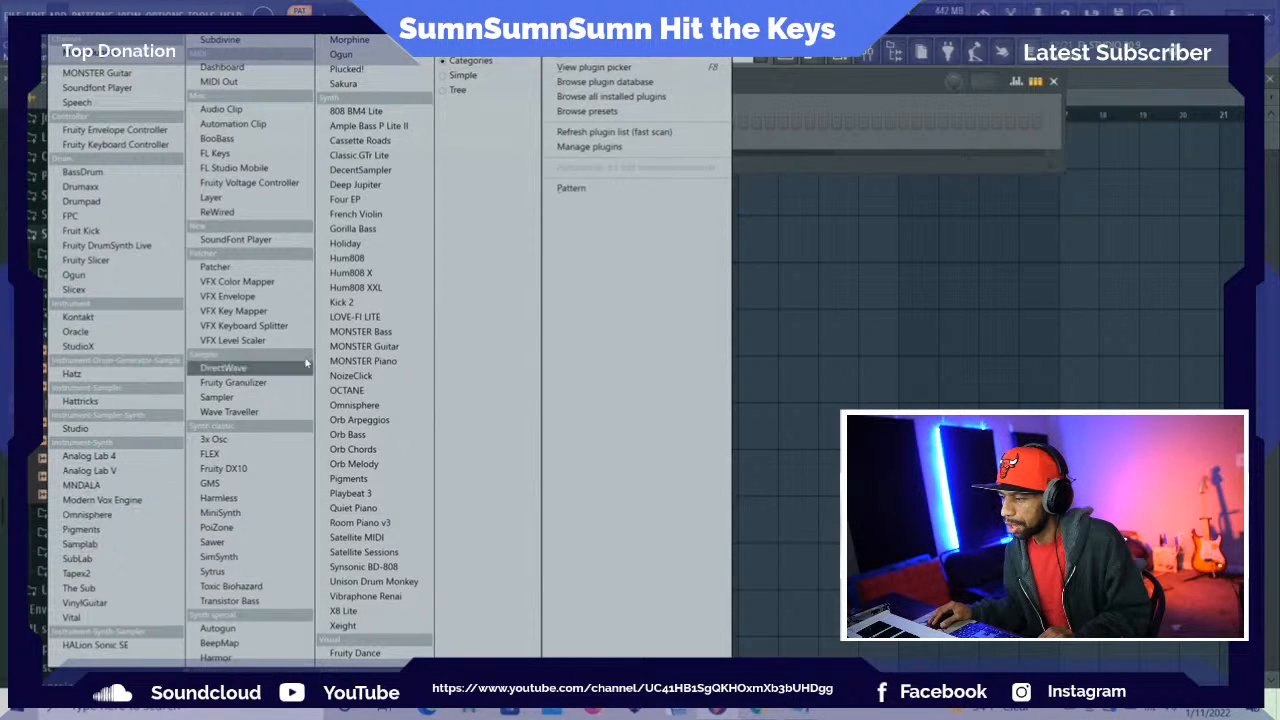
{"action": "left_click", "coordinate": [121, 372]}
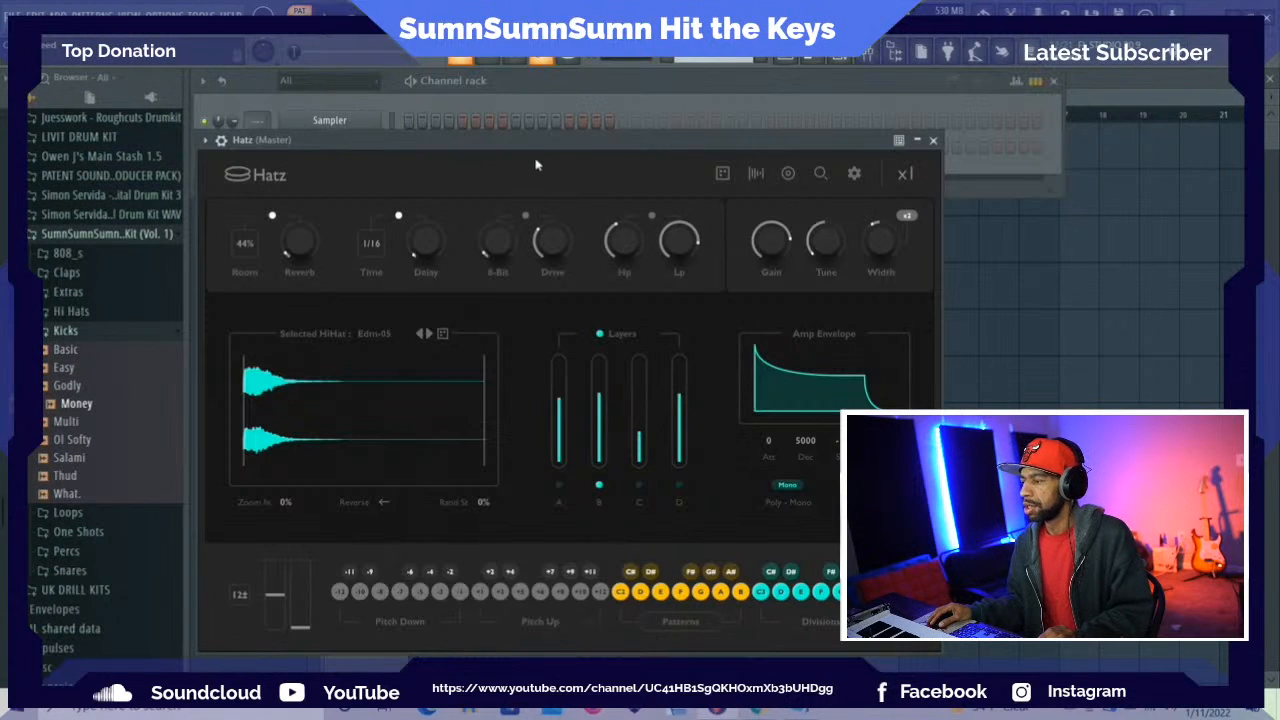
{"action": "left_click", "coordinate": [541, 106]}
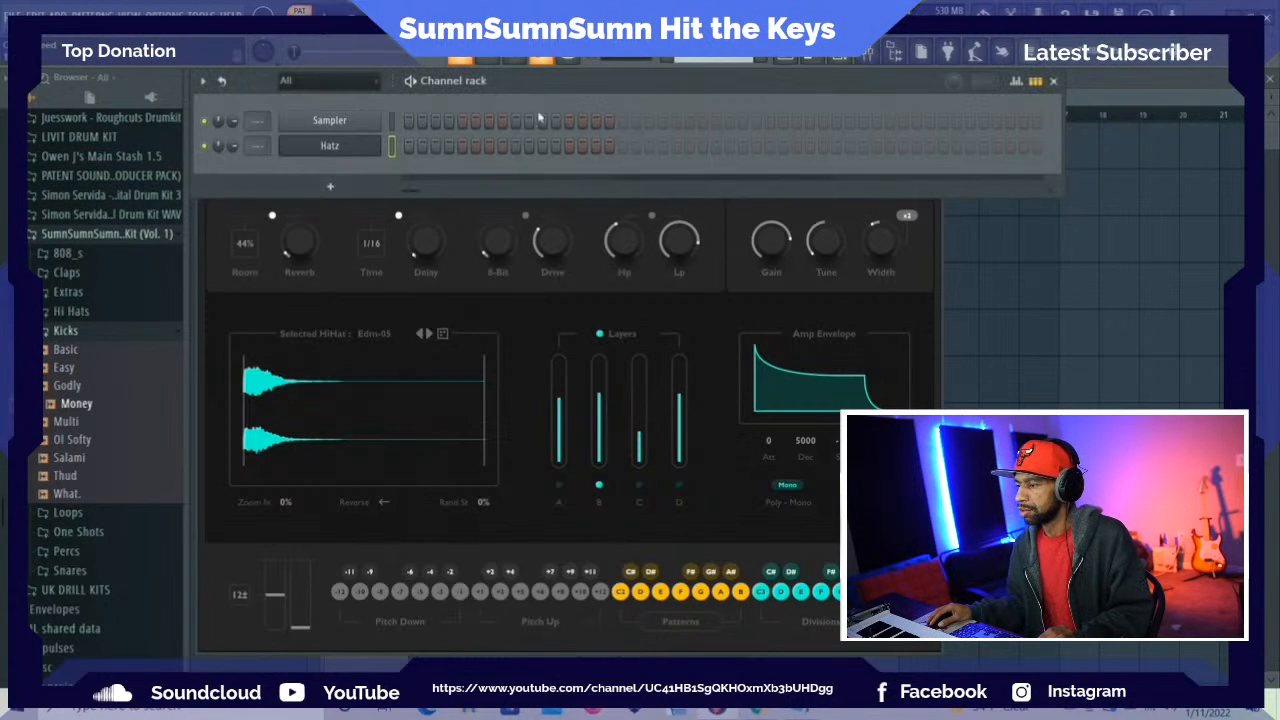
{"action": "left_click", "coordinate": [652, 205]}
{"action": "left_click_drag", "start_coordinate": [583, 156], "coordinate": [584, 103]}
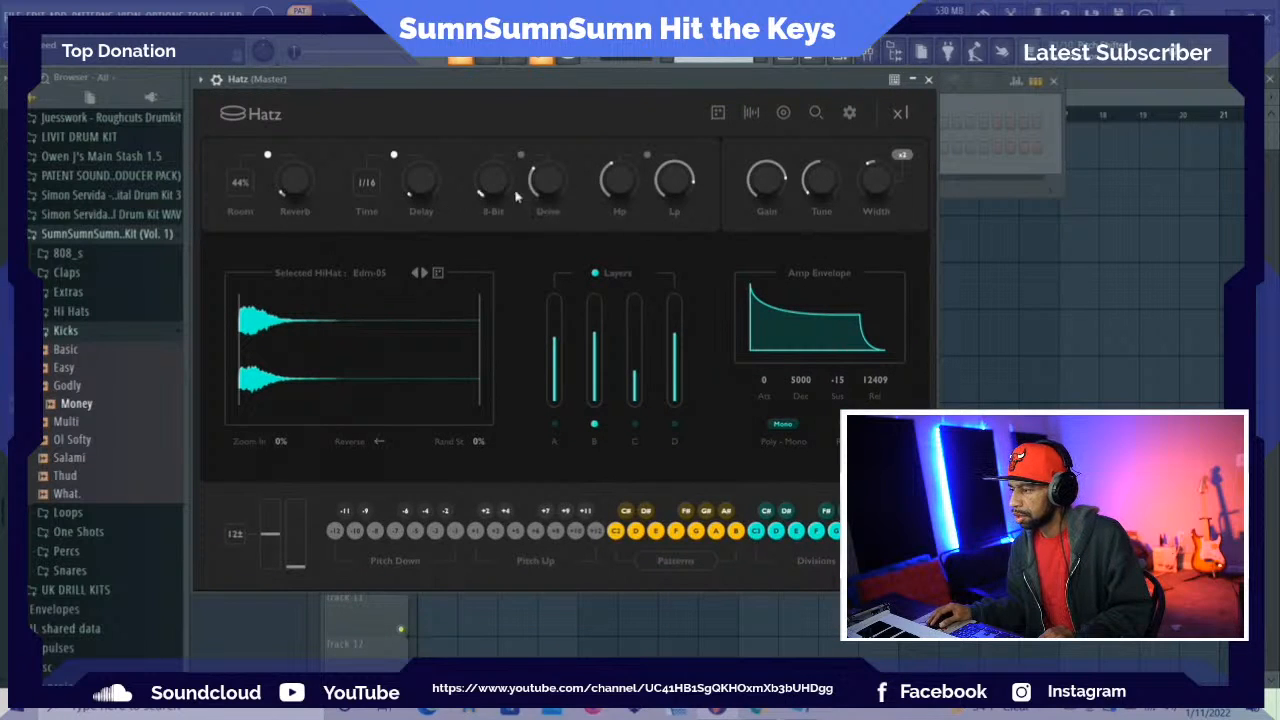
Load presets #06 and #07 from the Random Presets folder in Hatz to try them out
{"action": "left_click", "coordinate": [818, 115]}
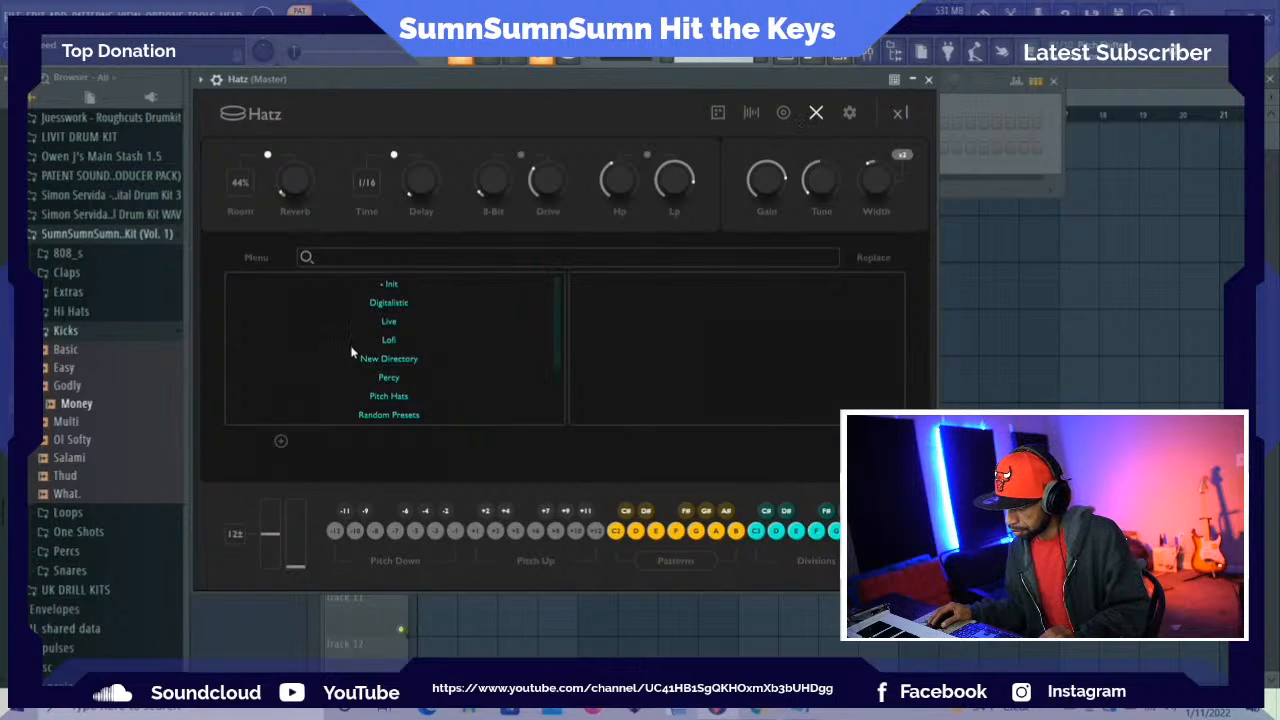
{"action": "left_click", "coordinate": [396, 415]}
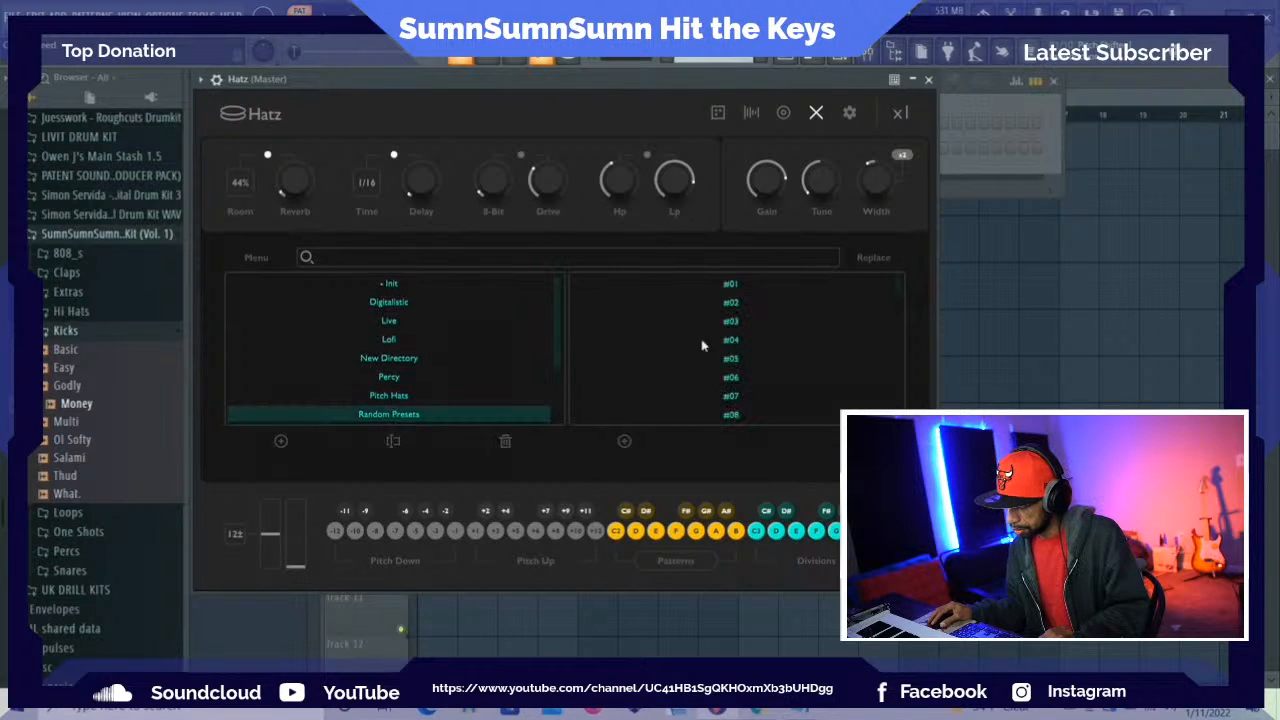
{"action": "left_click", "coordinate": [731, 376]}
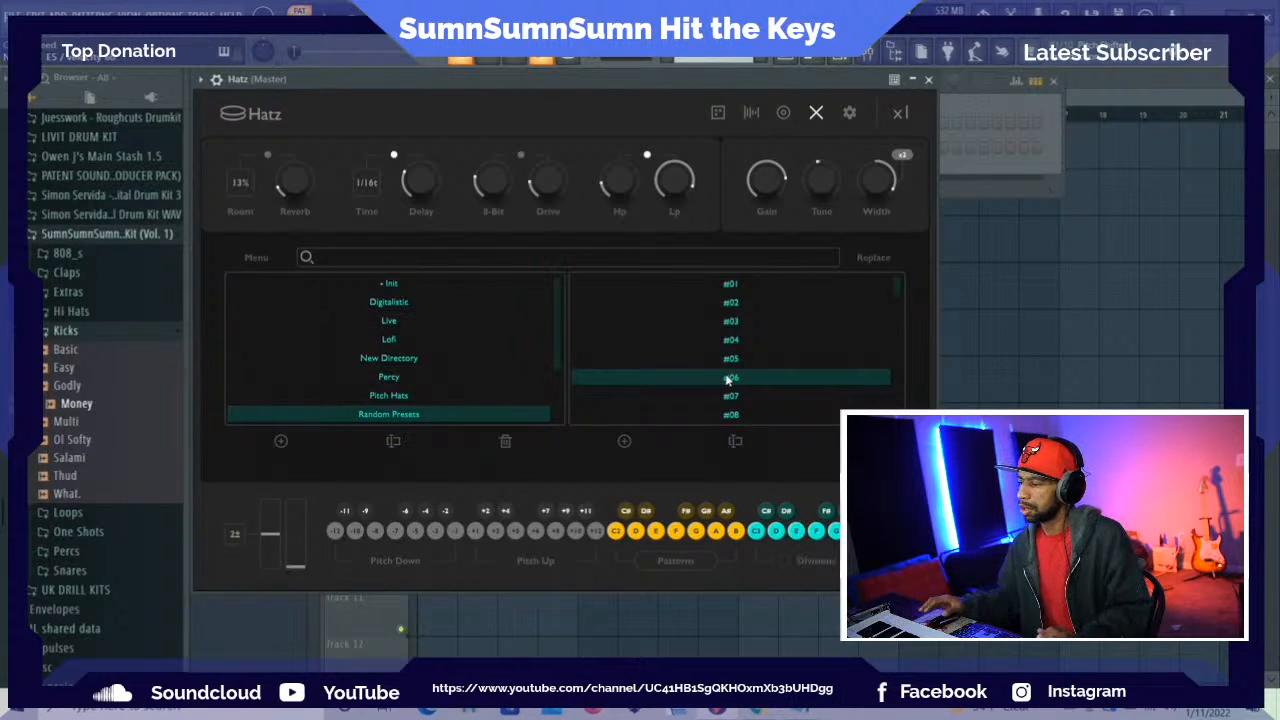
{"action": "left_click", "coordinate": [723, 397]}
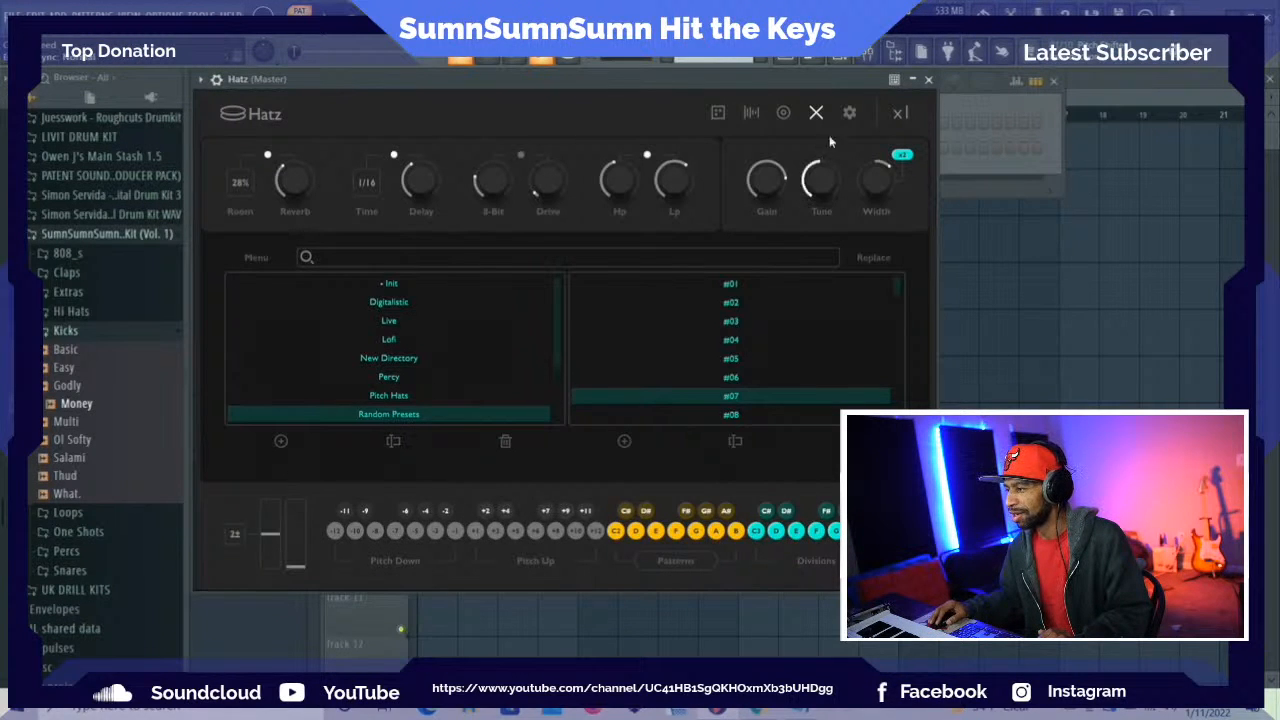
Delete the Hatz channel from the project
{"action": "left_click", "coordinate": [818, 60]}
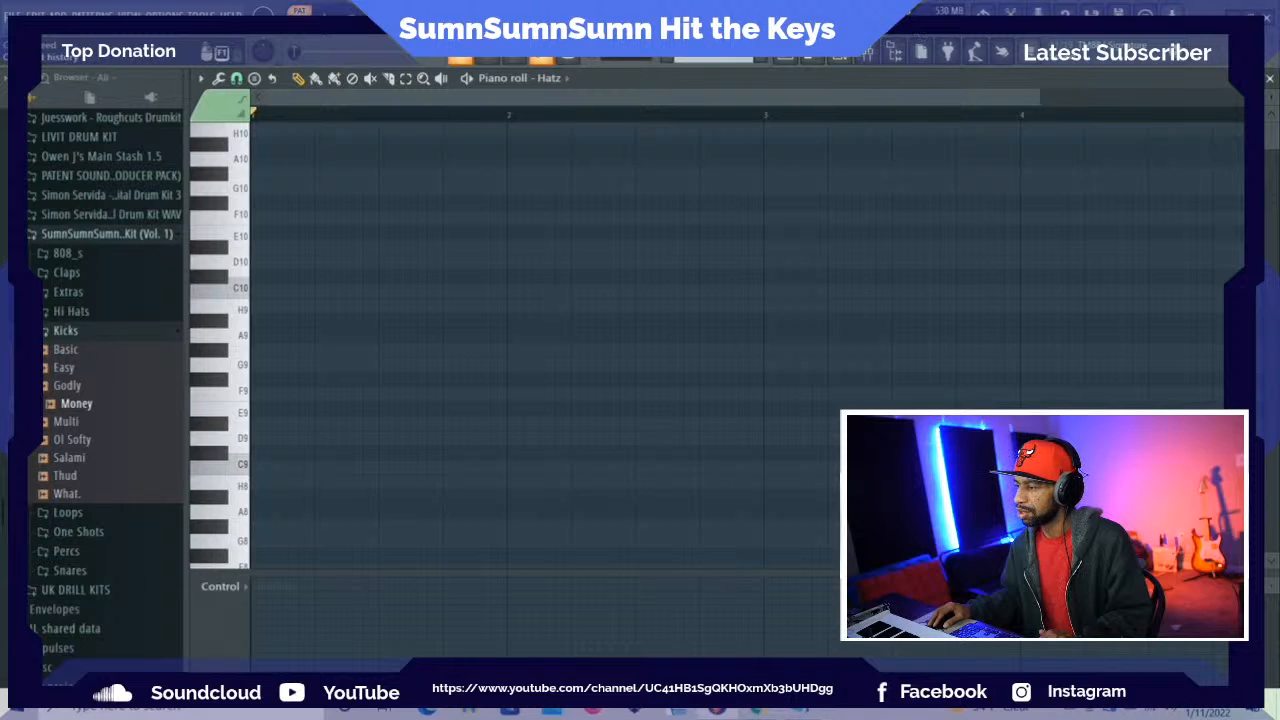
{"action": "key", "text": "F6"}
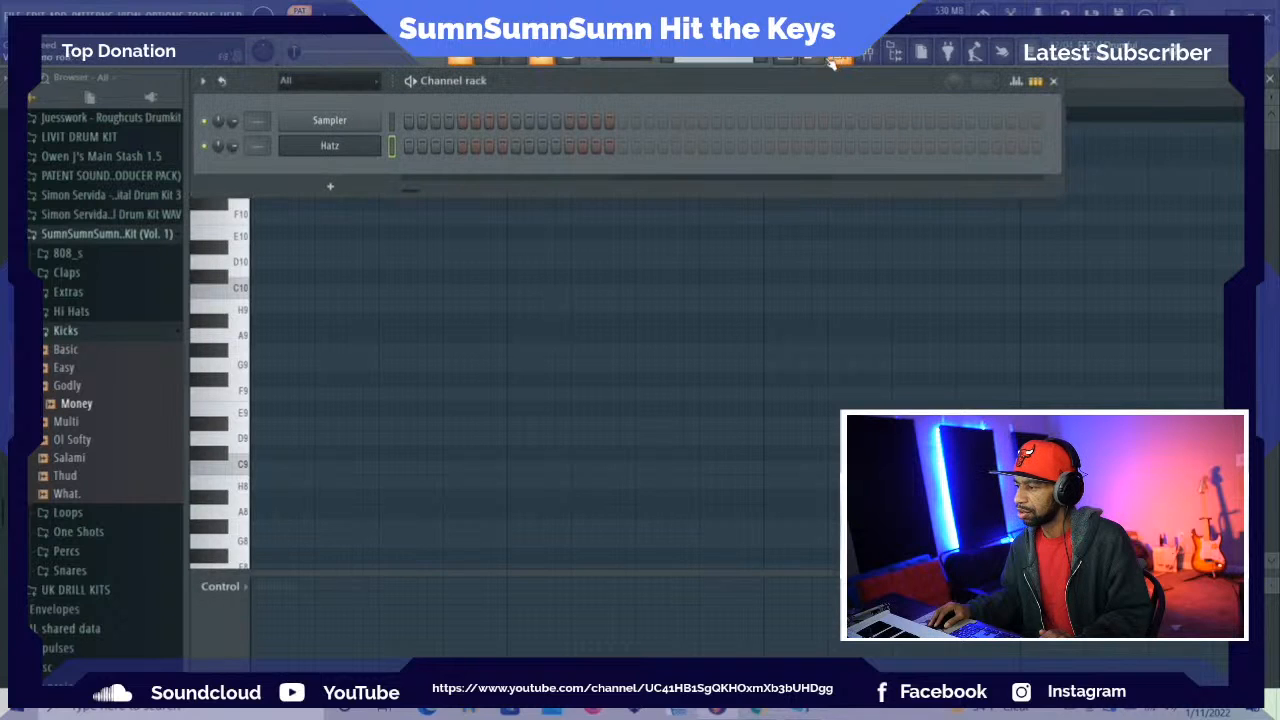
{"action": "right_click", "coordinate": [333, 147]}
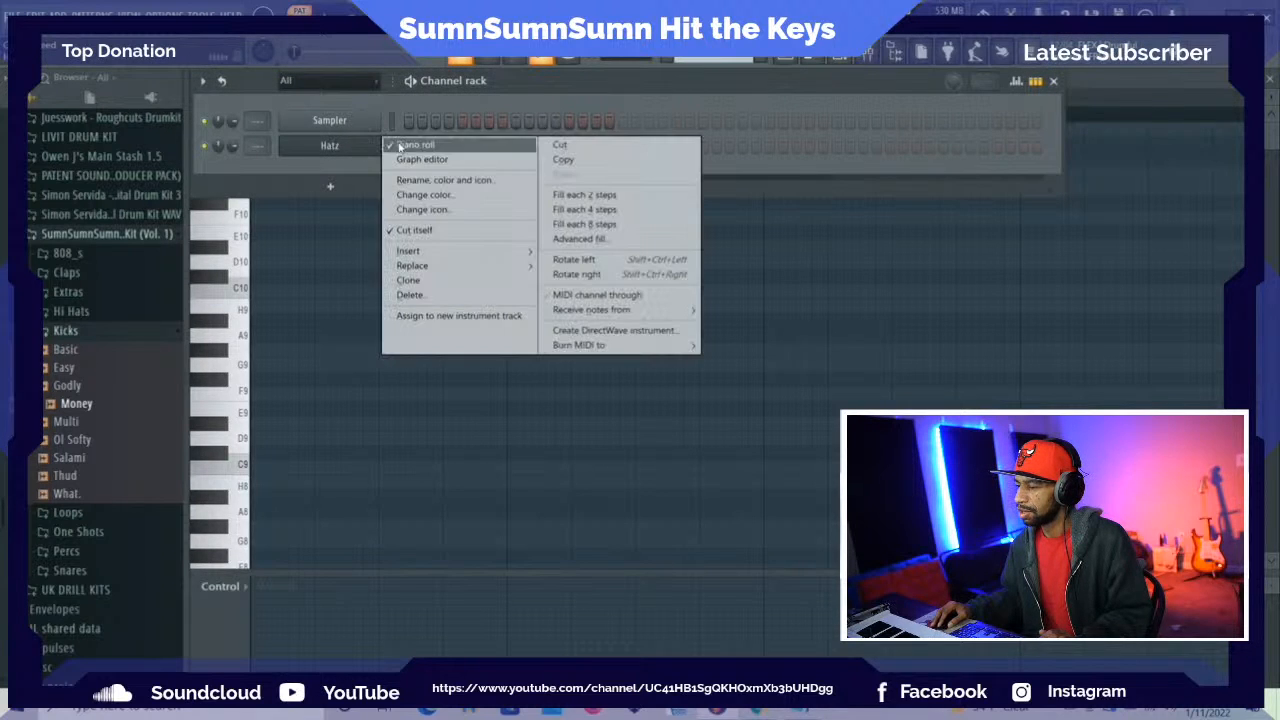
{"action": "left_click", "coordinate": [476, 296]}
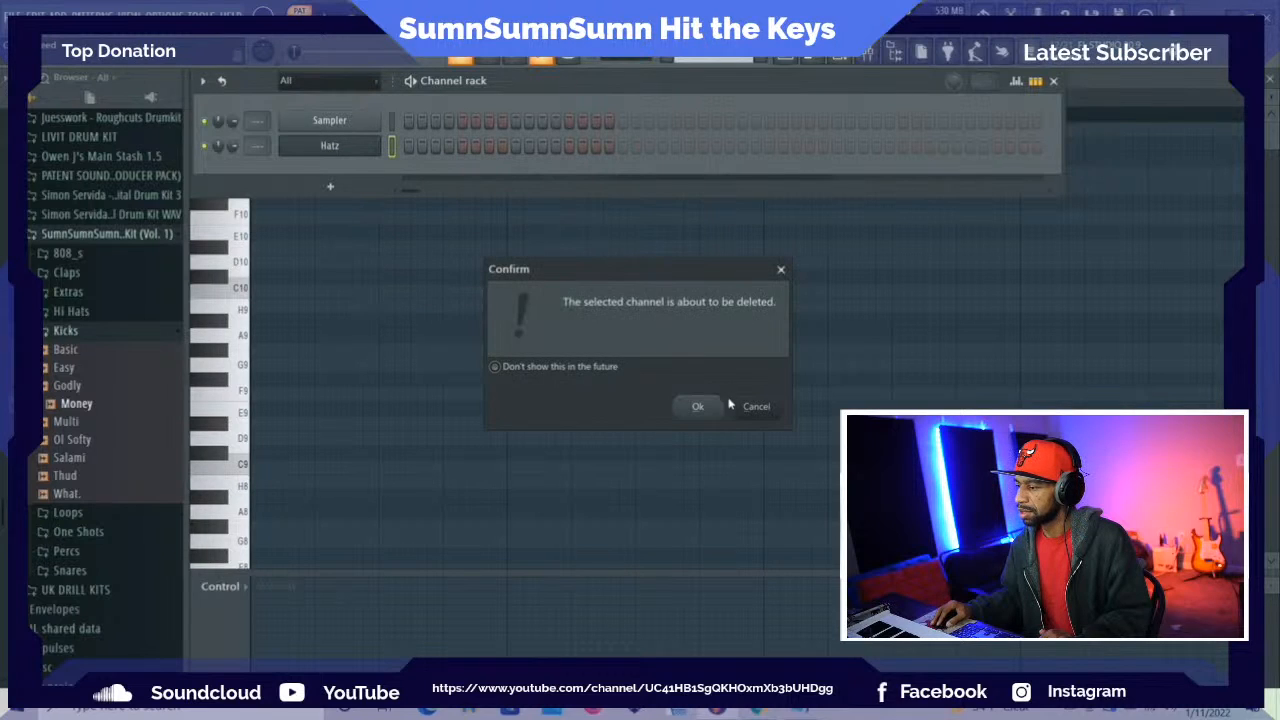
{"action": "left_click", "coordinate": [698, 407]}
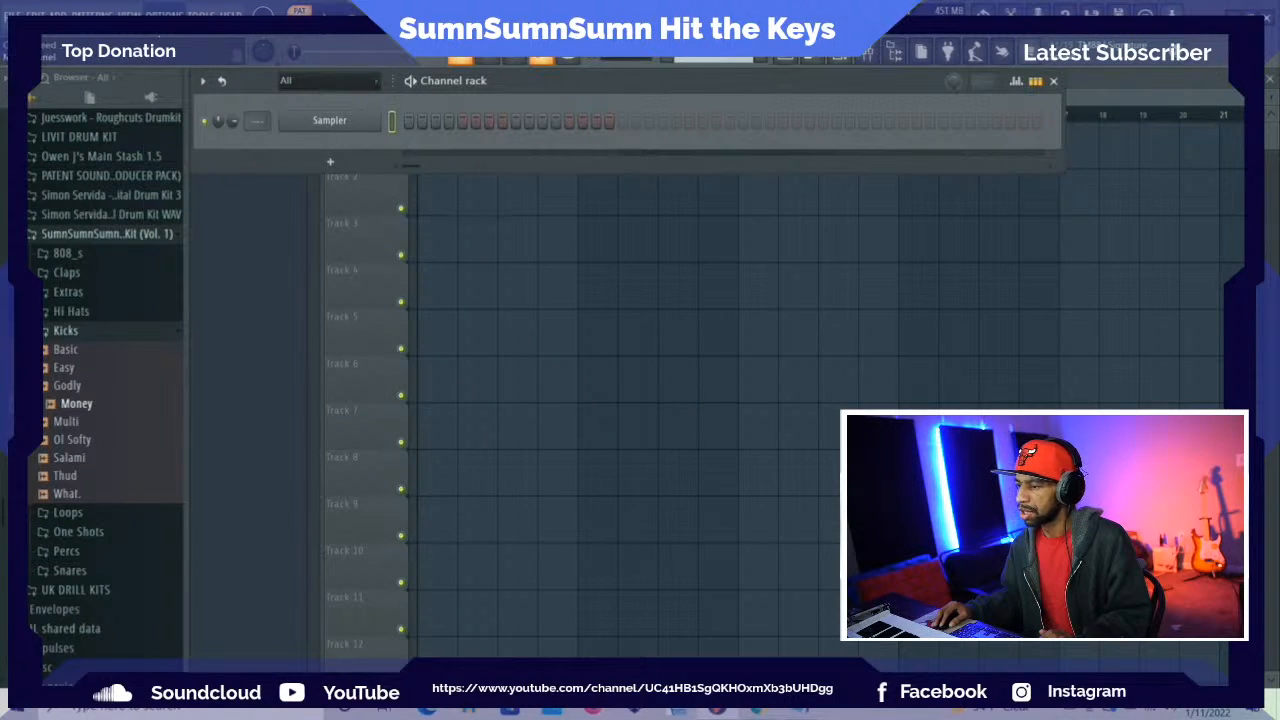
Add a new Hatz channel to the project
{"action": "left_click", "coordinate": [165, 14]}
{"action": "mouse_move", "coordinate": [57, 15]}
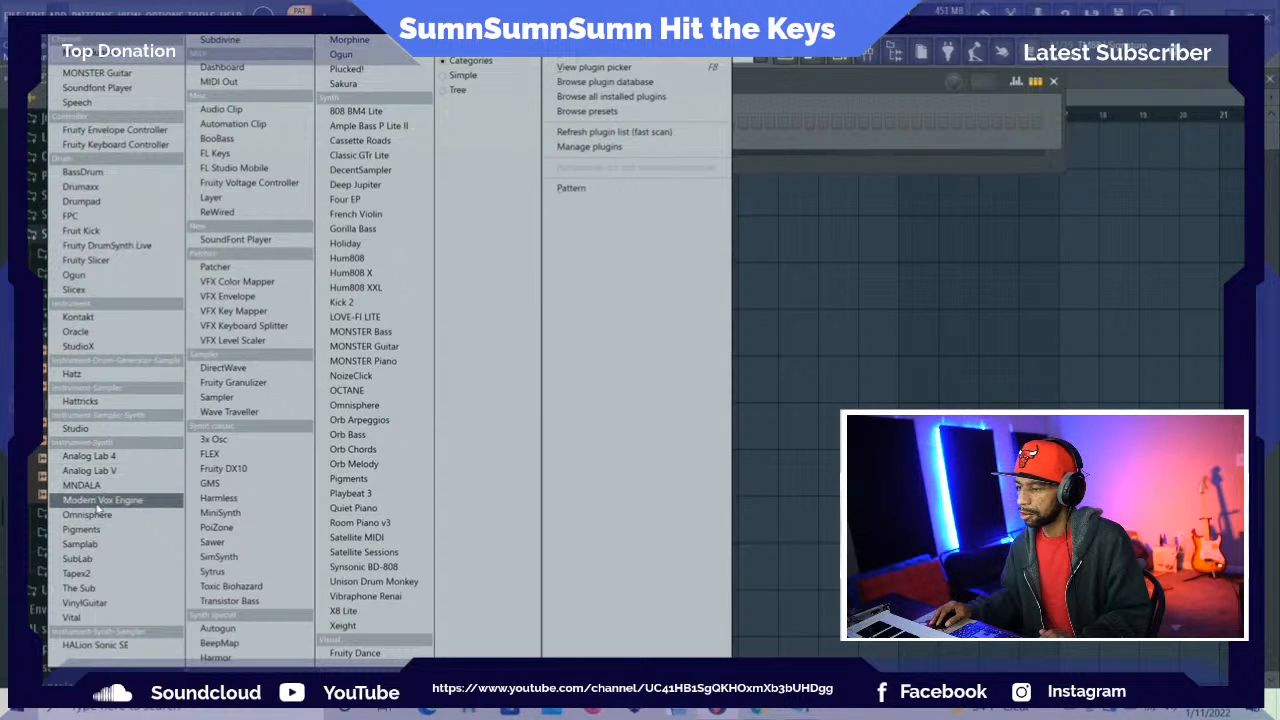
{"action": "left_click", "coordinate": [96, 376]}
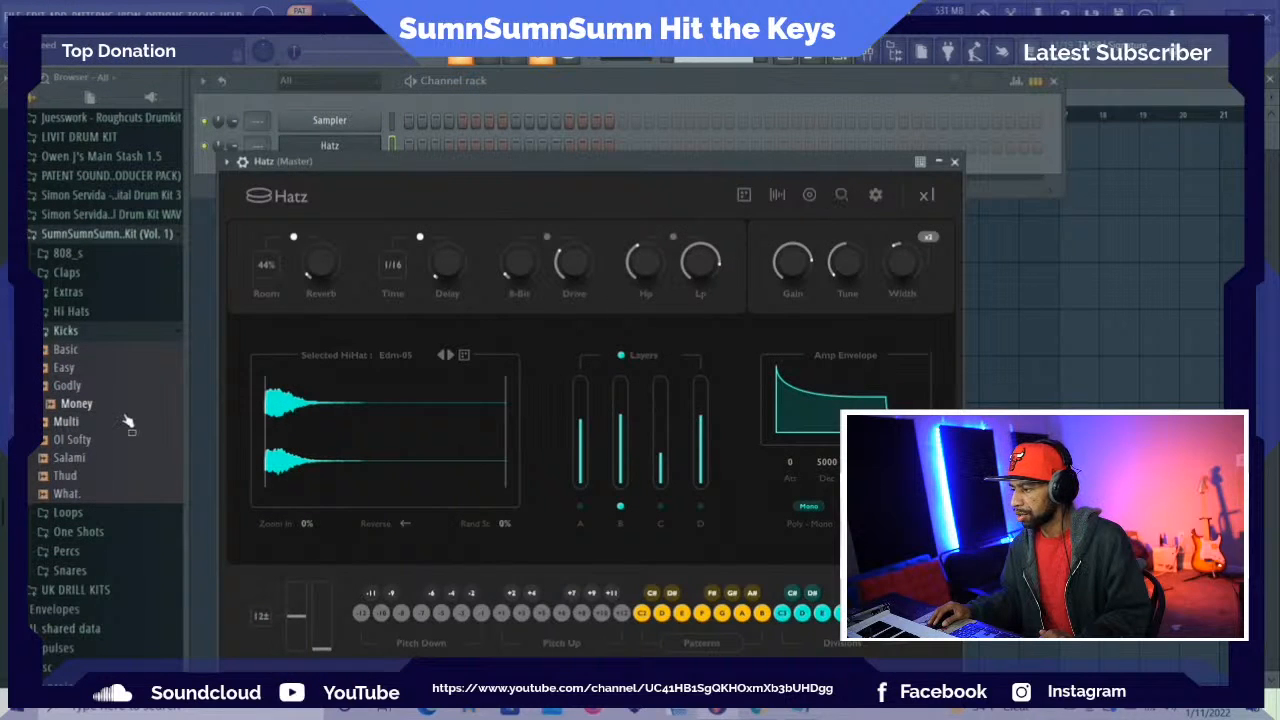
Try preset #06 from the Random Presets folder in Hatz, load #07 instead, and close the plugin window
{"action": "left_click", "coordinate": [775, 197]}
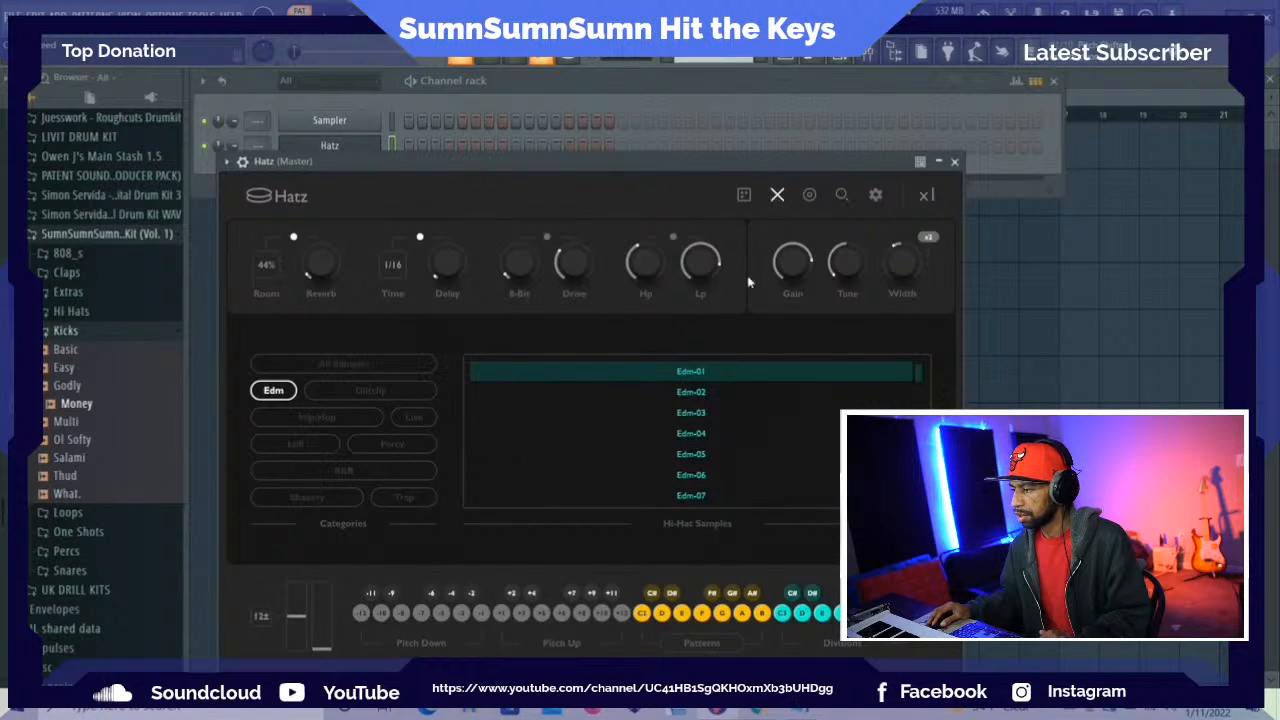
{"action": "left_click", "coordinate": [843, 196]}
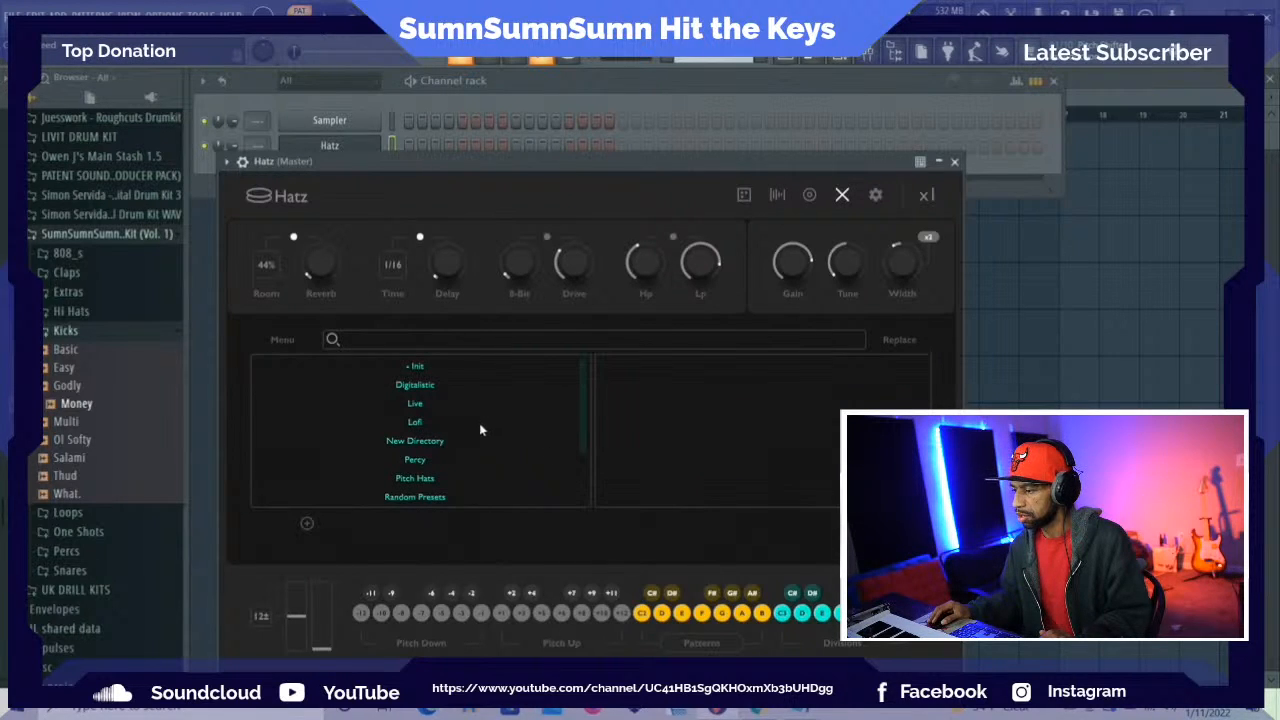
{"action": "scroll", "coordinate": [423, 440], "scroll_direction": "down", "scroll_amount": 2}
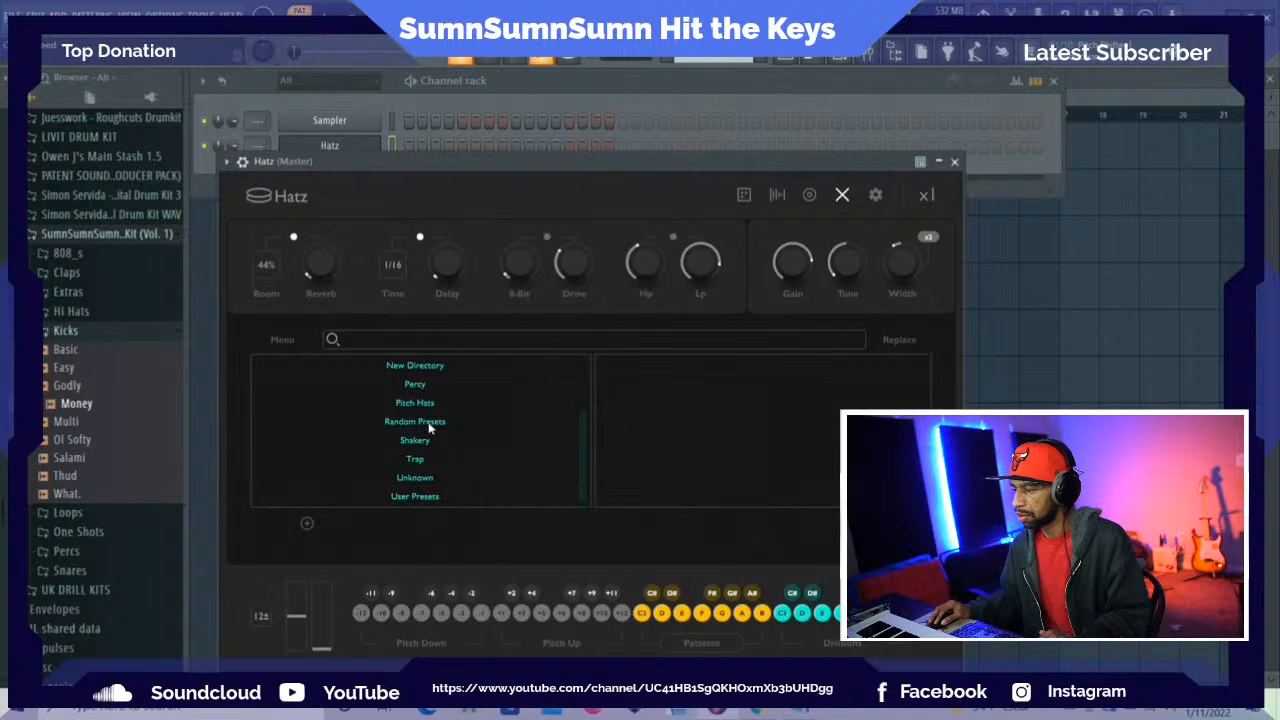
{"action": "left_click", "coordinate": [430, 428]}
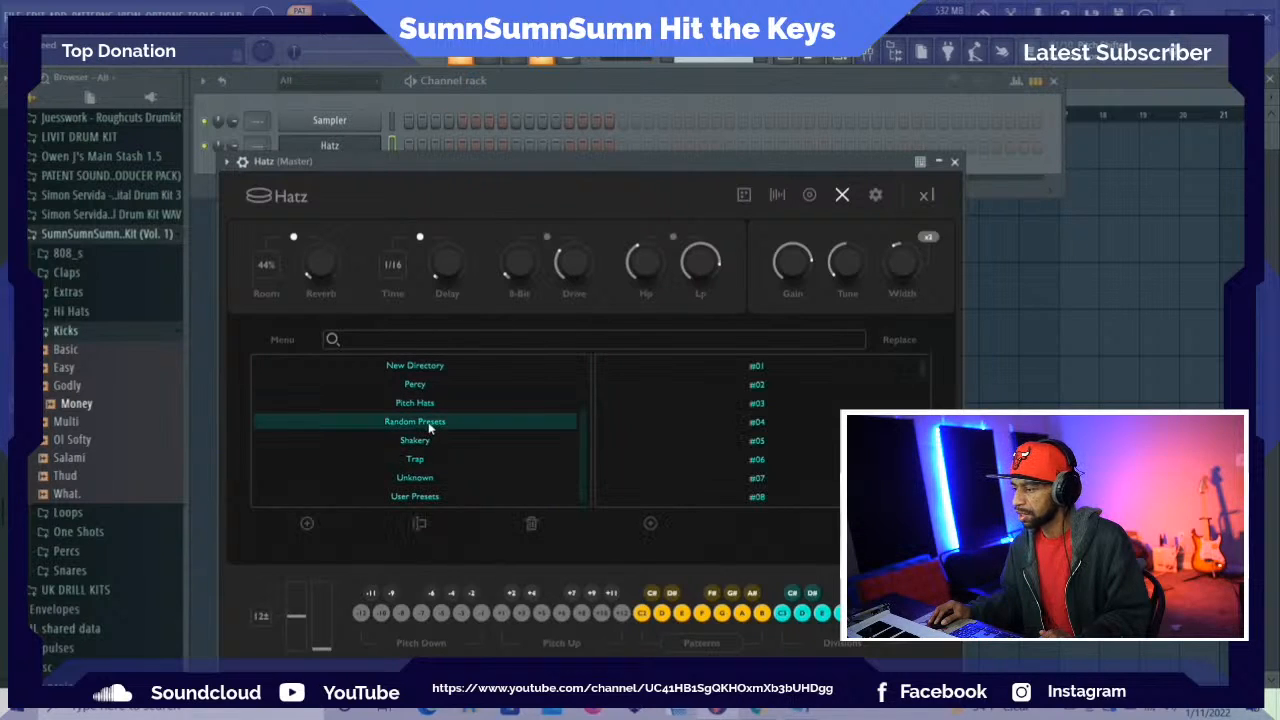
{"action": "left_click", "coordinate": [754, 461]}
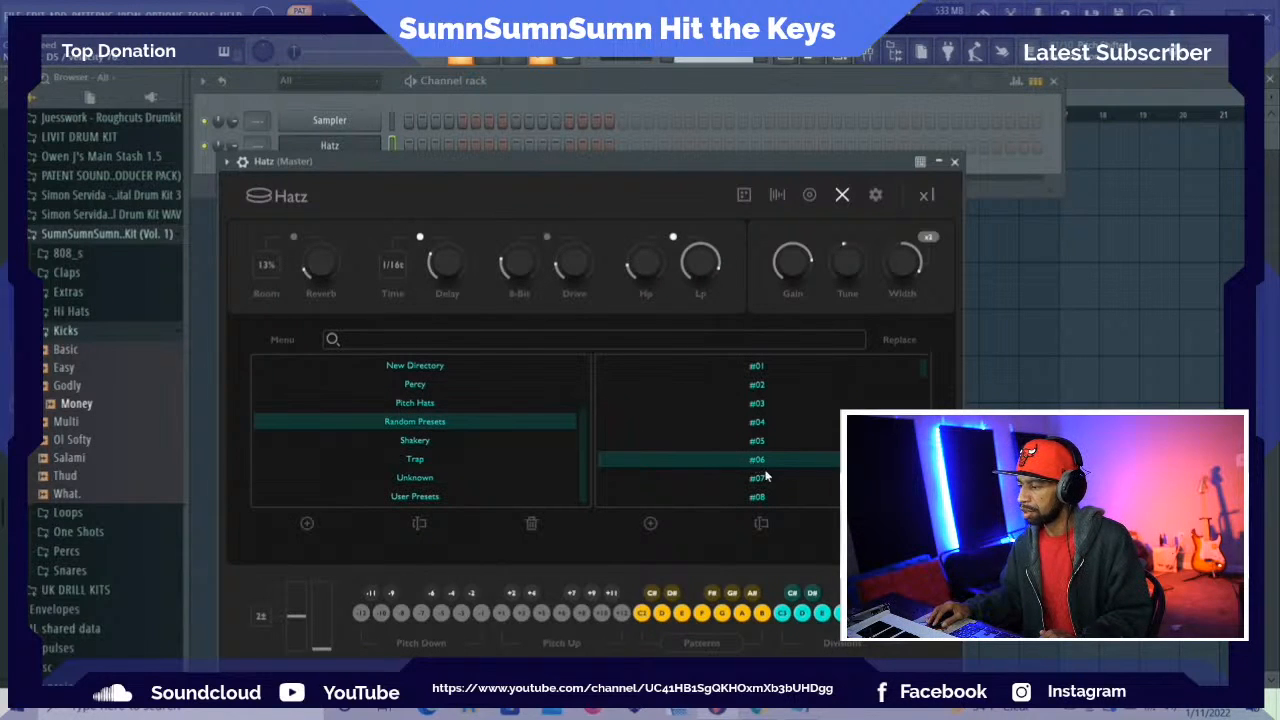
{"action": "left_click", "coordinate": [757, 479]}
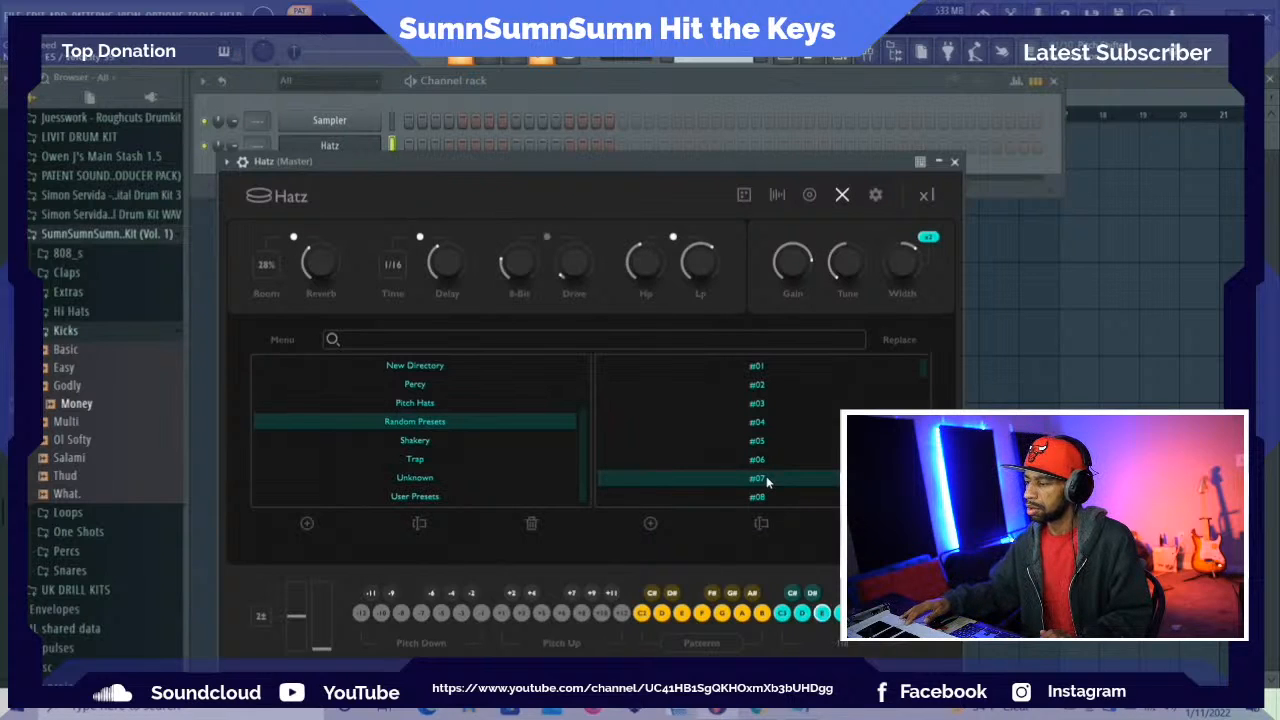
{"action": "left_click", "coordinate": [955, 162]}
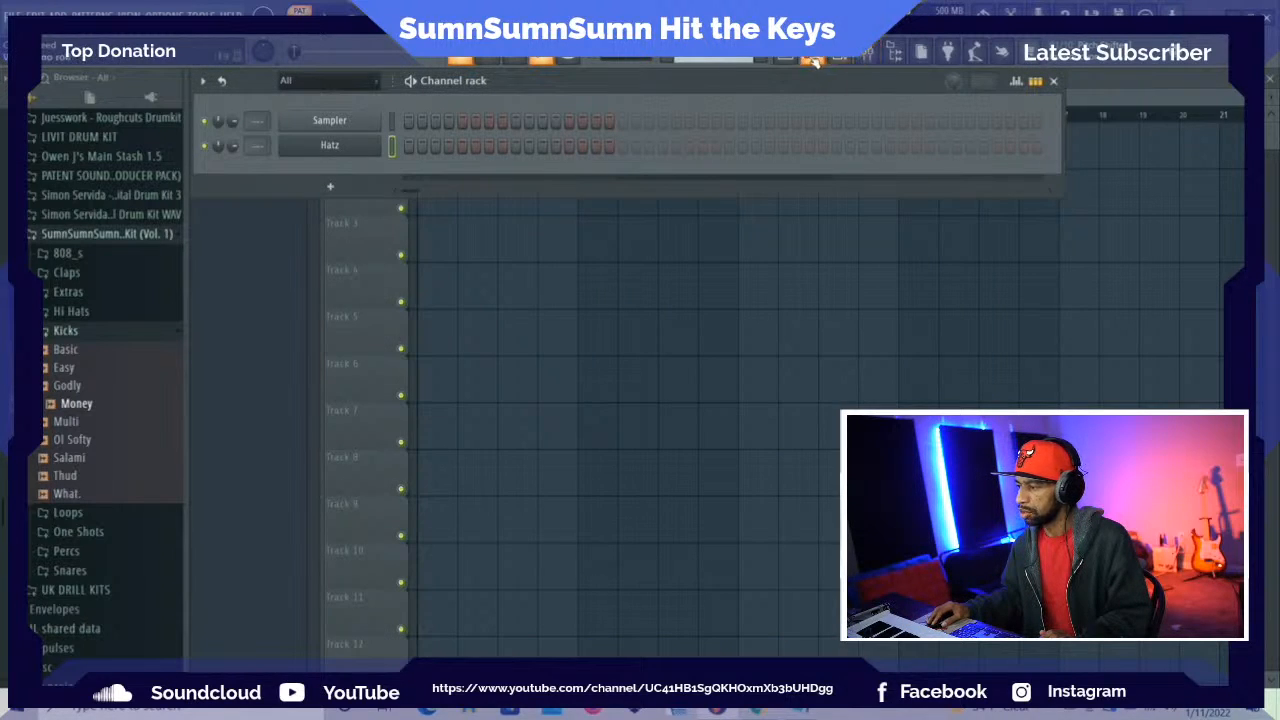
Draw an E5 note about half a bar long at the start of the Hatz piano roll and play it
{"action": "key", "text": "F7"}
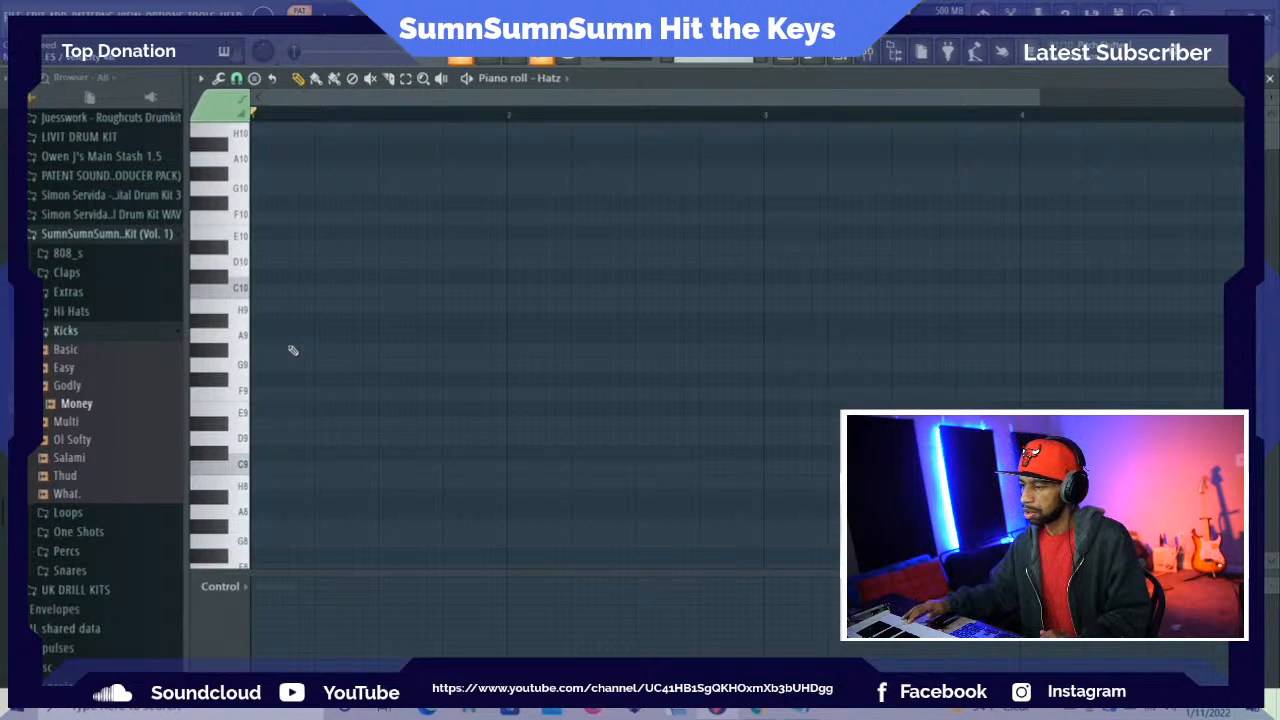
{"action": "scroll", "coordinate": [313, 352], "scroll_direction": "down", "scroll_amount": 1}
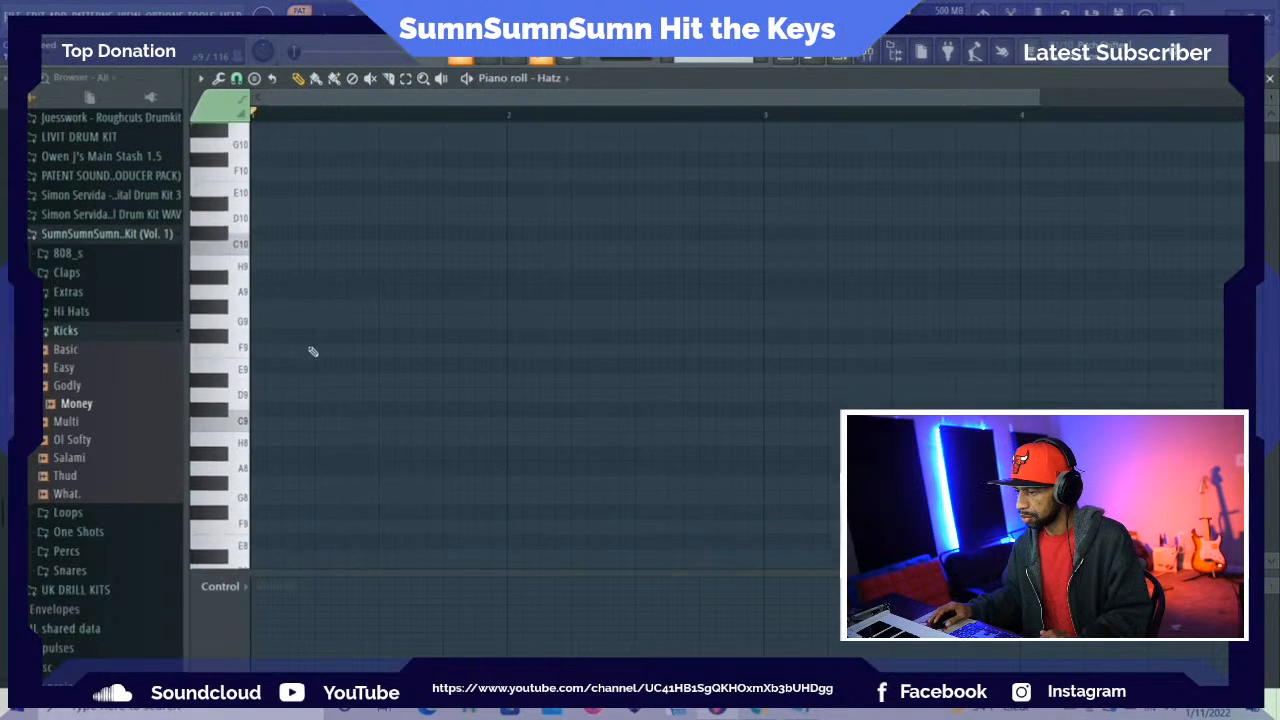
{"action": "scroll", "coordinate": [310, 355], "scroll_direction": "down", "scroll_amount": 6}
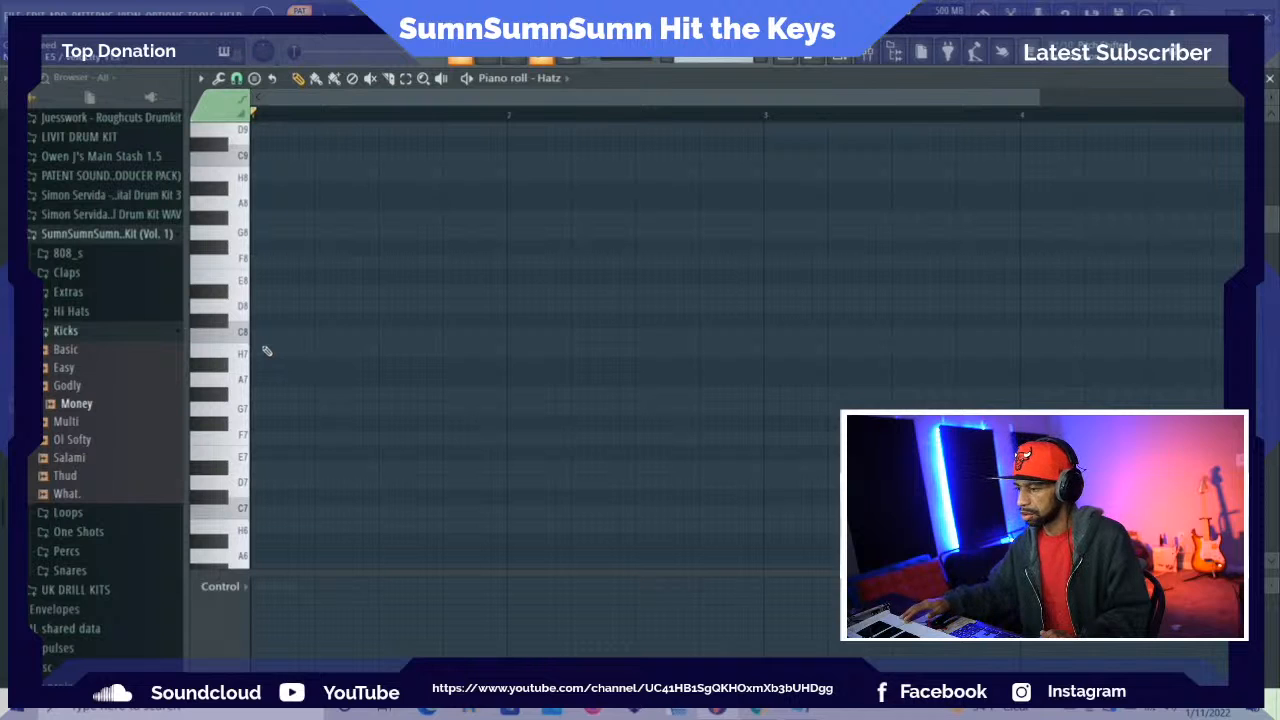
{"action": "scroll", "coordinate": [265, 350], "scroll_direction": "down", "scroll_amount": 6}
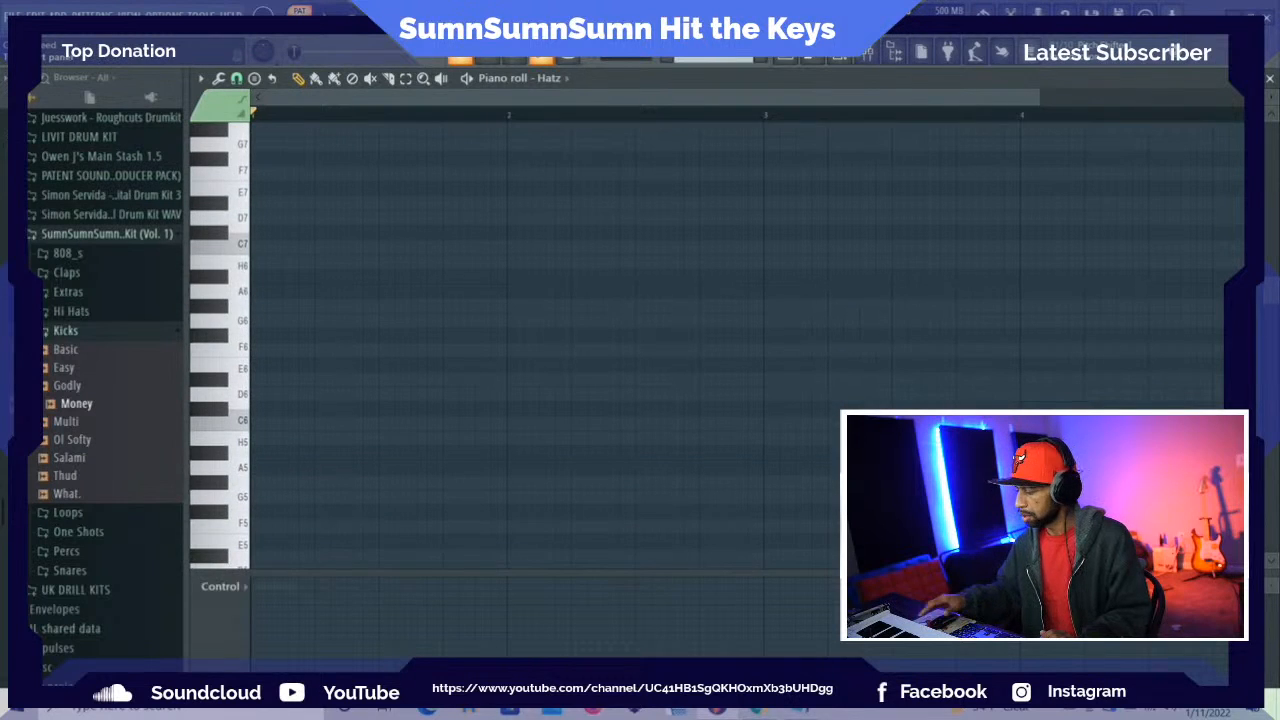
{"action": "scroll", "coordinate": [420, 216], "scroll_direction": "down", "scroll_amount": 1}
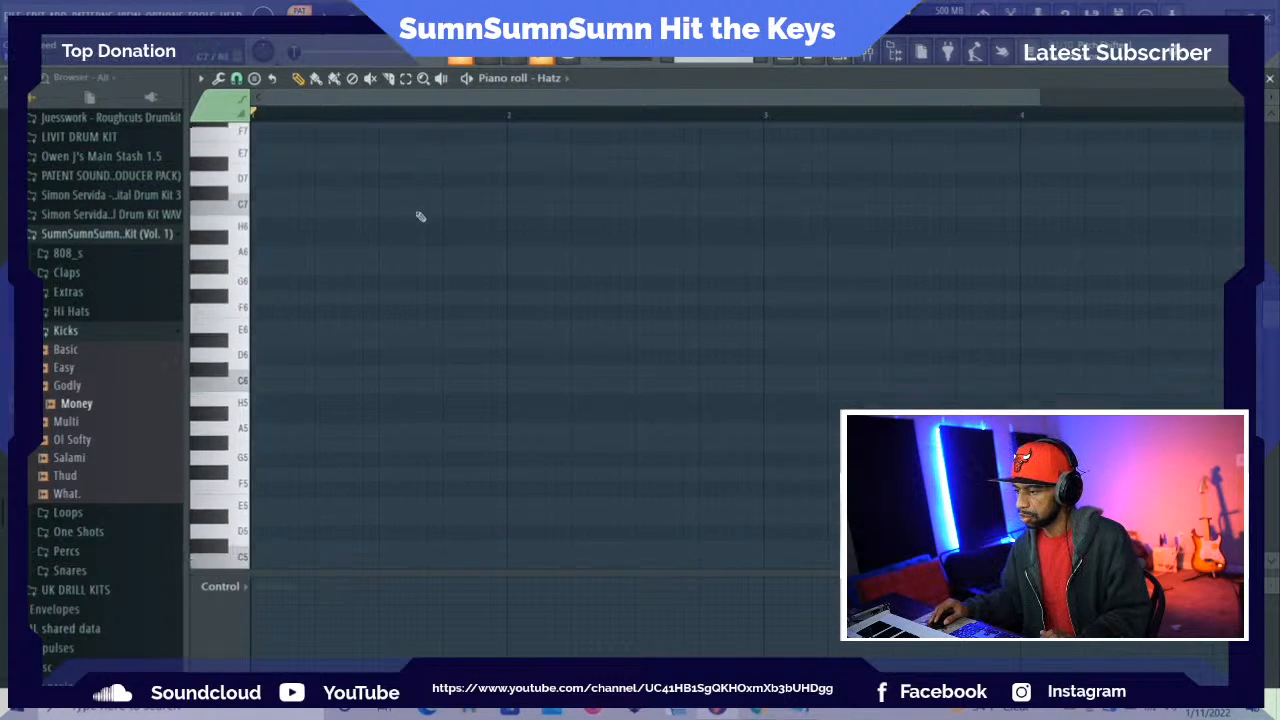
{"action": "scroll", "coordinate": [420, 216], "scroll_direction": "down", "scroll_amount": 1}
{"action": "left_click", "coordinate": [258, 458]}
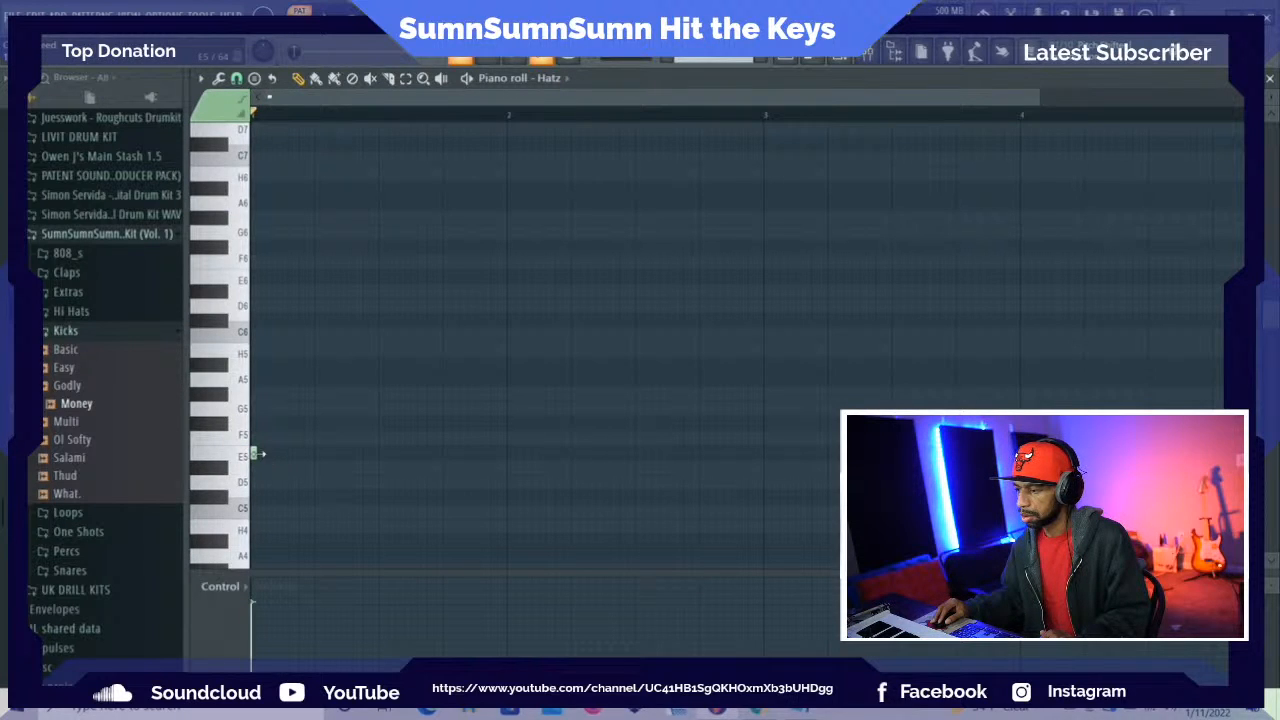
{"action": "left_click_drag", "start_coordinate": [258, 454], "coordinate": [385, 452]}
{"action": "key", "text": "space"}
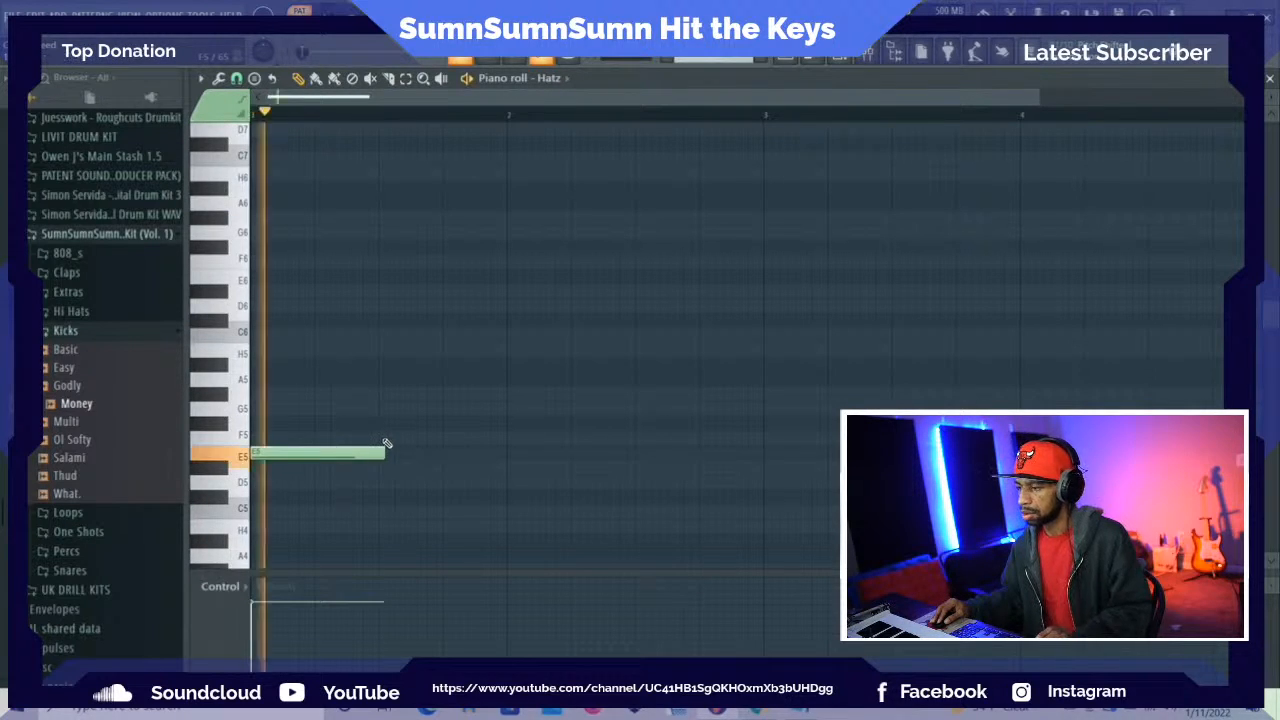
{"action": "key", "text": "space"}
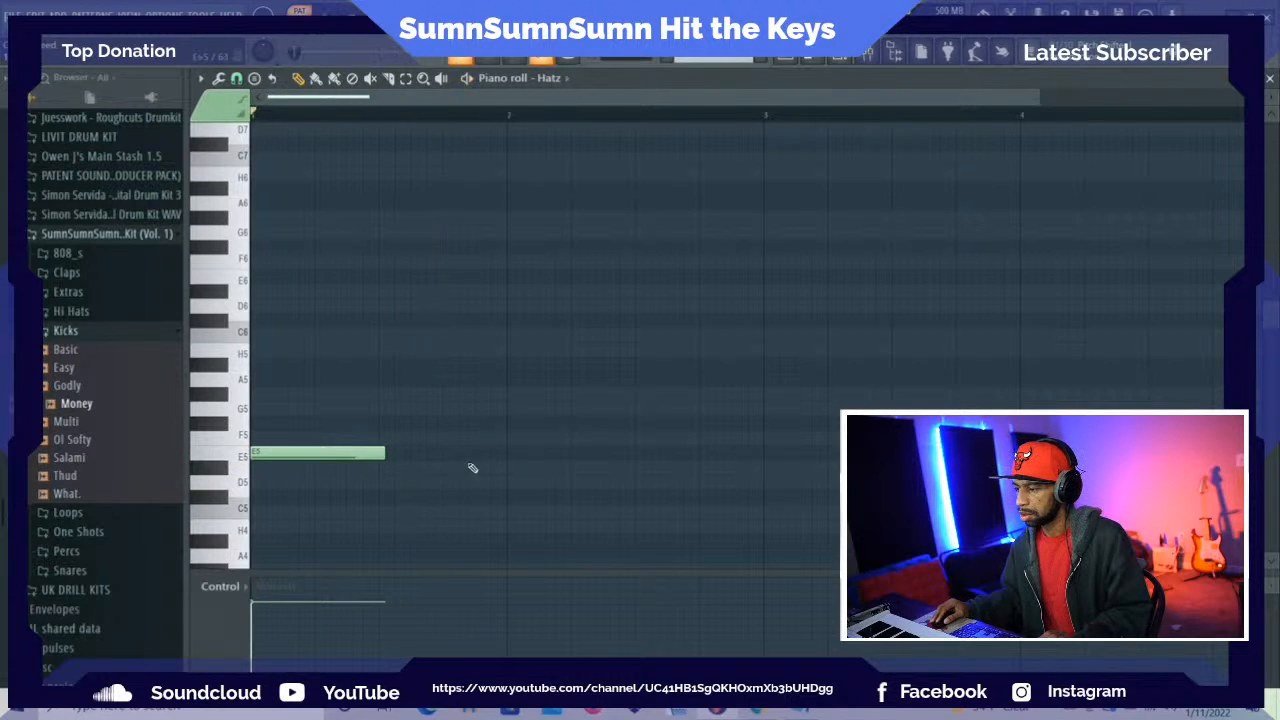
Extend the E5 note to fill bar 1, slice off the excess at bar 2, and play it back
{"action": "left_click_drag", "start_coordinate": [388, 457], "coordinate": [513, 455]}
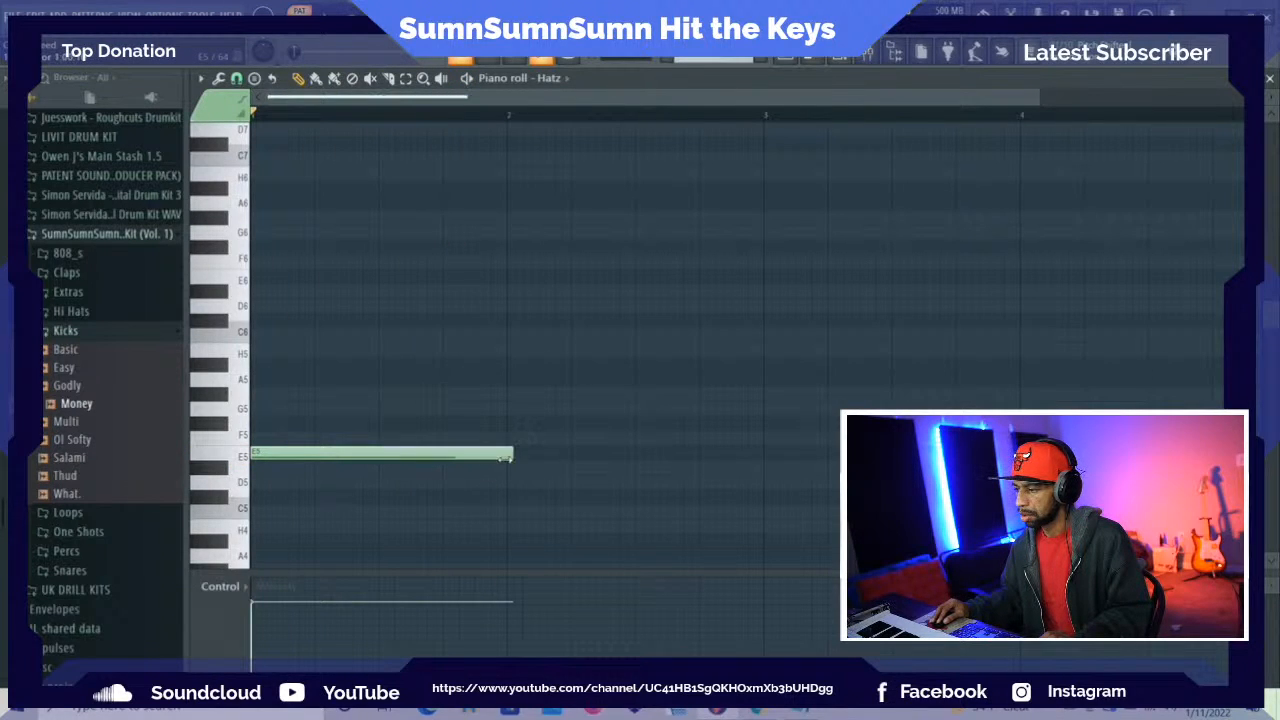
{"action": "left_click", "coordinate": [389, 78]}
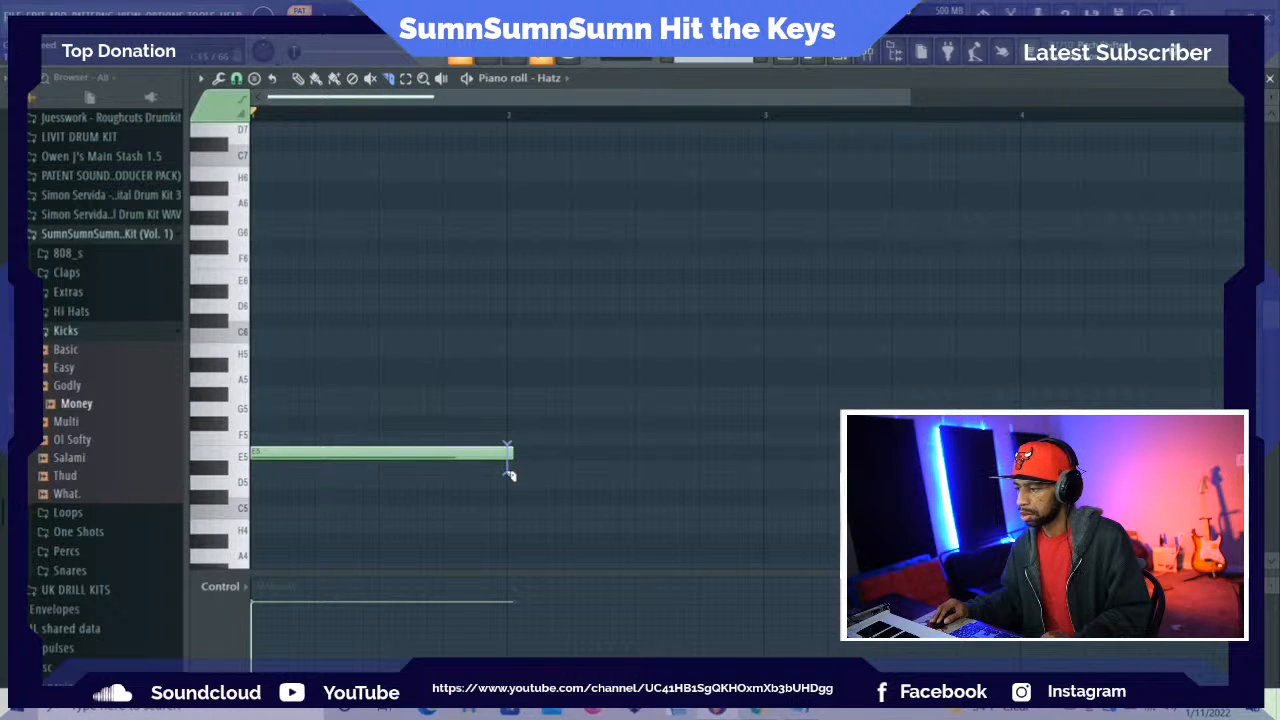
{"action": "key", "text": "space"}
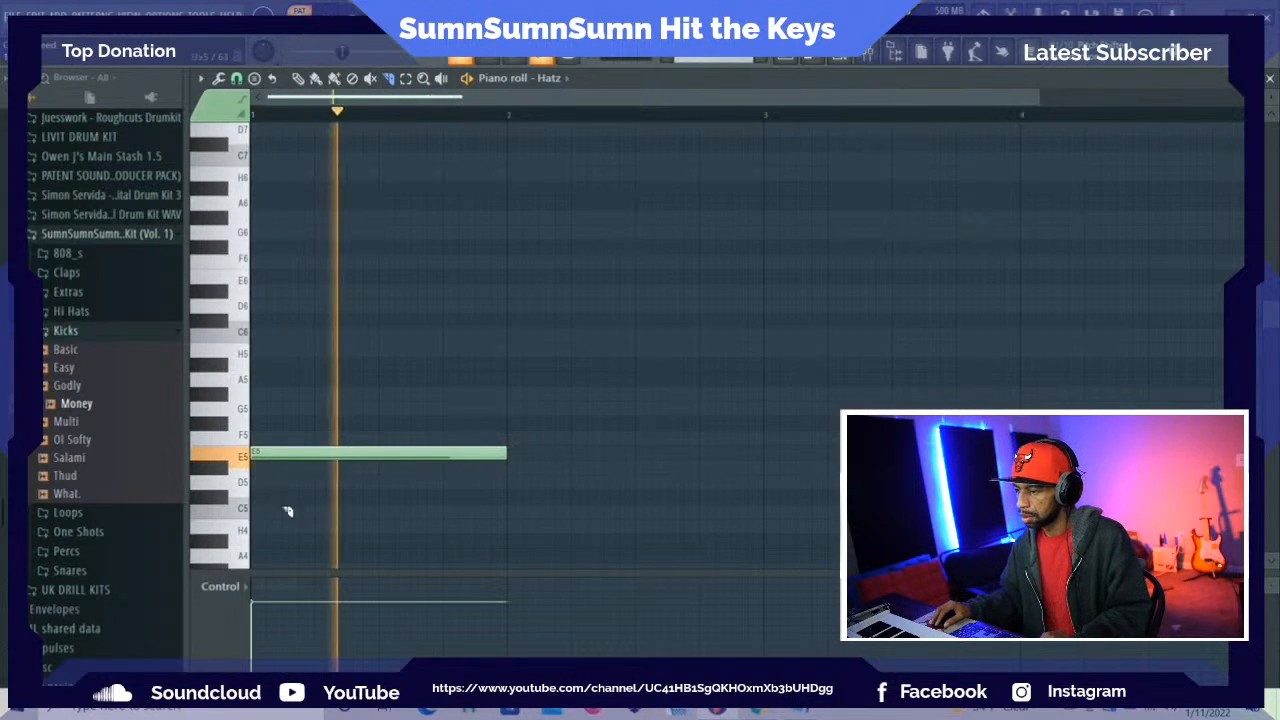
{"action": "key", "text": "space"}
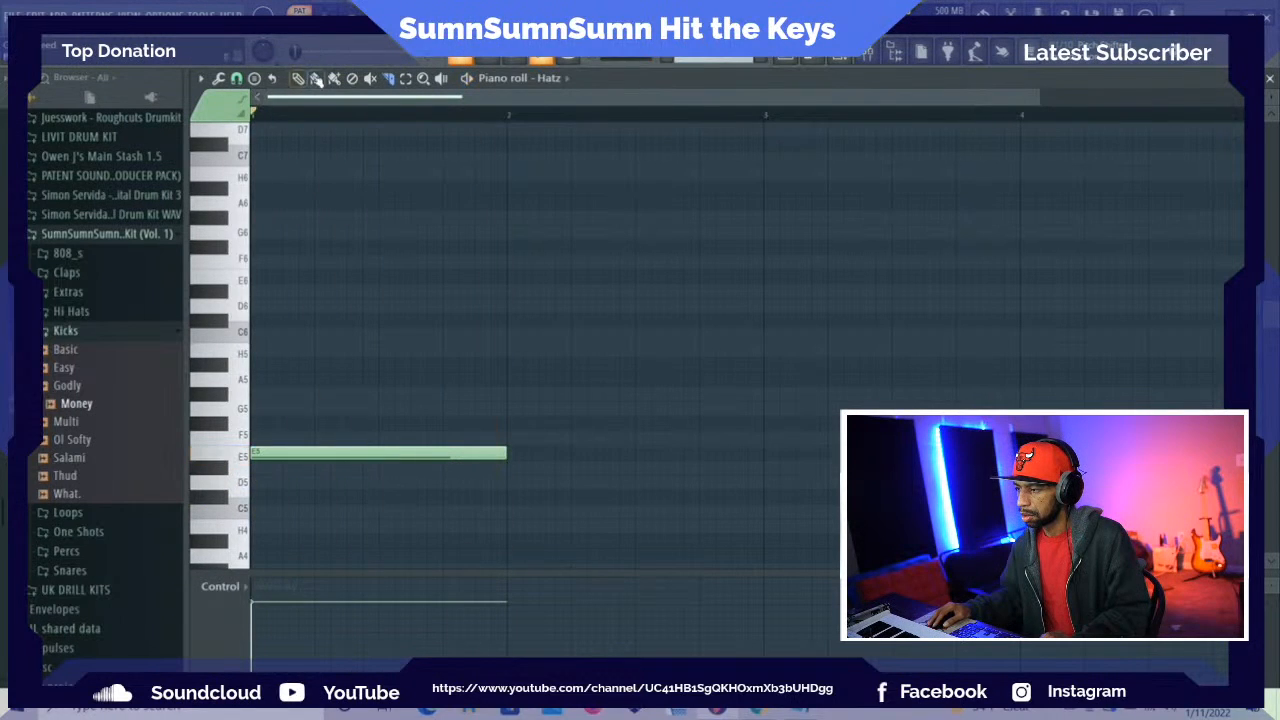
Audition neighbouring keys, shorten the E5 note to three beats, and add a one-beat F5 note to finish bar 1
{"action": "left_click", "coordinate": [240, 487]}
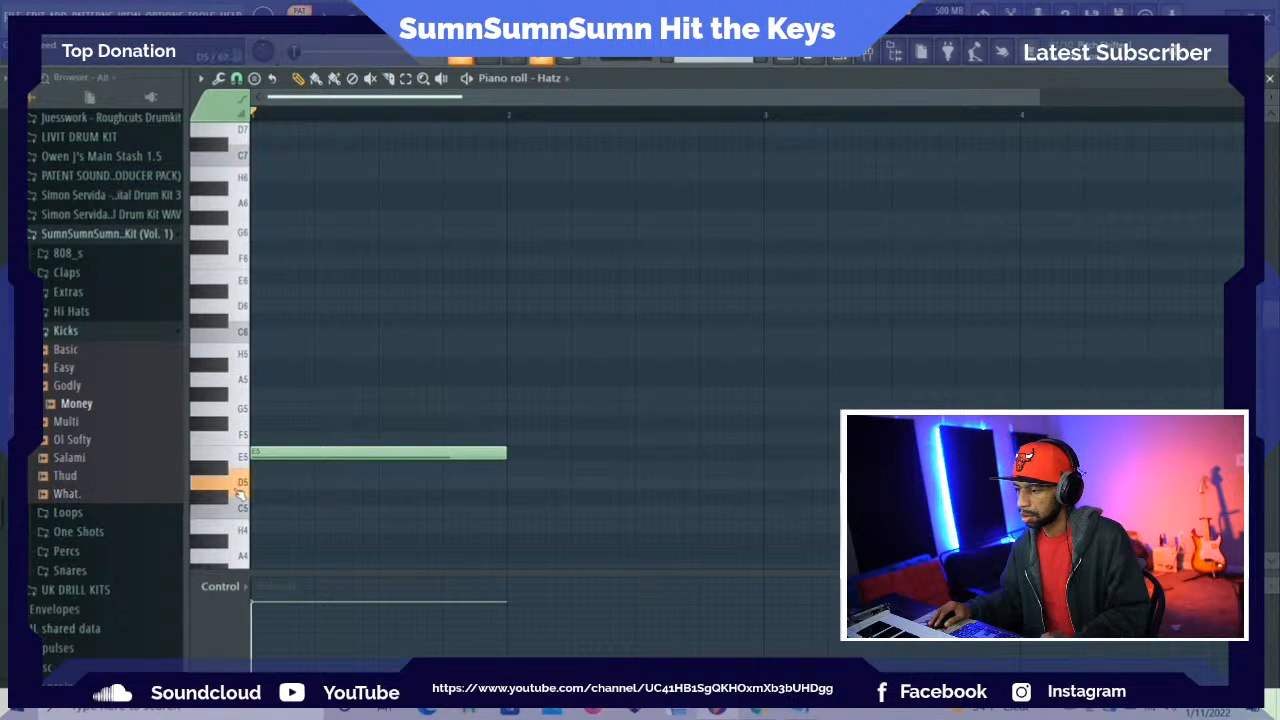
{"action": "left_click", "coordinate": [241, 435]}
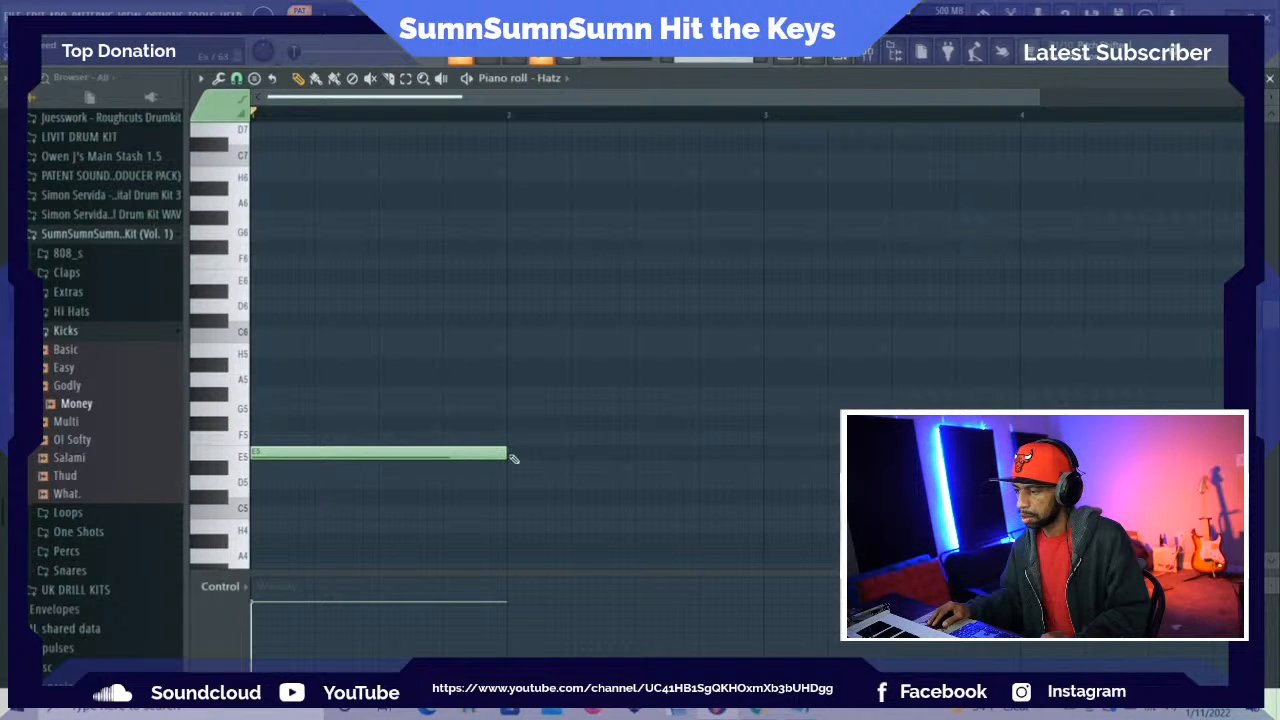
{"action": "left_click_drag", "start_coordinate": [514, 458], "coordinate": [446, 457]}
{"action": "left_click", "coordinate": [446, 440]}
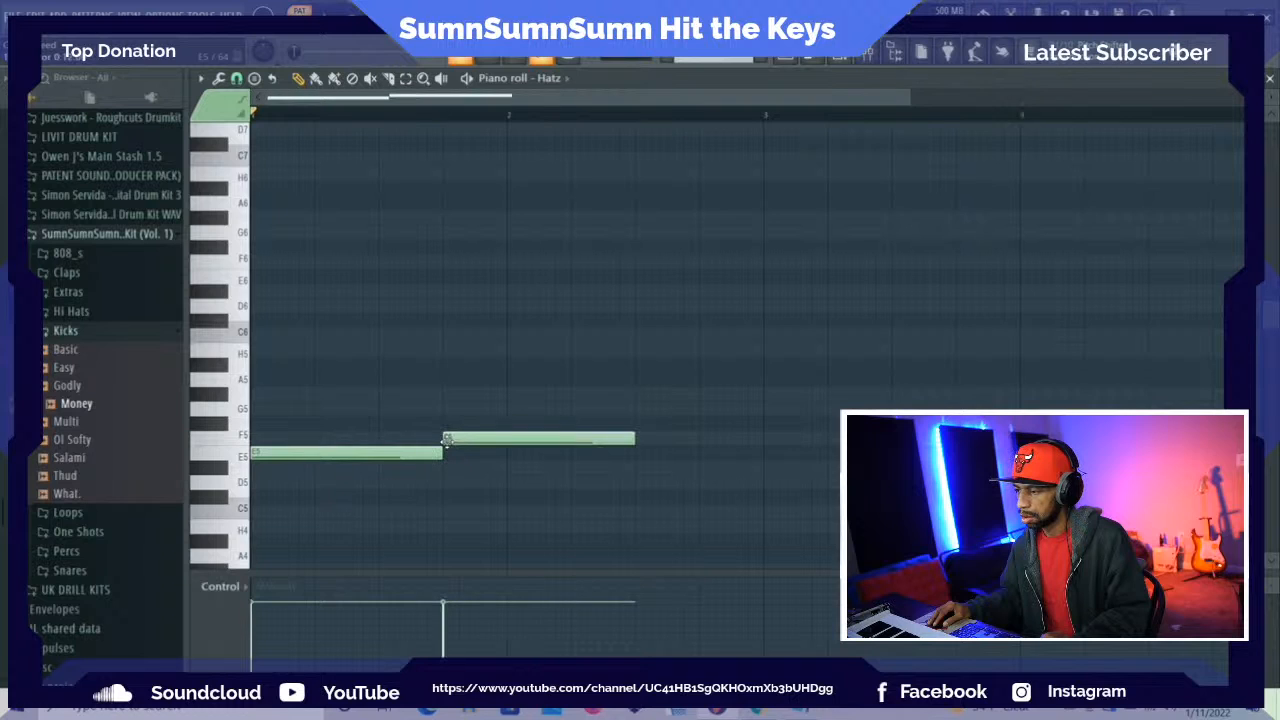
{"action": "key", "text": "space"}
{"action": "left_click_drag", "start_coordinate": [640, 441], "coordinate": [507, 440]}
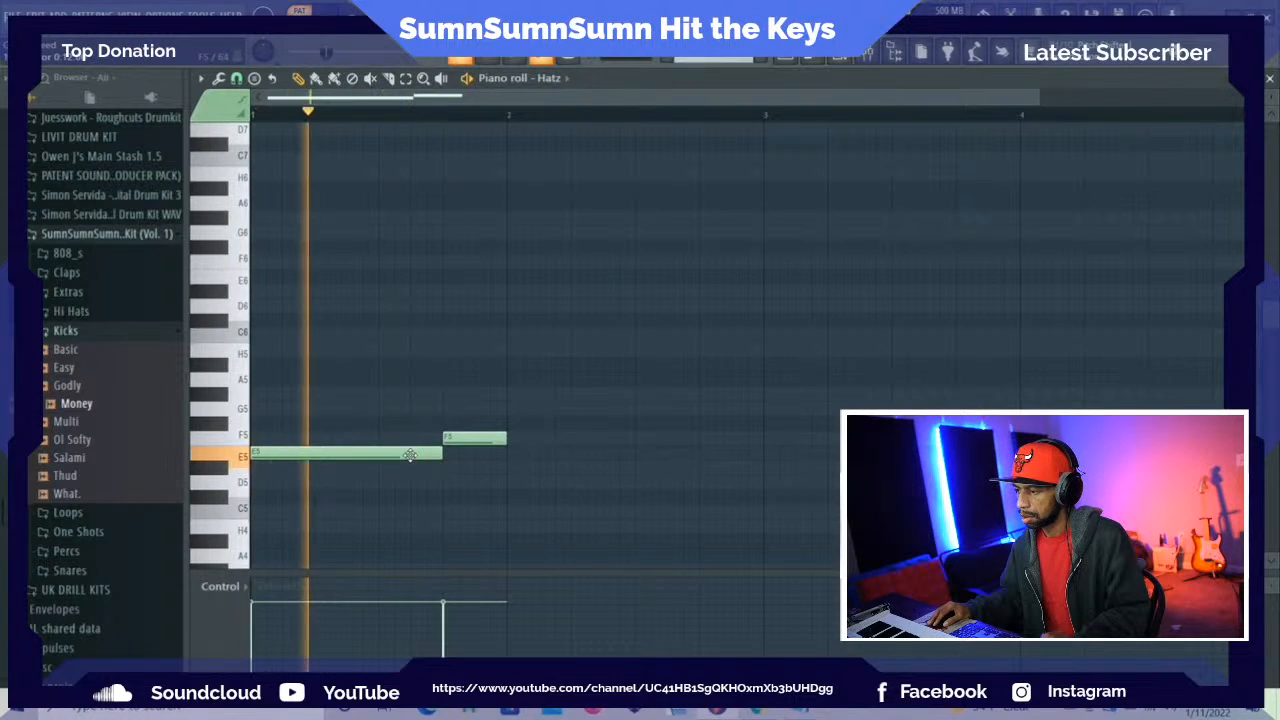
Repeat the three-beat E5 and one-beat F5 notes across bar 2 during playback, and stop playback
{"action": "left_click", "coordinate": [510, 457]}
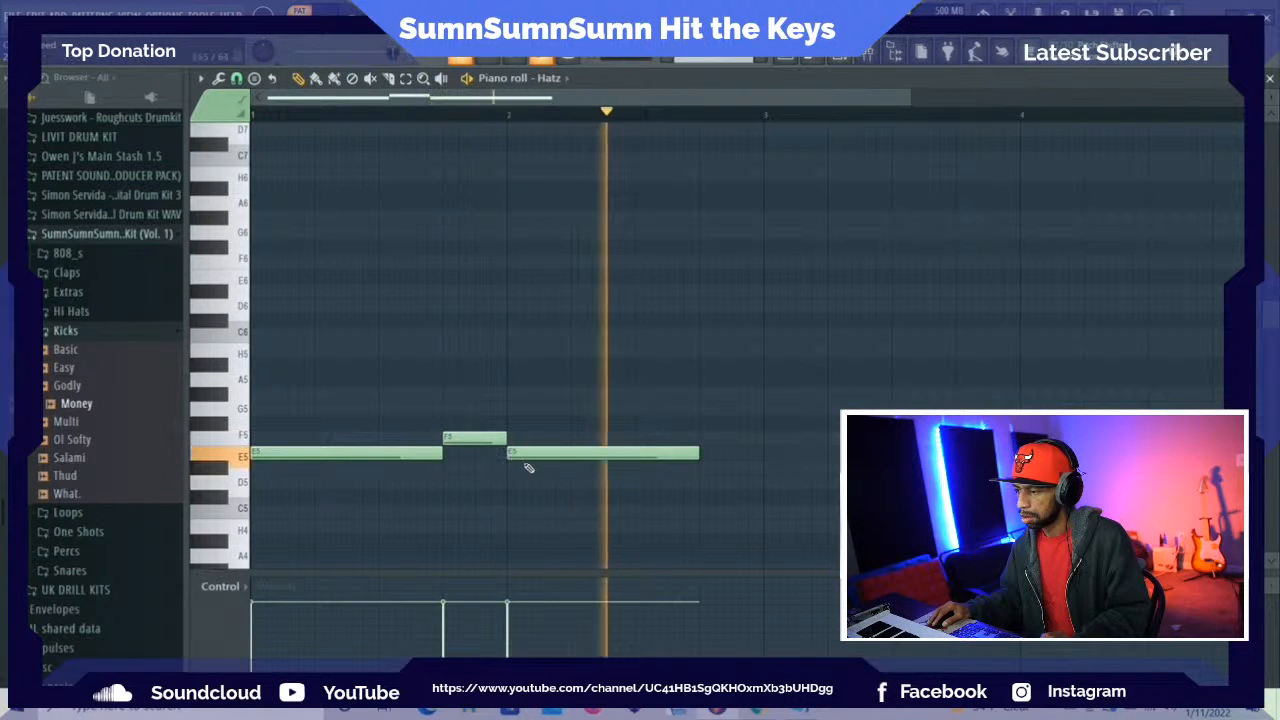
{"action": "left_click", "coordinate": [708, 438]}
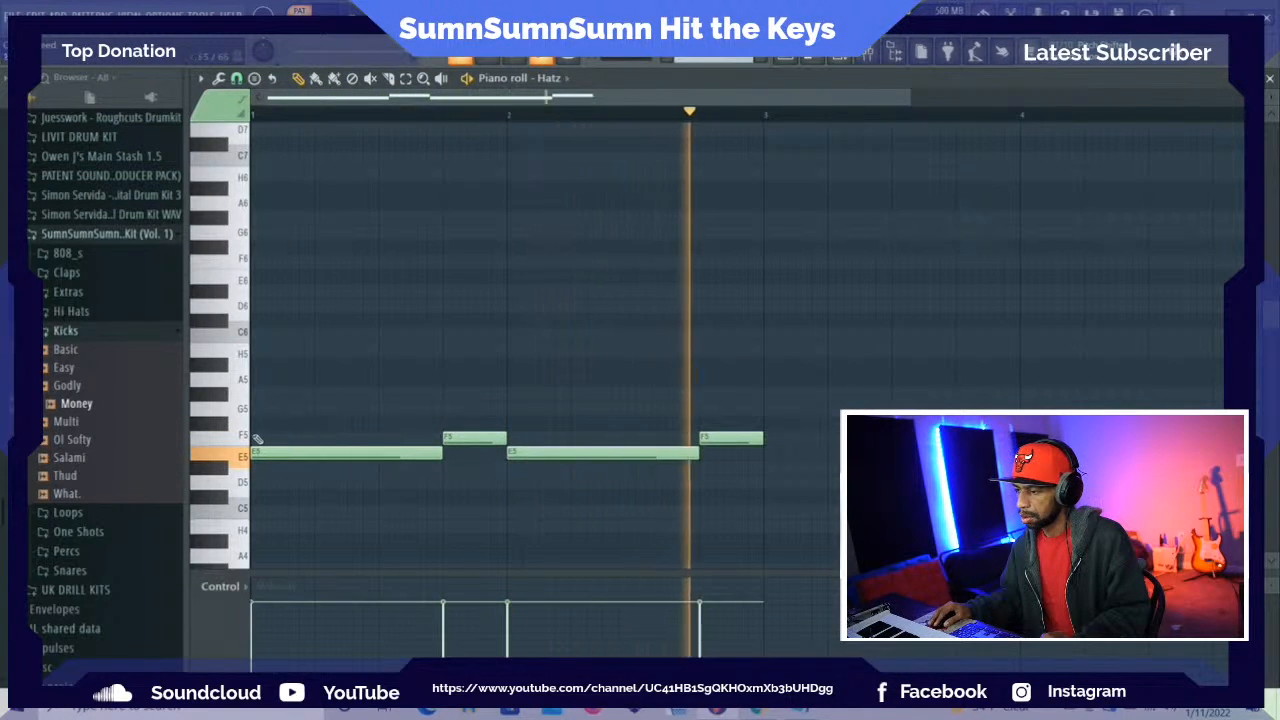
{"action": "key", "text": "space"}
Audition other Hatz sounds on the piano roll keys between F#5 and A4
{"action": "left_click", "coordinate": [224, 428]}
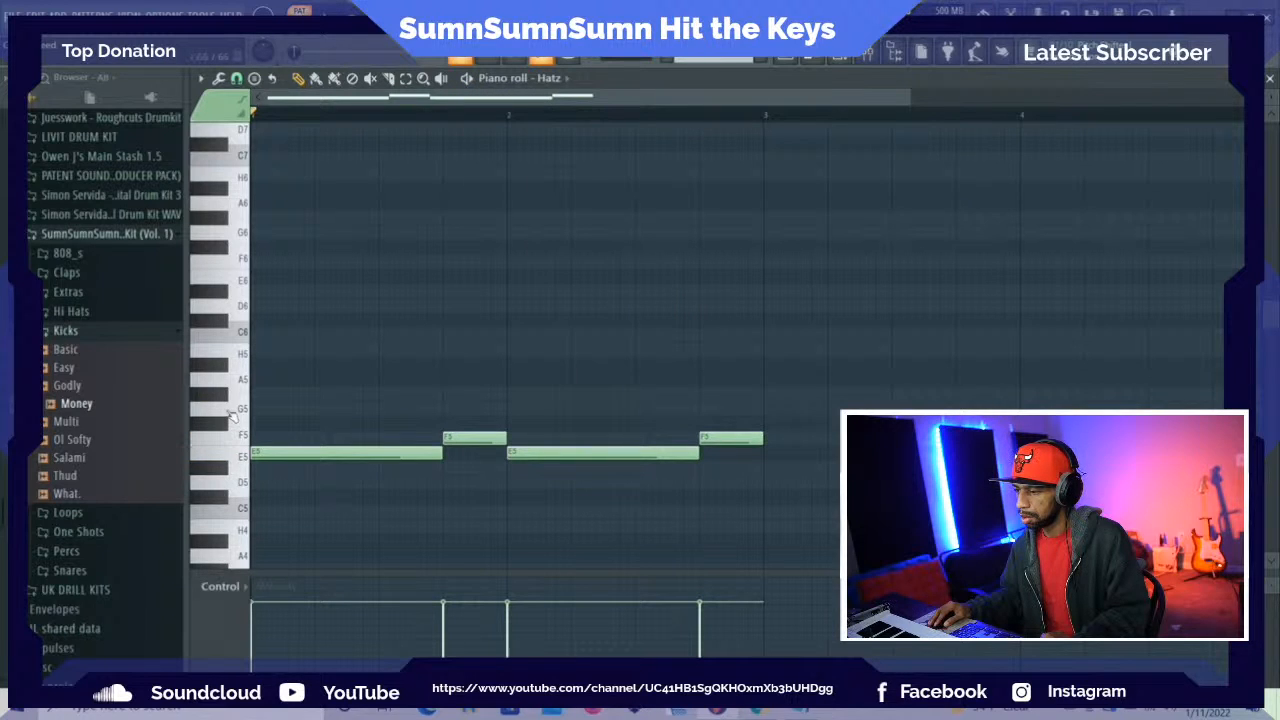
{"action": "scroll", "coordinate": [230, 528], "scroll_direction": "down", "scroll_amount": 2}
{"action": "left_click", "coordinate": [234, 518]}
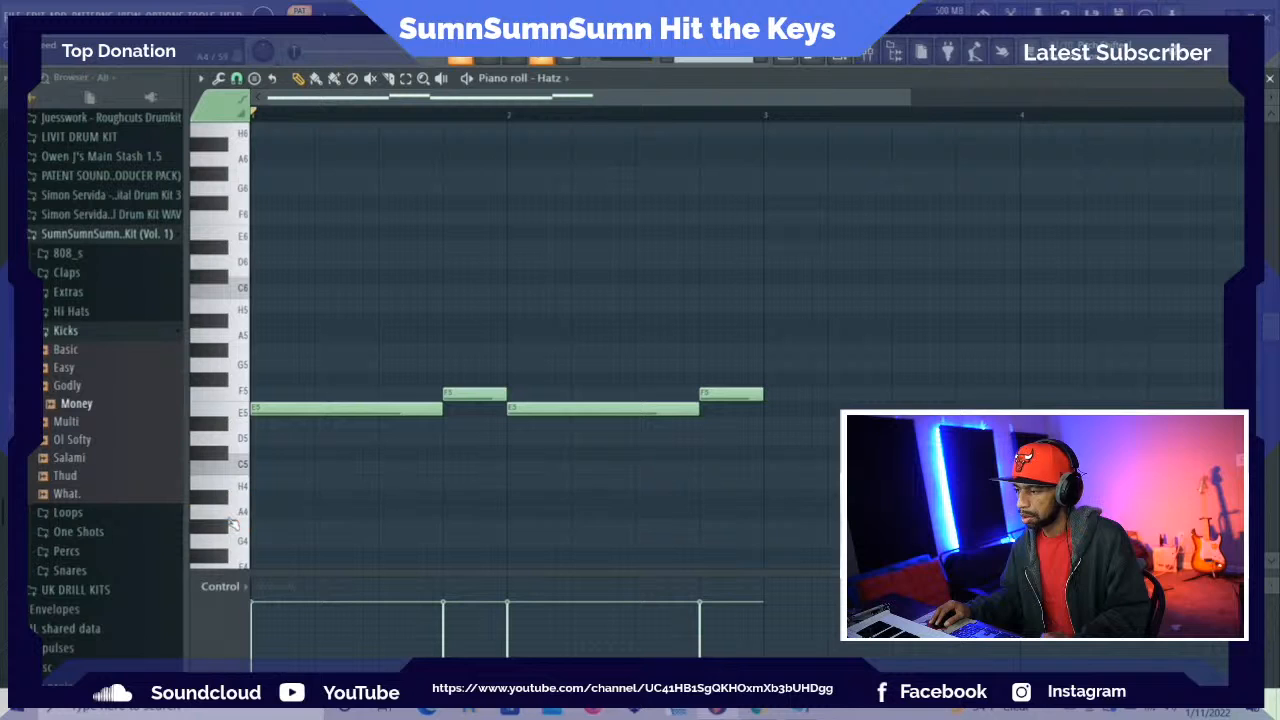
Reopen the Hatz plugin window from its channel, move it higher for full view, and play the pattern
{"action": "key", "text": "F6"}
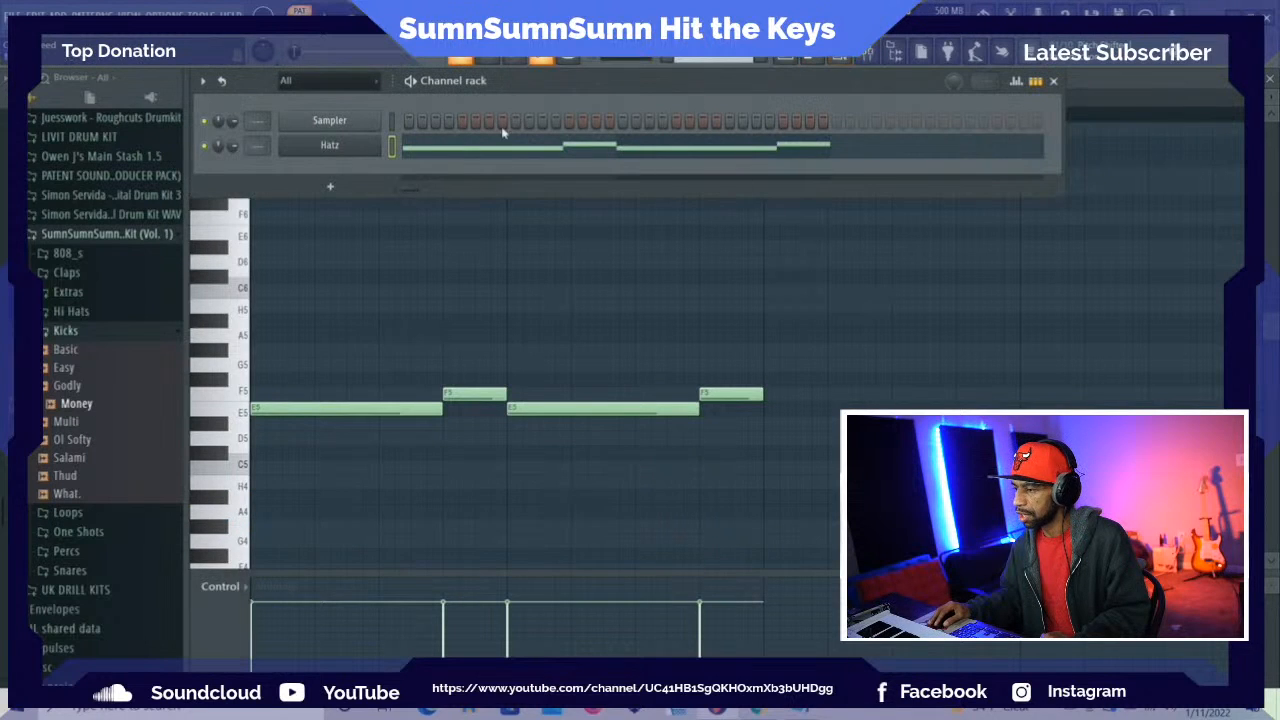
{"action": "left_click", "coordinate": [330, 146]}
{"action": "left_click_drag", "start_coordinate": [391, 169], "coordinate": [367, 87]}
{"action": "key", "text": "space"}
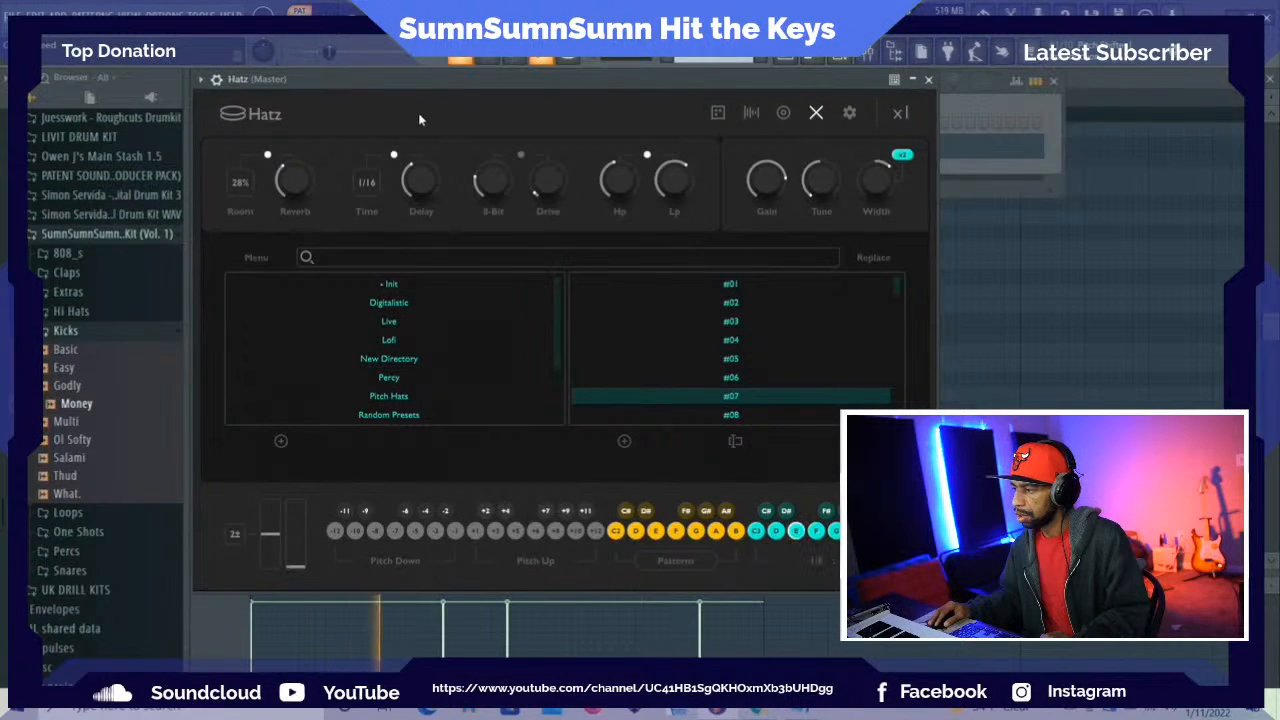
{"action": "key", "text": "space"}
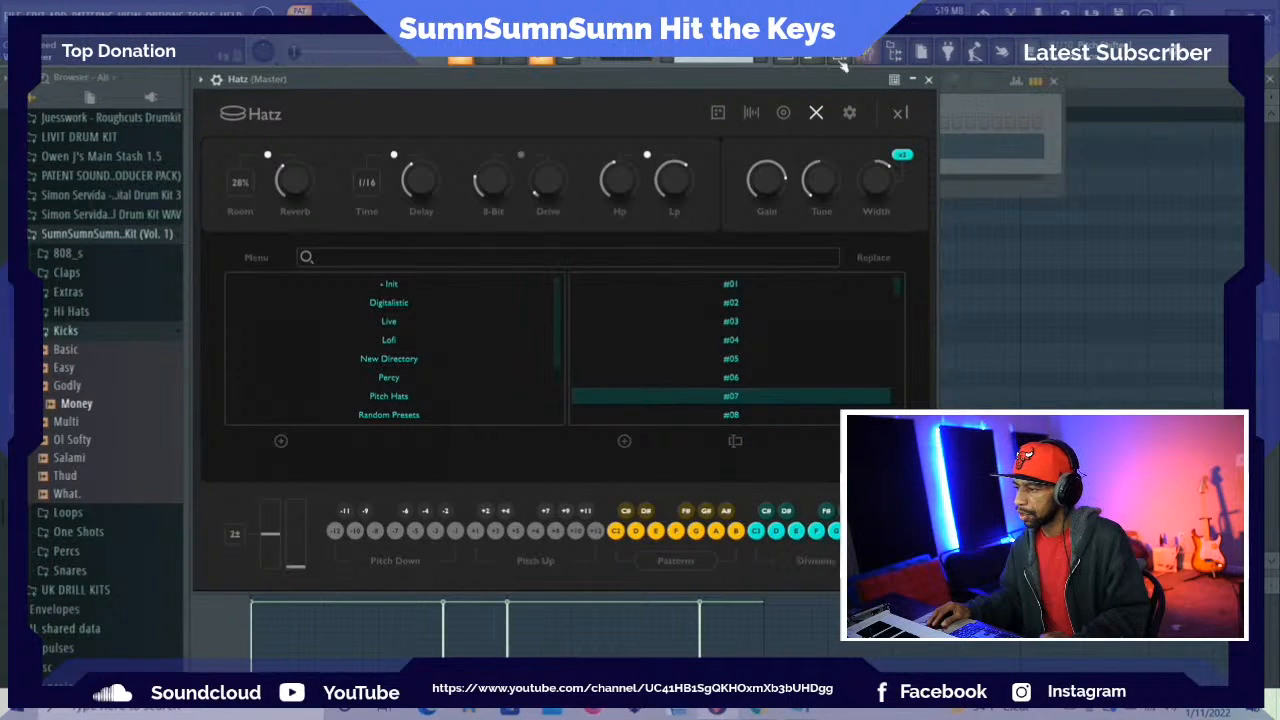
Enable the 8-Bit and Drive effects in Hatz and turn the 8-Bit amount down while the pattern plays
{"action": "left_click", "coordinate": [520, 155]}
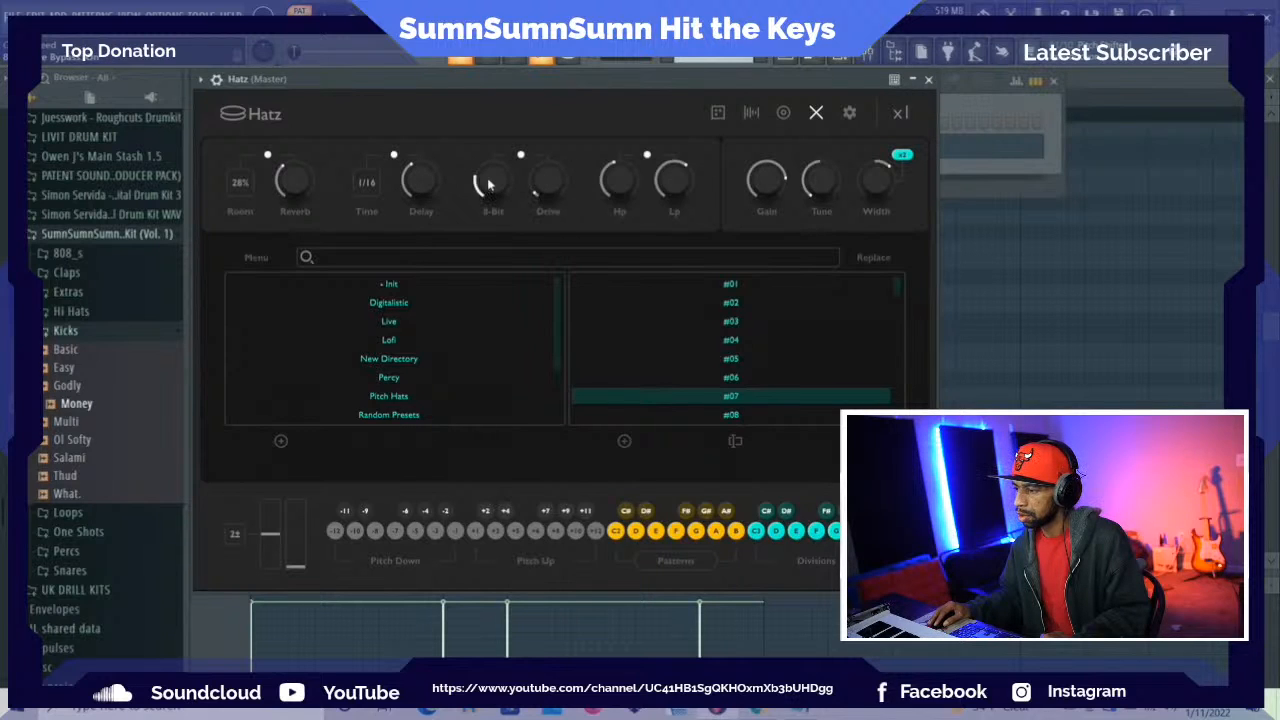
{"action": "key", "text": "space"}
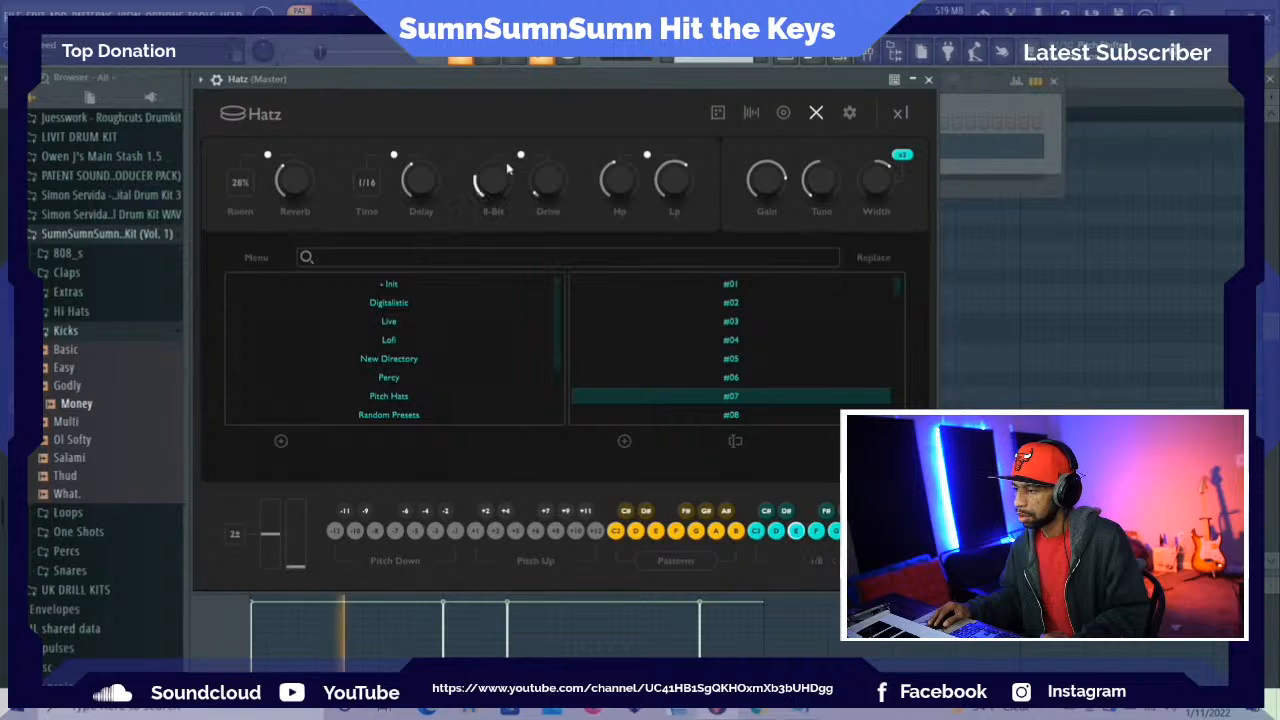
{"action": "left_click_drag", "start_coordinate": [507, 170], "coordinate": [483, 203]}
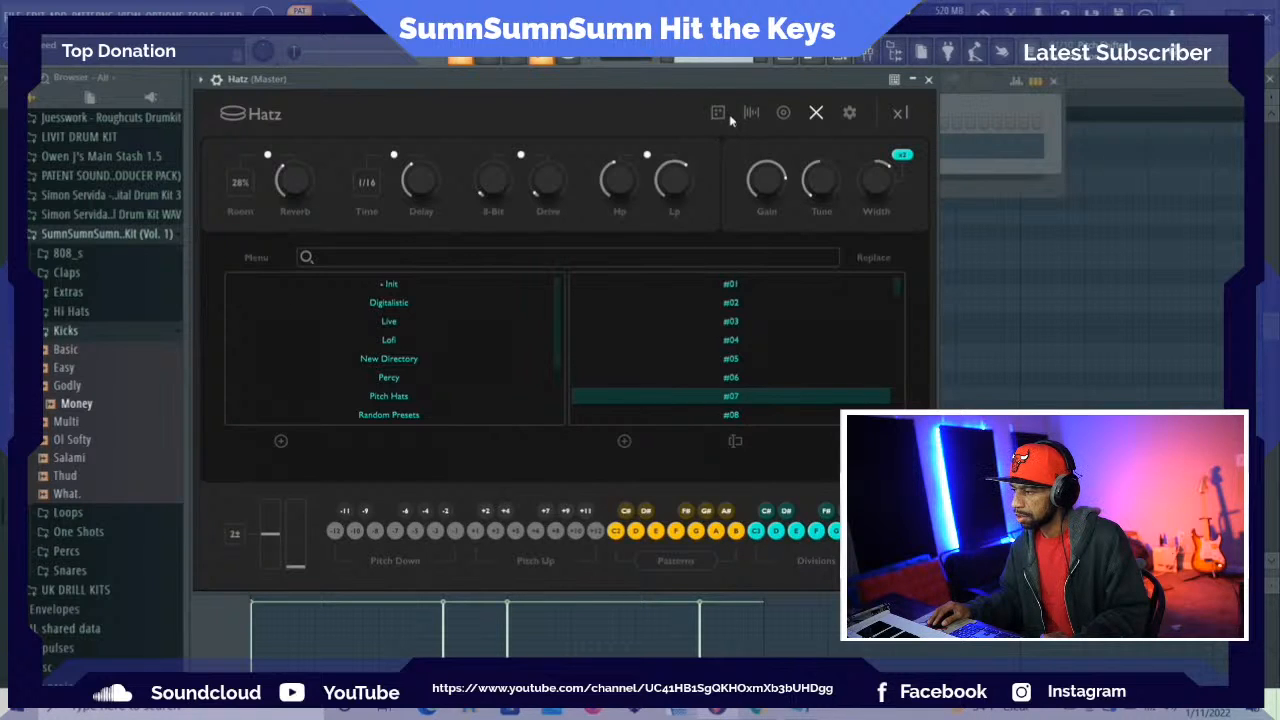
Close the Hatz preset browser, check the pattern in playback, and trim the end of the Edm-05 hi-hat sample by about two fifths
{"action": "left_click", "coordinate": [816, 112]}
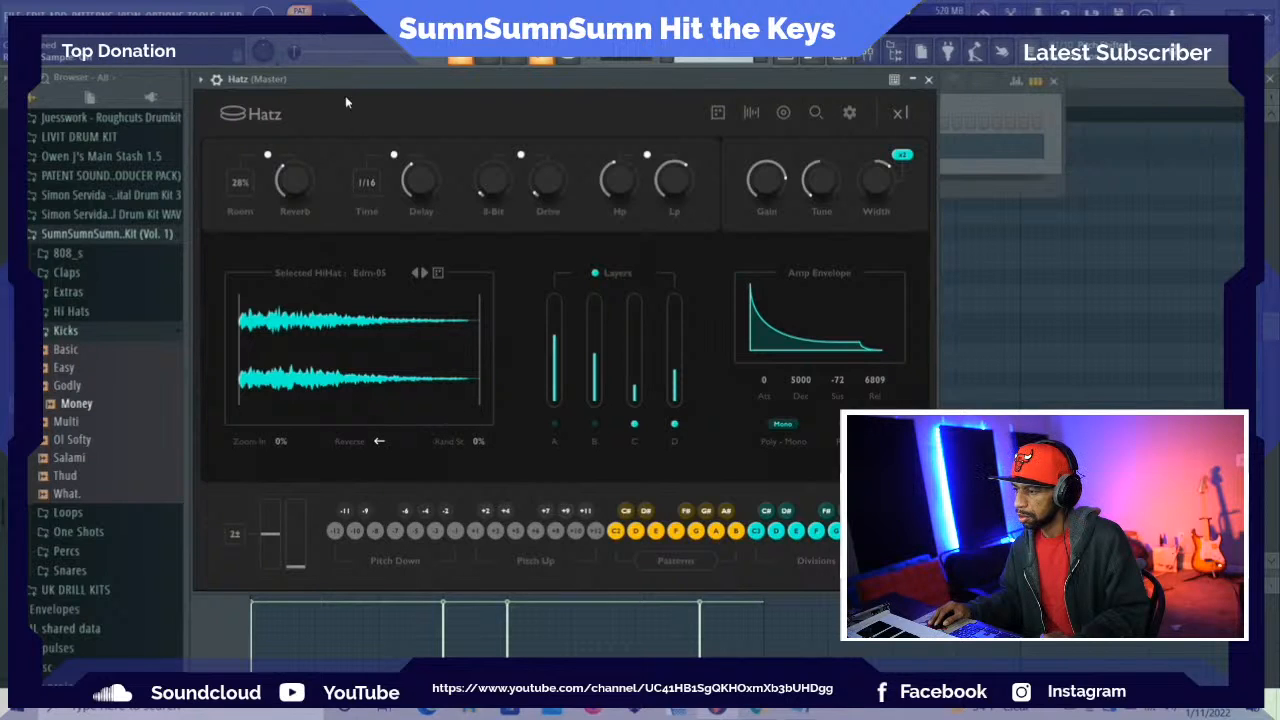
{"action": "key", "text": "space"}
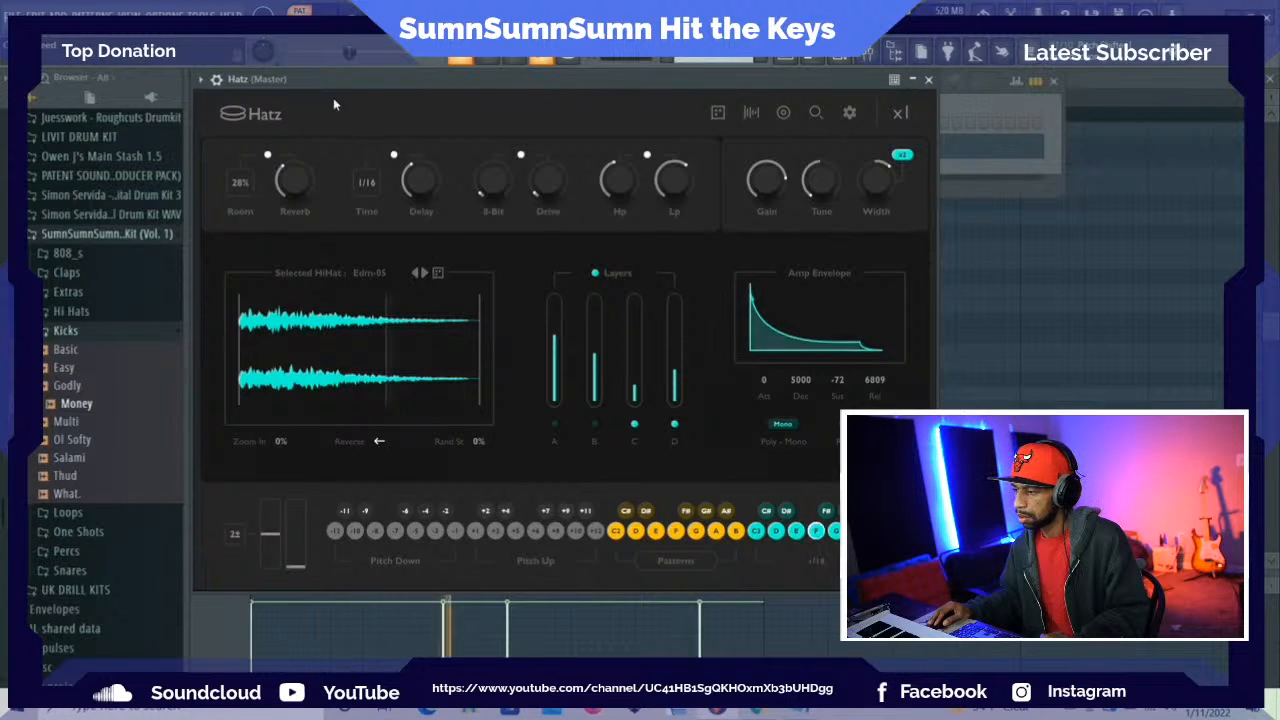
{"action": "key", "text": "space"}
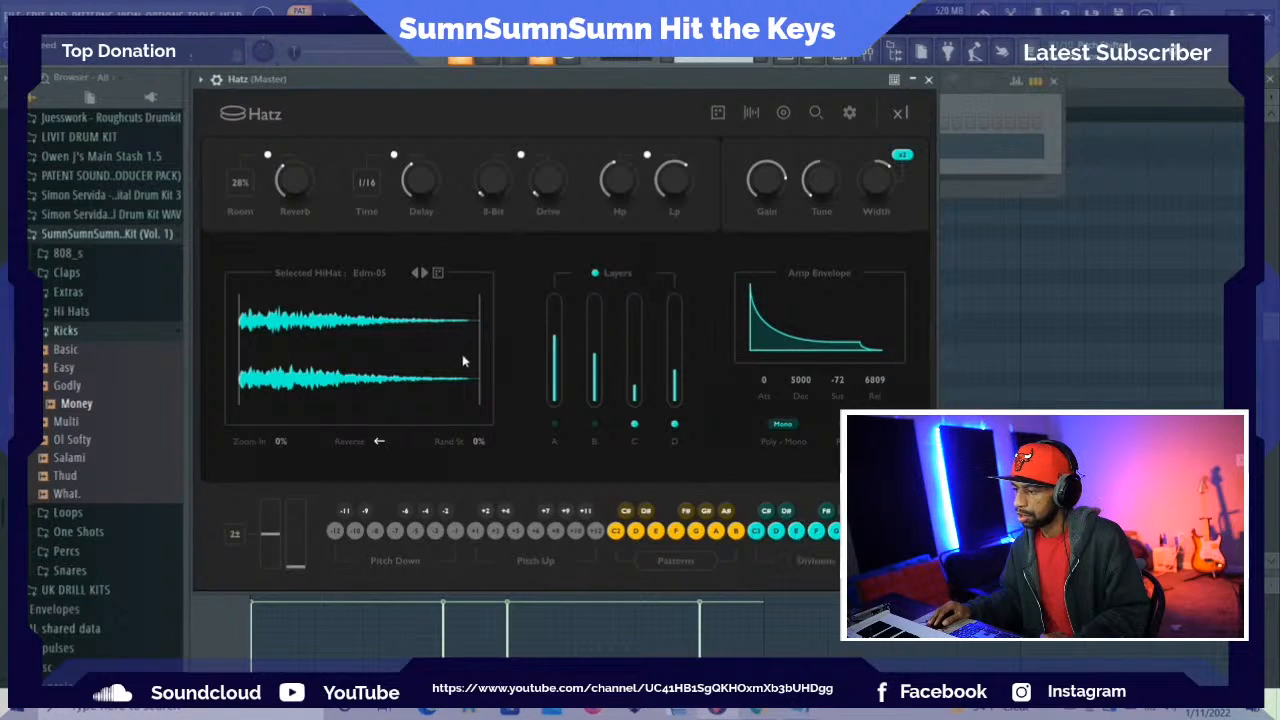
{"action": "left_click_drag", "start_coordinate": [479, 355], "coordinate": [386, 354]}
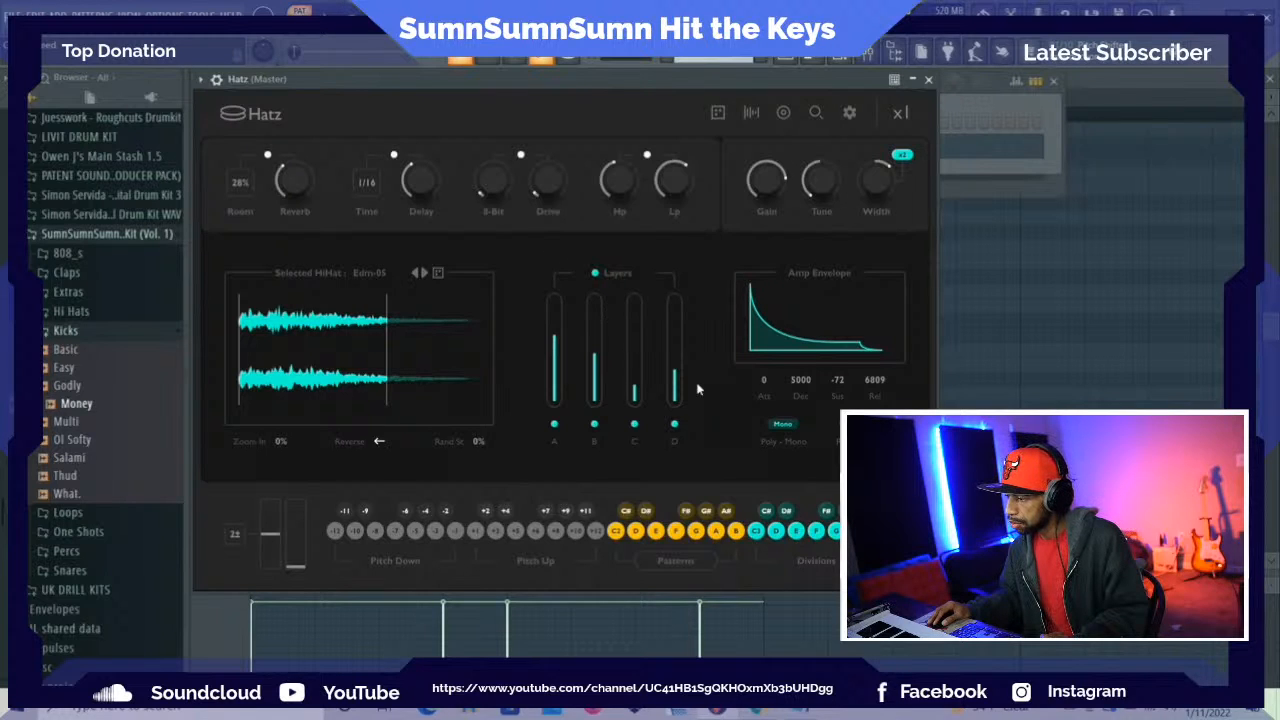
Enable the Filter Designer in Hatz and set its Hp filter to 1882 during playback
{"action": "left_click", "coordinate": [783, 114]}
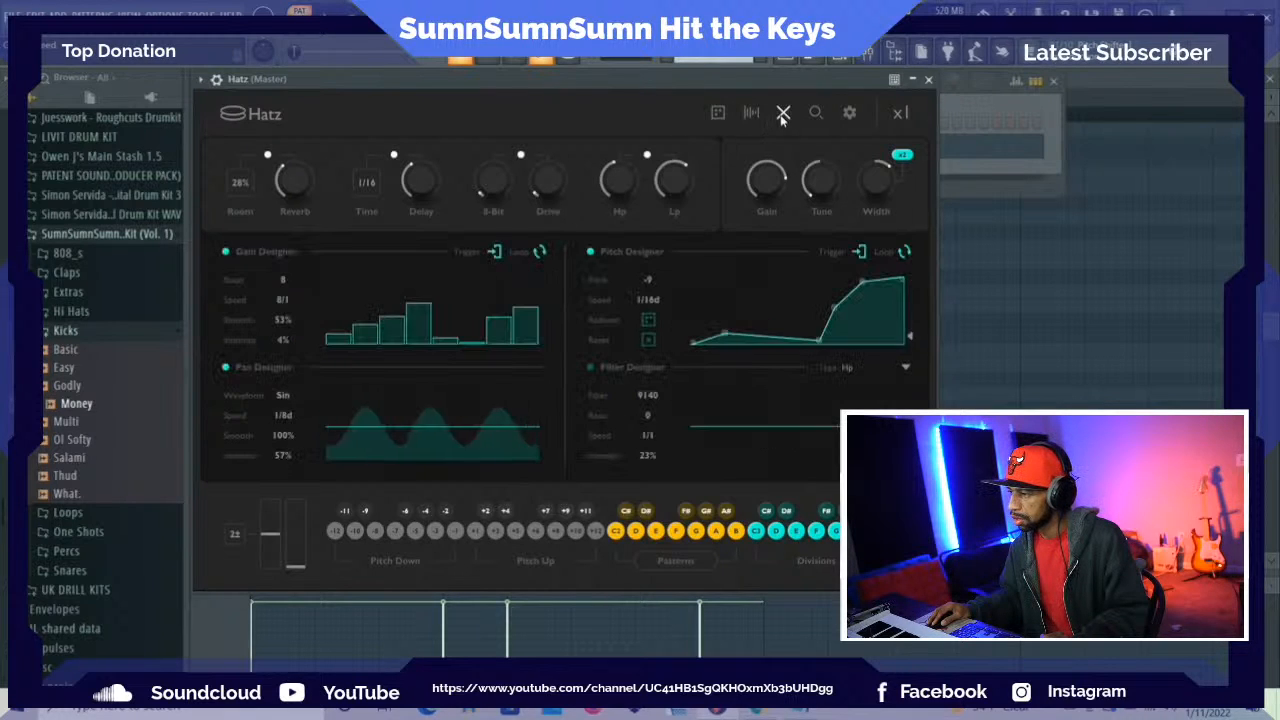
{"action": "left_click", "coordinate": [591, 369]}
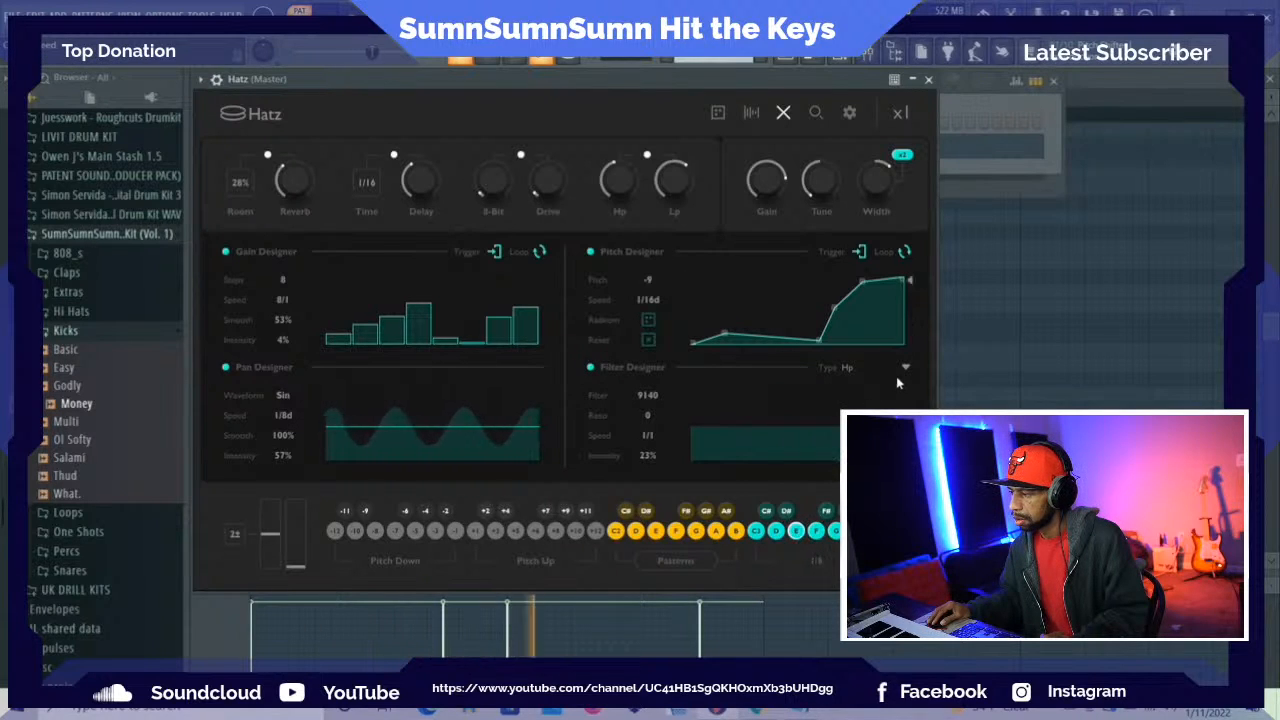
{"action": "left_click_drag", "start_coordinate": [645, 394], "coordinate": [657, 304]}
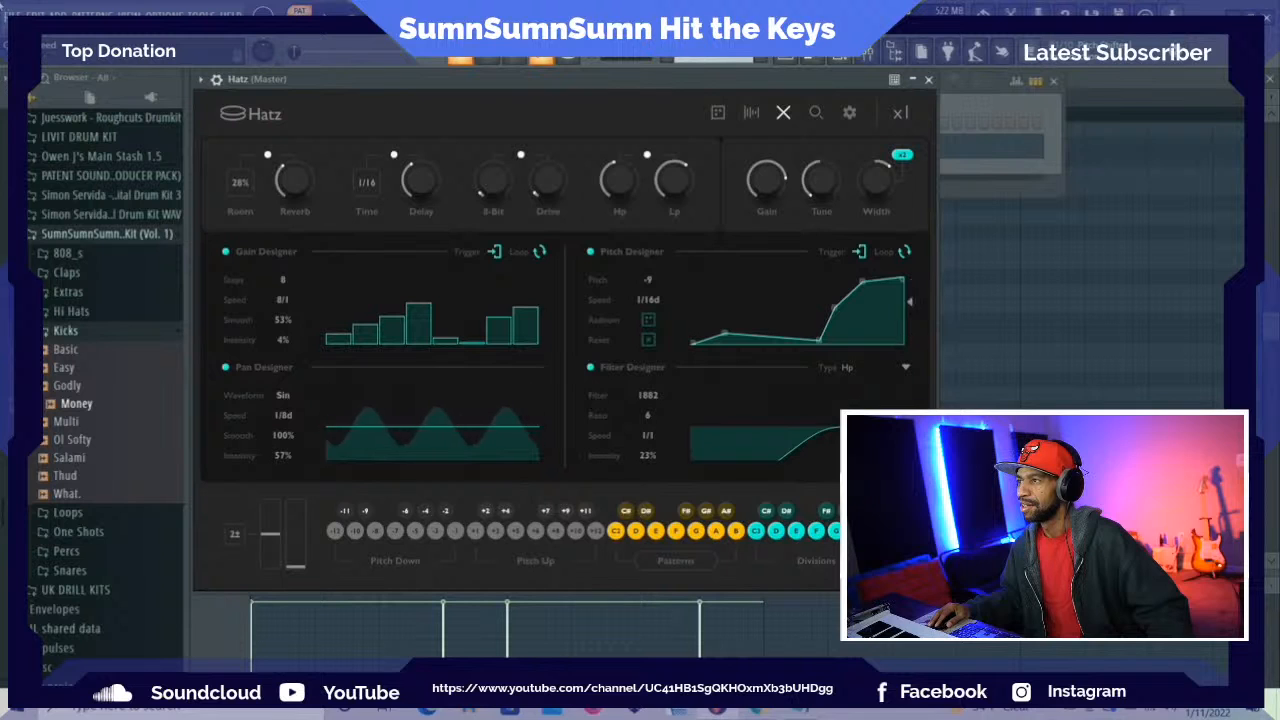
Open the most recent project without saving untitled.flp, and bring its playlist to the front
{"action": "left_click", "coordinate": [12, 14]}
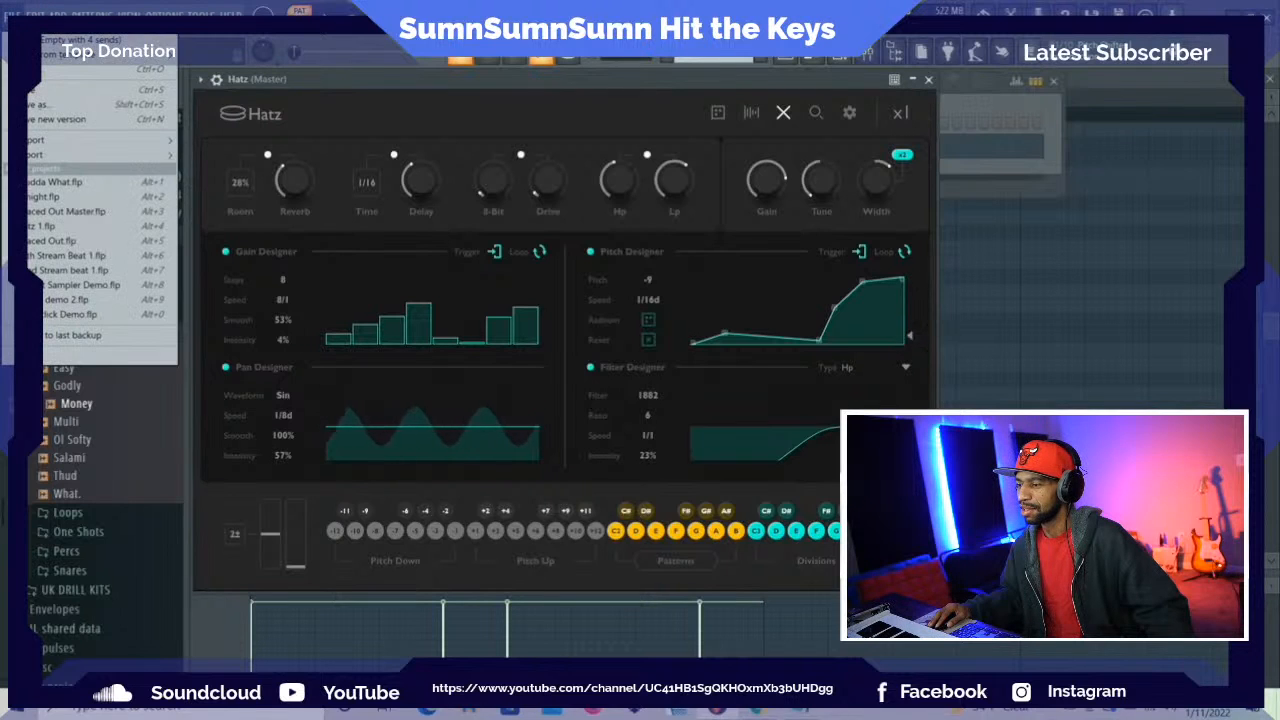
{"action": "left_click", "coordinate": [36, 183]}
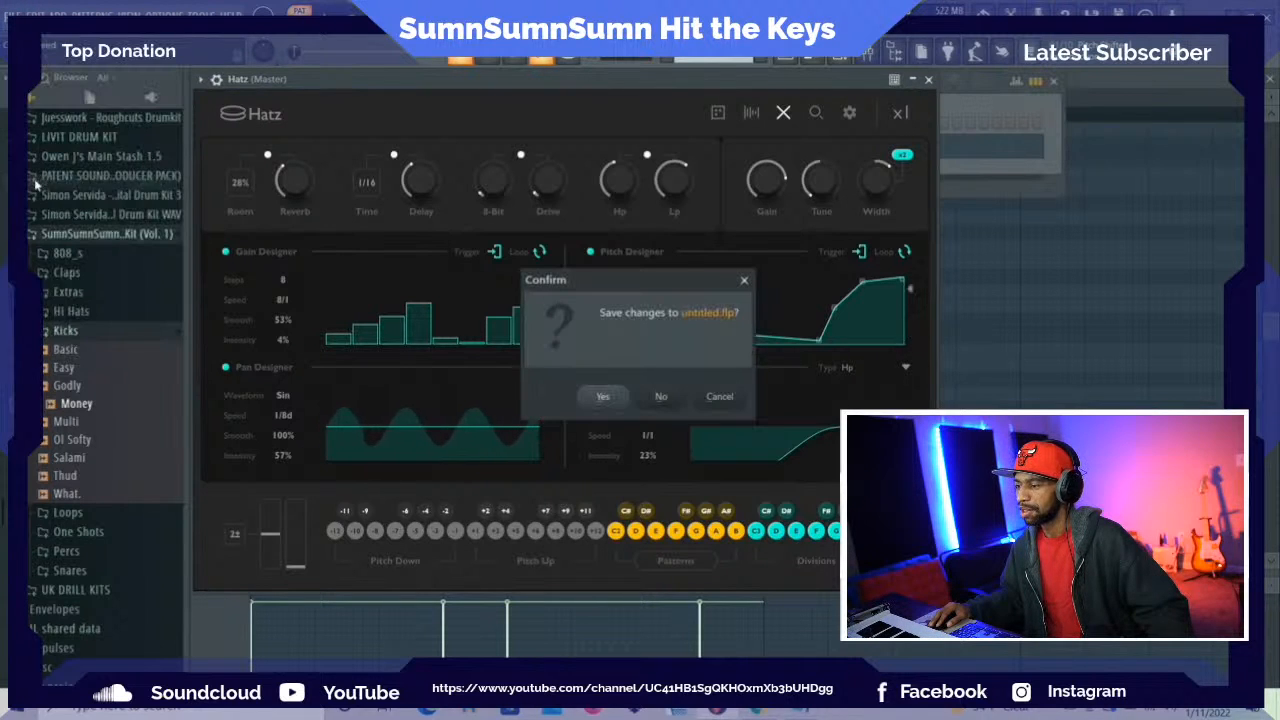
{"action": "left_click", "coordinate": [665, 396]}
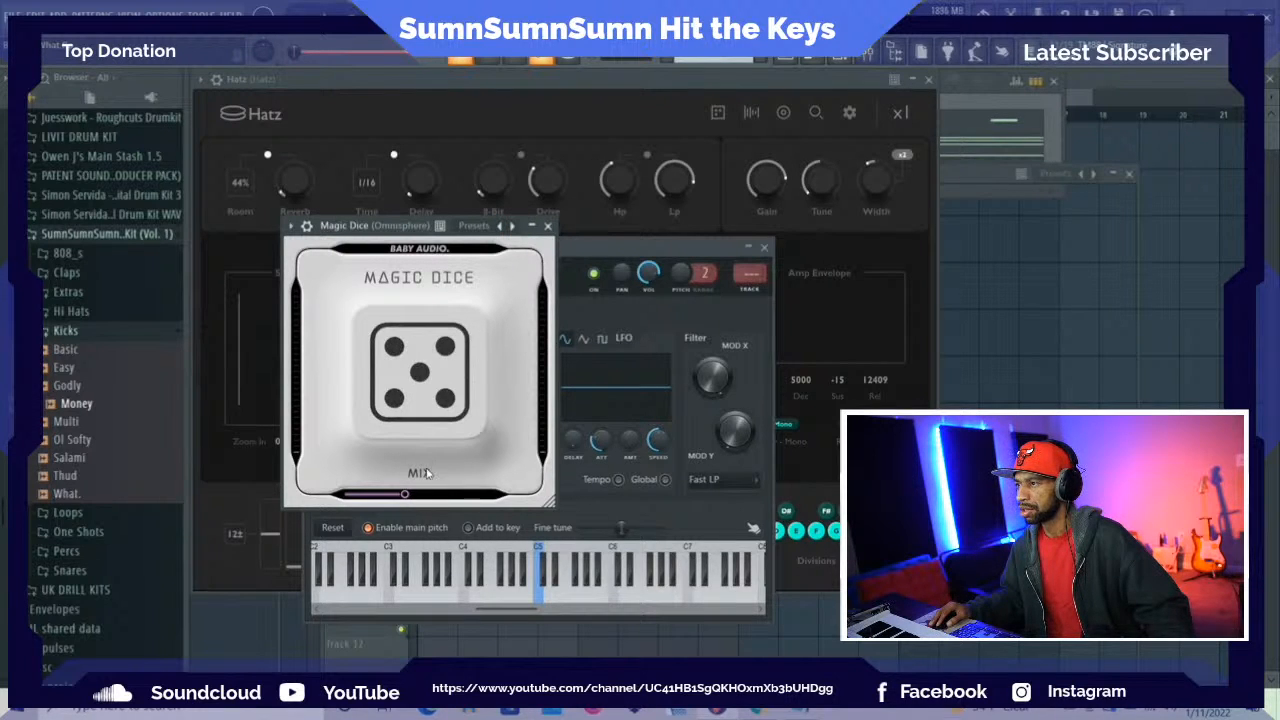
{"action": "left_click", "coordinate": [216, 632]}
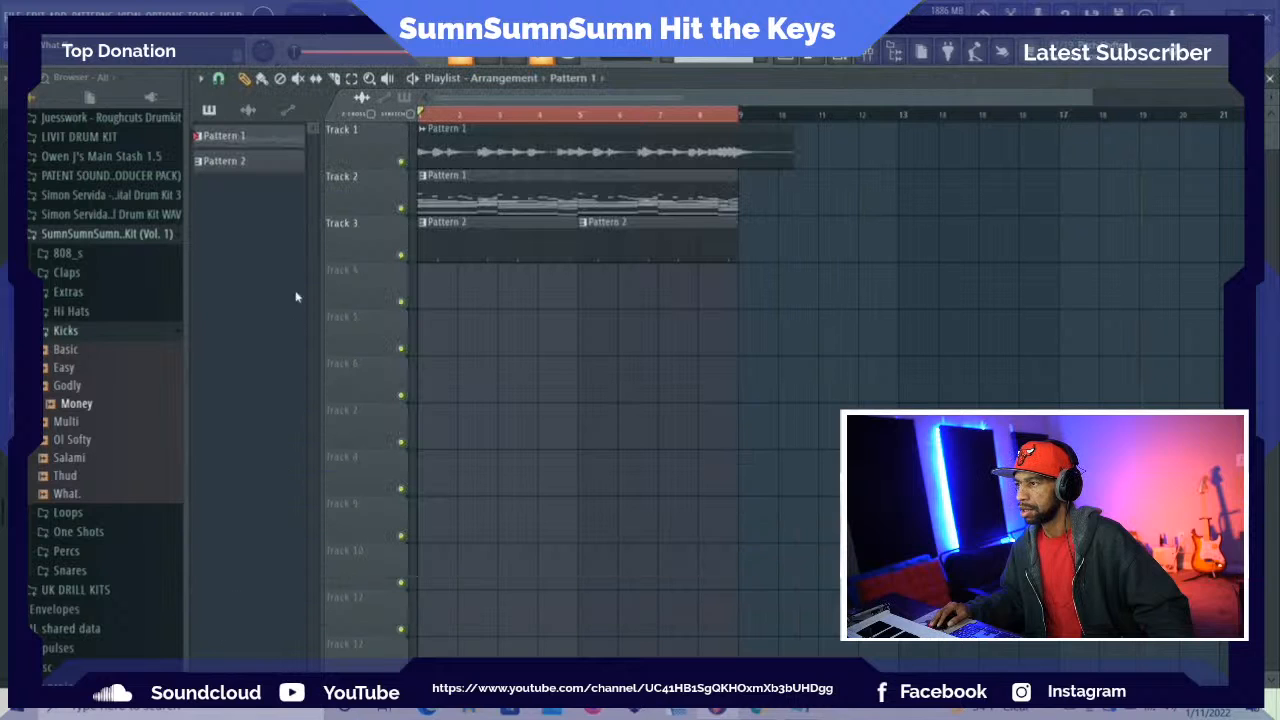
Play the arrangement while lowering the Hatz #2 and Hatz mixer faders, and raise the system volume to 72
{"action": "key", "text": "space"}
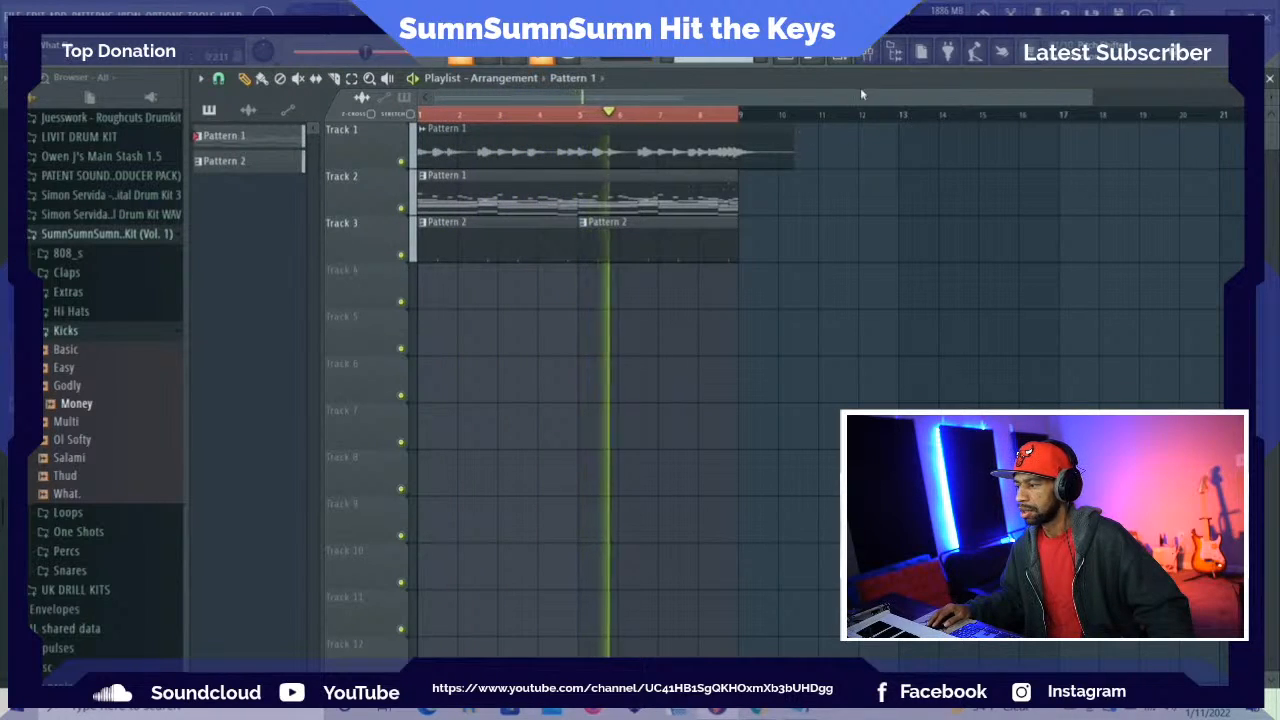
{"action": "left_click", "coordinate": [866, 55]}
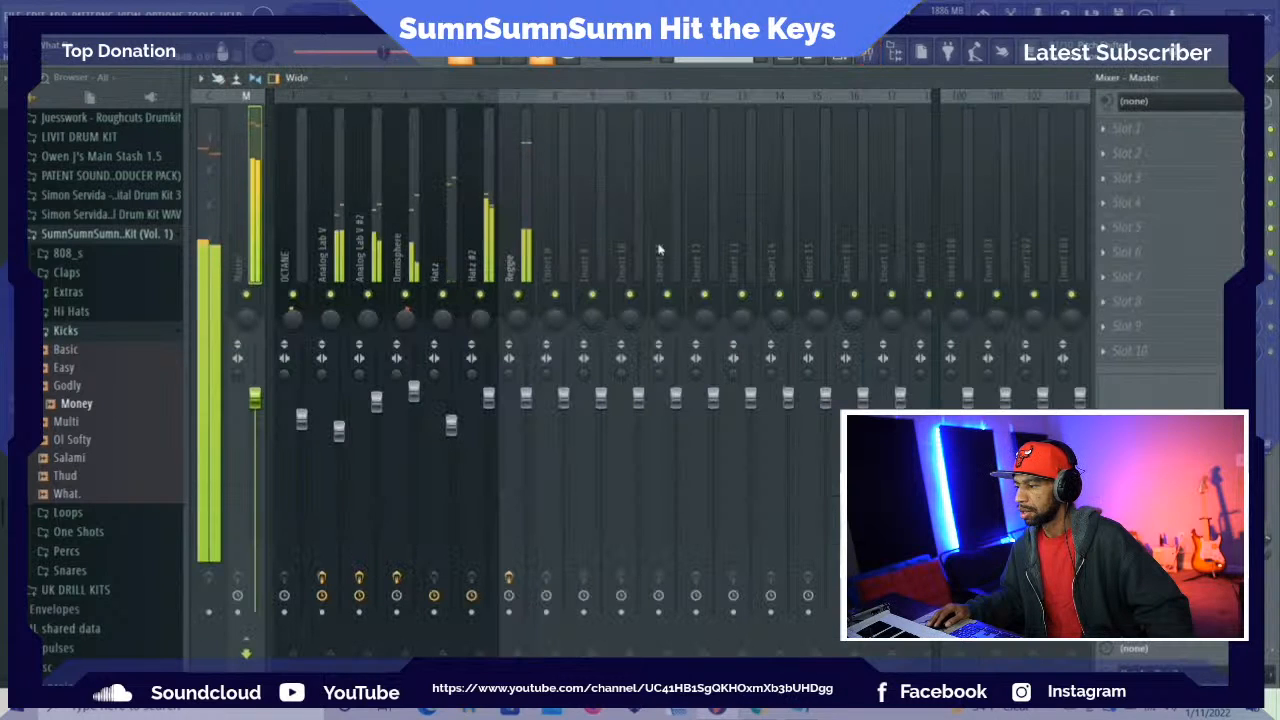
{"action": "left_click", "coordinate": [488, 400]}
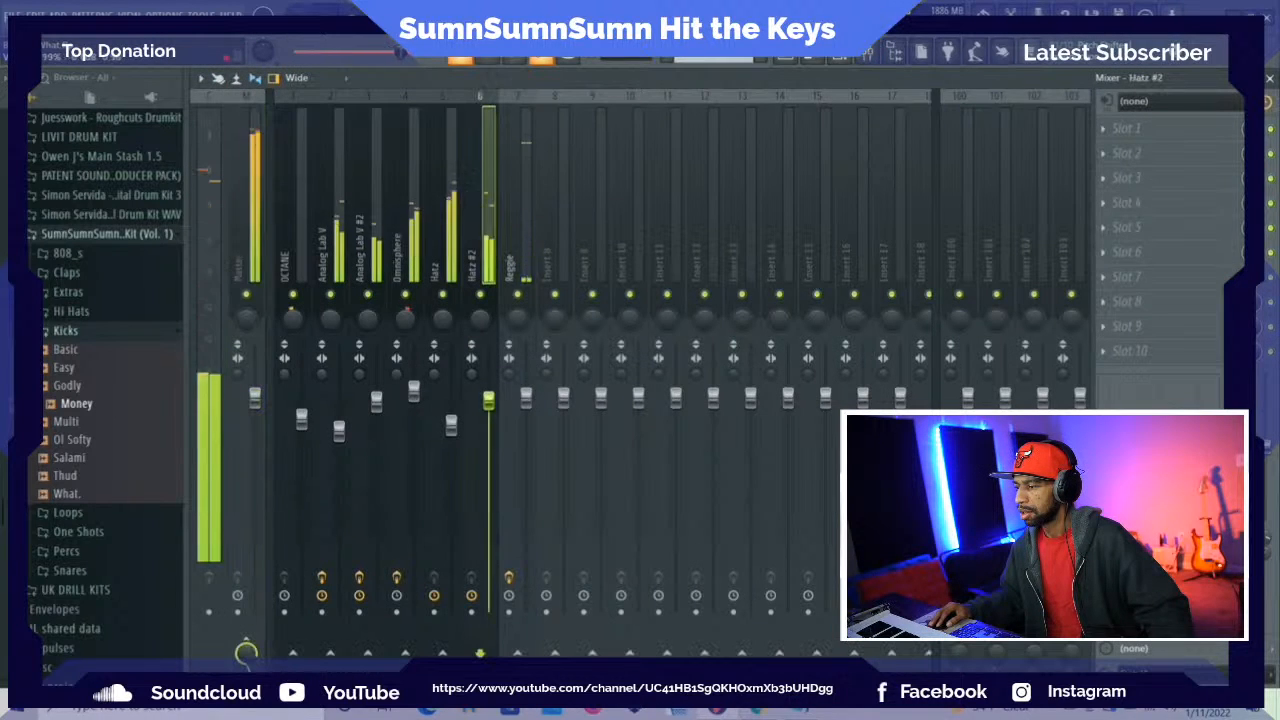
{"action": "left_click_drag", "start_coordinate": [488, 400], "coordinate": [451, 431]}
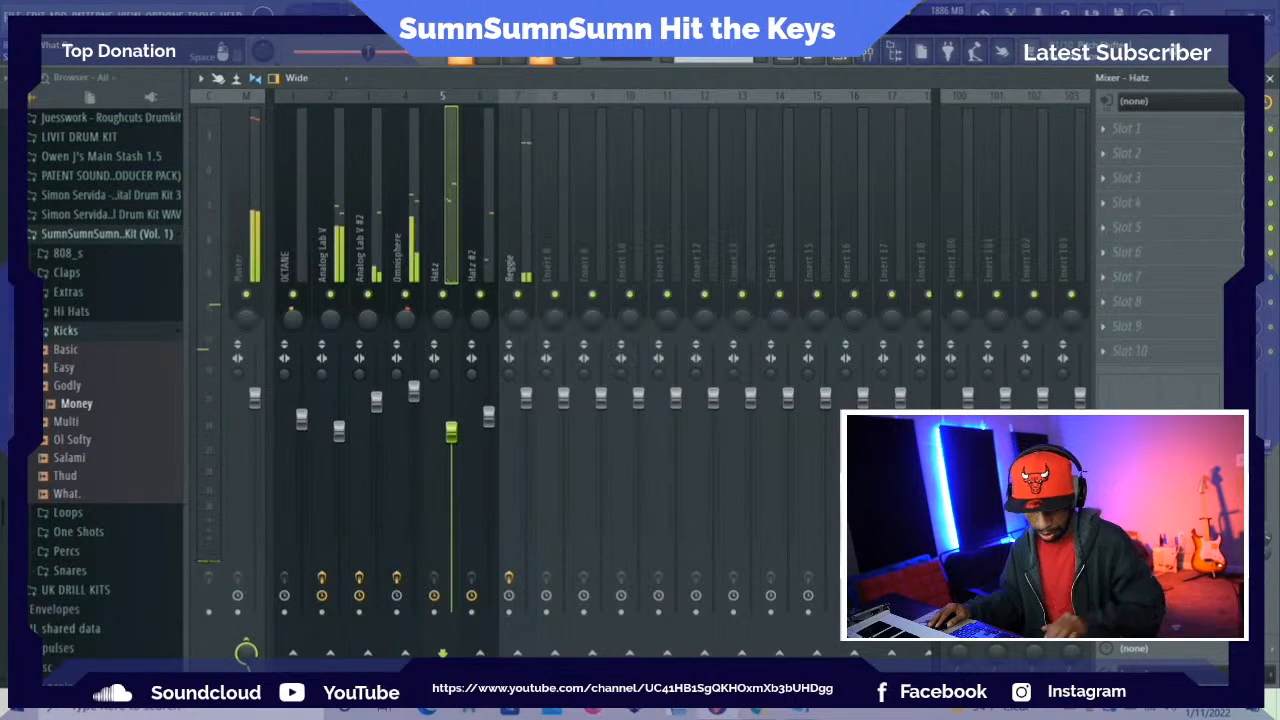
{"action": "key", "text": "XF86AudioRaiseVolume"}
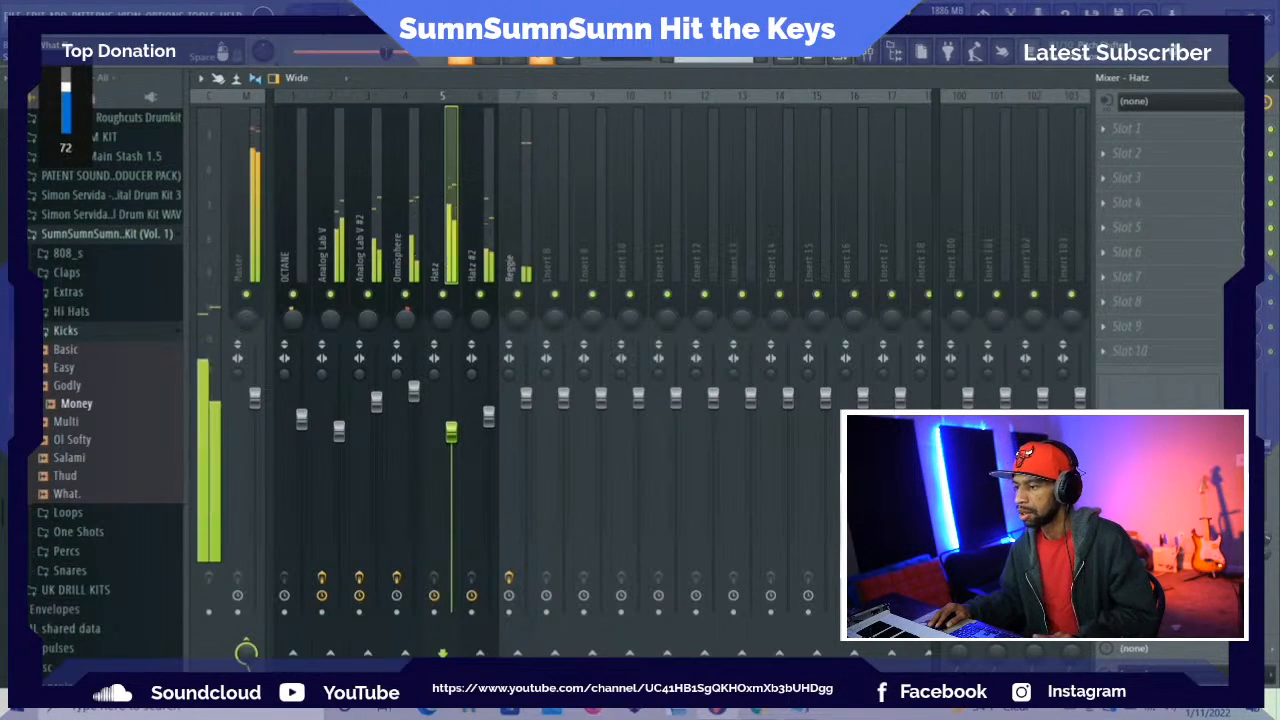
Open Pattern 1 from the playlist and route the Simp and Money channels to mixer tracks 8 and 9
{"action": "left_click", "coordinate": [796, 60]}
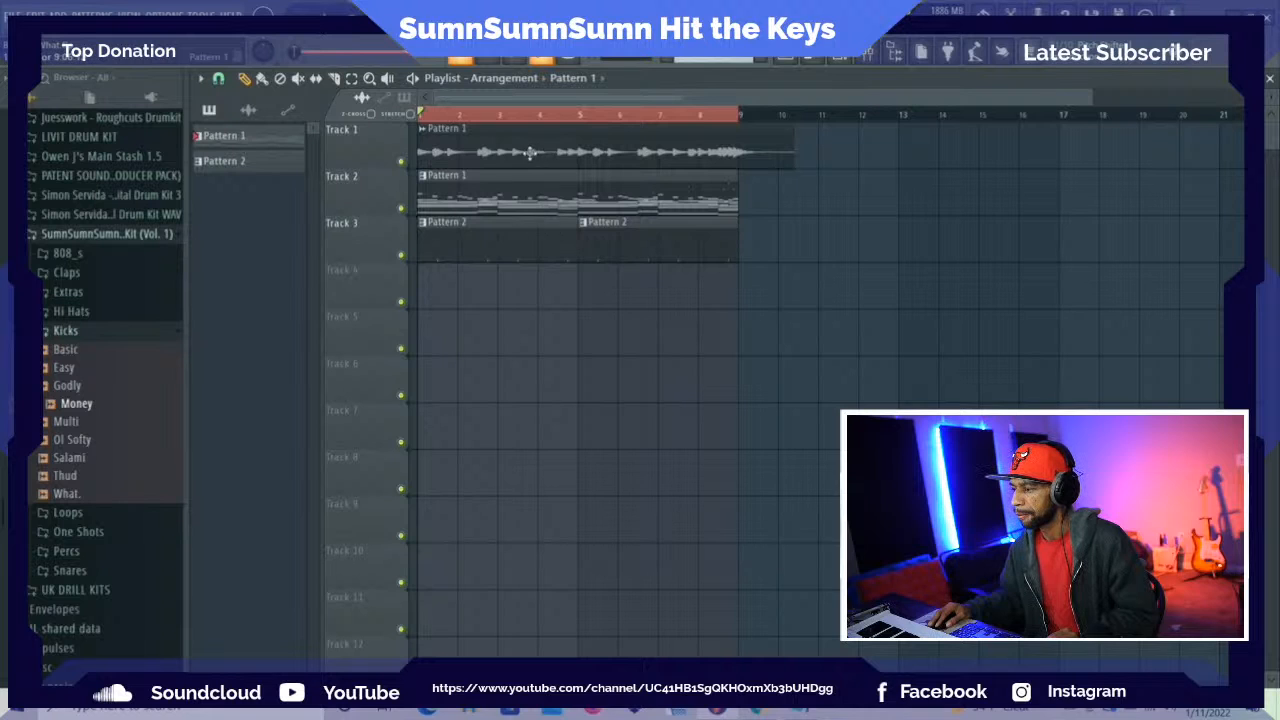
{"action": "double_click", "coordinate": [515, 198]}
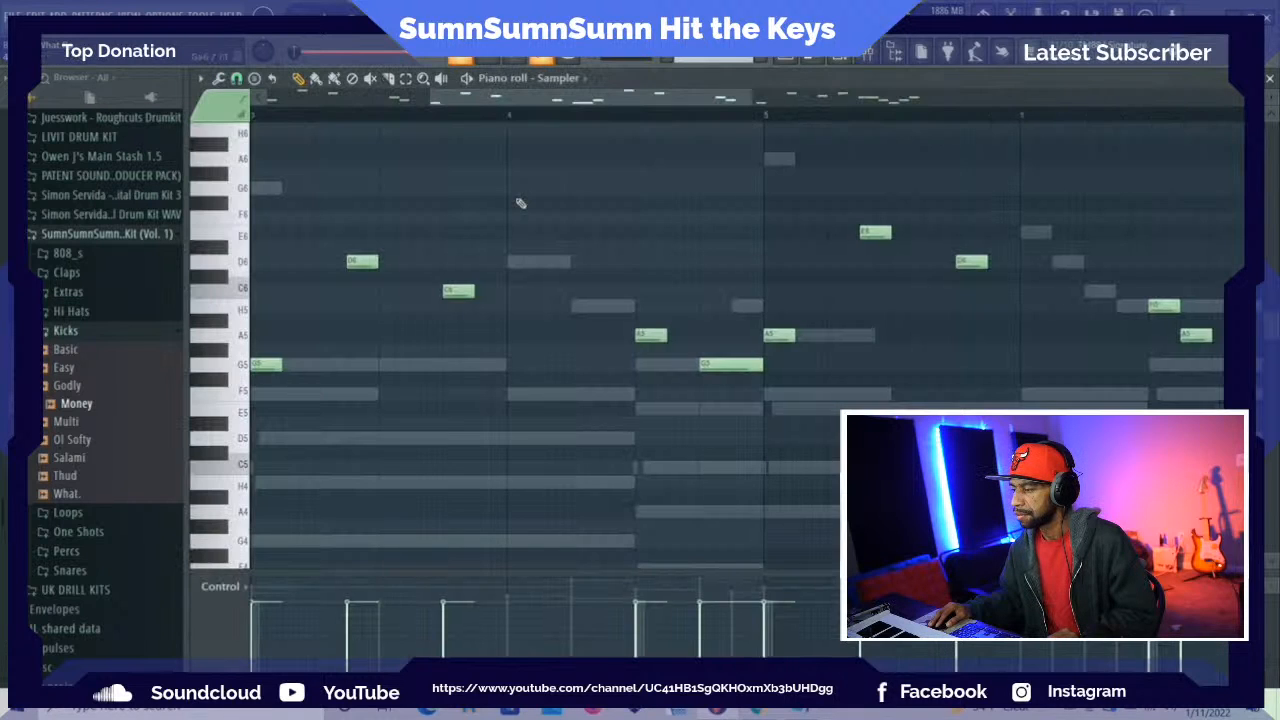
{"action": "left_click", "coordinate": [838, 61]}
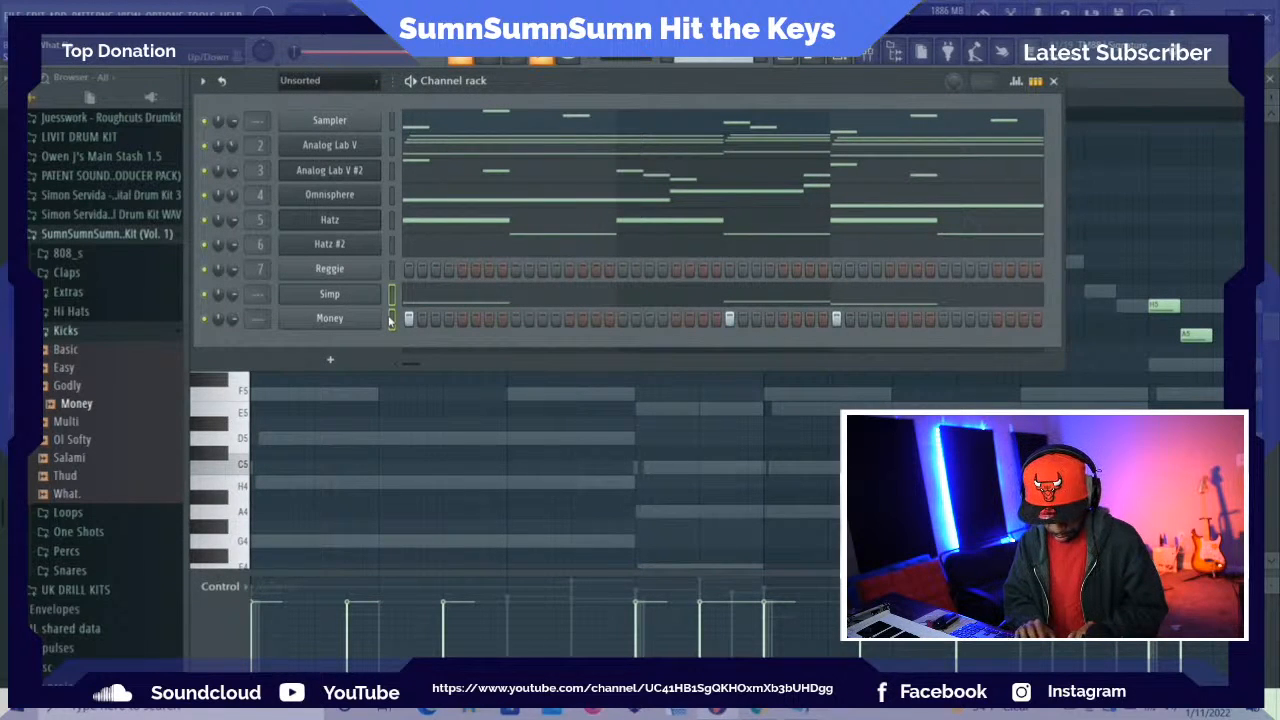
{"action": "key", "text": "ctrl+l"}
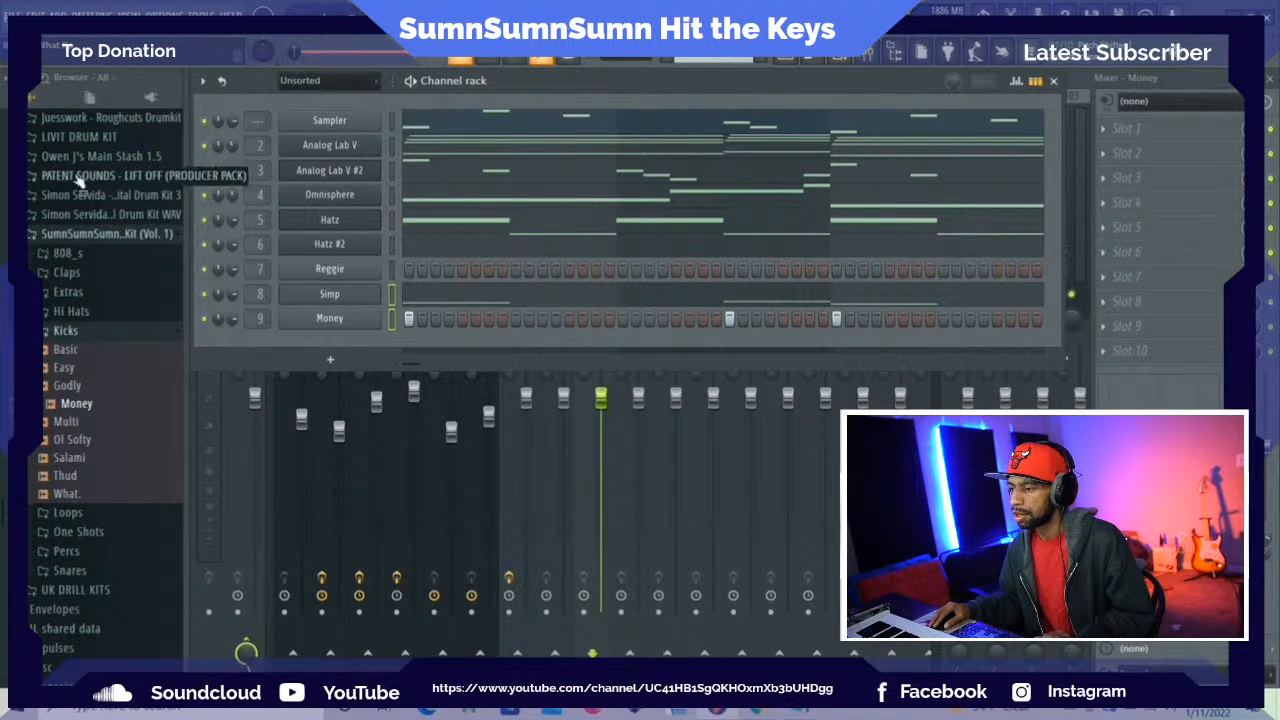
Add EdTalenti_RIPVol1_CRASH from the Ed Talenti Rip Speakers Vol. 1 OPEN HATS_CYMBALS folder as a new channel below Money
{"action": "scroll", "coordinate": [77, 175], "scroll_direction": "up", "scroll_amount": 4}
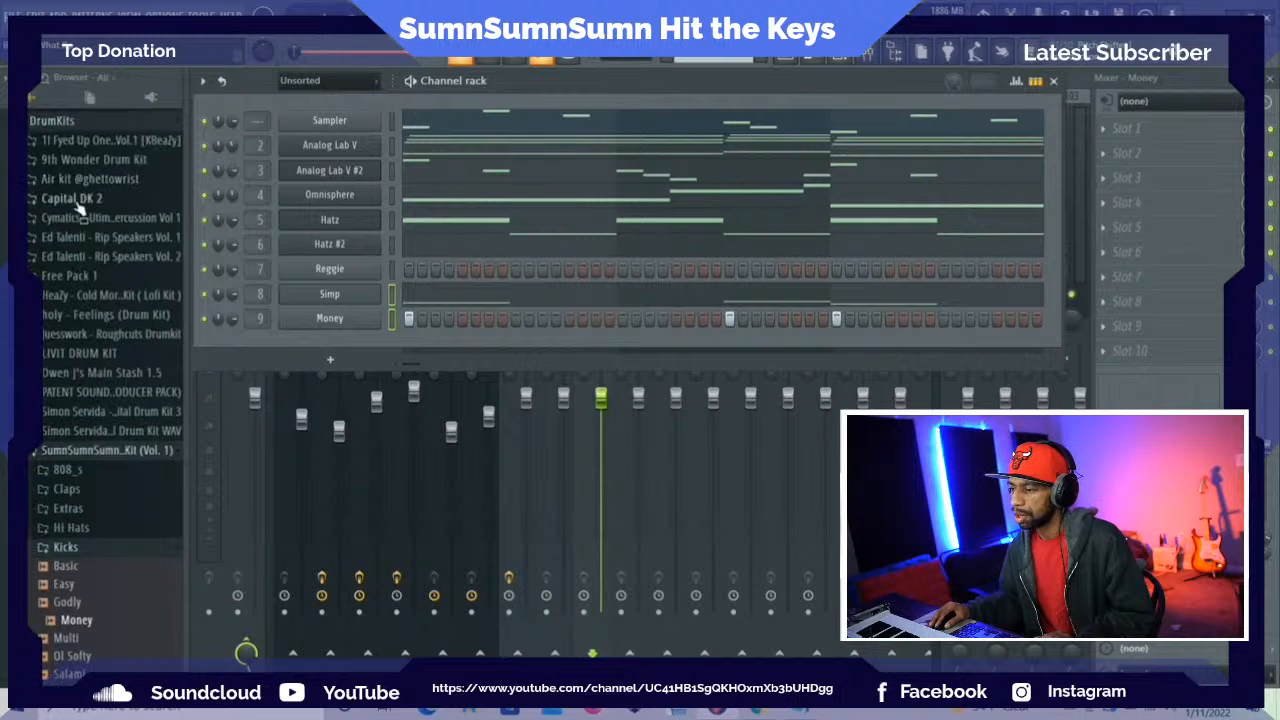
{"action": "left_click", "coordinate": [74, 239]}
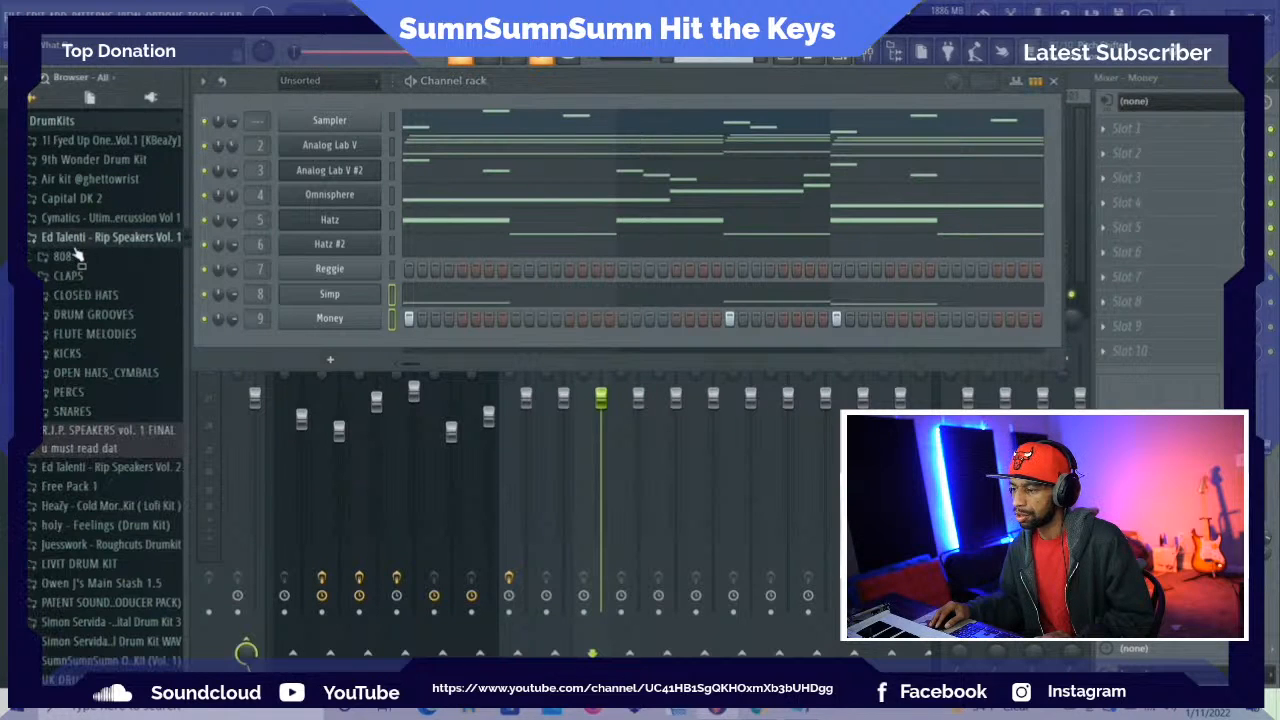
{"action": "left_click", "coordinate": [87, 371]}
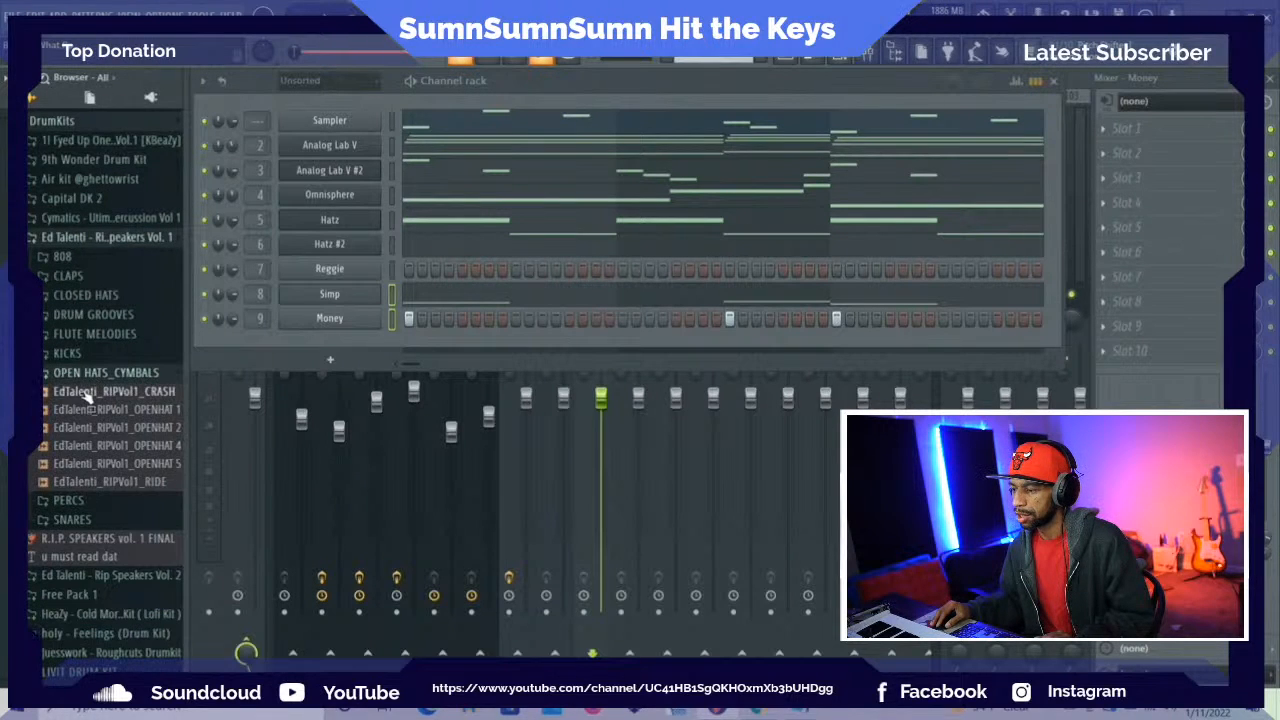
{"action": "left_click_drag", "start_coordinate": [87, 395], "coordinate": [290, 343]}
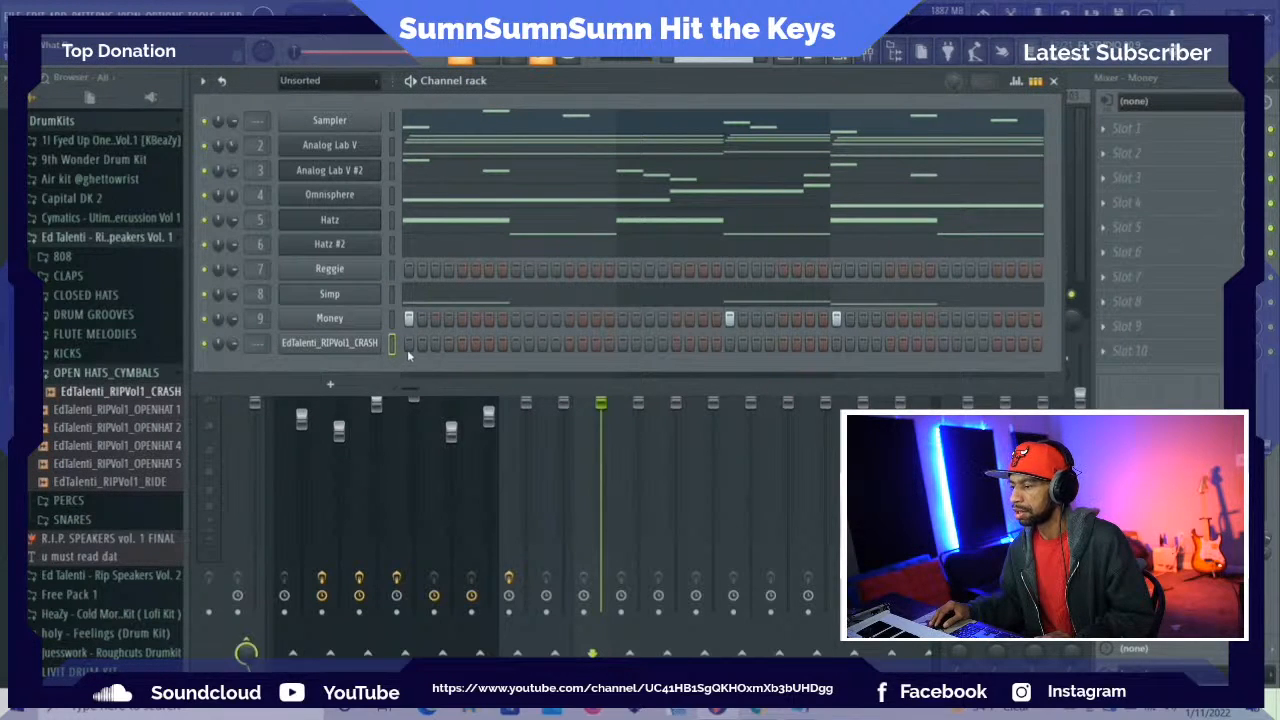
Place a crash hit on the first step of its channel and play the beat through, collapsing the open hats folder meanwhile
{"action": "key", "text": "space"}
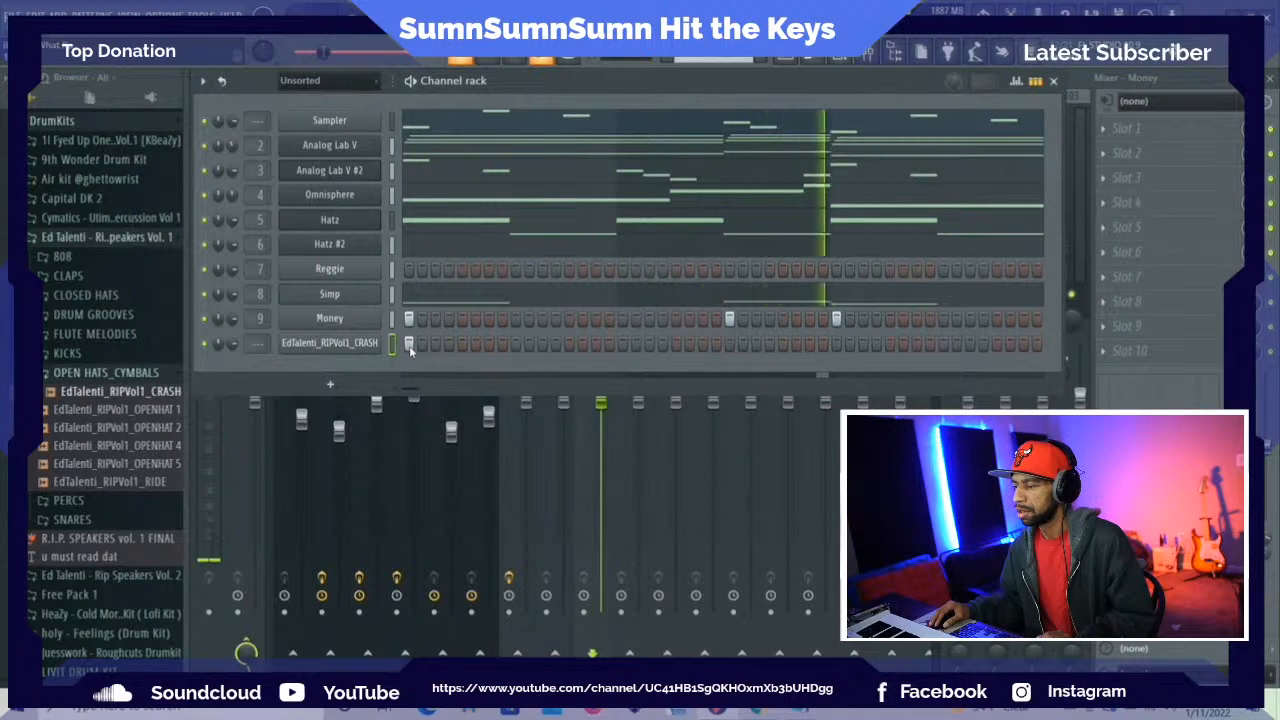
{"action": "left_click", "coordinate": [110, 372]}
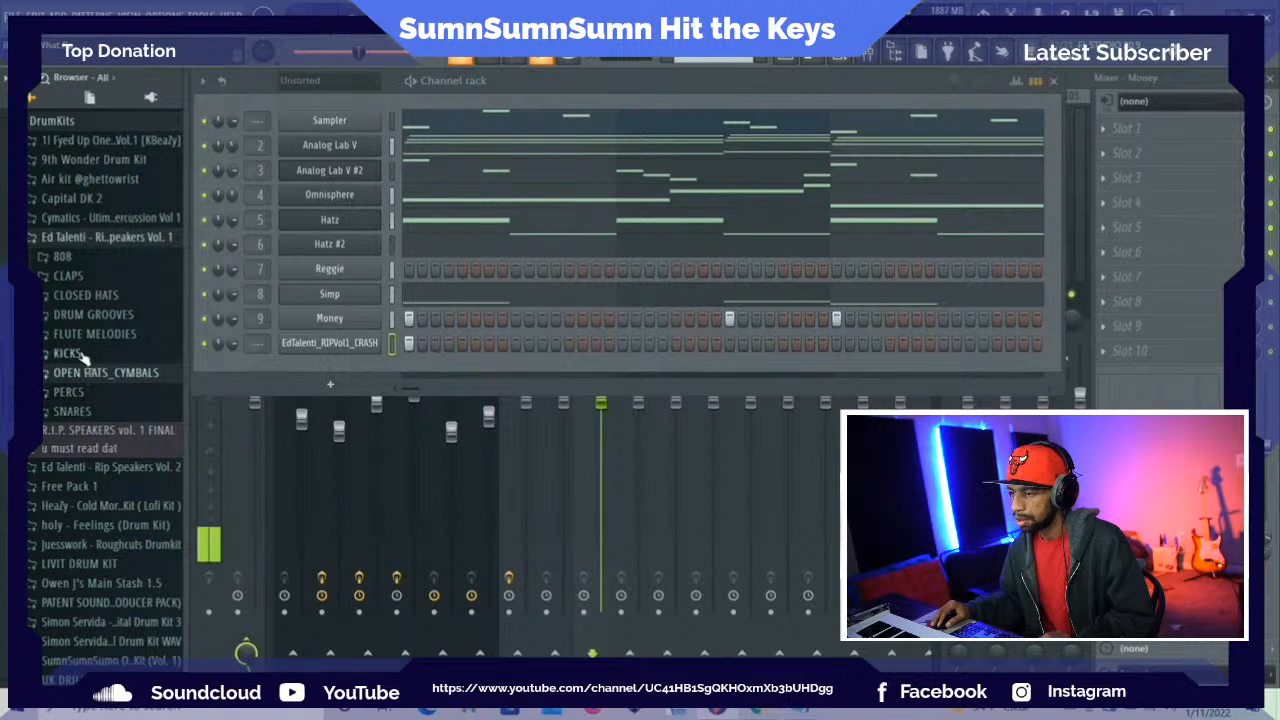
{"action": "scroll", "coordinate": [88, 280], "scroll_direction": "up", "scroll_amount": 3}
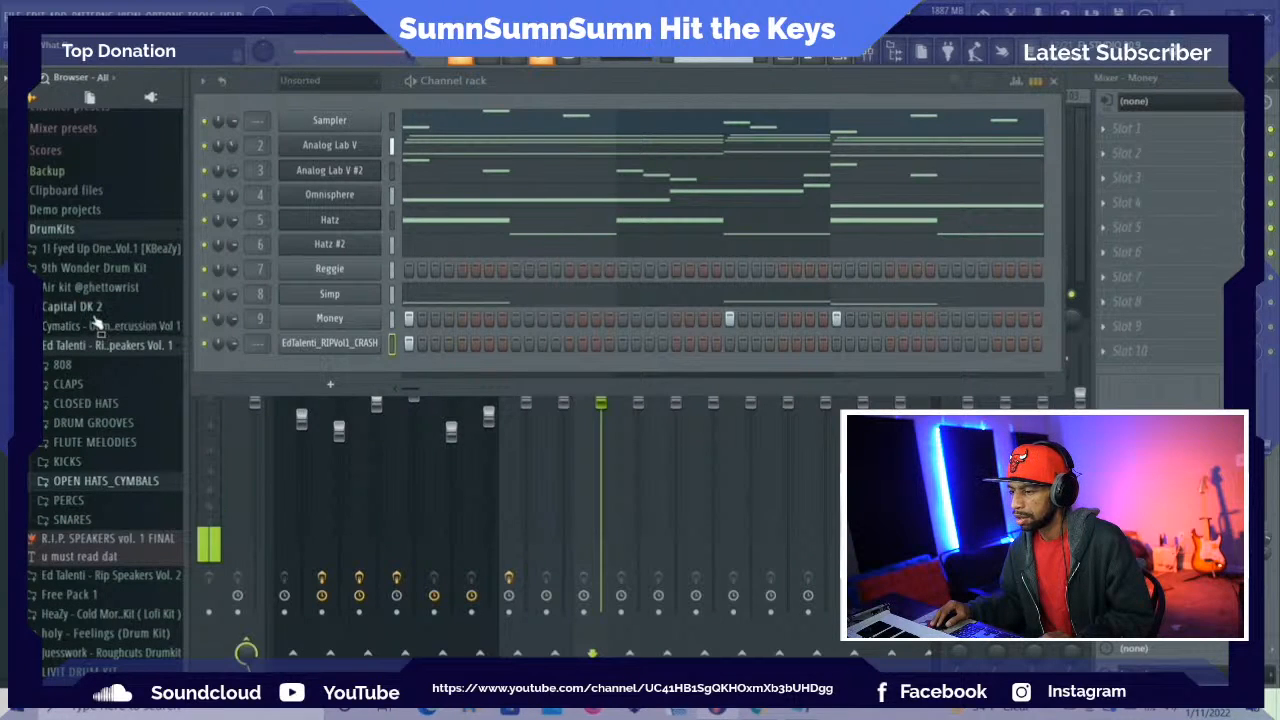
{"action": "key", "text": "space"}
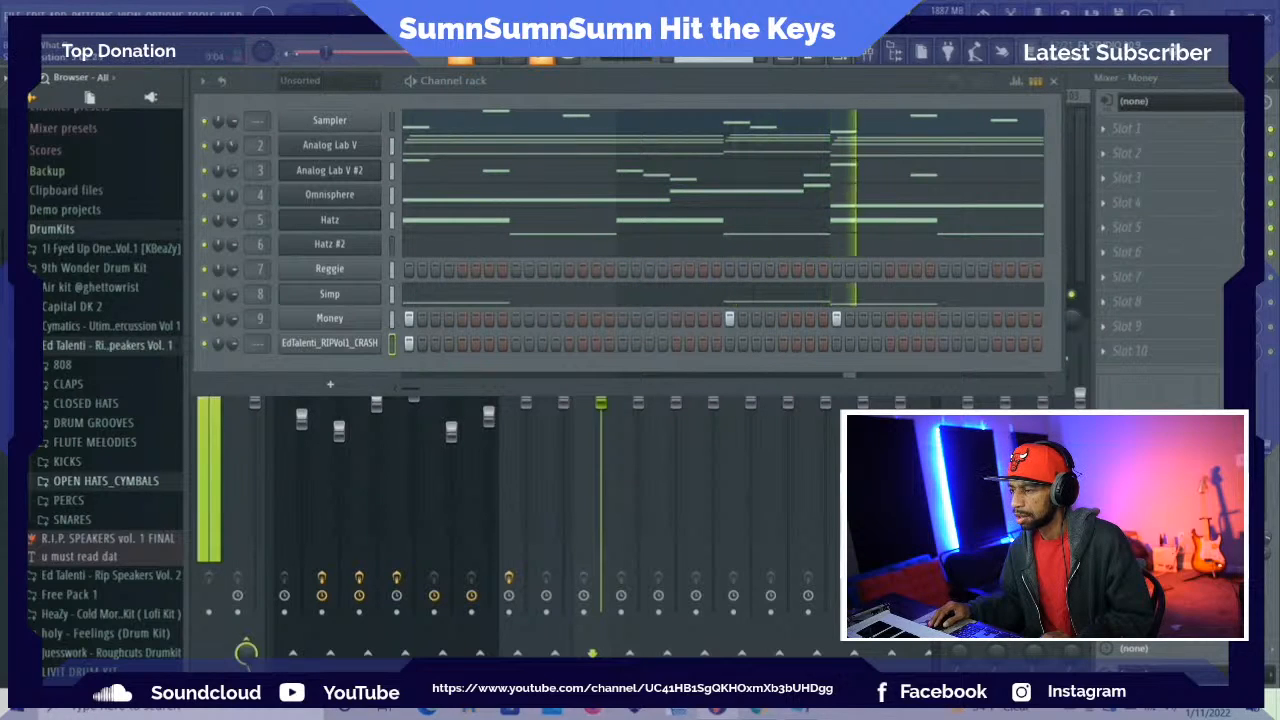
{"action": "key", "text": "space"}
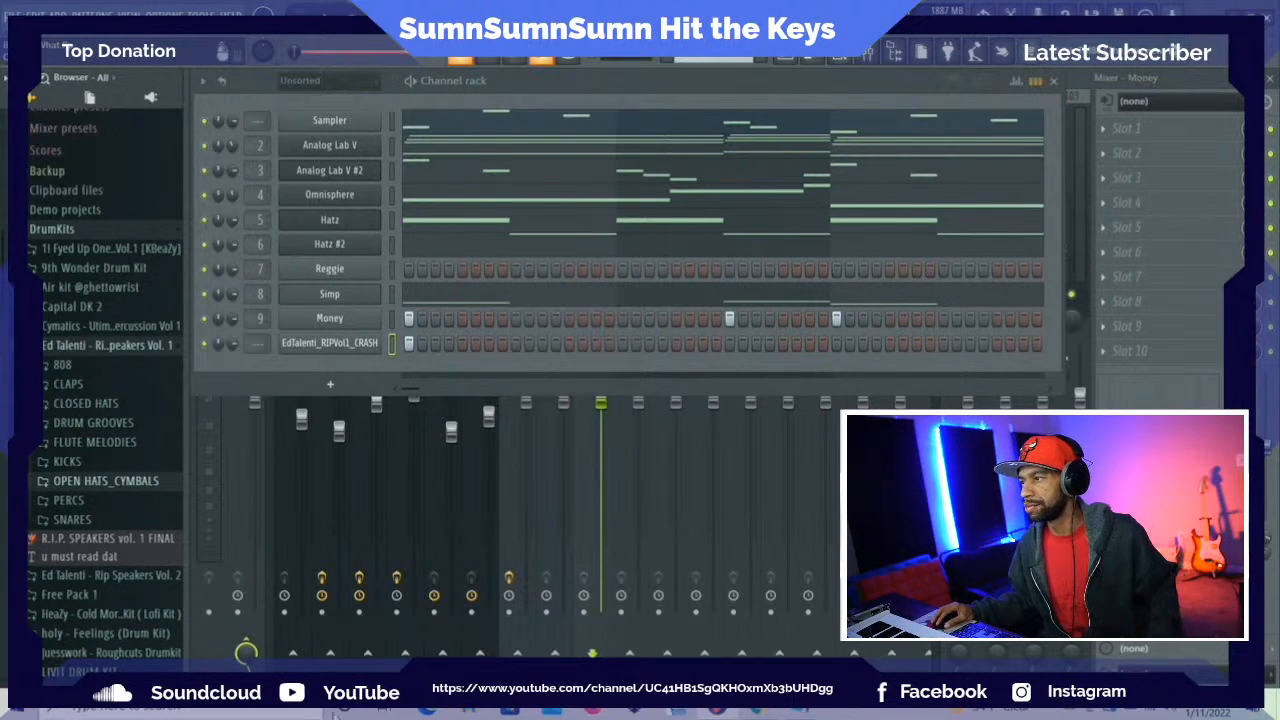
Switch to Chrome, maximize its window, search Google for "external ssd", and look through the results
{"action": "left_click", "coordinate": [757, 712]}
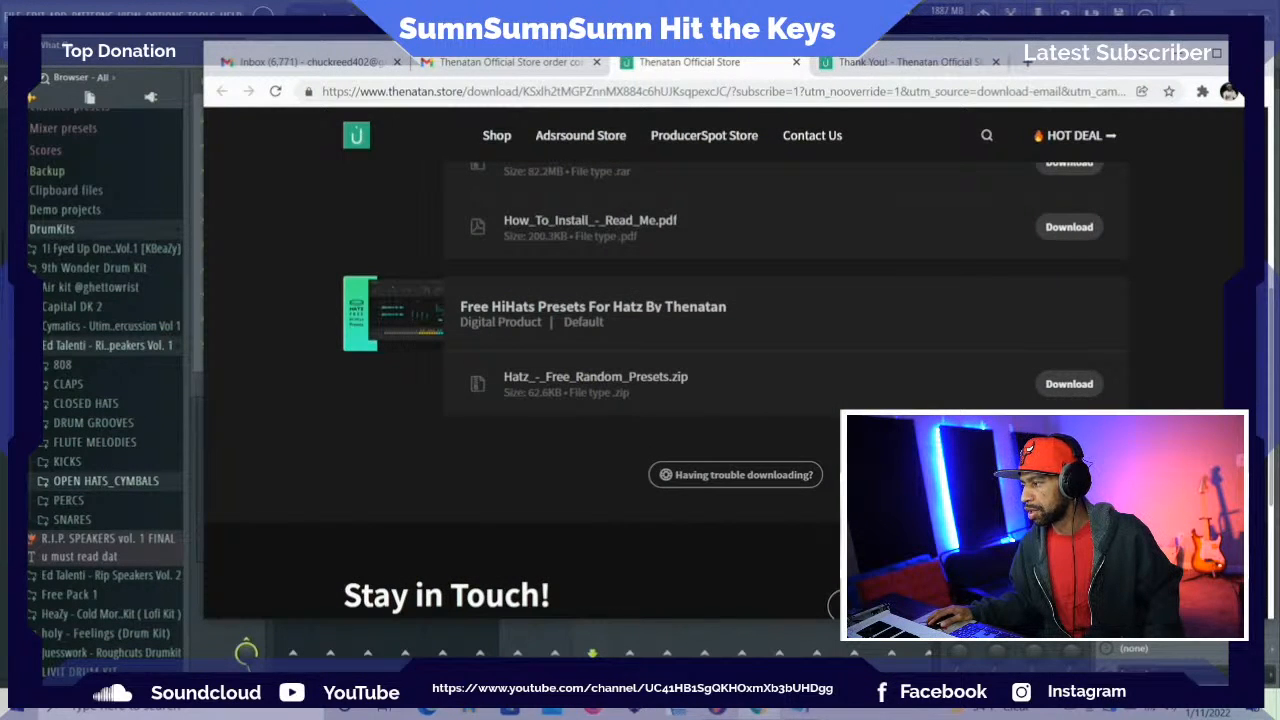
{"action": "left_click", "coordinate": [1222, 60]}
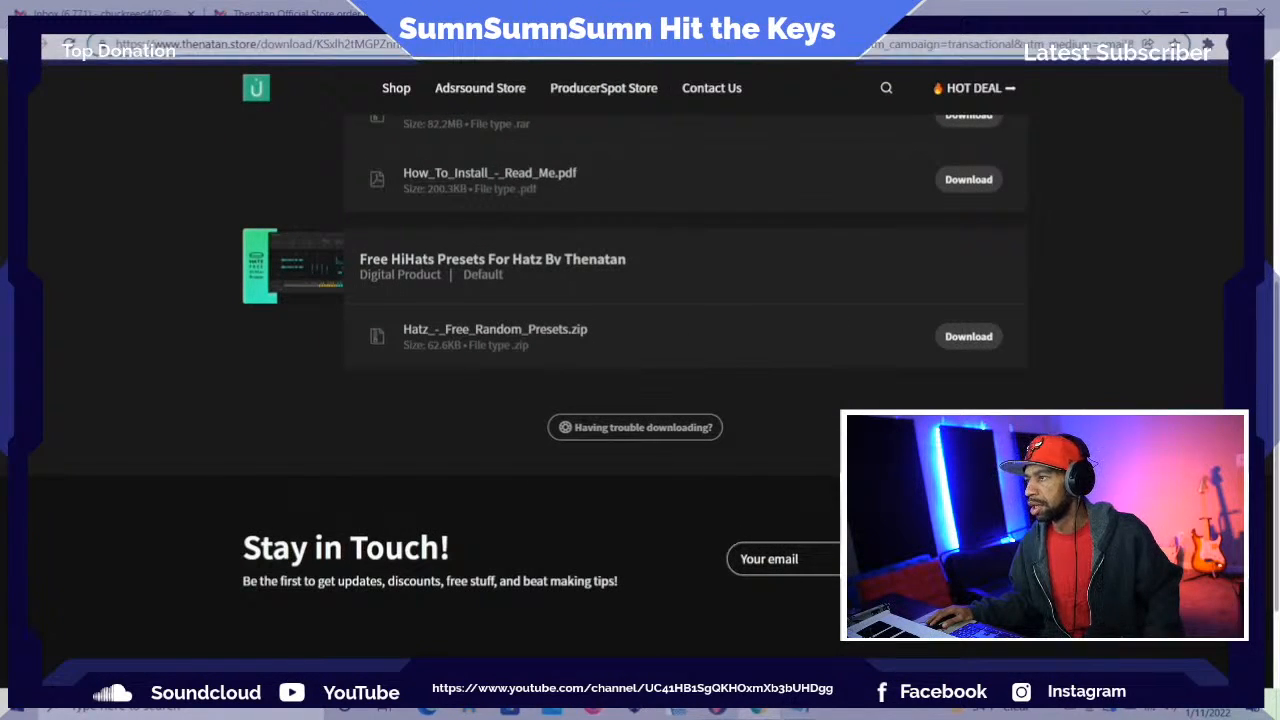
{"action": "left_click", "coordinate": [636, 48]}
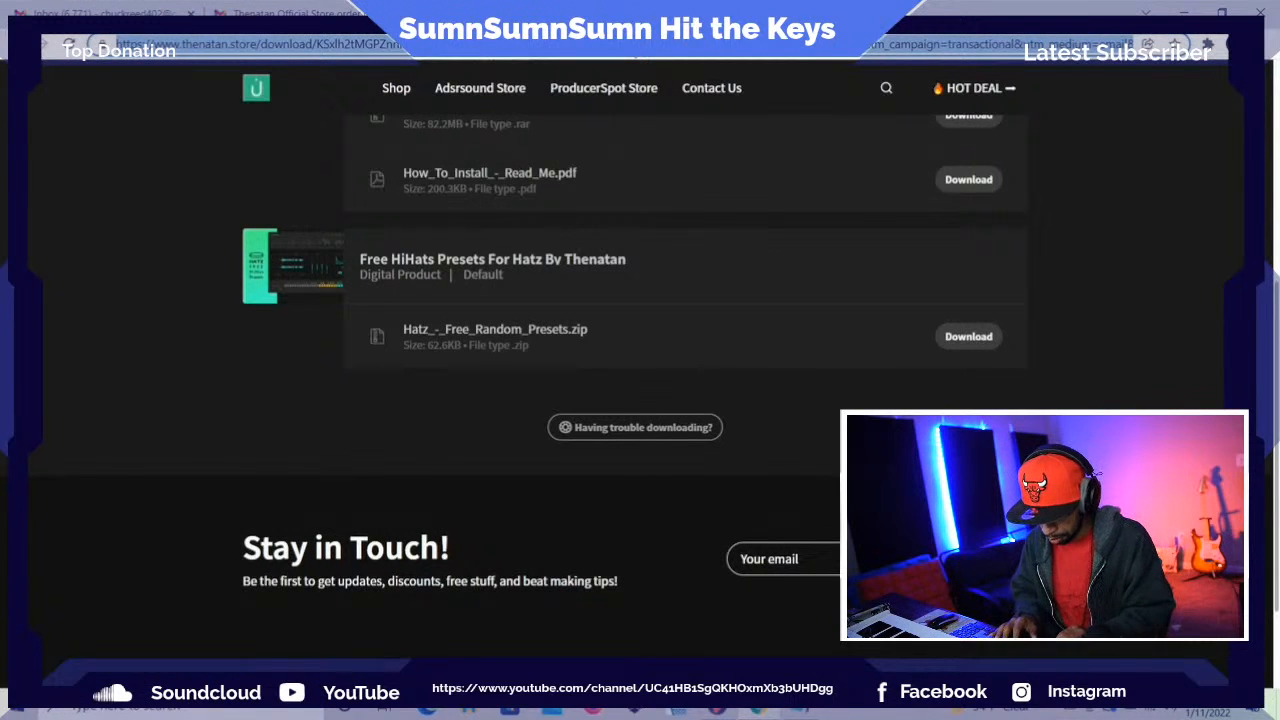
{"action": "type", "text": "external ssd"}
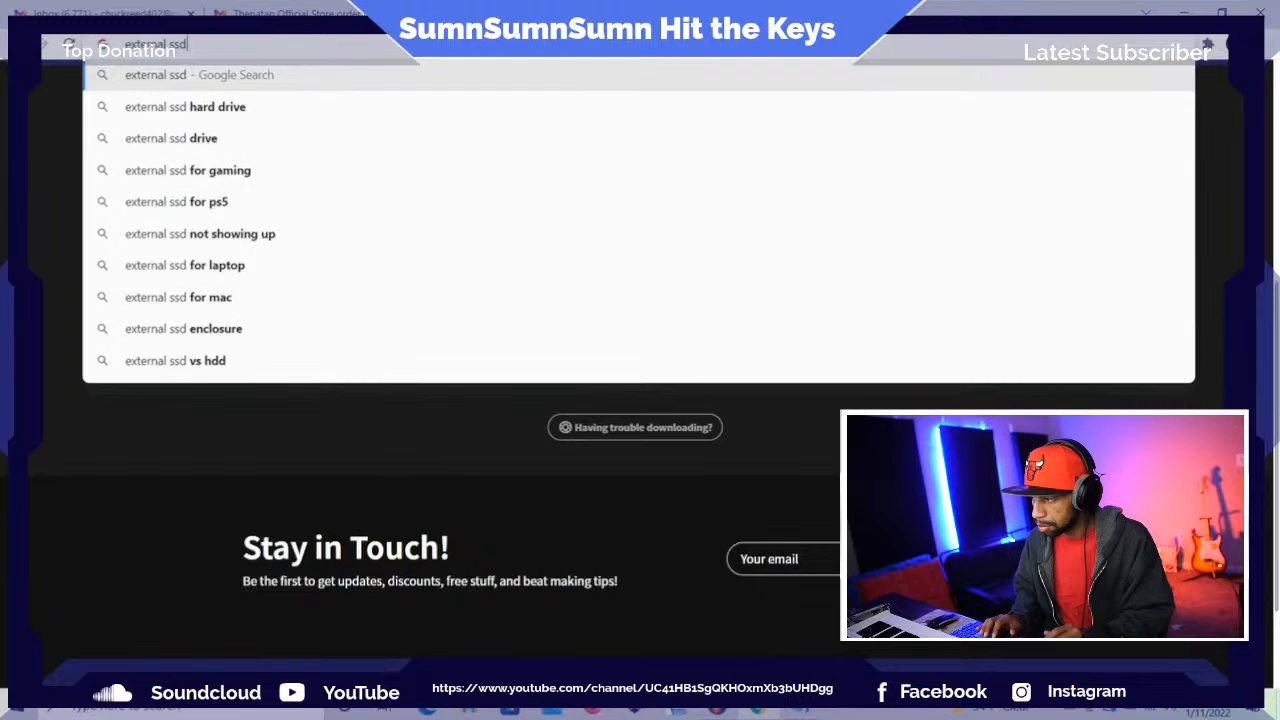
{"action": "key", "text": "Return"}
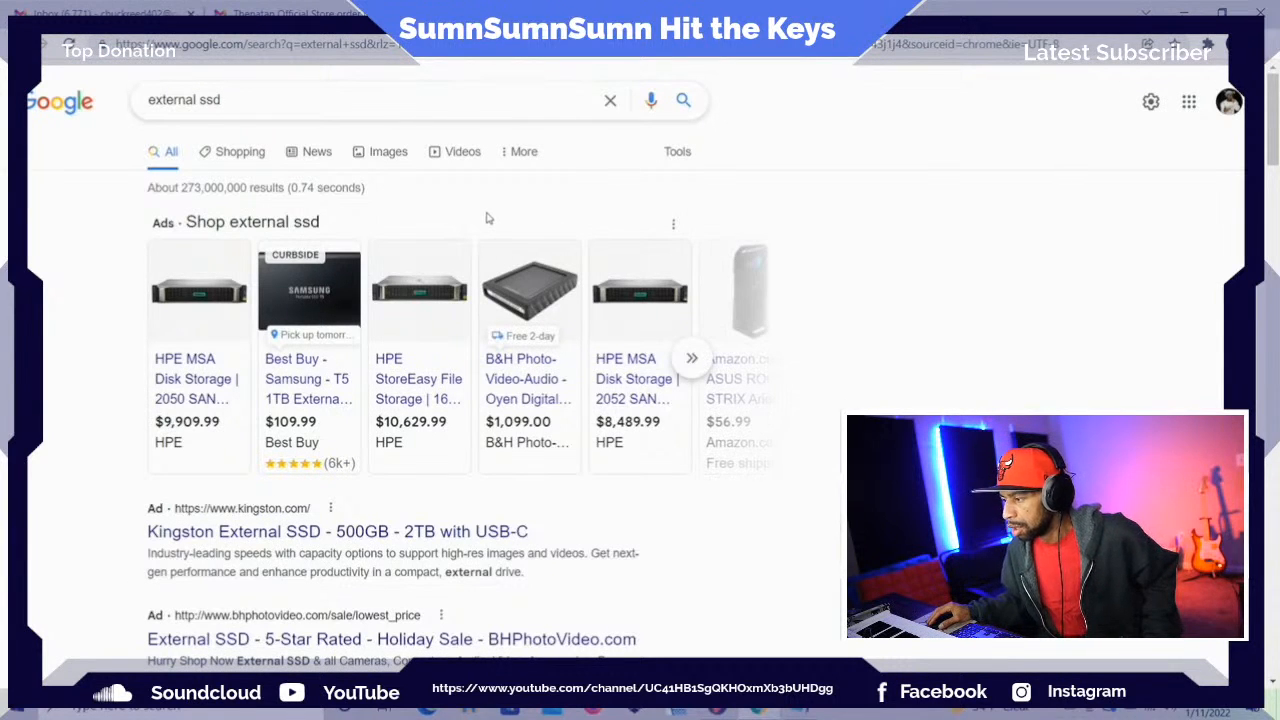
{"action": "scroll", "coordinate": [470, 210], "scroll_direction": "down", "scroll_amount": 3}
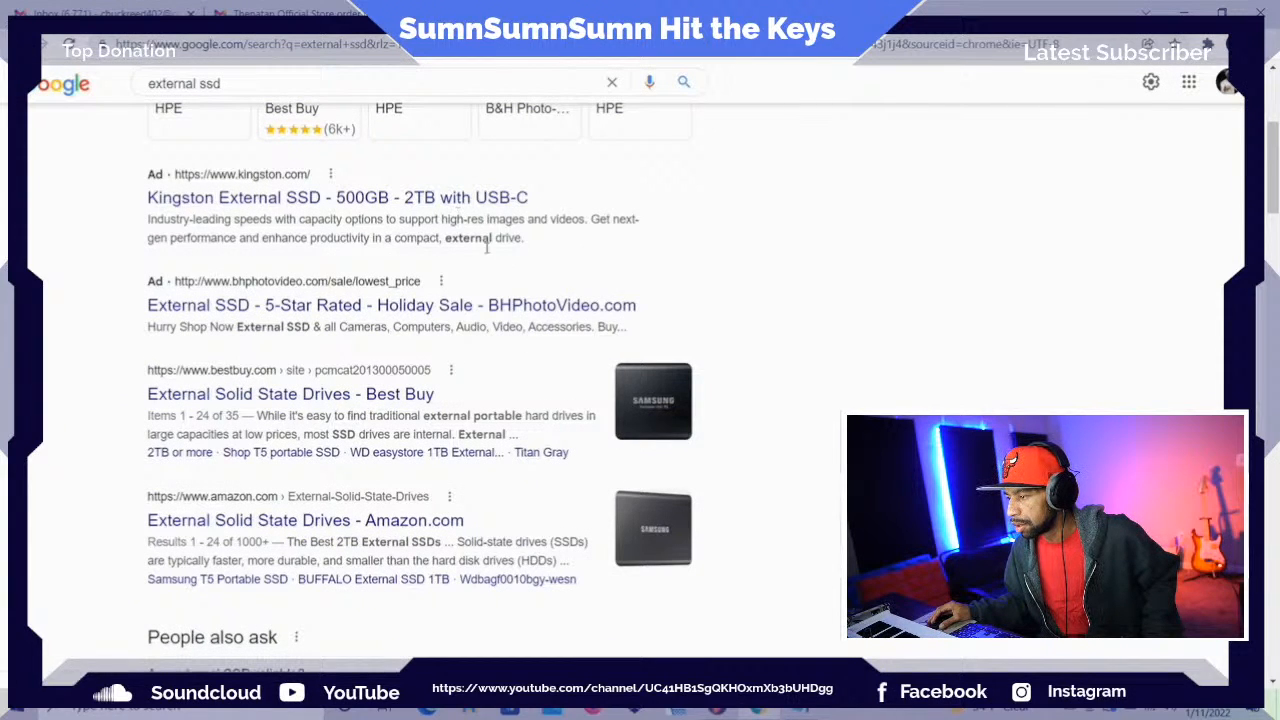
{"action": "scroll", "coordinate": [672, 388], "scroll_direction": "down", "scroll_amount": 2}
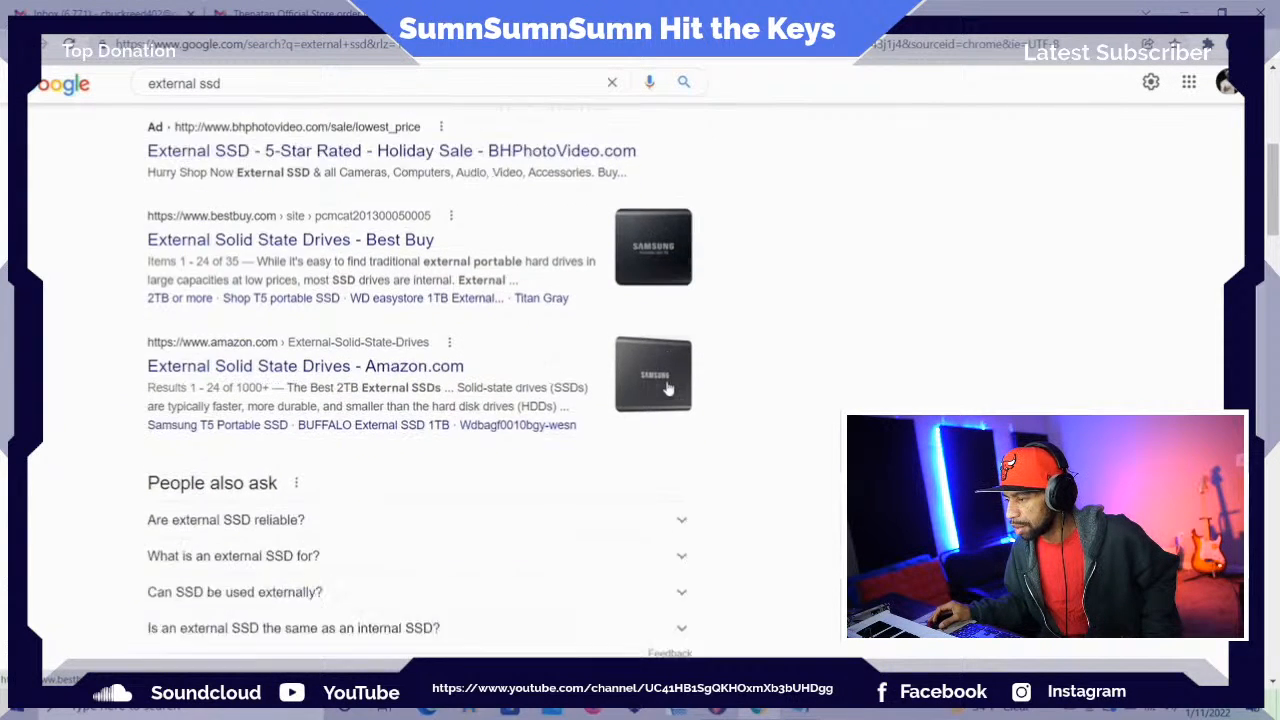
{"action": "scroll", "coordinate": [668, 375], "scroll_direction": "up", "scroll_amount": 5}
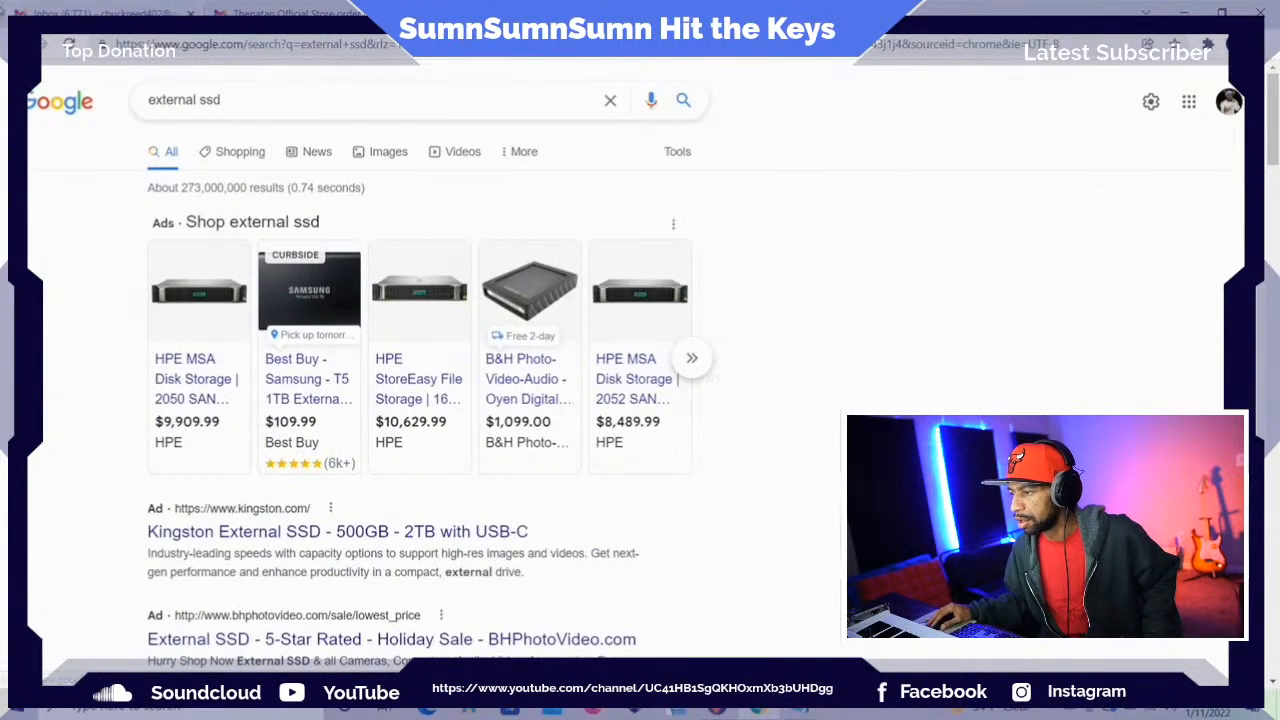
Refine the Google search to "samsung external ssd"
{"action": "left_click", "coordinate": [157, 94]}
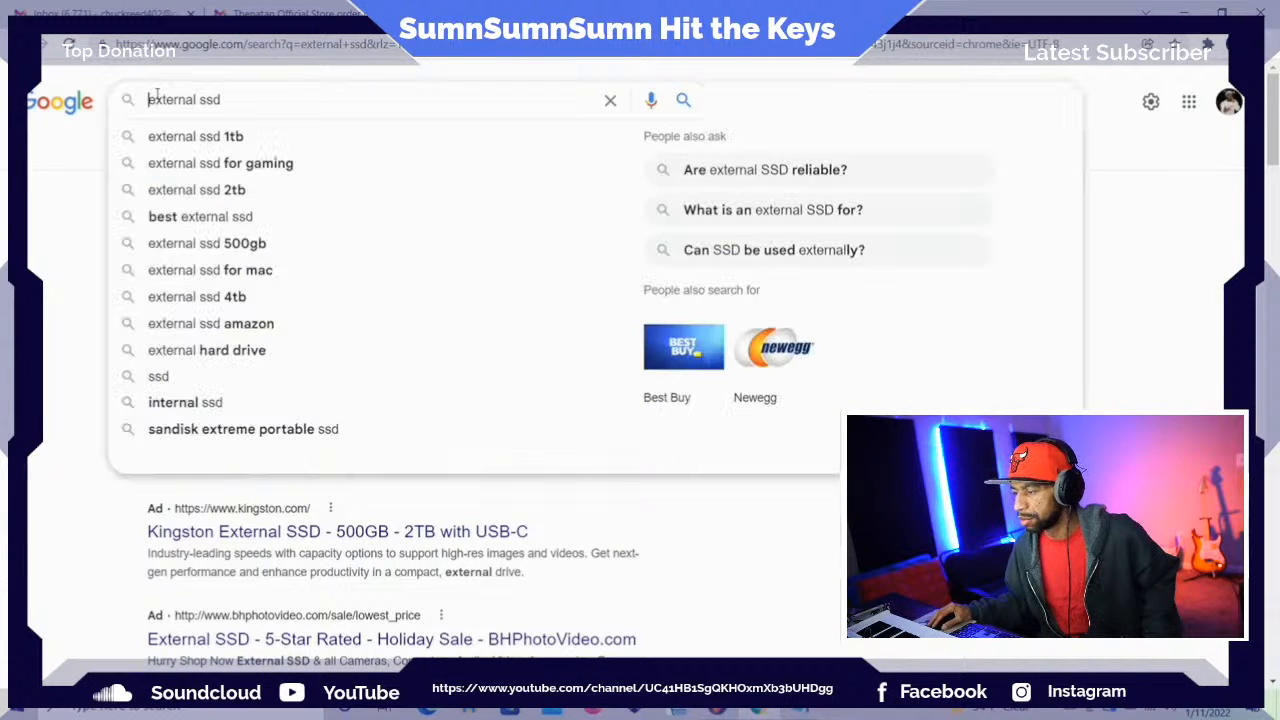
{"action": "type", "text": "samsung external"}
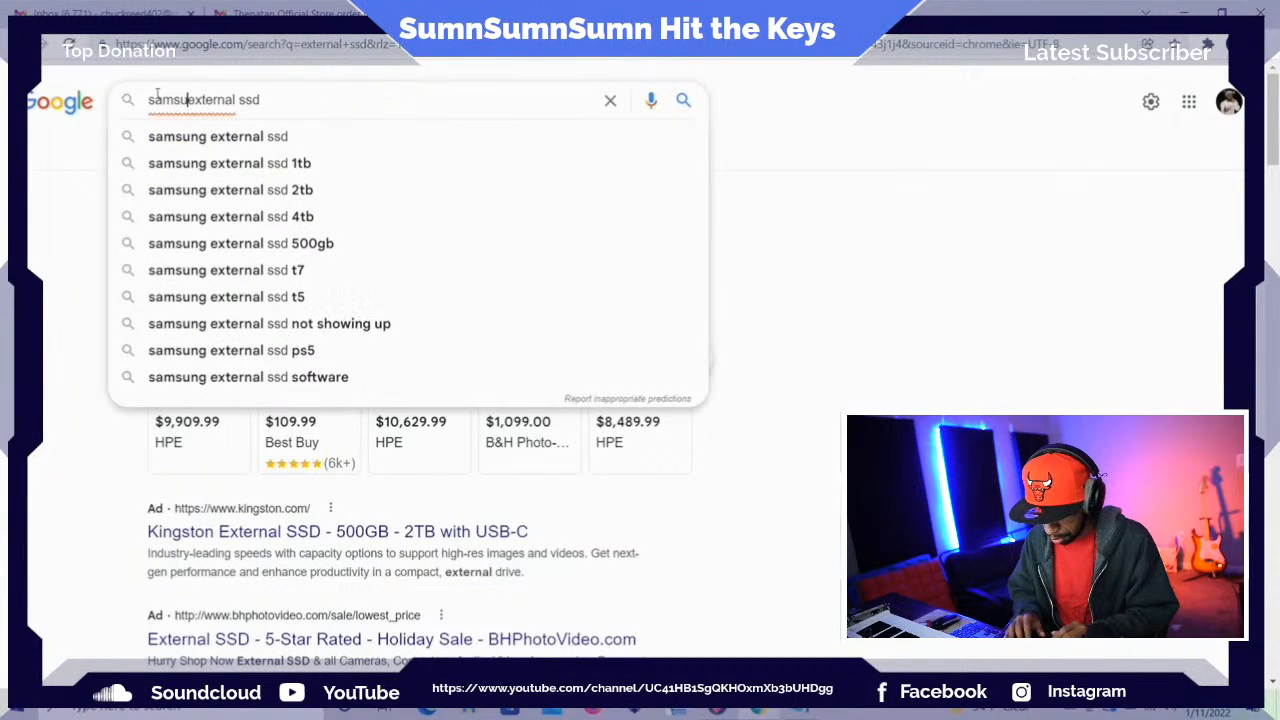
{"action": "key", "text": "Return"}
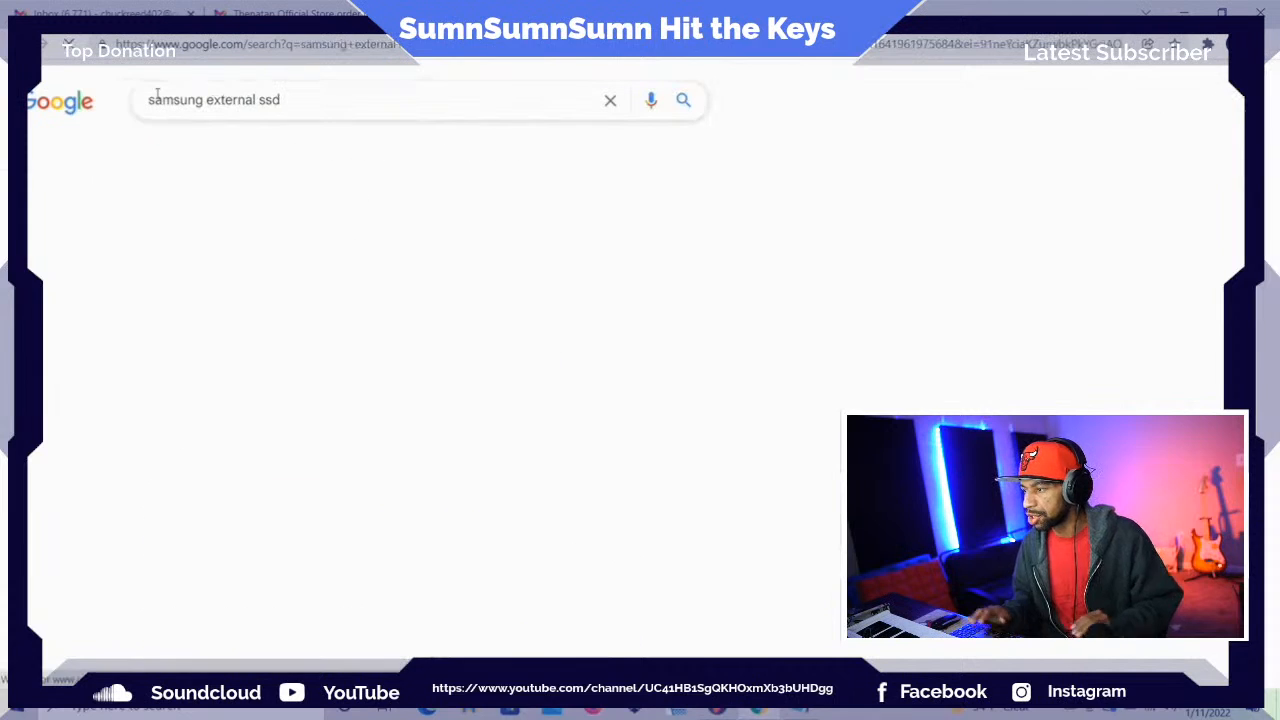
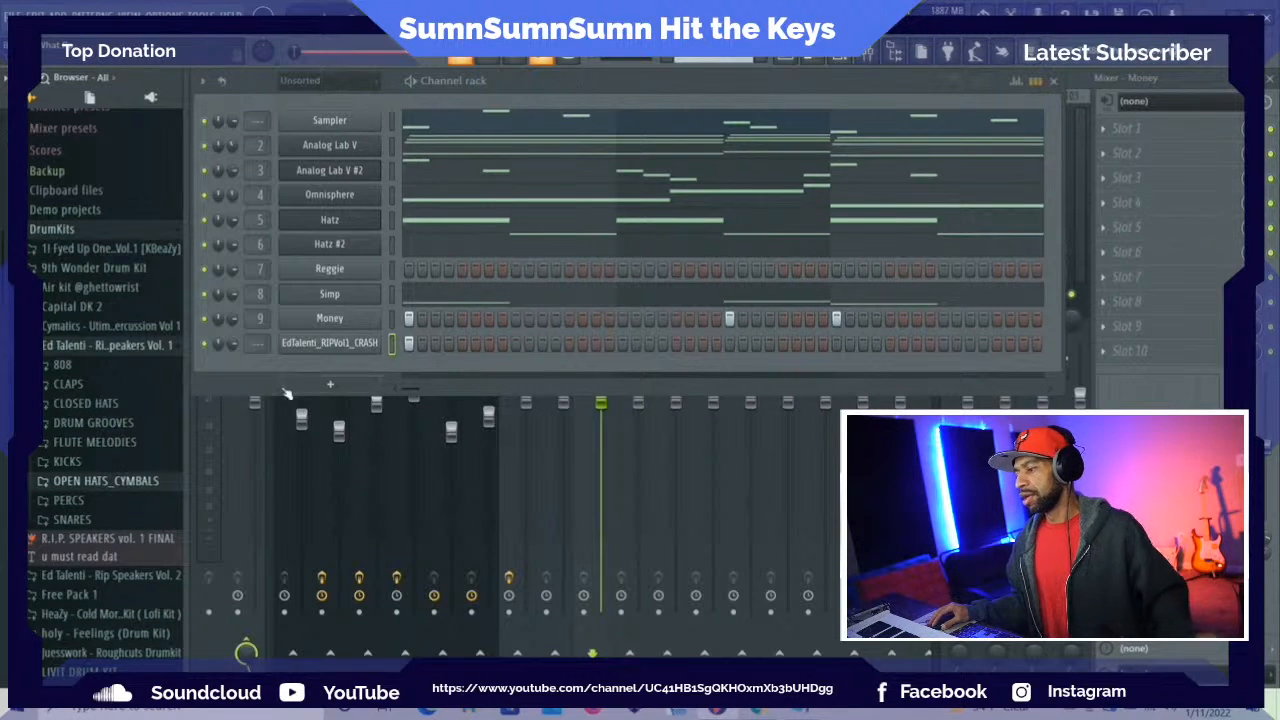
Browse the drum kits for percussion, checking the Ed Talenti Vol. 1 closed hats, Capital DK 2 and Simon Servida Drum Kit 3 folders
{"action": "left_click", "coordinate": [76, 403]}
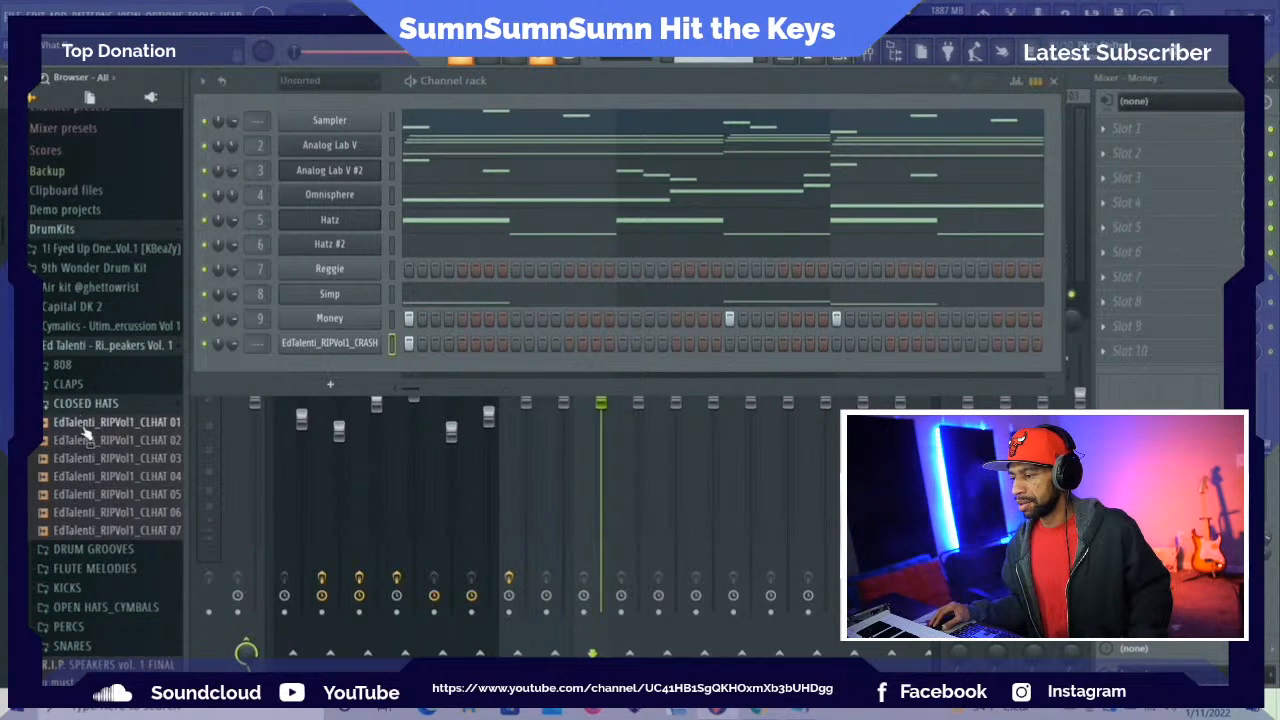
{"action": "left_click", "coordinate": [100, 530]}
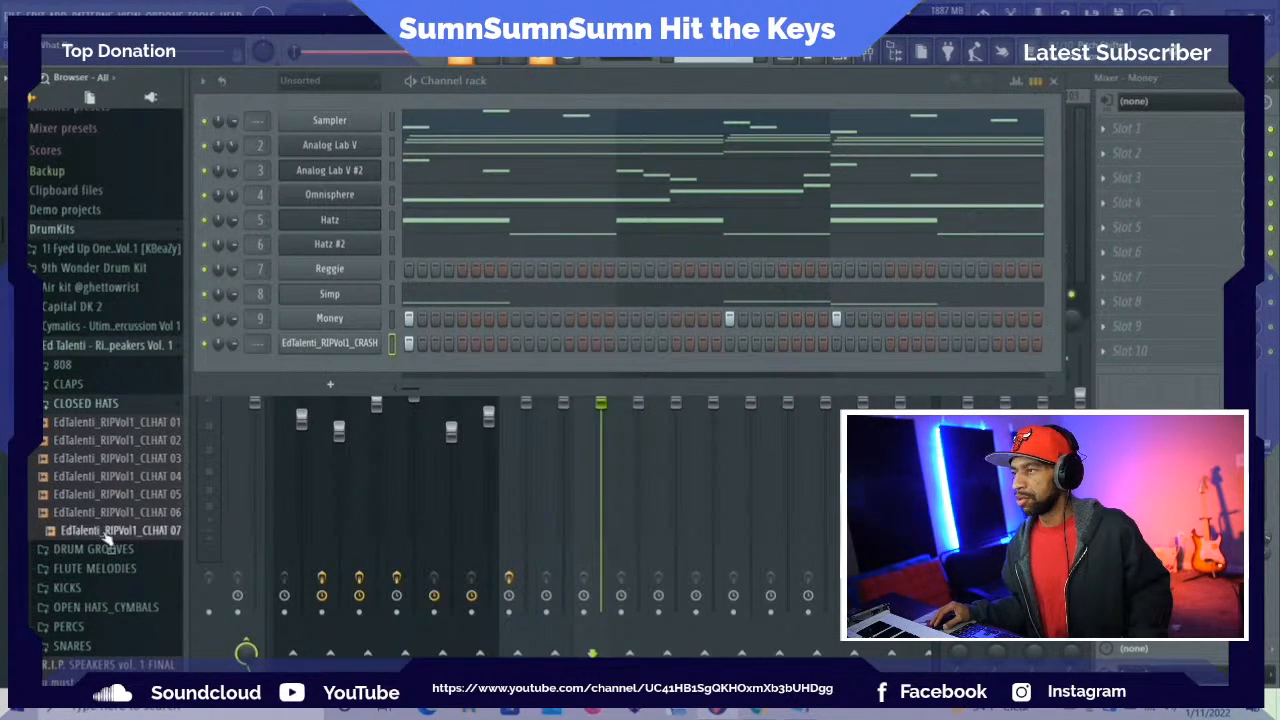
{"action": "left_click", "coordinate": [78, 404]}
{"action": "left_click", "coordinate": [58, 345]}
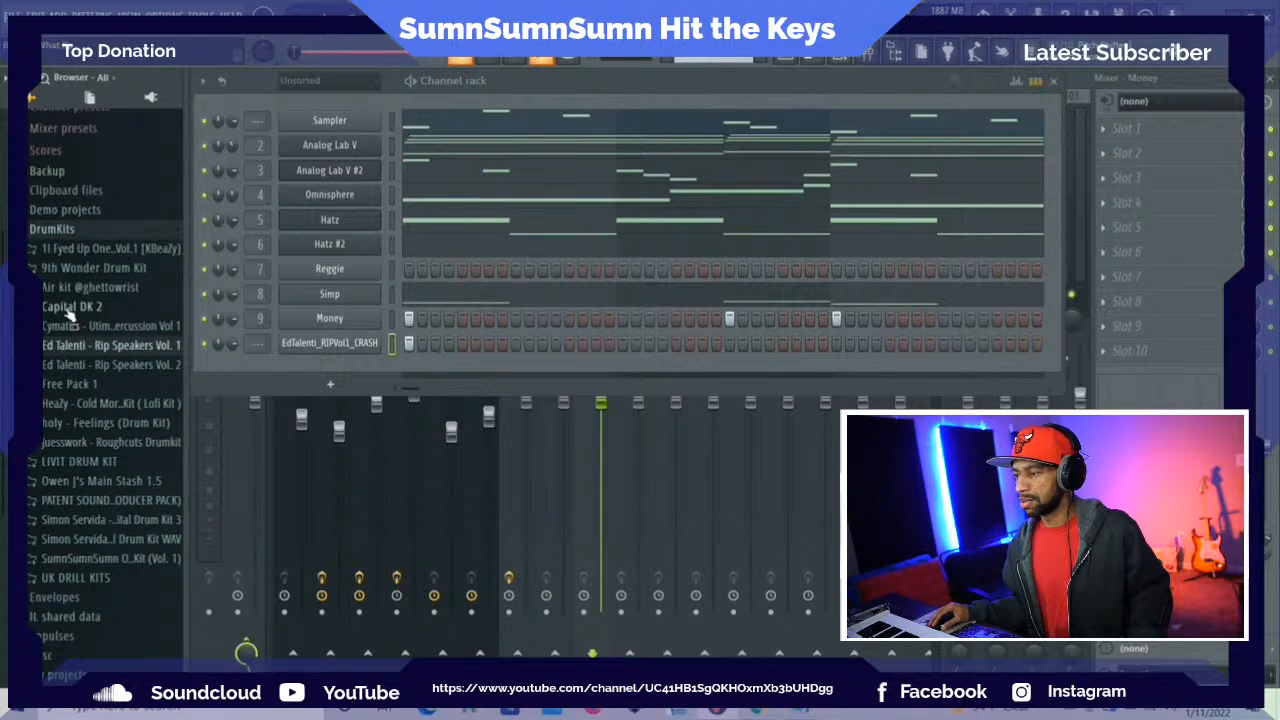
{"action": "left_click", "coordinate": [70, 307]}
{"action": "left_click", "coordinate": [67, 308]}
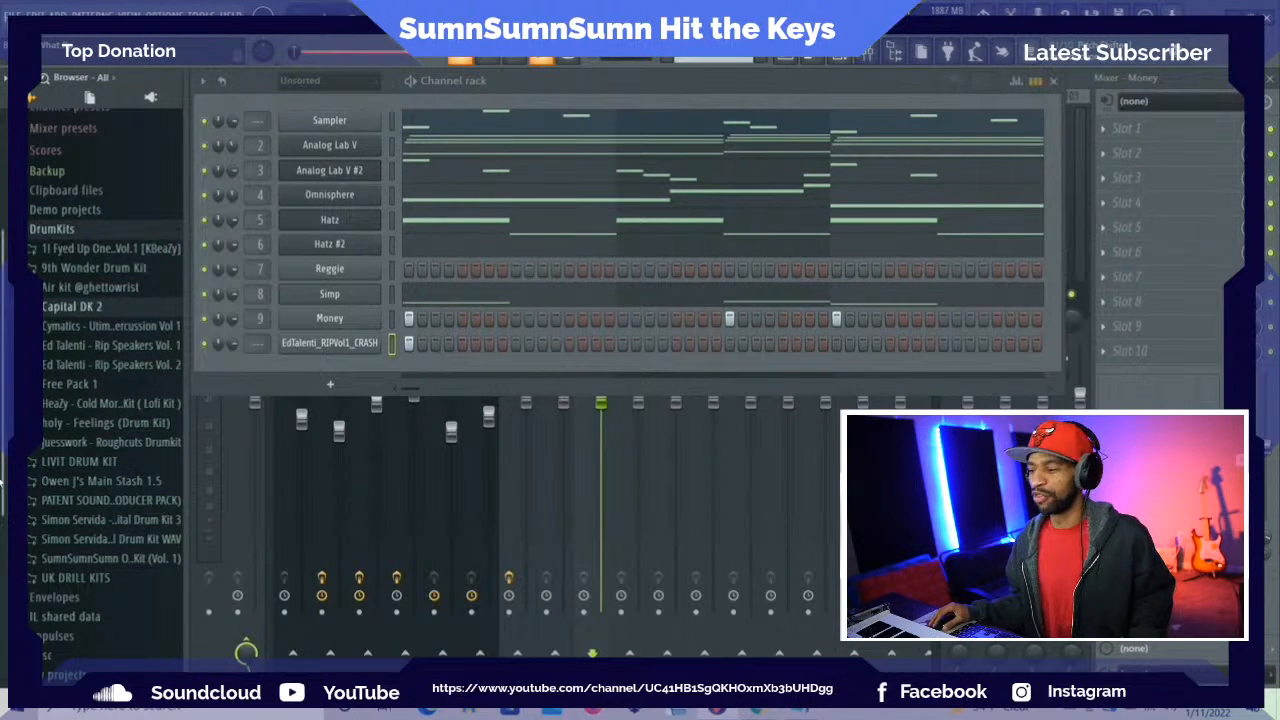
{"action": "left_click", "coordinate": [58, 520]}
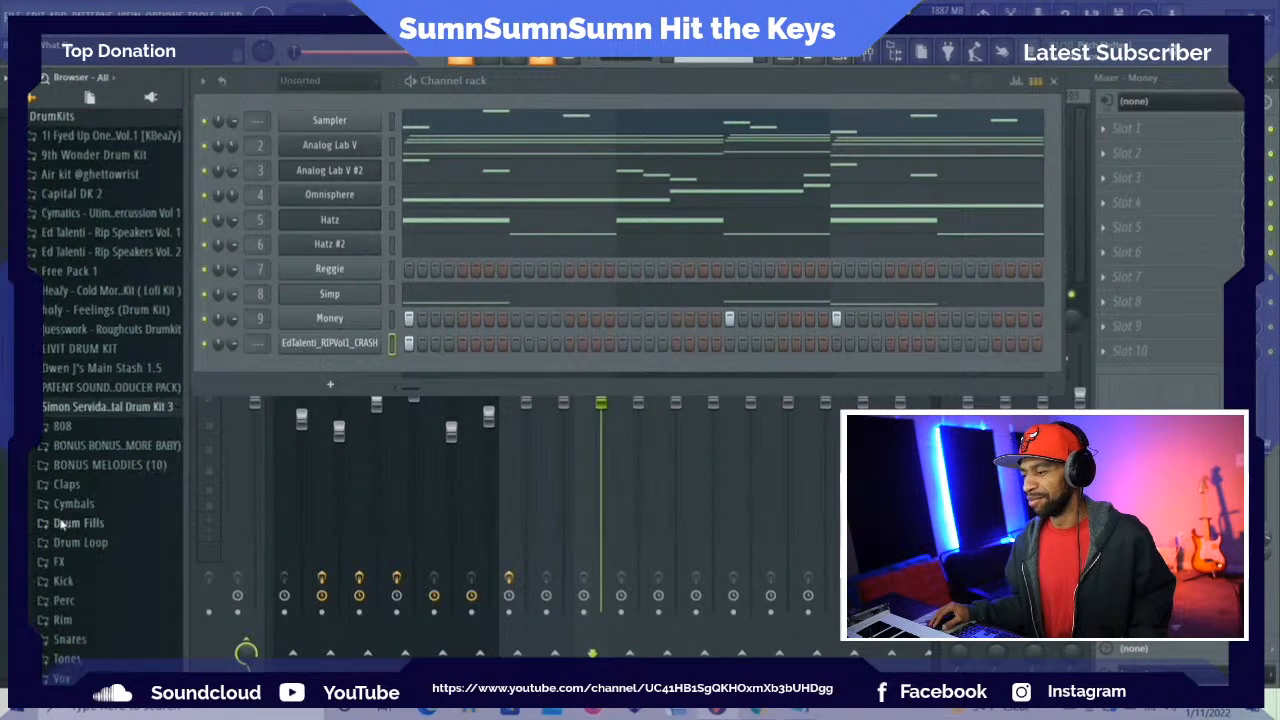
{"action": "left_click", "coordinate": [52, 412]}
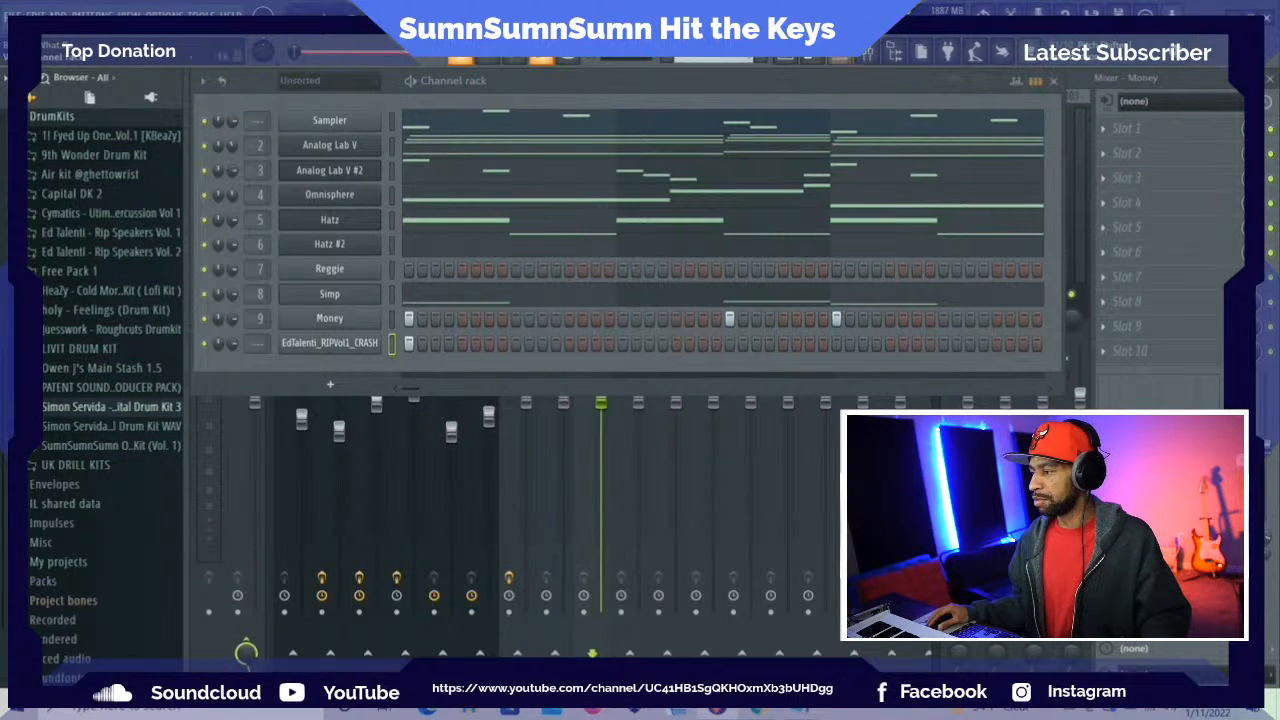
Add Cymatics - Order Perc from the Cymatics percussion kit's One Shots - Various folder as a new channel below the crash
{"action": "left_click", "coordinate": [71, 216]}
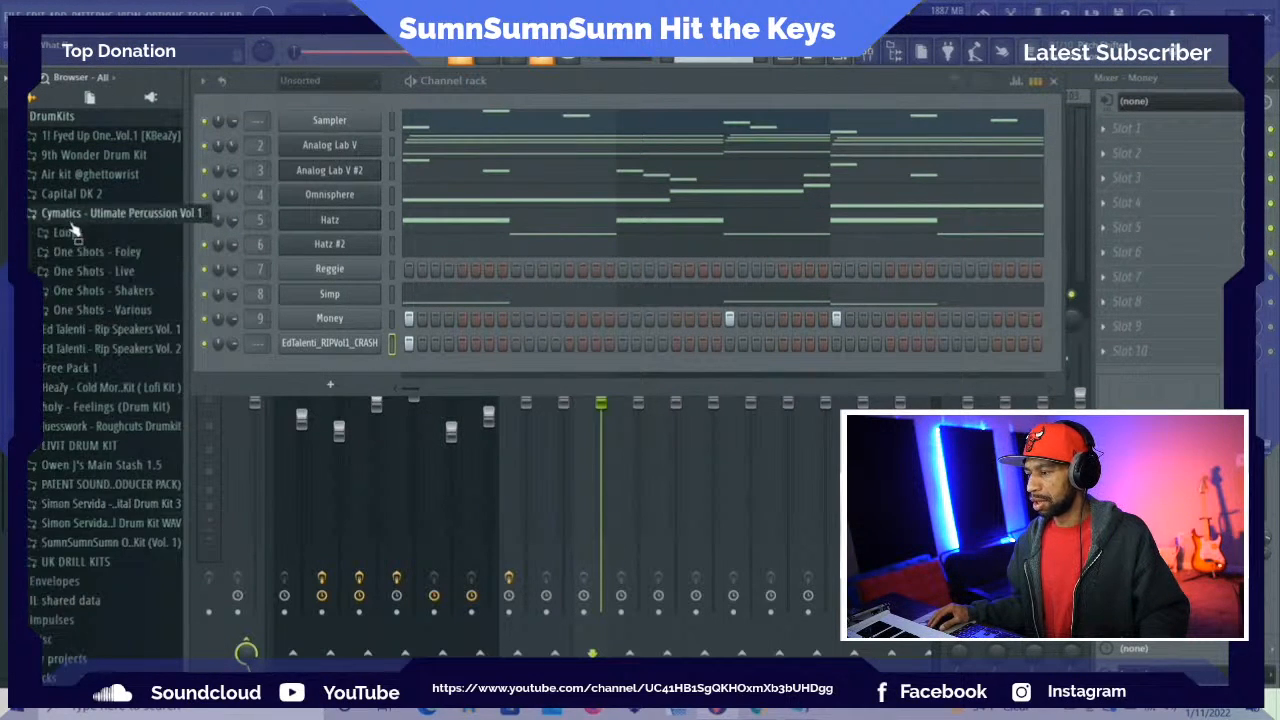
{"action": "left_click", "coordinate": [88, 312]}
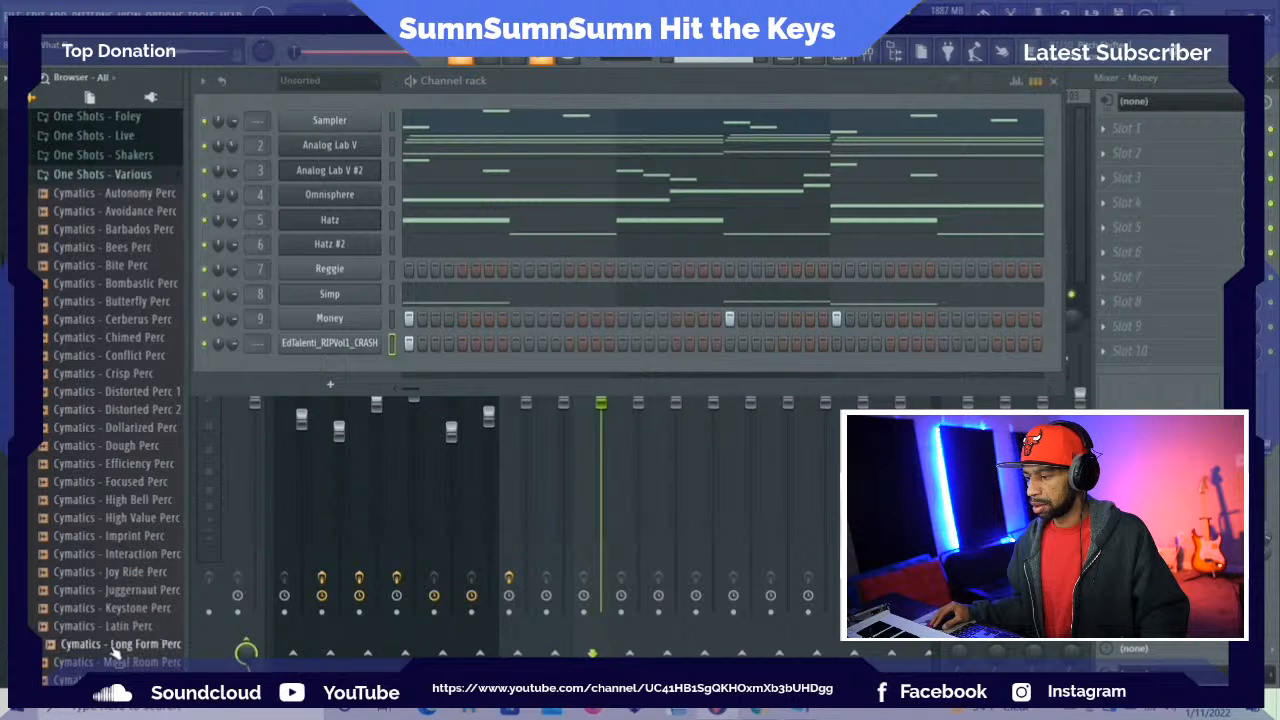
{"action": "scroll", "coordinate": [140, 663], "scroll_direction": "down", "scroll_amount": 4}
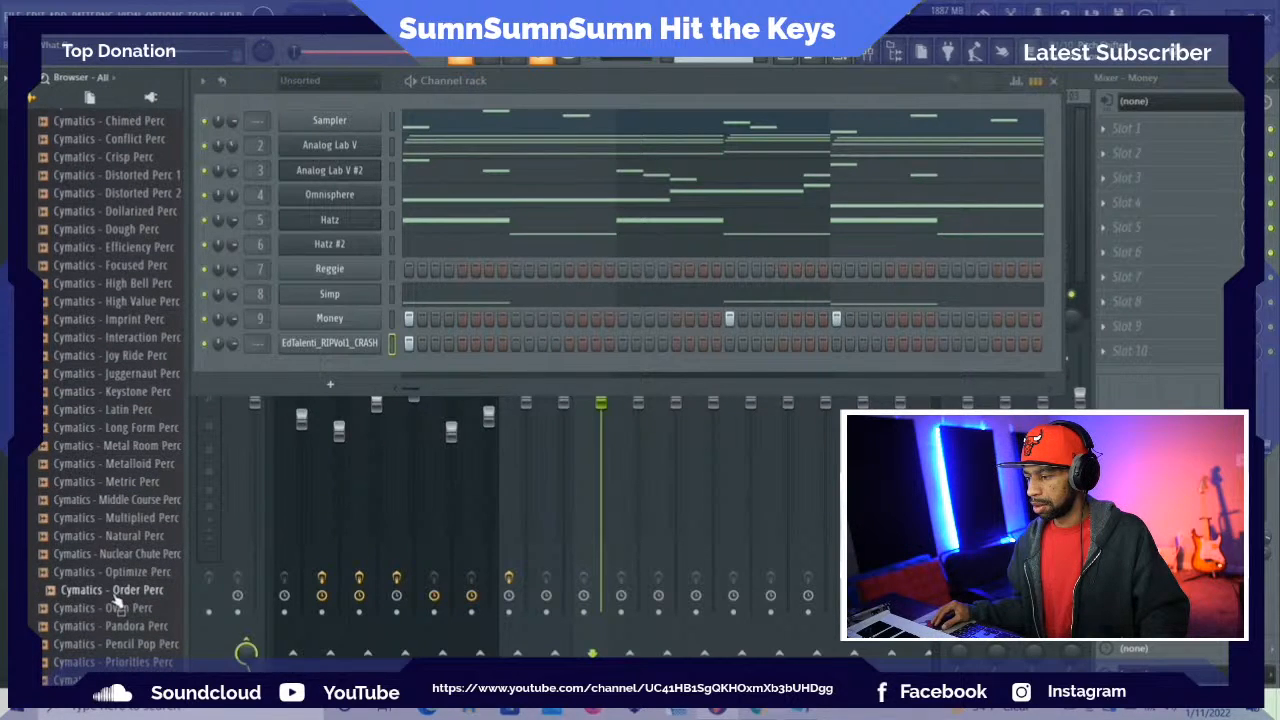
{"action": "left_click_drag", "start_coordinate": [115, 598], "coordinate": [300, 368]}
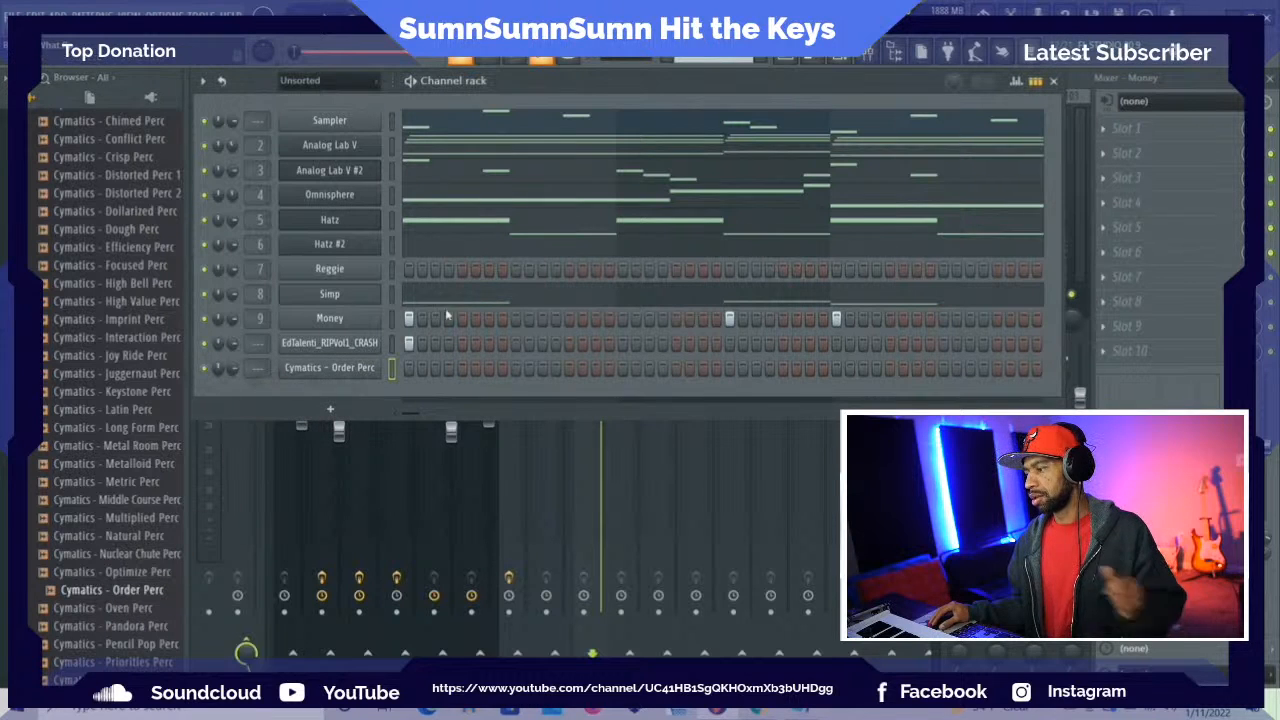
Try an Order Perc hit on the pattern's last step while the beat plays, and remove the hit again
{"action": "key", "text": "space"}
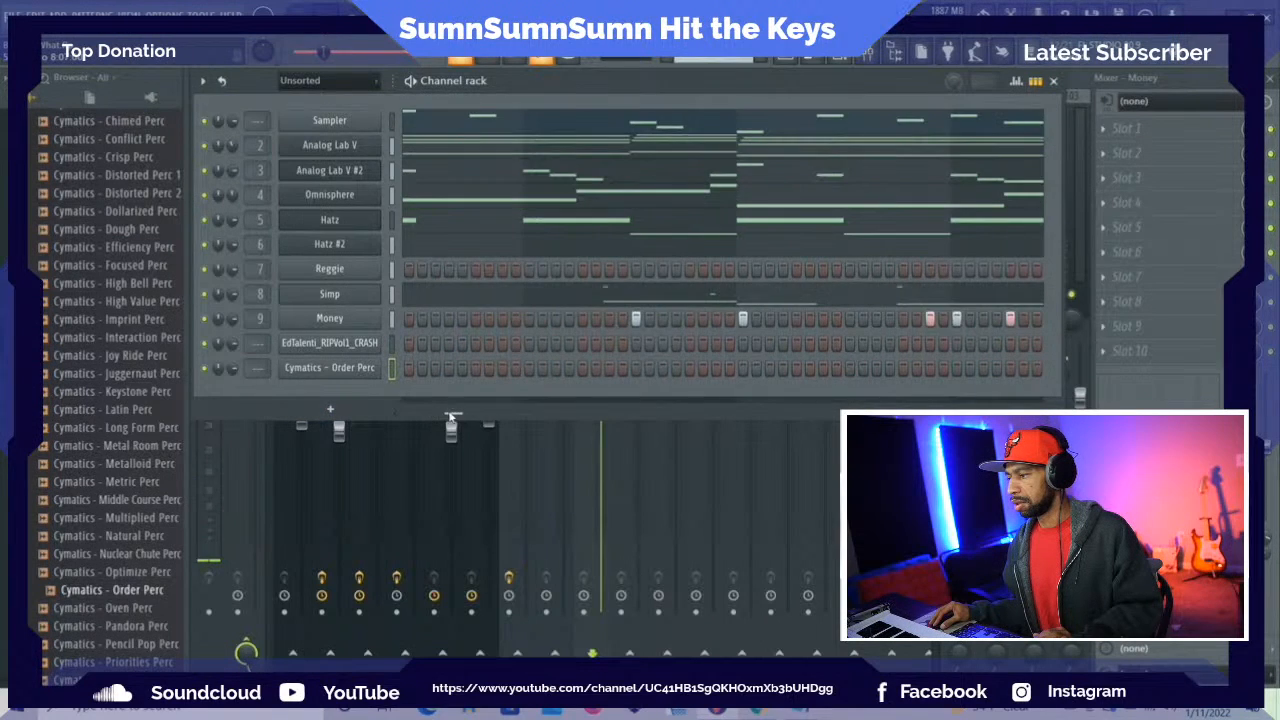
{"action": "left_click", "coordinate": [620, 370]}
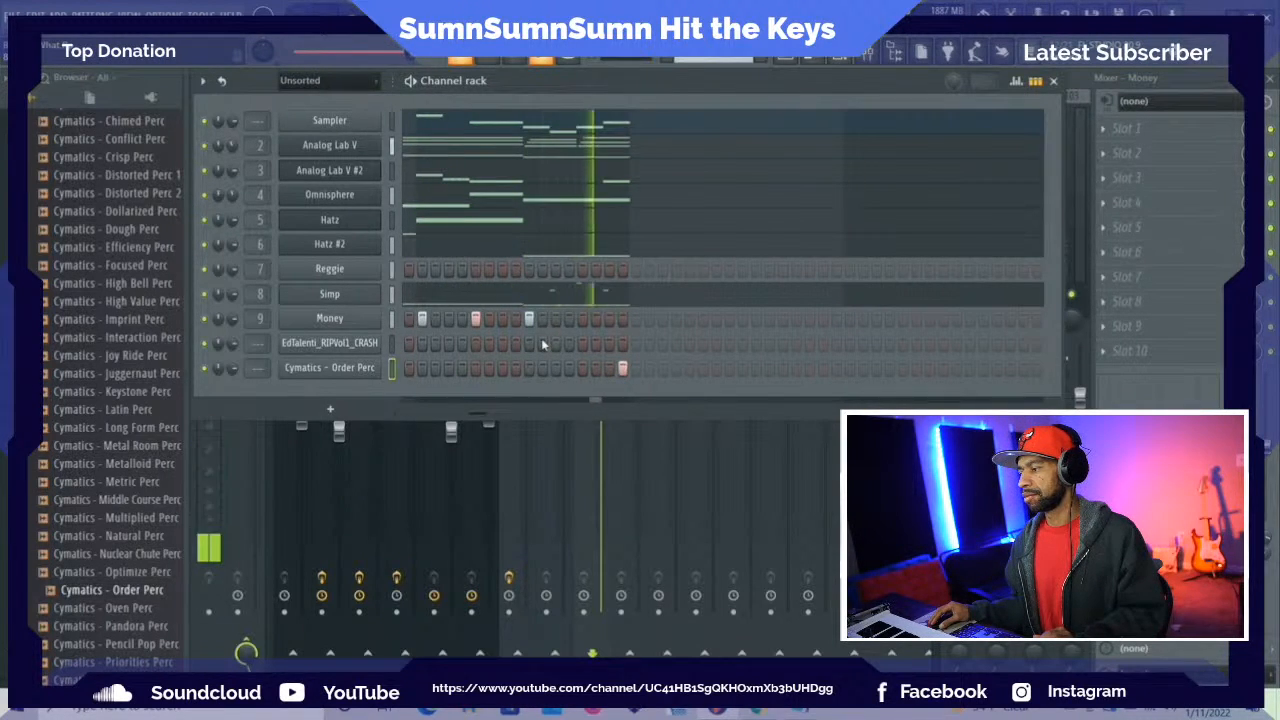
{"action": "left_click", "coordinate": [622, 369]}
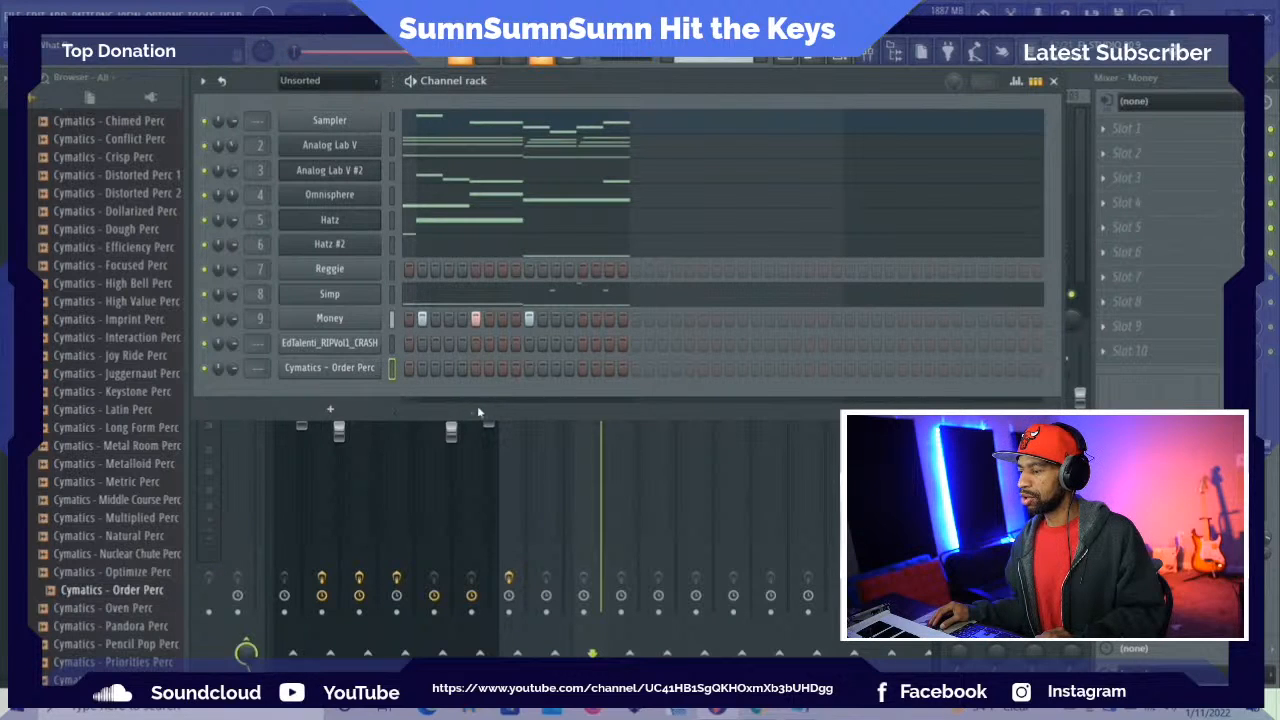
{"action": "left_click_drag", "start_coordinate": [477, 417], "coordinate": [440, 424]}
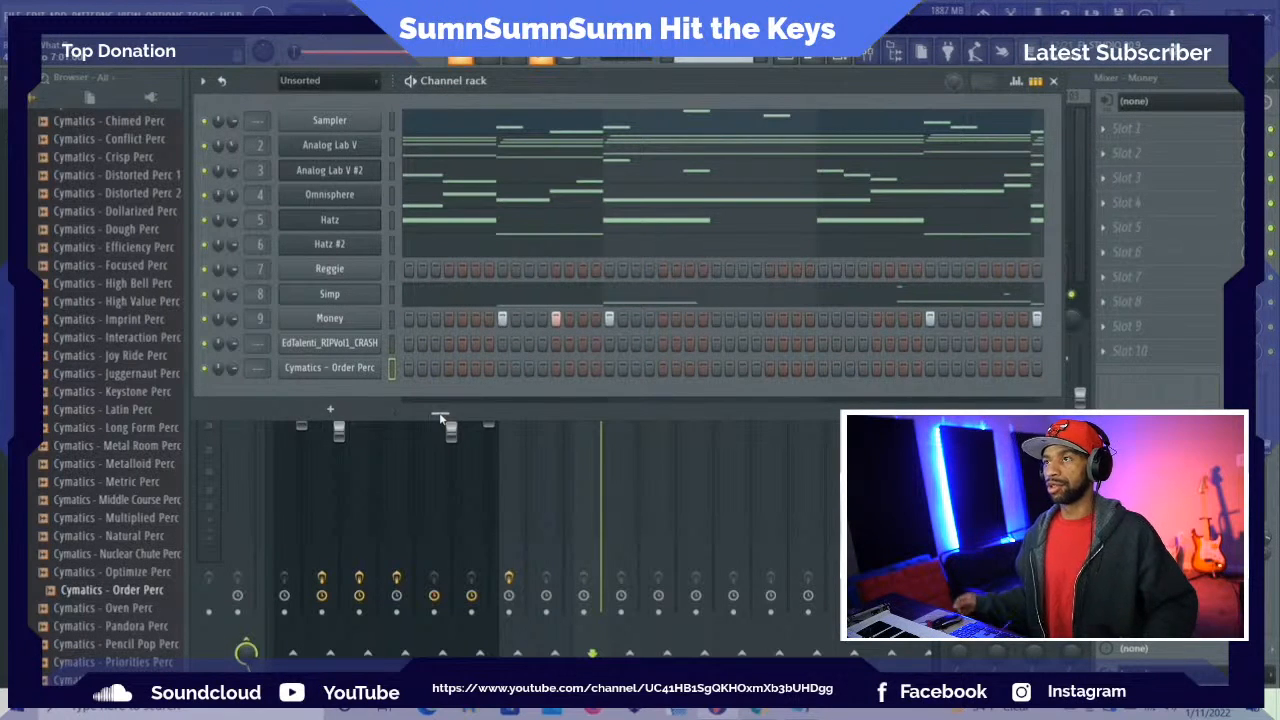
Close the channel rack, show the playlist, and move both Pattern 2 clips from Track 3 to Track 4
{"action": "left_click", "coordinate": [1054, 84]}
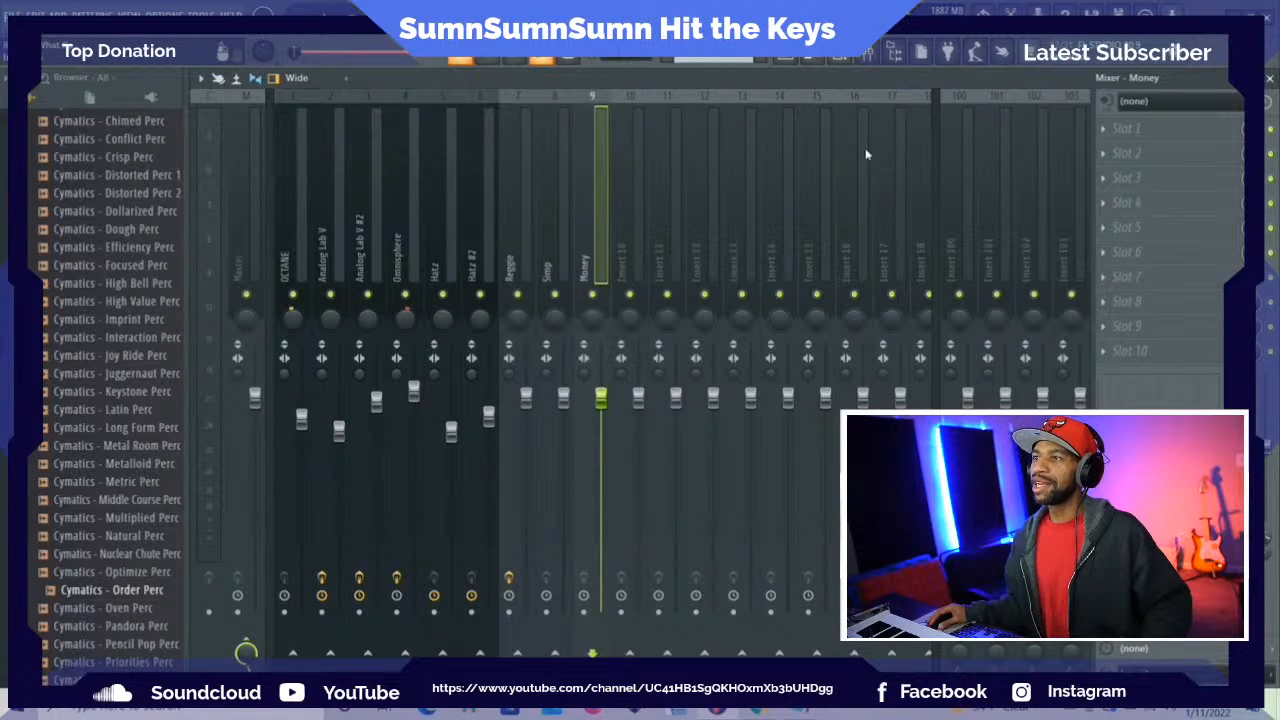
{"action": "left_click", "coordinate": [790, 60]}
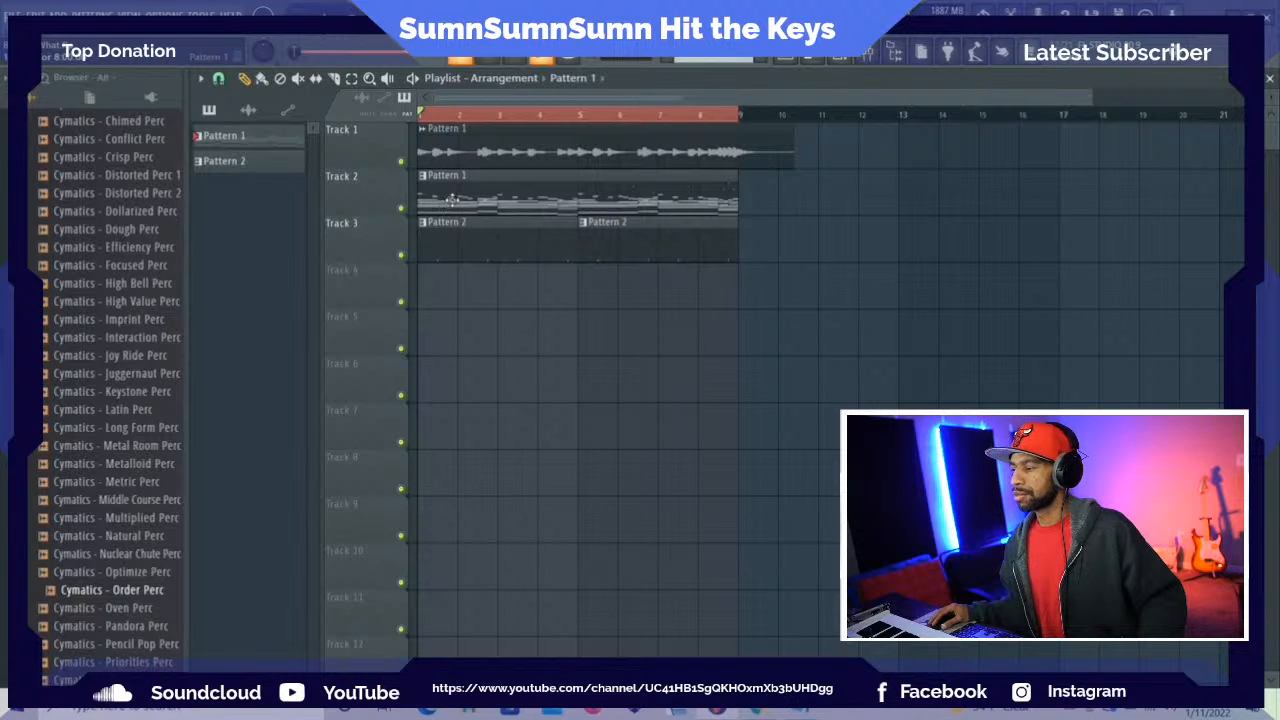
{"action": "left_click_drag", "start_coordinate": [453, 225], "coordinate": [451, 306]}
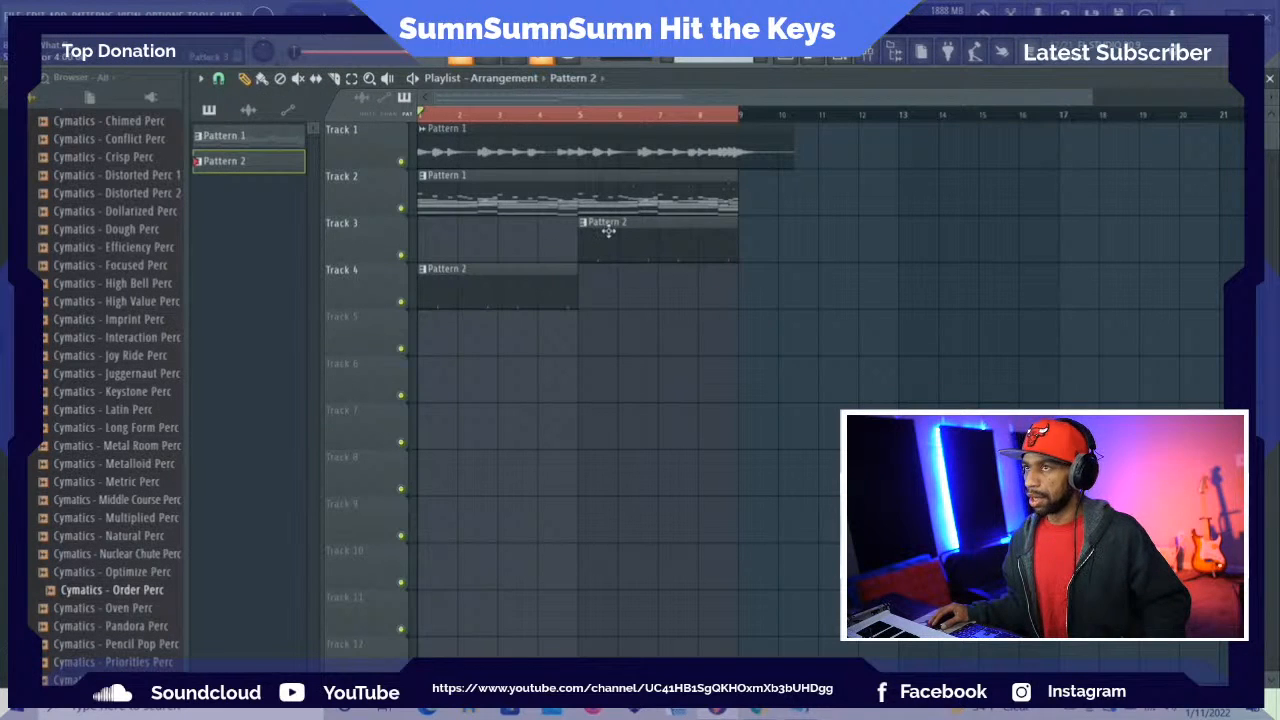
{"action": "left_click_drag", "start_coordinate": [608, 231], "coordinate": [603, 291]}
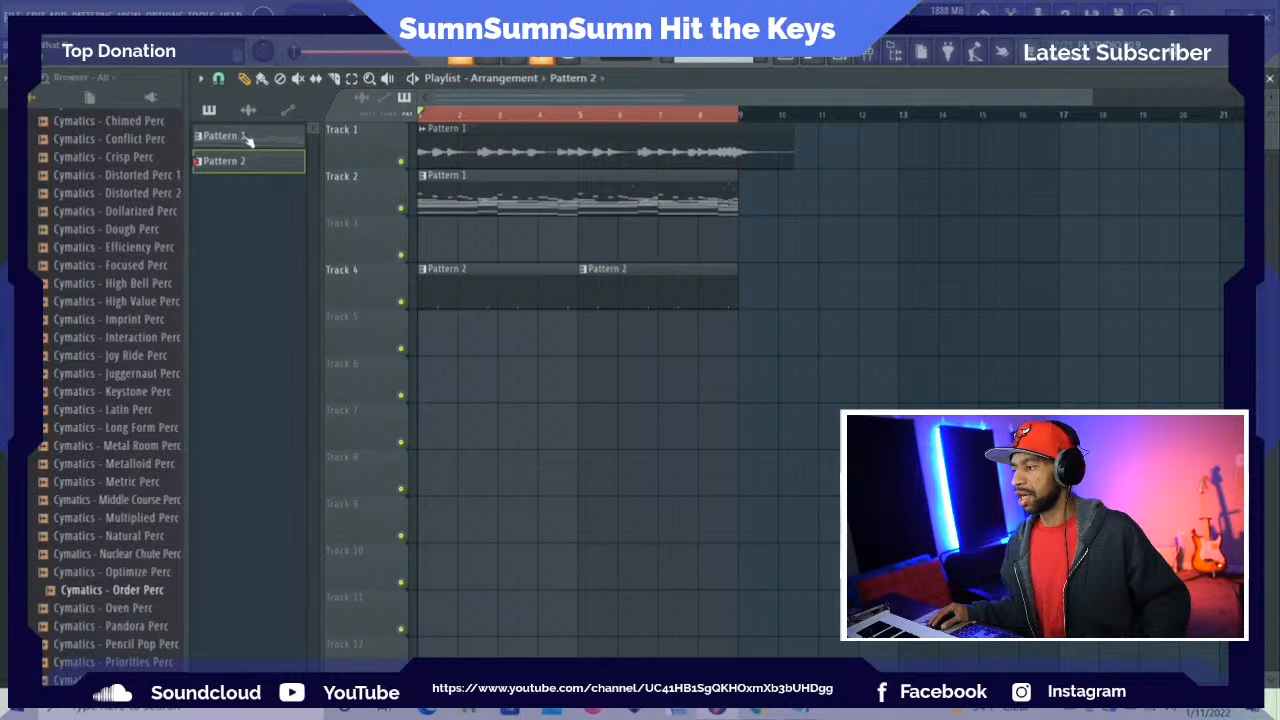
Split Pattern 1 by channel into separate patterns
{"action": "left_click", "coordinate": [248, 139]}
{"action": "right_click", "coordinate": [245, 136]}
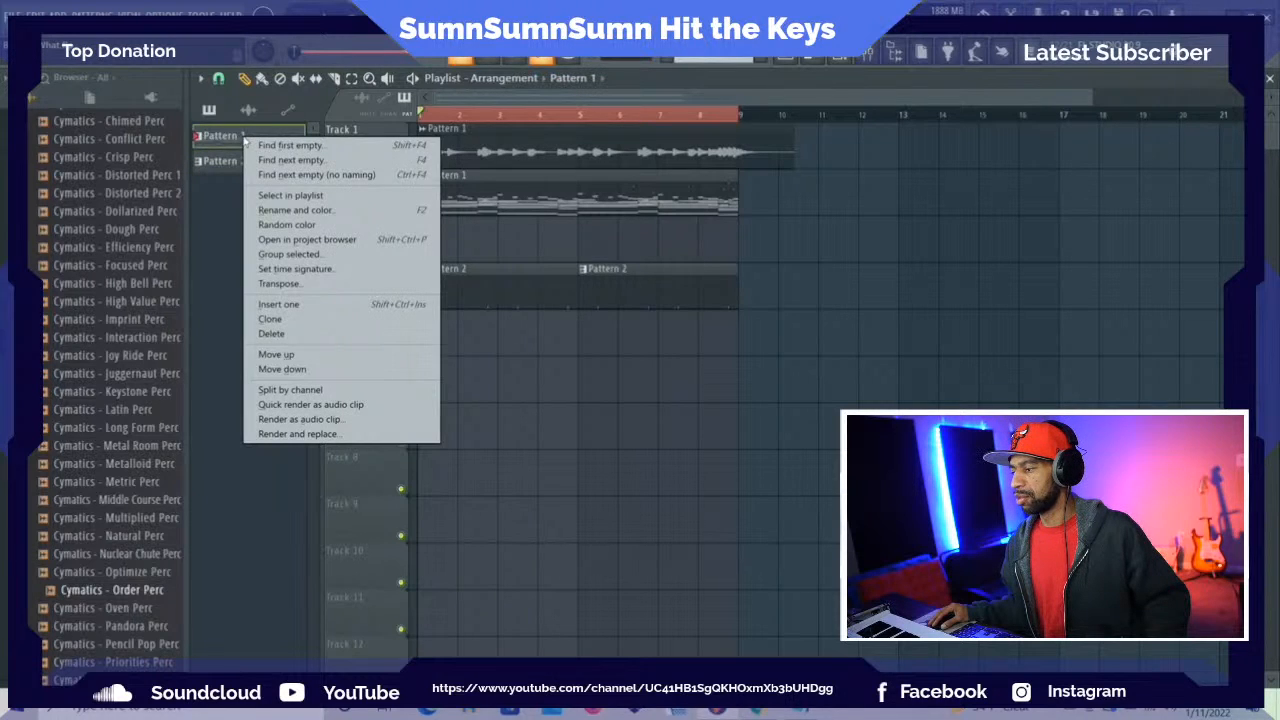
{"action": "left_click", "coordinate": [313, 390]}
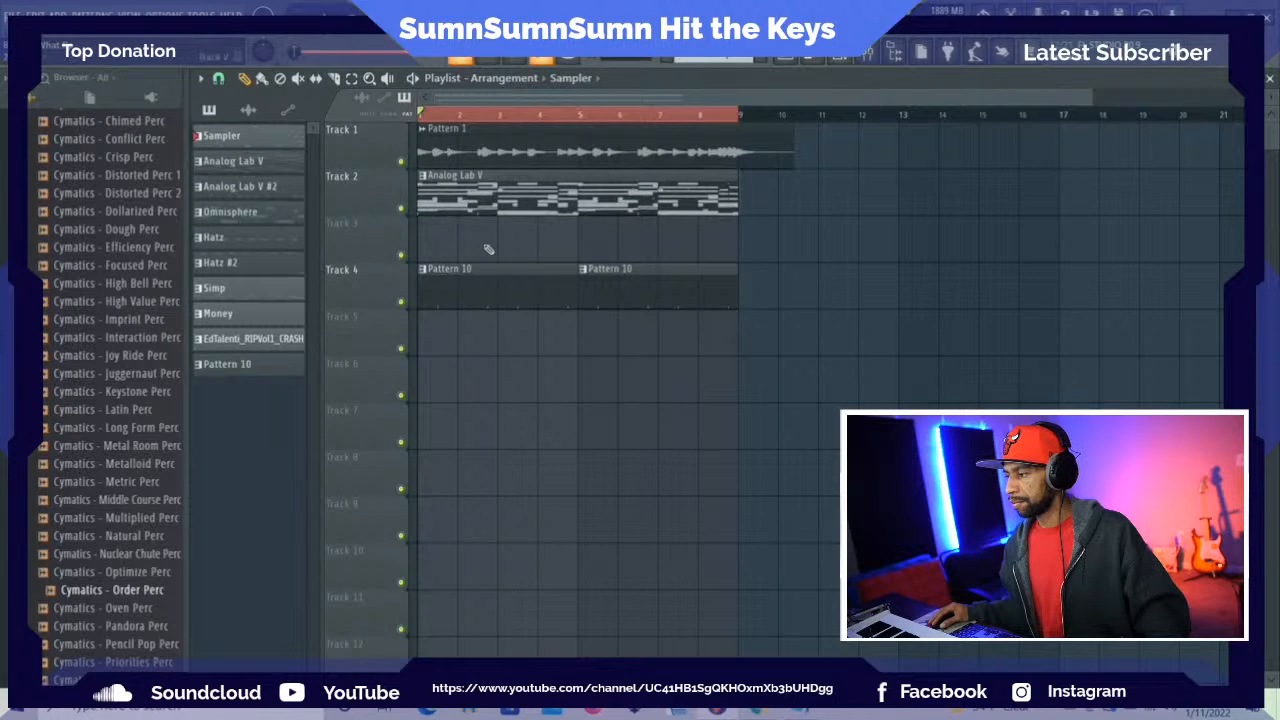
Move Analog Lab V #2 to Track 3, Omnisphere to Track 4, Hatz to Track 7, and both Pattern 10 clips to Track 10
{"action": "left_click", "coordinate": [472, 205]}
{"action": "left_click_drag", "start_coordinate": [472, 206], "coordinate": [470, 480]}
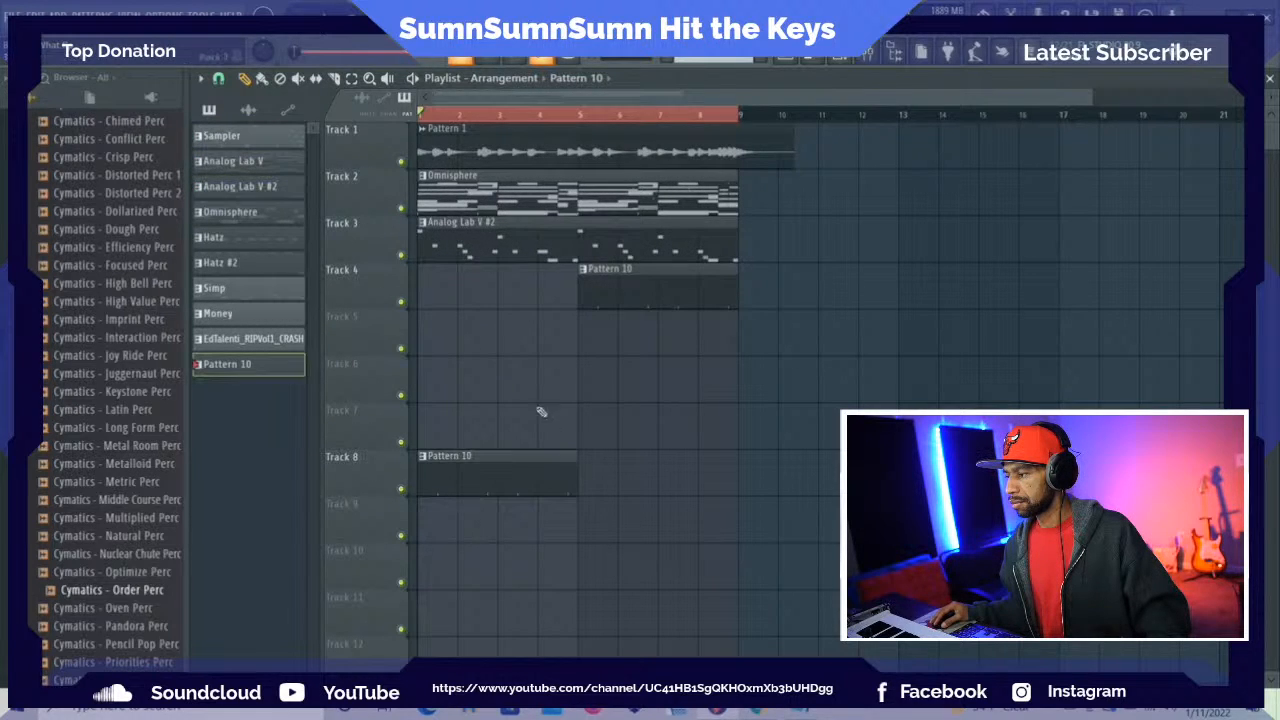
{"action": "left_click_drag", "start_coordinate": [608, 271], "coordinate": [608, 489]}
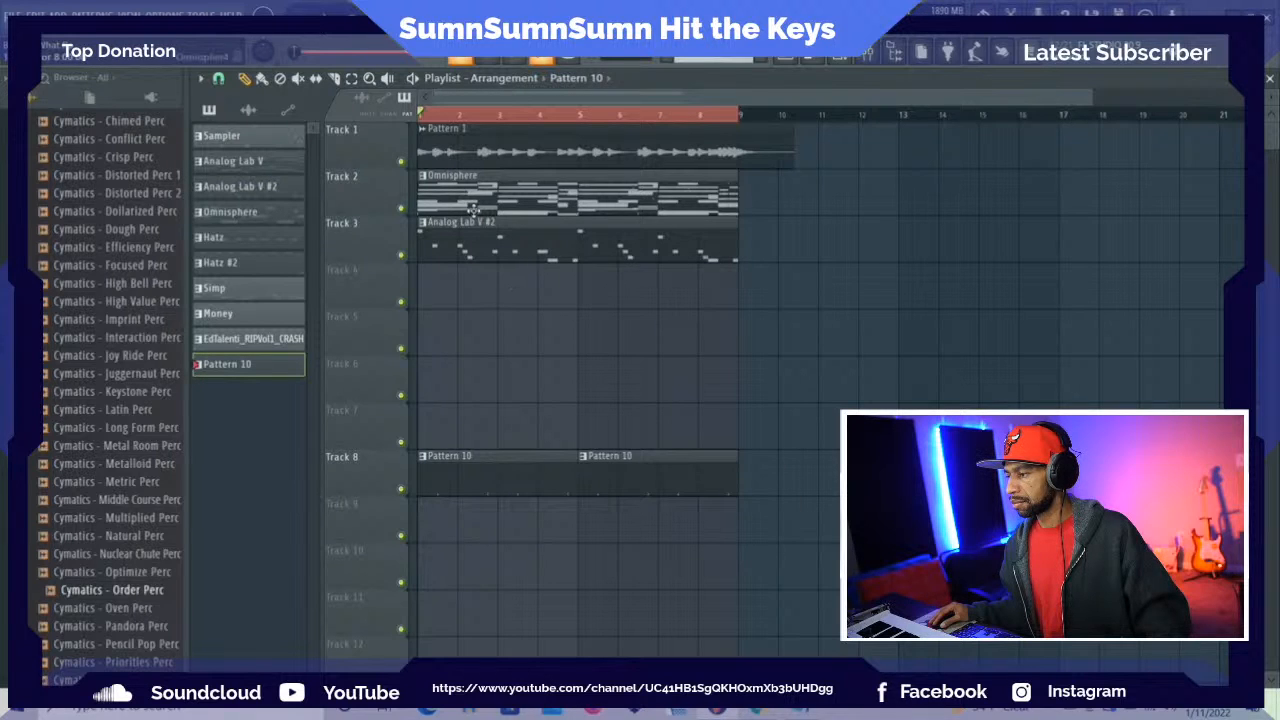
{"action": "left_click_drag", "start_coordinate": [476, 207], "coordinate": [478, 290]}
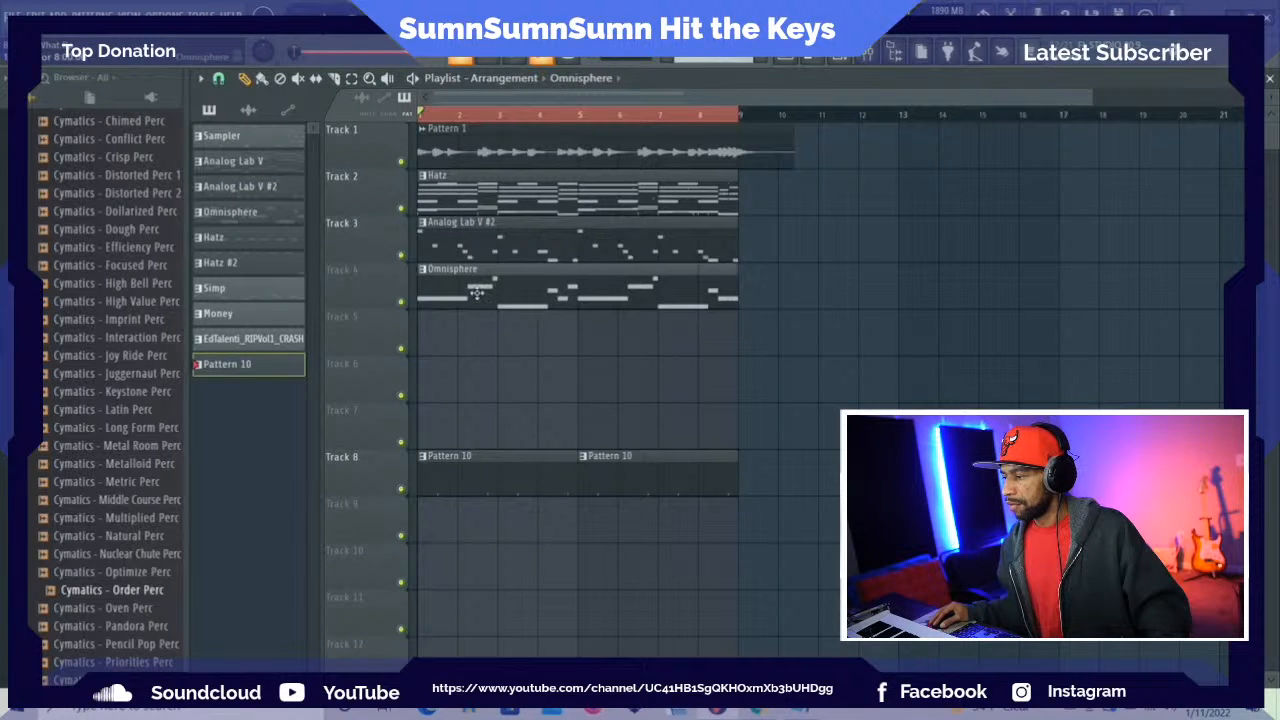
{"action": "left_click_drag", "start_coordinate": [448, 190], "coordinate": [449, 571]}
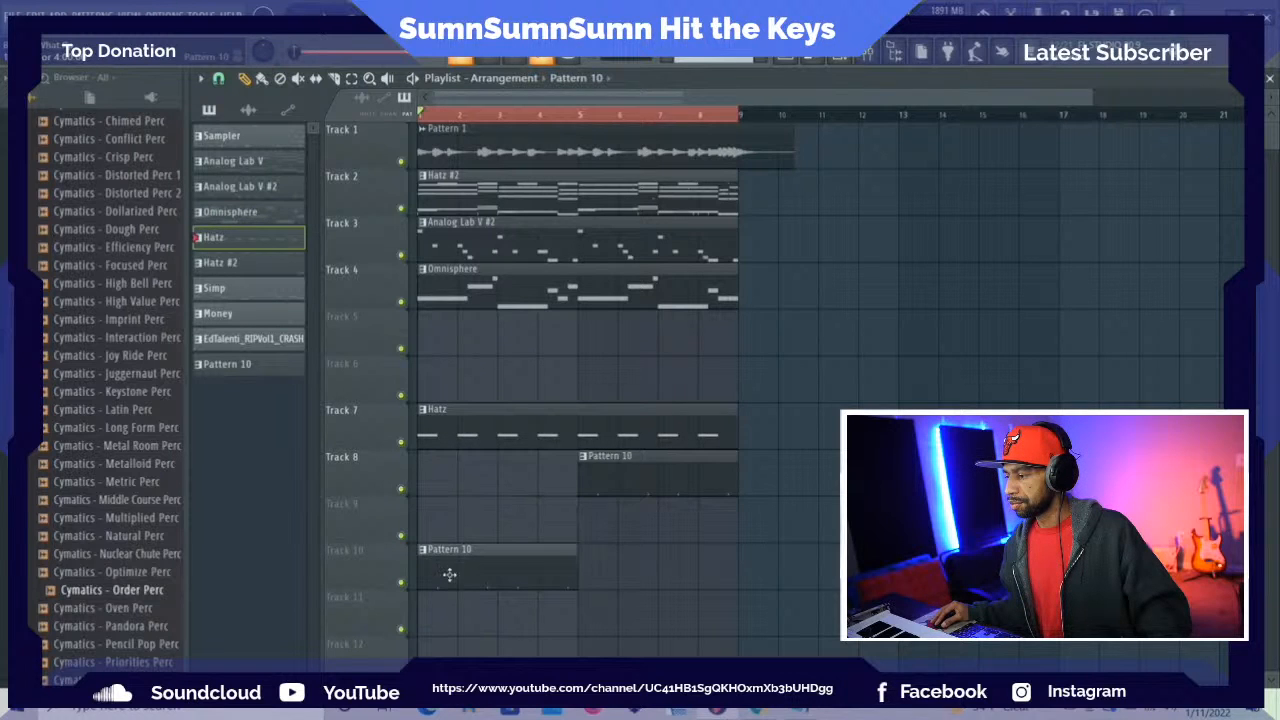
{"action": "left_click_drag", "start_coordinate": [624, 467], "coordinate": [623, 566]}
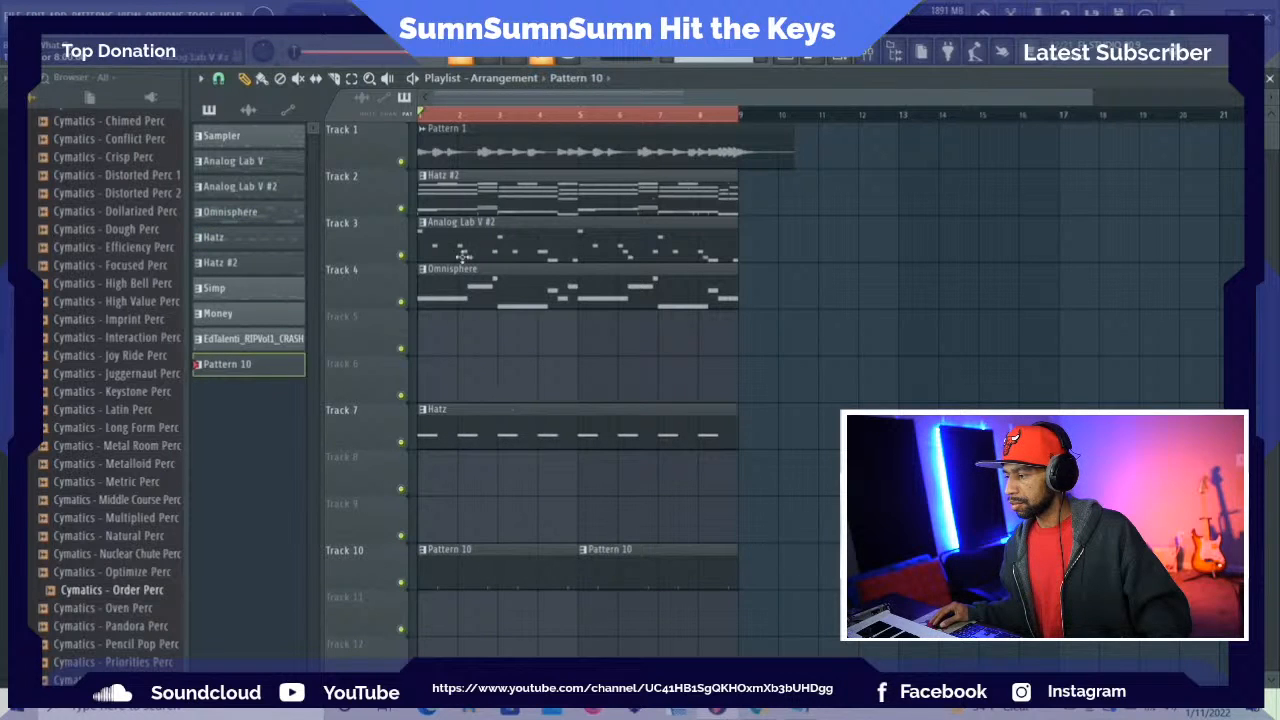
Place the Hatz #2 clip on Track 8, Hatz on Track 9 and Simp on Track 5, all starting at bar 1
{"action": "left_click_drag", "start_coordinate": [460, 197], "coordinate": [470, 388]}
{"action": "left_click_drag", "start_coordinate": [466, 190], "coordinate": [800, 417]}
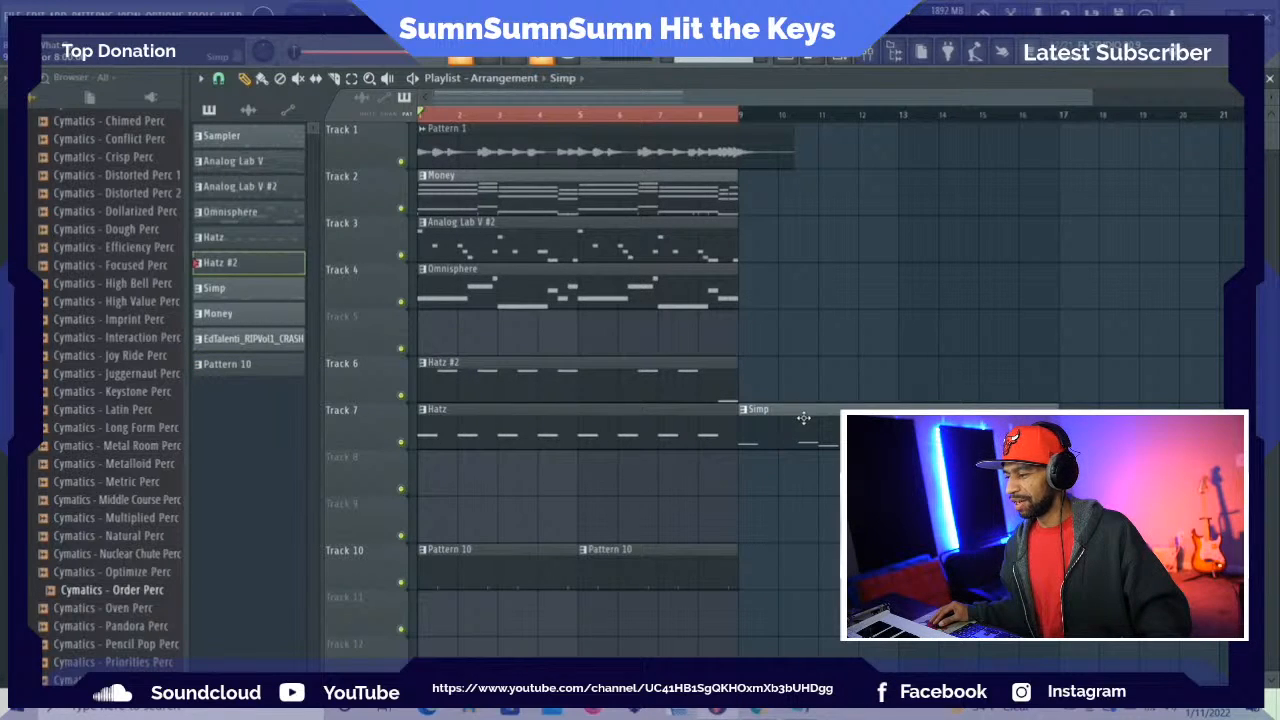
{"action": "left_click_drag", "start_coordinate": [590, 432], "coordinate": [583, 524]}
{"action": "left_click_drag", "start_coordinate": [517, 461], "coordinate": [519, 478]}
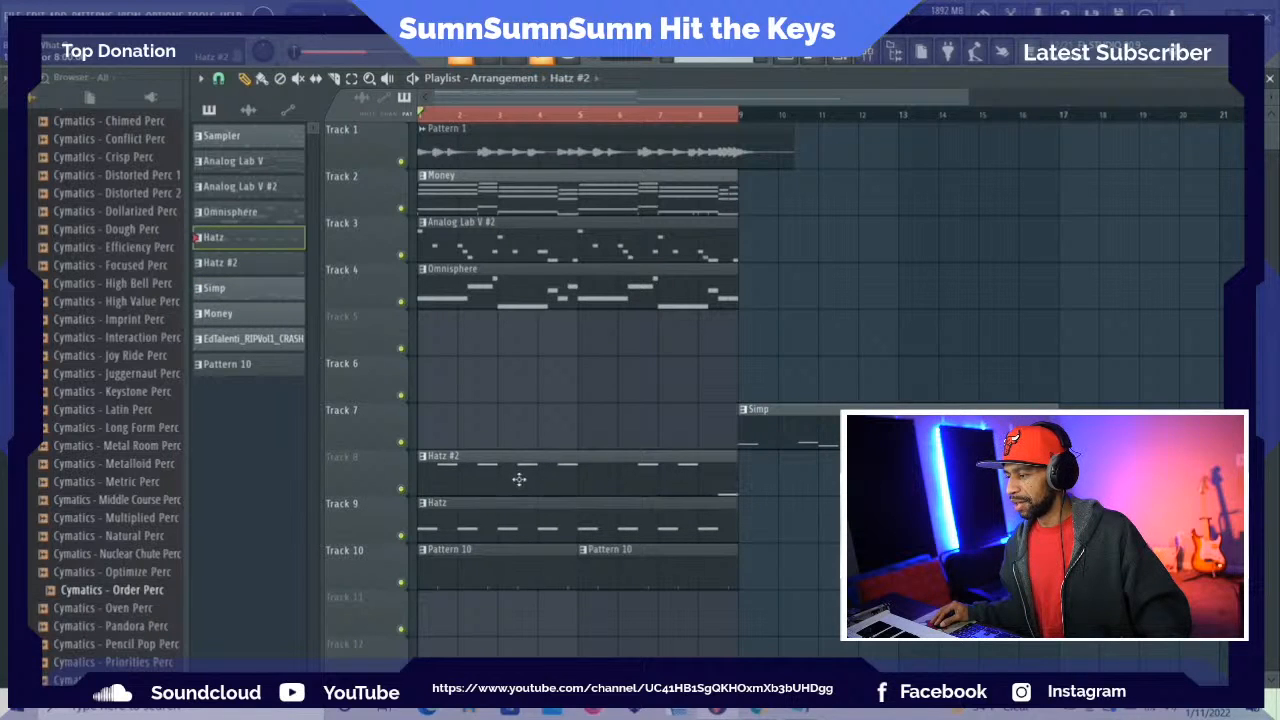
{"action": "left_click_drag", "start_coordinate": [772, 424], "coordinate": [461, 432]}
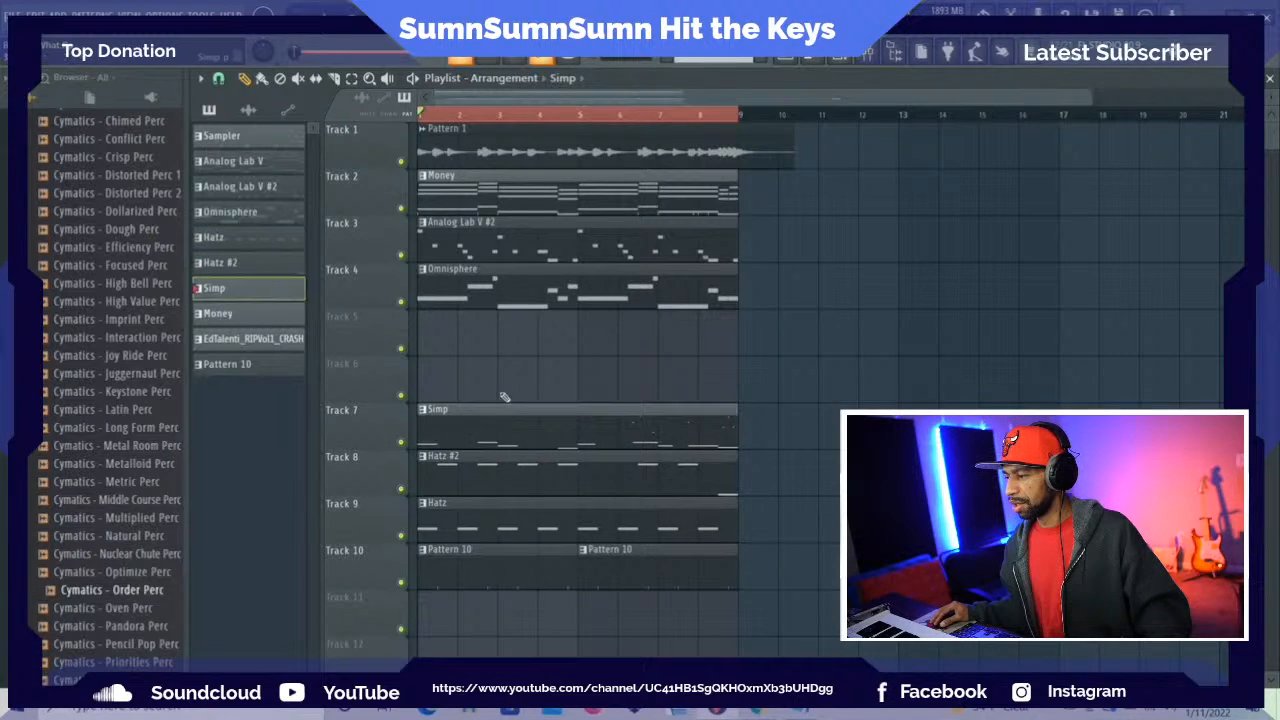
{"action": "left_click_drag", "start_coordinate": [501, 385], "coordinate": [492, 326]}
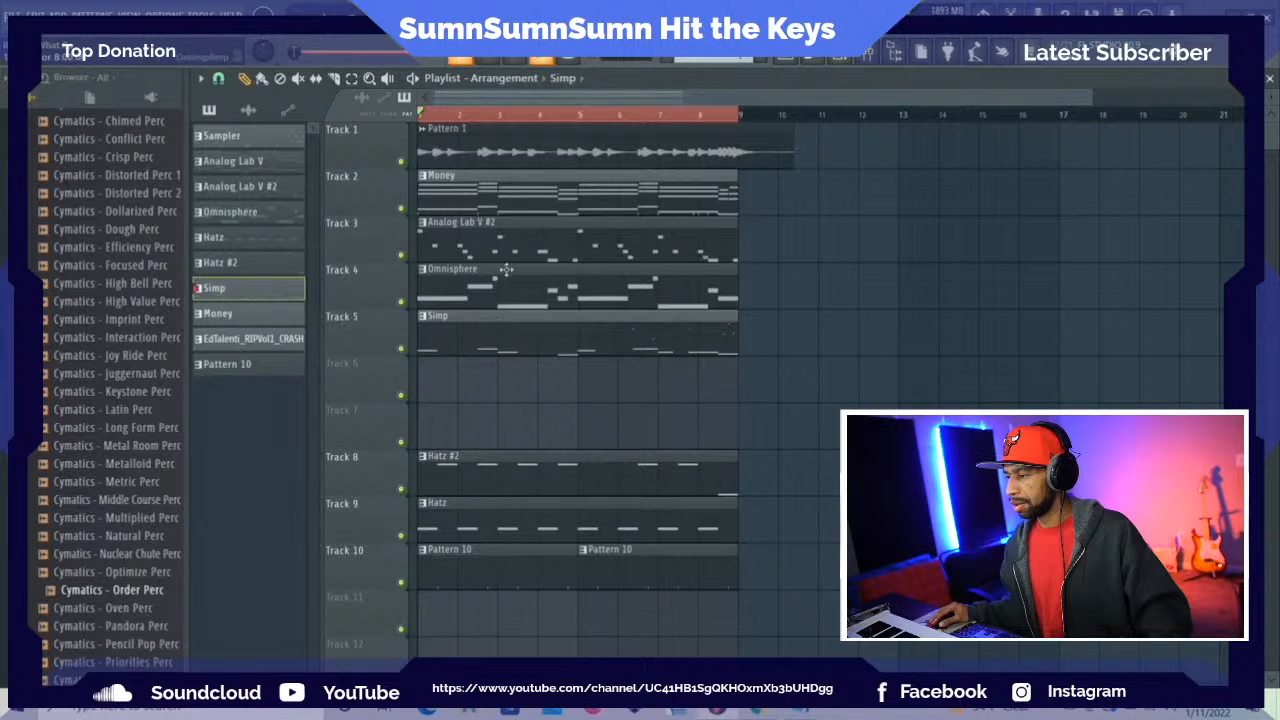
Separate the remaining stacked clips, putting Money on Track 6, the crash on Track 11 and Analog Lab V alone on Track 2
{"action": "left_click", "coordinate": [495, 204]}
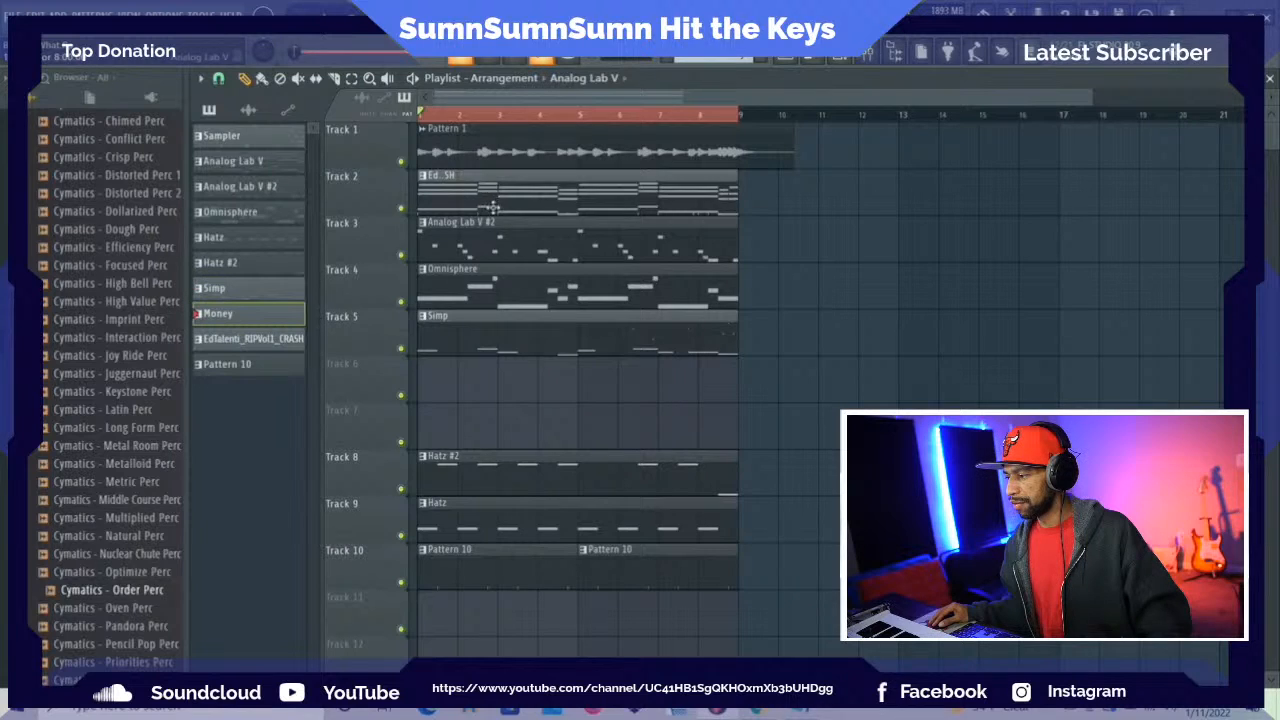
{"action": "left_click_drag", "start_coordinate": [492, 206], "coordinate": [825, 385]}
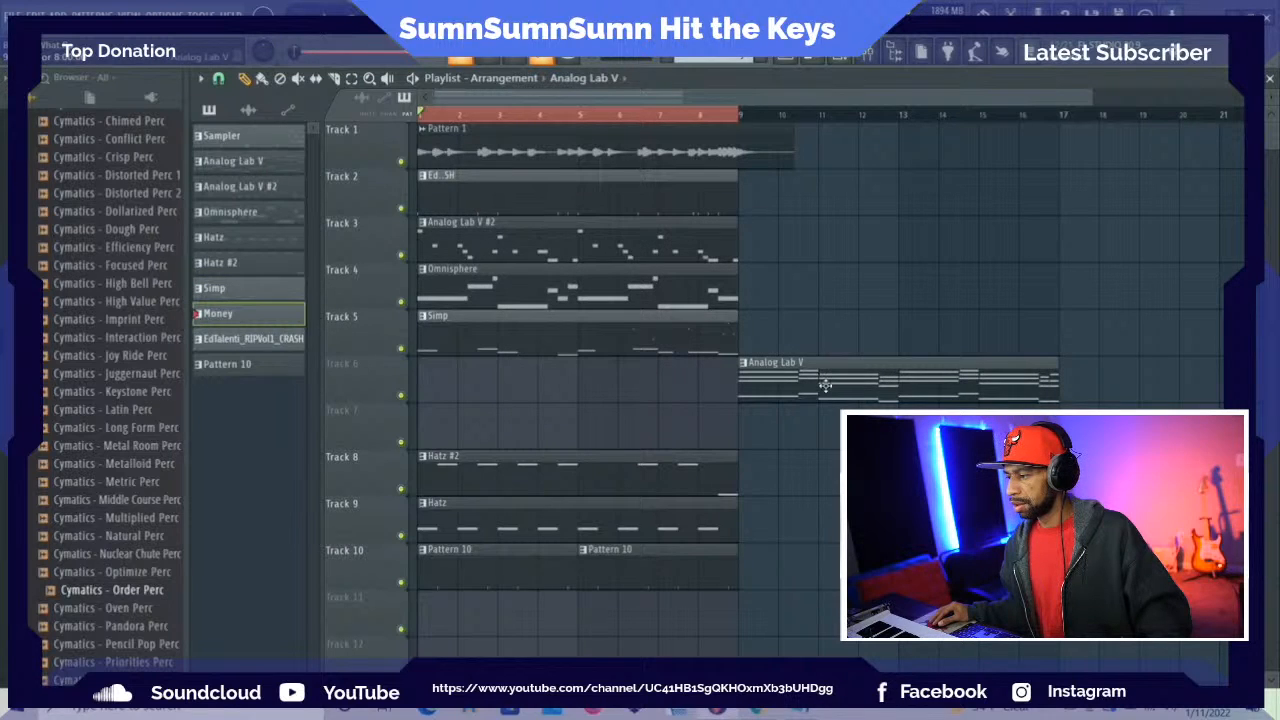
{"action": "left_click_drag", "start_coordinate": [508, 188], "coordinate": [487, 401]}
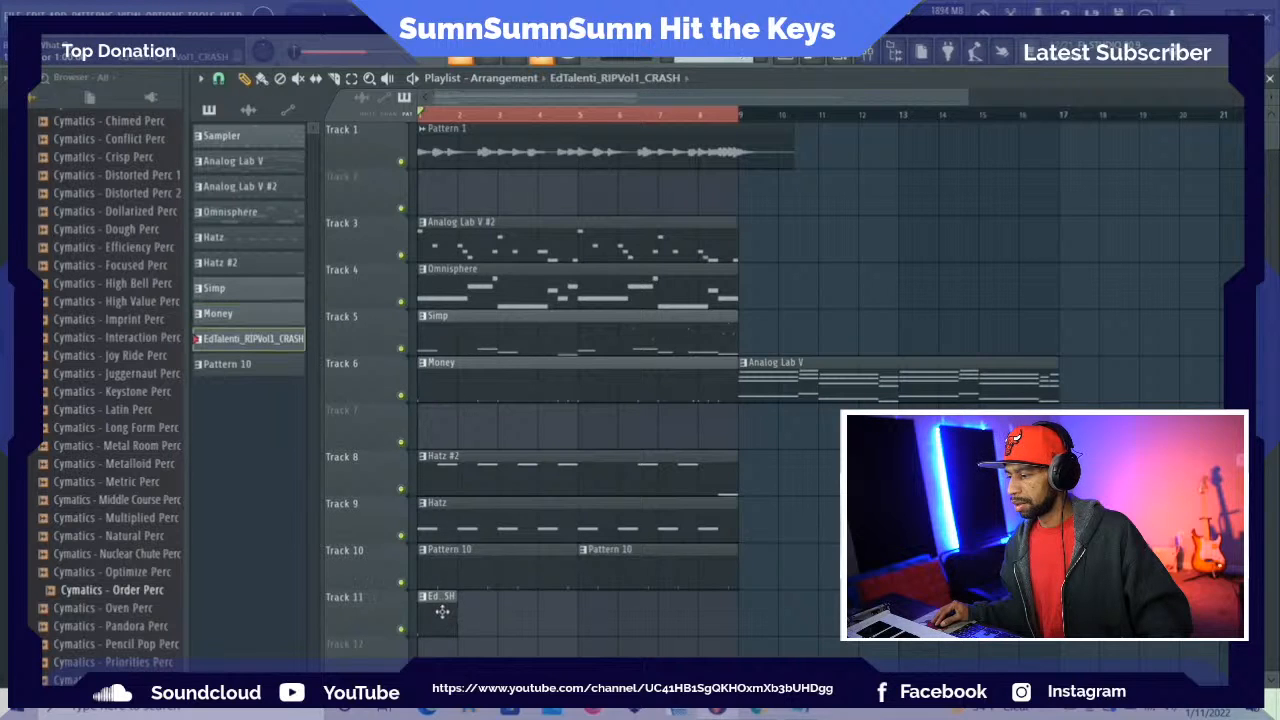
{"action": "left_click_drag", "start_coordinate": [779, 378], "coordinate": [462, 190]}
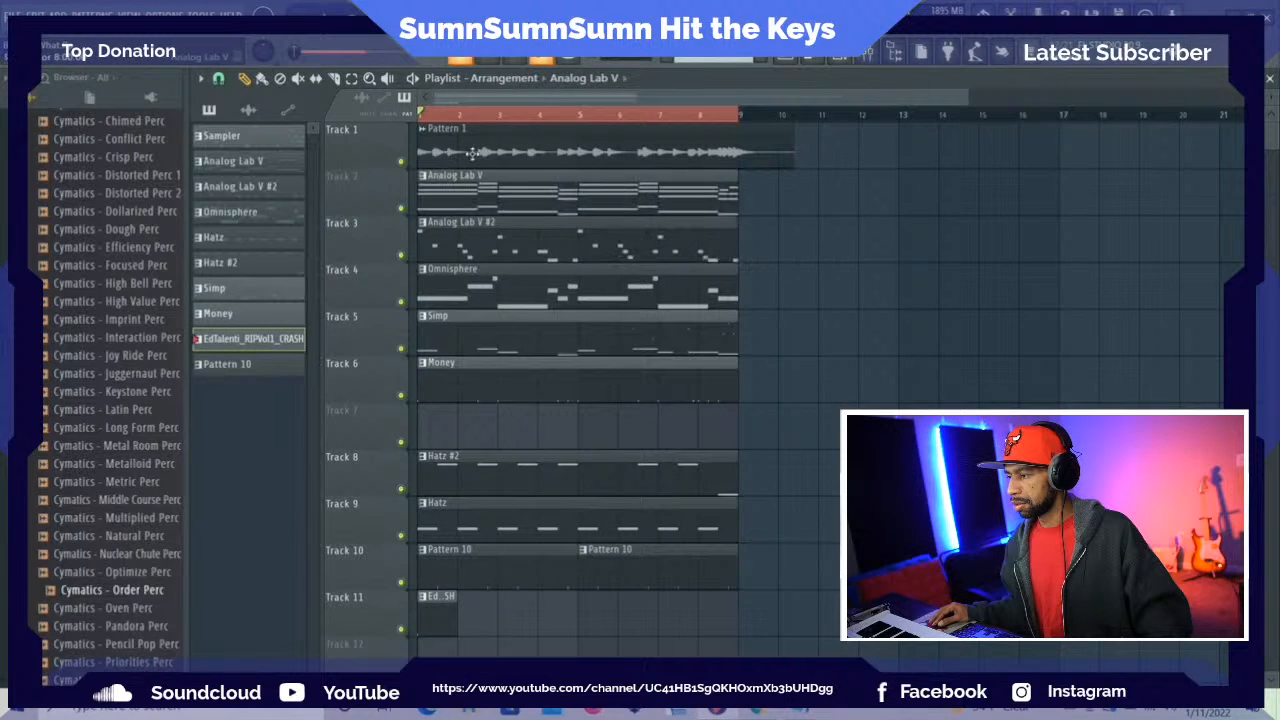
Move the Hatz #2 clip up to Track 7 and the Hatz clip up to Track 8
{"action": "left_click_drag", "start_coordinate": [472, 470], "coordinate": [469, 423]}
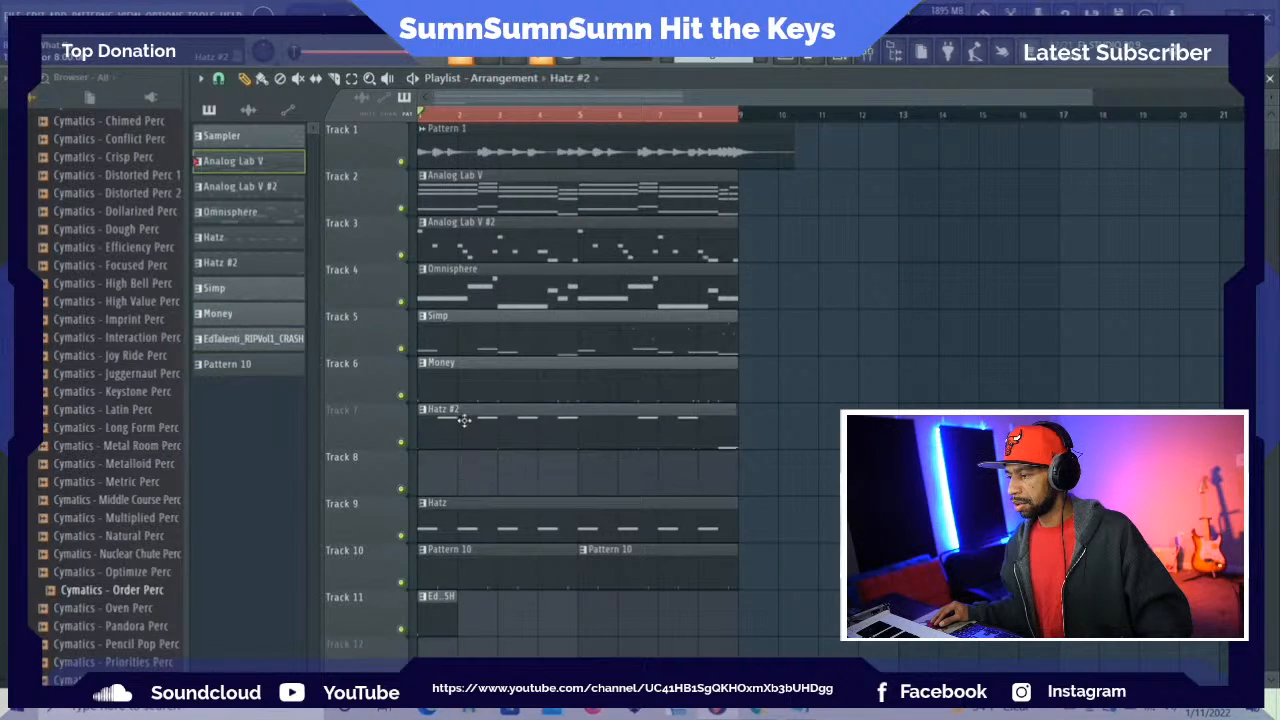
{"action": "left_click_drag", "start_coordinate": [489, 505], "coordinate": [495, 491]}
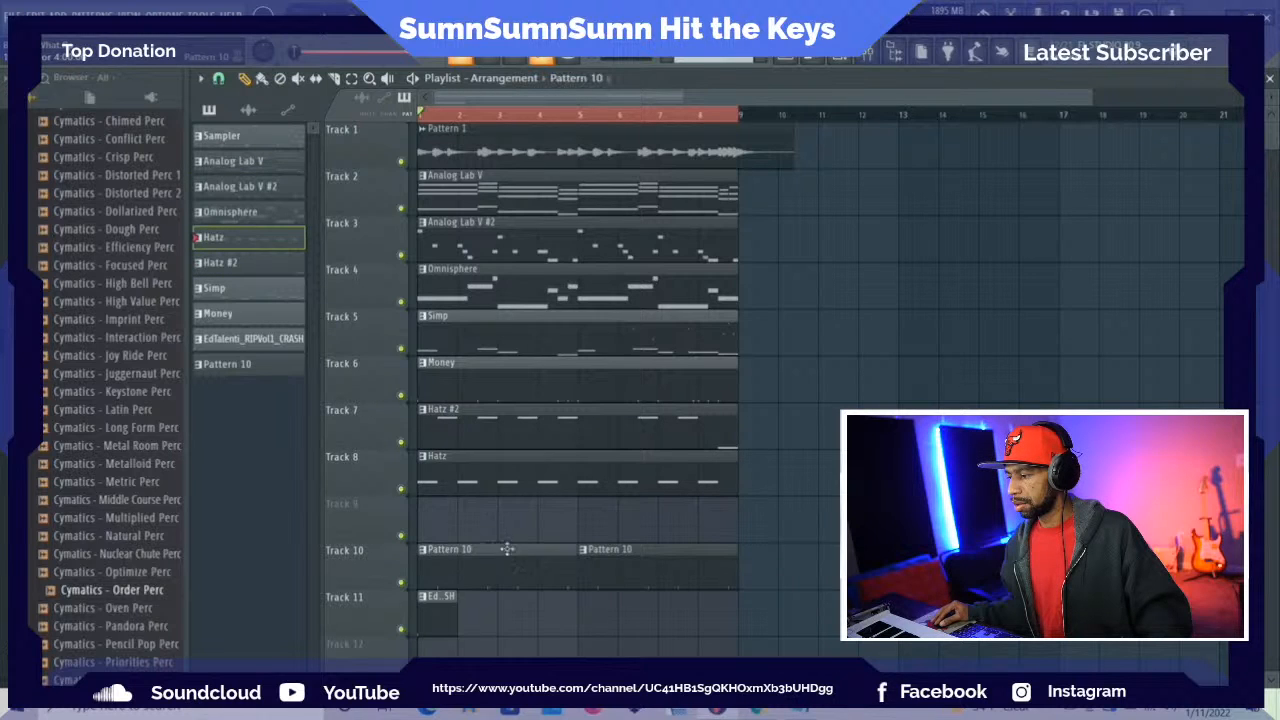
Move both Pattern 10 clips up to Track 9 and the crash clip up to Track 10
{"action": "left_click_drag", "start_coordinate": [507, 548], "coordinate": [496, 503]}
{"action": "left_click_drag", "start_coordinate": [622, 569], "coordinate": [622, 505]}
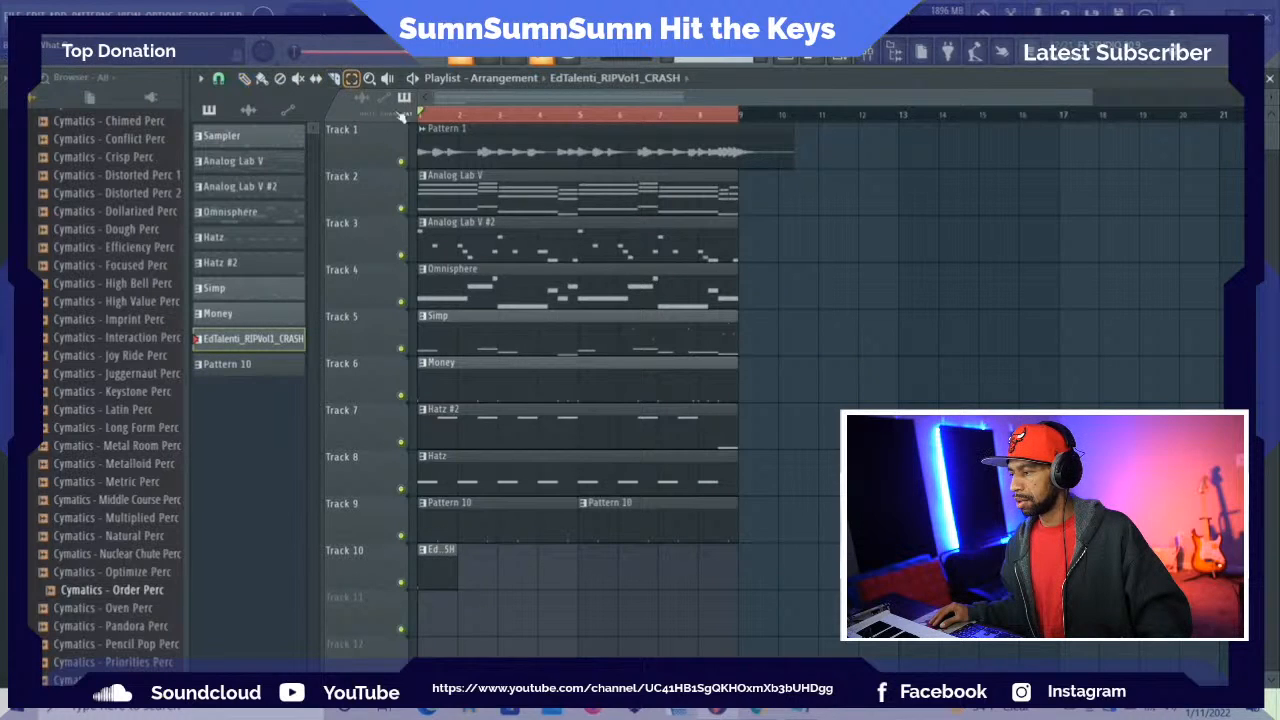
Select all clips in the eight-bar section and duplicate them repeatedly along the timeline until the copies reach bar 49
{"action": "left_click", "coordinate": [421, 118]}
{"action": "left_click_drag", "start_coordinate": [421, 118], "coordinate": [723, 165]}
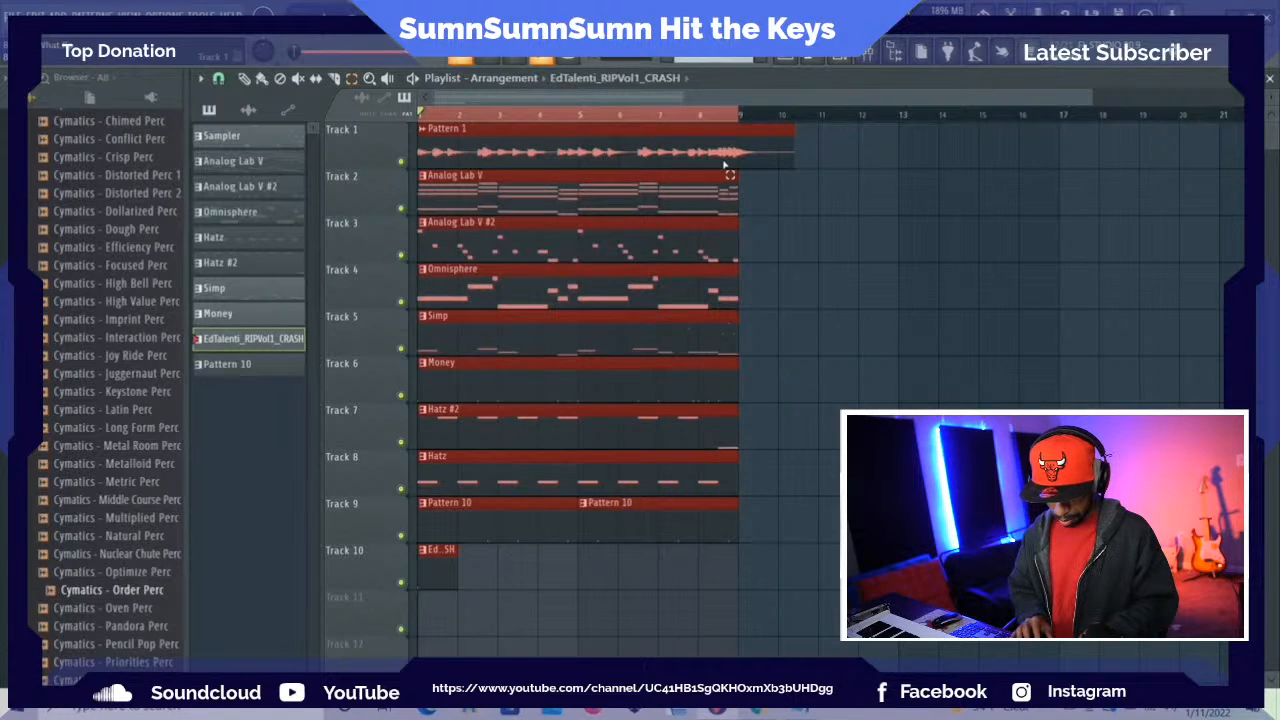
{"action": "key", "text": "ctrl+b"}
{"action": "key", "text": "ctrl+b"}
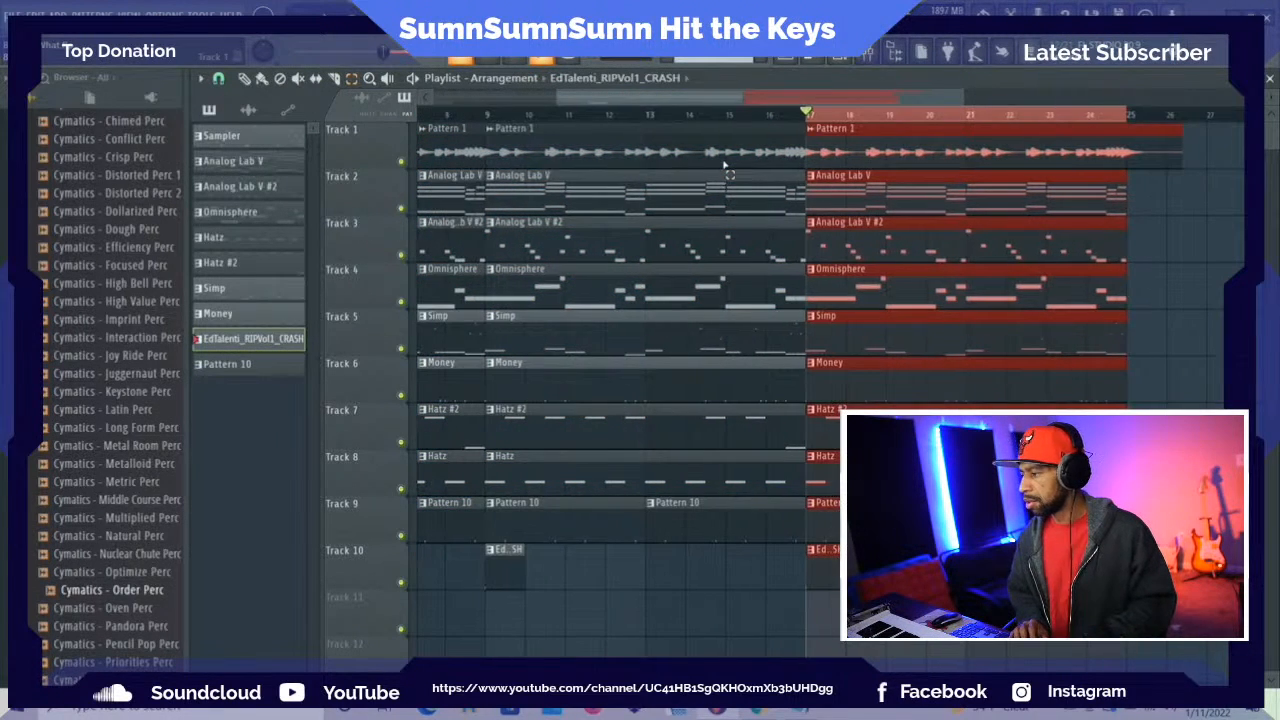
{"action": "key", "text": "ctrl+b"}
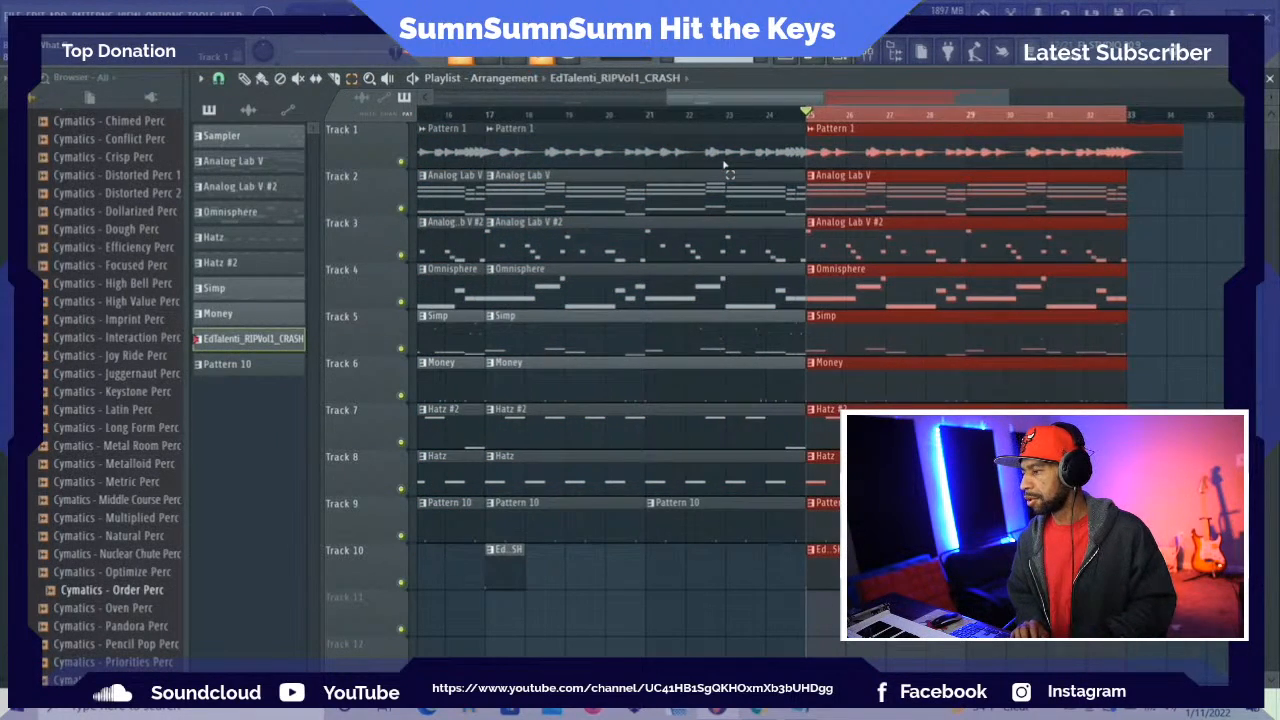
{"action": "key", "text": "ctrl+b"}
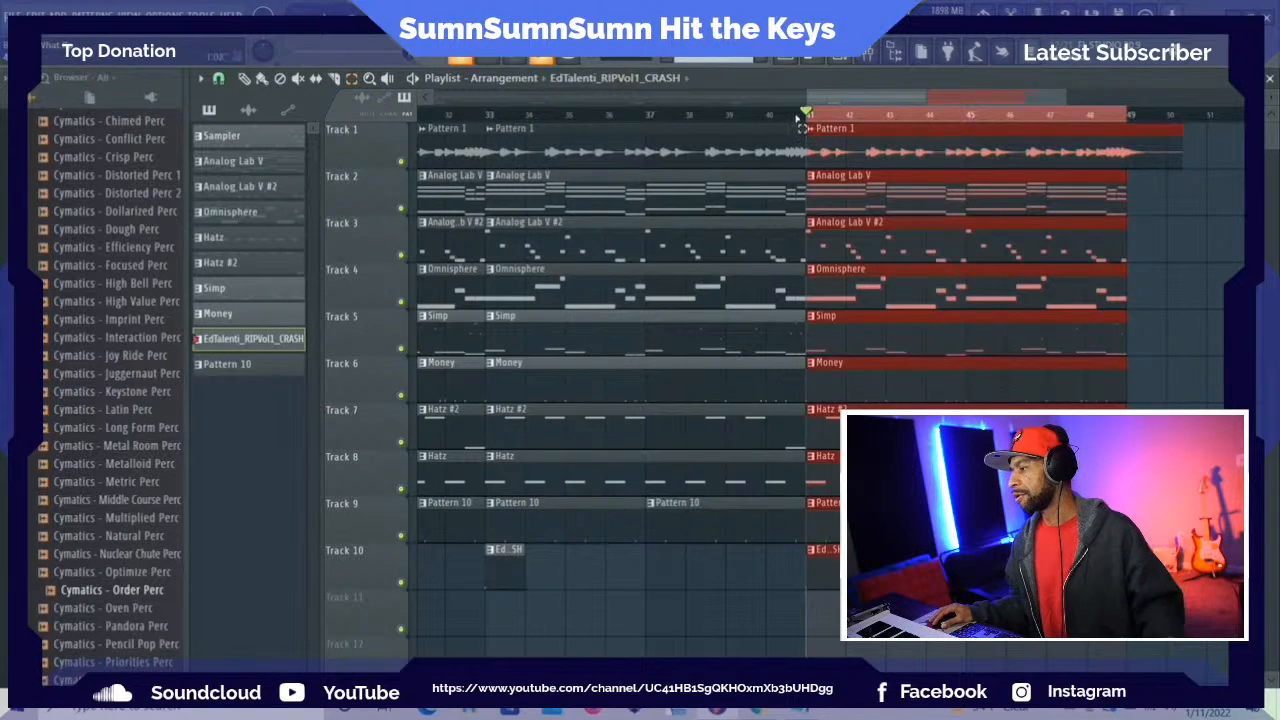
Delete the clips on Tracks 5 to 10 in bars 1 to 8, keeping only the melodic clips for the intro
{"action": "left_click", "coordinate": [860, 148]}
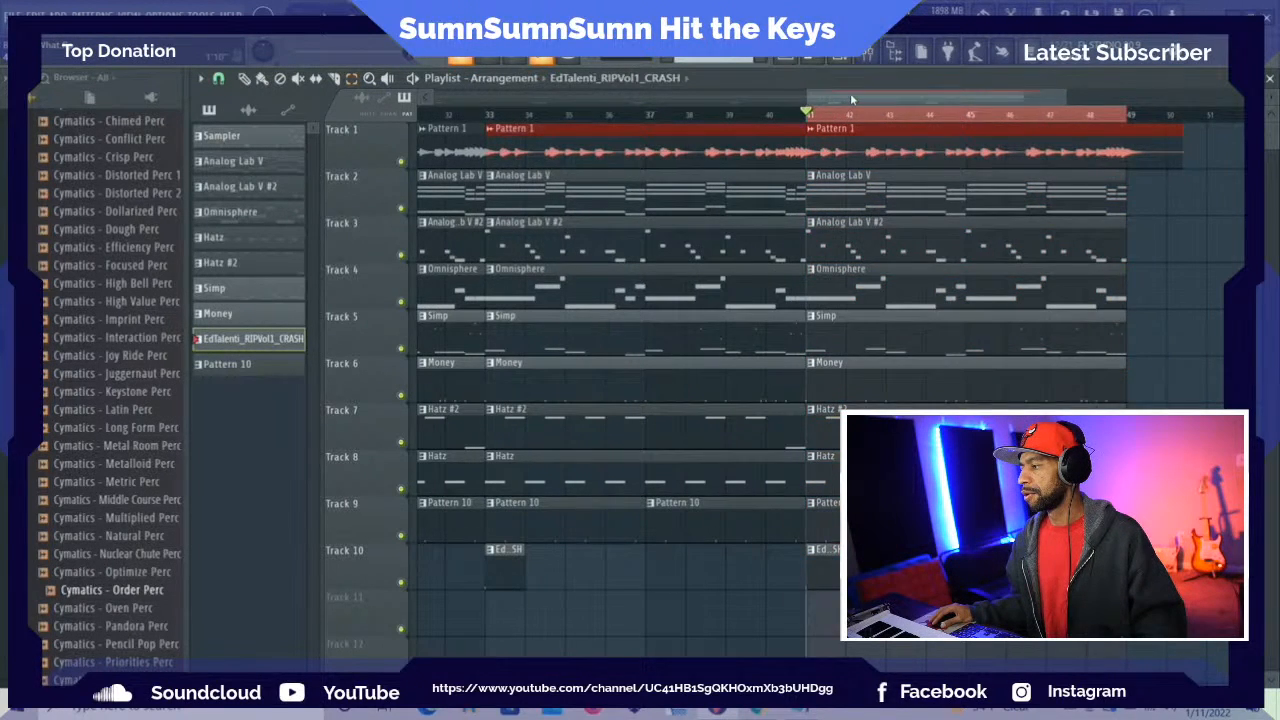
{"action": "left_click_drag", "start_coordinate": [852, 99], "coordinate": [469, 99]}
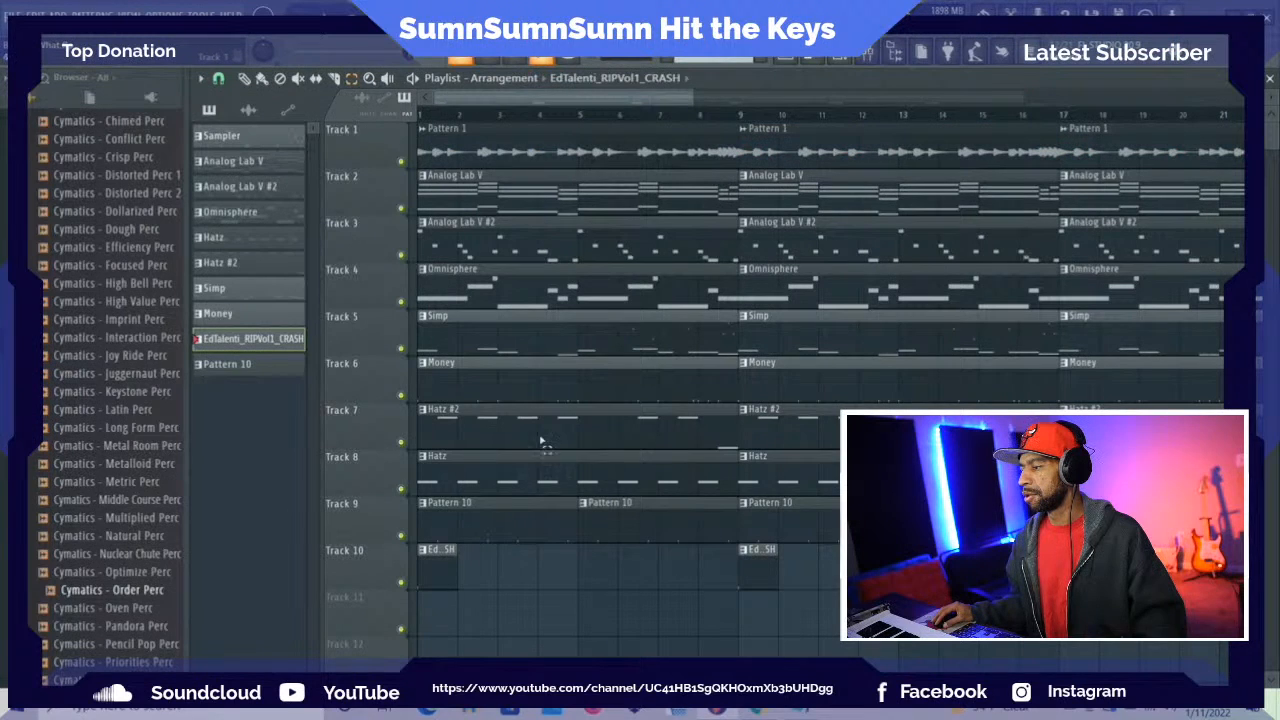
{"action": "left_click_drag", "start_coordinate": [433, 538], "coordinate": [660, 357]}
{"action": "key", "text": "Delete"}
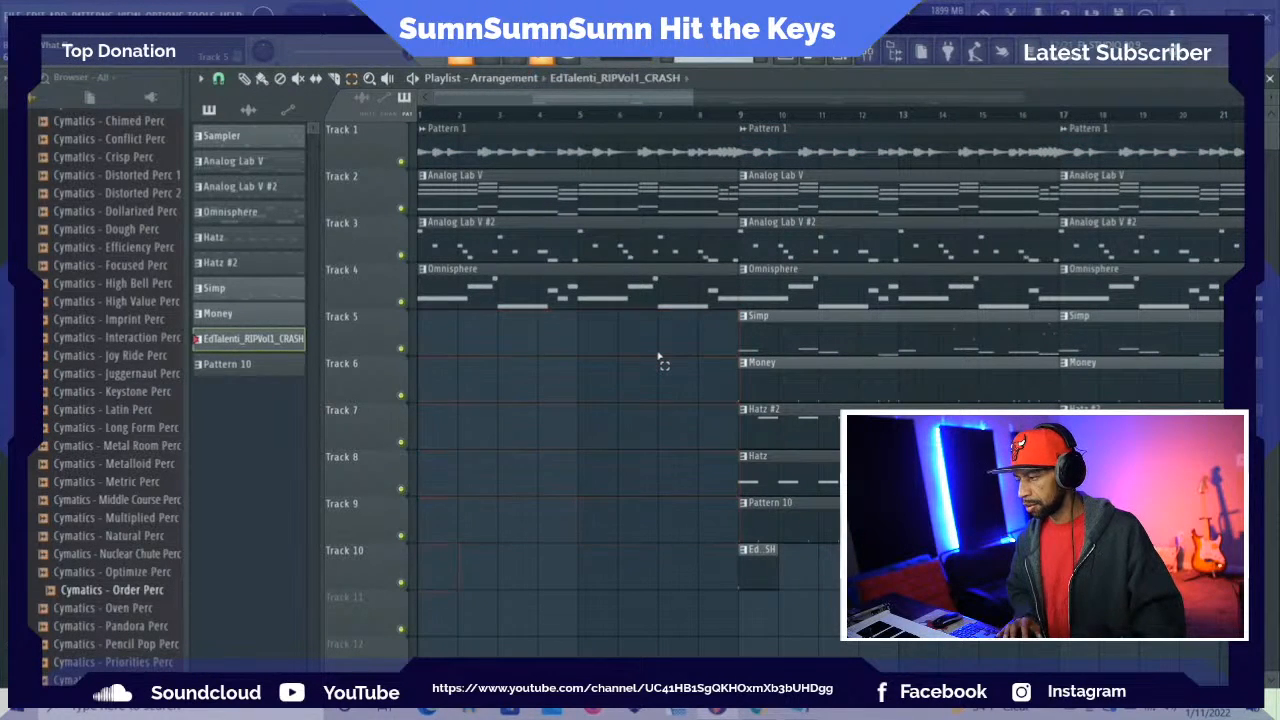
Play the intro from bar 1 and audition it with Track 1 muted, restoring the track after listening
{"action": "key", "text": "space"}
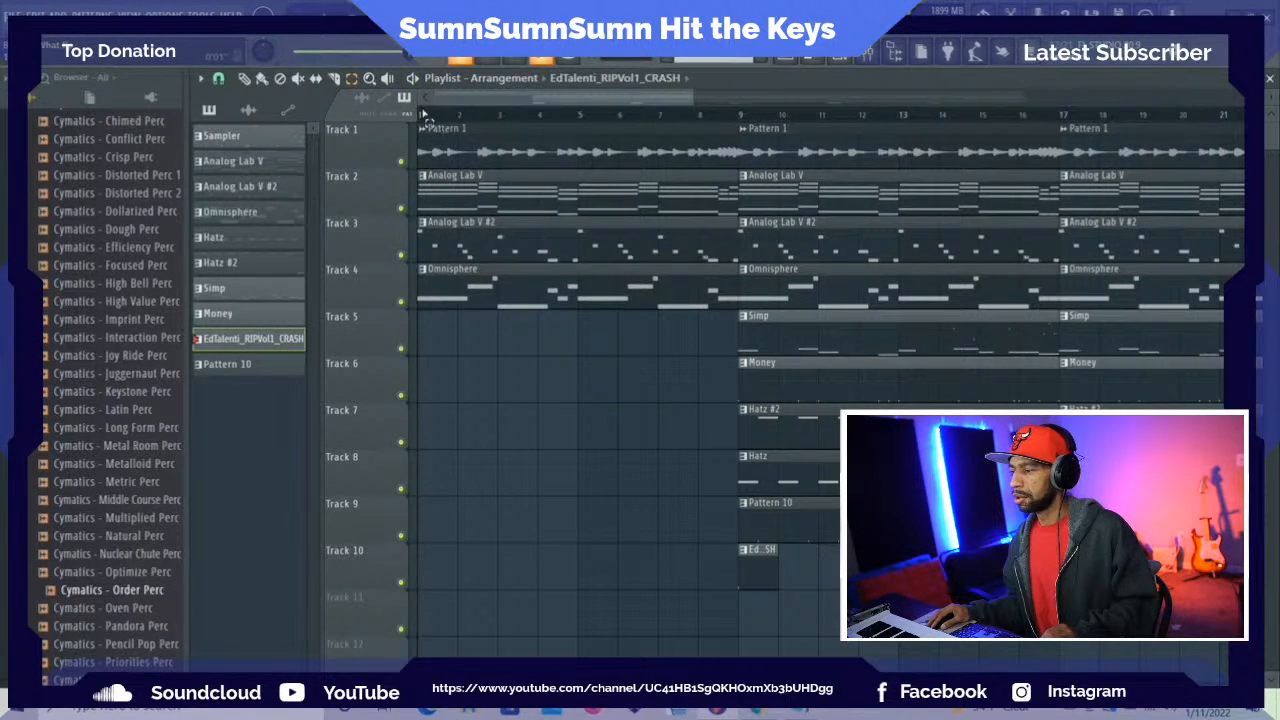
{"action": "key", "text": "space"}
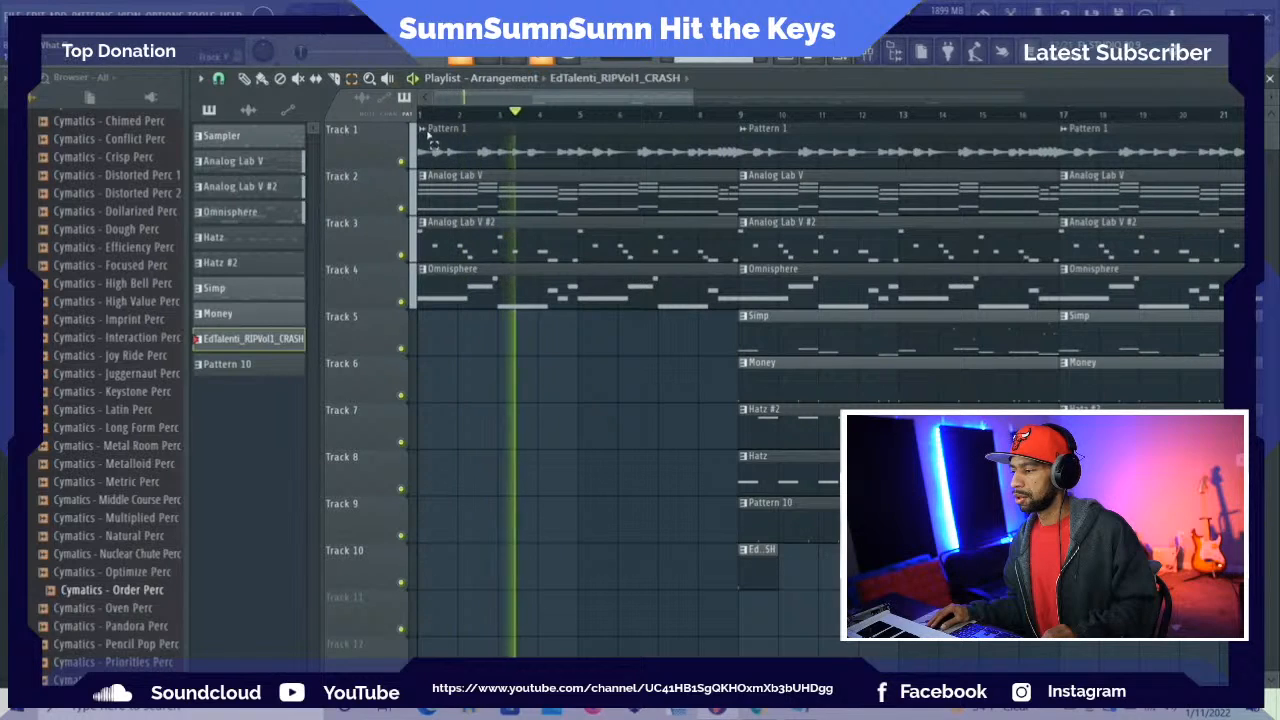
{"action": "key", "text": "space"}
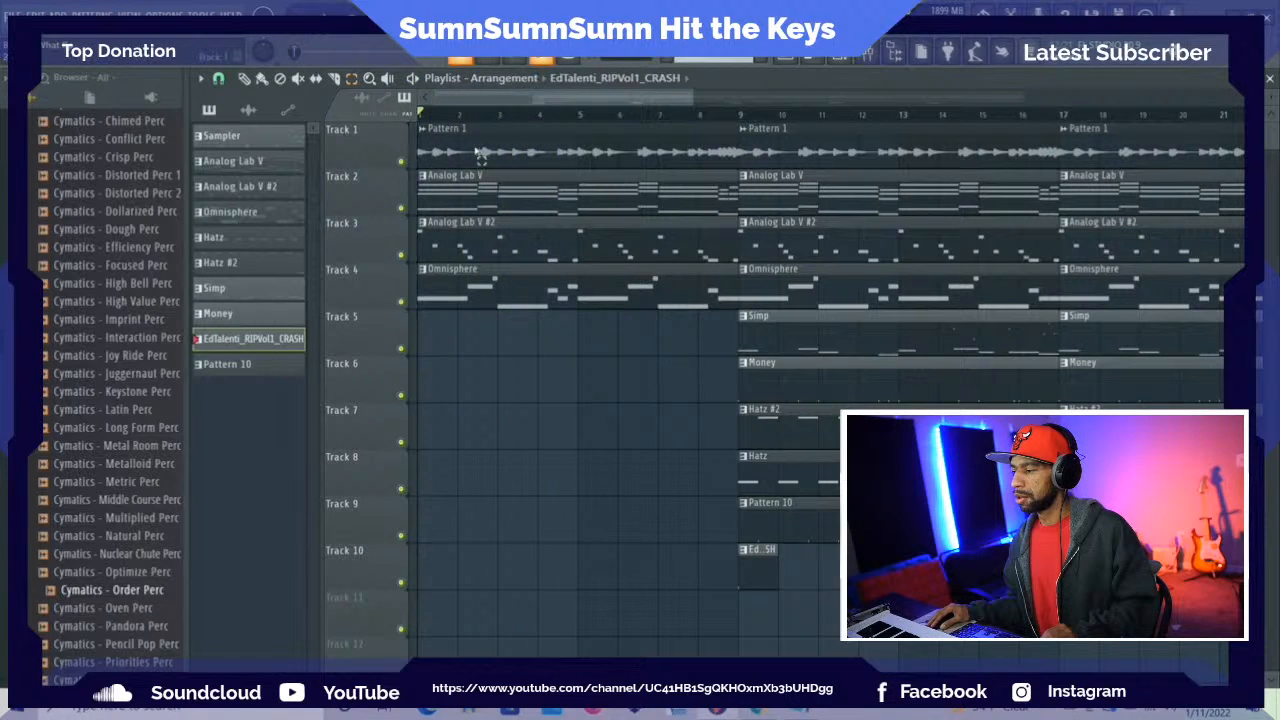
{"action": "key", "text": "space"}
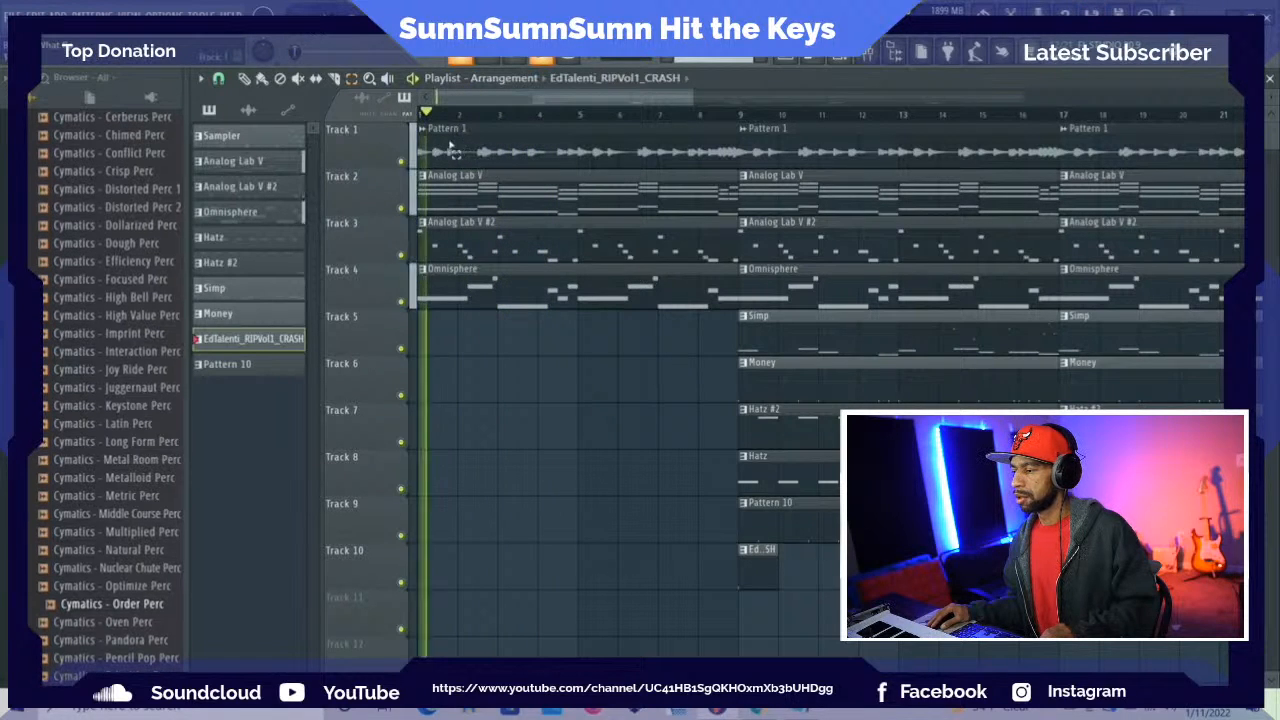
{"action": "left_click", "coordinate": [400, 161]}
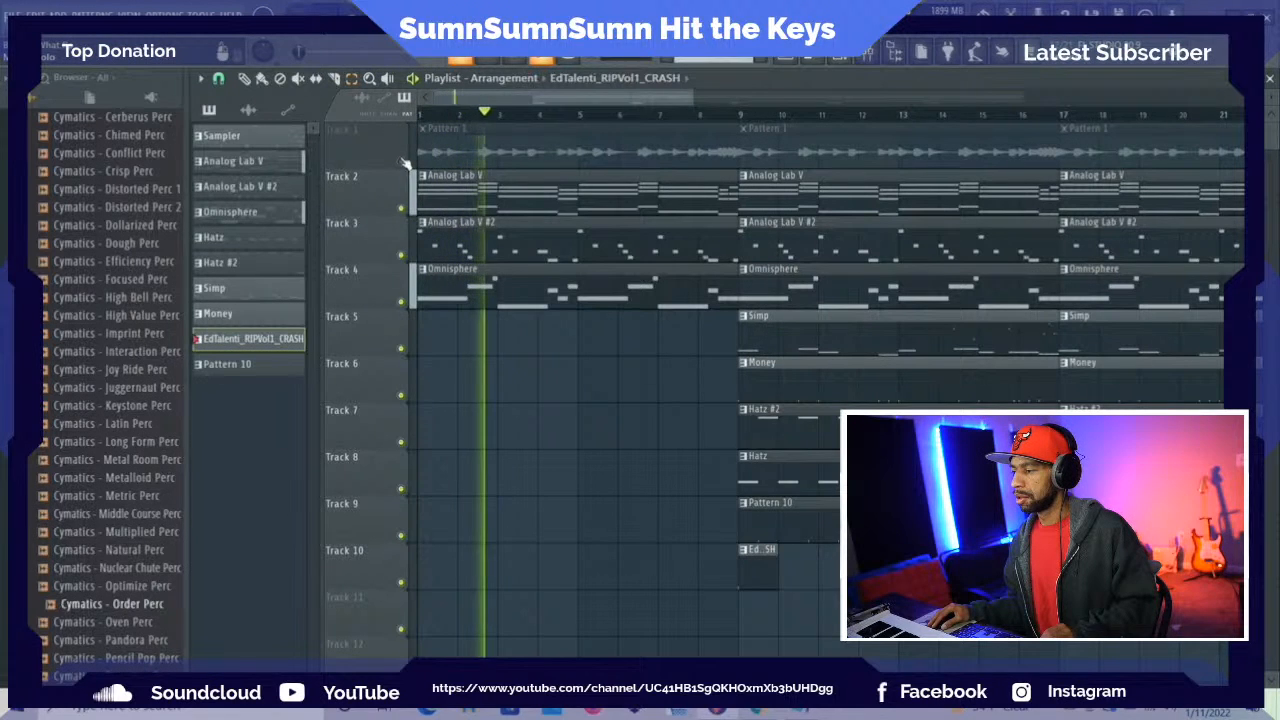
{"action": "left_click", "coordinate": [401, 162]}
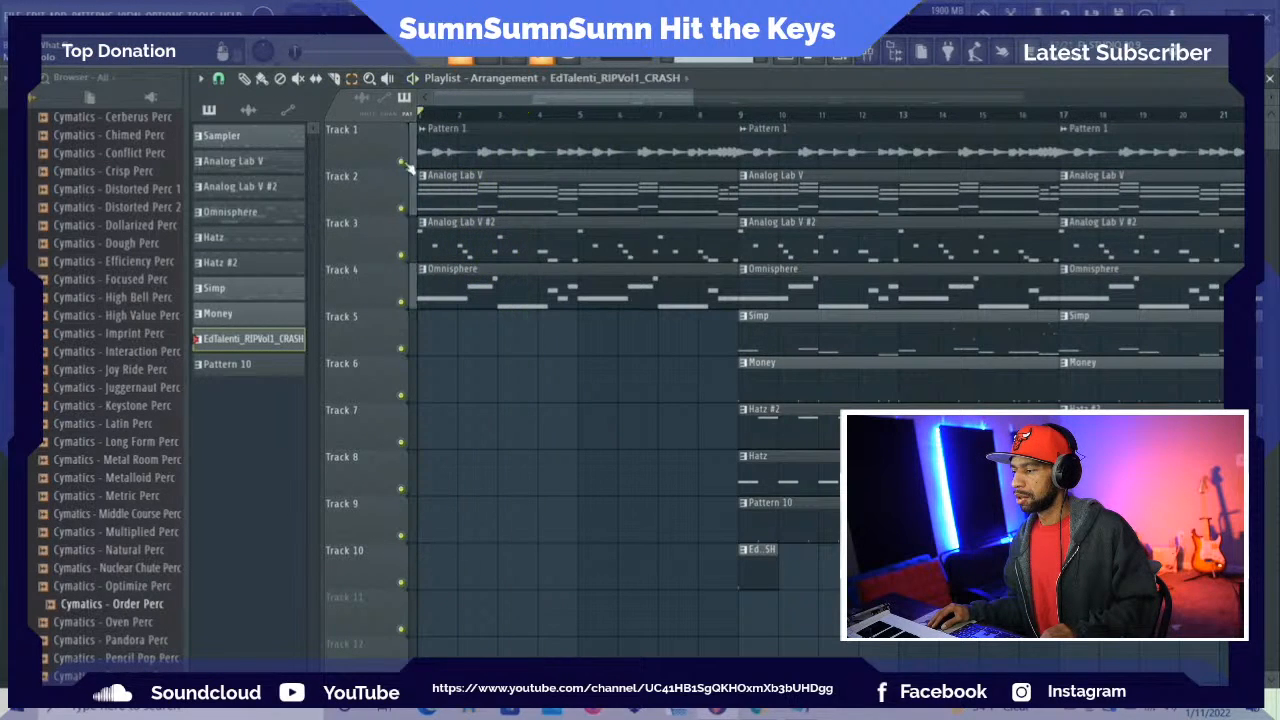
Audition the intro with the Analog Lab V #2 track muted, and unmute it during playback
{"action": "left_click", "coordinate": [402, 256]}
{"action": "key", "text": "space"}
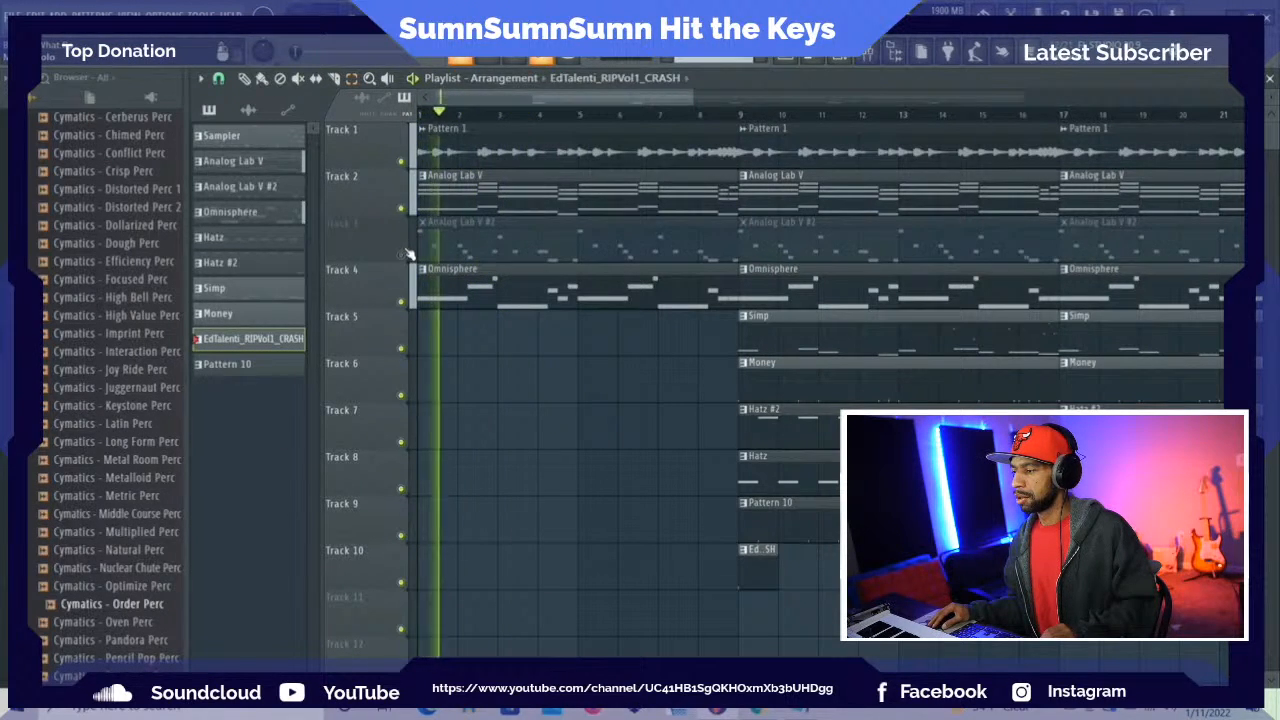
{"action": "left_click", "coordinate": [402, 255]}
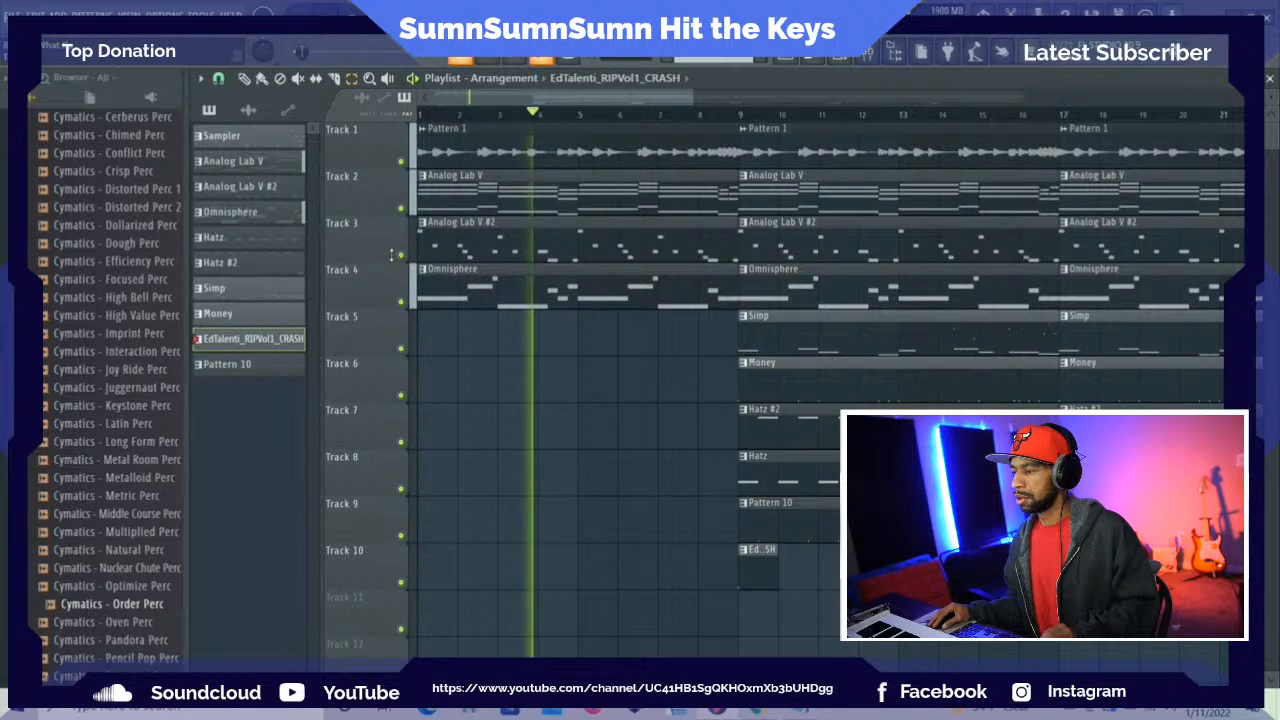
{"action": "key", "text": "space"}
Mute Tracks 3 and 4 and listen to the intro without Analog Lab V #2 and Omnisphere
{"action": "left_click", "coordinate": [401, 256]}
{"action": "left_click", "coordinate": [401, 302]}
{"action": "key", "text": "space"}
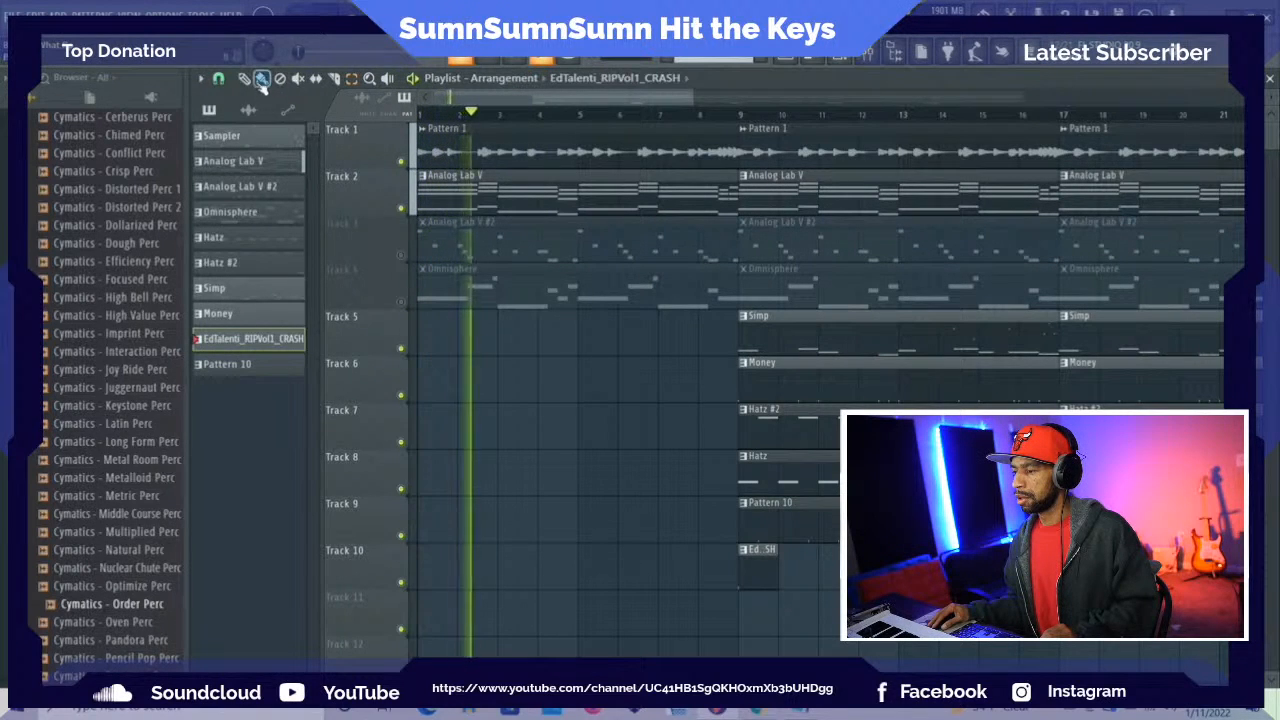
{"action": "key", "text": "space"}
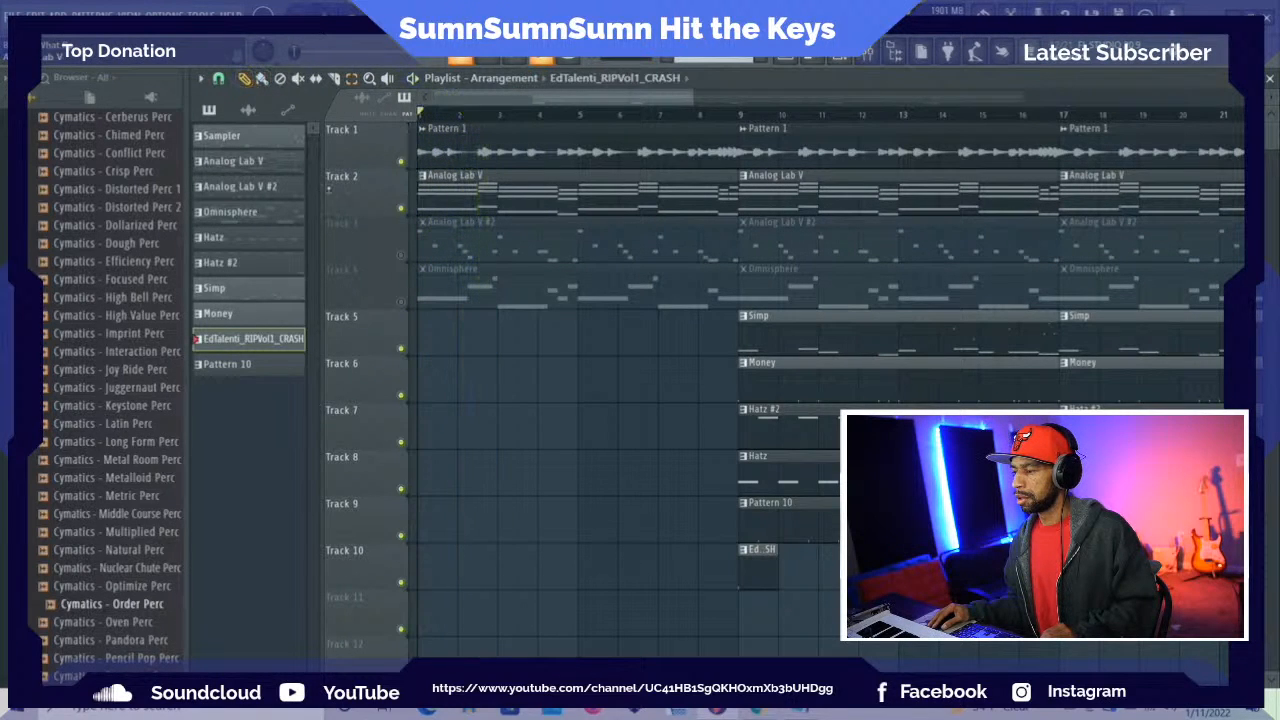
Delete the first Analog Lab V #2 clip, trim the first Omnisphere clip to start at bar 5, and unmute Tracks 3 and 4
{"action": "right_click", "coordinate": [432, 242]}
{"action": "left_click", "coordinate": [402, 256]}
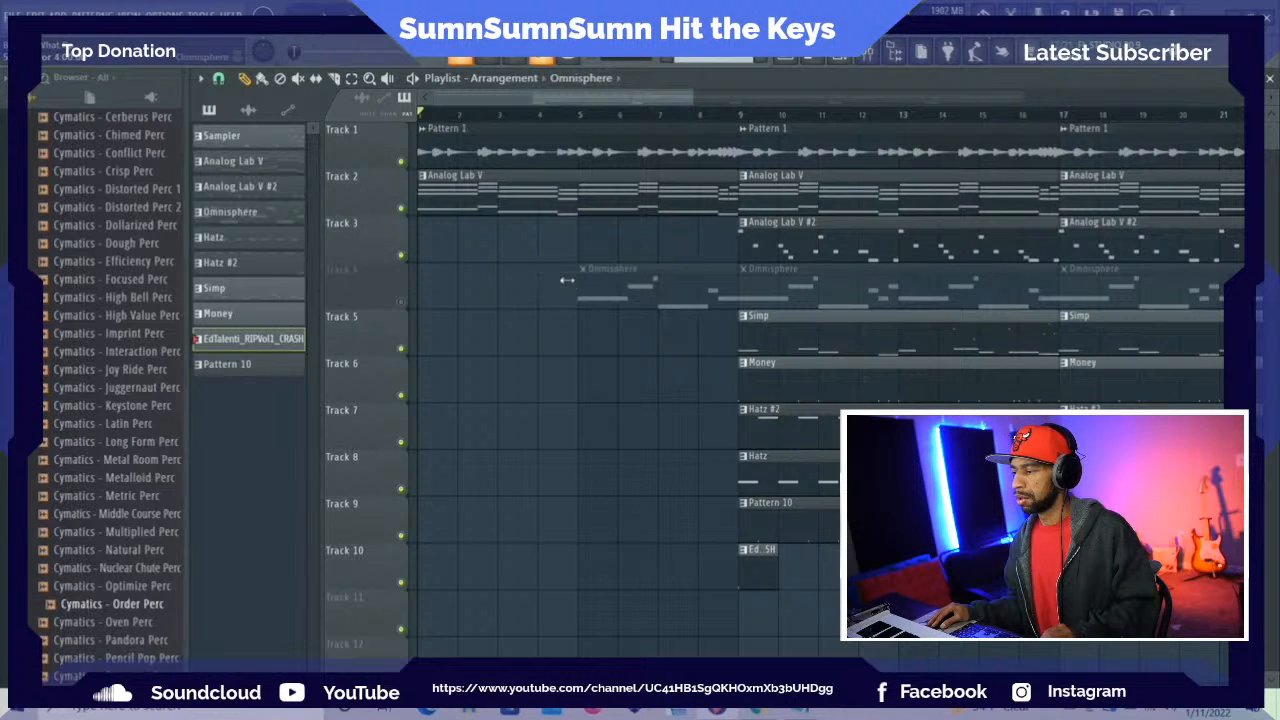
{"action": "key", "text": "space"}
{"action": "left_click", "coordinate": [401, 301]}
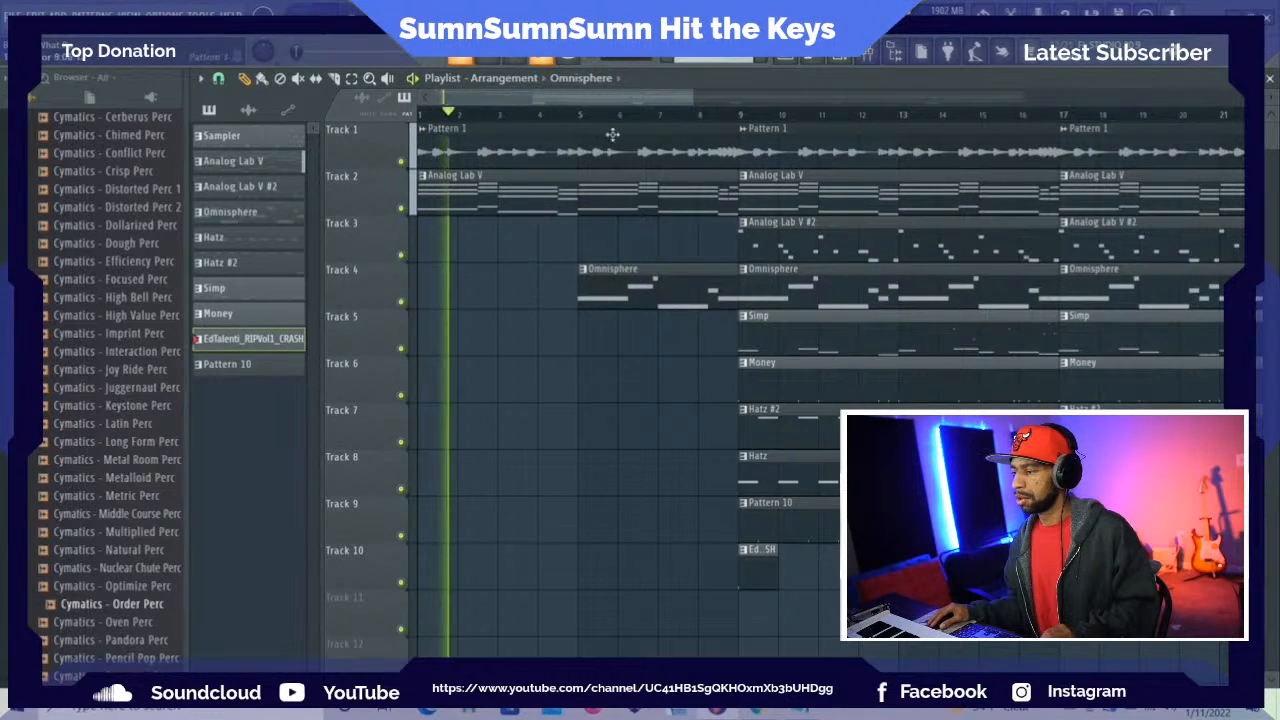
Look through the duplicated sections of the arrangement and listen to the full beat from bar 9
{"action": "left_click_drag", "start_coordinate": [560, 102], "coordinate": [793, 106]}
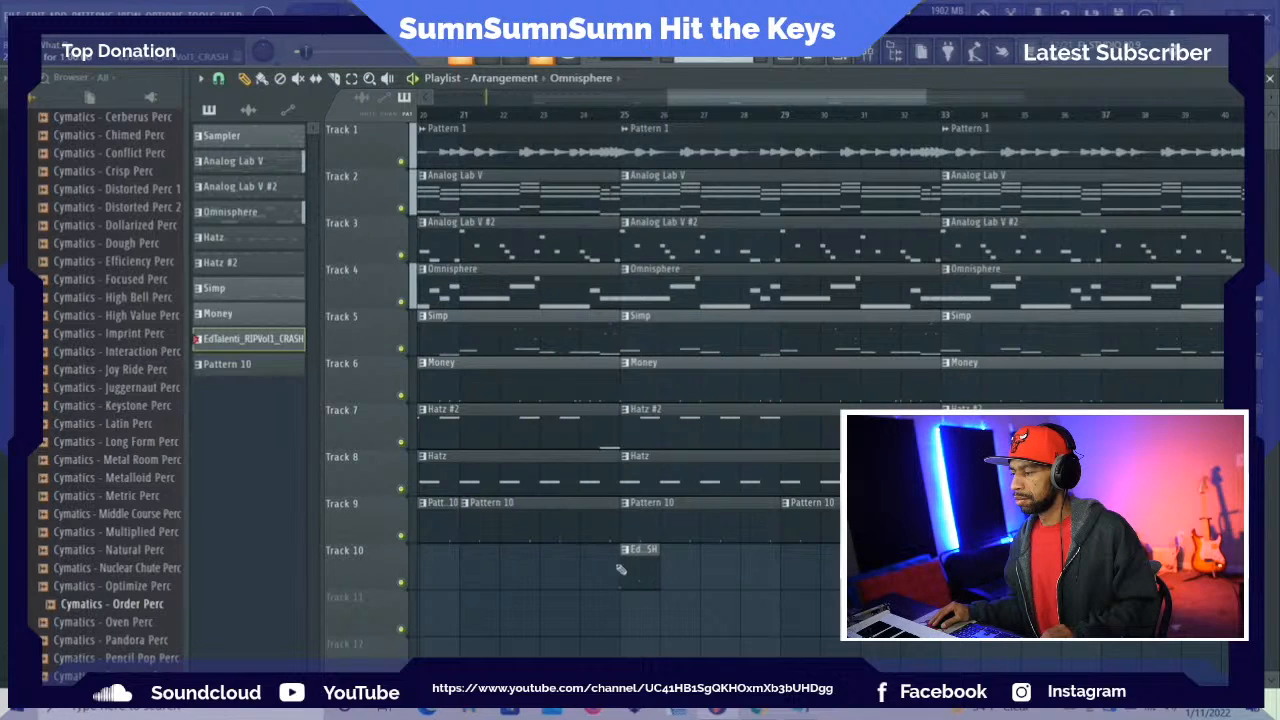
{"action": "left_click_drag", "start_coordinate": [695, 110], "coordinate": [575, 105]}
{"action": "key", "text": "space"}
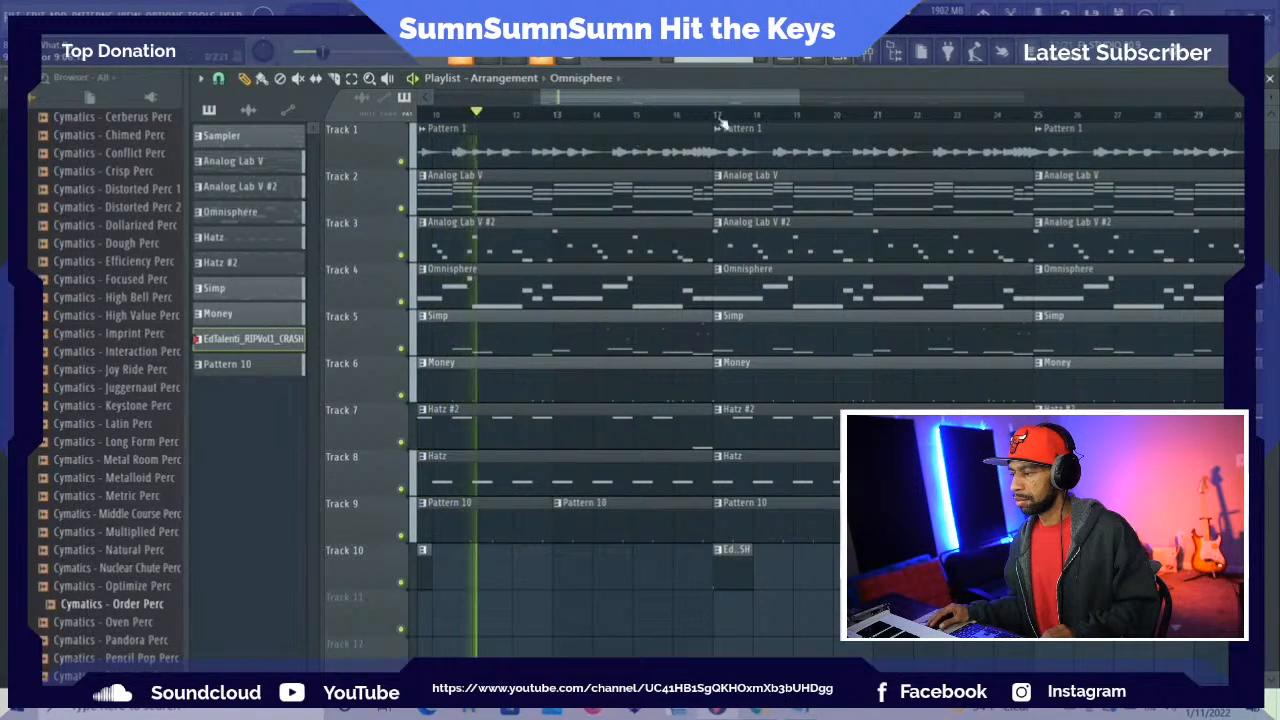
Inspect the Hatz level in the mixer and the channel rack during playback, and return to the playlist
{"action": "key", "text": "F9"}
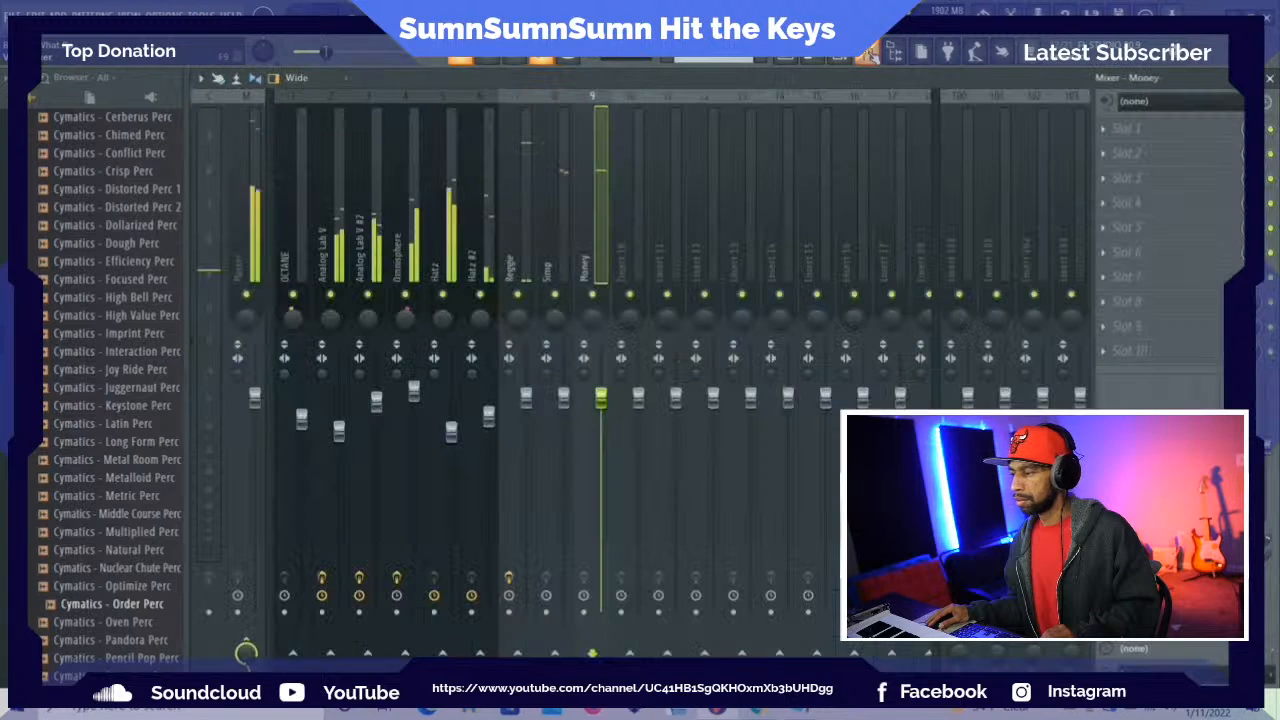
{"action": "left_click", "coordinate": [452, 433]}
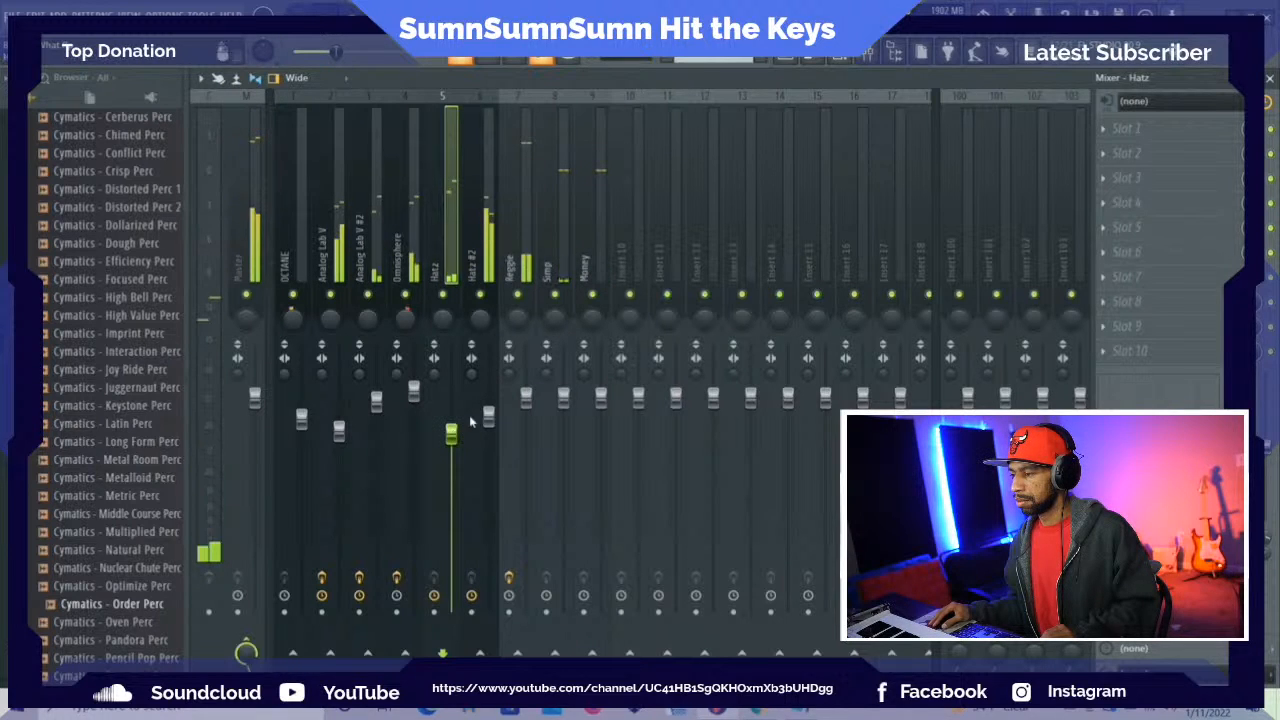
{"action": "key", "text": "F6"}
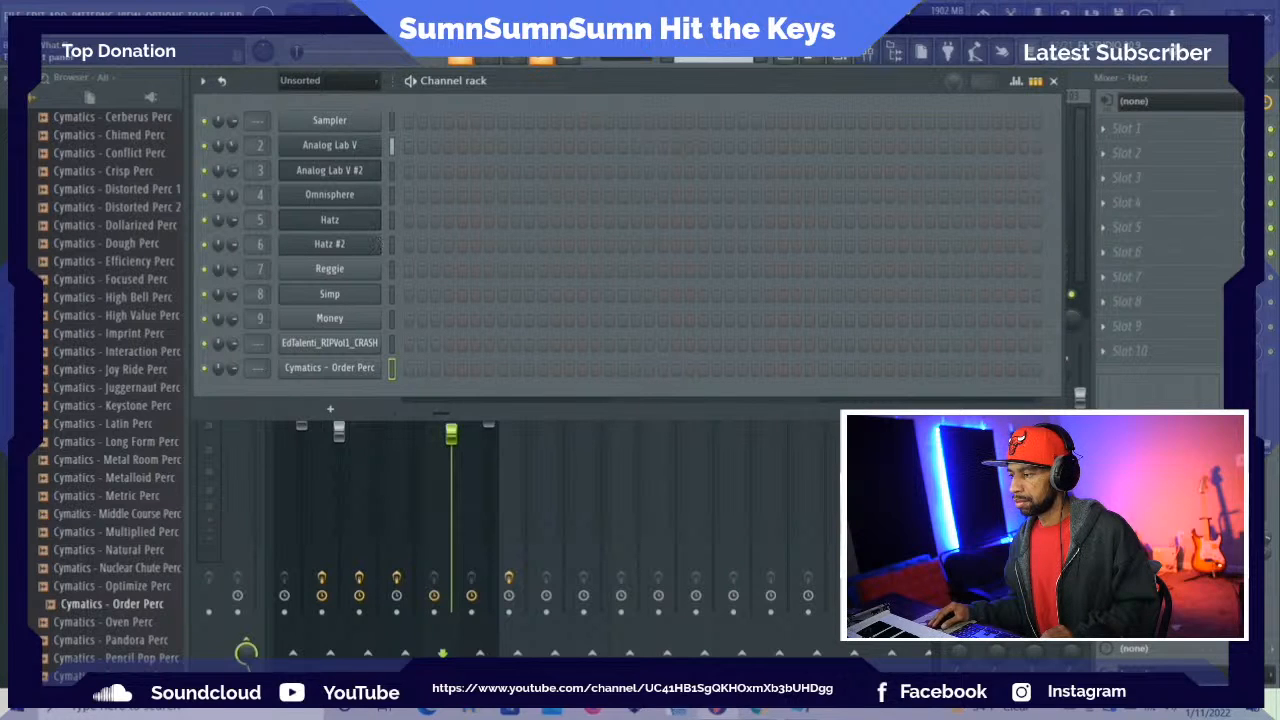
{"action": "left_click_drag", "start_coordinate": [509, 95], "coordinate": [627, 133]}
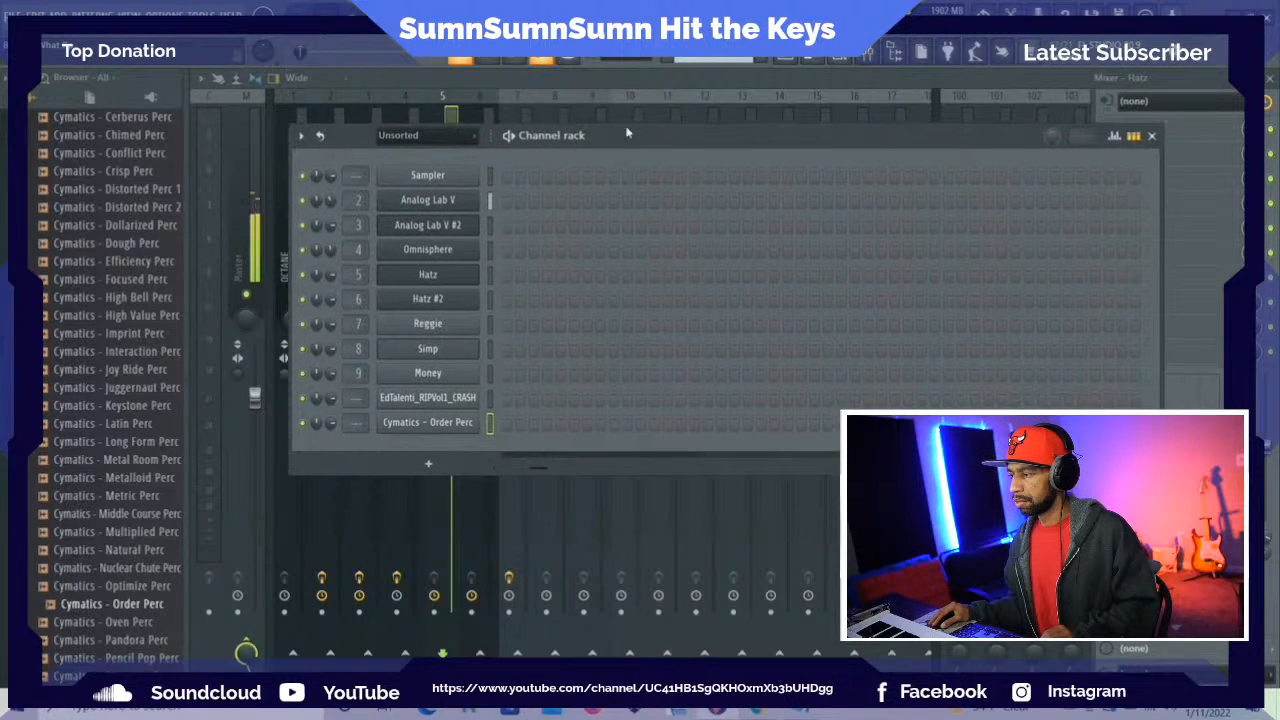
{"action": "key", "text": "F5"}
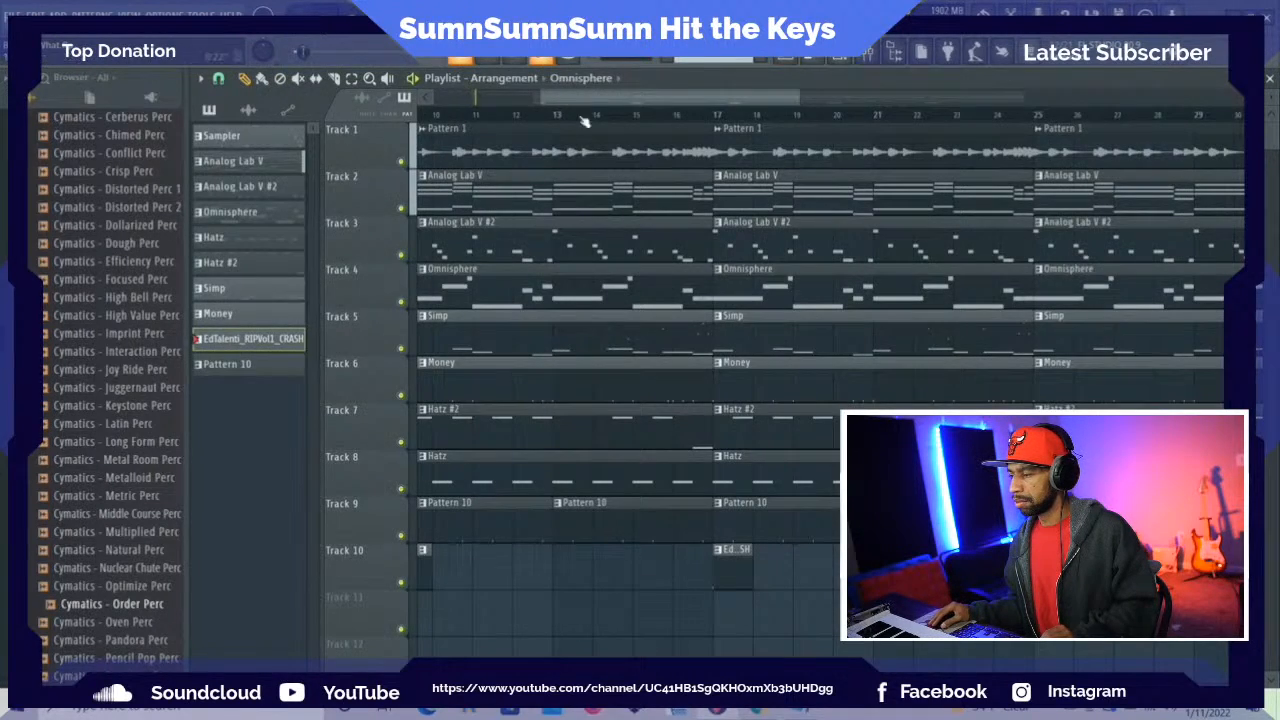
Play from the intro into bar 9 and audition the drop with the Hatz #2 track muted, restoring it after listening
{"action": "key", "text": "space"}
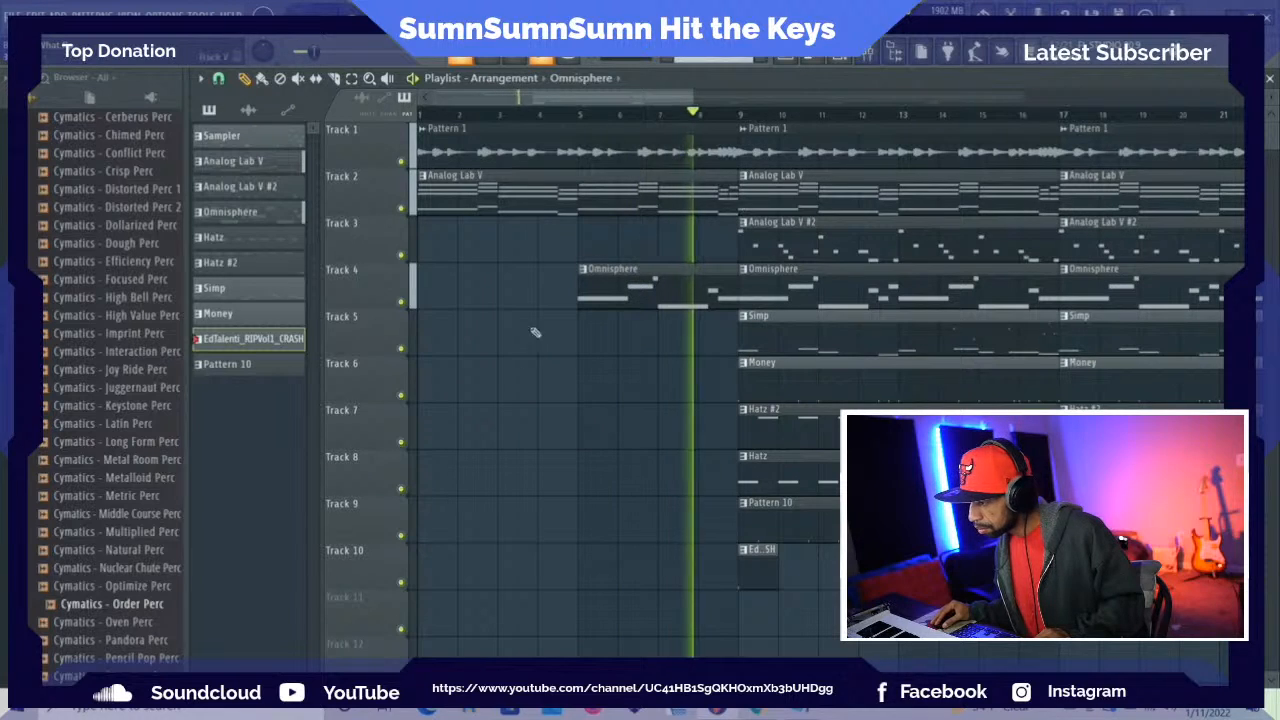
{"action": "left_click", "coordinate": [402, 441]}
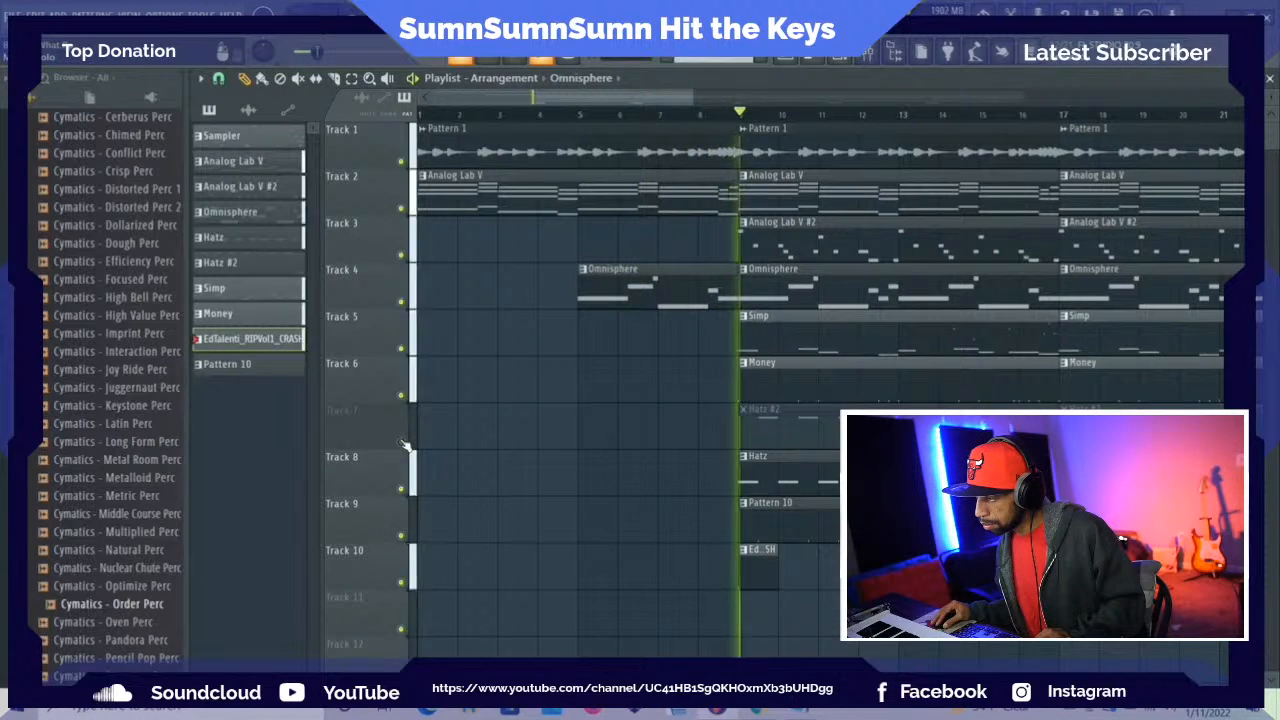
{"action": "left_click", "coordinate": [403, 441]}
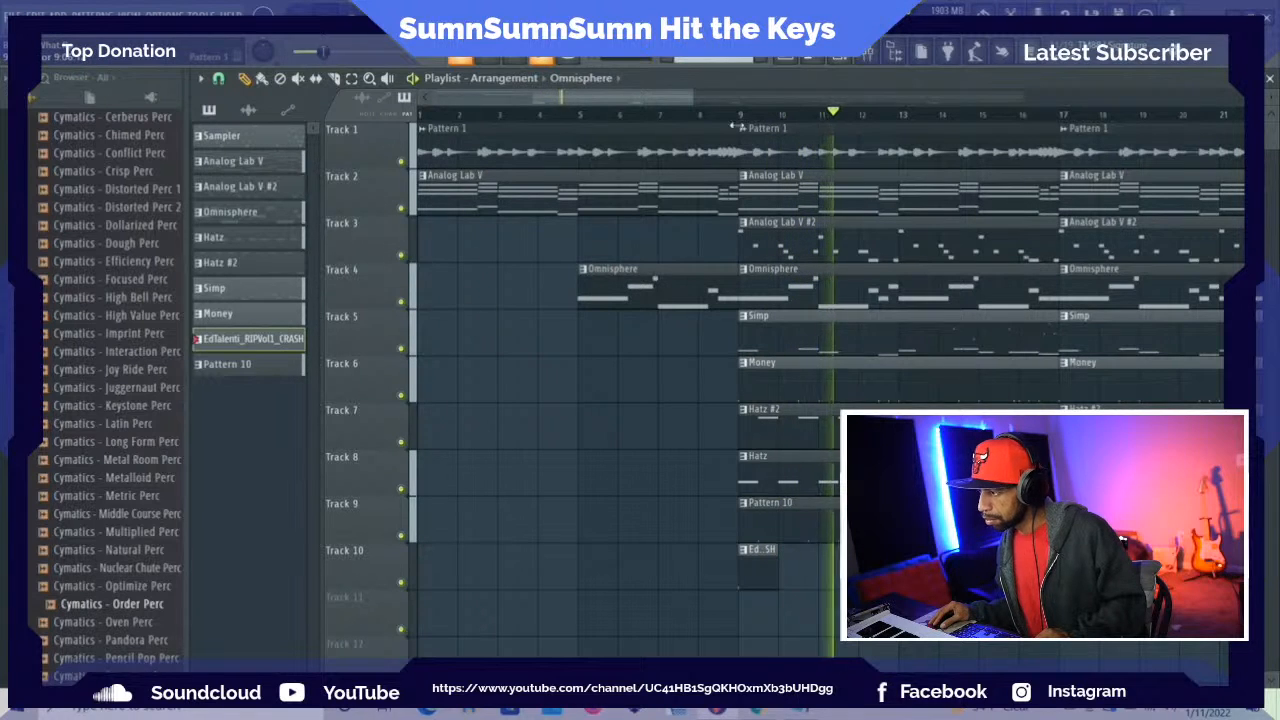
Trim the Hatz #2 clips at bars 17 and 25 to start at bars 21 and 29, and the Hatz clip at bar 25 at bar 29
{"action": "left_click_drag", "start_coordinate": [665, 100], "coordinate": [737, 108]}
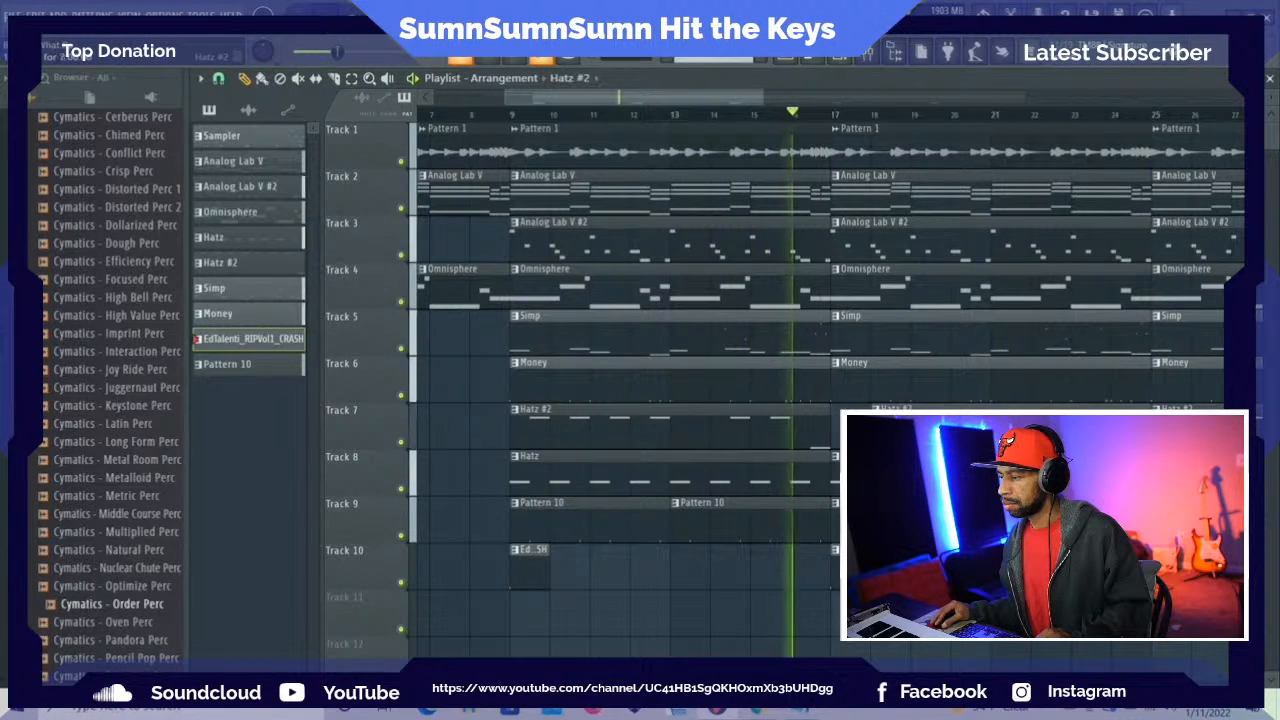
{"action": "left_click_drag", "start_coordinate": [836, 428], "coordinate": [954, 430]}
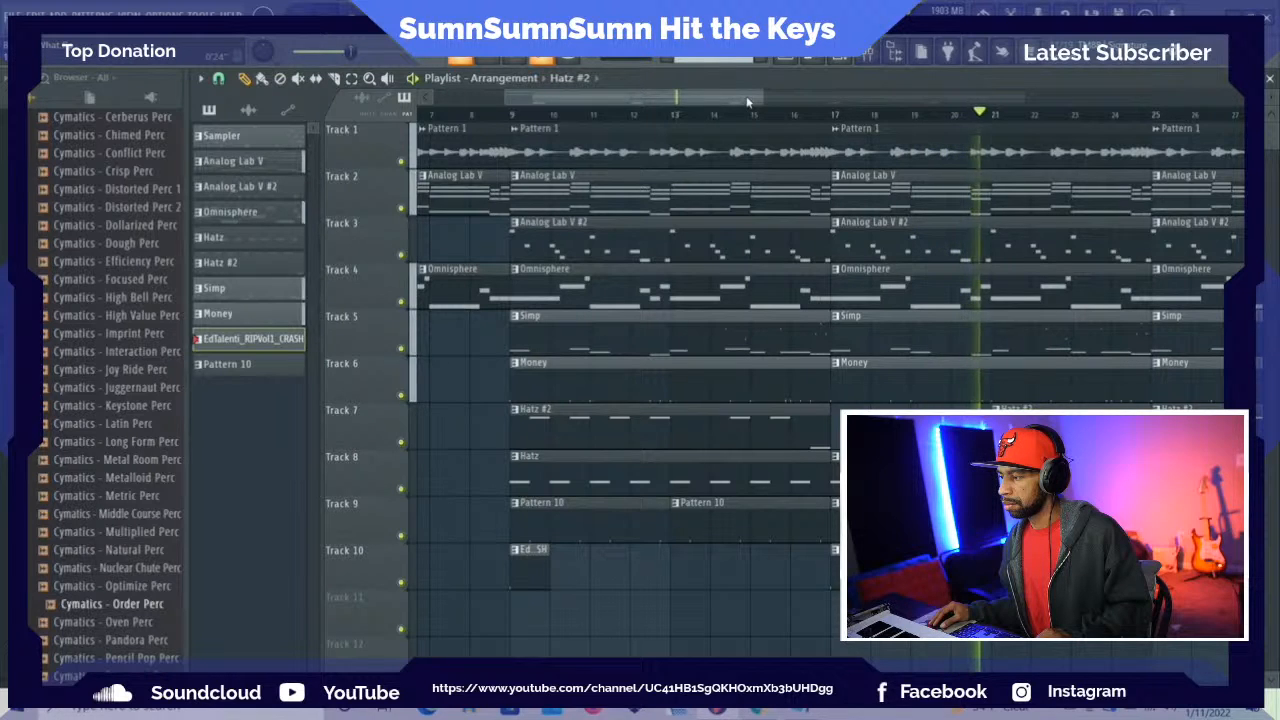
{"action": "left_click_drag", "start_coordinate": [748, 100], "coordinate": [880, 103]}
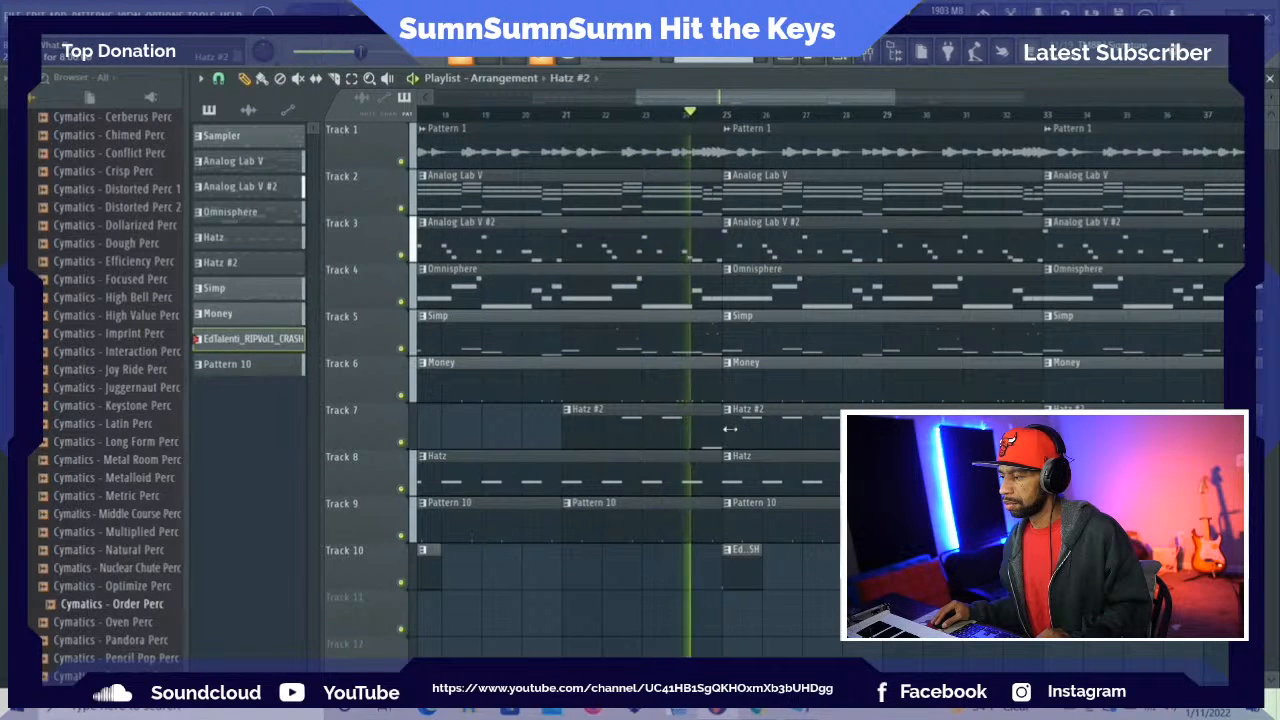
{"action": "left_click_drag", "start_coordinate": [727, 438], "coordinate": [884, 449]}
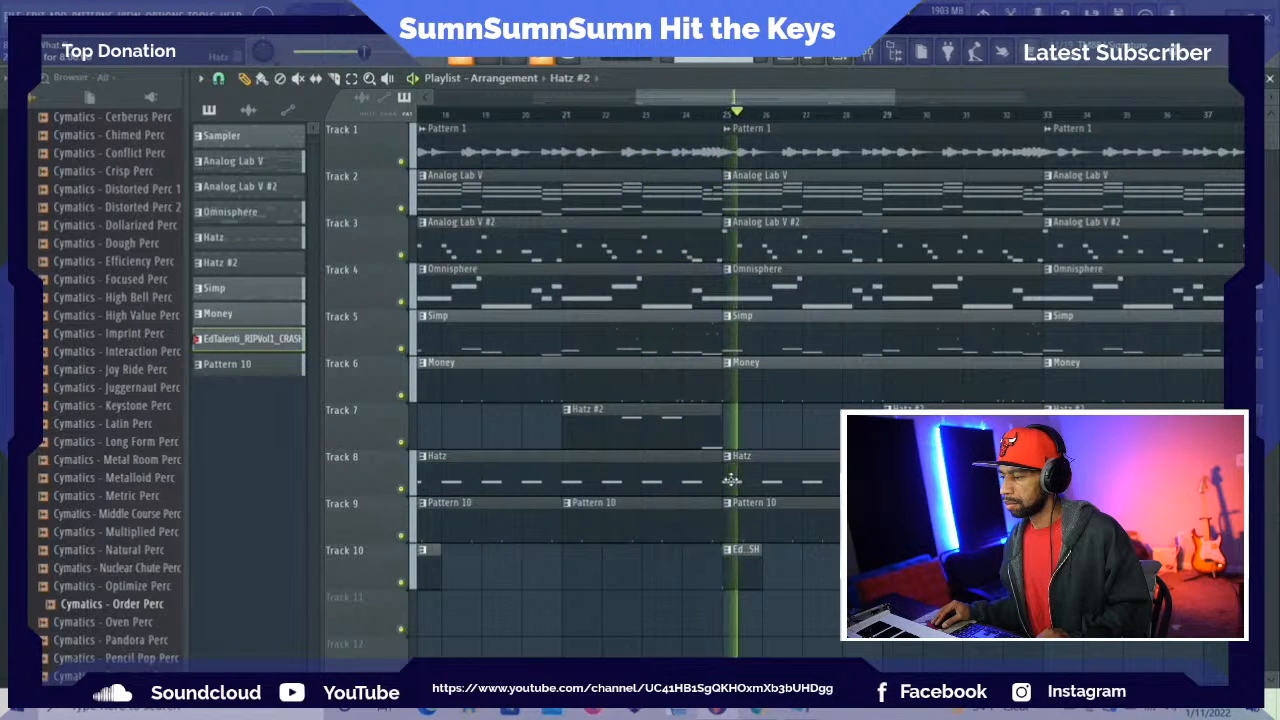
{"action": "left_click_drag", "start_coordinate": [728, 480], "coordinate": [882, 480]}
{"action": "key", "text": "space"}
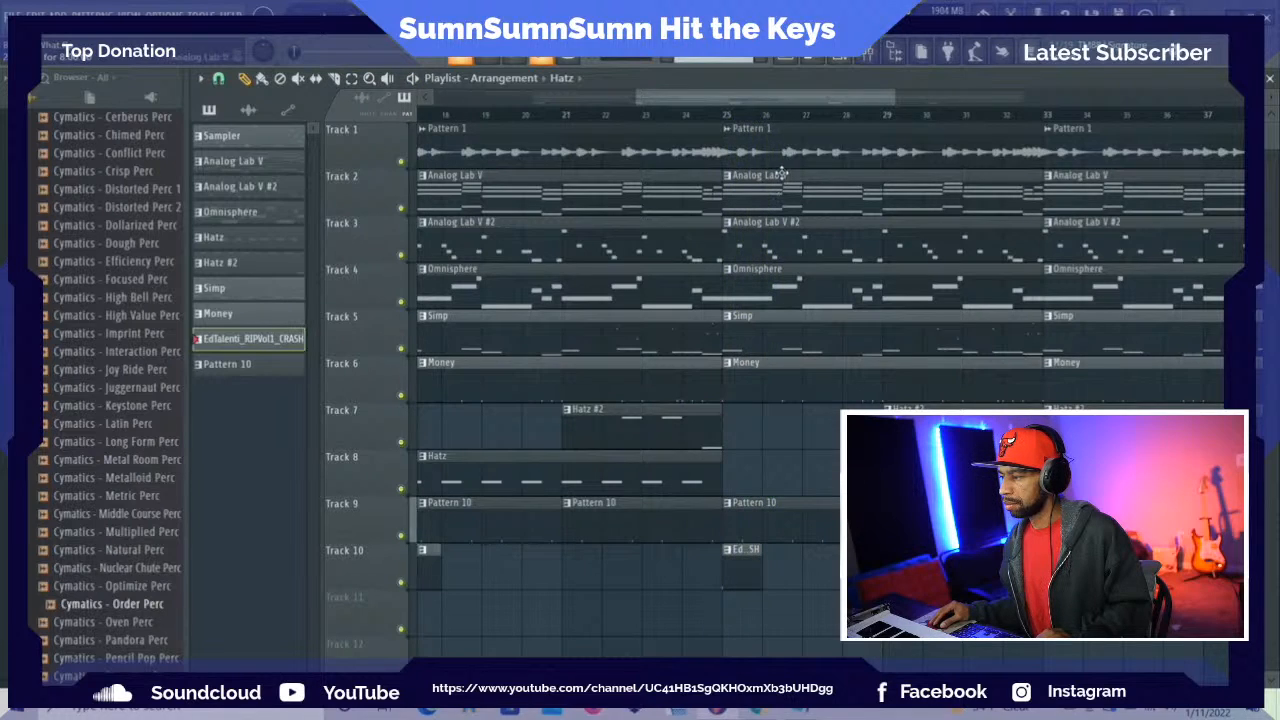
Delete the Pattern 1 clip at bar 25 and trim the Analog Lab V #2 clip below it to start at bar 29
{"action": "right_click", "coordinate": [787, 160]}
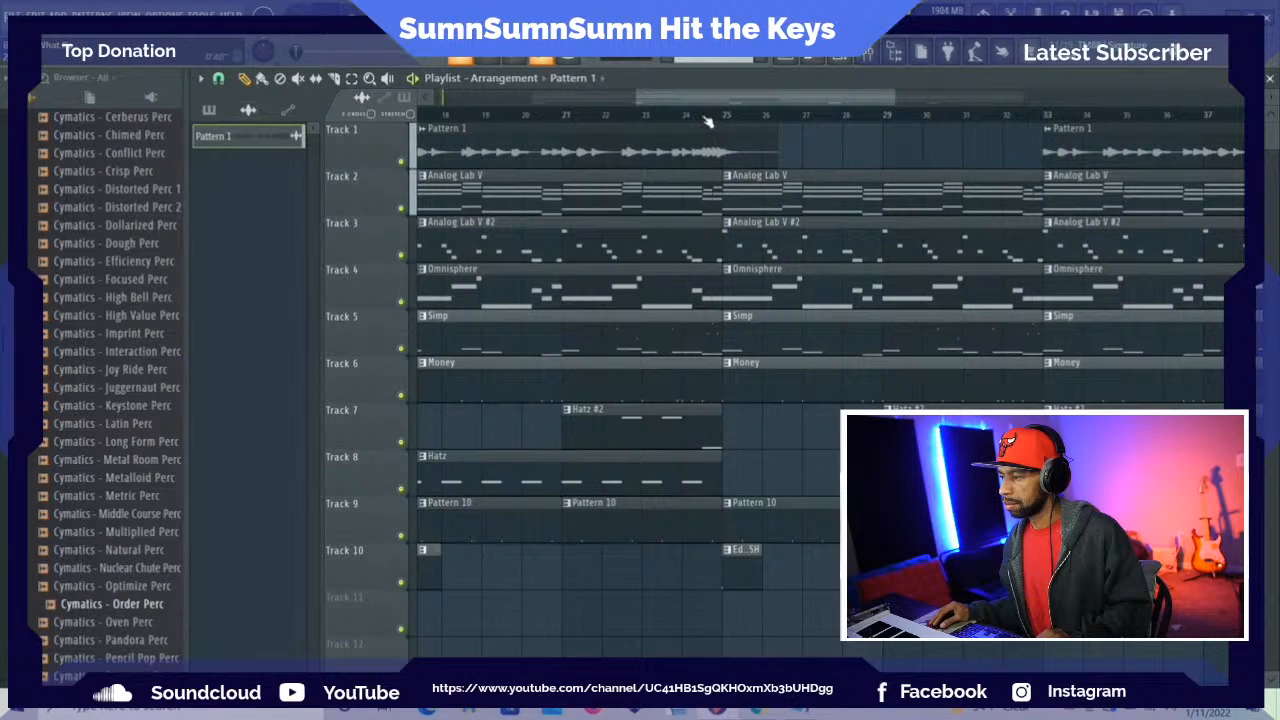
{"action": "key", "text": "space"}
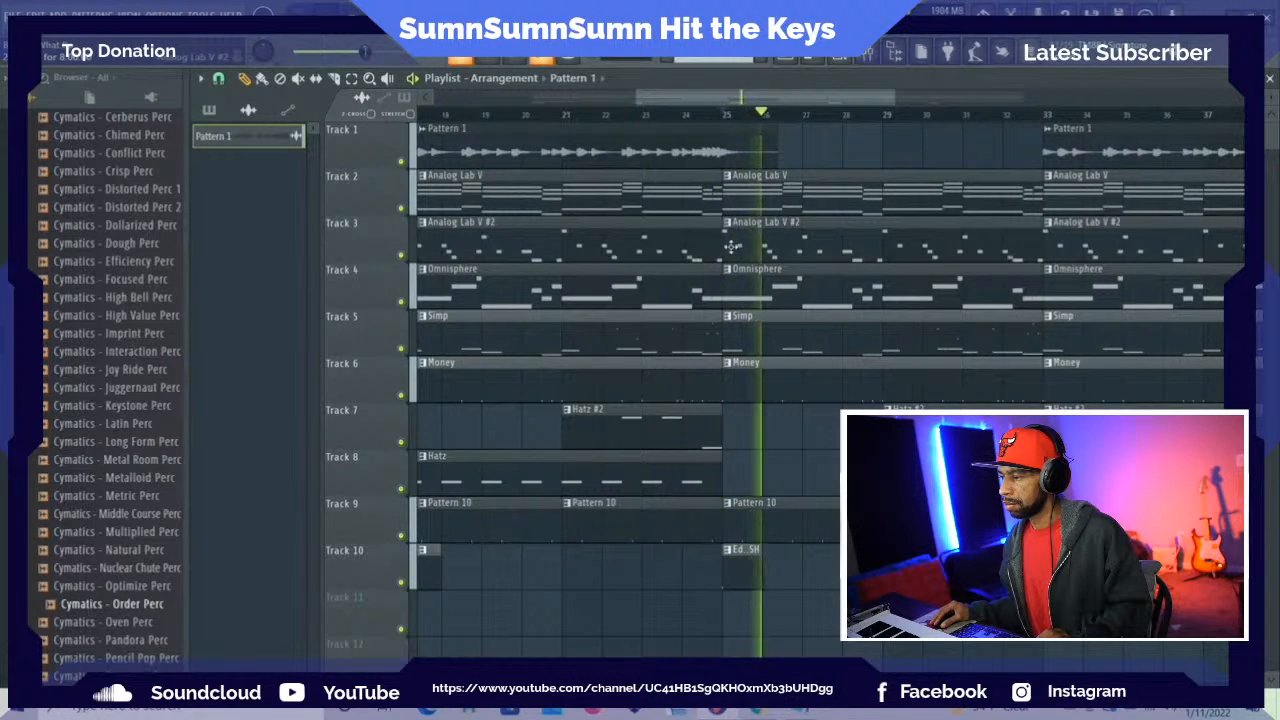
{"action": "left_click_drag", "start_coordinate": [726, 245], "coordinate": [884, 263]}
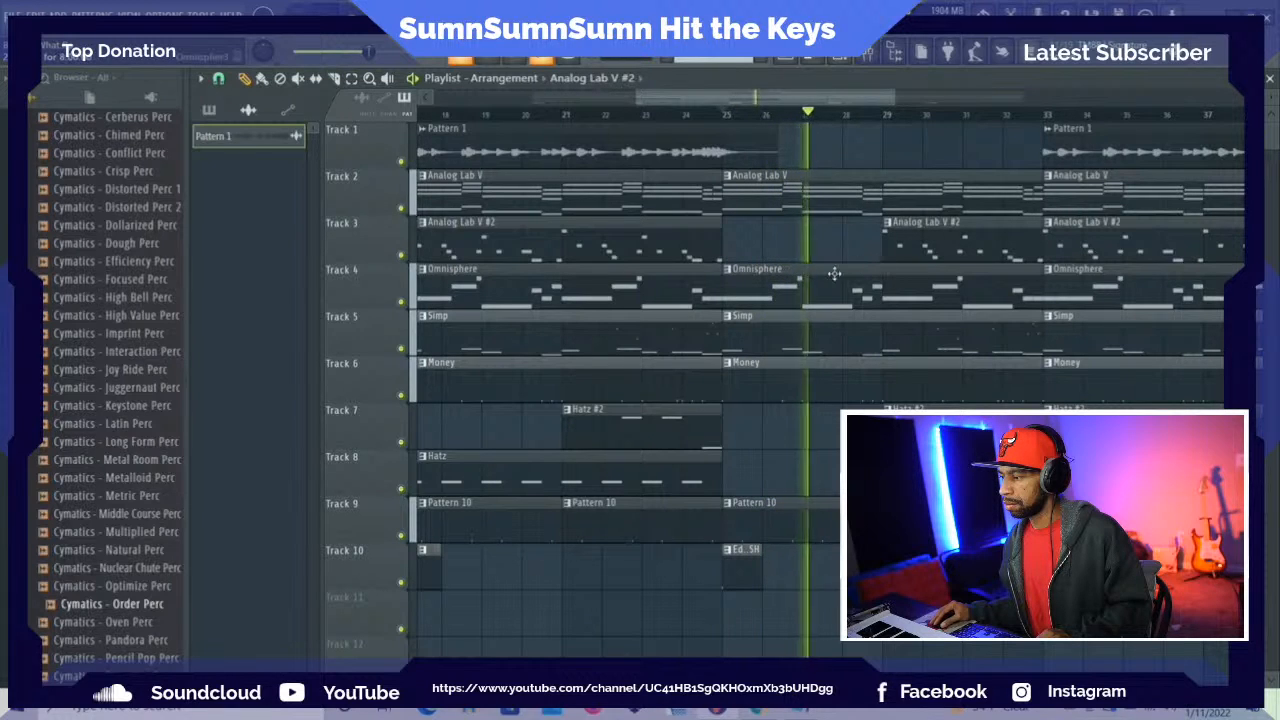
Listen to the section from bar 25 and inspect the Omnisphere track's effects in the mixer during playback
{"action": "key", "text": "space"}
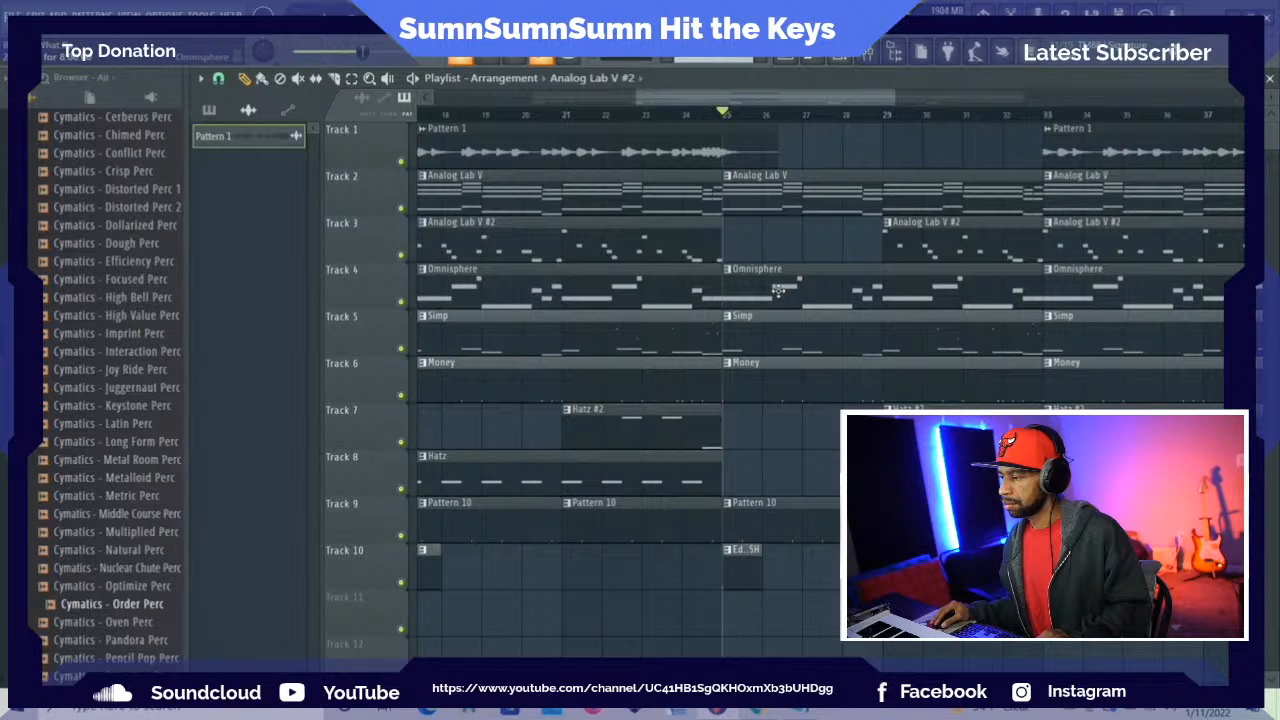
{"action": "key", "text": "space"}
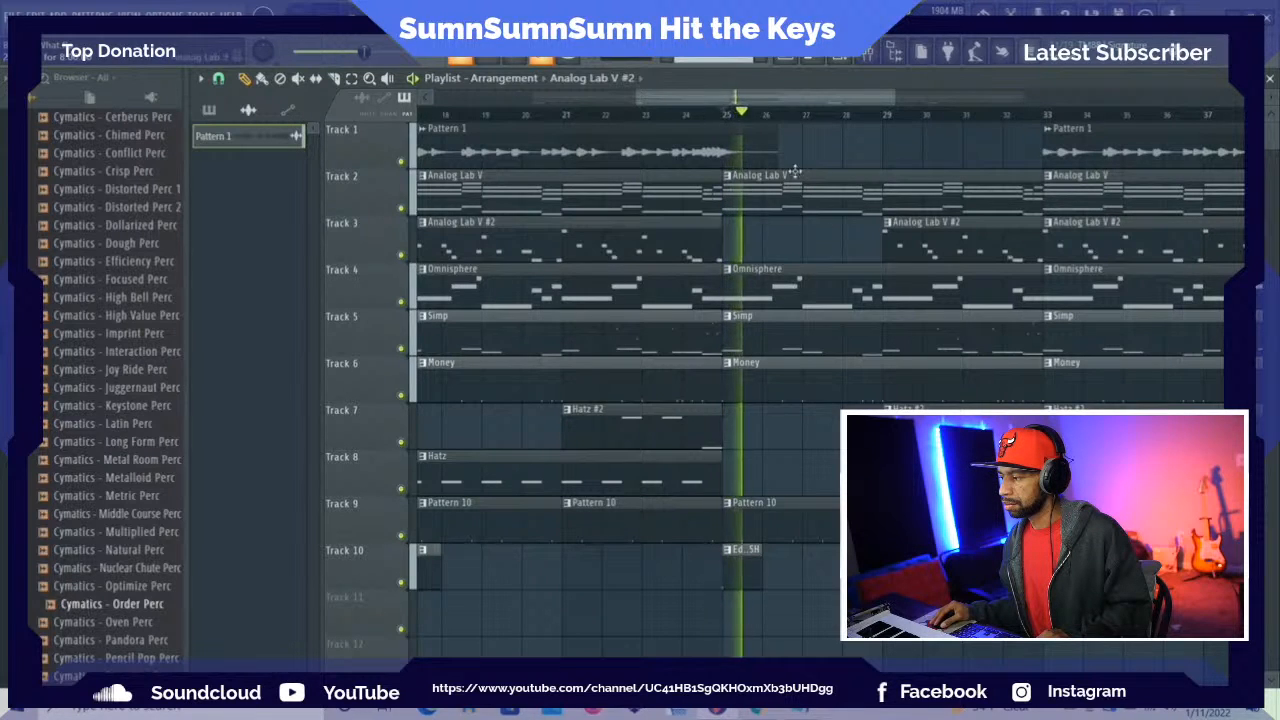
{"action": "mouse_move", "coordinate": [752, 100]}
{"action": "left_mouse_down"}
{"action": "mouse_move", "coordinate": [840, 100]}
{"action": "mouse_move", "coordinate": [760, 100]}
{"action": "left_mouse_up"}
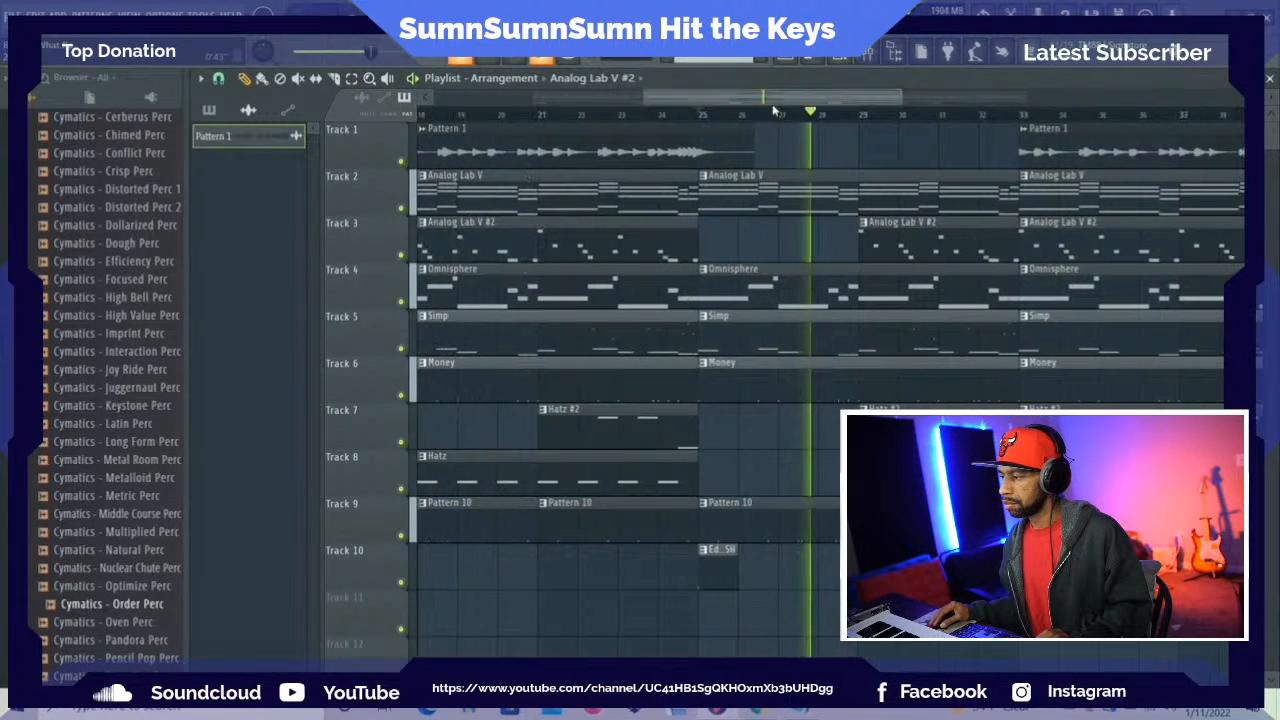
{"action": "key", "text": "space"}
{"action": "left_click", "coordinate": [868, 54]}
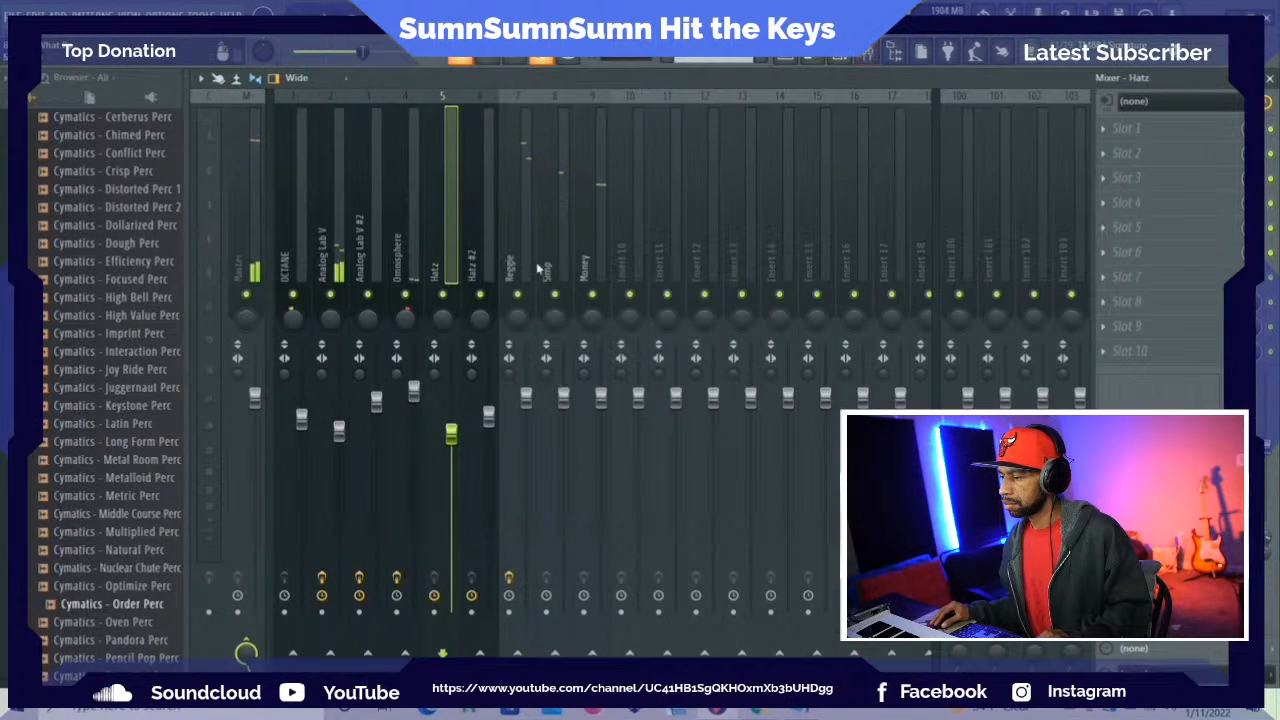
{"action": "key", "text": "space"}
{"action": "left_click", "coordinate": [392, 243]}
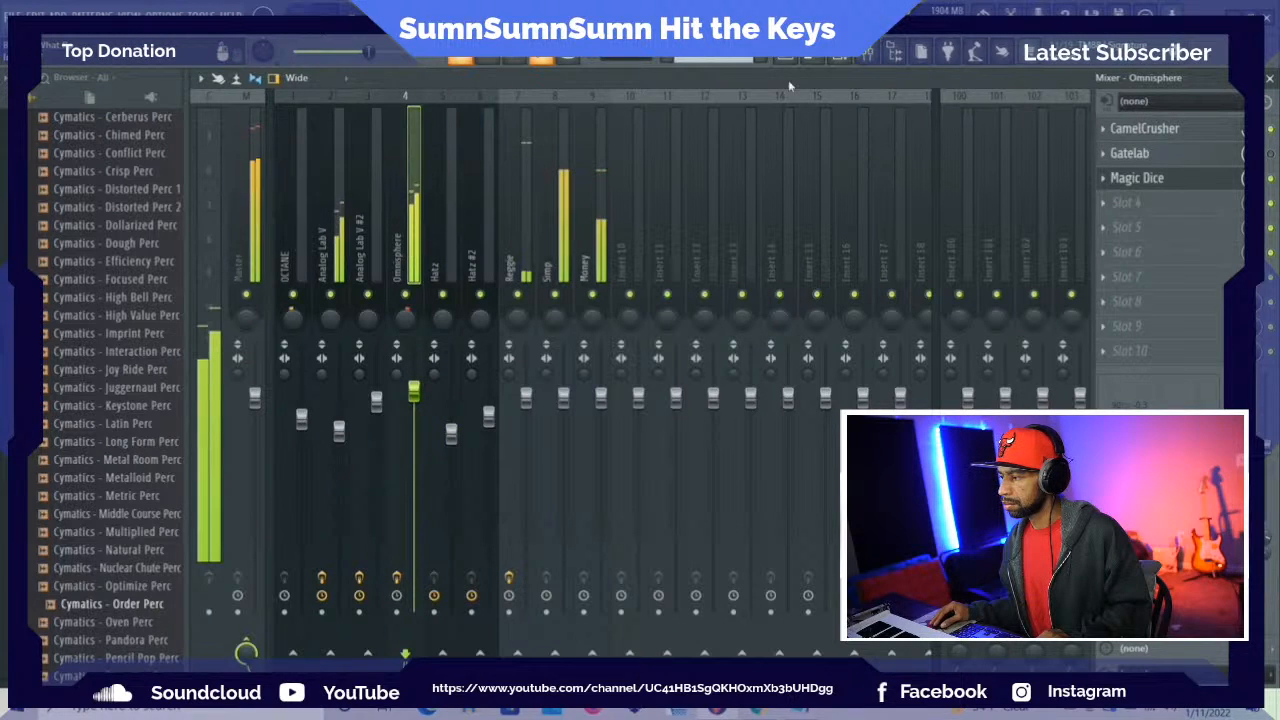
Quick render the Omnisphere pattern as an audio clip and return to the playlist
{"action": "key", "text": "F5"}
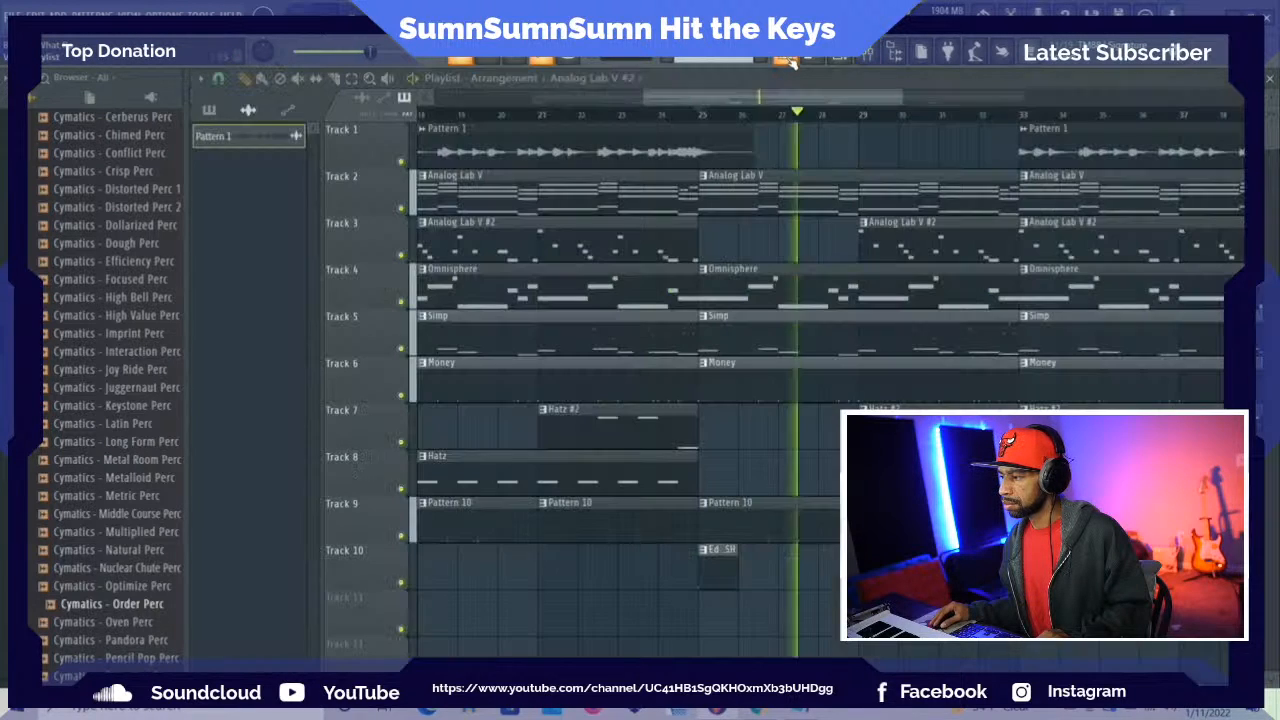
{"action": "left_click", "coordinate": [211, 110]}
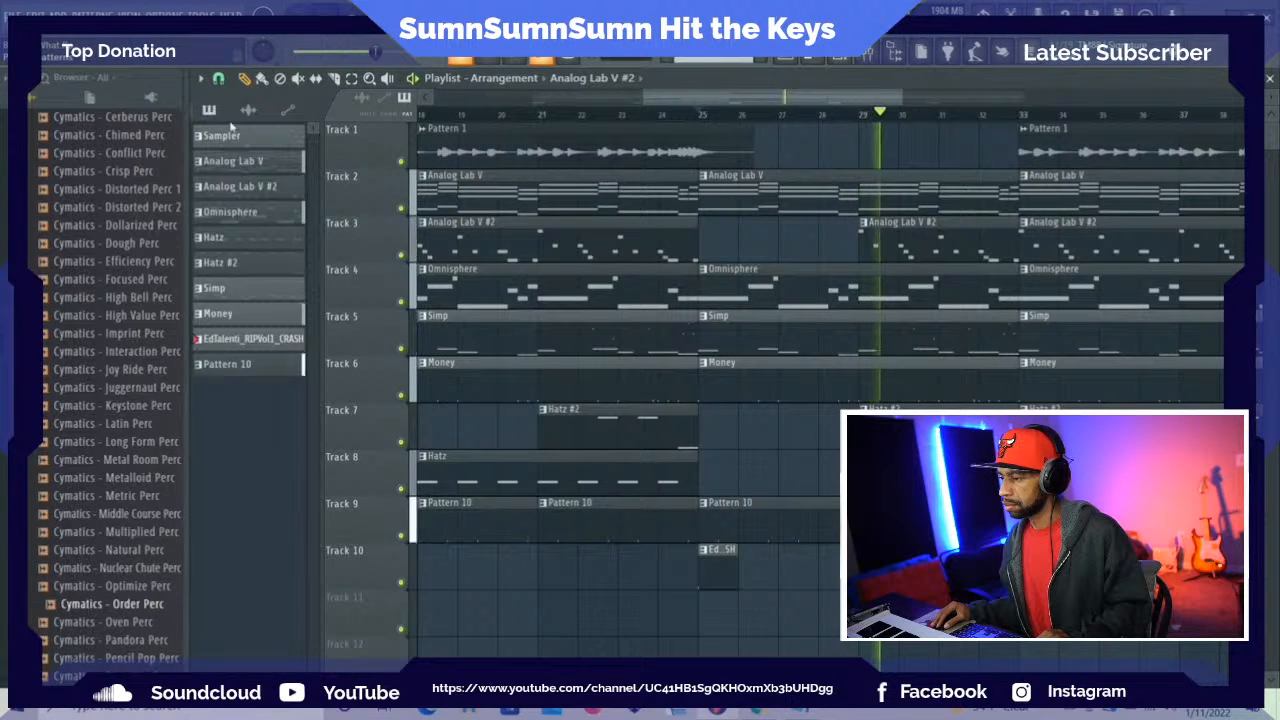
{"action": "right_click", "coordinate": [249, 214]}
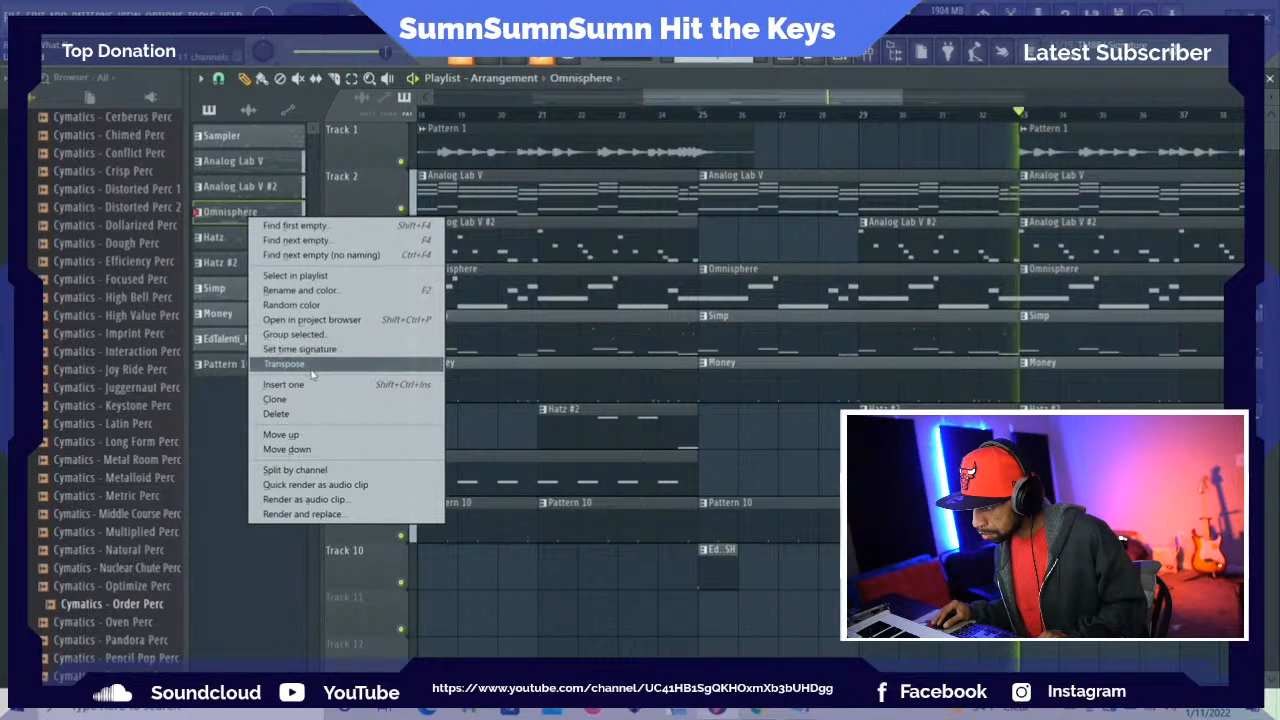
{"action": "left_click", "coordinate": [373, 485]}
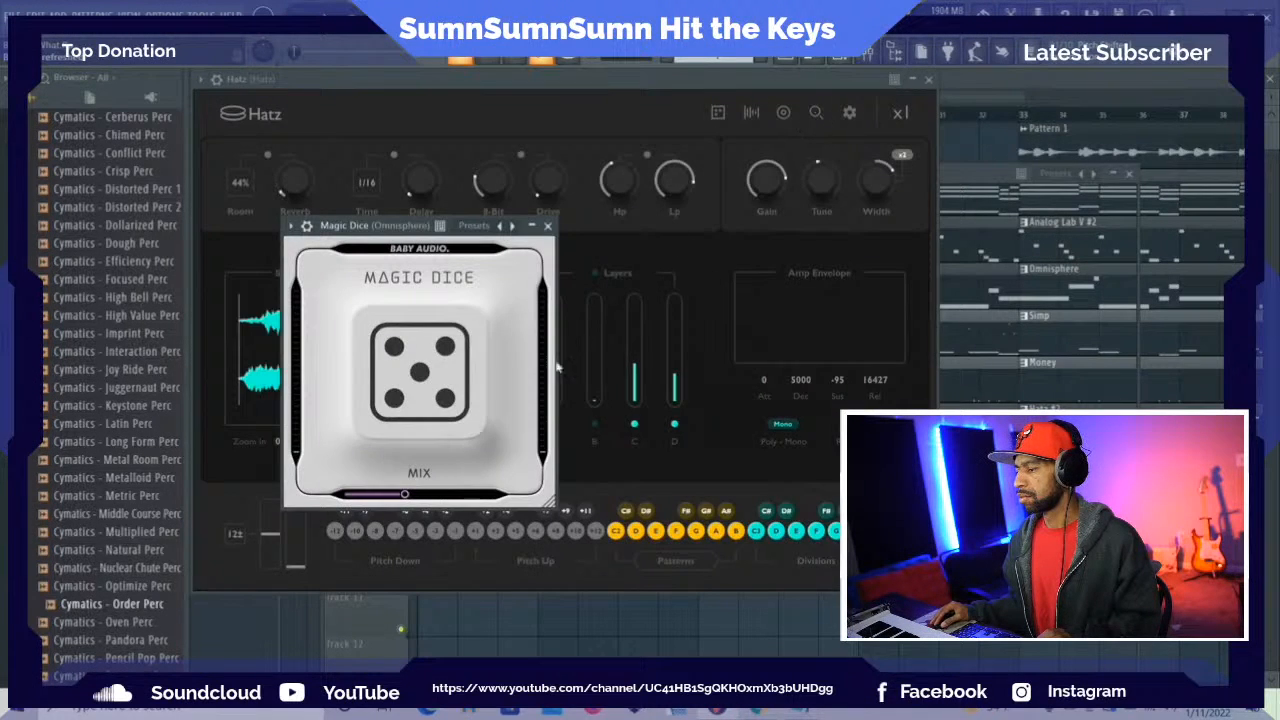
{"action": "left_click", "coordinate": [252, 639]}
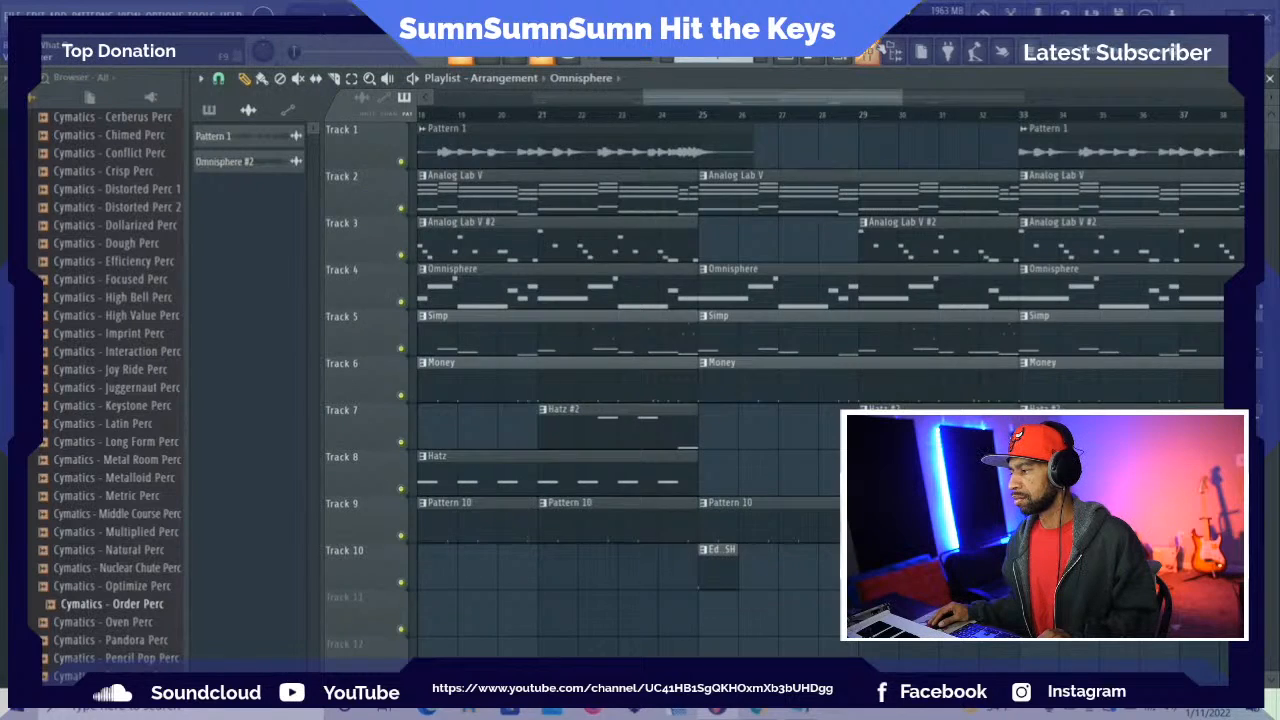
Replace the Omnisphere clip at bar 25 with the rendered Omnisphere #2 audio, and delete the Analog Lab V #2 clip at bar 29
{"action": "key", "text": "F9"}
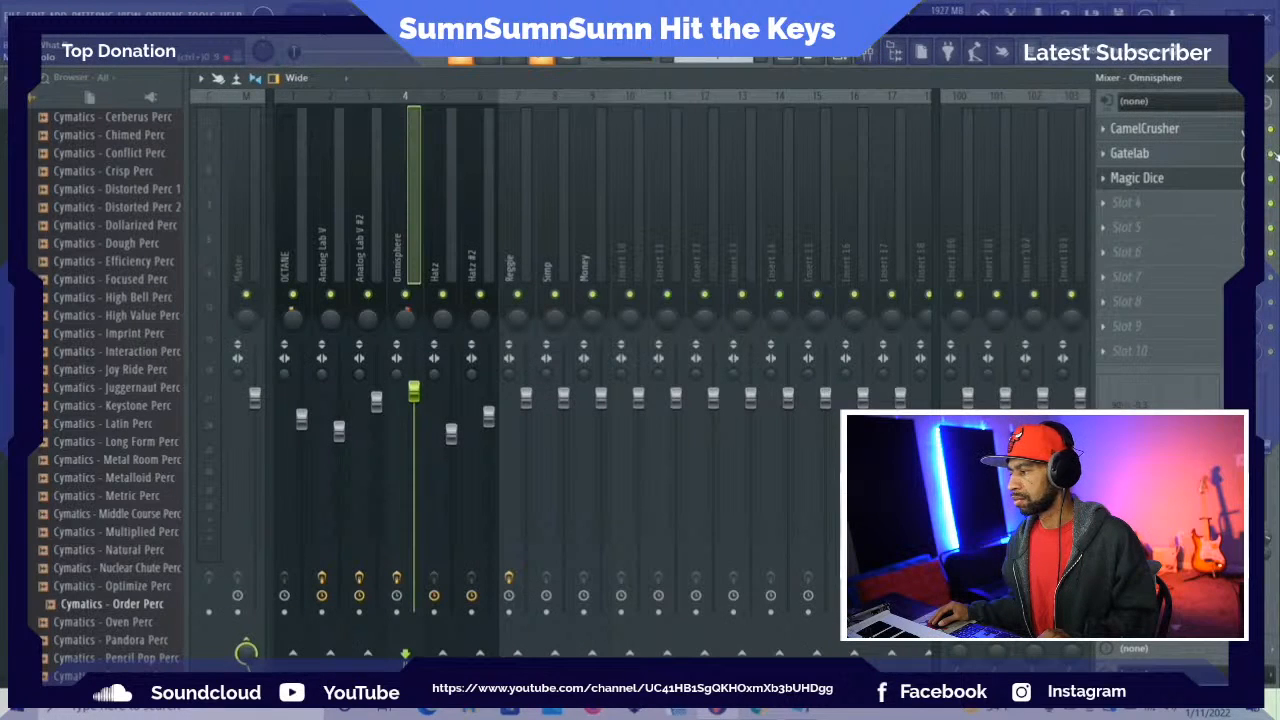
{"action": "key", "text": "F5"}
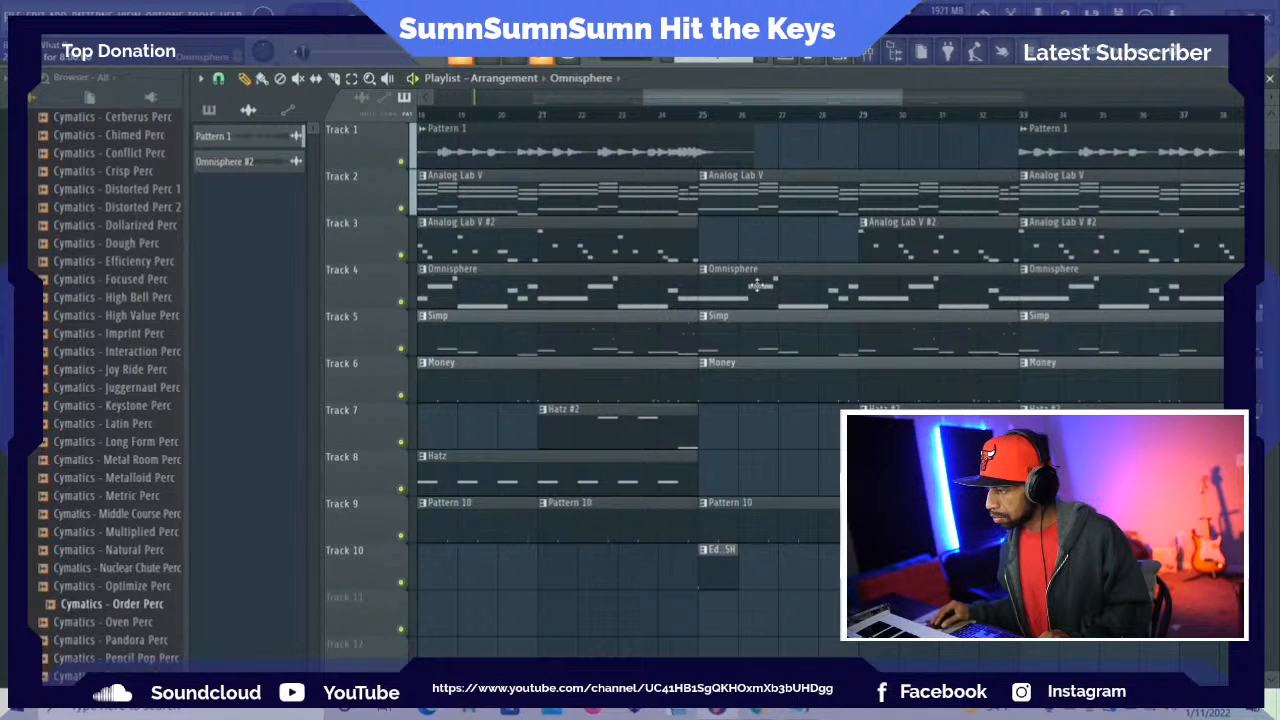
{"action": "right_click", "coordinate": [759, 286]}
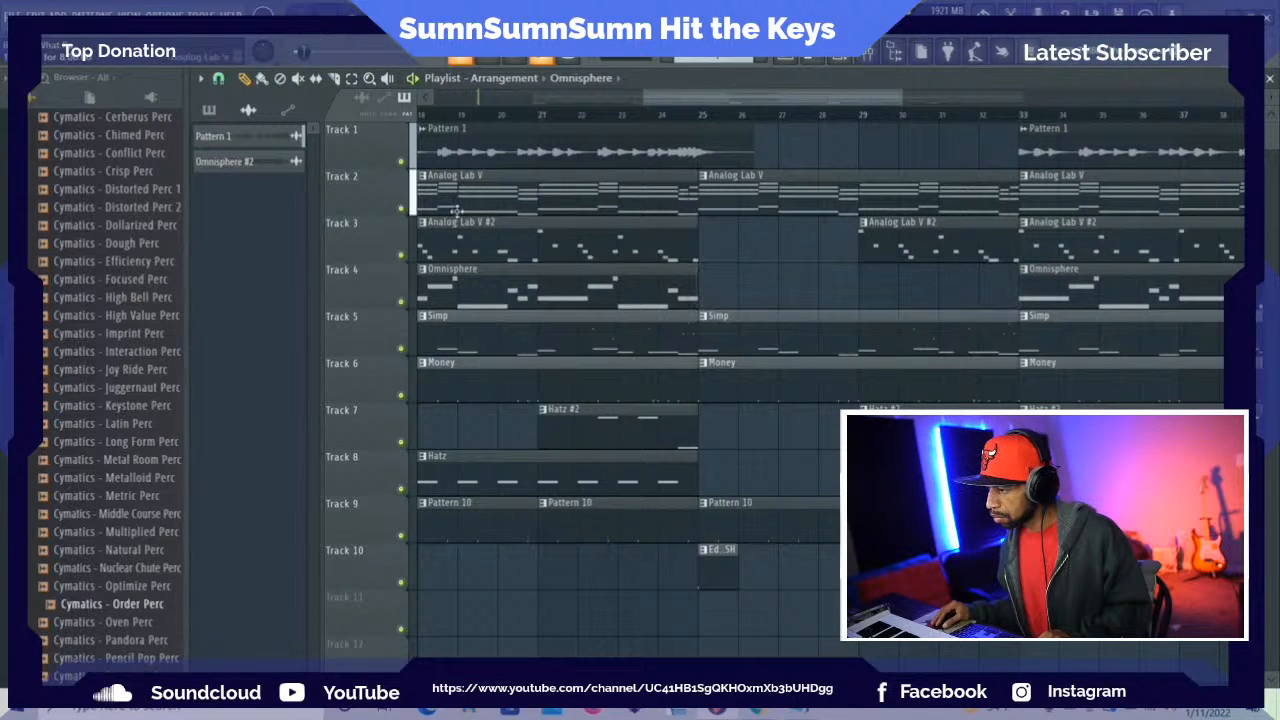
{"action": "left_click", "coordinate": [703, 287]}
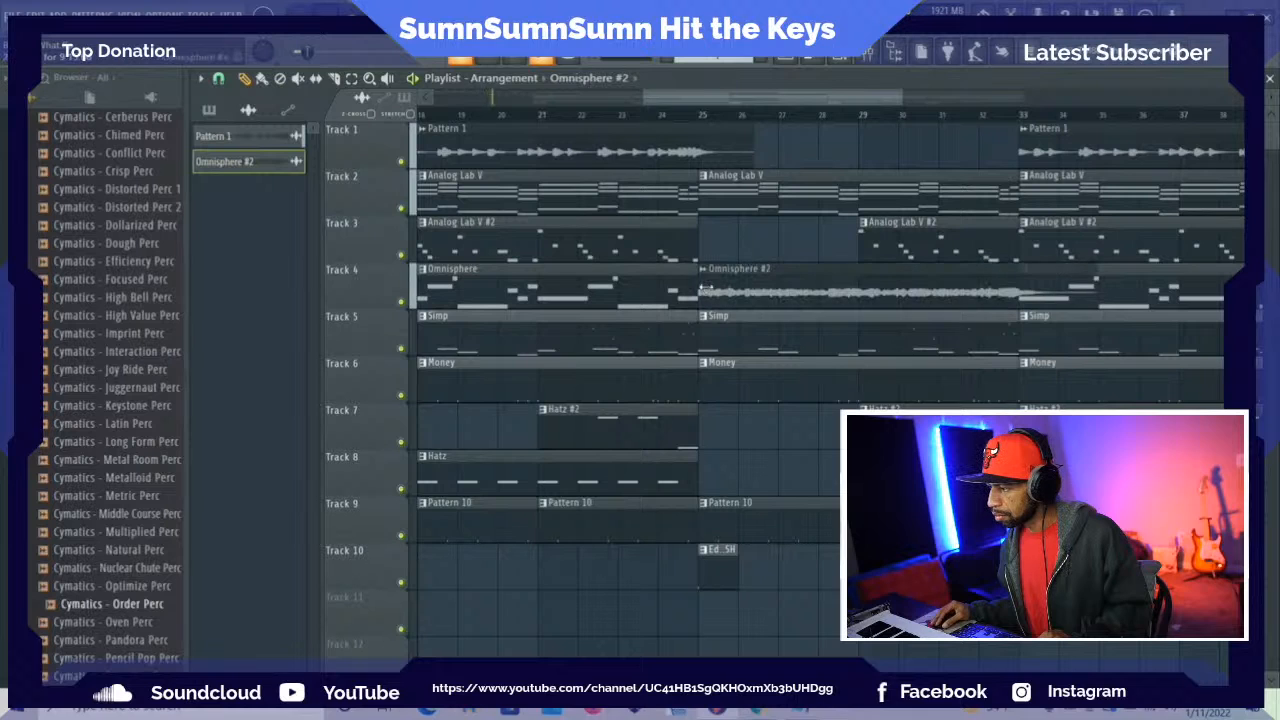
{"action": "right_click", "coordinate": [893, 250]}
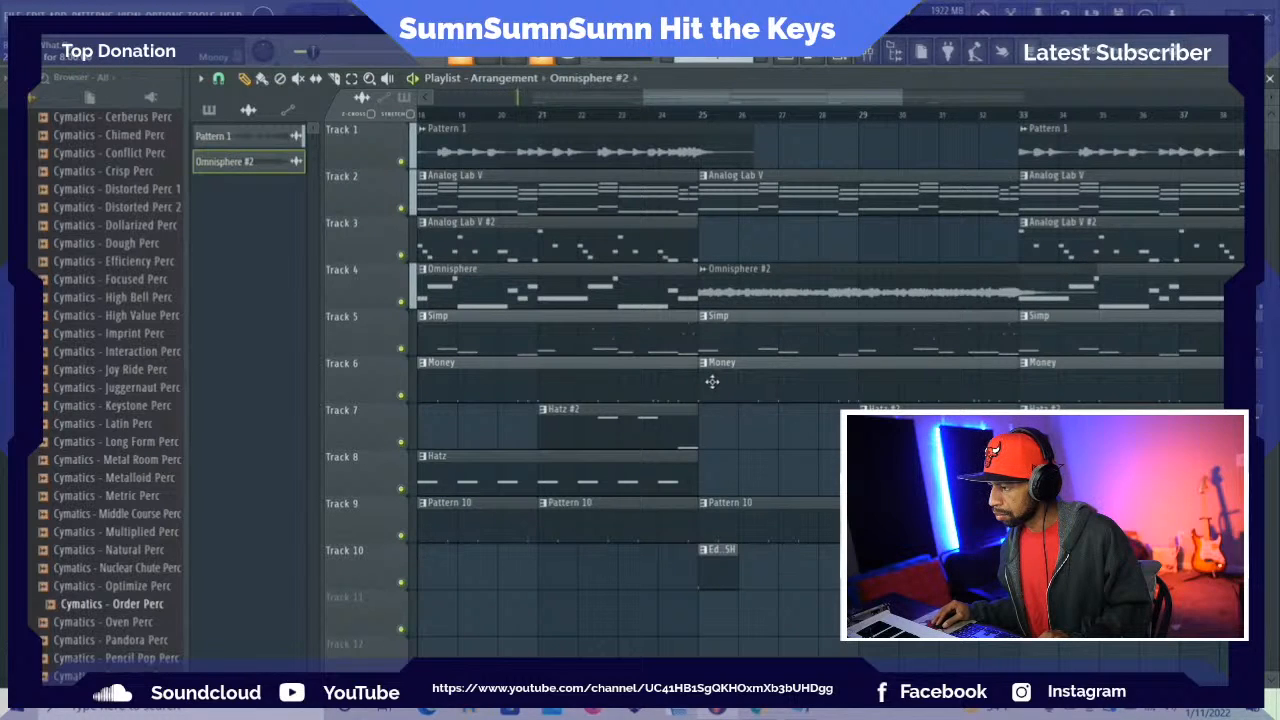
Trim the bar 25 Money clip to start at bar 29 and Simp at bar 32, and delete the Pattern 10 and crash clips at bar 25
{"action": "left_click_drag", "start_coordinate": [703, 376], "coordinate": [1171, 663]}
{"action": "left_click_drag", "start_coordinate": [847, 403], "coordinate": [758, 283]}
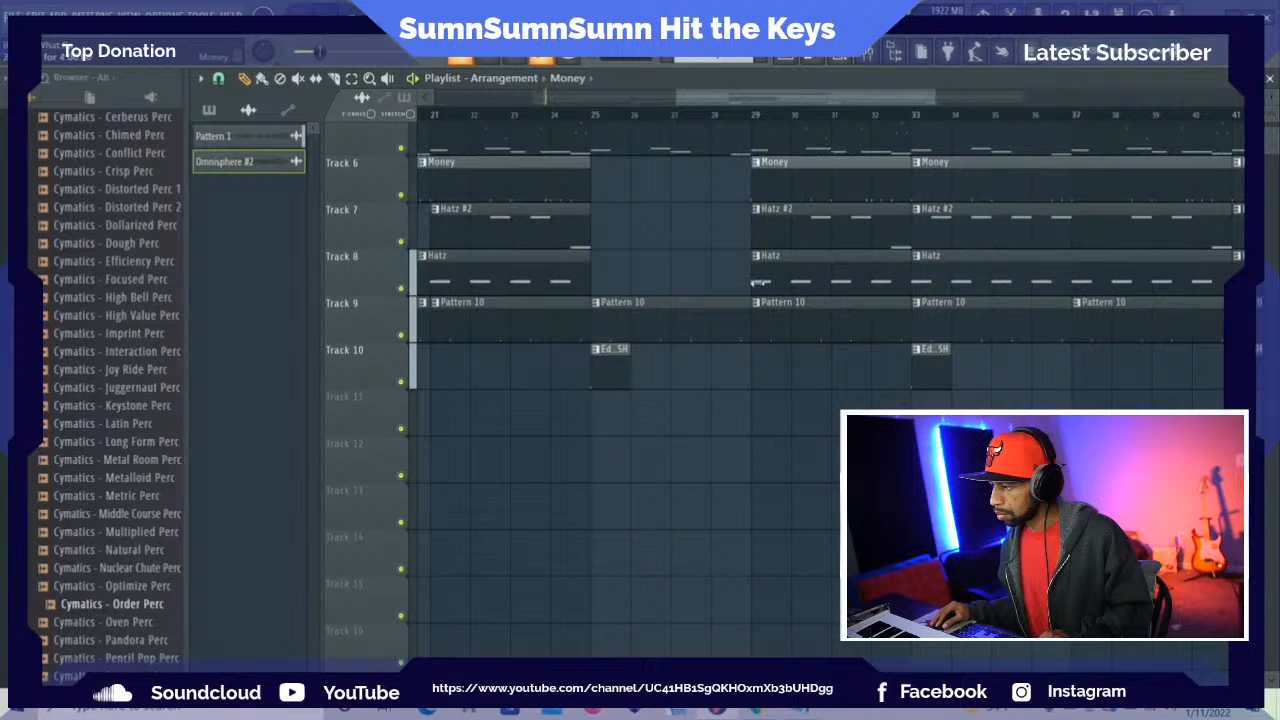
{"action": "scroll", "coordinate": [765, 318], "scroll_direction": "up", "scroll_amount": 1}
{"action": "right_click", "coordinate": [683, 373]}
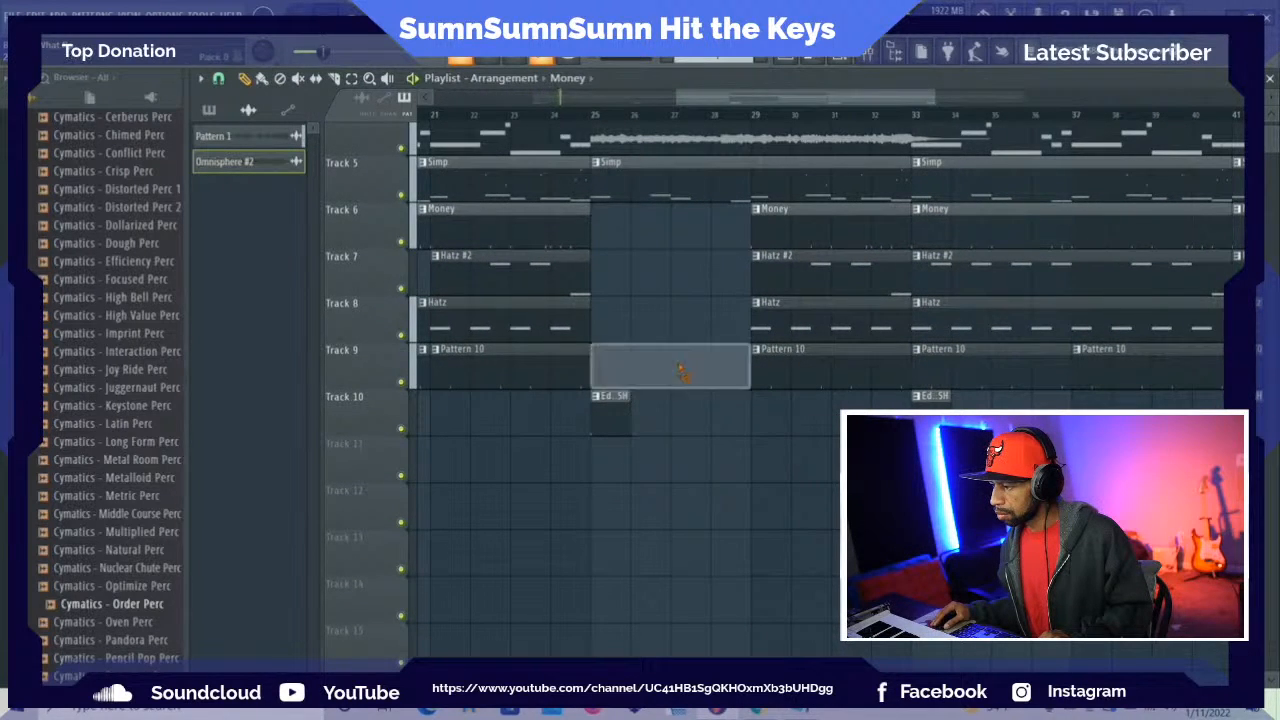
{"action": "right_click", "coordinate": [610, 404]}
{"action": "scroll", "coordinate": [678, 335], "scroll_direction": "up", "scroll_amount": 3}
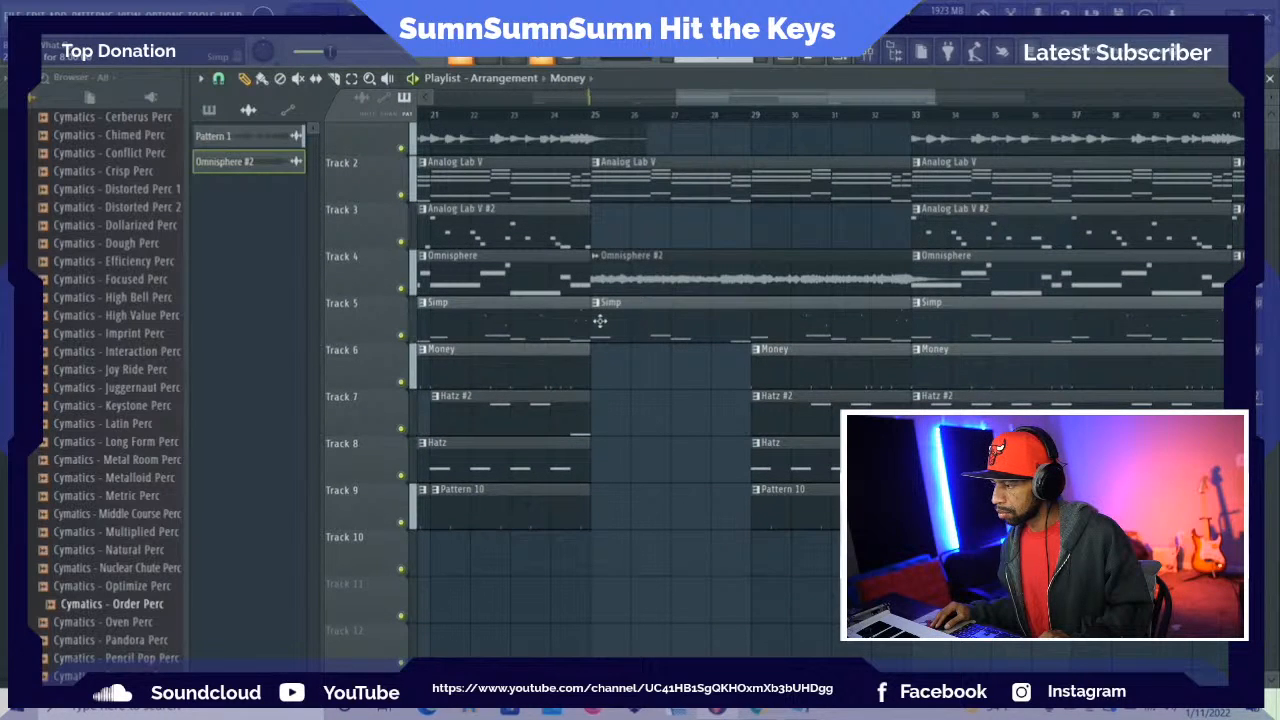
{"action": "left_click_drag", "start_coordinate": [594, 322], "coordinate": [889, 372]}
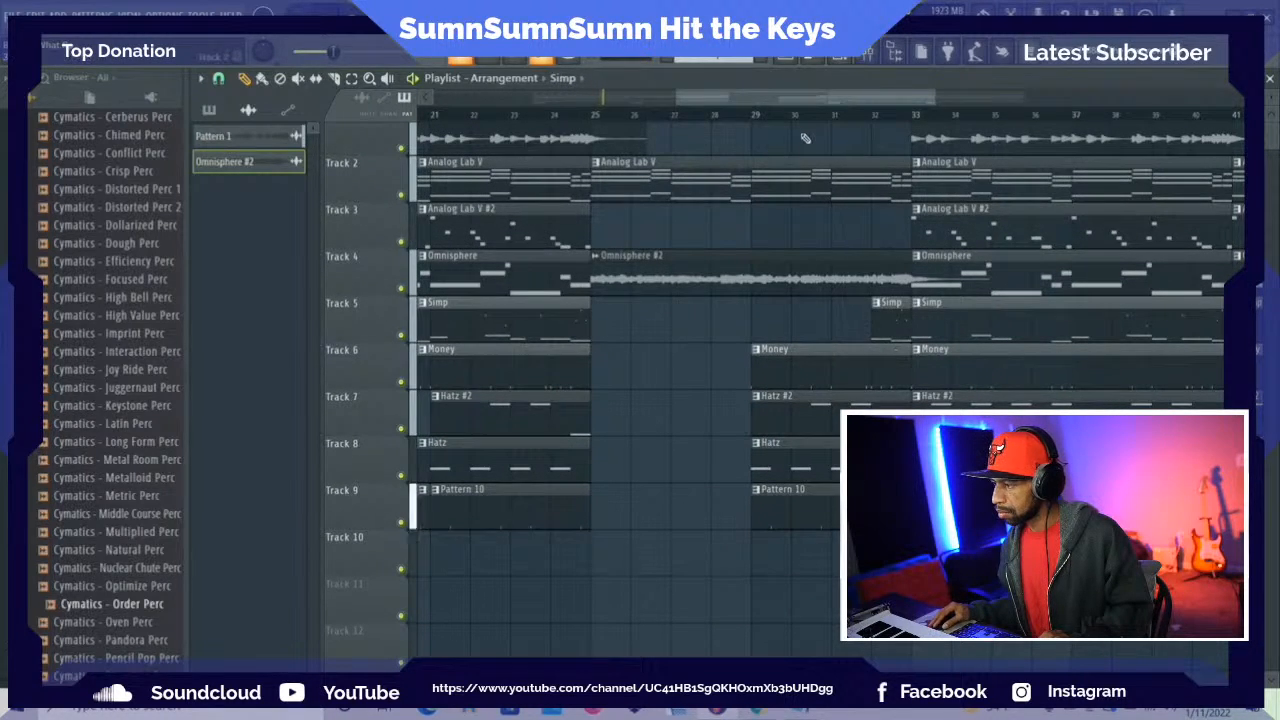
Delete the Analog Lab V #2 and Omnisphere clips at bar 33 and the Pattern 1 clip at bar 41
{"action": "left_click_drag", "start_coordinate": [766, 99], "coordinate": [828, 99]}
{"action": "scroll", "coordinate": [786, 216], "scroll_direction": "up", "scroll_amount": 1}
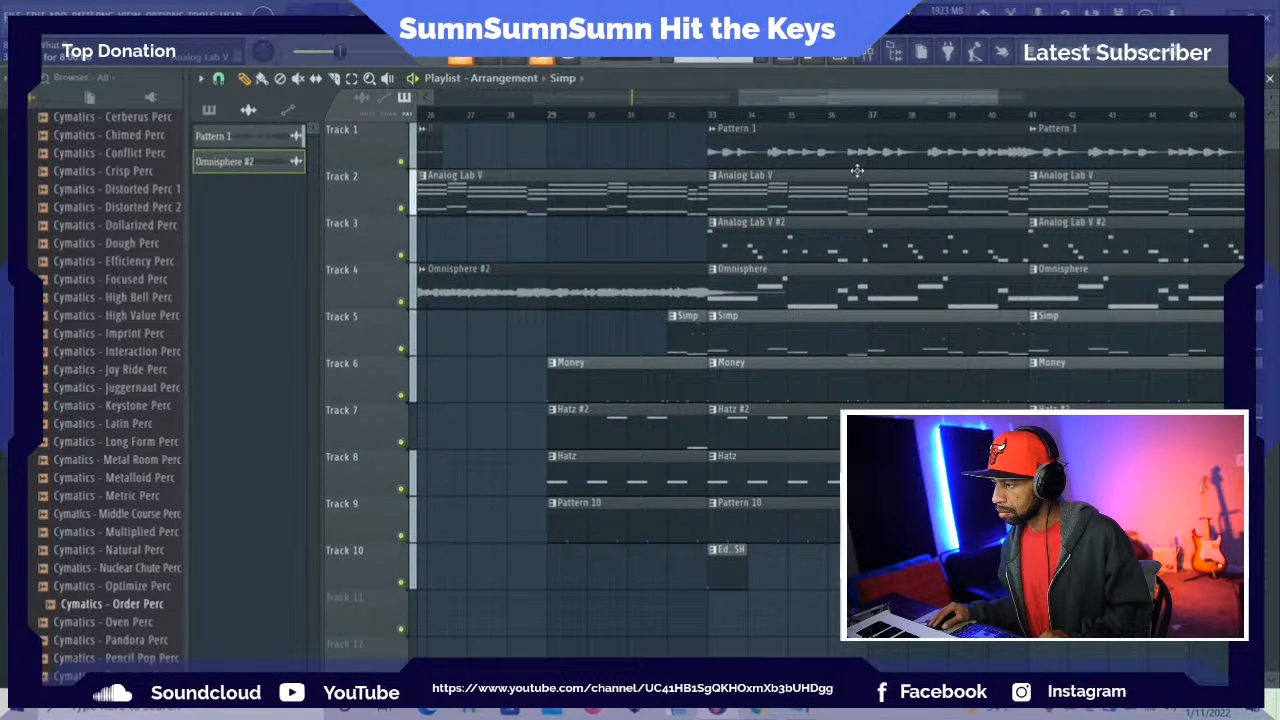
{"action": "right_click", "coordinate": [765, 238]}
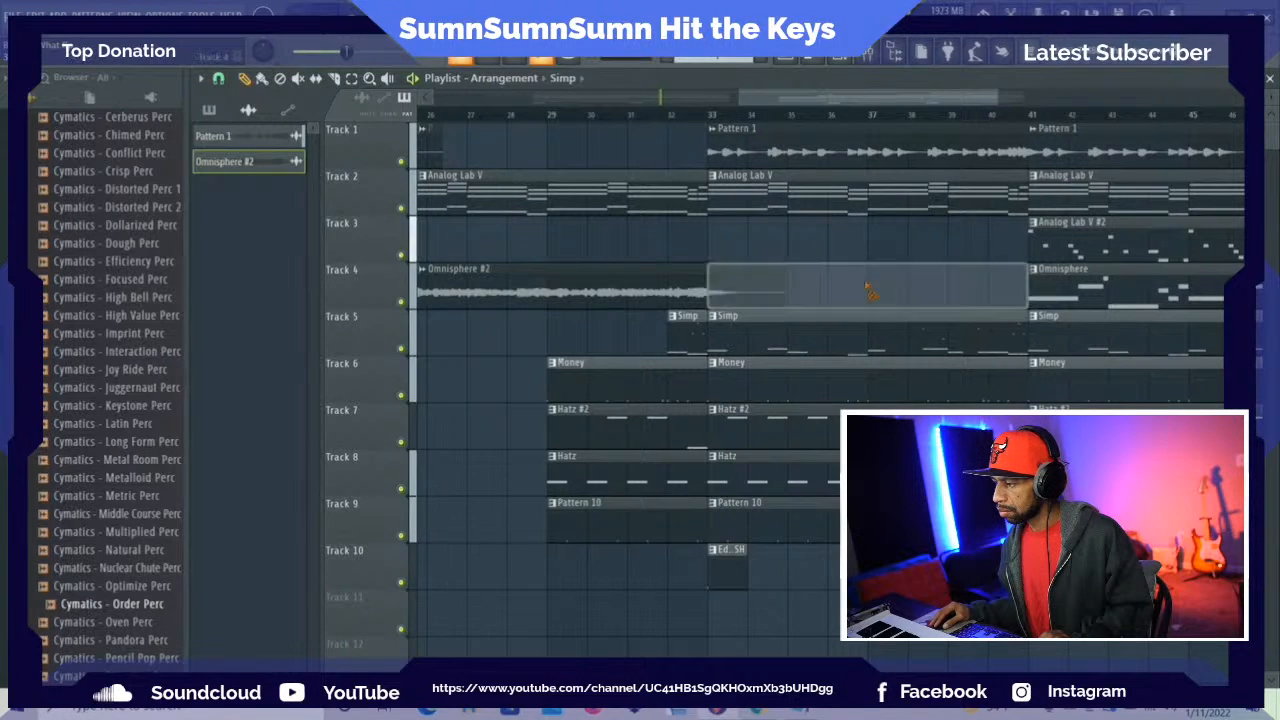
{"action": "right_click", "coordinate": [875, 283]}
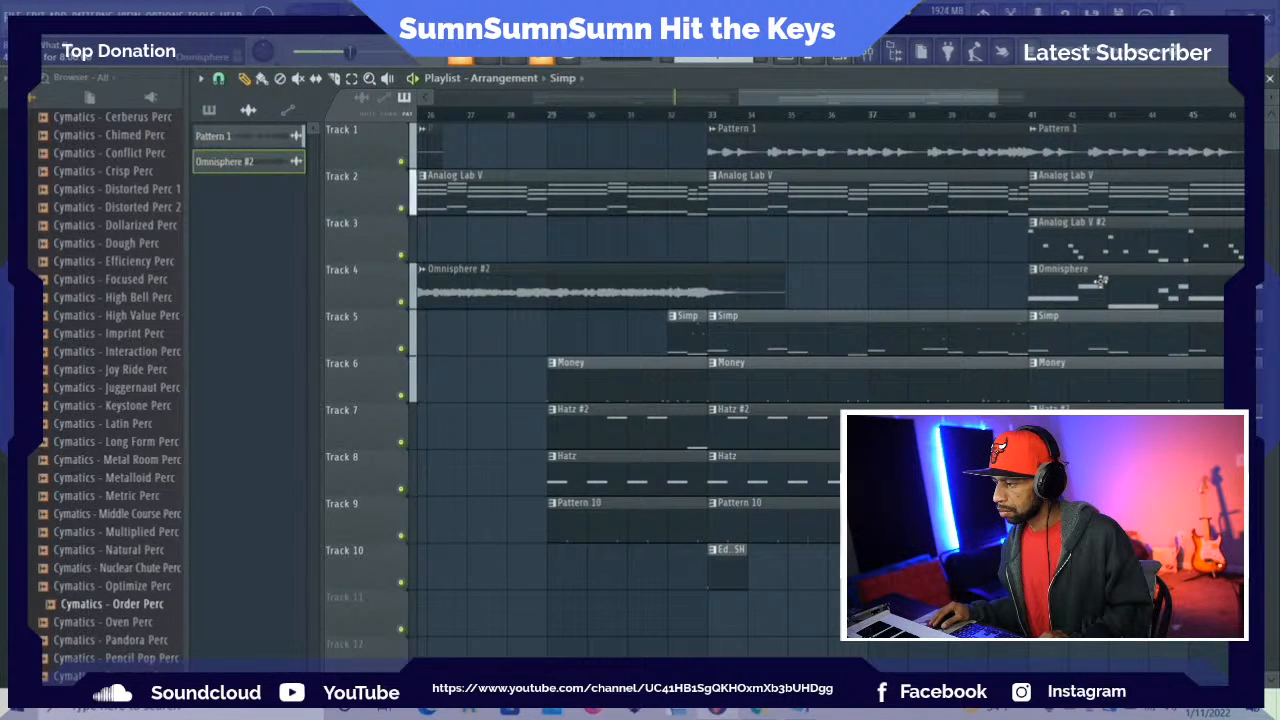
{"action": "right_click", "coordinate": [1130, 145]}
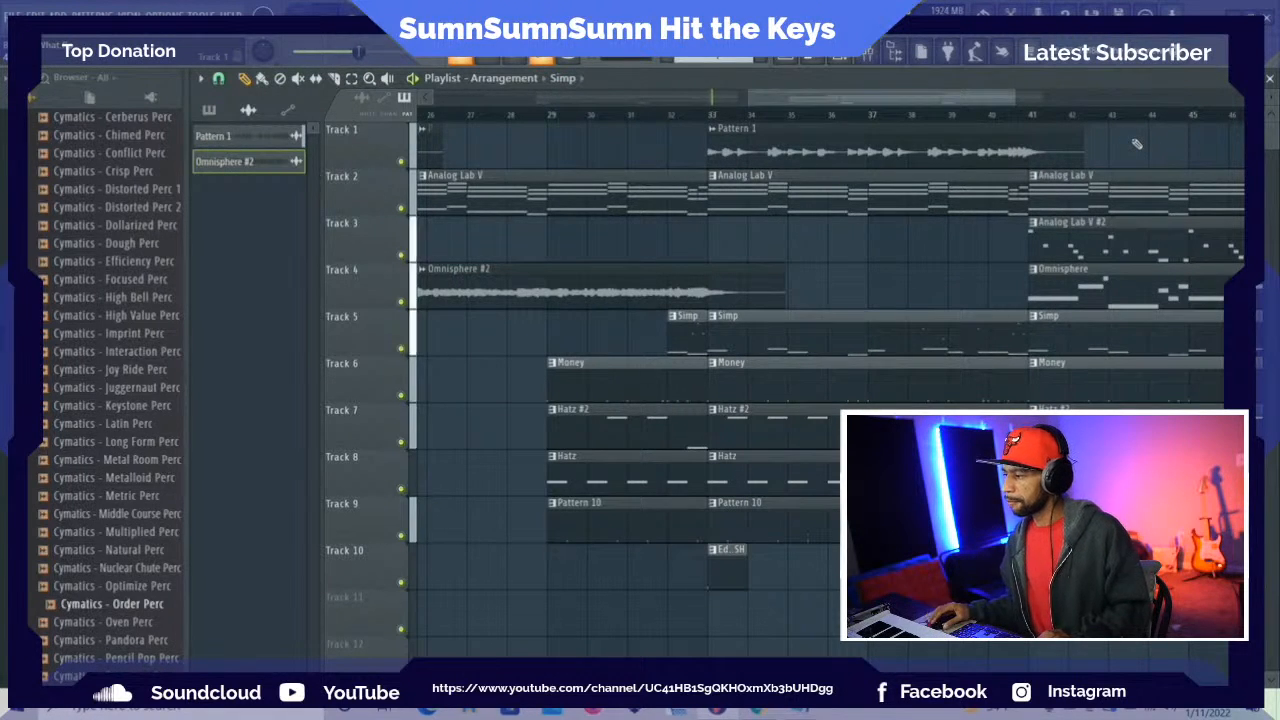
Trim the Simp and Money clips at bar 41 to end at bar 45, and delete the Hatz #2 and Hatz clips at bar 41
{"action": "left_click_drag", "start_coordinate": [858, 101], "coordinate": [930, 92]}
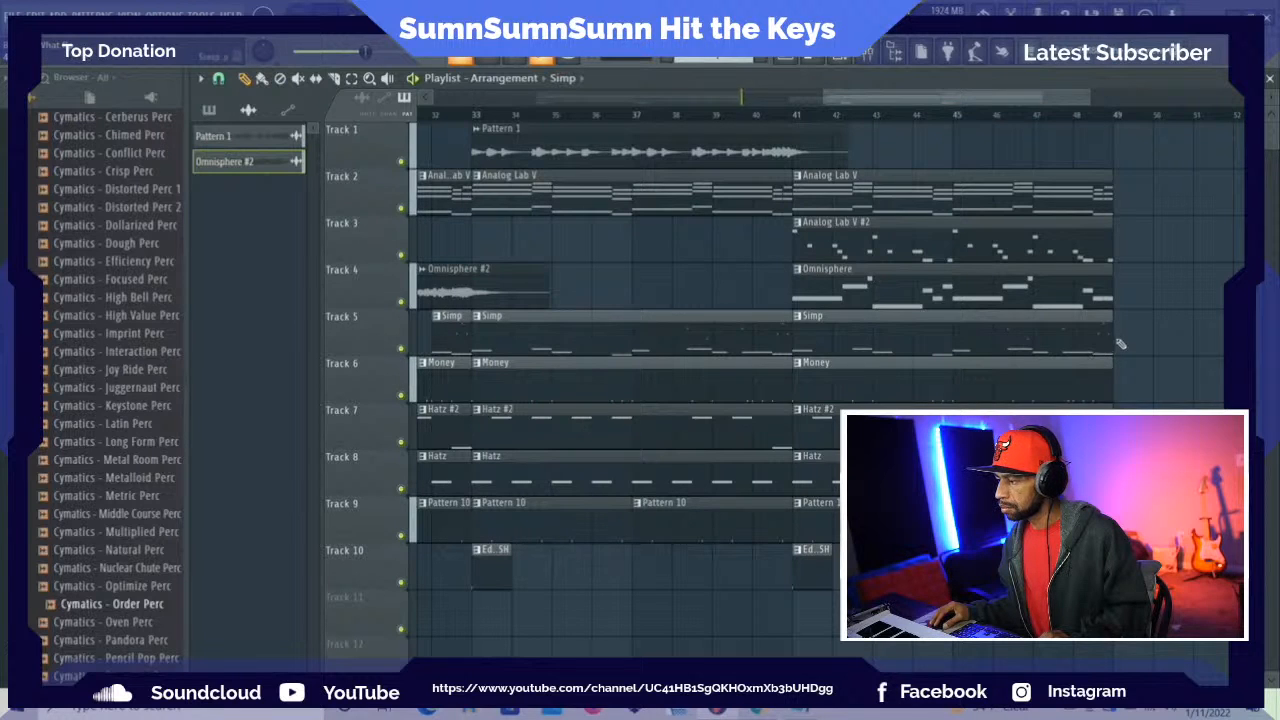
{"action": "left_click_drag", "start_coordinate": [1107, 337], "coordinate": [1016, 336]}
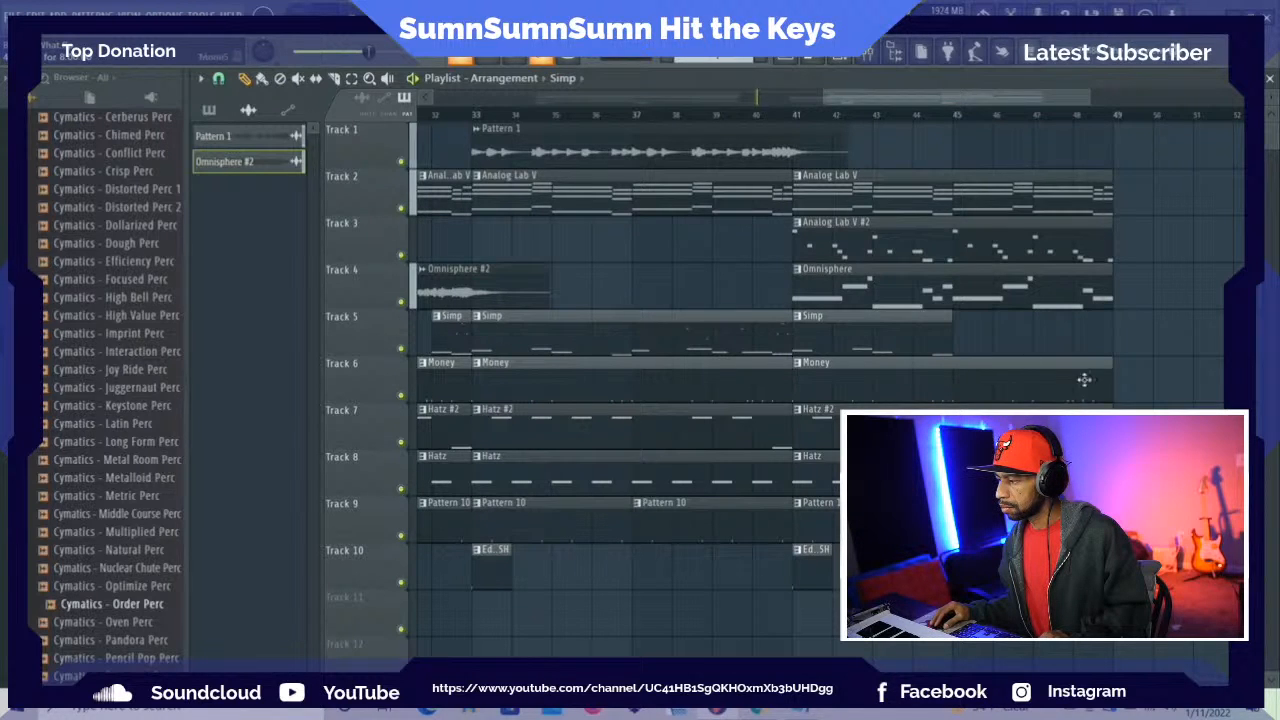
{"action": "left_click_drag", "start_coordinate": [1112, 388], "coordinate": [984, 382]}
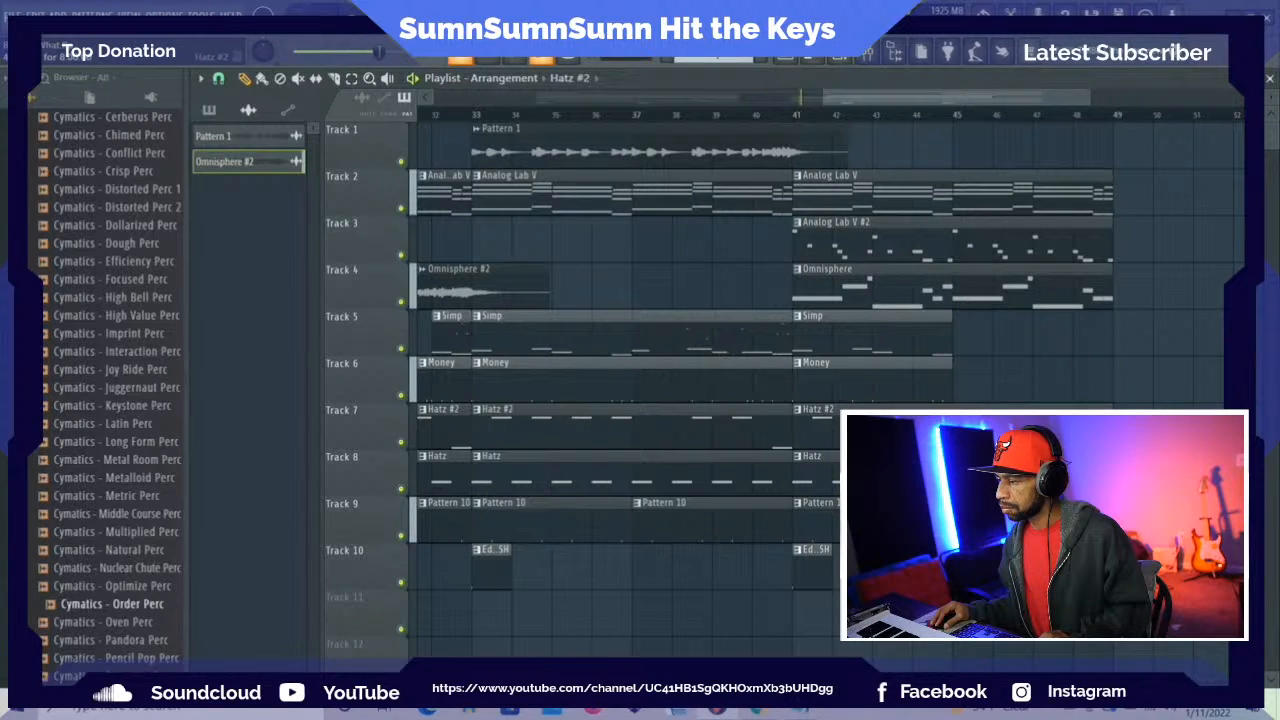
{"action": "right_click", "coordinate": [960, 432]}
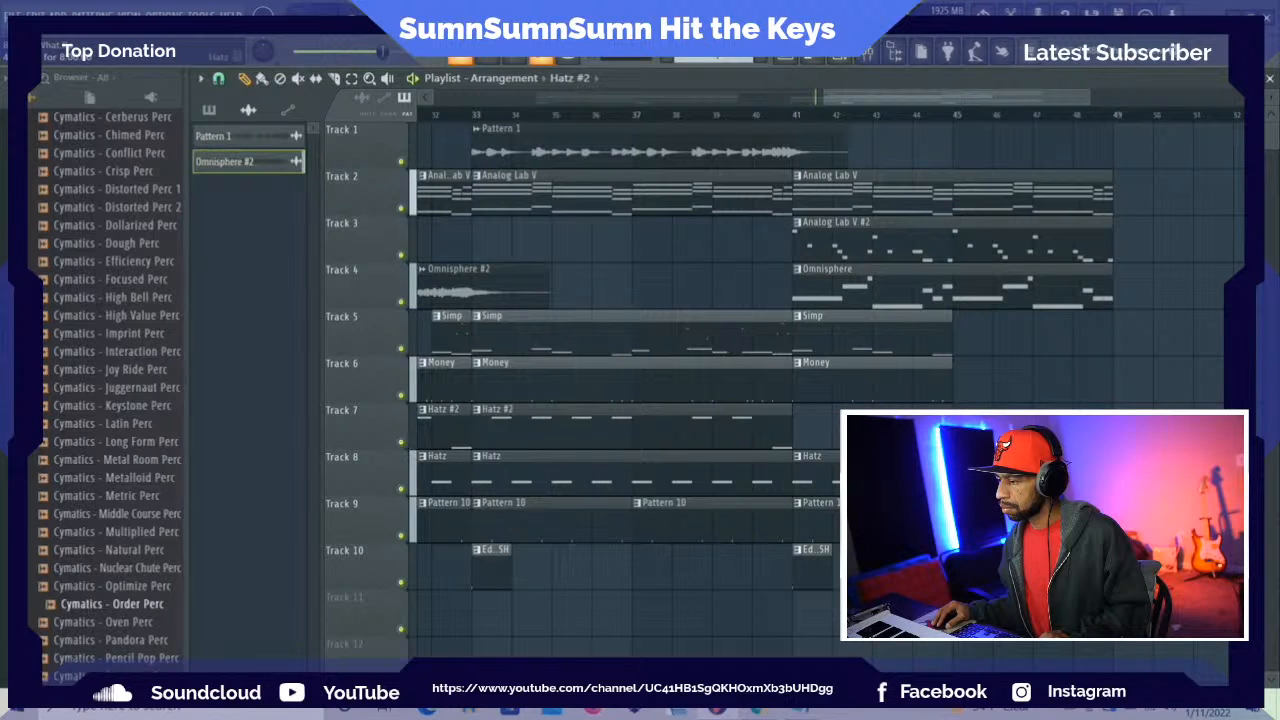
{"action": "right_click", "coordinate": [960, 478]}
Trim the short Simp clip at bar 32 to start midway through the bar, and play the transition into bar 33
{"action": "key", "text": "space"}
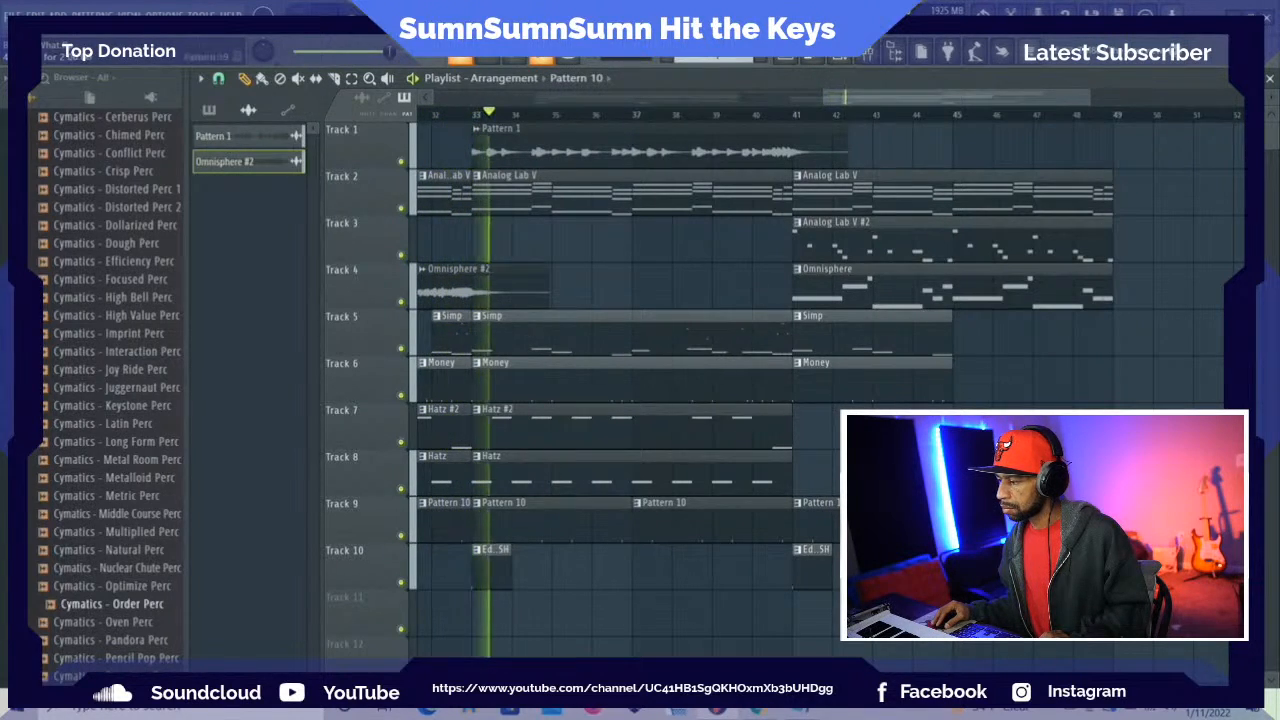
{"action": "left_click_drag", "start_coordinate": [843, 99], "coordinate": [754, 119]}
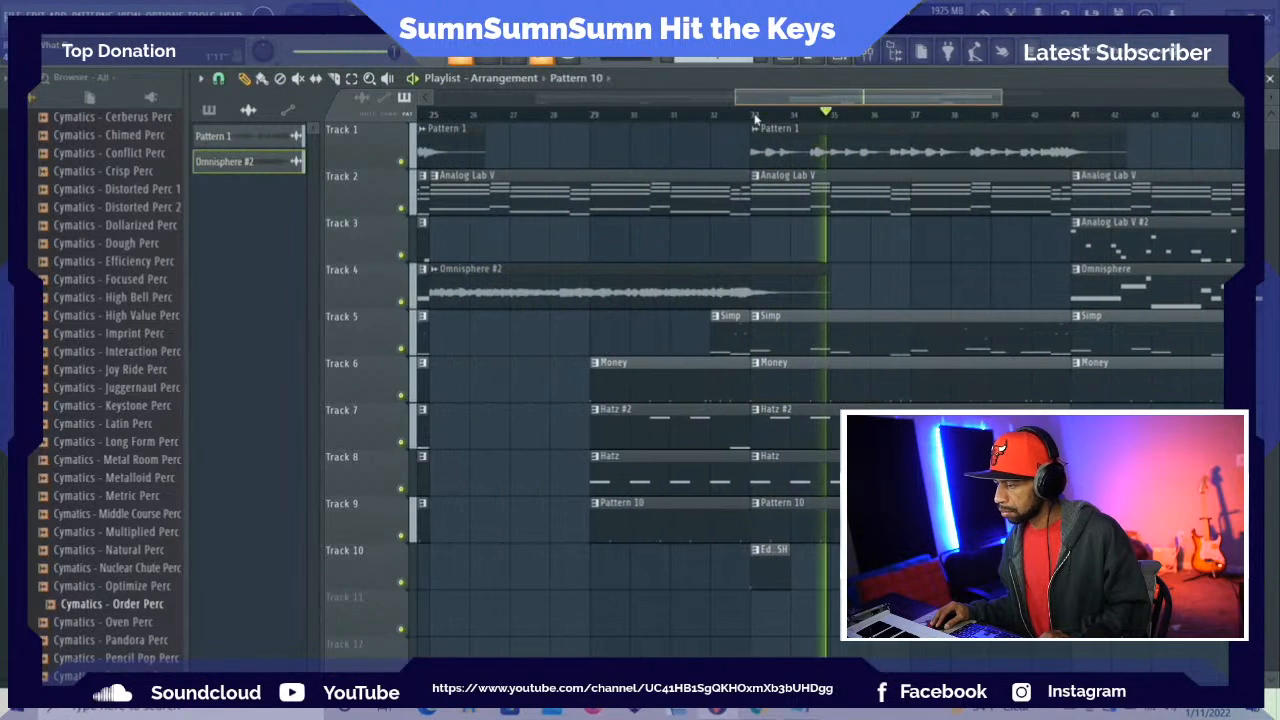
{"action": "left_click", "coordinate": [712, 330]}
{"action": "left_click_drag", "start_coordinate": [712, 330], "coordinate": [728, 335]}
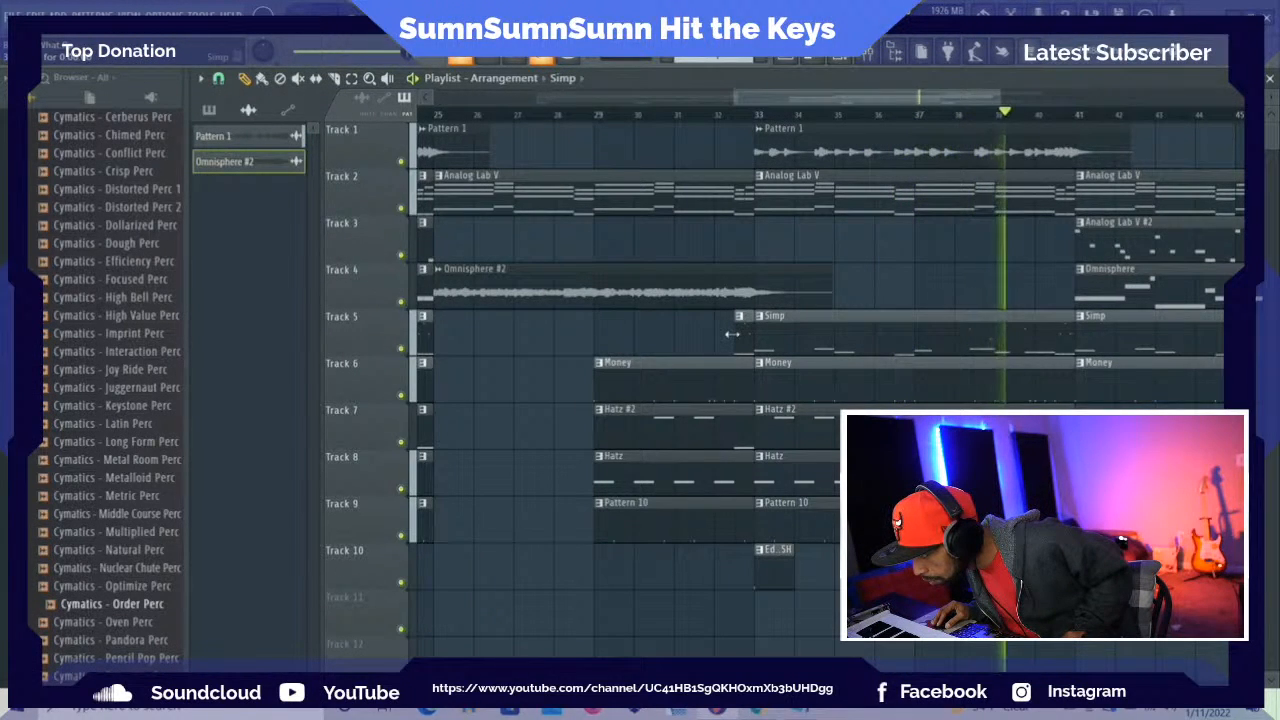
{"action": "left_click", "coordinate": [712, 122]}
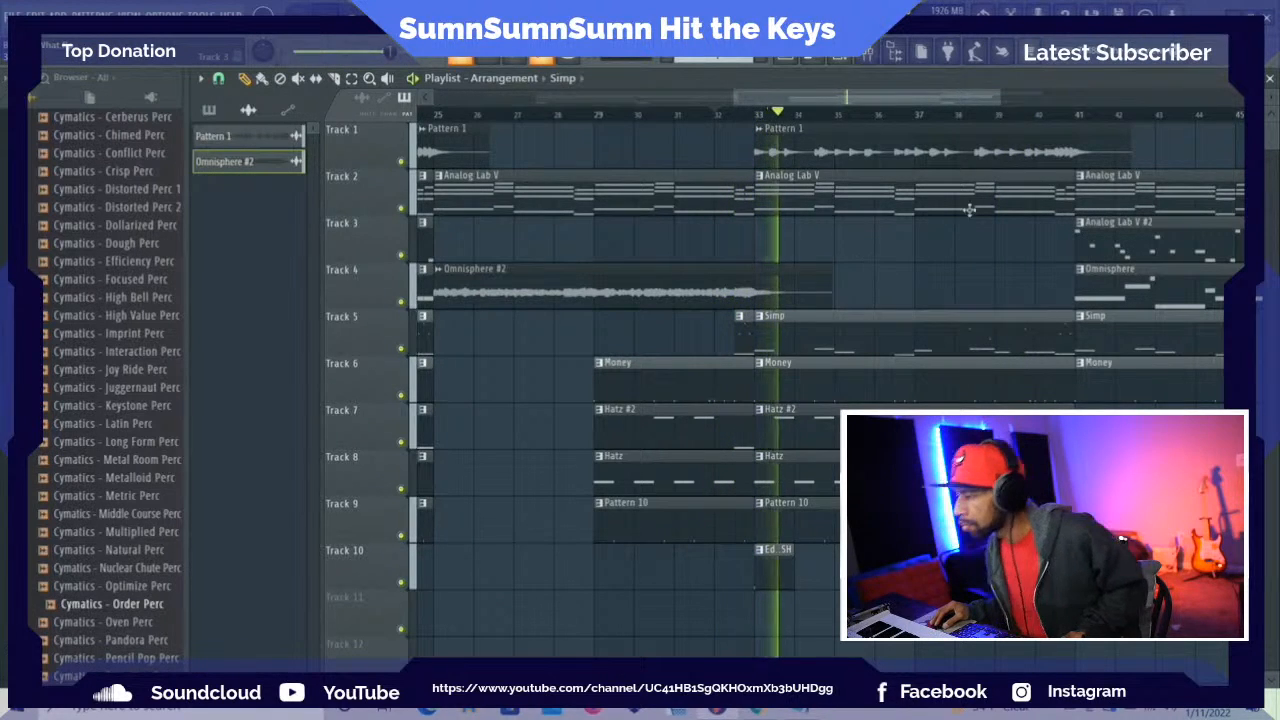
{"action": "left_click_drag", "start_coordinate": [870, 97], "coordinate": [972, 107]}
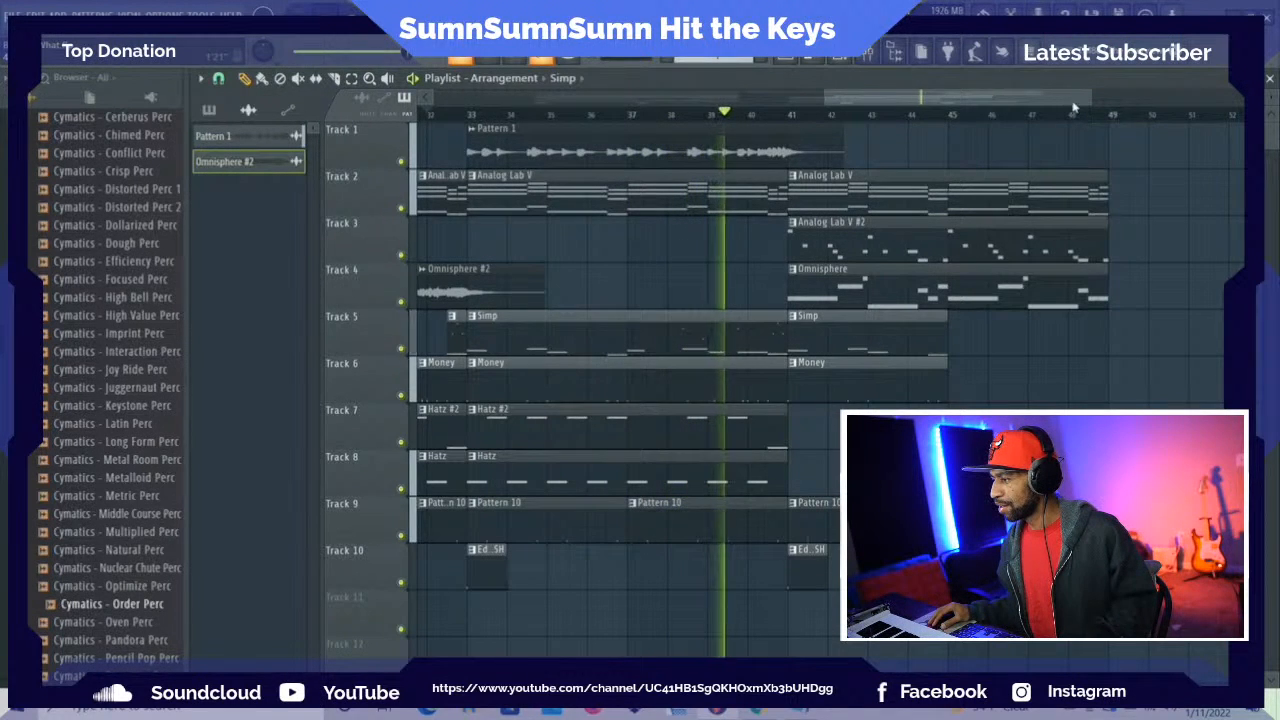
Restart playback from the beginning of the arrangement and select the playlist's time range from bar 9 to bar 49
{"action": "left_click_drag", "start_coordinate": [1069, 96], "coordinate": [1095, 96]}
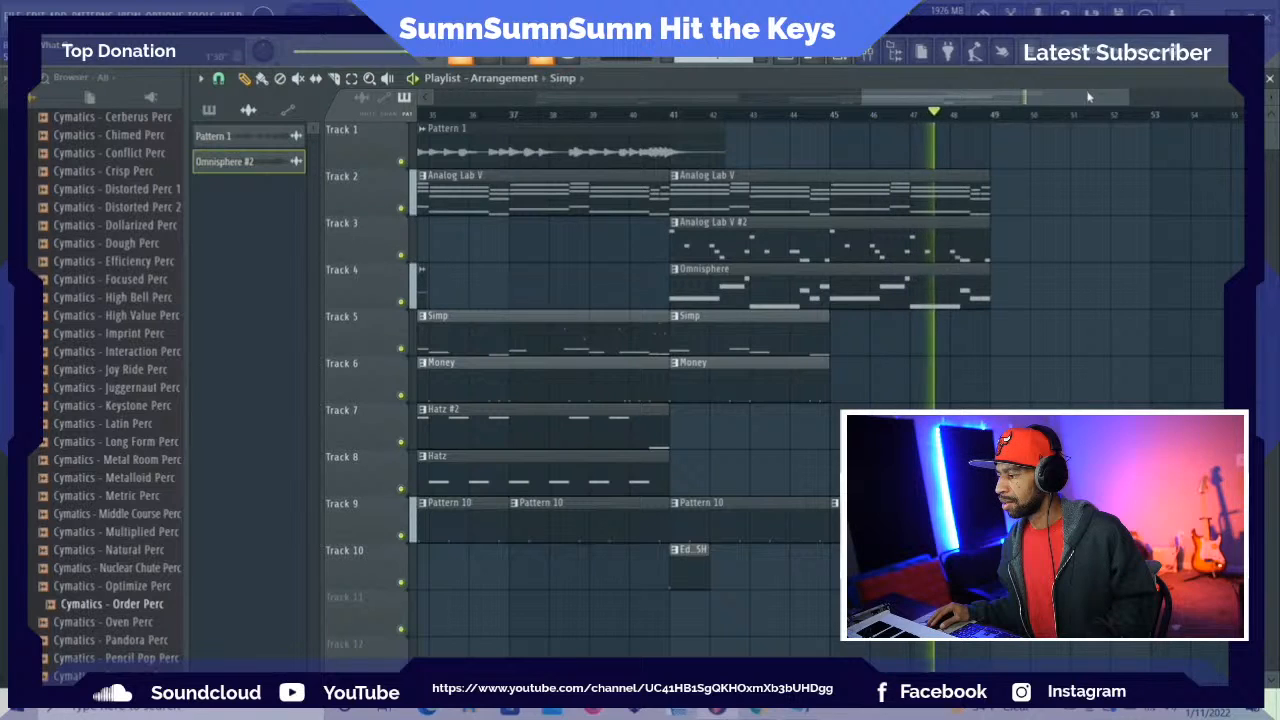
{"action": "left_click_drag", "start_coordinate": [1080, 97], "coordinate": [624, 94]}
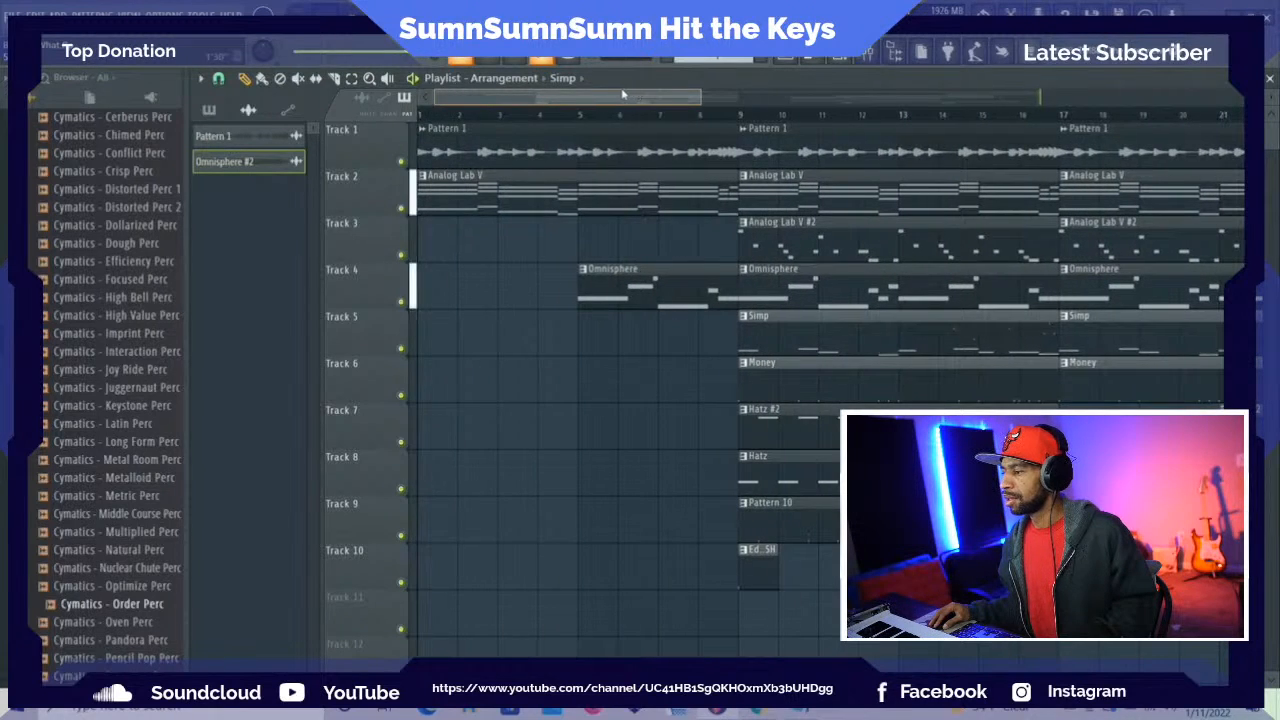
{"action": "key", "text": "space"}
{"action": "key", "text": "space"}
{"action": "left_click", "coordinate": [351, 79]}
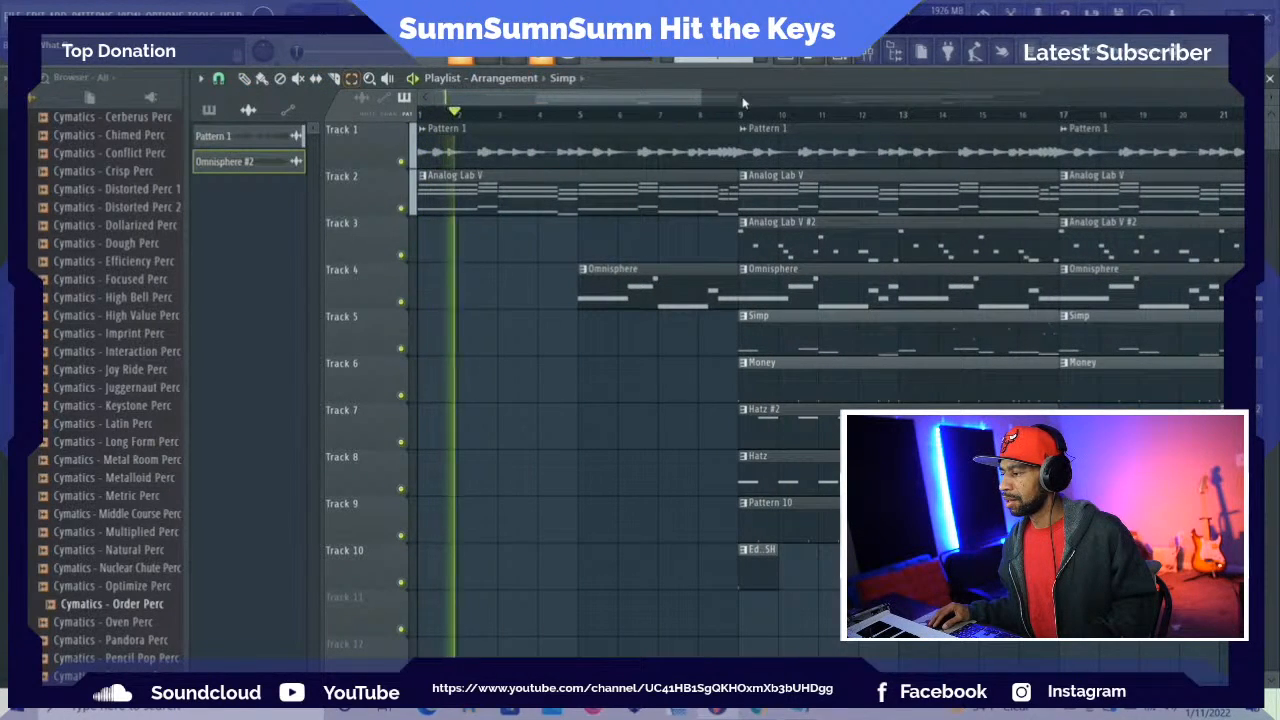
{"action": "left_click_drag", "start_coordinate": [741, 118], "coordinate": [1160, 152]}
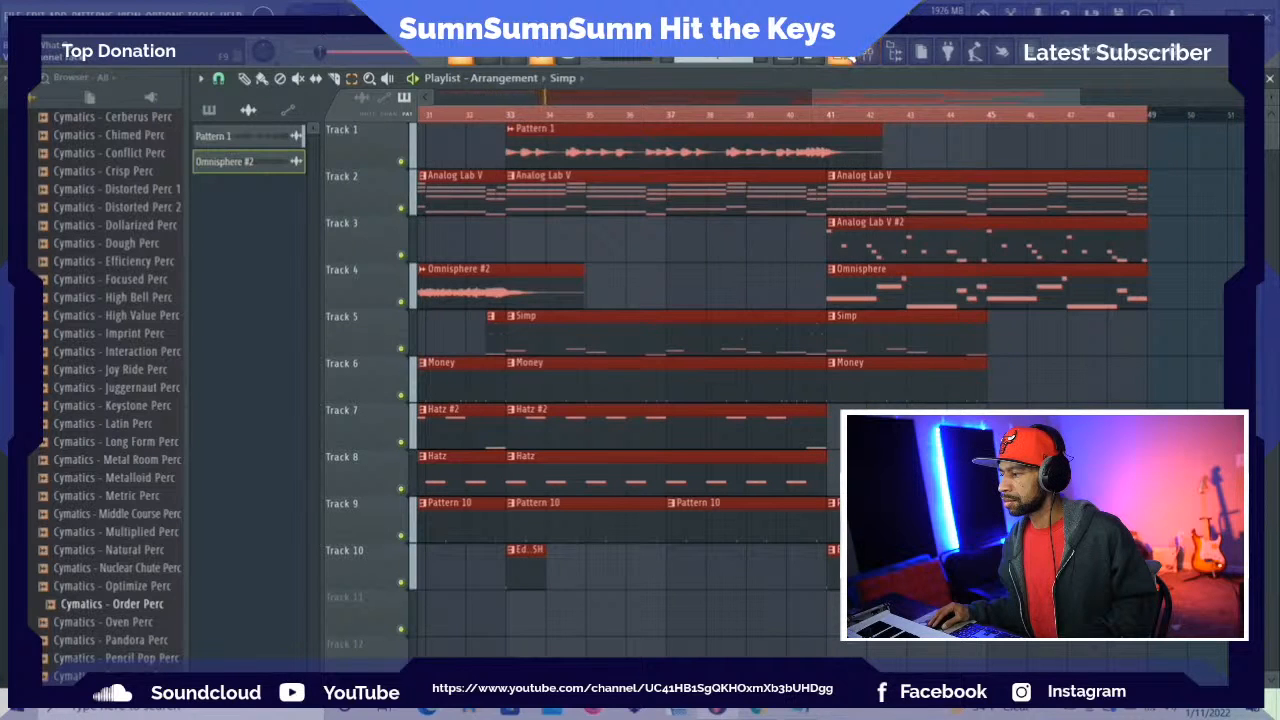
Lower the Hatz and Hatz #2 track levels in the mixer while the beat plays
{"action": "key", "text": "F6"}
{"action": "key", "text": "F9"}
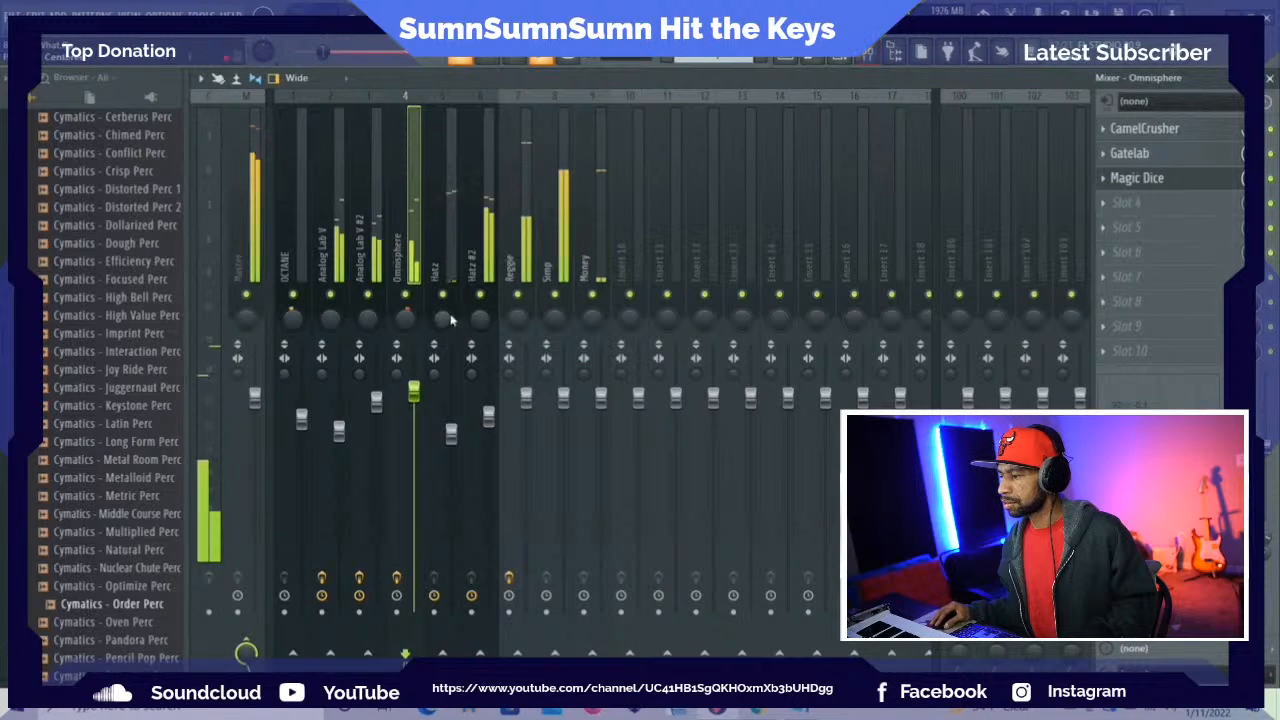
{"action": "left_click", "coordinate": [452, 432]}
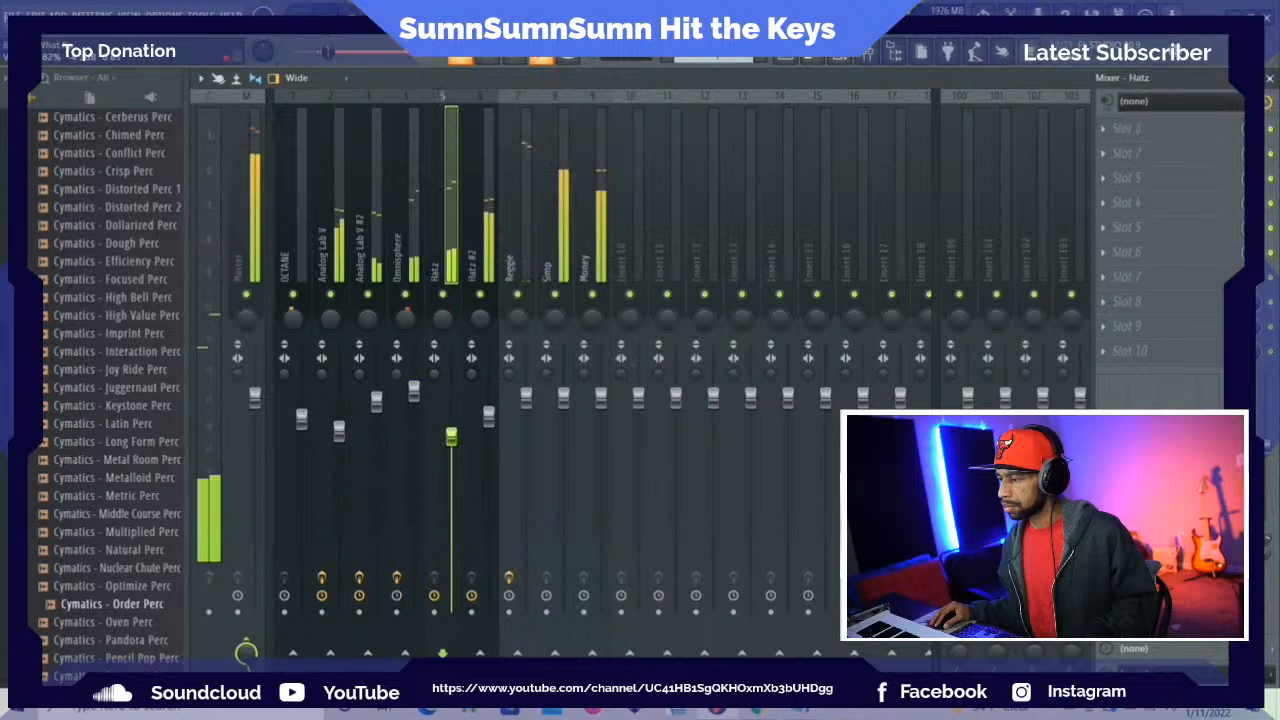
{"action": "left_click", "coordinate": [489, 418]}
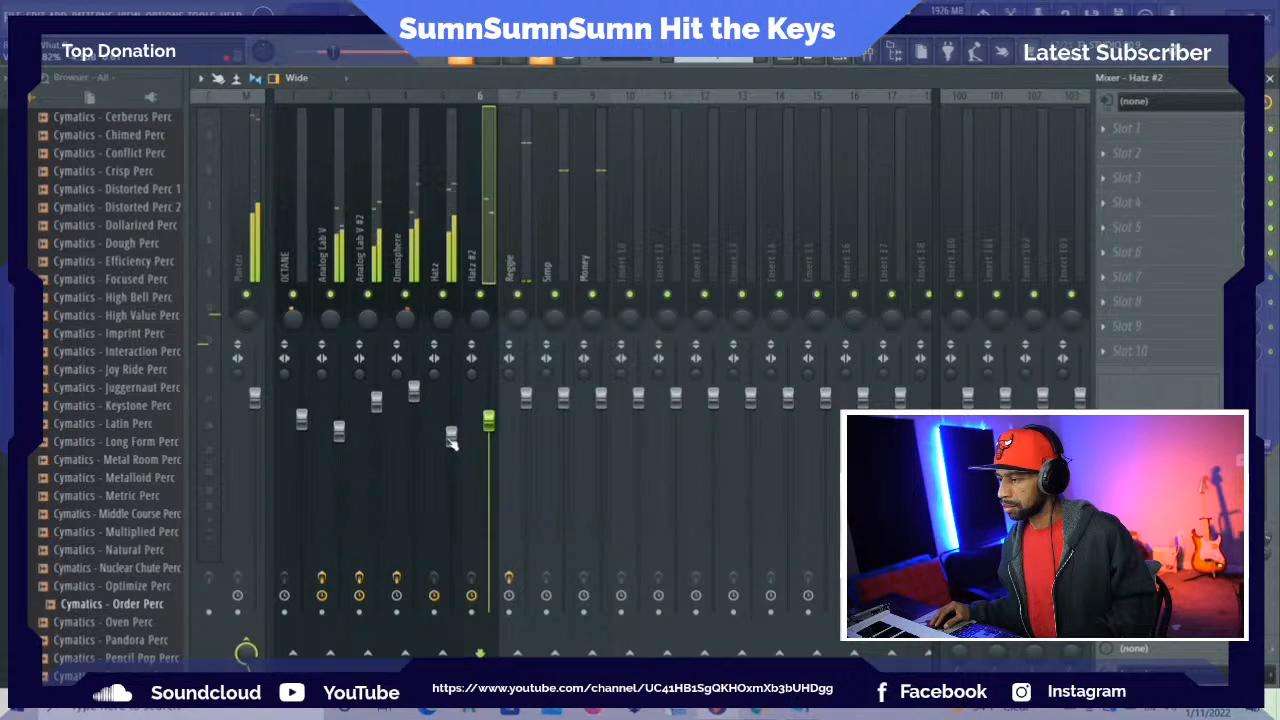
{"action": "left_click", "coordinate": [451, 440]}
Load Fruity Soft Clipper into the master track's first effect slot and adjust the system volume while listening
{"action": "left_click", "coordinate": [256, 205]}
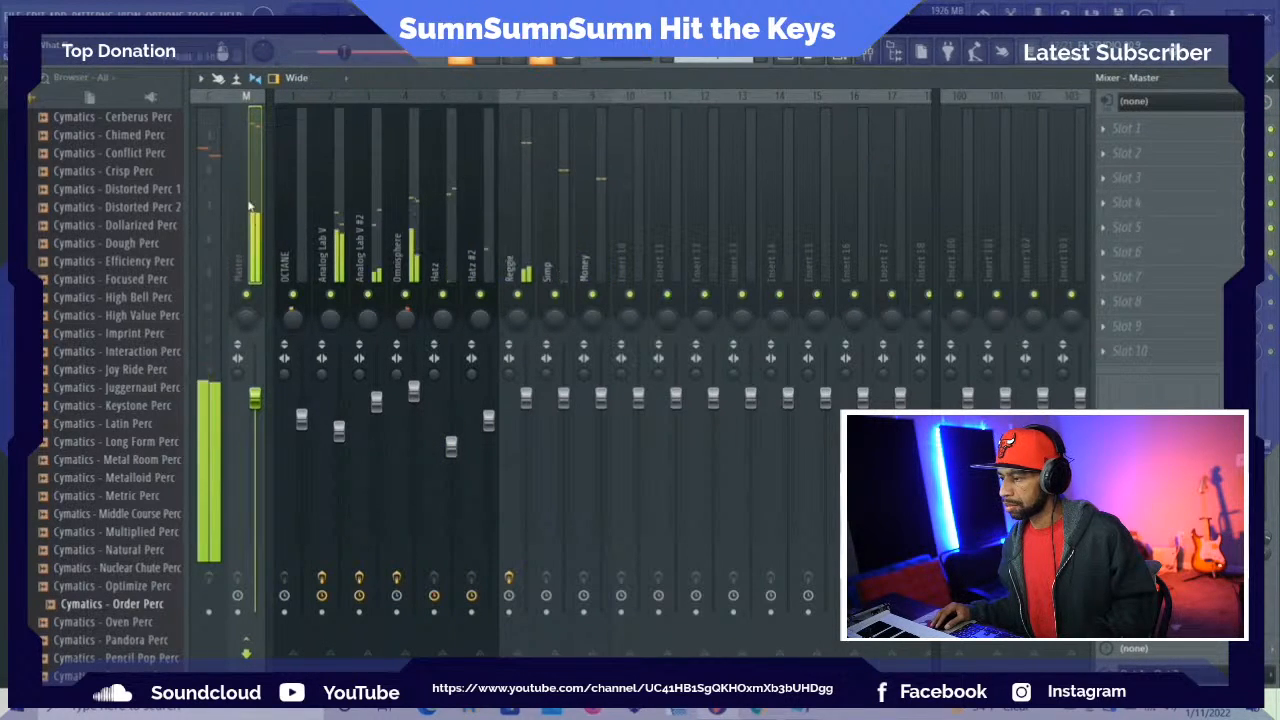
{"action": "key", "text": "XF86AudioLowerVolume"}
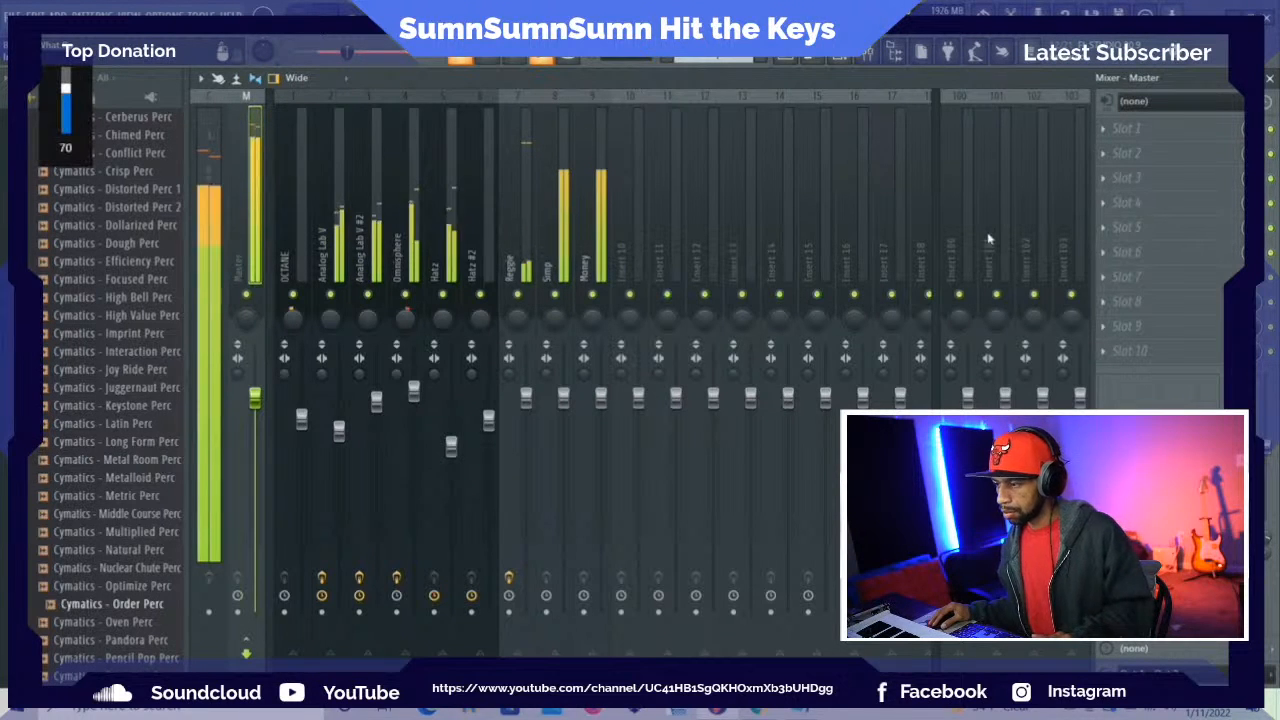
{"action": "left_click", "coordinate": [1106, 127]}
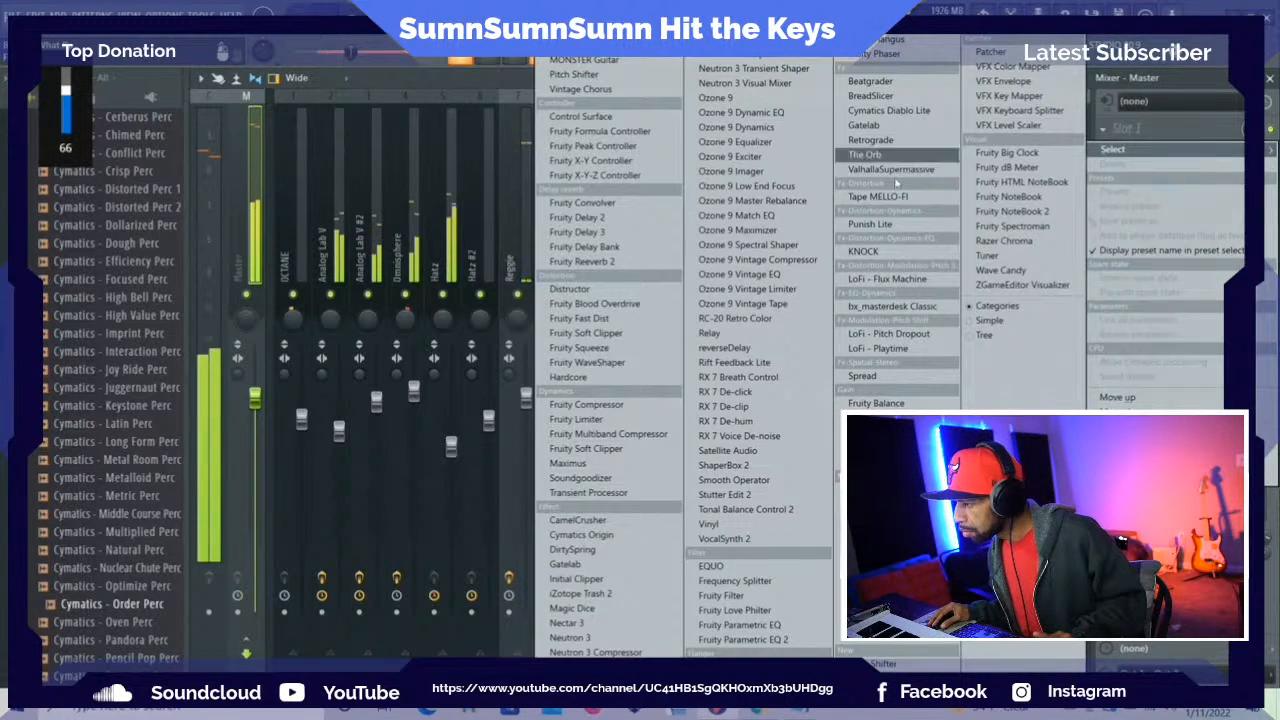
{"action": "key", "text": "XF86AudioLowerVolume"}
{"action": "key", "text": "XF86AudioLowerVolume"}
{"action": "left_click", "coordinate": [617, 340]}
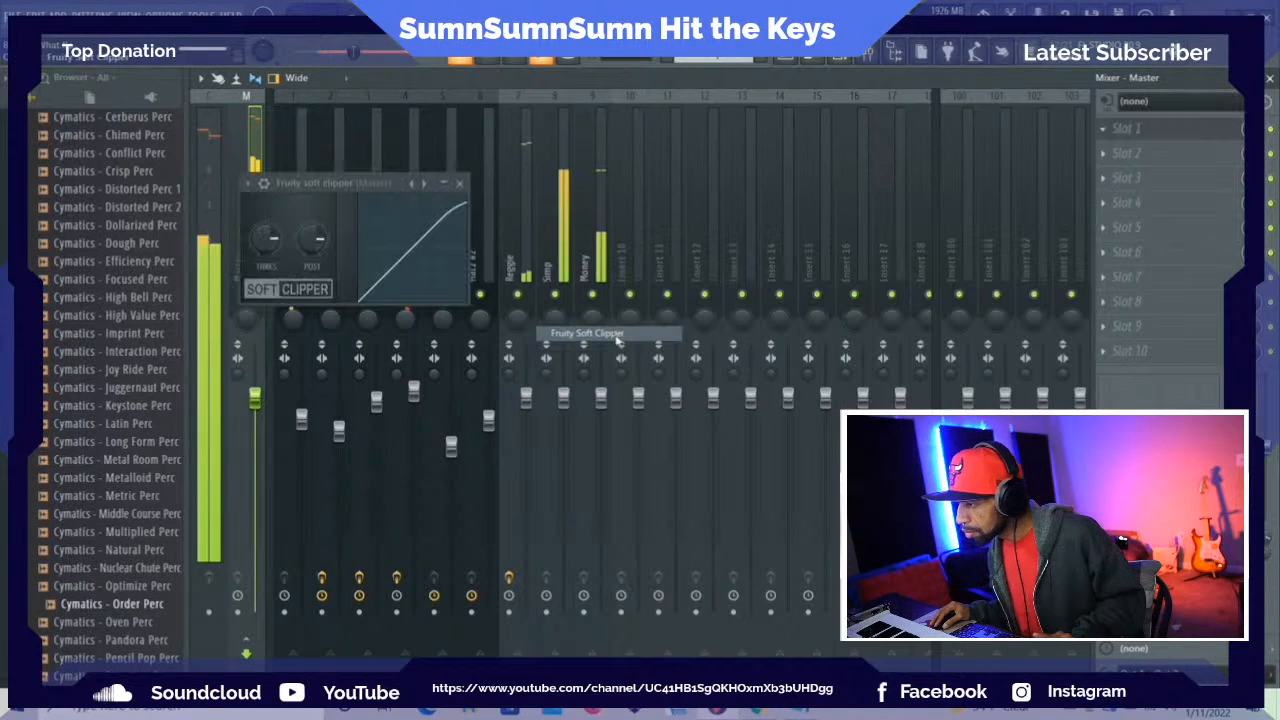
{"action": "key", "text": "XF86AudioRaiseVolume"}
{"action": "key", "text": "XF86AudioRaiseVolume"}
{"action": "key", "text": "XF86AudioRaiseVolume"}
{"action": "key", "text": "XF86AudioRaiseVolume"}
{"action": "key", "text": "XF86AudioRaiseVolume"}
{"action": "key", "text": "XF86AudioRaiseVolume"}
{"action": "key", "text": "XF86AudioRaiseVolume"}
{"action": "key", "text": "XF86AudioRaiseVolume"}
{"action": "key", "text": "XF86AudioRaiseVolume"}
{"action": "key", "text": "XF86AudioRaiseVolume"}
{"action": "key", "text": "XF86AudioRaiseVolume"}
{"action": "key", "text": "XF86AudioRaiseVolume"}
{"action": "key", "text": "XF86AudioRaiseVolume"}
{"action": "key", "text": "XF86AudioRaiseVolume"}
{"action": "key", "text": "XF86AudioRaiseVolume"}
{"action": "key", "text": "XF86AudioRaiseVolume"}
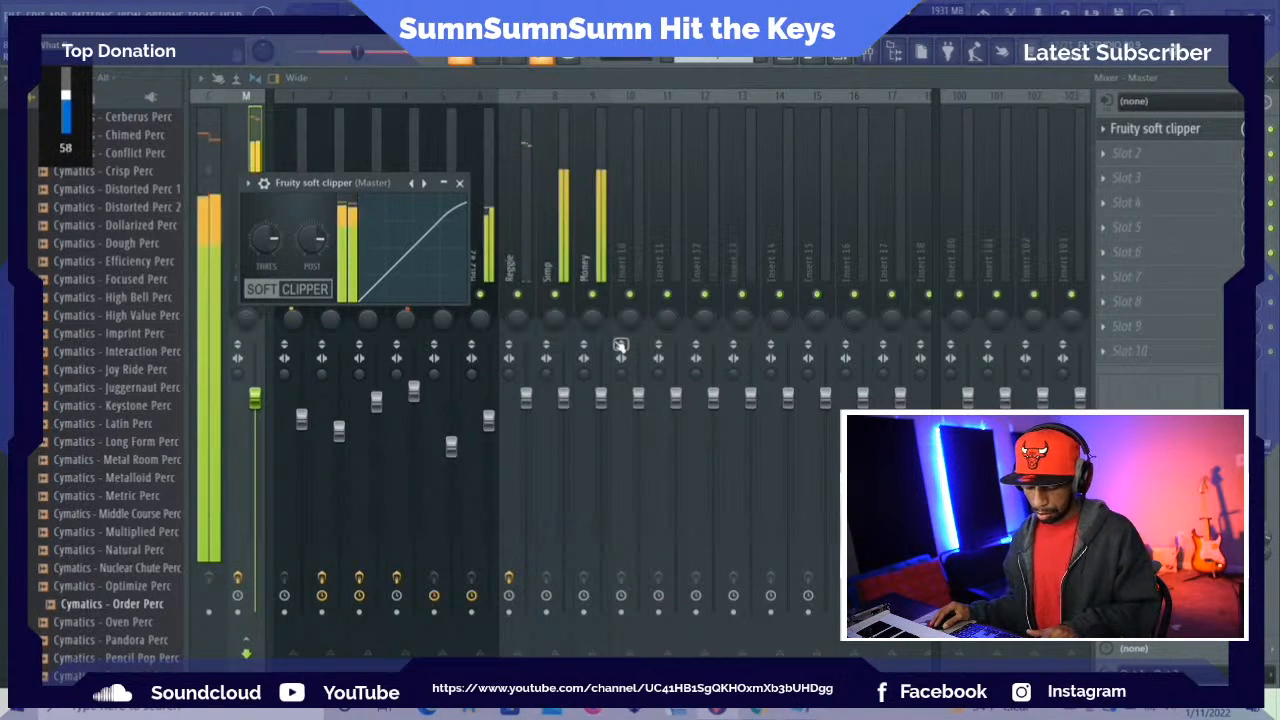
{"action": "key", "text": "XF86AudioRaiseVolume"}
{"action": "key", "text": "XF86AudioRaiseVolume"}
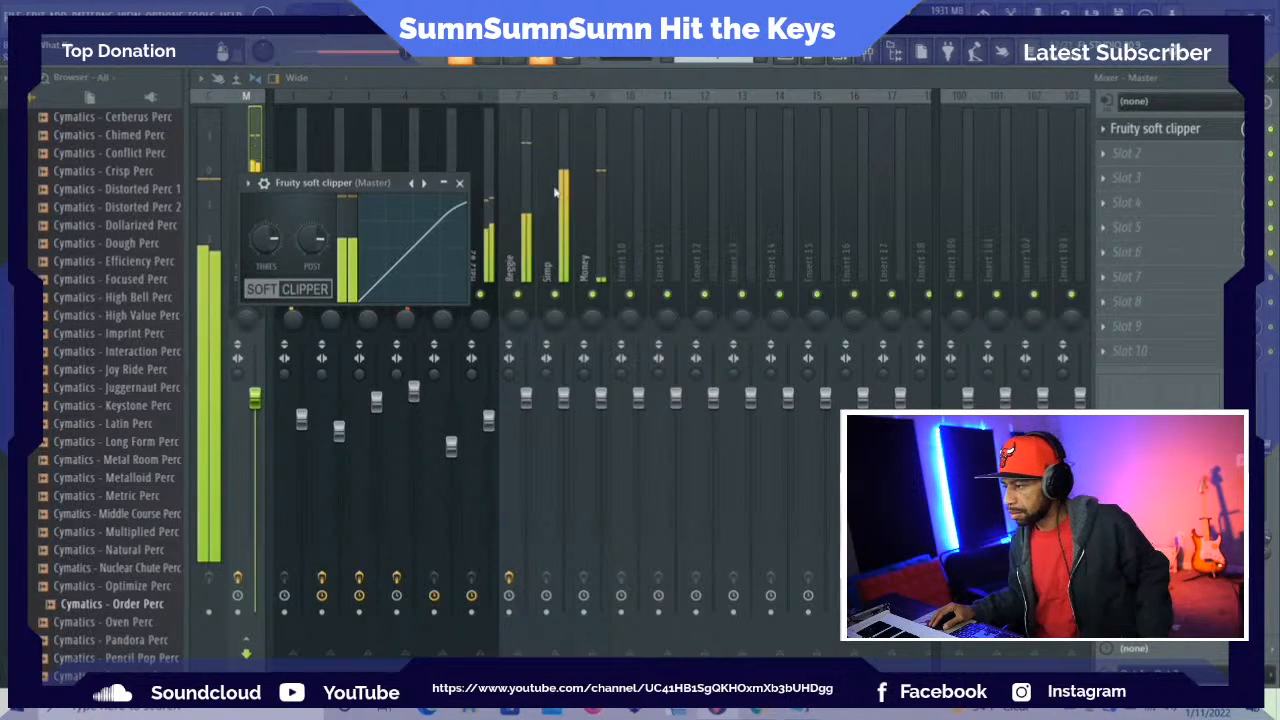
Lower the Reggie mixer track's level well below the Simp and Money tracks, and save the project
{"action": "left_click", "coordinate": [528, 400]}
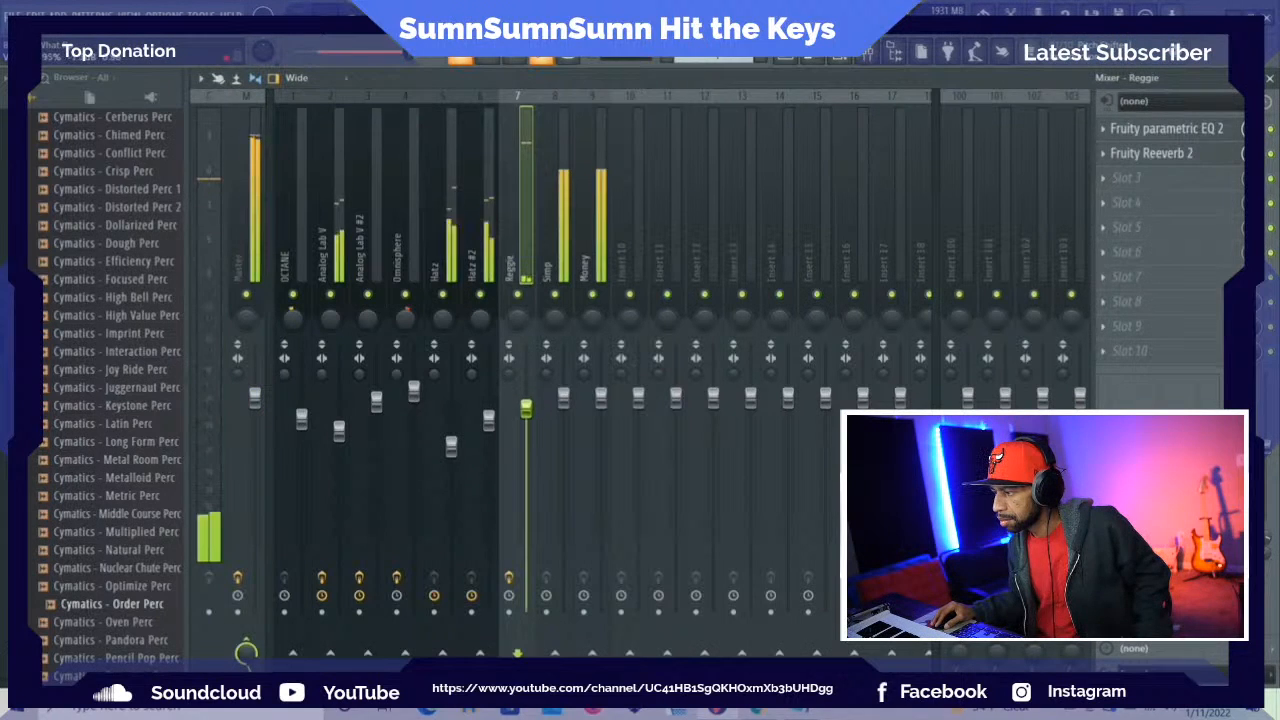
{"action": "left_click_drag", "start_coordinate": [526, 407], "coordinate": [533, 442]}
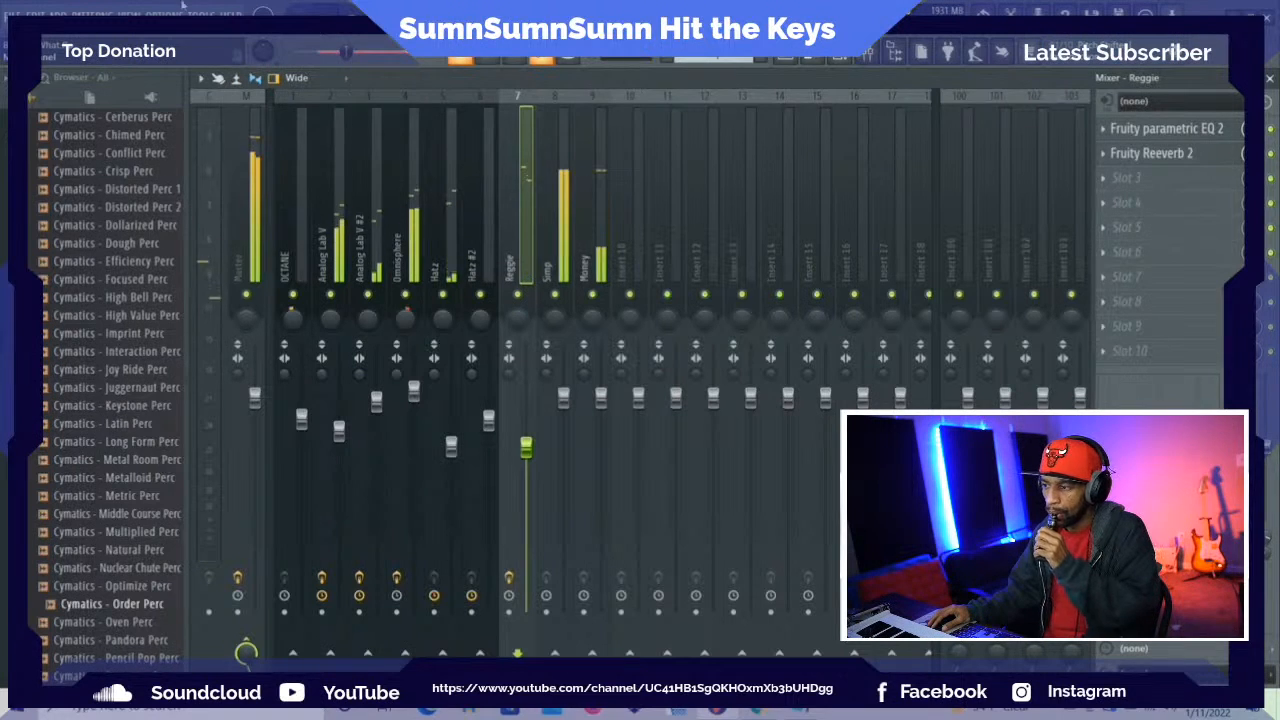
{"action": "left_click", "coordinate": [16, 14]}
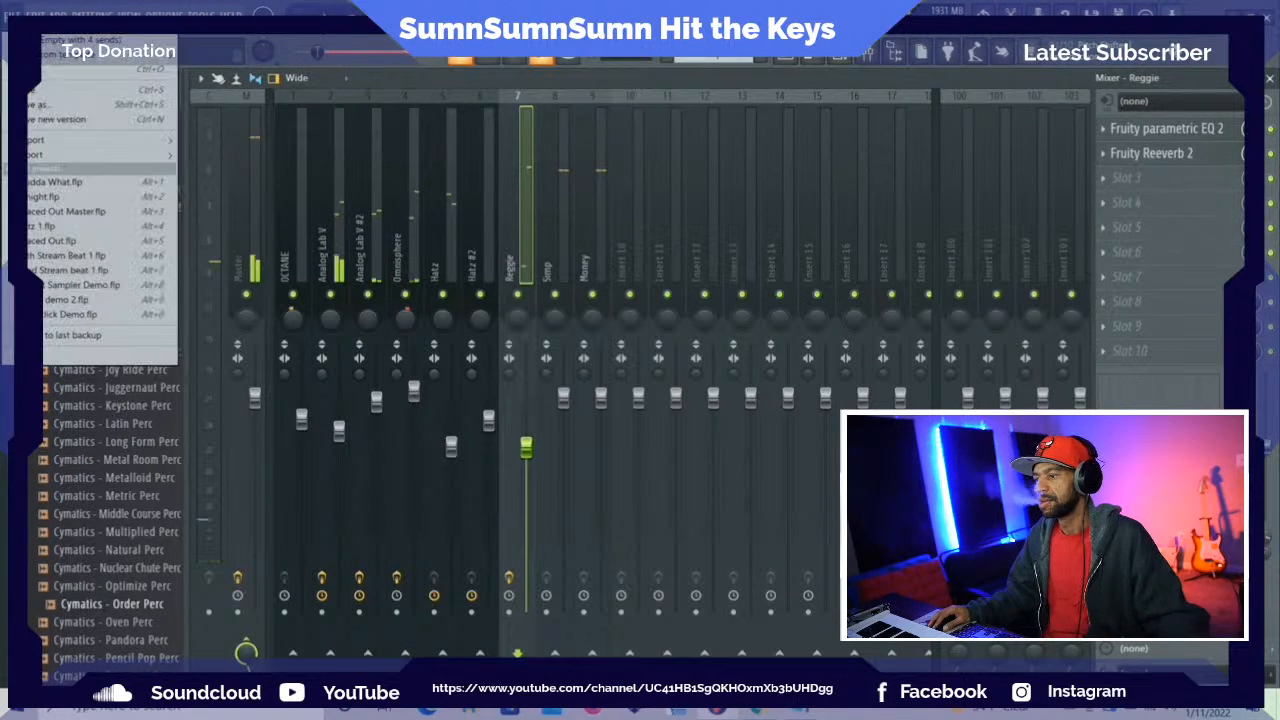
{"action": "left_click", "coordinate": [54, 106]}
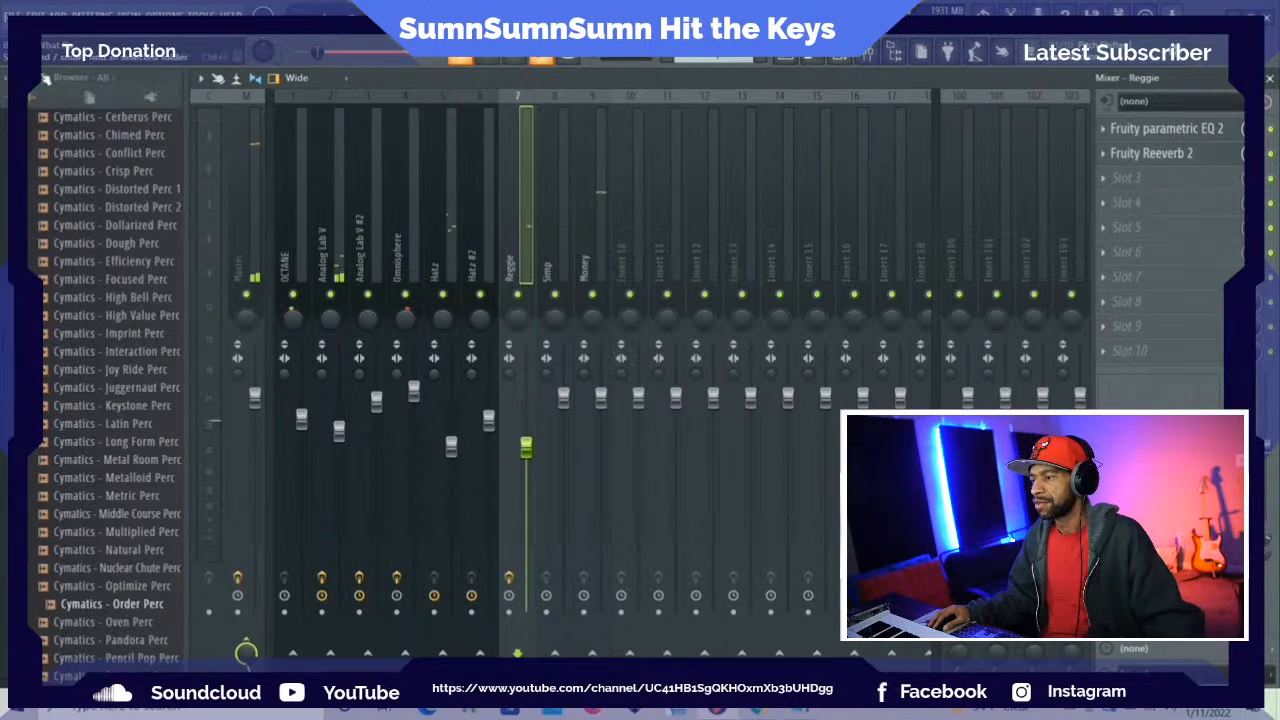
Open the second recent project, the one ending in night.flp, and close its DecentSampler window
{"action": "left_click", "coordinate": [13, 15]}
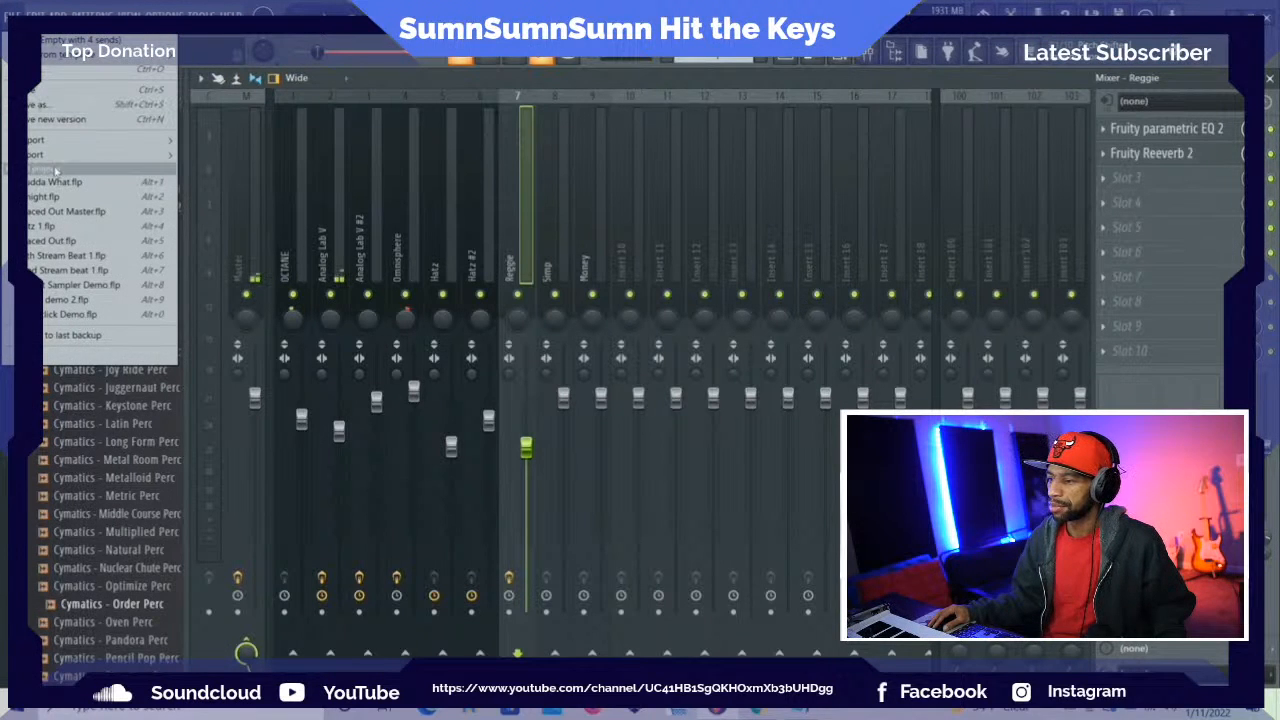
{"action": "left_click", "coordinate": [67, 199]}
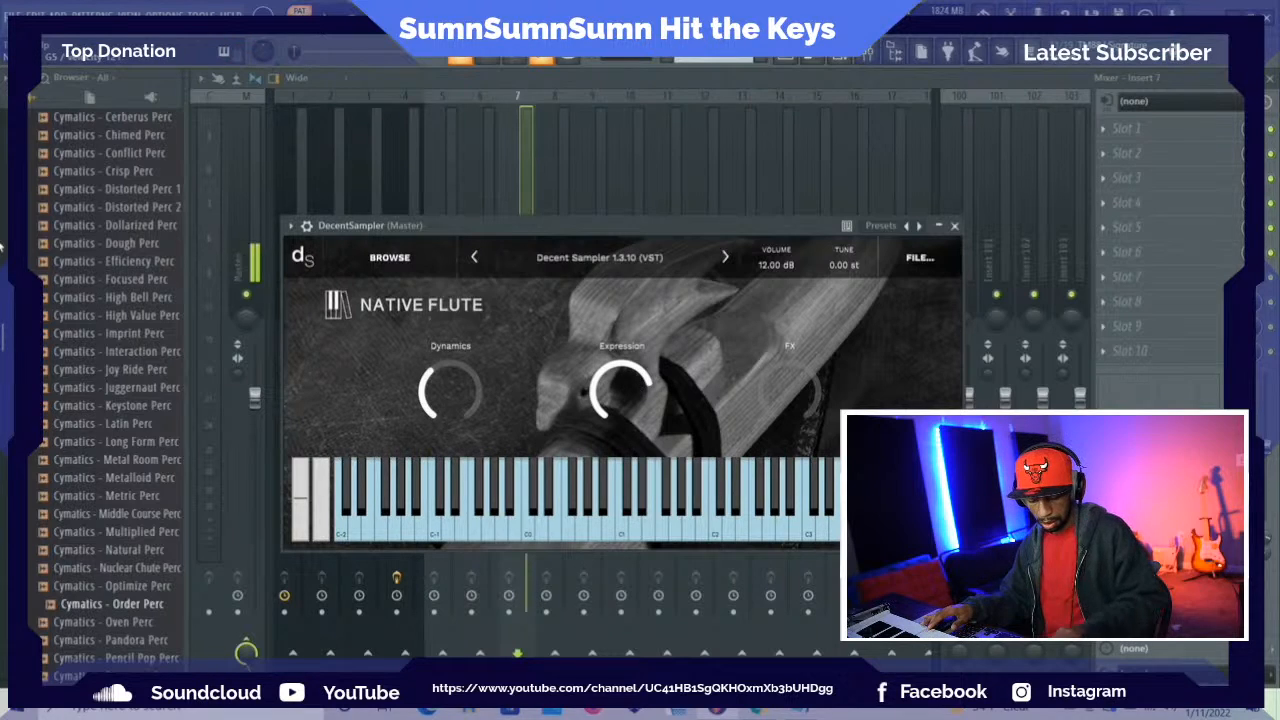
{"action": "key", "text": "XF86AudioLowerVolume"}
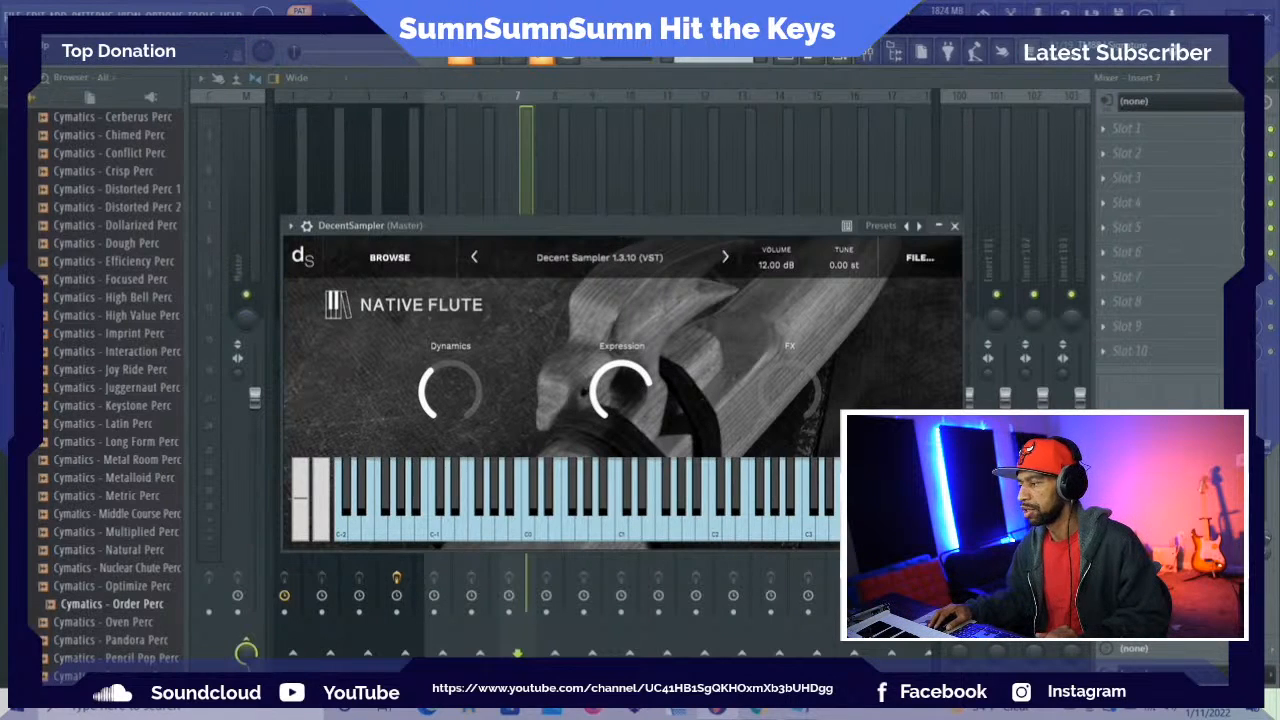
{"action": "left_click", "coordinate": [954, 226]}
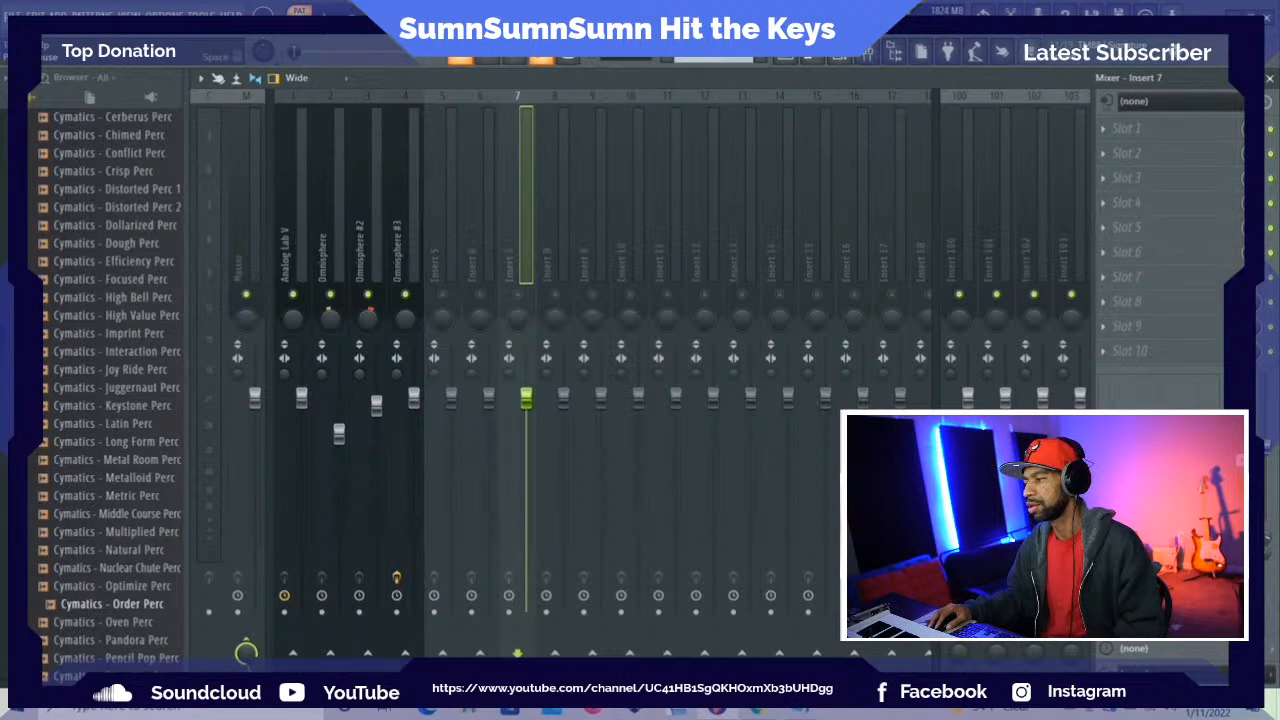
Place a Pattern 1 clip on Track 1 at bar 1 of the playlist, and collapse the One Shots - Various folder
{"action": "left_click", "coordinate": [790, 61]}
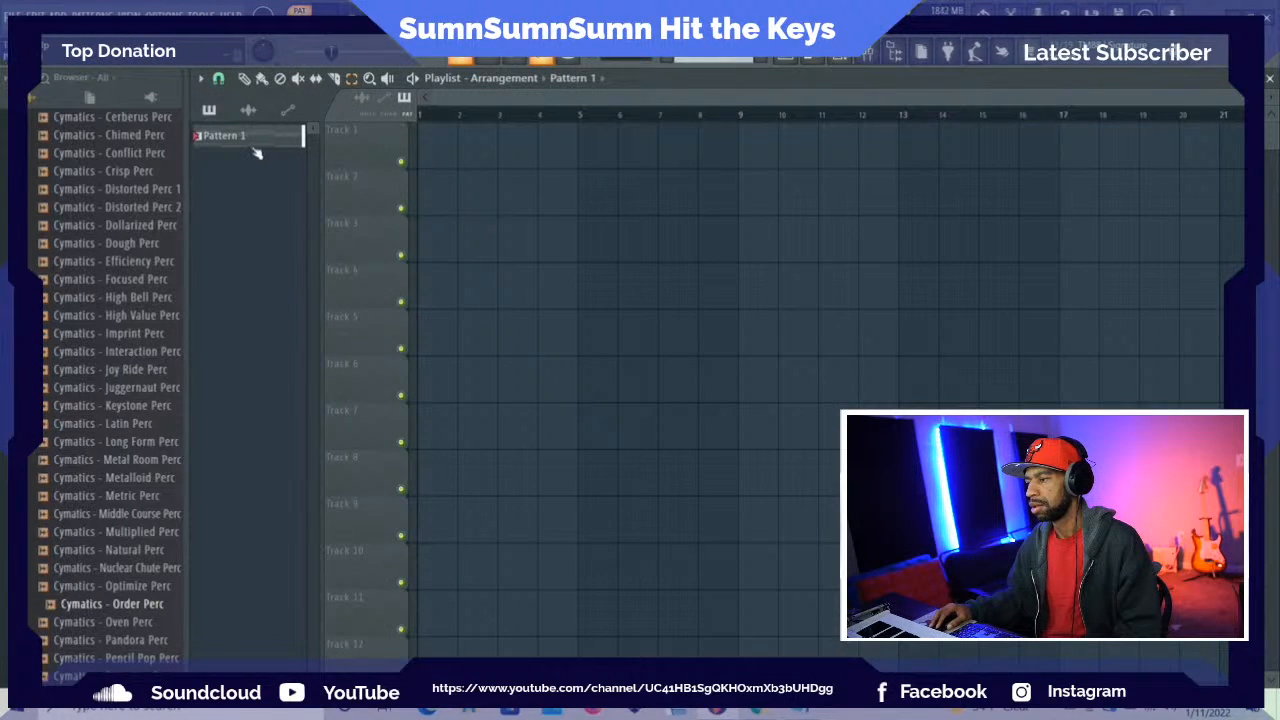
{"action": "left_click_drag", "start_coordinate": [250, 145], "coordinate": [430, 150]}
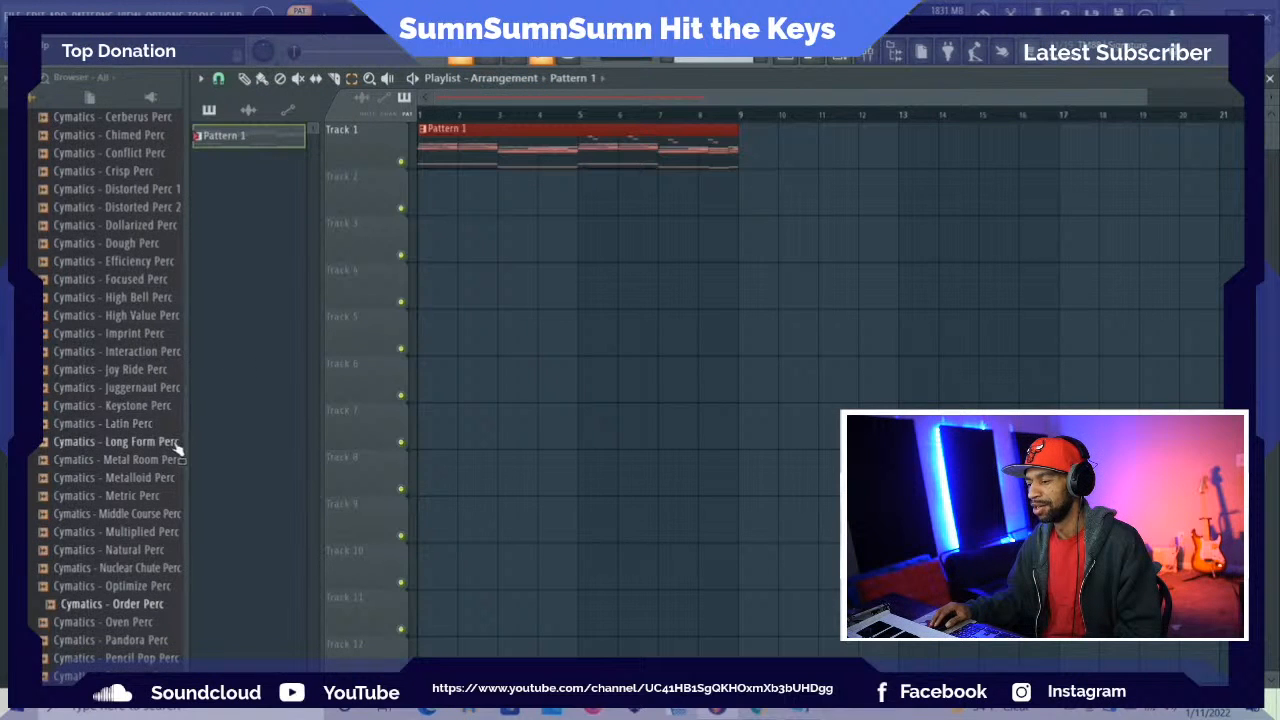
{"action": "scroll", "coordinate": [176, 447], "scroll_direction": "up", "scroll_amount": 8}
{"action": "left_click", "coordinate": [140, 408]}
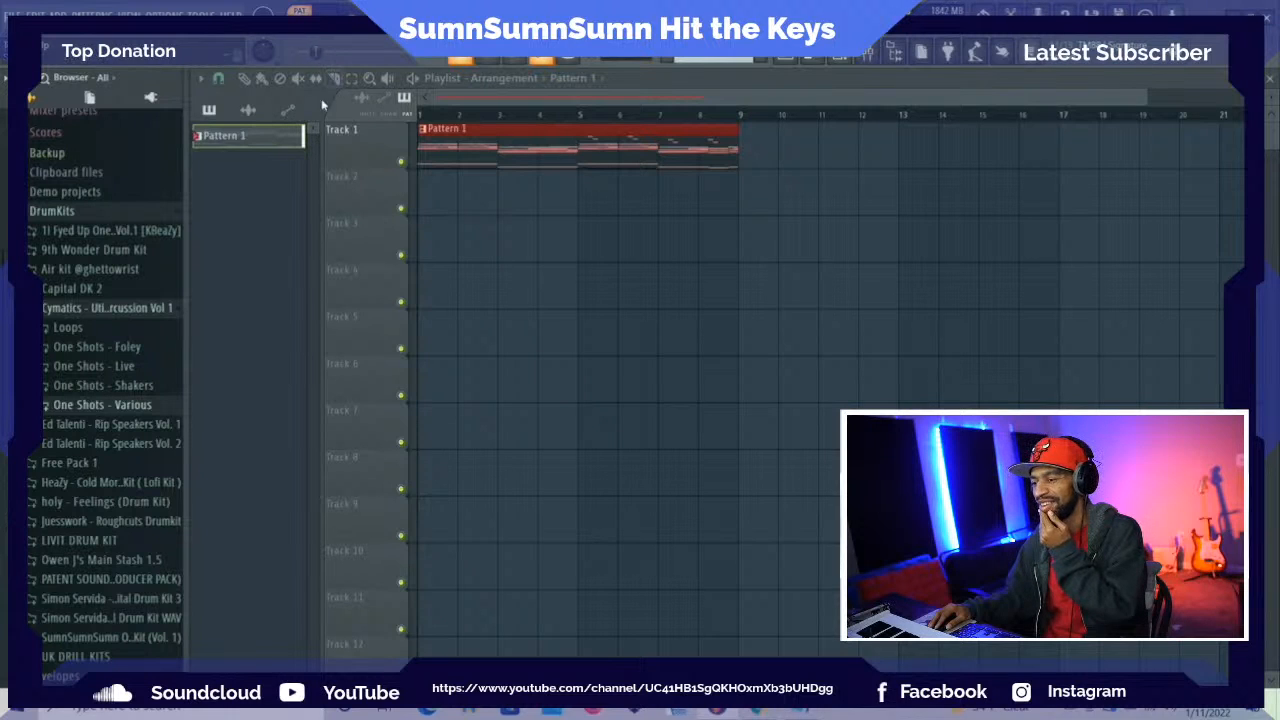
Add a new Omnisphere instrument channel to the project and return to the mixer
{"action": "left_click", "coordinate": [871, 54]}
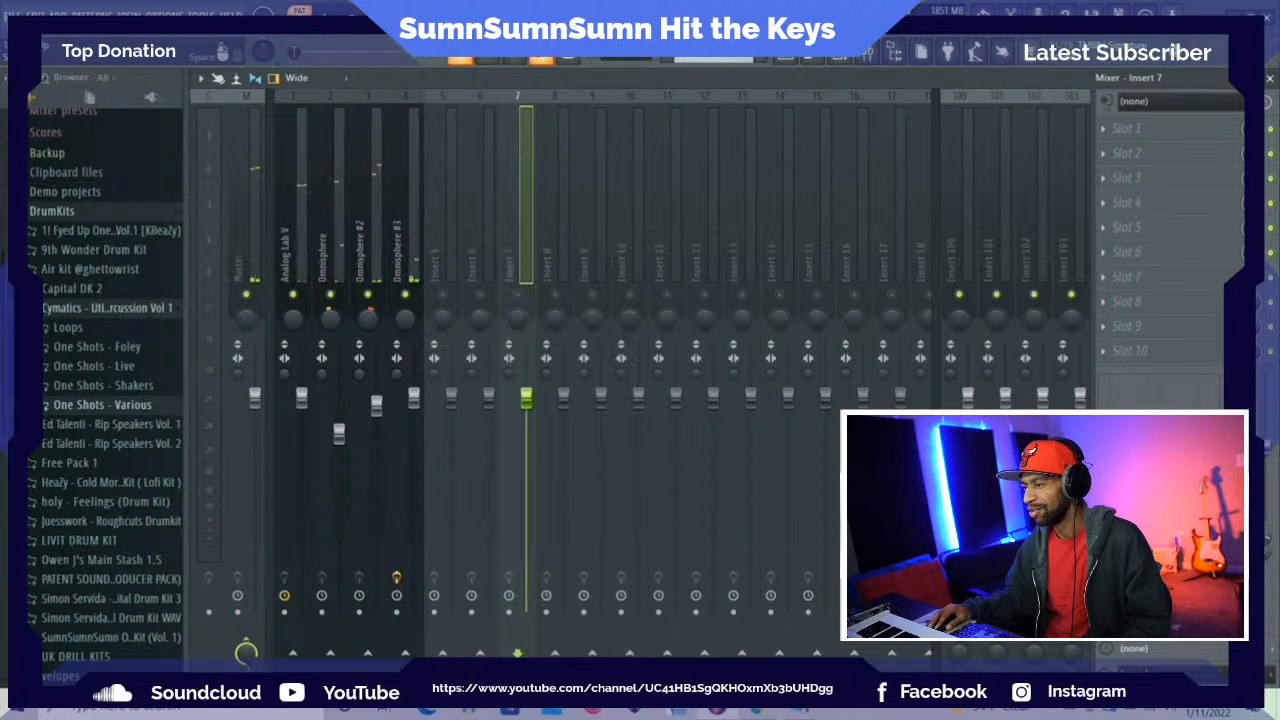
{"action": "left_click", "coordinate": [164, 14]}
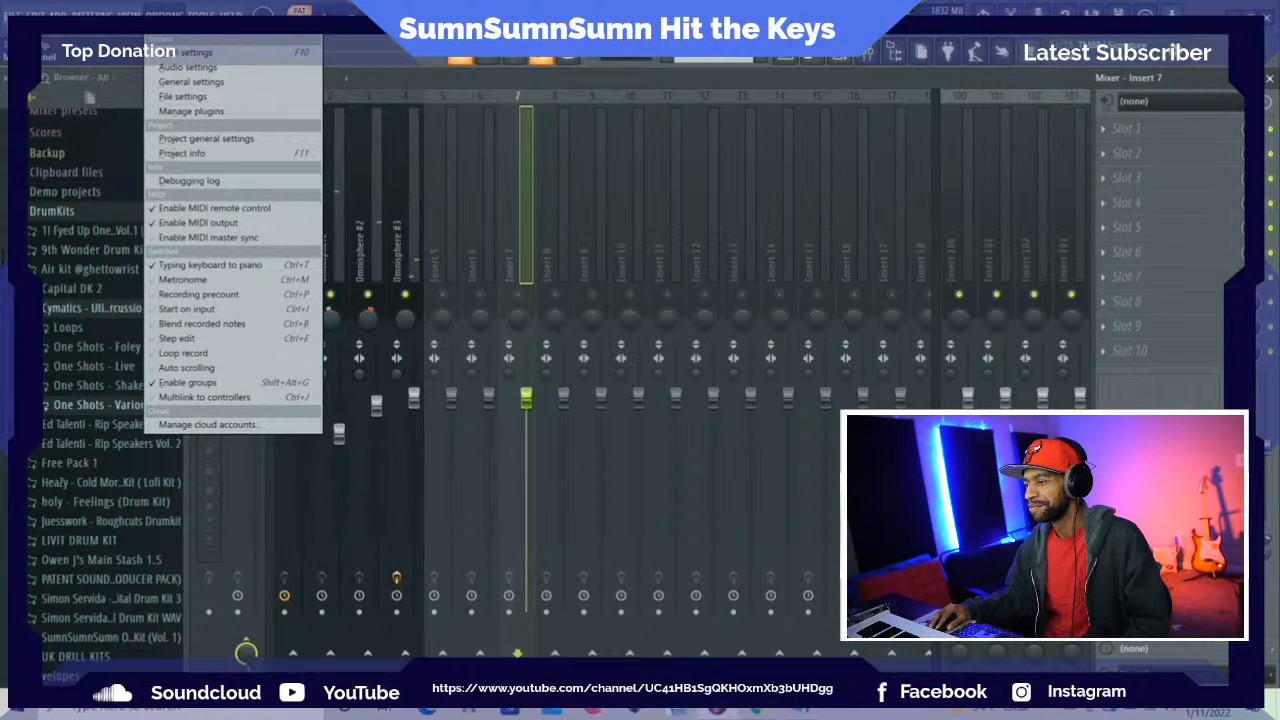
{"action": "mouse_move", "coordinate": [61, 14]}
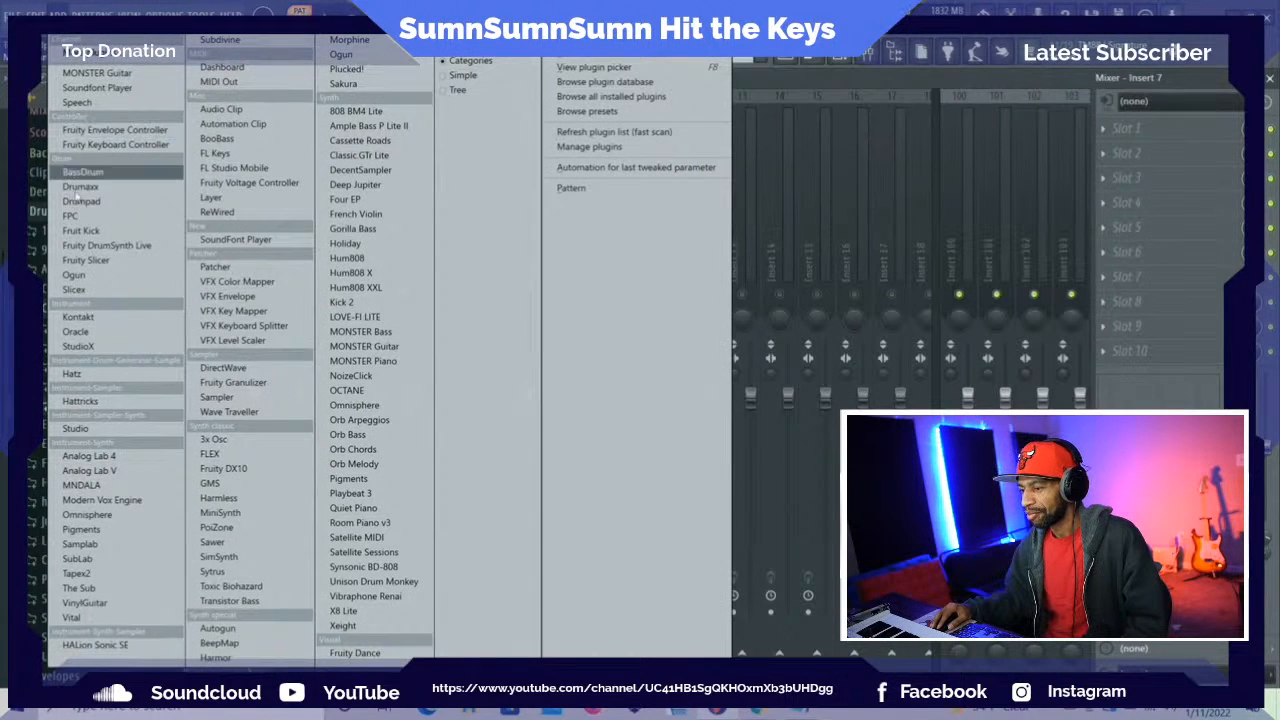
{"action": "left_click", "coordinate": [357, 405]}
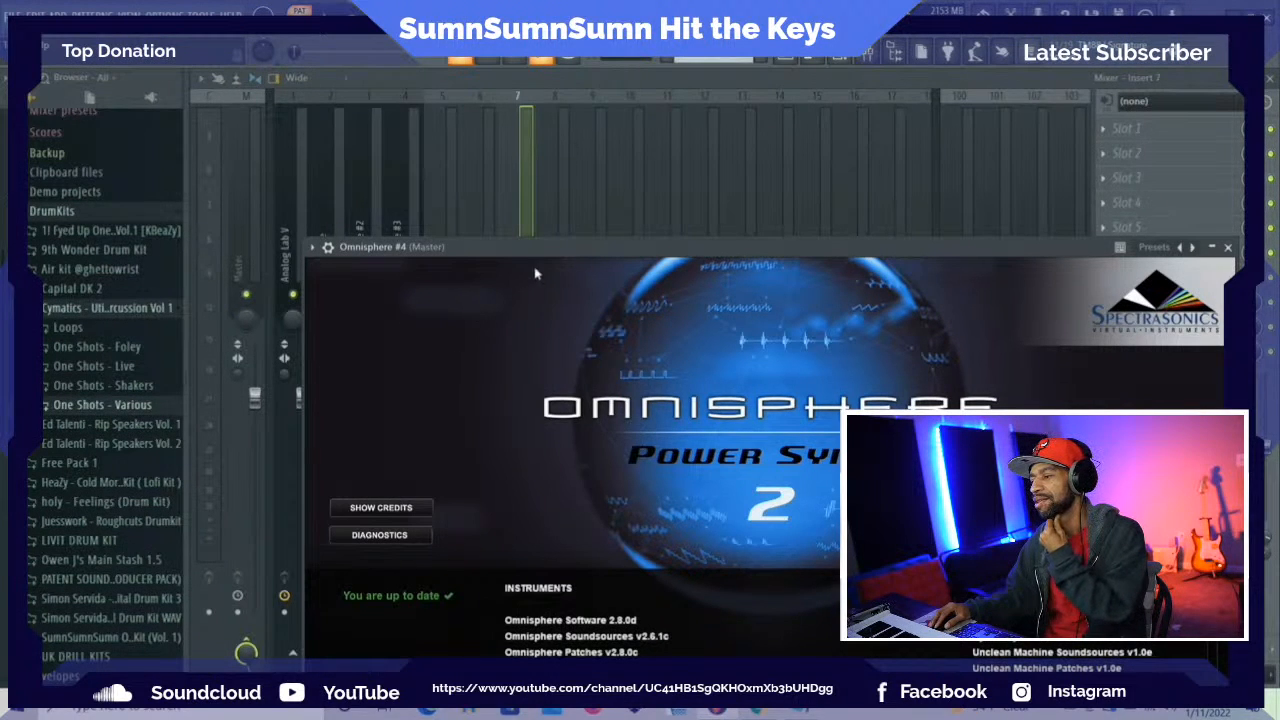
{"action": "left_click_drag", "start_coordinate": [560, 252], "coordinate": [486, 127]}
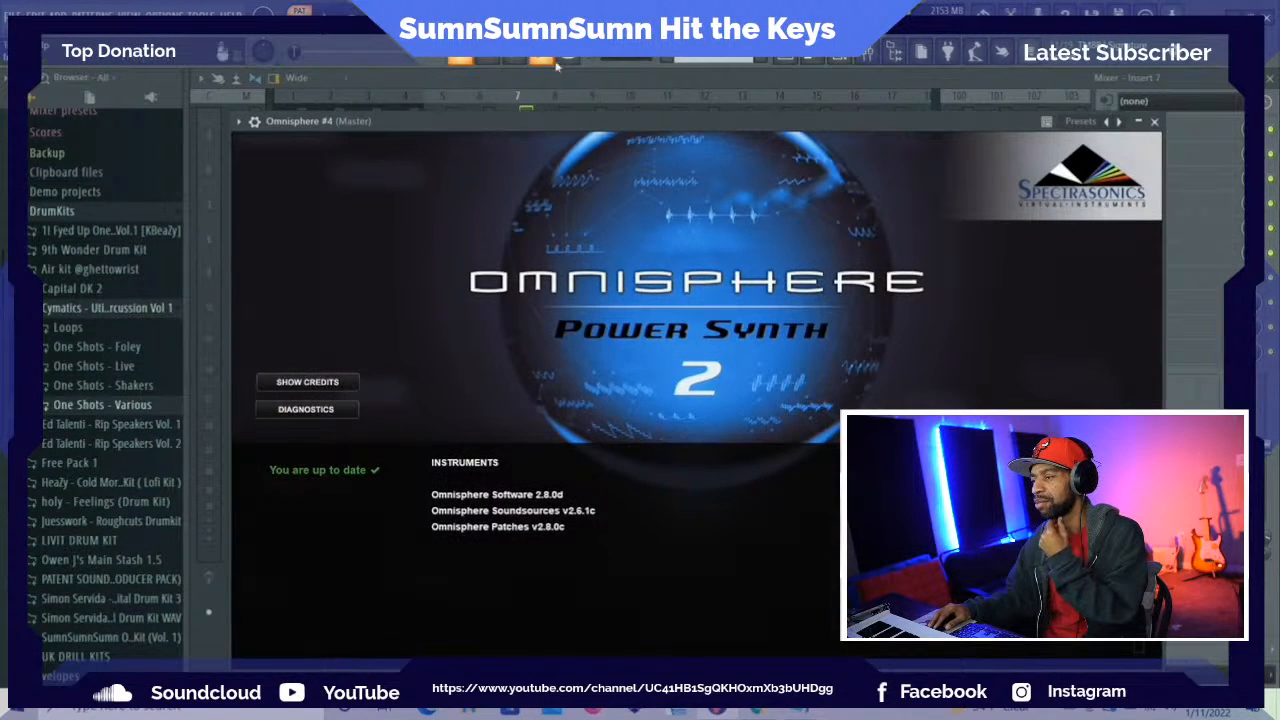
{"action": "left_click", "coordinate": [650, 83]}
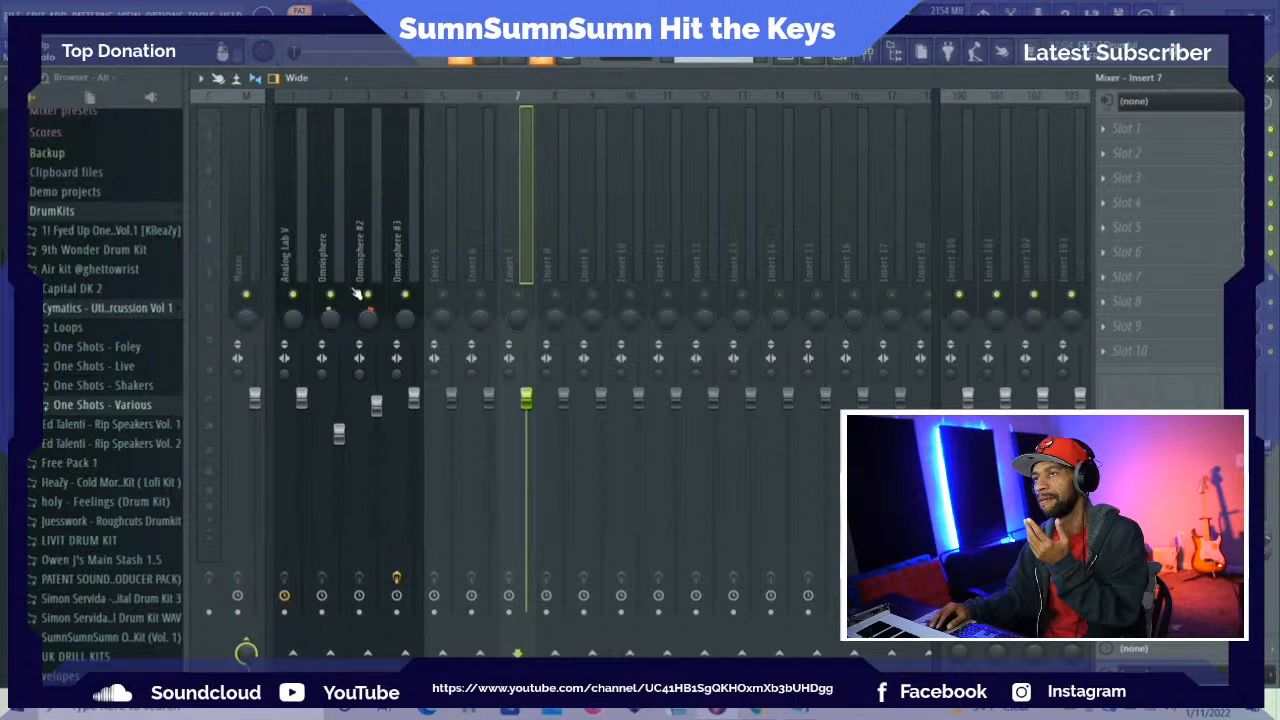
Solo Omnisphere #3 in the mixer, switch to only Omnisphere and Omnisphere #2 active, and audition the melody layers
{"action": "right_click", "coordinate": [407, 297]}
{"action": "left_click", "coordinate": [330, 13]}
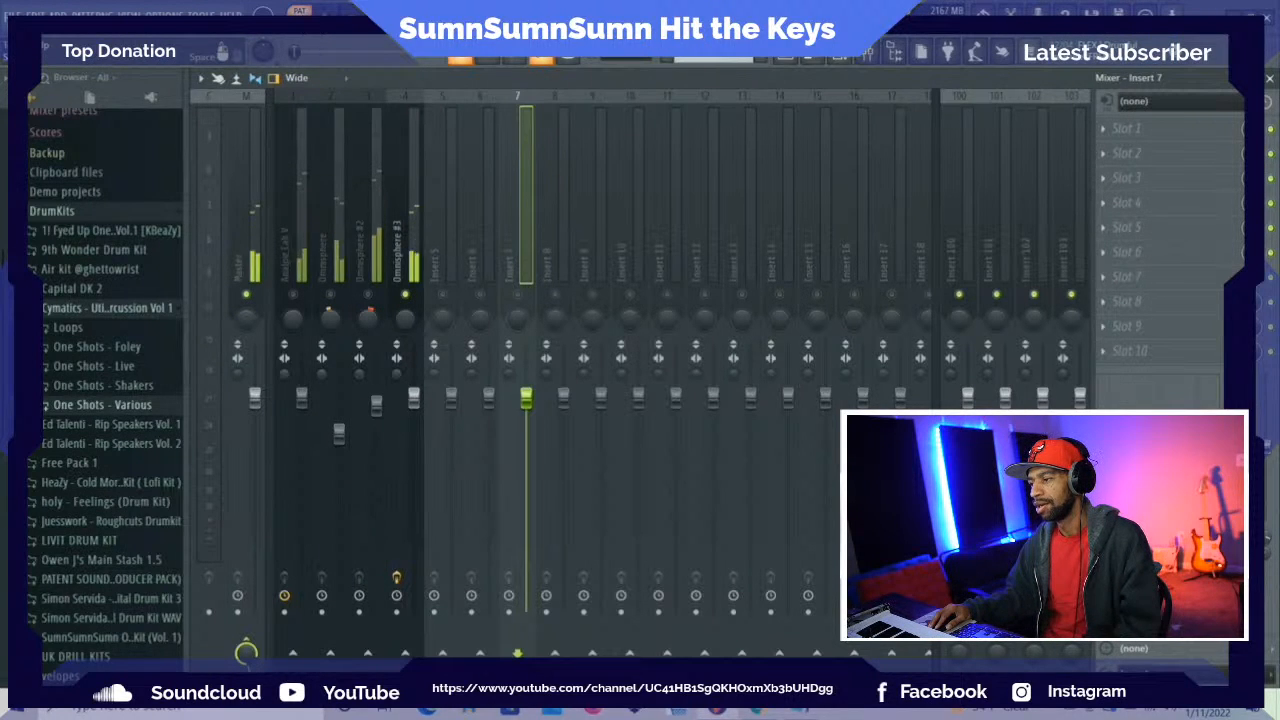
{"action": "left_click", "coordinate": [367, 295]}
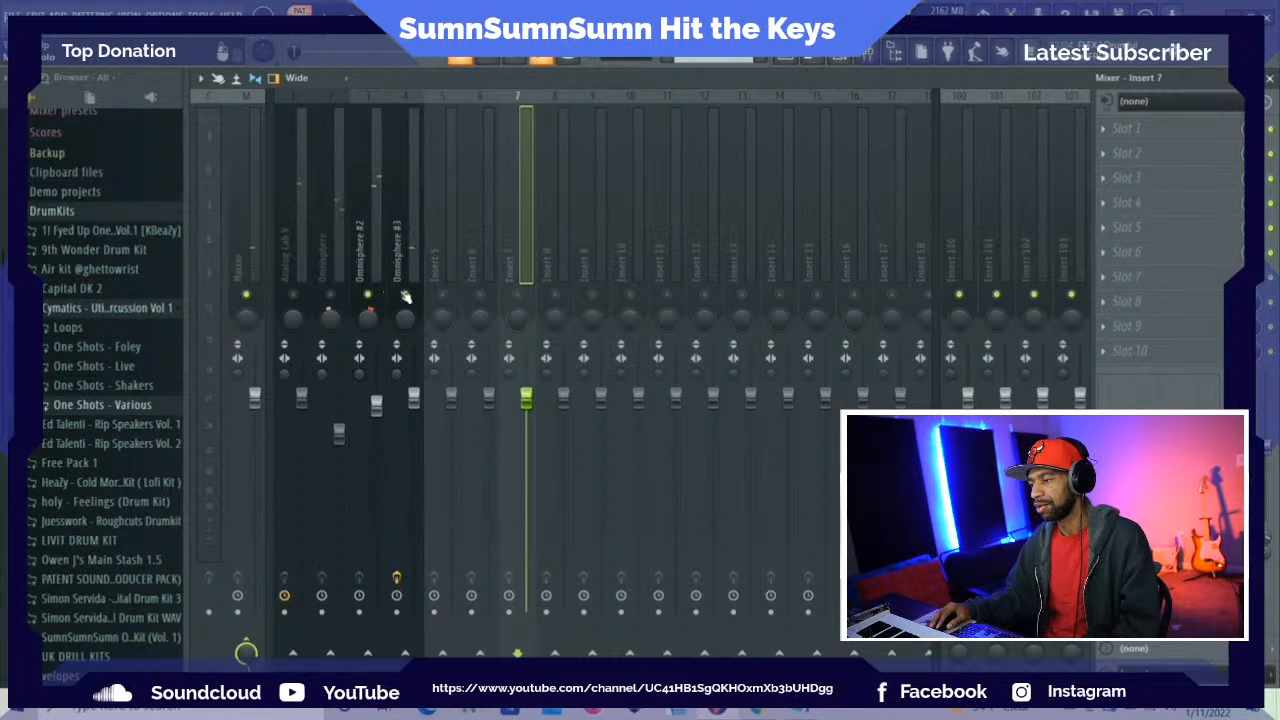
{"action": "left_click", "coordinate": [406, 296]}
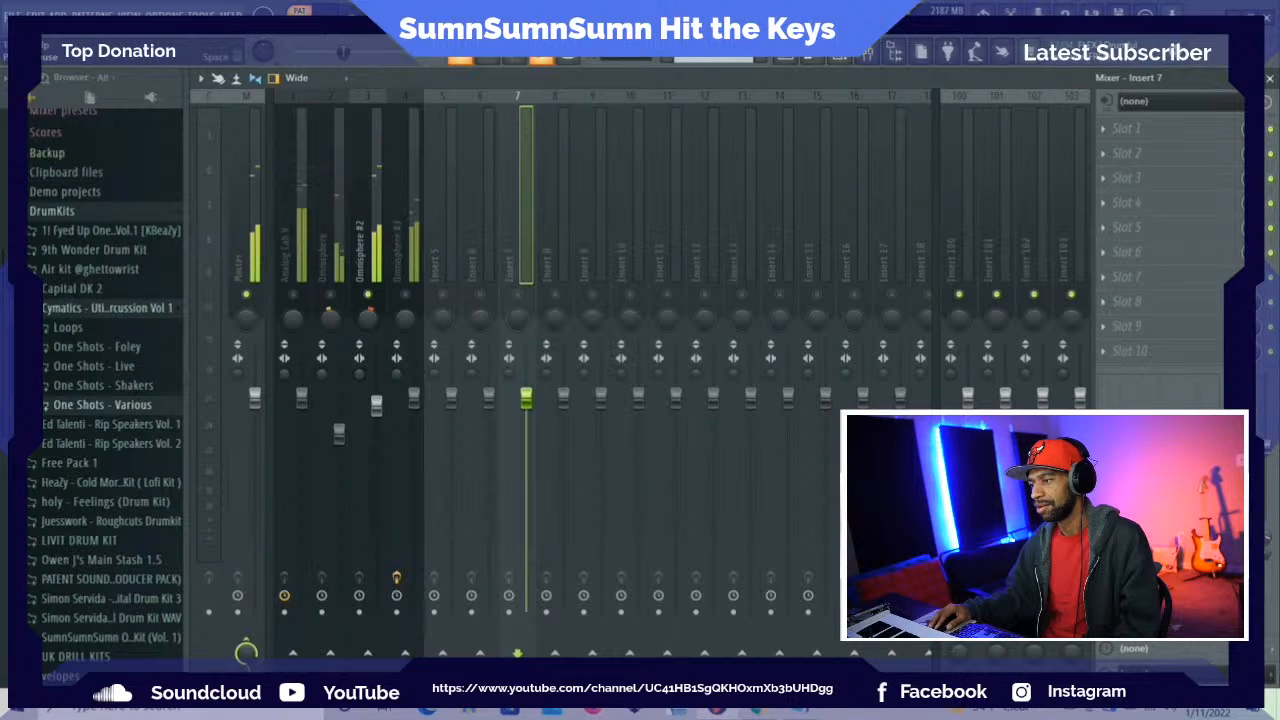
{"action": "key", "text": "space"}
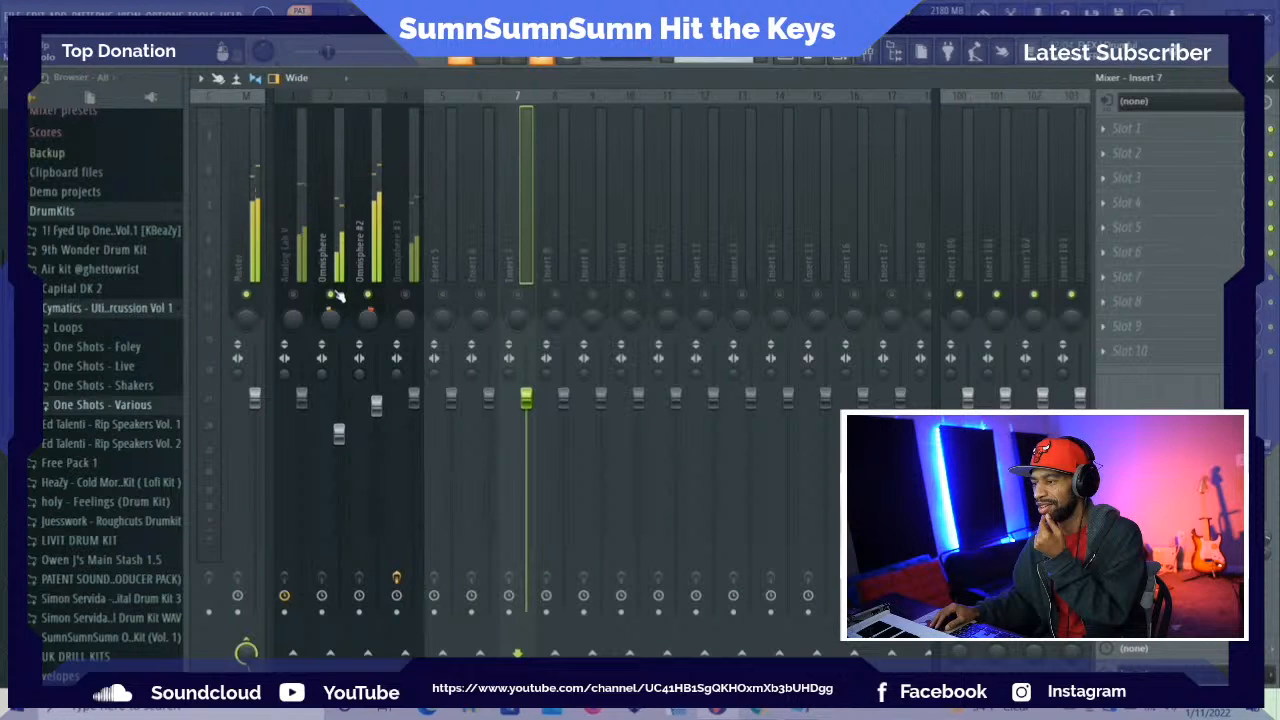
{"action": "left_click", "coordinate": [361, 14]}
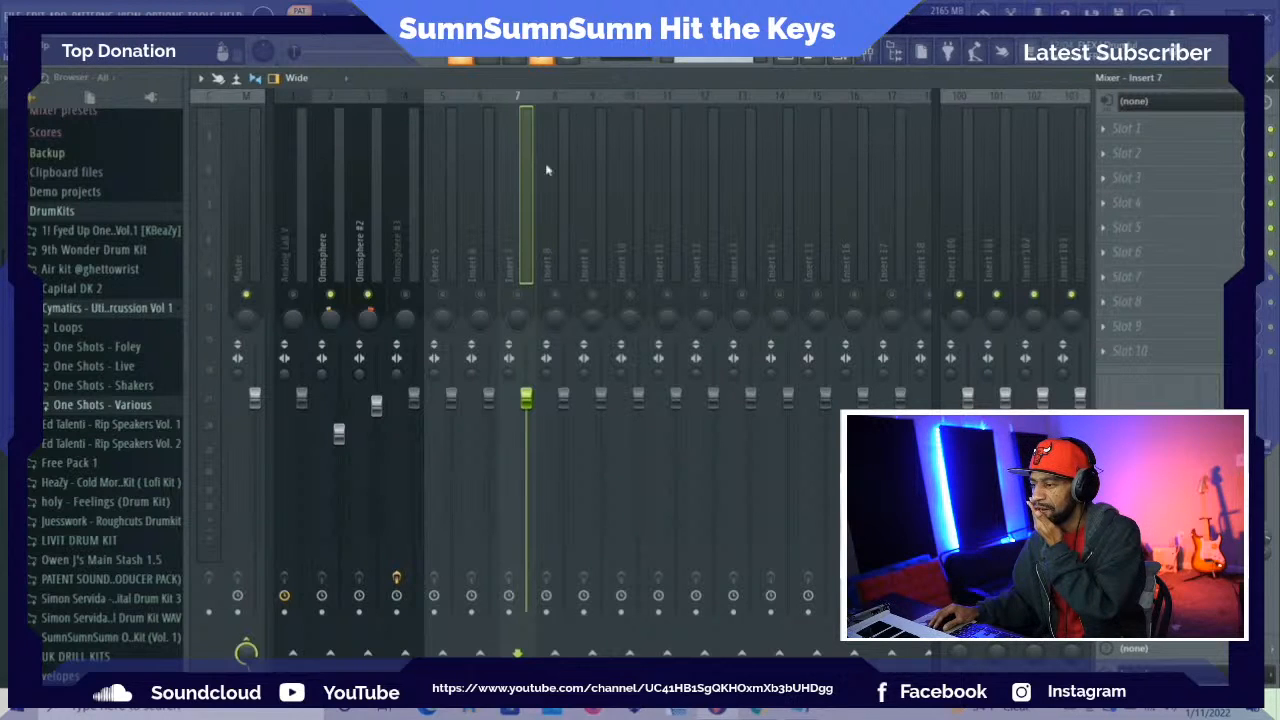
Copy the Analog Lab V channel's notes into the Omnisphere #4 channel
{"action": "key", "text": "F6"}
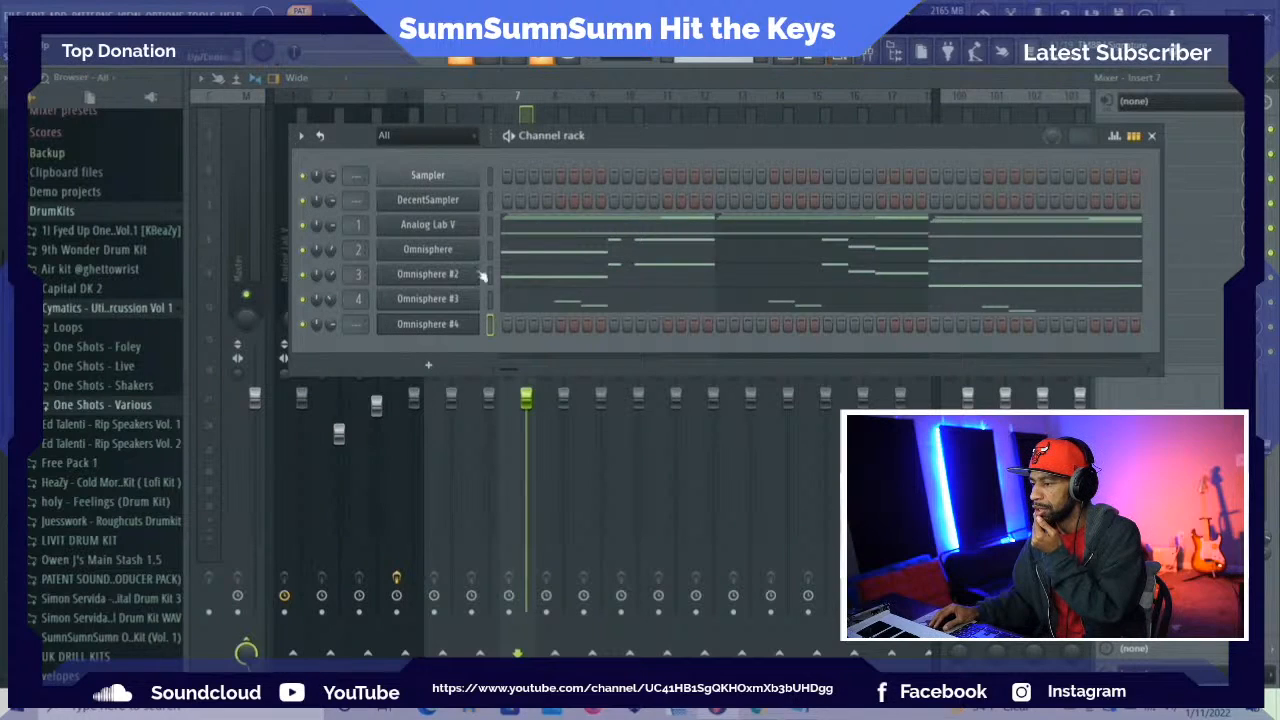
{"action": "right_click", "coordinate": [448, 328]}
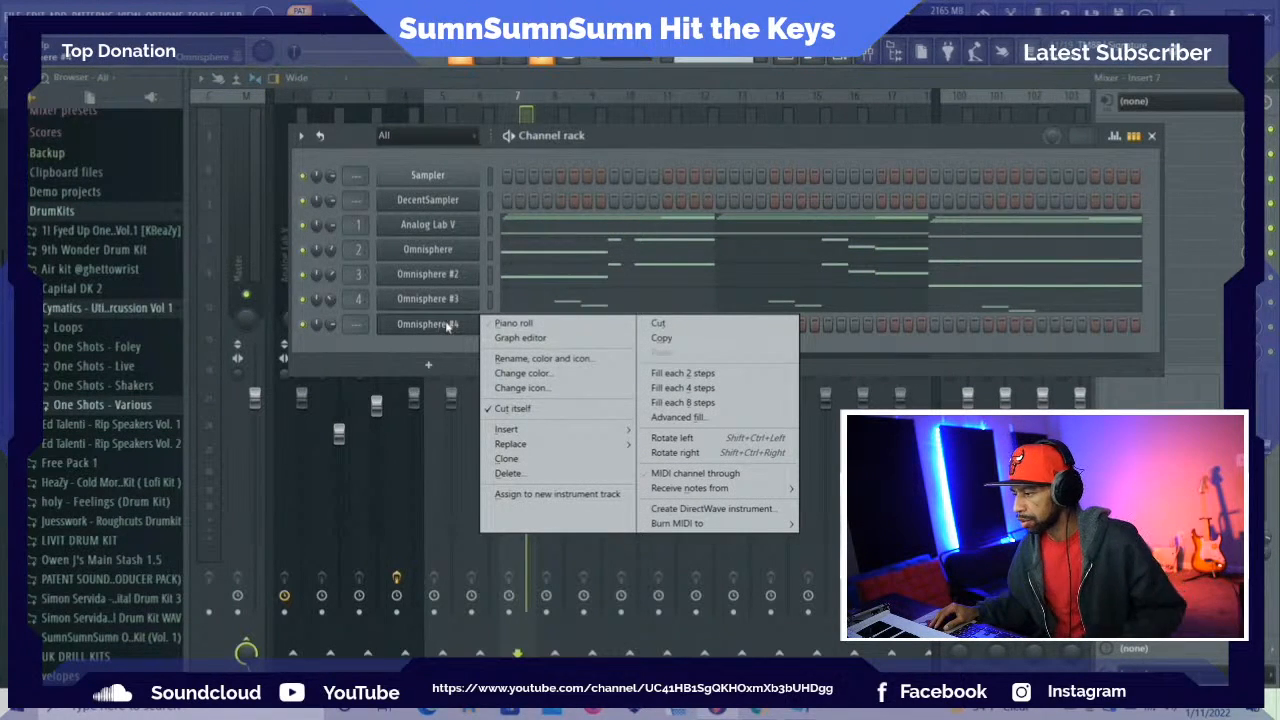
{"action": "right_click", "coordinate": [433, 229]}
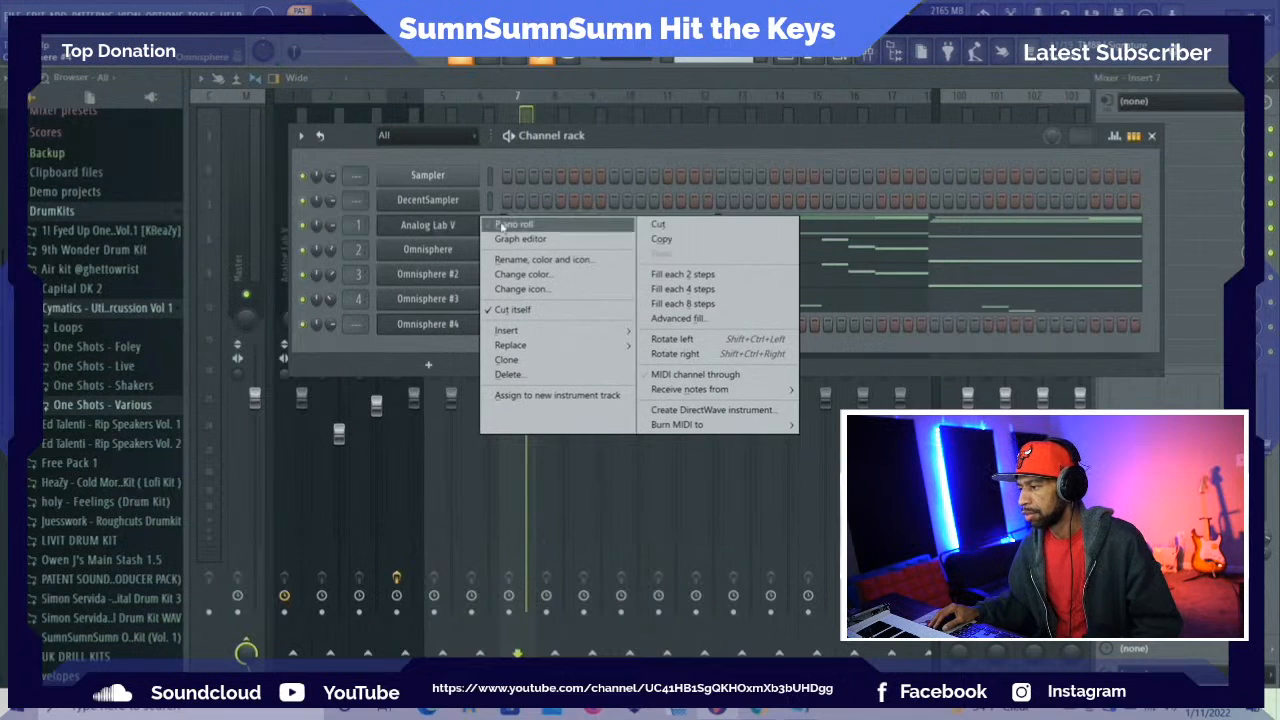
{"action": "left_click", "coordinate": [671, 243]}
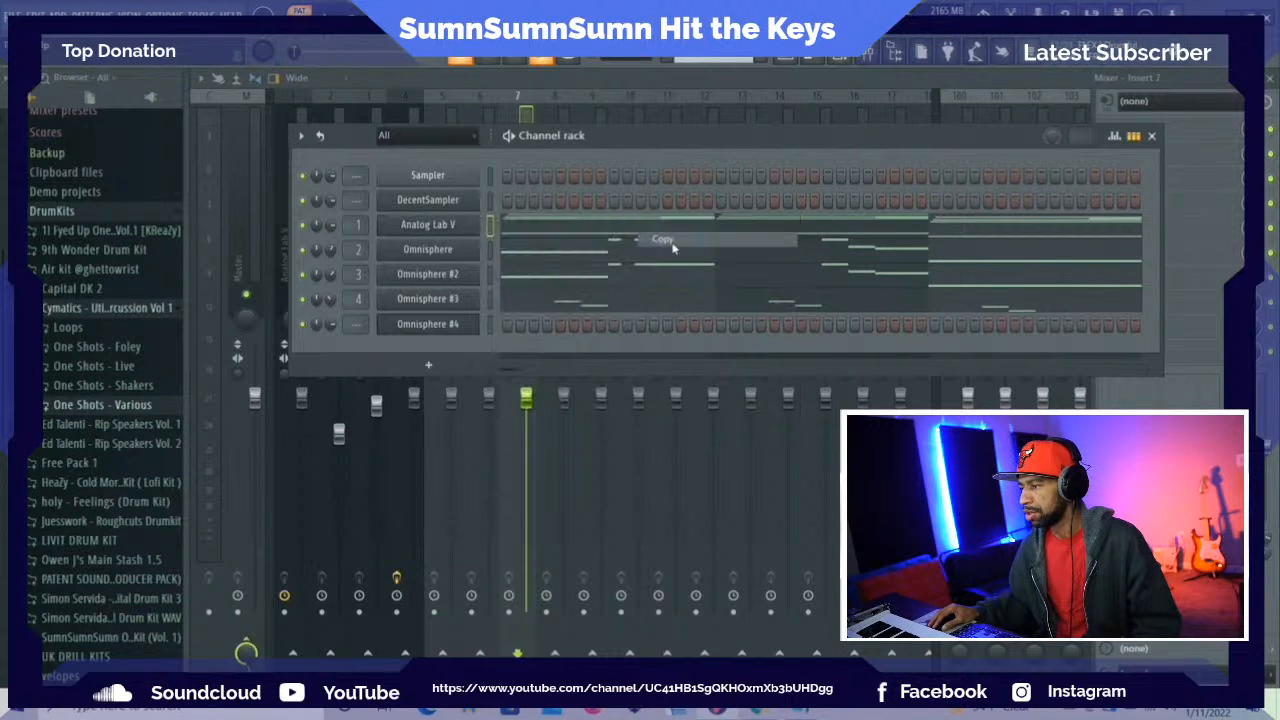
{"action": "right_click", "coordinate": [450, 326]}
{"action": "left_click", "coordinate": [730, 350]}
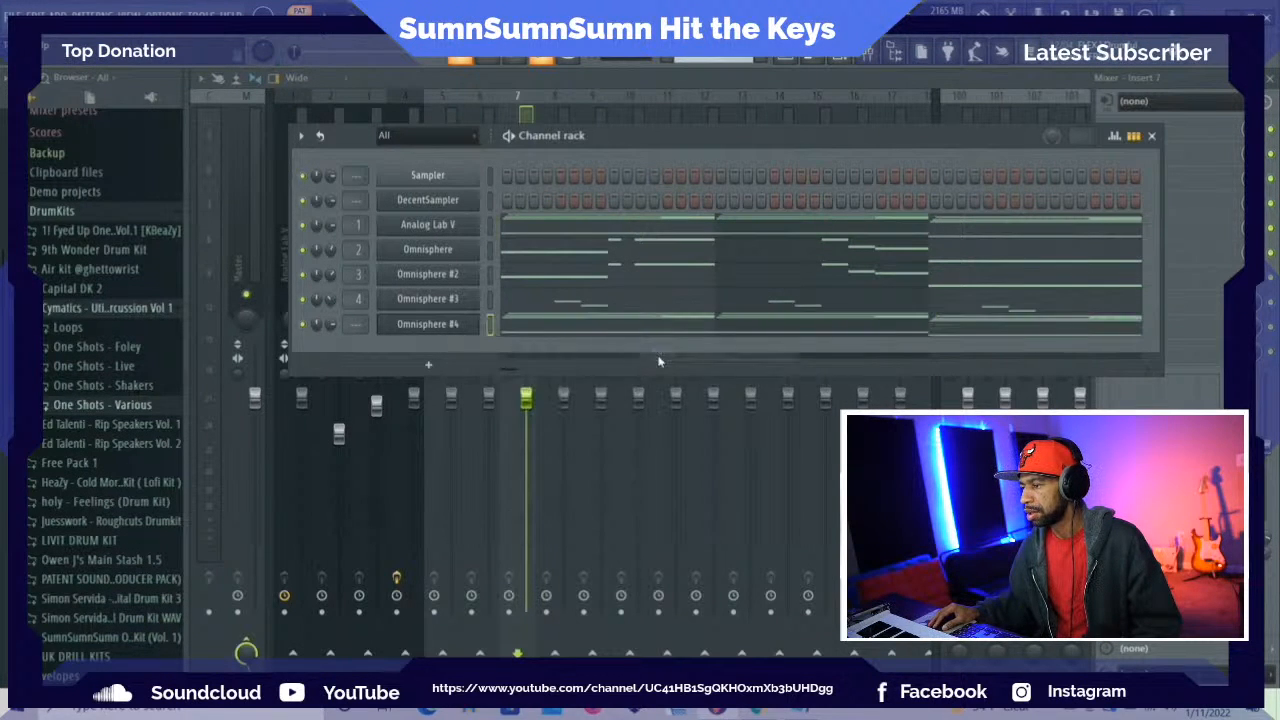
Audition Keyboards patches in Omnisphere #4, including House Piano Brite and Ambient Space Piano, and load Rhodesy Guitaret
{"action": "left_click", "coordinate": [452, 325]}
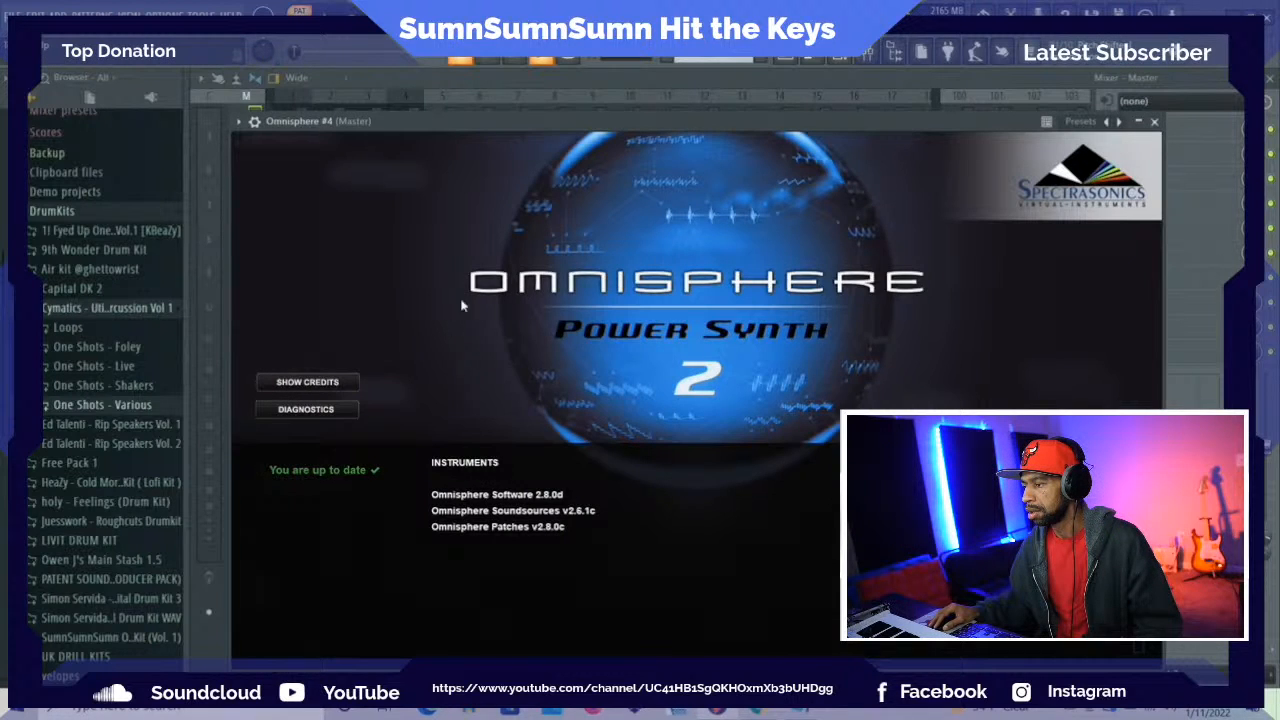
{"action": "left_click_drag", "start_coordinate": [553, 128], "coordinate": [532, 77]}
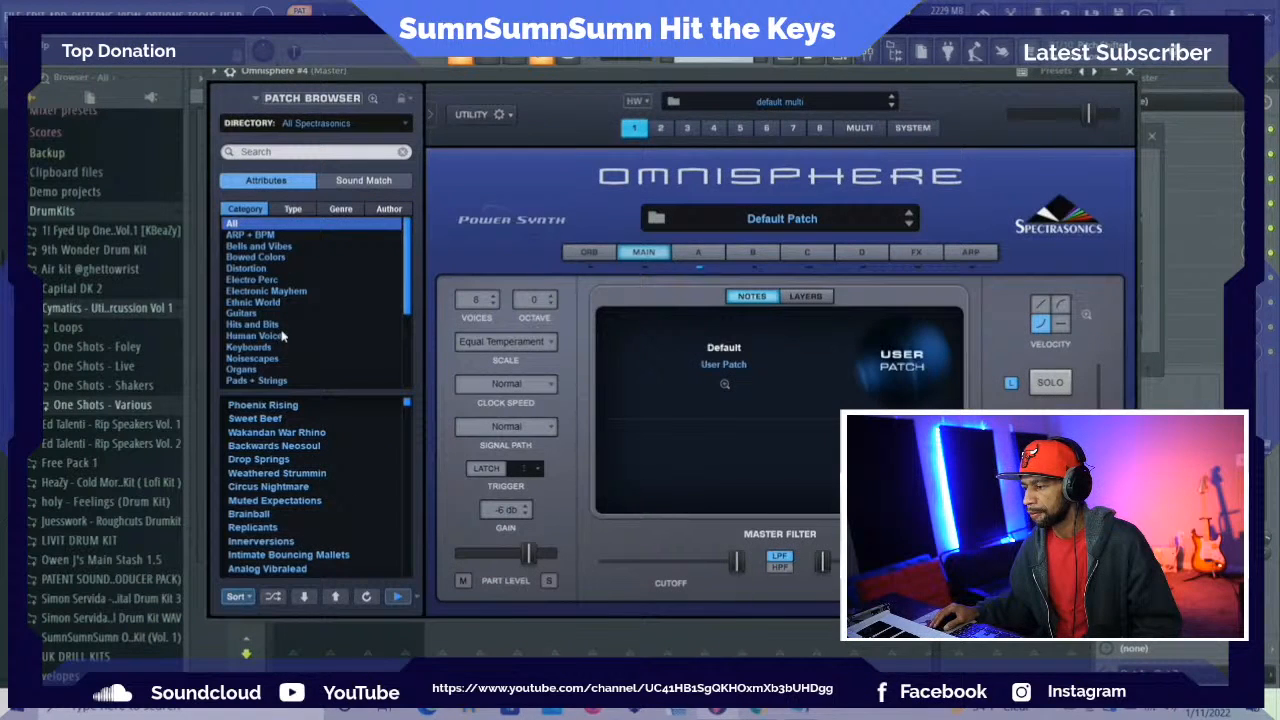
{"action": "left_click", "coordinate": [250, 347]}
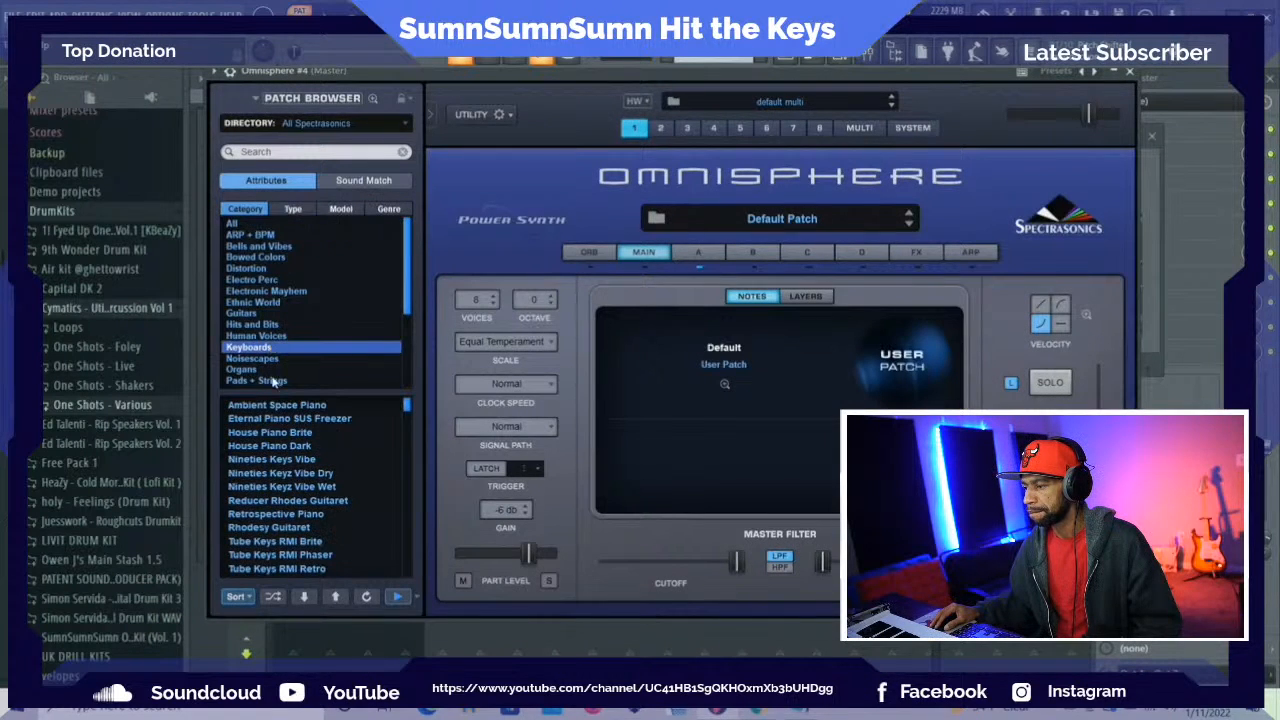
{"action": "left_click", "coordinate": [284, 433]}
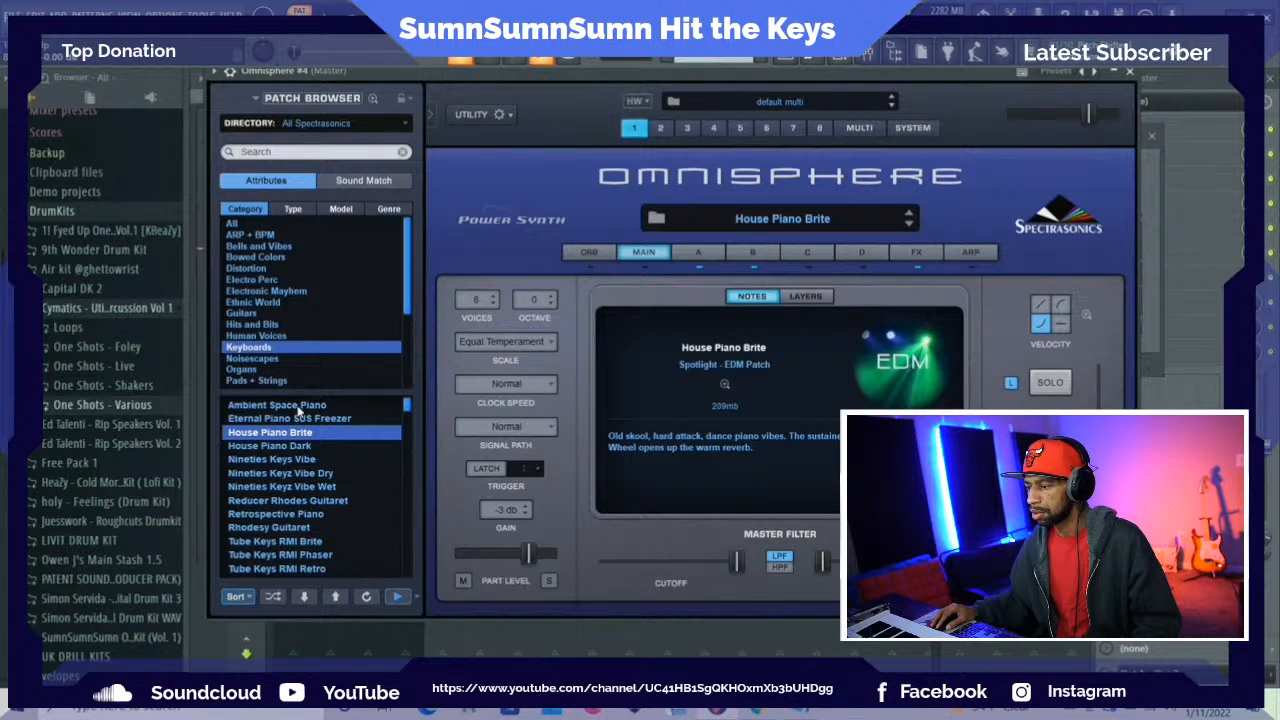
{"action": "left_click", "coordinate": [297, 407]}
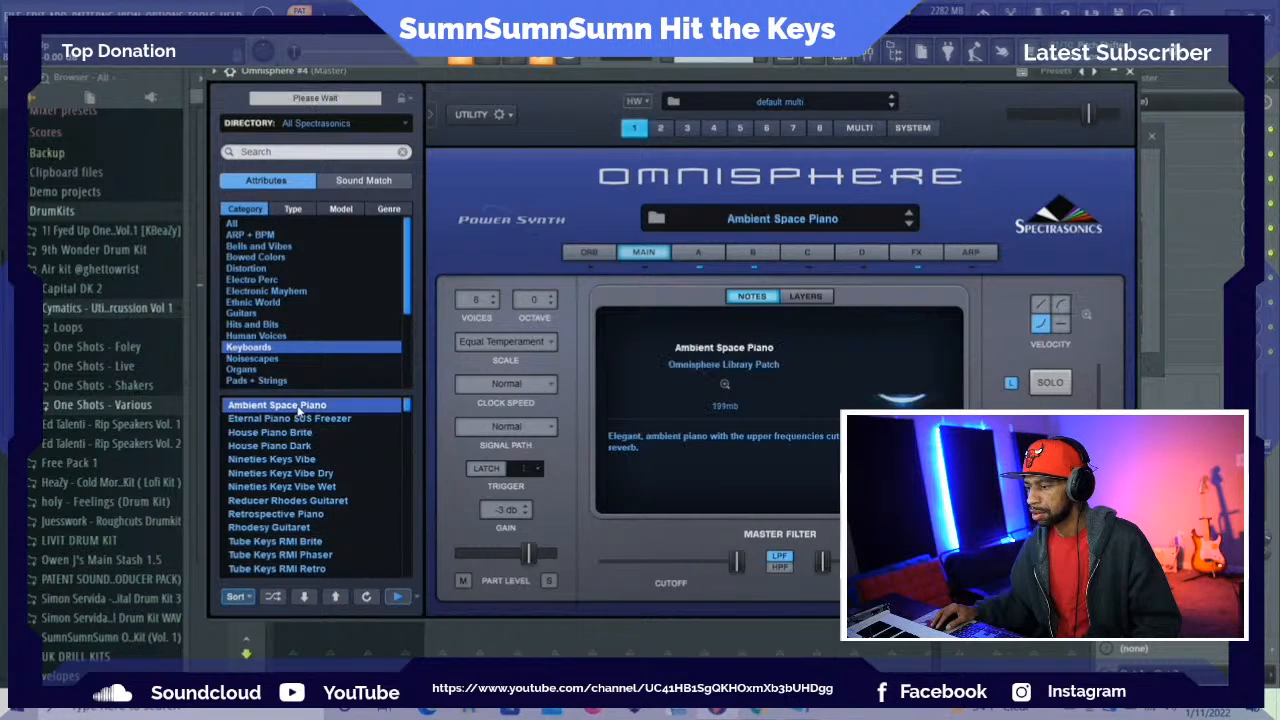
{"action": "left_click", "coordinate": [302, 475]}
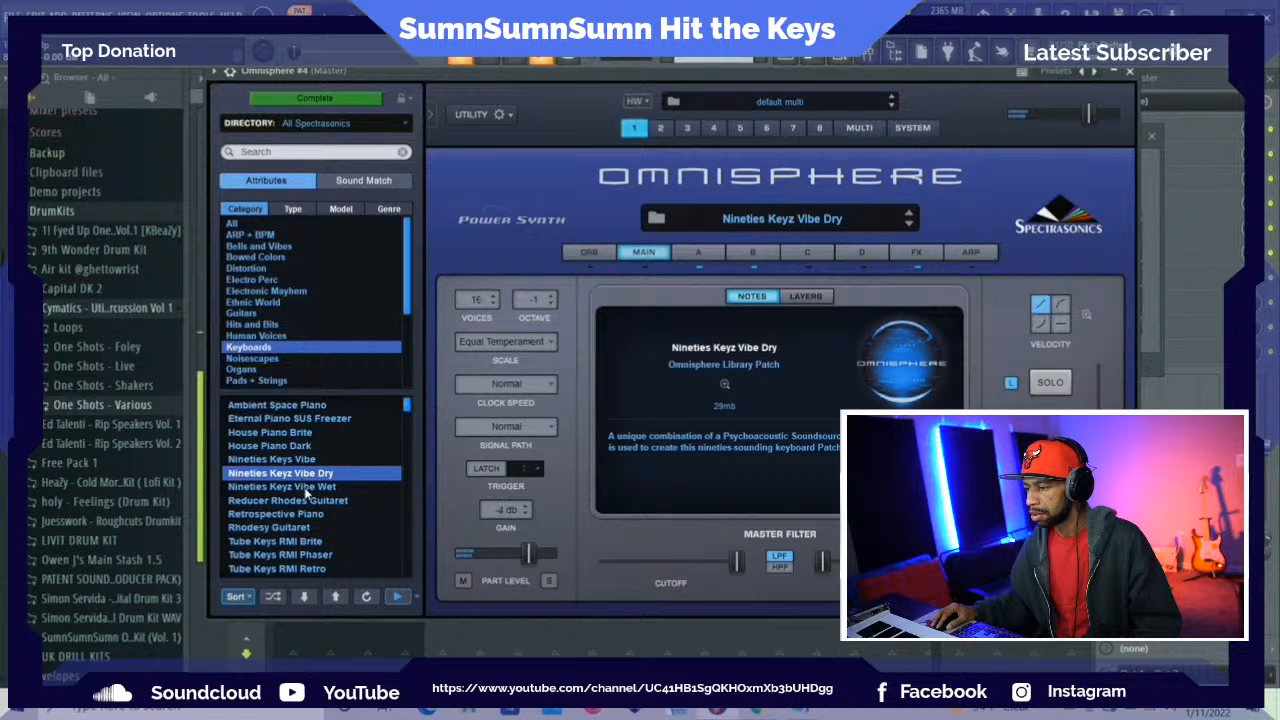
{"action": "left_click", "coordinate": [307, 487]}
{"action": "left_click", "coordinate": [306, 527]}
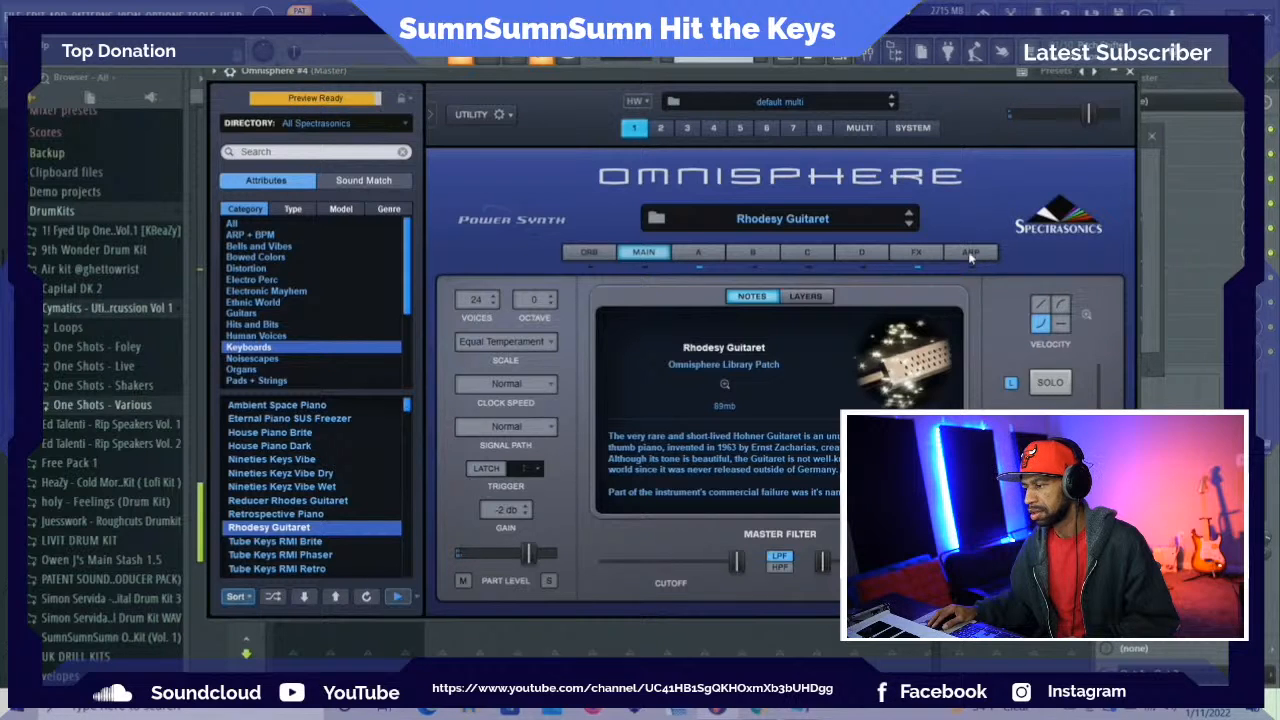
Load the ARP - Chance Generator preset into Omnisphere #4's arpeggiator
{"action": "left_click", "coordinate": [970, 254]}
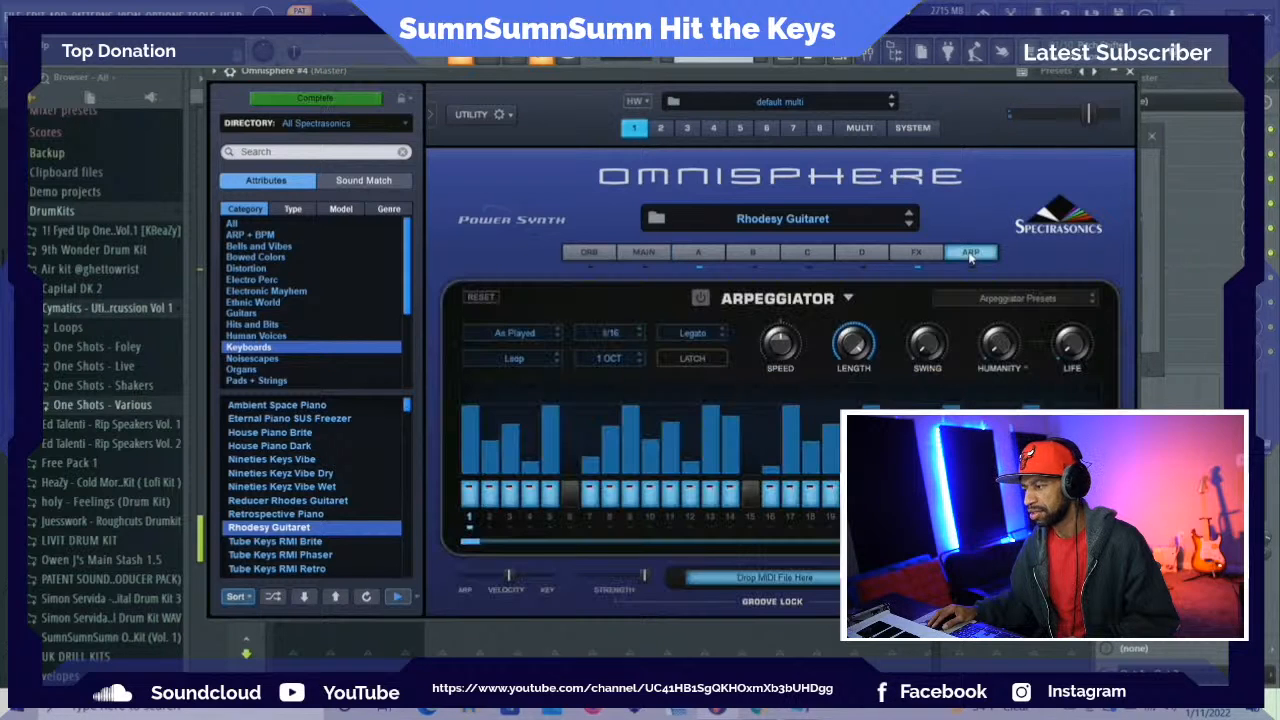
{"action": "left_click", "coordinate": [1025, 307]}
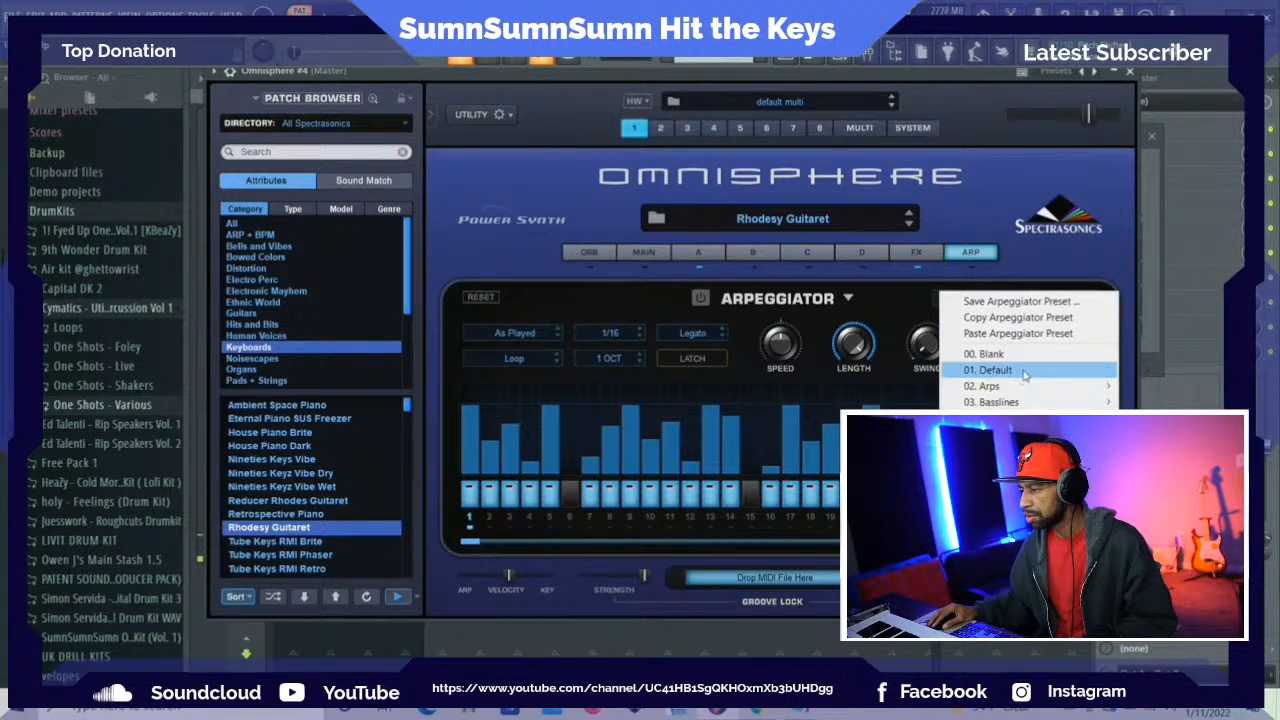
{"action": "mouse_move", "coordinate": [1000, 386]}
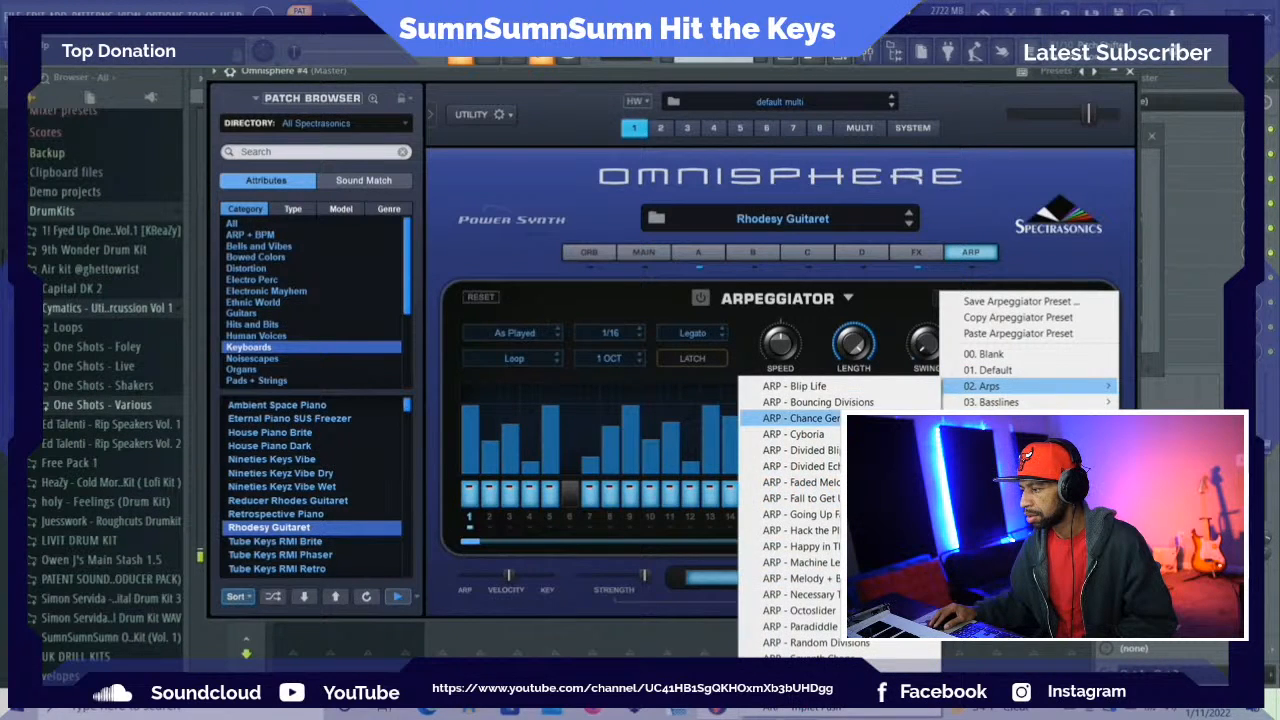
{"action": "left_click", "coordinate": [800, 418]}
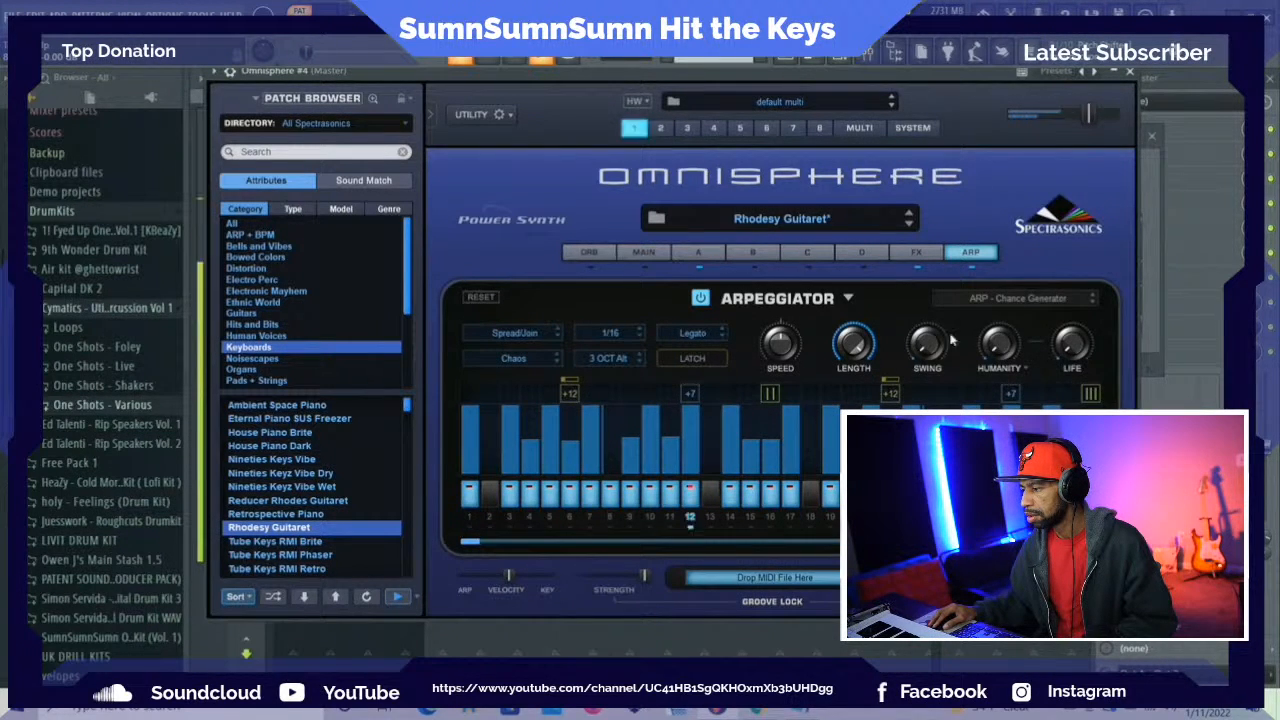
{"action": "left_click", "coordinate": [1020, 307]}
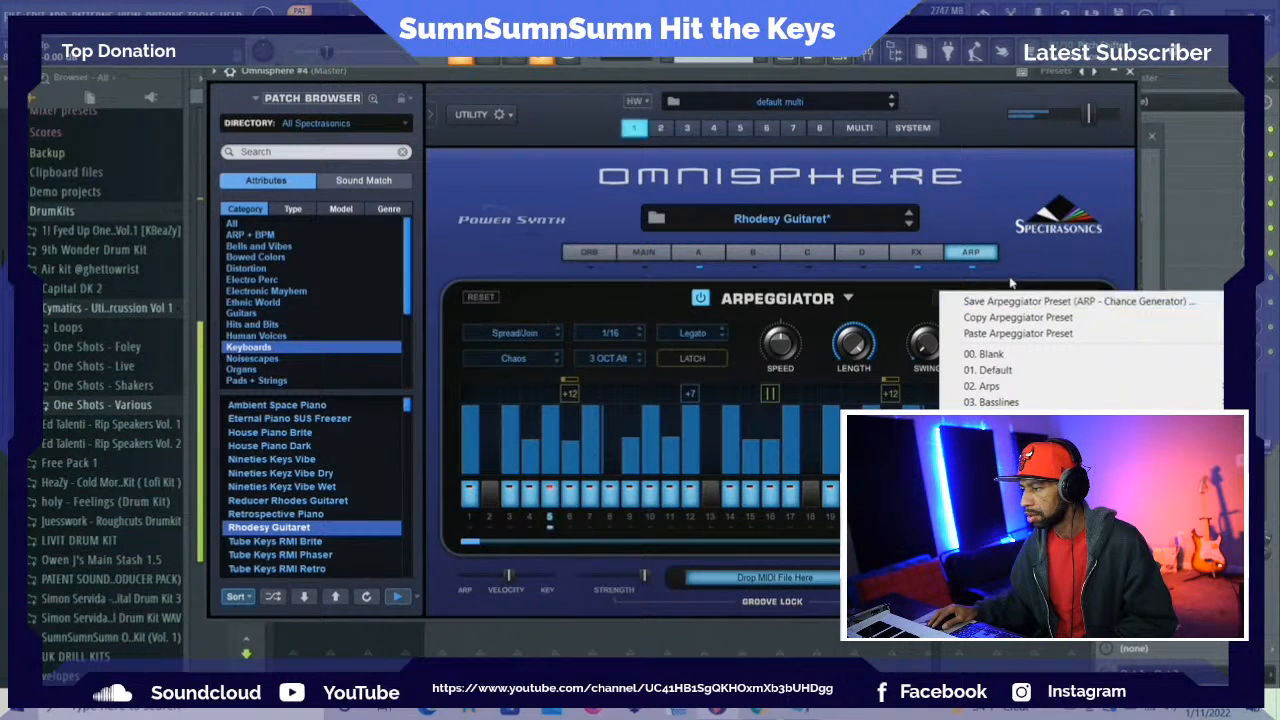
{"action": "left_click", "coordinate": [1035, 265]}
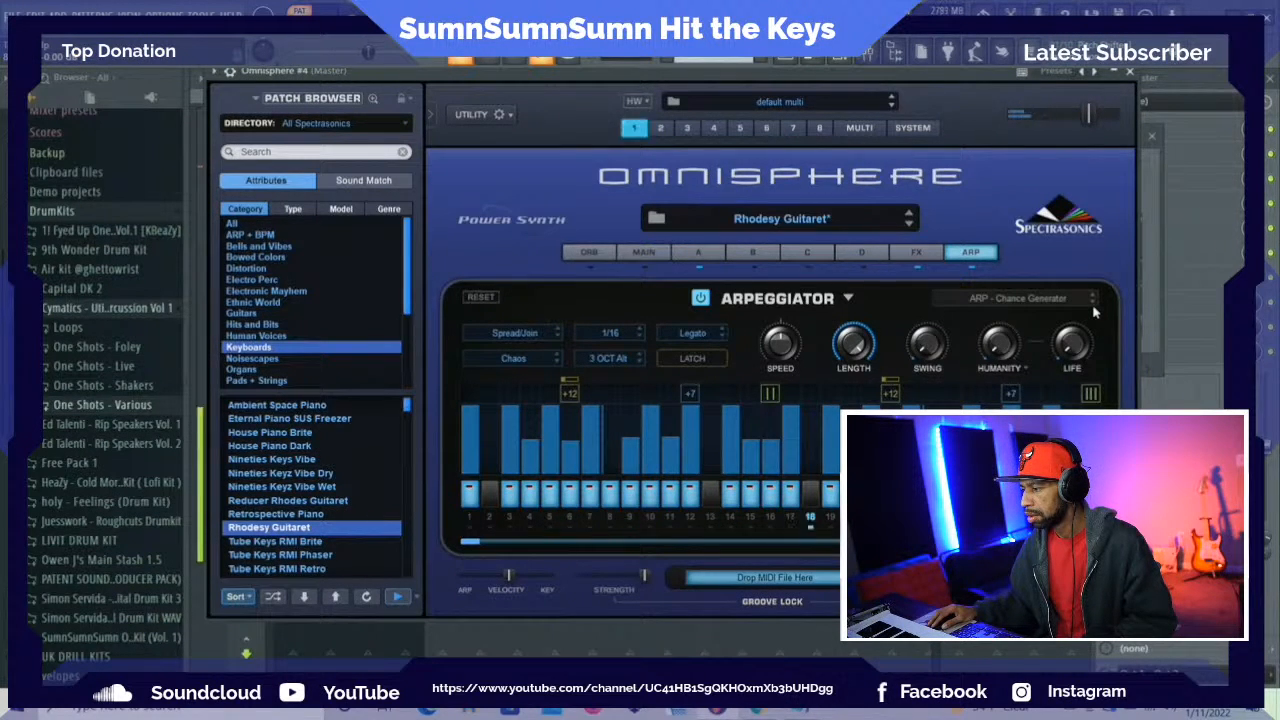
Try different octave ranges for the arpeggiator and set it to 2 OCT
{"action": "left_click", "coordinate": [620, 358]}
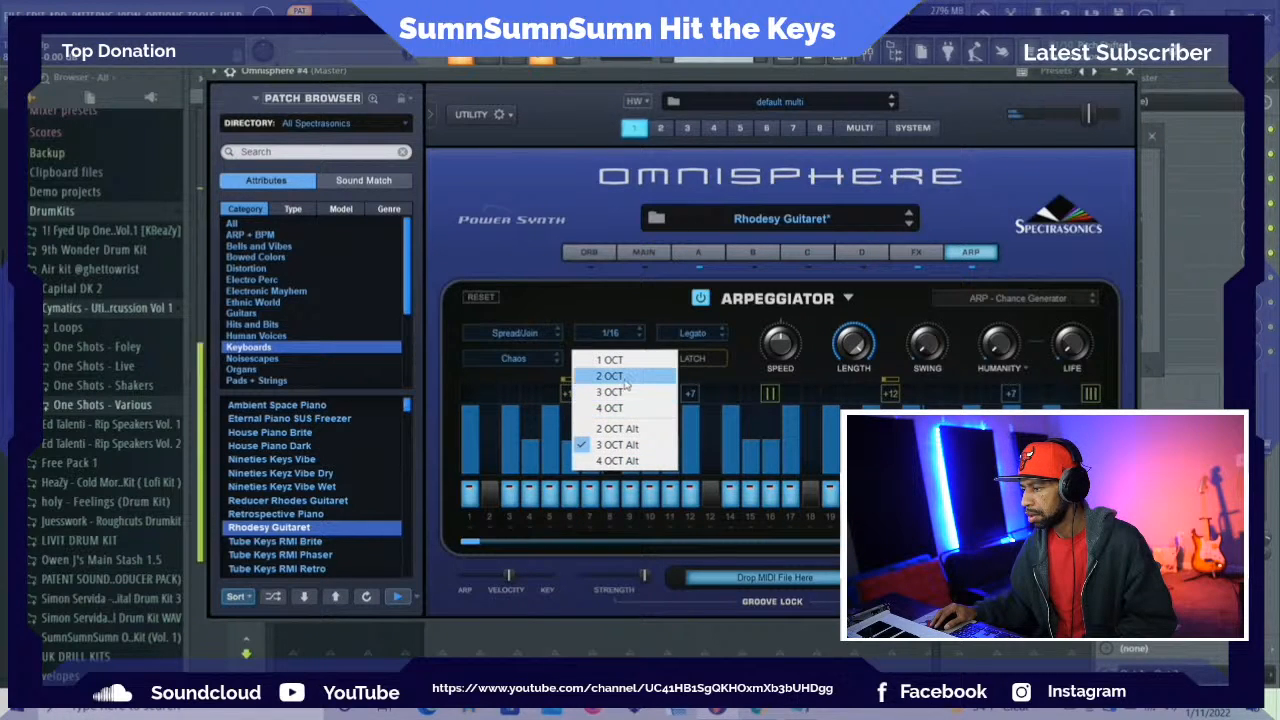
{"action": "left_click", "coordinate": [612, 376]}
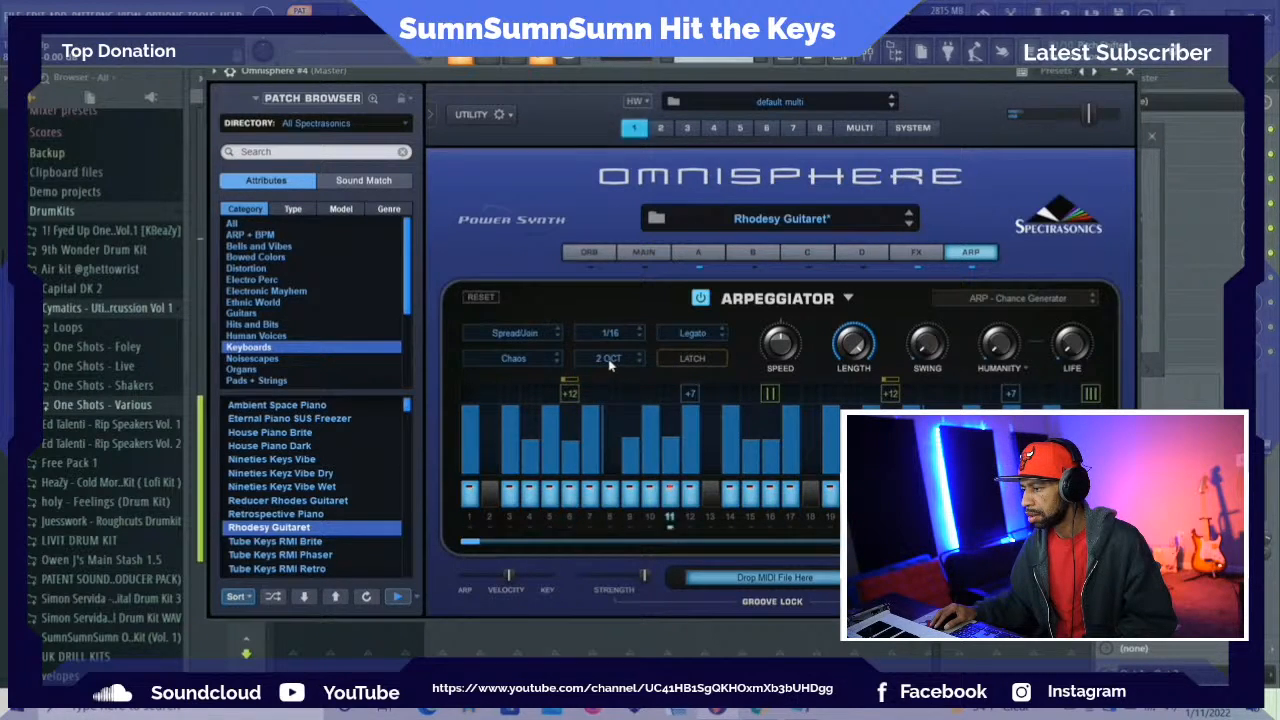
{"action": "left_click", "coordinate": [610, 362]}
{"action": "left_click", "coordinate": [618, 363]}
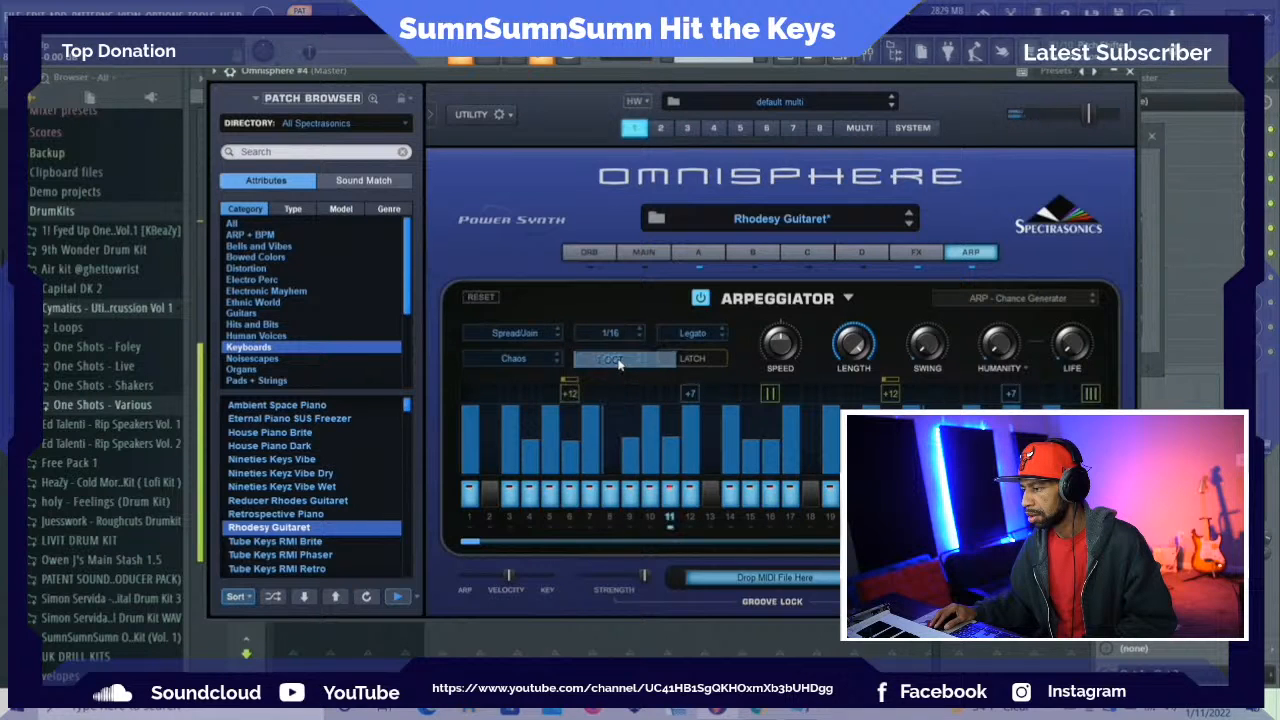
{"action": "left_click", "coordinate": [612, 364]}
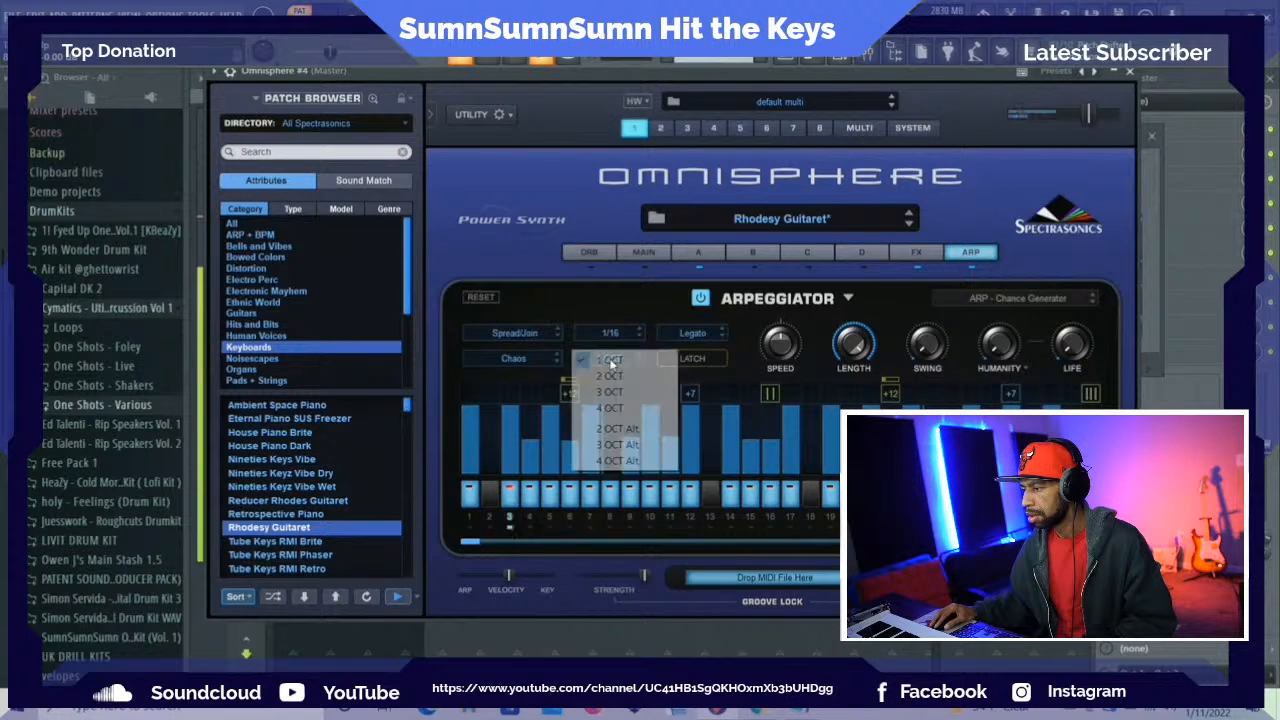
{"action": "left_click", "coordinate": [612, 376]}
Set the arpeggiator's note order to Up/Down and its play mode to Once
{"action": "left_click", "coordinate": [500, 338]}
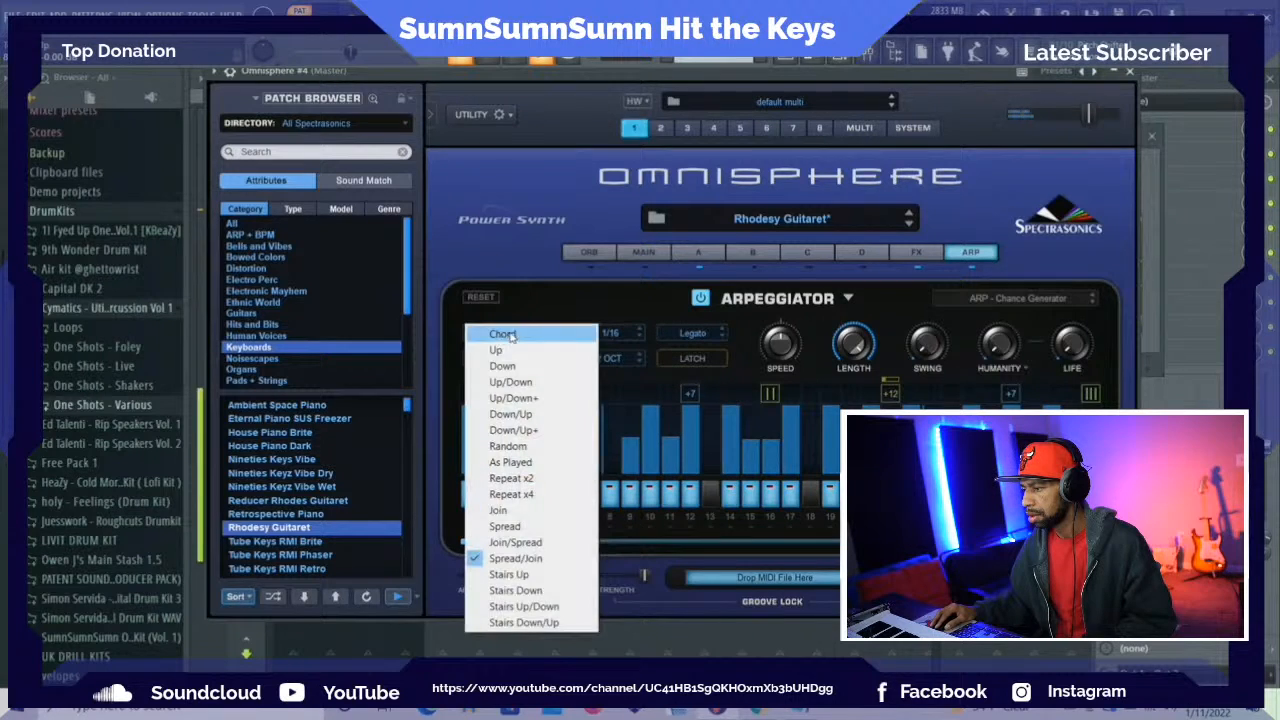
{"action": "left_click", "coordinate": [528, 381]}
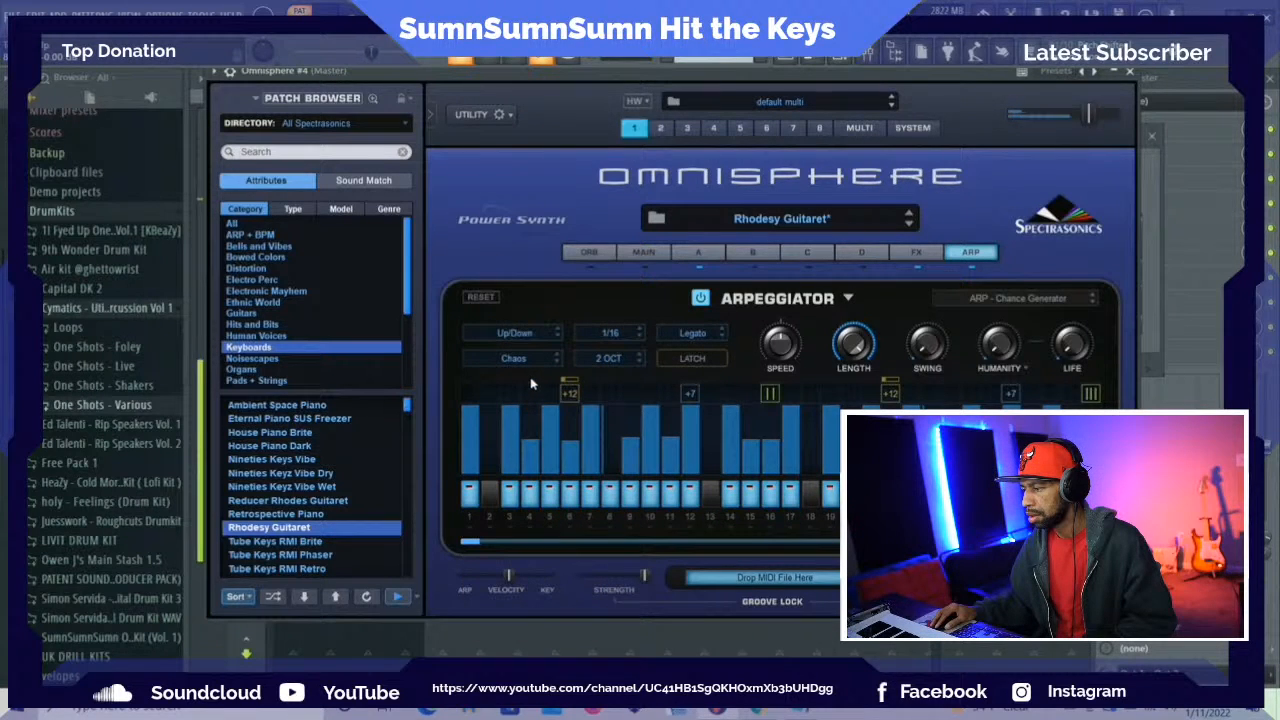
{"action": "left_click", "coordinate": [515, 358]}
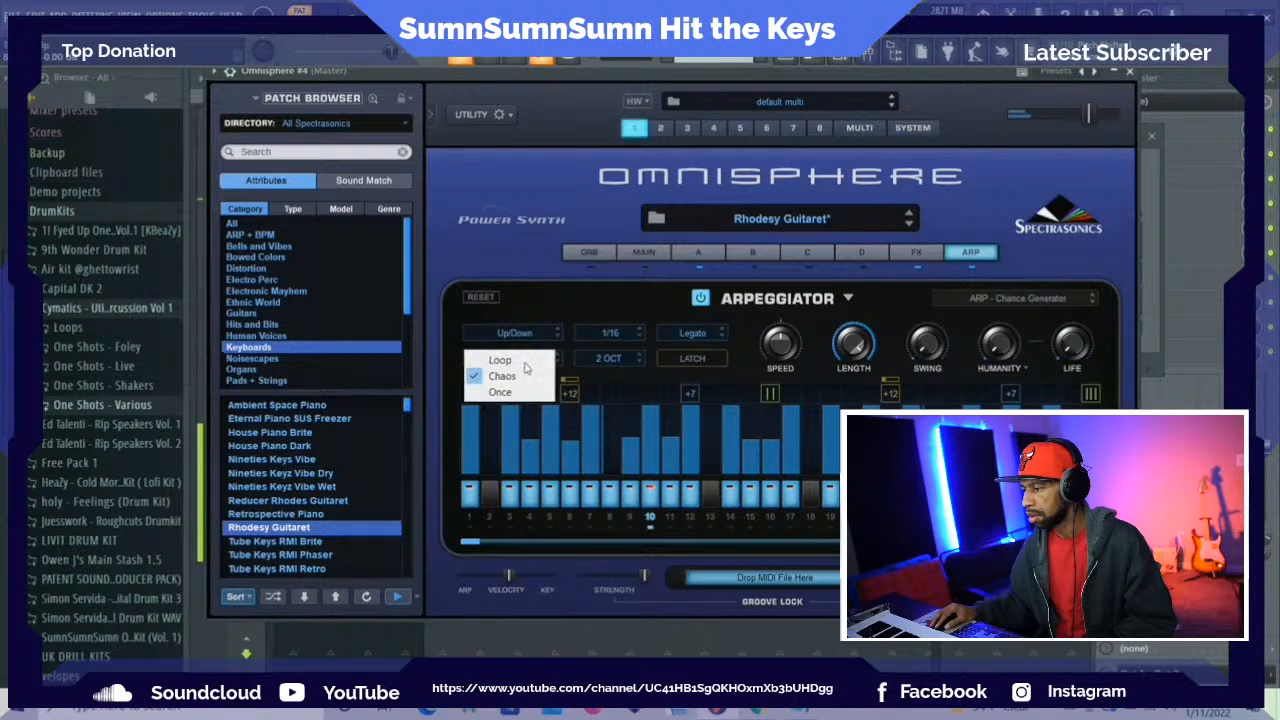
{"action": "left_click", "coordinate": [525, 392]}
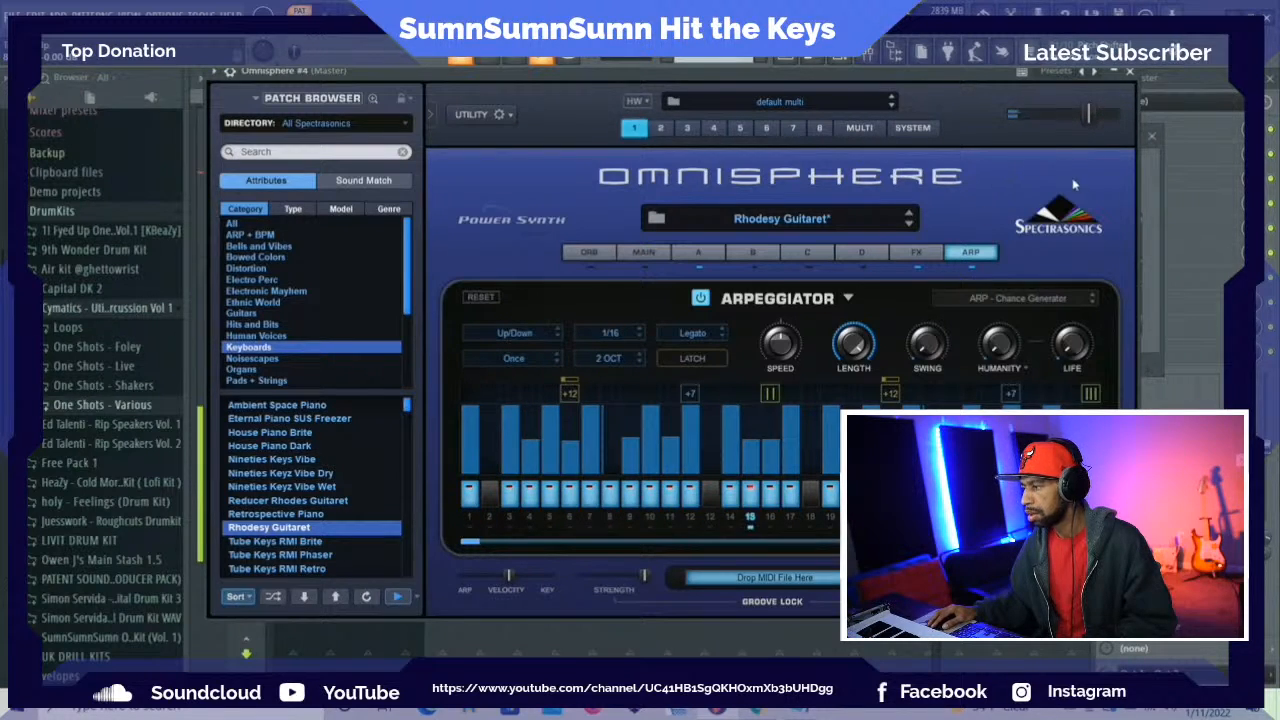
Transpose all Omnisphere #4 notes up one octave in the piano roll and play the pattern
{"action": "key", "text": "F6"}
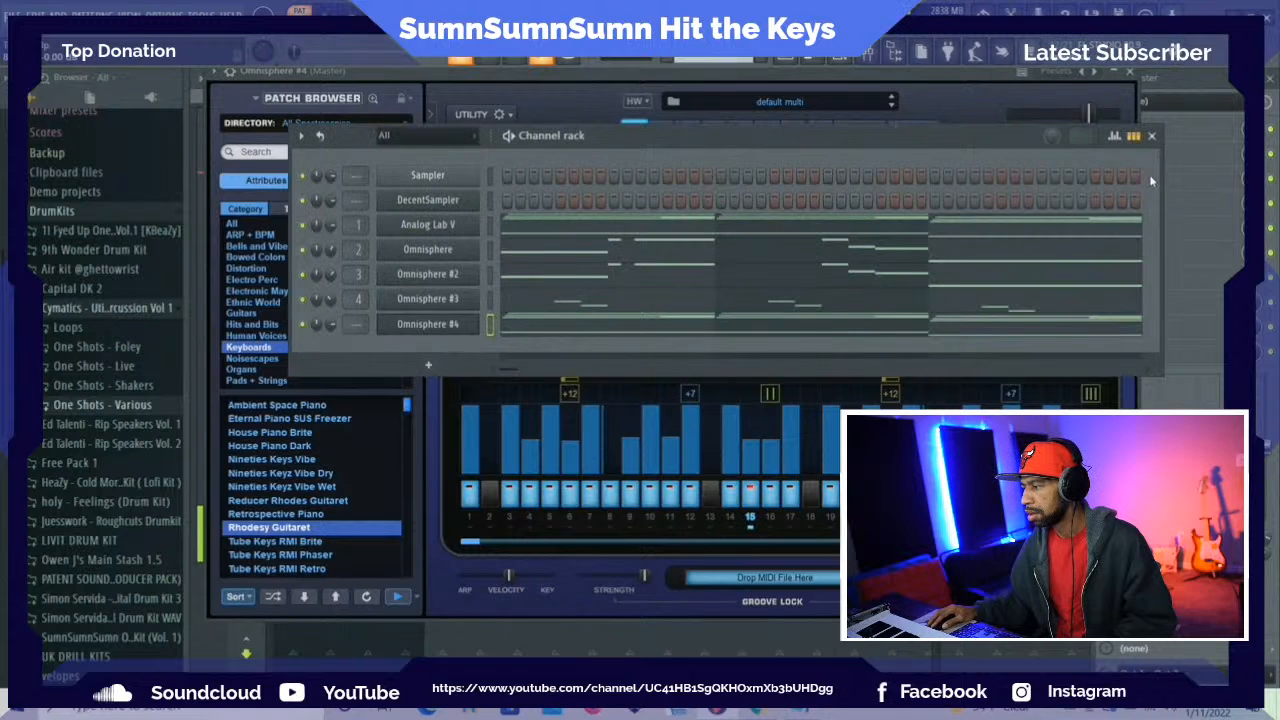
{"action": "left_click", "coordinate": [731, 328]}
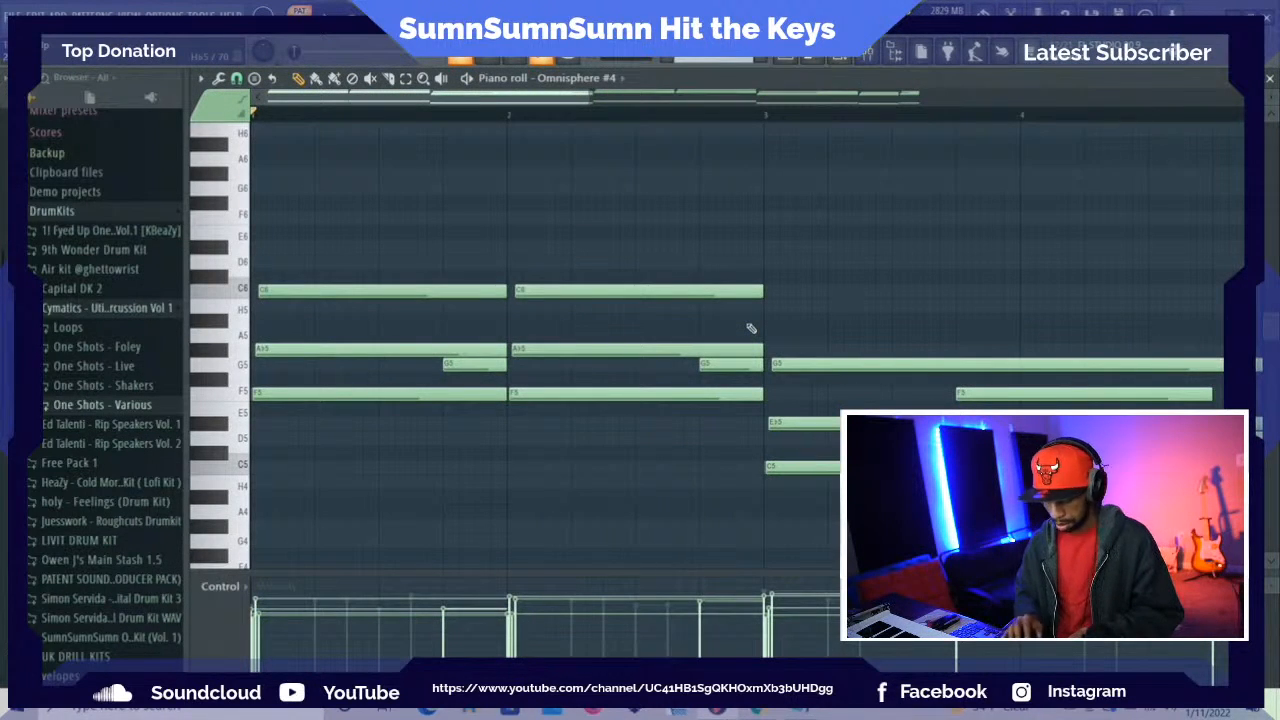
{"action": "key", "text": "ctrl+a"}
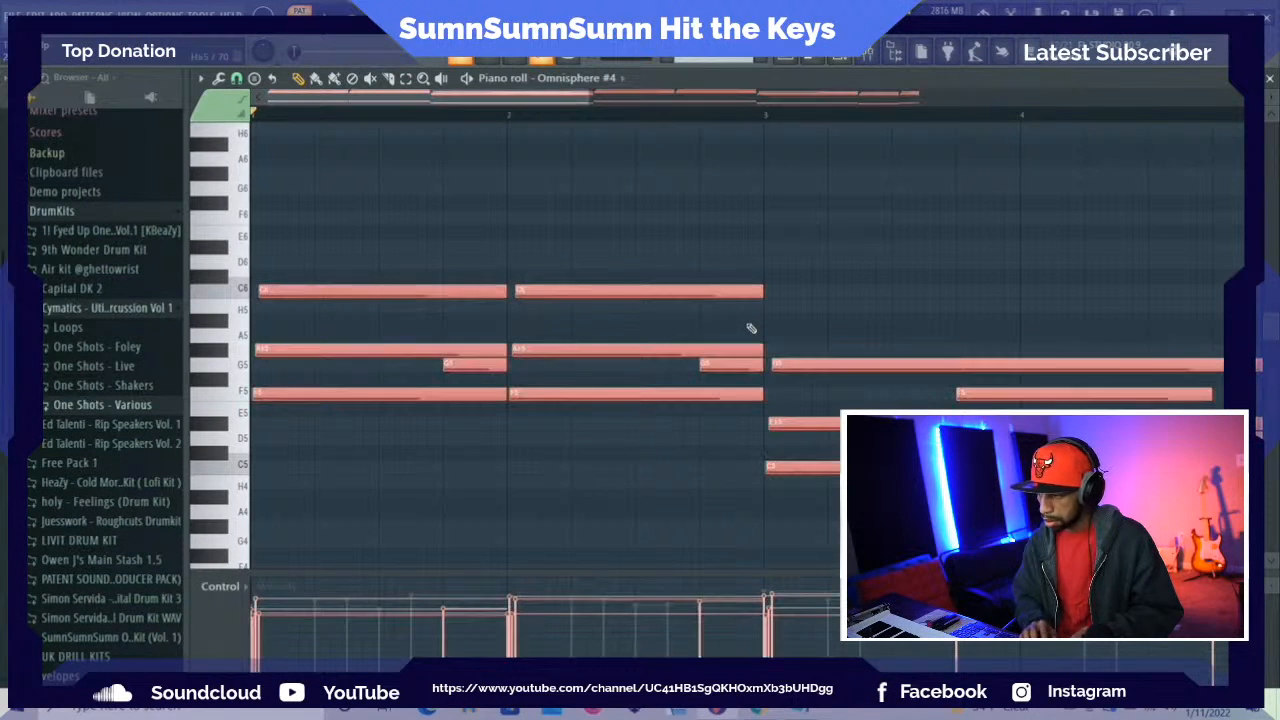
{"action": "key", "text": "ctrl+Up"}
{"action": "key", "text": "space"}
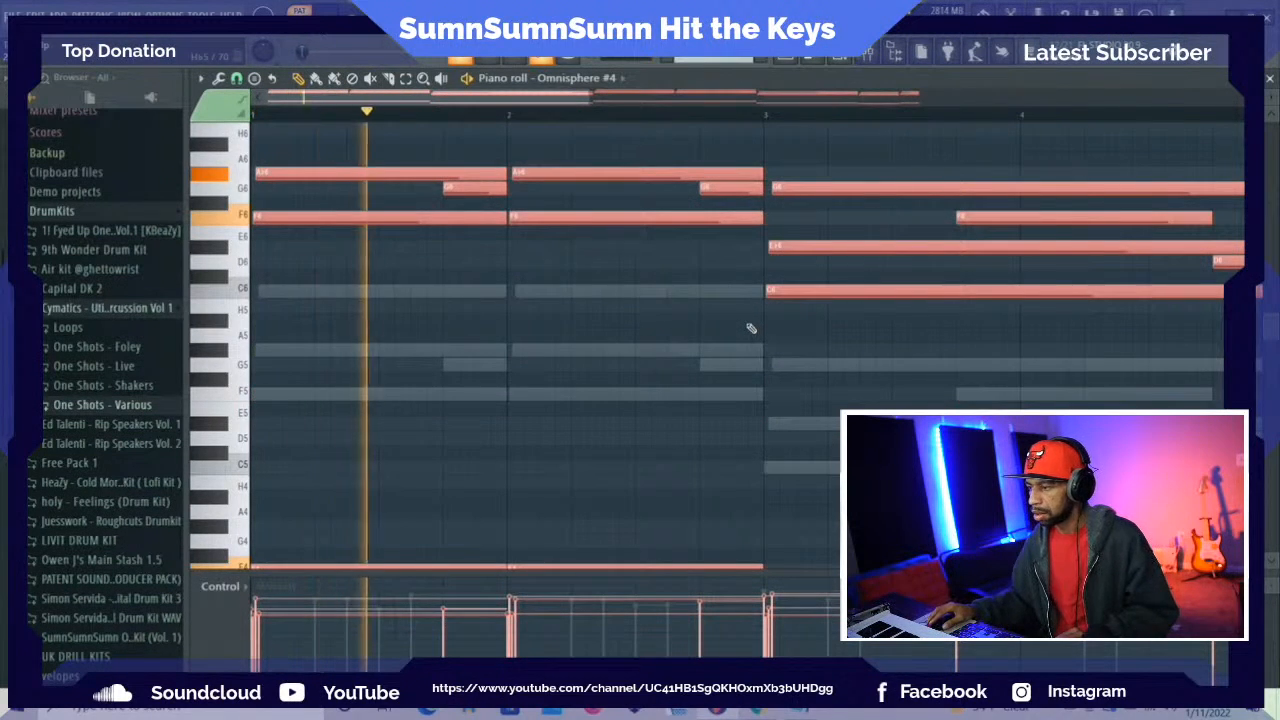
{"action": "scroll", "coordinate": [760, 350], "scroll_direction": "down", "scroll_amount": 3}
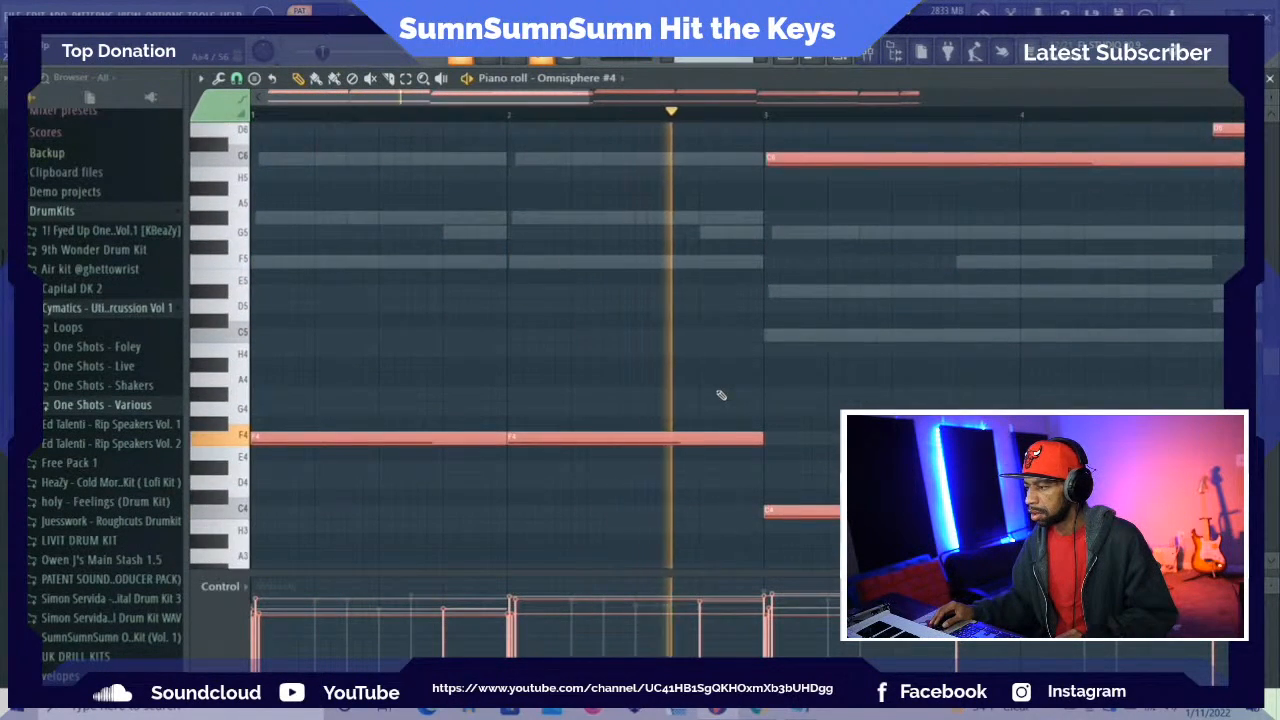
Delete the short G6 note ending bar 2 and the short D6 note ending bar 4, and reopen the channel rack
{"action": "scroll", "coordinate": [760, 330], "scroll_direction": "up", "scroll_amount": 9}
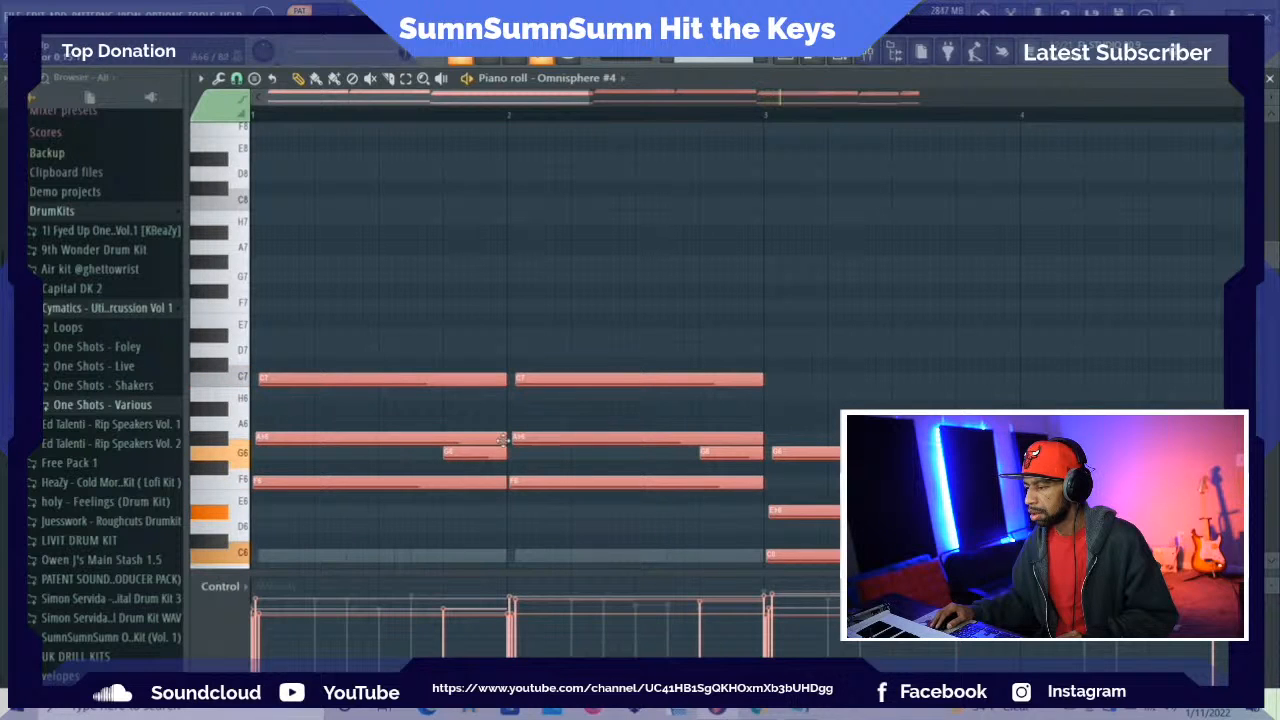
{"action": "right_click", "coordinate": [703, 453]}
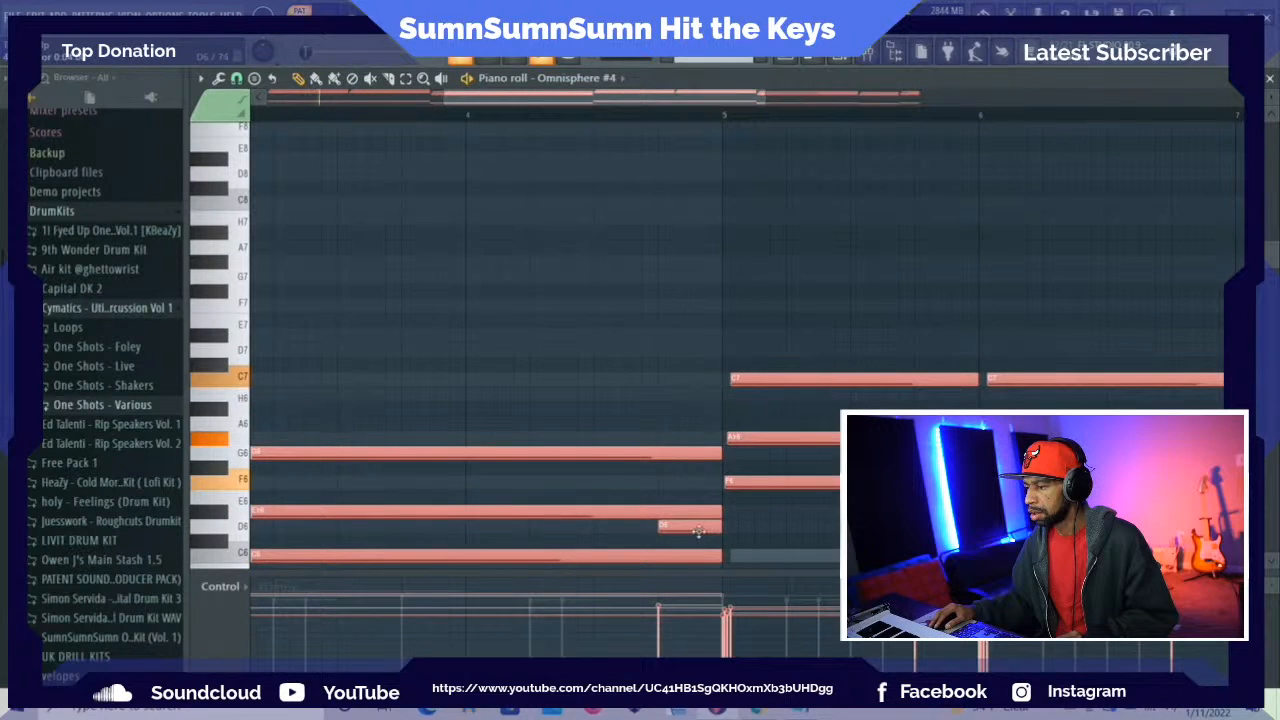
{"action": "right_click", "coordinate": [698, 527]}
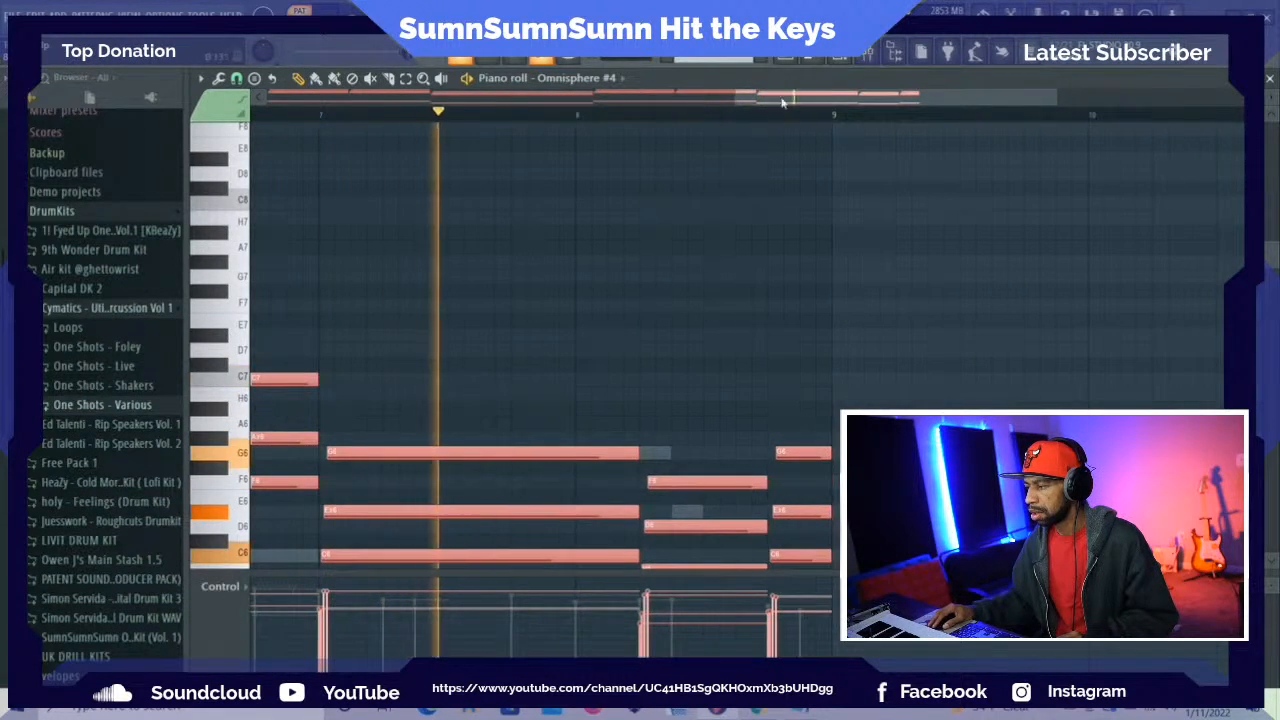
{"action": "key", "text": "F6"}
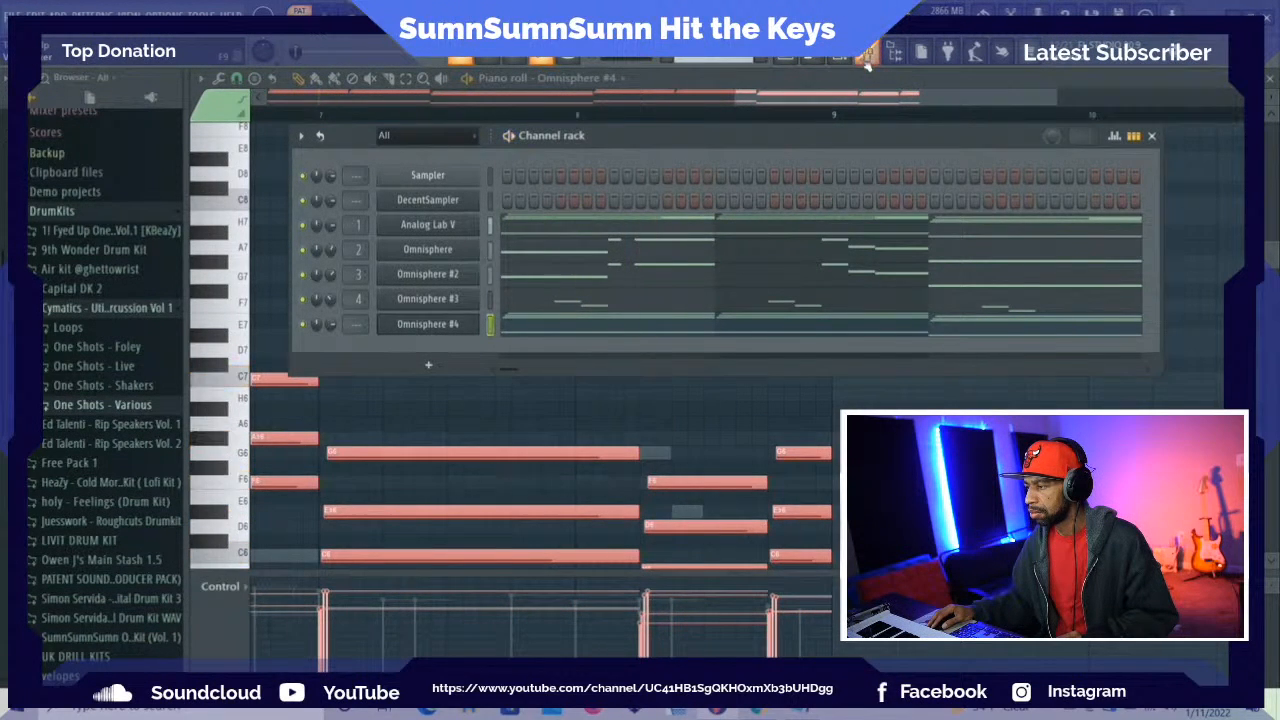
Route the Omnisphere #4 channel to mixer track 5 and bring up the mixer with that track selected
{"action": "key", "text": "F9"}
{"action": "key", "text": "F9"}
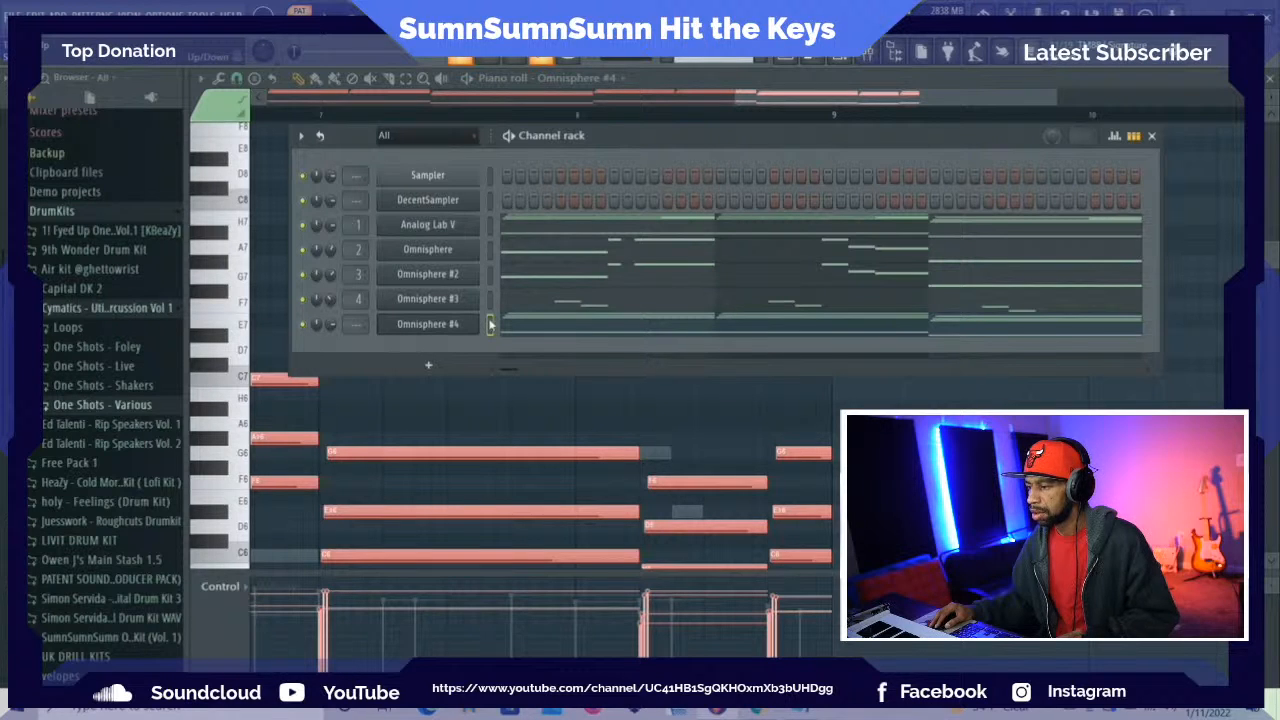
{"action": "key", "text": "ctrl+l"}
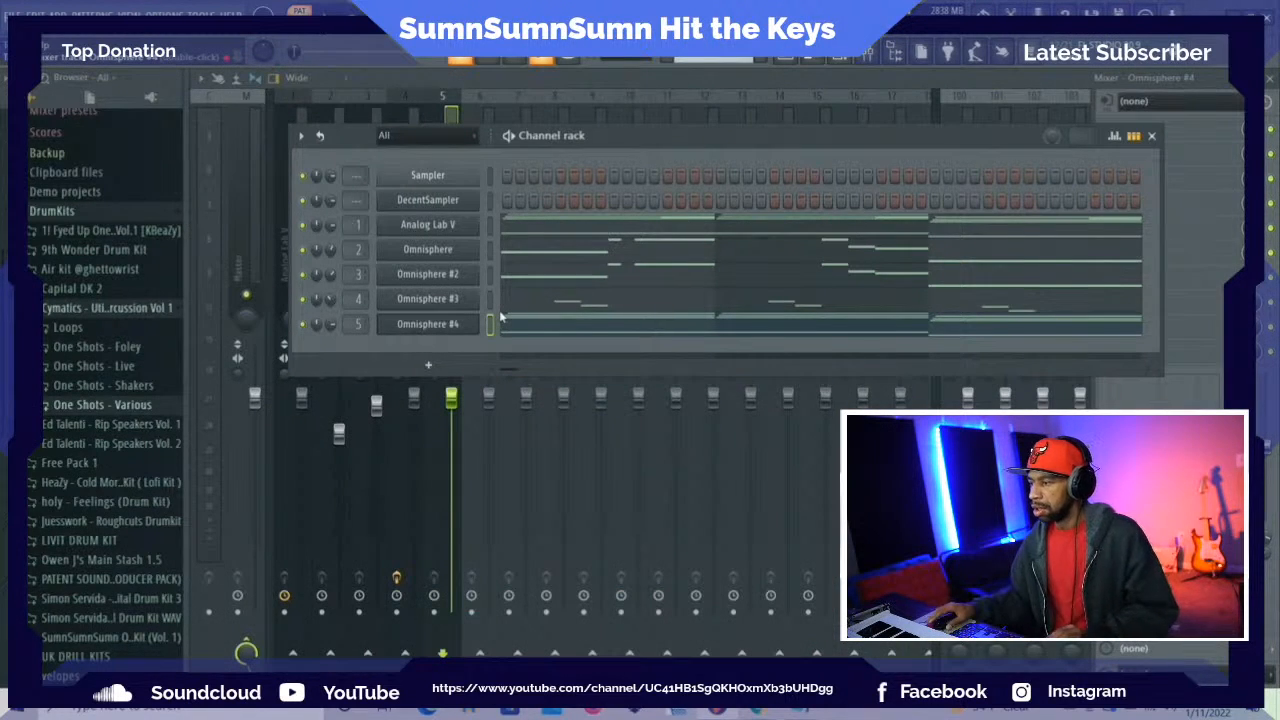
{"action": "left_click", "coordinate": [441, 119]}
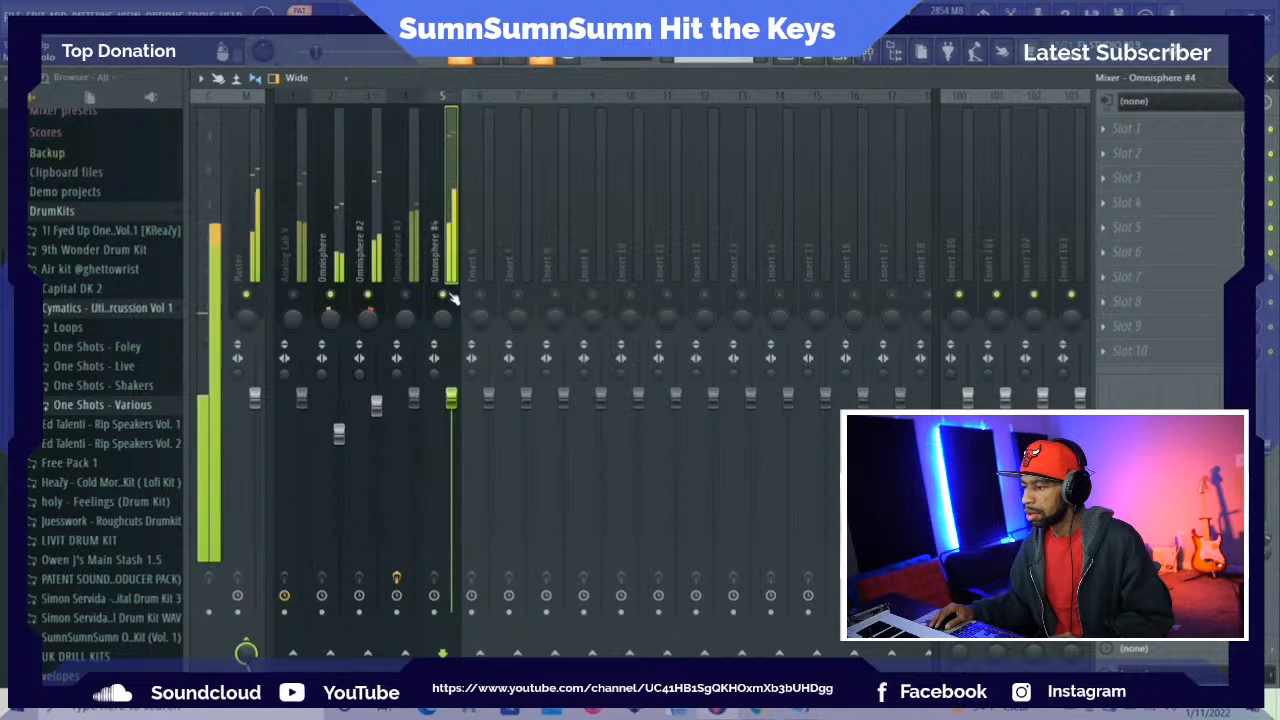
{"action": "left_click", "coordinate": [840, 61]}
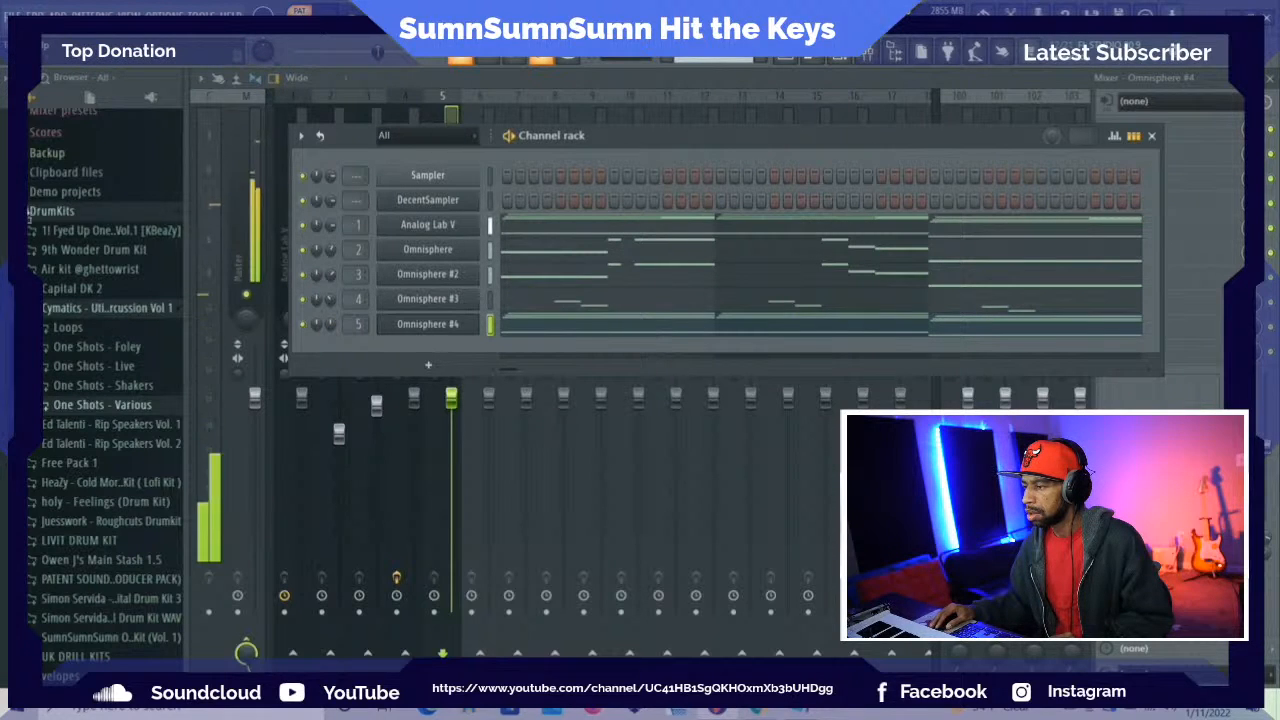
{"action": "left_click", "coordinate": [443, 118]}
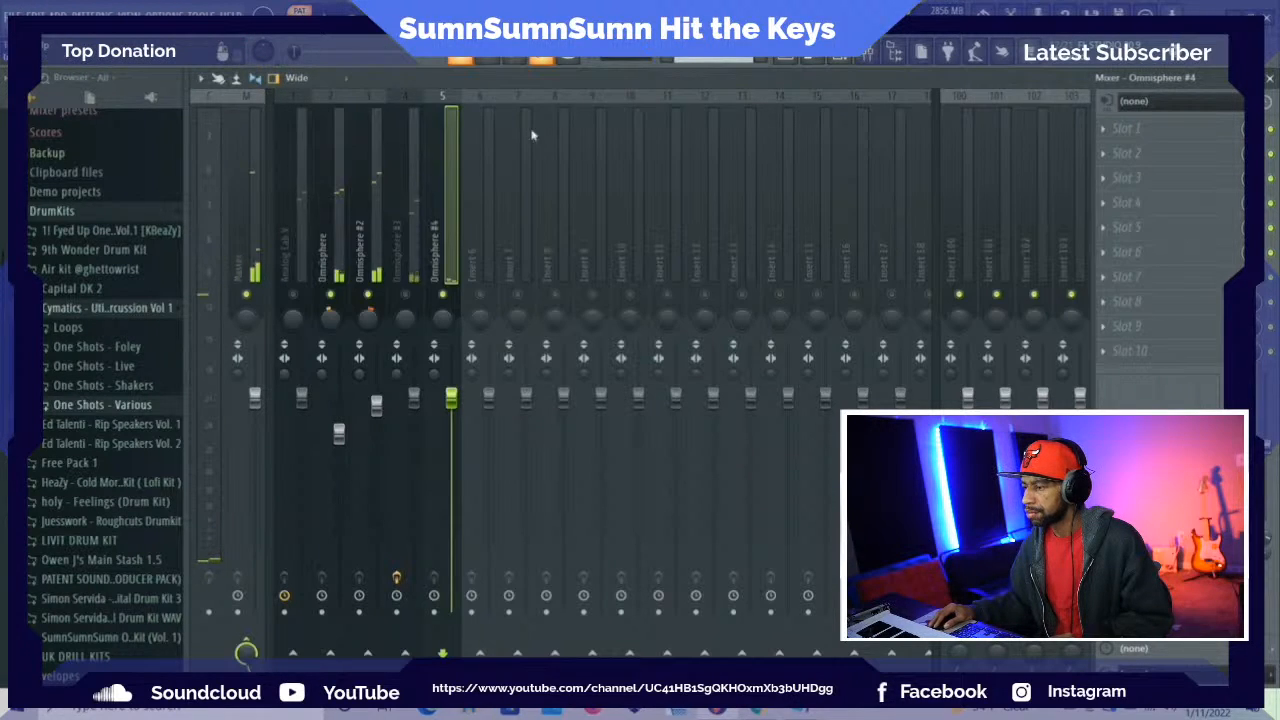
Add Fruity Parametric EQ 2 to the Omnisphere #4 mixer track, try the Old Telephone preset, and load the Radio preset
{"action": "left_click", "coordinate": [1113, 130]}
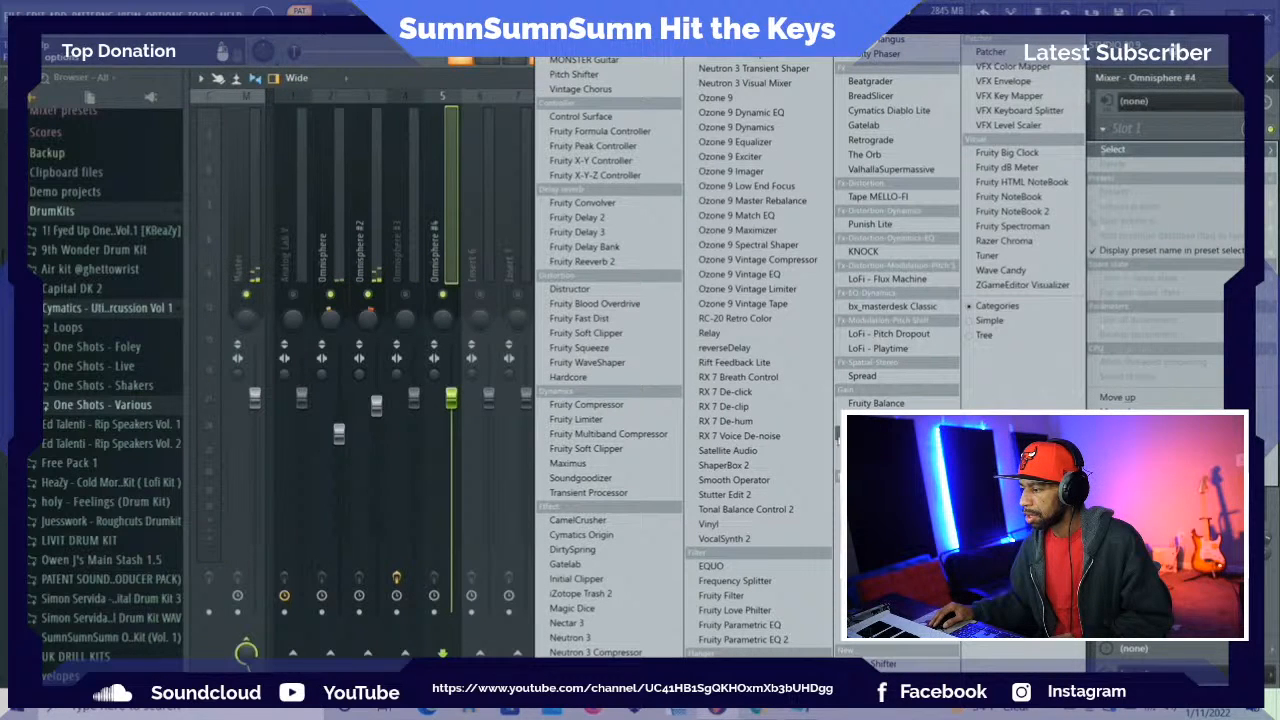
{"action": "left_click", "coordinate": [786, 640]}
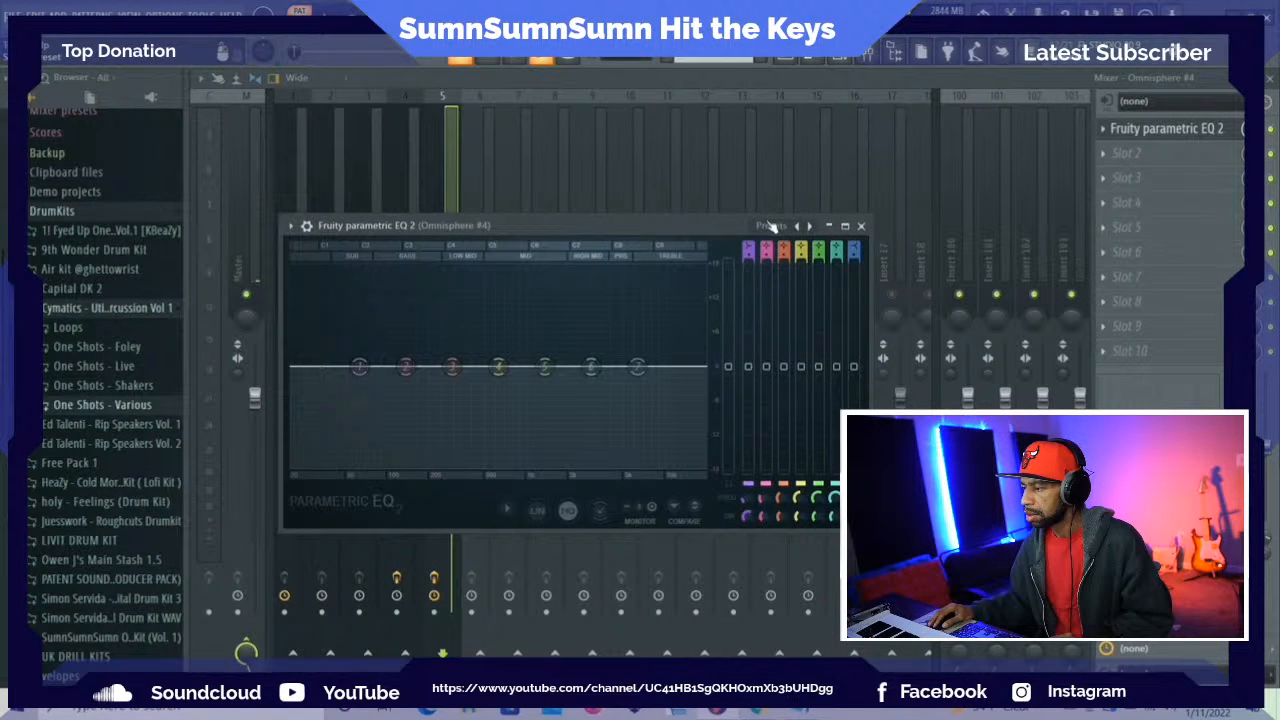
{"action": "left_click", "coordinate": [770, 226]}
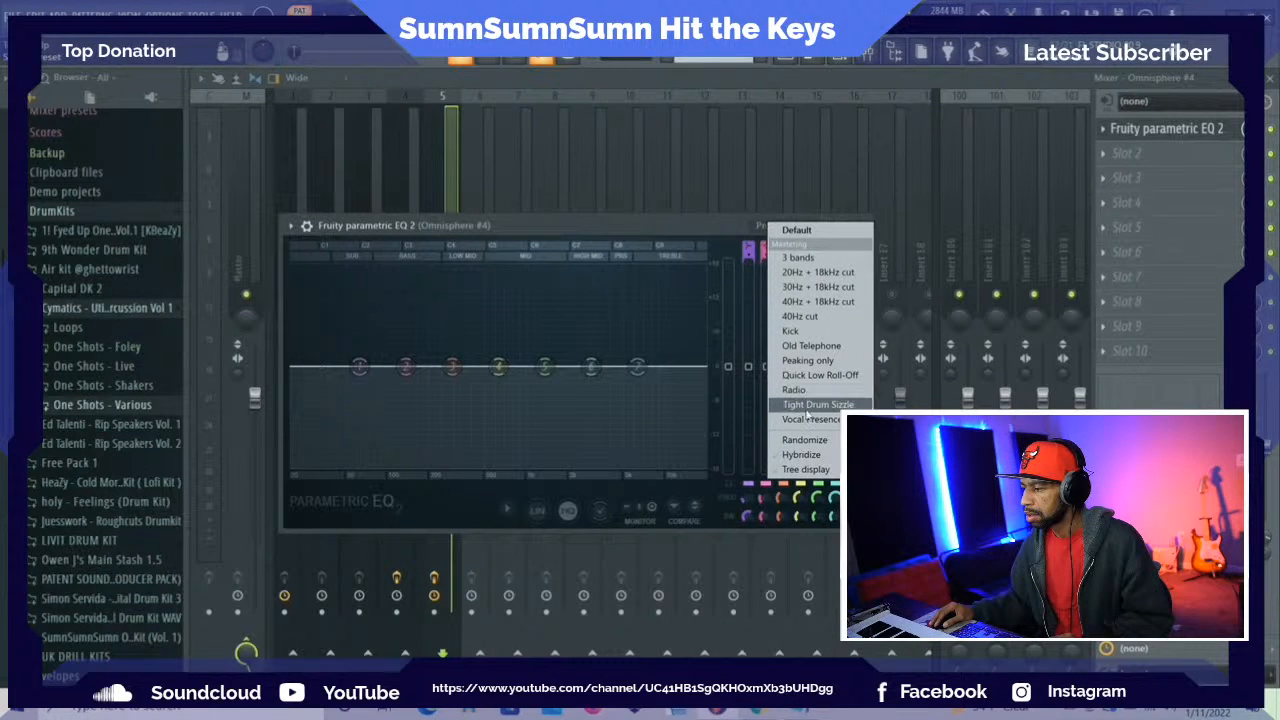
{"action": "left_click", "coordinate": [818, 346]}
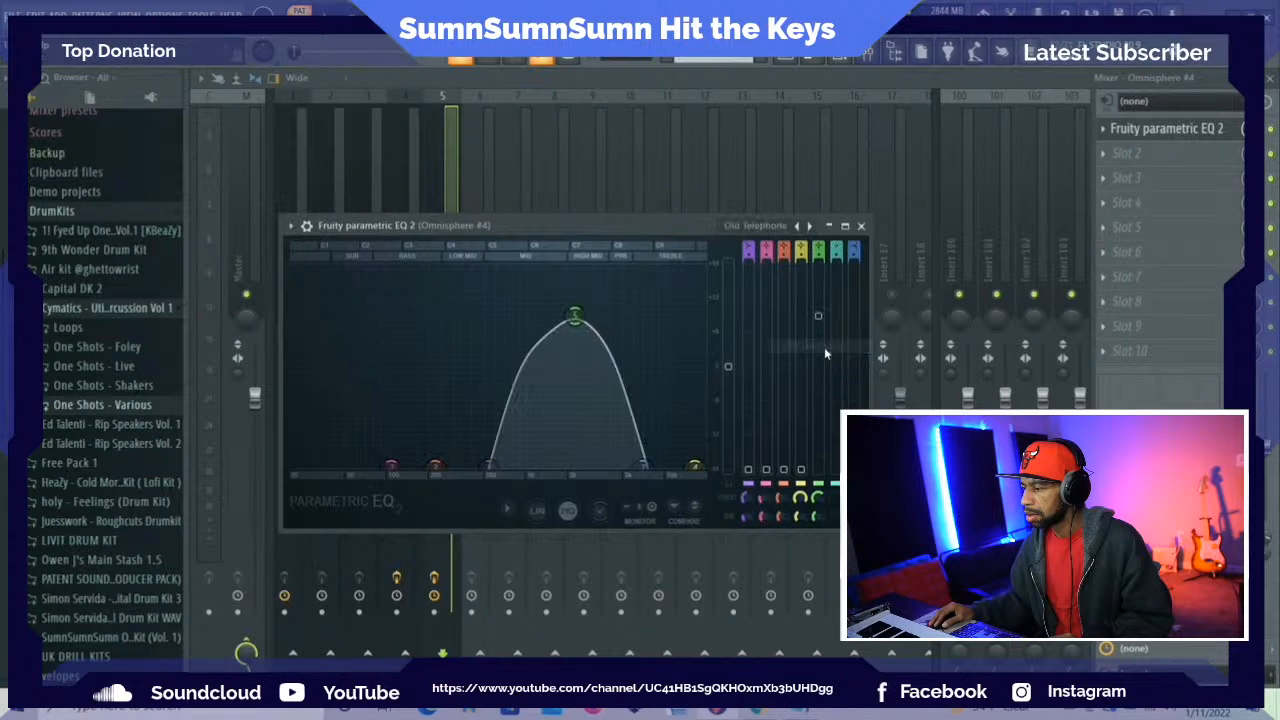
{"action": "left_click", "coordinate": [760, 225]}
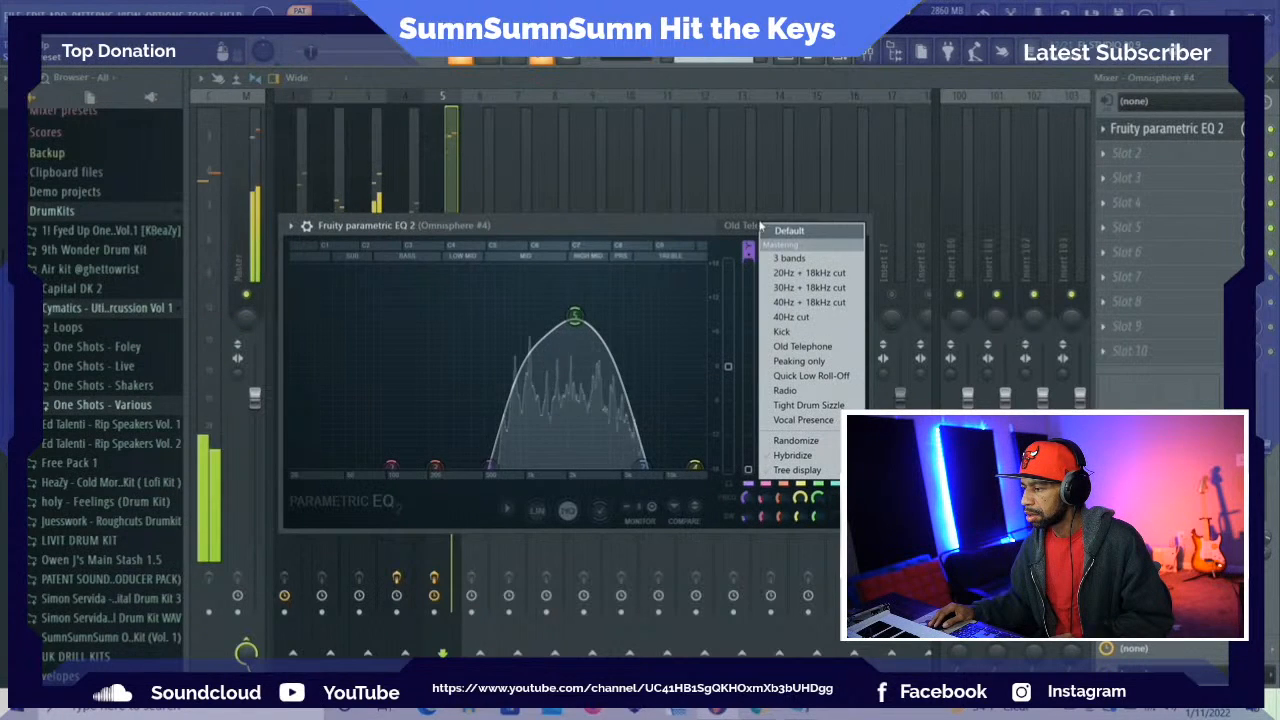
{"action": "left_click", "coordinate": [786, 391]}
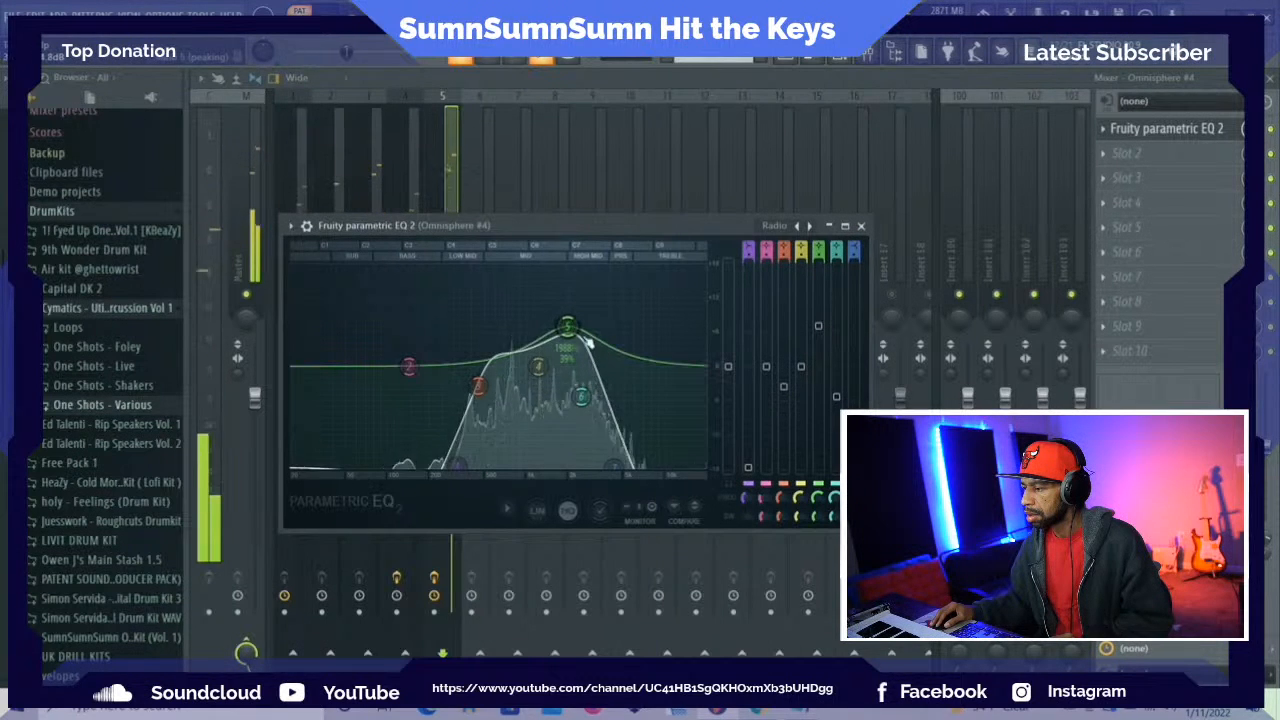
Lower the EQ's band 5 peak slightly, shift the high-end and low-end cutoff bands up in frequency, and return to the mixer
{"action": "left_click_drag", "start_coordinate": [570, 331], "coordinate": [569, 343]}
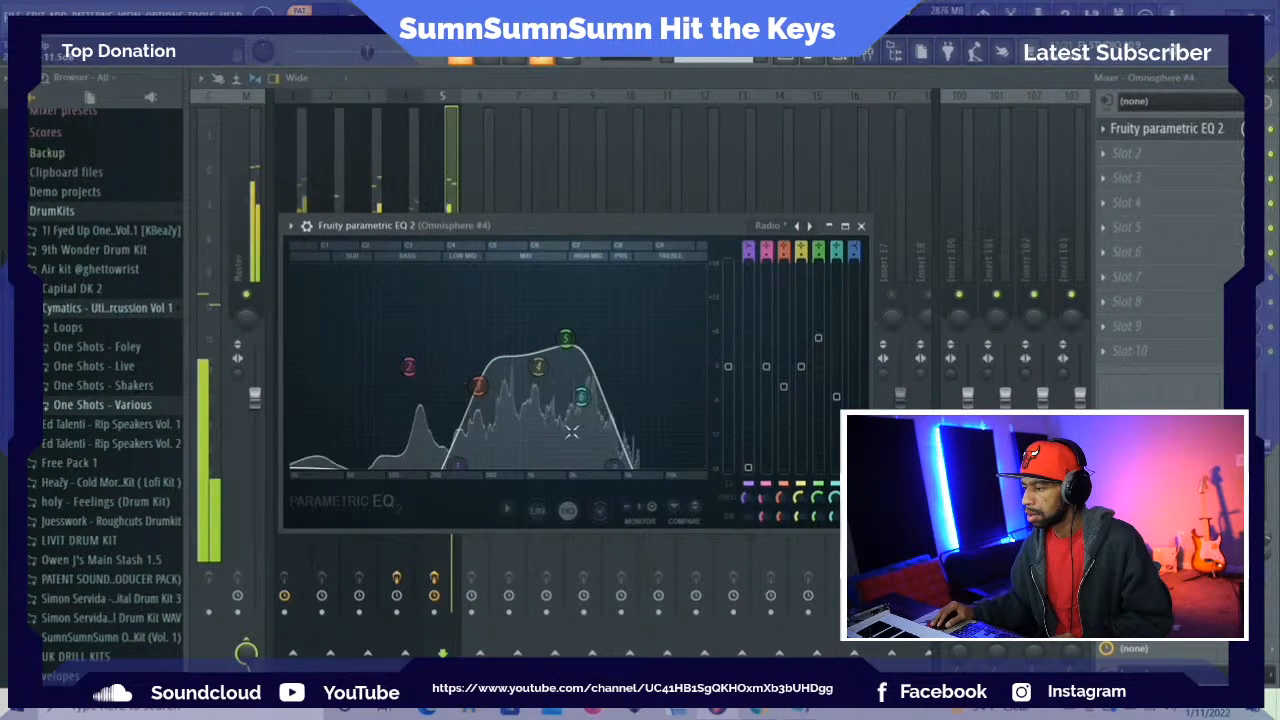
{"action": "left_click_drag", "start_coordinate": [613, 465], "coordinate": [634, 464]}
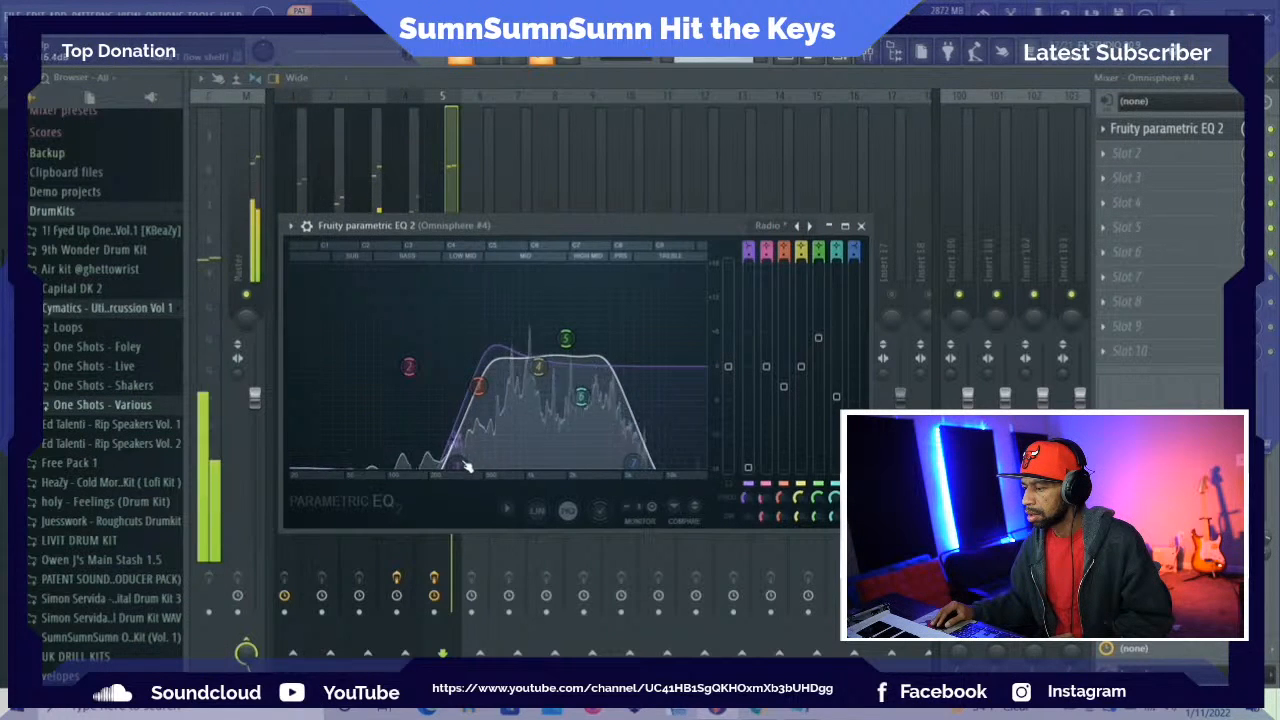
{"action": "left_click_drag", "start_coordinate": [457, 464], "coordinate": [477, 464]}
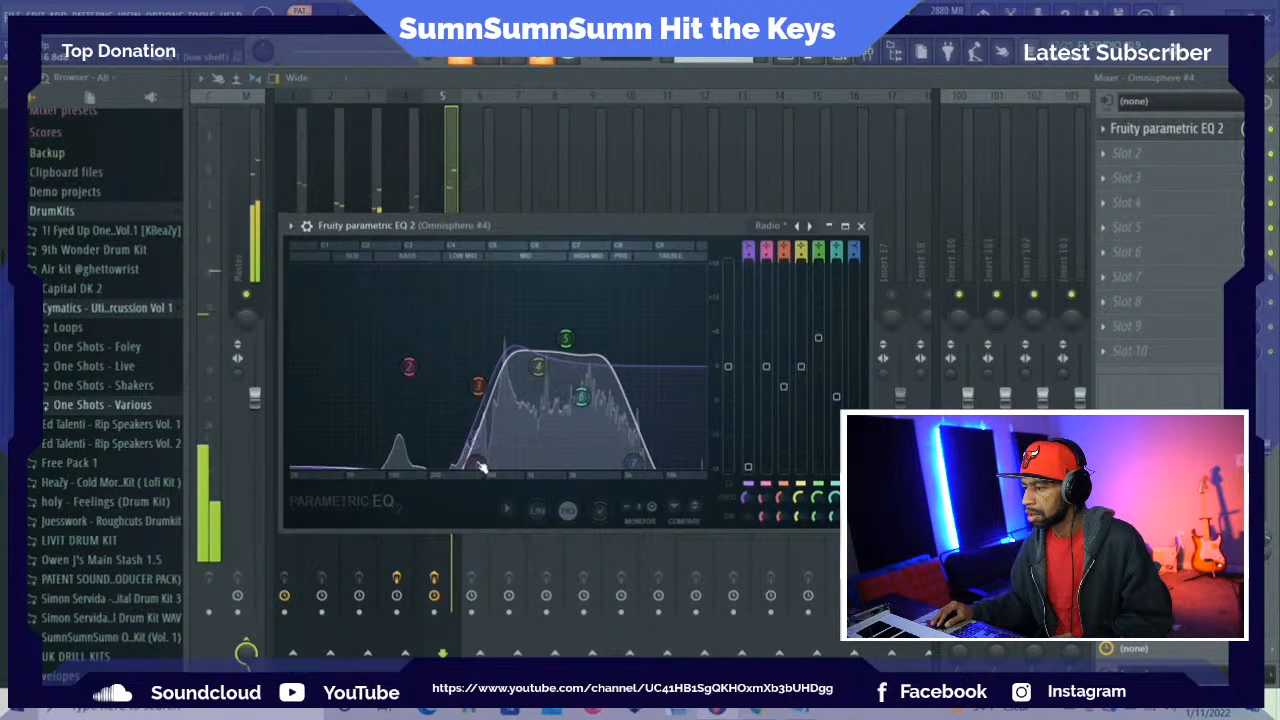
{"action": "left_click", "coordinate": [440, 183]}
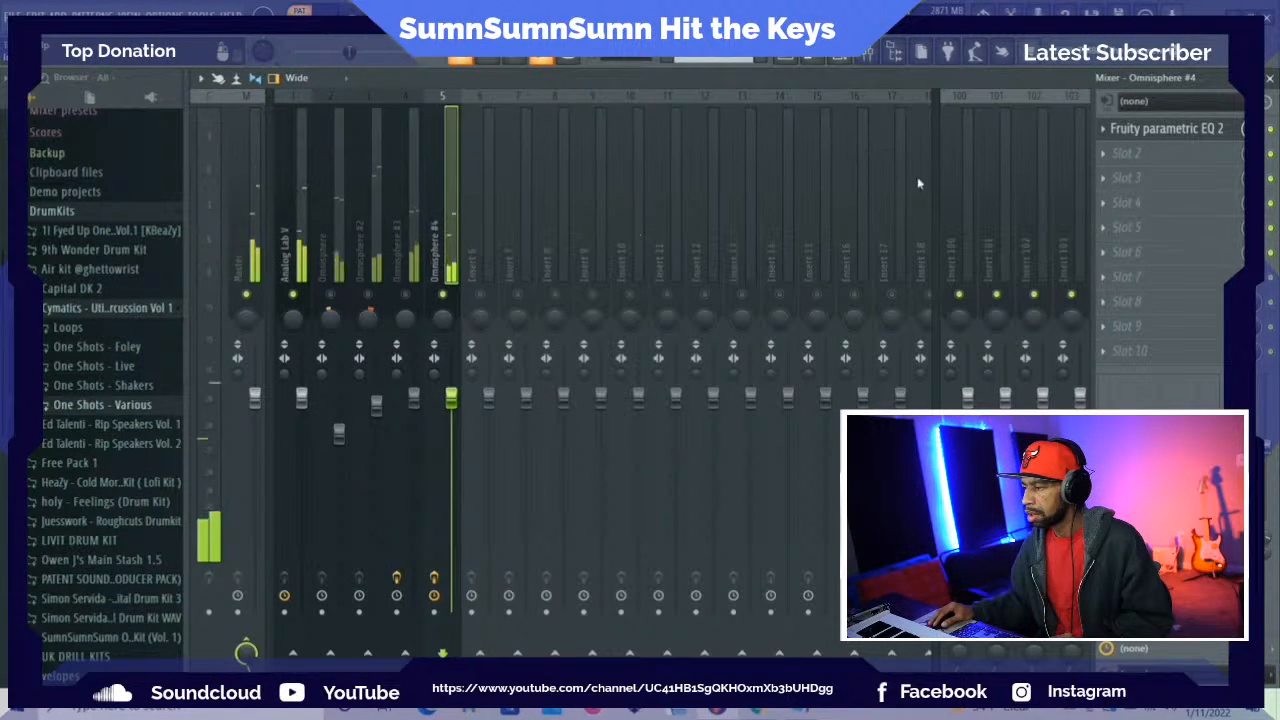
Add Magic Dice in effect slot 2 of the Omnisphere #4 track, reduce its mix, and close it
{"action": "left_click", "coordinate": [1108, 160]}
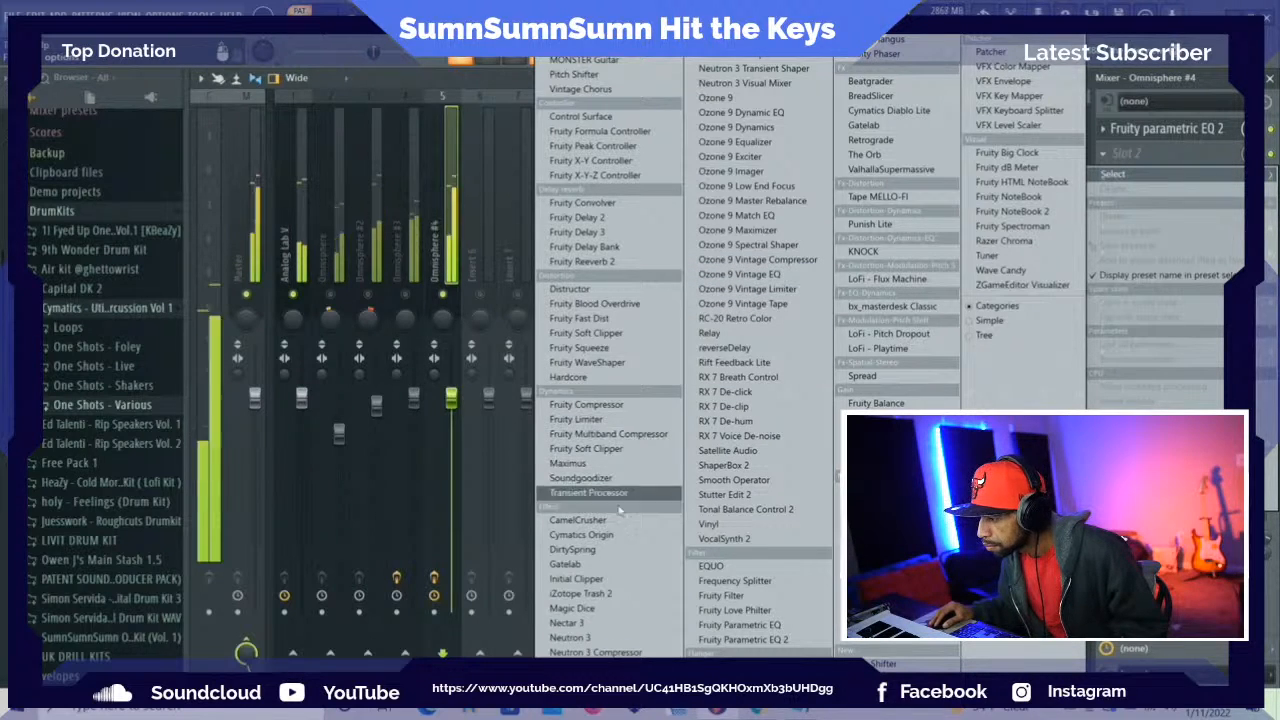
{"action": "left_click", "coordinate": [586, 610]}
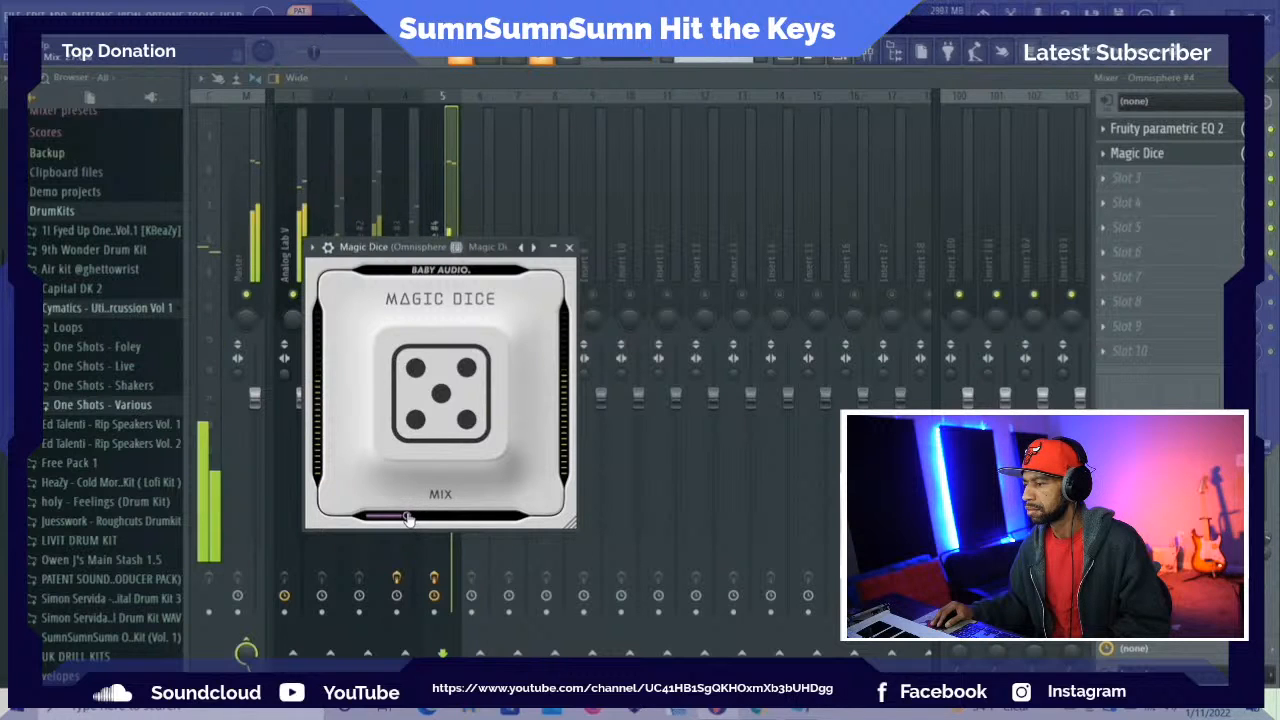
{"action": "left_click", "coordinate": [569, 247]}
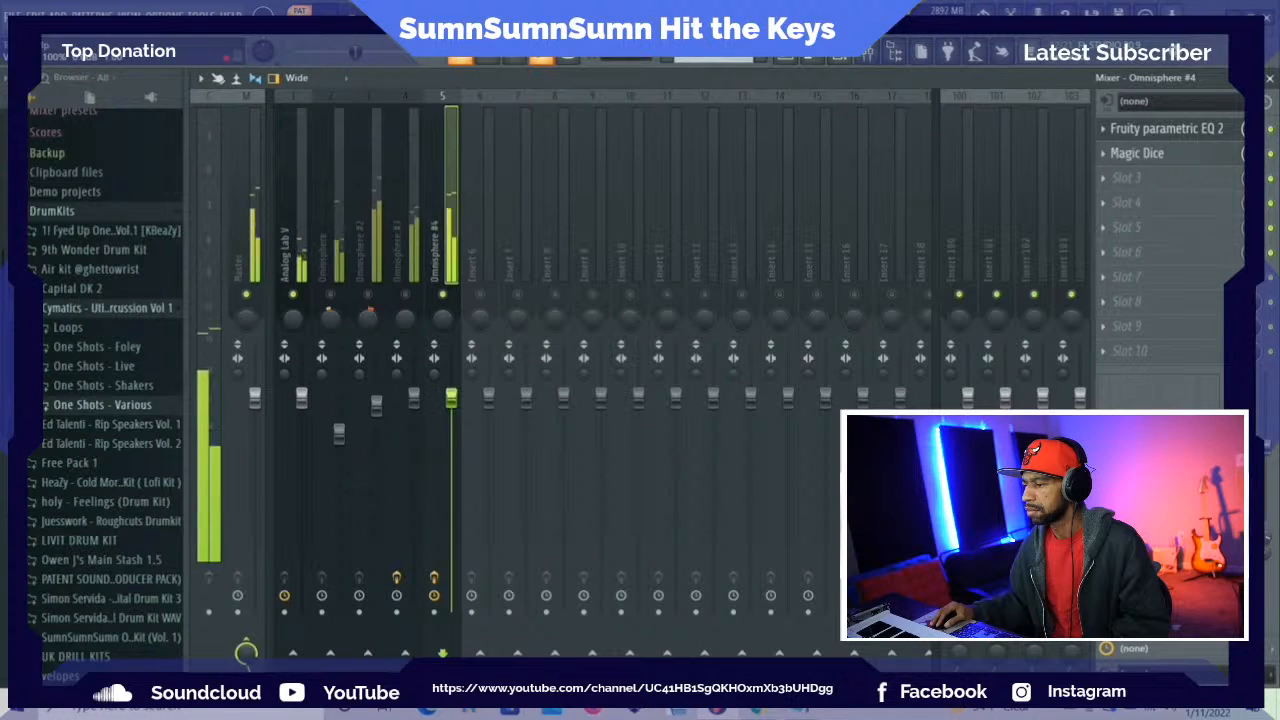
Add ShaperBox 2 in slot 3 with a Basic Pan shaper, try the Triangle wave, and apply the gentler sine wave
{"action": "left_click", "coordinate": [1107, 181]}
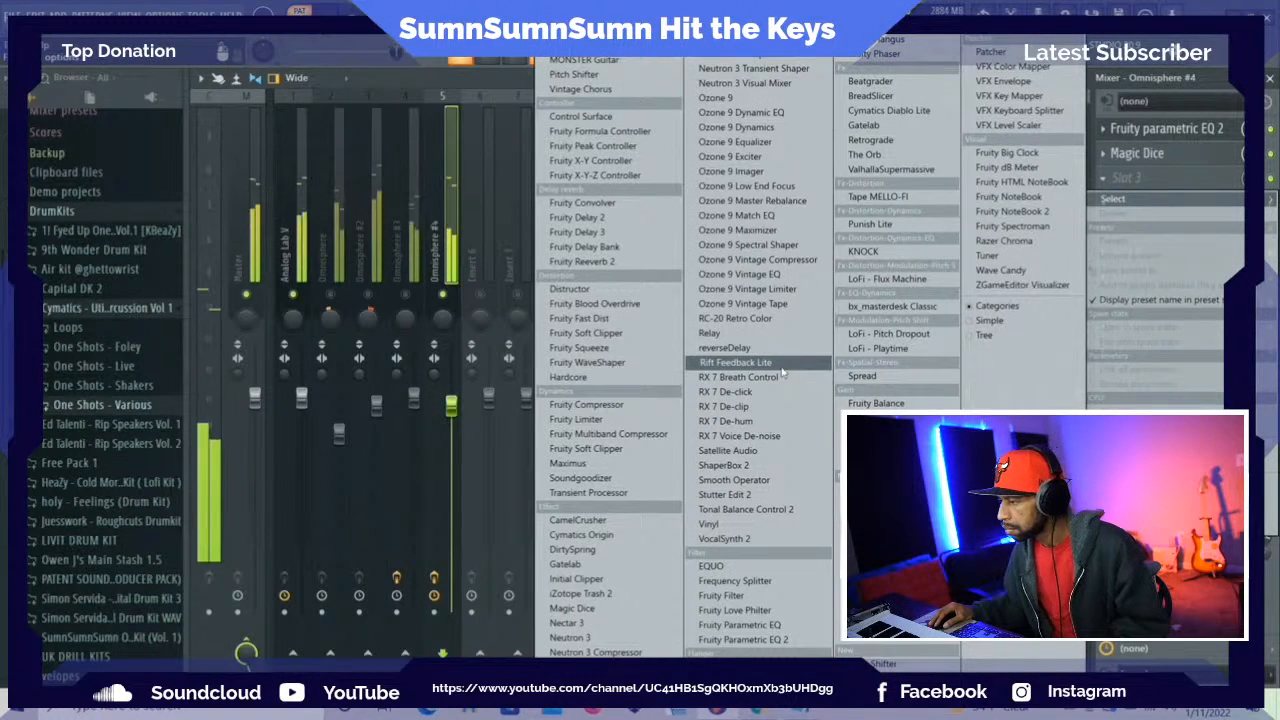
{"action": "left_click", "coordinate": [745, 465]}
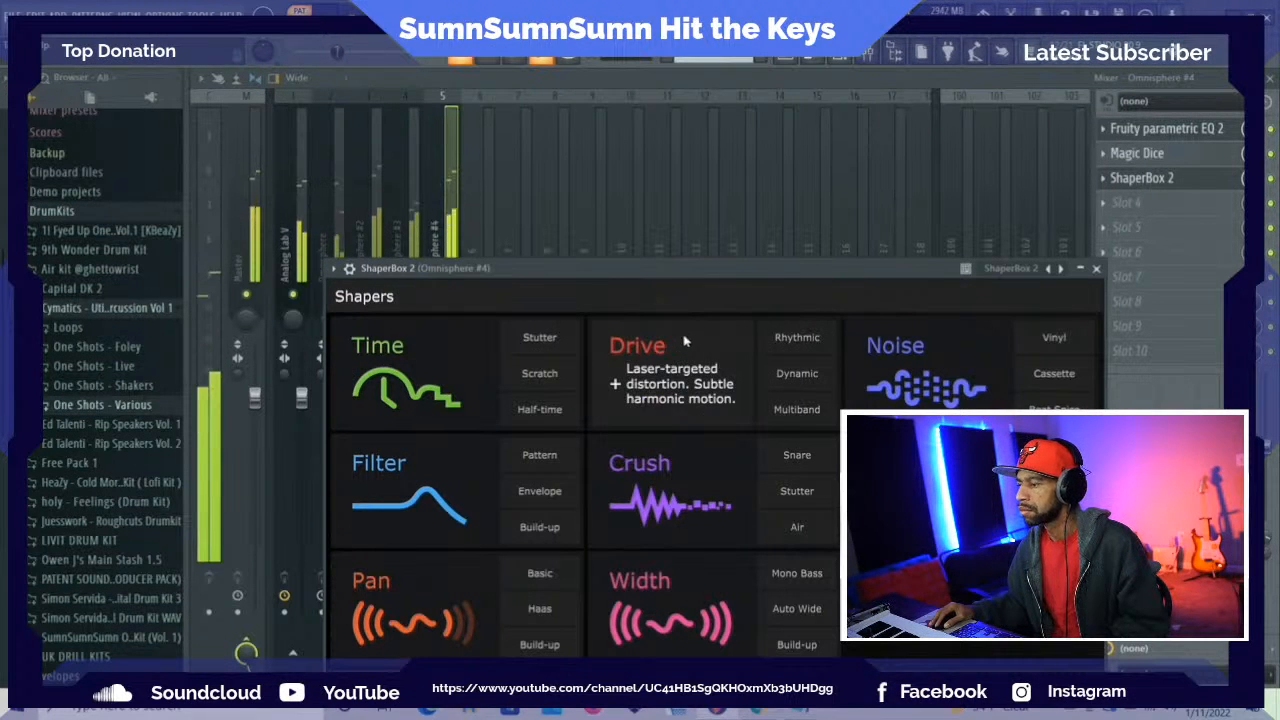
{"action": "left_click_drag", "start_coordinate": [657, 283], "coordinate": [517, 83]}
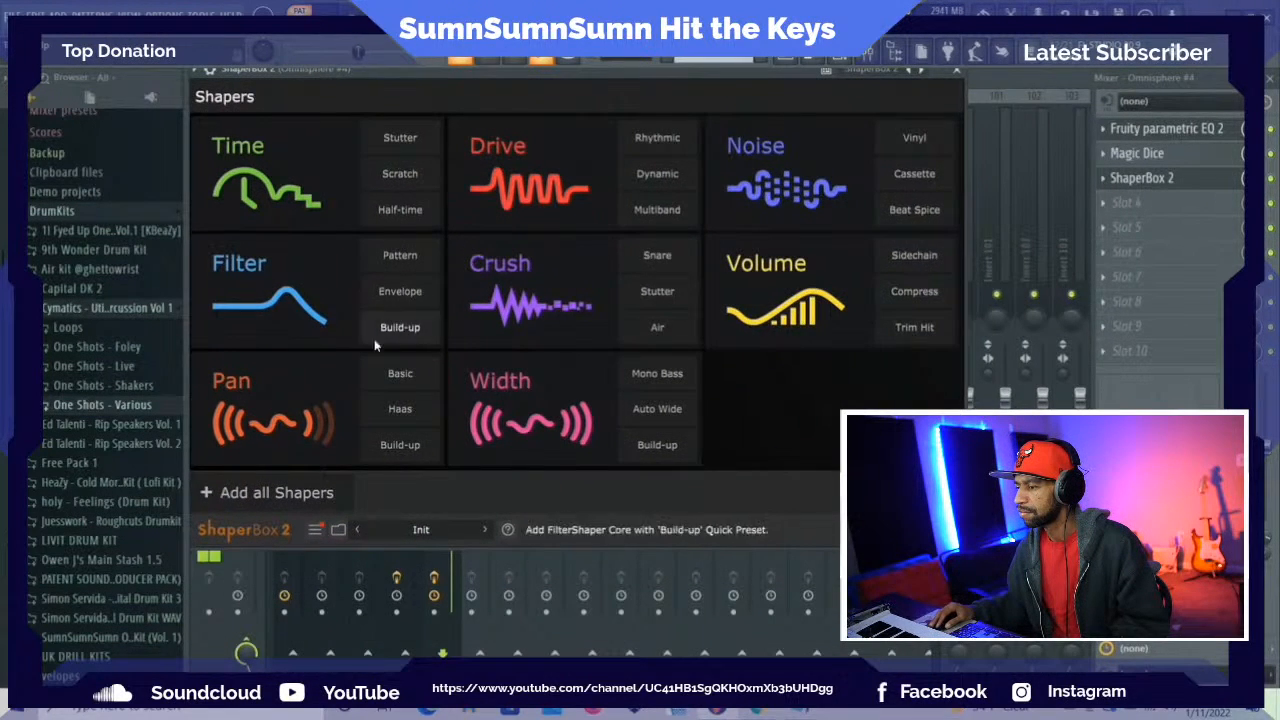
{"action": "left_click", "coordinate": [398, 388]}
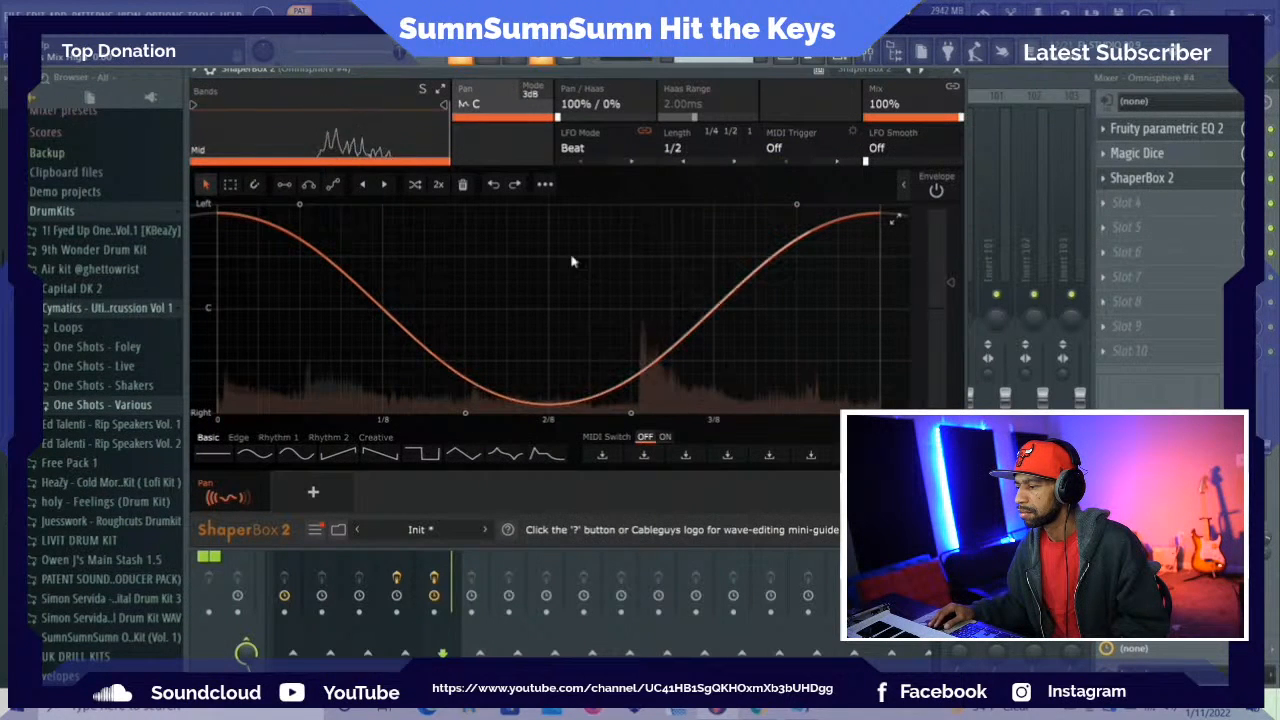
{"action": "left_click", "coordinate": [460, 456]}
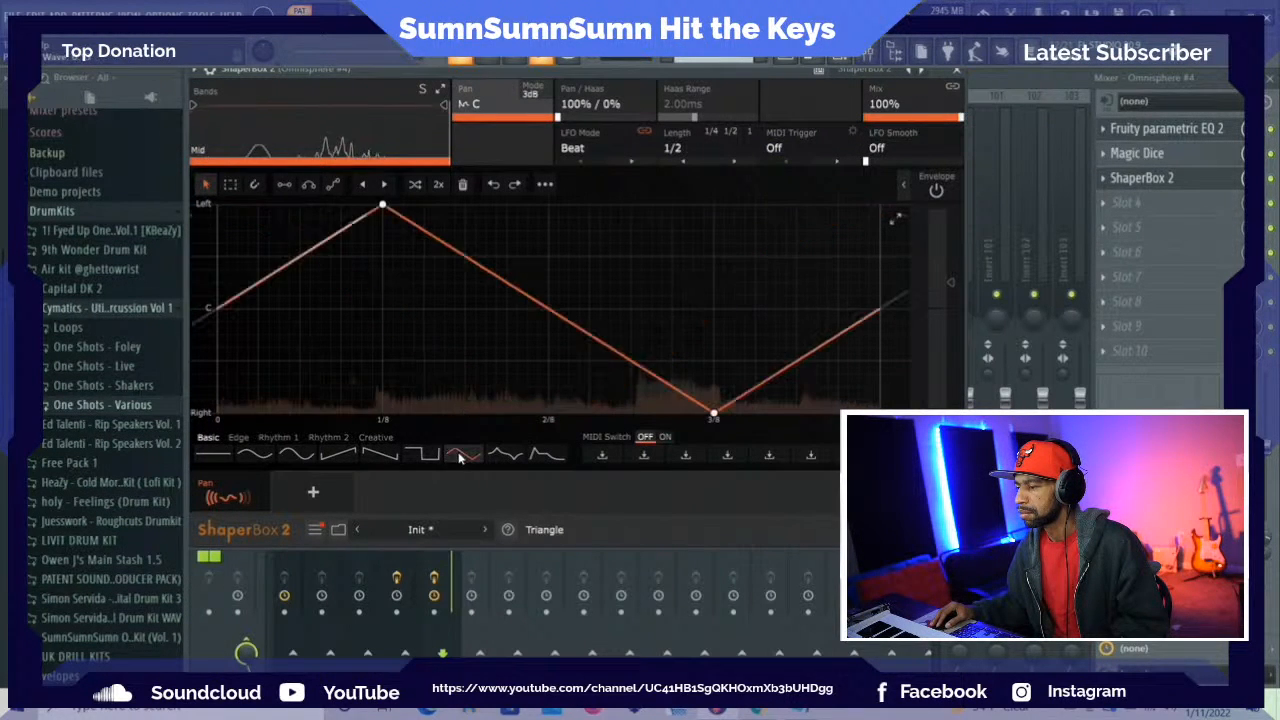
{"action": "left_click", "coordinate": [260, 458]}
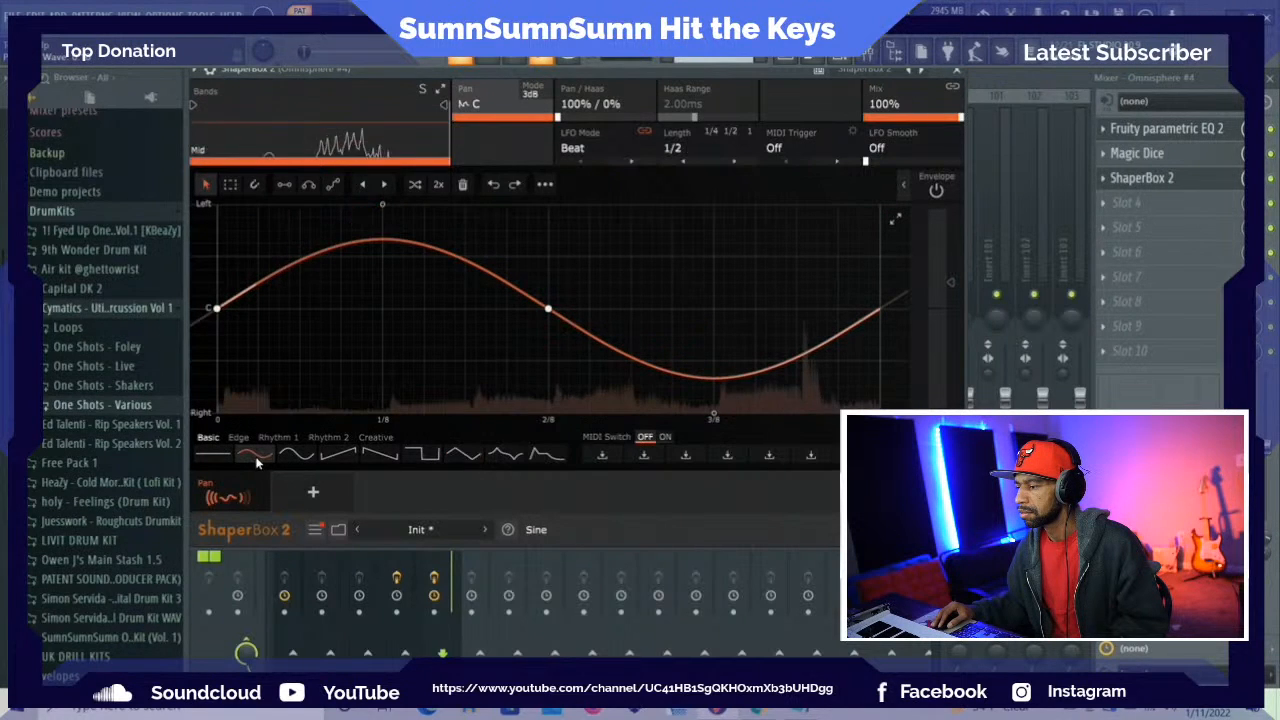
{"action": "left_click", "coordinate": [957, 72]}
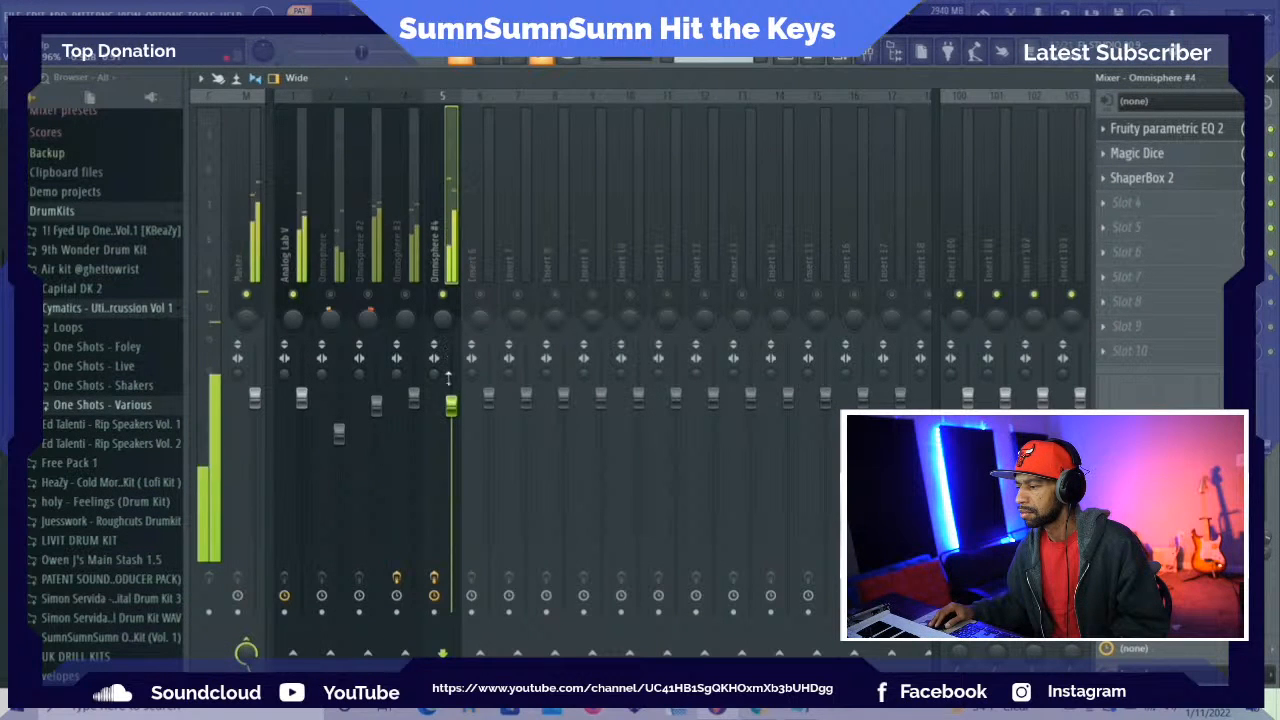
Add Retrograde in slot 4, enable its wavy-arrow option, and set the mix to 36% and the linked delay time to 1/2
{"action": "left_click", "coordinate": [1103, 208]}
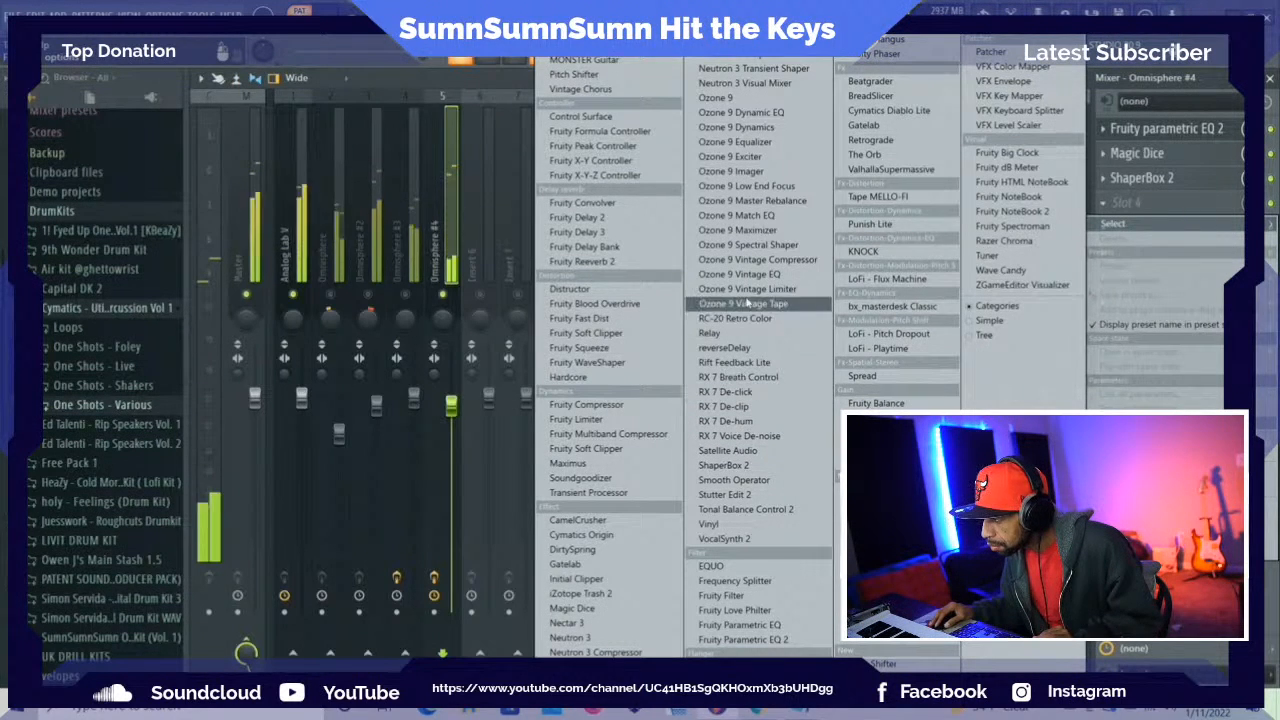
{"action": "left_click", "coordinate": [866, 140]}
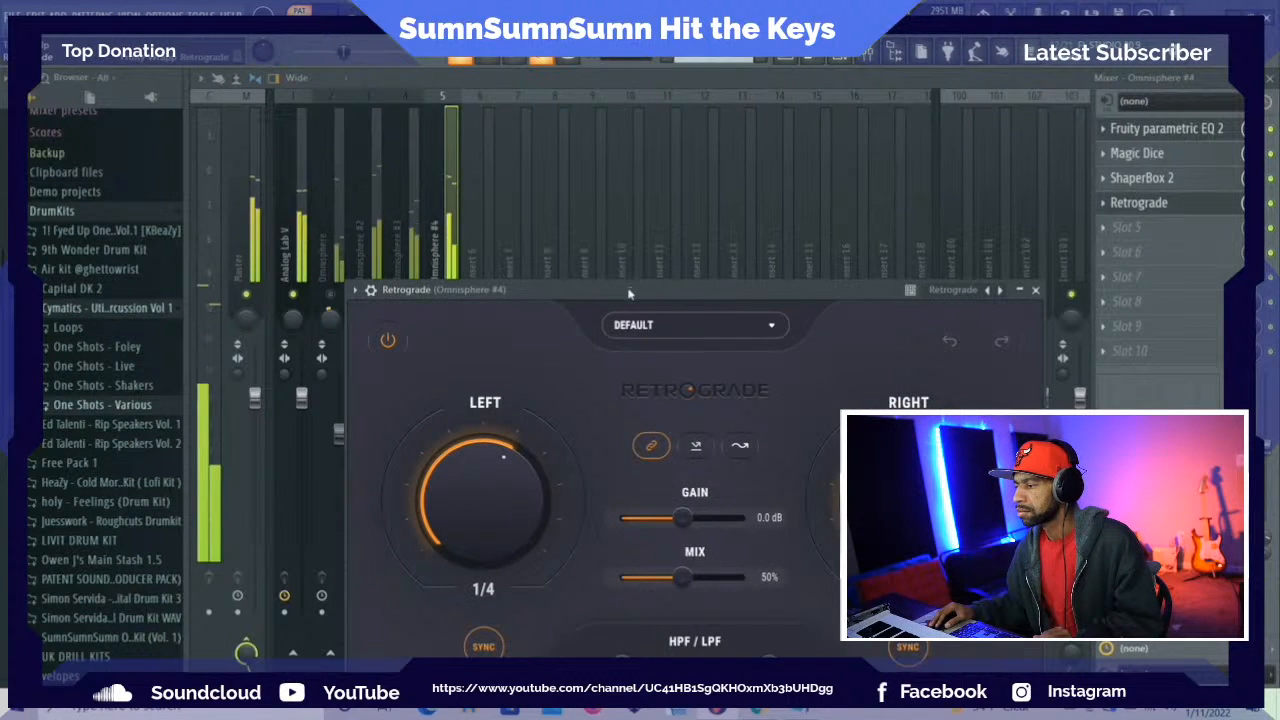
{"action": "left_click_drag", "start_coordinate": [636, 287], "coordinate": [587, 142]}
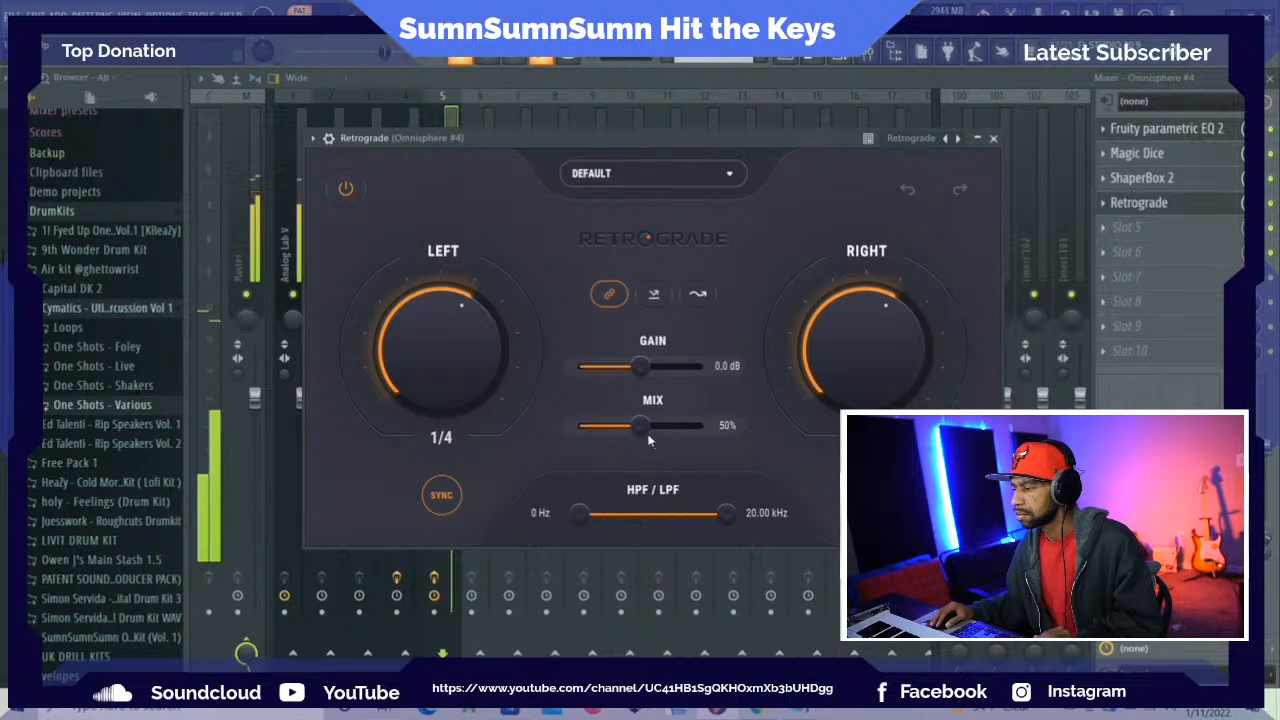
{"action": "left_click", "coordinate": [692, 296]}
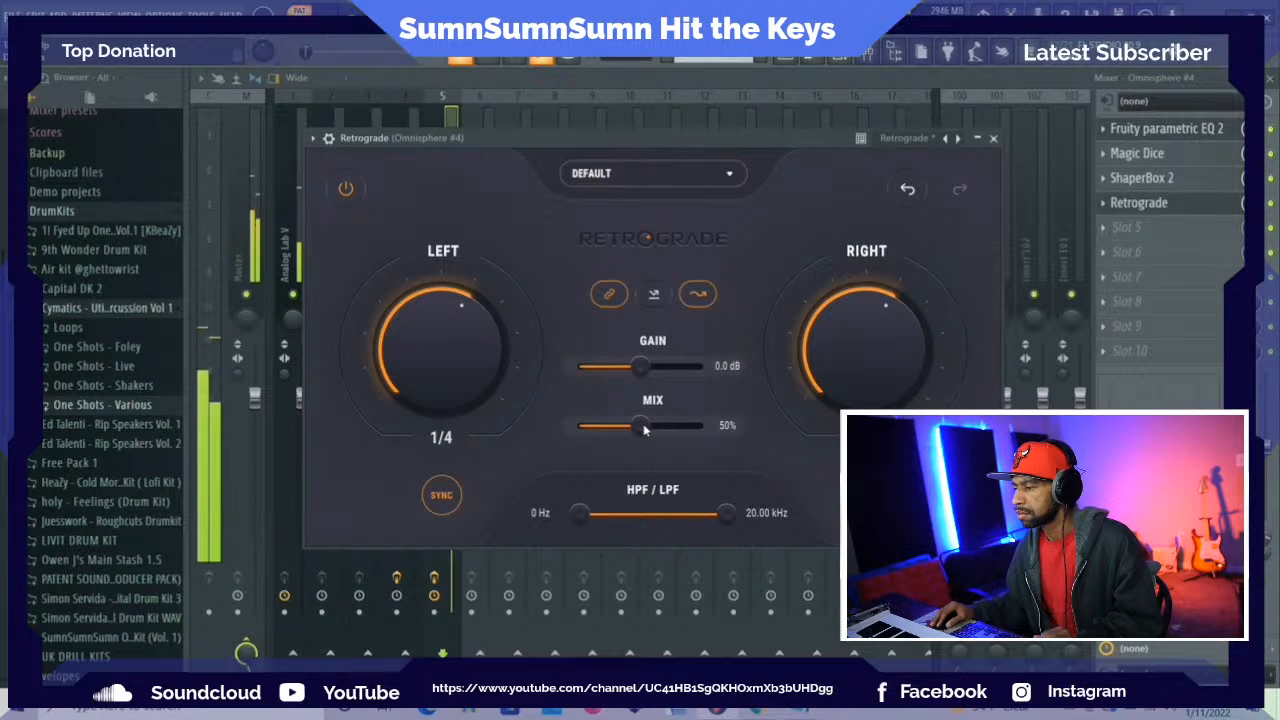
{"action": "left_click_drag", "start_coordinate": [642, 428], "coordinate": [636, 428]}
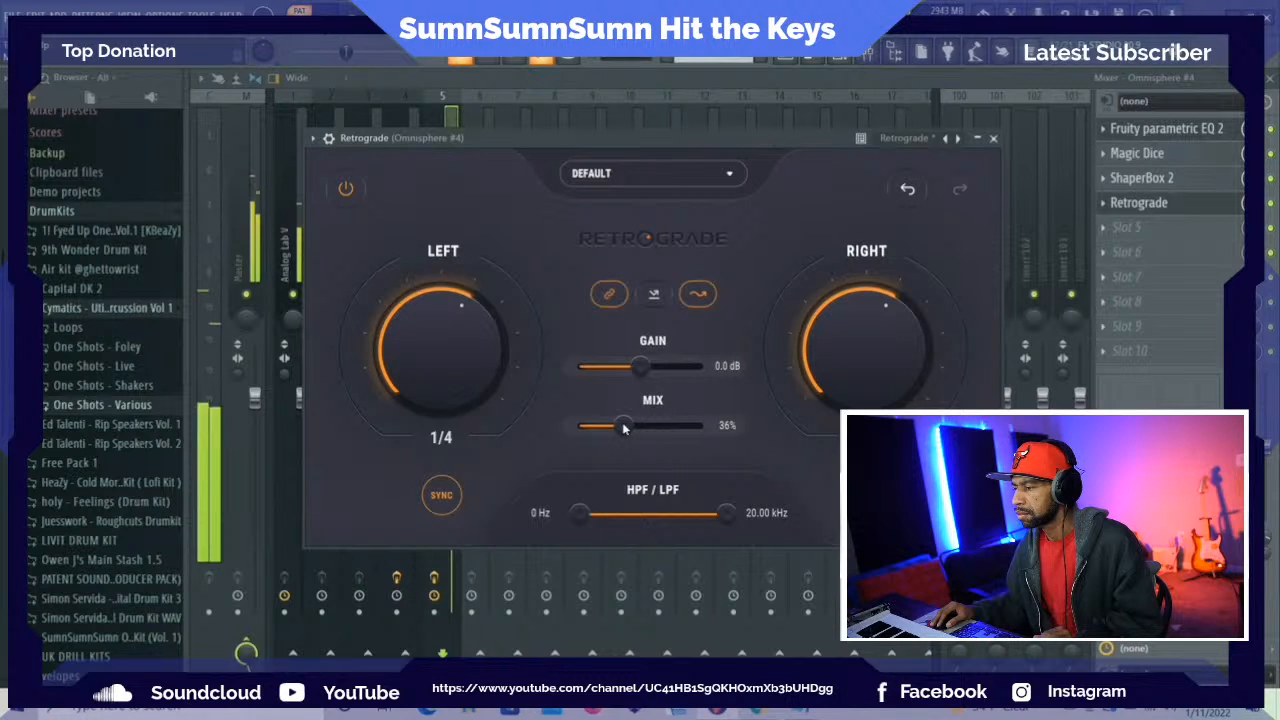
{"action": "left_click_drag", "start_coordinate": [437, 371], "coordinate": [456, 335]}
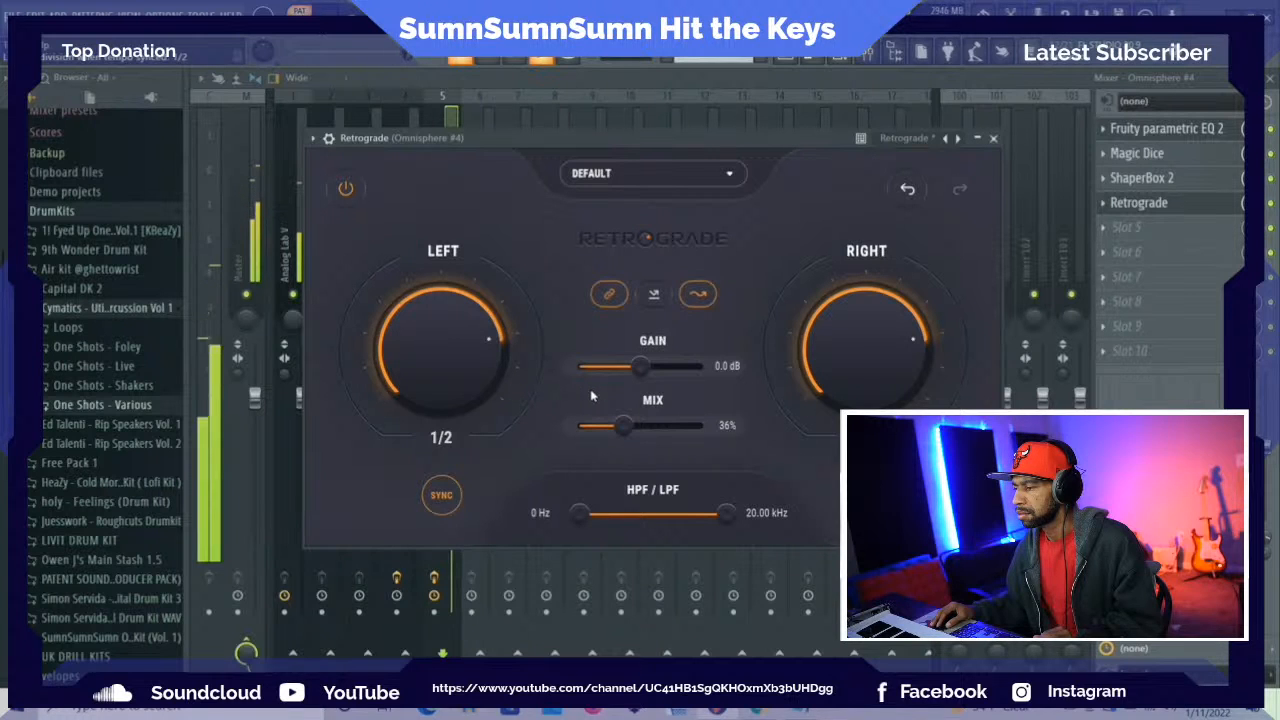
{"action": "left_click", "coordinate": [993, 138]}
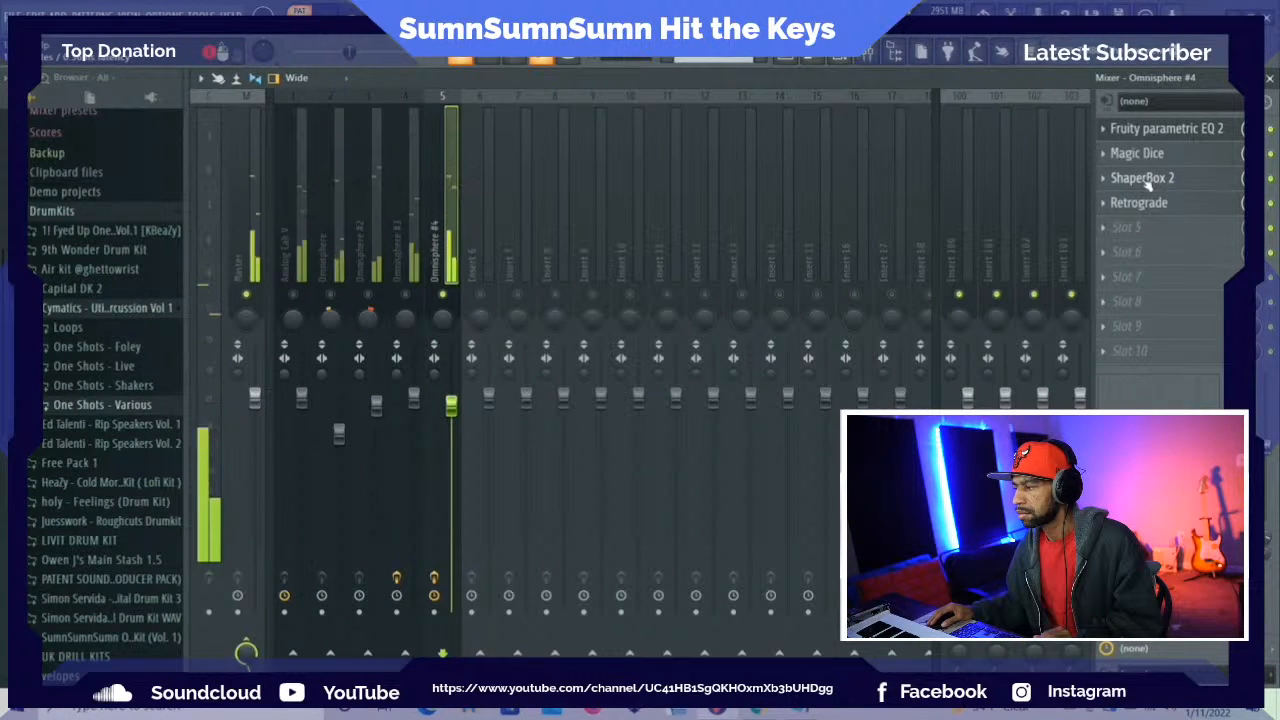
Reorder the effects so Retrograde is in slot 2, Magic Dice in slot 3 and ShaperBox 2 in slot 4, and reopen Retrograde
{"action": "left_click_drag", "start_coordinate": [1148, 177], "coordinate": [1114, 203]}
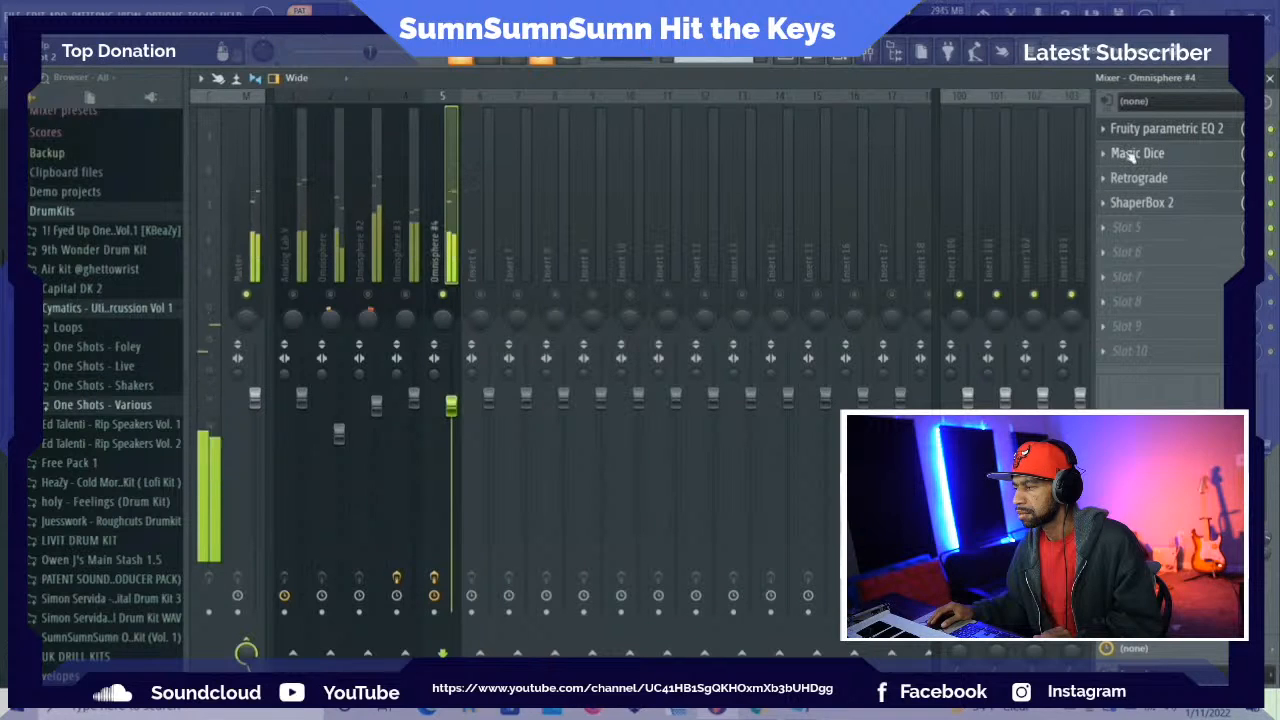
{"action": "left_click_drag", "start_coordinate": [1122, 153], "coordinate": [1133, 180]}
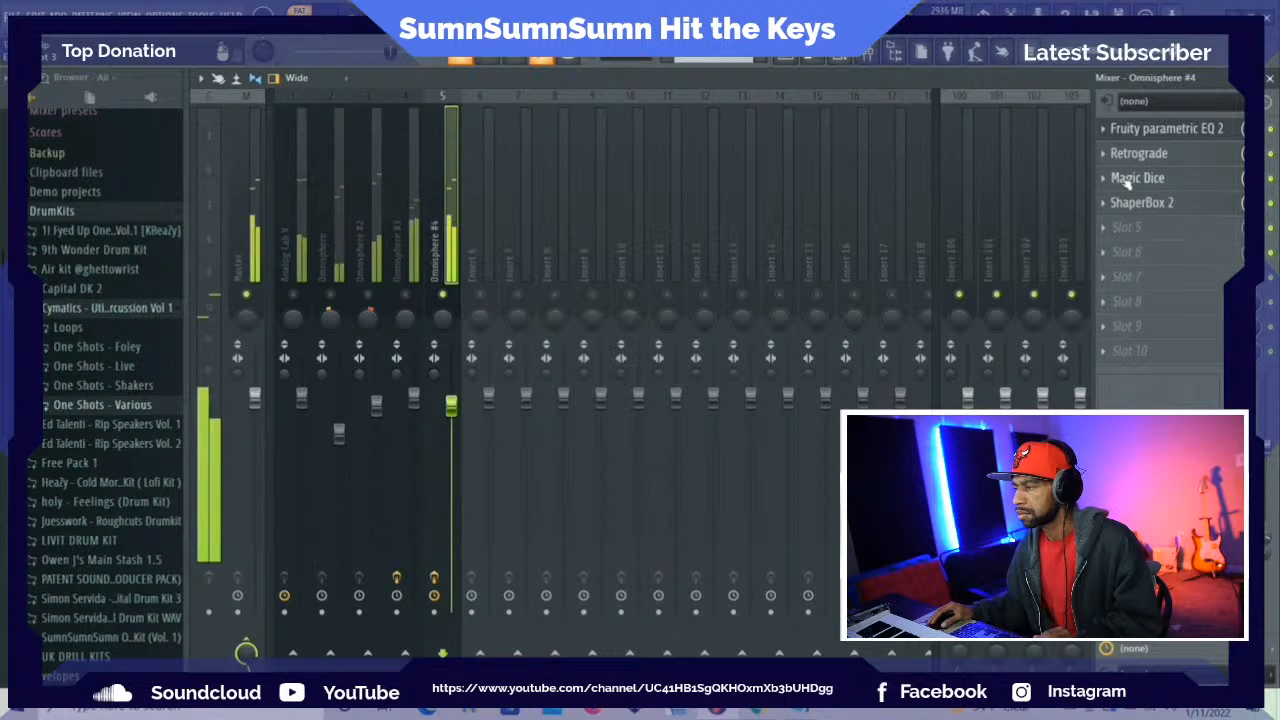
{"action": "left_click", "coordinate": [1155, 157]}
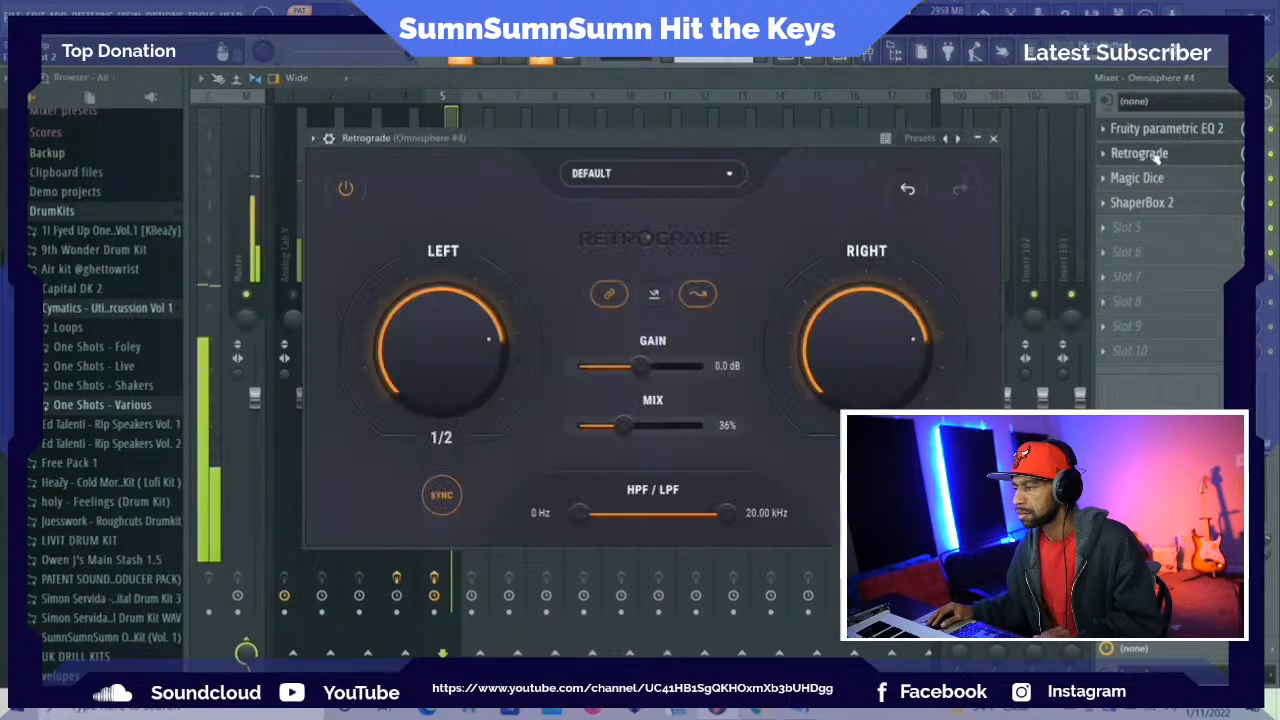
Set the Retrograde mix on the Omnisphere #4 track to 42%
{"action": "left_click", "coordinate": [1272, 155]}
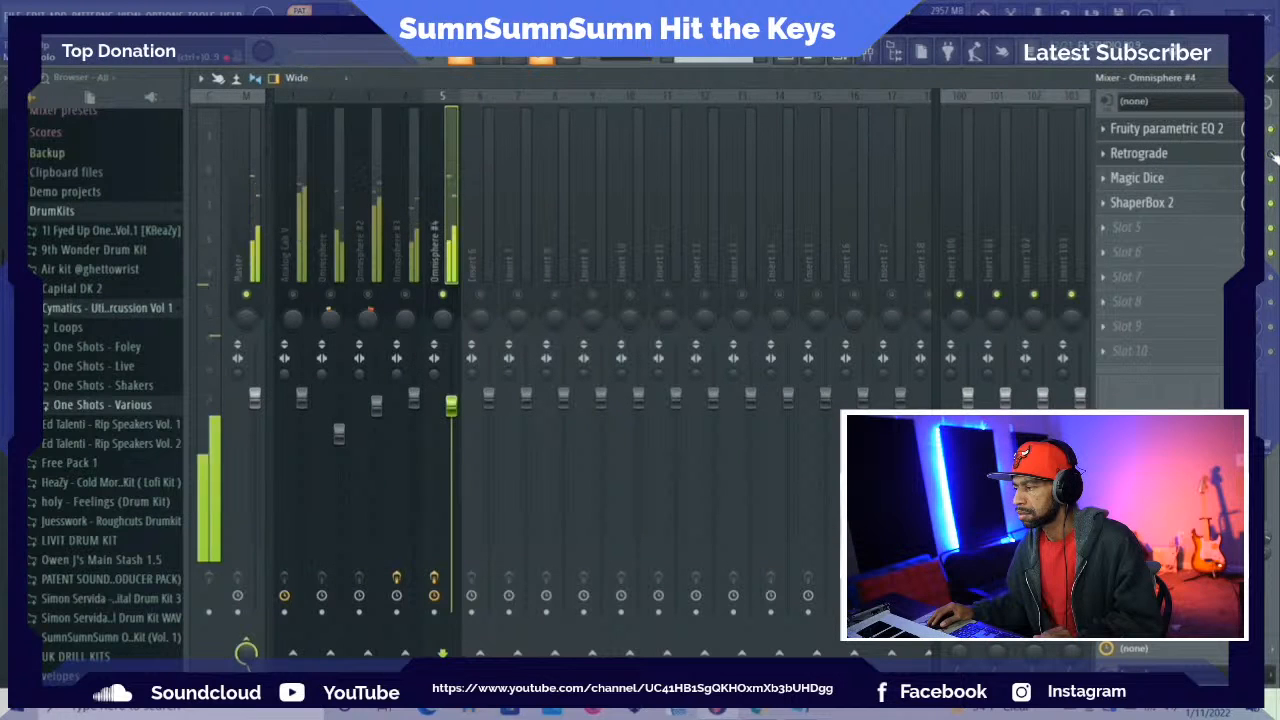
{"action": "left_click", "coordinate": [1178, 157]}
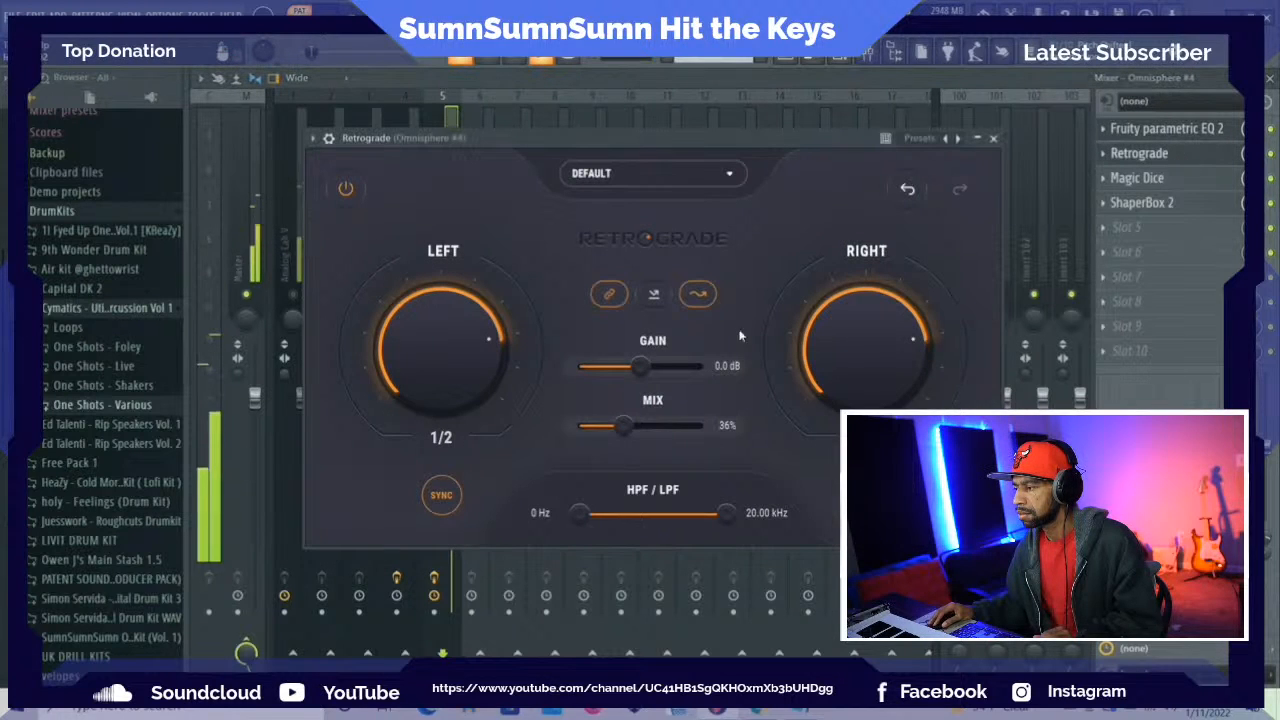
{"action": "left_click_drag", "start_coordinate": [622, 426], "coordinate": [649, 427]}
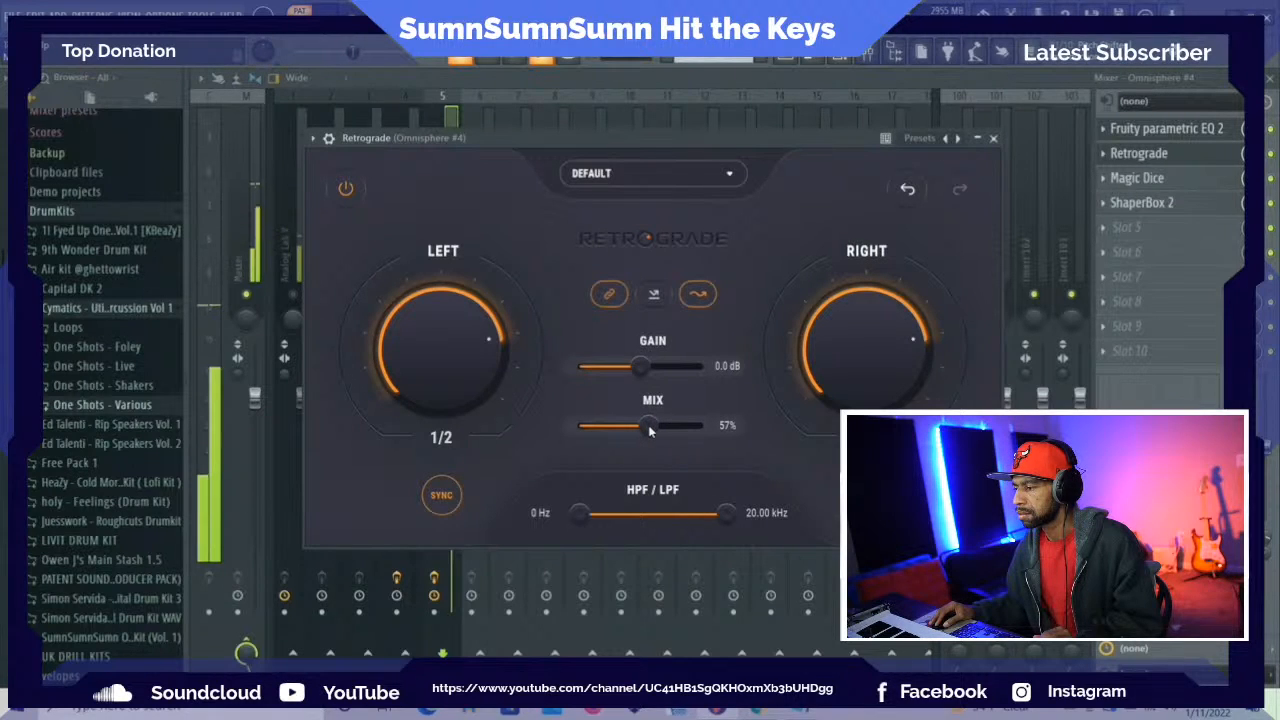
{"action": "mouse_move", "coordinate": [649, 427]}
{"action": "left_mouse_down"}
{"action": "mouse_move", "coordinate": [714, 433]}
{"action": "mouse_move", "coordinate": [651, 438]}
{"action": "left_mouse_up"}
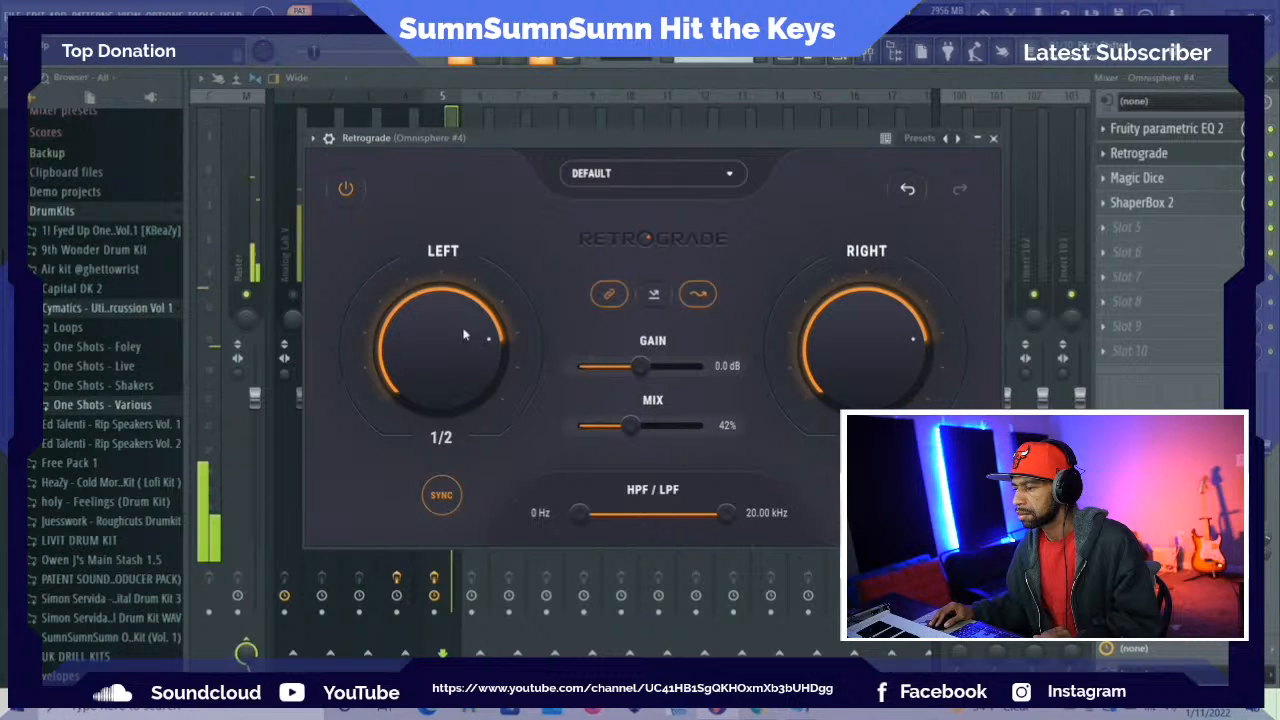
Set Retrograde's linked delay time to 1/4, close the effect, and slightly lower the Omnisphere #4 track's level
{"action": "left_click_drag", "start_coordinate": [465, 345], "coordinate": [462, 300]}
{"action": "left_click_drag", "start_coordinate": [468, 344], "coordinate": [458, 464]}
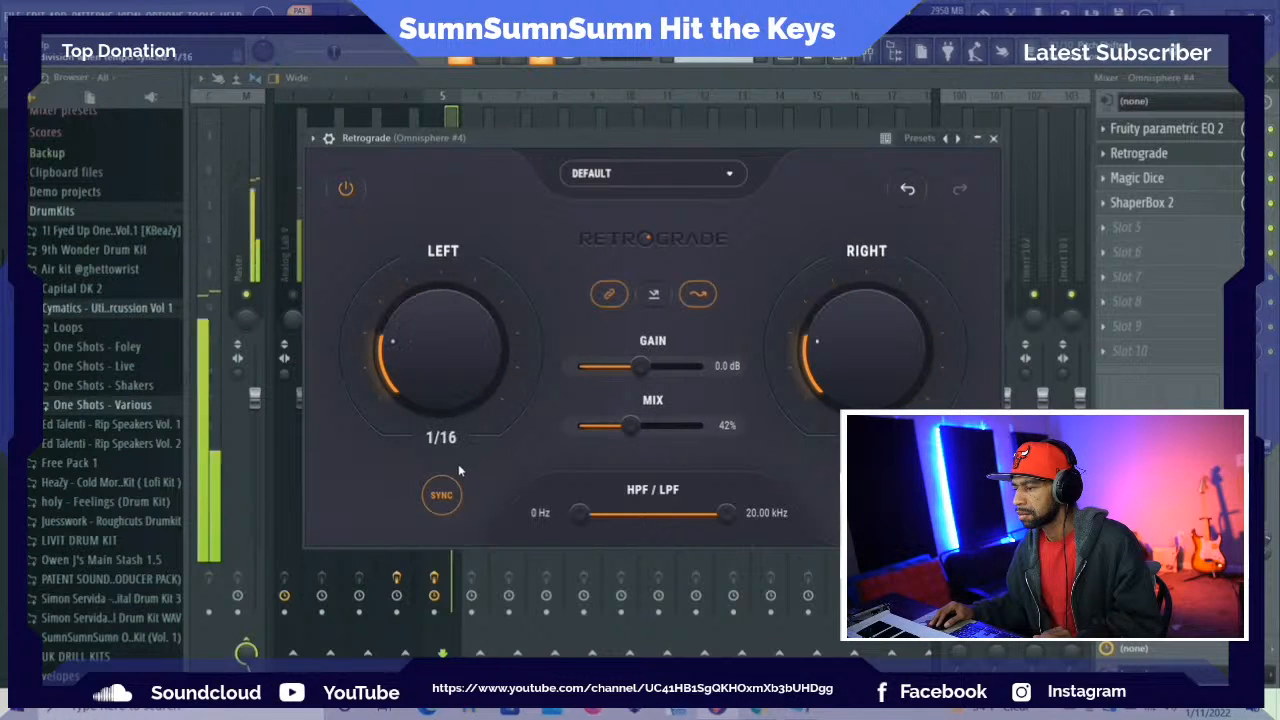
{"action": "left_click_drag", "start_coordinate": [437, 385], "coordinate": [443, 326]}
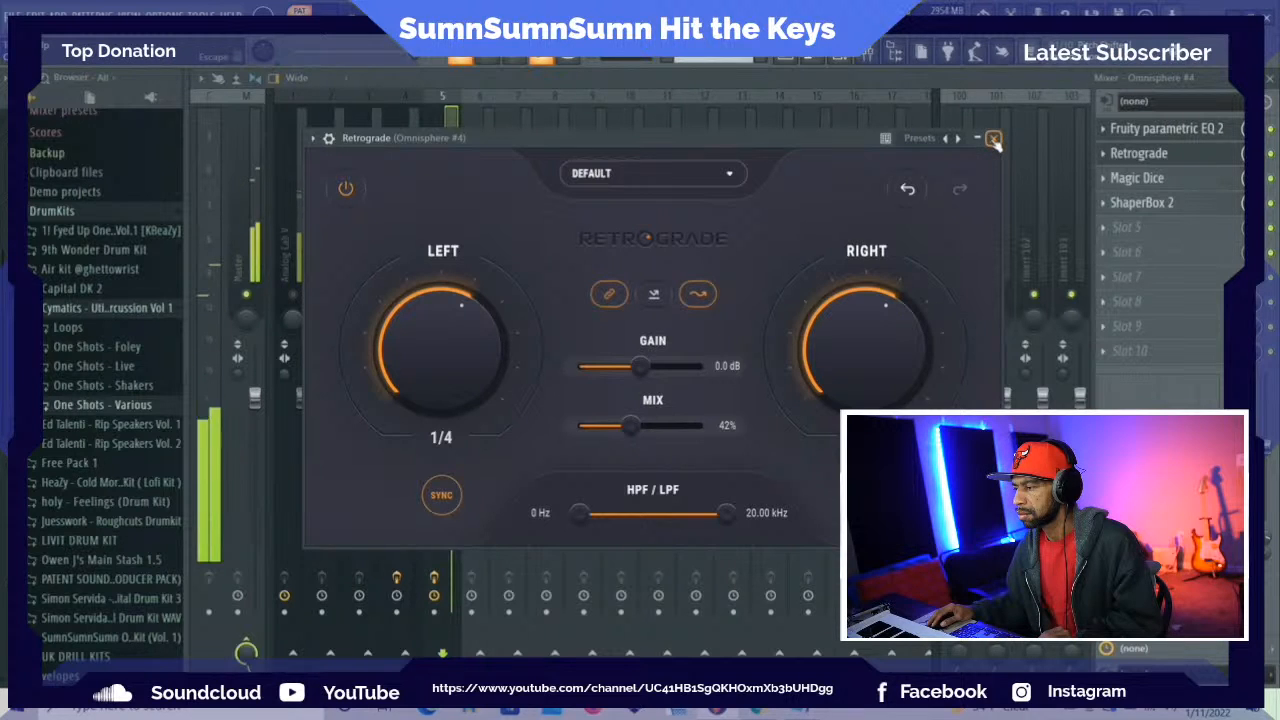
{"action": "left_click", "coordinate": [993, 139]}
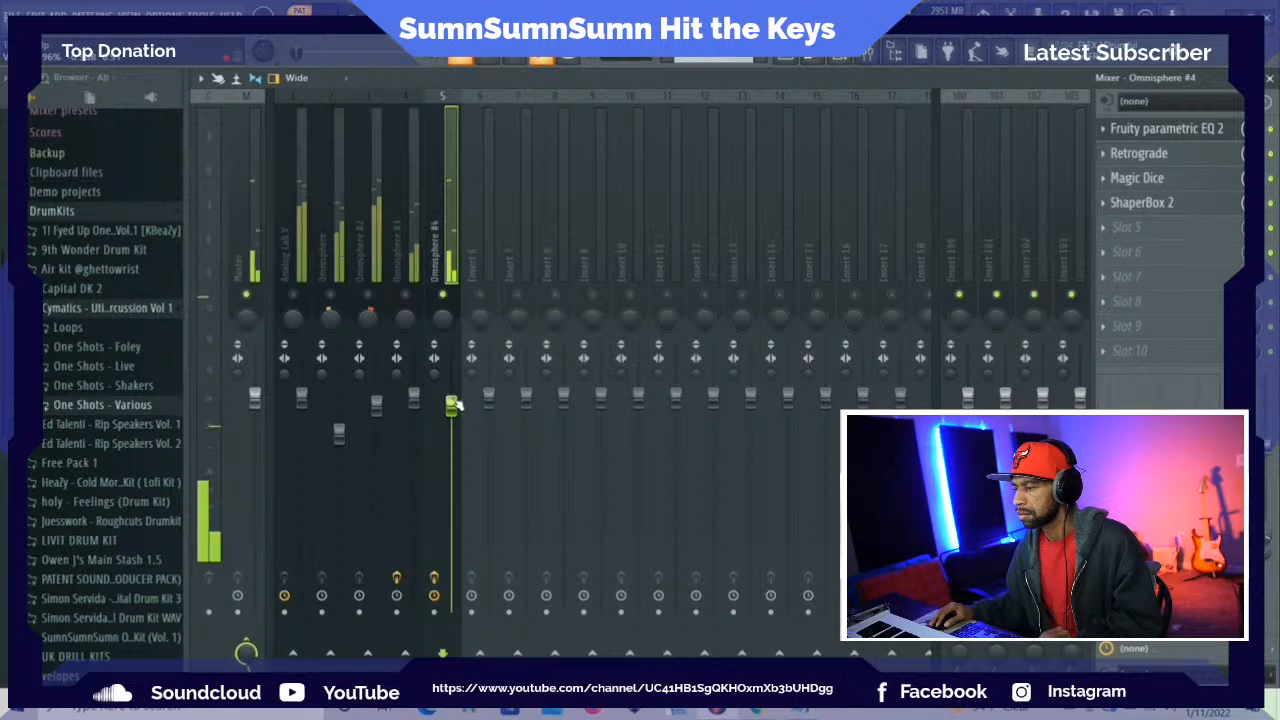
{"action": "left_click_drag", "start_coordinate": [451, 404], "coordinate": [453, 411]}
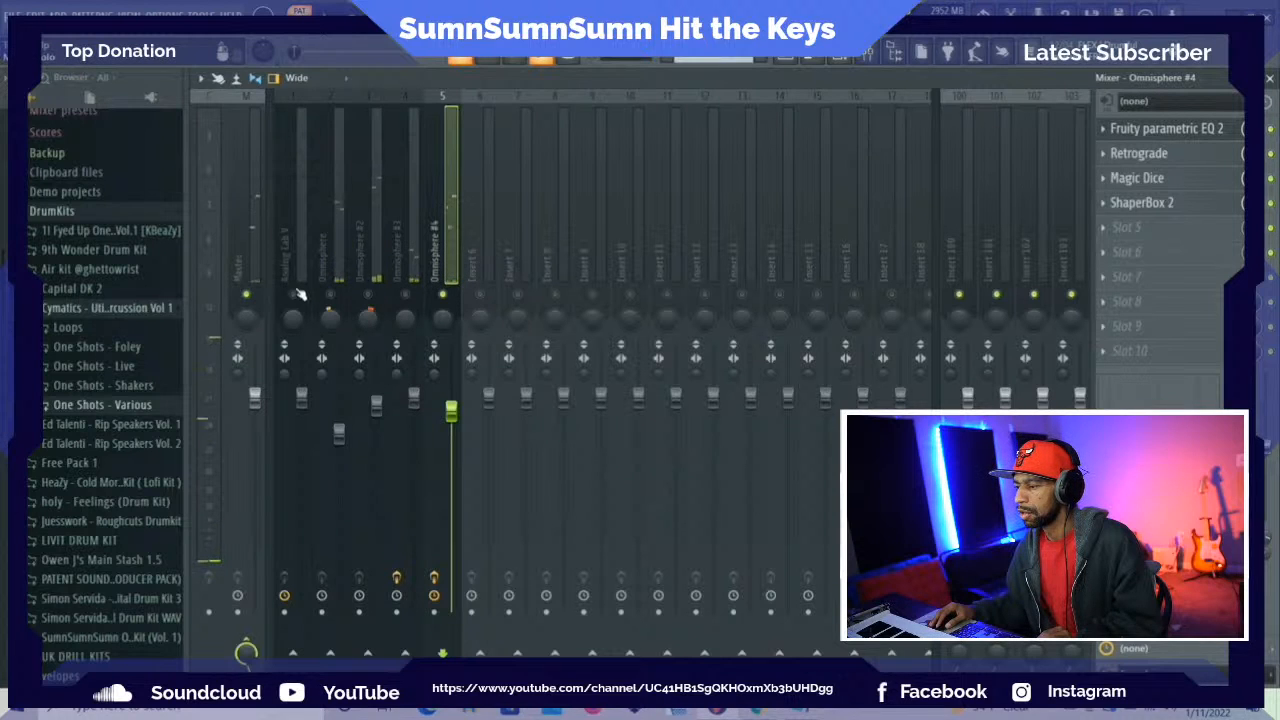
Add Retrograde with its default settings in effect slot 1 of the Analog Lab V track and close it
{"action": "left_click", "coordinate": [298, 232]}
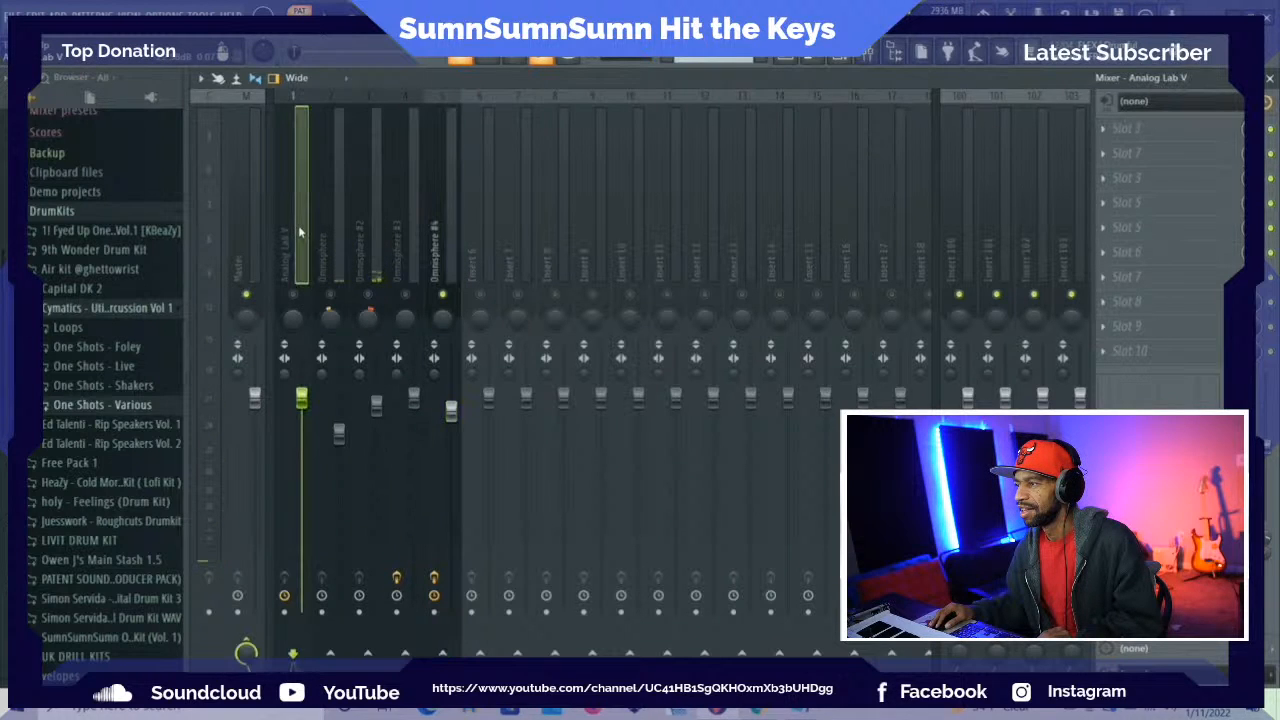
{"action": "left_click", "coordinate": [1108, 133]}
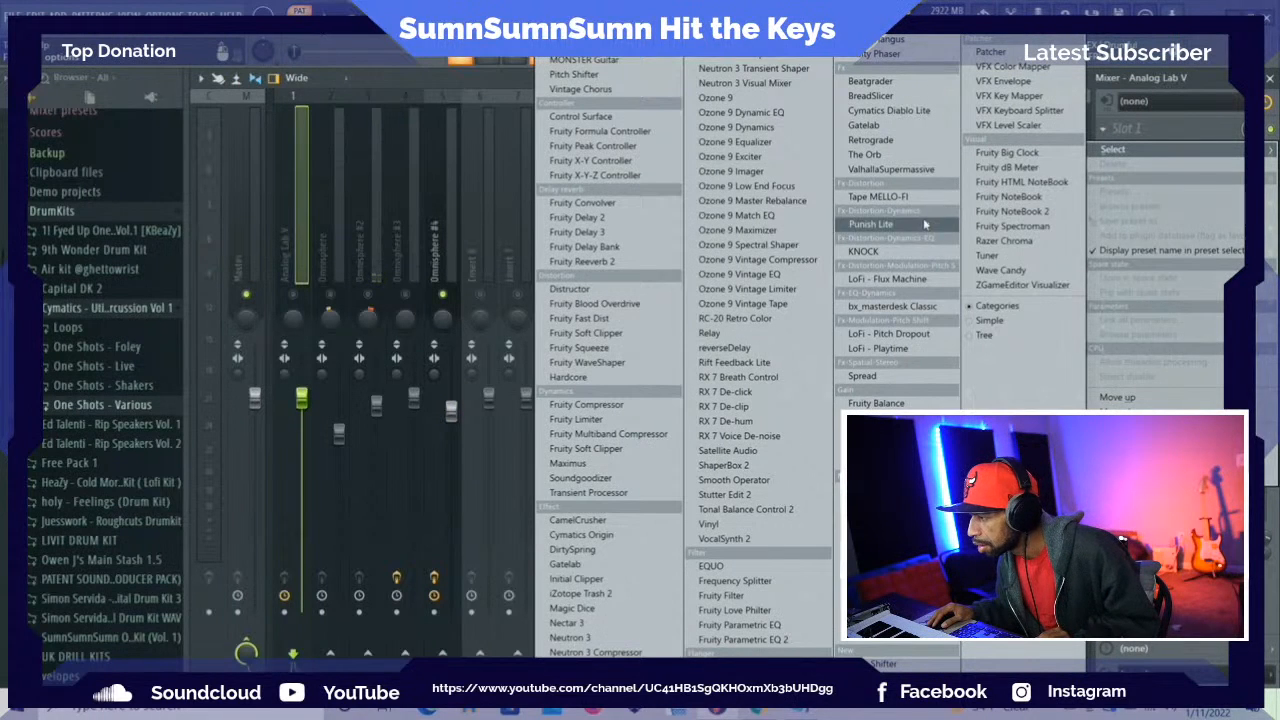
{"action": "left_click", "coordinate": [885, 140]}
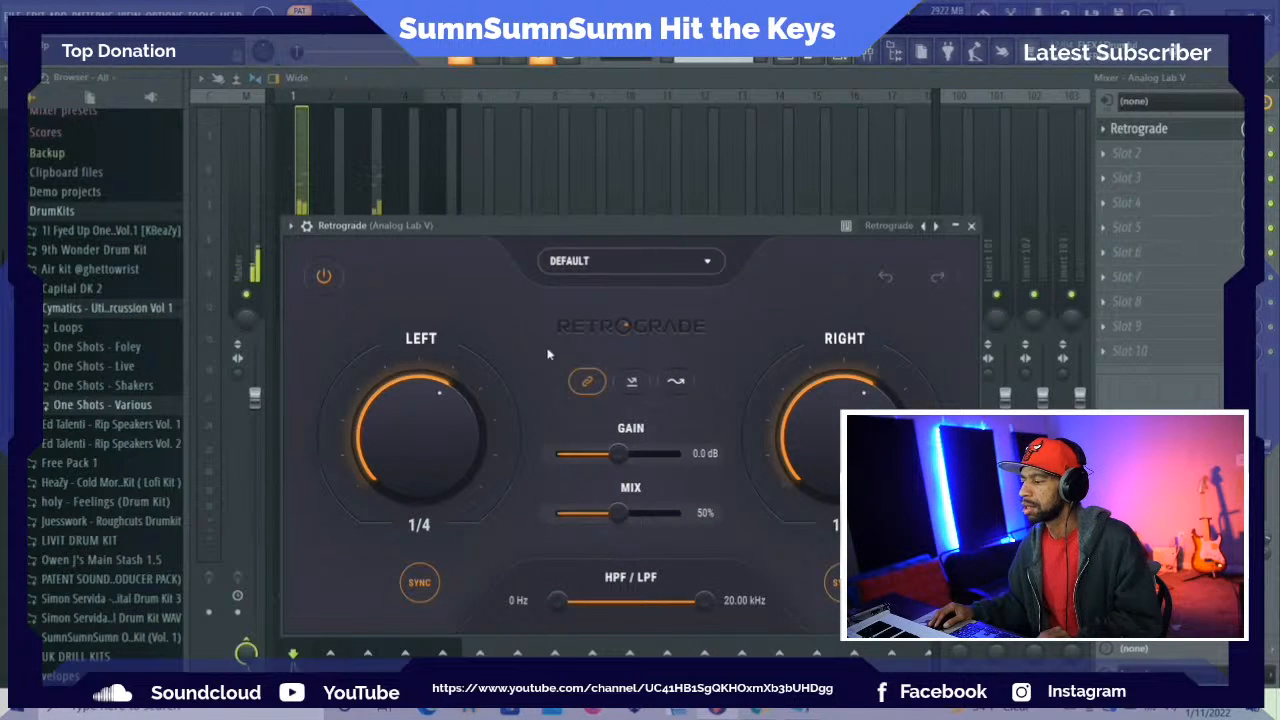
{"action": "left_click", "coordinate": [299, 151]}
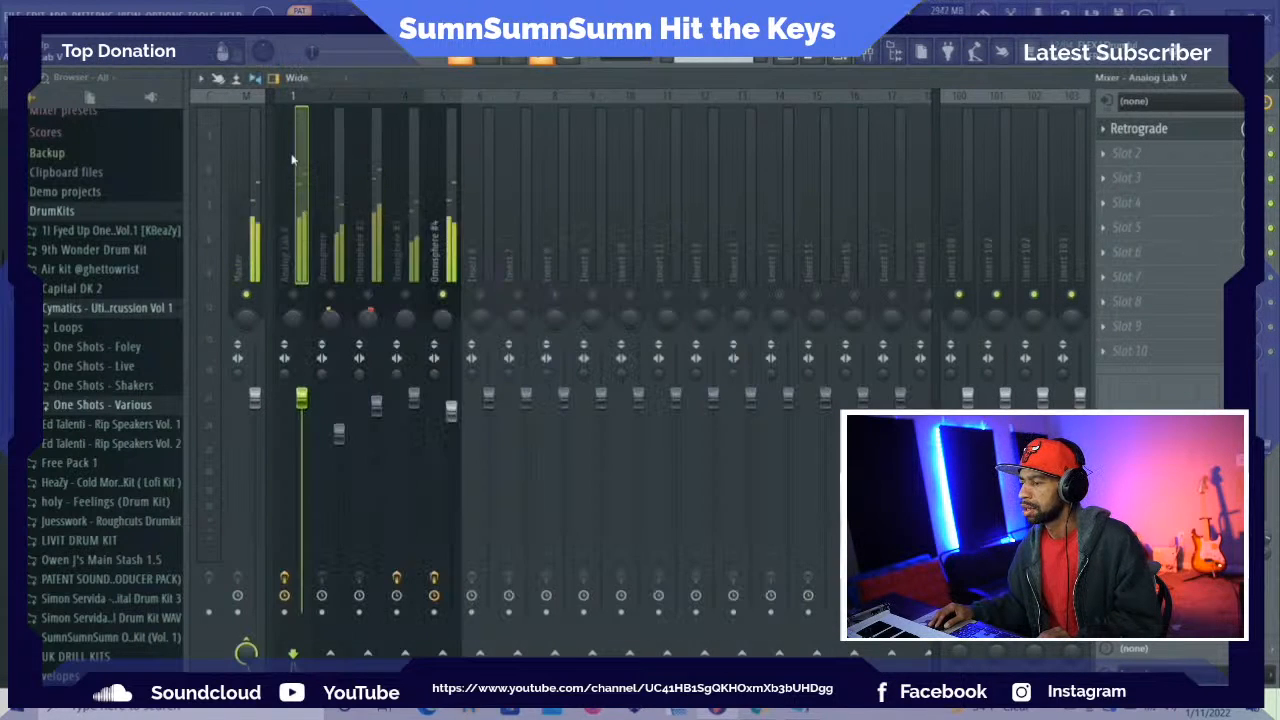
Unmute the Analog Lab V, Omnisphere #3, Omnisphere #2 and Omnisphere tracks to hear them together with Omnisphere #4
{"action": "left_click", "coordinate": [292, 295]}
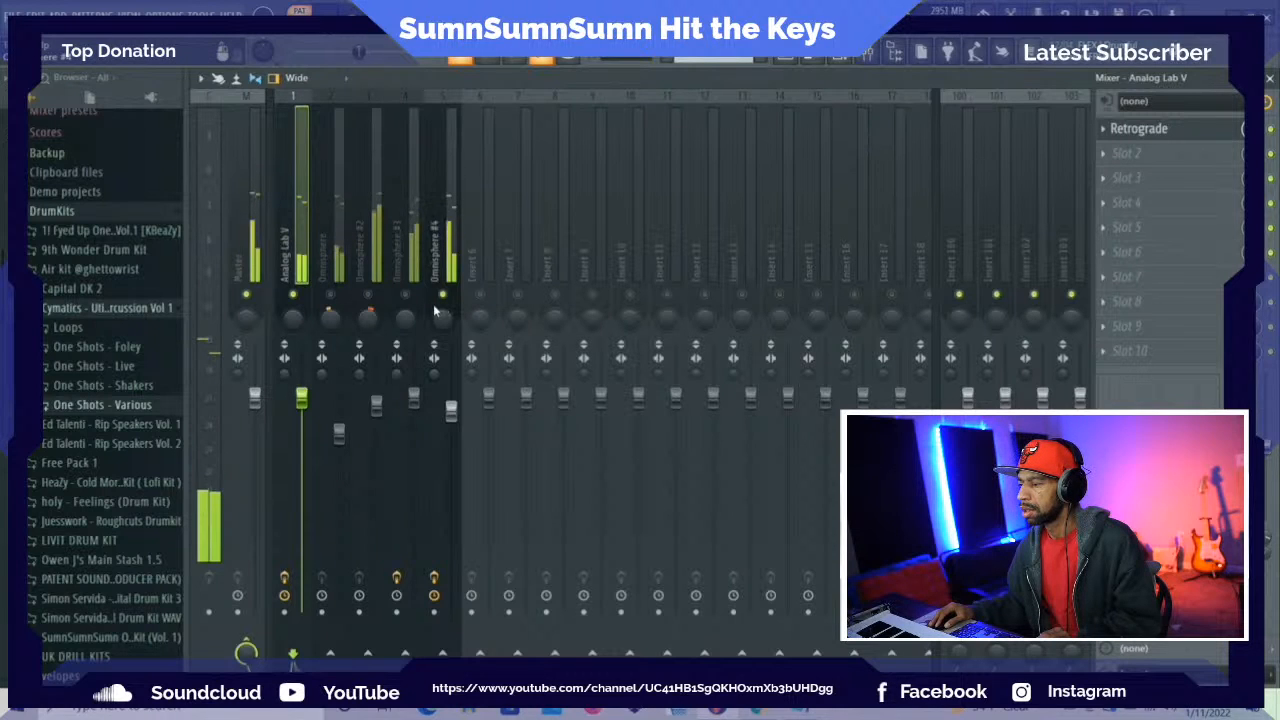
{"action": "left_click", "coordinate": [405, 295]}
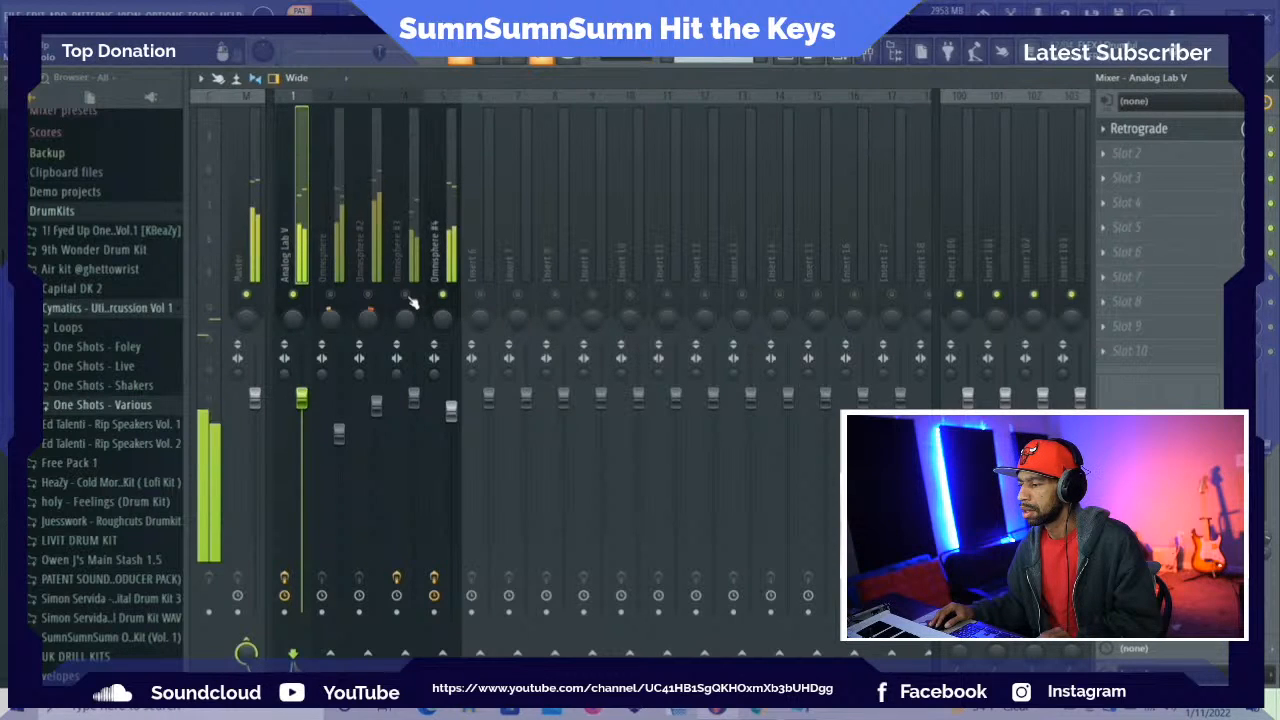
{"action": "left_click", "coordinate": [368, 296]}
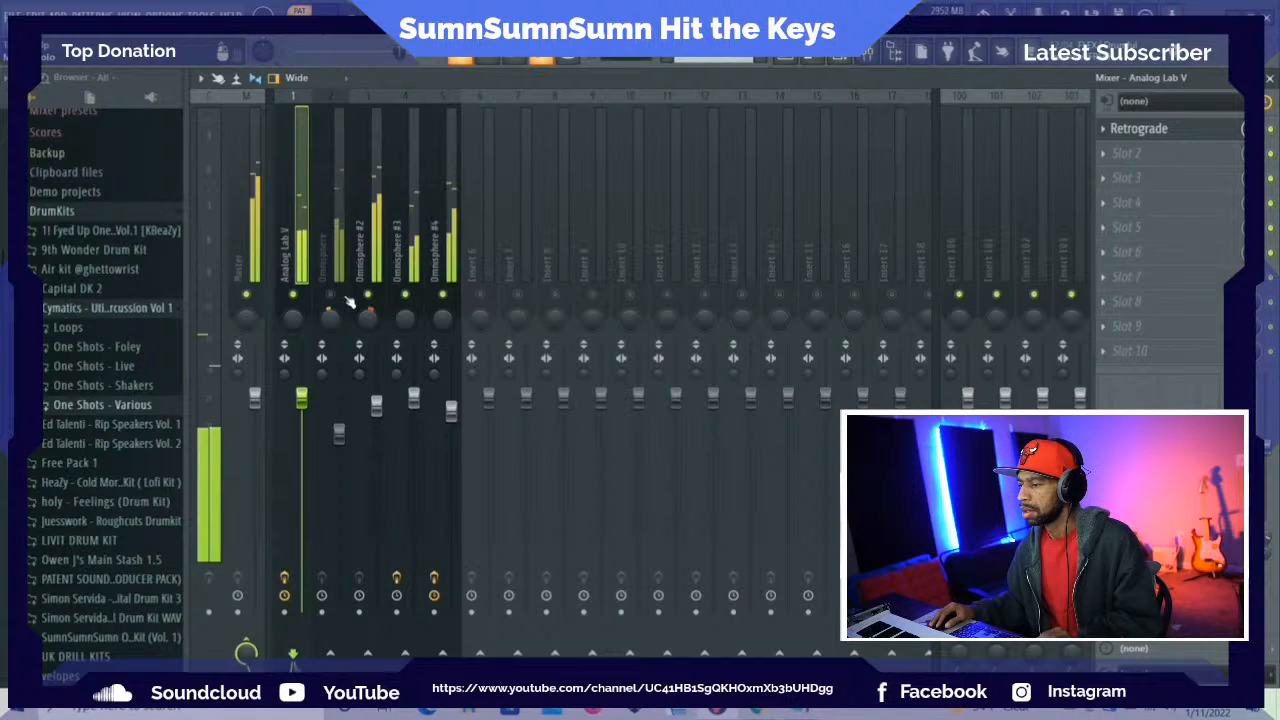
{"action": "left_click", "coordinate": [331, 296]}
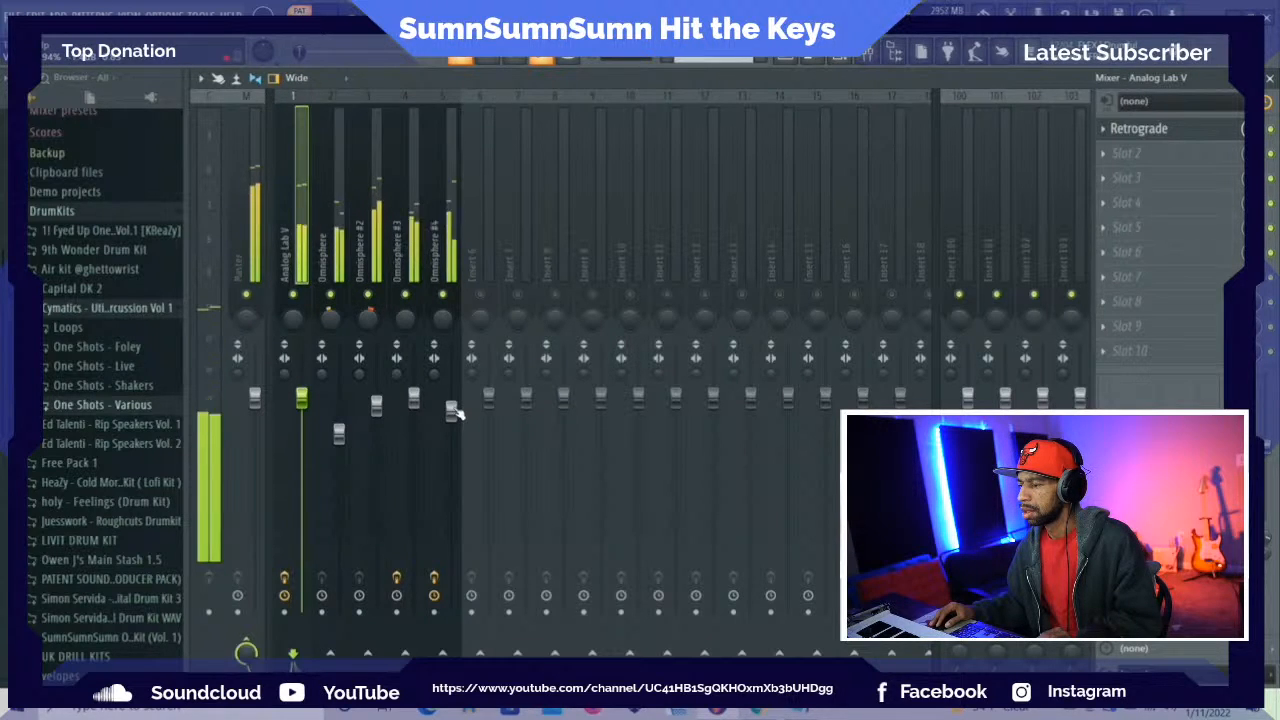
Mute Omnisphere #4, solo the Analog Lab V track, and lower its level to about 88%
{"action": "left_click", "coordinate": [443, 295]}
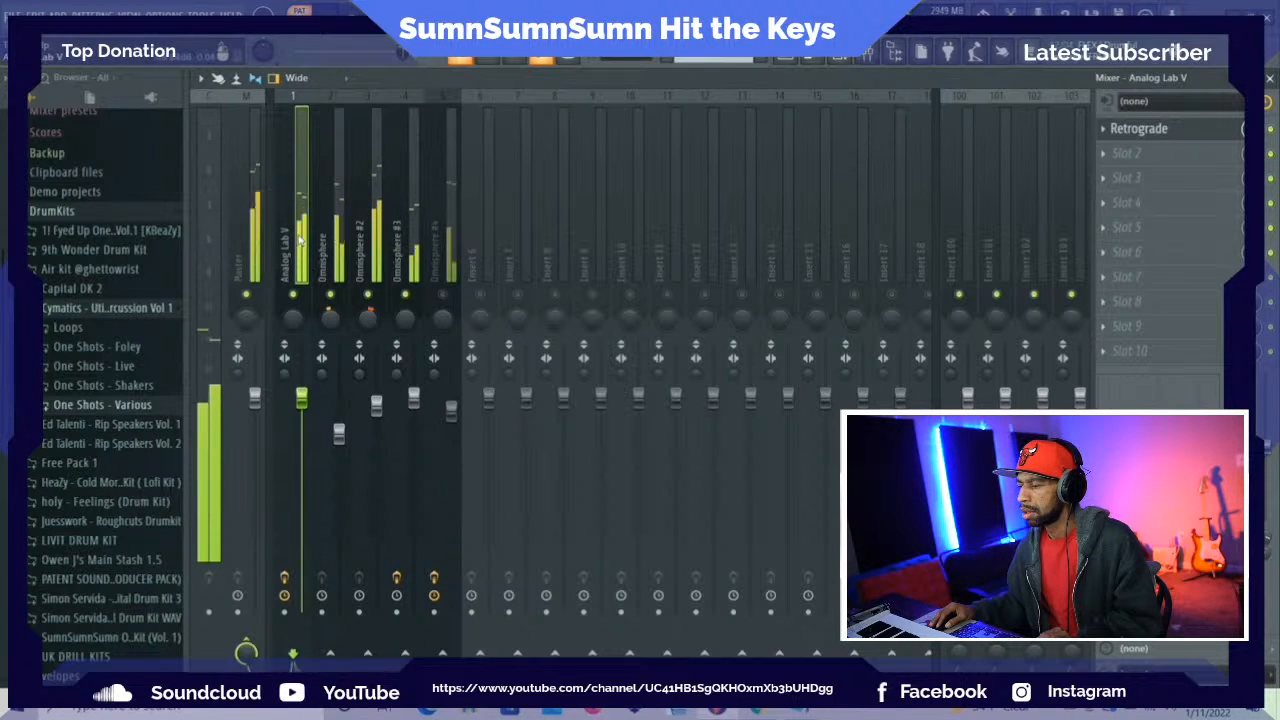
{"action": "right_click", "coordinate": [294, 295]}
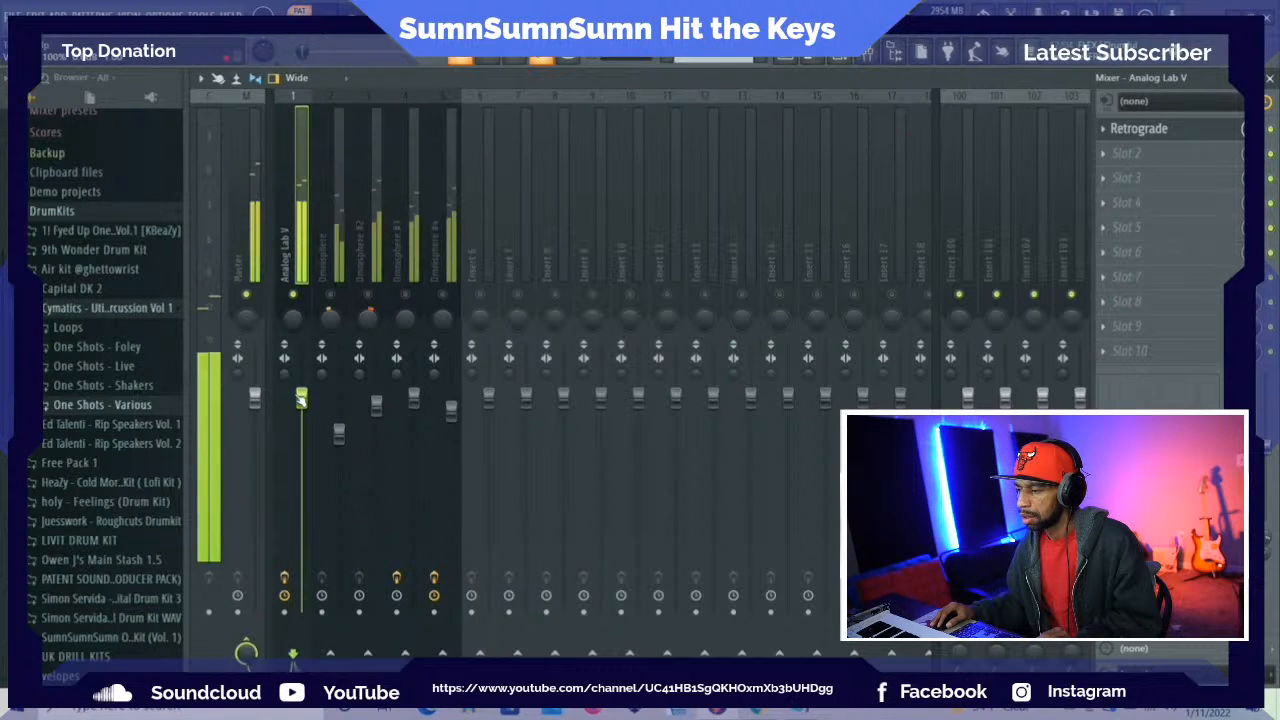
{"action": "left_click_drag", "start_coordinate": [300, 399], "coordinate": [301, 416]}
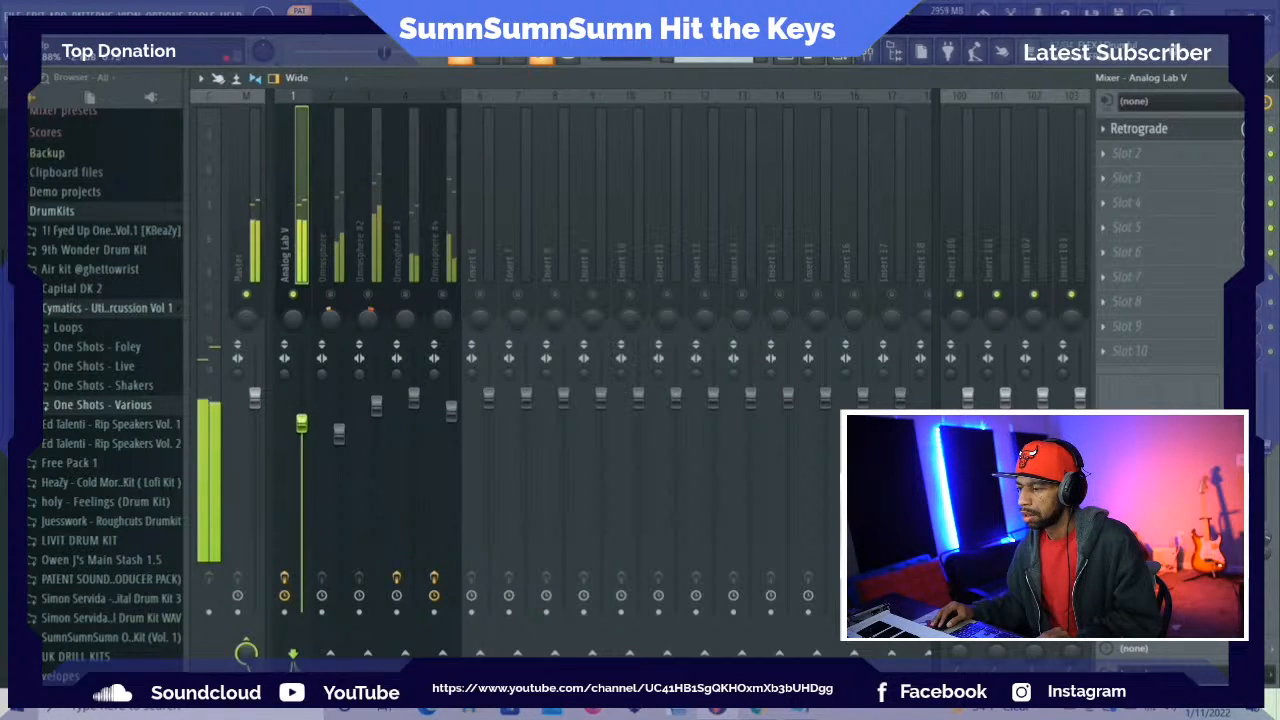
Solo the Omnisphere track and lower its level slightly
{"action": "left_click", "coordinate": [329, 295]}
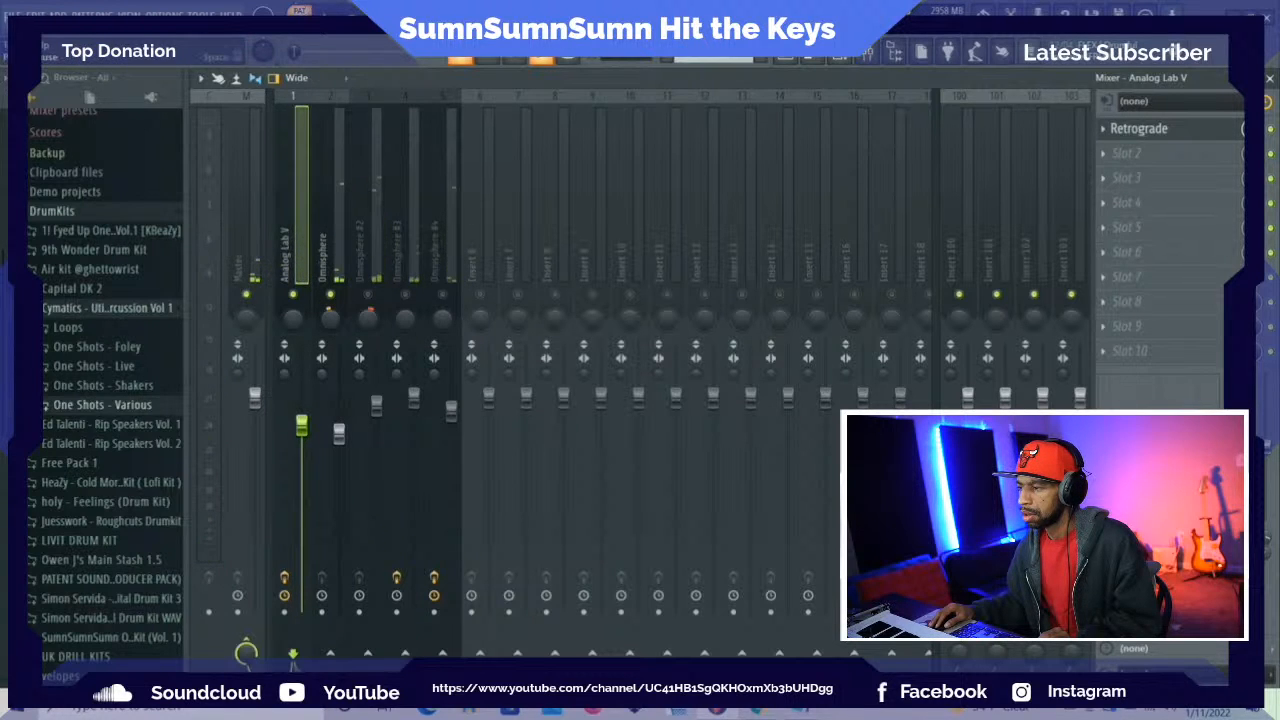
{"action": "right_click", "coordinate": [331, 295]}
{"action": "left_click", "coordinate": [340, 433]}
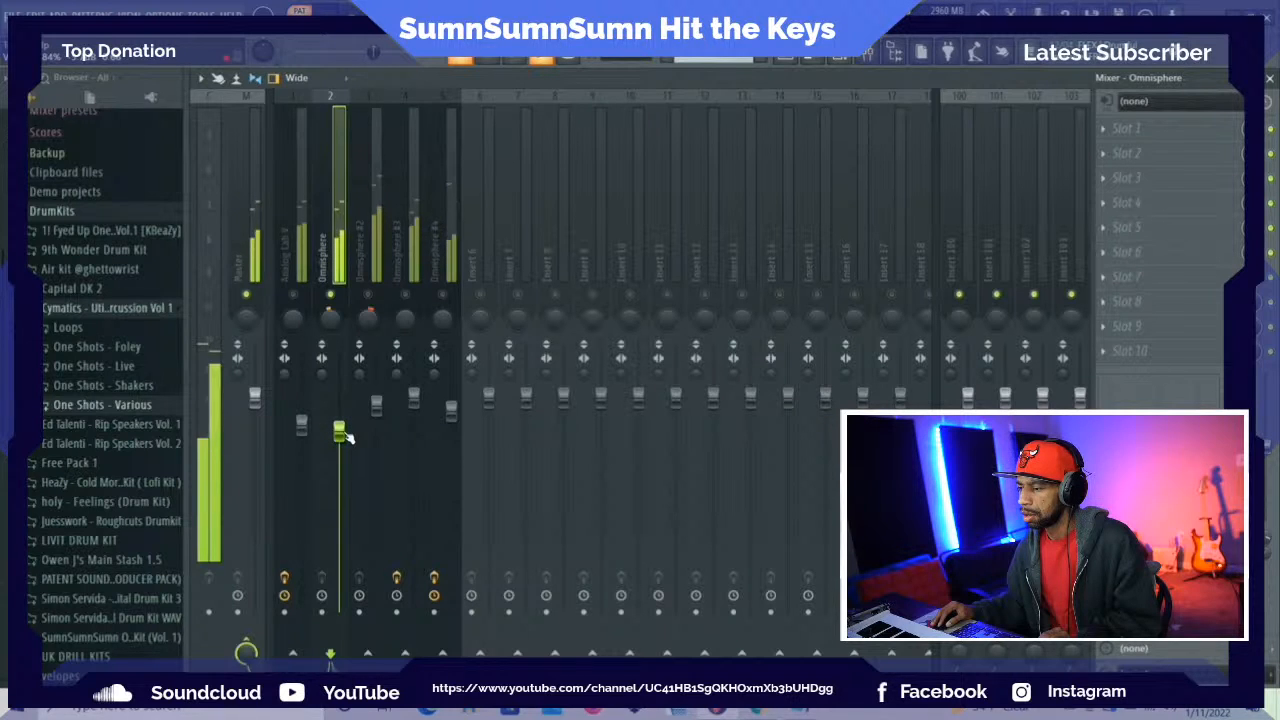
{"action": "left_click_drag", "start_coordinate": [344, 434], "coordinate": [344, 439]}
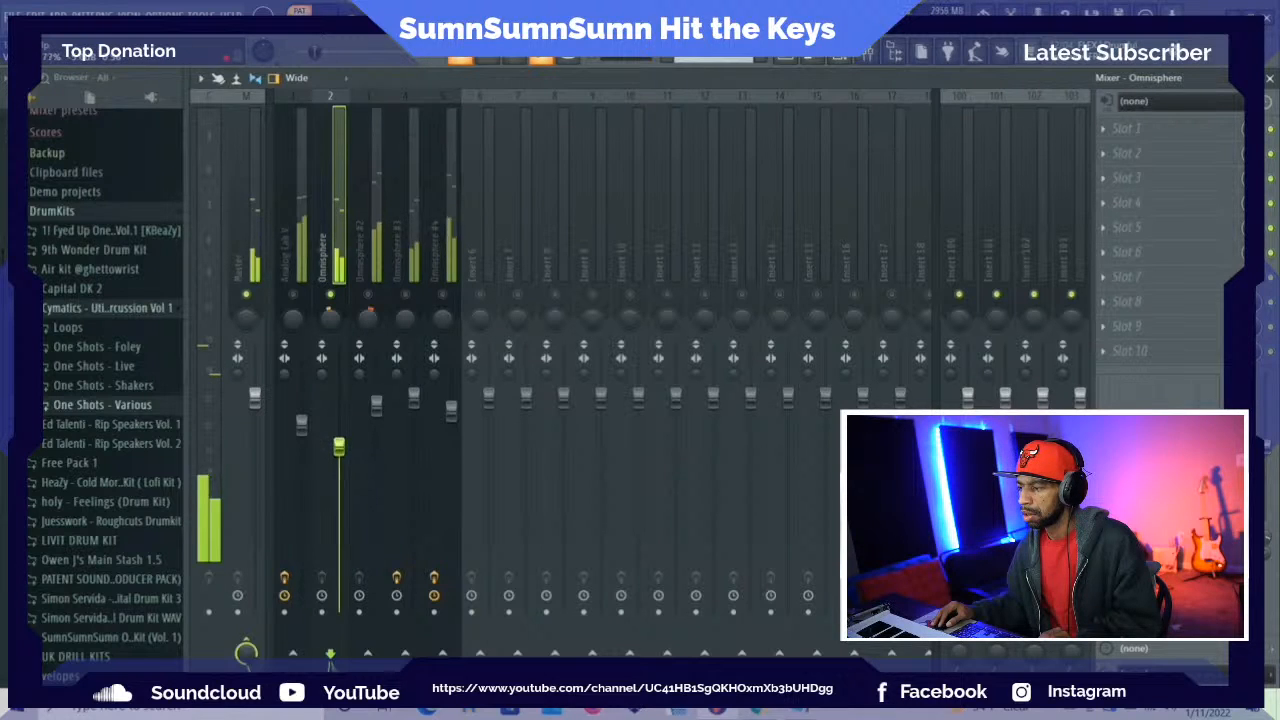
Listen to the Omnisphere #2 track and lower its level to just below the Omnisphere track's fader
{"action": "left_click", "coordinate": [368, 295]}
{"action": "left_click", "coordinate": [374, 248]}
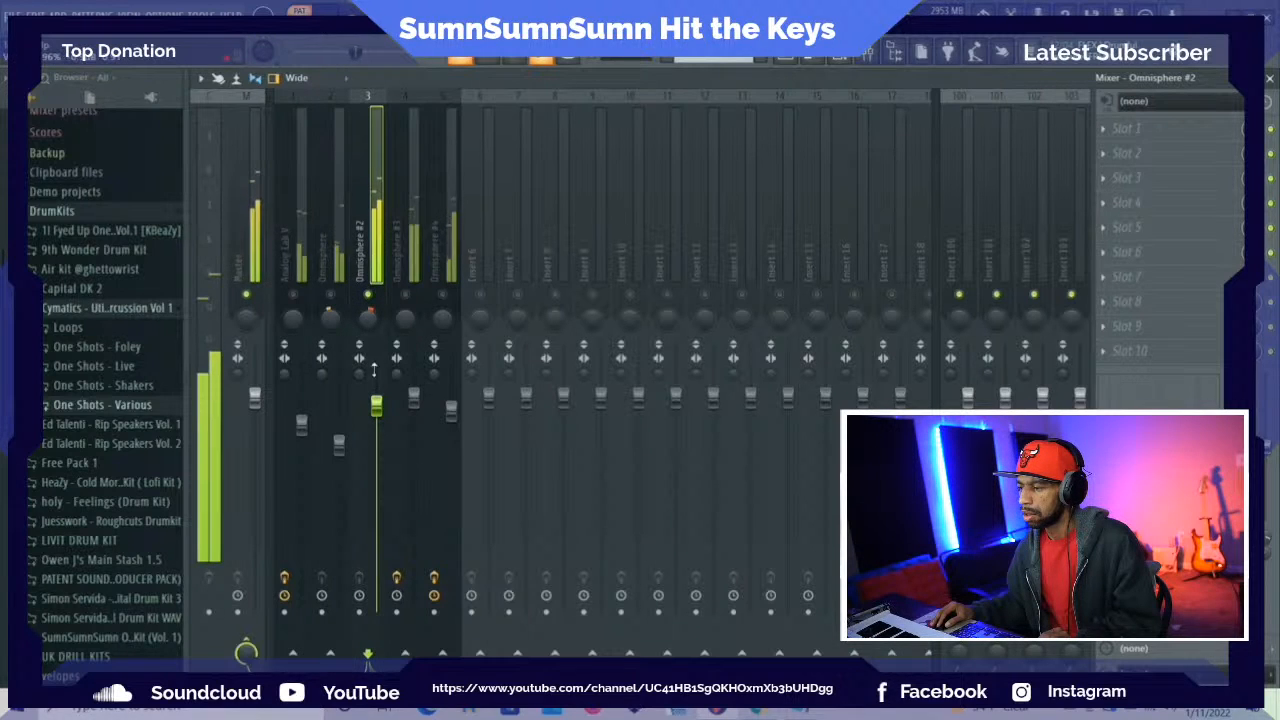
{"action": "left_click_drag", "start_coordinate": [376, 403], "coordinate": [377, 436]}
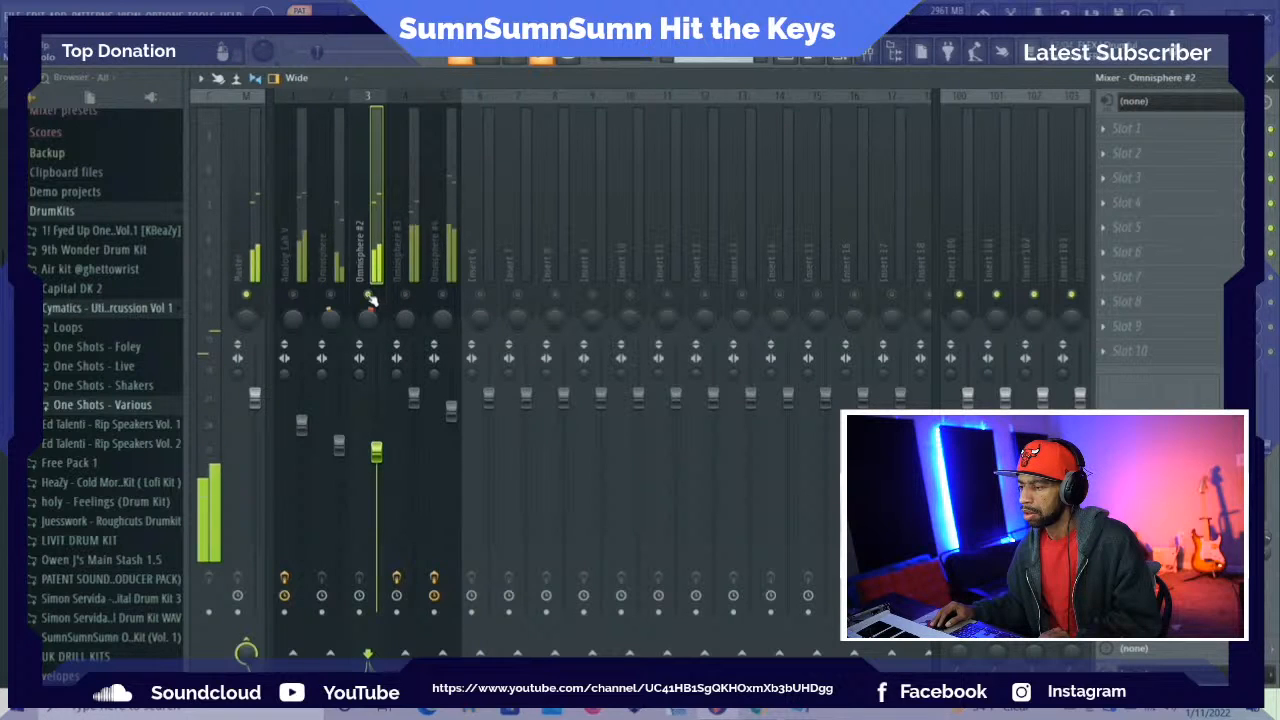
Lower the levels of the Omnisphere #3 and Omnisphere #4 tracks, with the Omnisphere #3 fader lowest of all
{"action": "left_click_drag", "start_coordinate": [414, 397], "coordinate": [414, 418]}
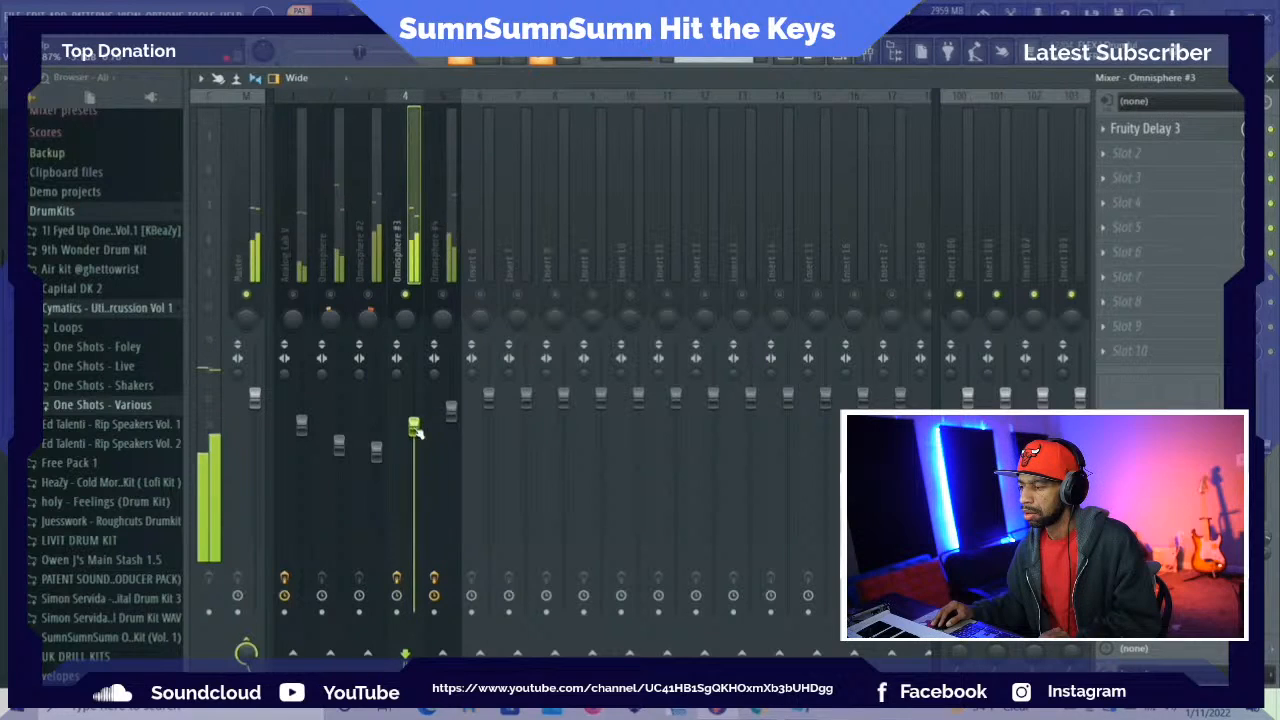
{"action": "left_click_drag", "start_coordinate": [414, 427], "coordinate": [417, 466]}
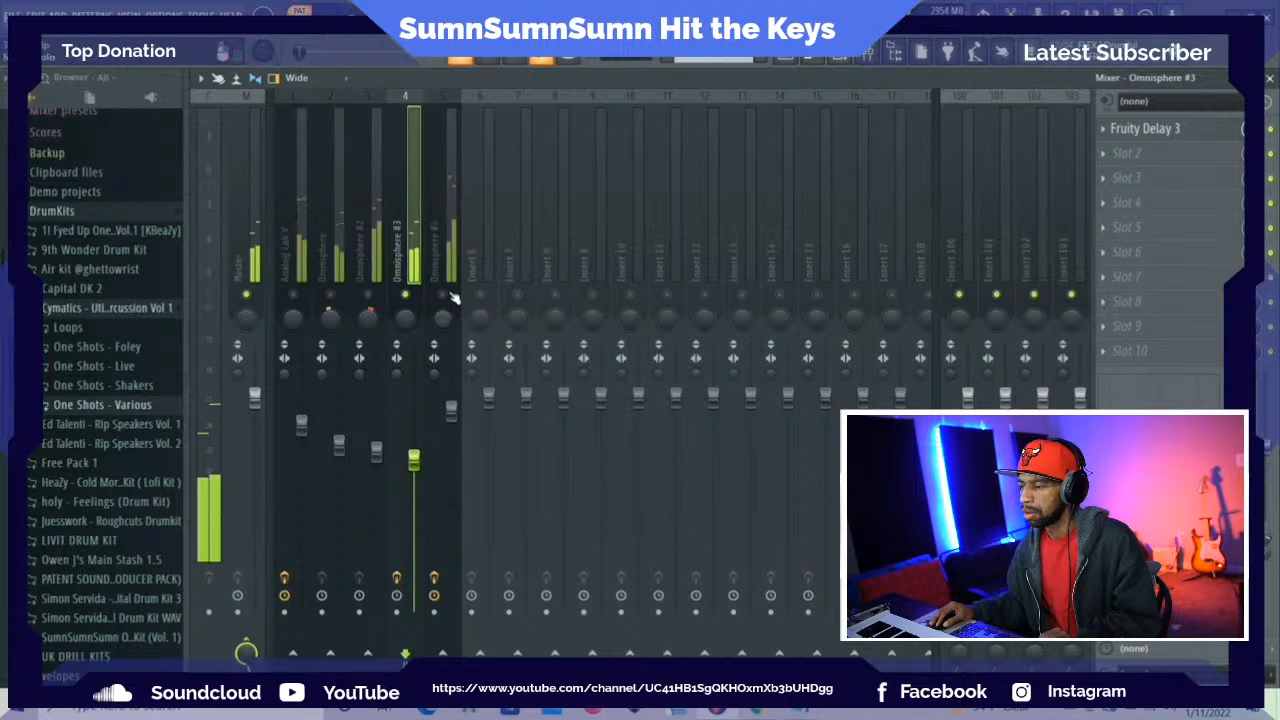
{"action": "left_click", "coordinate": [451, 411]}
{"action": "left_click_drag", "start_coordinate": [451, 411], "coordinate": [453, 441]}
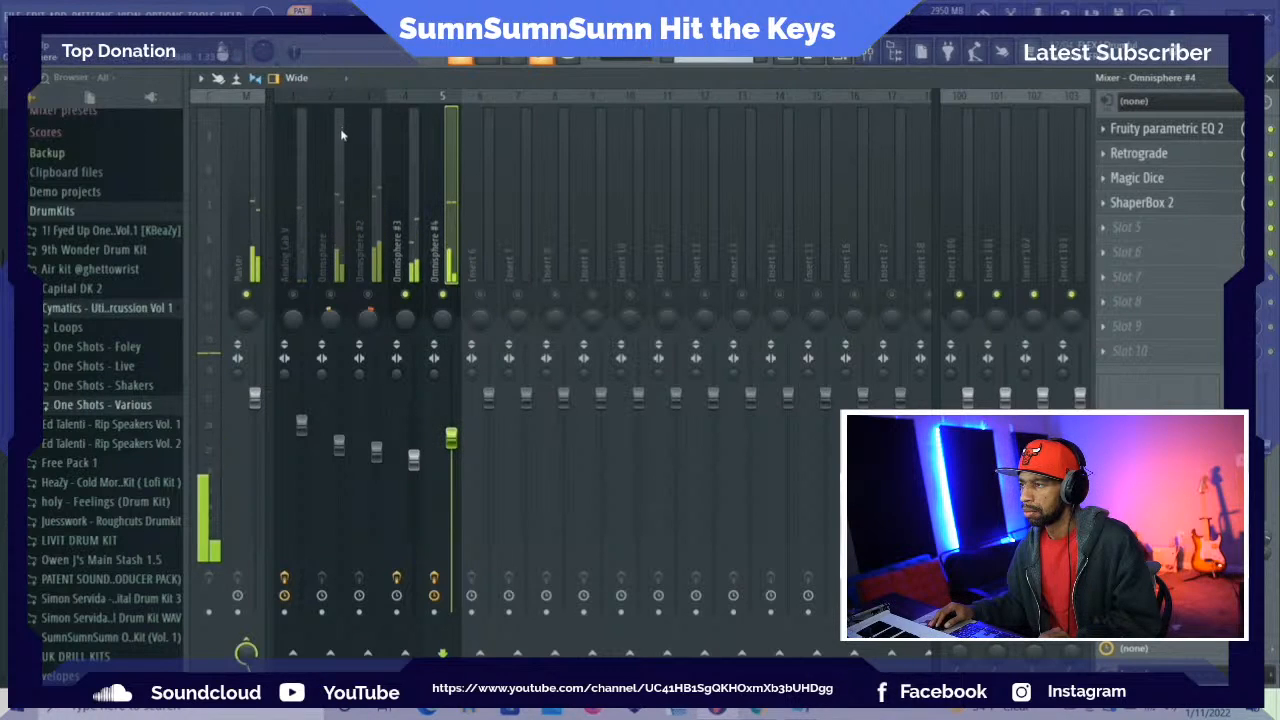
Clear the solo to play back all tracks except the muted Omnisphere #4, and save the project
{"action": "key", "text": "space"}
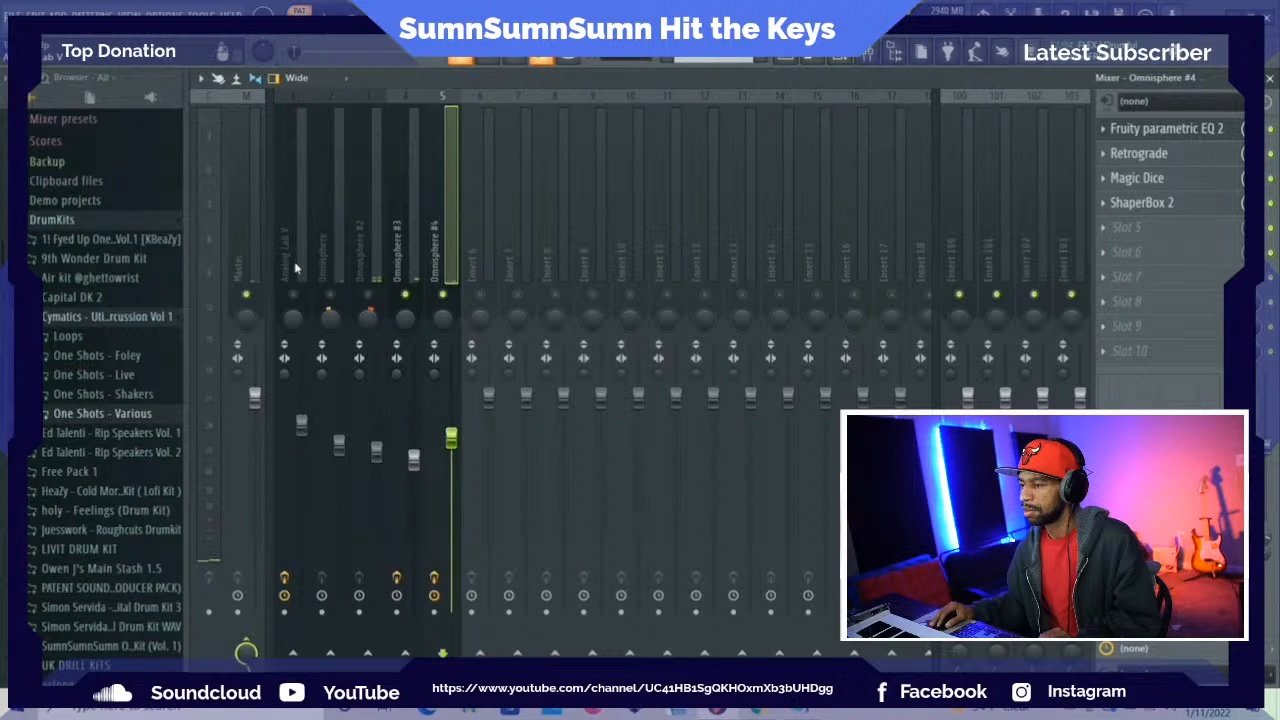
{"action": "right_click", "coordinate": [296, 295]}
{"action": "right_click", "coordinate": [296, 295]}
{"action": "key", "text": "space"}
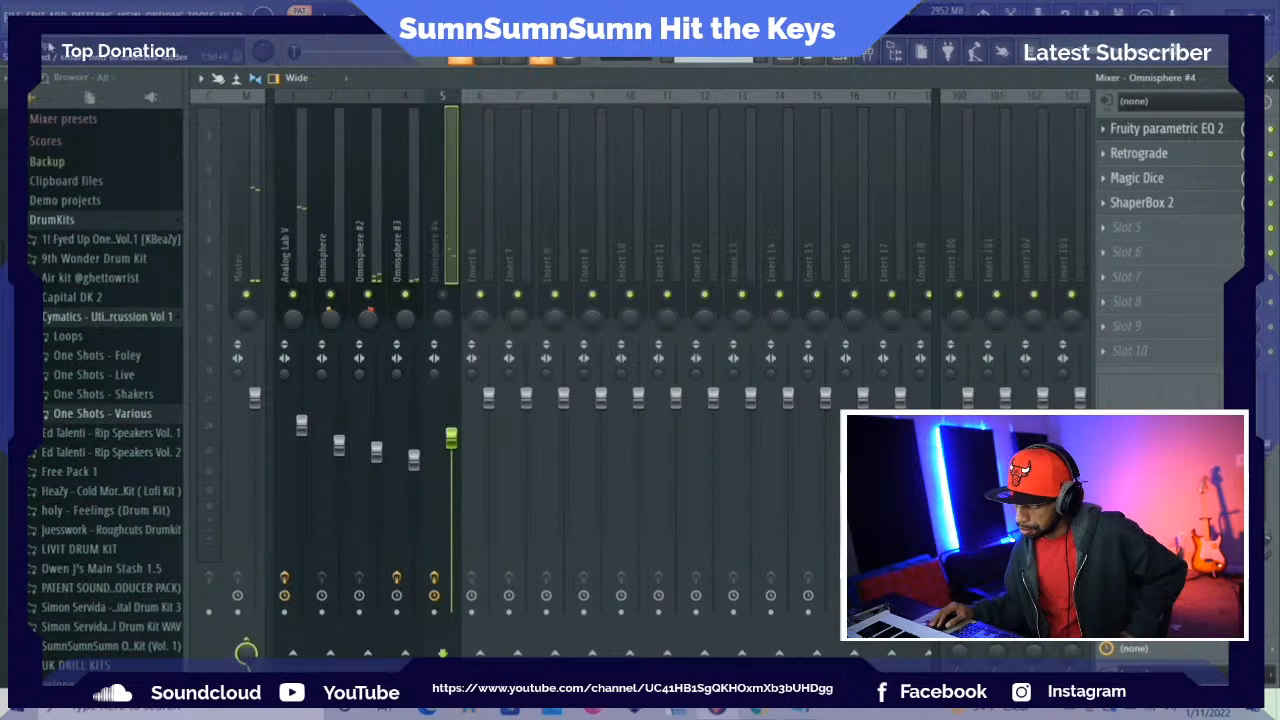
{"action": "left_click", "coordinate": [14, 13]}
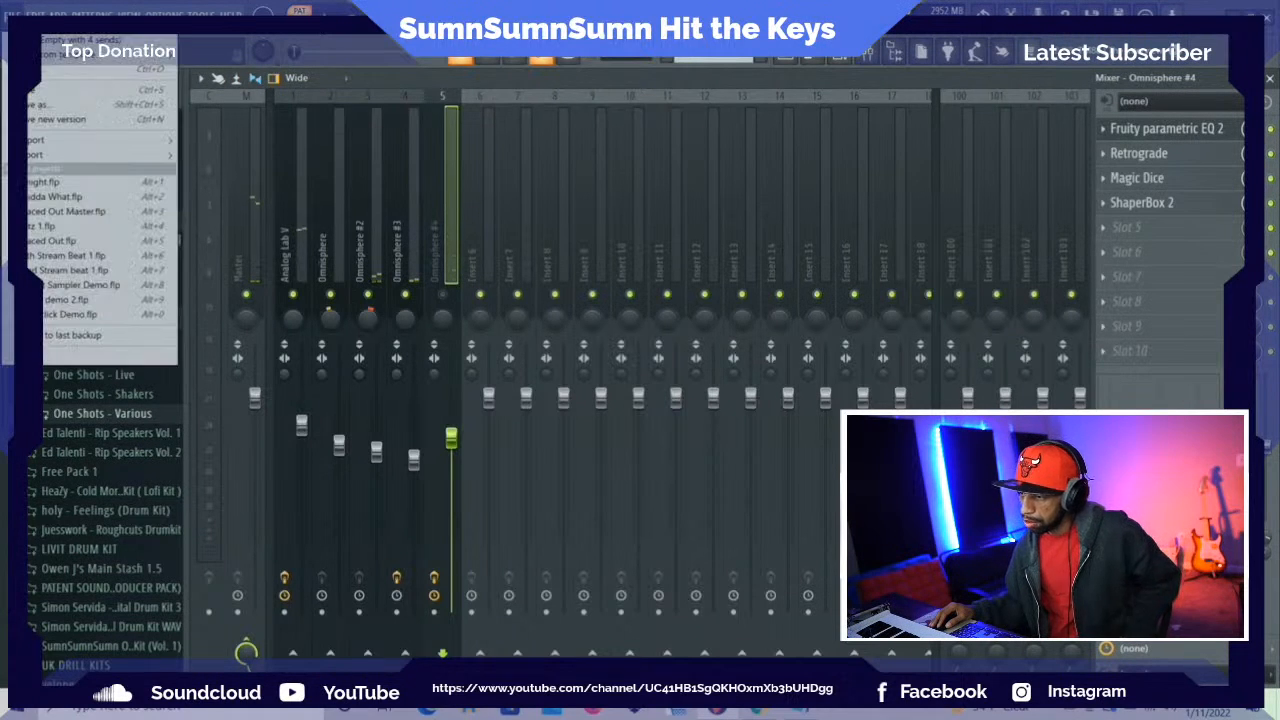
{"action": "left_click", "coordinate": [40, 92]}
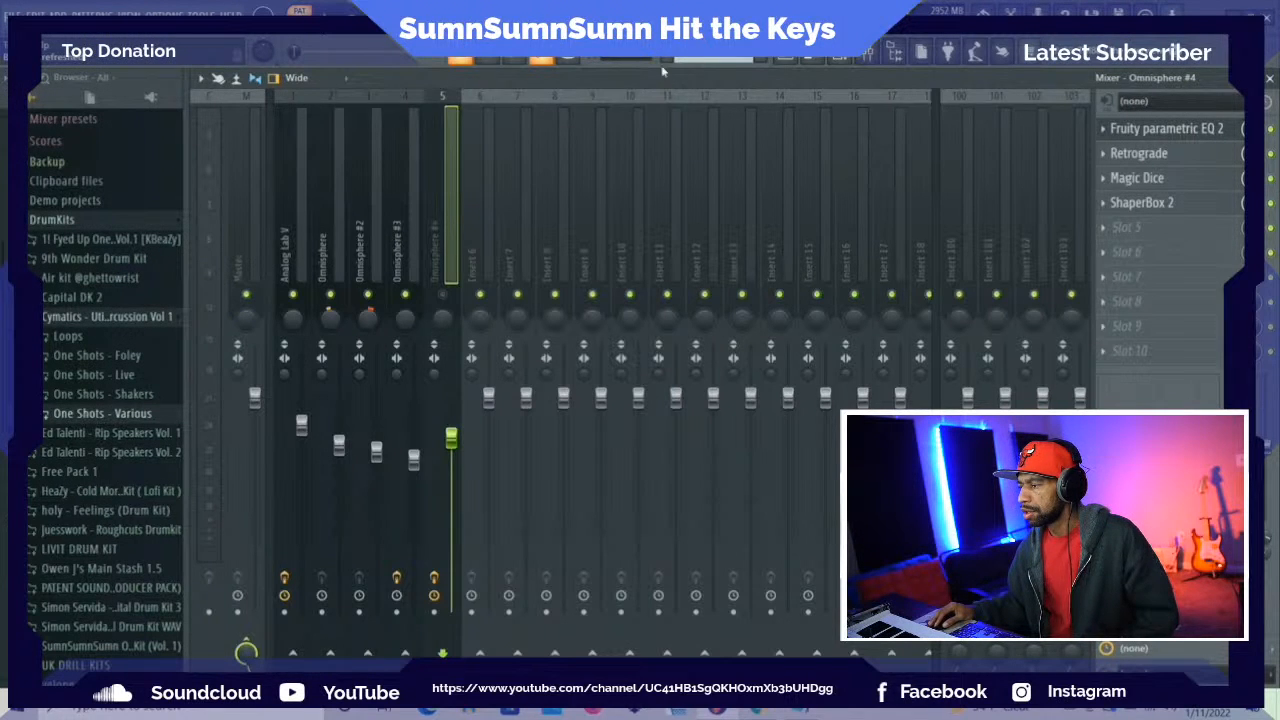
Create a new empty Pattern 2 and place it at bar 1 on Track 2 of the playlist
{"action": "key", "text": "F5"}
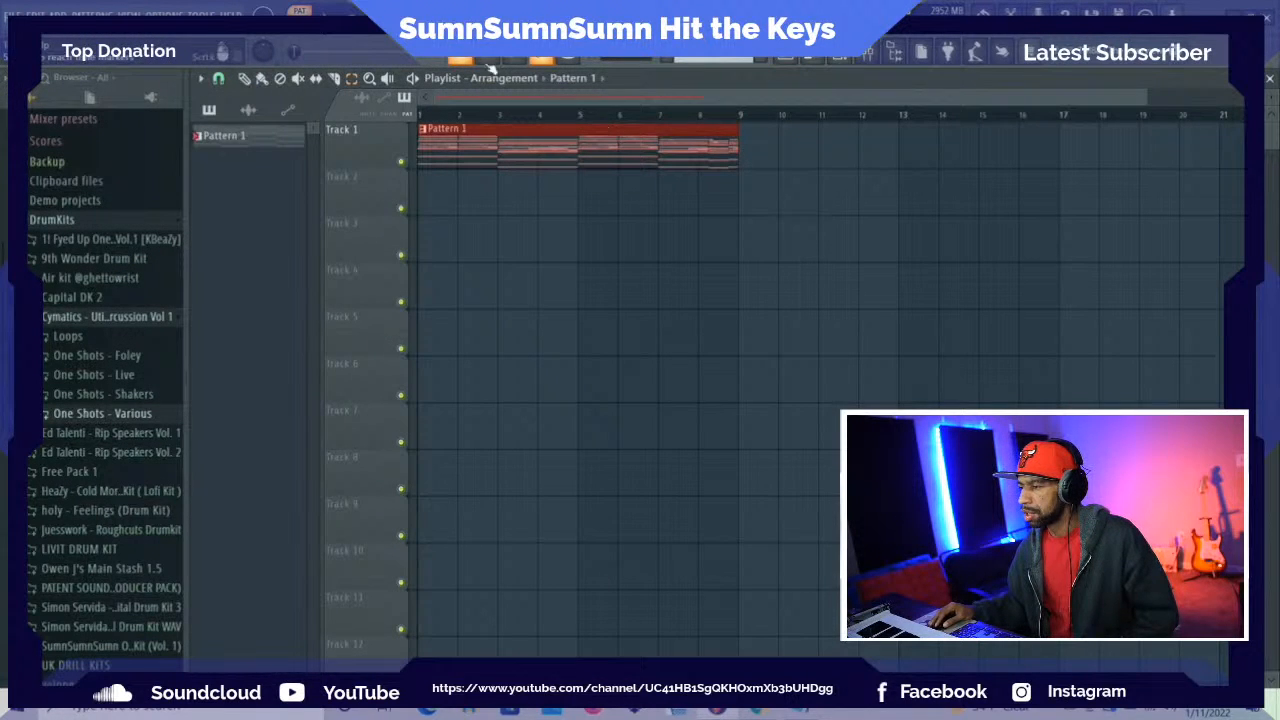
{"action": "key", "text": "F4"}
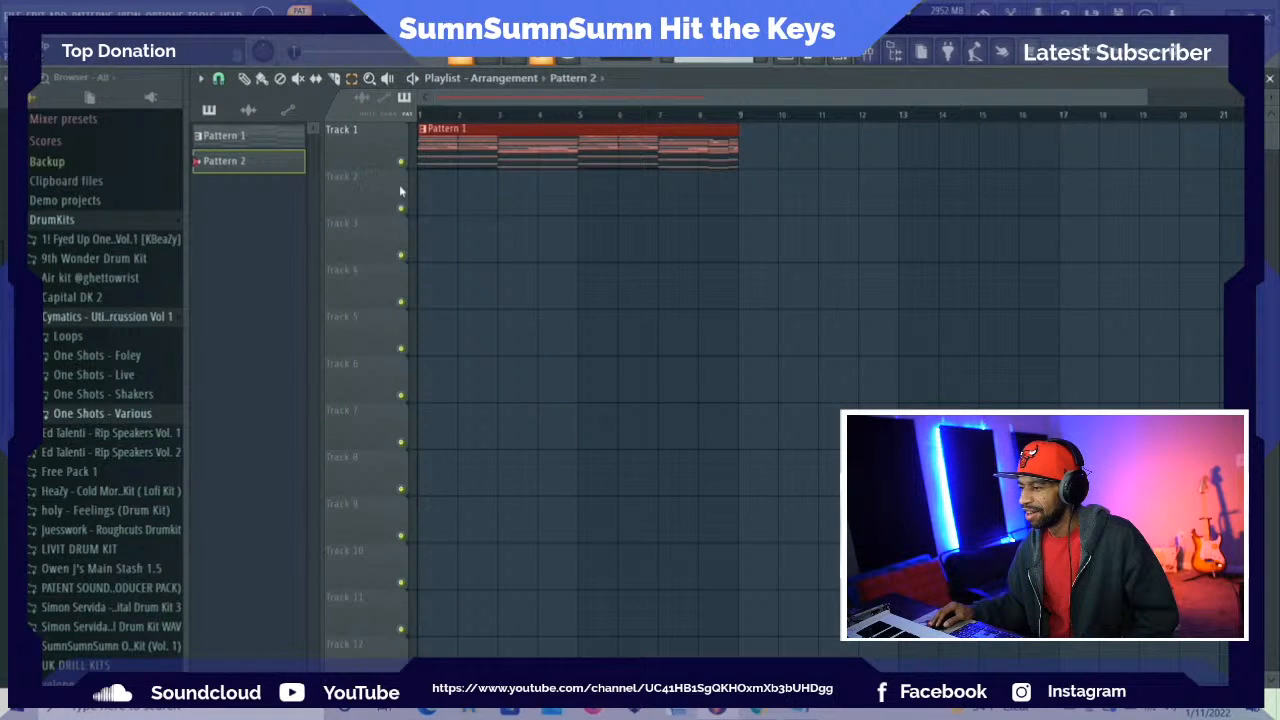
{"action": "left_click", "coordinate": [428, 200]}
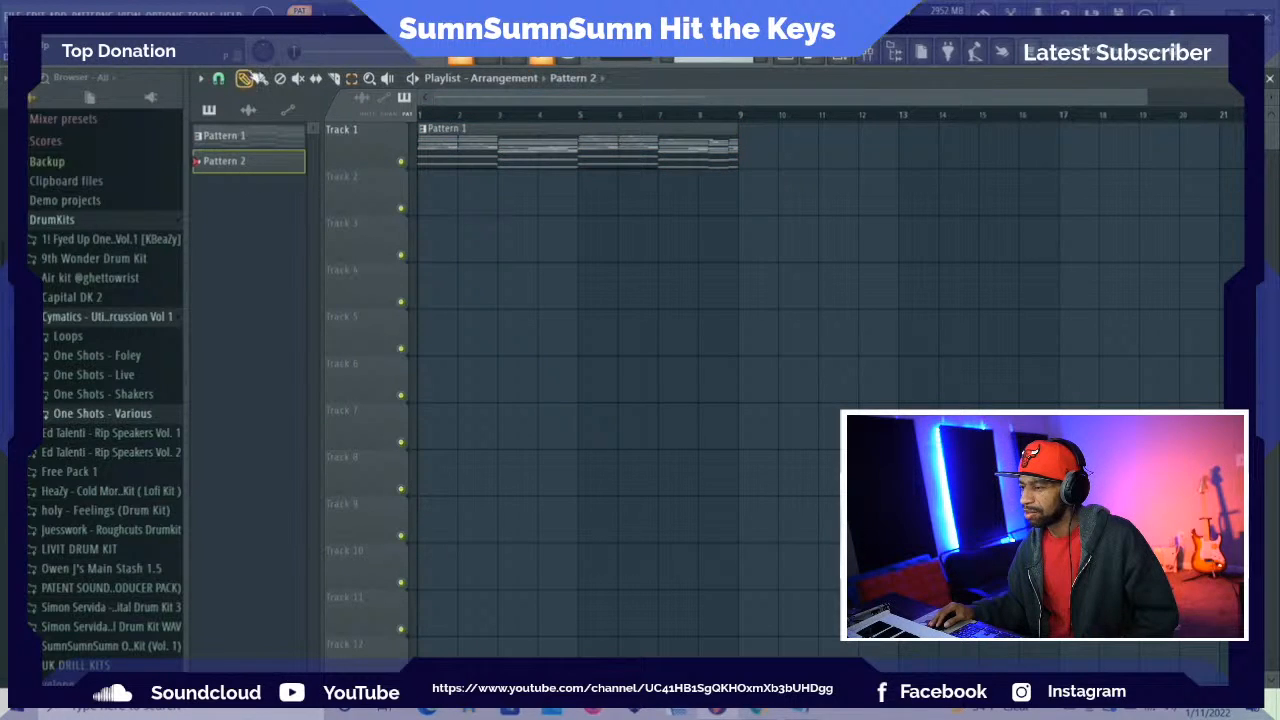
{"action": "left_click", "coordinate": [424, 187]}
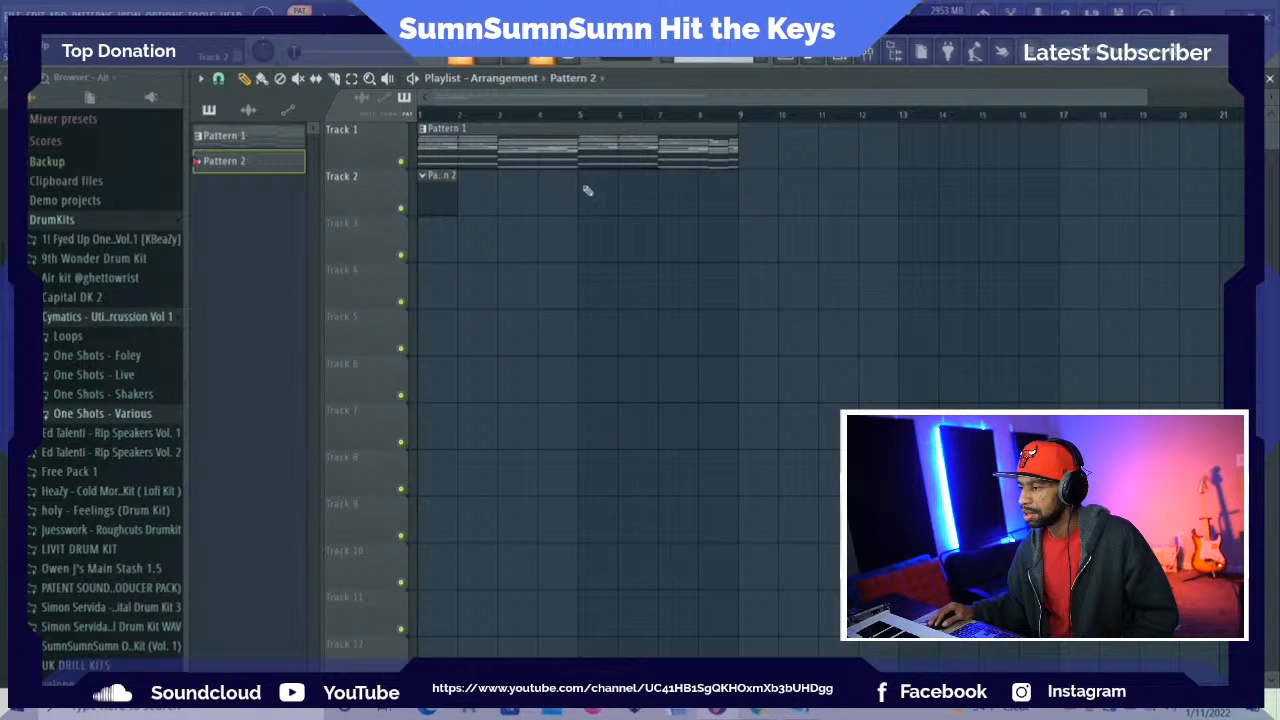
Place another Pattern 2 clip at bar 5 on Track 2 of the playlist
{"action": "left_click", "coordinate": [586, 193]}
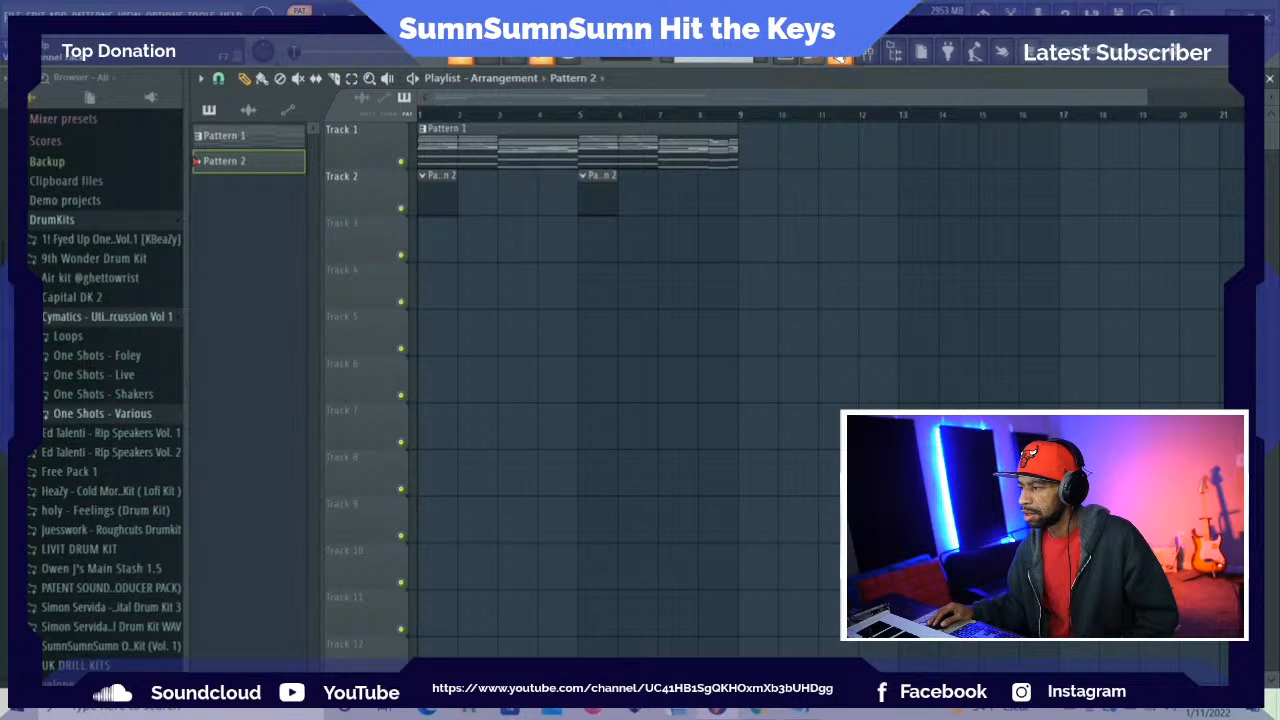
Load EdTalenti_RIPVol1_SNARE 03 from the Ed Talenti Rip Speakers Vol. 1 kit as a new channel below Omnisphere #4
{"action": "key", "text": "F6"}
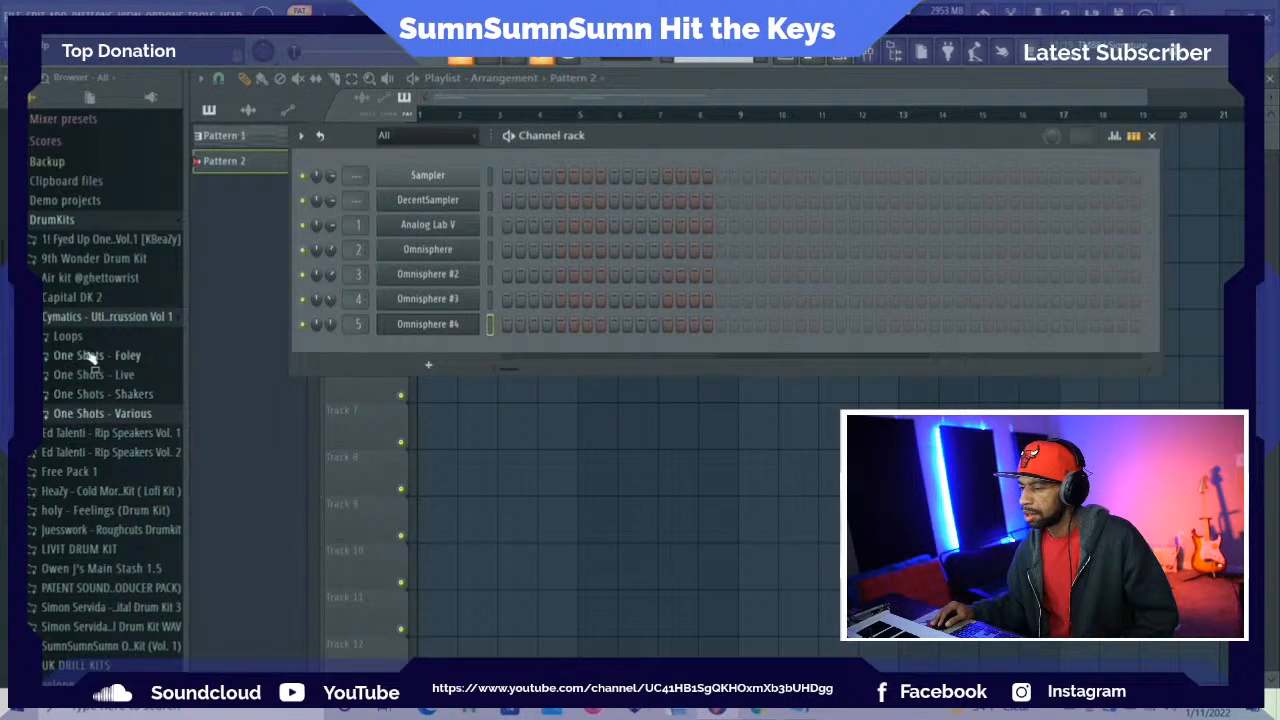
{"action": "left_click", "coordinate": [82, 318]}
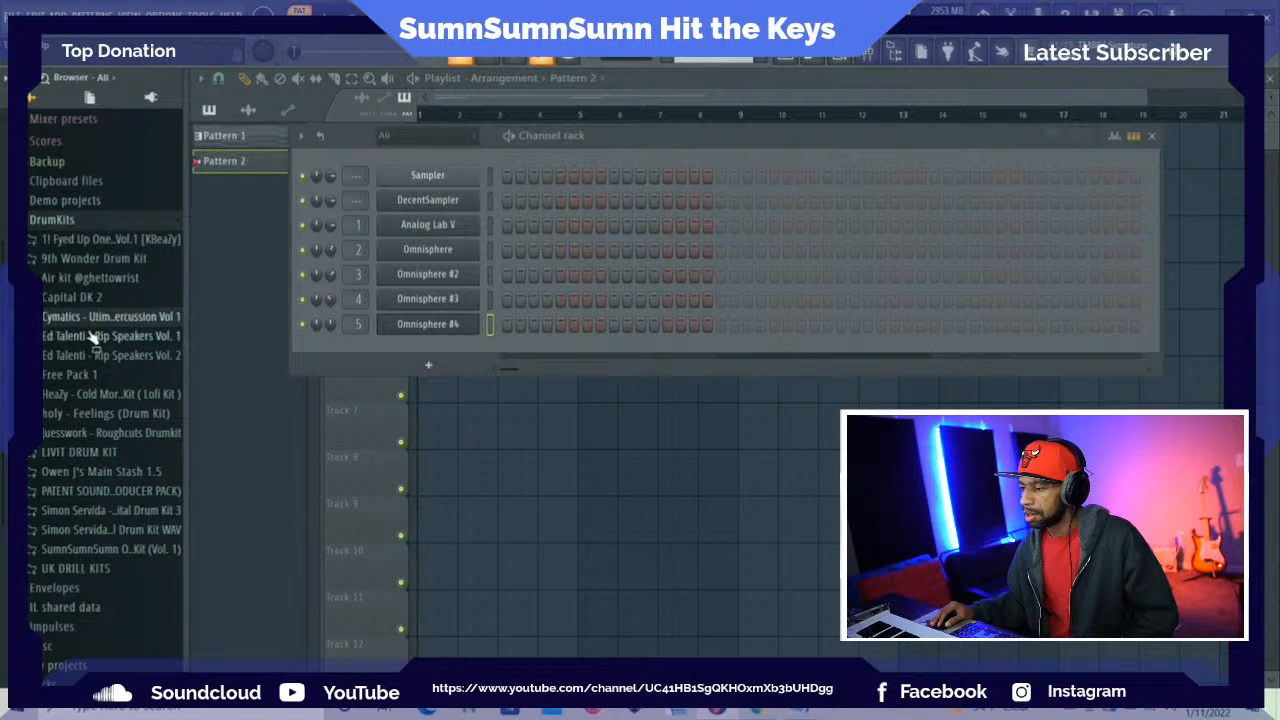
{"action": "left_click", "coordinate": [90, 335]}
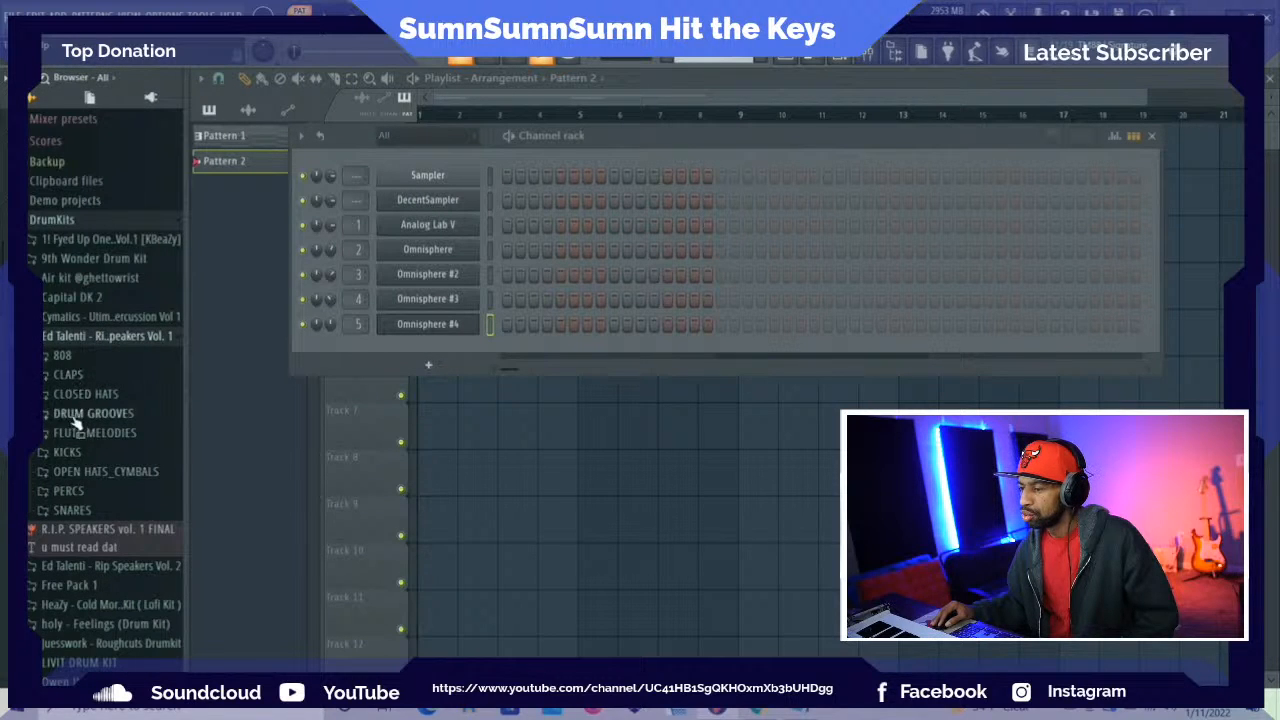
{"action": "left_click", "coordinate": [72, 510]}
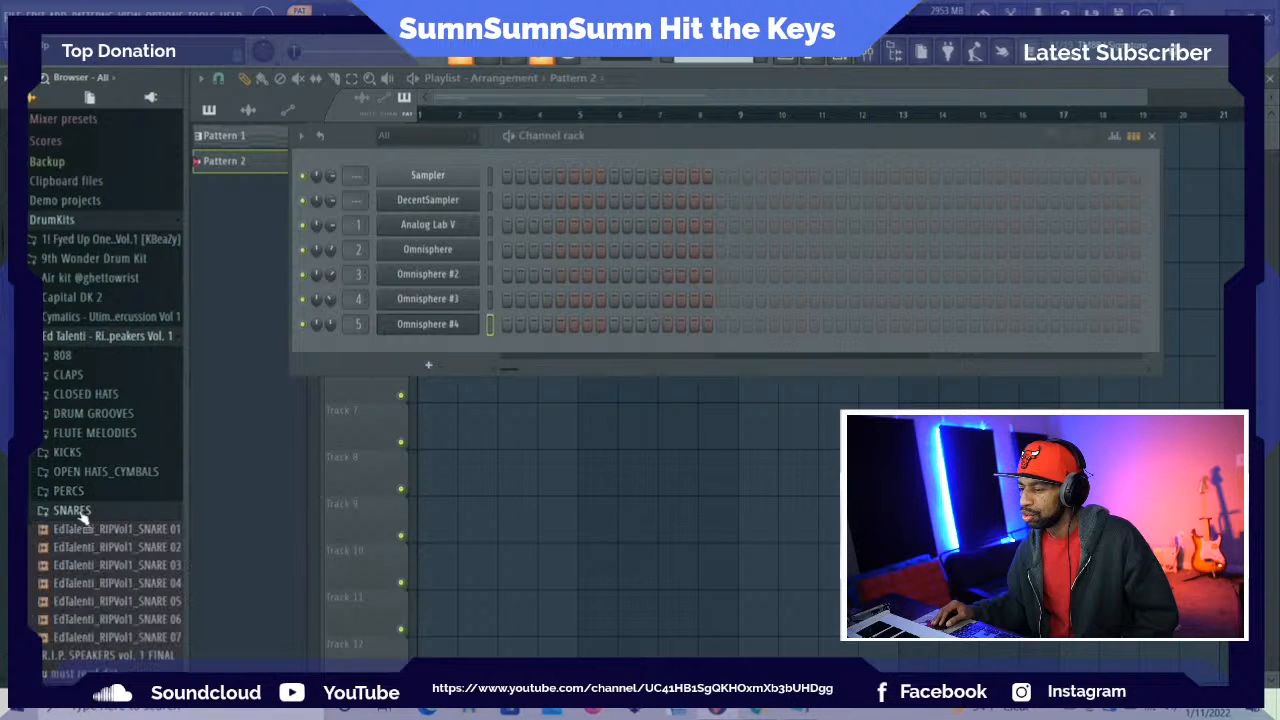
{"action": "left_click", "coordinate": [126, 570]}
{"action": "left_click_drag", "start_coordinate": [128, 572], "coordinate": [373, 352]}
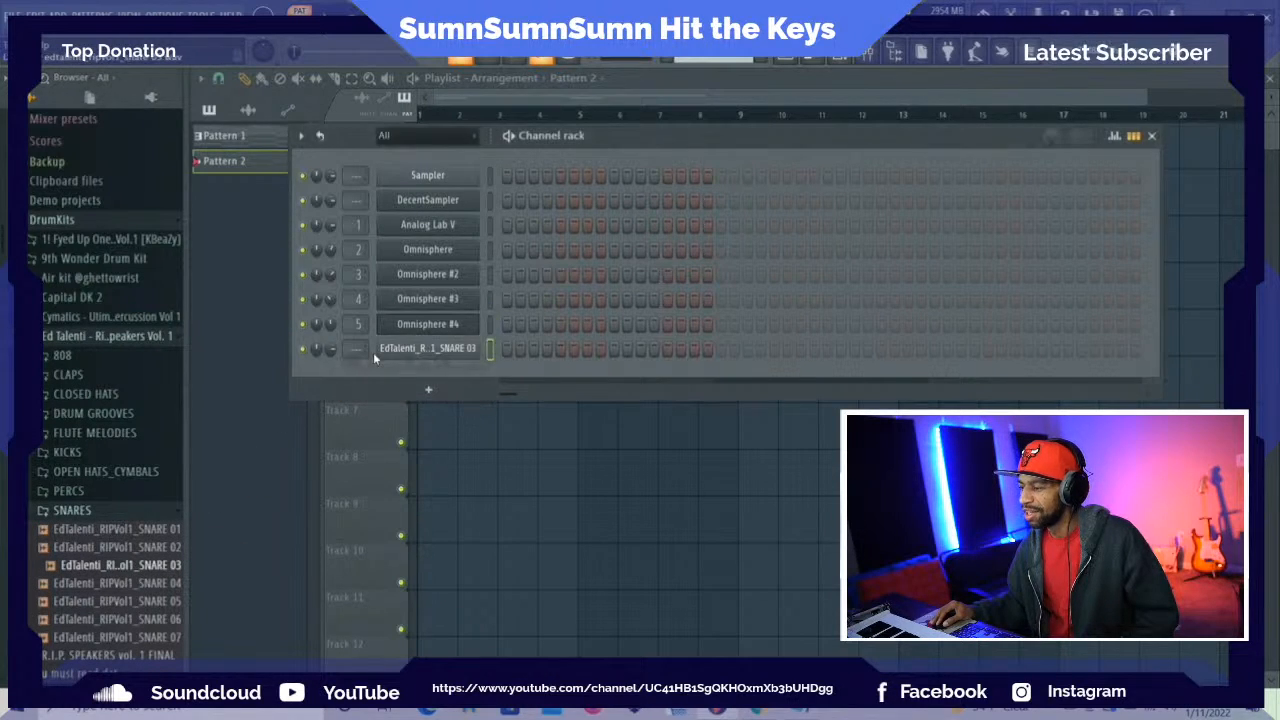
Program snare hits on steps 9, 25, 41 and 57 of Pattern 2 while playing back the arrangement
{"action": "left_click", "coordinate": [615, 349]}
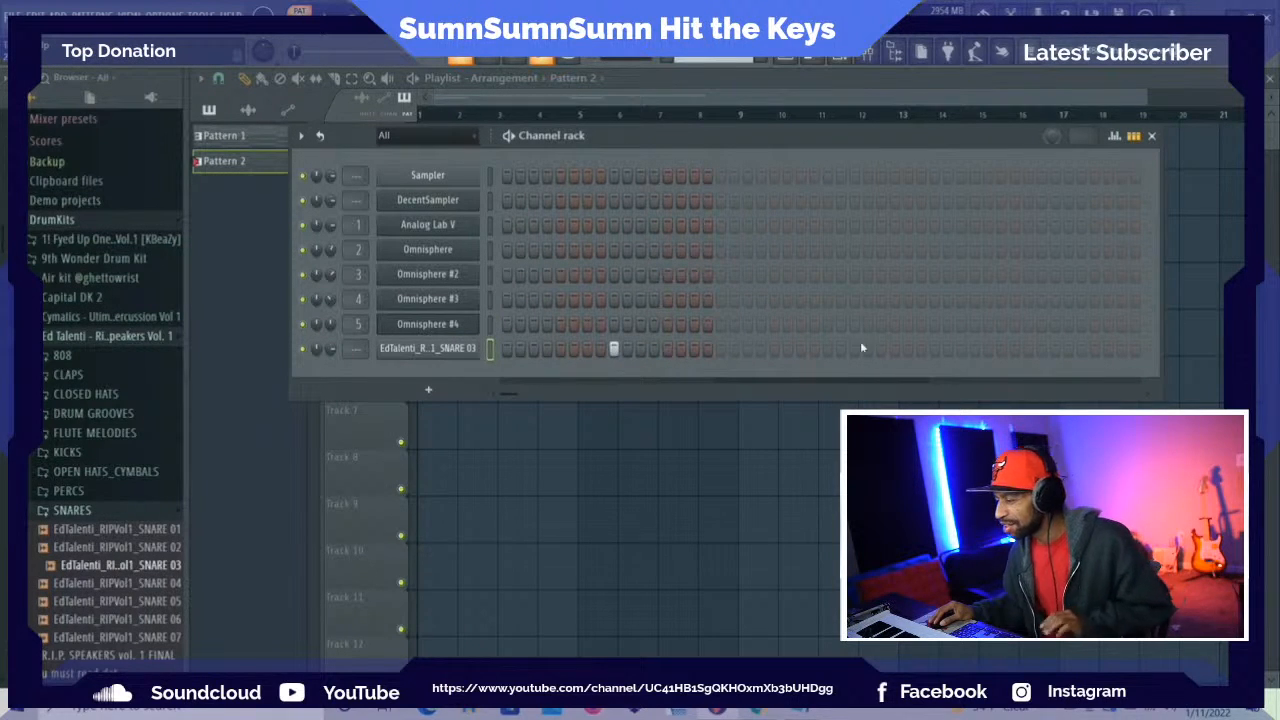
{"action": "left_click", "coordinate": [829, 349]}
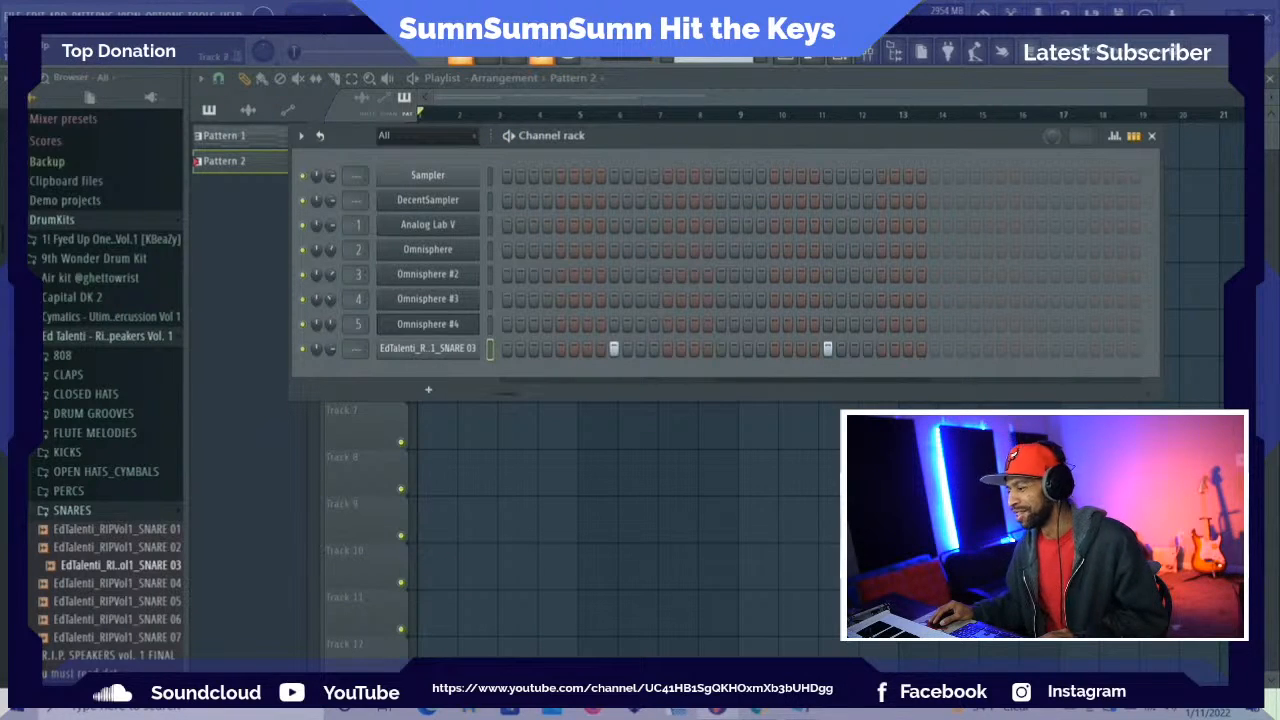
{"action": "key", "text": "space"}
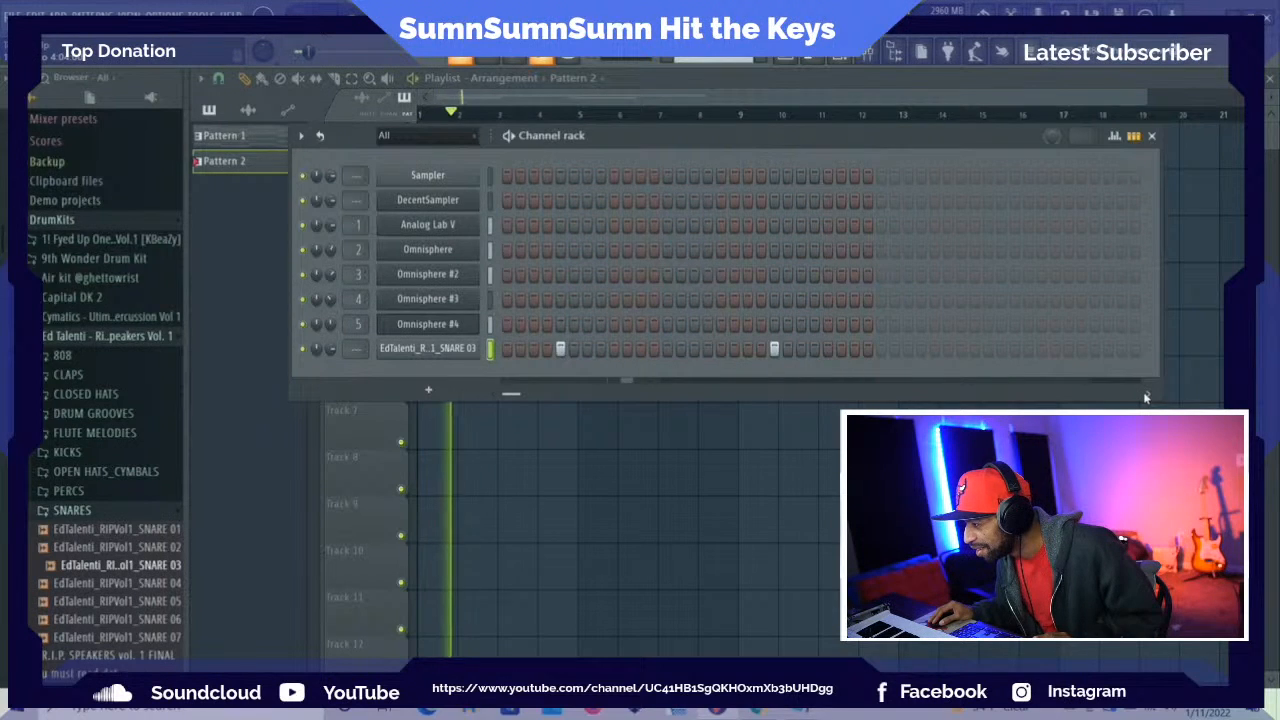
{"action": "left_click", "coordinate": [1146, 396]}
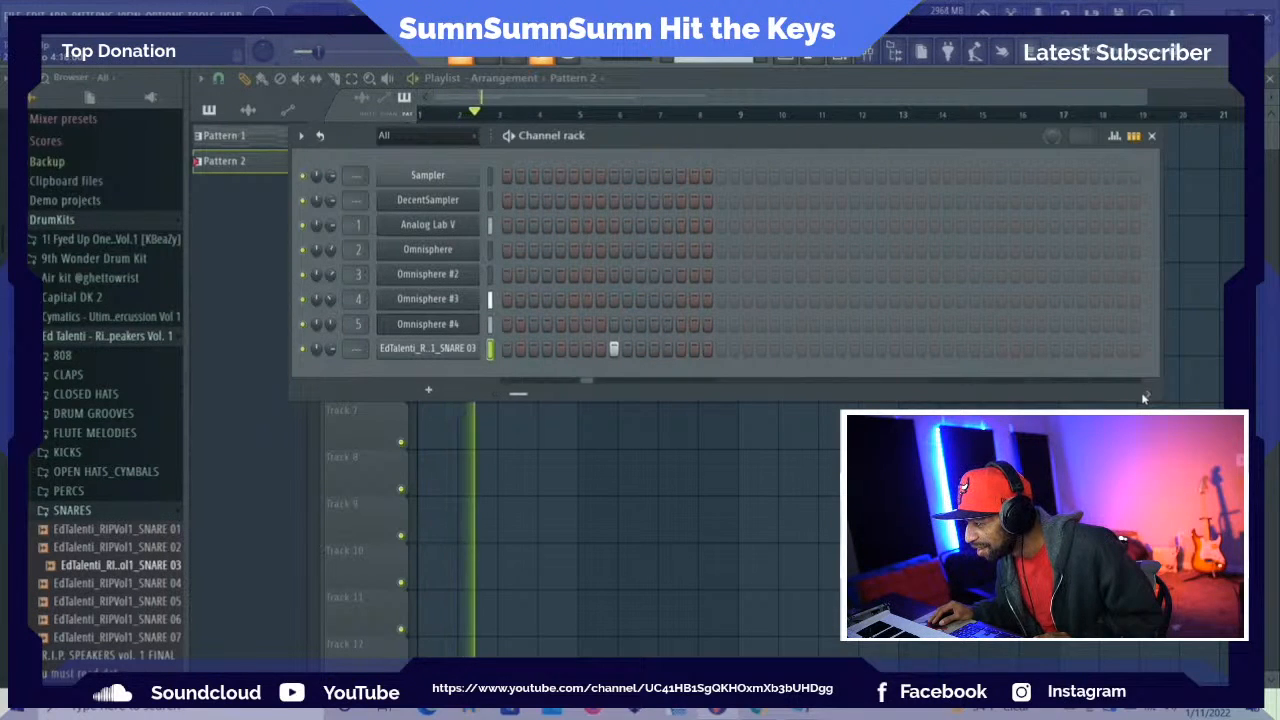
{"action": "left_click", "coordinate": [827, 348]}
{"action": "left_click", "coordinate": [1041, 348]}
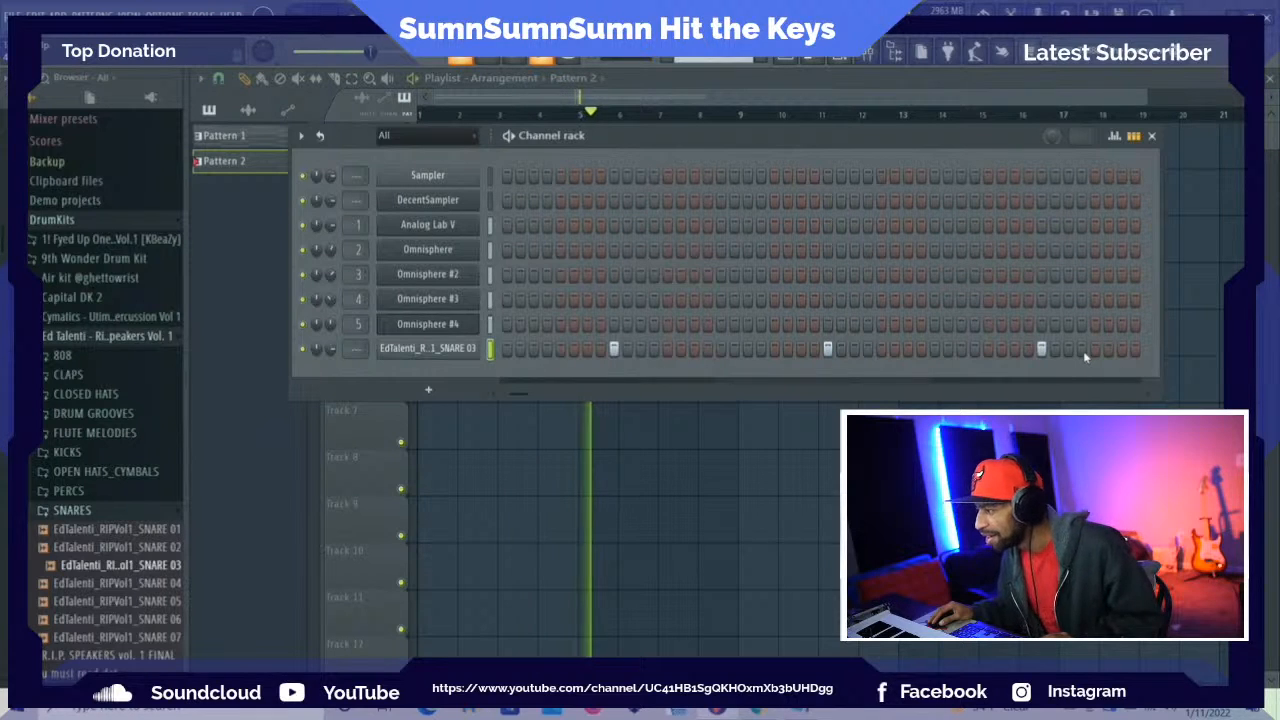
Add two extra snare hits on steps 60 and 63, listen to them in the loop, and stop playback
{"action": "left_click", "coordinate": [1080, 352]}
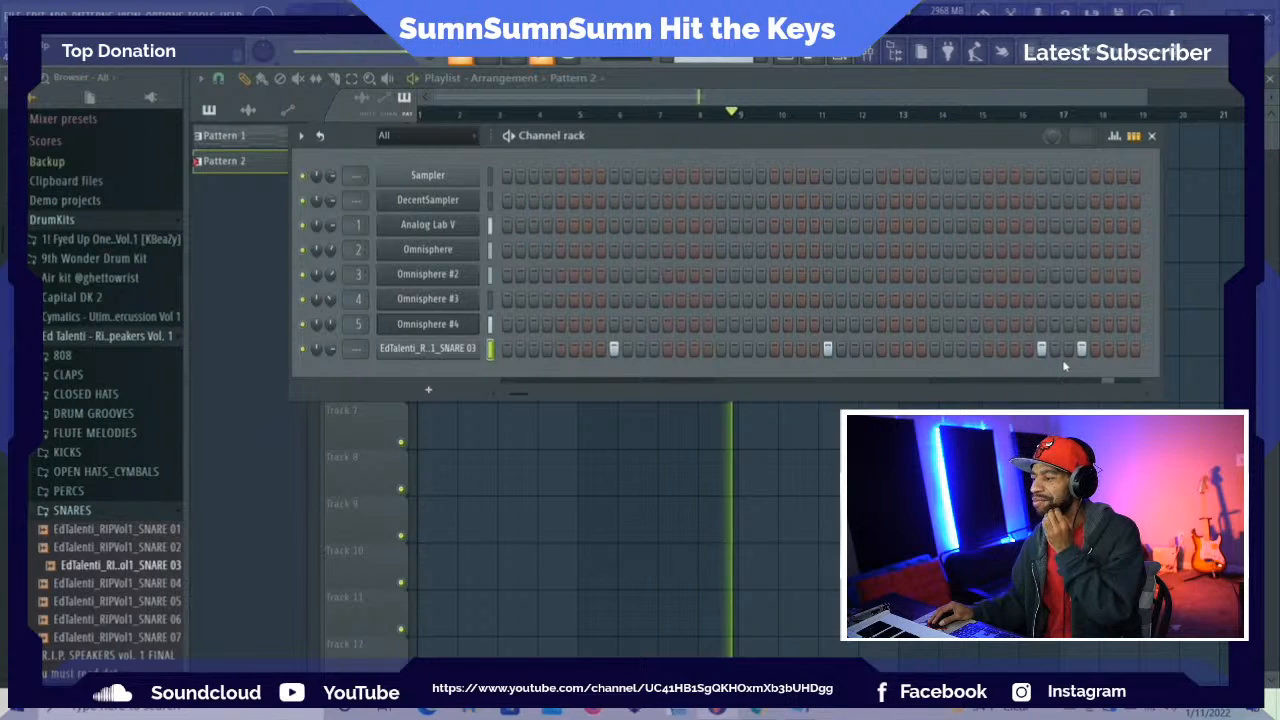
{"action": "left_click", "coordinate": [1119, 349]}
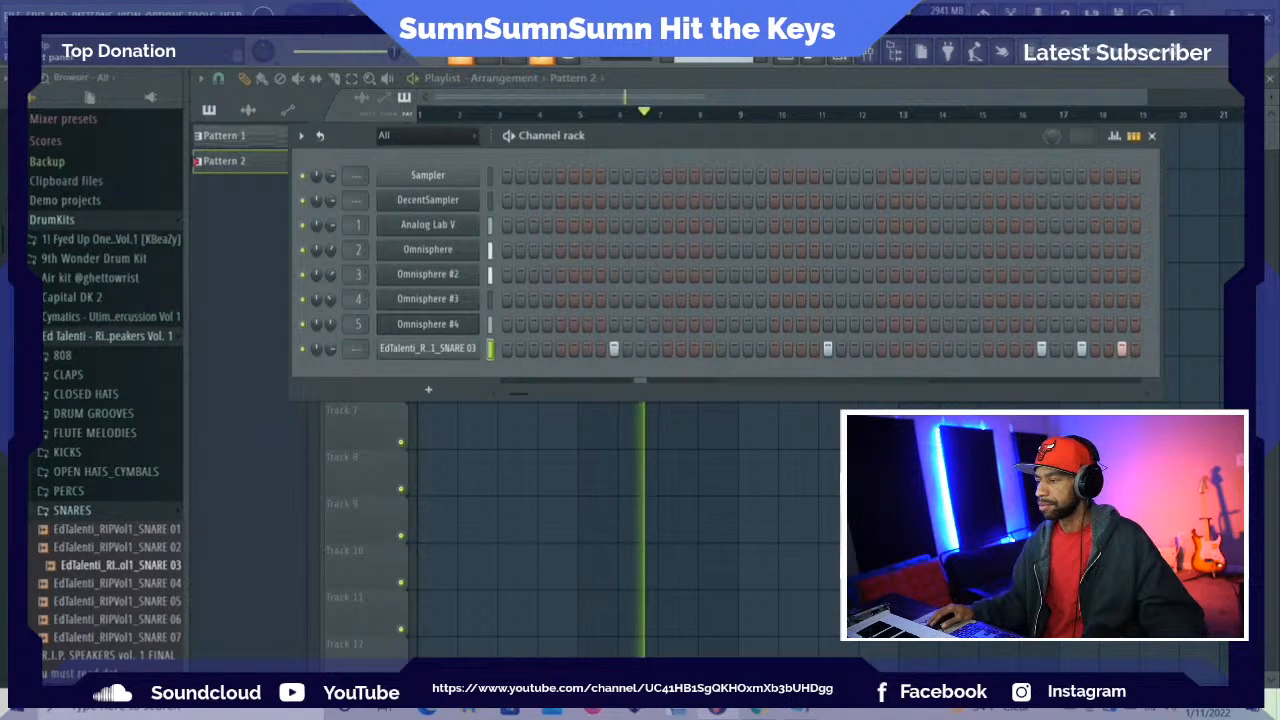
{"action": "key", "text": "space"}
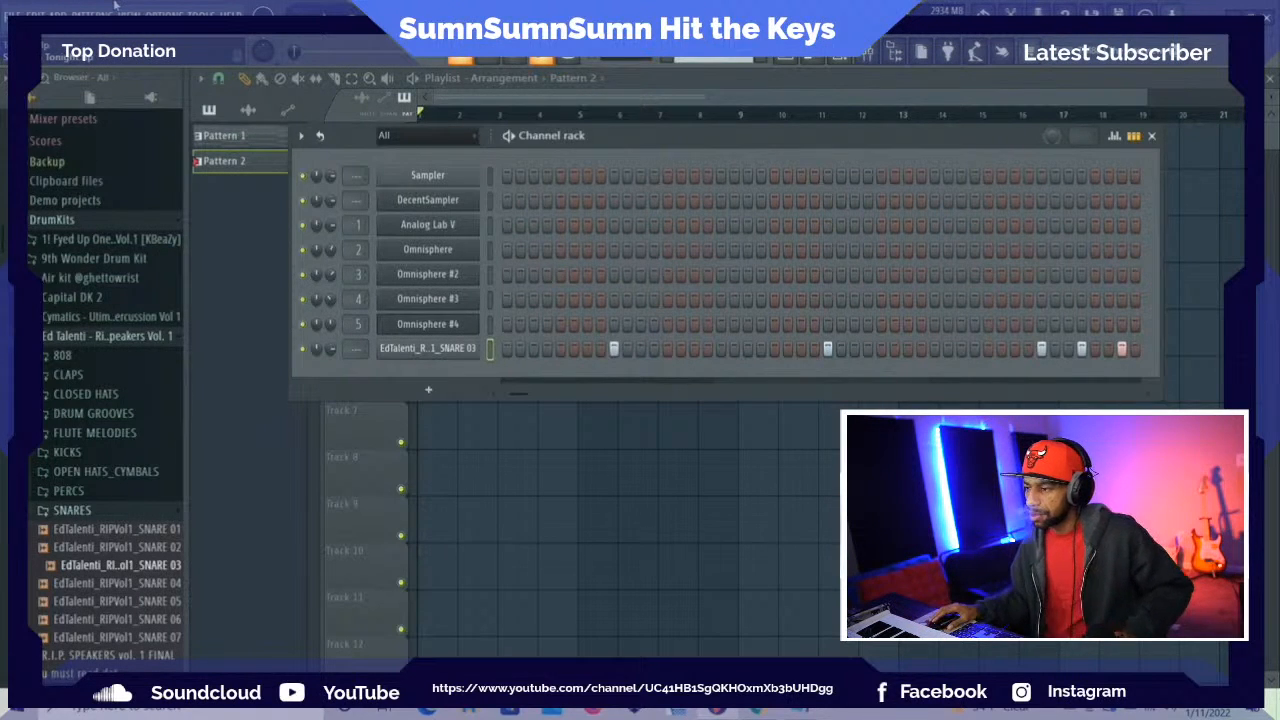
Add the Hatz instrument as a new channel and reposition its plugin window so the whole interface is accessible
{"action": "left_click", "coordinate": [428, 390]}
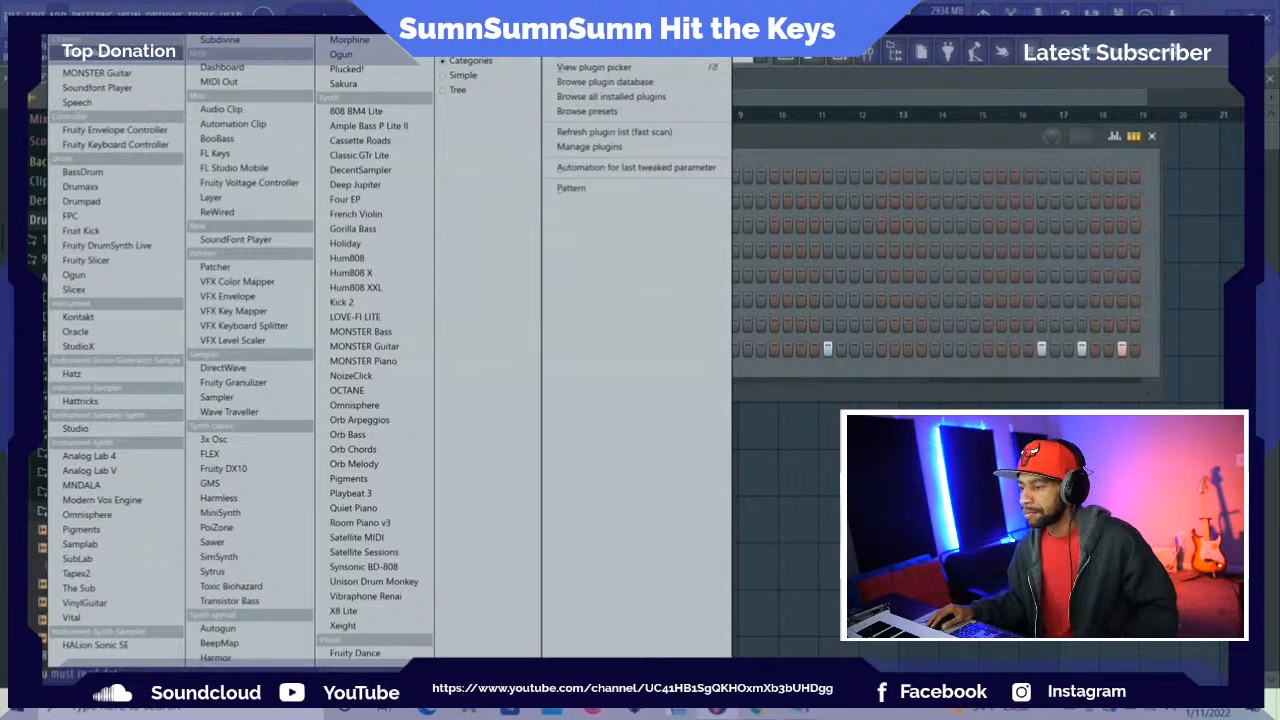
{"action": "left_click", "coordinate": [72, 374]}
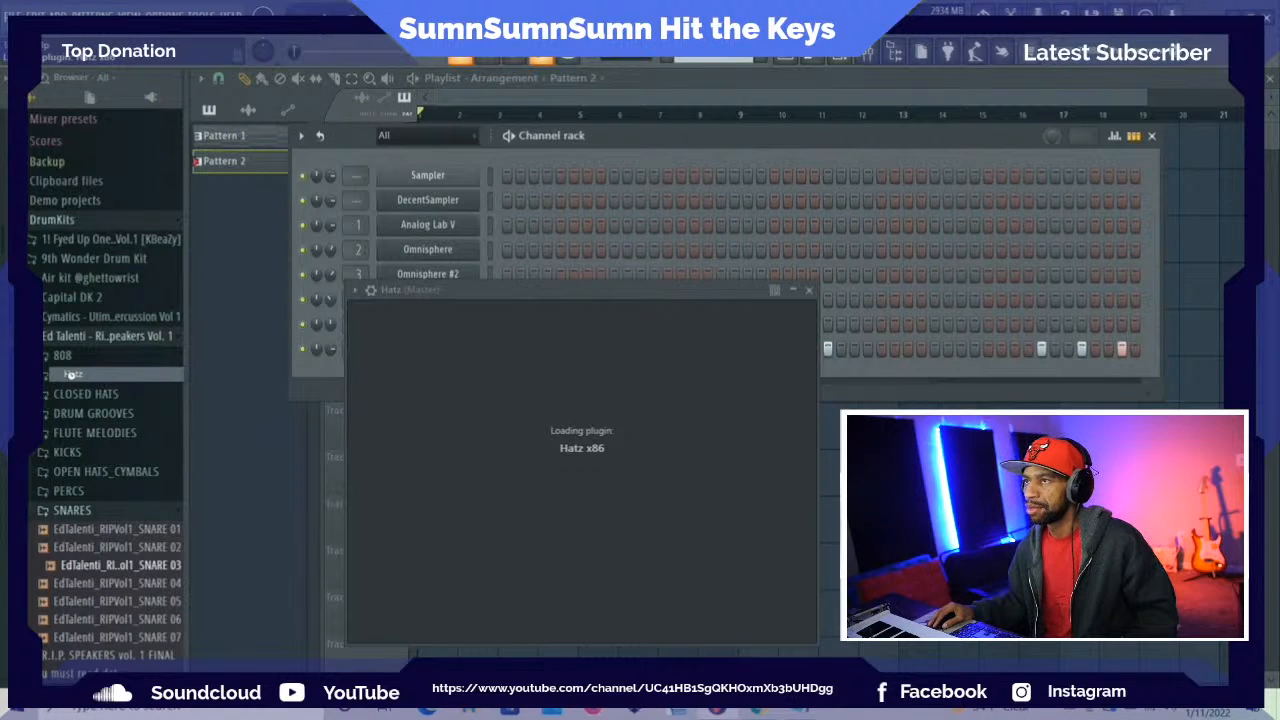
{"action": "left_click_drag", "start_coordinate": [540, 285], "coordinate": [383, 75]}
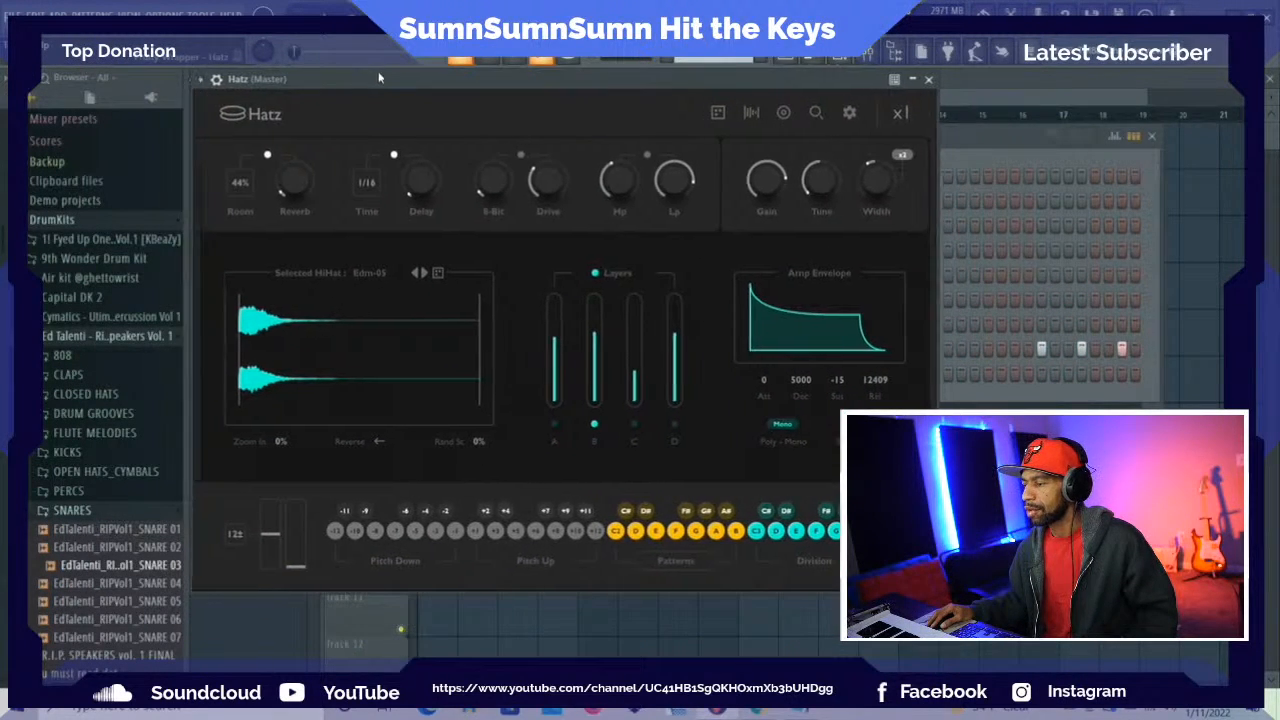
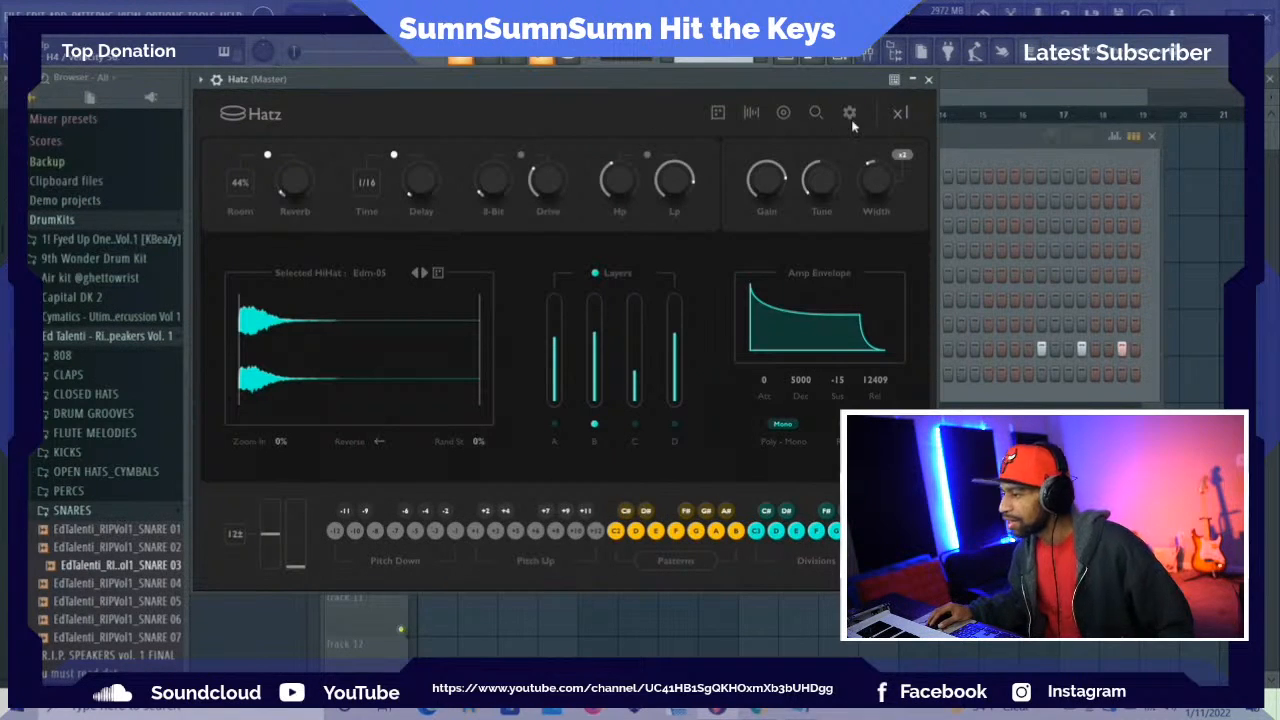
{"action": "left_click", "coordinate": [784, 114]}
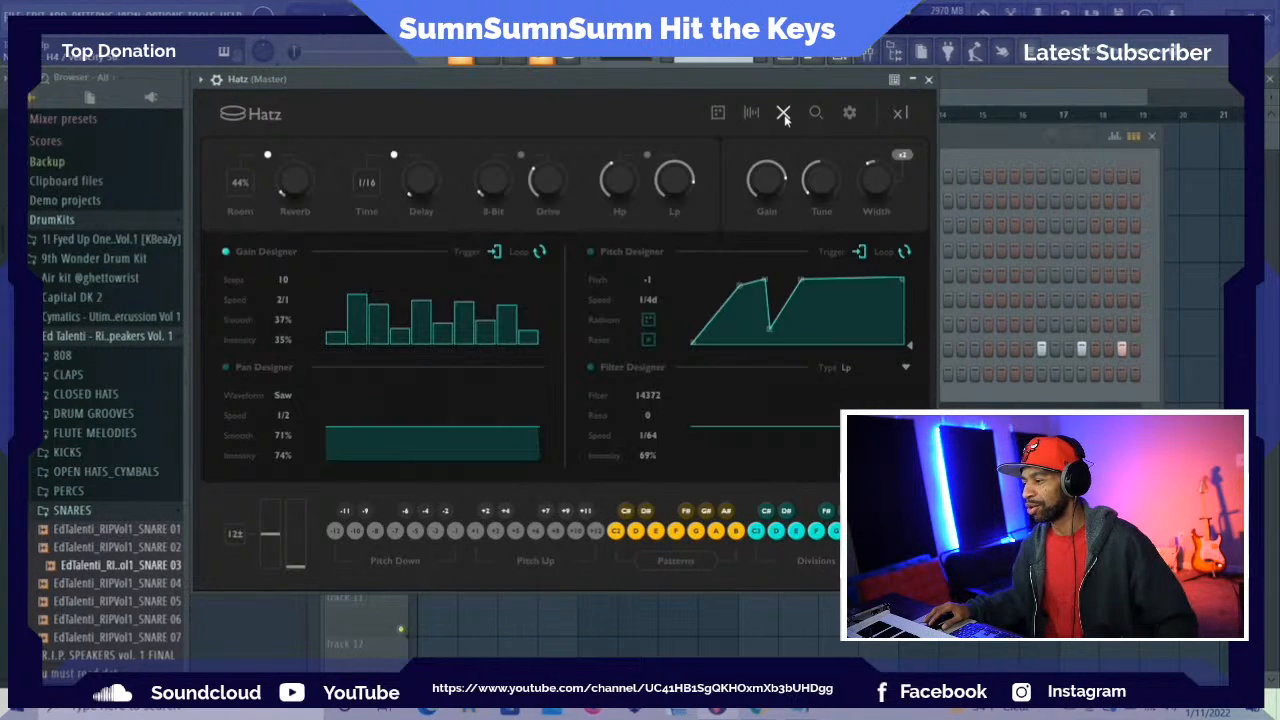
{"action": "left_click", "coordinate": [849, 113]}
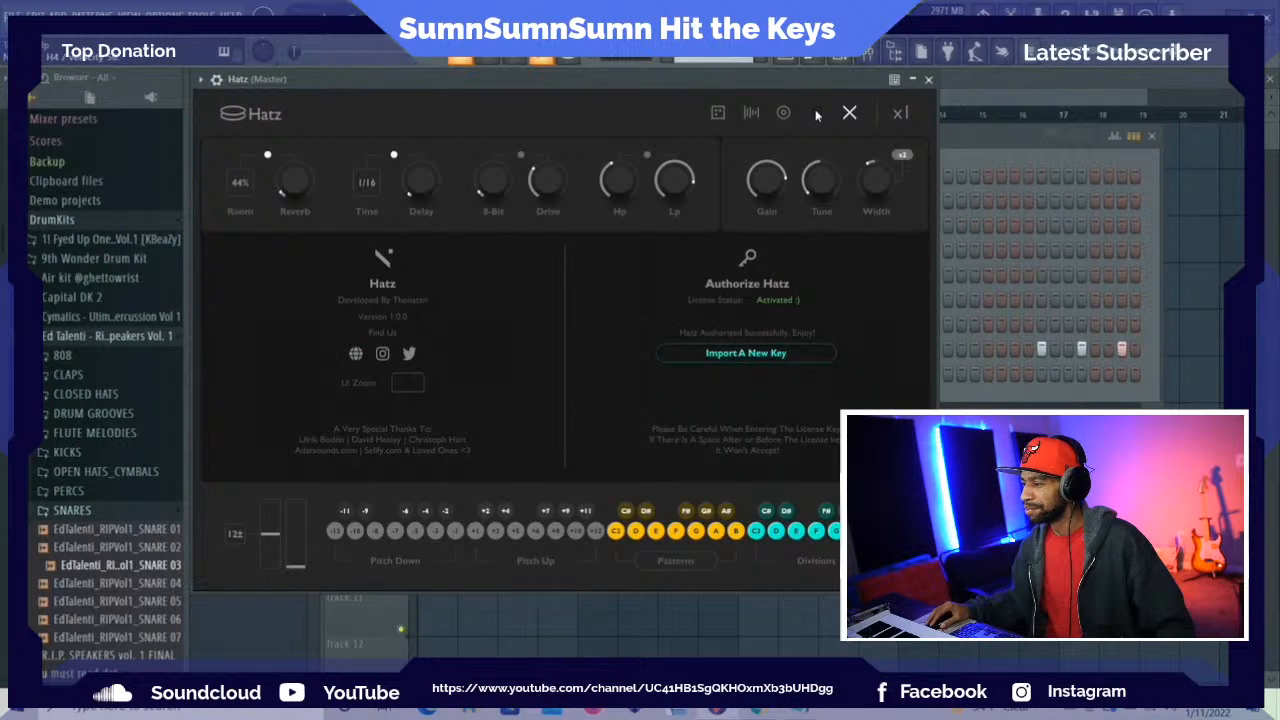
{"action": "left_click", "coordinate": [816, 113]}
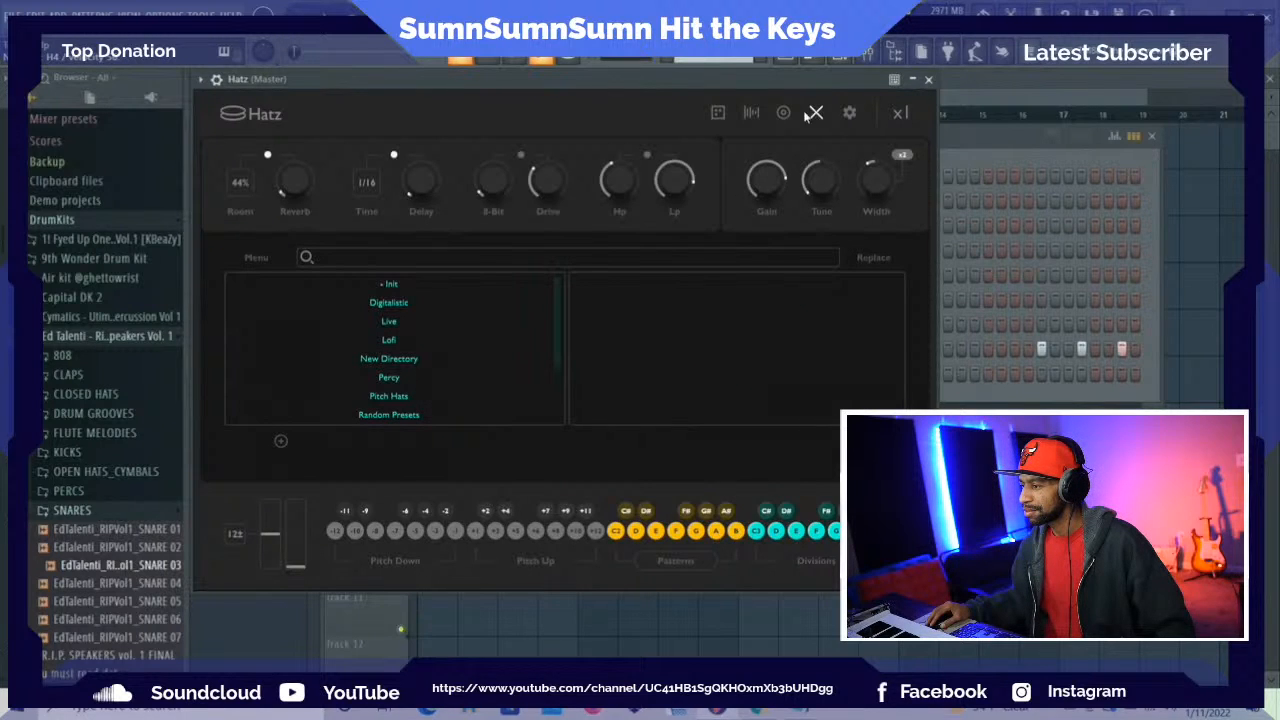
{"action": "left_click", "coordinate": [754, 114]}
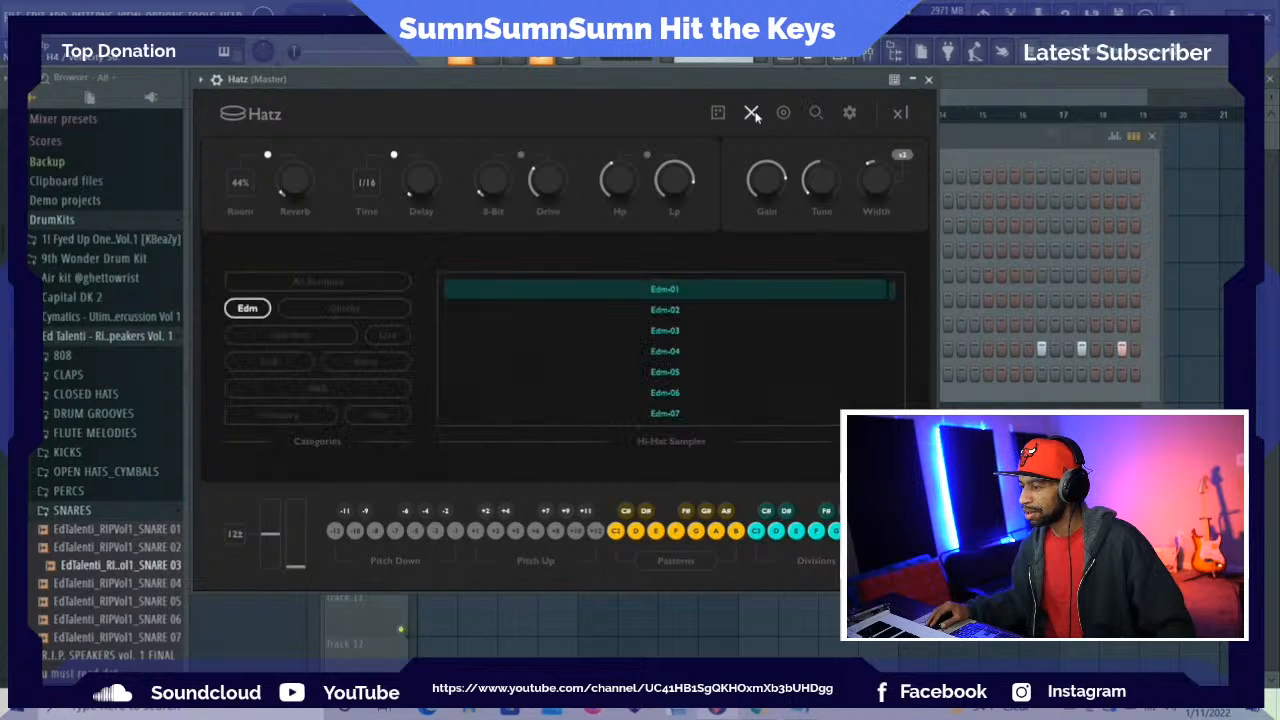
Load the E Me preset from the Trap category of the Hatz preset browser
{"action": "left_click", "coordinate": [813, 113]}
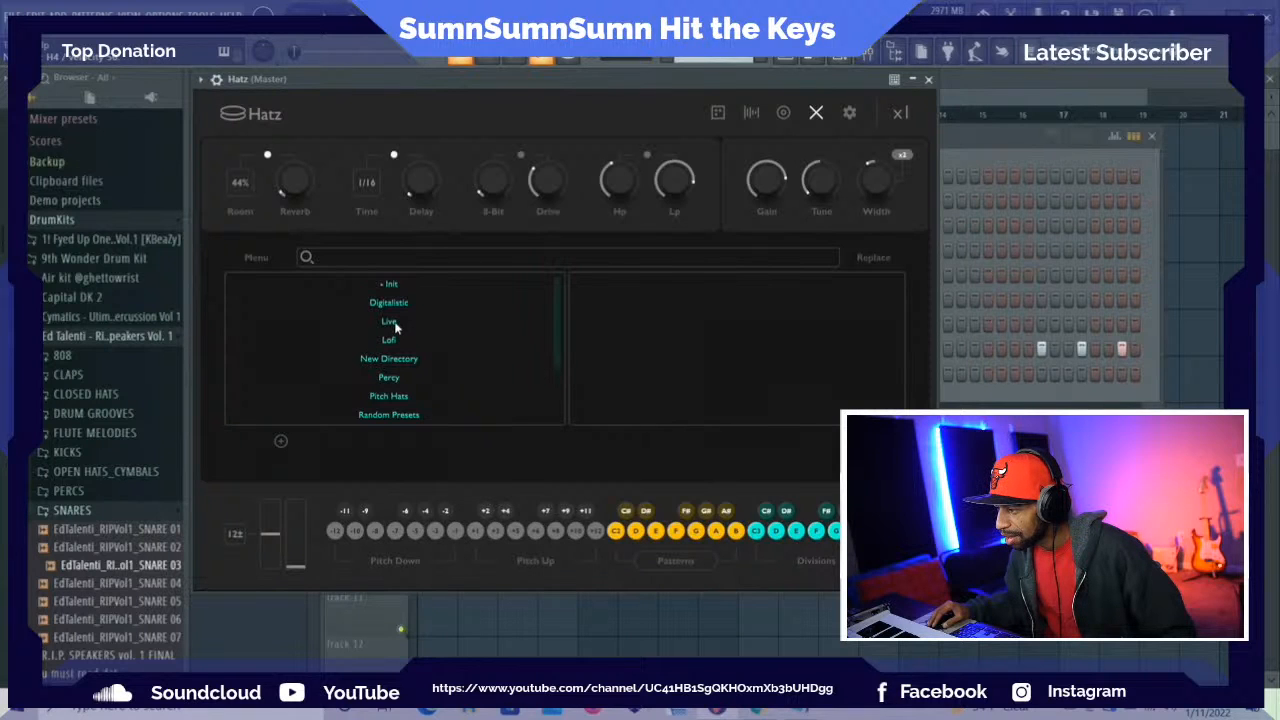
{"action": "left_click", "coordinate": [390, 341]}
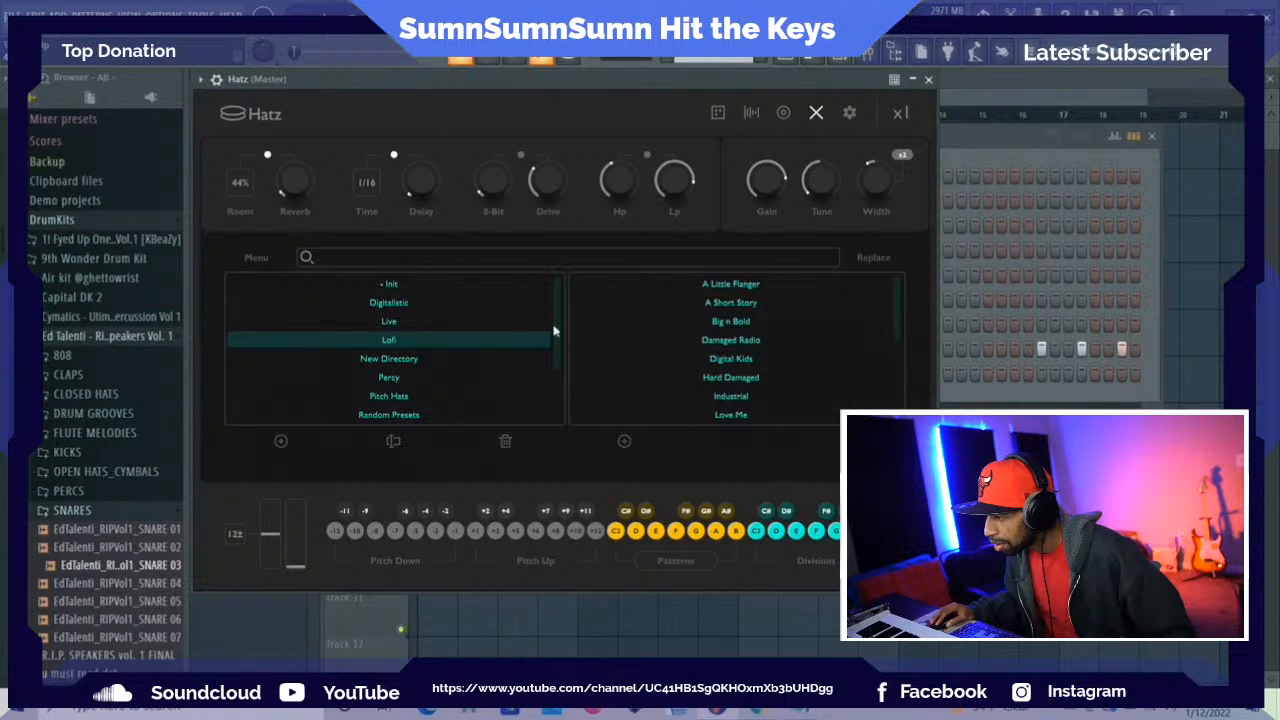
{"action": "scroll", "coordinate": [418, 378], "scroll_direction": "down", "scroll_amount": 1}
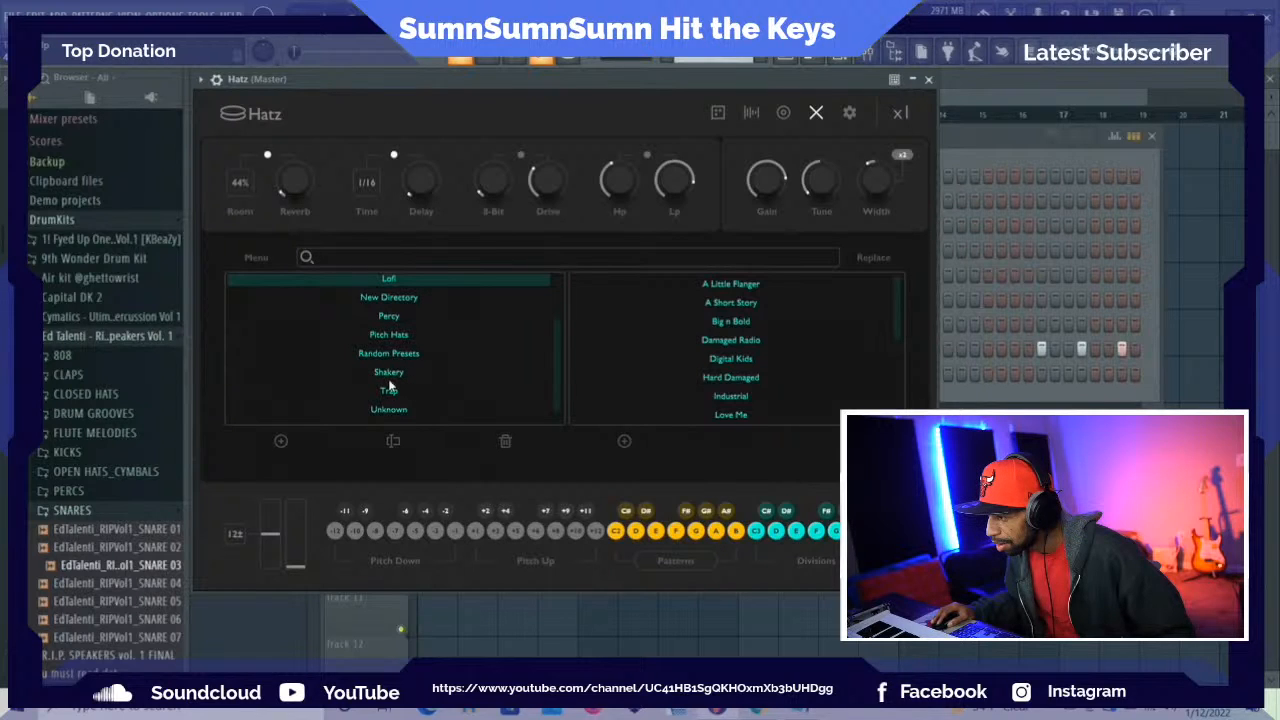
{"action": "left_click", "coordinate": [393, 392]}
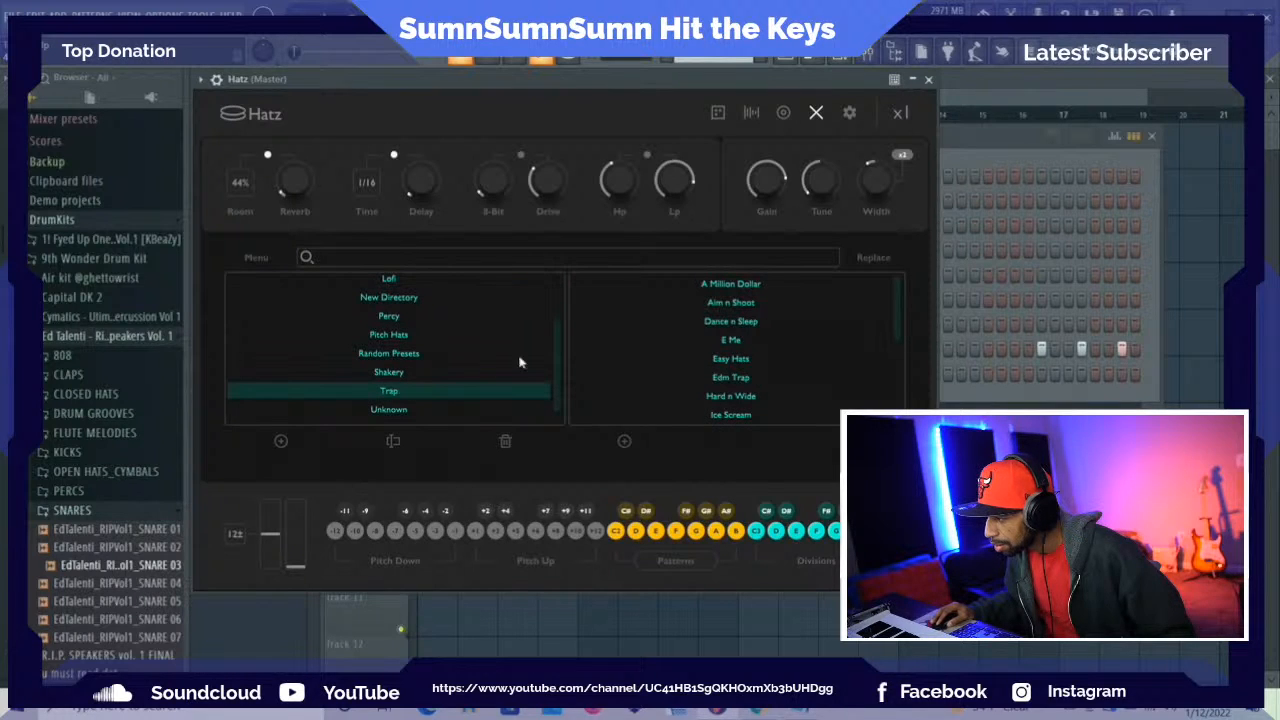
{"action": "left_click", "coordinate": [729, 341]}
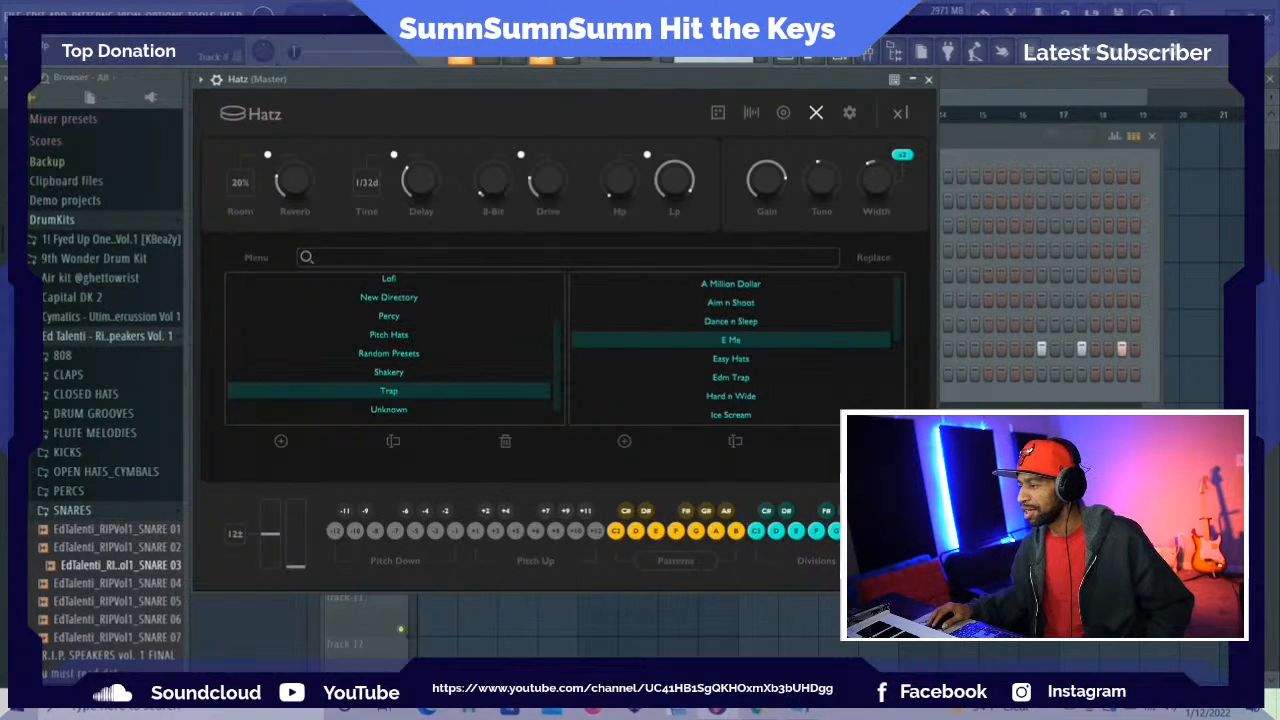
Open the piano roll, return to bar 1 and switch it to the Hatz channel
{"action": "left_click", "coordinate": [986, 172]}
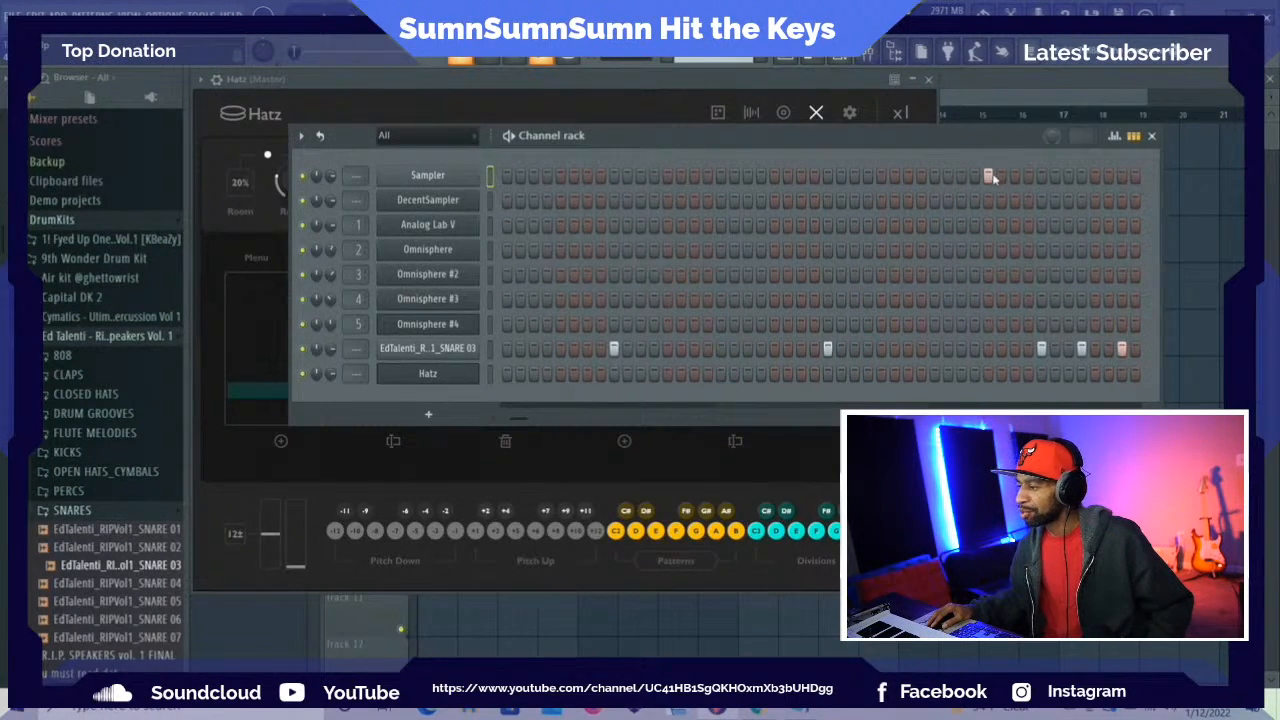
{"action": "left_click", "coordinate": [821, 59]}
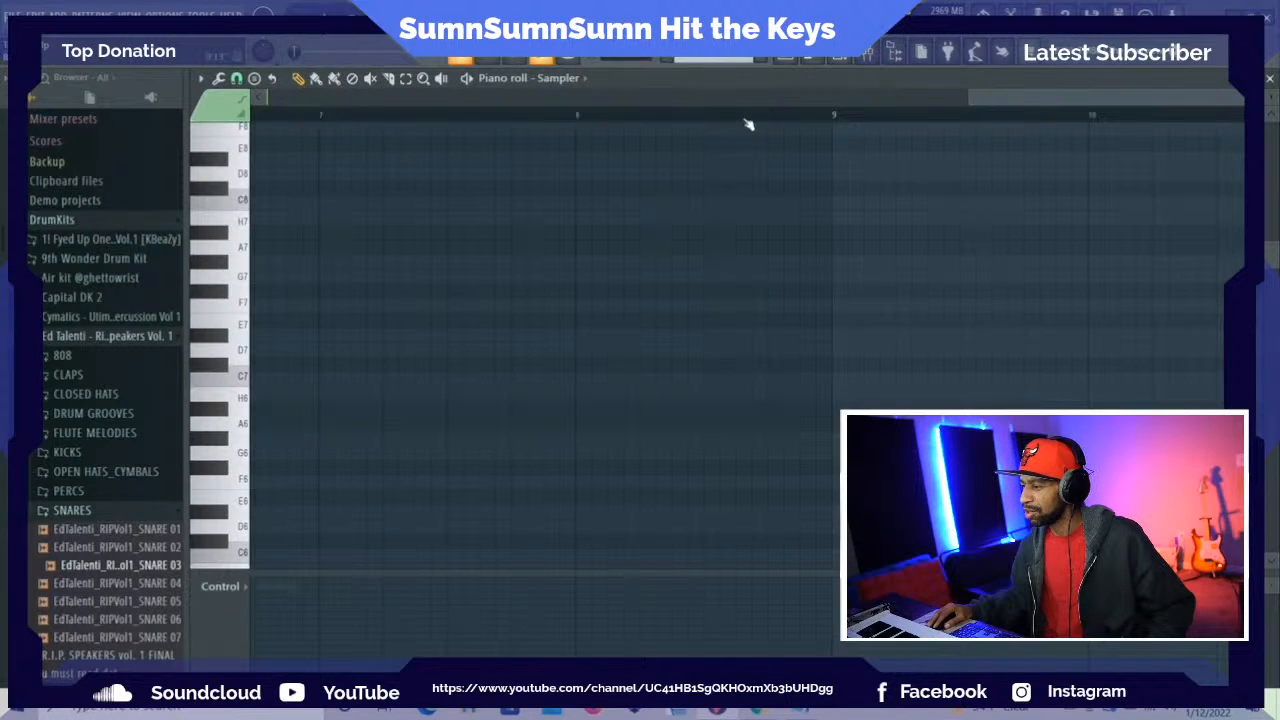
{"action": "left_click_drag", "start_coordinate": [1024, 98], "coordinate": [318, 98]}
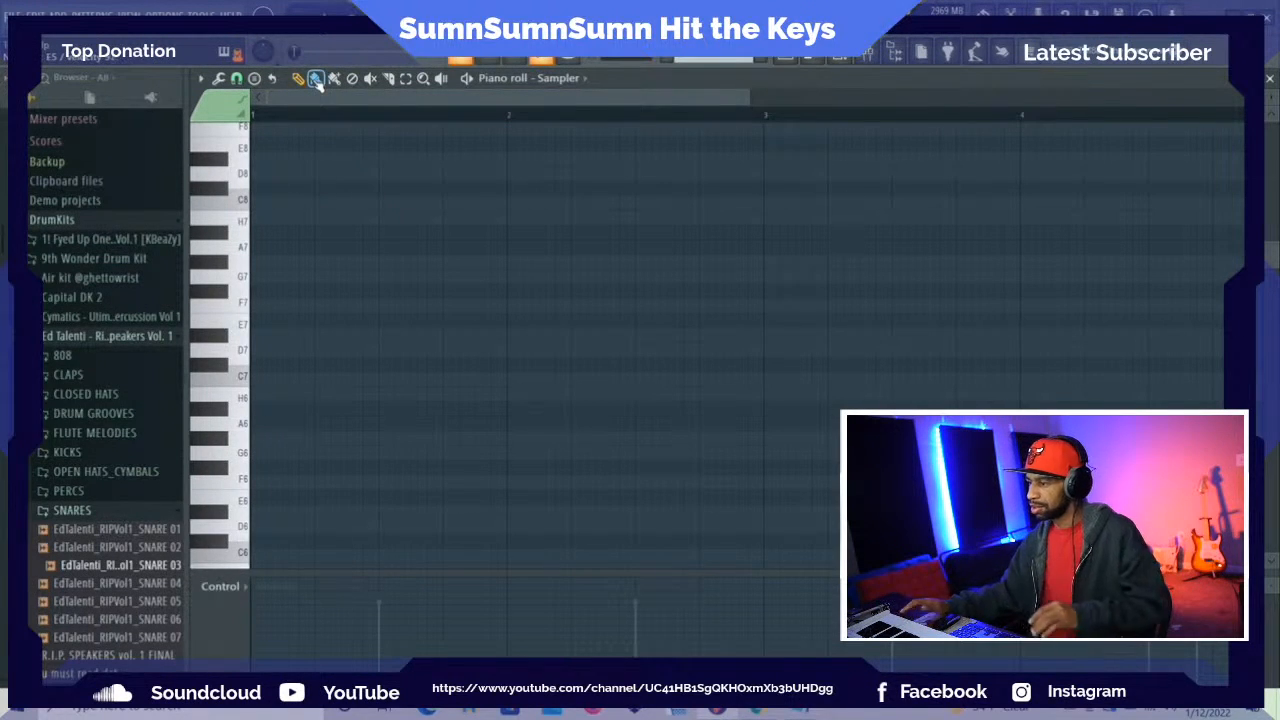
{"action": "left_click", "coordinate": [568, 78]}
{"action": "left_click", "coordinate": [578, 225]}
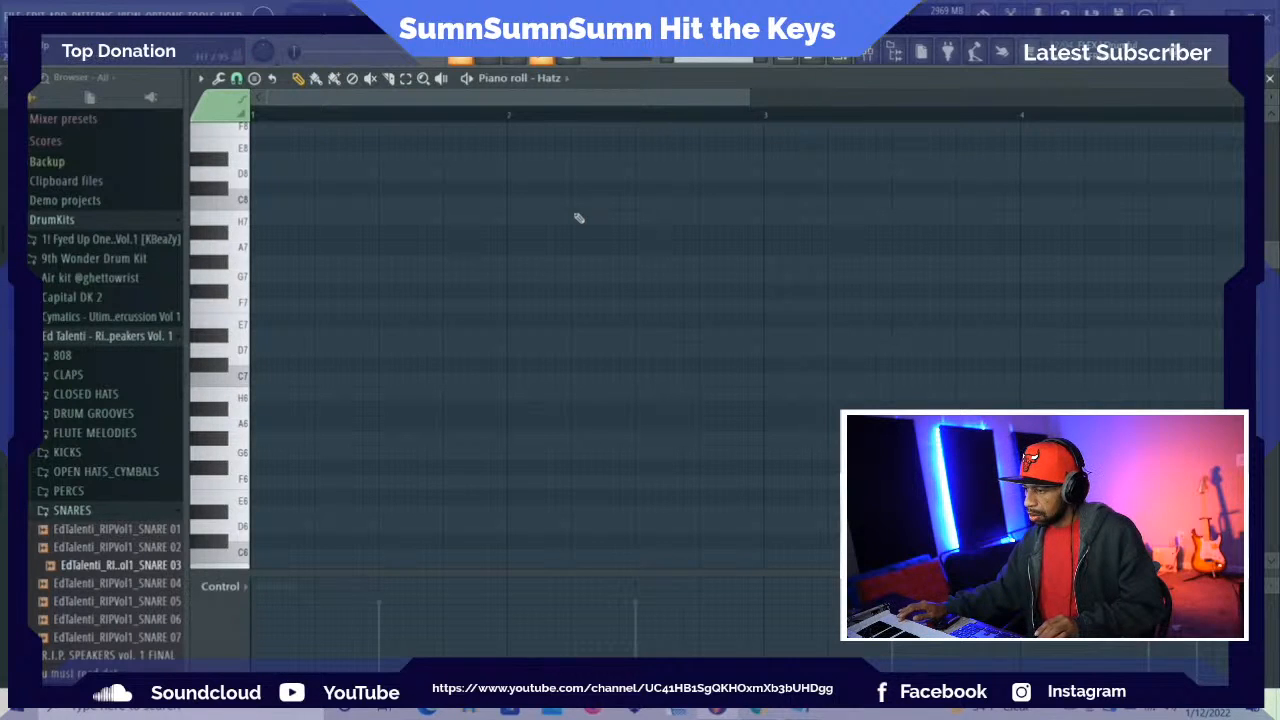
Add an F5 note to the Hatz piano roll that spans from bar 1 to the start of bar 5
{"action": "scroll", "coordinate": [578, 216], "scroll_direction": "down", "scroll_amount": 3}
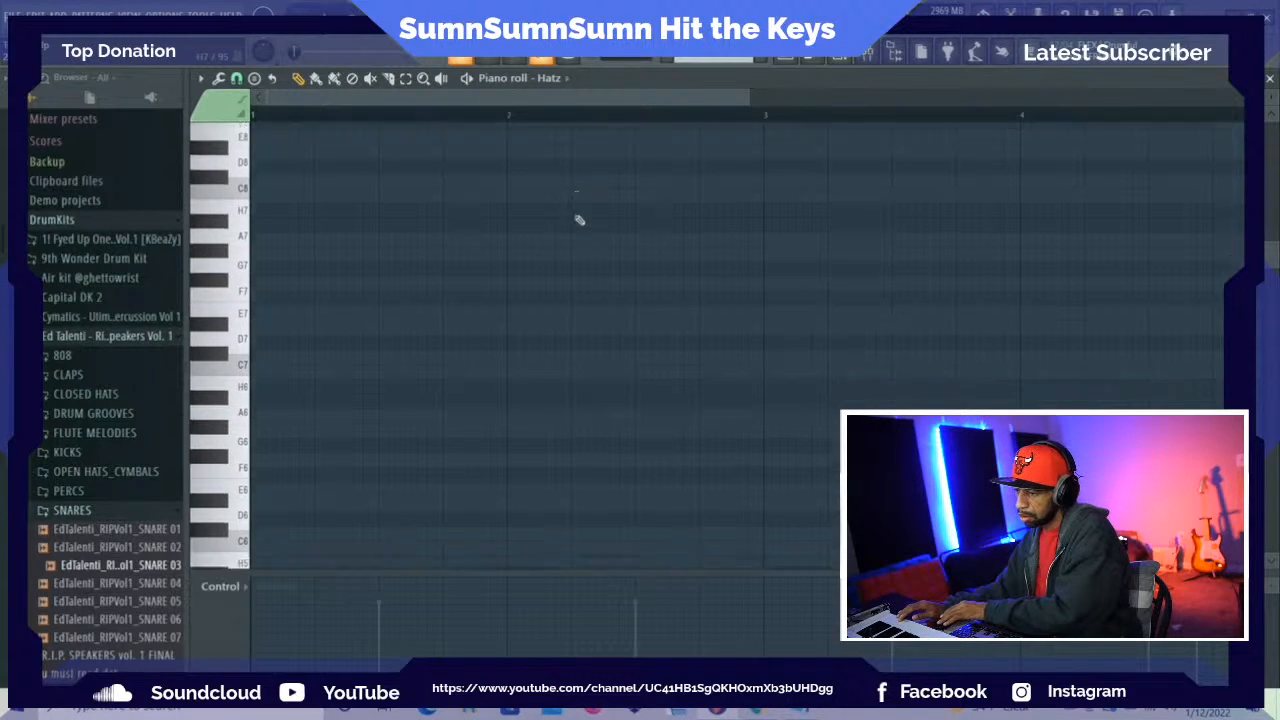
{"action": "scroll", "coordinate": [611, 209], "scroll_direction": "down", "scroll_amount": 4}
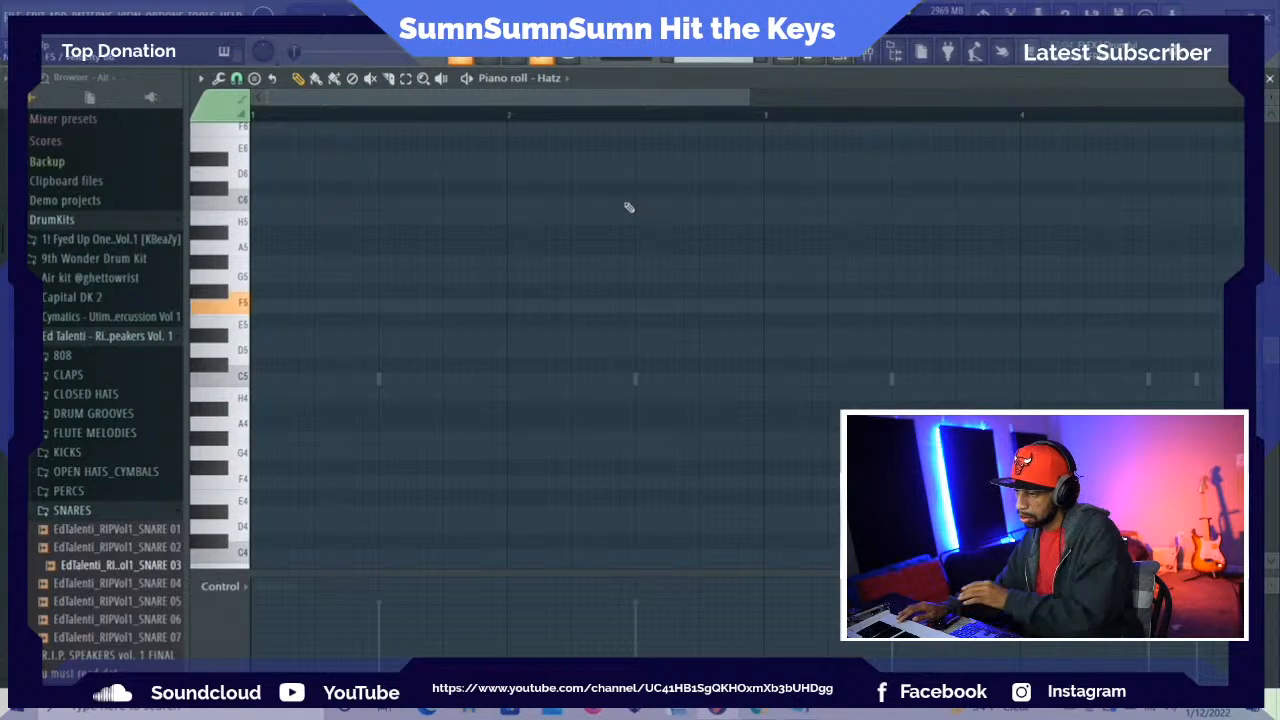
{"action": "key", "text": "space"}
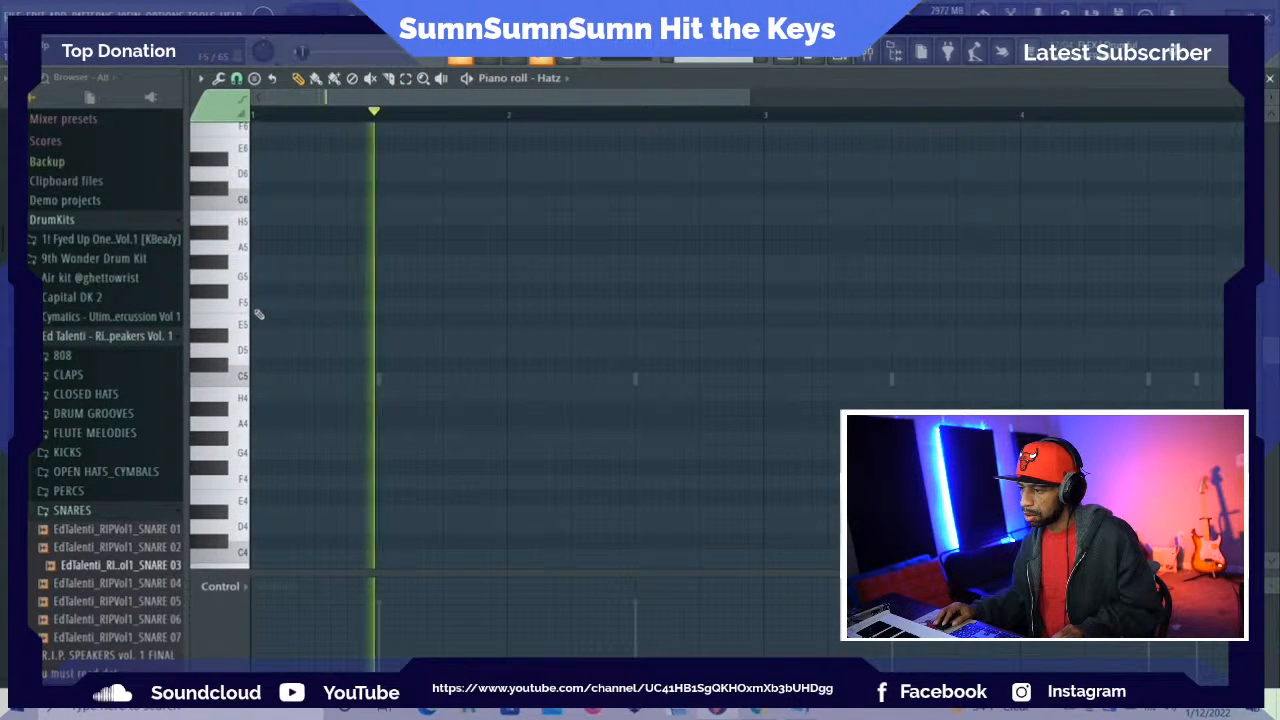
{"action": "left_click", "coordinate": [262, 305]}
{"action": "left_click_drag", "start_coordinate": [318, 310], "coordinate": [1156, 370]}
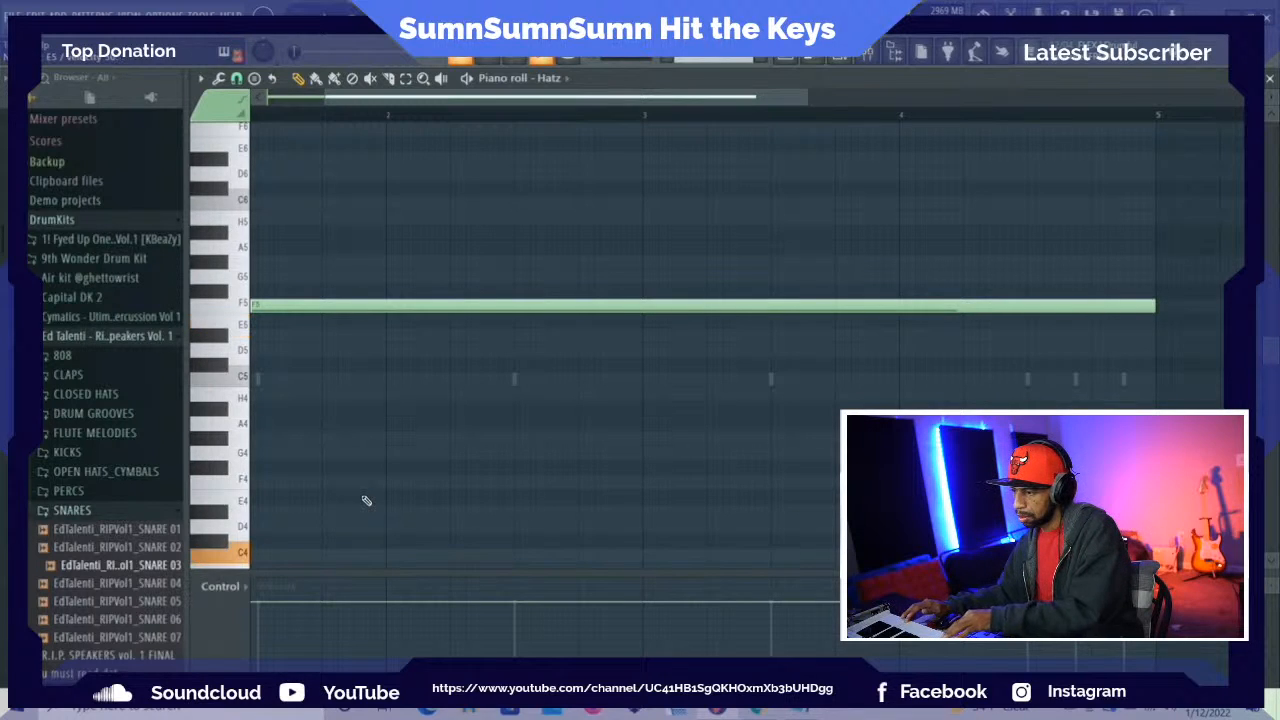
Add a long H3 note starting at bar 1 beneath the F5 note and audition both notes together
{"action": "scroll", "coordinate": [233, 543], "scroll_direction": "down", "scroll_amount": 3}
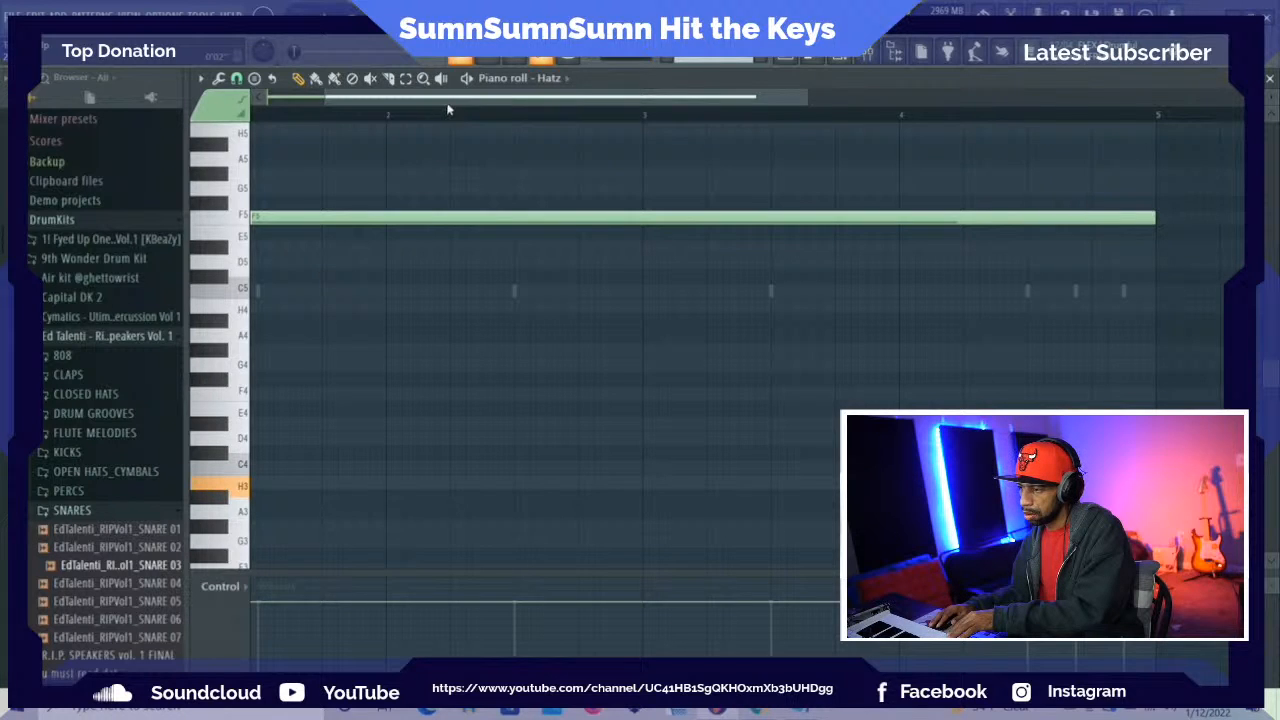
{"action": "left_click_drag", "start_coordinate": [450, 105], "coordinate": [363, 109]}
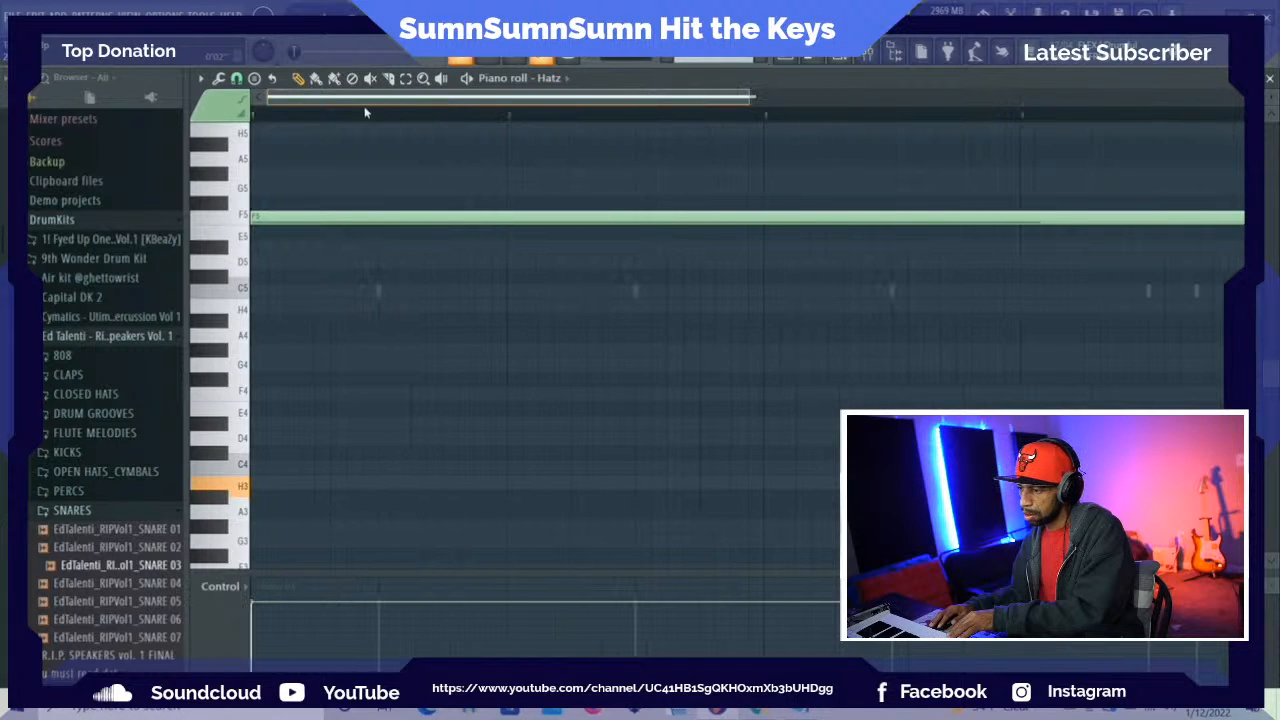
{"action": "left_click", "coordinate": [258, 483]}
{"action": "key", "text": "space"}
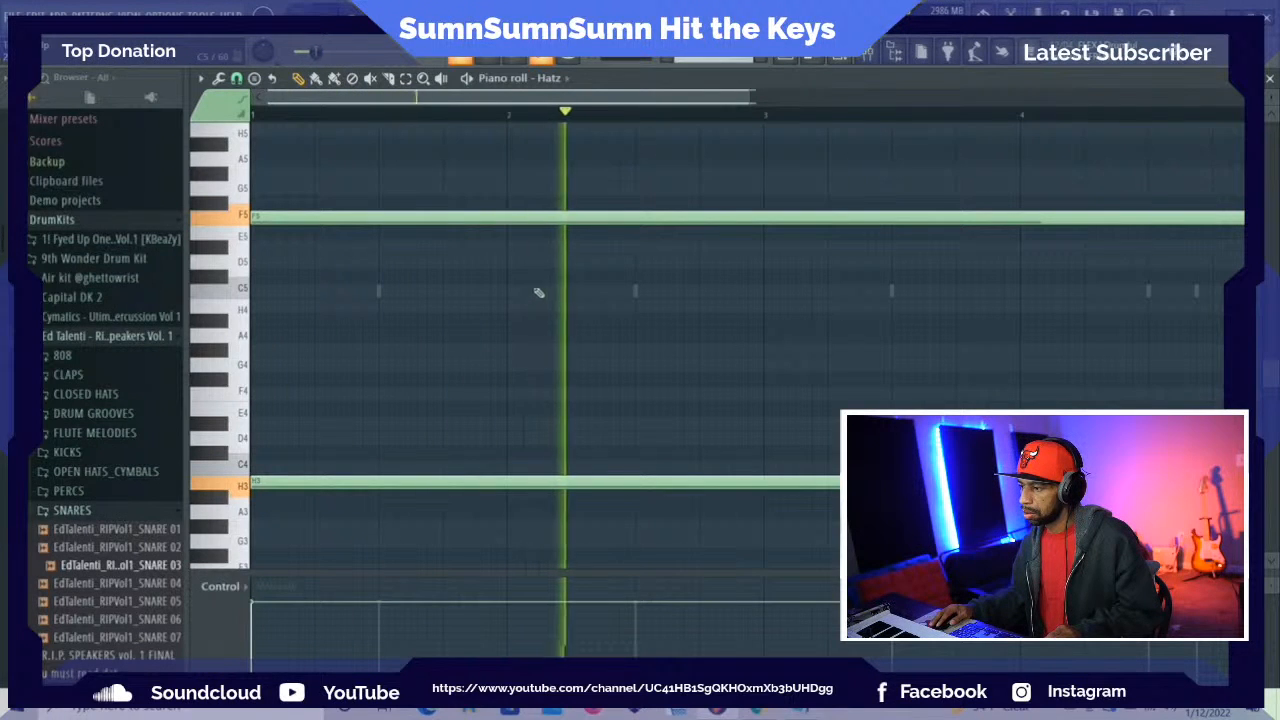
{"action": "key", "text": "space"}
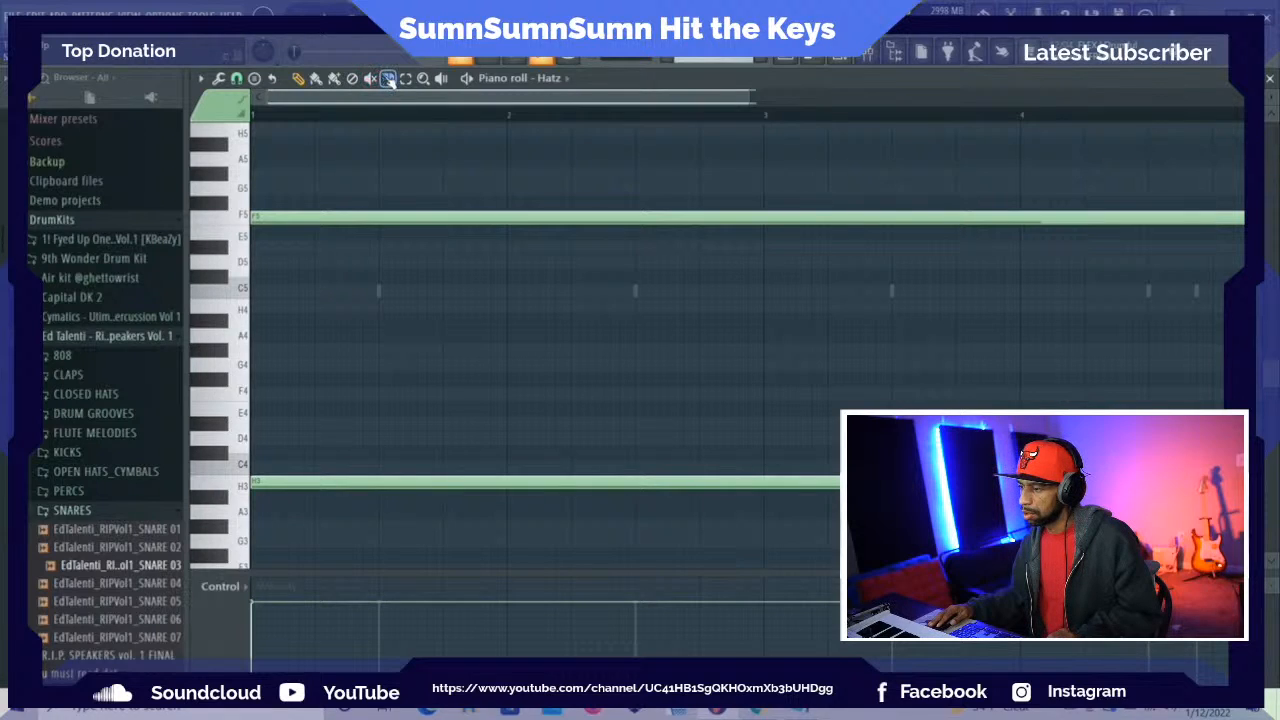
Slice the long F5 note at the starts of bars 2, 3 and 4
{"action": "left_click_drag", "start_coordinate": [509, 193], "coordinate": [512, 232]}
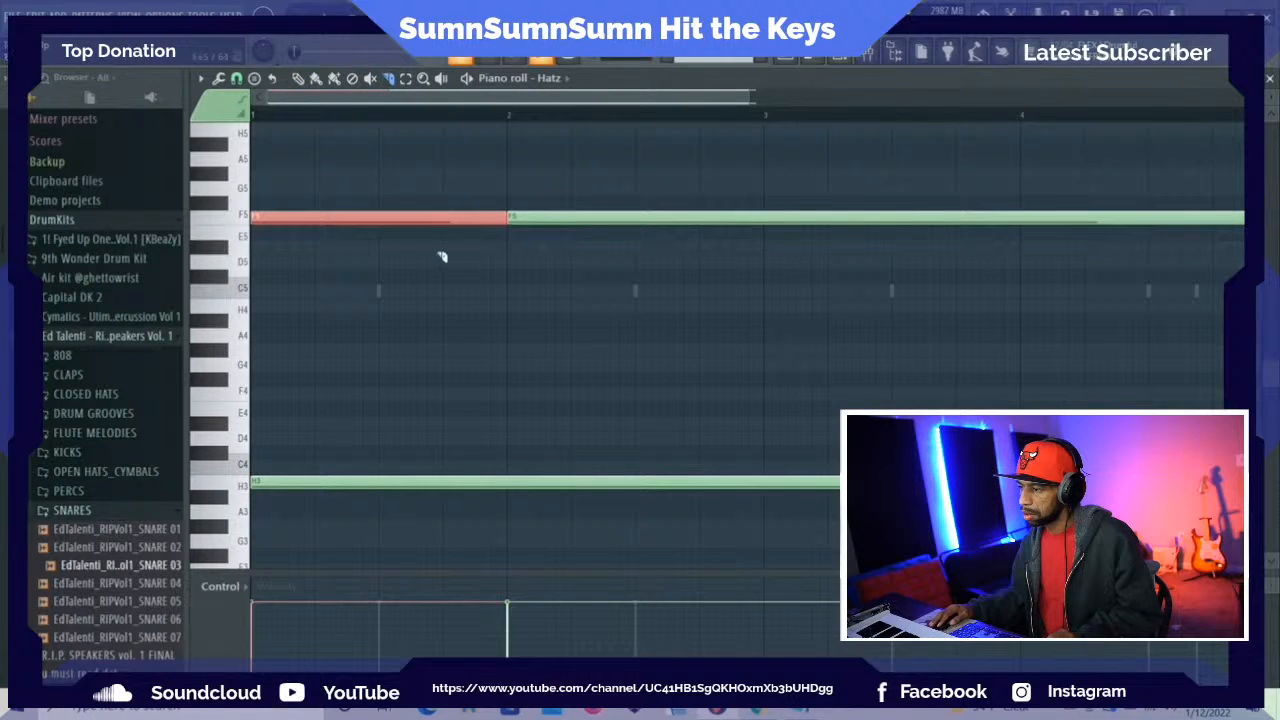
{"action": "left_click_drag", "start_coordinate": [766, 205], "coordinate": [766, 236]}
{"action": "left_click_drag", "start_coordinate": [1018, 206], "coordinate": [1021, 238]}
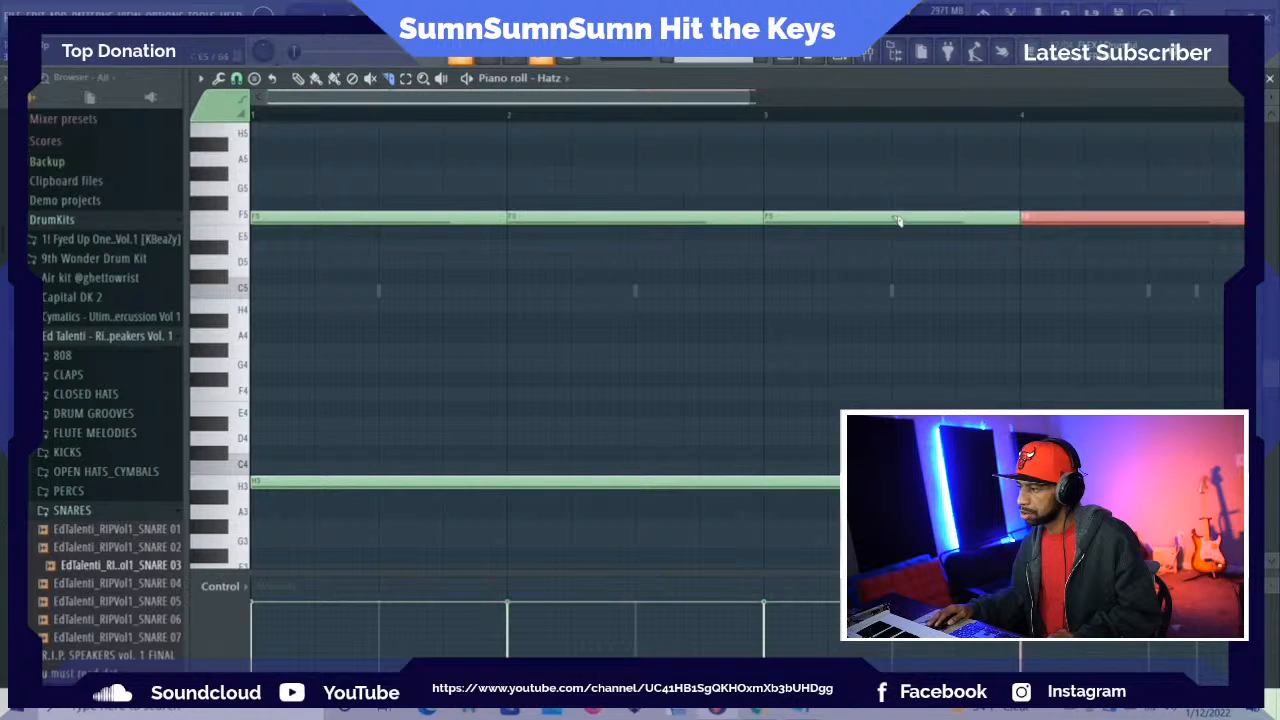
Turn the sliced notes into a rising line by moving the first to E5, the third to F#5 and the fourth to G5
{"action": "left_click", "coordinate": [299, 79]}
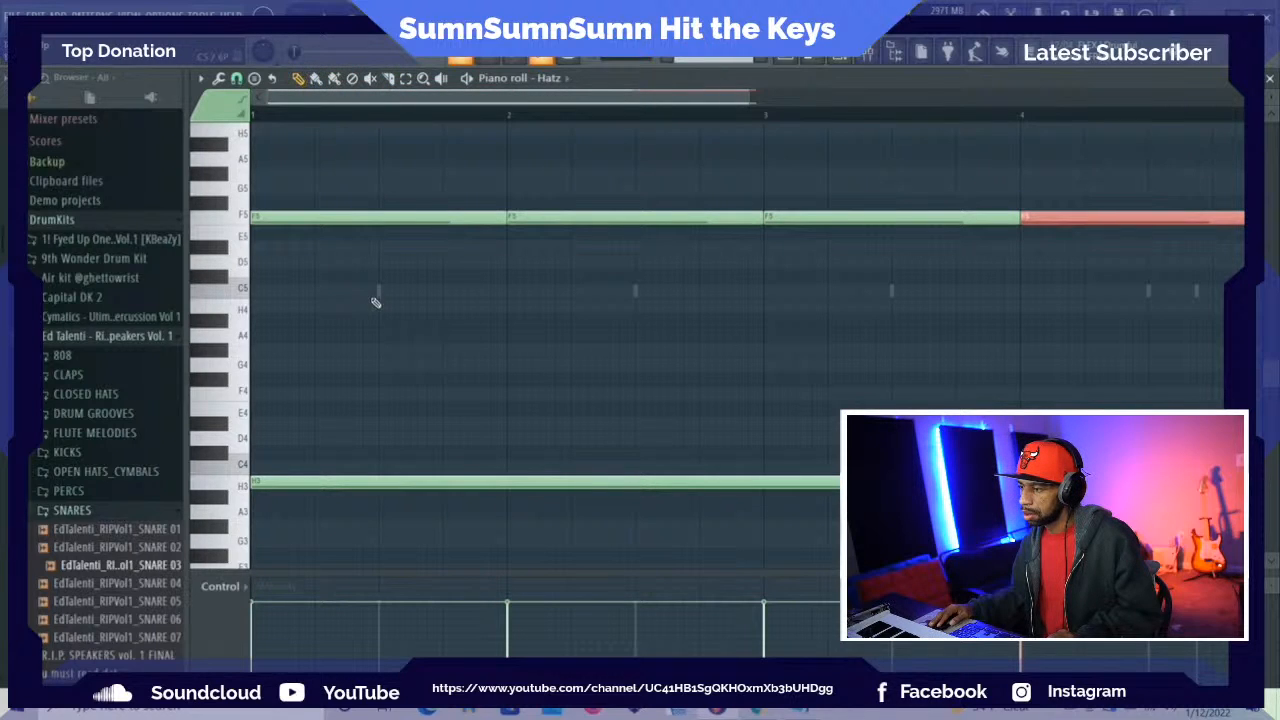
{"action": "left_click", "coordinate": [342, 223]}
{"action": "left_click_drag", "start_coordinate": [342, 223], "coordinate": [340, 233]}
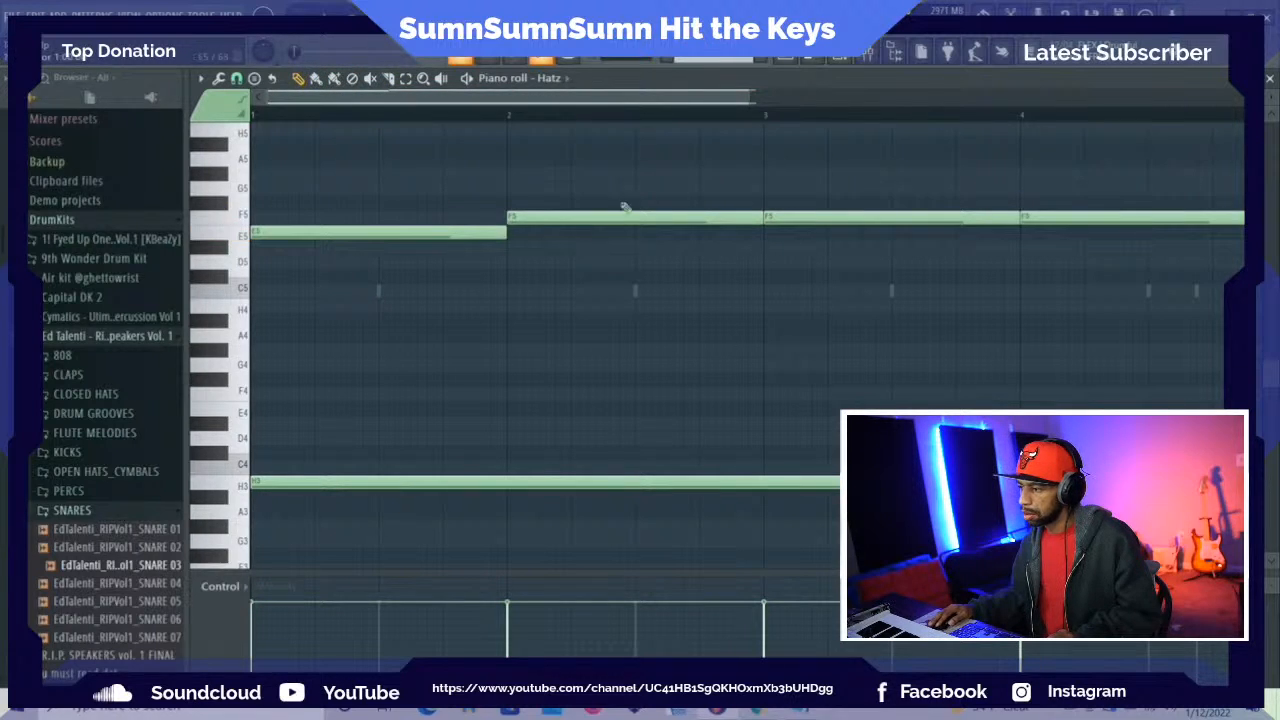
{"action": "key", "text": "space"}
{"action": "left_click_drag", "start_coordinate": [791, 220], "coordinate": [791, 204]}
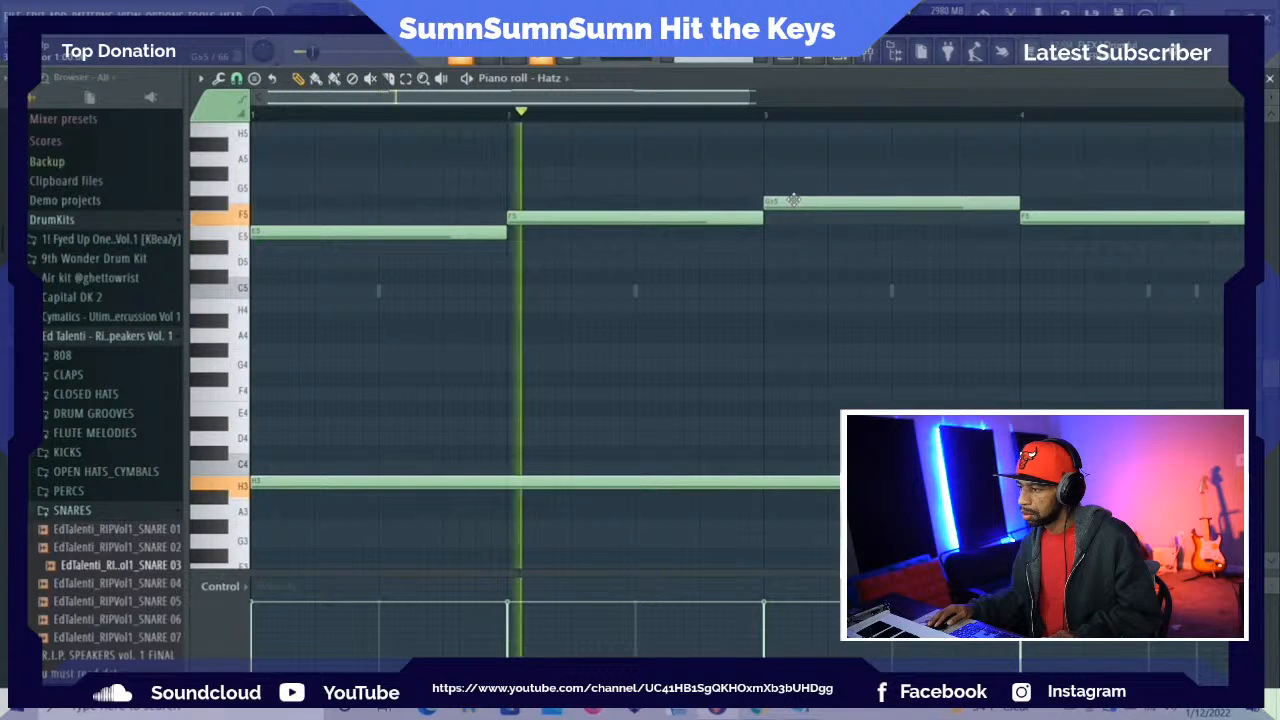
{"action": "left_click_drag", "start_coordinate": [1020, 218], "coordinate": [1043, 185]}
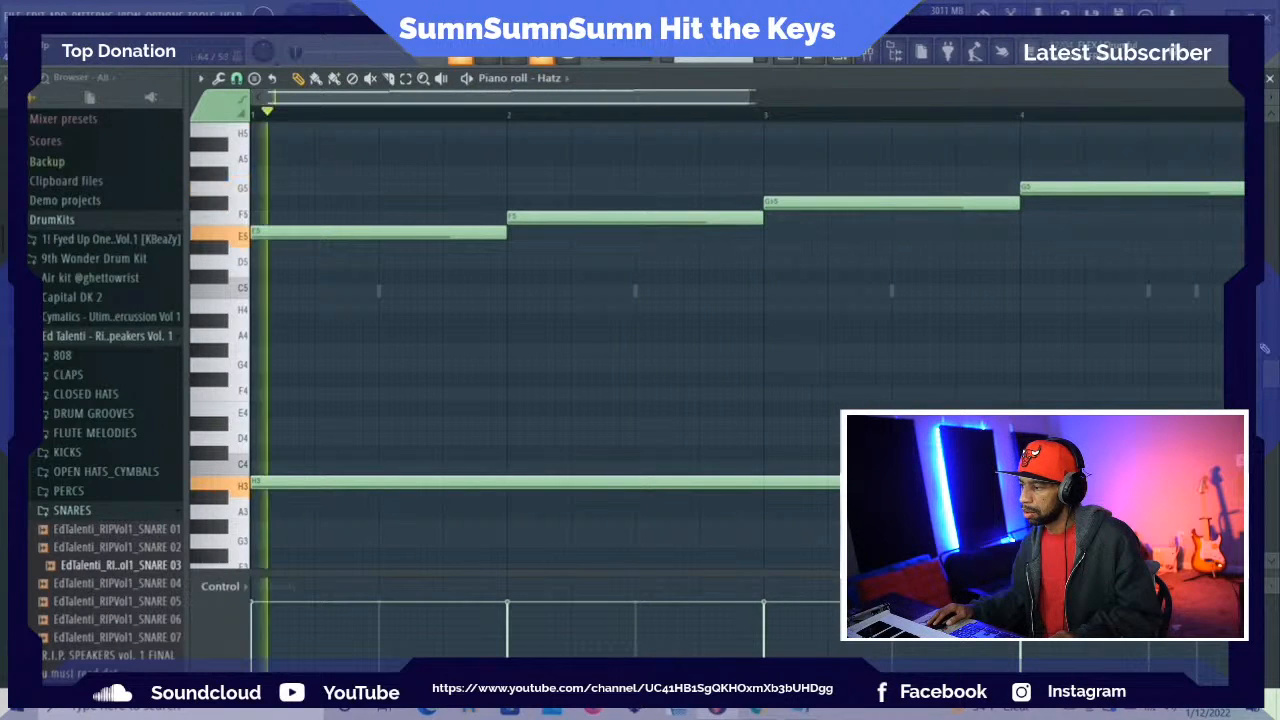
Play back the rising Hatz pattern to check how it sounds
{"action": "left_click_drag", "start_coordinate": [1275, 368], "coordinate": [1275, 355]}
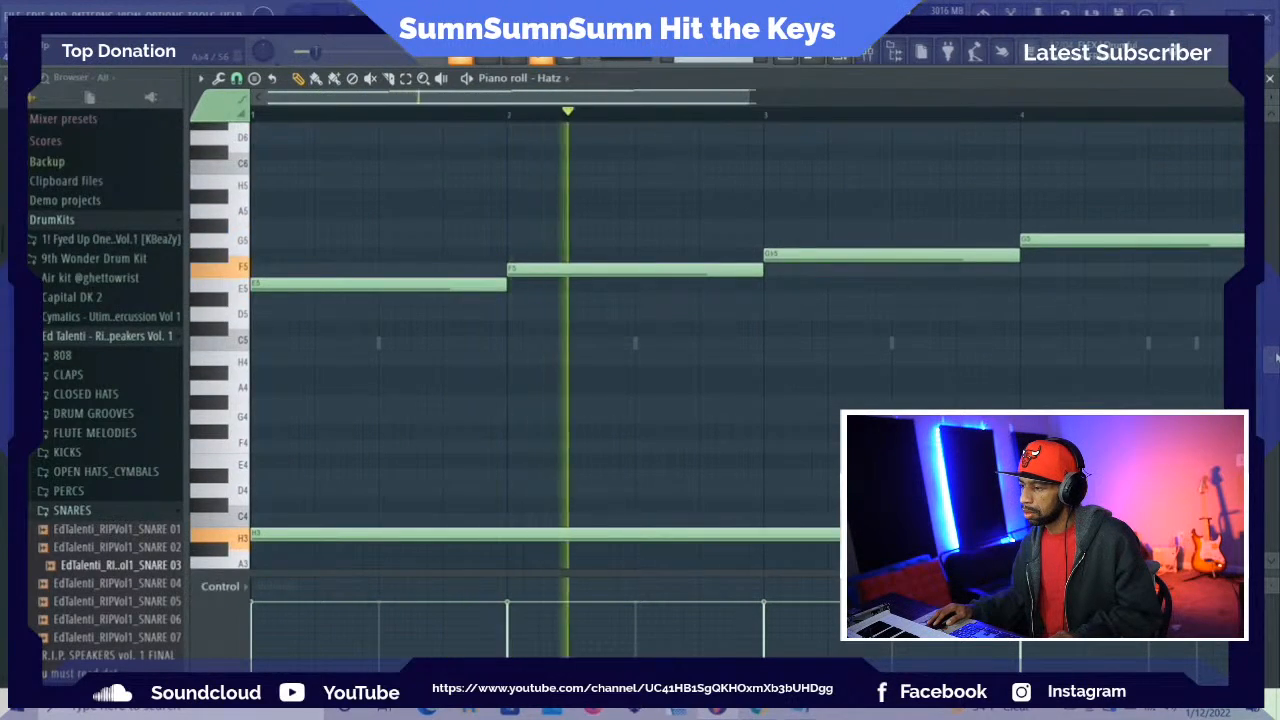
{"action": "key", "text": "space"}
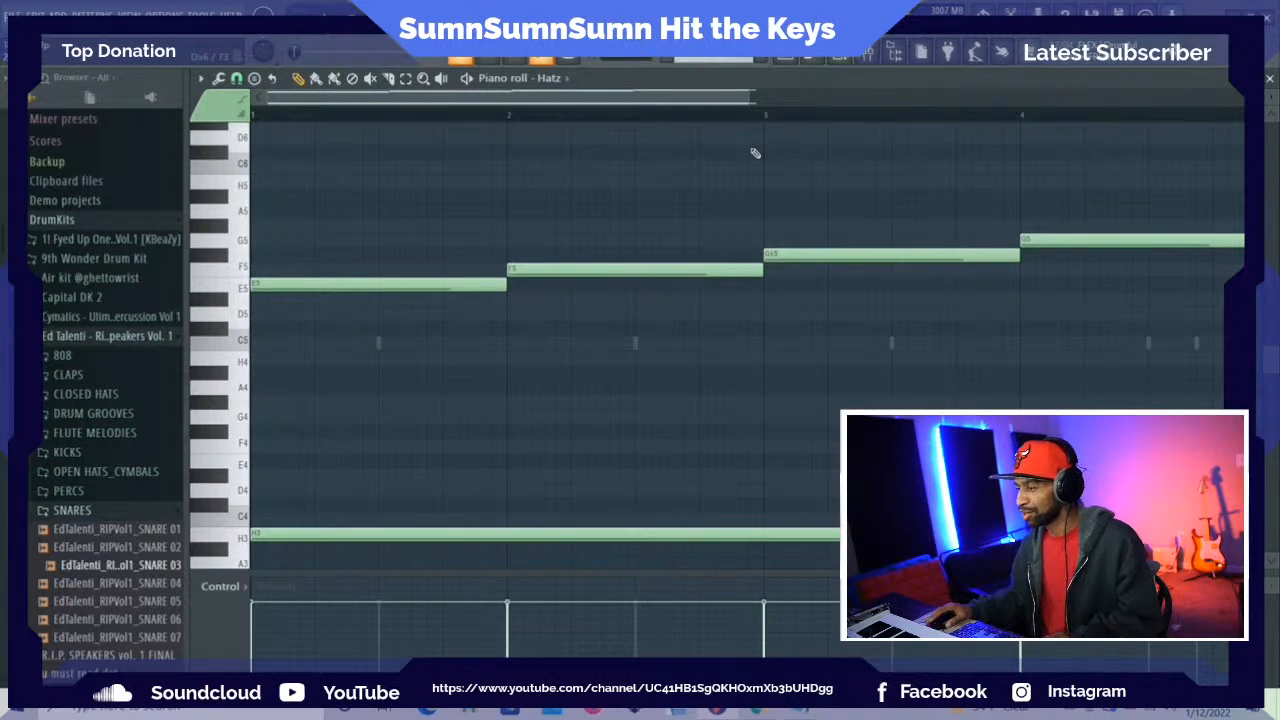
{"action": "key", "text": "space"}
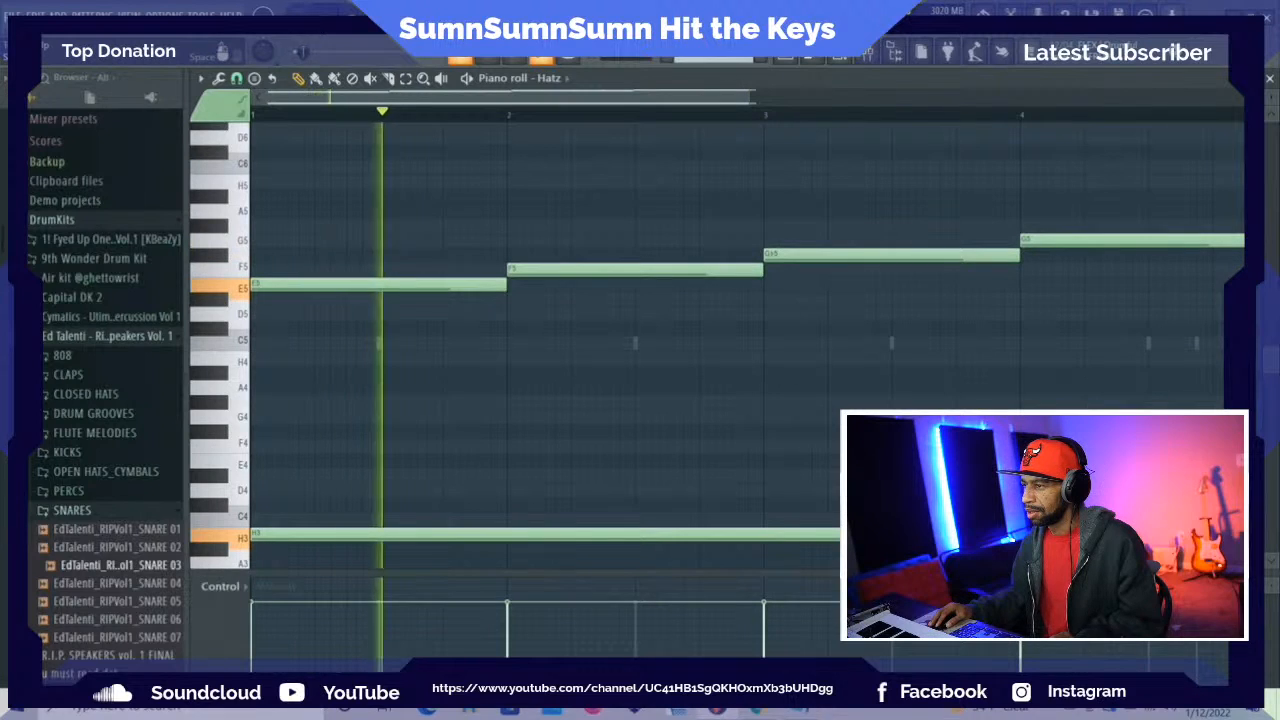
{"action": "key", "text": "space"}
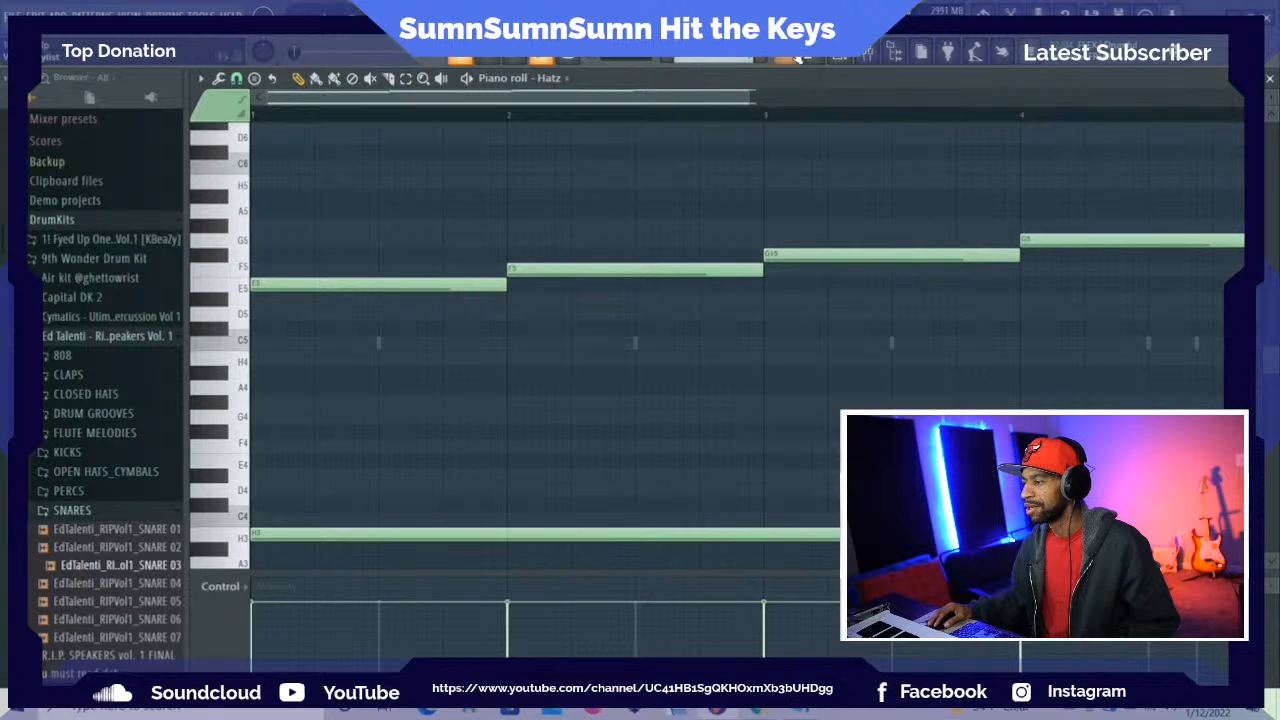
Play back the pattern with the channel rack open and add a second Hatz instrument
{"action": "left_click", "coordinate": [840, 56]}
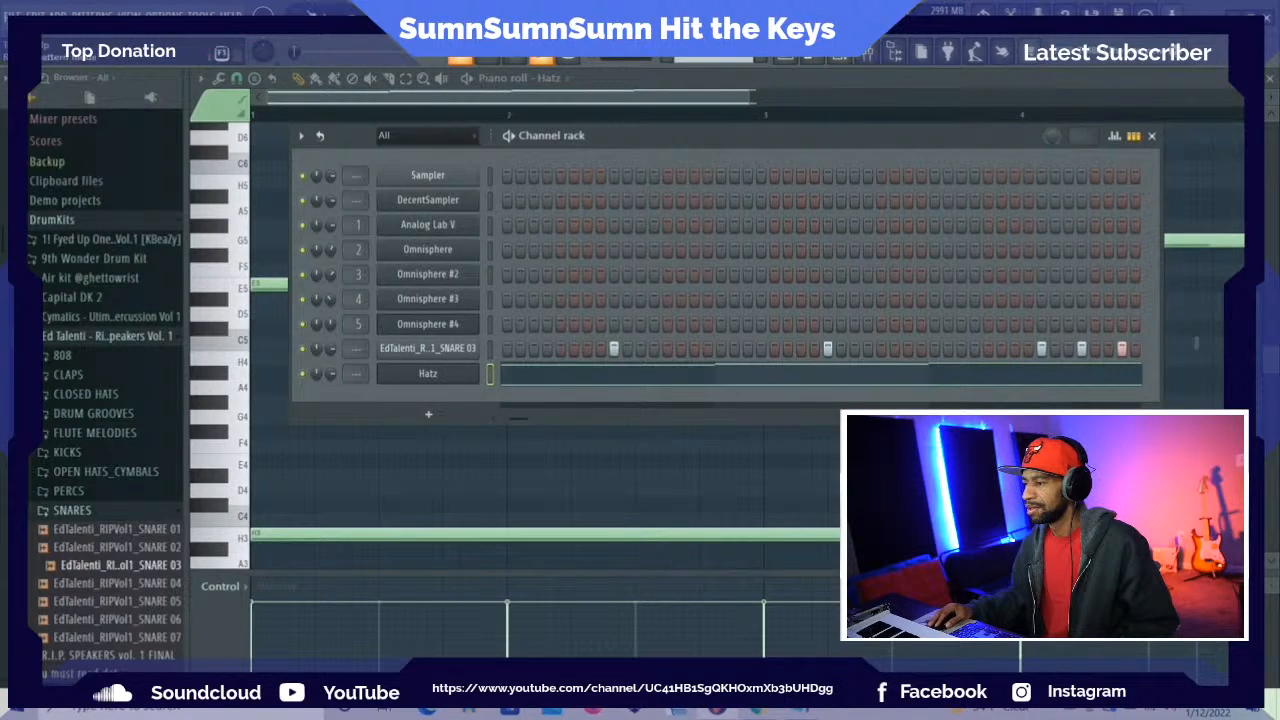
{"action": "key", "text": "space"}
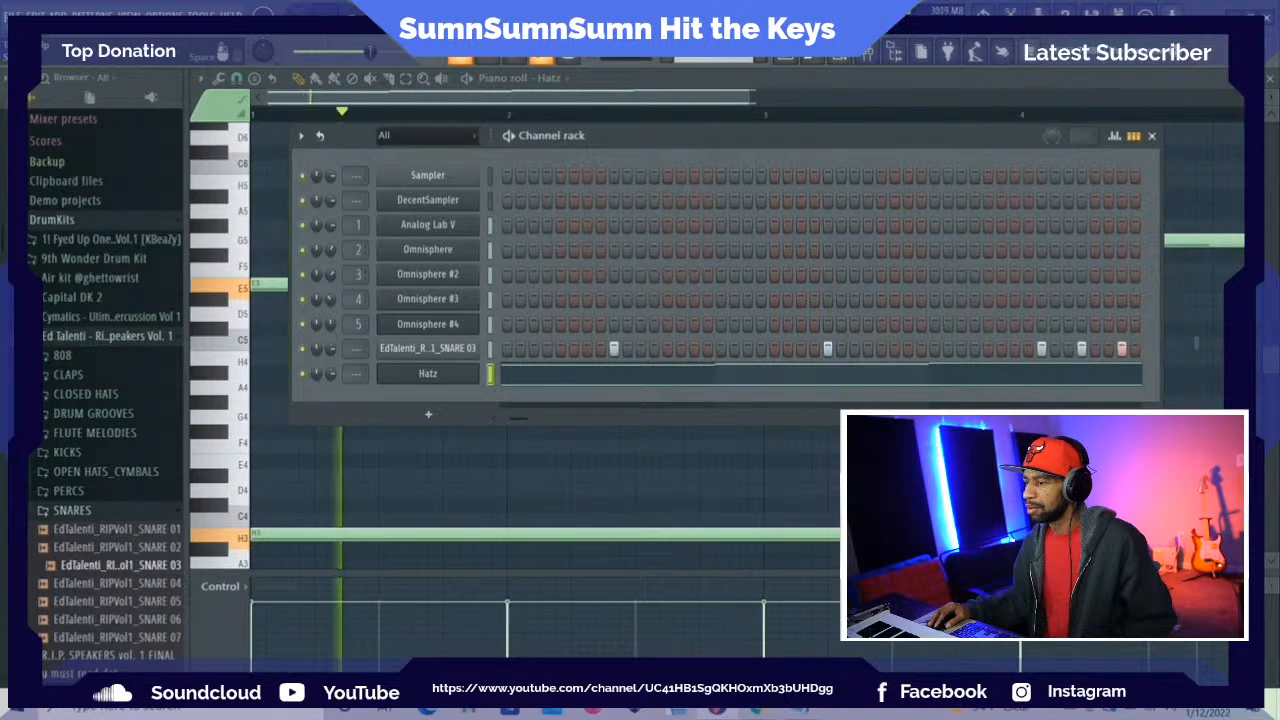
{"action": "left_click", "coordinate": [58, 15]}
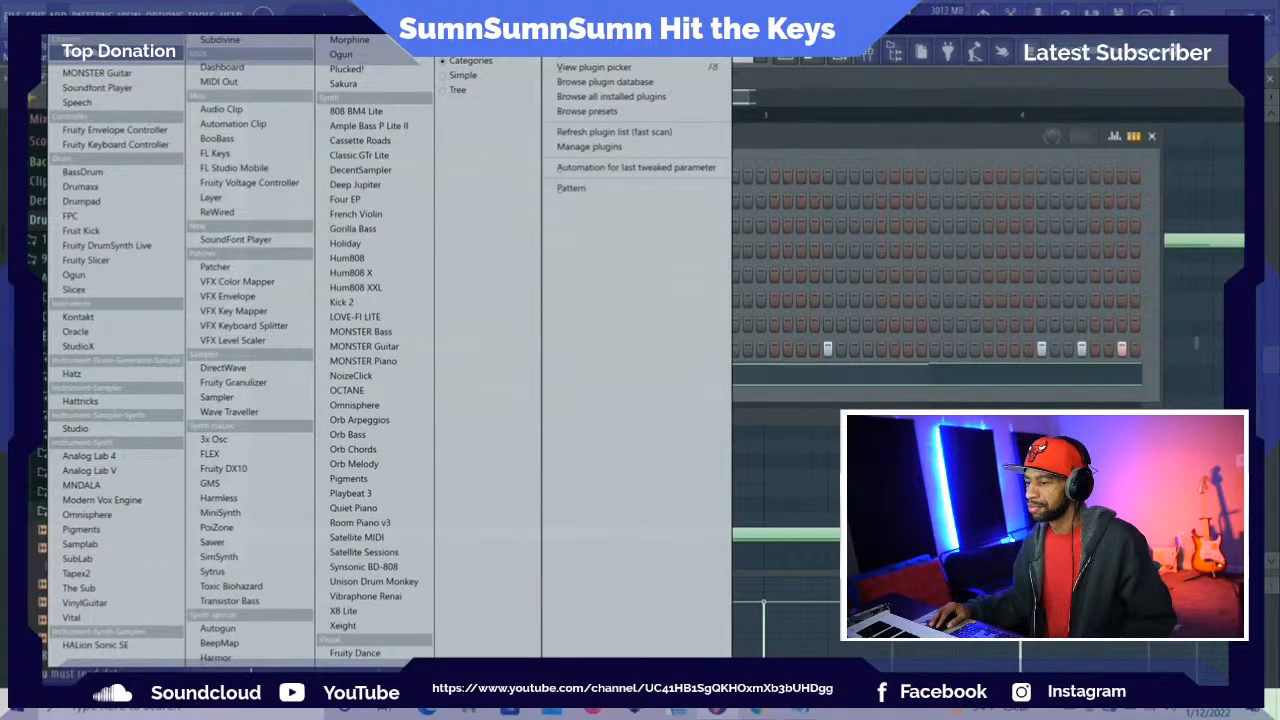
{"action": "mouse_move", "coordinate": [92, 15]}
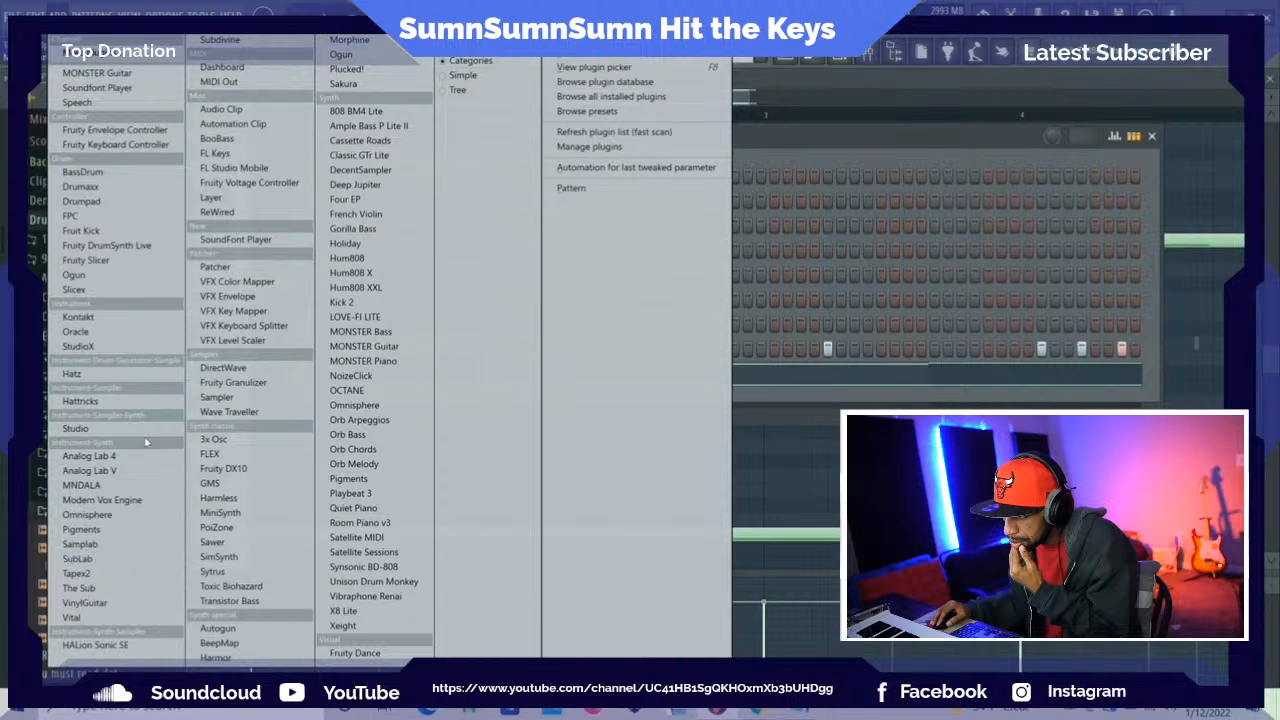
{"action": "left_click", "coordinate": [135, 374]}
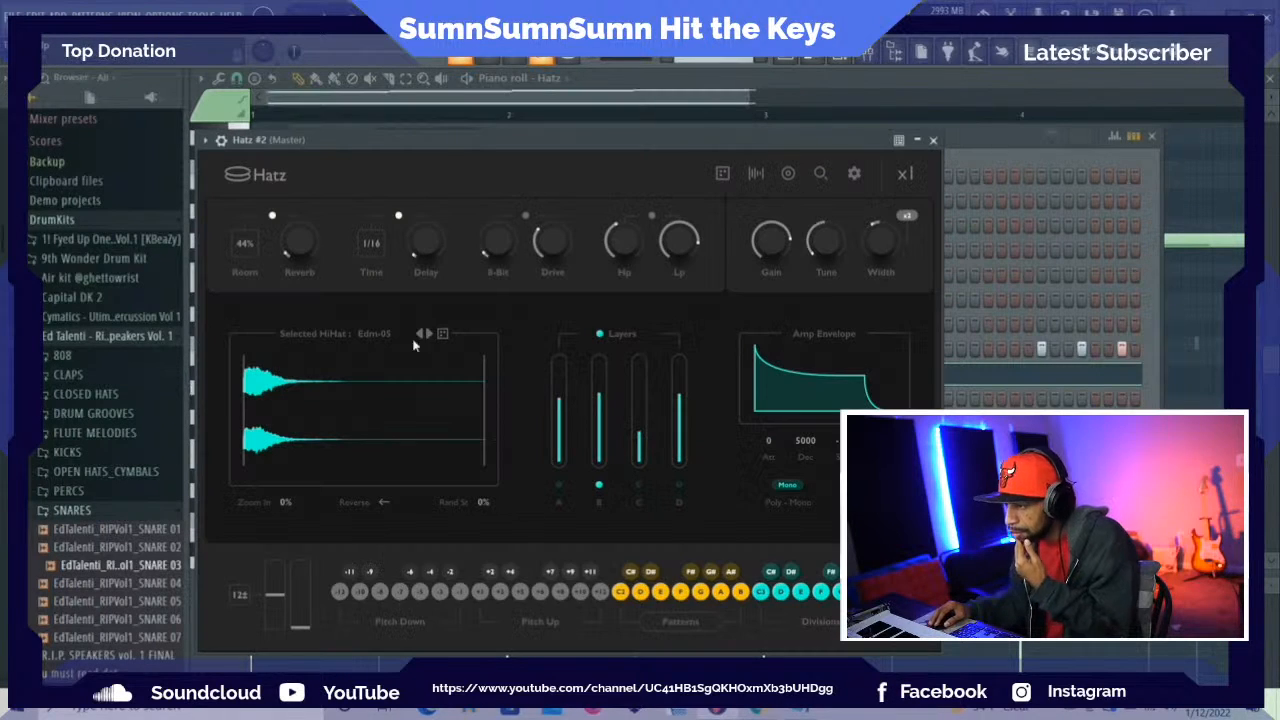
Mute the first Hatz channel in the channel rack and move the Hatz #2 window higher
{"action": "left_click", "coordinate": [996, 154]}
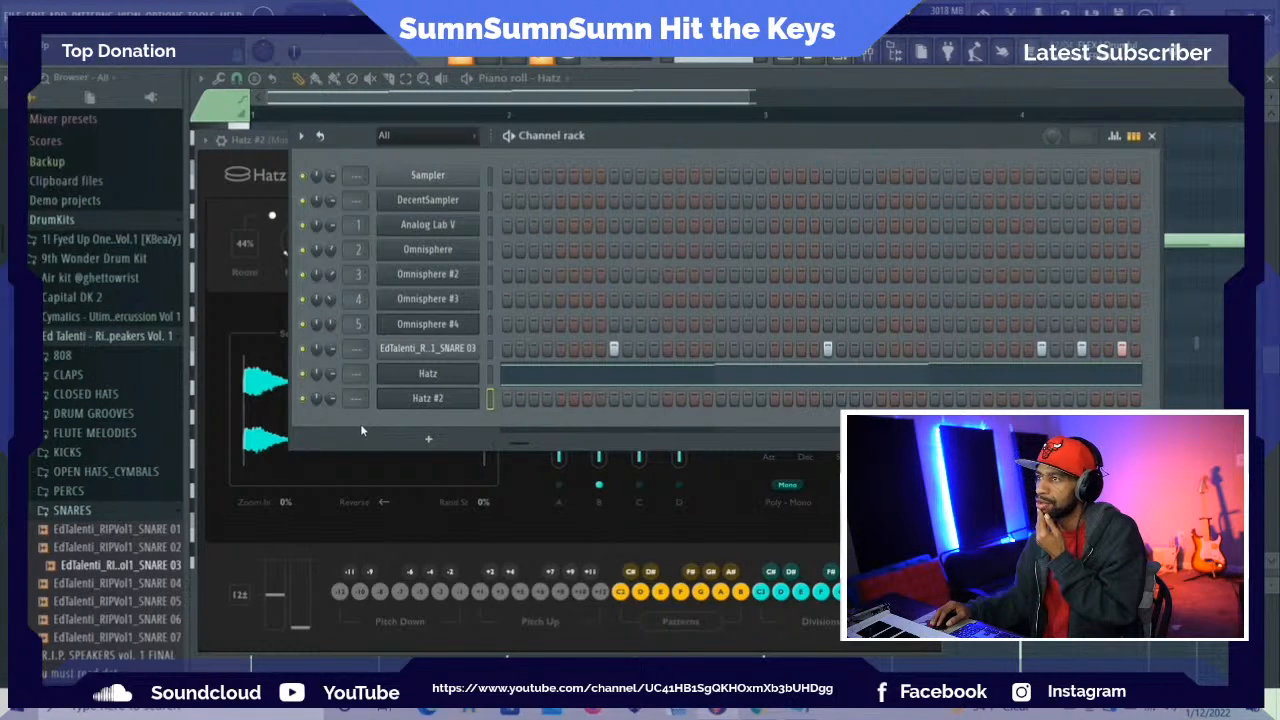
{"action": "left_click", "coordinate": [304, 398]}
{"action": "left_click", "coordinate": [219, 174]}
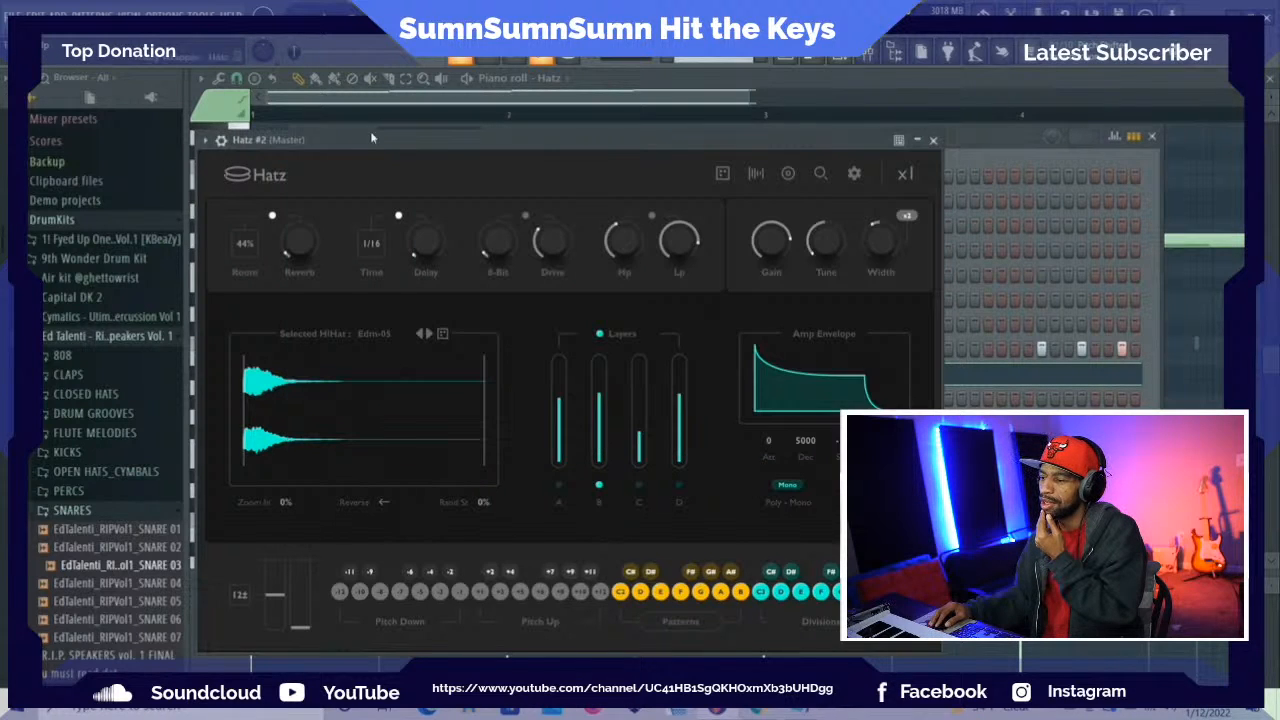
{"action": "left_click_drag", "start_coordinate": [376, 131], "coordinate": [368, 71]}
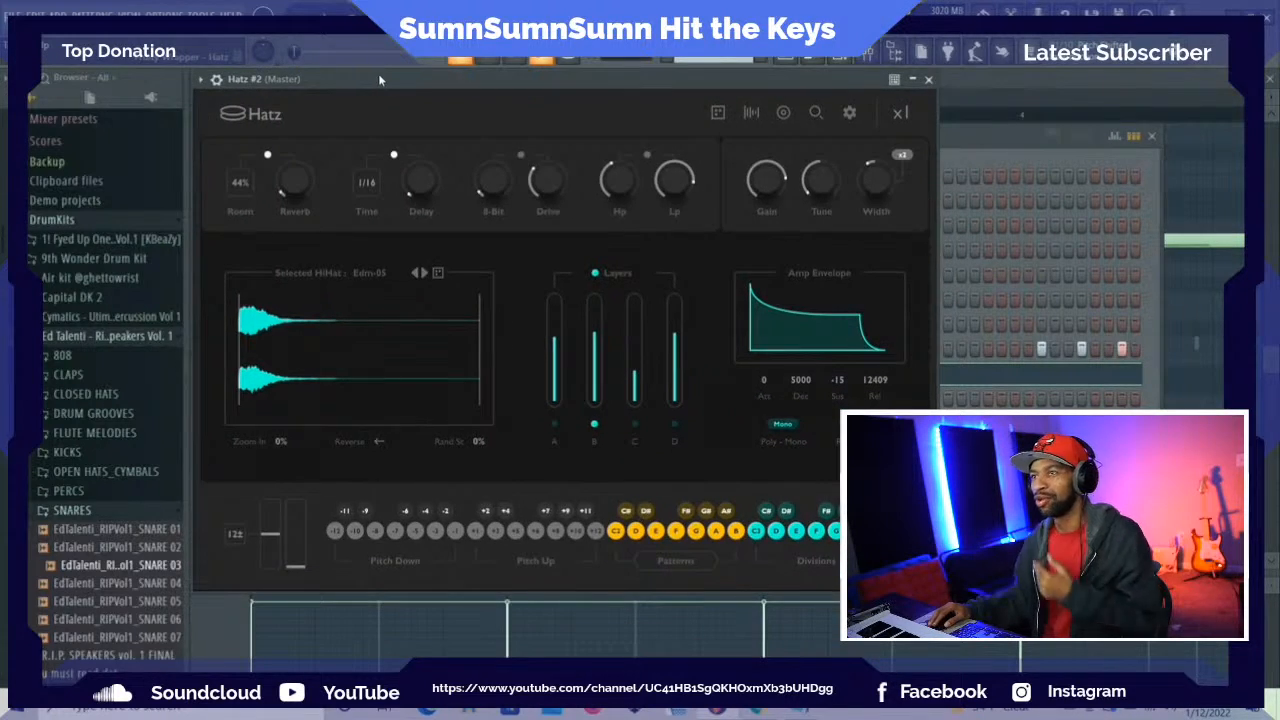
{"action": "left_click", "coordinate": [967, 149]}
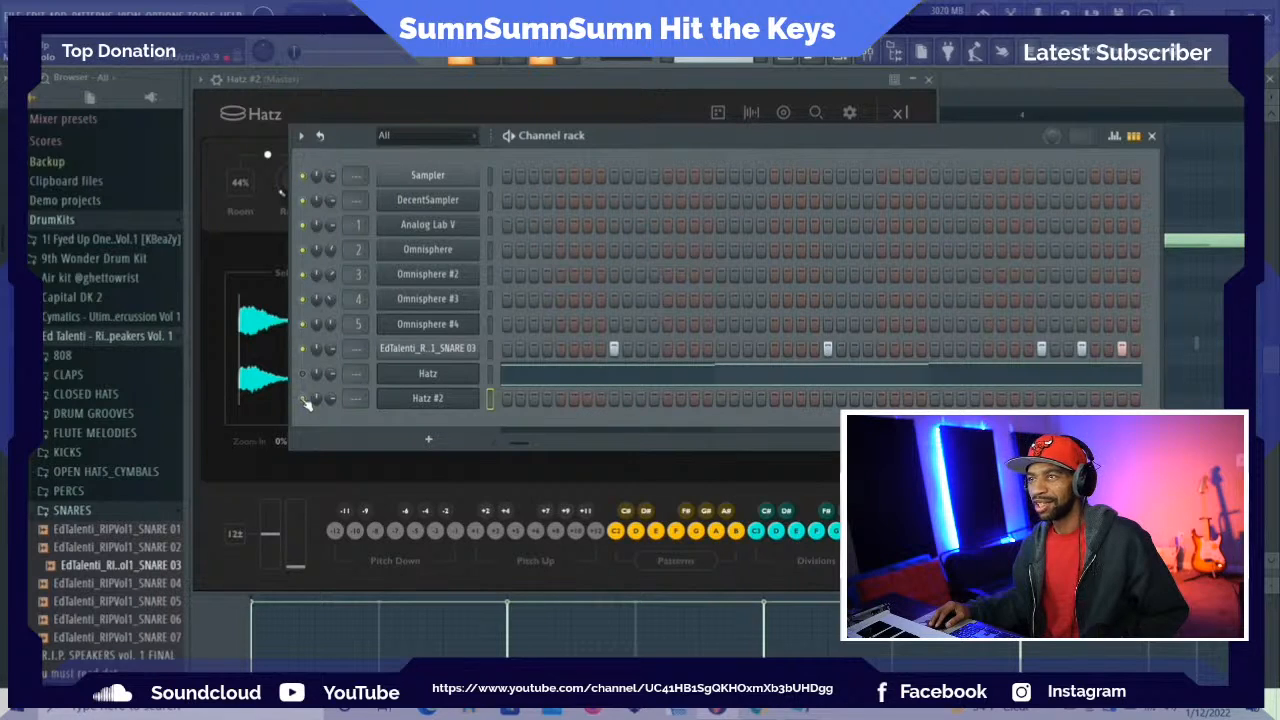
{"action": "left_click", "coordinate": [208, 133]}
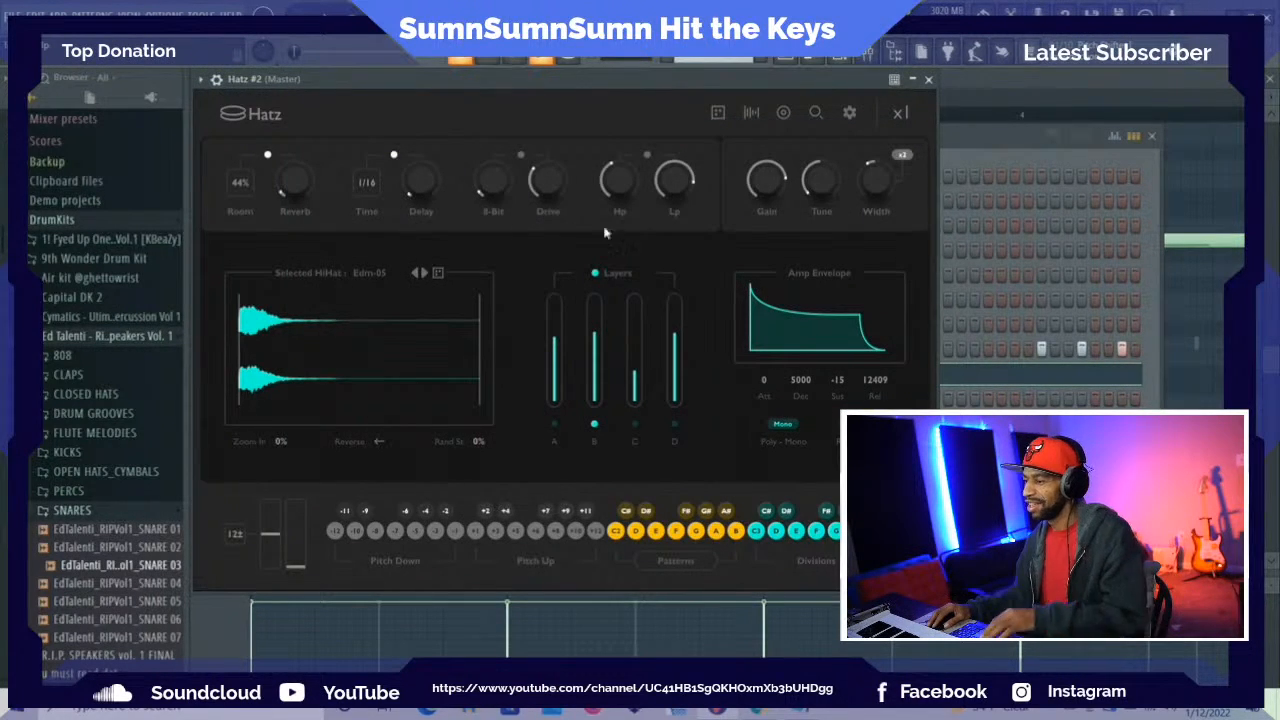
Audition the Trap presets Easy Hats, Edm Trap and Hard n Wide in Hatz #2, and load Ice Scream
{"action": "left_click", "coordinate": [816, 112]}
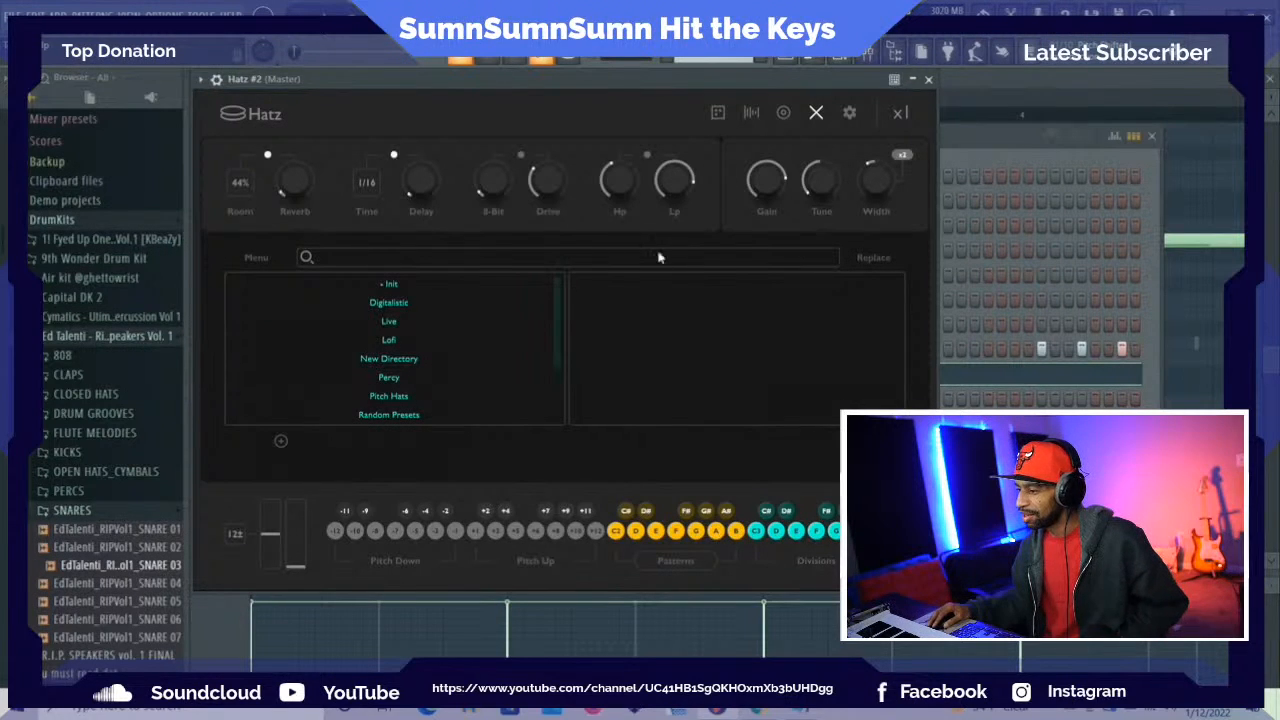
{"action": "left_click_drag", "start_coordinate": [557, 309], "coordinate": [547, 367]}
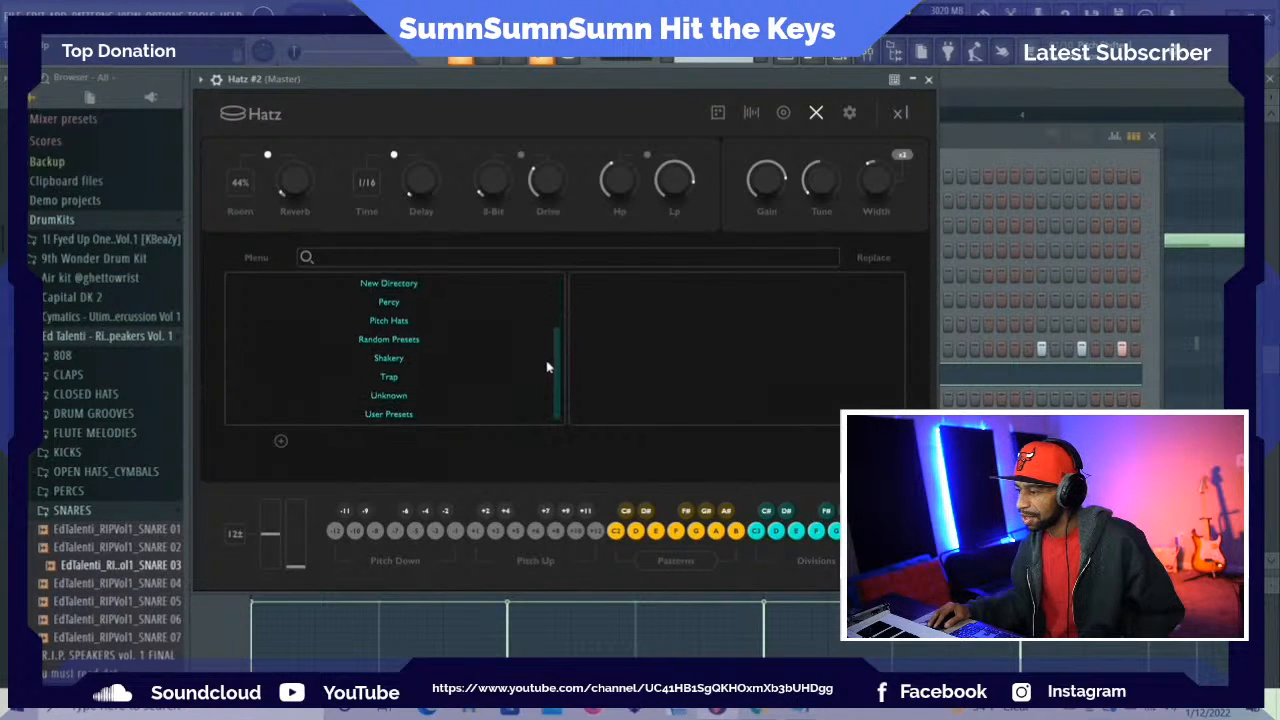
{"action": "left_click", "coordinate": [394, 380]}
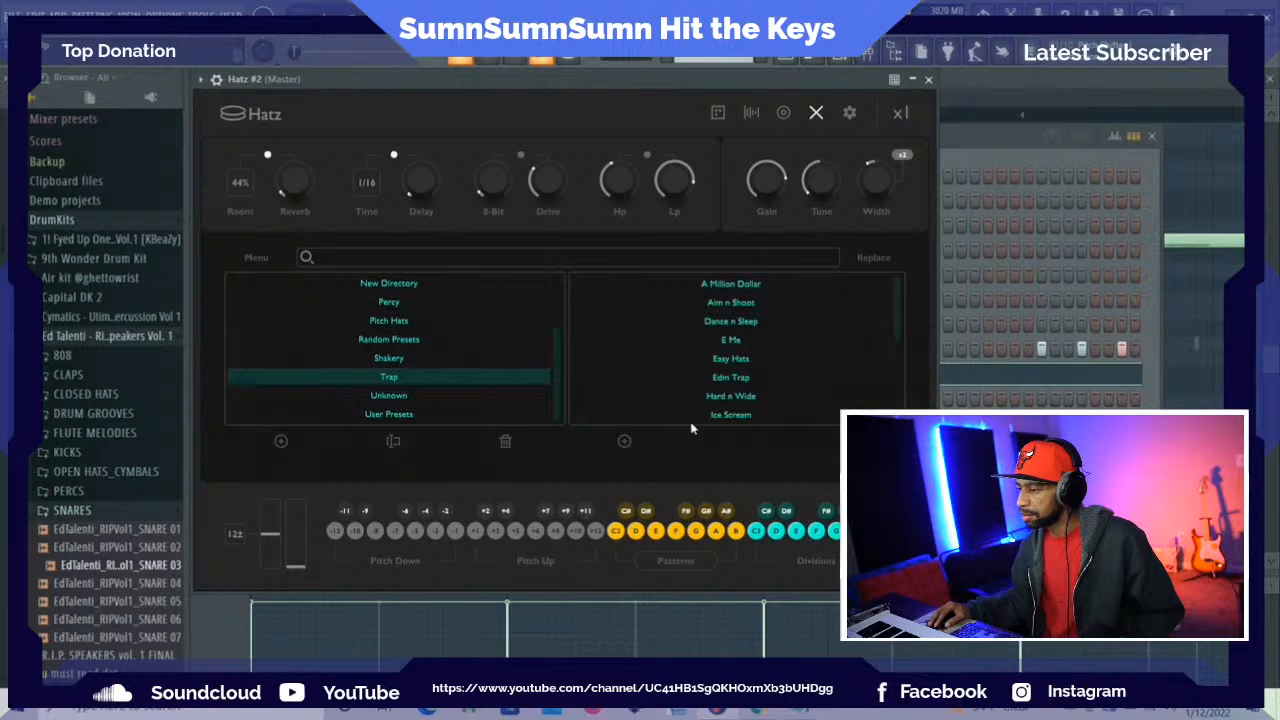
{"action": "left_click", "coordinate": [736, 361]}
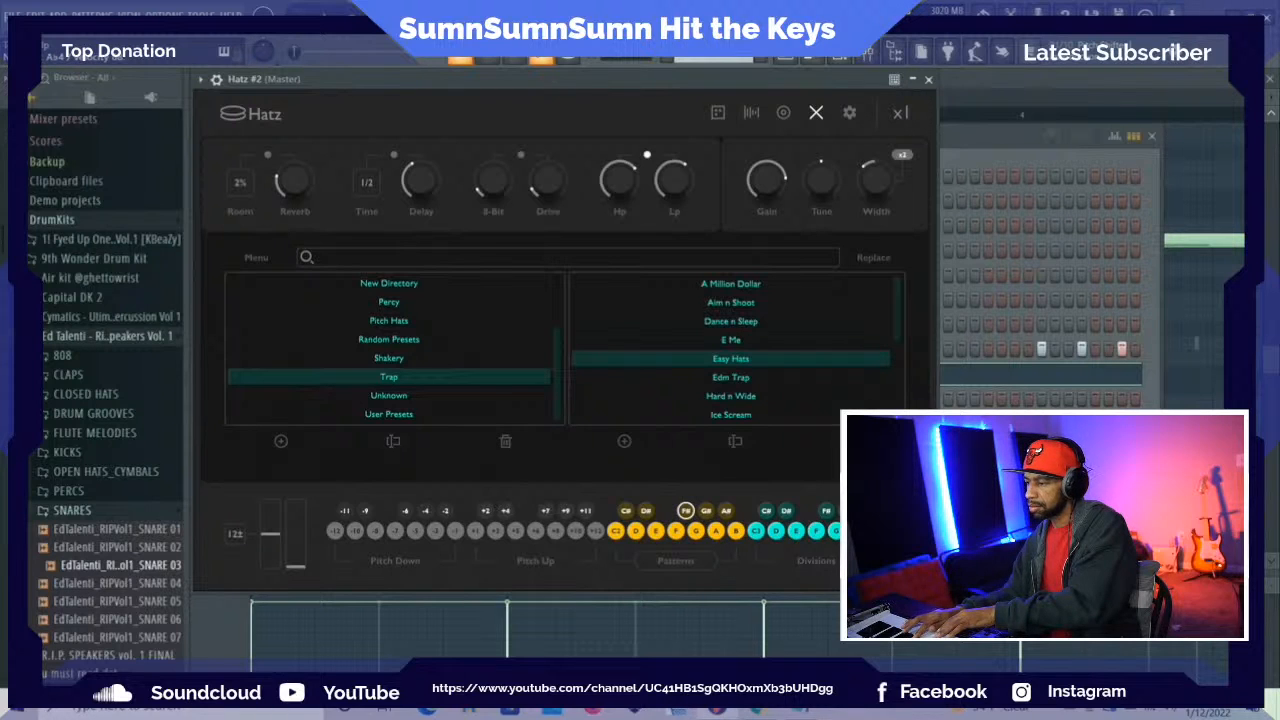
{"action": "left_click", "coordinate": [715, 379]}
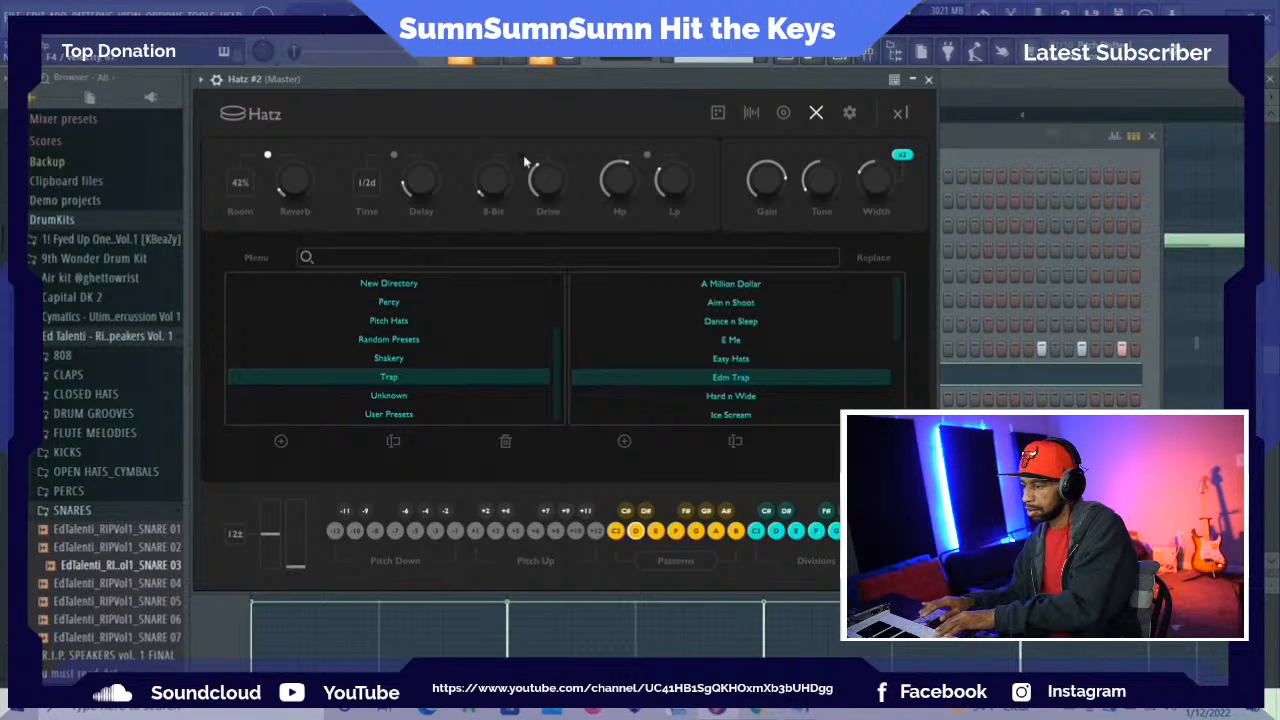
{"action": "left_click", "coordinate": [712, 399]}
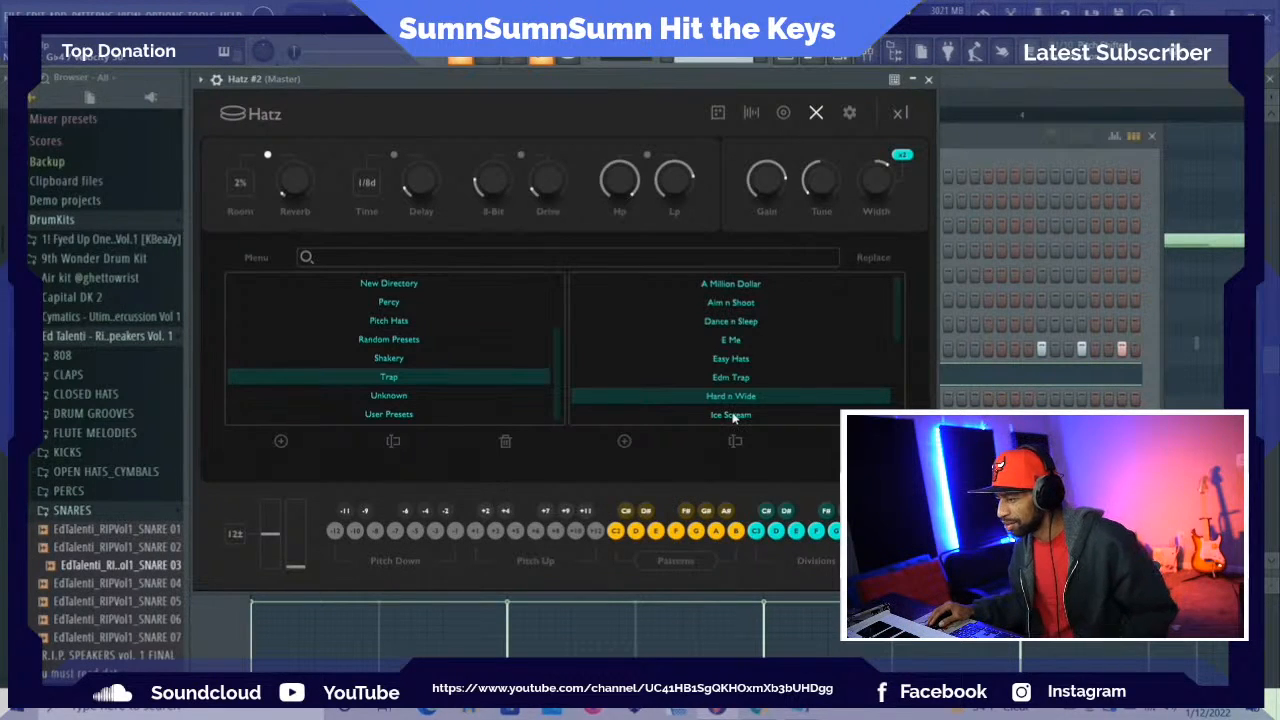
{"action": "scroll", "coordinate": [733, 418], "scroll_direction": "down", "scroll_amount": 3}
{"action": "left_click", "coordinate": [734, 357]}
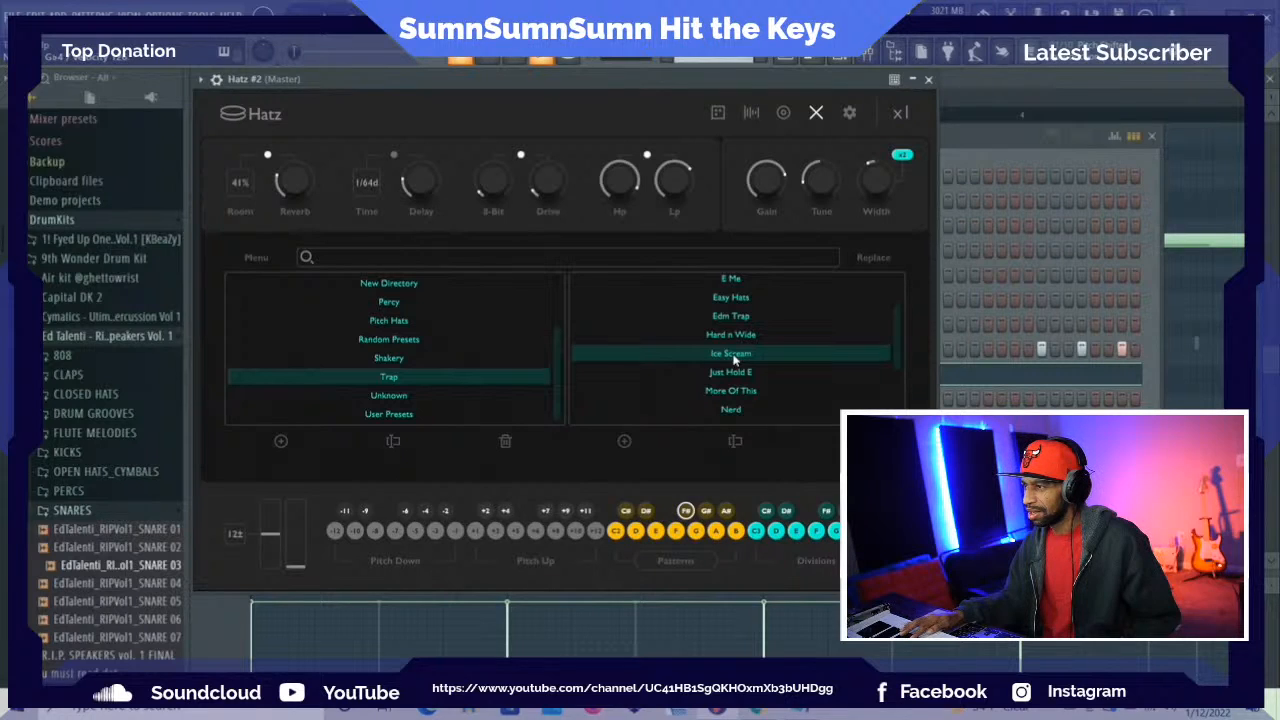
Show the pattern selectors in Hatz #2 and assign the Drill Roll pattern to the F# pattern key
{"action": "left_click", "coordinate": [690, 568]}
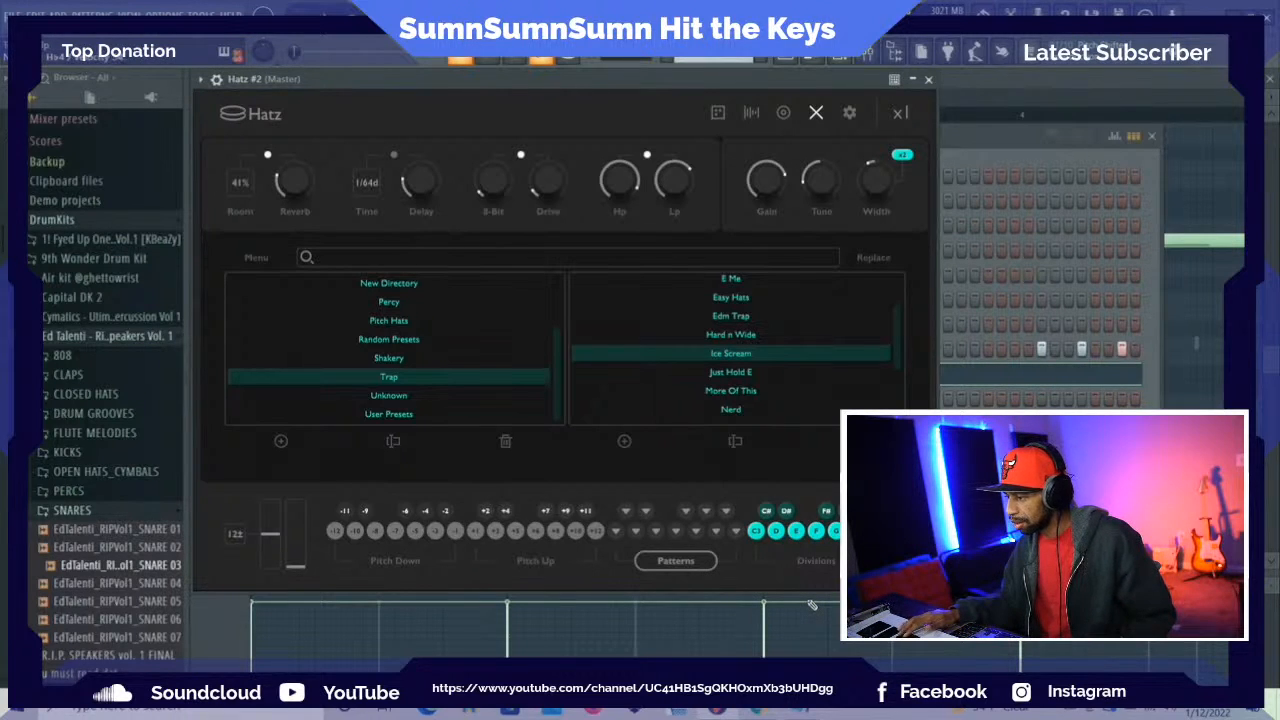
{"action": "left_click", "coordinate": [687, 514]}
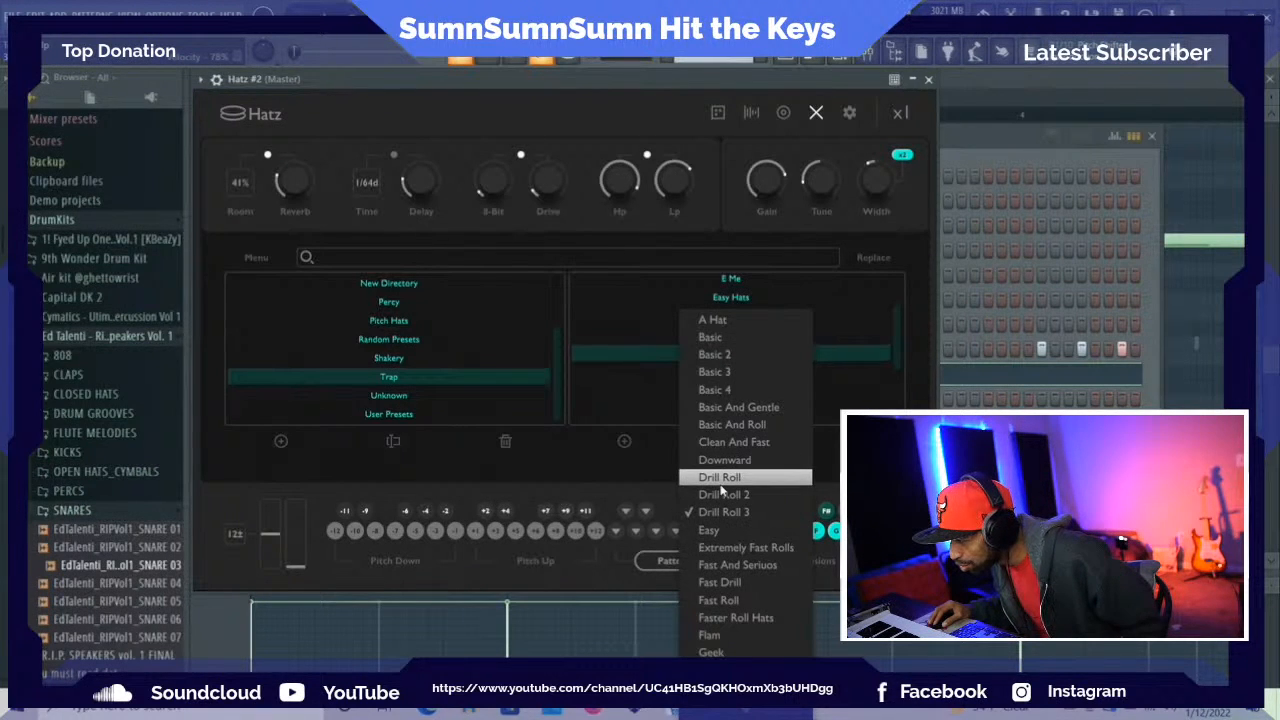
{"action": "left_click", "coordinate": [720, 480]}
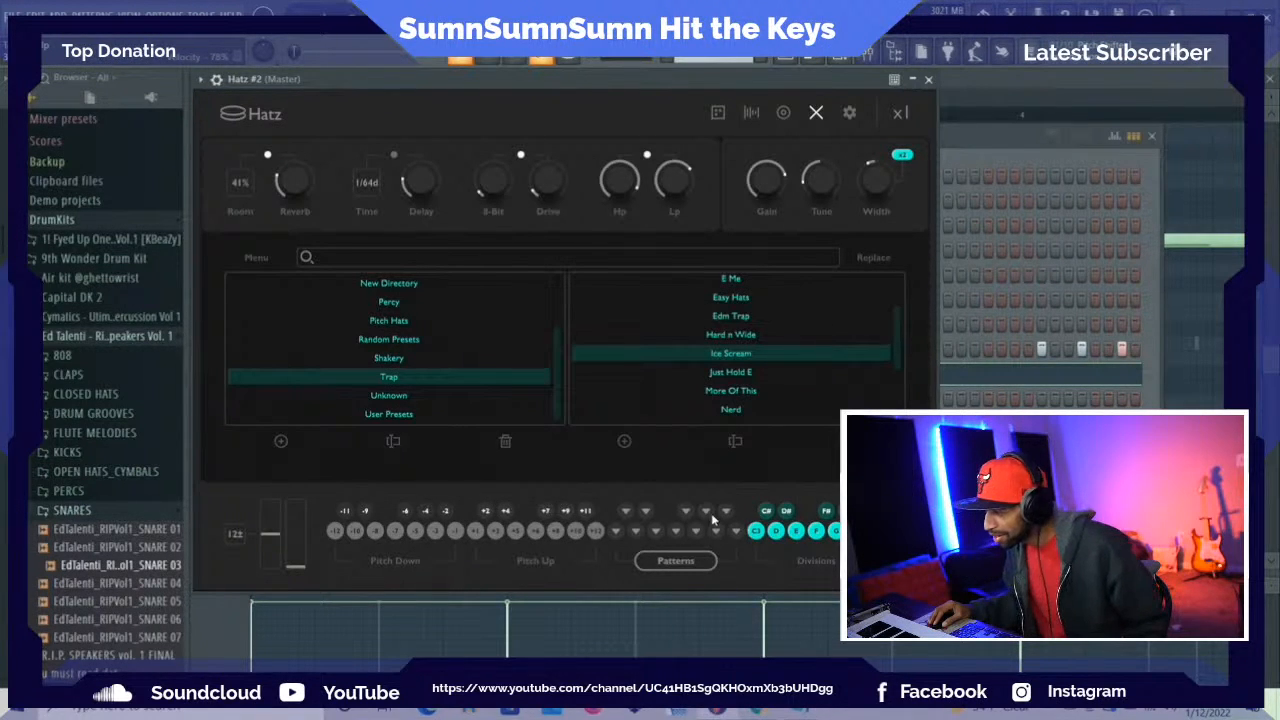
Try the Drill Roll 3 and Basic And Gentle patterns on the A# pattern key
{"action": "left_click", "coordinate": [726, 513]}
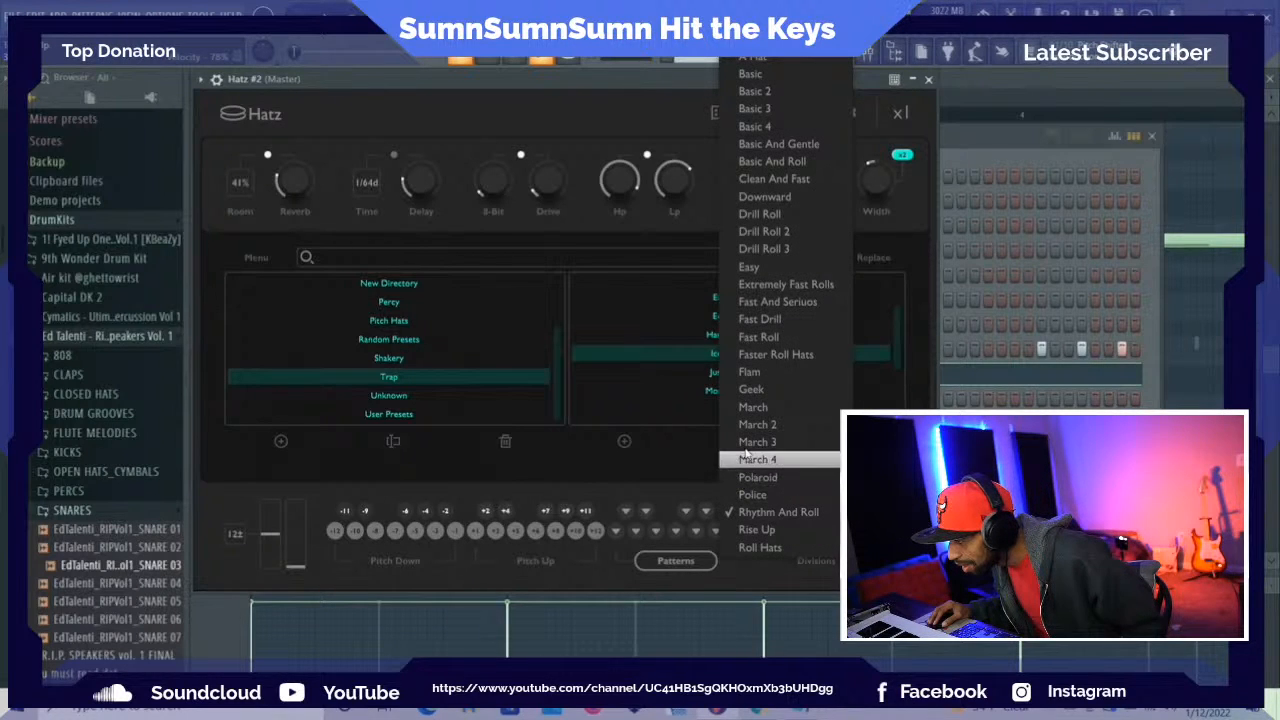
{"action": "left_click", "coordinate": [816, 250]}
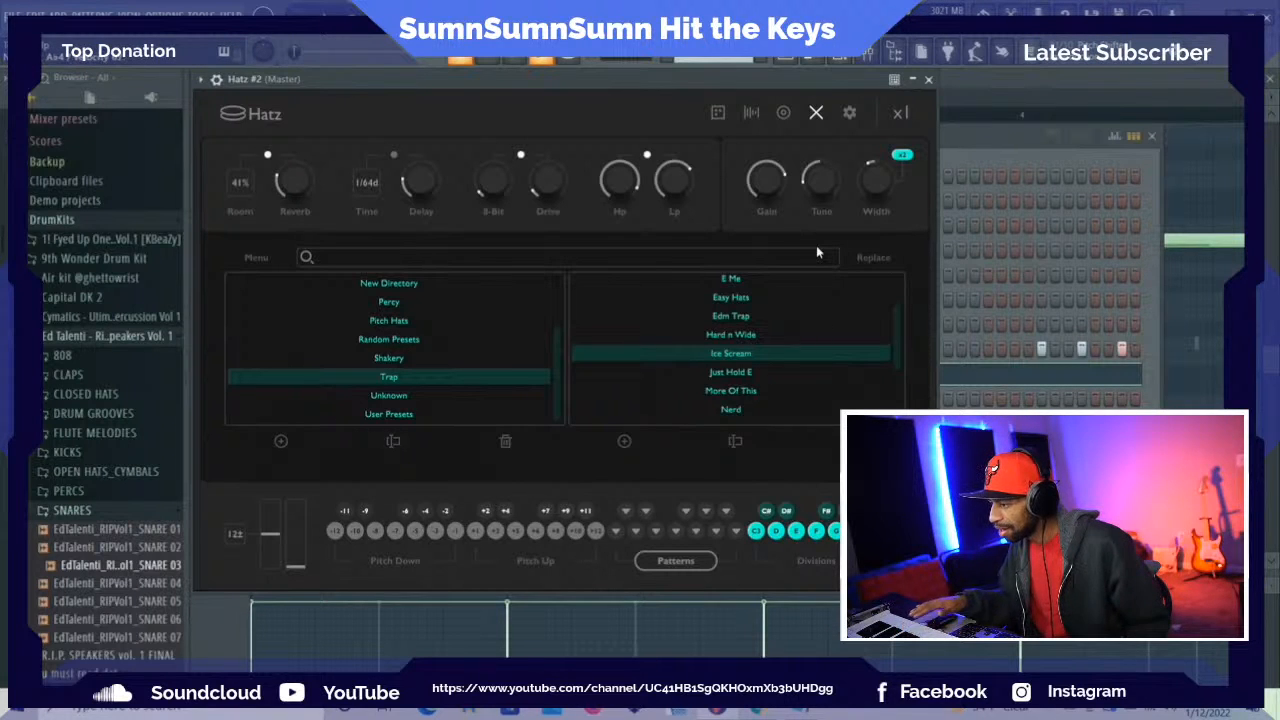
{"action": "left_click", "coordinate": [700, 568]}
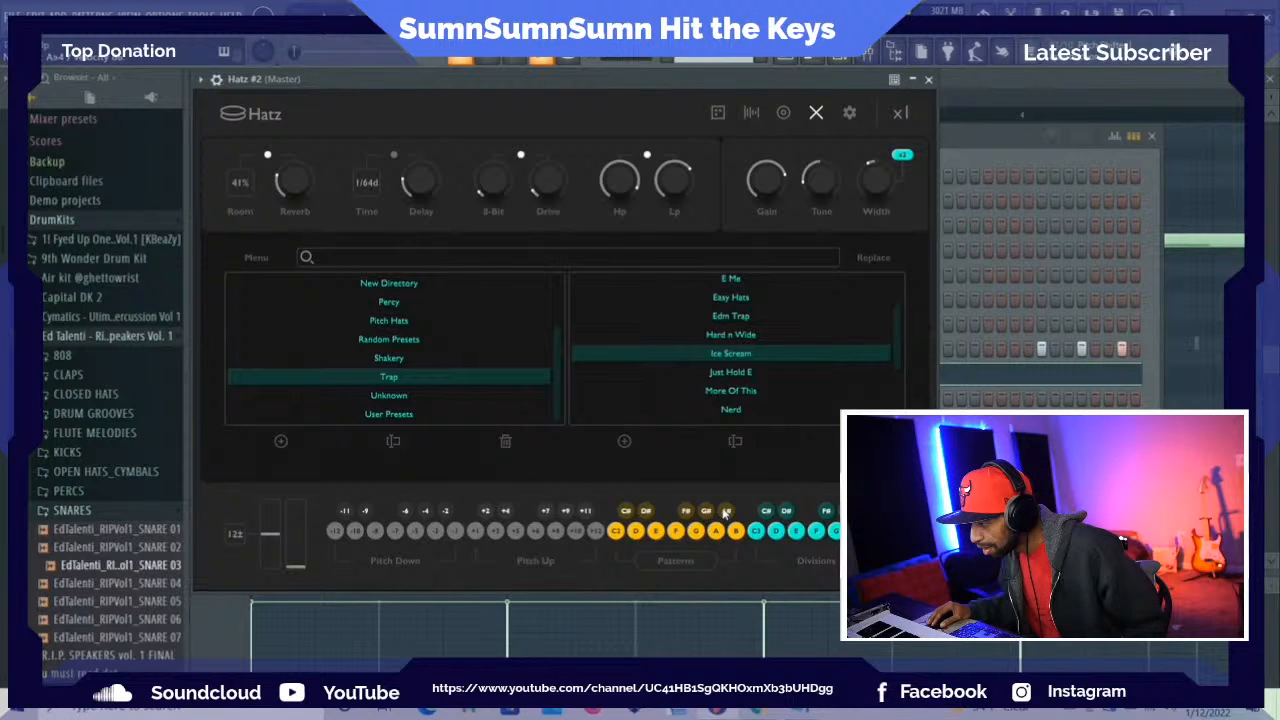
{"action": "left_click", "coordinate": [690, 561]}
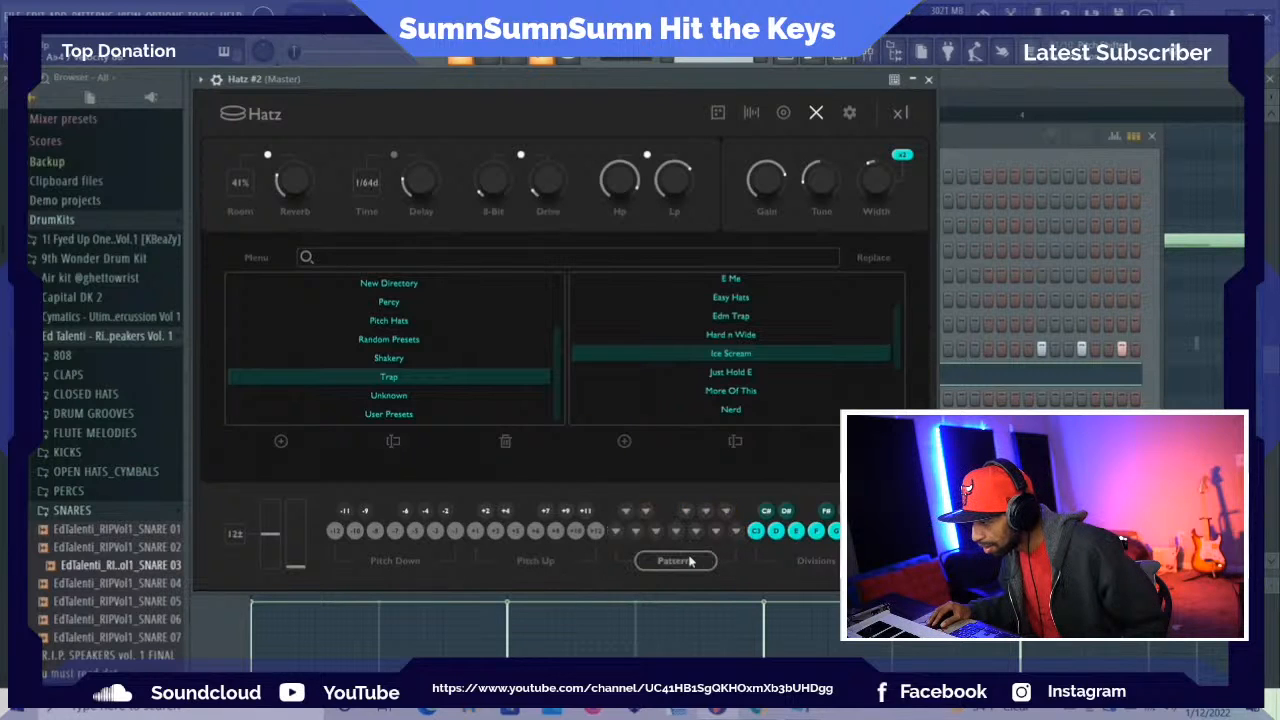
{"action": "left_click", "coordinate": [730, 516]}
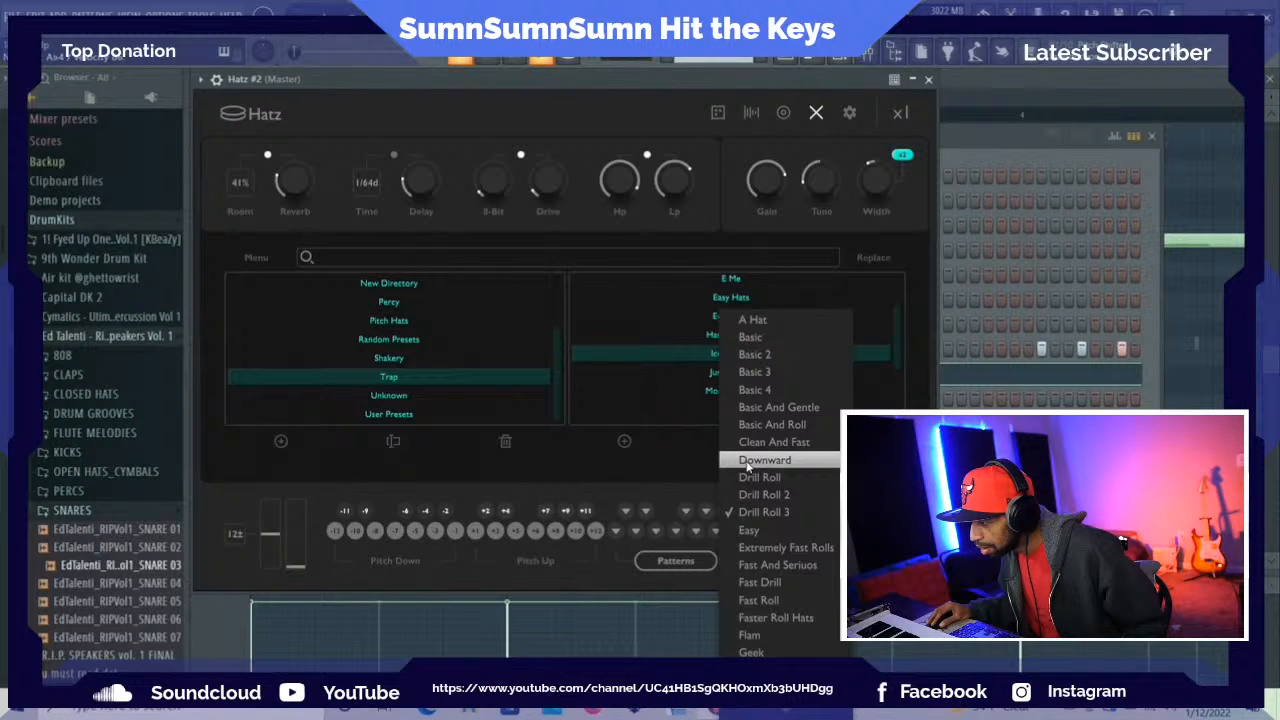
{"action": "left_click", "coordinate": [758, 422]}
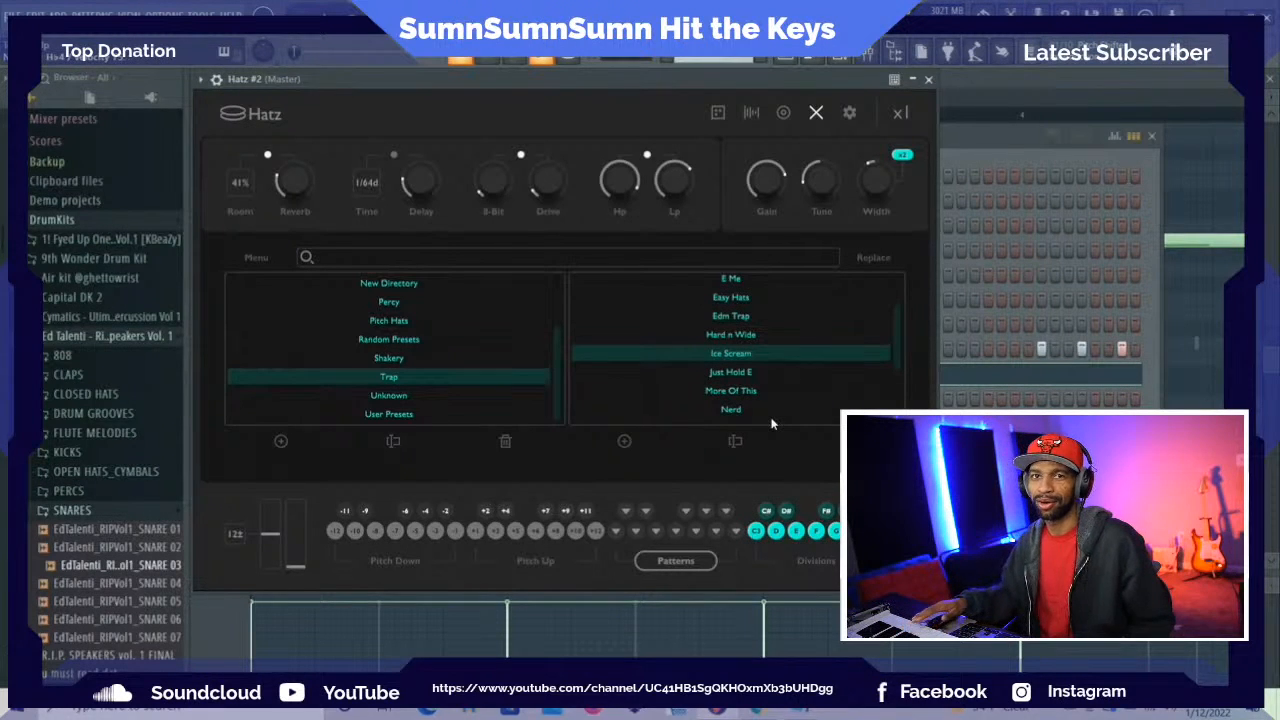
Audition the Basic 4, A Hat and Police patterns on the A# pattern key
{"action": "left_click", "coordinate": [726, 514]}
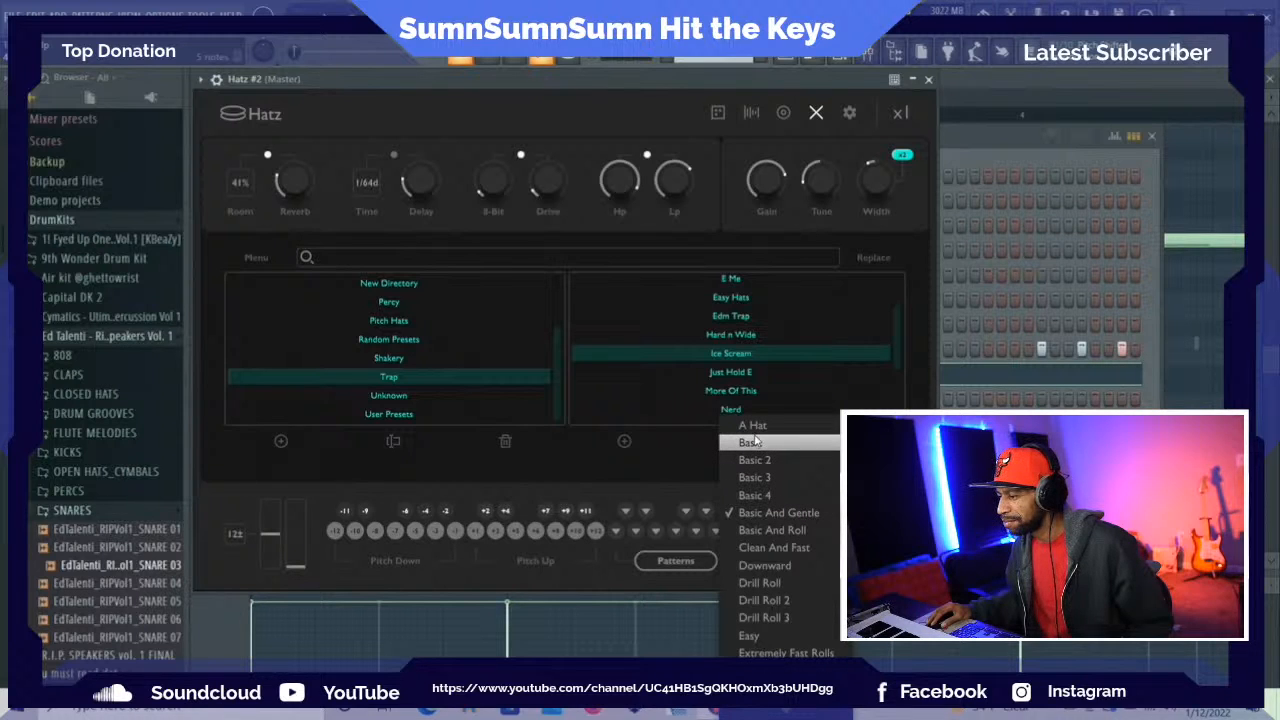
{"action": "left_click", "coordinate": [753, 496]}
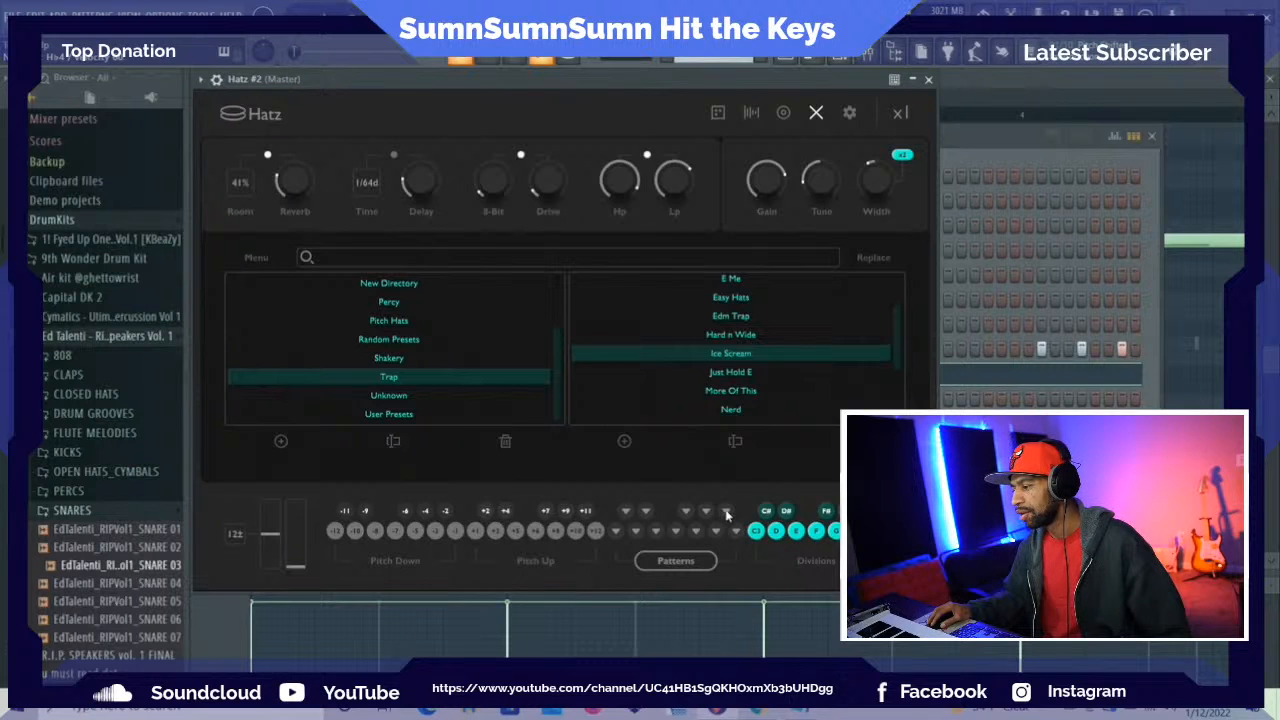
{"action": "left_click", "coordinate": [718, 515]}
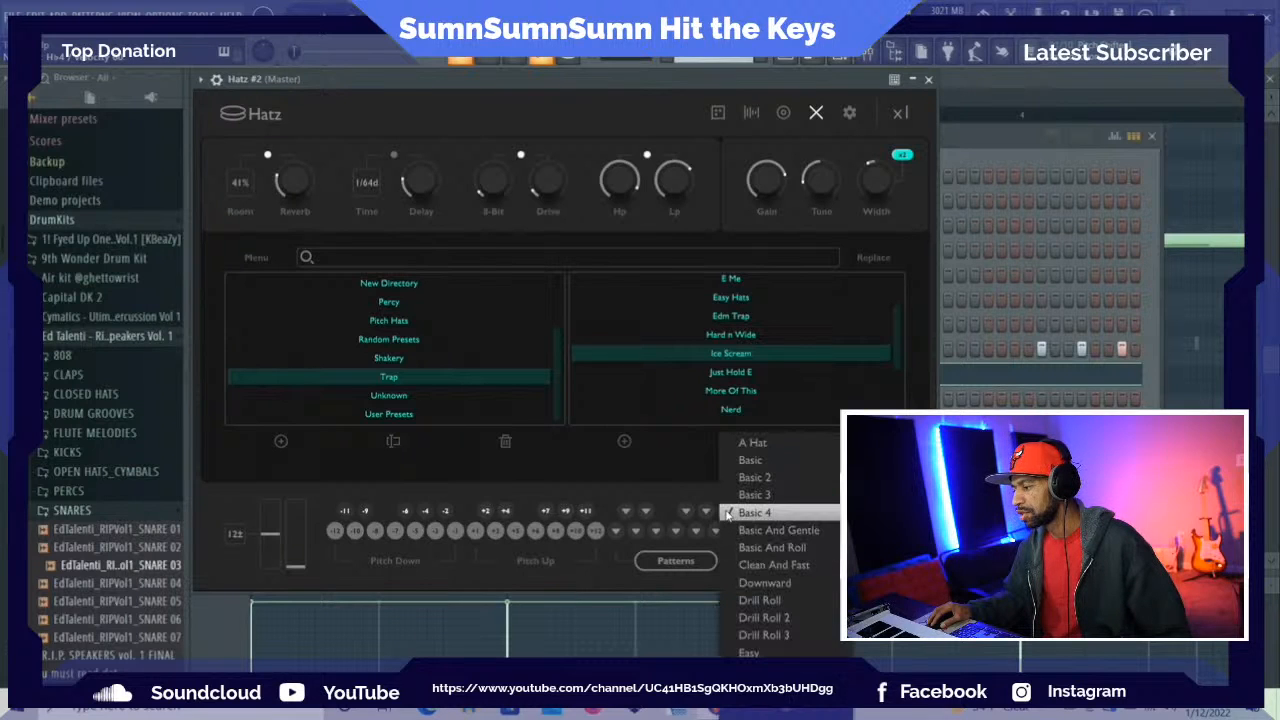
{"action": "left_click", "coordinate": [757, 449]}
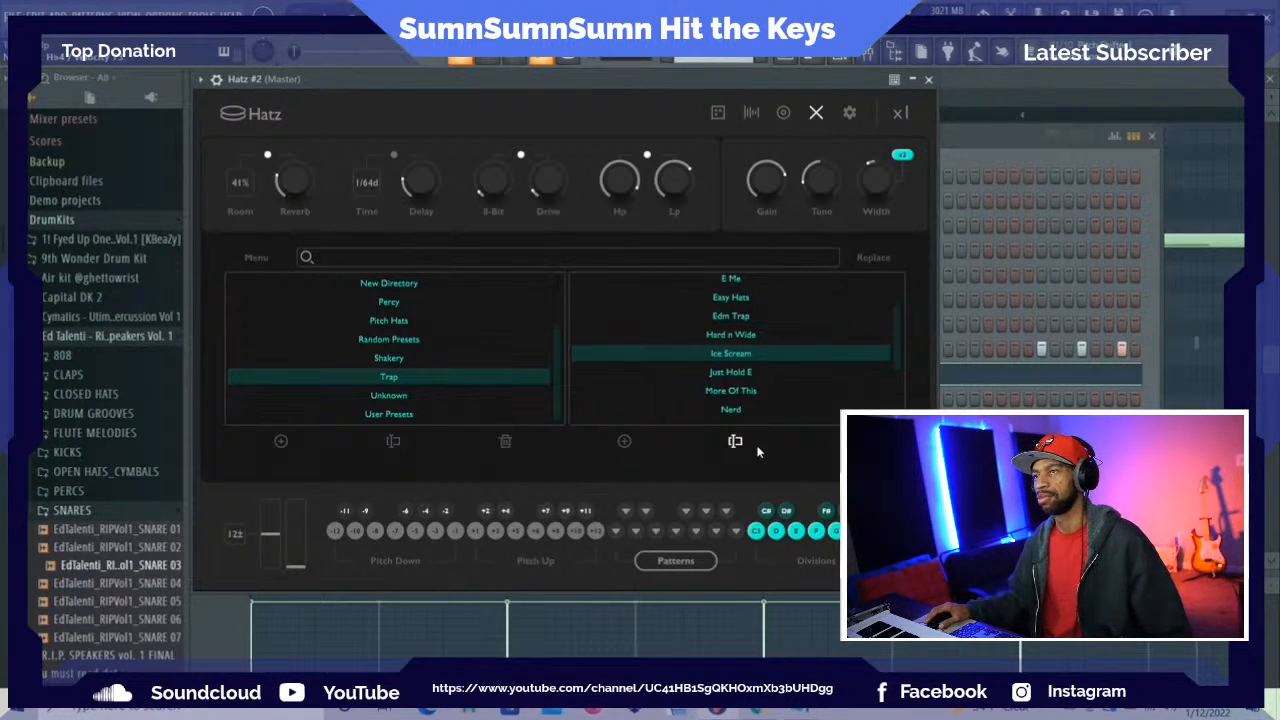
{"action": "left_click", "coordinate": [729, 514]}
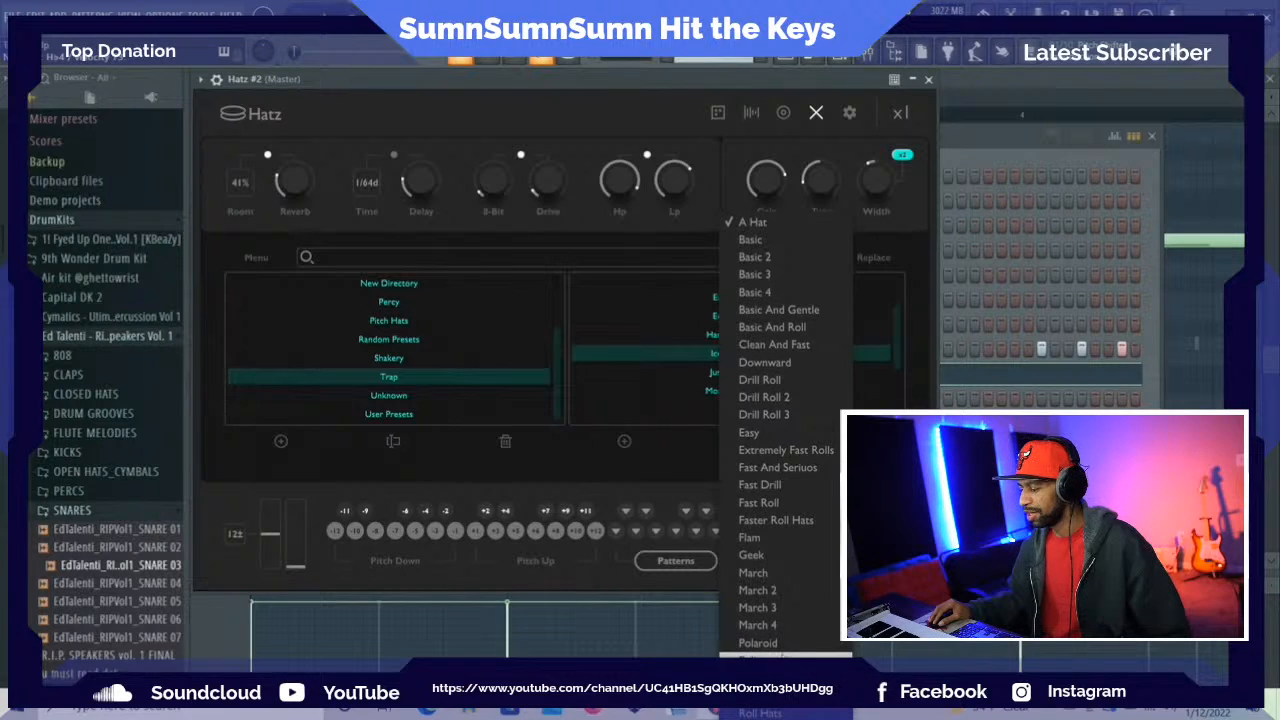
{"action": "left_click", "coordinate": [780, 656]}
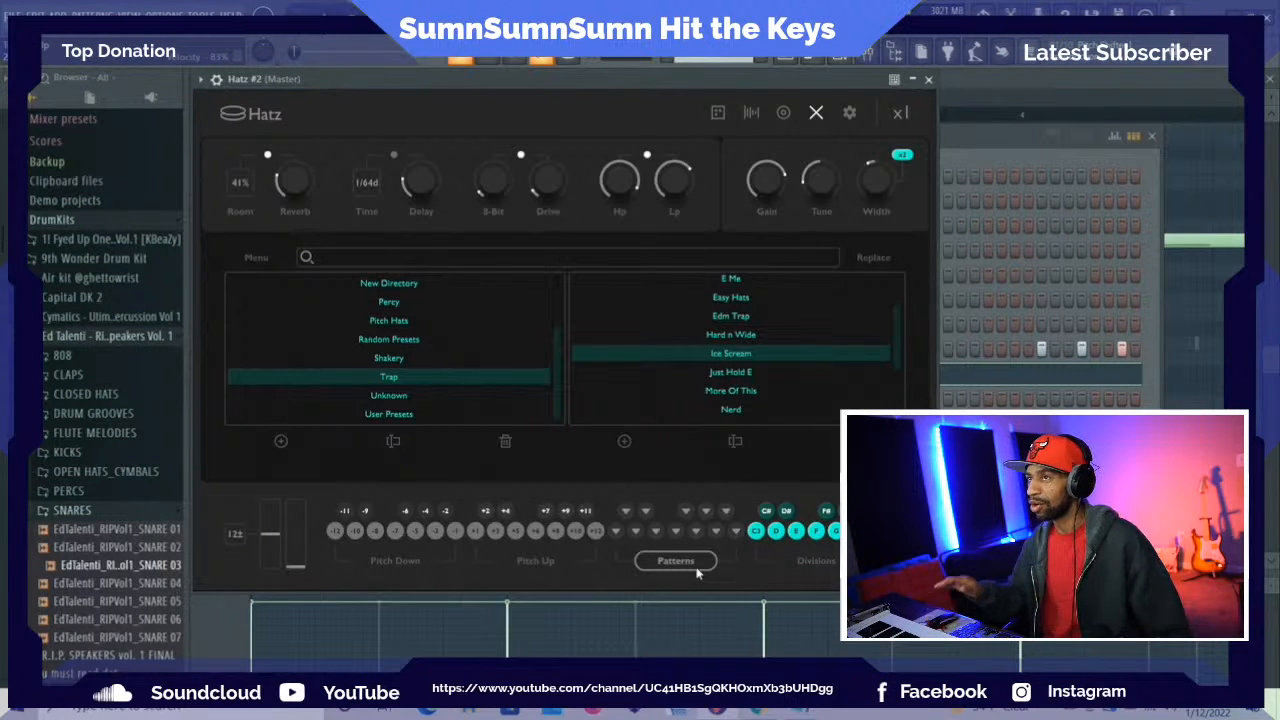
Assign the March 2 pattern to the A# pattern key
{"action": "left_click", "coordinate": [727, 513]}
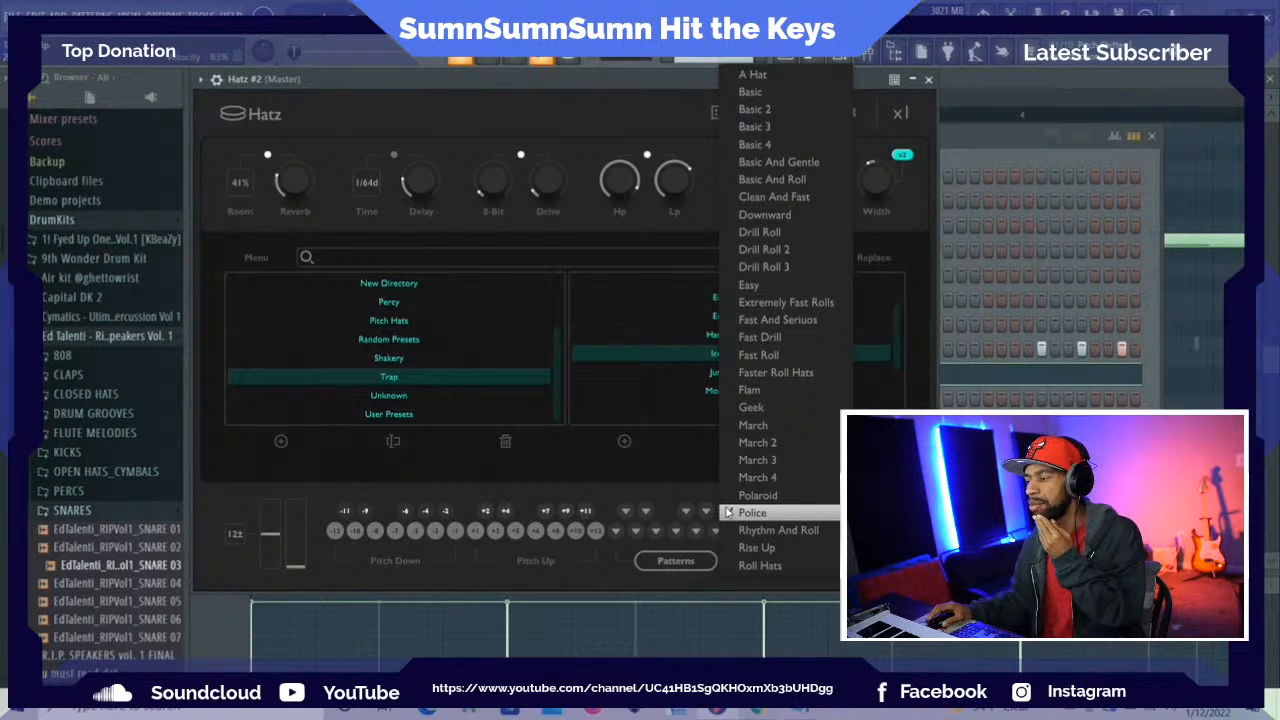
{"action": "left_click", "coordinate": [727, 512]}
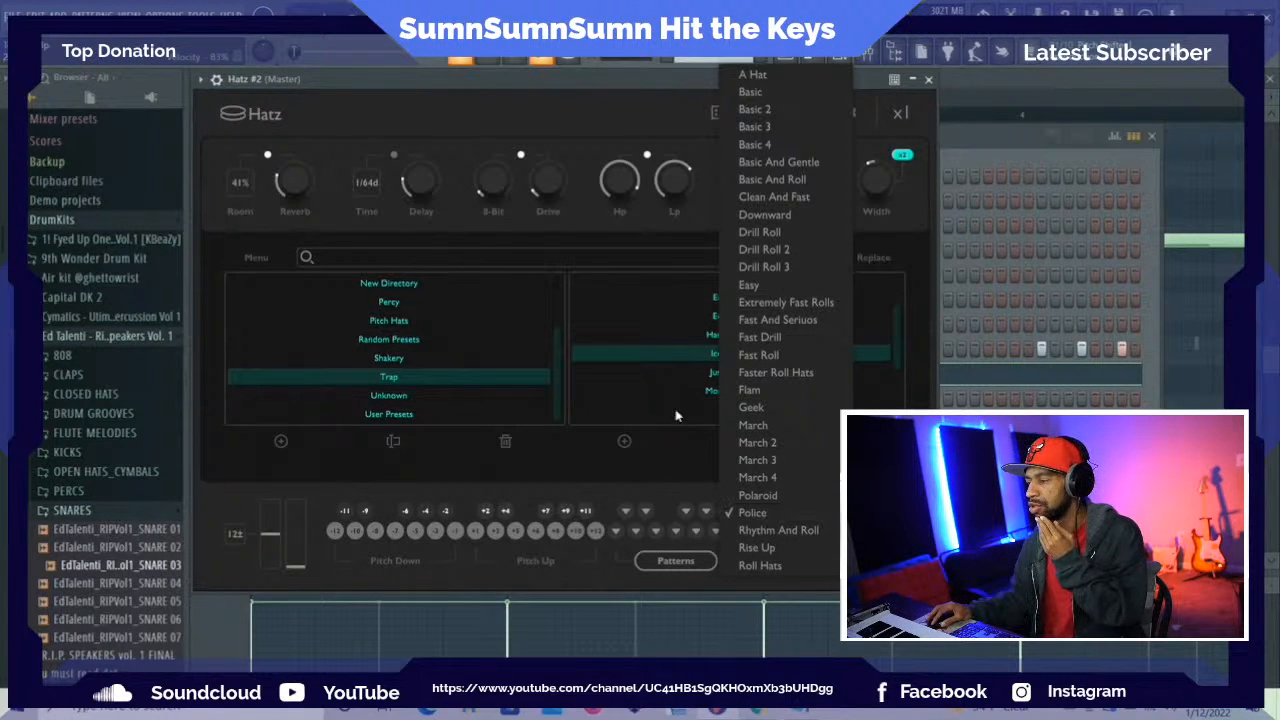
{"action": "left_click", "coordinate": [745, 442]}
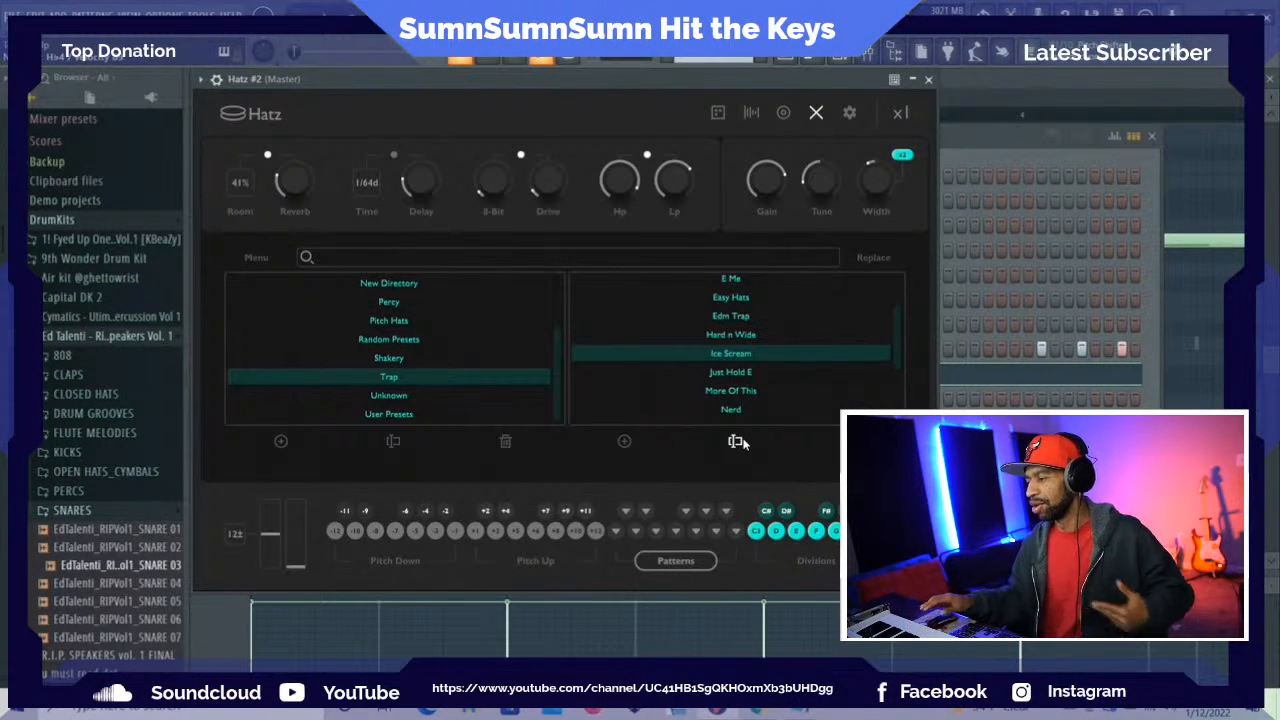
Try the Basic And Roll pattern on the A# pattern key, then assign Extremely Fast Rolls to it
{"action": "left_click", "coordinate": [727, 512]}
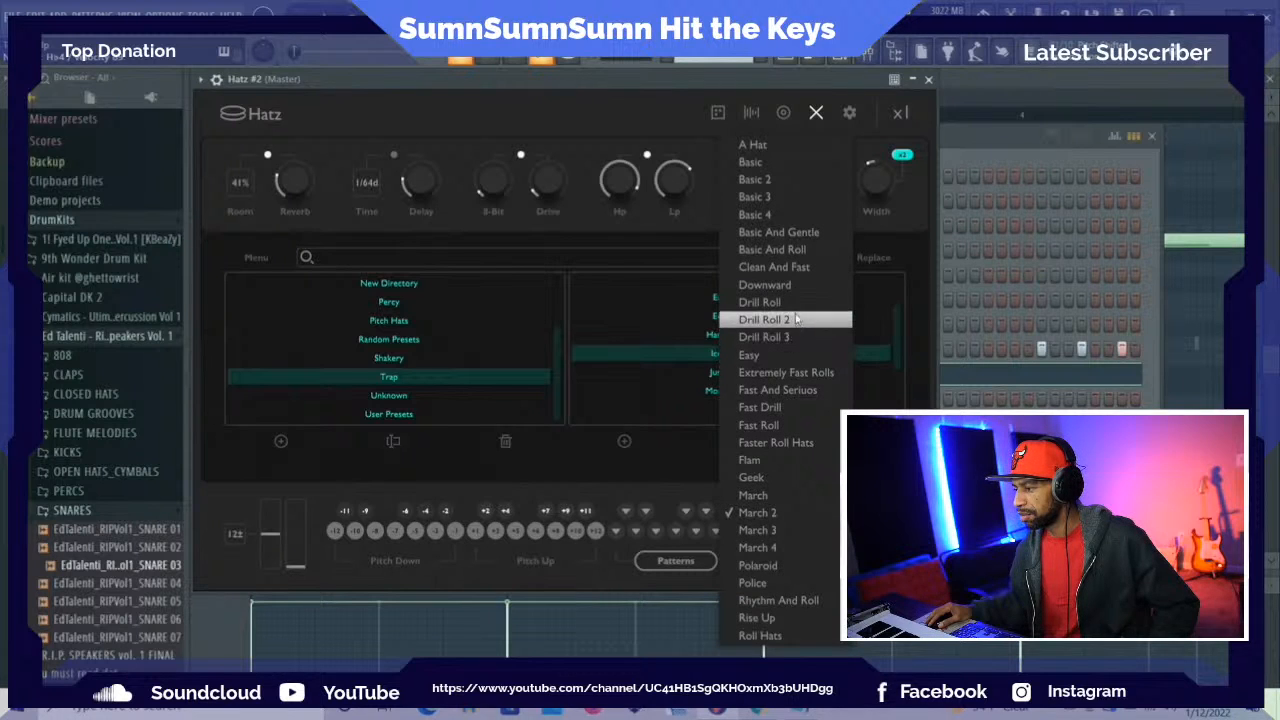
{"action": "left_click", "coordinate": [780, 257]}
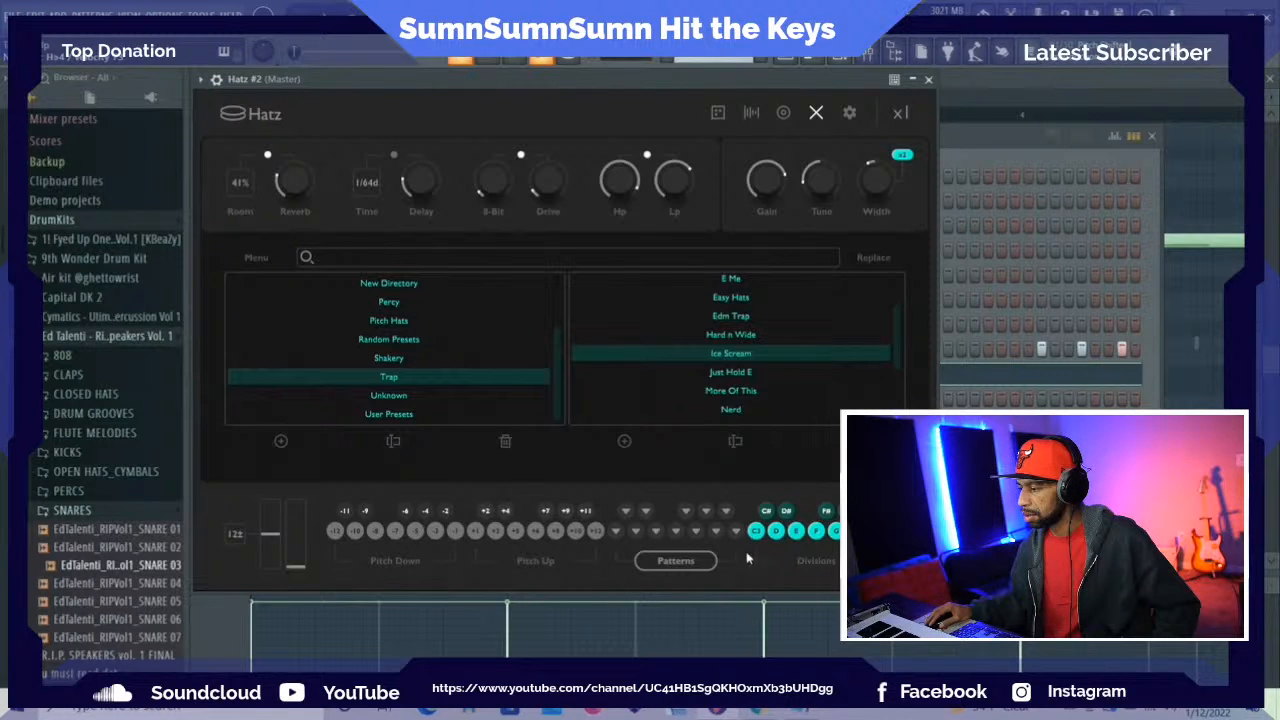
{"action": "left_click", "coordinate": [732, 520]}
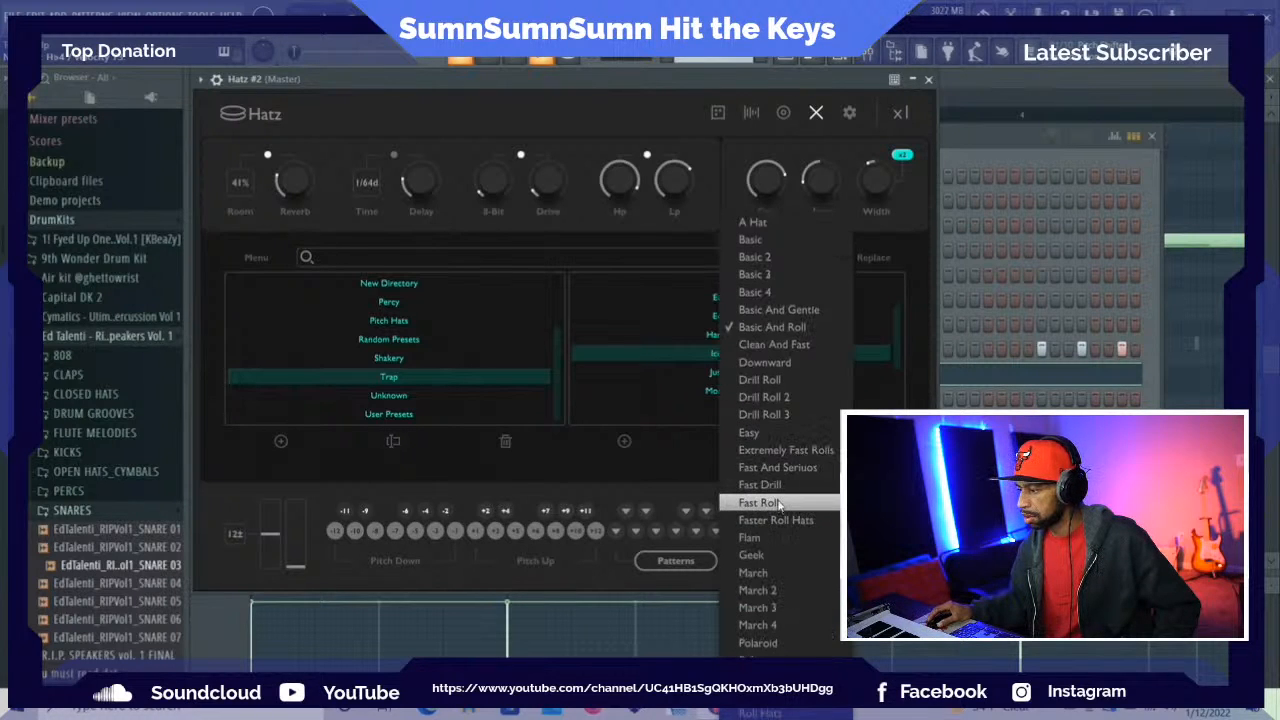
{"action": "left_click", "coordinate": [797, 451]}
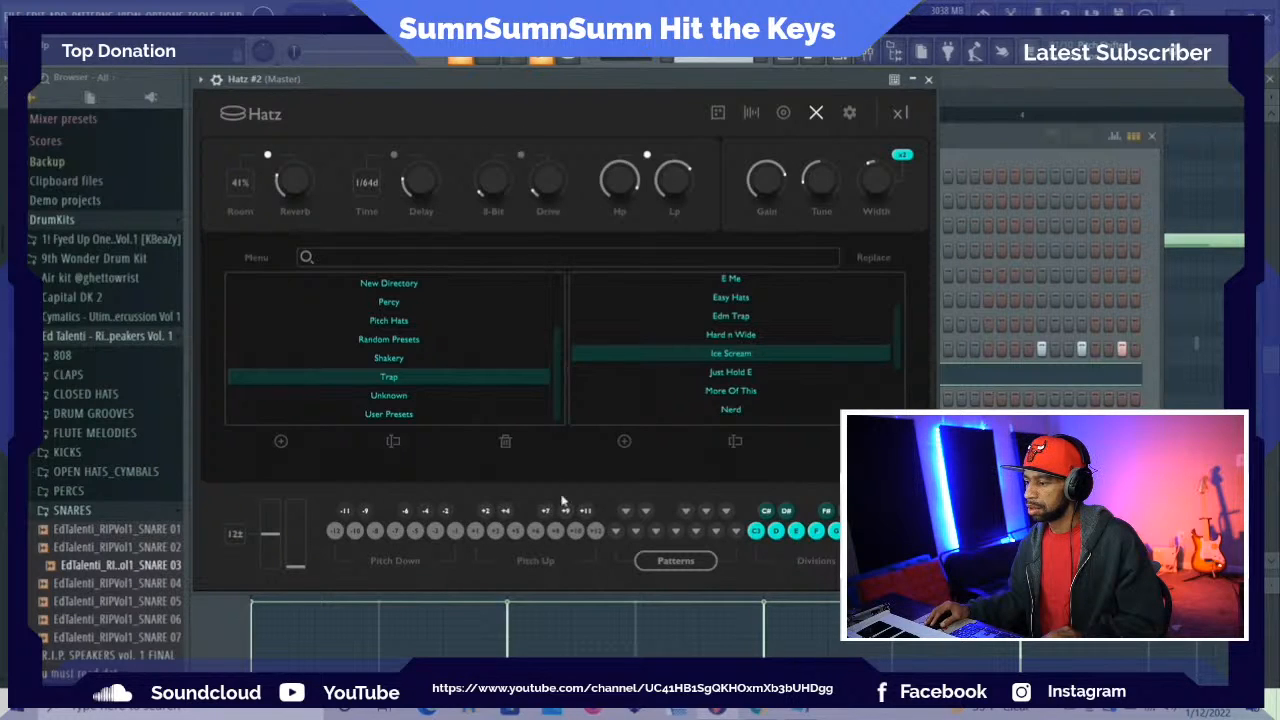
Check the pattern list of the D key and assign the Basic And Gentle pattern to the C pattern key
{"action": "left_click", "coordinate": [667, 564]}
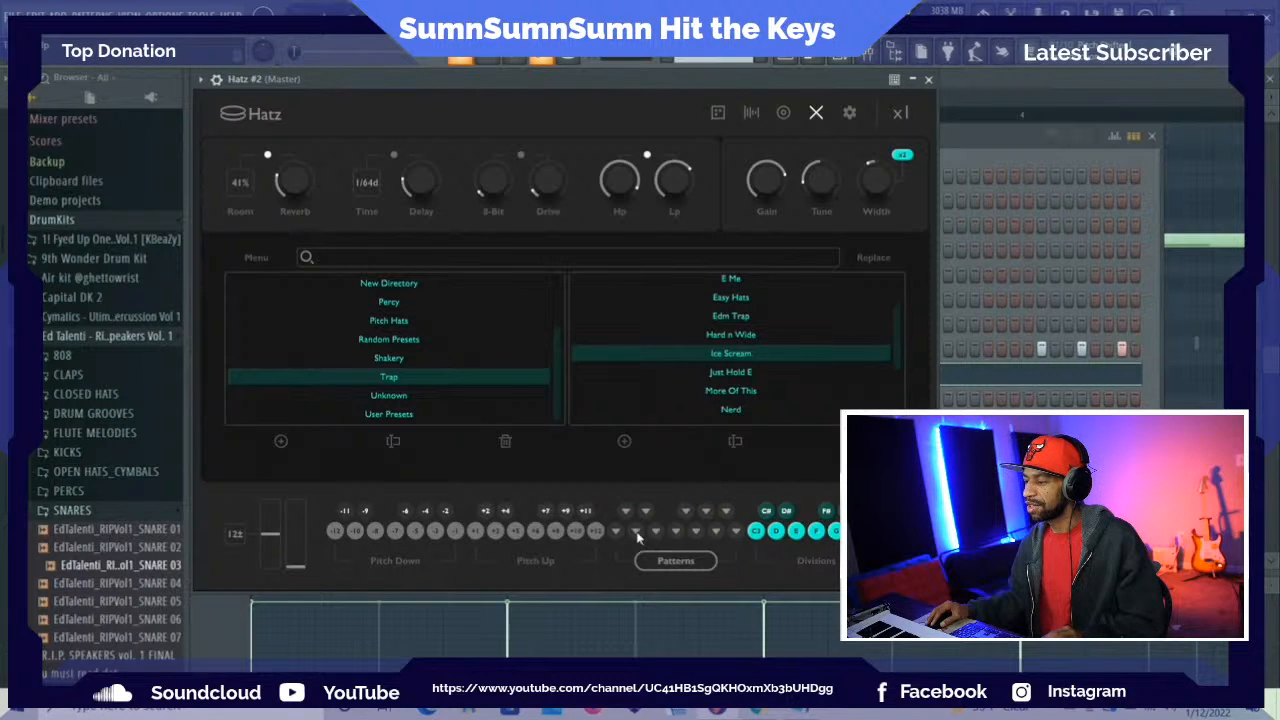
{"action": "left_click", "coordinate": [637, 532]}
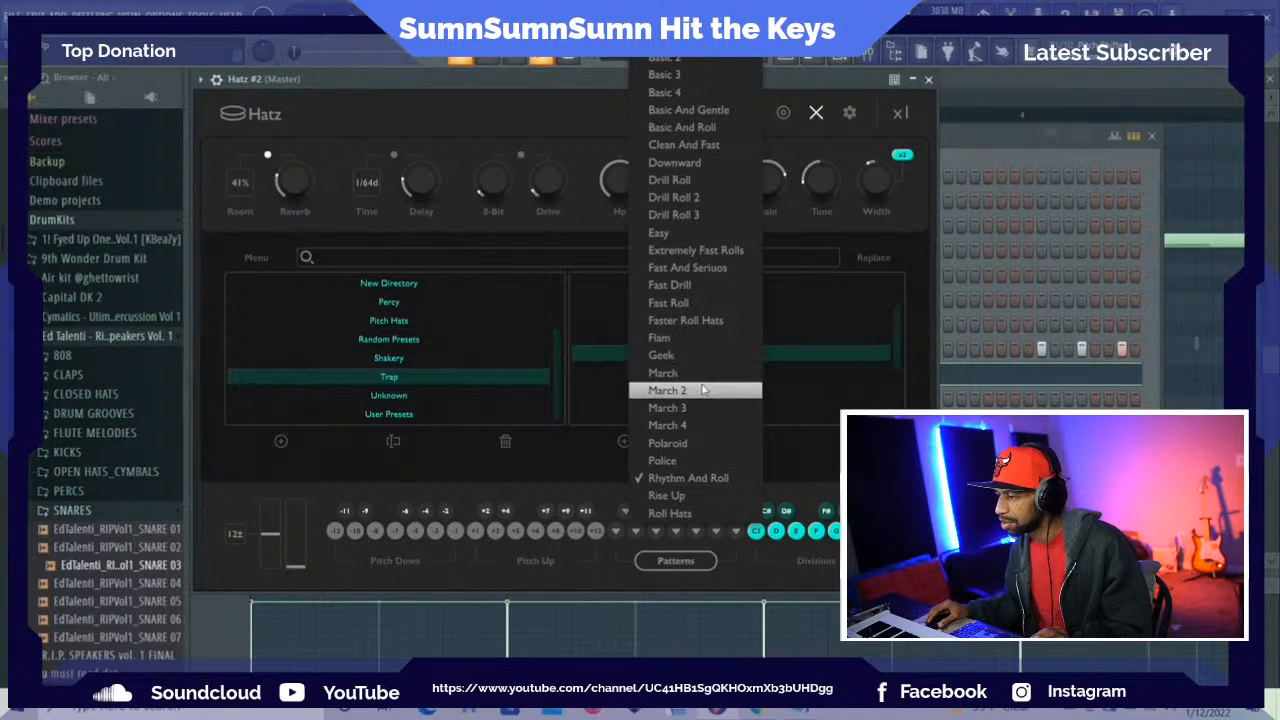
{"action": "left_click", "coordinate": [615, 535]}
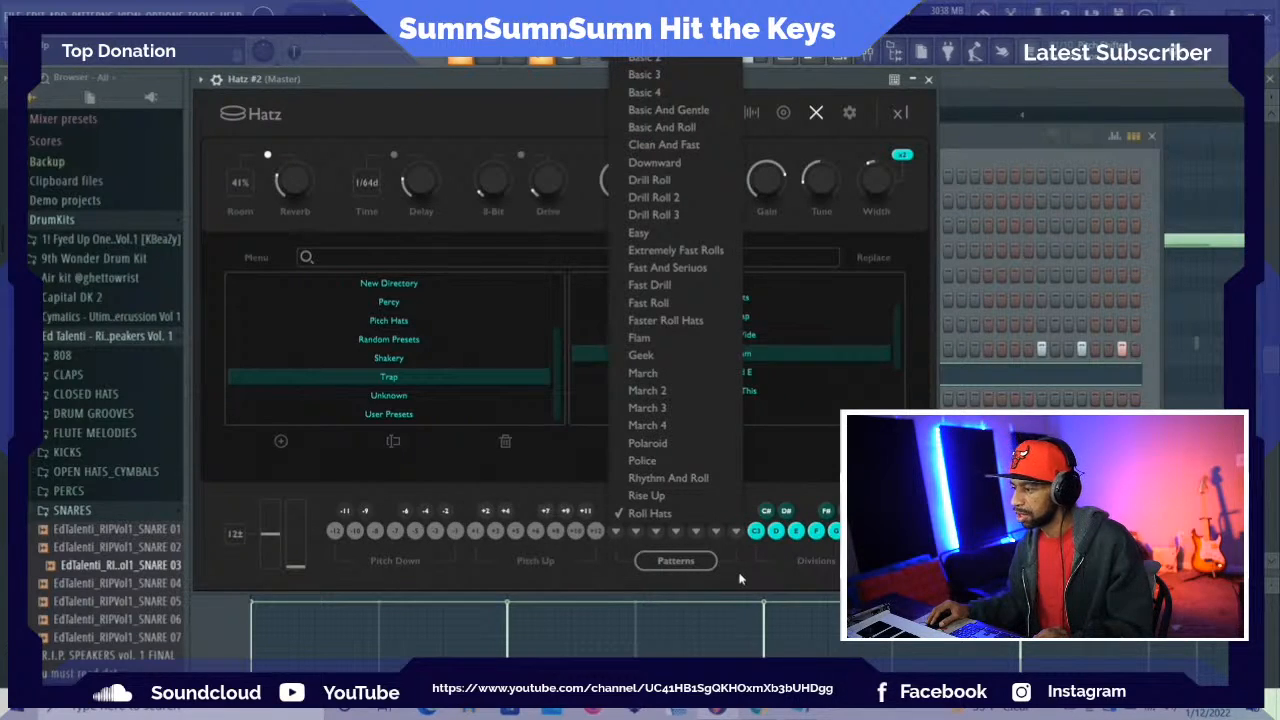
{"action": "left_click", "coordinate": [679, 112]}
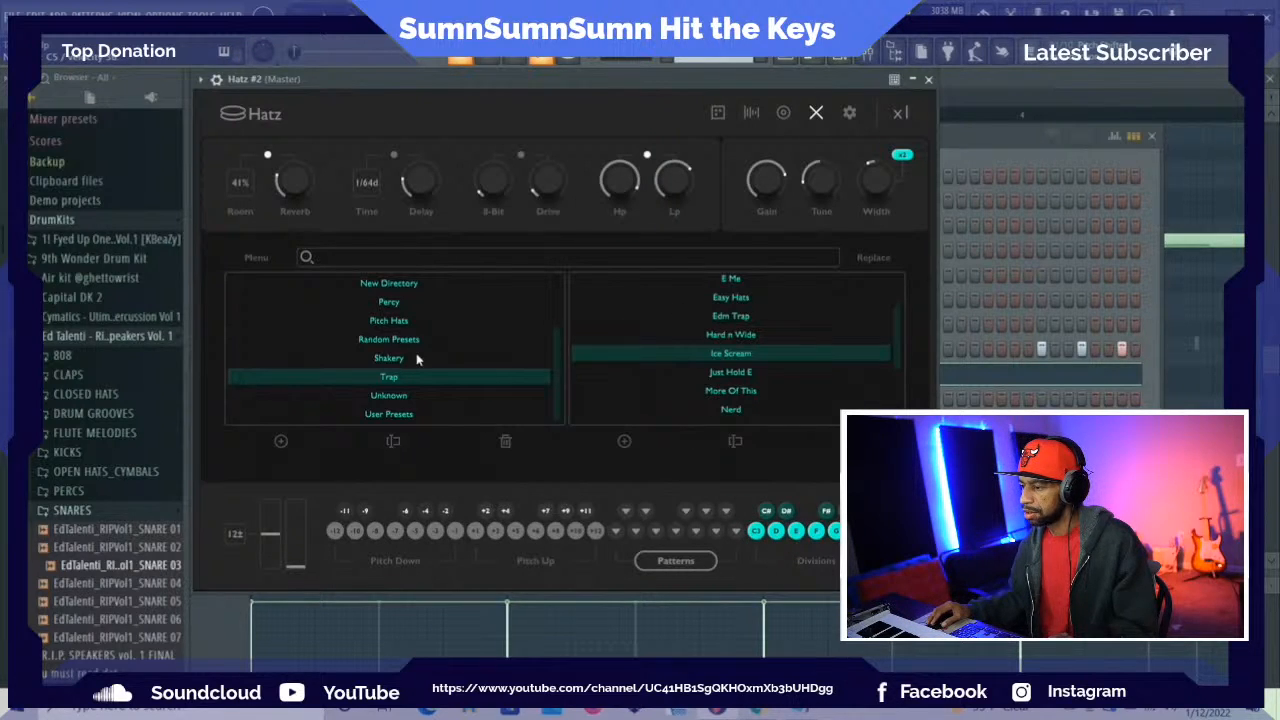
Try the Ding Dong, DownLifter and Knock Knock presets from the Percy category in Hatz #2
{"action": "scroll", "coordinate": [418, 359], "scroll_direction": "up", "scroll_amount": 4}
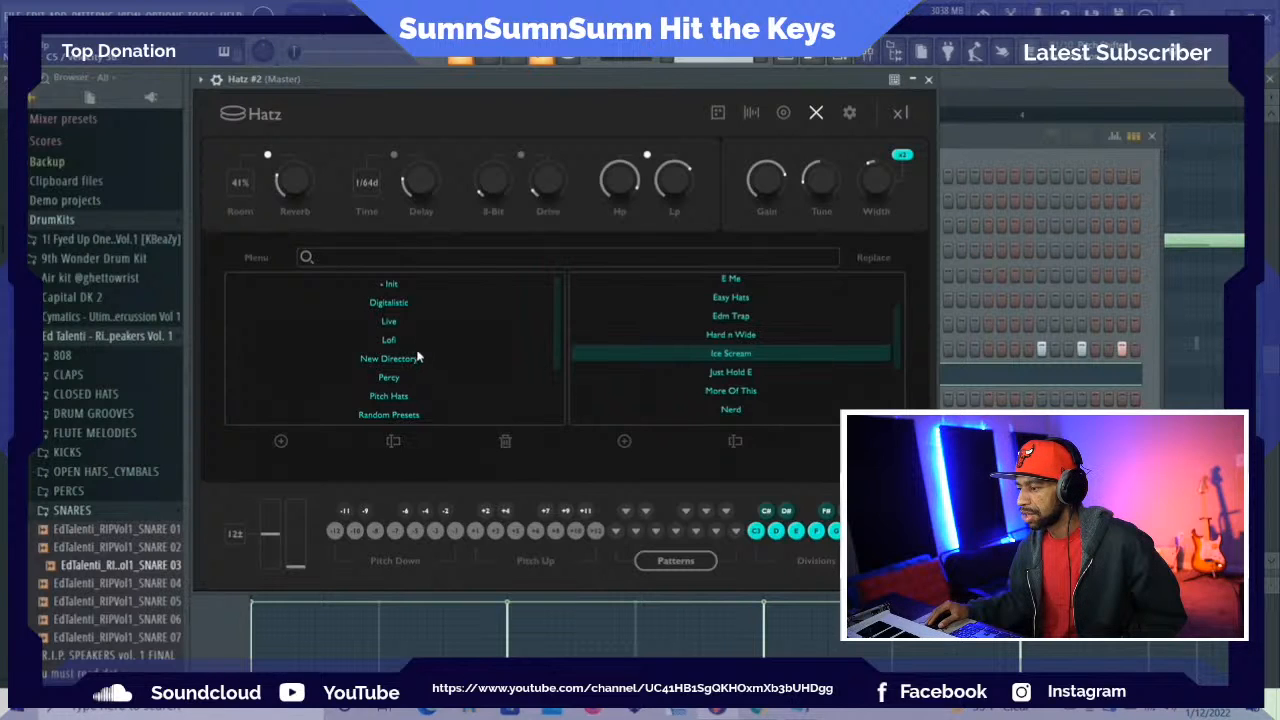
{"action": "scroll", "coordinate": [424, 364], "scroll_direction": "down", "scroll_amount": 2}
{"action": "left_click", "coordinate": [427, 390]}
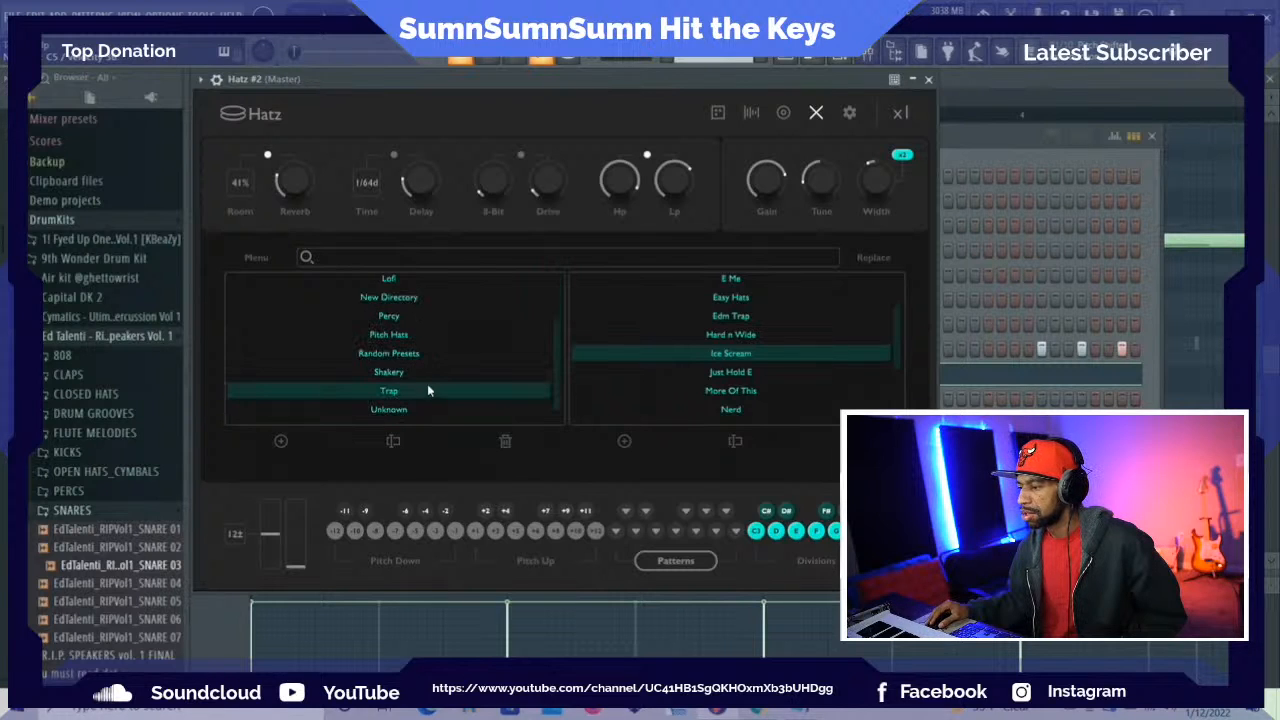
{"action": "left_click", "coordinate": [392, 318]}
{"action": "left_click", "coordinate": [731, 339]}
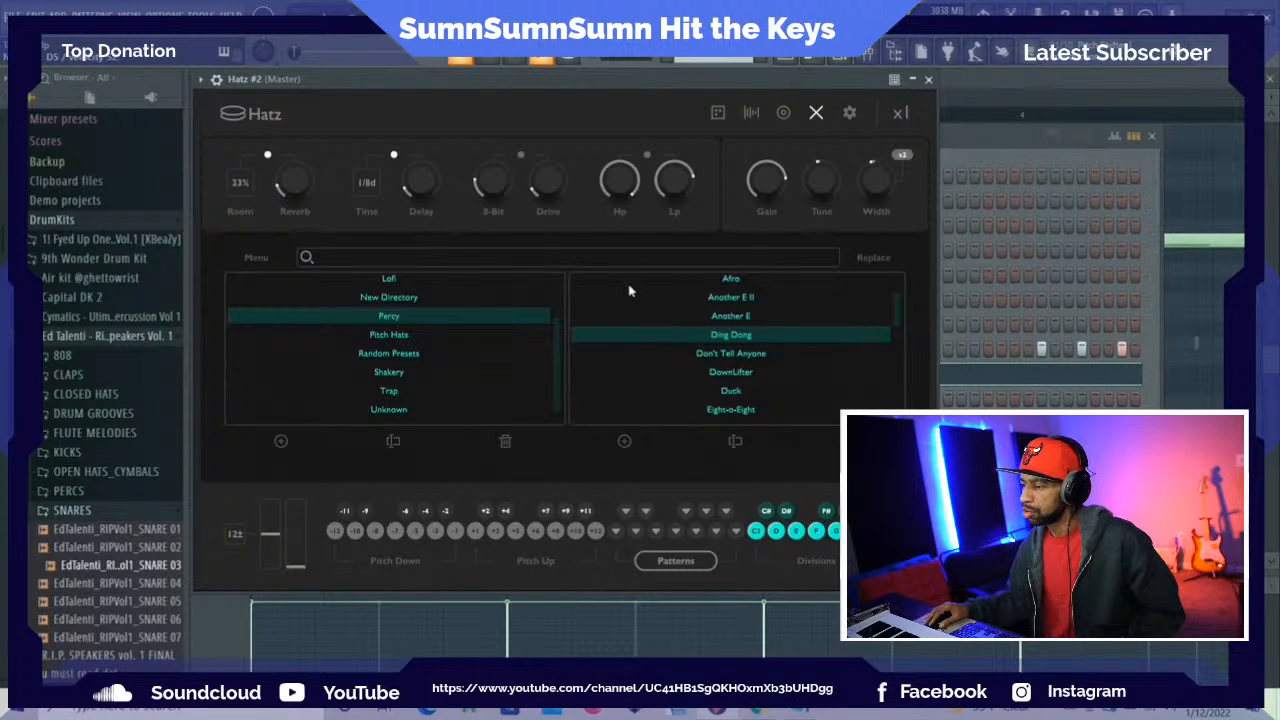
{"action": "left_click", "coordinate": [701, 373]}
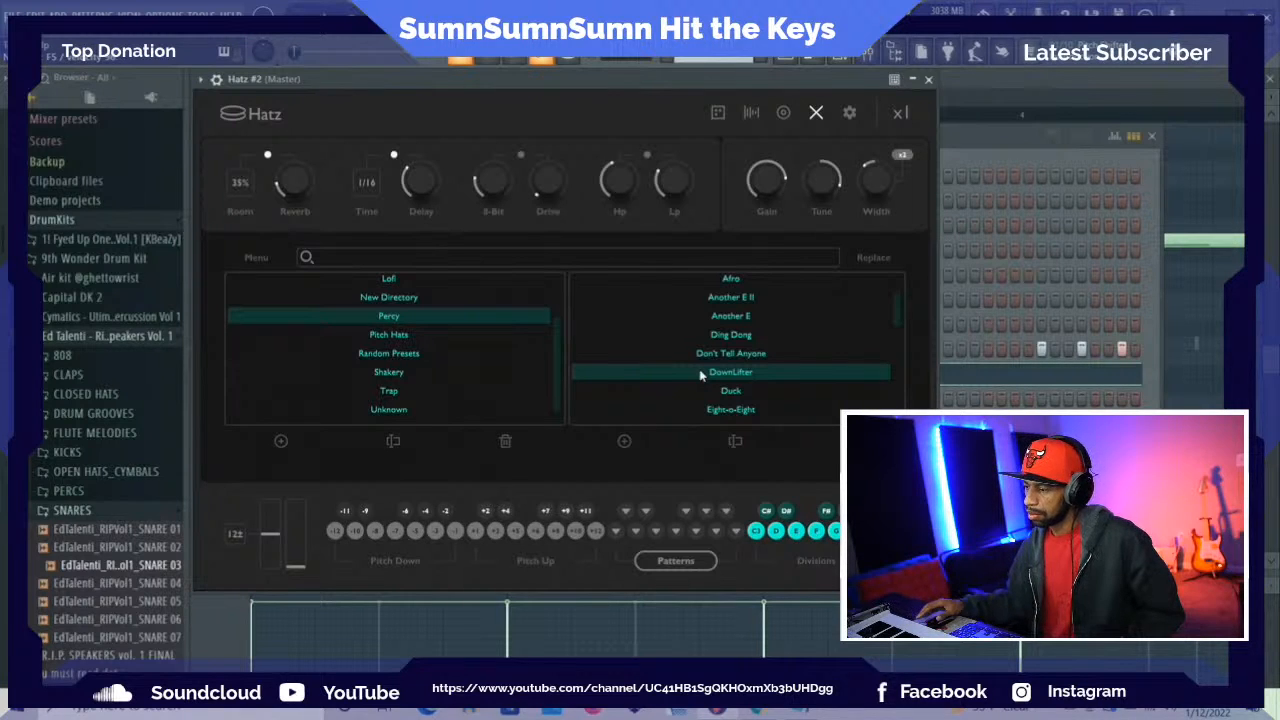
{"action": "scroll", "coordinate": [754, 401], "scroll_direction": "down", "scroll_amount": 2}
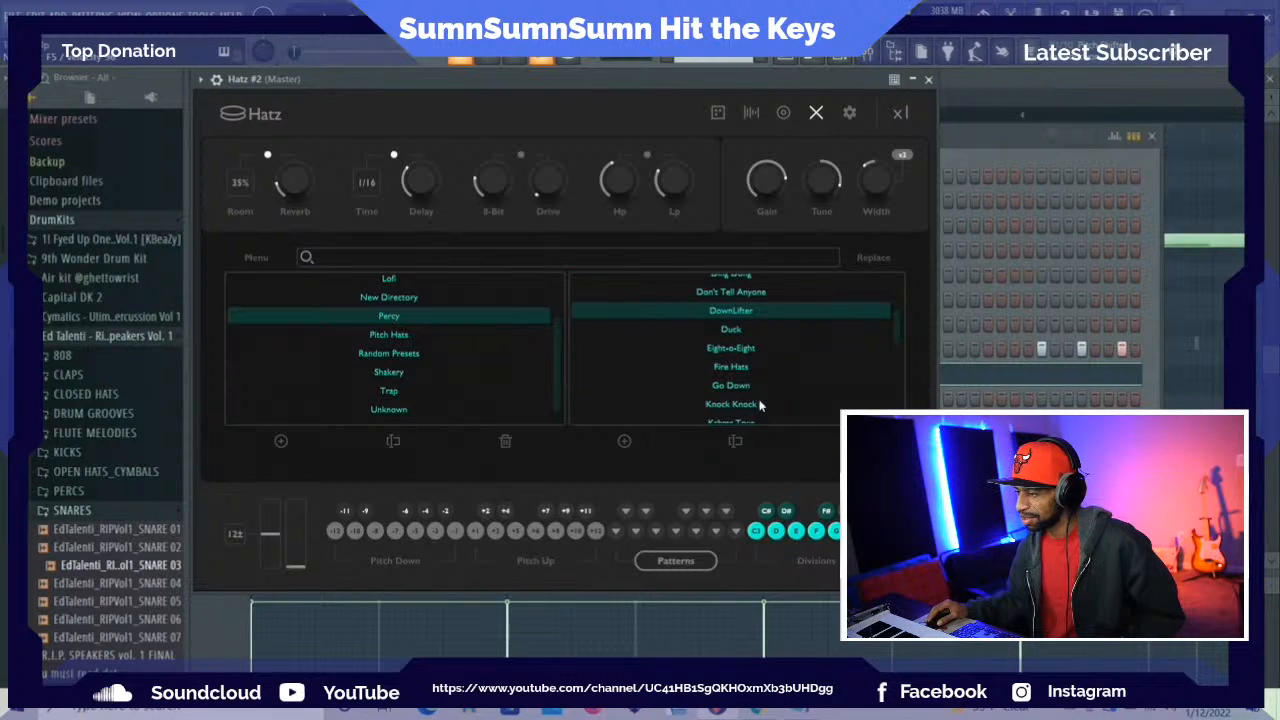
{"action": "left_click", "coordinate": [758, 404]}
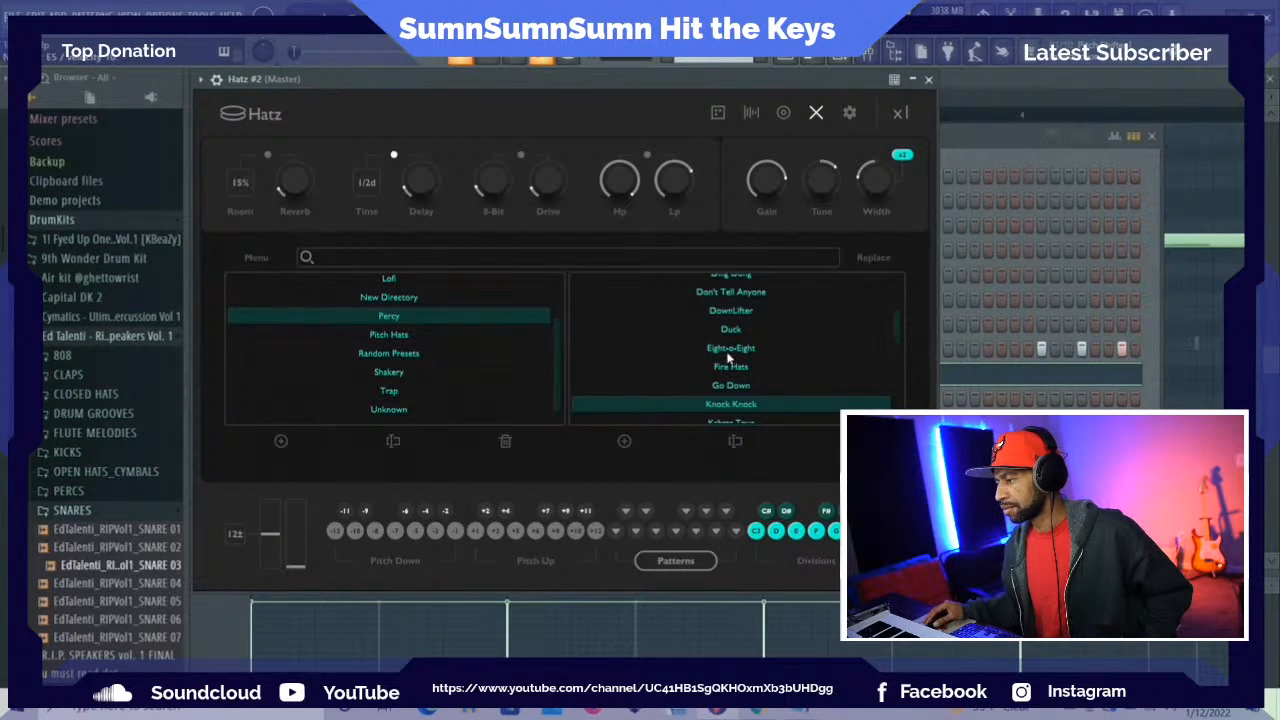
Browse the remaining Percy presets and the Pitch Hats category for a different sound
{"action": "scroll", "coordinate": [712, 378], "scroll_direction": "down", "scroll_amount": 3}
{"action": "scroll", "coordinate": [712, 378], "scroll_direction": "up", "scroll_amount": 5}
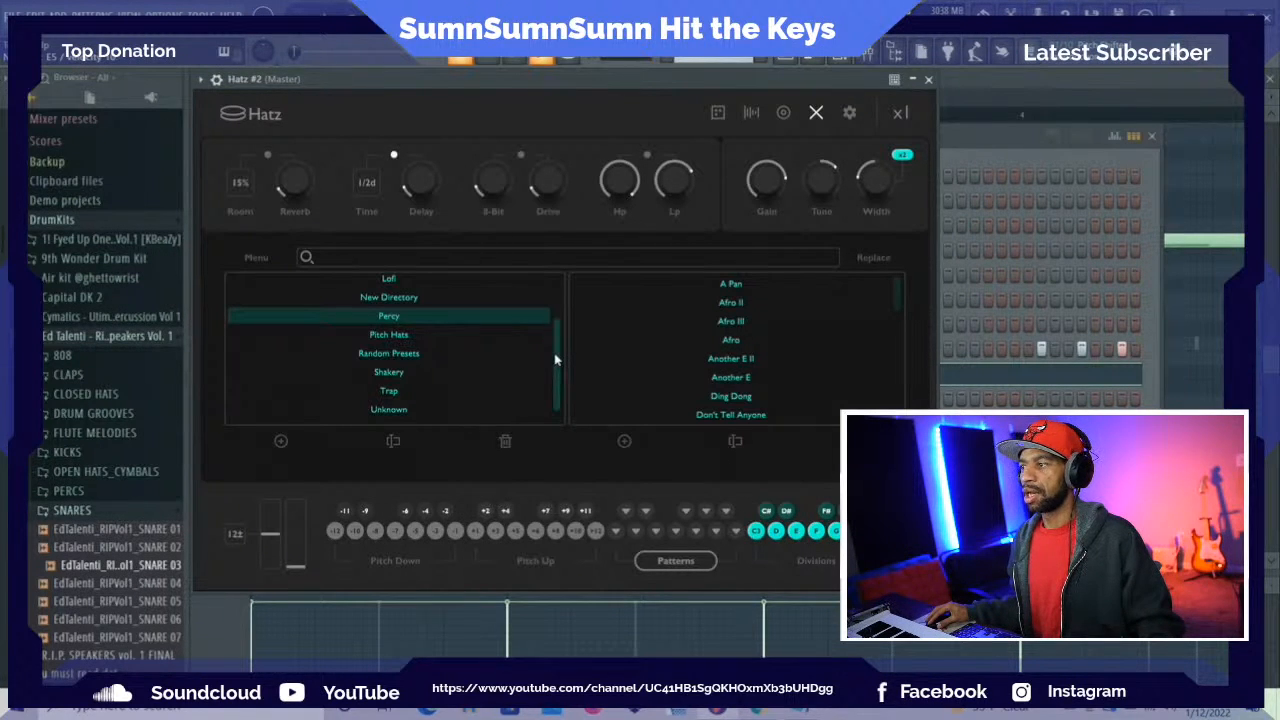
{"action": "left_click_drag", "start_coordinate": [556, 360], "coordinate": [556, 364]}
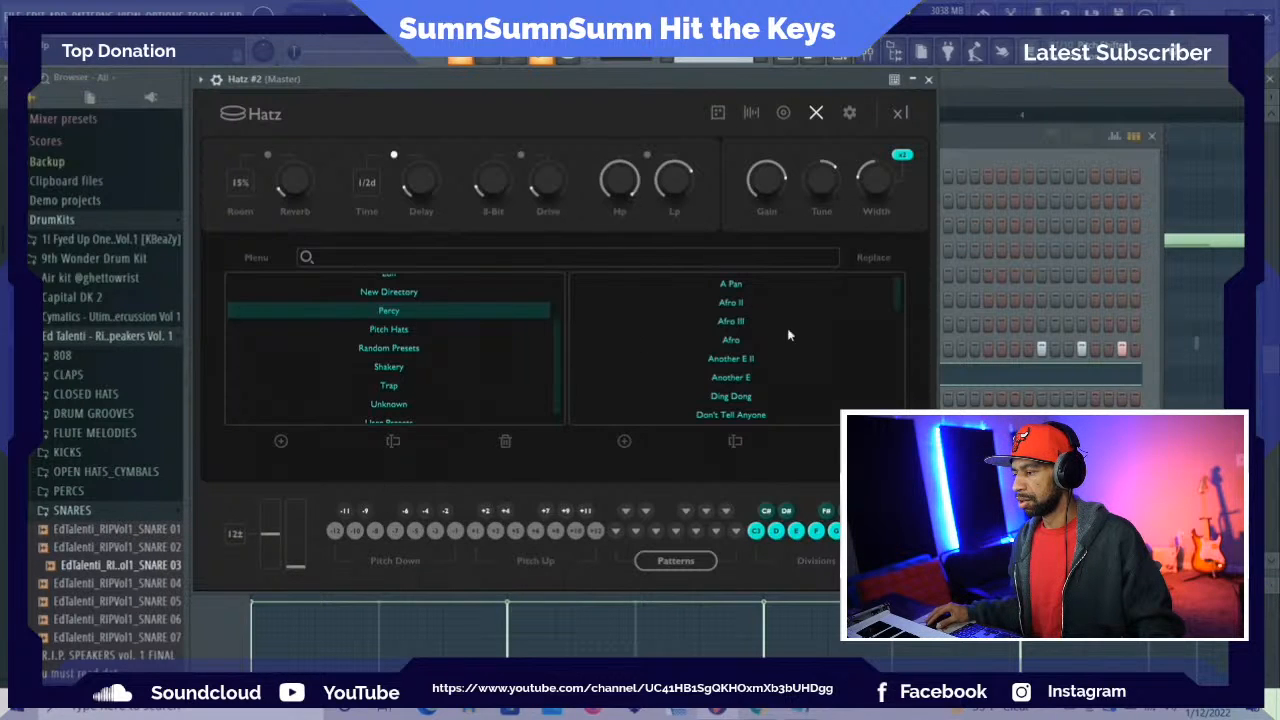
{"action": "left_click", "coordinate": [400, 330]}
{"action": "scroll", "coordinate": [403, 339], "scroll_direction": "down", "scroll_amount": 1}
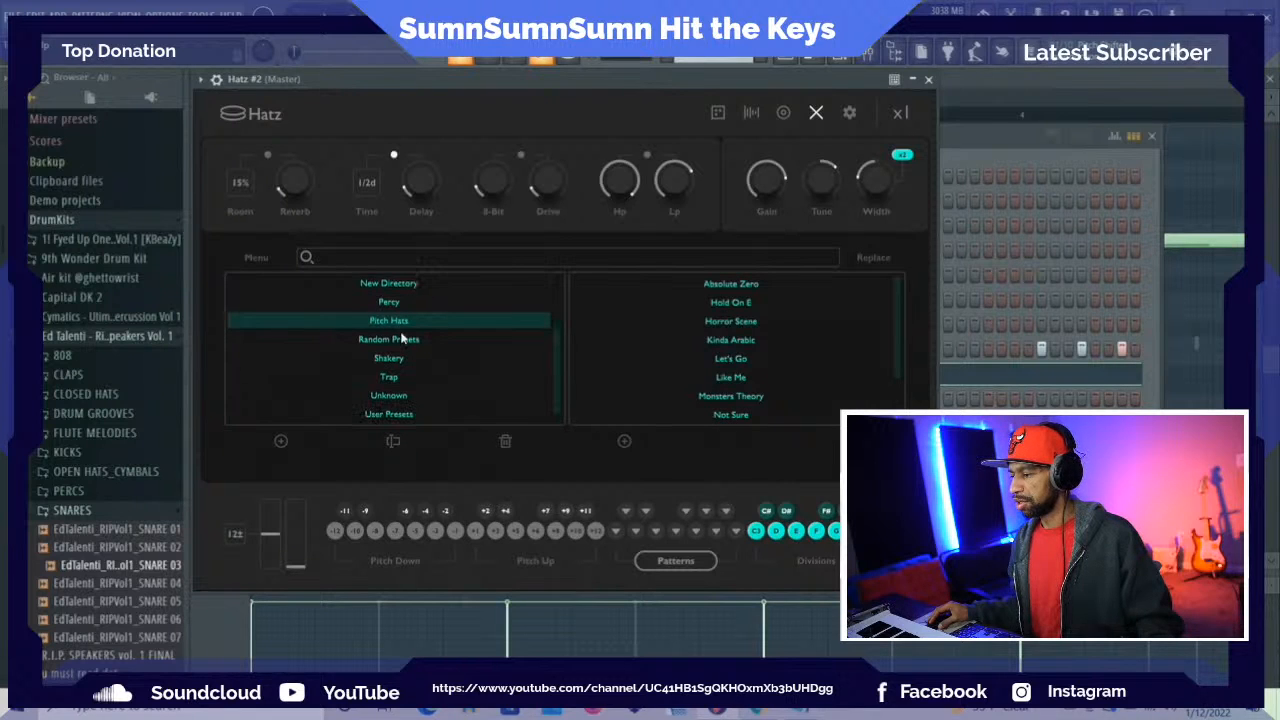
{"action": "scroll", "coordinate": [400, 343], "scroll_direction": "up", "scroll_amount": 2}
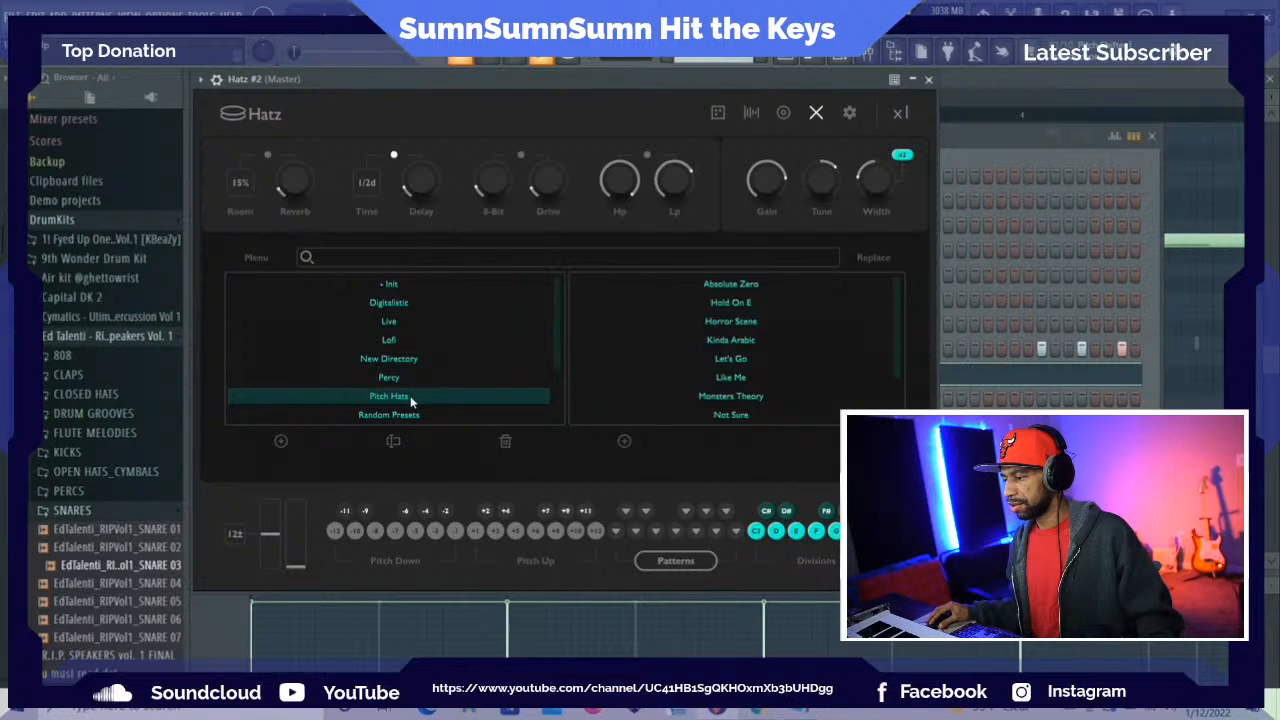
{"action": "scroll", "coordinate": [400, 355], "scroll_direction": "down", "scroll_amount": 2}
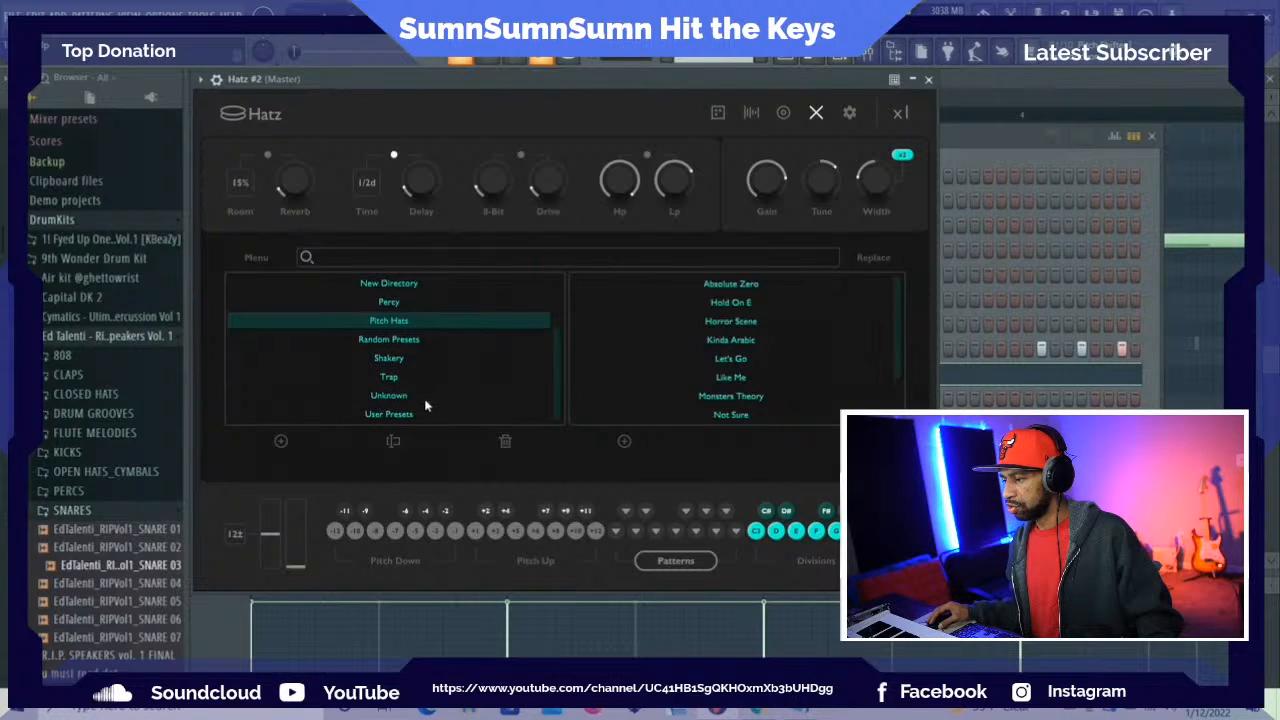
Audition the Trap presets E Me, Edm Trap, Rise Up, Start A Hit and Trapstar, and load Wrong Way
{"action": "left_click", "coordinate": [389, 377]}
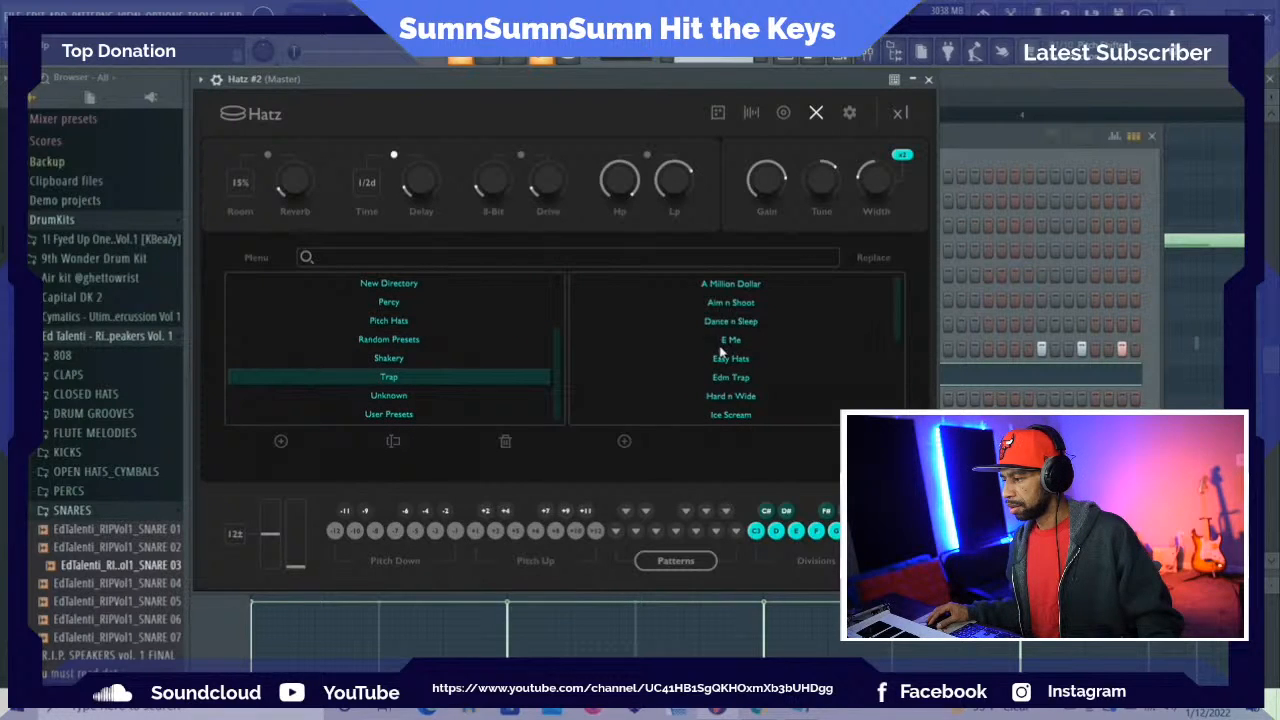
{"action": "left_click", "coordinate": [722, 344]}
{"action": "left_click", "coordinate": [721, 381]}
{"action": "scroll", "coordinate": [716, 392], "scroll_direction": "down", "scroll_amount": 3}
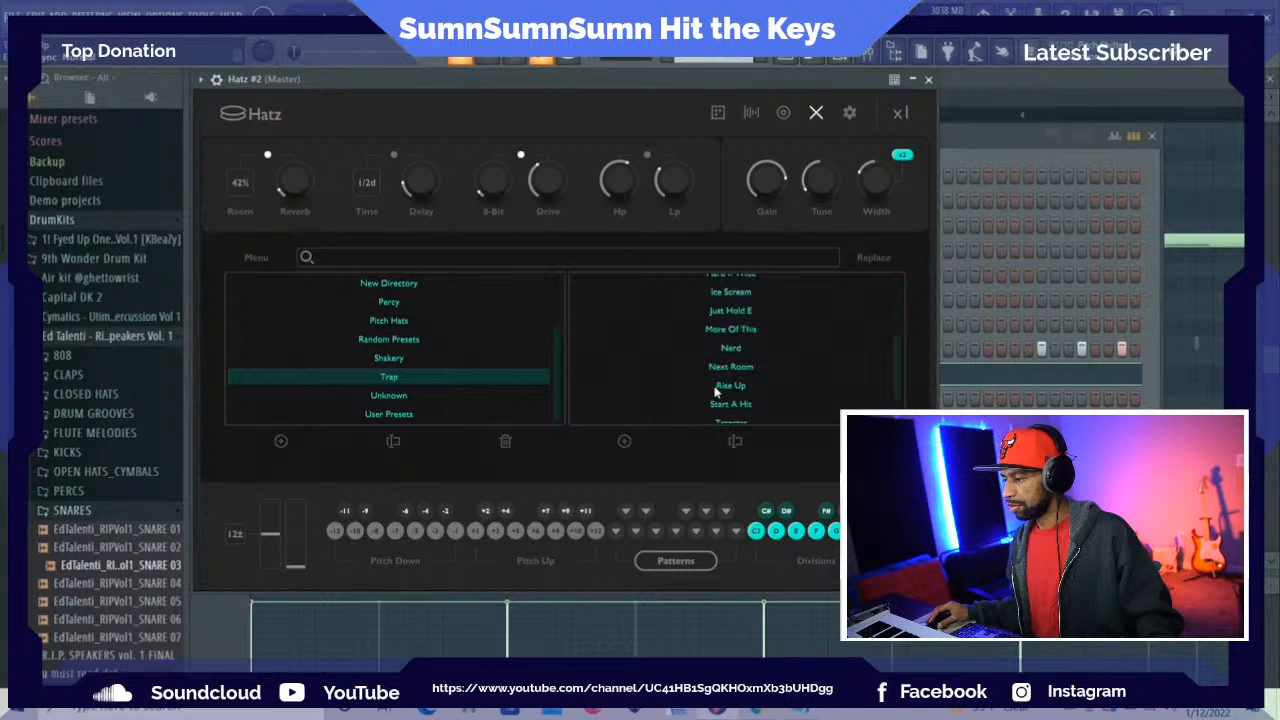
{"action": "left_click", "coordinate": [714, 388]}
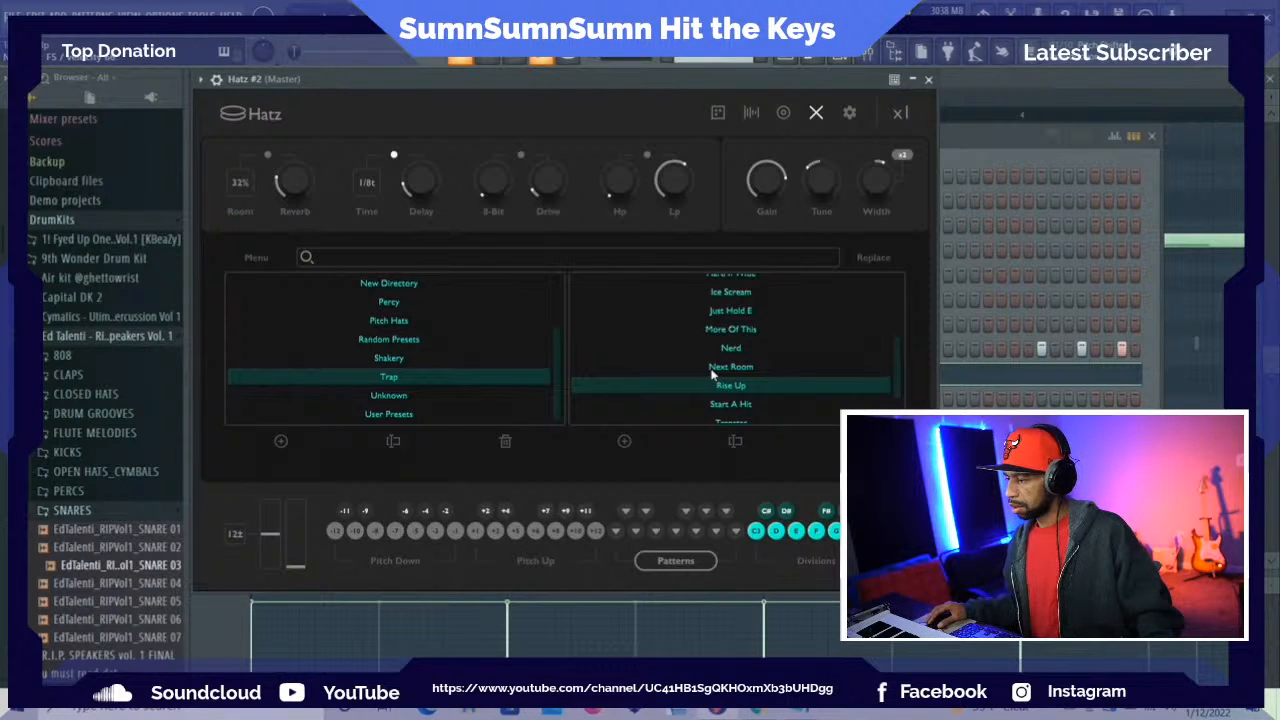
{"action": "scroll", "coordinate": [712, 372], "scroll_direction": "down", "scroll_amount": 2}
{"action": "left_click", "coordinate": [710, 362]}
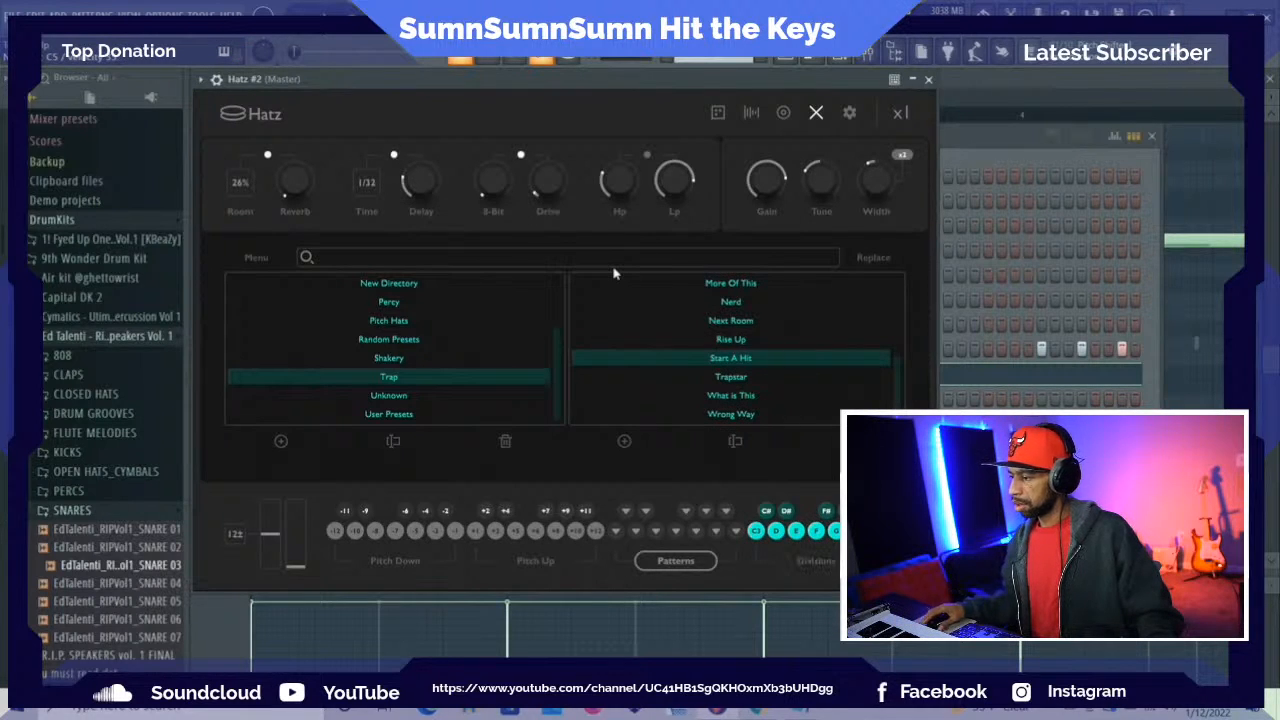
{"action": "left_click", "coordinate": [730, 378]}
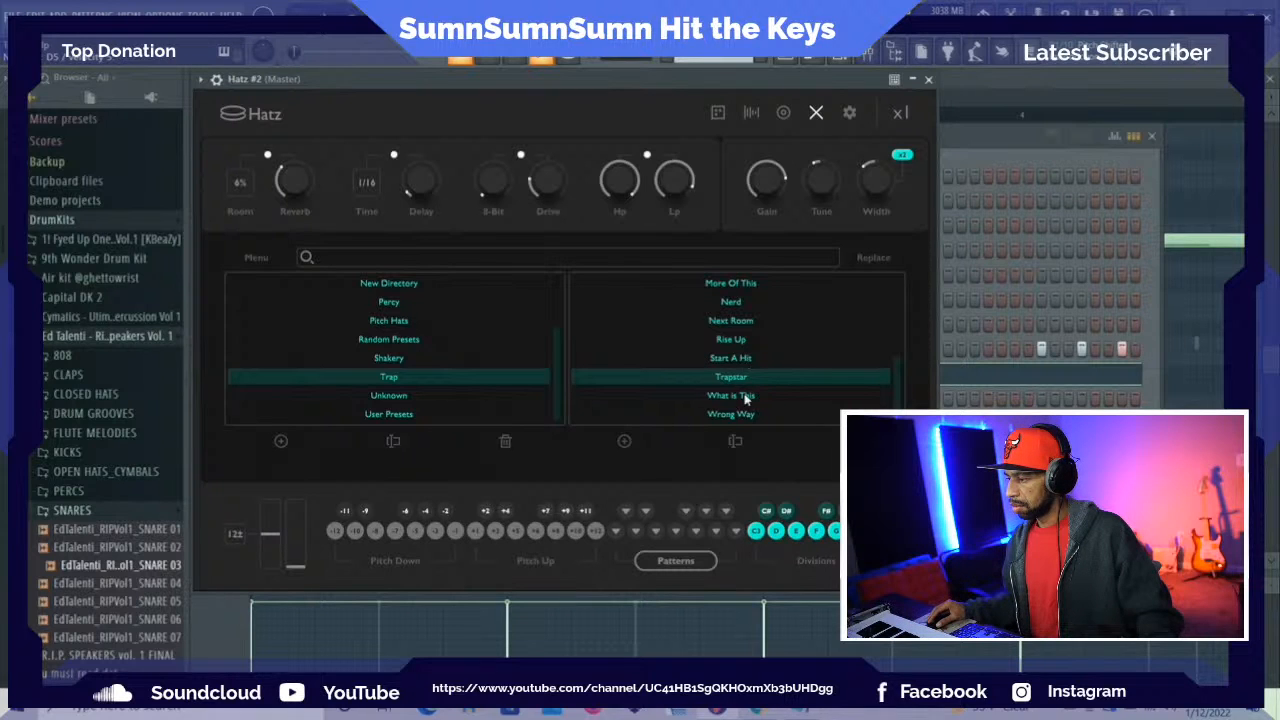
{"action": "left_click", "coordinate": [756, 416]}
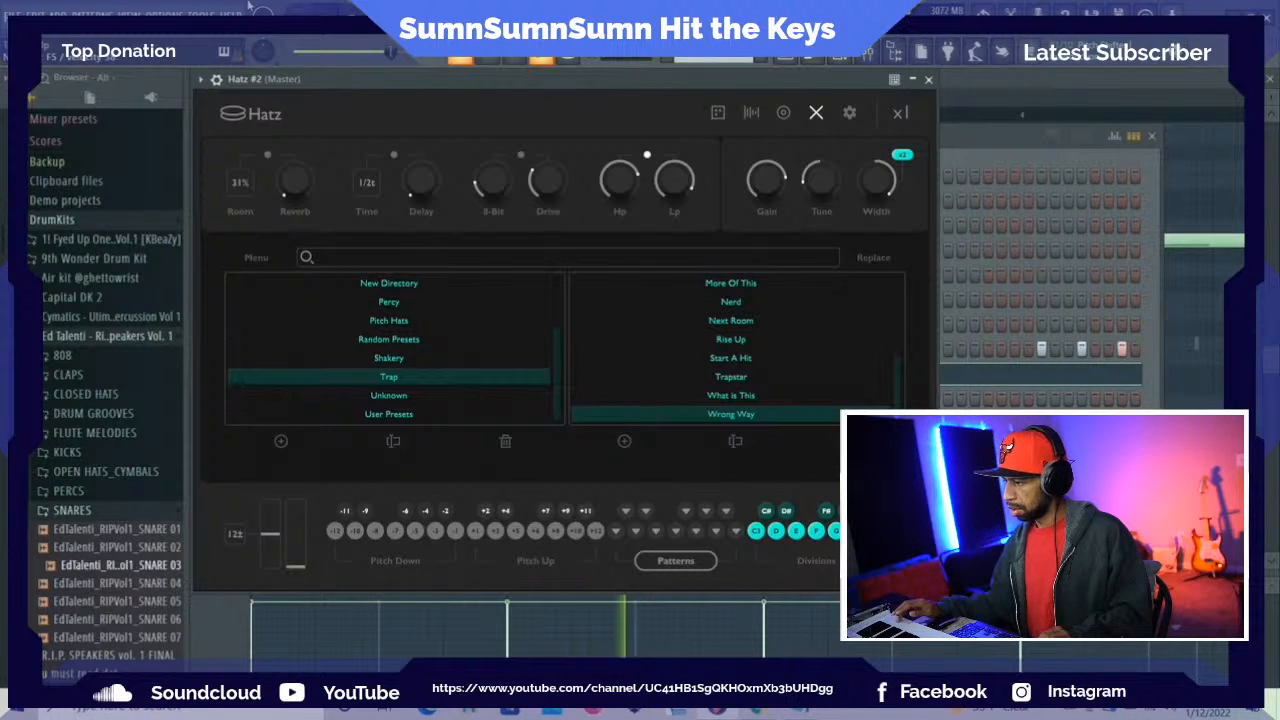
Place four consecutive one-bar F5 notes across bars 1 to 4 in the Hatz #2 piano roll
{"action": "left_click", "coordinate": [822, 60]}
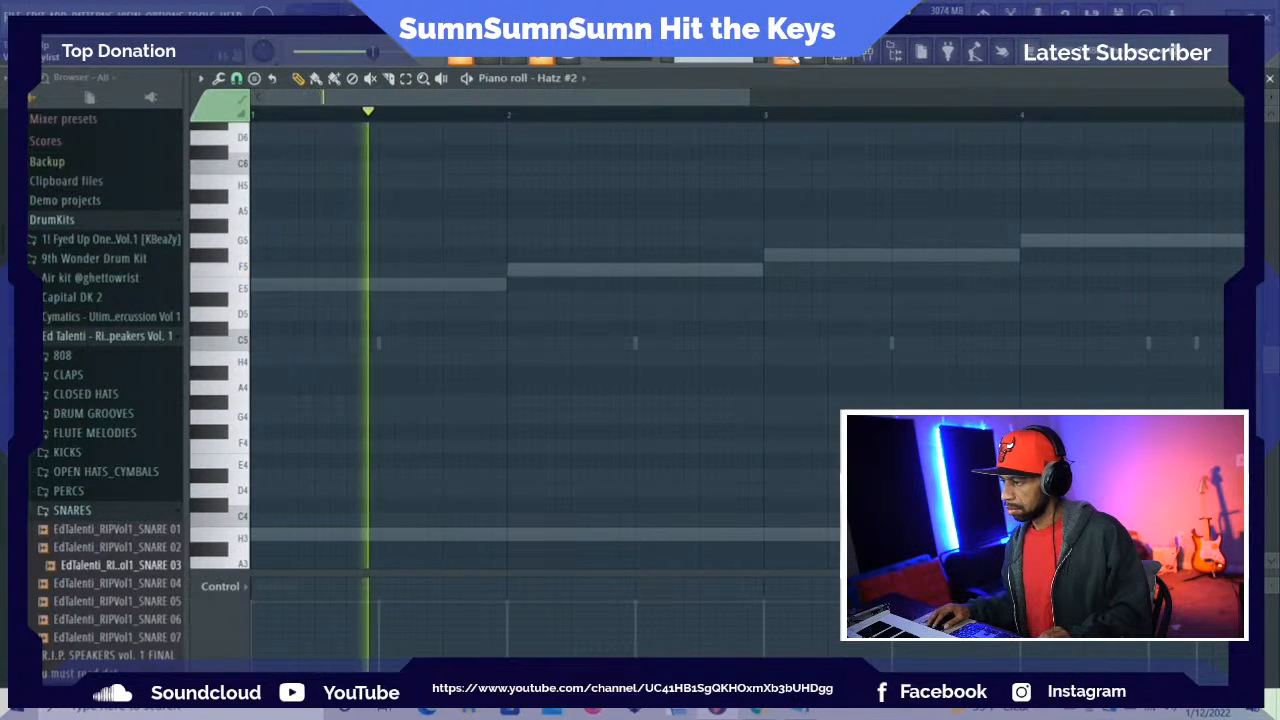
{"action": "left_click", "coordinate": [863, 60]}
{"action": "left_click", "coordinate": [849, 61]}
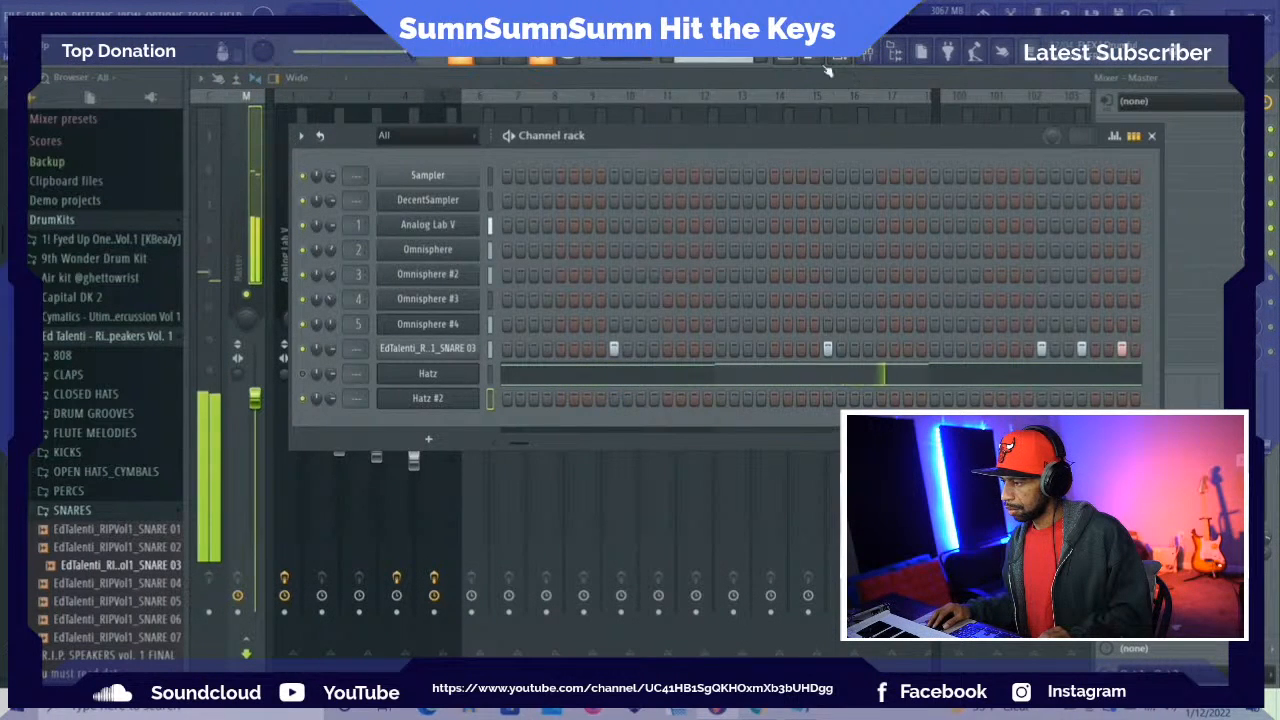
{"action": "left_click", "coordinate": [510, 373]}
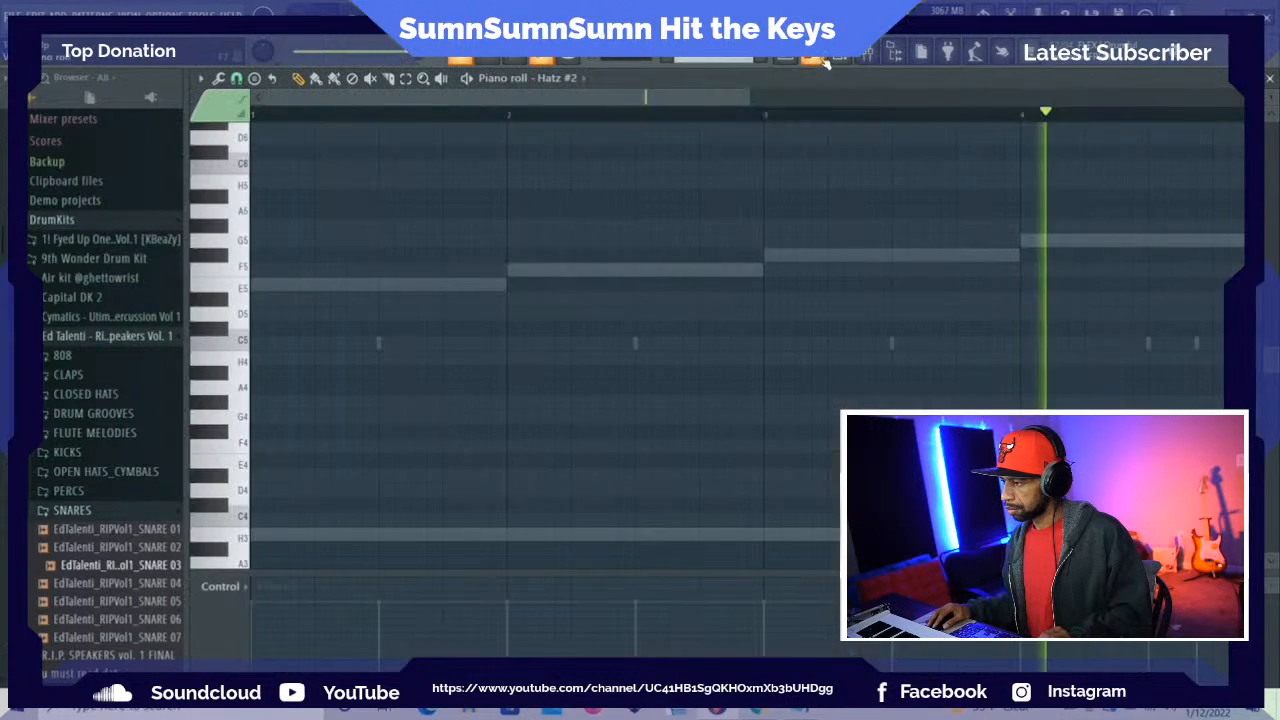
{"action": "left_click", "coordinate": [264, 274]}
{"action": "key", "text": "space"}
{"action": "key", "text": "space"}
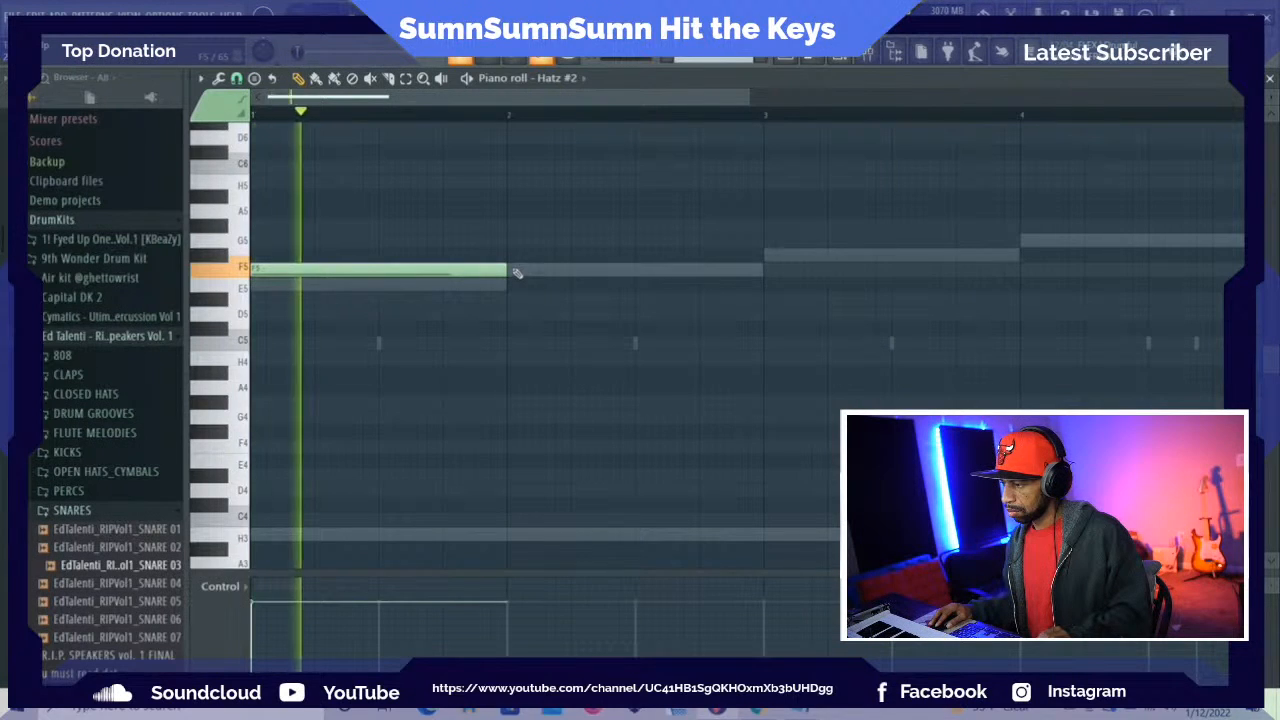
{"action": "left_click", "coordinate": [522, 276]}
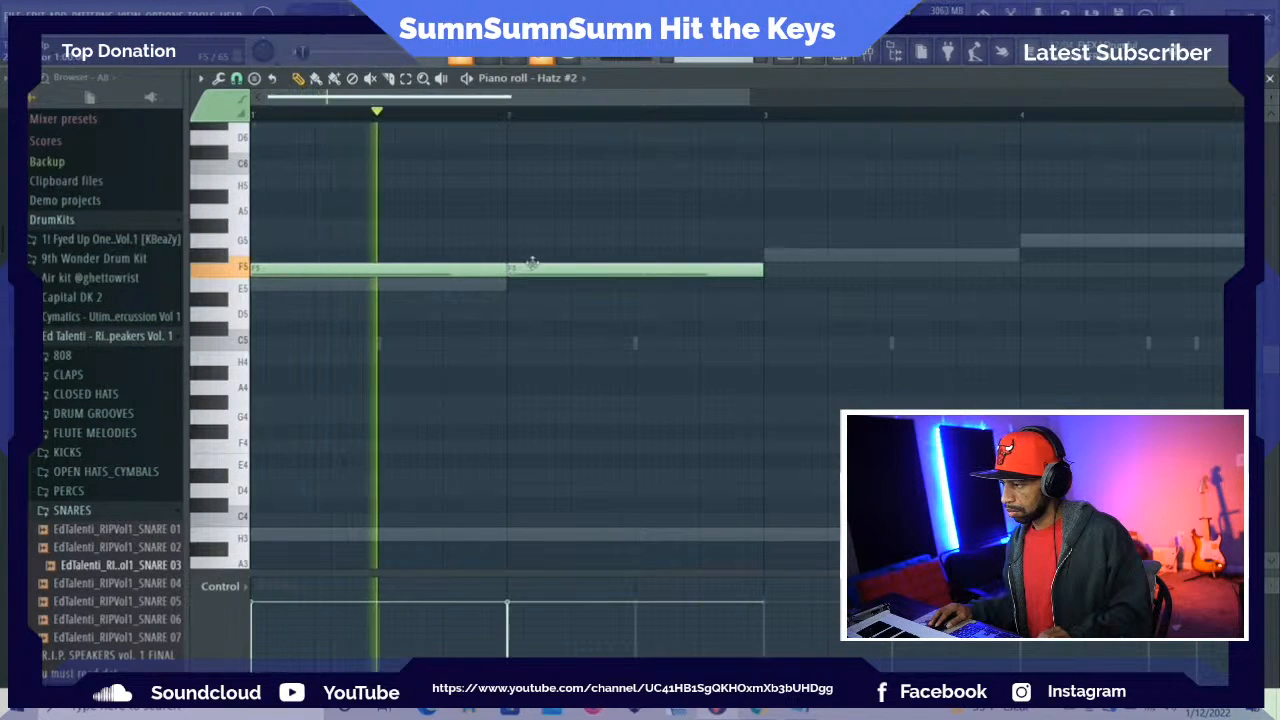
{"action": "left_click", "coordinate": [777, 276]}
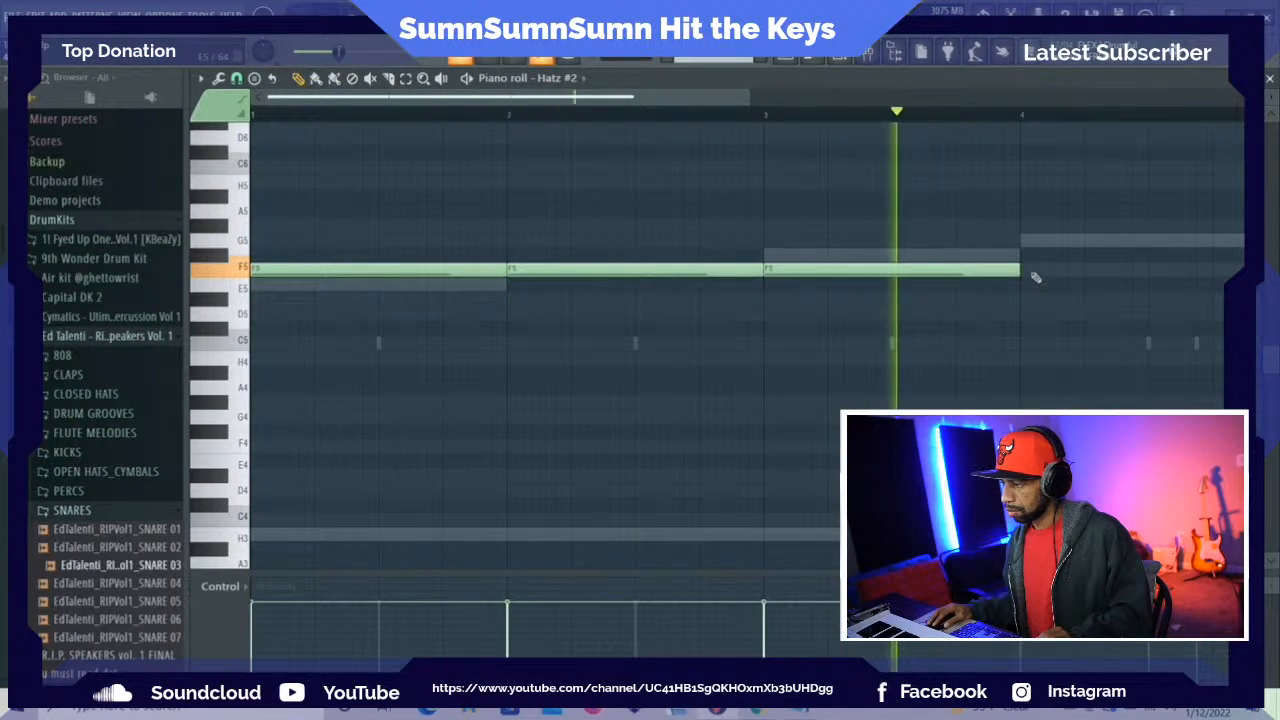
{"action": "left_click", "coordinate": [1041, 272]}
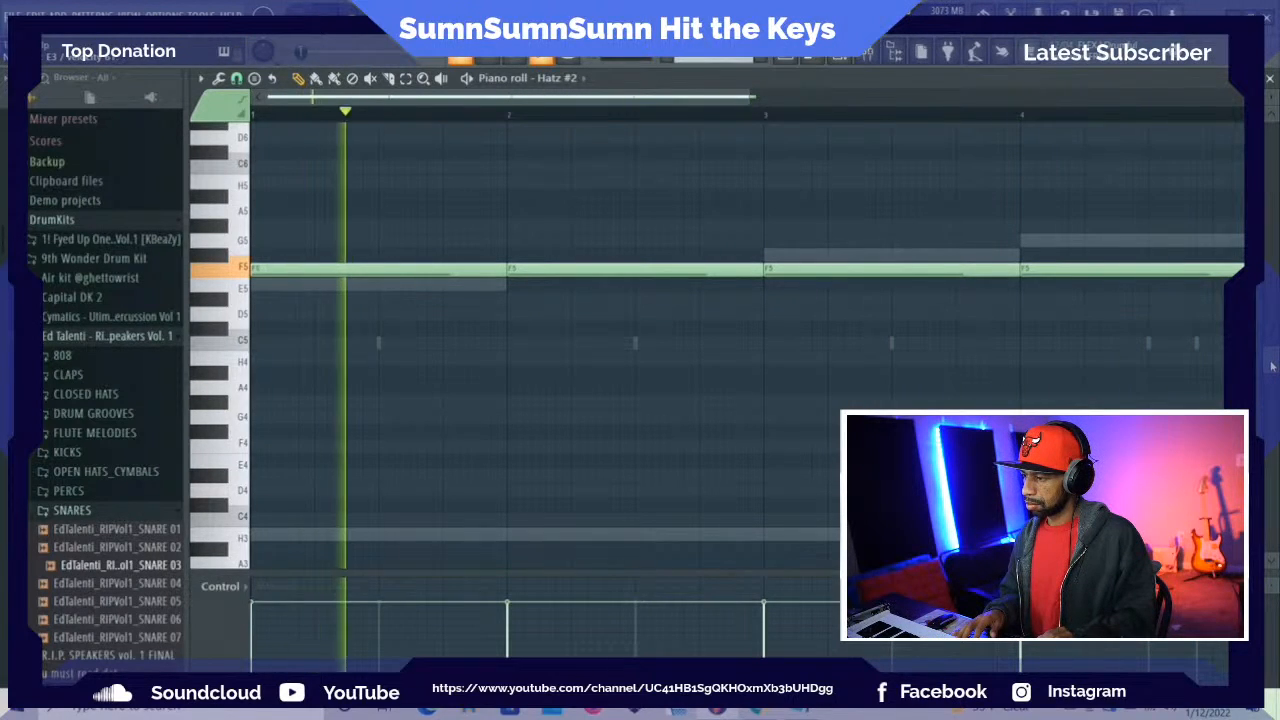
Play the loop and add a one-bar E3 note starting halfway through bar 1
{"action": "key", "text": "space"}
{"action": "key", "text": "space"}
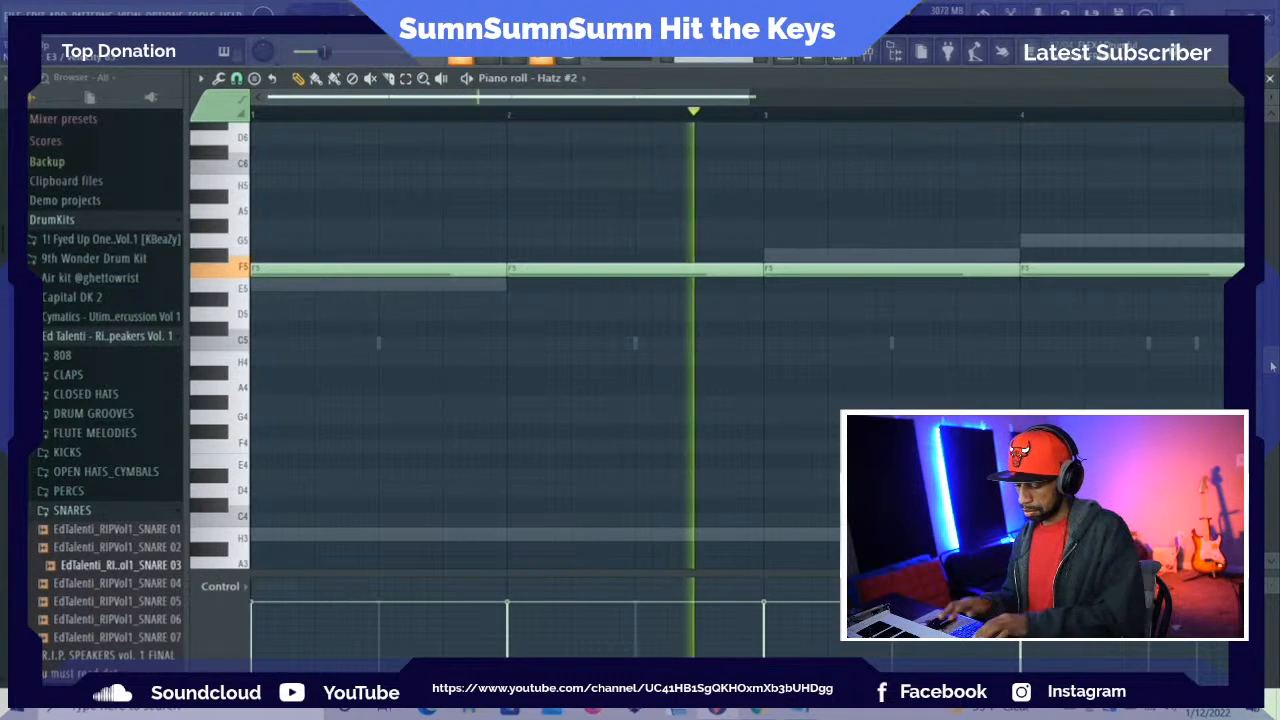
{"action": "key", "text": "space"}
{"action": "scroll", "coordinate": [980, 400], "scroll_direction": "down", "scroll_amount": 4}
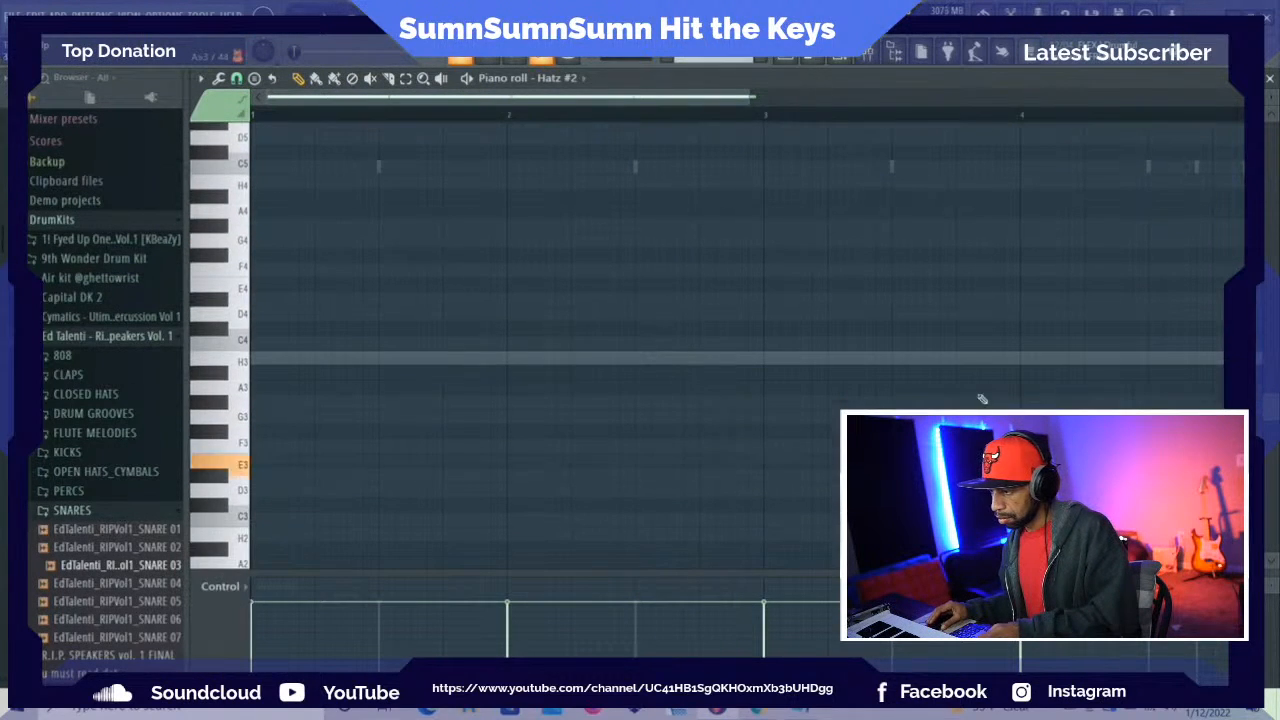
{"action": "left_click", "coordinate": [383, 463]}
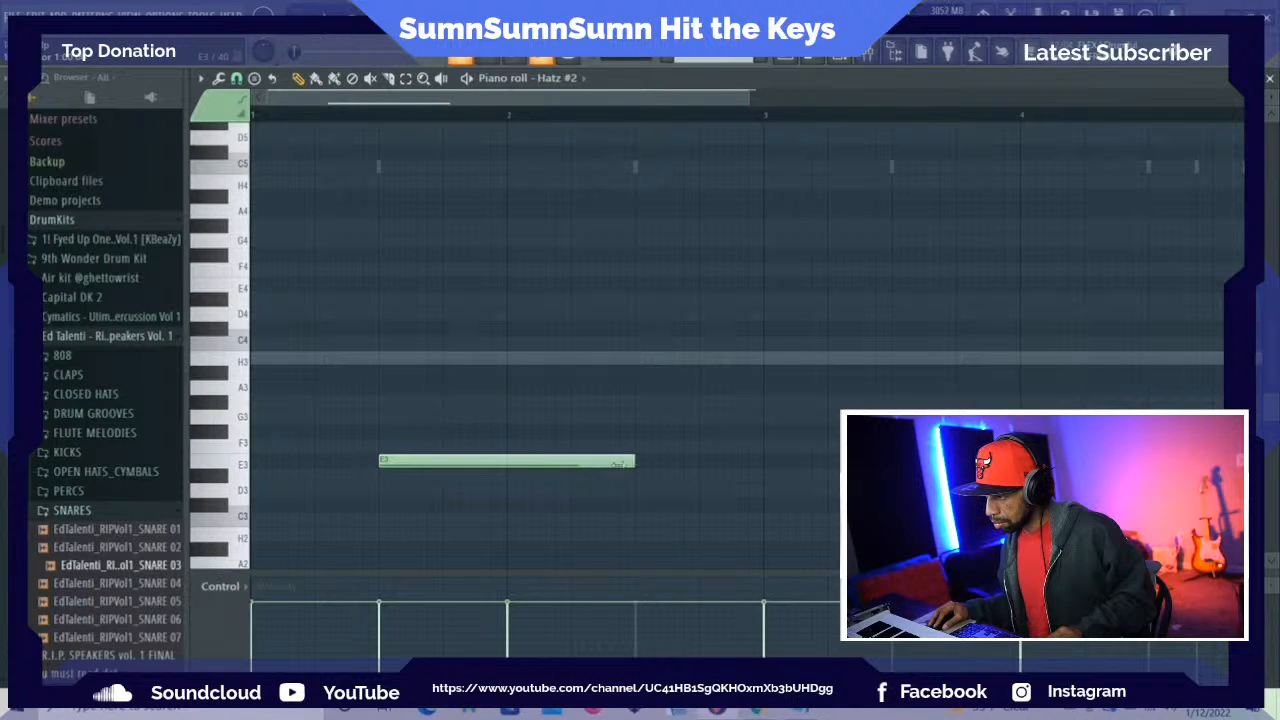
Shorten the E3 note to half a bar and repeat it in the second half of bars 2 to 4
{"action": "left_click_drag", "start_coordinate": [618, 463], "coordinate": [509, 479]}
{"action": "key", "text": "space"}
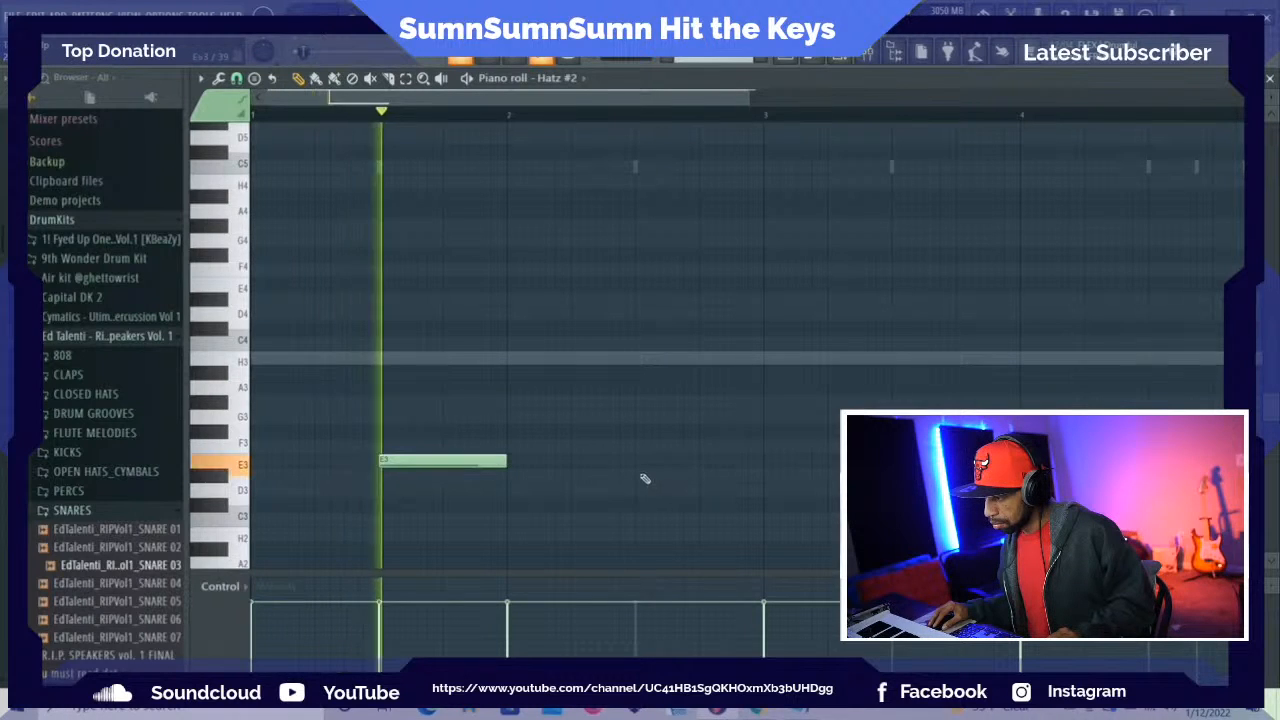
{"action": "left_click", "coordinate": [640, 462]}
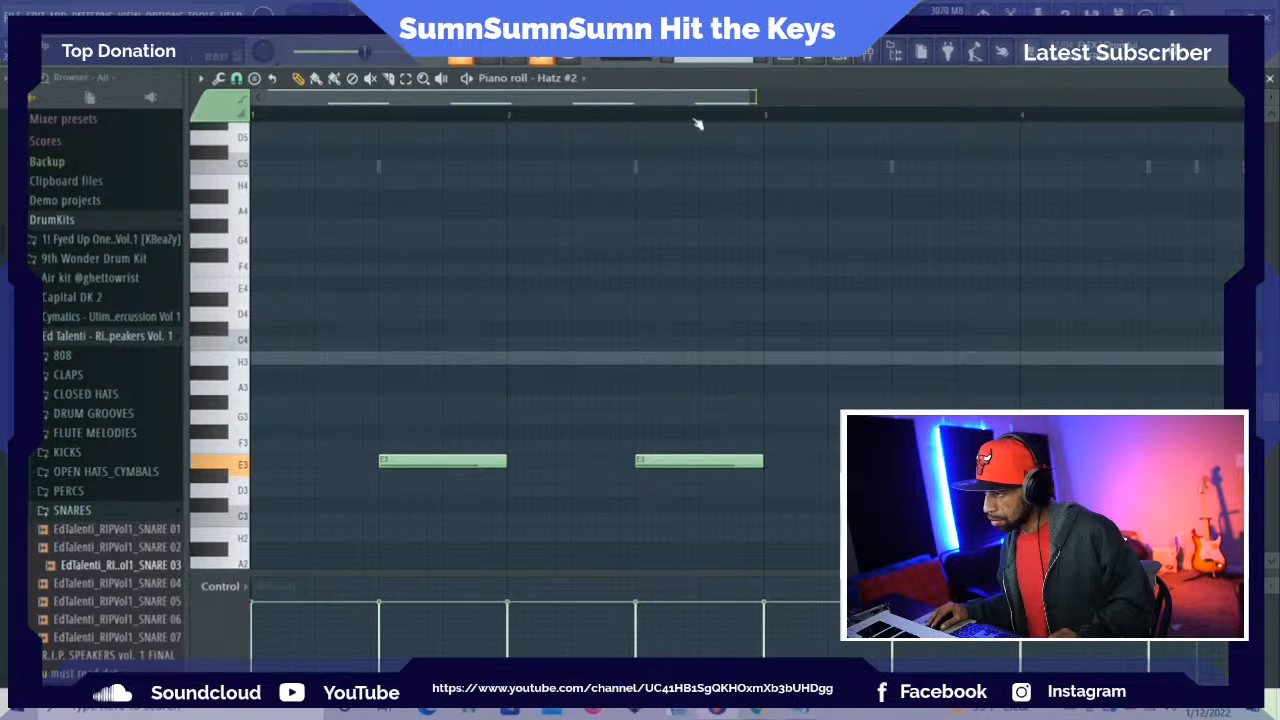
Show the channel rack, play the loop to hear the new Hatz #2 notes, and reposition the rack over the piano roll
{"action": "key", "text": "F6"}
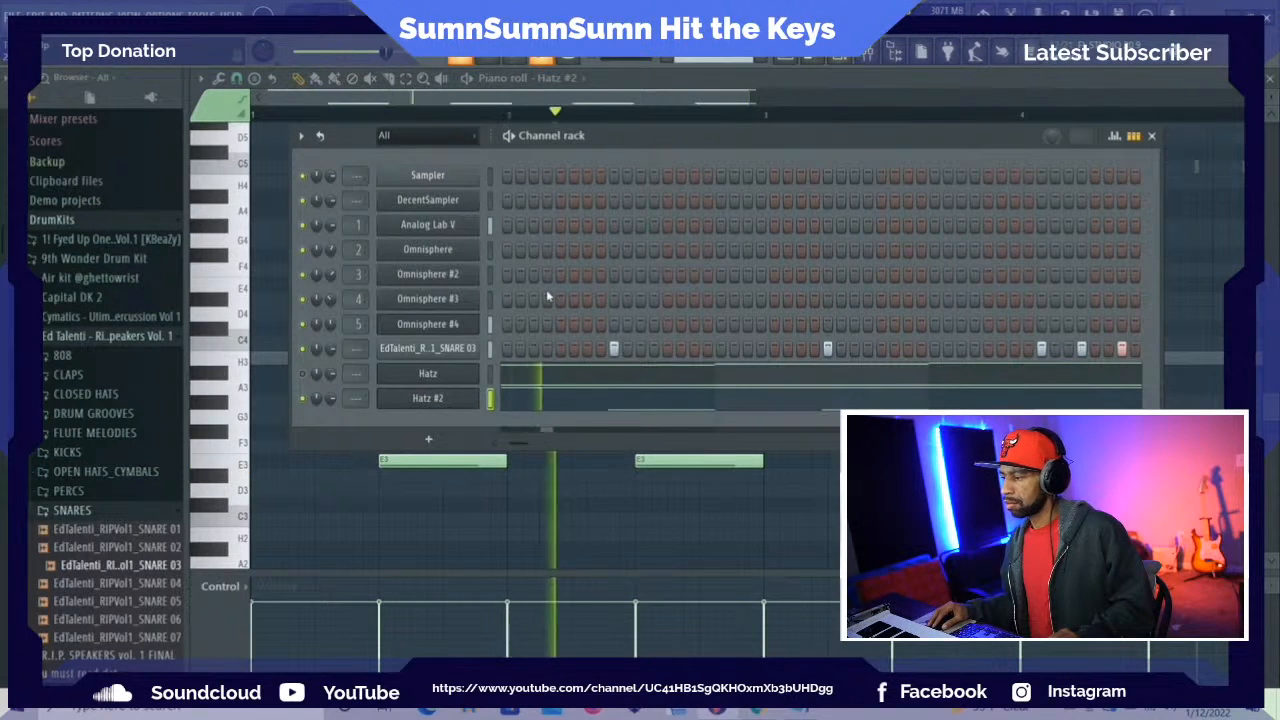
{"action": "key", "text": "space"}
{"action": "key", "text": "space"}
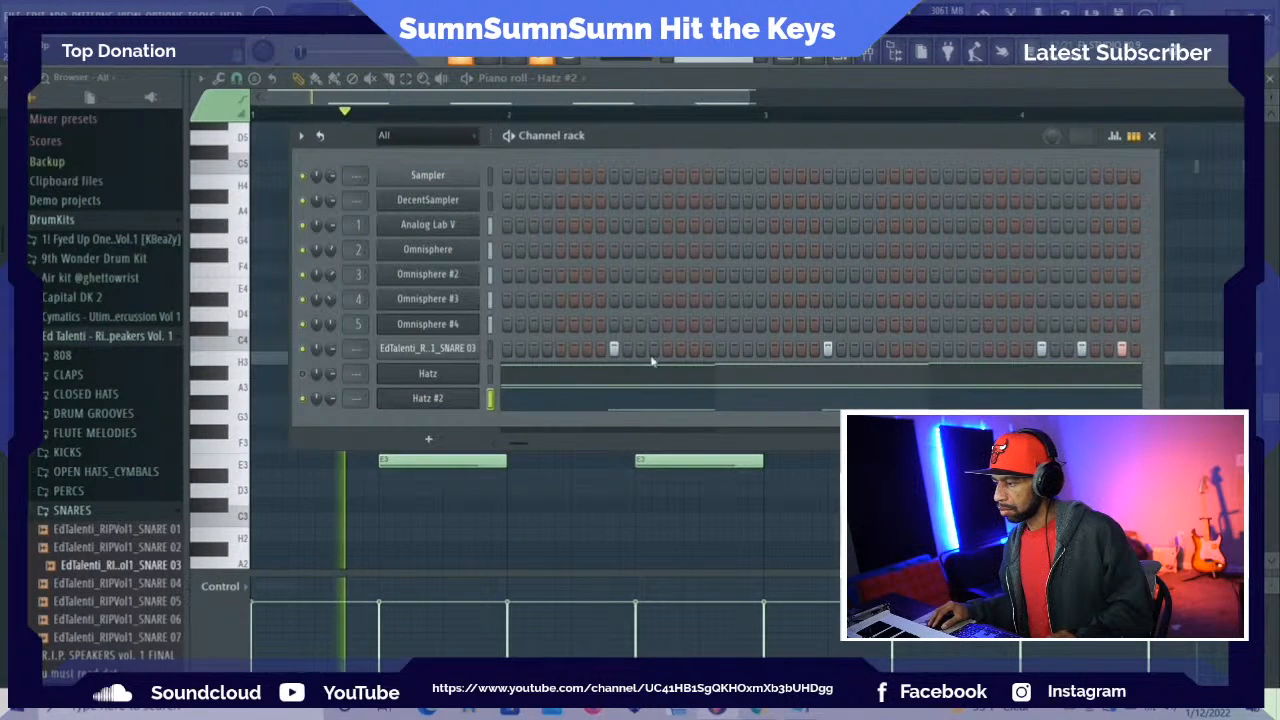
{"action": "left_click_drag", "start_coordinate": [735, 145], "coordinate": [641, 95]}
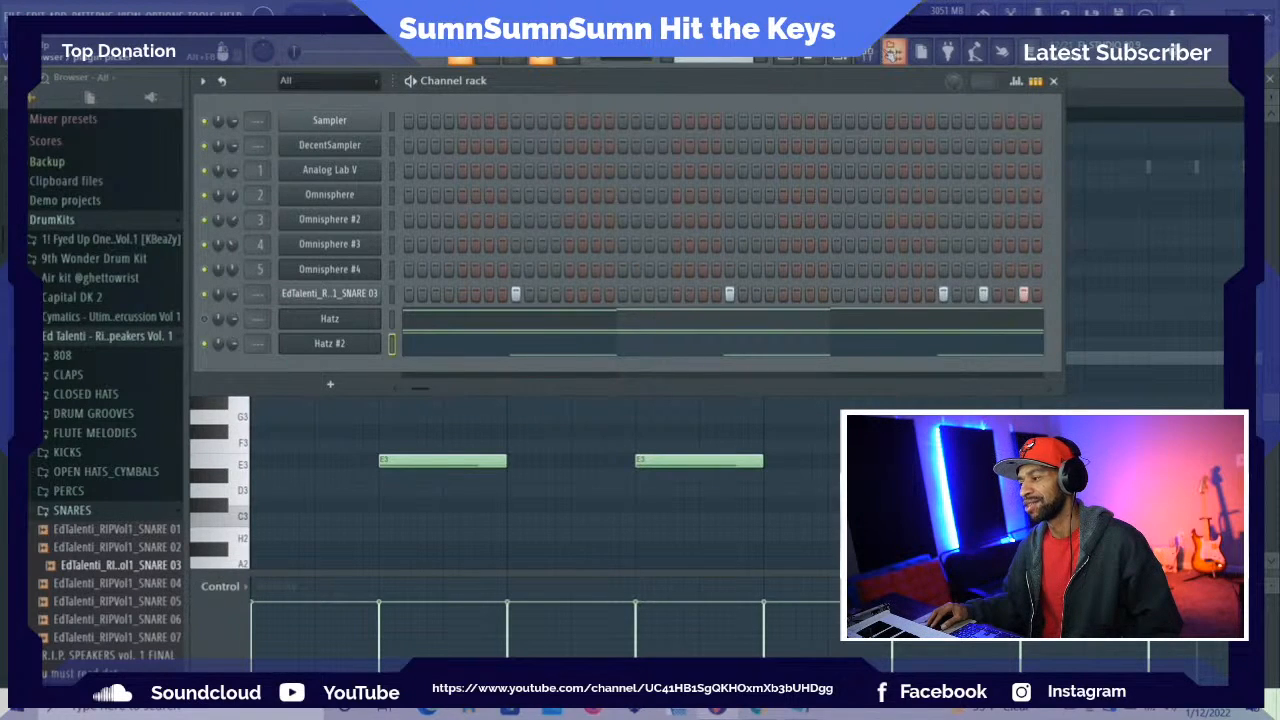
Open the mixer and browse the effect plugins for the Master track's first slot
{"action": "left_click", "coordinate": [893, 52]}
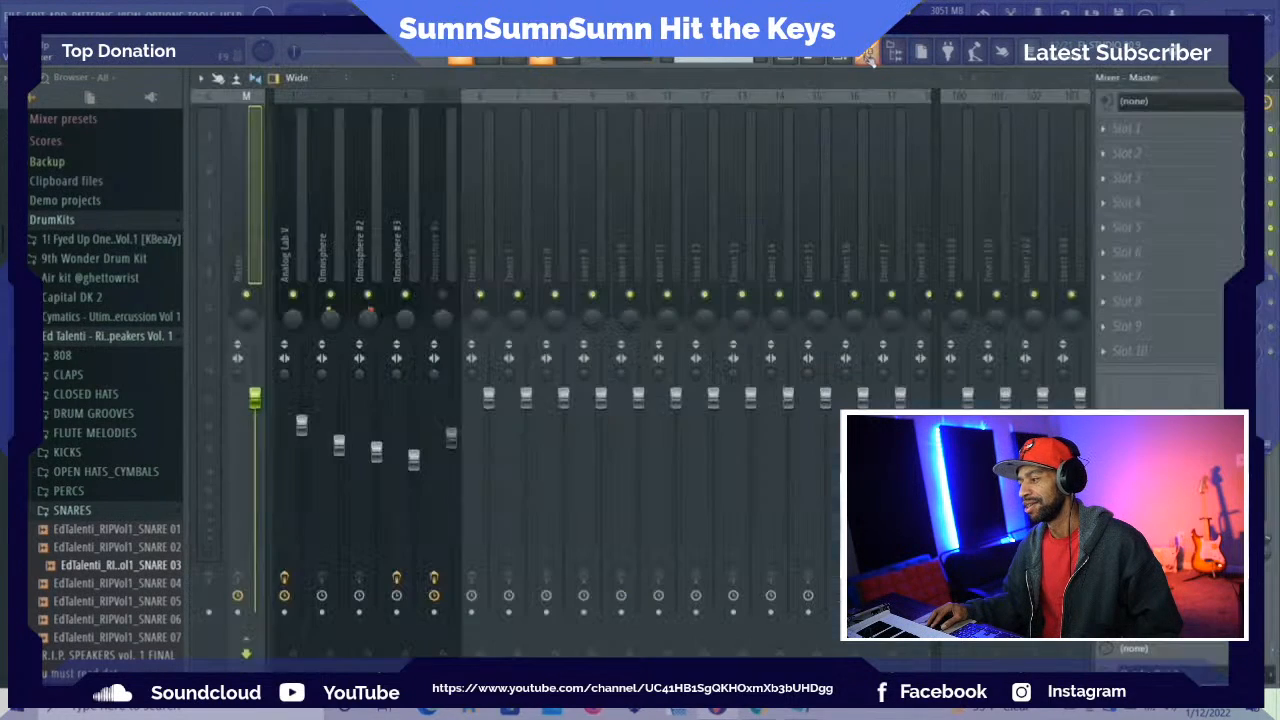
{"action": "left_click", "coordinate": [1105, 130]}
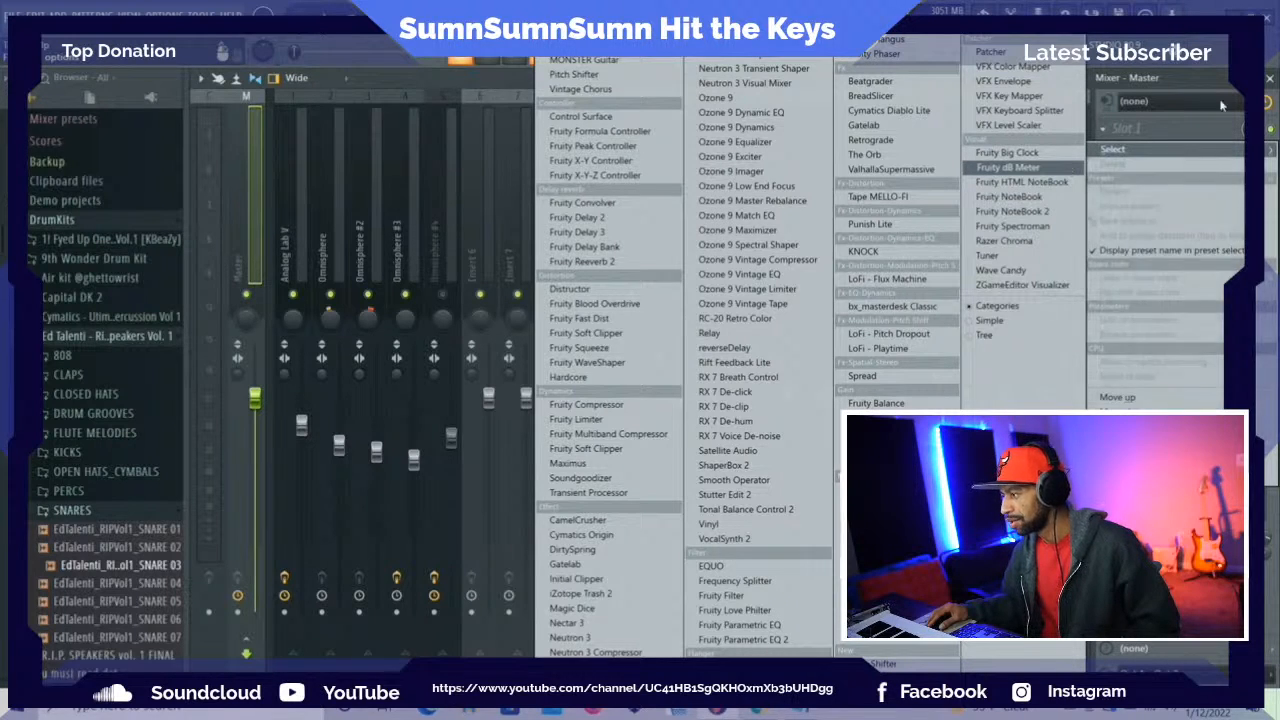
{"action": "left_click", "coordinate": [1008, 168]}
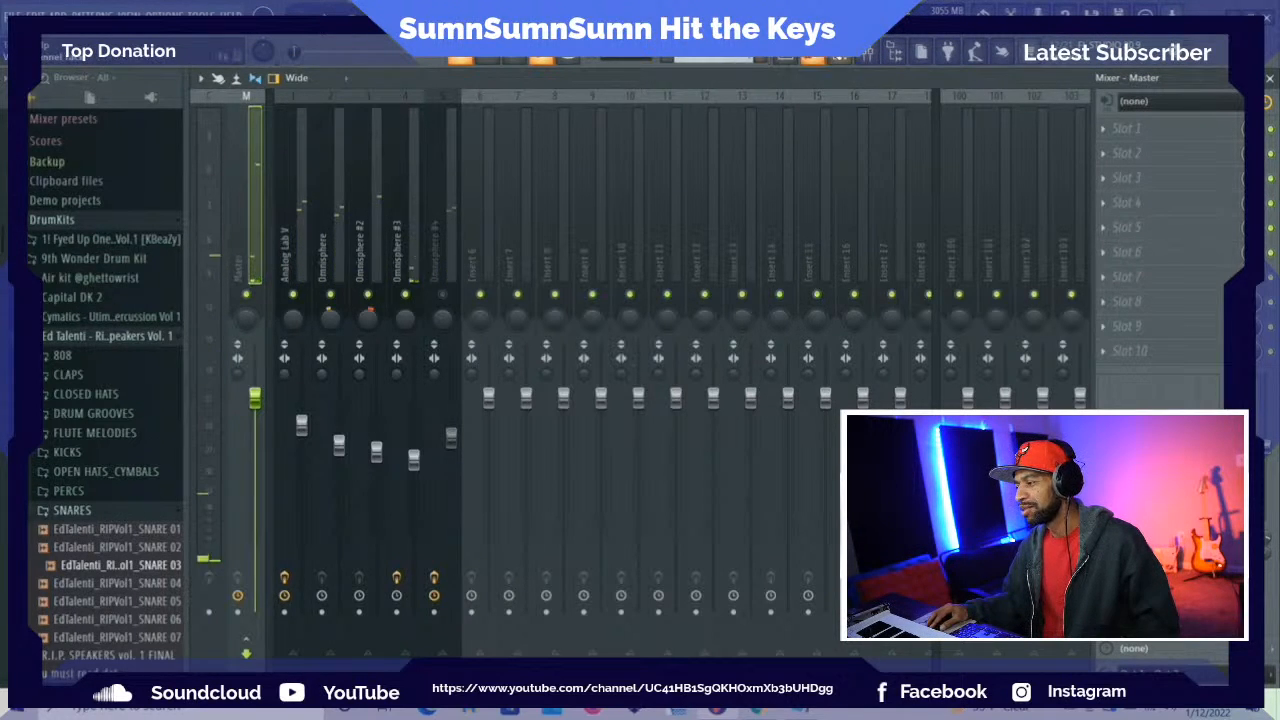
Return to the channel rack, mute the Hatz #2 channel and open the list of instruments for adding a new channel
{"action": "key", "text": "F6"}
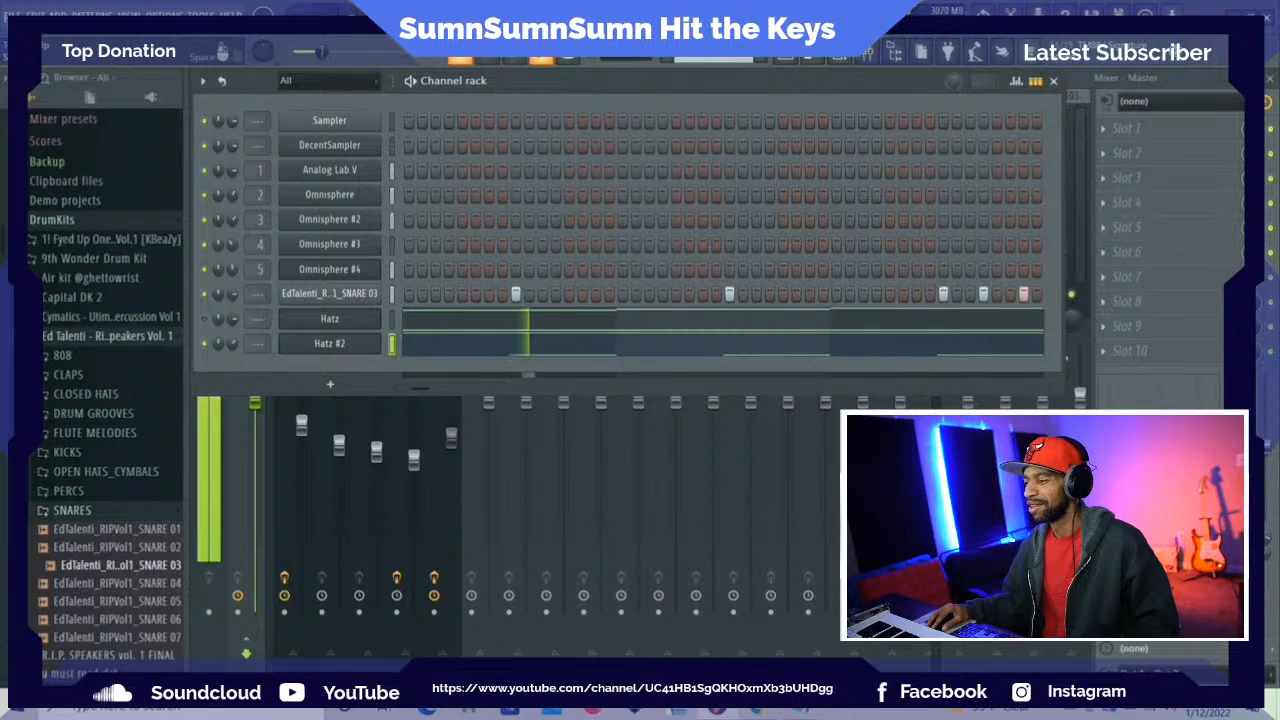
{"action": "key", "text": "space"}
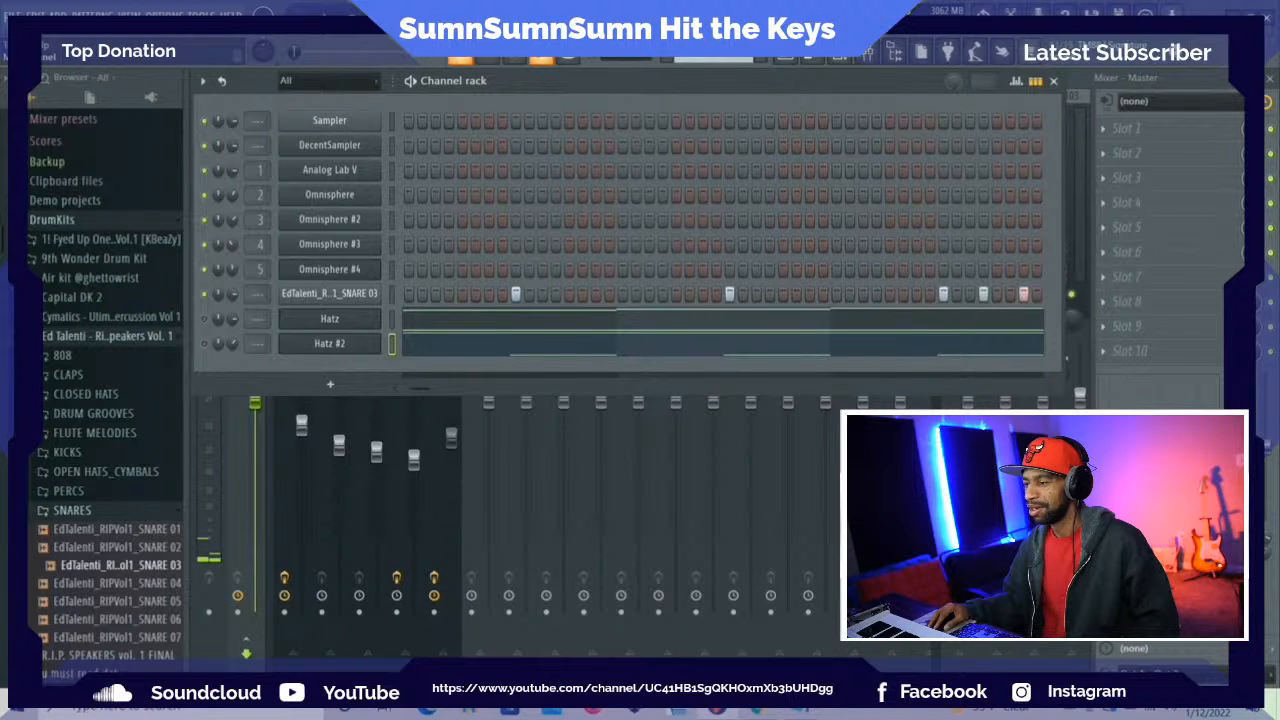
{"action": "left_click", "coordinate": [57, 15]}
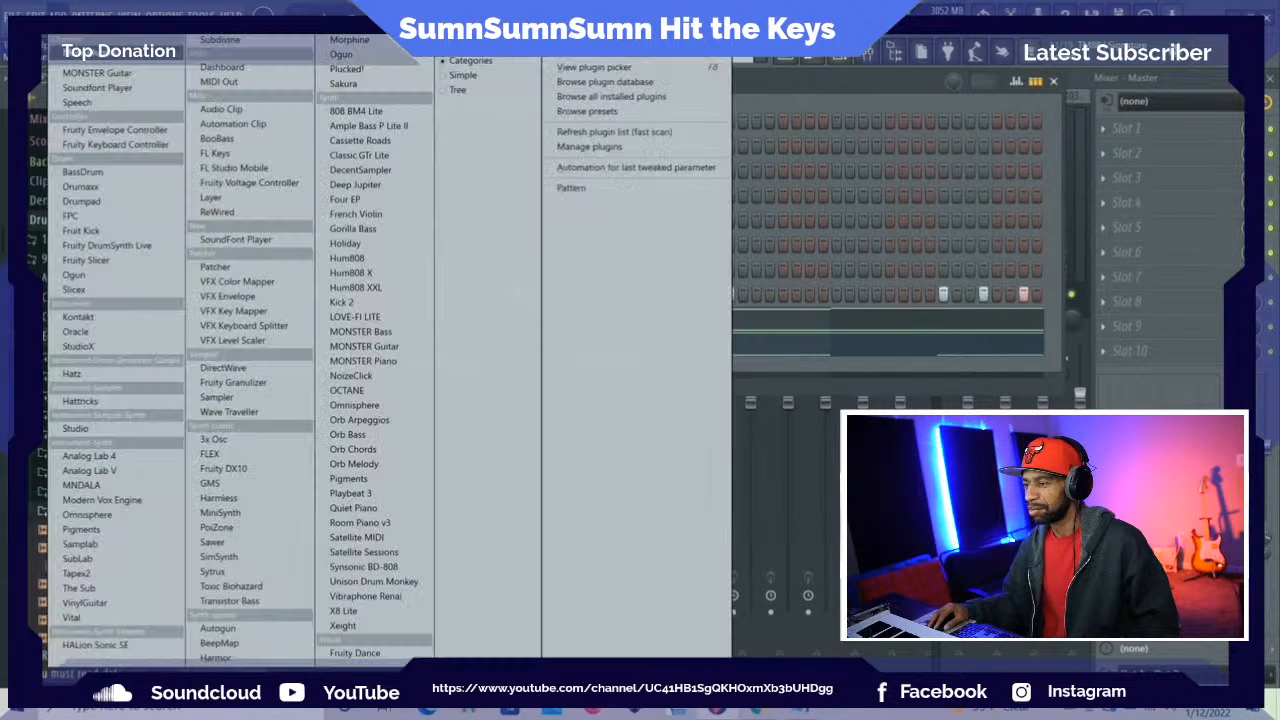
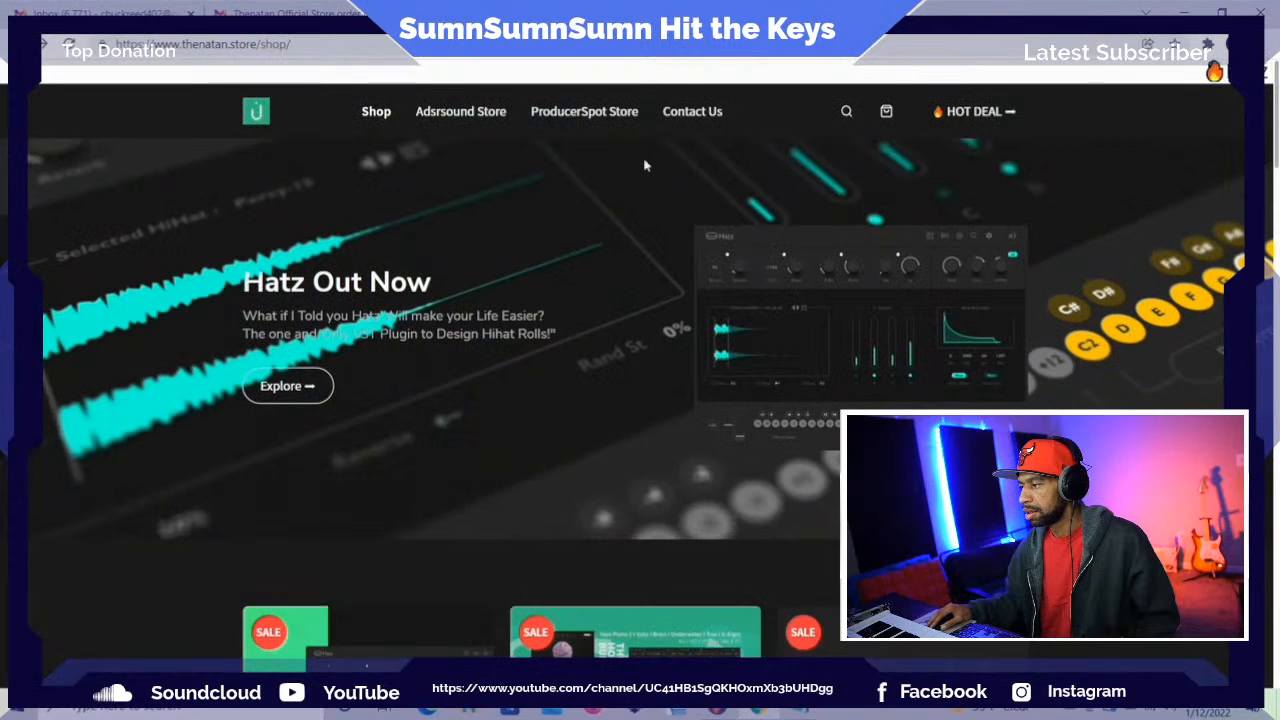
Leave the online store, return to FL Studio and look through the preset folders of Hatz #3
{"action": "left_click", "coordinate": [1183, 12]}
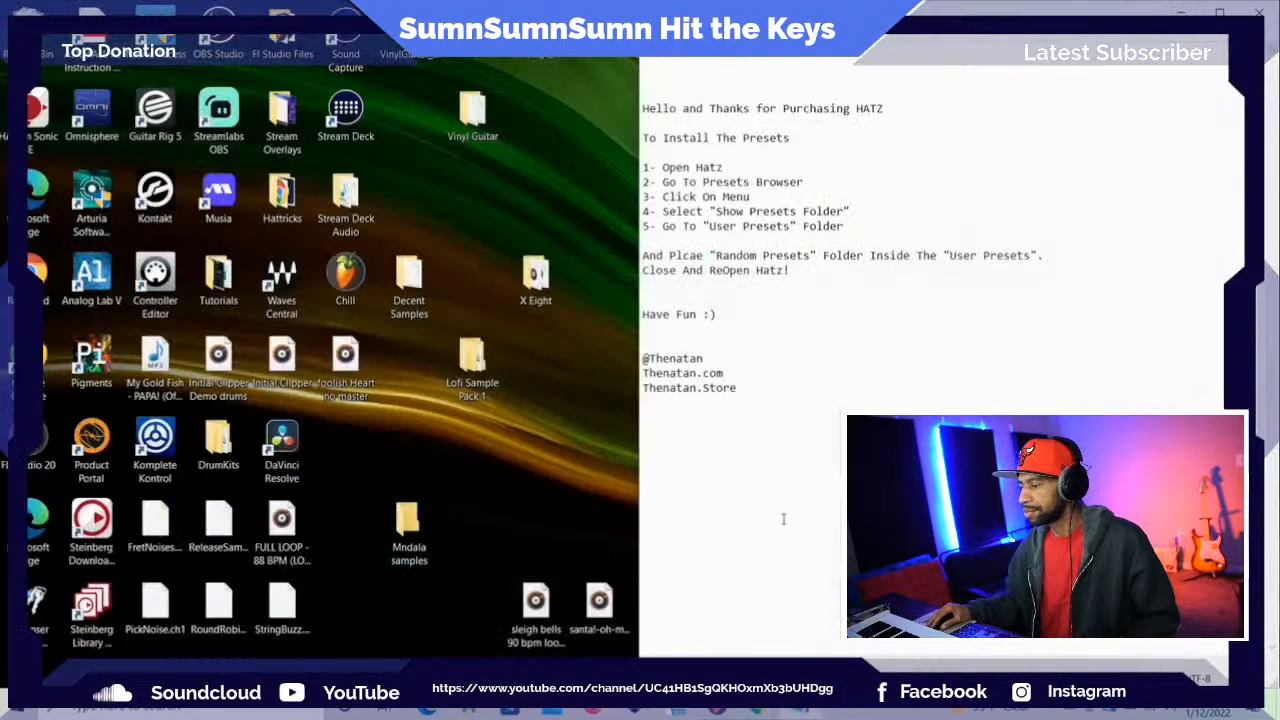
{"action": "left_click", "coordinate": [722, 711]}
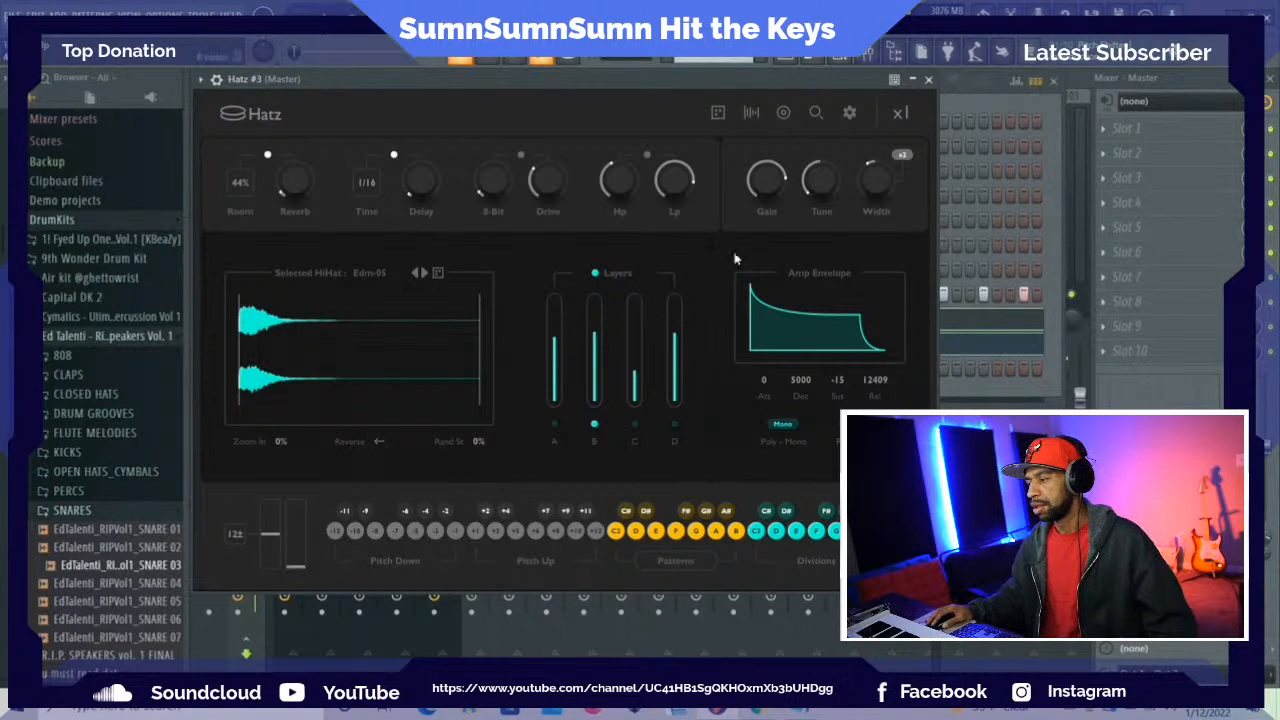
{"action": "left_click", "coordinate": [818, 114]}
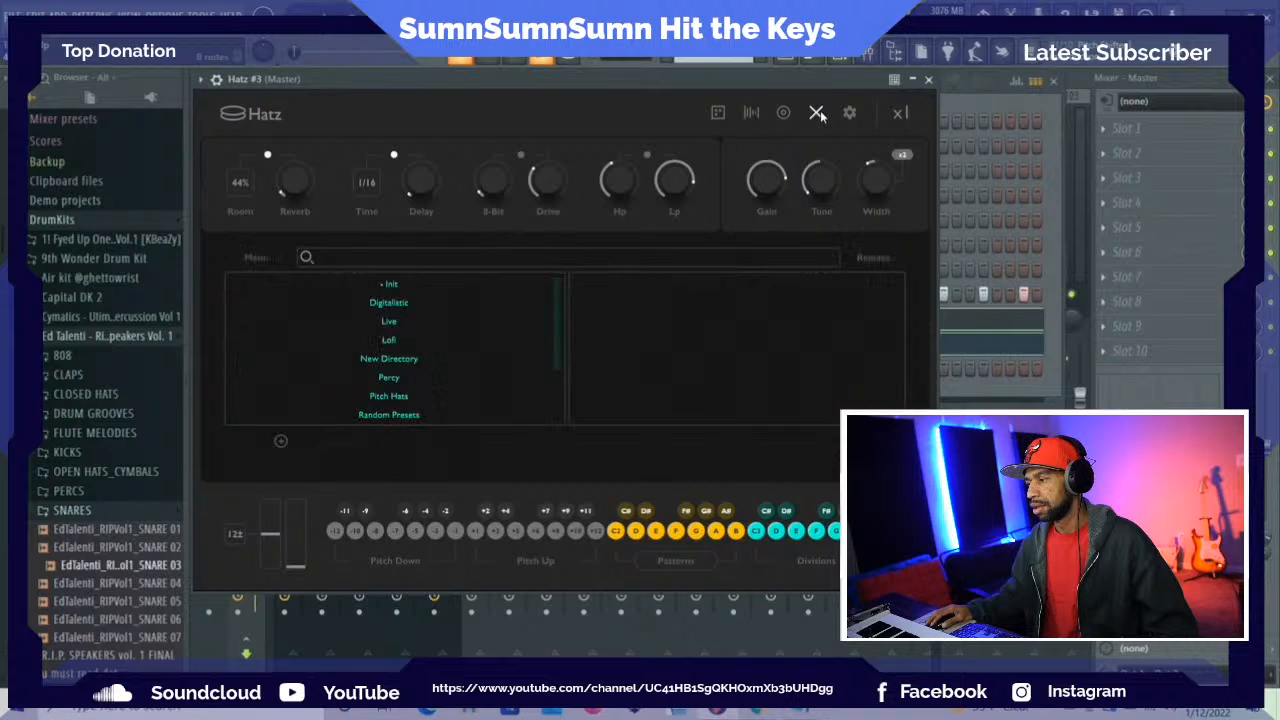
{"action": "scroll", "coordinate": [405, 352], "scroll_direction": "down", "scroll_amount": 2}
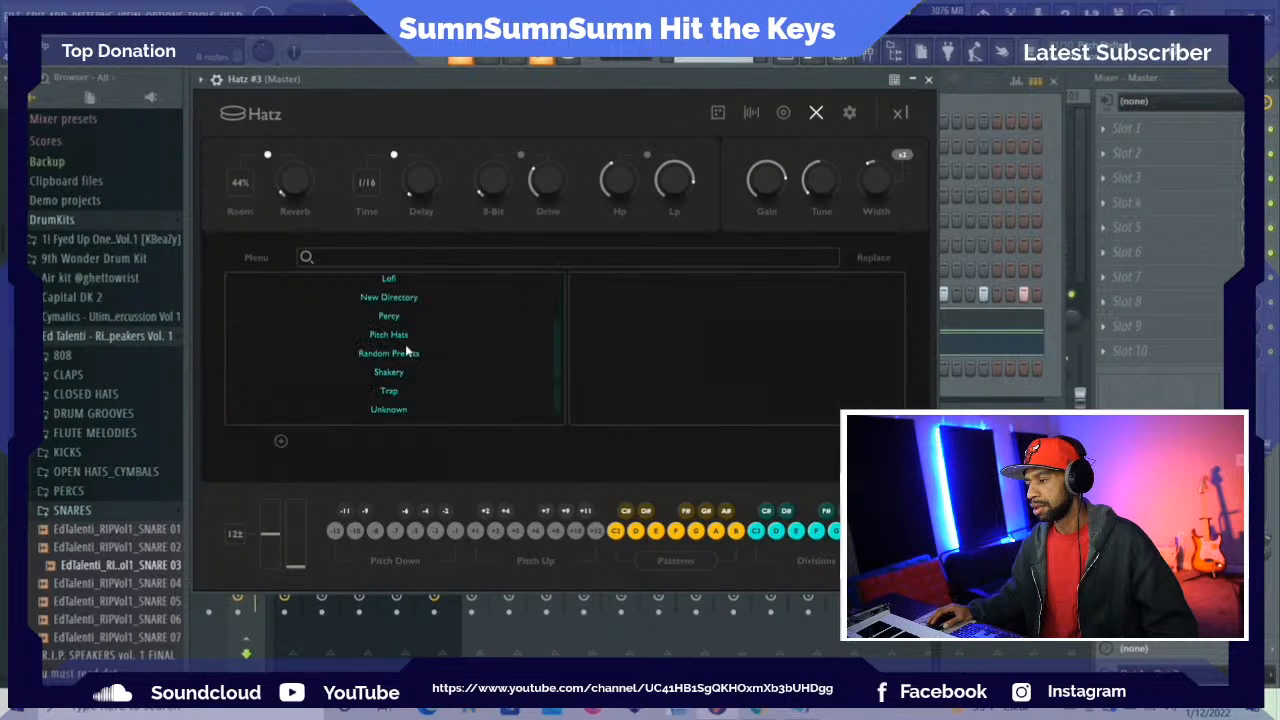
{"action": "scroll", "coordinate": [396, 360], "scroll_direction": "up", "scroll_amount": 2}
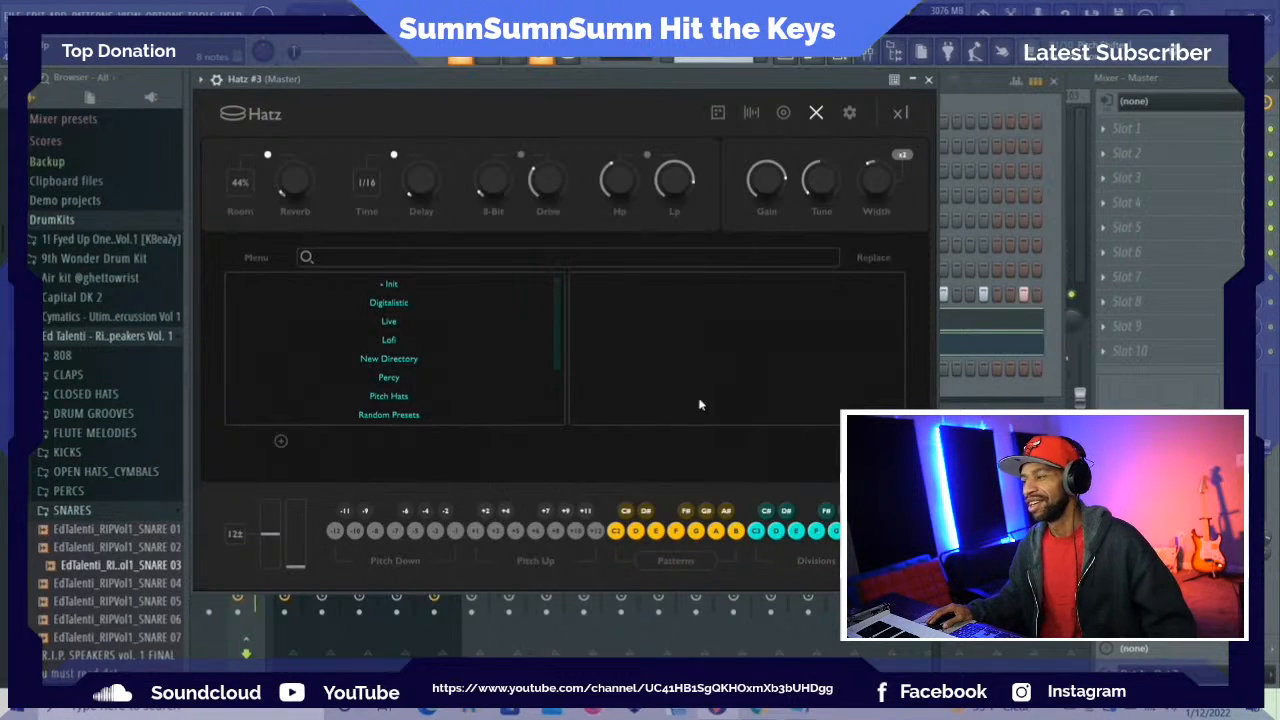
Move the Hatz #3 window aside and play the loop with only Hatz unmuted, then with only Hatz #2 unmuted
{"action": "left_click_drag", "start_coordinate": [656, 90], "coordinate": [1108, 172]}
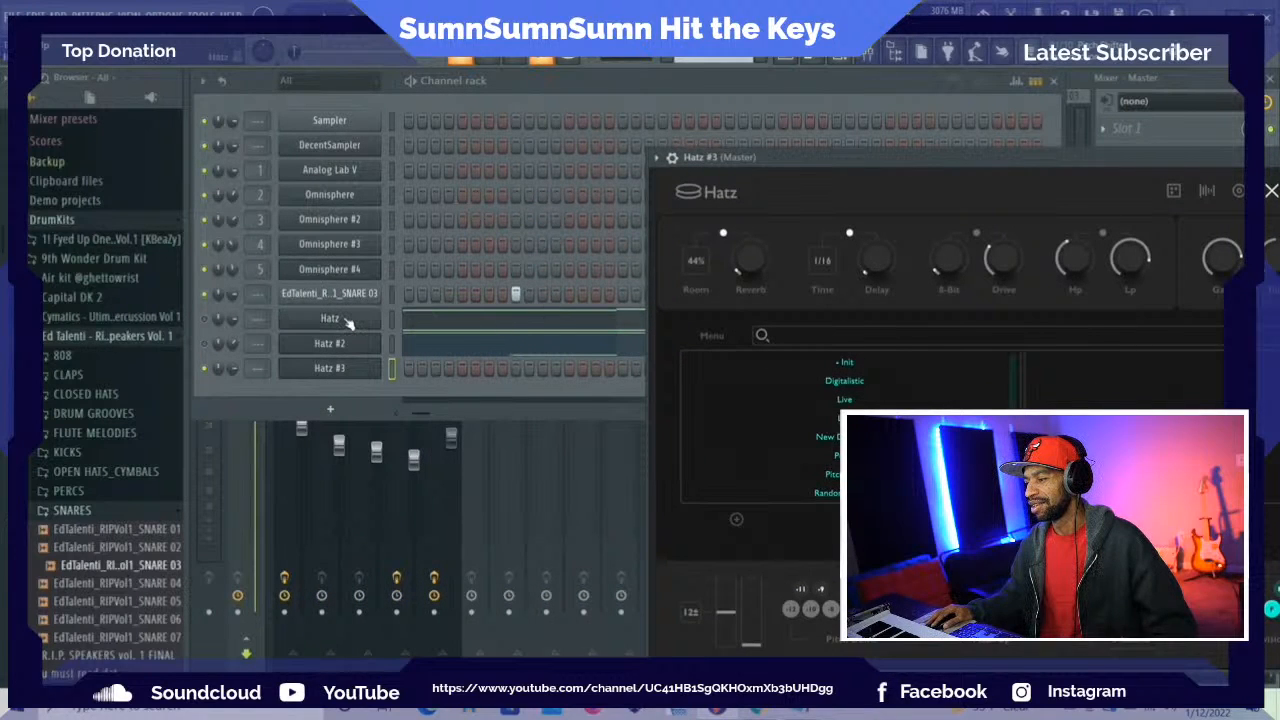
{"action": "left_click", "coordinate": [205, 320]}
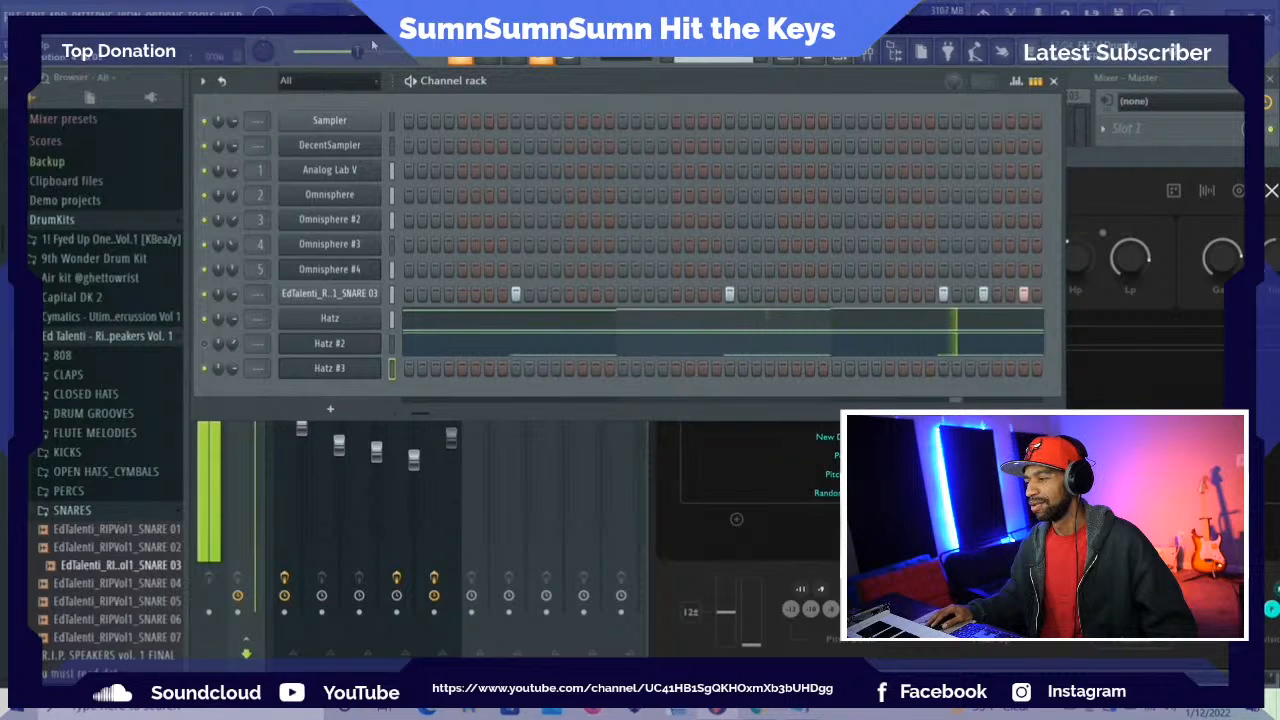
{"action": "key", "text": "space"}
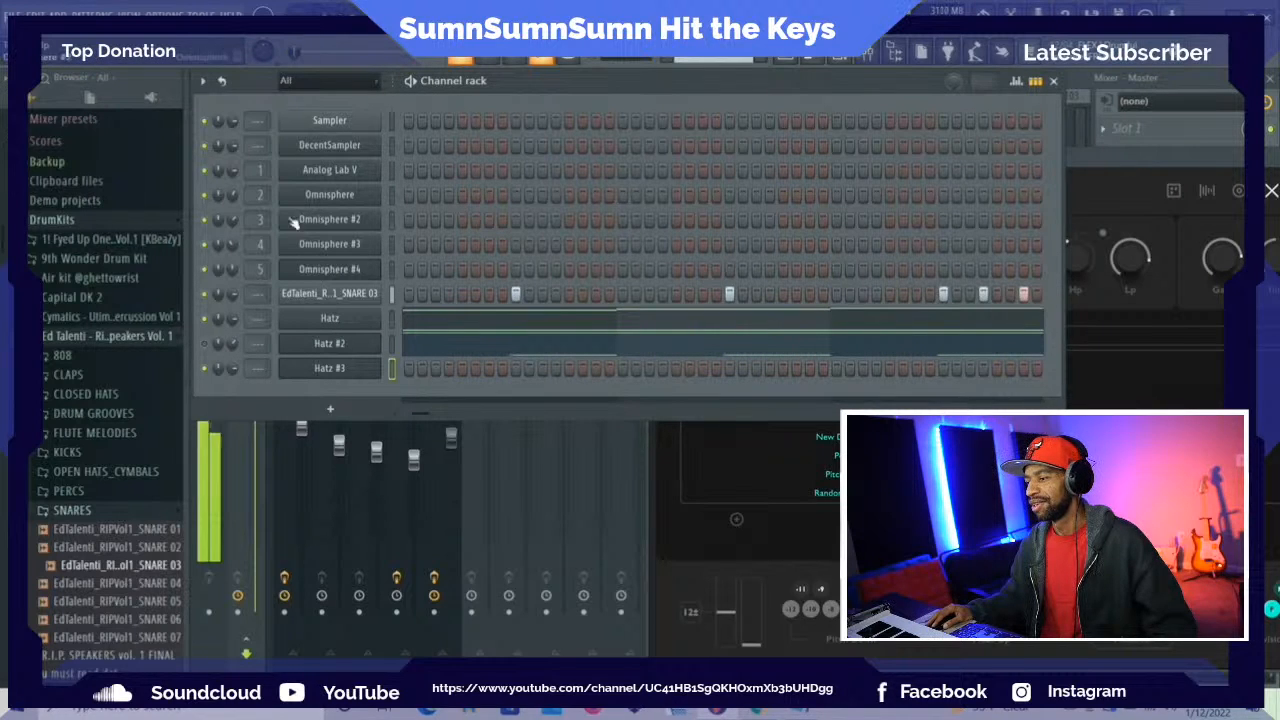
{"action": "left_click", "coordinate": [205, 319]}
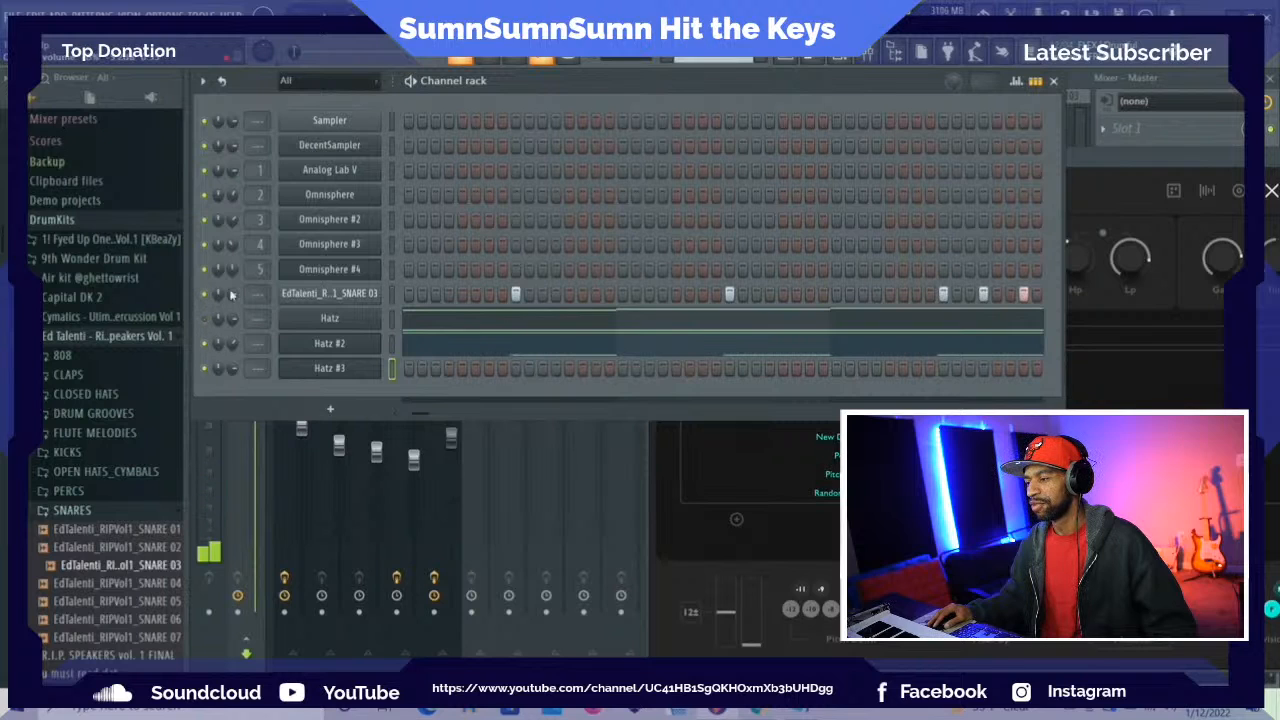
{"action": "key", "text": "space"}
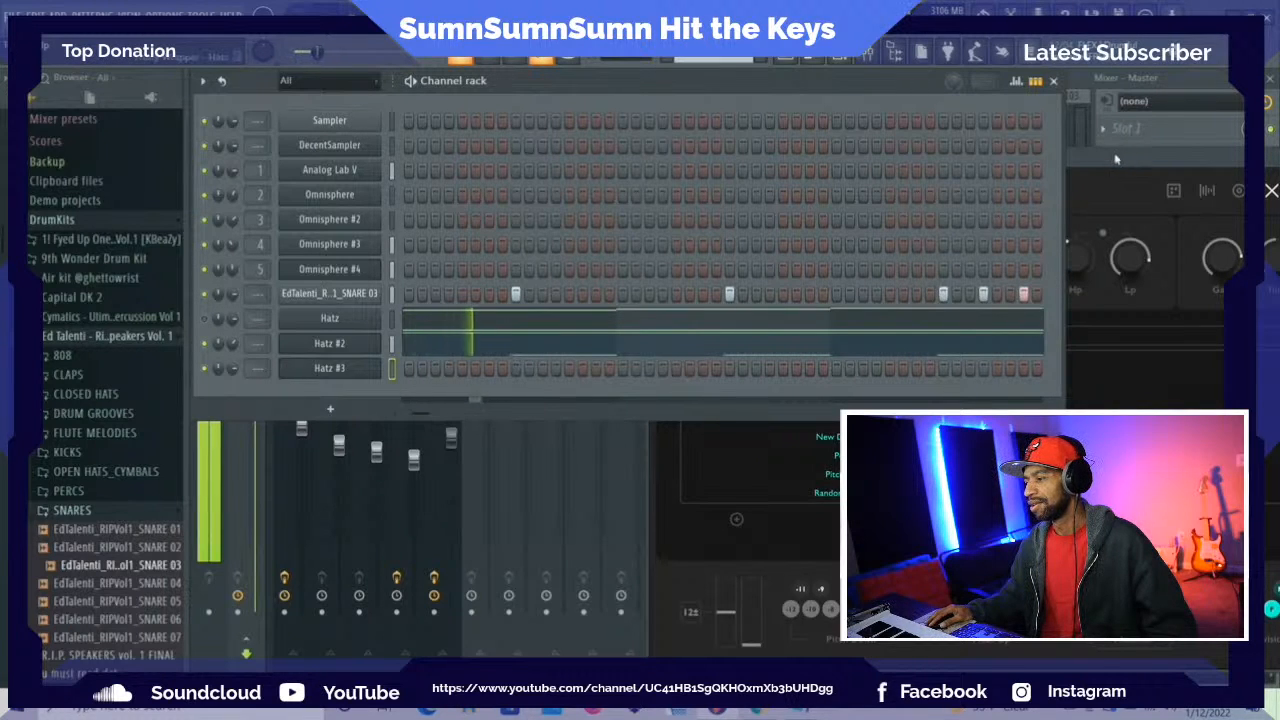
Bring the mixer forward, mute the insert tracks and play the loop to hear the drums without the melodic instruments
{"action": "left_click", "coordinate": [1179, 86]}
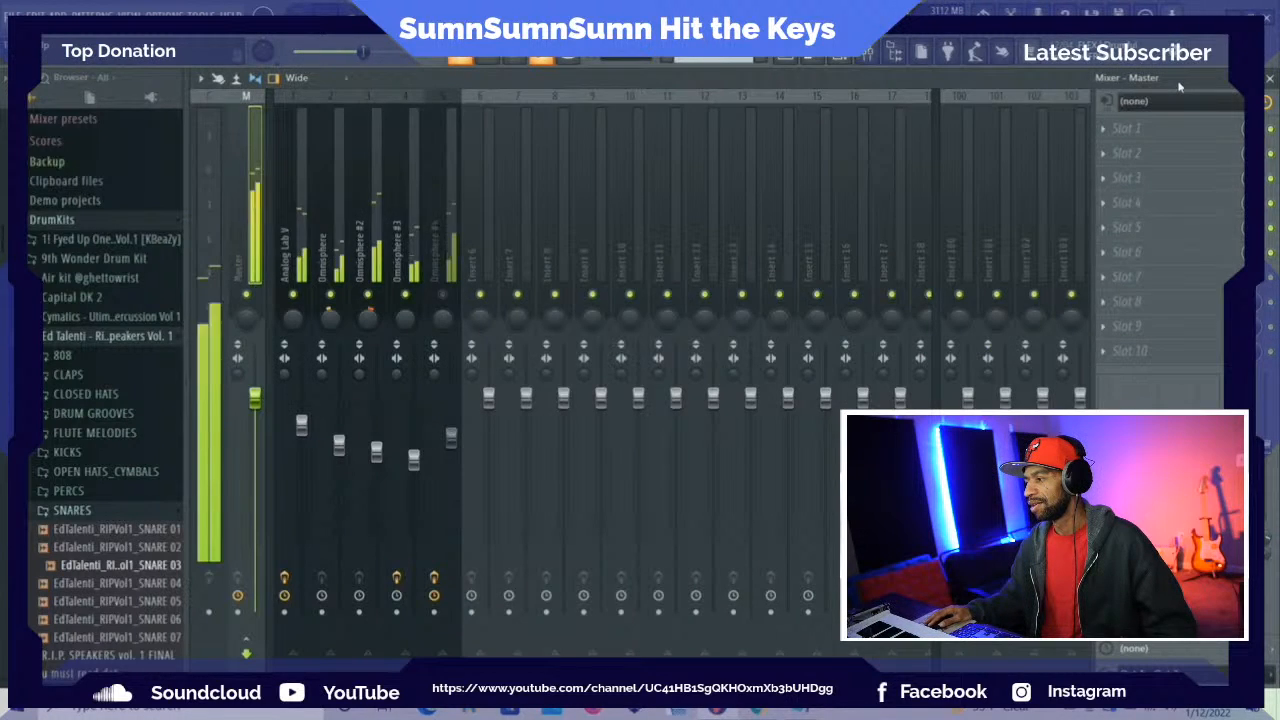
{"action": "right_click", "coordinate": [443, 295]}
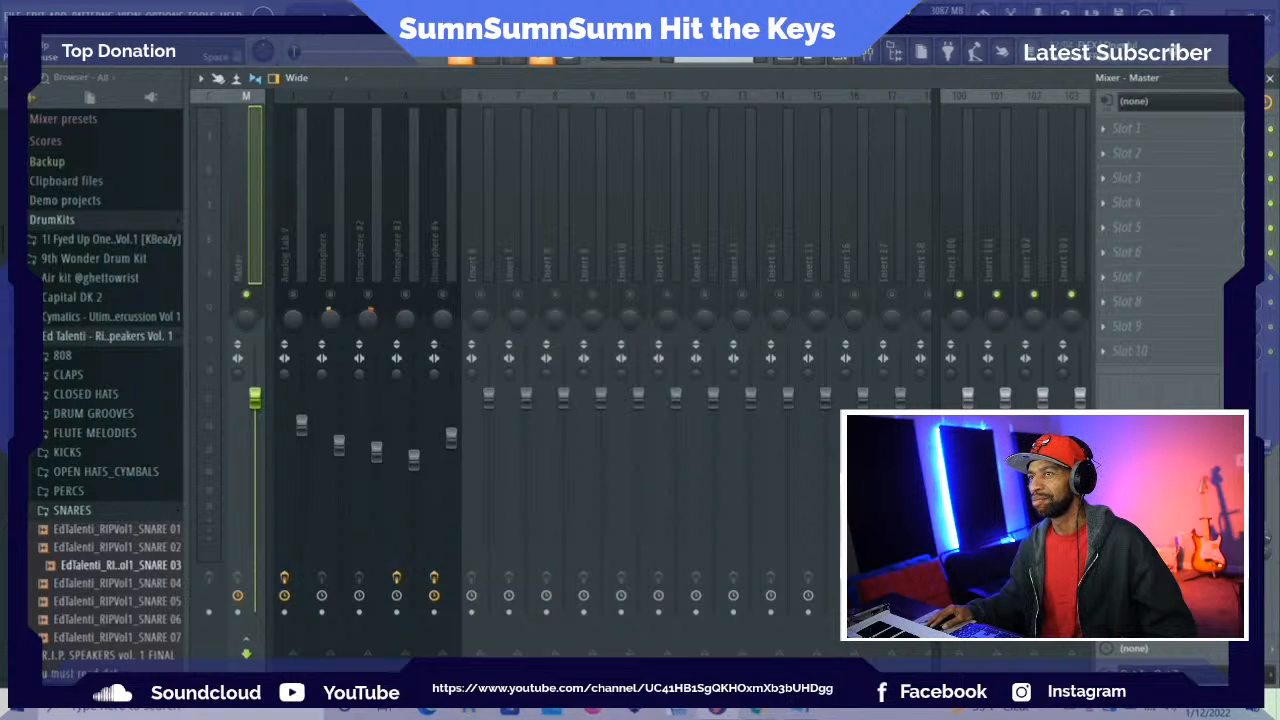
{"action": "key", "text": "space"}
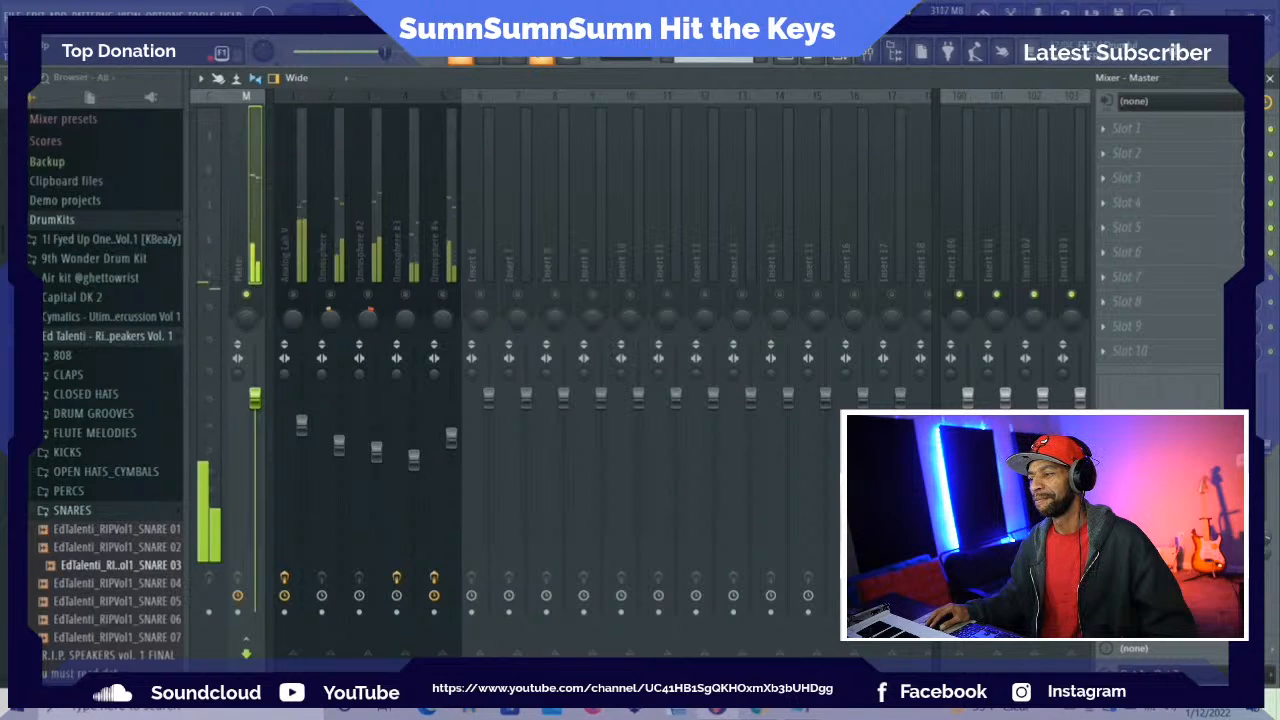
{"action": "key", "text": "space"}
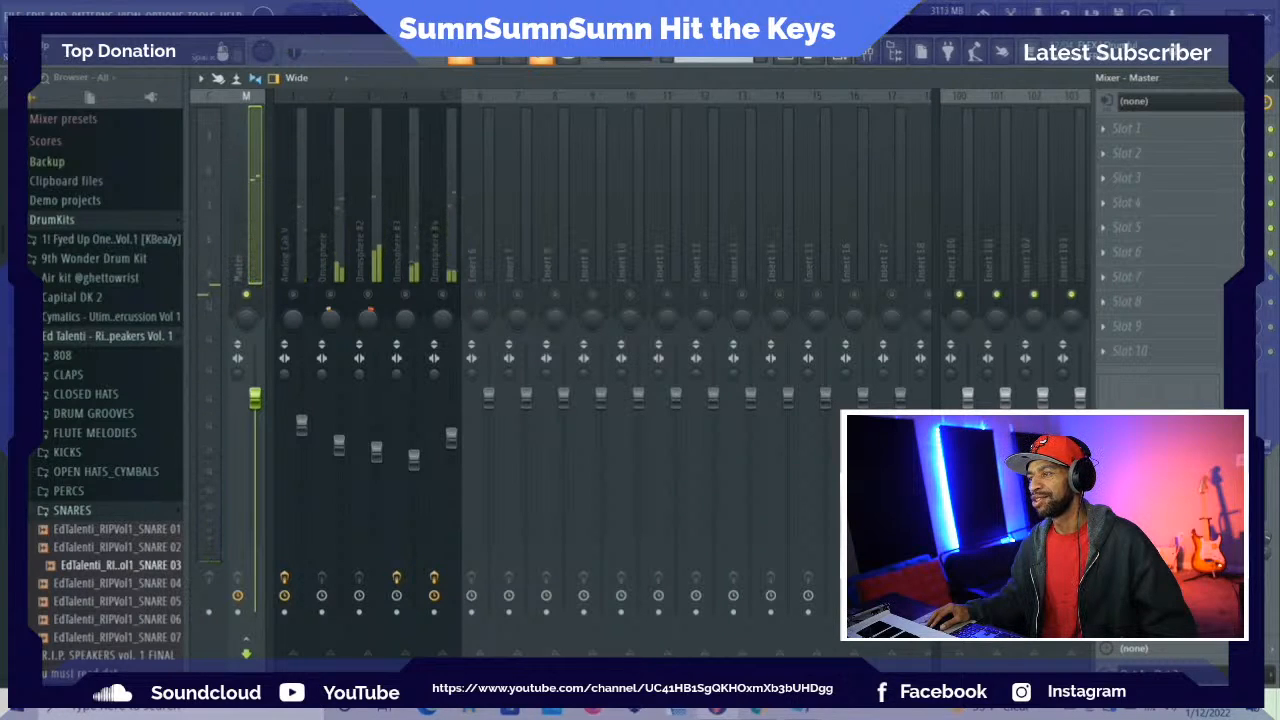
Show the channel rack, mute the Hatz channel, and reopen the Hatz #3 instrument fully in view
{"action": "left_click", "coordinate": [840, 56]}
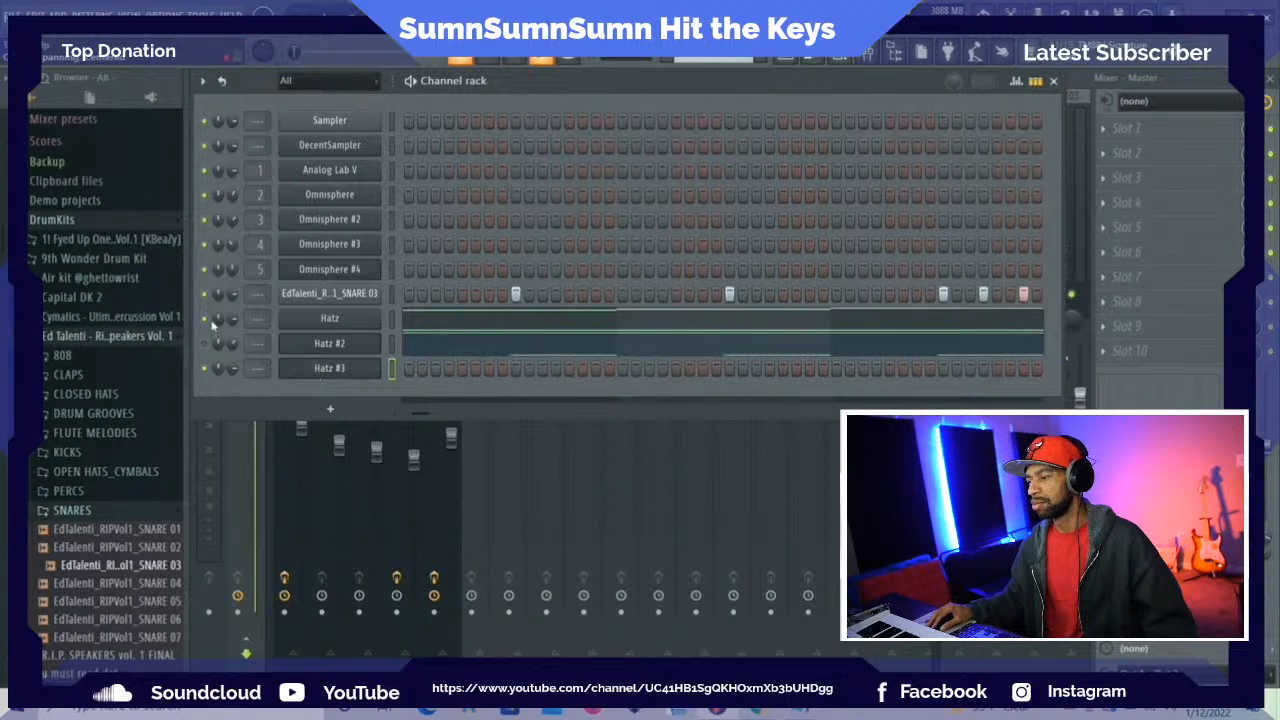
{"action": "left_click", "coordinate": [205, 319]}
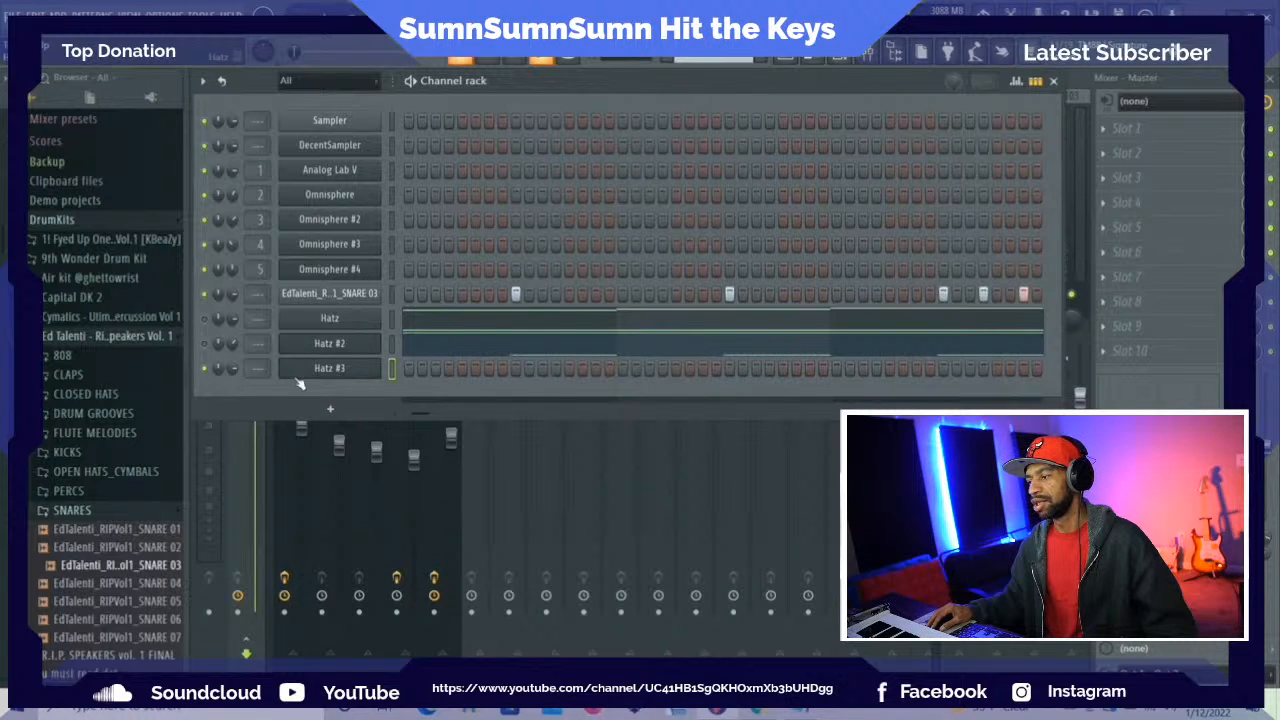
{"action": "left_click", "coordinate": [310, 370]}
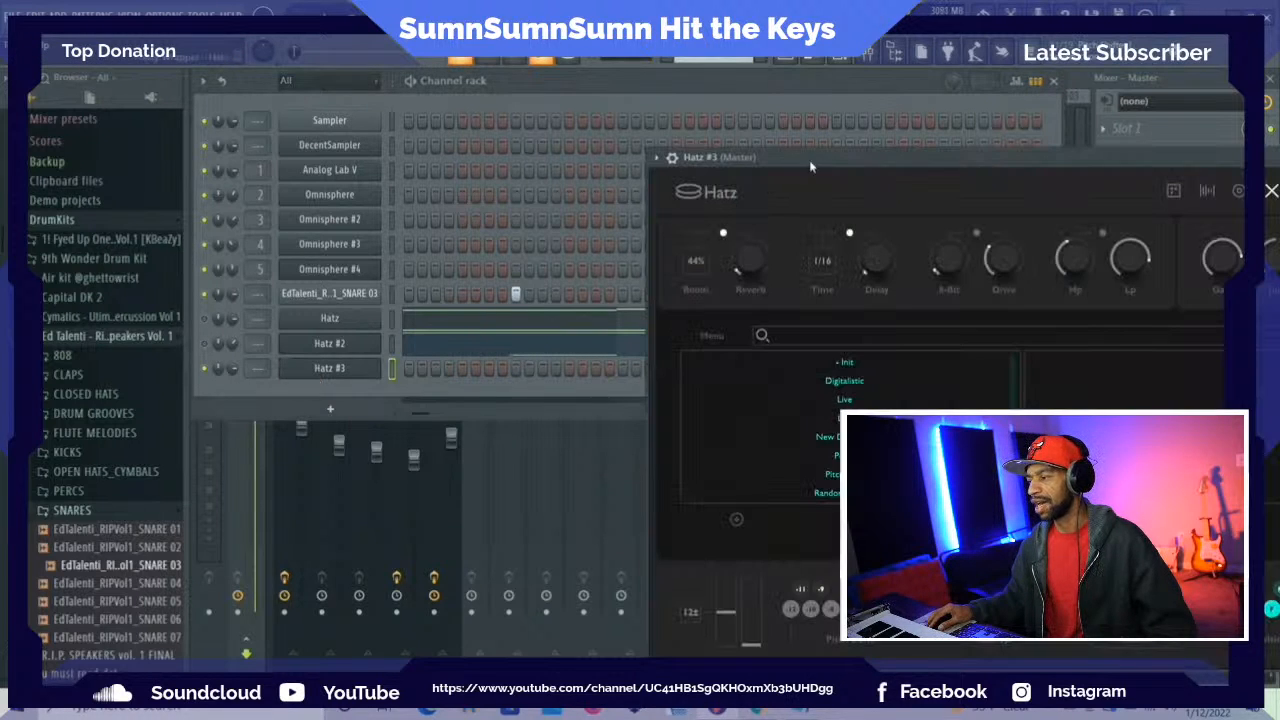
{"action": "left_click_drag", "start_coordinate": [810, 158], "coordinate": [363, 86]}
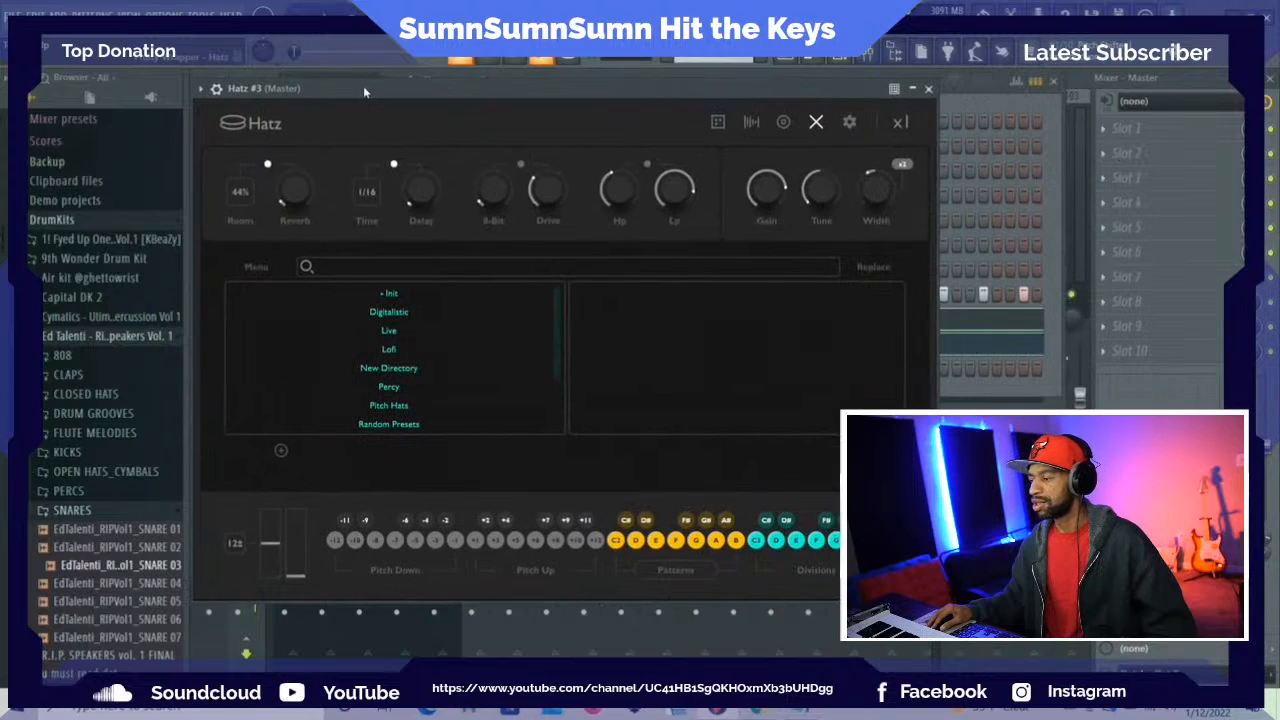
Show the pattern selectors of Hatz #3 and assign Drill Roll to the B pattern key
{"action": "left_click", "coordinate": [680, 572]}
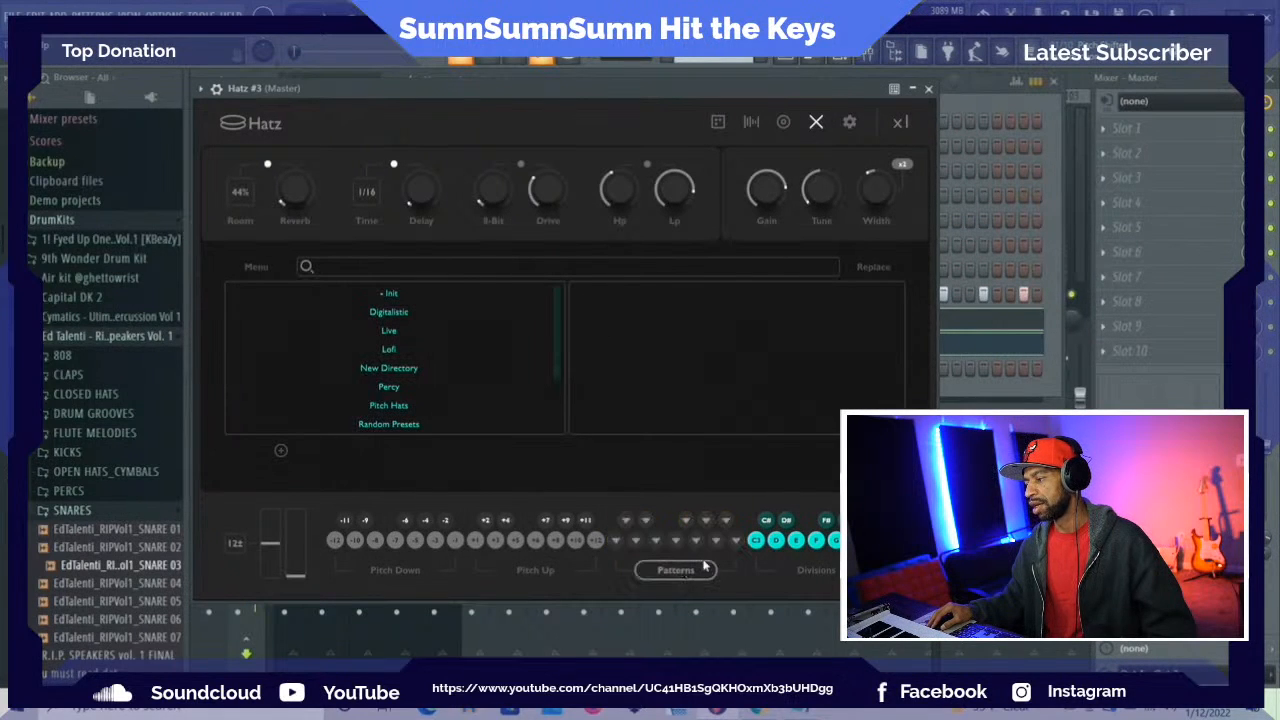
{"action": "left_click", "coordinate": [733, 541]}
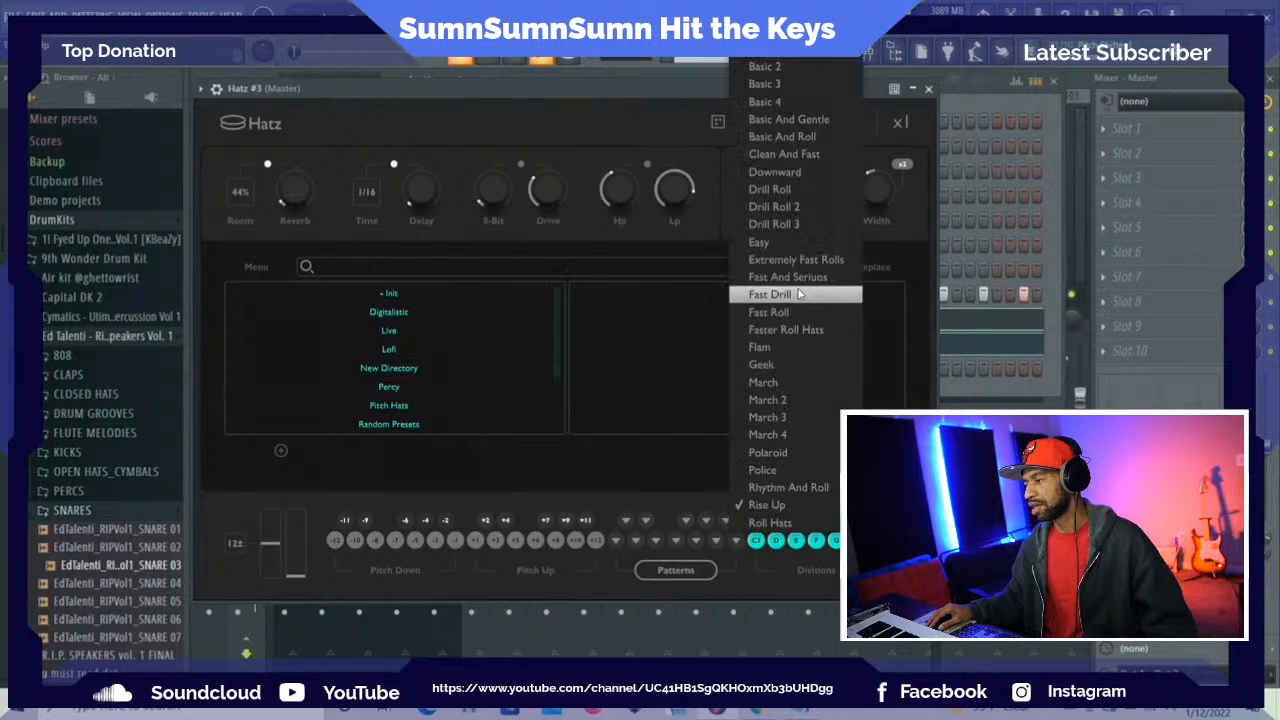
{"action": "left_click", "coordinate": [779, 190]}
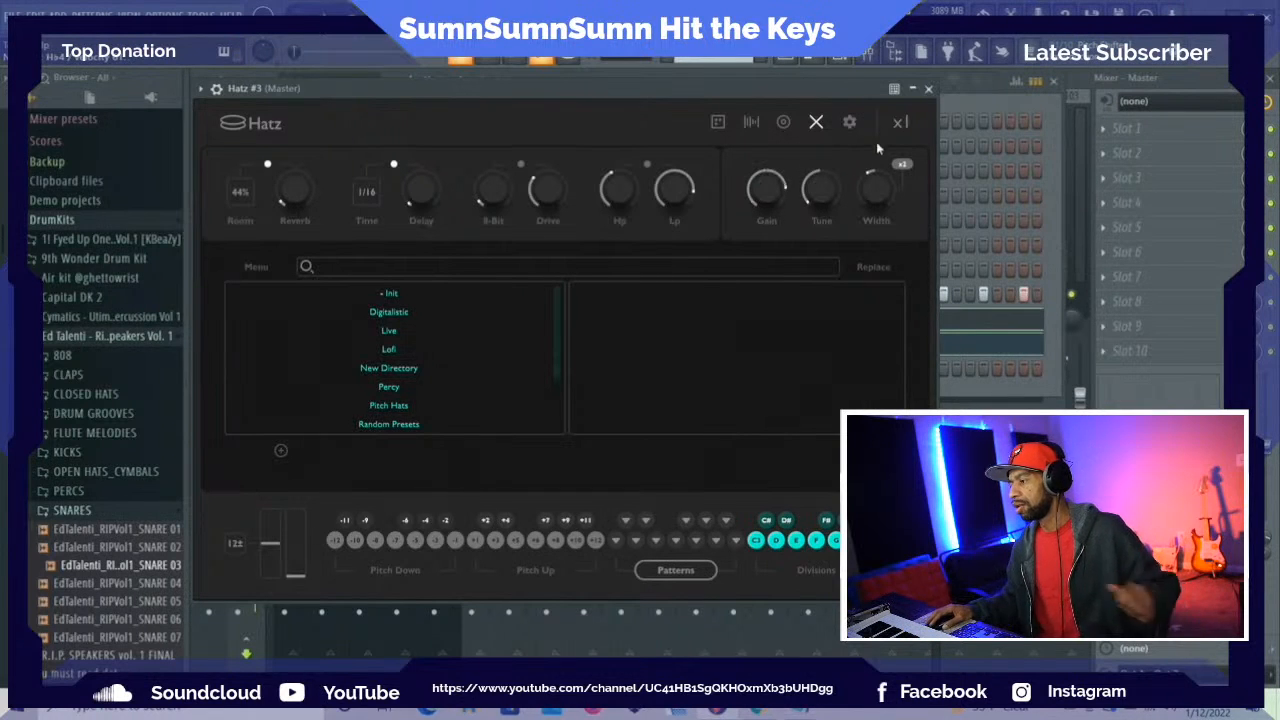
Look over the hi-hat sample categories, the gain, pitch, pan and filter designers, and the settings page of Hatz #3
{"action": "left_click", "coordinate": [752, 122]}
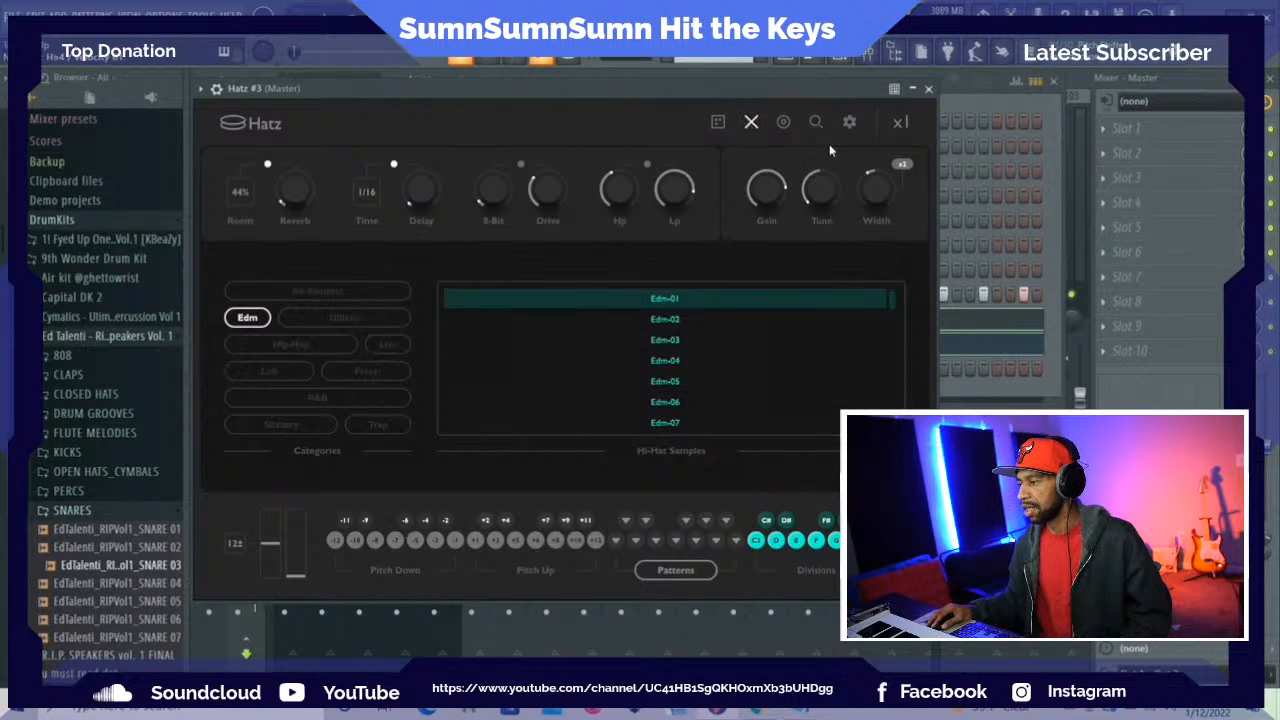
{"action": "left_click", "coordinate": [784, 122]}
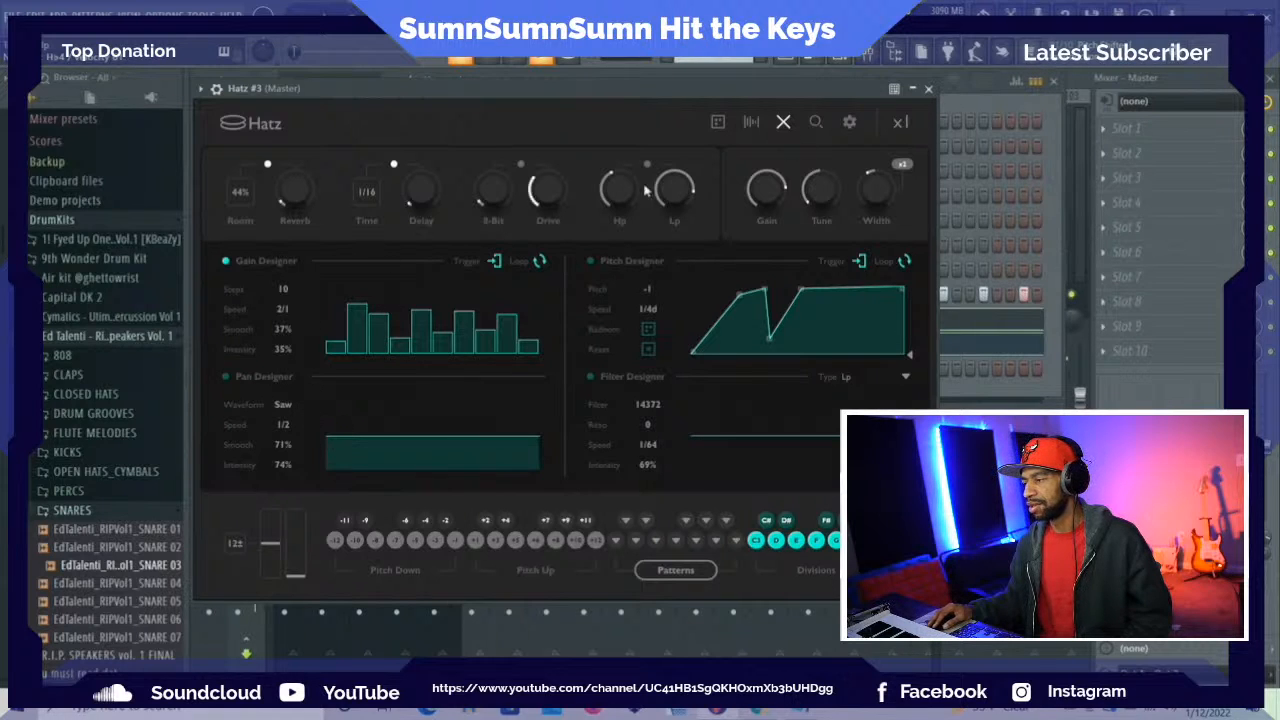
{"action": "left_click", "coordinate": [853, 119]}
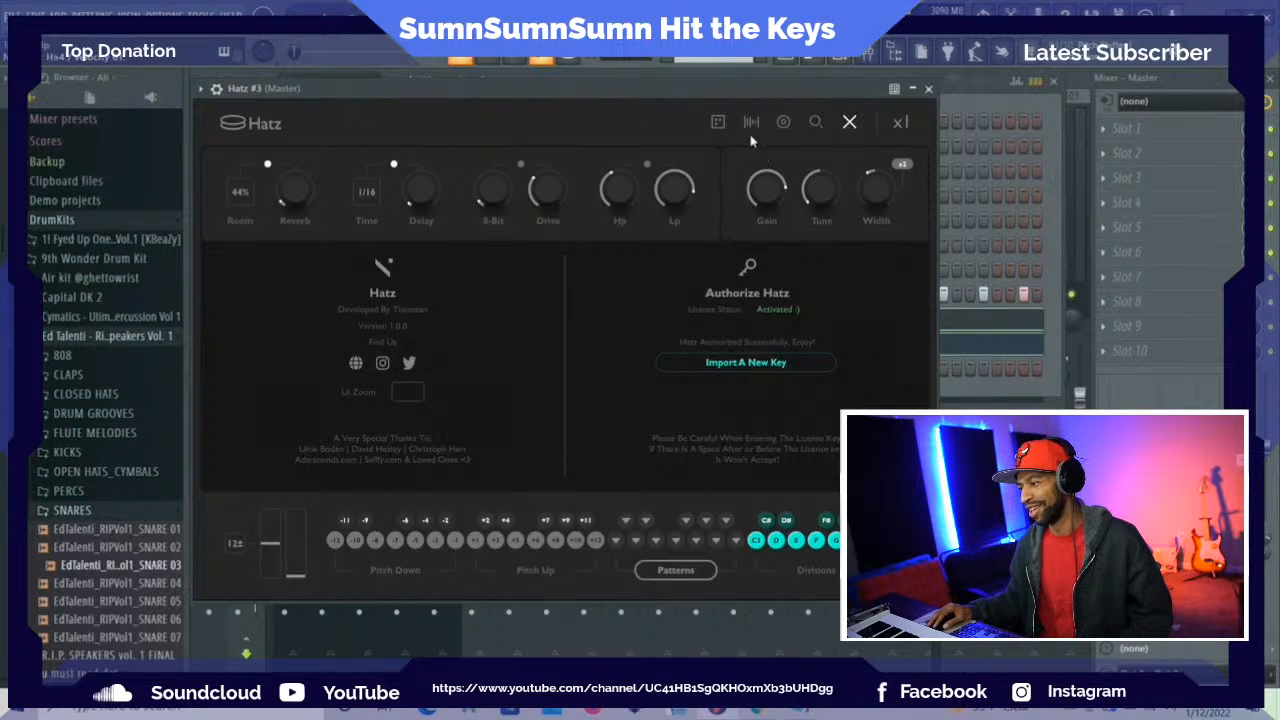
{"action": "left_click", "coordinate": [786, 120]}
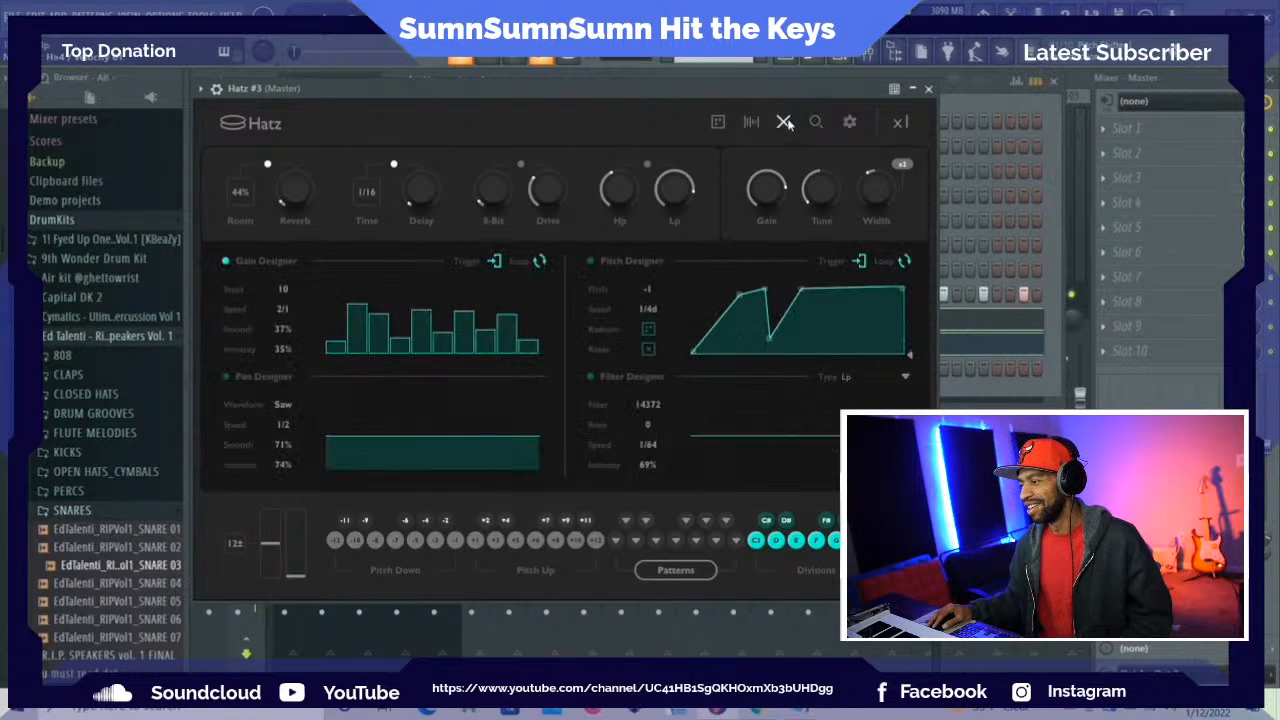
{"action": "left_click", "coordinate": [755, 125]}
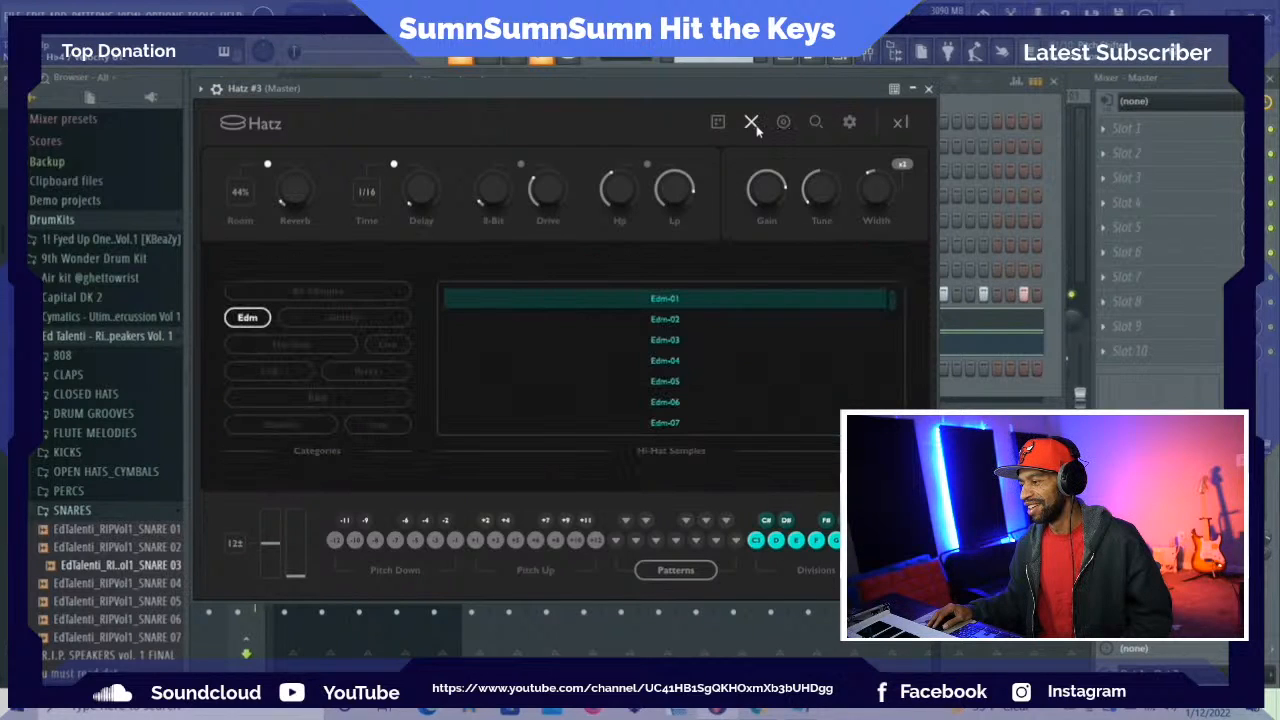
Load the A Million Dollar preset from the Trap folder into Hatz #3
{"action": "left_click", "coordinate": [818, 121]}
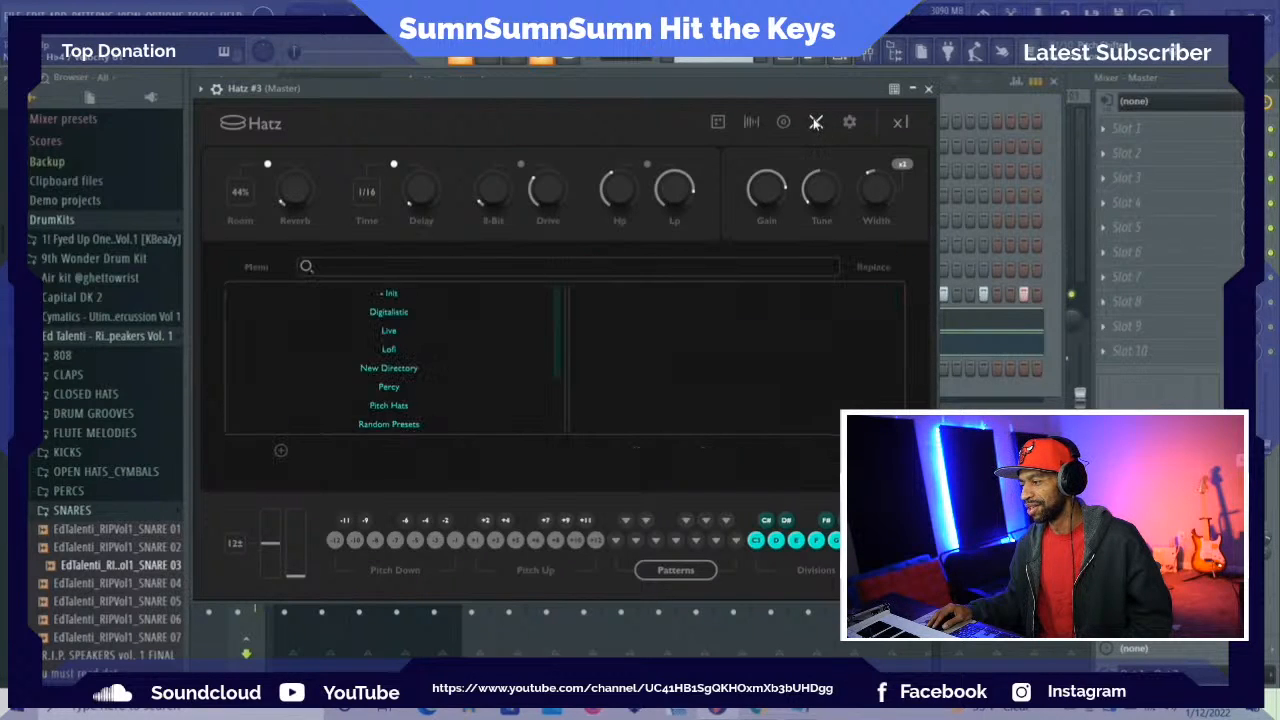
{"action": "scroll", "coordinate": [440, 380], "scroll_direction": "down", "scroll_amount": 3}
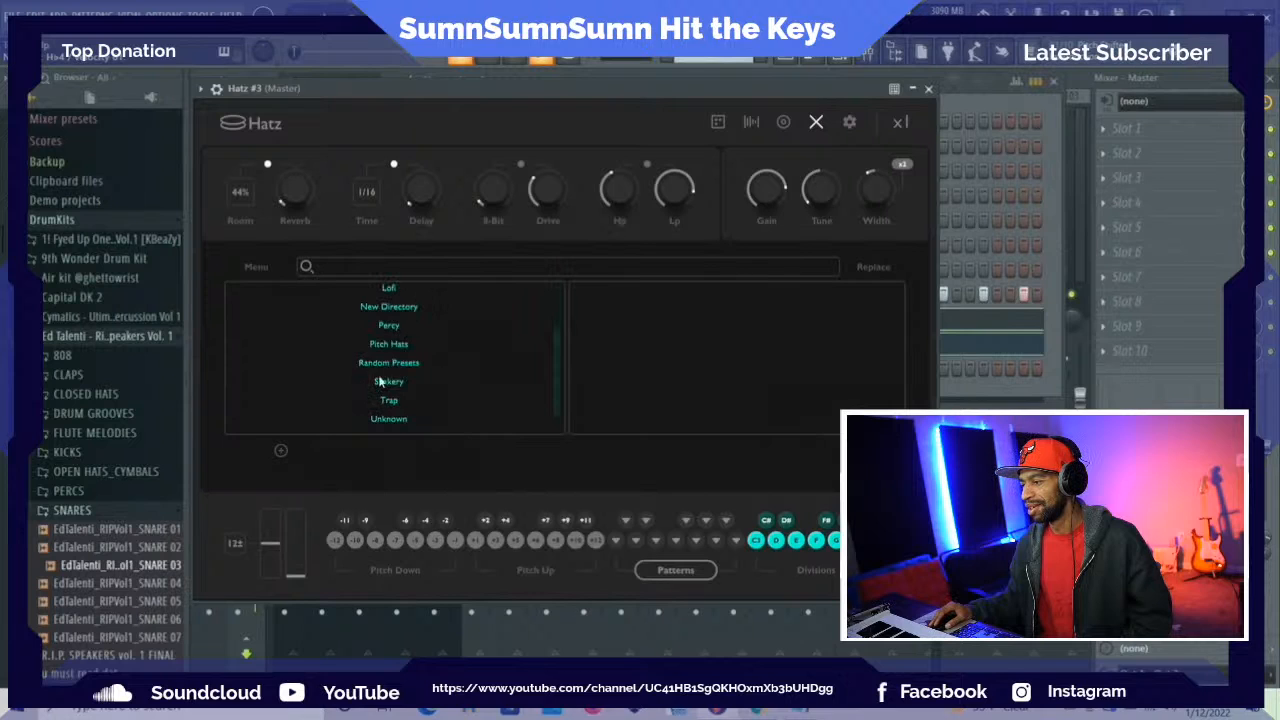
{"action": "scroll", "coordinate": [388, 382], "scroll_direction": "down", "scroll_amount": 1}
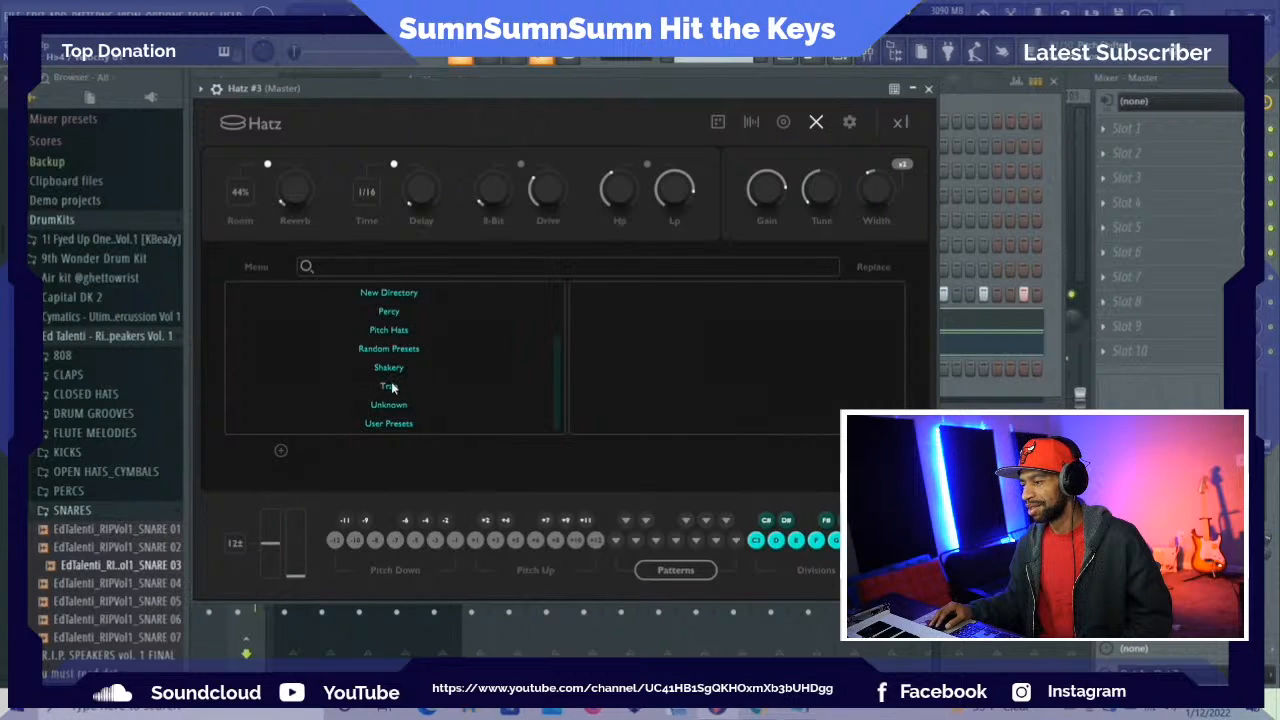
{"action": "left_click", "coordinate": [390, 386]}
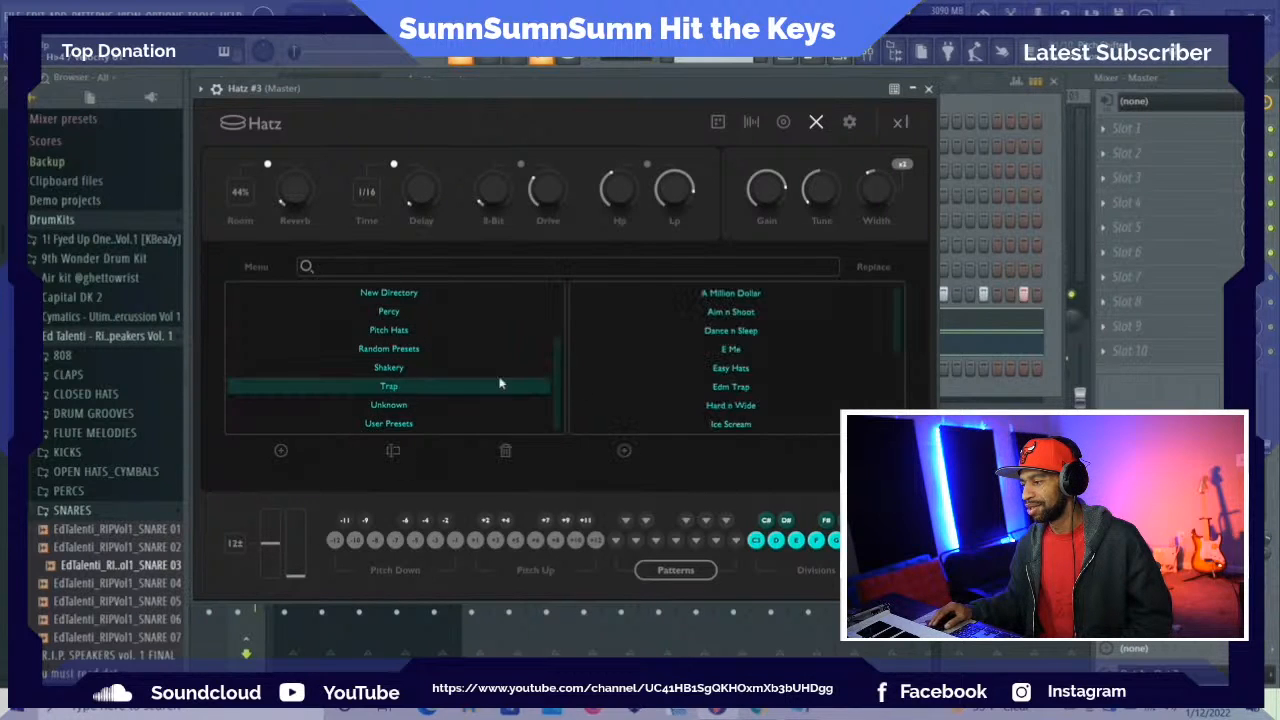
{"action": "left_click", "coordinate": [738, 294]}
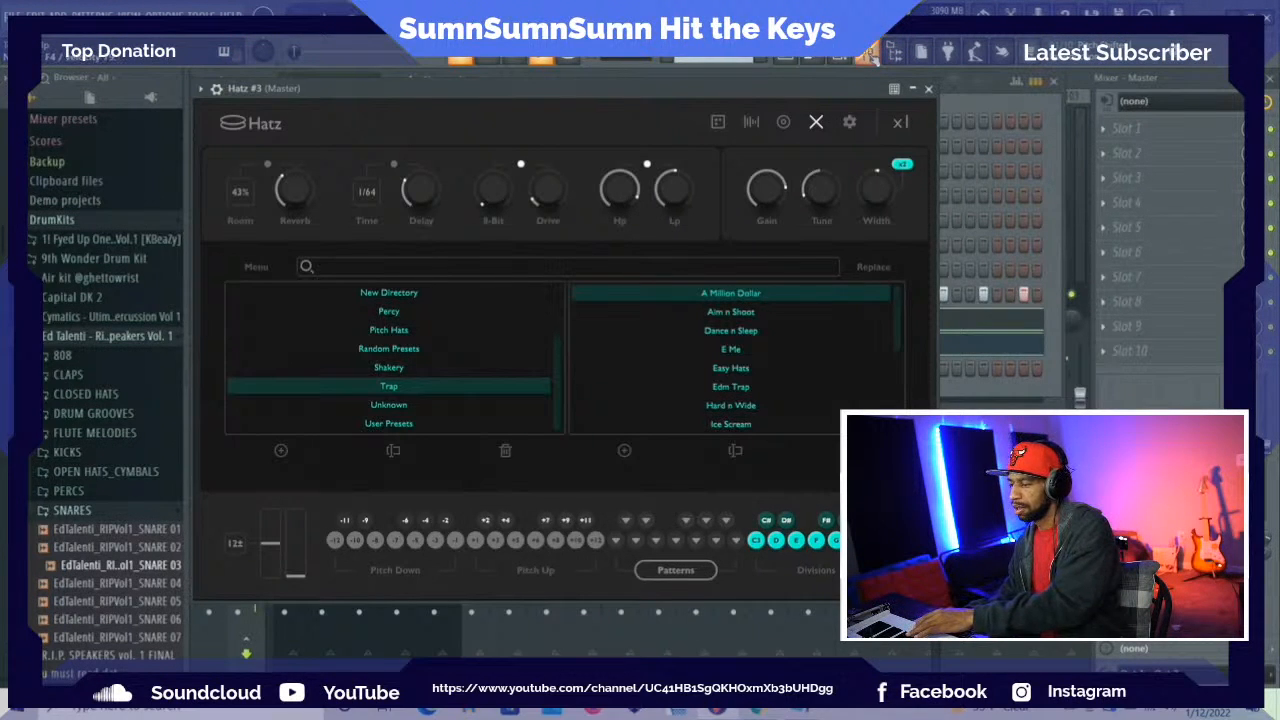
Assign the Flam pattern to the B pattern key and March to the A# pattern key
{"action": "left_click", "coordinate": [733, 543]}
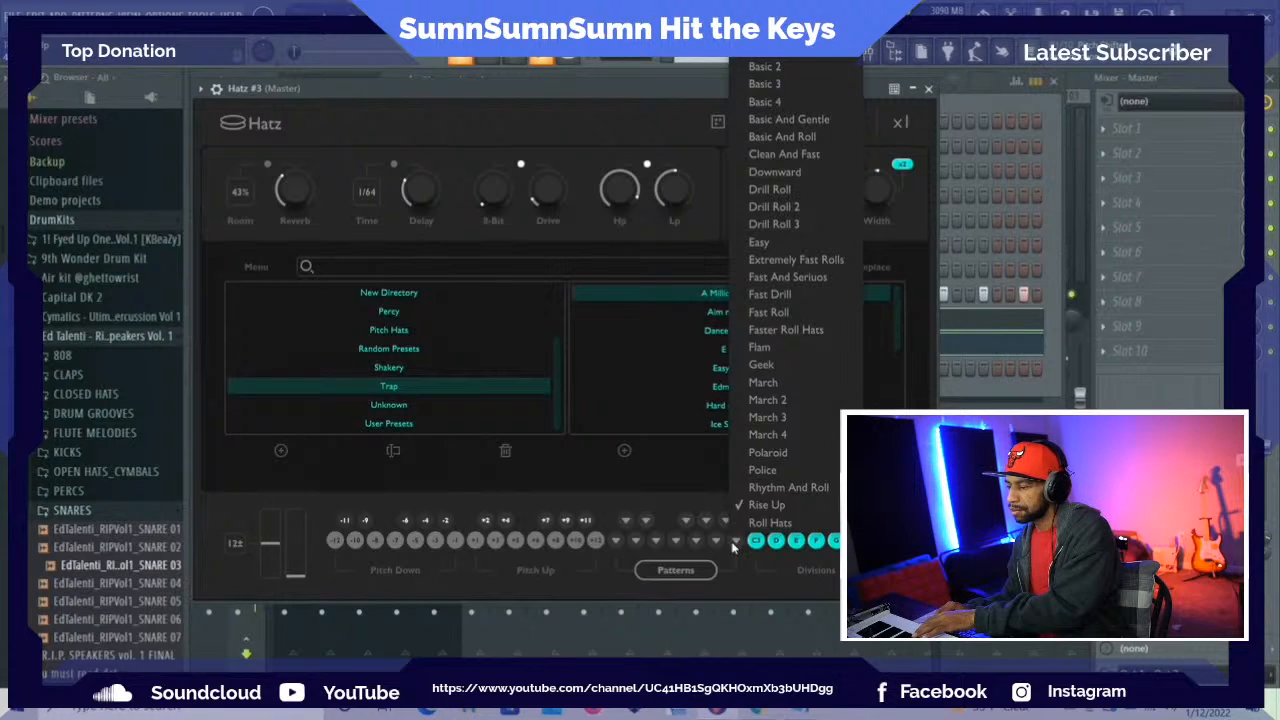
{"action": "left_click", "coordinate": [799, 350]}
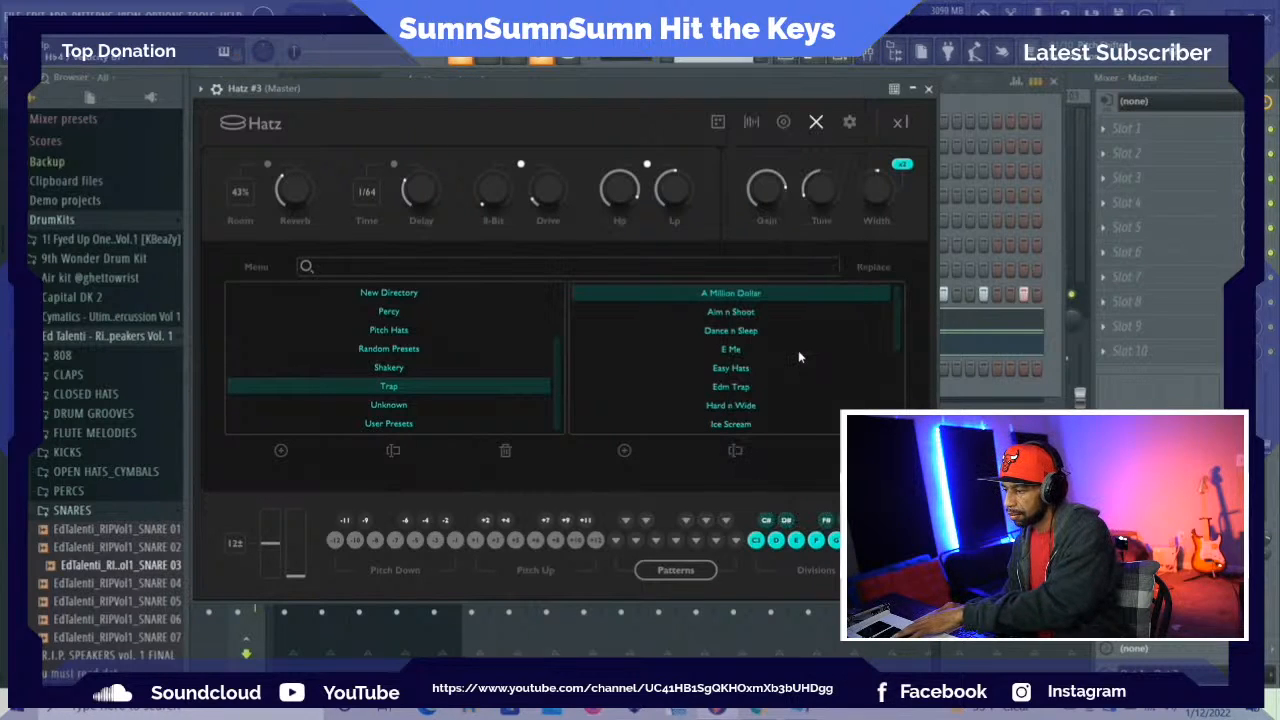
{"action": "left_click", "coordinate": [720, 522]}
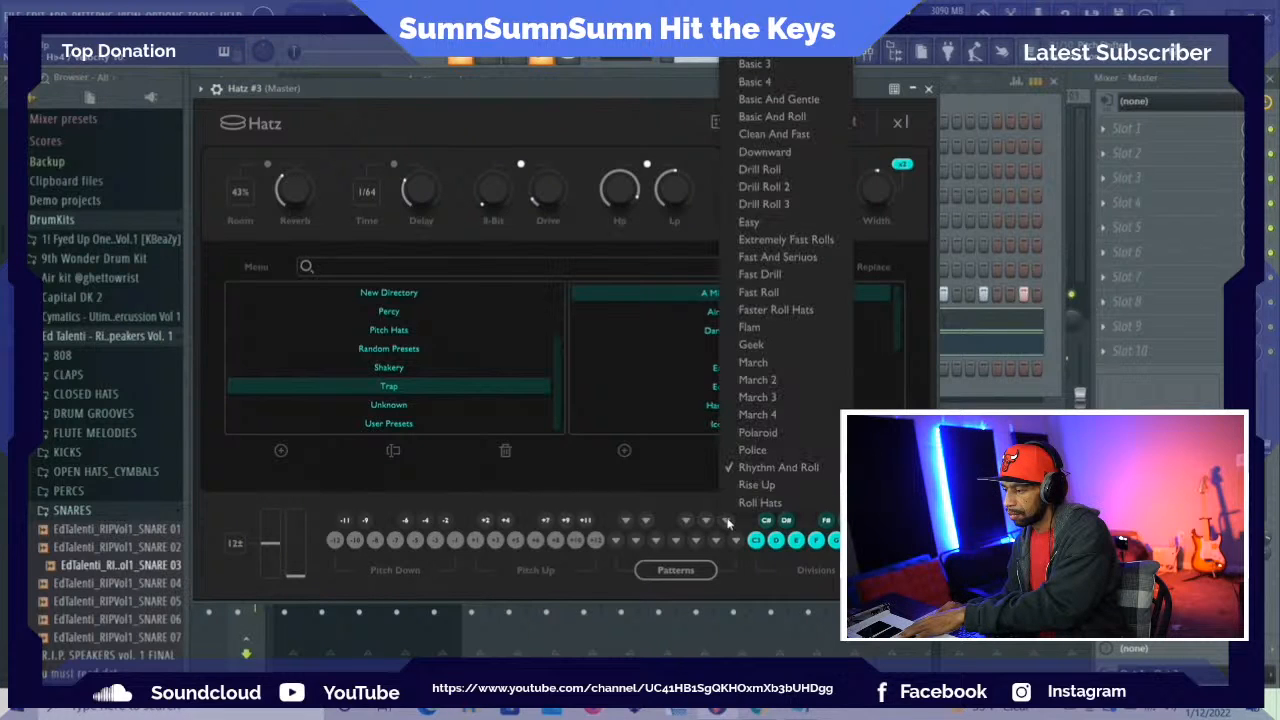
{"action": "left_click", "coordinate": [760, 374]}
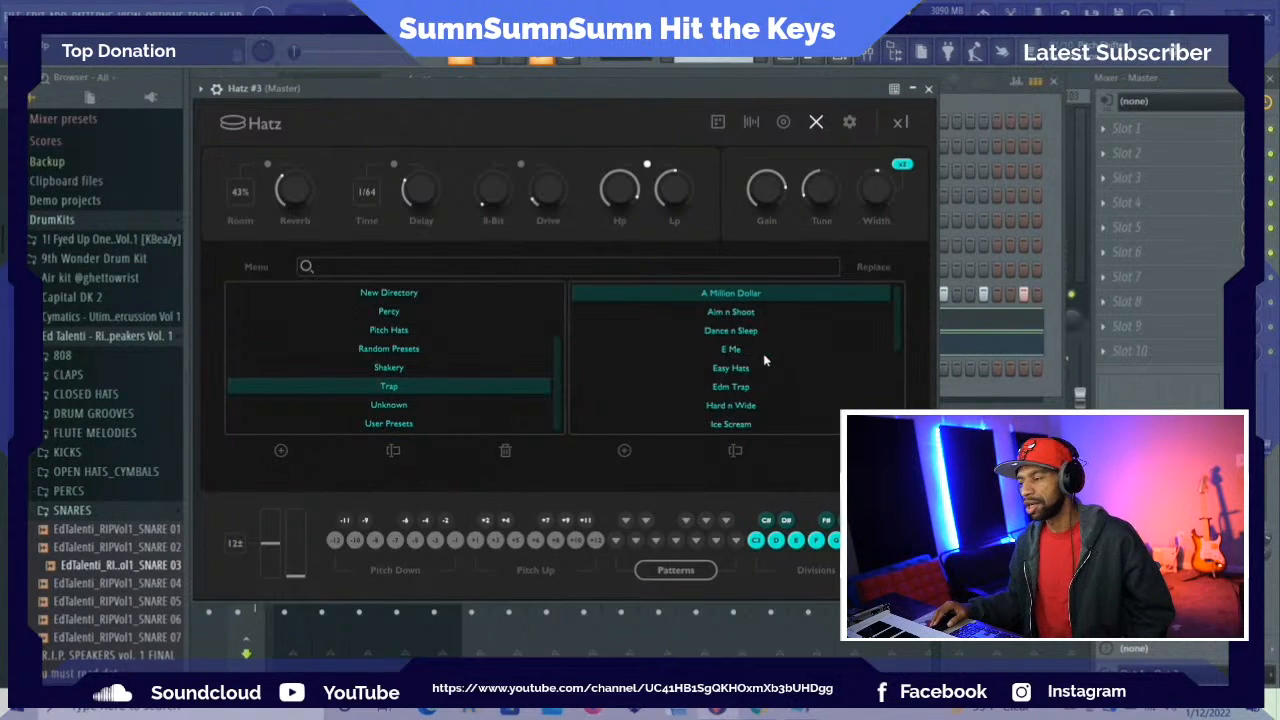
Choose another pattern for the B pattern key of Hatz #3
{"action": "left_click", "coordinate": [739, 545]}
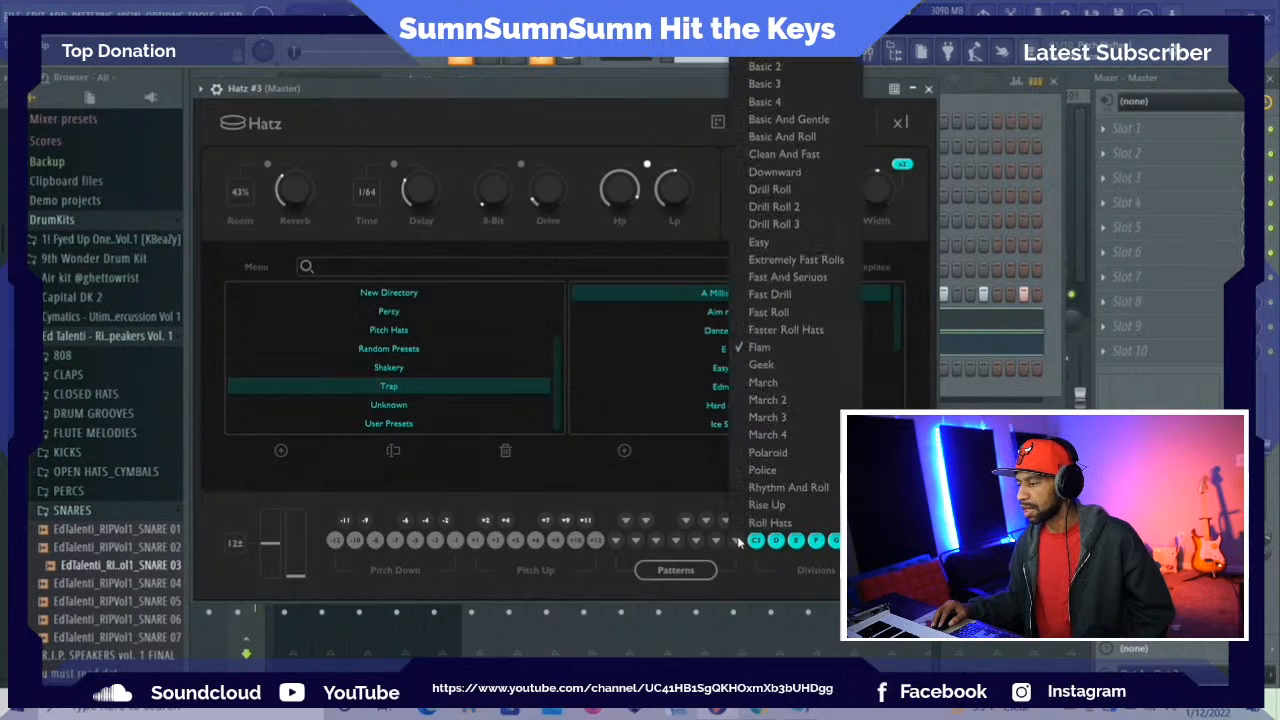
{"action": "left_click", "coordinate": [767, 374]}
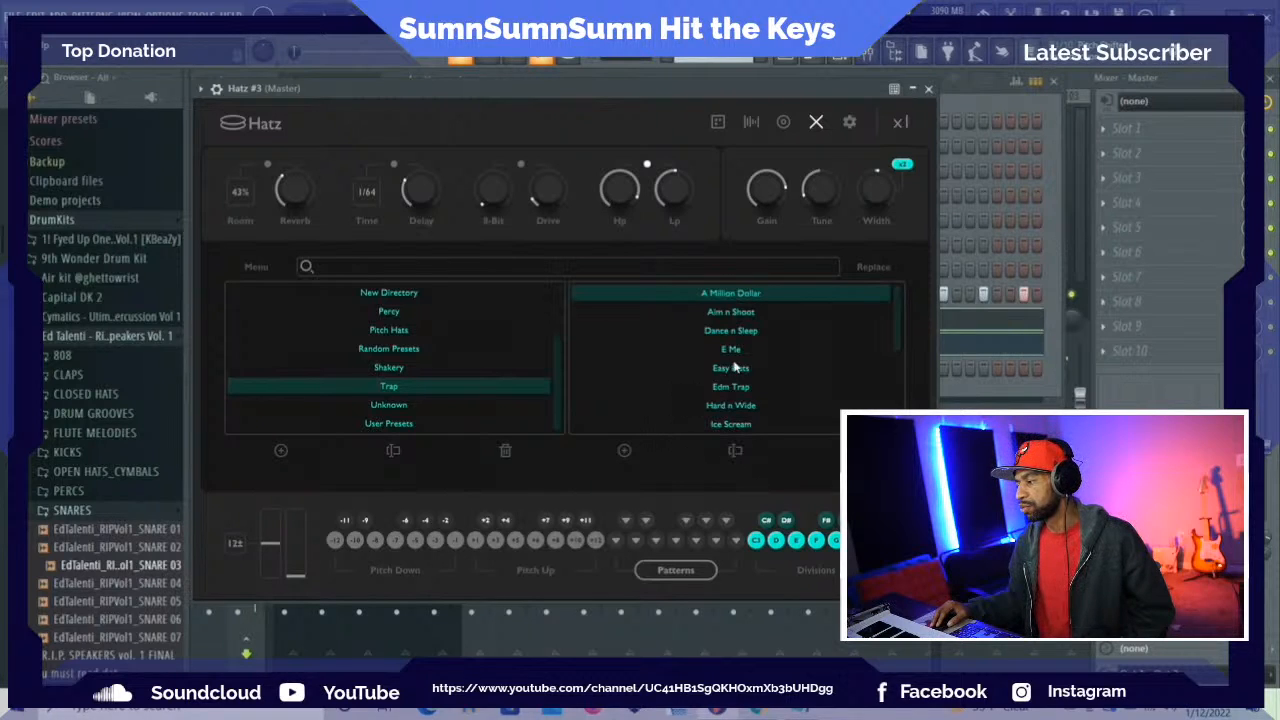
Audition the Trap presets More Of This, Nerd, Next Room and Start A Hit in Hatz #3, and load Trapstar
{"action": "scroll", "coordinate": [725, 366], "scroll_direction": "down", "scroll_amount": 1}
{"action": "scroll", "coordinate": [718, 364], "scroll_direction": "down", "scroll_amount": 1}
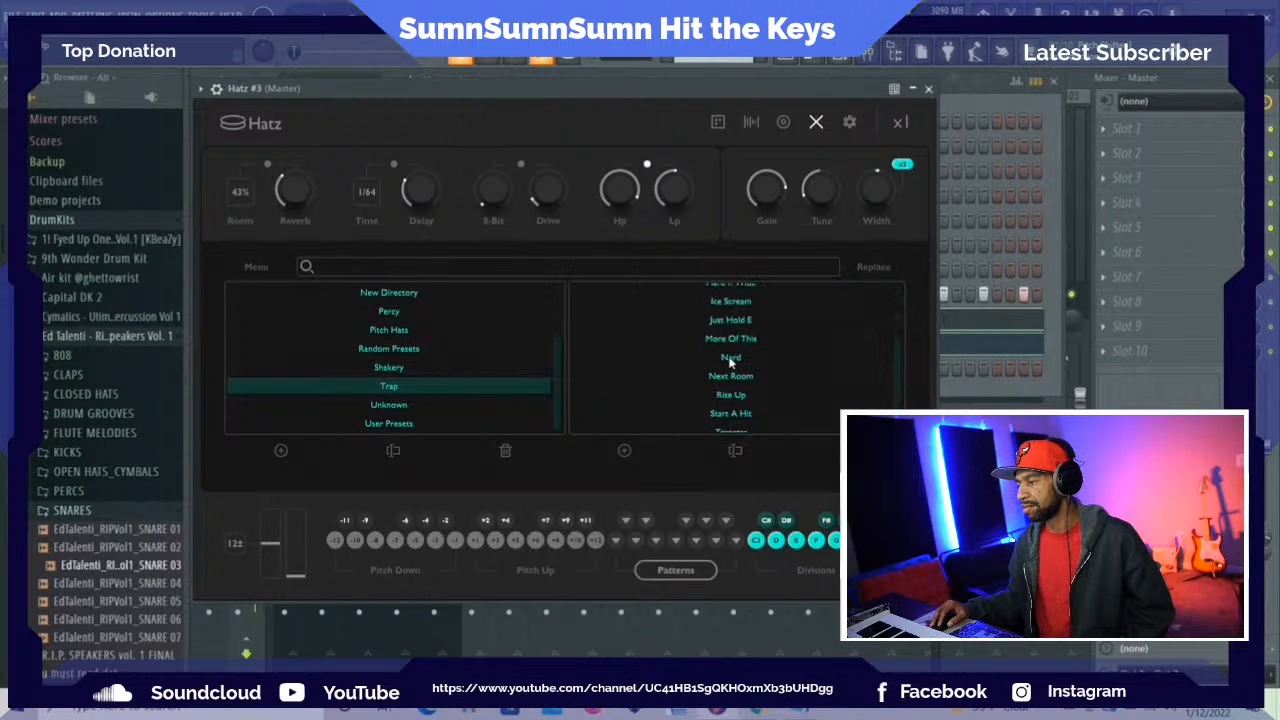
{"action": "left_click", "coordinate": [736, 340]}
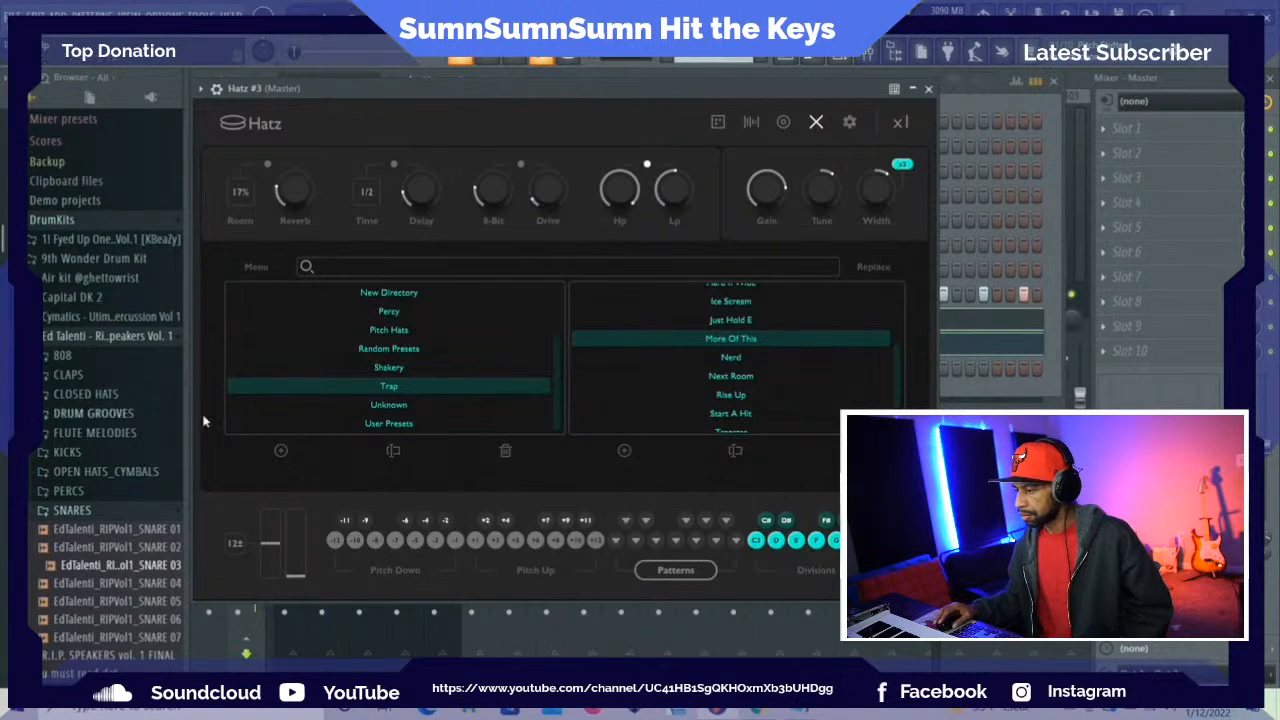
{"action": "left_click", "coordinate": [737, 362]}
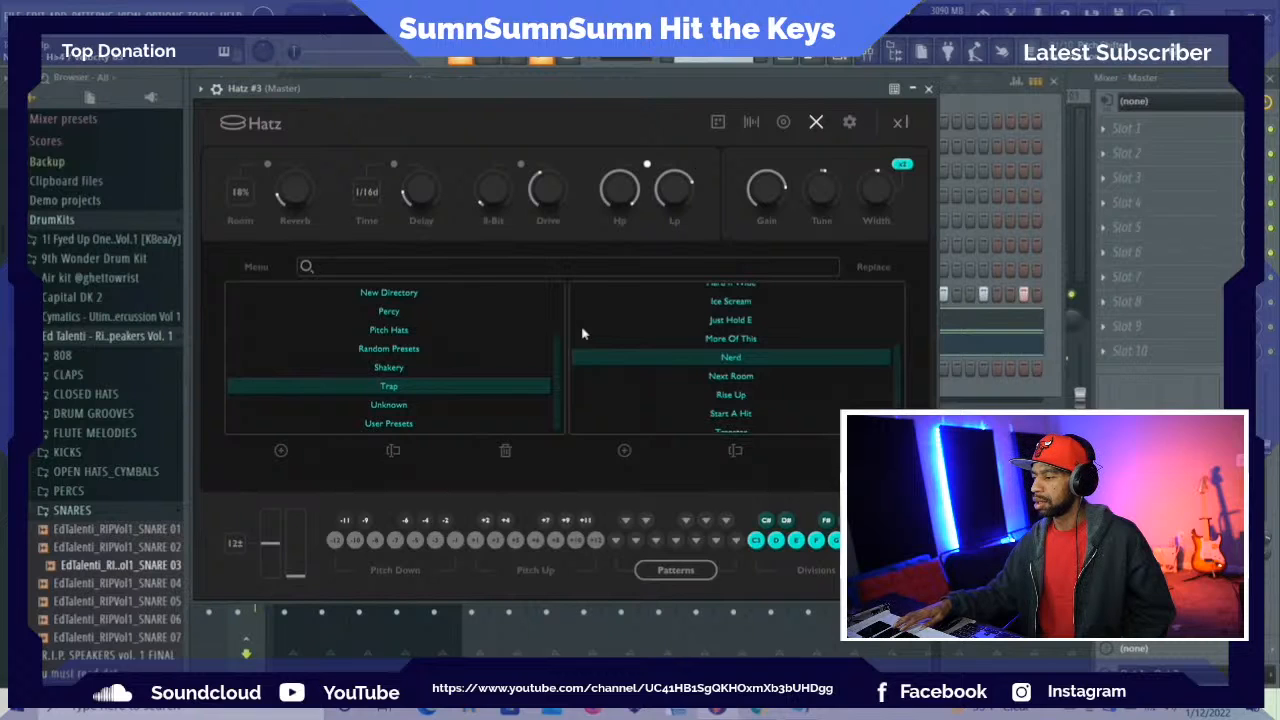
{"action": "scroll", "coordinate": [743, 340], "scroll_direction": "down", "scroll_amount": 1}
{"action": "left_click", "coordinate": [743, 338]}
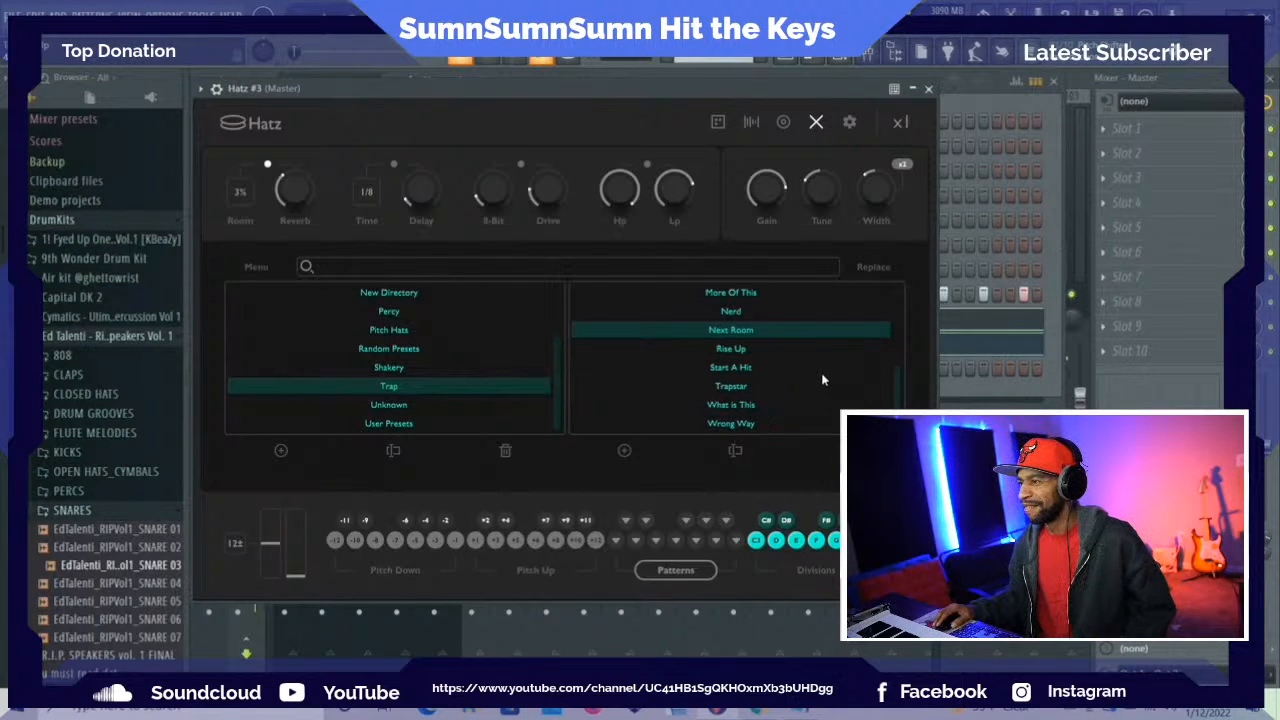
{"action": "left_click", "coordinate": [740, 368]}
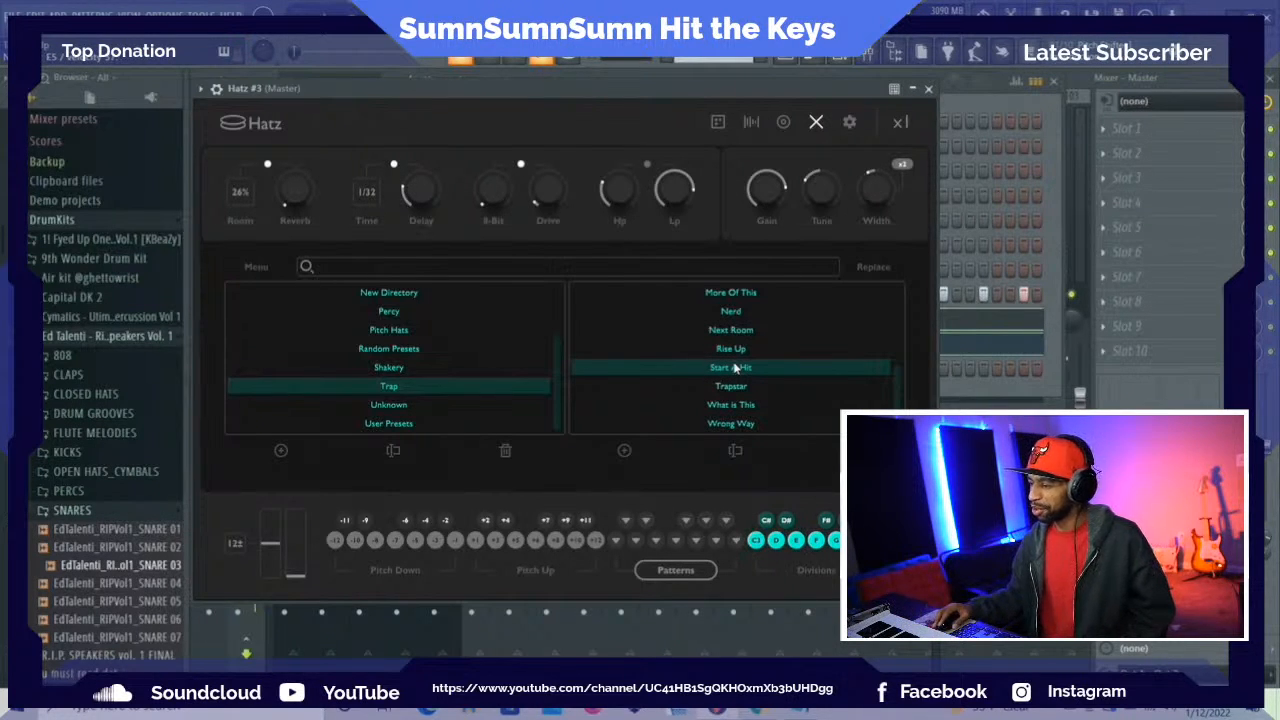
{"action": "left_click", "coordinate": [742, 388]}
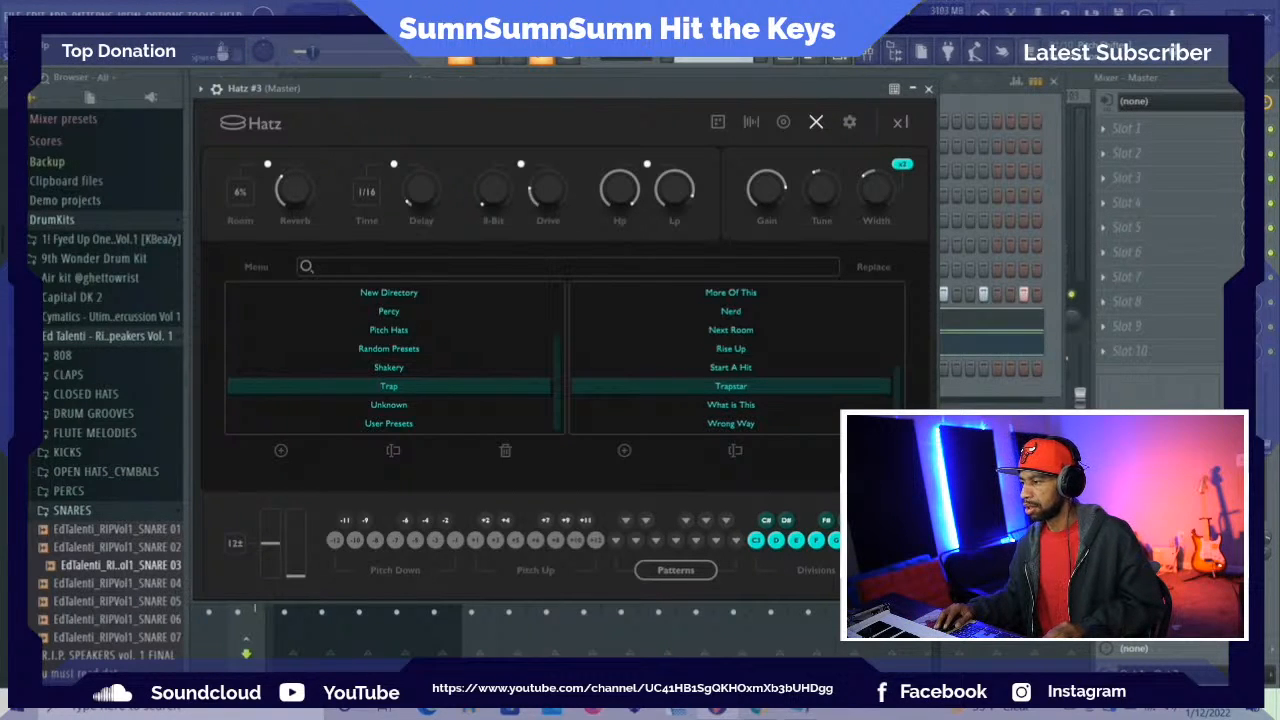
Open the piano roll of Hatz #3, draw a half-bar E5 note at the start of bar 1 and play it back
{"action": "left_click", "coordinate": [1183, 79]}
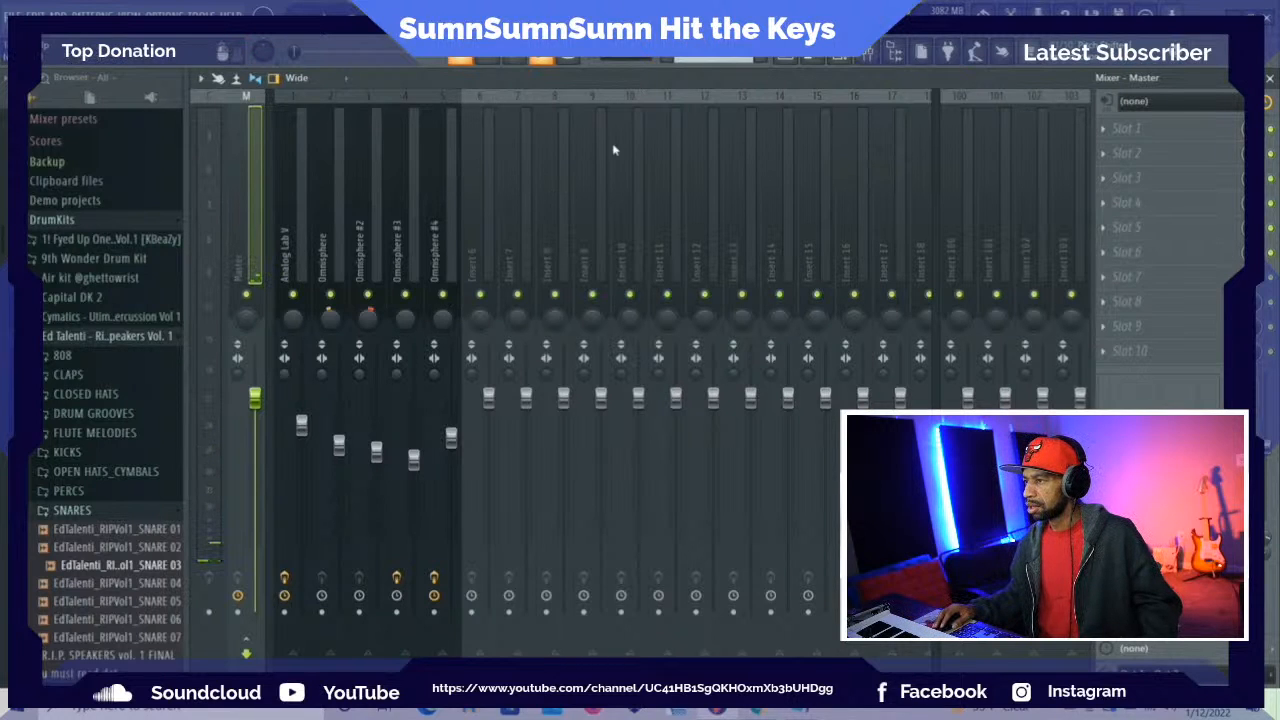
{"action": "left_click", "coordinate": [810, 63]}
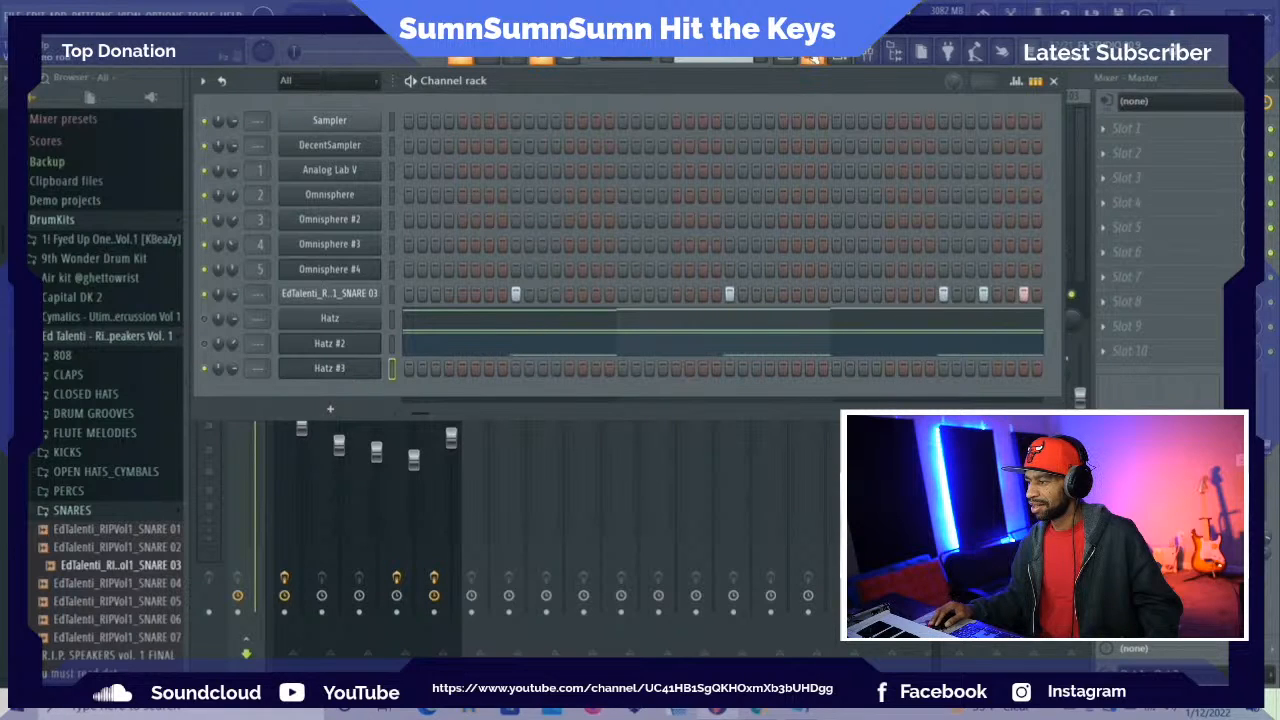
{"action": "left_click", "coordinate": [814, 59]}
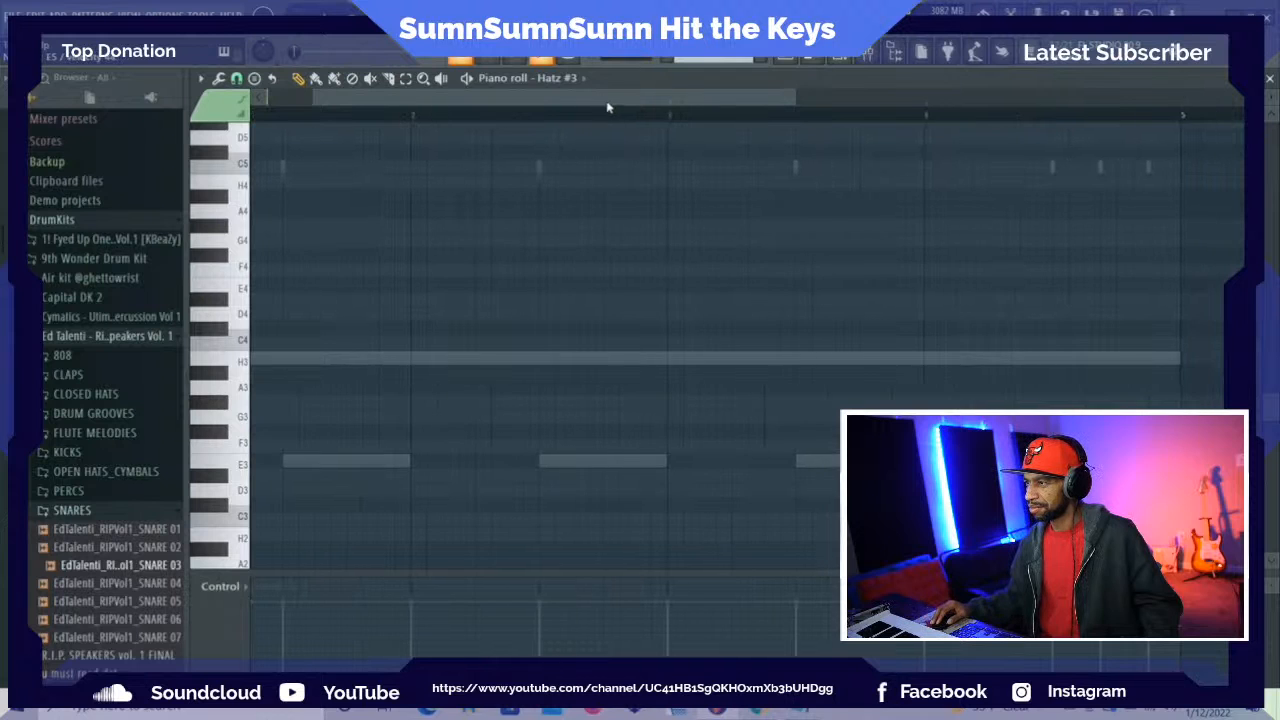
{"action": "scroll", "coordinate": [585, 171], "scroll_direction": "up", "scroll_amount": 3}
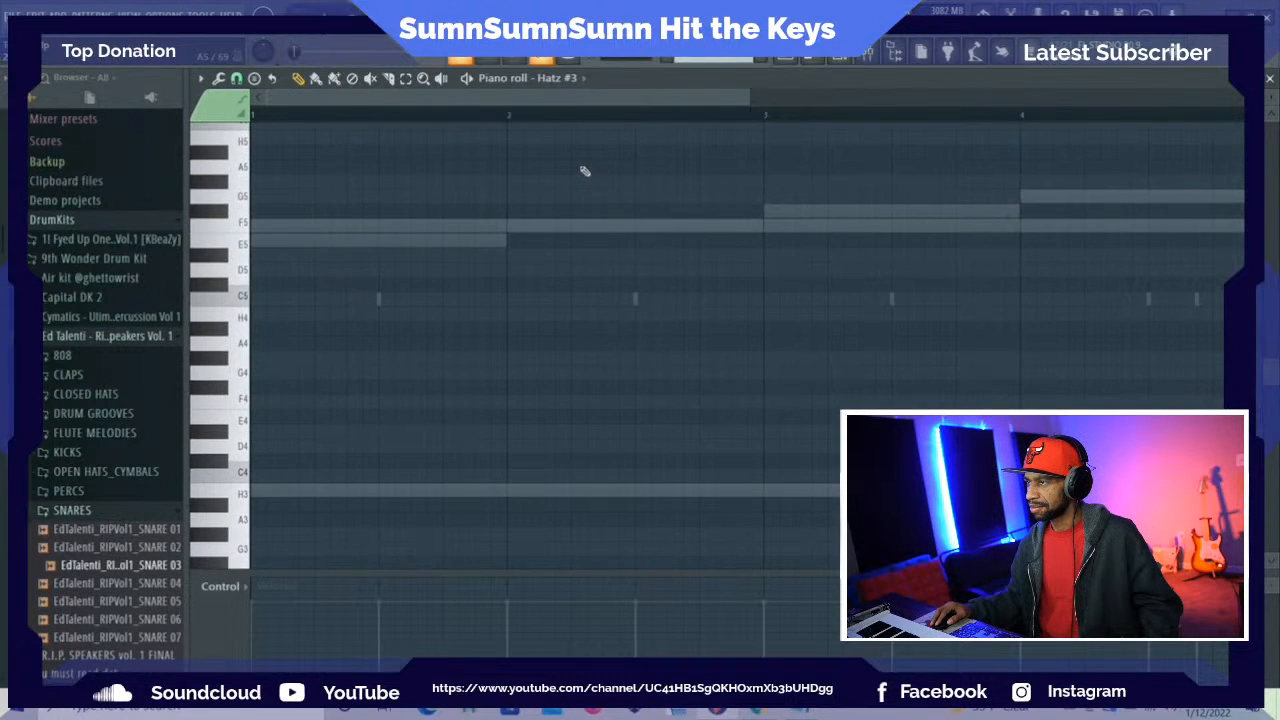
{"action": "scroll", "coordinate": [584, 171], "scroll_direction": "up", "scroll_amount": 1}
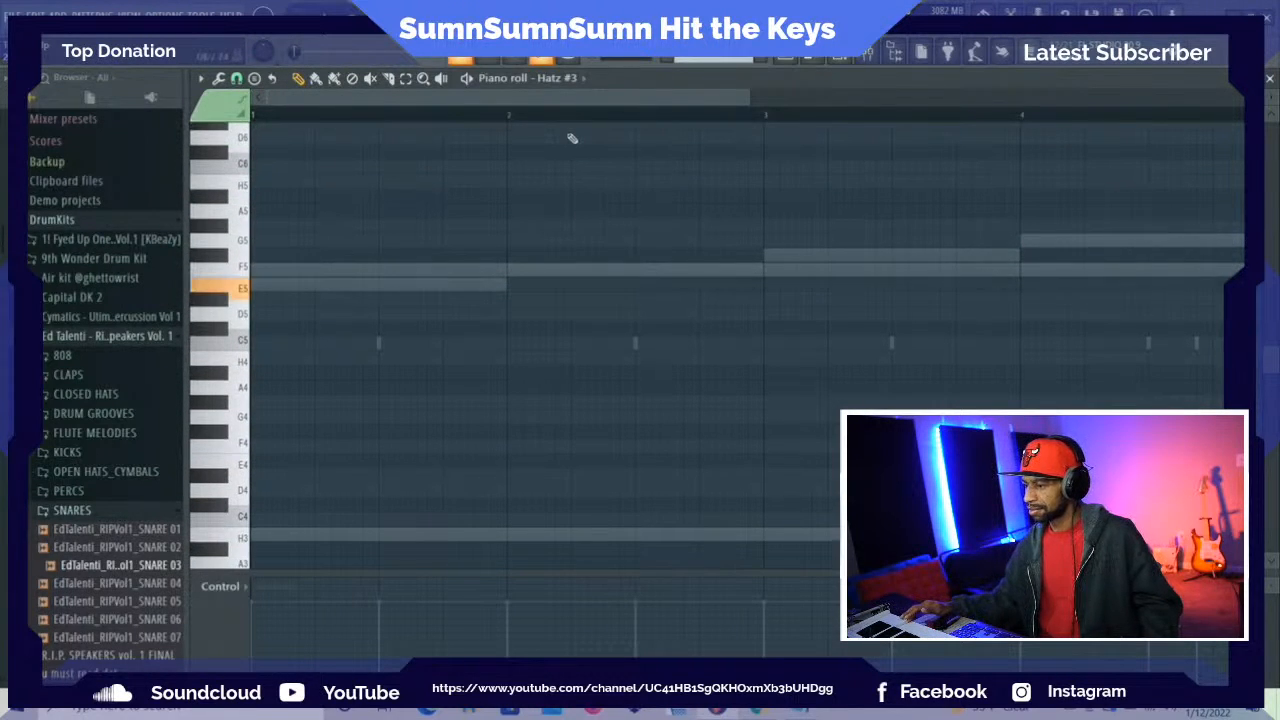
{"action": "left_click", "coordinate": [266, 289]}
{"action": "key", "text": "space"}
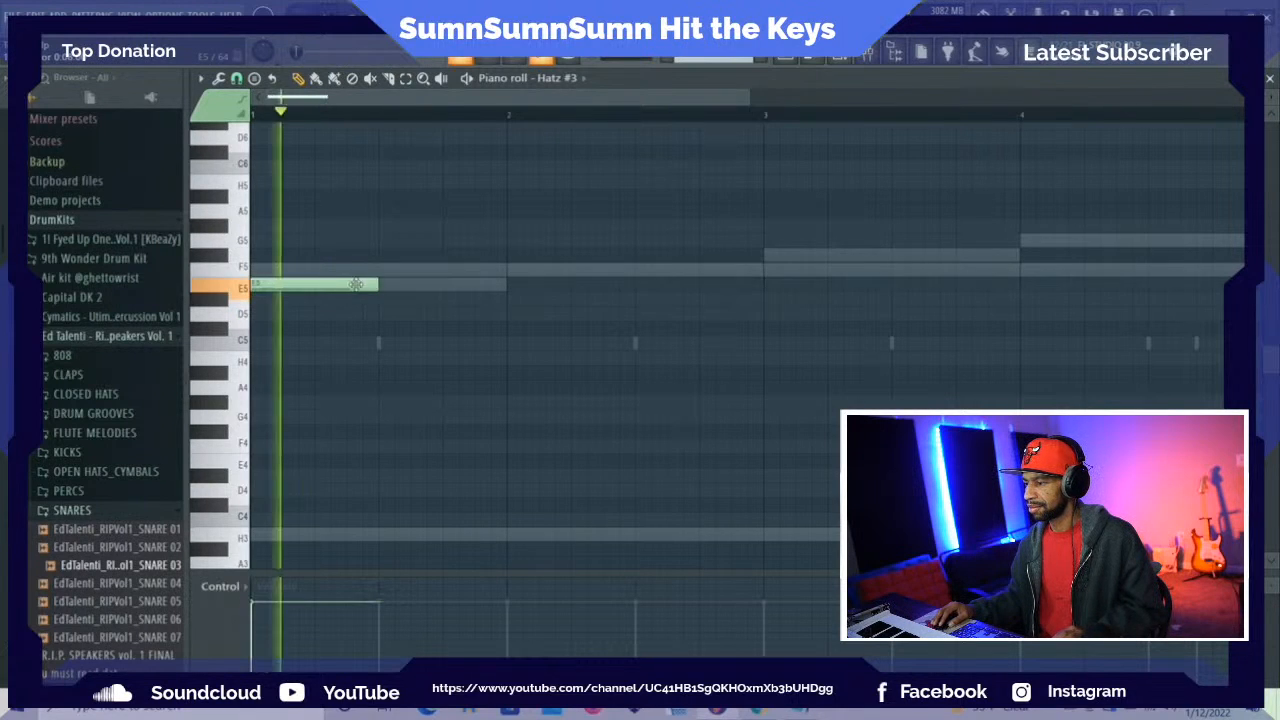
{"action": "mouse_move", "coordinate": [378, 286]}
{"action": "left_mouse_down"}
{"action": "mouse_move", "coordinate": [508, 298]}
{"action": "mouse_move", "coordinate": [388, 290]}
{"action": "left_mouse_up"}
{"action": "key", "text": "space"}
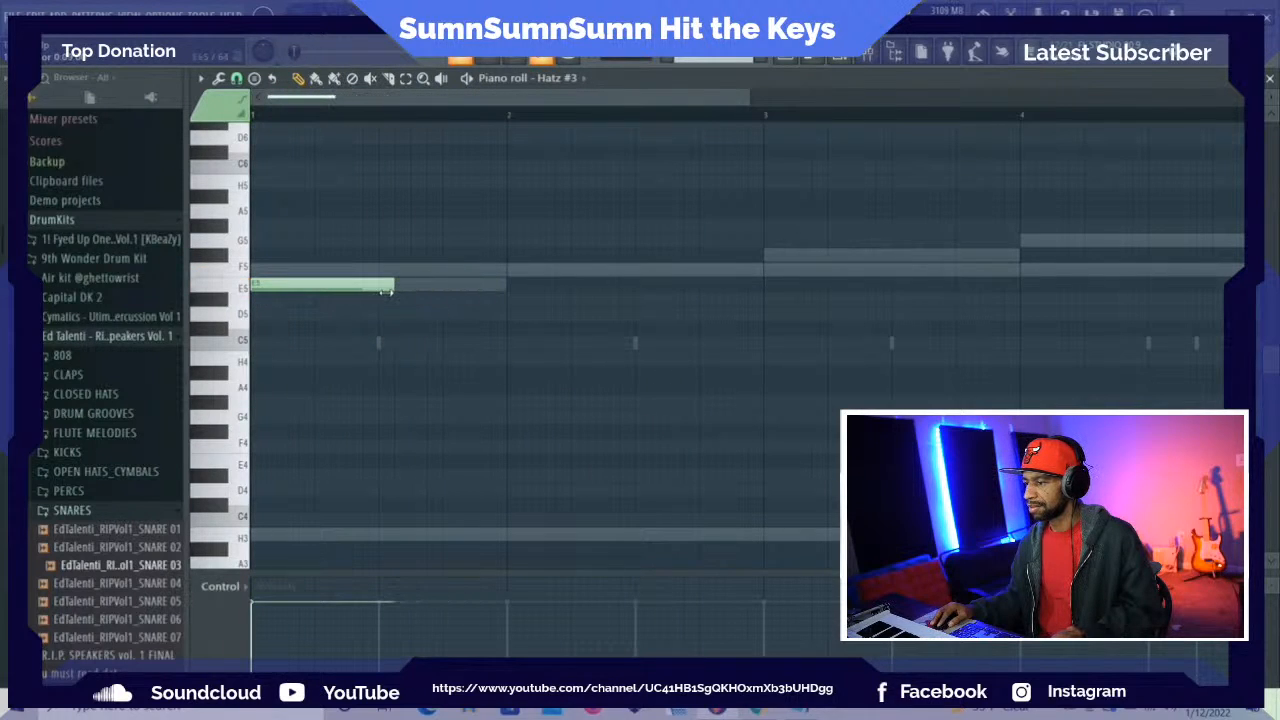
{"action": "key", "text": "space"}
{"action": "key", "text": "space"}
Audition the neighbouring keys in the fourth octave and around Gb5 to compare the Hatz #3 sounds
{"action": "left_click", "coordinate": [240, 424]}
{"action": "left_click", "coordinate": [228, 436]}
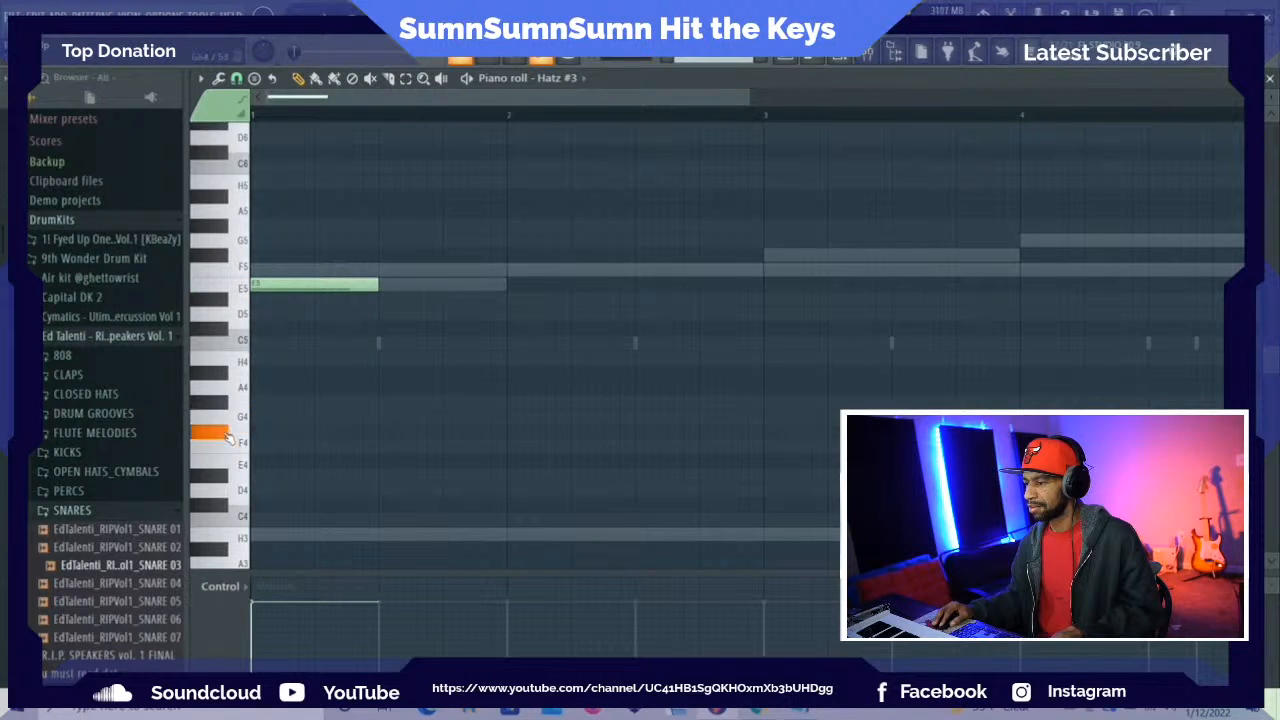
{"action": "left_click", "coordinate": [226, 446]}
{"action": "left_click", "coordinate": [224, 466]}
{"action": "left_click", "coordinate": [217, 478]}
{"action": "left_click", "coordinate": [229, 252]}
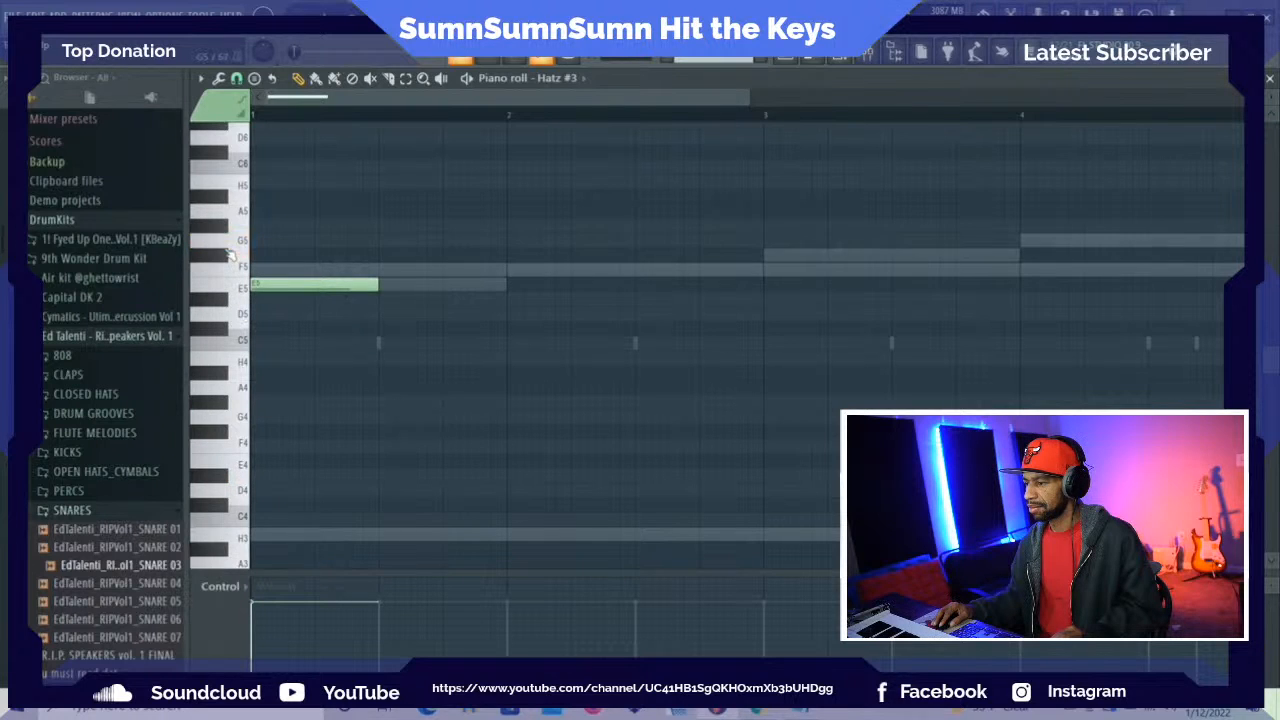
{"action": "left_click", "coordinate": [229, 252]}
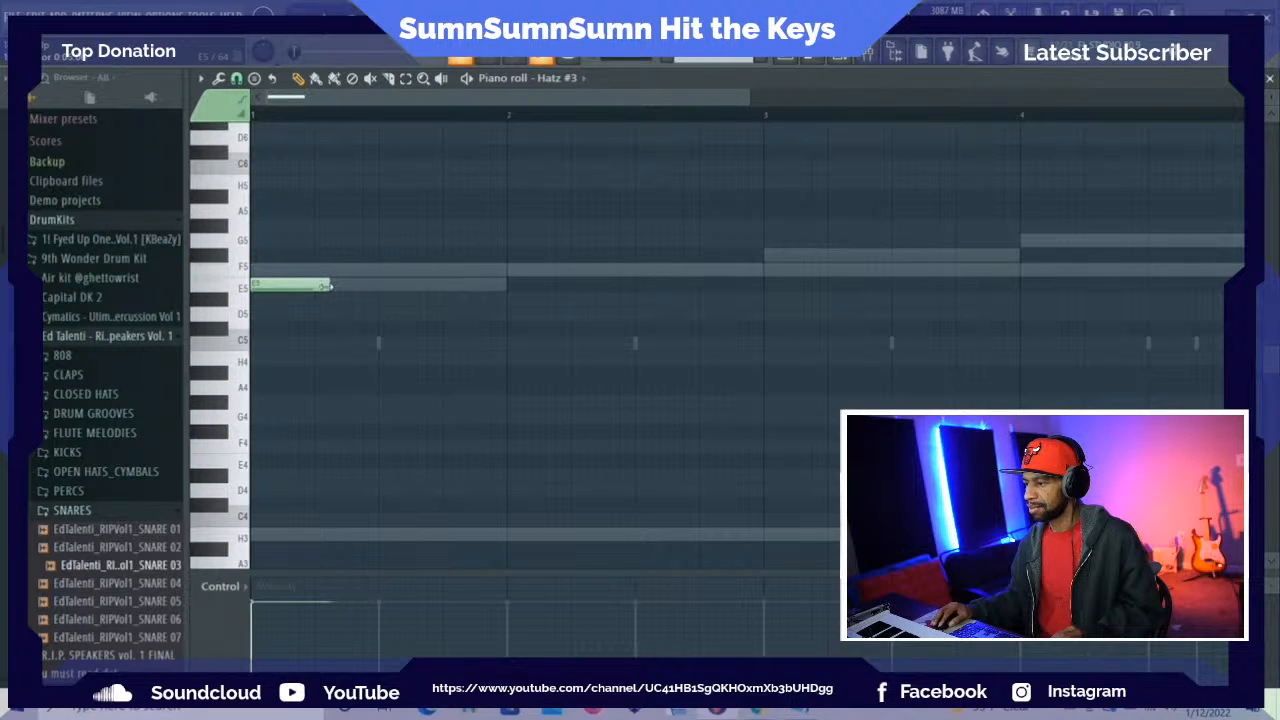
Shorten the opening E5 to one beat, add G5 on beat 2, and add half-bar E5 notes ending bar 1 and starting bar 2
{"action": "left_click", "coordinate": [330, 241]}
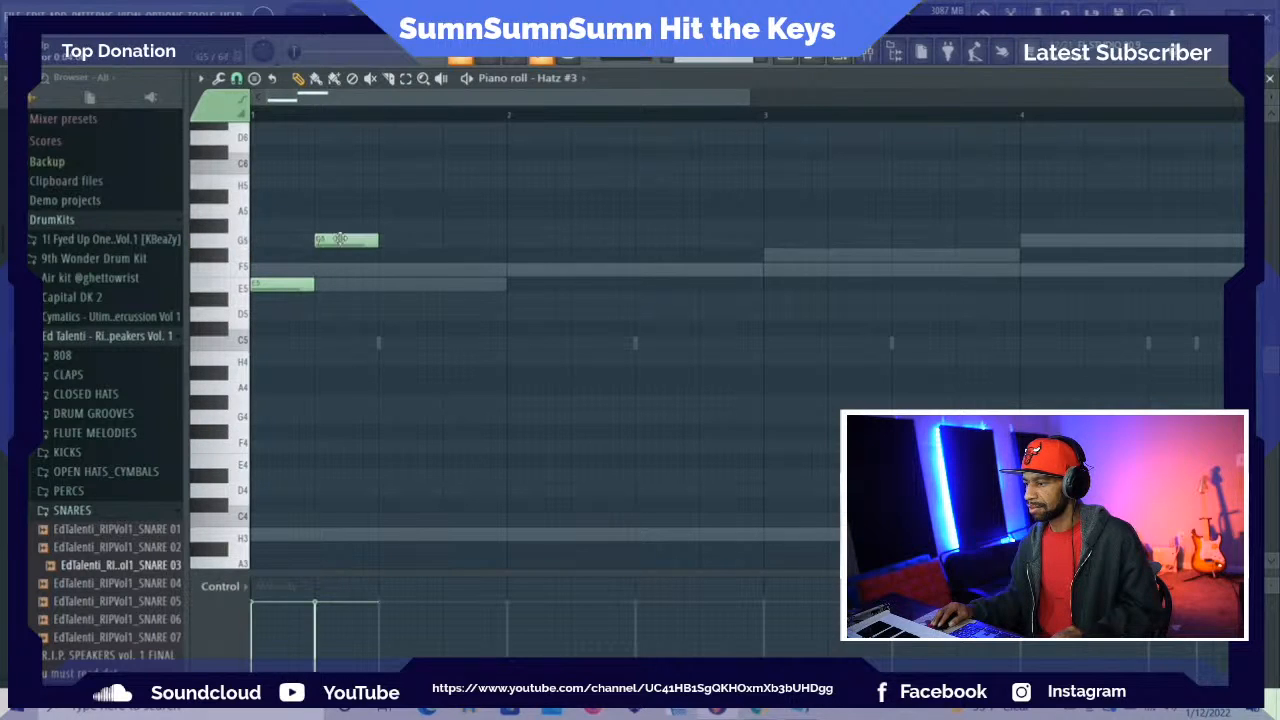
{"action": "key", "text": "space"}
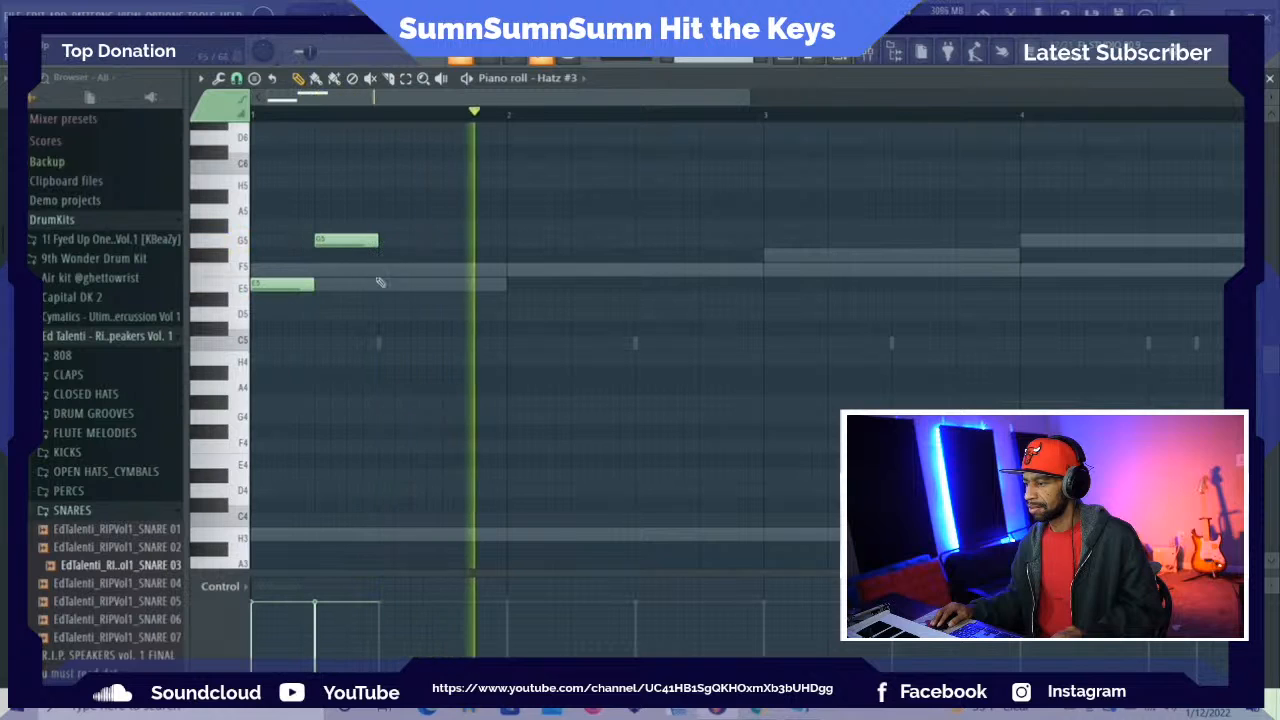
{"action": "left_click", "coordinate": [380, 285]}
{"action": "left_click_drag", "start_coordinate": [437, 285], "coordinate": [516, 284]}
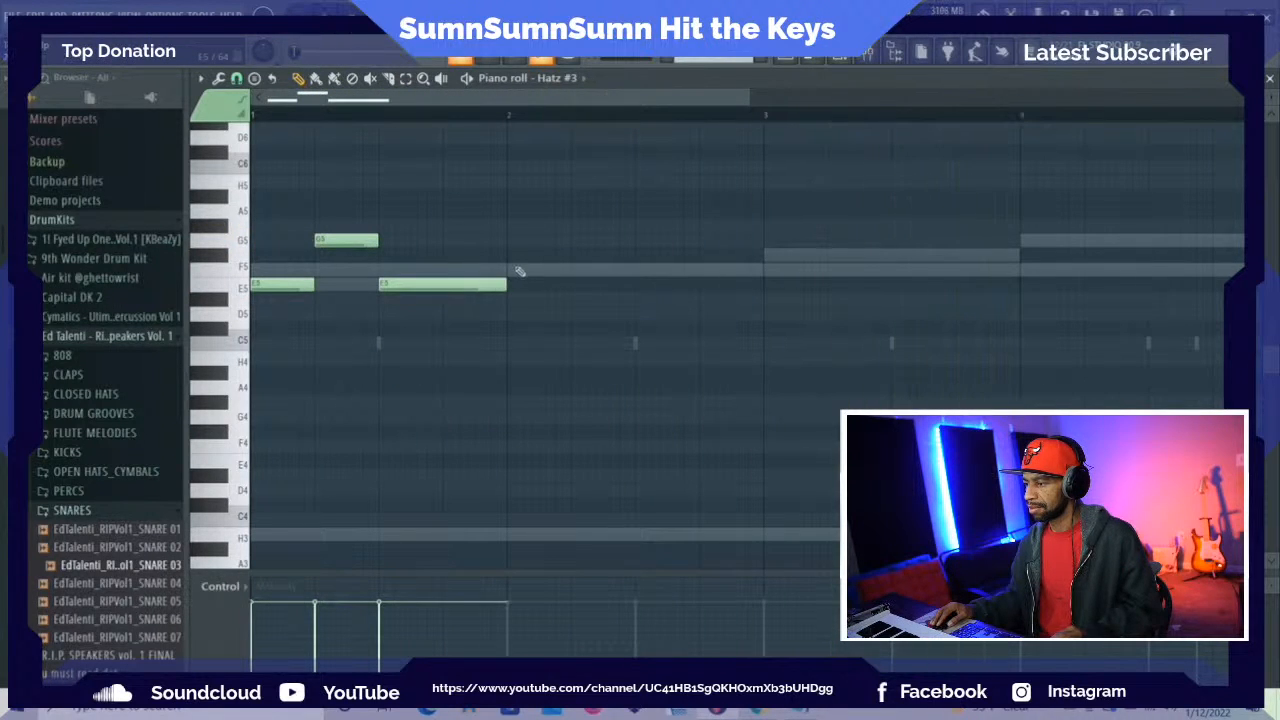
{"action": "left_click", "coordinate": [514, 285]}
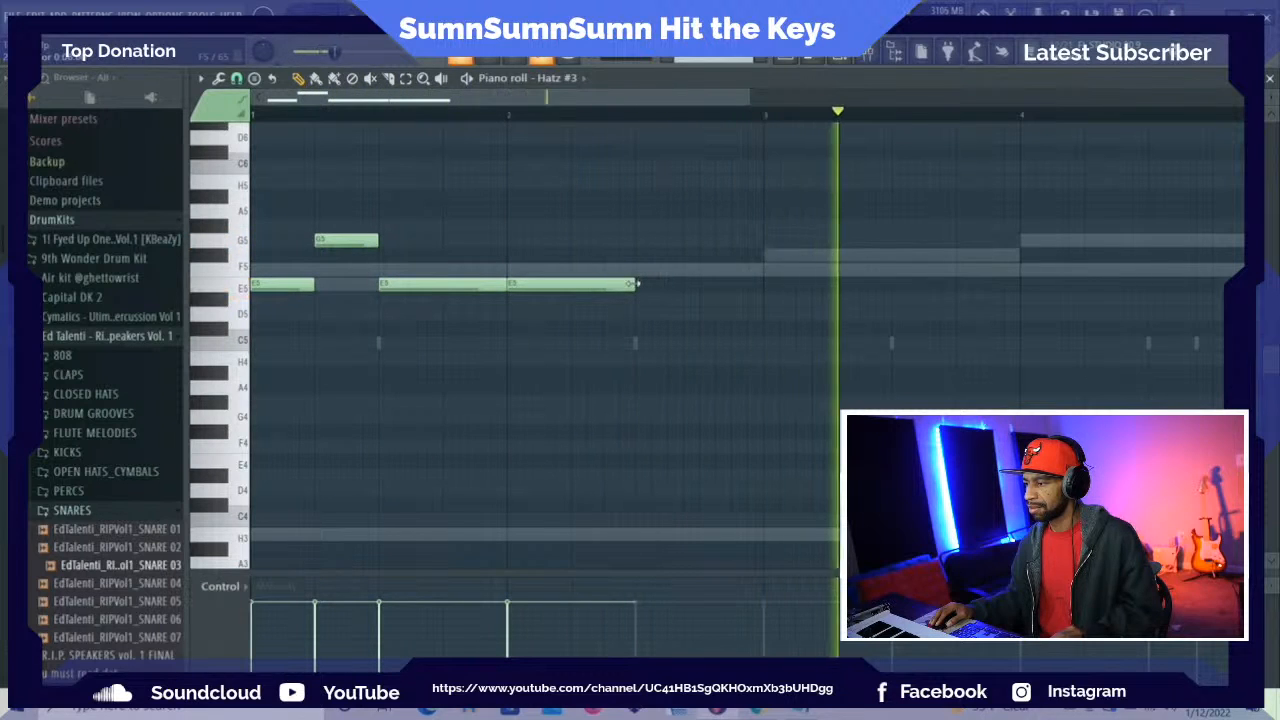
{"action": "key", "text": "space"}
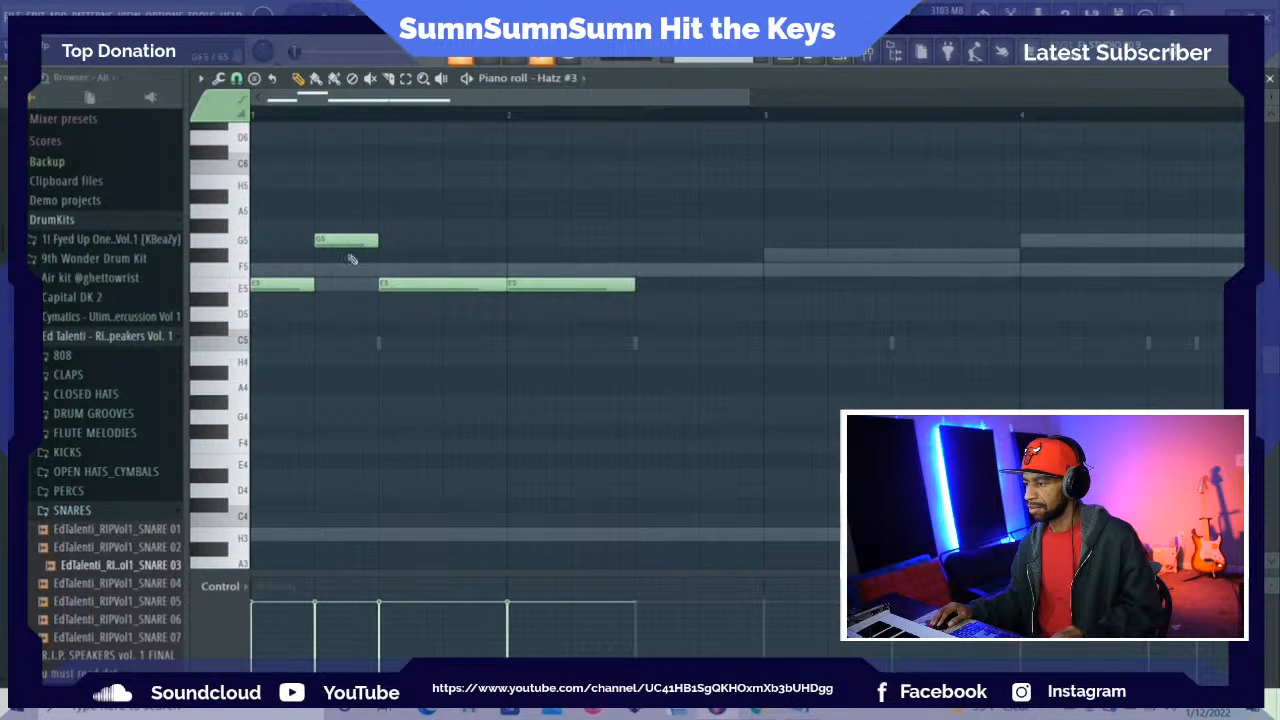
Audition a few upper keys and add one-beat notes on Gb5 and E5 to beats 3 and 4 of bar 2
{"action": "left_click", "coordinate": [211, 199]}
{"action": "left_click", "coordinate": [224, 258]}
{"action": "left_click", "coordinate": [213, 272]}
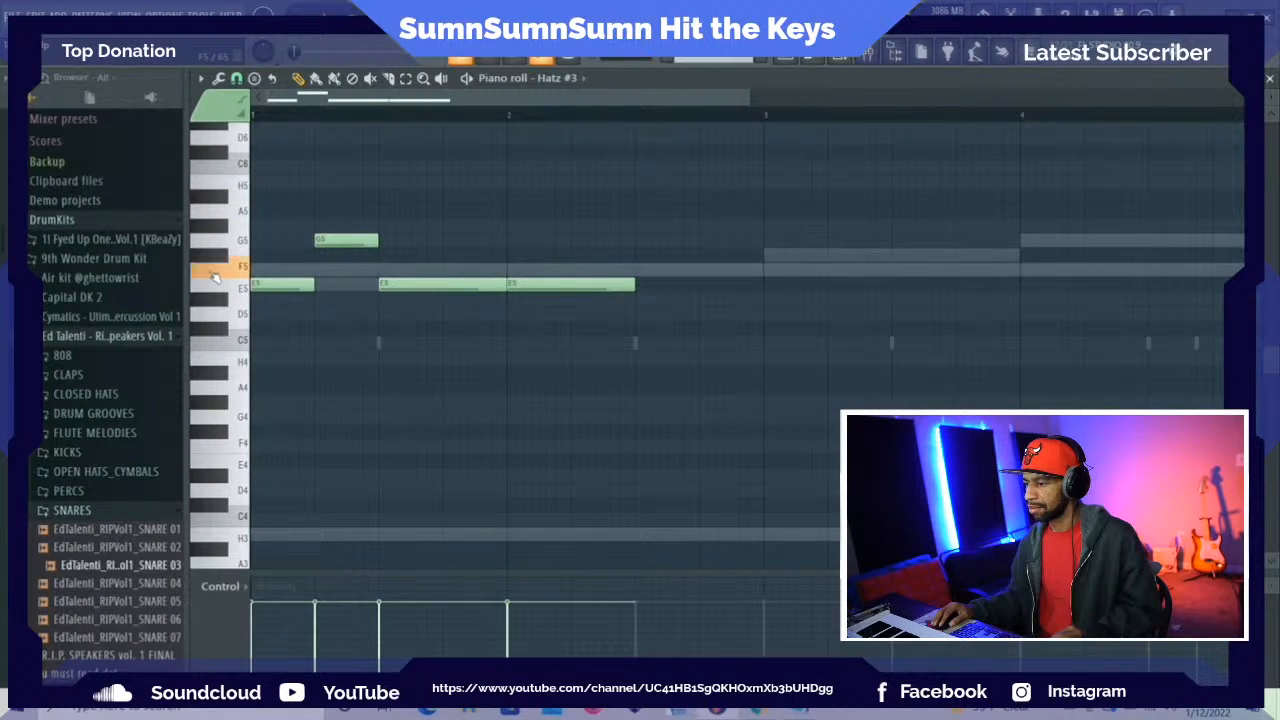
{"action": "left_click", "coordinate": [638, 258]}
{"action": "key", "text": "space"}
{"action": "left_click_drag", "start_coordinate": [763, 258], "coordinate": [703, 258]}
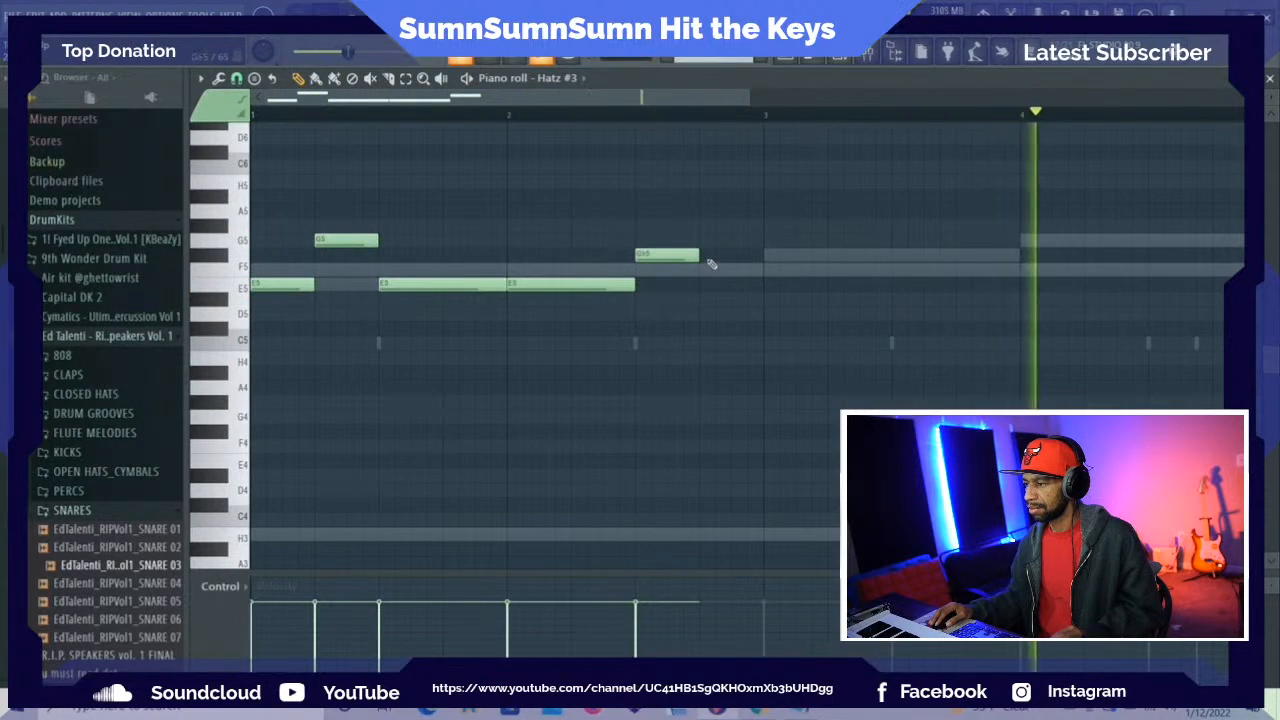
{"action": "left_click", "coordinate": [703, 285]}
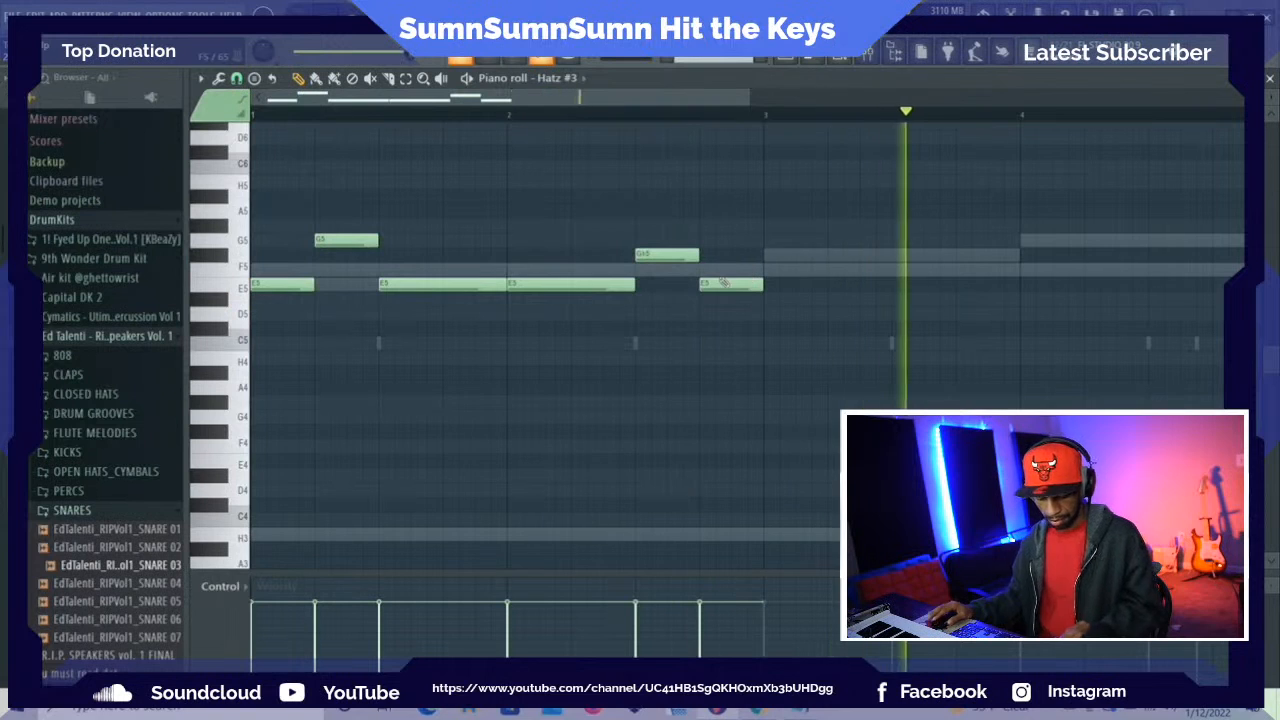
Duplicate the whole two-bar note sequence into bars 3 and 4 and play back the pattern
{"action": "key", "text": "ctrl+a"}
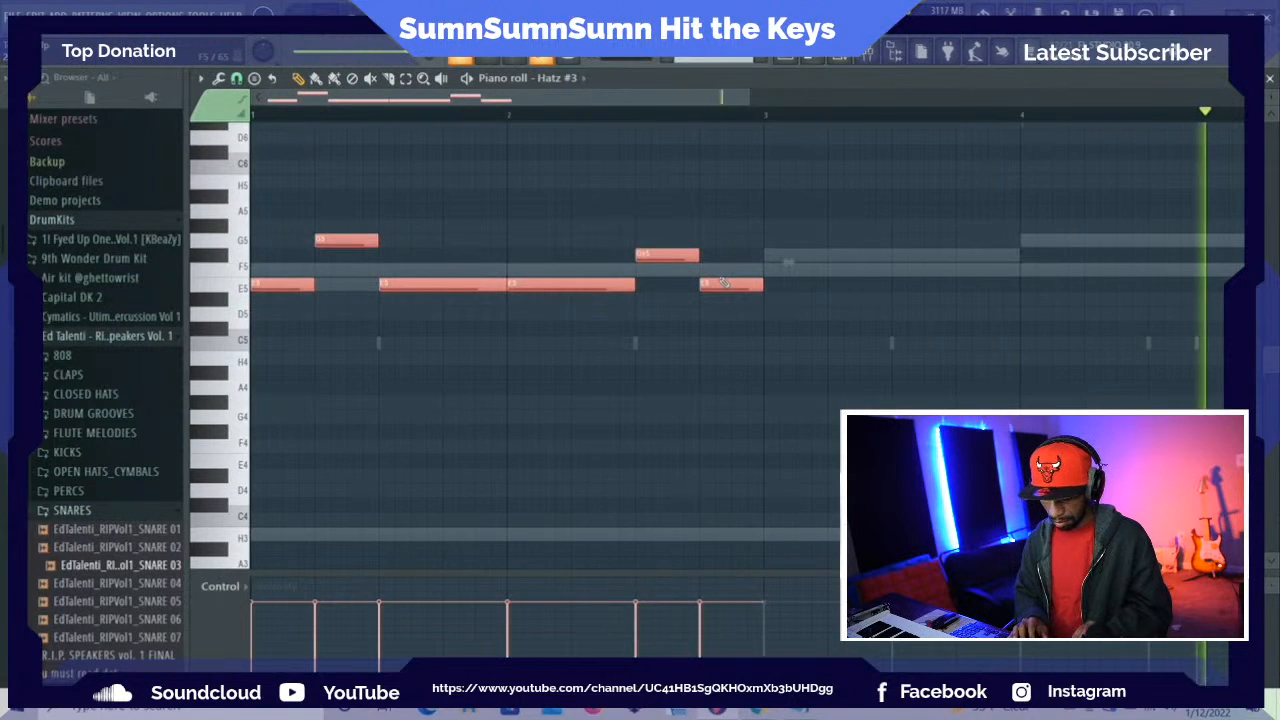
{"action": "key", "text": "ctrl+b"}
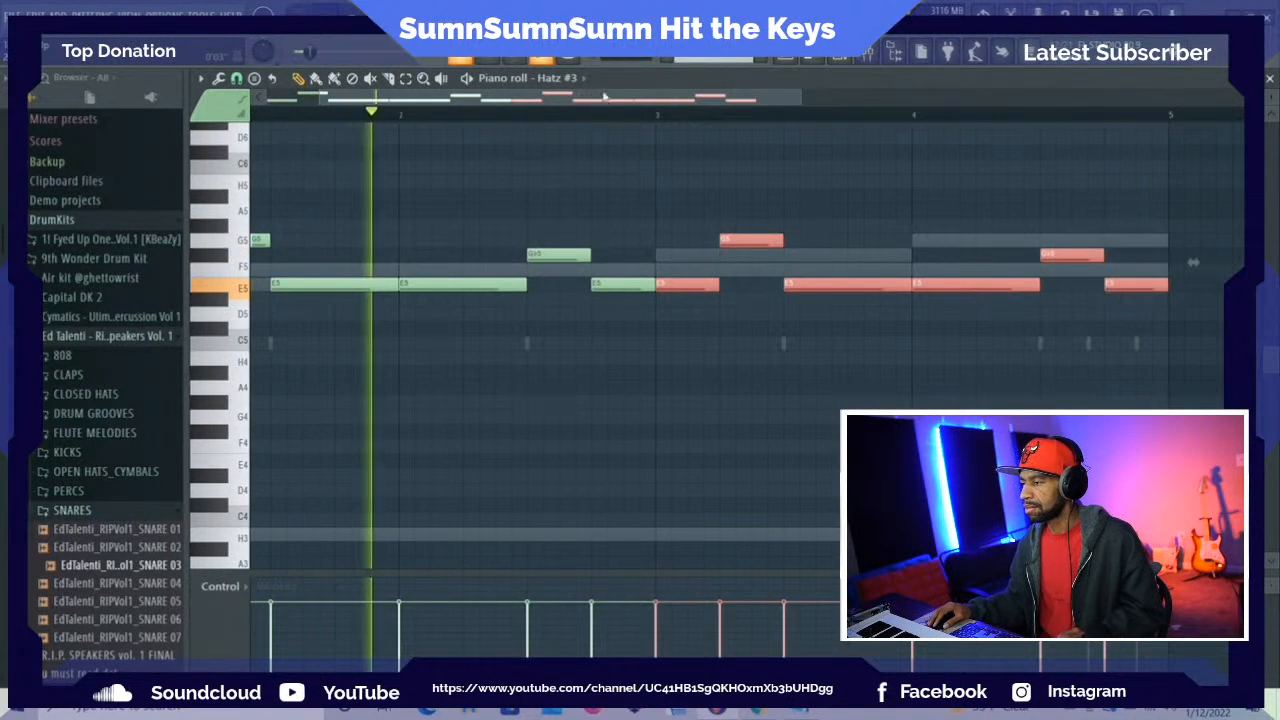
{"action": "left_click_drag", "start_coordinate": [605, 96], "coordinate": [525, 93]}
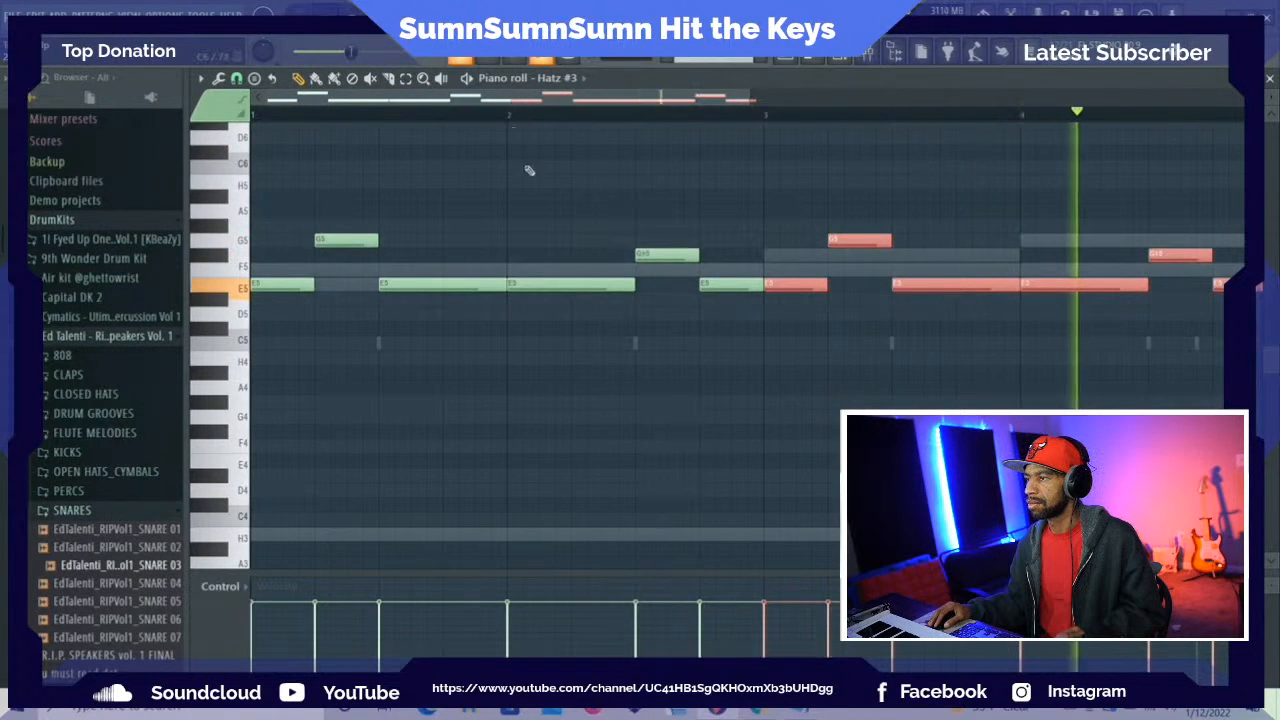
{"action": "scroll", "coordinate": [530, 175], "scroll_direction": "down", "scroll_amount": 5}
{"action": "key", "text": "space"}
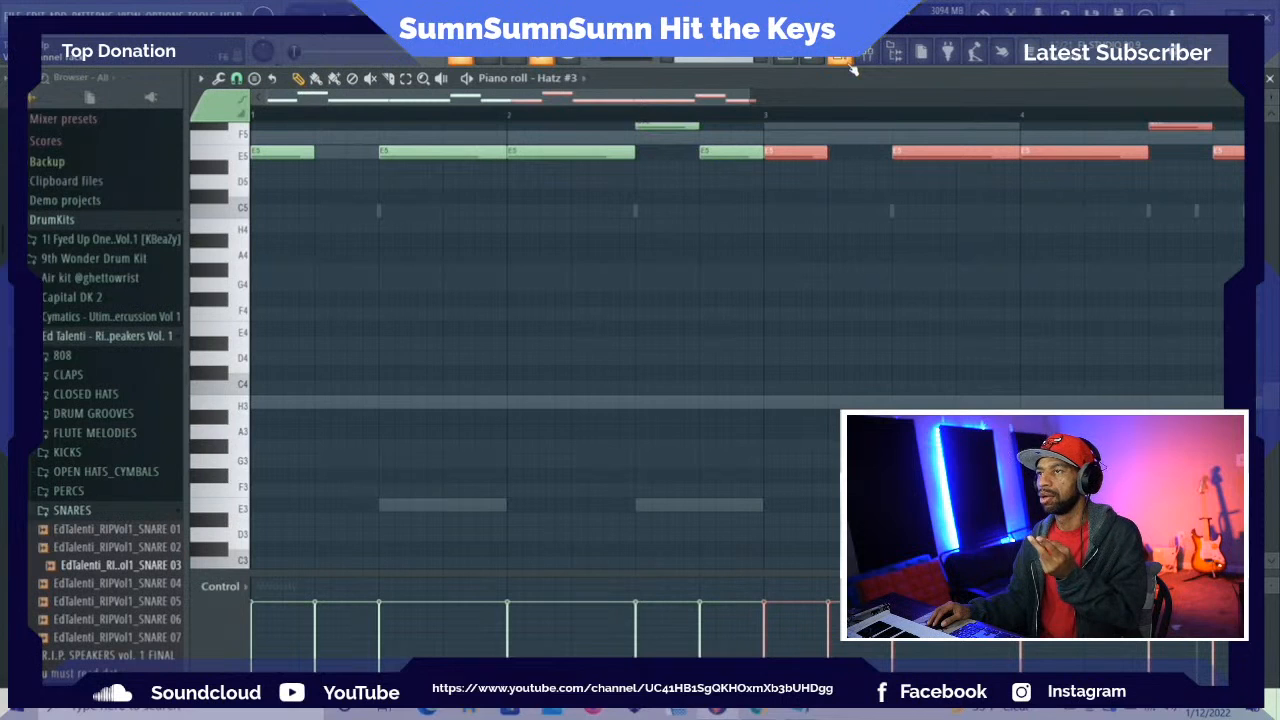
Draw a C4 note spanning all of bar 1 below the sequence and play it back
{"action": "left_click", "coordinate": [256, 388]}
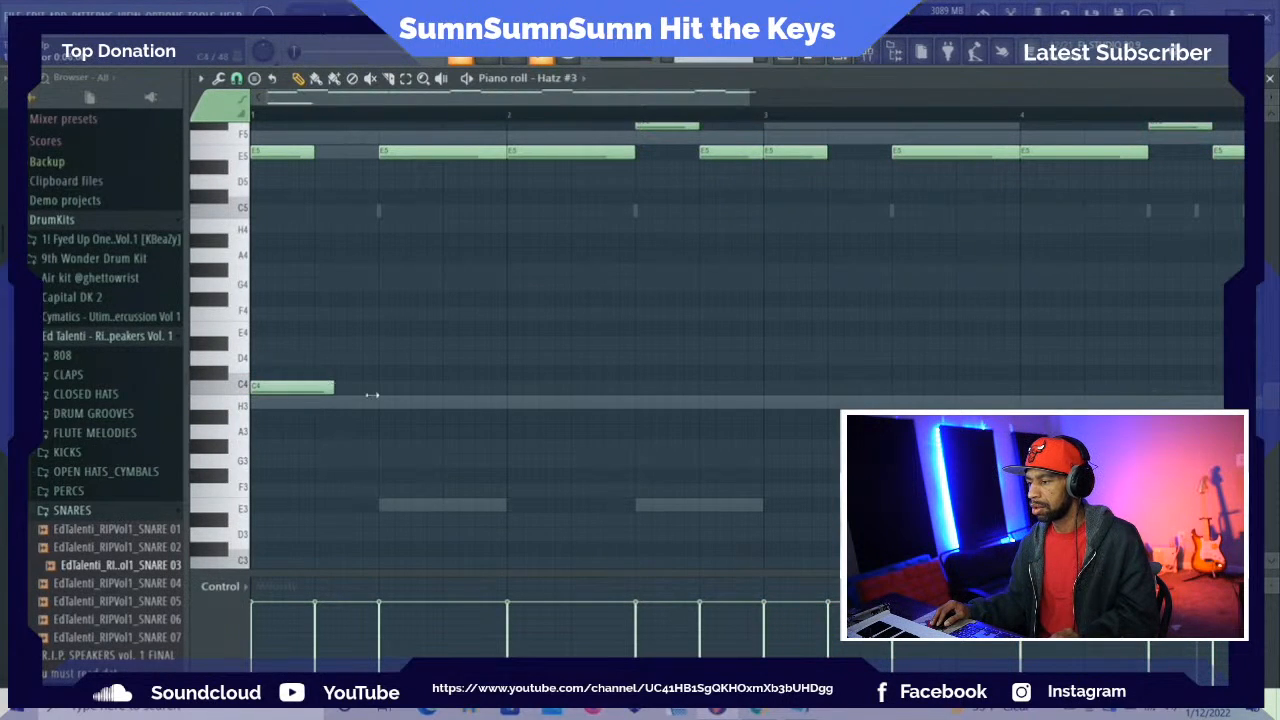
{"action": "left_click_drag", "start_coordinate": [371, 395], "coordinate": [475, 385]}
{"action": "key", "text": "space"}
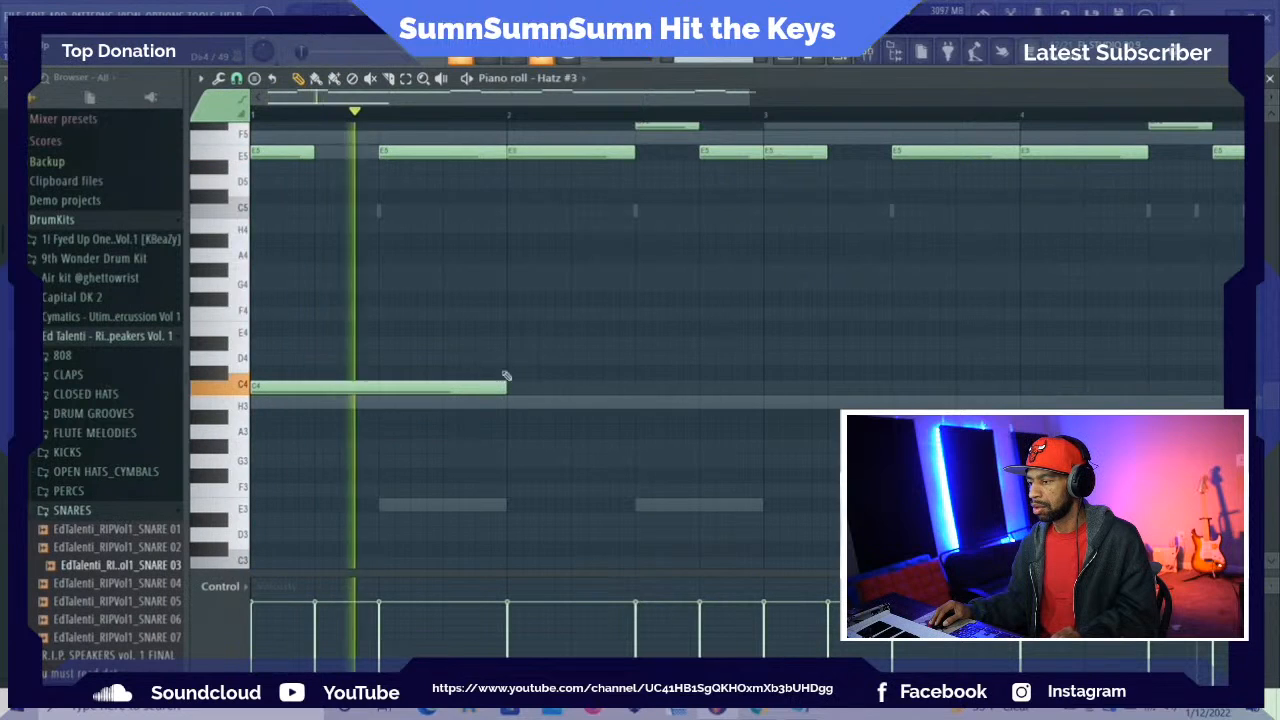
{"action": "key", "text": "space"}
Try the one-bar note at A3, move it down to E3 with playback, and return to the channel rack
{"action": "left_click_drag", "start_coordinate": [297, 385], "coordinate": [292, 429]}
{"action": "key", "text": "space"}
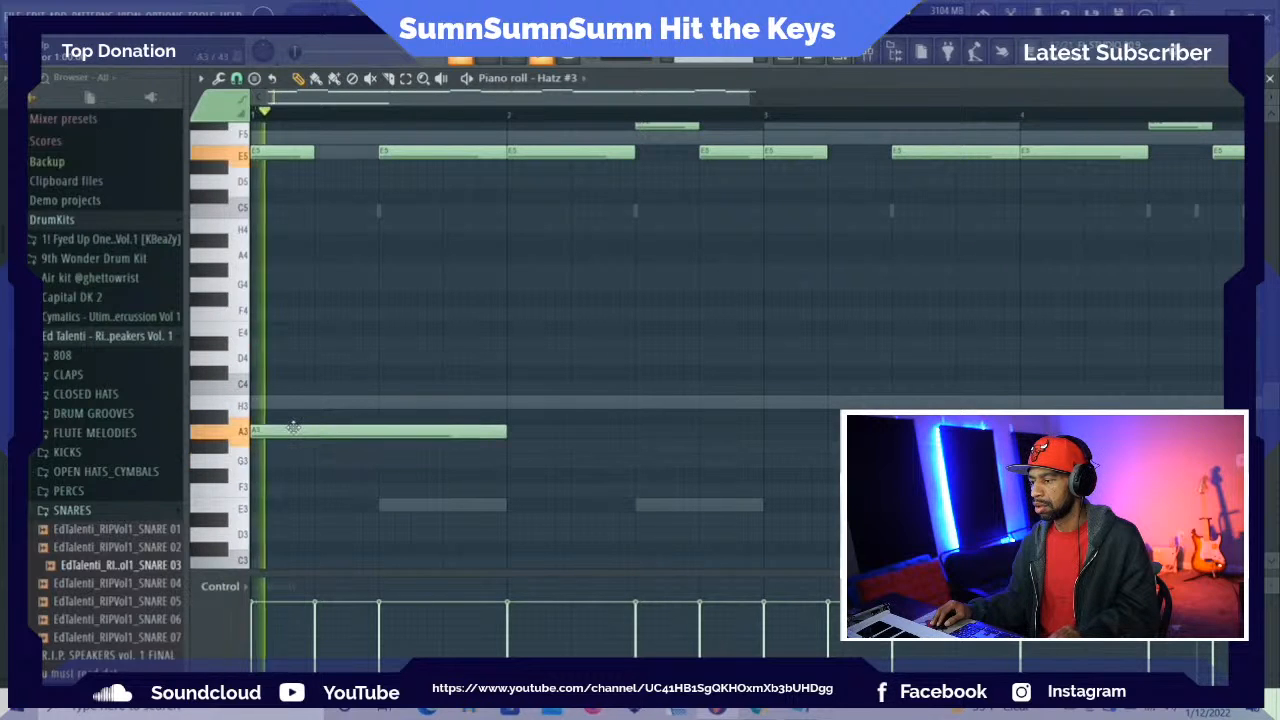
{"action": "key", "text": "space"}
{"action": "scroll", "coordinate": [253, 436], "scroll_direction": "down", "scroll_amount": 3}
{"action": "left_click_drag", "start_coordinate": [292, 345], "coordinate": [302, 410]}
{"action": "key", "text": "space"}
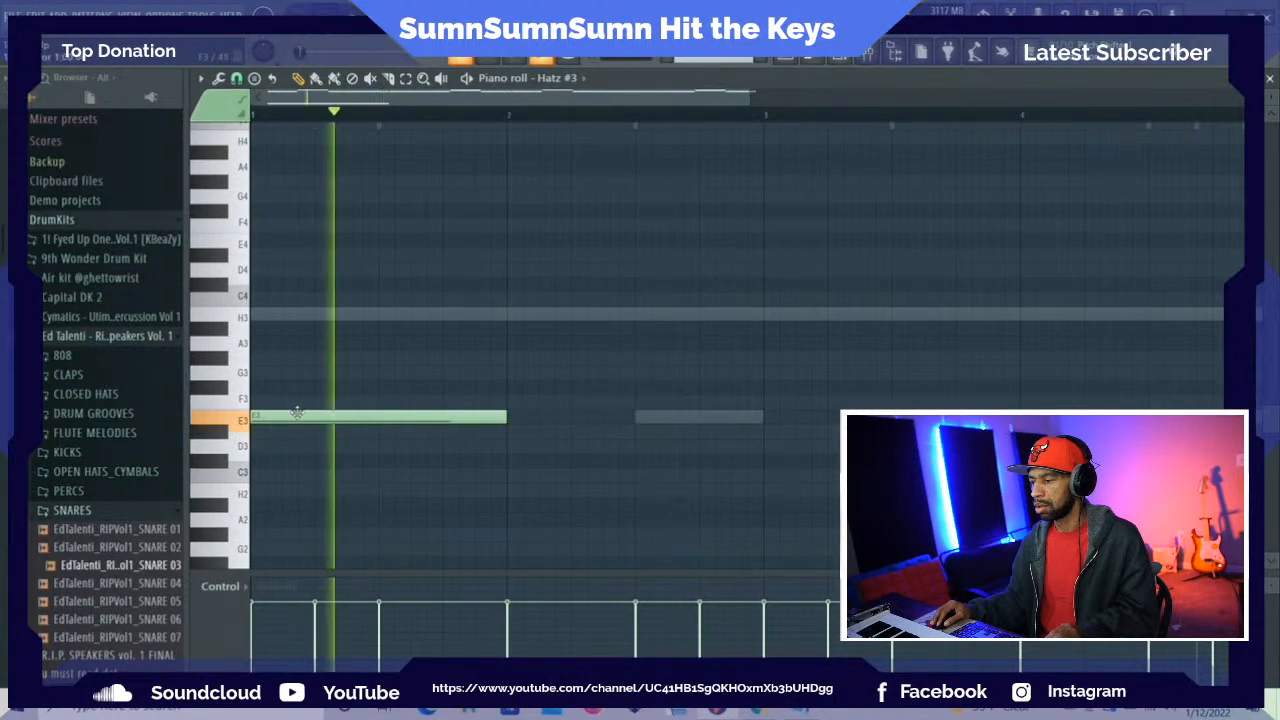
{"action": "key", "text": "space"}
{"action": "left_click", "coordinate": [846, 60]}
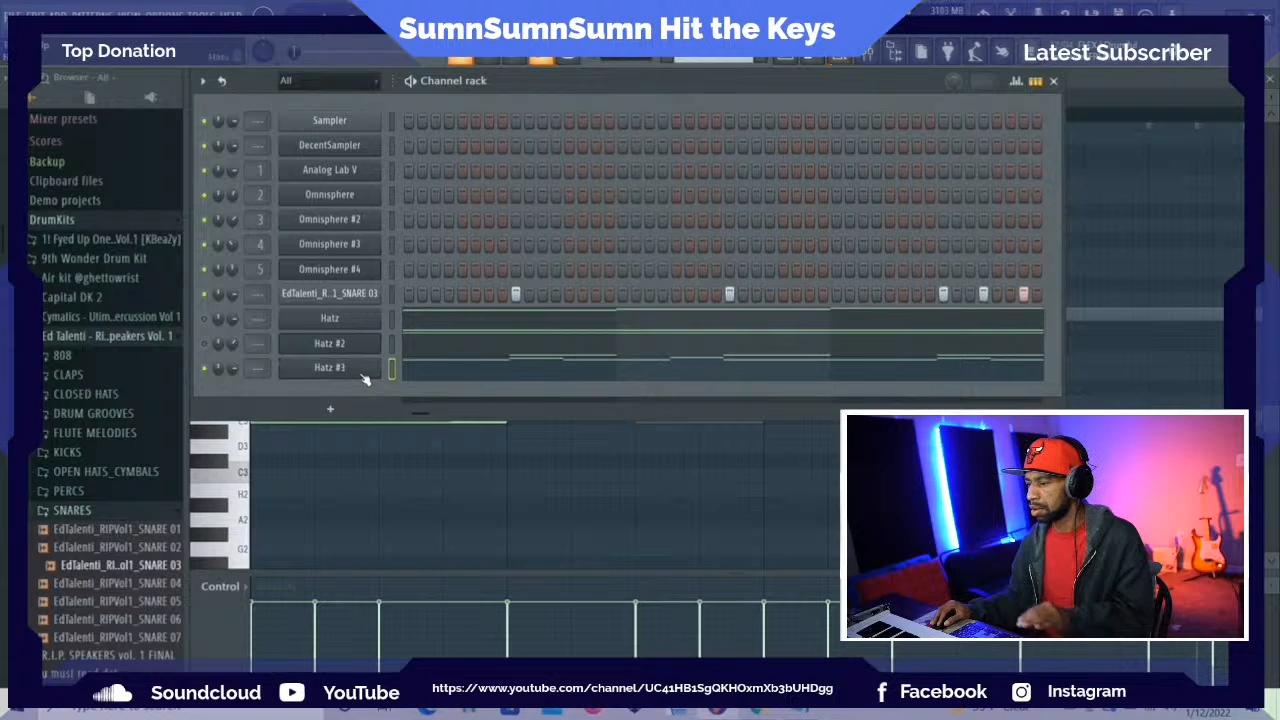
Move the one-bar note in the Hatz #3 sequence down to C2, play it back, and delete it
{"action": "left_click", "coordinate": [359, 369]}
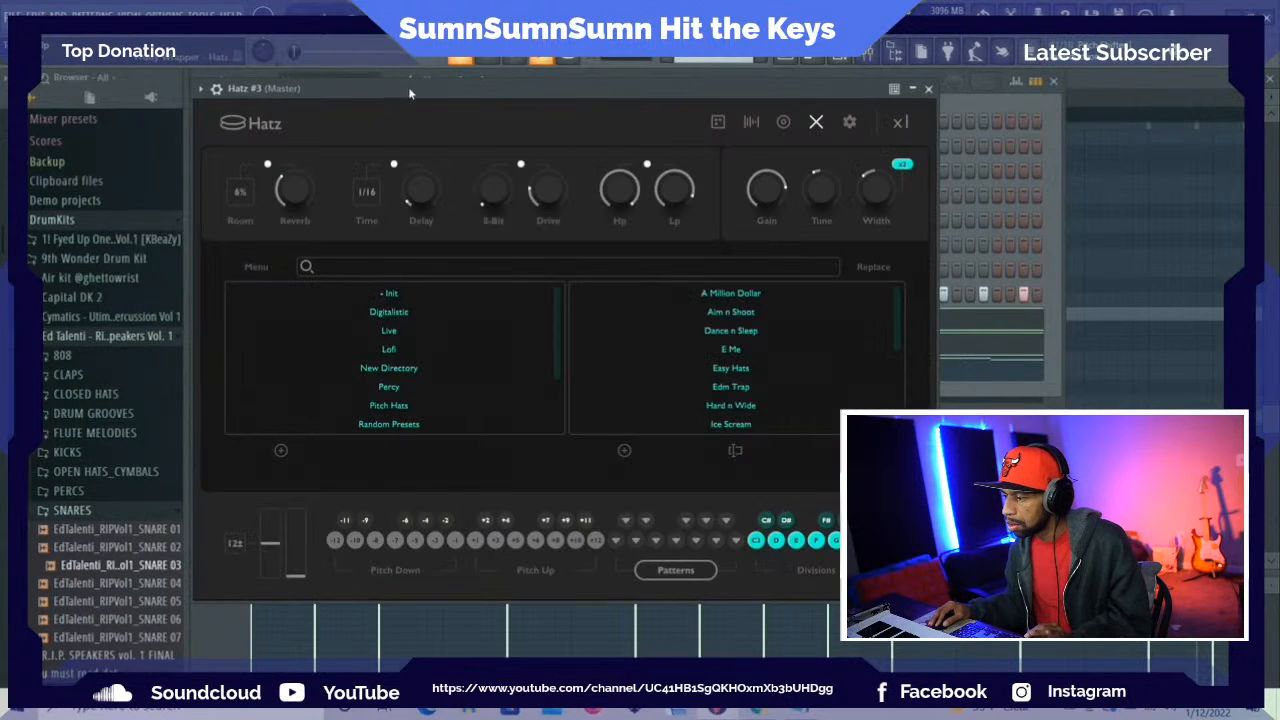
{"action": "left_click_drag", "start_coordinate": [398, 87], "coordinate": [609, 86]}
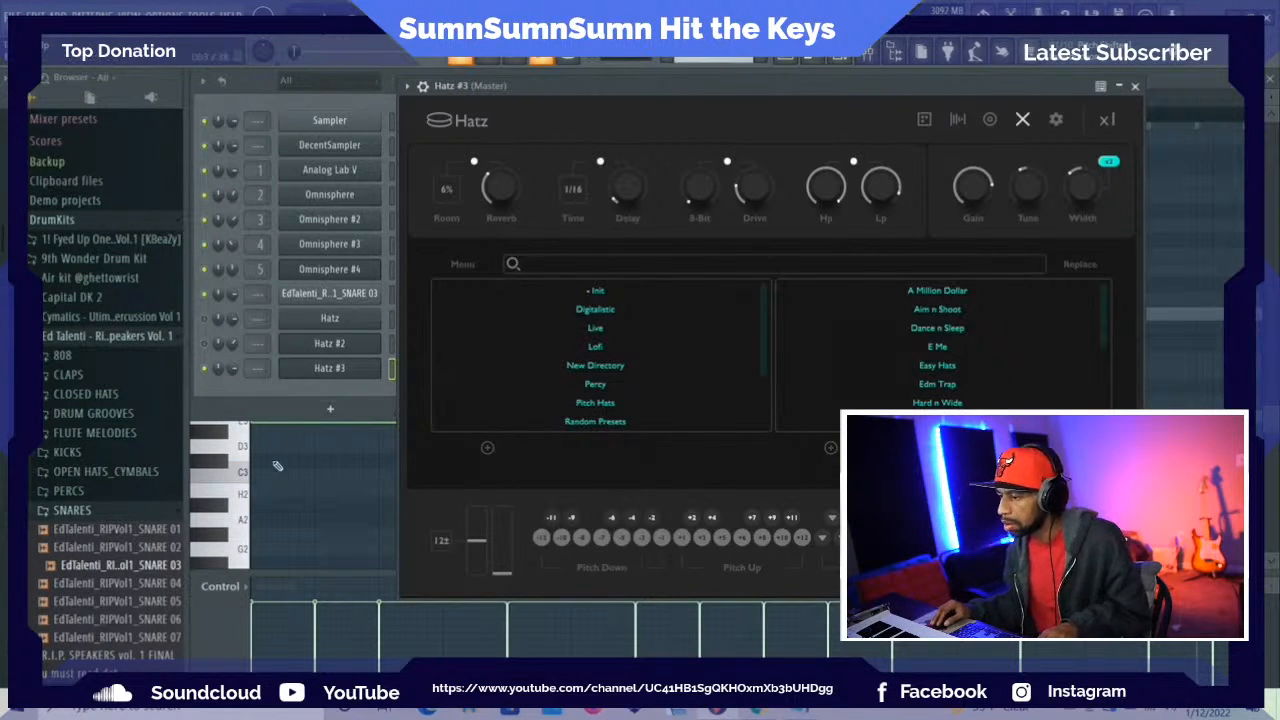
{"action": "left_click", "coordinate": [238, 496]}
{"action": "scroll", "coordinate": [375, 506], "scroll_direction": "down", "scroll_amount": 3}
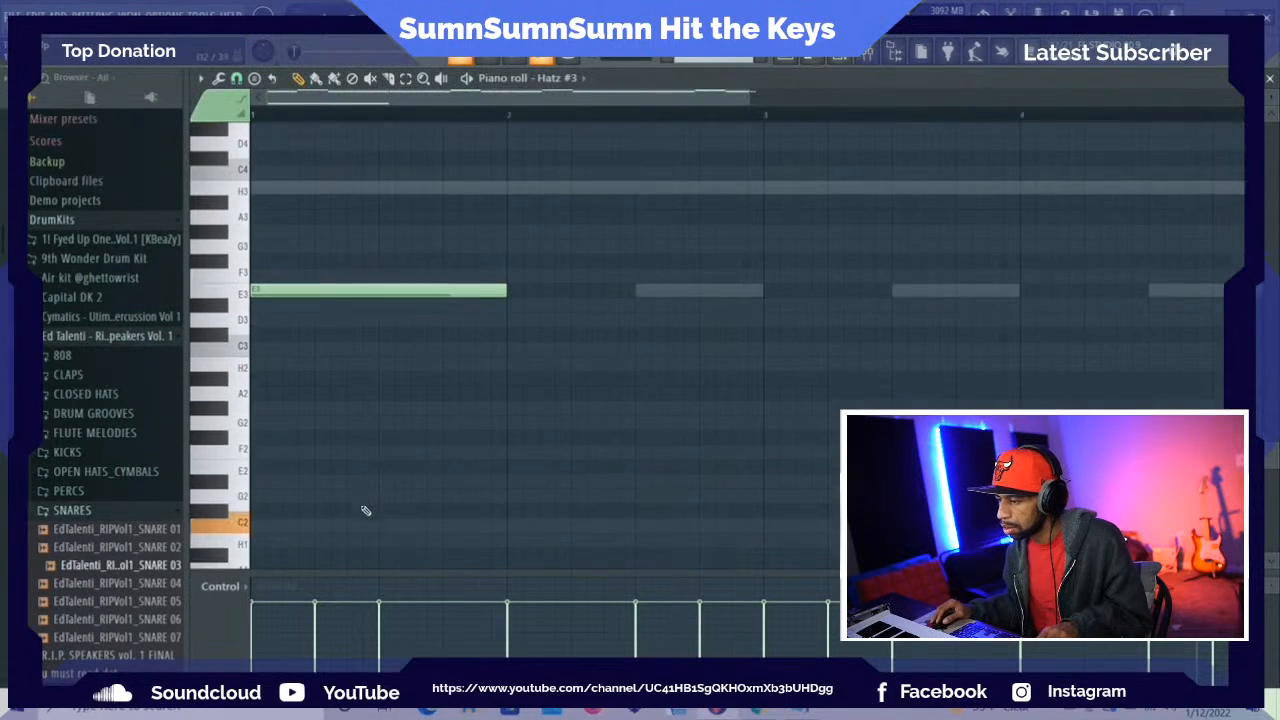
{"action": "left_click_drag", "start_coordinate": [318, 287], "coordinate": [310, 519]}
{"action": "key", "text": "space"}
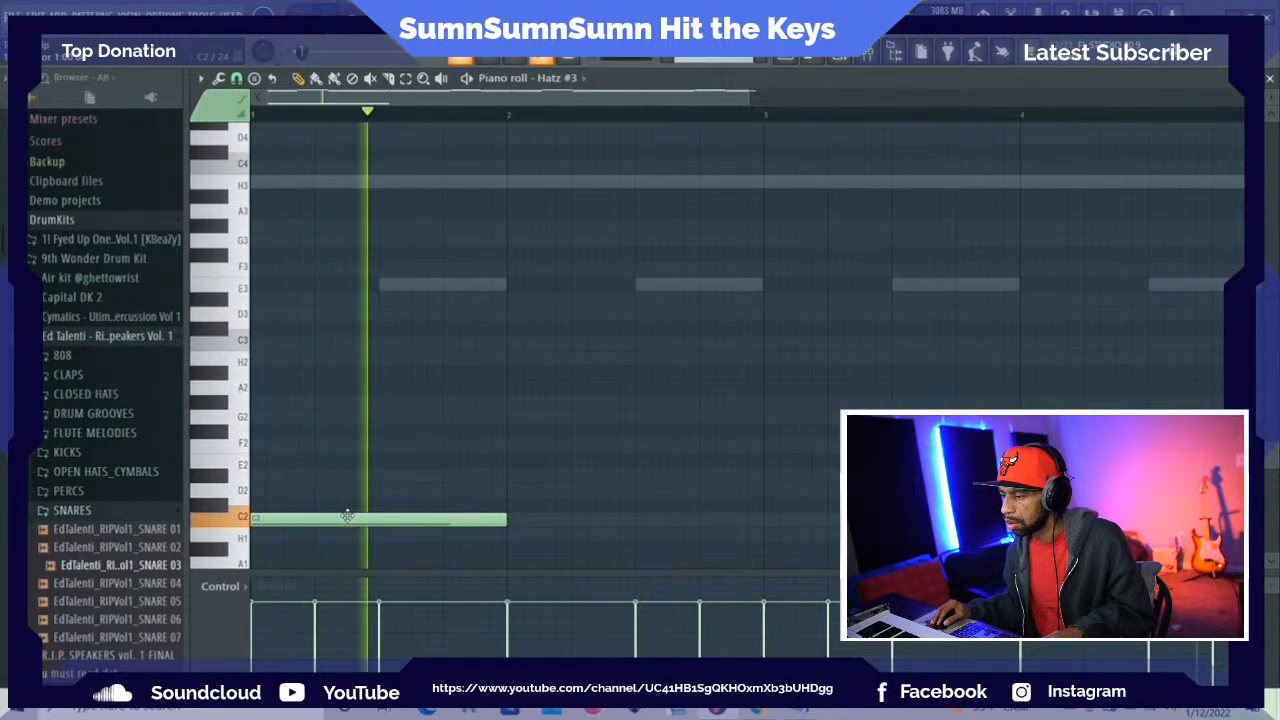
{"action": "right_click", "coordinate": [356, 522]}
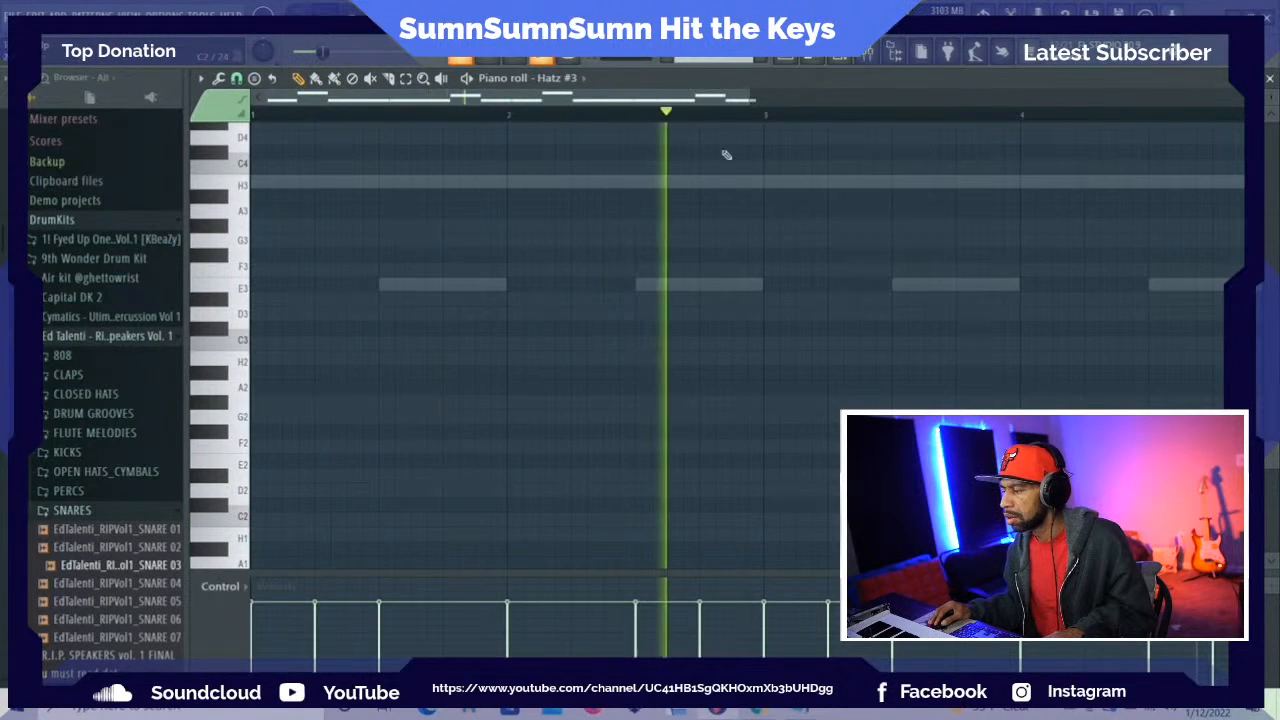
{"action": "left_click_drag", "start_coordinate": [1274, 462], "coordinate": [1274, 298]}
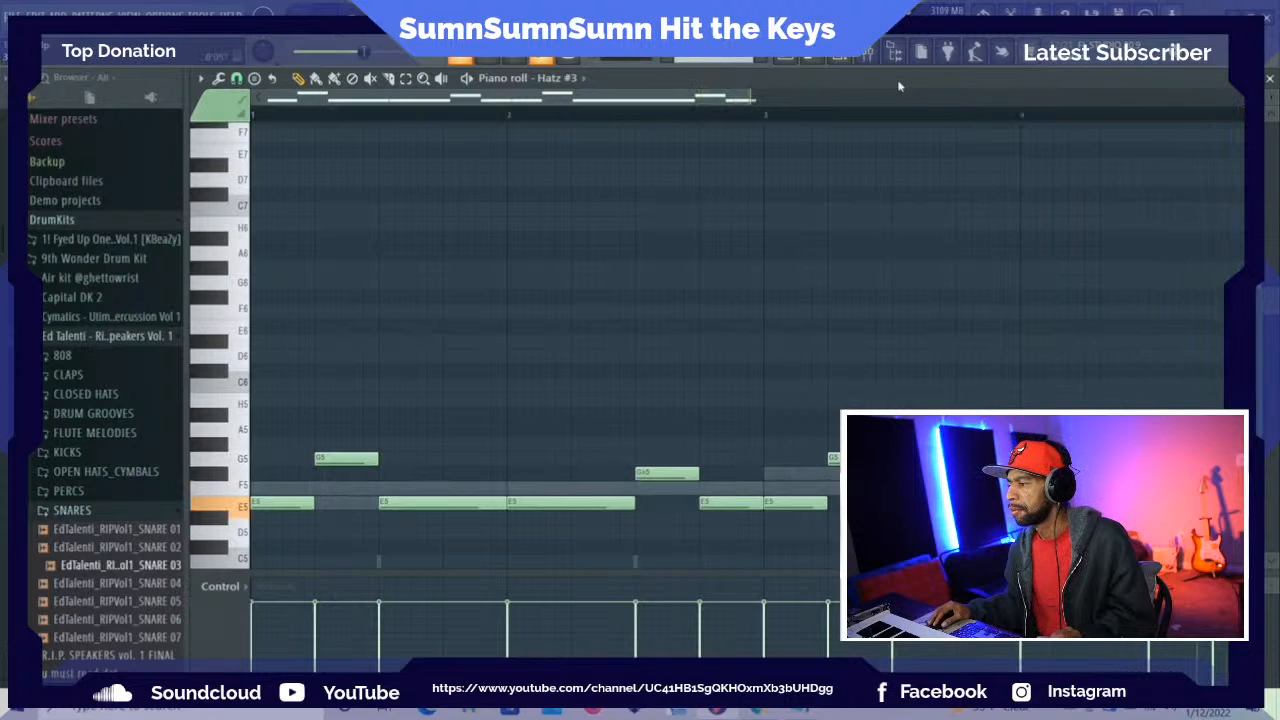
Route the three Hatz channels to mixer tracks 6, 7 and 8 and leave only the mixer in view
{"action": "left_click", "coordinate": [845, 60]}
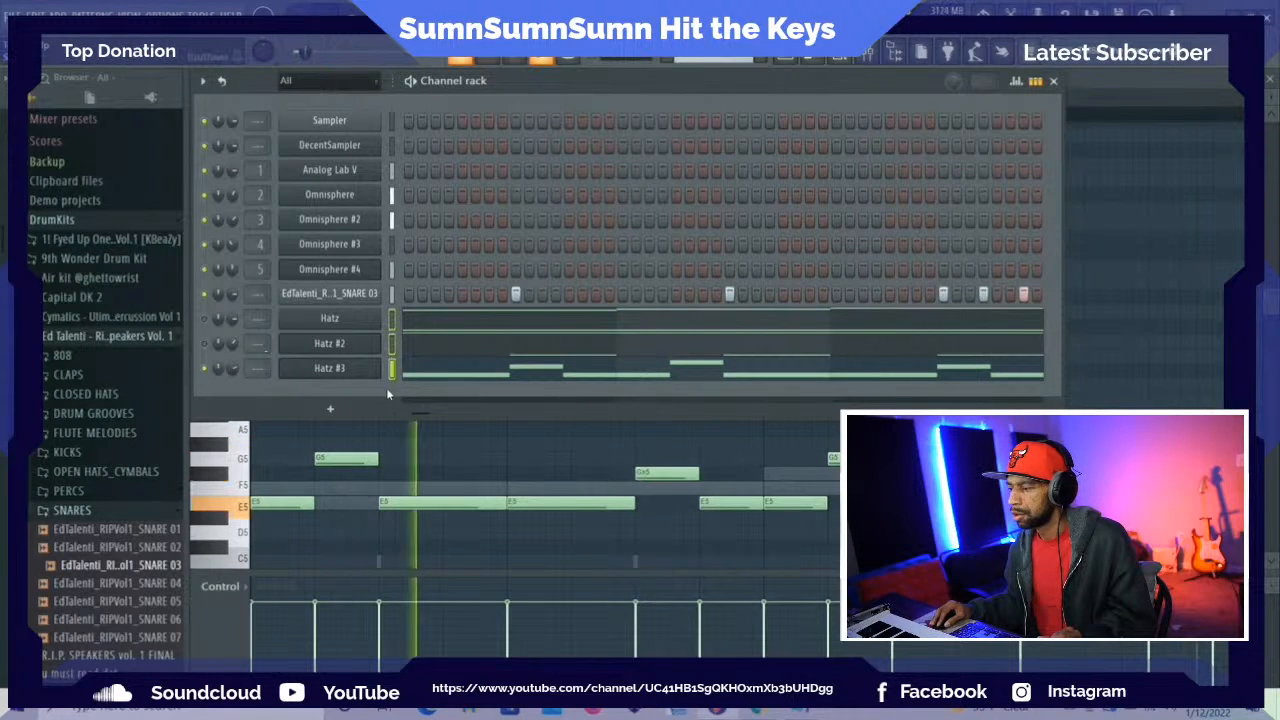
{"action": "key", "text": "ctrl+l"}
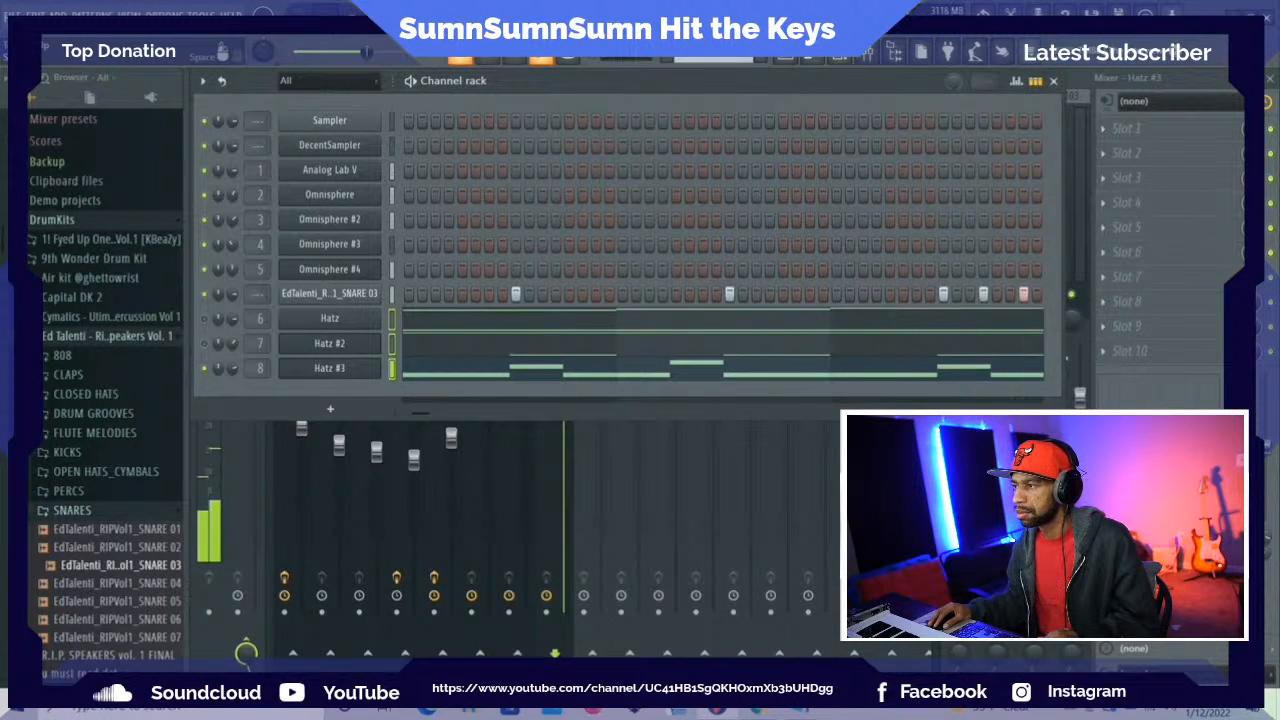
{"action": "key", "text": "space"}
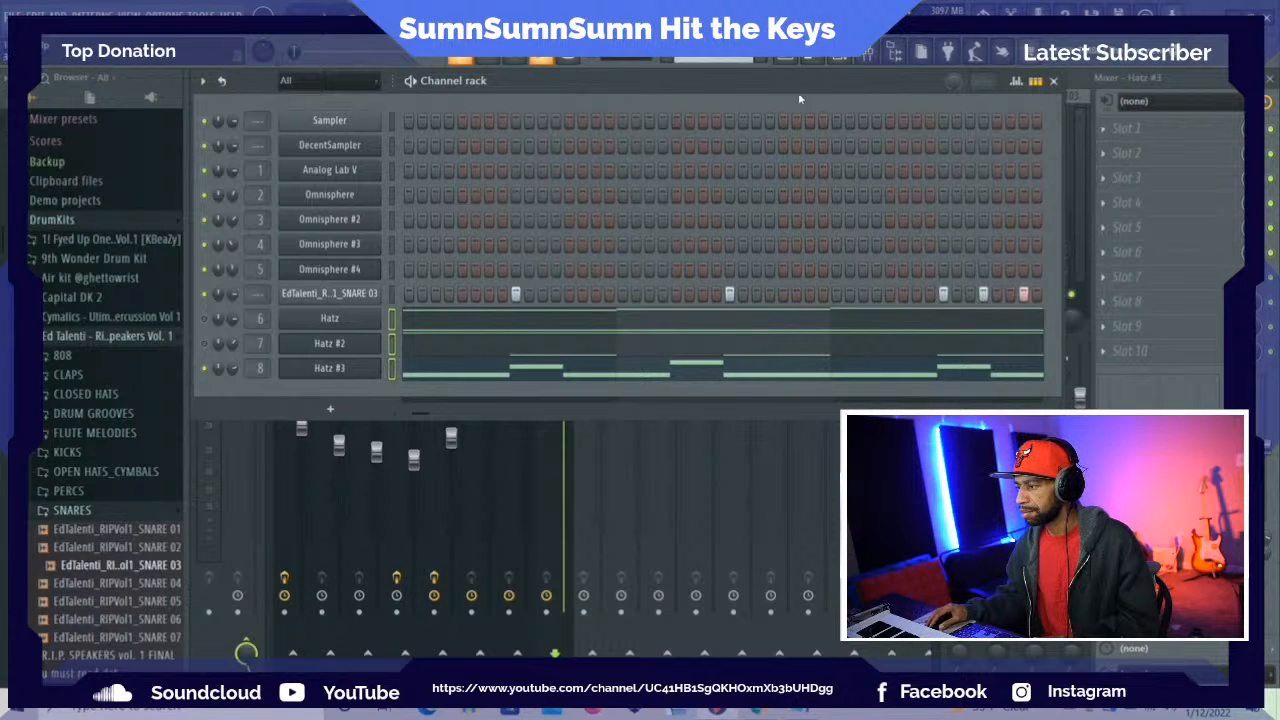
{"action": "left_click_drag", "start_coordinate": [788, 90], "coordinate": [788, 233]}
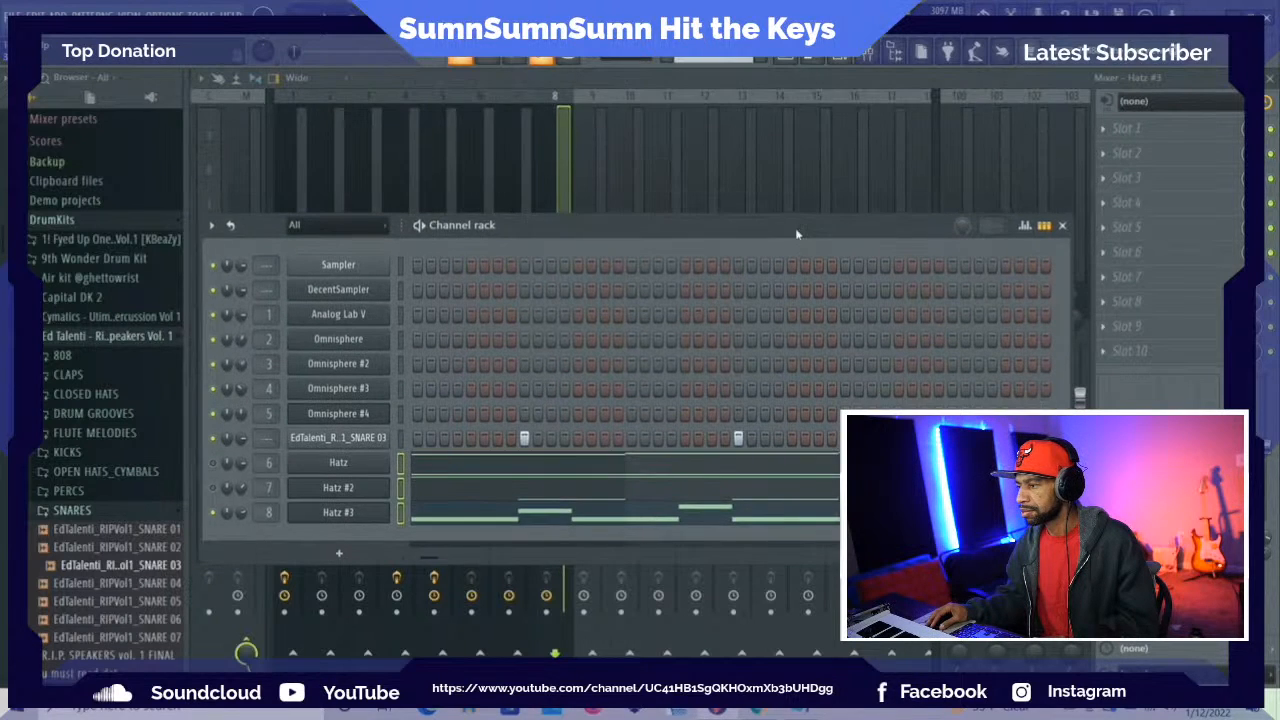
{"action": "left_click", "coordinate": [1062, 227]}
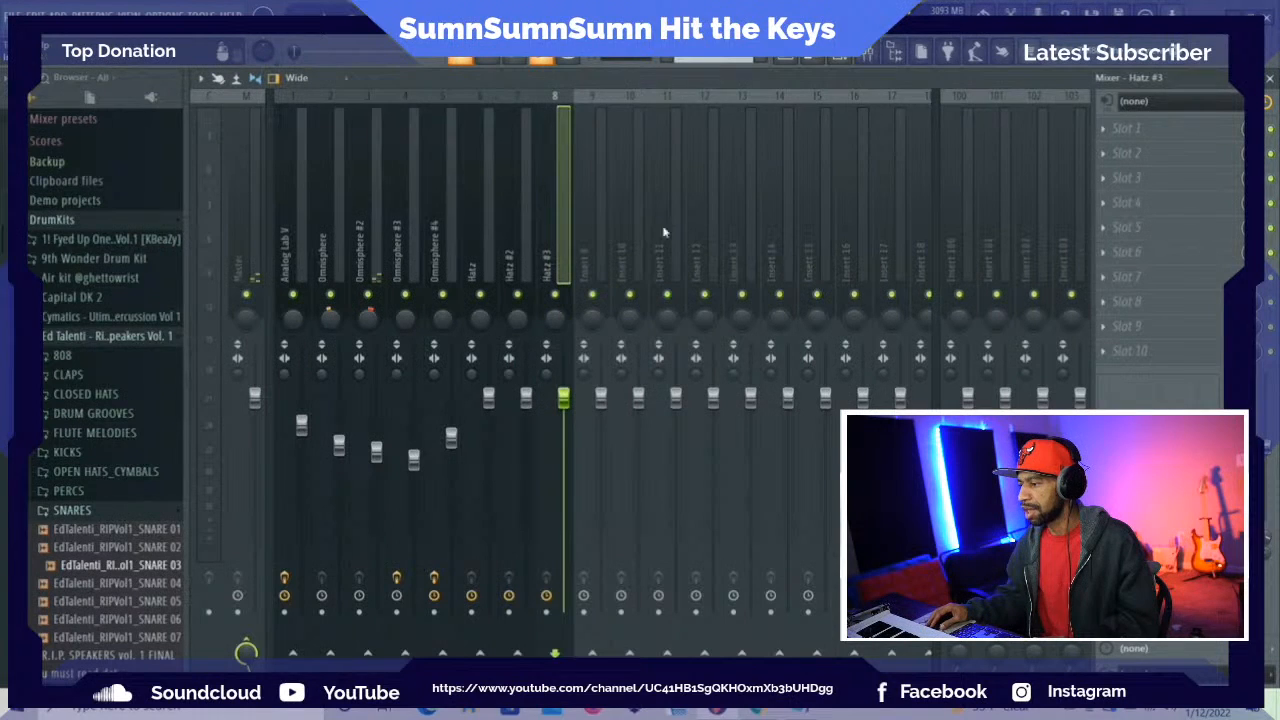
Raise the Drive amount in the Hatz #3 instrument and close its window
{"action": "left_click", "coordinate": [1108, 130]}
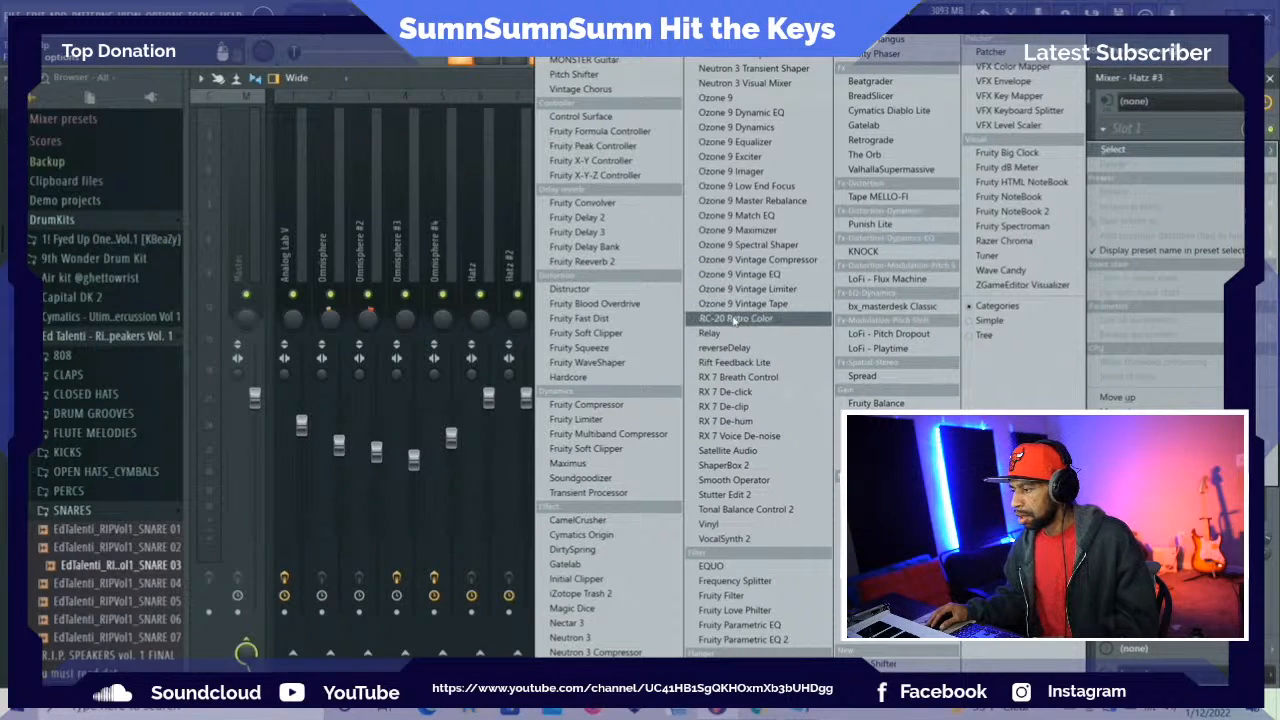
{"action": "left_click", "coordinate": [477, 115]}
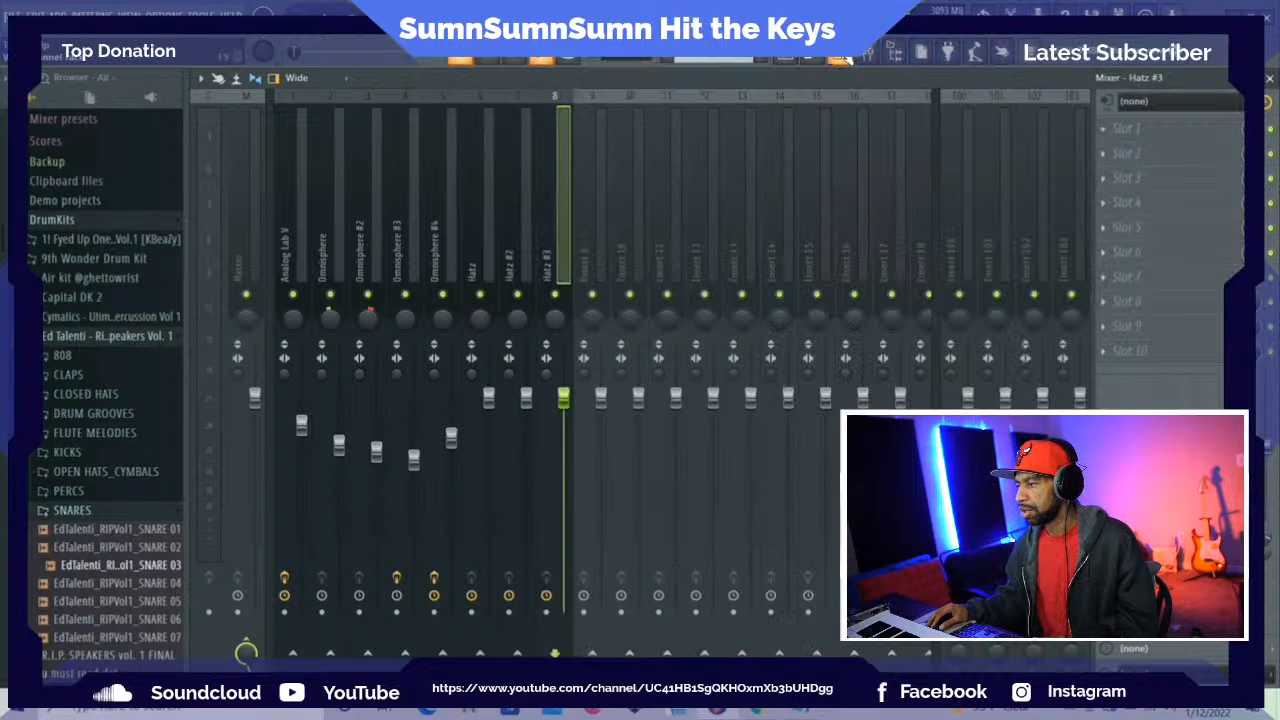
{"action": "key", "text": "F6"}
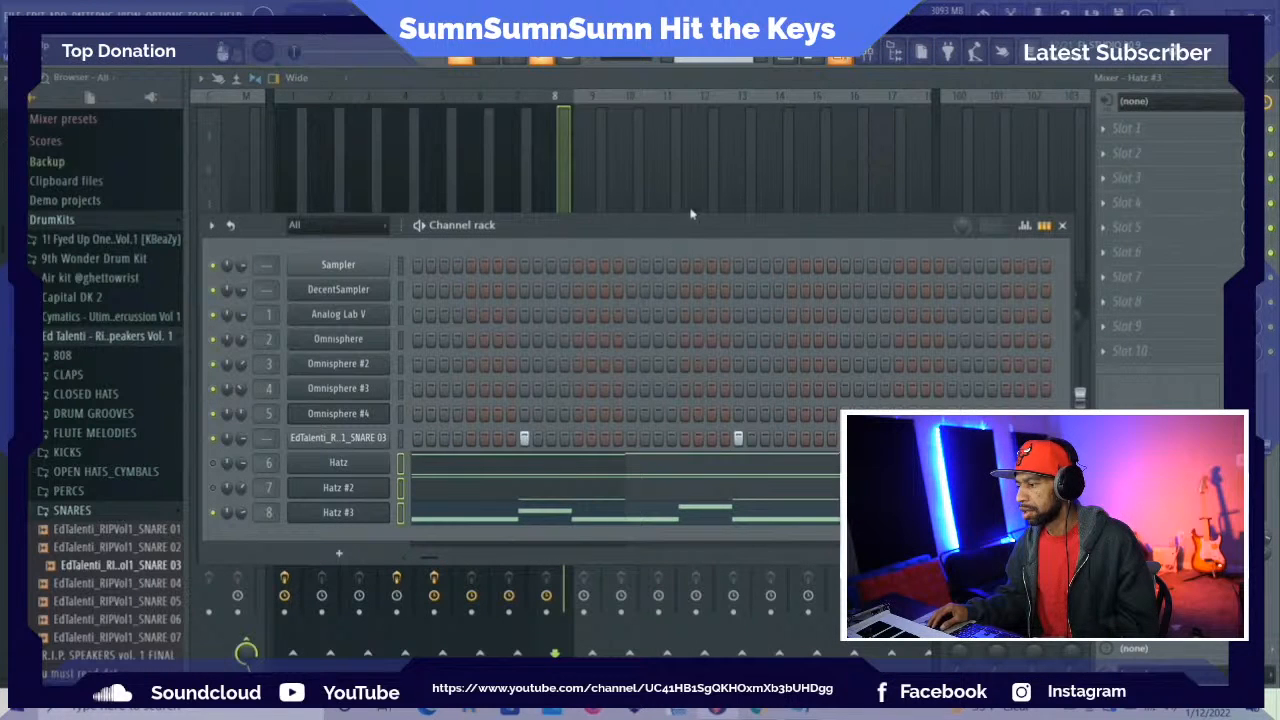
{"action": "left_click", "coordinate": [338, 512]}
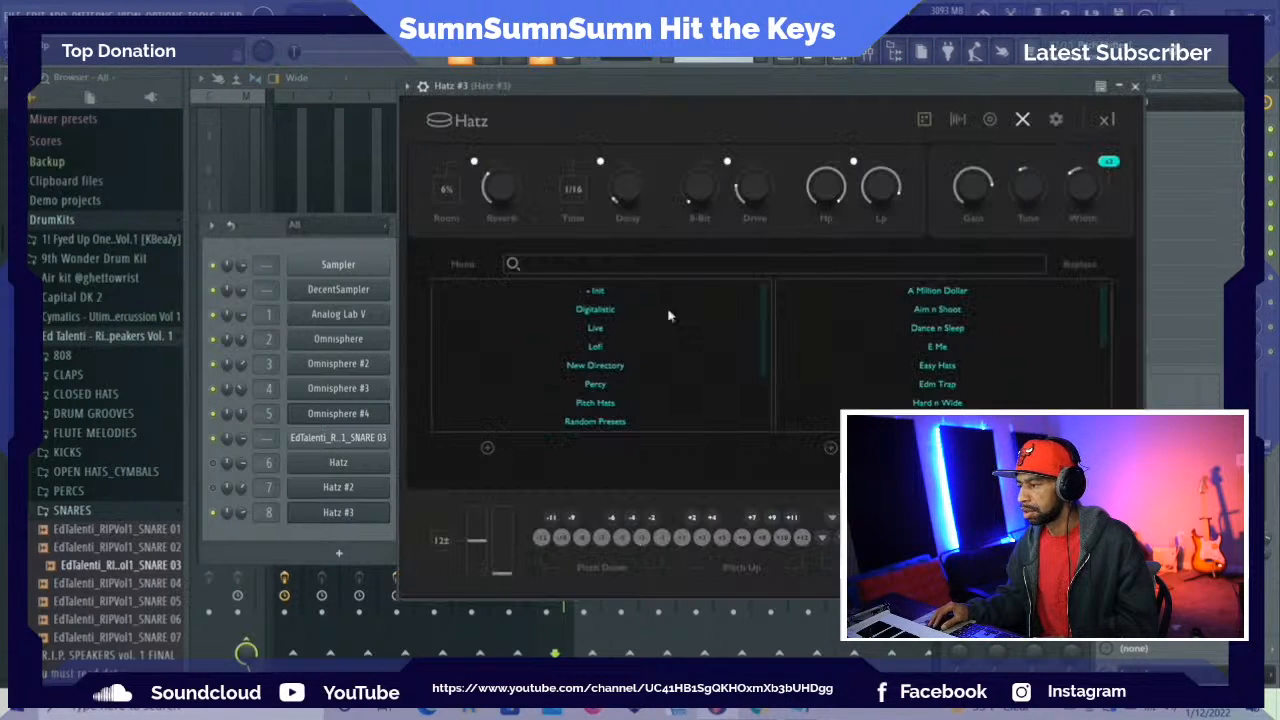
{"action": "mouse_move", "coordinate": [753, 199]}
{"action": "left_mouse_down"}
{"action": "mouse_move", "coordinate": [753, 169]}
{"action": "mouse_move", "coordinate": [749, 186]}
{"action": "left_mouse_up"}
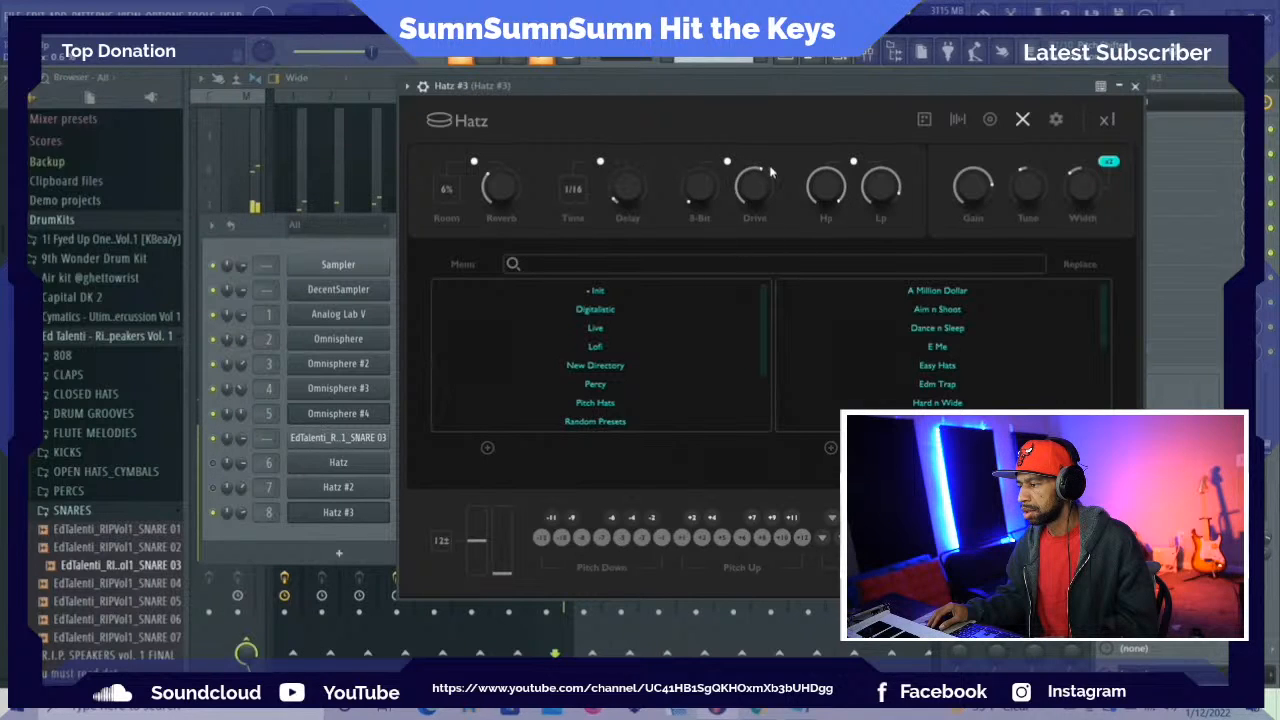
{"action": "left_click", "coordinate": [1135, 86]}
Lower the Hatz #3 mixer fader to about the level of the Omnisphere #4 fader and play back the mix
{"action": "left_click_drag", "start_coordinate": [849, 225], "coordinate": [842, 96]}
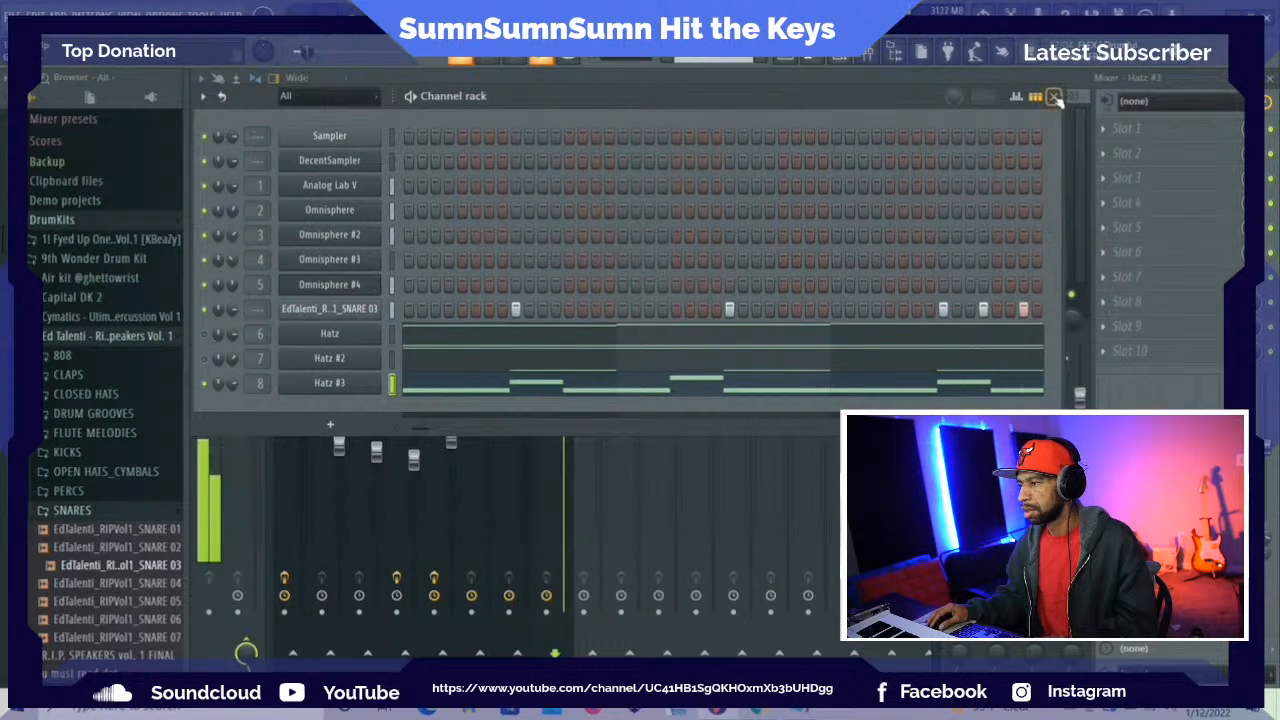
{"action": "left_click", "coordinate": [1055, 97]}
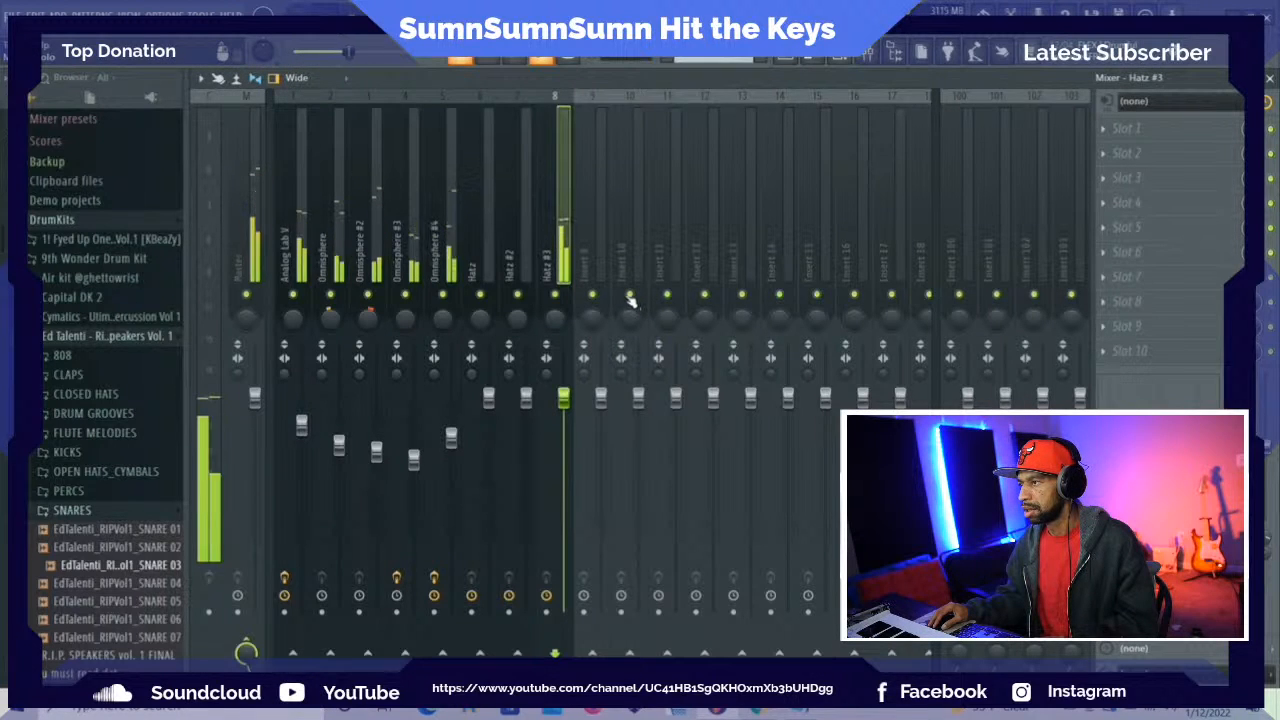
{"action": "left_click_drag", "start_coordinate": [563, 398], "coordinate": [574, 442]}
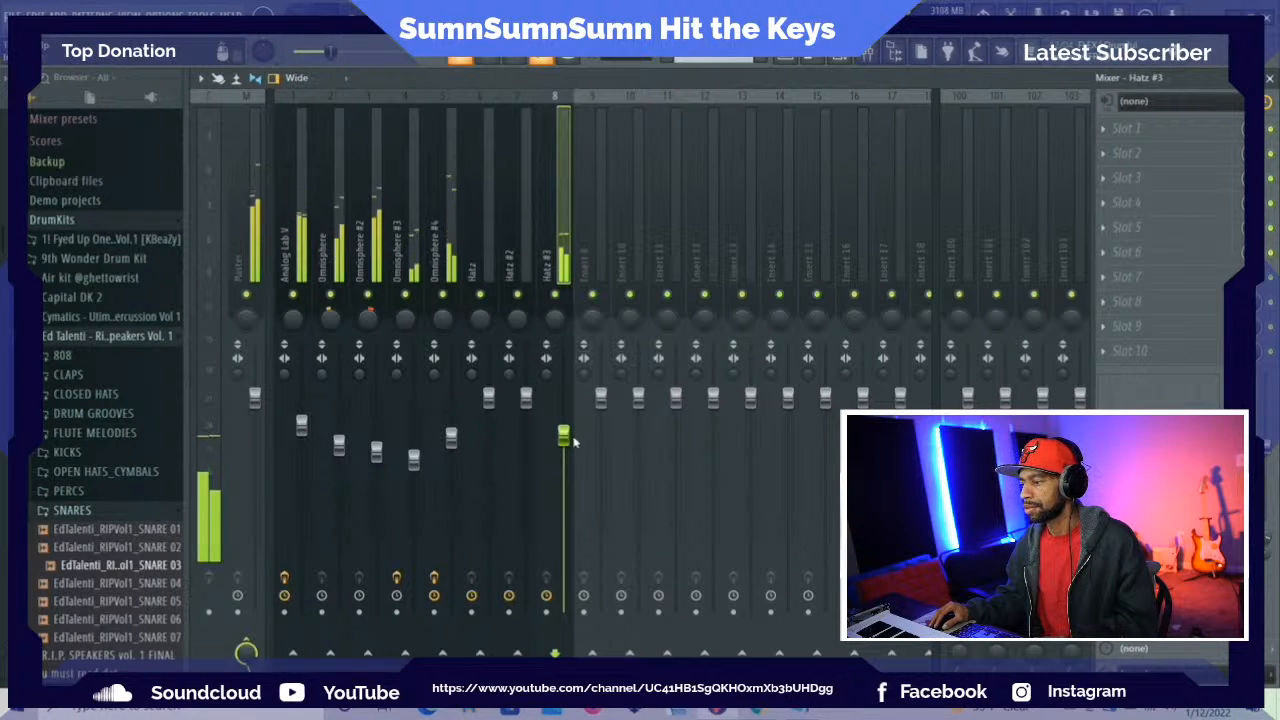
{"action": "left_click_drag", "start_coordinate": [569, 442], "coordinate": [569, 445]}
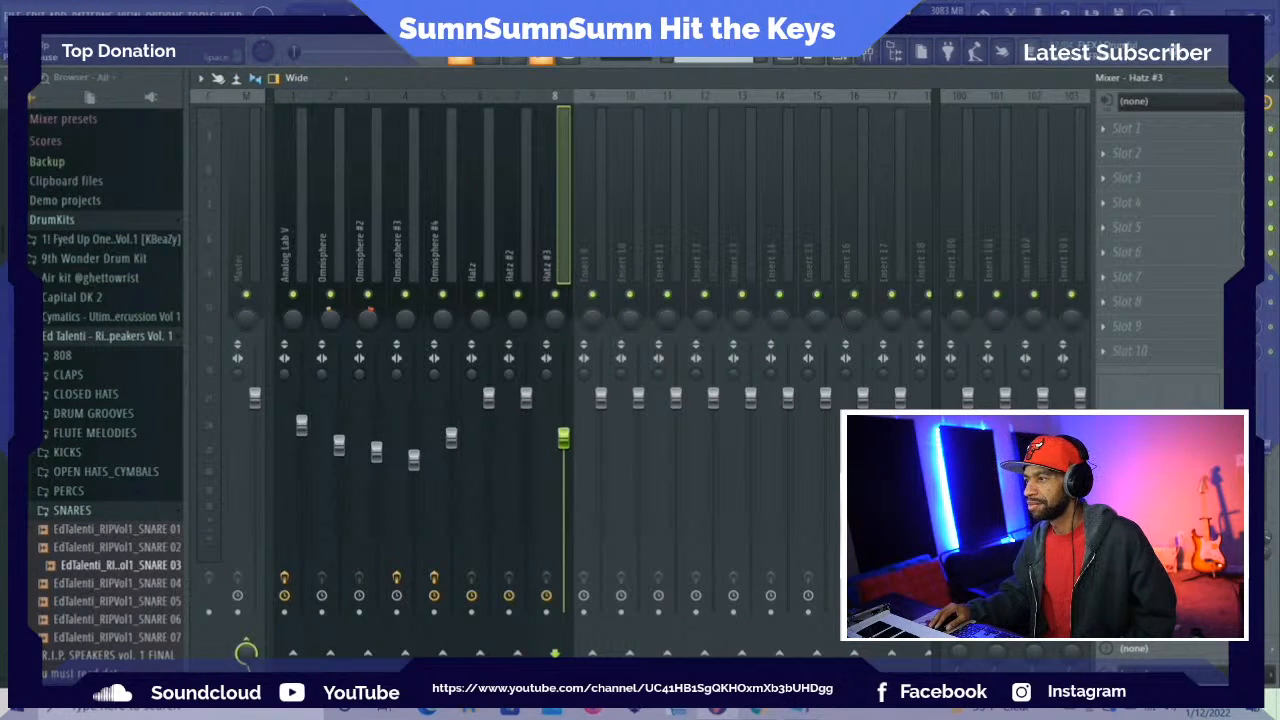
{"action": "key", "text": "space"}
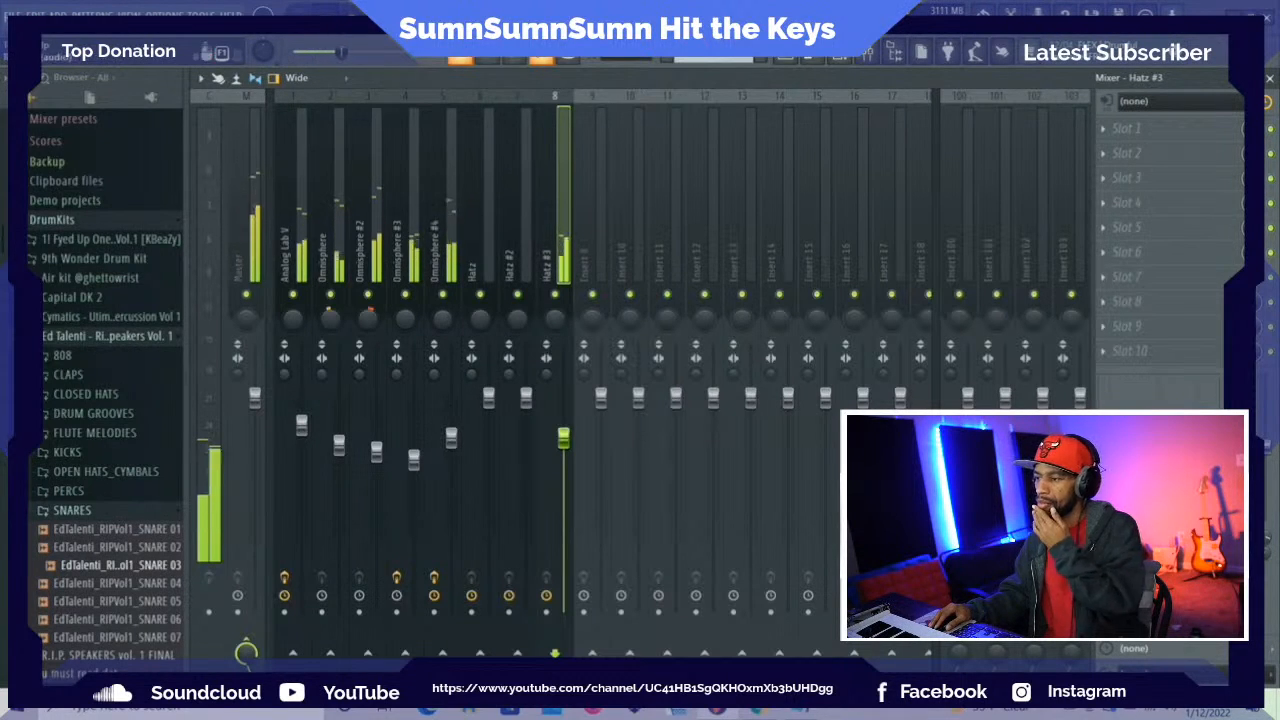
{"action": "key", "text": "space"}
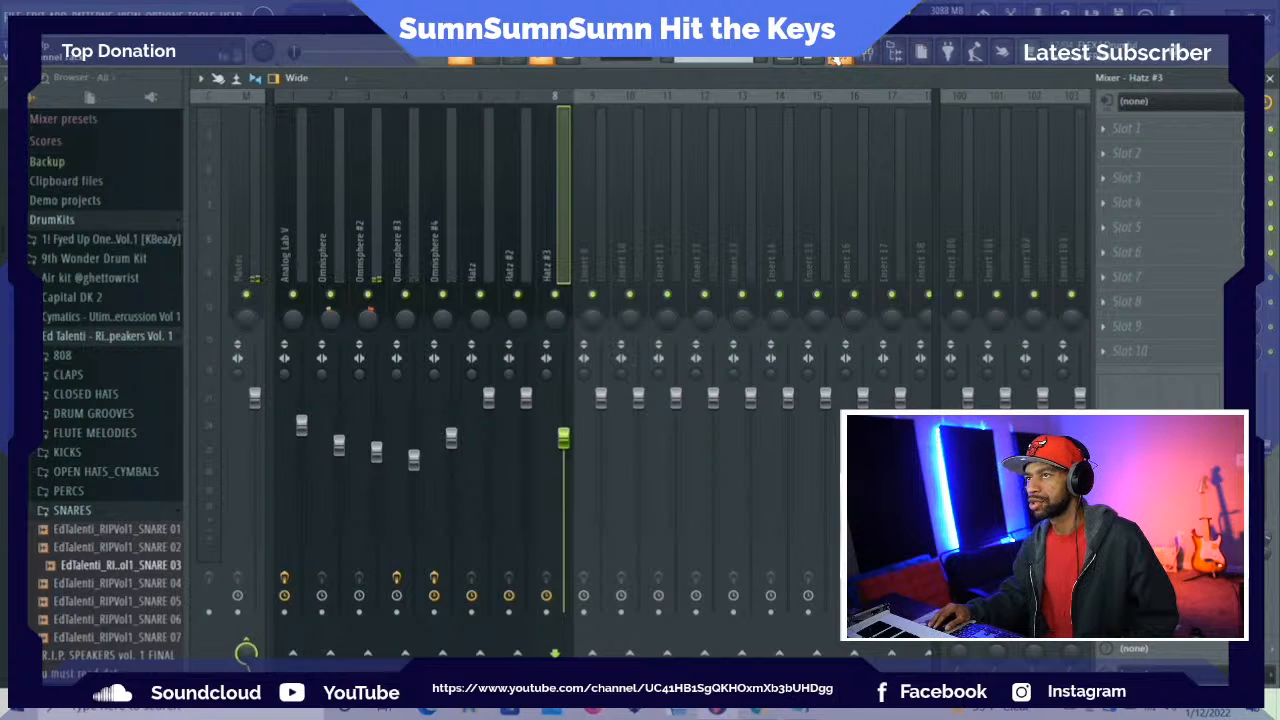
Play back the drum pattern with the channel rack open and save the project
{"action": "left_click", "coordinate": [843, 57]}
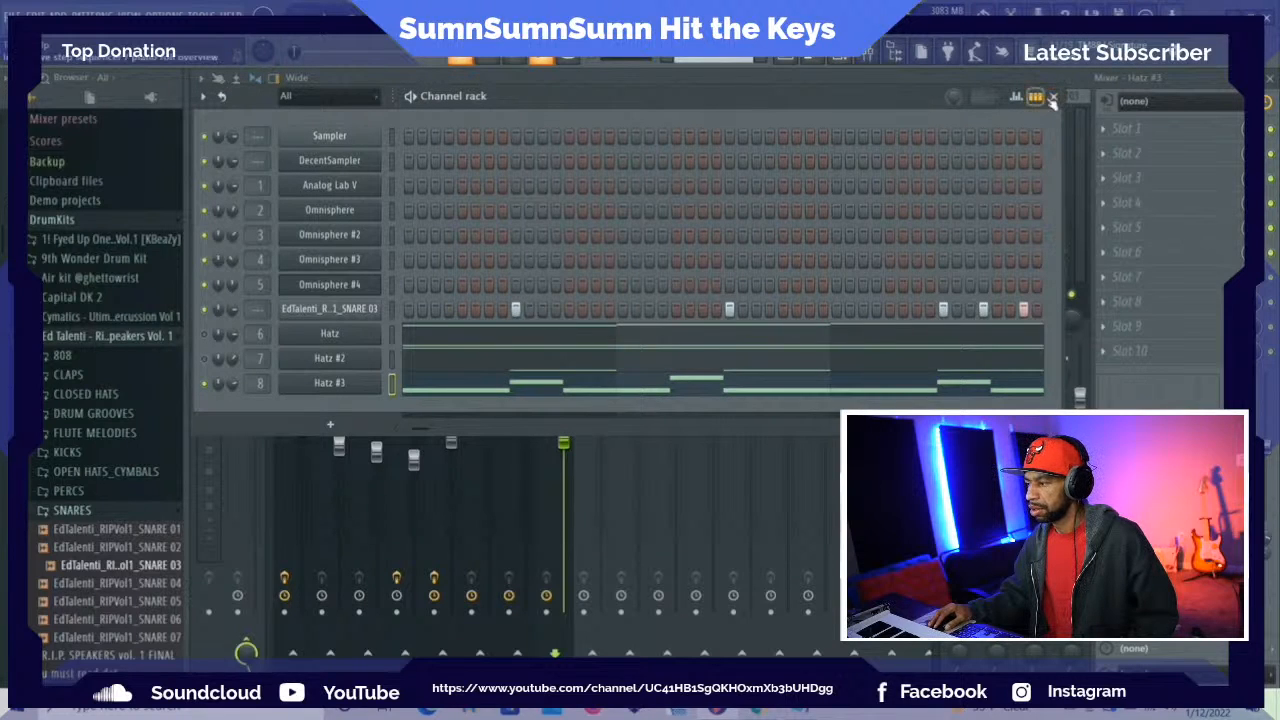
{"action": "left_click_drag", "start_coordinate": [756, 106], "coordinate": [756, 91]}
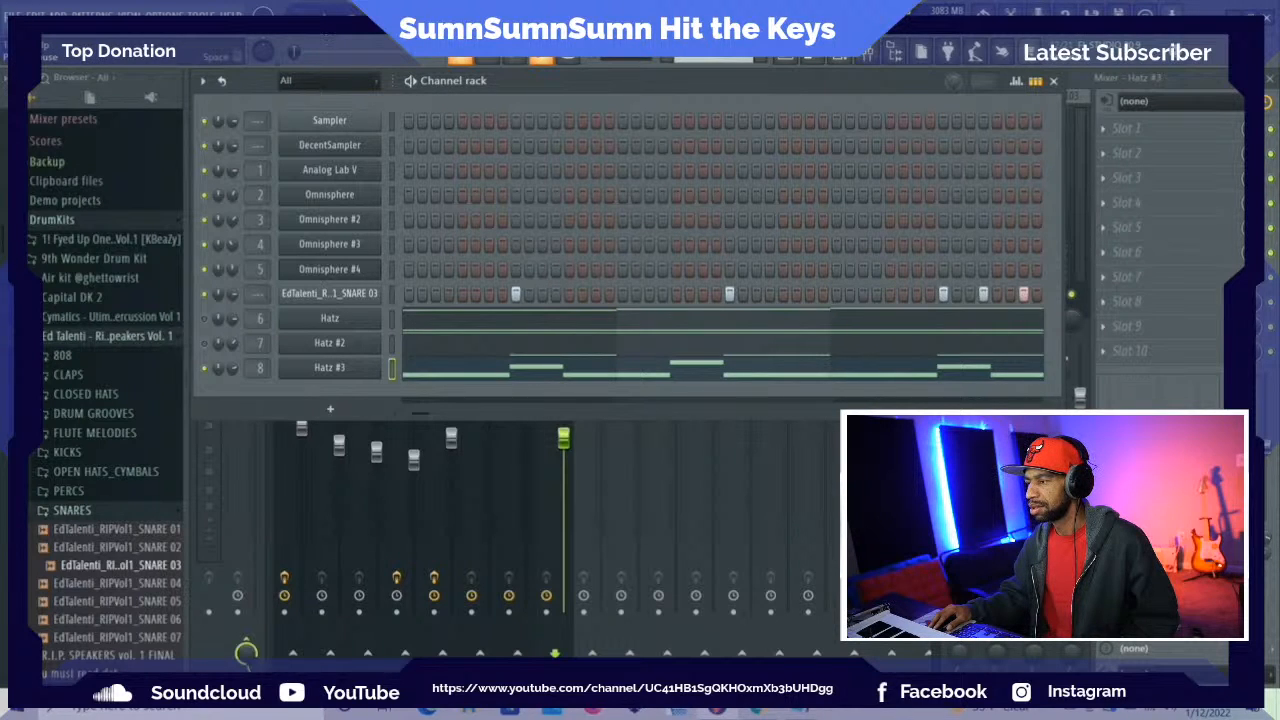
{"action": "key", "text": "space"}
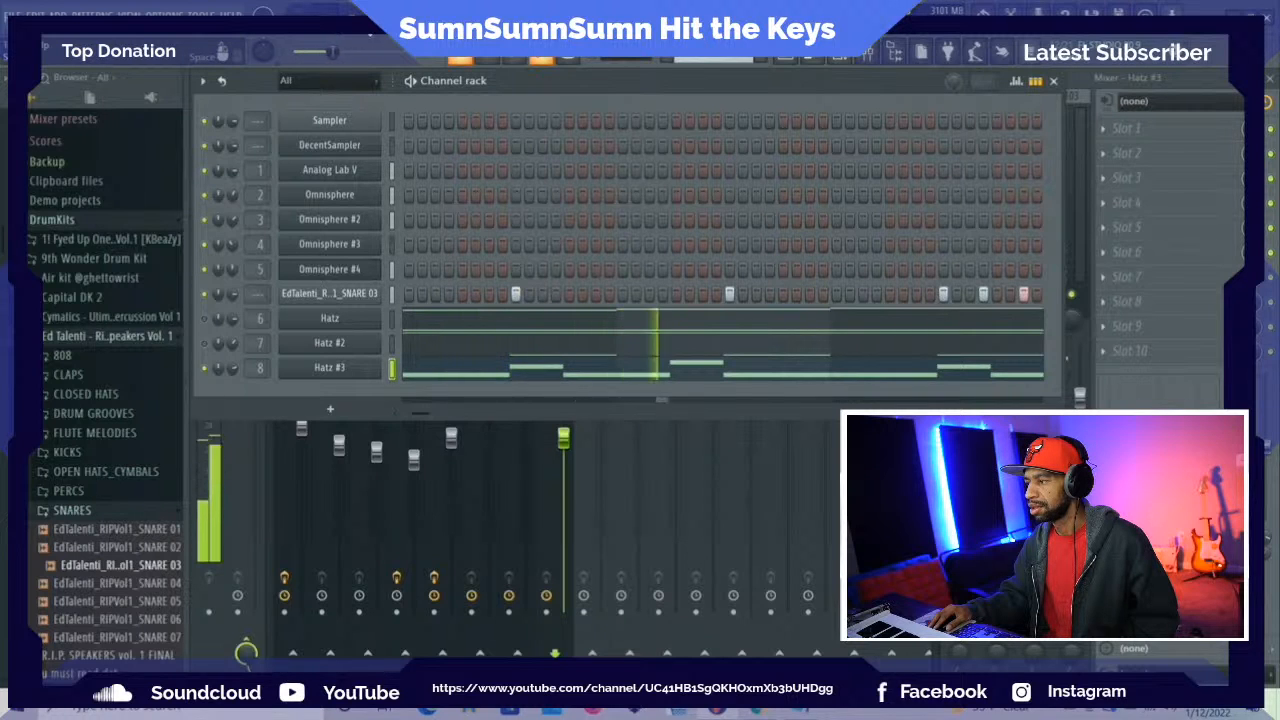
{"action": "key", "text": "space"}
{"action": "key", "text": "alt+f"}
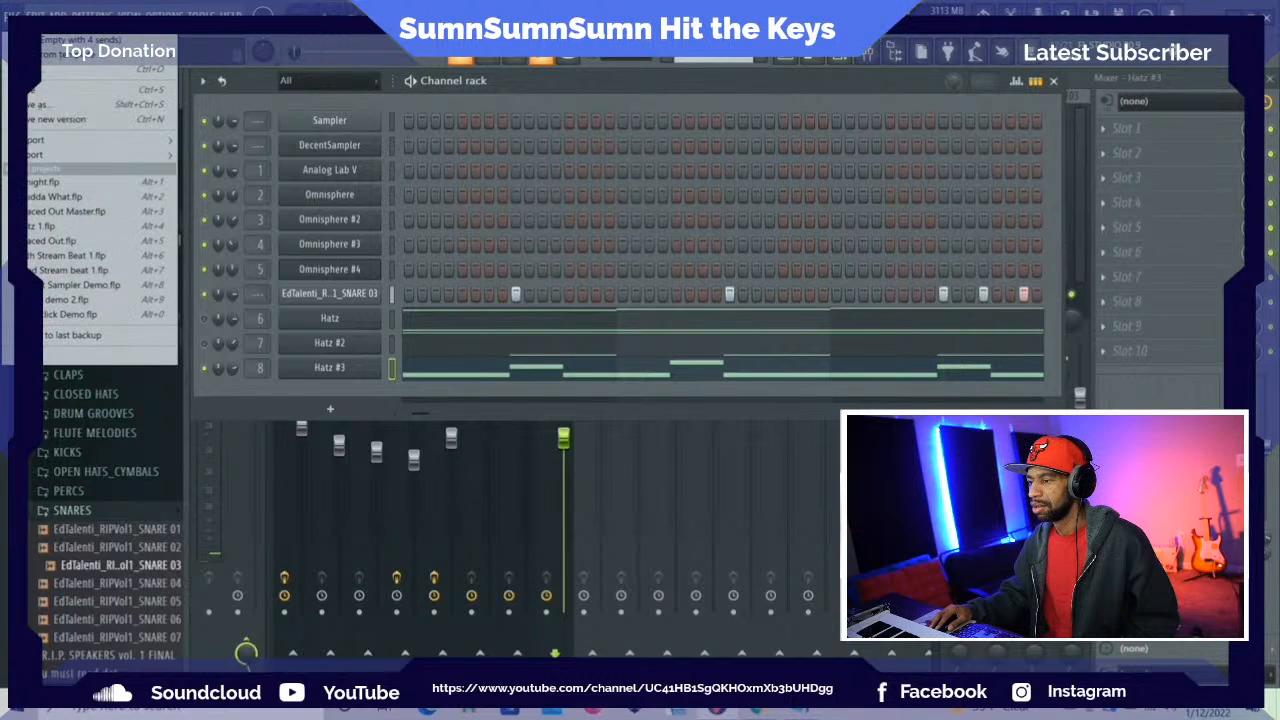
{"action": "left_click", "coordinate": [52, 90]}
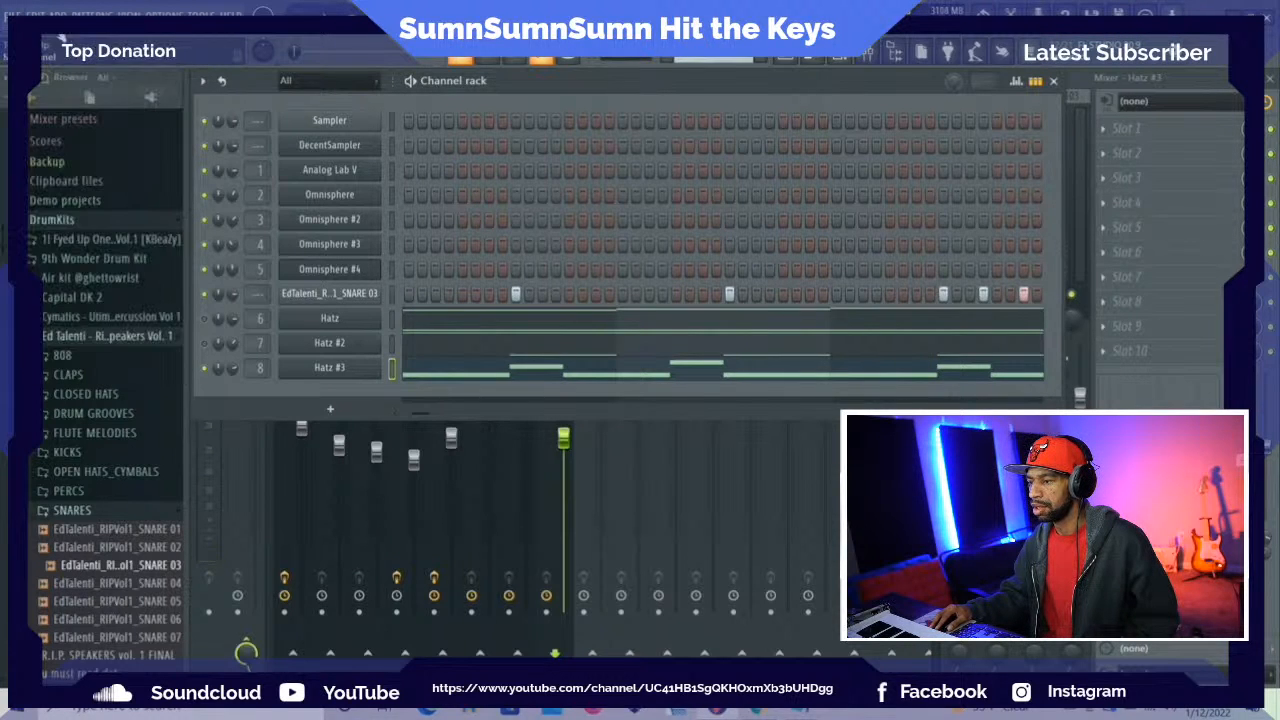
Add a SubLab instrument channel and move its window clear of the lower edge
{"action": "left_click", "coordinate": [58, 11]}
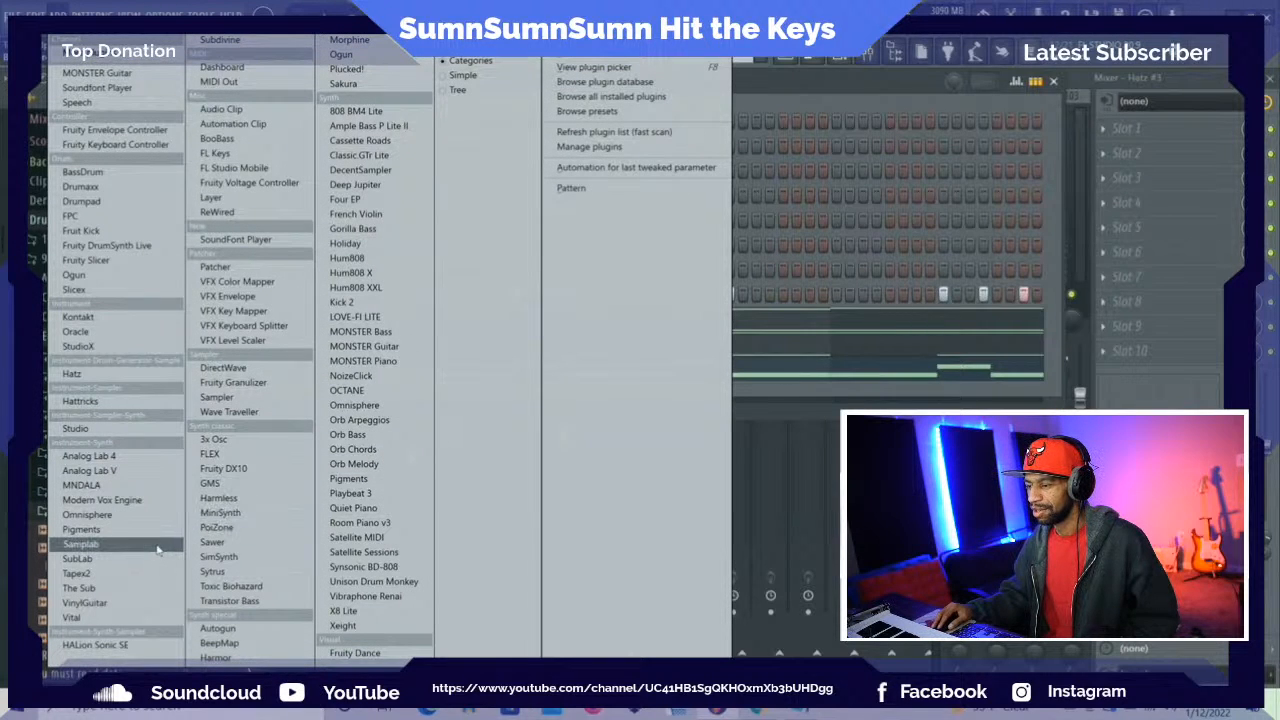
{"action": "left_click", "coordinate": [80, 559]}
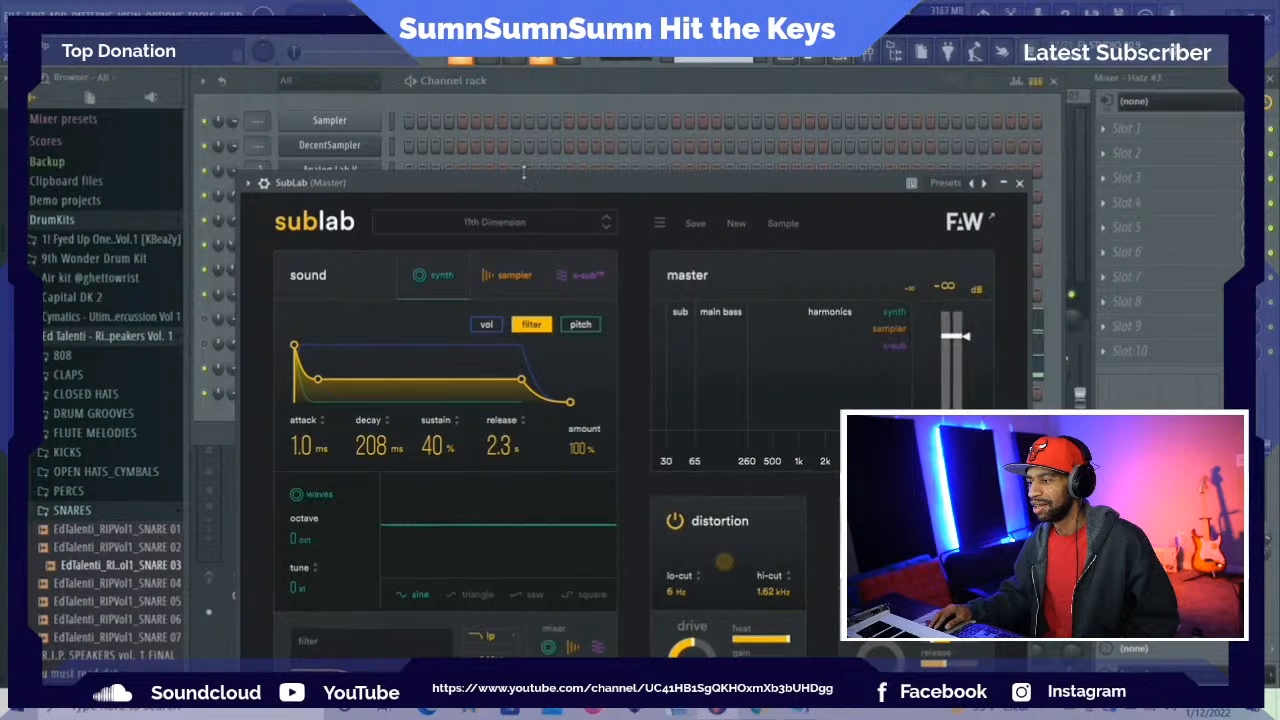
{"action": "left_click_drag", "start_coordinate": [523, 186], "coordinate": [479, 78]}
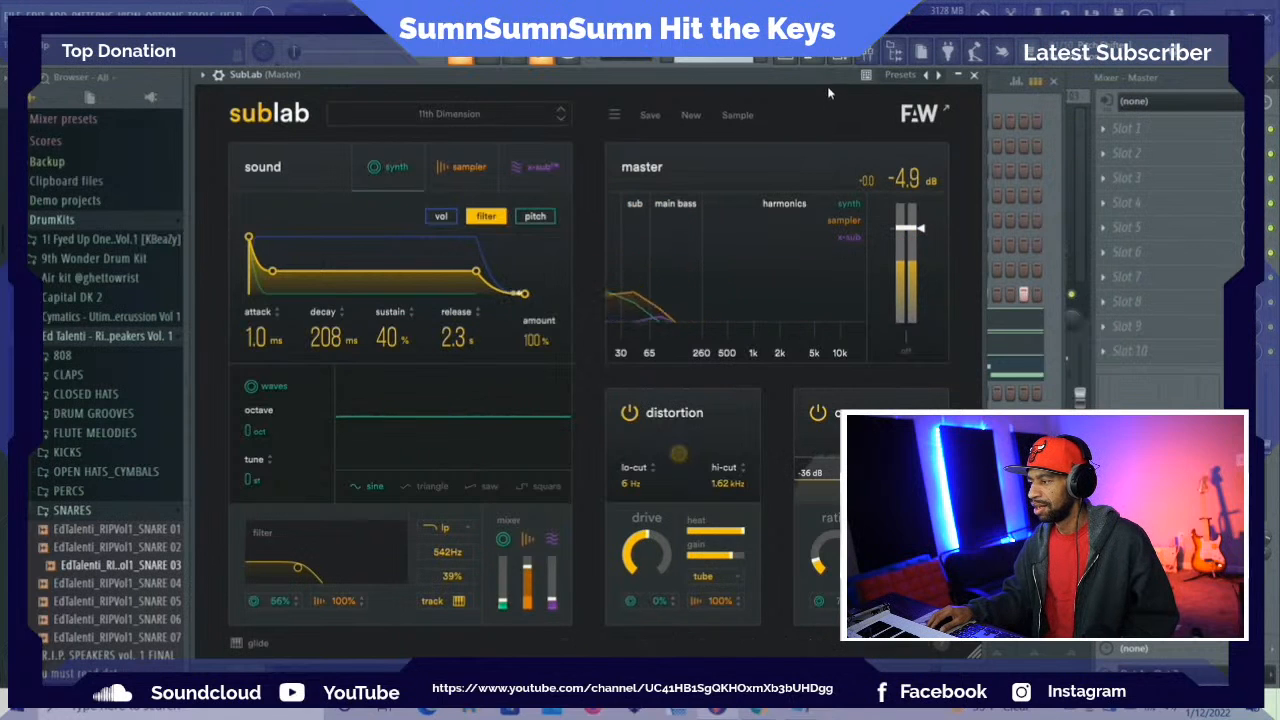
Switch from the drum pattern to Pattern 1 and open SubLab's piano roll over the melody's ghost notes
{"action": "left_click", "coordinate": [813, 58]}
{"action": "scroll", "coordinate": [405, 526], "scroll_direction": "down", "scroll_amount": 3}
{"action": "scroll", "coordinate": [405, 526], "scroll_direction": "down", "scroll_amount": 6}
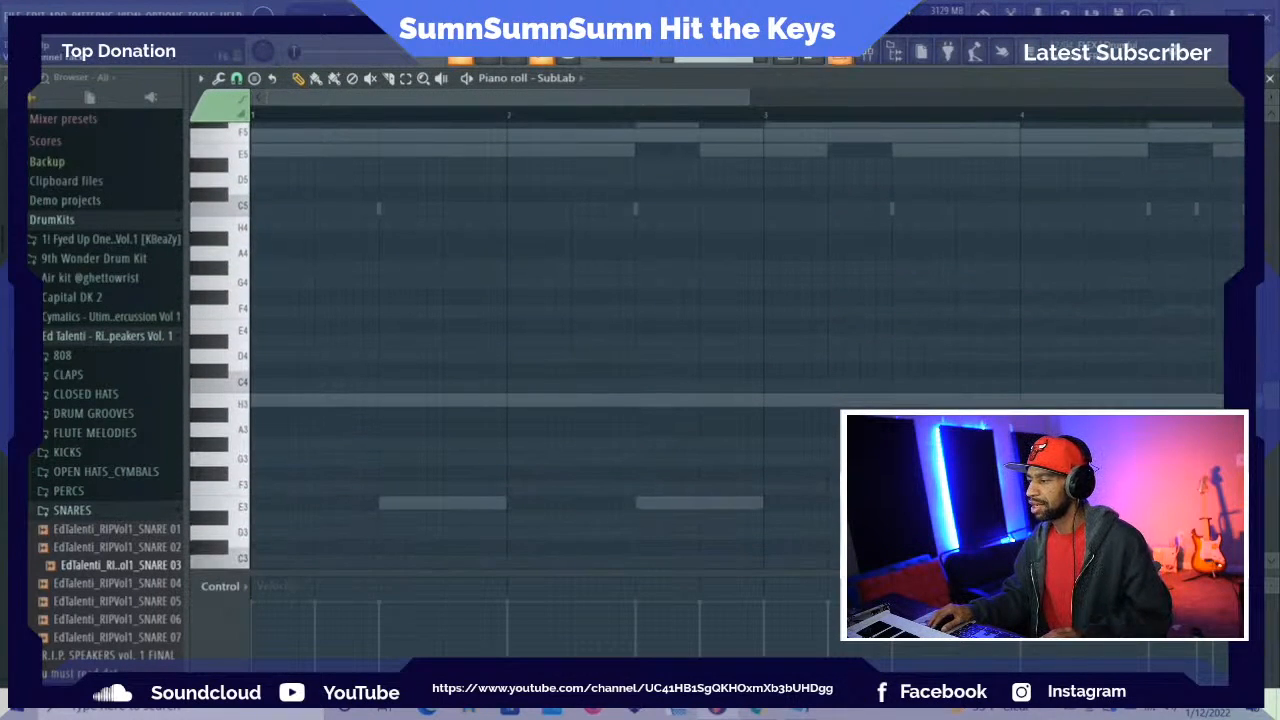
{"action": "left_click", "coordinate": [790, 60]}
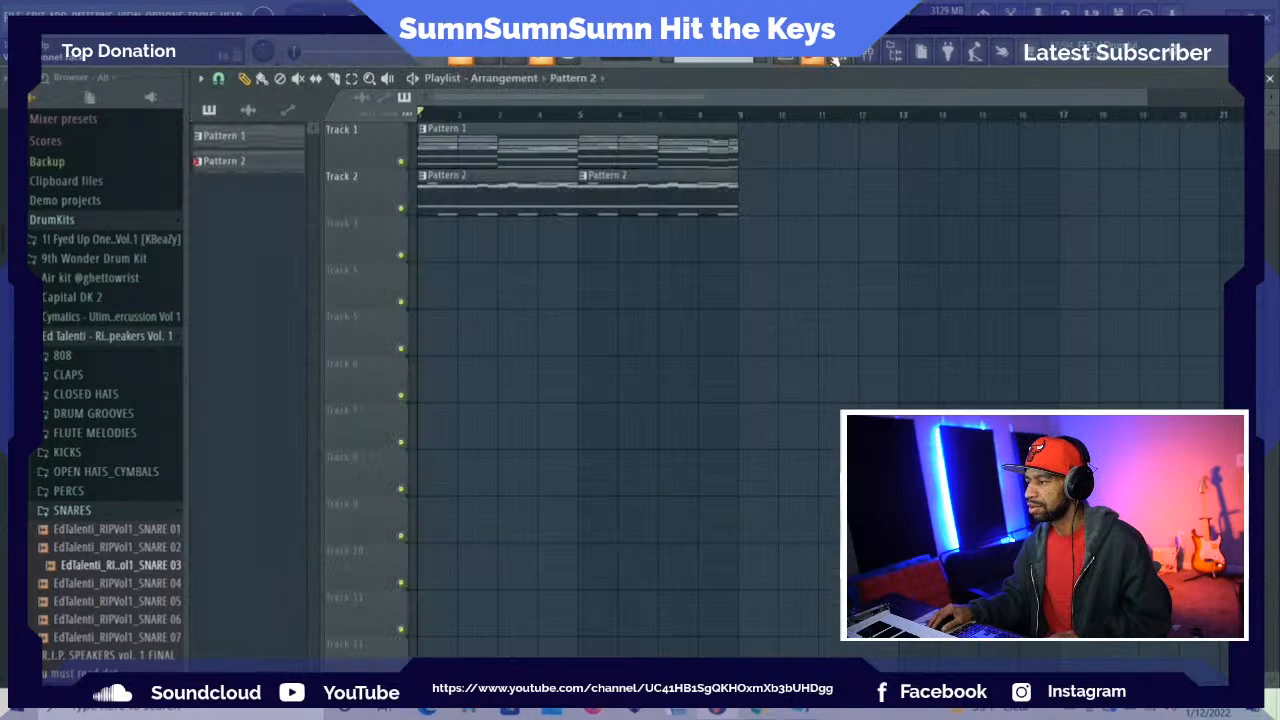
{"action": "left_click", "coordinate": [828, 60]}
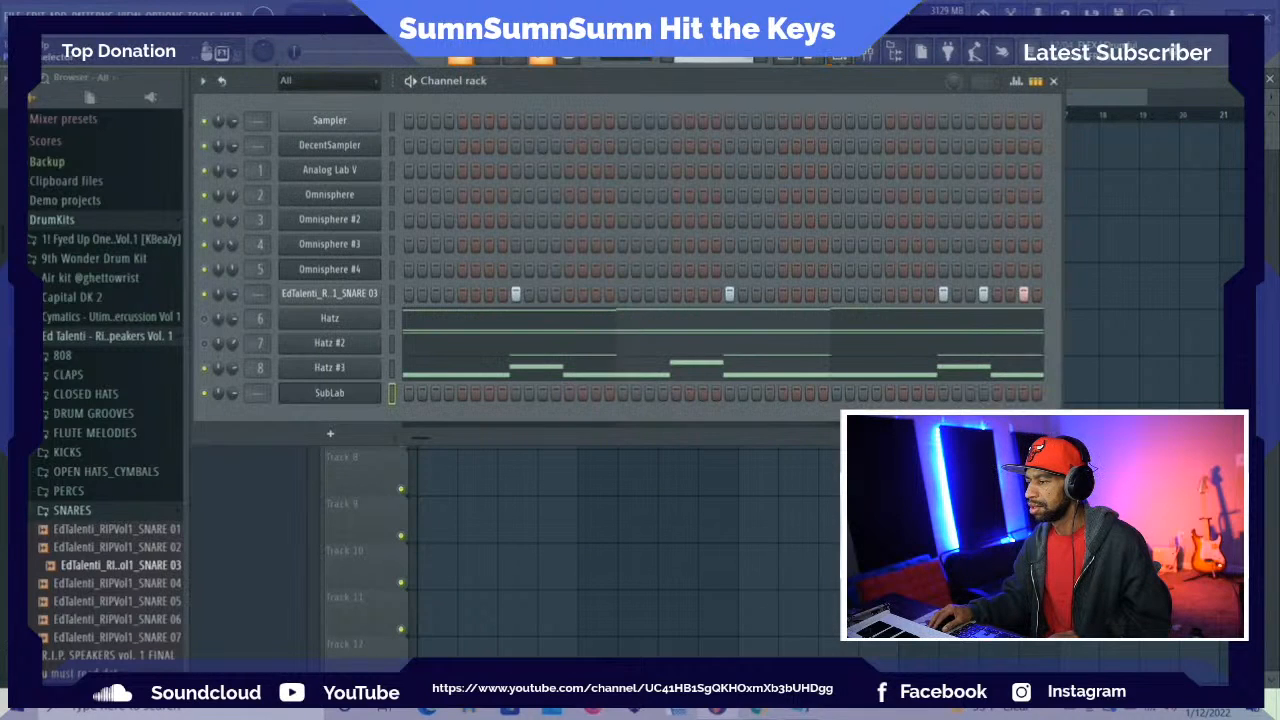
{"action": "scroll", "coordinate": [713, 59], "scroll_direction": "up", "scroll_amount": 1}
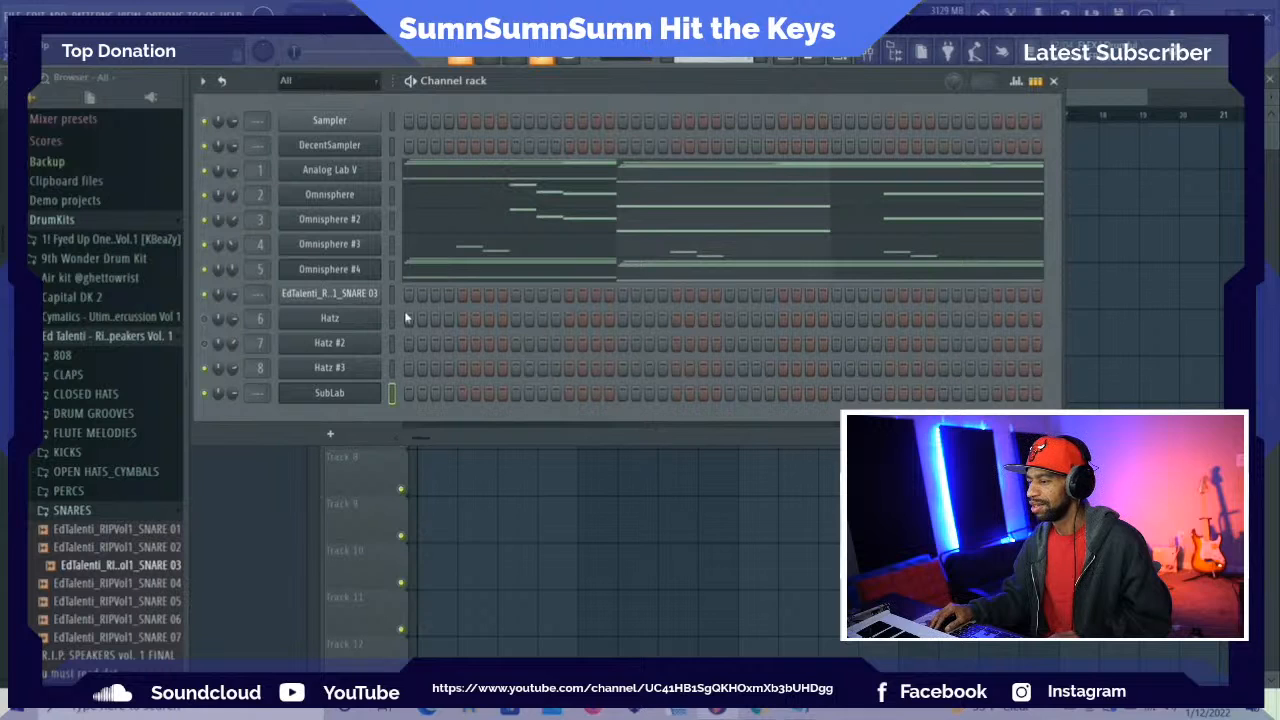
{"action": "left_click", "coordinate": [812, 60]}
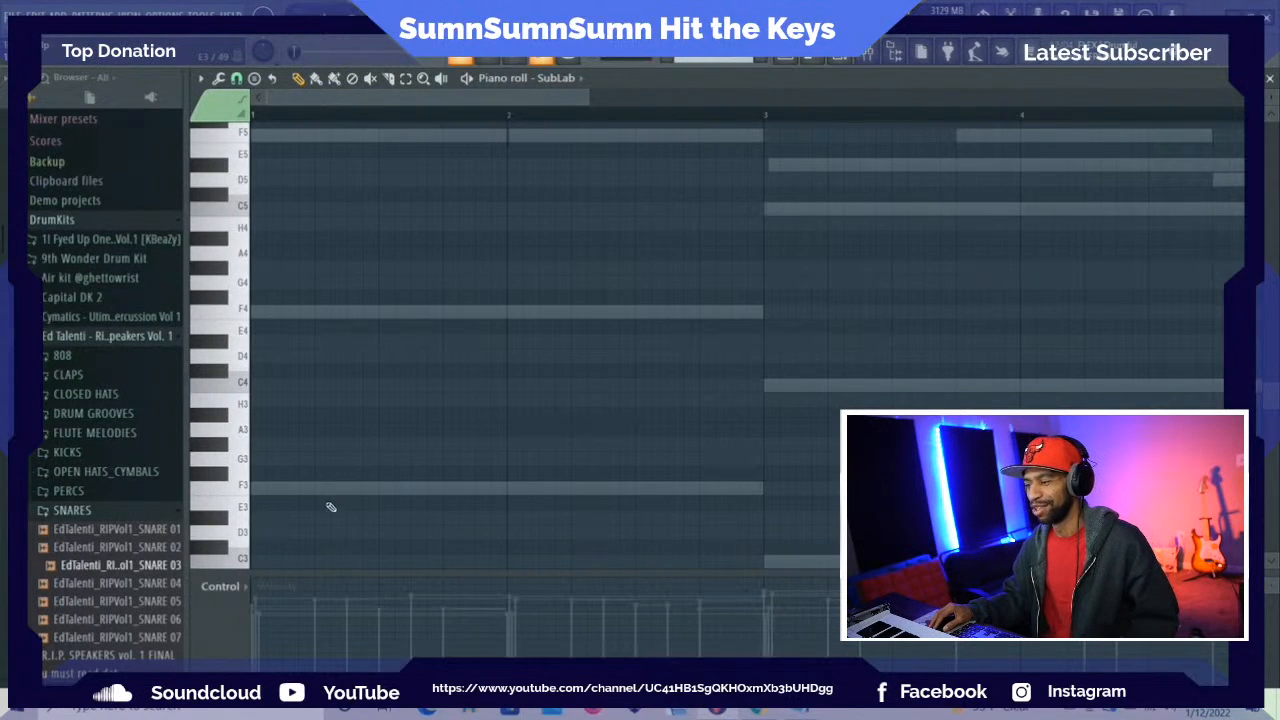
Place a half-bar F3 bass note at the start of bar 1 and lower it one octave to F2
{"action": "left_click", "coordinate": [241, 489]}
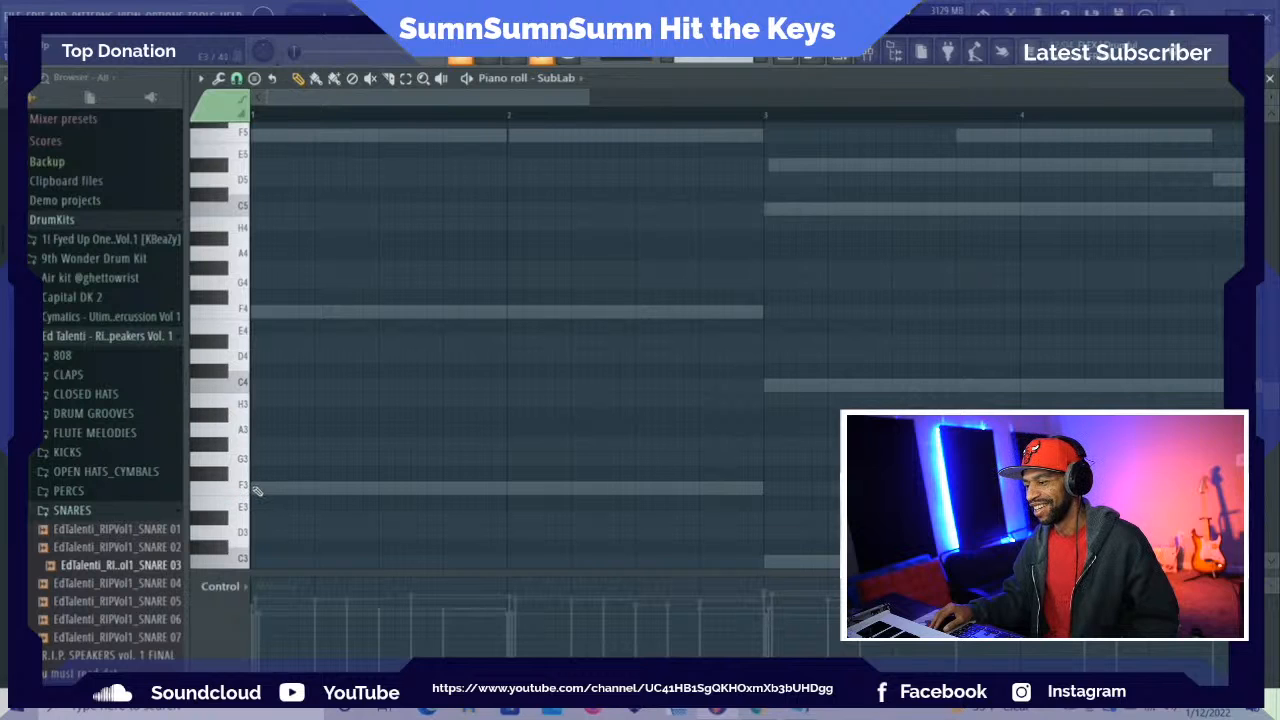
{"action": "left_click", "coordinate": [256, 491]}
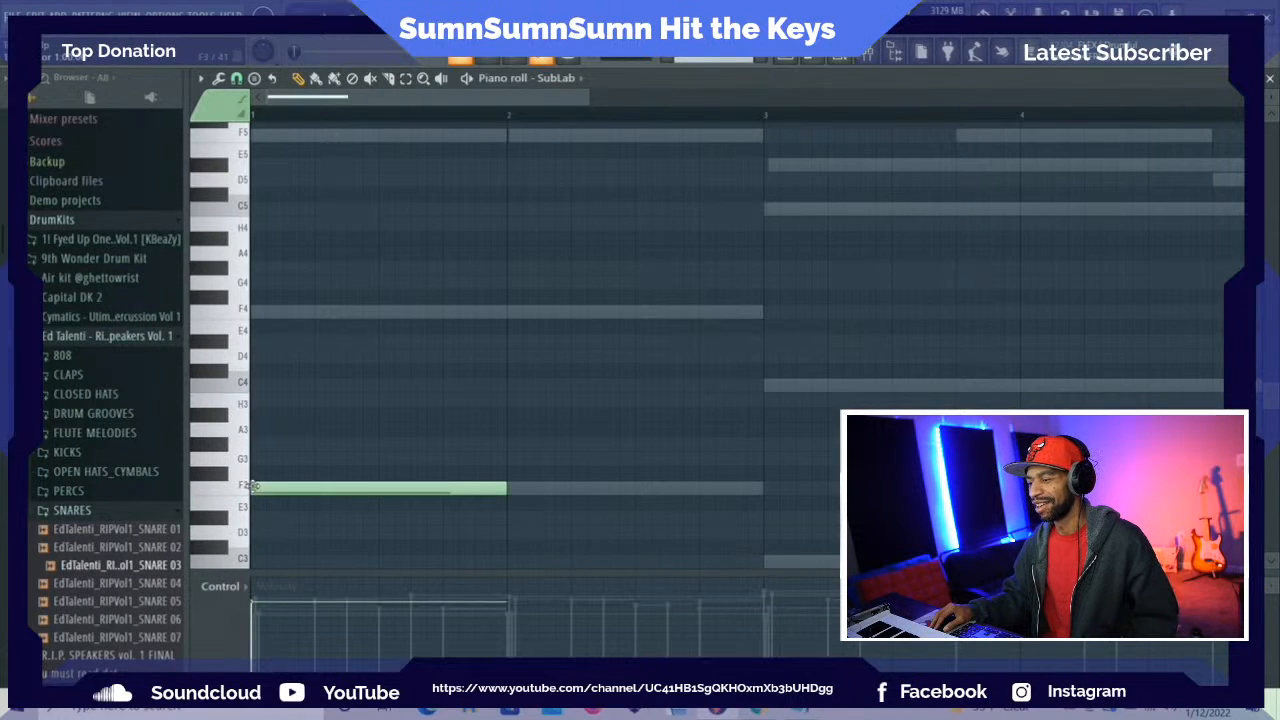
{"action": "left_click_drag", "start_coordinate": [505, 487], "coordinate": [378, 487]}
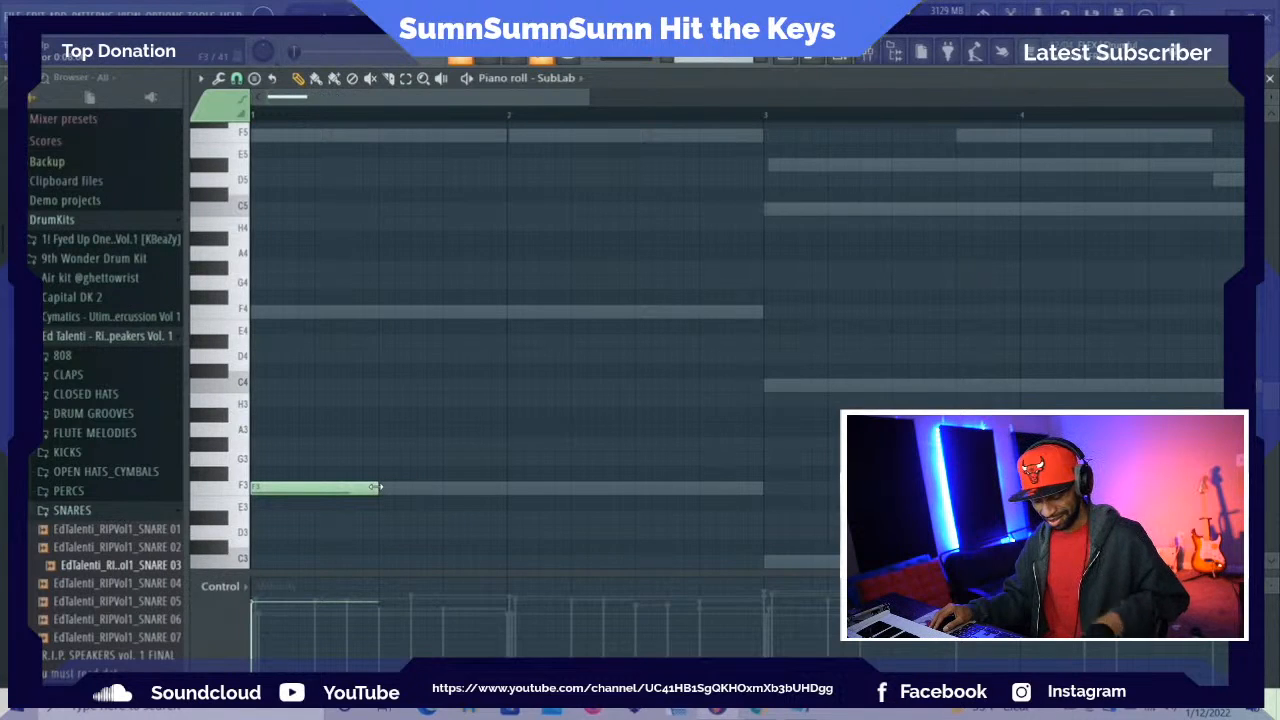
{"action": "right_click", "coordinate": [378, 489]}
{"action": "key", "text": "space"}
{"action": "key", "text": "space"}
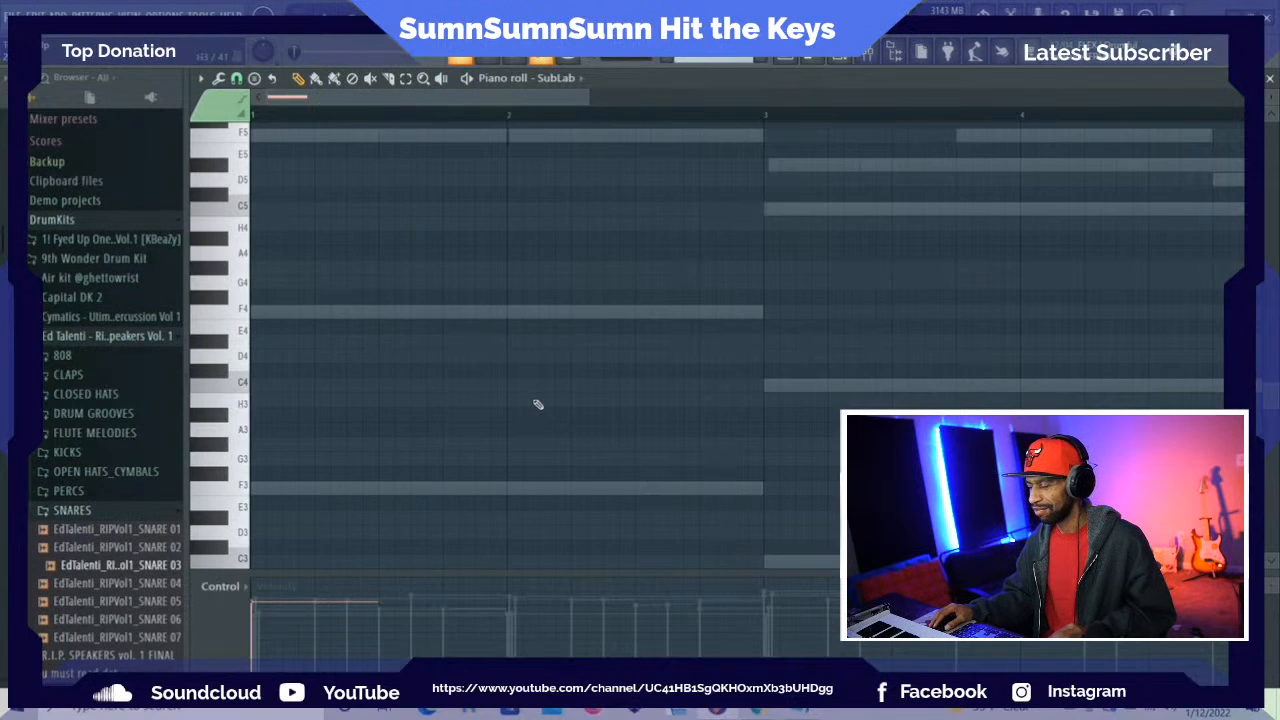
{"action": "scroll", "coordinate": [538, 404], "scroll_direction": "down", "scroll_amount": 4}
Route the SubLab channel to mixer track 9 and play back the F2 bass note from its piano roll
{"action": "left_click", "coordinate": [840, 57]}
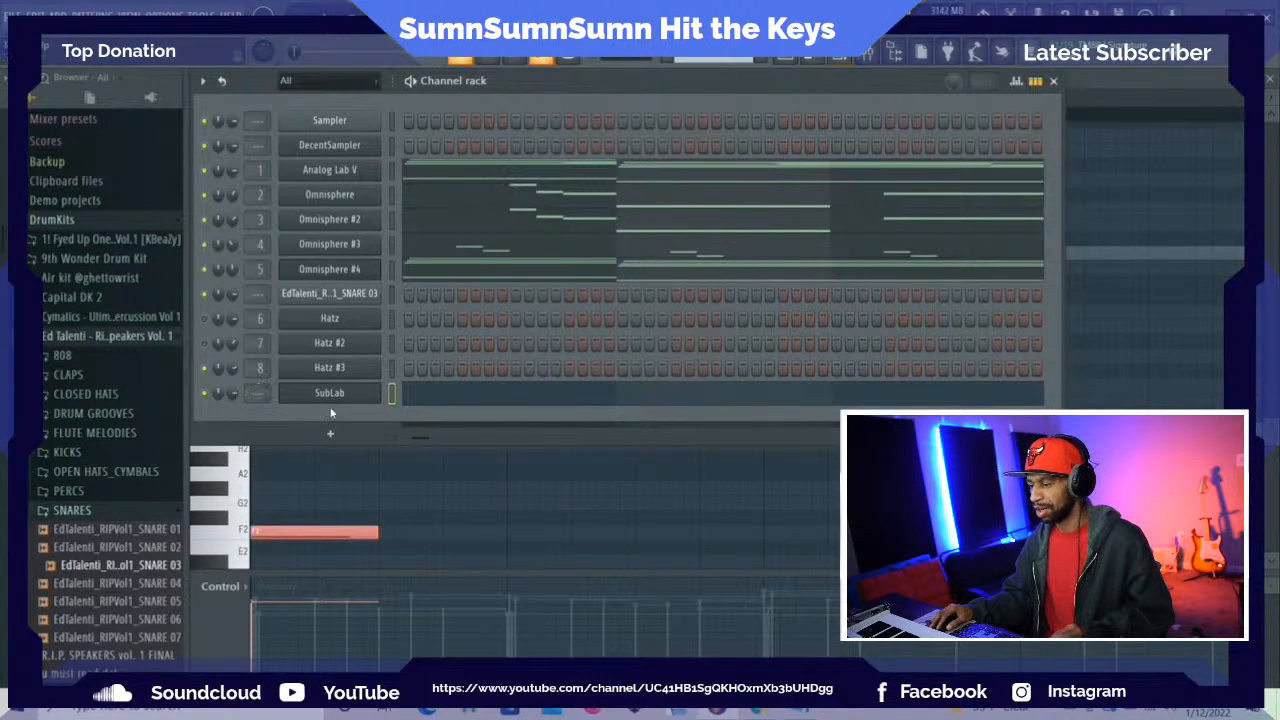
{"action": "key", "text": "ctrl+l"}
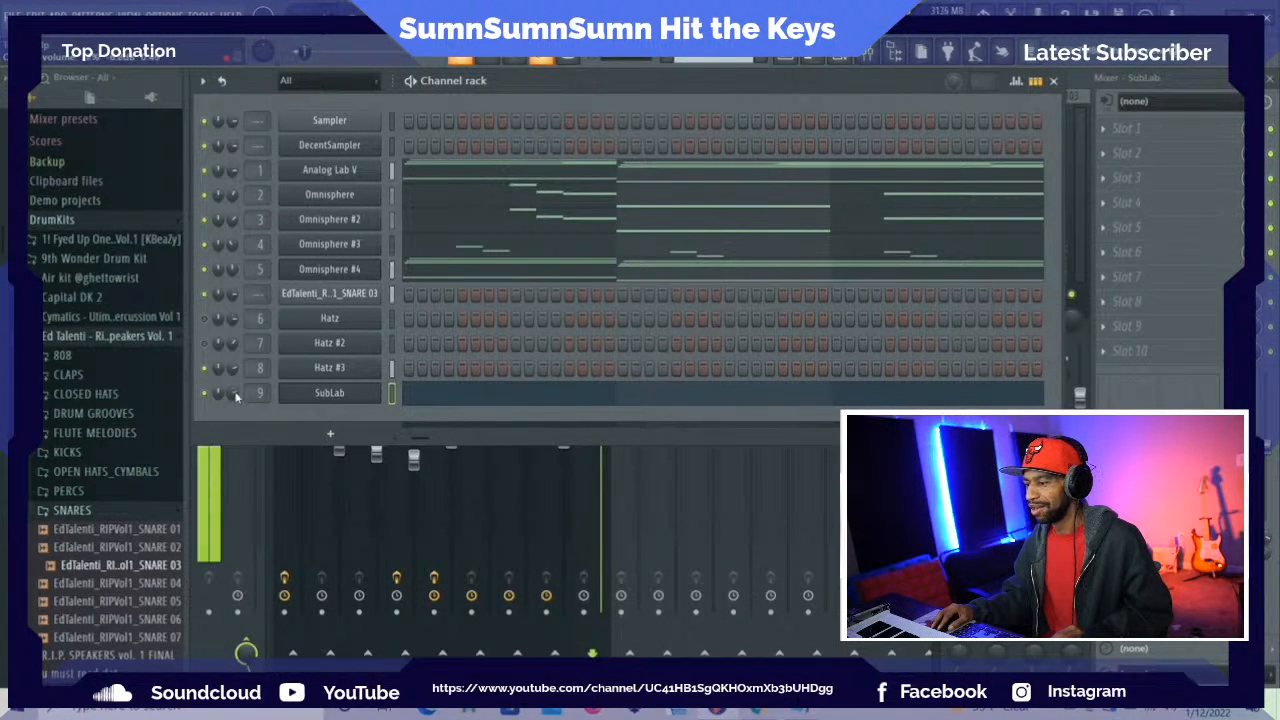
{"action": "key", "text": "space"}
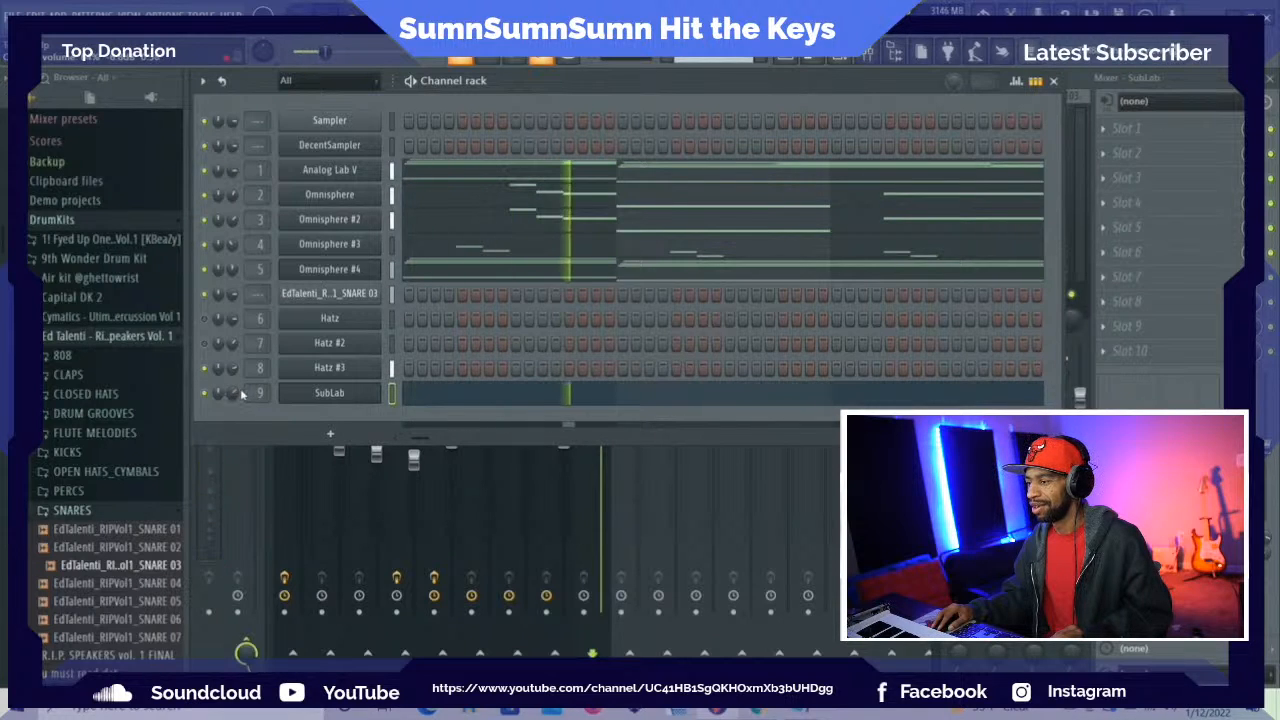
{"action": "left_click", "coordinate": [1053, 80]}
{"action": "key", "text": "F6"}
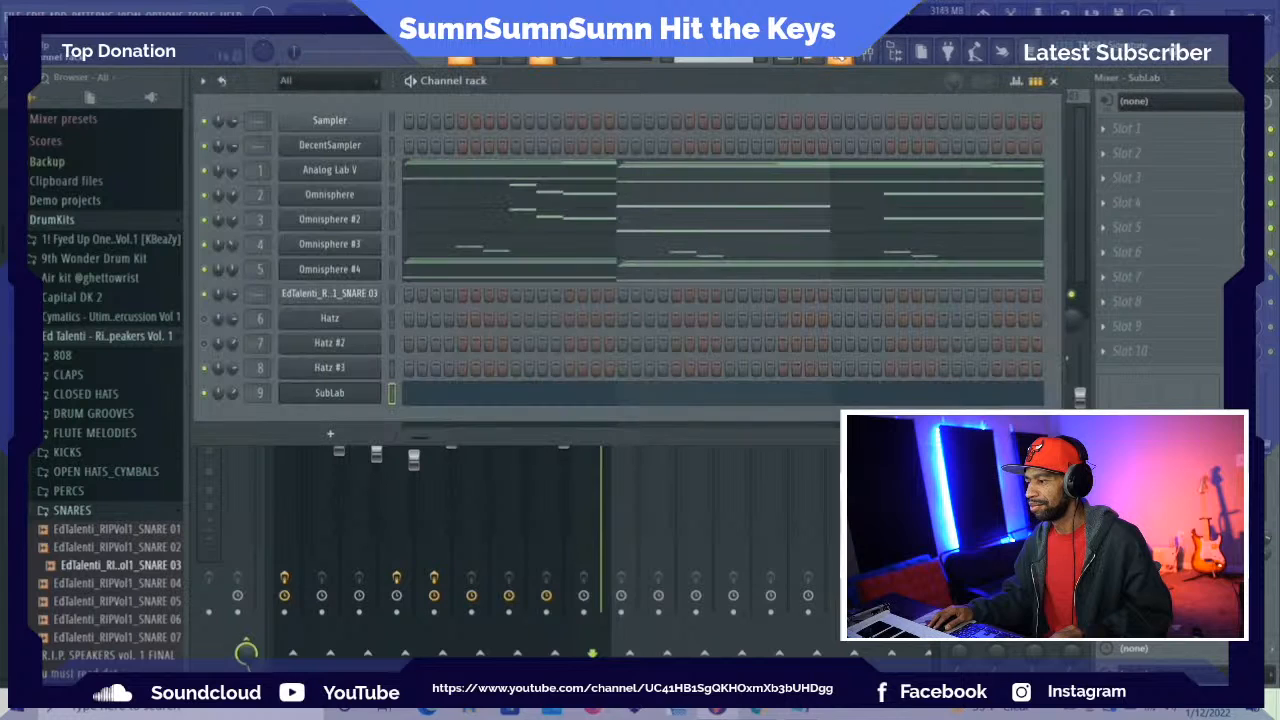
{"action": "left_click", "coordinate": [559, 398]}
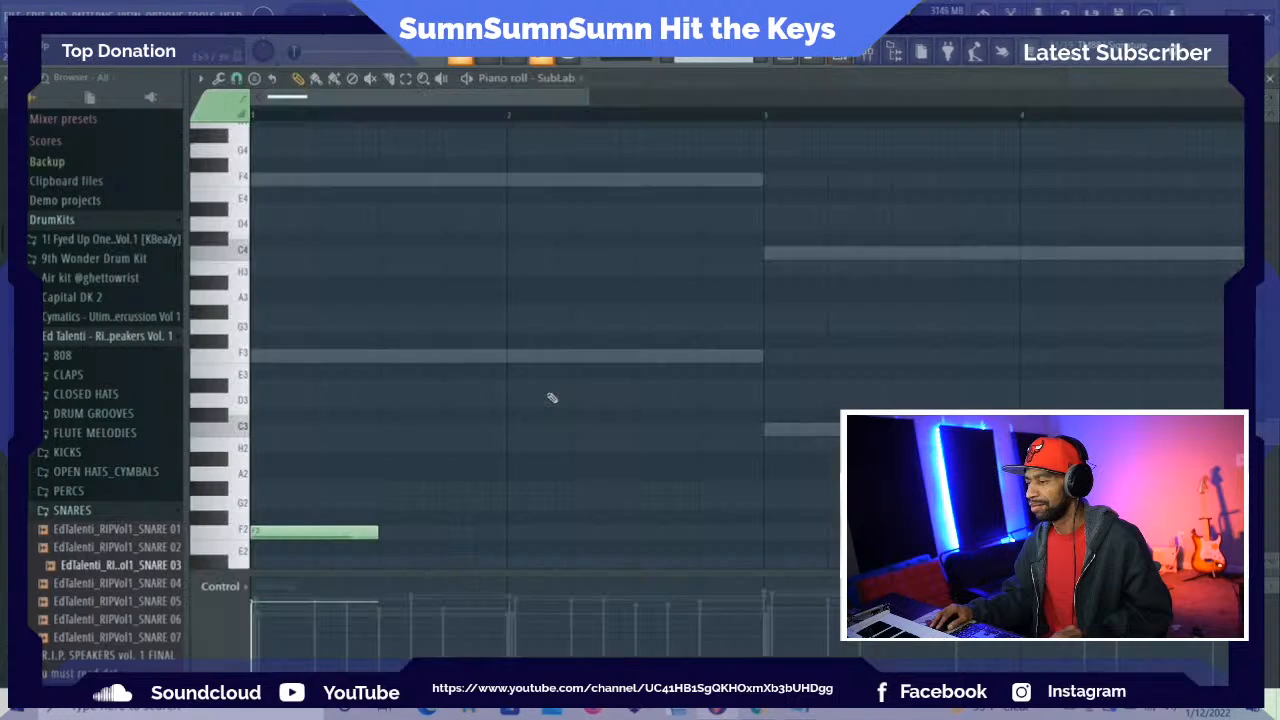
{"action": "key", "text": "space"}
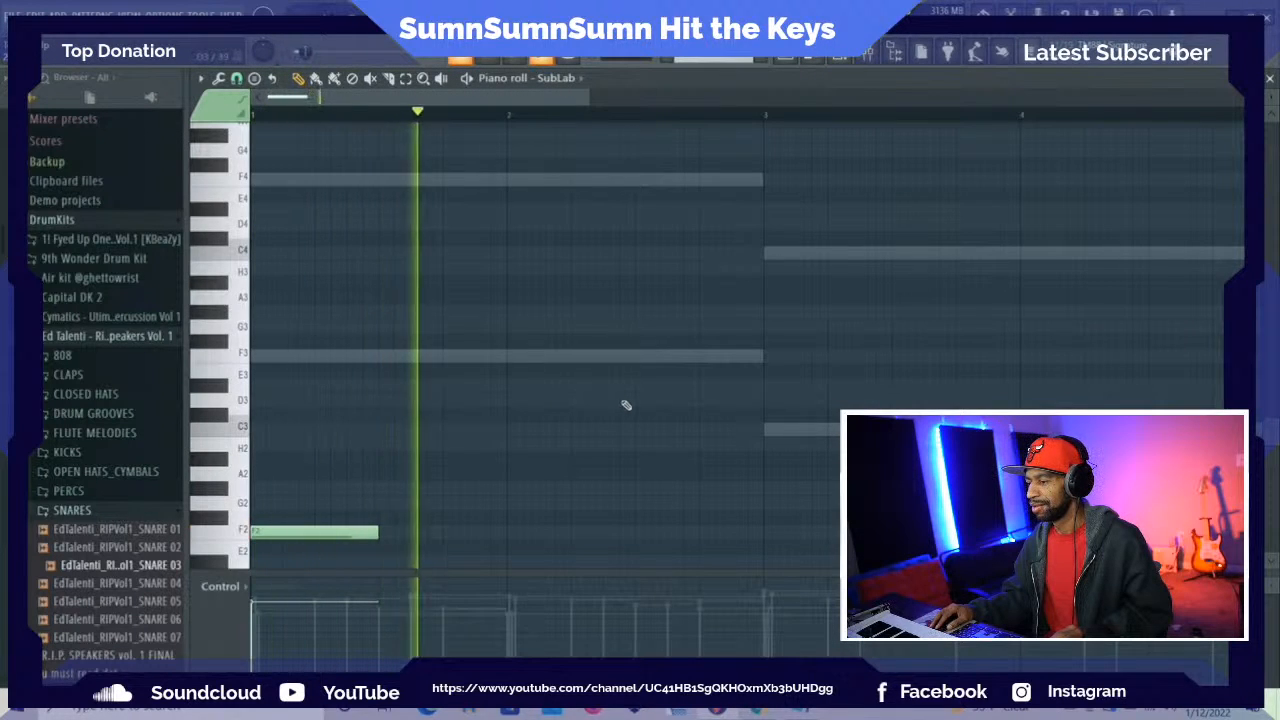
{"action": "key", "text": "space"}
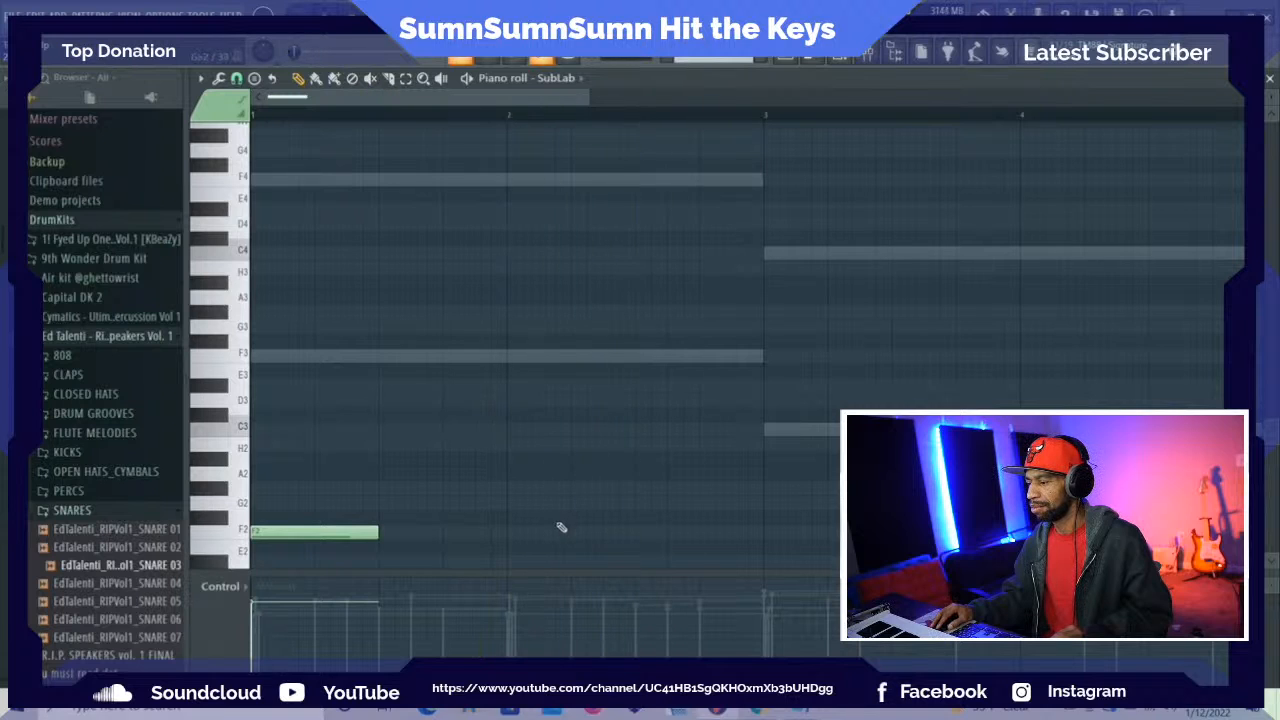
Add three back-to-back half-beat F2 notes starting half a beat into bar 2 and play them back
{"action": "left_click", "coordinate": [556, 533]}
{"action": "left_click_drag", "start_coordinate": [654, 524], "coordinate": [548, 532]}
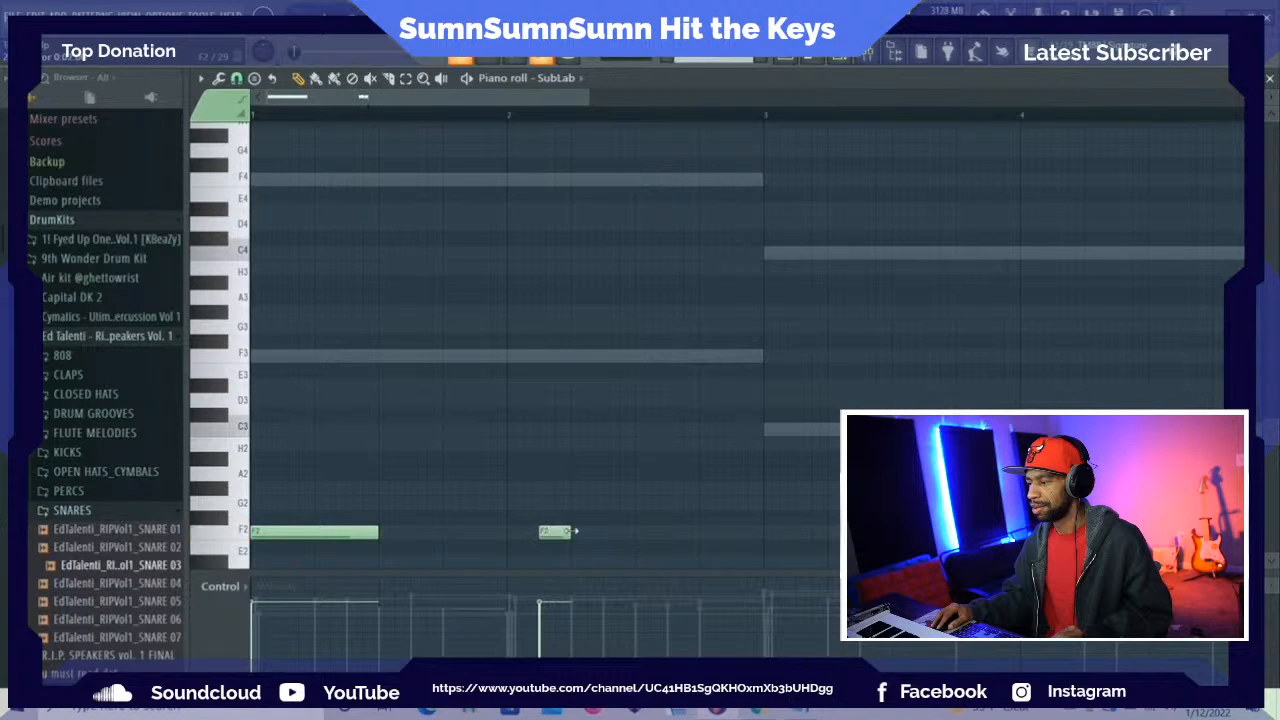
{"action": "left_click", "coordinate": [575, 532]}
{"action": "left_click", "coordinate": [615, 533]}
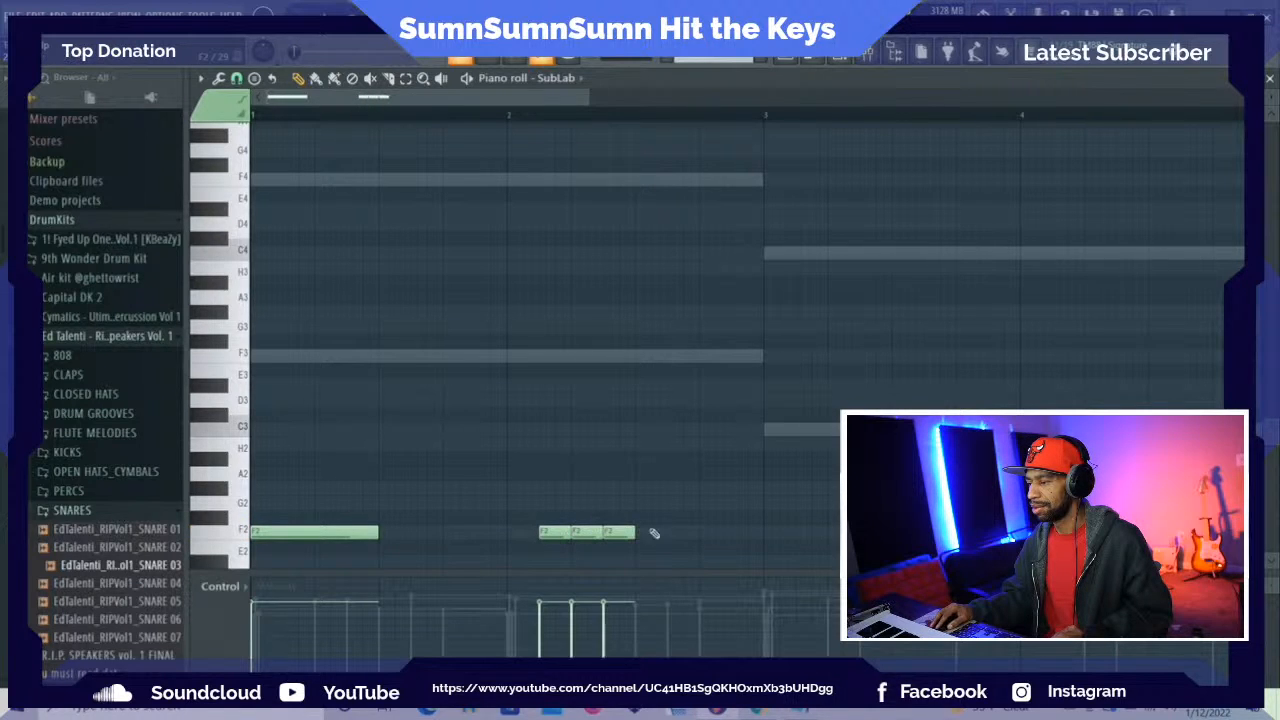
{"action": "key", "text": "space"}
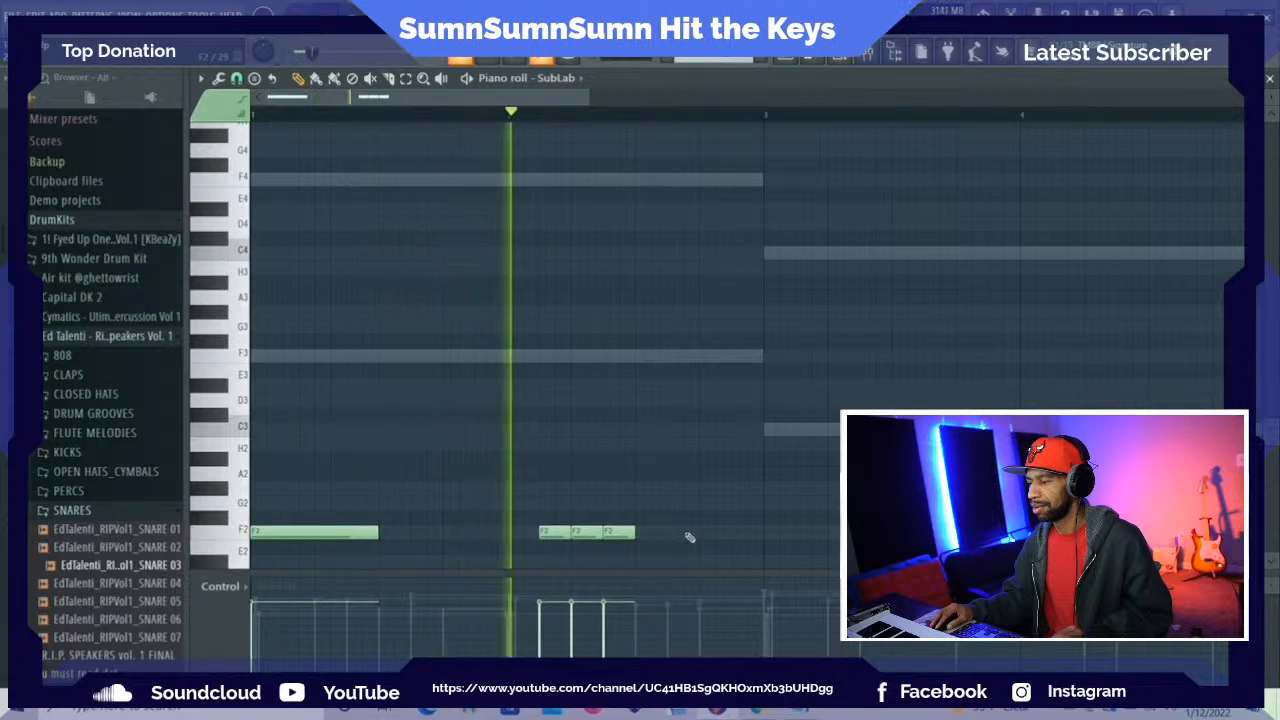
{"action": "key", "text": "space"}
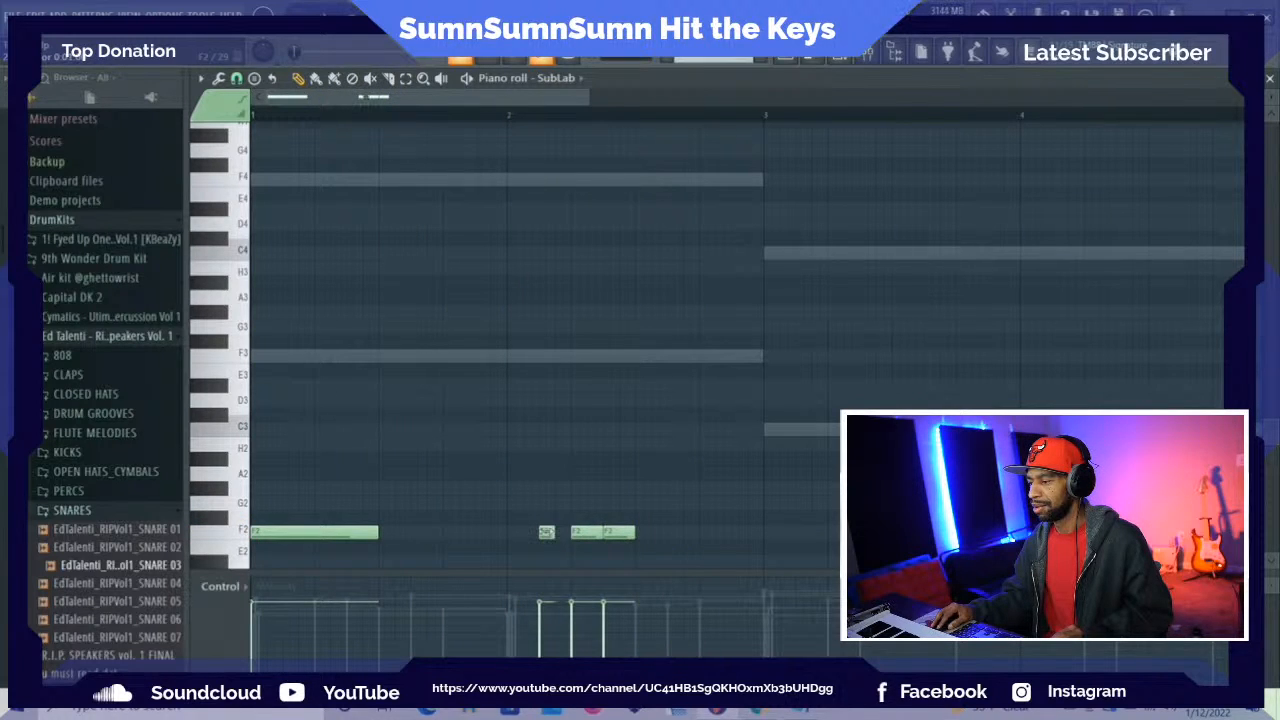
Halve the first short F2 note in bar 2, fill the gap with another quarter-beat F2, and play back
{"action": "left_click", "coordinate": [560, 533]}
{"action": "key", "text": "space"}
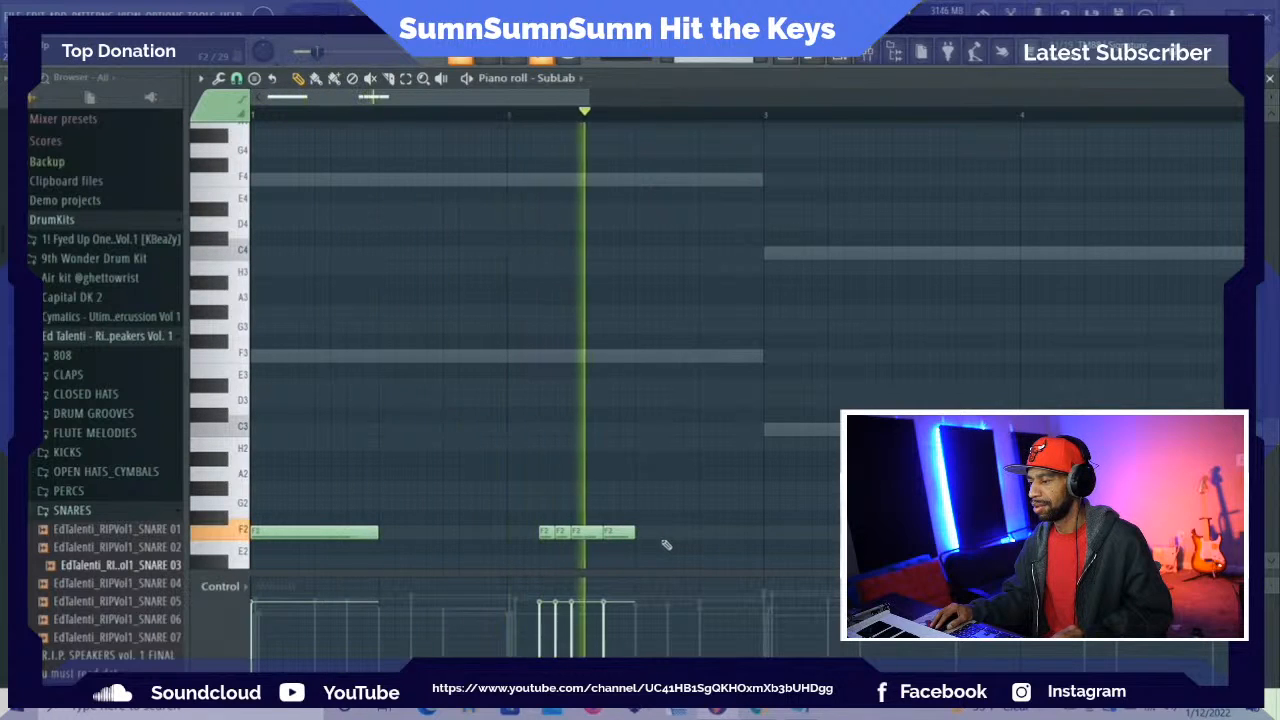
{"action": "key", "text": "space"}
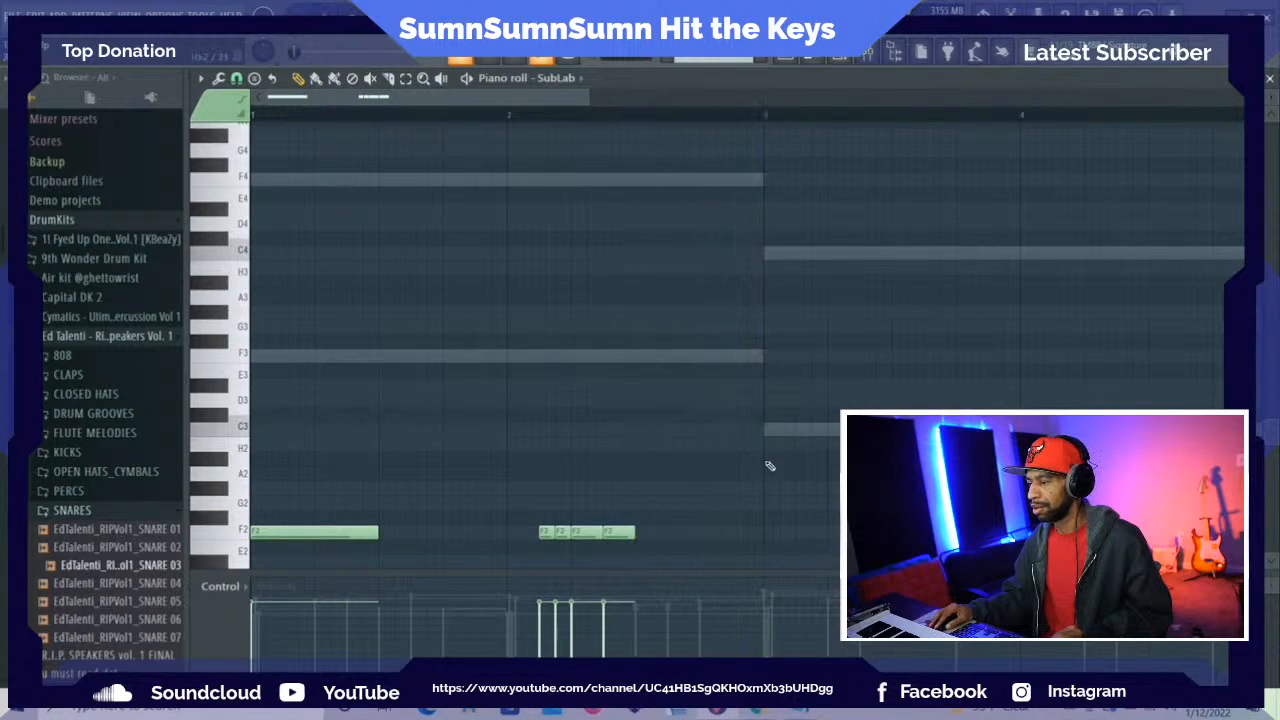
Add two quarter-beat C3 notes at the start of bar 3, half a beat apart, and play back
{"action": "scroll", "coordinate": [787, 488], "scroll_direction": "down", "scroll_amount": 3}
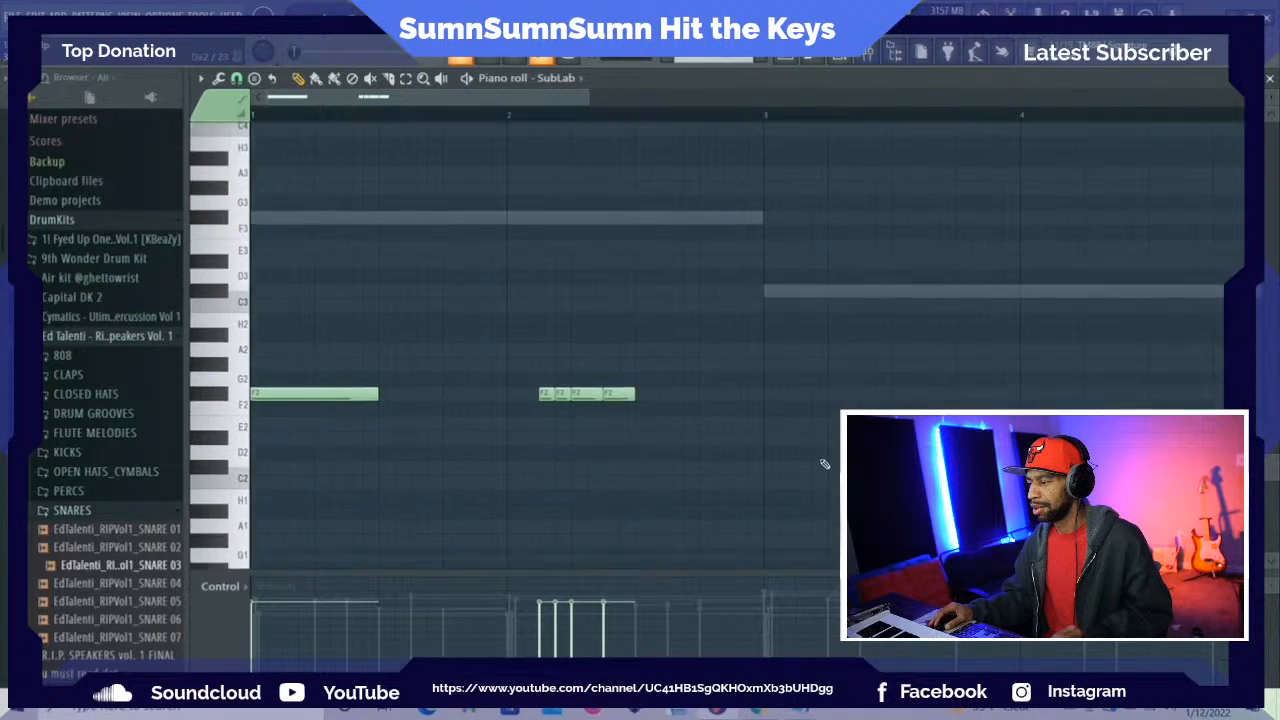
{"action": "left_click", "coordinate": [770, 298]}
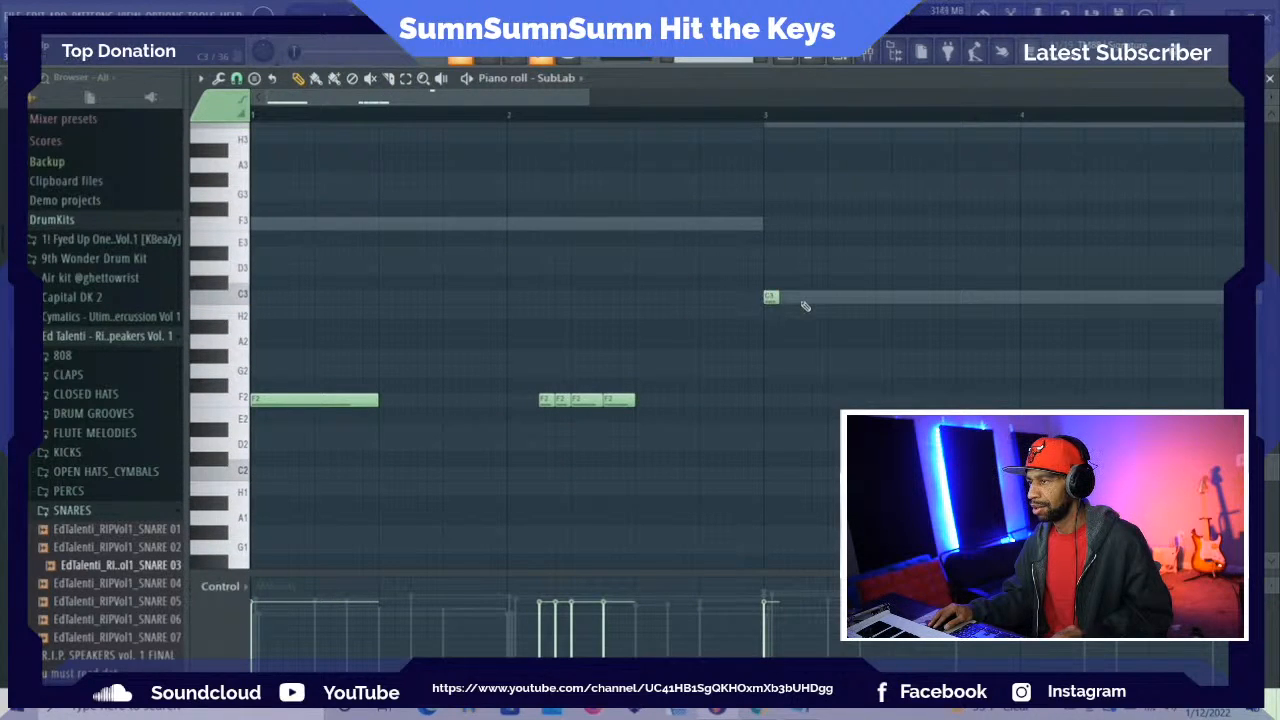
{"action": "left_click", "coordinate": [802, 298]}
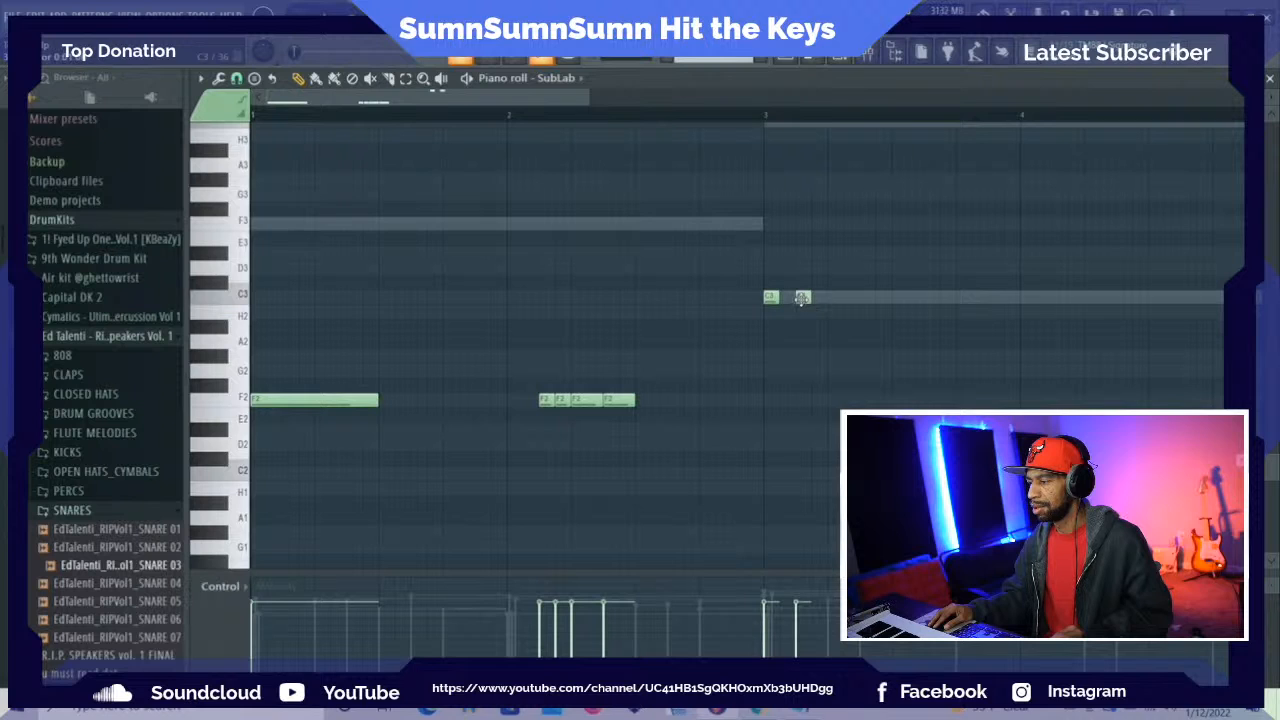
{"action": "key", "text": "space"}
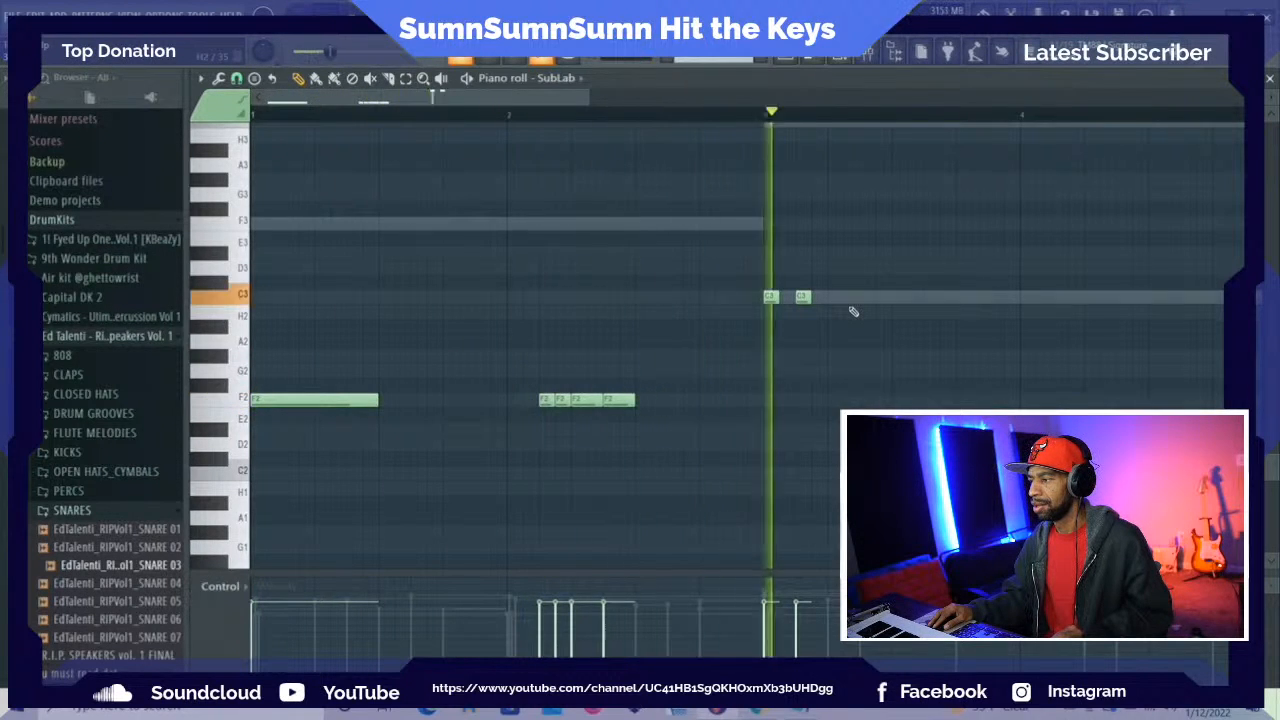
{"action": "key", "text": "space"}
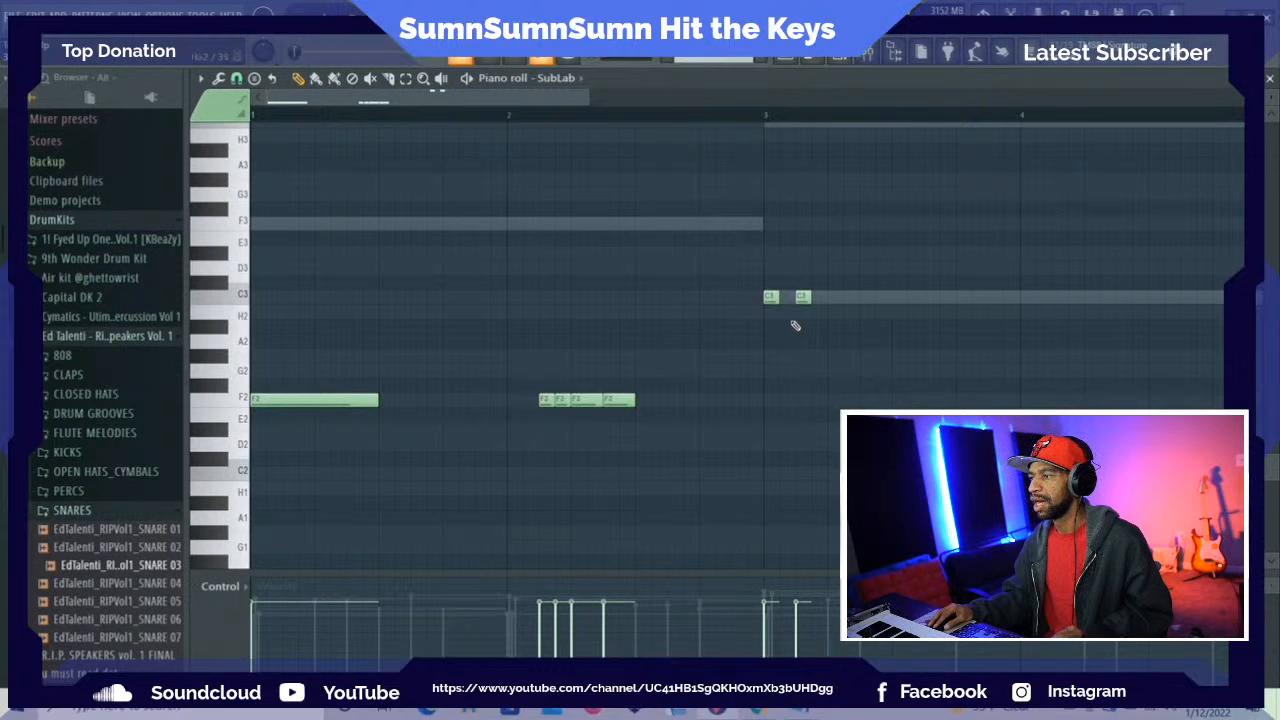
Space out the C3 notes in bar 3 and add a third, placing them three quarters of a beat apart
{"action": "left_click_drag", "start_coordinate": [803, 298], "coordinate": [834, 312]}
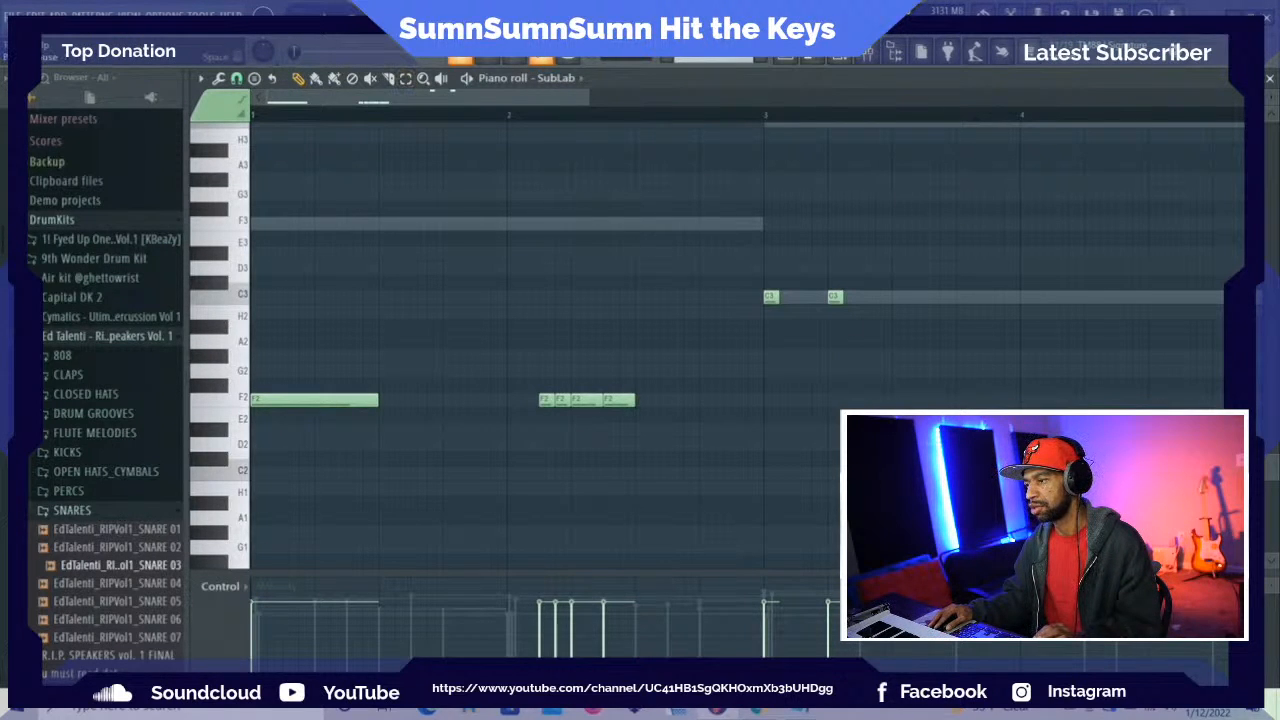
{"action": "key", "text": "space"}
{"action": "left_click_drag", "start_coordinate": [417, 98], "coordinate": [525, 121]}
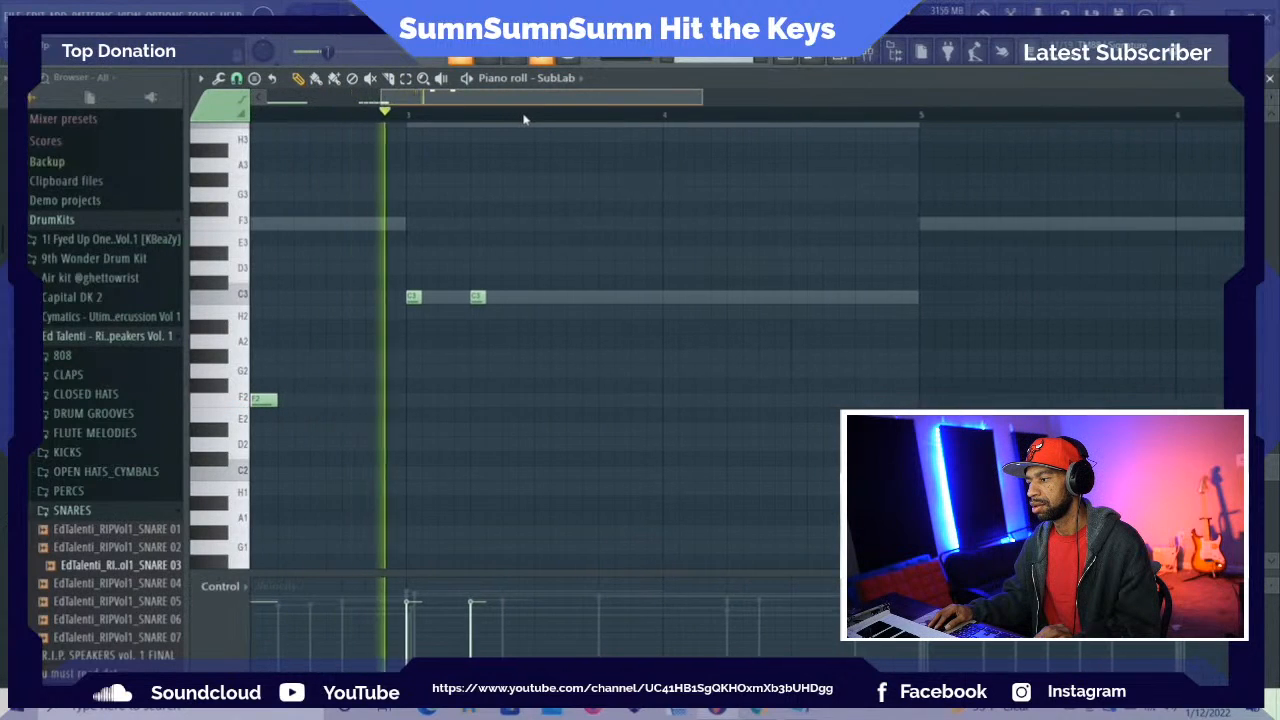
{"action": "key", "text": "space"}
{"action": "left_click_drag", "start_coordinate": [478, 297], "coordinate": [509, 297]}
{"action": "left_click", "coordinate": [521, 297]}
Add three short C3 notes in bar 4: on beat 2, halfway through beat 3 and halfway through beat 4
{"action": "left_click_drag", "start_coordinate": [612, 101], "coordinate": [631, 100]}
{"action": "key", "text": "space"}
{"action": "left_click", "coordinate": [668, 297]}
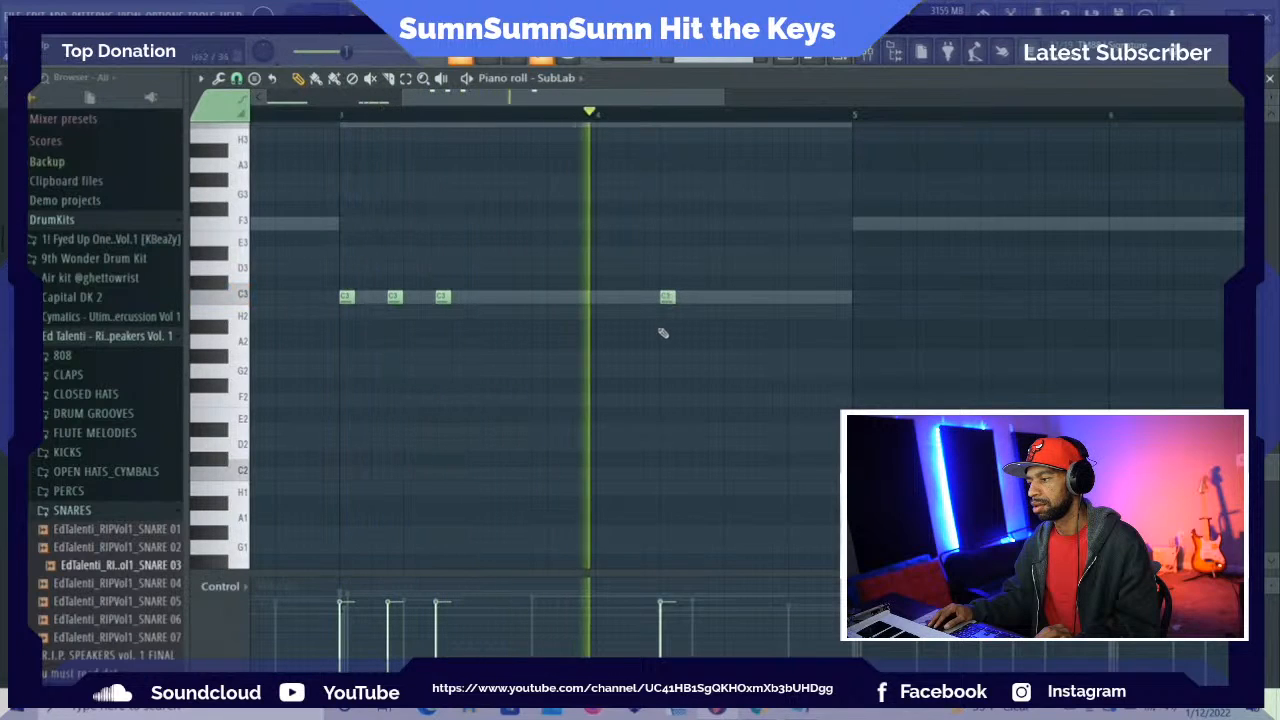
{"action": "key", "text": "space"}
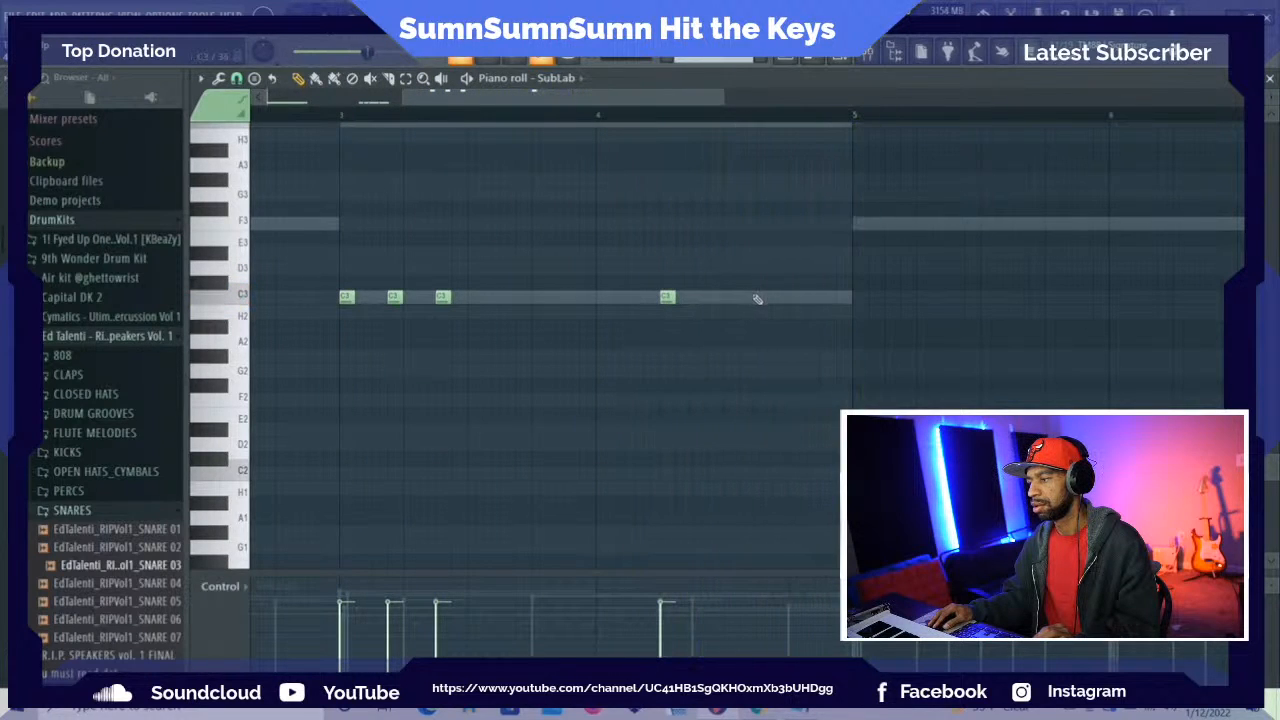
{"action": "left_click", "coordinate": [760, 298]}
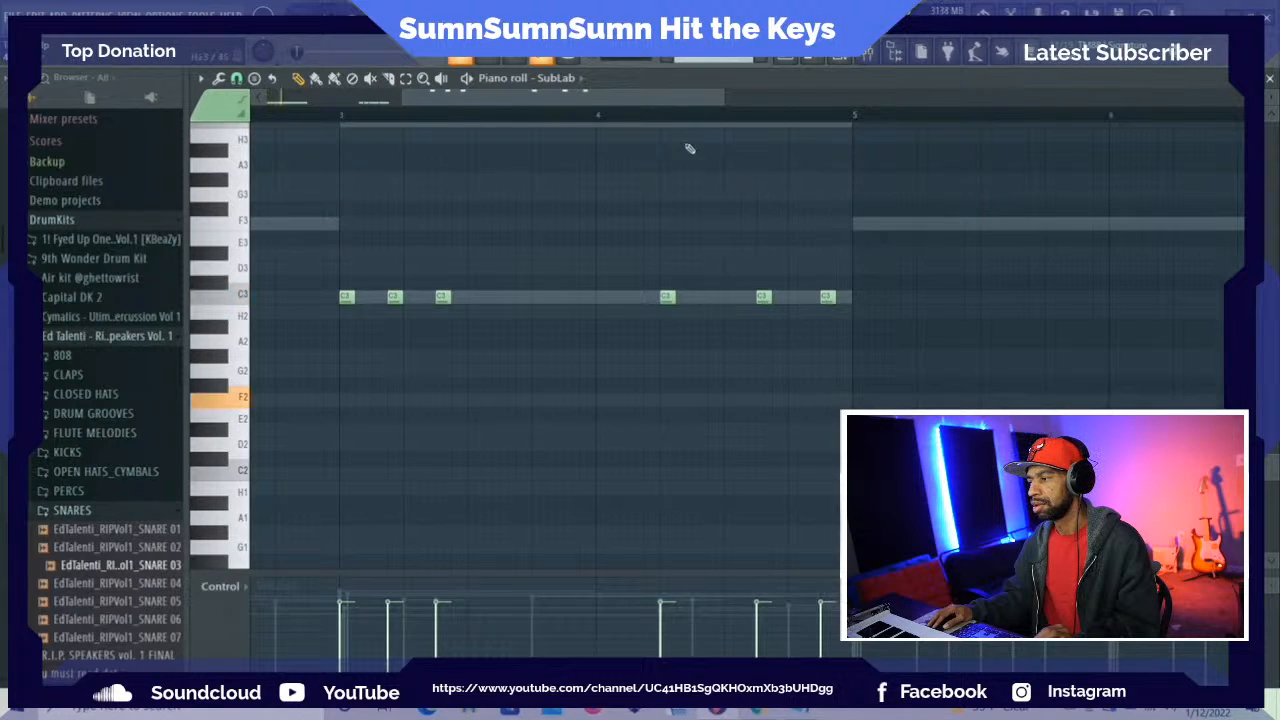
Duplicate the four-bar bass line into bars 5 to 8 and align the copy with the start of bar 5
{"action": "scroll", "coordinate": [880, 325], "scroll_direction": "up", "scroll_amount": 2}
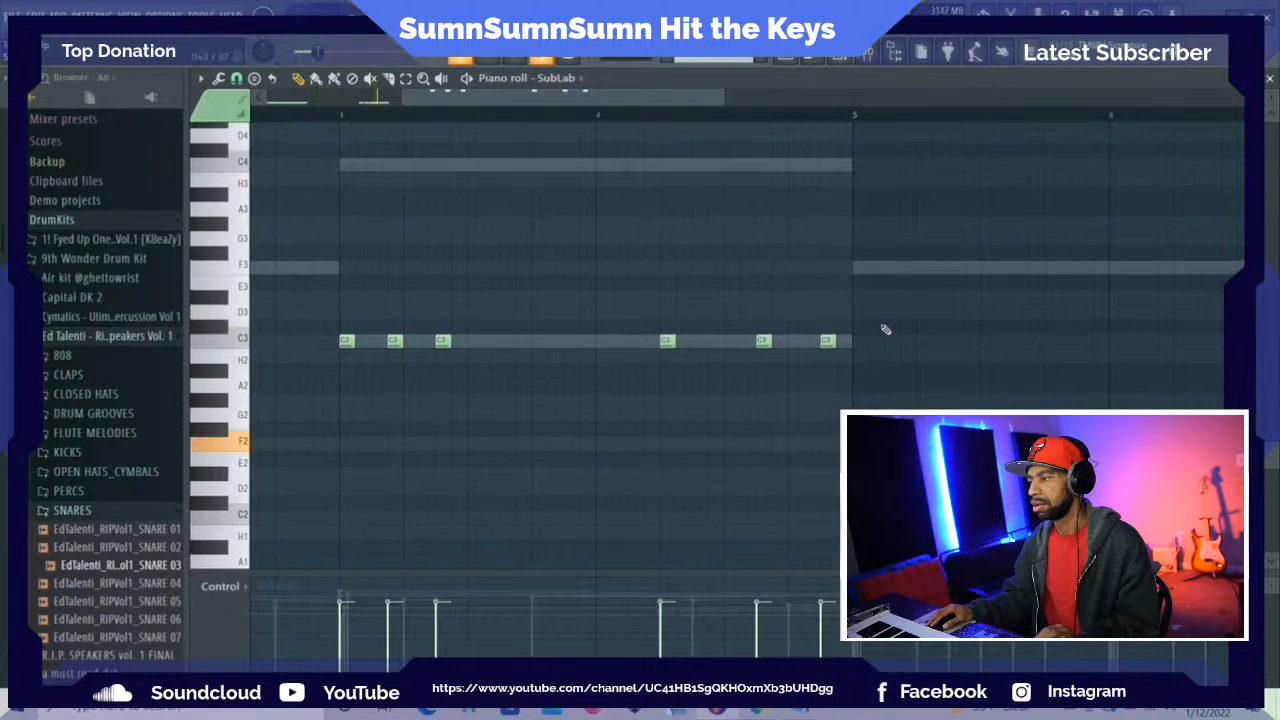
{"action": "scroll", "coordinate": [875, 328], "scroll_direction": "up", "scroll_amount": 2}
{"action": "key", "text": "space"}
{"action": "left_click_drag", "start_coordinate": [645, 97], "coordinate": [759, 97]}
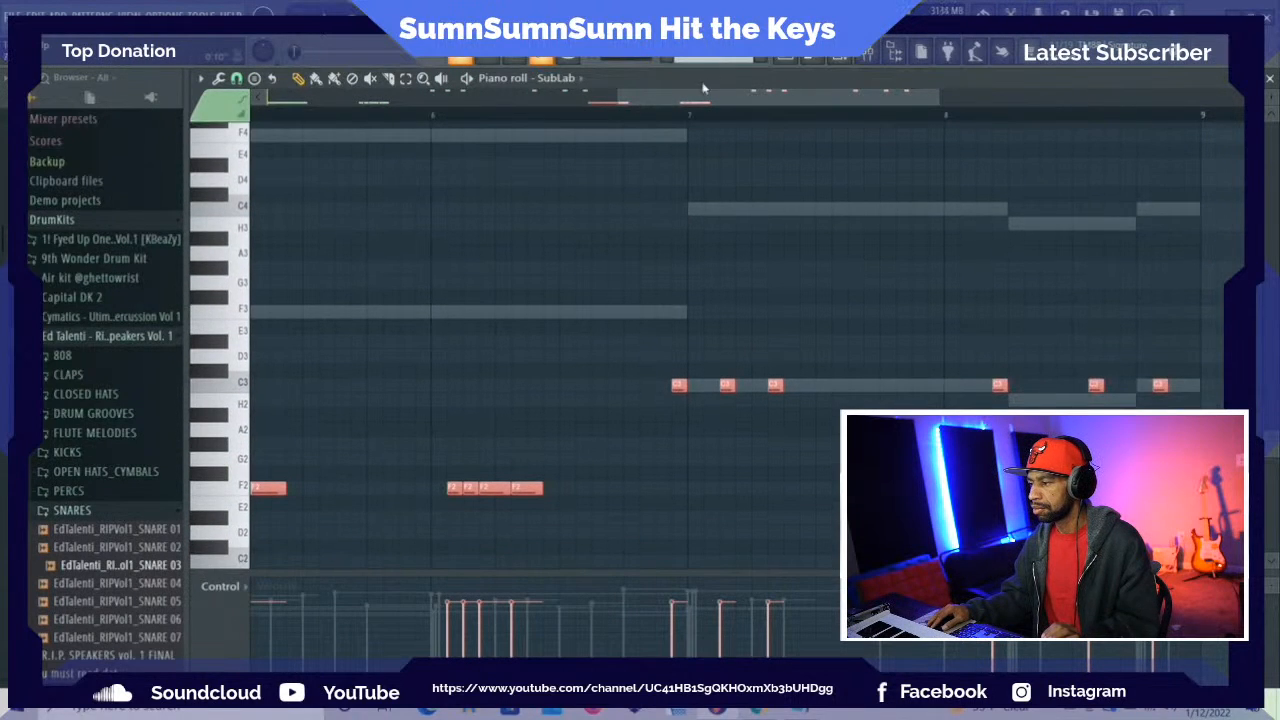
{"action": "left_click_drag", "start_coordinate": [703, 100], "coordinate": [536, 128]}
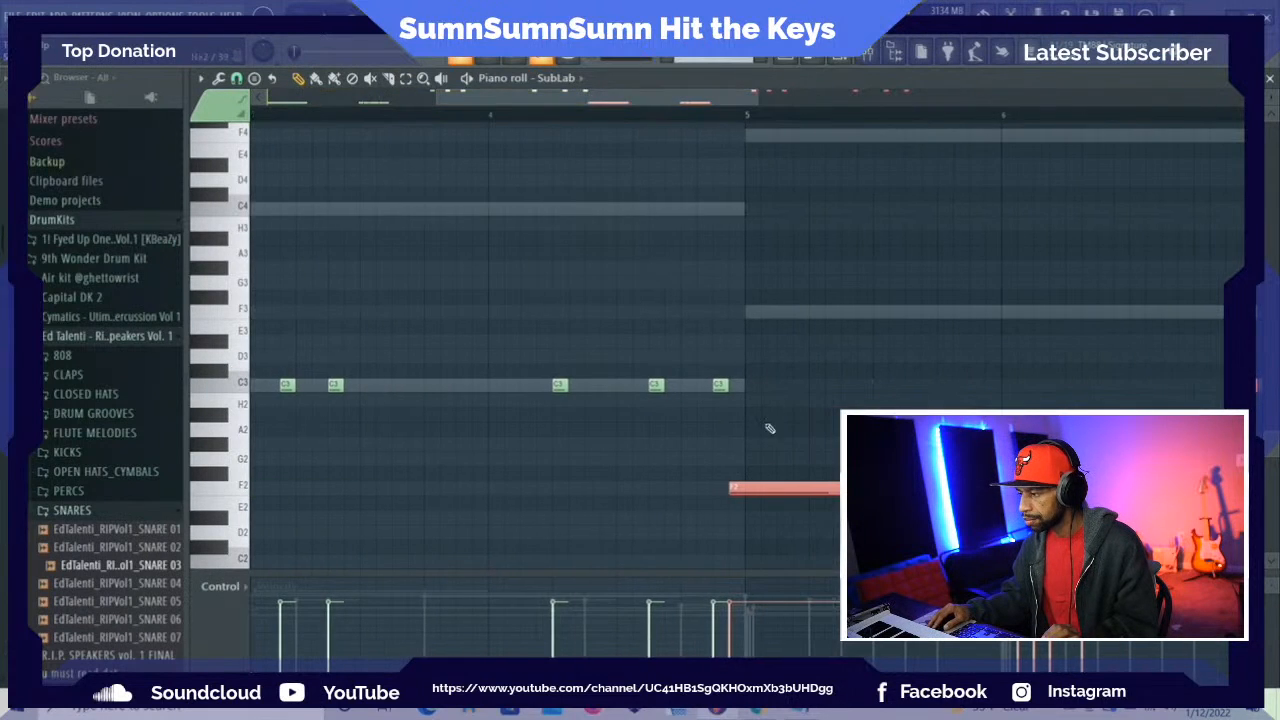
{"action": "left_click_drag", "start_coordinate": [760, 486], "coordinate": [778, 487]}
Change the first two C3 notes in bar 8 to H2 to match the melody's ghost note
{"action": "left_click_drag", "start_coordinate": [644, 106], "coordinate": [742, 62]}
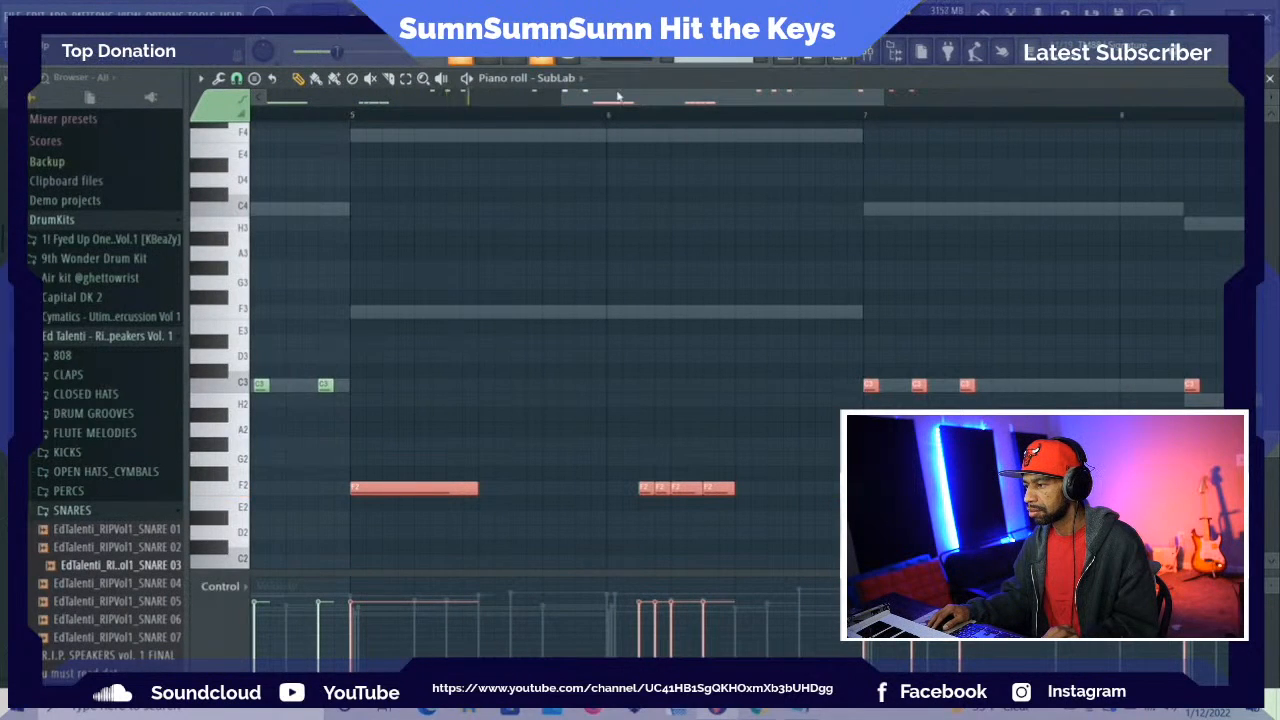
{"action": "left_click_drag", "start_coordinate": [612, 98], "coordinate": [761, 80]}
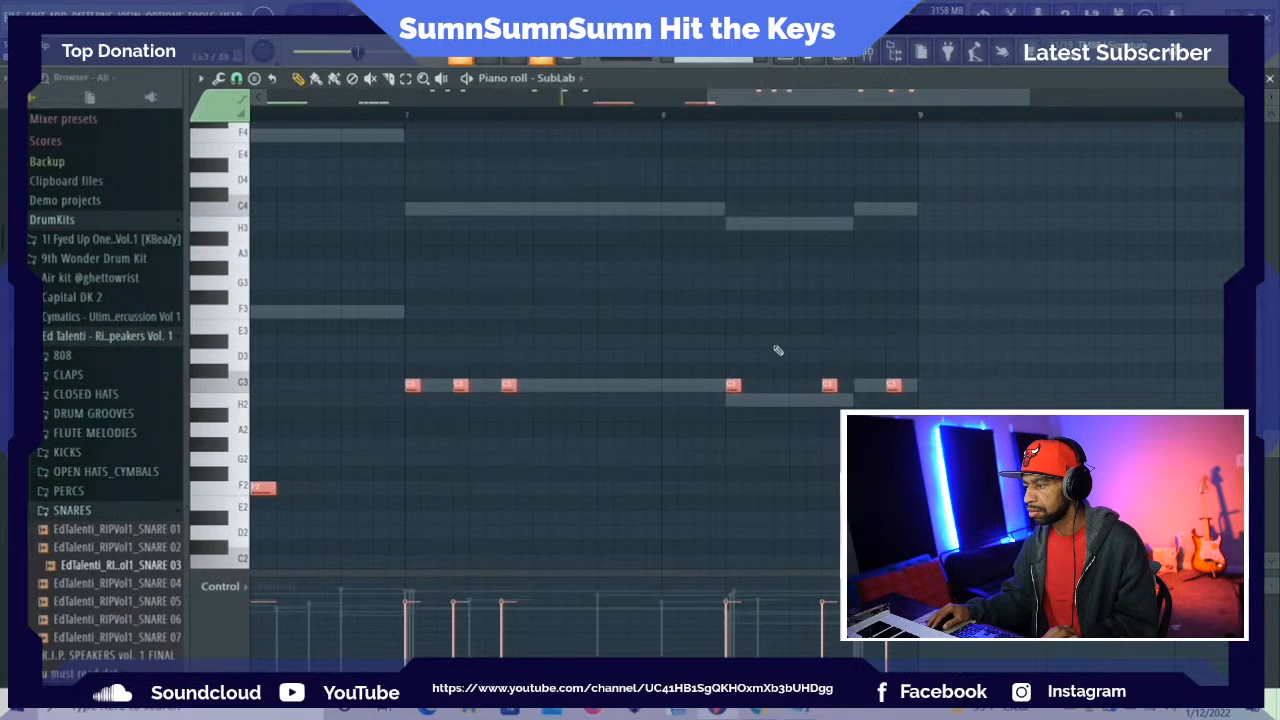
{"action": "mouse_move", "coordinate": [733, 384]}
{"action": "left_mouse_down"}
{"action": "mouse_move", "coordinate": [733, 400]}
{"action": "mouse_move", "coordinate": [737, 378]}
{"action": "left_mouse_up"}
{"action": "right_click", "coordinate": [735, 386]}
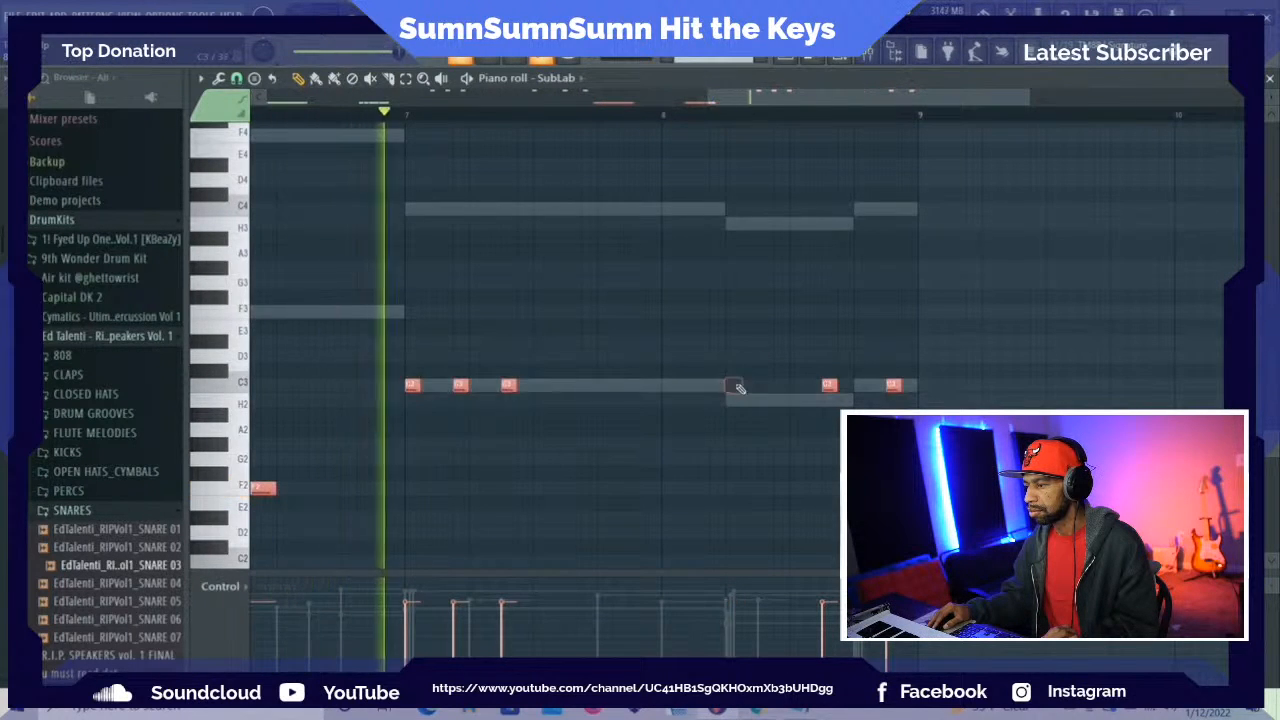
{"action": "left_click", "coordinate": [744, 402]}
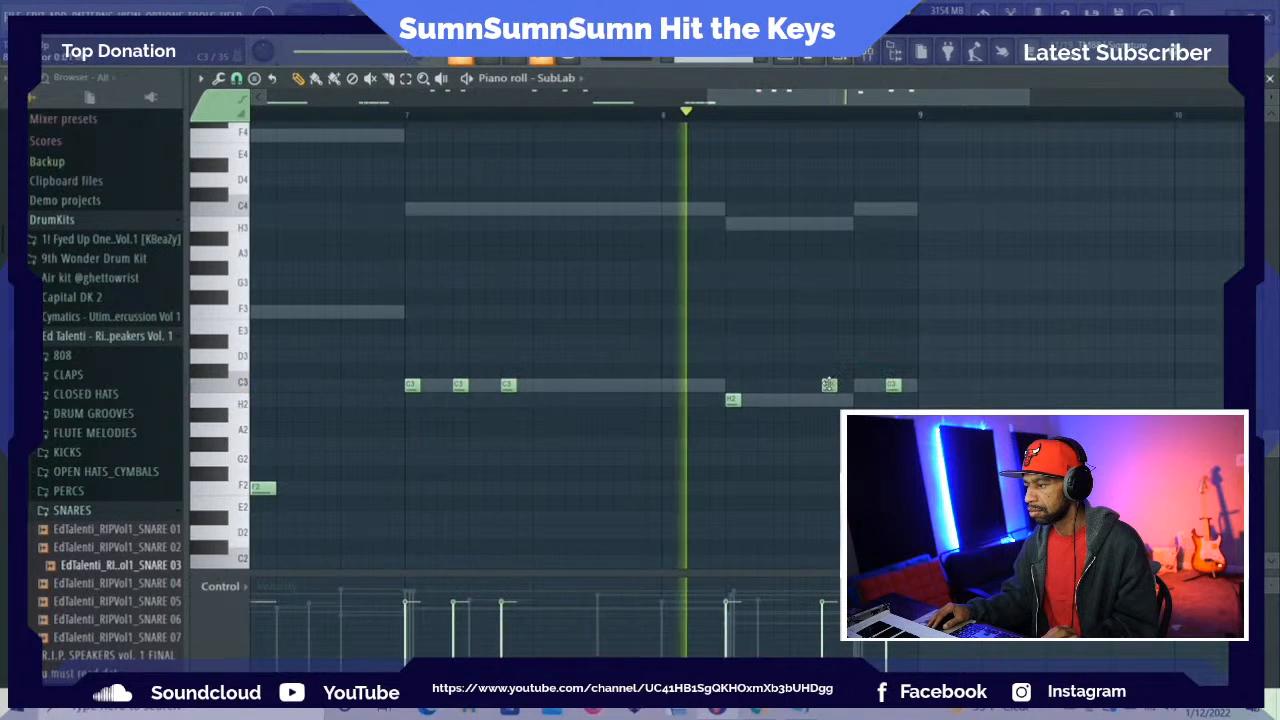
{"action": "left_click_drag", "start_coordinate": [829, 386], "coordinate": [829, 400]}
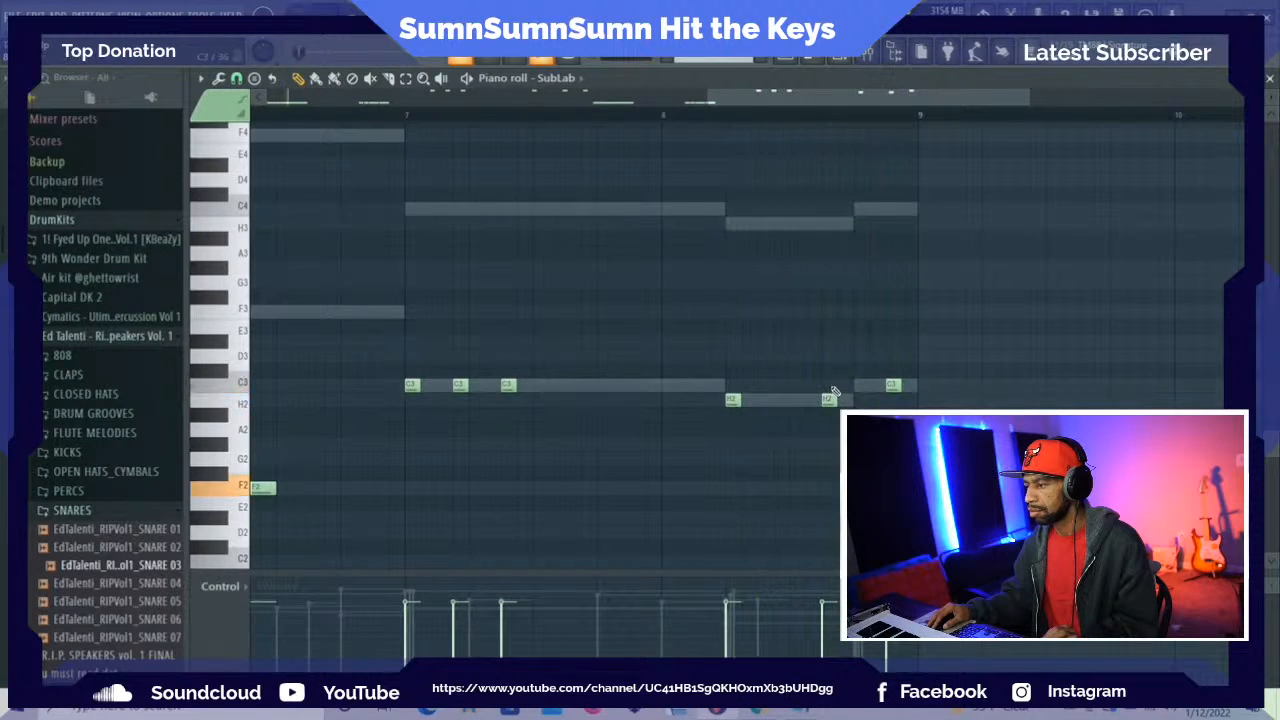
Compare the bass notes in bars 7 and 8 with the melody's ghost notes across the octaves during playback
{"action": "scroll", "coordinate": [773, 325], "scroll_direction": "down", "scroll_amount": 3}
{"action": "scroll", "coordinate": [760, 275], "scroll_direction": "up", "scroll_amount": 3}
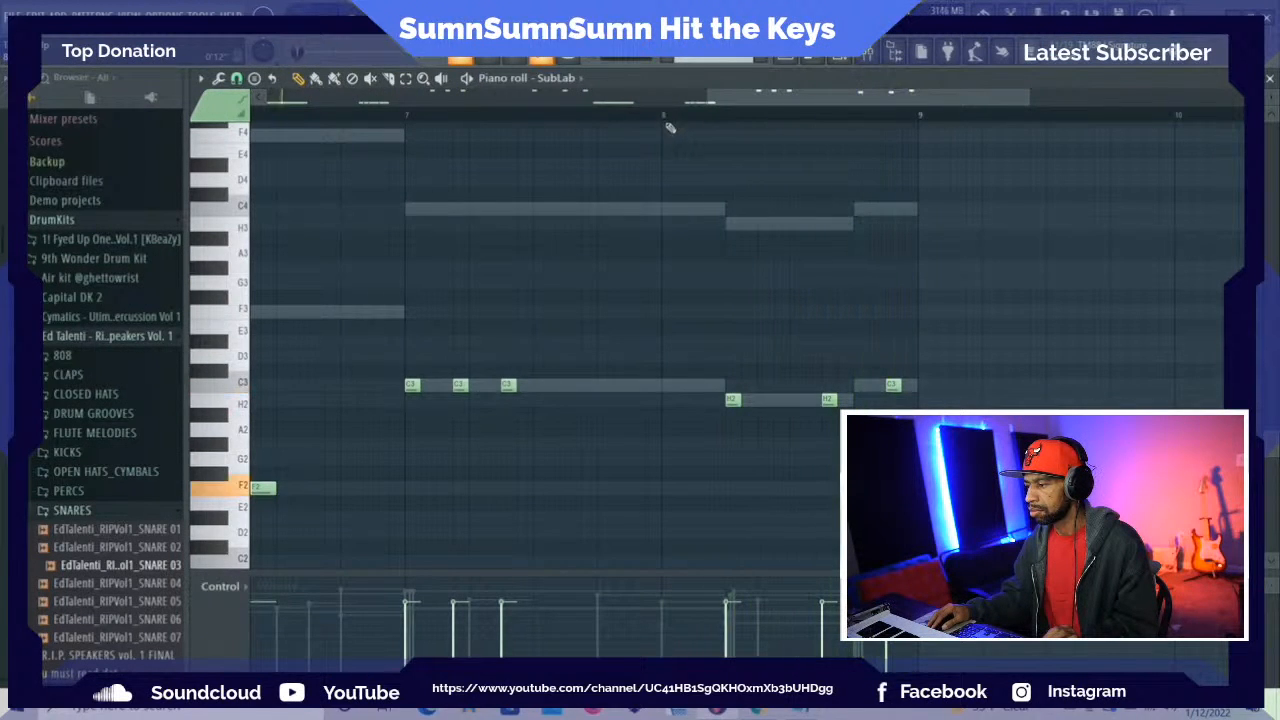
{"action": "scroll", "coordinate": [772, 245], "scroll_direction": "up", "scroll_amount": 5}
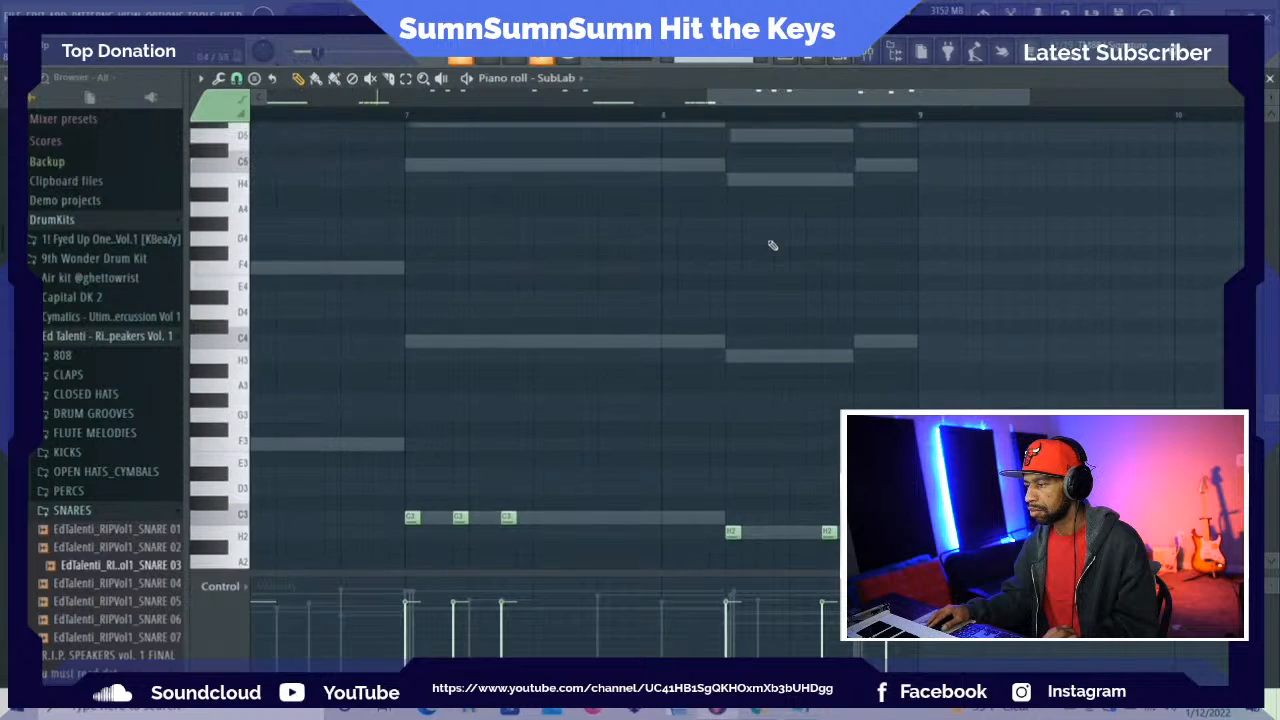
{"action": "scroll", "coordinate": [756, 280], "scroll_direction": "down", "scroll_amount": 3}
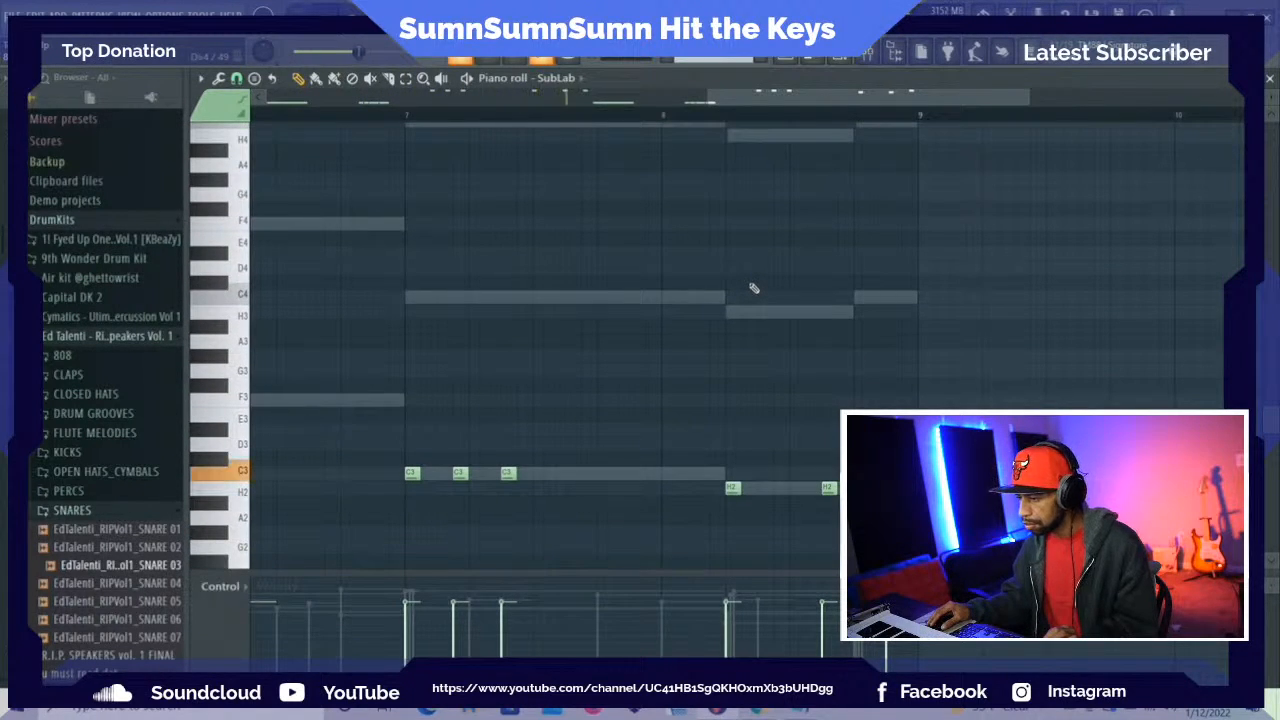
{"action": "scroll", "coordinate": [754, 288], "scroll_direction": "up", "scroll_amount": 3}
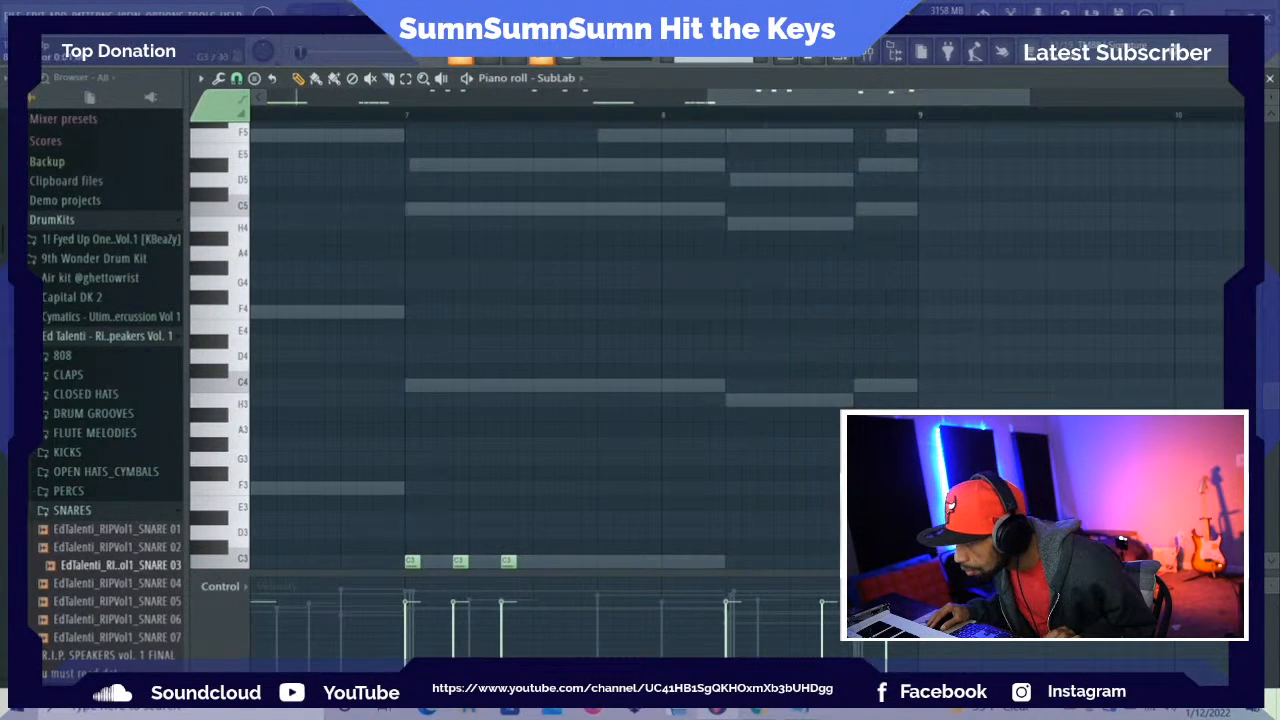
{"action": "scroll", "coordinate": [808, 556], "scroll_direction": "down", "scroll_amount": 3}
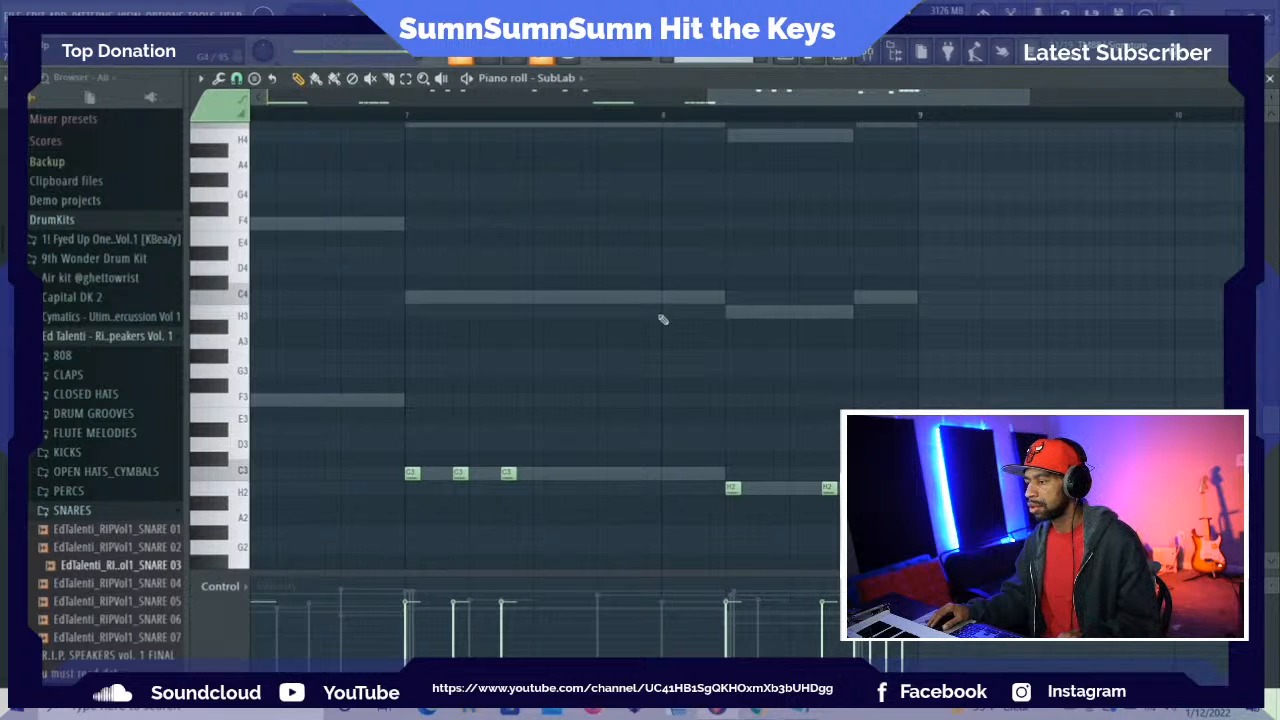
{"action": "key", "text": "space"}
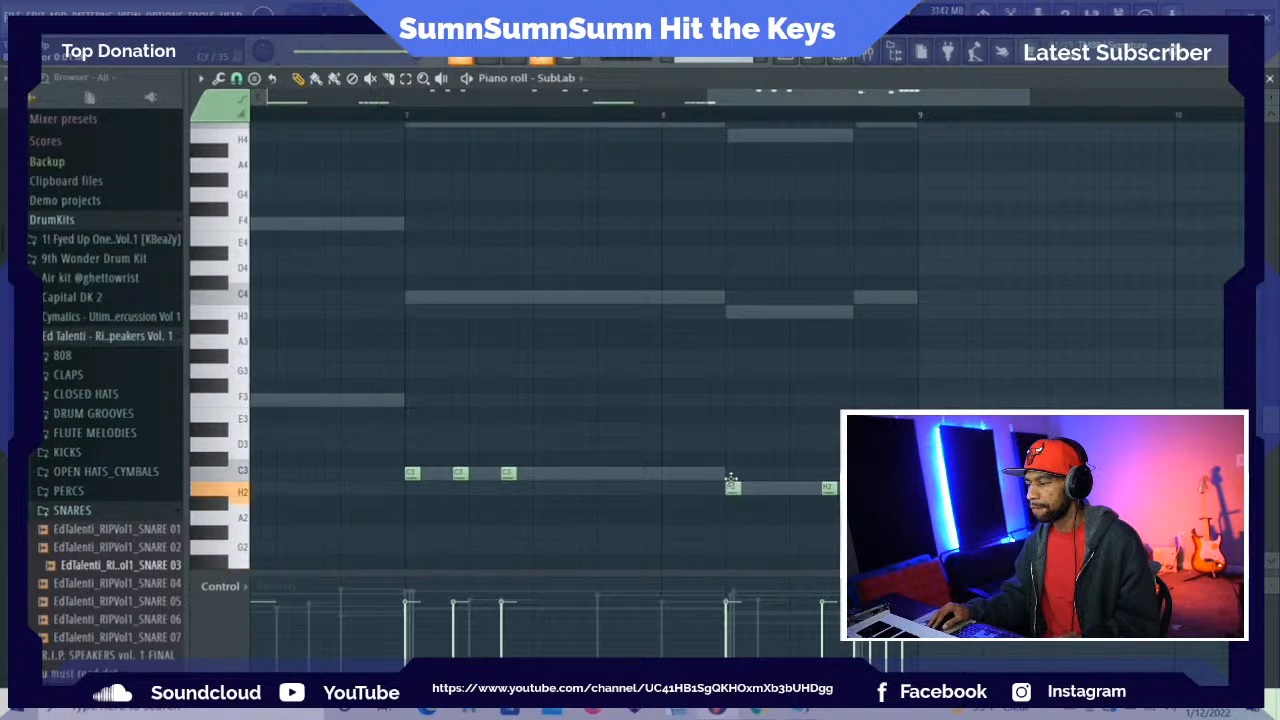
Try the first two bass notes of bar 8 at C3 during playback, and return both to H2
{"action": "left_click_drag", "start_coordinate": [730, 481], "coordinate": [731, 473]}
{"action": "left_click_drag", "start_coordinate": [826, 473], "coordinate": [825, 472]}
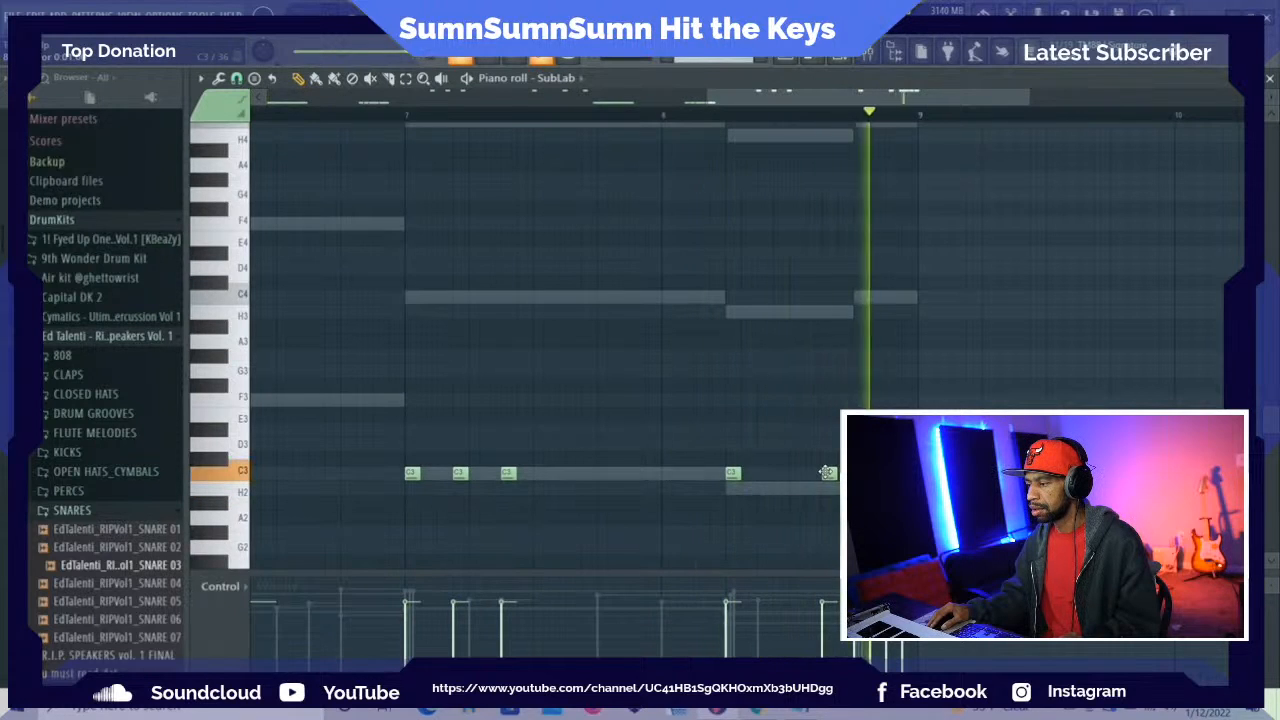
{"action": "left_click_drag", "start_coordinate": [826, 472], "coordinate": [826, 490]}
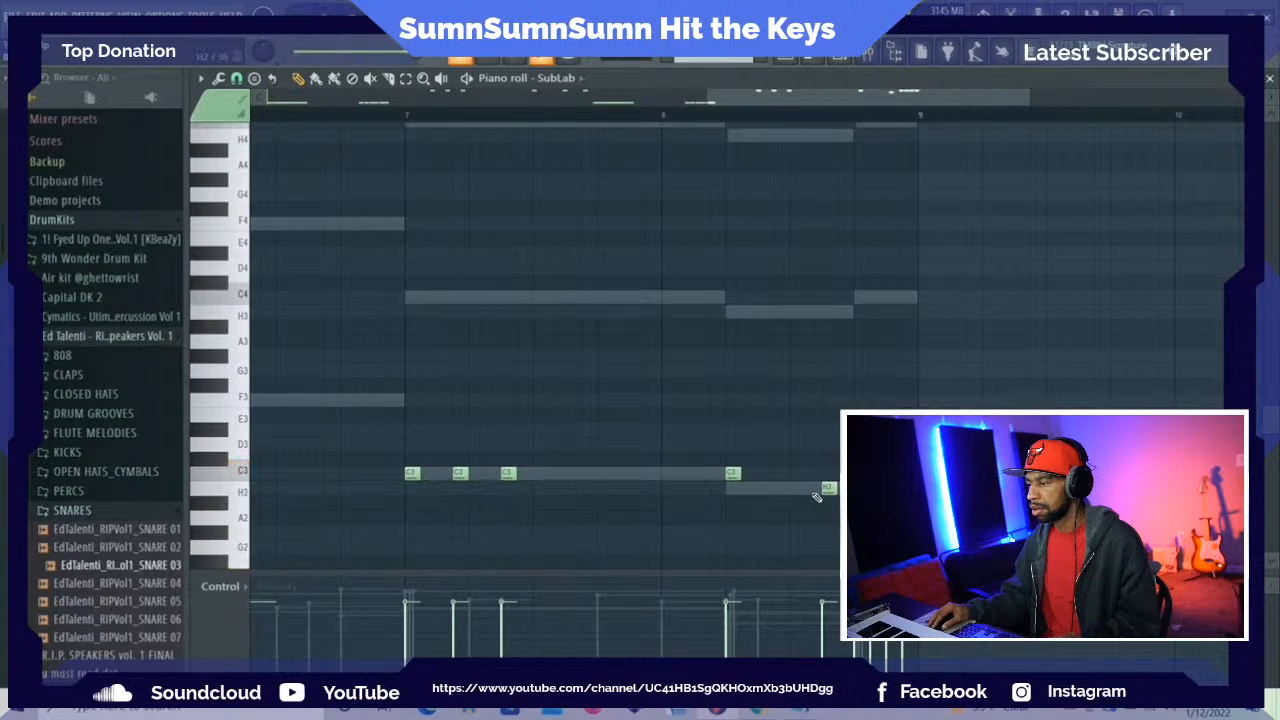
{"action": "left_click", "coordinate": [732, 473]}
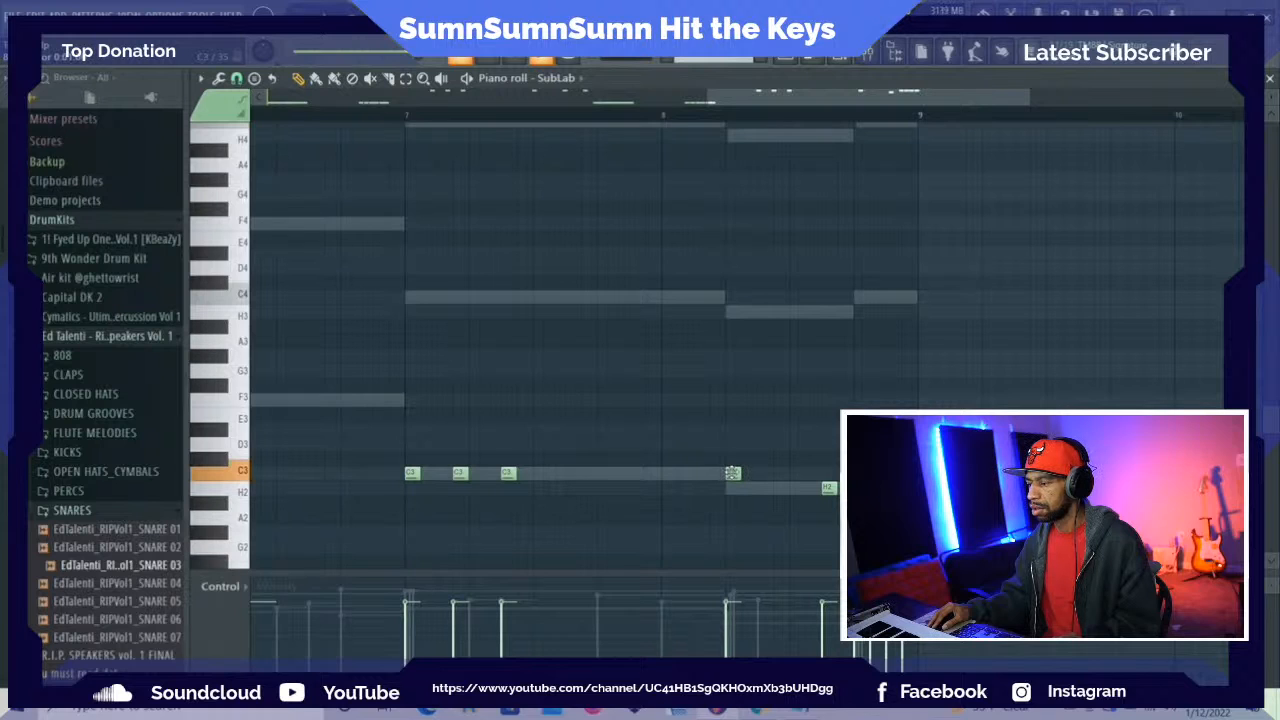
{"action": "left_click_drag", "start_coordinate": [737, 483], "coordinate": [735, 488]}
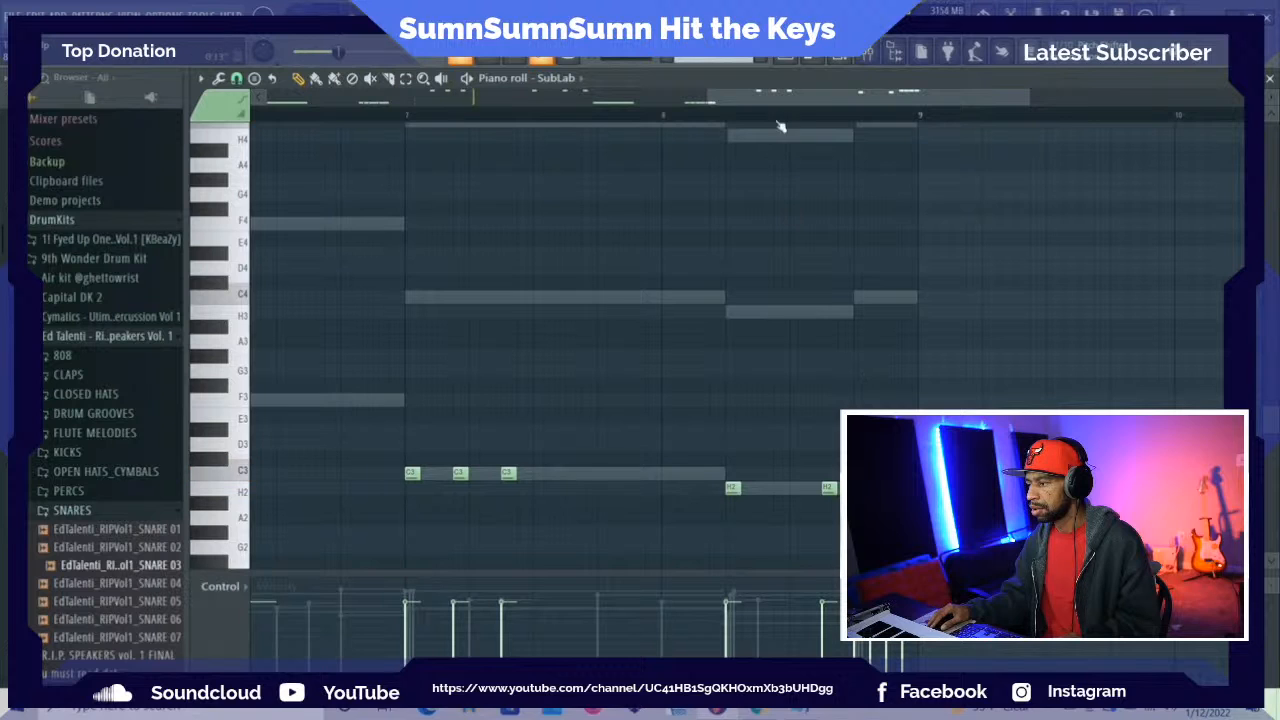
Open the SubLab instrument from the channel rack and check its preset list, keeping the 11th Dimension preset
{"action": "left_click_drag", "start_coordinate": [782, 107], "coordinate": [736, 107]}
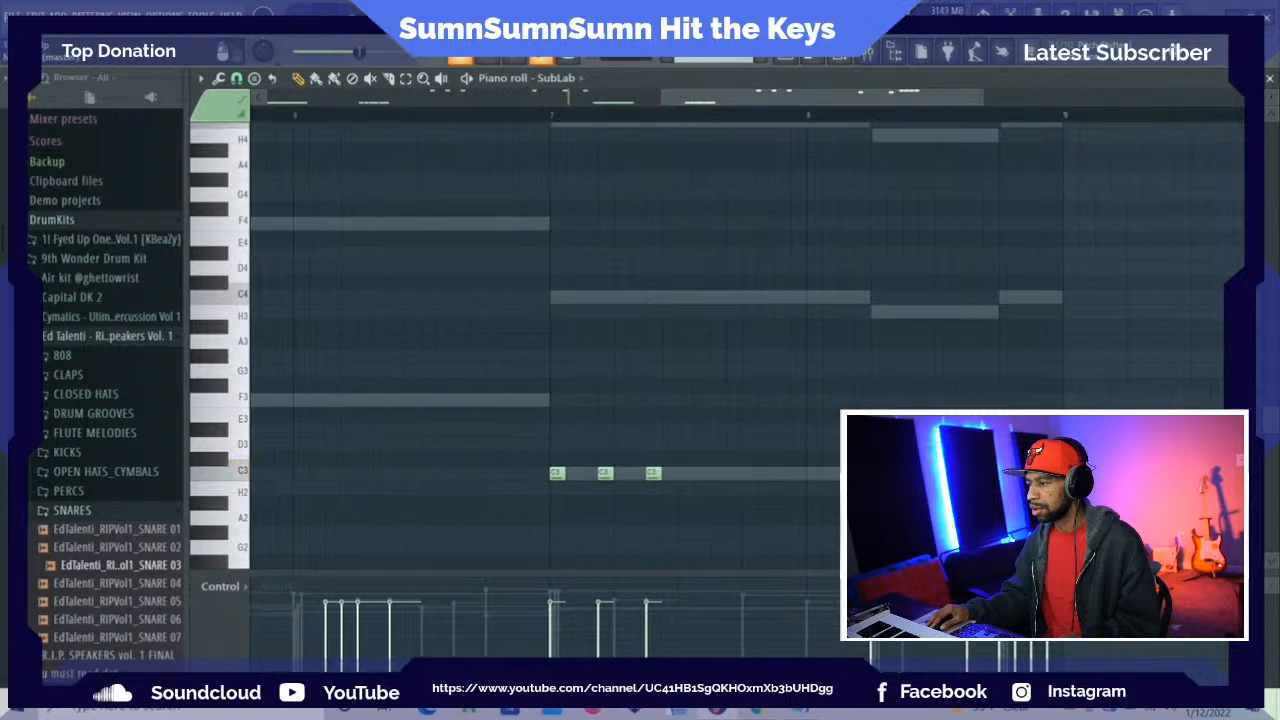
{"action": "key", "text": "F6"}
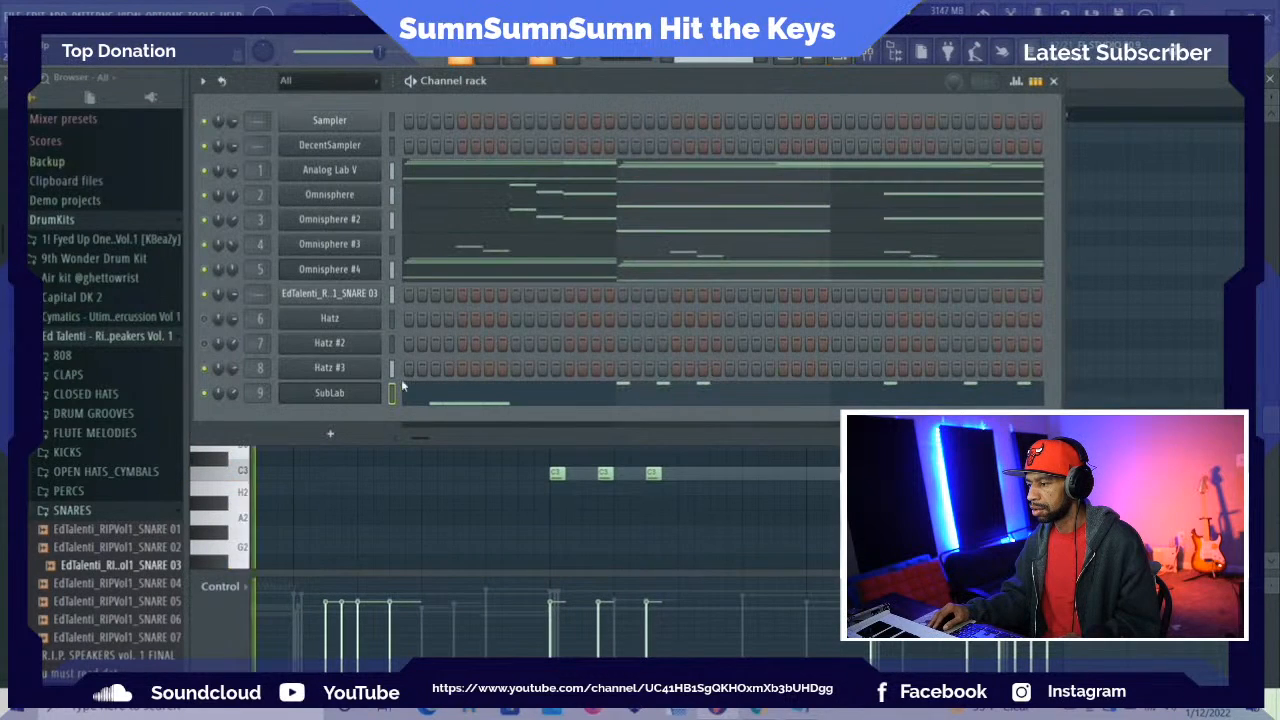
{"action": "left_click", "coordinate": [345, 392]}
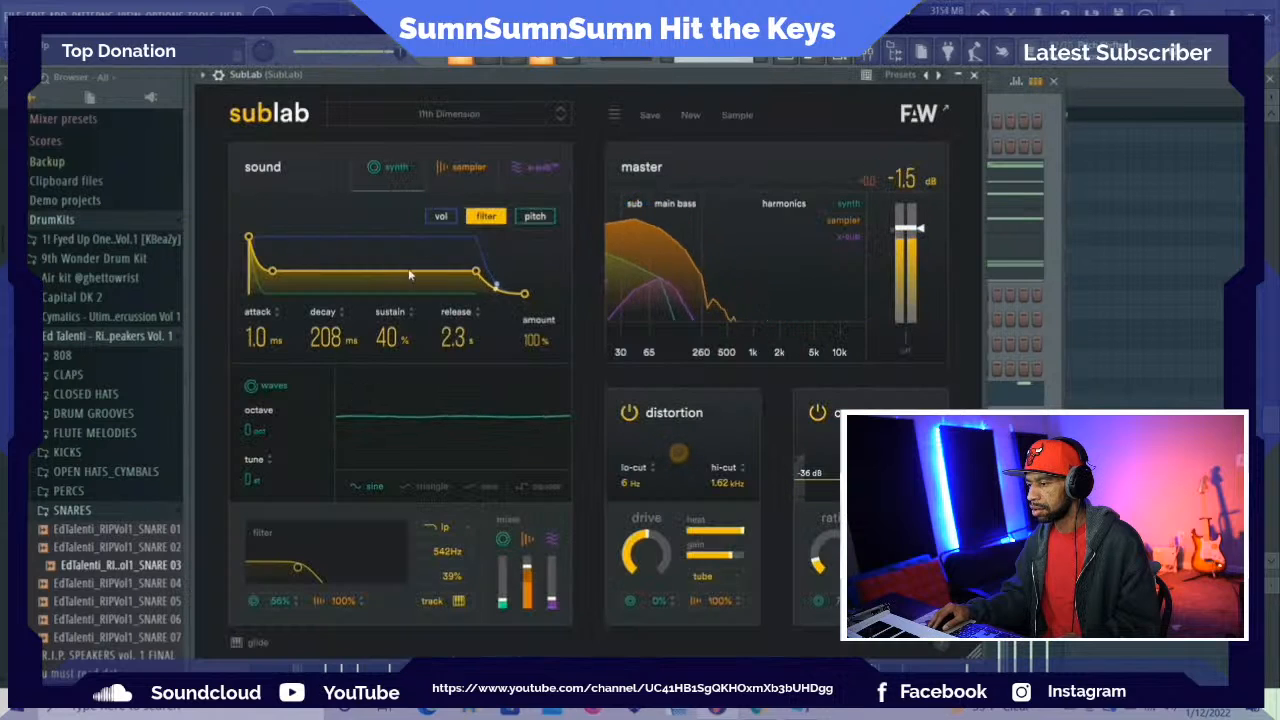
{"action": "left_click", "coordinate": [486, 117]}
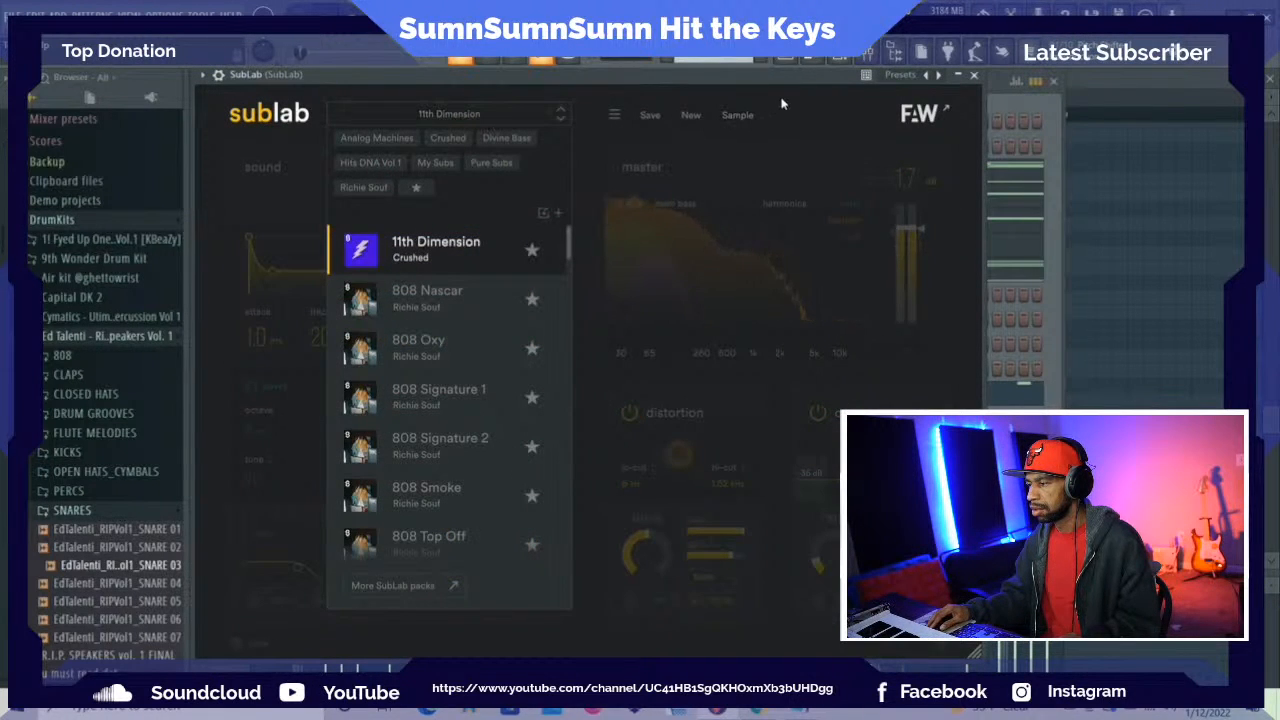
{"action": "left_click", "coordinate": [228, 153]}
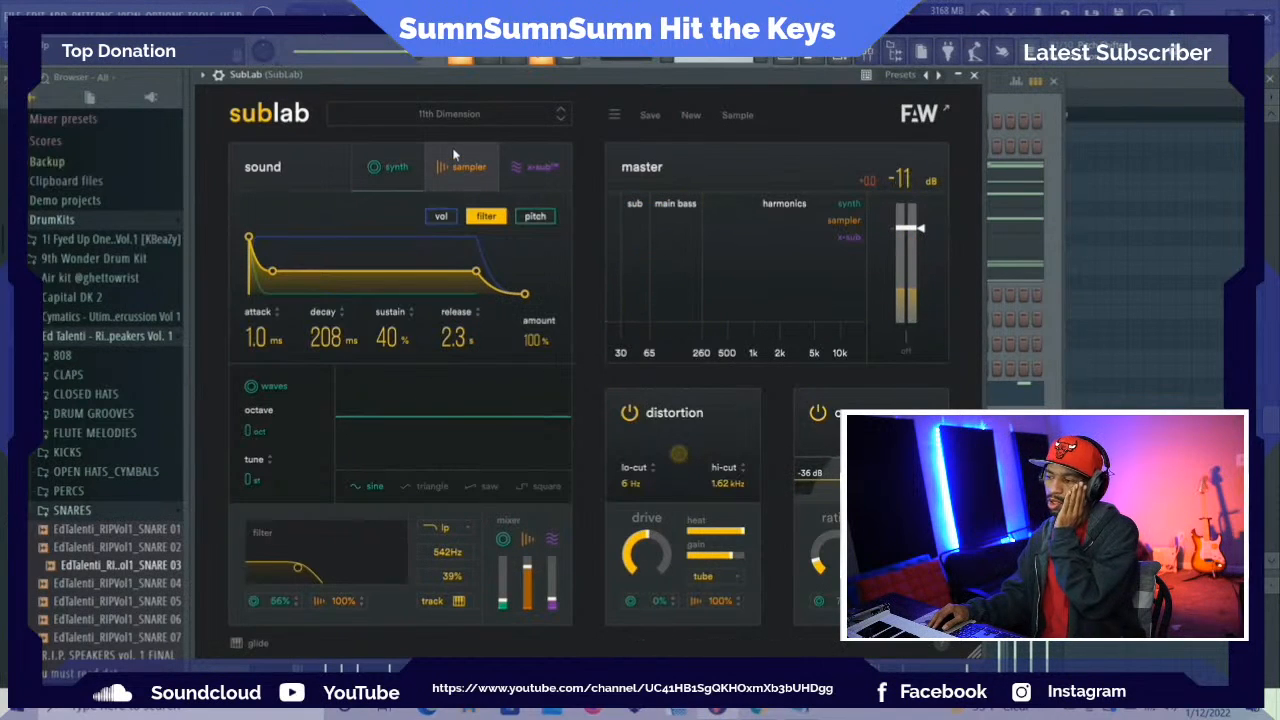
{"action": "left_click", "coordinate": [752, 128]}
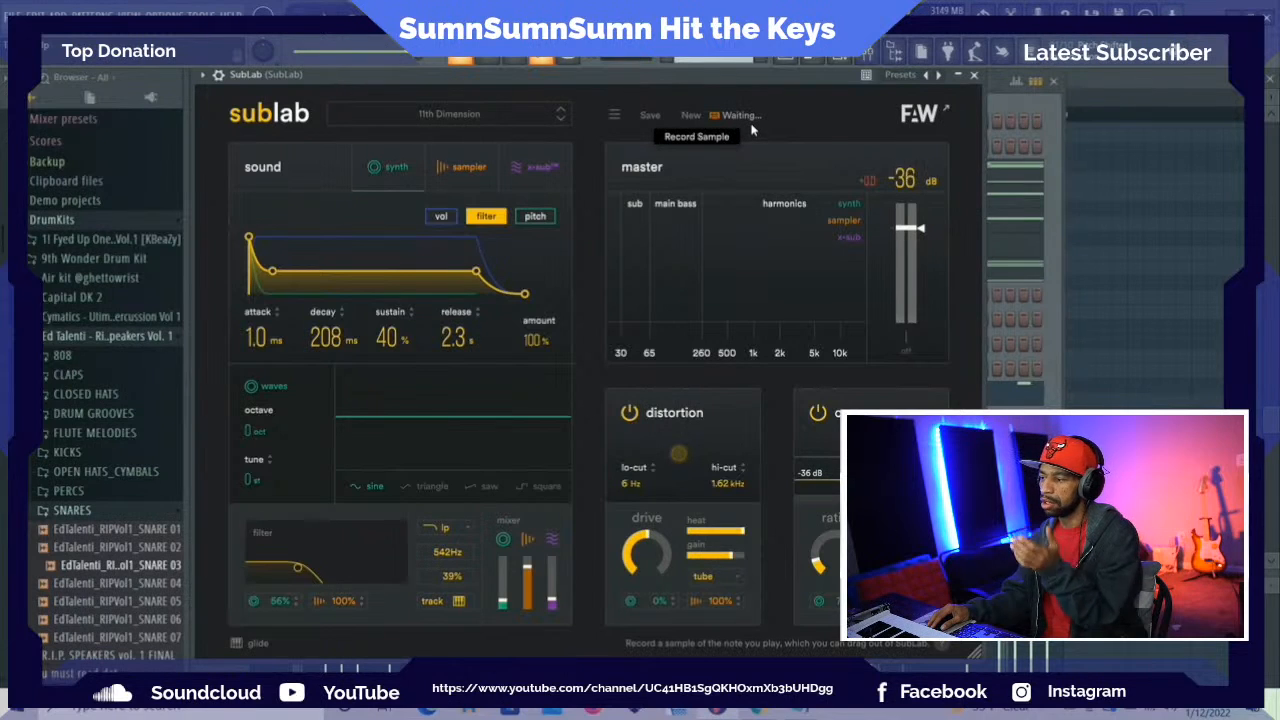
{"action": "left_click", "coordinate": [752, 119]}
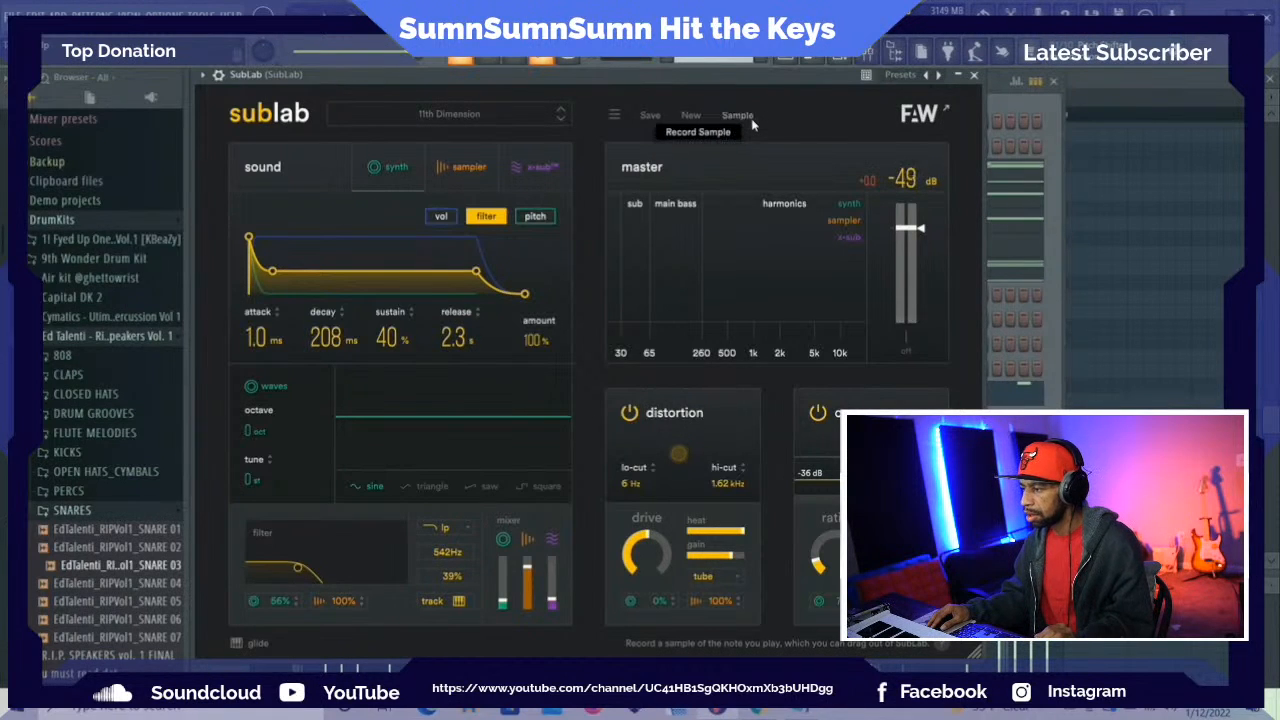
{"action": "left_click", "coordinate": [740, 118]}
{"action": "left_click", "coordinate": [735, 118]}
Start a new default sound in SubLab in place of the 11th Dimension preset
{"action": "left_click", "coordinate": [690, 117]}
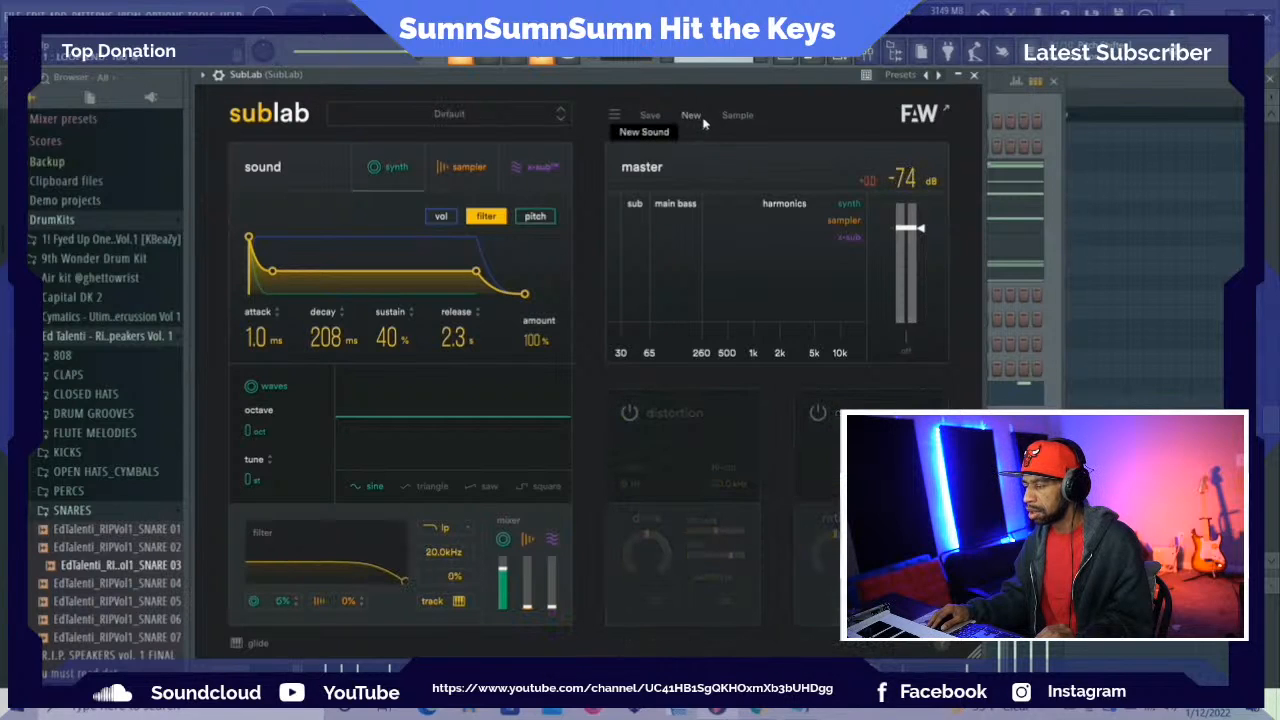
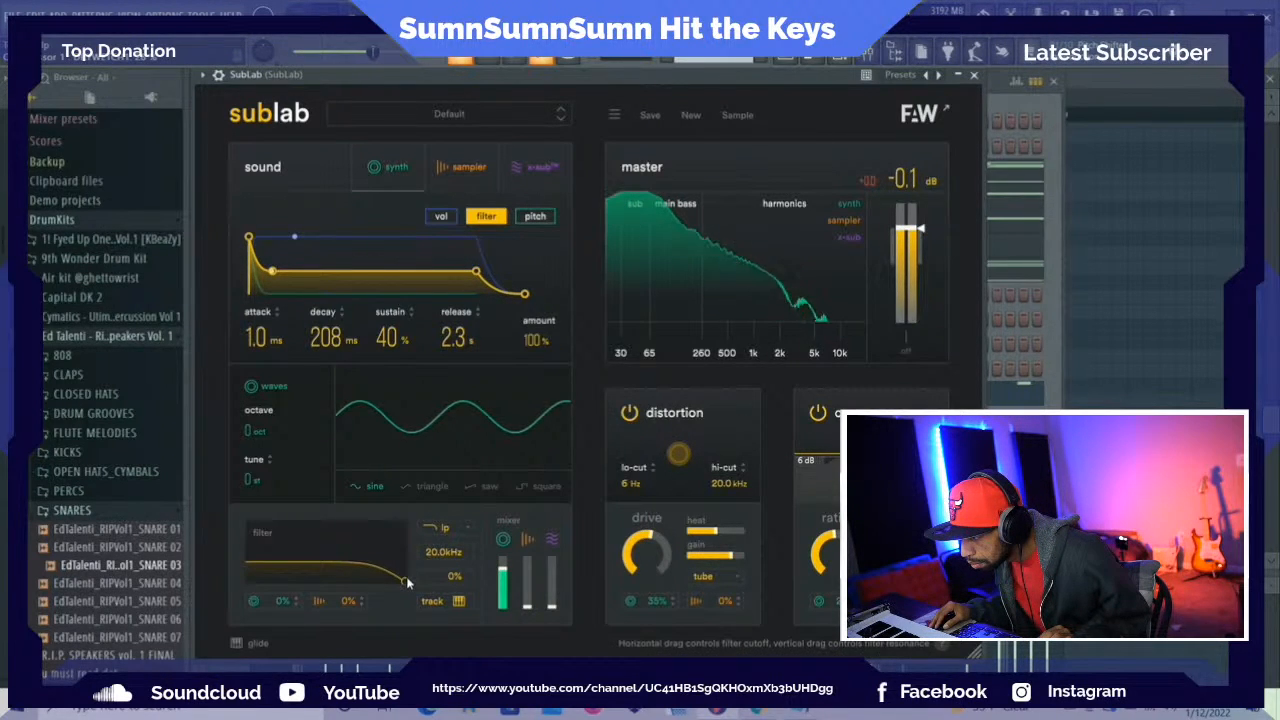
Lower the low-pass filter cutoff of the SubLab sound to 14.0 kHz
{"action": "left_click_drag", "start_coordinate": [407, 582], "coordinate": [391, 591]}
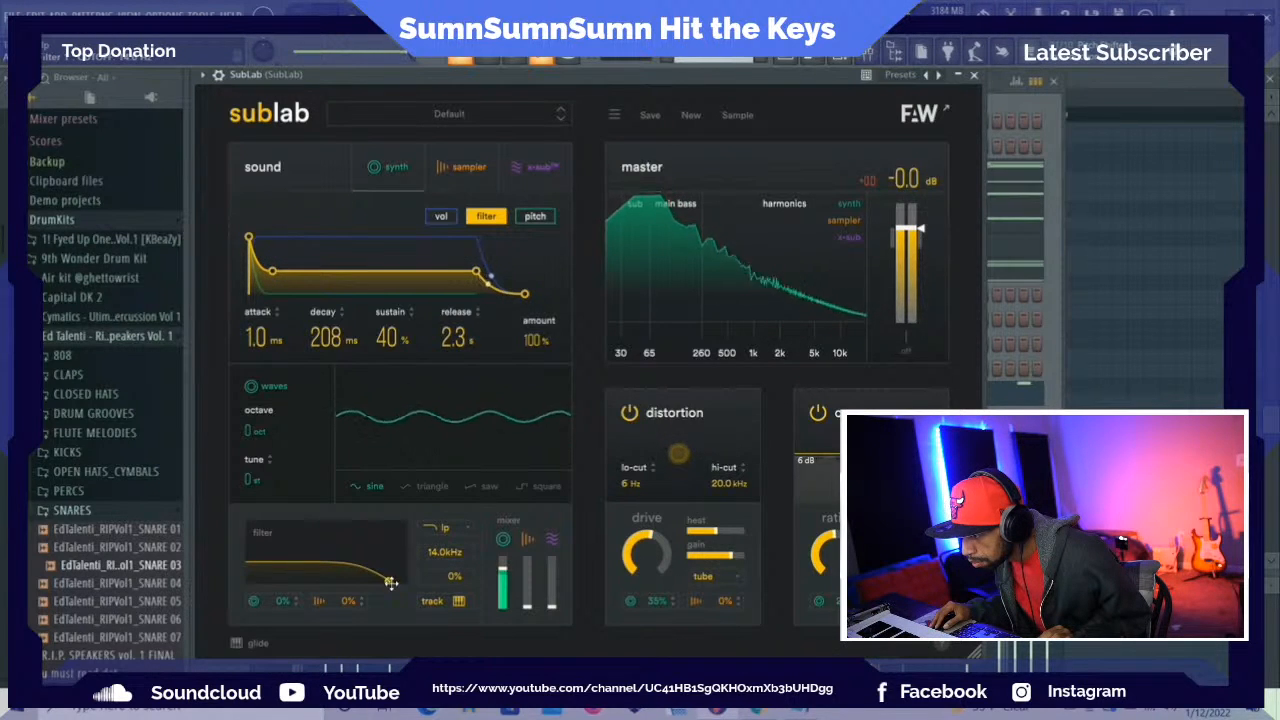
Turn down the SubLab channel volume and slightly lower the Hatz #3 level in the mixer
{"action": "left_click", "coordinate": [867, 59]}
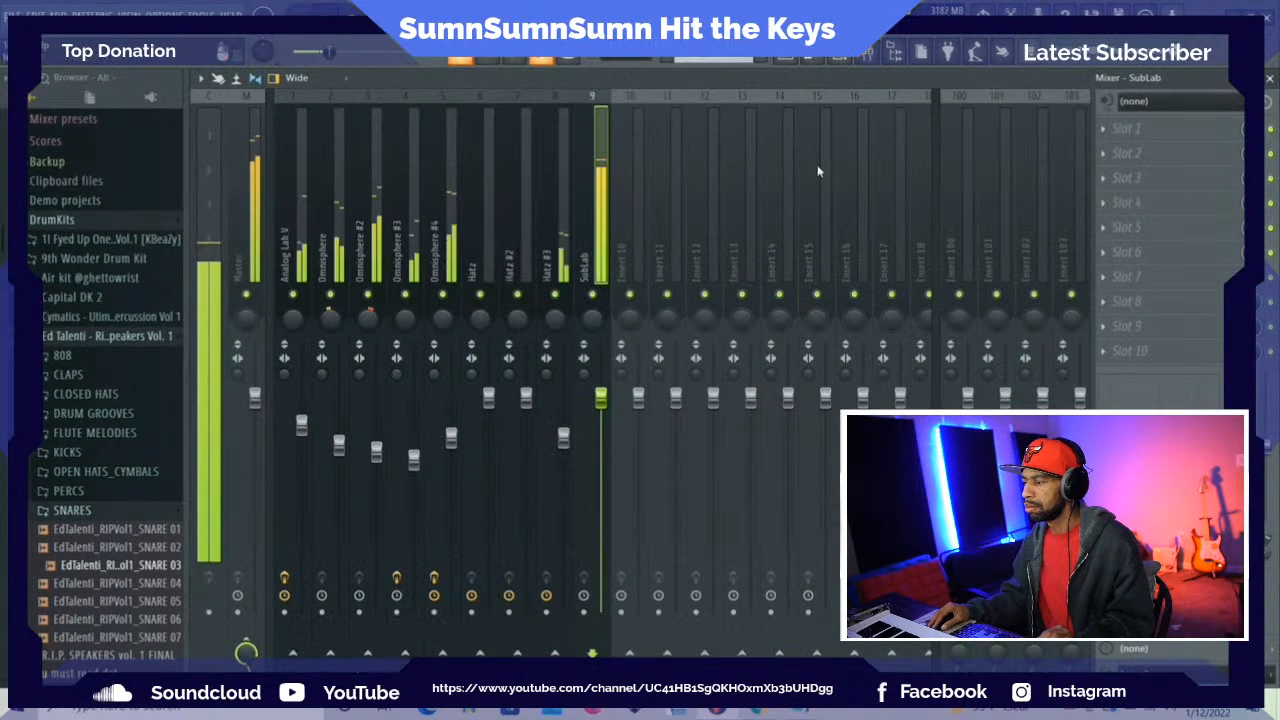
{"action": "left_click", "coordinate": [840, 58]}
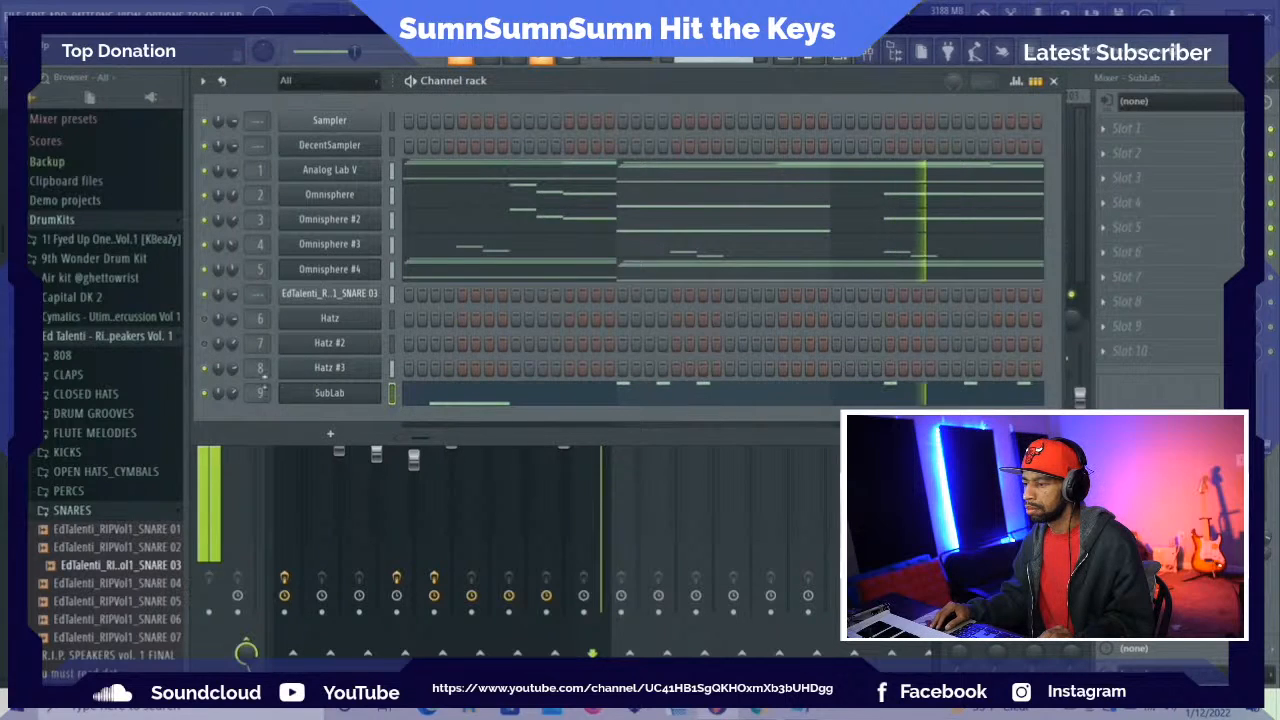
{"action": "left_click_drag", "start_coordinate": [232, 393], "coordinate": [232, 425]}
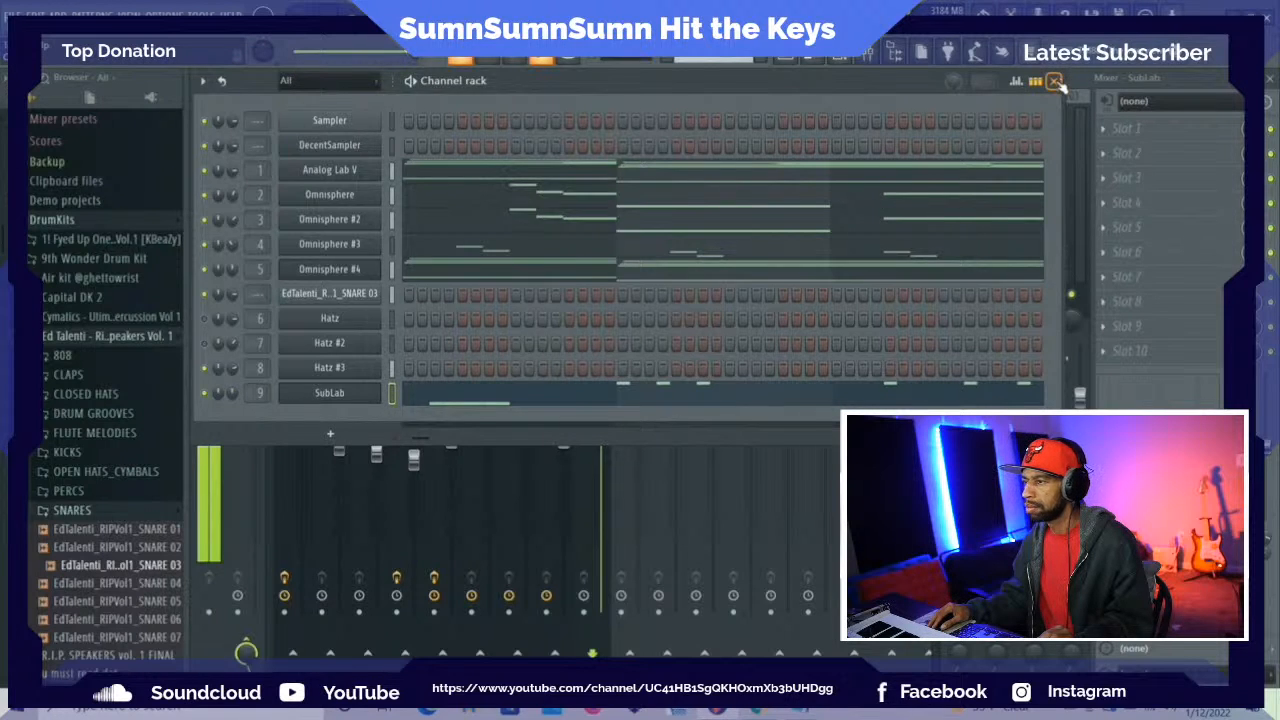
{"action": "left_click", "coordinate": [1056, 82]}
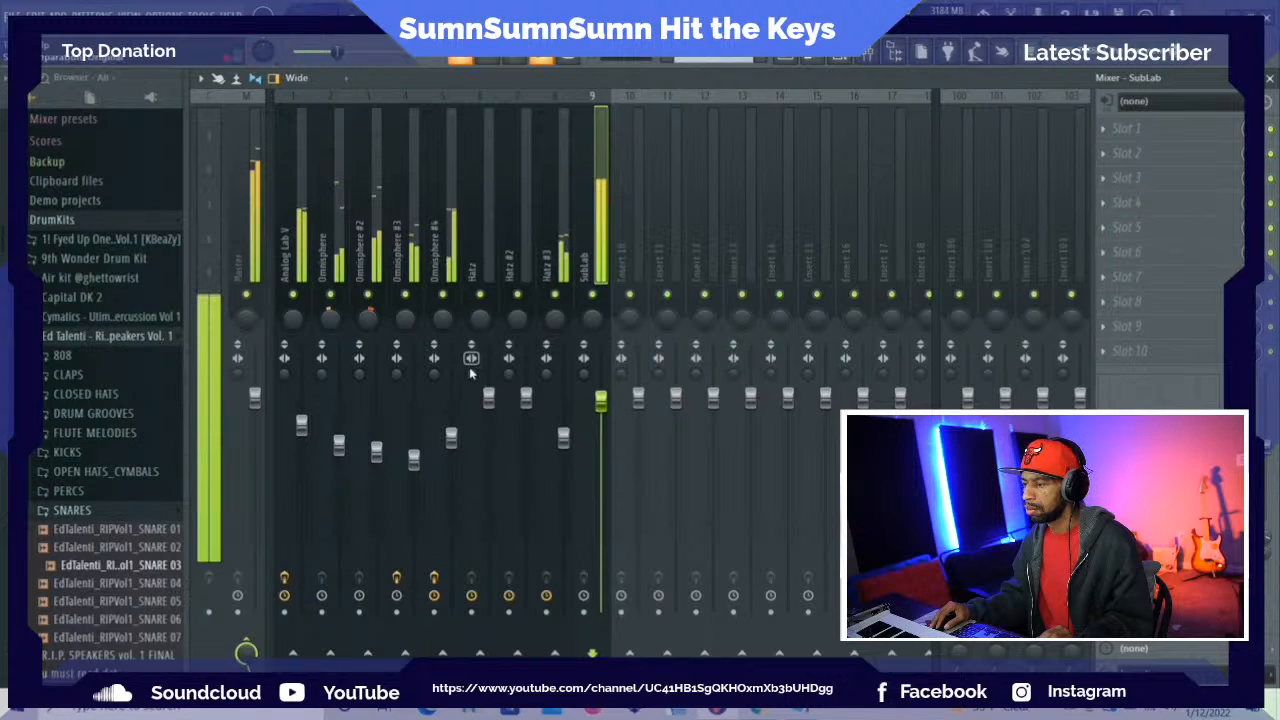
{"action": "left_click_drag", "start_coordinate": [563, 437], "coordinate": [563, 439]}
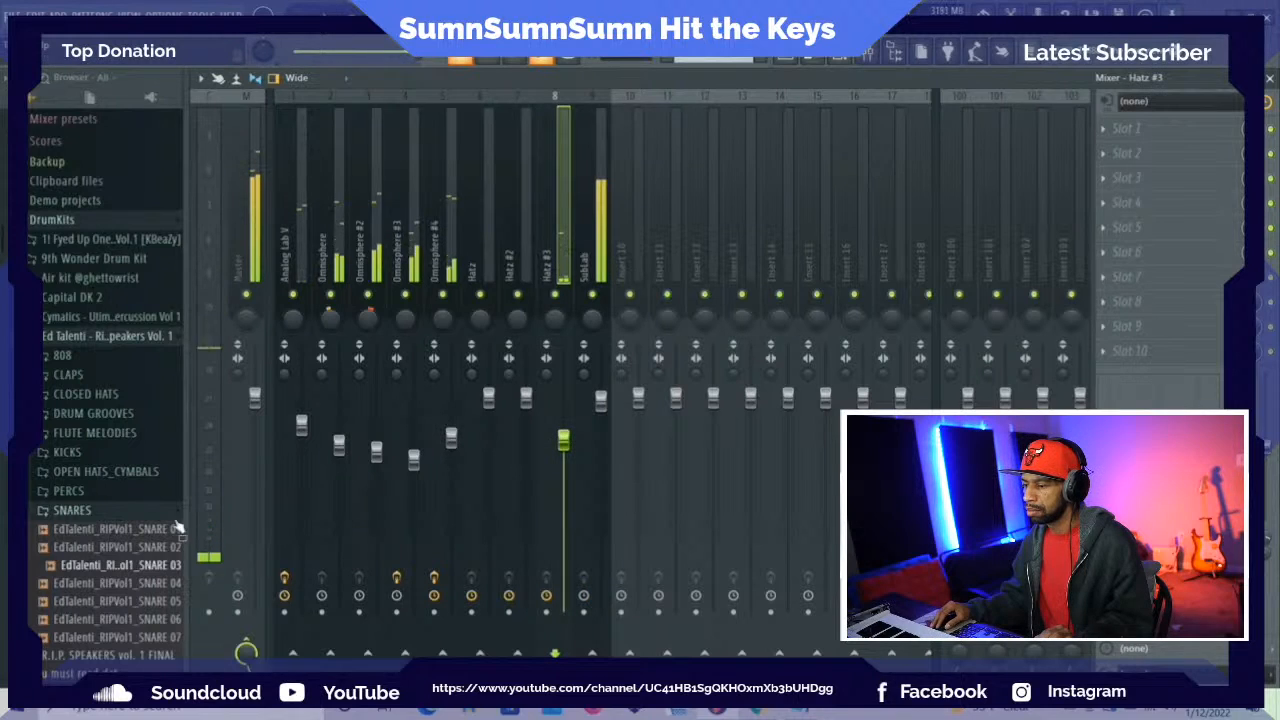
Audition kicks 01 to 03 in the KICKS folder of the Ed Talenti Rip Speakers Vol. 1 kit
{"action": "left_click", "coordinate": [80, 510]}
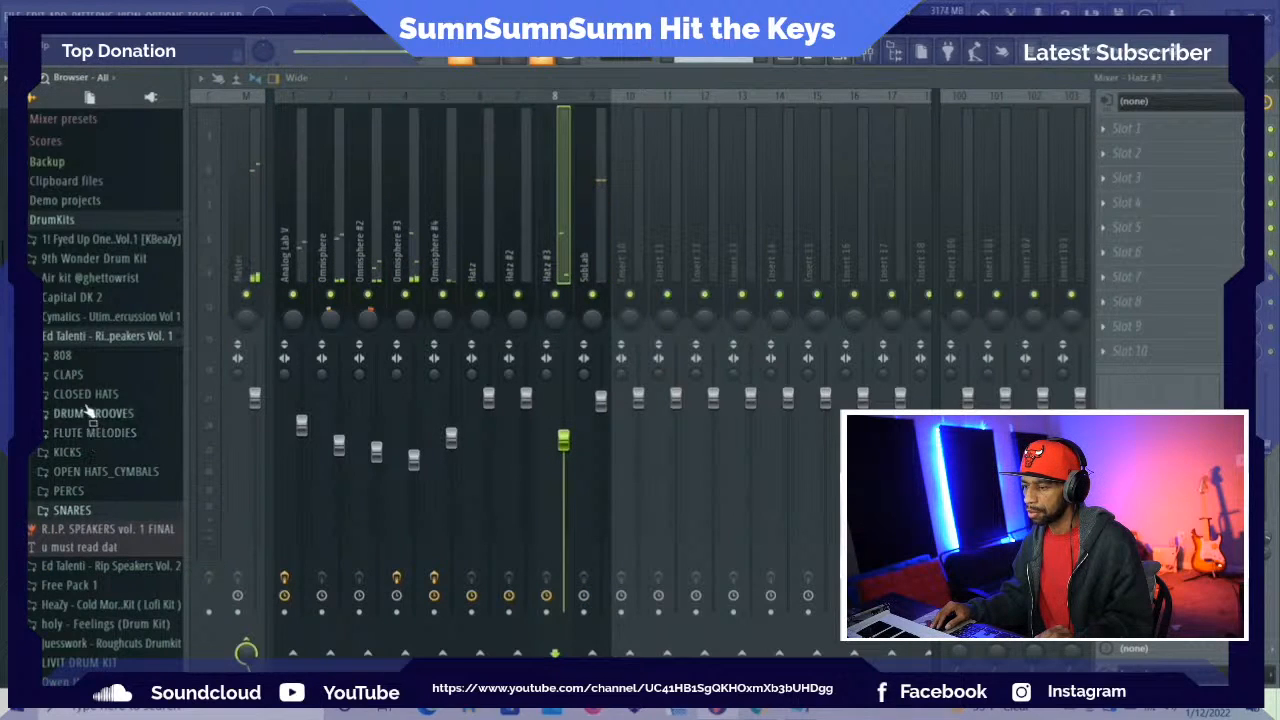
{"action": "left_click", "coordinate": [70, 453]}
{"action": "left_click", "coordinate": [110, 471]}
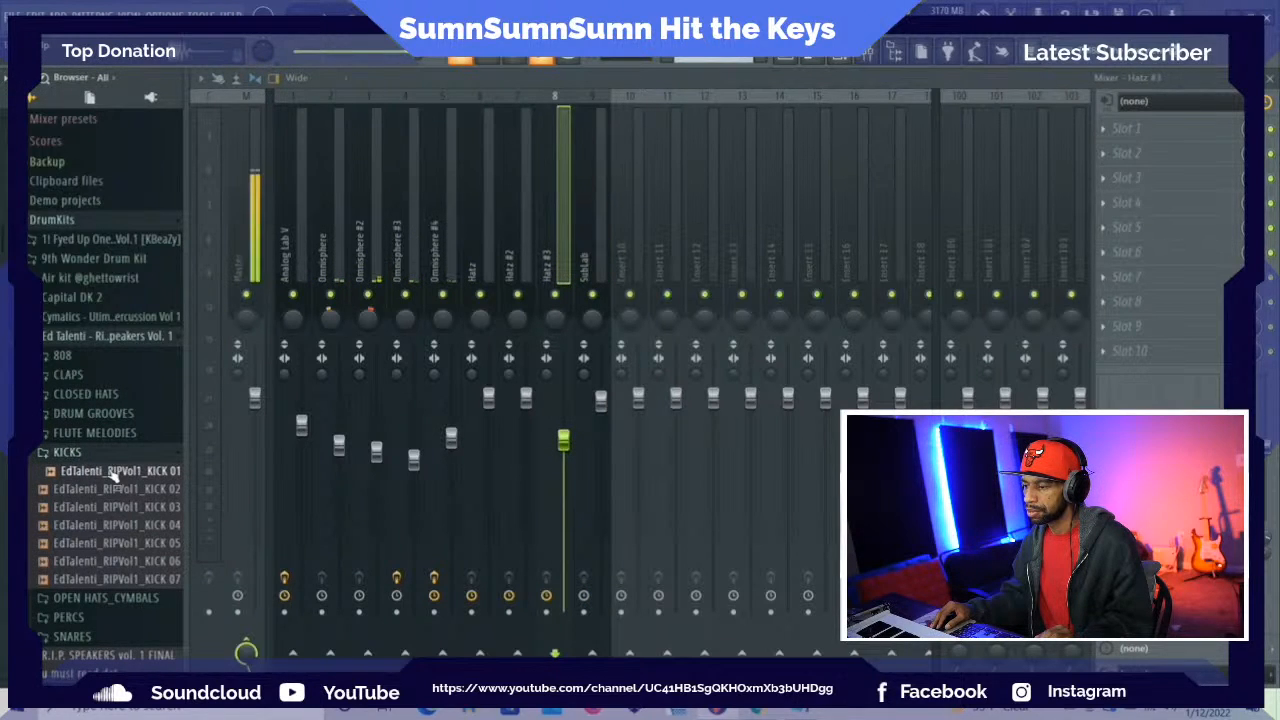
{"action": "left_click", "coordinate": [106, 489]}
{"action": "left_click", "coordinate": [105, 507]}
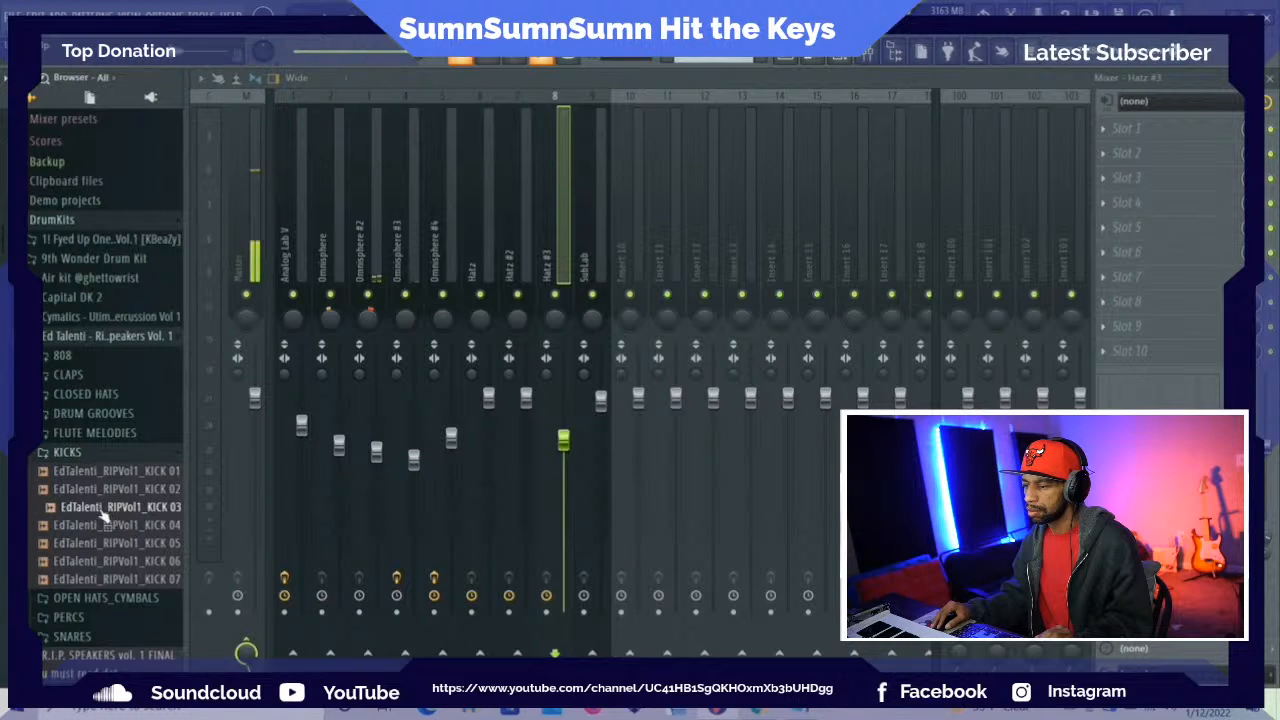
Load the Money kick from the Kicks folder of the SumnSumnSumn Vol. 1 drum kit into a new channel
{"action": "left_click", "coordinate": [108, 338]}
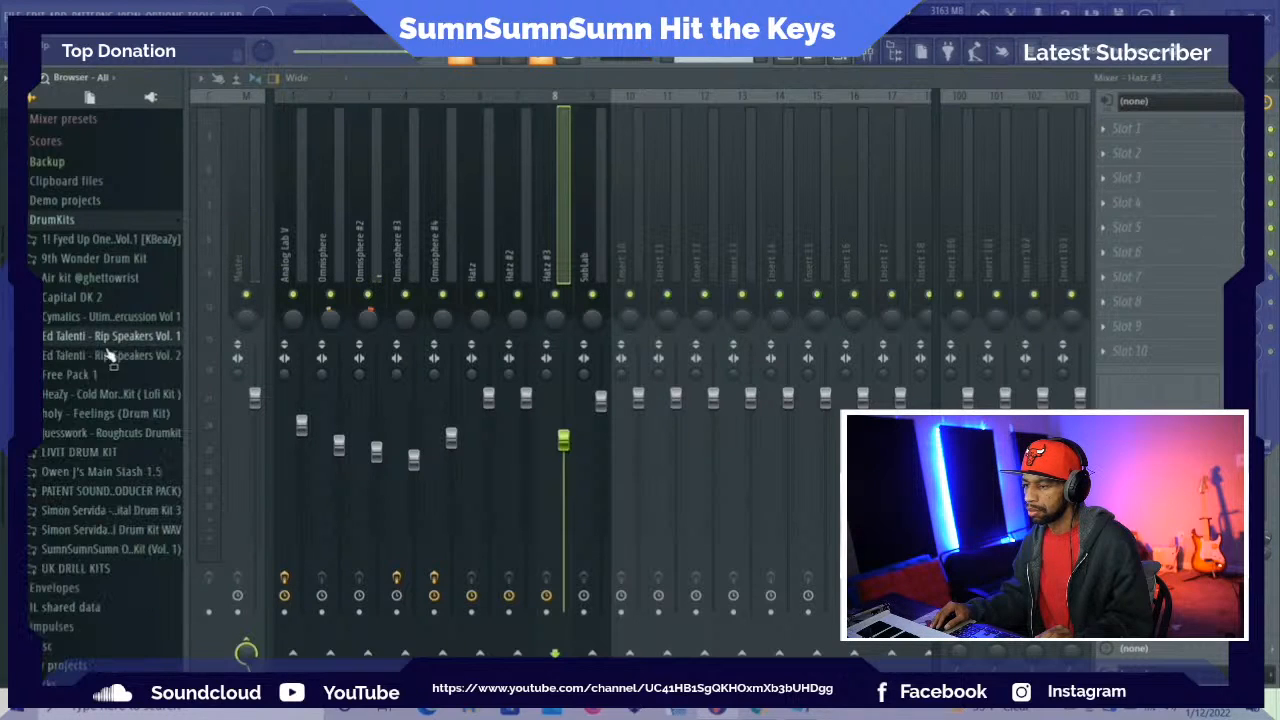
{"action": "left_click", "coordinate": [118, 549]}
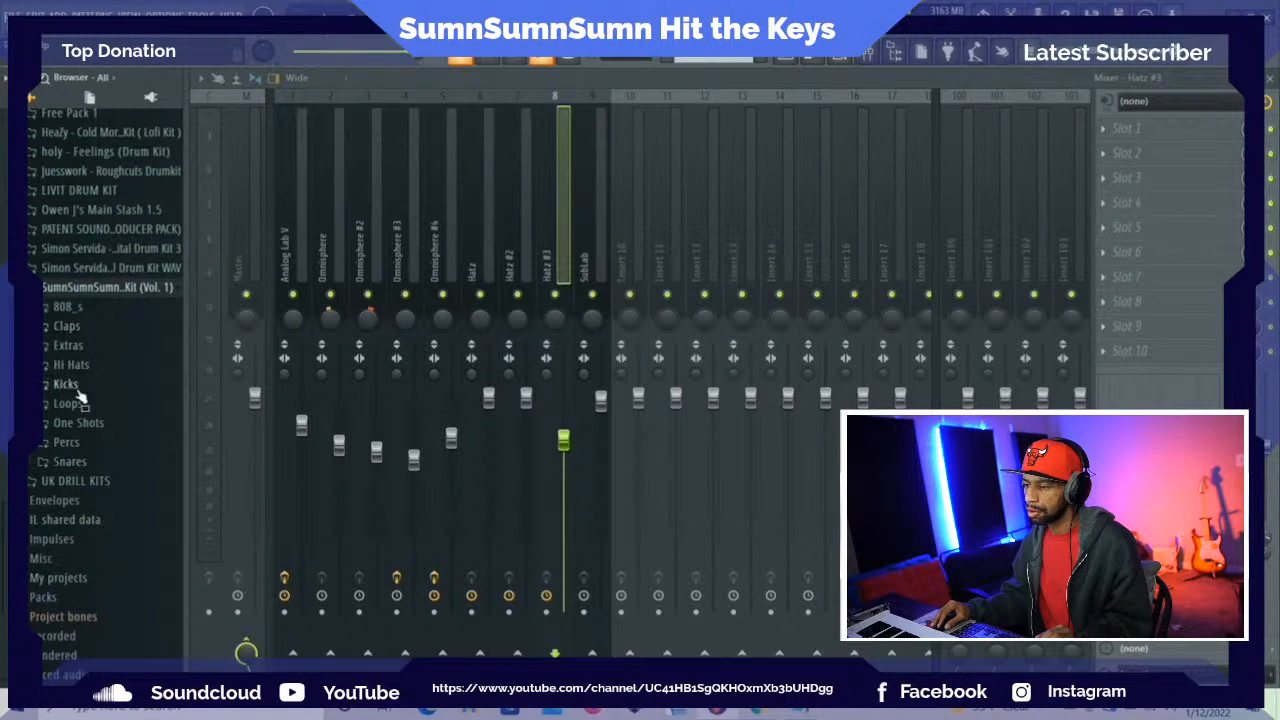
{"action": "left_click", "coordinate": [70, 389]}
{"action": "left_click", "coordinate": [64, 386]}
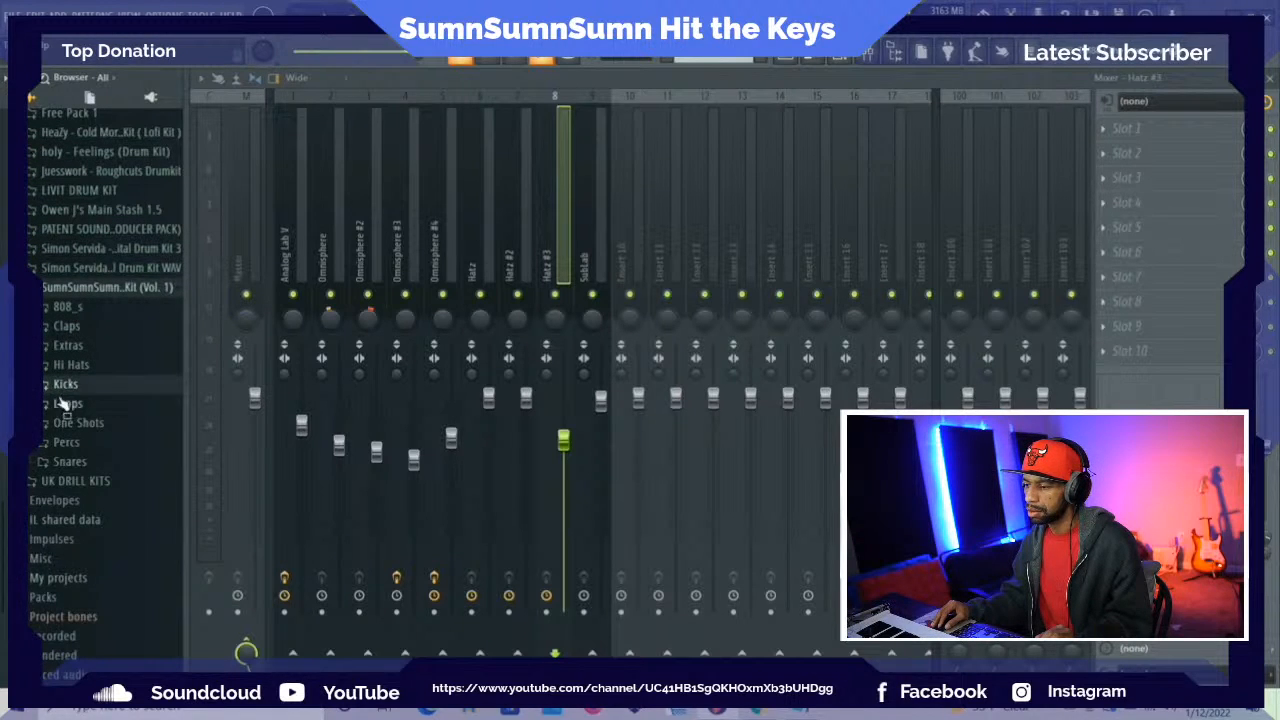
{"action": "left_click", "coordinate": [64, 386]}
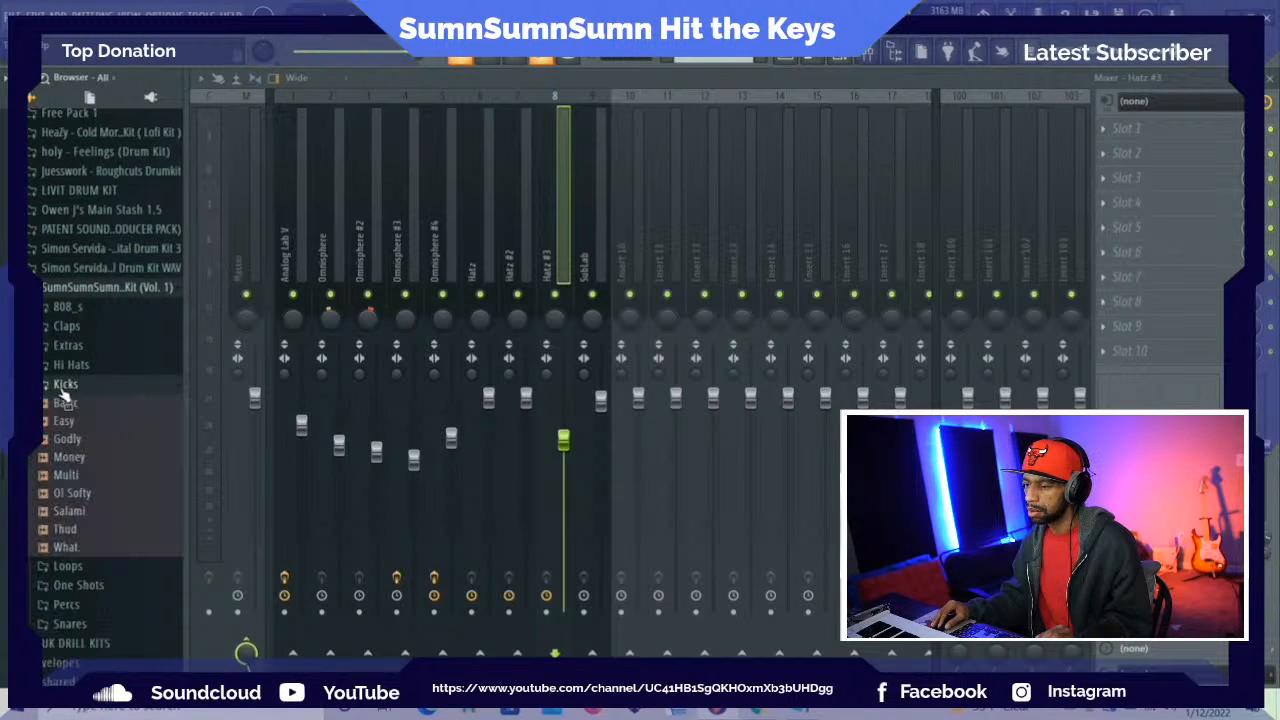
{"action": "right_click", "coordinate": [52, 464]}
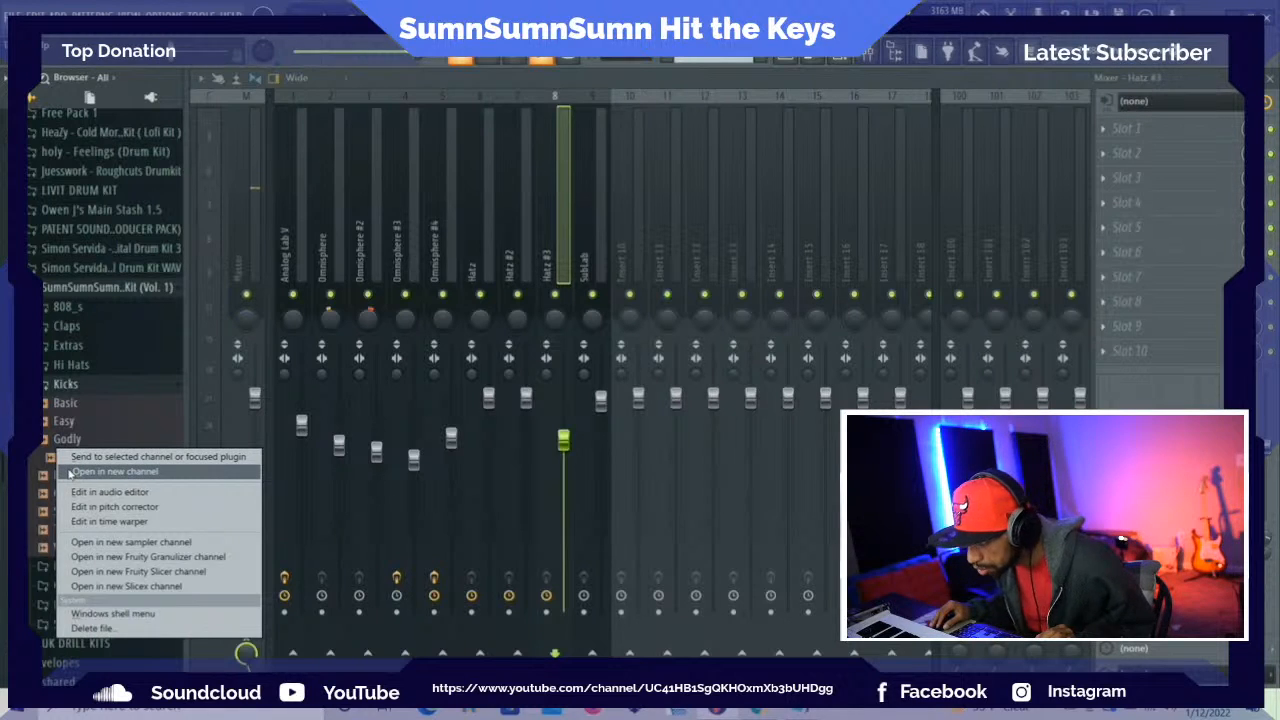
{"action": "left_click", "coordinate": [70, 472]}
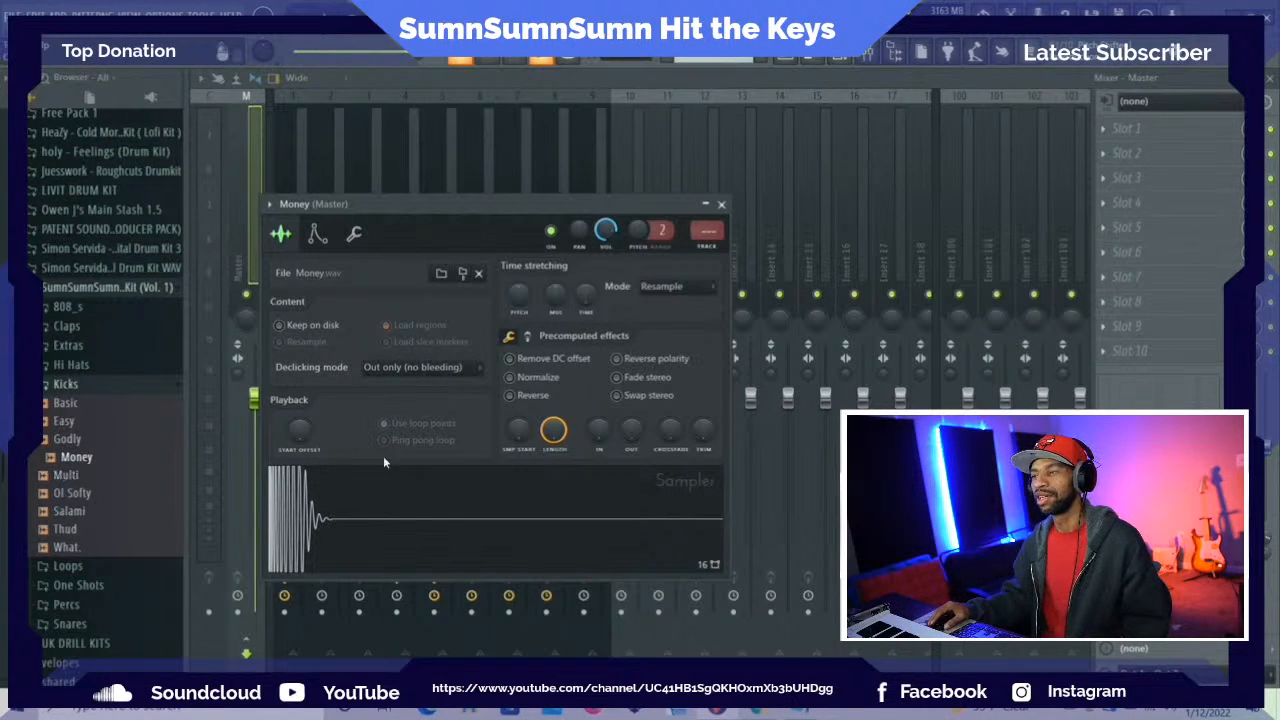
{"action": "left_click", "coordinate": [721, 206]}
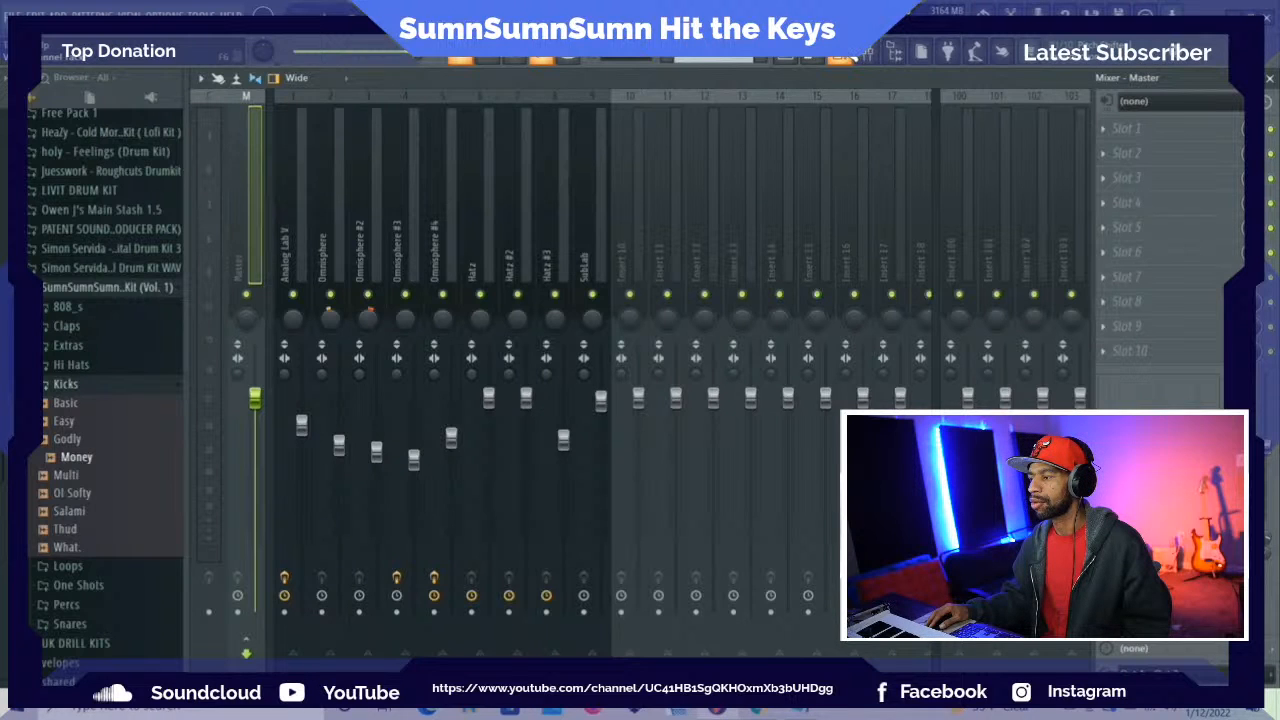
Place Money kicks on step 1 of bar 1 and steps 3, 5 and 7 of bar 2, checking them in playback
{"action": "left_click", "coordinate": [842, 58]}
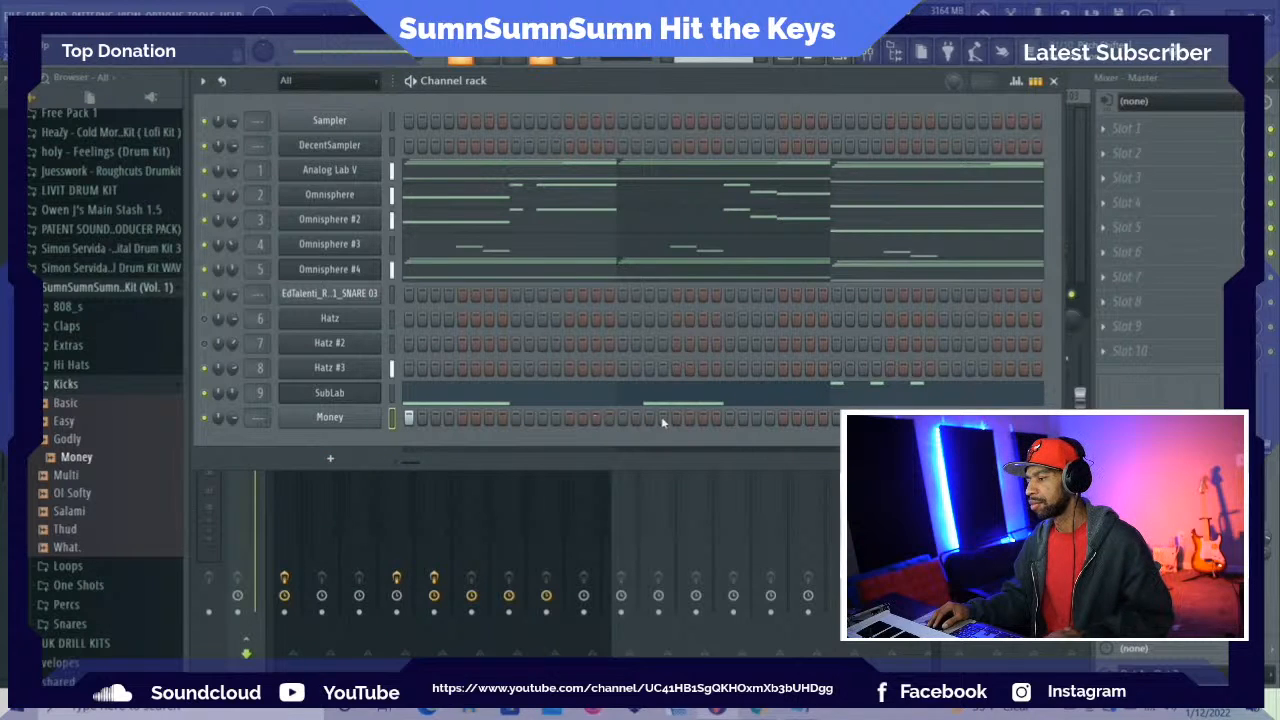
{"action": "left_click", "coordinate": [408, 418]}
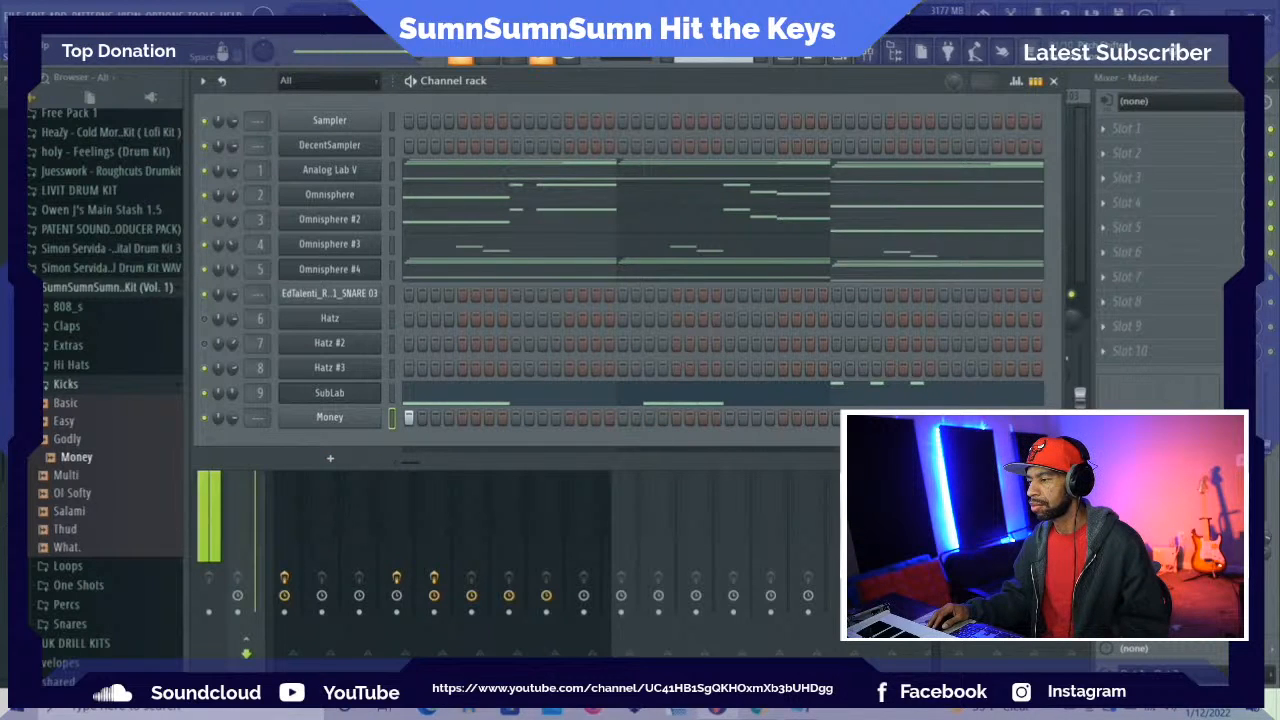
{"action": "key", "text": "space"}
{"action": "left_click", "coordinate": [649, 418]}
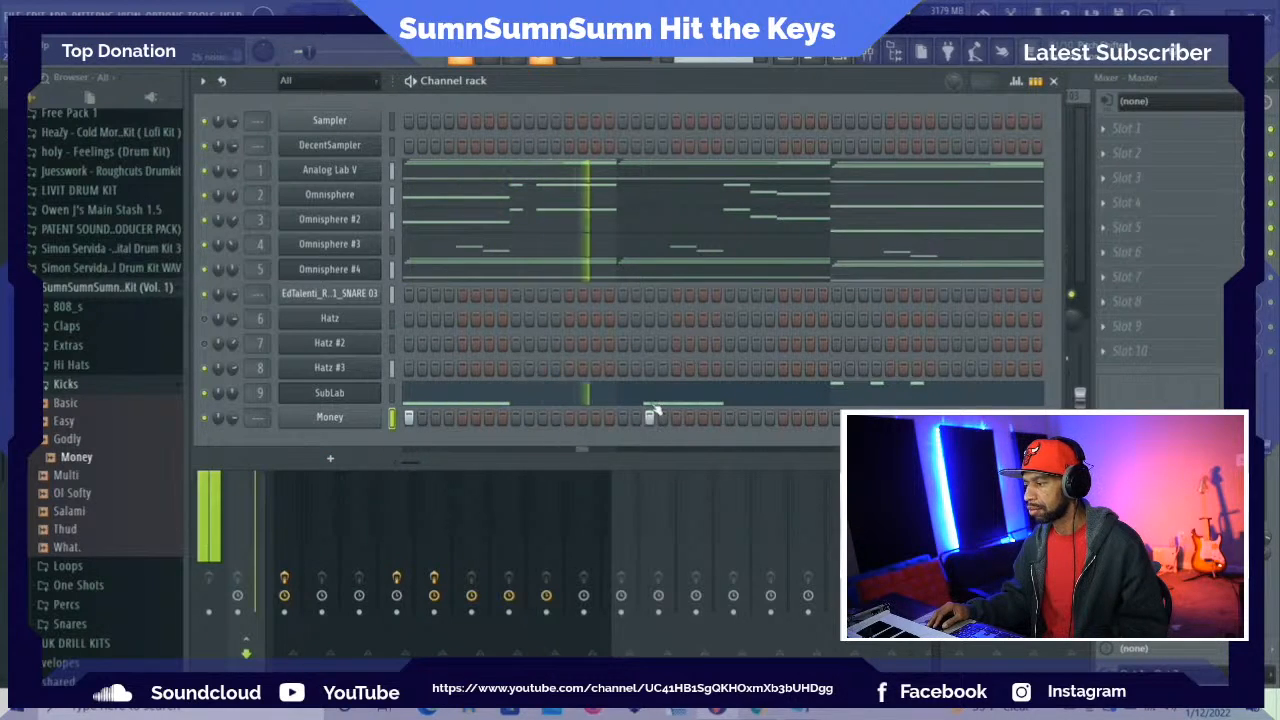
{"action": "key", "text": "space"}
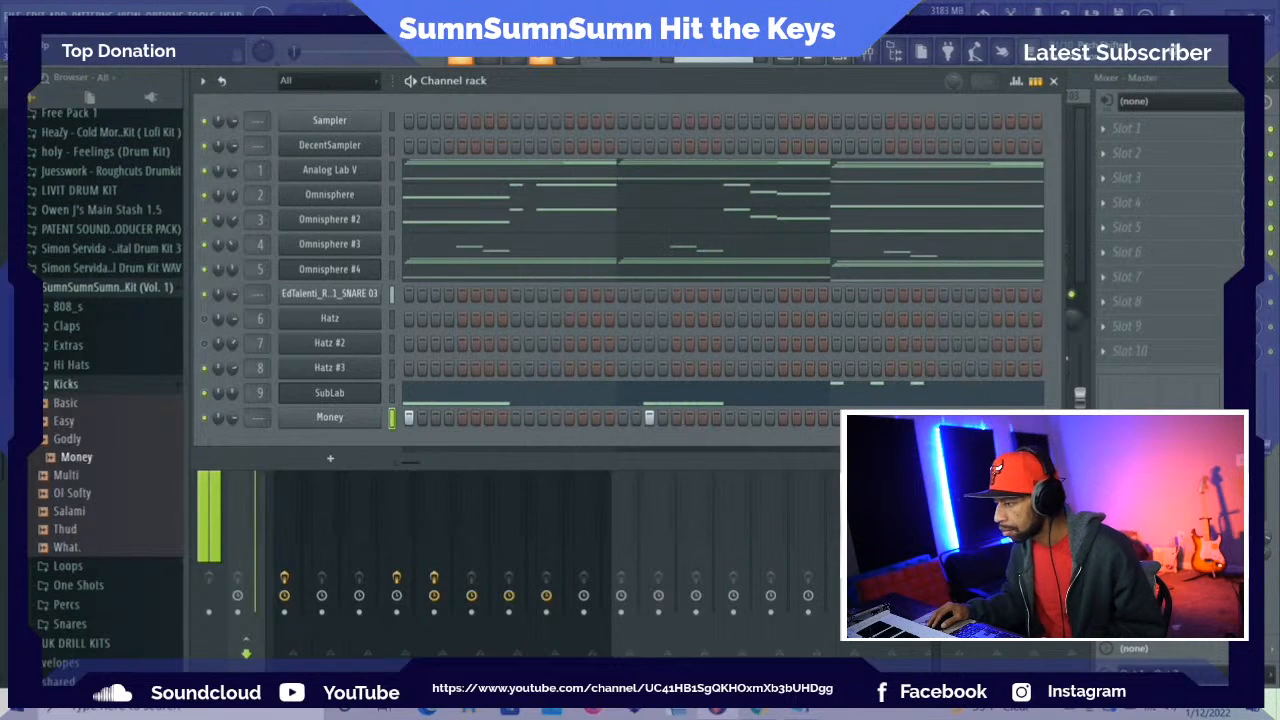
{"action": "left_click", "coordinate": [676, 418]}
{"action": "left_click", "coordinate": [703, 418]}
{"action": "key", "text": "space"}
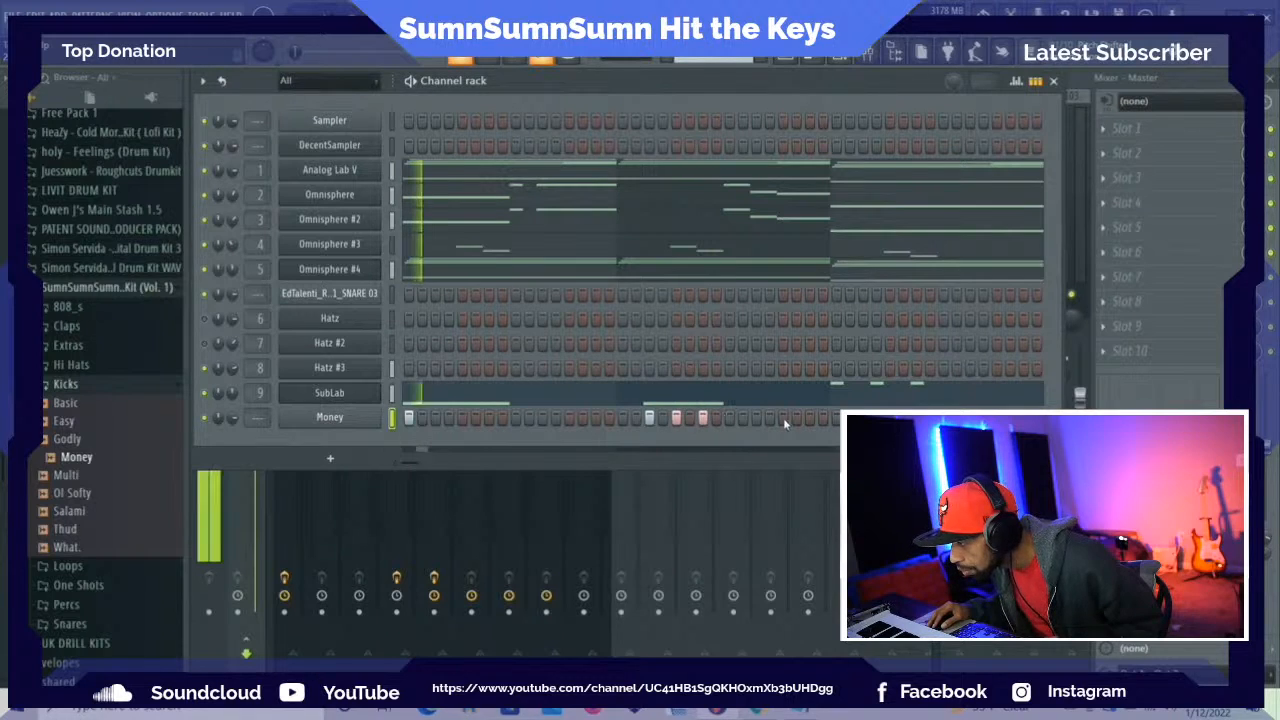
Add Money kicks on step 4 of bar 2, steps 1, 4 and 7 of bar 3, and steps 5, 11 and 15 of bar 4
{"action": "left_click", "coordinate": [837, 419]}
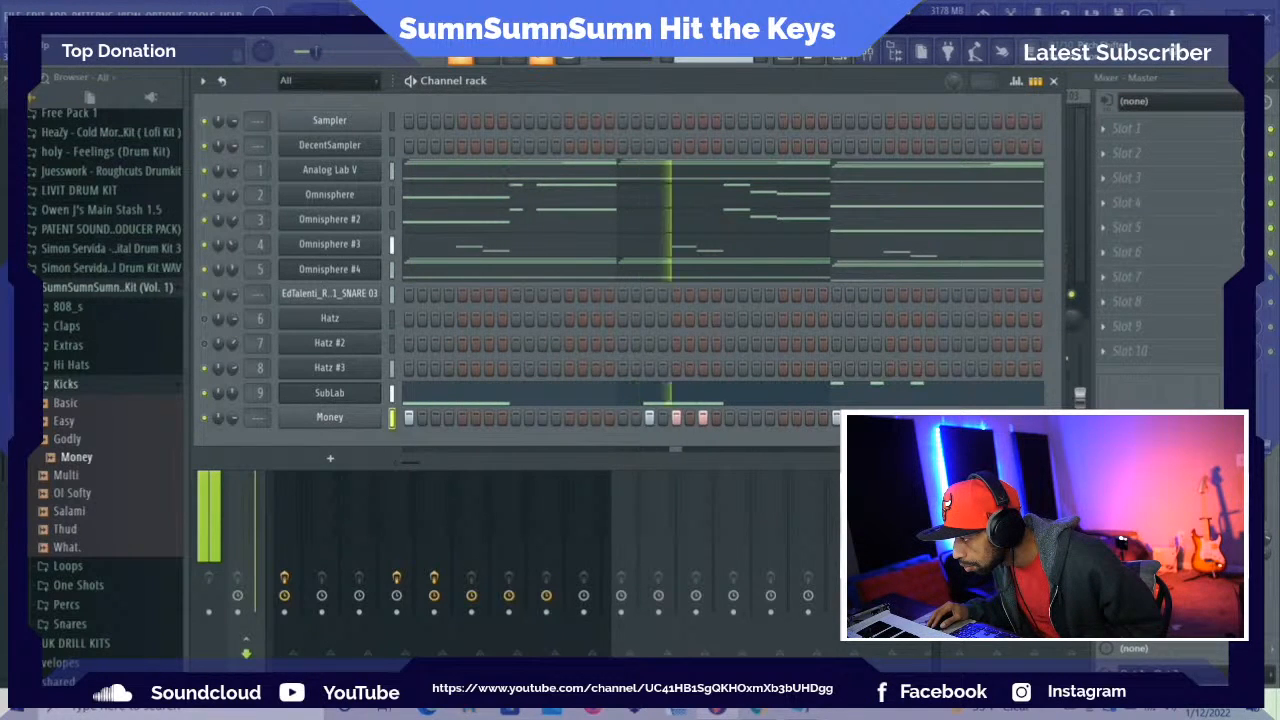
{"action": "key", "text": "space"}
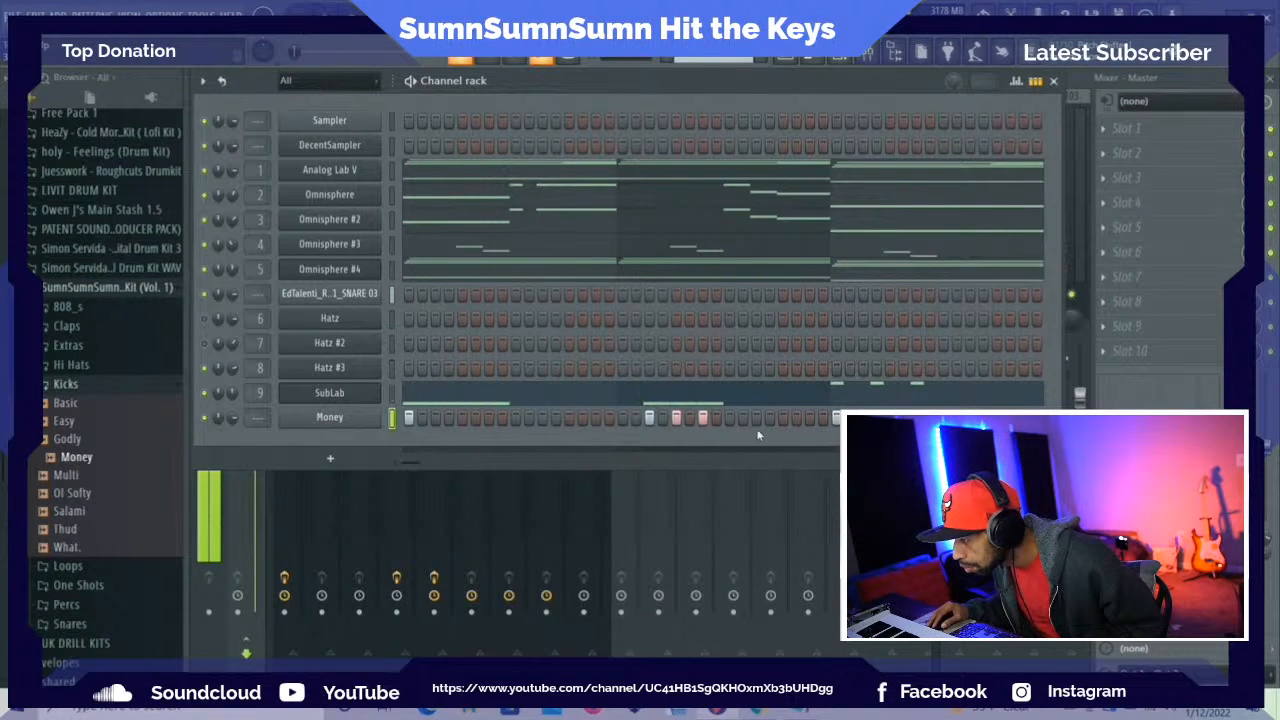
{"action": "left_click", "coordinate": [662, 419]}
{"action": "key", "text": "space"}
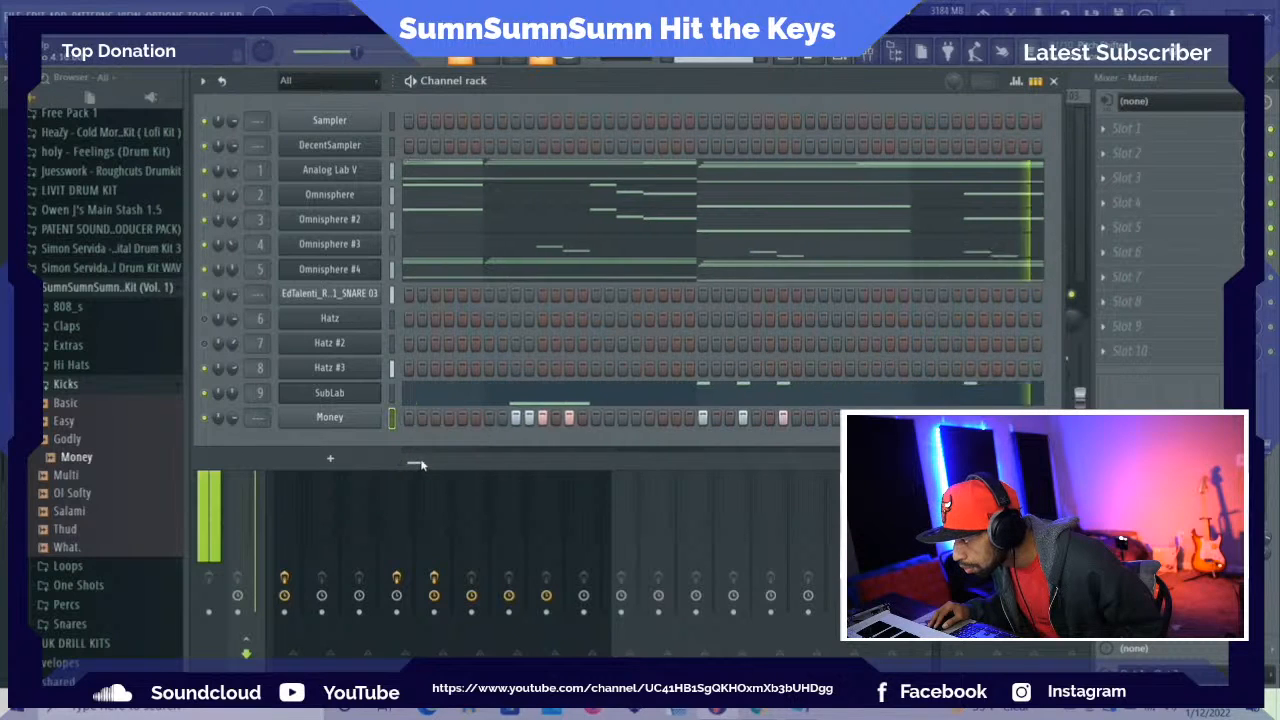
{"action": "left_click", "coordinate": [689, 418]}
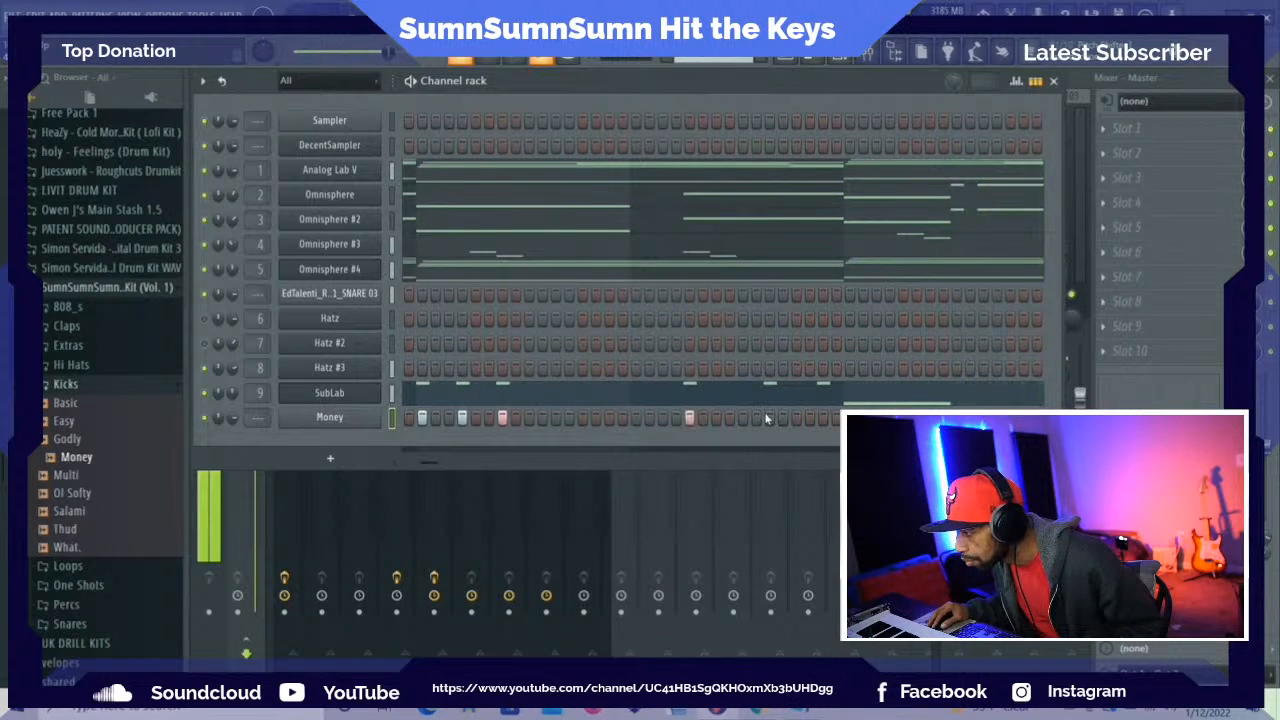
{"action": "left_click", "coordinate": [822, 418]}
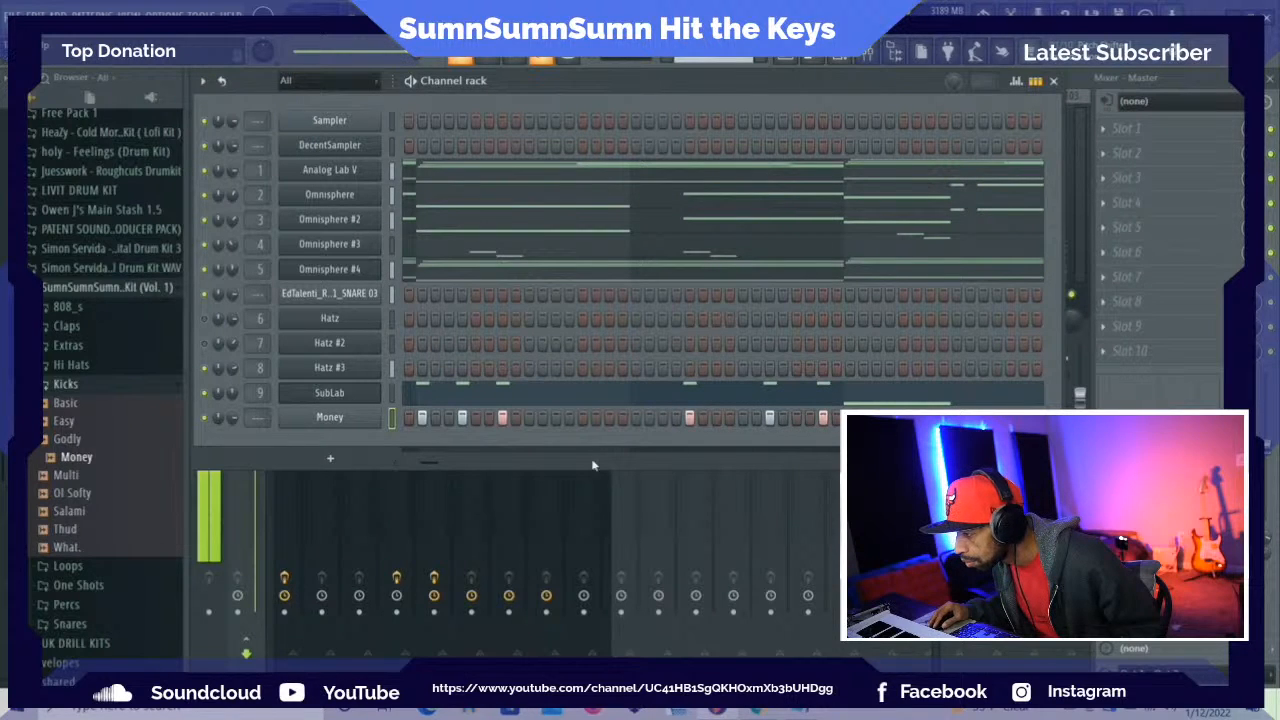
Add Money kicks on steps 3, 4, 5 and 7 of bar 6 and steps 1, 4 and 7 of bar 7
{"action": "left_click_drag", "start_coordinate": [433, 468], "coordinate": [464, 459]}
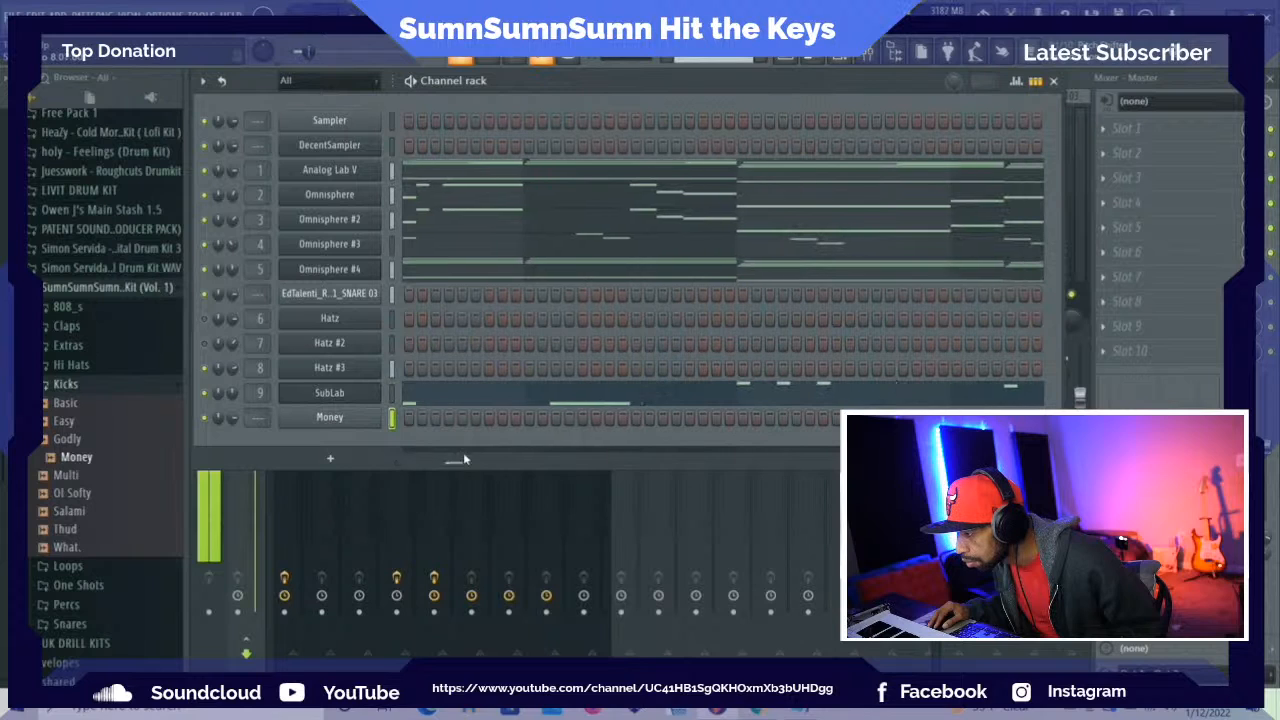
{"action": "left_click", "coordinate": [555, 418]}
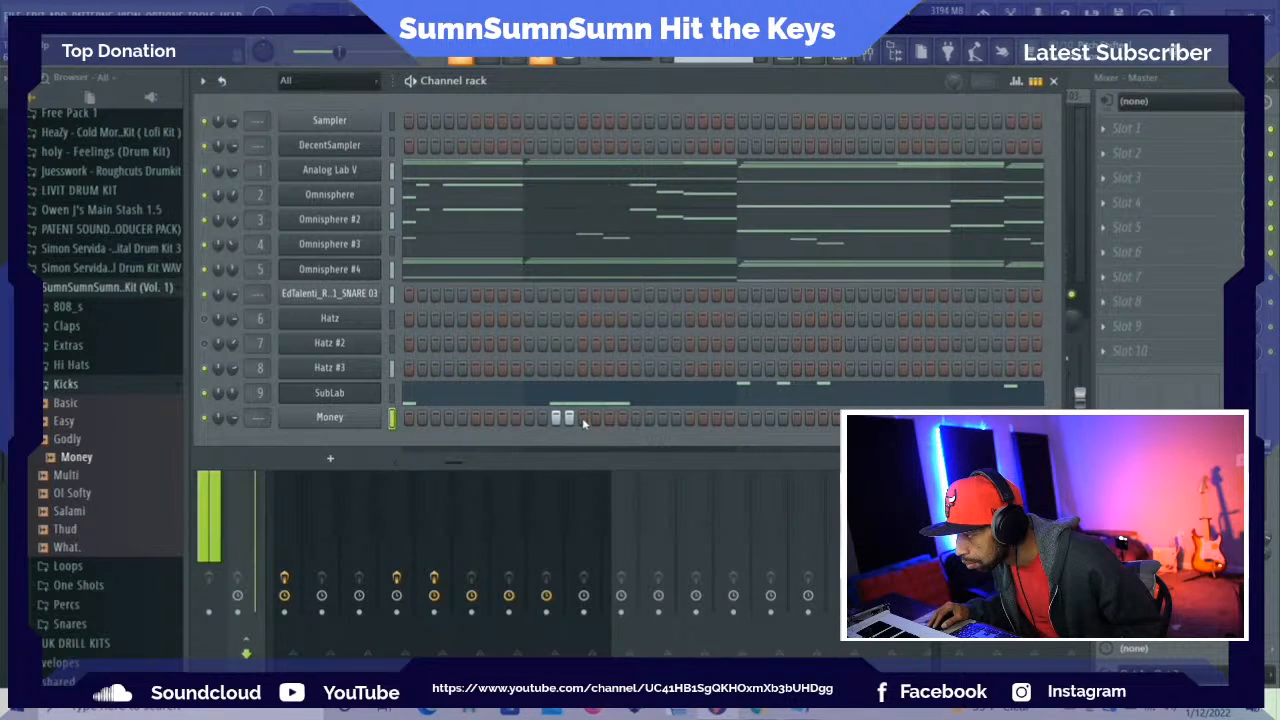
{"action": "left_click", "coordinate": [742, 418]}
{"action": "key", "text": "space"}
{"action": "left_click", "coordinate": [783, 418]}
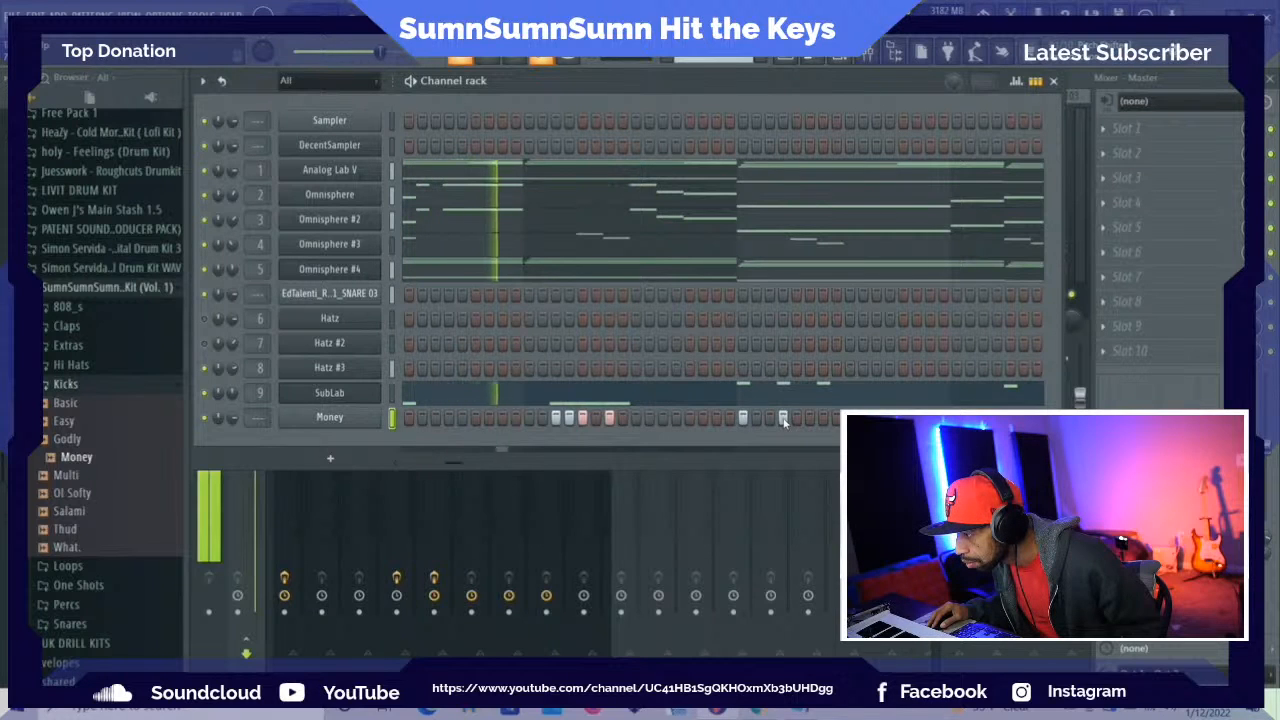
{"action": "left_click", "coordinate": [822, 418]}
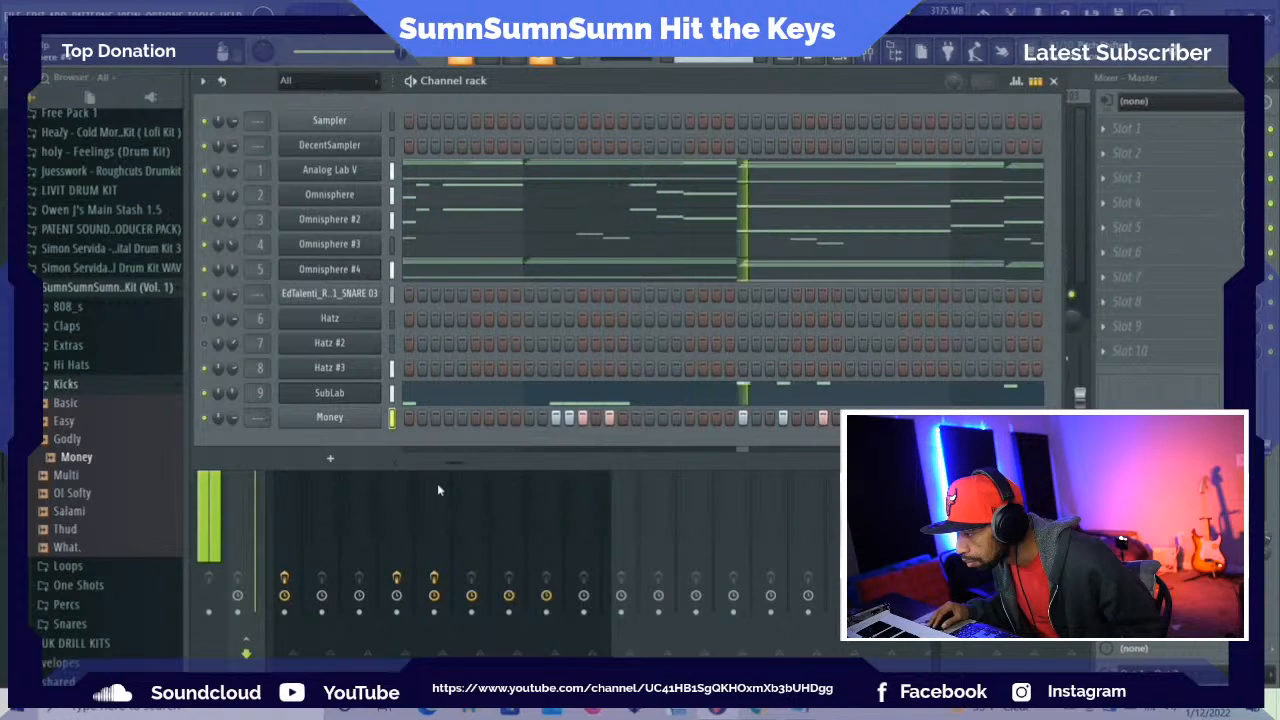
Add Money kicks on steps 5 and 11 and on steps 13 through 16 of bar 8
{"action": "left_click_drag", "start_coordinate": [456, 465], "coordinate": [477, 457]}
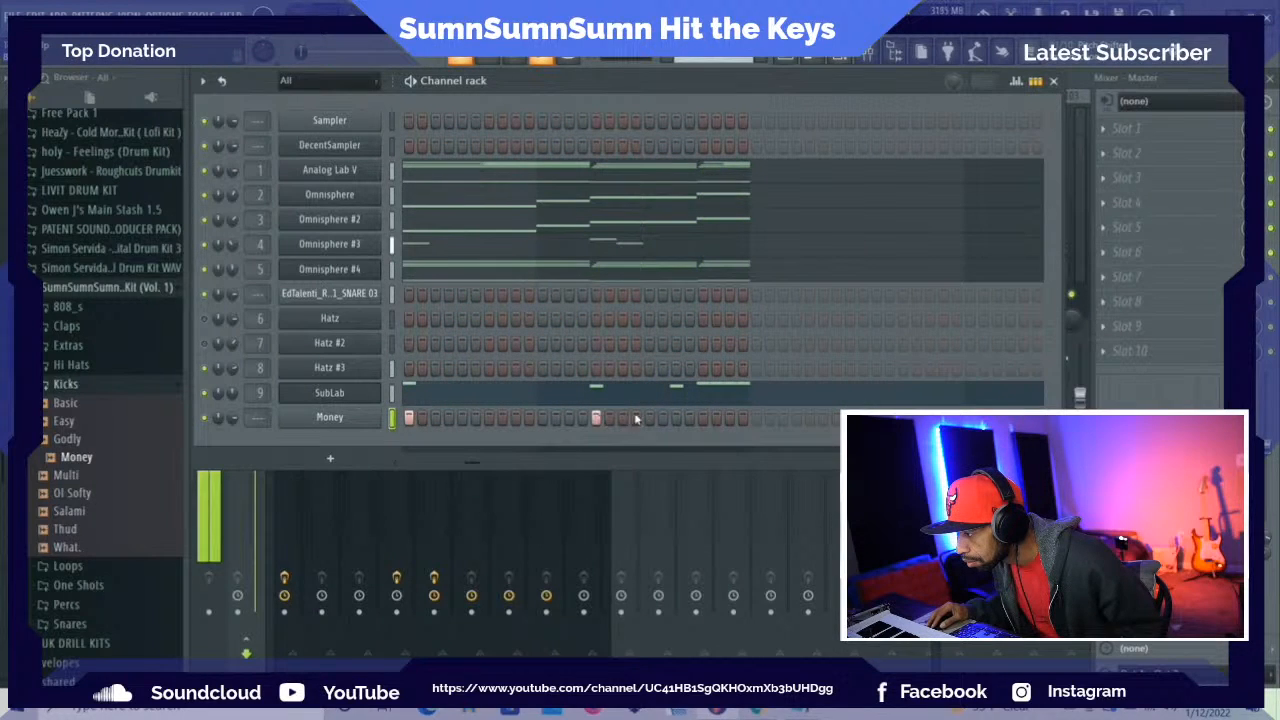
{"action": "left_click", "coordinate": [703, 418]}
{"action": "left_click", "coordinate": [716, 418]}
{"action": "left_click", "coordinate": [729, 418]}
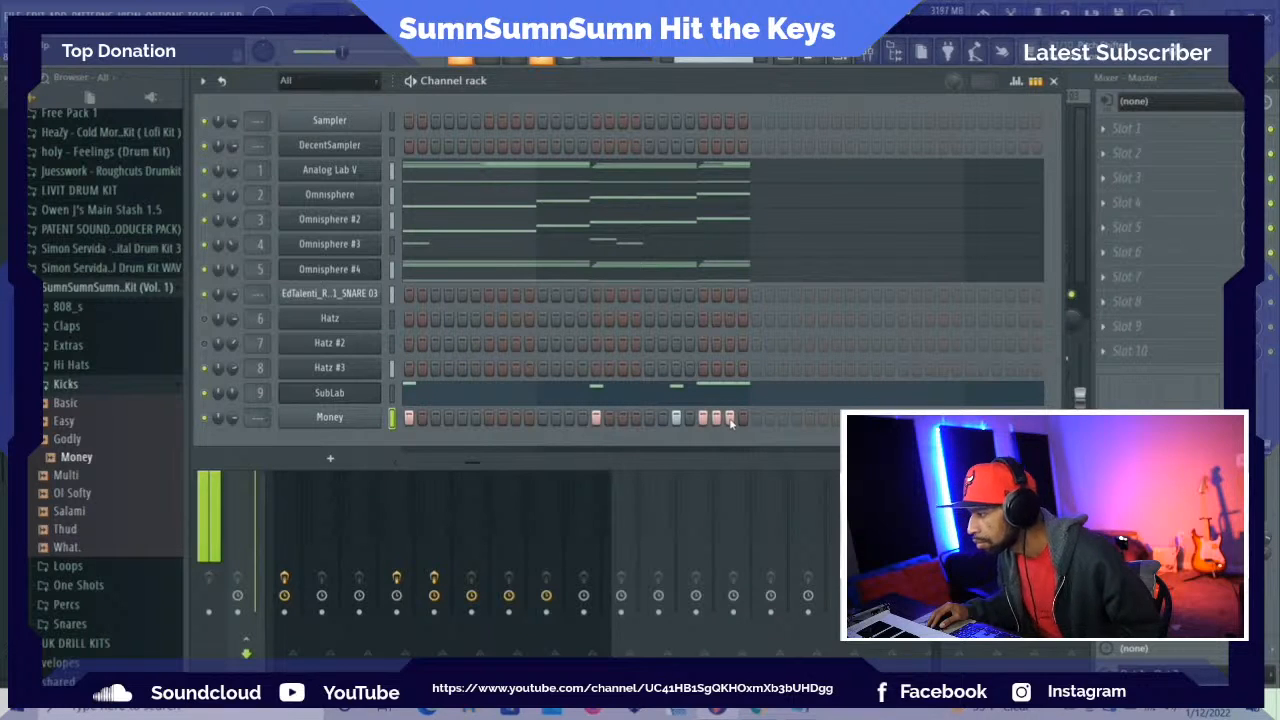
{"action": "left_click", "coordinate": [742, 418]}
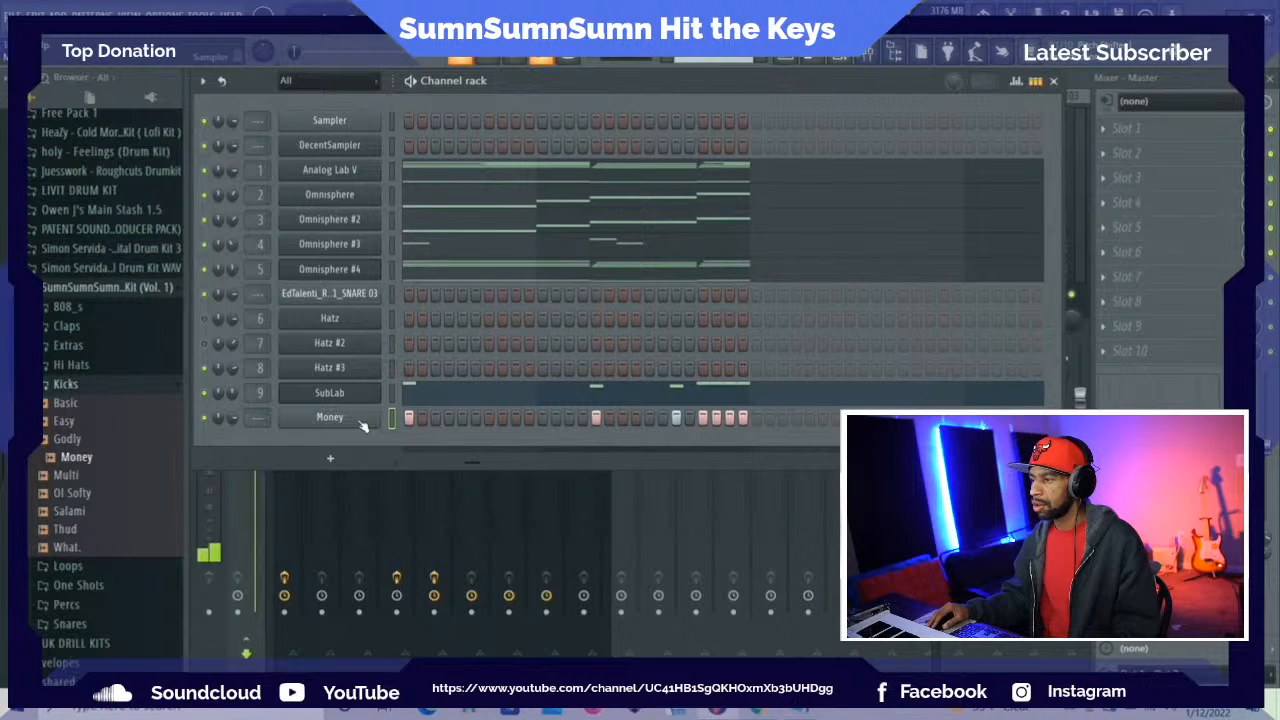
Open the Money channel's piano roll and lower the velocities of the first two kicks in bars 2 and 6
{"action": "right_click", "coordinate": [358, 418]}
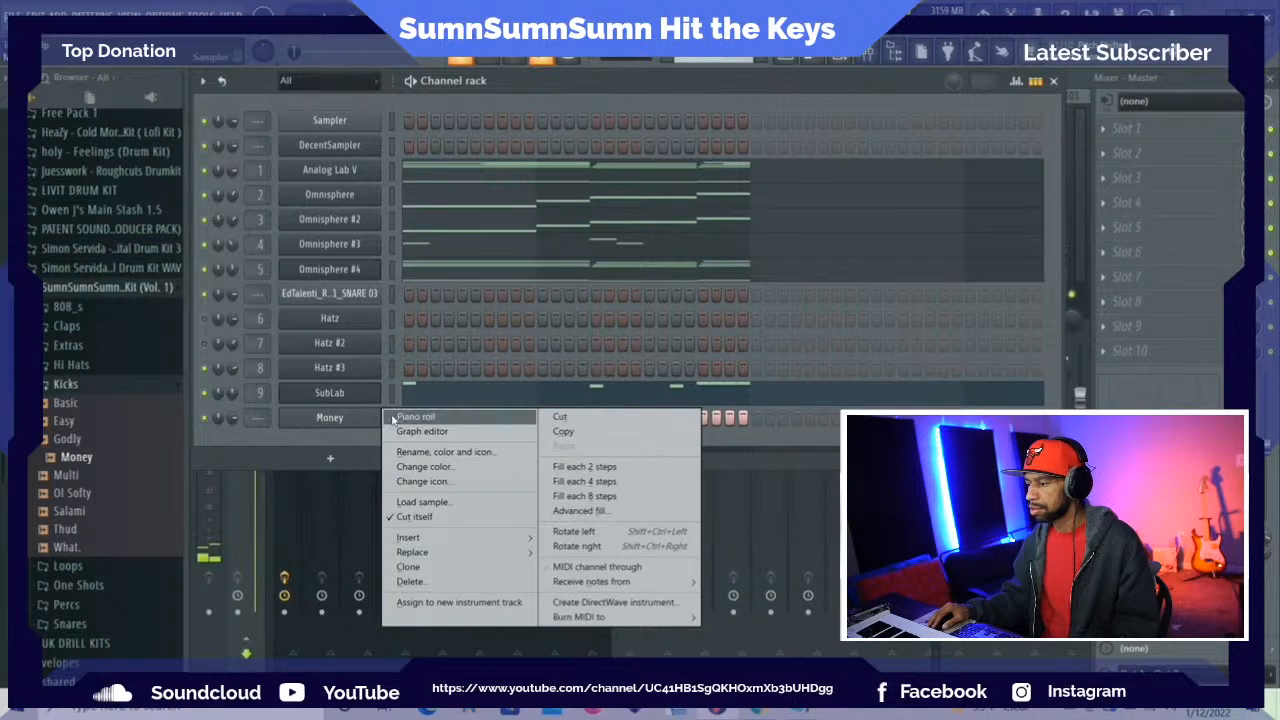
{"action": "left_click", "coordinate": [393, 419]}
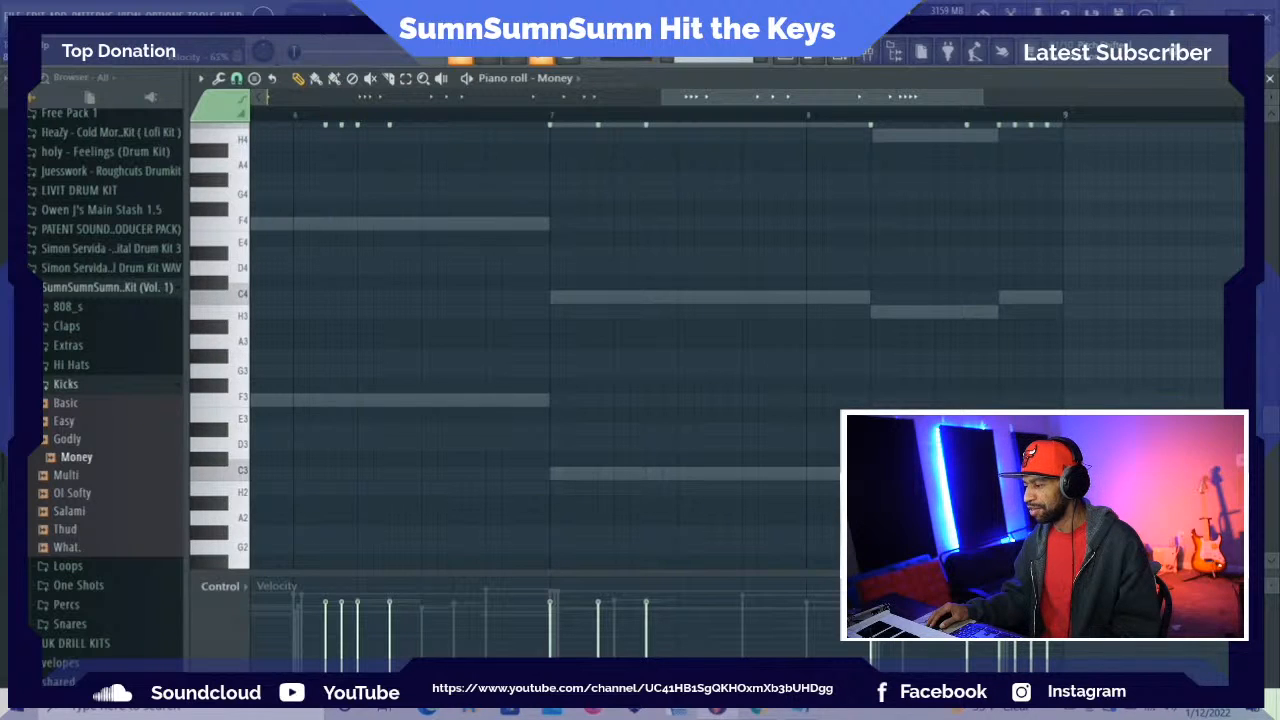
{"action": "left_click_drag", "start_coordinate": [767, 103], "coordinate": [684, 118]}
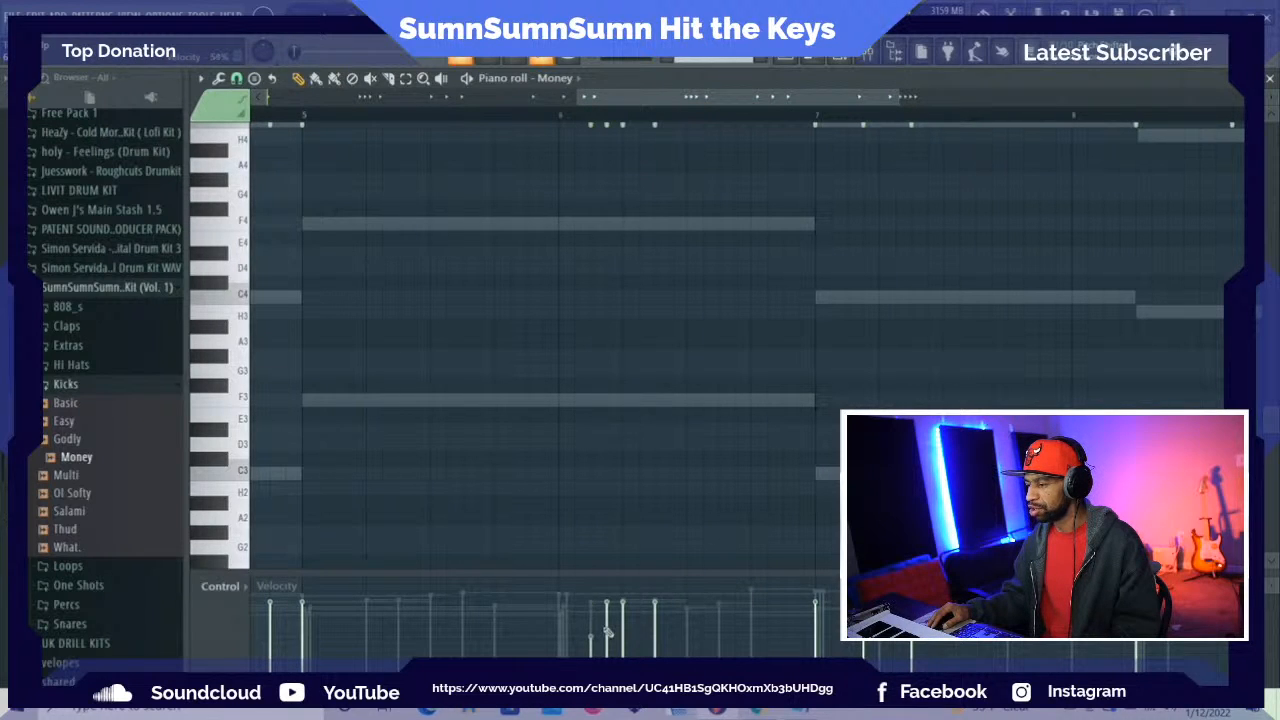
{"action": "left_click_drag", "start_coordinate": [670, 105], "coordinate": [360, 105]}
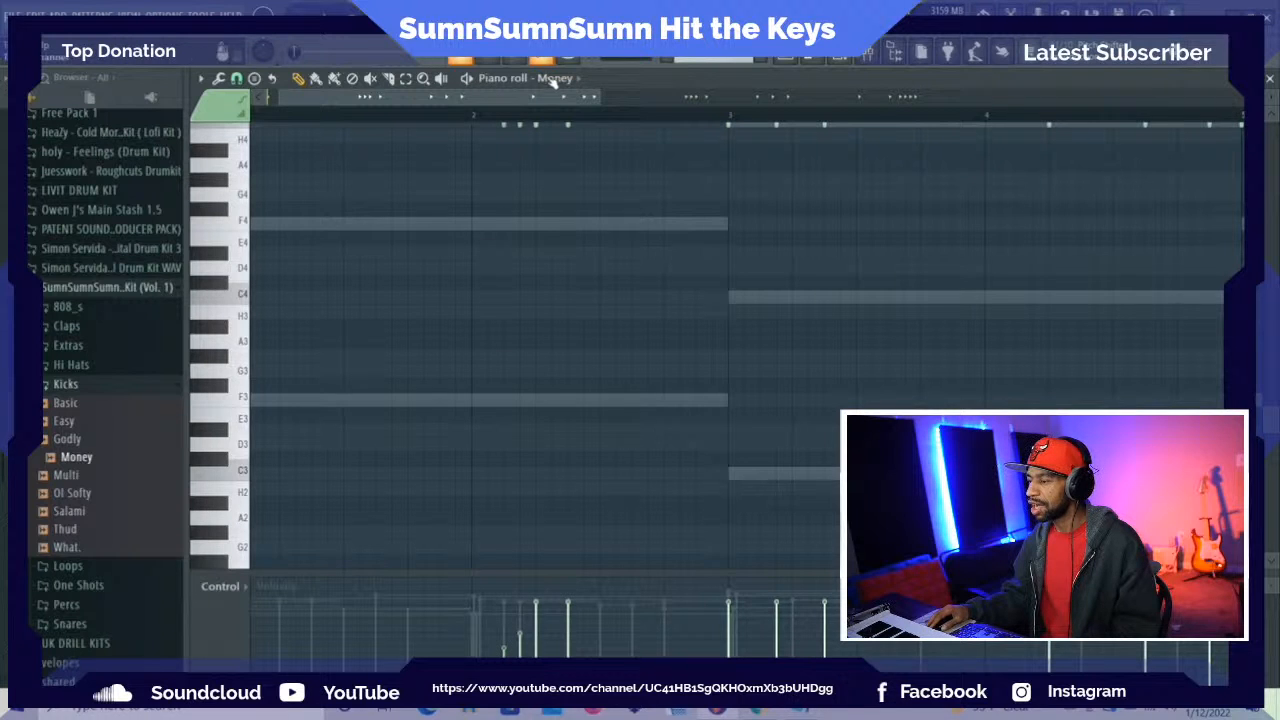
{"action": "left_click_drag", "start_coordinate": [563, 104], "coordinate": [444, 124]}
{"action": "scroll", "coordinate": [829, 309], "scroll_direction": "up", "scroll_amount": 2}
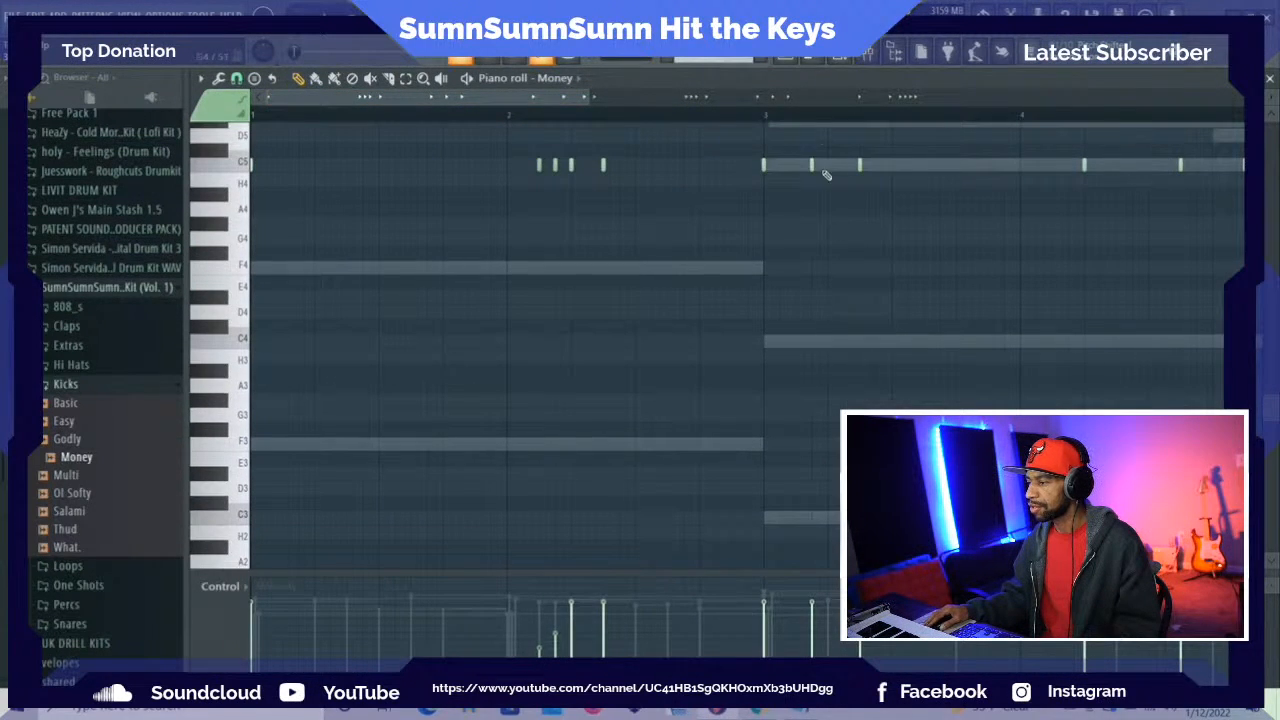
{"action": "left_click", "coordinate": [838, 57]}
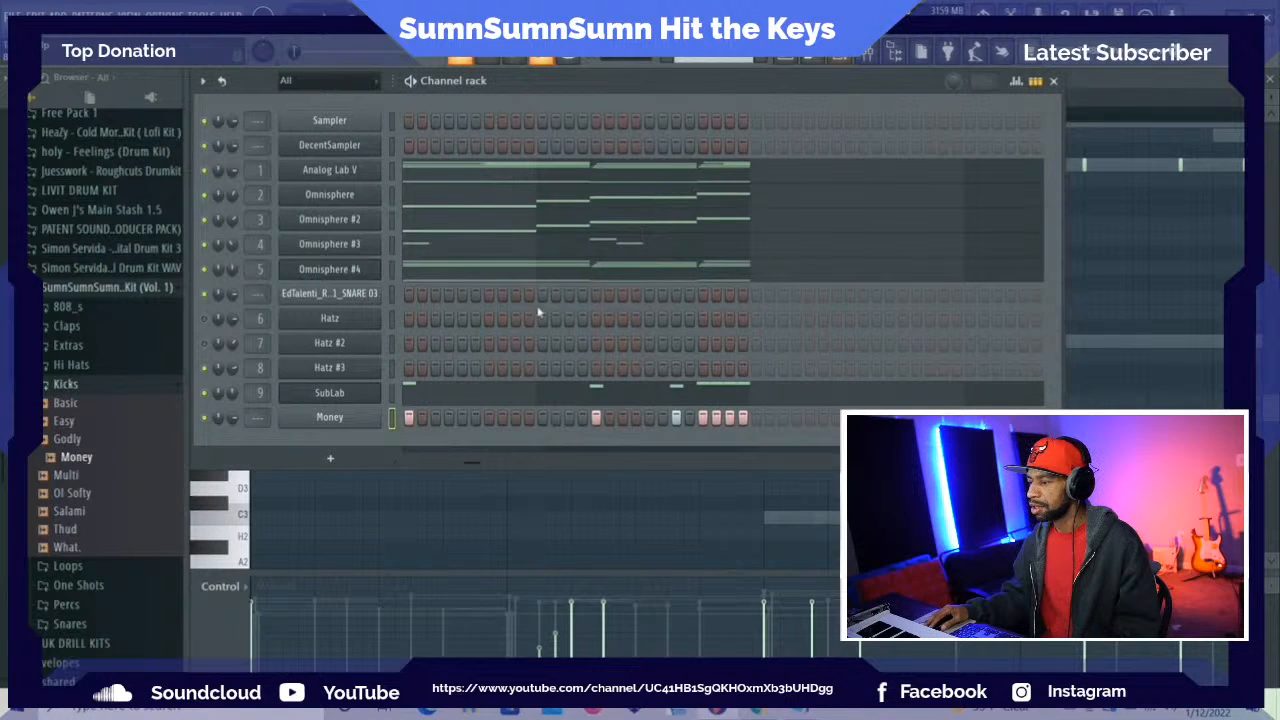
Review SubLab's notes in the piano roll and raise the velocities of the first two bass notes in bar 2
{"action": "left_click", "coordinate": [469, 391]}
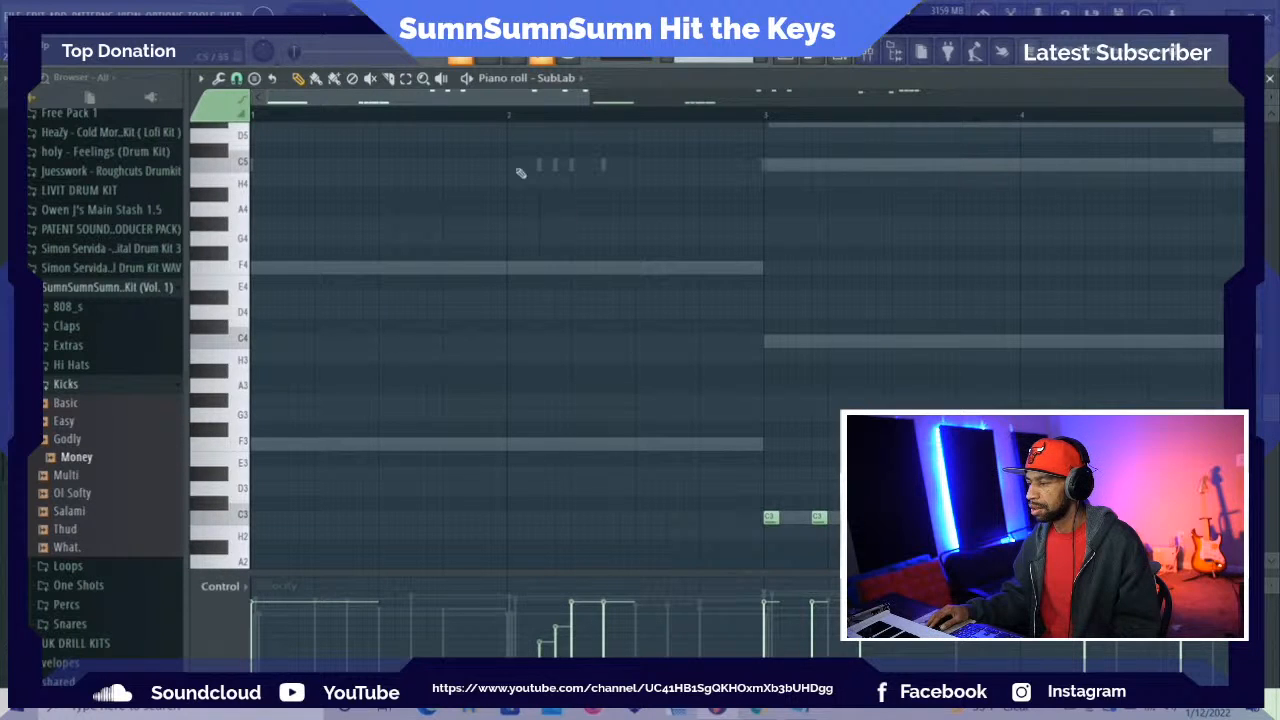
{"action": "left_click_drag", "start_coordinate": [483, 106], "coordinate": [732, 137]}
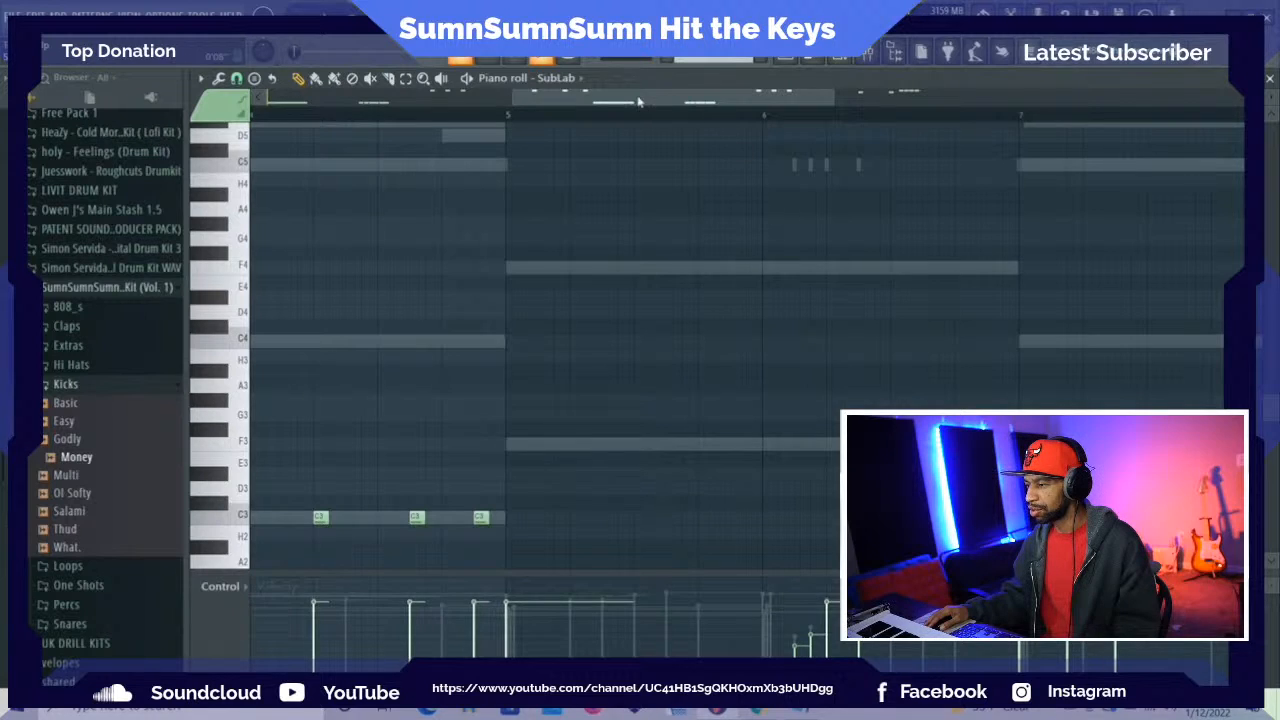
{"action": "left_click_drag", "start_coordinate": [638, 101], "coordinate": [826, 101]}
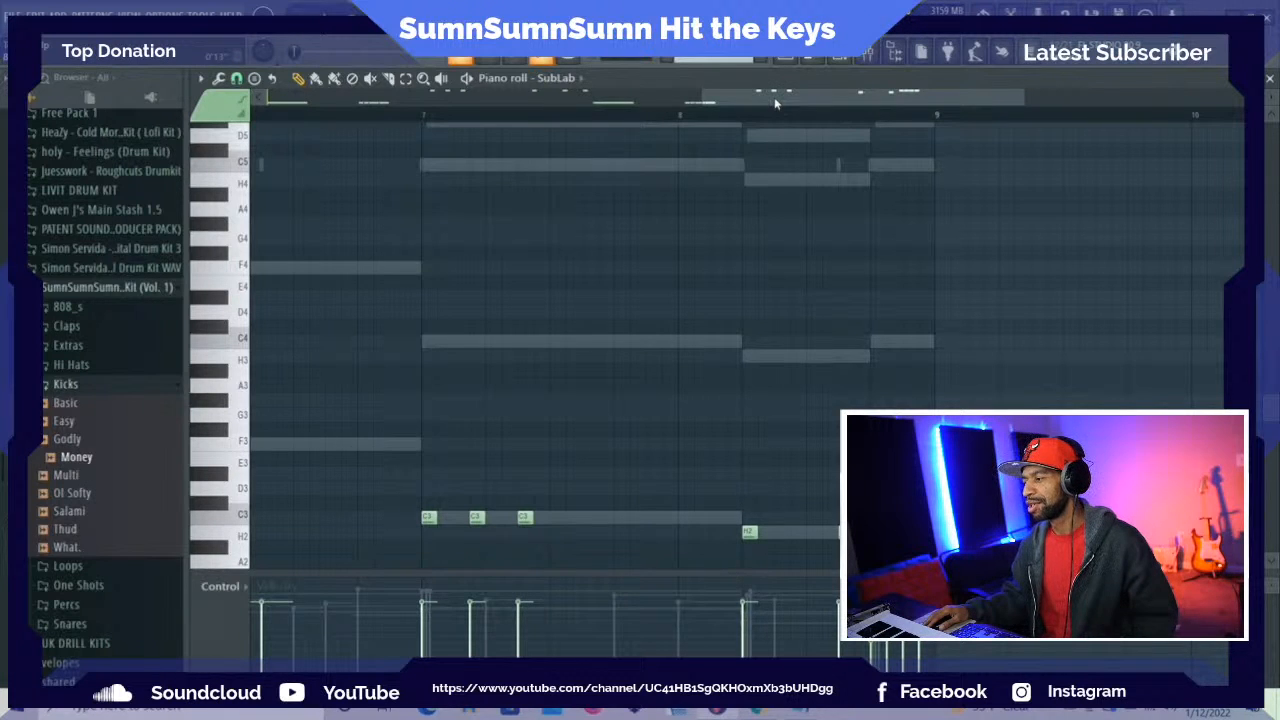
{"action": "left_click_drag", "start_coordinate": [774, 97], "coordinate": [350, 122]}
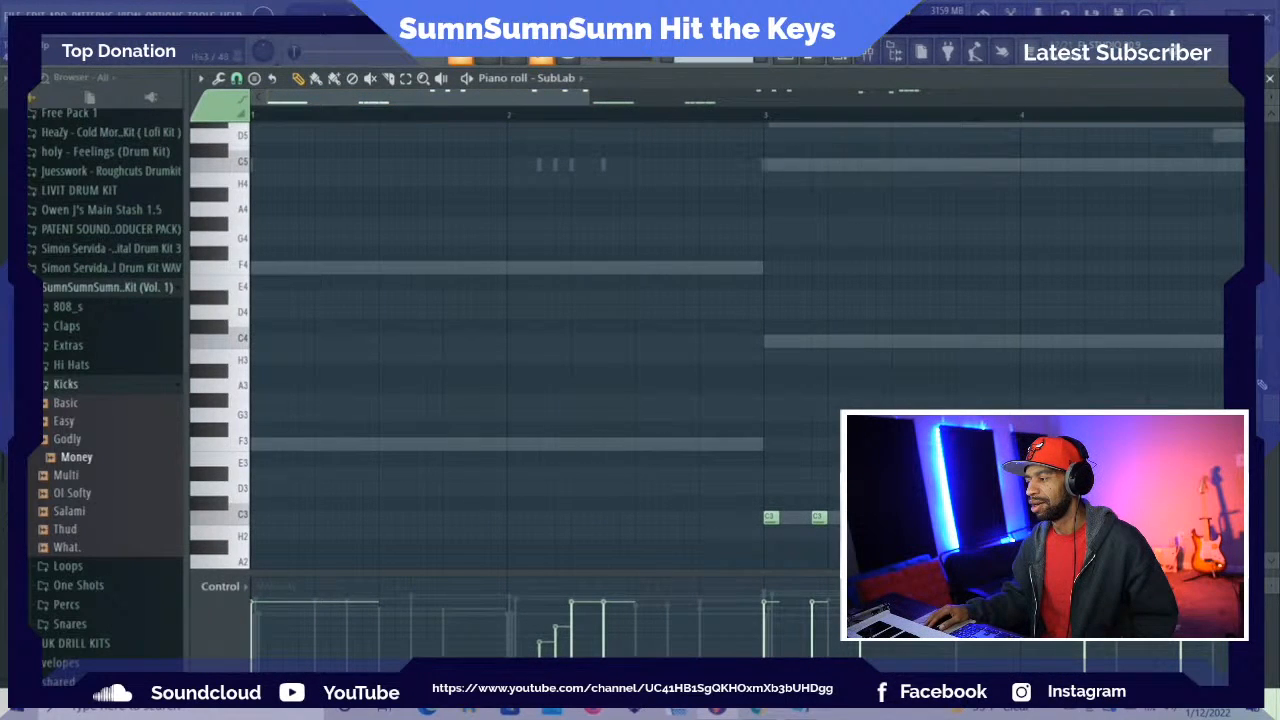
{"action": "scroll", "coordinate": [745, 340], "scroll_direction": "up", "scroll_amount": 2}
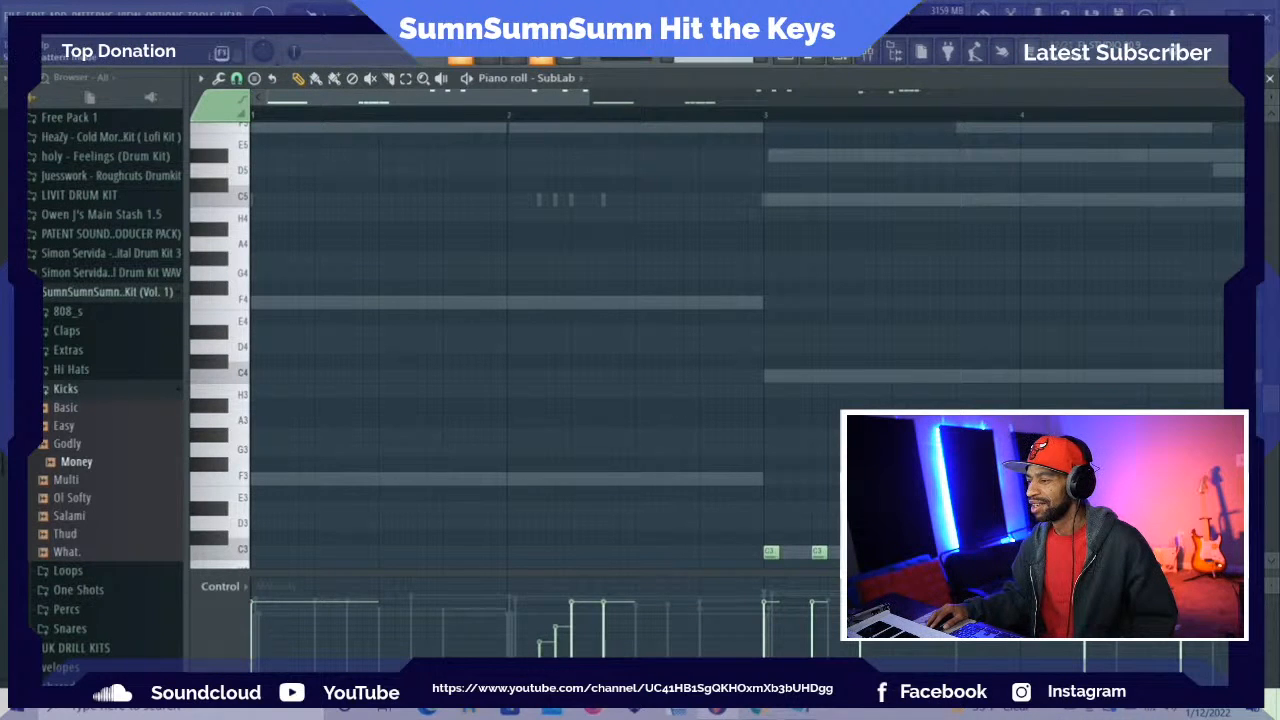
{"action": "key", "text": "space"}
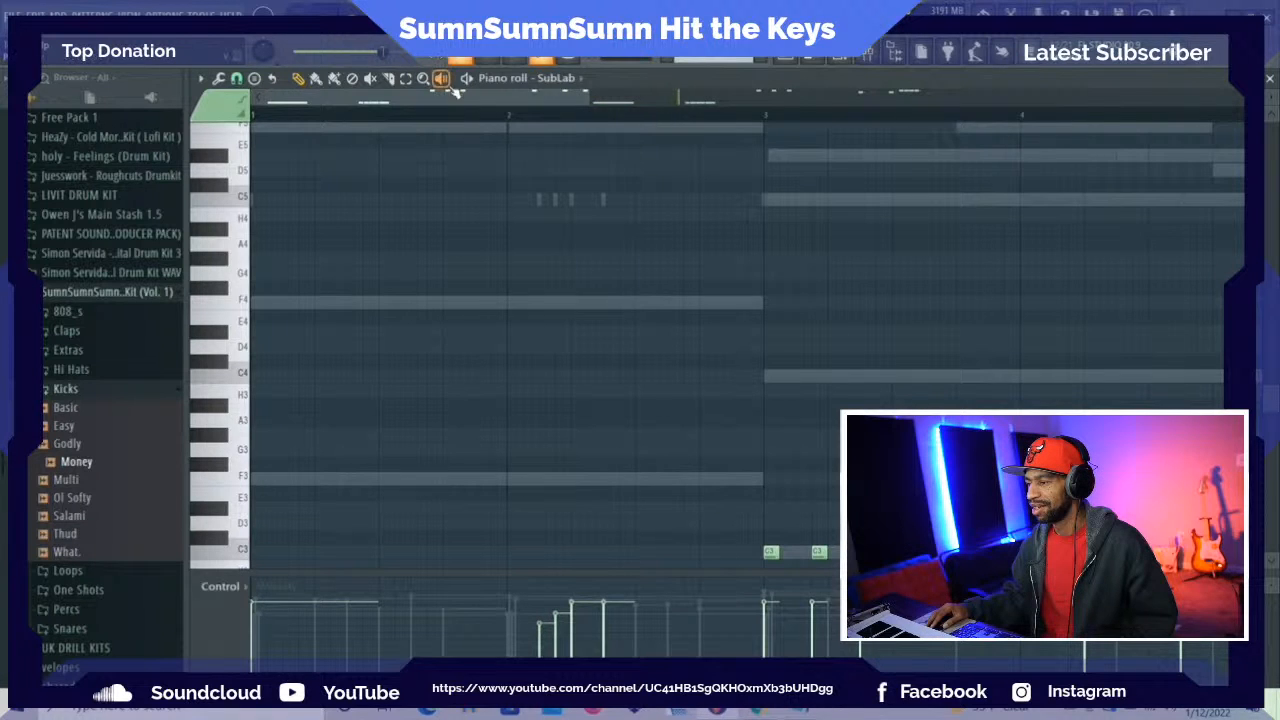
Raise the velocities of the three SubLab C3 notes at the start of bar 7 during playback
{"action": "left_click_drag", "start_coordinate": [456, 102], "coordinate": [781, 100]}
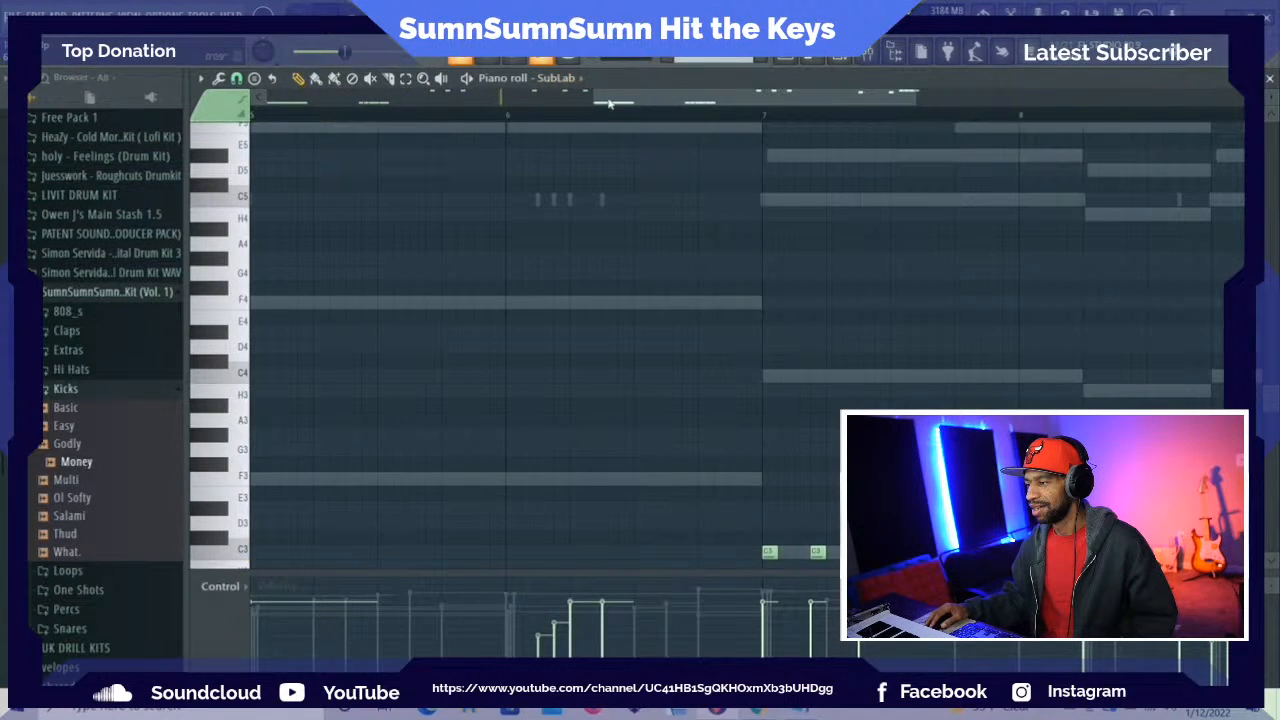
{"action": "left_click_drag", "start_coordinate": [624, 101], "coordinate": [728, 103]}
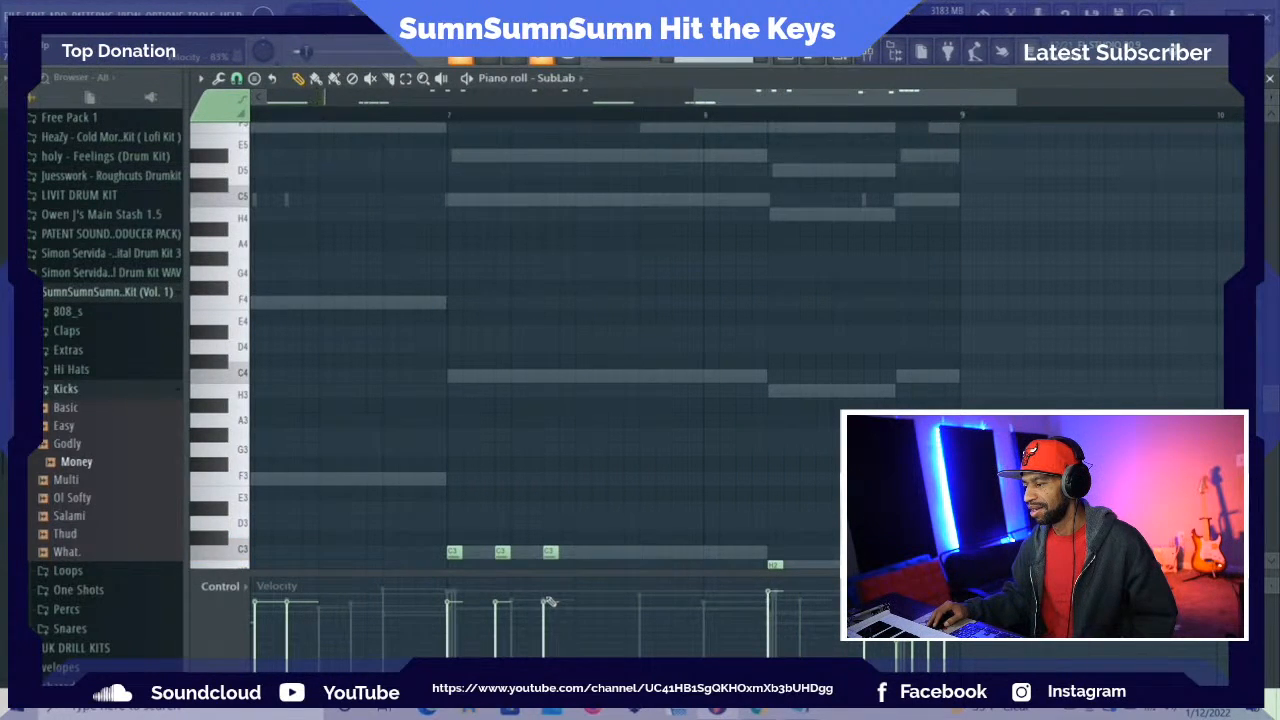
{"action": "left_click_drag", "start_coordinate": [548, 602], "coordinate": [545, 595]}
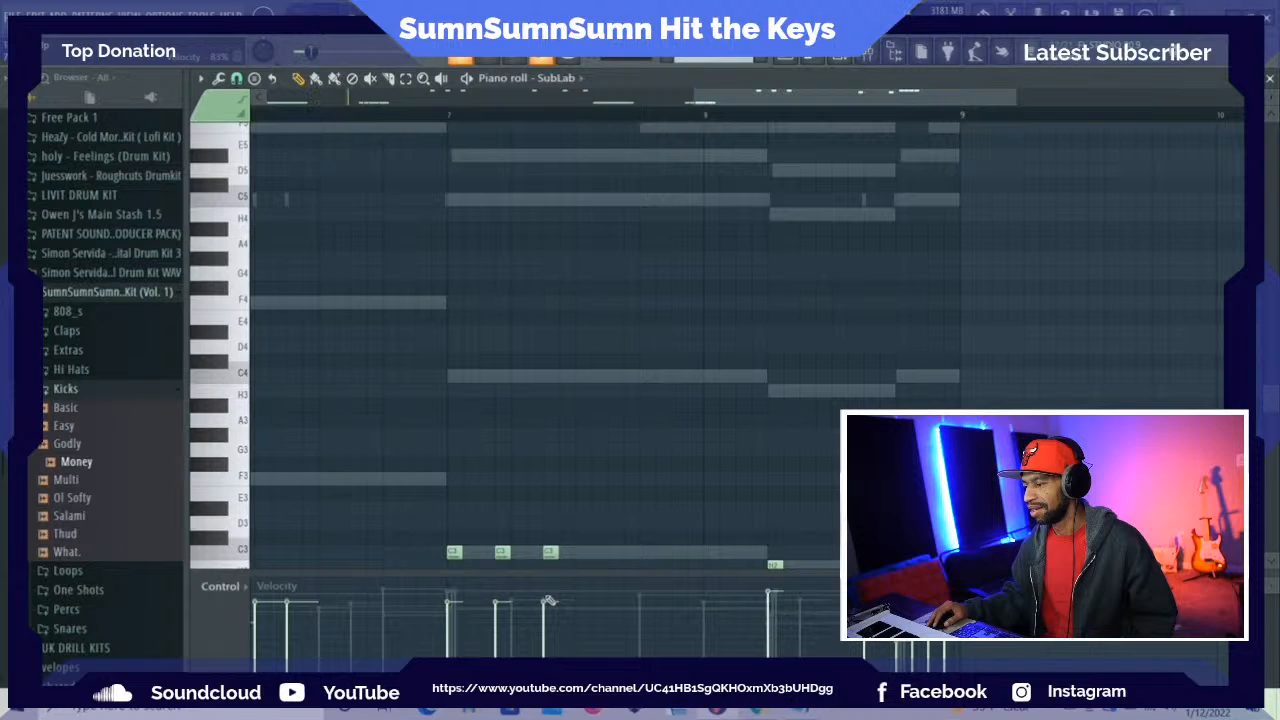
{"action": "left_click", "coordinate": [493, 591]}
{"action": "left_click", "coordinate": [451, 591]}
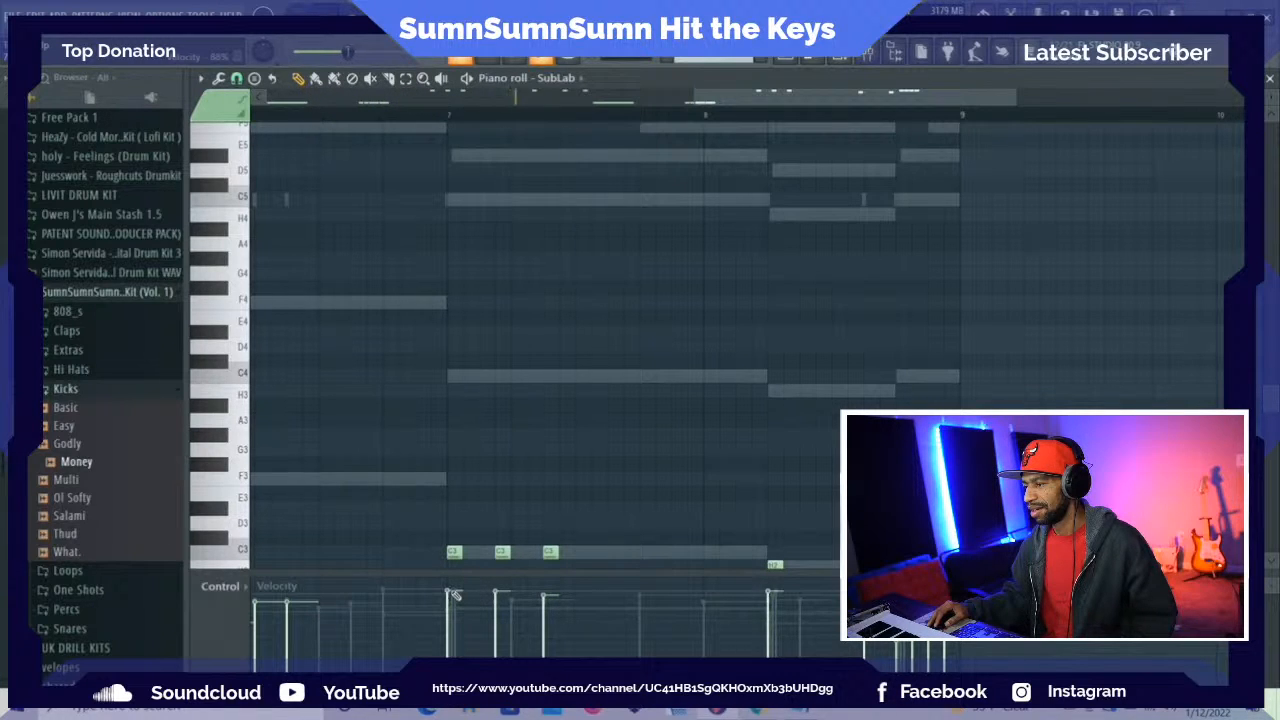
Raise the velocities of SubLab's last two notes in bar 6 and its C3 notes in bars 3 and 4
{"action": "left_click_drag", "start_coordinate": [757, 103], "coordinate": [645, 119]}
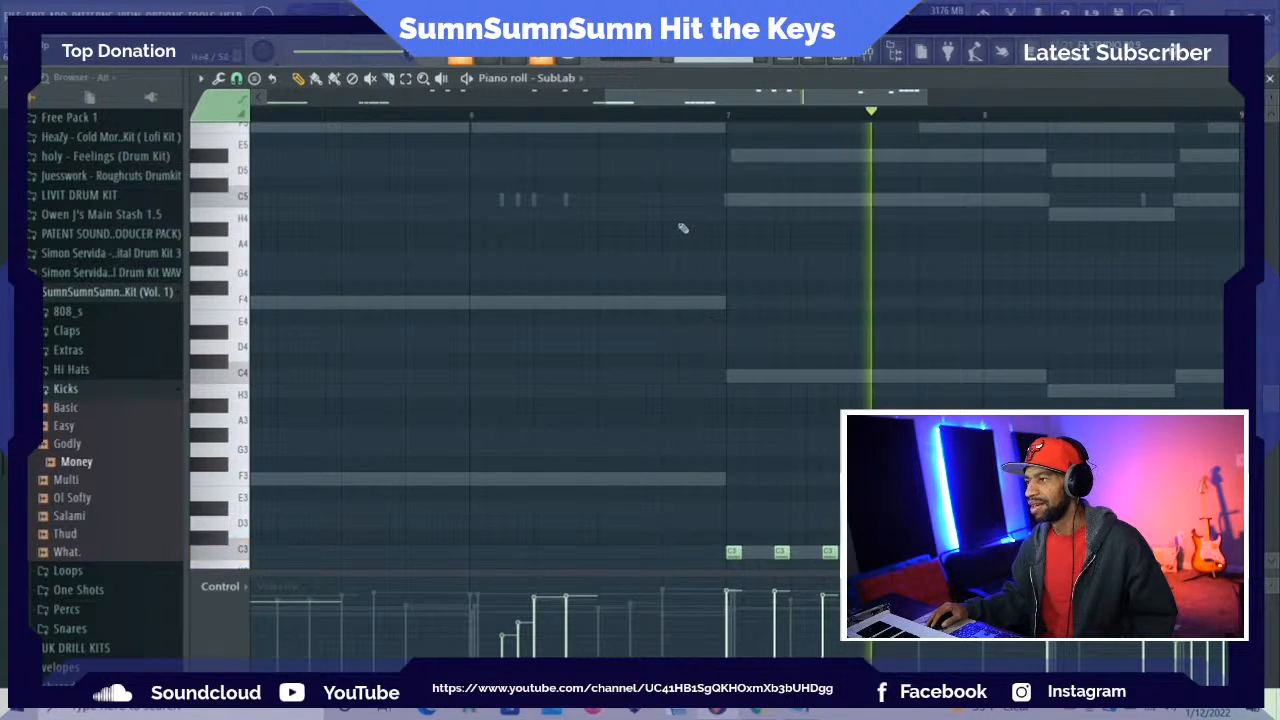
{"action": "key", "text": "space"}
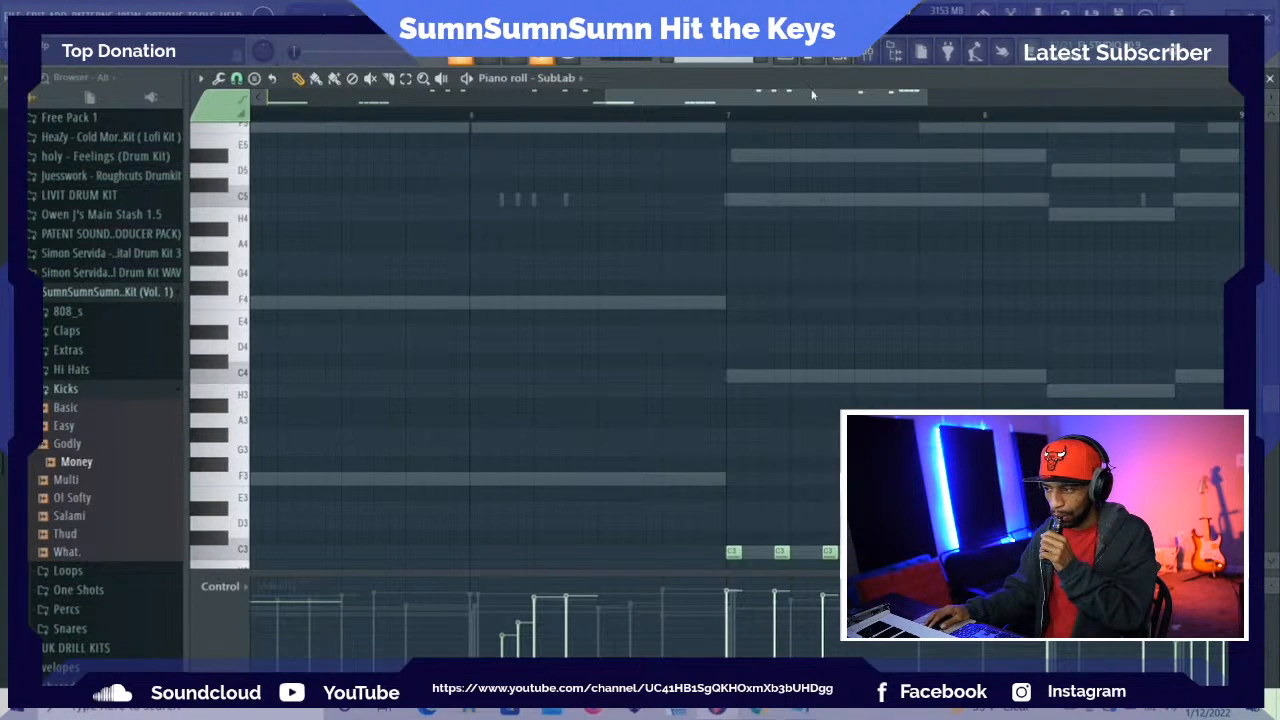
{"action": "left_click_drag", "start_coordinate": [801, 97], "coordinate": [617, 124]}
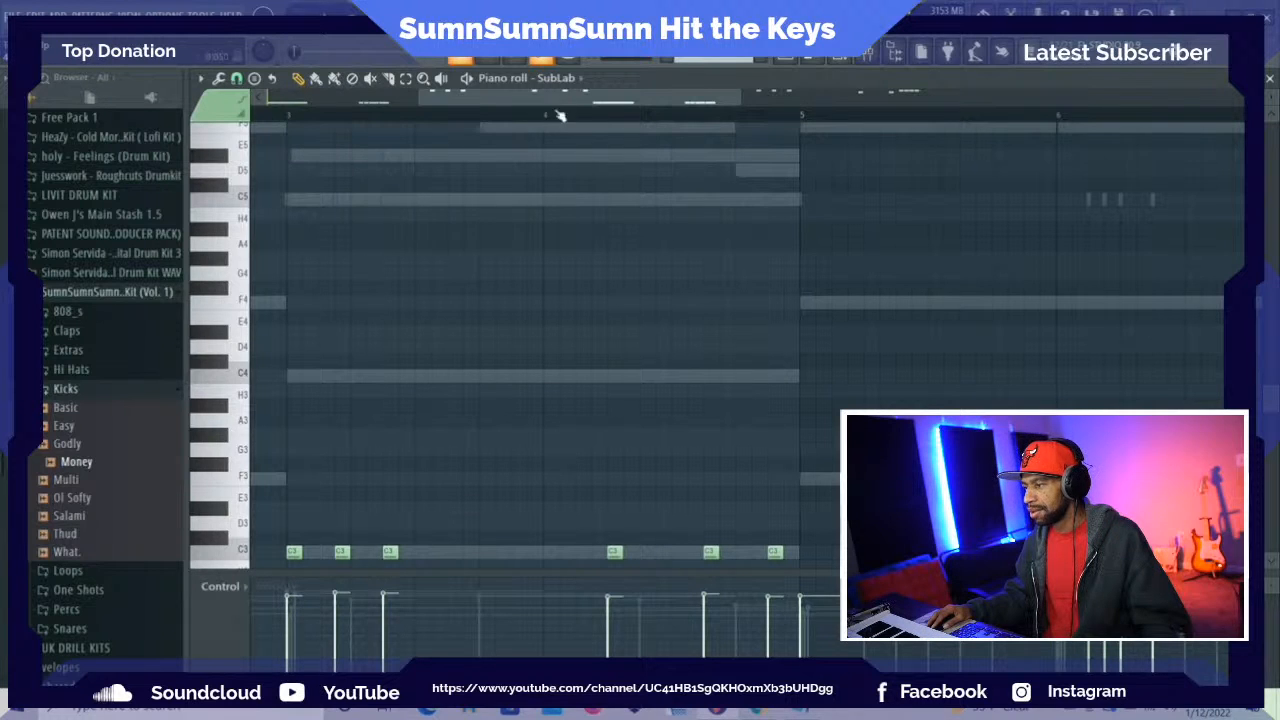
{"action": "left_click_drag", "start_coordinate": [560, 100], "coordinate": [908, 115]}
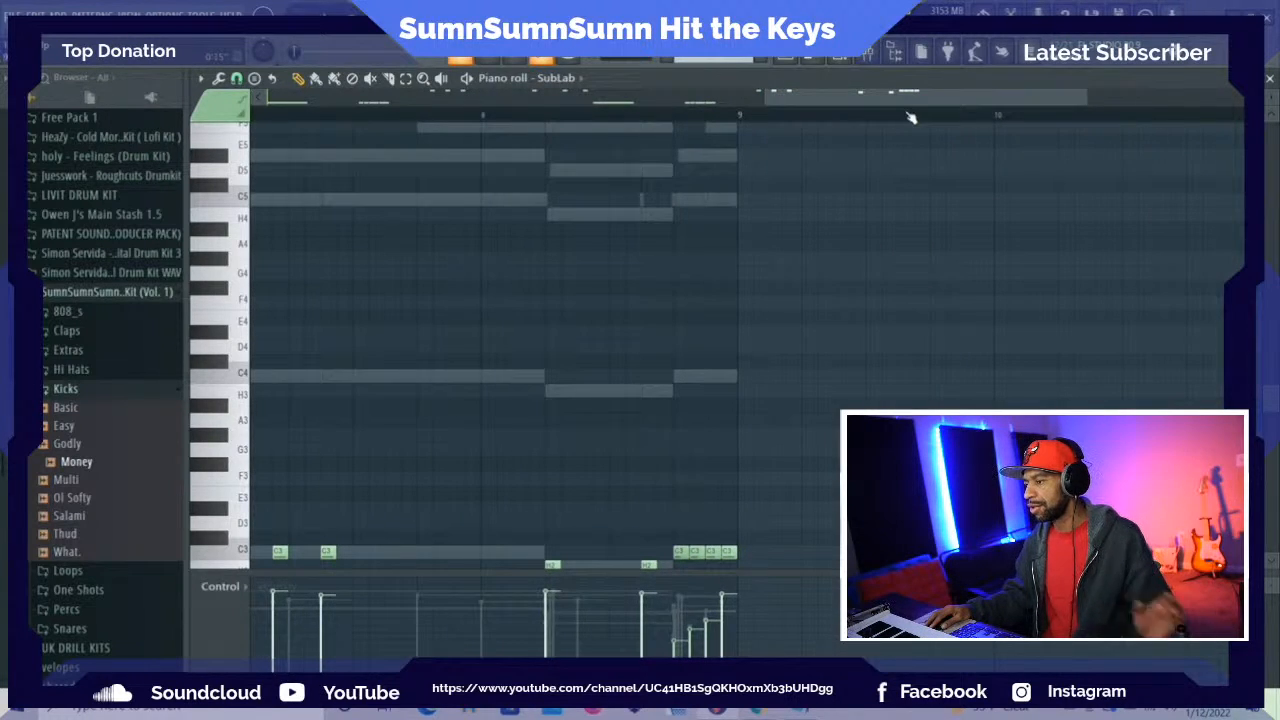
Switch the piano roll to the Money channel and raise the velocities of its louder kicks in bars 2 through 5
{"action": "left_click", "coordinate": [588, 80]}
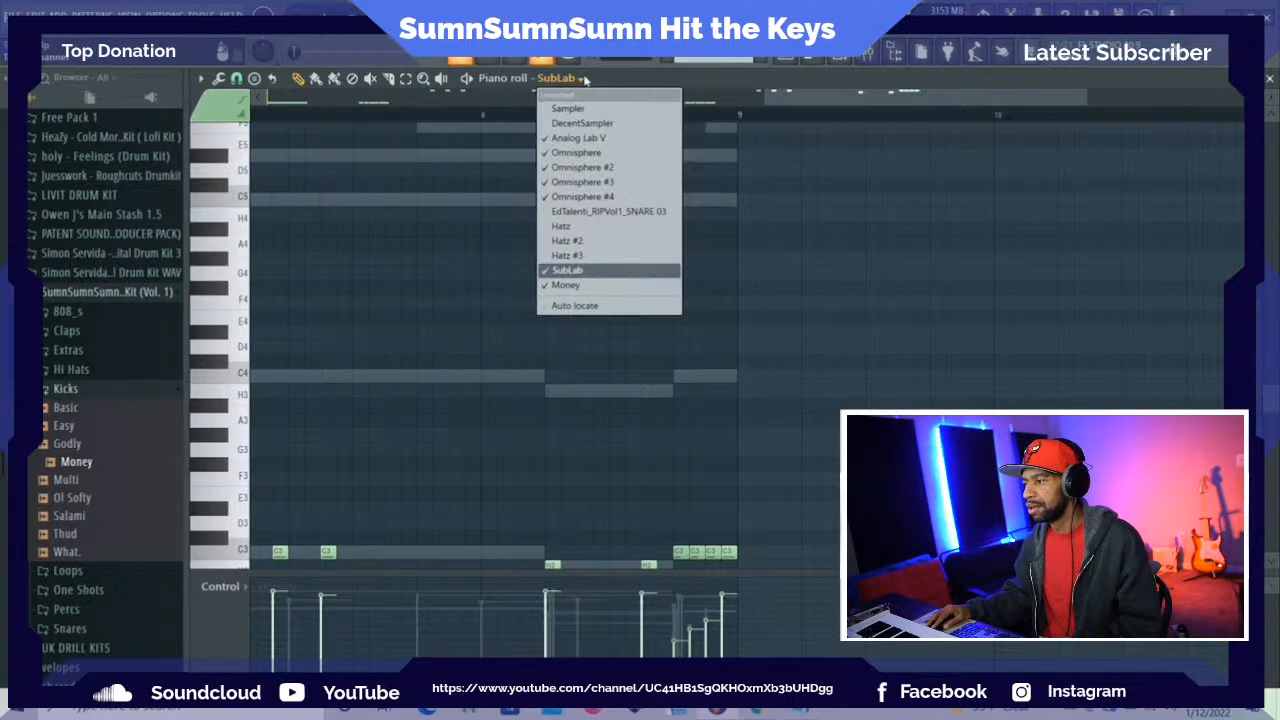
{"action": "left_click", "coordinate": [578, 286]}
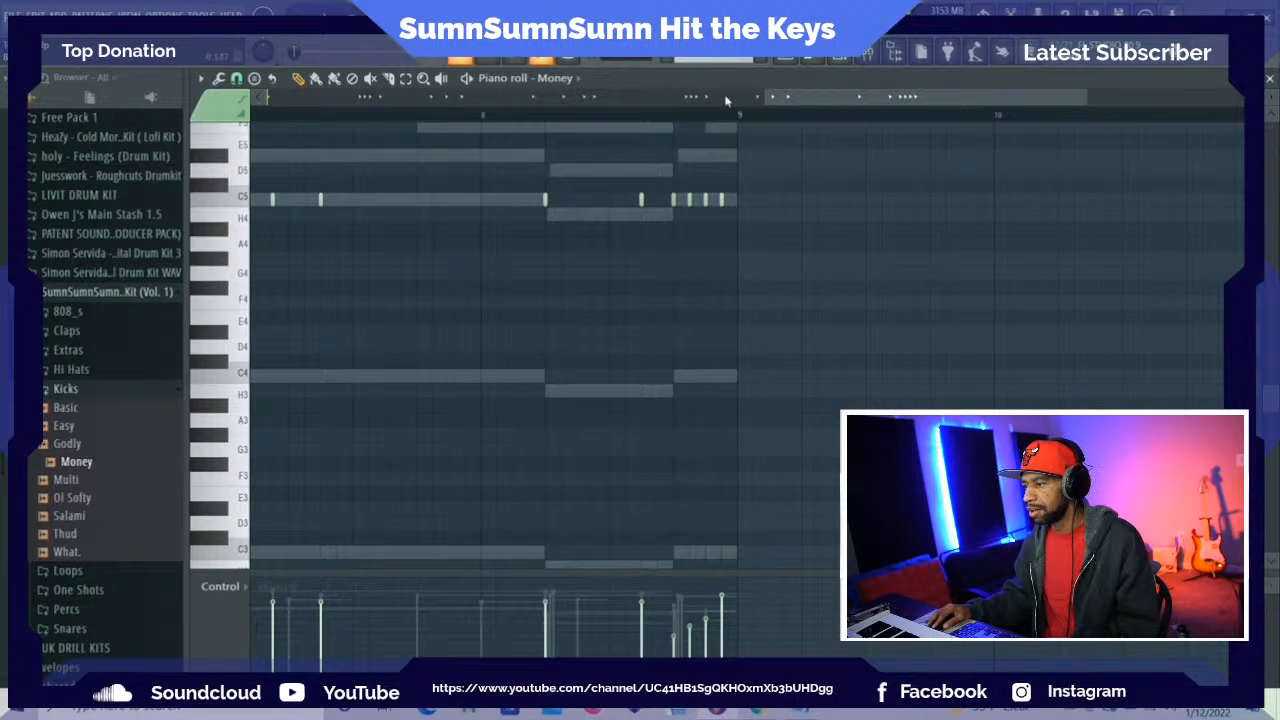
{"action": "left_click_drag", "start_coordinate": [779, 97], "coordinate": [607, 130]}
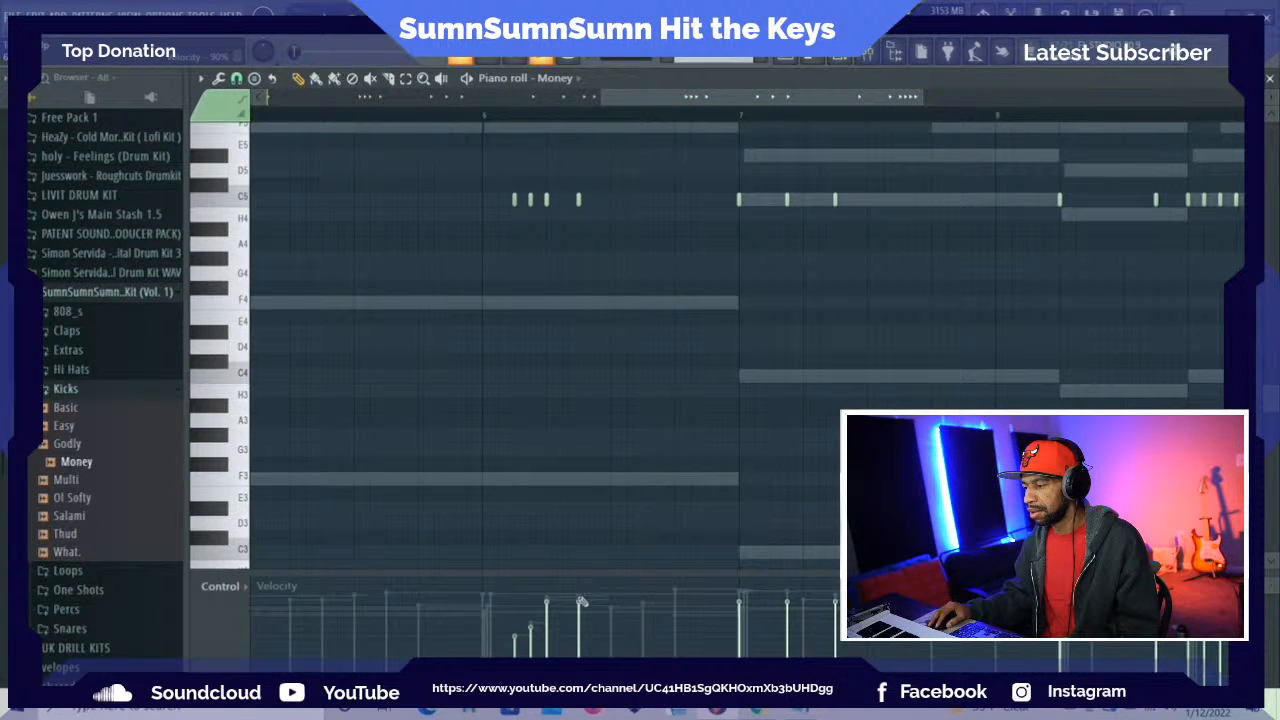
{"action": "left_click_drag", "start_coordinate": [735, 98], "coordinate": [608, 94]}
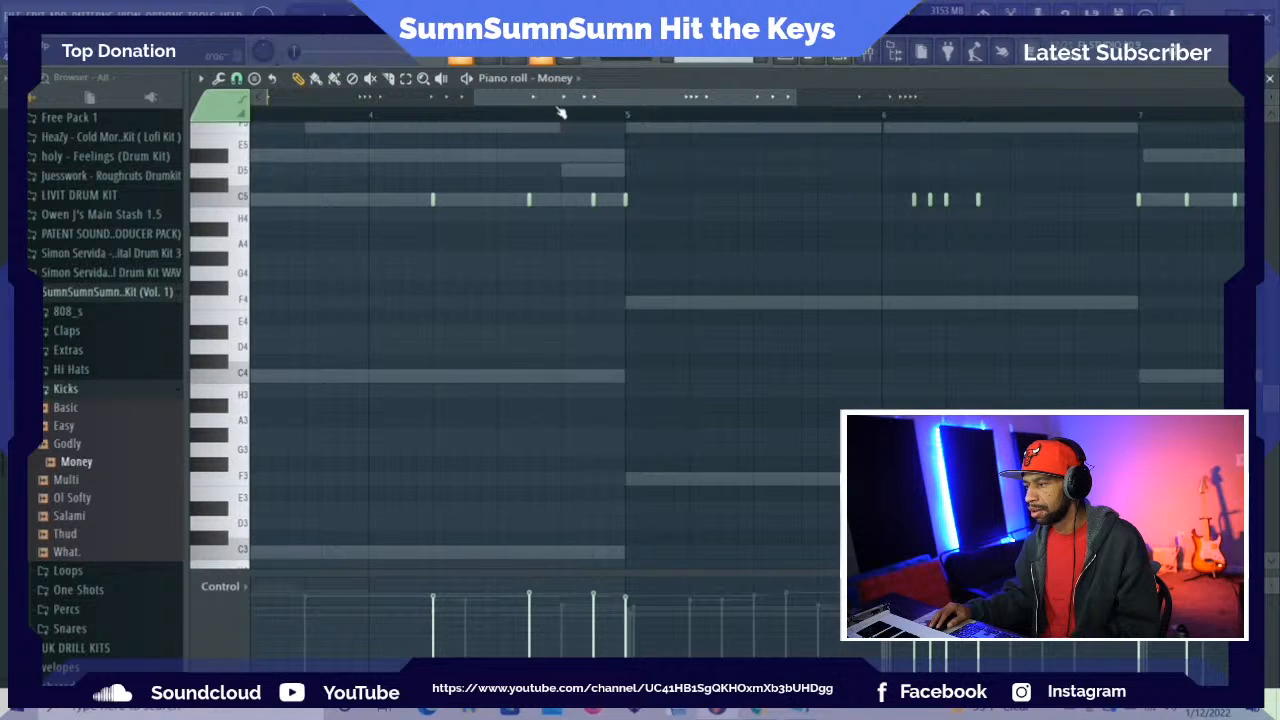
{"action": "left_click_drag", "start_coordinate": [560, 98], "coordinate": [349, 98]}
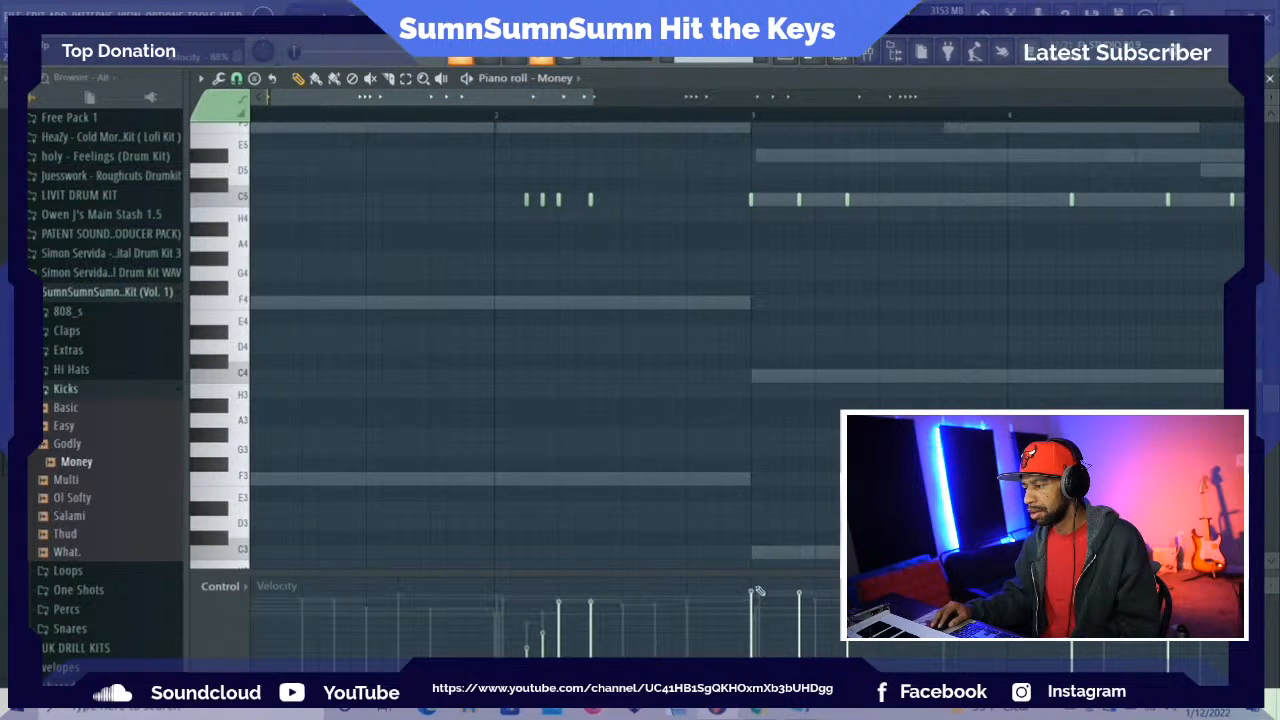
{"action": "left_click_drag", "start_coordinate": [575, 100], "coordinate": [570, 100]}
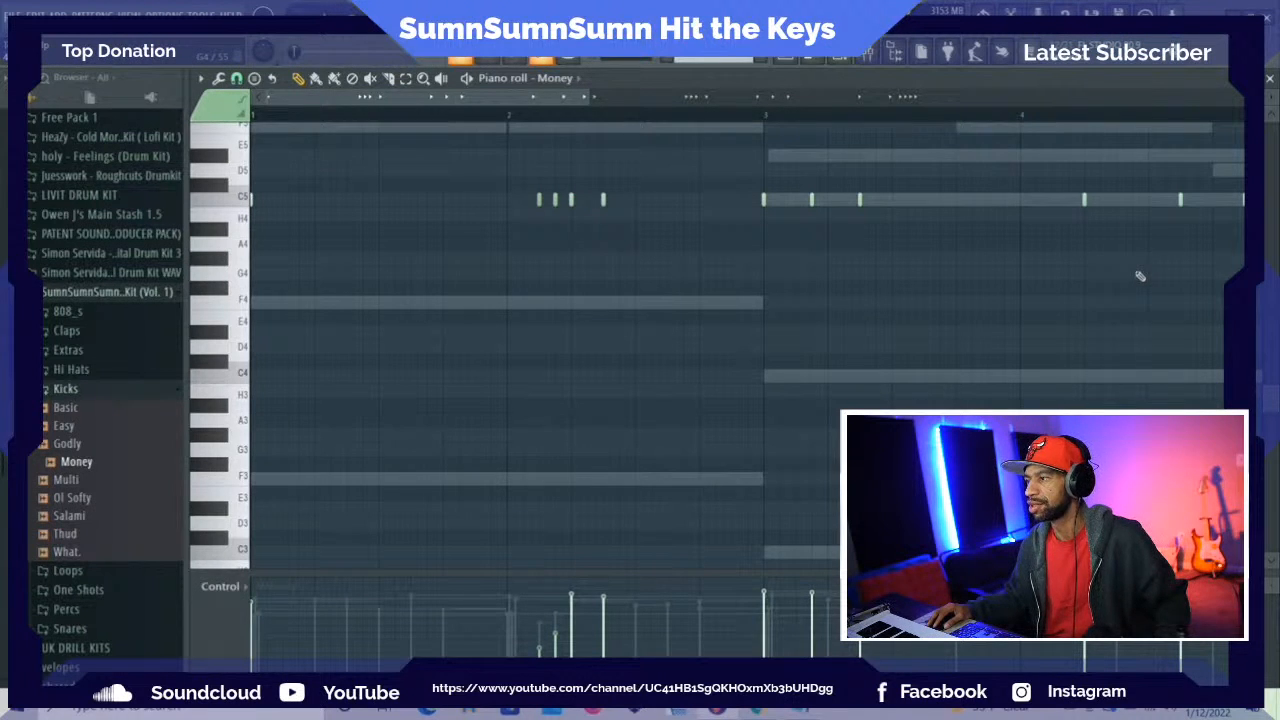
{"action": "scroll", "coordinate": [1275, 400], "scroll_direction": "up", "scroll_amount": 3}
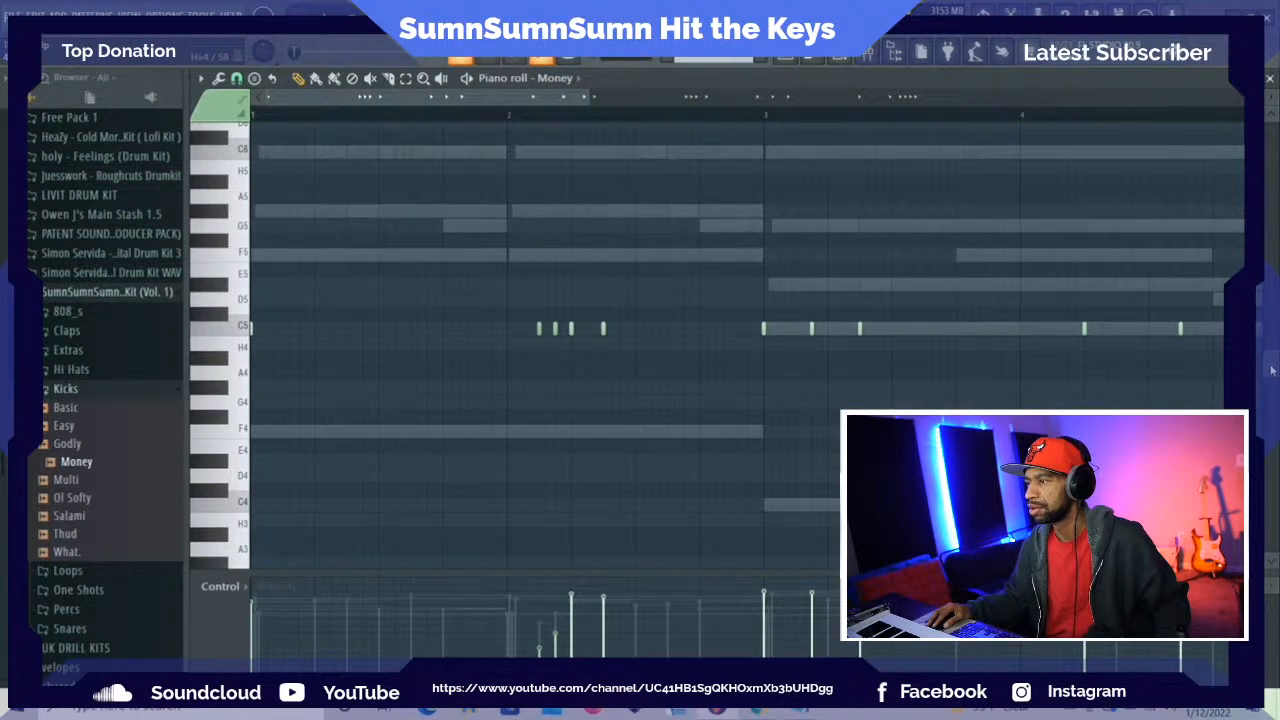
{"action": "scroll", "coordinate": [1272, 362], "scroll_direction": "up", "scroll_amount": 3}
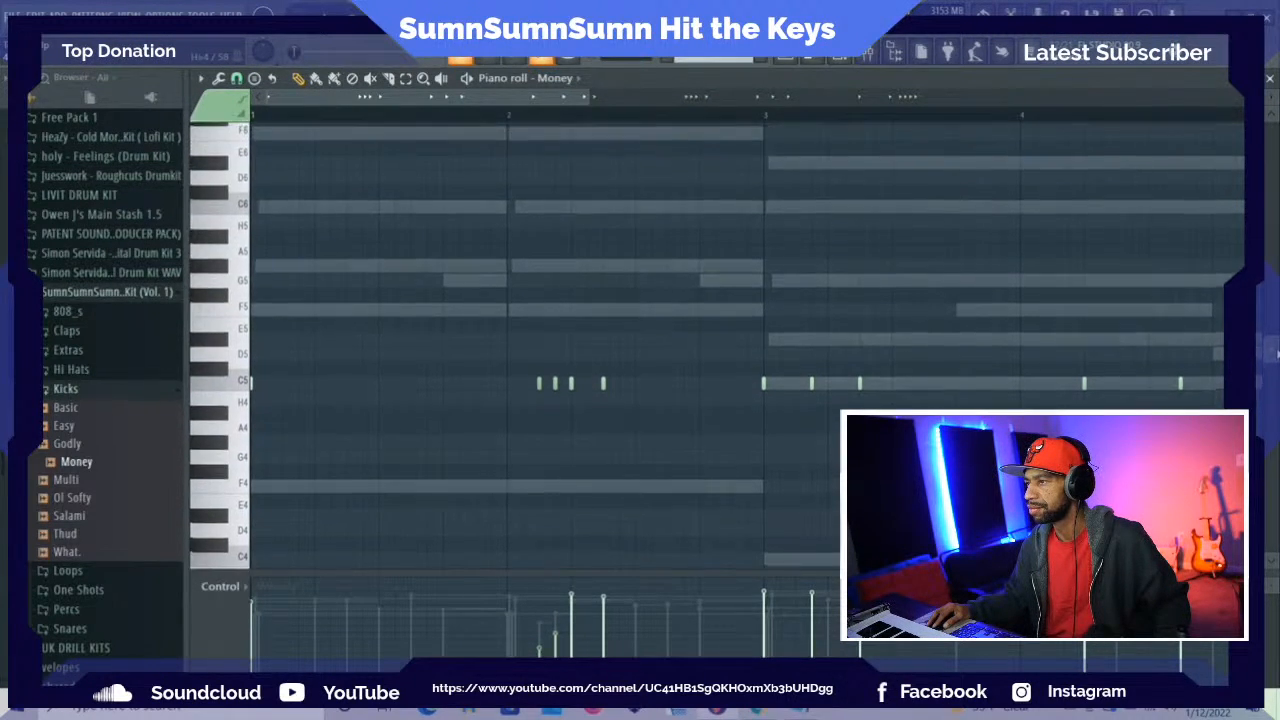
{"action": "scroll", "coordinate": [1274, 320], "scroll_direction": "up", "scroll_amount": 3}
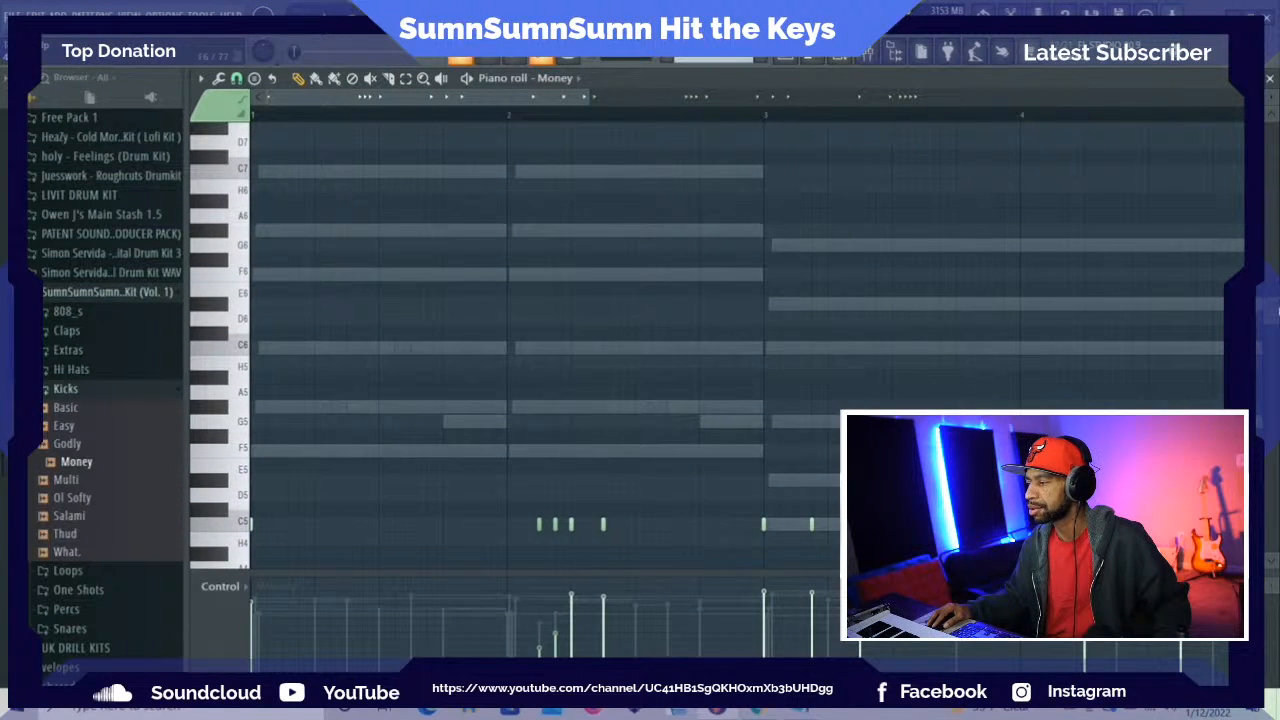
{"action": "left_click_drag", "start_coordinate": [1275, 303], "coordinate": [1276, 305]}
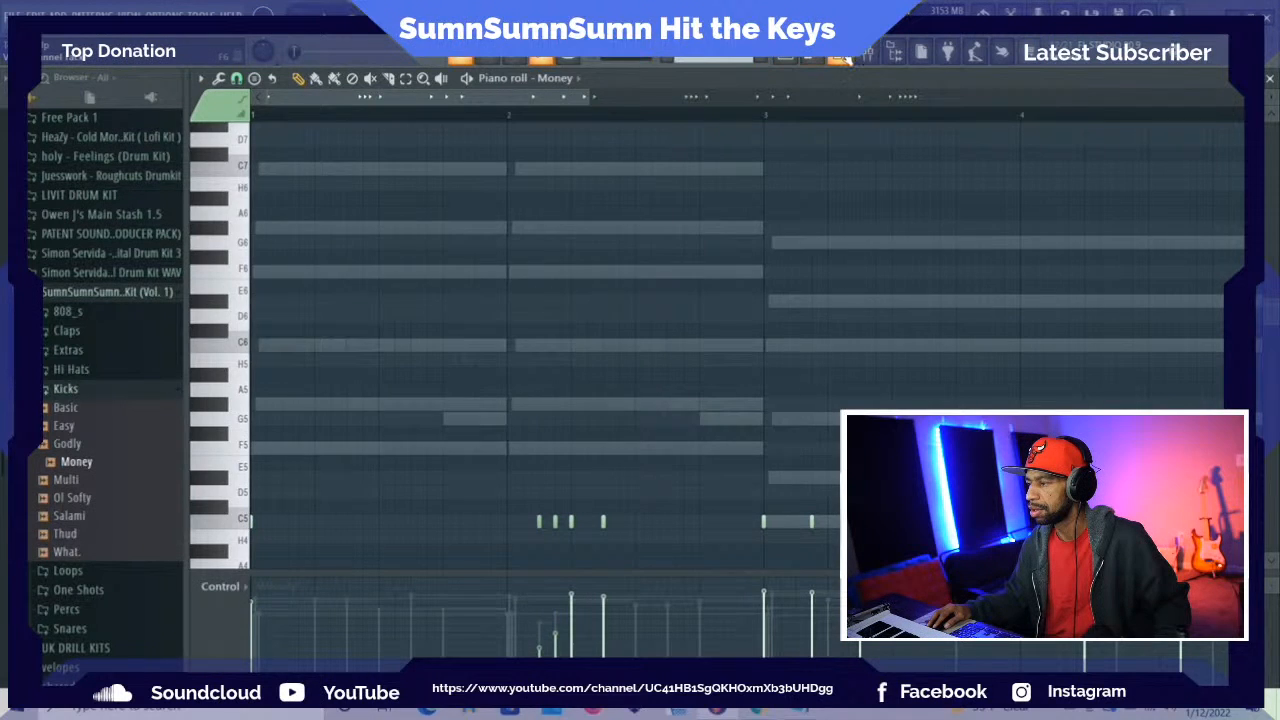
Add the Shorty snare from the SumnSumnSumn kit's Snares folder as a new channel below Money
{"action": "left_click", "coordinate": [842, 58]}
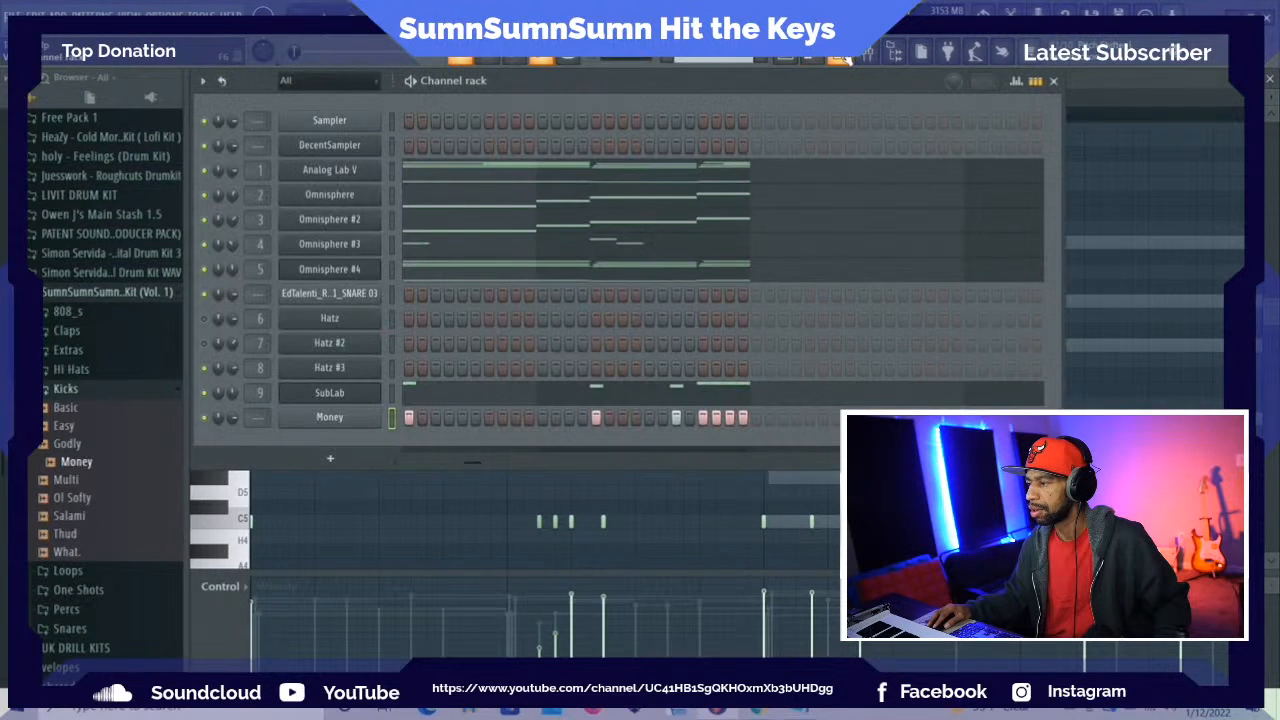
{"action": "left_click", "coordinate": [68, 389]}
{"action": "left_click", "coordinate": [68, 466]}
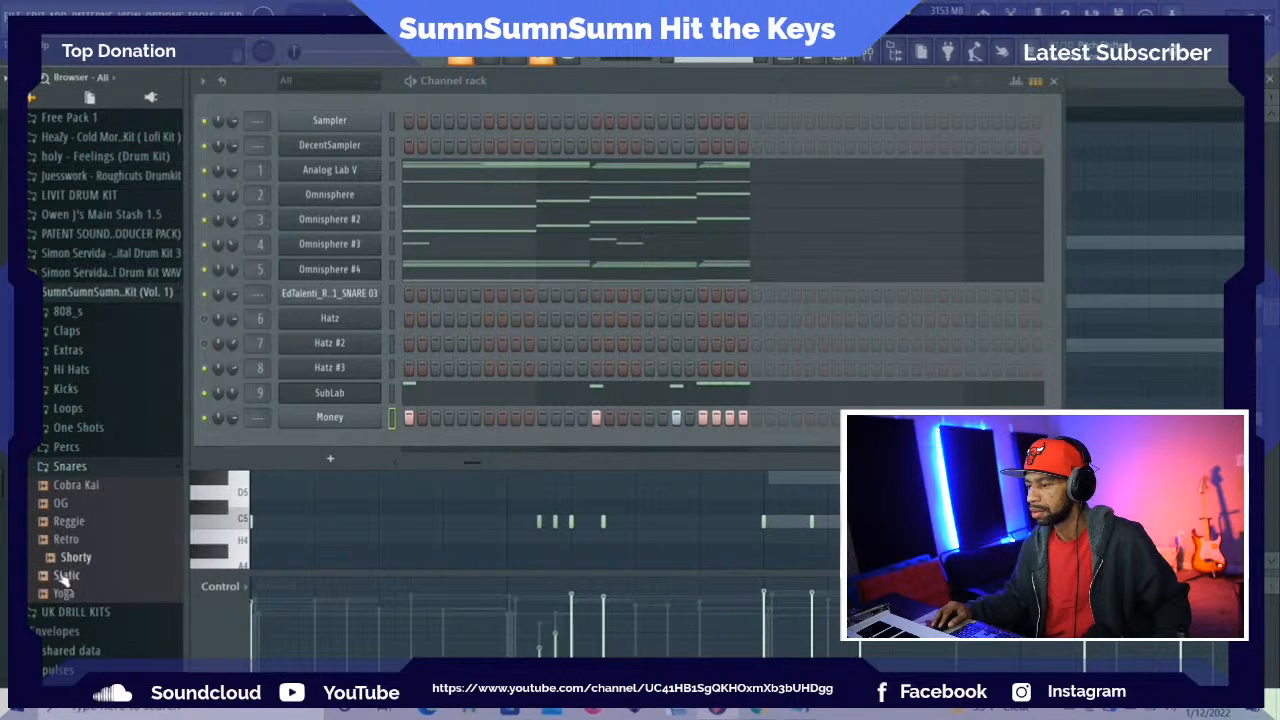
{"action": "left_click_drag", "start_coordinate": [62, 563], "coordinate": [285, 450]}
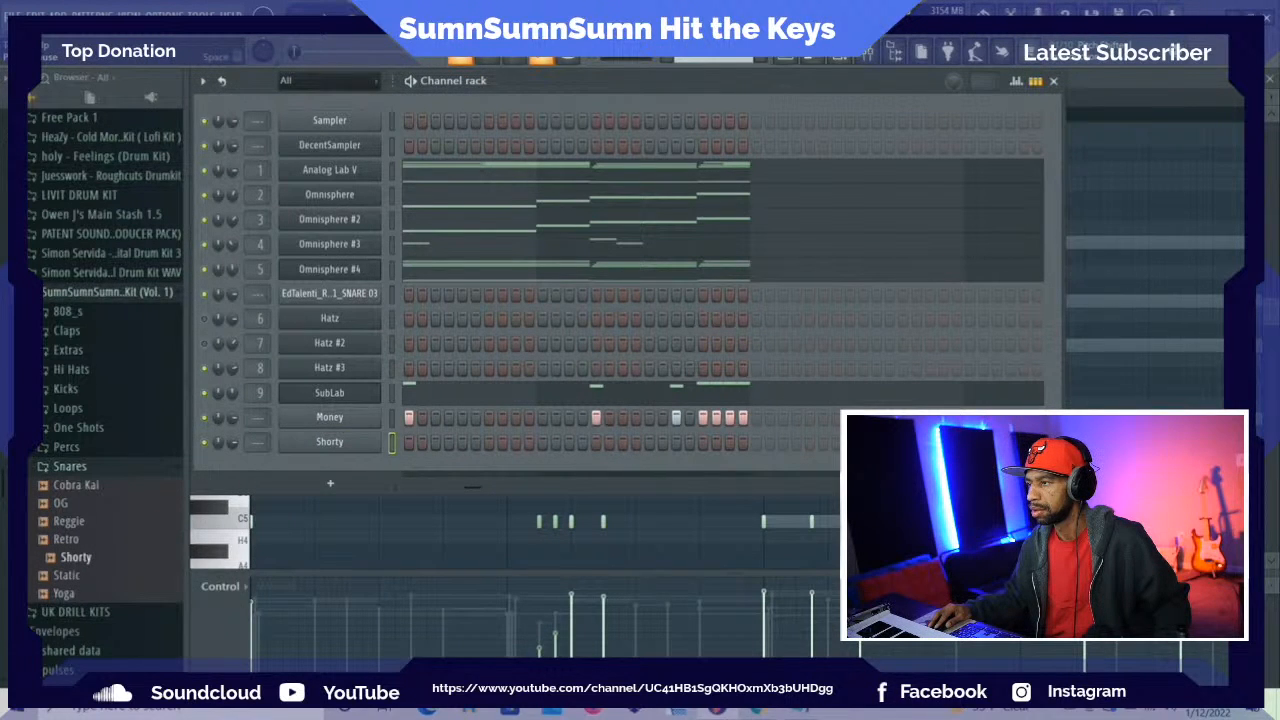
Check the mix levels during playback and route the Money and Shorty channels to mixer tracks 10 and 11
{"action": "key", "text": "space"}
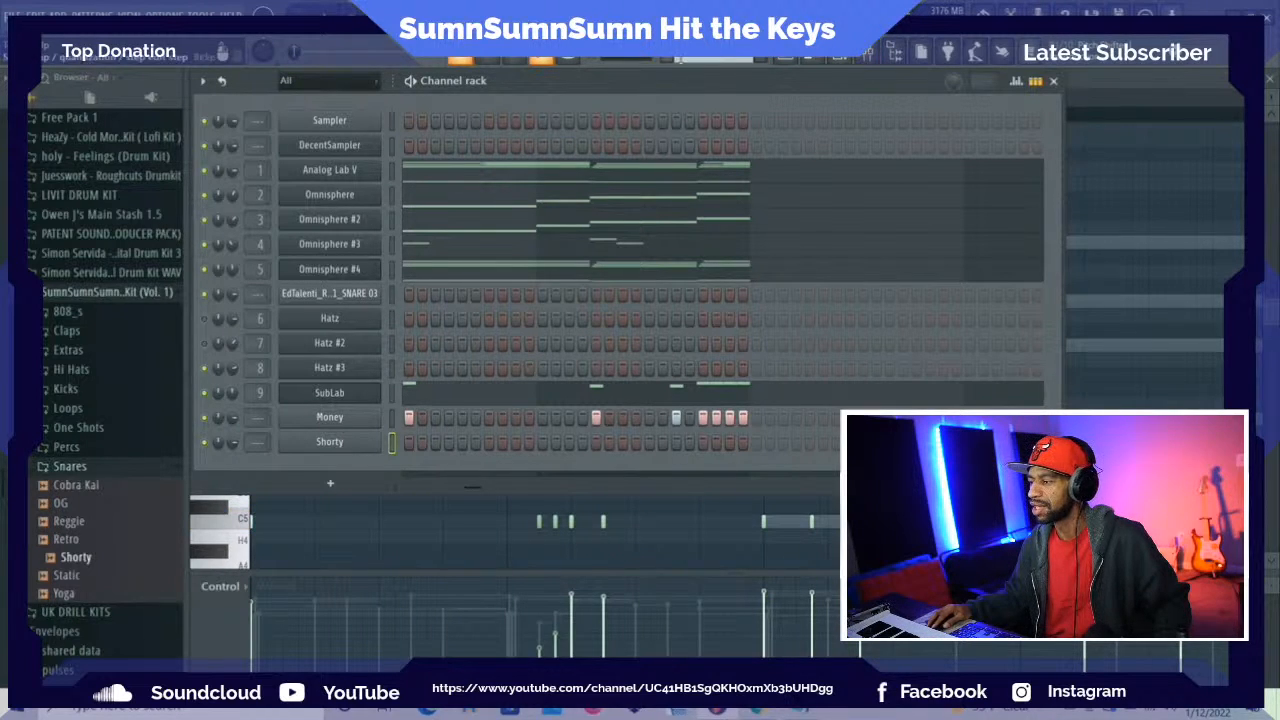
{"action": "left_click", "coordinate": [876, 52]}
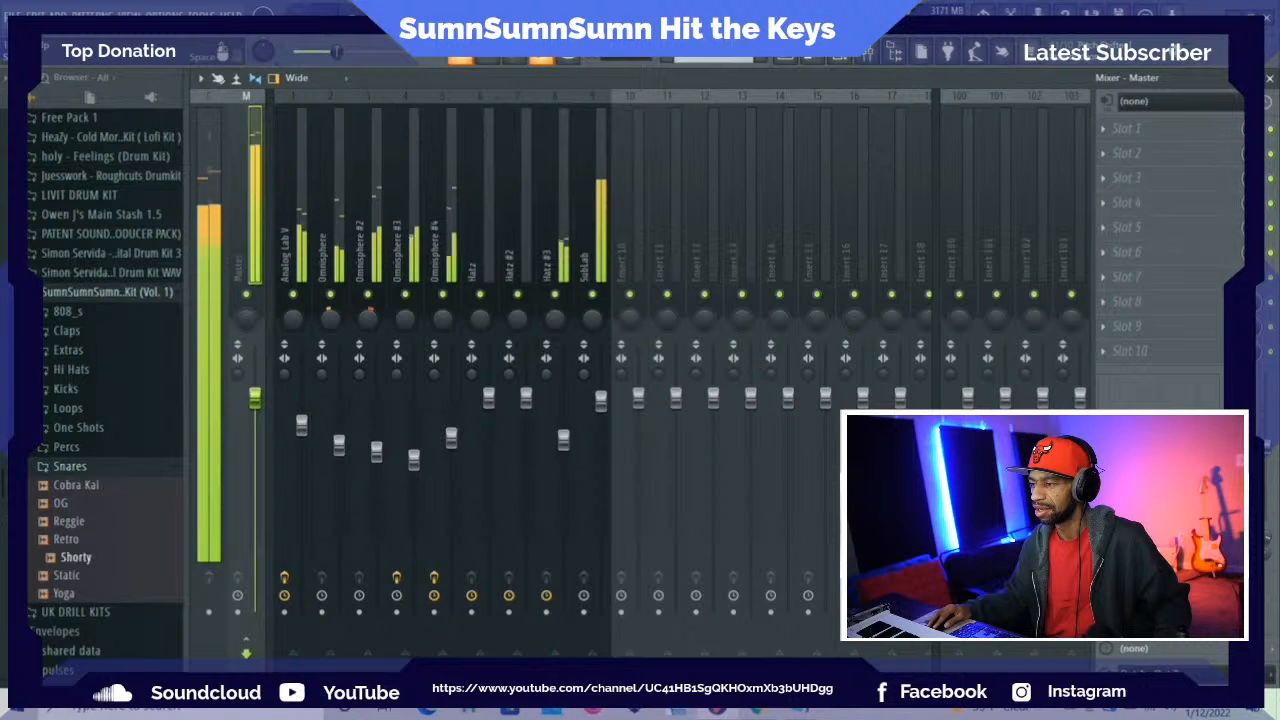
{"action": "key", "text": "space"}
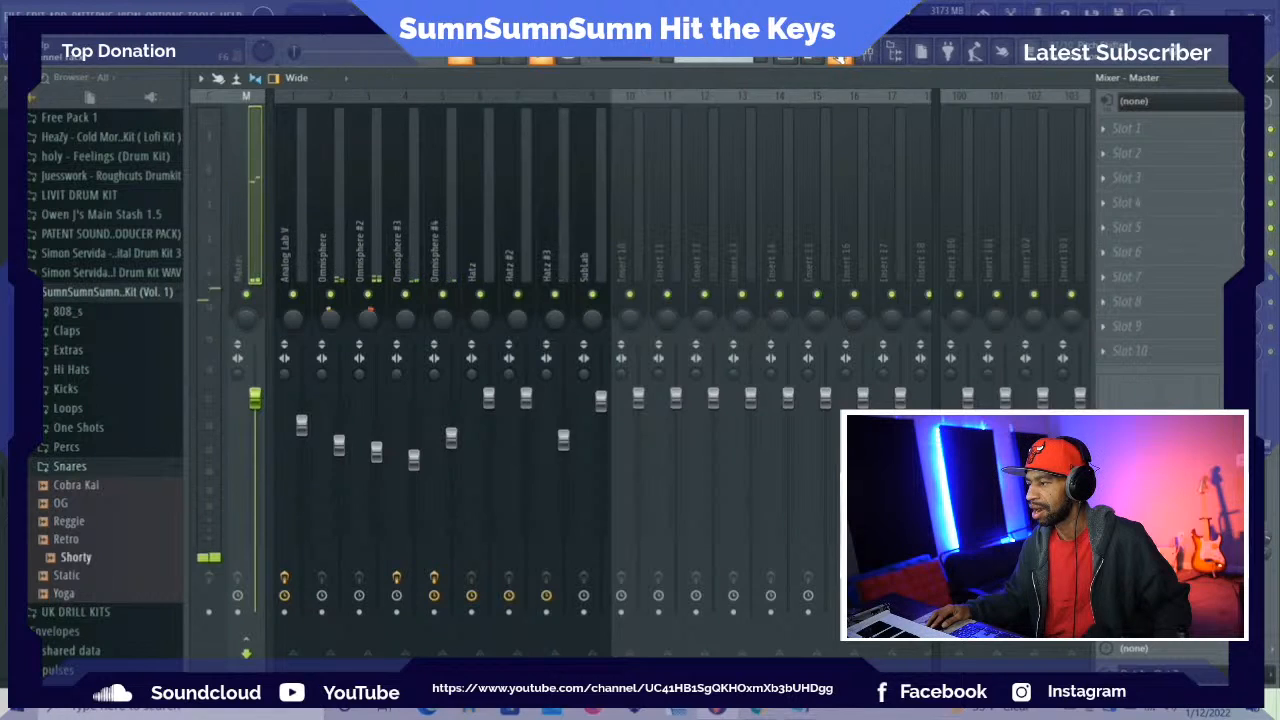
{"action": "key", "text": "F6"}
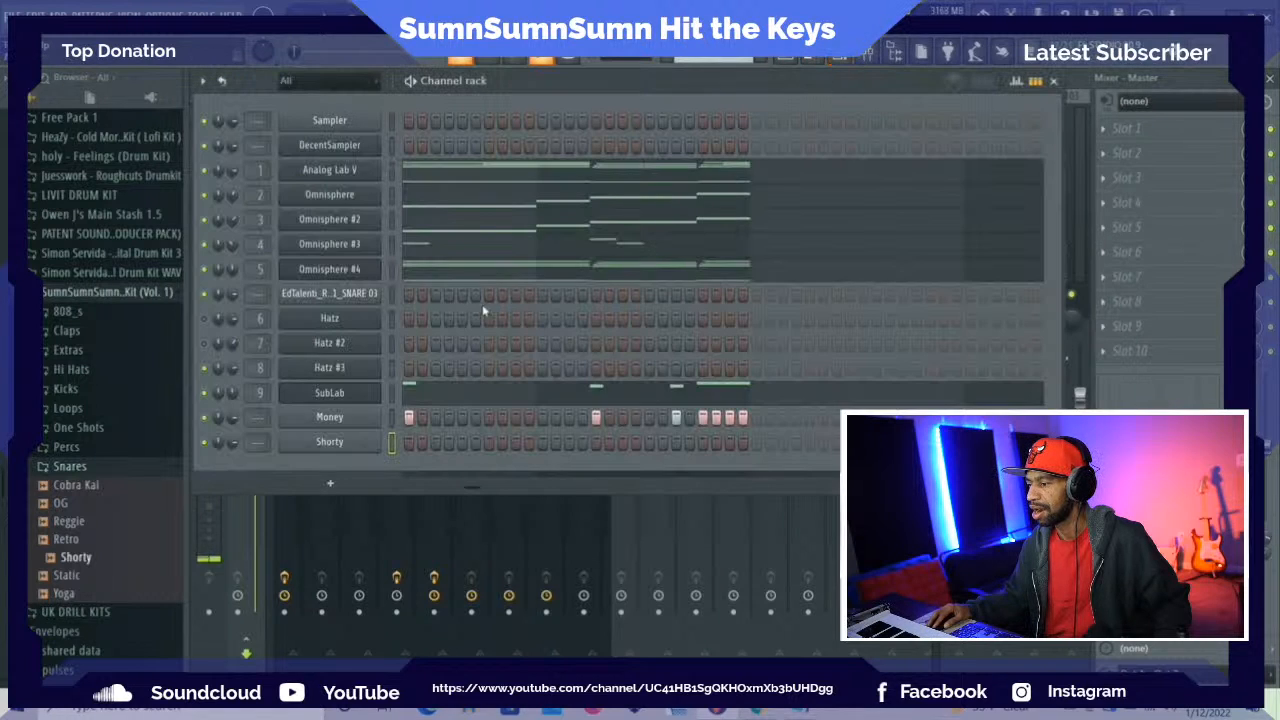
{"action": "left_click", "coordinate": [391, 418]}
{"action": "right_click", "coordinate": [392, 442]}
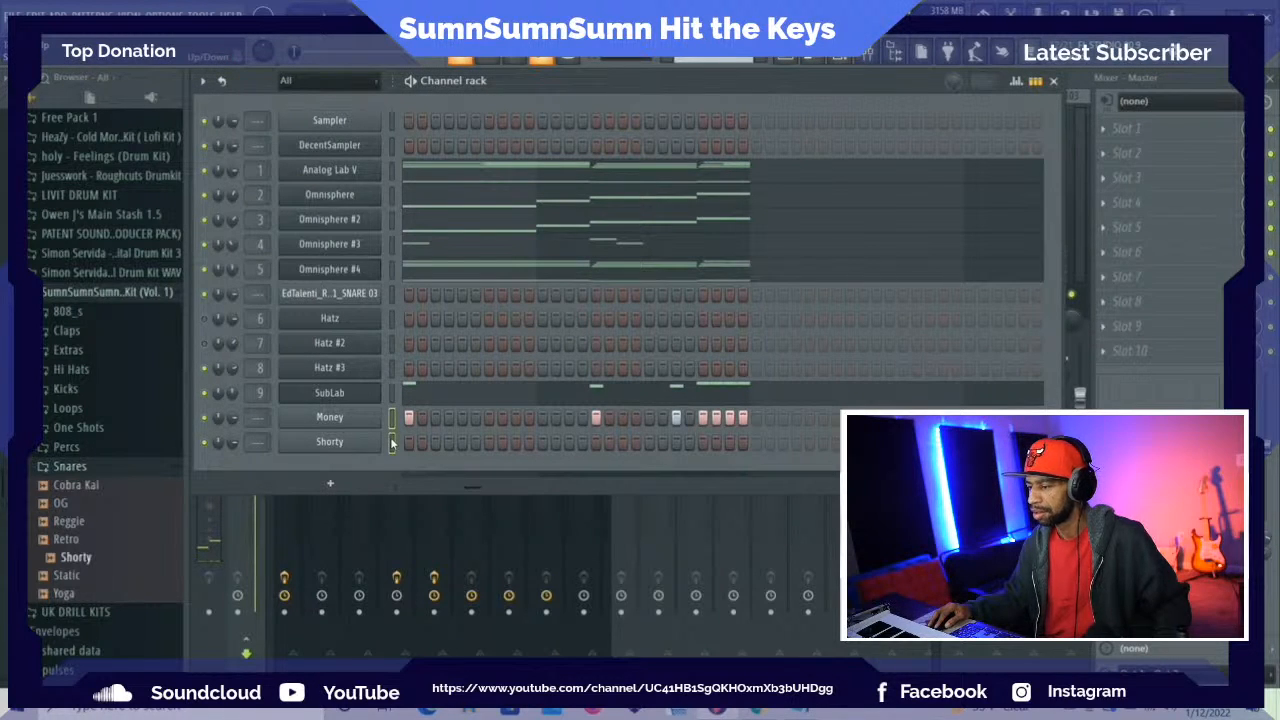
{"action": "key", "text": "ctrl+l"}
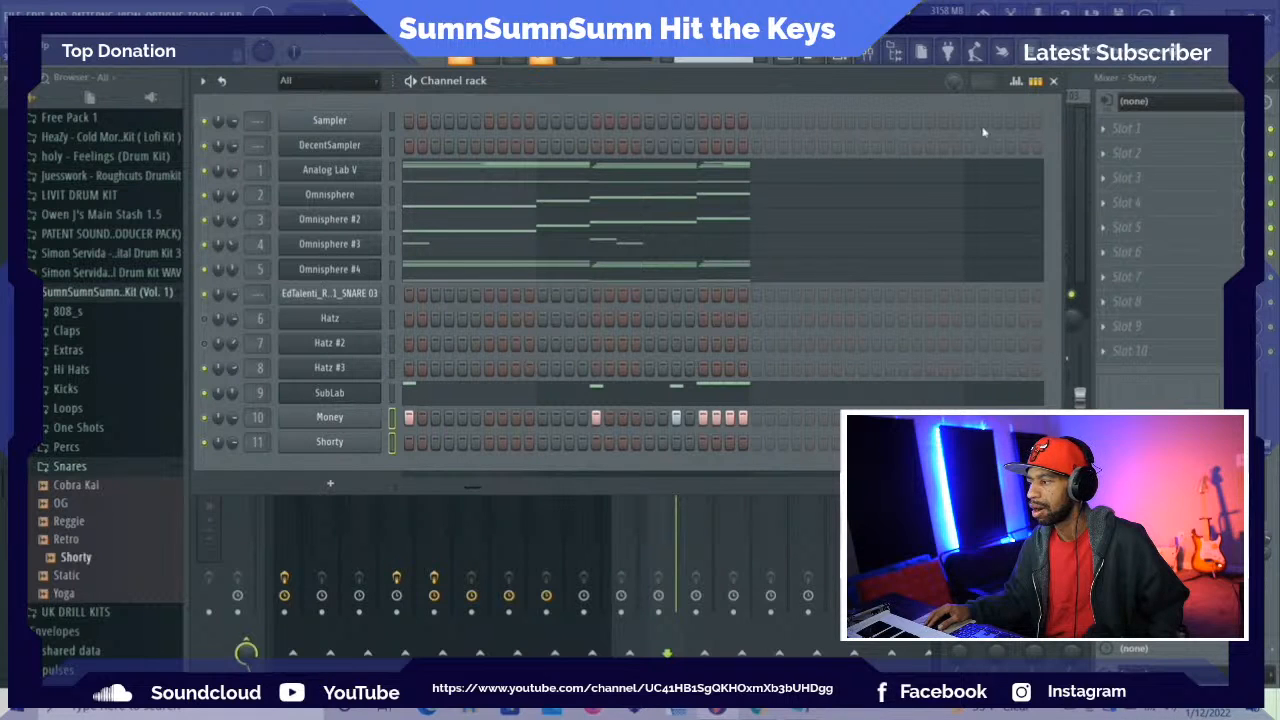
{"action": "left_click", "coordinate": [1053, 81]}
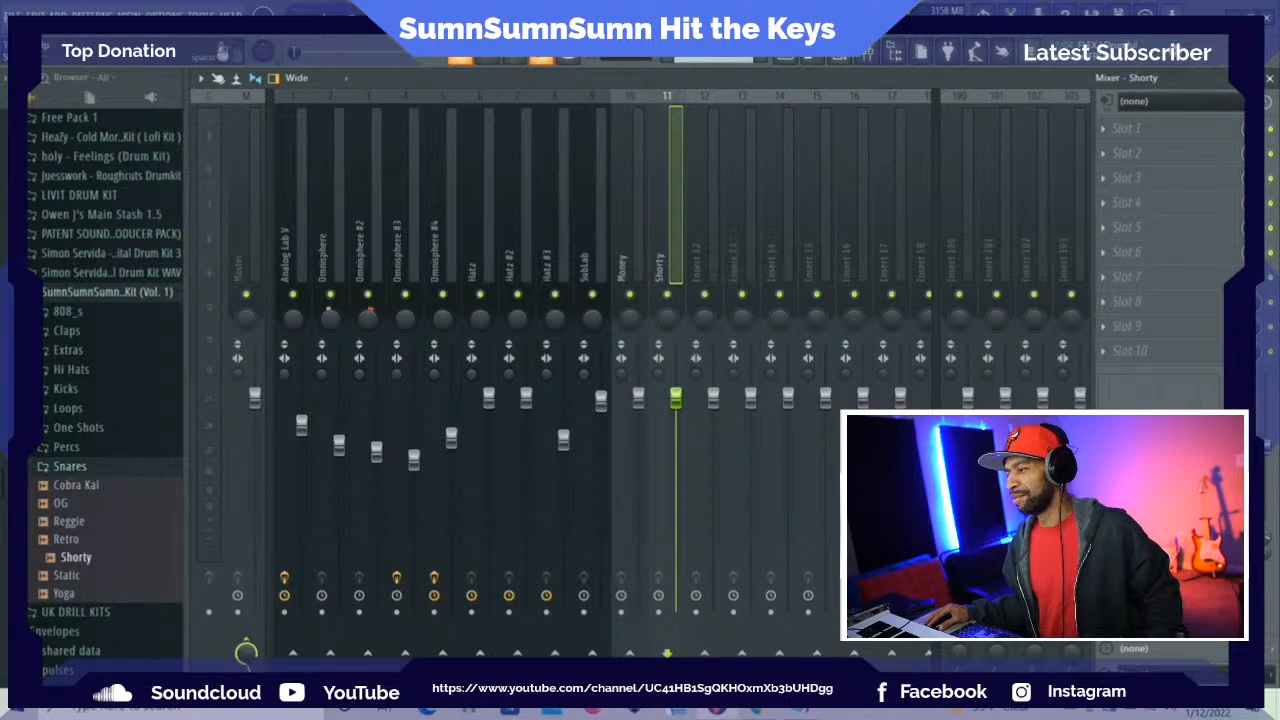
Play the arrangement from the playlist and lower the Money track's mixer fader slightly
{"action": "left_click", "coordinate": [788, 60]}
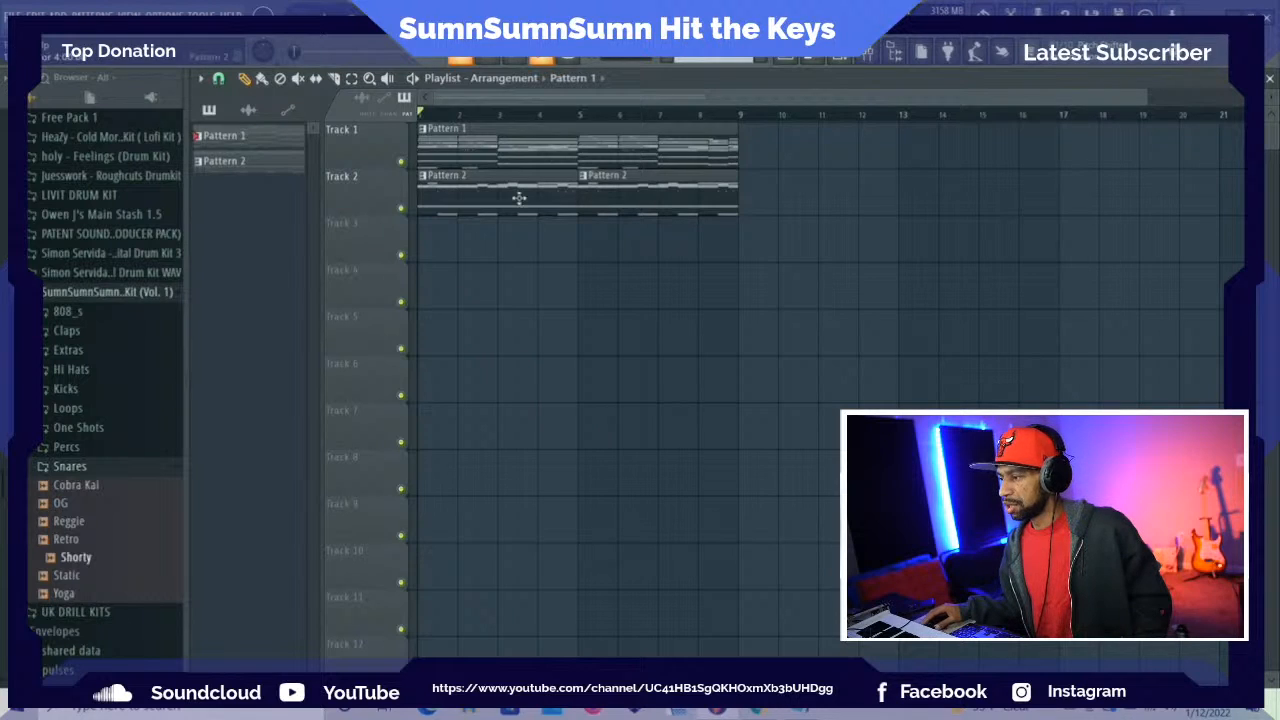
{"action": "key", "text": "space"}
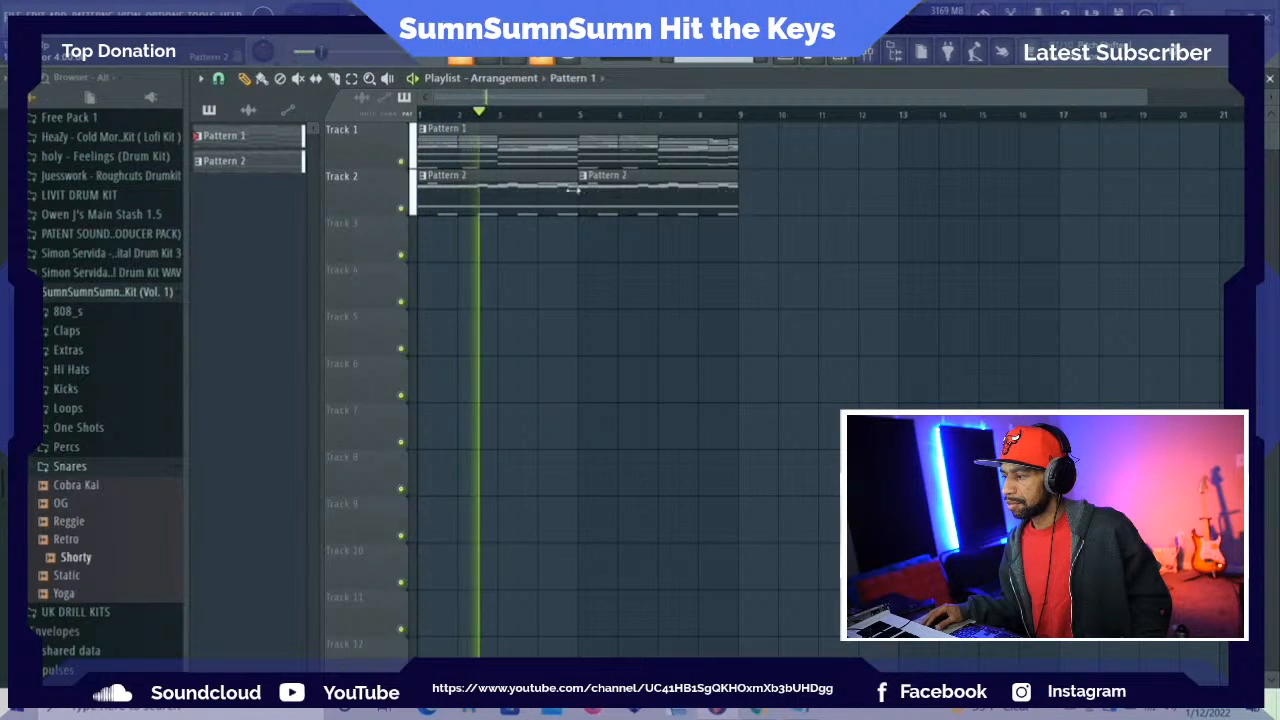
{"action": "left_click", "coordinate": [868, 55]}
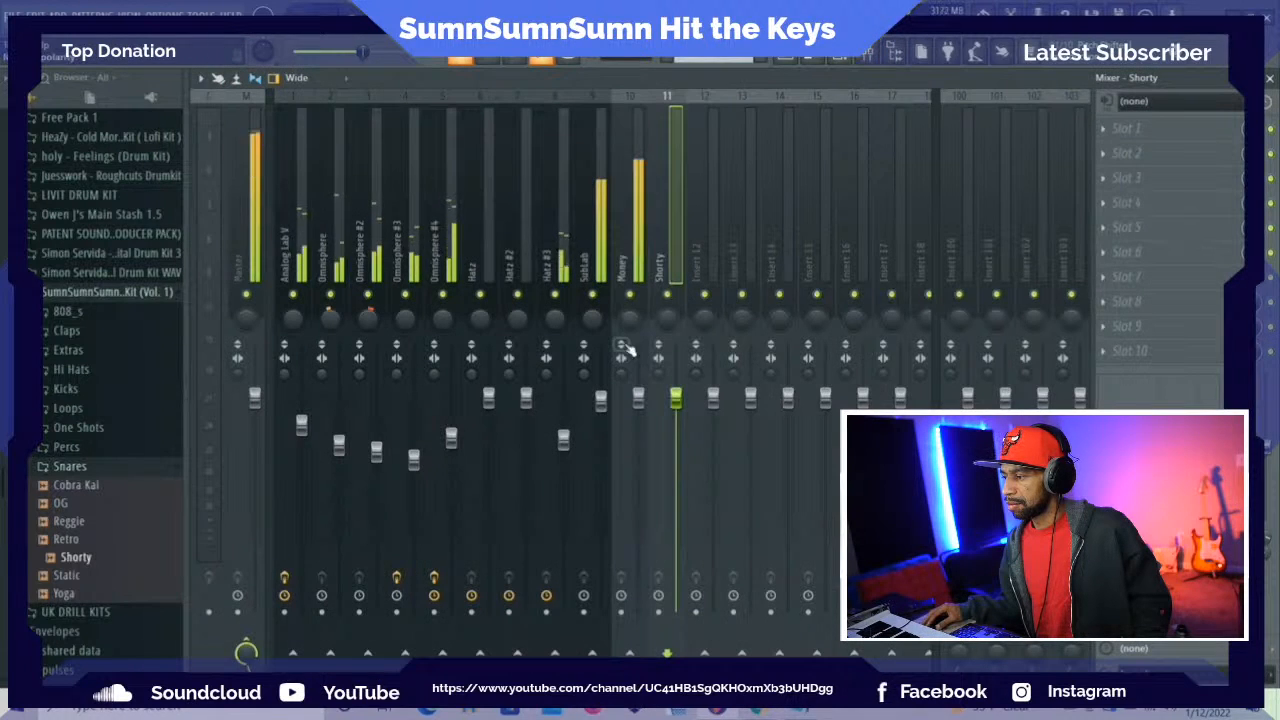
{"action": "left_click_drag", "start_coordinate": [638, 397], "coordinate": [643, 418]}
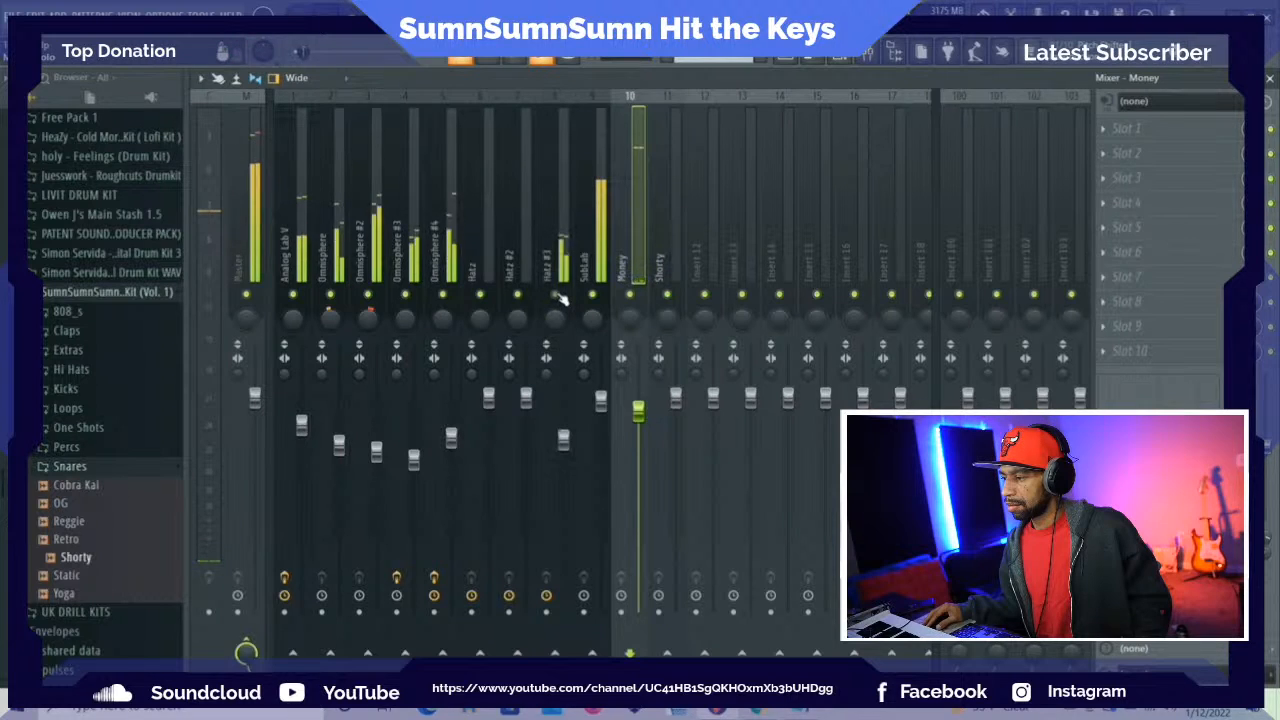
In Hatz #3, set the reverb room to 3% and the delay time to 1/8d, and adjust the low-pass filter
{"action": "left_click", "coordinate": [848, 63]}
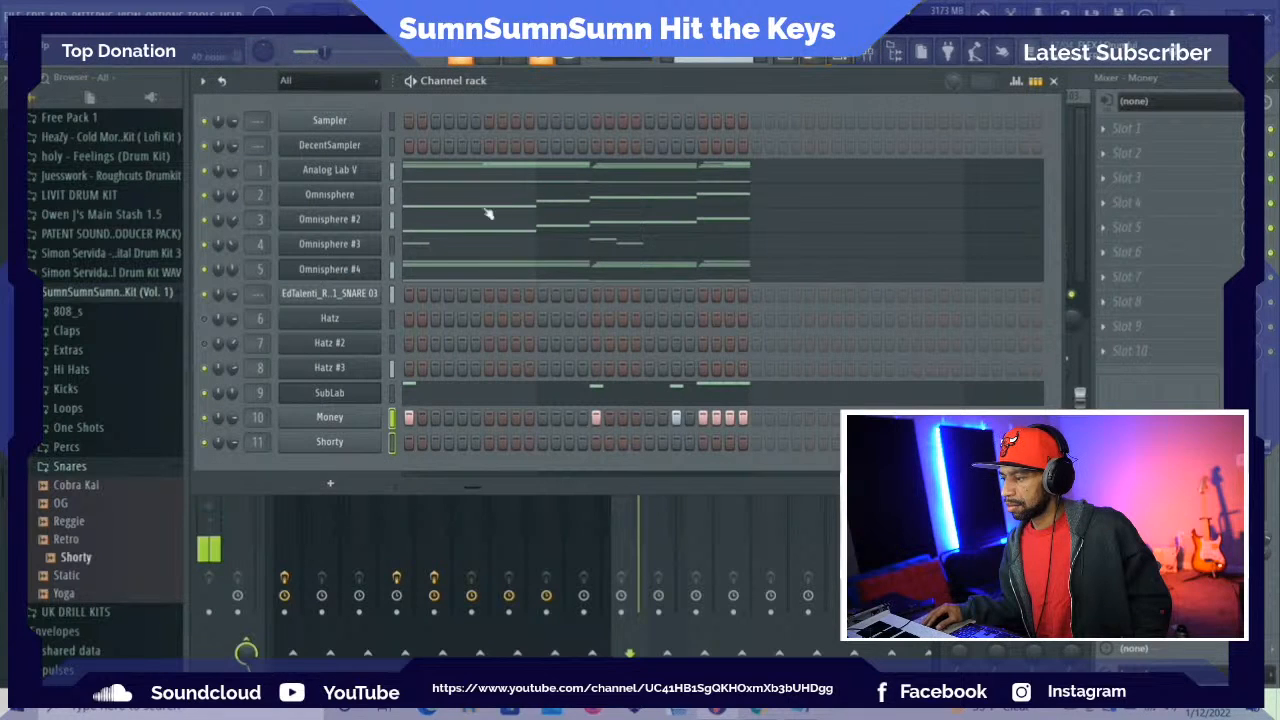
{"action": "left_click", "coordinate": [338, 368]}
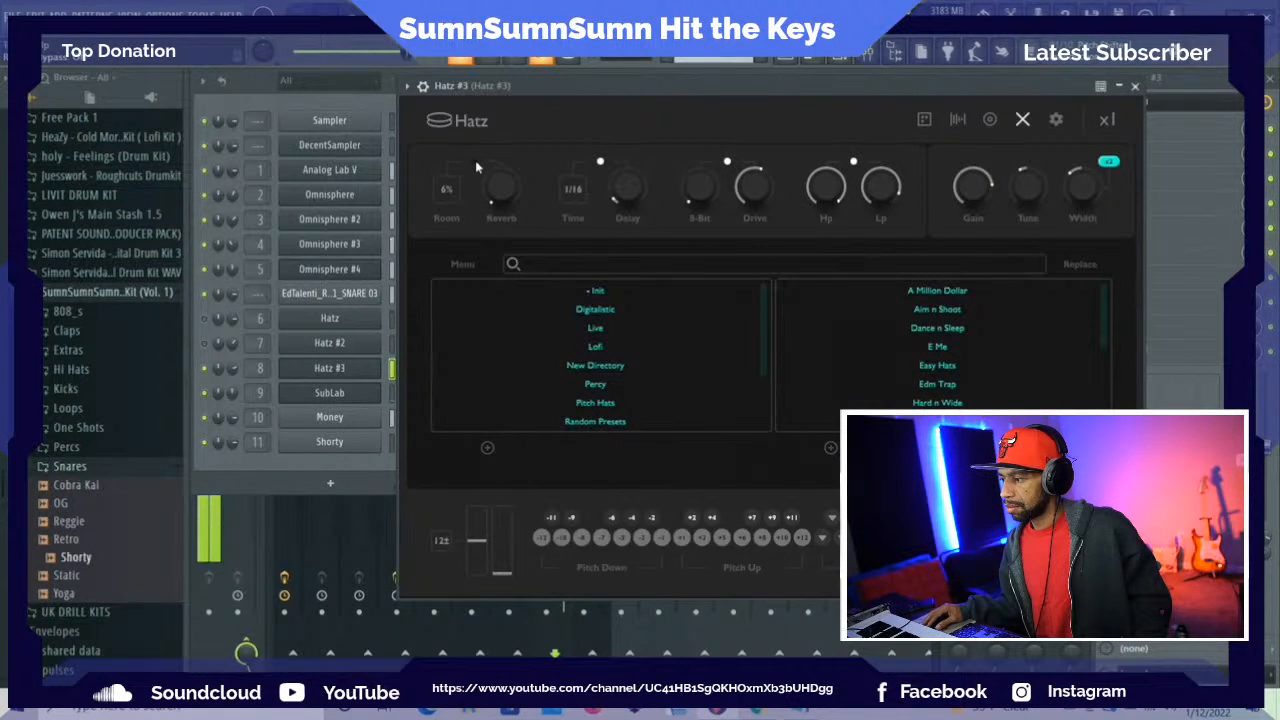
{"action": "mouse_move", "coordinate": [500, 188]}
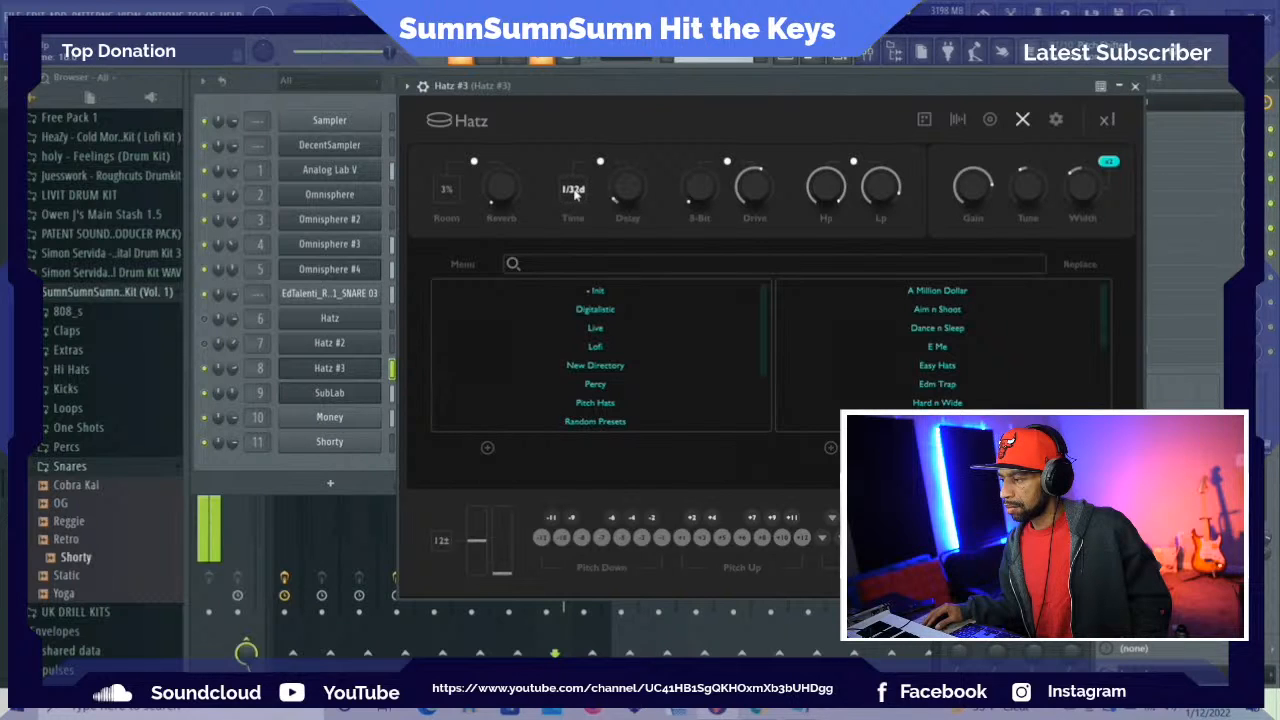
{"action": "left_click_drag", "start_coordinate": [575, 193], "coordinate": [578, 211]}
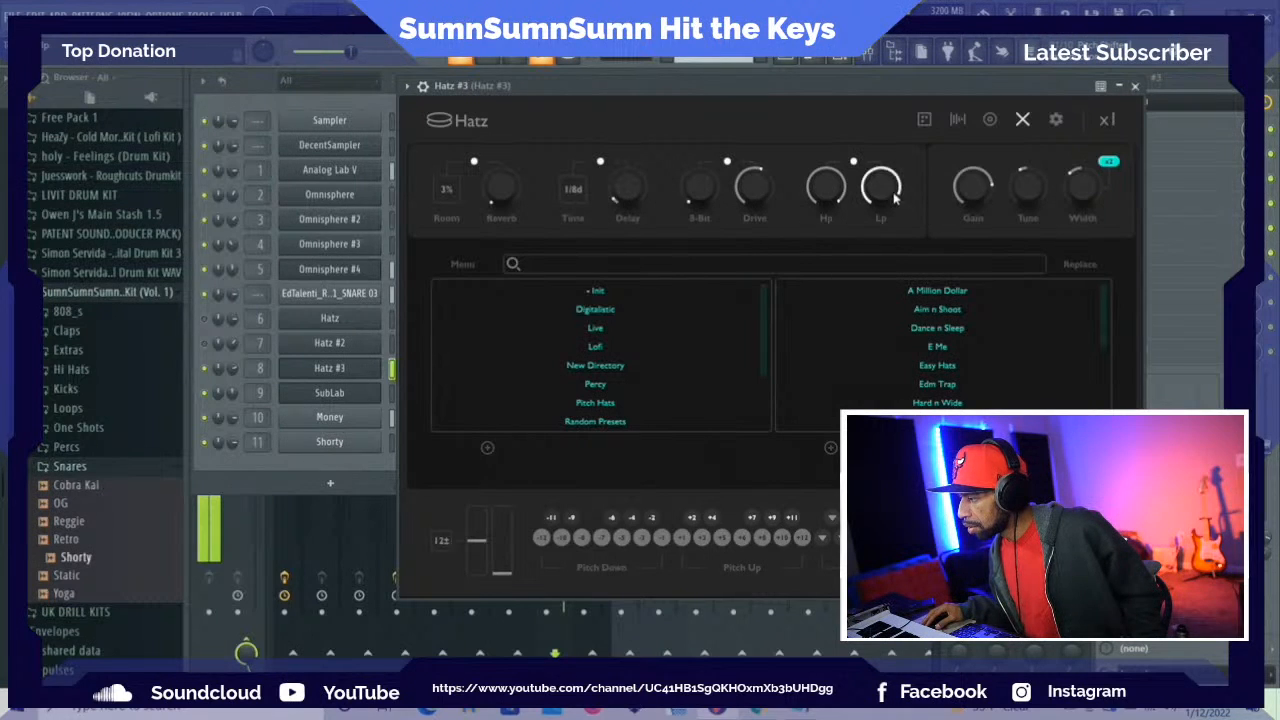
{"action": "mouse_move", "coordinate": [889, 188]}
{"action": "left_mouse_down"}
{"action": "mouse_move", "coordinate": [870, 241]}
{"action": "mouse_move", "coordinate": [873, 205]}
{"action": "left_mouse_up"}
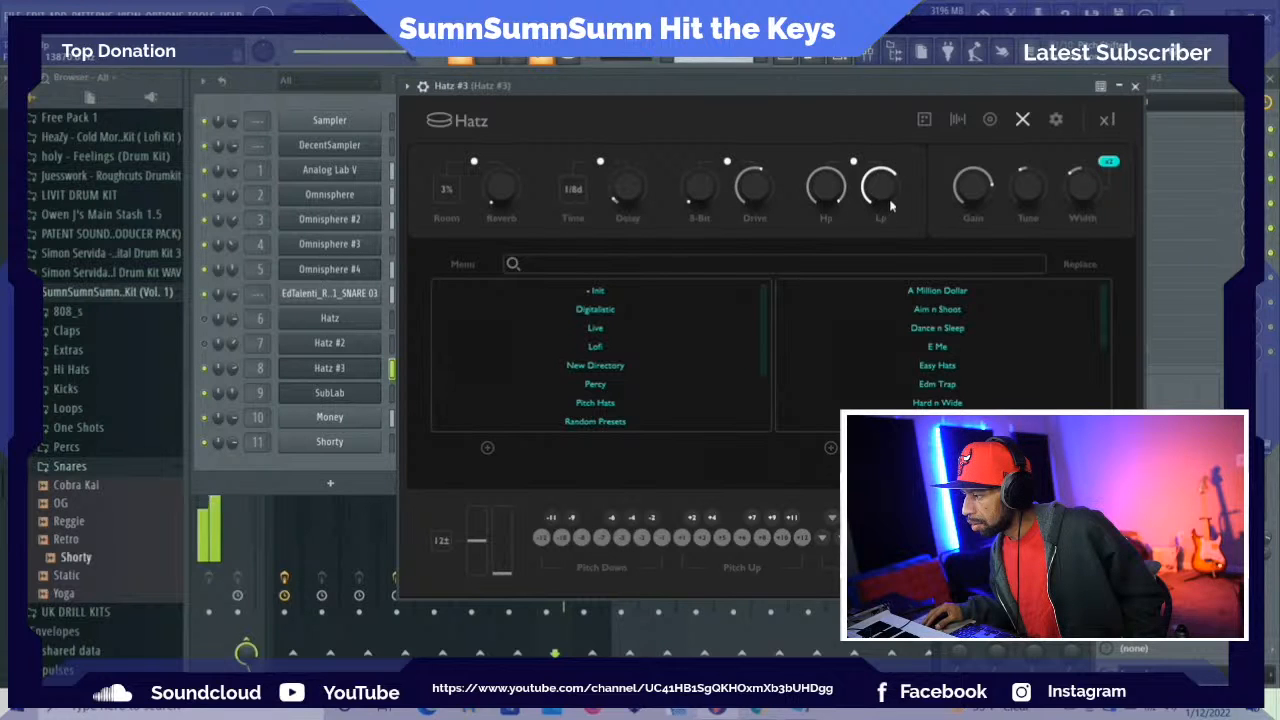
{"action": "left_click", "coordinate": [1136, 87]}
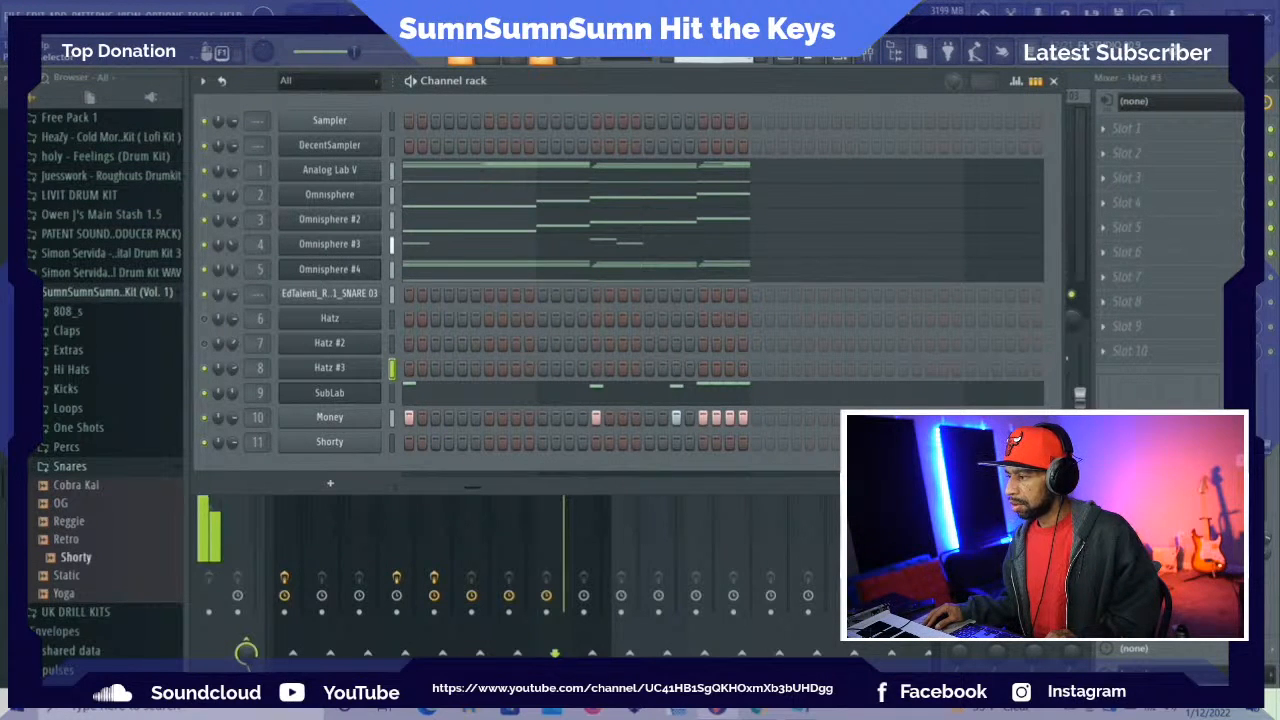
Switch to Pattern 2 and place Shorty snare hits on steps 3 and 15, auditioning them with the beat
{"action": "scroll", "coordinate": [714, 59], "scroll_direction": "down", "scroll_amount": 1}
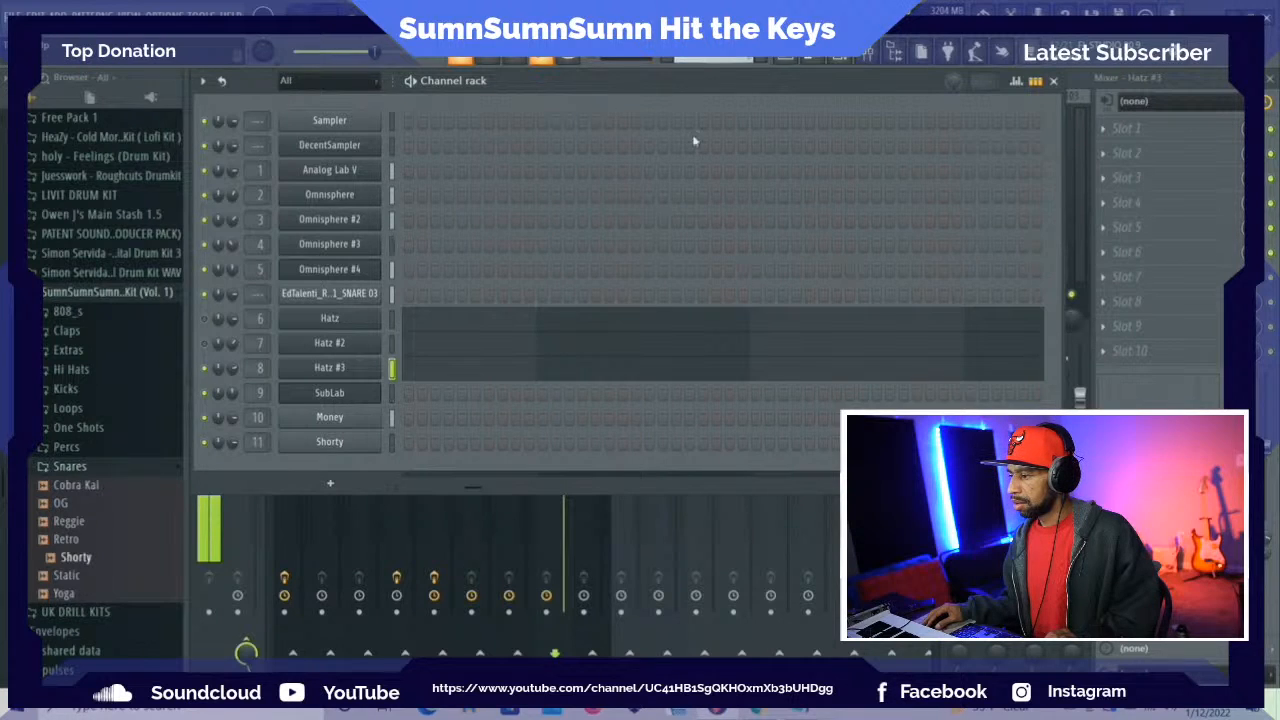
{"action": "key", "text": "space"}
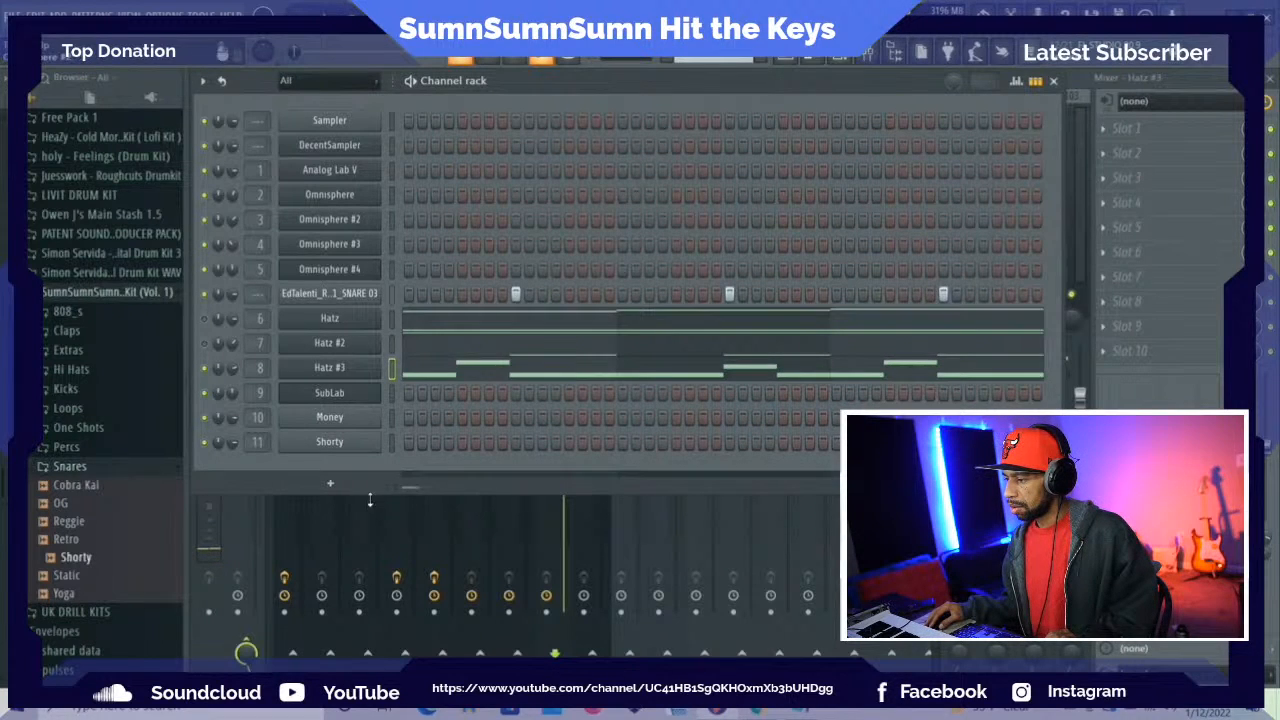
{"action": "left_click", "coordinate": [435, 443]}
{"action": "key", "text": "space"}
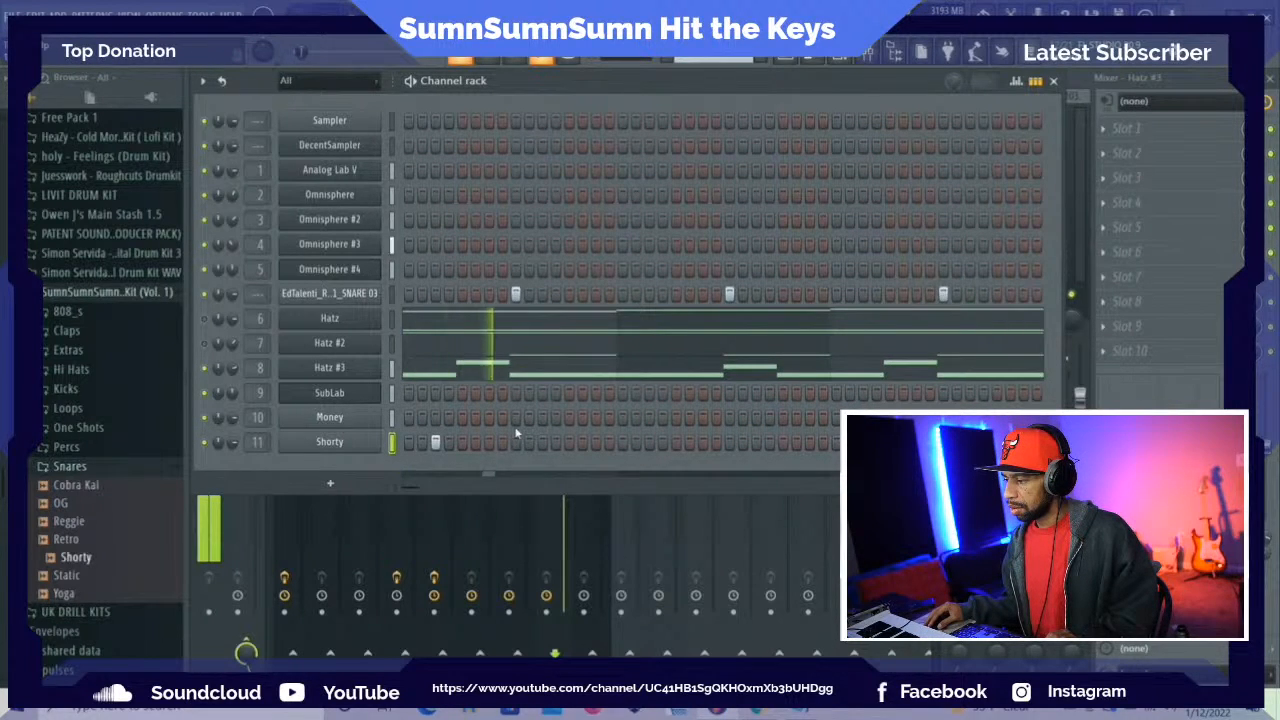
{"action": "key", "text": "space"}
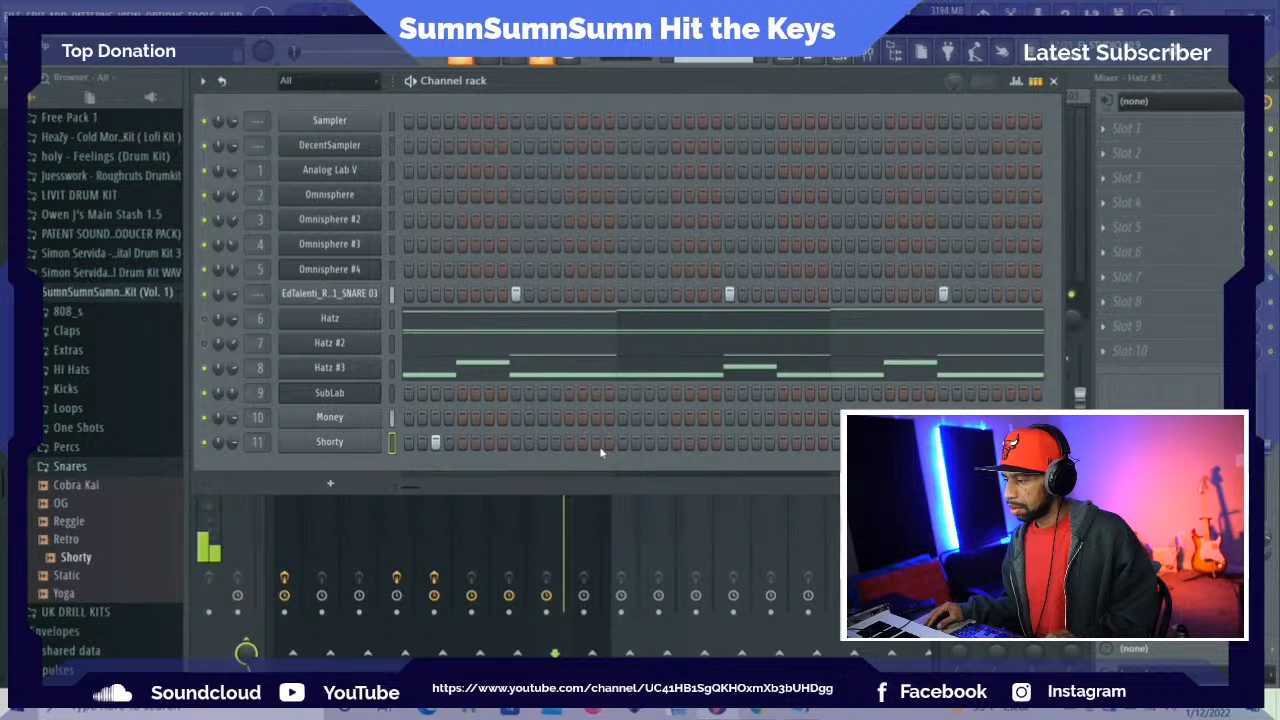
{"action": "key", "text": "space"}
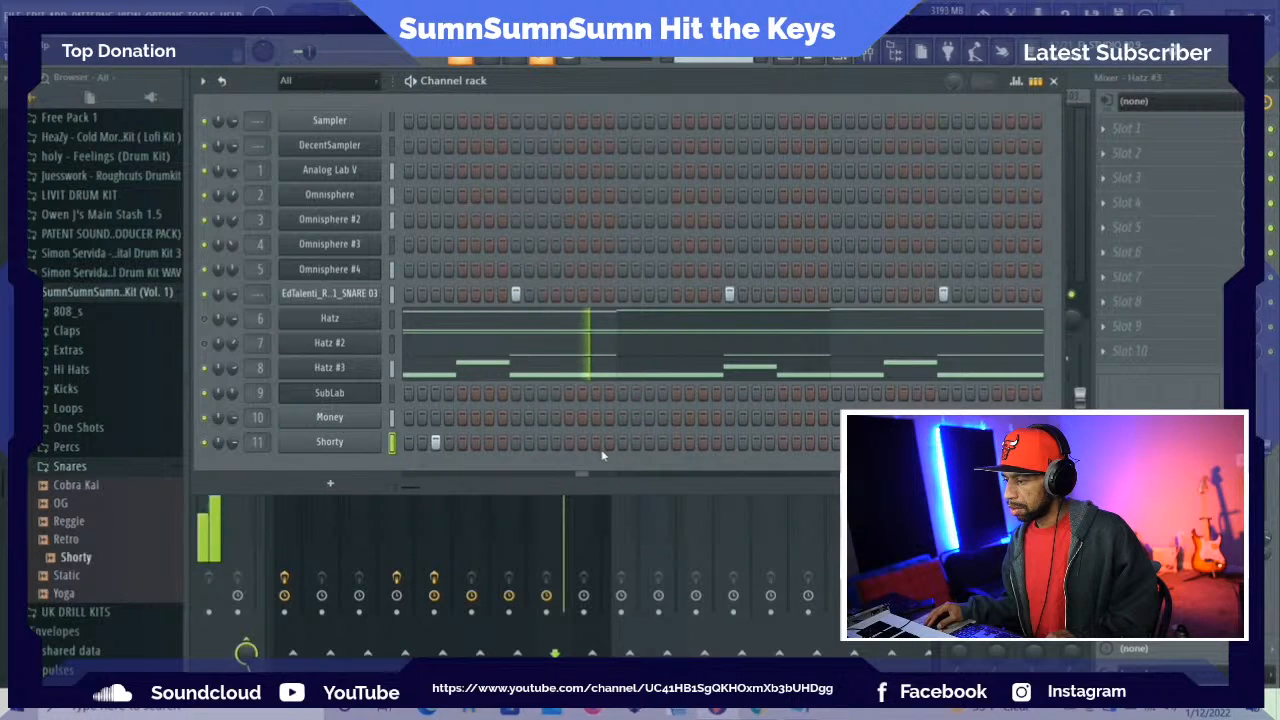
{"action": "left_click", "coordinate": [597, 445]}
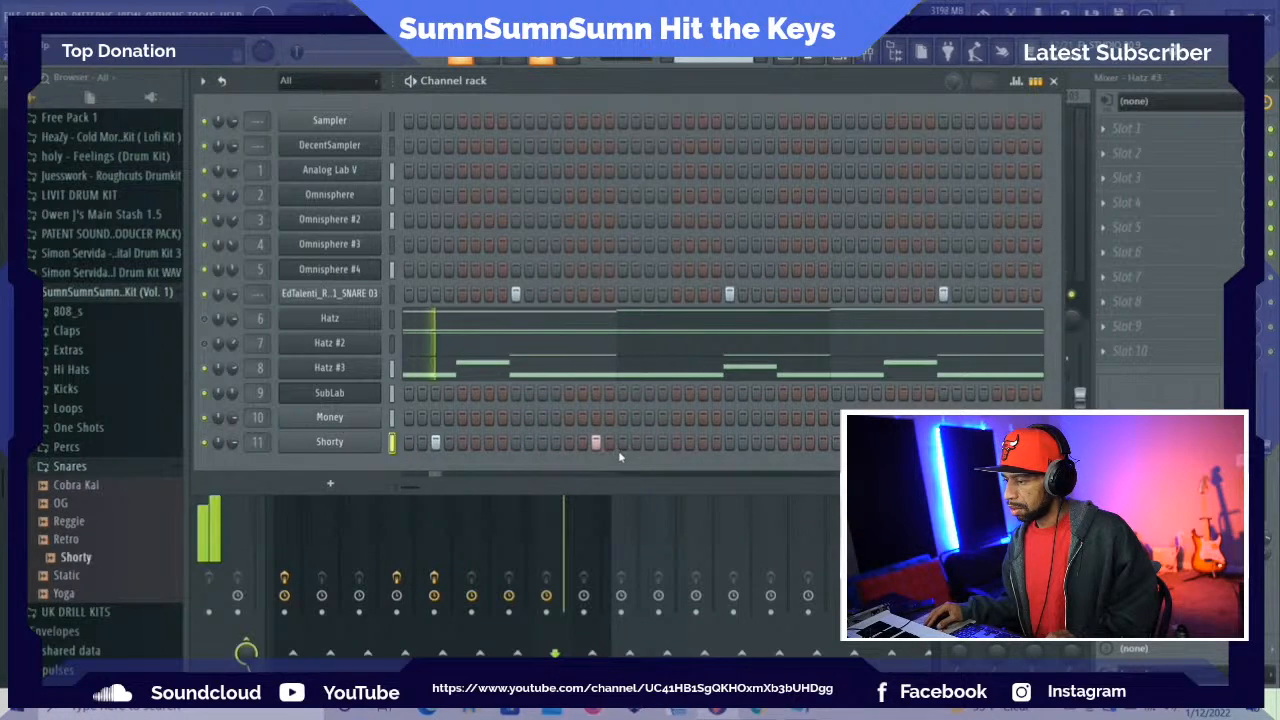
Add Shorty hits on steps 17 and 19 and on the last step of Pattern 2
{"action": "key", "text": "space"}
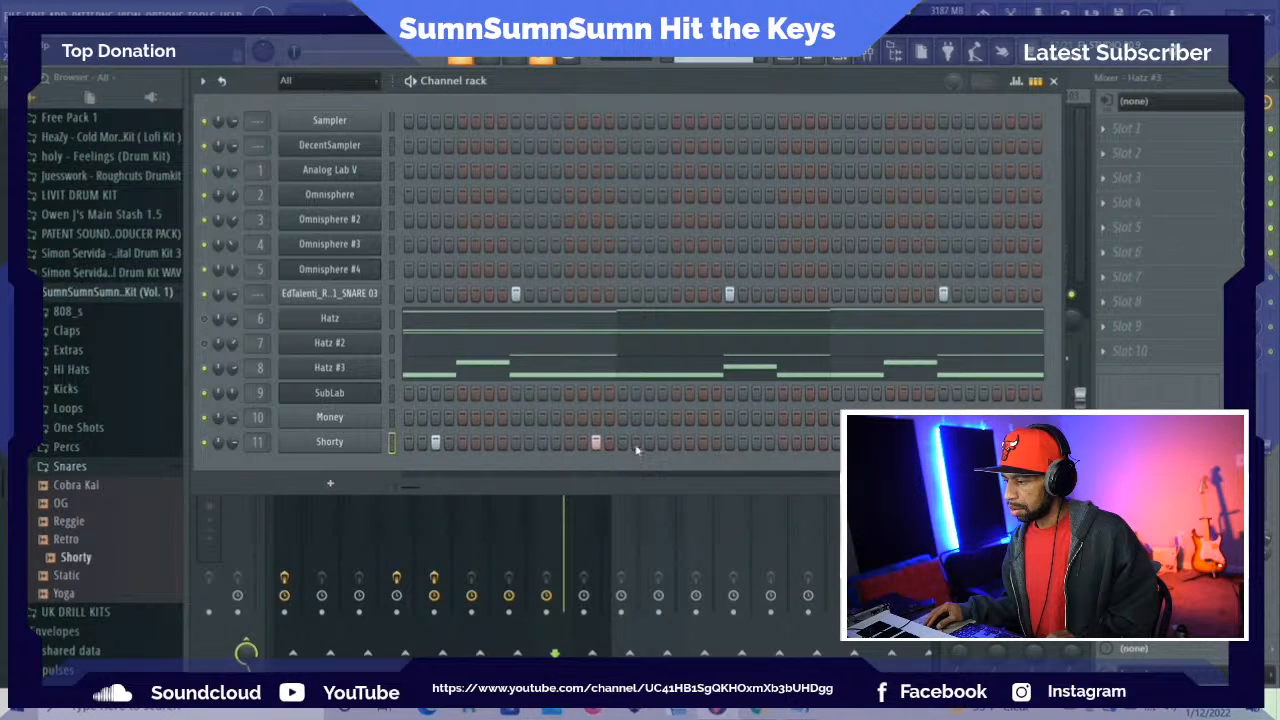
{"action": "key", "text": "space"}
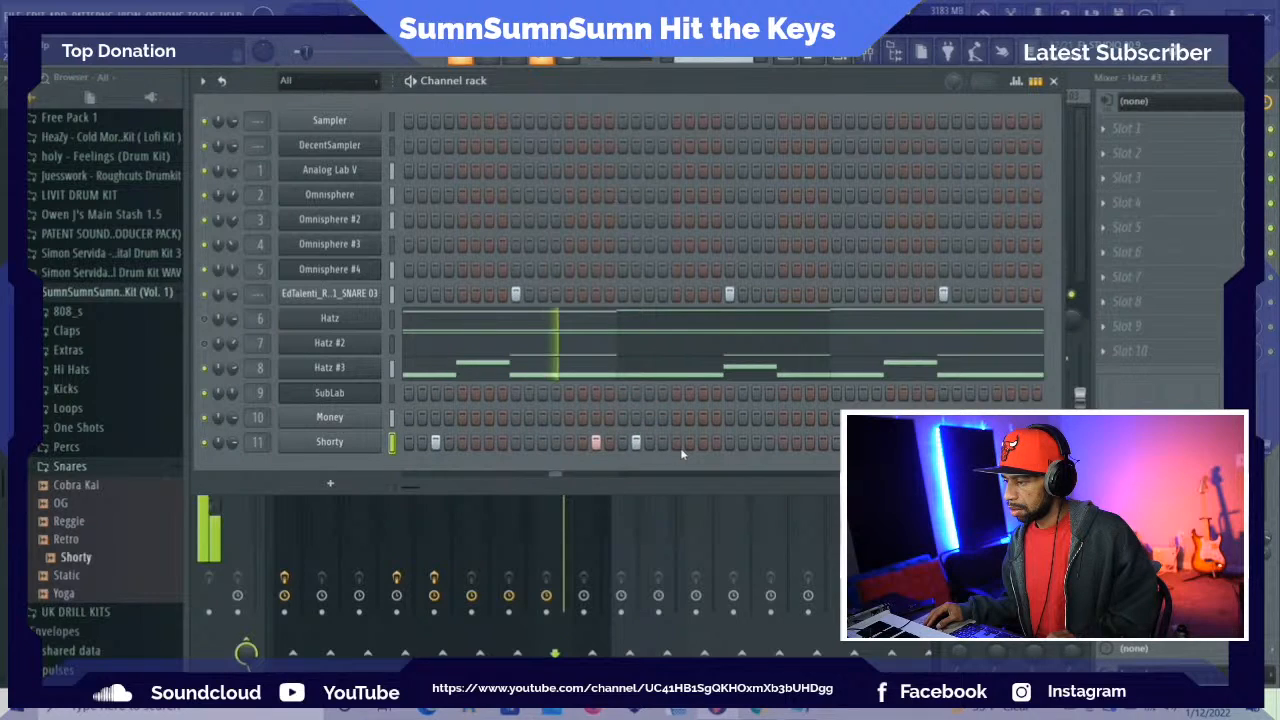
{"action": "key", "text": "space"}
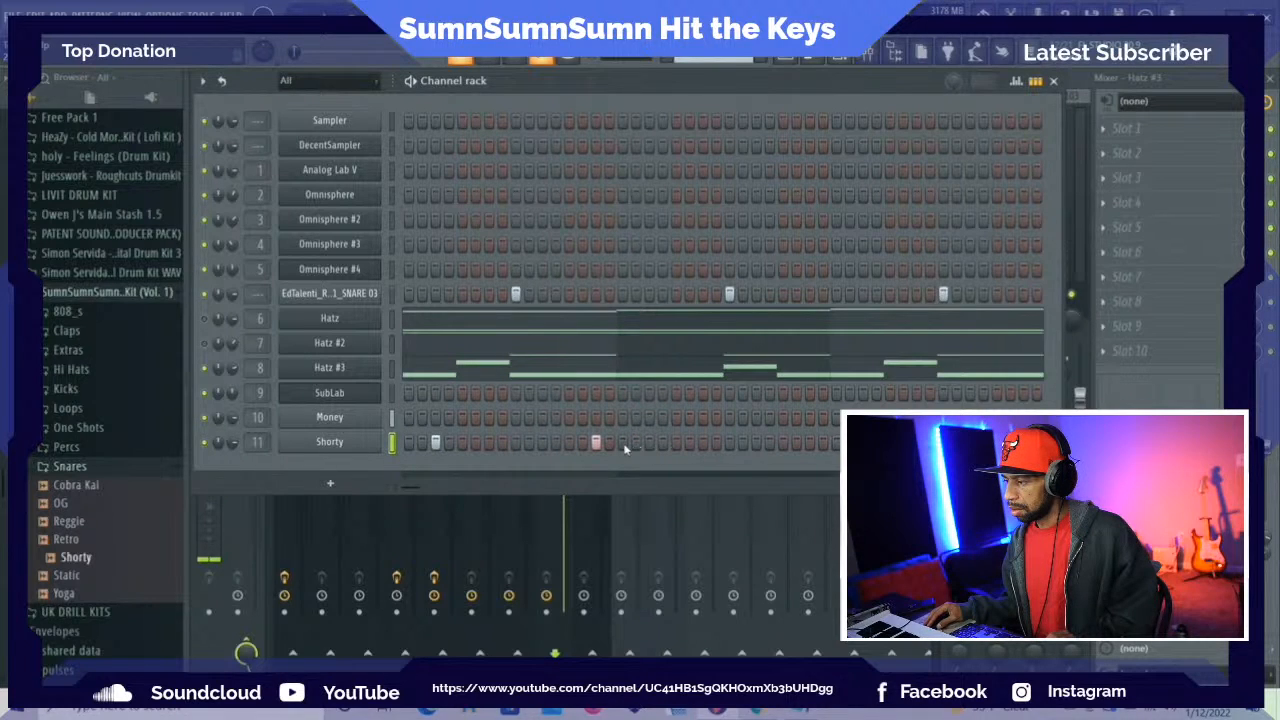
{"action": "key", "text": "space"}
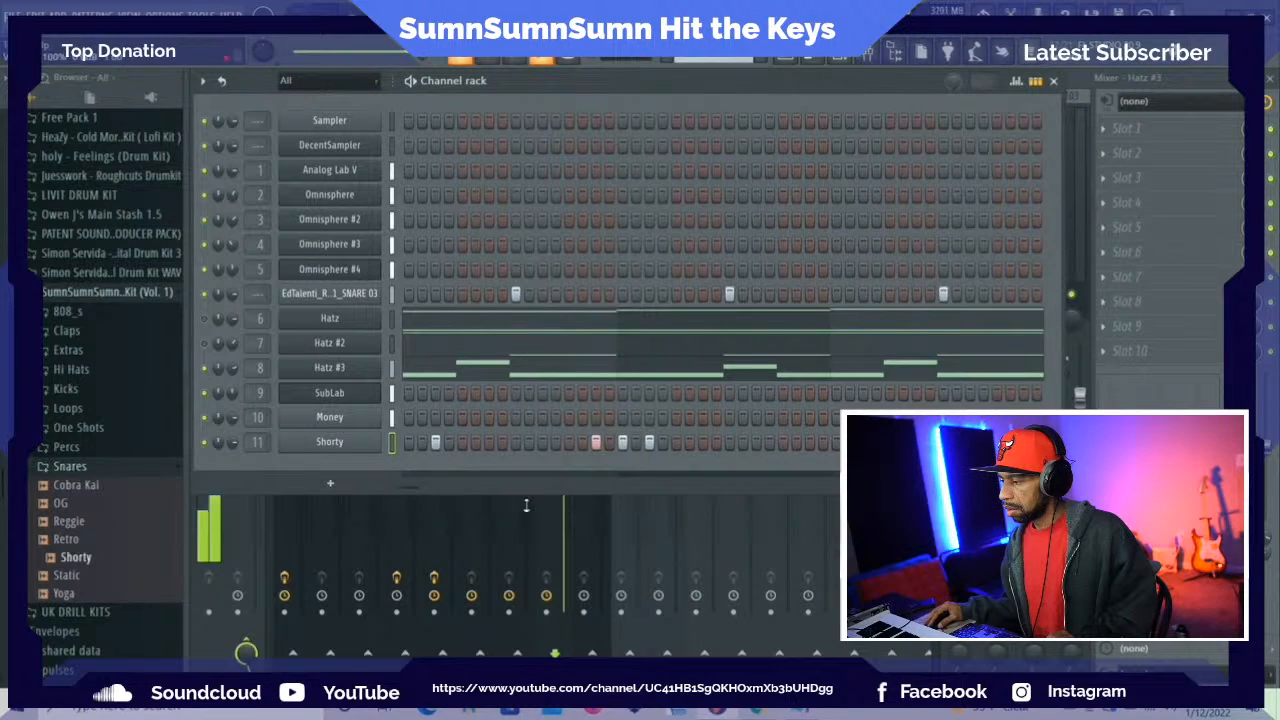
{"action": "left_click_drag", "start_coordinate": [403, 488], "coordinate": [430, 489]}
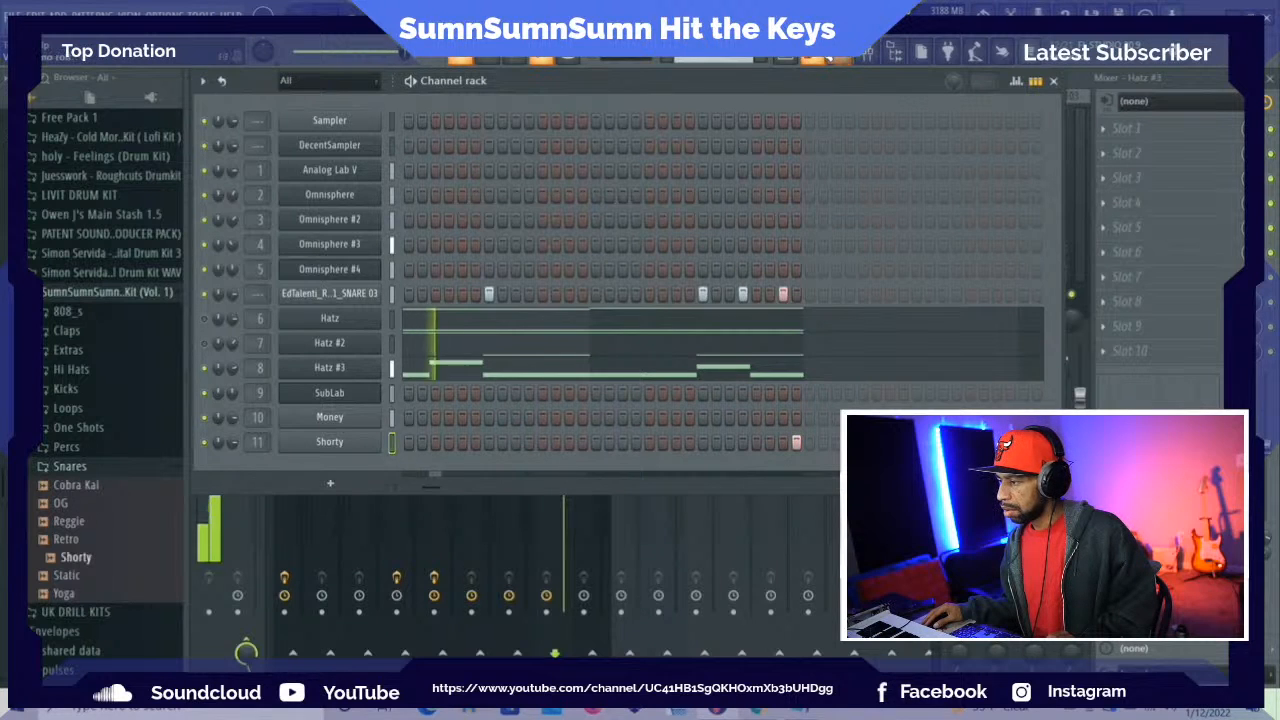
Open Shorty's piano roll and lower the velocities of the hits on steps 15 and 17 into a rising ramp
{"action": "left_click", "coordinate": [812, 59]}
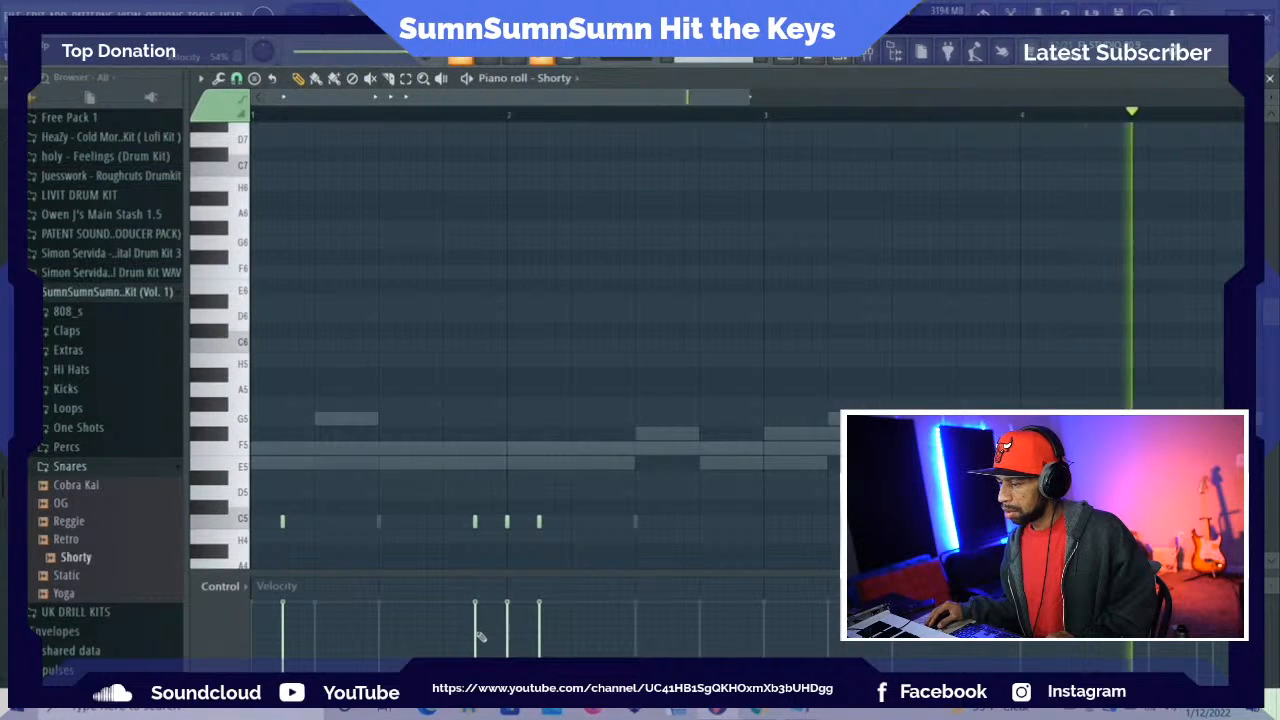
{"action": "left_click_drag", "start_coordinate": [479, 645], "coordinate": [508, 623]}
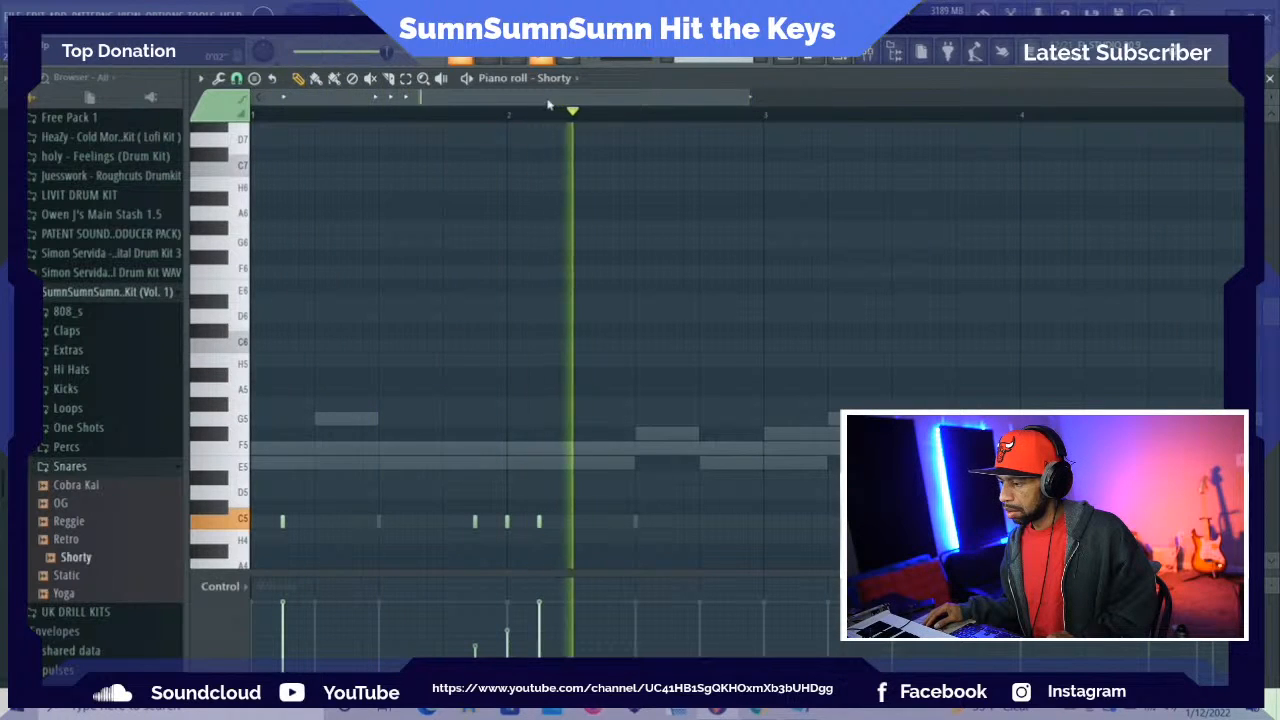
Remove Shorty's hit at the end of bar 4 and add three notes two steps apart around the start of bar 4
{"action": "left_click_drag", "start_coordinate": [555, 99], "coordinate": [621, 98]}
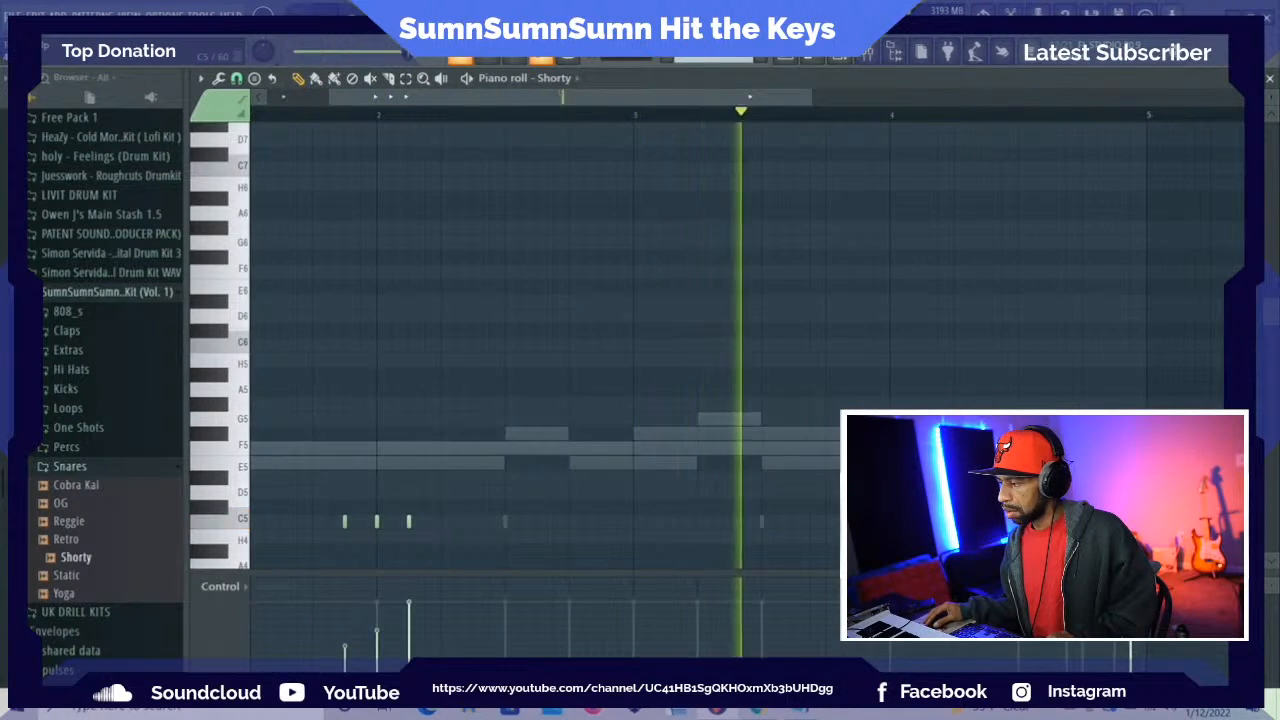
{"action": "key", "text": "space"}
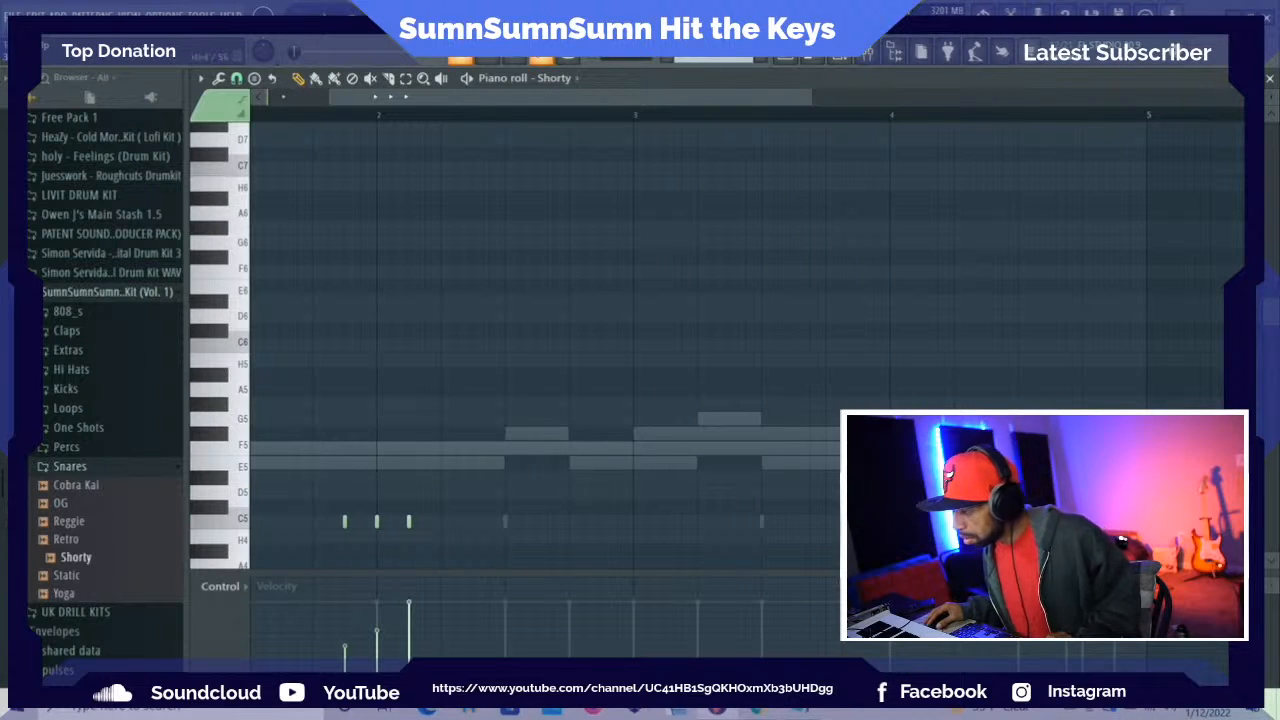
{"action": "key", "text": "space"}
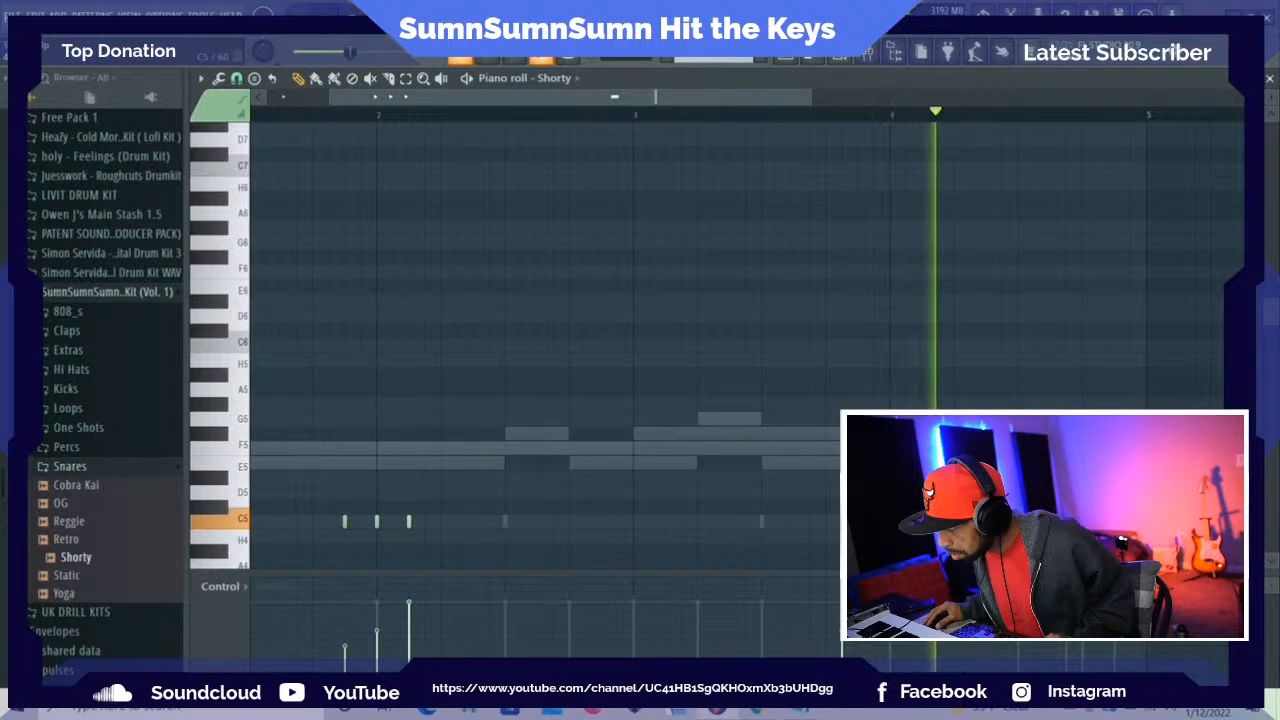
{"action": "key", "text": "space"}
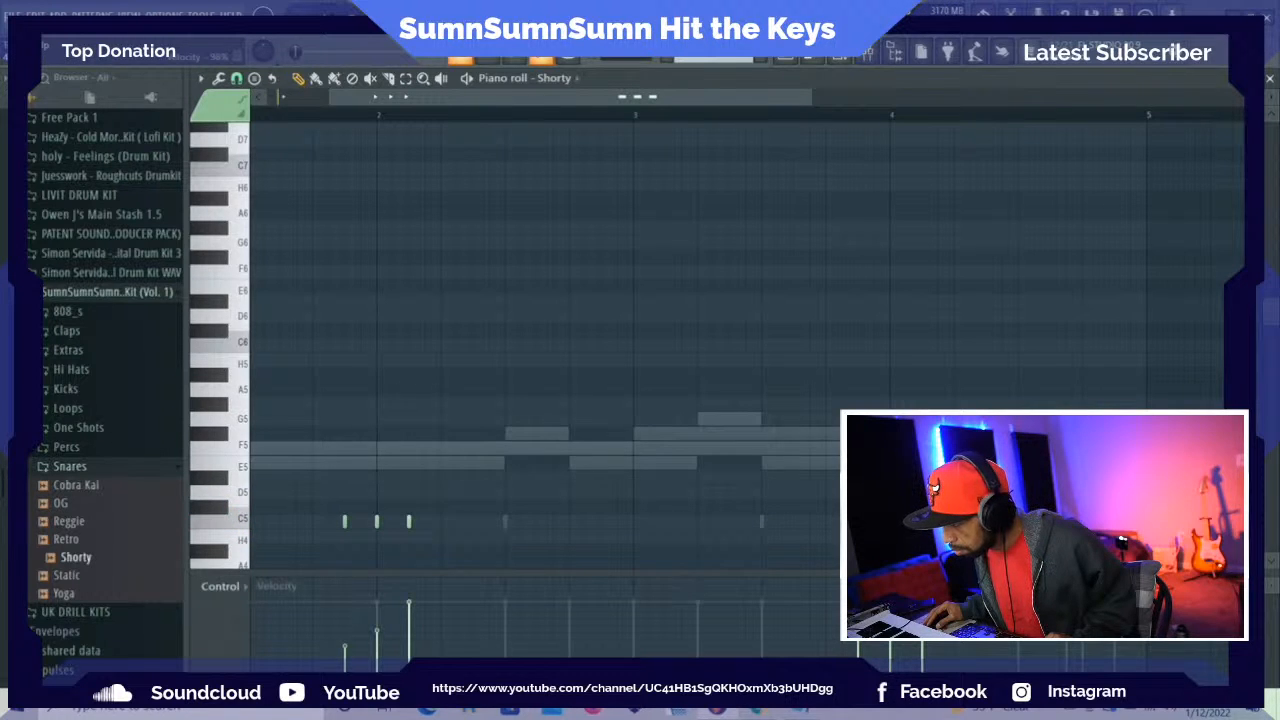
{"action": "key", "text": "space"}
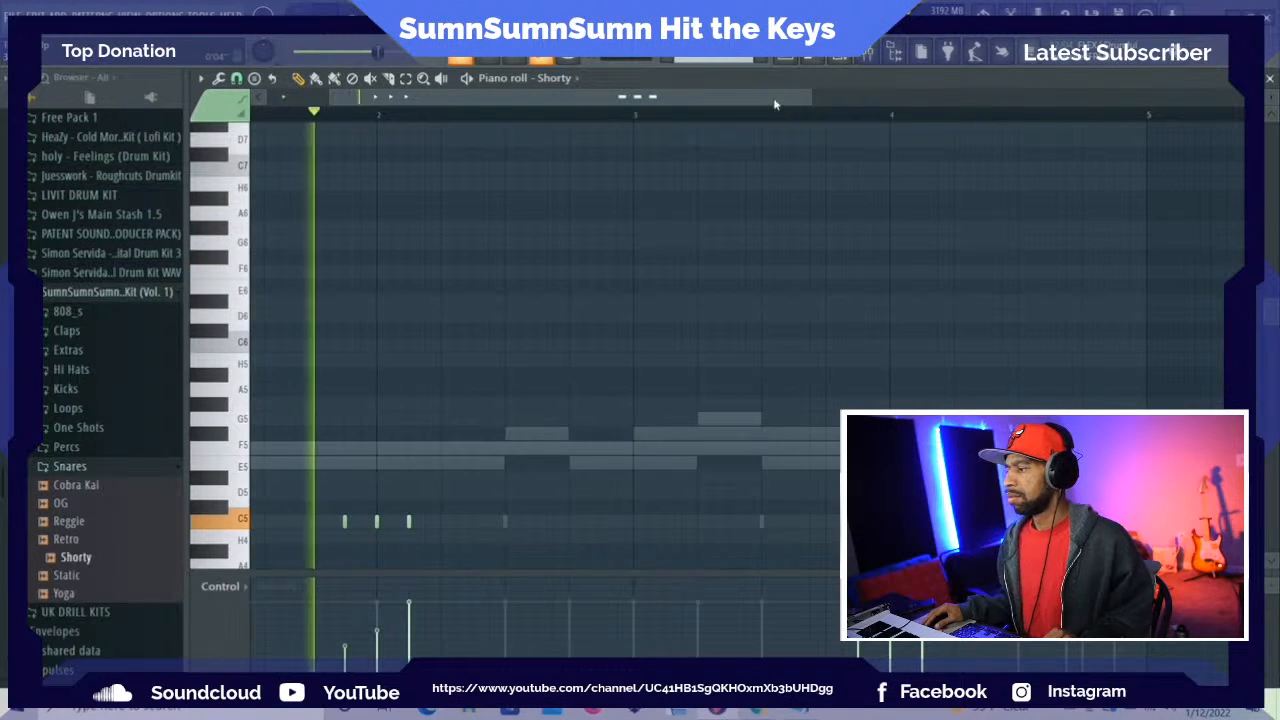
Select Shorty's track in the mixer and lower its volume while the beat plays
{"action": "left_click_drag", "start_coordinate": [772, 104], "coordinate": [654, 100]}
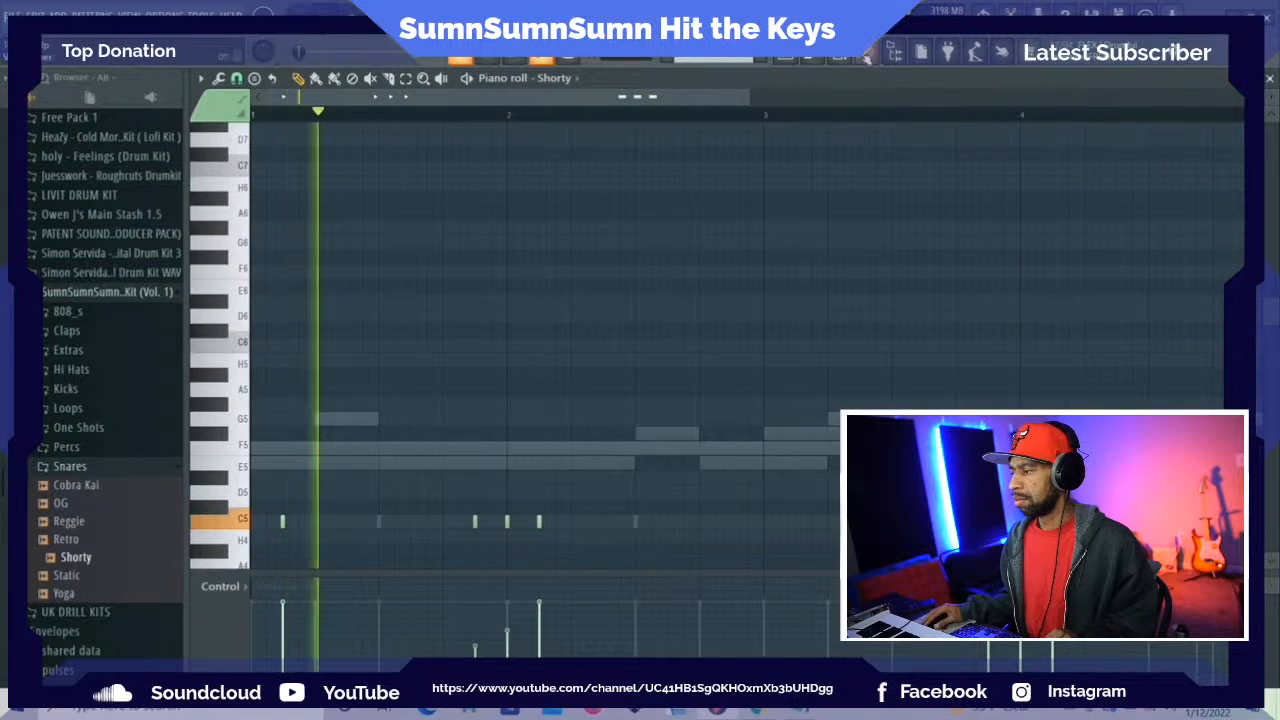
{"action": "key", "text": "F6"}
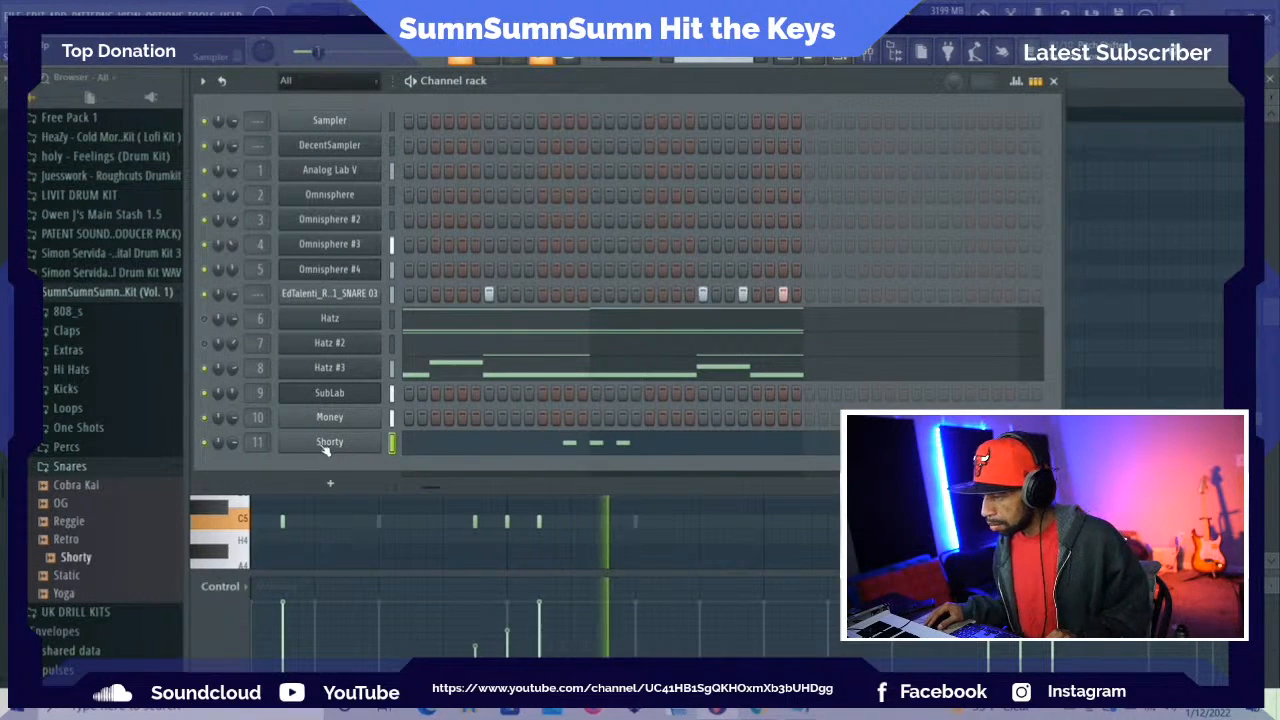
{"action": "key", "text": "F9"}
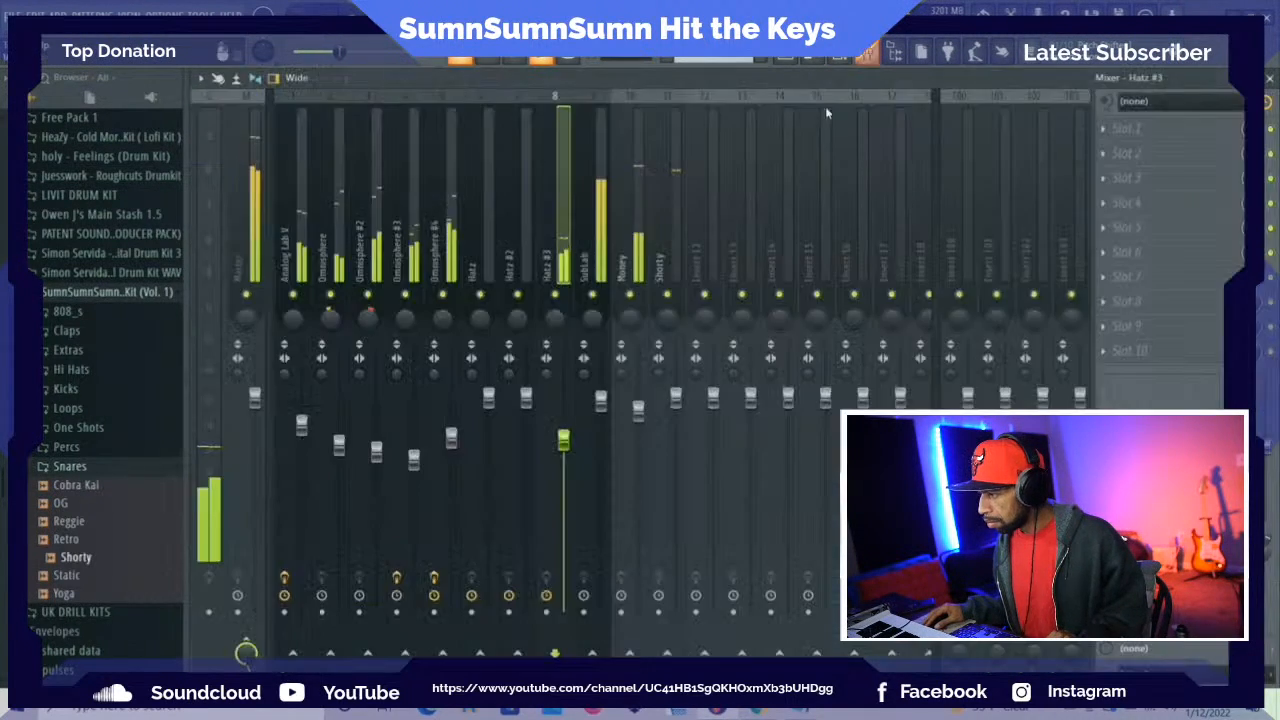
{"action": "left_click", "coordinate": [676, 230]}
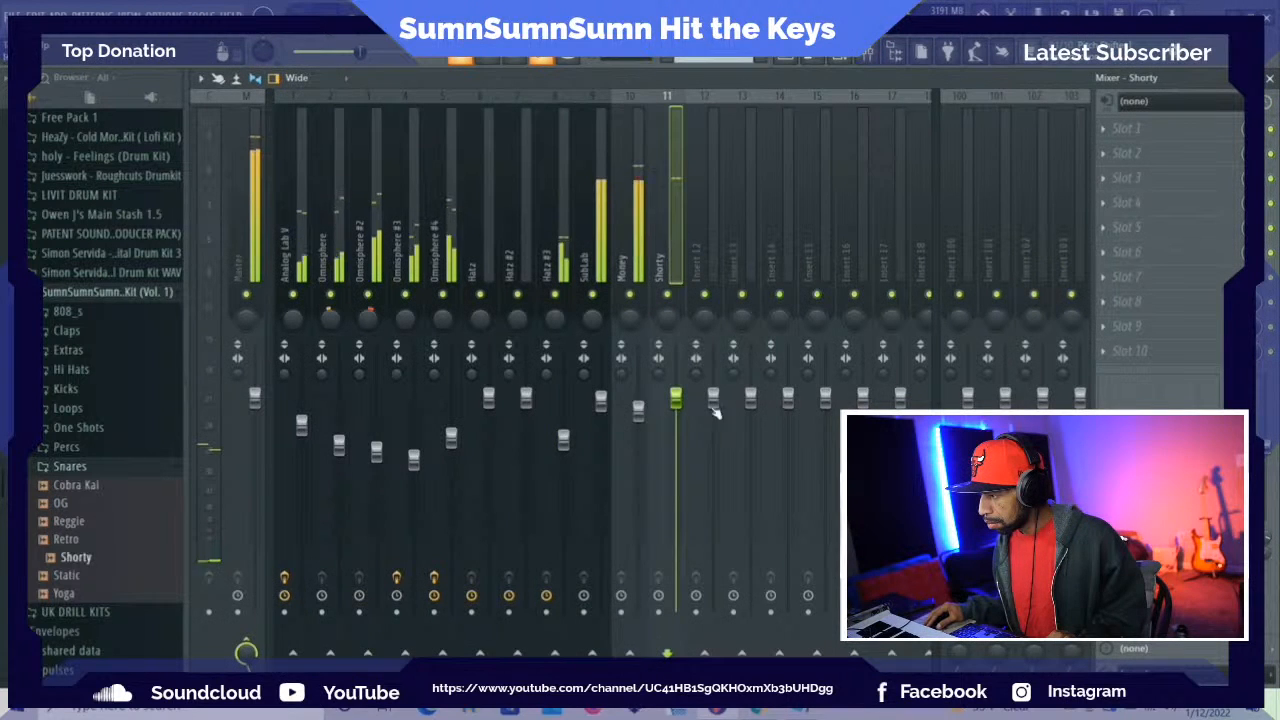
{"action": "left_click_drag", "start_coordinate": [676, 398], "coordinate": [683, 420]}
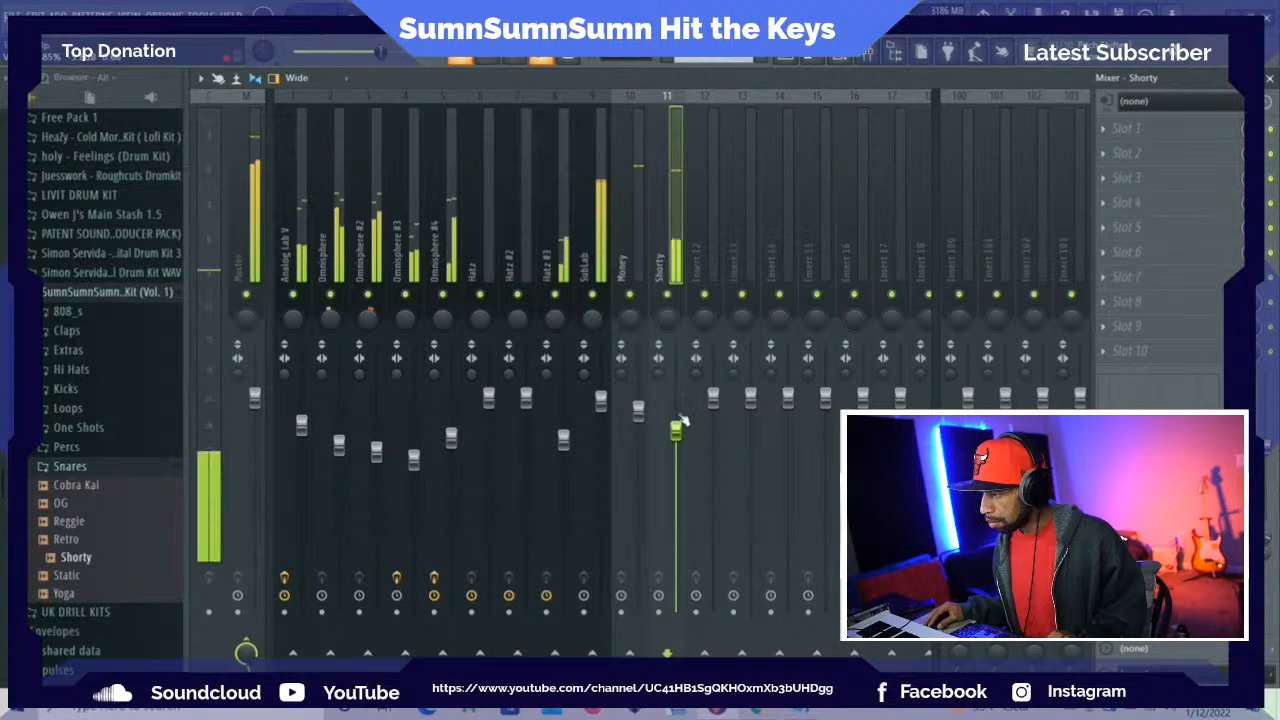
Insert Fruity Delay 3 in Shorty's first effect slot, then lower Shorty's mixer level a little further and stop playback
{"action": "left_click", "coordinate": [1117, 133]}
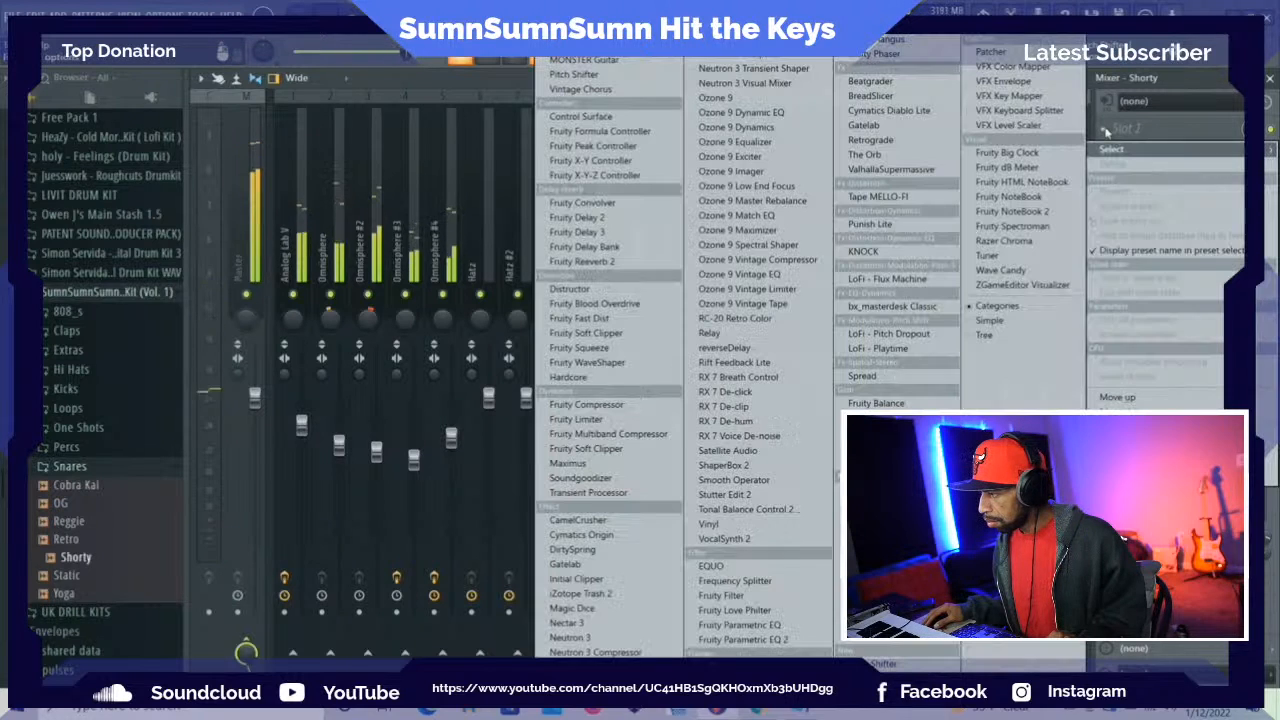
{"action": "left_click", "coordinate": [641, 232]}
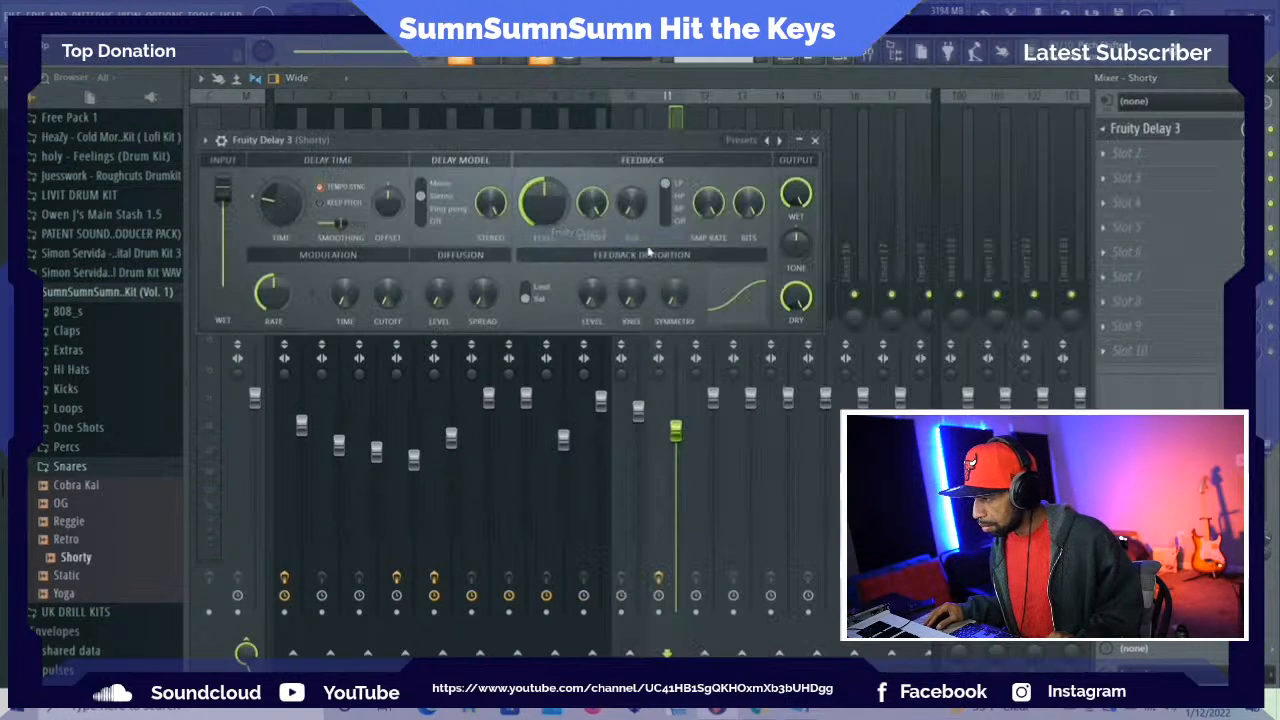
{"action": "left_click", "coordinate": [748, 140]}
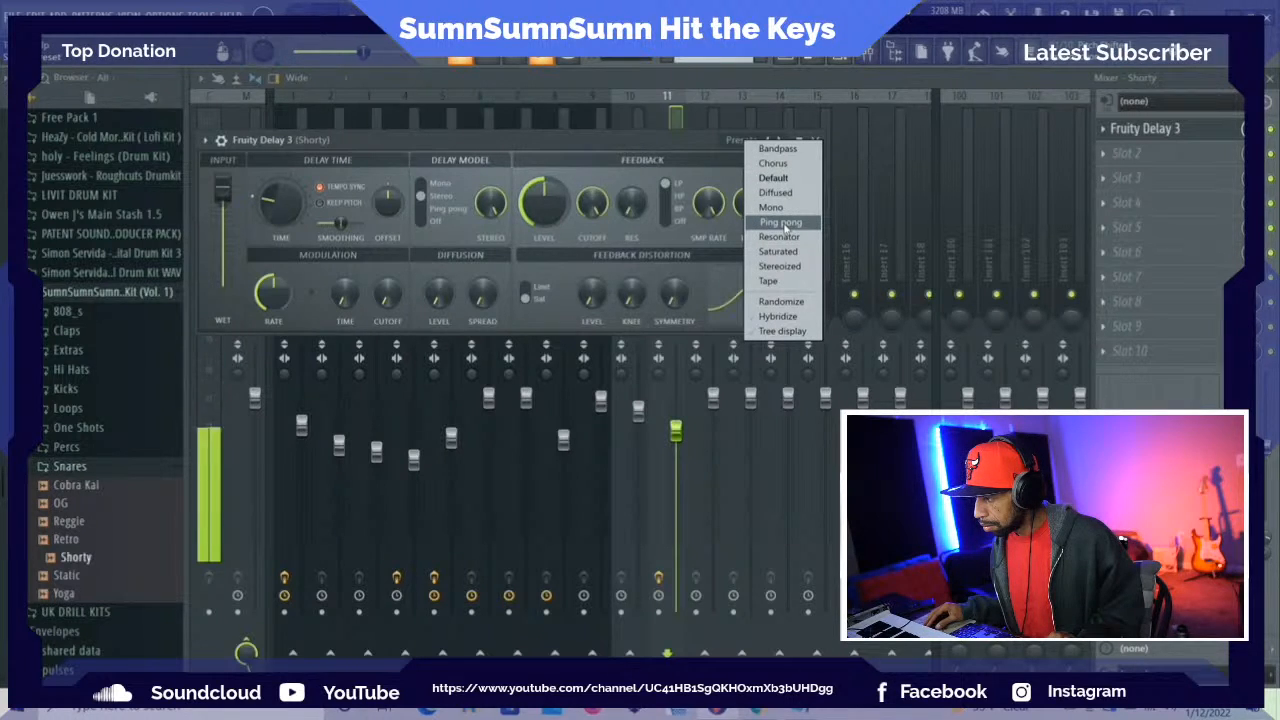
{"action": "left_click", "coordinate": [678, 149]}
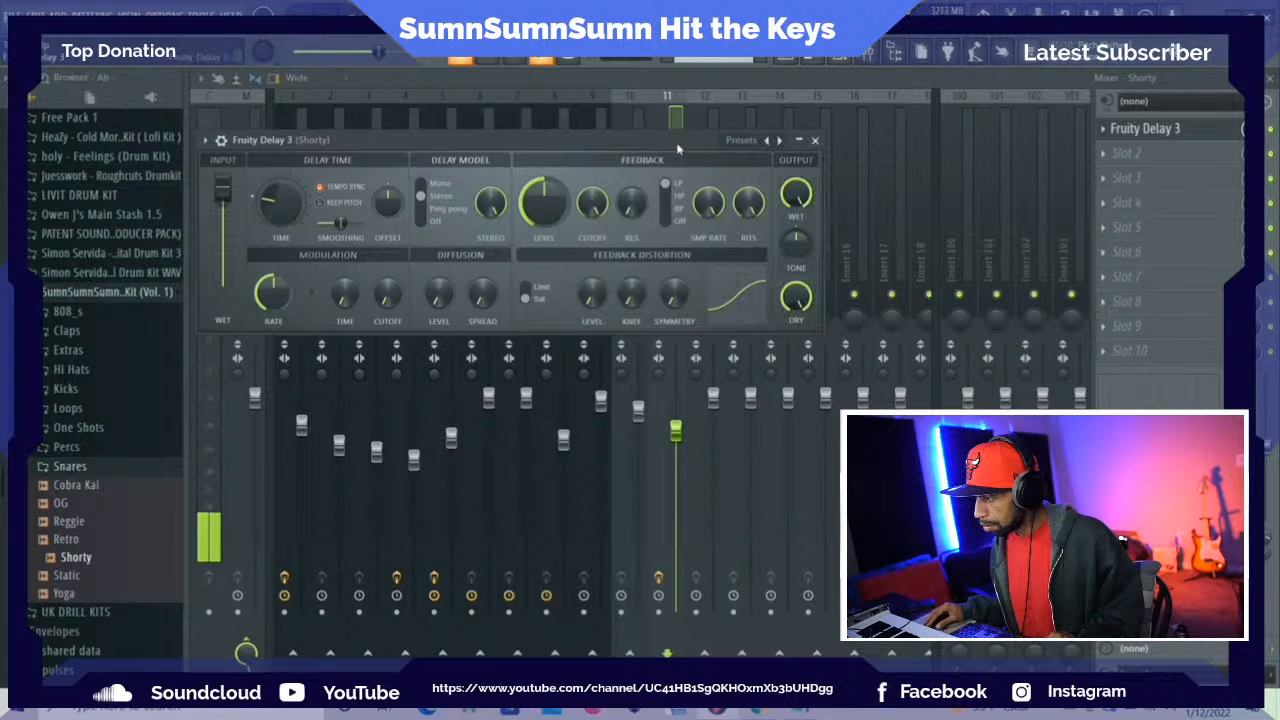
{"action": "left_click", "coordinate": [817, 140]}
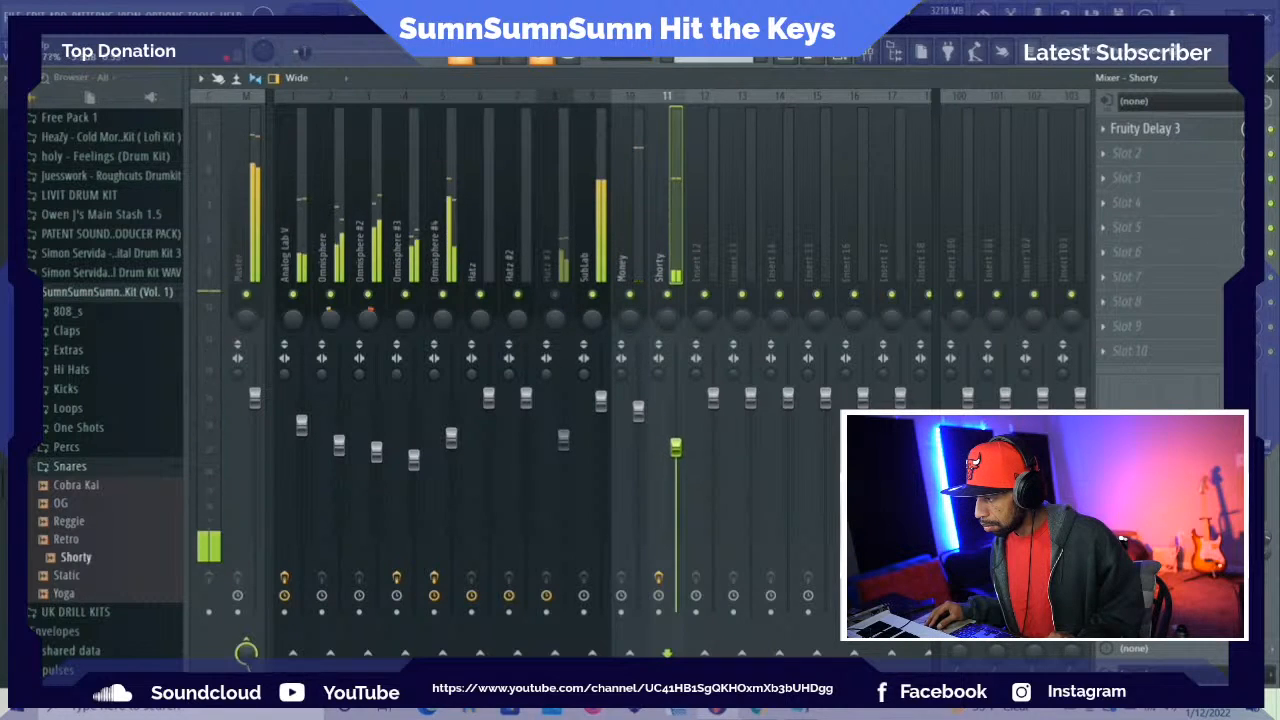
{"action": "left_click_drag", "start_coordinate": [678, 437], "coordinate": [676, 452]}
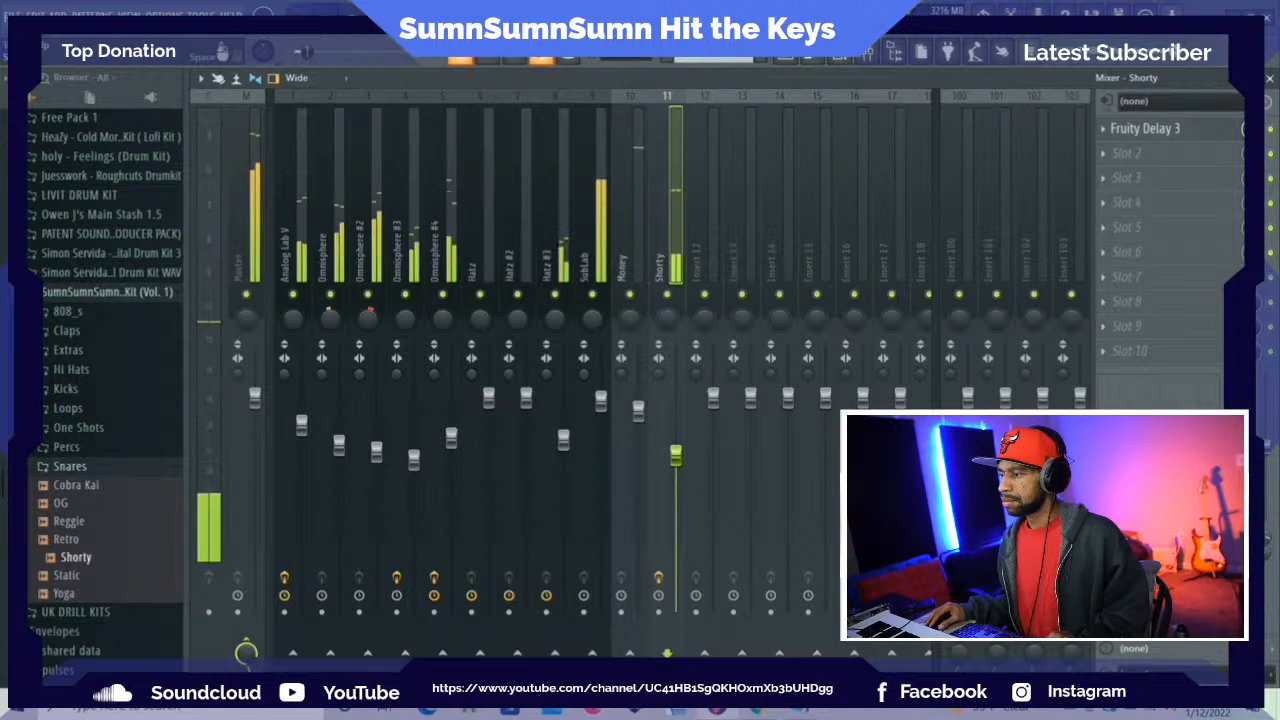
{"action": "key", "text": "space"}
Move the first Pattern 2 clip in the playlist down to Track 7 and delete its second clip at bar 5
{"action": "left_click", "coordinate": [786, 55]}
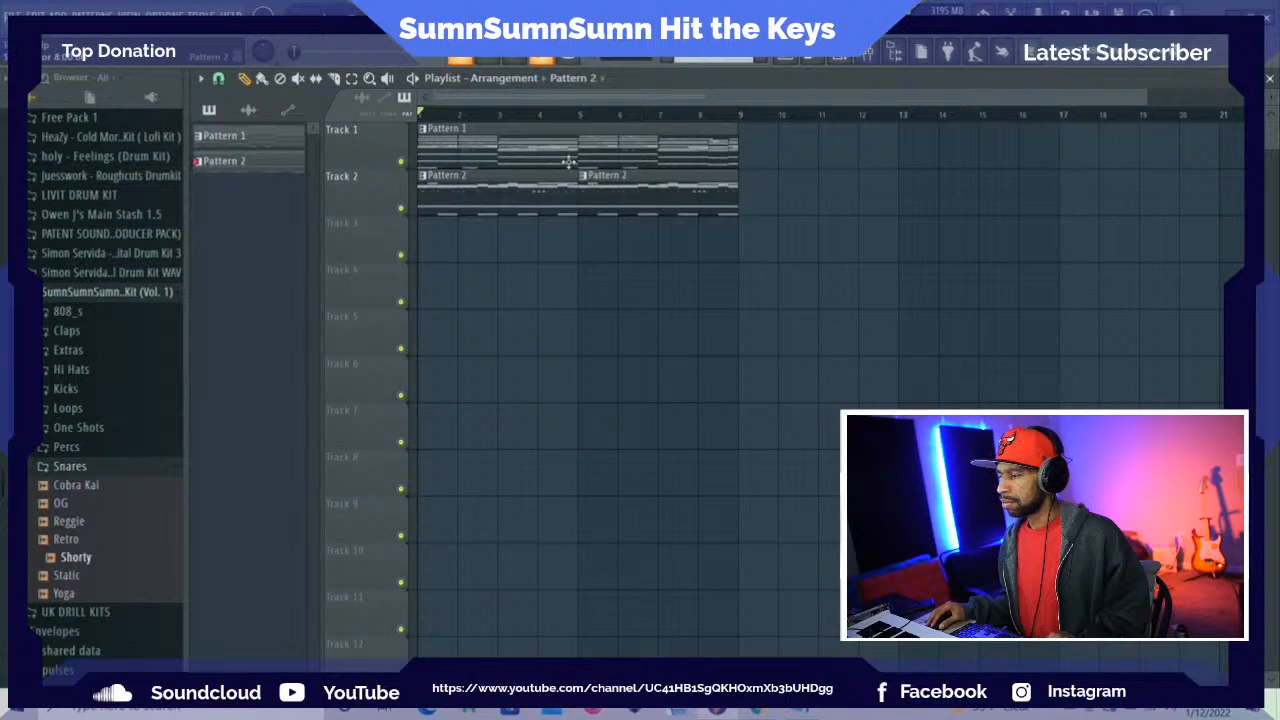
{"action": "left_click_drag", "start_coordinate": [536, 189], "coordinate": [533, 440]}
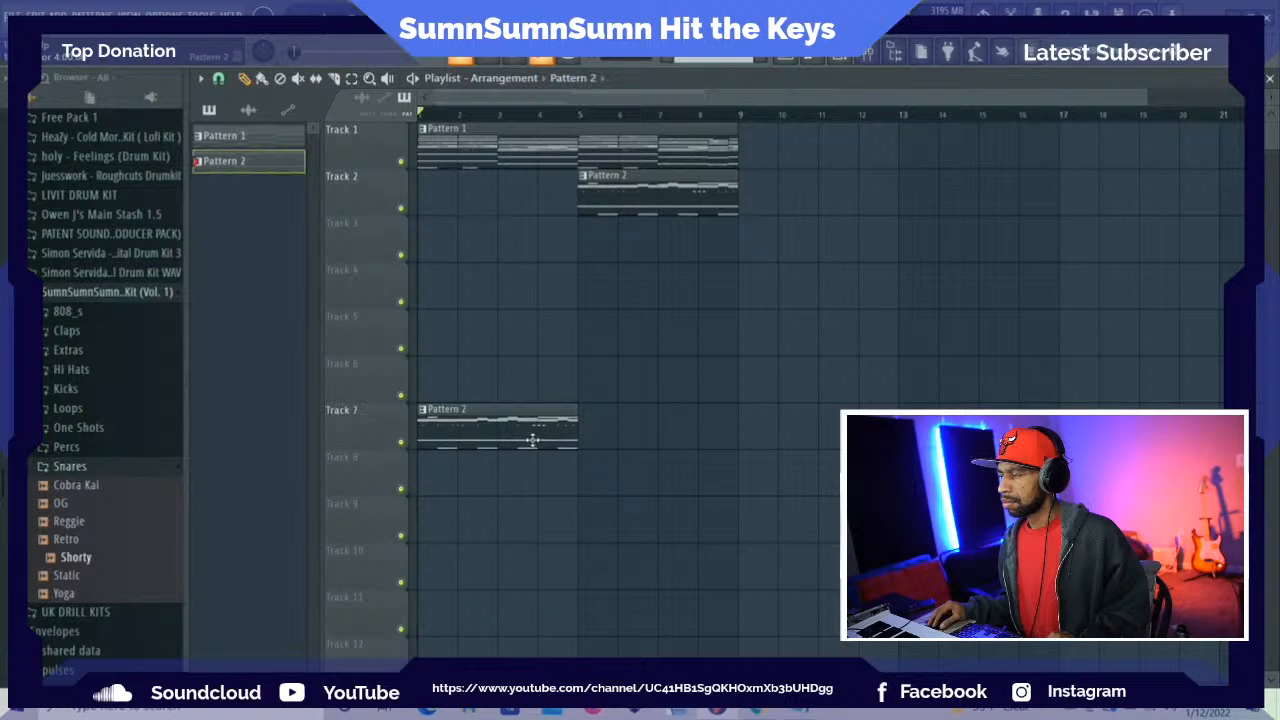
{"action": "right_click", "coordinate": [650, 211]}
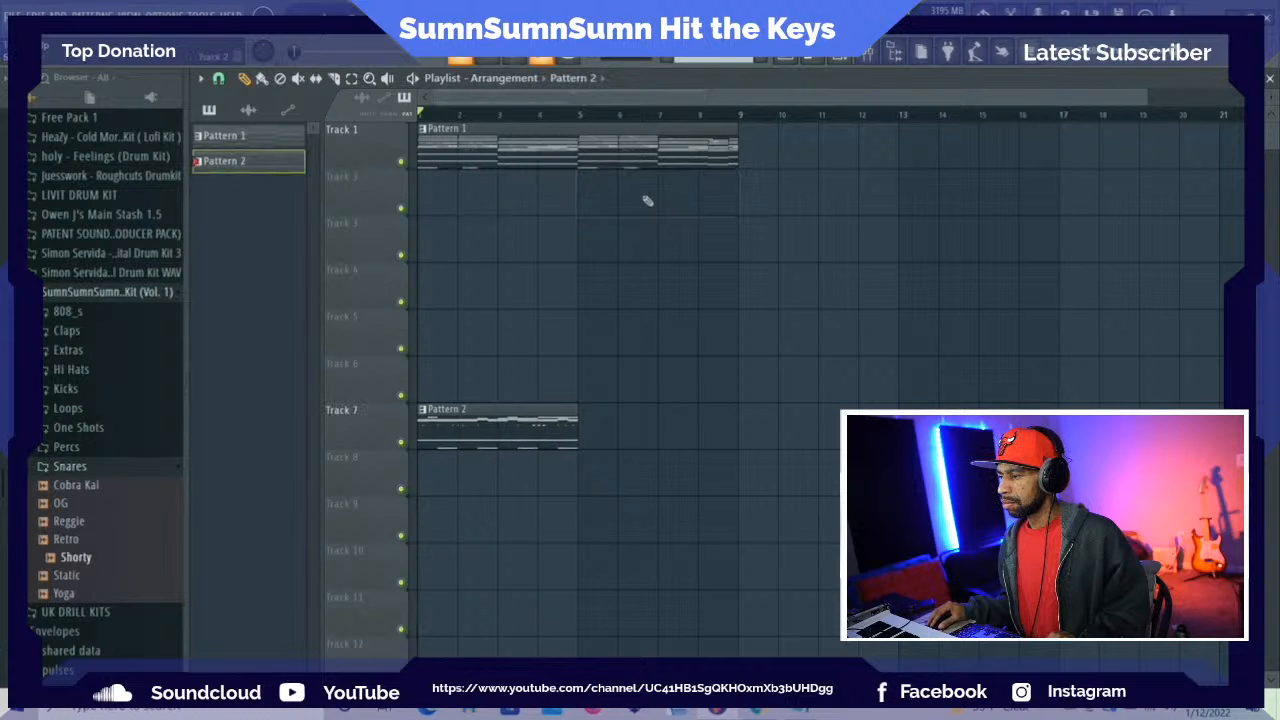
Split Pattern 1 into separate patterns by channel and return to the playlist
{"action": "right_click", "coordinate": [240, 140]}
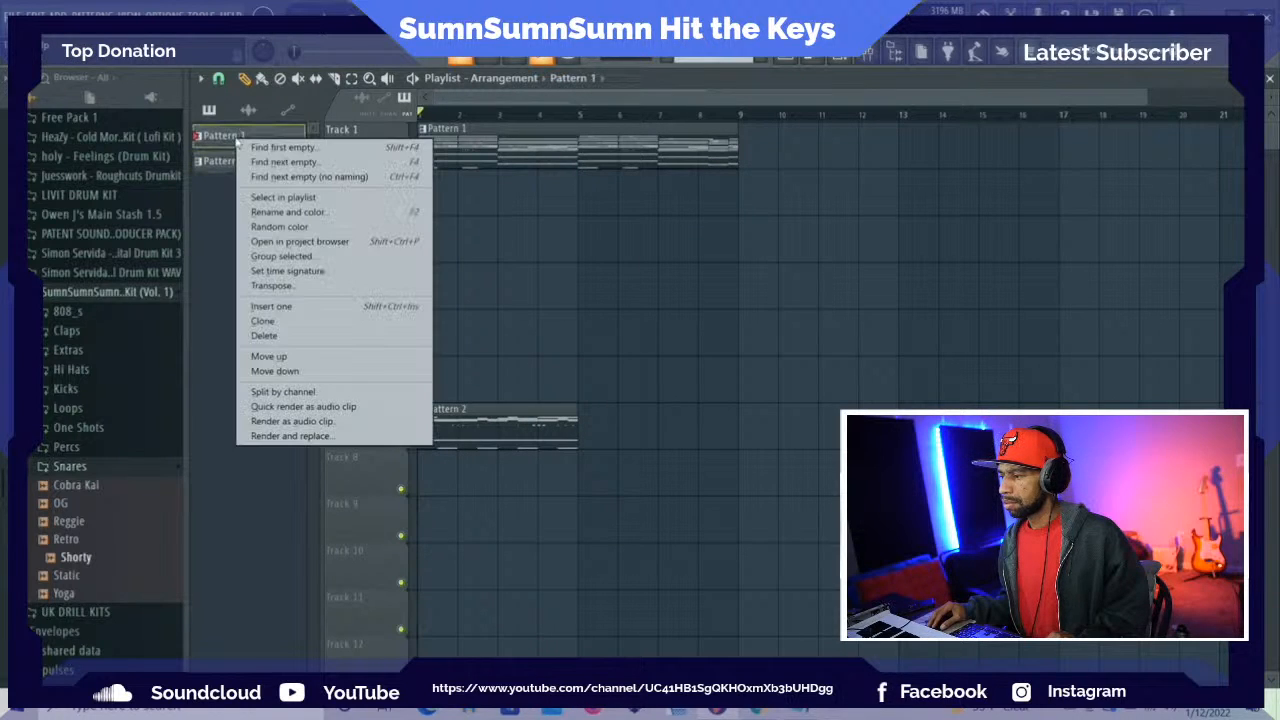
{"action": "left_click", "coordinate": [280, 392]}
{"action": "double_click", "coordinate": [476, 165]}
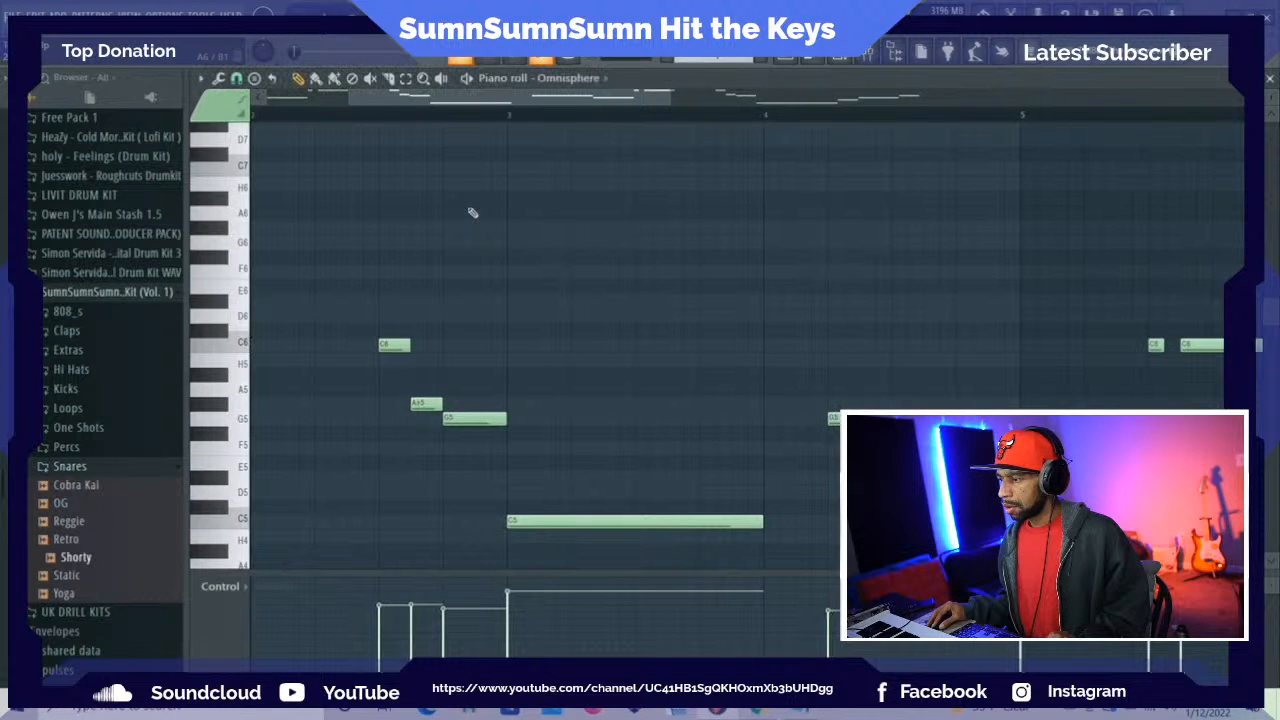
{"action": "left_click", "coordinate": [802, 61]}
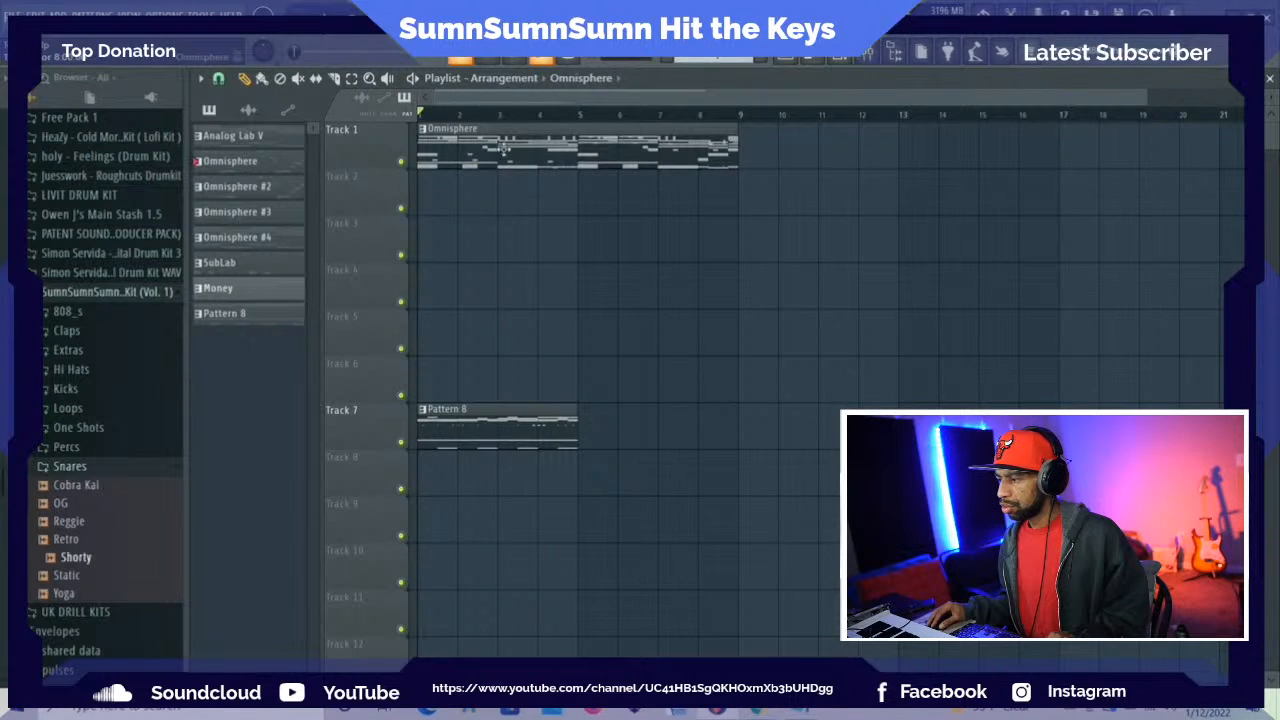
Spread the stacked Omnisphere, SubLab and Money clips from Track 1 over Tracks 2 to 7, shifting the drum pattern clip to Track 9
{"action": "left_click_drag", "start_coordinate": [504, 150], "coordinate": [496, 250]}
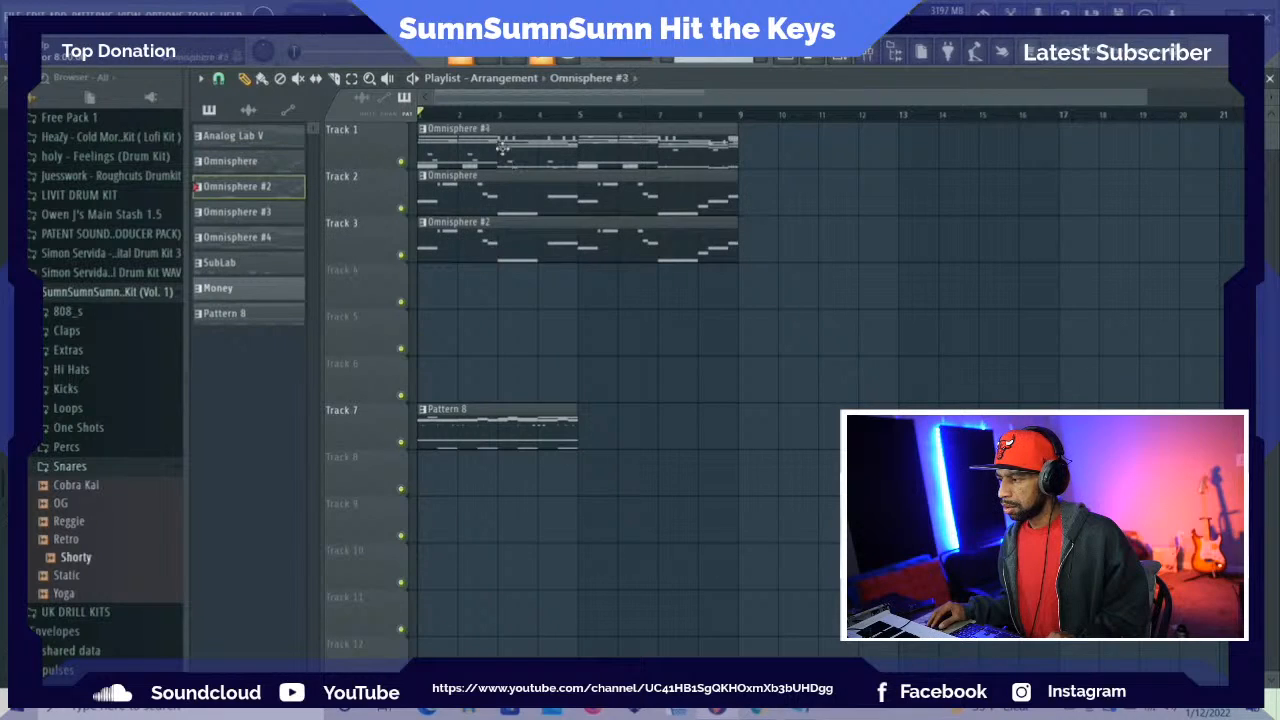
{"action": "left_click_drag", "start_coordinate": [502, 147], "coordinate": [488, 314]}
{"action": "left_click_drag", "start_coordinate": [497, 135], "coordinate": [498, 350]}
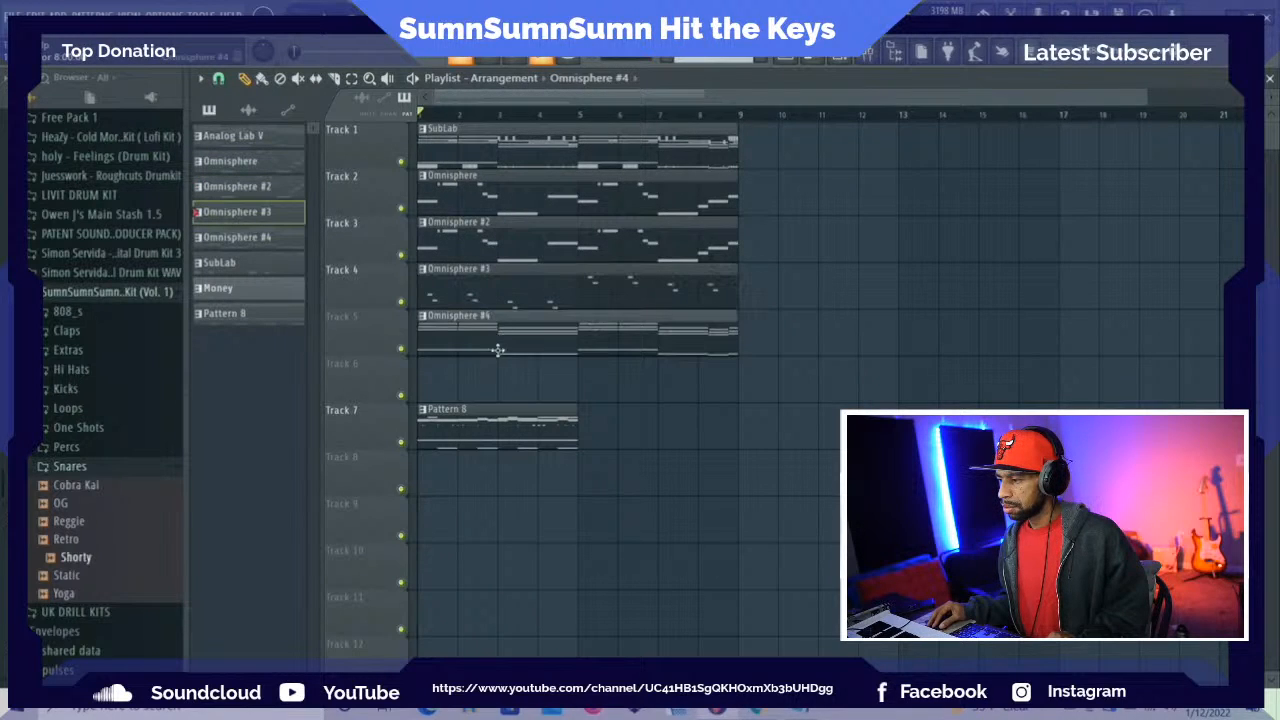
{"action": "left_click_drag", "start_coordinate": [508, 150], "coordinate": [494, 391]}
{"action": "left_click_drag", "start_coordinate": [460, 435], "coordinate": [452, 527]}
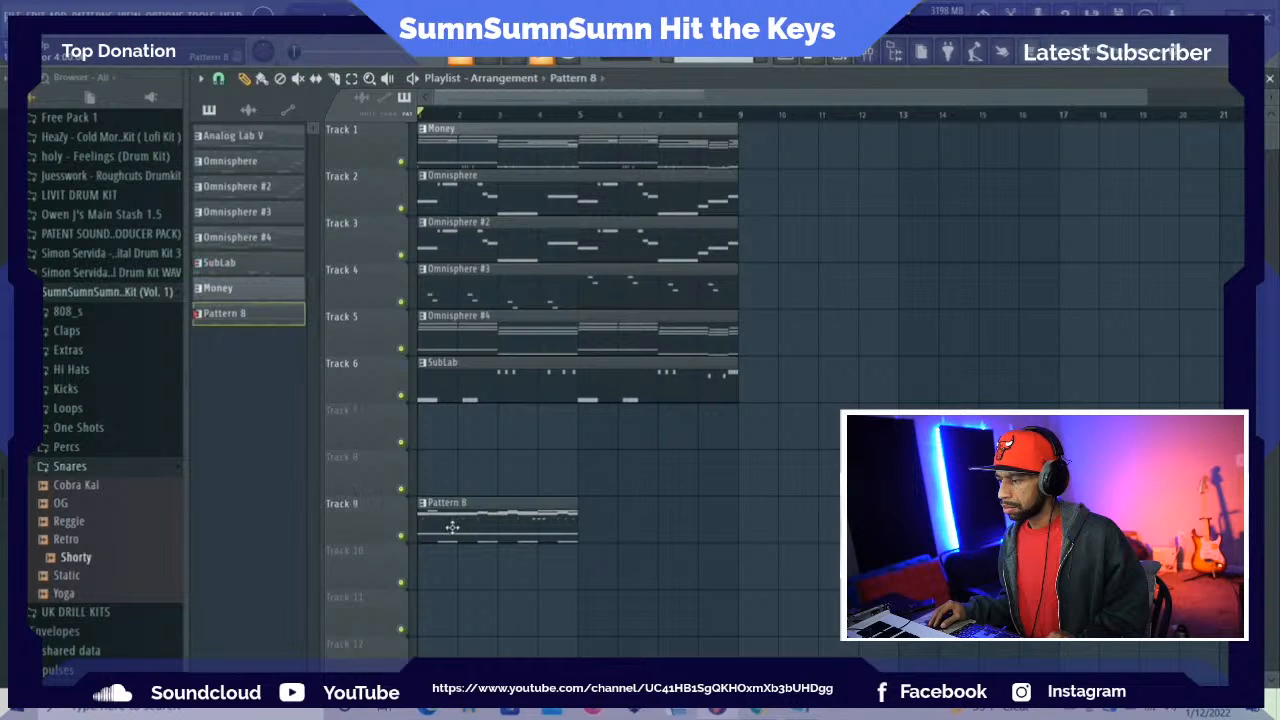
{"action": "left_click_drag", "start_coordinate": [528, 152], "coordinate": [527, 467]}
Split the drum pattern, Pattern 8, into separate patterns by channel
{"action": "right_click", "coordinate": [259, 319]}
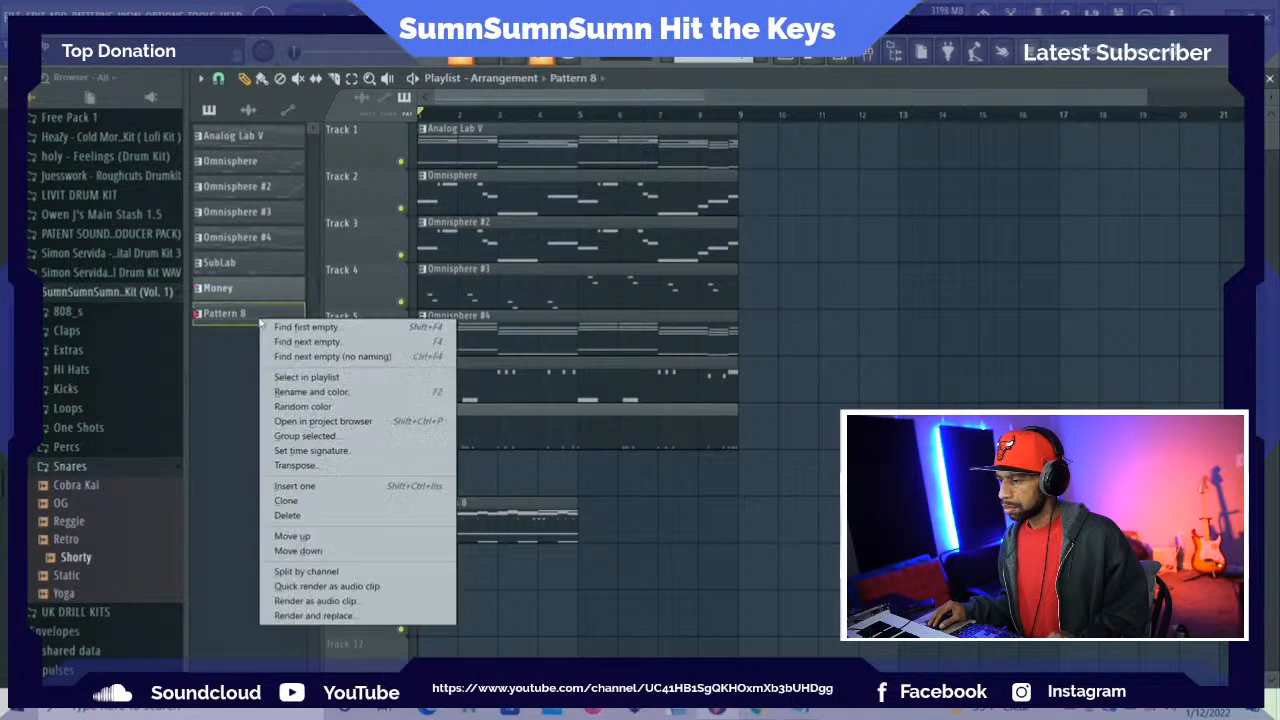
{"action": "left_click", "coordinate": [306, 571]}
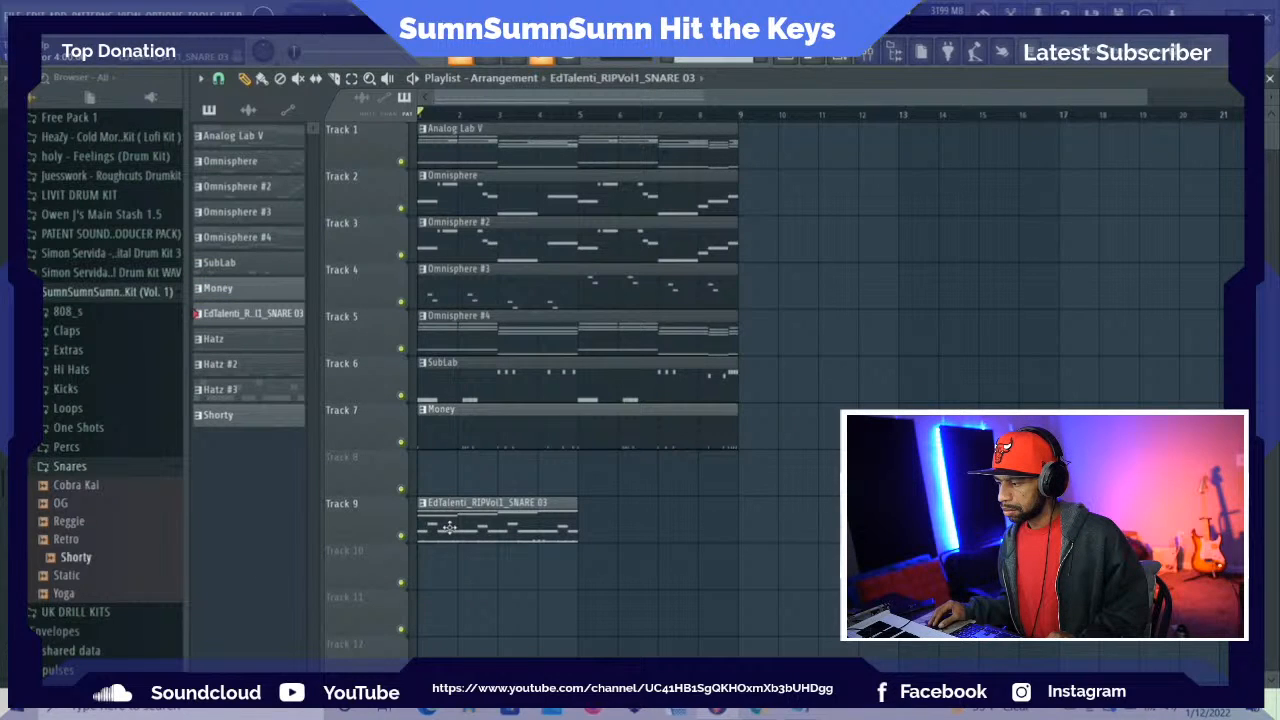
Move the EdTalenti snare clip to Track 8 and place a second copy of it at bar 5
{"action": "left_click_drag", "start_coordinate": [450, 527], "coordinate": [462, 470]}
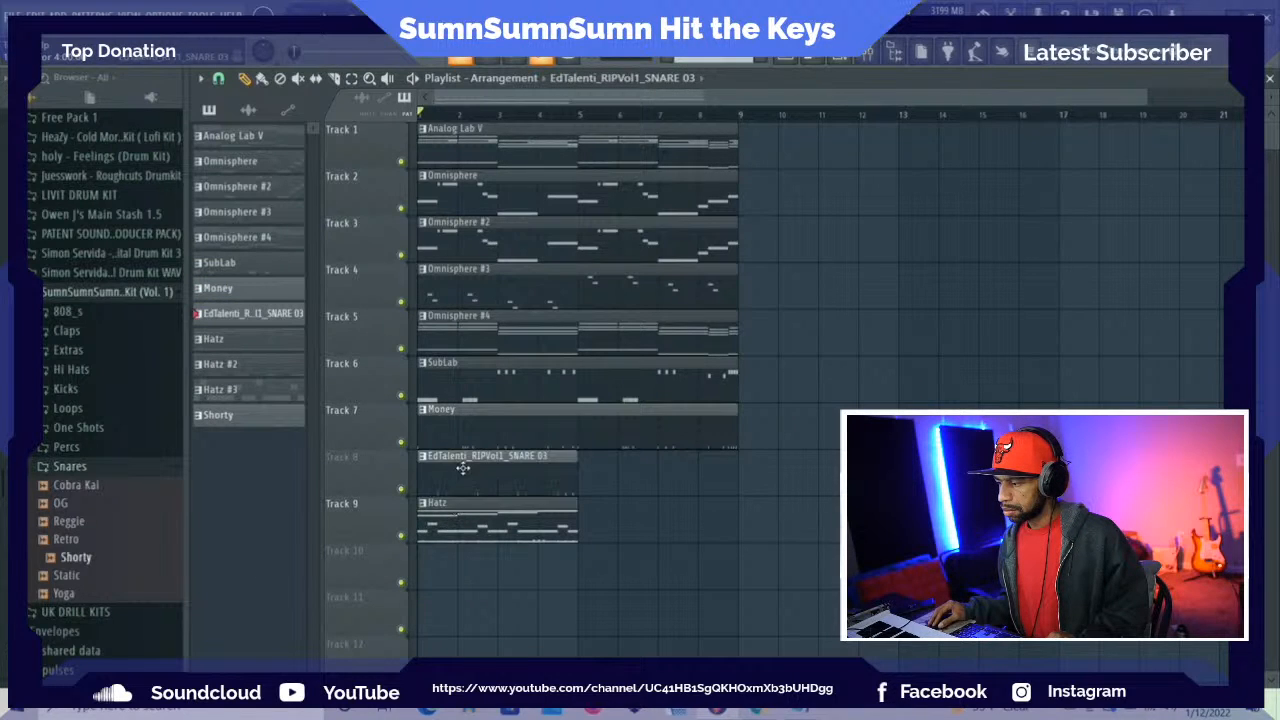
{"action": "left_click", "coordinate": [595, 482]}
{"action": "scroll", "coordinate": [523, 506], "scroll_direction": "down", "scroll_amount": 1}
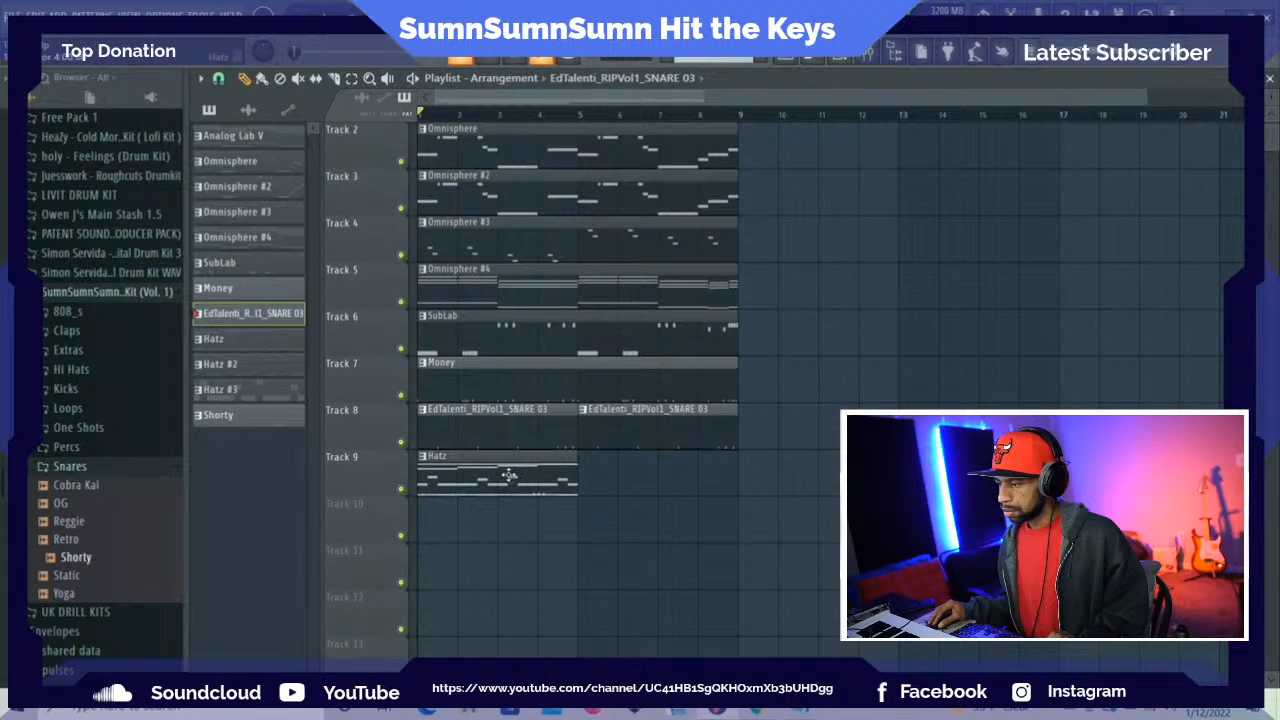
Move the stacked Hatz #2, Hatz #3 and Shorty clips from Track 9 to Tracks 10, 11 and 12
{"action": "left_click", "coordinate": [508, 477]}
{"action": "left_click_drag", "start_coordinate": [498, 478], "coordinate": [498, 530]}
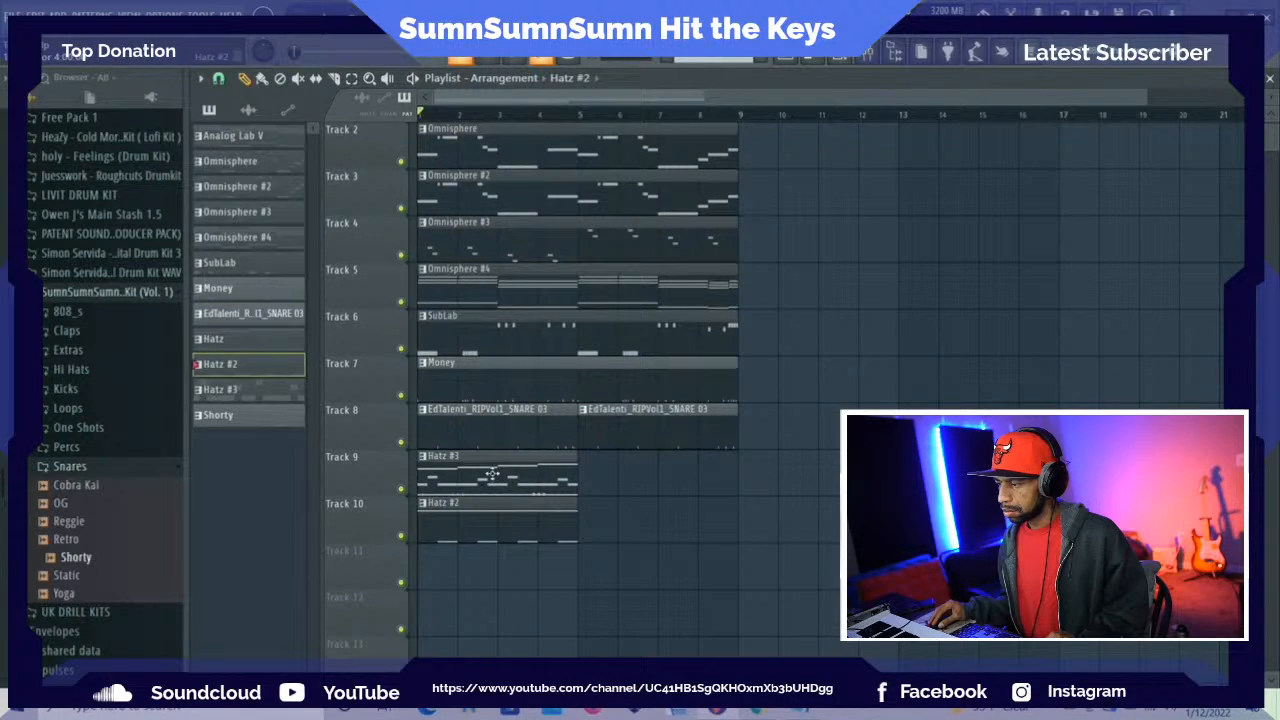
{"action": "left_click_drag", "start_coordinate": [492, 474], "coordinate": [492, 582]}
{"action": "left_click_drag", "start_coordinate": [485, 481], "coordinate": [490, 632]}
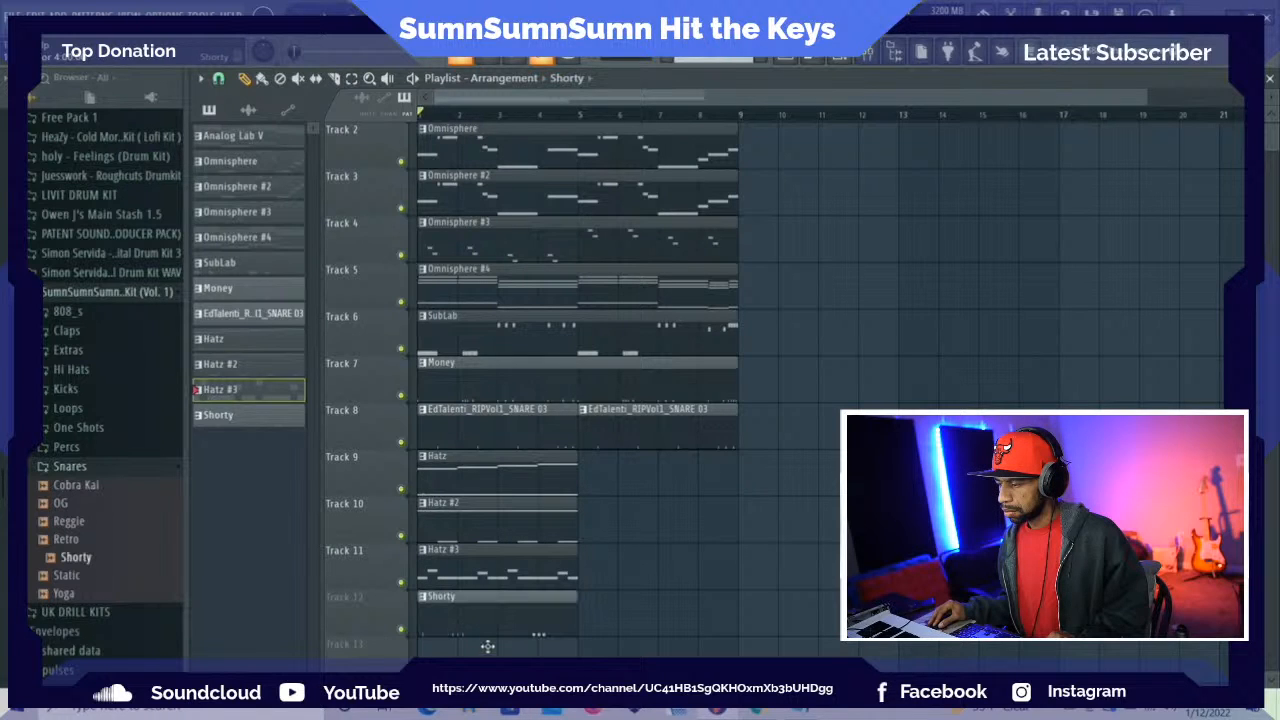
Place second copies of the Hatz, Hatz #2, Hatz #3 and Shorty clips at bar 5 on their own tracks
{"action": "left_click", "coordinate": [516, 469]}
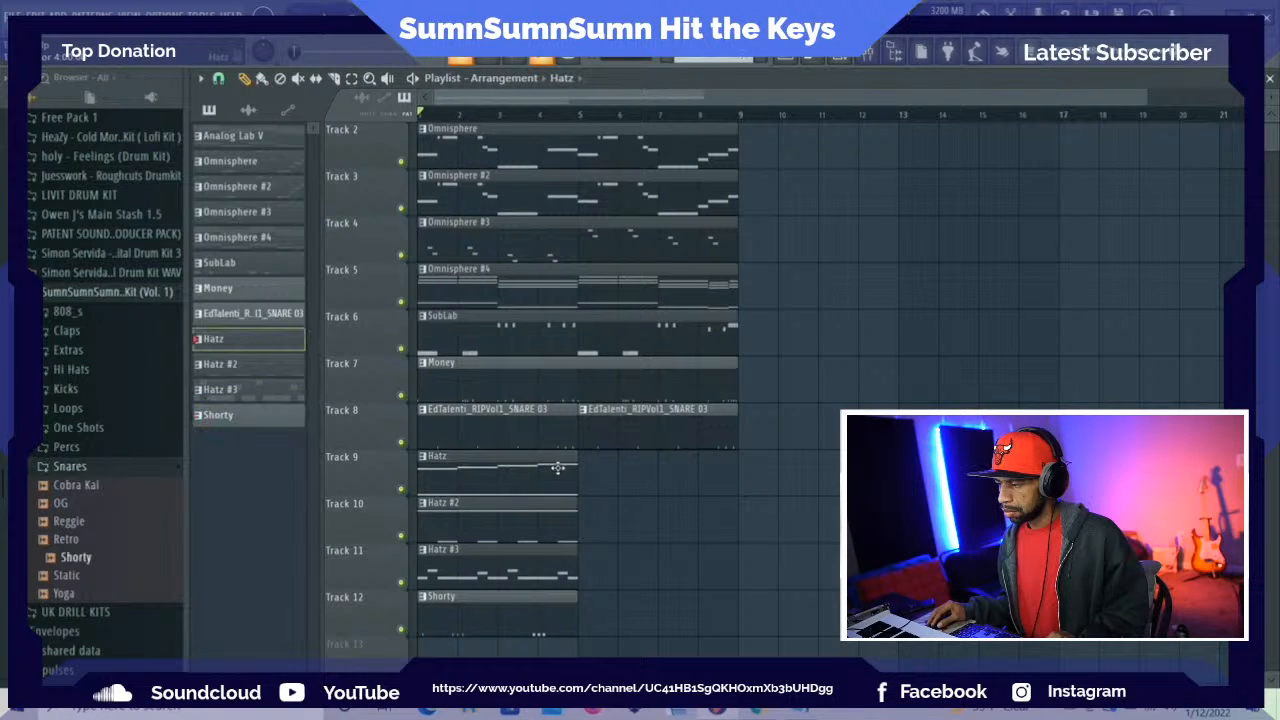
{"action": "left_click", "coordinate": [590, 480]}
{"action": "left_click", "coordinate": [536, 536]}
{"action": "left_click", "coordinate": [588, 526]}
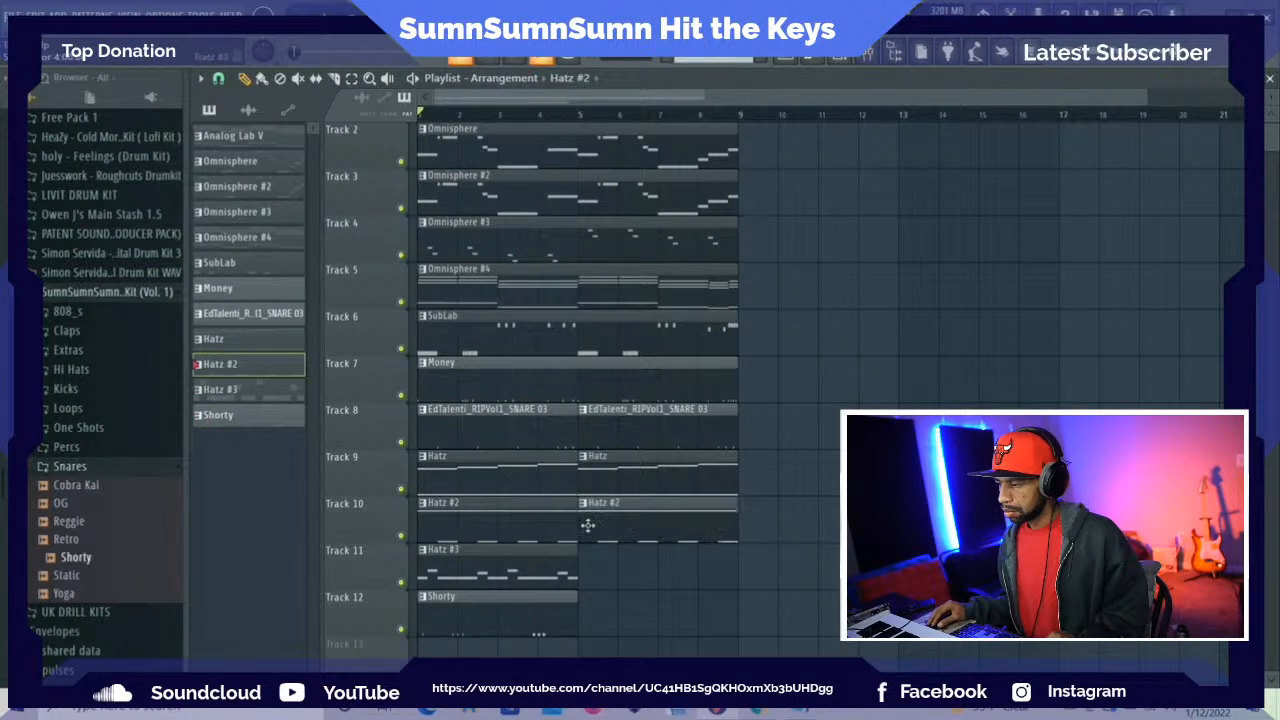
{"action": "left_click", "coordinate": [558, 558]}
{"action": "left_click", "coordinate": [584, 566]}
{"action": "left_click", "coordinate": [550, 622]}
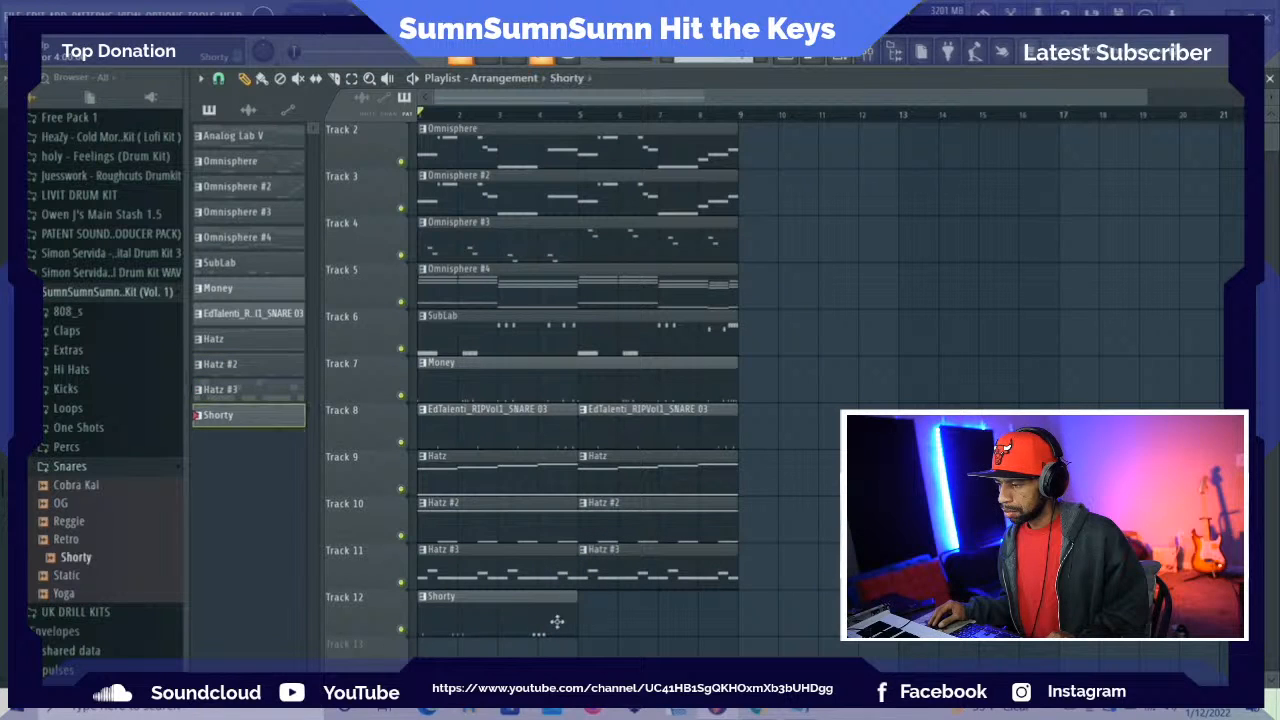
{"action": "left_click", "coordinate": [584, 613]}
Select the eight-bar section on all tracks, duplicate it five times up to bar 49, and return to the start of the arrangement
{"action": "scroll", "coordinate": [596, 178], "scroll_direction": "up", "scroll_amount": 1}
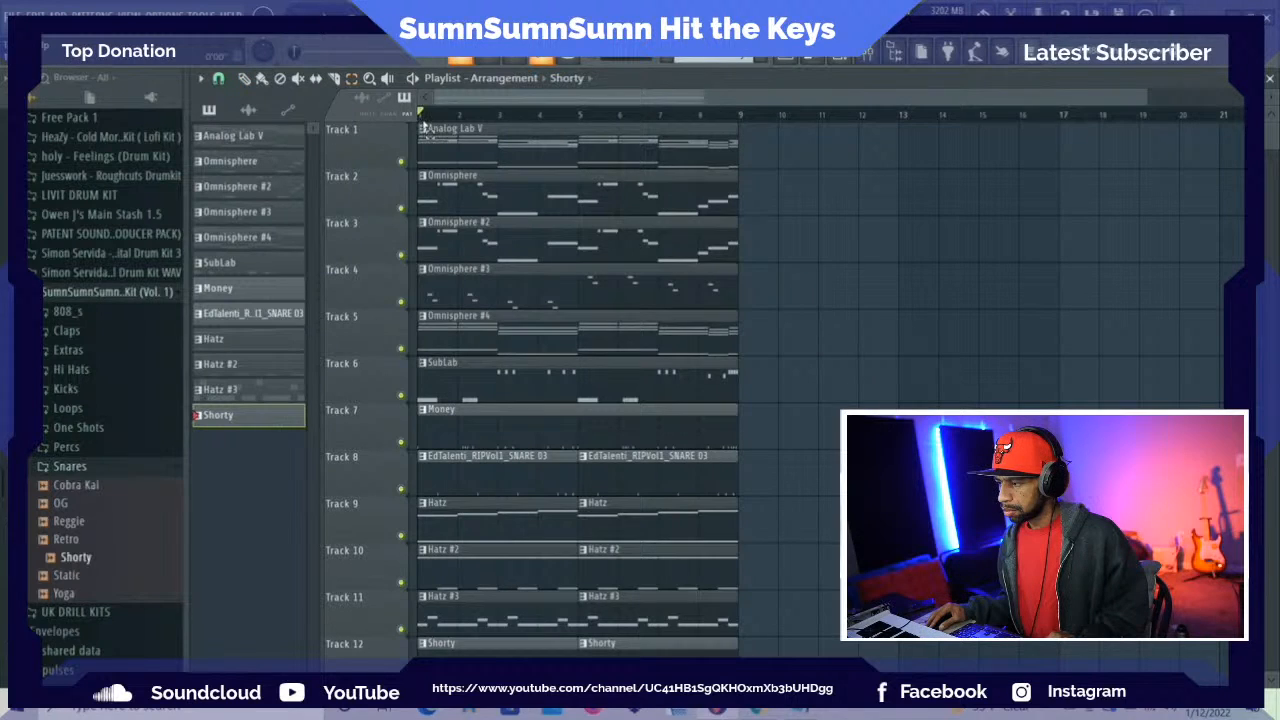
{"action": "left_click_drag", "start_coordinate": [424, 121], "coordinate": [725, 185]}
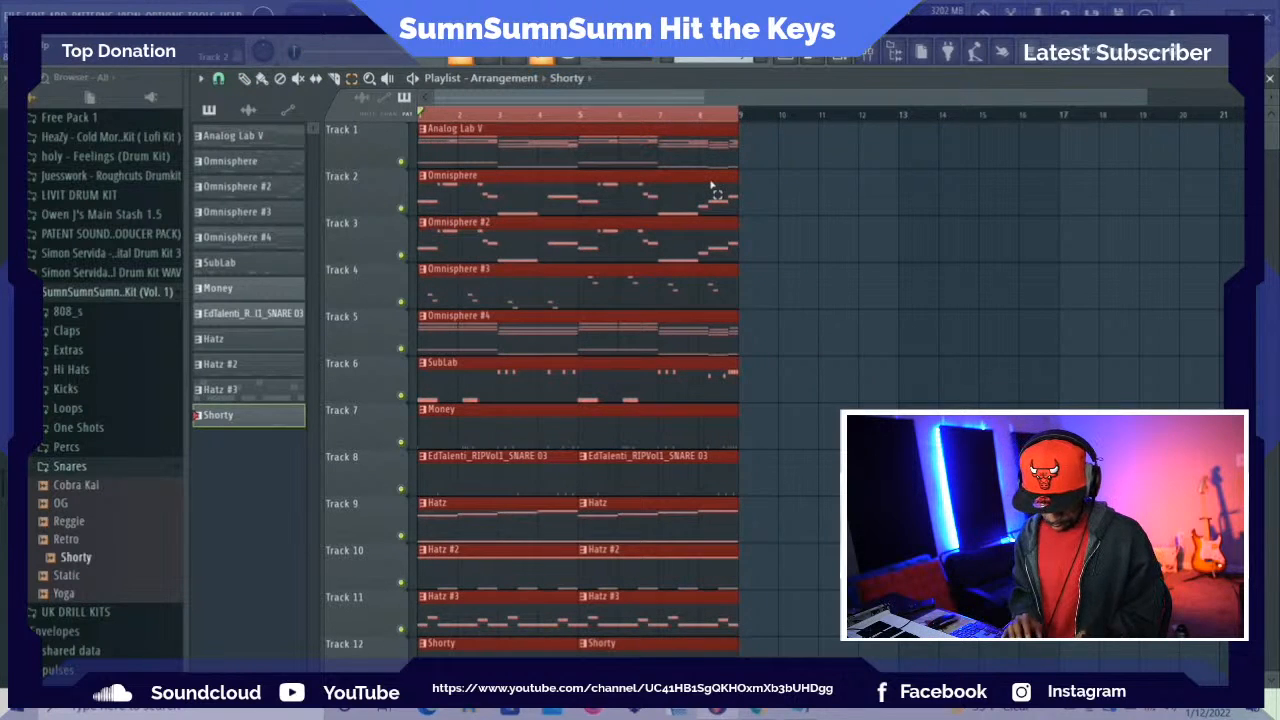
{"action": "key", "text": "ctrl+b"}
{"action": "key", "text": "ctrl+b"}
{"action": "key", "text": "ctrl+b"}
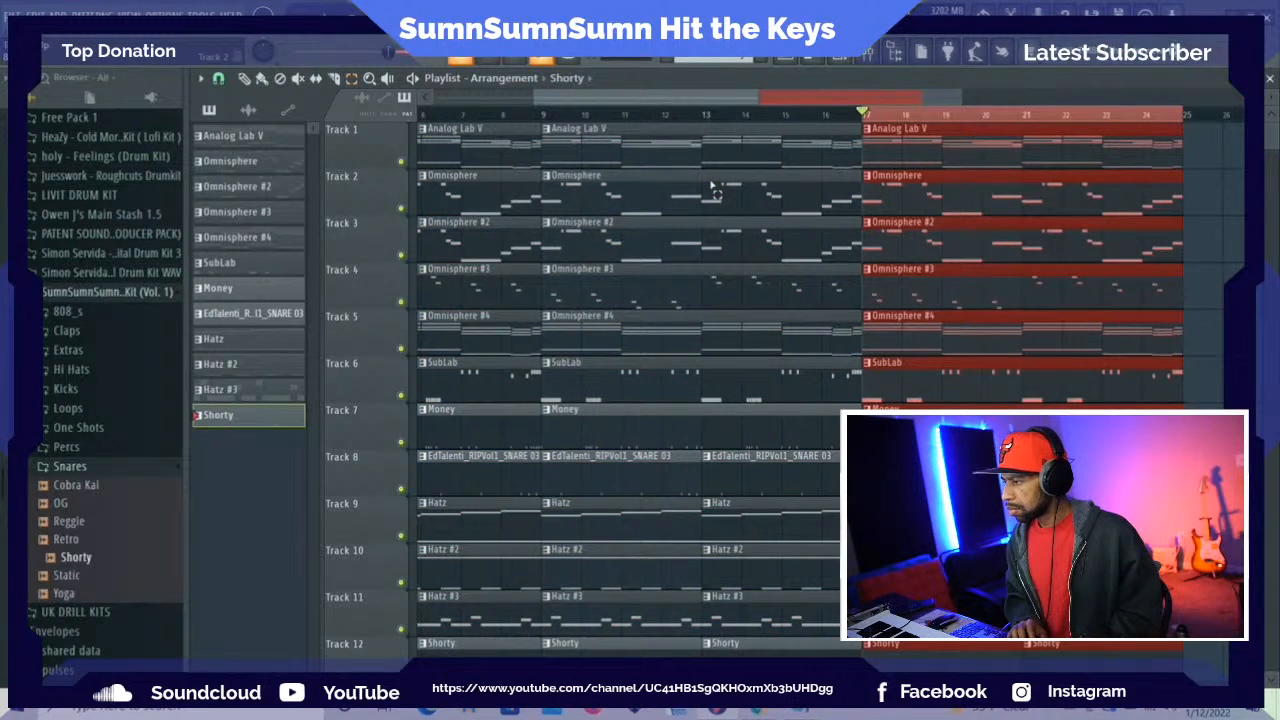
{"action": "key", "text": "ctrl+b"}
{"action": "key", "text": "ctrl+b"}
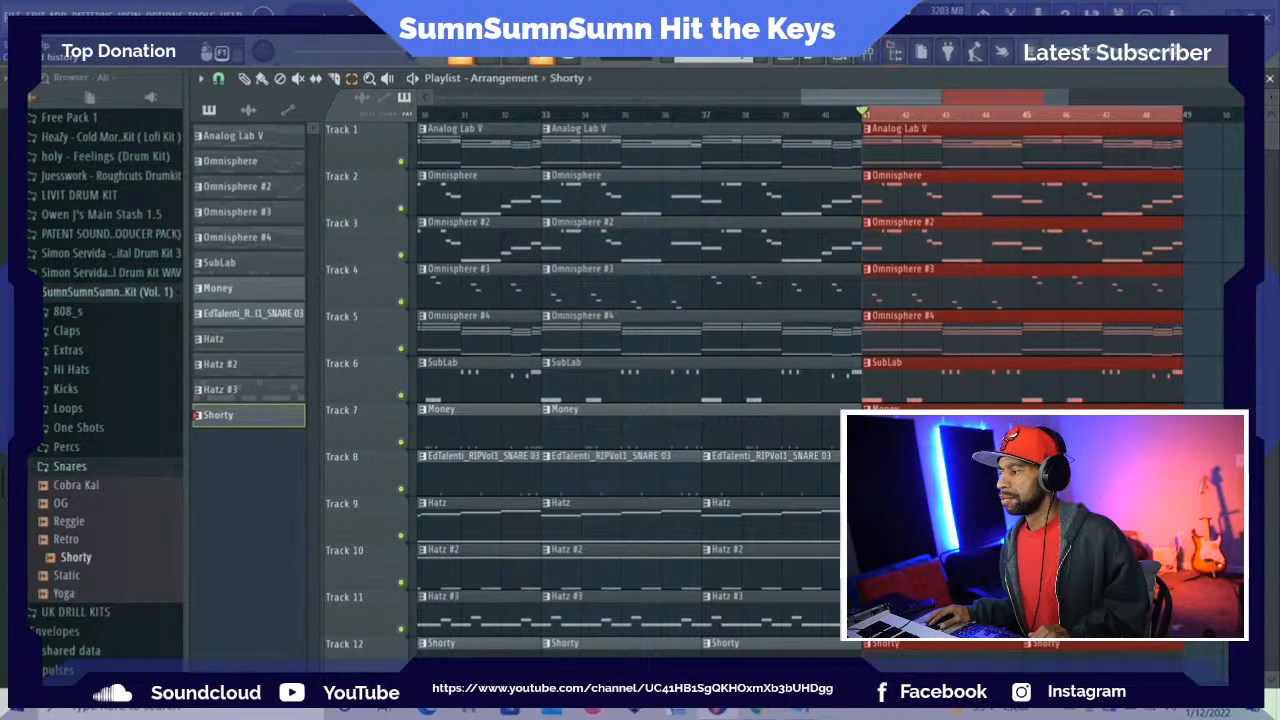
{"action": "left_click", "coordinate": [896, 117], "text": "ctrl"}
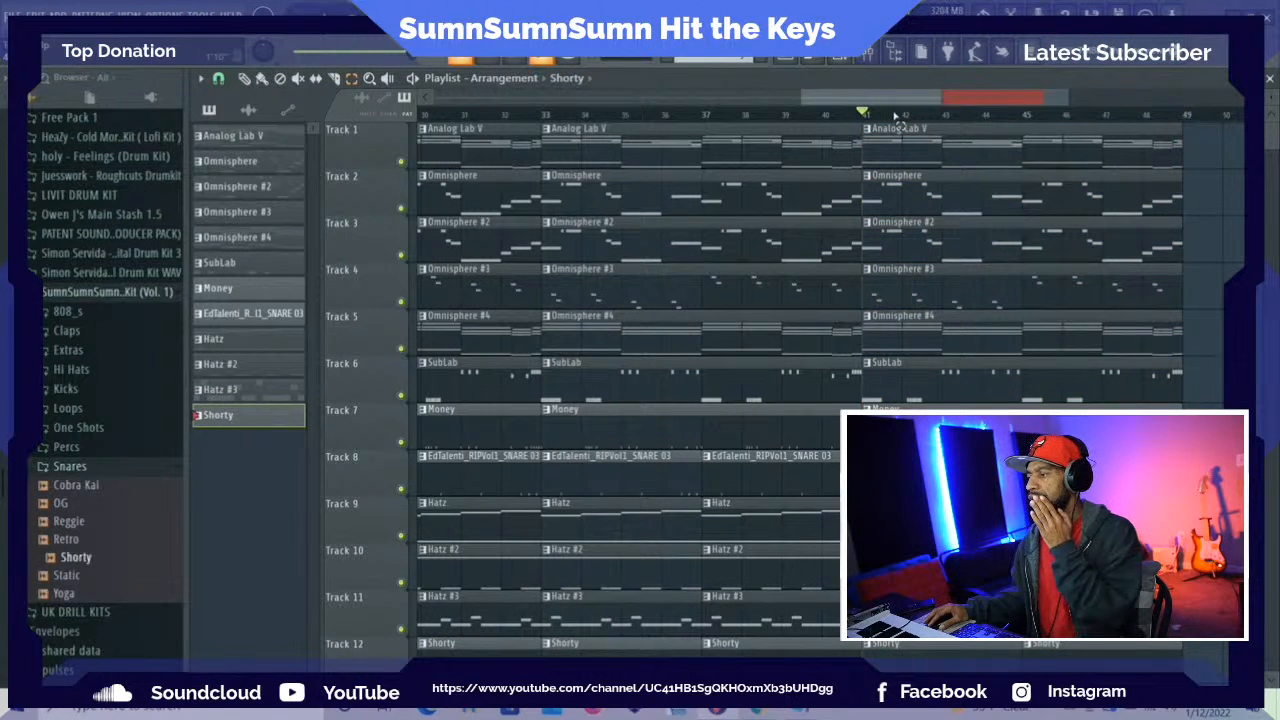
{"action": "left_click_drag", "start_coordinate": [903, 100], "coordinate": [535, 165]}
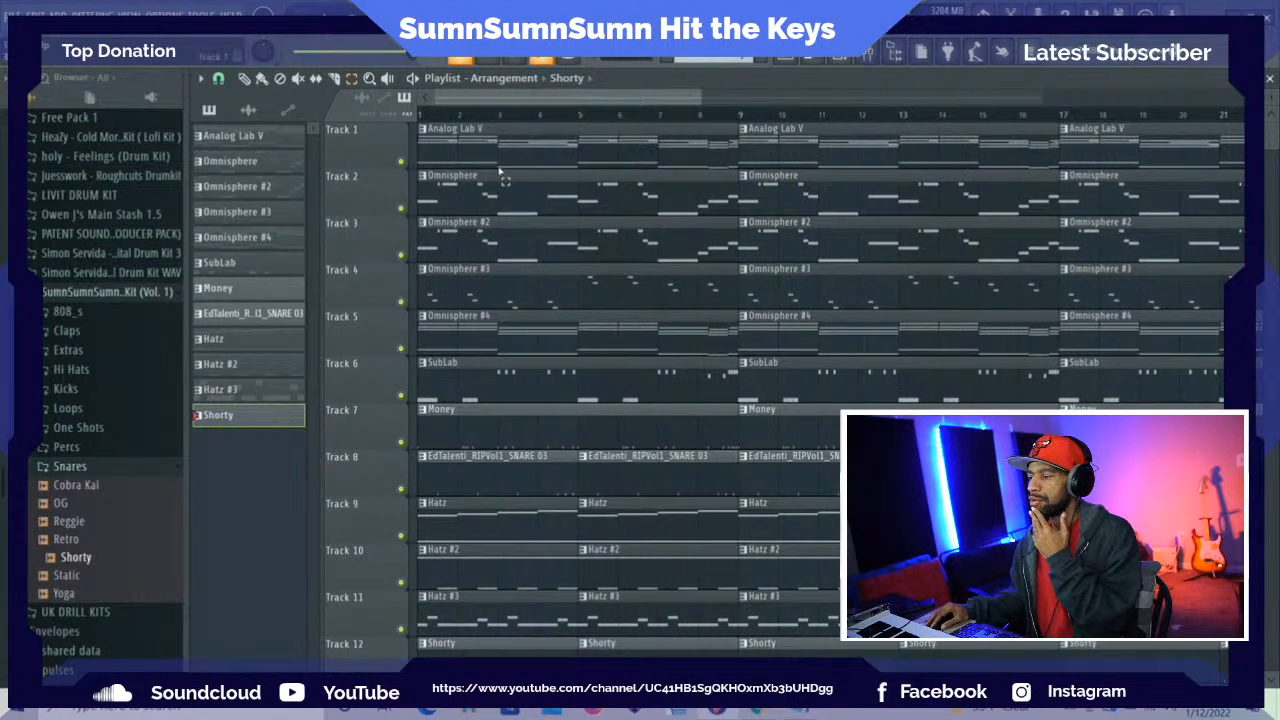
Delete the two Shorty clips from the first eight bars of Track 12
{"action": "scroll", "coordinate": [505, 200], "scroll_direction": "down", "scroll_amount": 2}
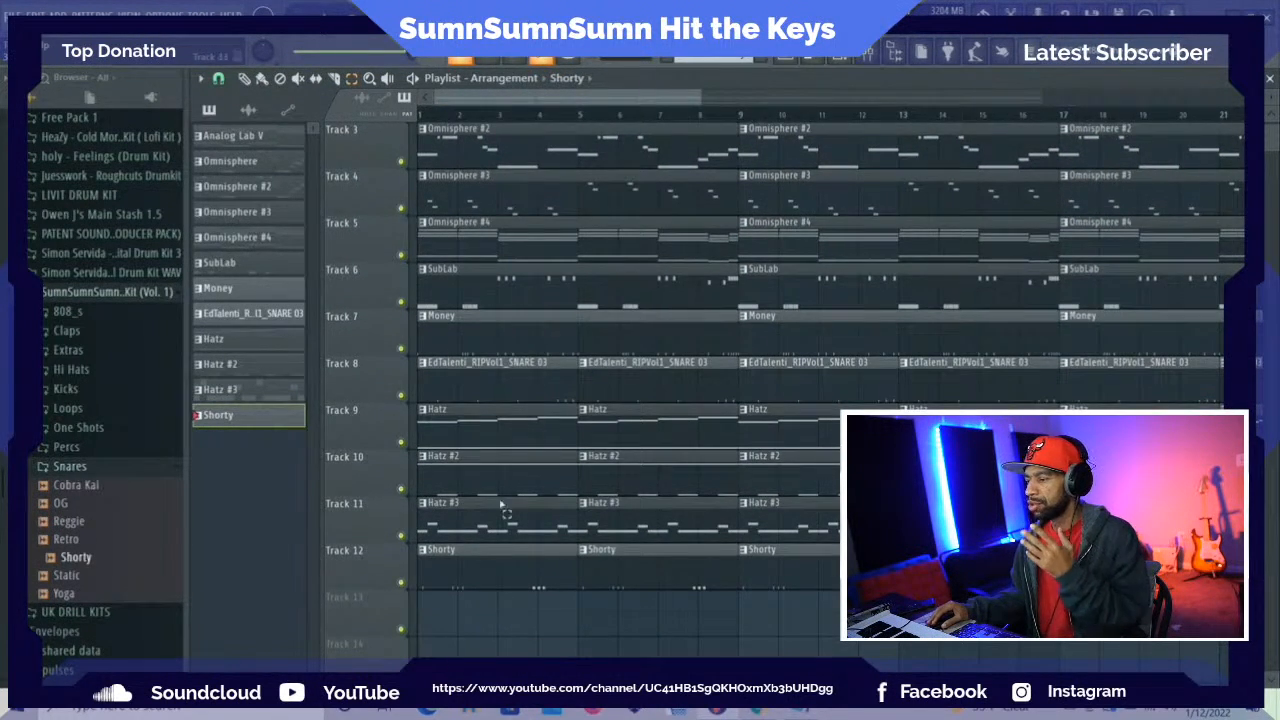
{"action": "left_click_drag", "start_coordinate": [450, 615], "coordinate": [598, 590]}
{"action": "key", "text": "Delete"}
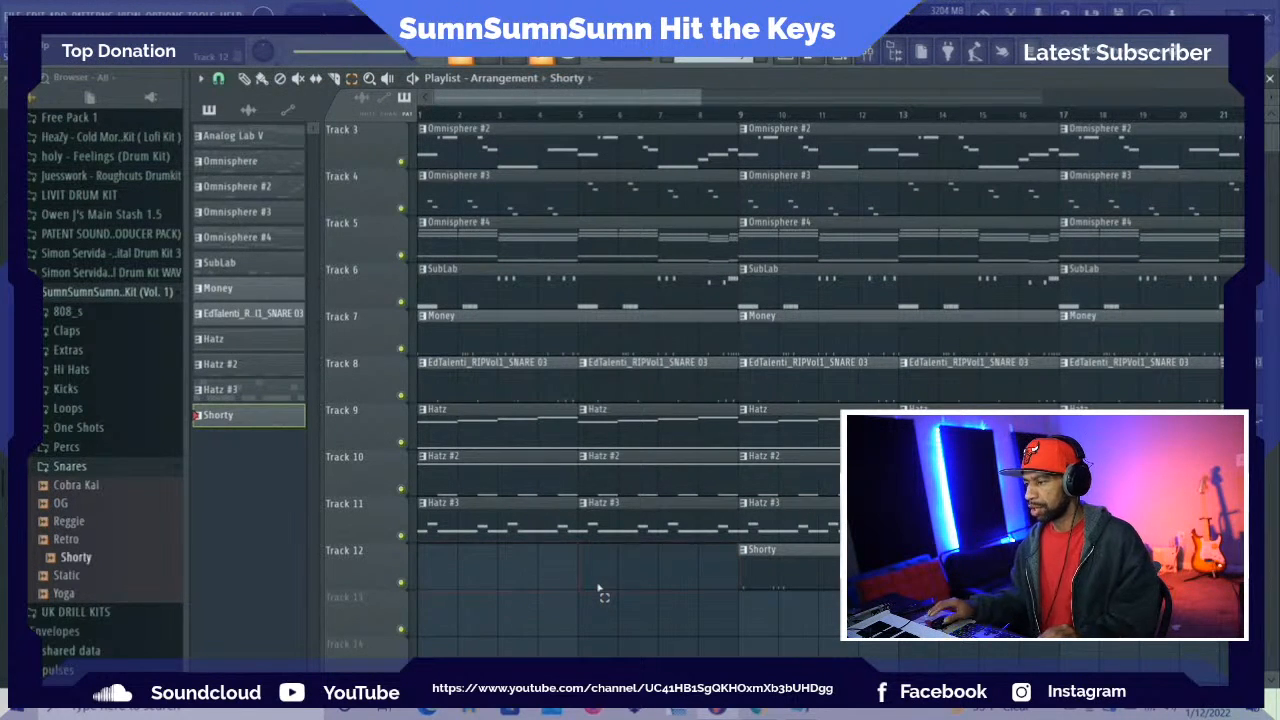
Delete the SubLab, Money and EdTalenti snare clips from the first eight bars of Tracks 6, 7 and 8
{"action": "scroll", "coordinate": [600, 588], "scroll_direction": "up", "scroll_amount": 1}
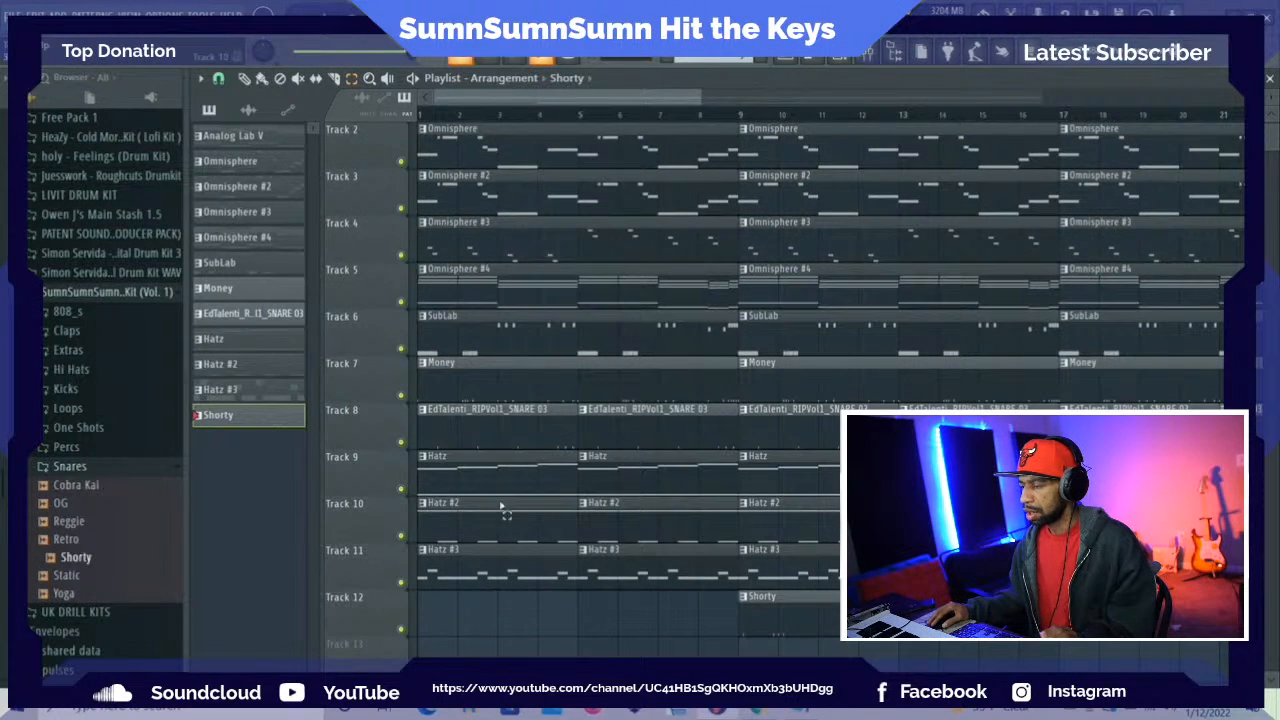
{"action": "left_click_drag", "start_coordinate": [448, 307], "coordinate": [516, 406]}
{"action": "key", "text": "Delete"}
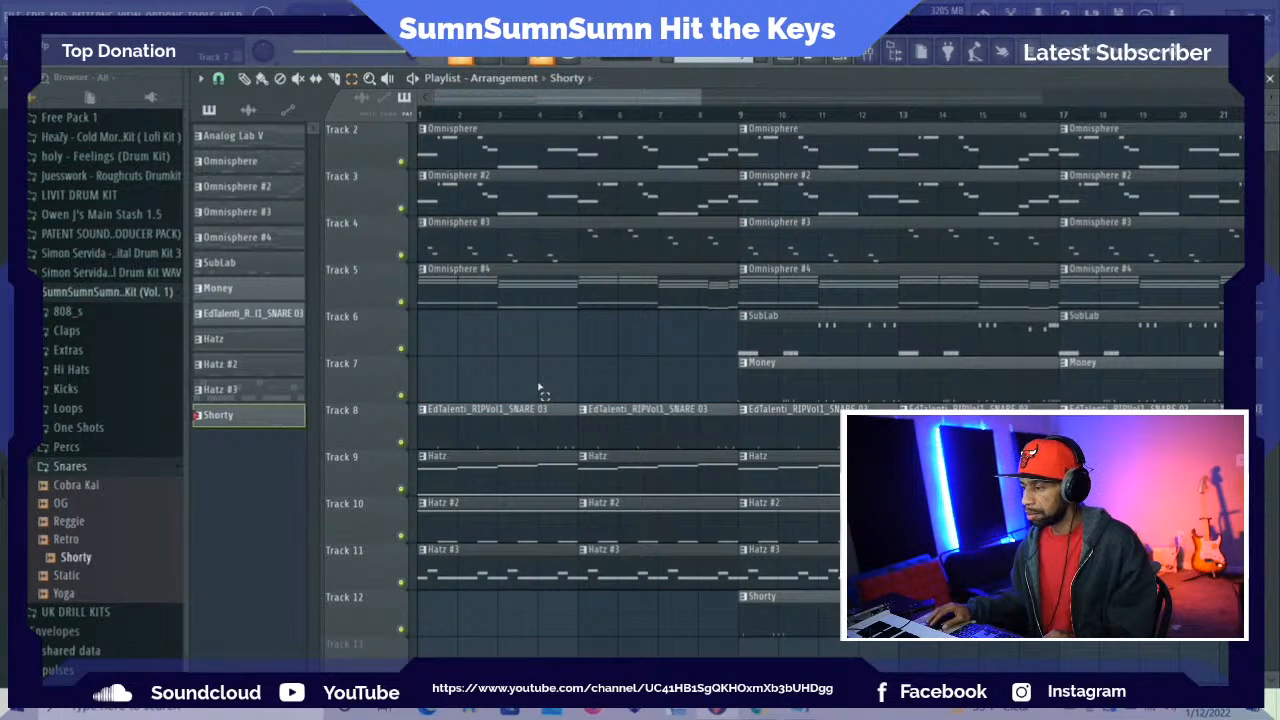
{"action": "left_click_drag", "start_coordinate": [494, 357], "coordinate": [607, 423]}
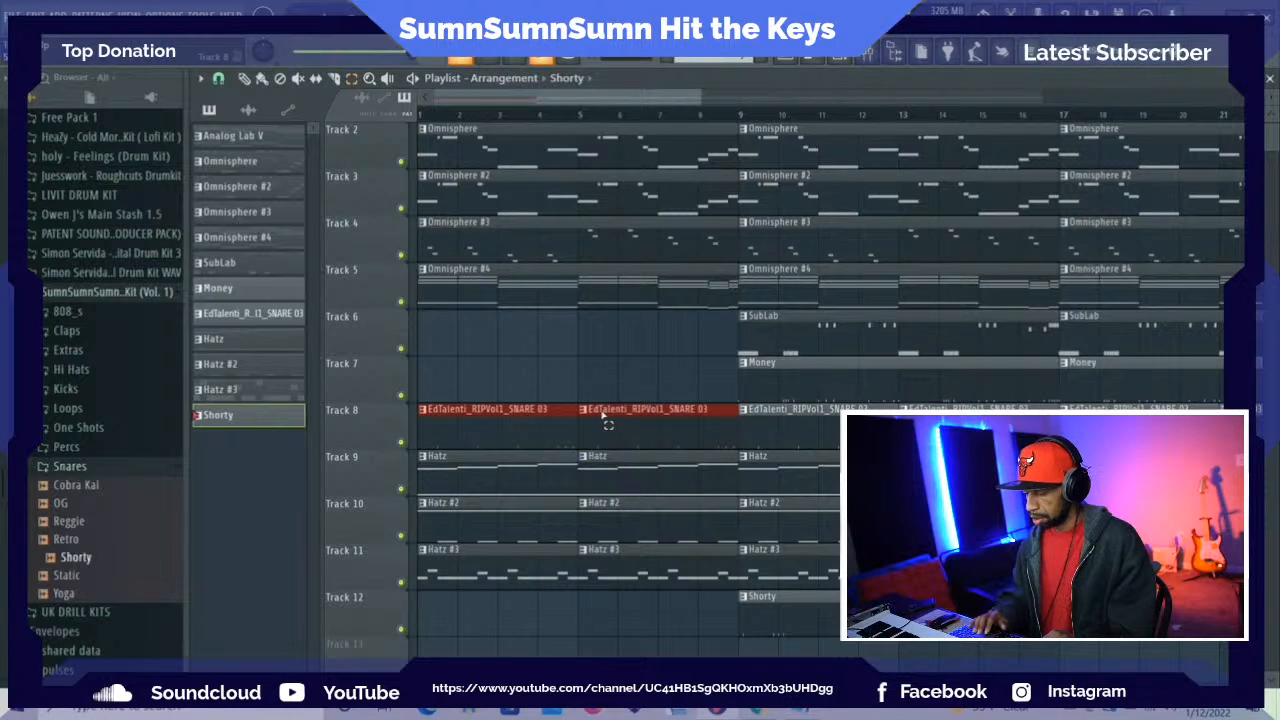
{"action": "key", "text": "Delete"}
{"action": "scroll", "coordinate": [607, 423], "scroll_direction": "up", "scroll_amount": 1}
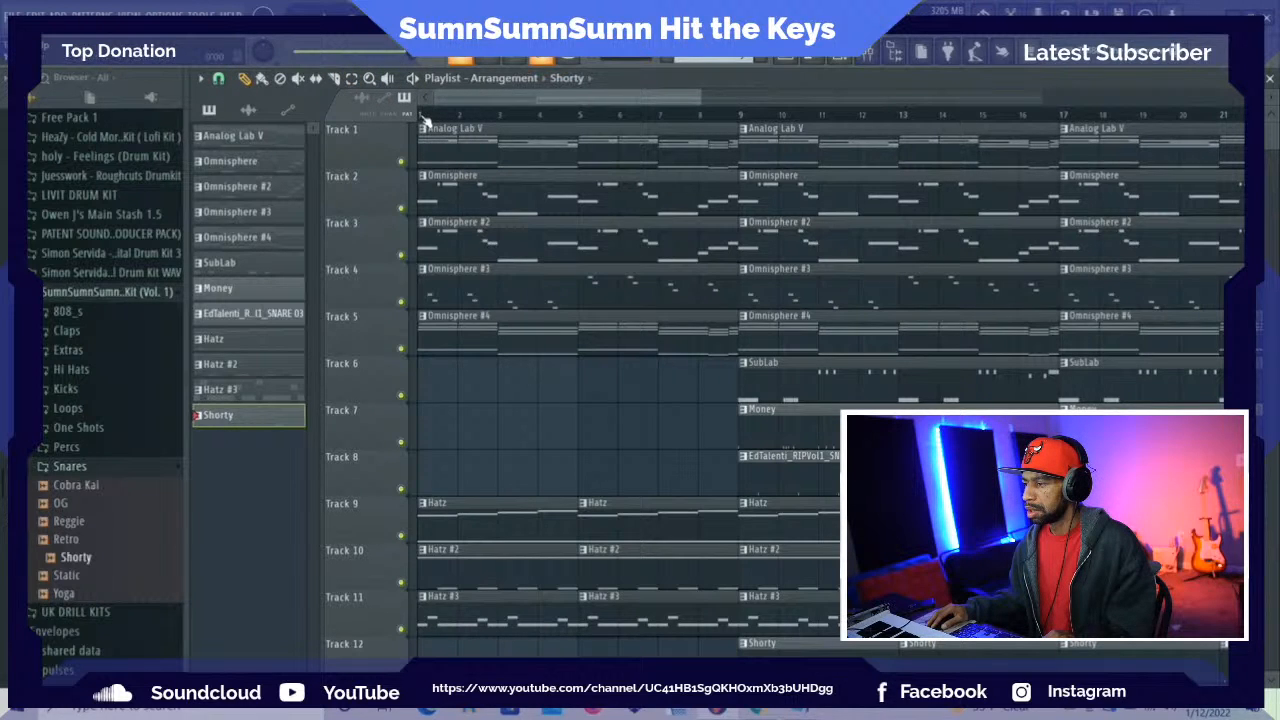
Audition the intro and delete the Hatz #3 and Hatz #2 clips from bars 1 to 8, plus the Hatz clip at bar 1
{"action": "key", "text": "space"}
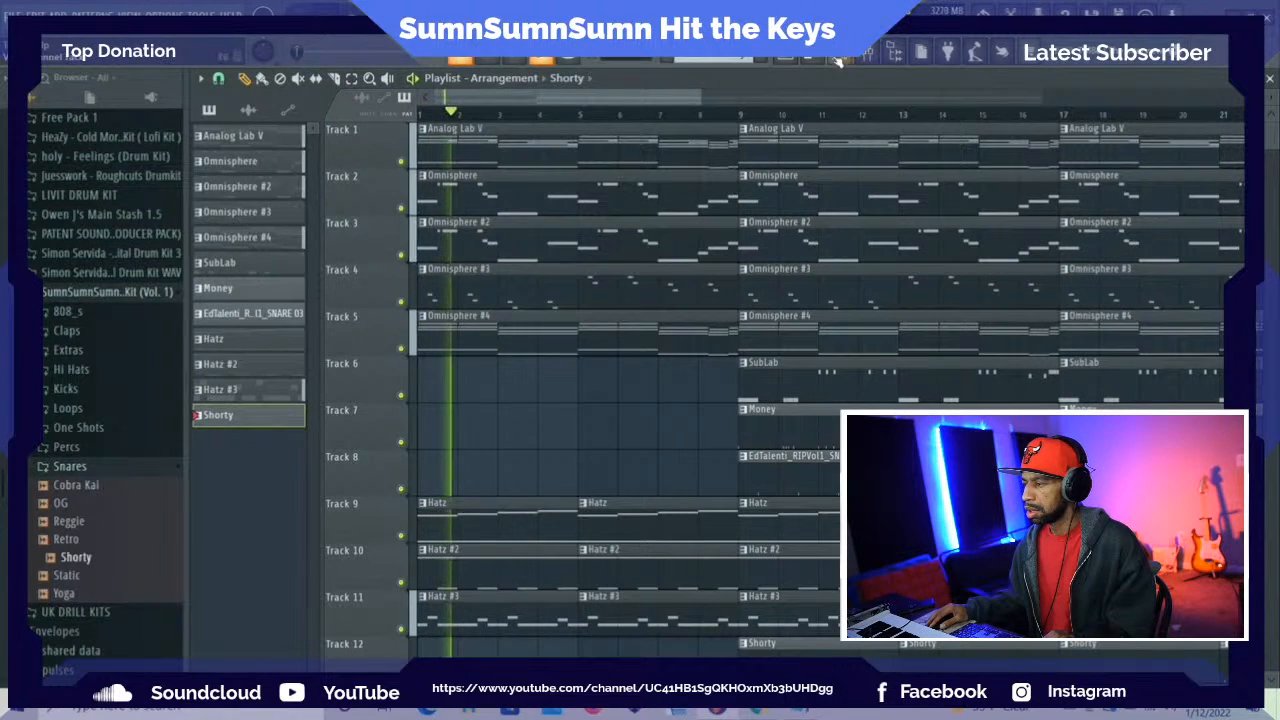
{"action": "right_click", "coordinate": [508, 614]}
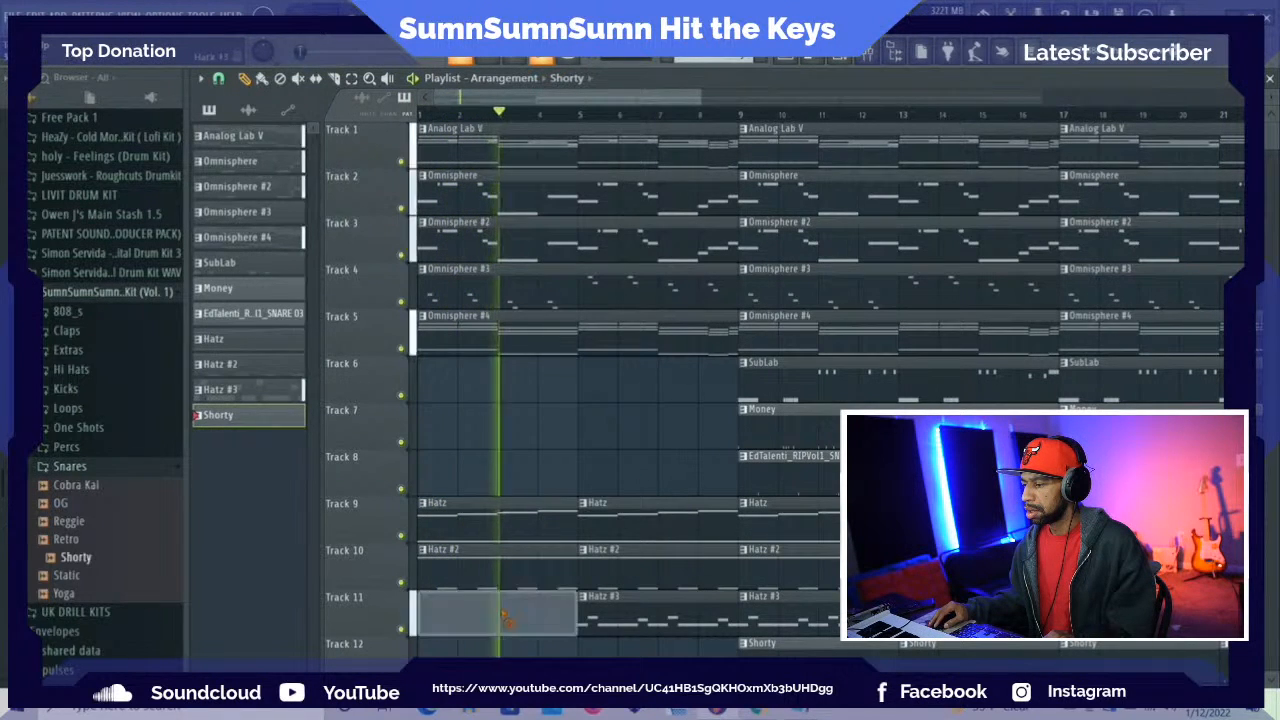
{"action": "right_click", "coordinate": [613, 614]}
{"action": "key", "text": "space"}
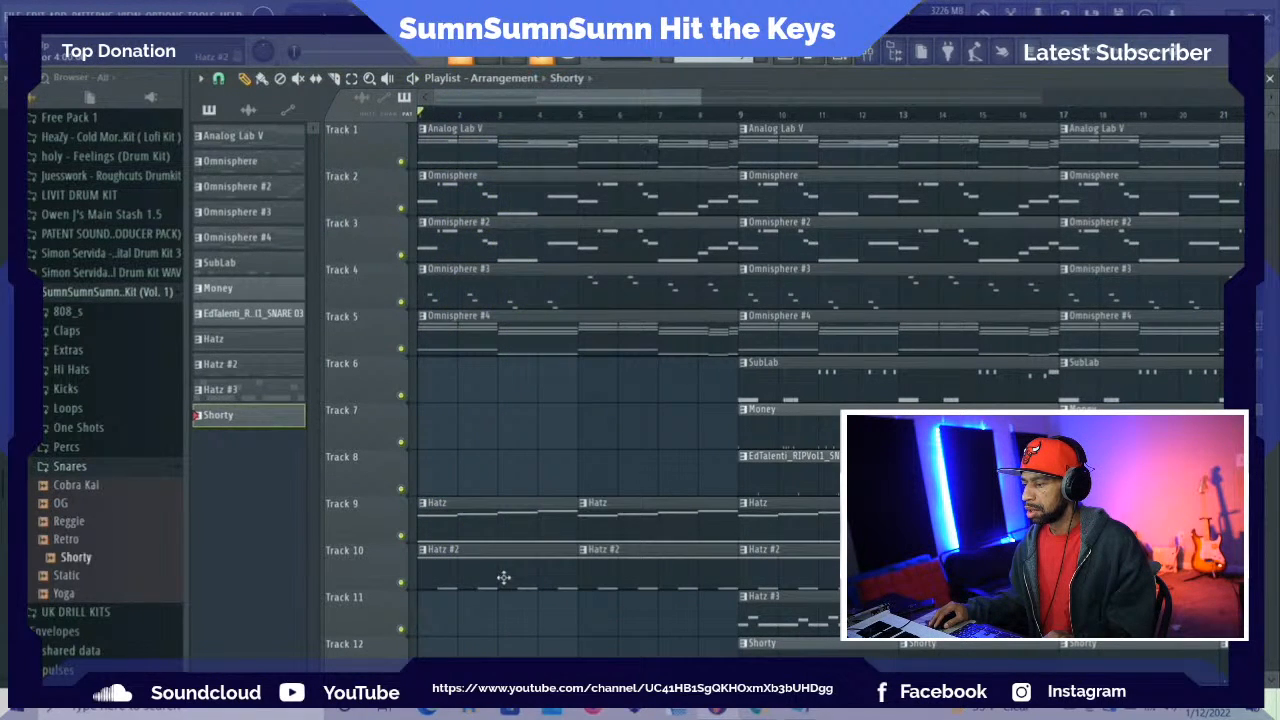
{"action": "right_click", "coordinate": [506, 582]}
{"action": "right_click", "coordinate": [519, 540]}
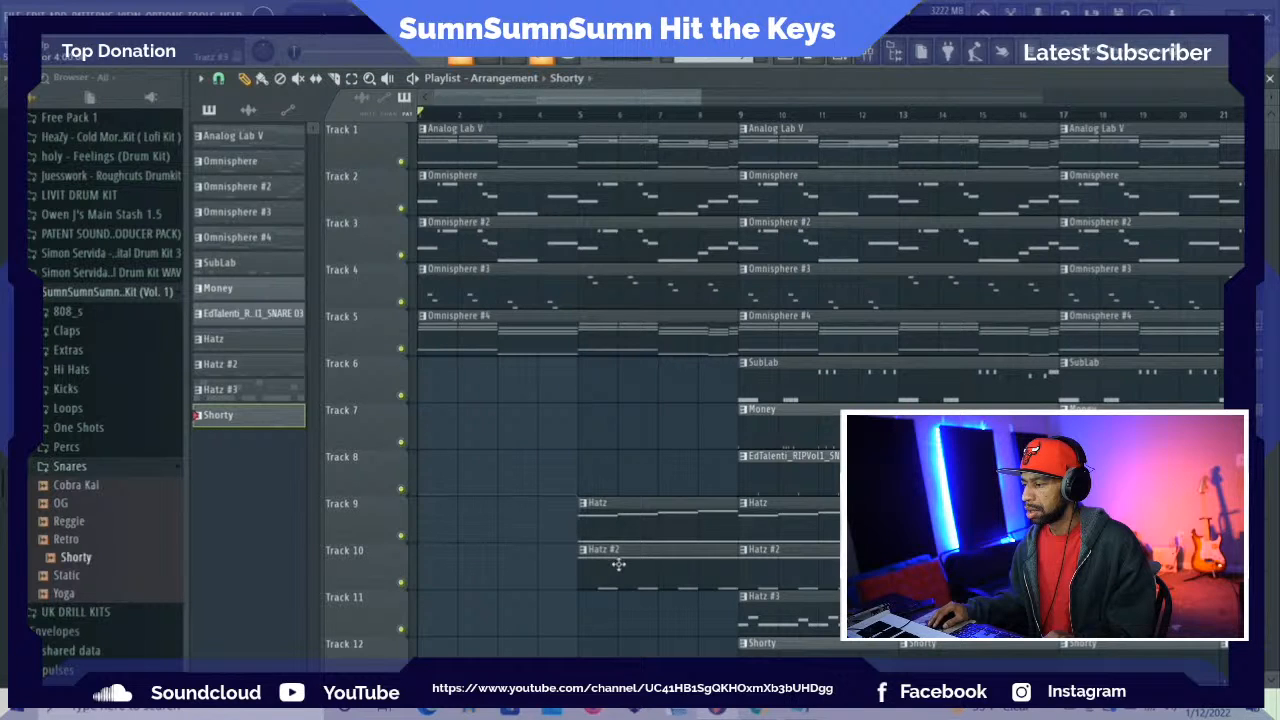
{"action": "right_click", "coordinate": [614, 563]}
Play the arrangement and slightly lower the volume of the Hatz track in the mixer
{"action": "key", "text": "space"}
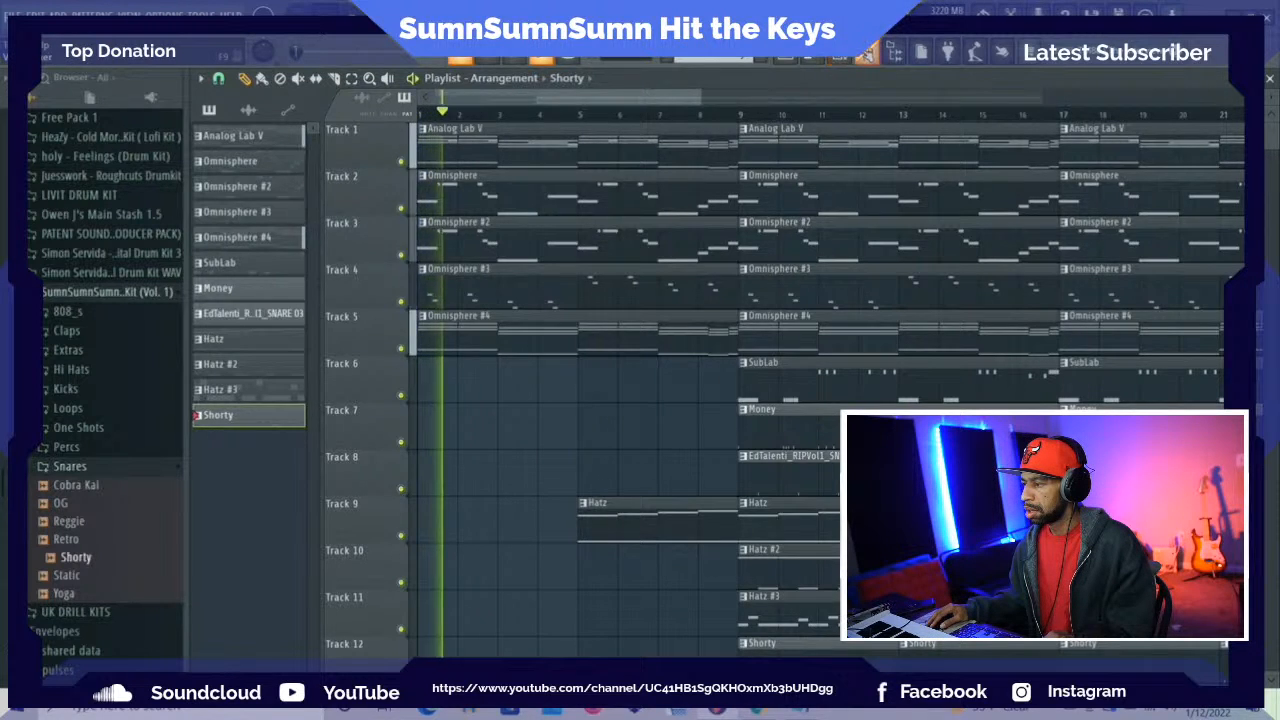
{"action": "key", "text": "F9"}
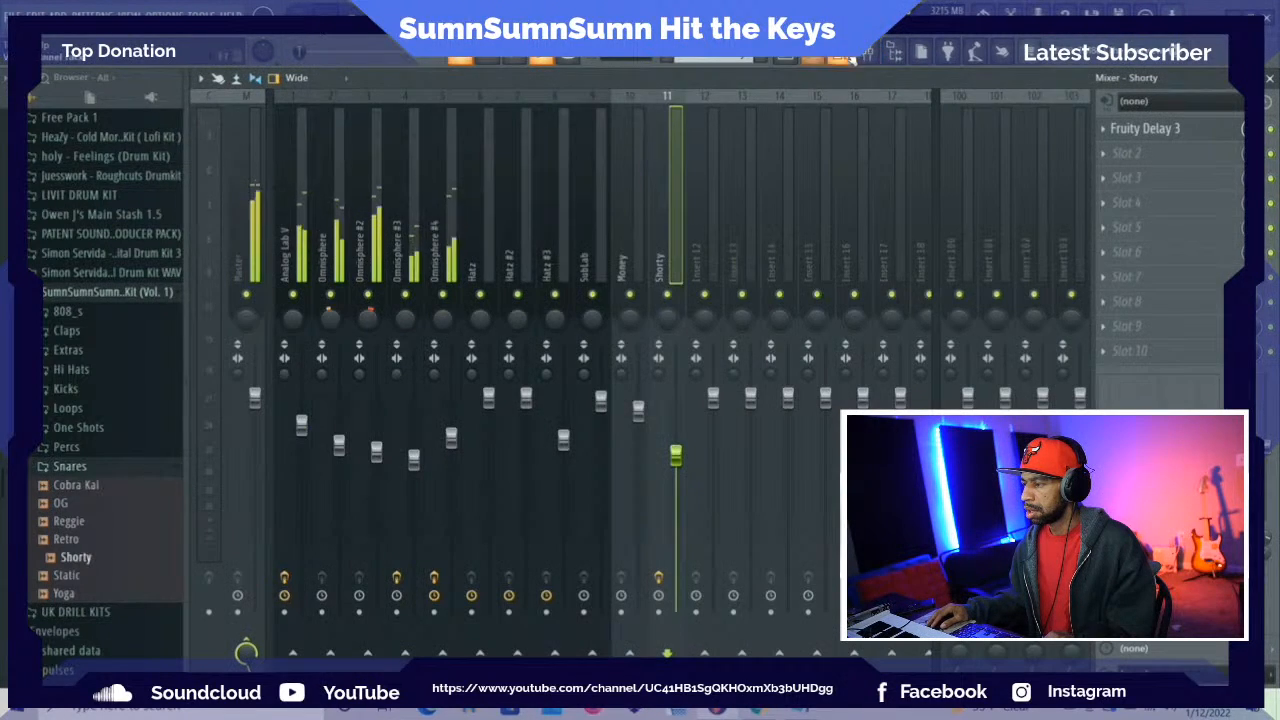
{"action": "key", "text": "F6"}
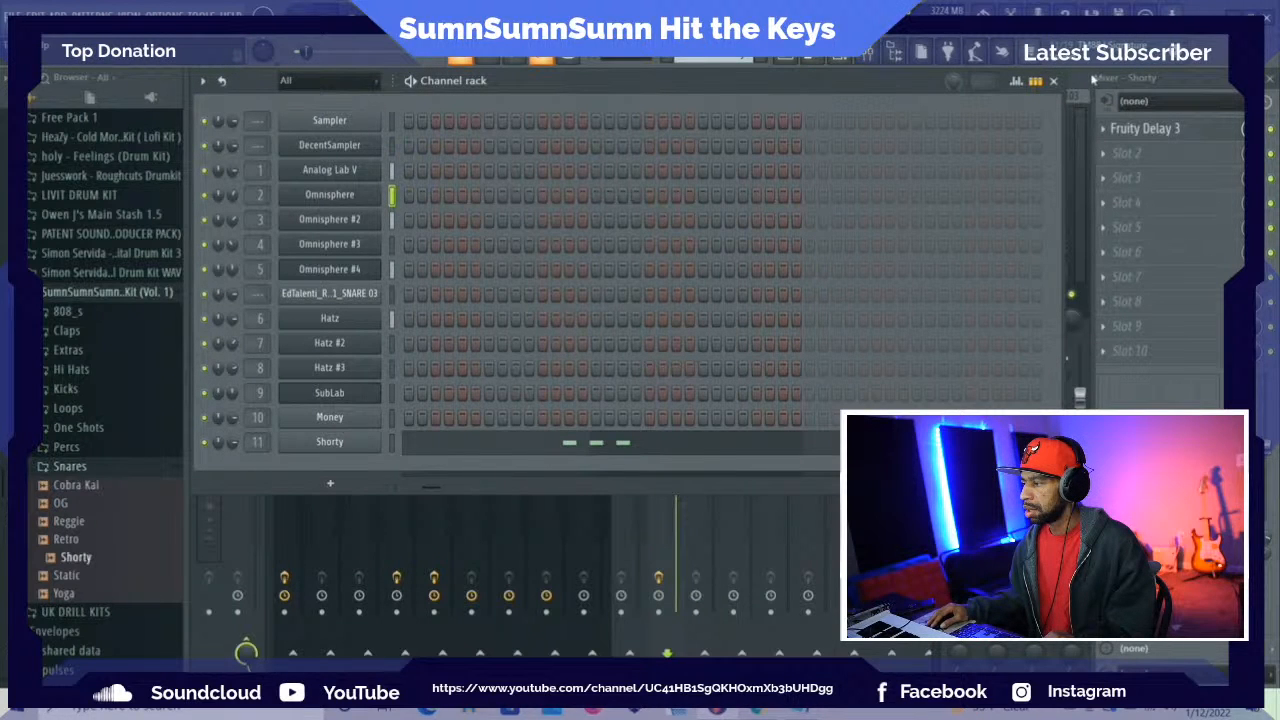
{"action": "left_click", "coordinate": [1055, 83]}
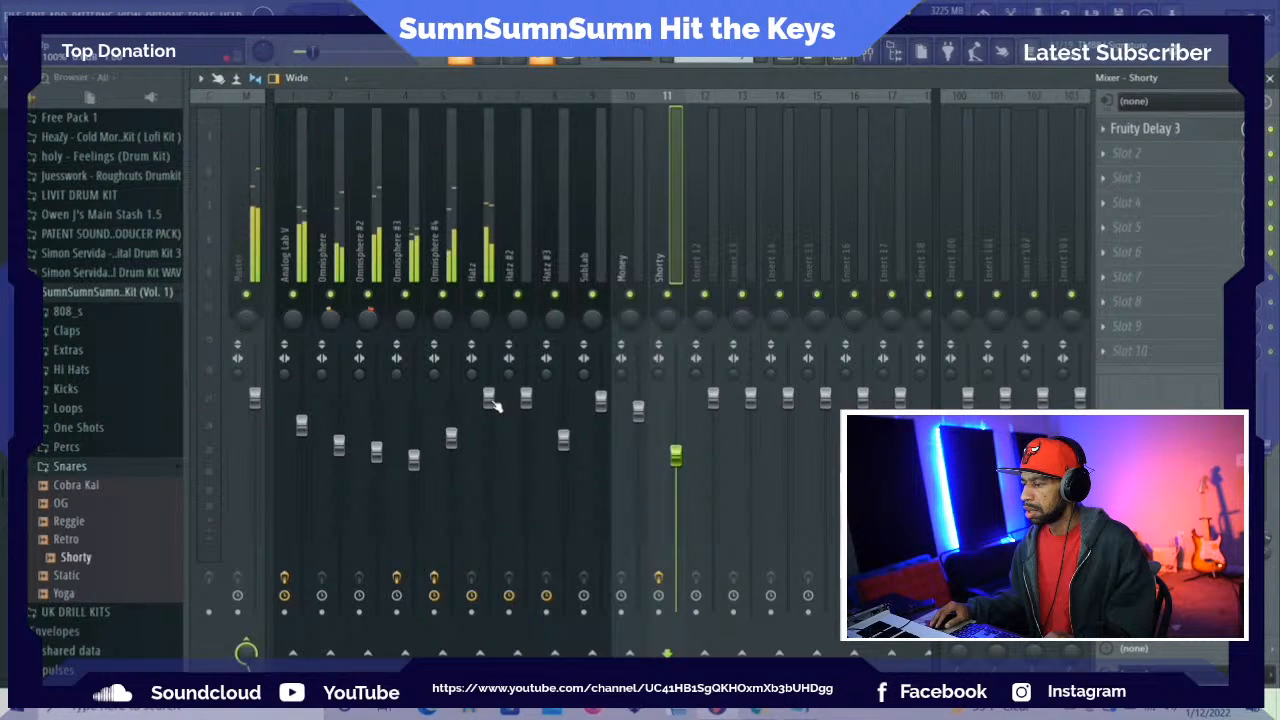
{"action": "left_click_drag", "start_coordinate": [488, 398], "coordinate": [488, 404]}
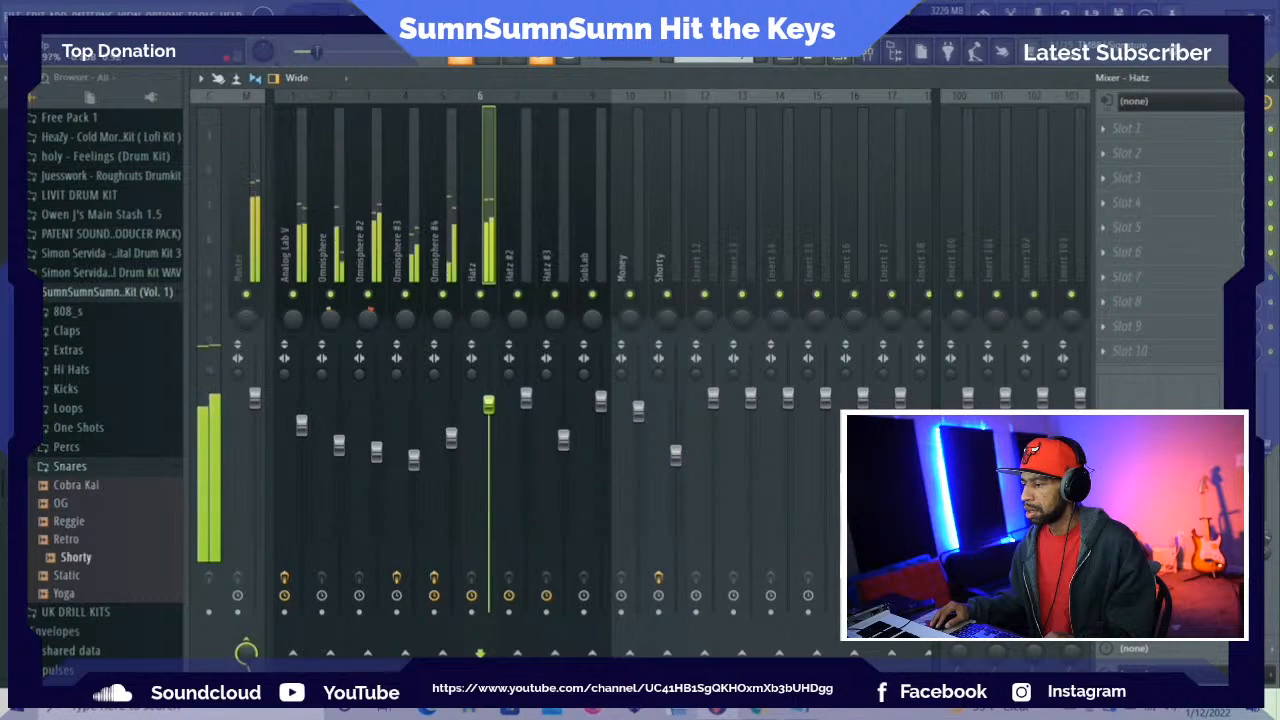
Delete the Hatz clips from bars 9 to 16 on Track 9 and the opening Omnisphere #4 clip on Track 5
{"action": "left_click", "coordinate": [785, 60]}
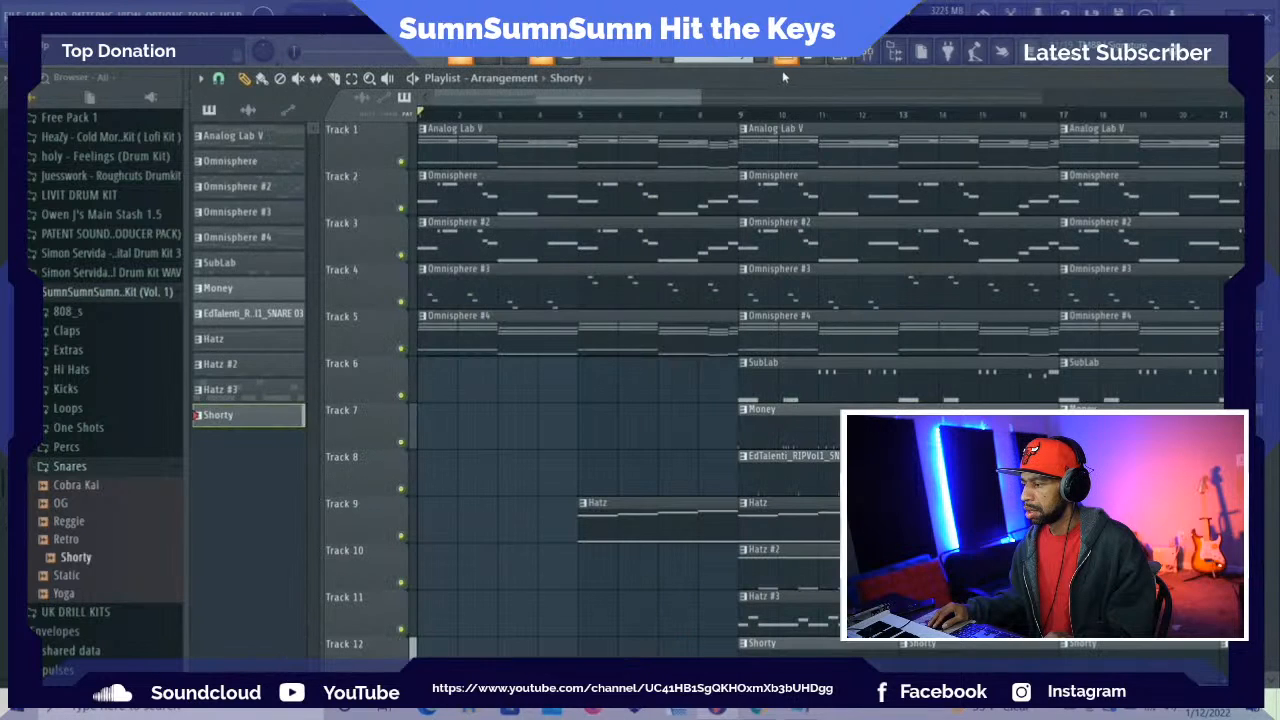
{"action": "right_click", "coordinate": [762, 516]}
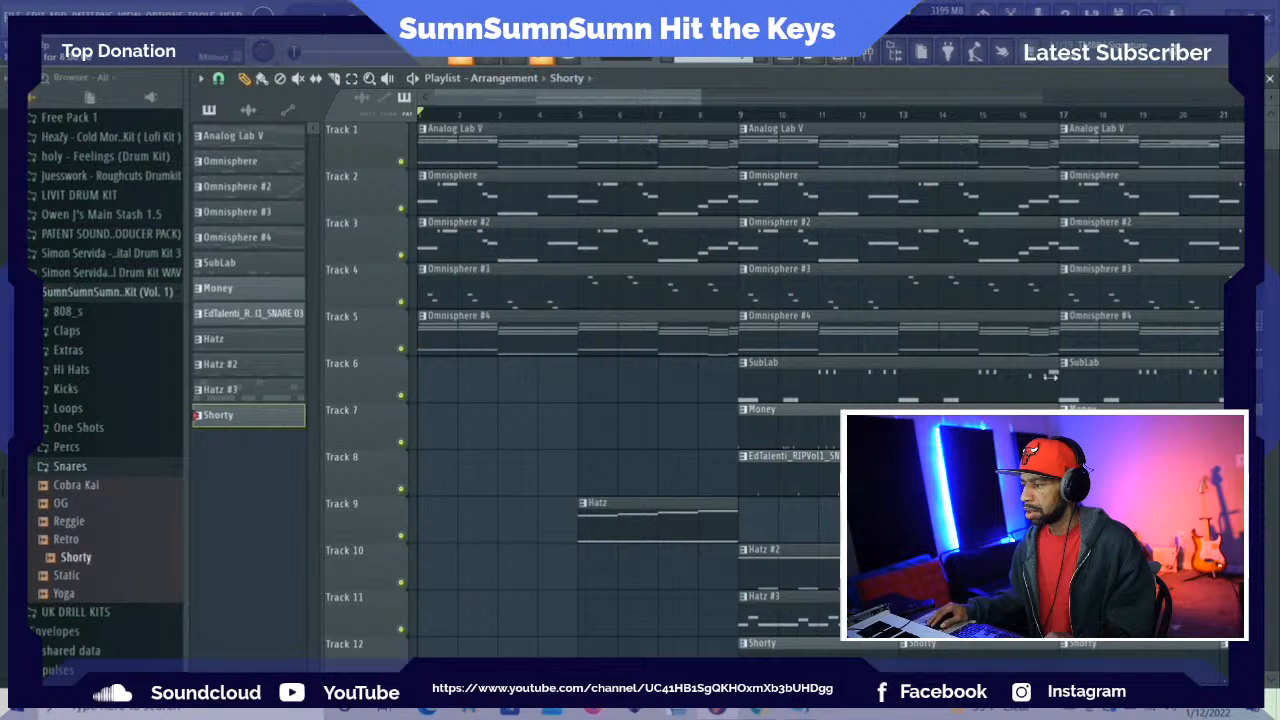
{"action": "key", "text": "space"}
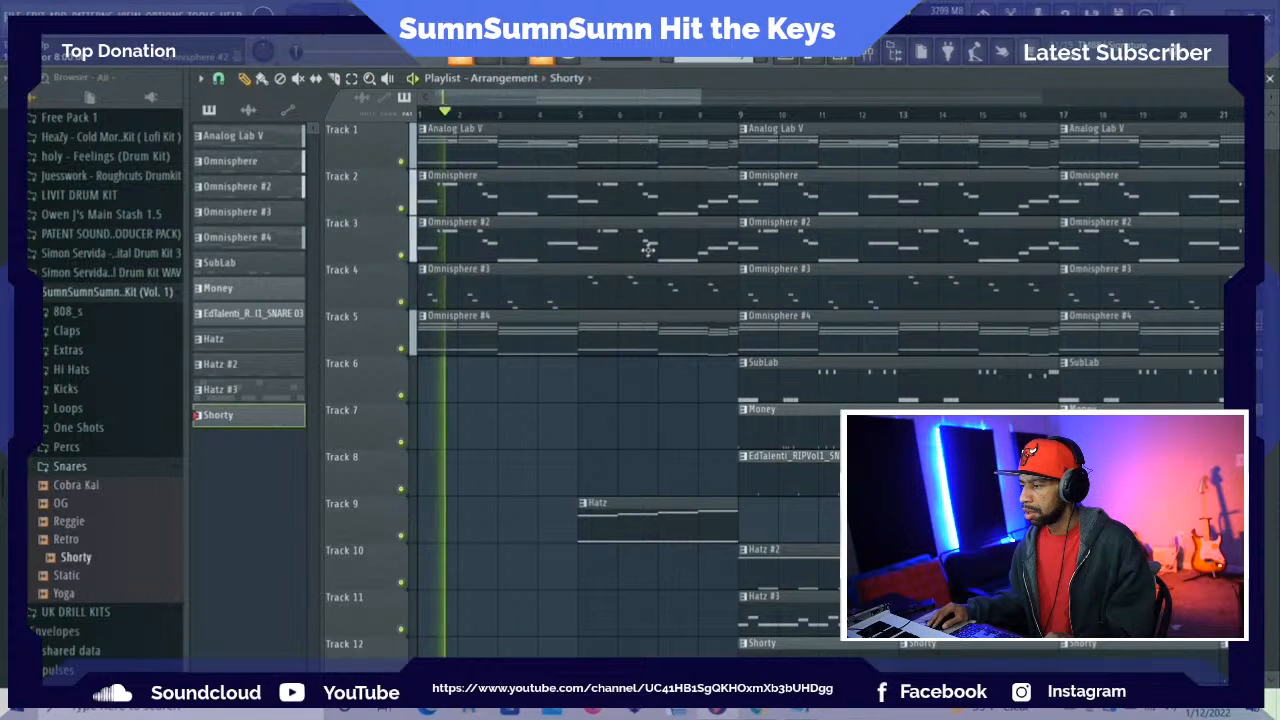
{"action": "key", "text": "space"}
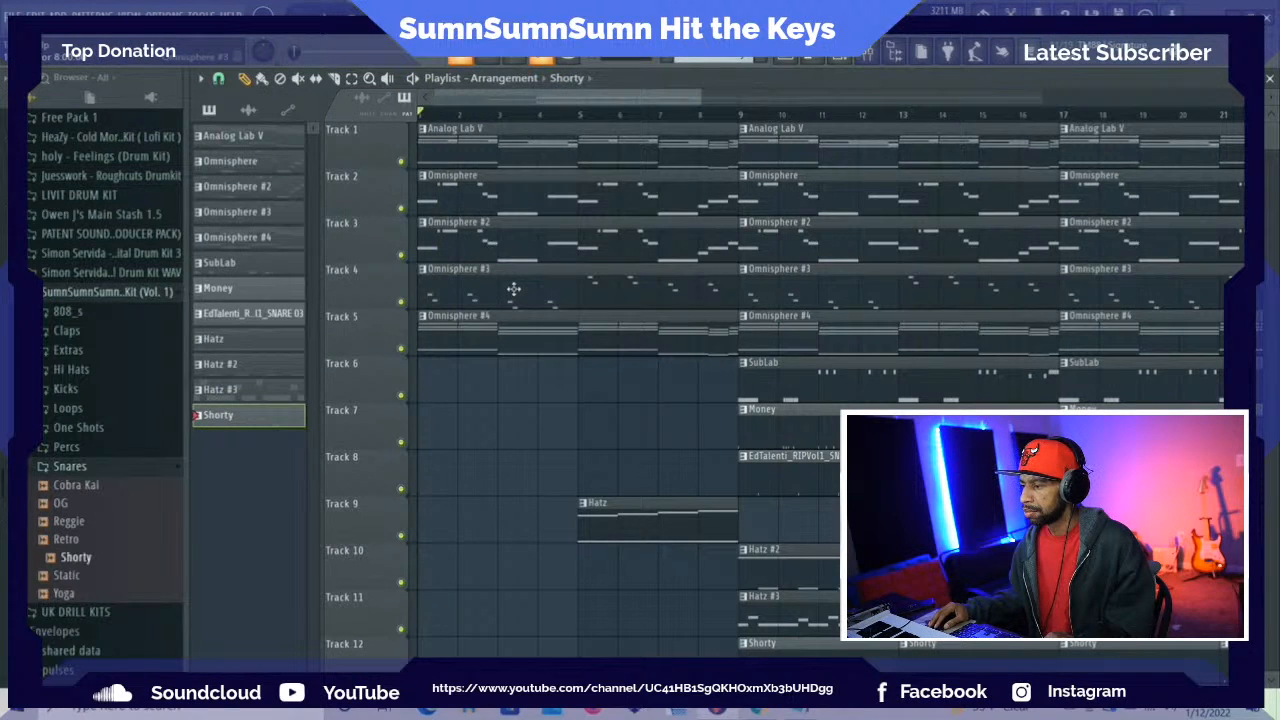
{"action": "right_click", "coordinate": [497, 329]}
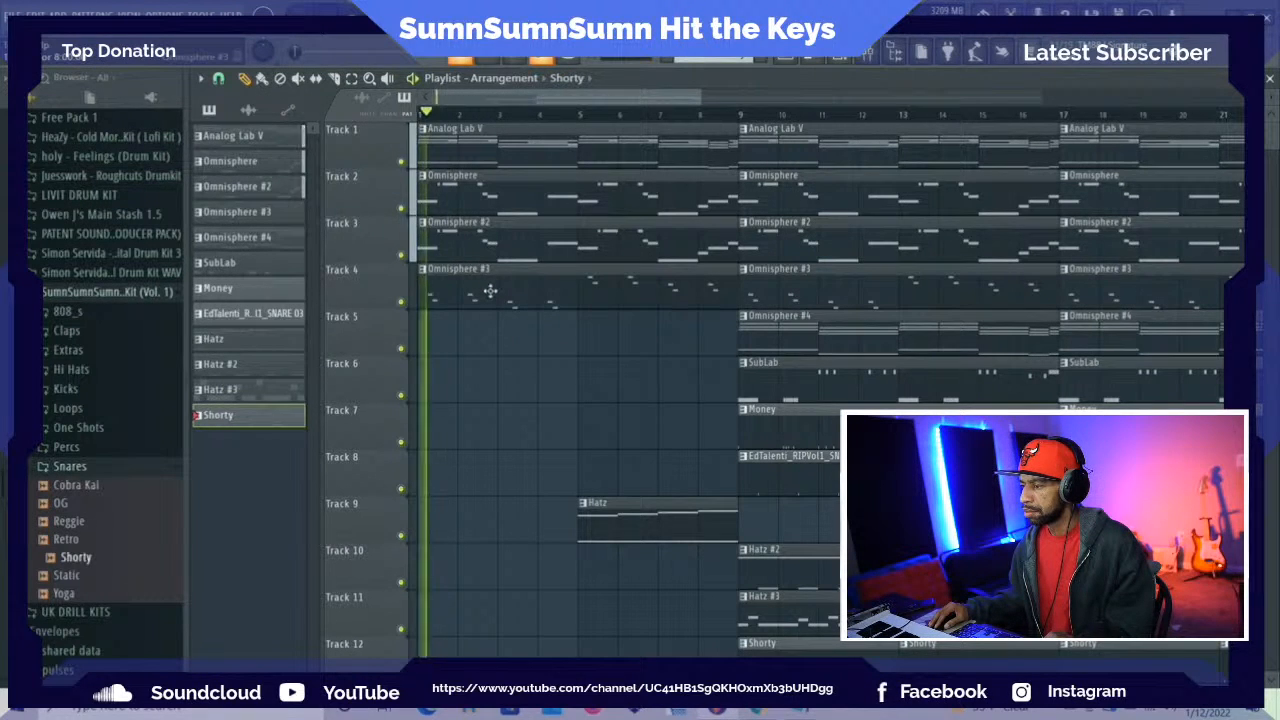
Check the mixer levels during playback and delete the opening Omnisphere #3 clip on Track 4 of the playlist
{"action": "key", "text": "F9"}
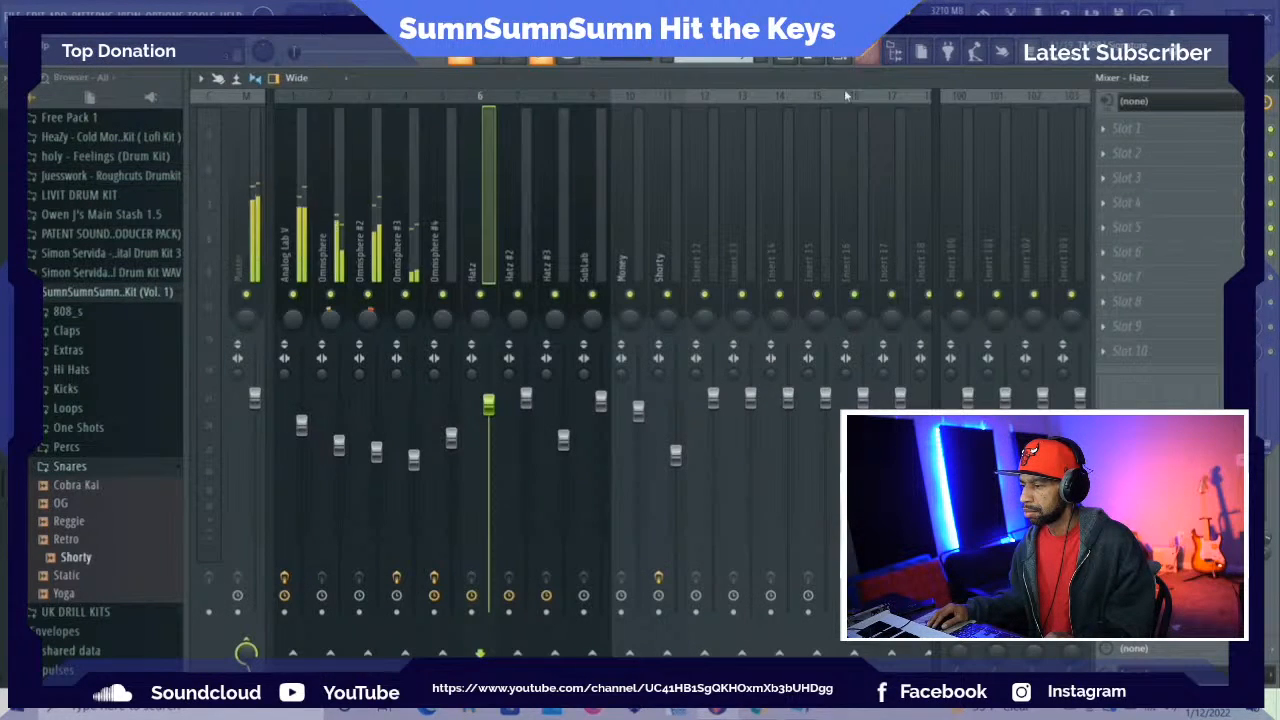
{"action": "left_click", "coordinate": [802, 63]}
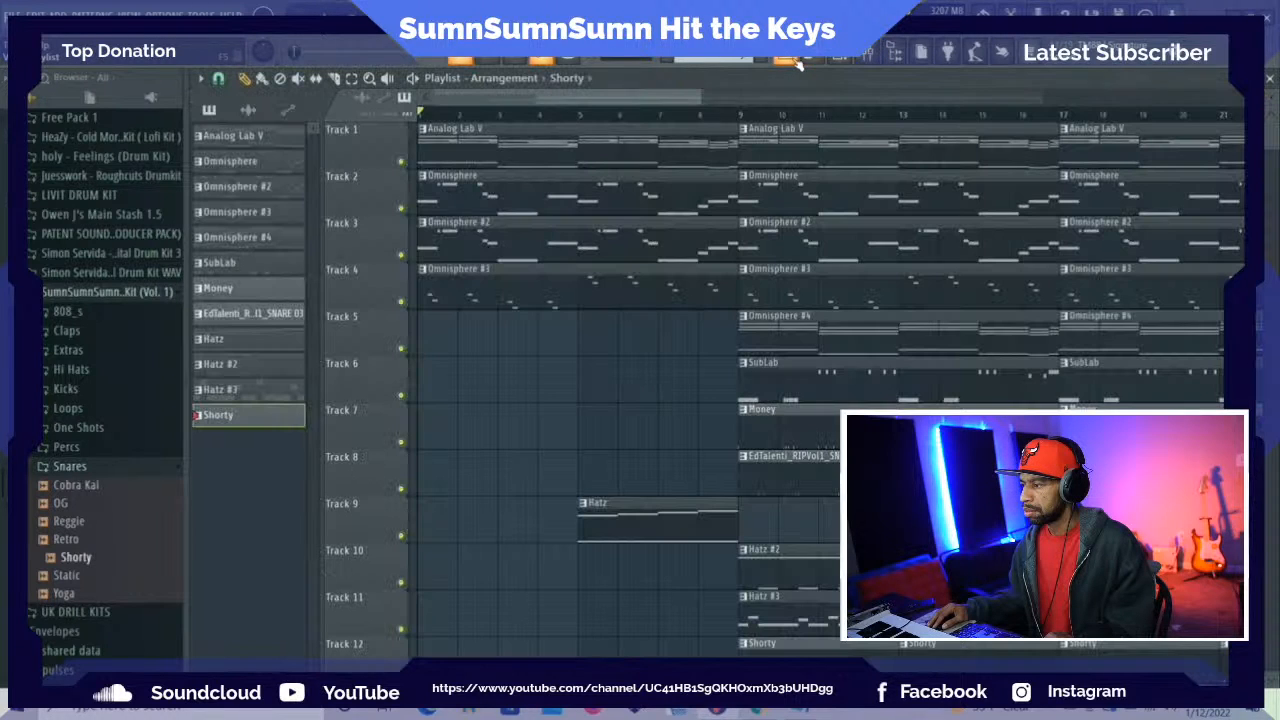
{"action": "key", "text": "space"}
Delete the opening Omnisphere clip on Track 2 and replay the intro from the start
{"action": "key", "text": "space"}
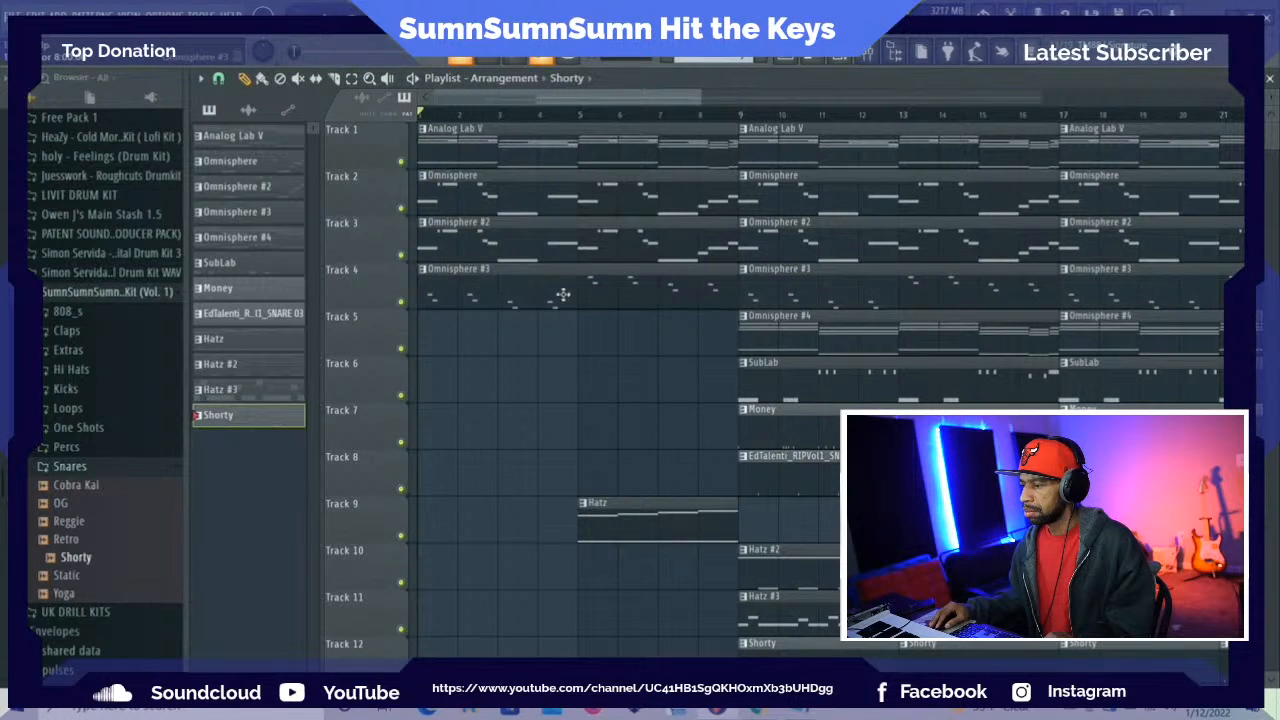
{"action": "right_click", "coordinate": [555, 292]}
{"action": "key", "text": "space"}
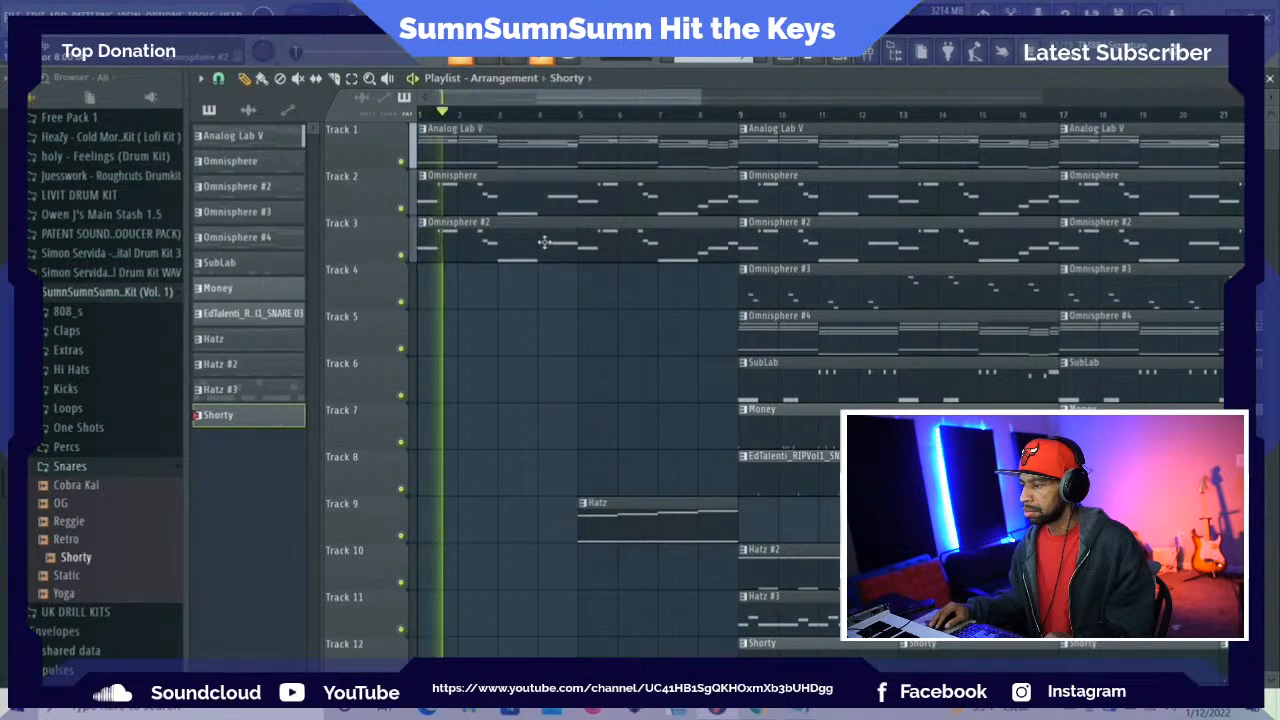
{"action": "key", "text": "space"}
{"action": "right_click", "coordinate": [536, 203]}
{"action": "key", "text": "space"}
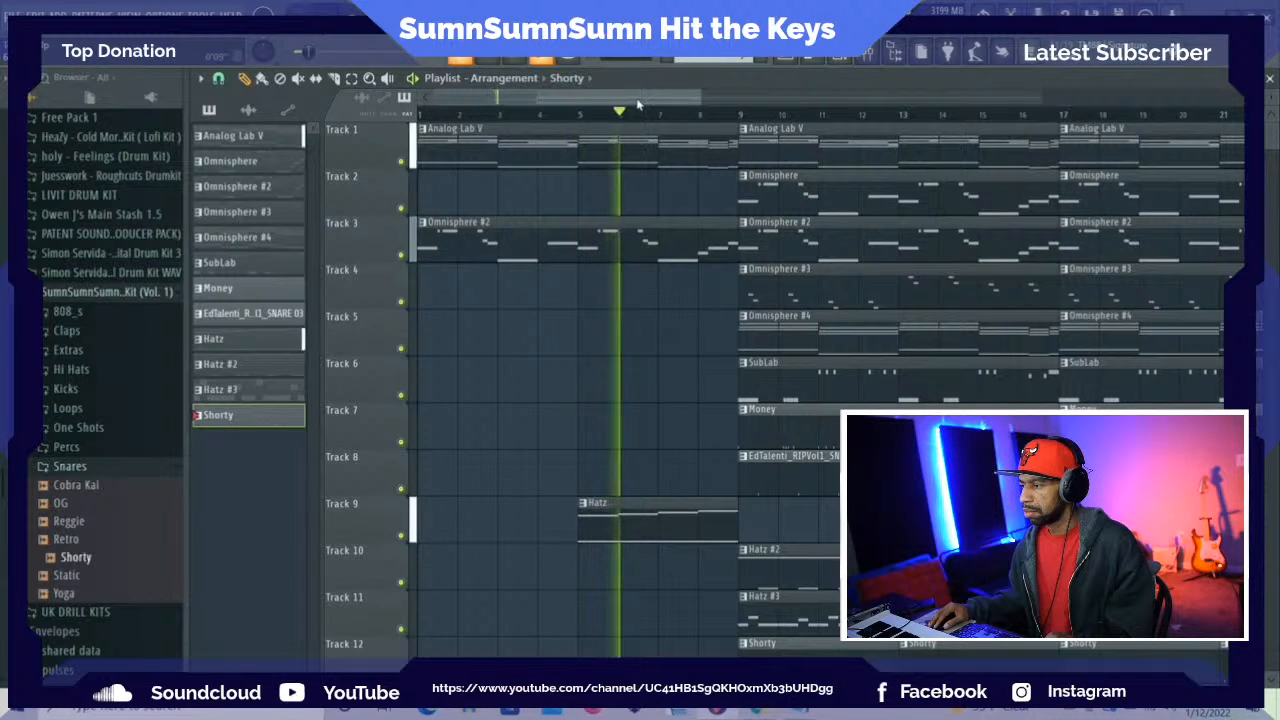
Delete the Hatz #2 clips at bars 9 and 13 on Track 10
{"action": "left_click_drag", "start_coordinate": [638, 101], "coordinate": [700, 101]}
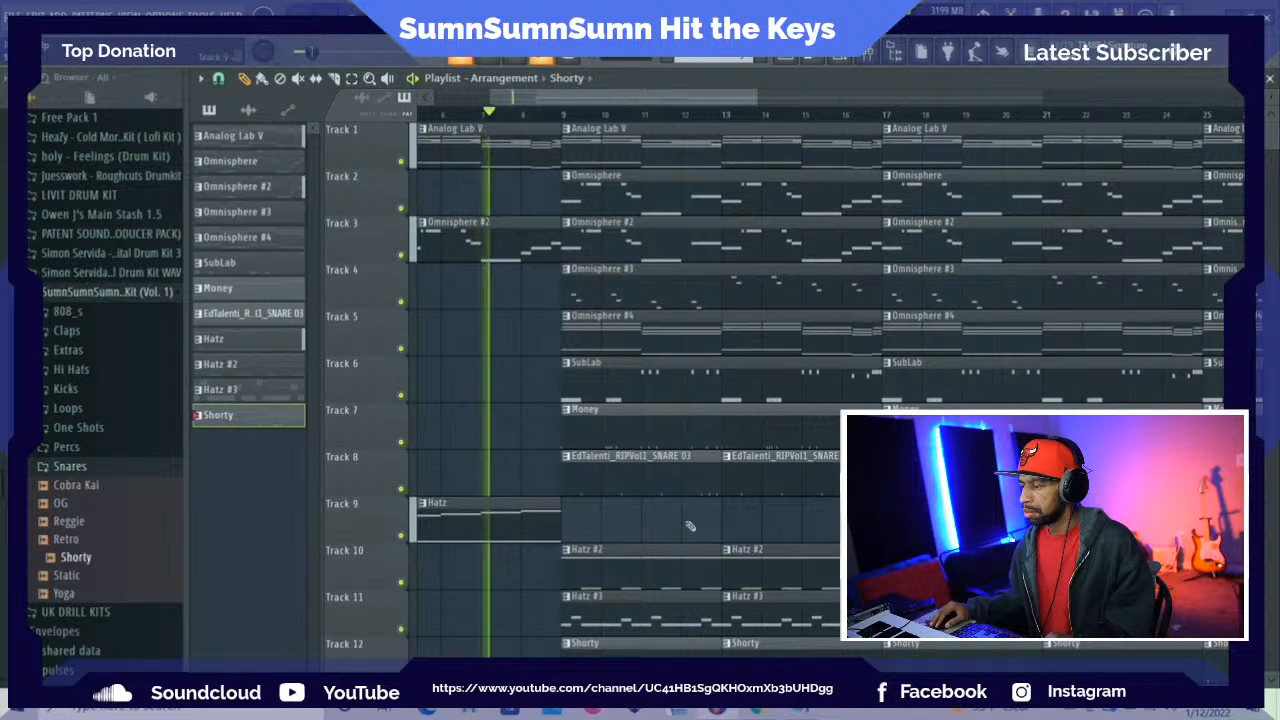
{"action": "right_click", "coordinate": [651, 577]}
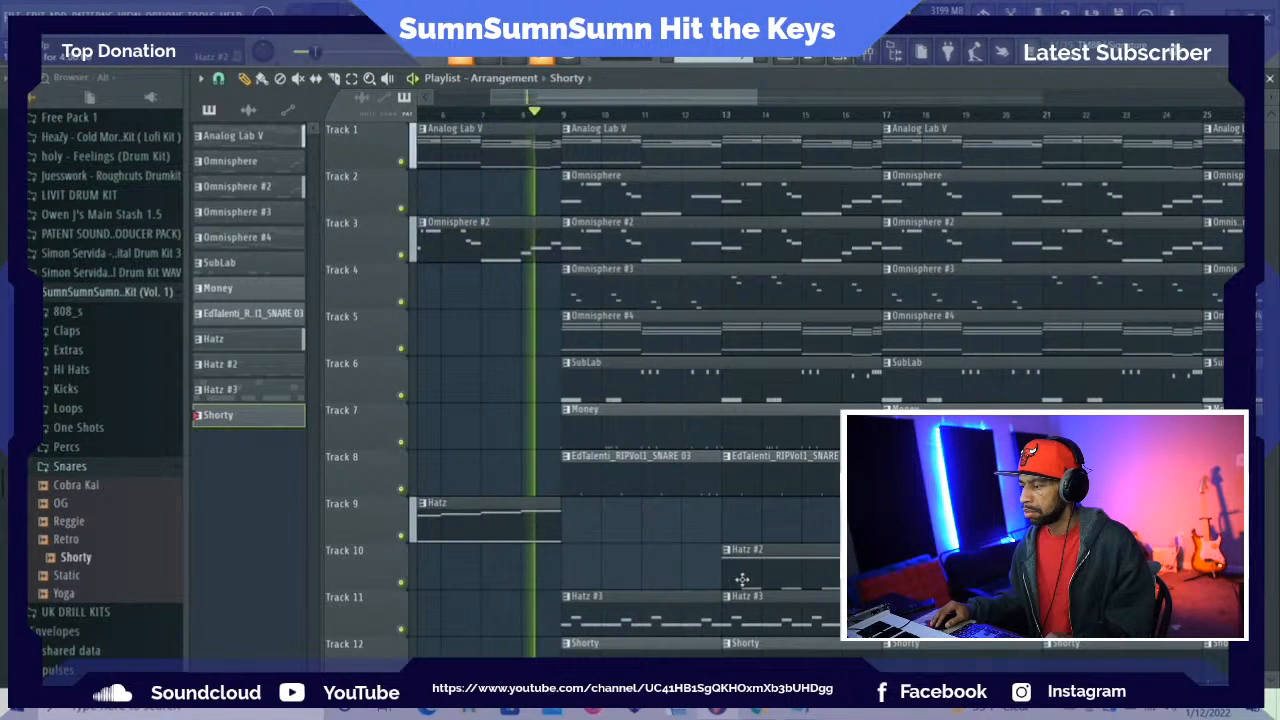
{"action": "right_click", "coordinate": [755, 576]}
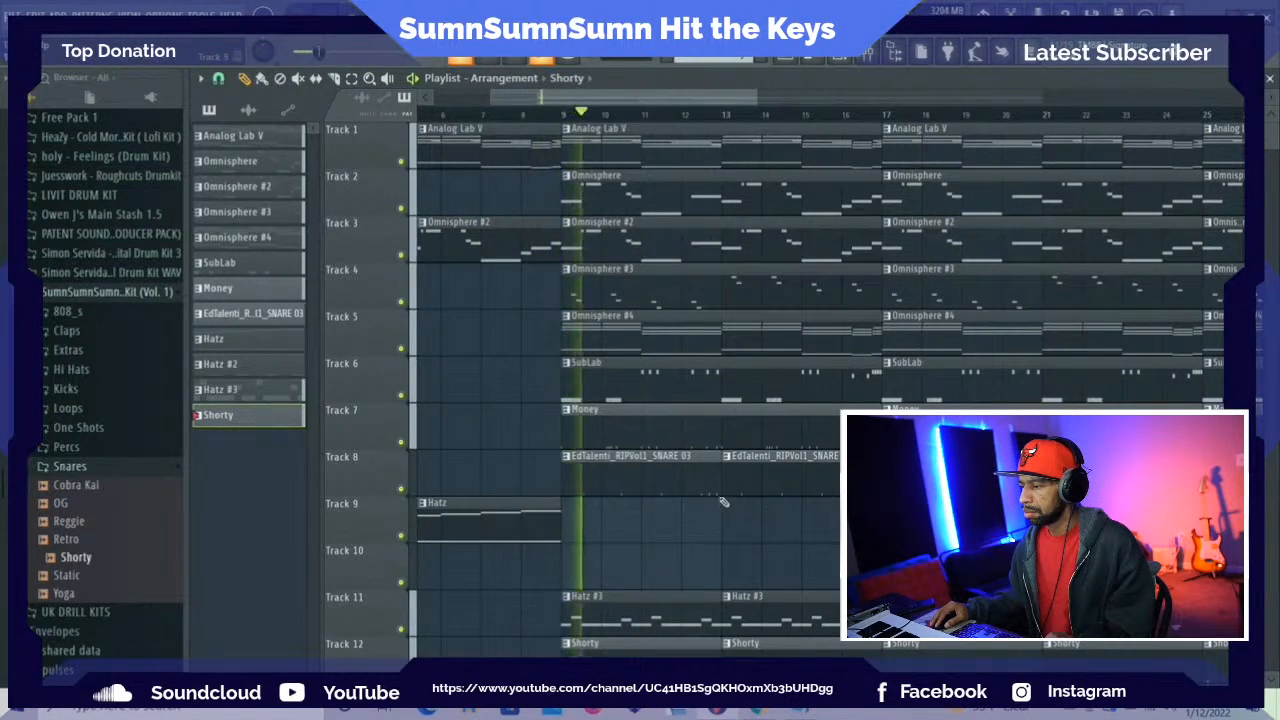
Delete the Omnisphere #3 and Omnisphere #4 clips at bars 9 and 17 on Tracks 4 and 5
{"action": "right_click", "coordinate": [840, 290]}
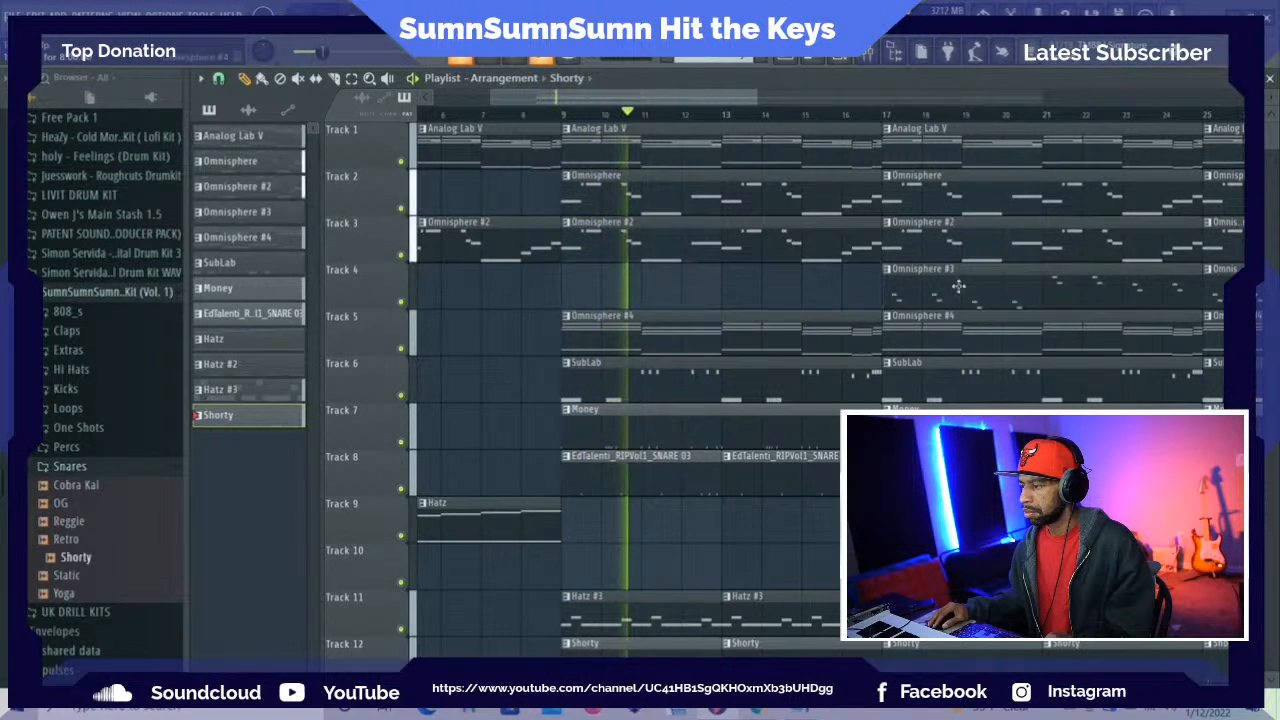
{"action": "right_click", "coordinate": [965, 288]}
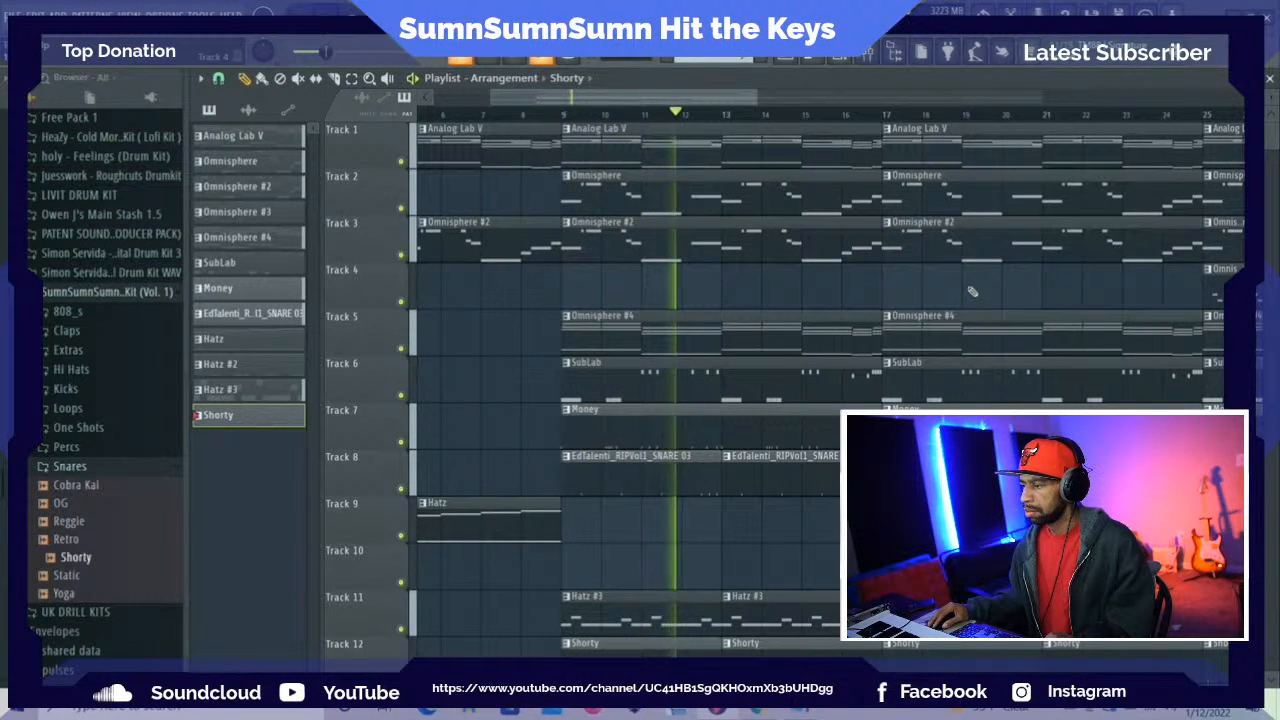
{"action": "right_click", "coordinate": [851, 342]}
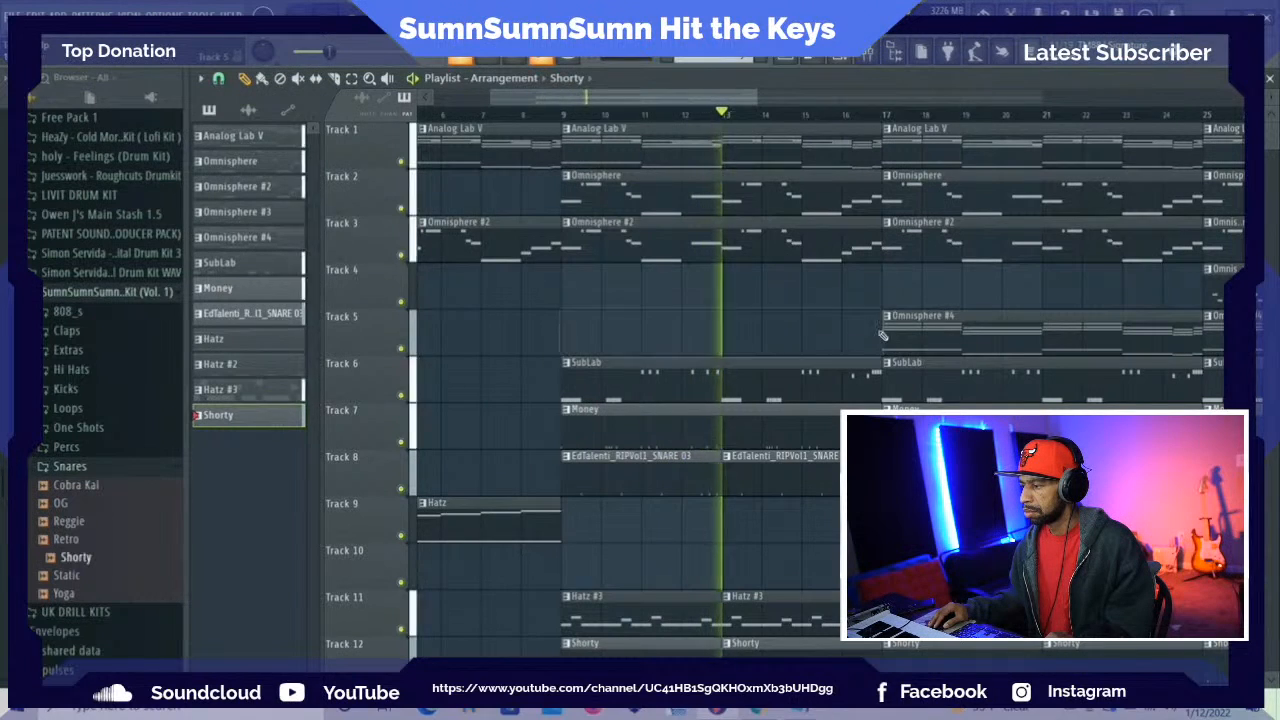
{"action": "right_click", "coordinate": [926, 340]}
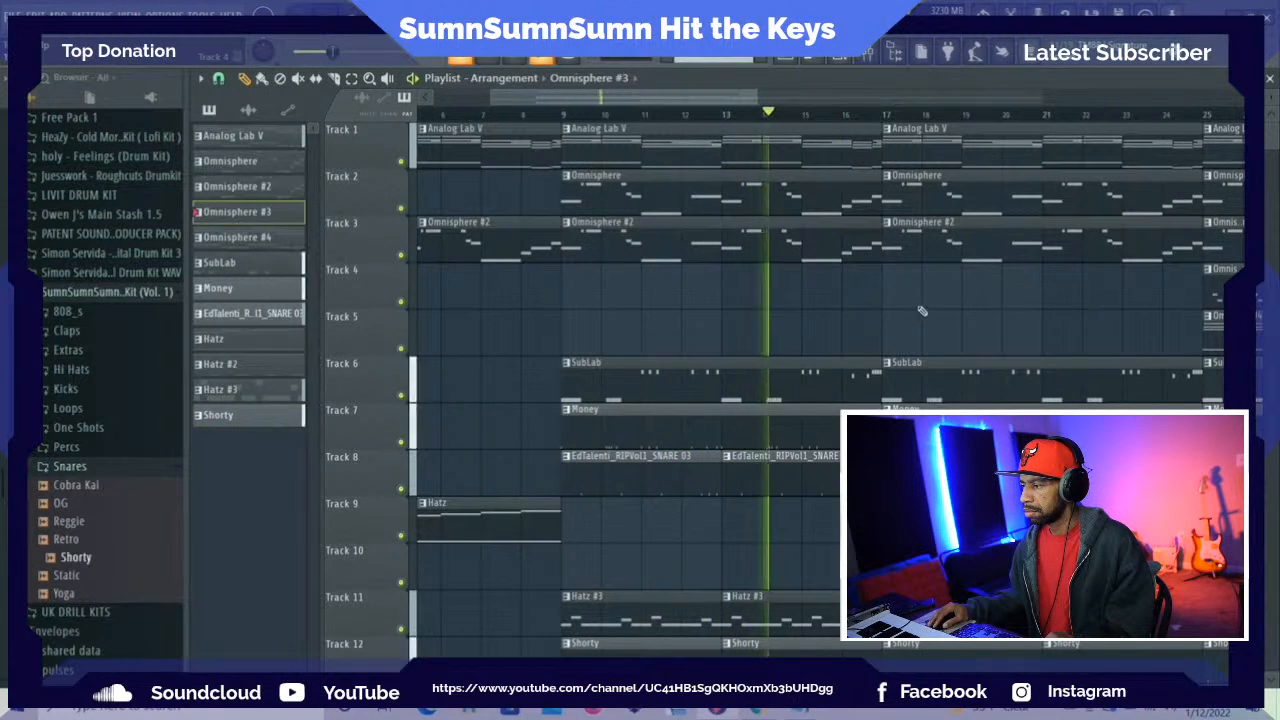
Place Omnisphere #3 clips back at bars 17 and 9 on Track 4 and replay the arrangement from the start
{"action": "left_click", "coordinate": [889, 297]}
{"action": "left_click", "coordinate": [571, 294]}
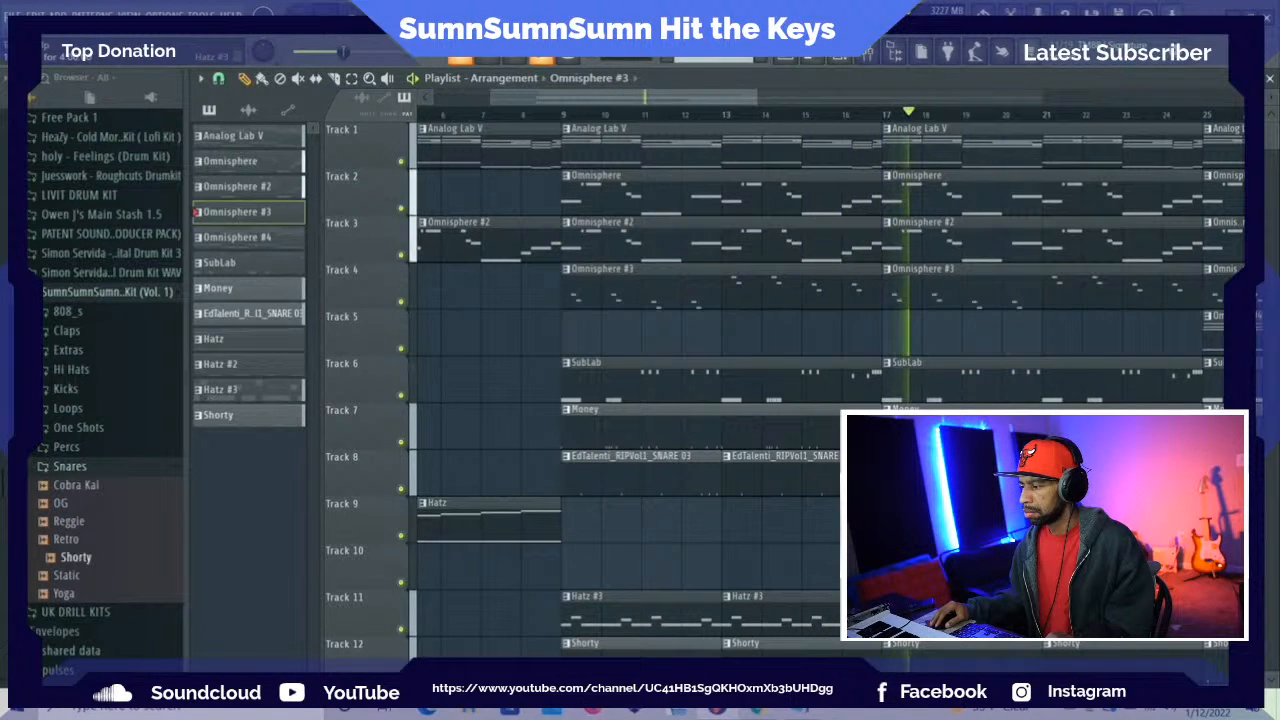
{"action": "key", "text": "space"}
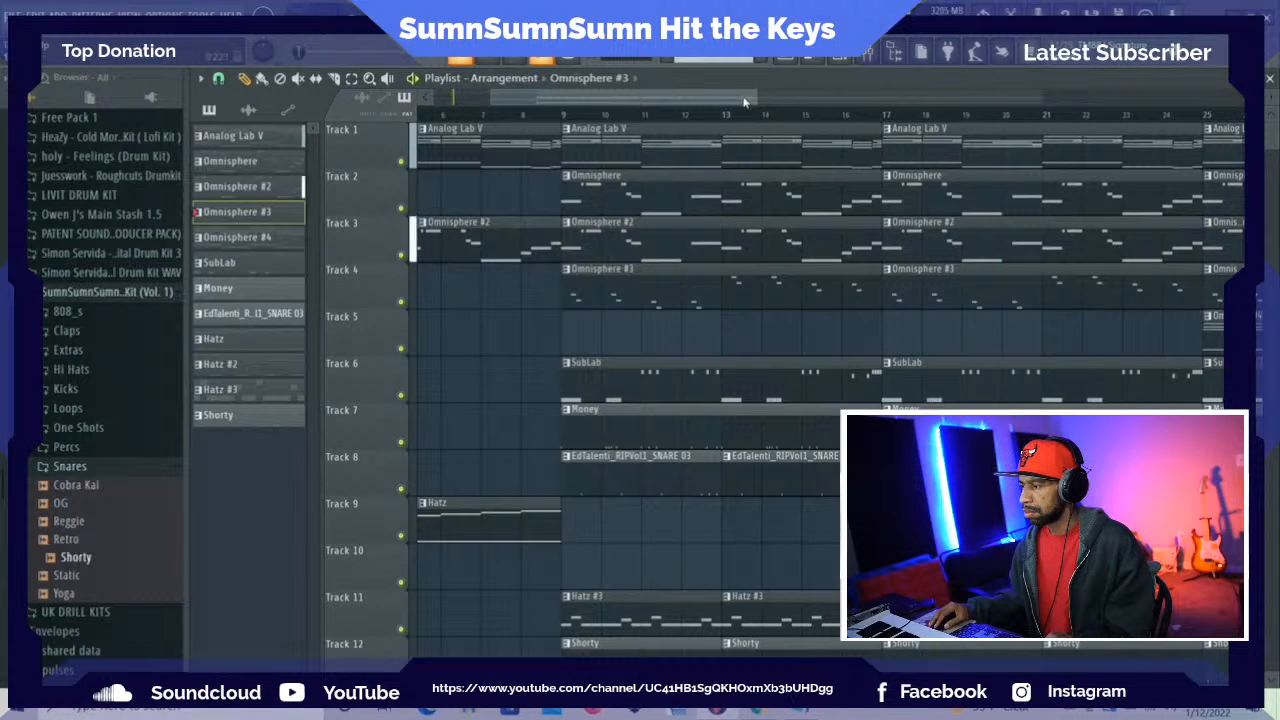
{"action": "left_click_drag", "start_coordinate": [720, 100], "coordinate": [868, 104]}
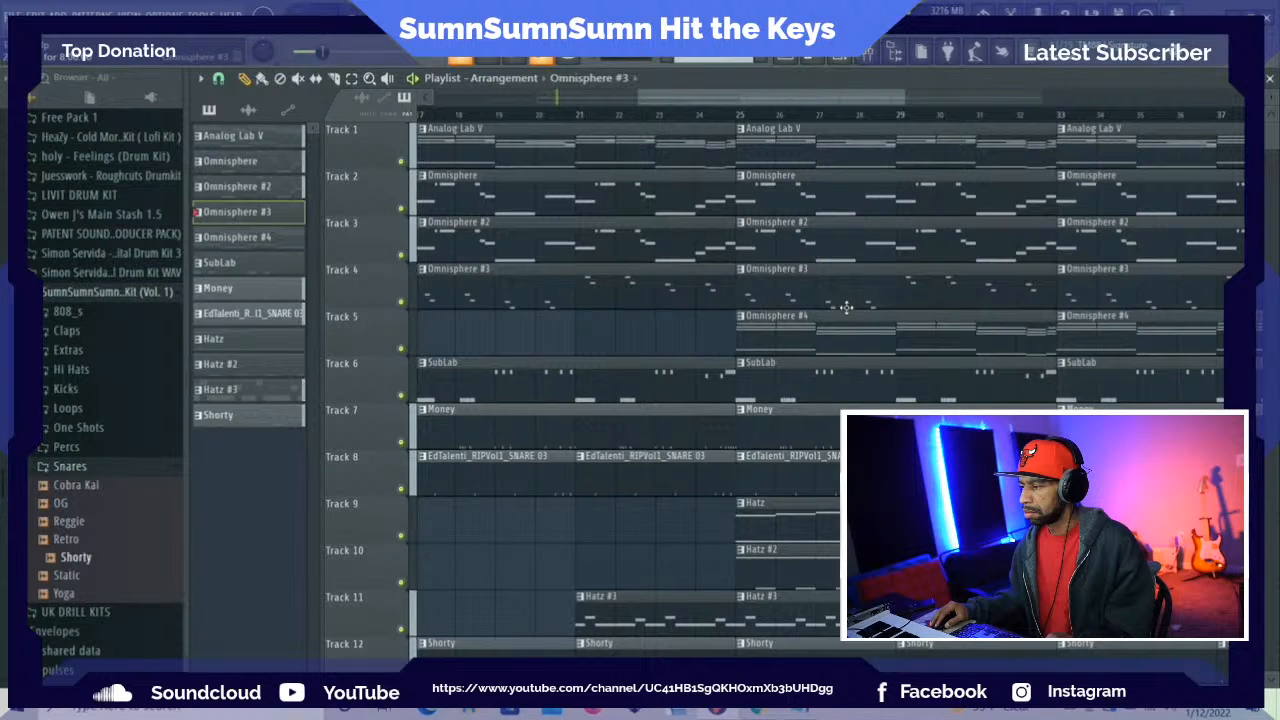
Remove the SubLab clip at bar 25 on Track 6 and trim the Money clip on Track 7 to start at bar 29
{"action": "scroll", "coordinate": [870, 372], "scroll_direction": "down", "scroll_amount": 1}
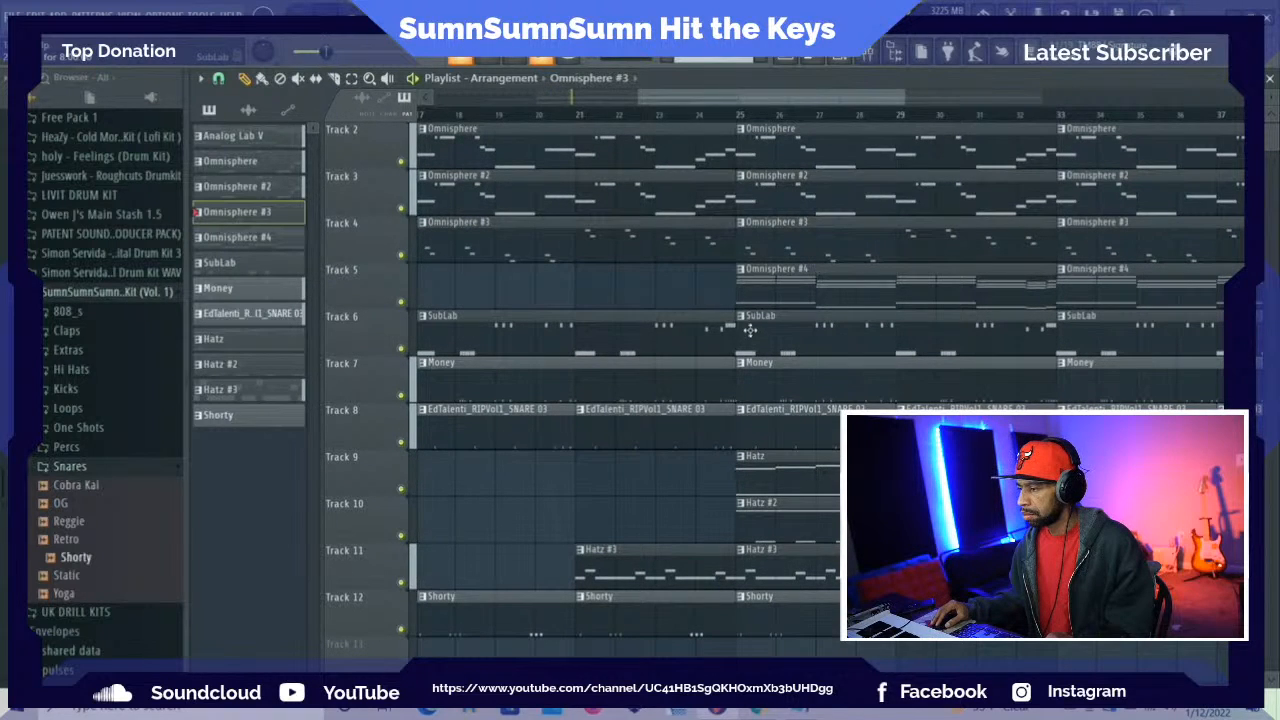
{"action": "left_click_drag", "start_coordinate": [742, 332], "coordinate": [828, 347]}
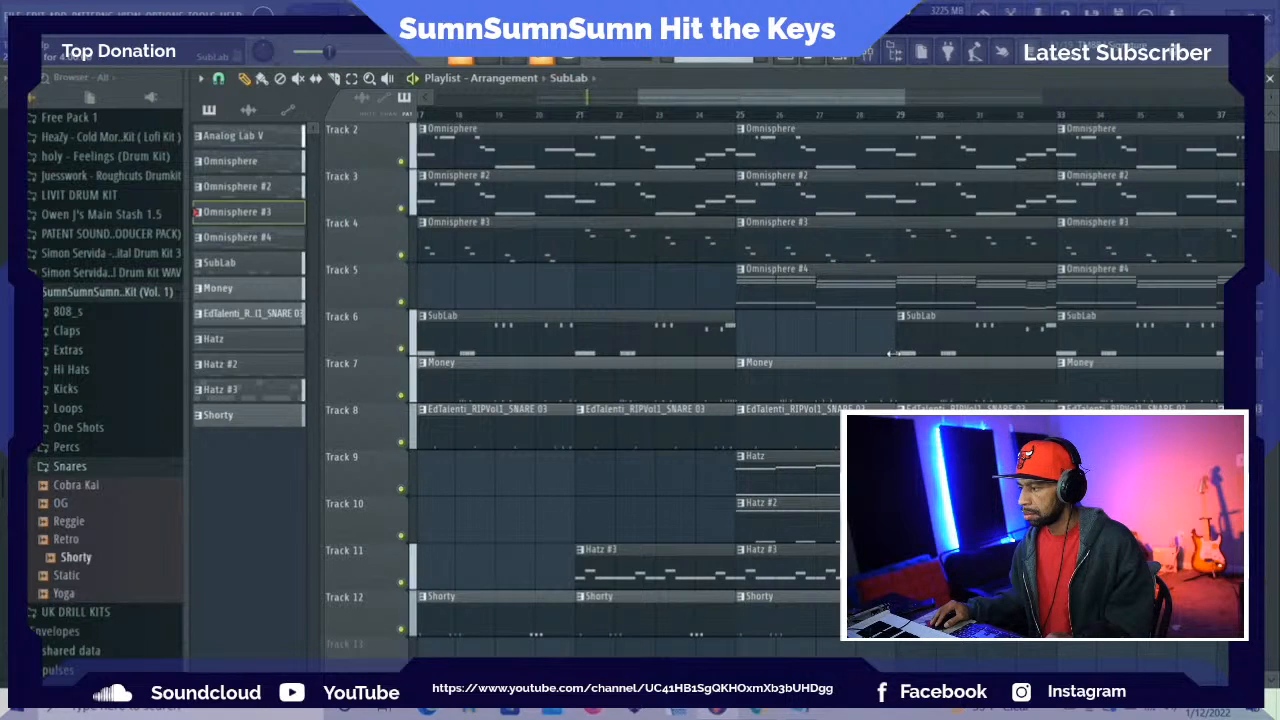
{"action": "right_click", "coordinate": [925, 340]}
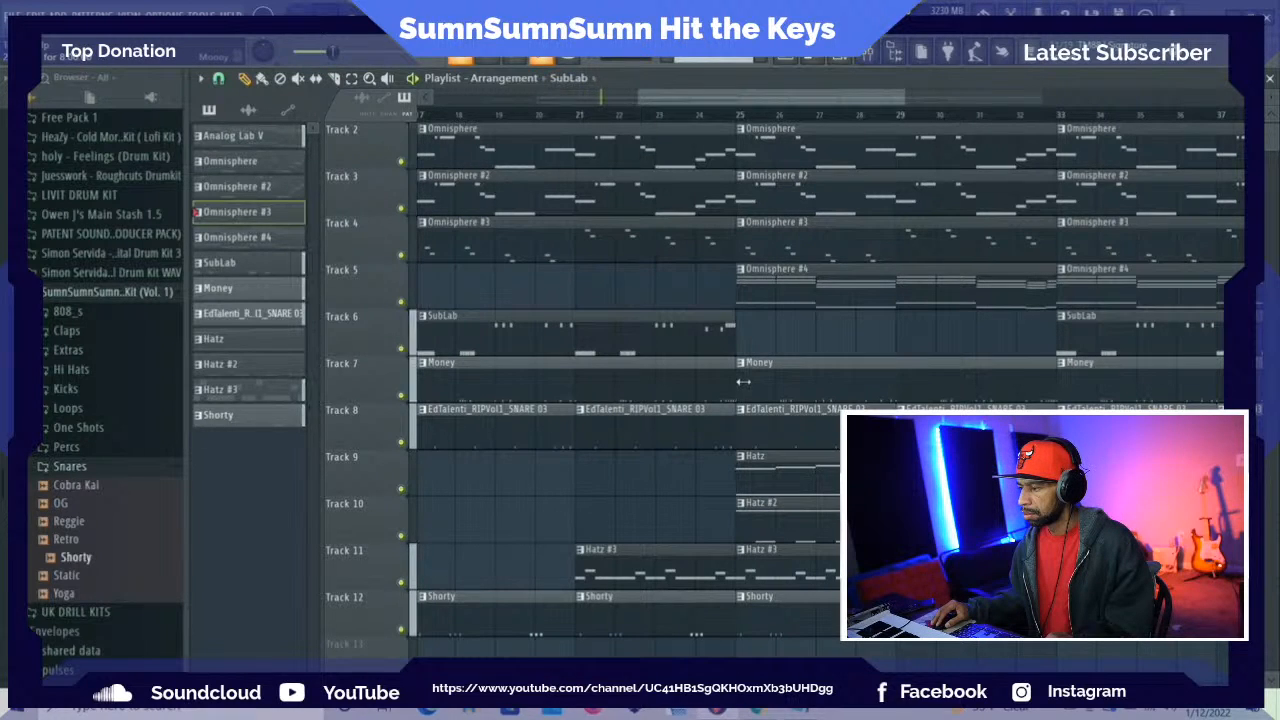
{"action": "left_click_drag", "start_coordinate": [743, 381], "coordinate": [888, 393]}
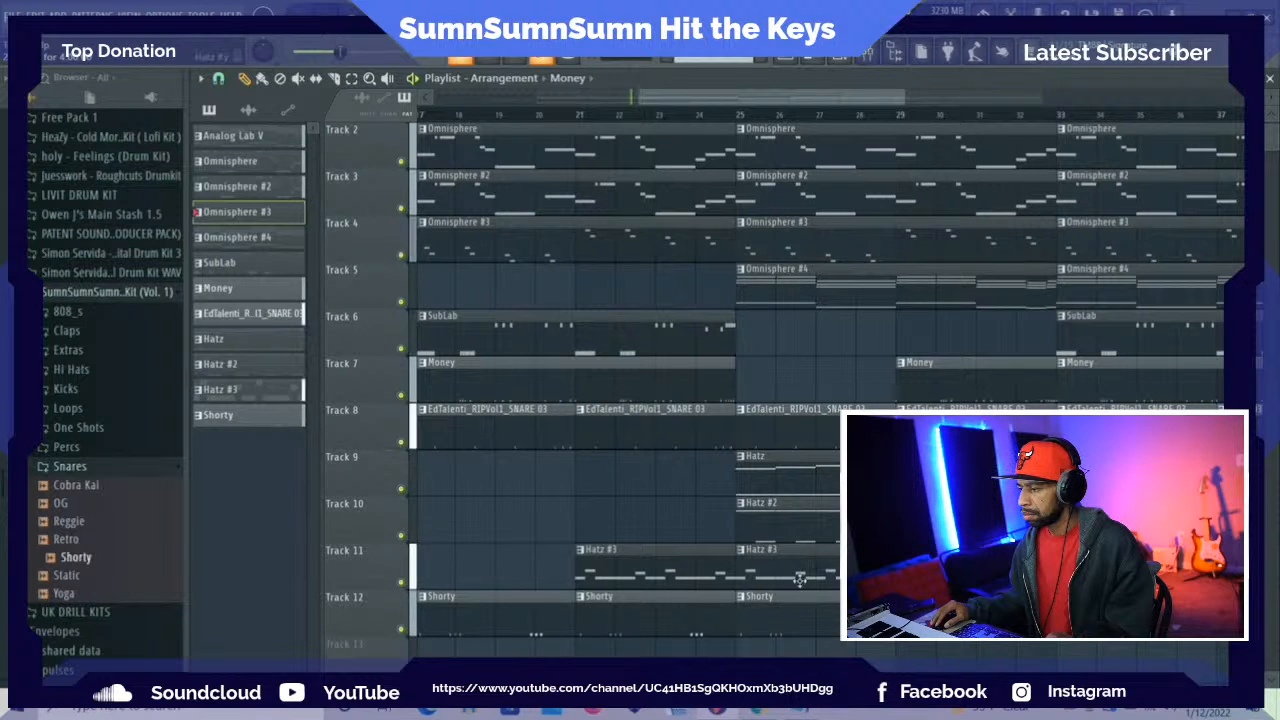
Delete the Hatz #3, Hatz, Omnisphere #3, Omnisphere #2 and Hatz #2 clips at bar 25, and trim the Track 8 snare clip to start at bar 27
{"action": "key", "text": "space"}
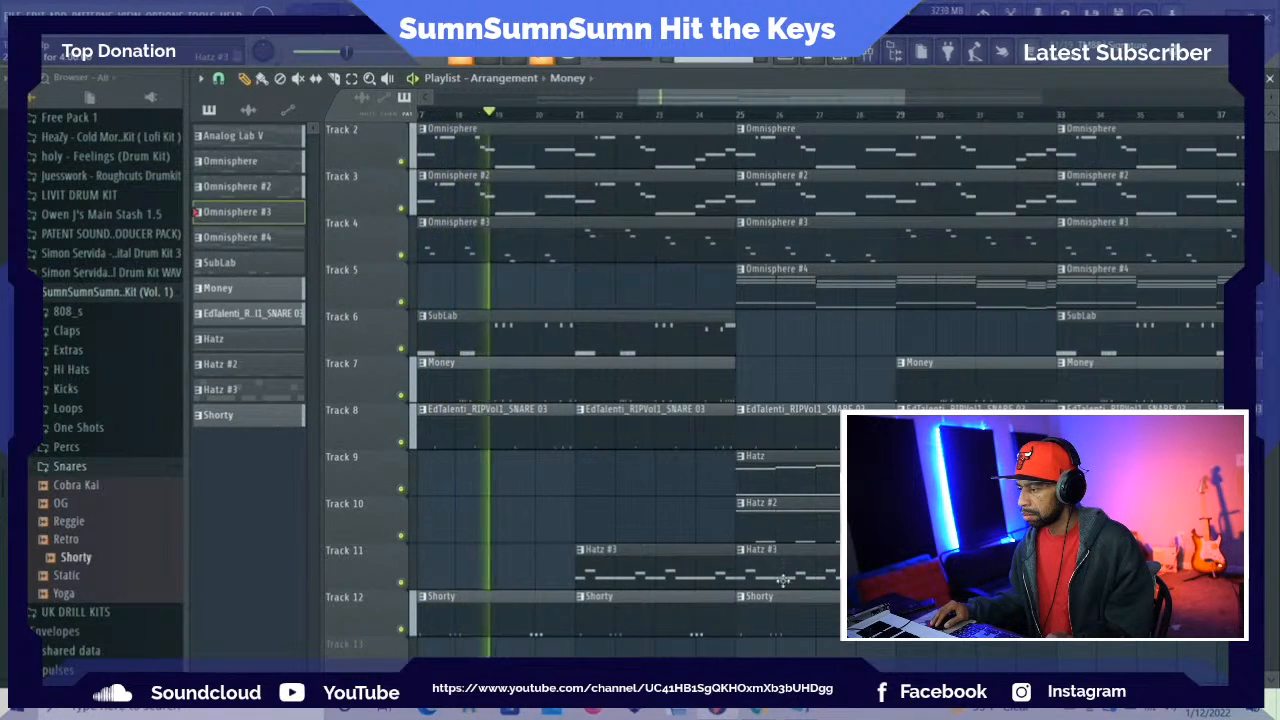
{"action": "right_click", "coordinate": [783, 578]}
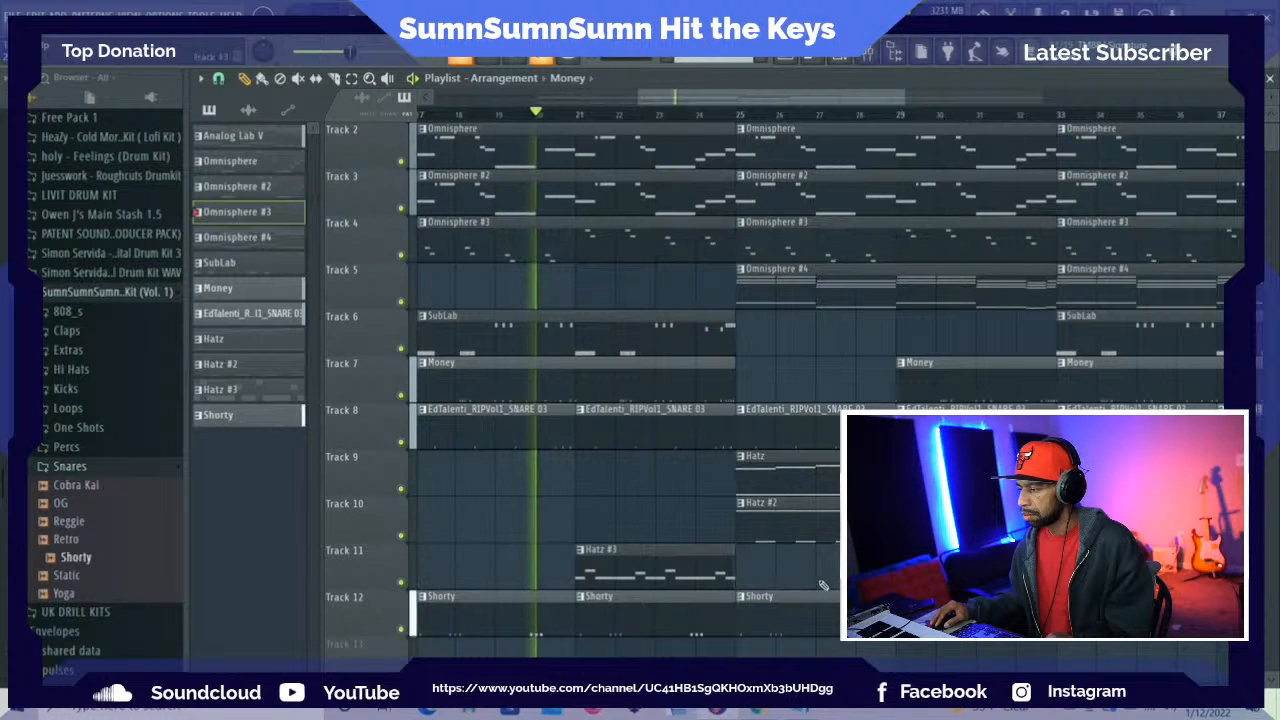
{"action": "right_click", "coordinate": [792, 486]}
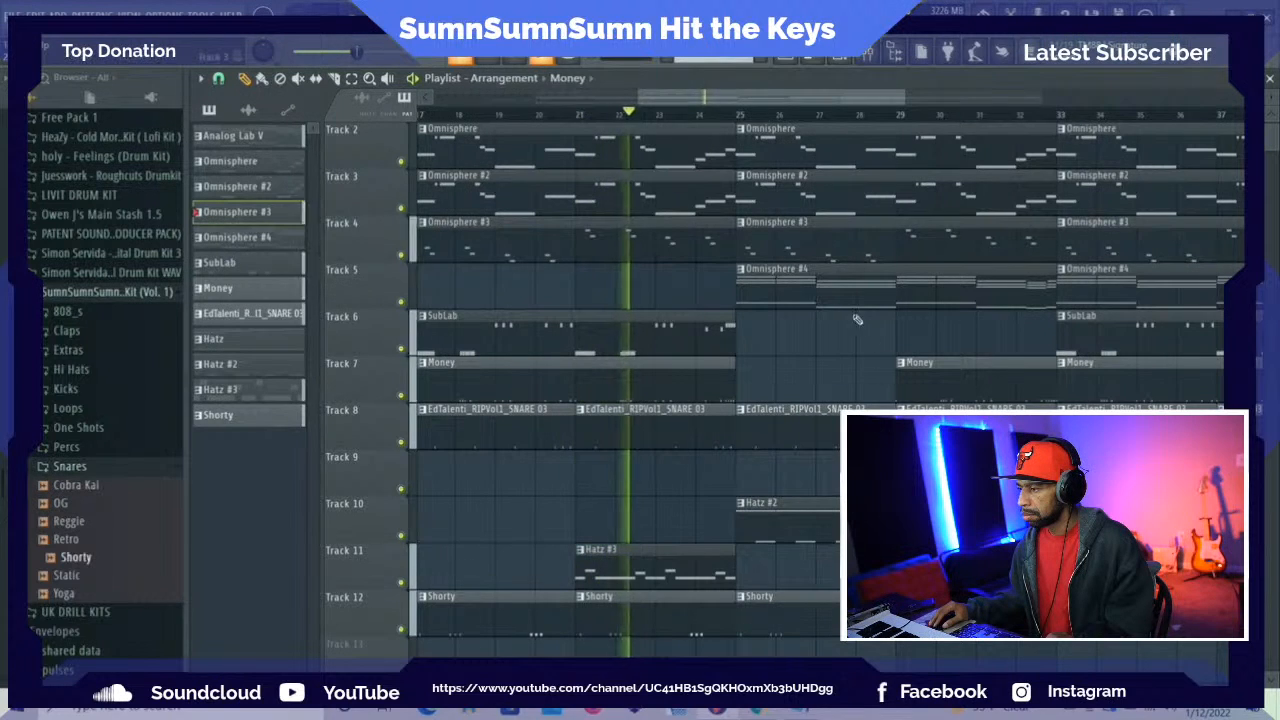
{"action": "right_click", "coordinate": [820, 243]}
{"action": "right_click", "coordinate": [810, 196]}
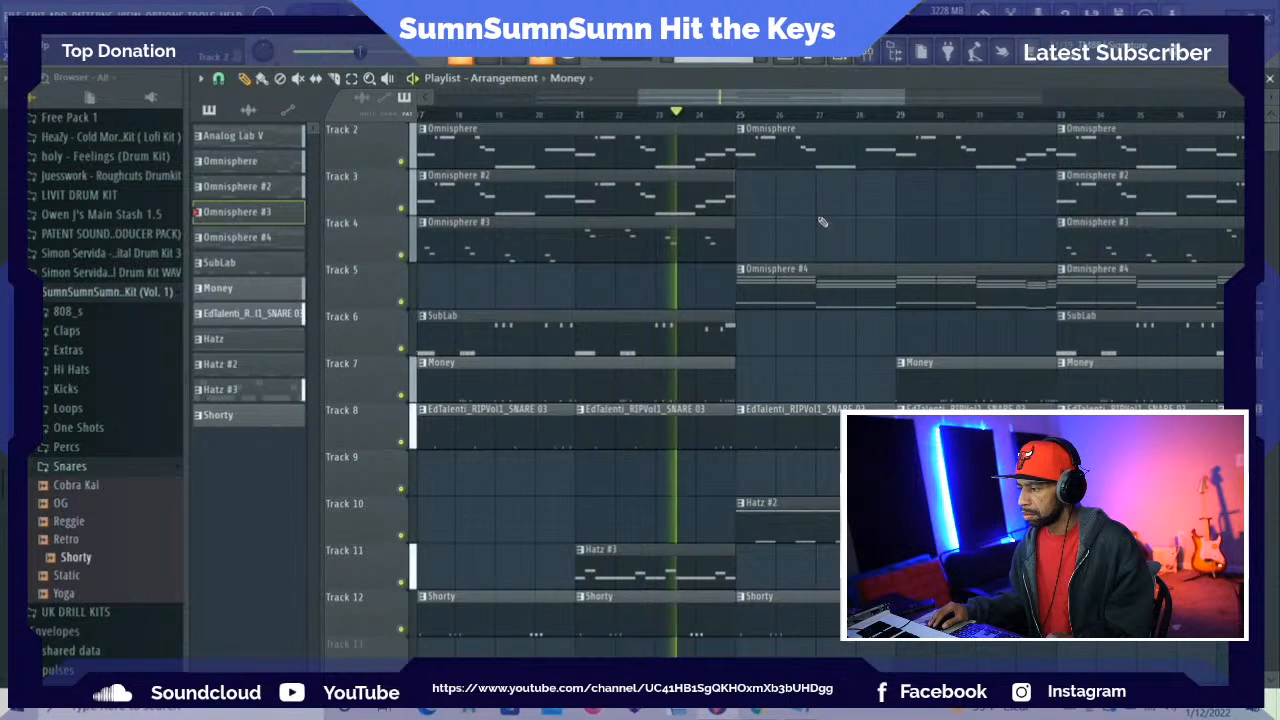
{"action": "right_click", "coordinate": [752, 521]}
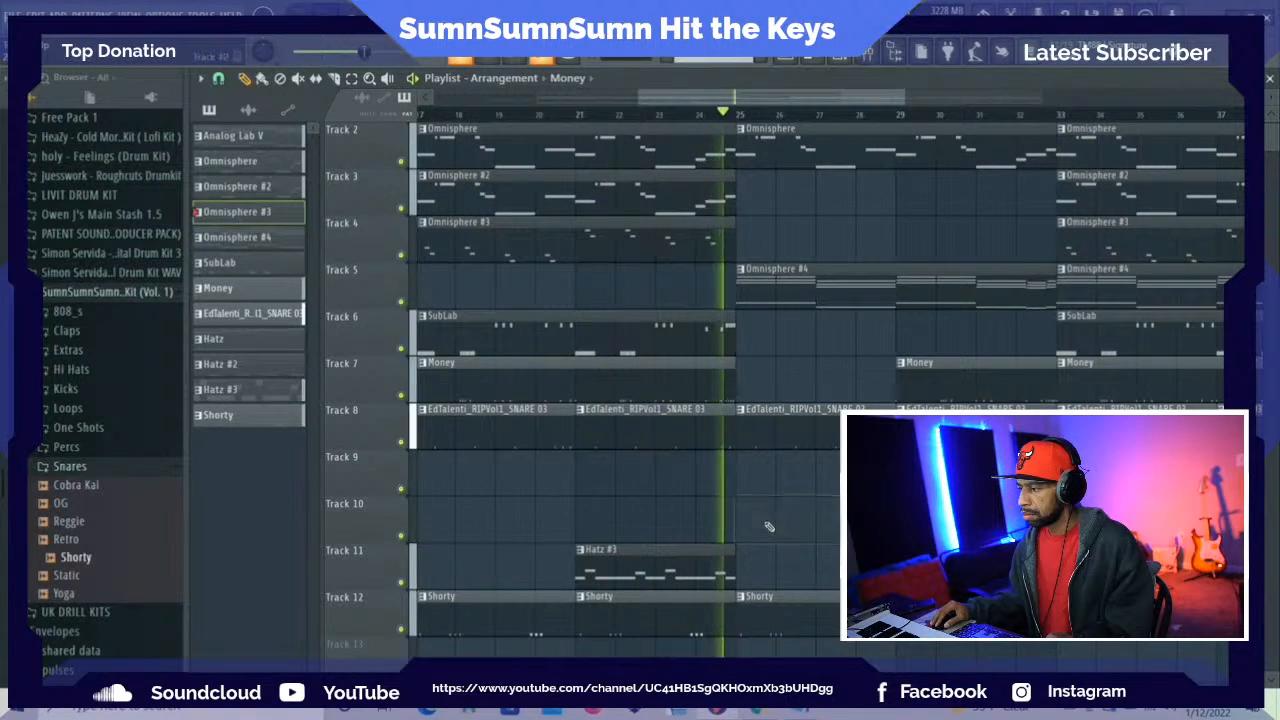
{"action": "left_click_drag", "start_coordinate": [742, 437], "coordinate": [817, 437]}
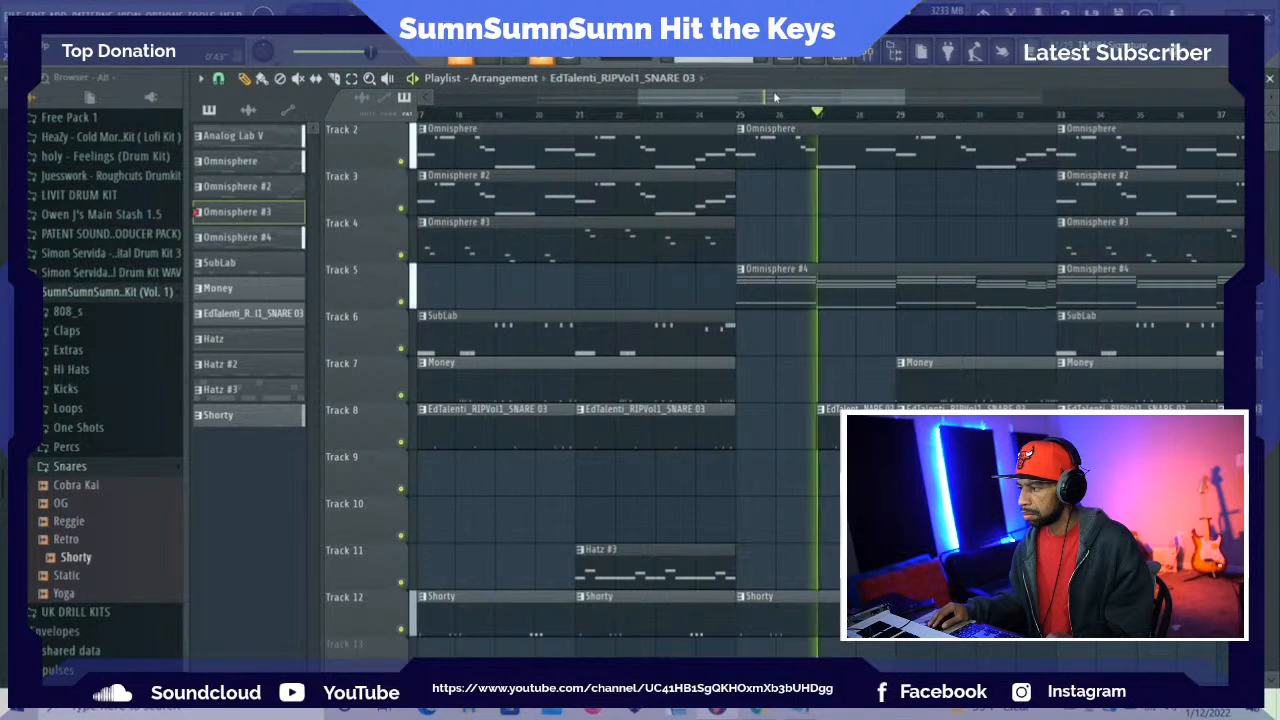
Delete the Hatz and Hatz #2 clips at bar 33 on Tracks 9 and 10 and stop playback
{"action": "left_click_drag", "start_coordinate": [779, 97], "coordinate": [843, 115]}
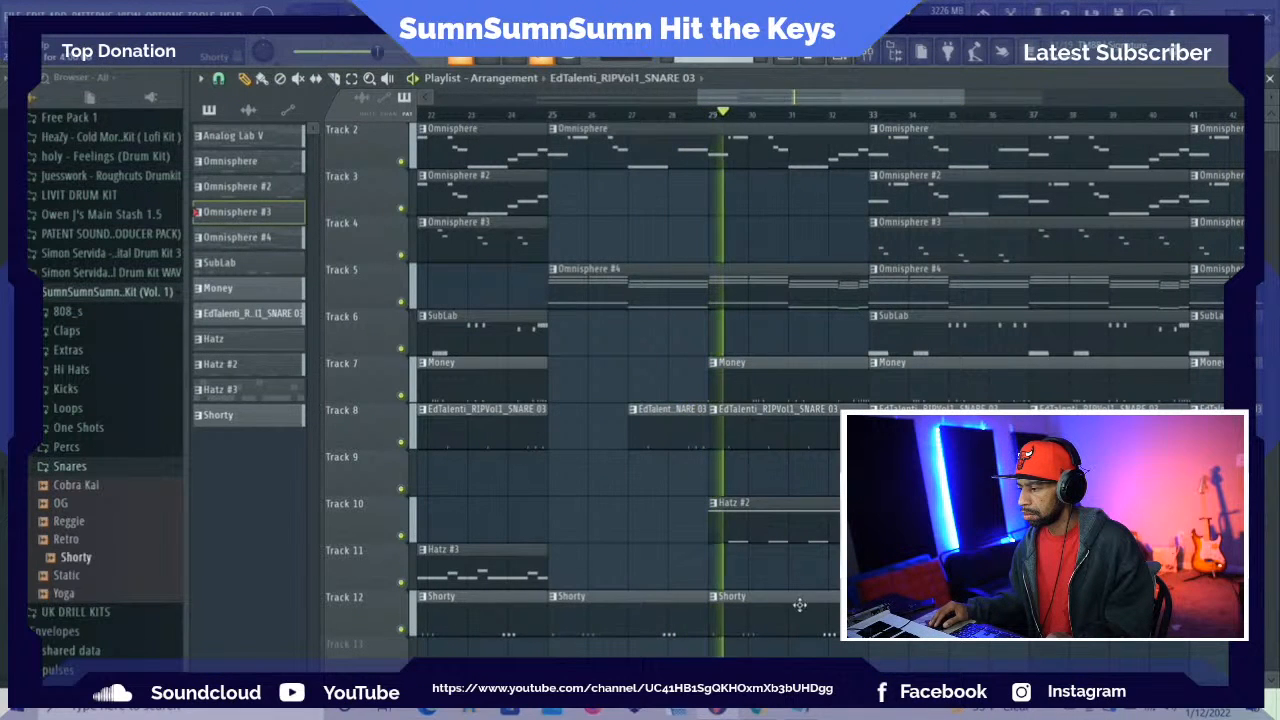
{"action": "left_click_drag", "start_coordinate": [827, 102], "coordinate": [860, 98]}
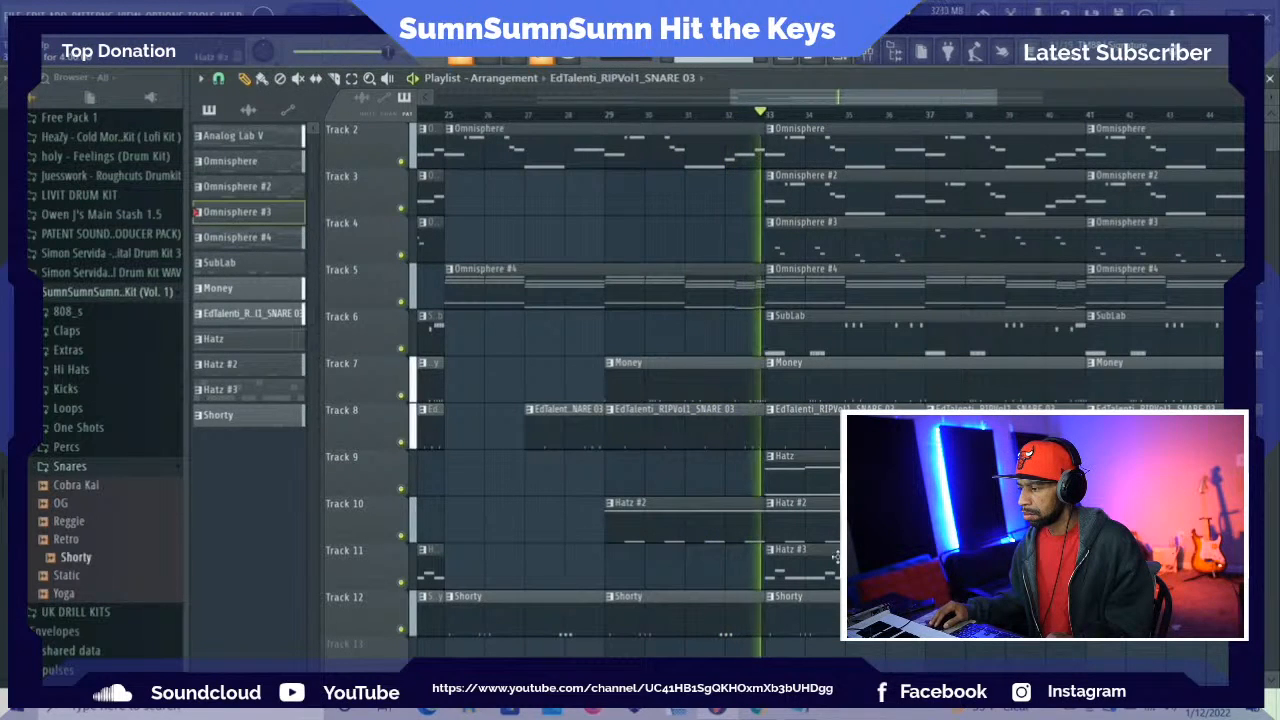
{"action": "right_click", "coordinate": [823, 475]}
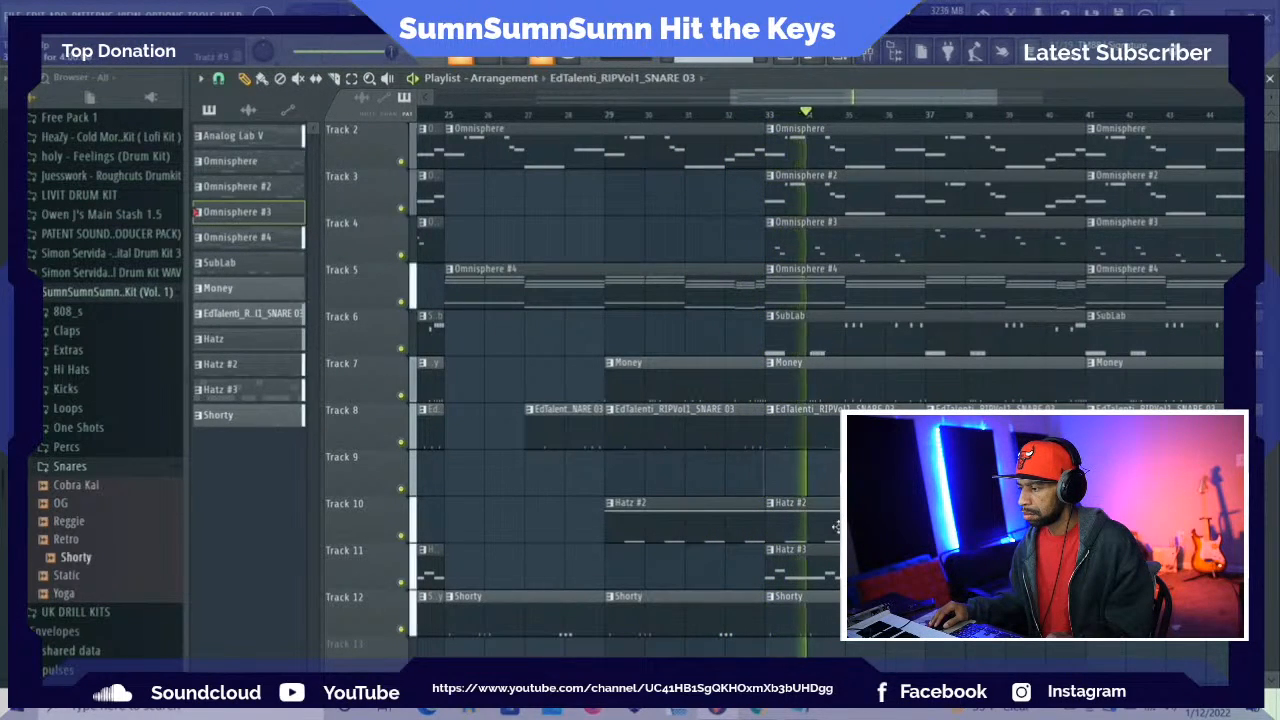
{"action": "key", "text": "space"}
{"action": "right_click", "coordinate": [836, 529]}
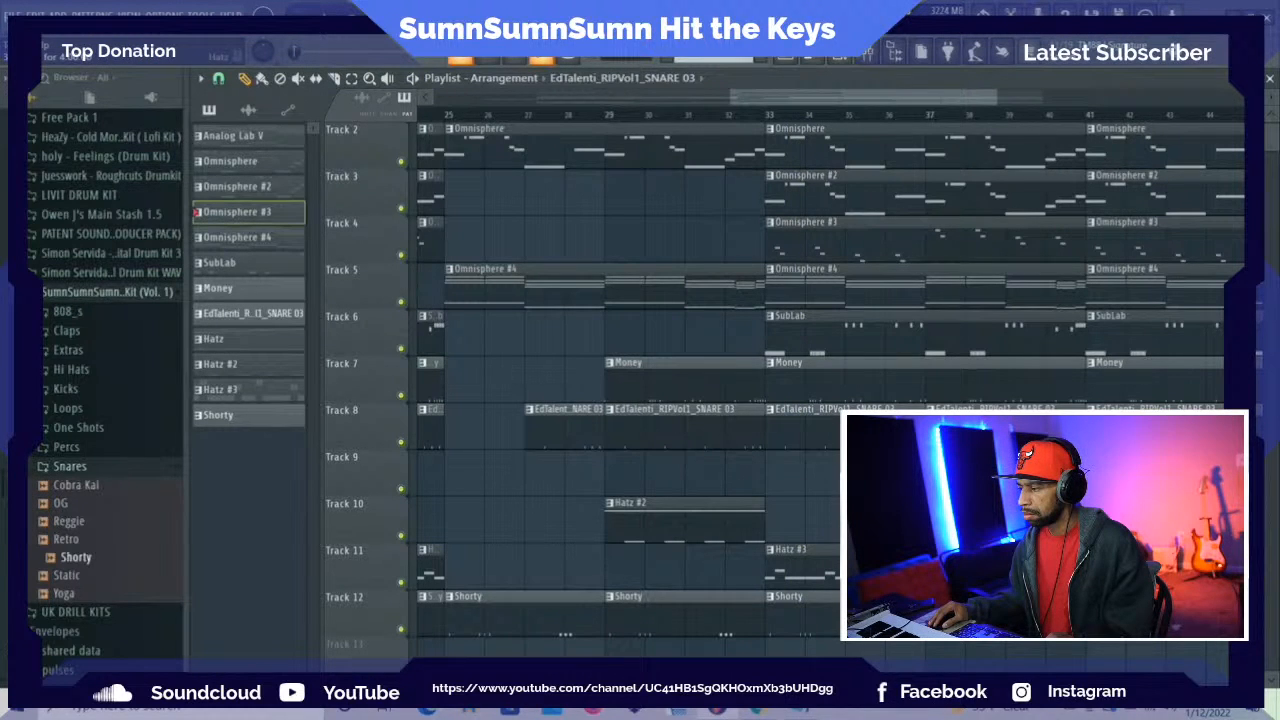
Delete the Omnisphere #4, Omnisphere and Omnisphere #3 clips at bar 33 on Tracks 5, 2 and 4
{"action": "left_click_drag", "start_coordinate": [860, 97], "coordinate": [911, 98]}
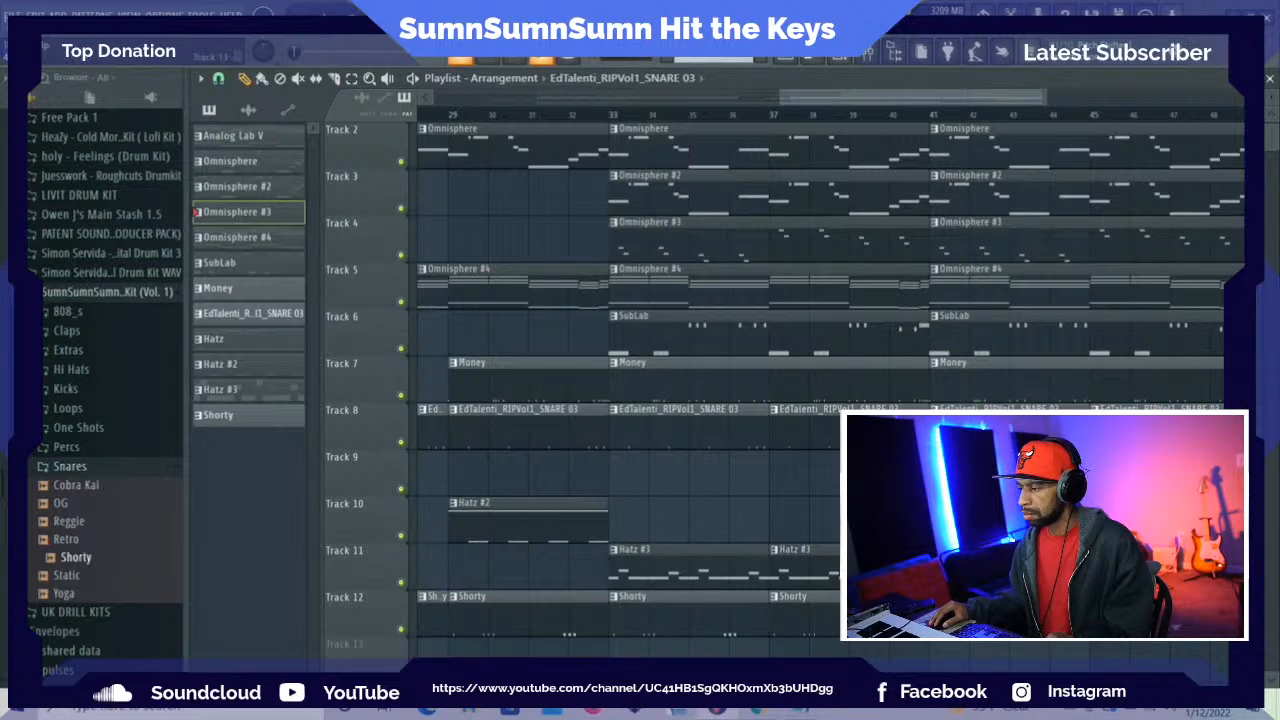
{"action": "scroll", "coordinate": [785, 392], "scroll_direction": "down", "scroll_amount": 1}
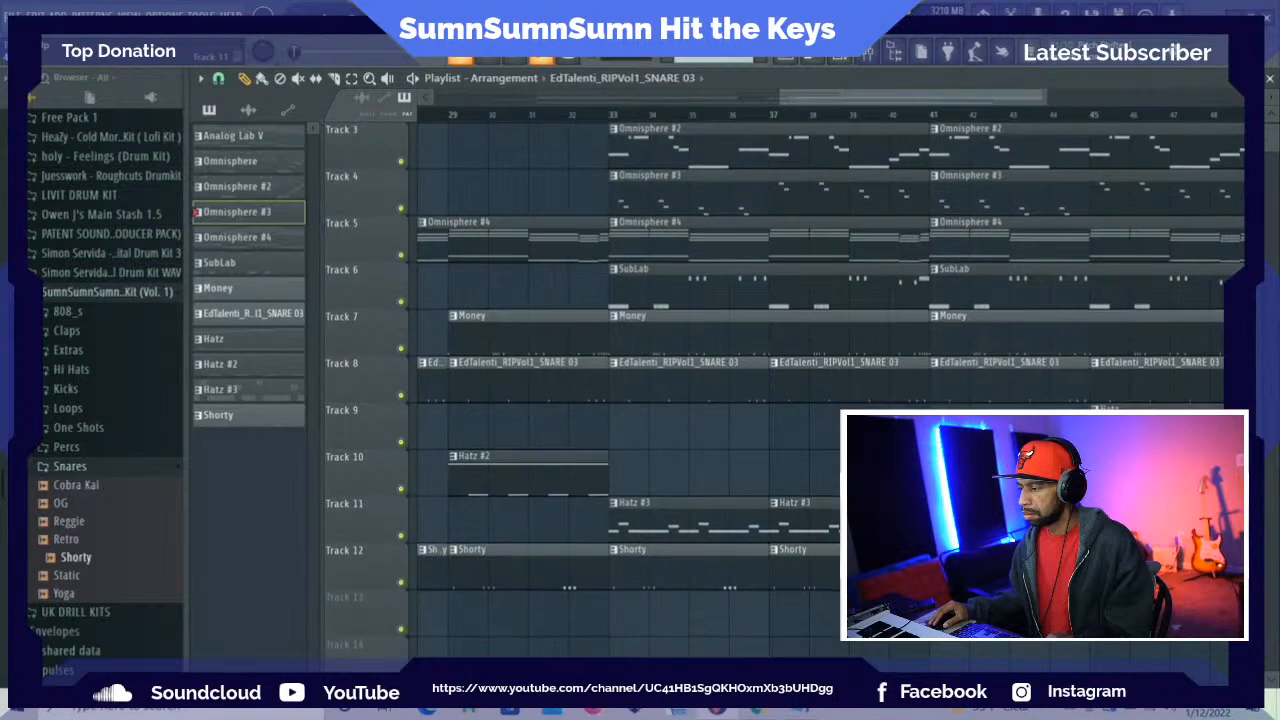
{"action": "scroll", "coordinate": [785, 392], "scroll_direction": "up", "scroll_amount": 2}
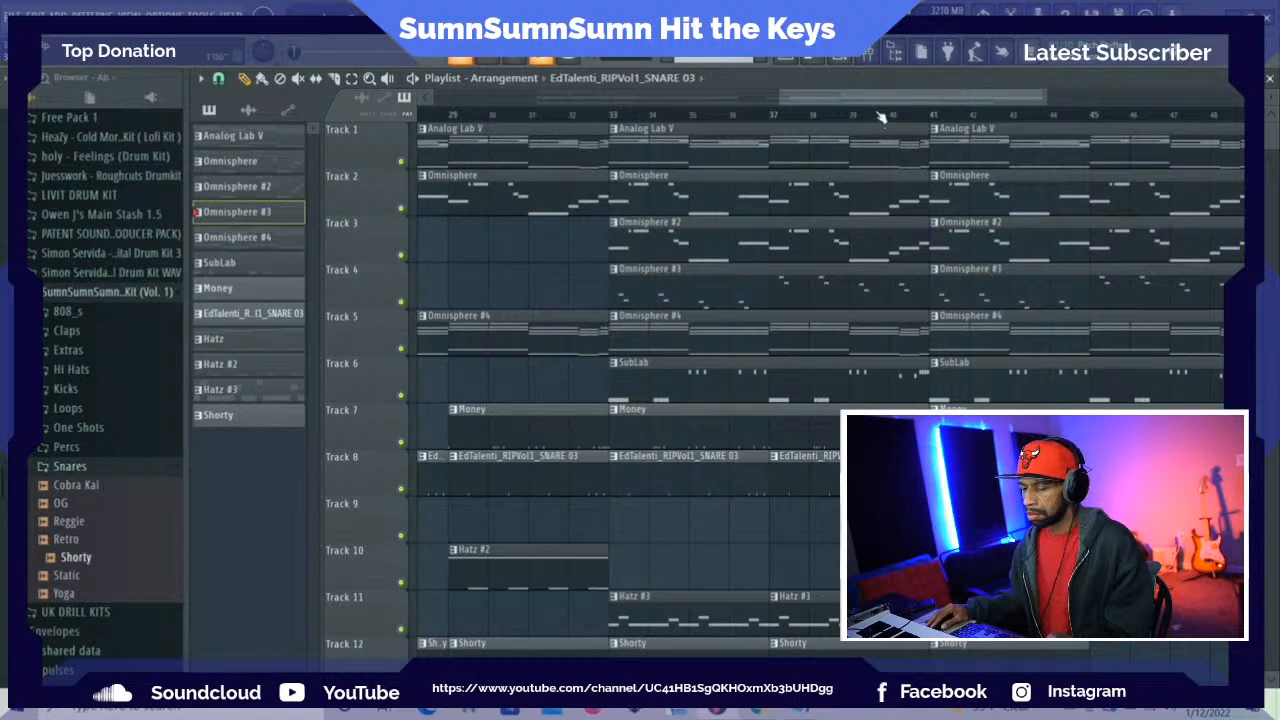
{"action": "left_click_drag", "start_coordinate": [877, 108], "coordinate": [907, 110]}
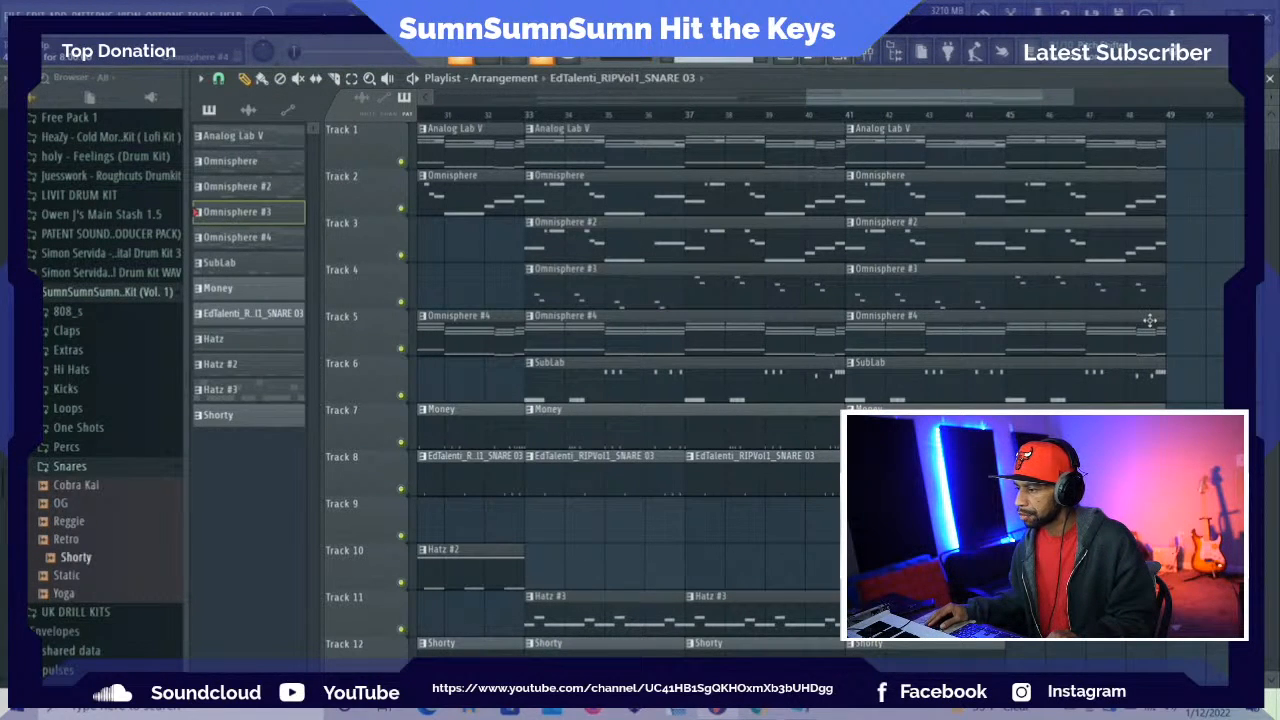
{"action": "right_click", "coordinate": [623, 335]}
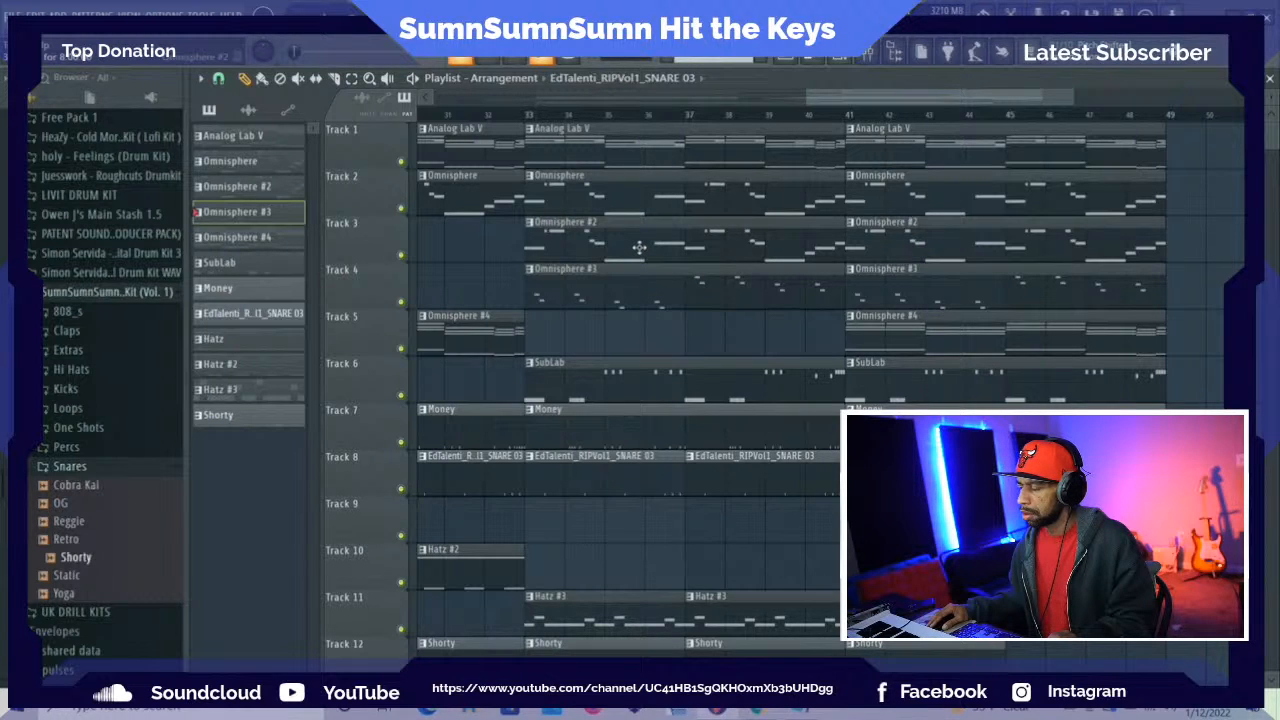
{"action": "right_click", "coordinate": [645, 194]}
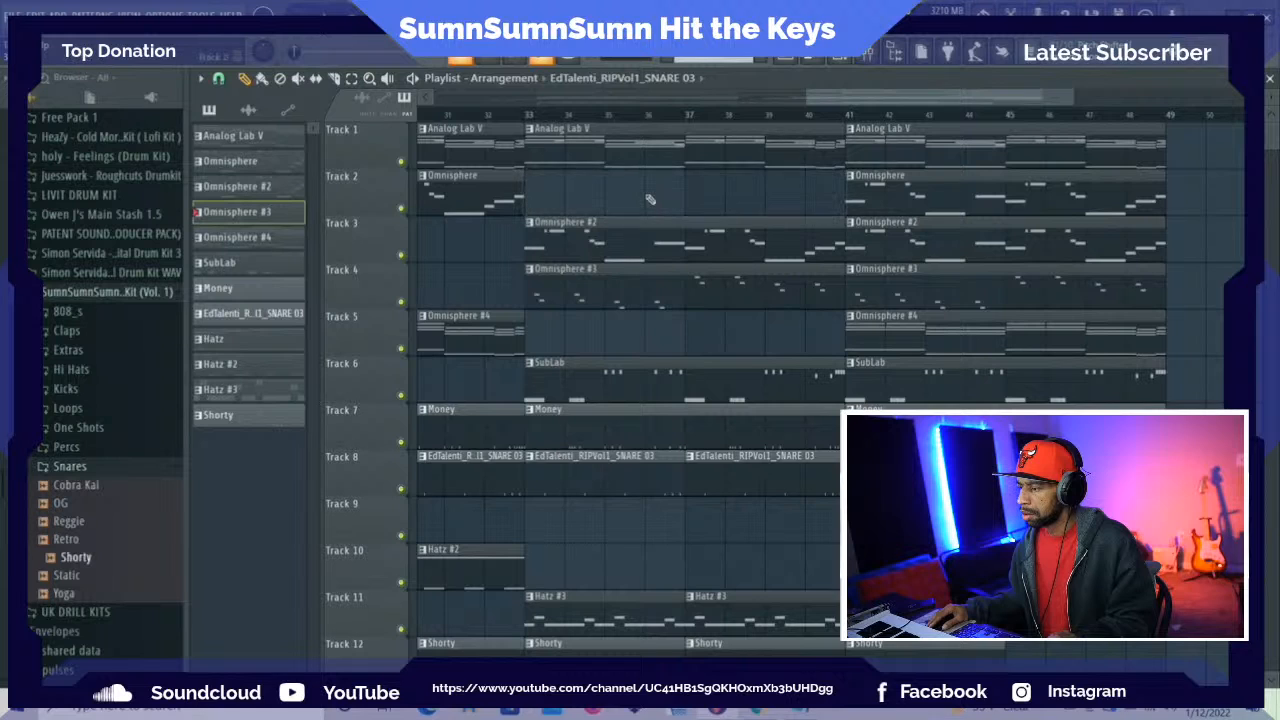
{"action": "right_click", "coordinate": [662, 288]}
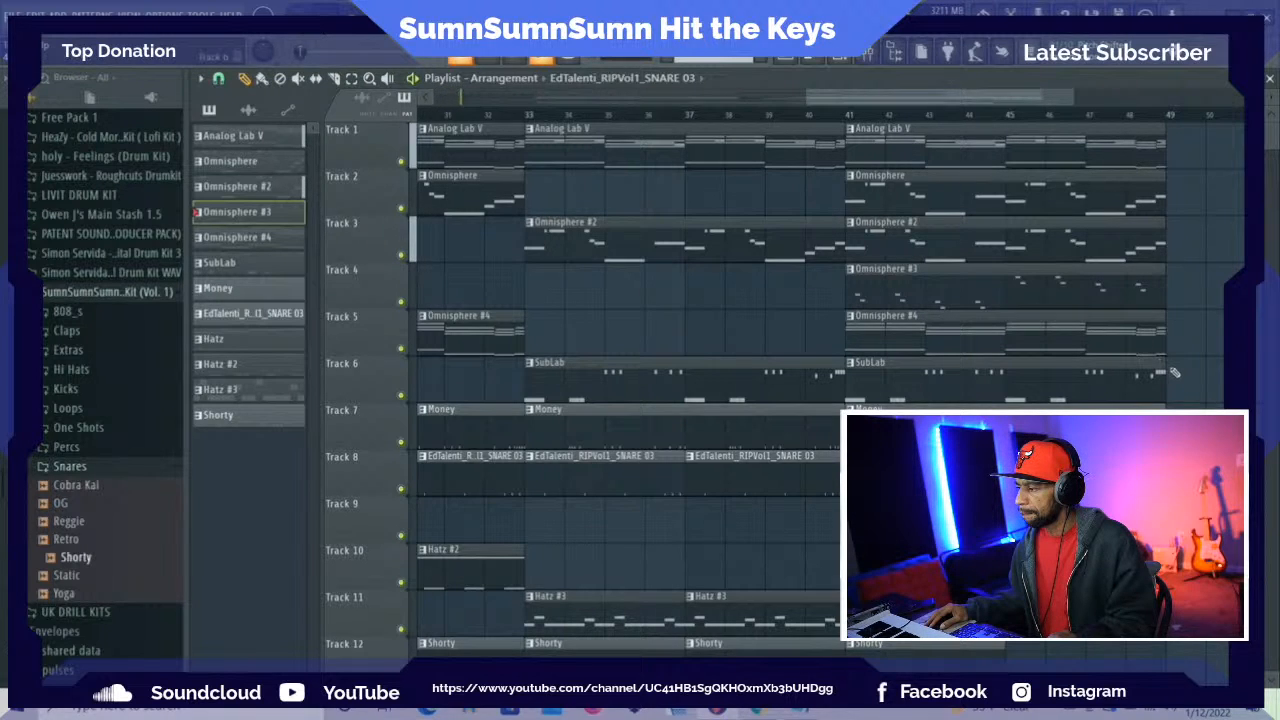
Trim the final SubLab and Money clips to end at bar 45 and delete the Omnisphere #2, Omnisphere and Analog Lab V clips at bar 41
{"action": "left_click_drag", "start_coordinate": [1165, 373], "coordinate": [1061, 375]}
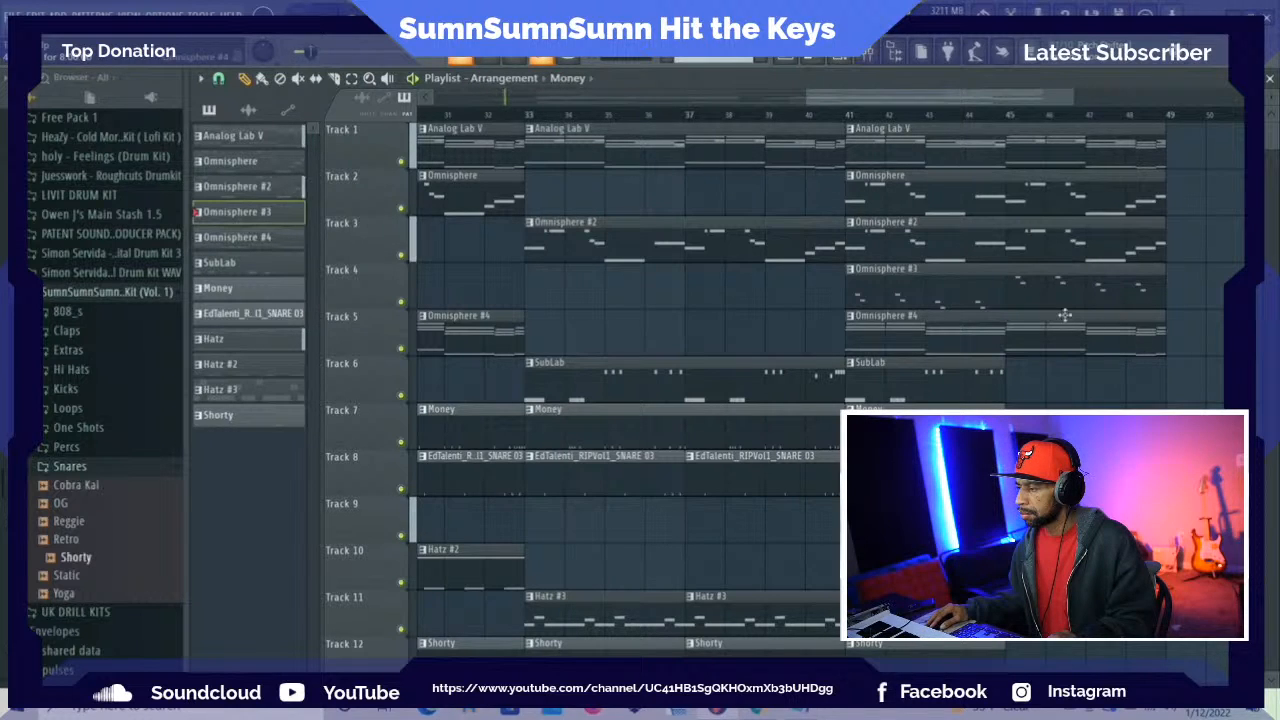
{"action": "right_click", "coordinate": [1001, 257]}
{"action": "right_click", "coordinate": [1000, 184]}
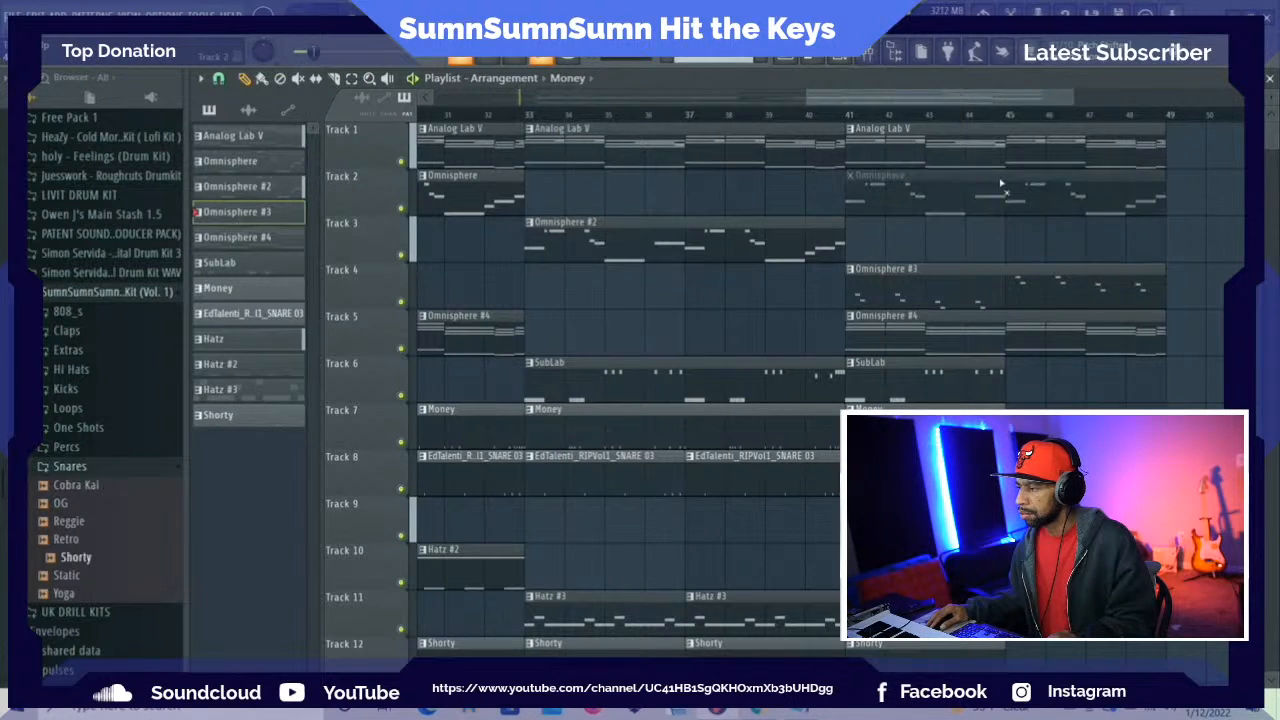
{"action": "right_click", "coordinate": [1006, 157]}
{"action": "right_click", "coordinate": [1008, 163]}
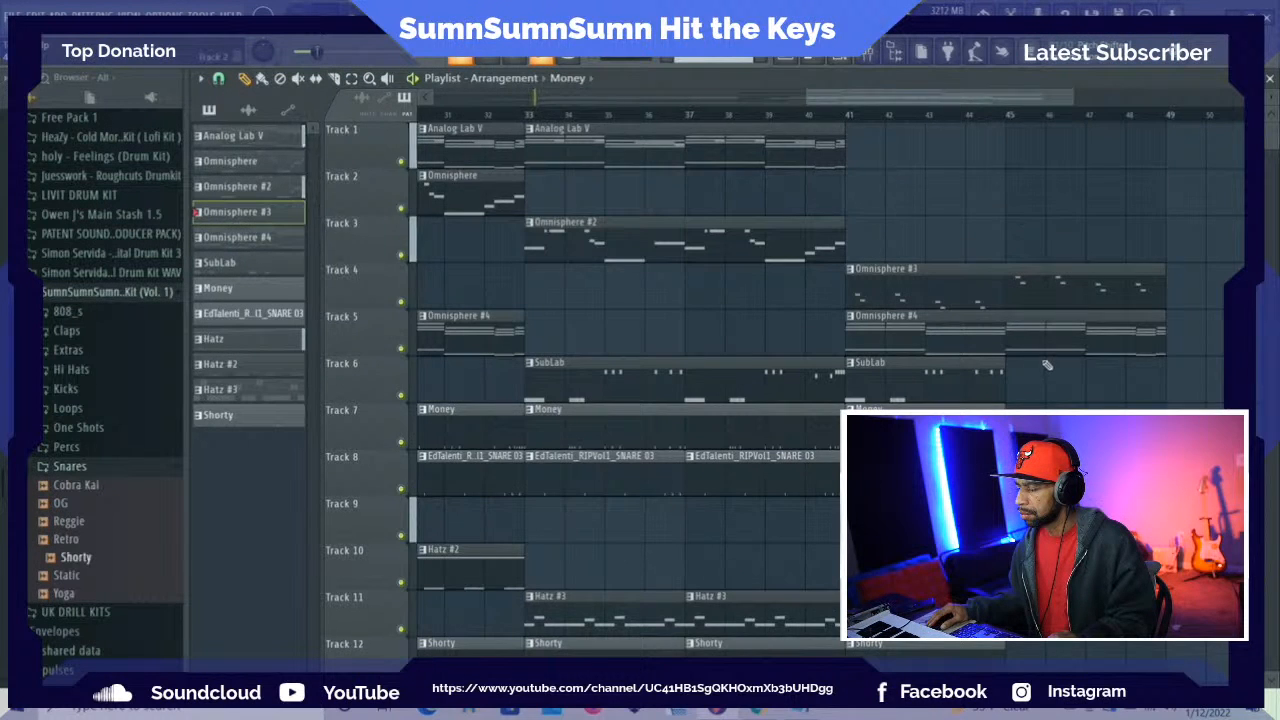
{"action": "scroll", "coordinate": [1050, 365], "scroll_direction": "down", "scroll_amount": 2}
{"action": "scroll", "coordinate": [1035, 372], "scroll_direction": "down", "scroll_amount": 1}
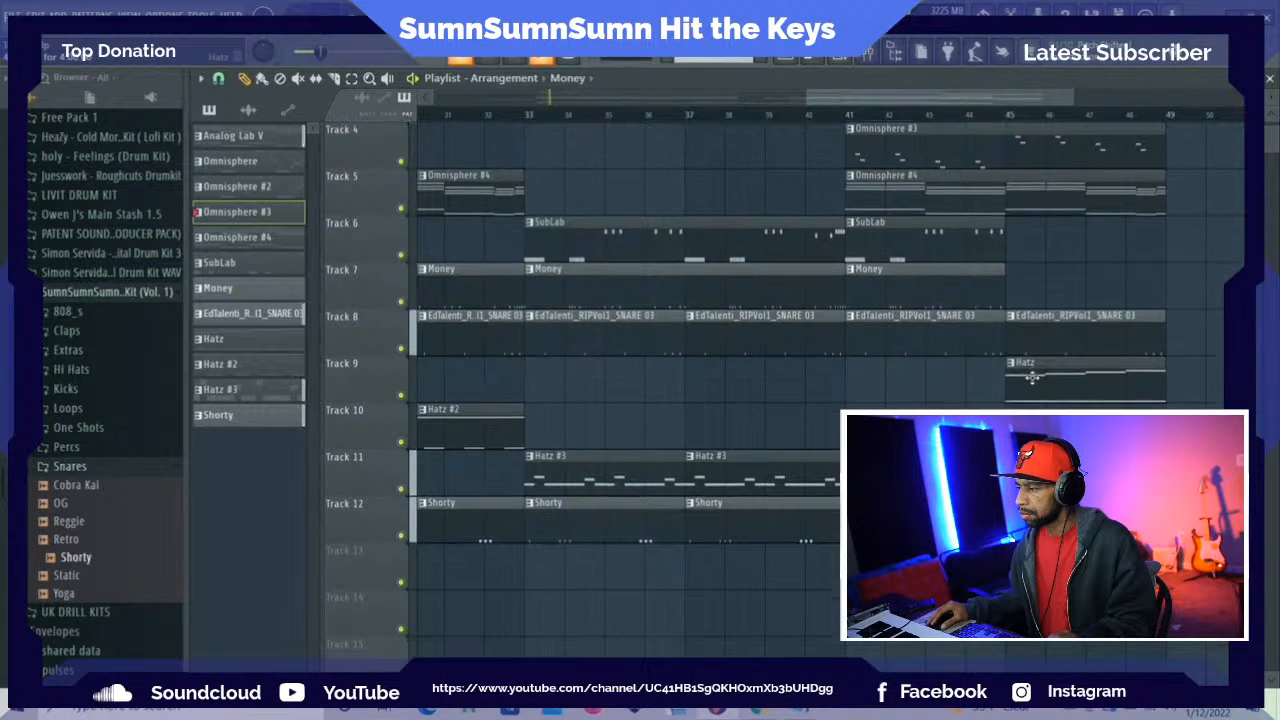
{"action": "scroll", "coordinate": [1032, 376], "scroll_direction": "up", "scroll_amount": 1}
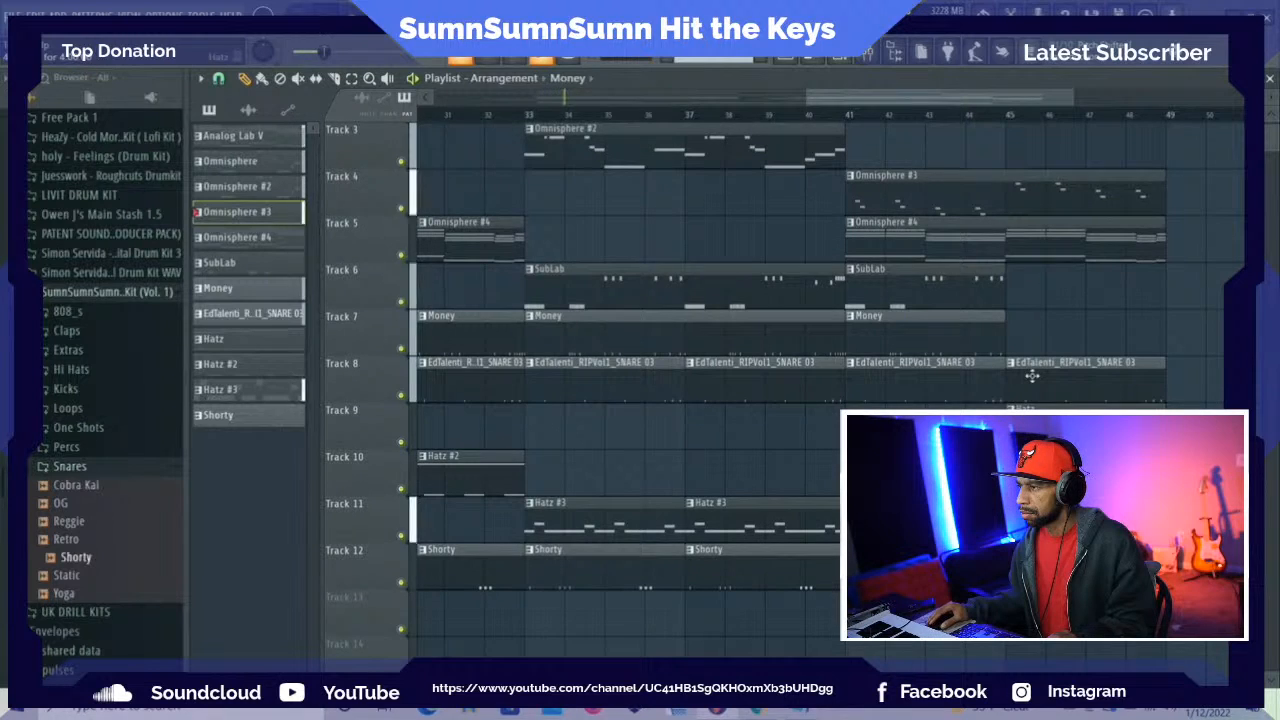
{"action": "scroll", "coordinate": [1032, 376], "scroll_direction": "up", "scroll_amount": 2}
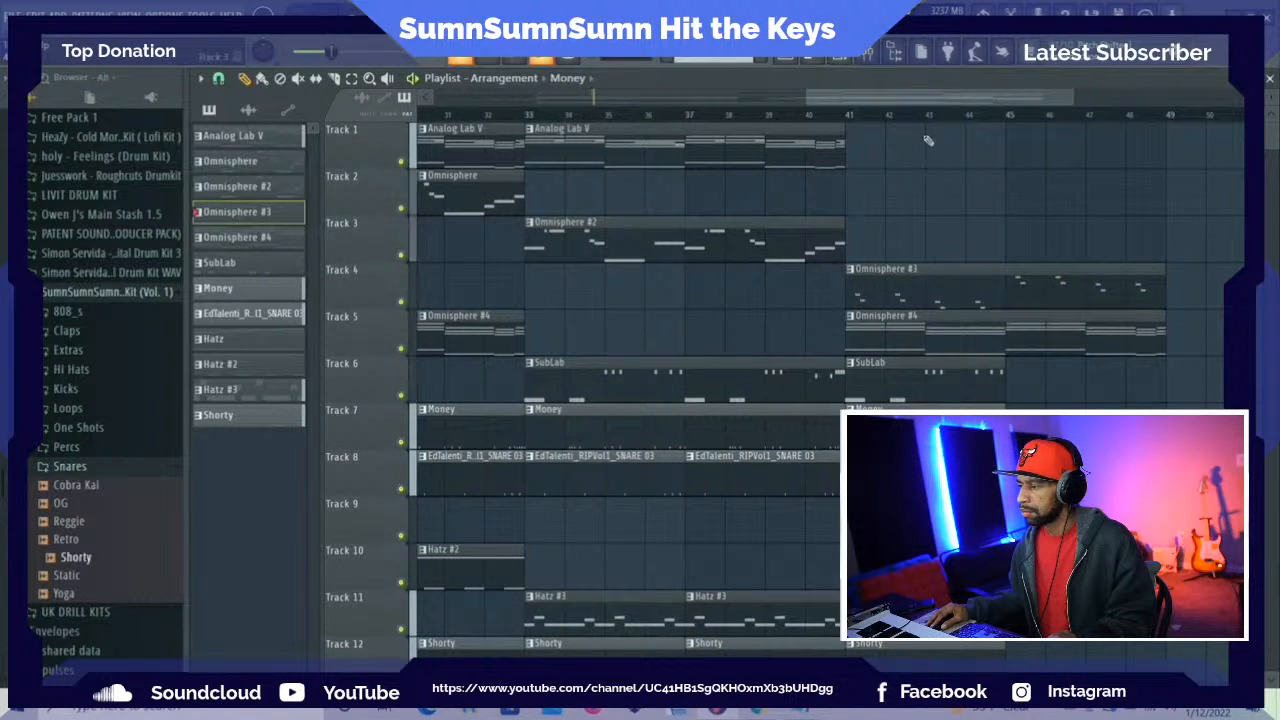
Stop playback and select the playlist time range from bar 9 to the end of the arrangement
{"action": "left_click_drag", "start_coordinate": [916, 104], "coordinate": [545, 100]}
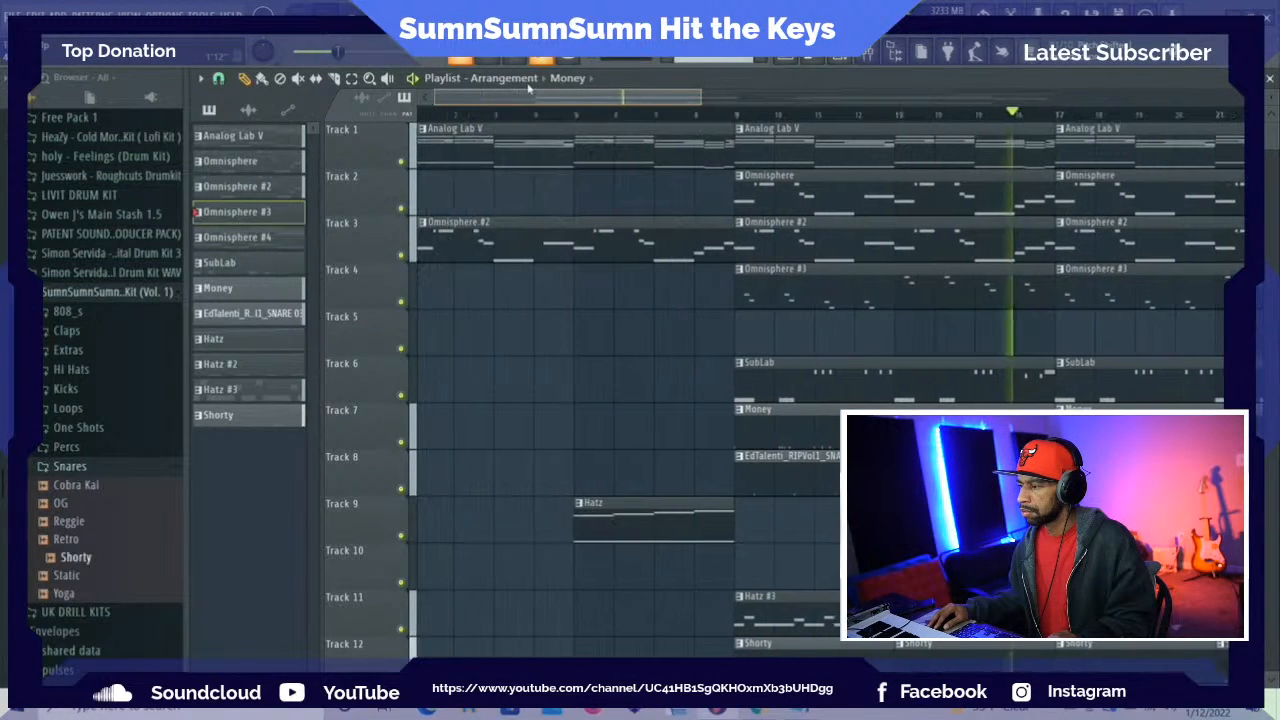
{"action": "key", "text": "space"}
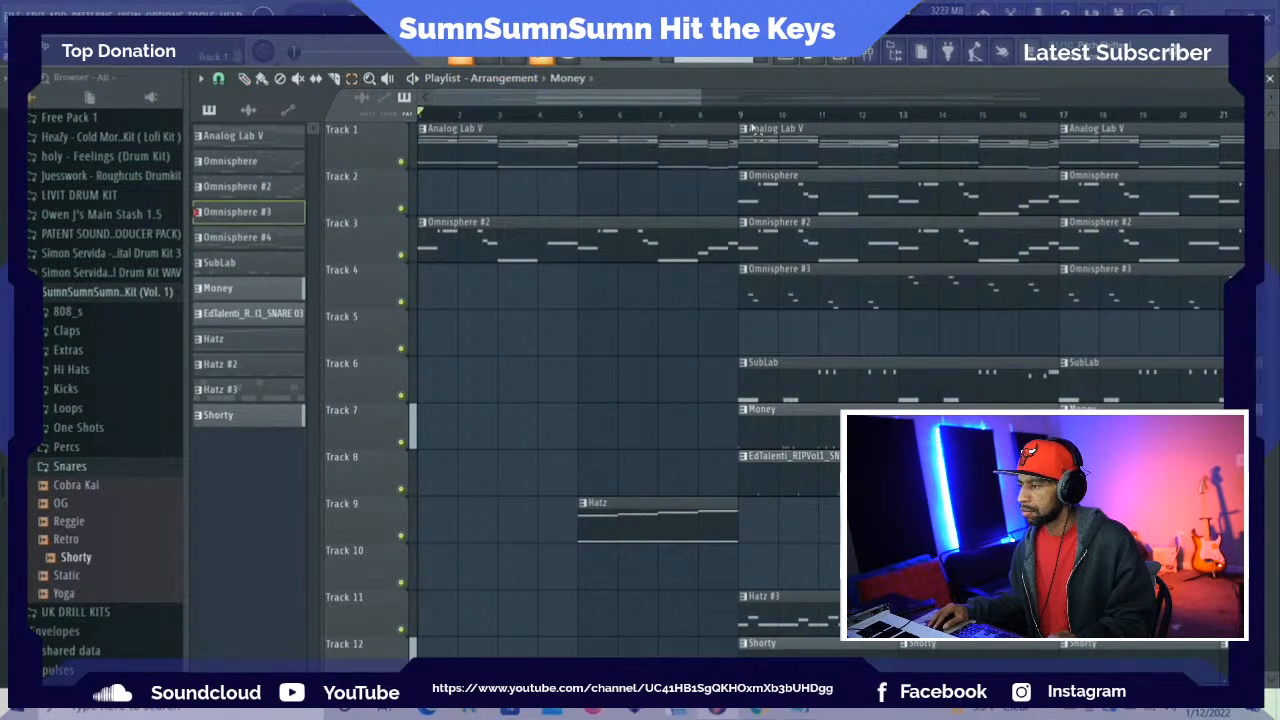
{"action": "left_click_drag", "start_coordinate": [749, 119], "coordinate": [1040, 162]}
{"action": "left_click_drag", "start_coordinate": [1060, 99], "coordinate": [600, 60]}
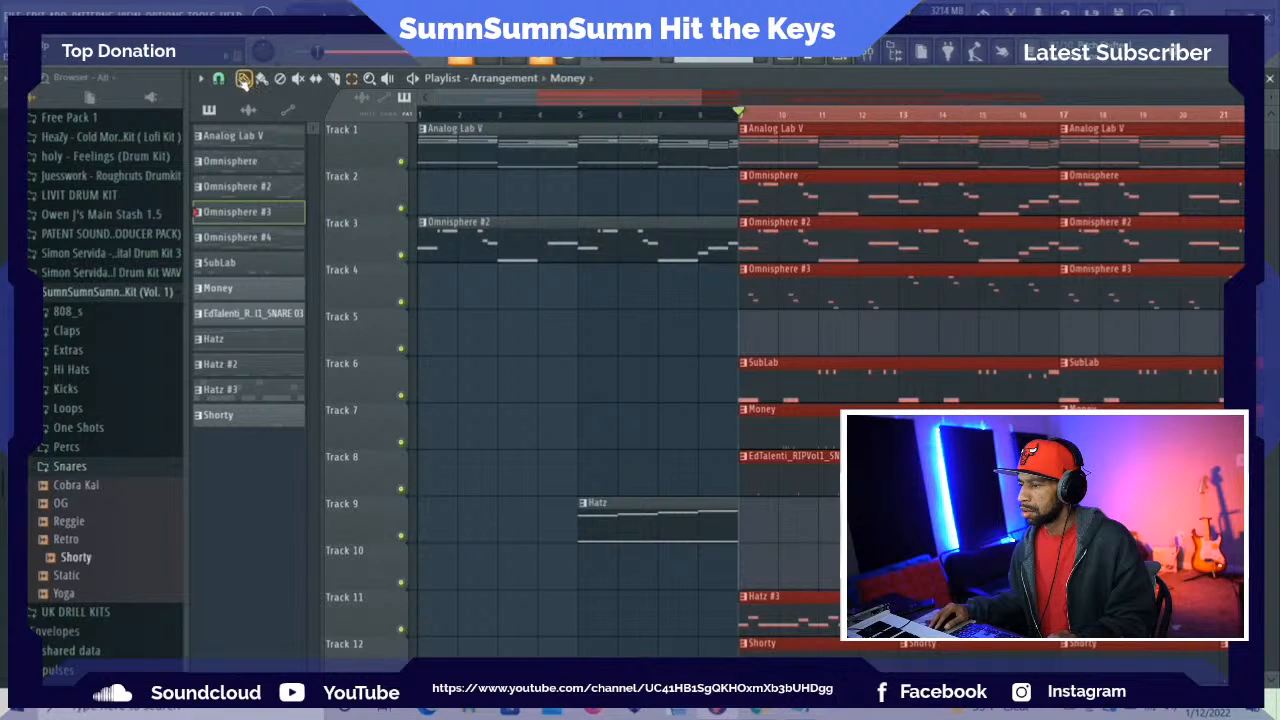
Play the arrangement from the intro and open the mixer
{"action": "key", "text": "space"}
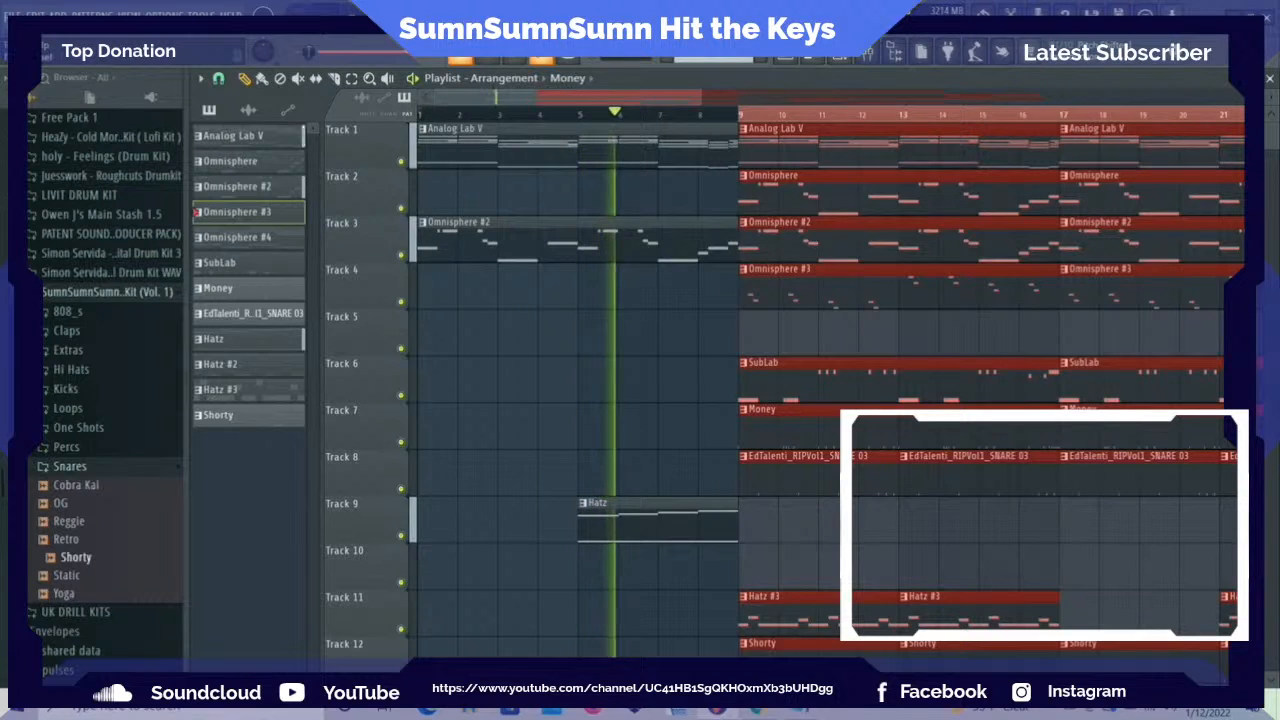
{"action": "key", "text": "F9"}
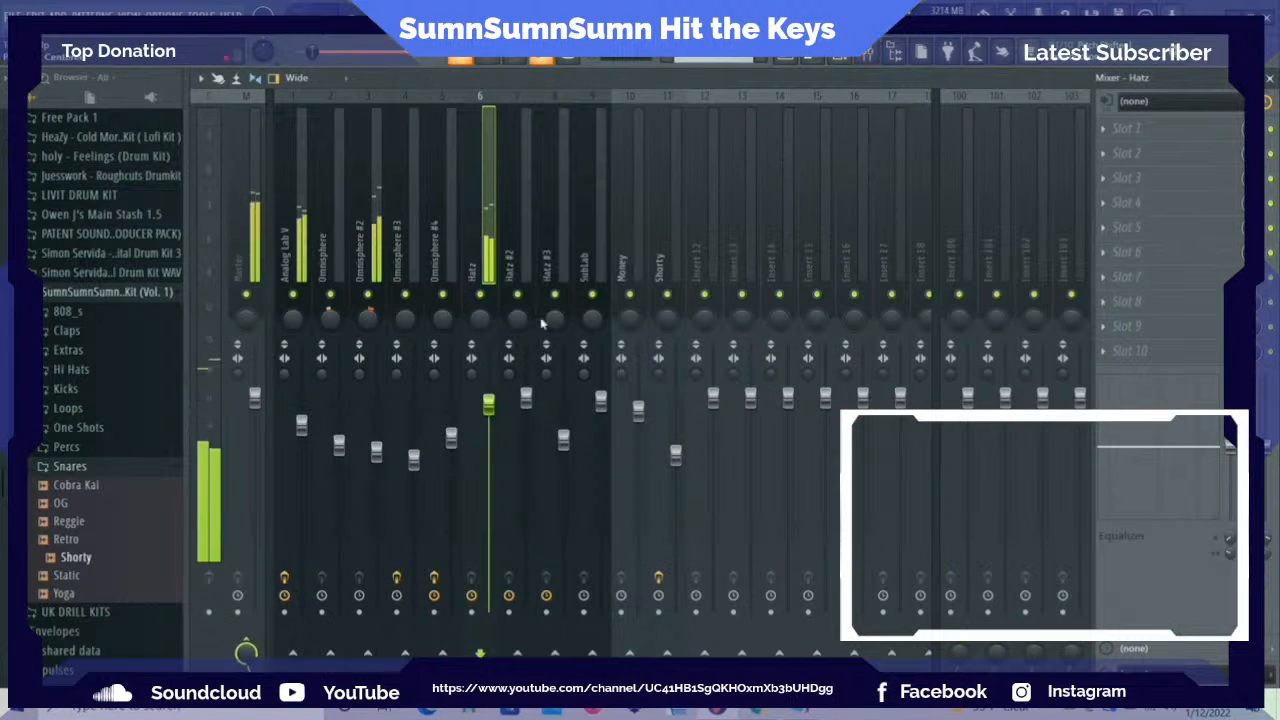
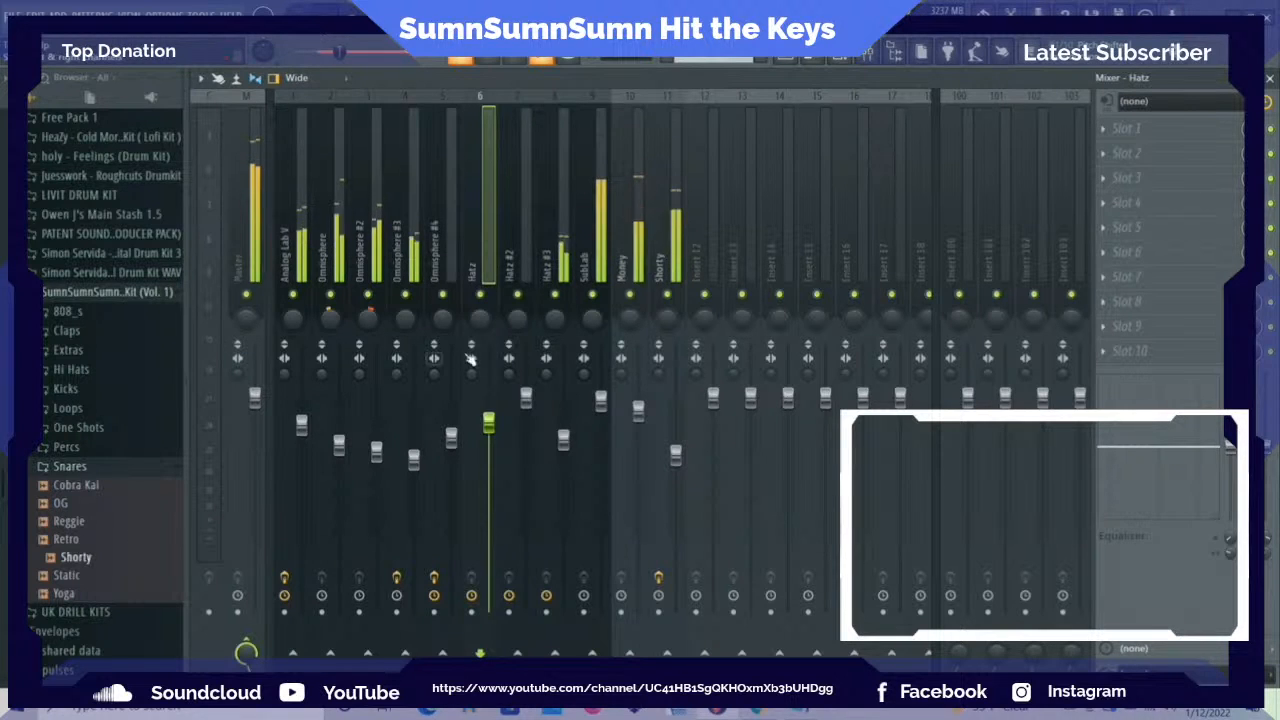
Lower the SubLab and Money mixer faders slightly while the arrangement plays
{"action": "left_click", "coordinate": [600, 402]}
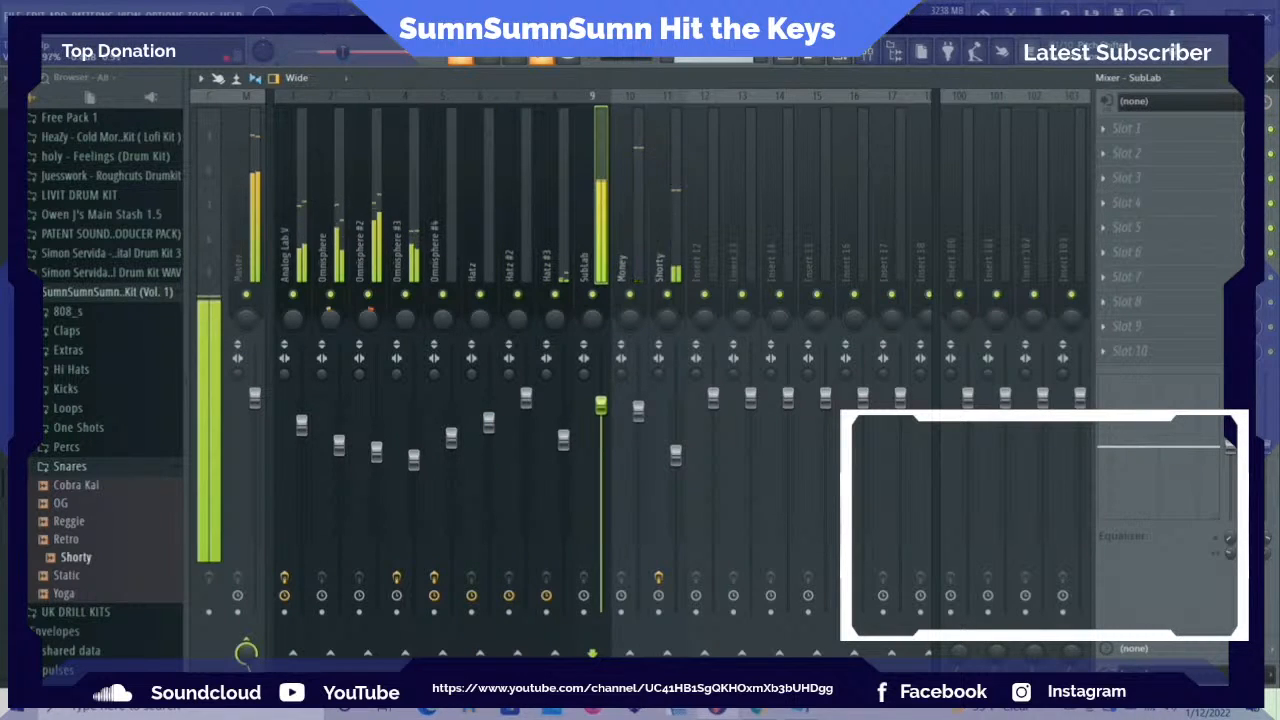
{"action": "left_click_drag", "start_coordinate": [637, 412], "coordinate": [638, 434]}
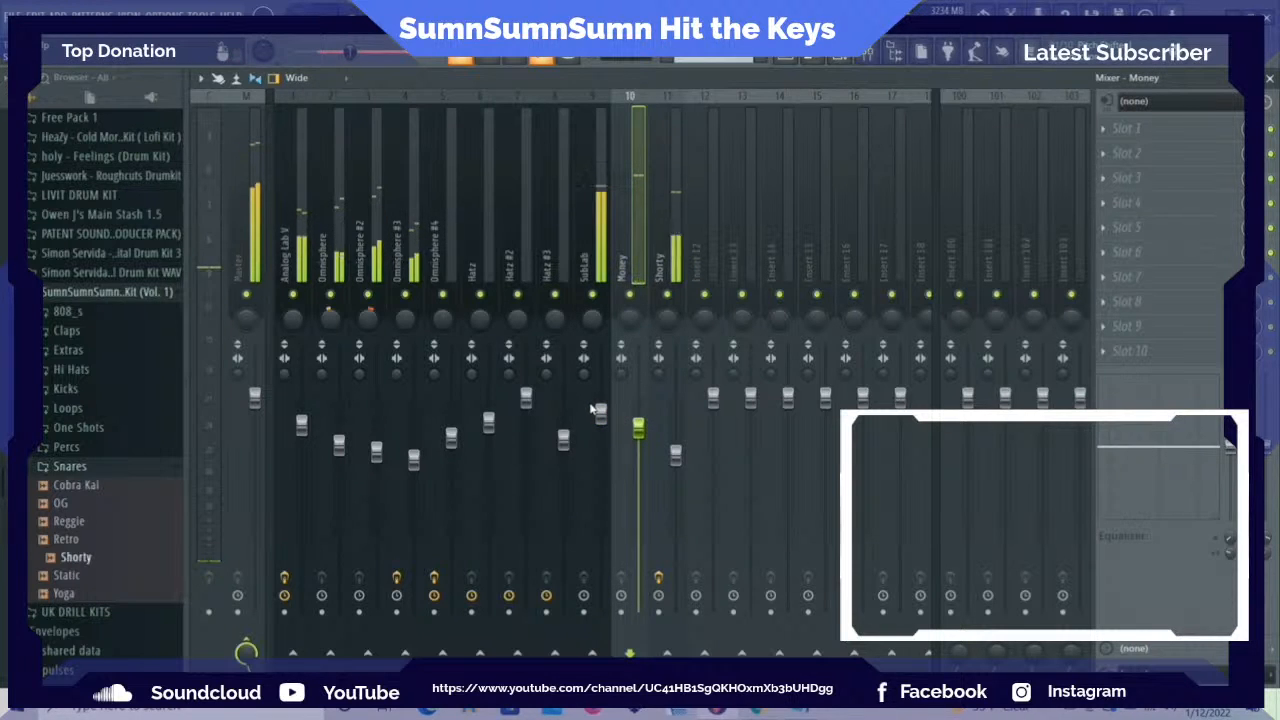
{"action": "left_click", "coordinate": [600, 413]}
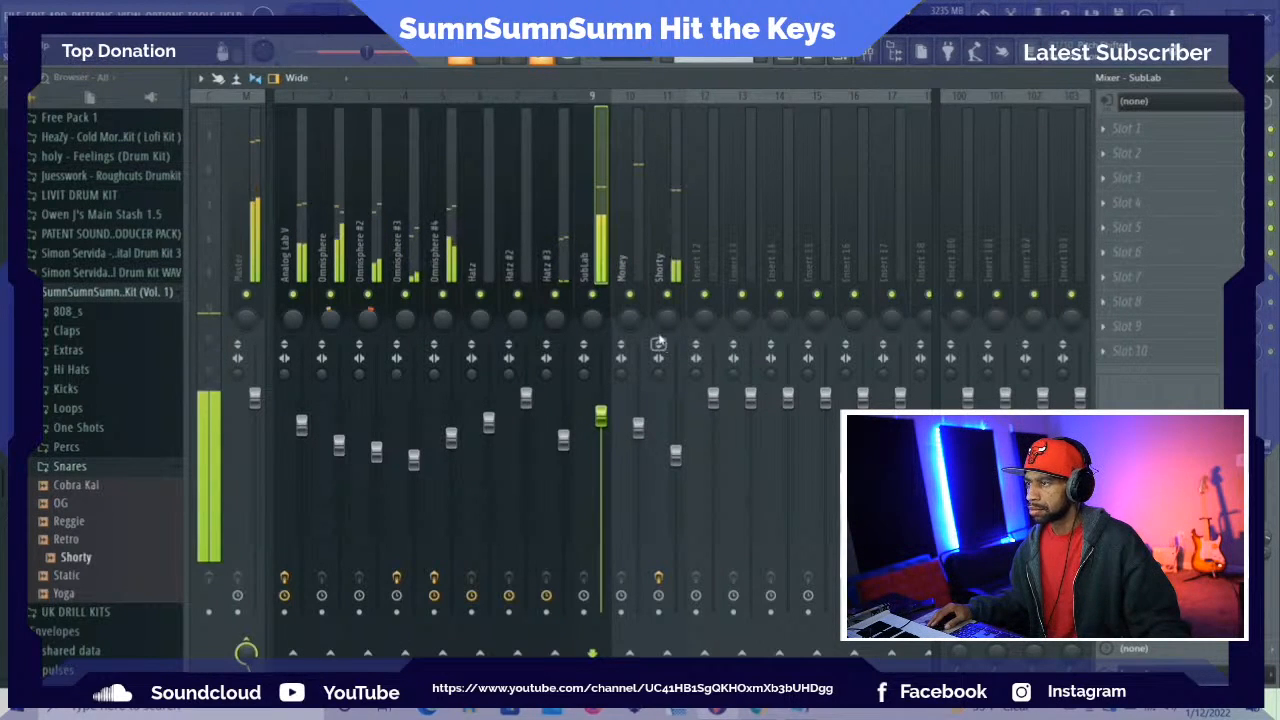
Play the arrangement in the playlist and return to the mixer during playback
{"action": "left_click", "coordinate": [789, 65]}
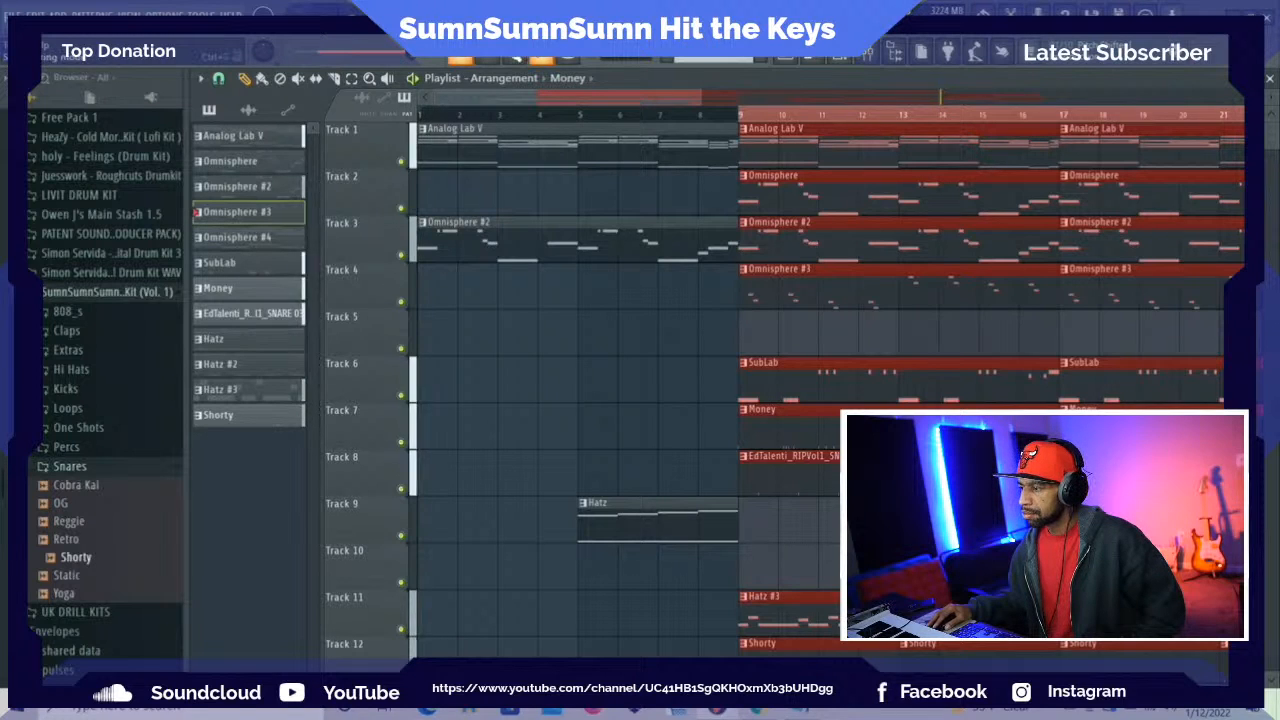
{"action": "left_click", "coordinate": [499, 61]}
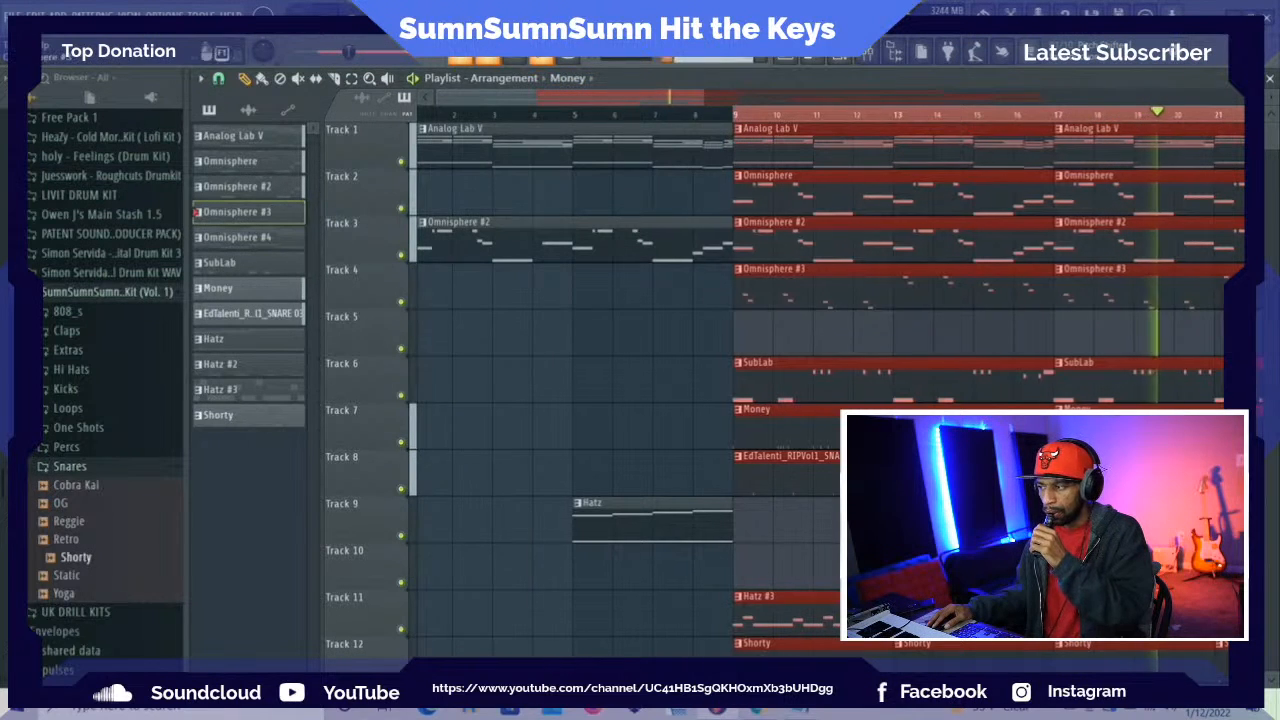
{"action": "left_click", "coordinate": [866, 53]}
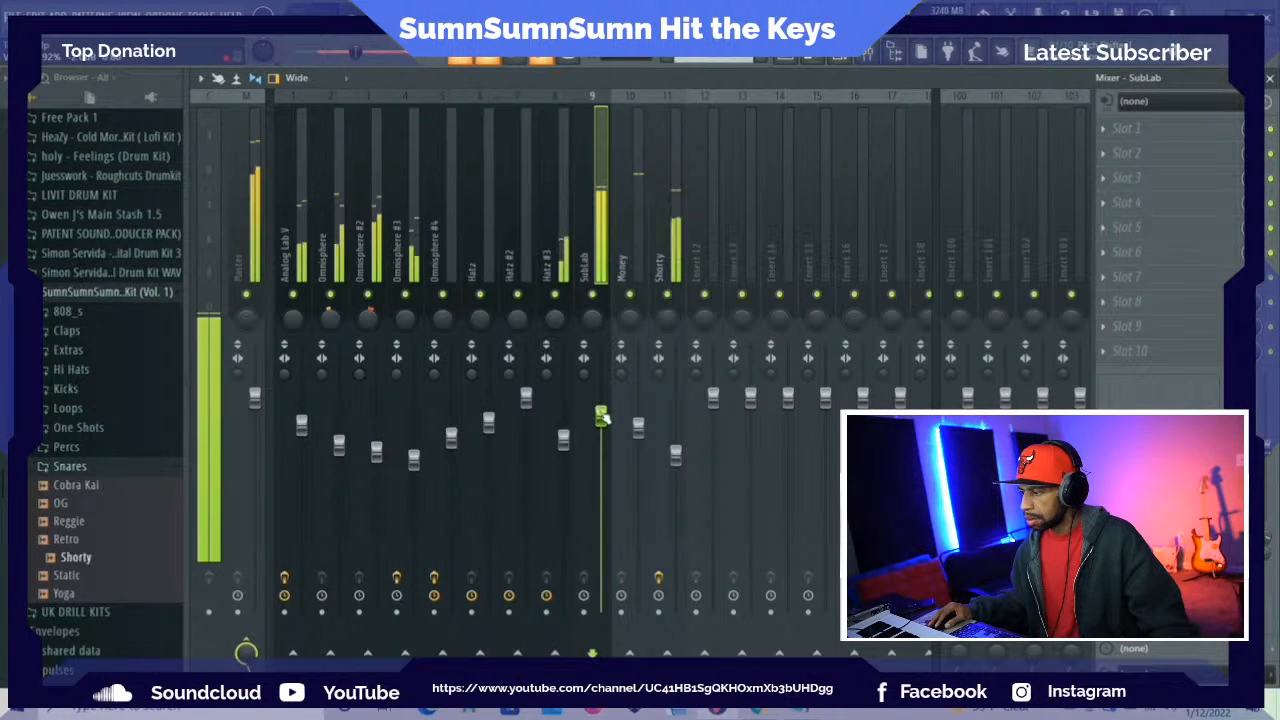
Fine-tune the balance by nudging the Money, Shorty and Omnisphere #2 mixer faders slightly down
{"action": "left_click", "coordinate": [640, 428]}
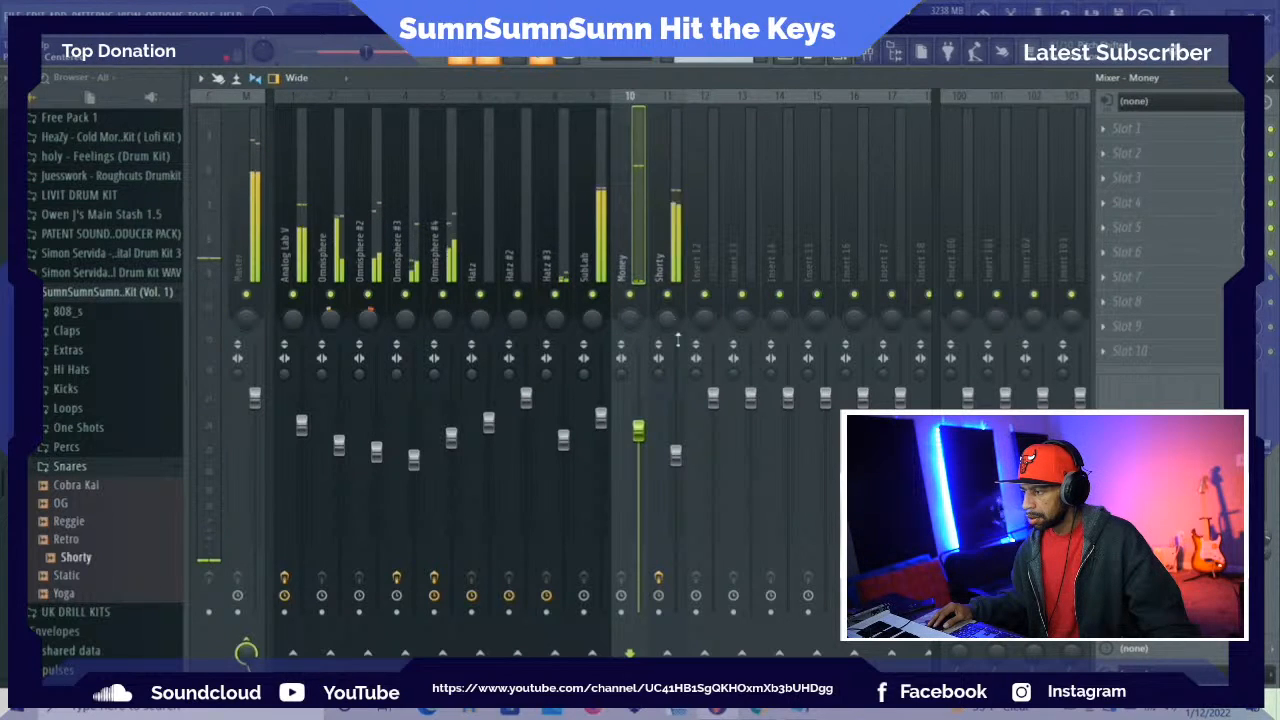
{"action": "left_click", "coordinate": [677, 453]}
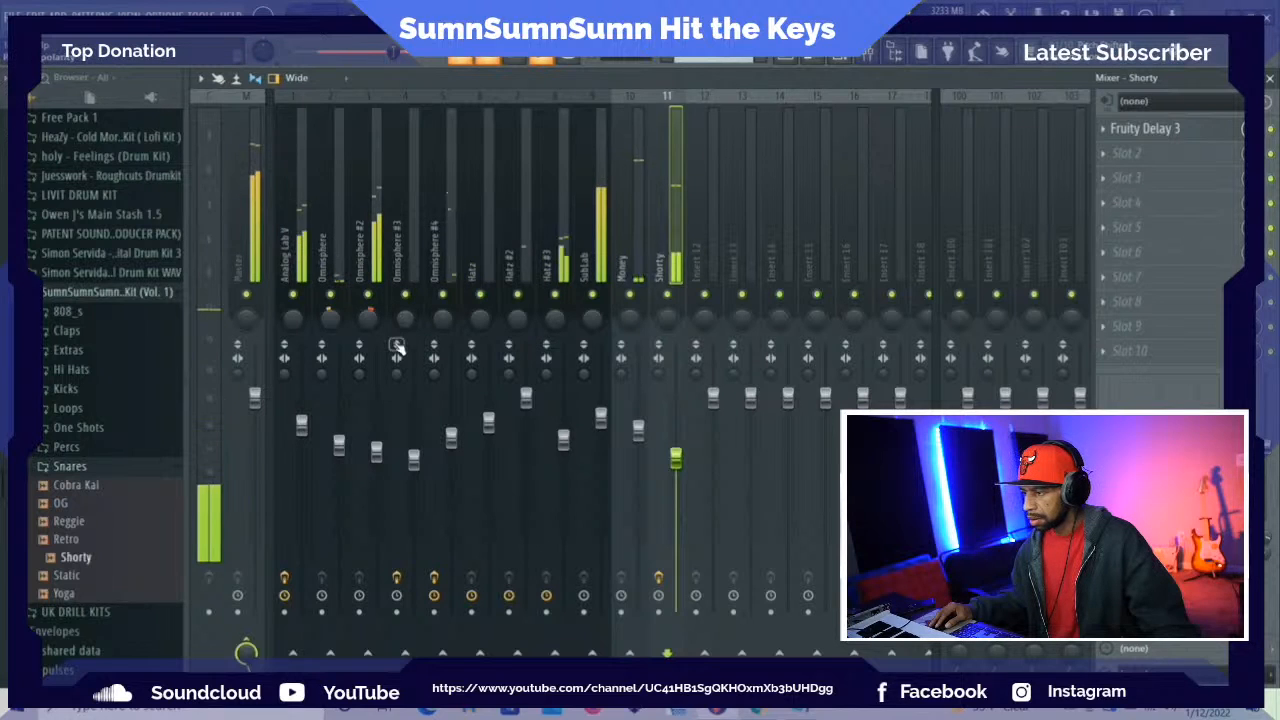
{"action": "left_click", "coordinate": [378, 452]}
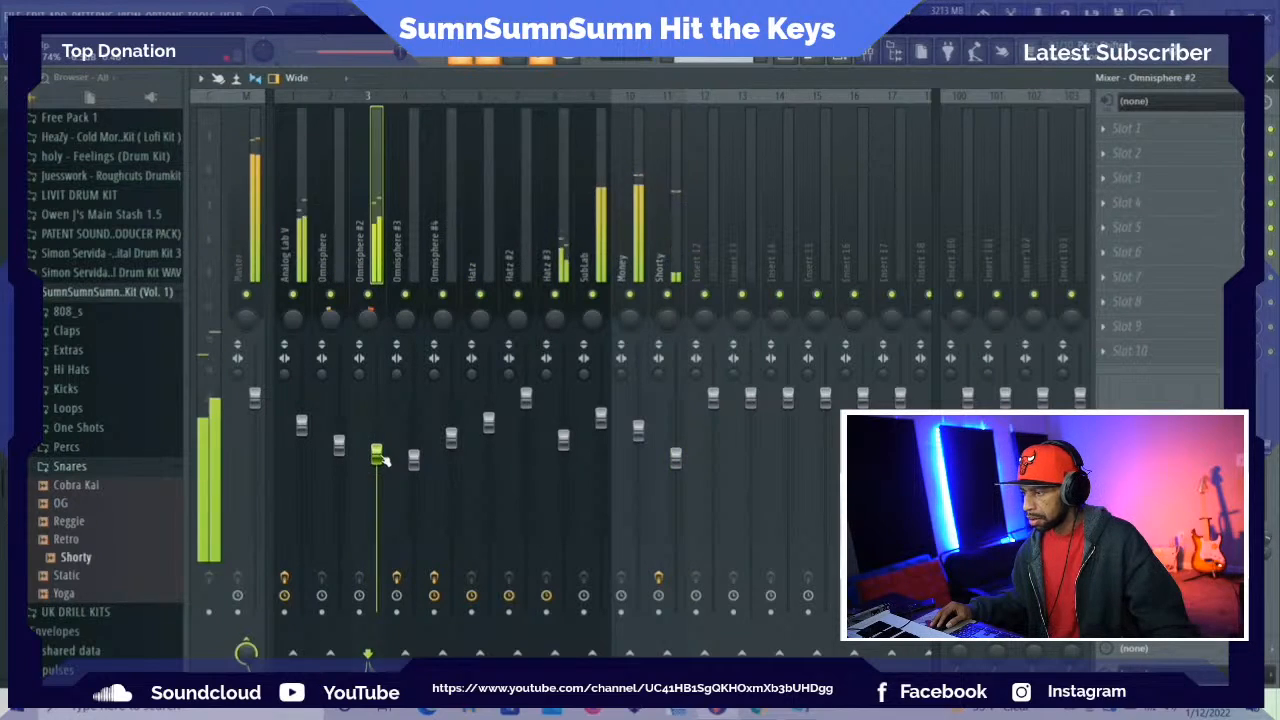
Move Retrograde to slot 2 on the Analog Lab V mixer track and load Fruity Parametric EQ 2 in slot 1
{"action": "left_click", "coordinate": [295, 162]}
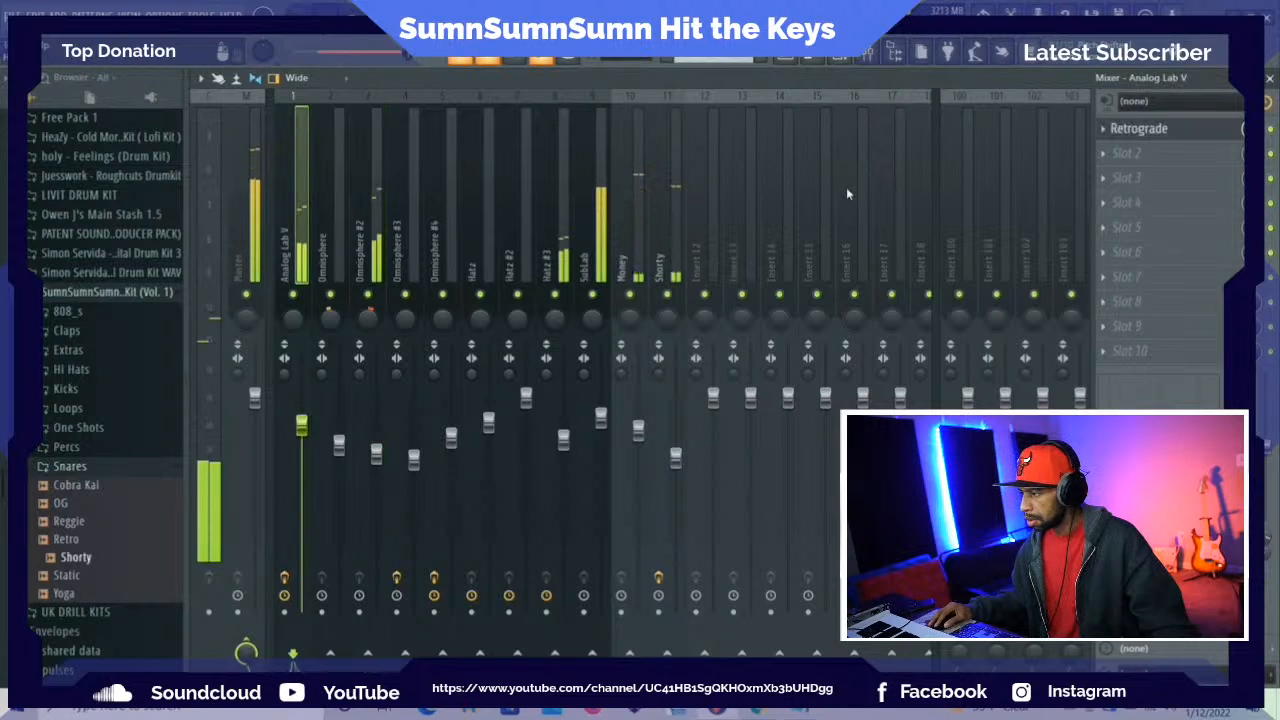
{"action": "left_click_drag", "start_coordinate": [1124, 130], "coordinate": [1112, 153]}
{"action": "left_click", "coordinate": [1103, 134]}
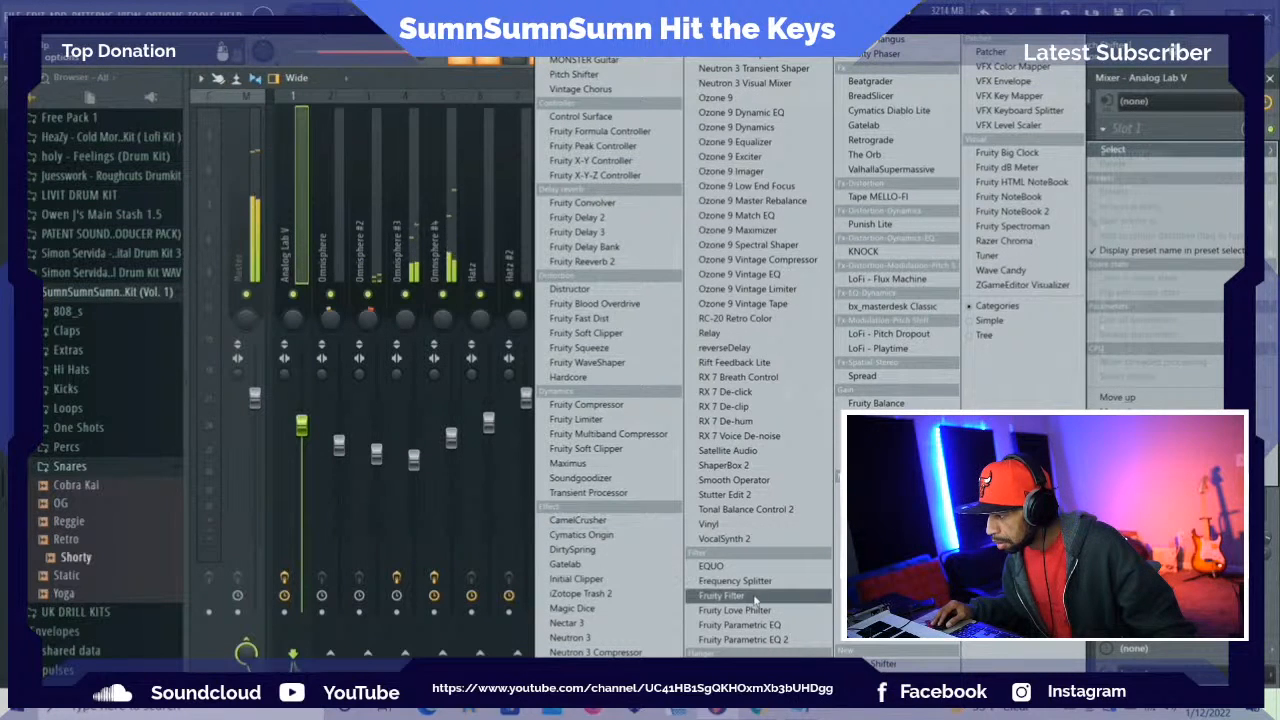
{"action": "left_click", "coordinate": [743, 639]}
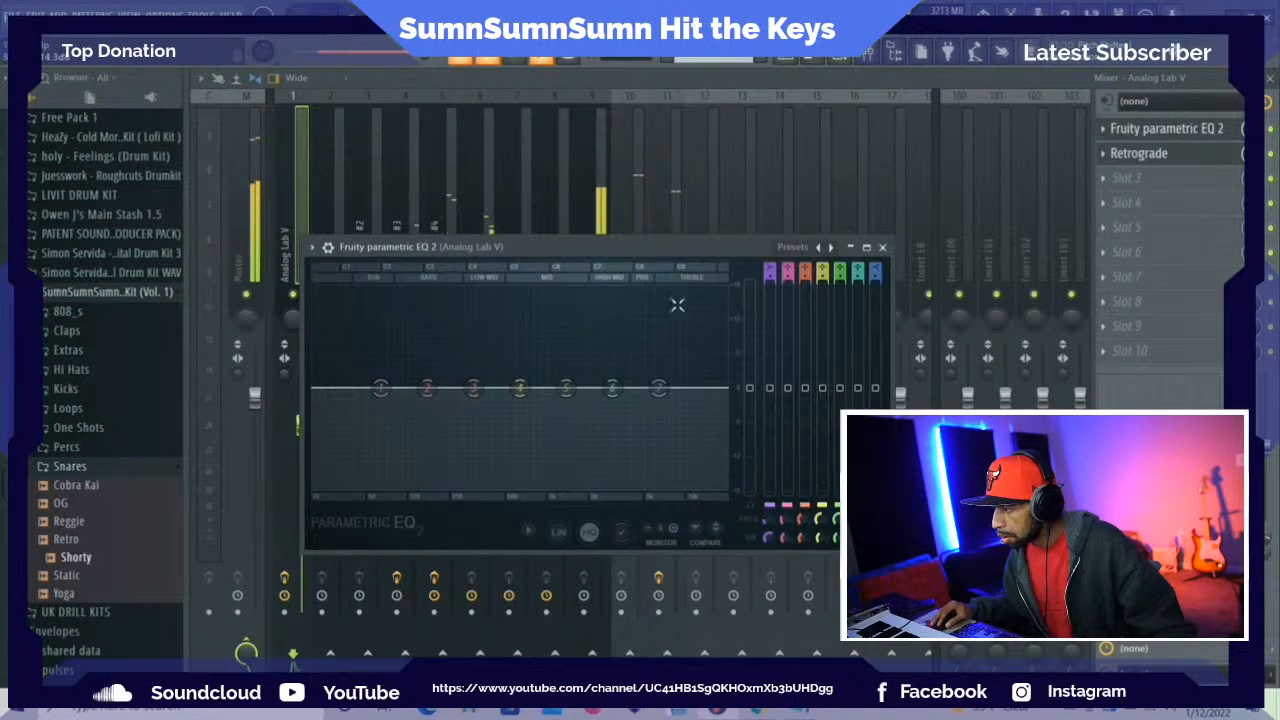
Apply the 20Hz + 18kHz cut preset to the Analog Lab V EQ and raise its low-cut frequency, closing the plugin
{"action": "left_click", "coordinate": [793, 248]}
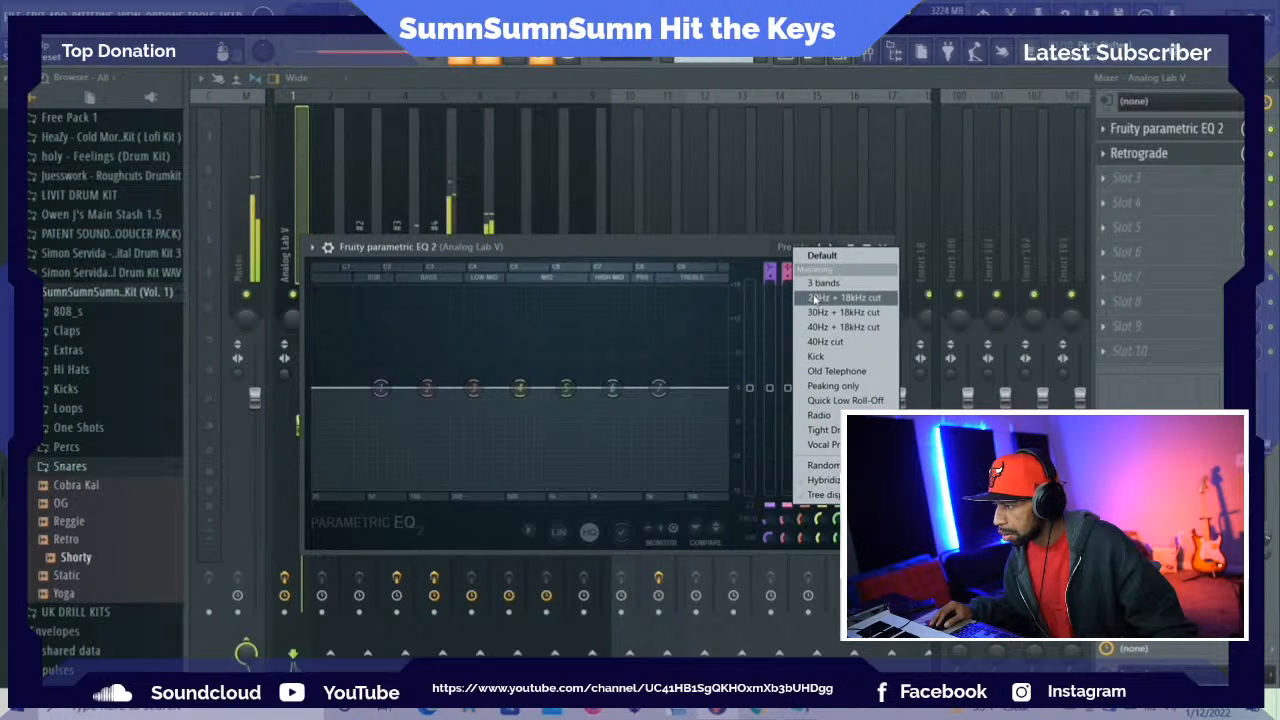
{"action": "left_click", "coordinate": [843, 297]}
{"action": "left_click_drag", "start_coordinate": [315, 387], "coordinate": [401, 388]}
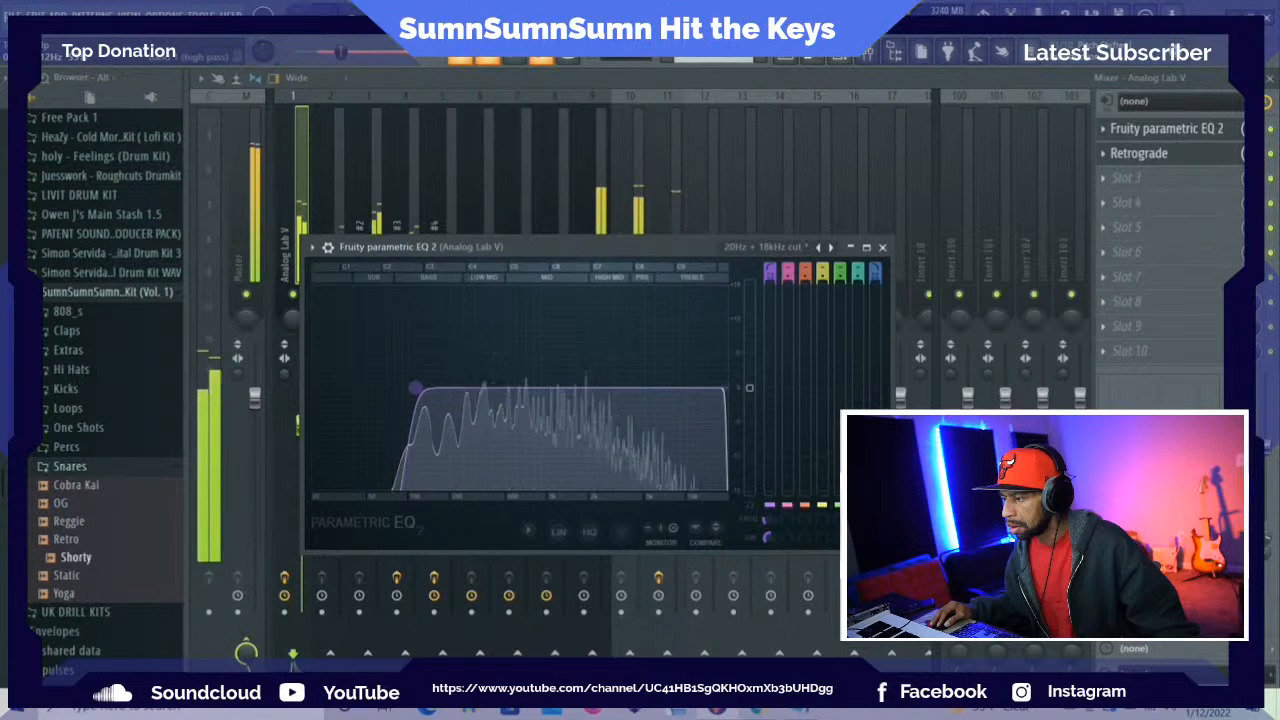
{"action": "left_click", "coordinate": [883, 247]}
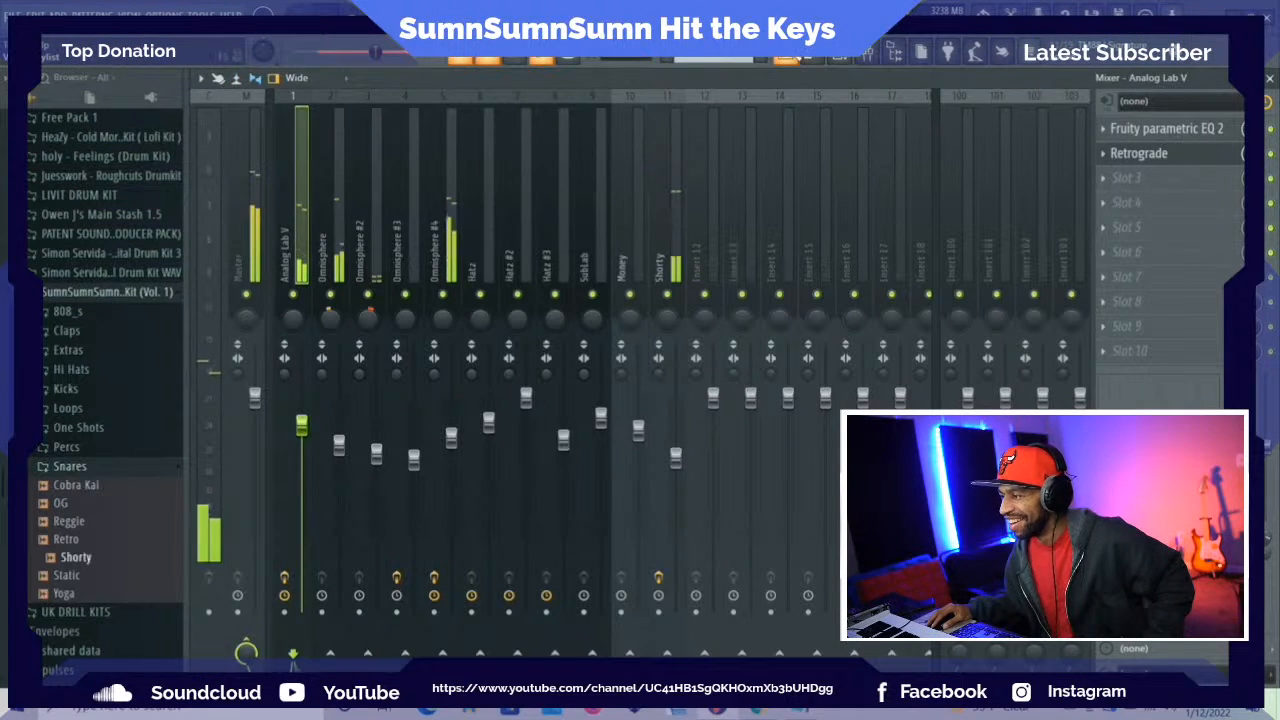
Review the rest of the arrangement in the playlist during playback and stop the song
{"action": "key", "text": "F5"}
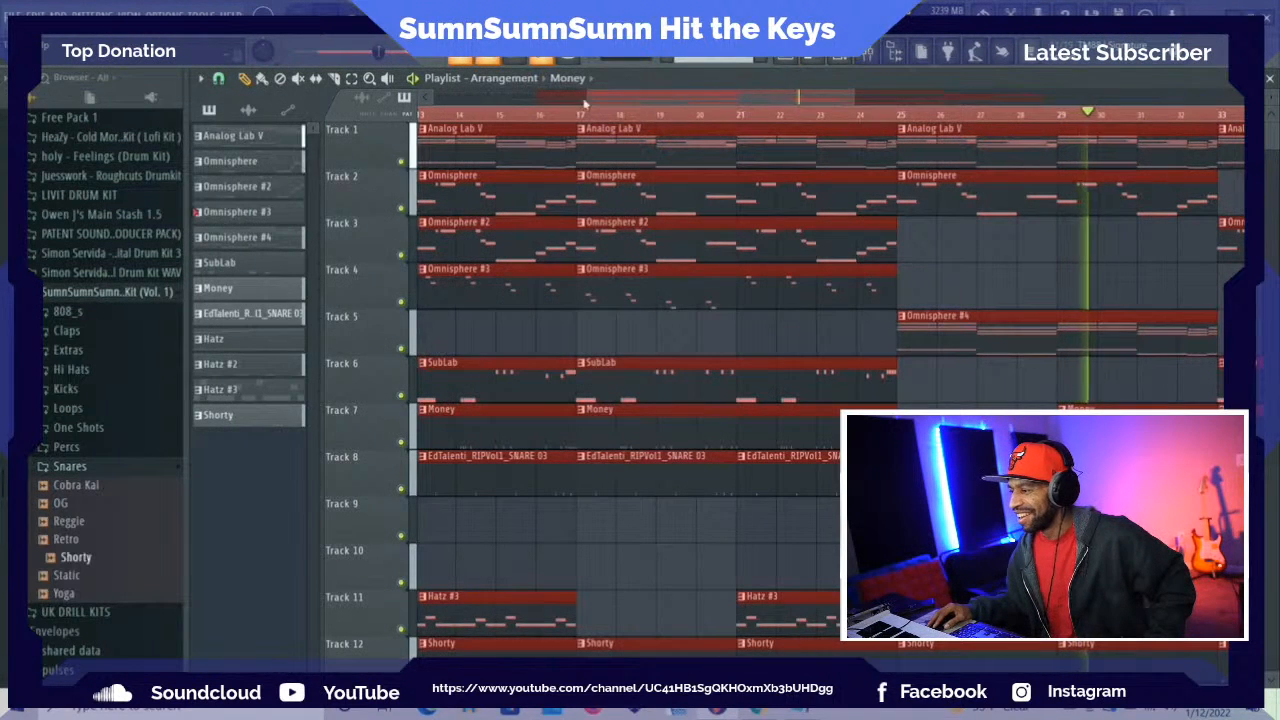
{"action": "left_click_drag", "start_coordinate": [630, 98], "coordinate": [772, 84]}
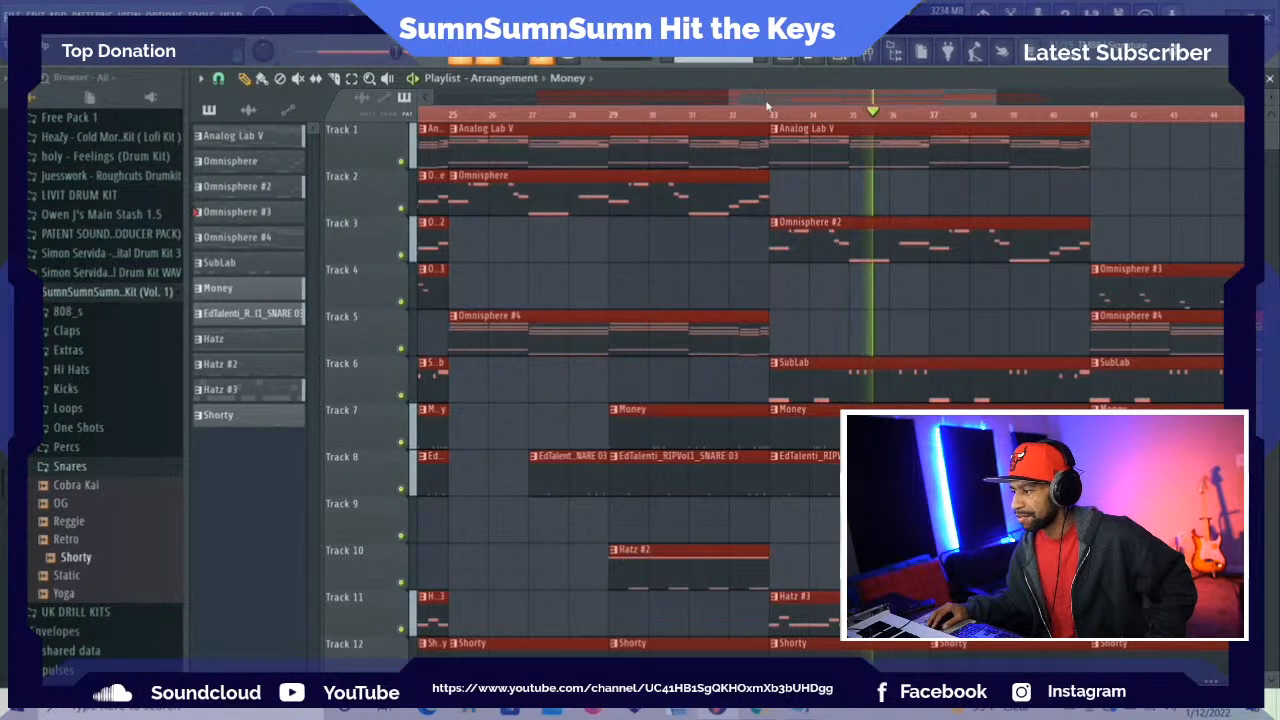
{"action": "left_click_drag", "start_coordinate": [770, 98], "coordinate": [832, 95]}
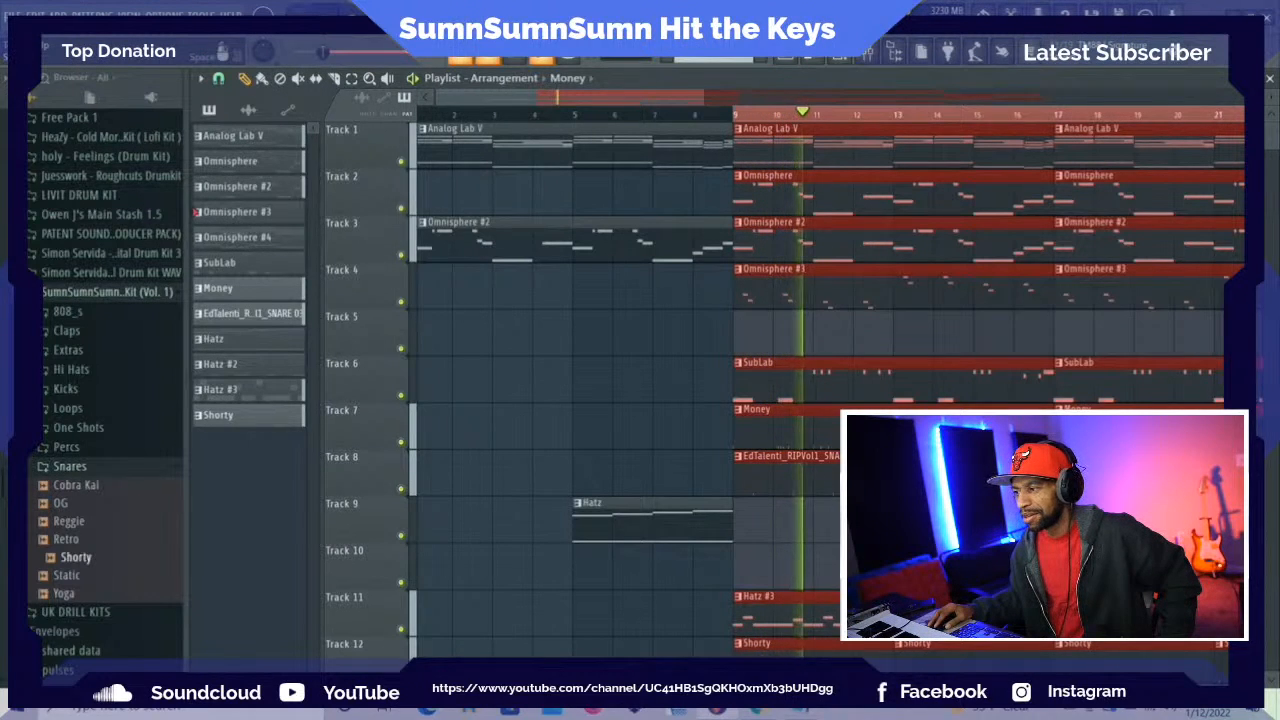
{"action": "key", "text": "space"}
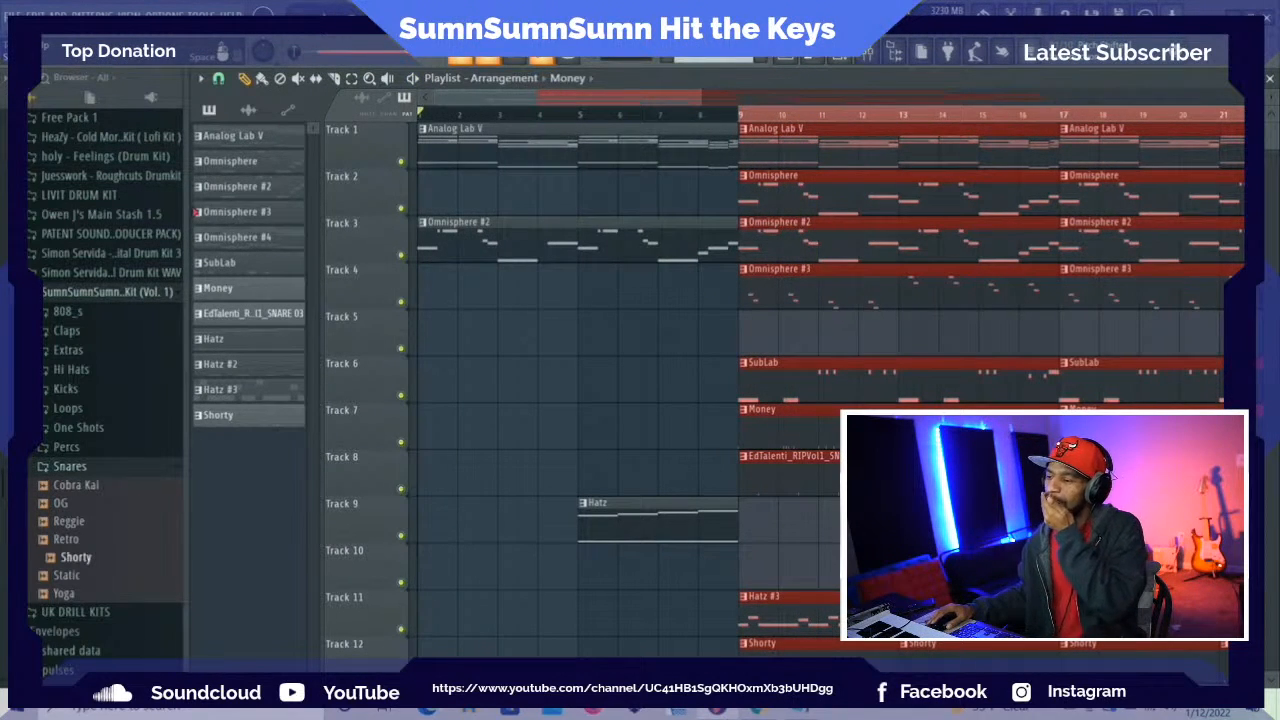
Save the finished beat project
{"action": "left_click", "coordinate": [12, 15]}
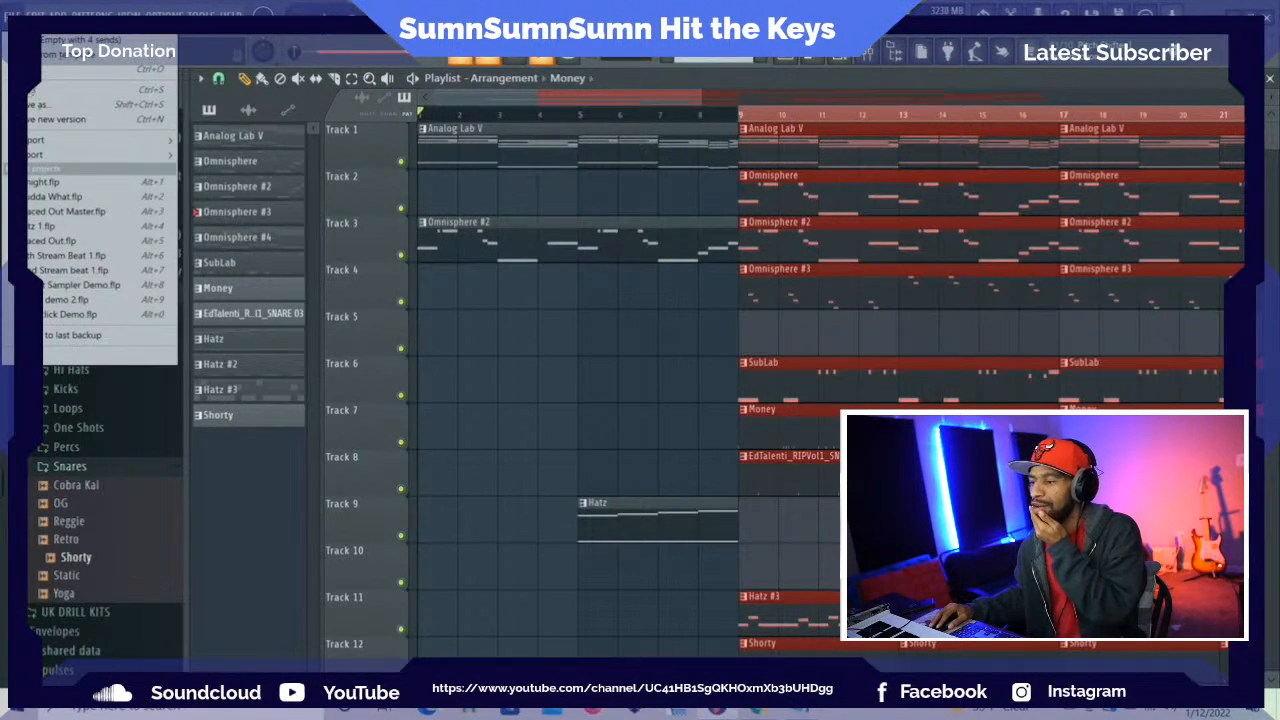
{"action": "left_click", "coordinate": [33, 91]}
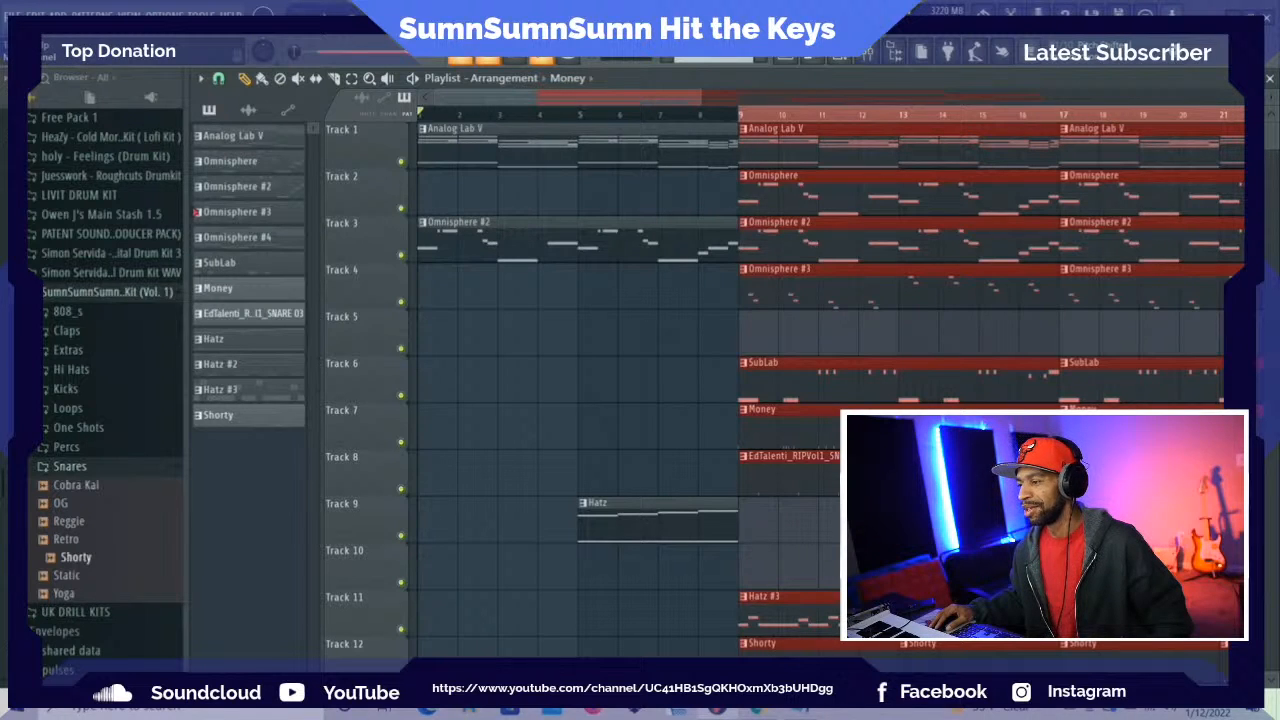
{"action": "left_click", "coordinate": [12, 15]}
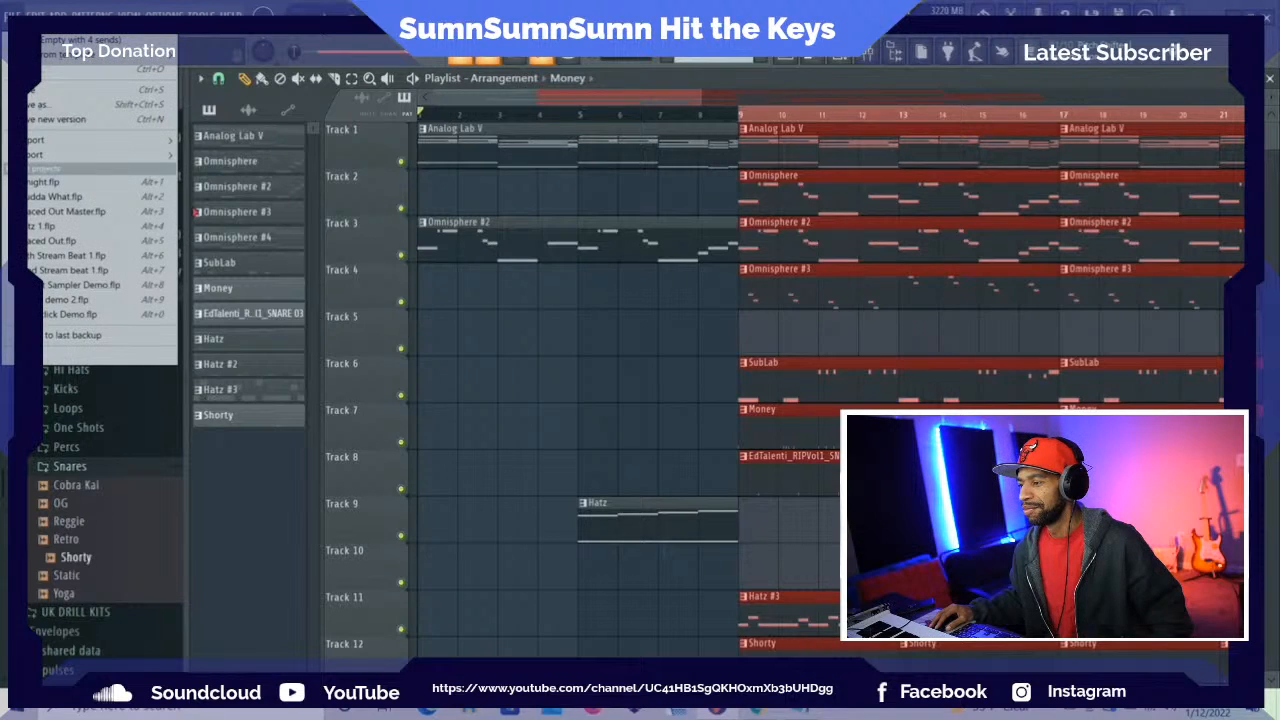
{"action": "left_click", "coordinate": [34, 90]}
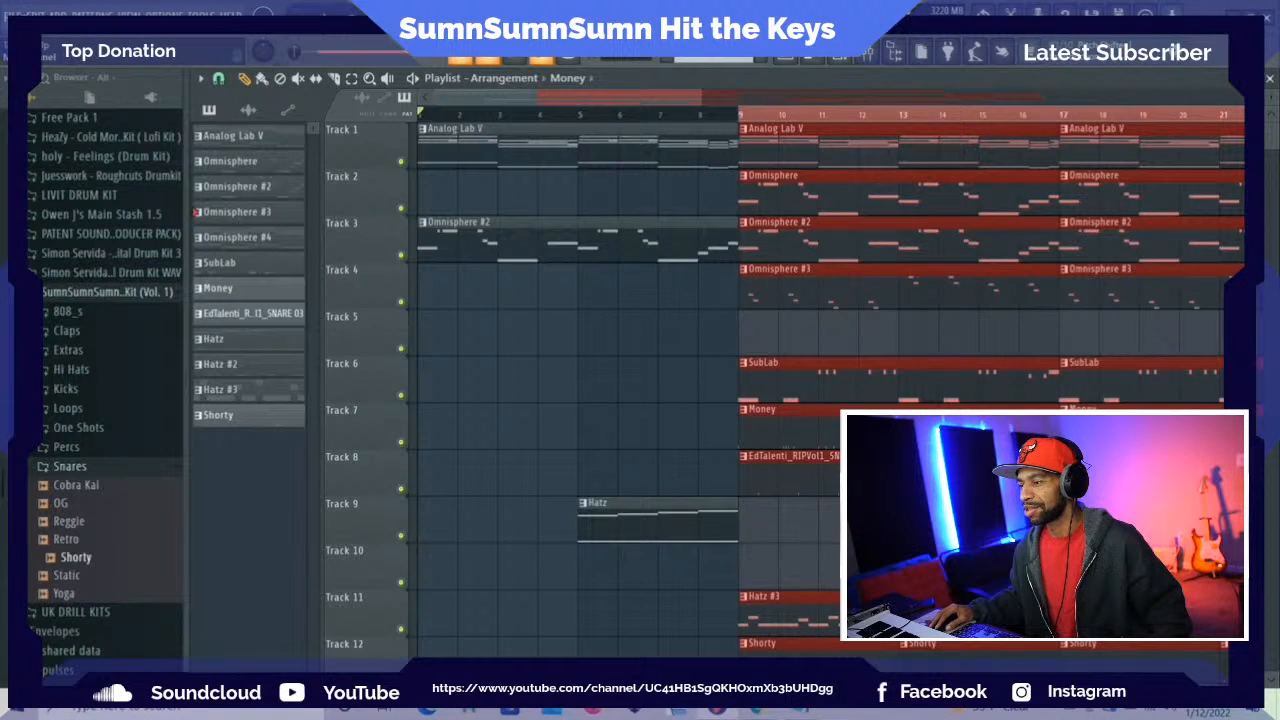
Open the recent project ending in "udda What.flp", clear its plugin windows and play through its arrangement
{"action": "left_click", "coordinate": [12, 15]}
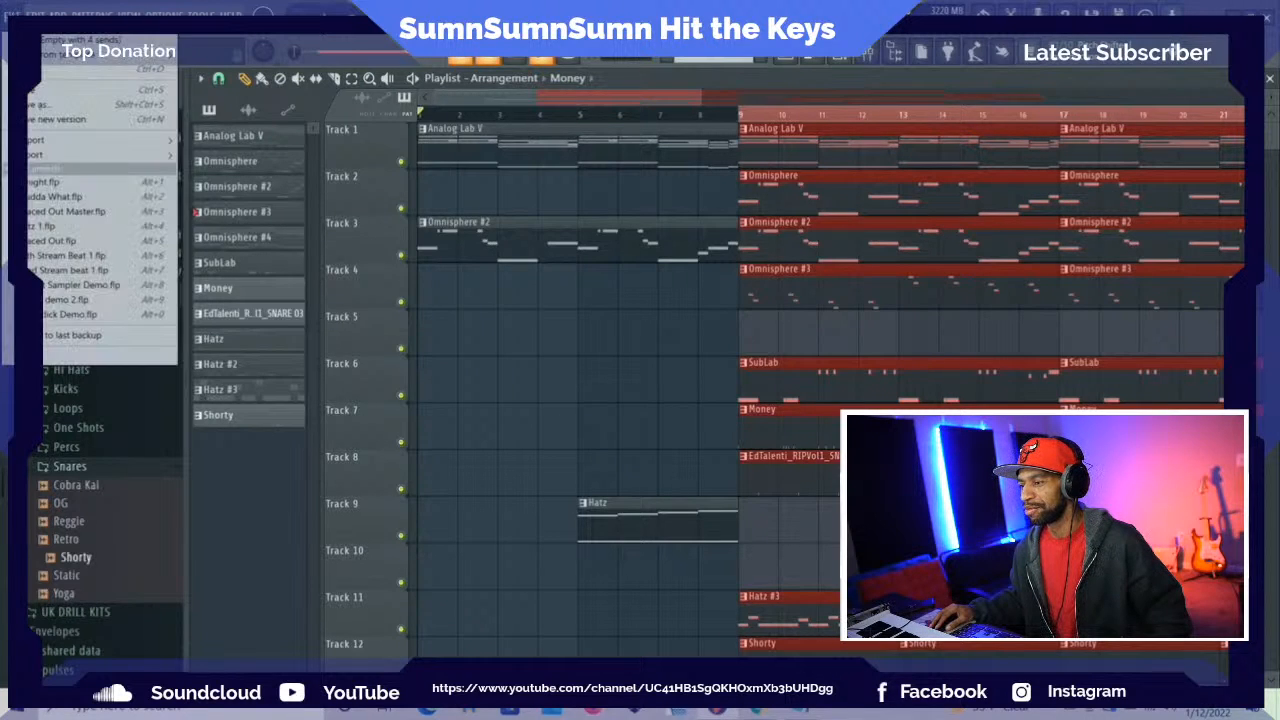
{"action": "left_click", "coordinate": [60, 197]}
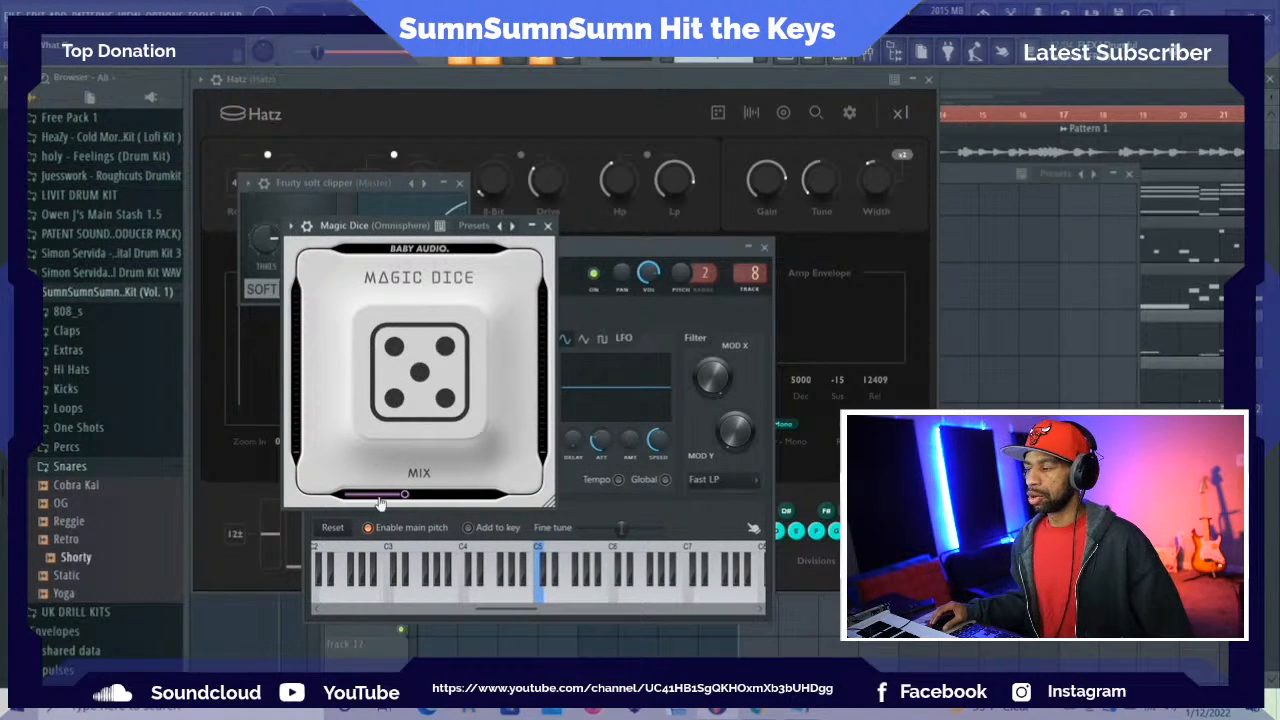
{"action": "left_click", "coordinate": [241, 627]}
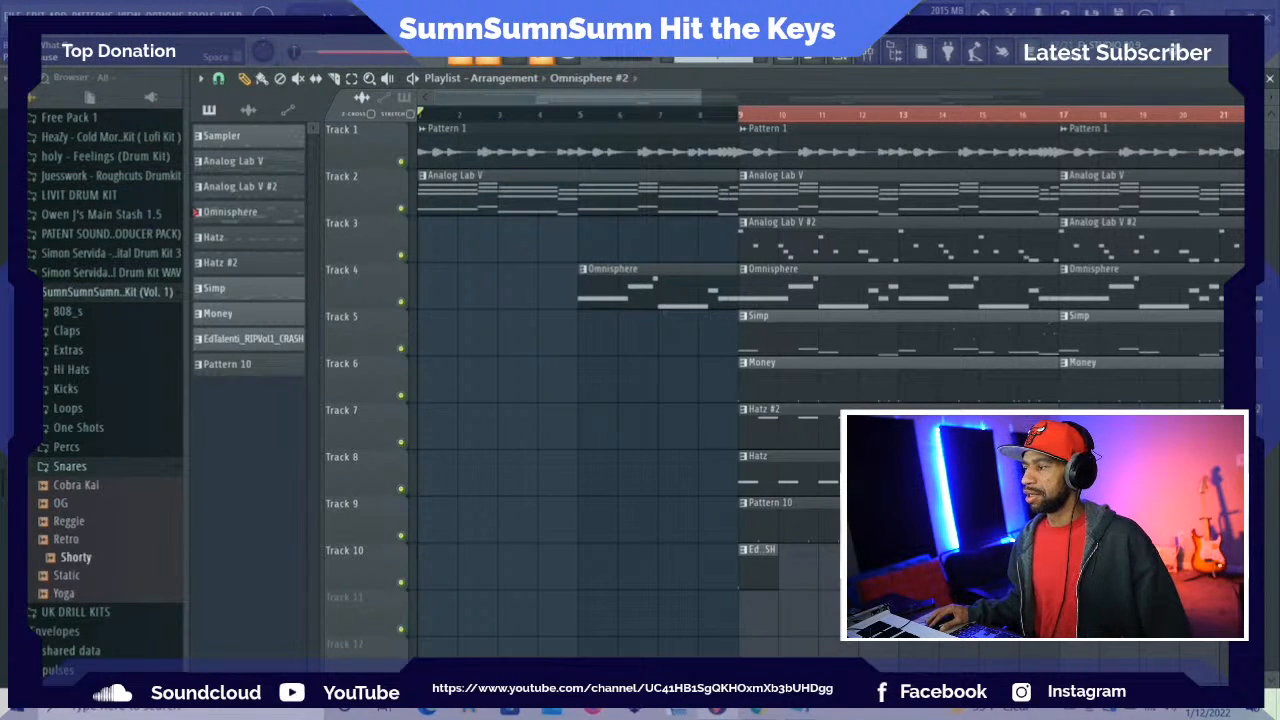
{"action": "key", "text": "space"}
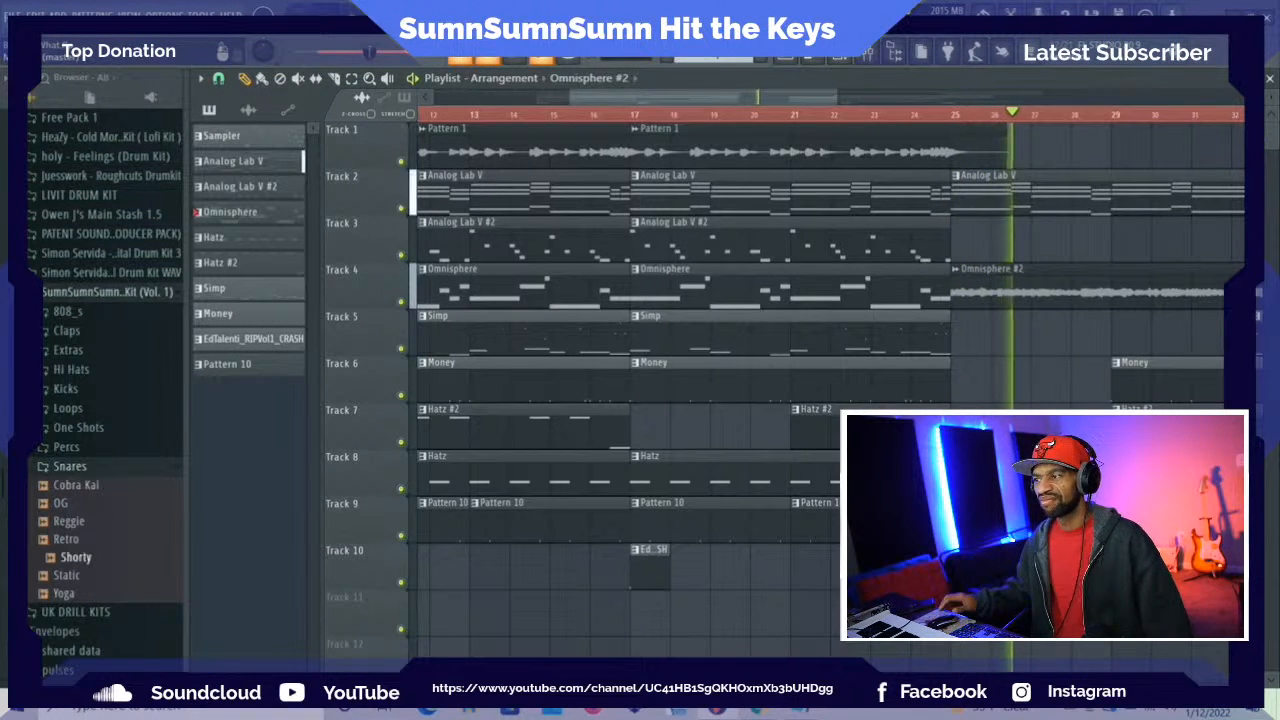
{"action": "key", "text": "space"}
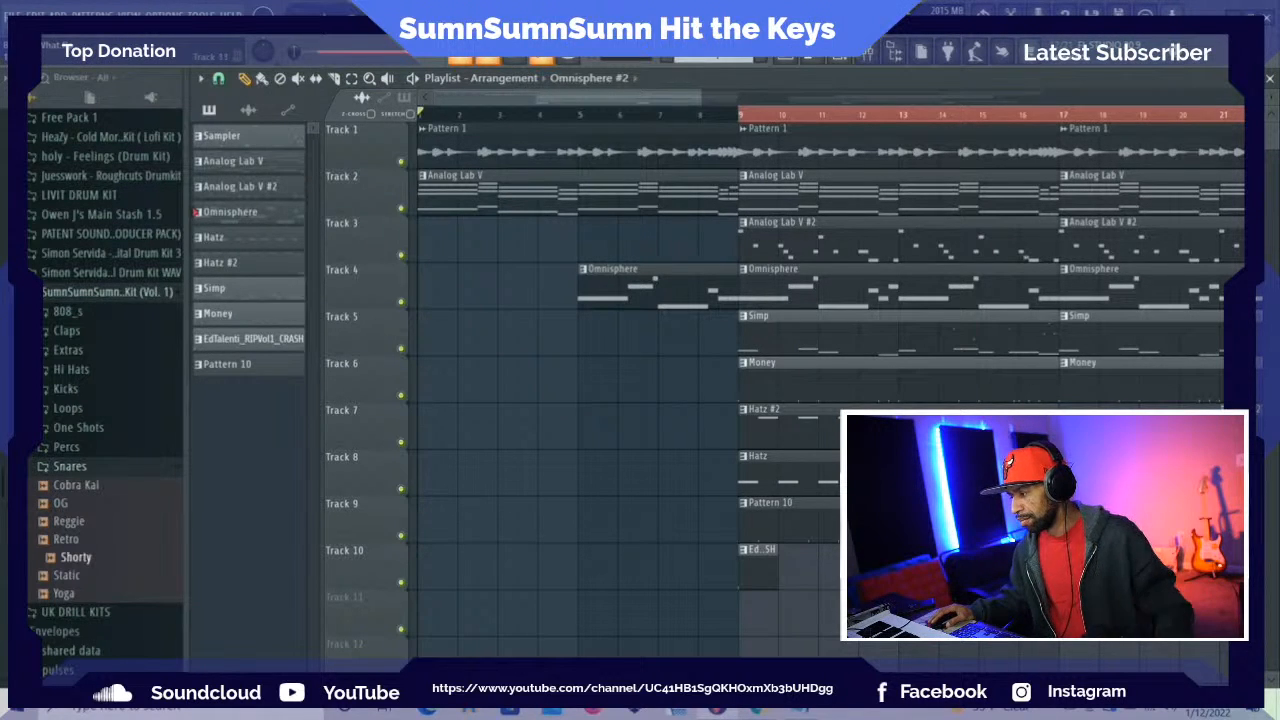
Open the recent project Spaced Out Master.flp and clear its Ozone and Tonal Balance Control windows from the playlist
{"action": "left_click", "coordinate": [13, 16]}
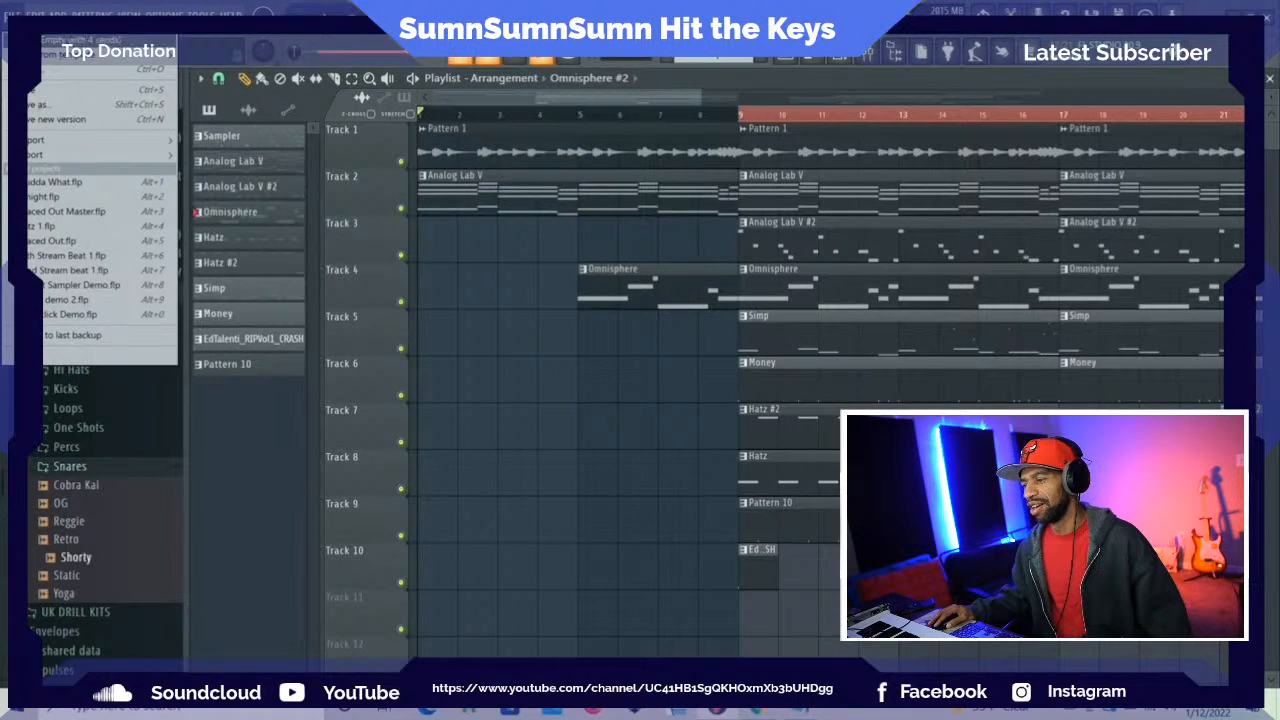
{"action": "left_click", "coordinate": [66, 212]}
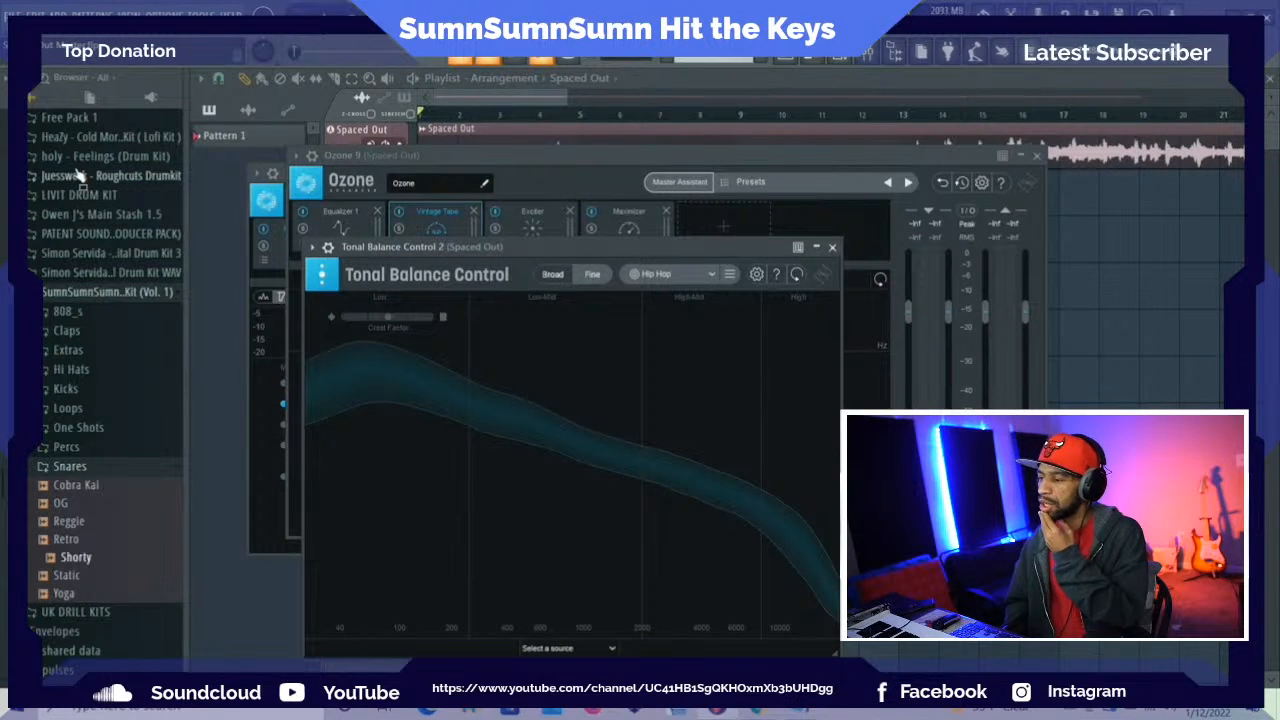
{"action": "left_click", "coordinate": [204, 197]}
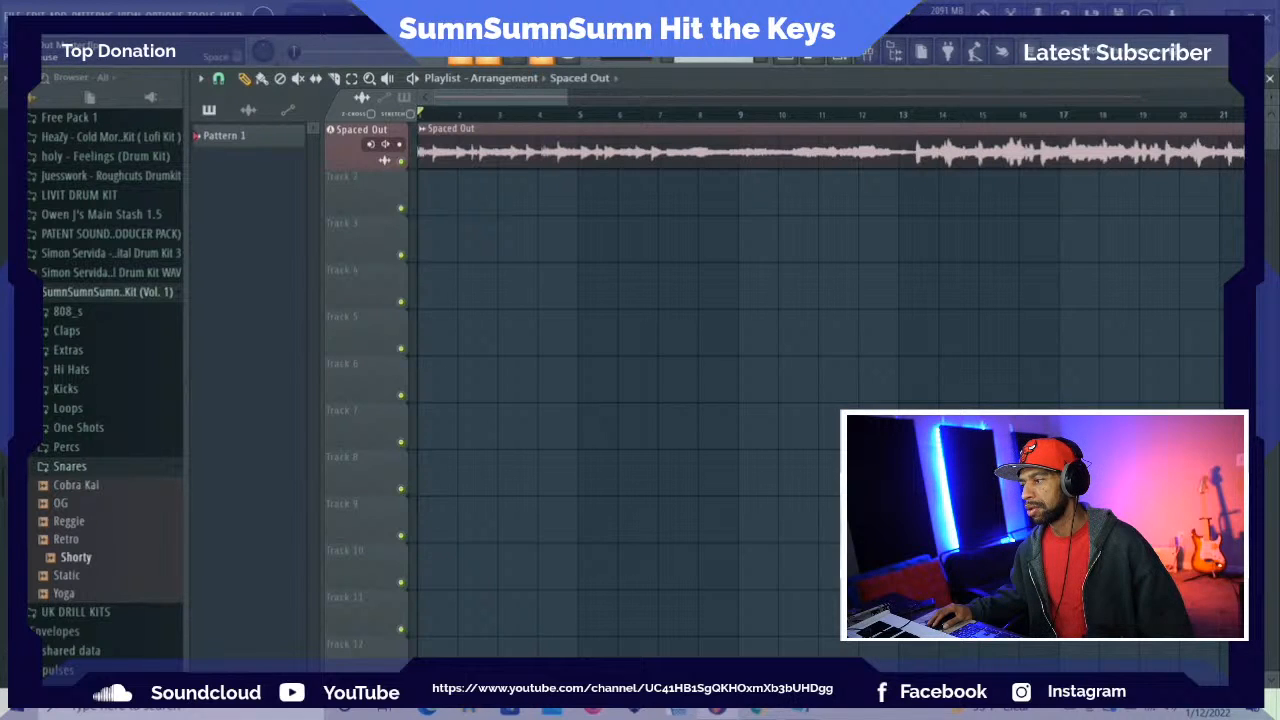
Play the Spaced Out track from the start and lower the system volume to 92
{"action": "key", "text": "space"}
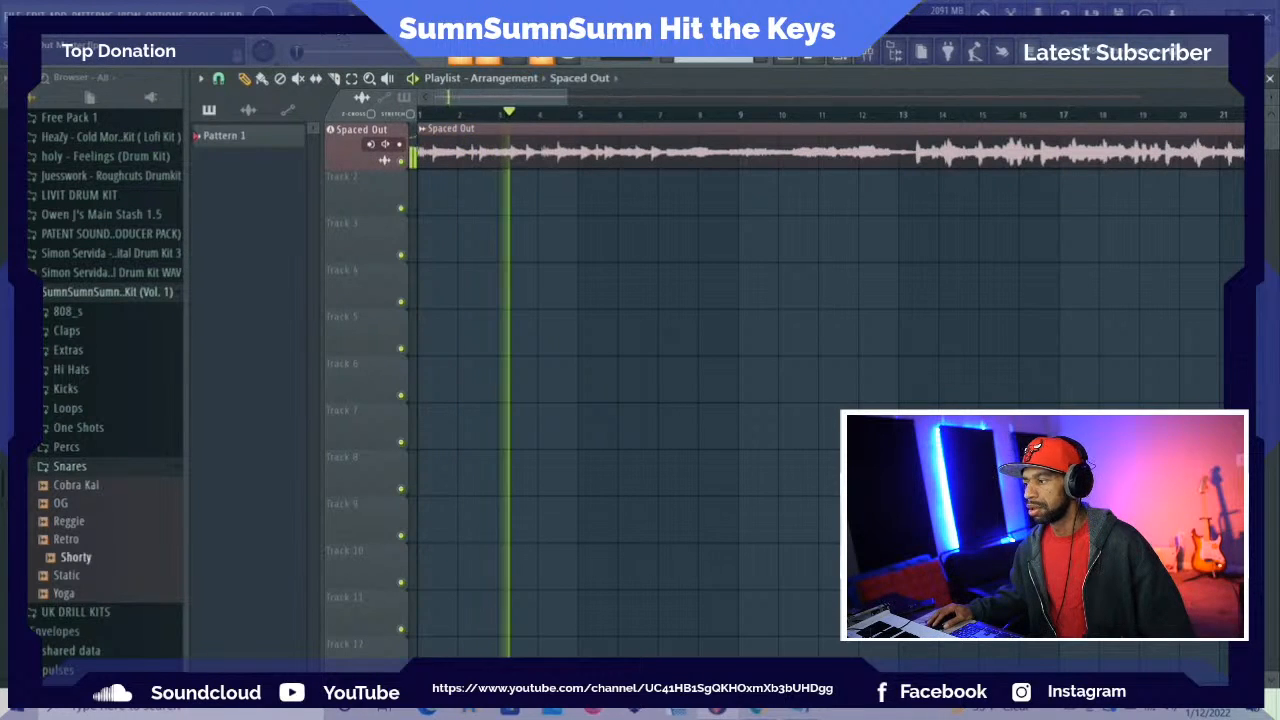
{"action": "key", "text": "space"}
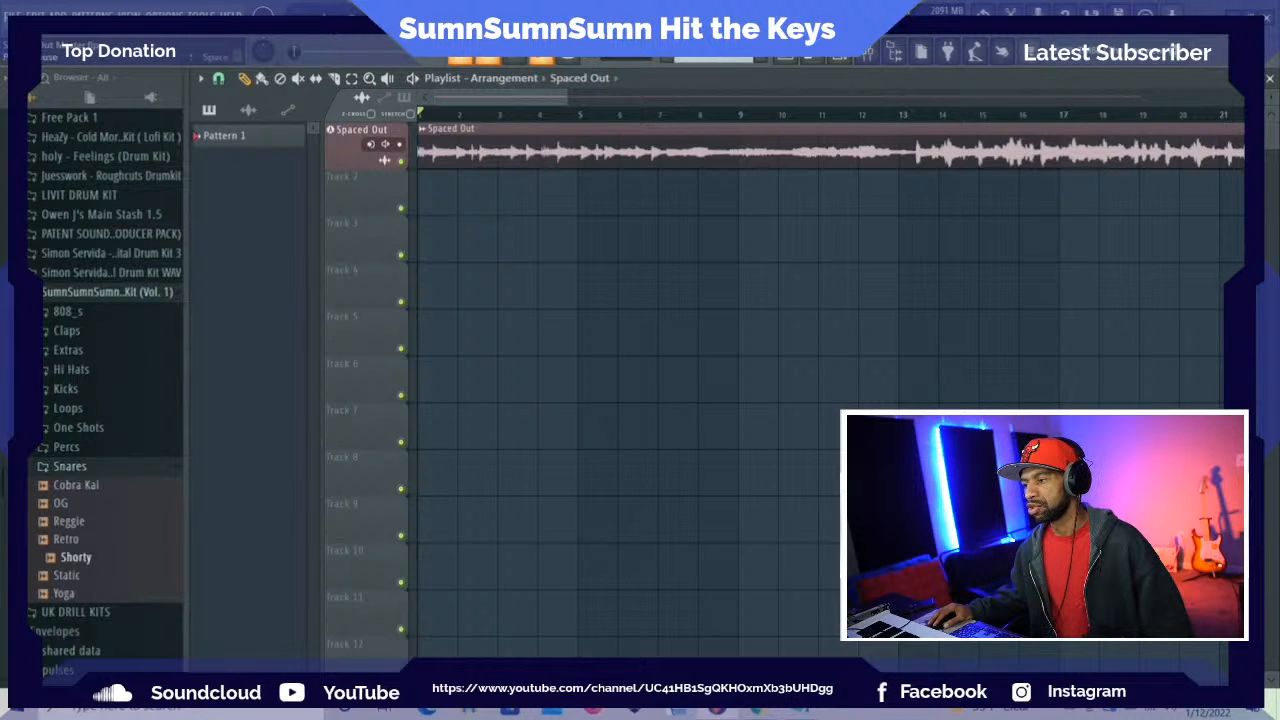
{"action": "key", "text": "space"}
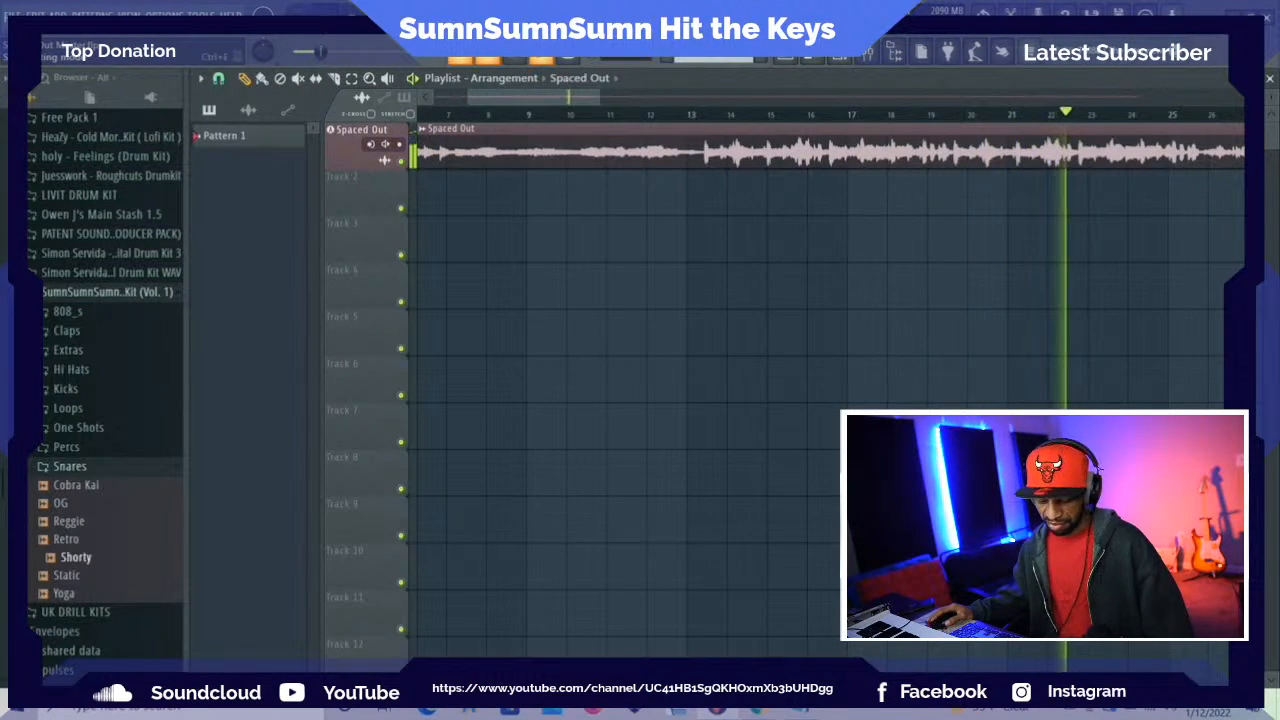
{"action": "key", "text": "XF86AudioLowerVolume"}
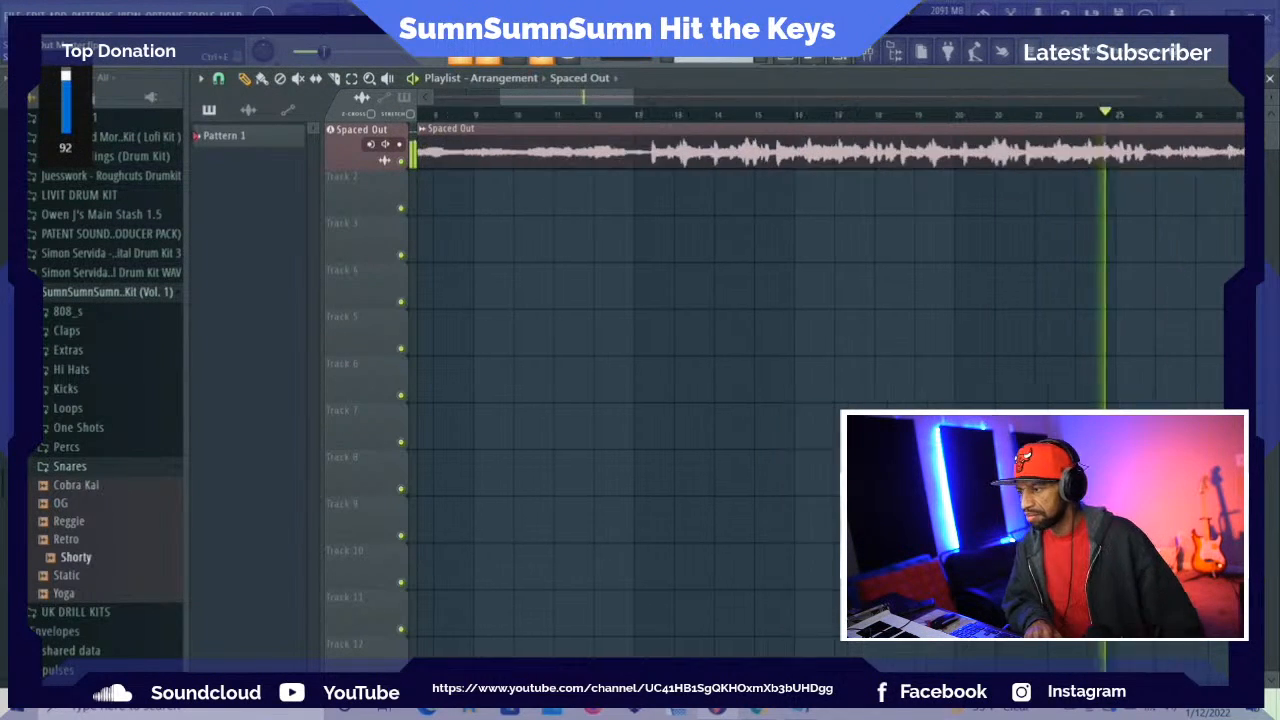
Lower the system volume, minimize FL Studio and switch to Chrome with a new tab
{"action": "key", "text": "XF86AudioLowerVolume"}
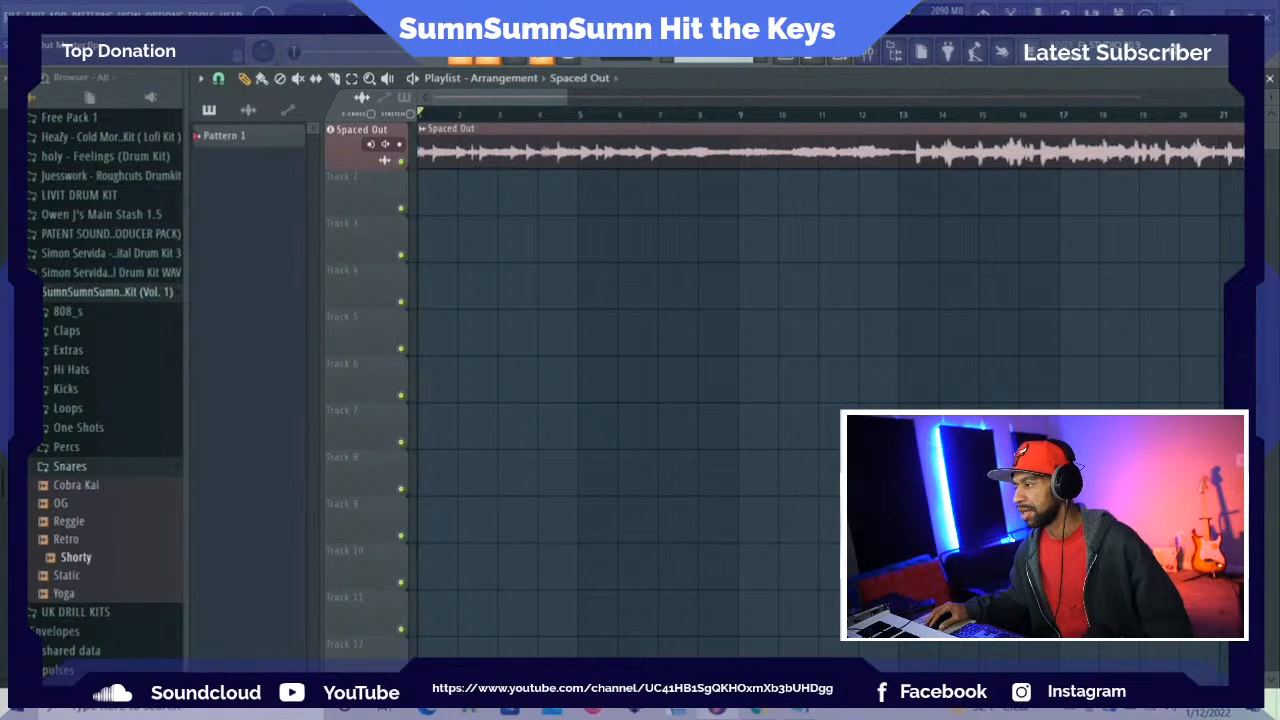
{"action": "left_click", "coordinate": [1212, 16]}
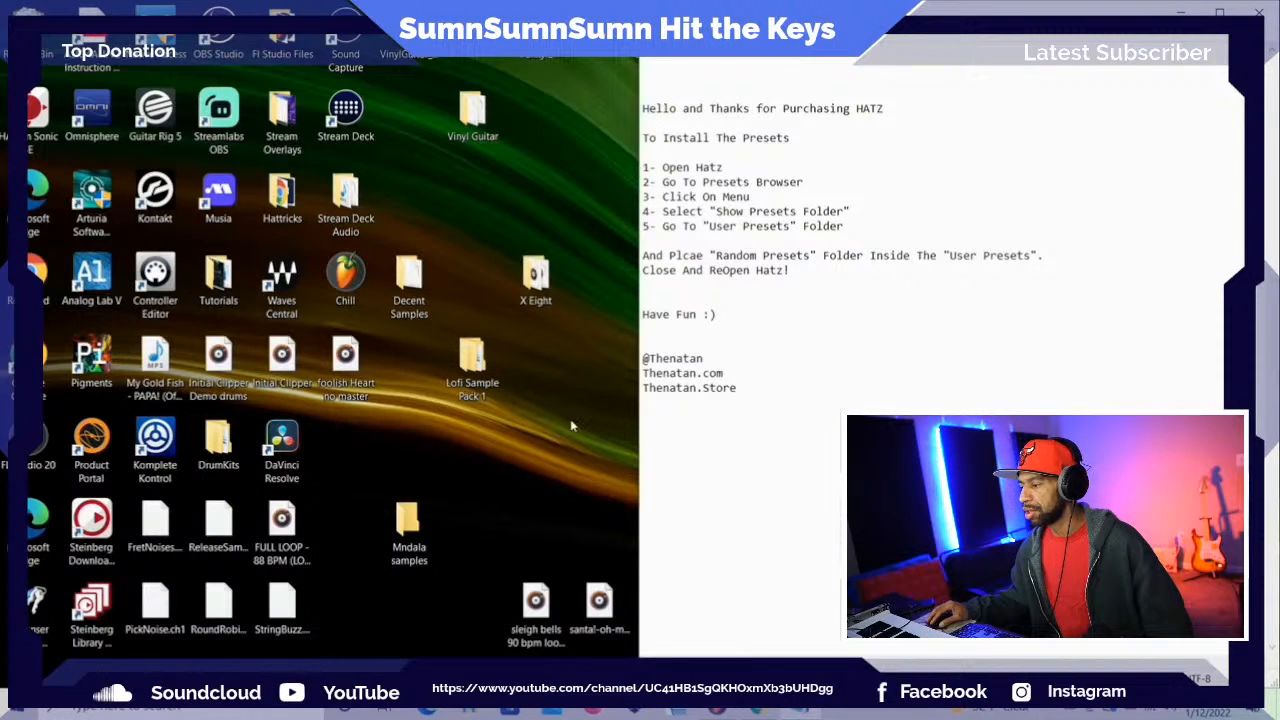
{"action": "left_click", "coordinate": [762, 711]}
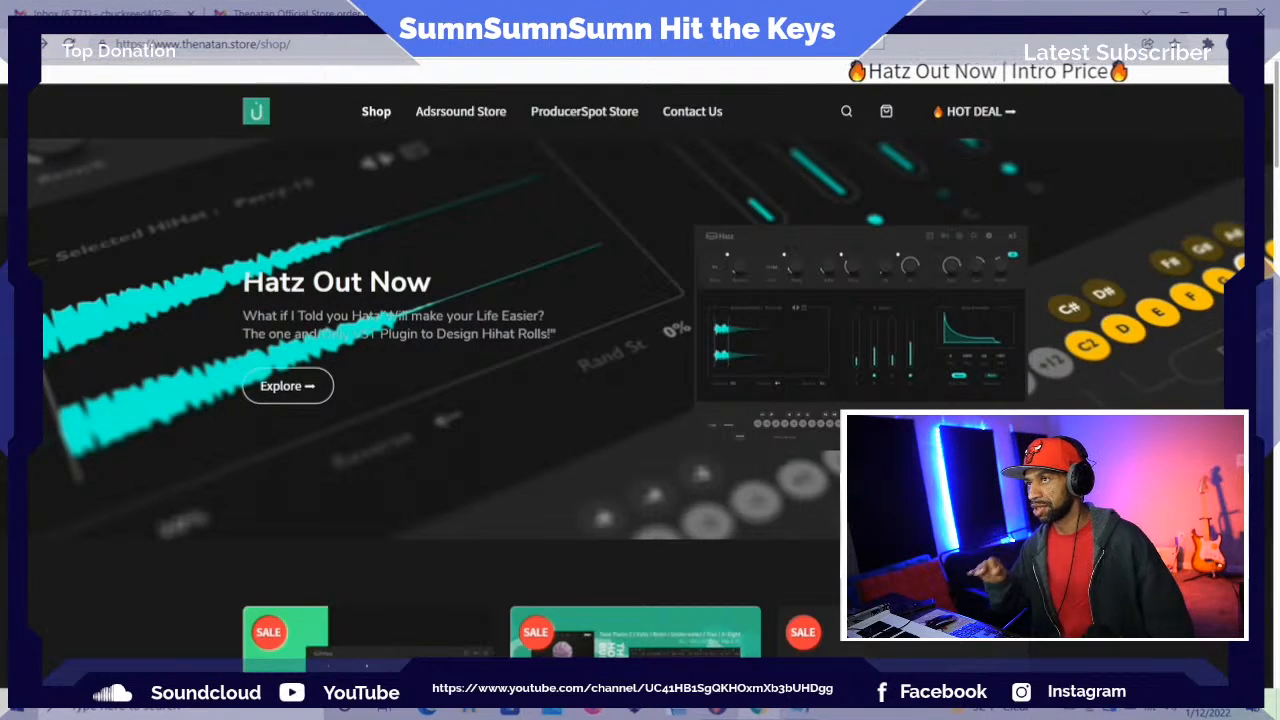
{"action": "key", "text": "ctrl+t"}
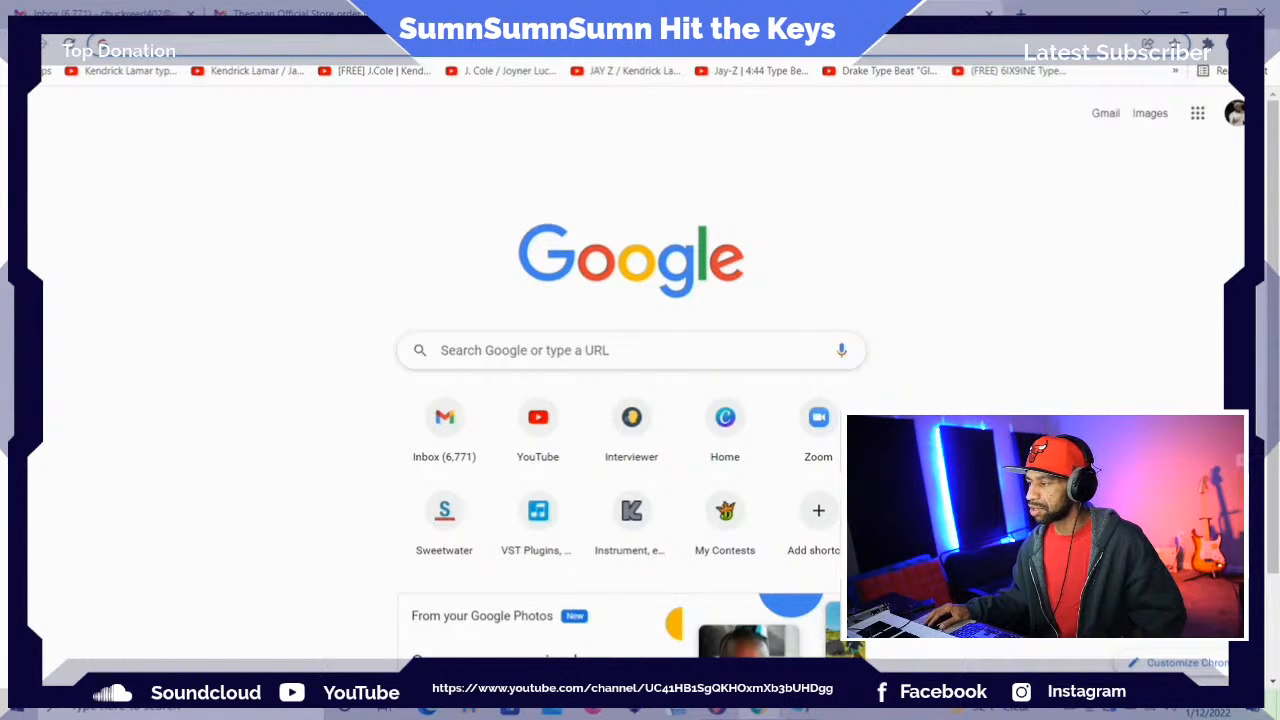
Switch to the beat-making channel's Google account and open its Google Drive
{"action": "left_click", "coordinate": [1233, 117]}
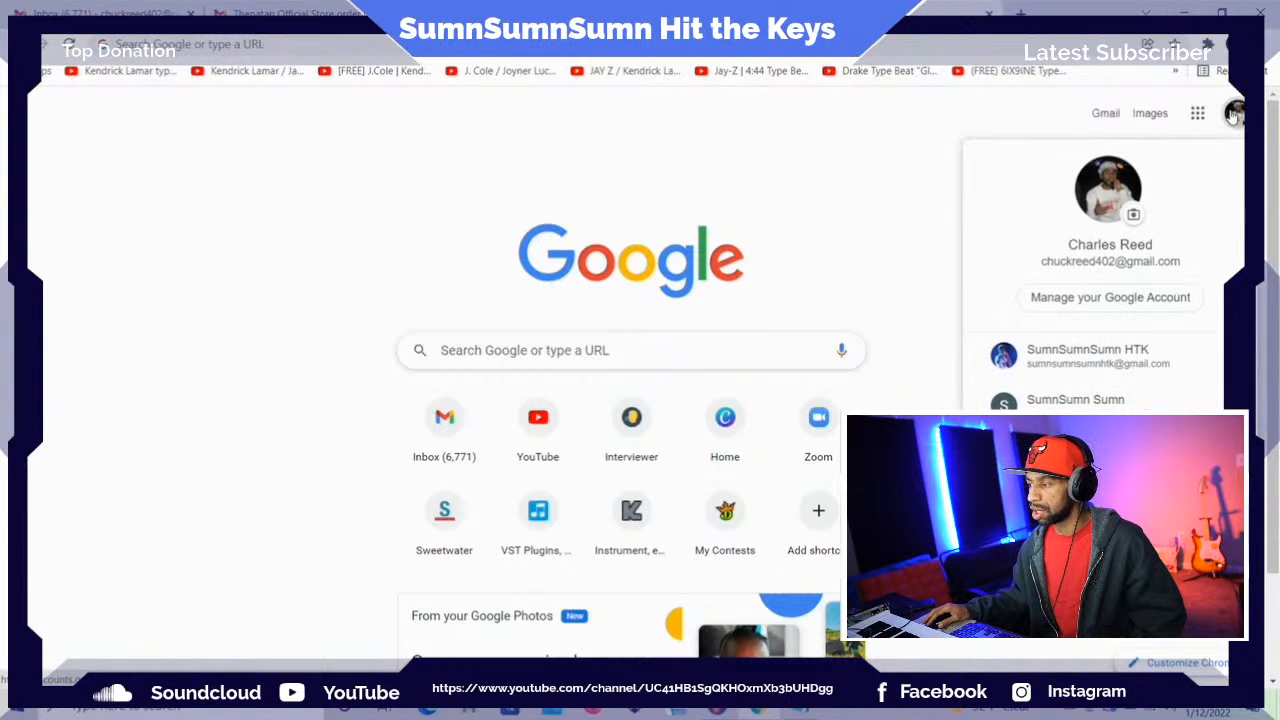
{"action": "left_click", "coordinate": [1105, 357]}
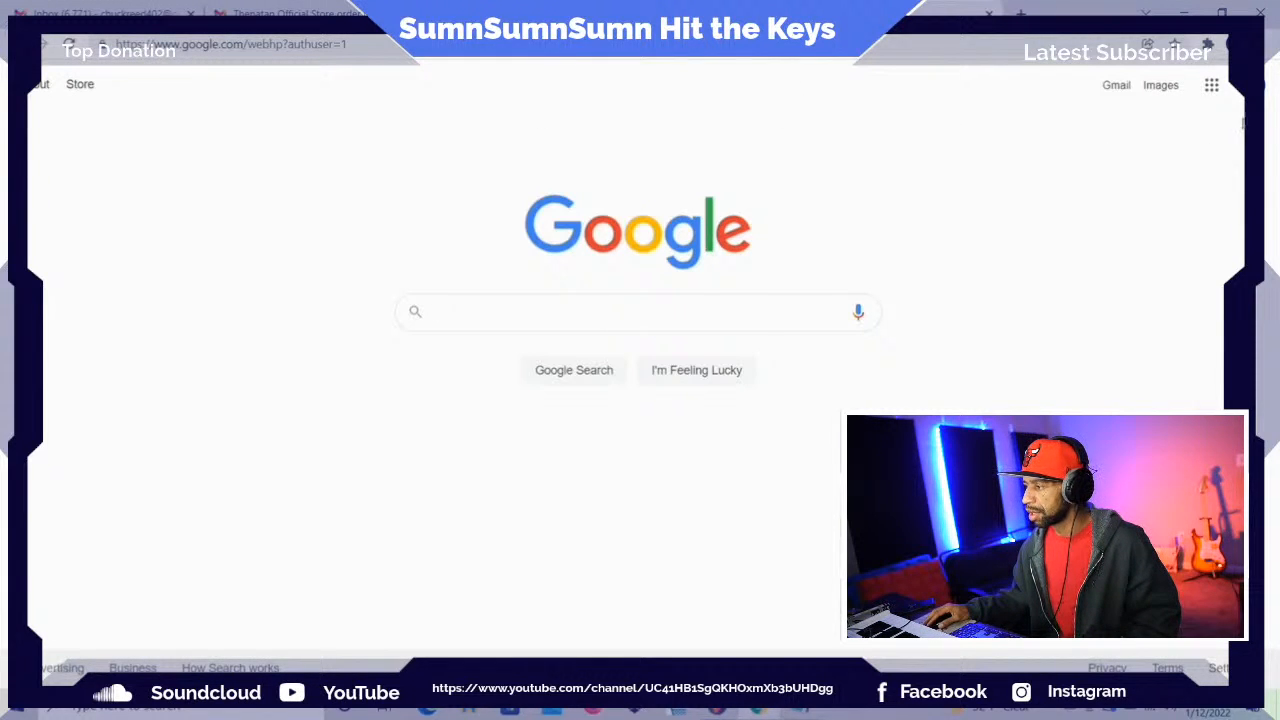
{"action": "left_click", "coordinate": [1212, 88]}
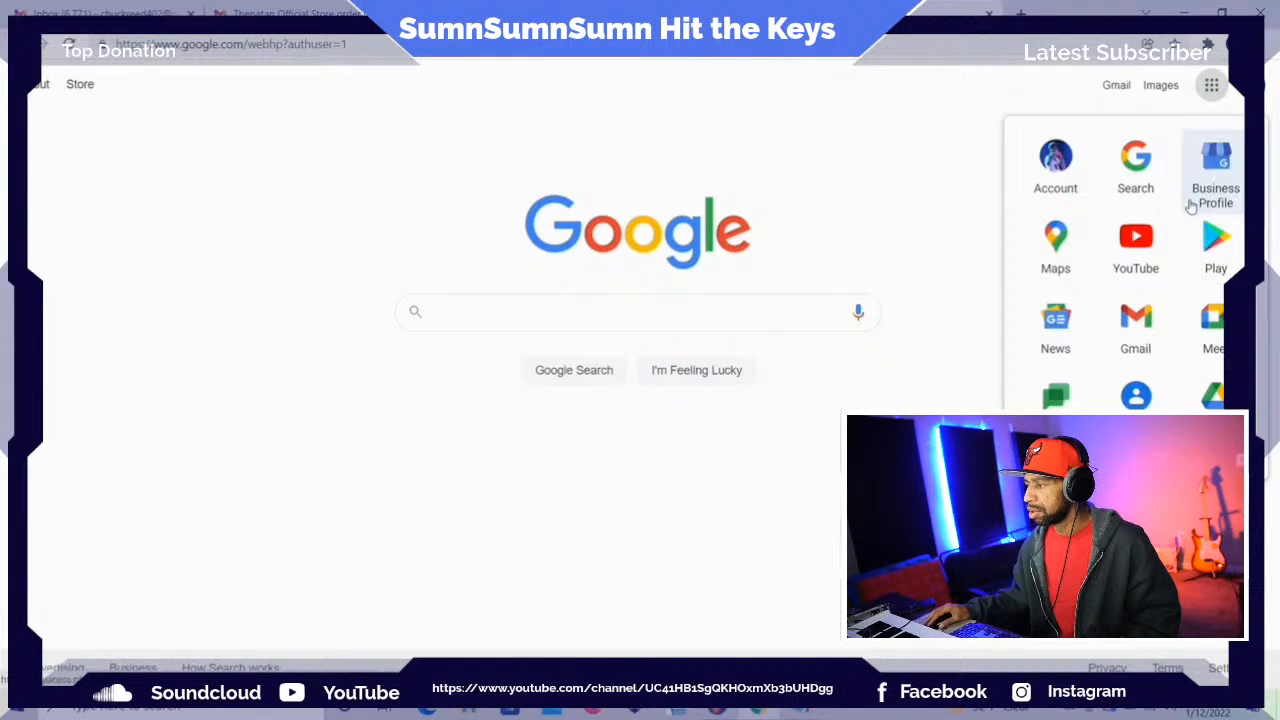
{"action": "left_click", "coordinate": [1214, 396]}
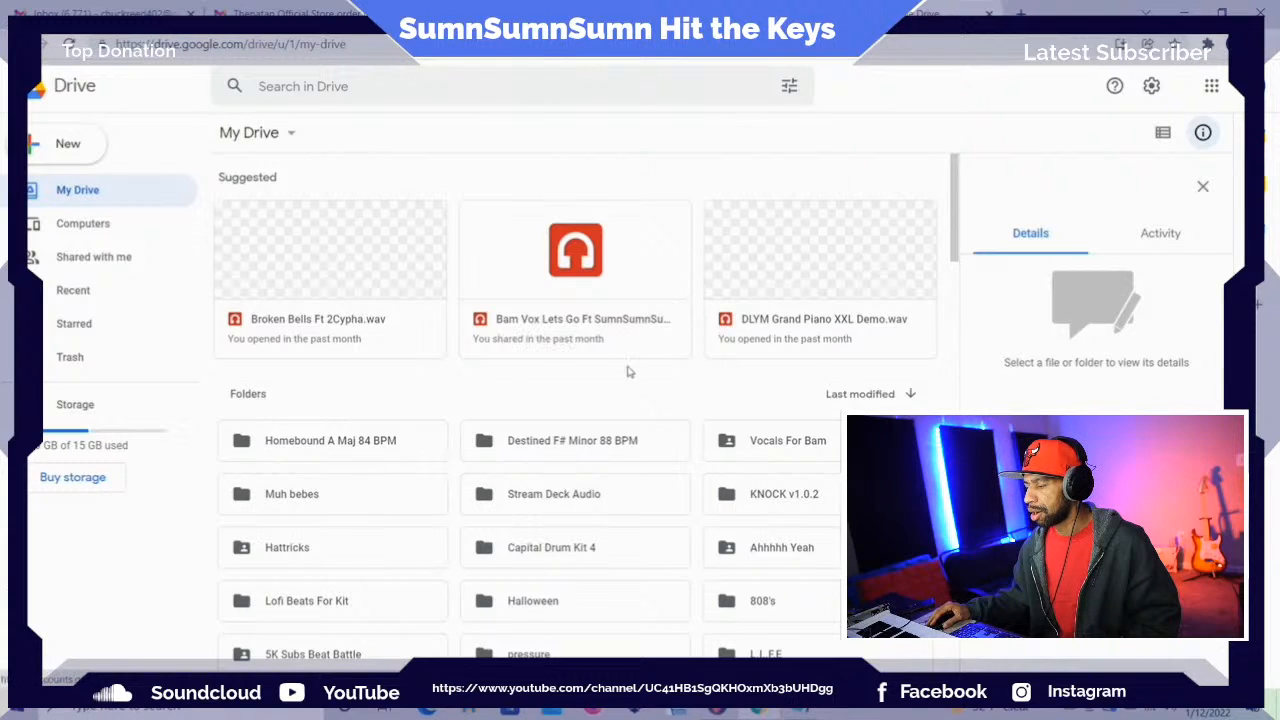
Look through the folders and audio files in My Drive for a finished song to play
{"action": "scroll", "coordinate": [590, 630], "scroll_direction": "down", "scroll_amount": 3}
{"action": "scroll", "coordinate": [590, 630], "scroll_direction": "down", "scroll_amount": 5}
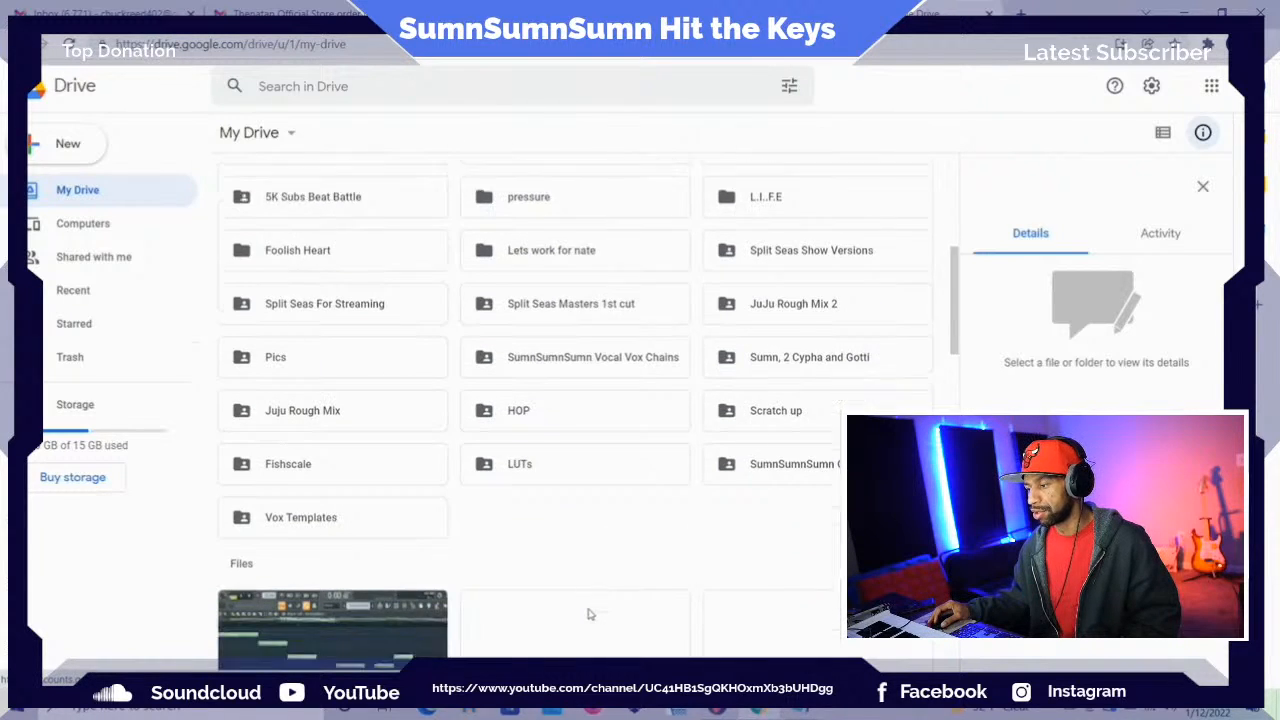
{"action": "scroll", "coordinate": [589, 614], "scroll_direction": "down", "scroll_amount": 4}
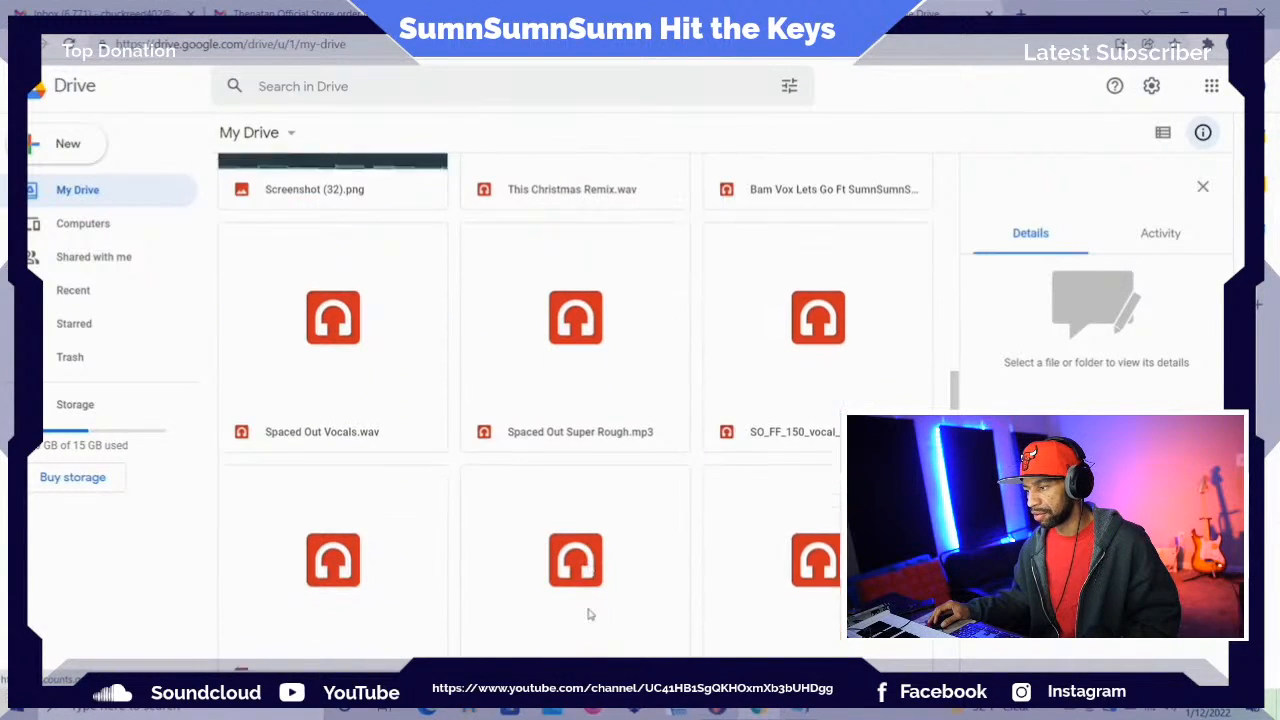
{"action": "scroll", "coordinate": [589, 612], "scroll_direction": "down", "scroll_amount": 5}
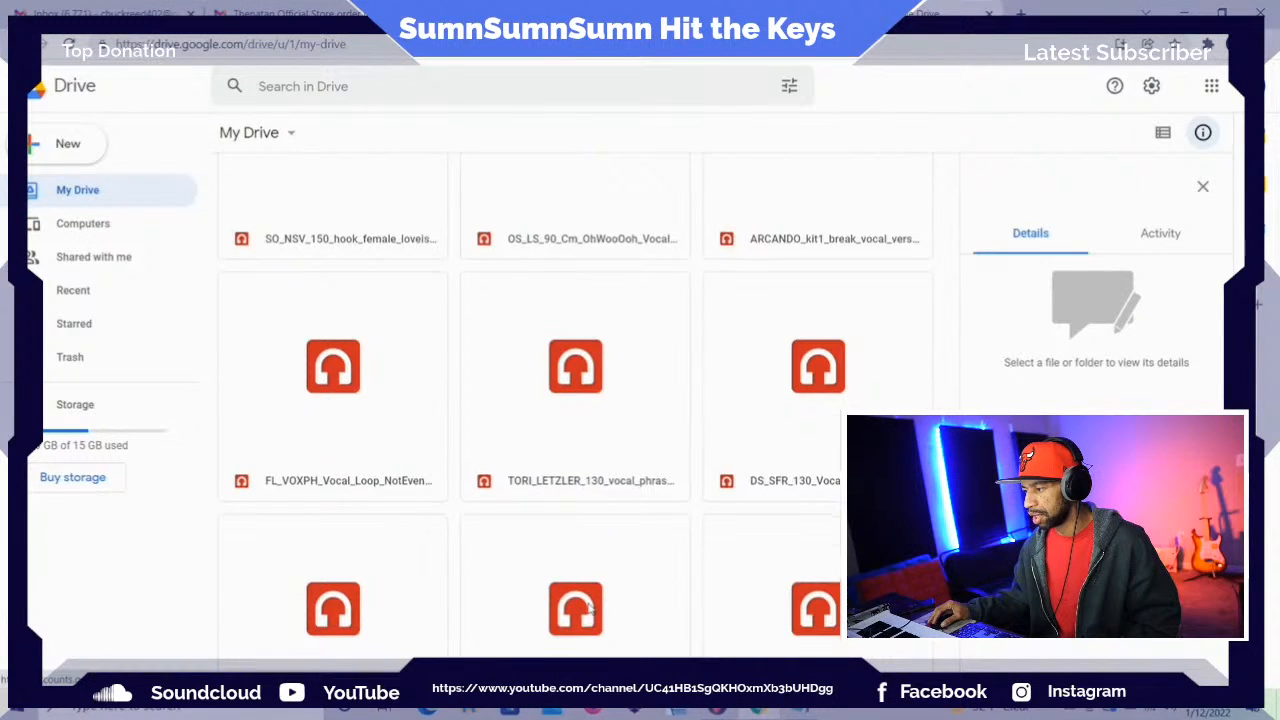
{"action": "scroll", "coordinate": [589, 609], "scroll_direction": "down", "scroll_amount": 4}
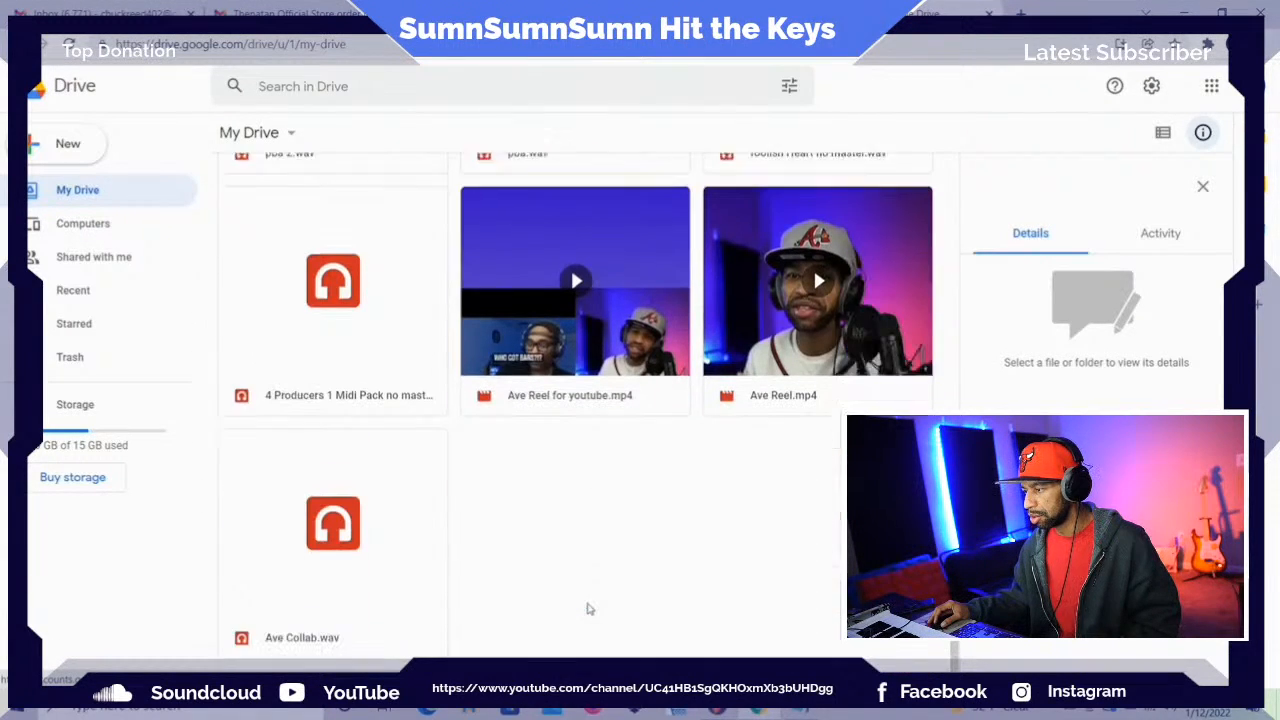
{"action": "scroll", "coordinate": [589, 608], "scroll_direction": "up", "scroll_amount": 1}
{"action": "scroll", "coordinate": [586, 607], "scroll_direction": "down", "scroll_amount": 5}
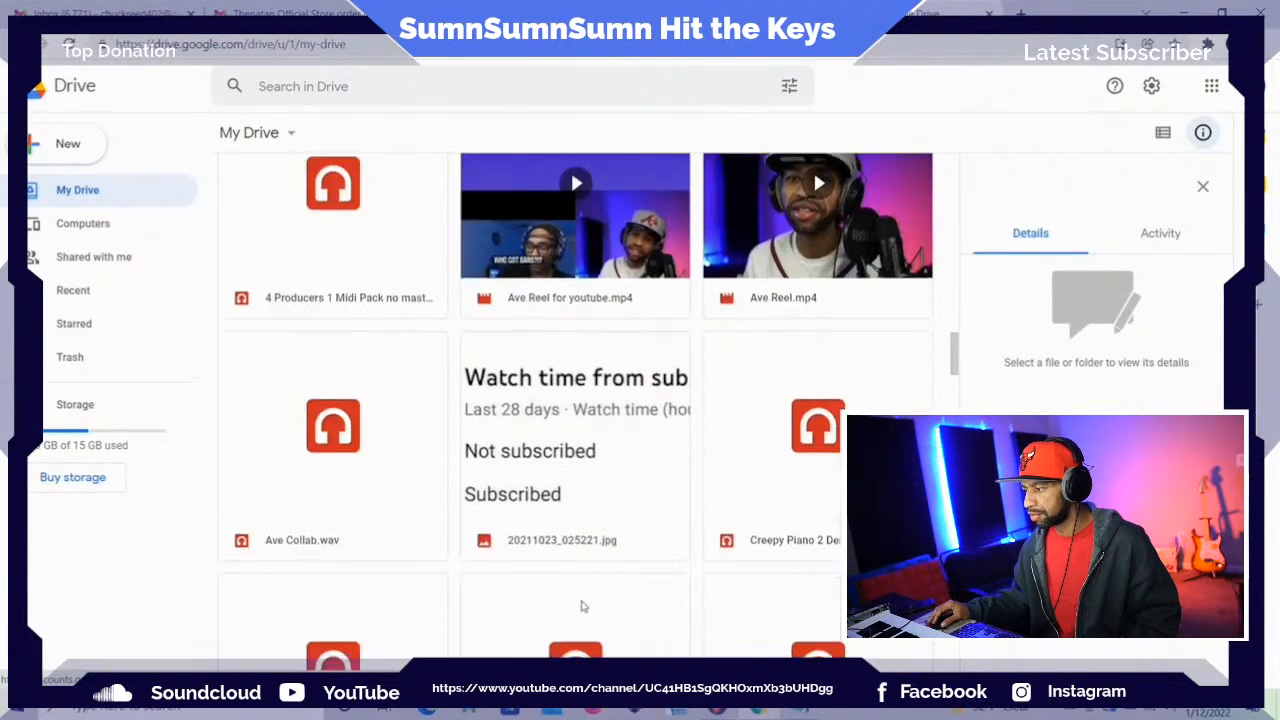
{"action": "scroll", "coordinate": [584, 606], "scroll_direction": "down", "scroll_amount": 1}
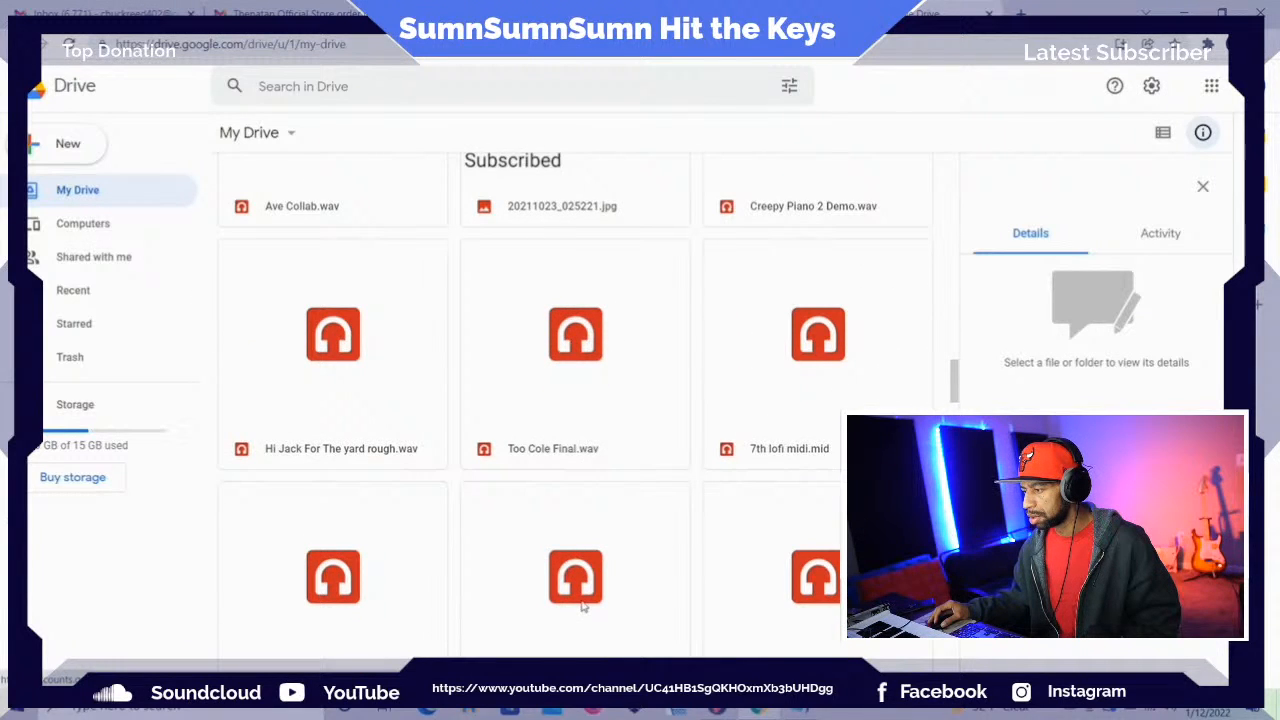
{"action": "scroll", "coordinate": [583, 605], "scroll_direction": "down", "scroll_amount": 3}
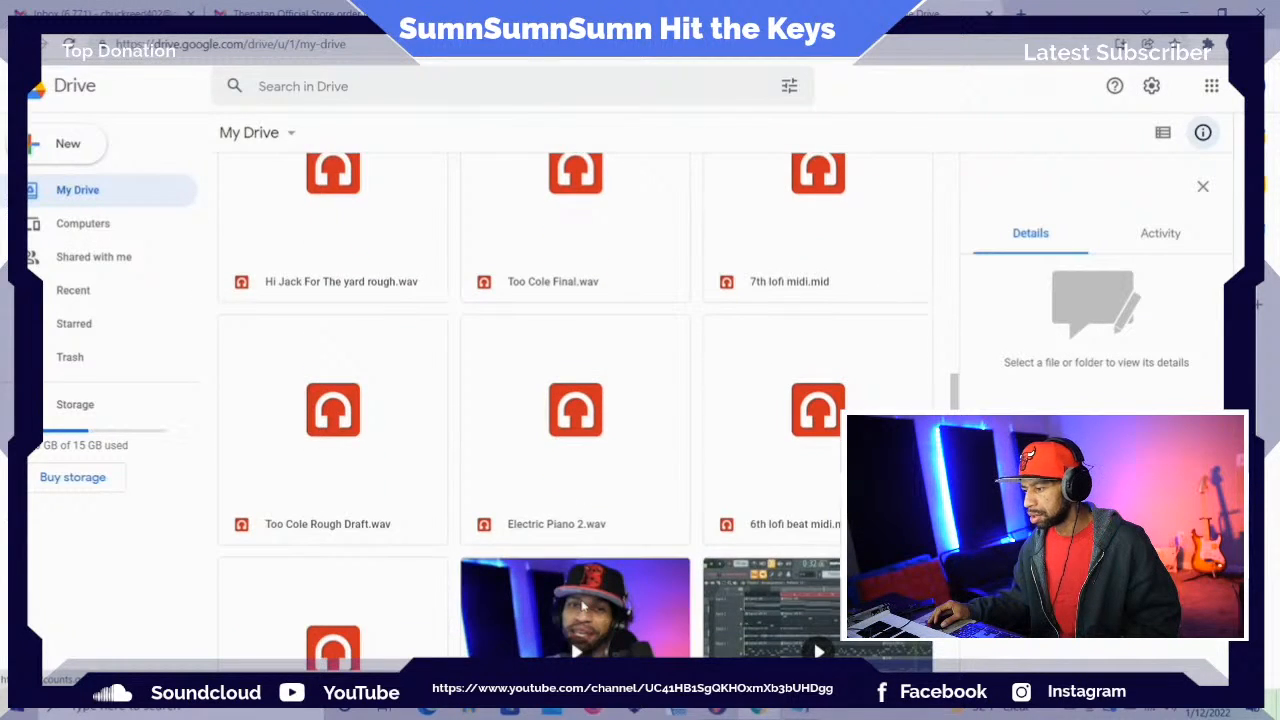
{"action": "scroll", "coordinate": [583, 605], "scroll_direction": "down", "scroll_amount": 4}
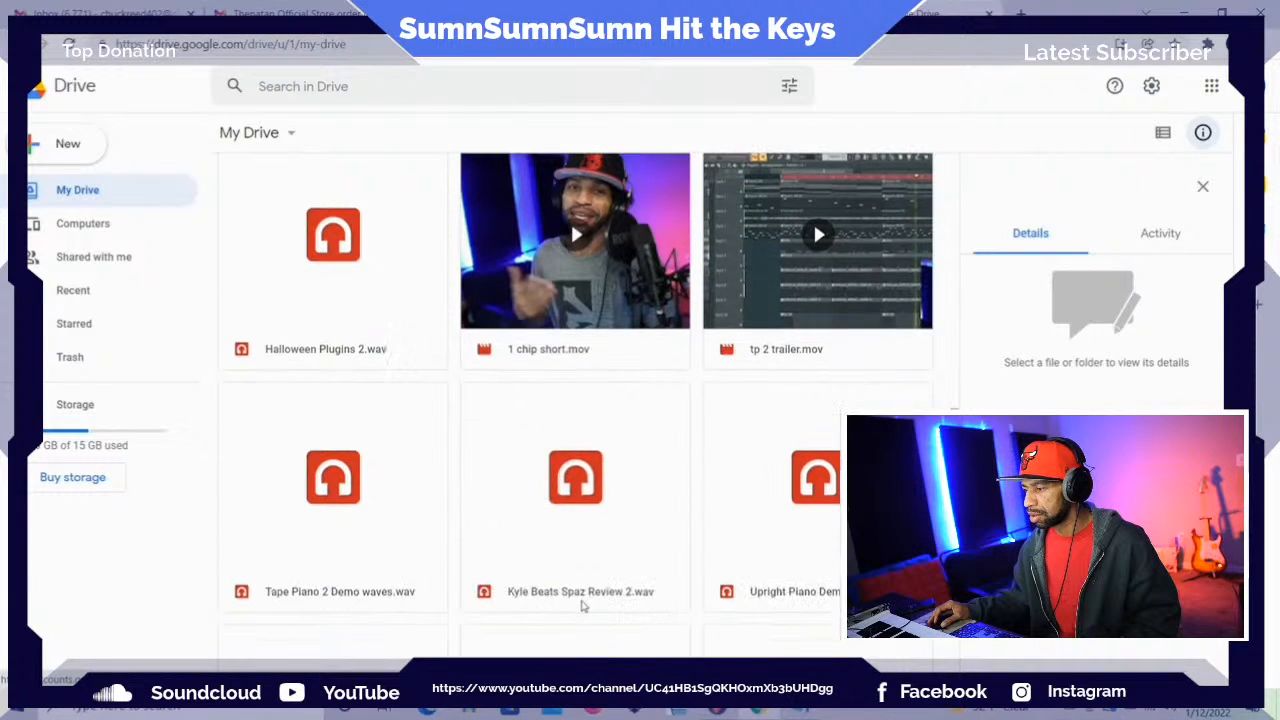
{"action": "scroll", "coordinate": [583, 605], "scroll_direction": "down", "scroll_amount": 4}
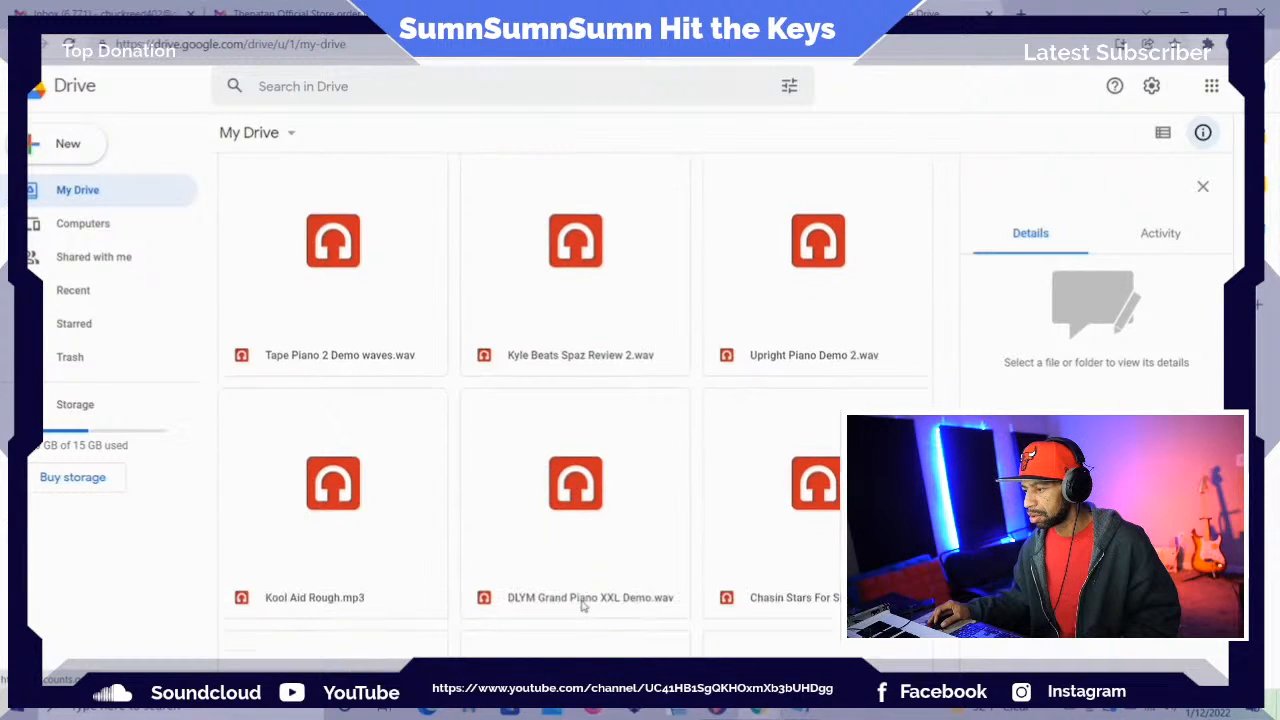
{"action": "scroll", "coordinate": [583, 605], "scroll_direction": "down", "scroll_amount": 3}
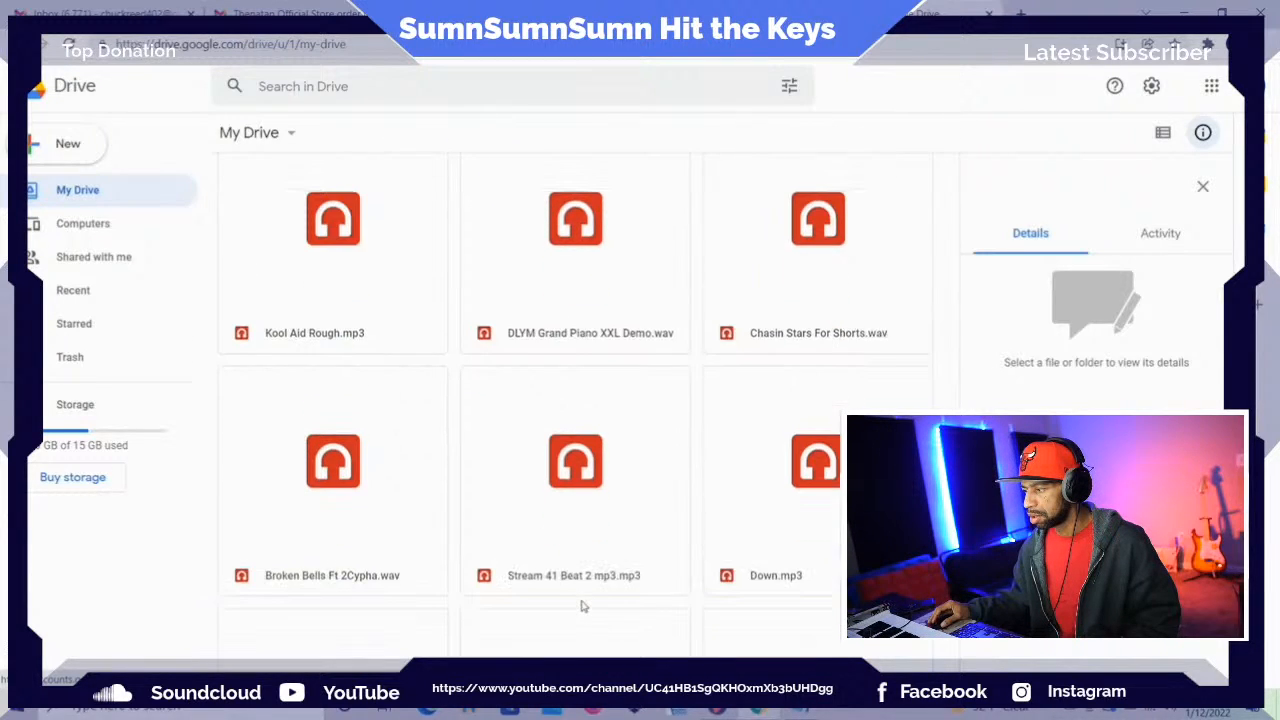
{"action": "scroll", "coordinate": [583, 605], "scroll_direction": "down", "scroll_amount": 2}
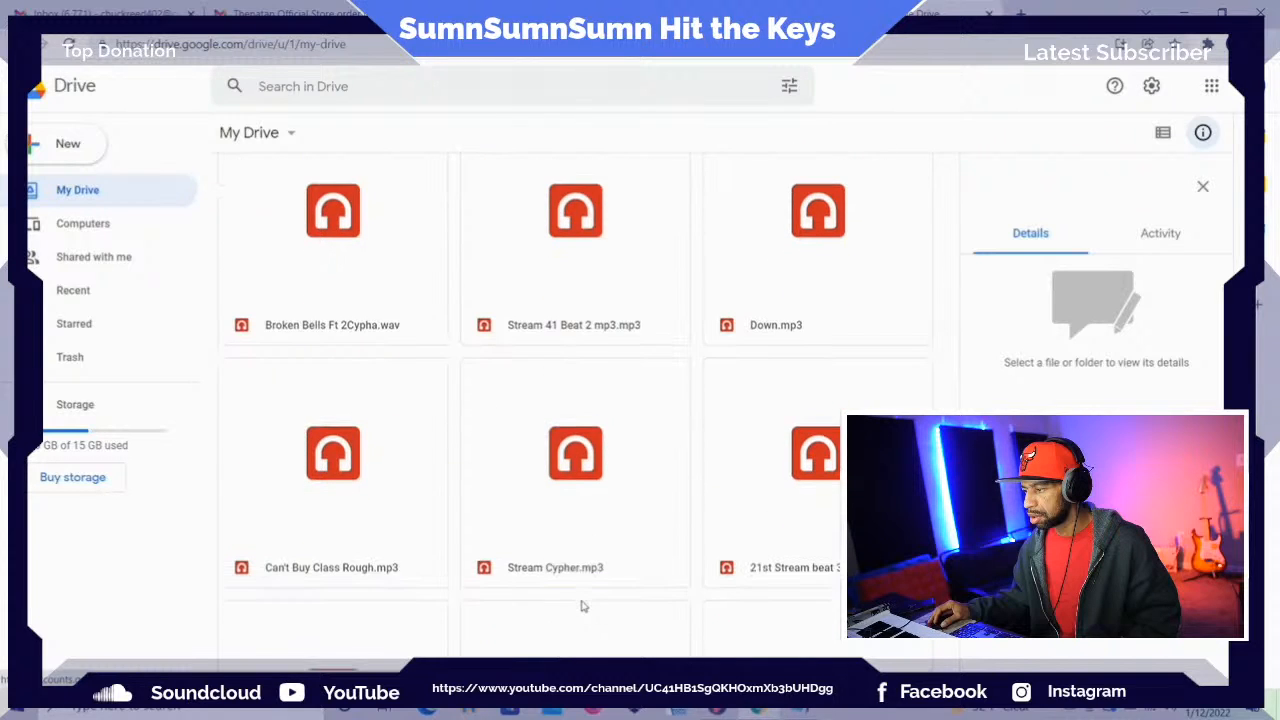
{"action": "scroll", "coordinate": [583, 605], "scroll_direction": "down", "scroll_amount": 3}
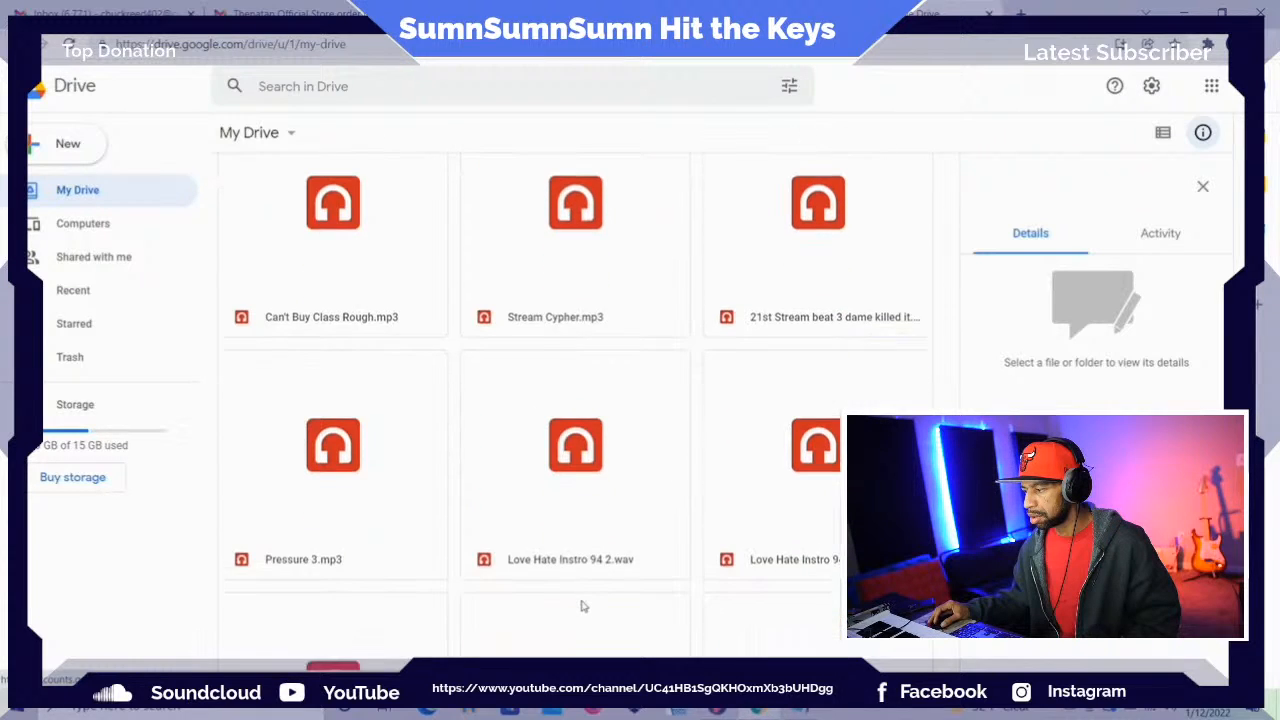
{"action": "scroll", "coordinate": [583, 605], "scroll_direction": "down", "scroll_amount": 1}
{"action": "scroll", "coordinate": [570, 600], "scroll_direction": "down", "scroll_amount": 1}
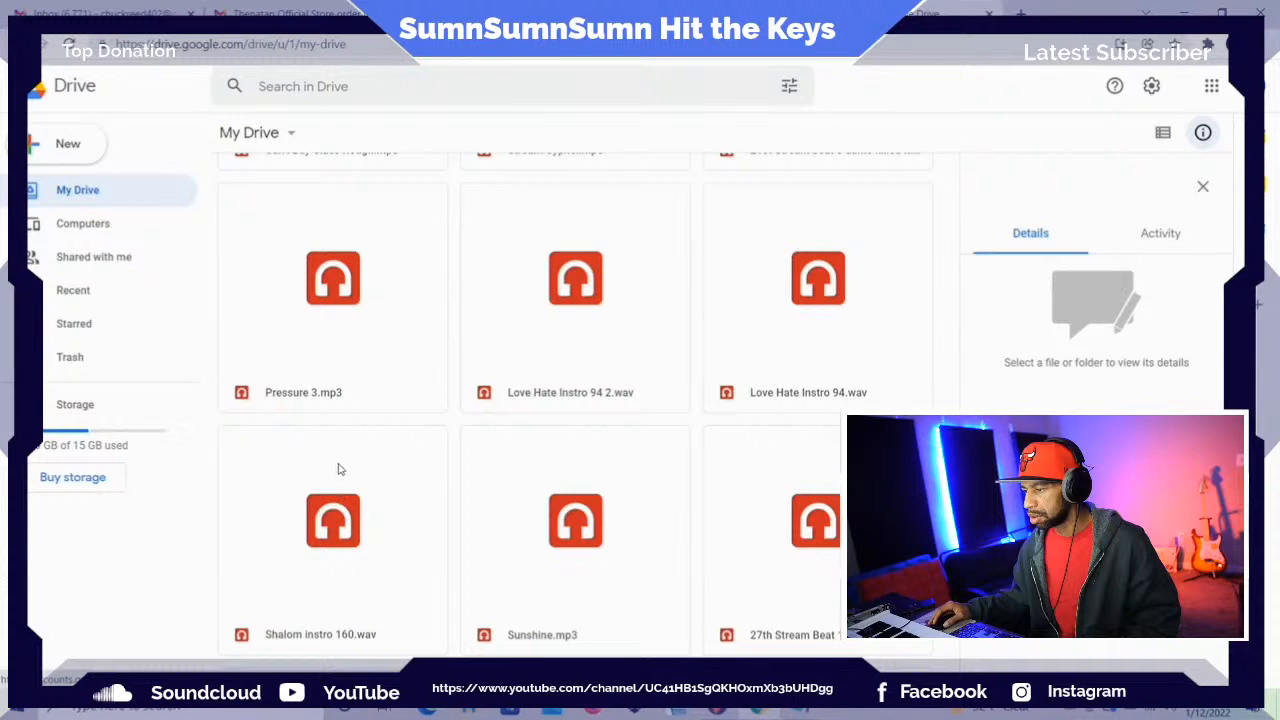
Play Pressure 3.mp3 in the Drive preview, pausing and resuming it near the start, and close the preview
{"action": "left_click", "coordinate": [306, 396]}
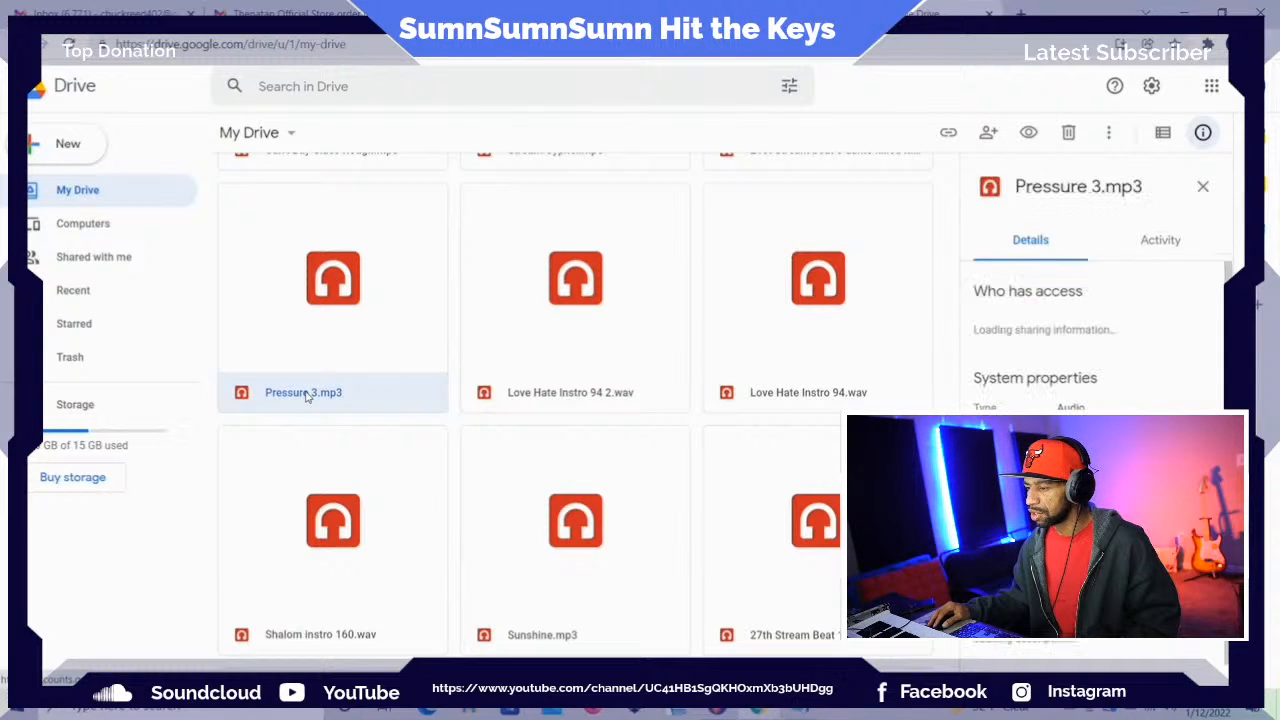
{"action": "double_click", "coordinate": [306, 394]}
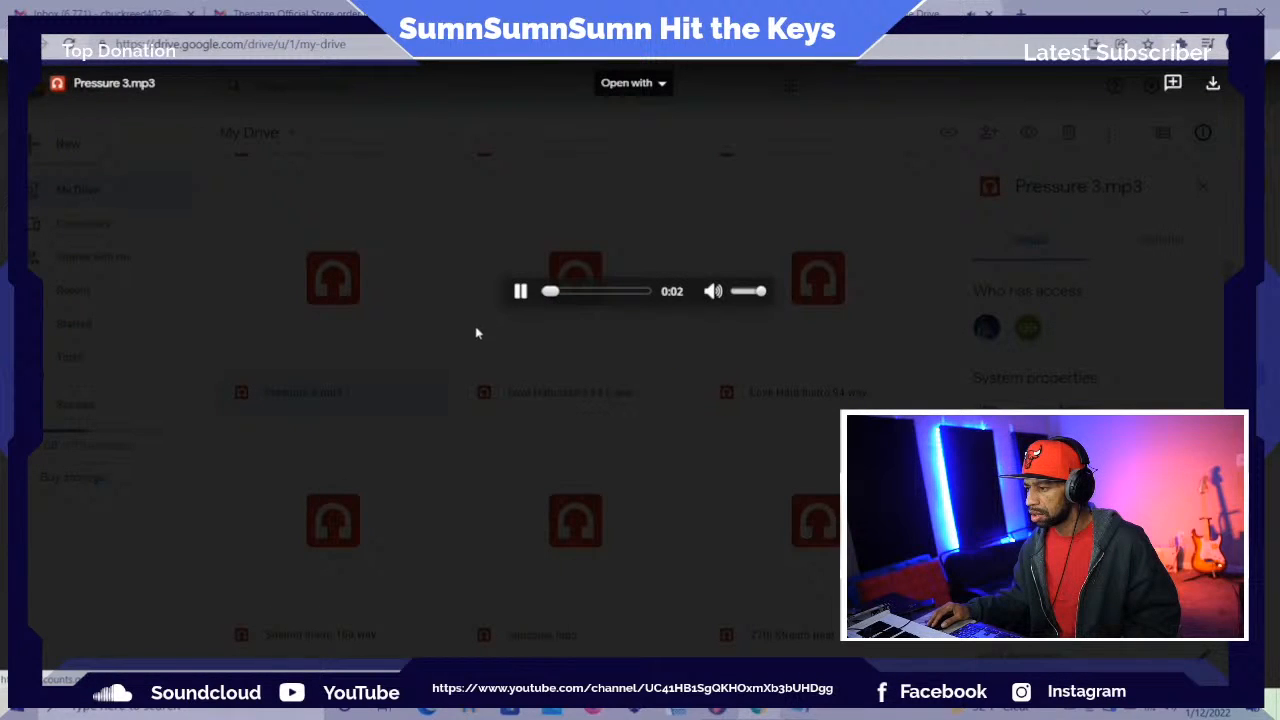
{"action": "left_click", "coordinate": [520, 294]}
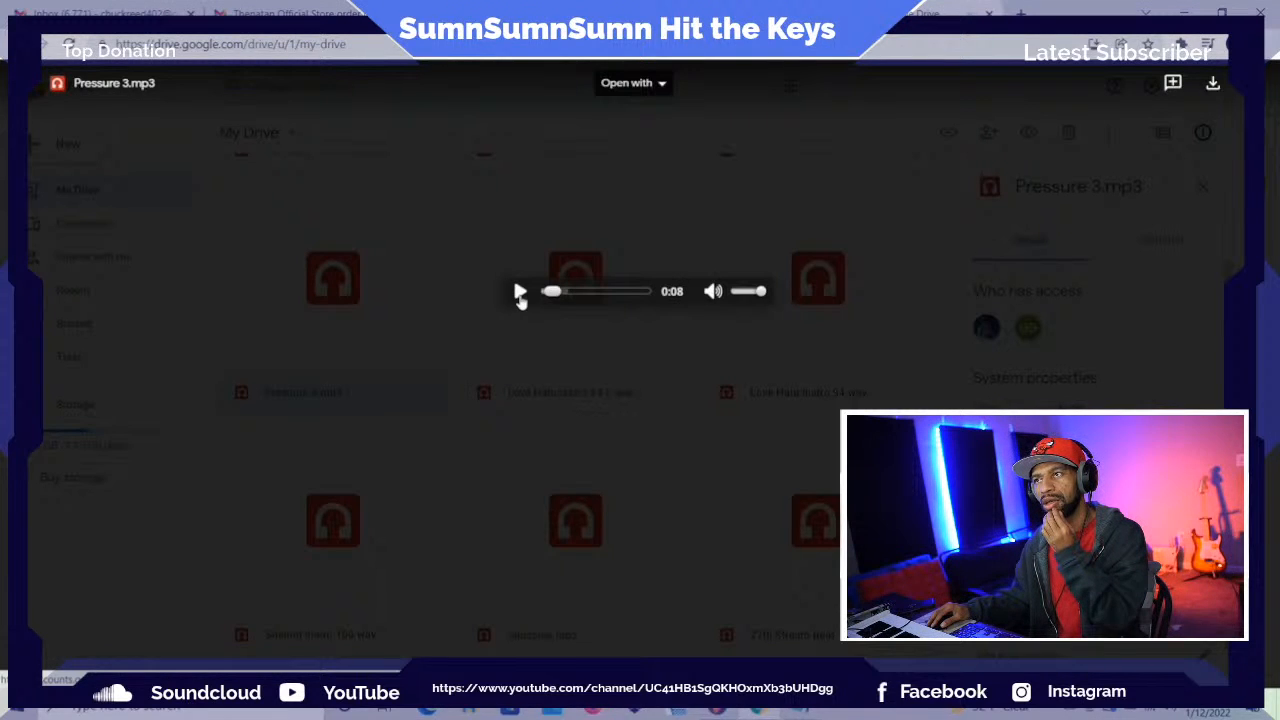
{"action": "left_click", "coordinate": [520, 294]}
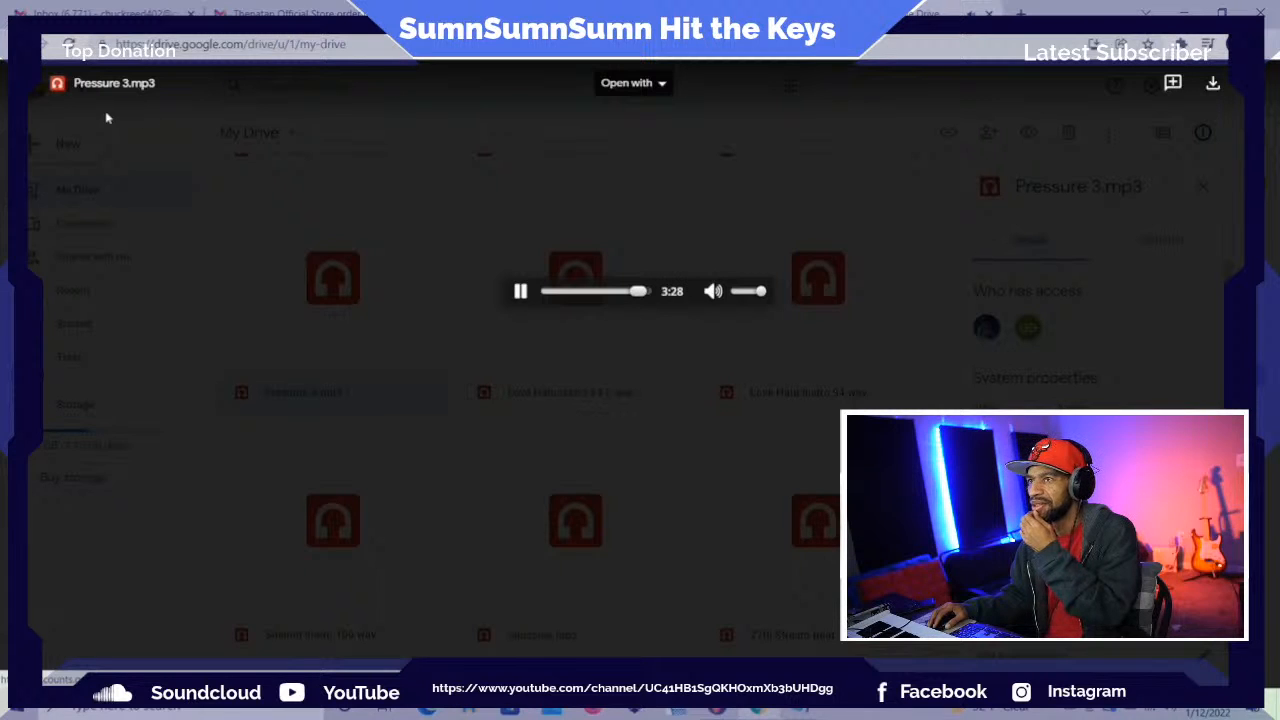
{"action": "left_click", "coordinate": [33, 95]}
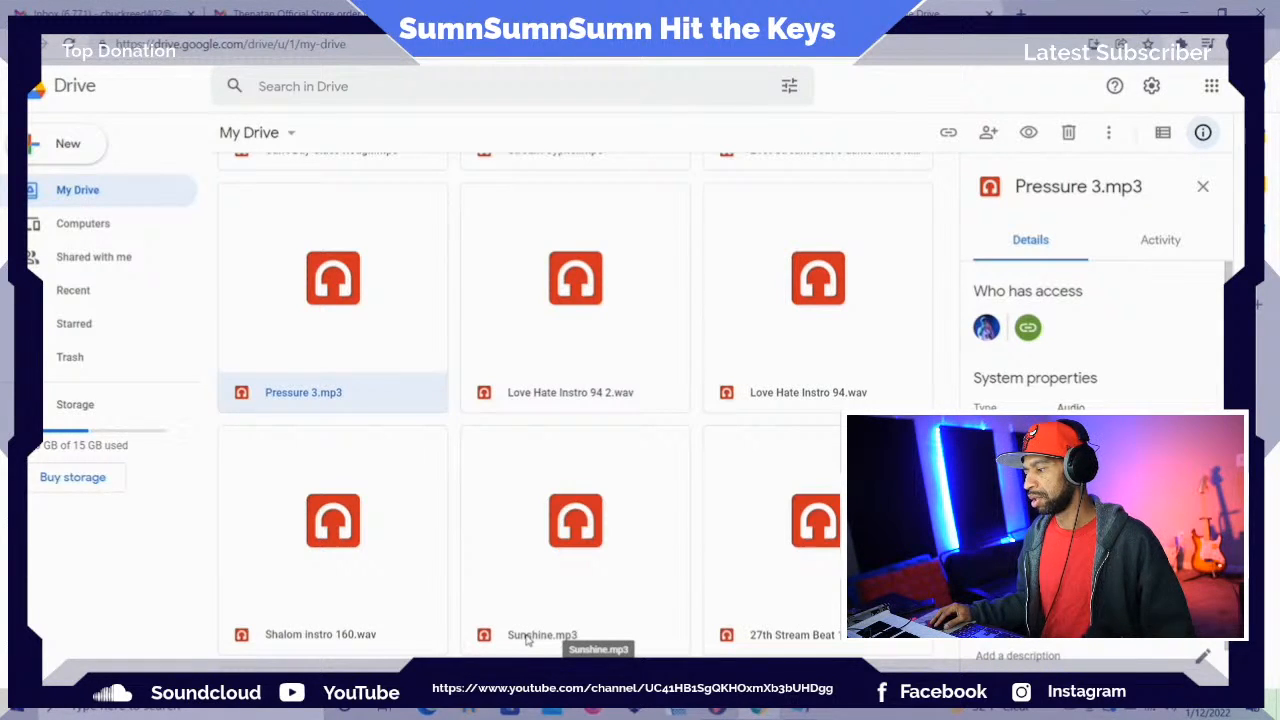
Find Sunshine.mp3 among the My Drive files and play it in the preview
{"action": "scroll", "coordinate": [604, 472], "scroll_direction": "down", "scroll_amount": 3}
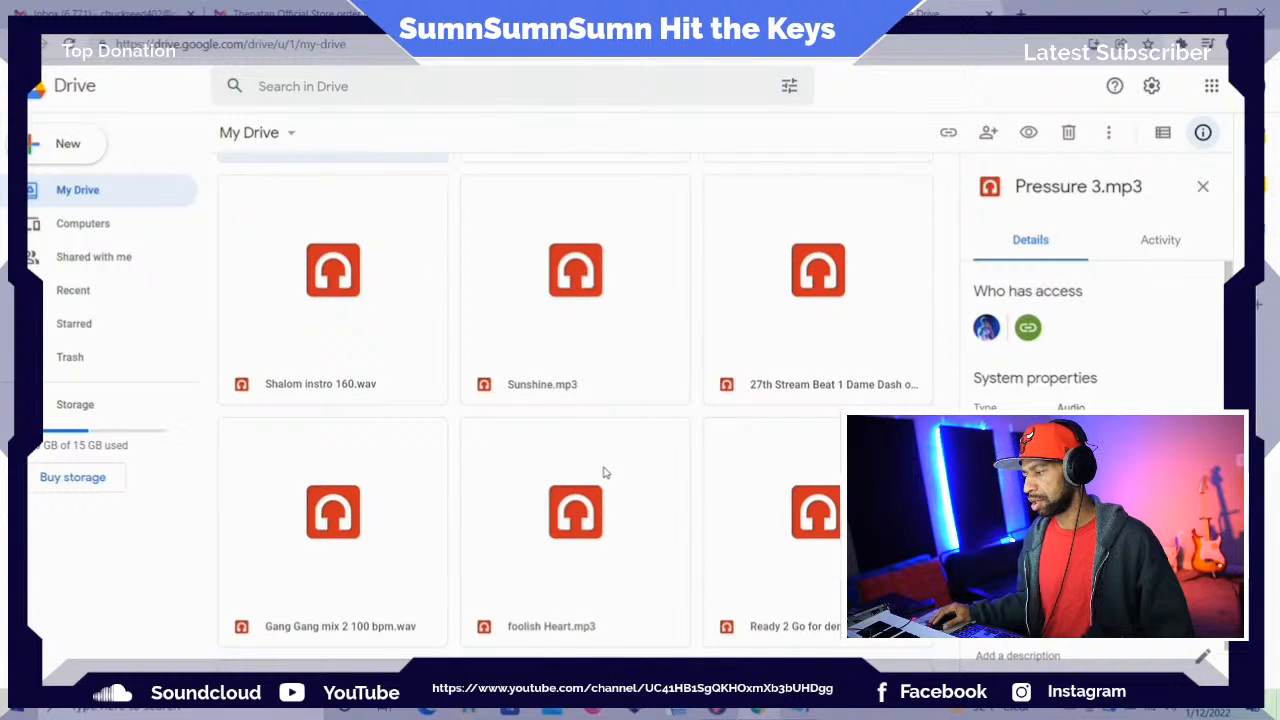
{"action": "scroll", "coordinate": [500, 410], "scroll_direction": "up", "scroll_amount": 2}
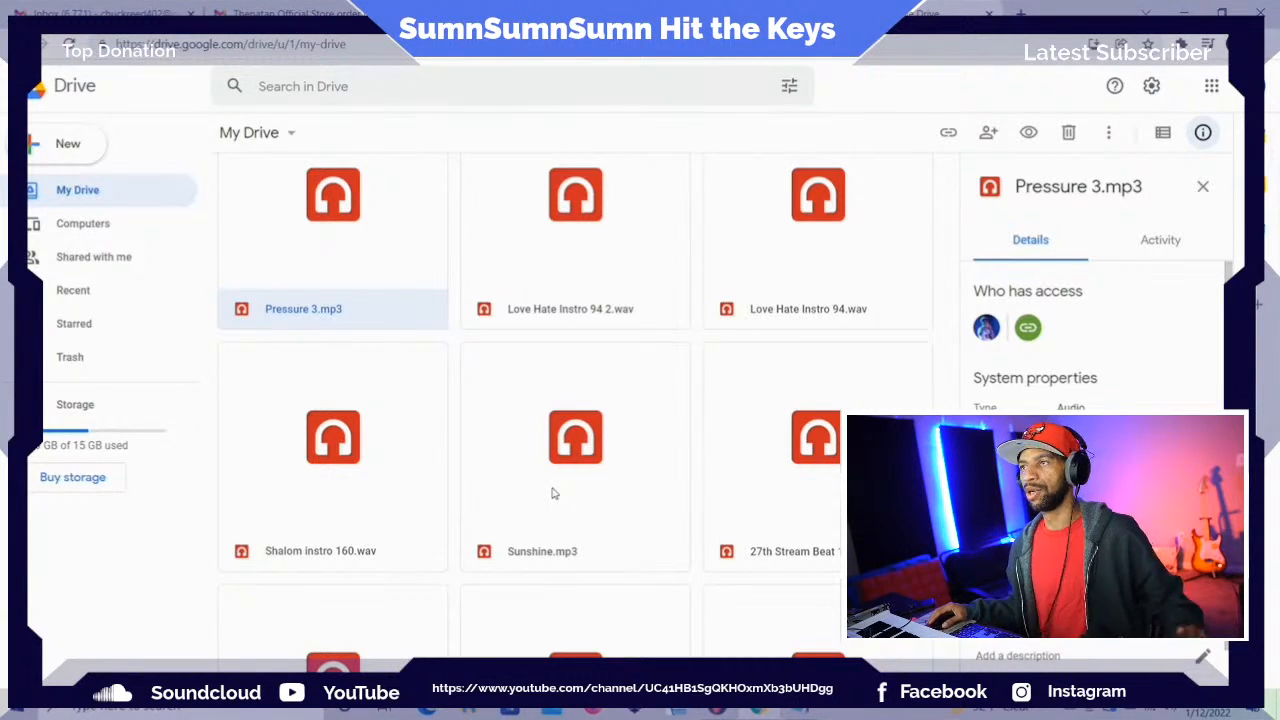
{"action": "left_click", "coordinate": [535, 556]}
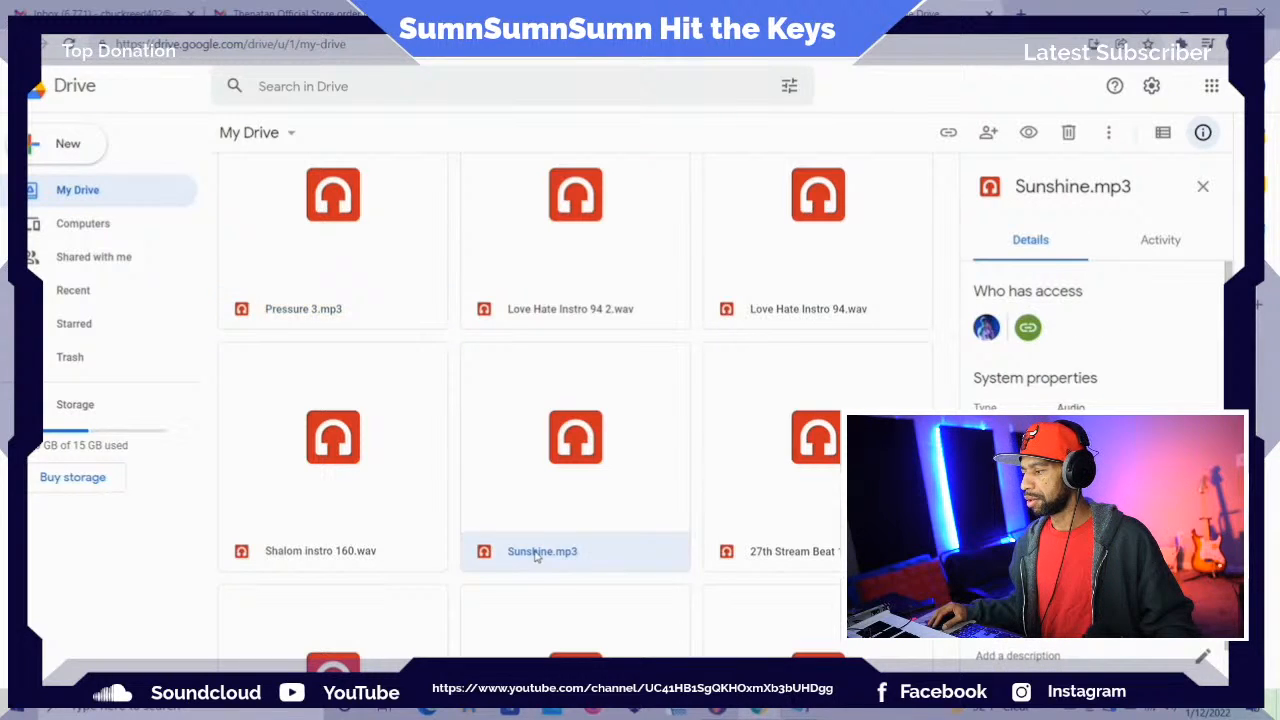
{"action": "double_click", "coordinate": [535, 556]}
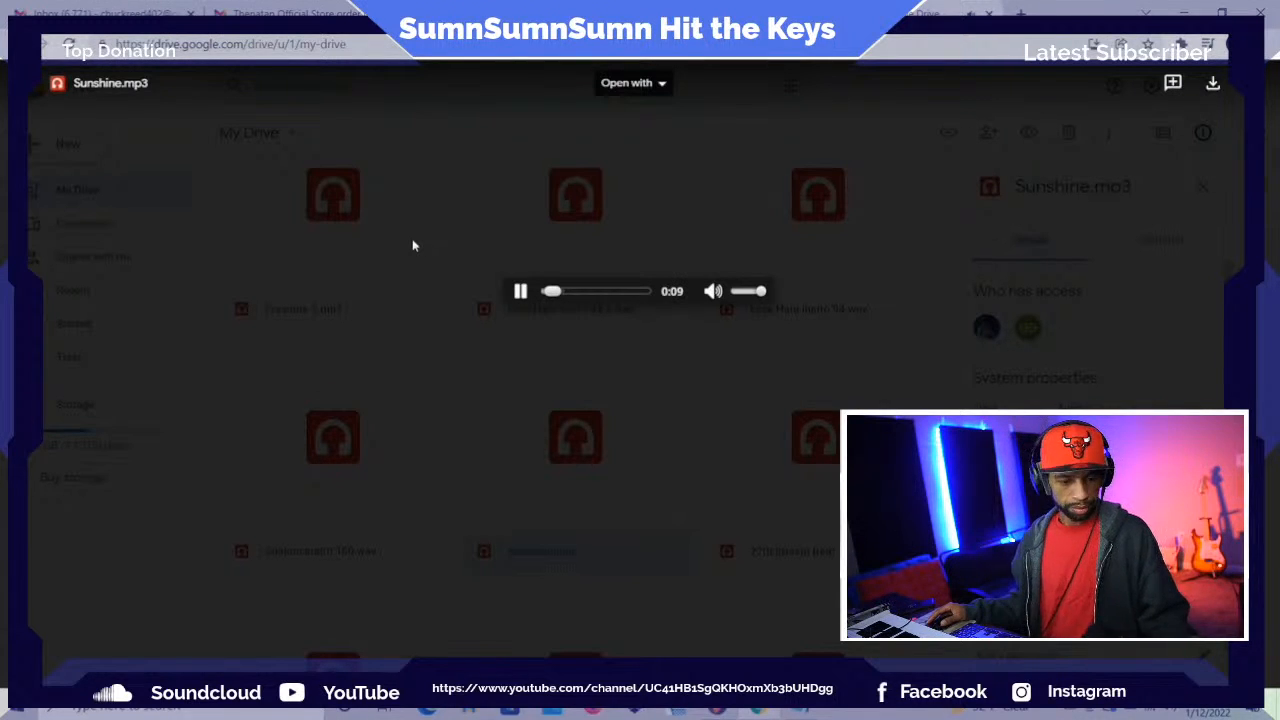
Raise the system volume to 100 while Sunshine.mp3 plays, turn it back down and pause the song
{"action": "key", "text": "XF86AudioRaiseVolume"}
{"action": "key", "text": "XF86AudioRaiseVolume"}
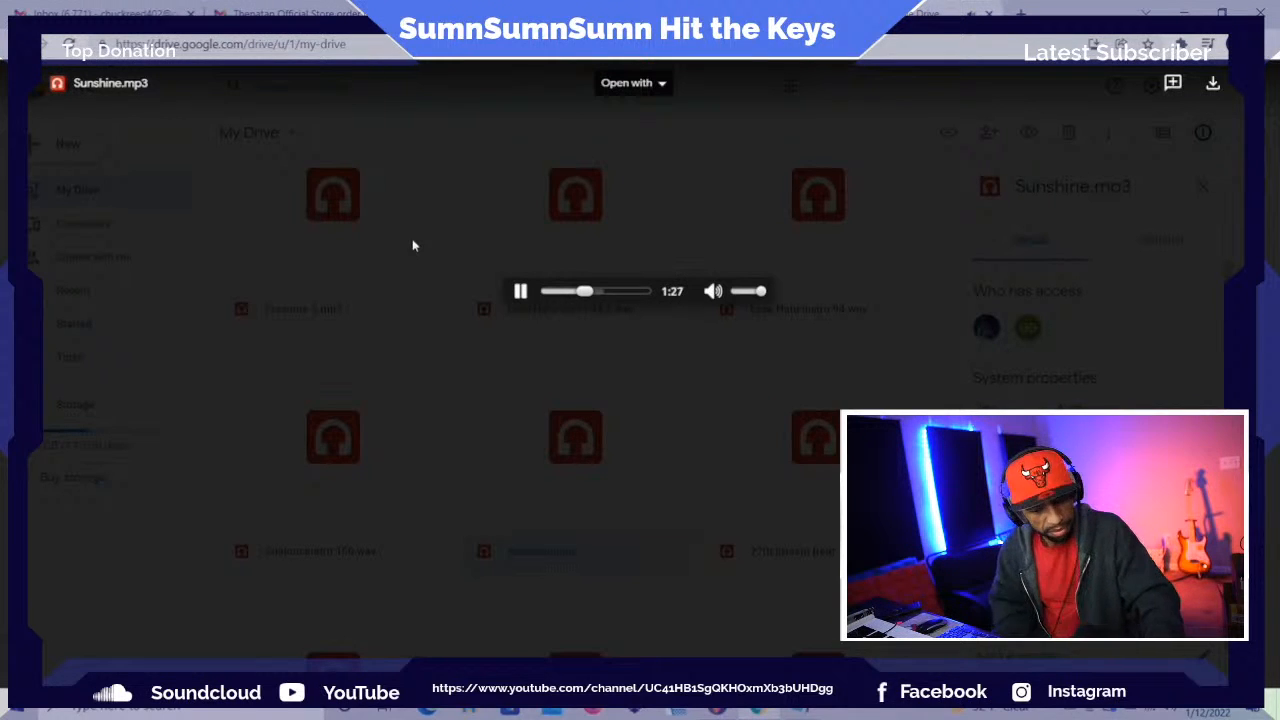
{"action": "key", "text": "XF86AudioRaiseVolume"}
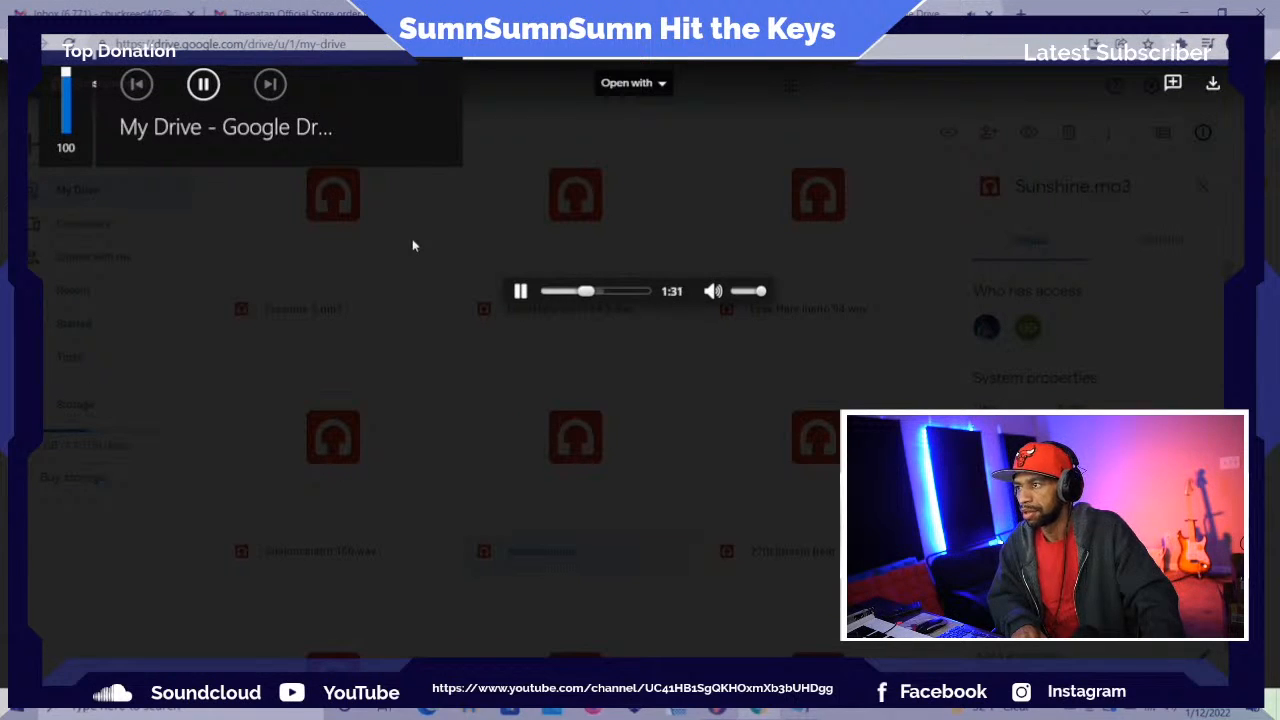
{"action": "key", "text": "XF86AudioLowerVolume"}
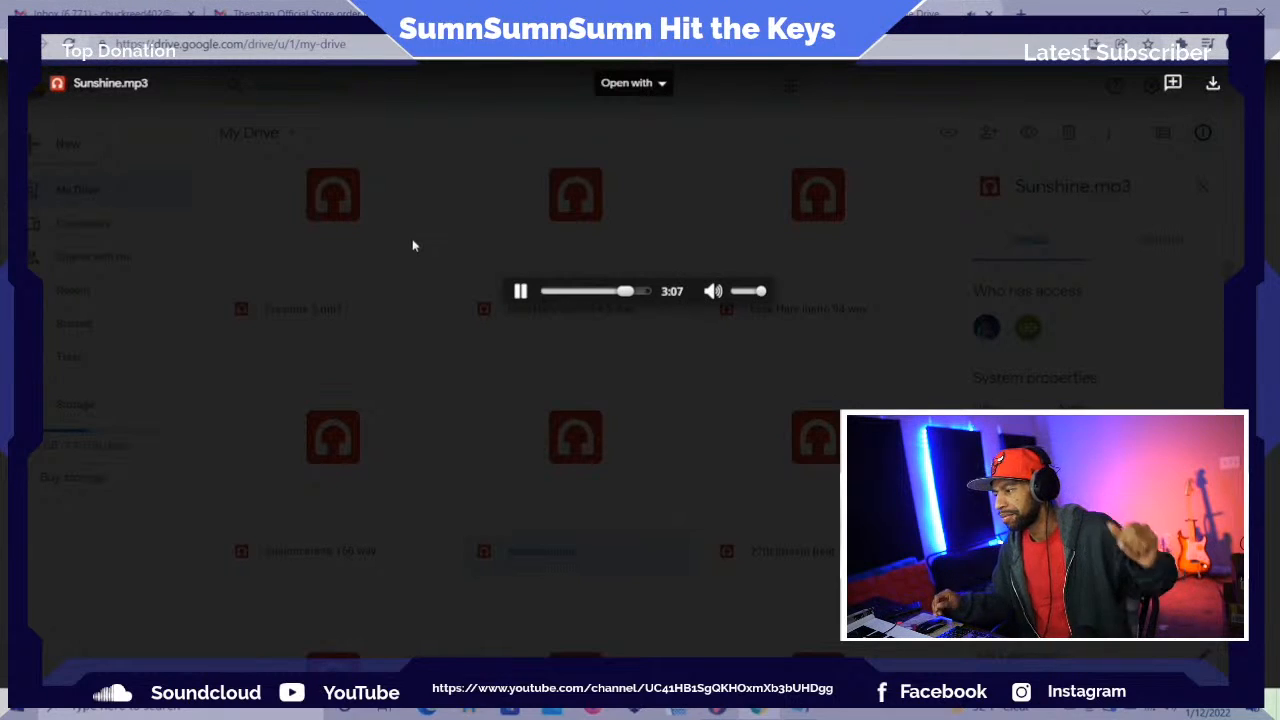
{"action": "left_click", "coordinate": [520, 292]}
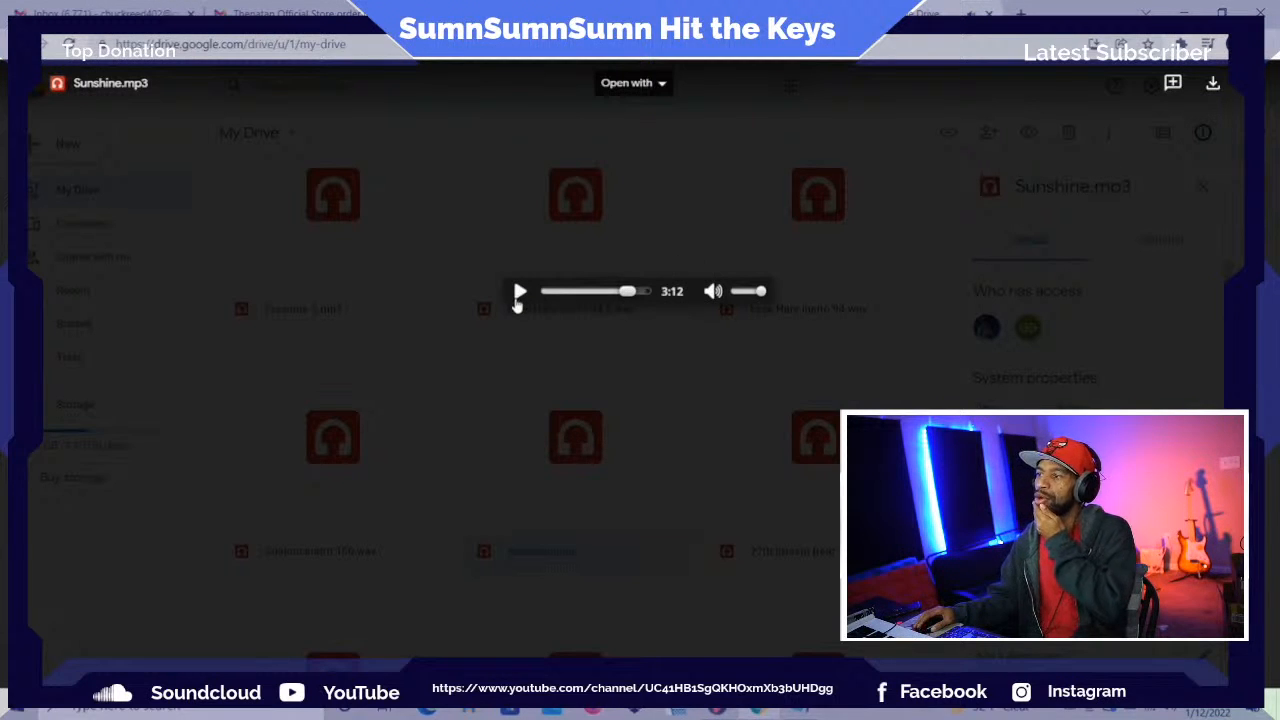